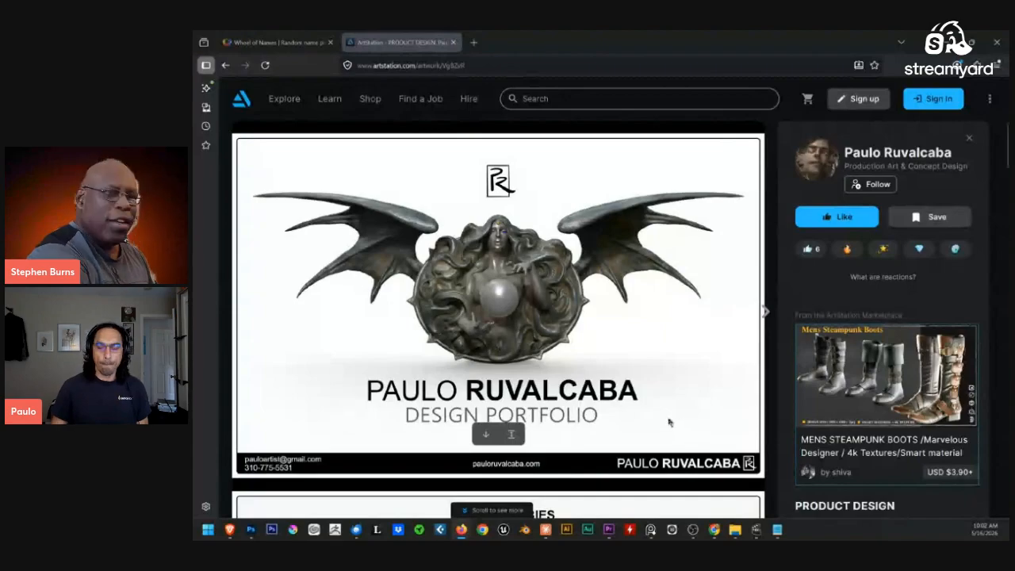
Switch from the portfolio page to Photoshop with the character lineup document in view
key("alt+Tab")
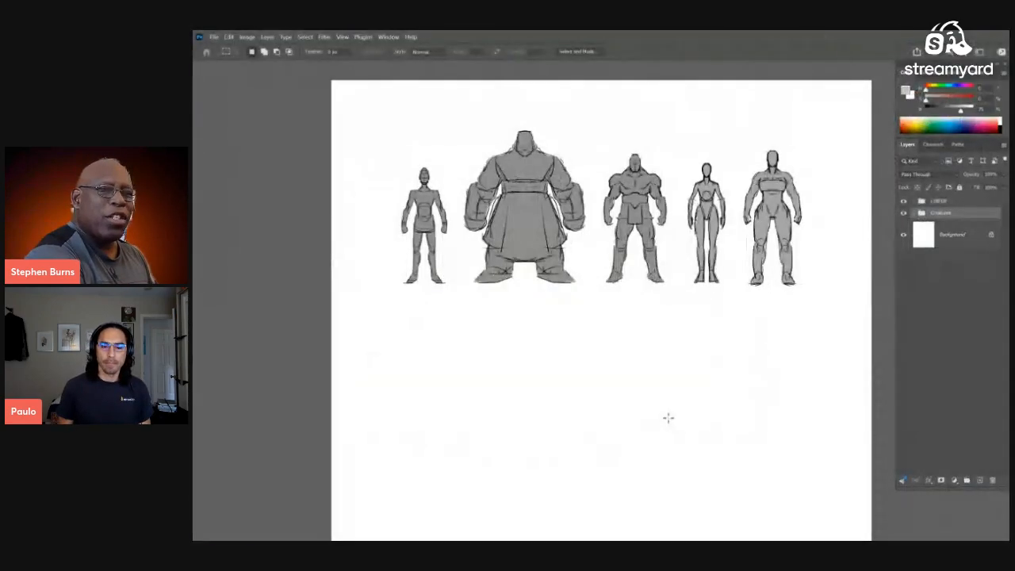
key("alt+Tab")
key("alt+Tab")
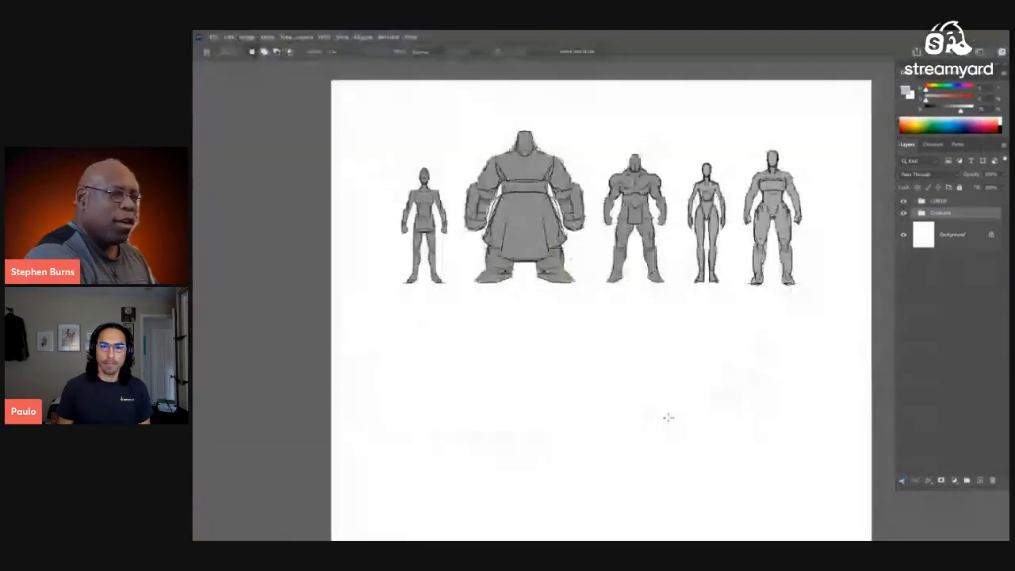
key("super+Right")
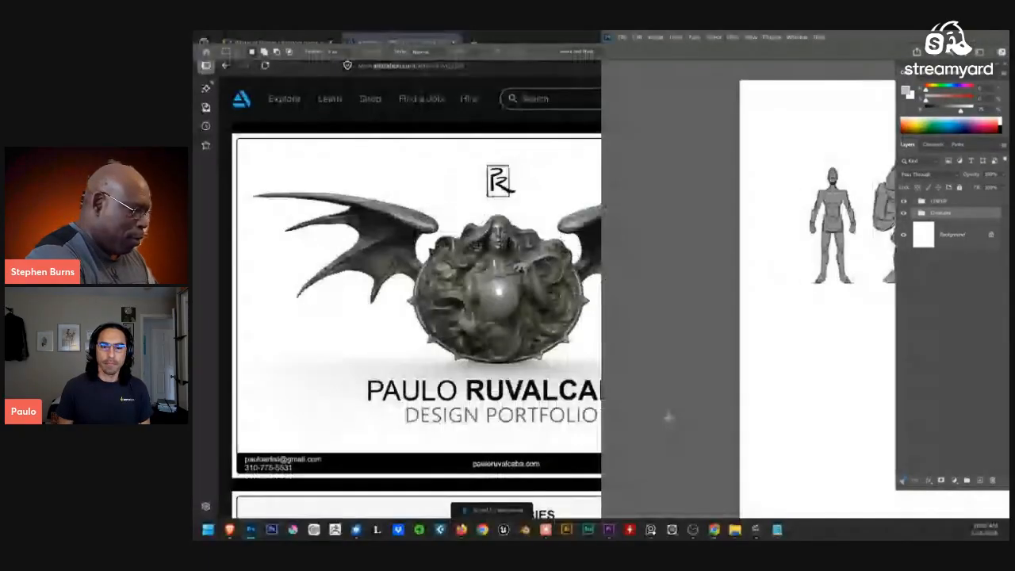
key("super+Left")
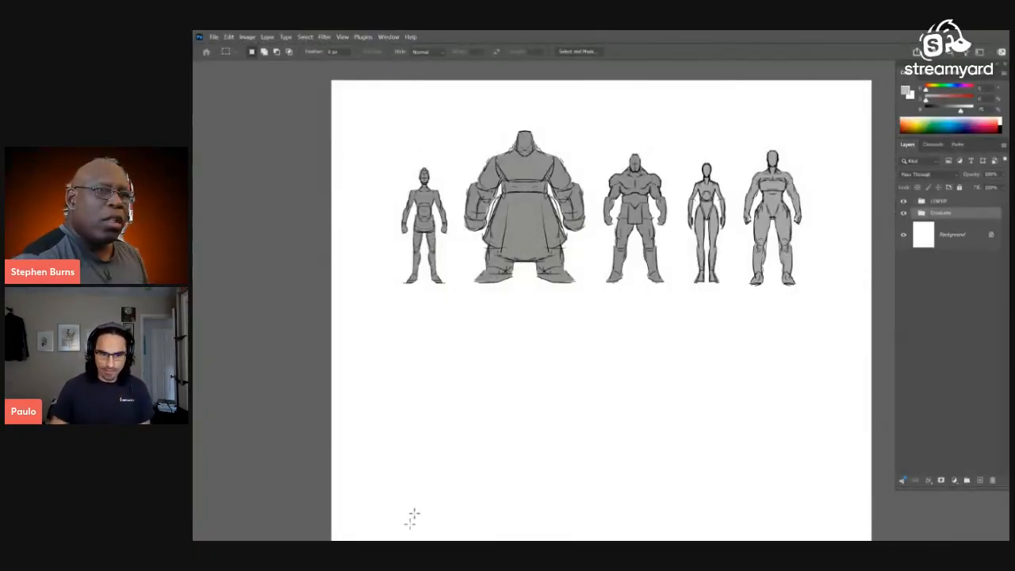
Look over the five grey character figures and the empty canvas area beneath them
left_click_drag(598, 261, 553, 199)
scroll(556, 215, "down", 2)
scroll(557, 215, "up", 3)
scroll(555, 238, "down", 4)
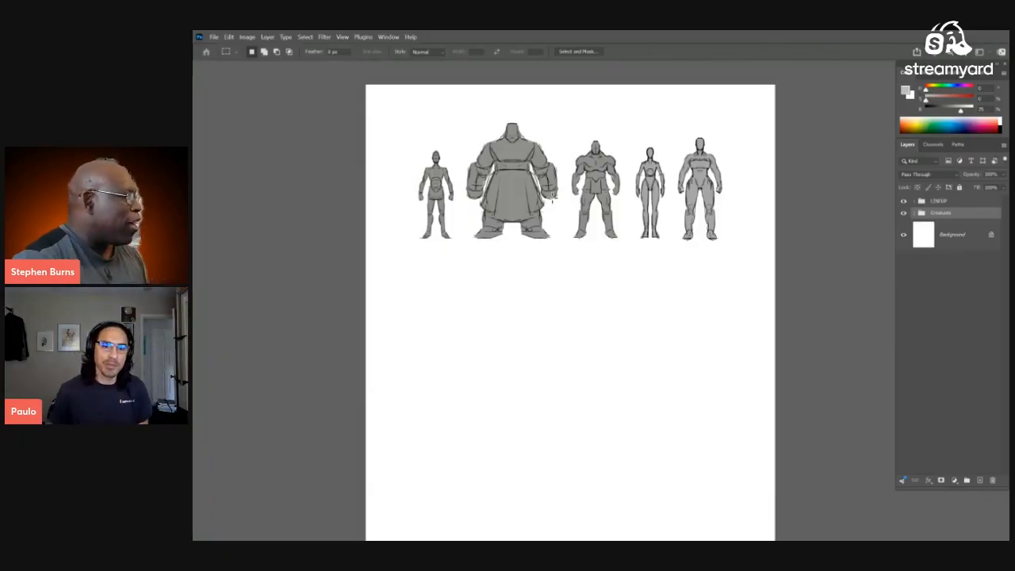
scroll(618, 297, "down", 3)
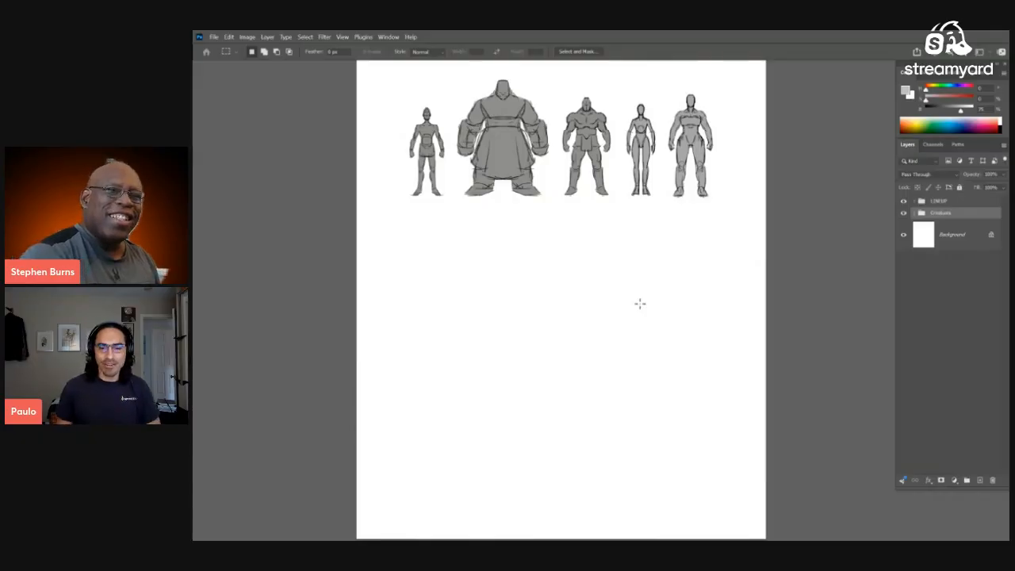
left_click_drag(609, 240, 611, 266)
left_click_drag(614, 243, 629, 237)
left_click_drag(617, 235, 638, 288)
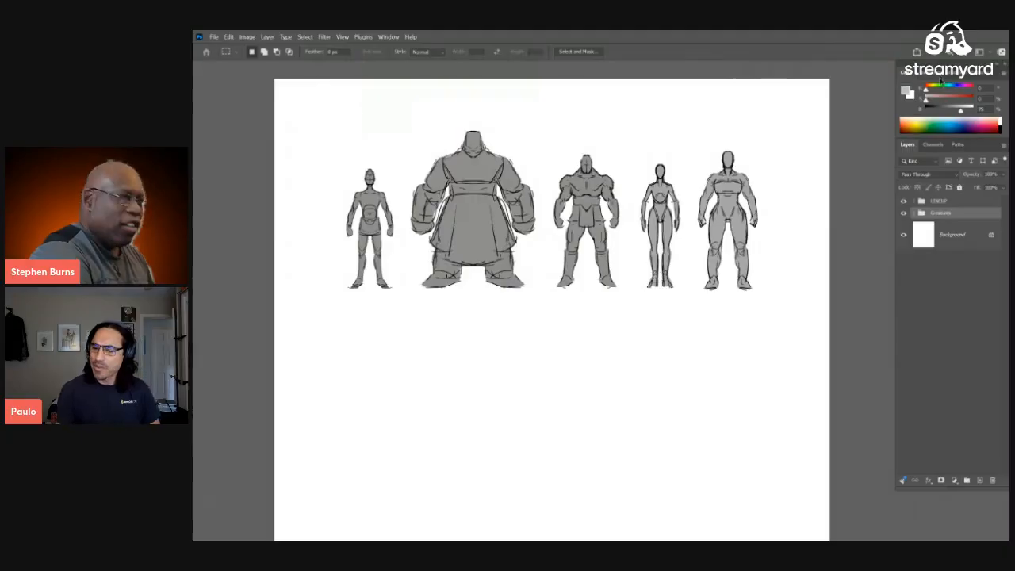
Choose the Brush tool and add a new empty layer above the LINEUP group
key("b")
scroll(695, 297, "down", 2)
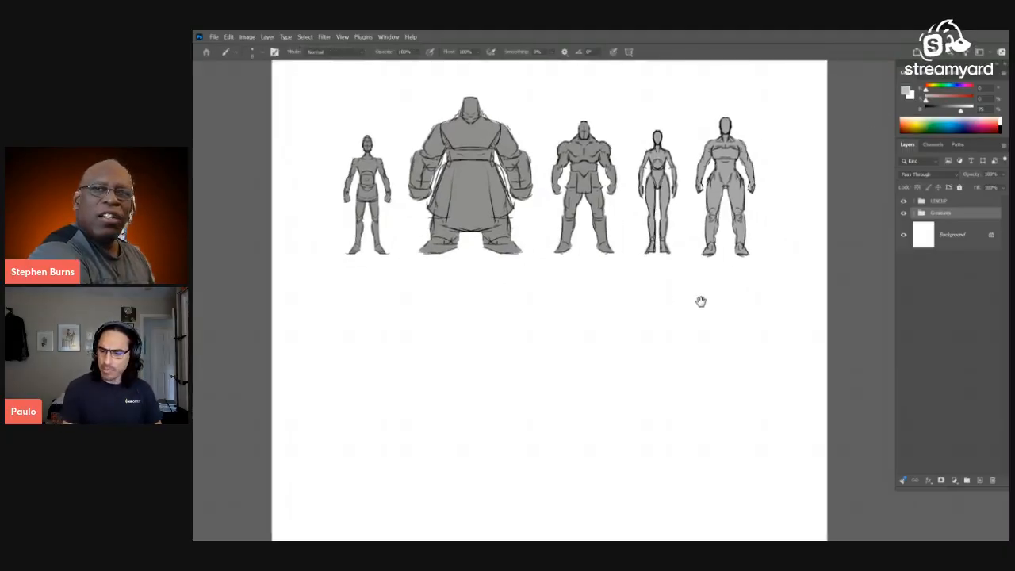
left_click(940, 200)
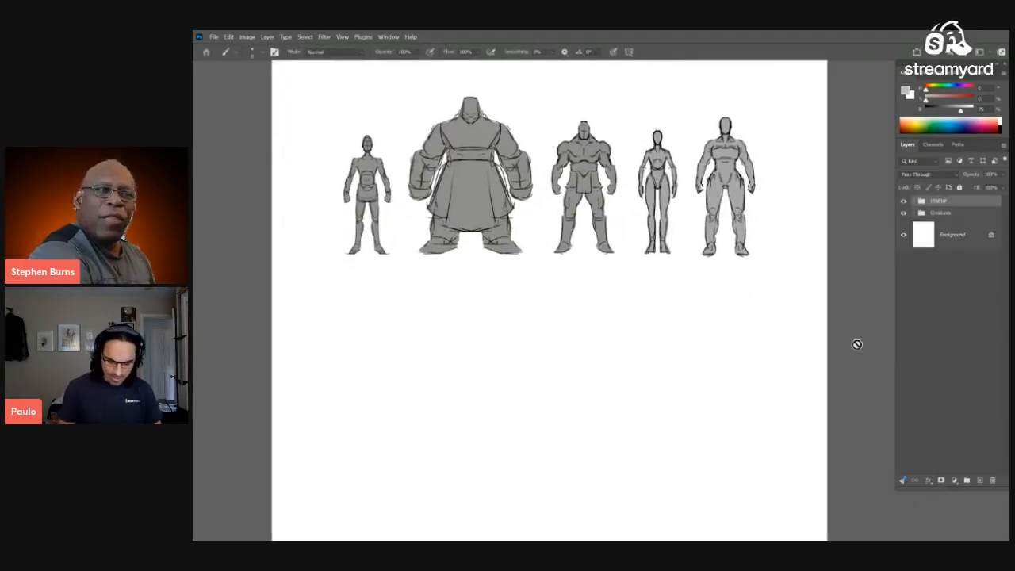
key("ctrl+shift+alt+n")
left_click_drag(664, 292, 672, 343)
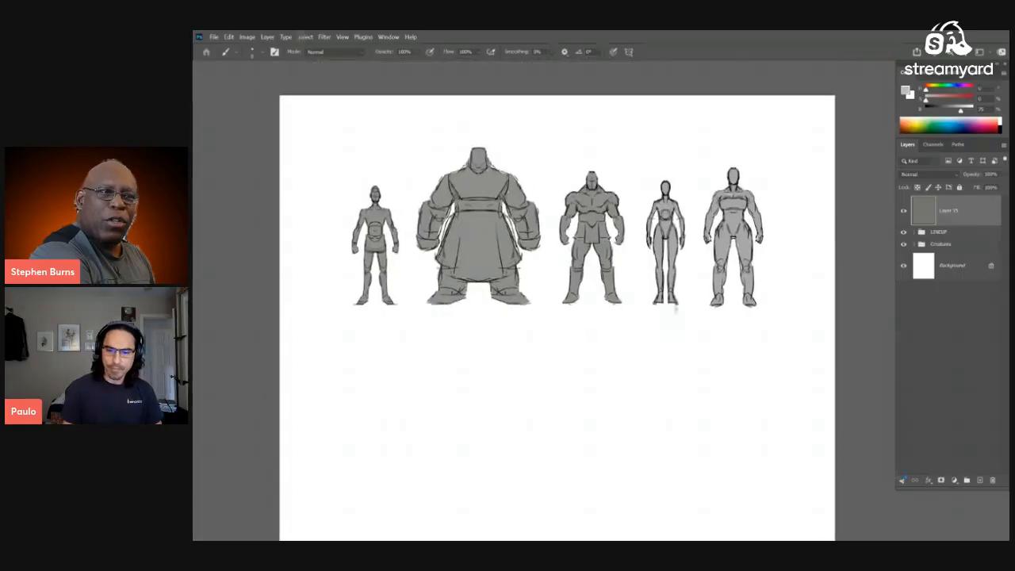
Turn on vertical paint symmetry along the canvas centre for the Brush tool and accept its placement
left_click(631, 53)
key("ctrl+t")
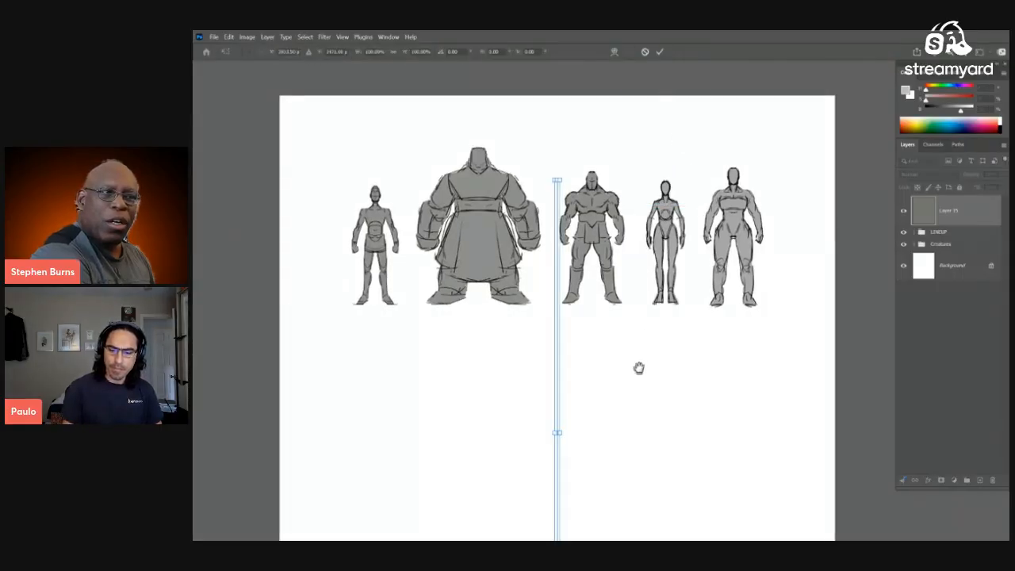
scroll(639, 367, "up", 5)
left_click_drag(646, 249, 664, 226)
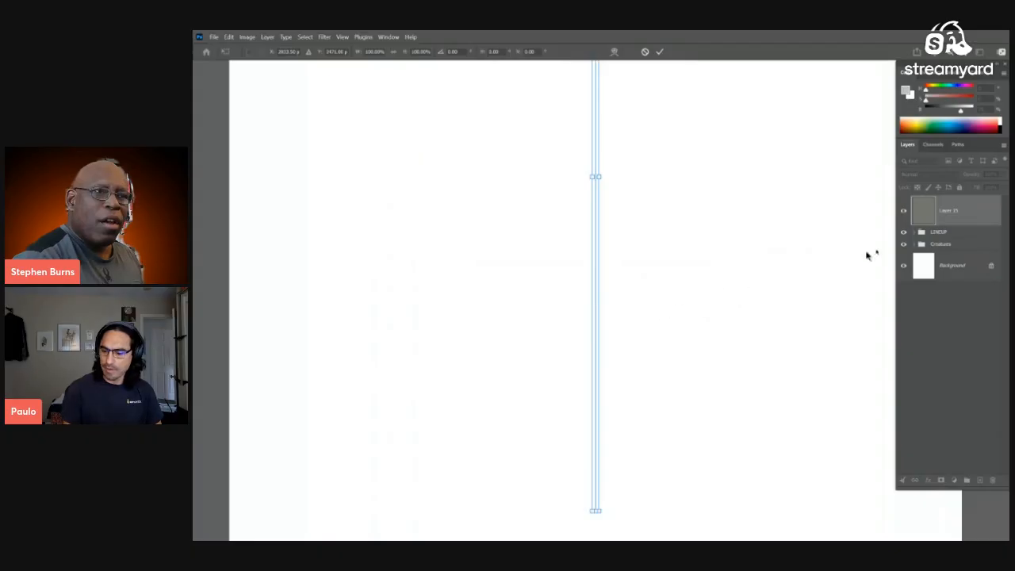
left_click(661, 52)
key("b")
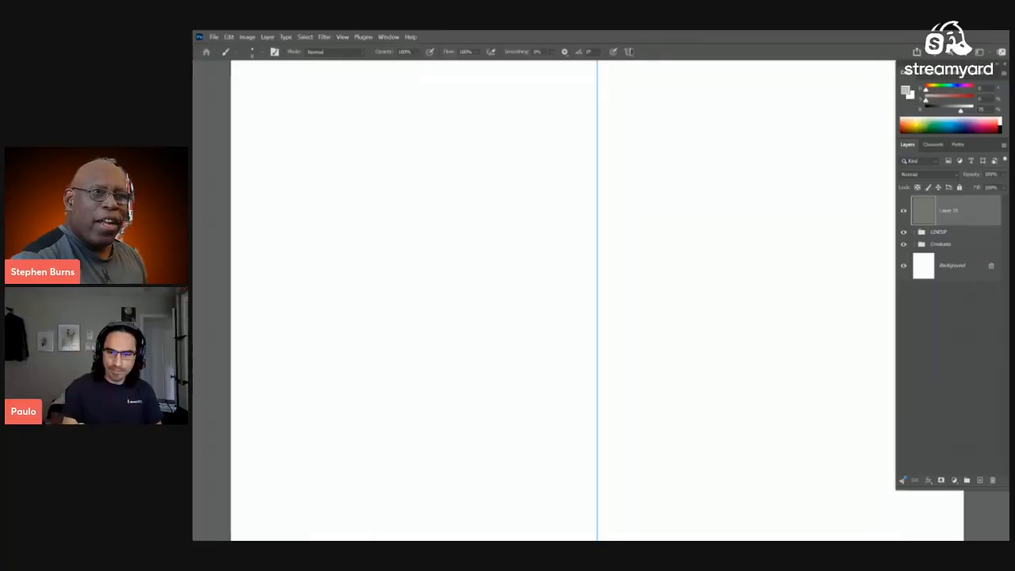
left_click(629, 52)
left_click(659, 201)
mouse_move(641, 211)
left_mouse_down()
mouse_move(643, 240)
mouse_move(661, 213)
left_mouse_up()
mouse_move(604, 155)
left_mouse_down()
mouse_move(626, 204)
mouse_move(634, 192)
mouse_move(598, 188)
left_mouse_up()
key("ctrl+z")
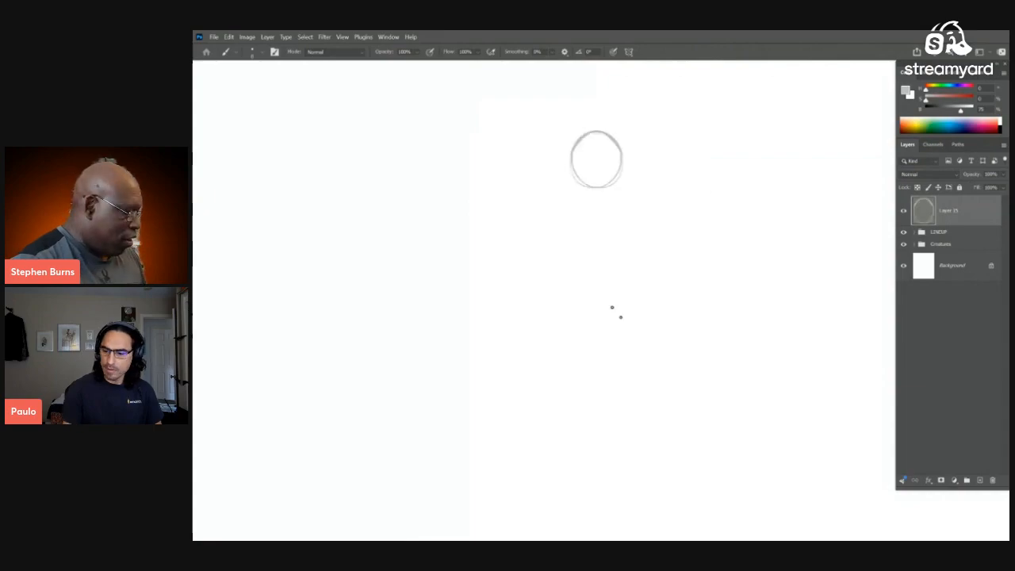
key("ctrl+z")
key("ctrl+z")
Reset the painting colours to black and white and try sketching the head outline with symmetry on
key("d")
mouse_move(593, 148)
left_mouse_down()
mouse_move(624, 183)
mouse_move(609, 182)
left_mouse_up()
left_click_drag(577, 133, 592, 178)
key("ctrl+z")
key("ctrl+z")
key("ctrl+z")
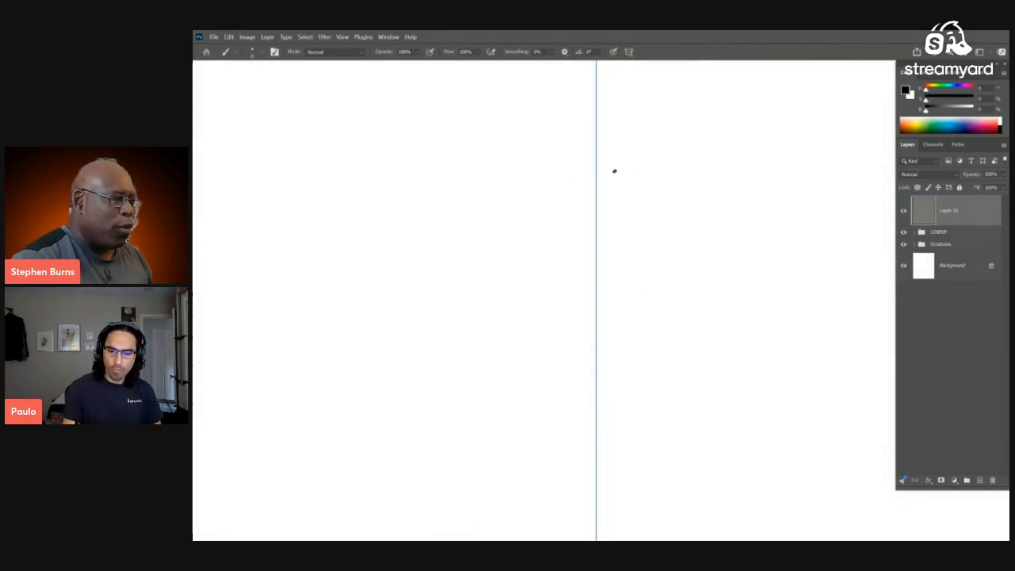
Hide the symmetry guide line and draw a small black X on the symmetry axis of the new layer
left_click(629, 52)
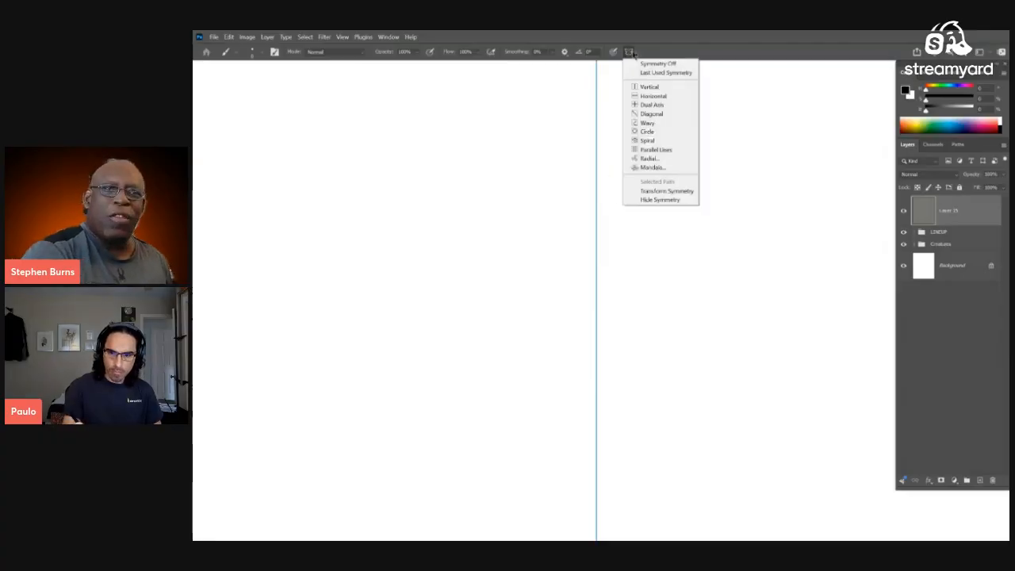
left_click(665, 200)
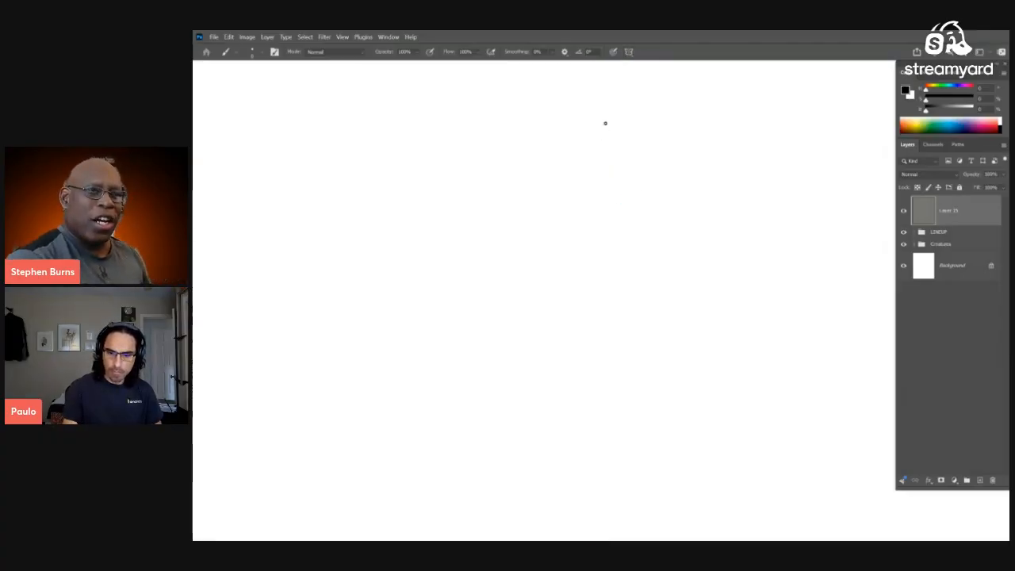
left_click_drag(605, 124, 587, 145)
left_click_drag(608, 206, 610, 187)
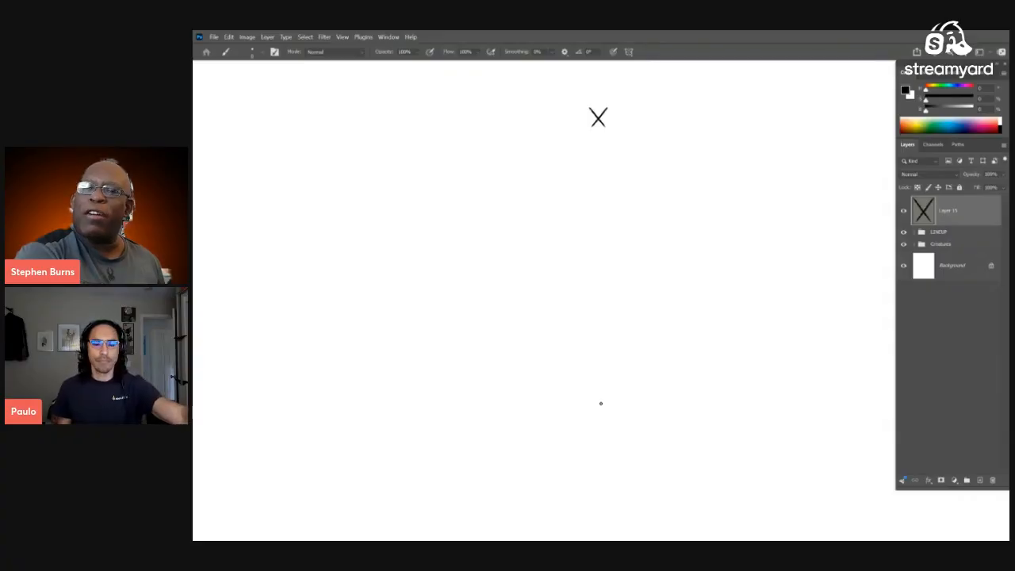
Darken the Background layer to light grey with a Hue/Saturation lightness of -12
left_click_drag(640, 222, 626, 333)
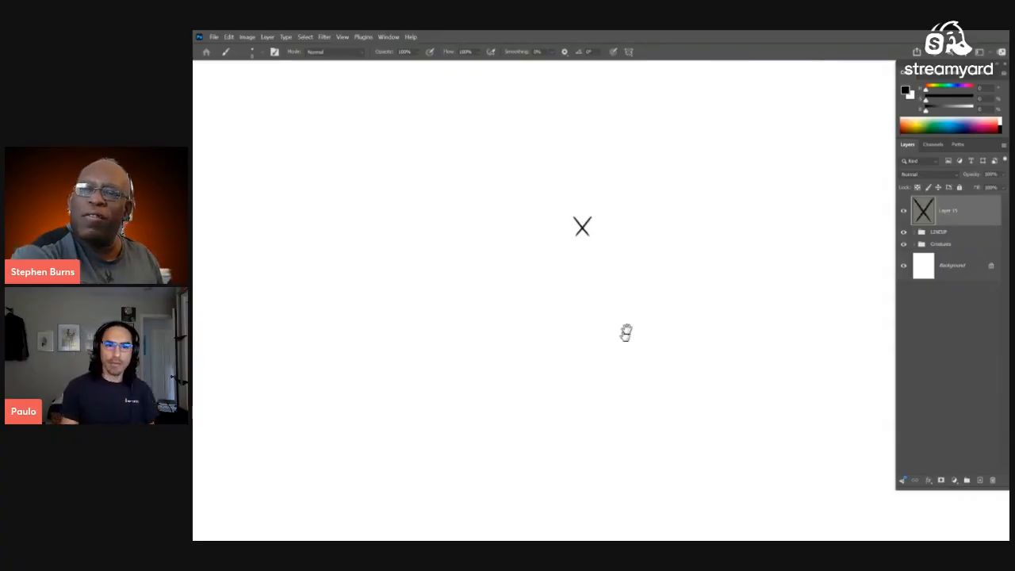
left_click_drag(625, 165, 582, 331)
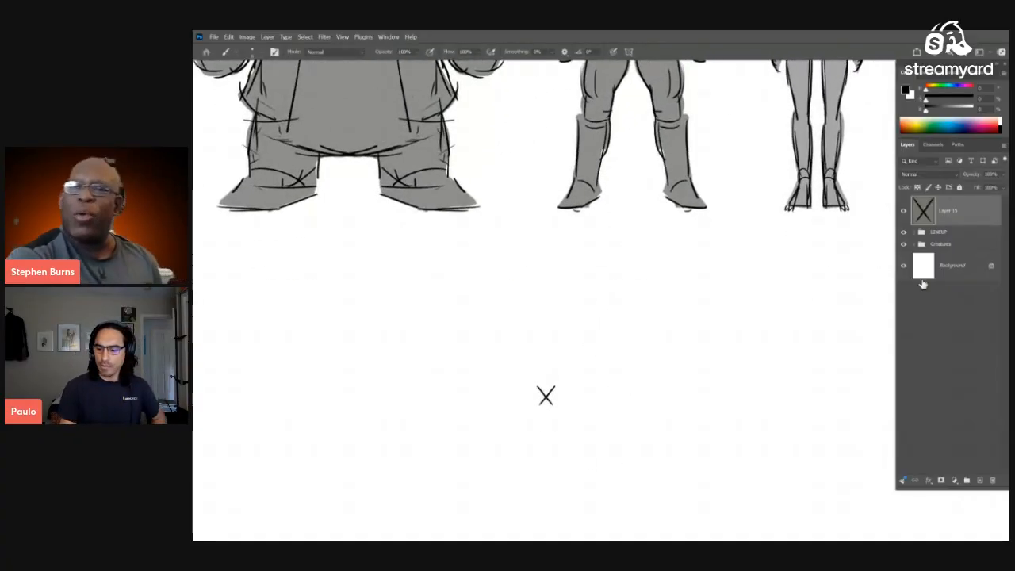
left_click(916, 269)
key("ctrl+u")
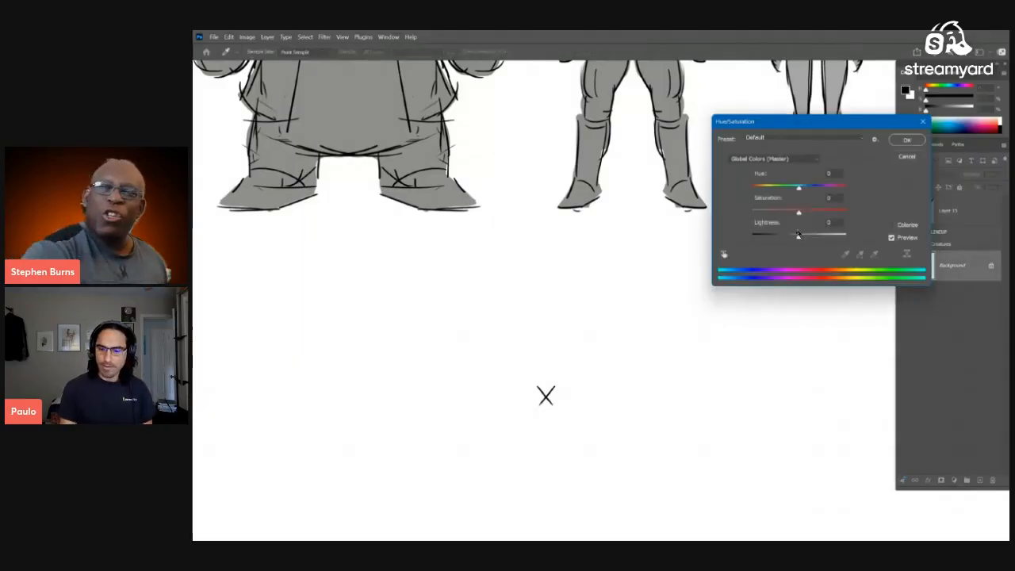
left_click_drag(792, 241, 792, 241)
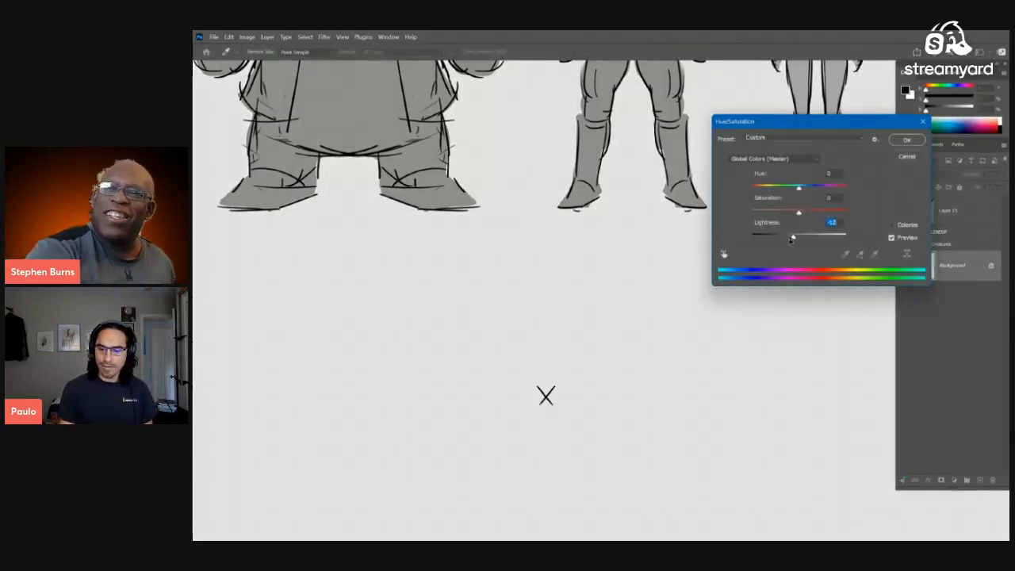
left_click(906, 140)
left_click_drag(689, 209, 689, 238)
left_click_drag(654, 374, 686, 211)
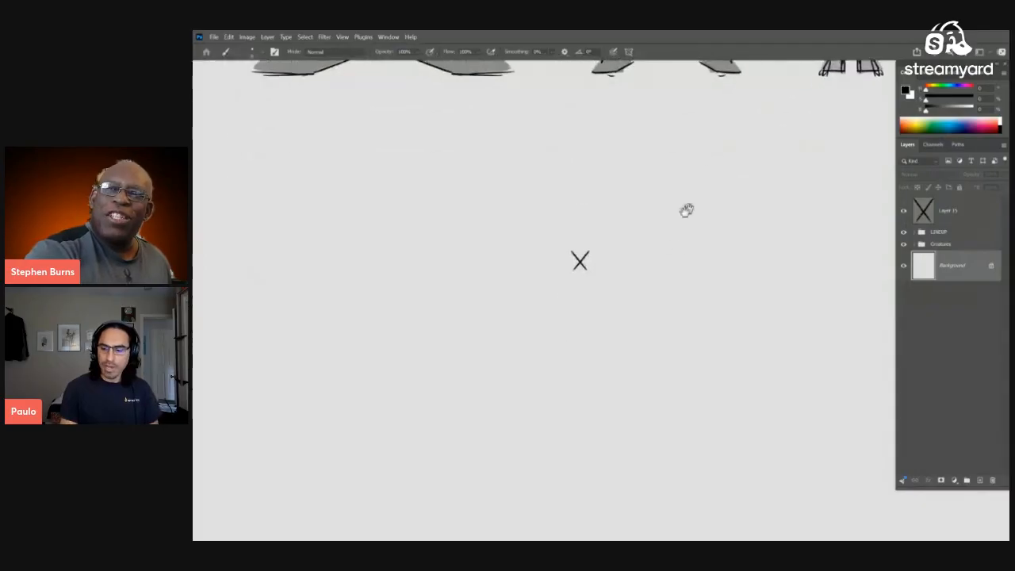
left_click_drag(640, 337, 622, 214)
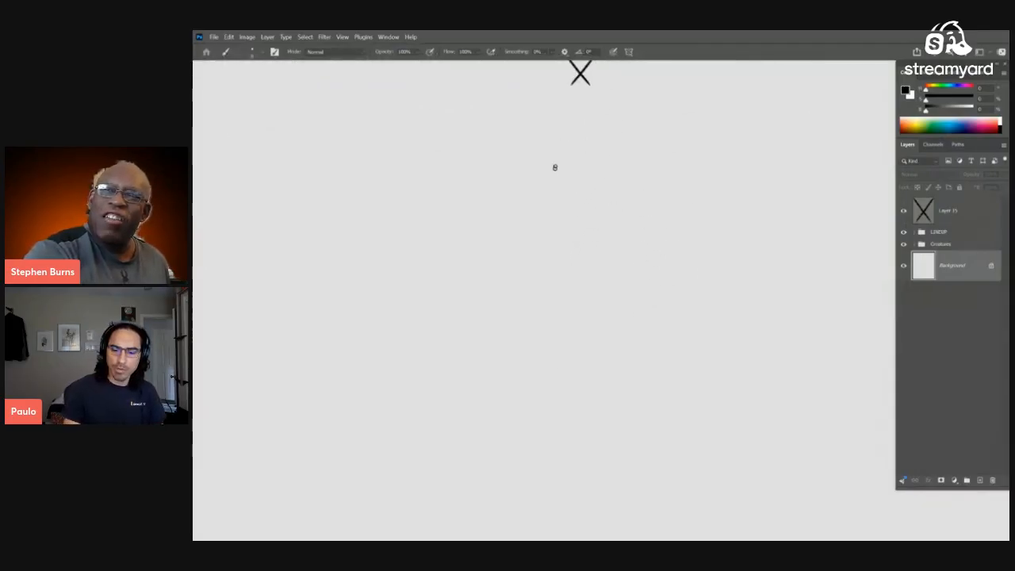
mouse_move(555, 167)
left_mouse_down()
mouse_move(570, 204)
mouse_move(589, 152)
mouse_move(583, 209)
mouse_move(565, 147)
mouse_move(594, 192)
mouse_move(569, 163)
mouse_move(596, 149)
mouse_move(555, 183)
mouse_move(576, 204)
left_mouse_up()
key("ctrl+z")
key("ctrl+z")
key("ctrl+z")
key("ctrl+z")
key("ctrl+z")
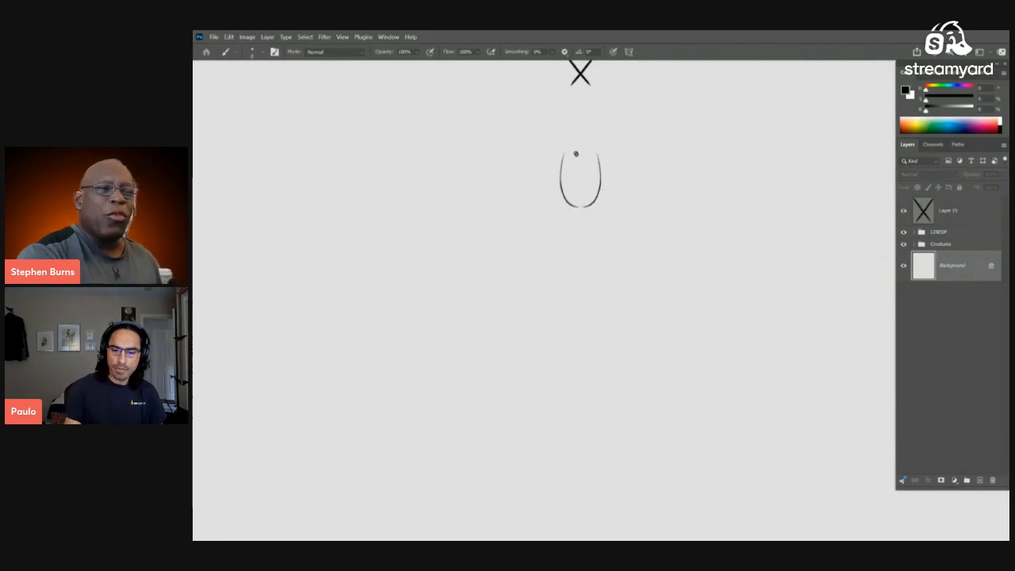
key("ctrl+z")
Sketch the mirrored rounded head outline and jaw below the X mark on the Background layer
left_click_drag(550, 173, 547, 219)
mouse_move(557, 161)
left_mouse_down()
mouse_move(547, 219)
mouse_move(563, 264)
left_mouse_up()
left_click_drag(553, 246, 580, 262)
left_click_drag(617, 229, 605, 175)
mouse_move(608, 204)
left_mouse_down()
mouse_move(592, 208)
mouse_move(615, 204)
left_mouse_up()
Sketch the sloping neck muscles, collarbones, rounded shoulders and chest contours beneath the head
left_click_drag(570, 157, 539, 180)
mouse_move(561, 160)
left_mouse_down()
mouse_move(508, 213)
mouse_move(590, 228)
left_mouse_up()
left_click_drag(574, 229, 602, 229)
left_click_drag(523, 203, 479, 228)
mouse_move(469, 228)
left_mouse_down()
mouse_move(426, 266)
mouse_move(432, 323)
left_mouse_up()
mouse_move(586, 299)
left_mouse_down()
mouse_move(582, 256)
mouse_move(521, 240)
mouse_move(522, 261)
left_mouse_up()
mouse_move(454, 232)
left_mouse_down()
mouse_move(496, 269)
mouse_move(536, 272)
mouse_move(572, 252)
left_mouse_up()
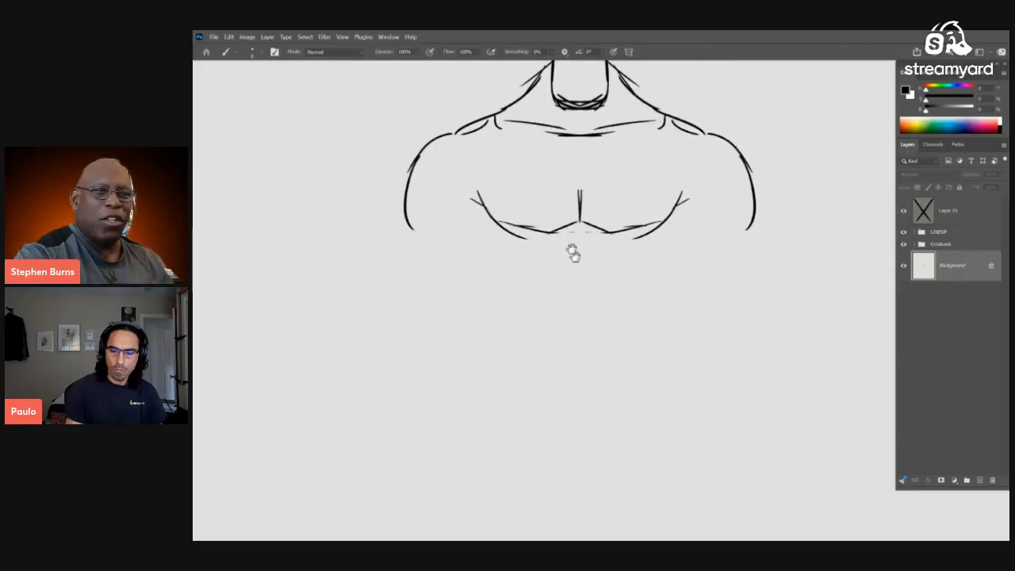
Sketch the sides of the ribcage and both upper arms down to the elbows
left_click_drag(477, 249, 502, 279)
left_click_drag(502, 298, 501, 310)
left_click_drag(492, 252, 513, 284)
left_click_drag(520, 297, 518, 335)
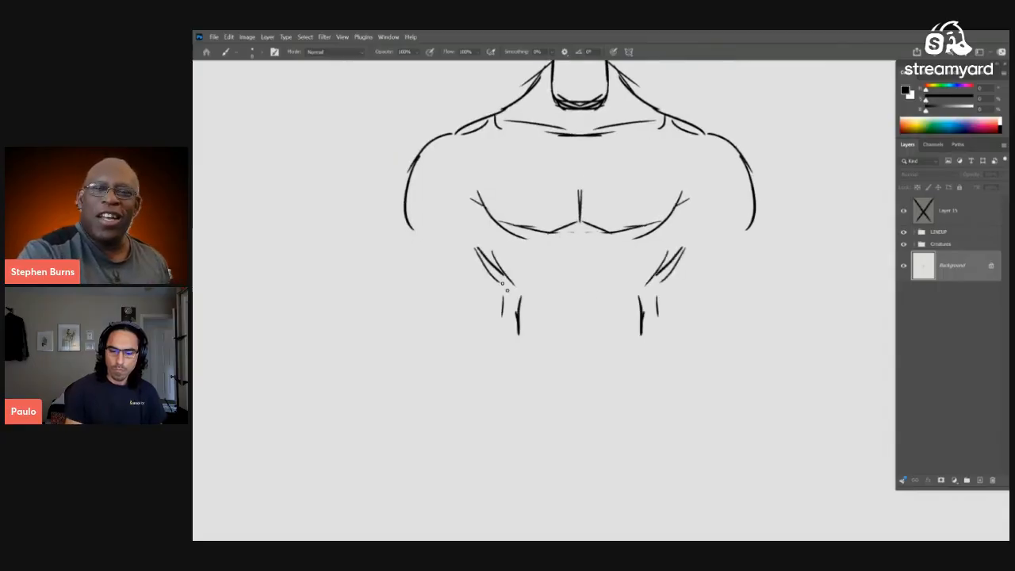
left_click_drag(502, 274, 507, 336)
left_click_drag(421, 225, 399, 298)
left_click_drag(468, 253, 441, 336)
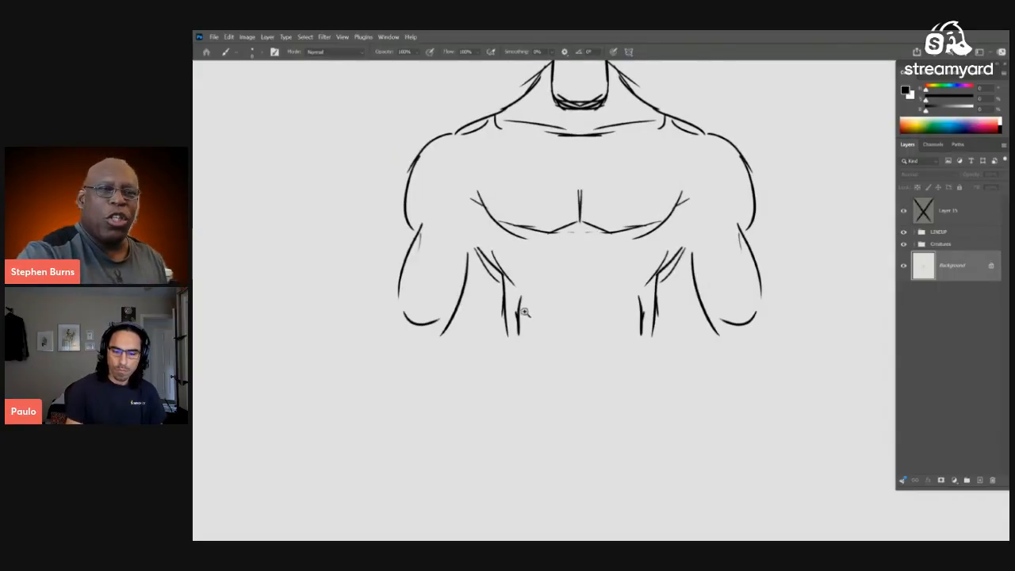
Add the neck lines under the jaw and reinforce the slopes from neck to shoulders
left_click_drag(524, 313, 509, 317)
left_click_drag(517, 279, 514, 295)
left_click_drag(548, 118, 526, 154)
left_click_drag(546, 127, 513, 163)
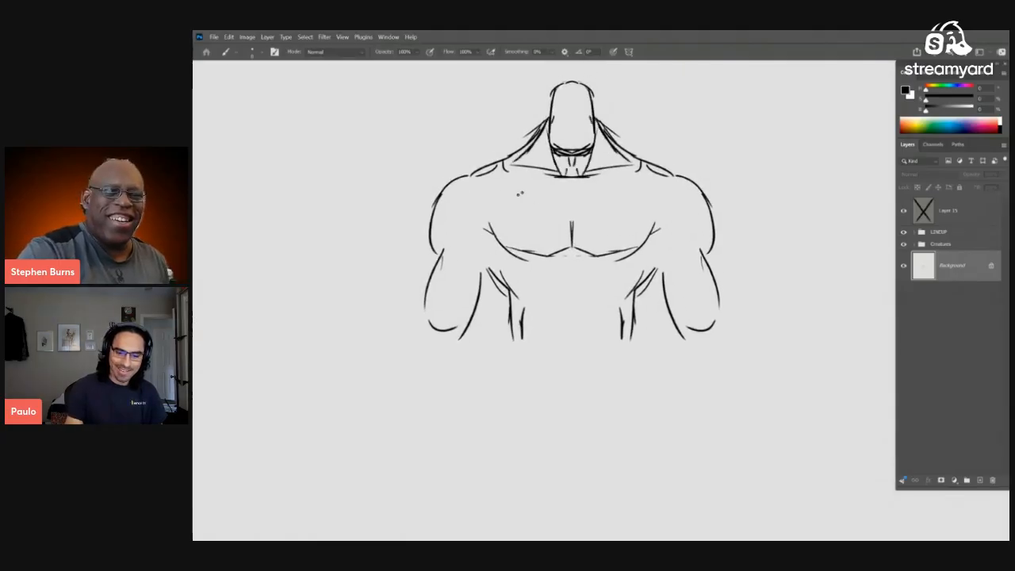
Sketch the outer and inner contours of both thick forearms below the elbows
left_click_drag(430, 291, 391, 366)
left_click_drag(470, 309, 483, 244)
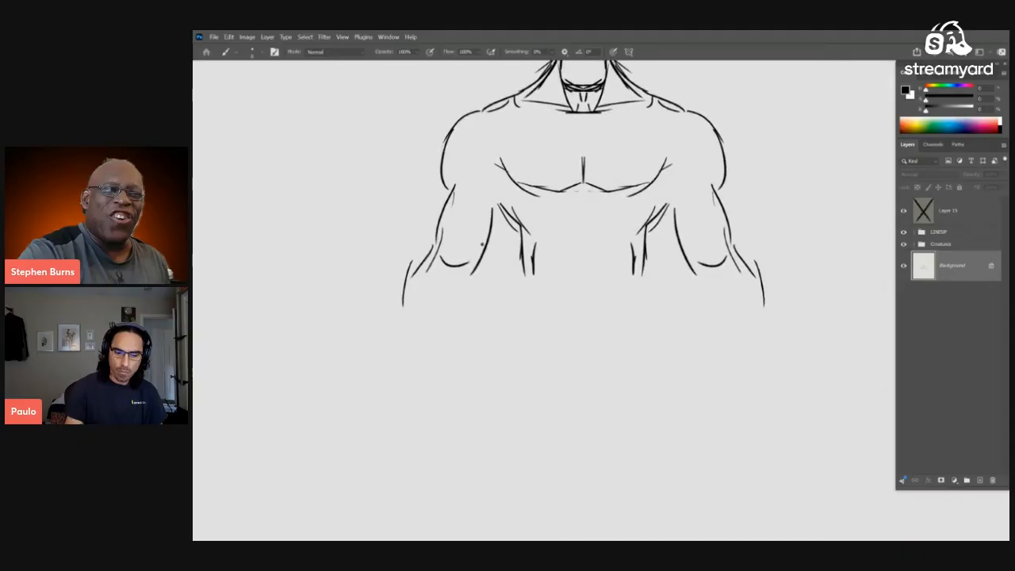
left_click_drag(413, 260, 400, 292)
left_click_drag(399, 291, 392, 381)
left_click_drag(479, 304, 466, 369)
Close off the wrists and sketch simple mitten-shaped fists at the ends of both forearms
left_click_drag(392, 372, 426, 395)
left_click_drag(471, 363, 429, 409)
mouse_move(388, 396)
left_mouse_down()
mouse_move(398, 416)
mouse_move(449, 432)
left_mouse_up()
left_click_drag(468, 390, 435, 440)
Sketch the waist, V-shaped pelvis, crotch line and abdominal marks on the torso
left_click_drag(496, 405, 456, 402)
left_click_drag(527, 379, 603, 281)
left_click_drag(581, 274, 594, 262)
left_click_drag(575, 223, 569, 247)
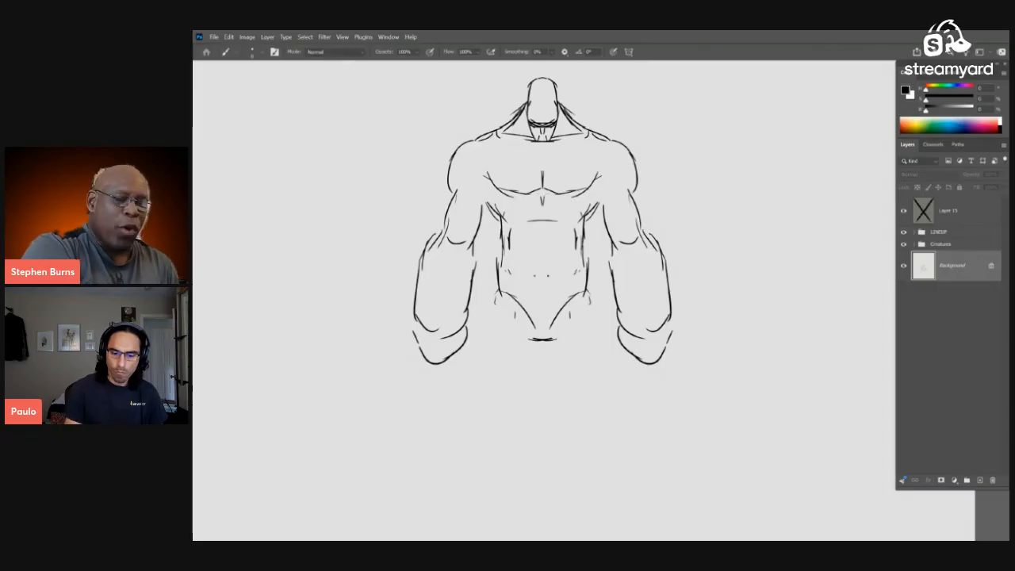
Sketch the outer and inner thigh contours of both legs below the pelvis
left_click_drag(577, 295, 580, 252)
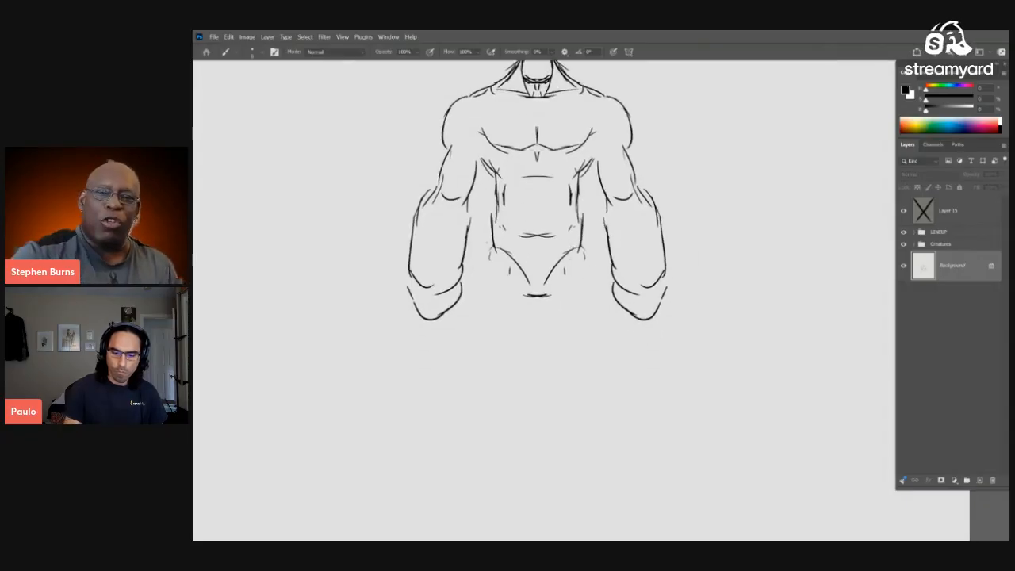
left_click_drag(474, 277, 455, 406)
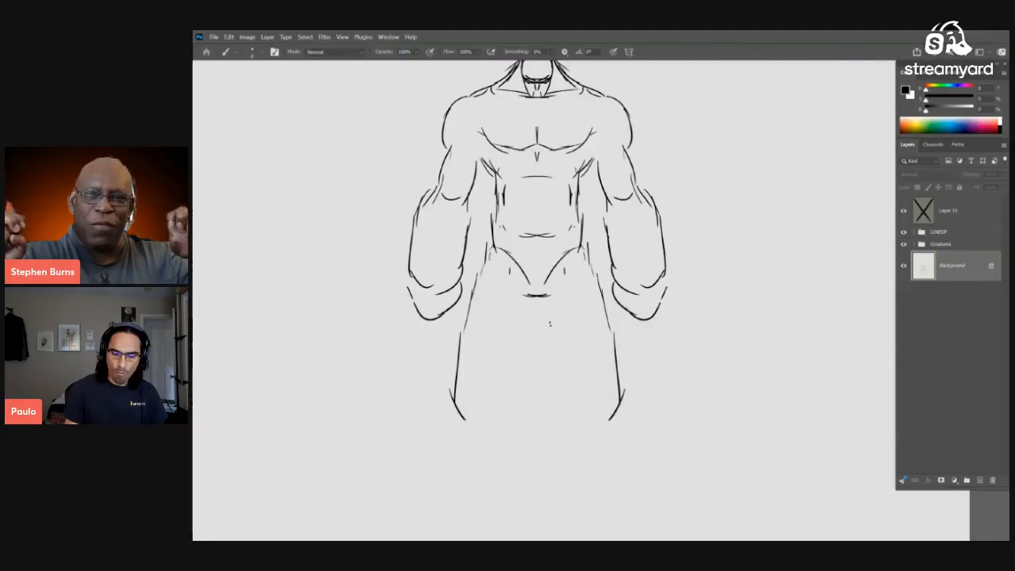
mouse_move(535, 297)
left_mouse_down()
mouse_move(527, 369)
mouse_move(518, 370)
left_mouse_up()
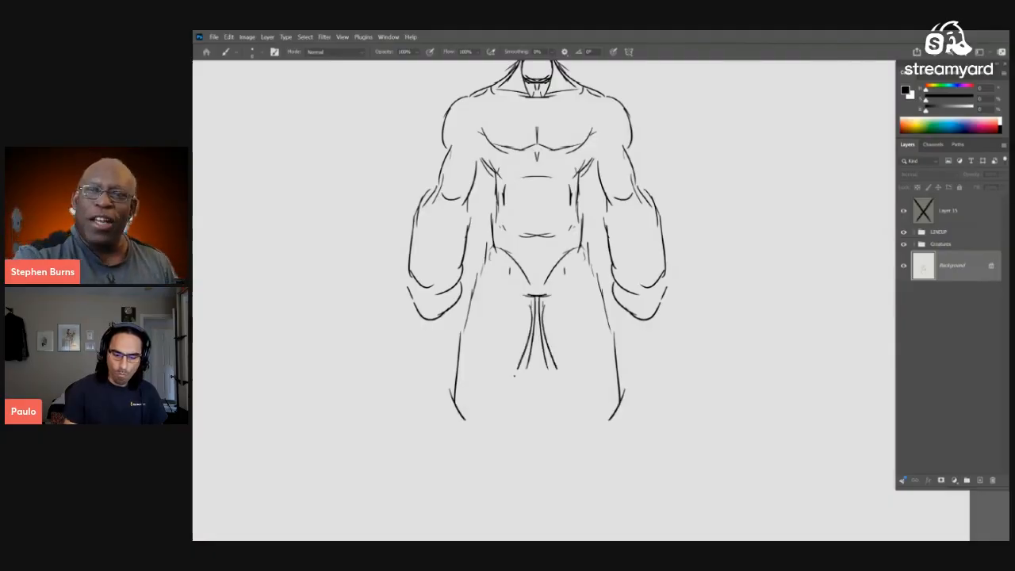
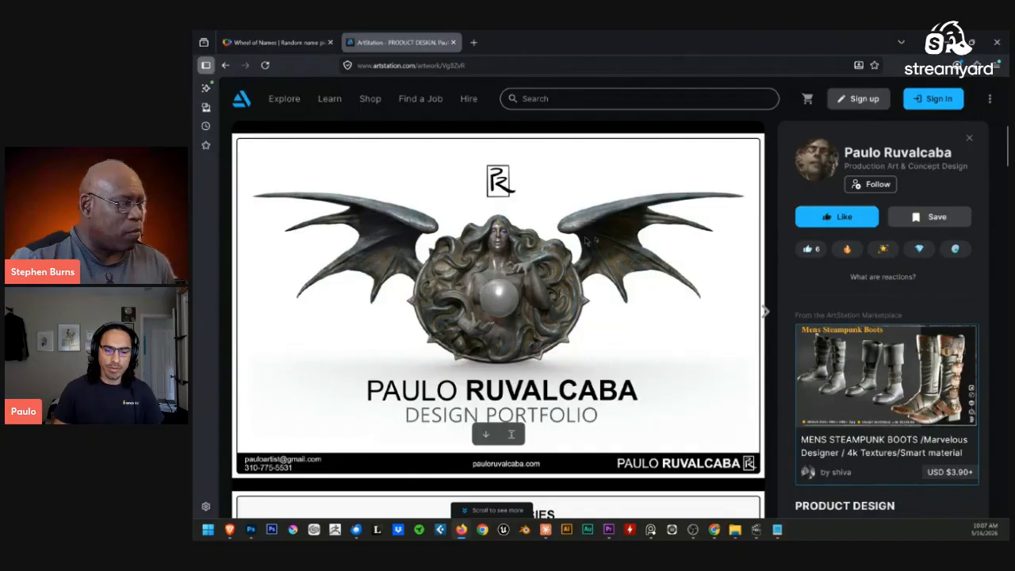
Examine the cover page and the Demon Babies small static props sheet in the Product Design portfolio on ArtStation
scroll(632, 256, "down", 3)
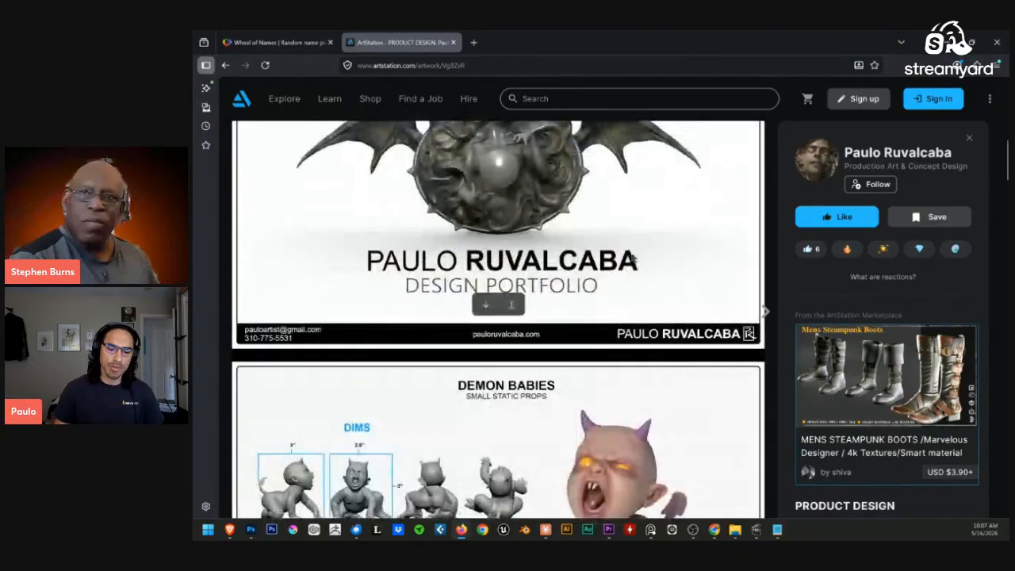
scroll(632, 256, "up", 3)
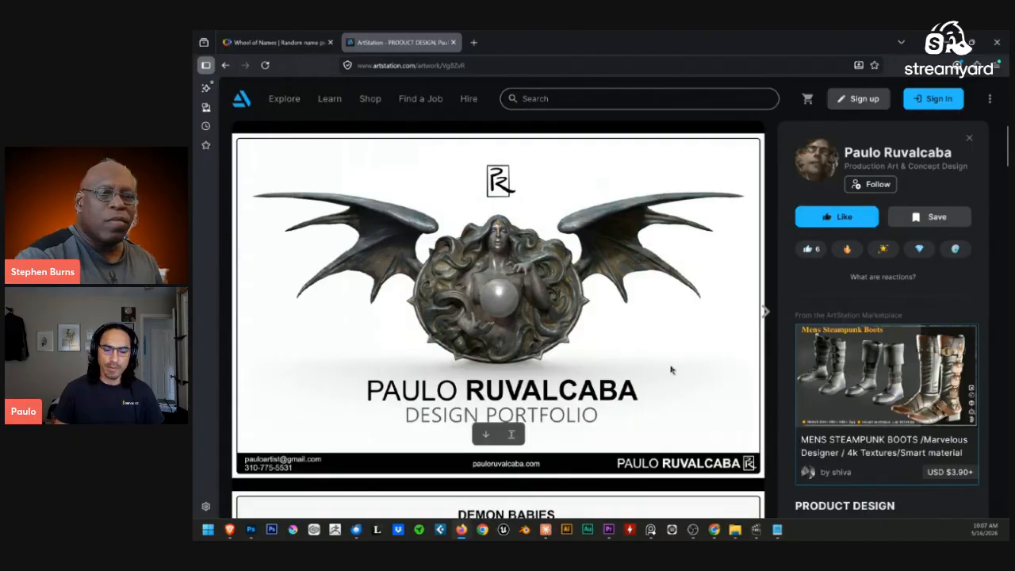
scroll(670, 369, "down", 5)
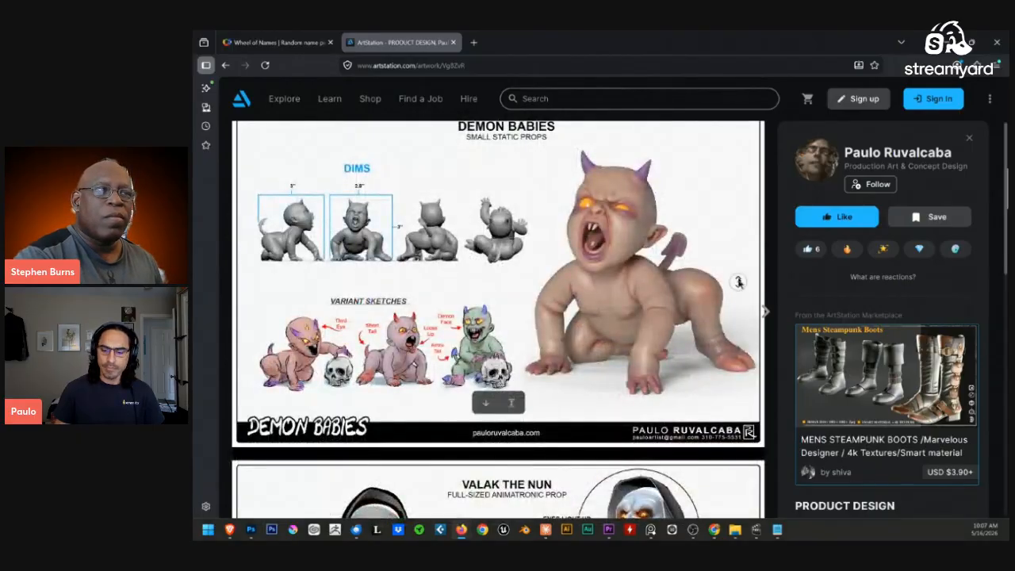
scroll(725, 279, "up", 3)
scroll(718, 284, "down", 3)
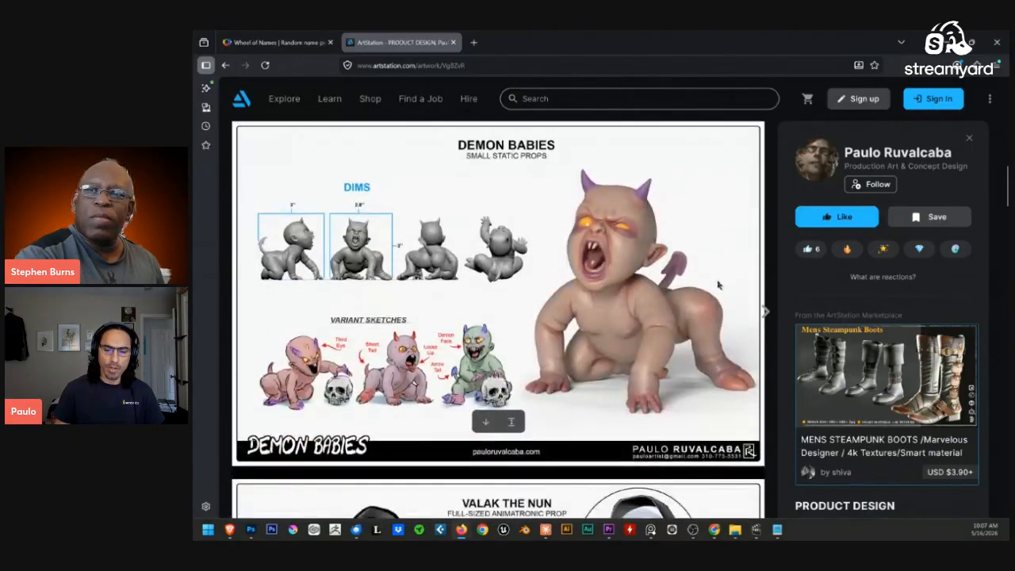
scroll(719, 270, "up", 1)
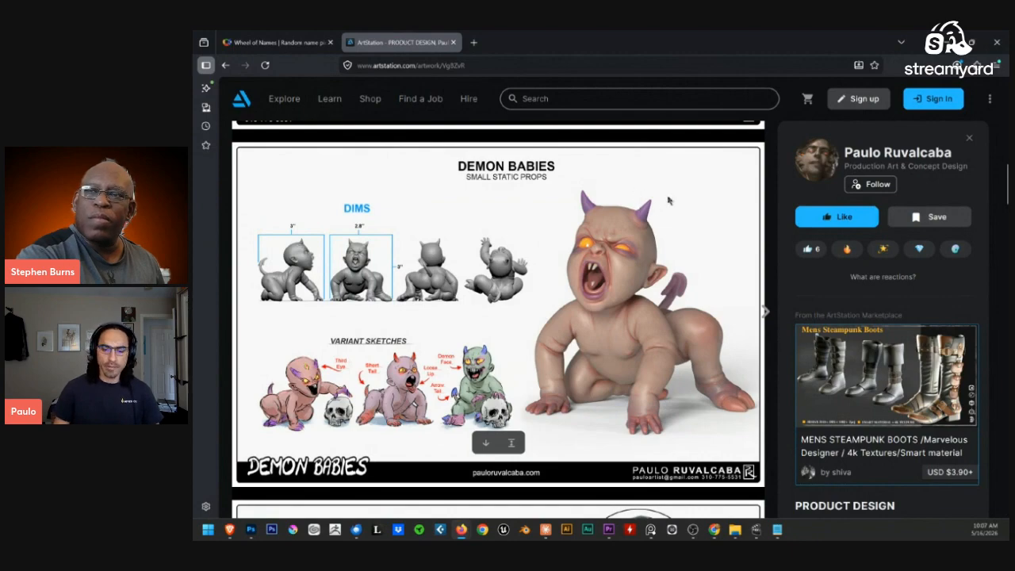
Examine the Valak the Nun animatronic prop sheets, including the pose callouts and the dimensioned head and hand views
scroll(704, 244, "down", 5)
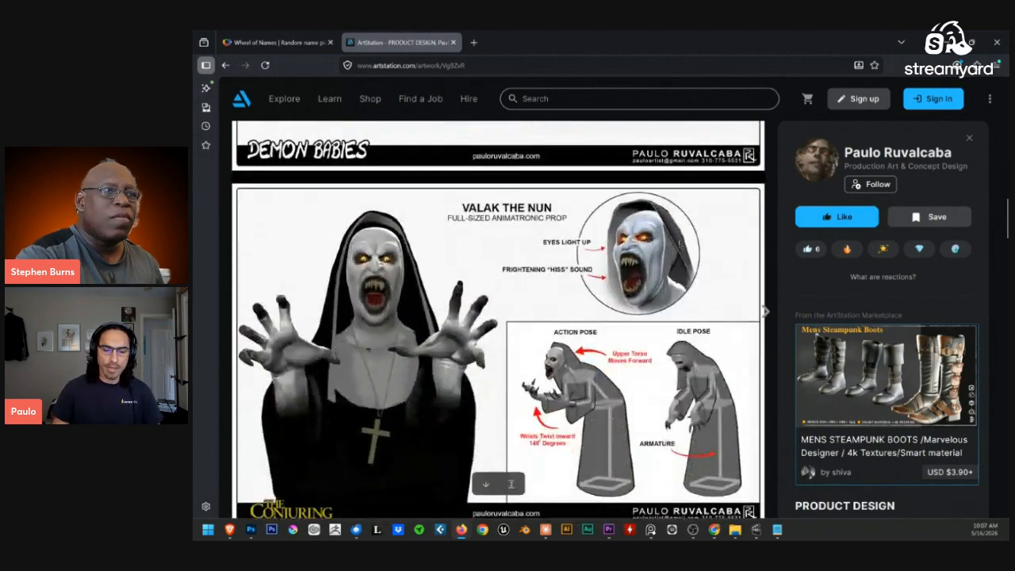
scroll(738, 250, "down", 1)
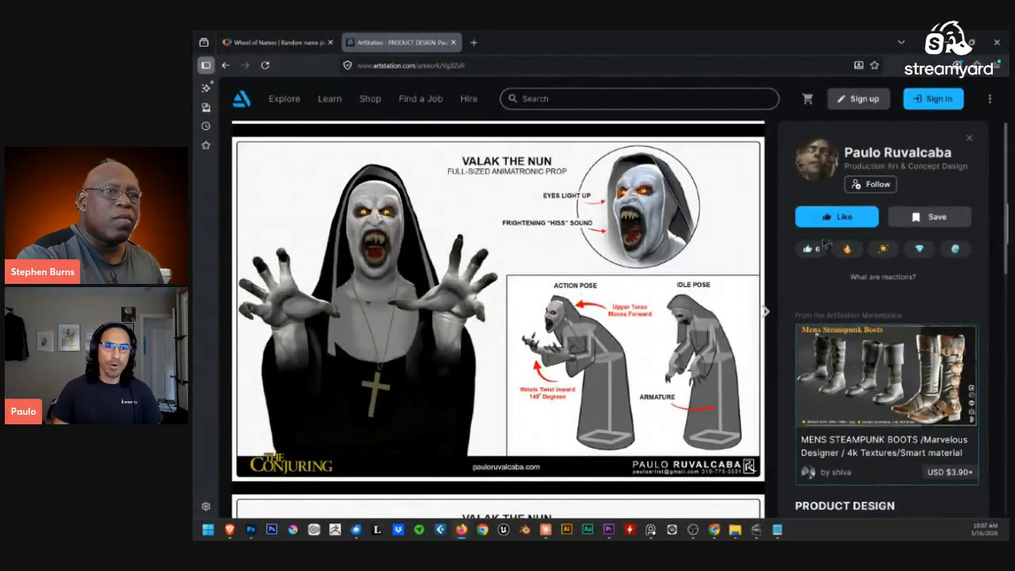
middle_click(738, 222)
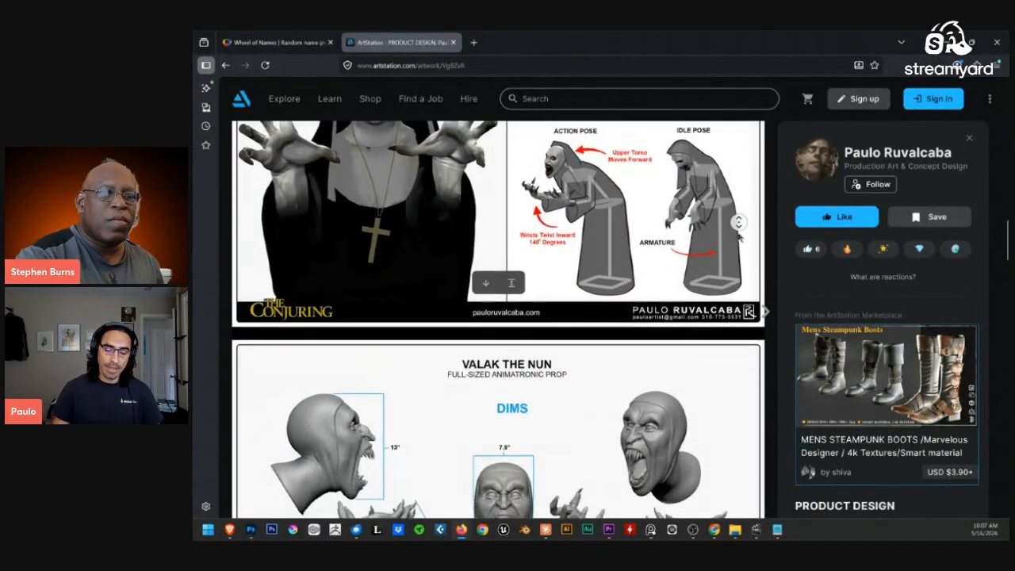
middle_click(738, 231)
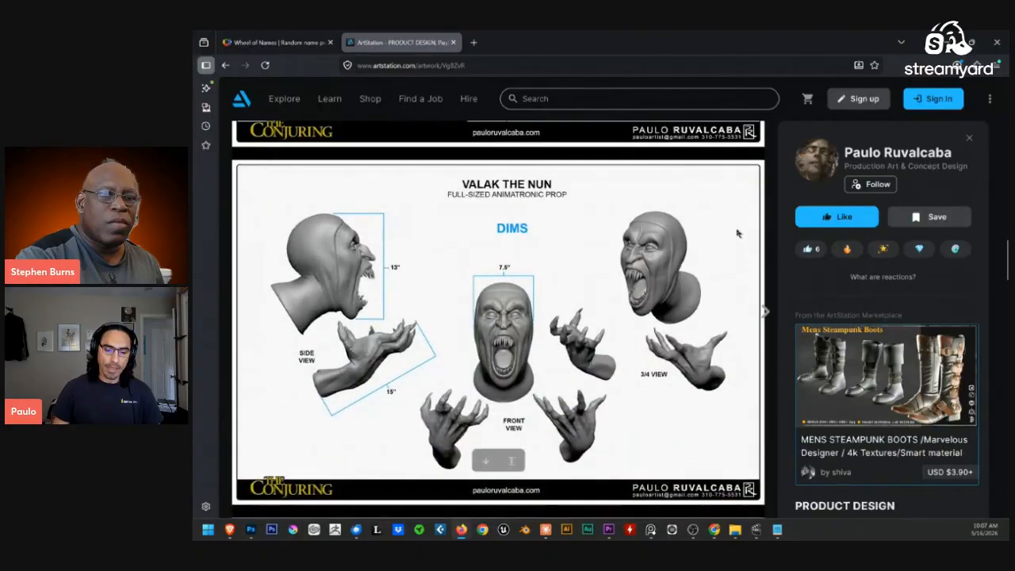
middle_click(741, 239)
middle_click(741, 248)
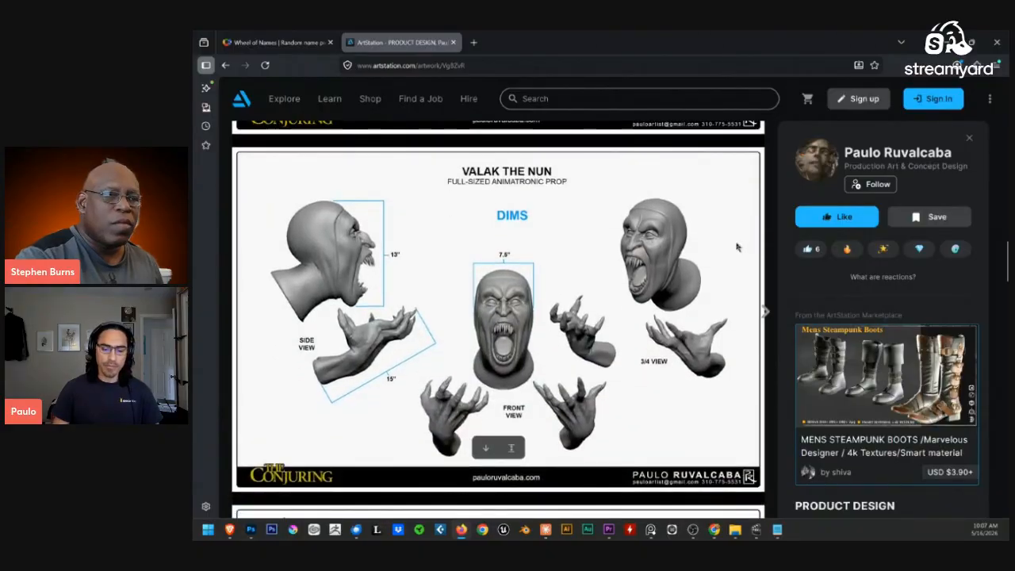
middle_click(736, 242)
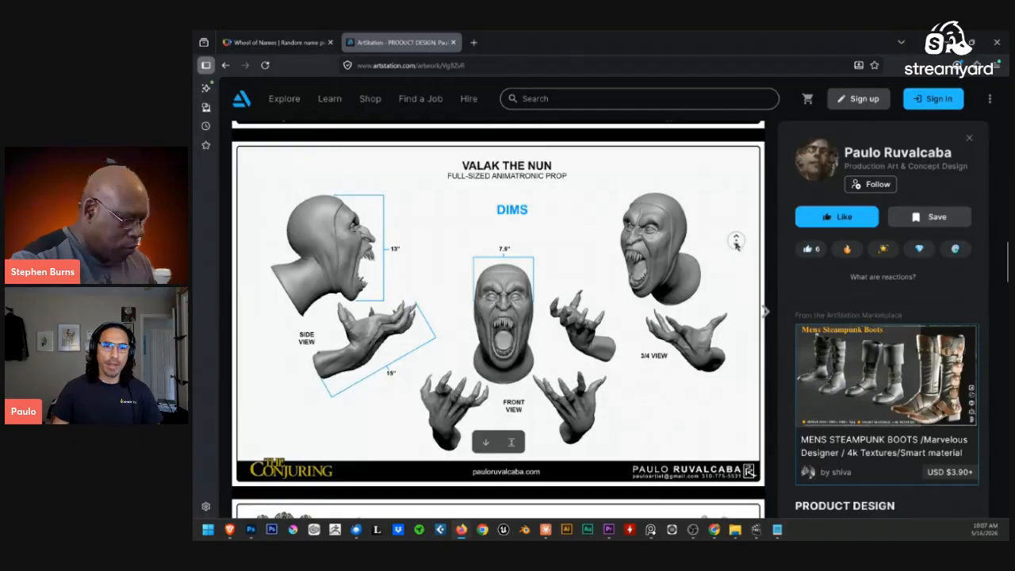
middle_click(731, 227)
middle_click(710, 256)
middle_click(719, 252)
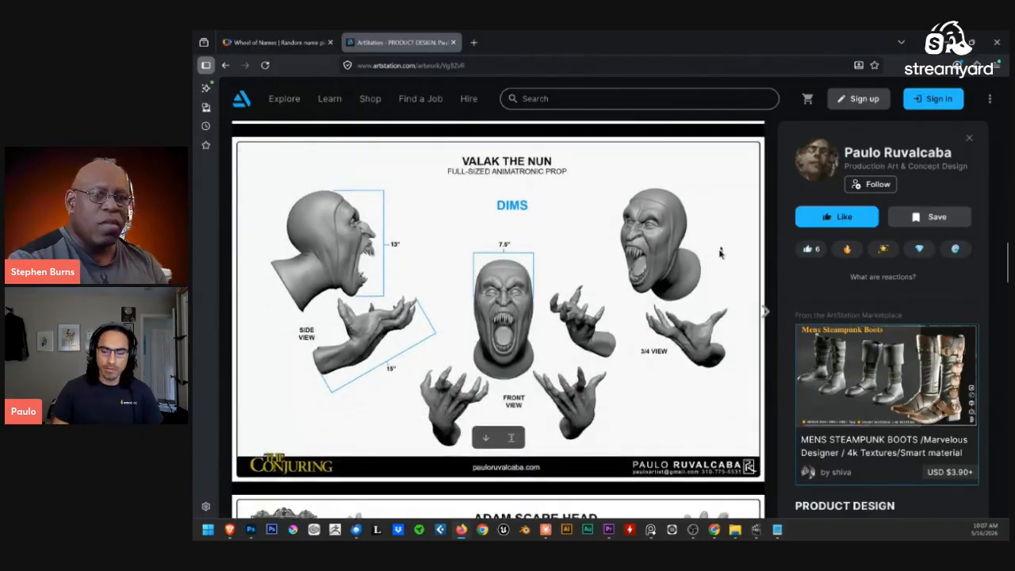
middle_click(723, 234)
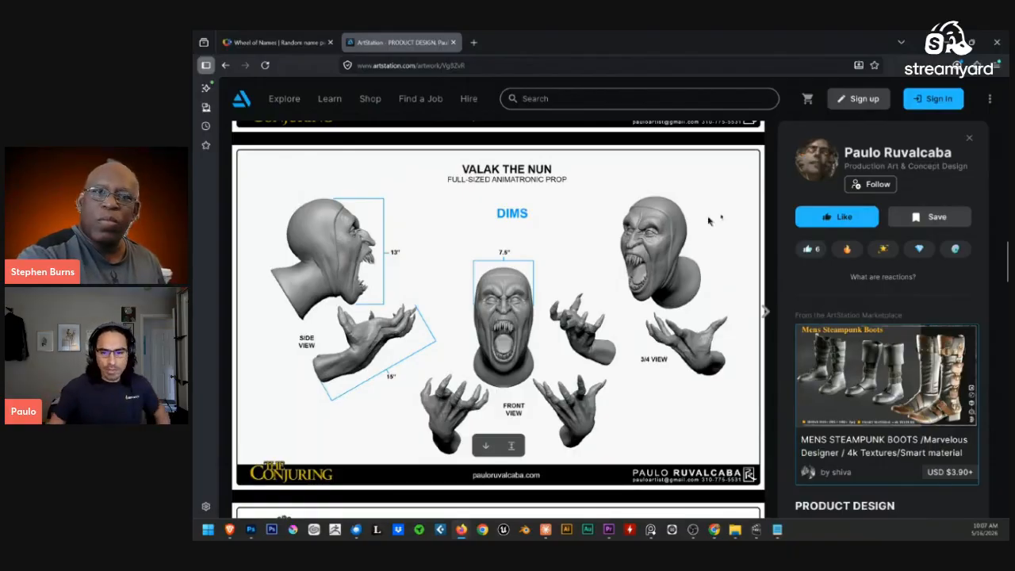
Examine the Adam Scare Head hanging prop sheet and the winged static light-up prop concept sheet
middle_click(647, 240)
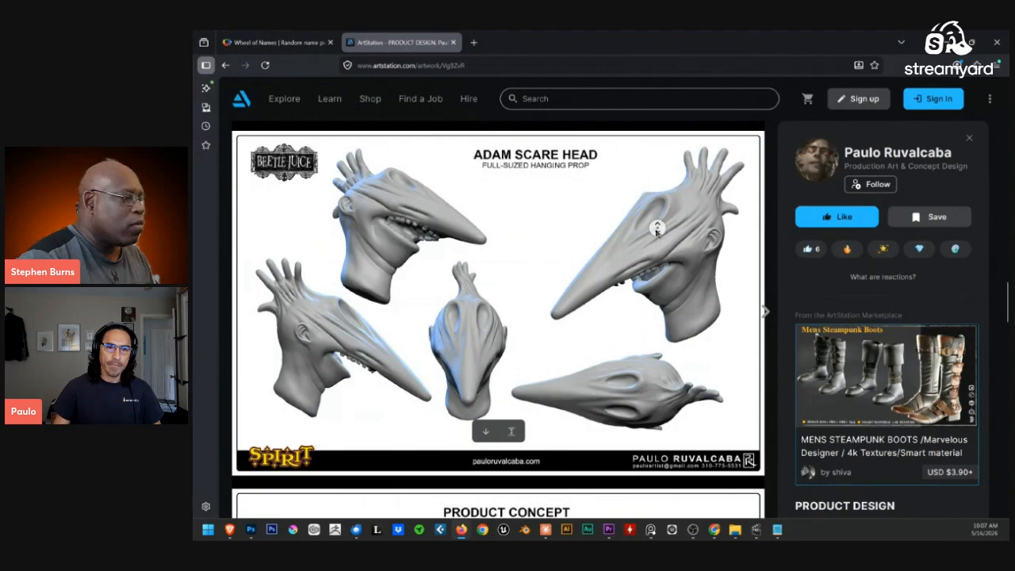
scroll(676, 231, "down", 6)
scroll(702, 242, "up", 5)
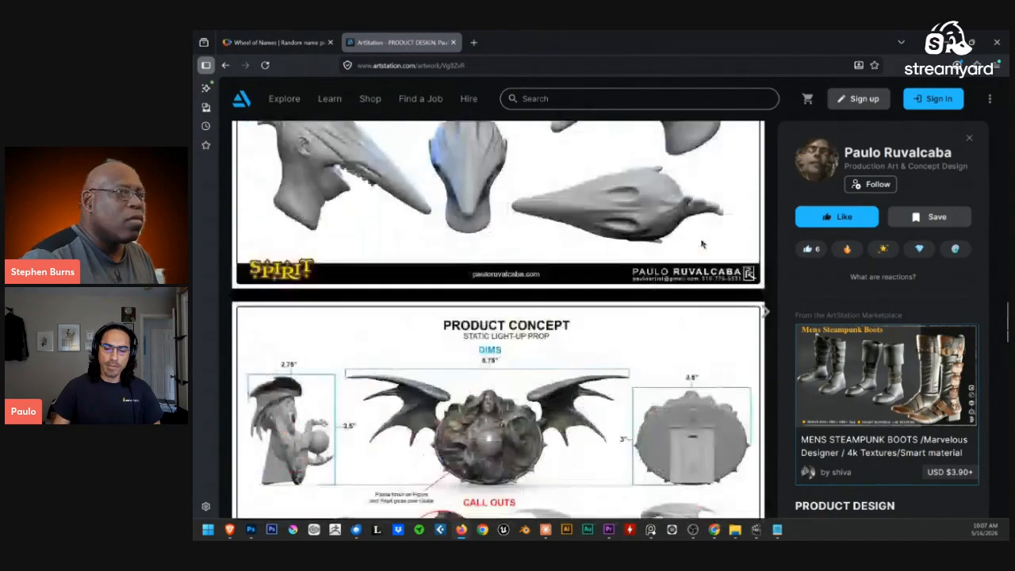
scroll(719, 237, "up", 2)
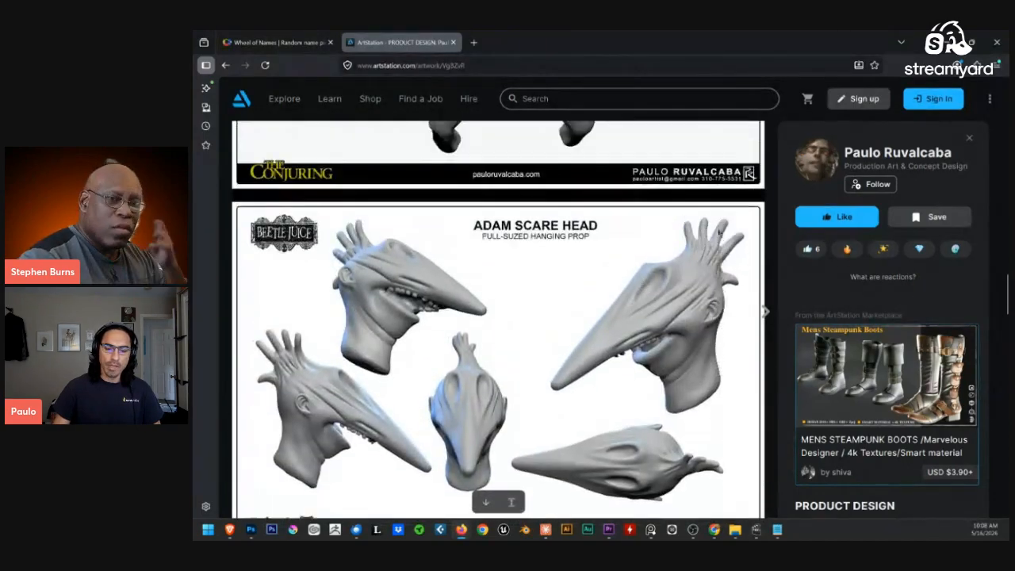
scroll(715, 242, "down", 1)
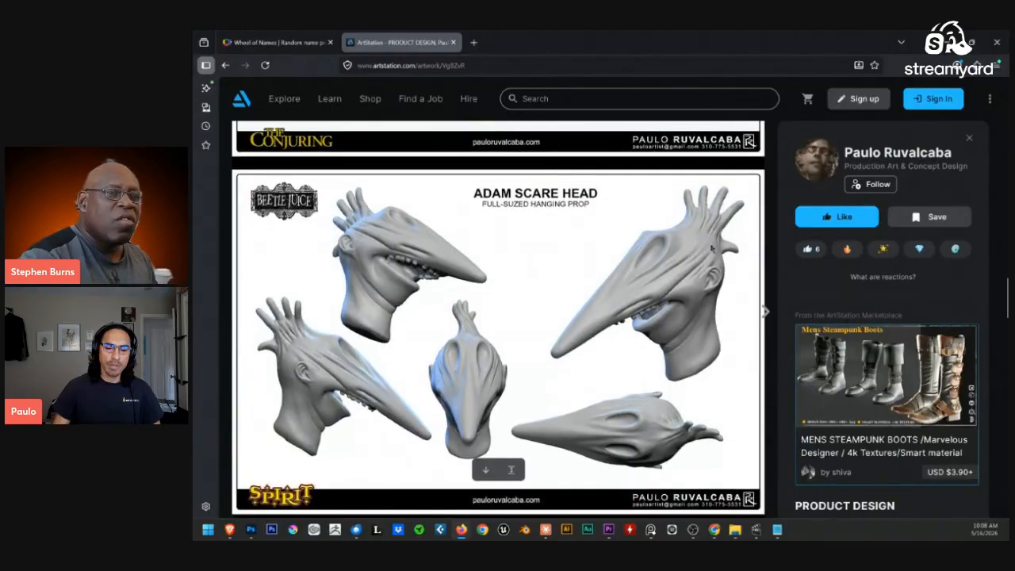
middle_click(709, 247)
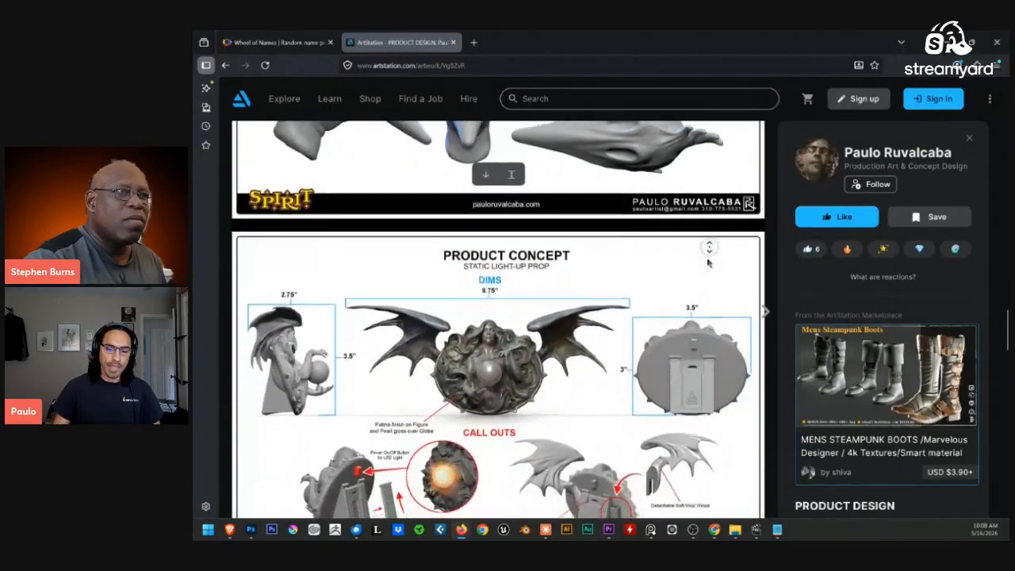
middle_click(700, 258)
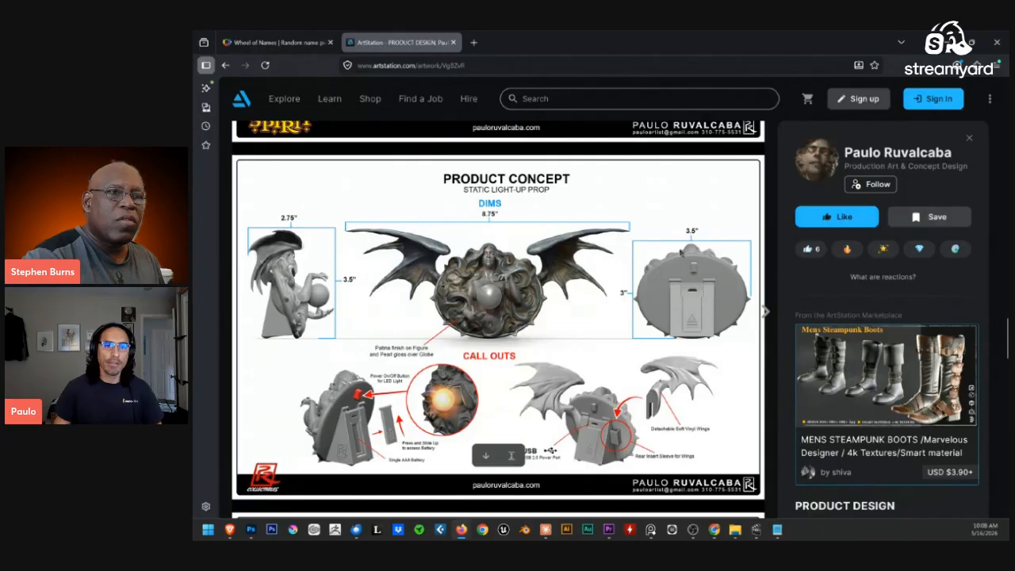
Examine the Beetle Juice left hand animated prop sheet with its sculpted hand views
scroll(673, 255, "down", 5)
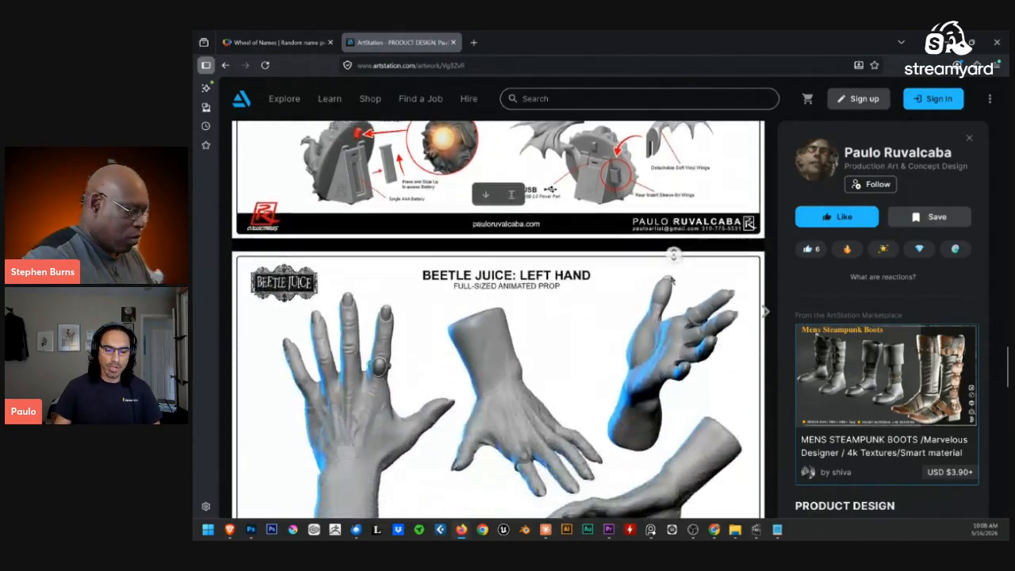
scroll(673, 262, "down", 3)
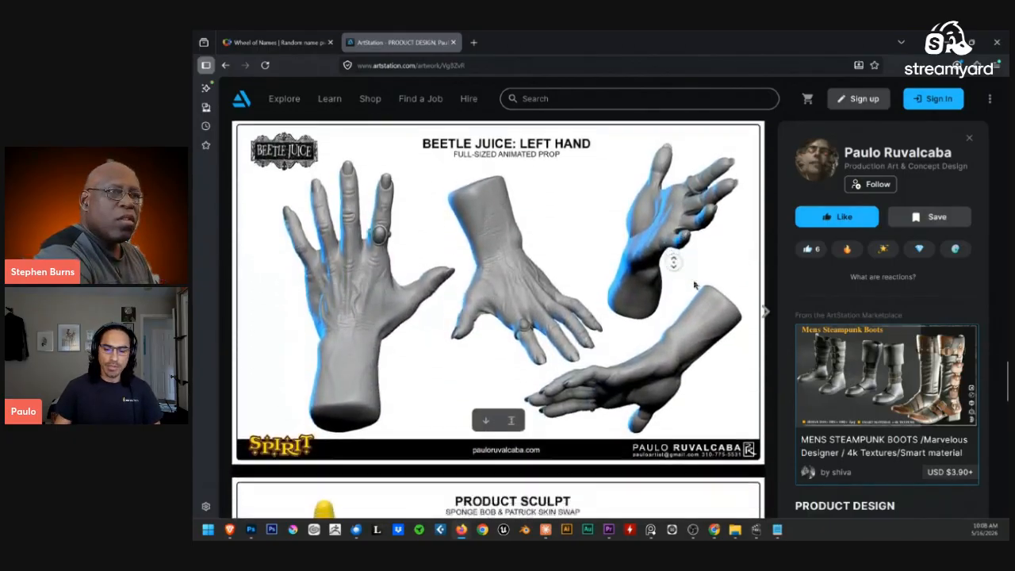
scroll(704, 242, "up", 1)
scroll(704, 242, "up", 2)
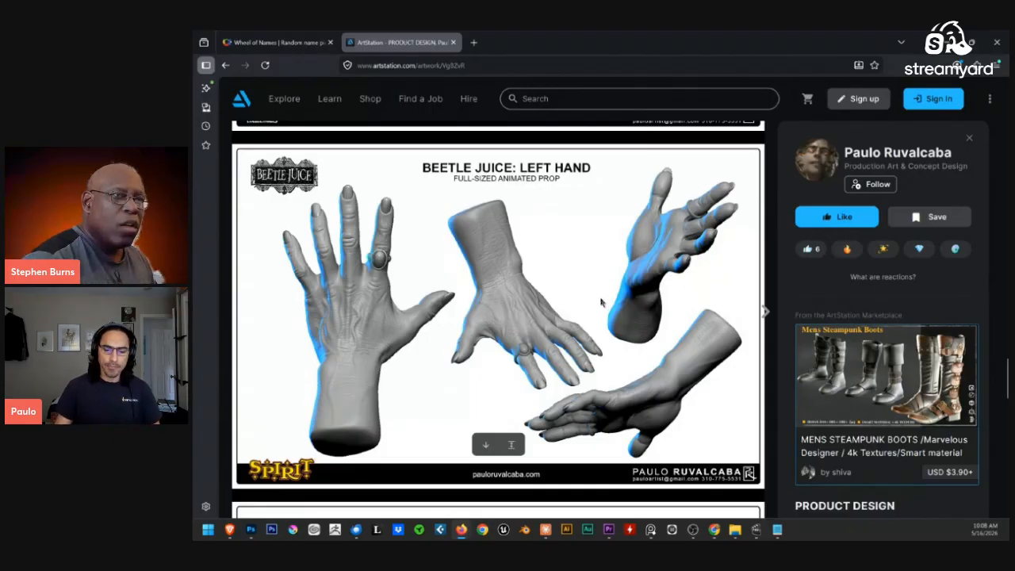
scroll(606, 305, "up", 3)
middle_click(632, 313)
middle_click(642, 304)
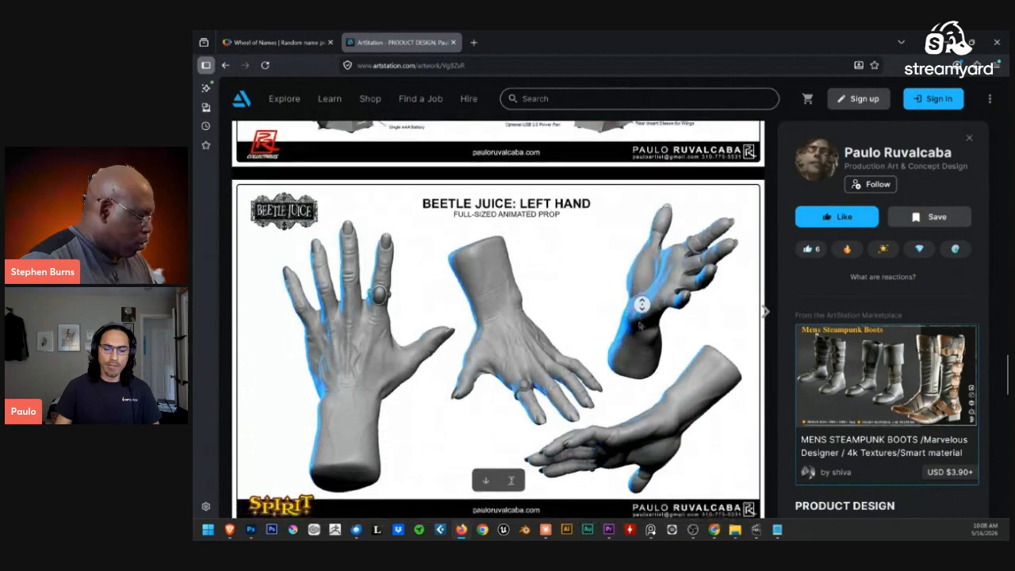
Examine the SpongeBob and Patrick skin swap, Wonder Woman figure and zombie latex mask sculpt sheets
middle_click(639, 335)
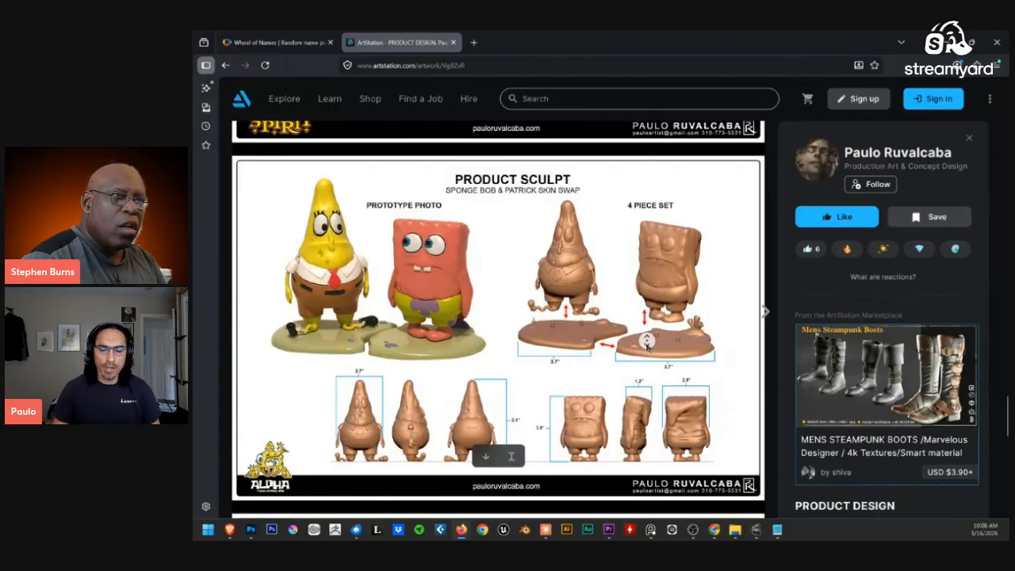
middle_click(647, 353)
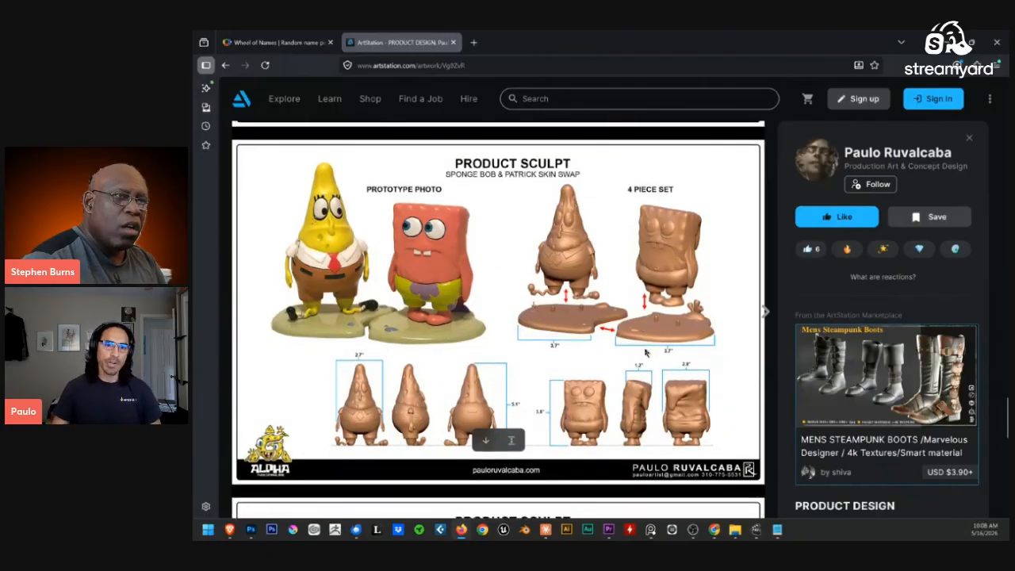
middle_click(653, 346)
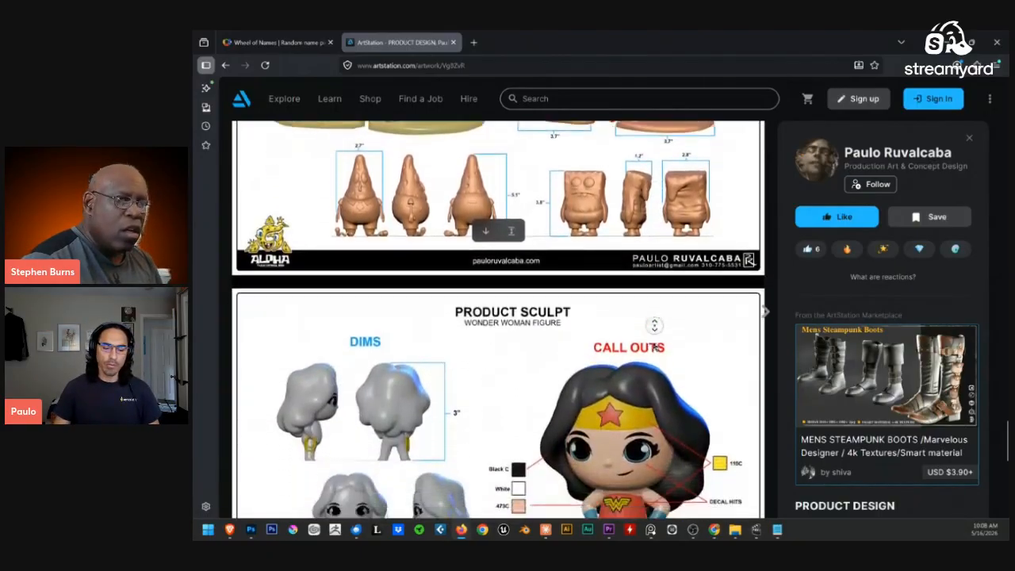
middle_click(666, 326)
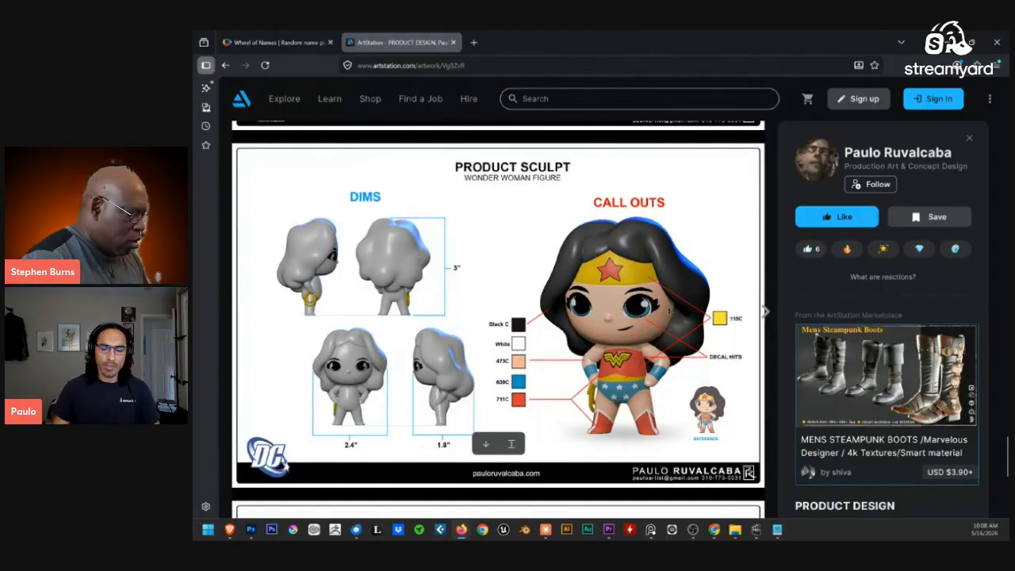
scroll(682, 314, "down", 1)
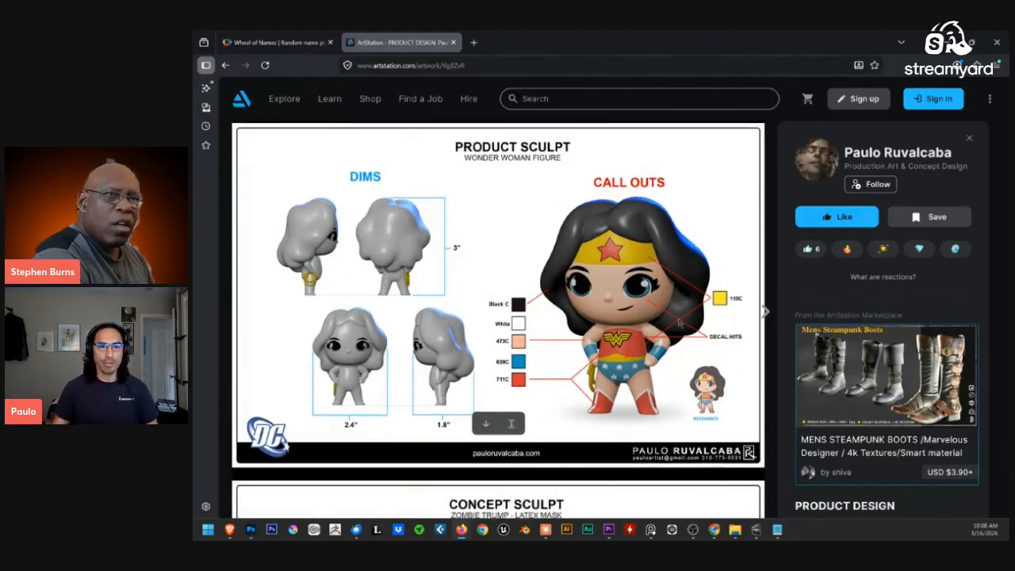
scroll(679, 294, "down", 5)
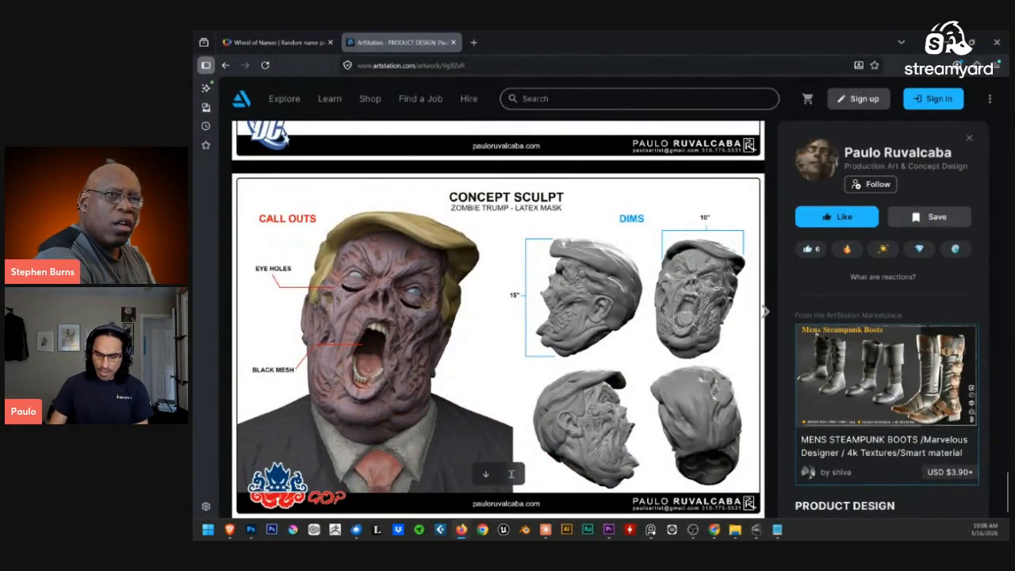
Open the next artwork in the portfolio, Alla-Prima Portraits, and look through its painted portraits
key("Right")
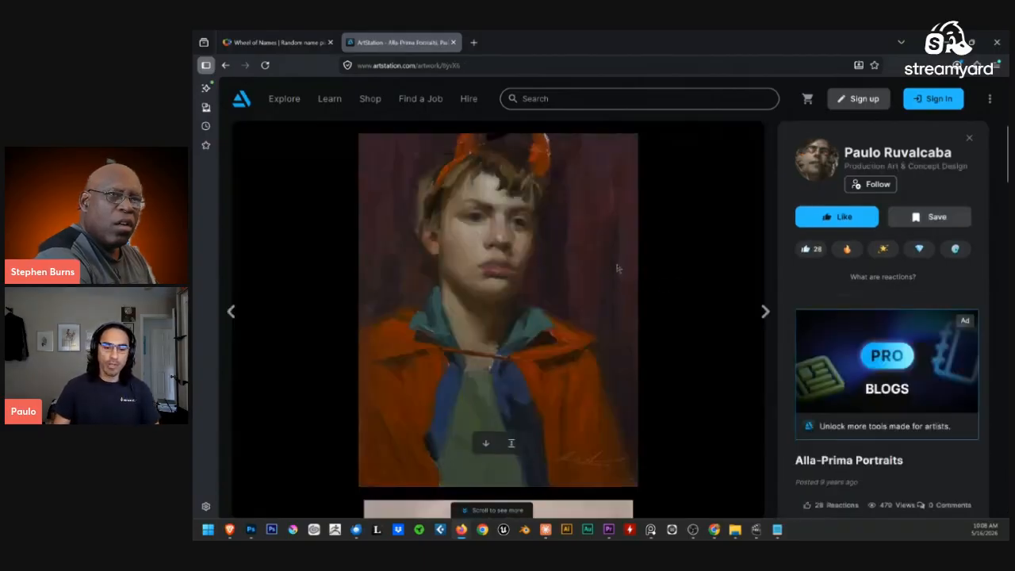
middle_click(702, 242)
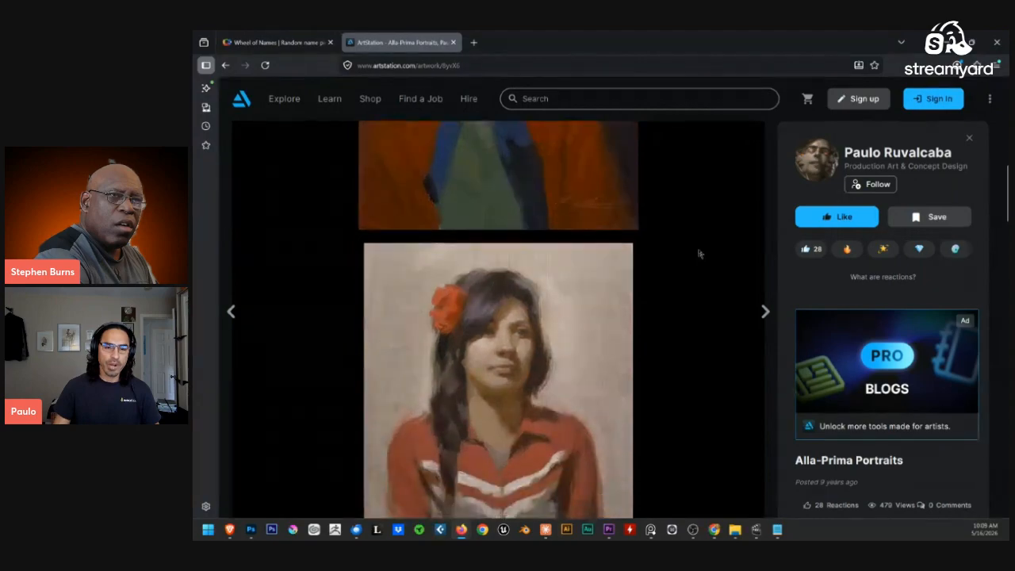
middle_click(698, 250)
middle_click(697, 263)
middle_click(695, 262)
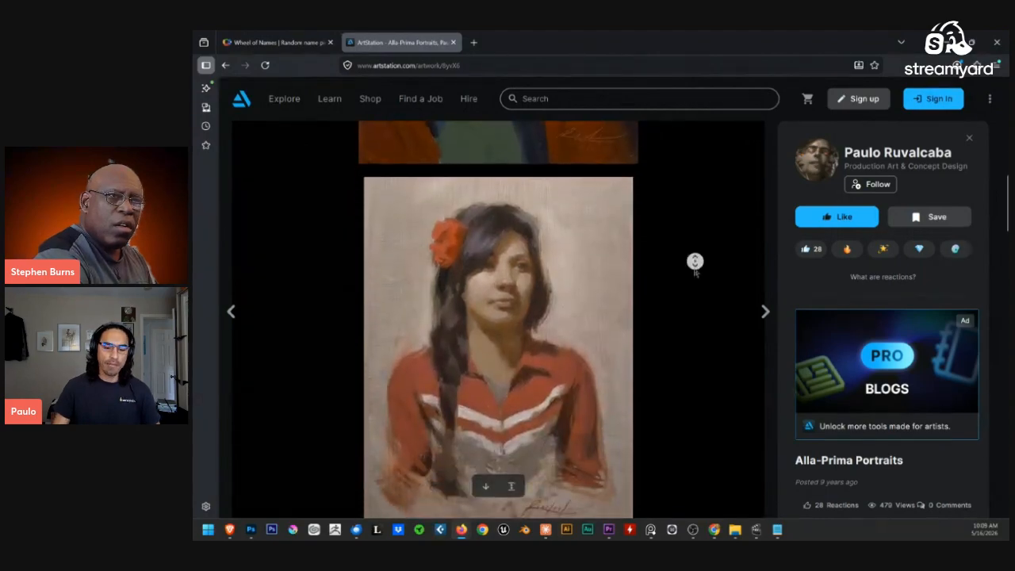
middle_click(696, 272)
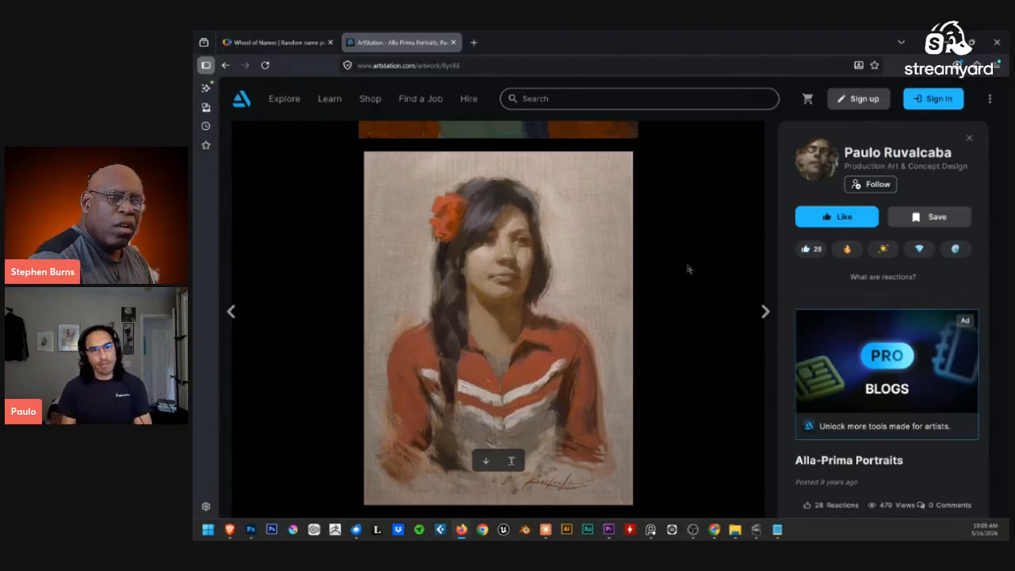
middle_click(658, 268)
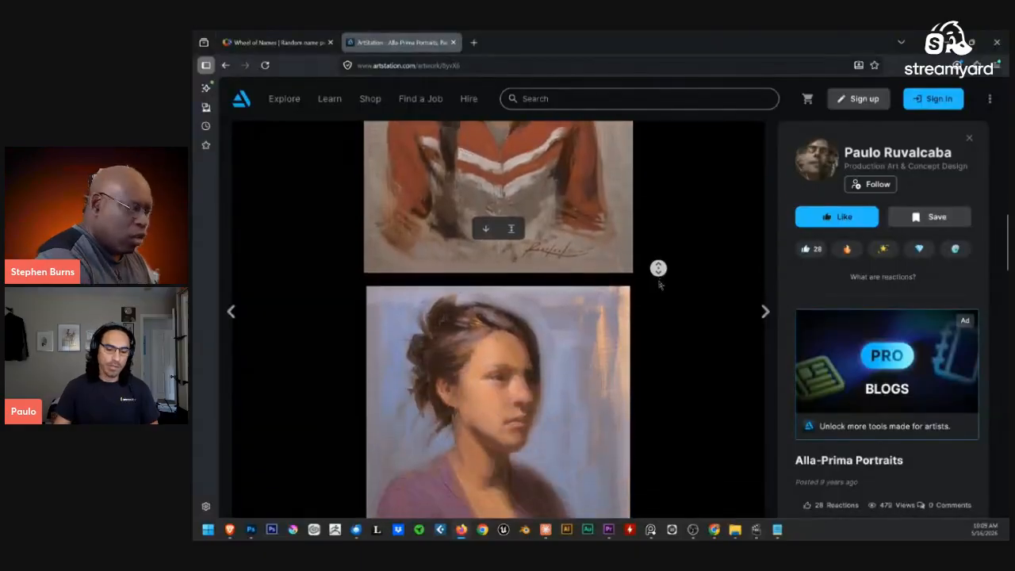
middle_click(660, 284)
middle_click(688, 256)
middle_click(687, 268)
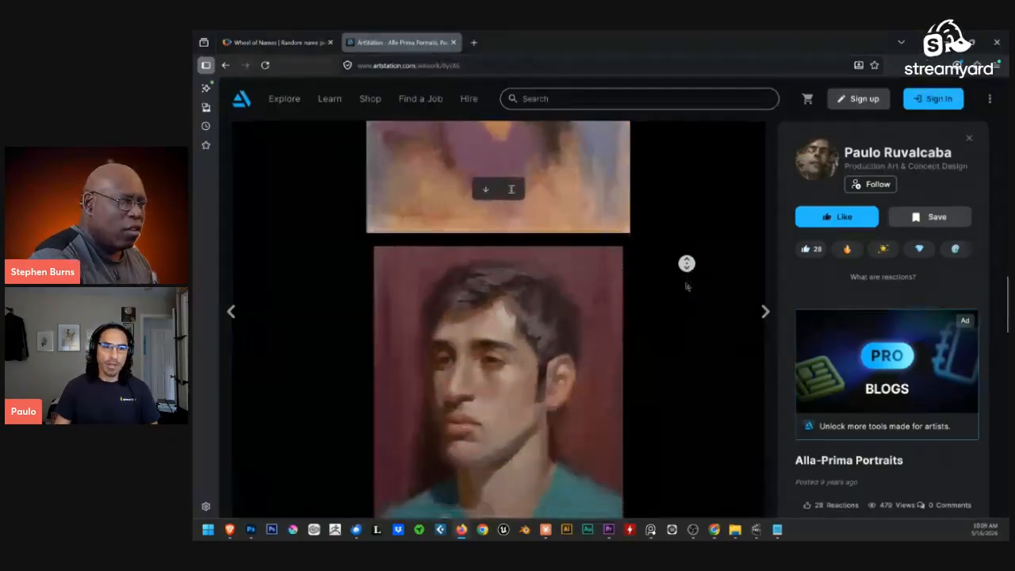
Look through the remaining Alla-Prima Portraits, from the man in the teal-sleeved shirt to the man with glasses and an orange shirt
middle_click(688, 278)
middle_click(689, 279)
middle_click(688, 287)
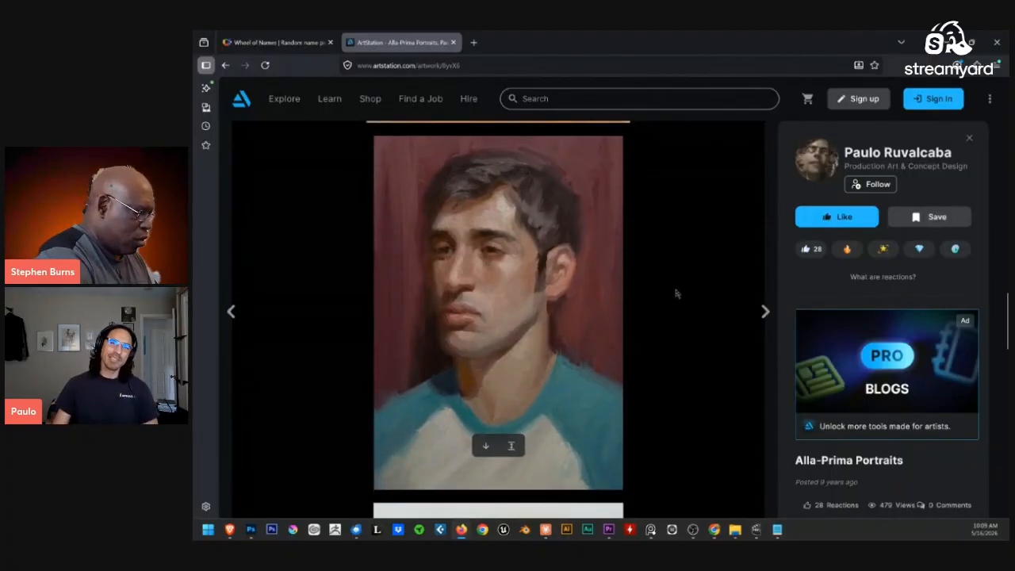
middle_click(681, 274)
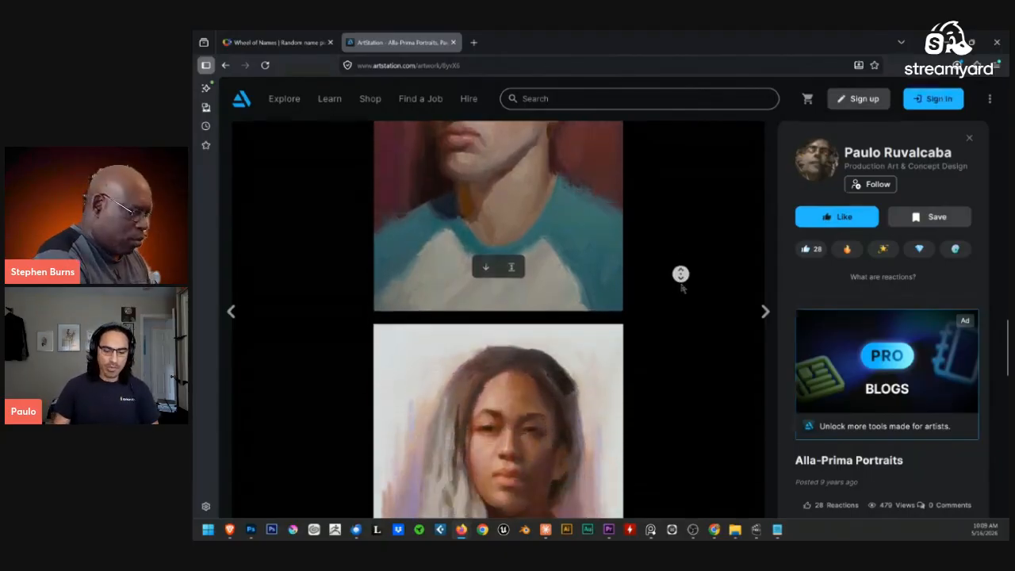
middle_click(683, 289)
middle_click(694, 261)
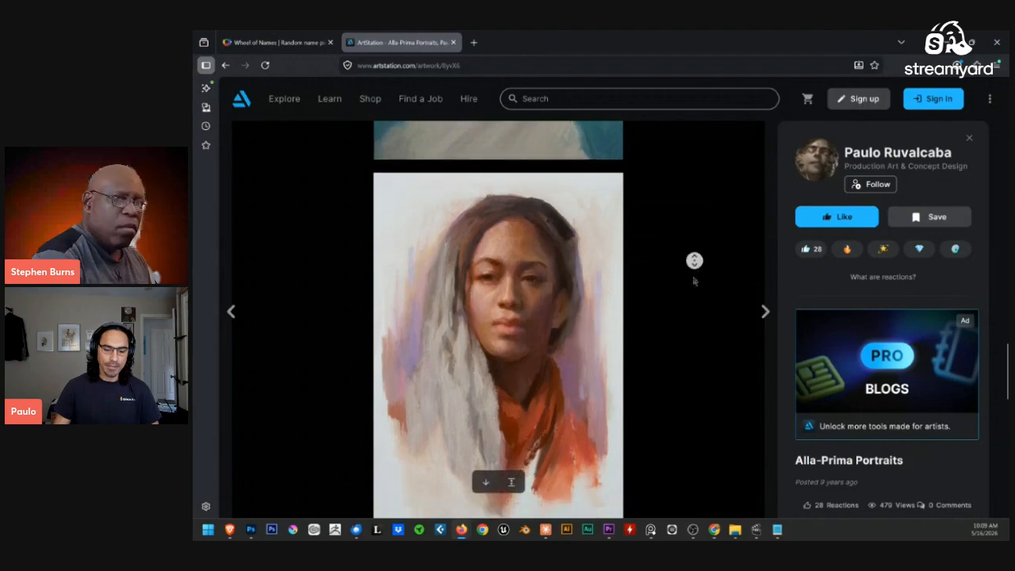
middle_click(693, 276)
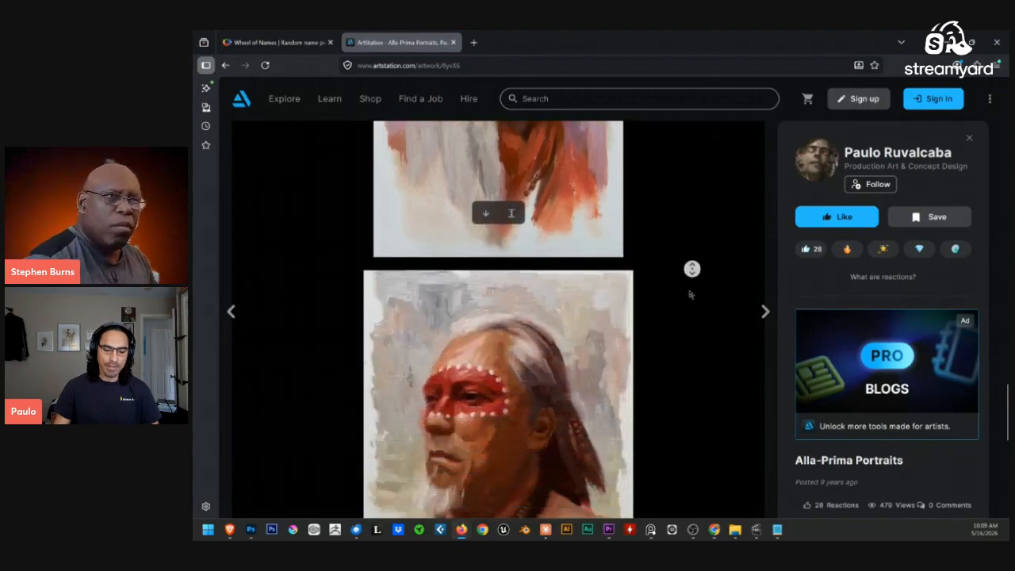
middle_click(698, 284)
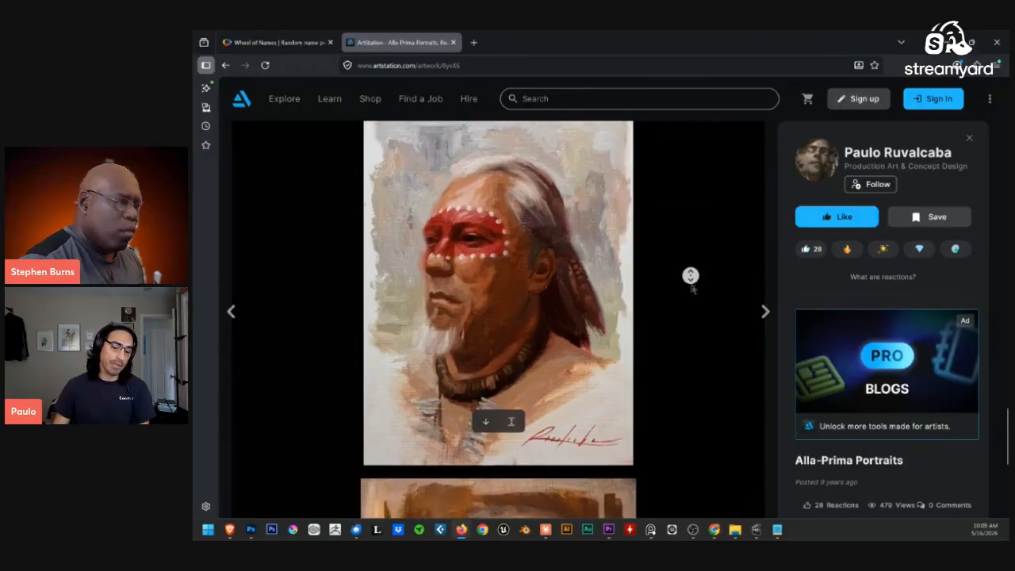
middle_click(692, 287)
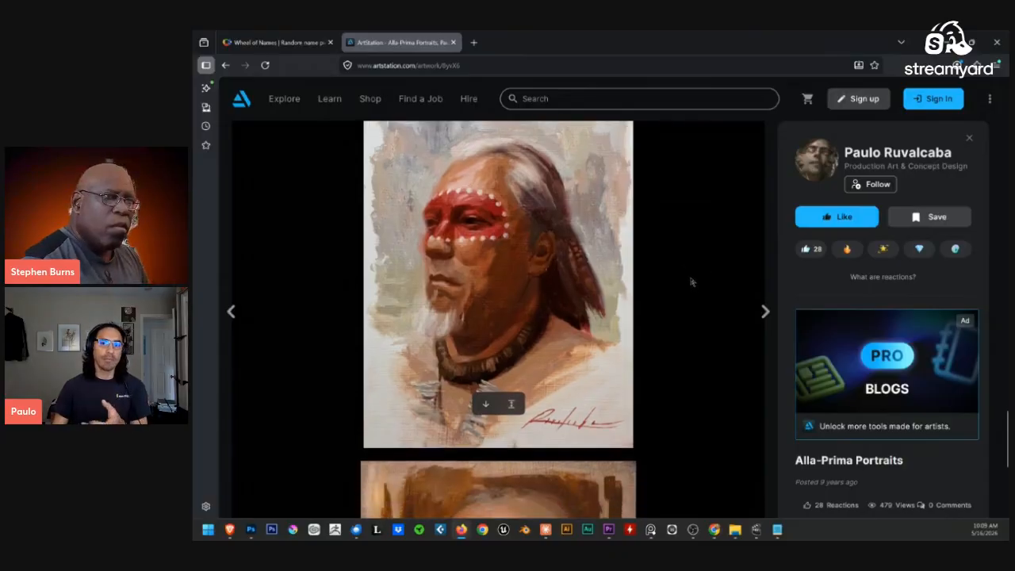
middle_click(691, 295)
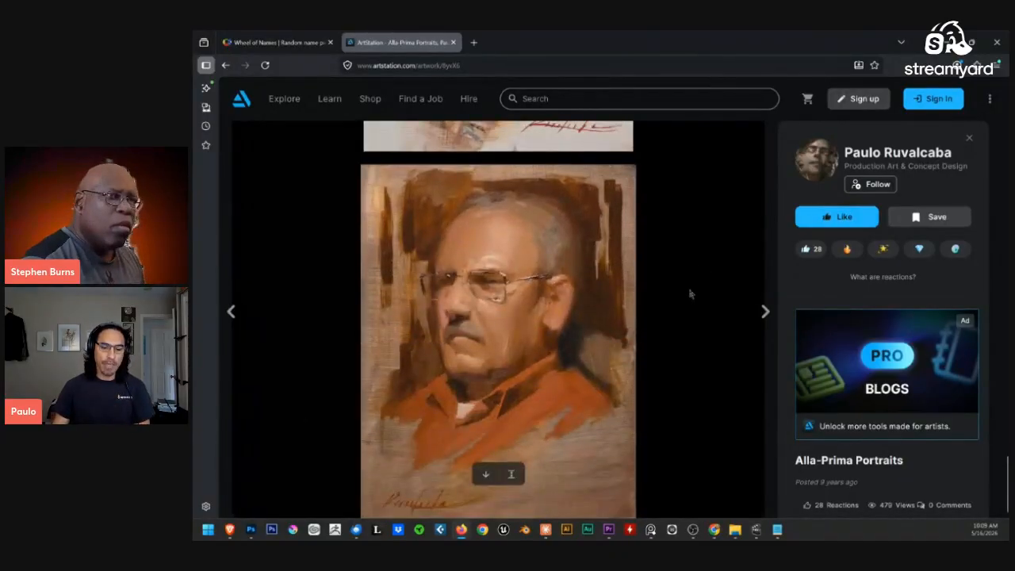
middle_click(690, 291)
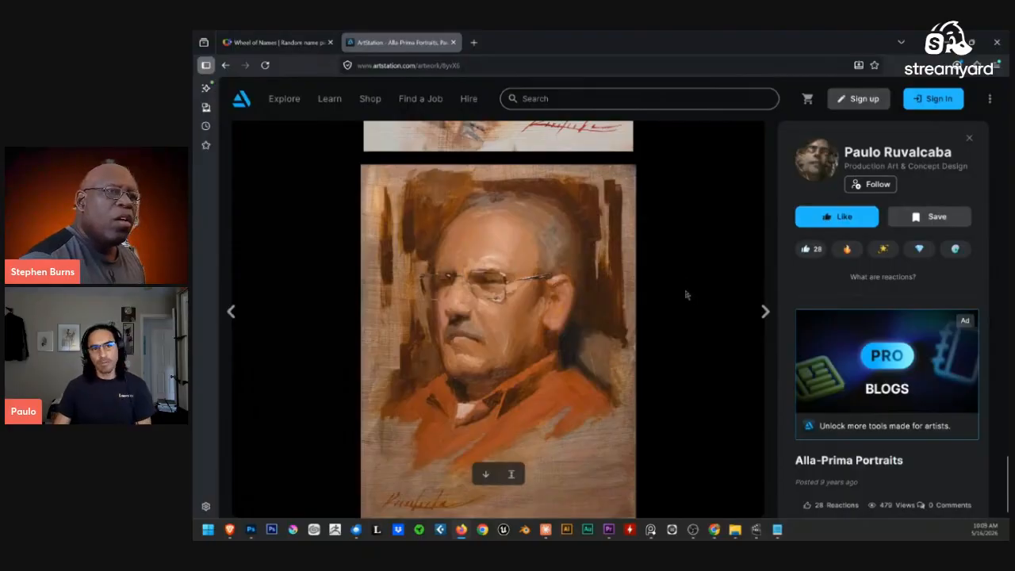
Open the next artwork in the portfolio, Background Art, and look through its painted city, forest, interior and jungle backgrounds
key("Right")
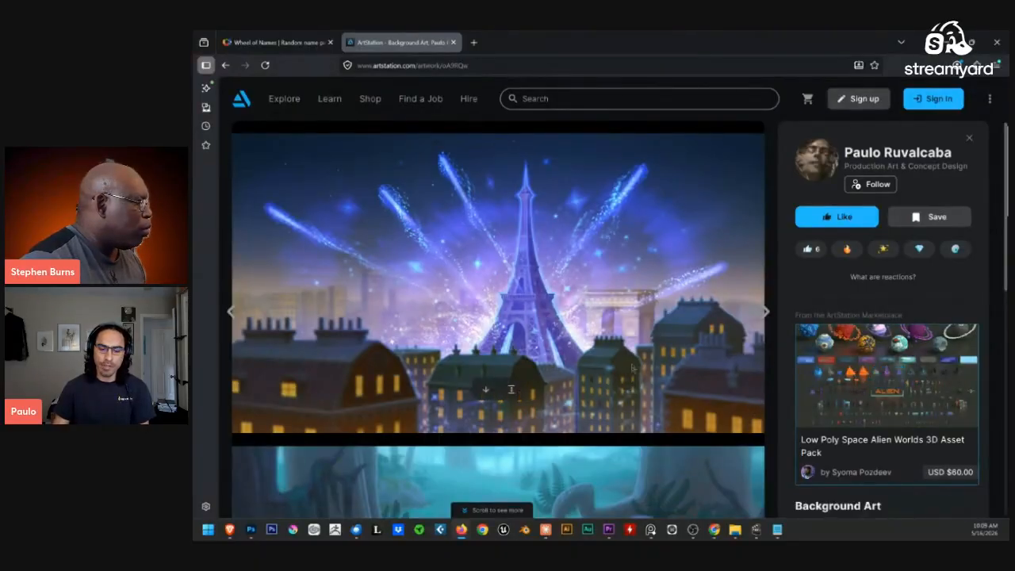
middle_click(658, 352)
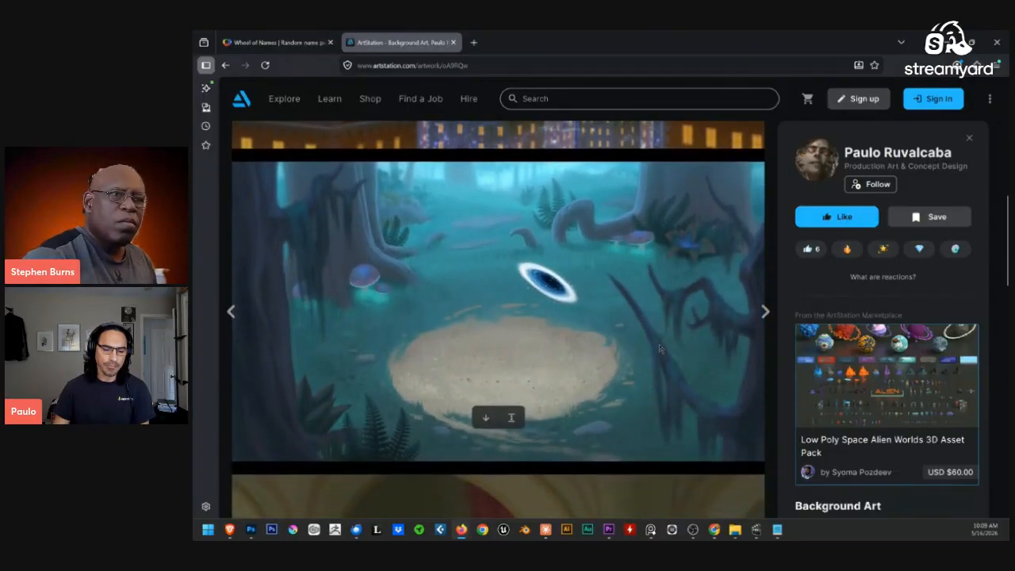
middle_click(670, 397)
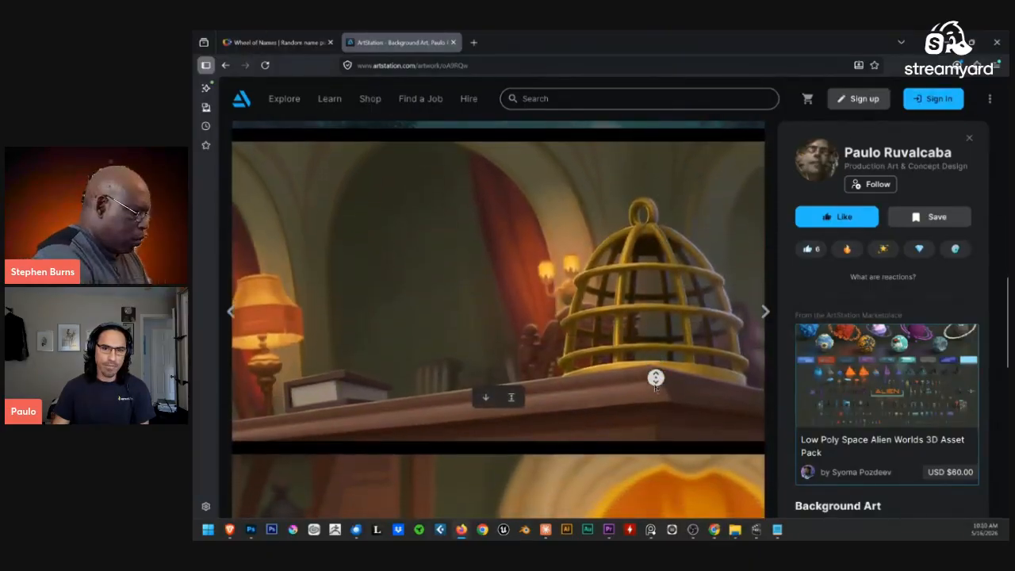
middle_click(644, 386)
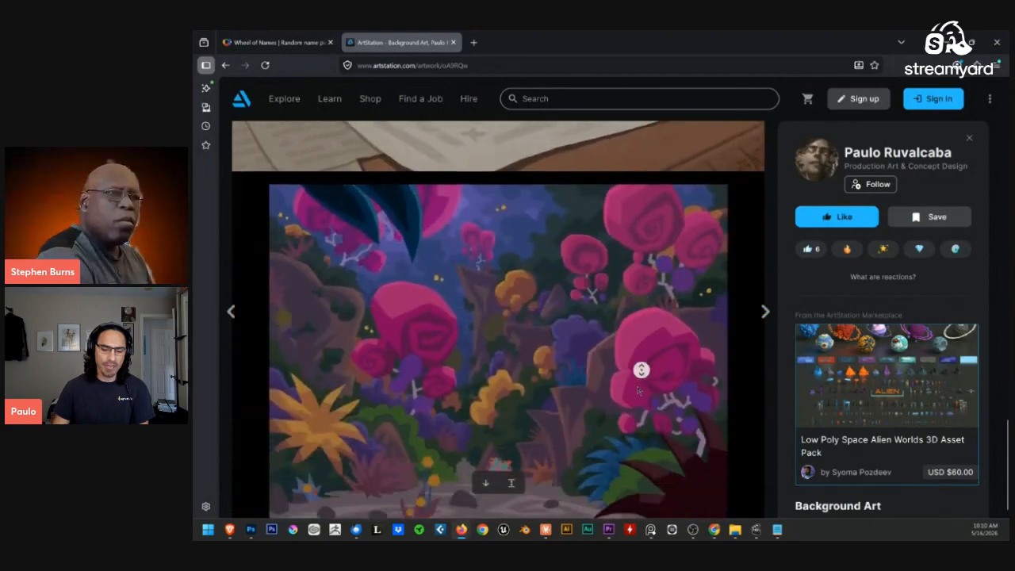
middle_click(639, 387)
mouse_move(950, 465)
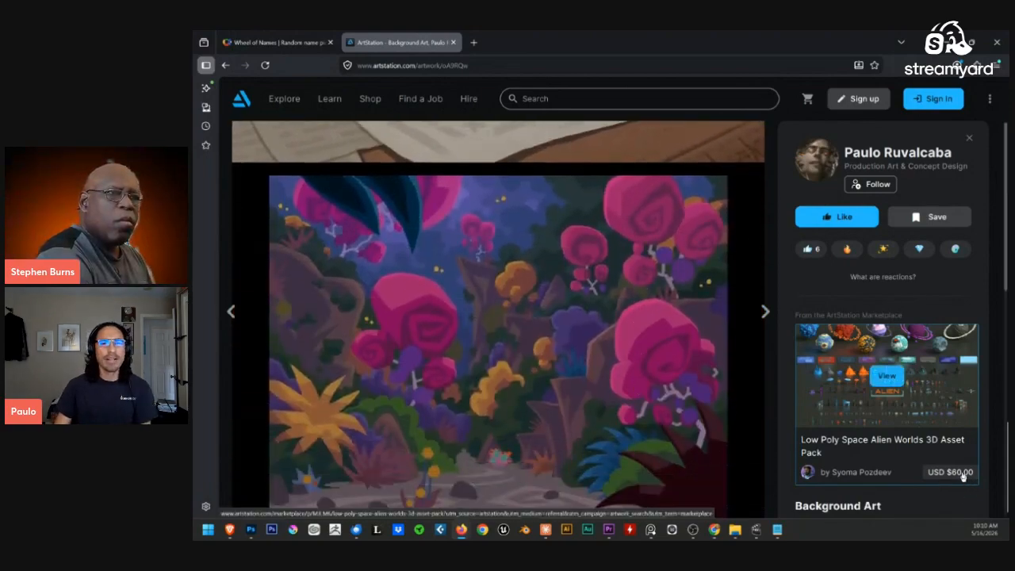
Open the next artwork, Lonewolf, and examine its neo-noir story panels from the bridge scene to the burning van
key("Right")
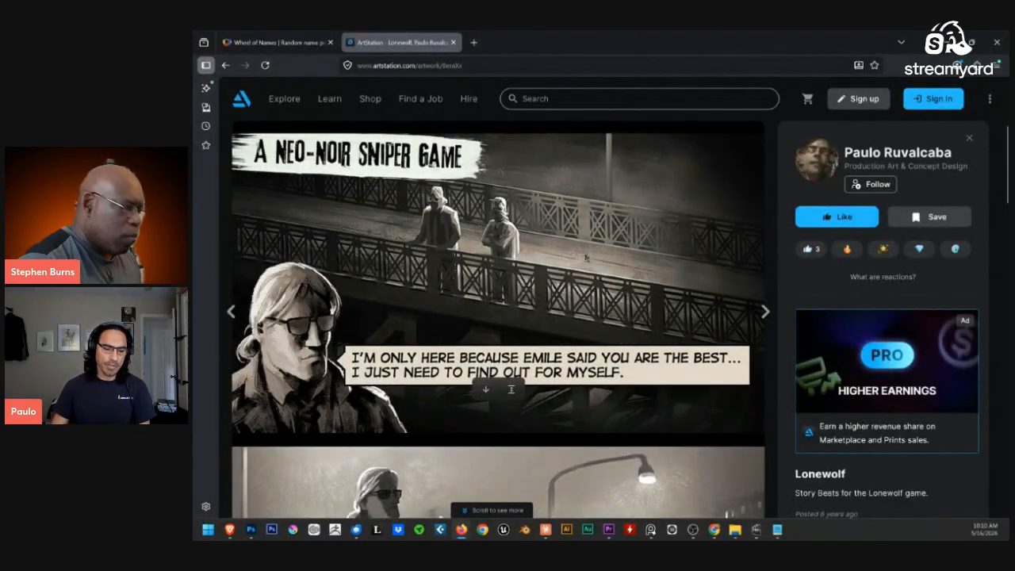
scroll(597, 255, "down", 2)
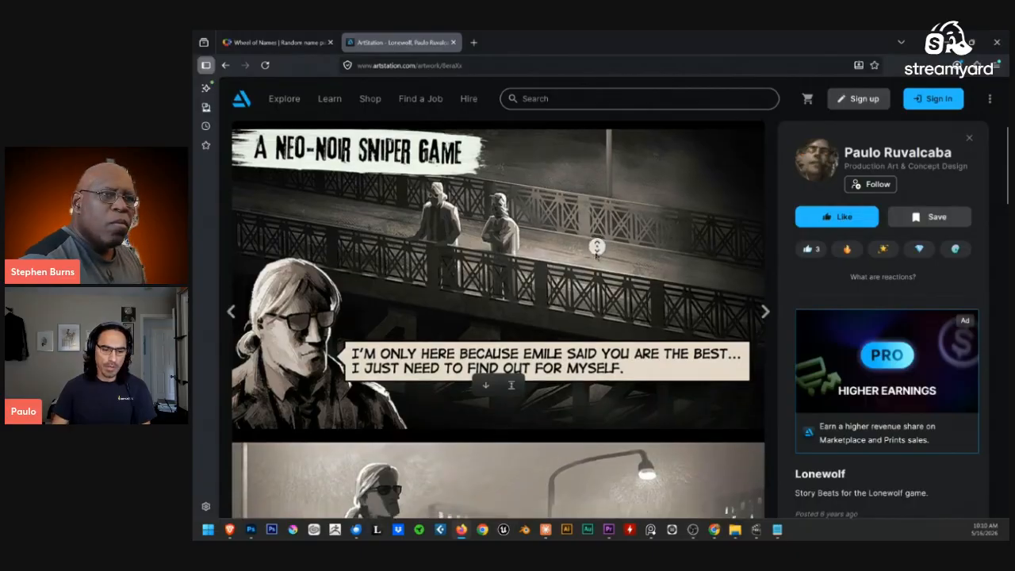
scroll(595, 257, "down", 6)
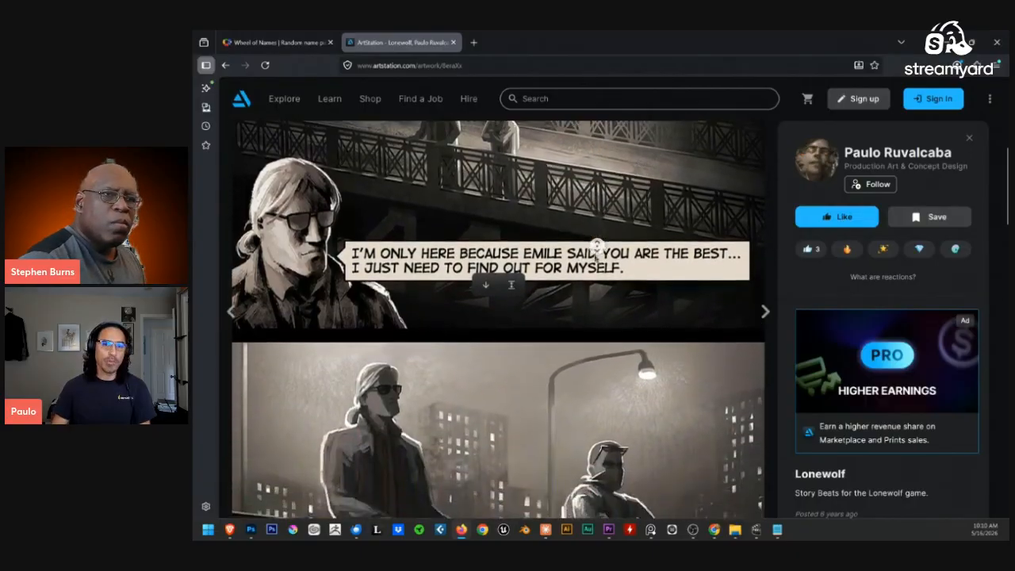
scroll(595, 260, "down", 2)
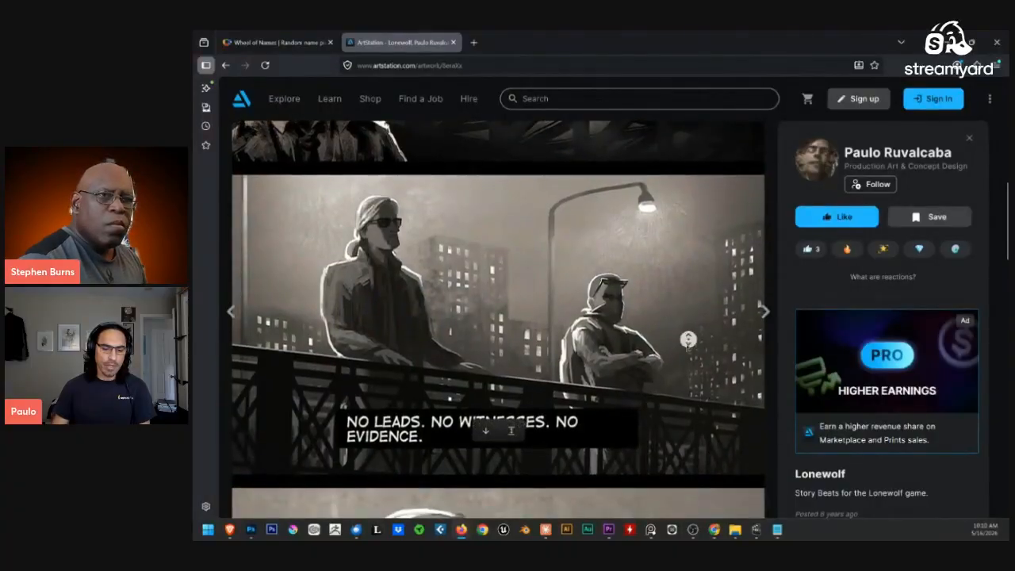
scroll(688, 339, "down", 6)
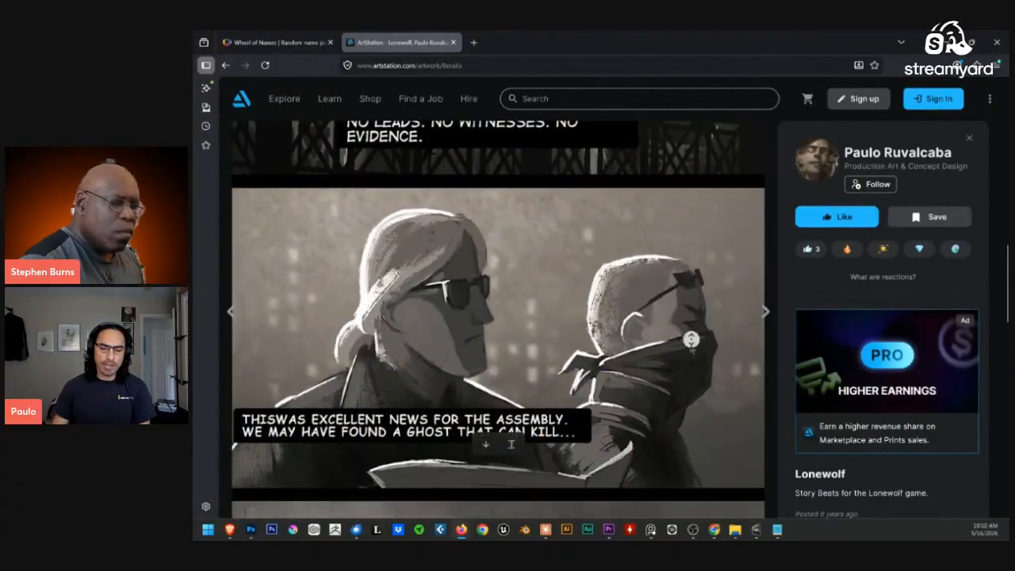
scroll(693, 361, "down", 1)
middle_click(537, 347)
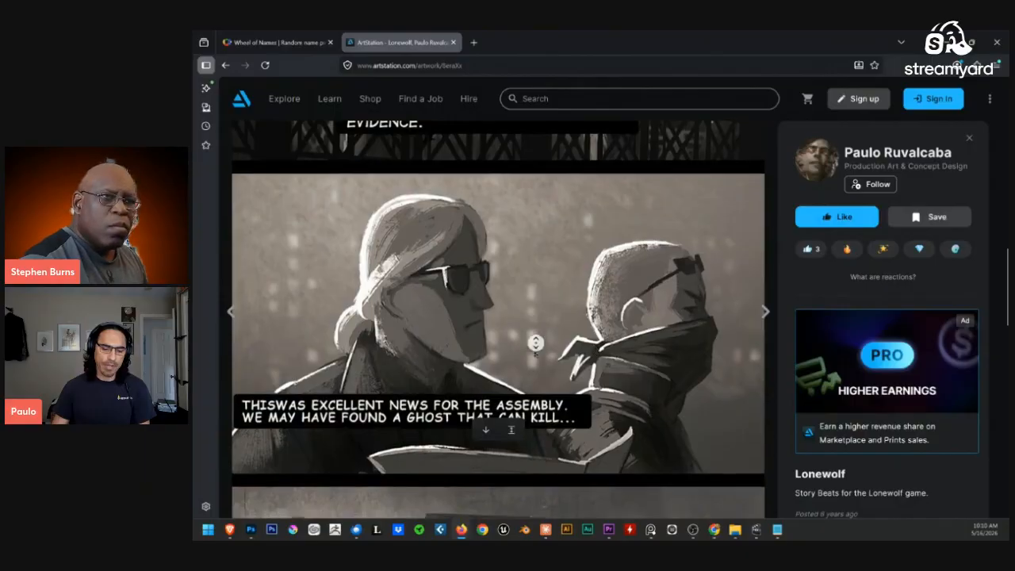
scroll(536, 344, "down", 5)
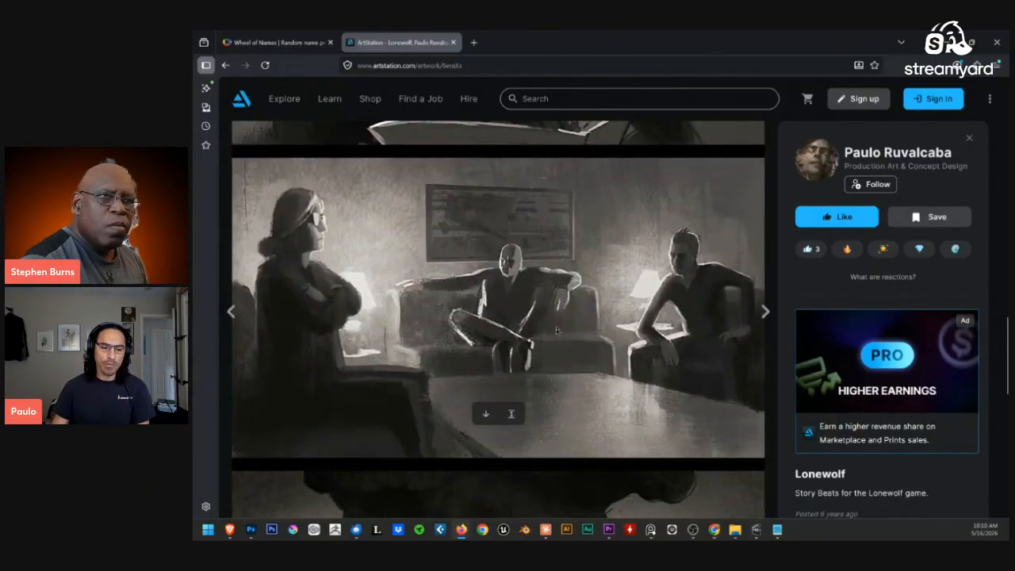
scroll(557, 330, "down", 5)
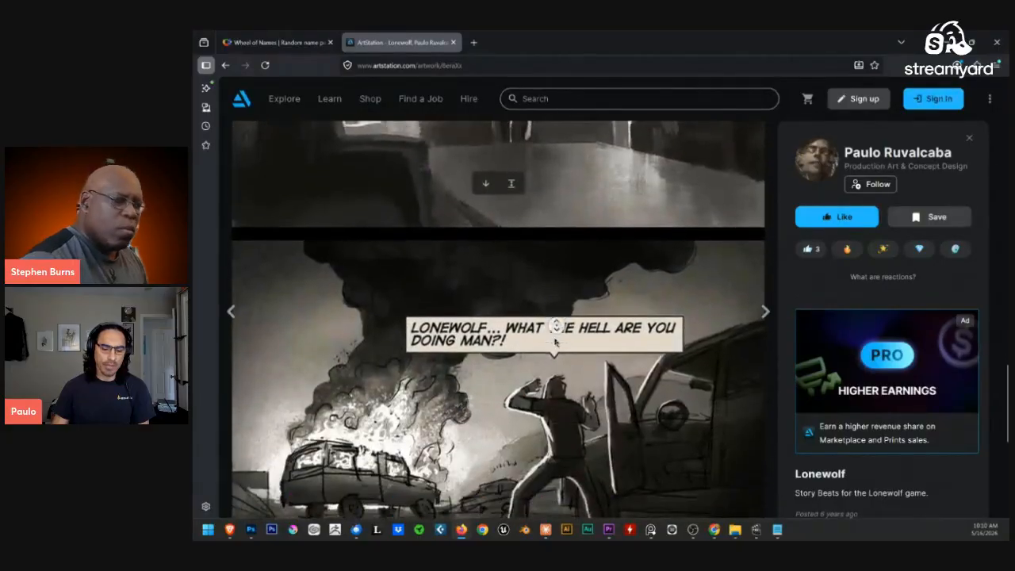
scroll(555, 341, "down", 2)
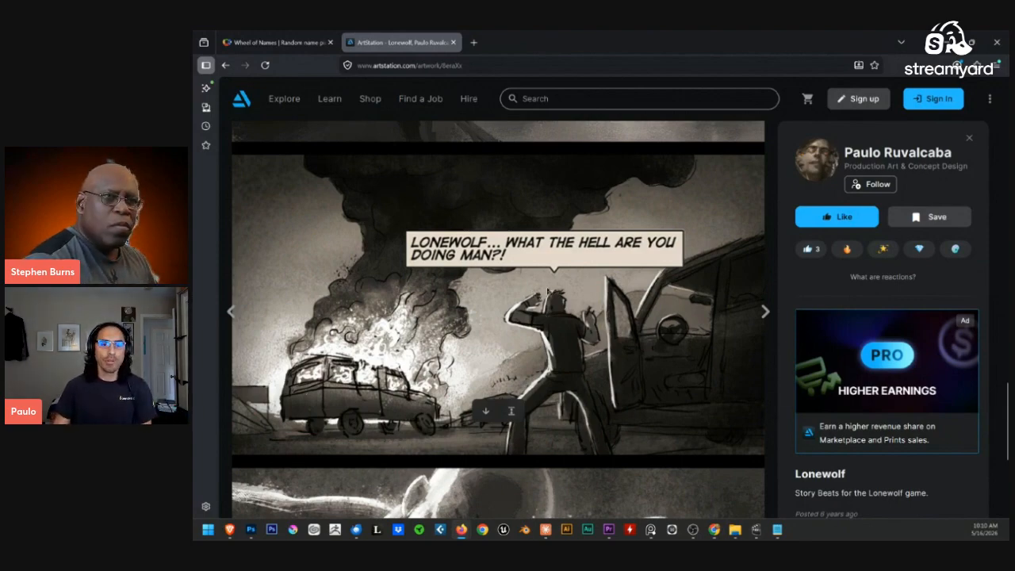
Examine the Lonewolf panel of the raging bald man with raised fists and continue to the next artwork, PRODUCT DESIGN
middle_click(548, 292)
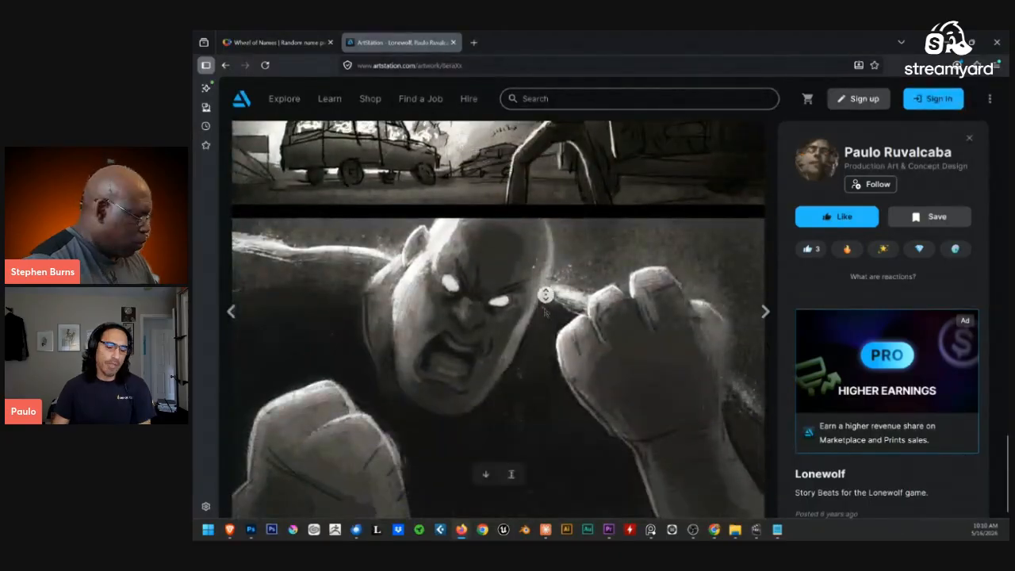
middle_click(511, 294)
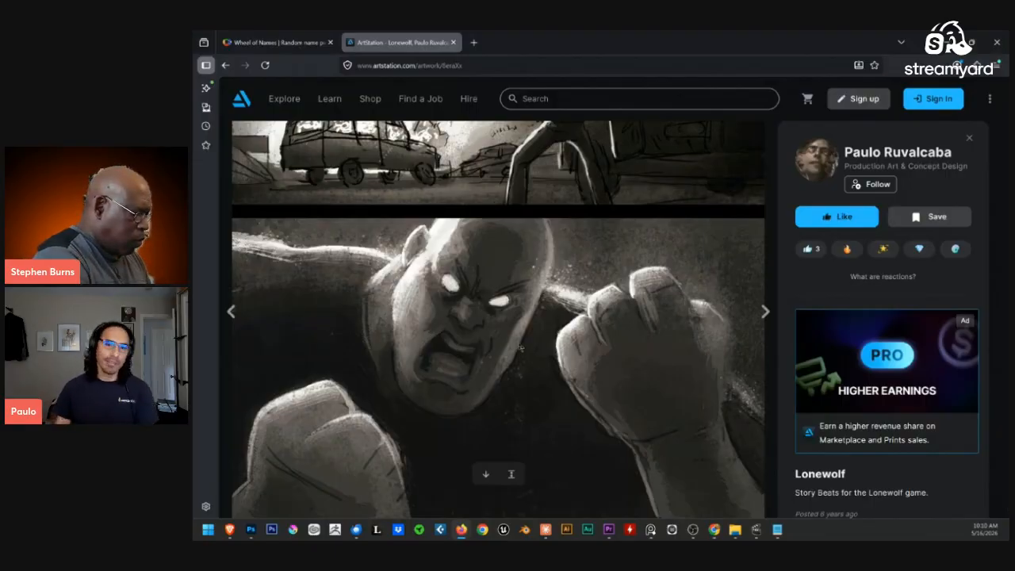
middle_click(558, 311)
middle_click(554, 349)
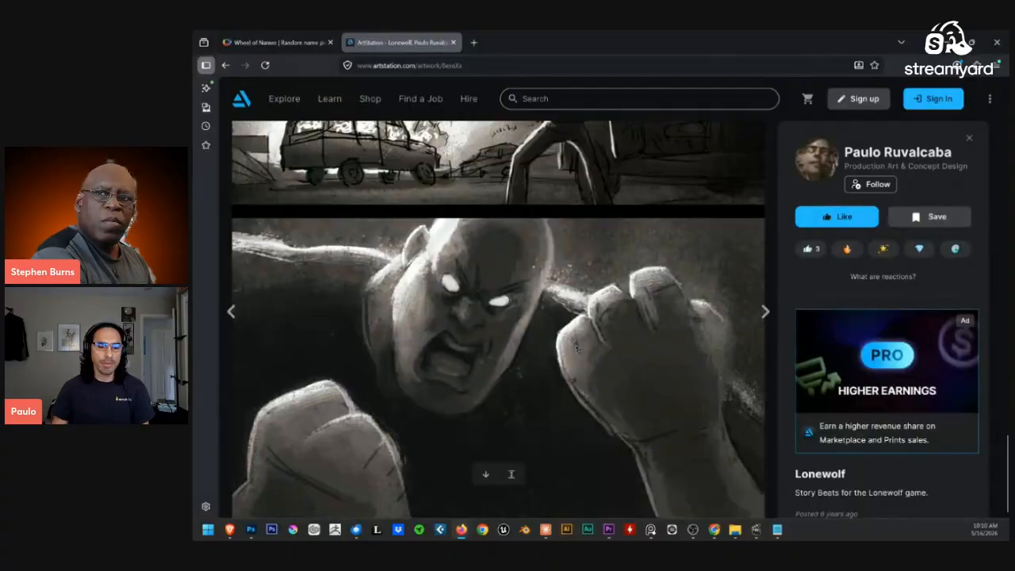
scroll(576, 349, "up", 15)
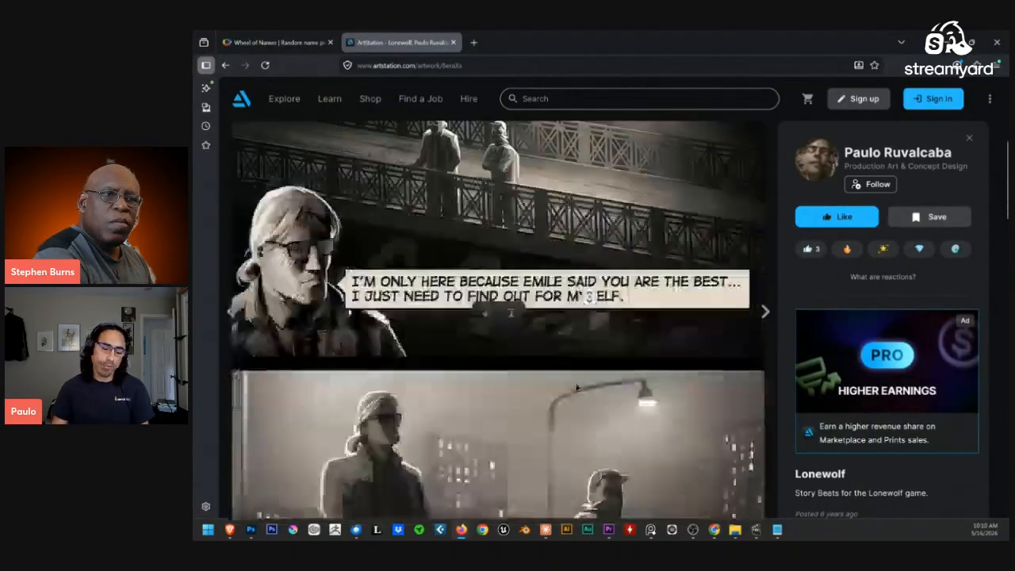
middle_click(578, 392)
key("Right")
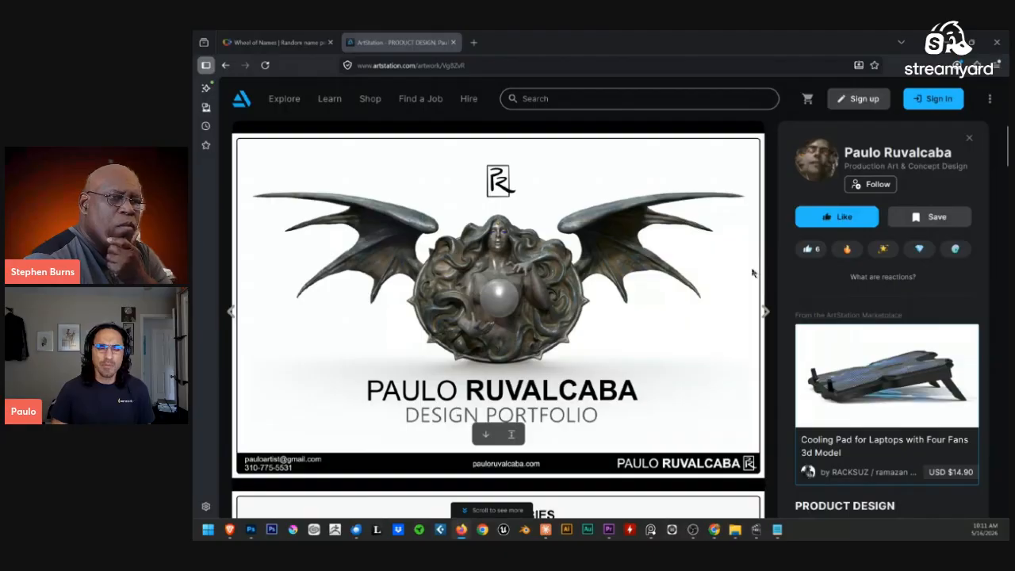
Switch to Photoshop and examine the Shaman-Mage Explorations sheet enlarged in full-screen view
key("alt+Tab")
key("ctrl+Tab")
key("ctrl+Tab")
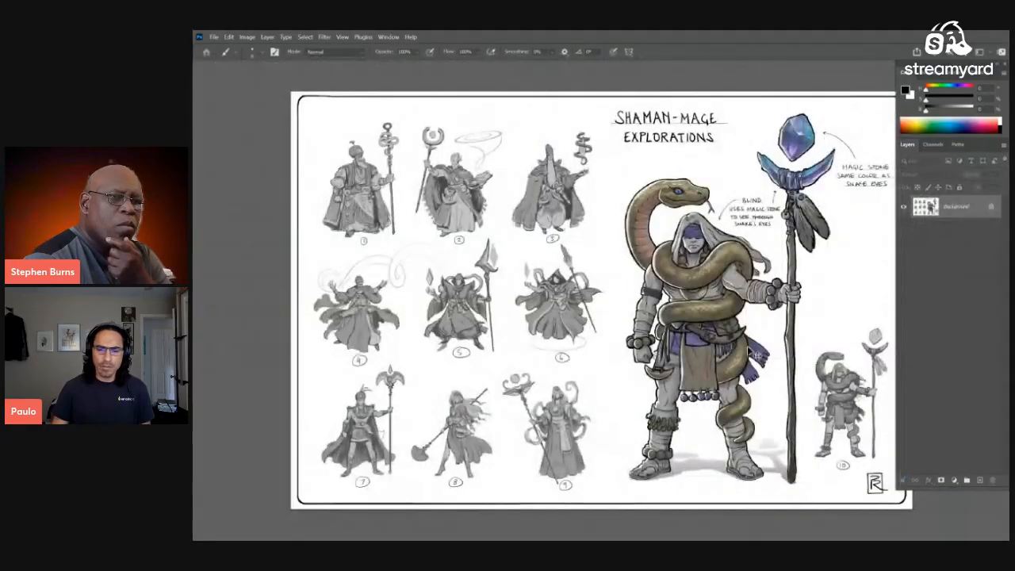
key("f")
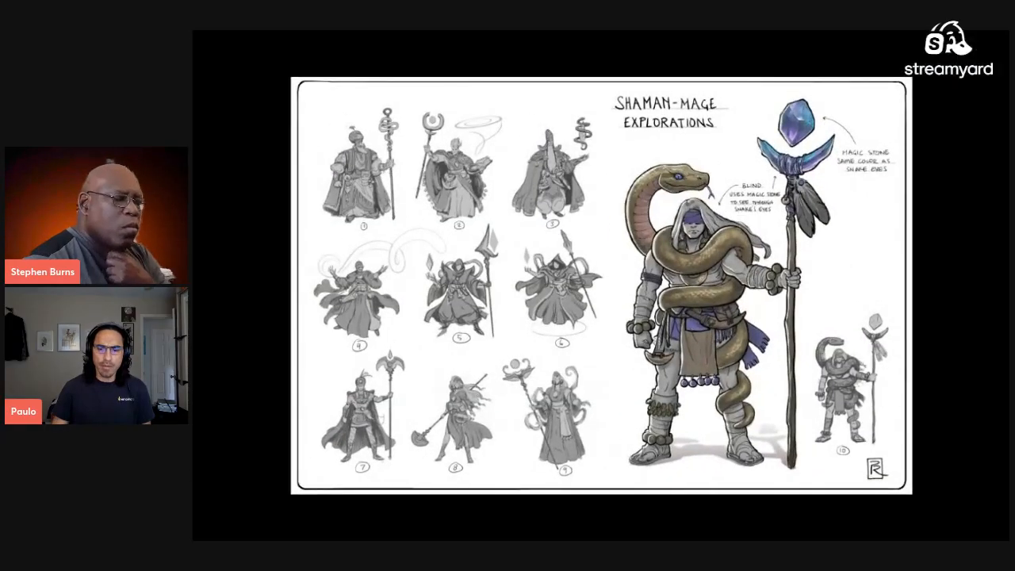
left_click_drag(686, 326, 710, 333)
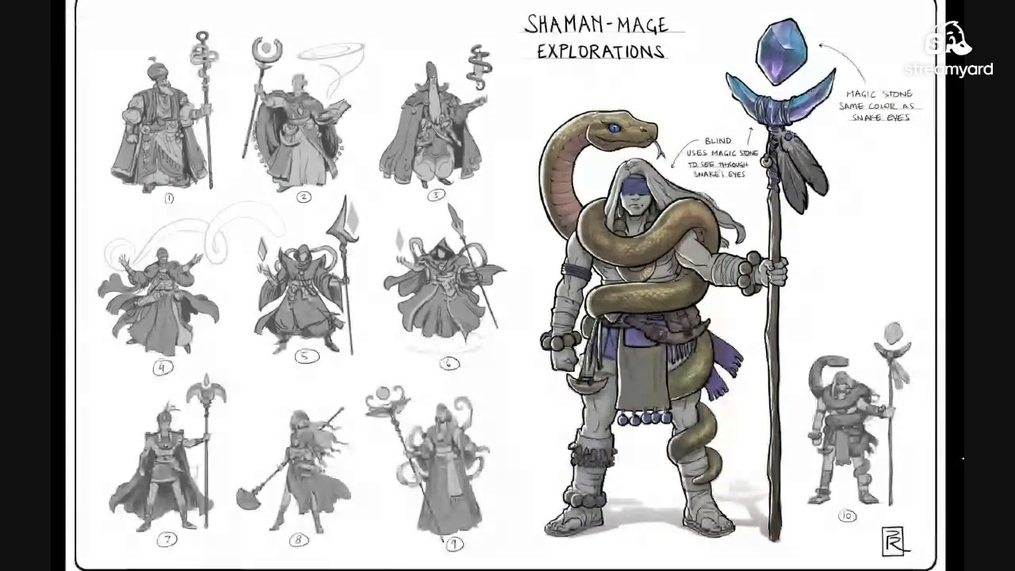
Examine enlarged views of the Spacecraft Carrier fleet exploration, the Pegasus color pattern sheet and the green spined lizard creature
key("ctrl+Tab")
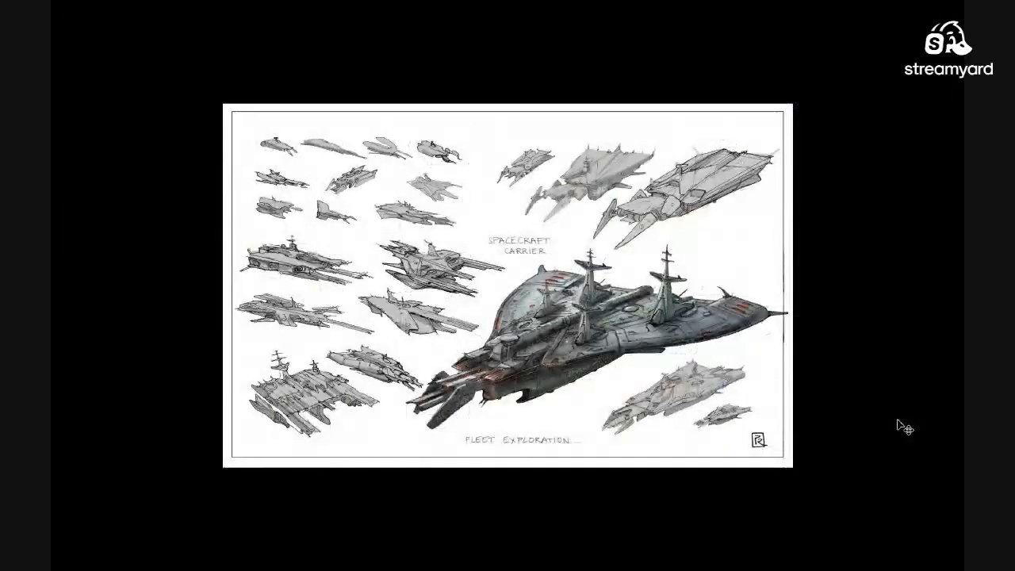
mouse_move(626, 343)
left_mouse_down()
mouse_move(637, 347)
mouse_move(620, 343)
mouse_move(629, 357)
left_mouse_up()
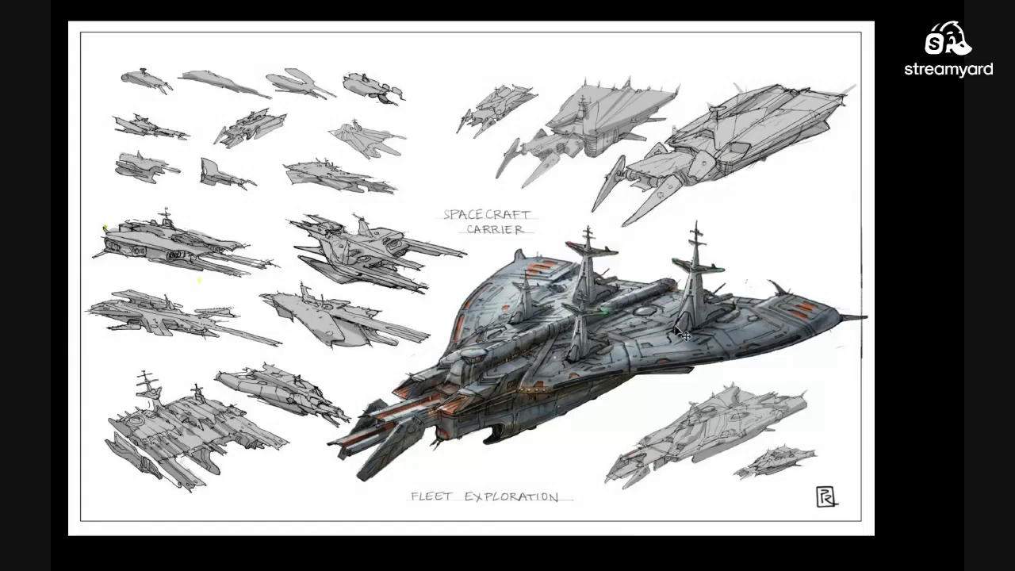
key("ctrl+Tab")
left_click(571, 280)
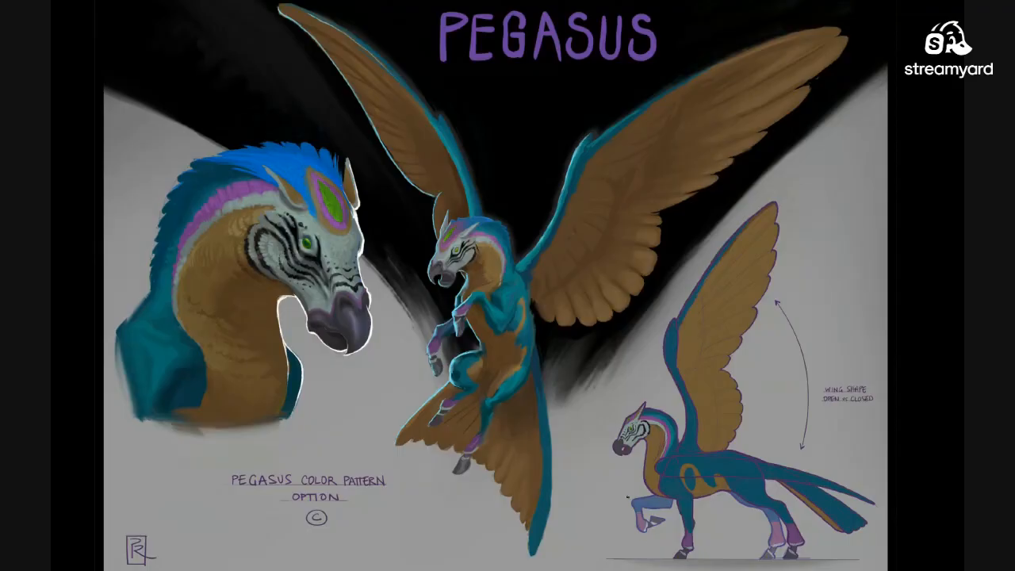
key("Right")
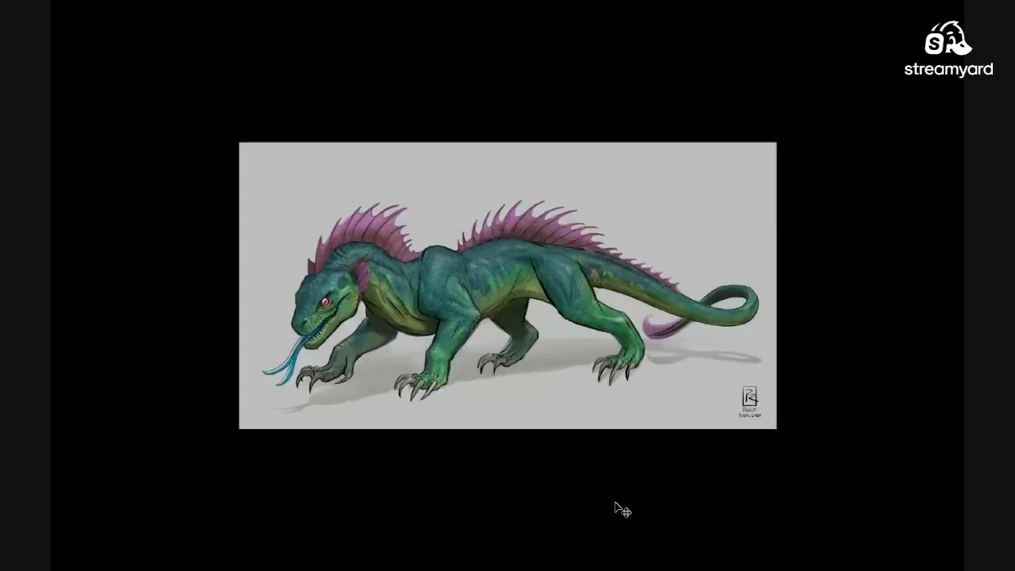
left_click(491, 307)
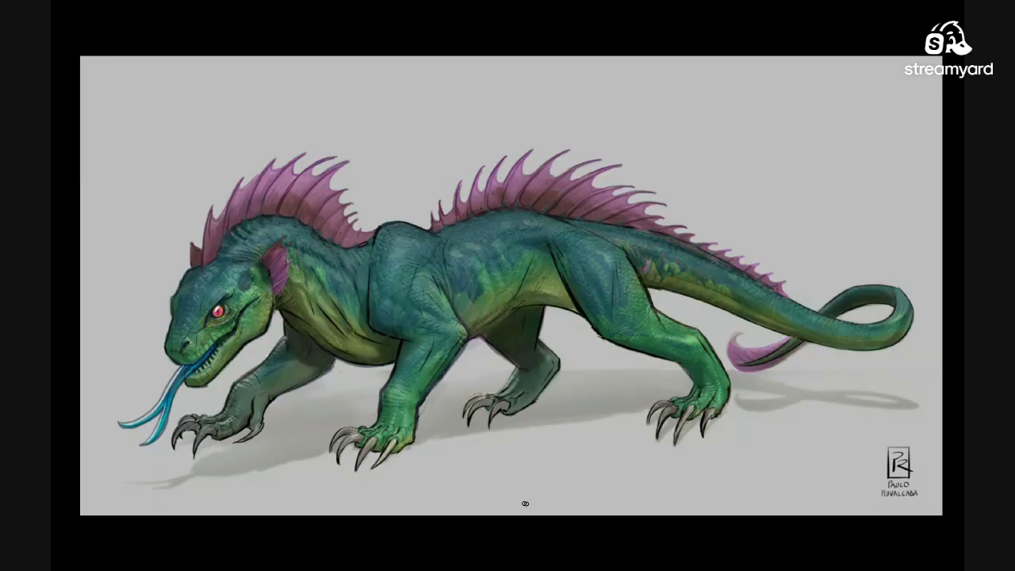
Examine the open concept documents once more, from the Shaman-Mage Explorations and Spacecraft Carrier sheets to the grey body-type lineup
key("ctrl+Tab")
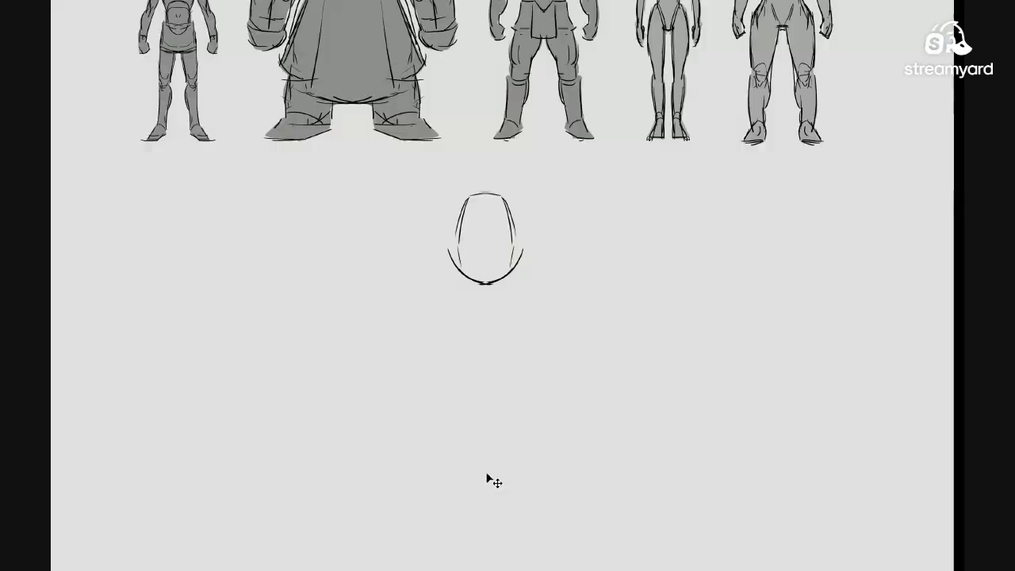
left_click_drag(481, 267, 448, 315)
key("ctrl+Tab")
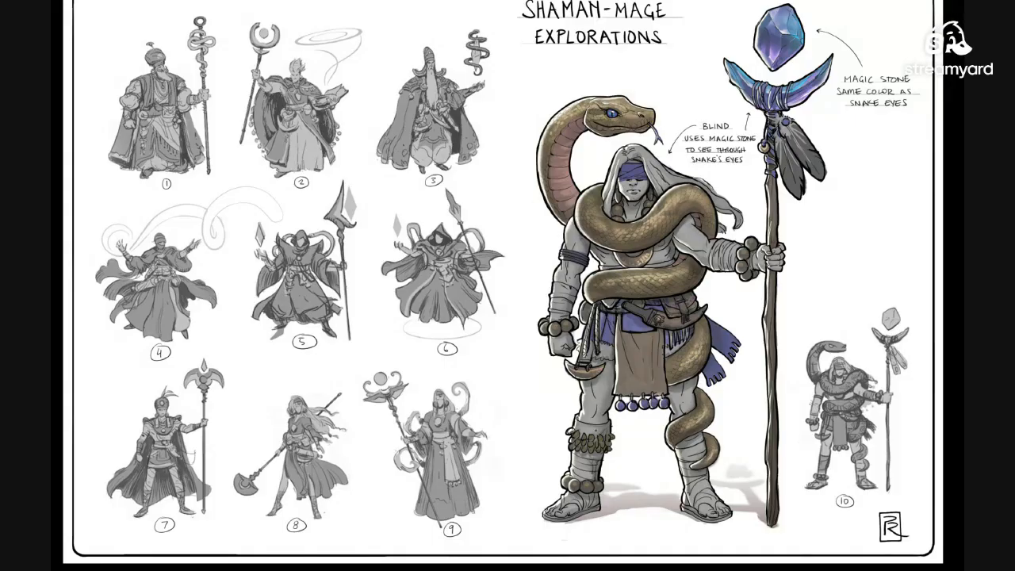
key("ctrl+Tab")
key("ctrl+Tab")
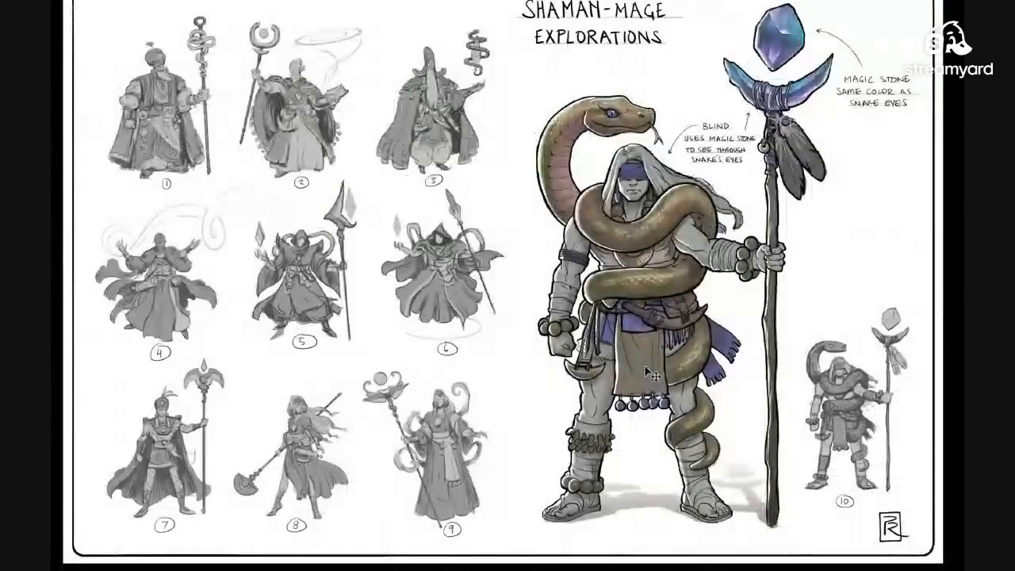
key("ctrl+Tab")
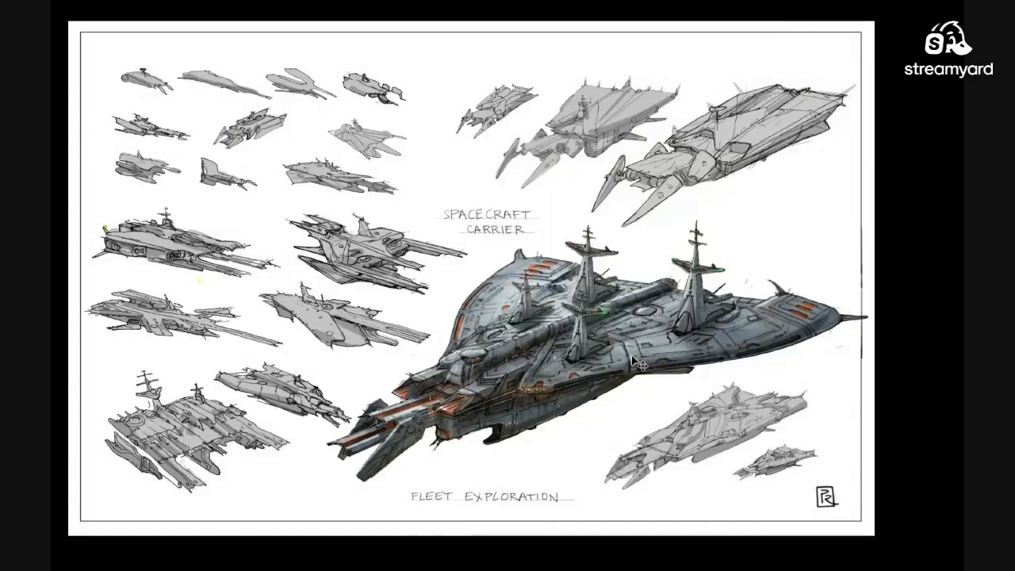
key("ctrl+Tab")
key("ctrl+Tab")
key("ctrl+Tab")
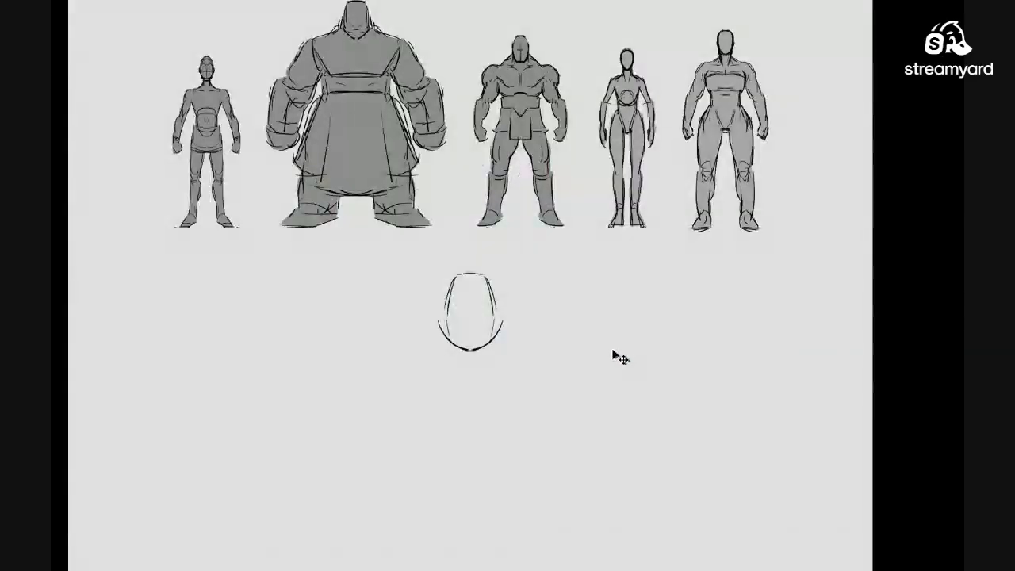
Examine the lineup of five grey body-type figures and the rough head outline sketched below it
left_click_drag(611, 356, 523, 321)
left_click_drag(528, 329, 533, 390)
mouse_move(534, 286)
left_mouse_down()
mouse_move(548, 381)
mouse_move(548, 354)
left_mouse_up()
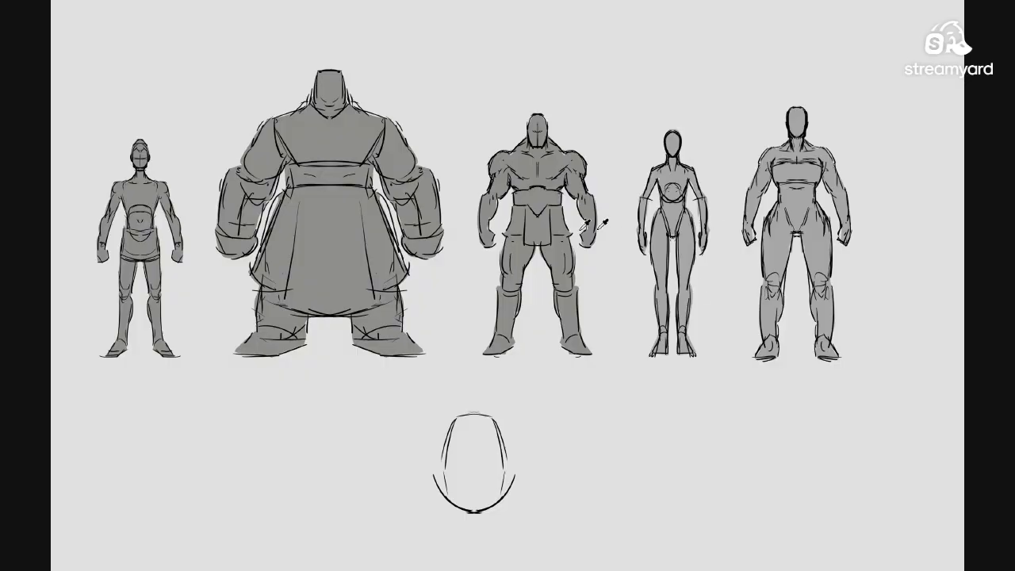
scroll(456, 261, "down", 4)
left_click_drag(452, 248, 456, 201)
mouse_move(476, 213)
left_mouse_down()
mouse_move(473, 258)
mouse_move(496, 256)
mouse_move(487, 260)
mouse_move(489, 249)
left_mouse_up()
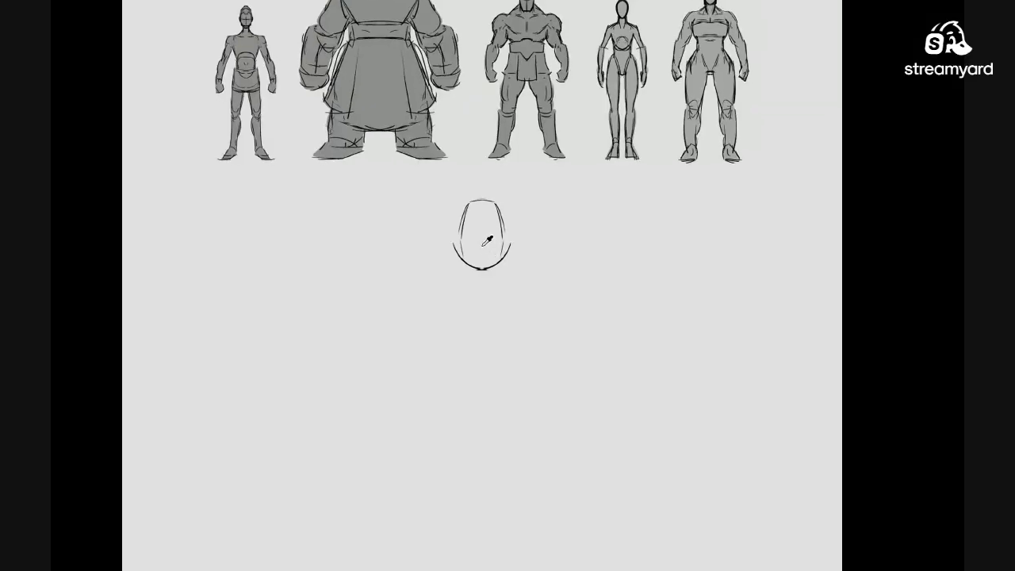
Switch to the reference board and examine enlarged views of the Culture / Costume photos of tribal warriors
key("alt+Tab")
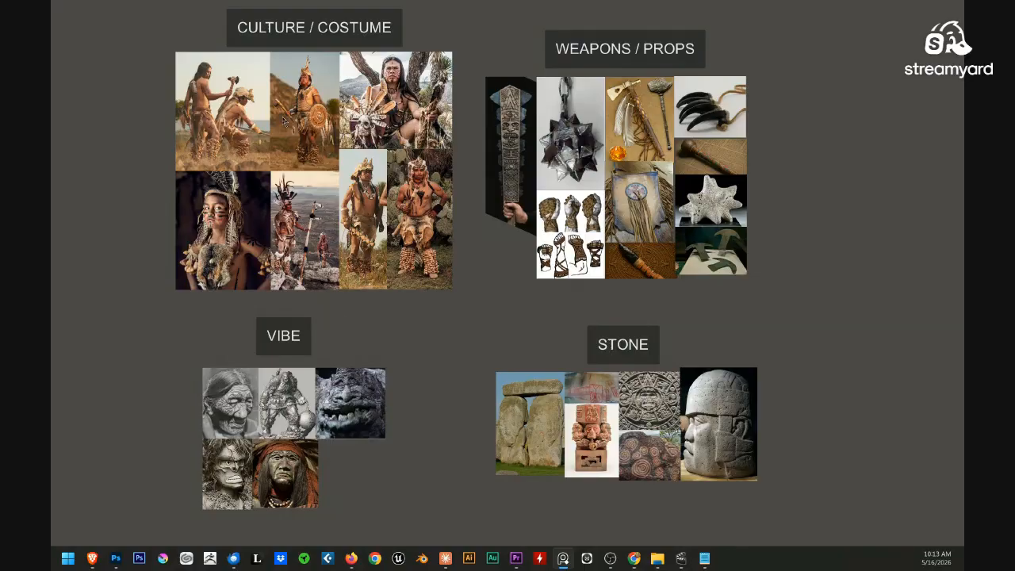
scroll(283, 120, "up", 3)
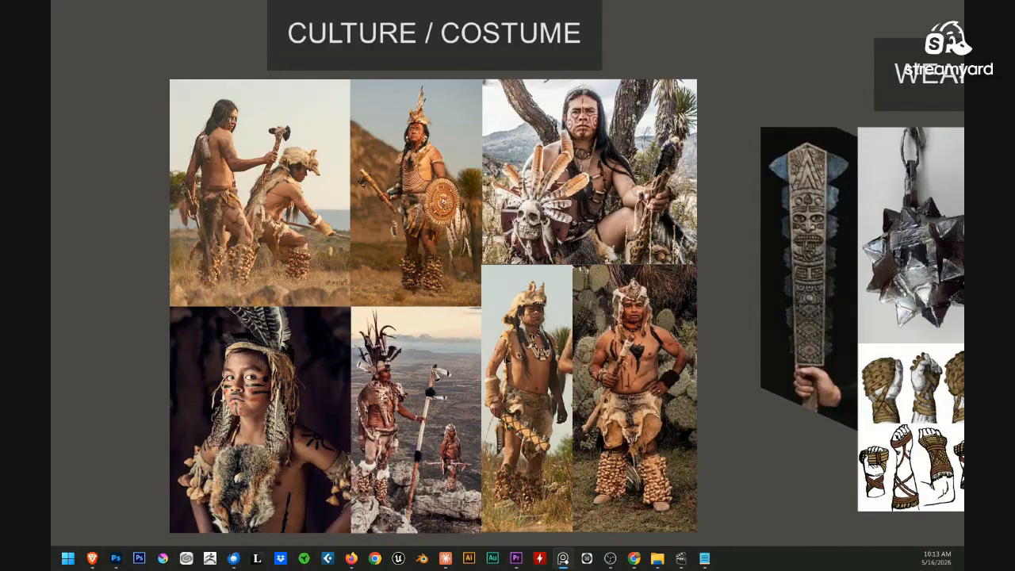
scroll(543, 450, "up", 3)
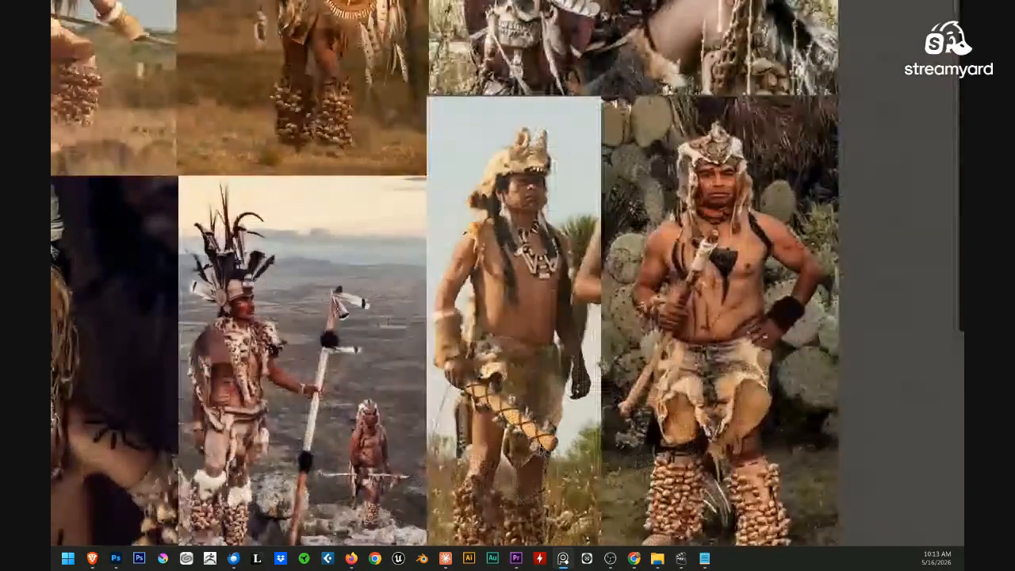
scroll(547, 343, "down", 3)
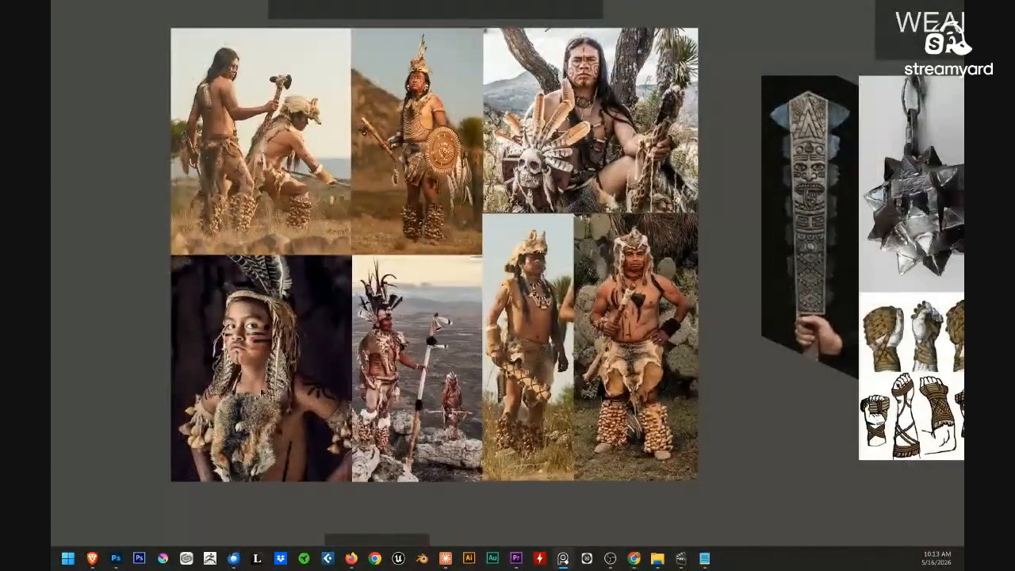
scroll(444, 380, "up", 2)
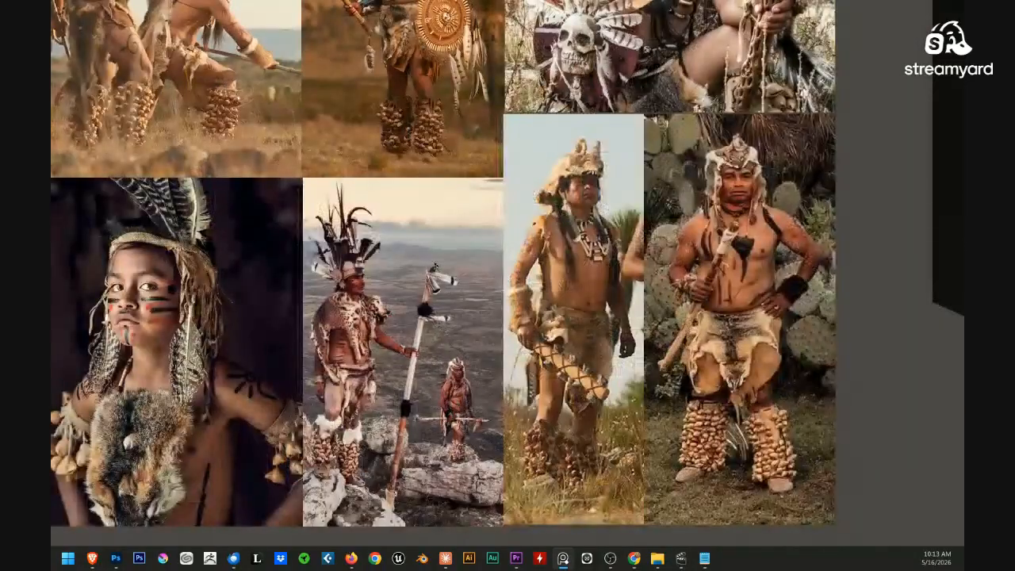
left_click_drag(590, 251, 558, 458)
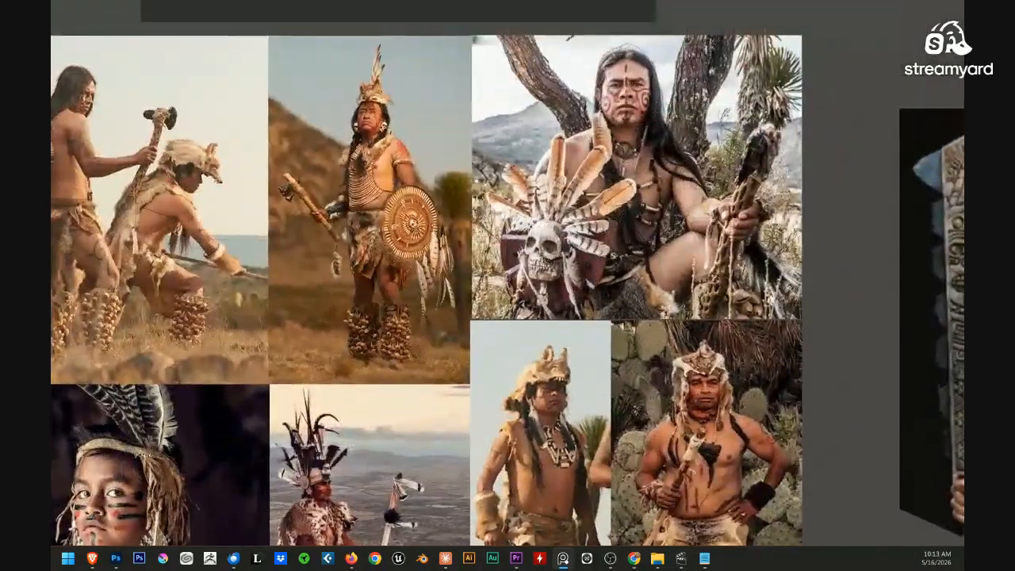
scroll(472, 275, "down", 4)
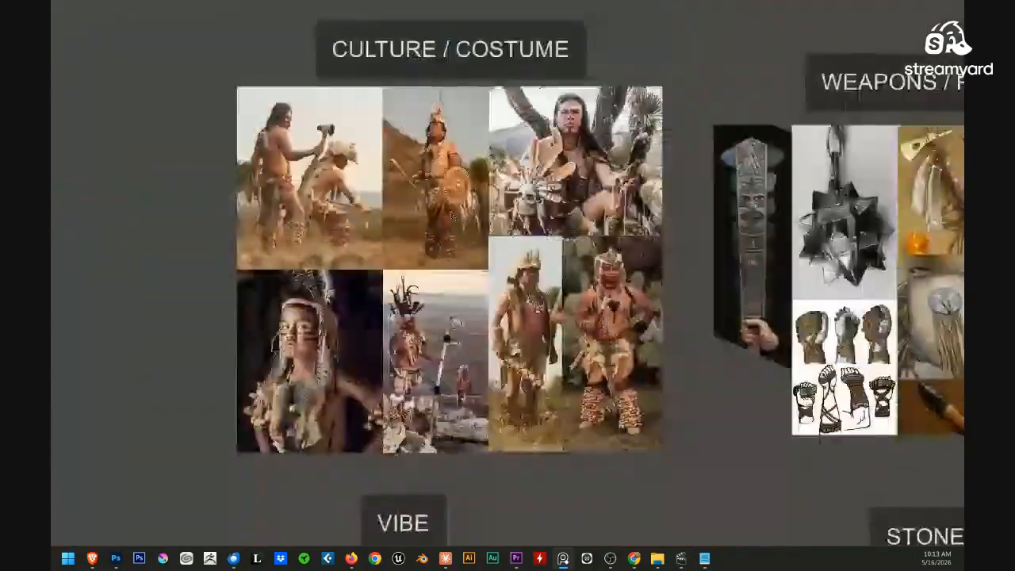
Examine the Weapons / Props references, including the carved club, spiked mace, hand wraps, axes and claws
left_click_drag(771, 143, 695, 107)
scroll(697, 107, "up", 2)
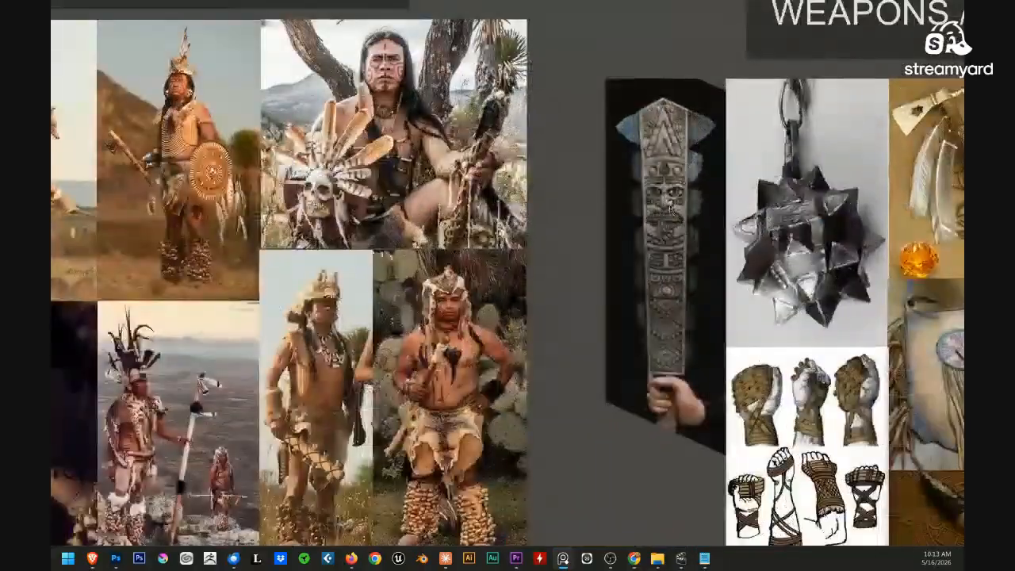
left_click_drag(695, 237, 354, 224)
scroll(492, 198, "down", 1)
left_click_drag(634, 216, 571, 226)
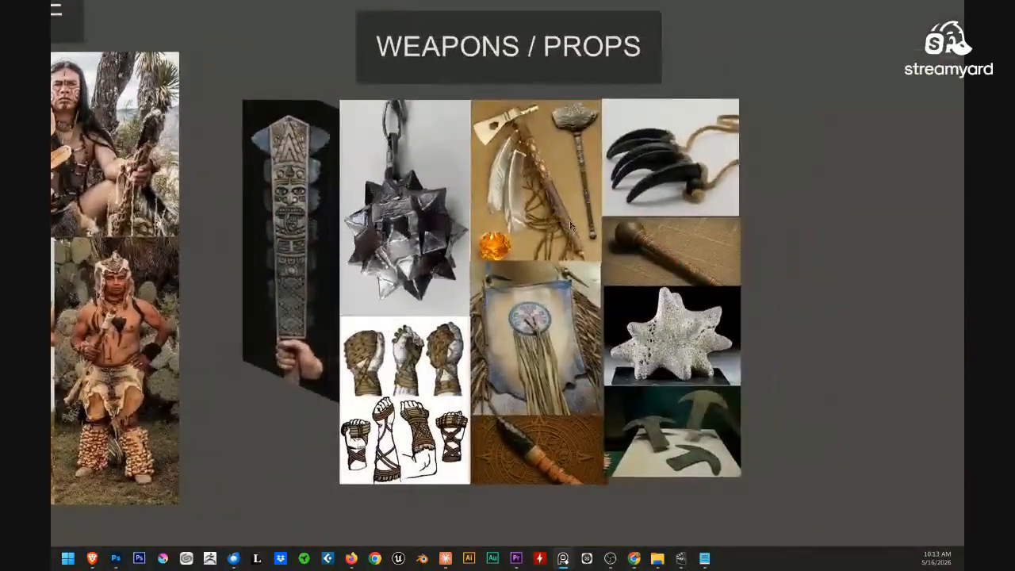
scroll(492, 272, "up", 1)
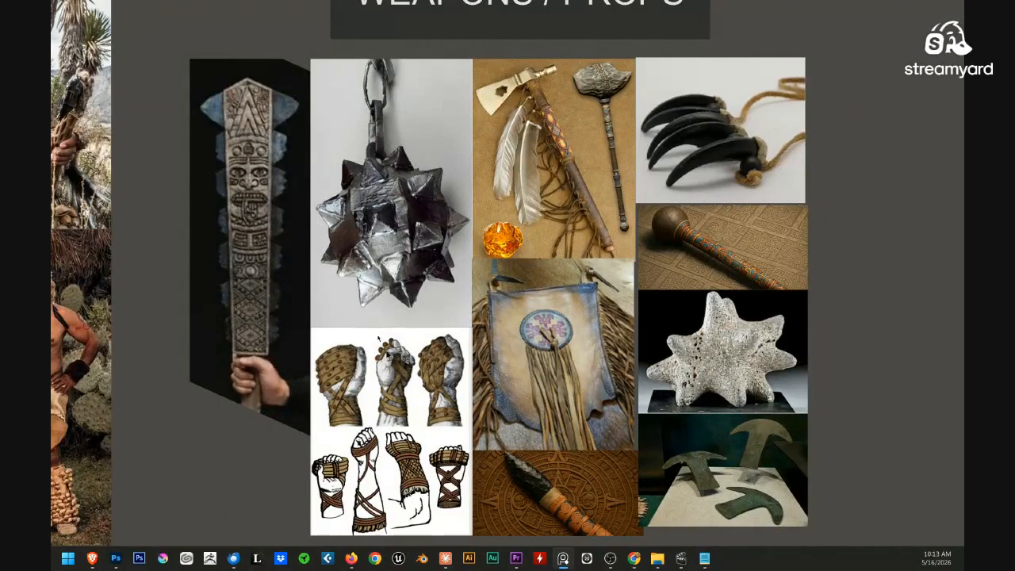
scroll(524, 368, "down", 2)
left_click_drag(543, 478, 738, 369)
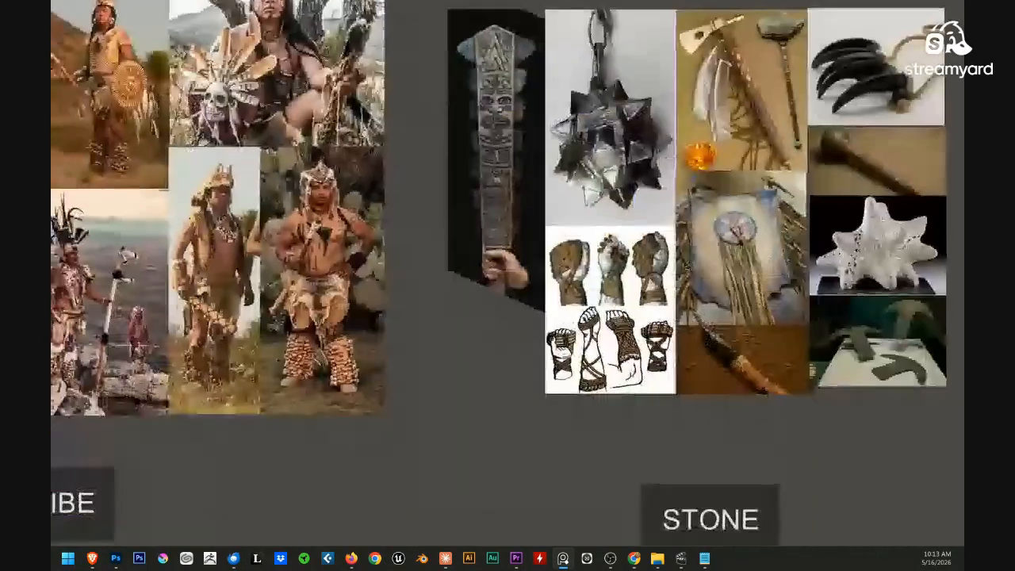
scroll(738, 369, "up", 4)
Examine the Vibe references of weathered faces, the chained brute sculpture and the stone creature
scroll(738, 370, "down", 5)
left_click_drag(300, 517, 477, 246)
scroll(554, 273, "up", 3)
scroll(594, 254, "up", 1)
scroll(476, 246, "down", 1)
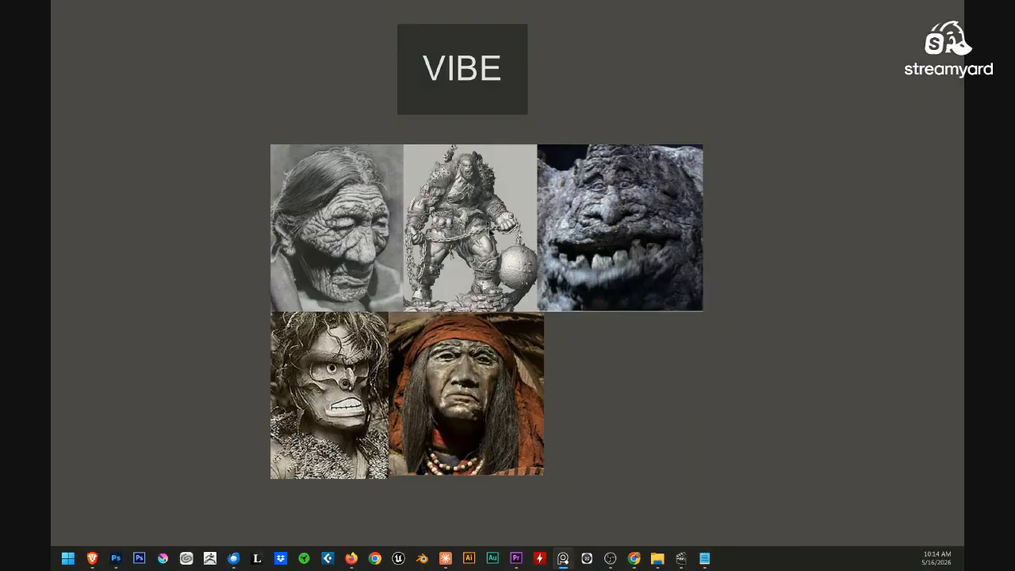
scroll(490, 231, "up", 3)
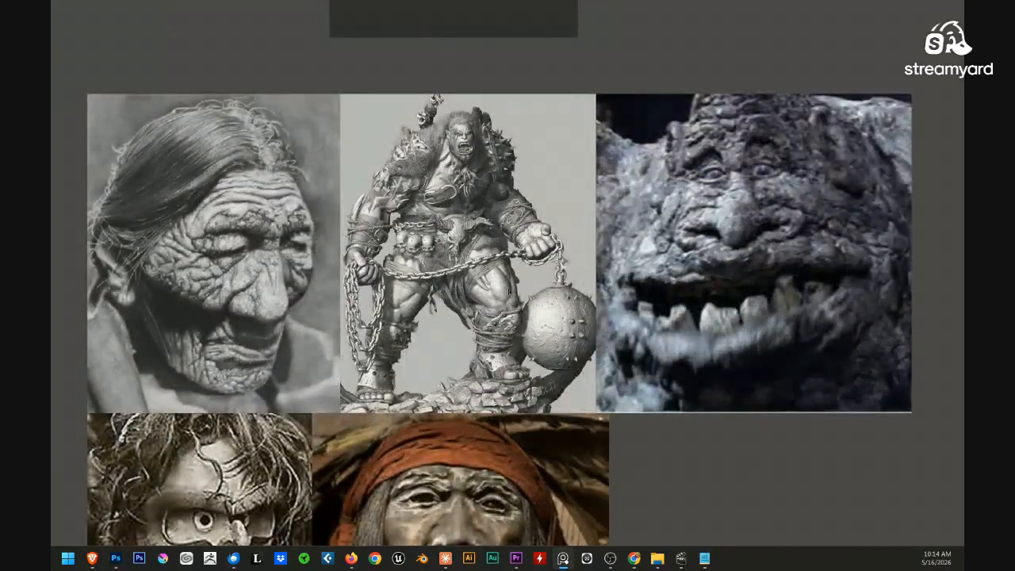
Examine the Stone references of megaliths, carved figures and the colossal head, then return to the full board overview
scroll(487, 314, "down", 5)
left_click_drag(726, 270, 243, 252)
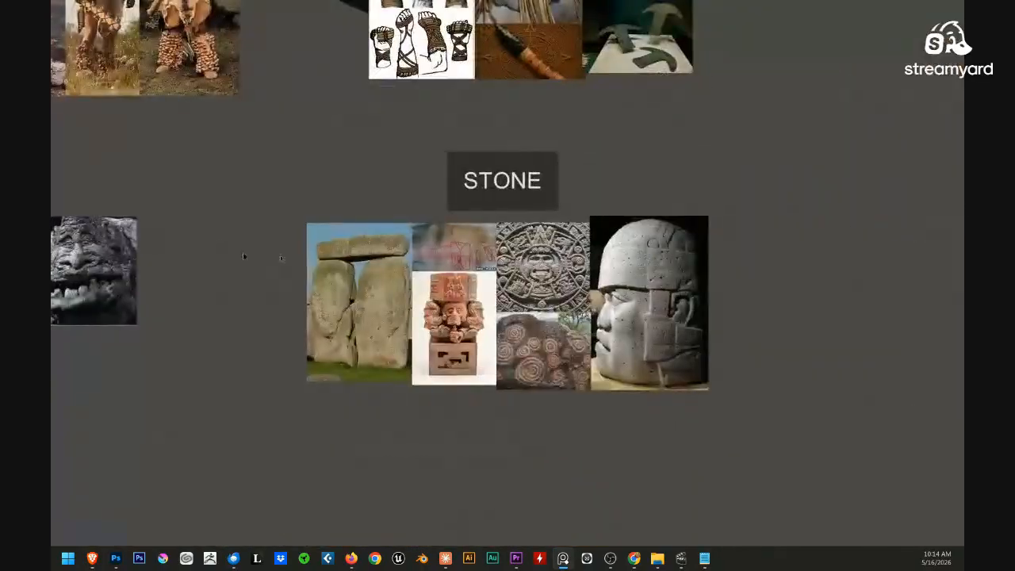
scroll(452, 259, "up", 3)
left_click_drag(566, 298, 530, 265)
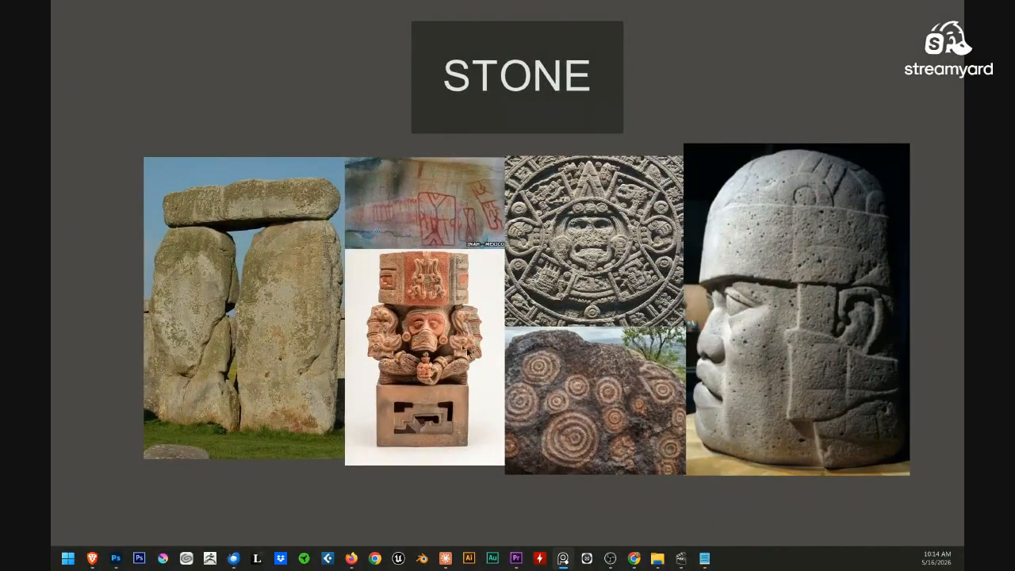
scroll(441, 339, "up", 3)
scroll(434, 345, "down", 3)
left_click_drag(496, 289, 509, 337)
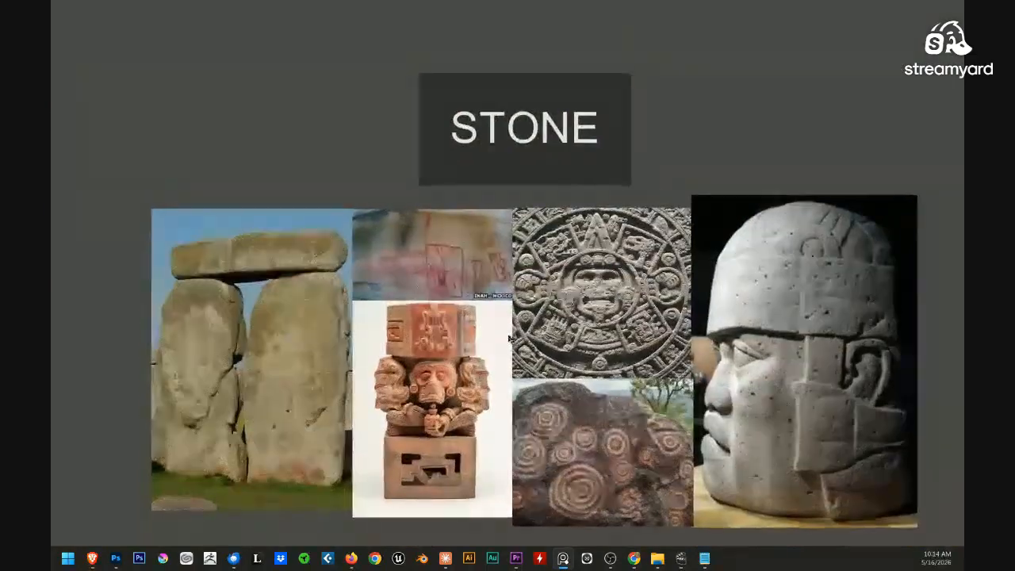
scroll(510, 338, "down", 5)
left_click_drag(464, 197, 588, 286)
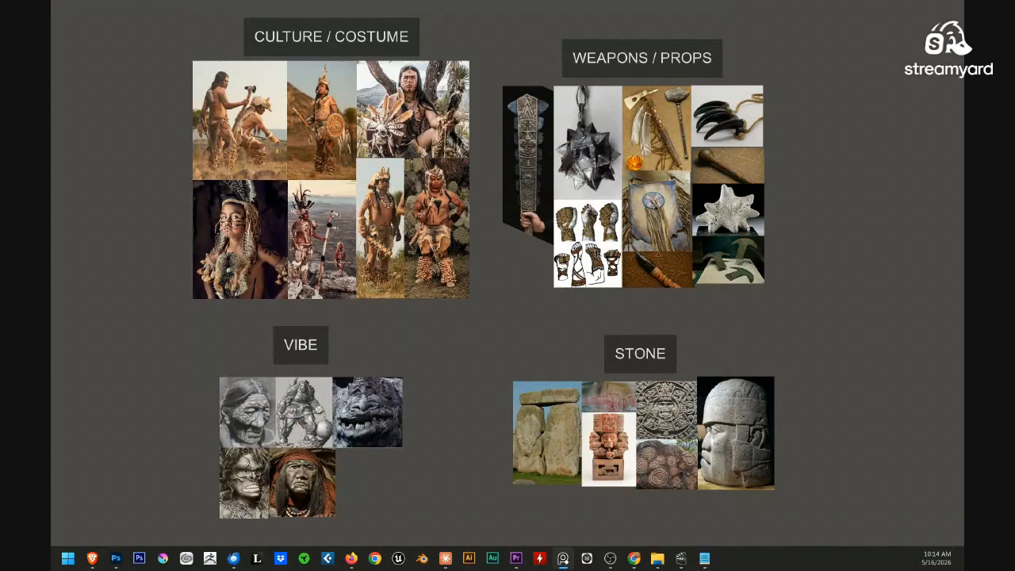
Switch back to Photoshop and examine the full lineup of five body types from the slim figure to the muscular woman
key("alt+Tab")
left_click_drag(499, 115, 531, 265)
left_click_drag(523, 157, 591, 229)
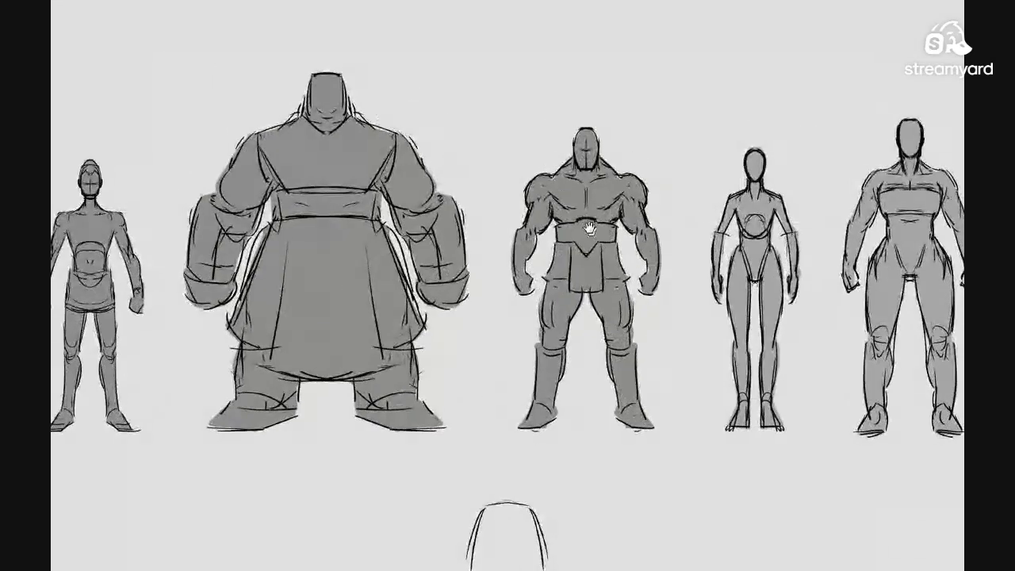
left_click_drag(313, 234, 484, 231)
left_click_drag(336, 250, 357, 249)
left_click_drag(521, 239, 401, 244)
left_click_drag(450, 241, 372, 238)
left_click_drag(476, 230, 437, 247)
left_click_drag(476, 251, 447, 249)
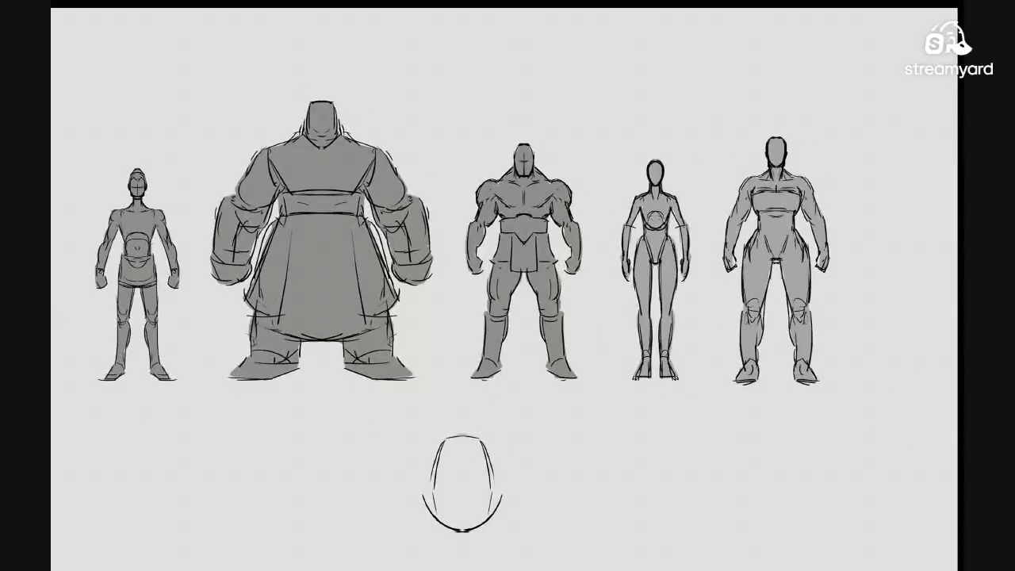
Examine the bulky robed figure up close and compare its proportions with the slim and muscular figures
left_click_drag(302, 175, 457, 212)
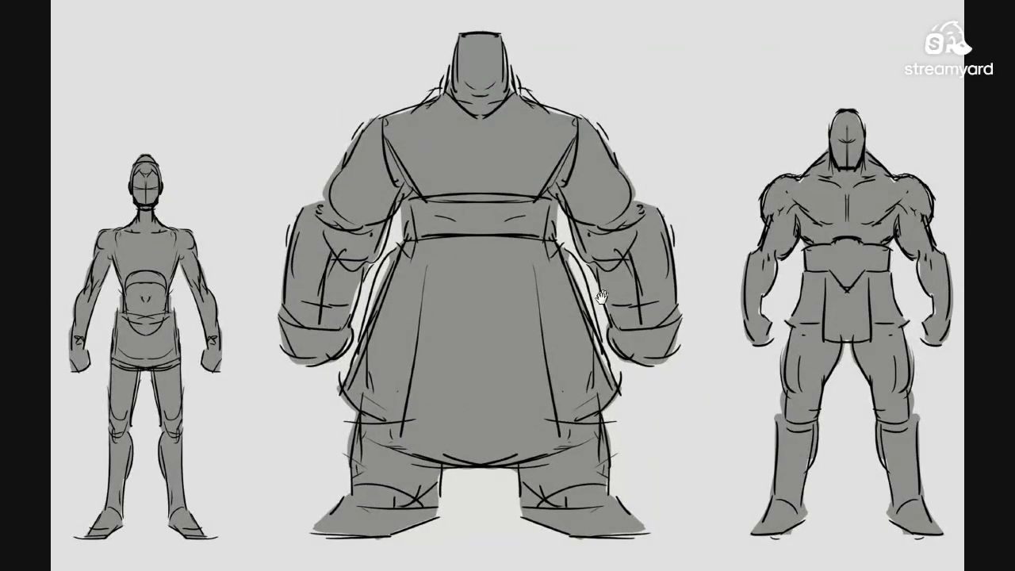
mouse_move(676, 287)
left_mouse_down()
mouse_move(639, 277)
mouse_move(518, 299)
left_mouse_up()
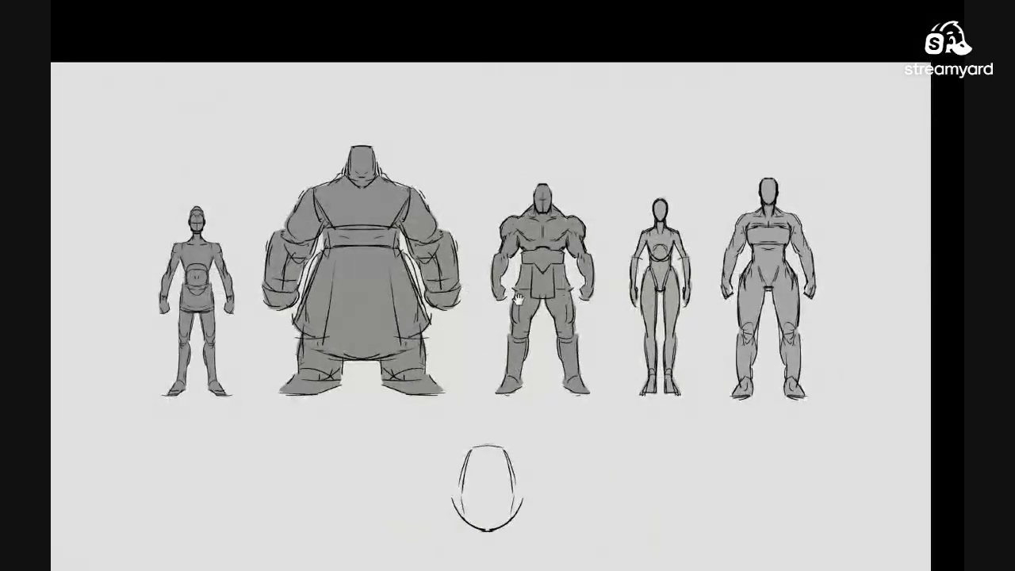
left_click_drag(620, 297, 774, 308)
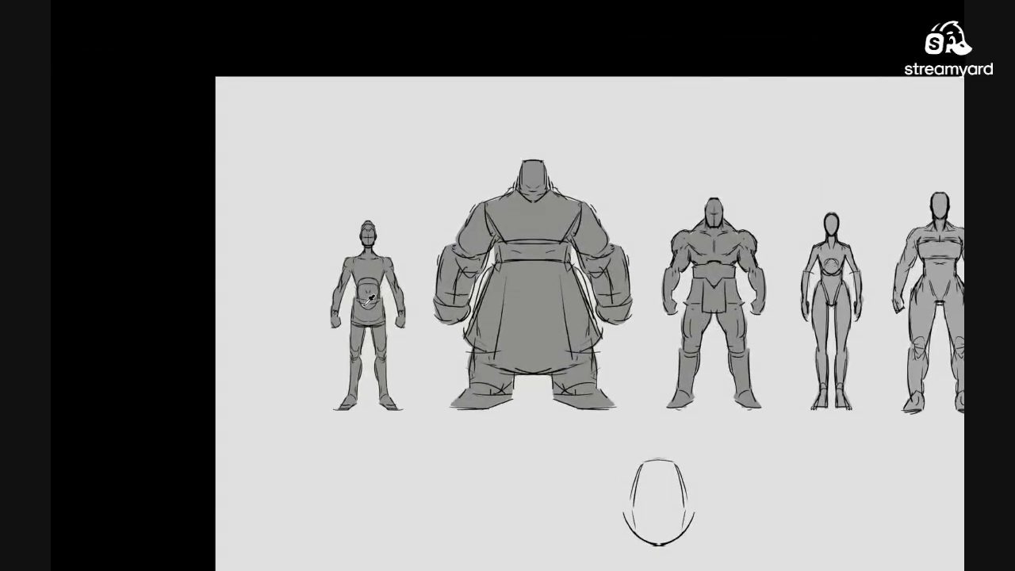
scroll(368, 307, "up", 3)
left_click_drag(408, 325, 407, 292)
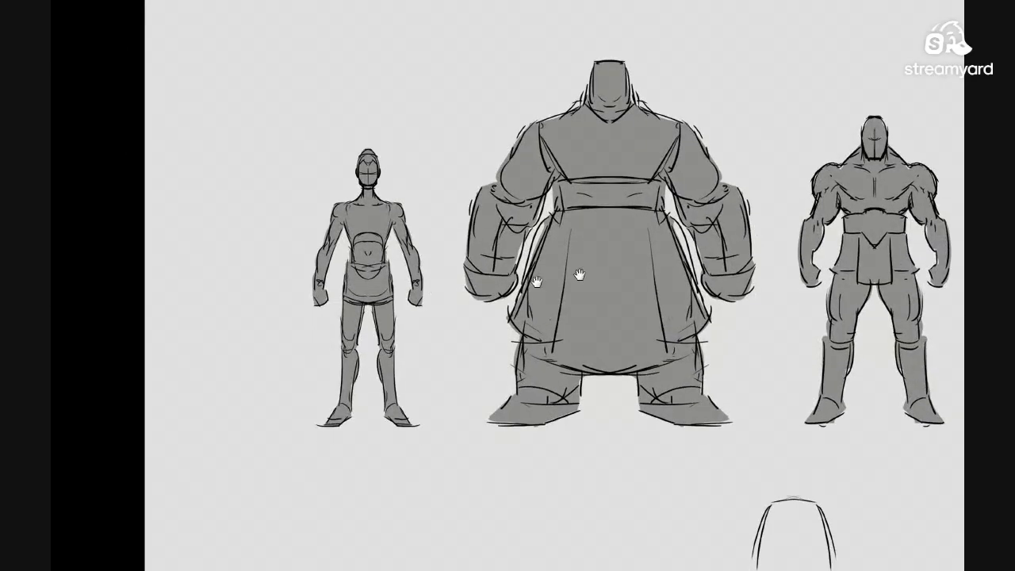
left_click_drag(756, 260, 236, 260)
left_click_drag(381, 287, 717, 287)
left_click_drag(435, 223, 453, 223)
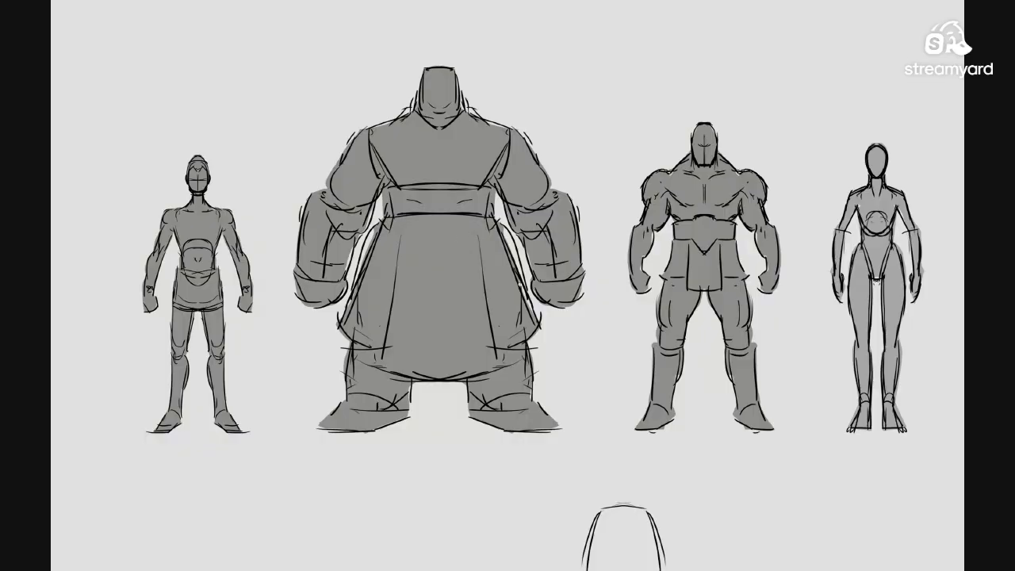
Examine the head outline and the empty canvas beneath the figures, comparing them with the lineup above
left_click_drag(531, 274, 526, 193)
mouse_move(555, 414)
left_mouse_down()
mouse_move(520, 183)
mouse_move(468, 142)
left_mouse_up()
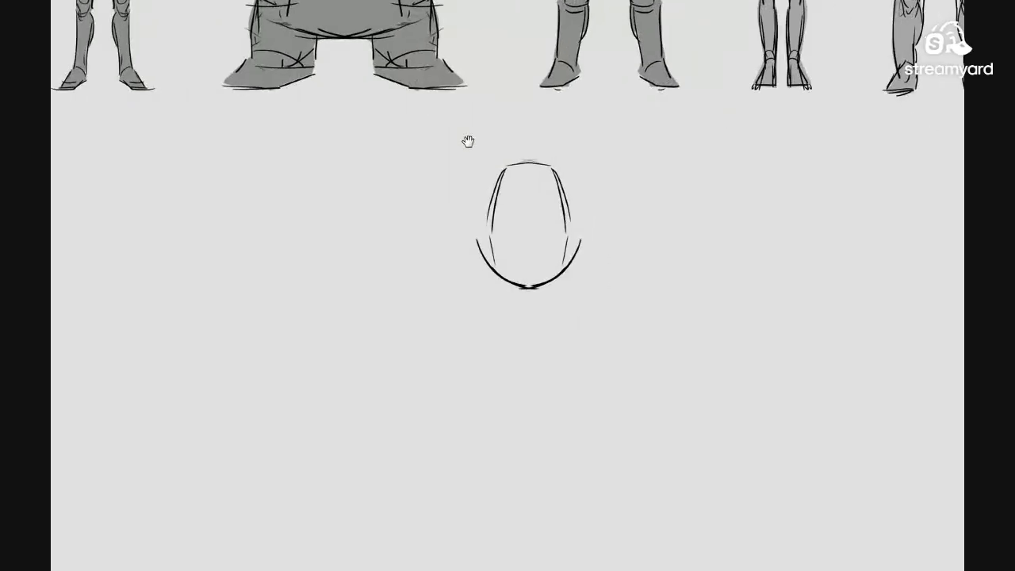
left_click_drag(615, 307, 686, 266)
mouse_move(683, 269)
left_mouse_down()
mouse_move(659, 273)
mouse_move(655, 314)
left_mouse_up()
left_click_drag(653, 265, 679, 266)
left_click_drag(673, 314, 638, 444)
mouse_move(638, 444)
left_mouse_down()
mouse_move(627, 310)
mouse_move(625, 338)
left_mouse_up()
left_click_drag(619, 248, 596, 220)
left_click_drag(530, 79, 526, 190)
left_click_drag(448, 106, 458, 158)
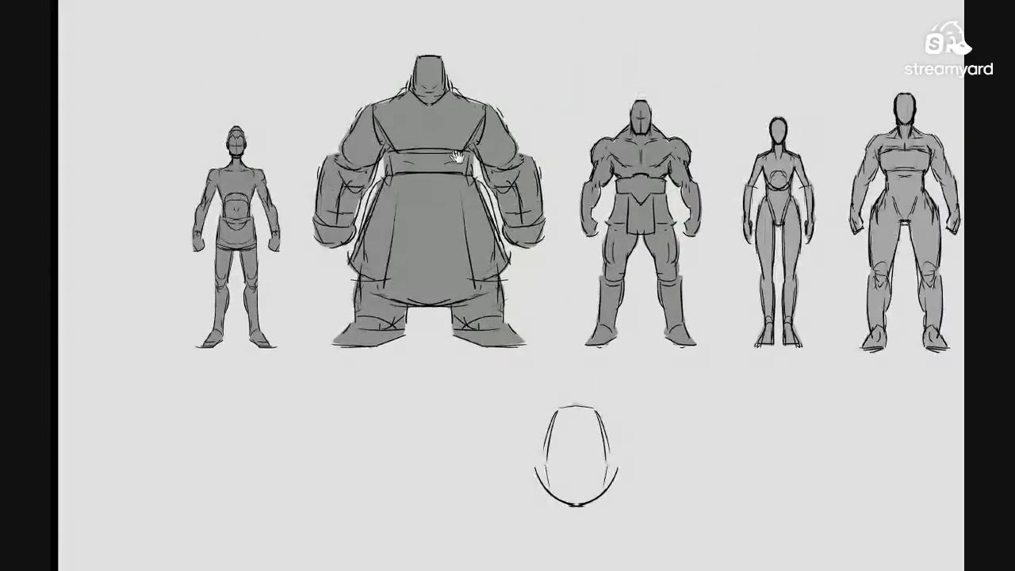
left_click_drag(498, 133, 522, 145)
left_click_drag(634, 403, 596, 272)
left_click_drag(610, 341, 595, 276)
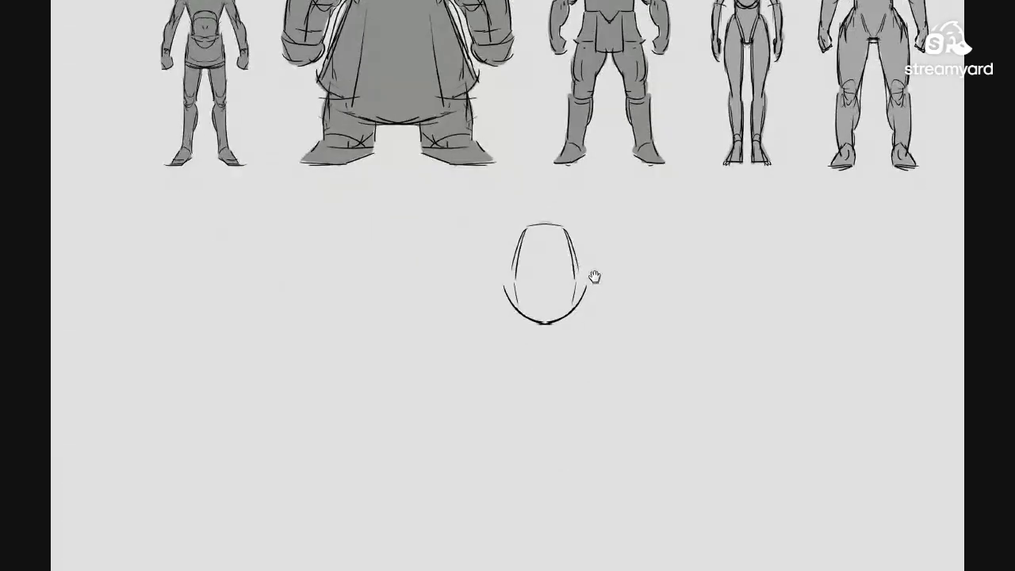
Undo the most recent strokes of the head outline sketched below the body-type lineup
mouse_move(497, 368)
left_mouse_down()
mouse_move(604, 371)
mouse_move(596, 337)
mouse_move(547, 270)
mouse_move(572, 274)
left_mouse_up()
key("ctrl+z")
key("ctrl+z")
key("ctrl+z")
key("ctrl+z")
key("ctrl+z")
key("ctrl+z")
key("ctrl+z")
key("ctrl+z")
left_click_drag(551, 252, 542, 130)
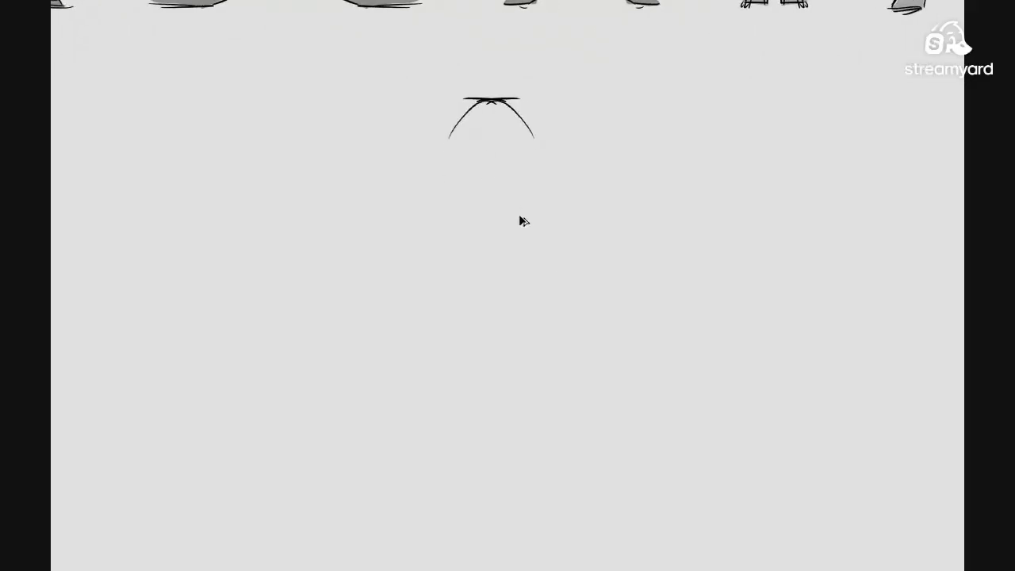
Undo the previous head strokes and redraw the head as a tall, narrow shape with a flat top and rounded chin
key("ctrl+z")
key("ctrl+z")
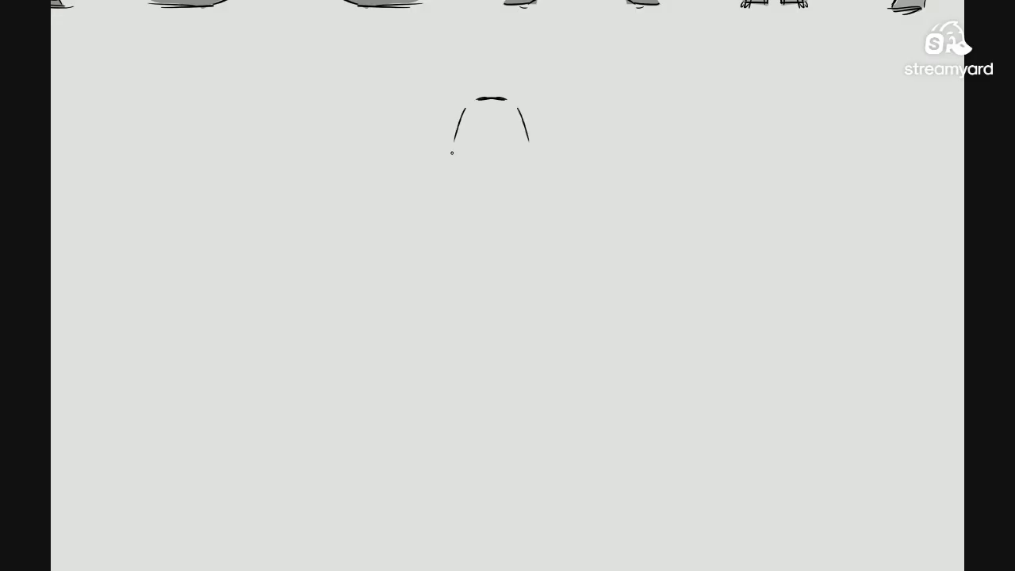
mouse_move(465, 102)
left_mouse_down()
mouse_move(447, 202)
mouse_move(491, 233)
left_mouse_up()
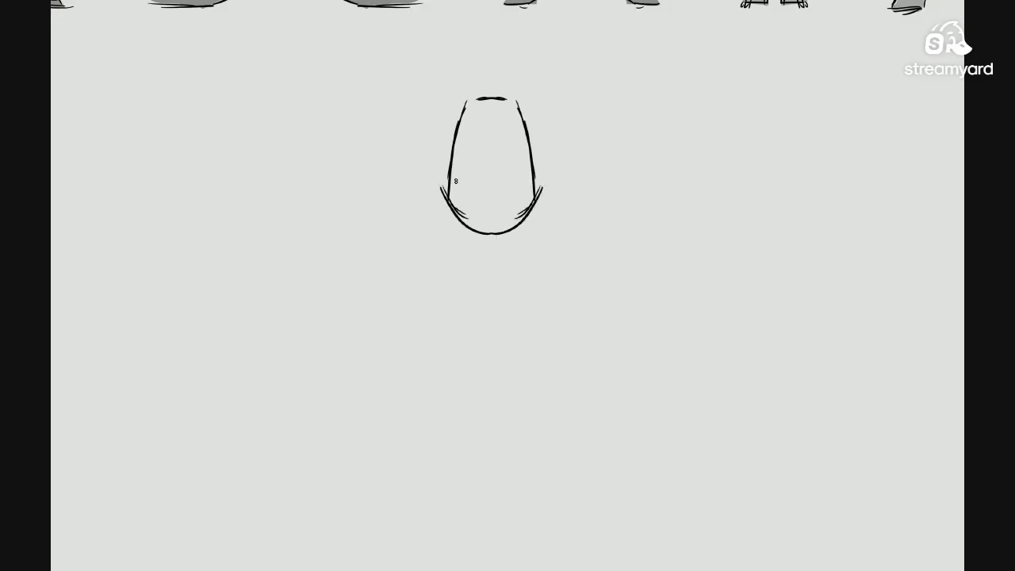
mouse_move(455, 113)
left_mouse_down()
mouse_move(448, 197)
mouse_move(500, 94)
left_mouse_up()
left_click_drag(502, 194, 511, 159)
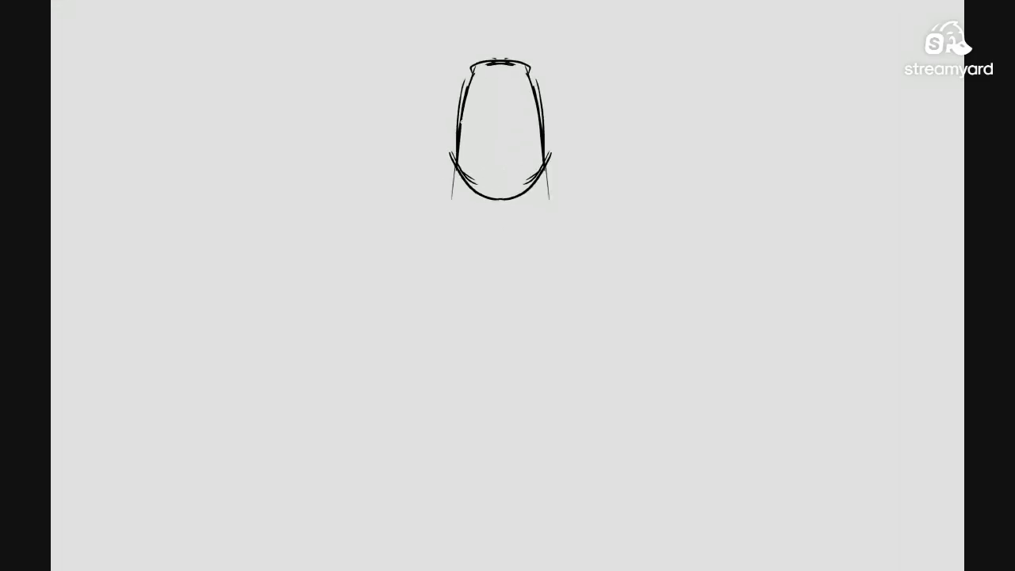
Sketch the thick neck base, the sloping trapezius and the broad rounded shoulders beneath the head
mouse_move(439, 226)
left_mouse_down()
mouse_move(457, 154)
mouse_move(444, 230)
mouse_move(489, 254)
mouse_move(422, 237)
left_mouse_up()
left_click_drag(444, 198, 359, 260)
left_click_drag(416, 208, 365, 237)
mouse_move(455, 236)
left_mouse_down()
mouse_move(460, 222)
mouse_move(379, 243)
left_mouse_up()
left_click_drag(380, 241, 320, 257)
mouse_move(328, 249)
left_mouse_down()
mouse_move(233, 342)
mouse_move(255, 295)
left_mouse_up()
mouse_move(459, 291)
left_mouse_down()
mouse_move(474, 262)
mouse_move(442, 202)
mouse_move(444, 238)
left_mouse_up()
left_click_drag(469, 251, 449, 252)
Sketch the chest with a wide curved lower pectoral line, a short central crease and two collarbones
mouse_move(310, 242)
left_mouse_down()
mouse_move(306, 266)
mouse_move(468, 295)
left_mouse_up()
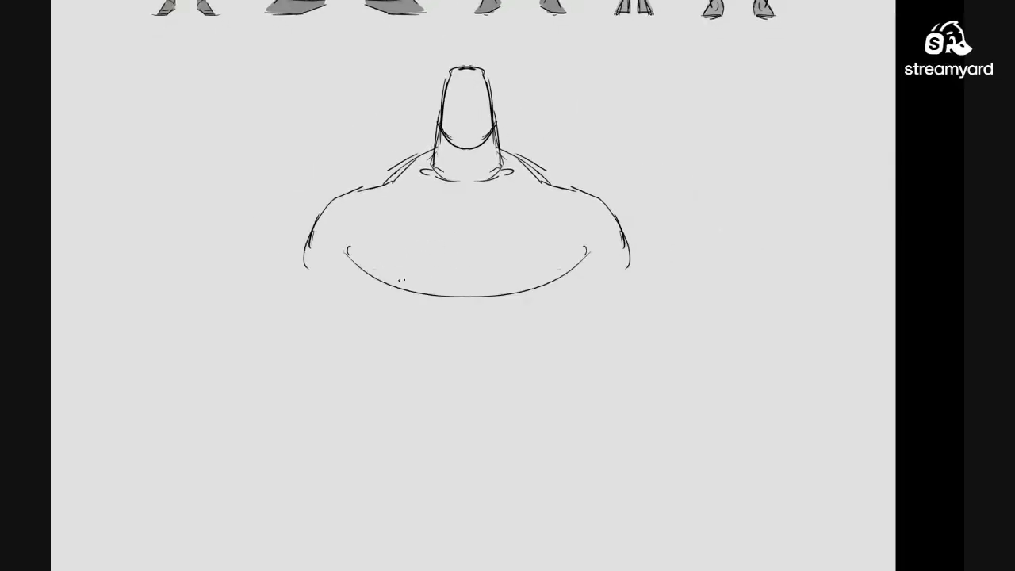
left_click_drag(374, 252, 468, 290)
left_click_drag(391, 195, 453, 203)
left_click_drag(377, 200, 463, 217)
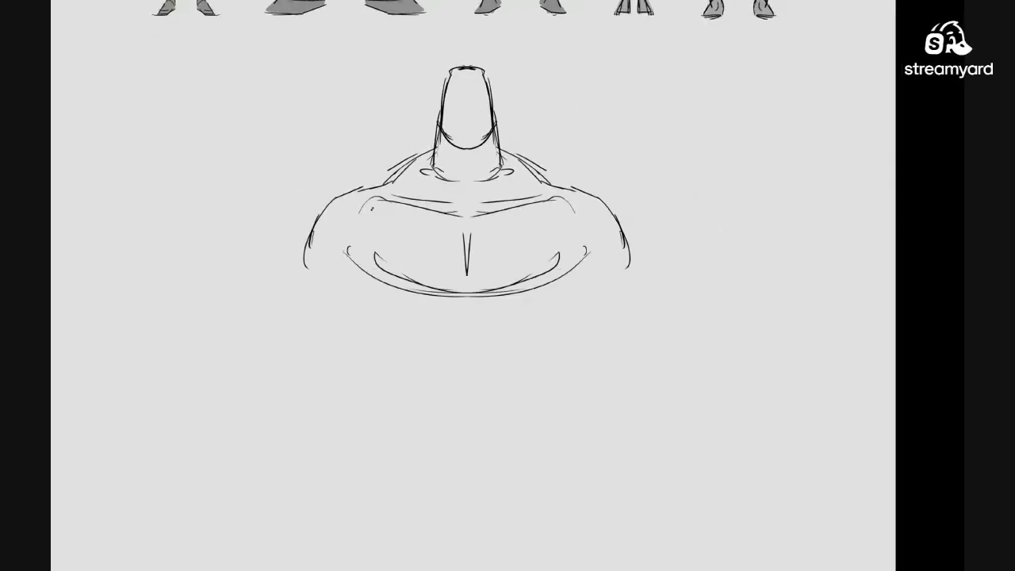
Sketch the tapering sides of the ribcage and the upper arms down to the elbows
mouse_move(409, 305)
left_mouse_down()
mouse_move(387, 249)
mouse_move(367, 280)
left_mouse_up()
left_click_drag(344, 250, 374, 281)
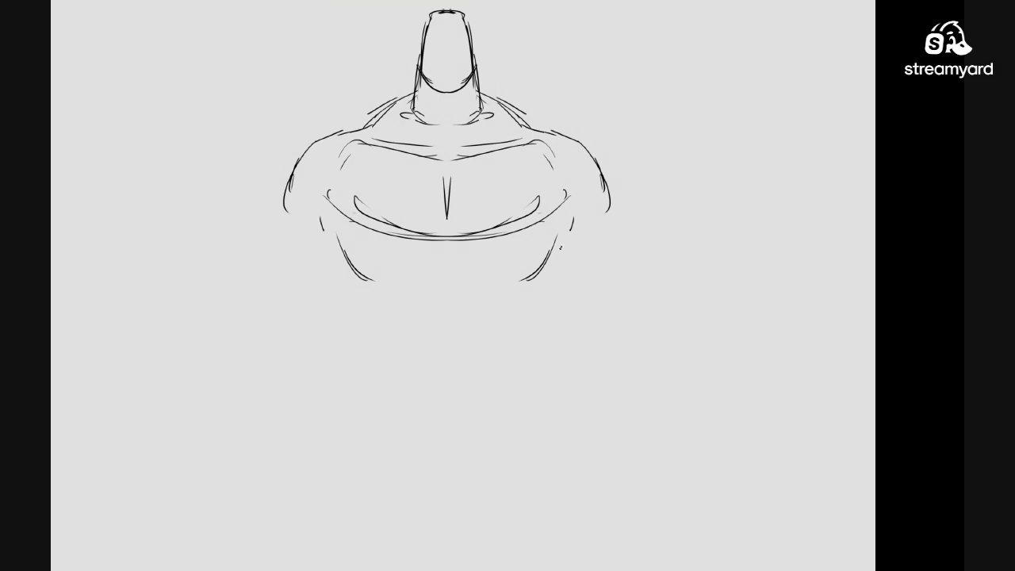
left_click_drag(267, 231, 260, 261)
left_click_drag(348, 247, 318, 296)
left_click_drag(250, 260, 287, 291)
left_click_drag(285, 305, 283, 313)
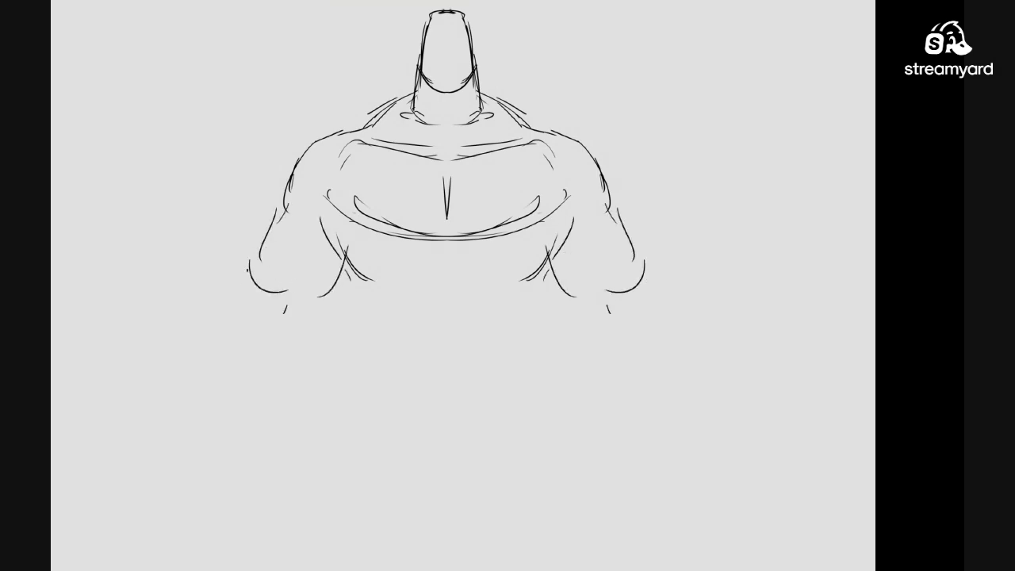
Sketch massive, slightly flared forearms extending from the elbows down to the wrists
left_click_drag(218, 279, 182, 370)
mouse_move(252, 268)
left_mouse_down()
mouse_move(199, 334)
mouse_move(173, 423)
left_mouse_up()
left_click_drag(193, 412, 233, 417)
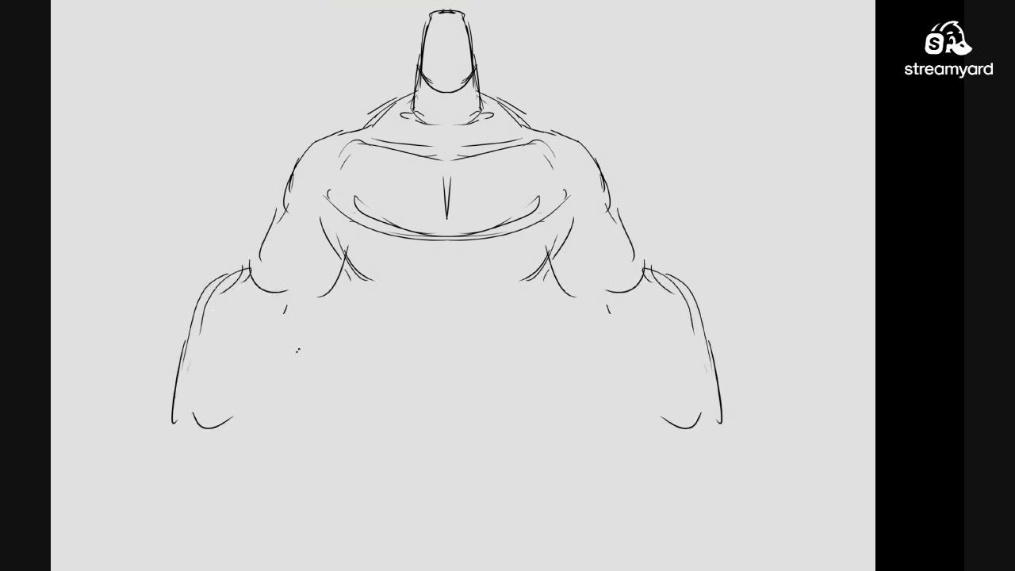
left_click_drag(313, 319, 290, 406)
left_click_drag(295, 364, 274, 433)
Sketch the wrist folds and large rounded fists at the ends of the forearms
left_click_drag(189, 408, 180, 436)
left_click_drag(276, 433, 213, 440)
left_click_drag(191, 421, 169, 446)
left_click_drag(276, 452, 222, 466)
left_click_drag(164, 441, 154, 484)
left_click_drag(166, 484, 234, 504)
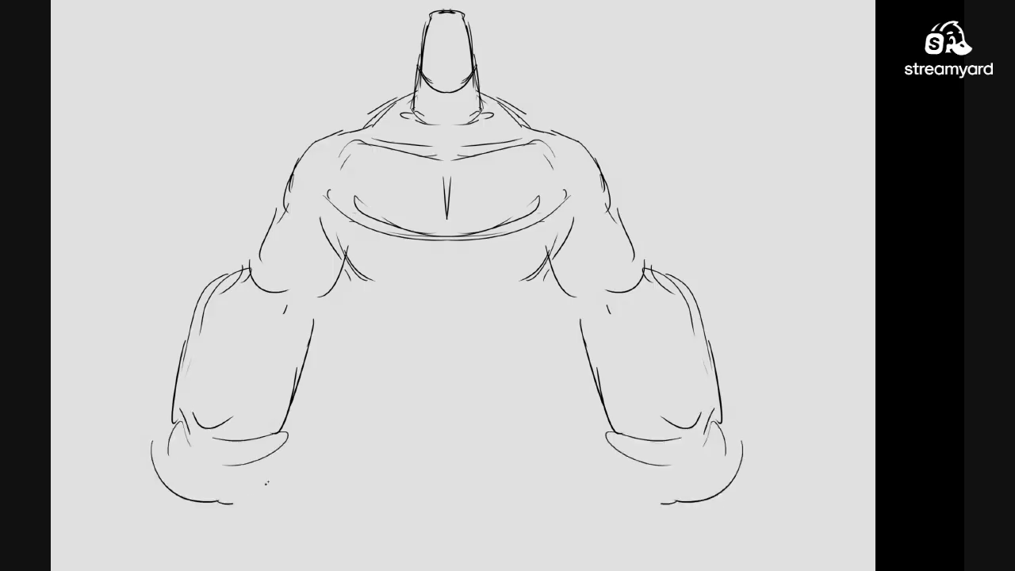
mouse_move(283, 448)
left_mouse_down()
mouse_move(238, 503)
mouse_move(164, 479)
left_mouse_up()
left_click_drag(174, 480, 210, 498)
Sketch the waist below the ribcage as a wide band with curved upper and lower edges
left_click_drag(315, 421, 310, 428)
mouse_move(411, 313)
left_mouse_down()
mouse_move(393, 307)
mouse_move(357, 334)
left_mouse_up()
mouse_move(334, 315)
left_mouse_down()
mouse_move(465, 306)
mouse_move(466, 289)
left_mouse_up()
left_click_drag(336, 296, 334, 366)
mouse_move(338, 362)
left_mouse_down()
mouse_move(371, 392)
mouse_move(488, 382)
left_mouse_up()
left_click_drag(454, 392, 470, 217)
left_click_drag(405, 209, 369, 214)
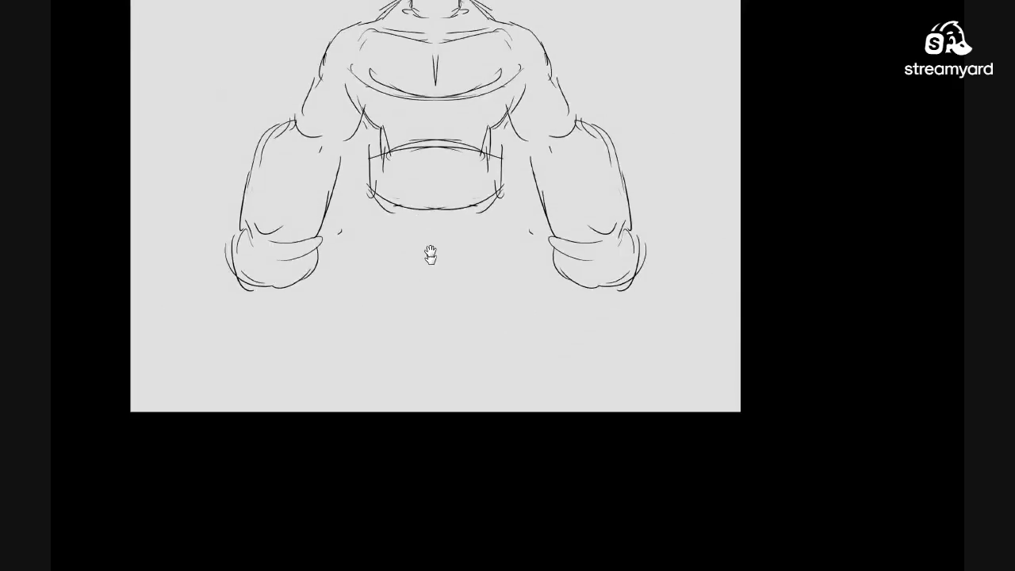
Scale the upper-body sketch down with Free Transform and reposition it below the lineup to make room for the legs
left_click_drag(430, 253, 429, 389)
key("ctrl+t")
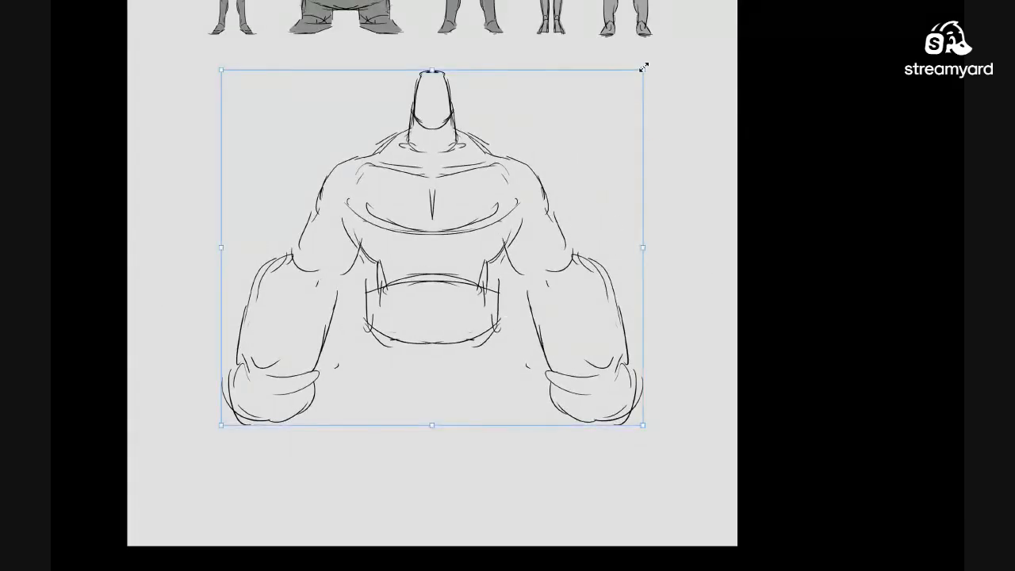
mouse_move(643, 69)
left_mouse_down()
mouse_move(560, 164)
mouse_move(544, 167)
left_mouse_up()
mouse_move(455, 249)
left_mouse_down()
mouse_move(467, 178)
mouse_move(487, 169)
mouse_move(514, 242)
left_mouse_up()
key("Return")
left_click(450, 201, "ctrl")
left_click(481, 288, "ctrl")
Sketch the hips, outer thighs, crotch lines and upper inner leg contours below the waist
left_click_drag(414, 294, 399, 337)
left_click_drag(377, 268, 361, 368)
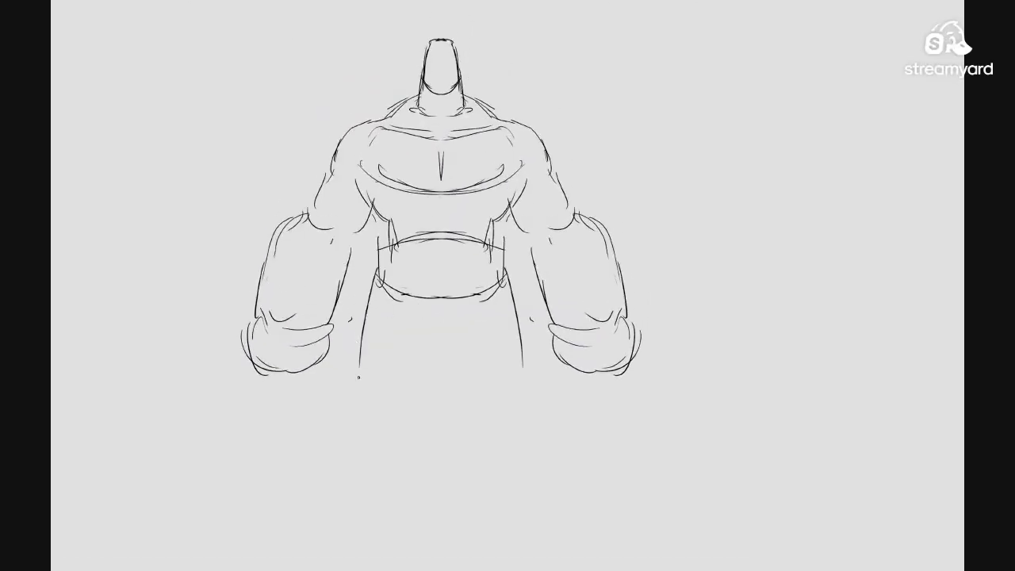
left_click_drag(369, 293, 361, 378)
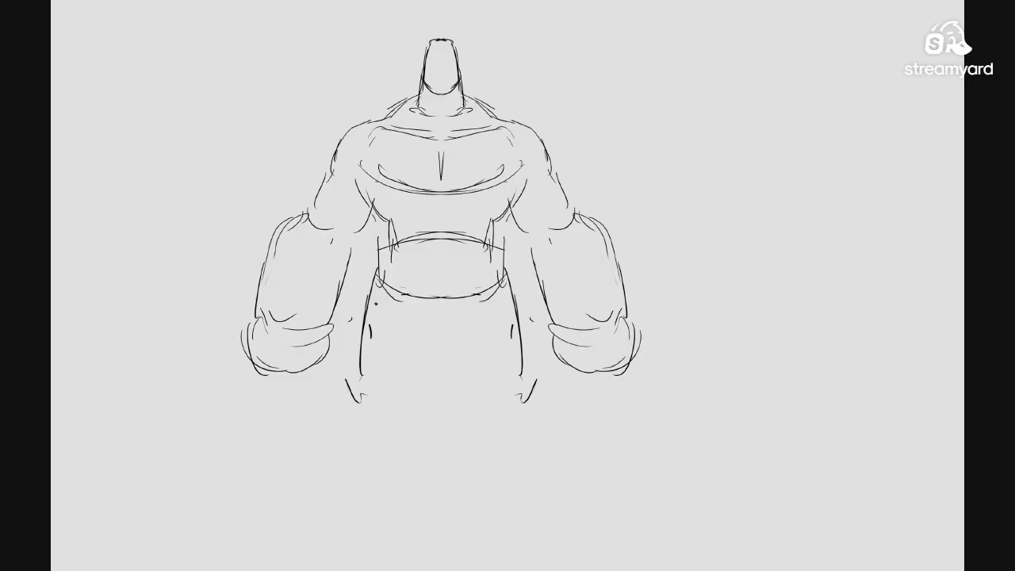
left_click_drag(425, 429, 445, 340)
left_click_drag(453, 294, 448, 362)
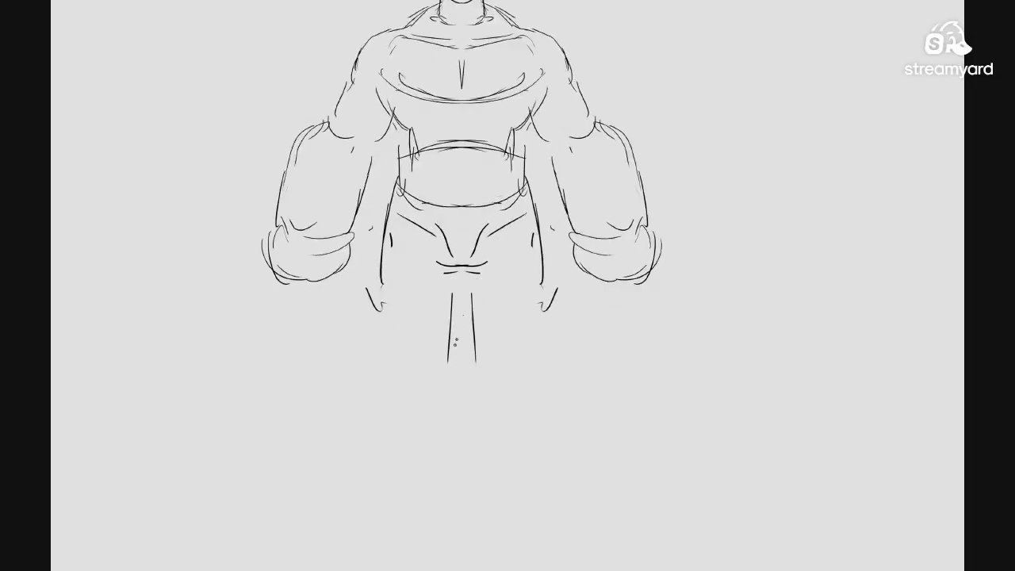
Sketch the rounded knees and the wide, straight lower legs below the thighs
left_click_drag(376, 308, 408, 345)
mouse_move(435, 345)
left_mouse_down()
mouse_move(400, 375)
mouse_move(370, 360)
left_mouse_up()
left_click_drag(363, 338, 356, 459)
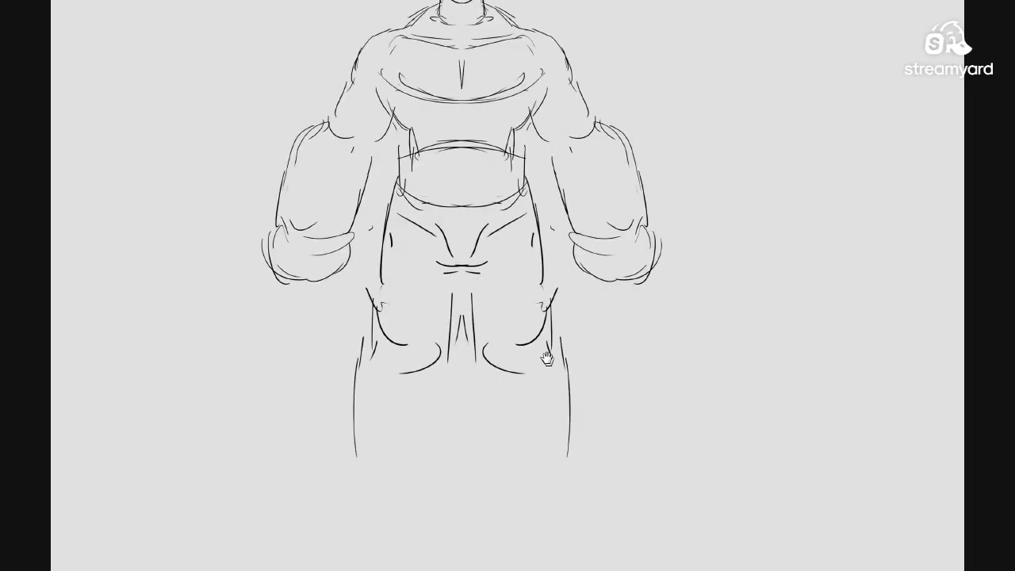
left_click_drag(546, 357, 540, 412)
mouse_move(520, 397)
left_mouse_down()
mouse_move(481, 369)
mouse_move(466, 422)
left_mouse_up()
left_click_drag(466, 405, 464, 457)
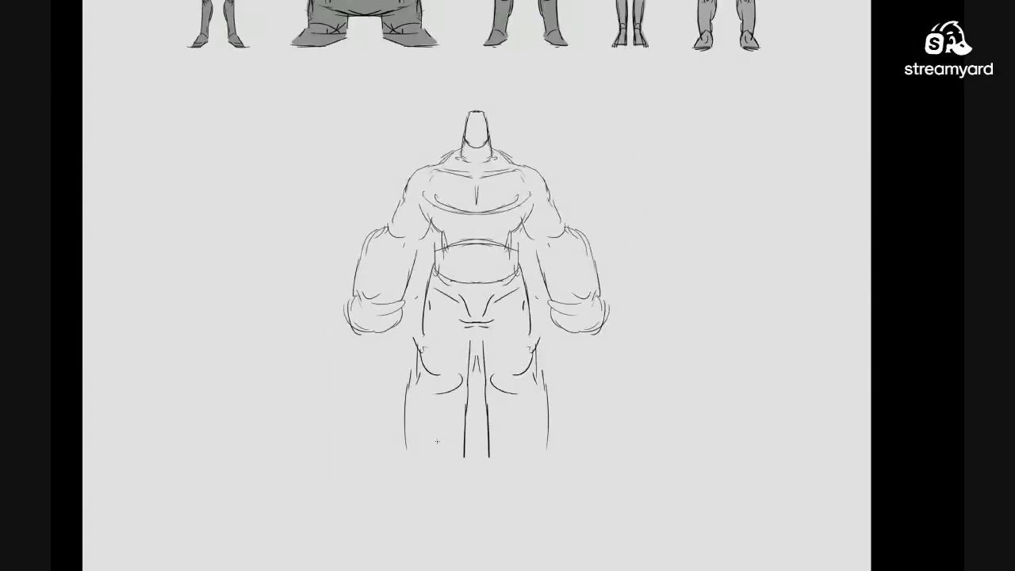
Sketch curved trouser hems and broad, outward-pointing feet at the ends of the legs
left_click_drag(394, 445, 455, 458)
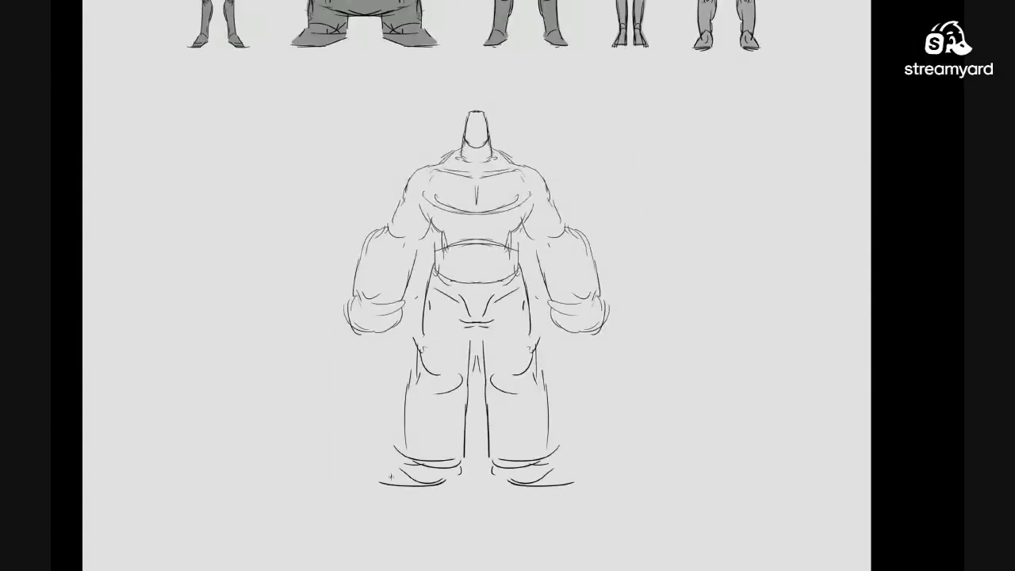
left_click_drag(385, 494, 443, 496)
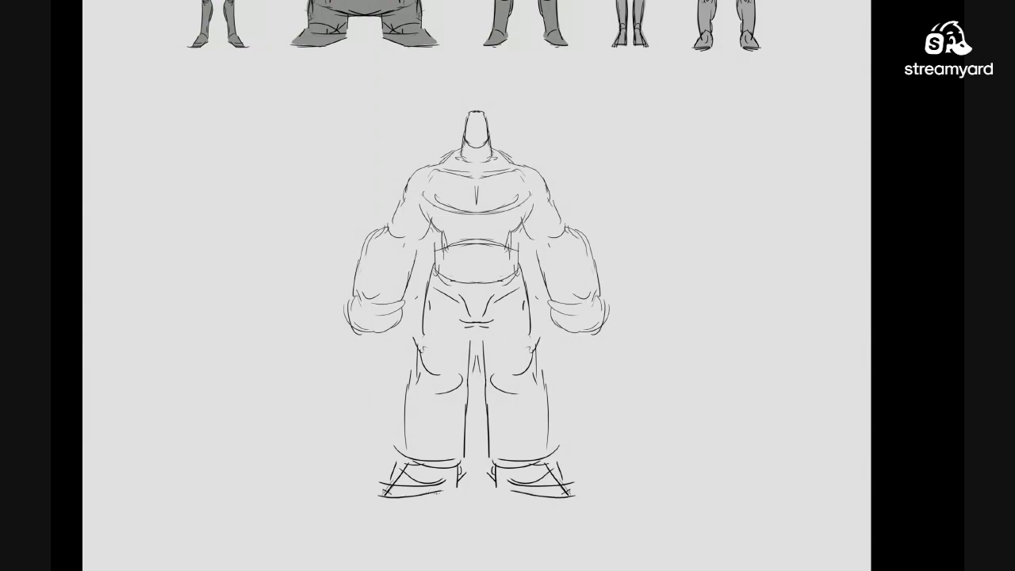
left_click_drag(554, 382, 544, 415)
Undo the stray marks near the head and reinforce the head outline with thicker, rounder contour strokes
left_click_drag(468, 185, 493, 171)
left_click(492, 172)
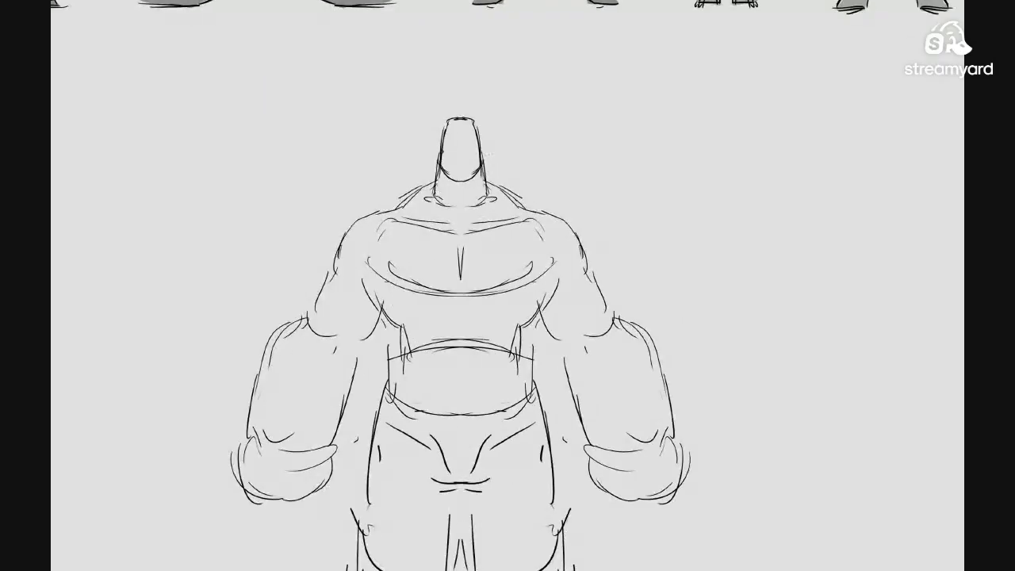
key("ctrl+z")
key("ctrl+z")
key("ctrl+z")
left_click_drag(445, 117, 438, 162)
left_click_drag(442, 121, 437, 156)
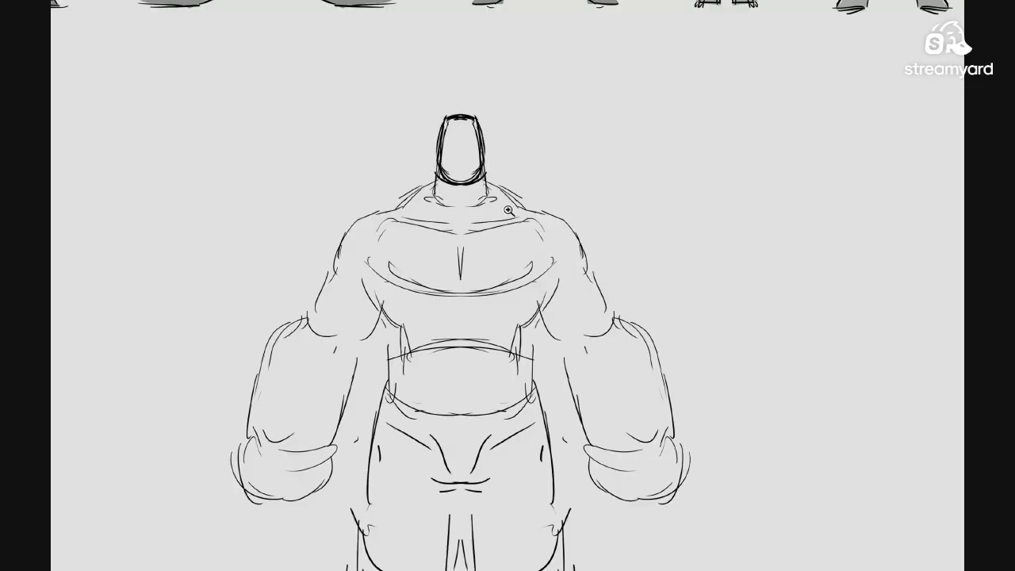
Move the whole sketched figure toward the canvas's left edge, leaving empty space beside it for another character
left_click_drag(509, 210, 484, 212)
left_click_drag(571, 282, 492, 230)
left_click_drag(495, 283, 454, 274)
left_click_drag(458, 201, 442, 199)
mouse_move(389, 134)
left_mouse_down()
mouse_move(366, 134)
mouse_move(380, 134)
left_mouse_up()
left_click_drag(361, 96, 347, 109)
left_click_drag(487, 294, 669, 288)
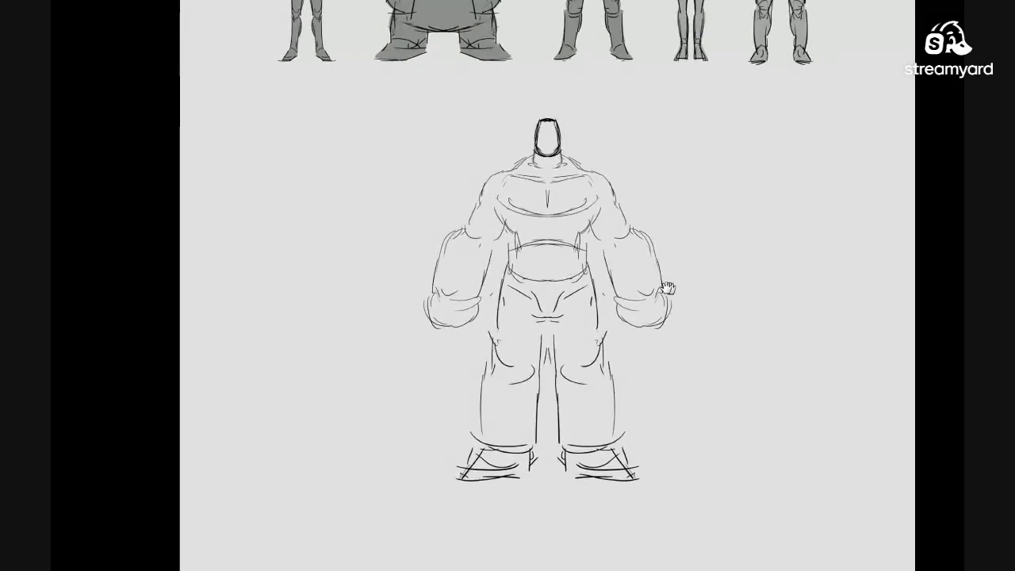
left_click_drag(588, 333, 392, 333)
Show the interface panels again and turn off the brush's paint symmetry
left_click_drag(428, 234, 476, 243)
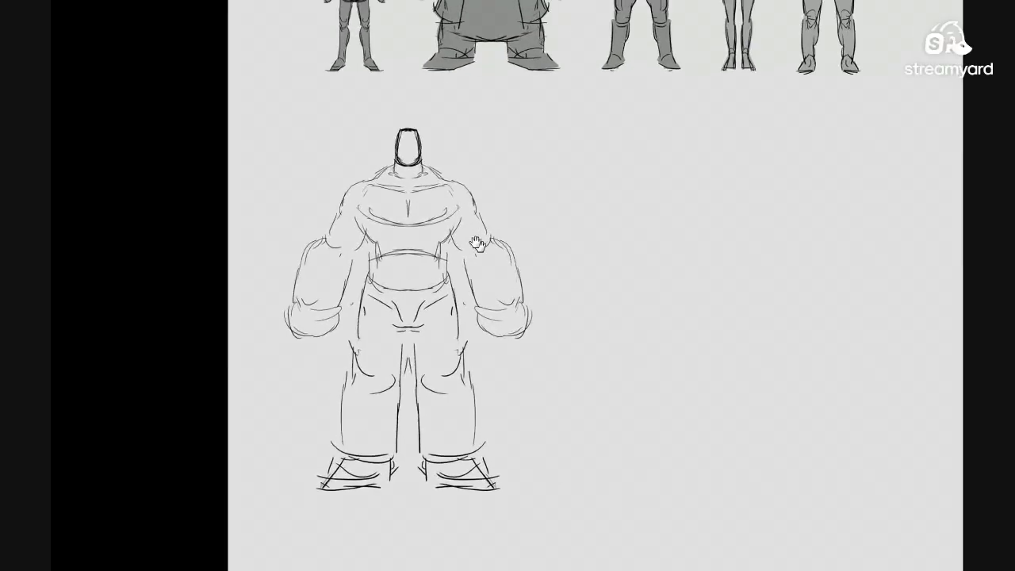
scroll(390, 179, "up", 2)
scroll(480, 162, "up", 3)
left_click_drag(437, 163, 527, 129)
scroll(517, 110, "down", 3)
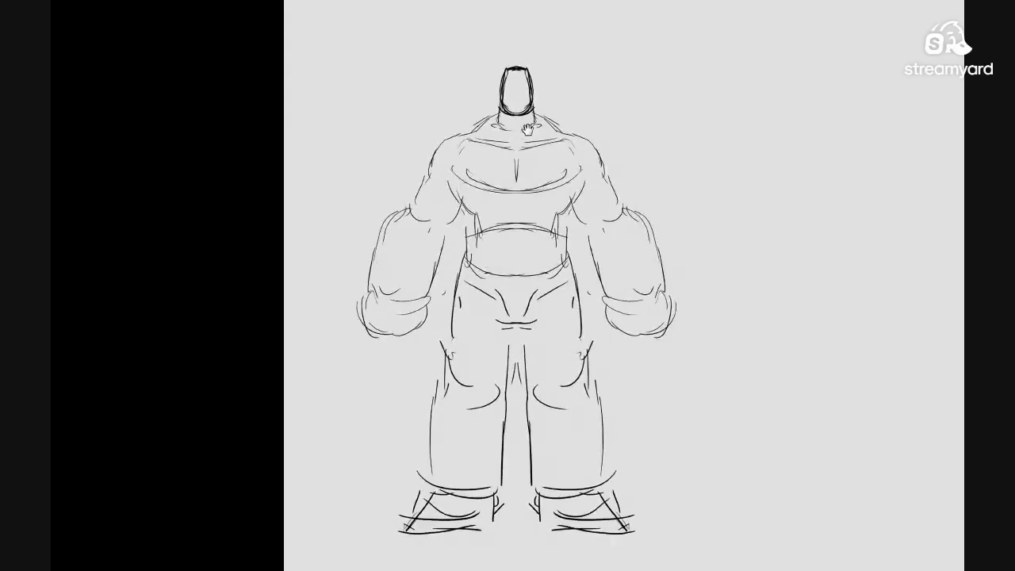
left_click_drag(584, 204, 466, 213)
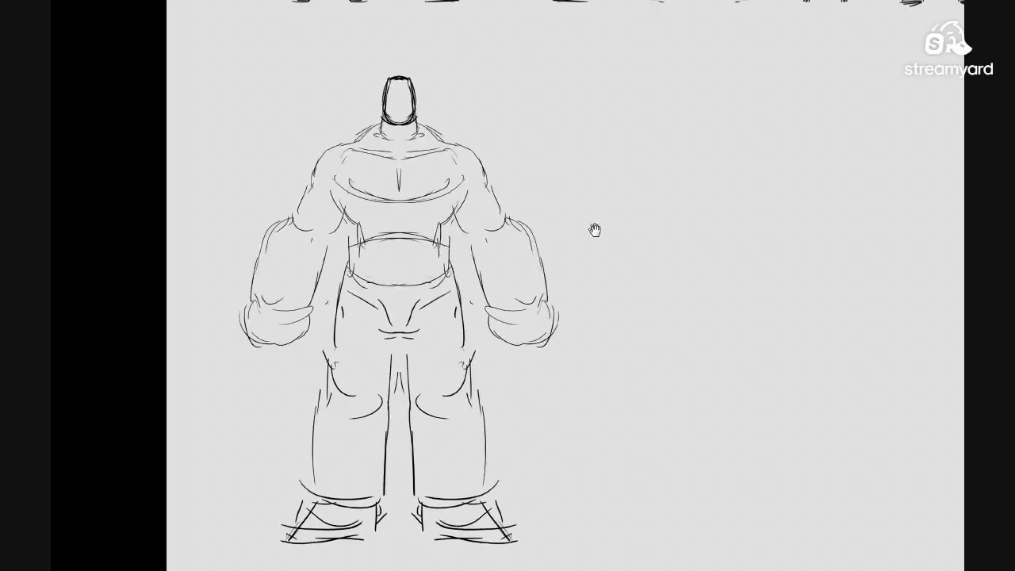
left_click_drag(595, 231, 492, 201)
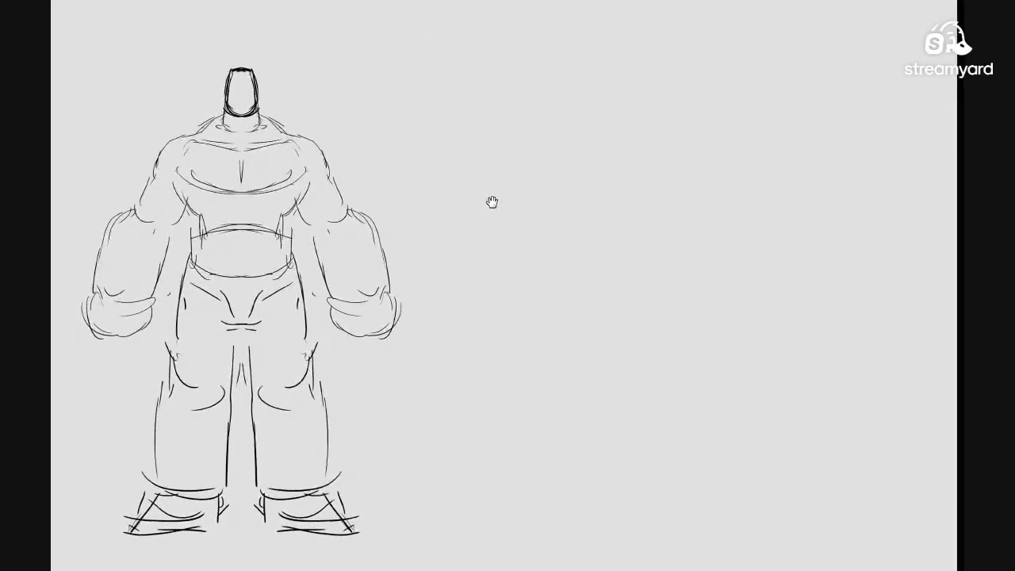
key("Tab")
left_click(539, 25)
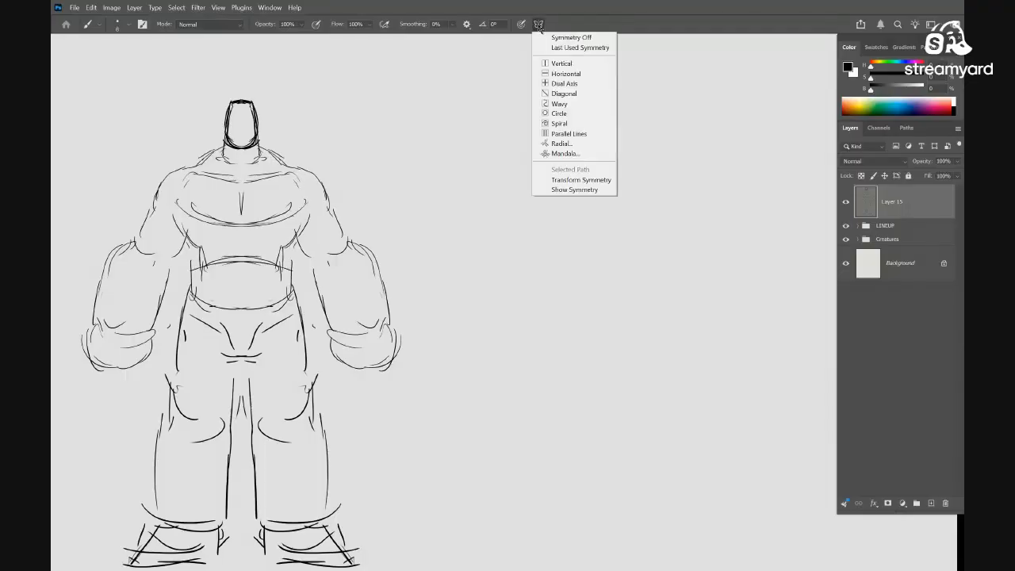
left_click(539, 26)
left_click(538, 25)
left_click(590, 38)
left_click(538, 25)
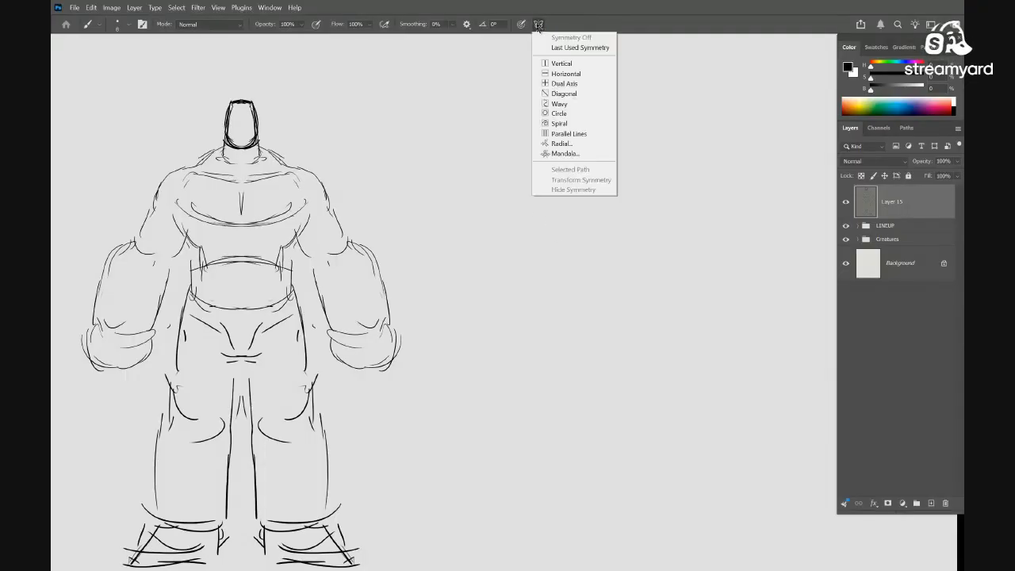
left_click(590, 134)
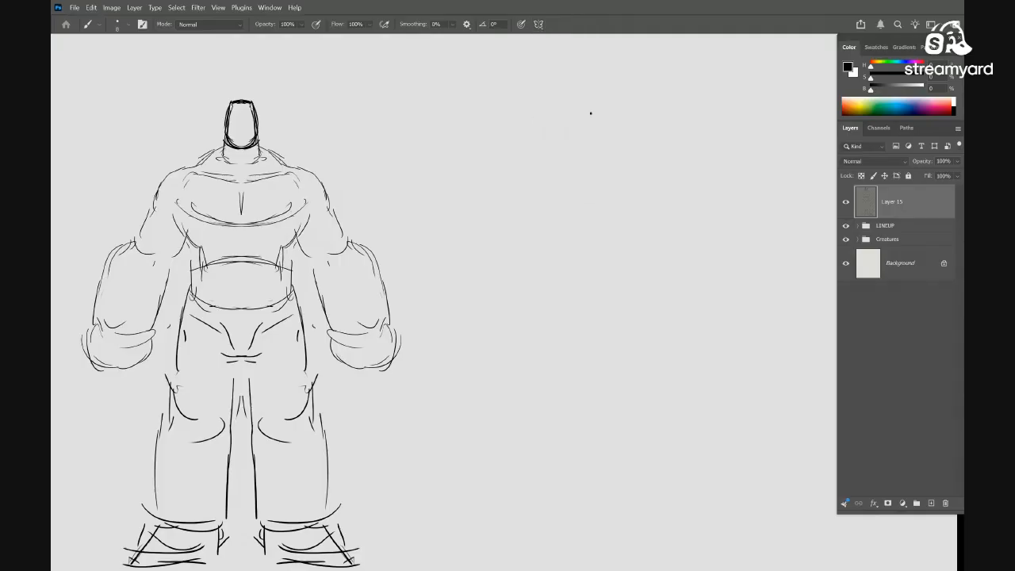
left_click(538, 25)
left_click(571, 46)
Add a vertical symmetry axis and place it at about X 2601 px in the empty space beside the figure
left_click(539, 24)
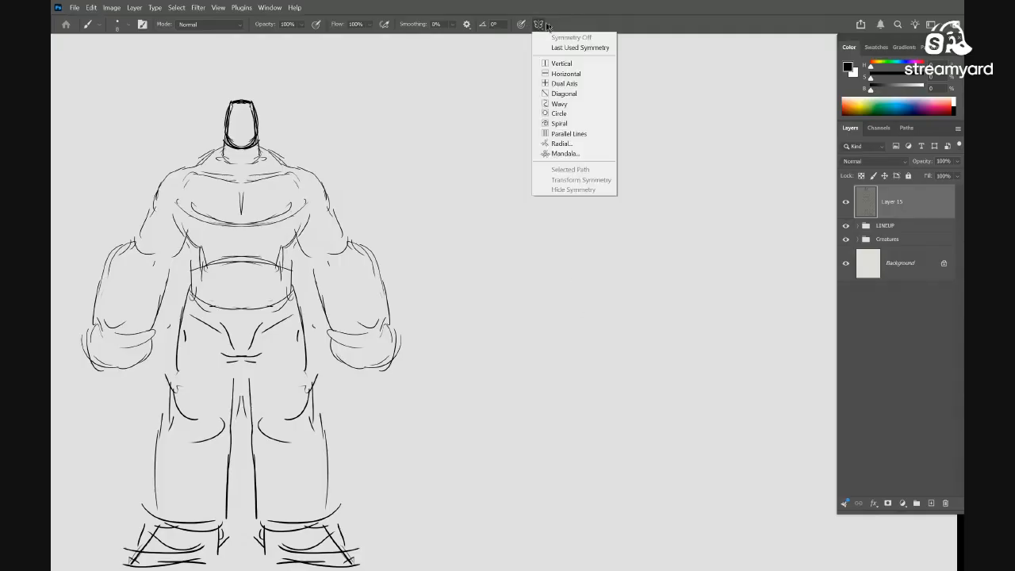
left_click(563, 65)
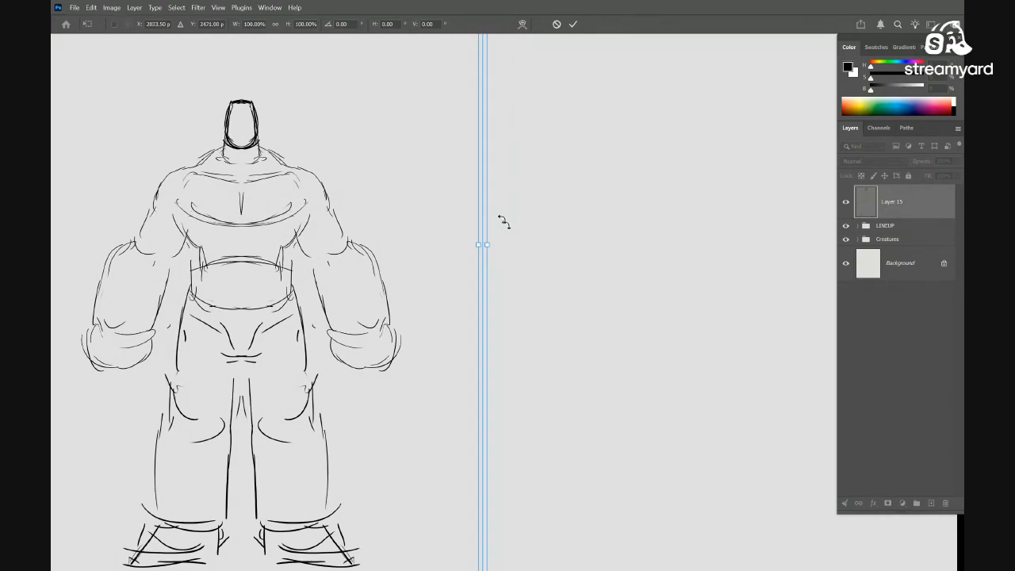
left_click_drag(508, 246, 486, 309)
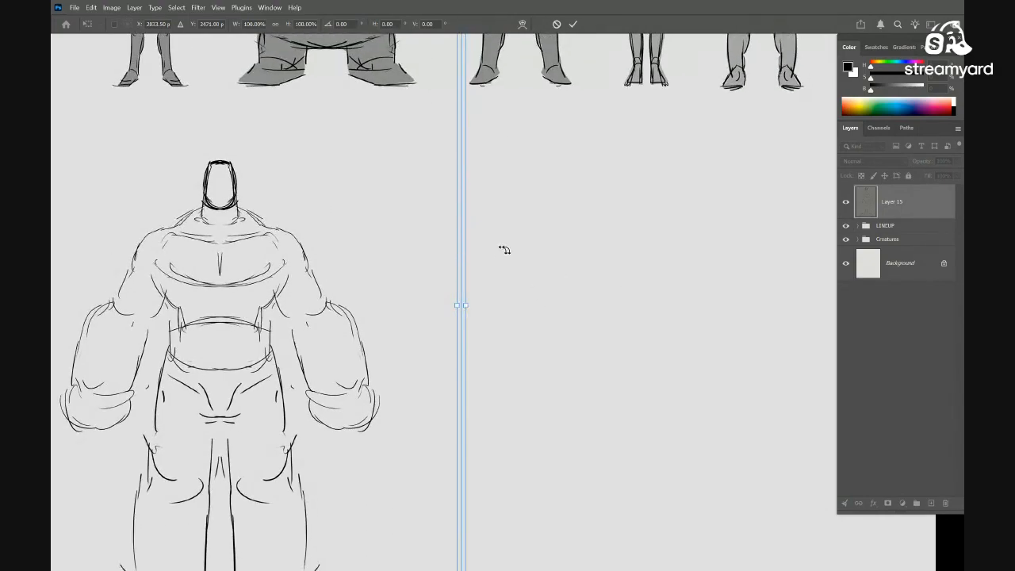
left_click_drag(463, 247, 531, 238)
left_click_drag(547, 241, 569, 245, "ctrl")
left_click(570, 246)
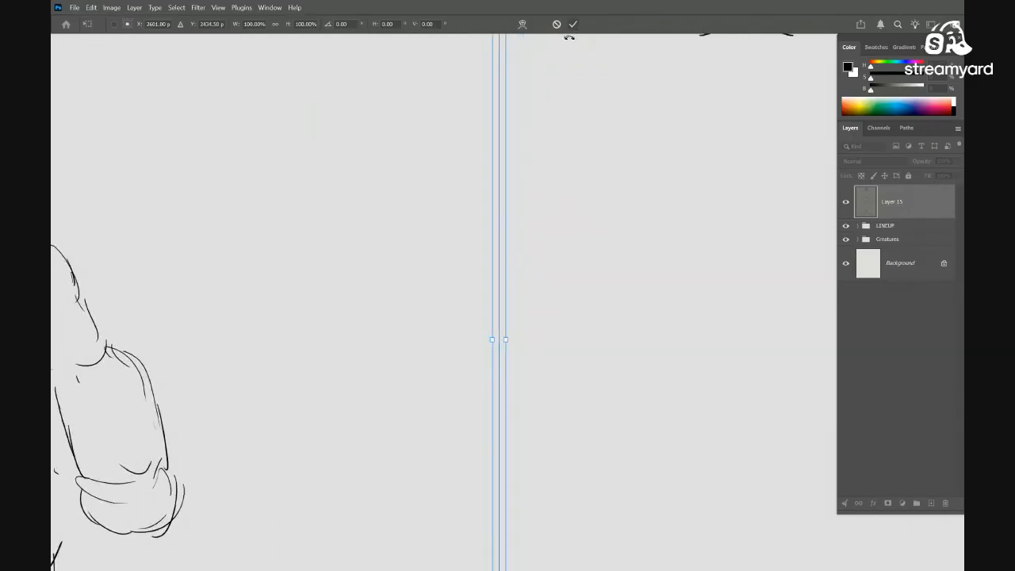
left_click(574, 24)
Sketch a rounded oval head with a curved chin line centred on the new symmetry axis
scroll(530, 277, "up", 3)
scroll(528, 269, "down", 1)
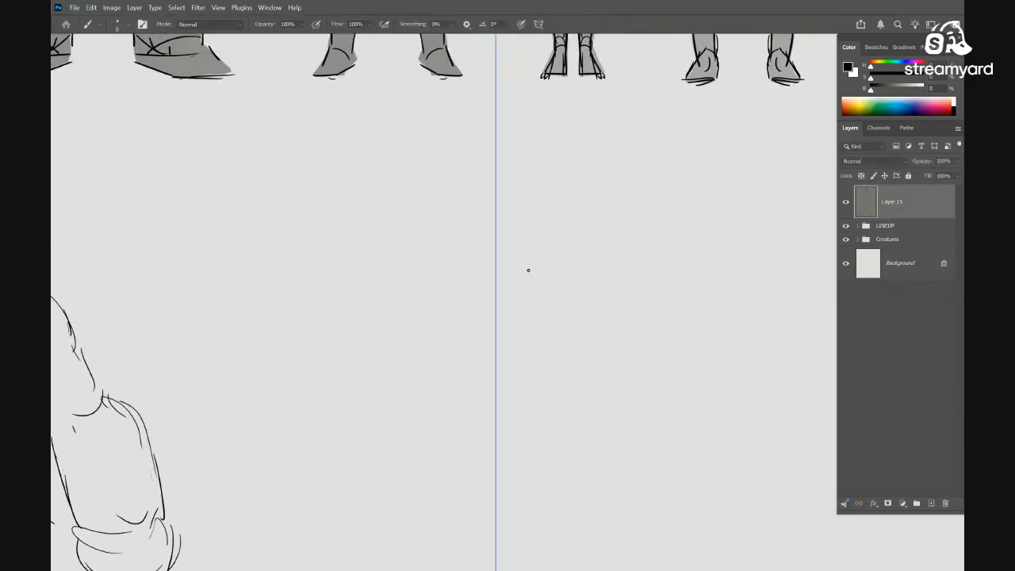
mouse_move(495, 190)
left_mouse_down()
mouse_move(469, 199)
mouse_move(480, 263)
mouse_move(496, 270)
left_mouse_up()
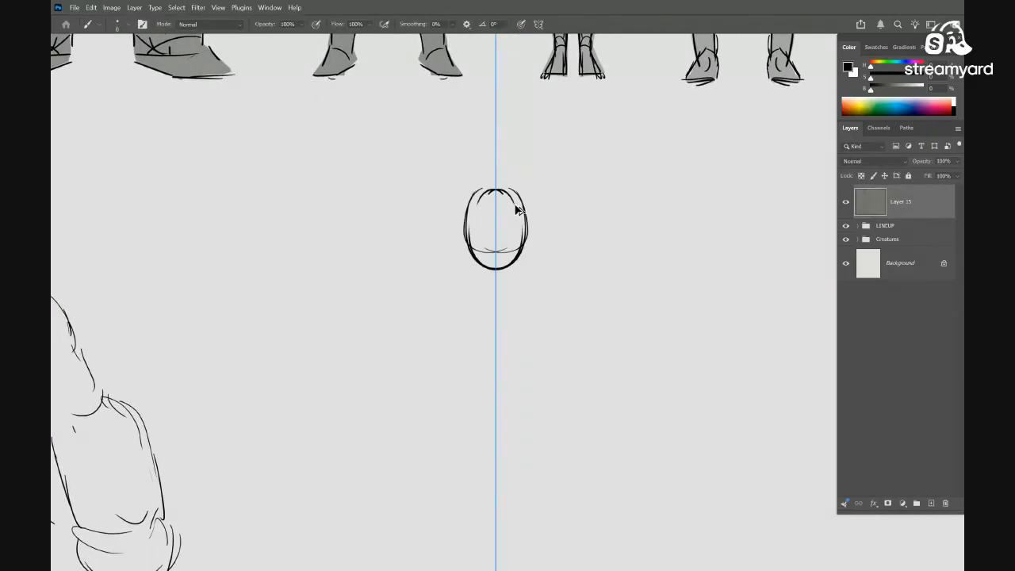
left_click(538, 25)
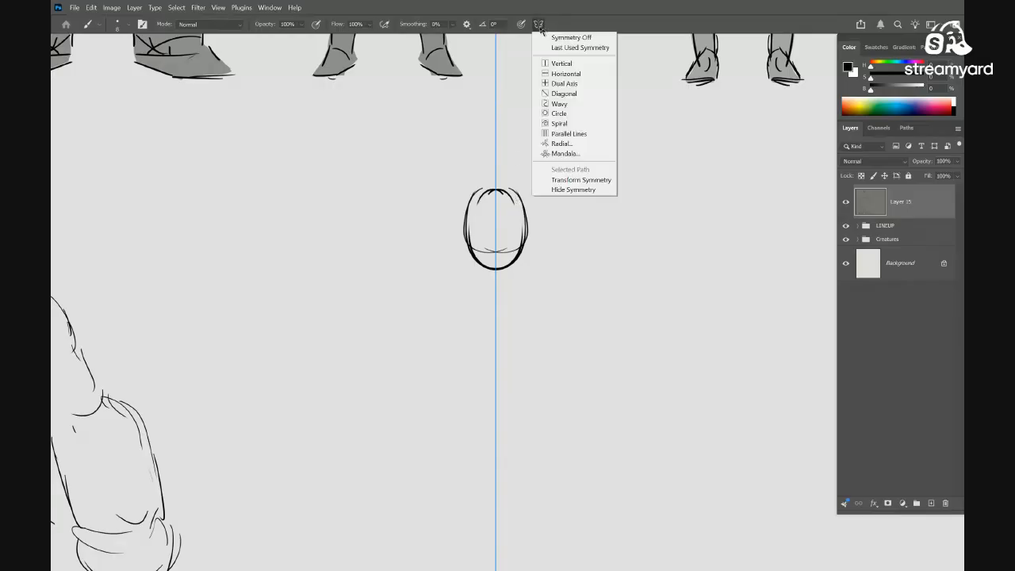
left_click(583, 190)
mouse_move(489, 138)
left_mouse_down()
mouse_move(507, 130)
mouse_move(495, 271)
left_mouse_up()
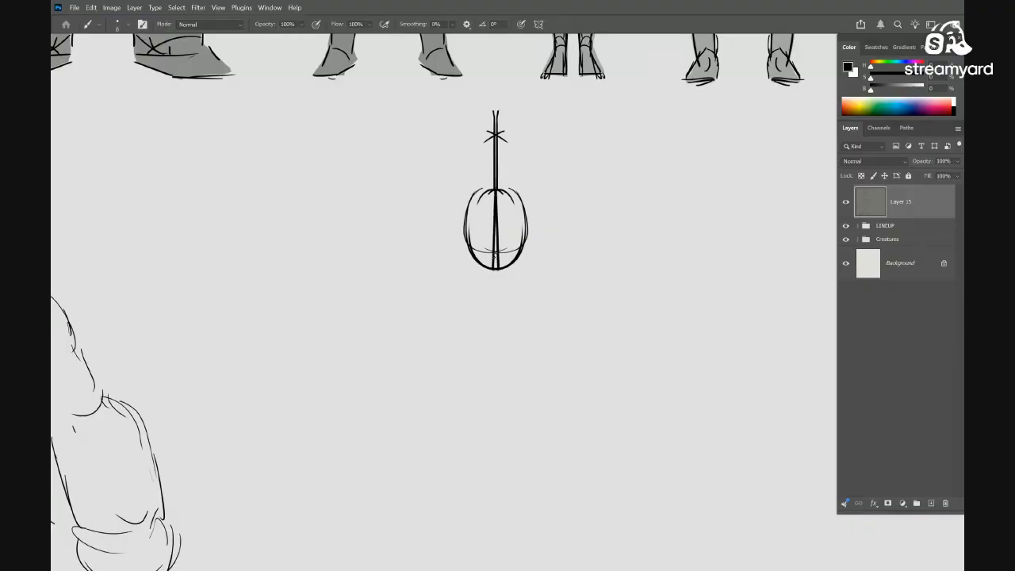
key("ctrl+z")
Undo the strokes of the oval head sketched on the symmetry axis
left_click_drag(540, 223, 544, 183)
key("ctrl+z")
key("ctrl+z")
key("ctrl+z")
key("ctrl+z")
key("ctrl+z")
key("ctrl+z")
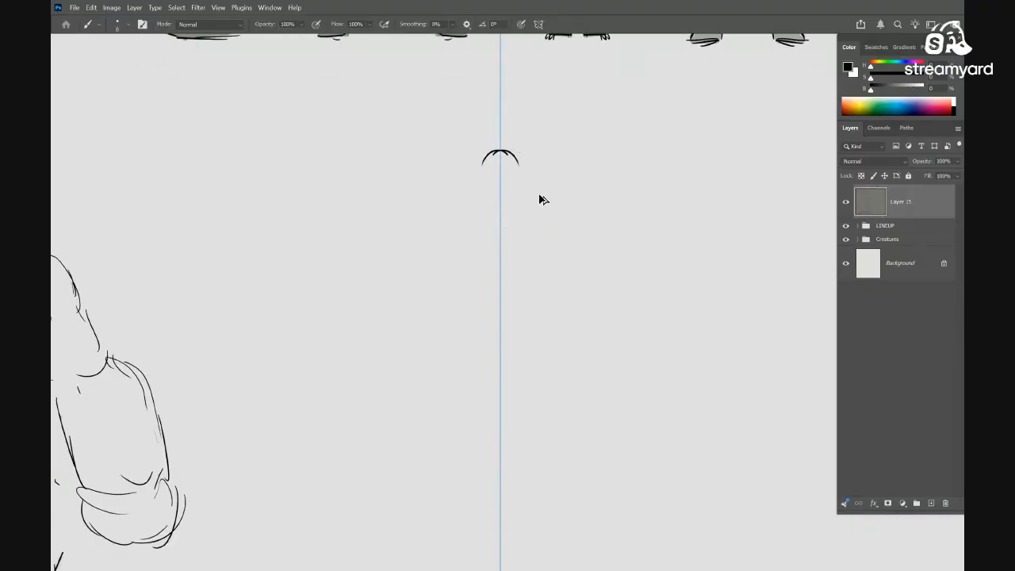
Mark a small X on the symmetry axis above the head area and hide the symmetry guide line
left_click_drag(499, 88, 494, 94)
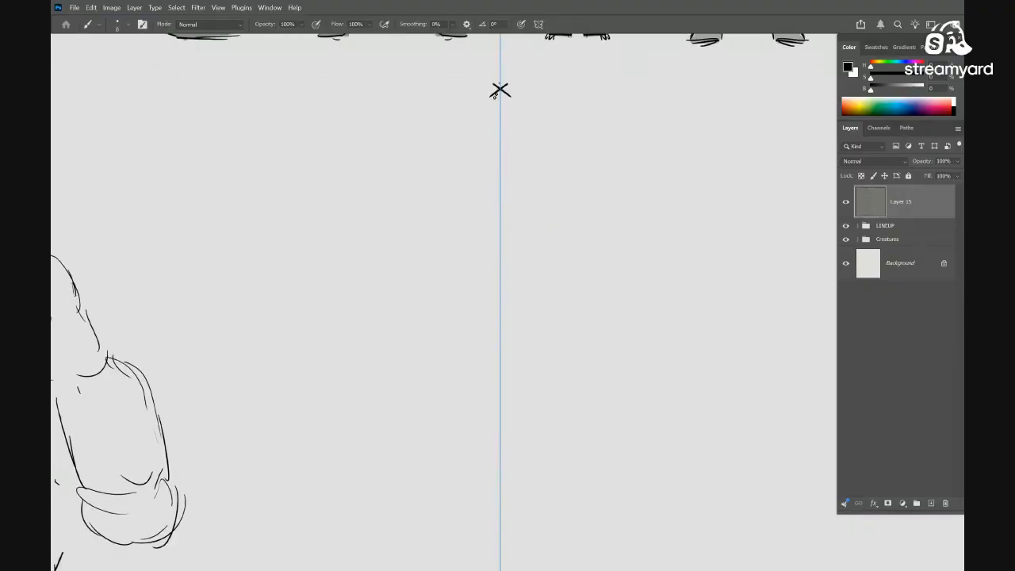
left_click(542, 26)
left_click(576, 190)
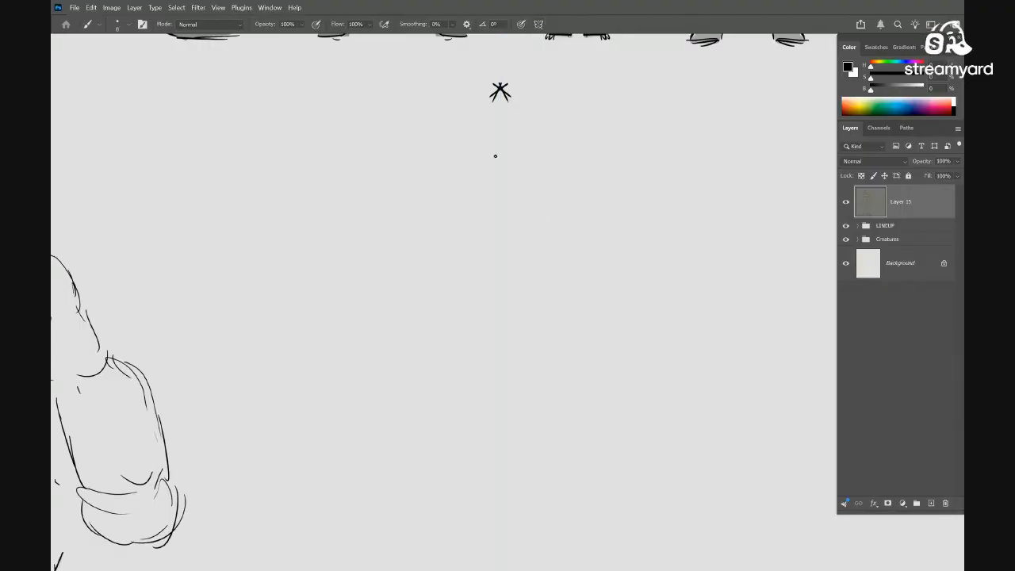
Sketch an egg-shaped head with a narrow crown and wide jaw below the X mark, with curved neck lines underneath
mouse_move(506, 123)
left_mouse_down()
mouse_move(516, 99)
mouse_move(529, 108)
mouse_move(477, 137)
left_mouse_up()
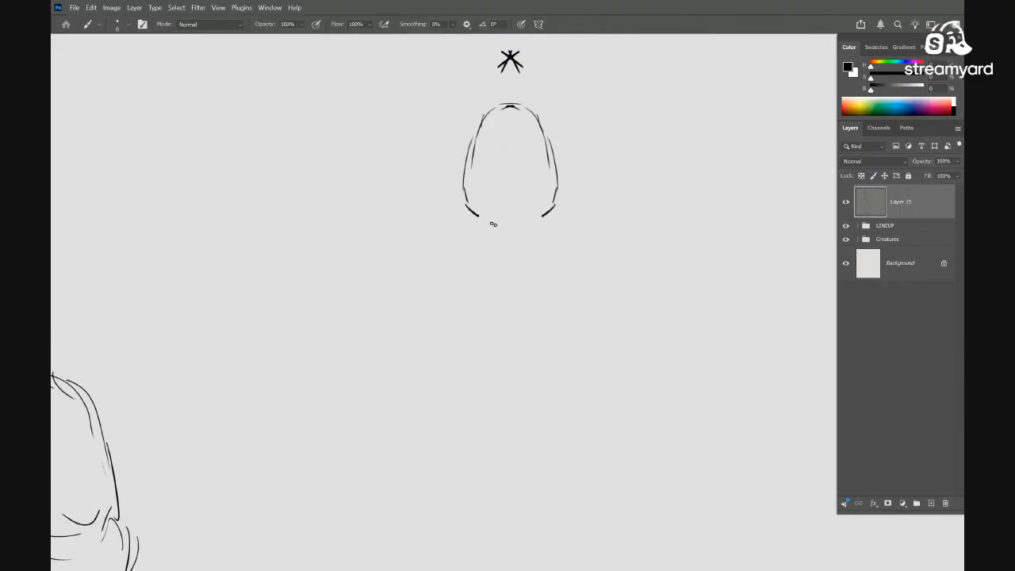
left_click_drag(492, 225, 540, 214)
left_click_drag(467, 215, 477, 124)
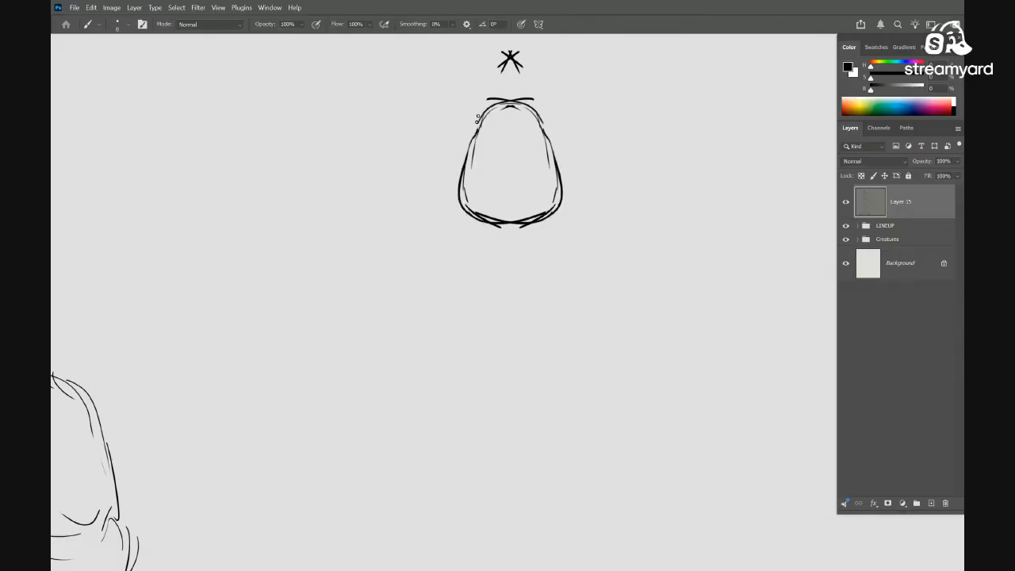
left_click_drag(471, 214, 475, 201)
left_click_drag(522, 234, 480, 231)
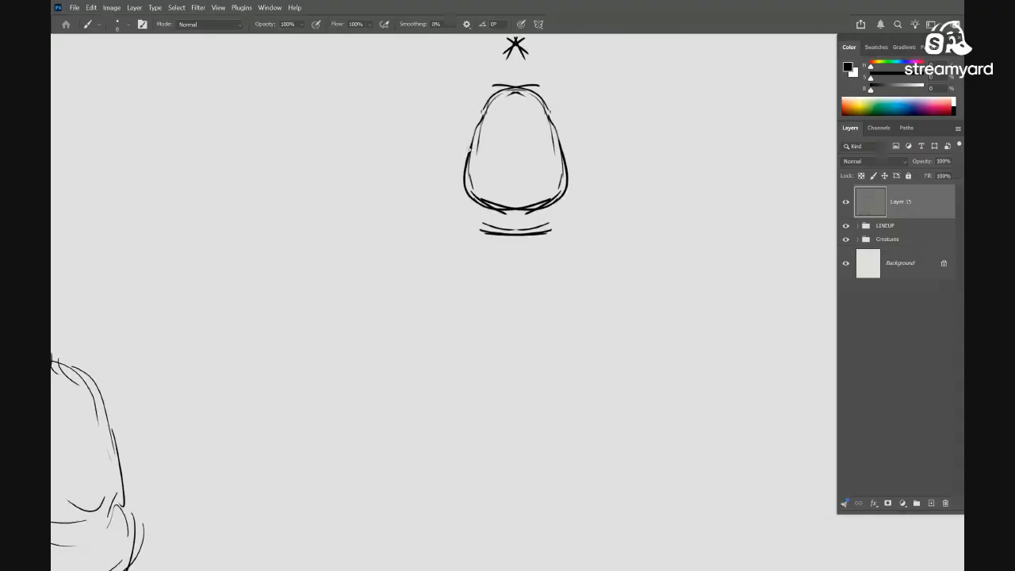
Sketch sloping neck-to-shoulder lines out to the shoulder tips and add light horizontal collarbone strokes
mouse_move(459, 154)
left_mouse_down()
mouse_move(438, 198)
mouse_move(319, 270)
left_mouse_up()
left_click_drag(391, 239, 415, 187)
left_click_drag(437, 161, 375, 190)
left_click_drag(354, 210, 332, 219)
left_click_drag(478, 208, 411, 200)
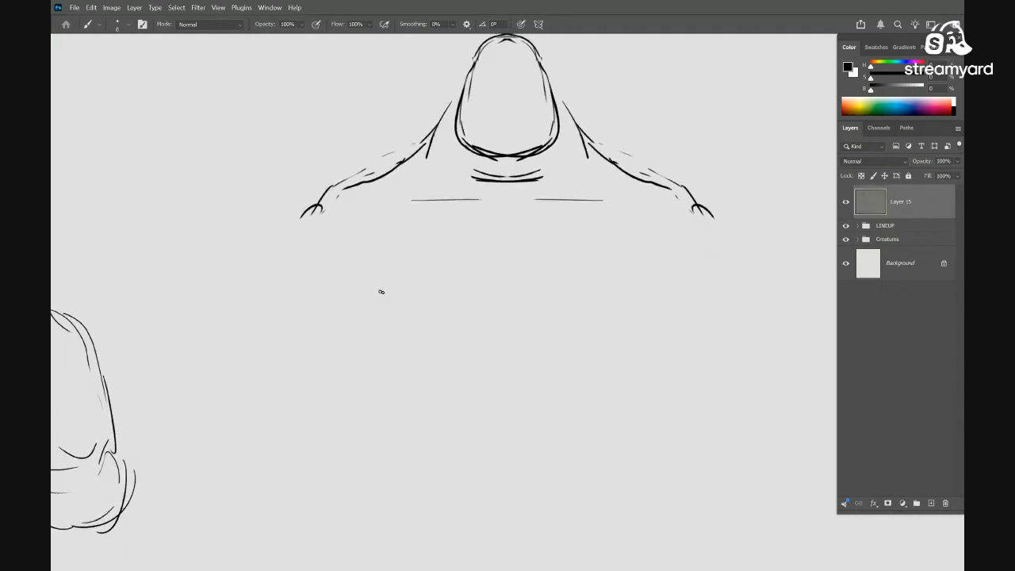
Sketch the broad chest with curved sides, angled lower pectoral edges and small central marks where they meet
left_click_drag(365, 282, 440, 306)
left_click_drag(395, 298, 442, 311)
left_click_drag(654, 230, 639, 278)
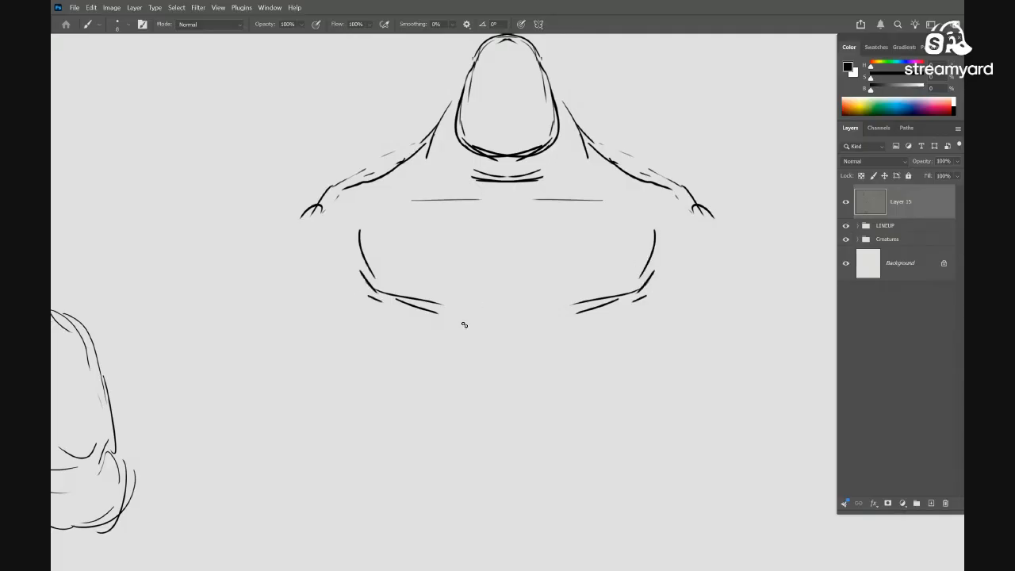
left_click_drag(458, 319, 465, 325)
left_click_drag(501, 314, 514, 283)
left_click_drag(511, 291, 495, 311)
left_click_drag(512, 324, 480, 341)
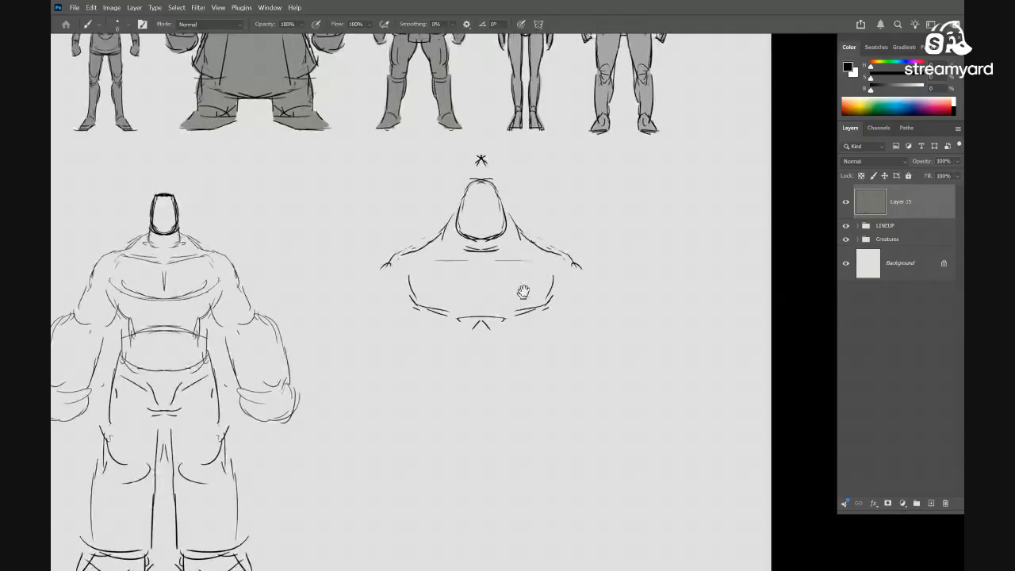
Put the new head and chest sketch on its own layer and scale it down proportionally, keeping it centred on the axis
mouse_move(539, 292)
left_mouse_down()
mouse_move(550, 286)
mouse_move(437, 106)
mouse_move(648, 207)
left_mouse_up()
key("l")
key("ctrl+j")
key("ctrl+t")
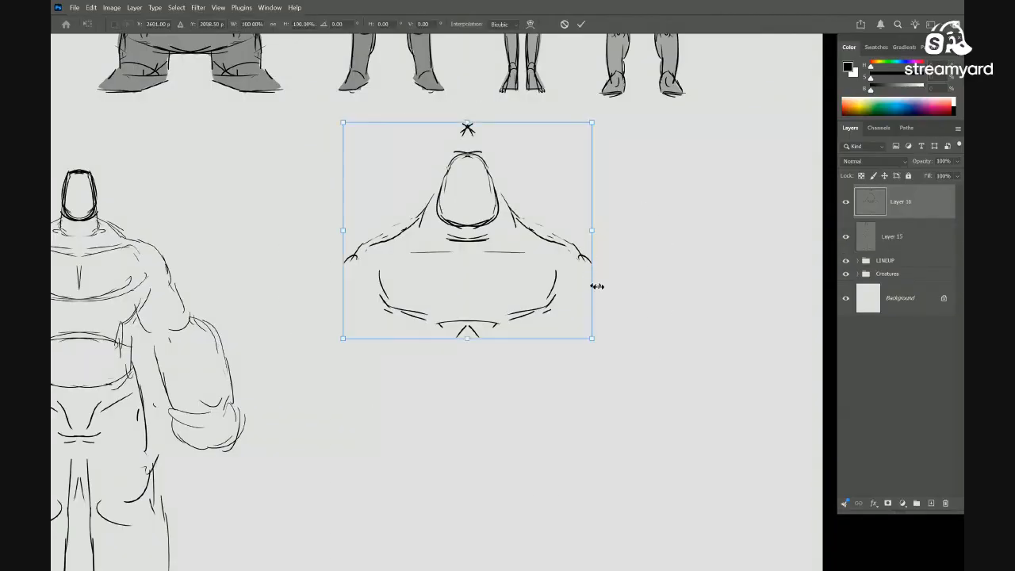
mouse_move(591, 339)
left_mouse_down()
mouse_move(544, 267)
mouse_move(584, 266)
left_mouse_up()
key("Return")
Sketch short side lines below the chest and rough curves for the outer sides of a wide belly
key("b")
left_click_drag(411, 324, 386, 272)
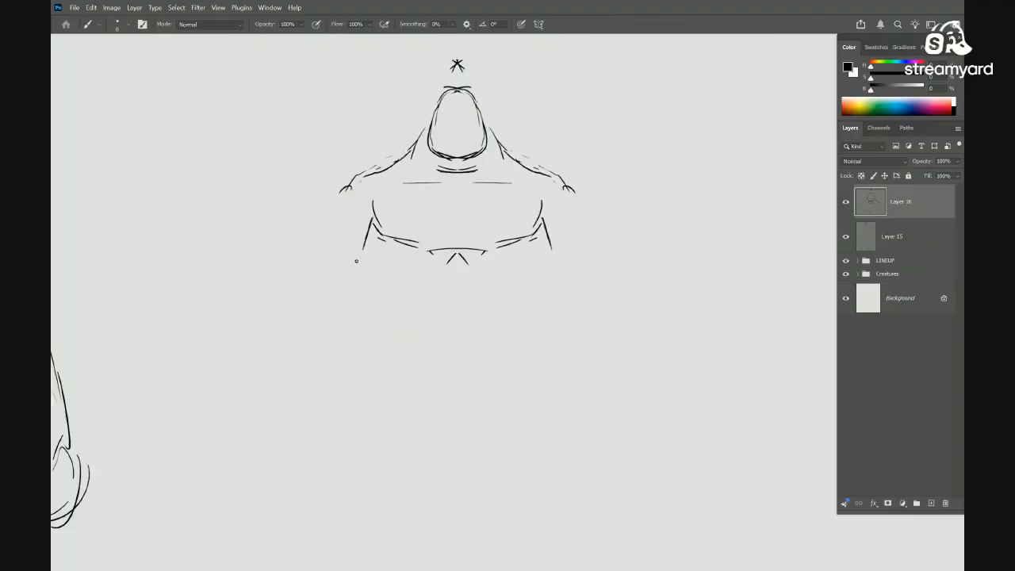
left_click_drag(353, 331, 361, 342)
mouse_move(333, 319)
left_mouse_down()
mouse_move(340, 349)
mouse_move(383, 383)
left_mouse_up()
mouse_move(466, 370)
left_mouse_down()
mouse_move(499, 347)
mouse_move(468, 349)
left_mouse_up()
mouse_move(468, 349)
left_mouse_down()
mouse_move(546, 316)
mouse_move(464, 320)
left_mouse_up()
left_click_drag(435, 354, 454, 314)
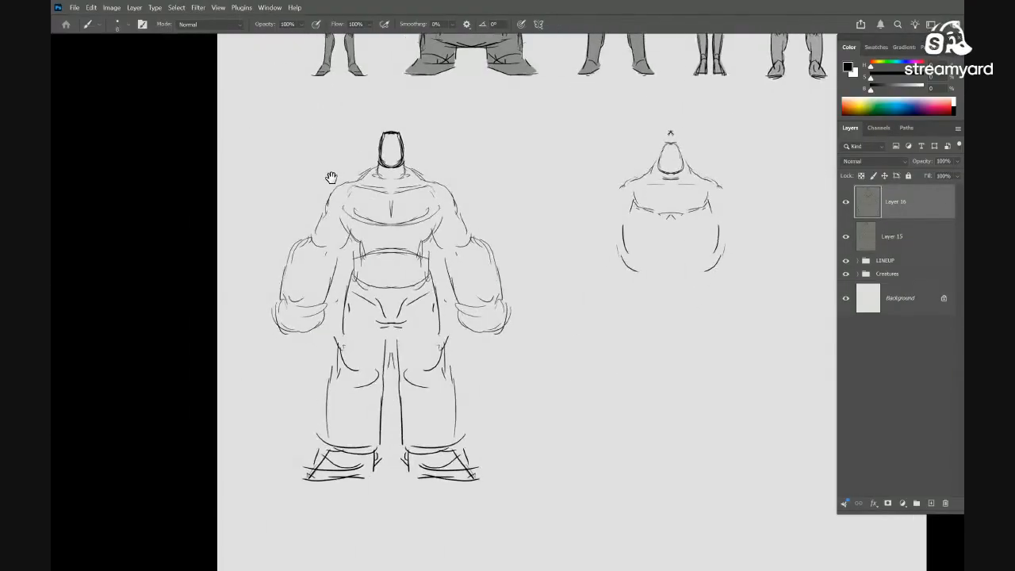
Strengthen the belly's sides and close its heavy, rounded lower contour
left_click_drag(645, 265, 494, 277)
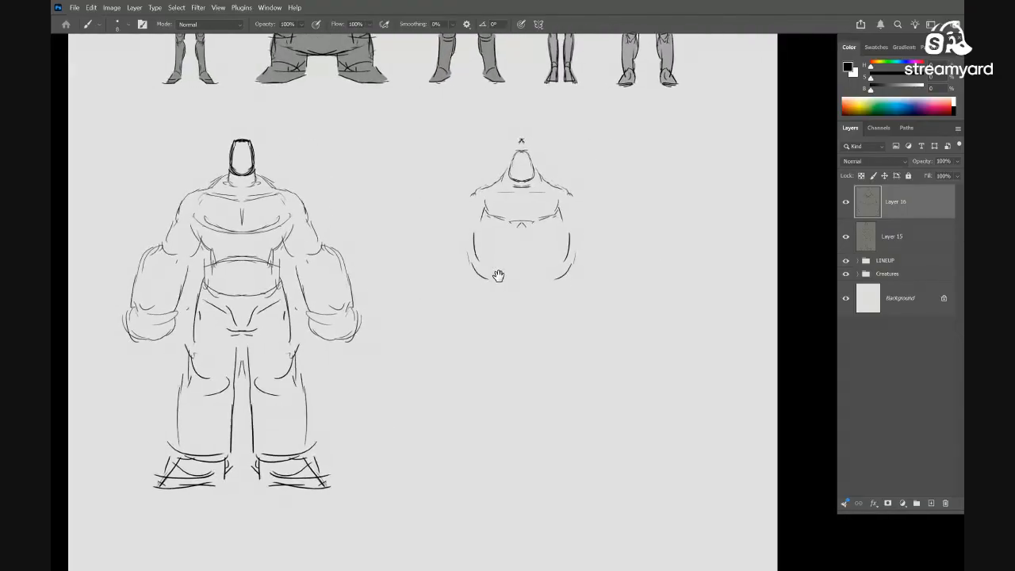
scroll(566, 233, "up", 4)
left_click_drag(566, 234, 577, 225)
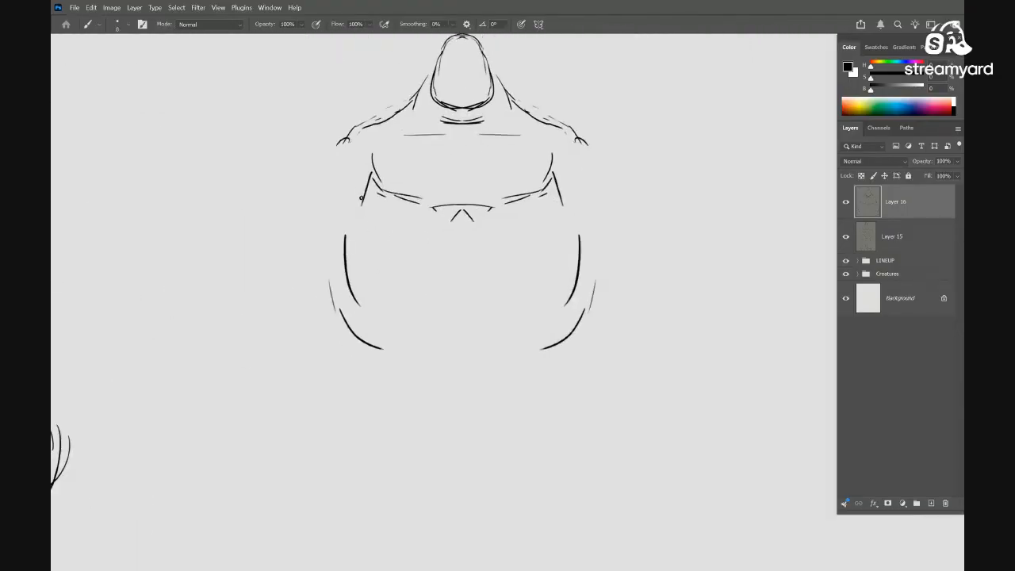
mouse_move(335, 250)
left_mouse_down()
mouse_move(348, 373)
mouse_move(362, 350)
mouse_move(434, 378)
mouse_move(474, 378)
mouse_move(572, 349)
left_mouse_up()
mouse_move(581, 222)
left_mouse_down()
mouse_move(589, 244)
mouse_move(560, 361)
left_mouse_up()
left_click_drag(577, 335, 534, 358)
Sketch the outer arm contours from the shoulders down to the hands beside the belly
mouse_move(565, 133)
left_mouse_down()
mouse_move(555, 169)
mouse_move(610, 224)
left_mouse_up()
mouse_move(580, 189)
left_mouse_down()
mouse_move(596, 221)
mouse_move(632, 238)
left_mouse_up()
left_click_drag(623, 229, 677, 324)
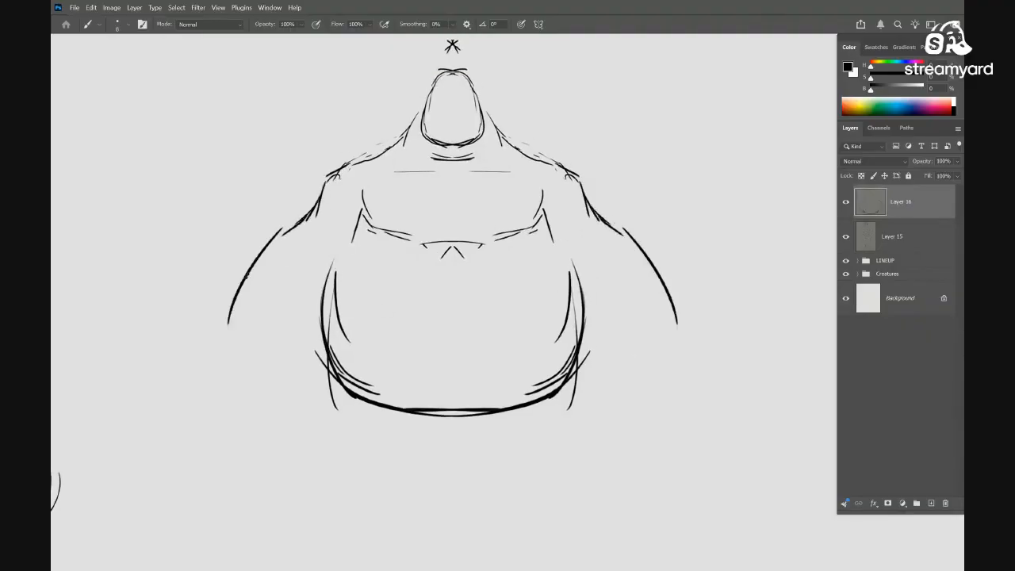
left_click_drag(227, 309, 230, 381)
left_click_drag(314, 380, 291, 413)
mouse_move(216, 366)
left_mouse_down()
mouse_move(275, 415)
mouse_move(241, 424)
left_mouse_up()
Close the undersides of the rounded hands and add curved knuckle lines inside them
left_click_drag(392, 402, 431, 362)
scroll(431, 361, "down", 3)
scroll(405, 311, "up", 2)
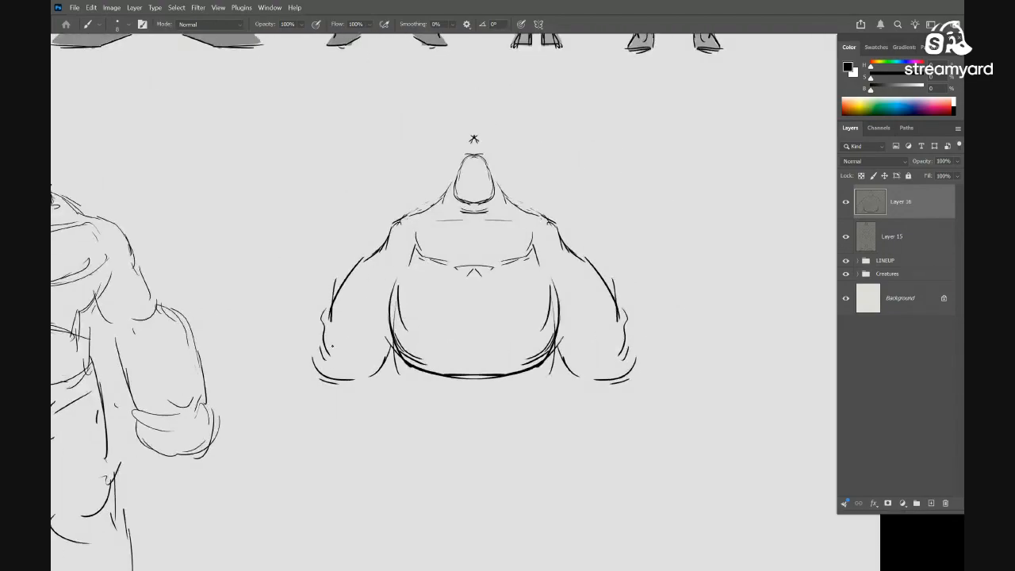
left_click_drag(384, 361, 370, 386)
left_click_drag(315, 363, 366, 388)
Sketch the hips and thick thighs below the belly, with inner-leg lines running down from the groin
mouse_move(477, 403)
left_mouse_down()
mouse_move(460, 367)
mouse_move(451, 294)
left_mouse_up()
left_click_drag(369, 252, 399, 333)
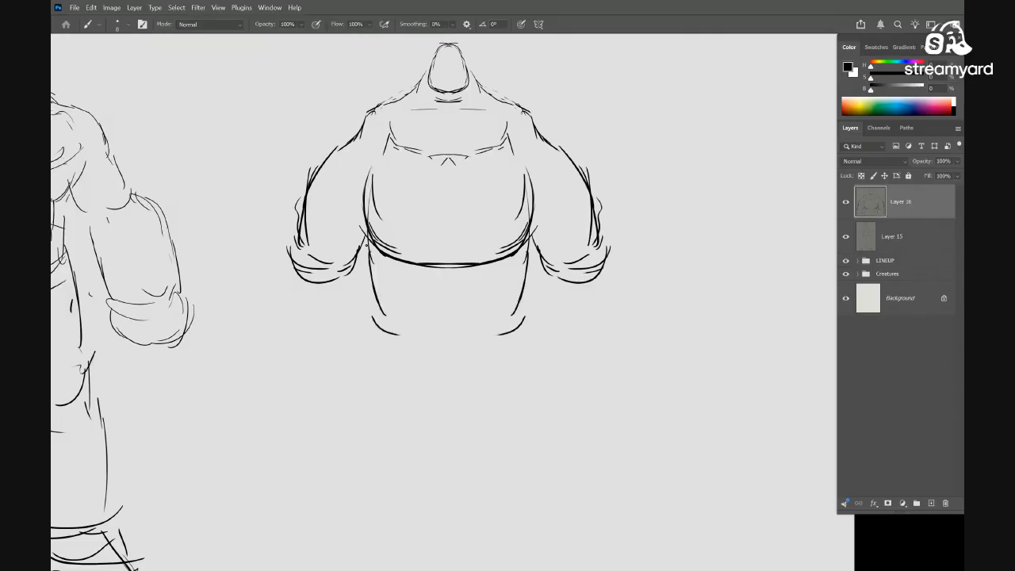
left_click_drag(366, 245, 376, 322)
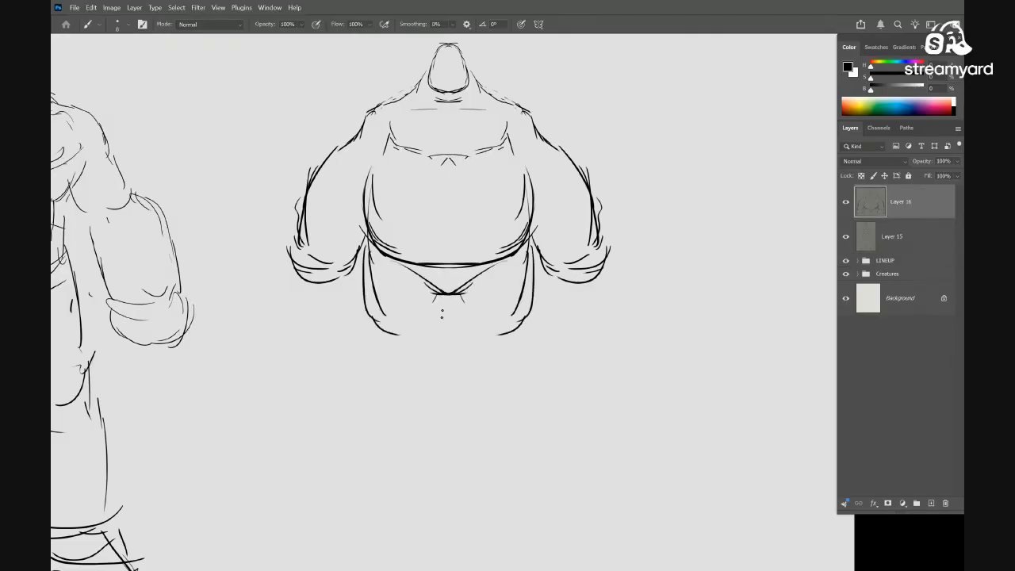
left_click_drag(442, 302, 420, 345)
Sketch the short lower legs with ankle lines and add wide feet with flat soles
left_click_drag(414, 336, 375, 381)
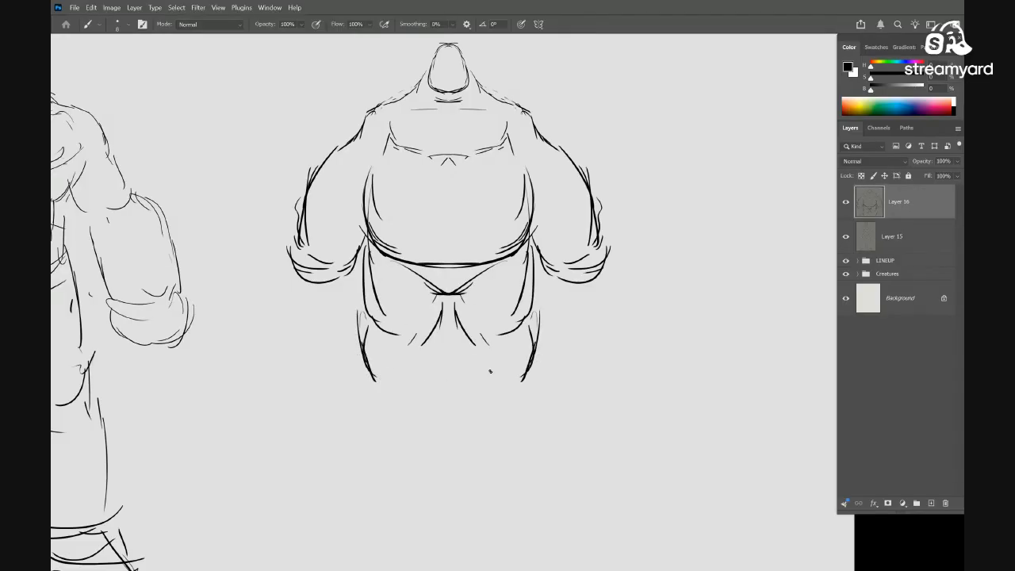
left_click_drag(536, 392, 576, 406)
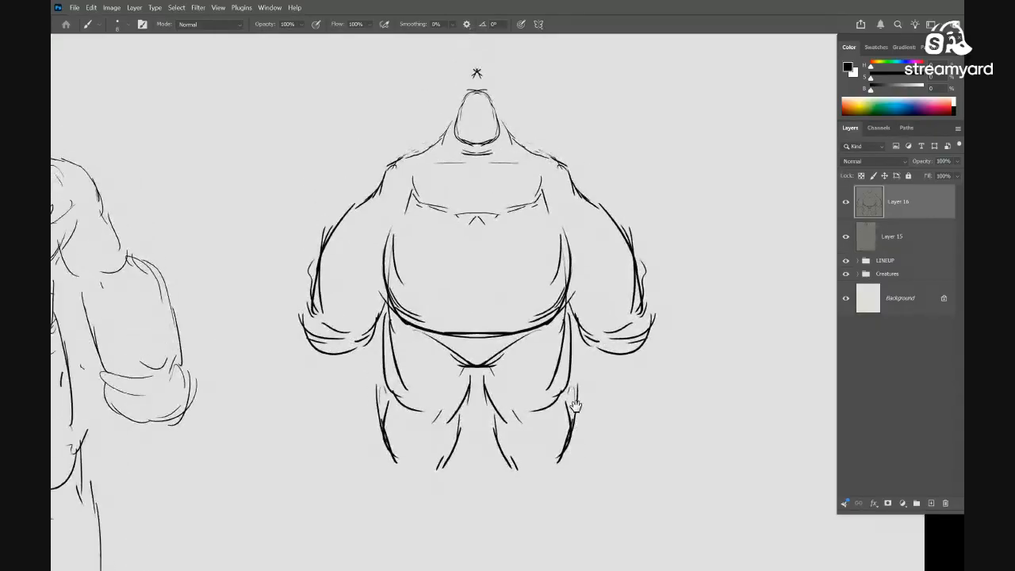
left_click_drag(520, 467, 565, 471)
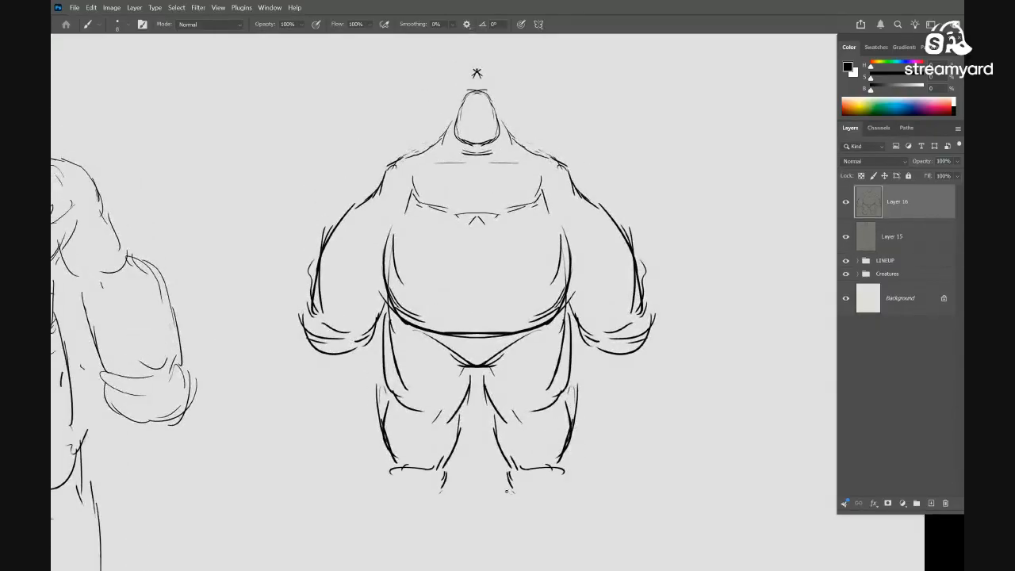
left_click_drag(518, 502, 579, 502)
left_click_drag(533, 509, 579, 509)
left_click_drag(566, 422, 571, 464)
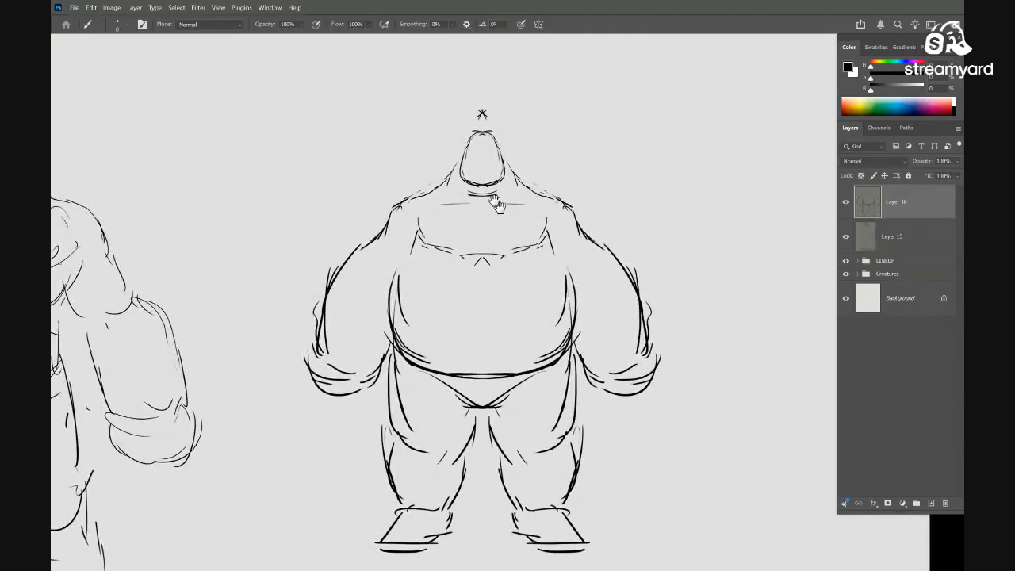
Add rounded shoulder caps and the curved undersides of the upper arms beside the chest
mouse_move(439, 195)
left_mouse_down()
mouse_move(463, 197)
mouse_move(415, 218)
mouse_move(404, 266)
left_mouse_up()
left_click_drag(381, 269, 347, 326)
left_click_drag(348, 333, 424, 325)
mouse_move(460, 276)
left_mouse_down()
mouse_move(447, 316)
mouse_move(391, 351)
left_mouse_up()
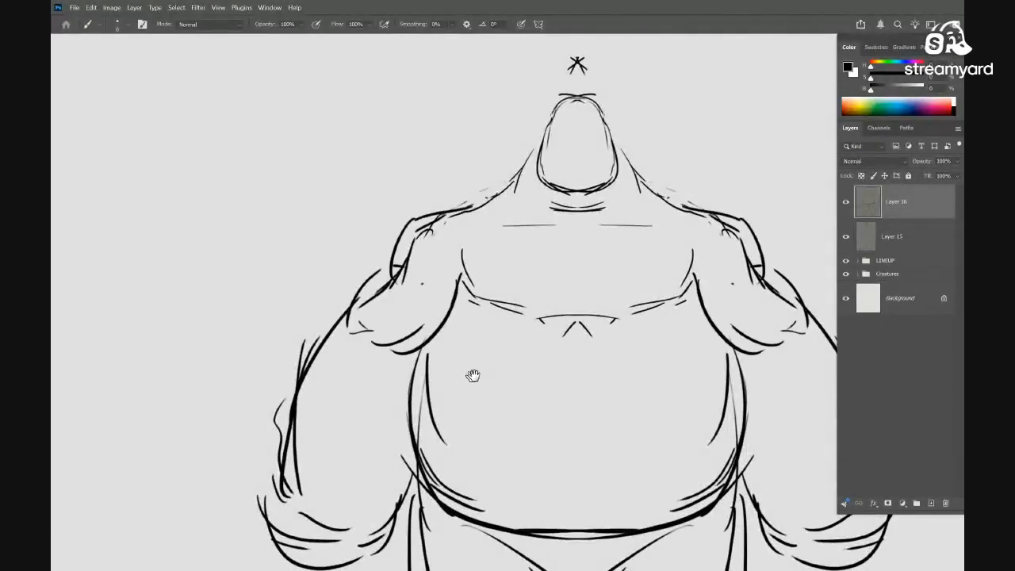
Define the elbows and reinforce the inner and outer contours of the heavyset figure's forearms
left_click_drag(473, 376, 442, 352)
mouse_move(478, 357)
left_mouse_down()
mouse_move(617, 366)
mouse_move(474, 315)
mouse_move(380, 312)
left_mouse_up()
left_click_drag(551, 299, 464, 278)
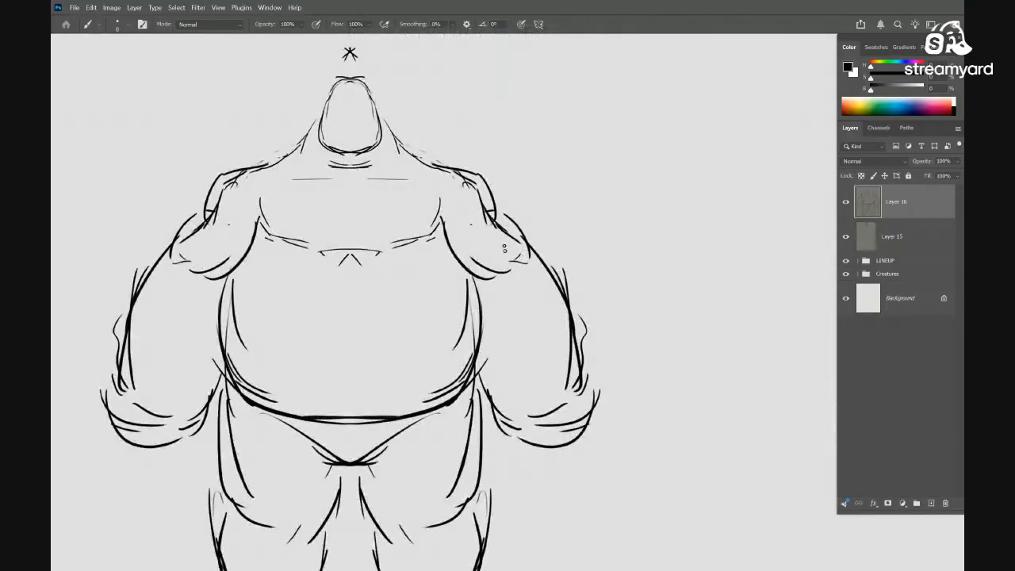
left_click_drag(495, 203, 525, 255)
mouse_move(482, 300)
left_mouse_down()
mouse_move(493, 356)
mouse_move(469, 395)
left_mouse_up()
left_click_drag(544, 281, 591, 393)
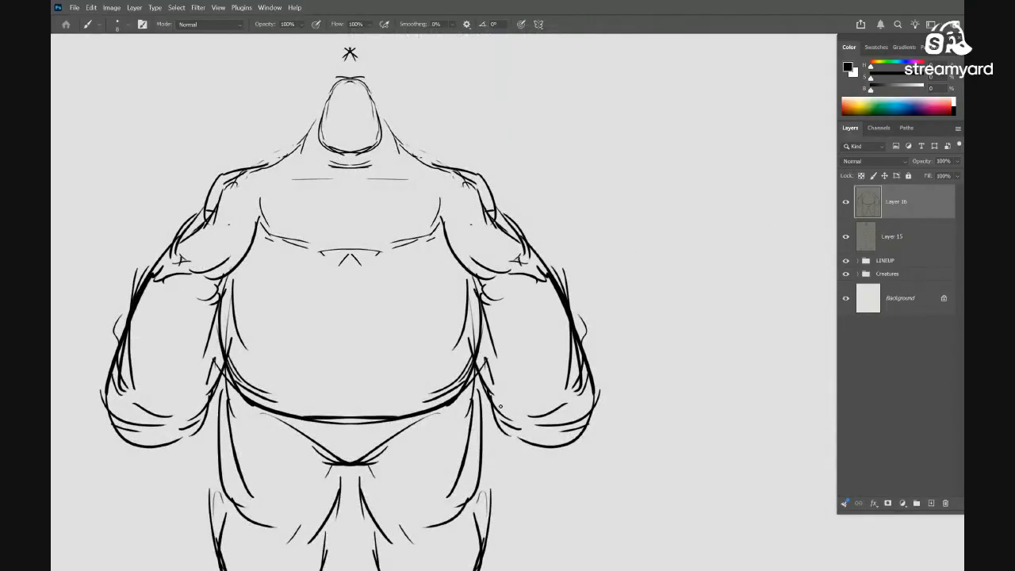
Refine the heavyset figure's fists with extra contour lines around the wrists and fingers
left_click_drag(492, 386, 507, 414)
mouse_move(561, 391)
left_mouse_down()
mouse_move(600, 399)
mouse_move(513, 442)
left_mouse_up()
mouse_move(510, 433)
left_mouse_down()
mouse_move(597, 398)
mouse_move(542, 460)
left_mouse_up()
mouse_move(559, 464)
left_mouse_down()
mouse_move(515, 453)
mouse_move(566, 382)
mouse_move(585, 379)
left_mouse_up()
Erase the X mark above the heavyset figure's head
left_click_drag(570, 318, 605, 290)
key("e")
mouse_move(530, 299)
left_mouse_down()
mouse_move(589, 255)
mouse_move(528, 271)
left_mouse_up()
Lasso the whole bulky-armed figure and make its layer, Layer 15, active
key("l")
mouse_move(502, 231)
left_mouse_down()
mouse_move(451, 191)
mouse_move(521, 246)
mouse_move(509, 211)
left_mouse_up()
left_click_drag(503, 276, 519, 253)
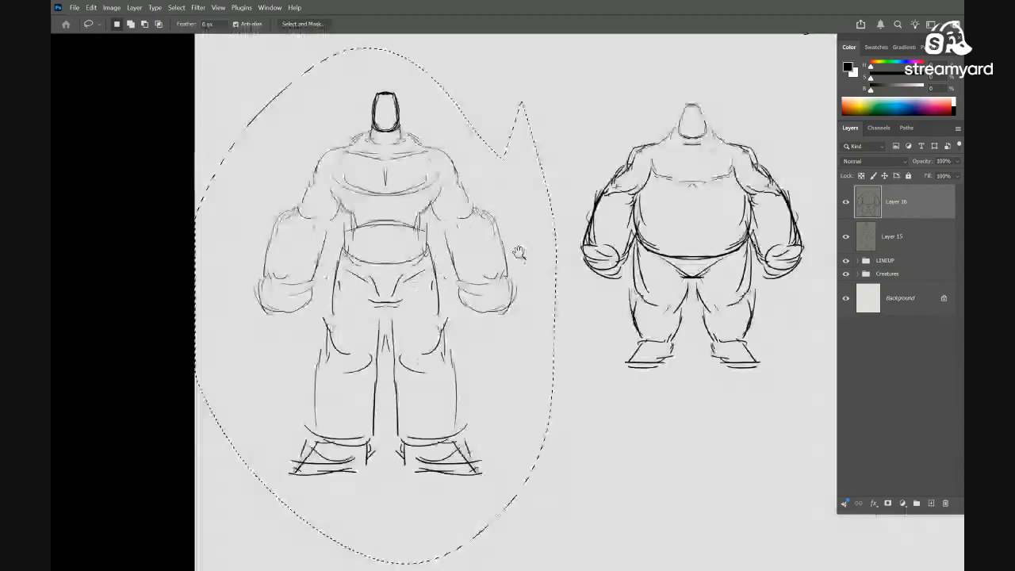
key("ctrl+t")
key("Return")
left_click(874, 230)
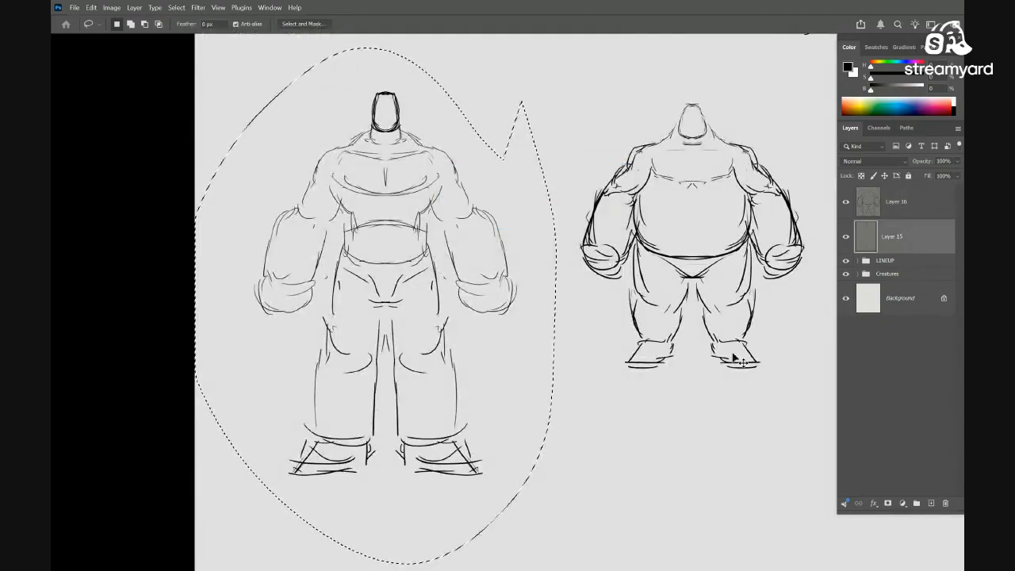
Scale the selected bulky-armed figure to 76.56%, position it beside the heavyset figure, and clear the selection
key("ctrl+t")
scroll(573, 185, "up", 1)
left_click_drag(557, 97, 503, 177)
left_click_drag(405, 390, 500, 290)
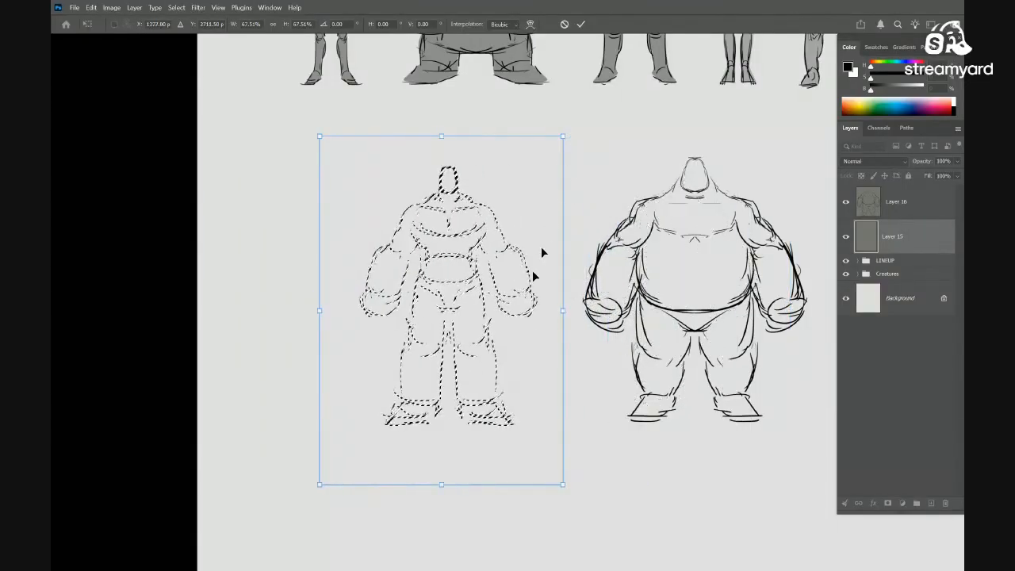
left_click_drag(562, 136, 613, 103)
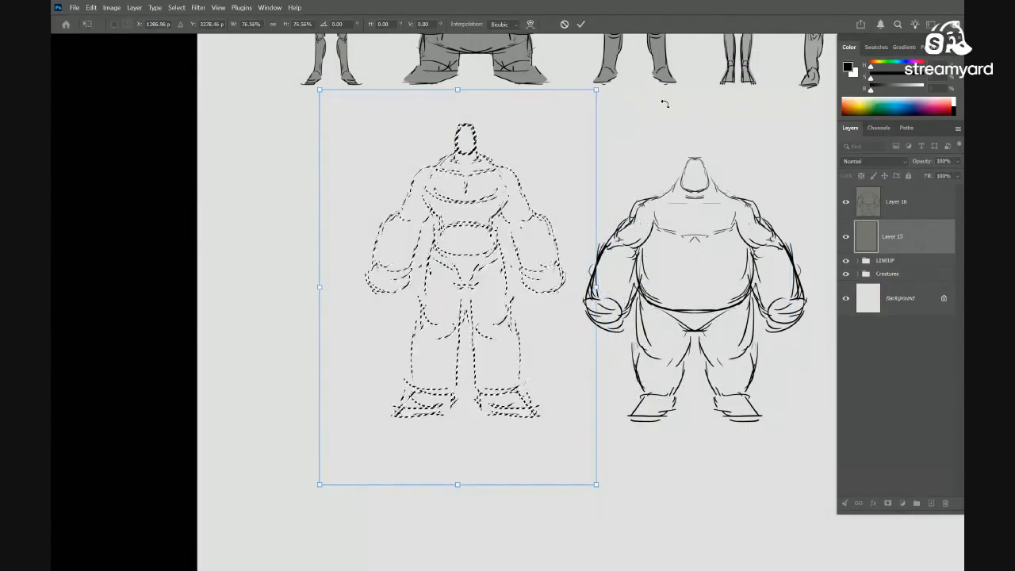
key("Return")
key("ctrl+d")
Darken one neck-to-shoulder slope of the bulky-armed figure with brush strokes and add a new layer above Layer 15
left_click_drag(475, 174, 516, 161)
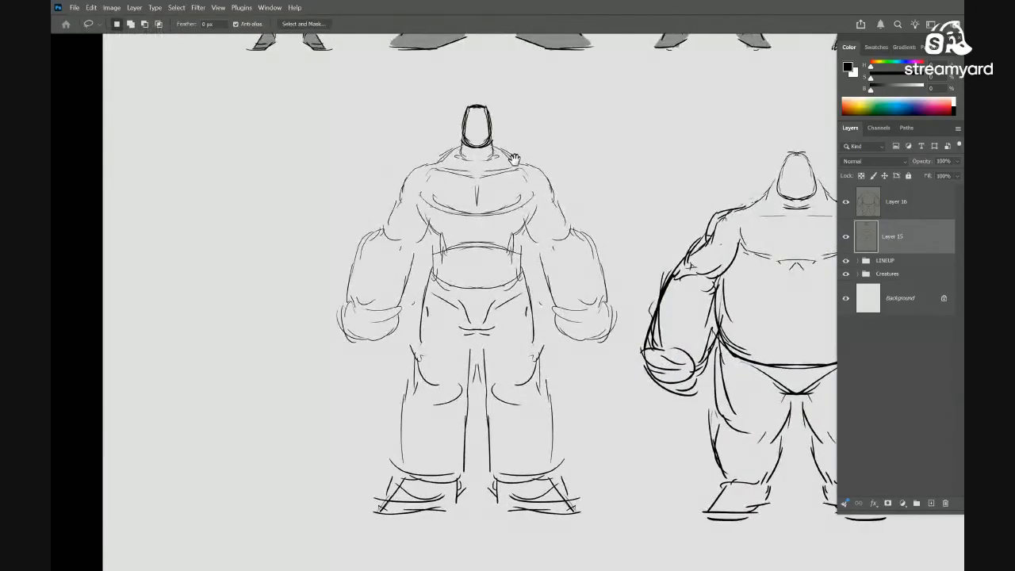
key("b")
key("l")
left_click_drag(478, 123, 568, 214)
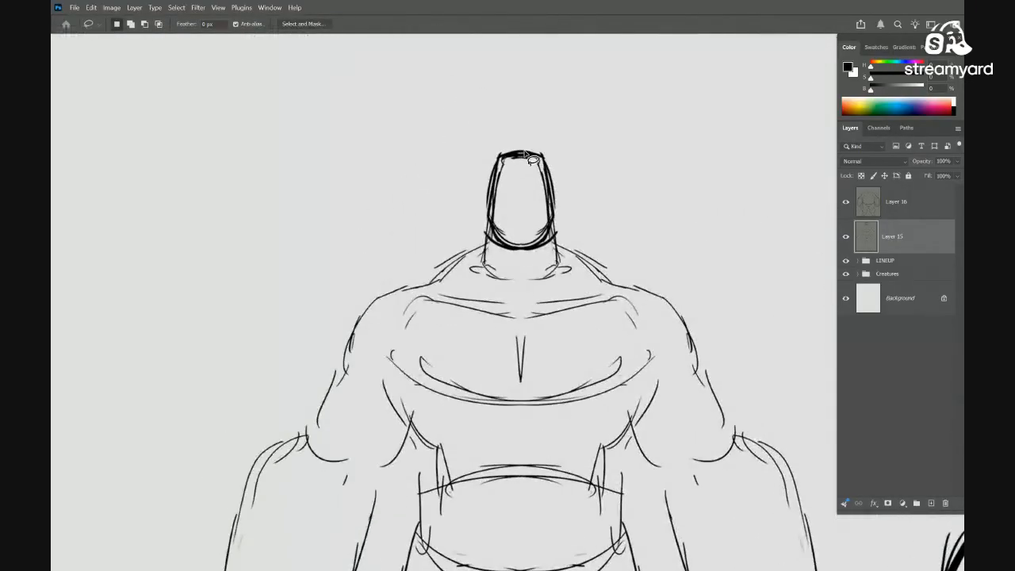
key("b")
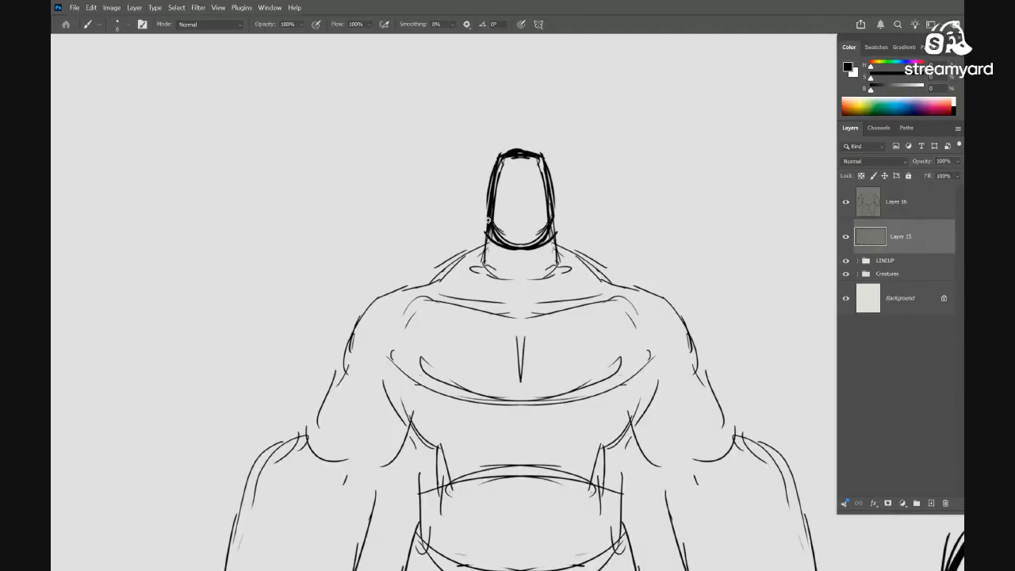
left_click_drag(474, 245, 432, 282)
left_click_drag(435, 287, 507, 237)
left_click_drag(542, 308, 495, 324)
key("ctrl+shift+alt+n")
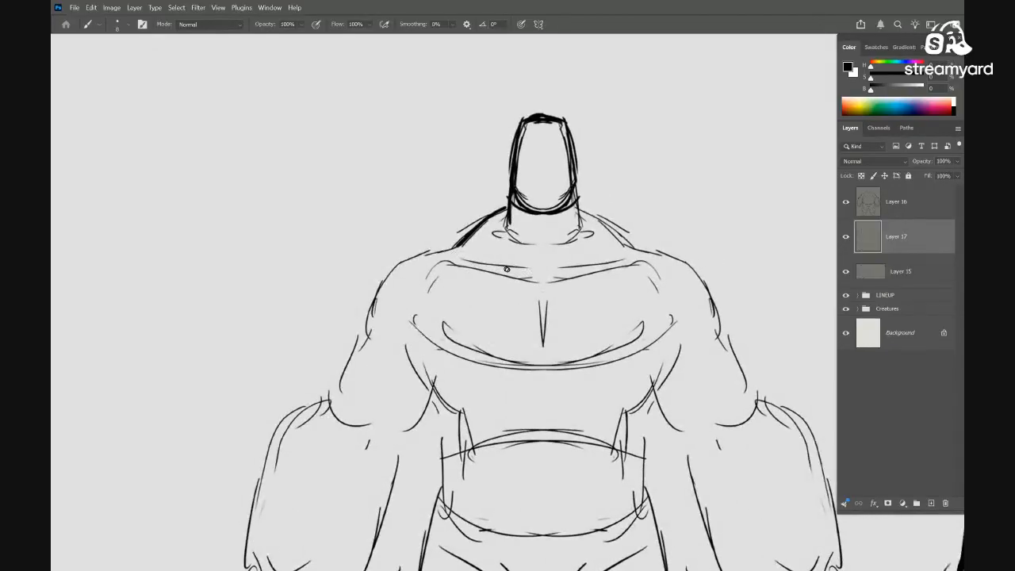
Darken the bulky-armed figure's shoulder and upper-arm contour on one side with brush strokes on Layer 17
mouse_move(497, 232)
left_mouse_down()
mouse_move(542, 194)
mouse_move(454, 220)
left_mouse_up()
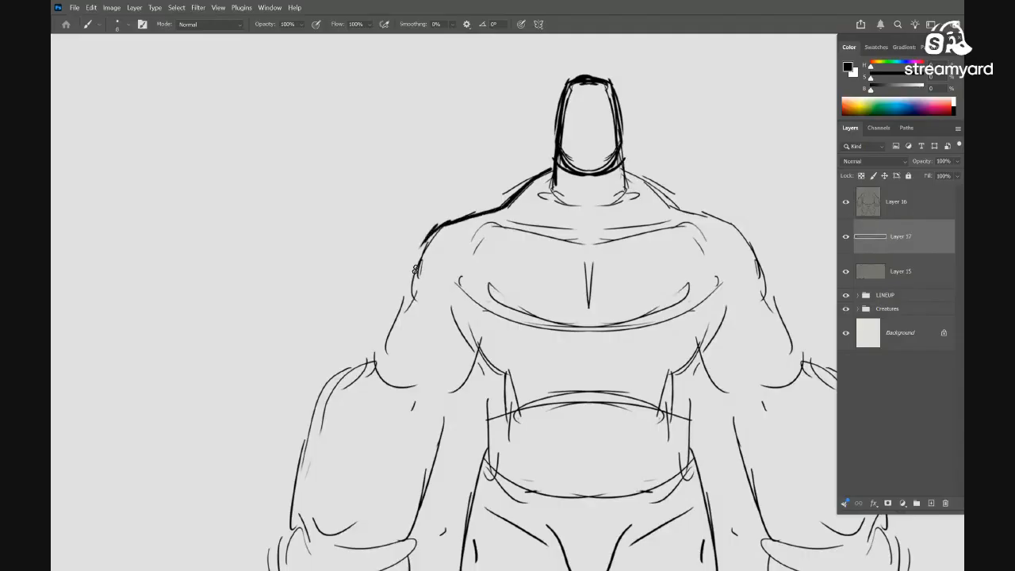
mouse_move(422, 299)
left_mouse_down()
mouse_move(464, 245)
mouse_move(417, 290)
left_mouse_up()
left_click_drag(434, 260, 474, 170)
left_click_drag(451, 212, 397, 244)
left_click_drag(398, 234, 367, 389)
Outline the same arm's forearm, fist and inner edge up to the armpit with dark brush strokes
mouse_move(374, 315)
left_mouse_down()
mouse_move(374, 371)
mouse_move(383, 274)
mouse_move(381, 387)
mouse_move(428, 375)
left_mouse_up()
left_click_drag(401, 386, 460, 374)
left_click_drag(485, 318, 461, 370)
left_click_drag(463, 371, 392, 450)
left_click_drag(411, 401, 448, 262)
mouse_move(441, 295)
left_mouse_down()
mouse_move(445, 236)
mouse_move(469, 215)
left_mouse_up()
left_click_drag(480, 192, 460, 229)
left_click_drag(510, 202, 431, 191)
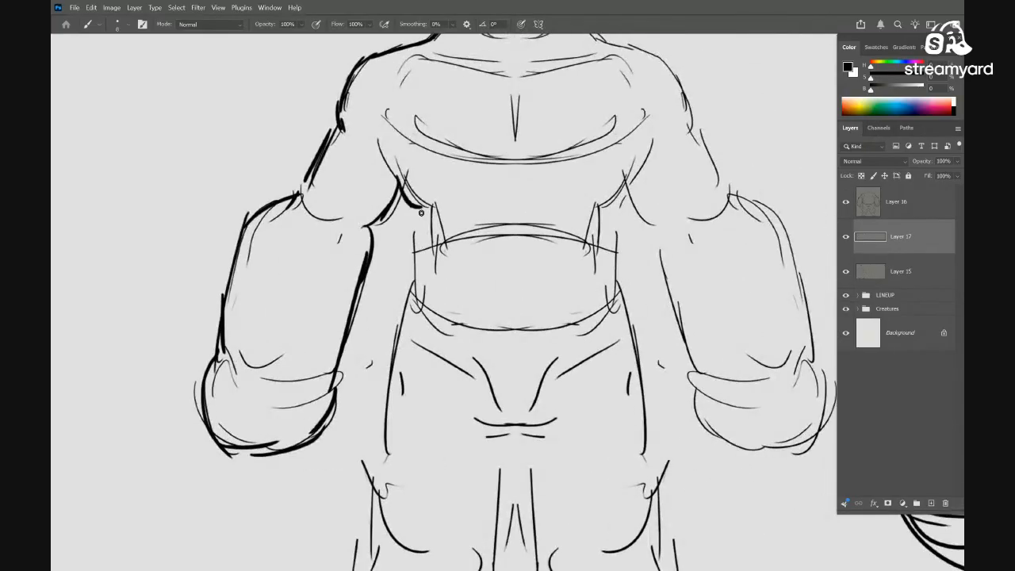
Outline the same side's waist, hip and outer leg down to the ankle with dark strokes
mouse_move(422, 283)
left_mouse_down()
mouse_move(445, 241)
mouse_move(432, 259)
left_mouse_up()
left_click_drag(437, 307, 456, 201)
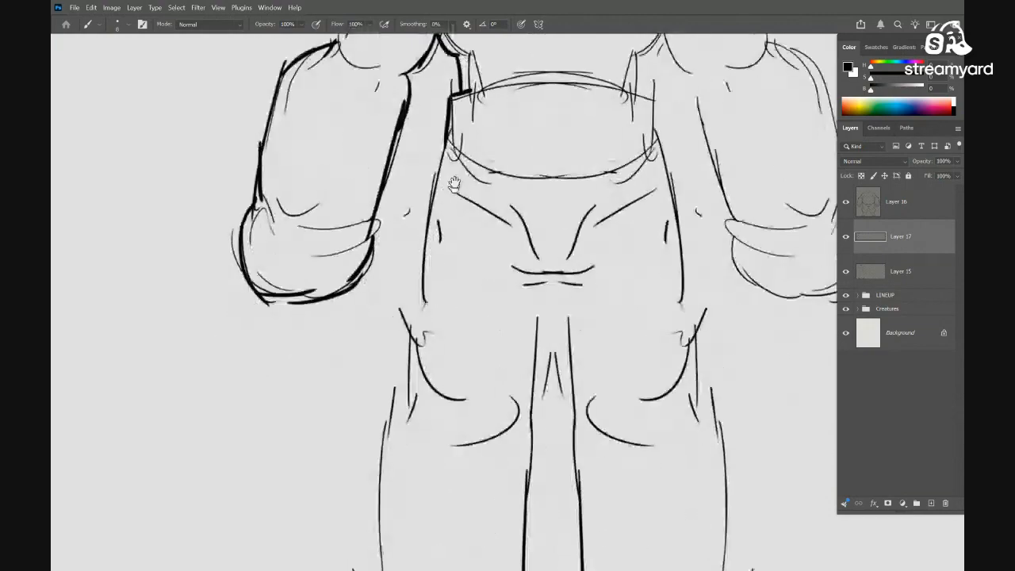
mouse_move(447, 141)
left_mouse_down()
mouse_move(423, 340)
mouse_move(426, 243)
mouse_move(411, 283)
left_mouse_up()
left_click_drag(447, 240, 488, 135)
mouse_move(453, 175)
left_mouse_down()
mouse_move(437, 195)
mouse_move(433, 382)
mouse_move(458, 246)
left_mouse_up()
left_click_drag(451, 244, 451, 270)
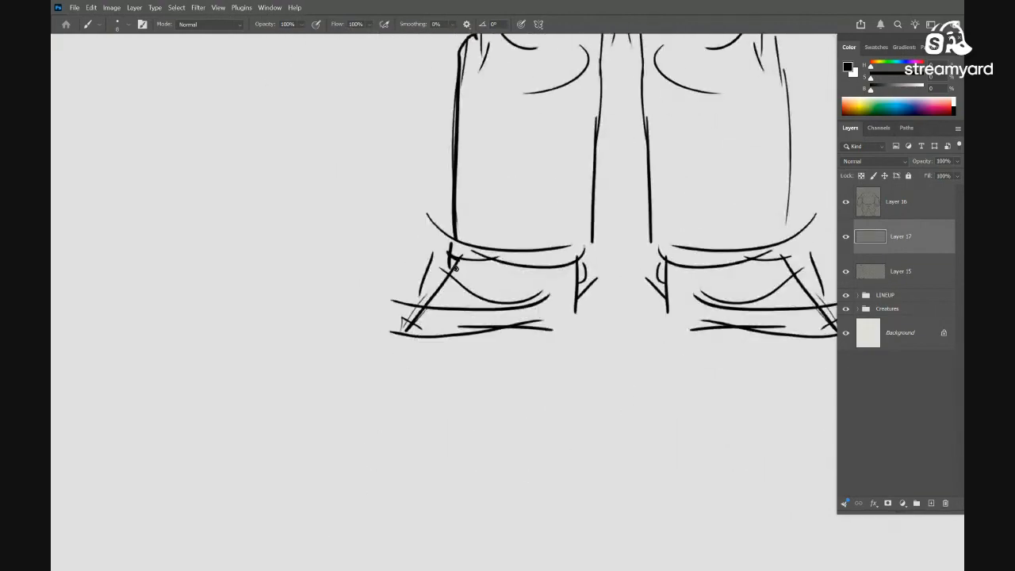
Outline the same side's shoe and inner leg up to the crotch, and reinforce the neck edge beneath the head
mouse_move(470, 343)
left_mouse_down()
mouse_move(569, 322)
mouse_move(491, 391)
left_mouse_up()
left_click_drag(469, 348, 465, 401)
left_click_drag(470, 347, 491, 324)
left_click_drag(508, 299, 457, 470)
left_click_drag(439, 378, 459, 182)
mouse_move(459, 184)
left_mouse_down()
mouse_move(463, 316)
mouse_move(500, 271)
left_mouse_up()
scroll(499, 283, "up", 5)
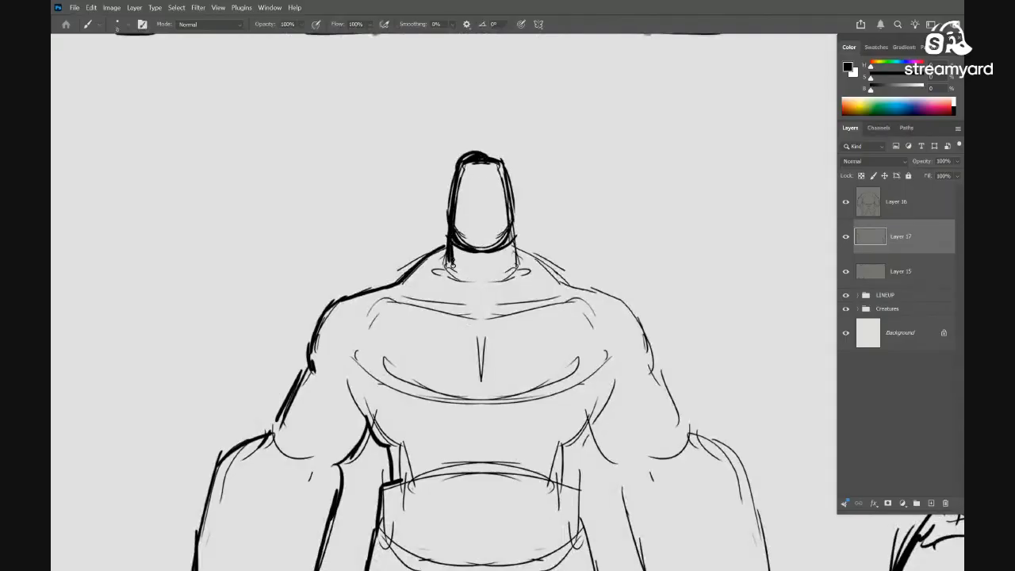
left_click_drag(452, 266, 449, 248)
mouse_move(485, 456)
left_mouse_down()
mouse_move(502, 412)
mouse_move(503, 288)
left_mouse_up()
Duplicate Layer 17 with the dark half outline of the bulky-armed figure
key("ctrl+minus")
key("ctrl+j")
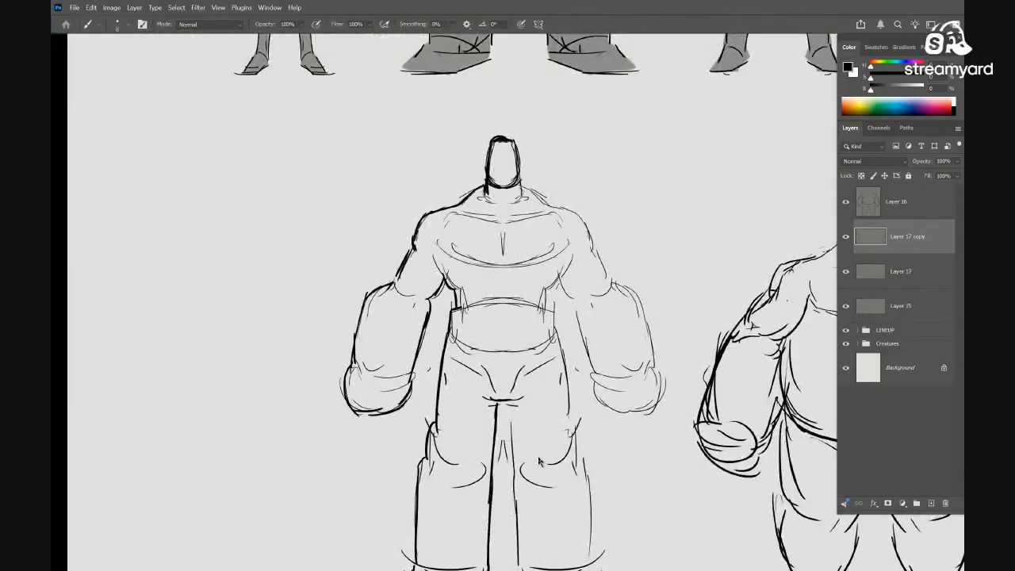
left_click_drag(539, 461, 462, 462)
left_click_drag(551, 356, 487, 322)
key("v")
mouse_move(345, 364)
left_mouse_down()
mouse_move(569, 372)
mouse_move(524, 376)
mouse_move(625, 346)
left_mouse_up()
key("ctrl+z")
key("ctrl+z")
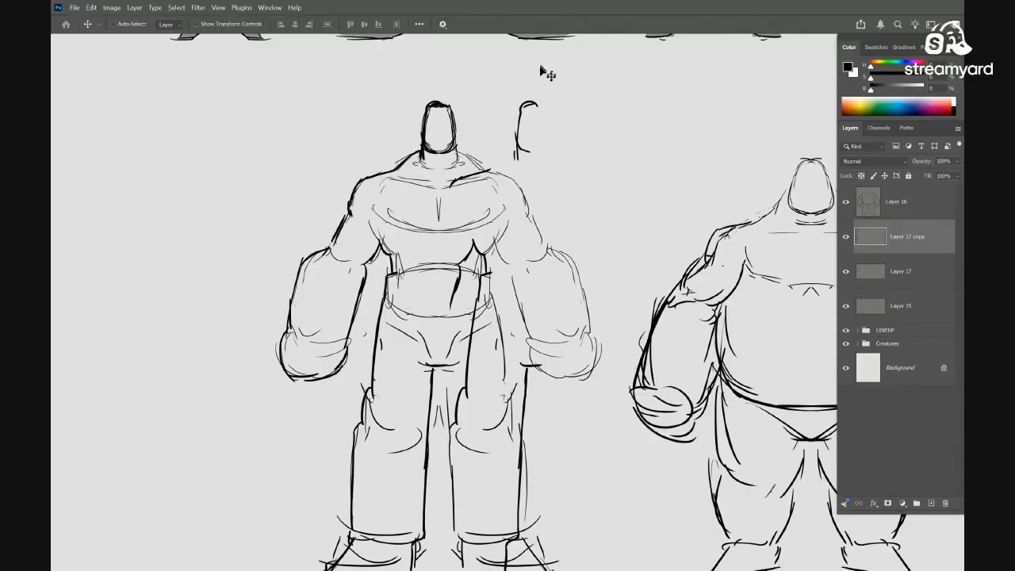
key("ctrl+shift+z")
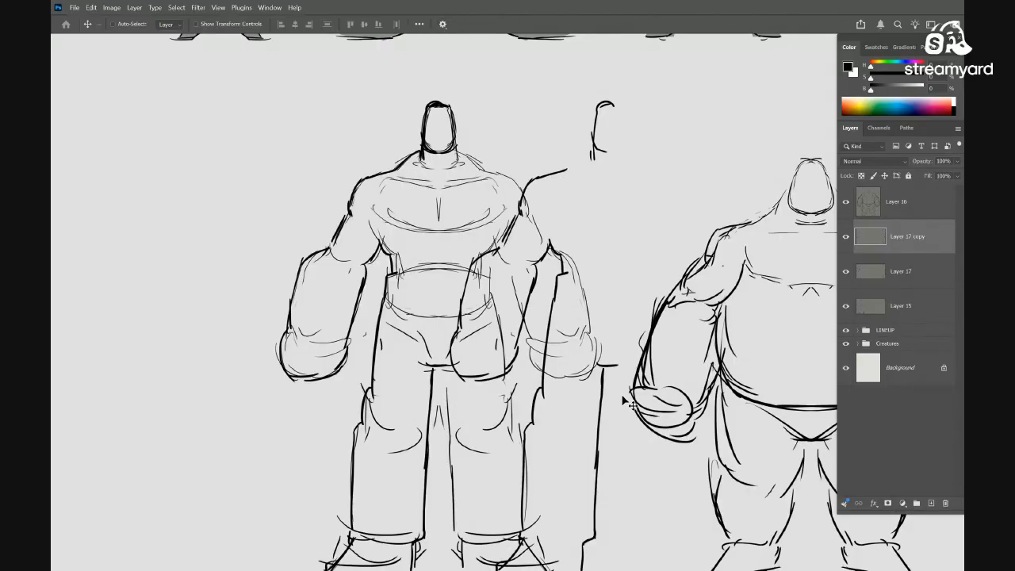
key("ctrl+z")
Move the duplicated half outline sideways into the empty space beside the bulky-armed figure
key("ctrl+minus")
mouse_move(572, 388)
left_mouse_down()
mouse_move(562, 333)
mouse_move(706, 349)
mouse_move(334, 349)
left_mouse_up()
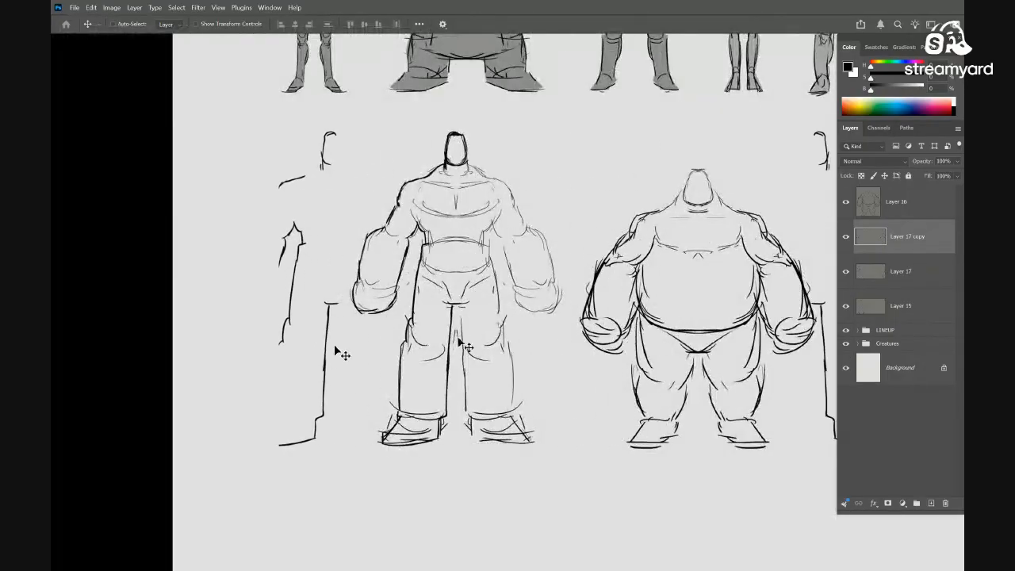
key("ctrl+z")
key("ctrl+shift+z")
left_click_drag(513, 385, 532, 420)
scroll(569, 409, "down", 3)
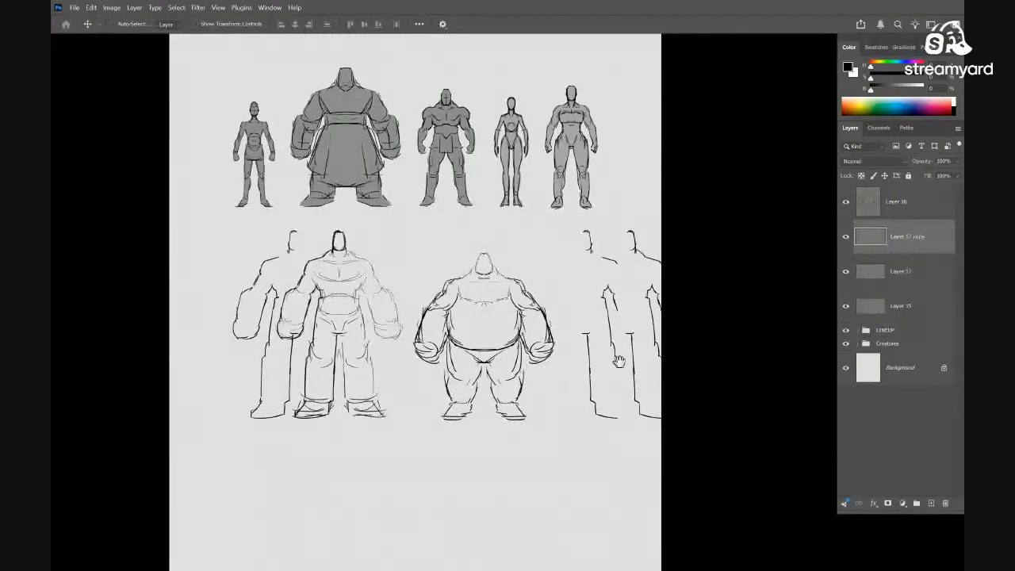
Select the area beyond the heavyset figure with a rectangular marquee, delete the stray outline from Layer 17 copy, and deselect
key("m")
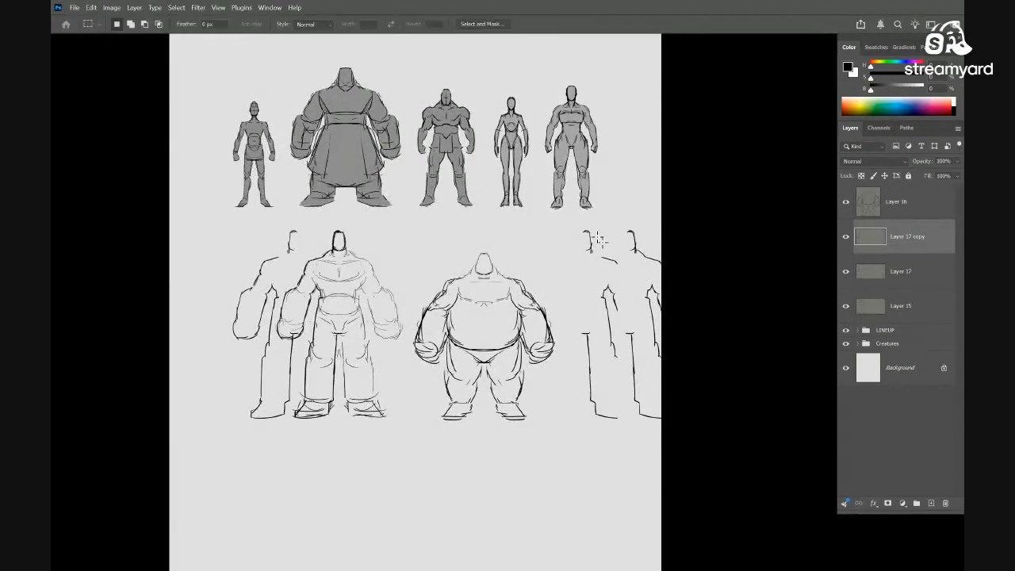
left_click_drag(740, 470, 740, 472)
key("Delete")
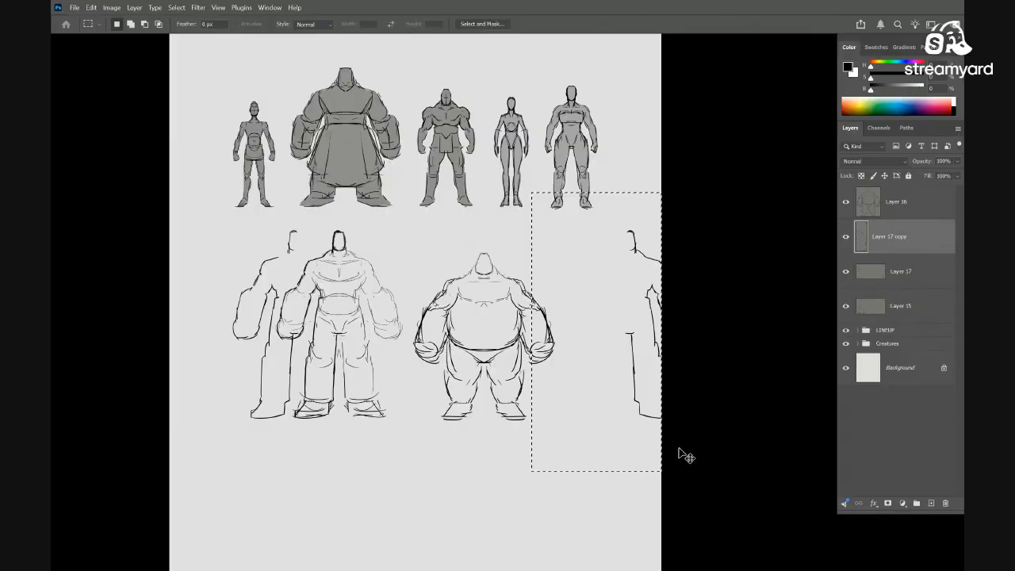
key("ctrl+d")
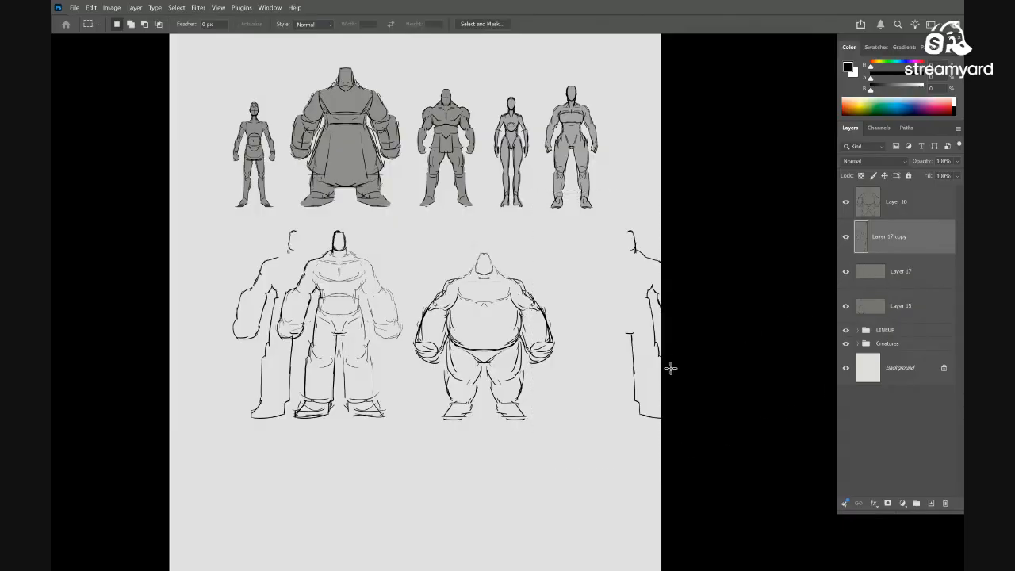
Flip the duplicated half outline horizontally so it mirrors the figure's outlined side
key("ctrl+shift+h")
left_click_drag(281, 370, 321, 363)
left_click_drag(290, 357, 414, 361)
key("v")
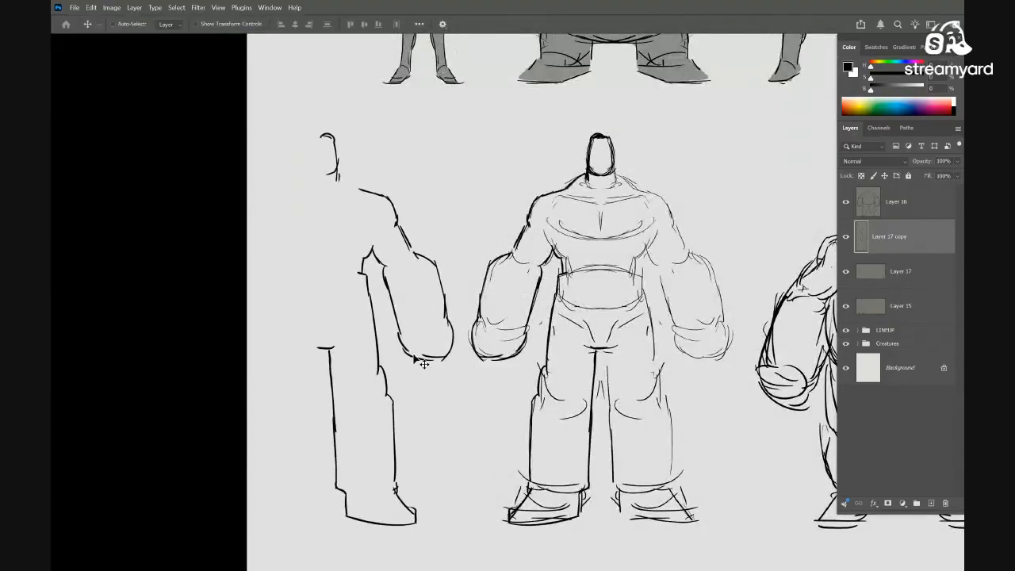
key("ctrl+shift+h")
key("ctrl+shift+h")
key("ctrl+shift+h")
key("ctrl+shift+h")
key("ctrl+shift+h")
key("ctrl+shift+h")
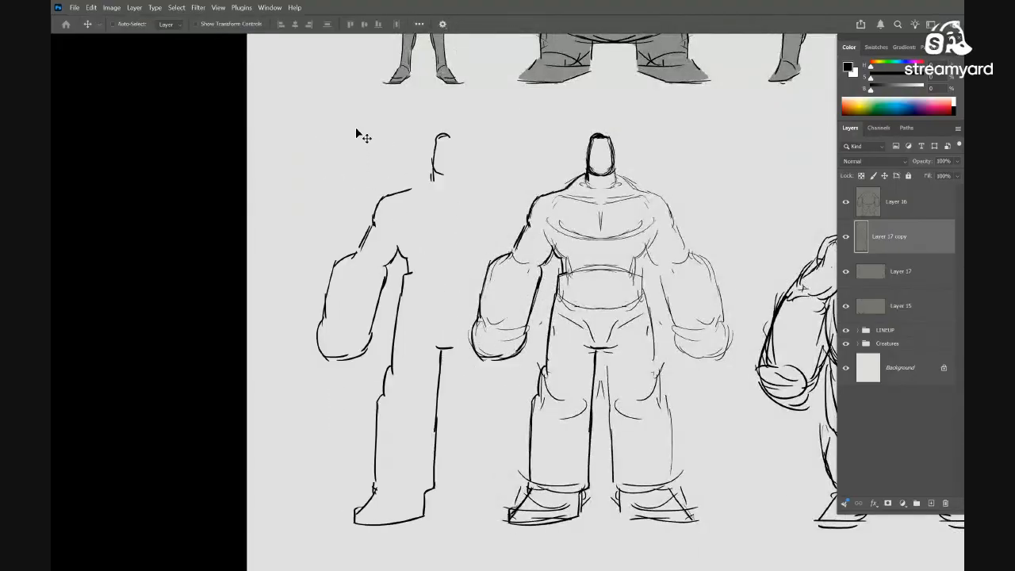
Examine the available transform commands for rotating and flipping a layer, including their shortcuts
left_click(134, 8)
mouse_move(115, 10)
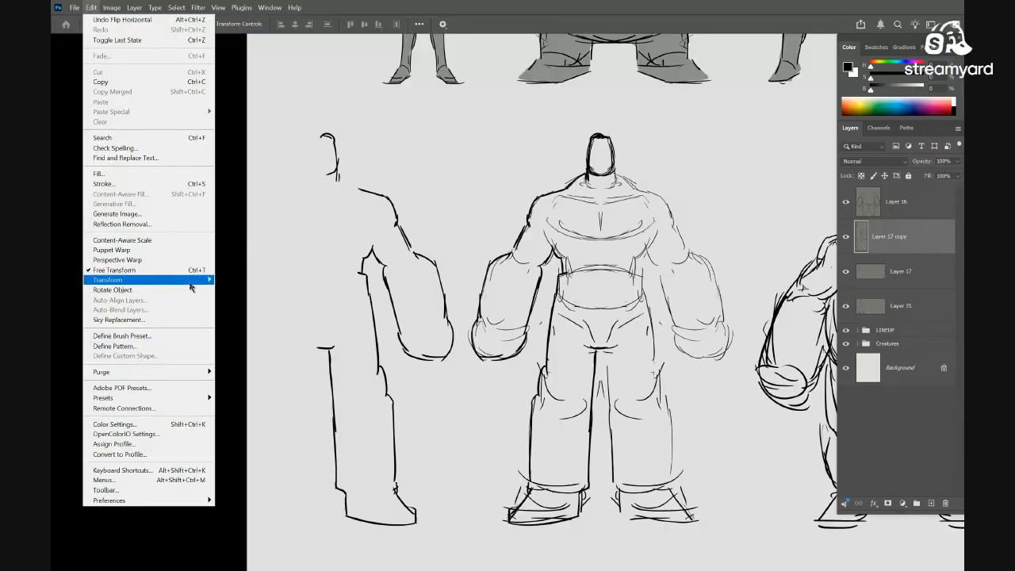
mouse_move(191, 283)
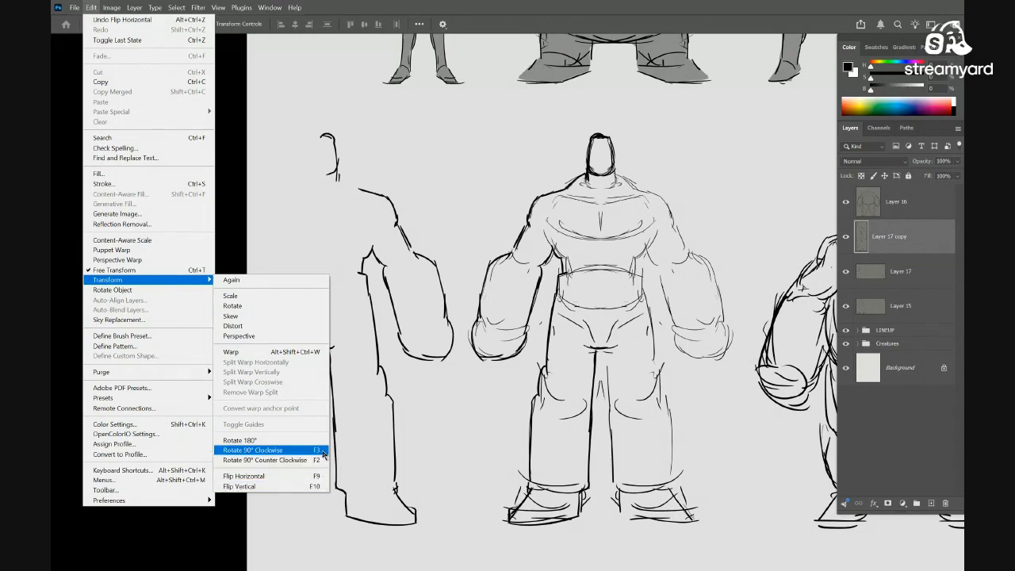
left_click(463, 360)
left_click_drag(399, 385, 337, 385)
left_click(112, 8)
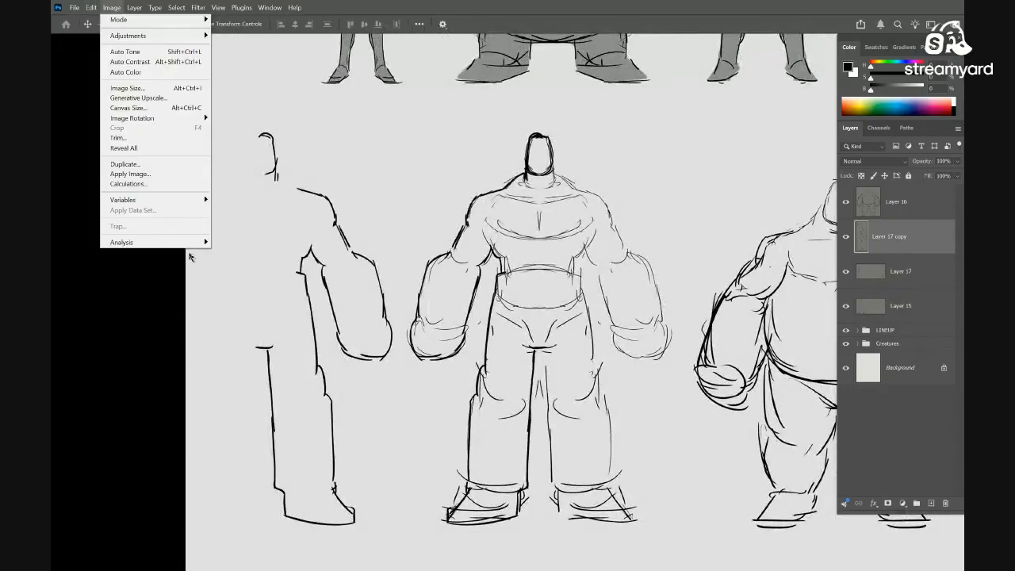
left_click(356, 260)
Rotate the duplicated half outline in 90° steps through a full turn
key("ctrl+shift+t")
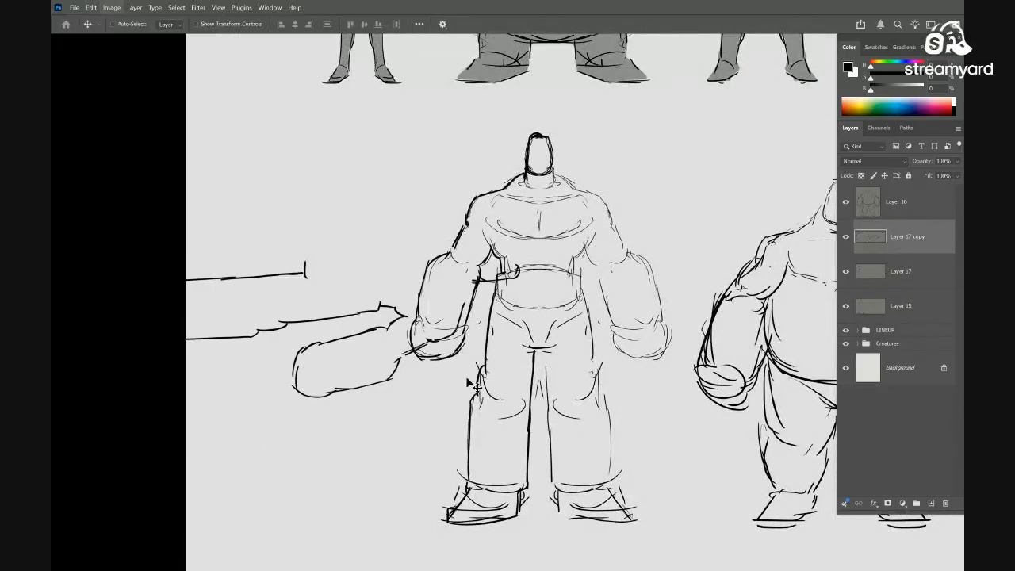
key("ctrl+shift+t")
key("ctrl+shift+t")
key("ctrl+shift+t")
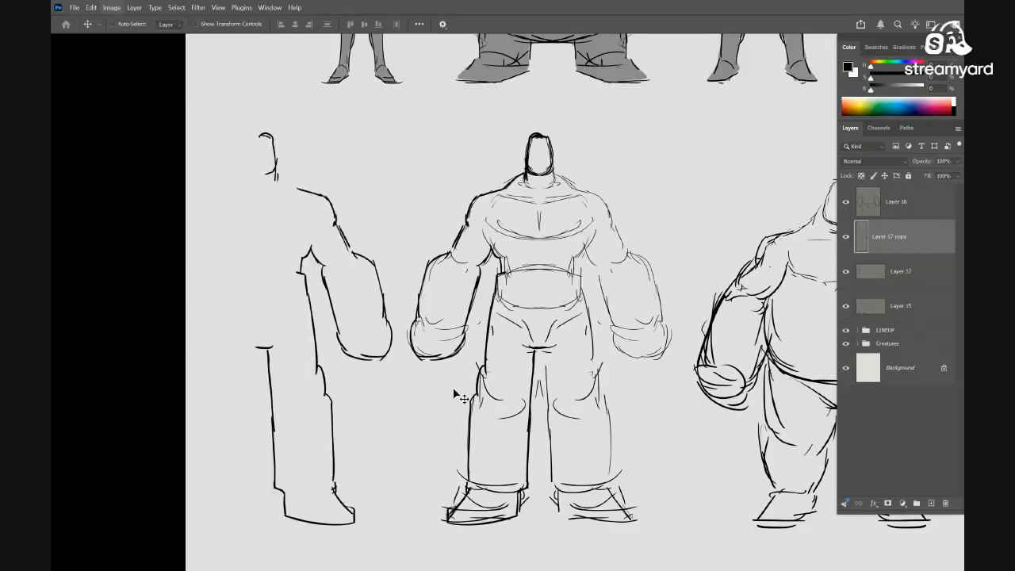
Flip the duplicated half outline horizontally back and forth, ending in the mirrored orientation
key("ctrl+shift+t")
key("ctrl+shift+t")
key("ctrl+shift+t")
key("ctrl+shift+t")
key("ctrl+shift+t")
key("ctrl+shift+t")
key("ctrl+shift+t")
key("ctrl+shift+t")
key("ctrl+shift+t")
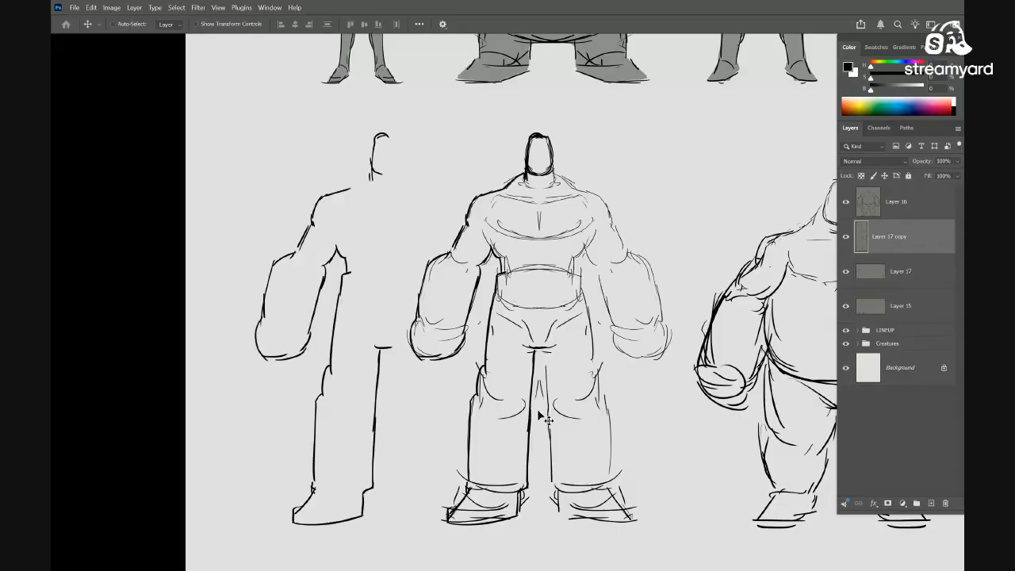
key("ctrl+shift+t")
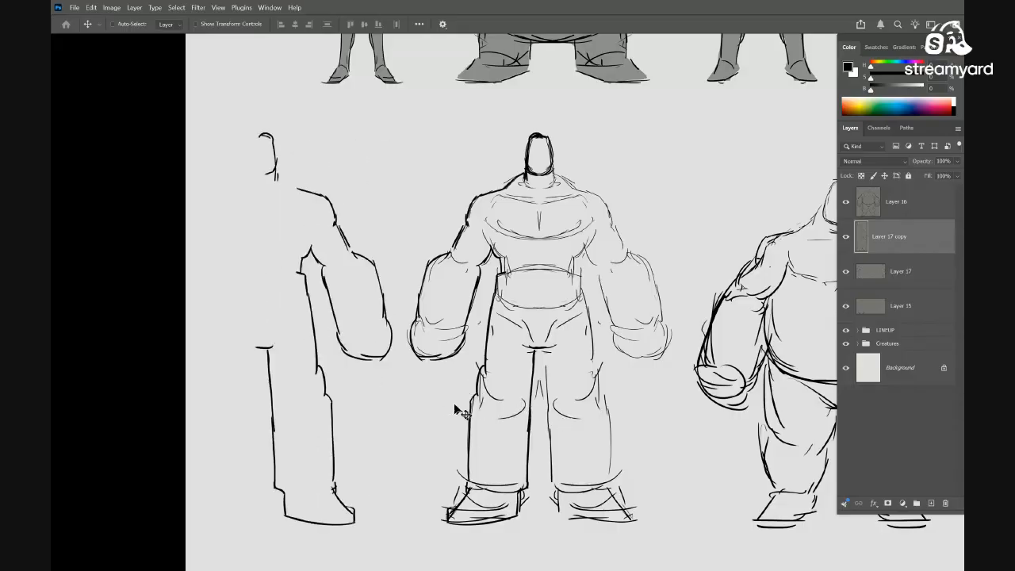
Align the mirrored half with the figure's unfinished side, and merge the copy and Layer 16 into Layer 17
left_click_drag(303, 381, 580, 391)
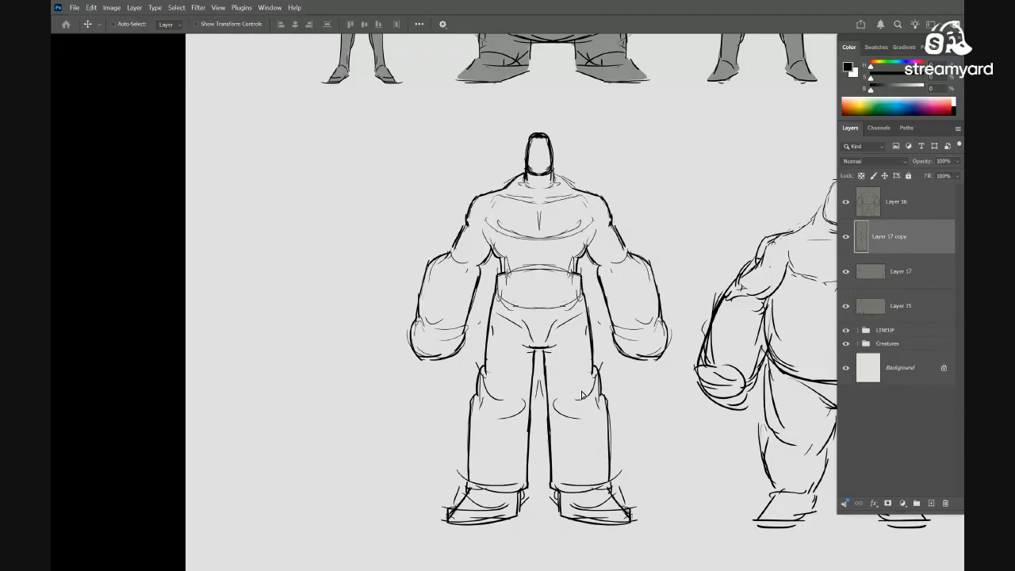
key("ctrl+e")
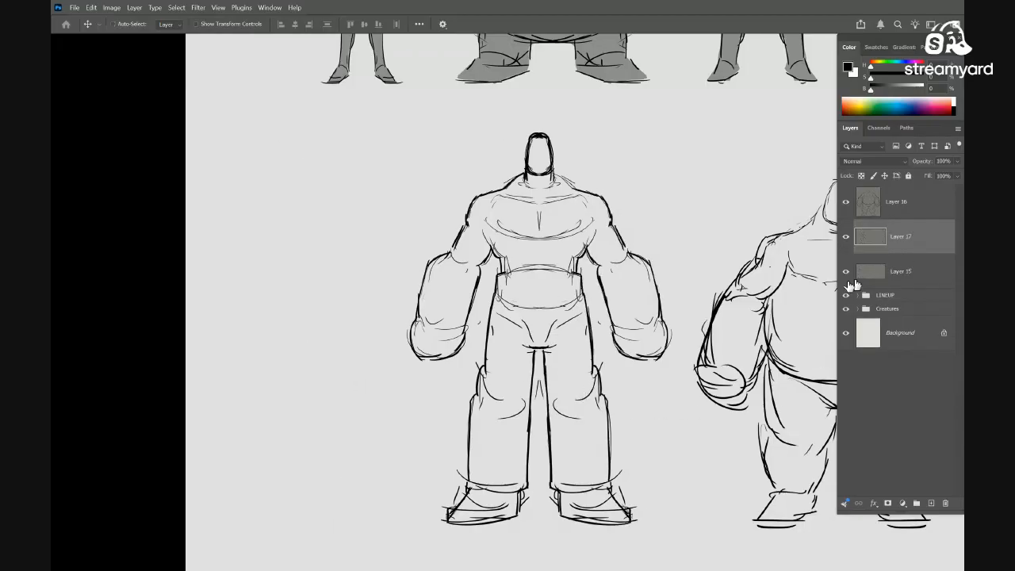
left_click_drag(808, 320, 536, 310)
left_click(873, 204)
key("ctrl+e")
Move the merged Layer 17 figures lower on the canvas and delete Layer 15 with the rough bulky-armed sketch
left_click_drag(626, 346, 589, 346)
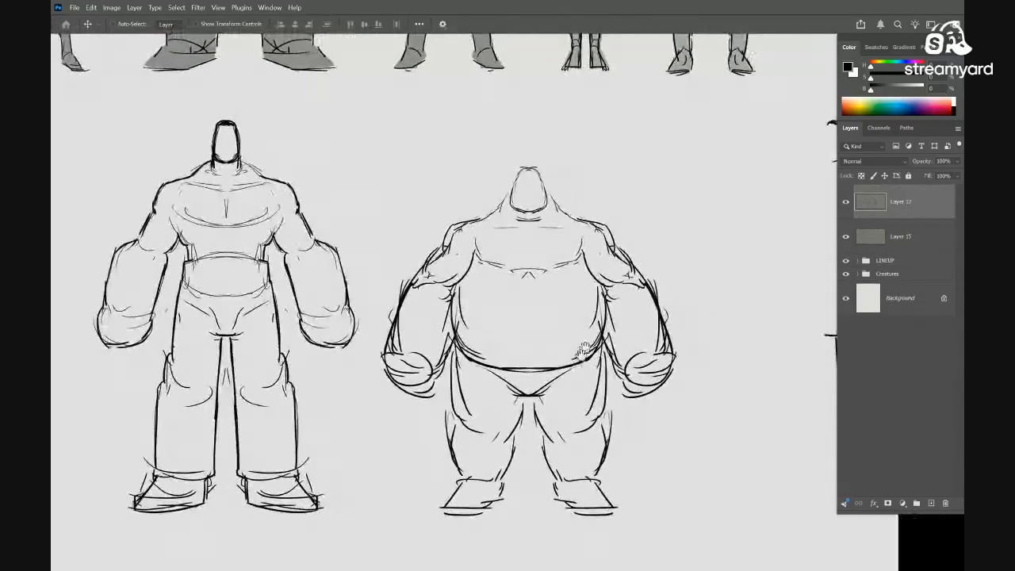
scroll(586, 345, "down", 5)
left_click_drag(714, 324, 615, 274)
left_click_drag(585, 338, 509, 349)
left_click_drag(403, 316, 414, 465)
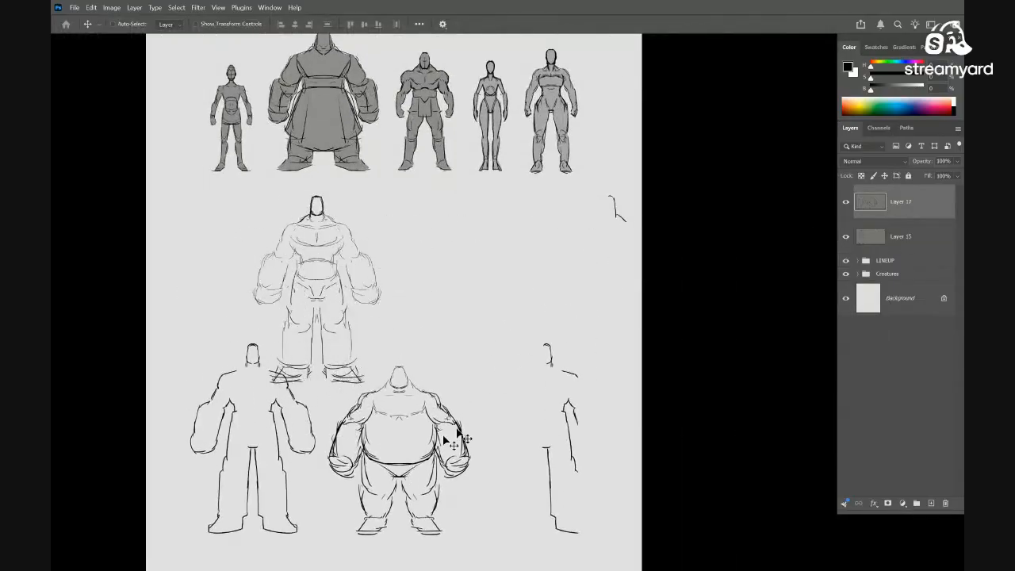
left_click(876, 241)
key("Delete")
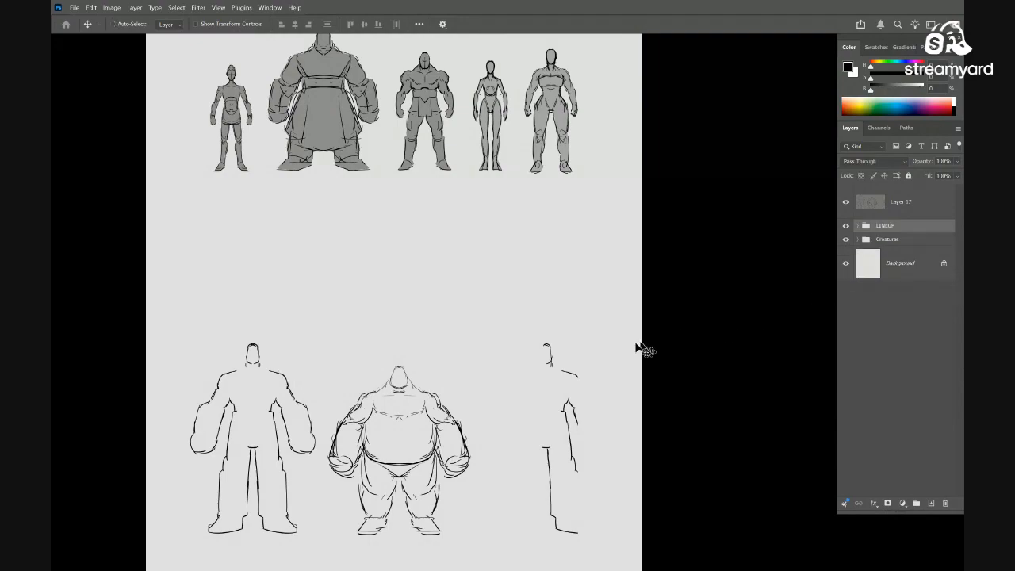
left_click_drag(513, 382, 578, 385)
scroll(506, 378, "up", 2)
left_click_drag(472, 445, 482, 288)
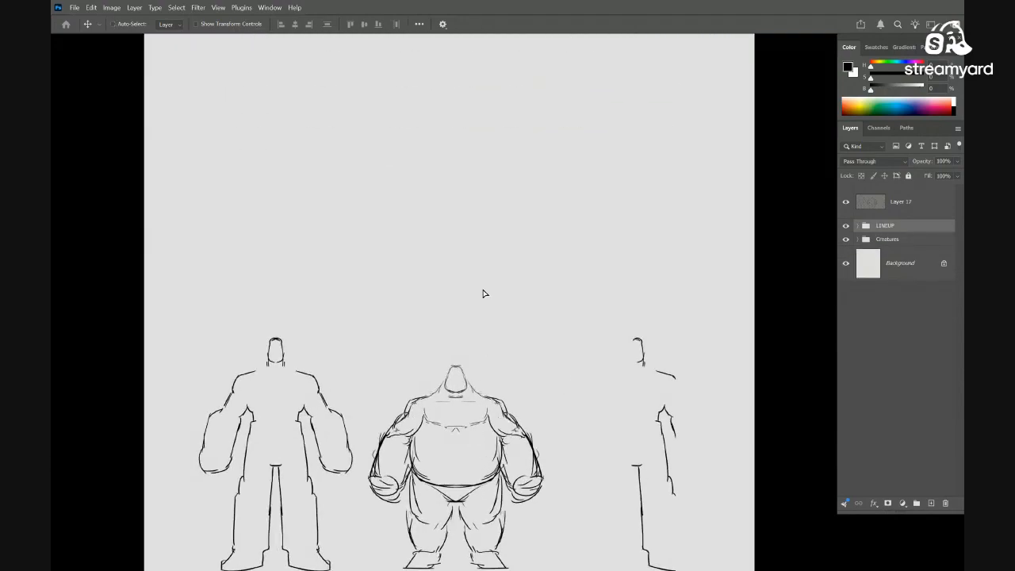
key("ctrl+z")
left_click(846, 202)
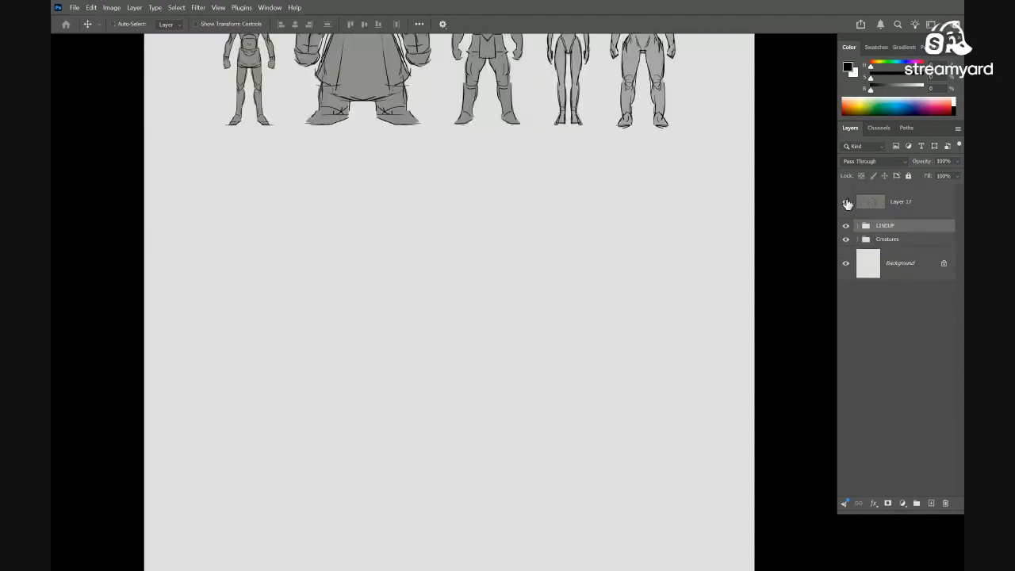
left_click(846, 202)
Lasso the stray half figure beside the heavyset figure, delete it from Layer 17, and clear the selection
left_click_drag(637, 369, 554, 275)
key("l")
mouse_move(615, 260)
left_mouse_down()
mouse_move(645, 465)
mouse_move(626, 245)
left_mouse_up()
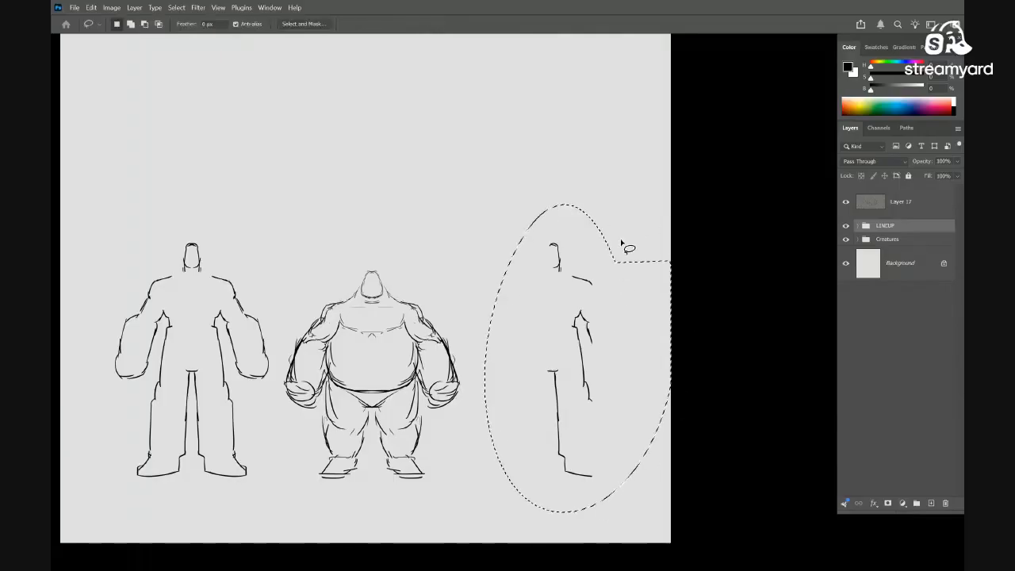
key("Delete")
key("Return")
left_click(870, 205)
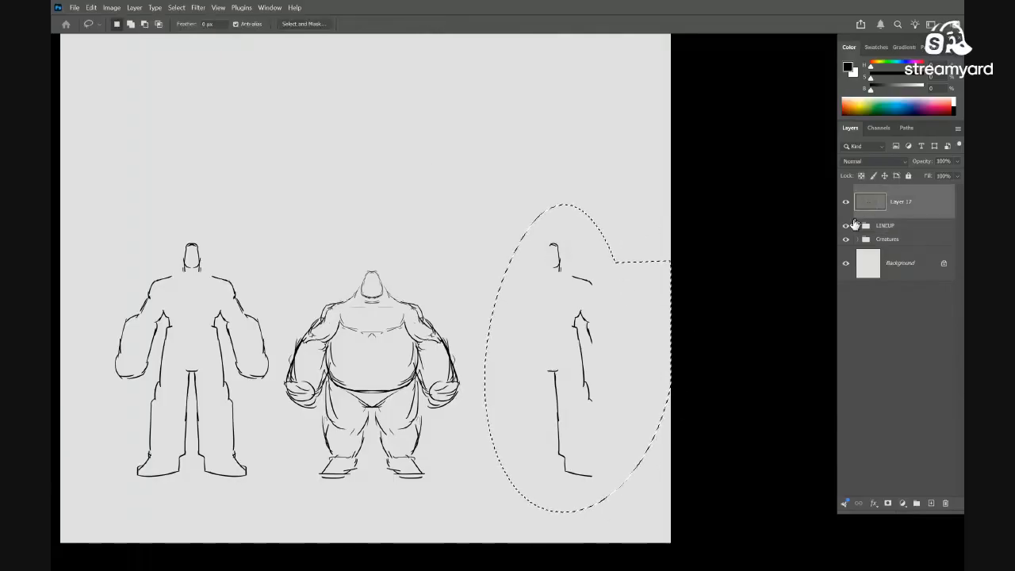
key("Delete")
key("ctrl+d")
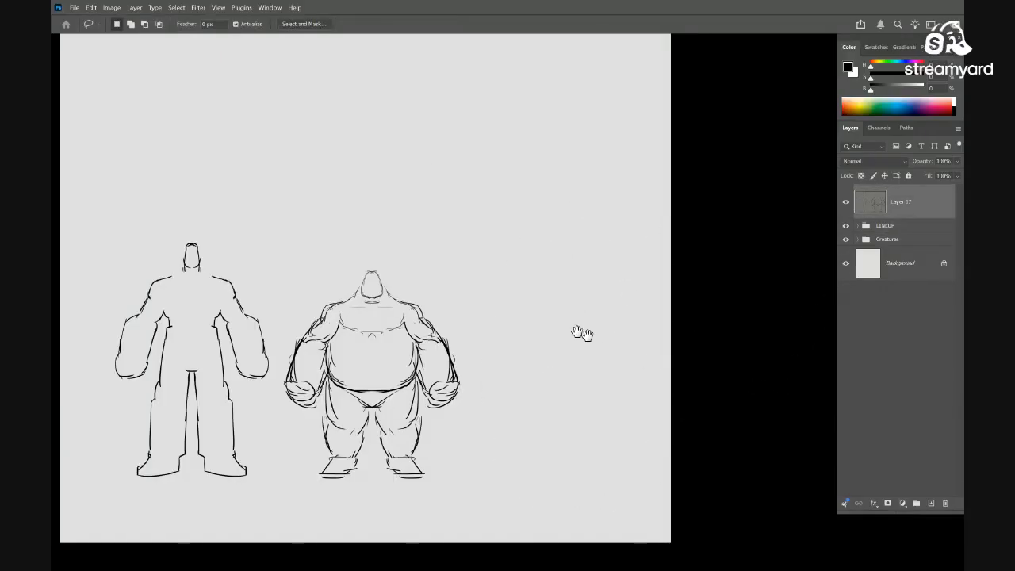
Add new empty layers above Layer 17 and undo the surplus ones until two remain
scroll(583, 353, "up", 2)
left_click_drag(692, 272, 720, 261)
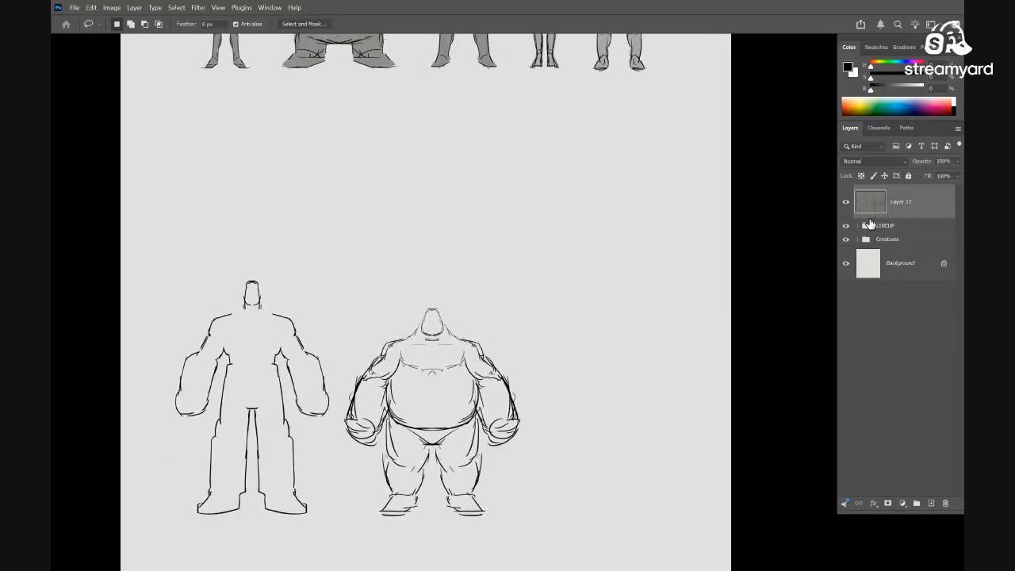
key("ctrl+shift+alt+n")
key("ctrl+shift+alt+n")
key("ctrl+alt+shift+n")
key("ctrl+alt+shift+n")
key("ctrl+alt+shift+n")
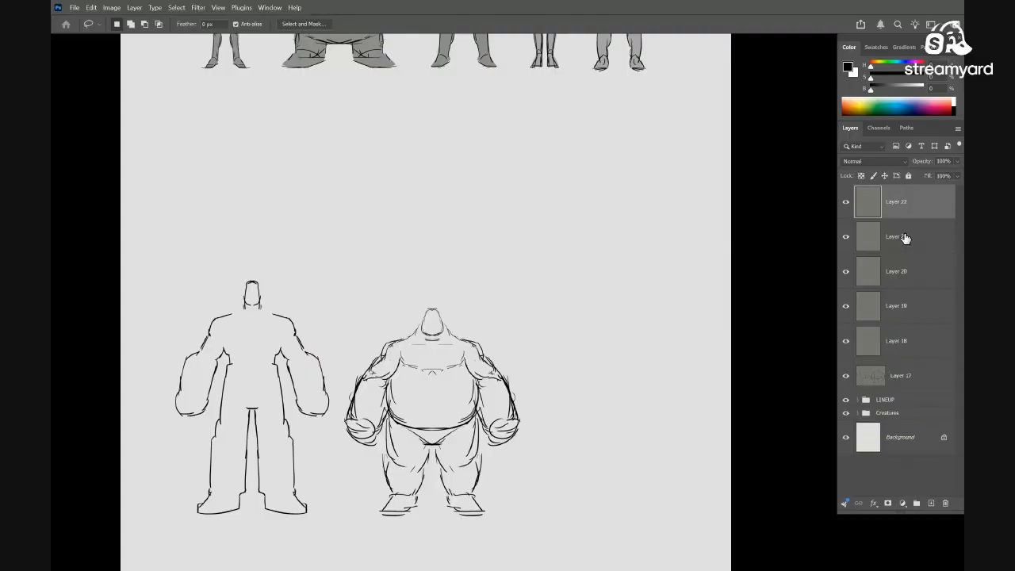
key("ctrl+alt+z")
key("ctrl+alt+z")
key("ctrl+alt+z")
key("ctrl+alt+z")
key("ctrl+alt+z")
key("ctrl+alt+z")
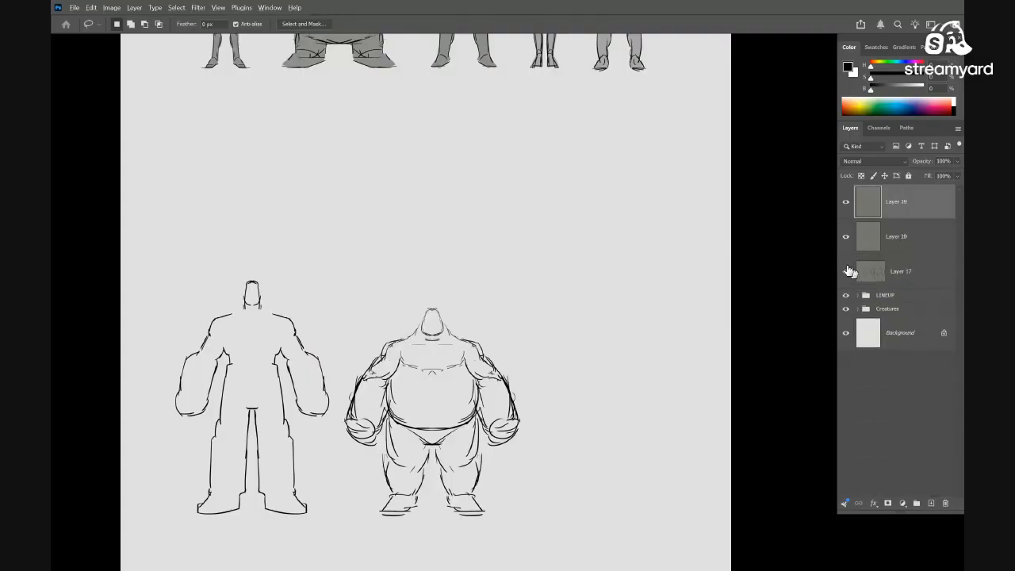
Review the custom actions list, close it, and return the document to the standard windowed screen mode
key("Tab")
key("Tab")
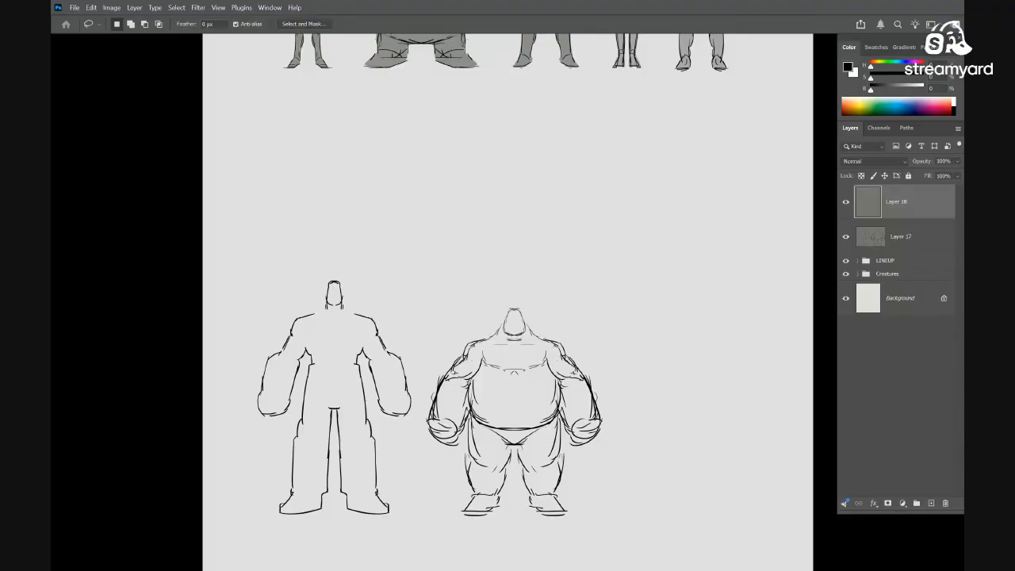
key("alt+F9")
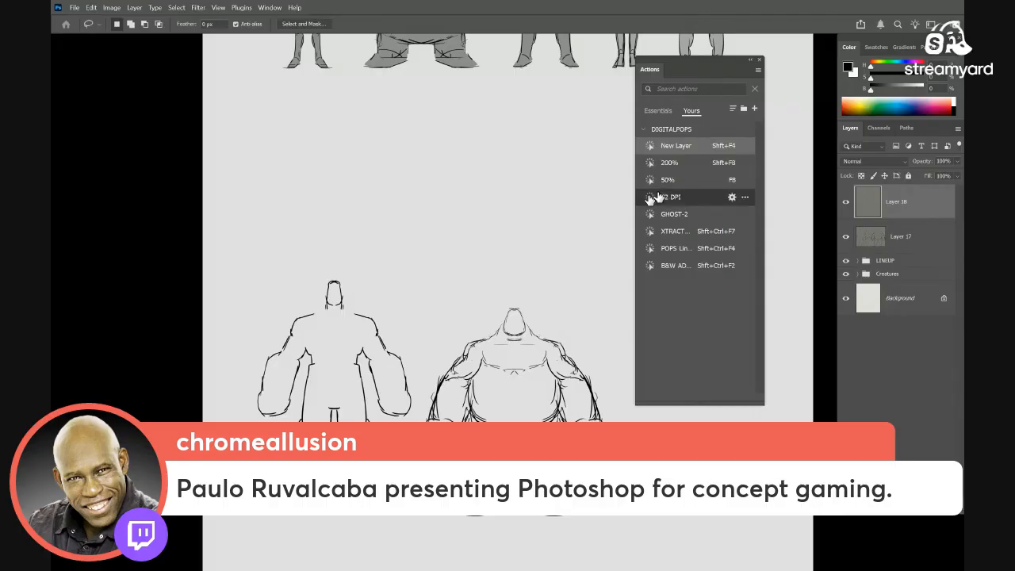
key("f")
key("f")
left_click_drag(581, 157, 562, 150)
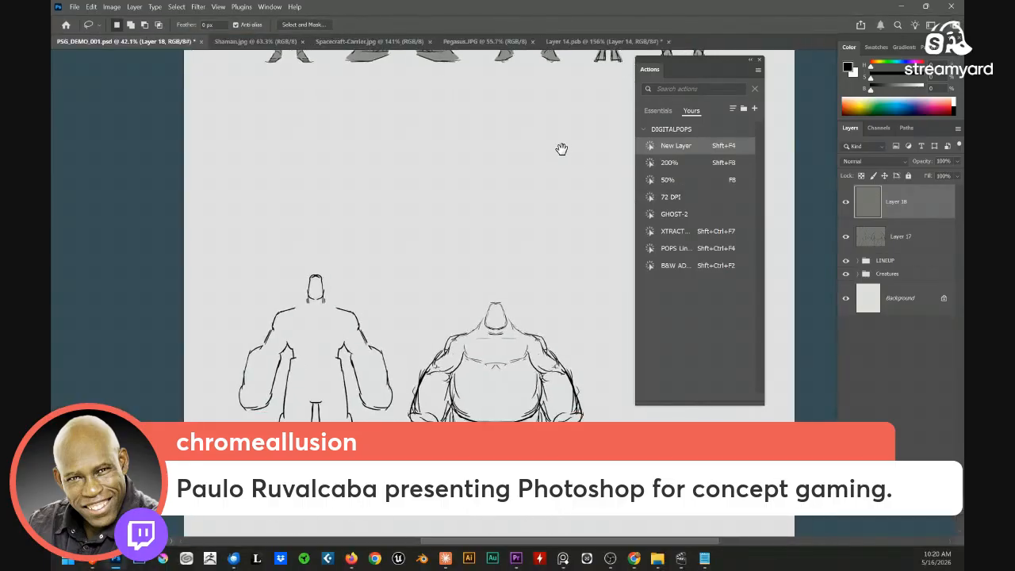
left_click(759, 61)
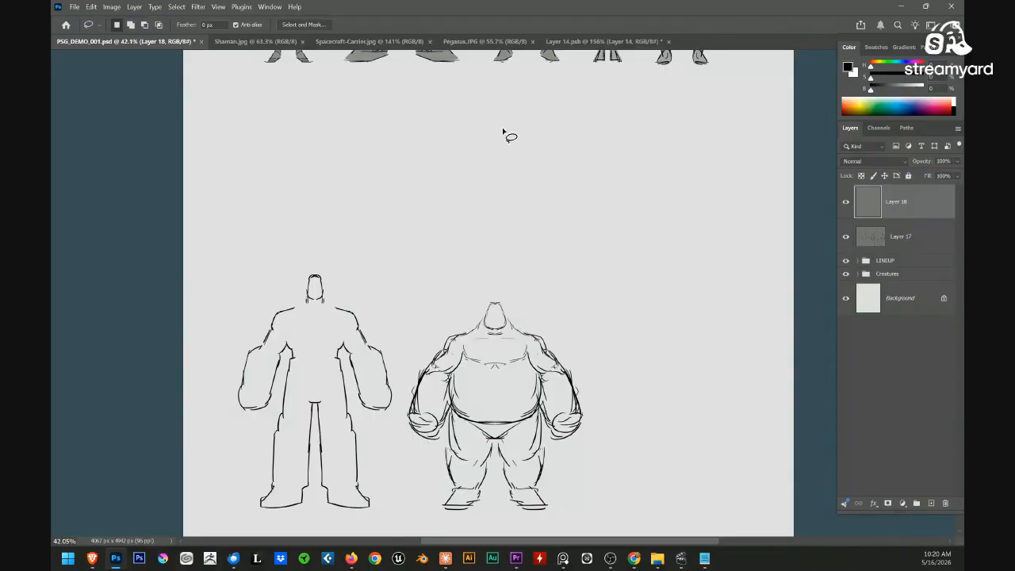
Examine the Application Menus categories and other shortcut types in the Keyboard Shortcuts settings, and cancel without changes
key("ctrl+alt+shift+k")
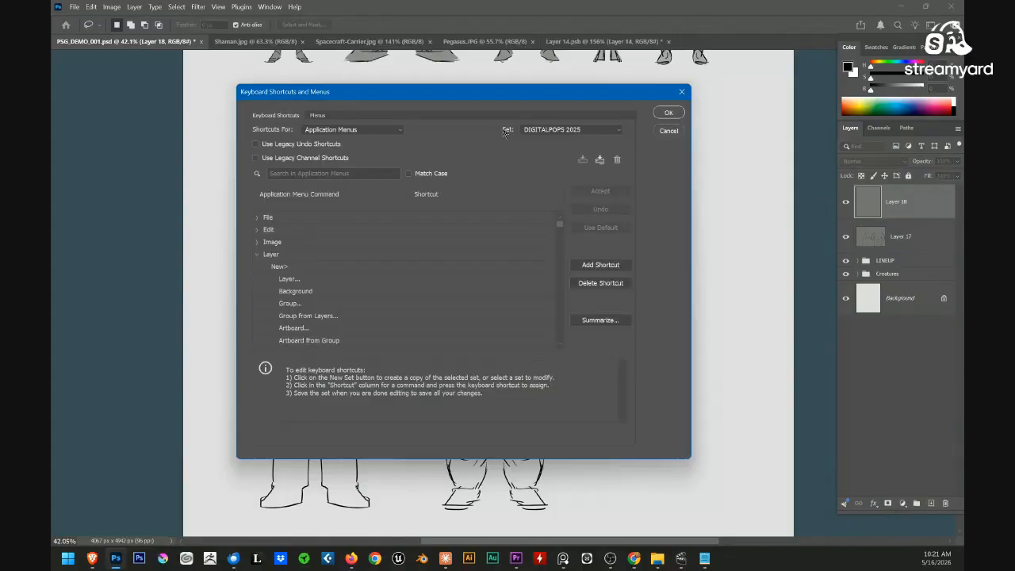
left_click_drag(553, 94, 616, 81)
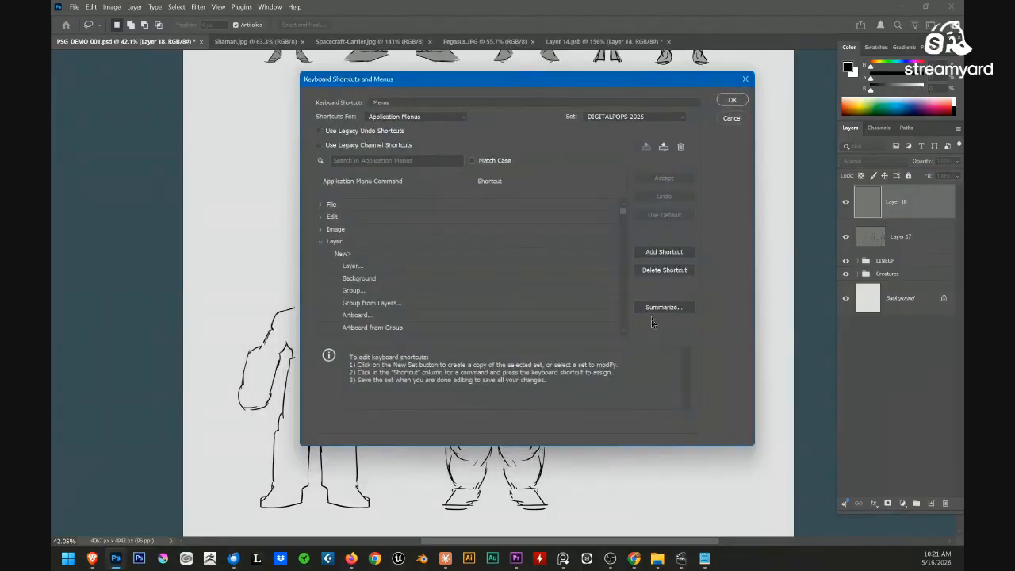
mouse_move(623, 214)
left_mouse_down()
mouse_move(623, 241)
mouse_move(621, 211)
left_mouse_up()
left_click(320, 242)
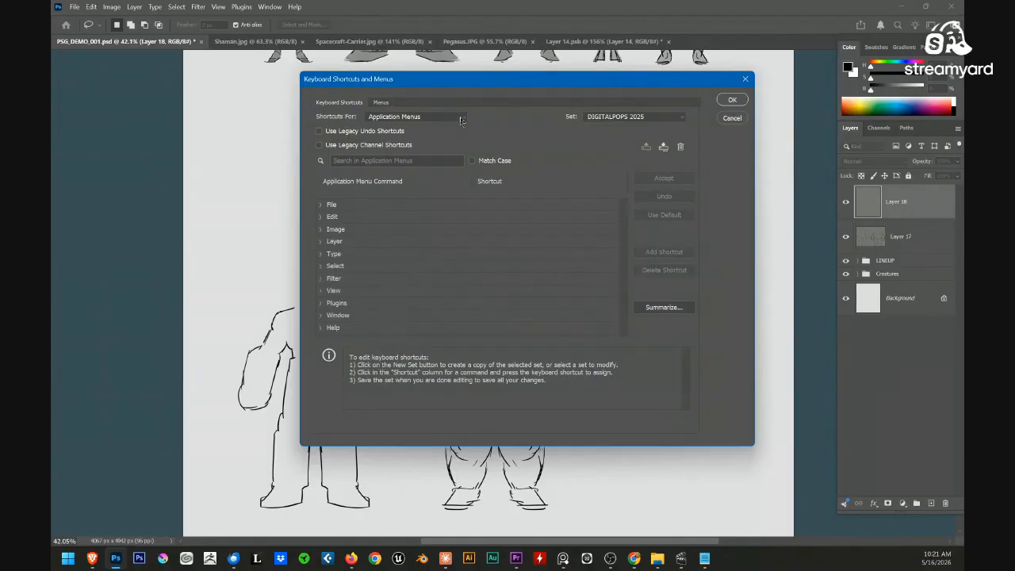
left_click(460, 118)
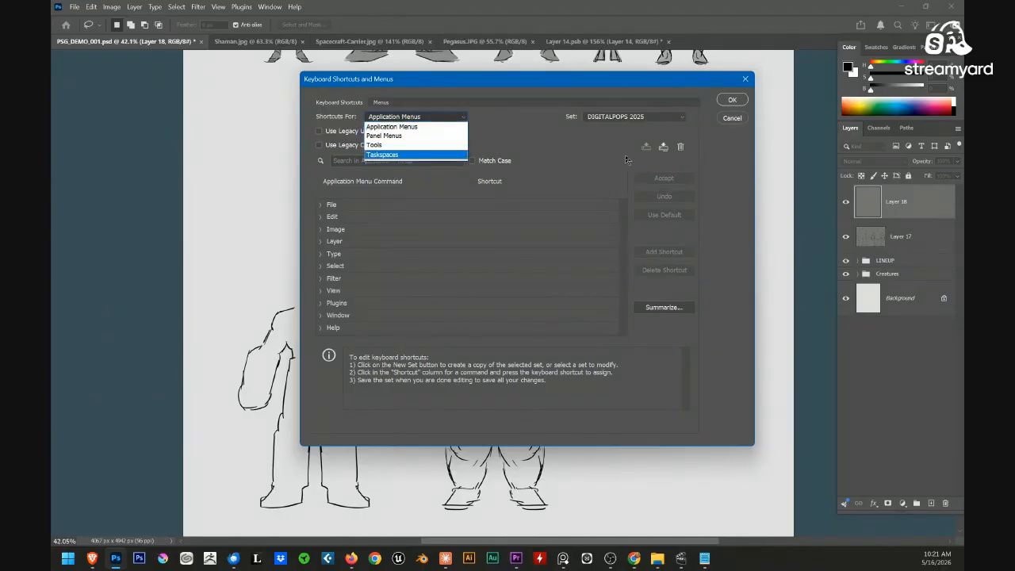
left_click(718, 124)
left_click(730, 120)
Marquee a wide rectangle in the empty space above the two figures and stroke it in black on Layer 18
left_click_drag(617, 337, 612, 299)
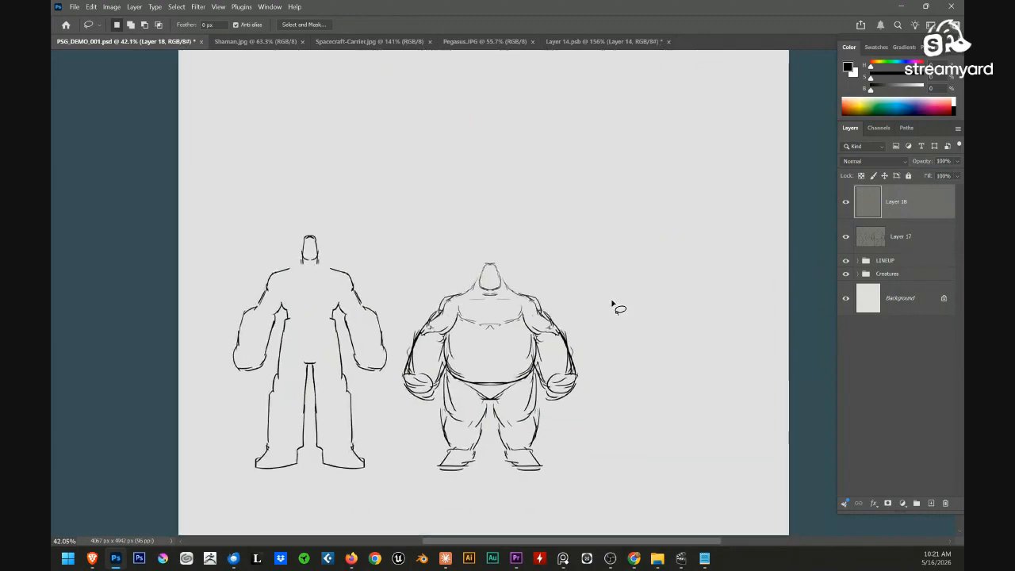
mouse_move(576, 284)
left_mouse_down()
mouse_move(577, 249)
mouse_move(564, 286)
mouse_move(567, 332)
left_mouse_up()
key("m")
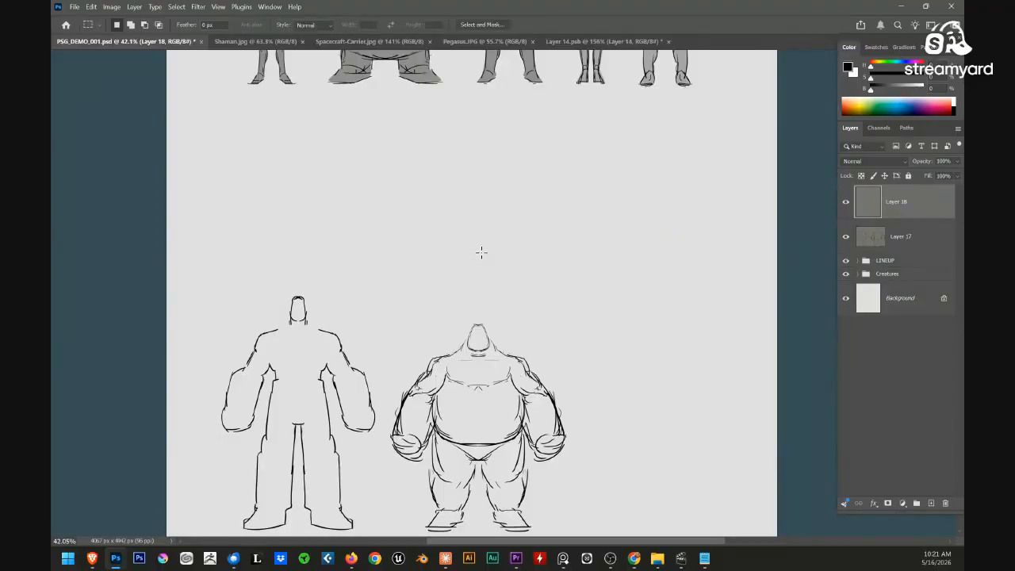
left_click_drag(478, 248, 477, 284)
scroll(478, 284, "up", 2)
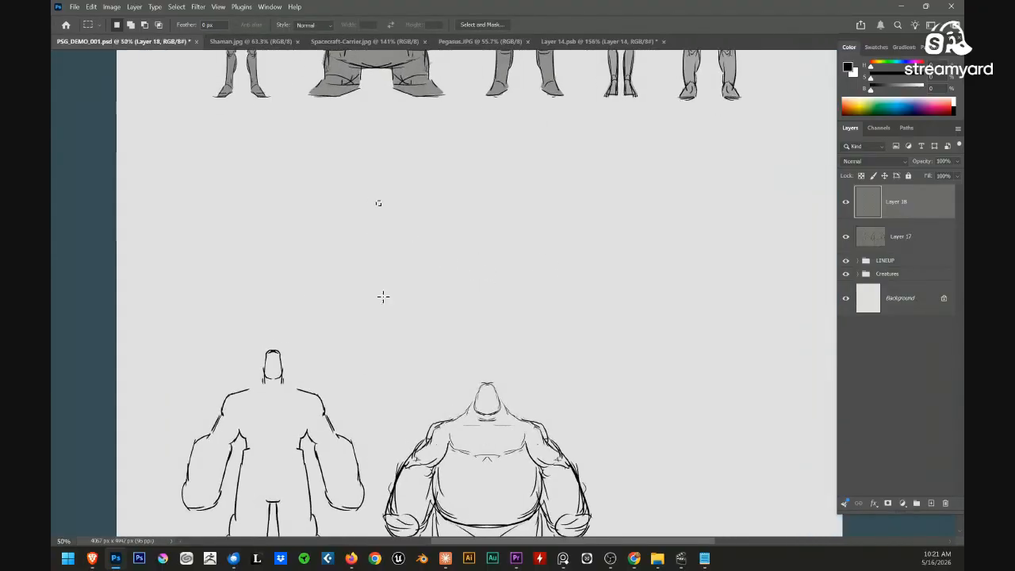
left_click_drag(369, 199, 726, 321)
key("alt+e")
key("Escape")
key("alt+e")
key("s")
key("Return")
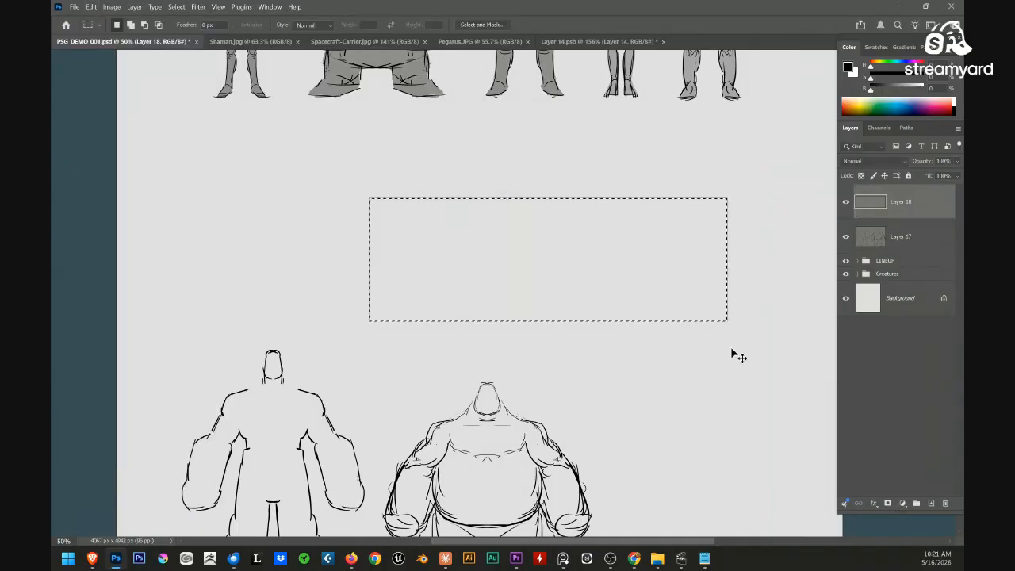
Stroke the rectangle again with a thicker 5 px black line and clear the selection
key("ctrl+d")
key("alt+e")
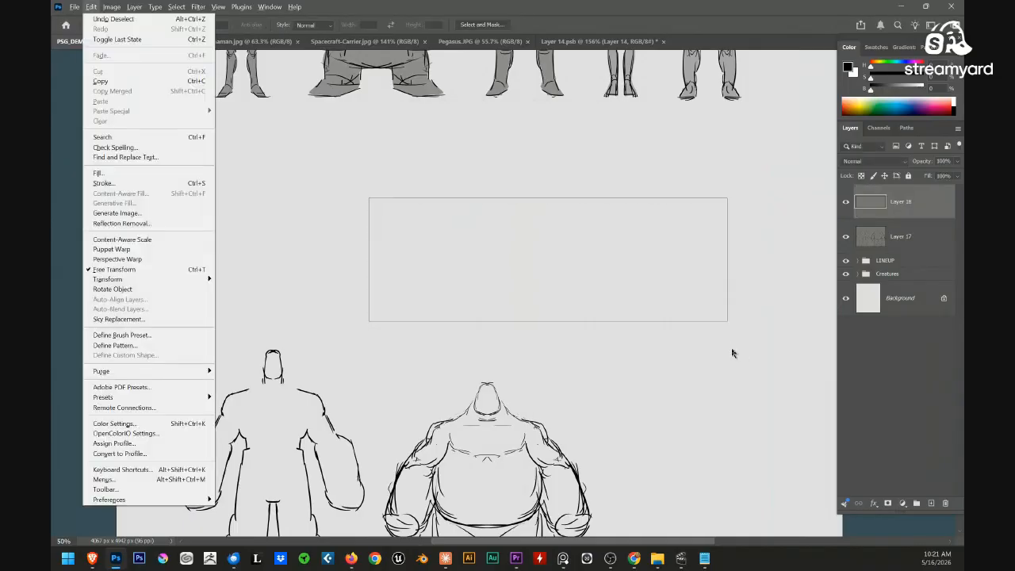
key("s")
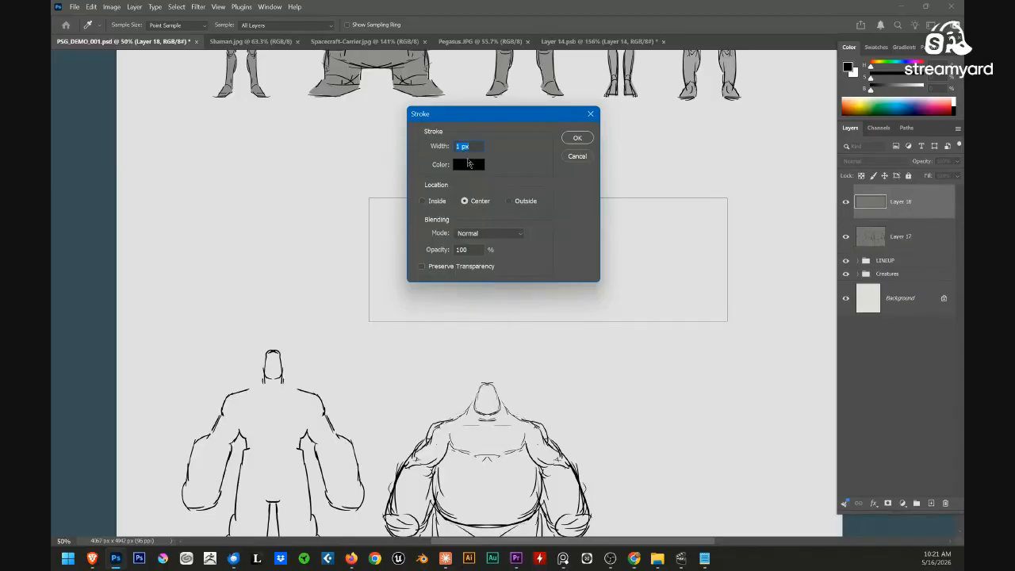
type("5")
key("Return")
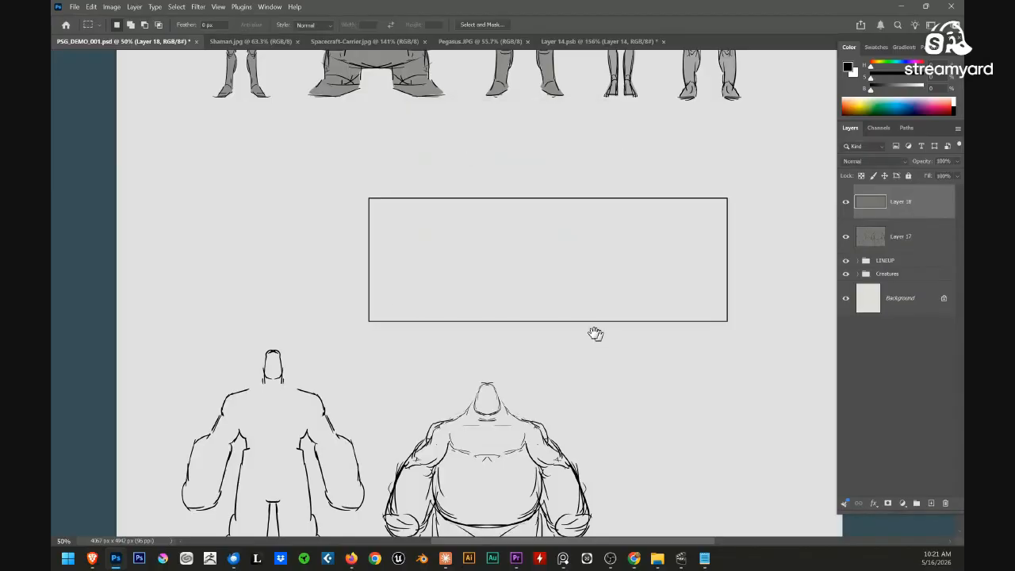
Select the area around the stroked rectangle, delete the outline from Layer 18, and clear the selection
left_click_drag(596, 334, 555, 318)
left_click_drag(295, 163, 724, 328)
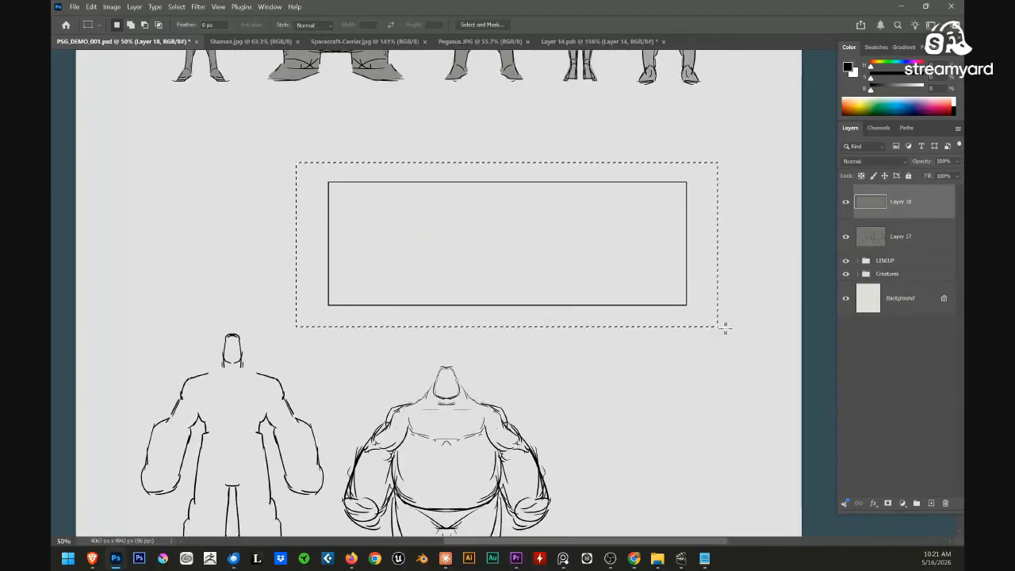
key("Delete")
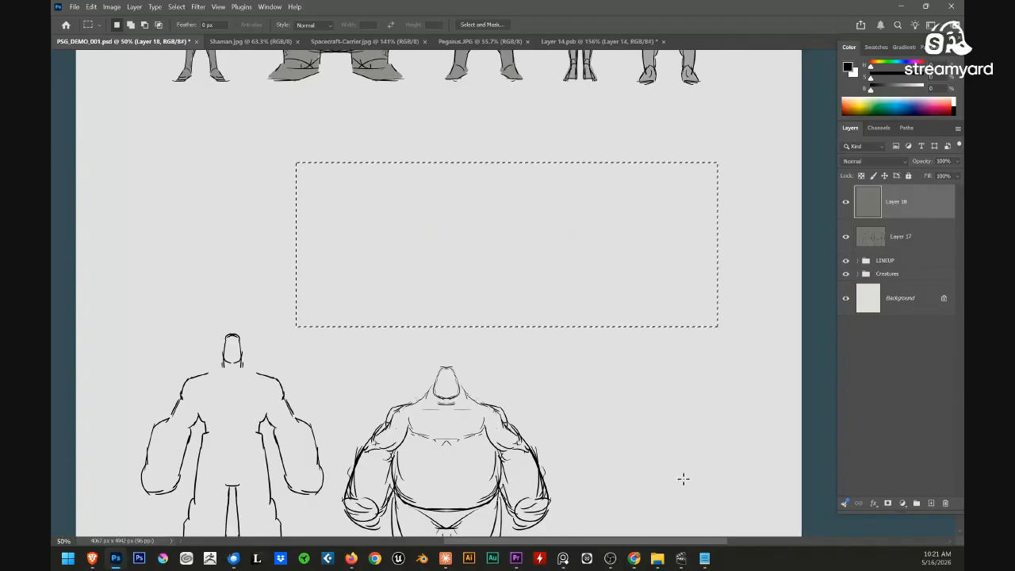
key("ctrl+d")
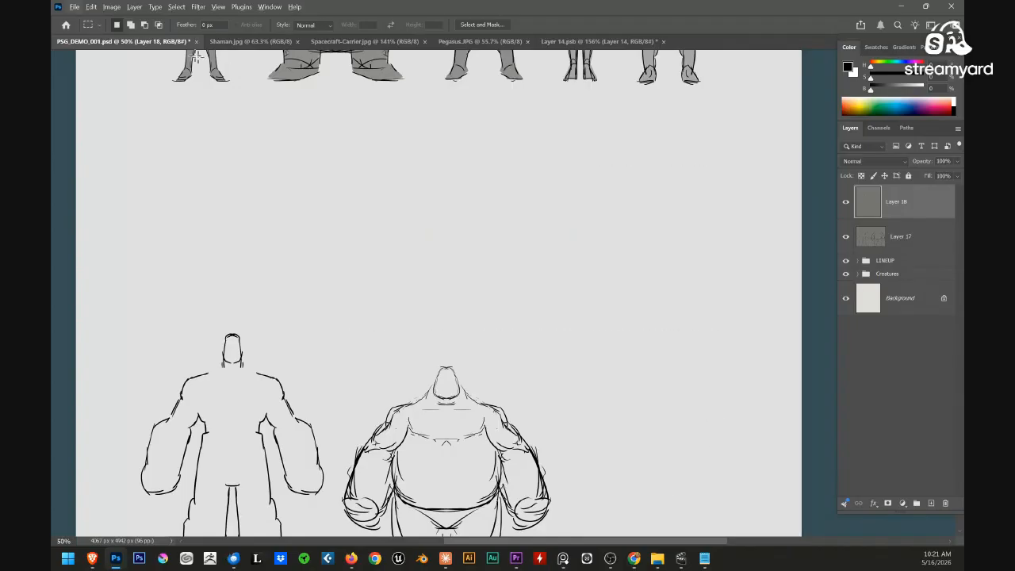
Marquee a new wide rectangle above the figures, stroke it with a 5 px black centered line, and deselect
left_click(134, 6)
left_click(199, 6)
left_click(337, 110)
left_click_drag(470, 260, 689, 316)
key("b")
key("alt+e")
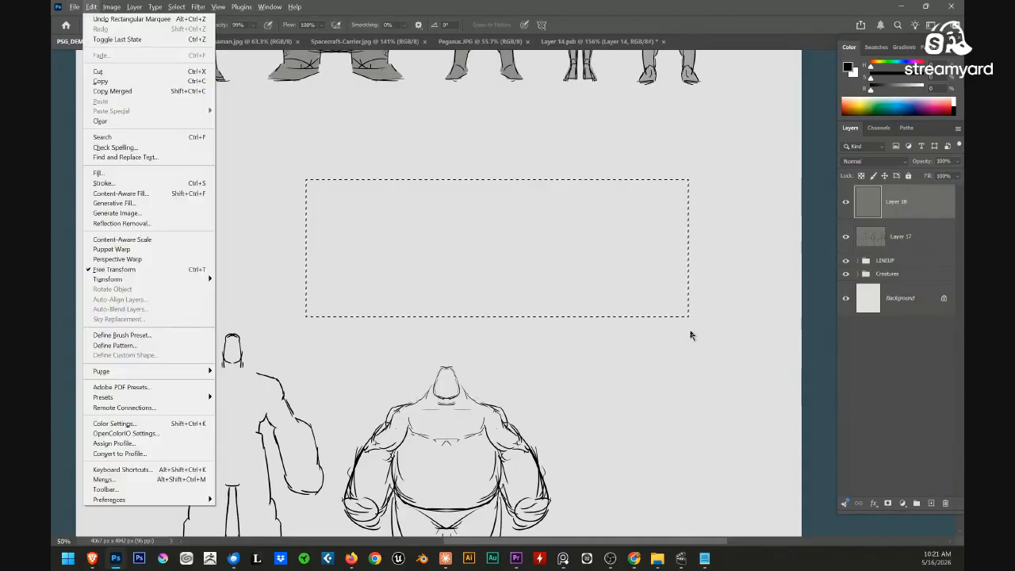
key("k")
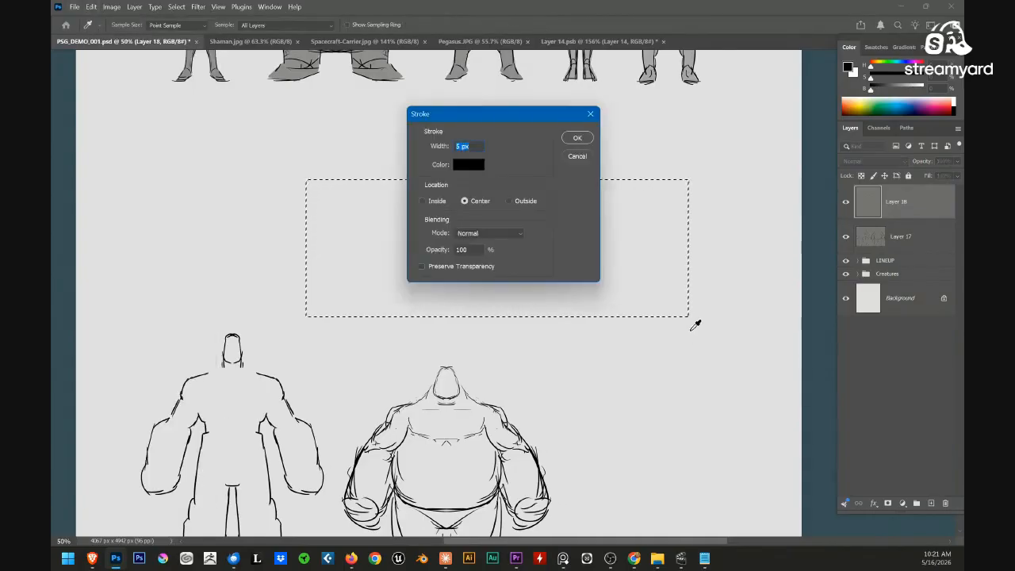
left_click(584, 139)
key("ctrl+d")
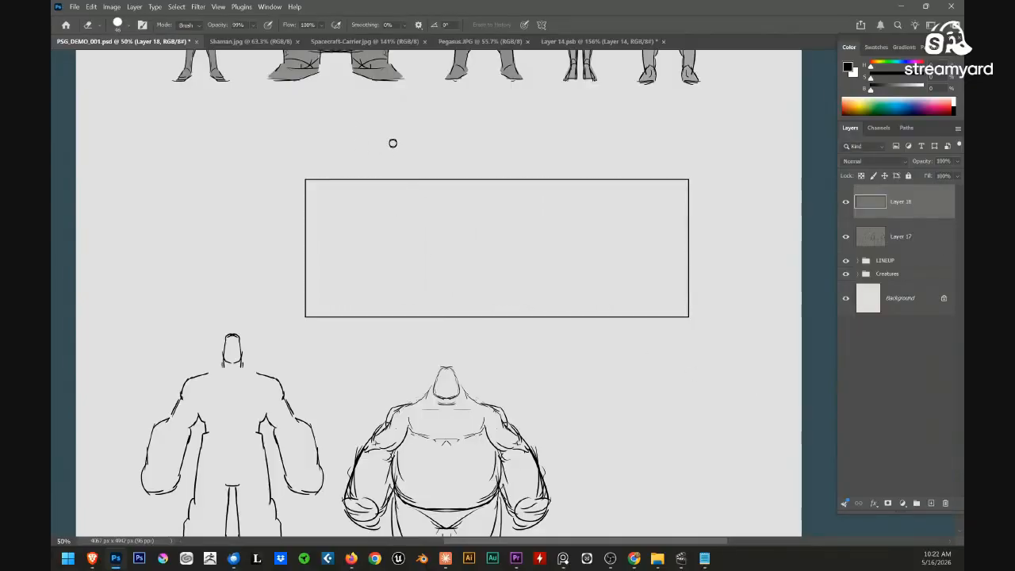
Marquee a smaller rectangle overlapping the wide rectangle's top edge and apply a stroke to it
key("m")
left_click_drag(395, 138, 523, 233)
left_click(92, 7)
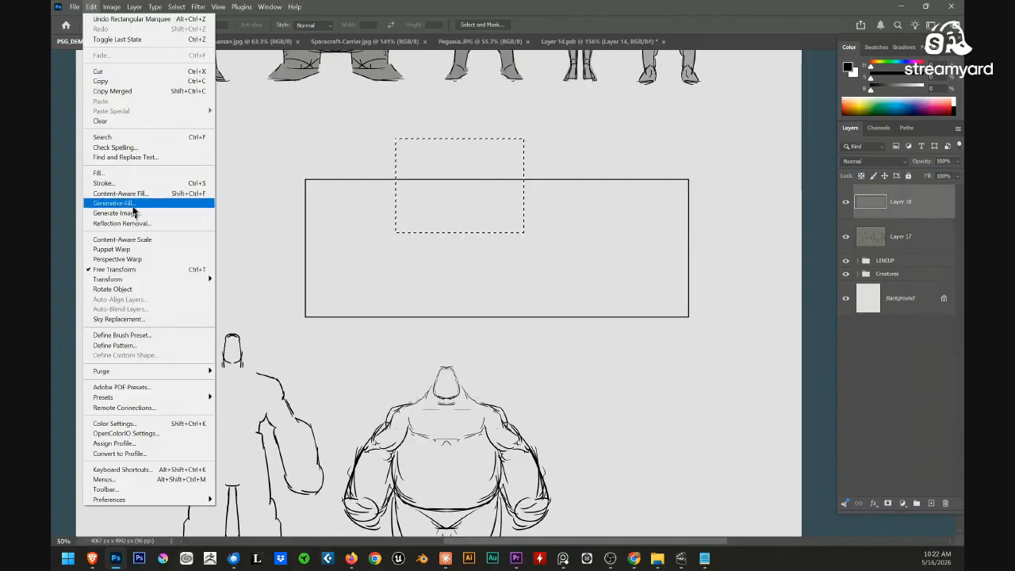
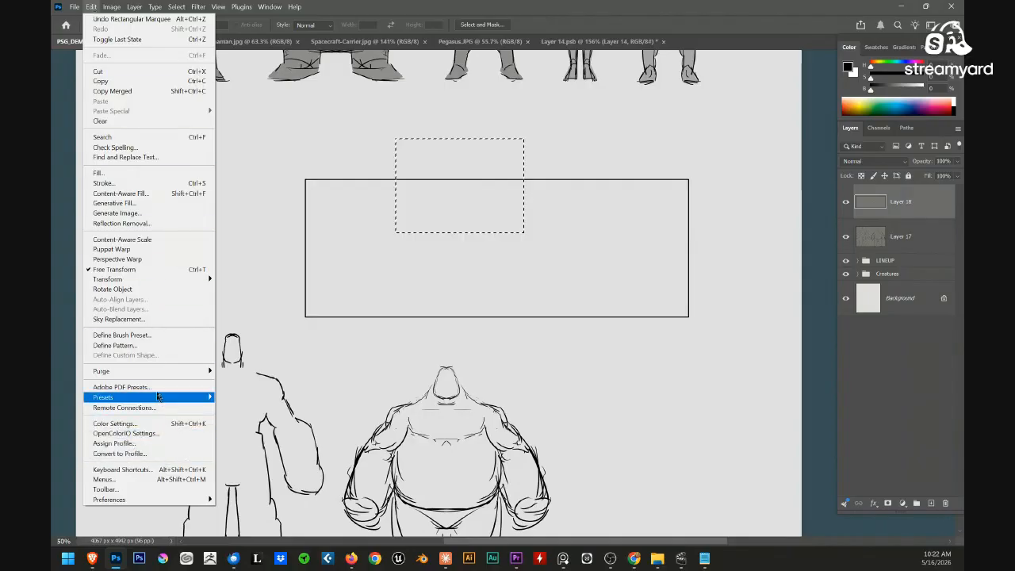
left_click(146, 183)
left_click(581, 136)
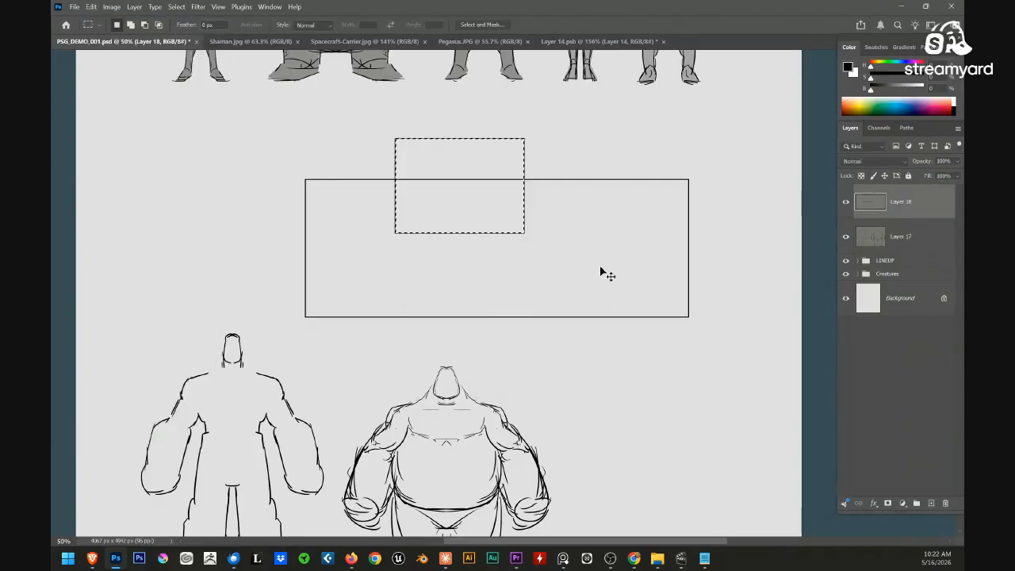
Undo the small rectangle and the wide rectangle's stroke, back to the wide unstroked selection
key("ctrl+z")
key("ctrl+z")
key("ctrl+z")
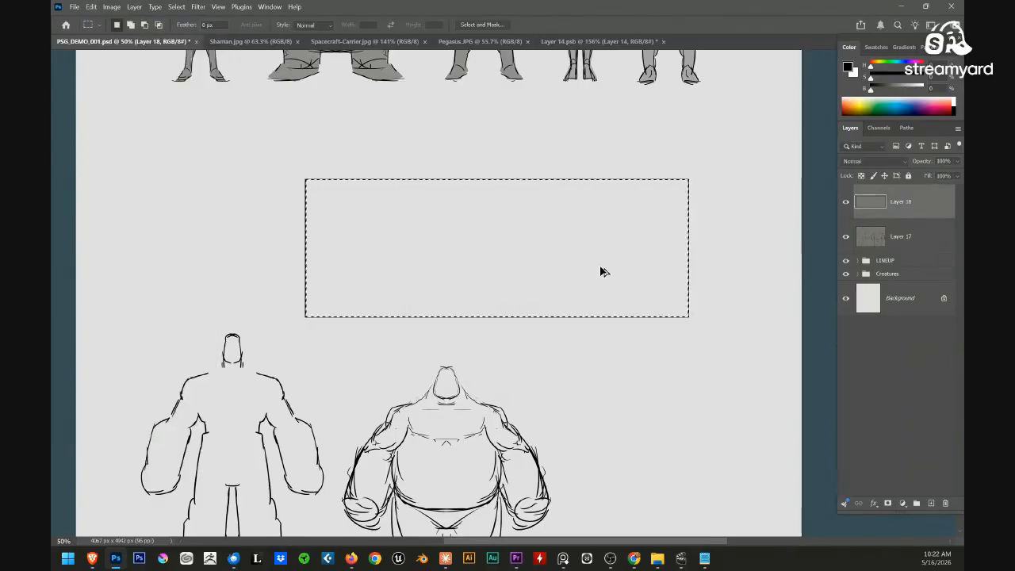
Stroke the wide rectangular selection again with the previous stroke settings and clear the selection
key("alt+e")
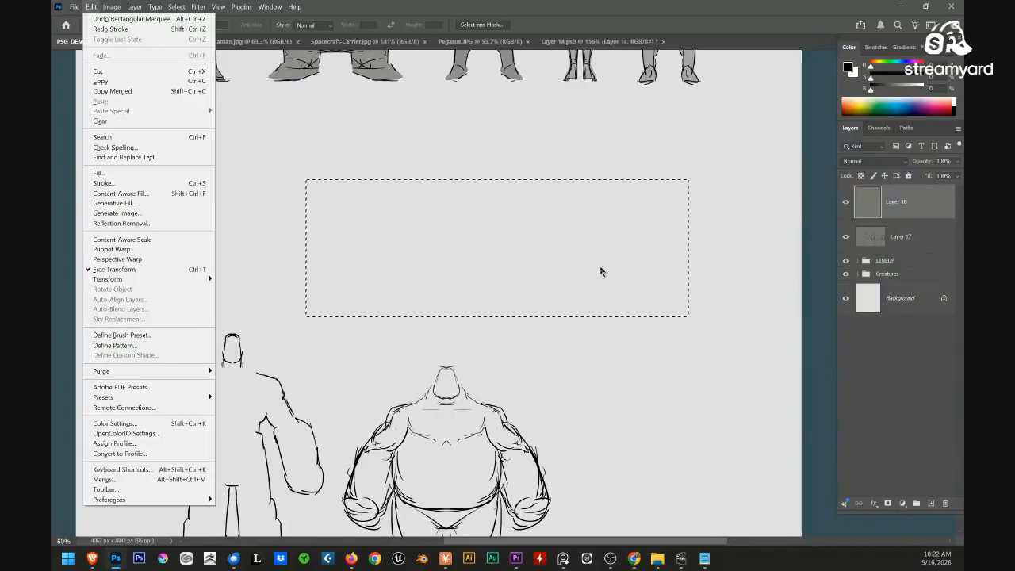
key("f")
key("Return")
key("alt+e")
key("a")
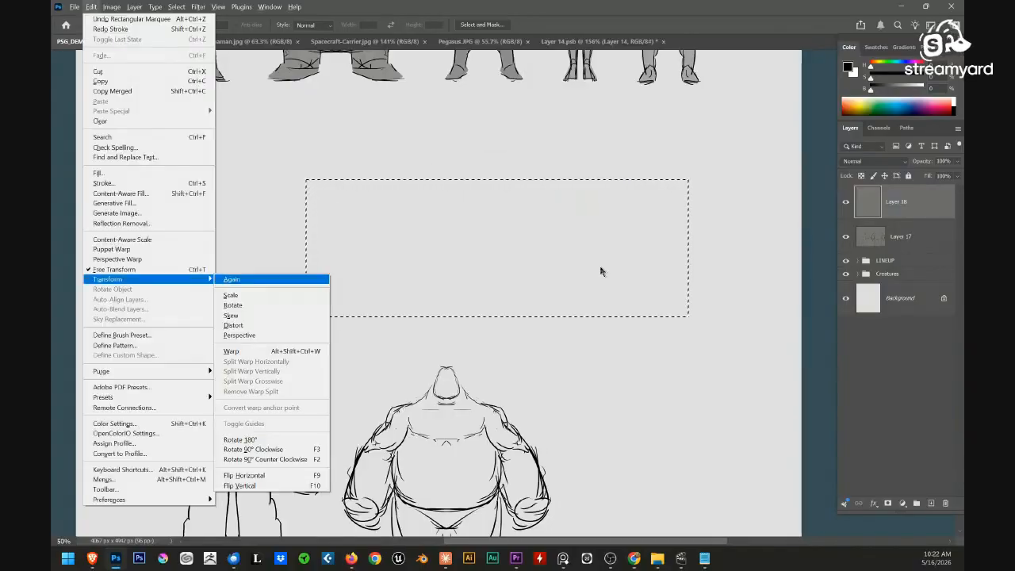
key("Escape")
key("Escape")
key("alt+e")
key("s")
key("Return")
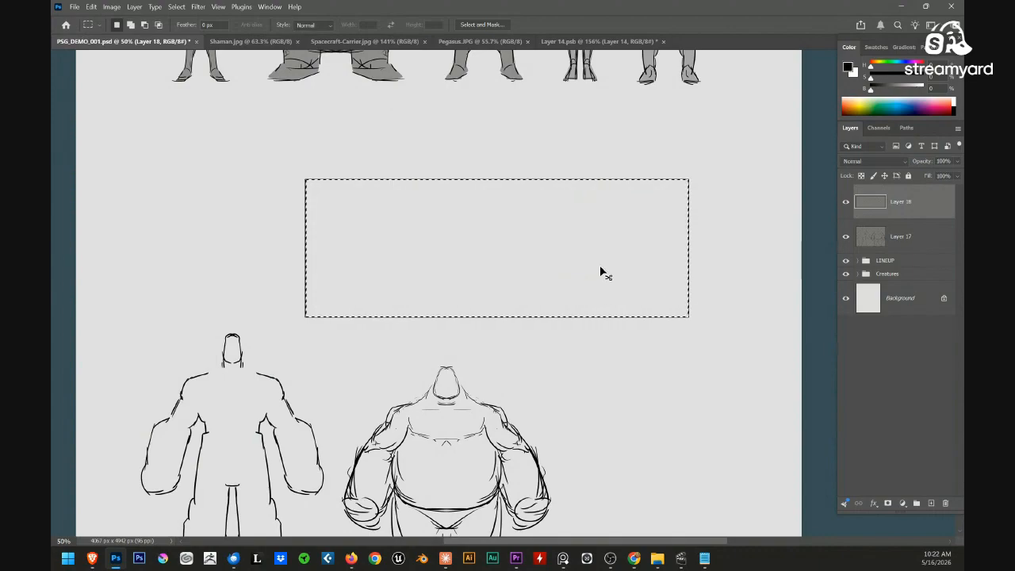
key("ctrl+d")
Brush a thin symmetrical horizontal band inside the lower part of the wide rectangle
key("b")
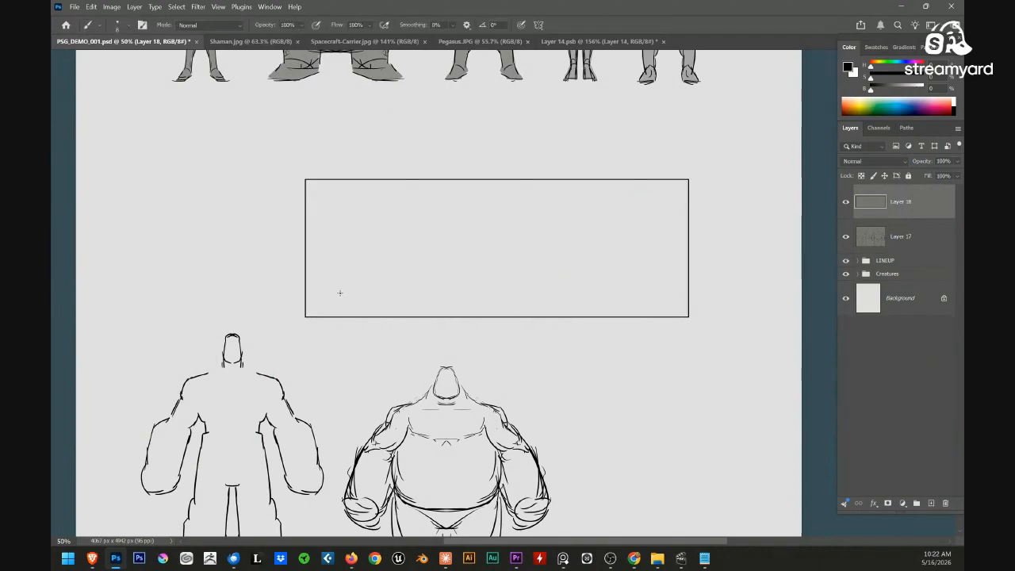
left_click_drag(411, 292, 412, 307)
left_click_drag(667, 291, 667, 306)
mouse_move(417, 297)
left_mouse_down()
mouse_move(664, 294)
mouse_move(661, 304)
left_mouse_up()
left_click_drag(477, 301, 602, 303)
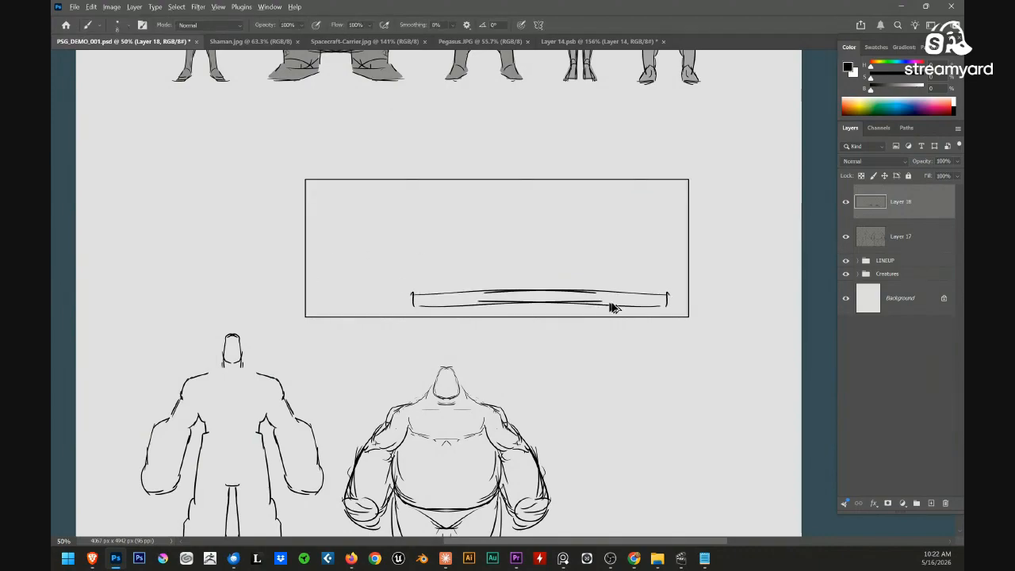
Undo the brushed band, the rectangle's stroke and its selection on Layer 18
key("ctrl+z")
key("ctrl+z")
key("ctrl+z")
key("ctrl+z")
key("ctrl+z")
key("ctrl+z")
key("ctrl+z")
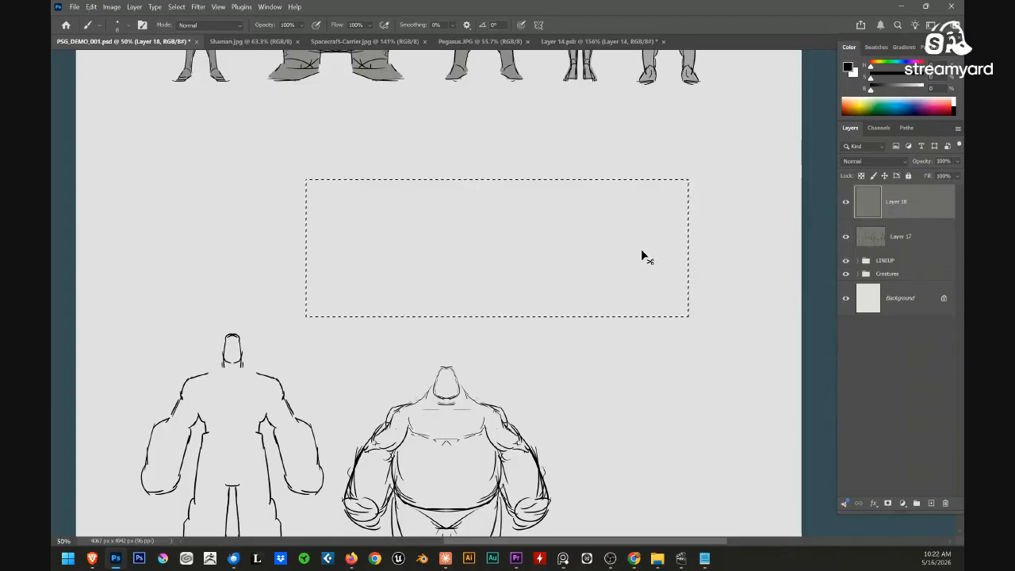
key("ctrl+z")
Brush a symmetrical freehand box above the figures on Layer 18, with short mirrored lines near its bottom edge
scroll(603, 246, "right", 2)
left_click_drag(602, 158, 602, 251)
mouse_move(402, 159)
left_mouse_down()
mouse_move(402, 250)
mouse_move(611, 159)
left_mouse_up()
left_click_drag(418, 150, 585, 150)
left_click_drag(497, 245, 545, 244)
left_click_drag(494, 252, 508, 241)
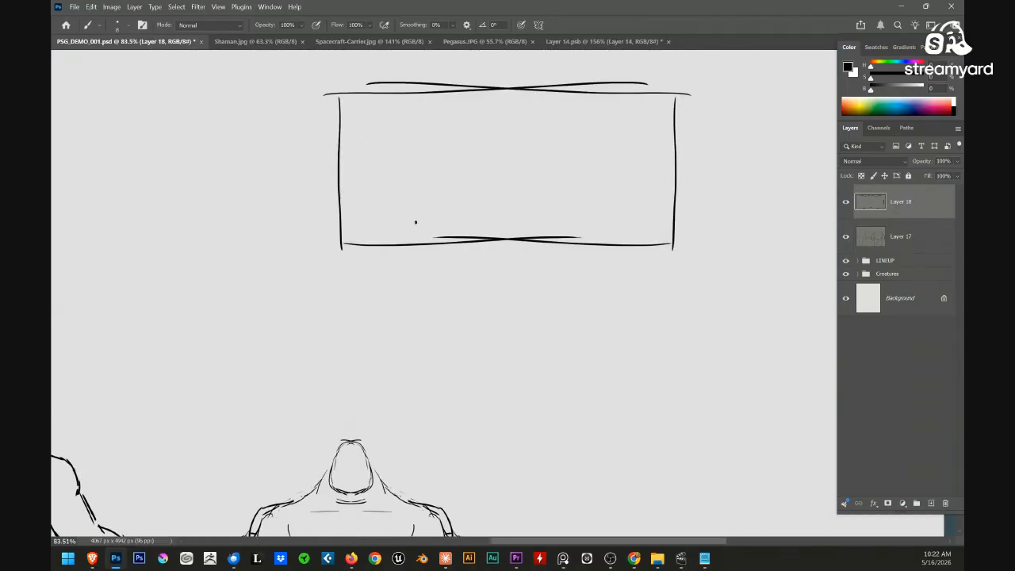
mouse_move(421, 222)
left_mouse_down()
mouse_move(600, 211)
mouse_move(508, 211)
left_mouse_up()
Turn brush symmetry off, and sketch a large circle and four horizontal lines over the box
left_click(539, 25)
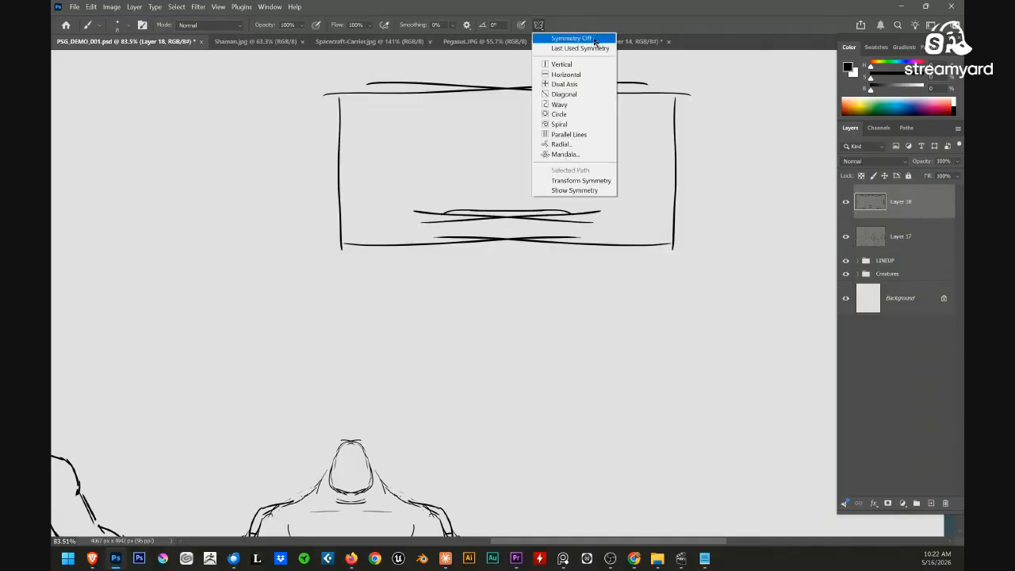
left_click(591, 37)
mouse_move(401, 79)
left_mouse_down()
mouse_move(546, 119)
mouse_move(373, 82)
left_mouse_up()
left_click_drag(352, 123, 617, 120)
left_click_drag(372, 145, 612, 142)
left_click_drag(371, 173, 615, 163)
left_click_drag(374, 195, 523, 191)
Scribble a loose zigzag line and short freehand strokes over the circle
mouse_move(324, 283)
left_mouse_down()
mouse_move(381, 202)
mouse_move(431, 184)
mouse_move(419, 229)
mouse_move(440, 246)
mouse_move(356, 321)
left_mouse_up()
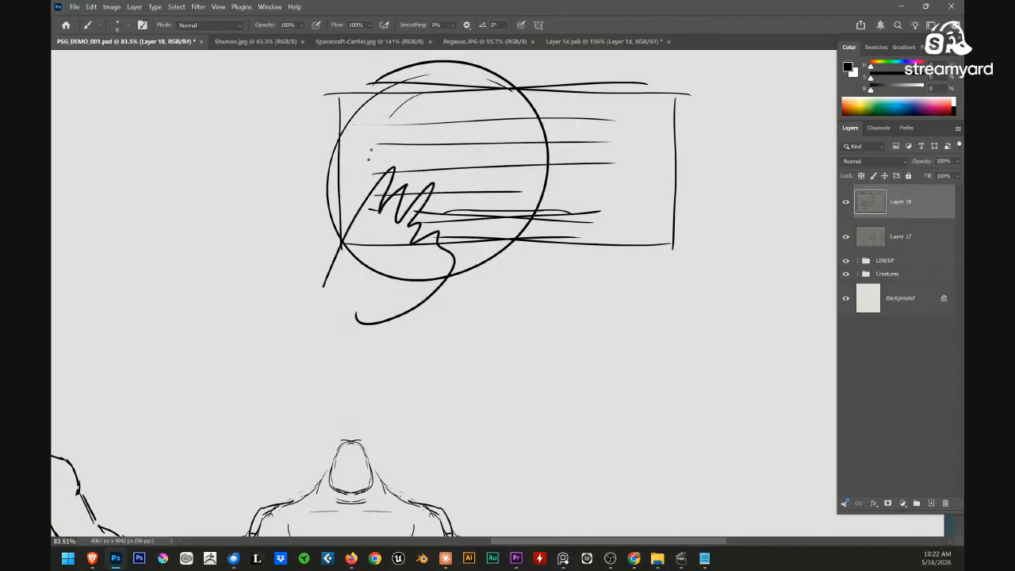
left_click_drag(370, 150, 396, 167)
left_click_drag(446, 154, 399, 189)
Undo the zigzag, circle, horizontal lines and freehand box brushed on Layer 18
key("ctrl+z")
key("ctrl+z")
key("ctrl+z")
key("ctrl+z")
key("ctrl+z")
key("ctrl+z")
key("ctrl+z")
key("ctrl+z")
key("ctrl+z")
key("ctrl+z")
key("ctrl+z")
key("ctrl+z")
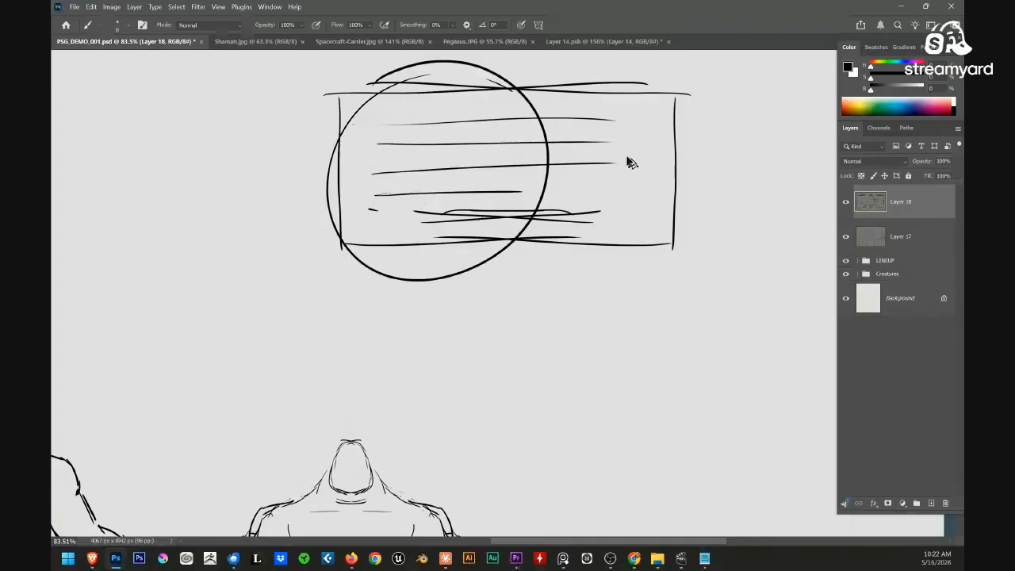
key("ctrl+z")
key("ctrl+z")
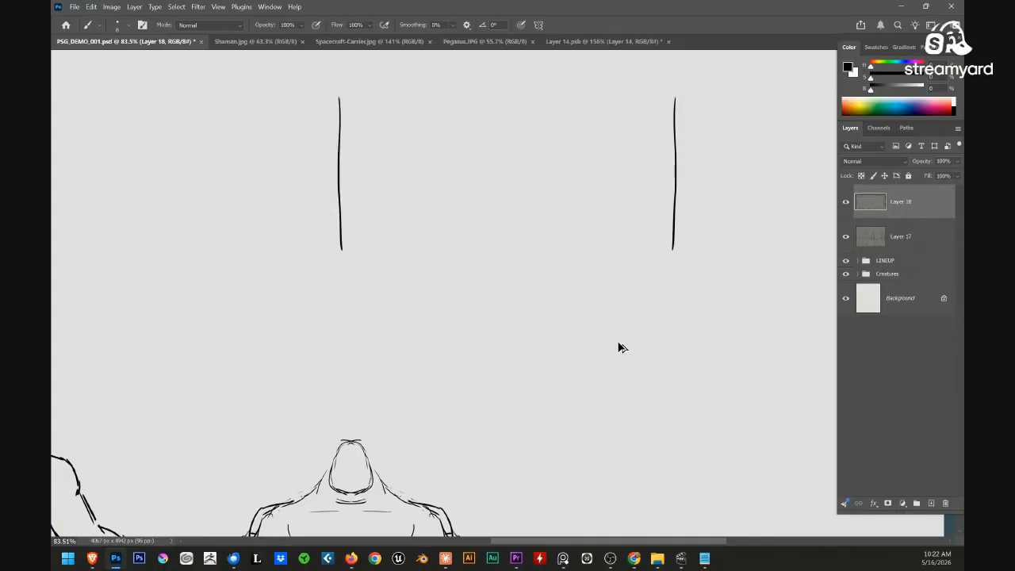
Turn on vertical brush symmetry and accept its axis as placed
mouse_move(566, 358)
left_mouse_down()
mouse_move(546, 249)
mouse_move(622, 309)
left_mouse_up()
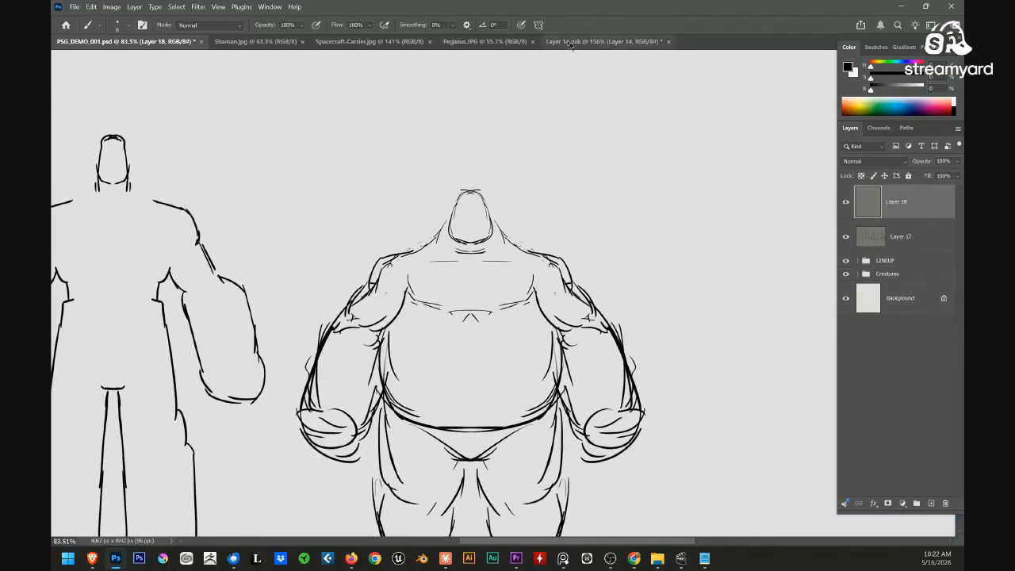
left_click(539, 25)
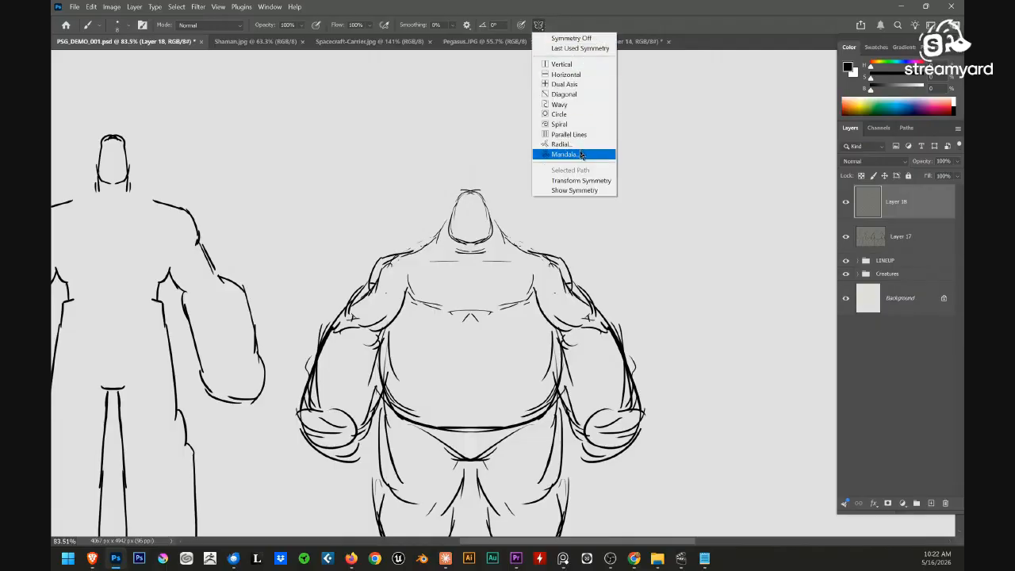
left_click(563, 65)
left_click(575, 25)
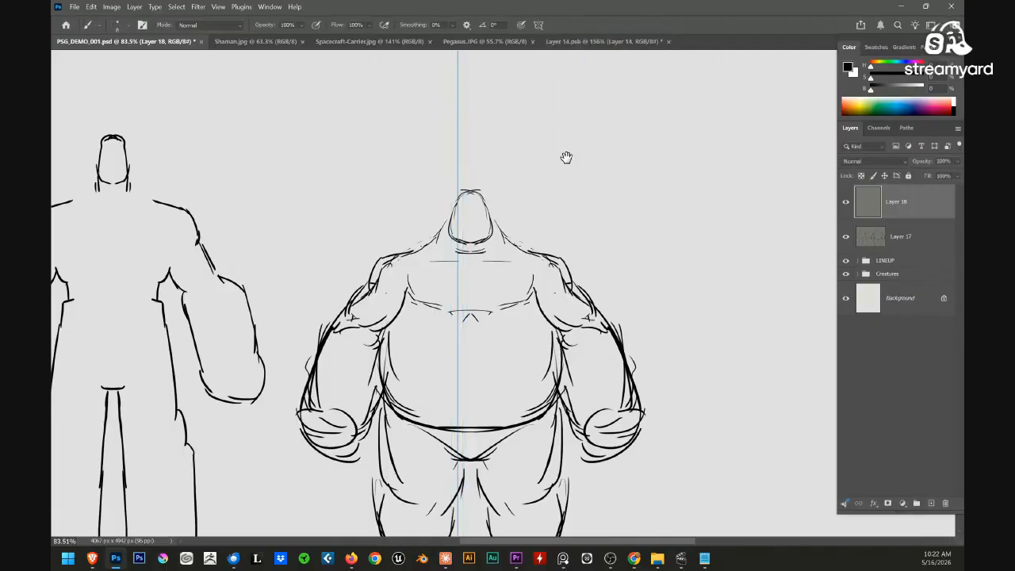
left_click_drag(566, 158, 578, 152)
scroll(583, 196, "down", 6)
mouse_move(614, 258)
left_mouse_down()
mouse_move(593, 263)
mouse_move(593, 303)
left_mouse_up()
scroll(590, 253, "up", 1)
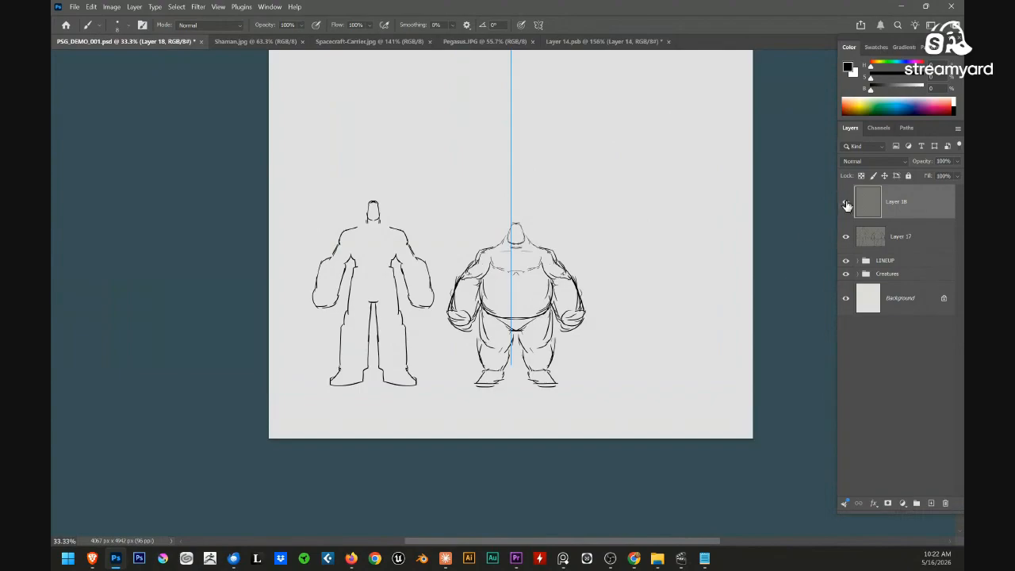
Hide Layer 18 and Layer 17, and add a new empty layer directly above Layer 17
left_click(846, 203)
key("grave")
key("Escape")
left_click(847, 238)
left_click(860, 251)
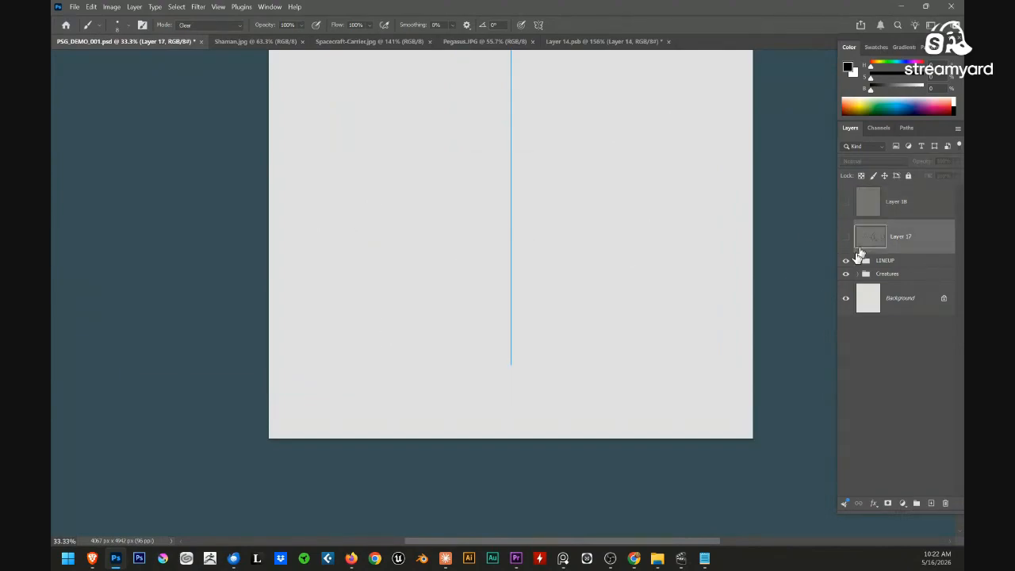
key("ctrl+shift+alt+n")
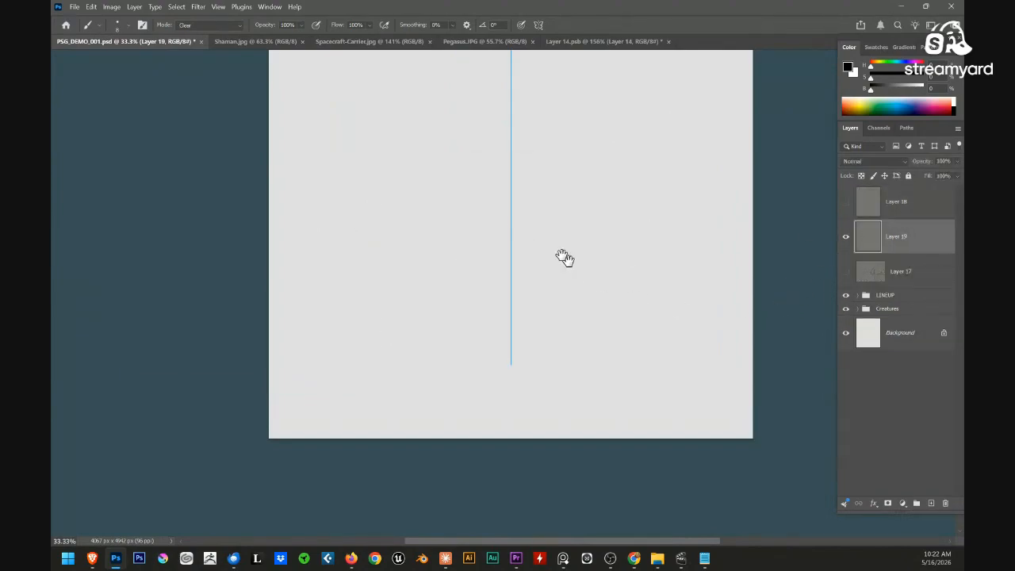
Hide the vertical symmetry guide line on the canvas while leaving symmetry enabled
scroll(559, 157, "up", 3)
left_click(544, 28)
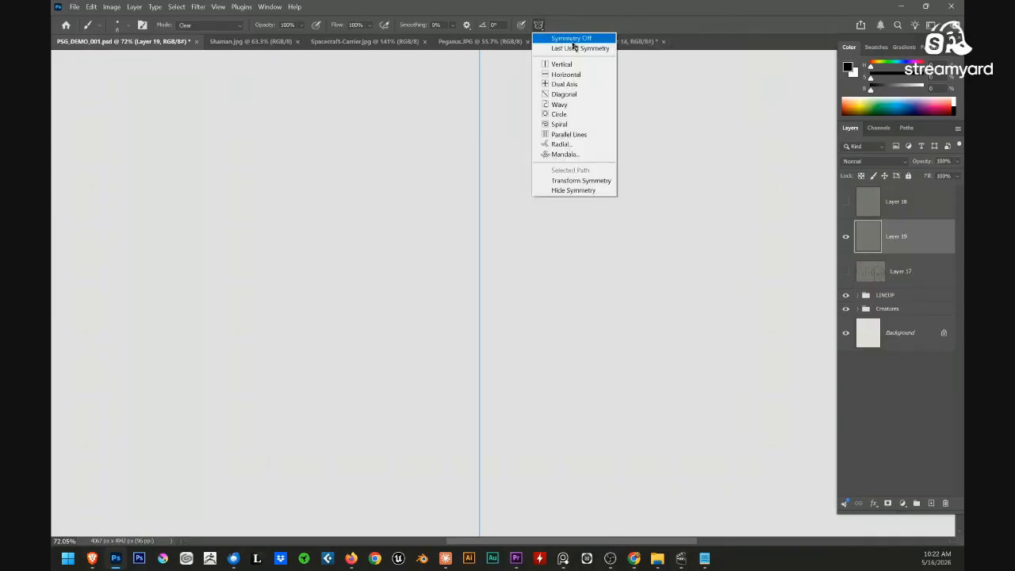
left_click(582, 192)
left_click_drag(516, 254, 516, 242)
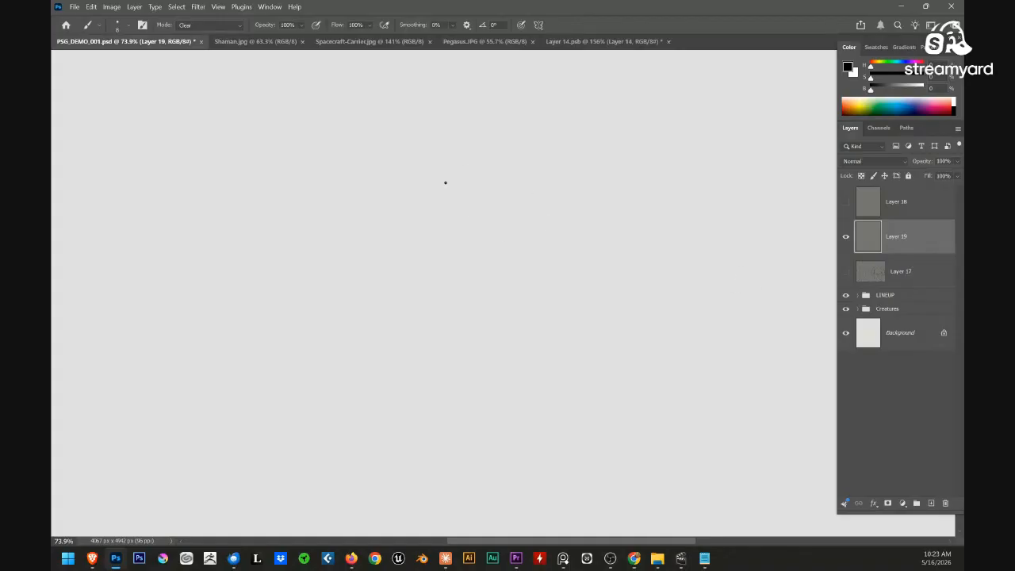
Choose the FAT ROUND 08 brush preset for drawing in the empty area below the lineup
mouse_move(604, 284)
left_mouse_down("ctrl")
mouse_move(594, 281)
mouse_move(628, 257)
left_mouse_up("ctrl")
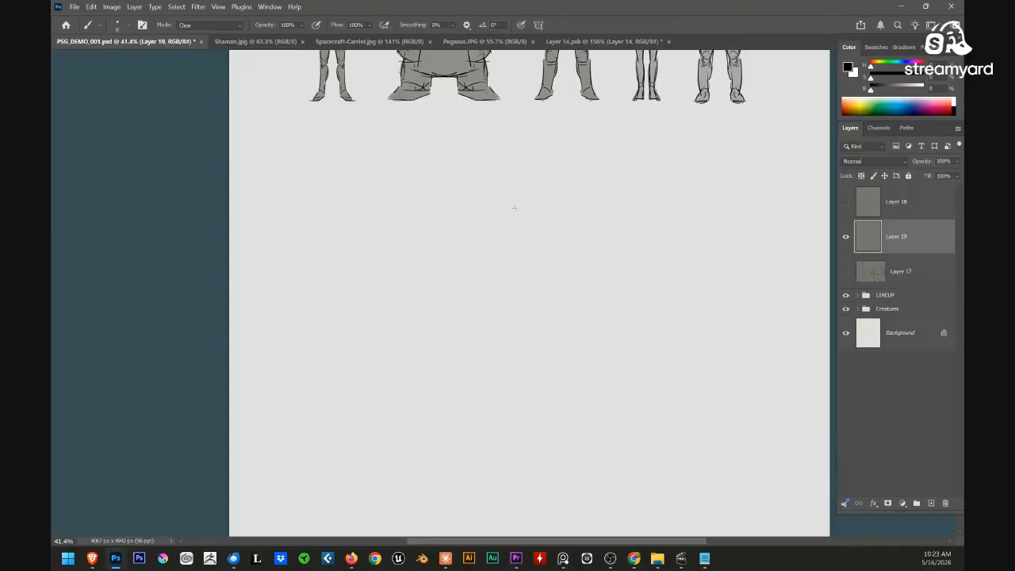
scroll(557, 261, "right", 3)
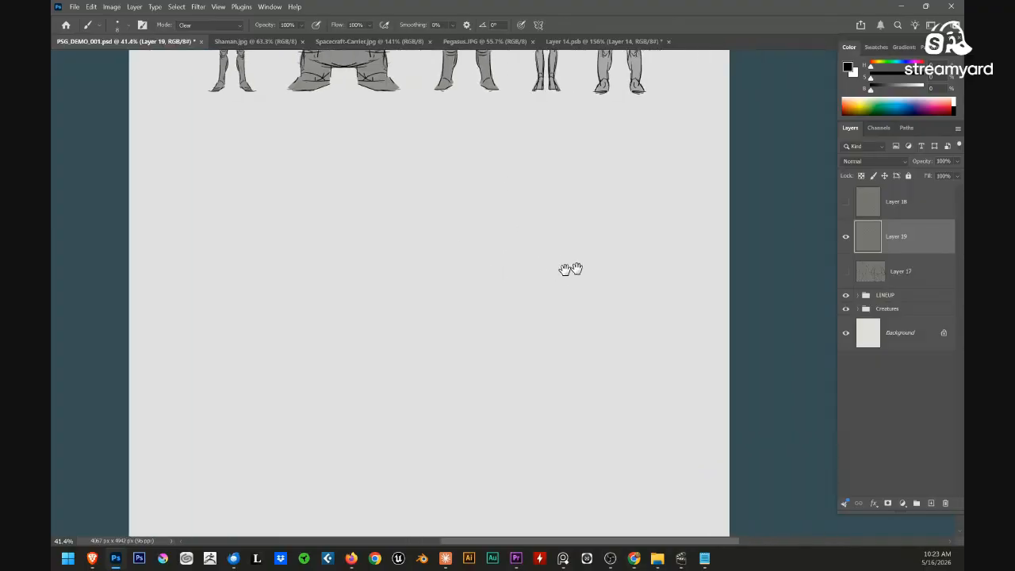
scroll(485, 204, "up", 1)
right_click(485, 205)
left_click(678, 241)
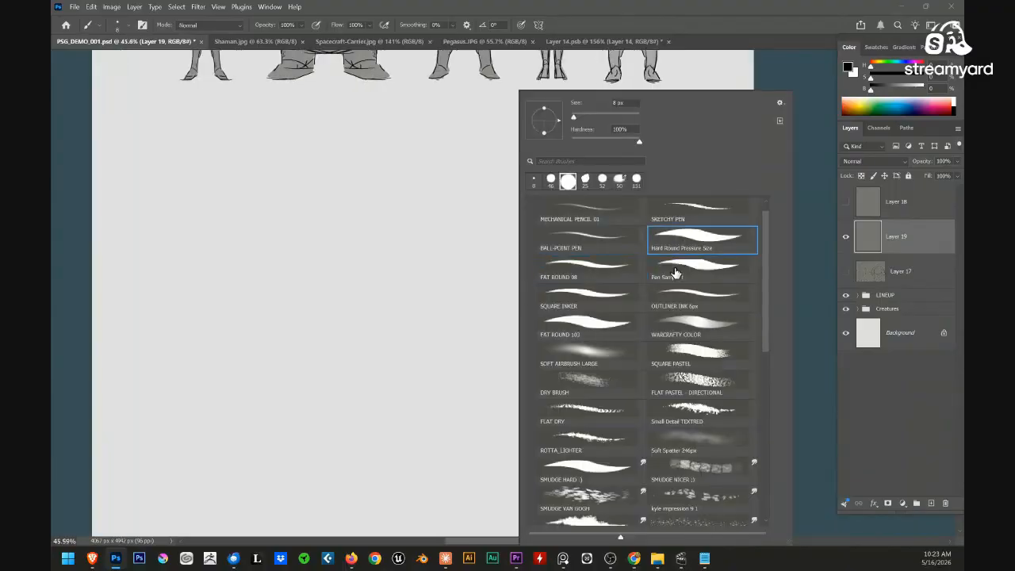
left_click(676, 272)
left_click(571, 267)
Try brushing a mirrored curved head top with sloping sides on Layer 19, and undo the trial strokes
mouse_move(444, 240)
left_mouse_down()
mouse_move(491, 267)
mouse_move(468, 304)
left_mouse_up()
key("ctrl+z")
left_click_drag(414, 207, 429, 204)
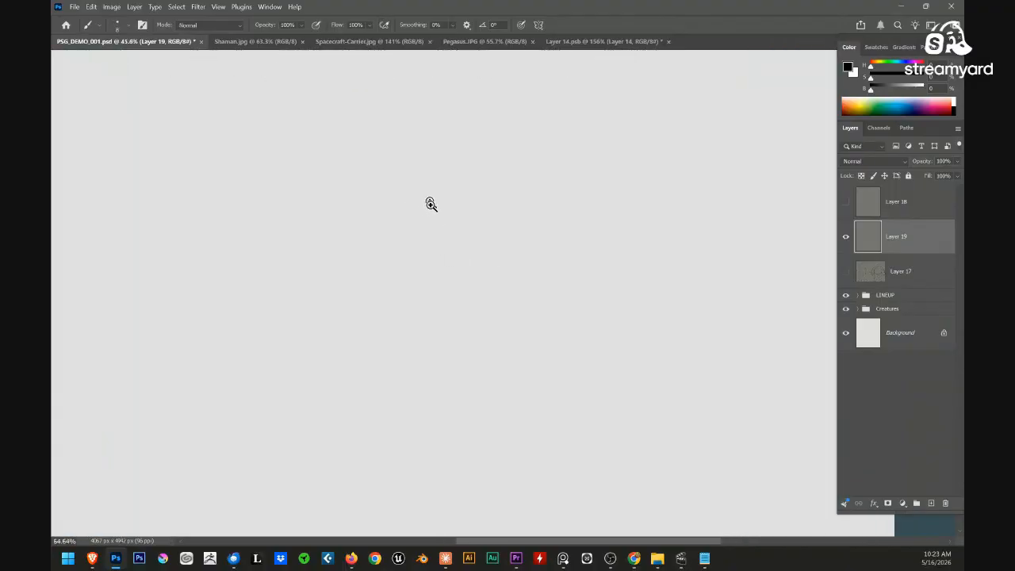
left_click_drag(421, 165, 441, 169)
key("ctrl+z")
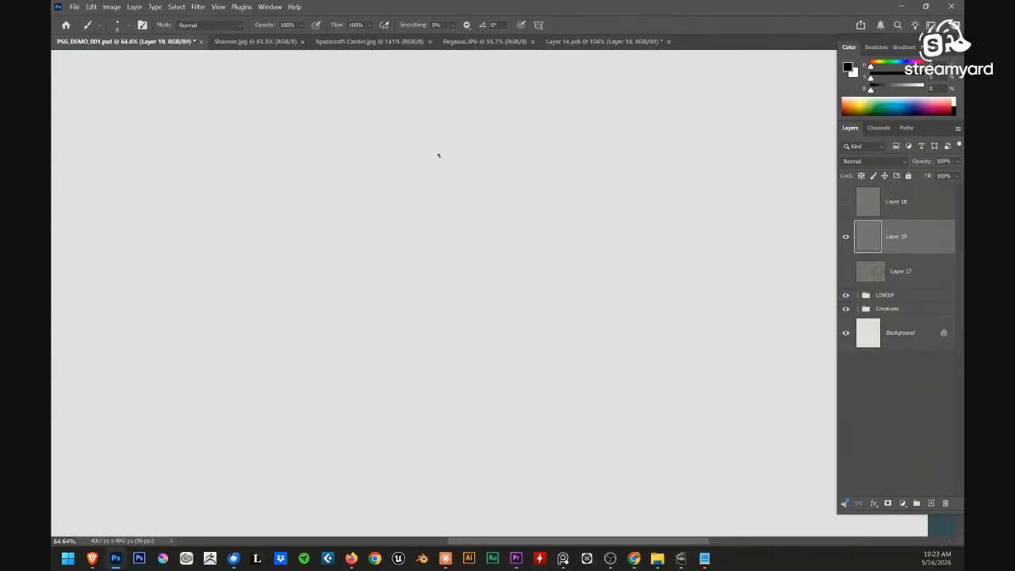
mouse_move(435, 155)
left_mouse_down()
mouse_move(419, 158)
mouse_move(417, 190)
left_mouse_up()
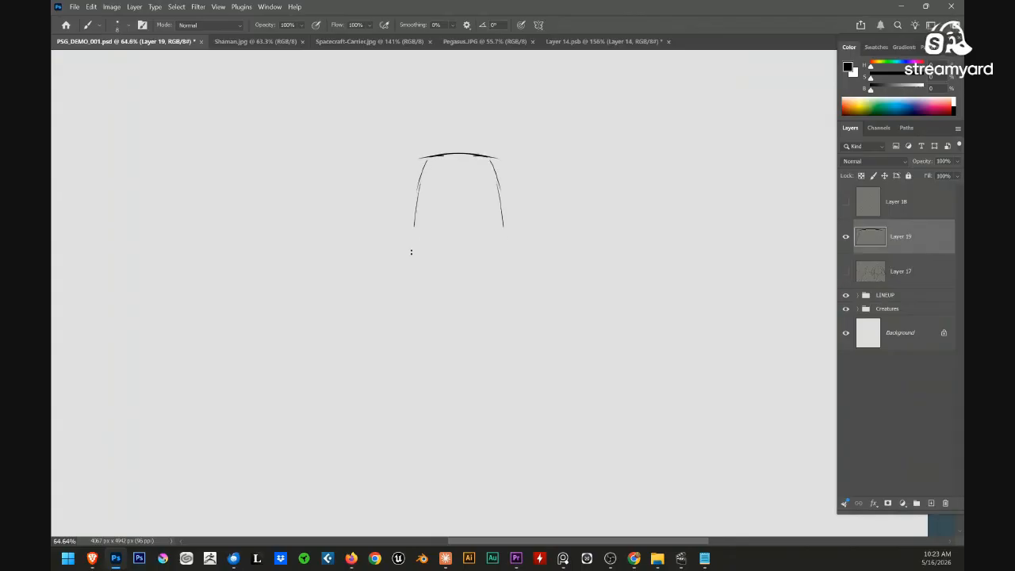
mouse_move(411, 252)
left_mouse_down()
mouse_move(410, 275)
mouse_move(441, 265)
mouse_move(435, 274)
mouse_move(451, 278)
left_mouse_up()
key("ctrl+z")
key("ctrl+z")
key("ctrl+z")
key("ctrl+z")
key("ctrl+z")
key("ctrl+z")
key("ctrl+z")
key("ctrl+z")
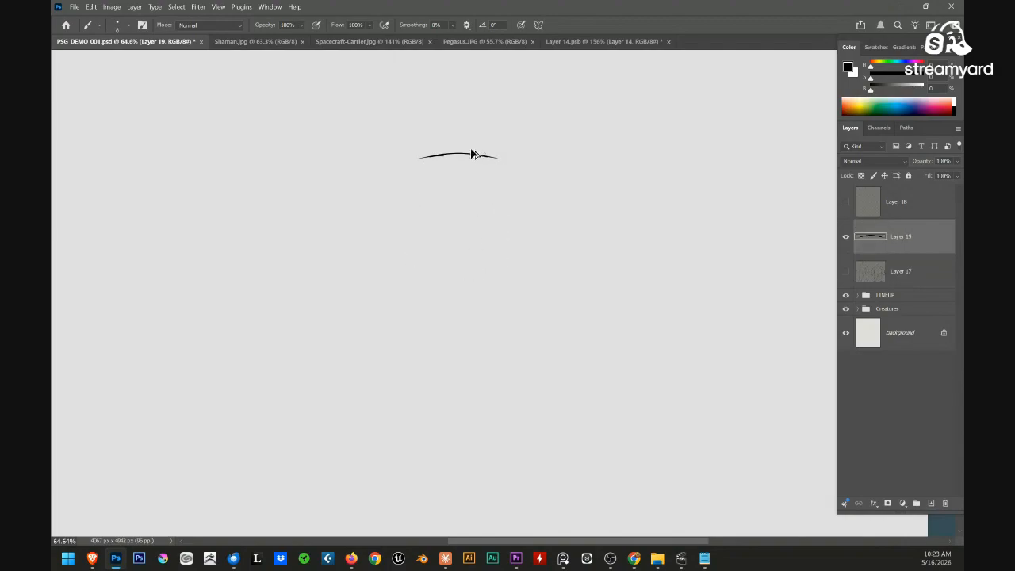
Brush a narrow mirrored head with a banded jaw on Layer 19, and undo the sloping neck lines
mouse_move(446, 143)
left_mouse_down()
mouse_move(435, 191)
mouse_move(457, 212)
mouse_move(448, 184)
mouse_move(428, 218)
left_mouse_up()
left_click_drag(435, 193, 416, 218)
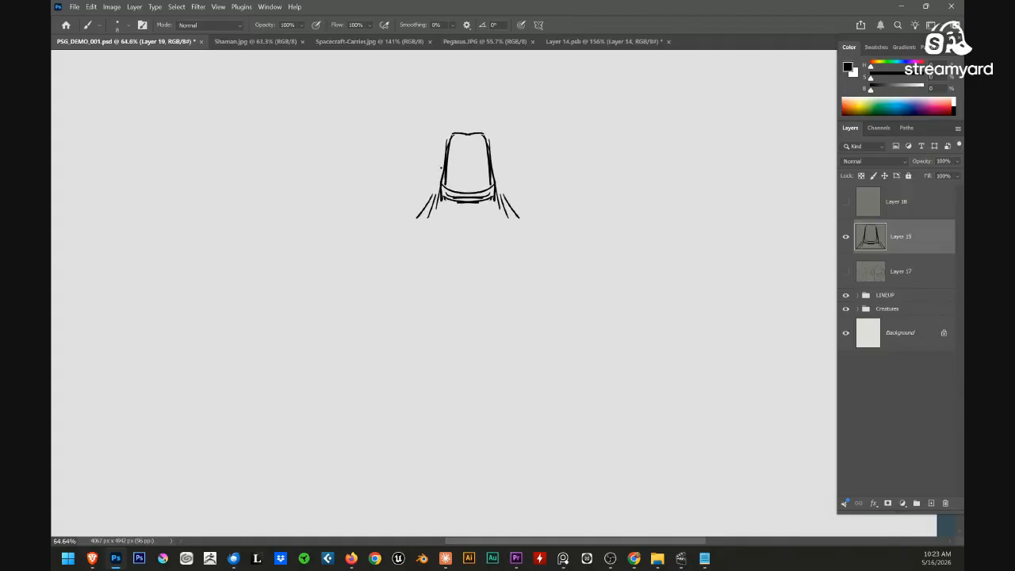
key("ctrl+z")
key("ctrl+z")
key("ctrl+z")
Brush wide arched shoulders above the head and the outer contours of both massive arms
mouse_move(488, 137)
left_mouse_down()
mouse_move(485, 183)
mouse_move(400, 167)
left_mouse_up()
mouse_move(460, 151)
left_mouse_down()
mouse_move(340, 183)
mouse_move(429, 242)
mouse_move(320, 221)
mouse_move(298, 256)
left_mouse_up()
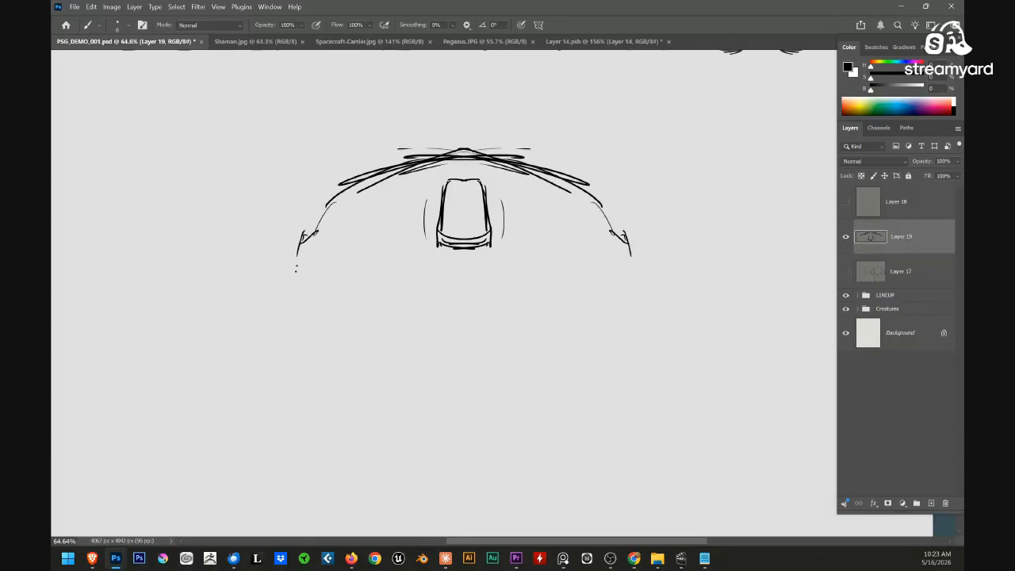
left_click_drag(284, 291, 306, 246)
mouse_move(324, 197)
left_mouse_down()
mouse_move(307, 269)
mouse_move(273, 324)
mouse_move(270, 420)
left_mouse_up()
Brush mirrored armpit curves, lower chest lines and the start of the narrow waist
mouse_move(415, 226)
left_mouse_down()
mouse_move(381, 269)
mouse_move(482, 267)
left_mouse_up()
left_click_drag(402, 267, 478, 276)
mouse_move(490, 279)
left_mouse_down()
mouse_move(410, 286)
mouse_move(410, 262)
mouse_move(418, 272)
left_mouse_up()
left_click_drag(573, 232, 560, 248)
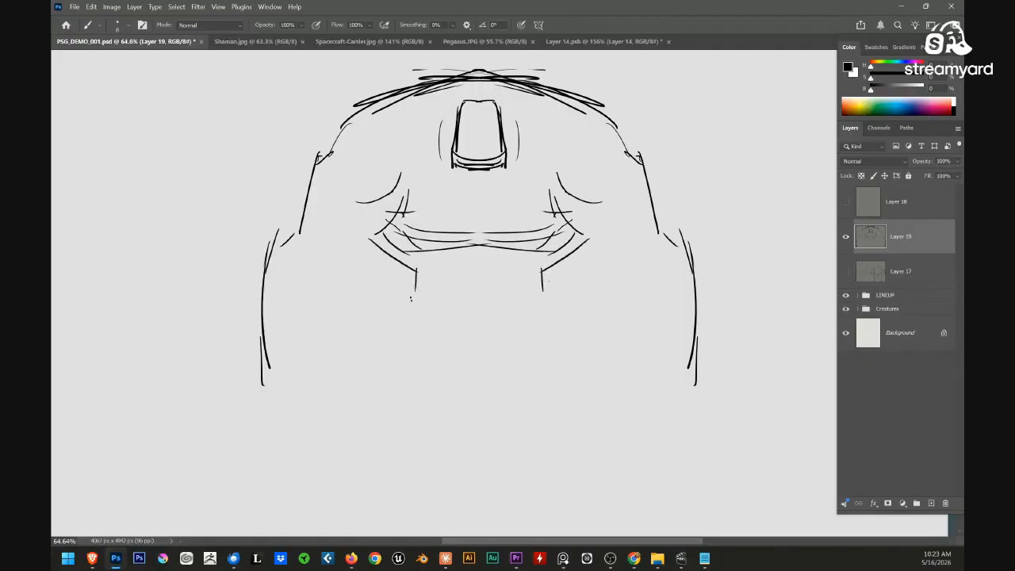
left_click_drag(404, 314, 428, 284)
Brush the inner contours of both arms downward from the armpits
left_click_drag(395, 207, 364, 244)
left_click_drag(374, 226, 381, 296)
left_click_drag(381, 264, 383, 337)
left_click_drag(279, 322, 278, 331)
left_click_drag(528, 342, 468, 358)
Round off both arms into large mirrored fists, and add short strokes beside the waist
left_click_drag(565, 326, 594, 380)
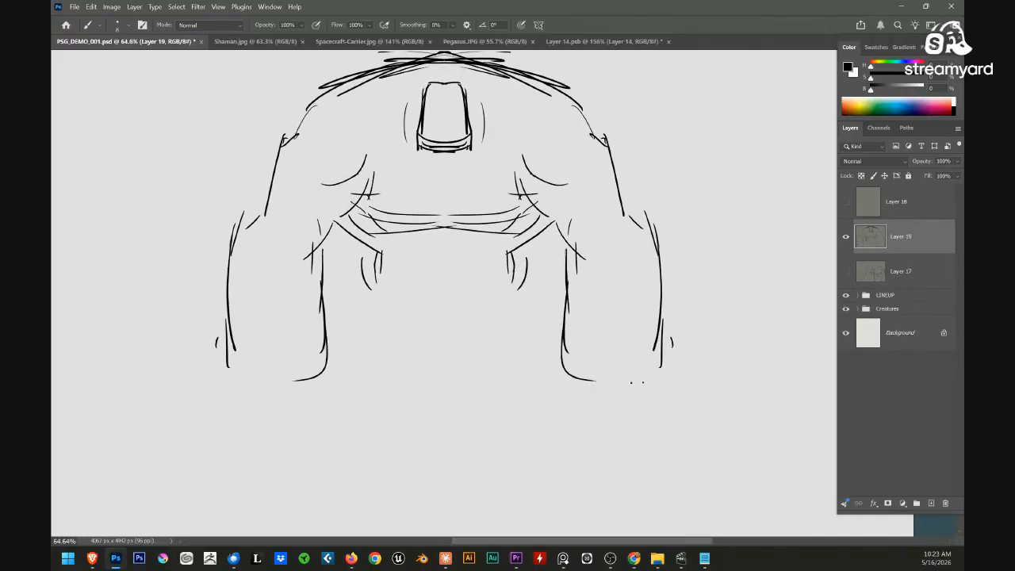
left_click_drag(674, 349, 644, 380)
mouse_move(663, 255)
left_mouse_down()
mouse_move(629, 376)
mouse_move(625, 364)
mouse_move(577, 380)
mouse_move(605, 403)
left_mouse_up()
mouse_move(666, 367)
left_mouse_down()
mouse_move(584, 397)
mouse_move(636, 399)
left_mouse_up()
left_click_drag(453, 329, 458, 322)
left_click_drag(369, 264, 375, 303)
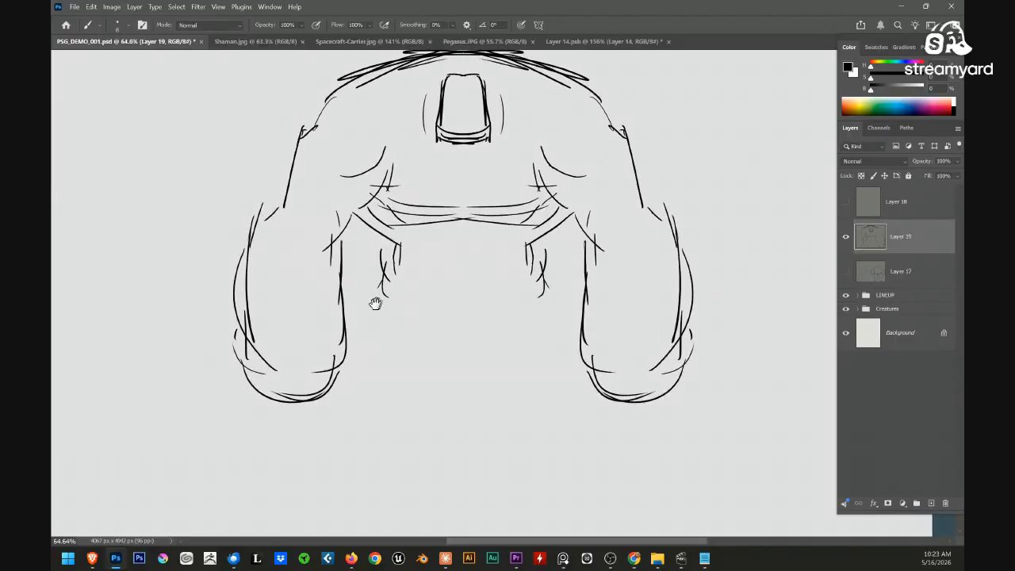
Lasso the figure's arm on the left side and rotate it outward by about 8 degrees
key("l")
mouse_move(366, 236)
left_mouse_down()
mouse_move(198, 285)
mouse_move(379, 254)
left_mouse_up()
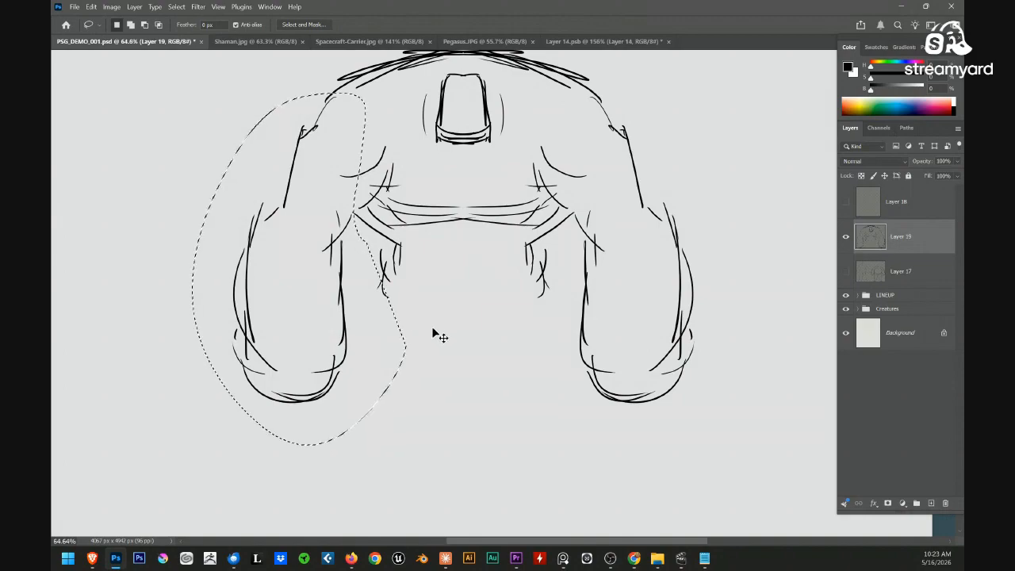
key("ctrl+t")
left_click_drag(440, 224, 424, 274)
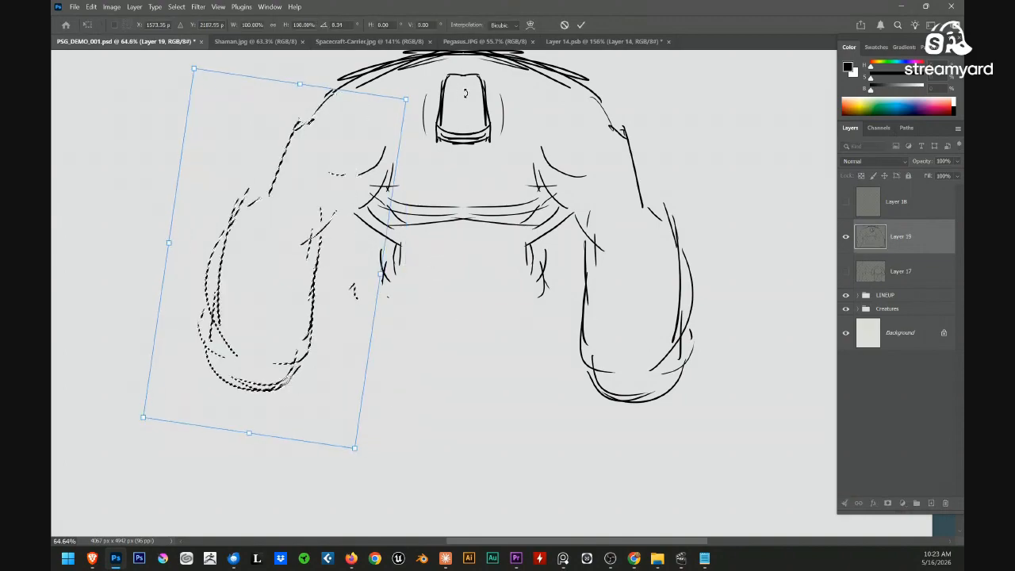
key("Return")
Lasso the opposite arm on the right side and rotate it outward to match
mouse_move(651, 130)
left_mouse_down()
mouse_move(533, 333)
mouse_move(658, 129)
left_mouse_up()
key("ctrl+t")
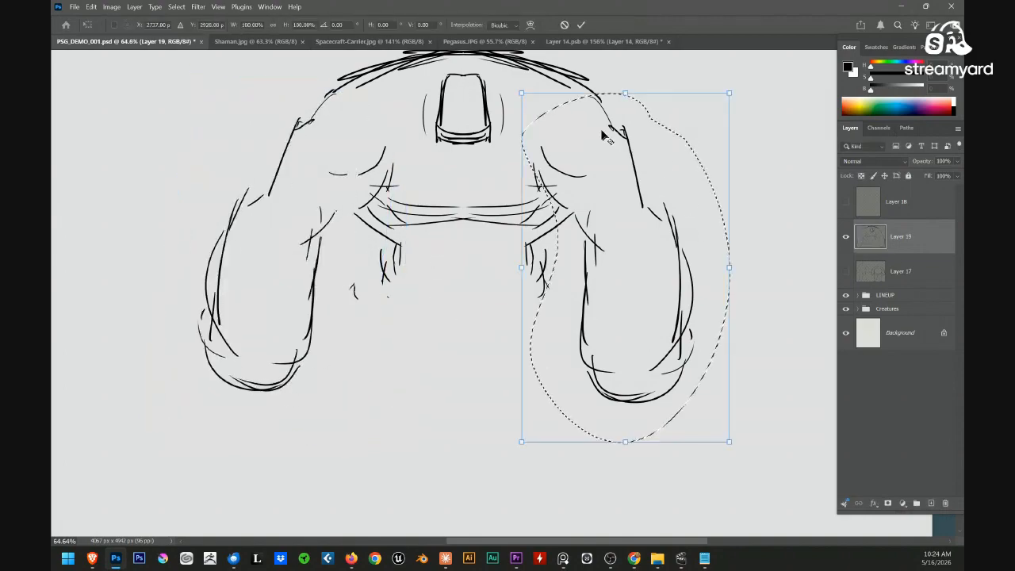
left_click_drag(791, 199, 788, 165)
key("Return")
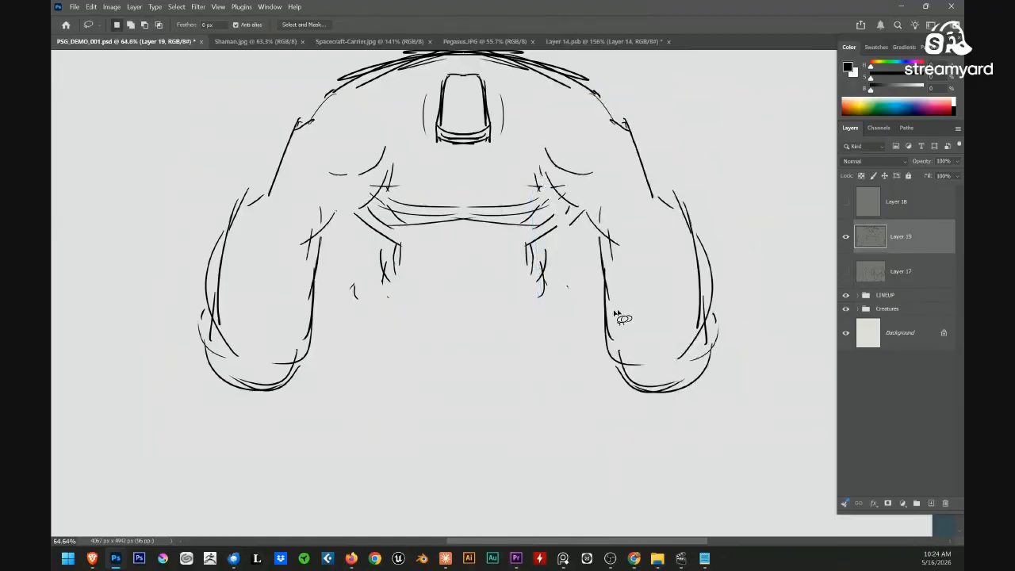
Brush the mirrored pelvis, thighs and knees of the big figure
key("b")
left_click_drag(443, 342, 442, 359)
left_click_drag(387, 291, 368, 306)
mouse_move(383, 295)
left_mouse_down()
mouse_move(361, 326)
mouse_move(498, 357)
mouse_move(453, 379)
mouse_move(364, 349)
left_mouse_up()
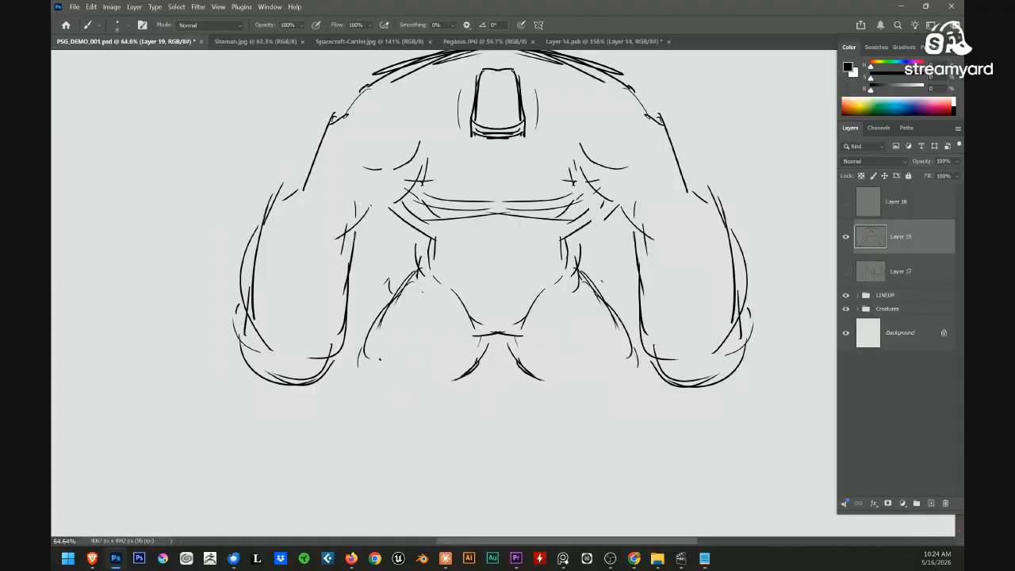
left_click_drag(345, 384, 346, 420)
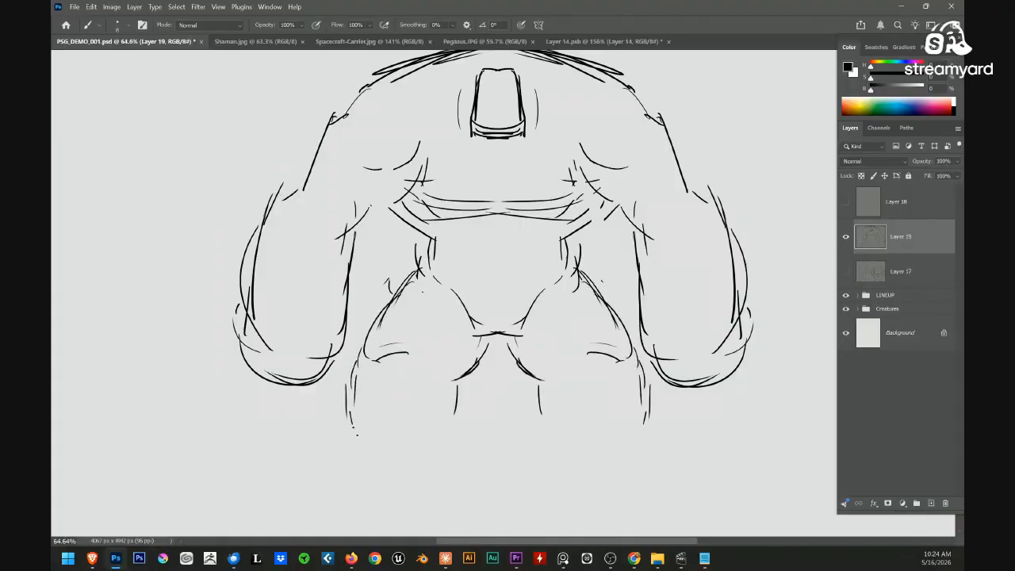
Brush the mirrored lower legs and wide, flat-soled feet
mouse_move(481, 407)
left_mouse_down()
mouse_move(462, 353)
mouse_move(481, 302)
mouse_move(453, 356)
left_mouse_up()
mouse_move(354, 303)
left_mouse_down()
mouse_move(358, 357)
mouse_move(430, 349)
left_mouse_up()
mouse_move(345, 335)
left_mouse_down()
mouse_move(336, 384)
mouse_move(417, 382)
mouse_move(456, 366)
left_mouse_up()
left_click_drag(453, 342, 454, 380)
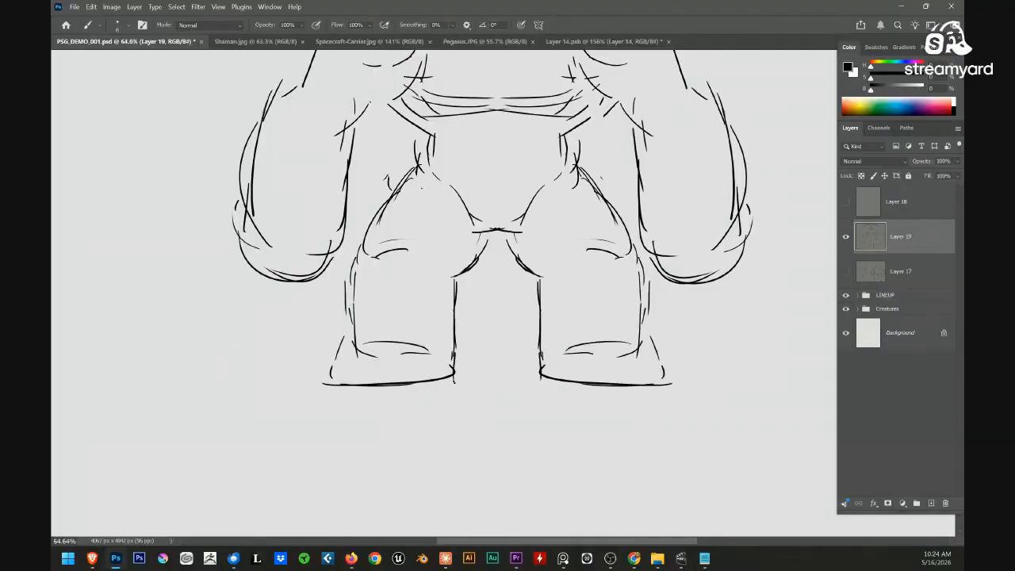
Darken the waist's side contours and brush a squared outline around the head
left_click_drag(533, 288, 484, 426)
left_click_drag(365, 265, 365, 295)
left_click_drag(366, 265, 370, 315)
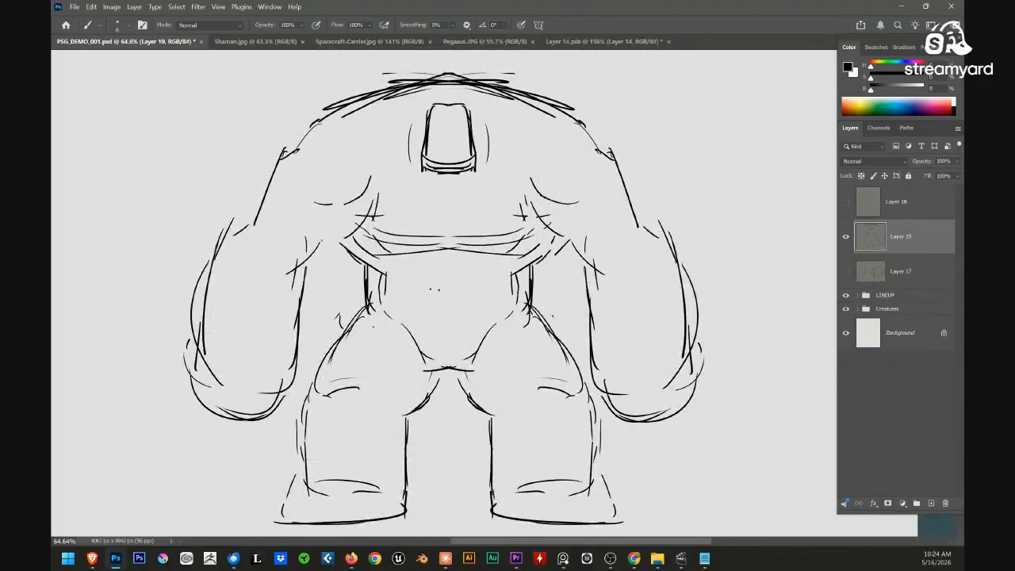
left_click_drag(491, 198, 497, 223)
mouse_move(455, 125)
left_mouse_down()
mouse_move(429, 126)
mouse_move(429, 164)
left_mouse_up()
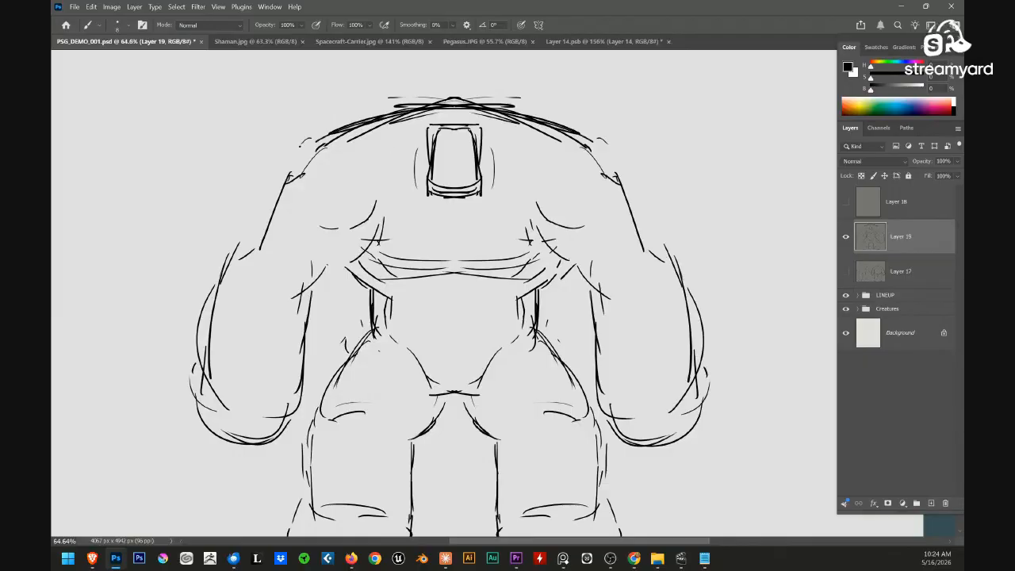
Reinforce the shoulder corners and outer upper-arm contours with mirrored strokes, and erase part of the shoulder line
left_click_drag(305, 136, 298, 190)
mouse_move(300, 142)
left_mouse_down()
mouse_move(294, 203)
mouse_move(262, 258)
left_mouse_up()
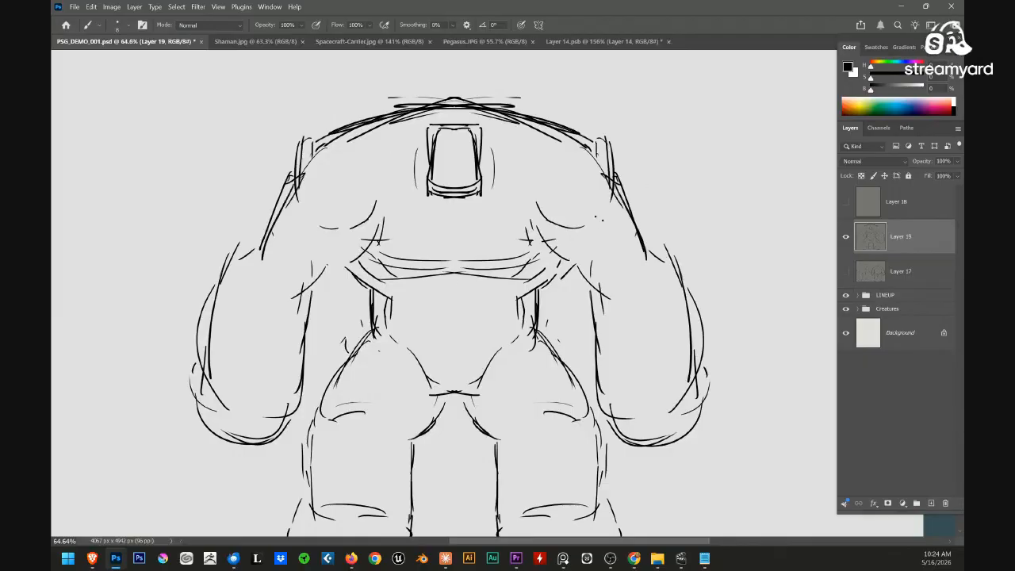
key("e")
left_click_drag(334, 139, 316, 154)
key("b")
Show Layer 17 with the other two figures, and make Layer 19 the active layer
mouse_move(572, 282)
left_mouse_down()
mouse_move(507, 223)
mouse_move(496, 316)
left_mouse_up()
scroll(496, 315, "down", 3)
left_click(845, 272)
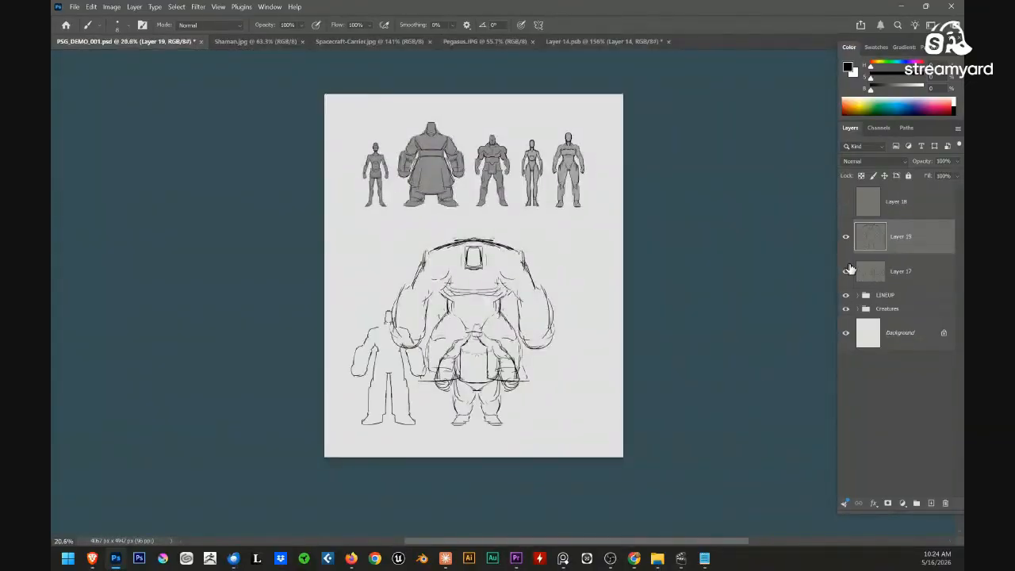
left_click(901, 271)
left_click(864, 242)
Scale the big figure on Layer 19 down and place it beside the stout figure on the same ground line
key("ctrl+t")
left_click_drag(555, 238, 519, 270)
left_click_drag(485, 306, 570, 380)
left_click_drag(512, 352, 477, 280)
key("Return")
Move the two figures on Layer 17 up the page to just beneath the body-type lineup
scroll(621, 283, "up", 3)
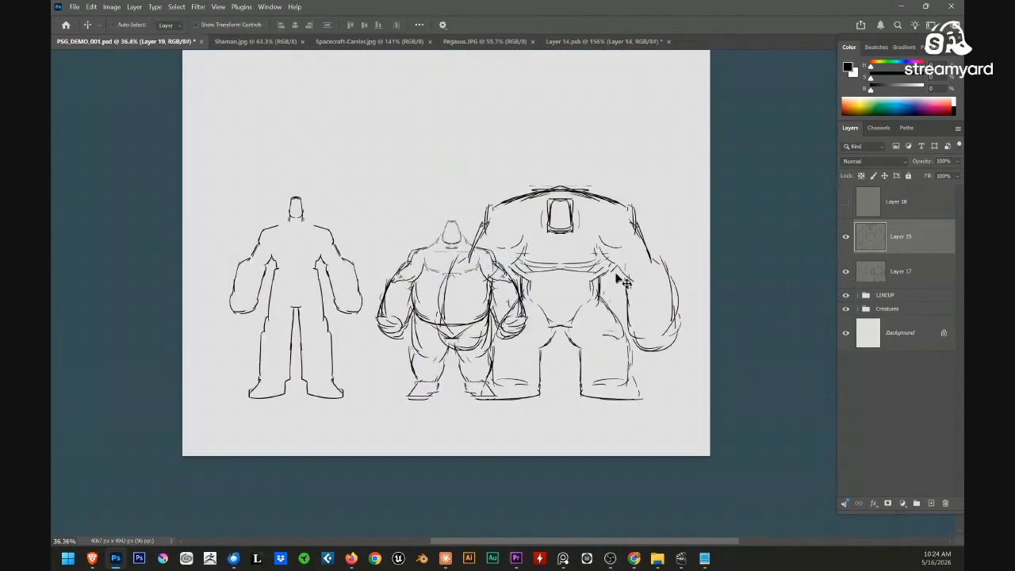
left_click(397, 333, "ctrl")
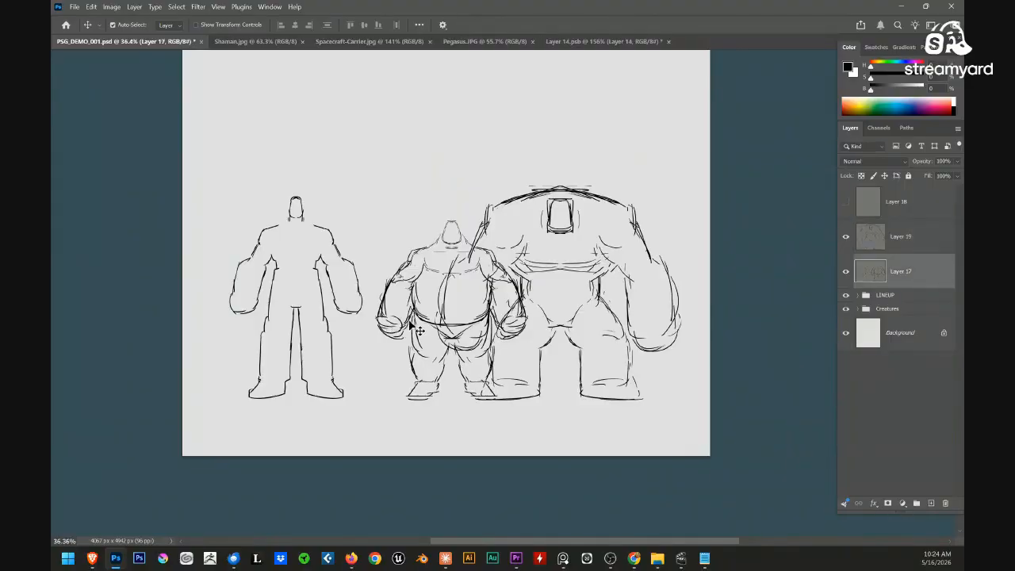
left_click(422, 320, "ctrl")
left_click(422, 317, "ctrl")
left_click_drag(422, 317, 366, 243)
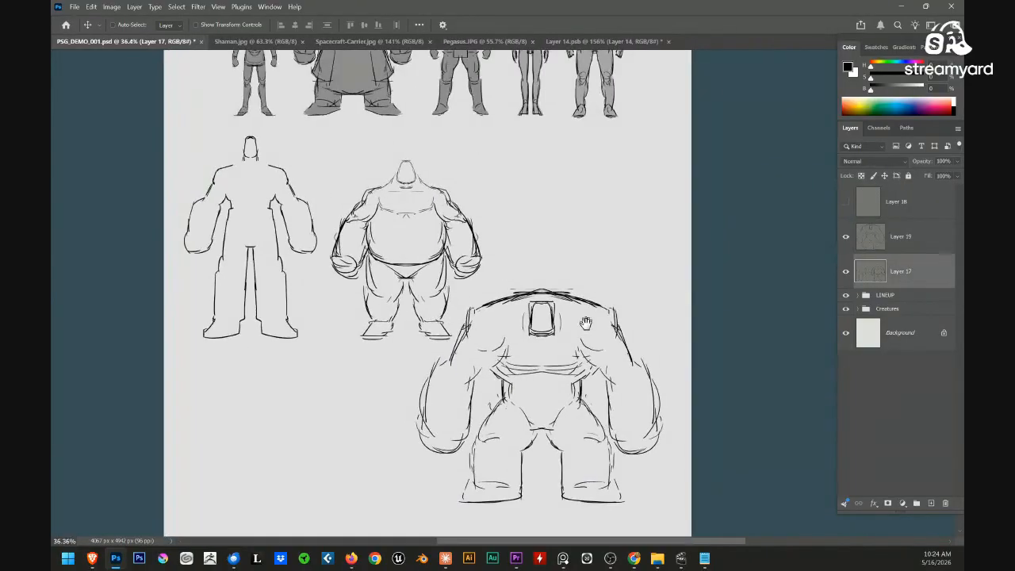
Scale the big figure on Layer 19 down and place it beside the stout figure beneath the lineup
left_click_drag(554, 319, 567, 252)
key("ctrl+t")
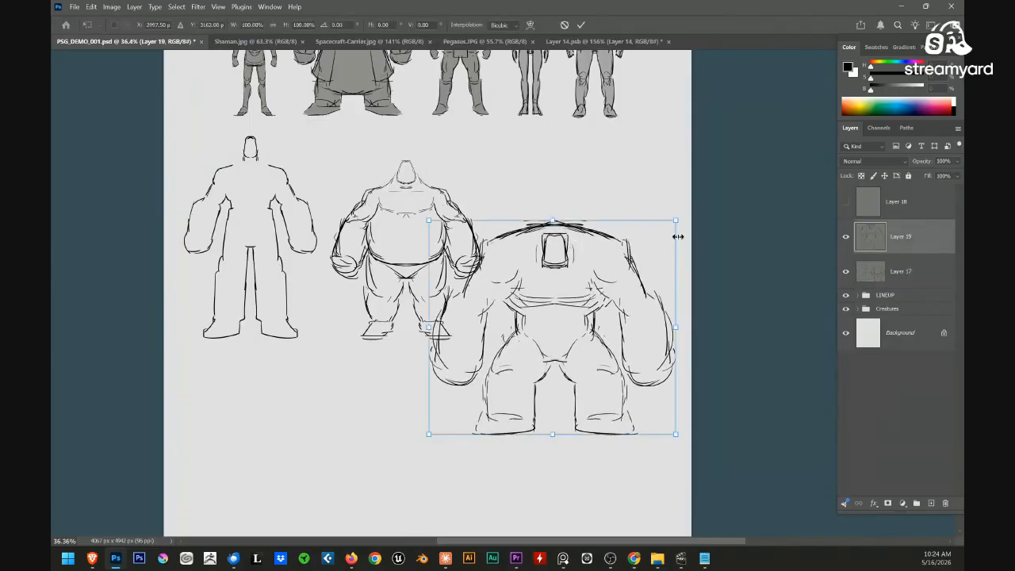
left_click_drag(680, 220, 629, 261)
left_click_drag(566, 317, 617, 215)
key("Return")
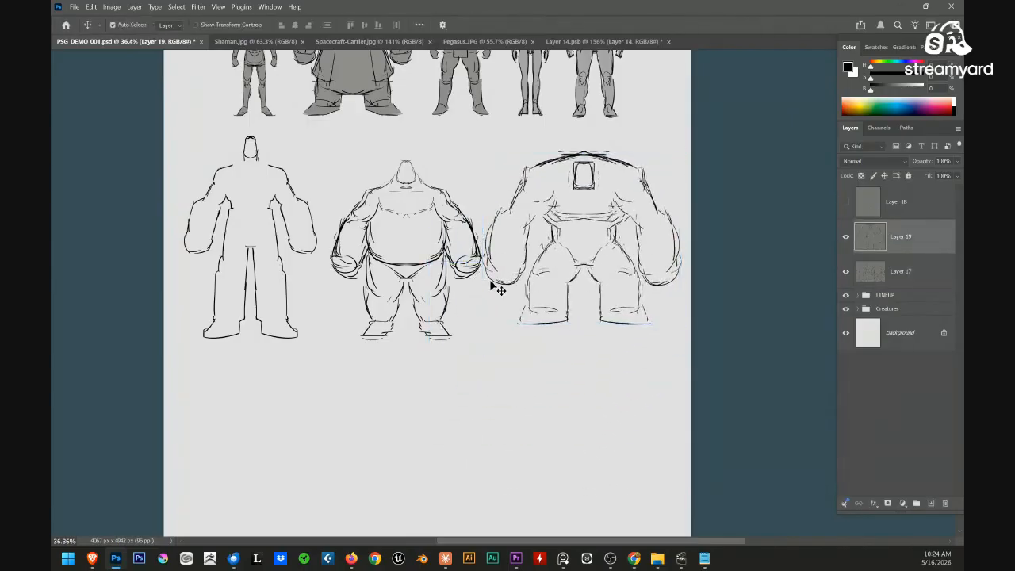
Scale the two figures on Layer 17 to about 76.5% and set their feet on the big figure's ground line
left_click(448, 266, "ctrl")
key("ctrl+t")
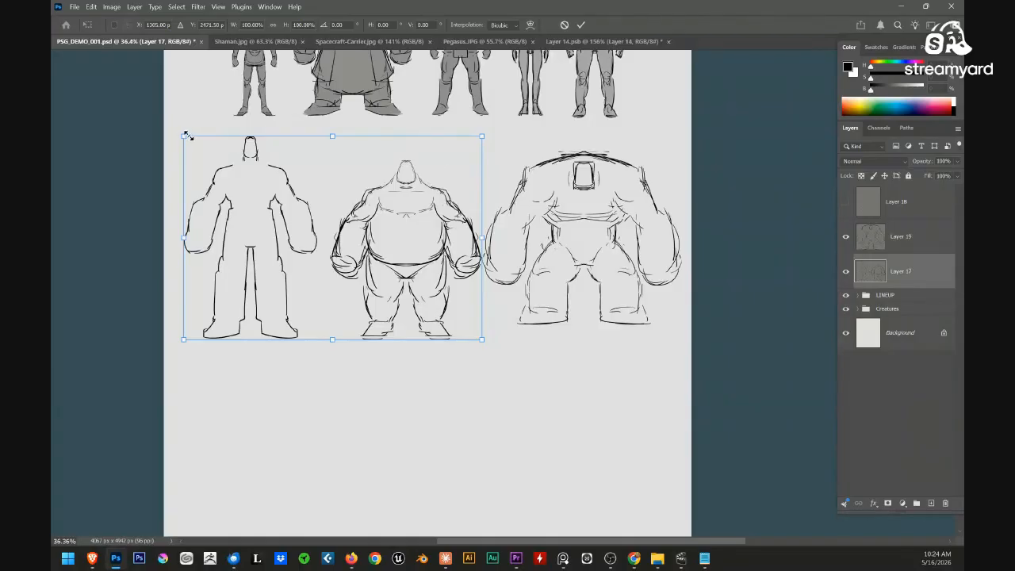
left_click_drag(184, 135, 254, 183)
left_click_drag(415, 315, 398, 300)
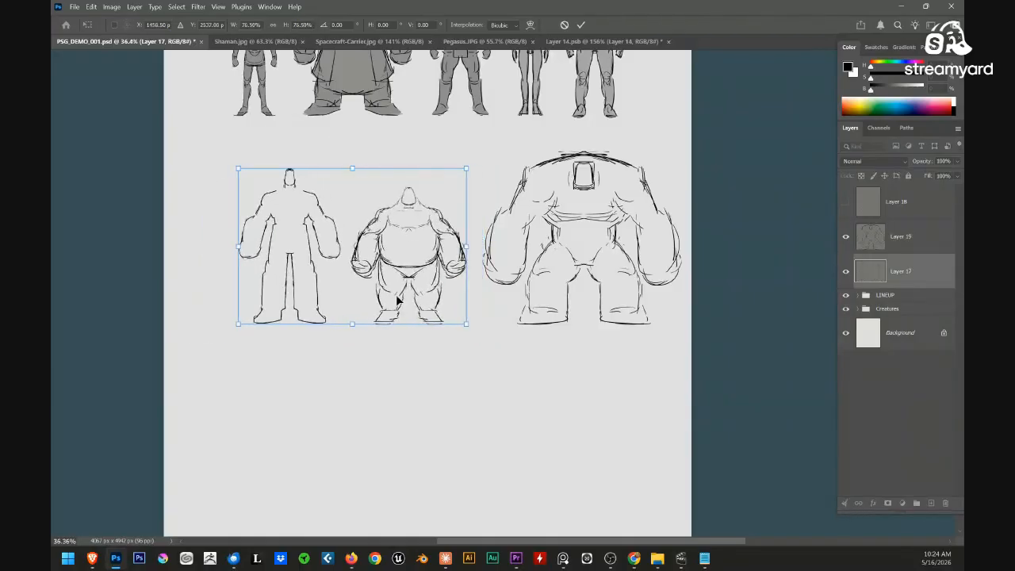
key("Return")
Merge the big figure's Layer 19 down into Layer 17
key("ctrl+plus")
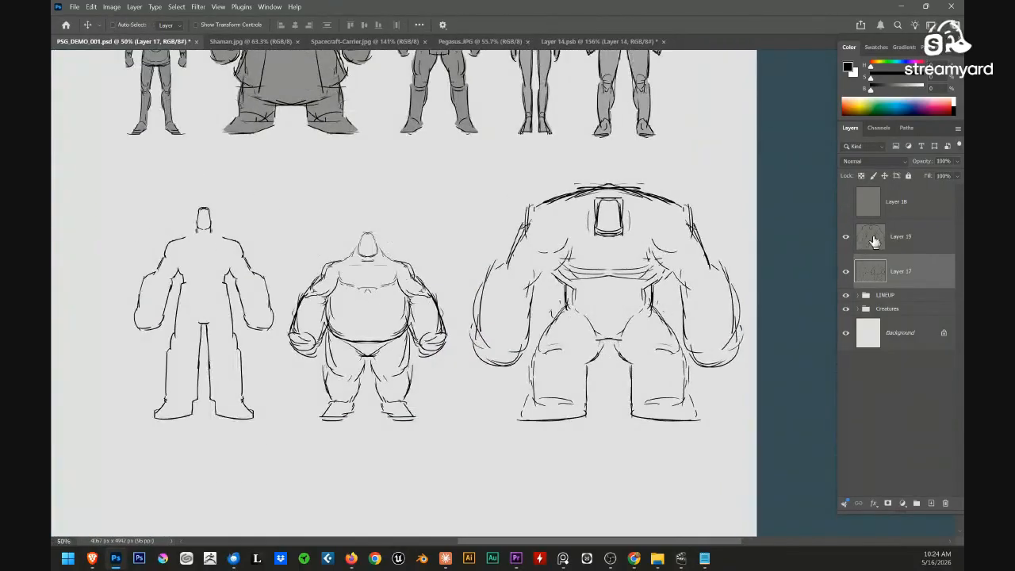
left_click(875, 241)
key("ctrl+e")
Lasso the big figure and separate it from Layer 17 onto its own layer
mouse_move(630, 329)
left_mouse_down()
mouse_move(666, 331)
mouse_move(579, 376)
mouse_move(623, 361)
left_mouse_up()
key("l")
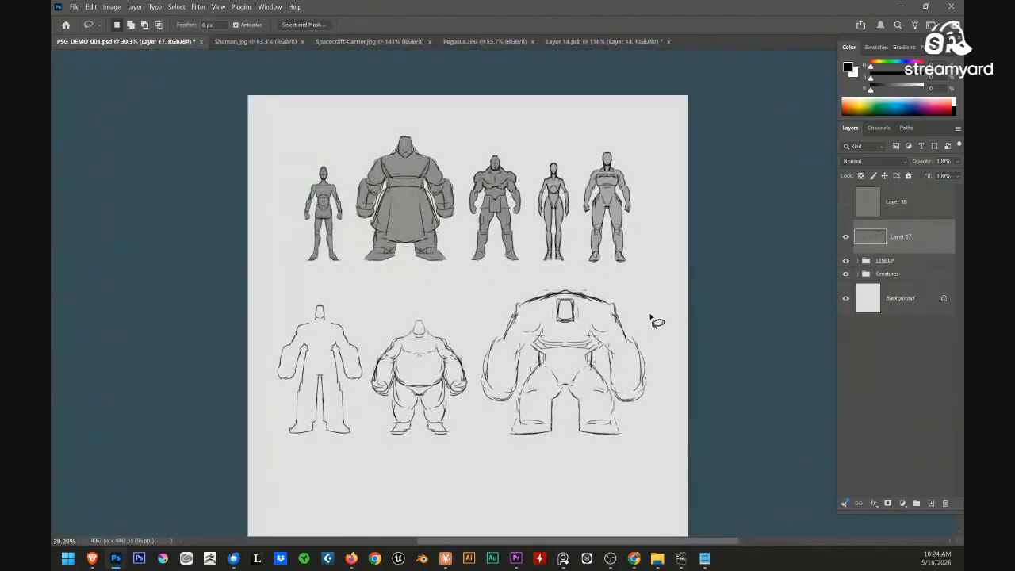
mouse_move(648, 318)
left_mouse_down()
mouse_move(481, 358)
mouse_move(655, 406)
mouse_move(644, 422)
left_mouse_up()
left_click_drag(644, 421, 607, 400)
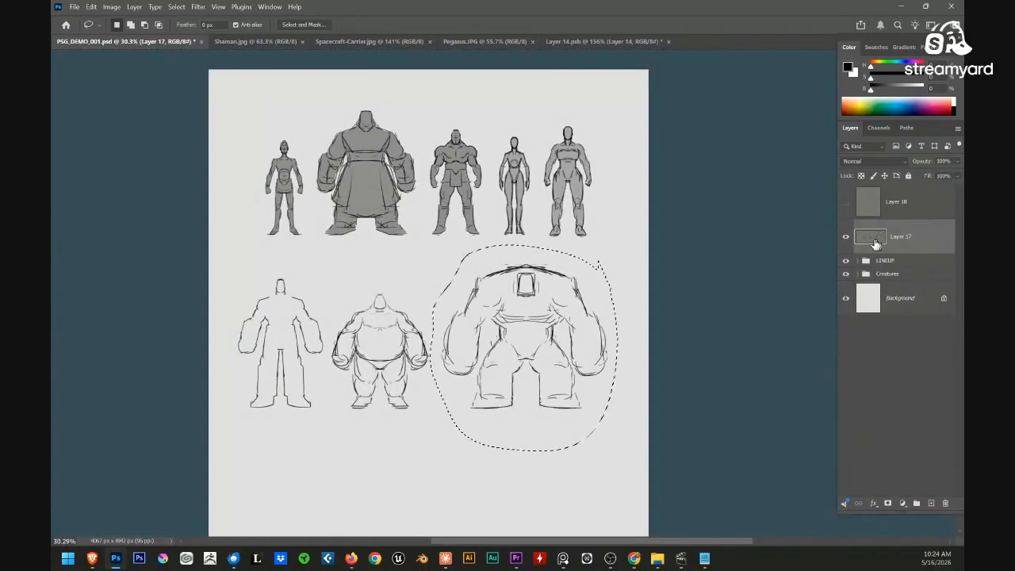
key("ctrl+j")
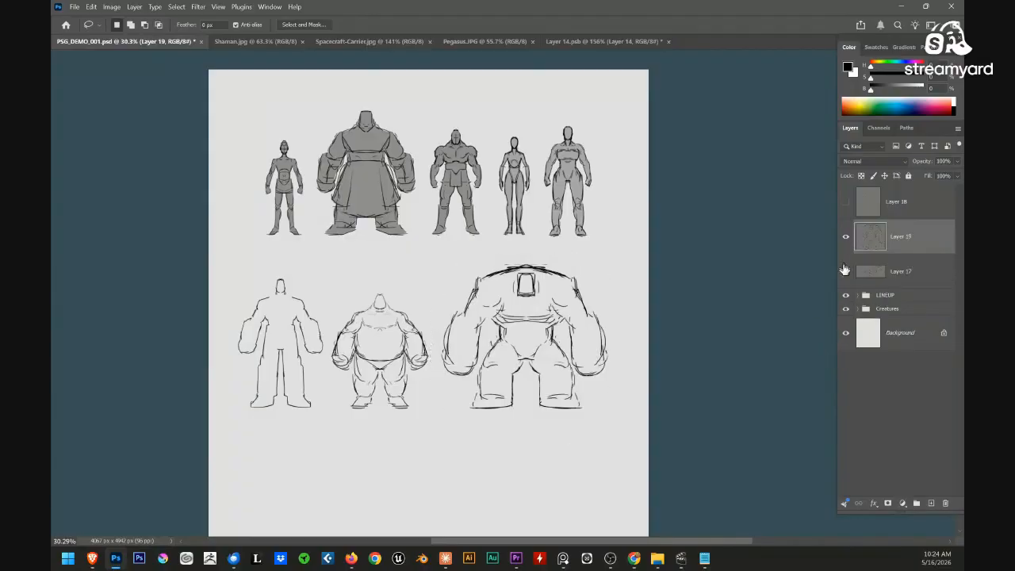
Hide Layer 17 and the LINEUP group, and move the big figure to the upper-left area of the page
left_click(845, 270)
left_click_drag(645, 340, 671, 357)
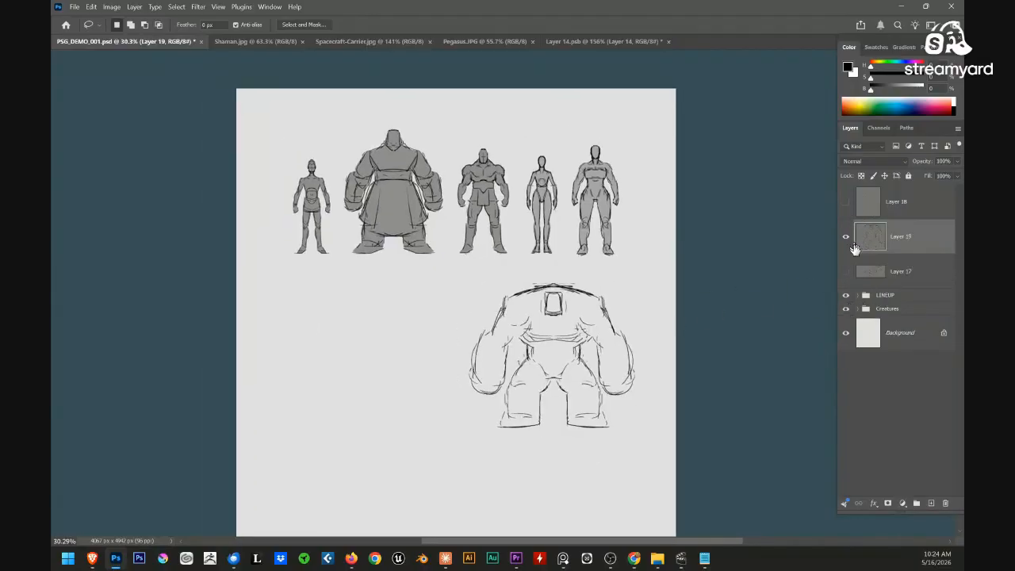
left_click(845, 296)
left_click_drag(585, 323, 669, 320)
left_click_drag(669, 321, 682, 317)
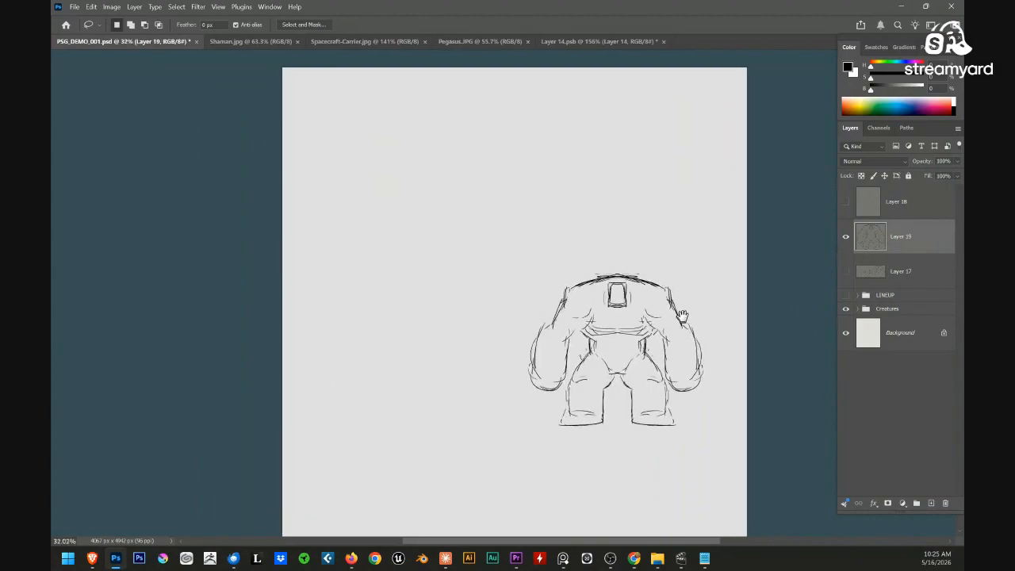
key("v")
left_click_drag(680, 281, 498, 137)
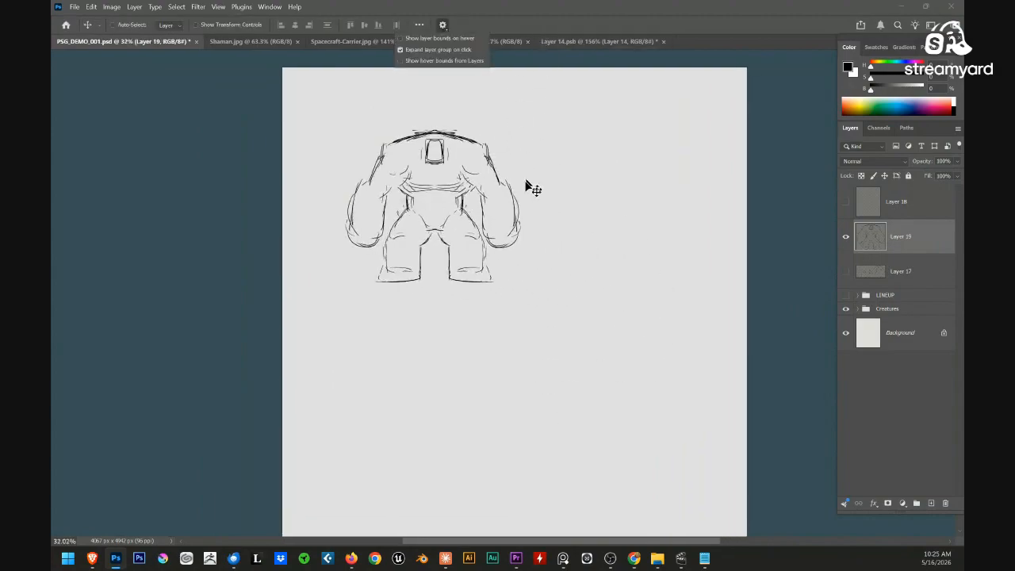
Turn off the paint symmetry for the Brush tool
key("b")
left_click(538, 25)
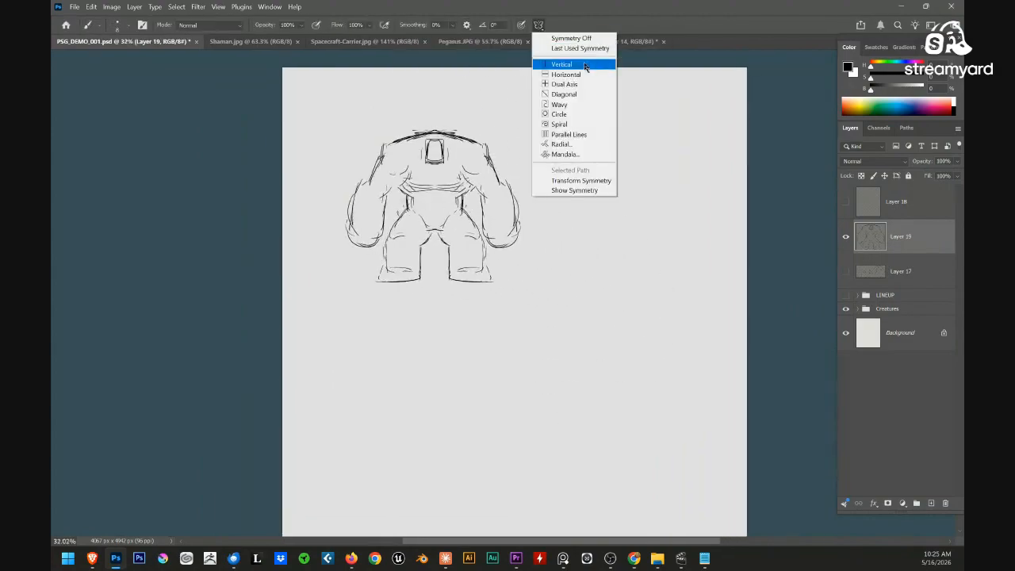
left_click(582, 191)
left_click(538, 25)
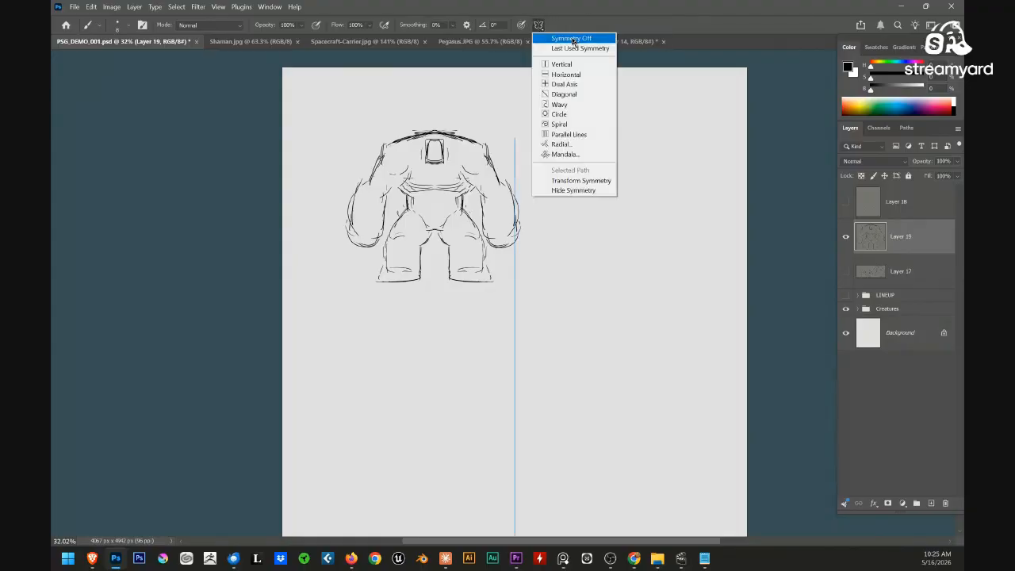
left_click(572, 38)
Beside the big figure, sketch a posed version's curved back and shoulders, small head and upper arm lines
mouse_move(594, 226)
left_mouse_down()
mouse_move(547, 274)
mouse_move(568, 244)
left_mouse_up()
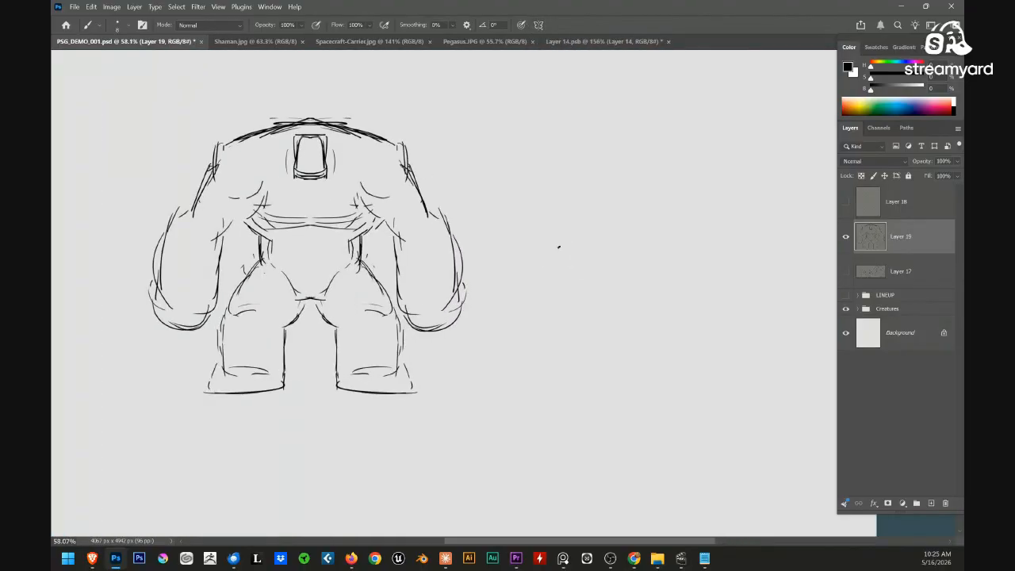
key("Tab")
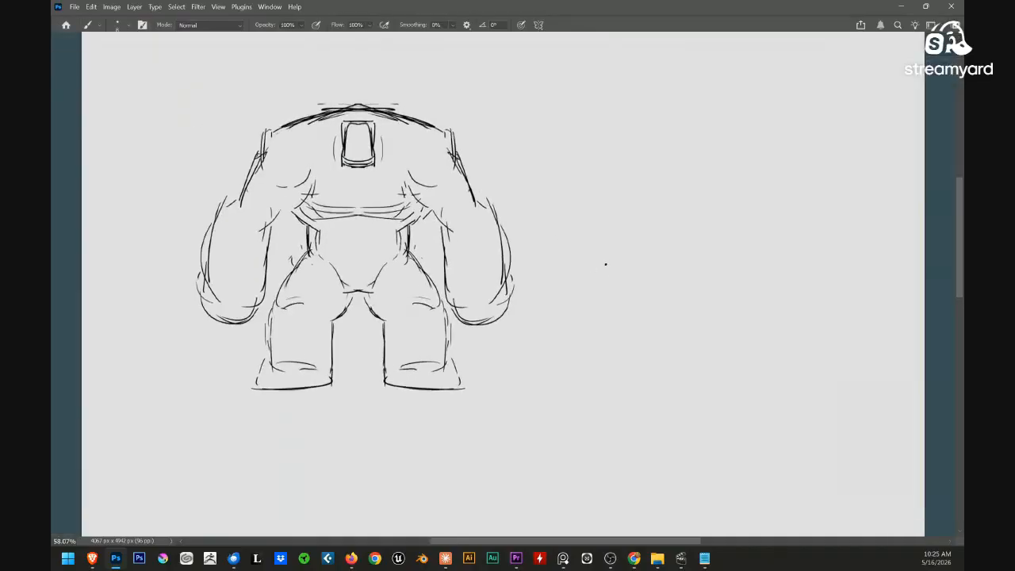
left_click_drag(512, 274, 444, 208)
mouse_move(444, 204)
left_mouse_down()
mouse_move(428, 324)
mouse_move(389, 315)
left_mouse_up()
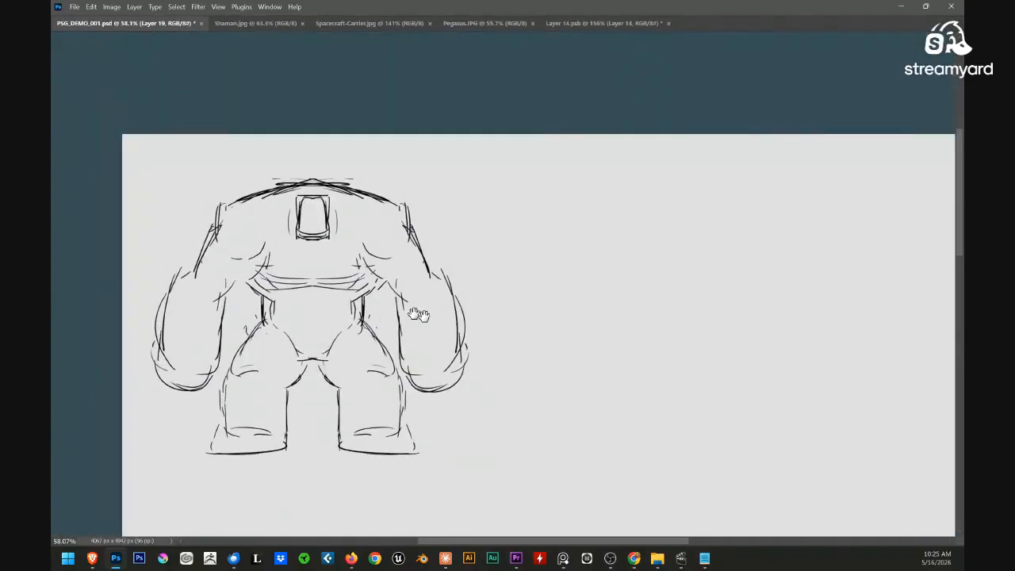
left_click_drag(499, 304, 426, 235)
left_click_drag(506, 263, 490, 277)
left_click_drag(512, 236, 538, 228)
left_click(537, 228)
left_click_drag(479, 129, 647, 158)
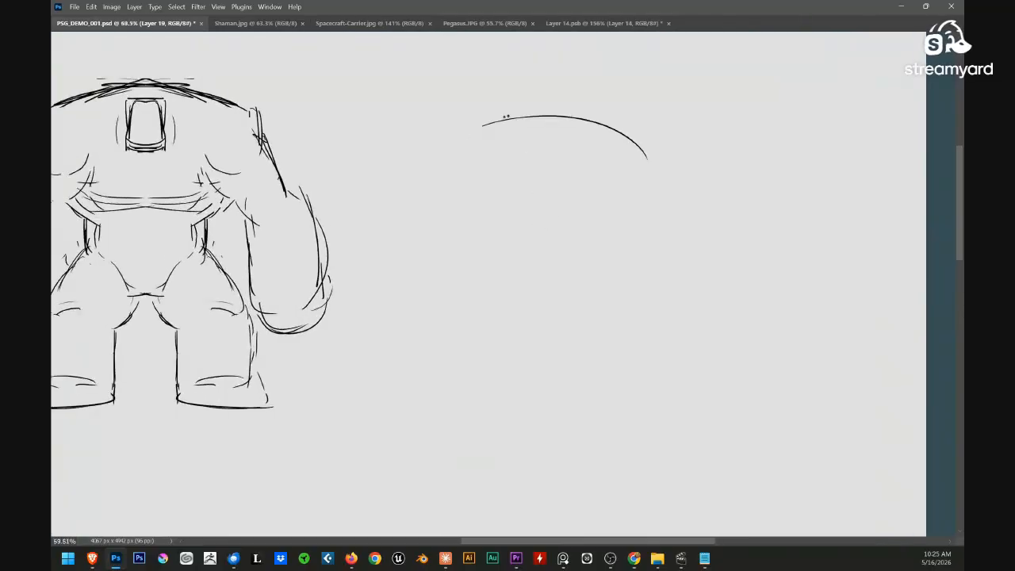
left_click_drag(504, 115, 599, 133)
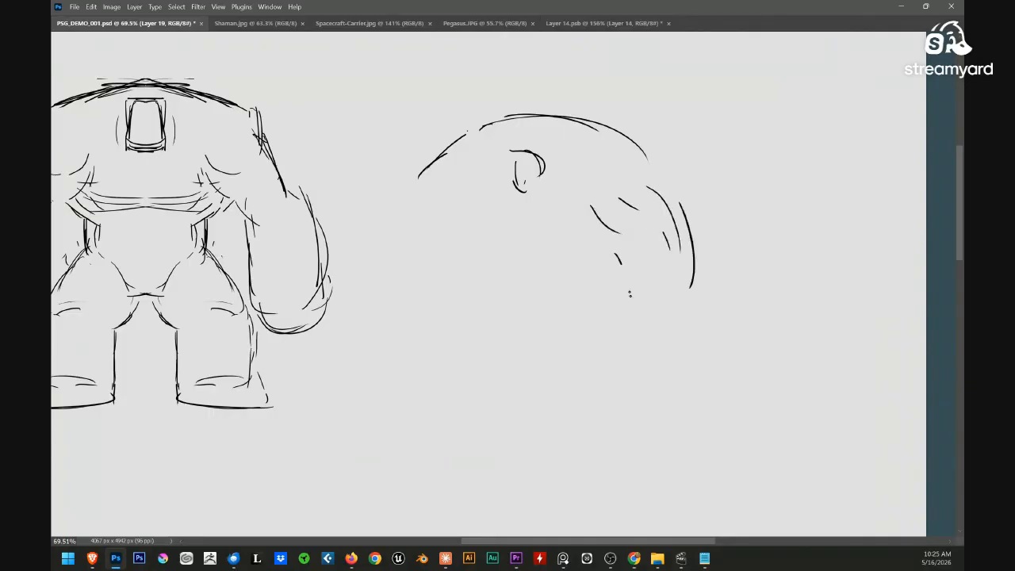
Sketch the posed figure's right-hand forearm, wrist line and fist, and round off the left-hand fist
left_click_drag(617, 257, 642, 333)
left_click_drag(703, 266, 691, 348)
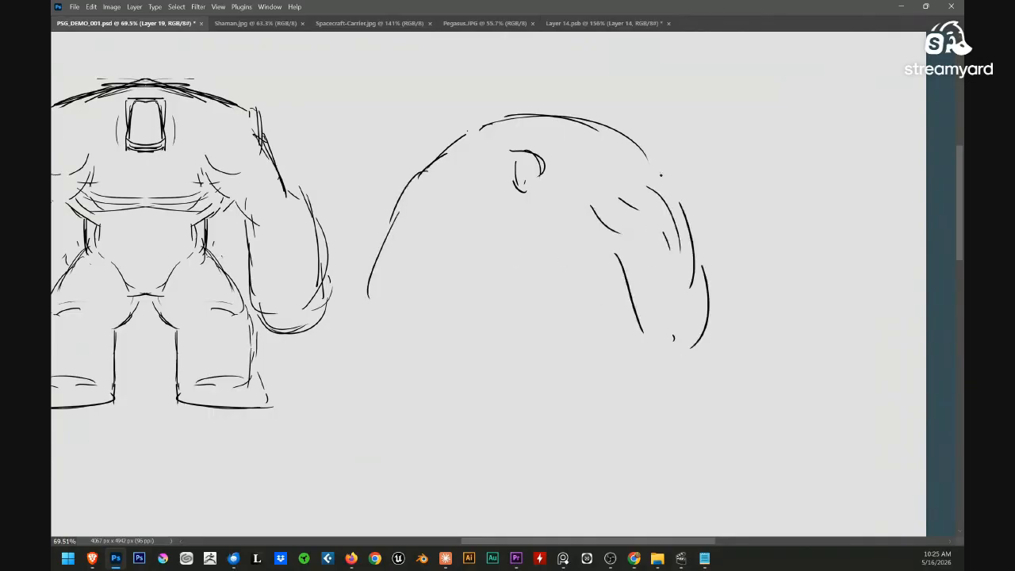
left_click_drag(626, 340, 708, 341)
left_click_drag(716, 333, 691, 373)
left_click_drag(640, 359, 656, 362)
left_click_drag(437, 272, 441, 270)
left_click_drag(370, 279, 432, 290)
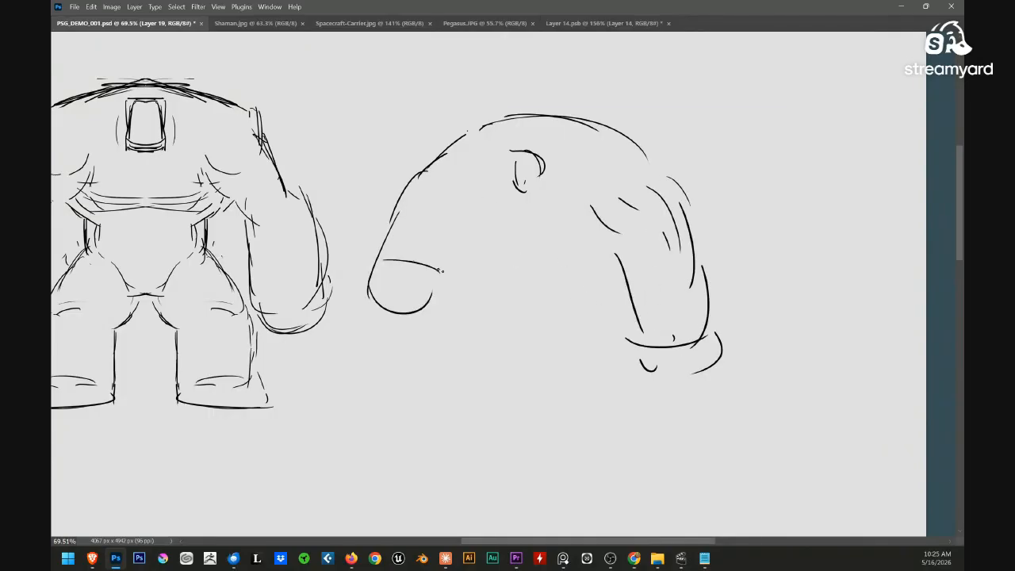
Draw the posed figure's lower torso curve, short waist lines and the outline of the left-hand leg
left_click_drag(483, 214, 617, 249)
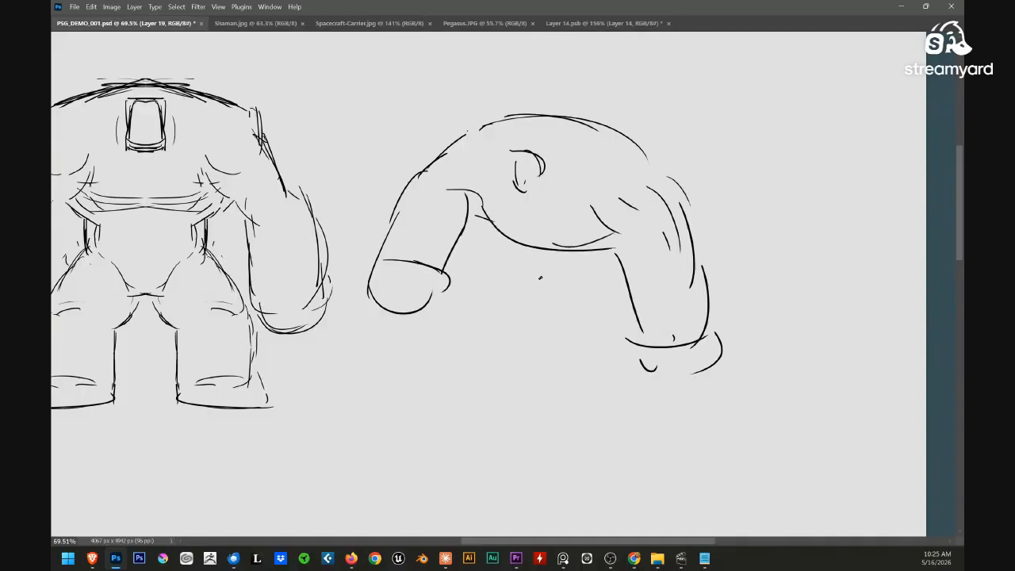
left_click_drag(540, 278, 521, 233)
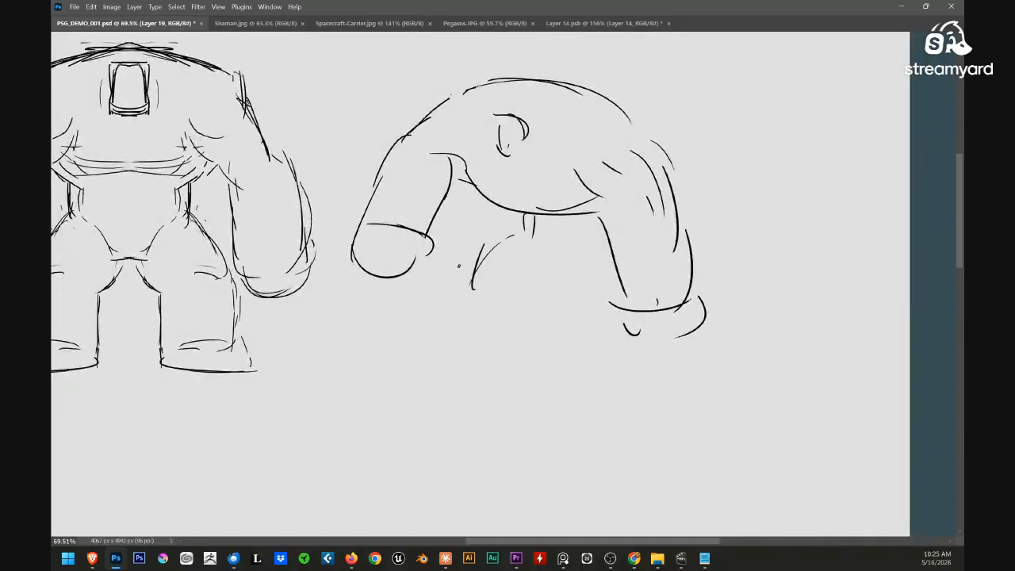
left_click_drag(459, 266, 461, 317)
left_click_drag(617, 253, 589, 240)
Lasso the posed figure's right-hand arm and delete it
key("l")
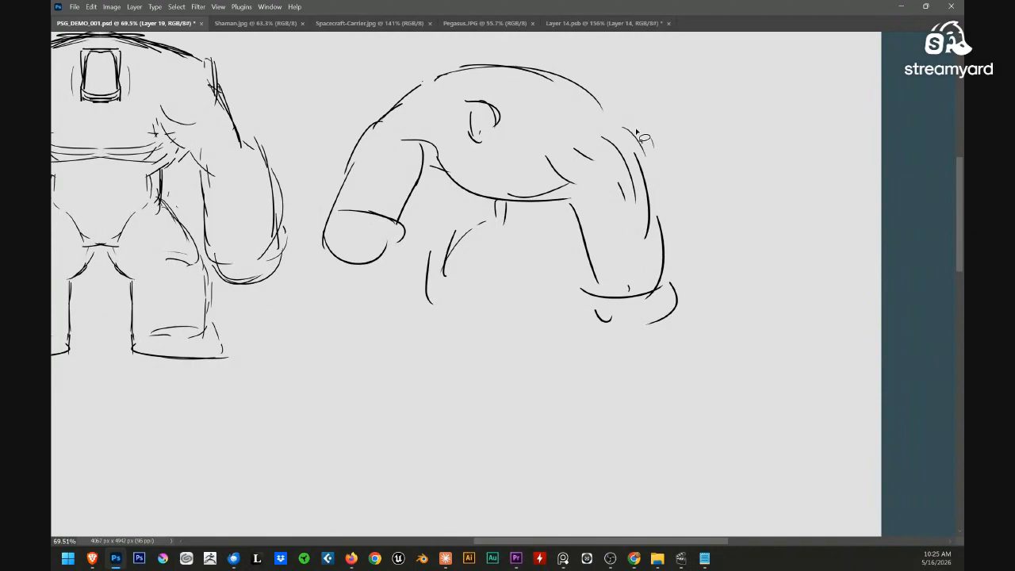
mouse_move(644, 138)
left_mouse_down()
mouse_move(714, 313)
mouse_move(643, 139)
left_mouse_up()
key("Delete")
key("ctrl+d")
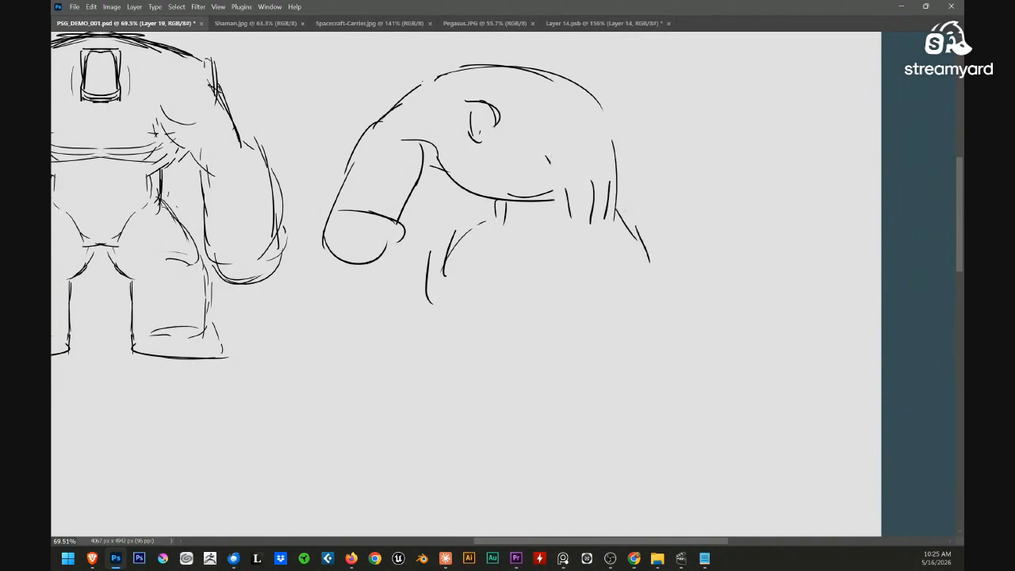
Sketch the posed figure's side lines and both legs down to curved foot bases, spreading the legs in a wide stance
left_click_drag(624, 216, 660, 299)
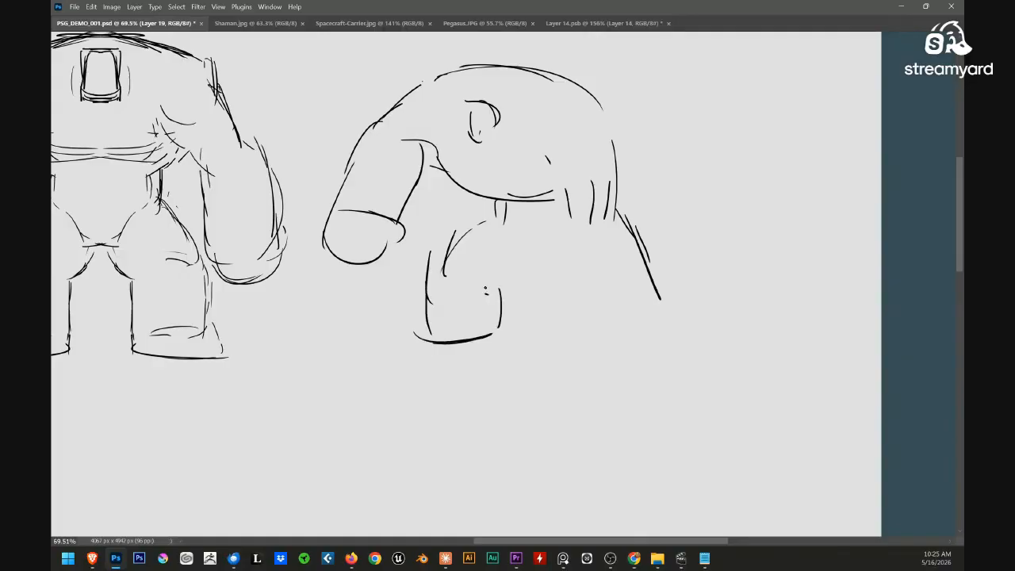
left_click_drag(536, 254, 556, 274)
left_click_drag(557, 263, 579, 315)
left_click_drag(641, 324, 657, 319)
Draw a new right-hand arm reaching outward from the posed figure, with a rounded shoulder and a bulky forearm
left_click_drag(649, 157, 655, 195)
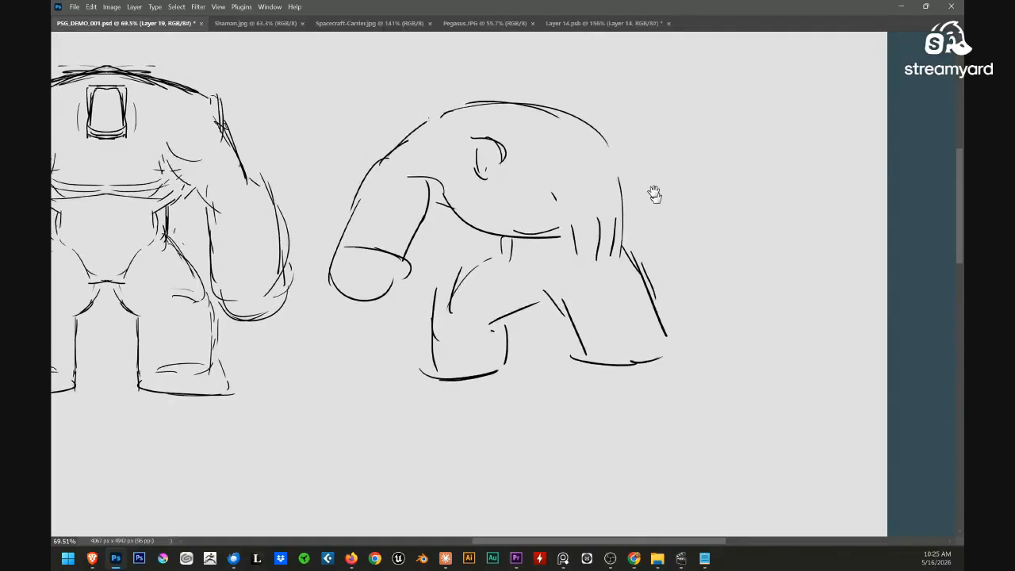
mouse_move(600, 229)
left_mouse_down()
mouse_move(631, 239)
mouse_move(631, 225)
left_mouse_up()
left_click_drag(604, 143, 612, 189)
left_click_drag(582, 197, 599, 214)
mouse_move(539, 221)
left_mouse_down()
mouse_move(708, 203)
mouse_move(589, 190)
left_mouse_up()
left_click_drag(635, 160, 715, 255)
left_click_drag(718, 144, 771, 219)
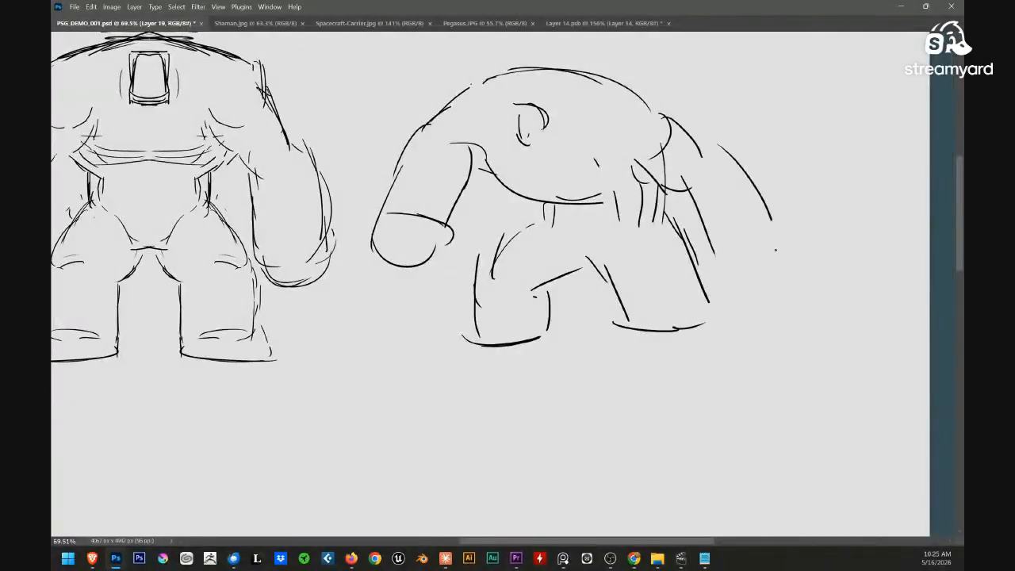
left_click_drag(711, 268, 782, 250)
mouse_move(779, 249)
left_mouse_down()
mouse_move(766, 193)
mouse_move(633, 116)
left_mouse_up()
left_click_drag(668, 143, 734, 178)
Lasso the posed figure's left-hand arm and delete it
mouse_move(559, 233)
left_mouse_down()
mouse_move(494, 329)
mouse_move(555, 238)
mouse_move(528, 254)
mouse_move(462, 250)
left_mouse_up()
key("Delete")
key("ctrl+d")
Lasso the posed sketch, cut it to its own layer and move it farther right from the big figure
left_click_drag(563, 263, 640, 259)
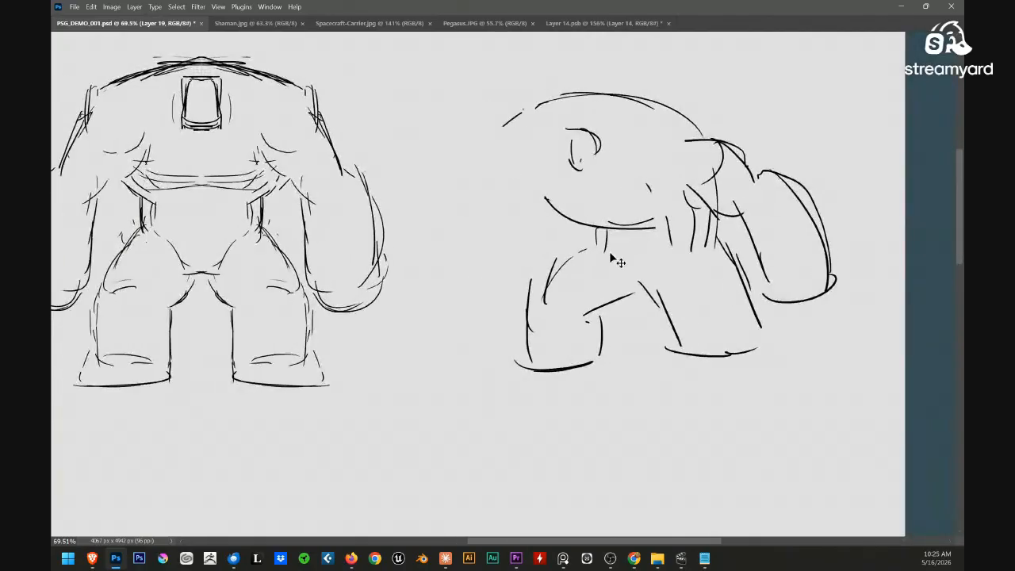
key("ctrl+z")
key("l")
mouse_move(638, 86)
left_mouse_down()
mouse_move(438, 69)
mouse_move(755, 118)
mouse_move(623, 50)
left_mouse_up()
key("ctrl+shift+j")
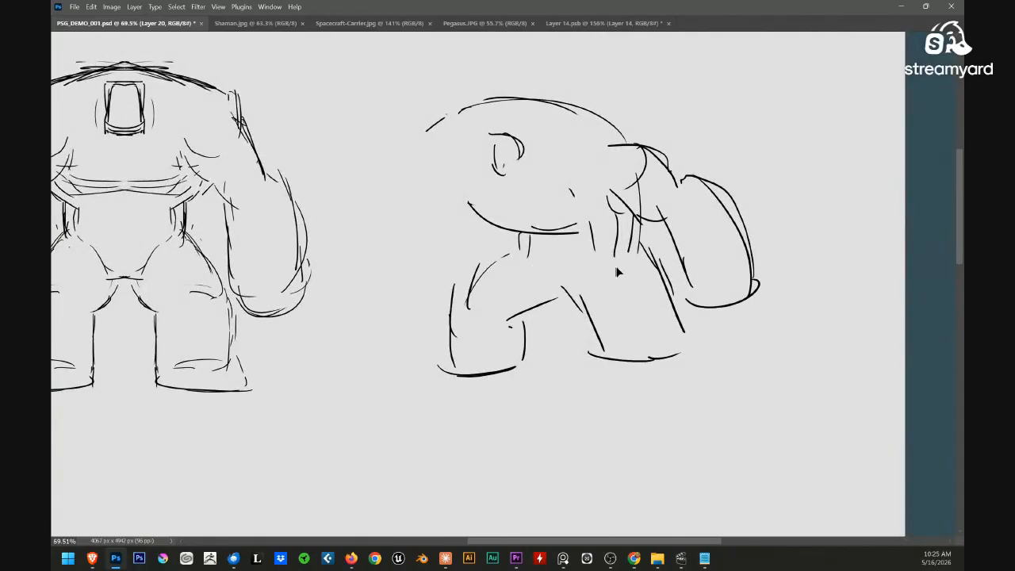
left_click_drag(616, 272, 676, 289)
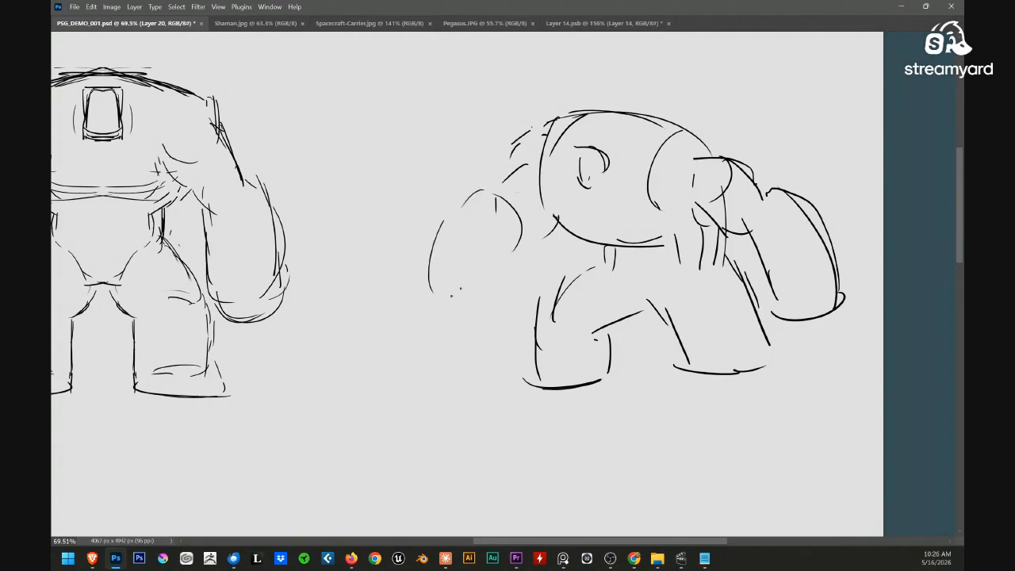
Draw a new bulky left-hand forearm and fist on the posed figure, and round out the right-hand fist
left_click_drag(529, 236, 486, 314)
left_click_drag(466, 194, 436, 287)
mouse_move(459, 258)
left_mouse_down()
mouse_move(452, 299)
mouse_move(488, 288)
left_mouse_up()
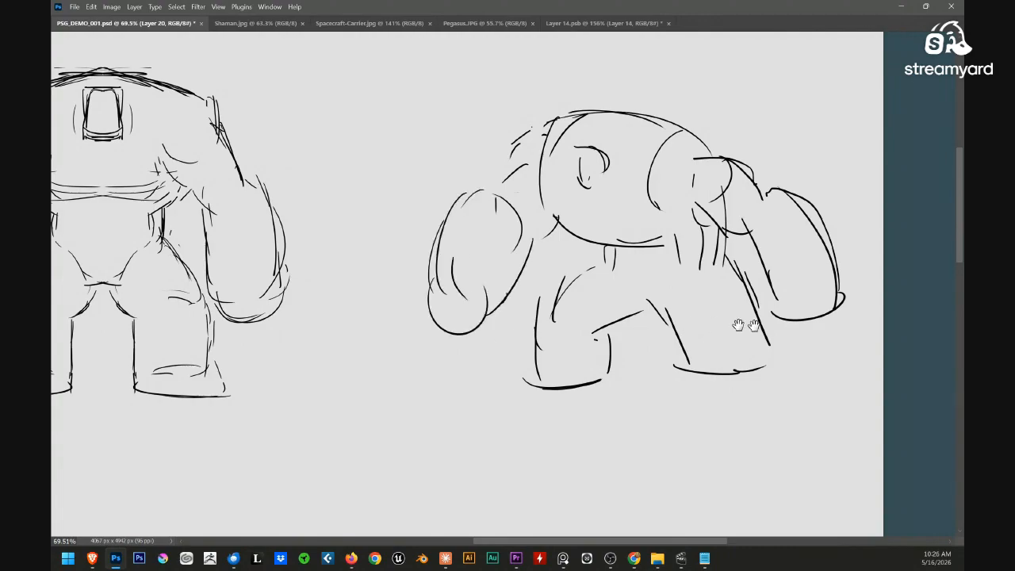
mouse_move(800, 318)
left_mouse_down()
mouse_move(710, 299)
mouse_move(747, 287)
left_mouse_up()
mouse_move(706, 285)
left_mouse_down()
mouse_move(744, 295)
mouse_move(646, 291)
mouse_move(635, 275)
mouse_move(712, 263)
mouse_move(701, 297)
left_mouse_up()
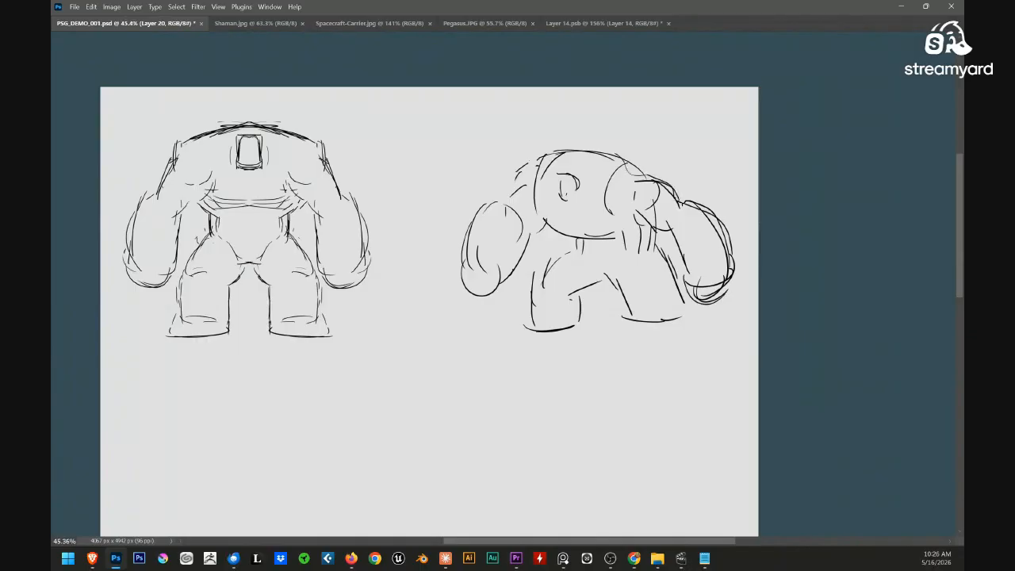
Build up the posed figure's torso, pelvis and thighs with rounded contour strokes
mouse_move(615, 225)
left_mouse_down()
mouse_move(584, 231)
mouse_move(654, 245)
left_mouse_up()
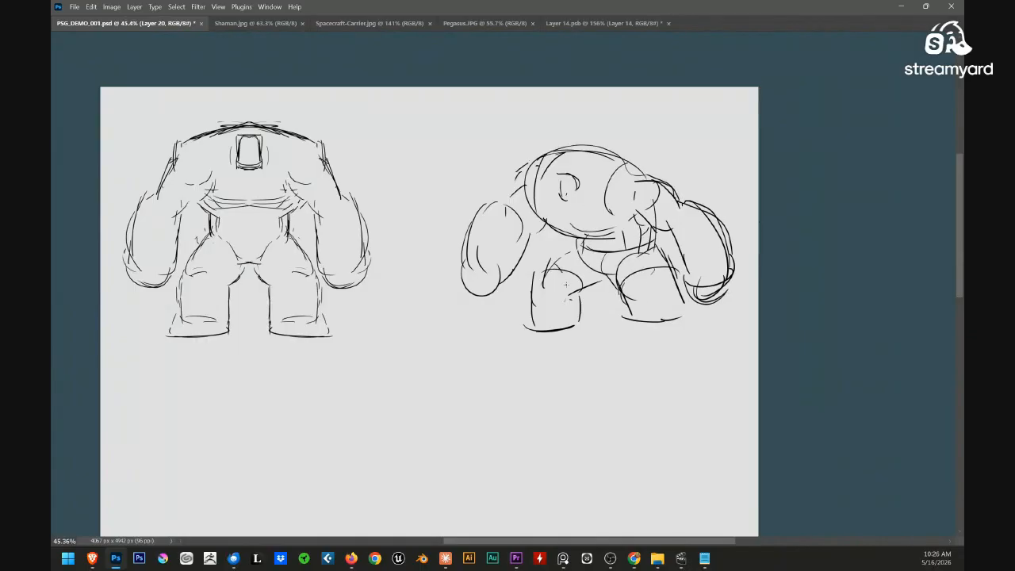
left_click_drag(562, 272, 568, 287)
mouse_move(531, 284)
left_mouse_down()
mouse_move(560, 292)
mouse_move(551, 298)
left_mouse_up()
left_click_drag(656, 322, 638, 304)
left_click_drag(646, 245, 579, 221)
left_click_drag(568, 240, 638, 278)
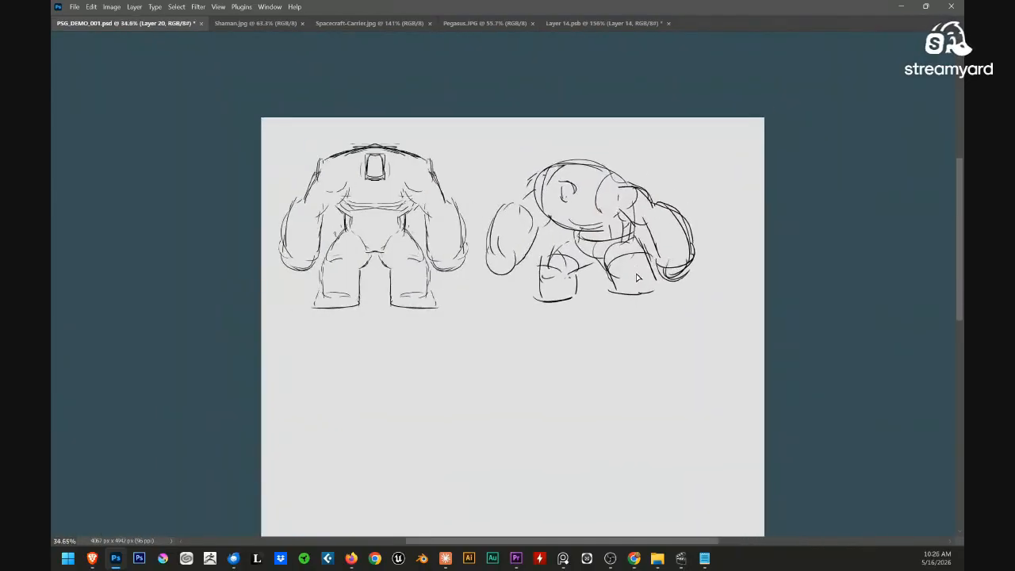
Sketch the rounded foot closing off the right-hand leg of the striding figure and redisplay the hidden panels
scroll(647, 282, "up", 1)
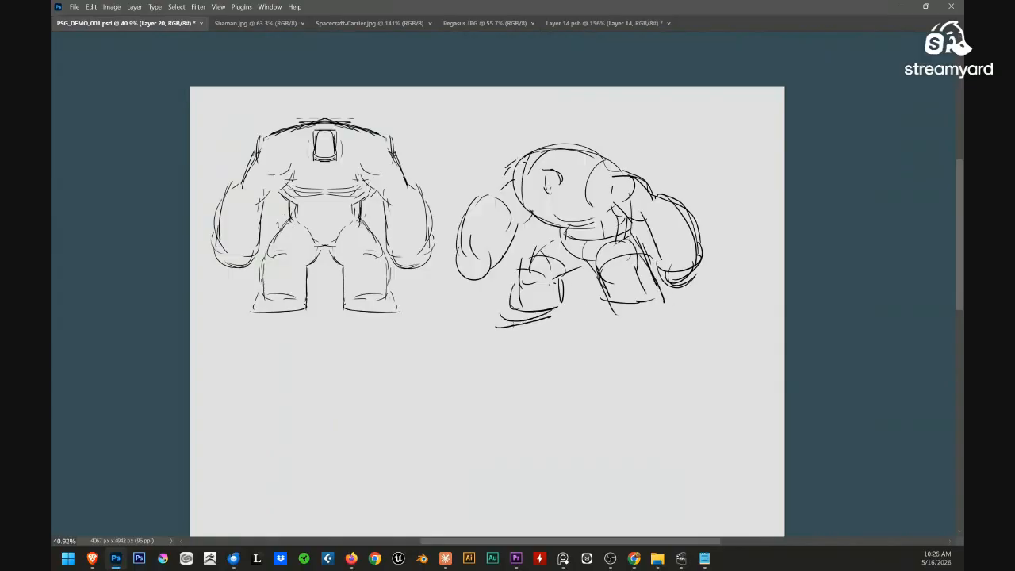
left_click_drag(577, 313, 573, 334)
key("Tab")
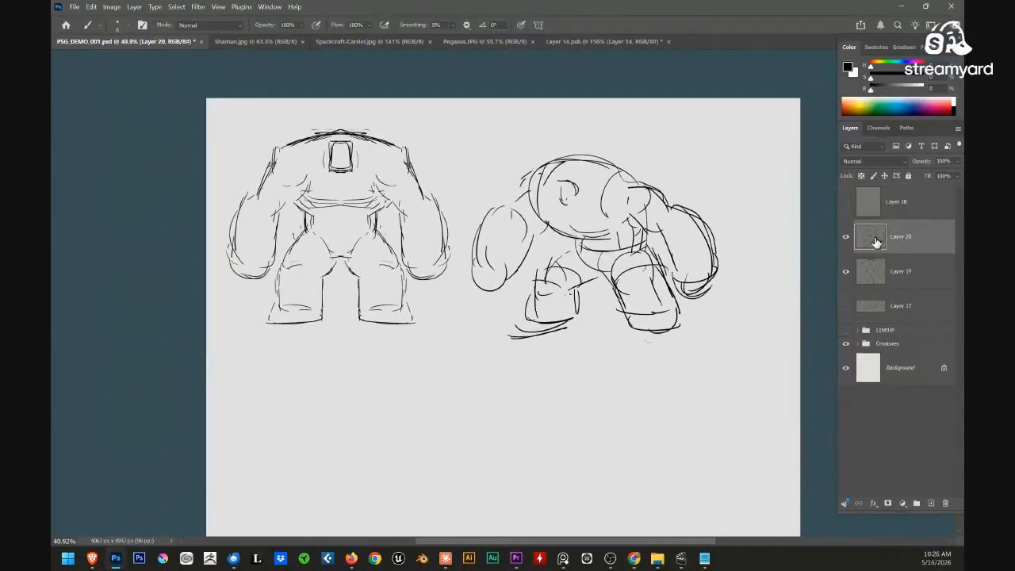
Select both figure sketch layers, Layer 20 and Layer 19, and scale them together to about half size toward the page's upper-left corner
left_click(877, 274, "shift")
key("ctrl+t")
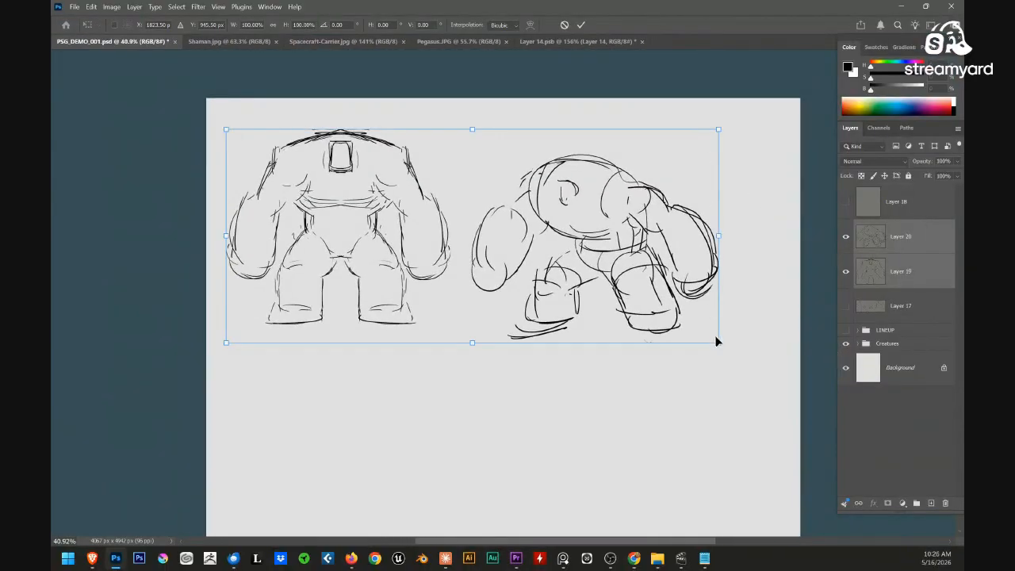
left_click_drag(716, 341, 475, 221)
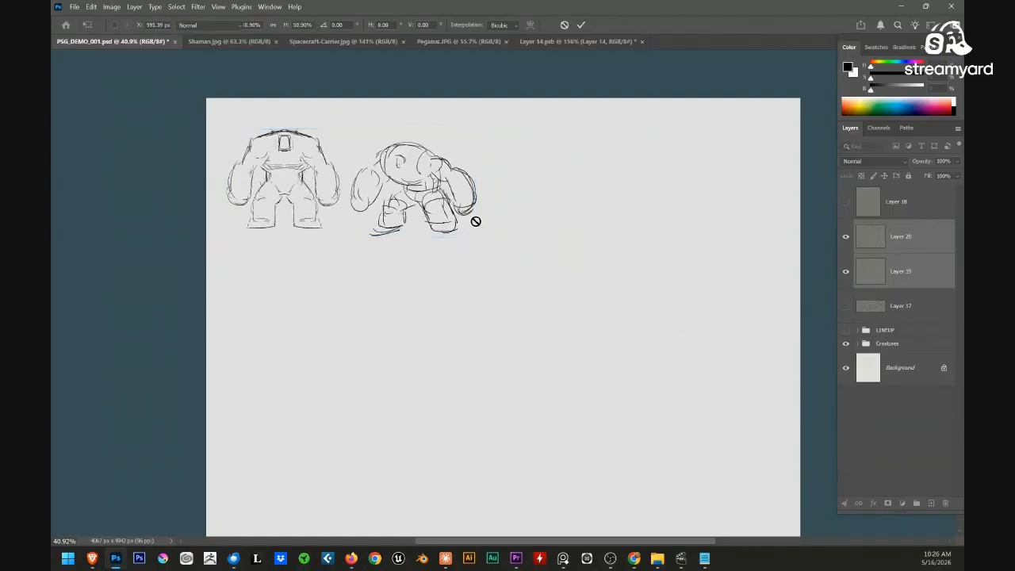
key("Return")
Merge the two selected figure sketch layers into one and add a new empty layer above it
mouse_move(404, 162)
left_mouse_down()
mouse_move(623, 254)
mouse_move(558, 241)
left_mouse_up()
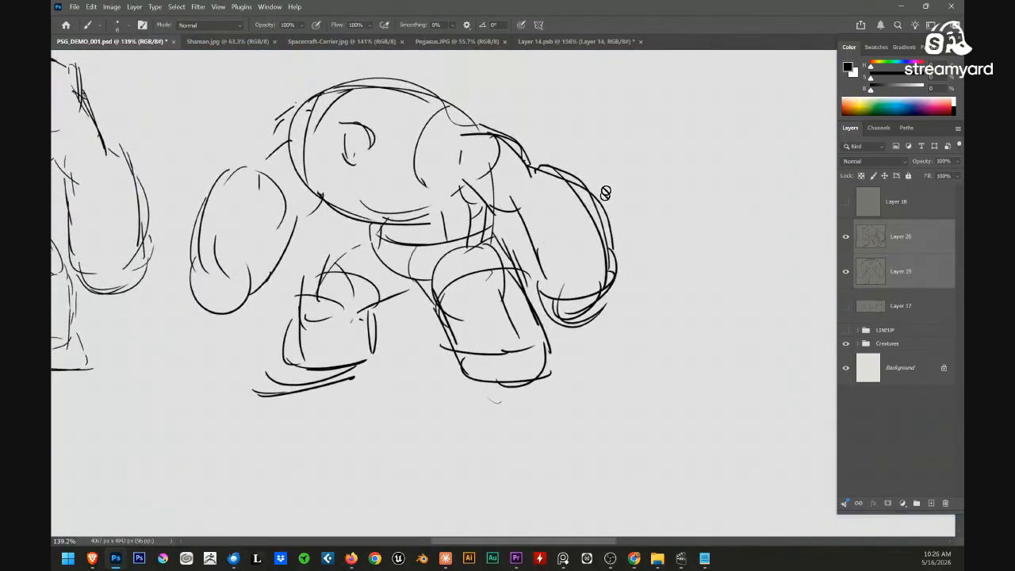
left_click(605, 193)
key("Return")
left_click_drag(653, 281, 636, 315)
key("ctrl+e")
key("ctrl+shift+alt+n")
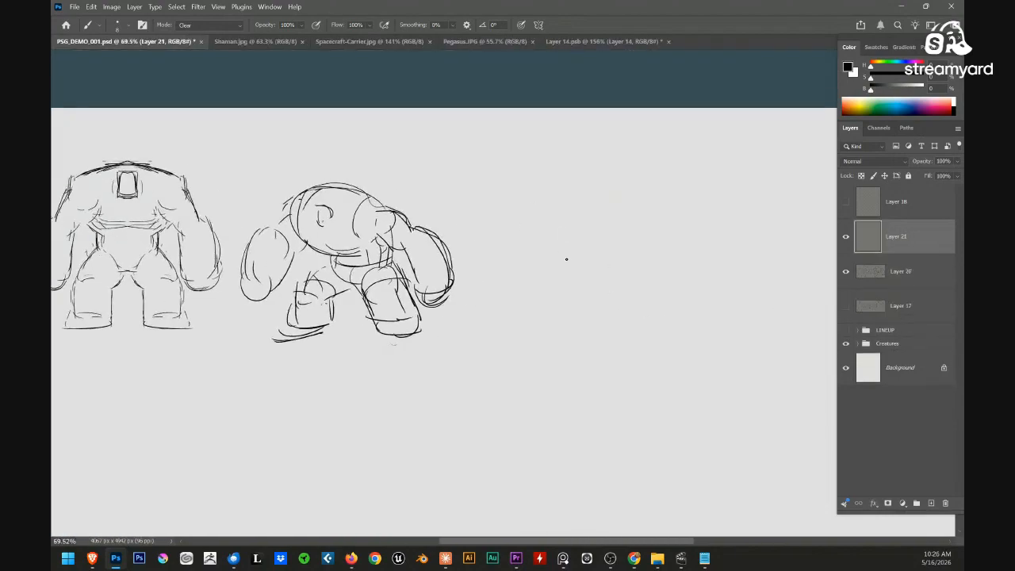
Set the brush's painting mode to Normal for drawing beside the two existing figures
left_click_drag(742, 278, 697, 258)
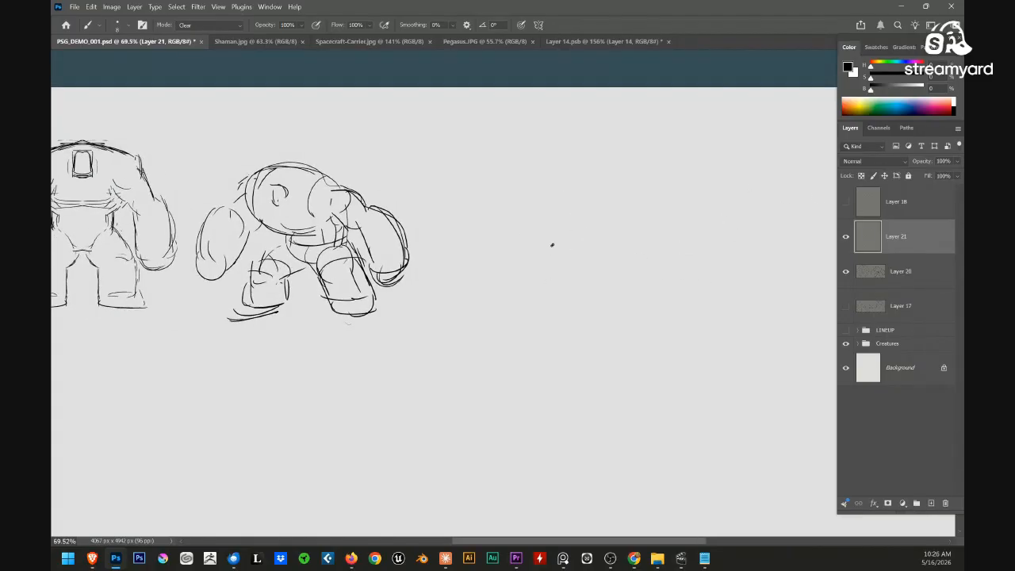
scroll(552, 245, "up", 3)
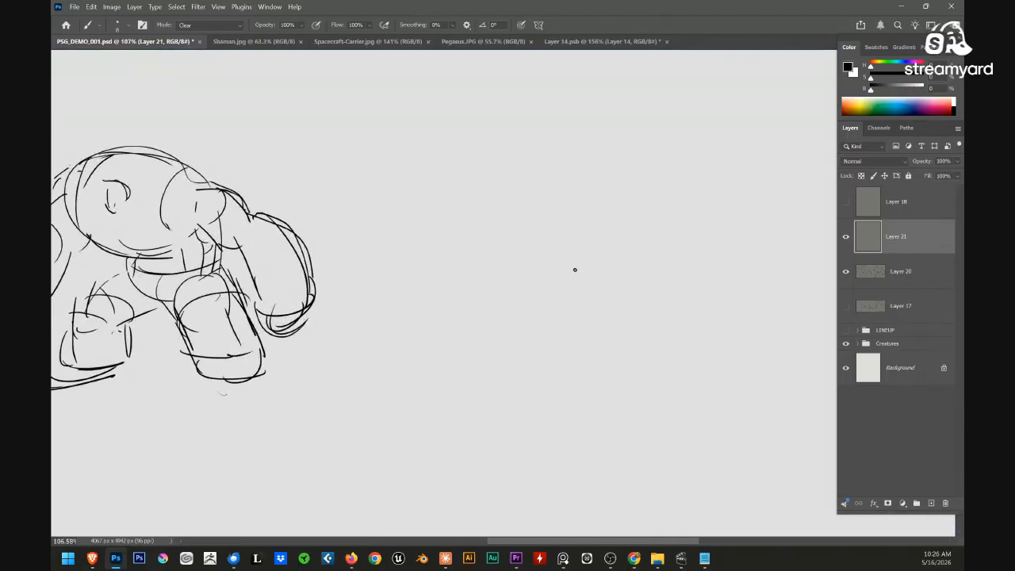
left_click(236, 29)
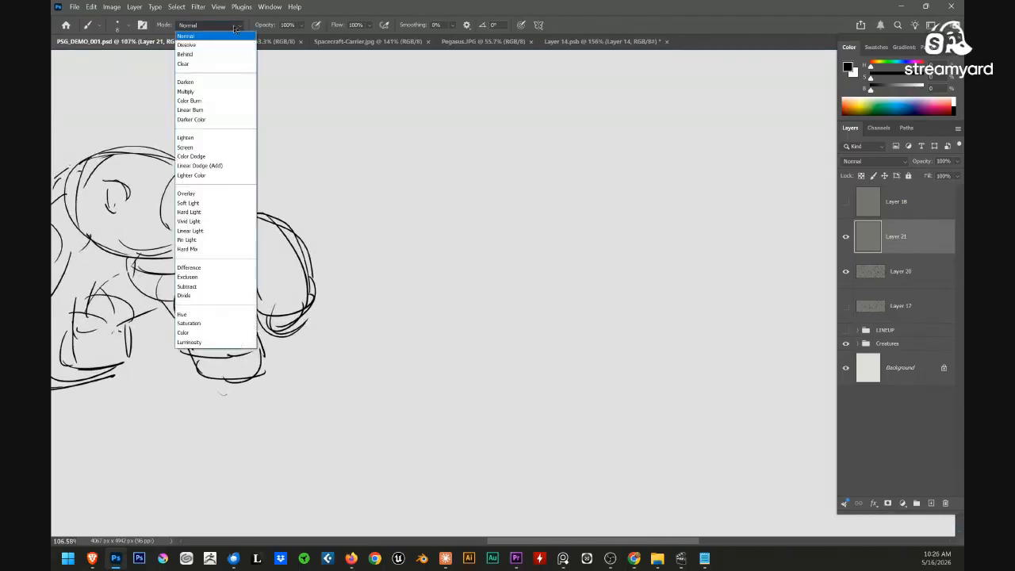
left_click(234, 35)
Test the brush with a freehand squiggle beside the striding figure, undo it and keep the mode on Normal
left_click_drag(525, 200, 560, 252)
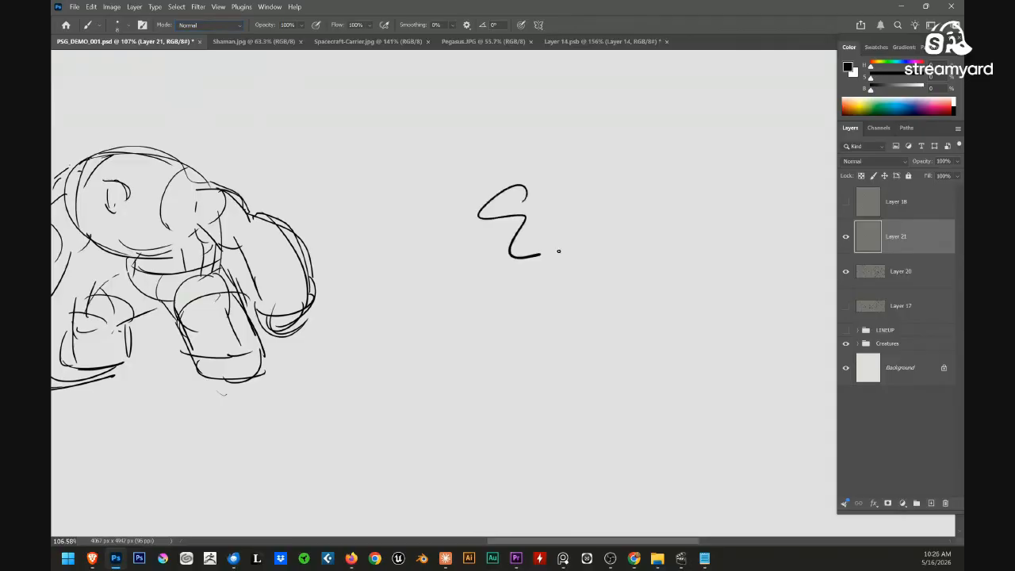
key("ctrl+alt+s")
key("Escape")
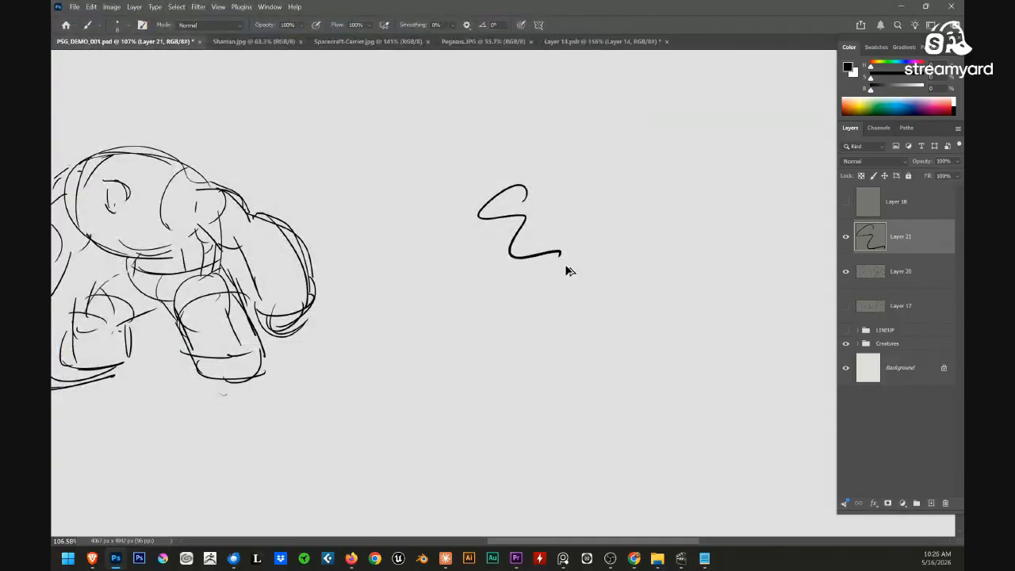
key("ctrl+z")
left_click(237, 29)
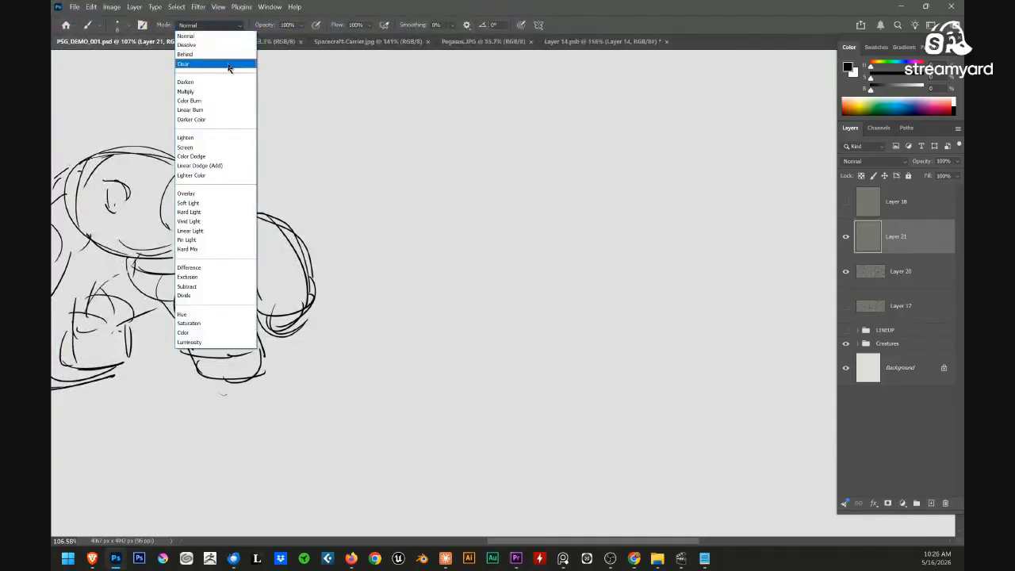
left_click(227, 37)
Start a third figure beside the others by sketching a wide domed back, a small arched head and curved shoulder edges
scroll(525, 256, "right", 2)
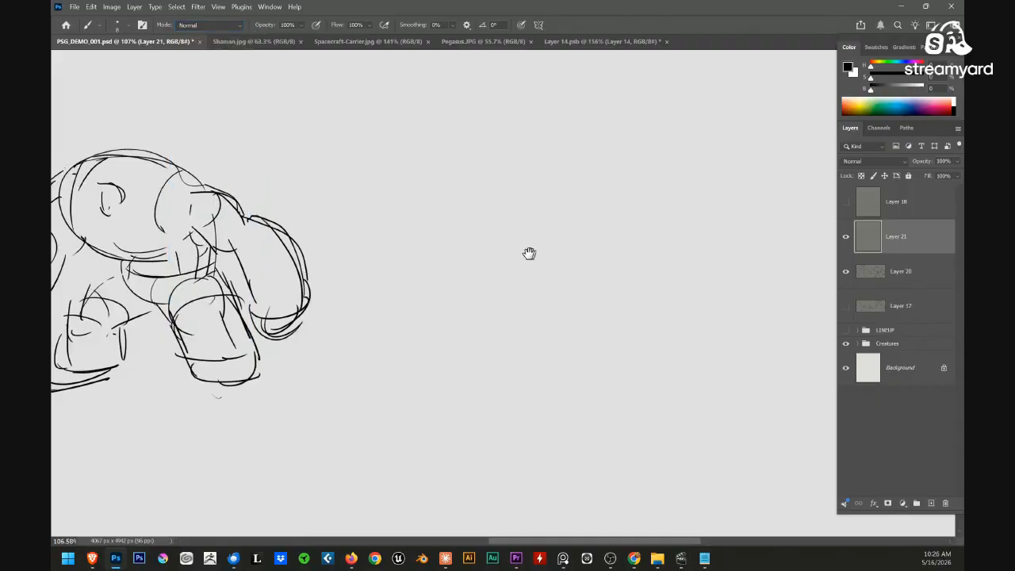
left_click_drag(440, 227, 457, 252)
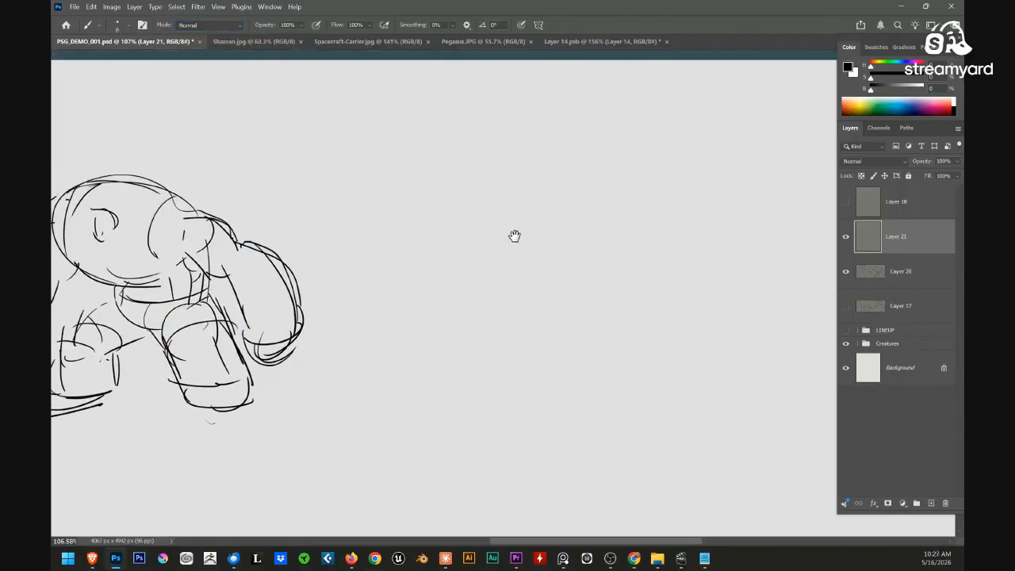
mouse_move(597, 310)
left_mouse_down()
mouse_move(593, 299)
mouse_move(577, 310)
mouse_move(756, 313)
mouse_move(579, 266)
mouse_move(519, 317)
mouse_move(476, 331)
mouse_move(432, 298)
left_mouse_up()
mouse_move(413, 141)
left_mouse_down()
mouse_move(543, 129)
mouse_move(613, 167)
left_mouse_up()
left_click_drag(465, 185, 476, 226)
mouse_move(522, 180)
left_mouse_down()
mouse_move(511, 232)
mouse_move(461, 204)
left_mouse_up()
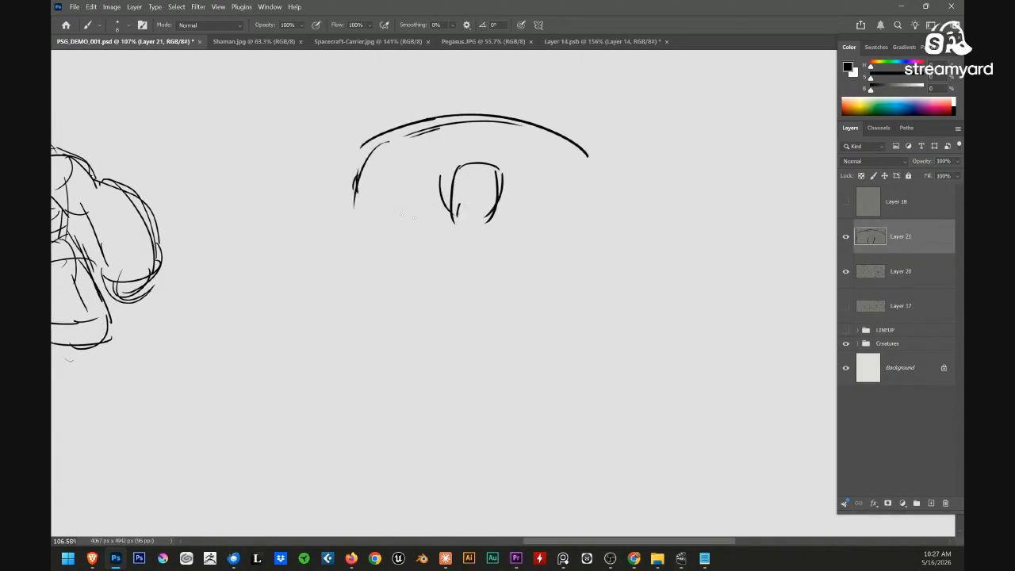
left_click_drag(356, 144, 332, 189)
left_click_drag(576, 170, 635, 216)
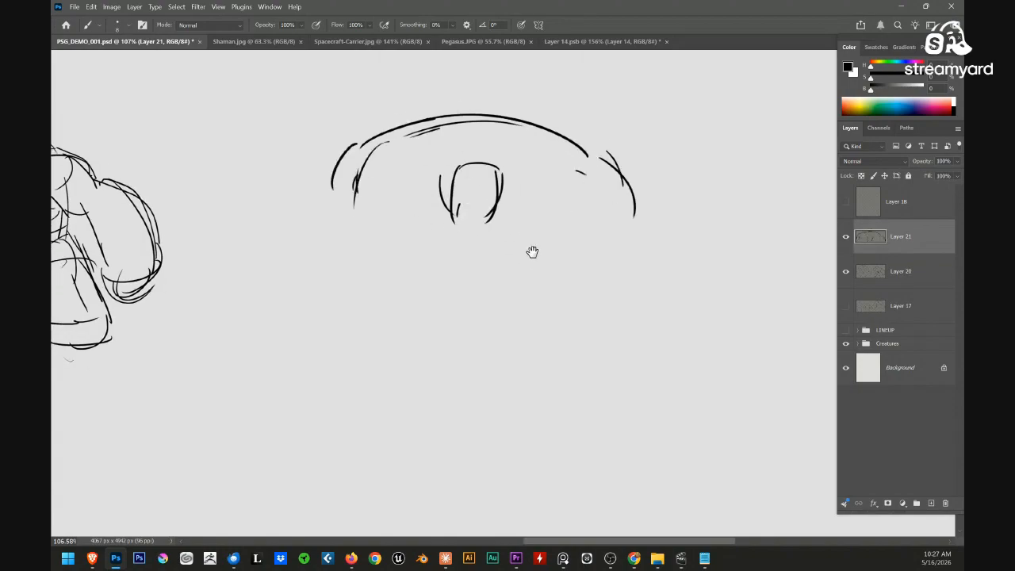
Sketch two rounded leg shapes below the third figure's domed torso
left_click_drag(532, 251, 530, 239)
left_click_drag(352, 320, 354, 358)
mouse_move(375, 302)
left_mouse_down()
mouse_move(411, 306)
mouse_move(433, 333)
left_mouse_up()
left_click_drag(412, 320, 430, 393)
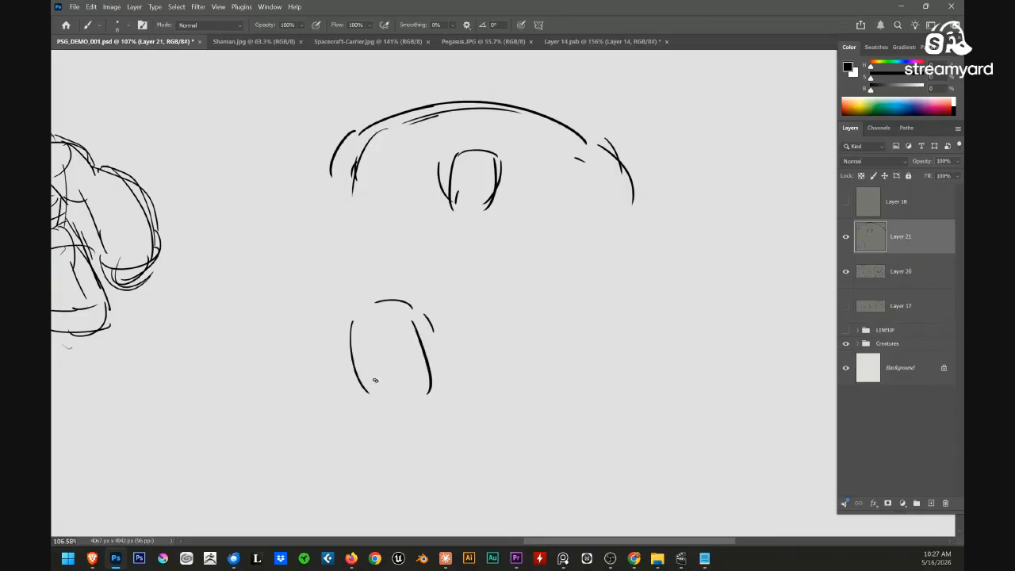
left_click_drag(341, 350, 387, 414)
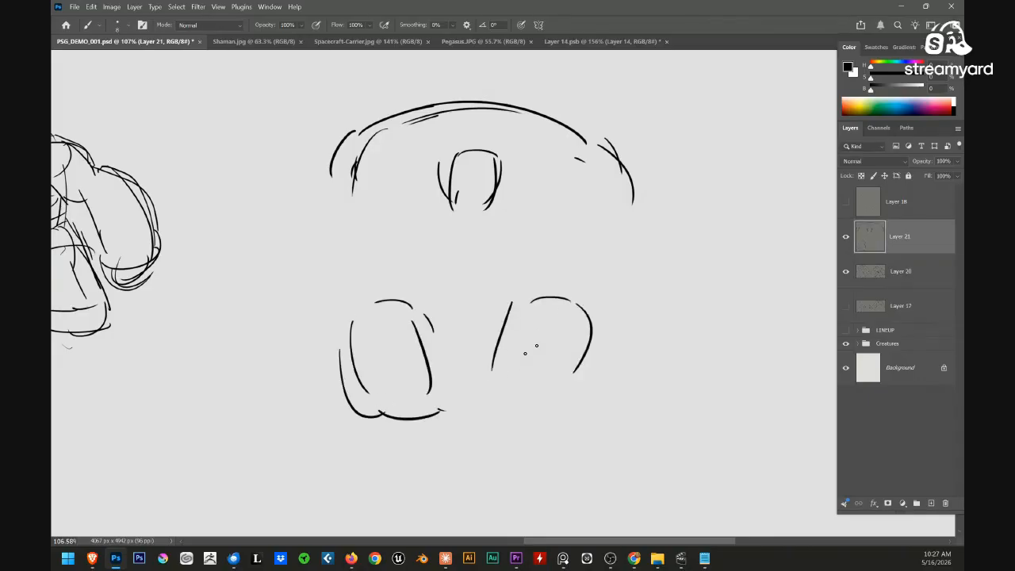
left_click_drag(575, 337, 523, 428)
left_click_drag(473, 385, 527, 432)
left_click_drag(537, 399, 553, 392)
Sketch the third figure's left-hand shoulder and upper arm, ending in a large rounded forearm beside the torso
left_click_drag(571, 288, 589, 303)
left_click_drag(349, 195, 321, 208)
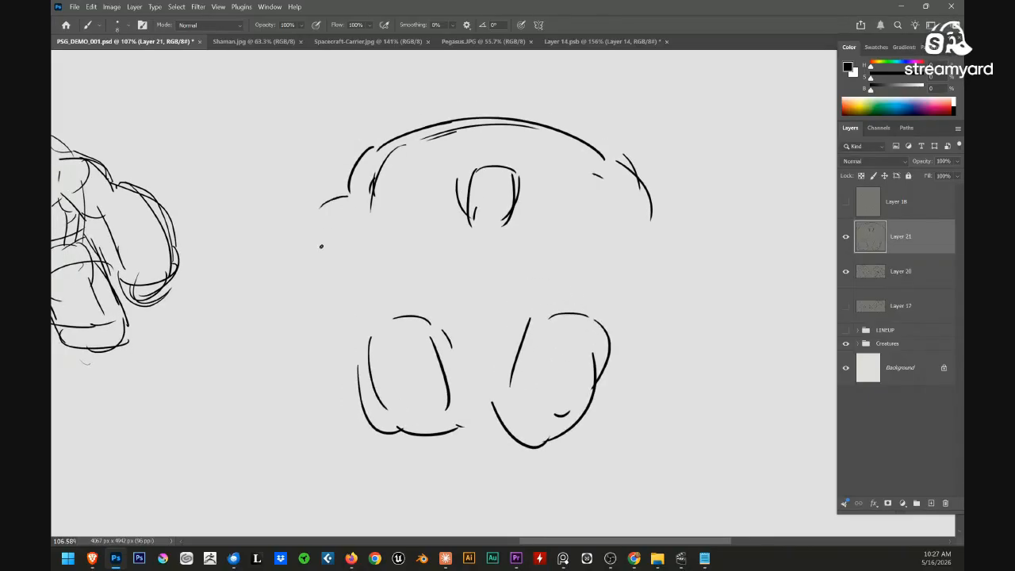
left_click_drag(321, 246, 344, 241)
left_click_drag(353, 267, 395, 252)
left_click_drag(351, 184, 317, 207)
mouse_move(320, 195)
left_mouse_down()
mouse_move(304, 255)
mouse_move(303, 243)
left_mouse_up()
mouse_move(273, 245)
left_mouse_down()
mouse_move(319, 332)
mouse_move(358, 340)
left_mouse_up()
Sketch the third figure's right-hand fist as a rounded block and wrap a bulky shoulder and arm outline around it
left_click_drag(439, 279, 420, 317)
mouse_move(510, 301)
left_mouse_down()
mouse_move(459, 295)
mouse_move(452, 247)
mouse_move(548, 251)
left_mouse_up()
left_click_drag(449, 310, 560, 316)
left_click_drag(544, 238, 567, 293)
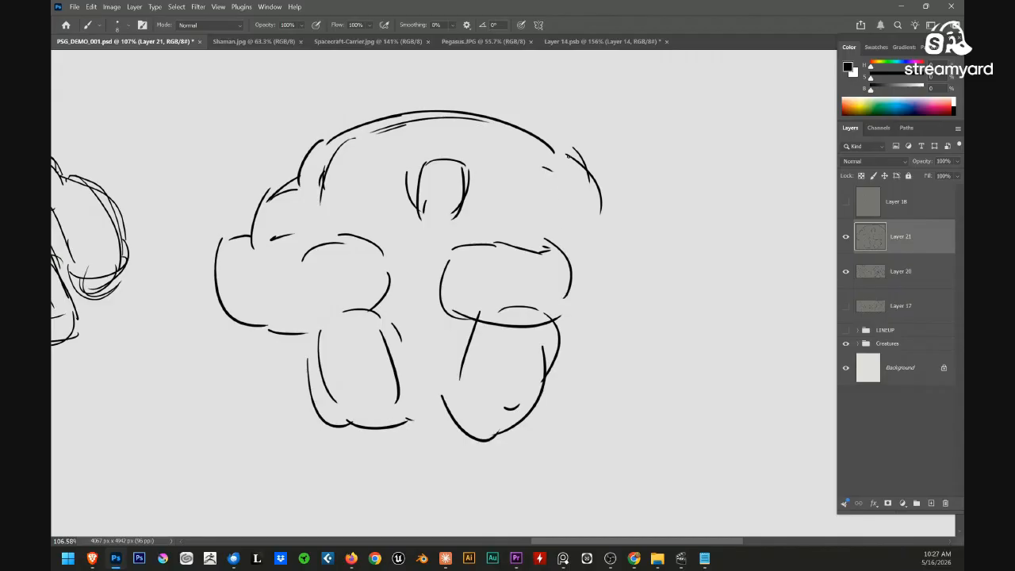
mouse_move(560, 147)
left_mouse_down()
mouse_move(594, 215)
mouse_move(650, 274)
left_mouse_up()
mouse_move(635, 234)
left_mouse_down()
mouse_move(604, 325)
mouse_move(530, 331)
left_mouse_up()
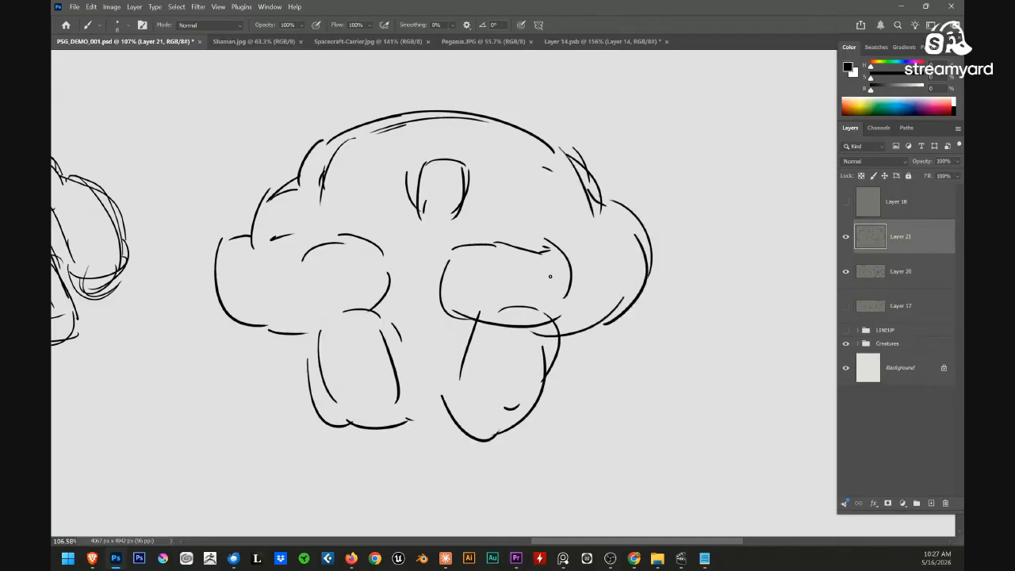
Select the two leg shapes below the fists with the Lasso, delete them and clear the selection
key("l")
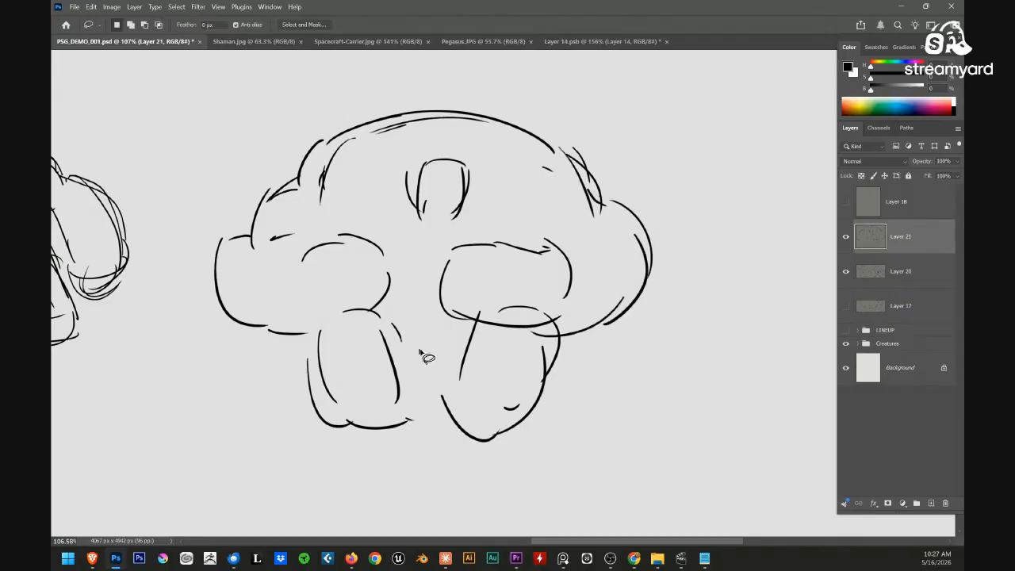
mouse_move(422, 346)
left_mouse_down()
mouse_move(432, 487)
mouse_move(586, 393)
mouse_move(555, 331)
left_mouse_up()
key("Delete")
key("ctrl+d")
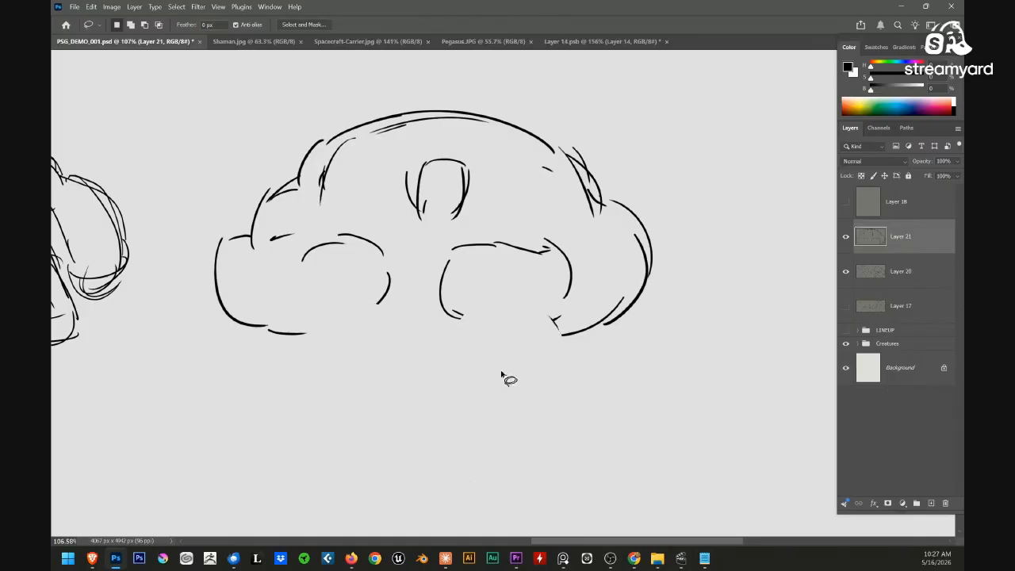
Redraw the undersides of both fists and round out the right-hand fist and forearm with the brush
key("b")
left_click_drag(389, 296, 302, 316)
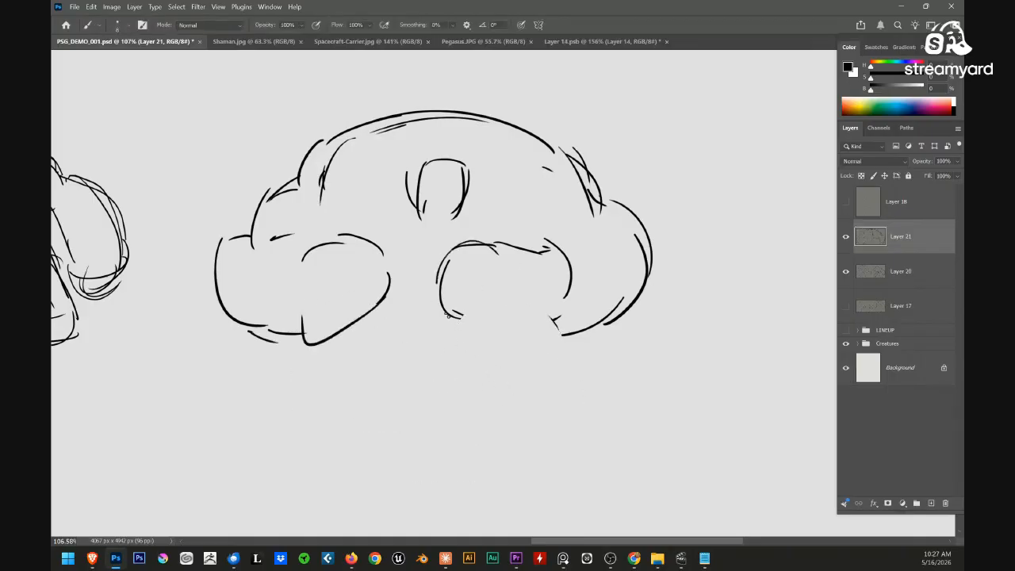
mouse_move(448, 315)
left_mouse_down()
mouse_move(555, 248)
mouse_move(550, 314)
left_mouse_up()
left_click_drag(513, 250, 494, 339)
left_click_drag(555, 235, 639, 298)
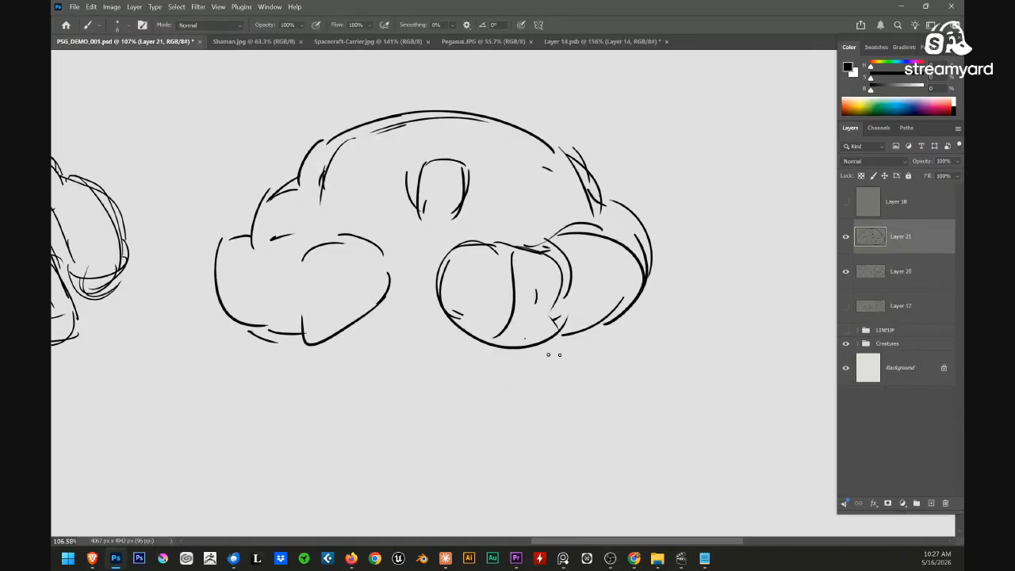
left_click_drag(525, 339, 620, 320)
Sketch the third figure's lower torso and pelvis line together with a rounded right-hand leg
mouse_move(358, 324)
left_mouse_down()
mouse_move(516, 346)
mouse_move(458, 406)
left_mouse_up()
left_click_drag(544, 348, 548, 400)
mouse_move(452, 374)
left_mouse_down()
mouse_move(520, 394)
mouse_move(498, 460)
left_mouse_up()
mouse_move(547, 368)
left_mouse_down()
mouse_move(512, 464)
mouse_move(508, 452)
left_mouse_up()
left_click_drag(486, 465, 544, 458)
left_click_drag(462, 391, 384, 389)
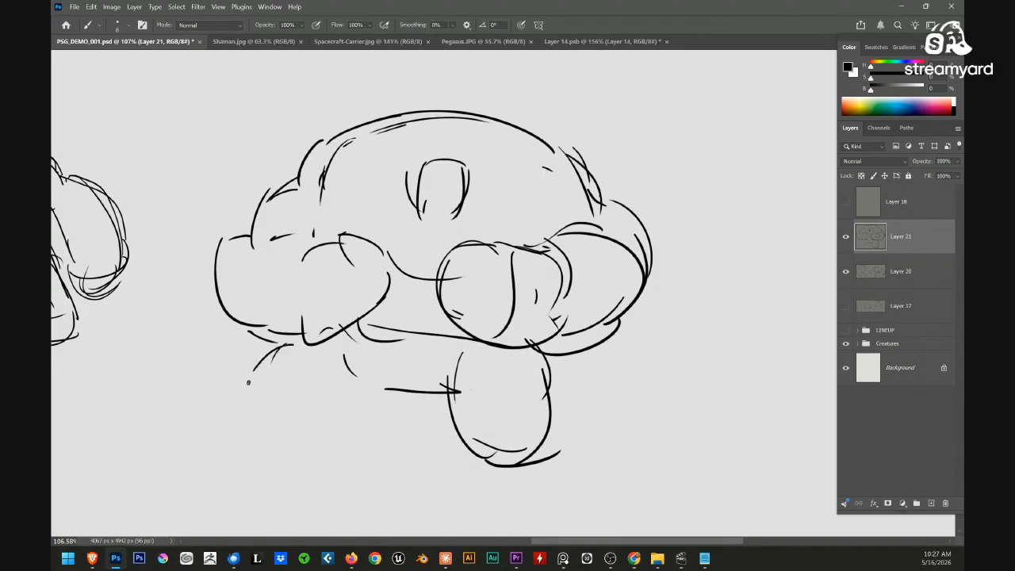
Sketch the left-hand leg as a large oval with a doubled lower edge and a curved side contour
left_click_drag(249, 357, 348, 474)
left_click_drag(359, 374, 375, 455)
left_click_drag(255, 413, 361, 459)
left_click_drag(387, 391, 379, 449)
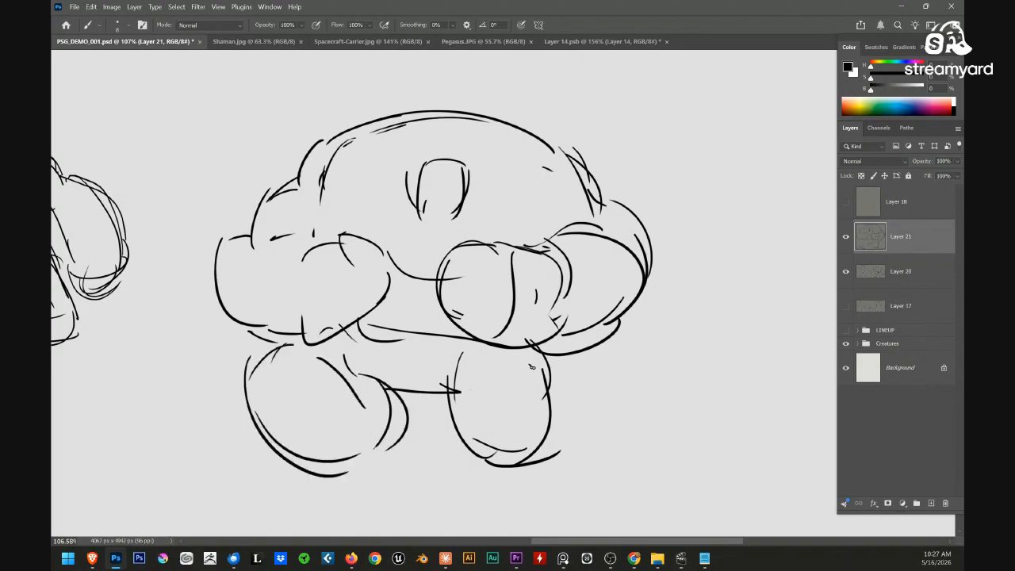
Rework the right-hand leg into a longer forward-stepping oval, erasing its inner lines and reinforcing the outline
left_click_drag(437, 374, 465, 466)
left_click_drag(439, 365, 508, 476)
mouse_move(538, 404)
left_mouse_down()
mouse_move(456, 474)
mouse_move(494, 425)
left_mouse_up()
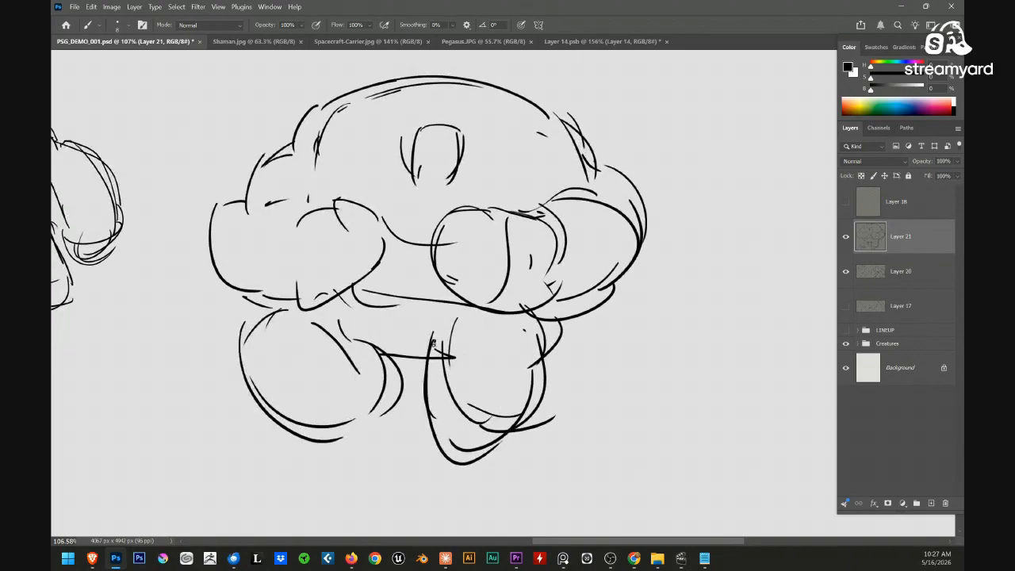
left_click_drag(473, 294, 427, 408)
key("e")
mouse_move(446, 341)
left_mouse_down()
mouse_move(444, 405)
mouse_move(519, 413)
mouse_move(478, 429)
mouse_move(467, 455)
mouse_move(506, 440)
left_mouse_up()
key("b")
left_click_drag(428, 435, 480, 460)
left_click_drag(521, 338, 500, 449)
left_click_drag(554, 325, 540, 347)
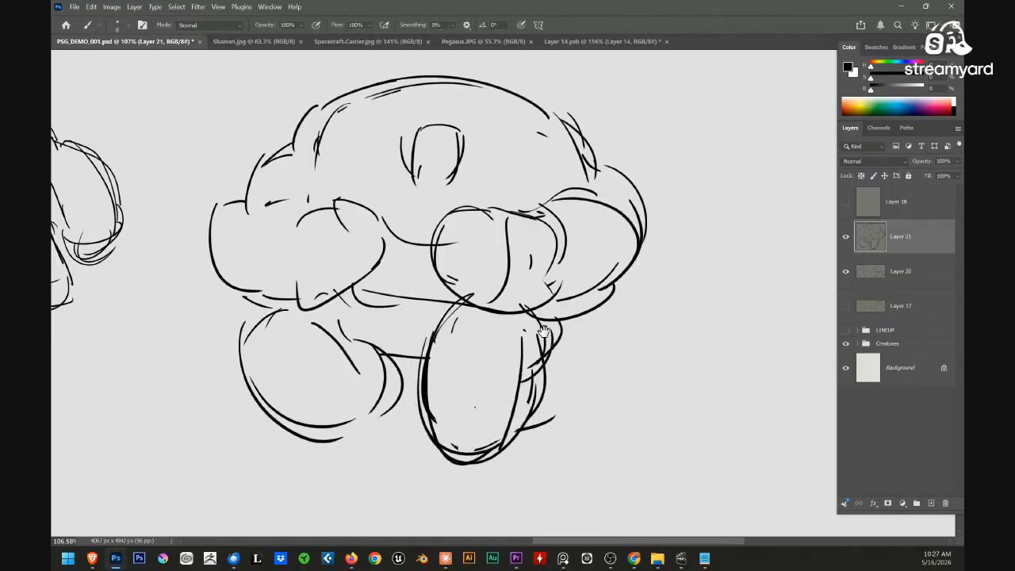
Try tracing heavier lines over the striding figure's shoulder circle and arm joint, and undo those strokes
scroll(543, 377, "down", 6)
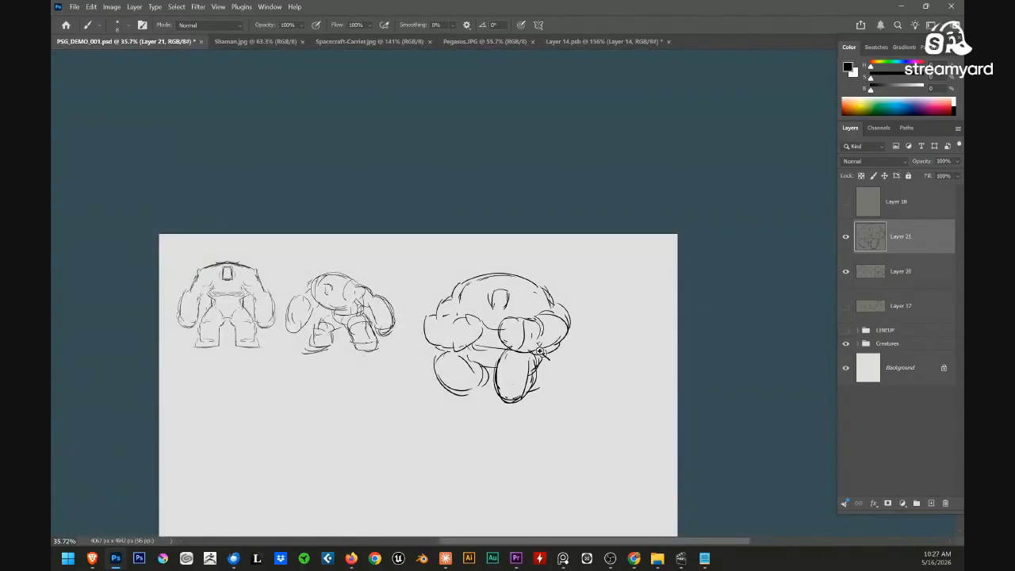
scroll(539, 352, "up", 3)
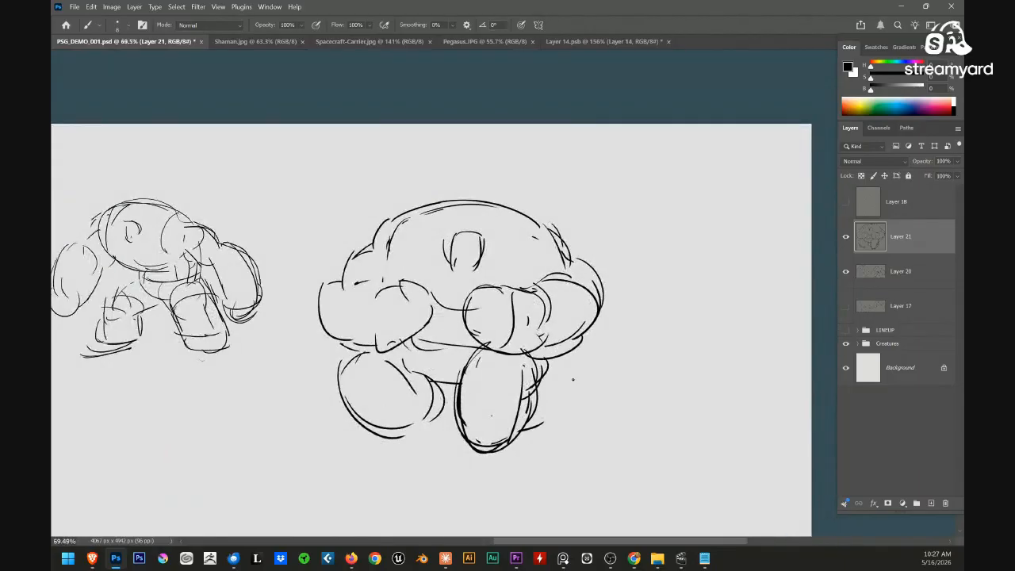
left_click_drag(348, 323, 671, 303)
scroll(532, 239, "up", 3)
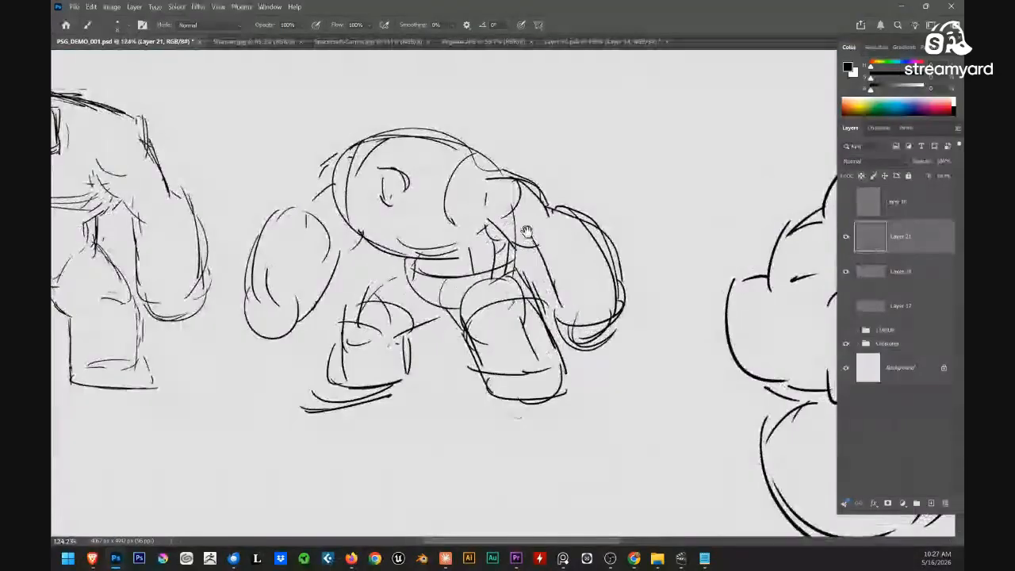
left_click_drag(453, 220, 500, 232)
left_click_drag(468, 149, 515, 191)
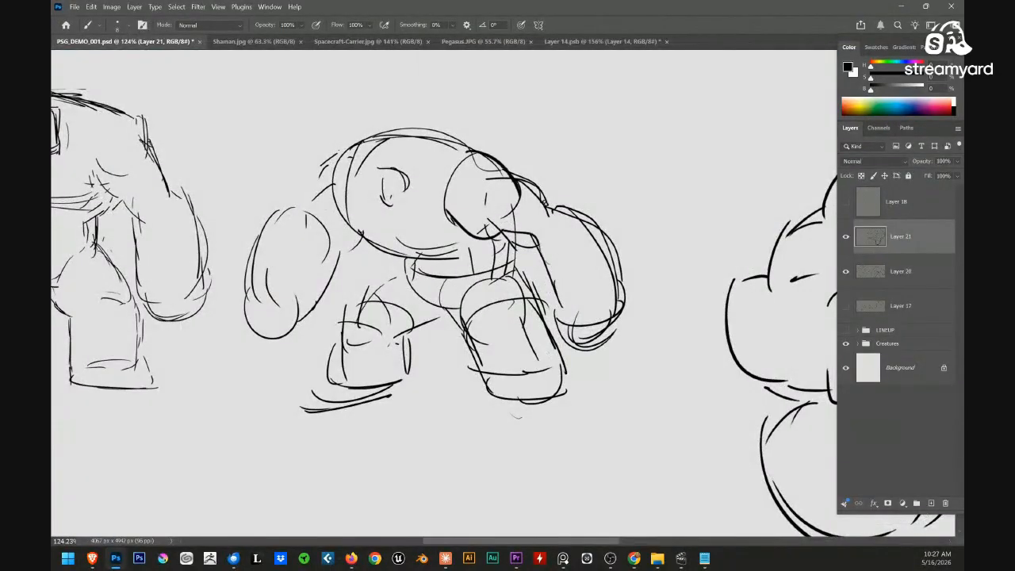
left_click_drag(573, 341, 534, 327)
key("ctrl+z")
key("ctrl+z")
key("ctrl+z")
key("ctrl+z")
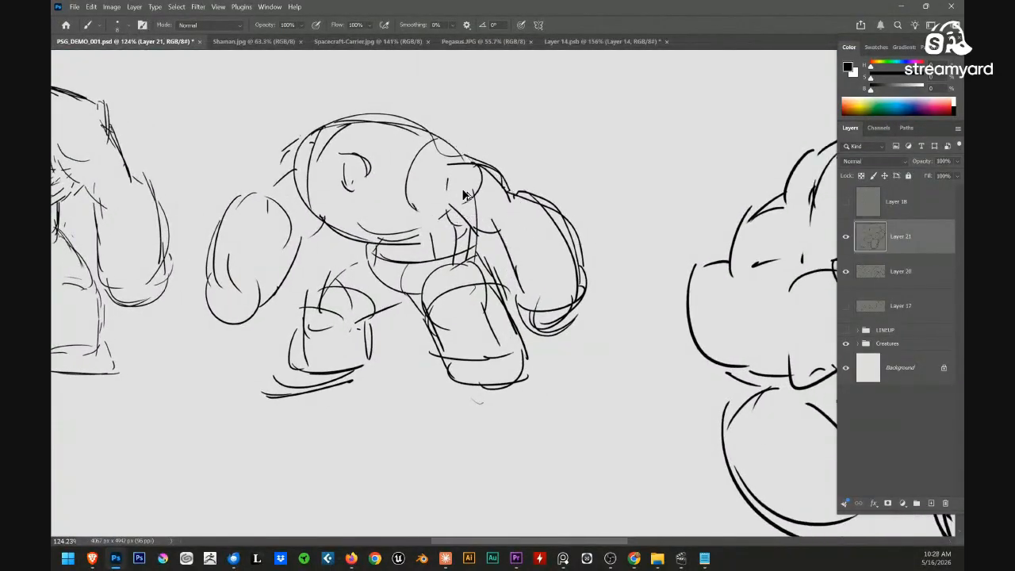
Erase stray lines beside the third figure's right-hand leg and redraw the outer and lower contours of both legs
left_click_drag(430, 210, 450, 207)
left_click_drag(569, 263, 412, 260)
left_click_drag(686, 342, 605, 291)
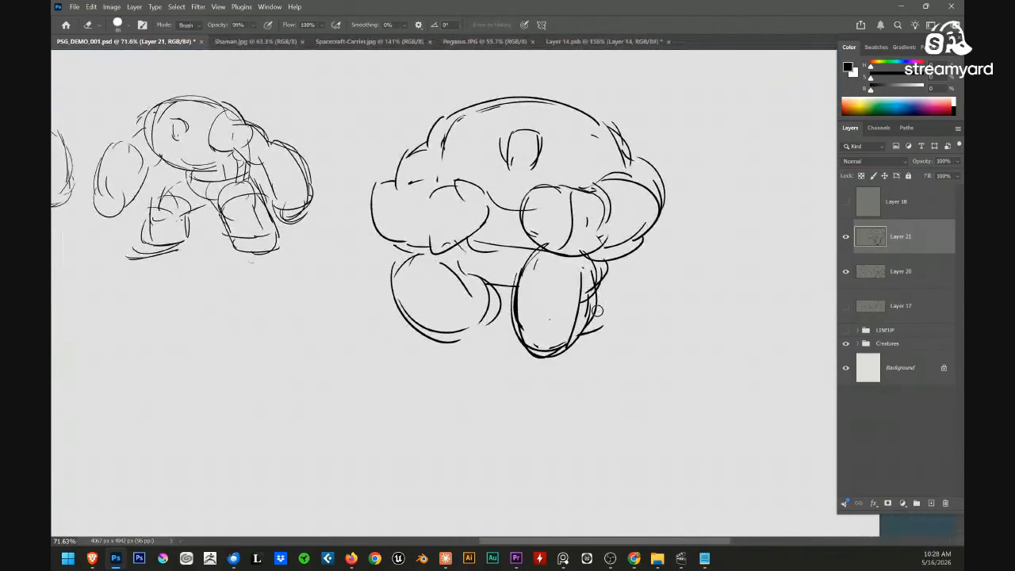
key("b")
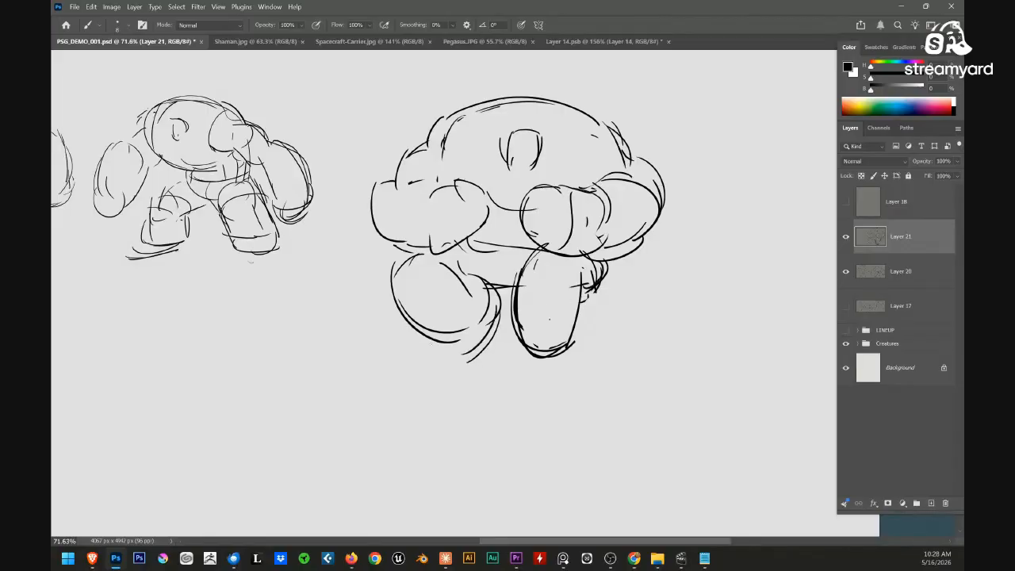
mouse_move(597, 333)
left_mouse_down()
mouse_move(597, 345)
mouse_move(521, 365)
left_mouse_up()
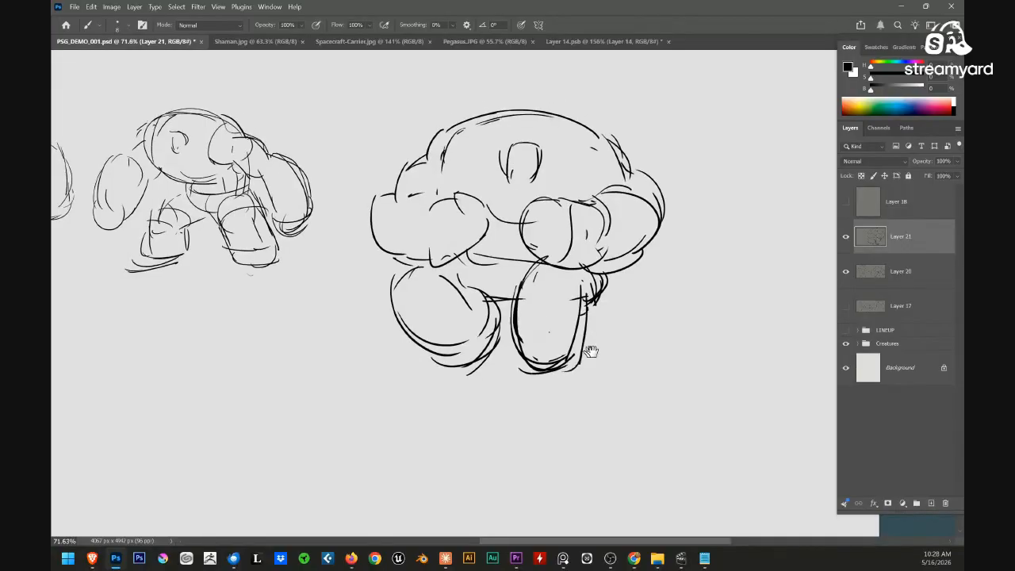
left_click_drag(581, 285, 601, 280)
Undo the stray scribble running across the third figure's legs and out toward the canvas edge
left_click_drag(496, 230, 600, 265)
left_click_drag(594, 265, 564, 267)
mouse_move(701, 345)
left_mouse_down()
mouse_move(660, 343)
mouse_move(601, 370)
mouse_move(635, 413)
left_mouse_up()
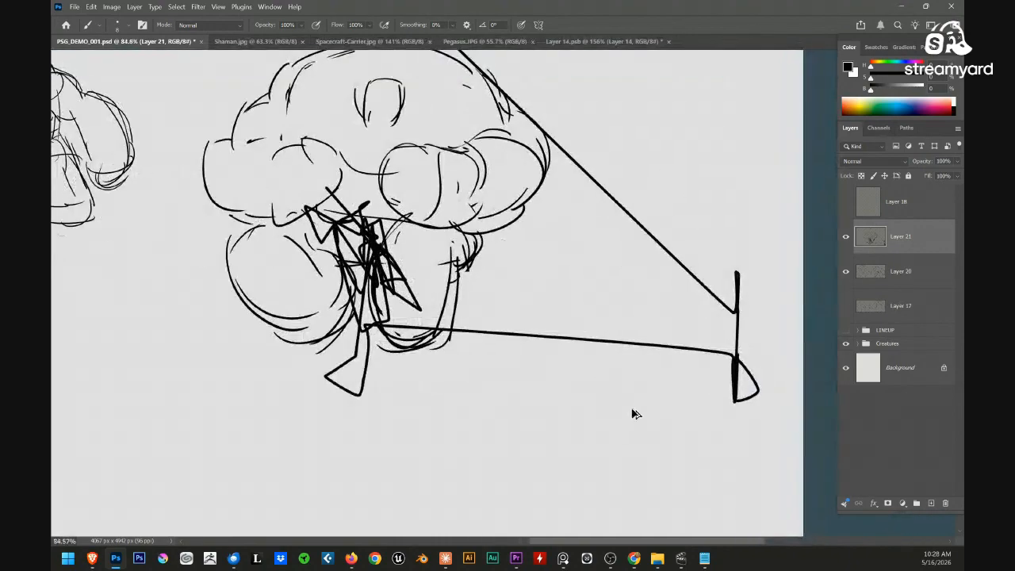
key("ctrl+z")
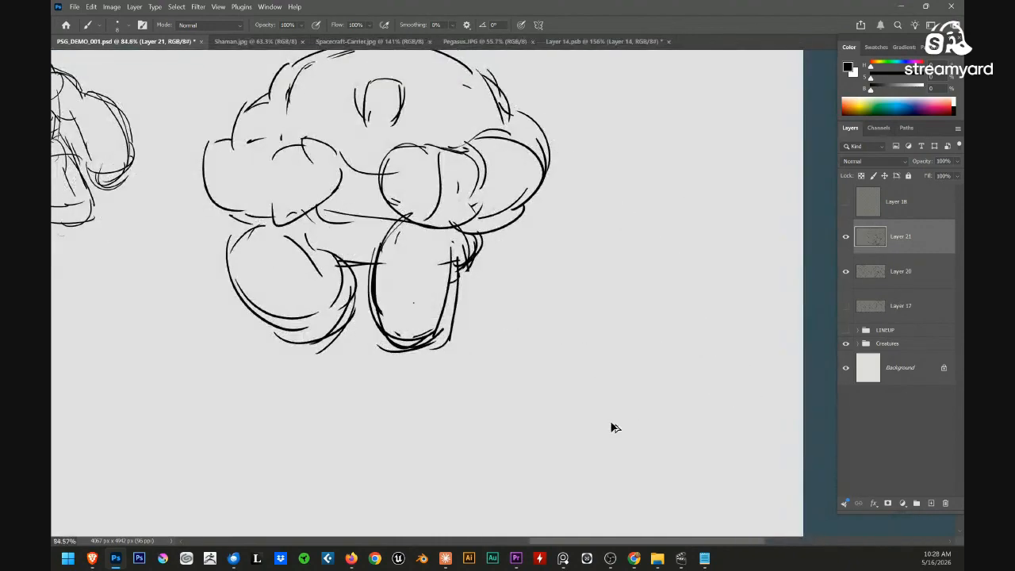
mouse_move(564, 305)
left_mouse_down()
mouse_move(571, 370)
mouse_move(615, 356)
left_mouse_up()
left_click_drag(616, 356, 605, 341)
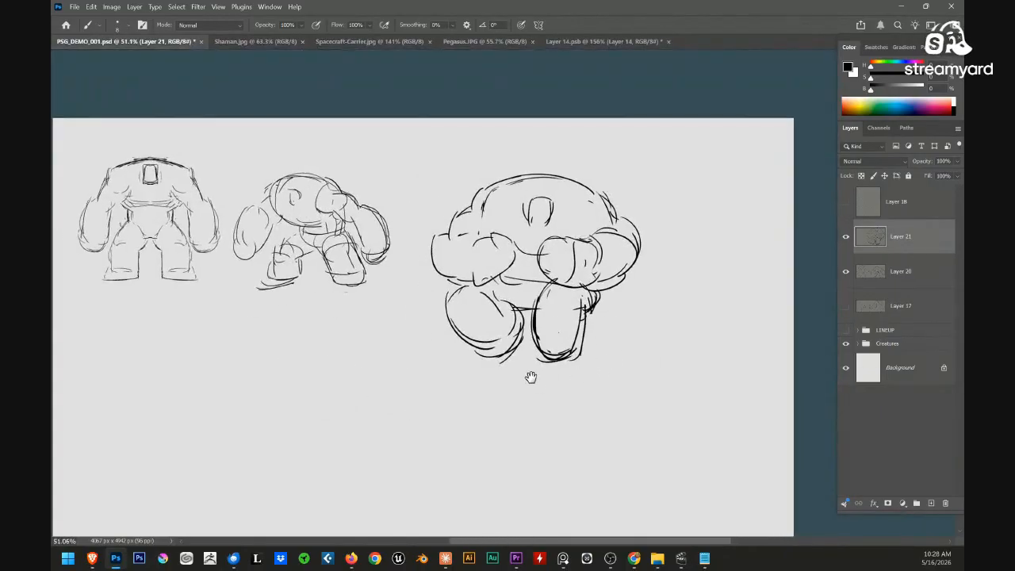
left_click_drag(517, 373, 505, 370)
left_click_drag(600, 330, 550, 375)
left_click_drag(526, 349, 555, 329)
key("ctrl+t")
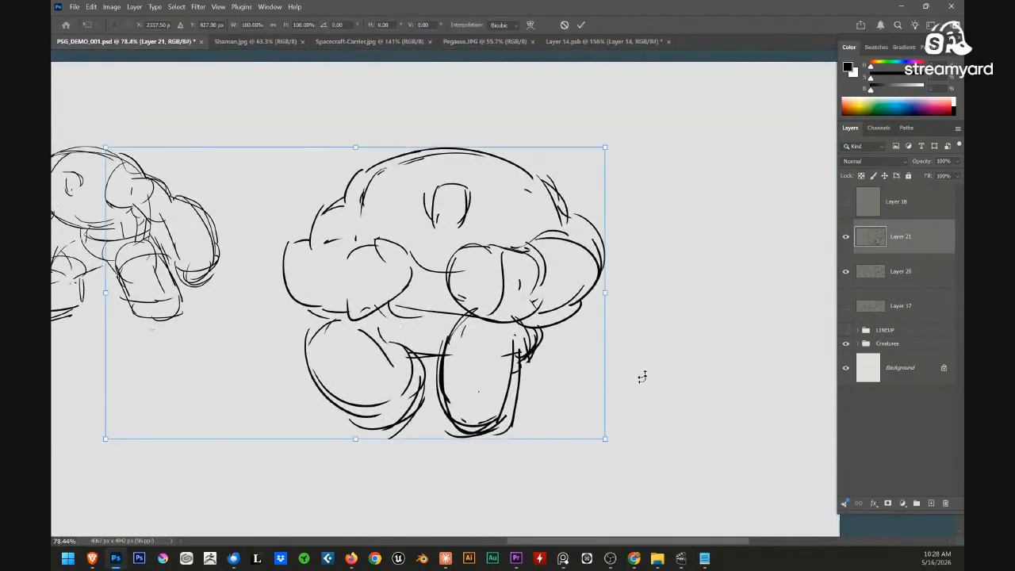
key("Escape")
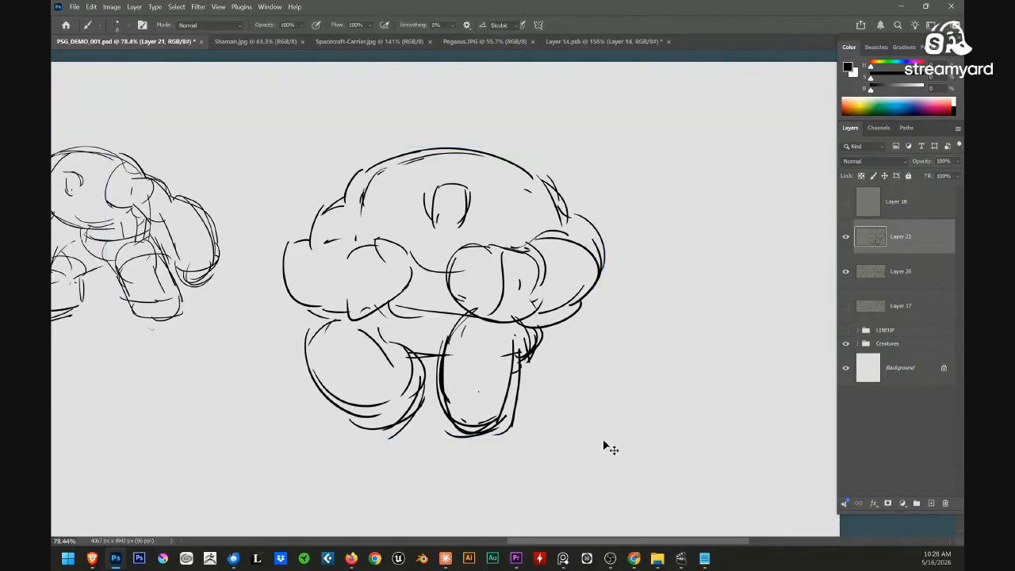
key("ctrl+t")
left_click_drag(603, 439, 569, 408)
key("Escape")
Select only the third figure with a rectangular marquee, scale it down toward its upper left corner, and deselect it
key("m")
left_click_drag(649, 125, 267, 476)
key("ctrl+t")
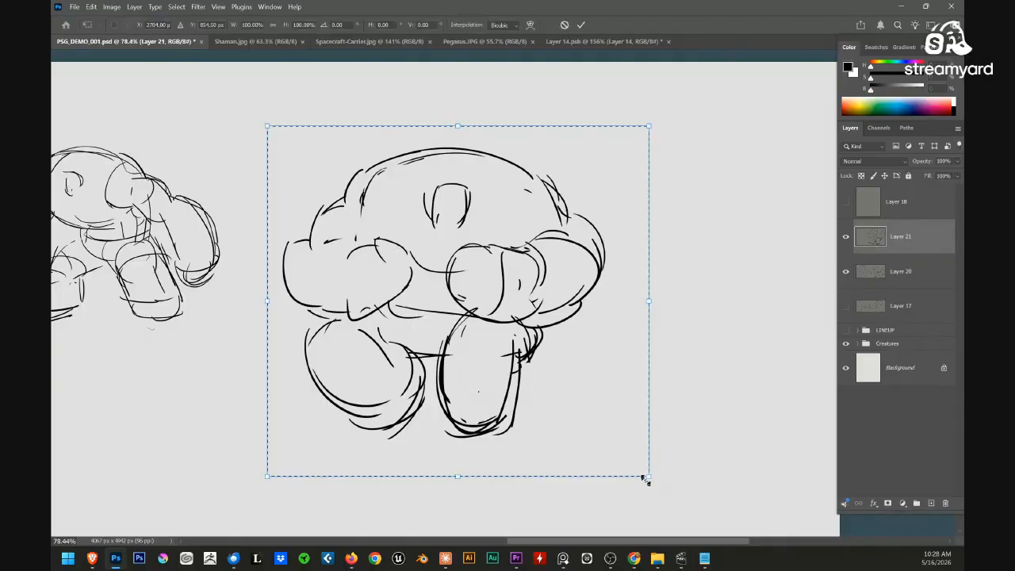
left_click_drag(647, 476, 521, 358)
key("Return")
key("ctrl+d")
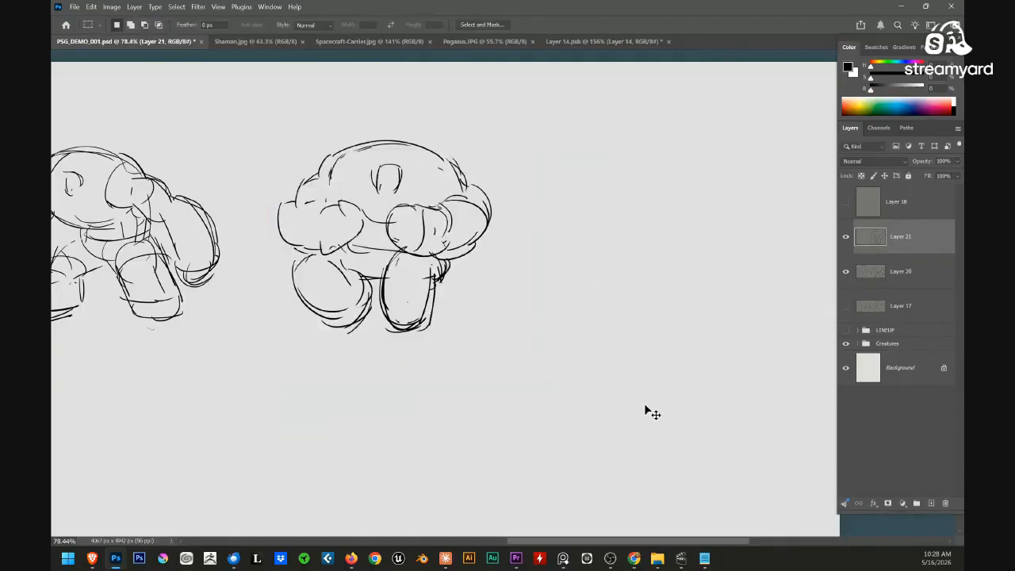
Try blocking in a fourth pose in the empty area below the first figures, with a slanted shoulder line, large arm and head curve
mouse_move(579, 318)
left_mouse_down()
mouse_move(544, 326)
mouse_move(686, 253)
mouse_move(644, 279)
left_mouse_up()
key("b")
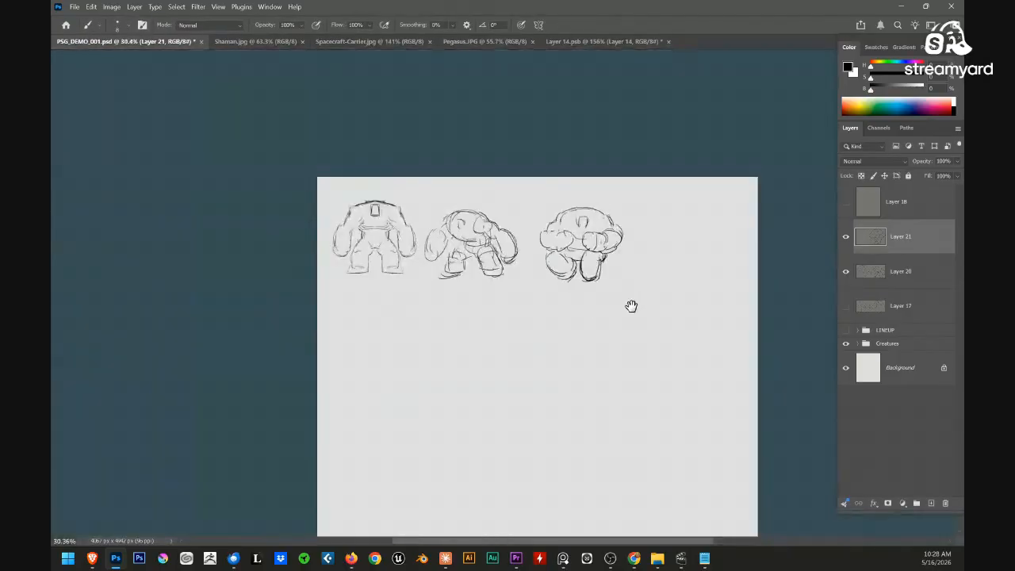
left_click_drag(593, 334, 674, 321)
left_click_drag(482, 238, 555, 218)
mouse_move(478, 189)
left_mouse_down()
mouse_move(497, 247)
mouse_move(499, 235)
mouse_move(508, 243)
mouse_move(501, 232)
left_mouse_up()
left_click_drag(512, 271, 379, 249)
left_click_drag(557, 297, 382, 278)
left_click_drag(480, 298, 451, 307)
mouse_move(613, 371)
left_mouse_down()
mouse_move(572, 332)
mouse_move(636, 283)
left_mouse_up()
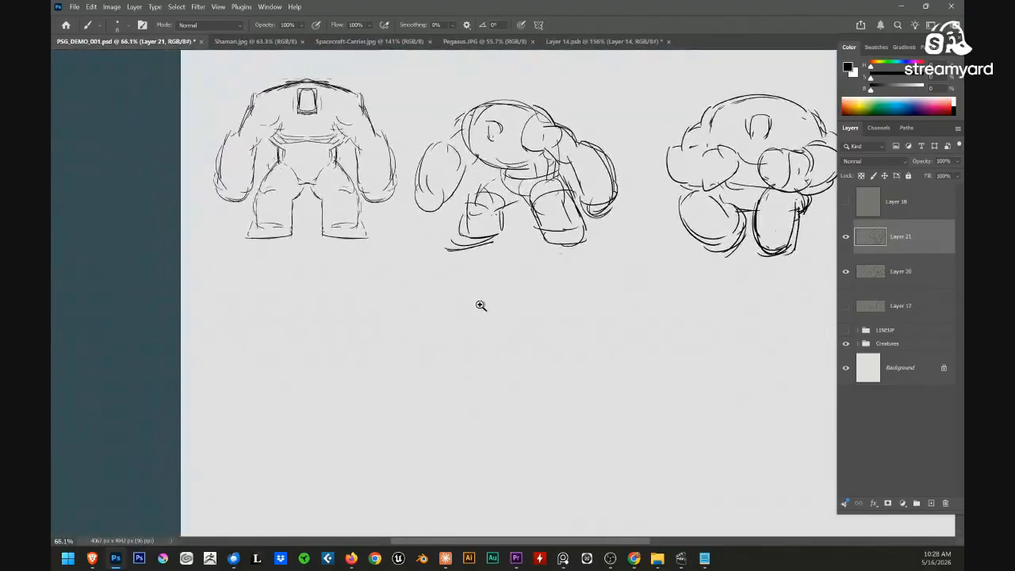
left_click_drag(481, 304, 511, 298)
mouse_move(493, 292)
left_mouse_down()
mouse_move(559, 259)
mouse_move(508, 265)
mouse_move(508, 274)
mouse_move(563, 272)
mouse_move(534, 270)
left_mouse_up()
left_click_drag(422, 289, 435, 361)
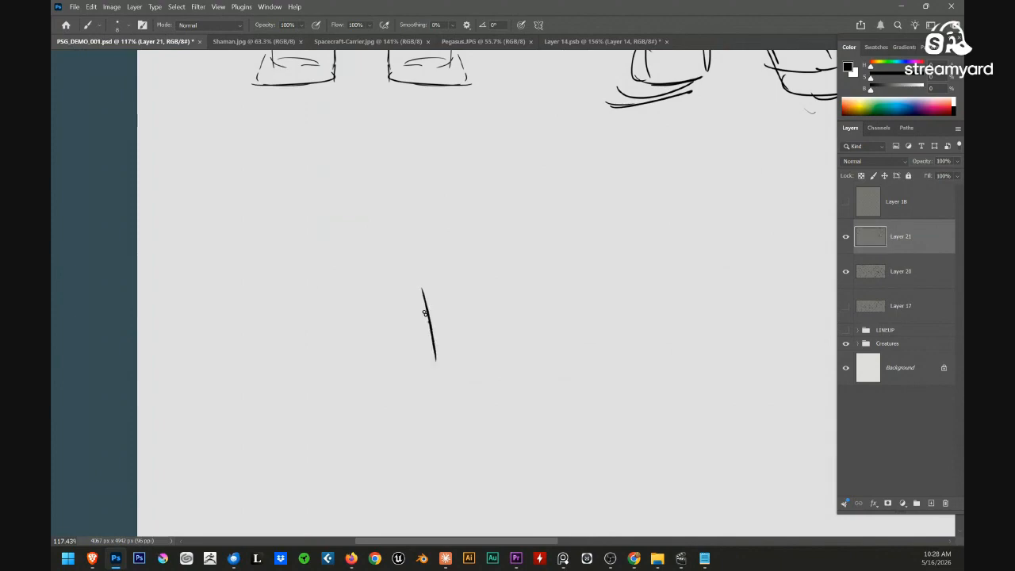
left_click_drag(468, 211, 584, 211)
left_click_drag(402, 269, 435, 355)
mouse_move(579, 207)
left_mouse_down()
mouse_move(665, 235)
mouse_move(673, 252)
left_mouse_up()
left_click_drag(559, 238, 623, 287)
left_click_drag(655, 249, 654, 279)
left_click_drag(606, 299, 663, 294)
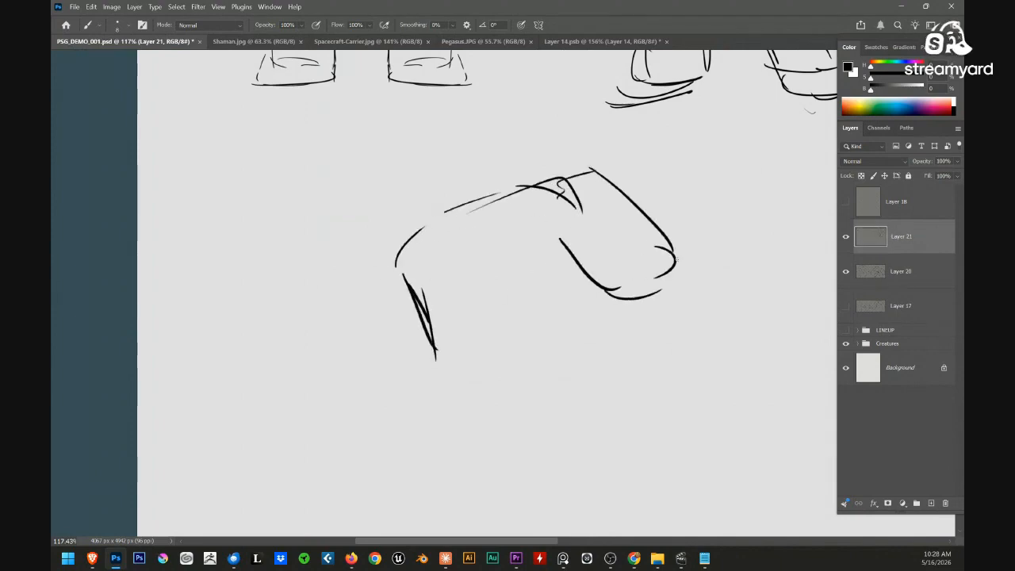
left_click_drag(678, 257, 697, 339)
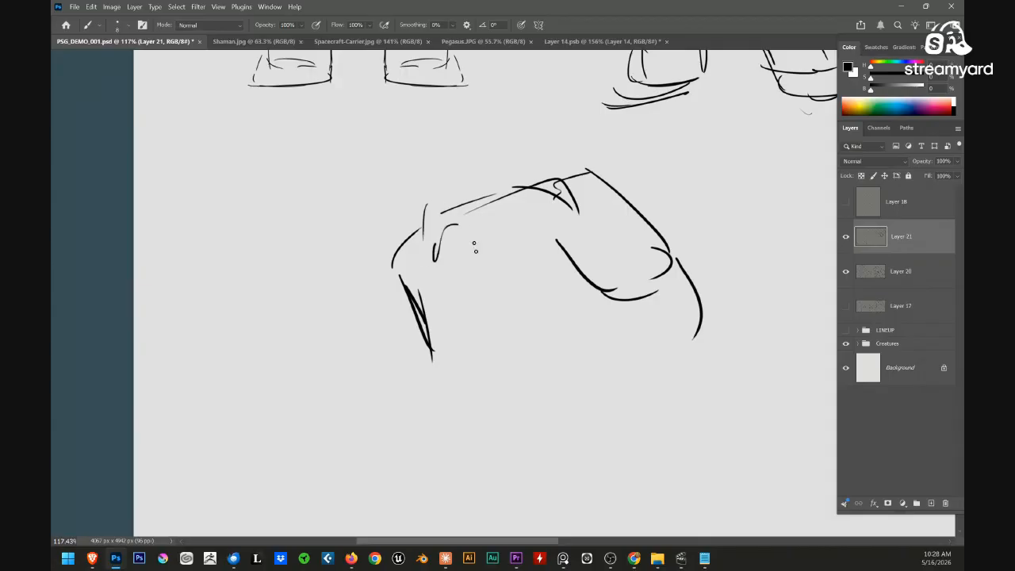
left_click_drag(484, 256, 477, 274)
mouse_move(492, 336)
left_mouse_down()
mouse_move(500, 299)
mouse_move(423, 296)
left_mouse_up()
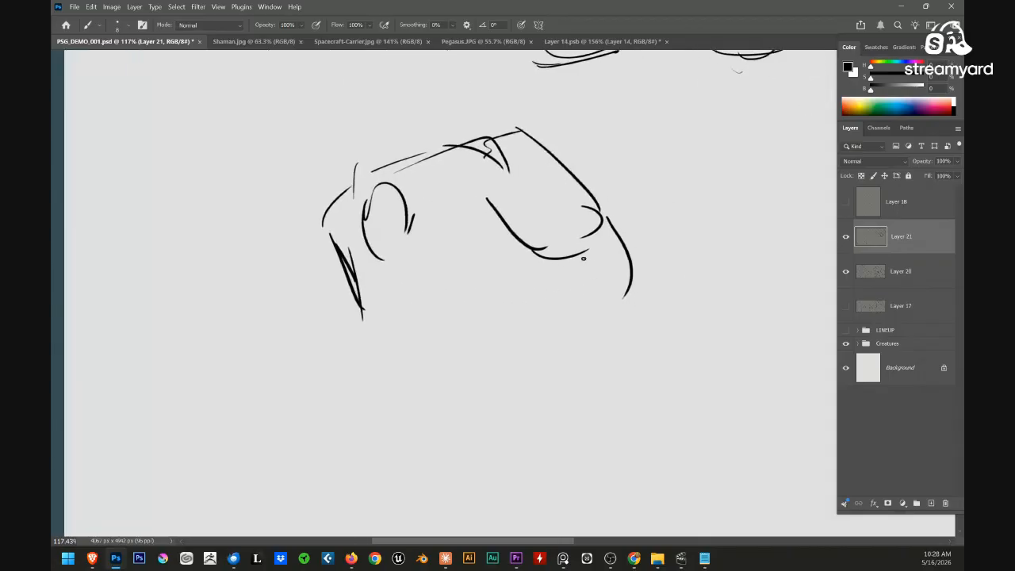
Lasso the fourth pose's first rough strokes, delete them, and clear the selection
scroll(436, 347, "up", 3)
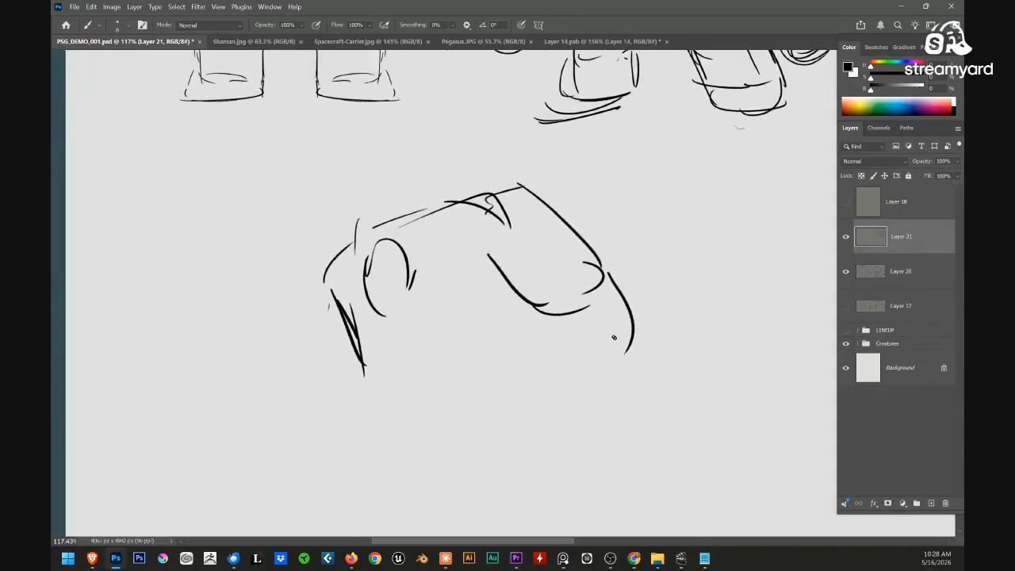
key("l")
key("Delete")
key("ctrl+d")
Restart the fourth pose by sketching a blocky bent left-hand leg, a crotch line and slanted guide lines for the right-hand leg
mouse_move(642, 386)
left_mouse_down()
mouse_move(594, 345)
mouse_move(609, 327)
left_mouse_up()
key("b")
mouse_move(400, 347)
left_mouse_down()
mouse_move(429, 409)
mouse_move(478, 307)
left_mouse_up()
left_click_drag(539, 300, 582, 397)
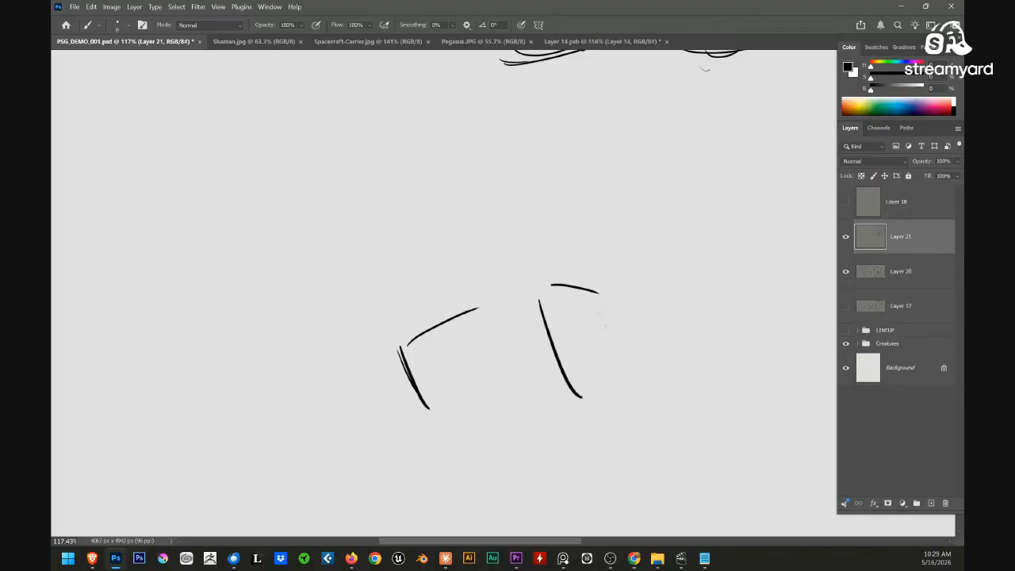
left_click_drag(591, 292, 636, 375)
left_click_drag(425, 441, 488, 403)
mouse_move(469, 351)
left_mouse_down()
mouse_move(485, 402)
mouse_move(539, 339)
left_mouse_up()
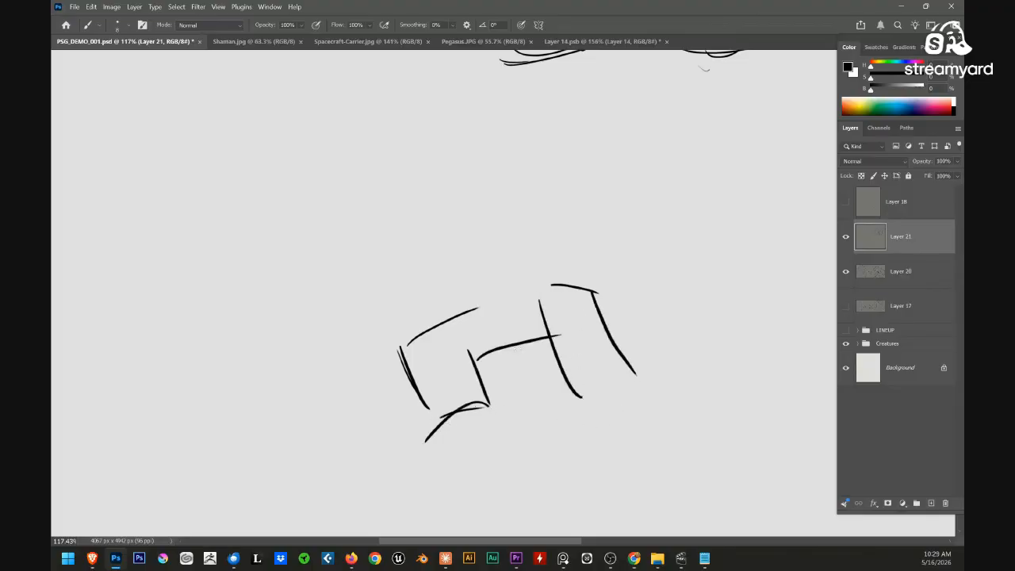
Erase the fourth figure's right-hand leg lines and redraw the leg as a slanted cylinder with curved bands at its lower end
key("e")
left_click_drag(541, 293, 580, 395)
left_click_drag(591, 330, 627, 357)
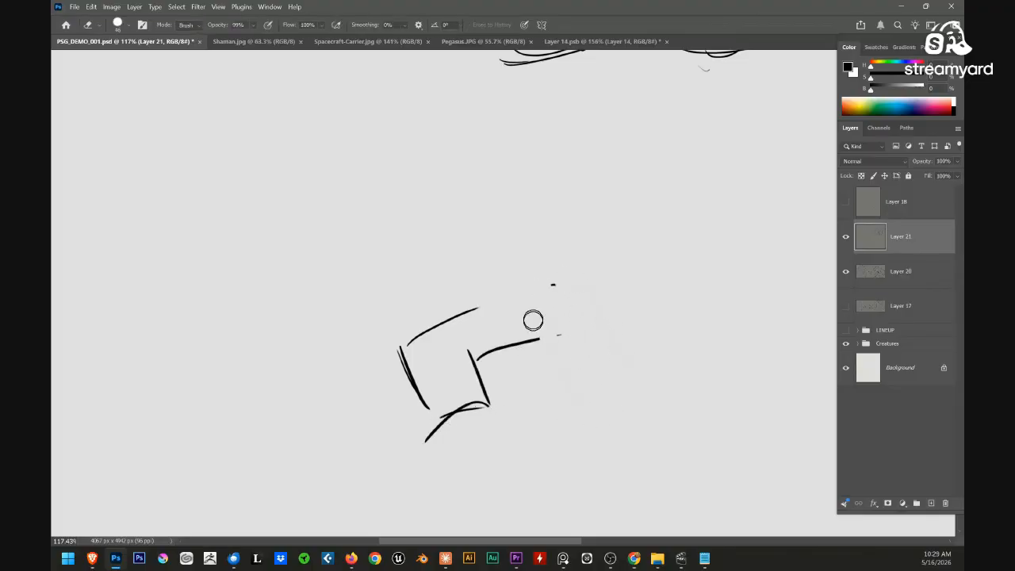
key("b")
left_click_drag(546, 295, 561, 361)
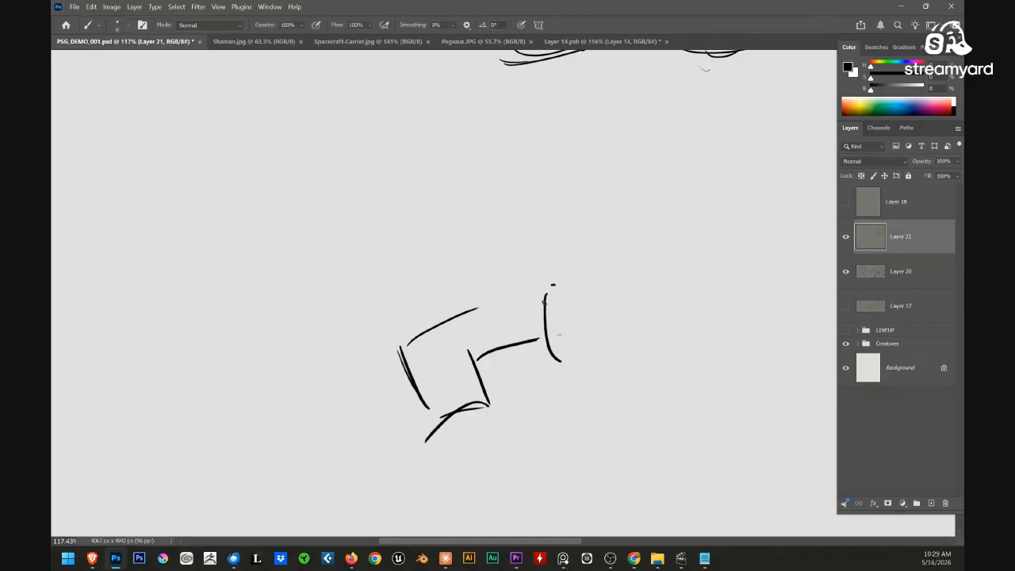
left_click_drag(603, 295, 639, 390)
mouse_move(552, 338)
left_mouse_down()
mouse_move(568, 369)
mouse_move(606, 378)
left_mouse_up()
left_click_drag(633, 396, 607, 421)
left_click_drag(539, 333, 565, 388)
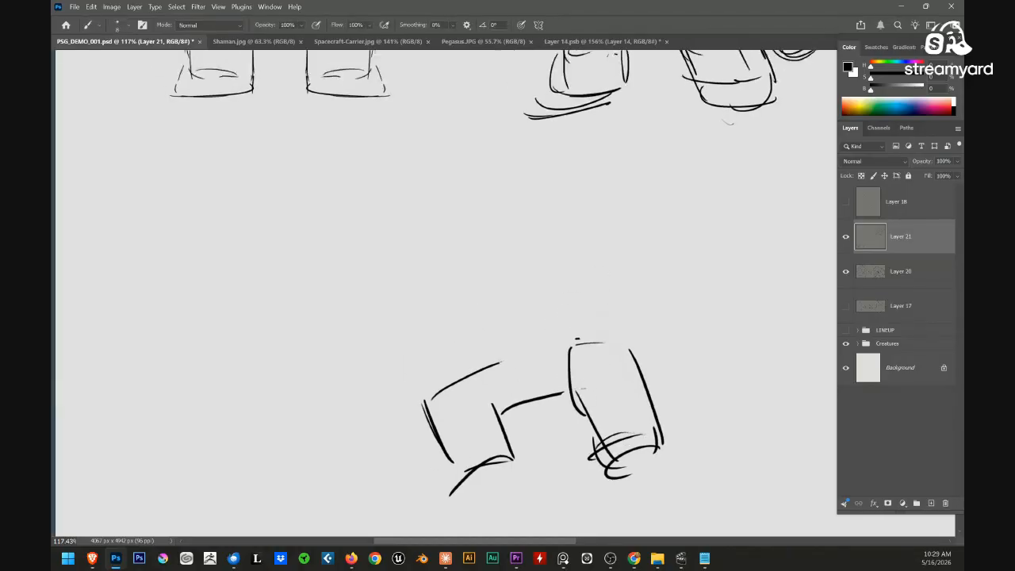
Sketch the fourth figure's pelvis as curved lines between the legs, with short waist marks above the left-hand thigh
left_click_drag(504, 364, 515, 370)
left_click_drag(514, 369, 555, 405)
left_click_drag(540, 369, 572, 388)
left_click_drag(532, 367, 586, 417)
left_click_drag(545, 387, 559, 404)
left_click_drag(547, 379, 559, 387)
left_click_drag(689, 397, 635, 375)
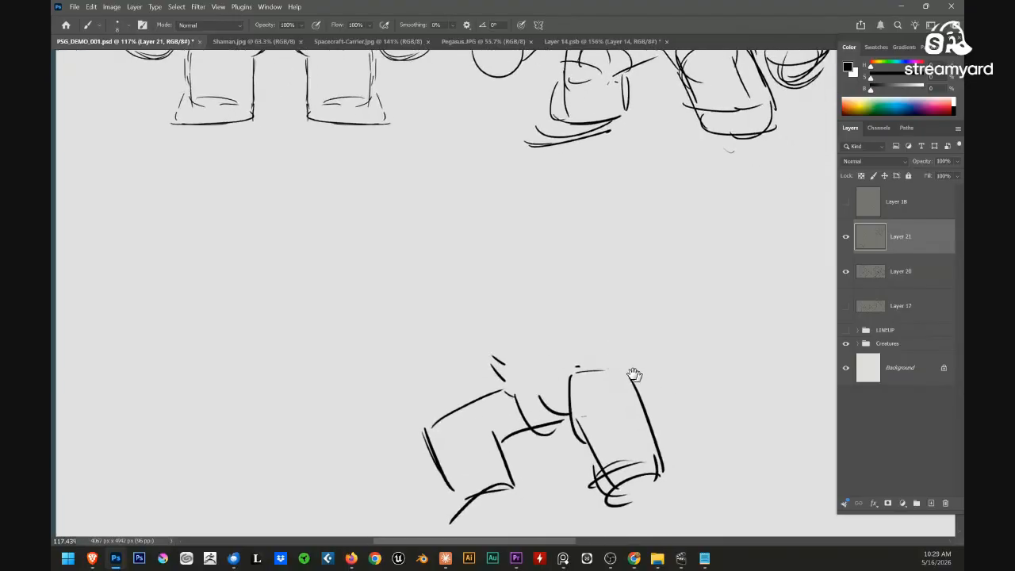
Block in the fourth figure's raised right-hand arm as a large rounded form above the right-hand leg
scroll(630, 284, "up", 3)
mouse_move(628, 236)
left_mouse_down()
mouse_move(699, 272)
mouse_move(681, 272)
left_mouse_up()
left_click_drag(708, 296, 668, 327)
left_click_drag(597, 339, 626, 290)
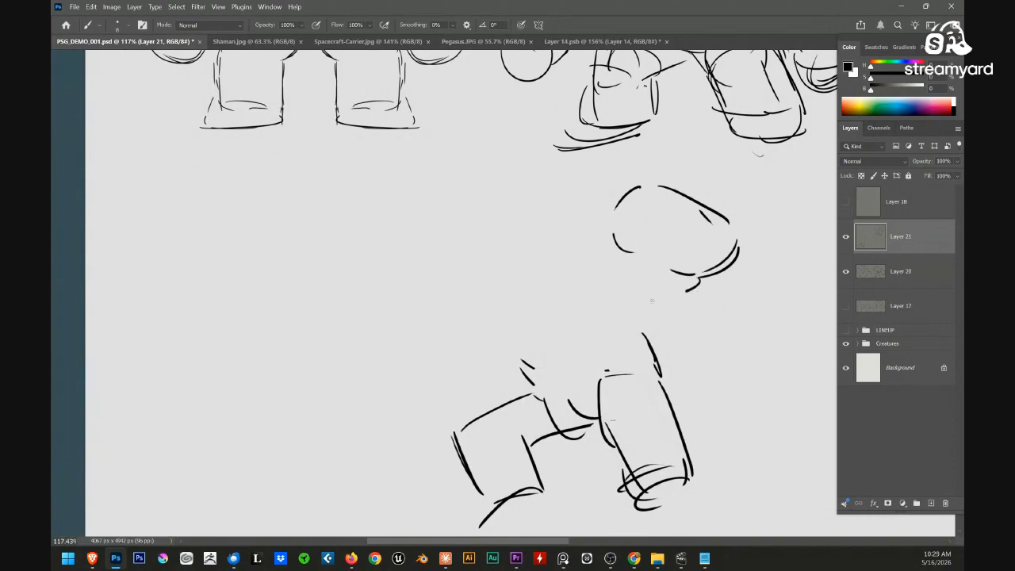
Outline the fourth figure's leaning torso with a rounded shoulder, a belly curve and side lines joining the raised arm to the hips
left_click_drag(619, 251, 583, 228)
mouse_move(557, 231)
left_mouse_down()
mouse_move(493, 270)
mouse_move(475, 302)
left_mouse_up()
left_click_drag(465, 303, 521, 359)
left_click_drag(577, 350, 603, 344)
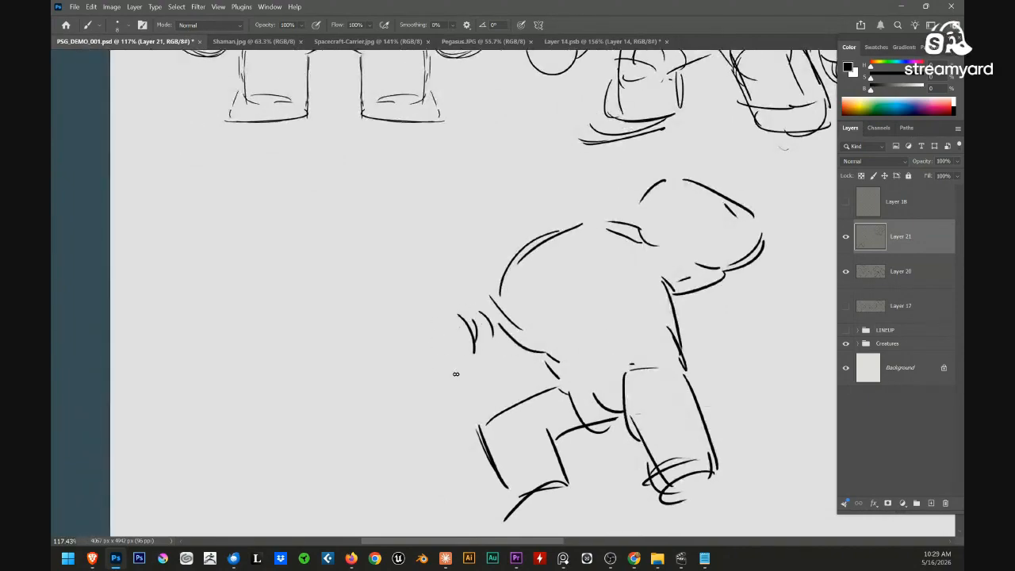
Sketch the foreshortened left-hand arm as a large circle with a curved inner contour and a doubled outer edge
left_click_drag(408, 306, 431, 394)
left_click_drag(386, 337, 472, 357)
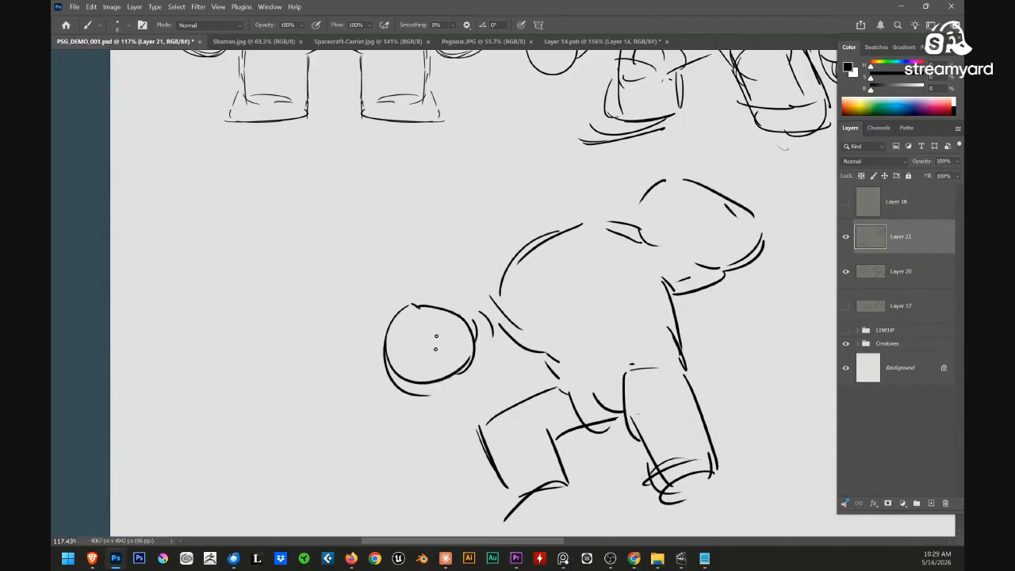
left_click_drag(412, 305, 414, 380)
left_click_drag(380, 318, 396, 362)
Draw the fourth figure's small round head with a short inner contour on the upper torso
left_click_drag(543, 328, 522, 350)
left_click_drag(505, 287, 539, 318)
left_click_drag(526, 311, 538, 304)
left_click_drag(547, 275, 550, 301)
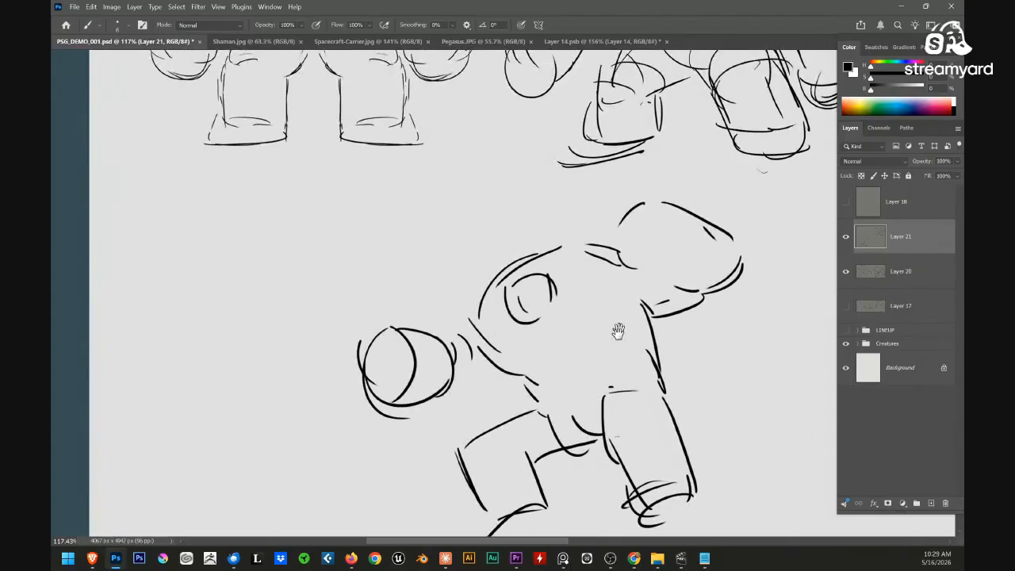
Add the fourth figure's waistline and upper pelvis curve, and reinforce the right-hand side of the torso
mouse_move(618, 332)
left_mouse_down()
mouse_move(600, 295)
mouse_move(554, 278)
left_mouse_up()
left_click_drag(496, 339, 554, 321)
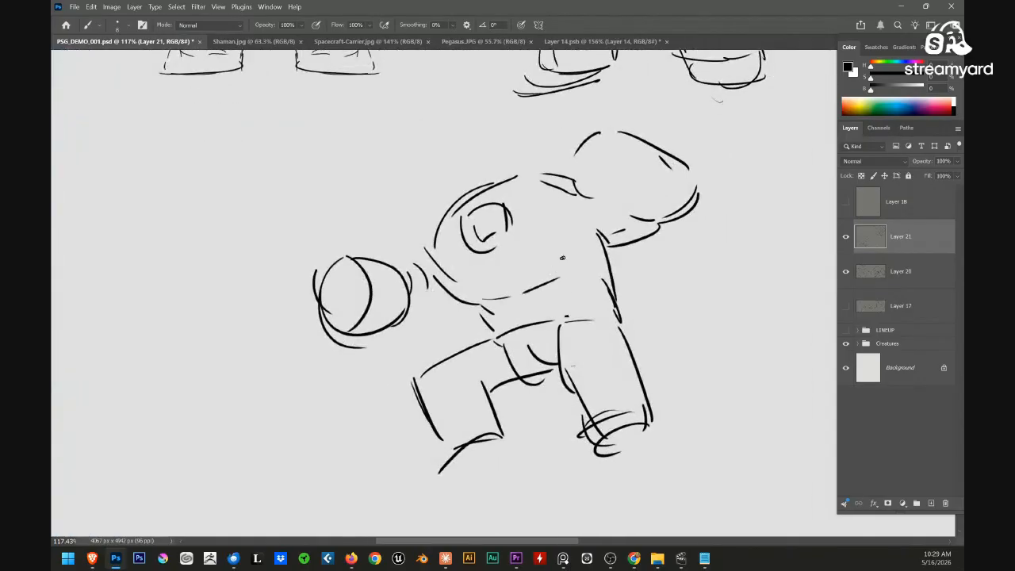
left_click_drag(564, 276, 490, 312)
left_click_drag(508, 295, 565, 275)
mouse_move(618, 251)
left_mouse_down()
mouse_move(593, 249)
mouse_move(601, 307)
left_mouse_up()
left_click_drag(603, 290, 607, 310)
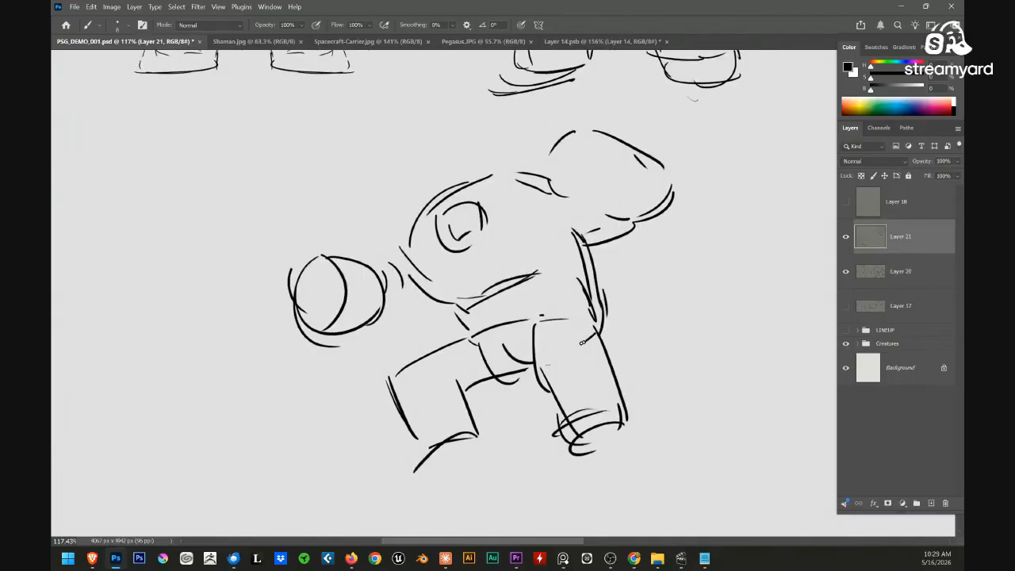
Reinforce the fourth figure's left-hand leg with a curved thigh top, heavier outer edge and inner knee lines
left_click_drag(587, 396, 597, 365)
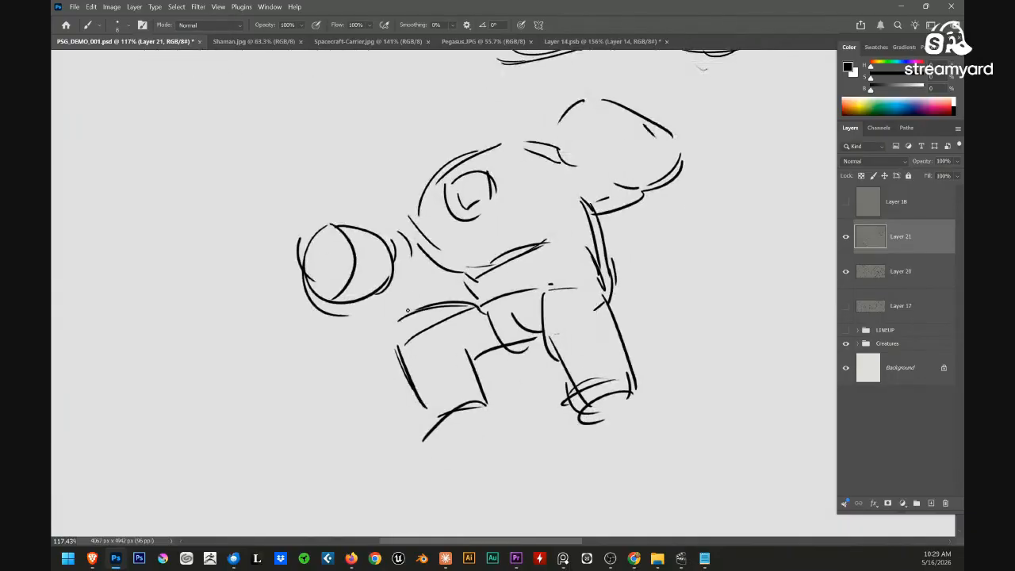
left_click_drag(394, 319, 422, 392)
left_click_drag(393, 325, 407, 358)
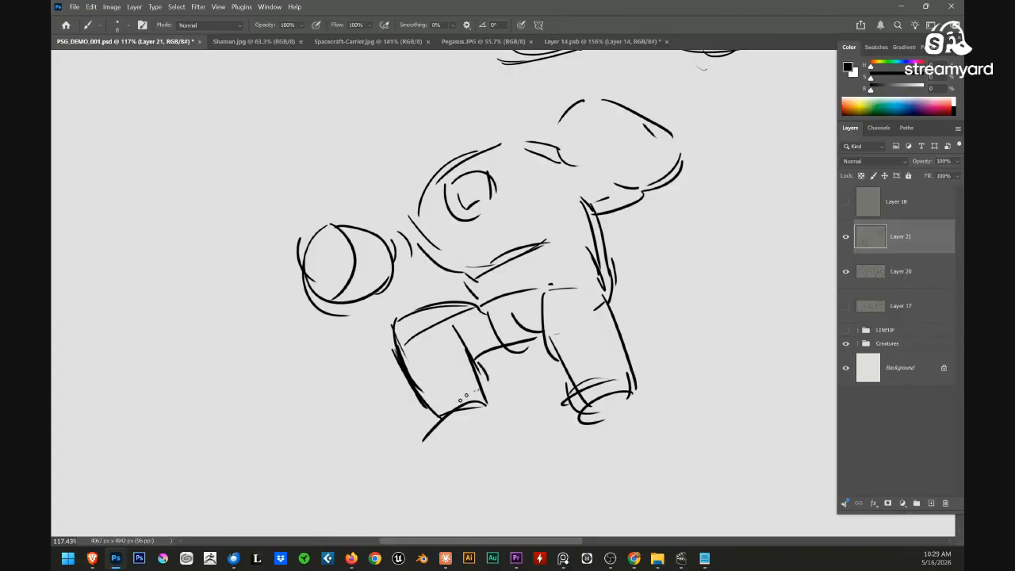
left_click_drag(447, 436, 481, 420)
Add a curved end contour to the fourth figure's raised arm and strengthen the outline around the head
left_click_drag(547, 379, 506, 466)
mouse_move(522, 204)
left_mouse_down()
mouse_move(530, 249)
mouse_move(581, 234)
left_mouse_up()
left_click_drag(522, 201, 557, 182)
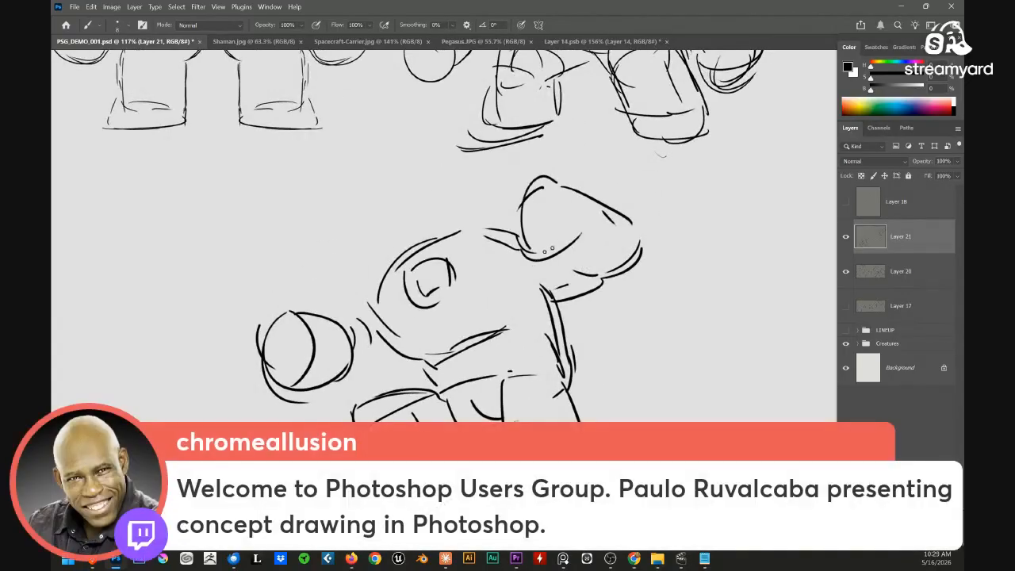
left_click_drag(452, 294, 443, 316)
left_click_drag(405, 291, 436, 324)
left_click_drag(455, 274, 451, 306)
left_click_drag(448, 317, 453, 289)
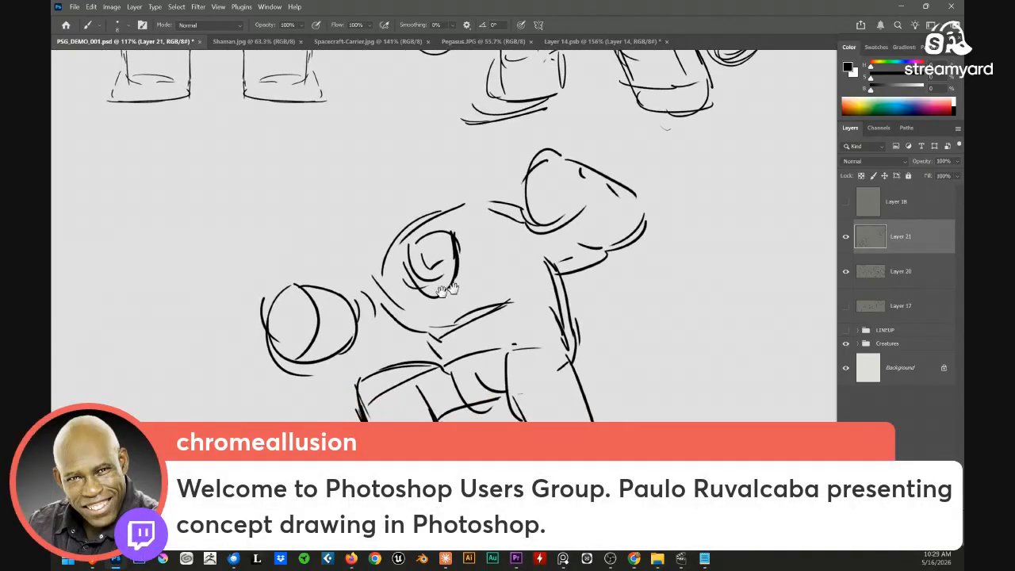
Lasso the fourth figure's left-hand fist with its connecting strokes, delete them and clear the selection
left_click_drag(552, 409, 575, 416)
key("e")
key("l")
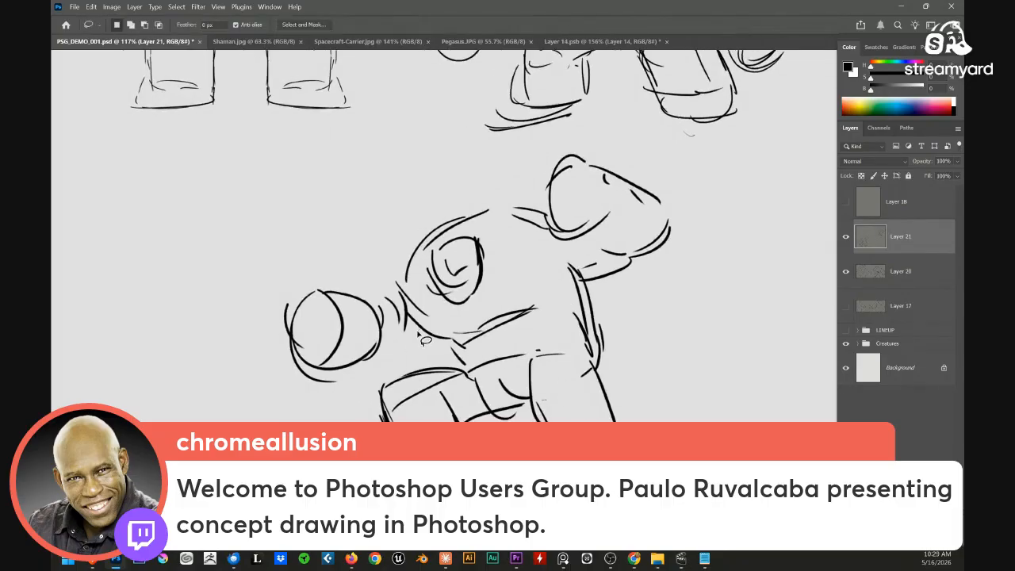
left_click_drag(668, 283, 673, 275)
mouse_move(421, 334)
left_mouse_down()
mouse_move(301, 379)
mouse_move(428, 341)
left_mouse_up()
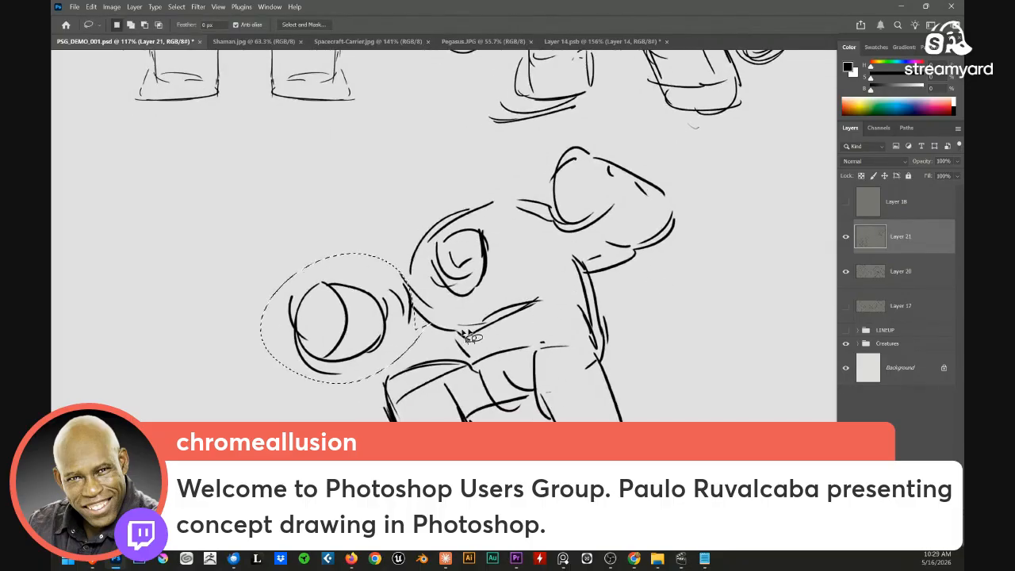
key("Delete")
key("ctrl+d")
Redraw the fourth figure's left-hand arm with a slanted upper arm and a large rounded forearm hanging lower
left_click_drag(547, 324, 605, 288)
key("b")
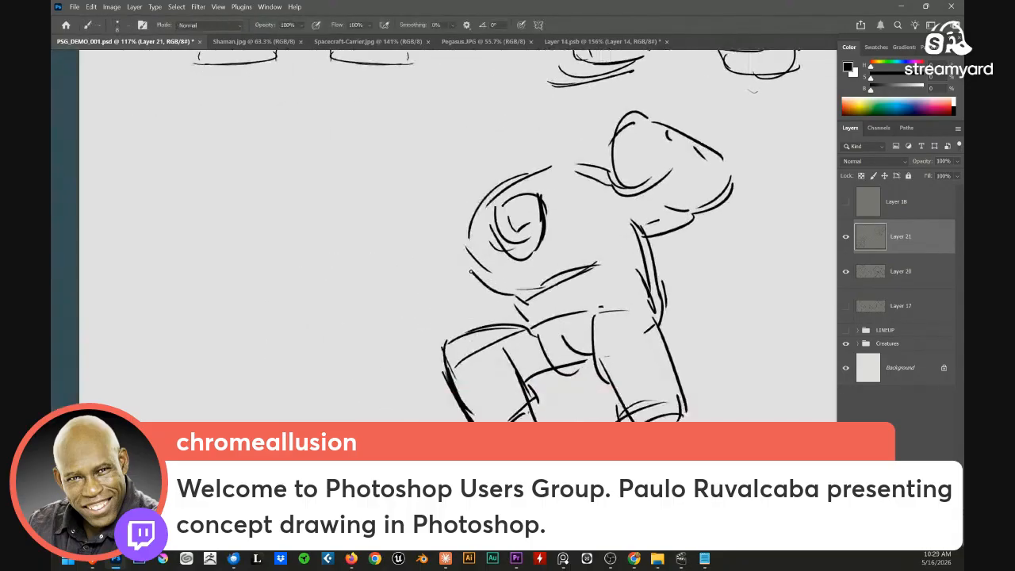
left_click_drag(460, 234, 435, 279)
mouse_move(454, 283)
left_mouse_down()
mouse_move(476, 271)
mouse_move(394, 290)
mouse_move(342, 326)
mouse_move(388, 372)
left_mouse_up()
left_click_drag(363, 310, 367, 385)
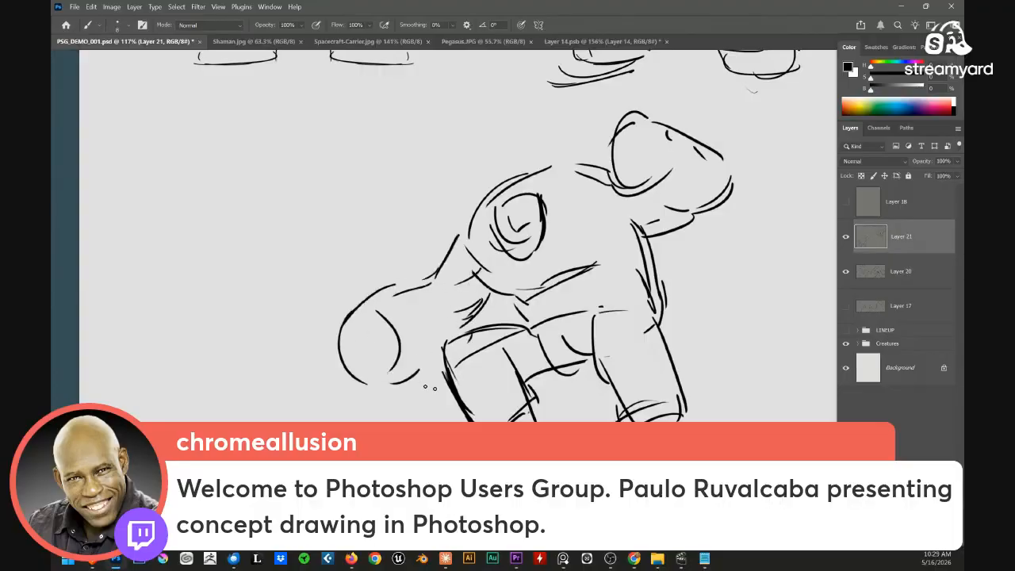
mouse_move(389, 299)
left_mouse_down()
mouse_move(385, 380)
mouse_move(408, 316)
left_mouse_up()
Lasso the whole fourth figure and move it up into the row beside the third figure
mouse_move(606, 331)
left_mouse_down()
mouse_move(505, 370)
mouse_move(515, 354)
left_mouse_up()
scroll(523, 349, "down", 5)
key("l")
mouse_move(586, 279)
left_mouse_down()
mouse_move(291, 374)
mouse_move(593, 354)
left_mouse_up()
mouse_move(593, 354)
left_mouse_down()
mouse_move(555, 281)
mouse_move(414, 339)
left_mouse_up()
mouse_move(333, 361)
left_mouse_down()
mouse_move(580, 328)
mouse_move(647, 269)
mouse_move(684, 282)
left_mouse_up()
key("ctrl+d")
left_click_drag(527, 395, 591, 333)
scroll(623, 357, "down", 8)
left_click_drag(553, 303, 571, 298)
left_click_drag(584, 351, 603, 317)
key("b")
left_click_drag(509, 313, 586, 283)
mouse_move(238, 165)
left_mouse_down()
mouse_move(265, 159)
mouse_move(283, 214)
left_mouse_up()
mouse_move(220, 169)
left_mouse_down()
mouse_move(504, 147)
mouse_move(509, 199)
left_mouse_up()
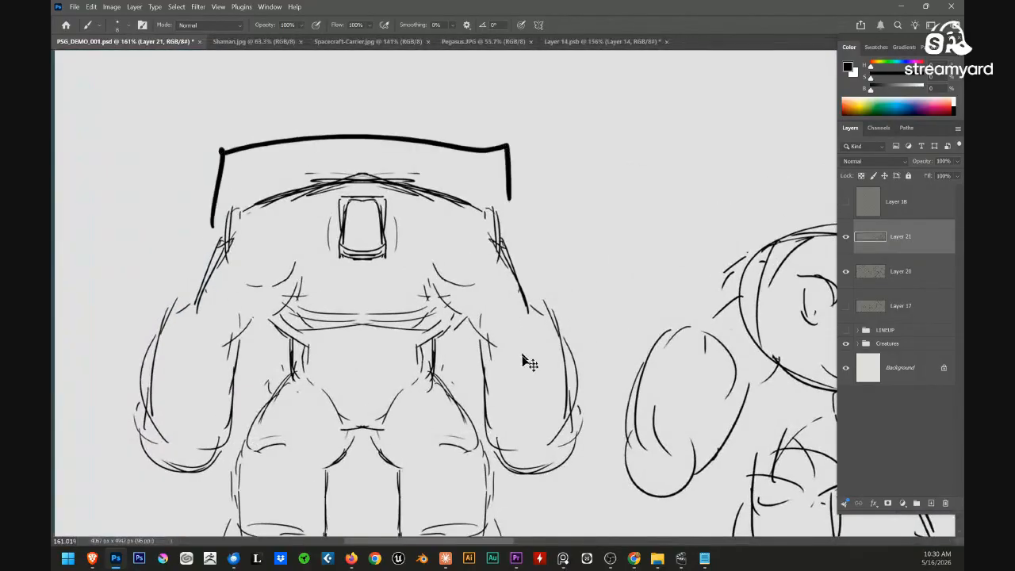
key("ctrl+z")
Block in a fifth figure's angular torso in the empty area below, with a sloping shoulder line, sides, stepped waist and base
mouse_move(543, 328)
left_mouse_down()
mouse_move(560, 348)
mouse_move(405, 330)
left_mouse_up()
mouse_move(671, 370)
left_mouse_down()
mouse_move(473, 324)
mouse_move(433, 258)
left_mouse_up()
left_click_drag(601, 312, 620, 305)
left_click_drag(614, 281, 587, 211)
left_click_drag(584, 310, 608, 306)
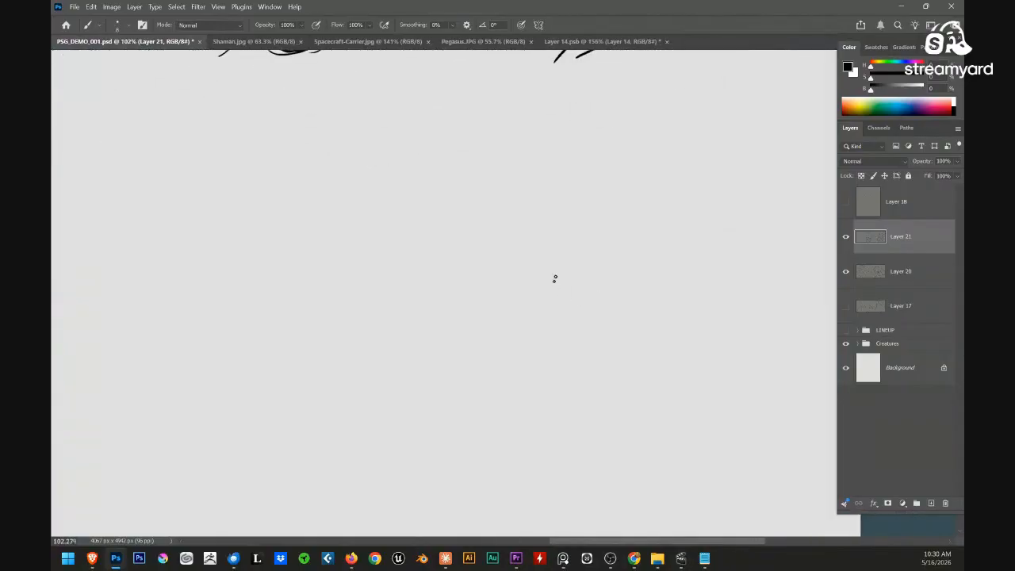
left_click_drag(536, 292, 496, 320)
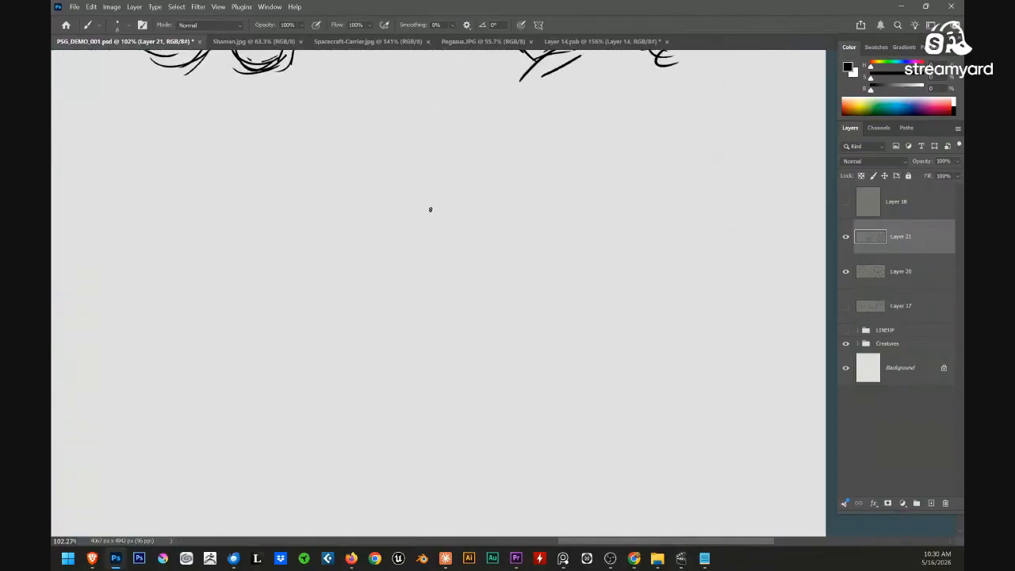
mouse_move(429, 210)
left_mouse_down()
mouse_move(451, 281)
mouse_move(605, 155)
mouse_move(626, 255)
left_mouse_up()
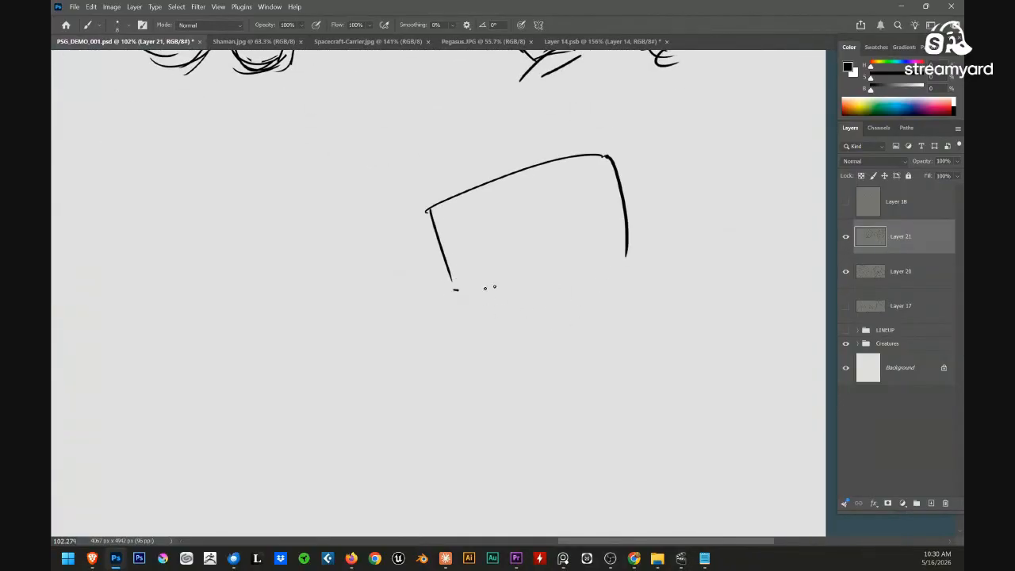
left_click_drag(489, 287, 540, 360)
left_click_drag(616, 235, 608, 353)
left_click_drag(534, 363, 583, 362)
Add a tall boxy shoulder block rising above the fifth torso, with an outer edge running down towards the right-hand arm
left_click_drag(581, 205, 595, 267)
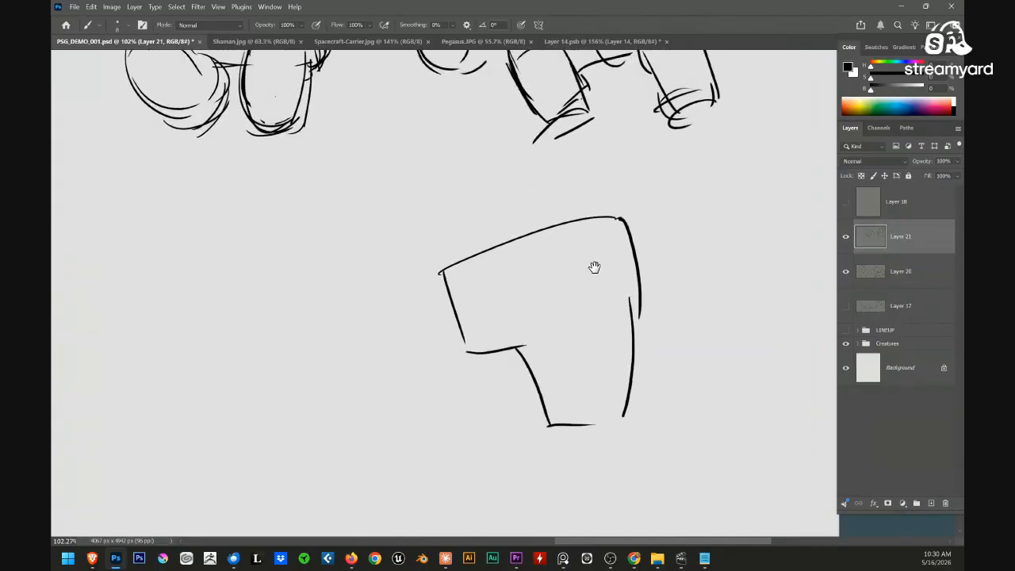
left_click_drag(554, 387, 573, 322)
left_click_drag(635, 273, 611, 308)
mouse_move(588, 398)
left_mouse_down()
mouse_move(575, 338)
mouse_move(597, 320)
mouse_move(567, 357)
left_mouse_up()
left_click_drag(569, 130, 553, 195)
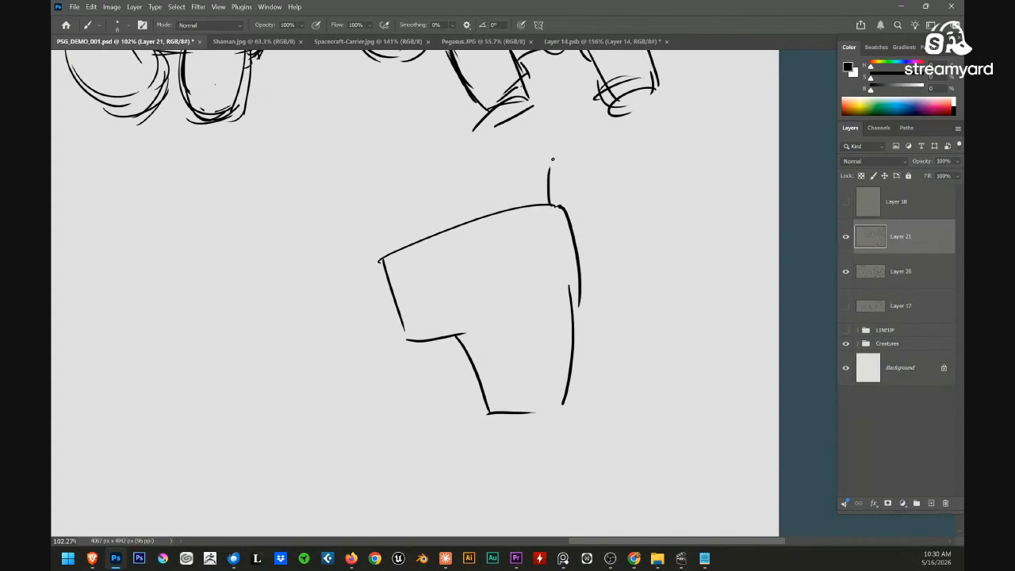
mouse_move(541, 150)
left_mouse_down()
mouse_move(626, 137)
mouse_move(655, 237)
left_mouse_up()
left_click_drag(523, 185, 496, 184)
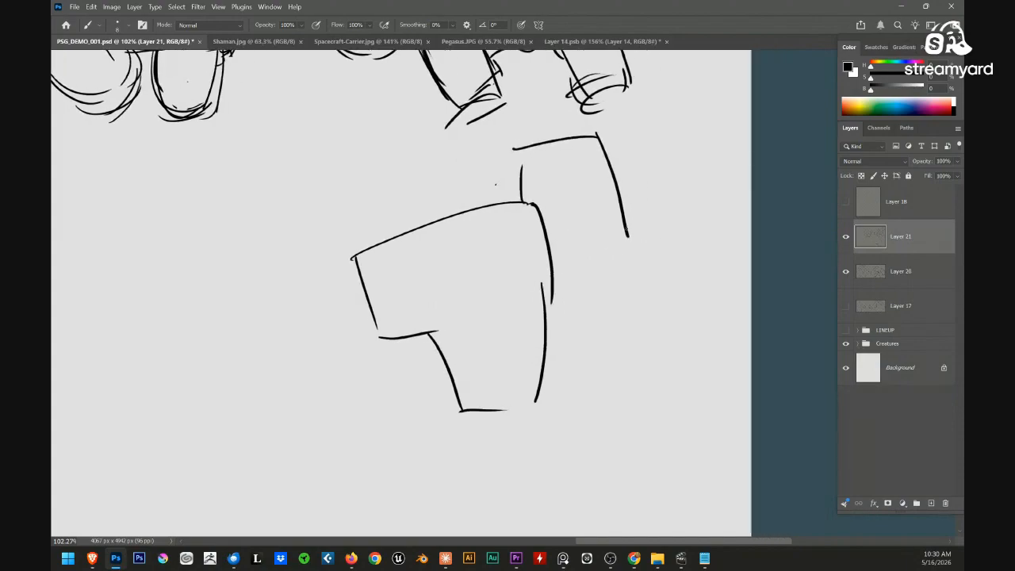
left_click_drag(617, 255, 640, 292)
Start the fifth figure's left-hand arm with a short line and block in both legs in a wide stance
left_click_drag(514, 357, 566, 308)
left_click_drag(406, 270, 416, 238)
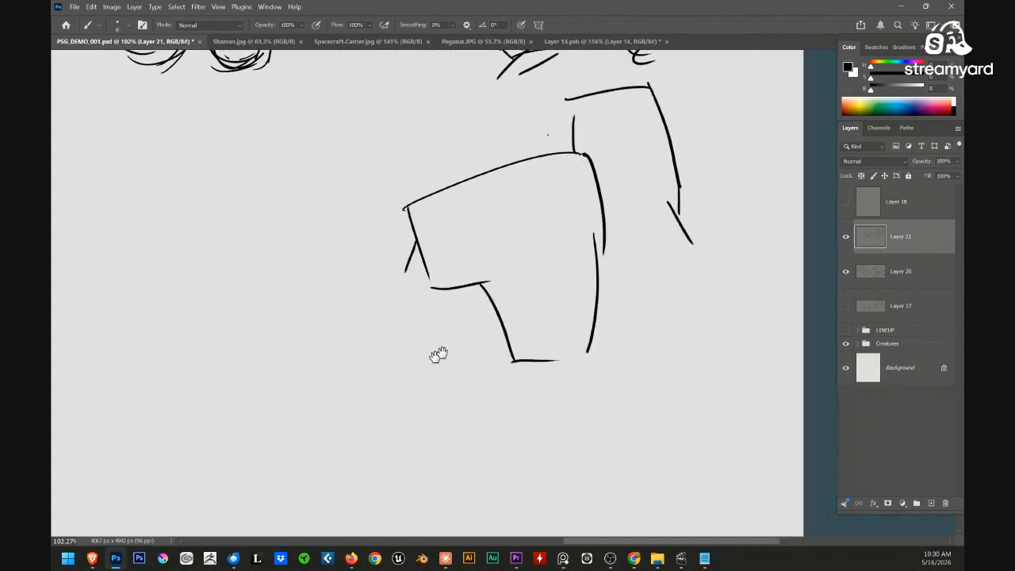
left_click_drag(564, 367, 550, 312)
left_click_drag(431, 363, 433, 386)
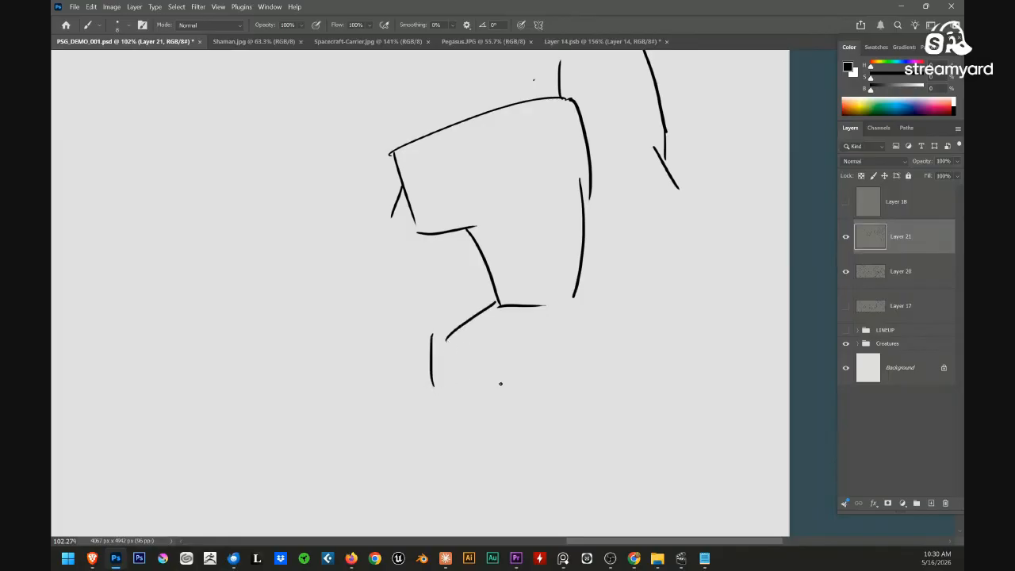
left_click_drag(569, 275, 602, 376)
left_click_drag(516, 304, 547, 391)
left_click_drag(475, 365, 537, 389)
mouse_move(439, 365)
left_mouse_down()
mouse_move(443, 419)
mouse_move(483, 424)
left_mouse_up()
left_click_drag(505, 268, 541, 341)
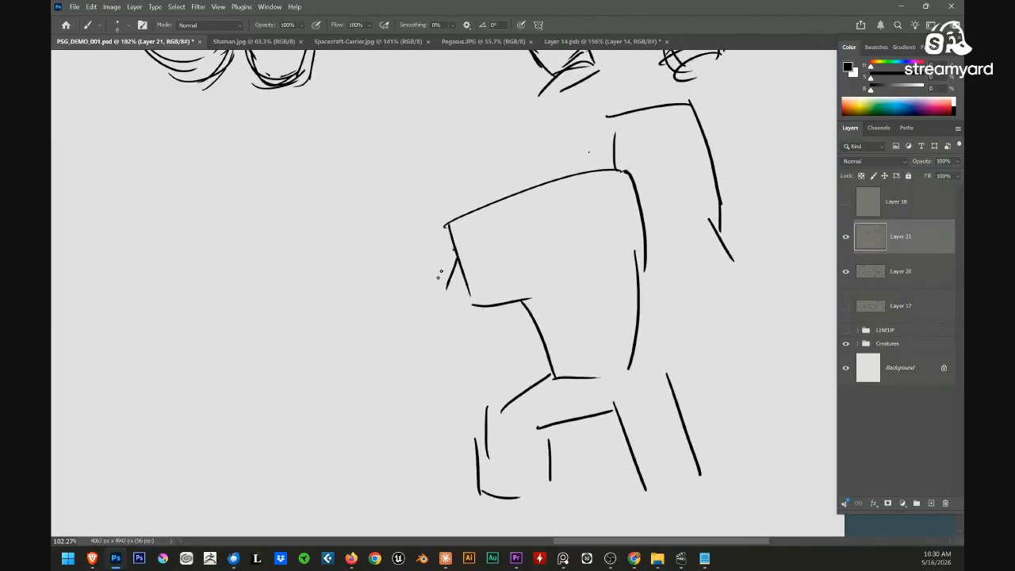
Draw the fifth figure's left-hand arm with a tapered upper arm, upright finger shapes and a rounded lower end
left_click_drag(455, 251, 428, 302)
left_click_drag(480, 295, 435, 388)
mouse_move(383, 329)
left_mouse_down()
mouse_move(373, 392)
mouse_move(360, 320)
left_mouse_up()
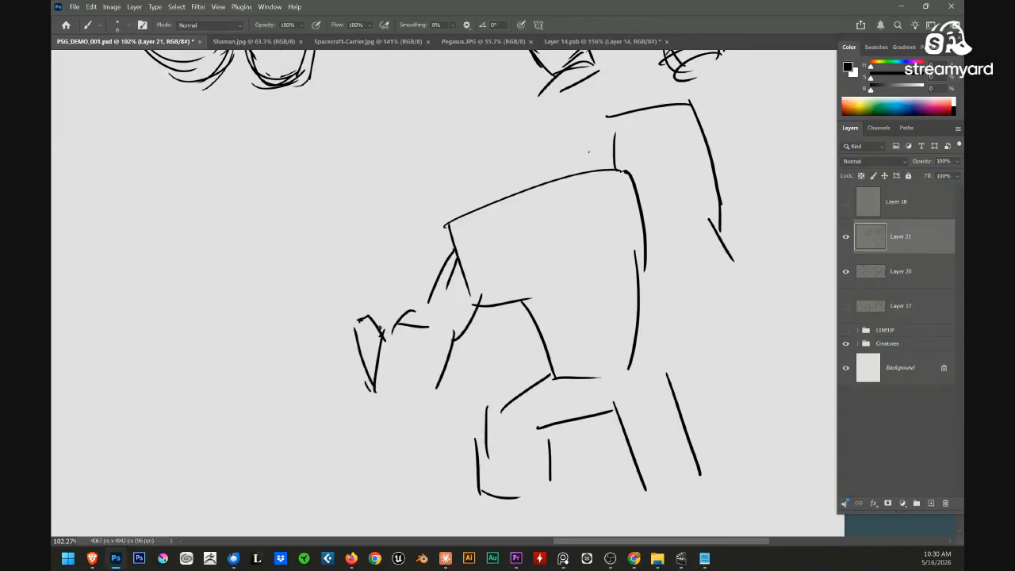
left_click_drag(383, 265, 409, 307)
left_click_drag(450, 397, 472, 342)
left_click_drag(459, 320, 438, 389)
left_click_drag(449, 351, 438, 389)
Reinforce the edges of the fifth figure's boxy shoulder block and add a small curve at its lower end
mouse_move(665, 175)
left_mouse_down()
mouse_move(602, 267)
mouse_move(571, 268)
left_mouse_up()
mouse_move(547, 213)
left_mouse_down()
mouse_move(571, 151)
mouse_move(637, 224)
left_mouse_up()
left_click_drag(612, 238, 538, 177)
left_click_drag(545, 175, 573, 215)
left_click_drag(557, 275, 673, 281)
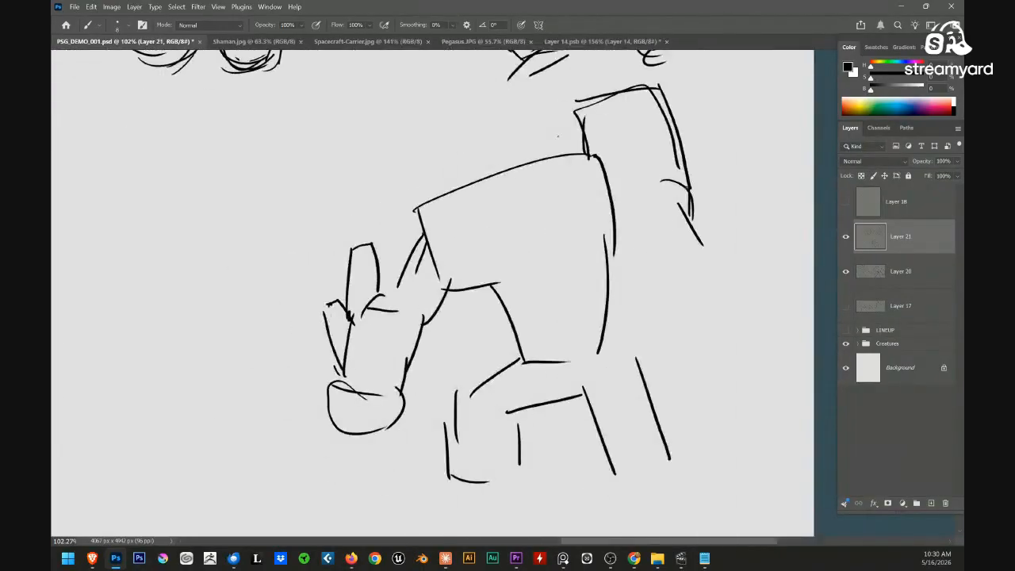
Lasso the whole fifth figure, move it left away from the canvas edge and clear the selection
key("l")
mouse_move(717, 168)
left_mouse_down()
mouse_move(670, 79)
mouse_move(550, 503)
mouse_move(755, 124)
left_mouse_up()
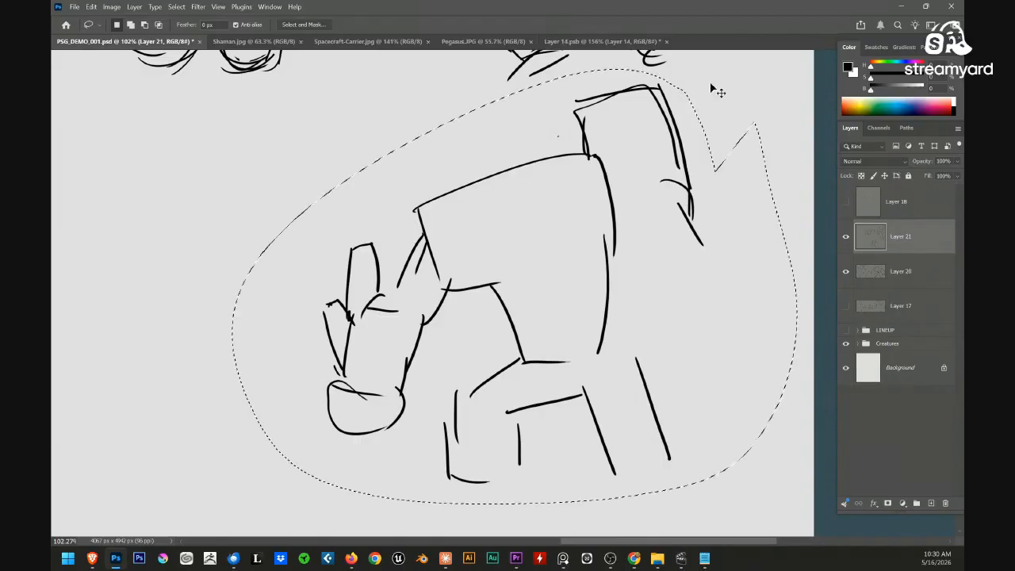
left_click_drag(560, 309, 379, 351)
left_click_drag(429, 347, 503, 281)
key("ctrl+d")
left_click_drag(574, 253, 542, 289)
Draw the fifth figure's right-hand arm with a slanted upper arm, thick forearm and rounded fist
key("b")
left_click_drag(482, 219, 535, 258)
left_click_drag(548, 184, 594, 241)
left_click_drag(553, 246, 590, 212)
left_click_drag(563, 235, 590, 319)
mouse_move(644, 204)
left_mouse_down()
mouse_move(662, 216)
mouse_move(680, 309)
mouse_move(664, 335)
left_mouse_up()
left_click_drag(592, 318, 646, 325)
left_click_drag(579, 302, 644, 370)
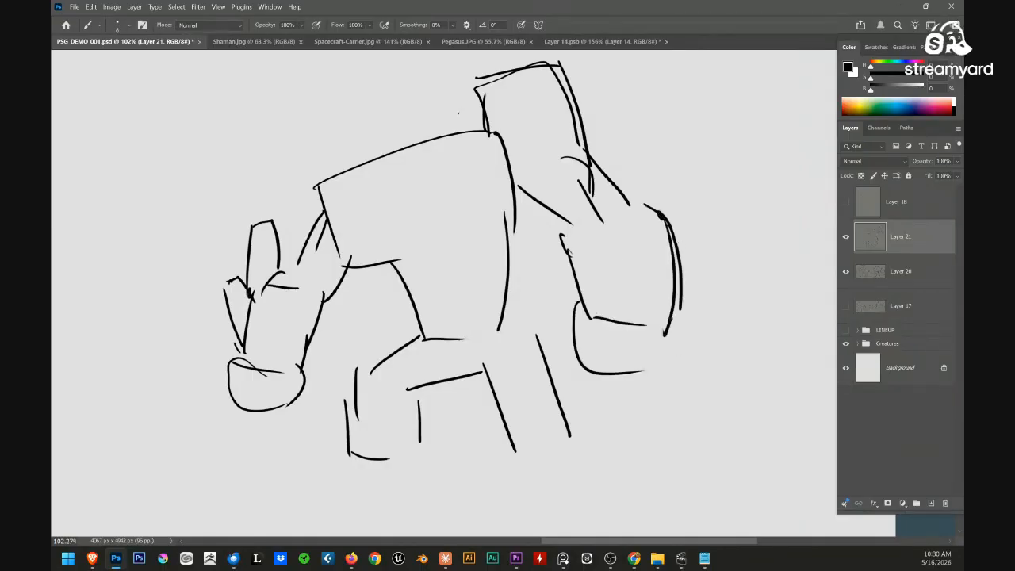
left_click_drag(672, 316, 631, 368)
left_click_drag(642, 350, 645, 410)
left_click_drag(631, 265, 613, 280)
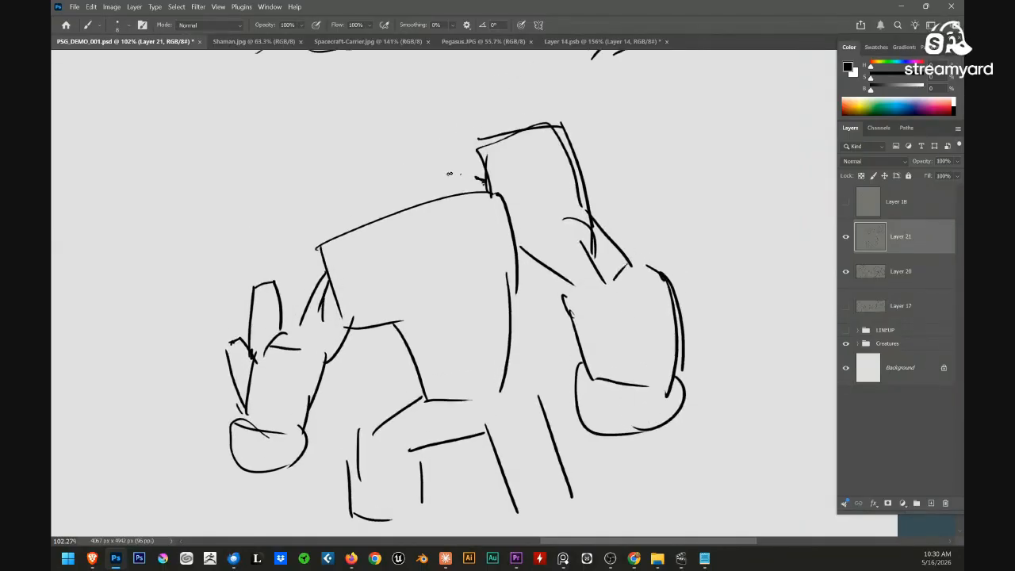
Lasso the fifth figure's boxy shoulder block, delete it and clear the selection
left_click_drag(401, 133, 405, 194)
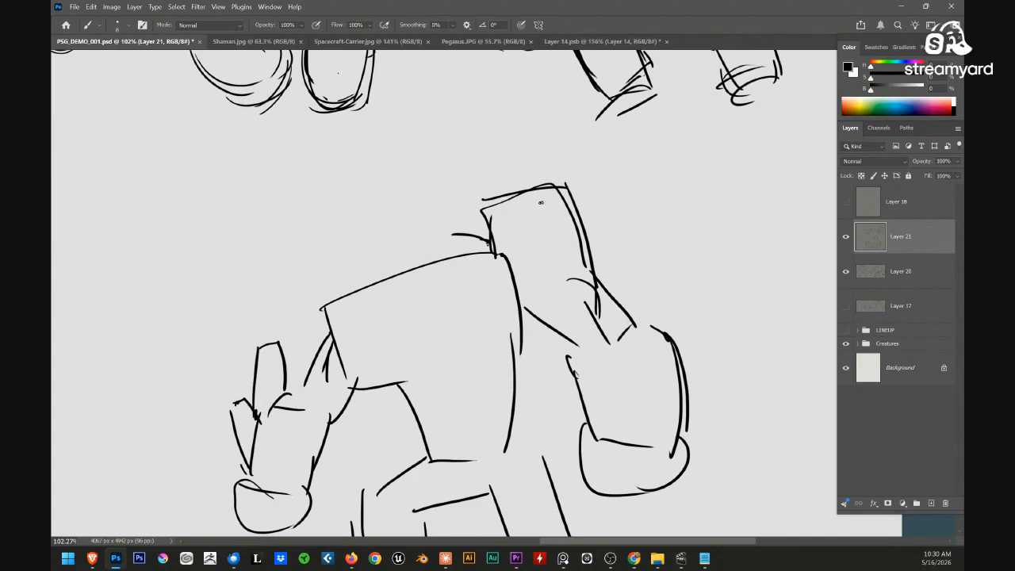
key("l")
mouse_move(607, 211)
left_mouse_down()
mouse_move(464, 190)
mouse_move(613, 268)
left_mouse_up()
key("Delete")
key("ctrl+d")
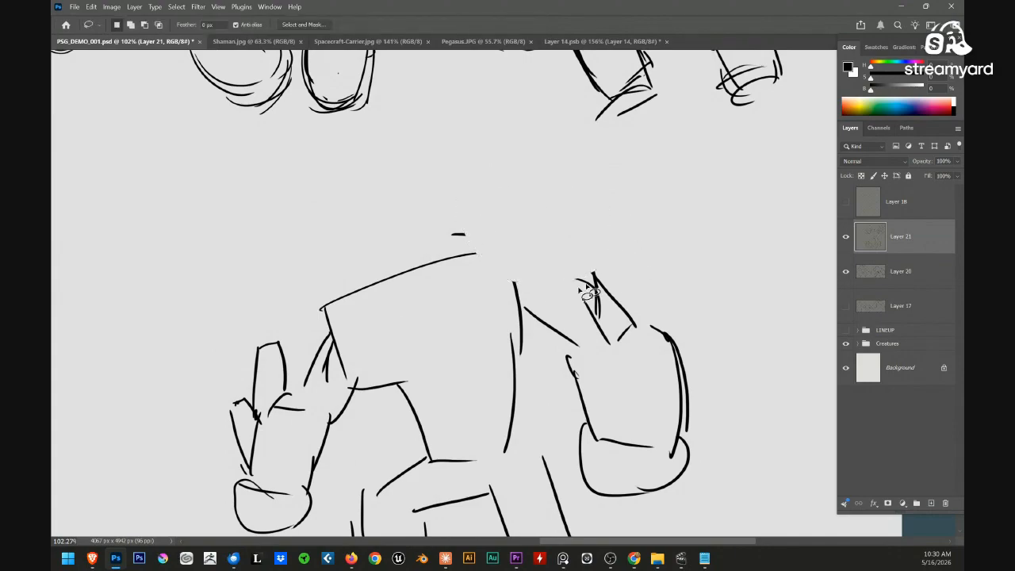
Lasso the fifth figure, scale it down to about 40% and nudge it to the right
mouse_move(527, 280)
left_mouse_down()
mouse_move(484, 279)
mouse_move(526, 289)
left_mouse_up()
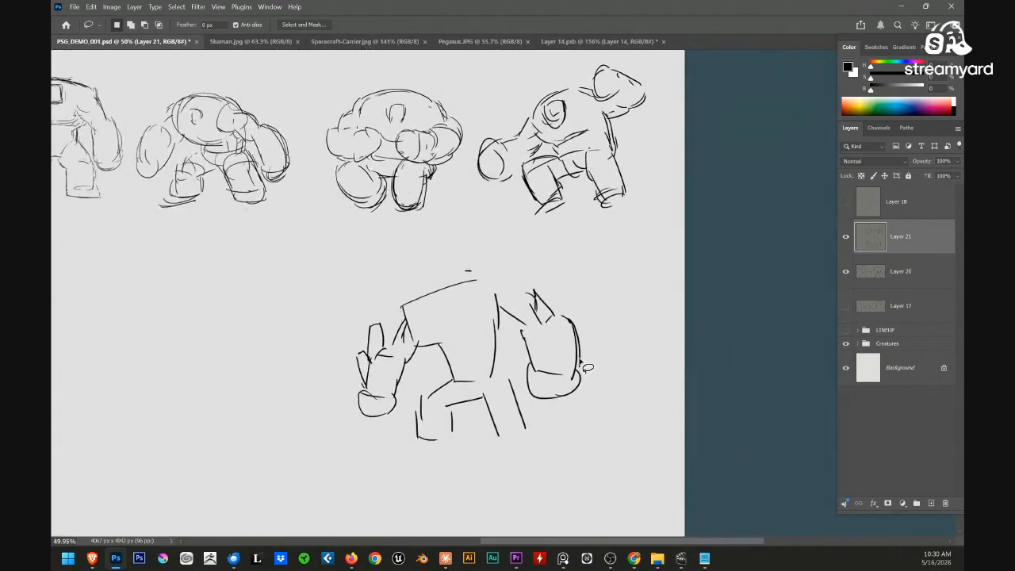
left_click_drag(589, 282, 610, 298)
scroll(605, 344, "up", 3)
key("ctrl+t")
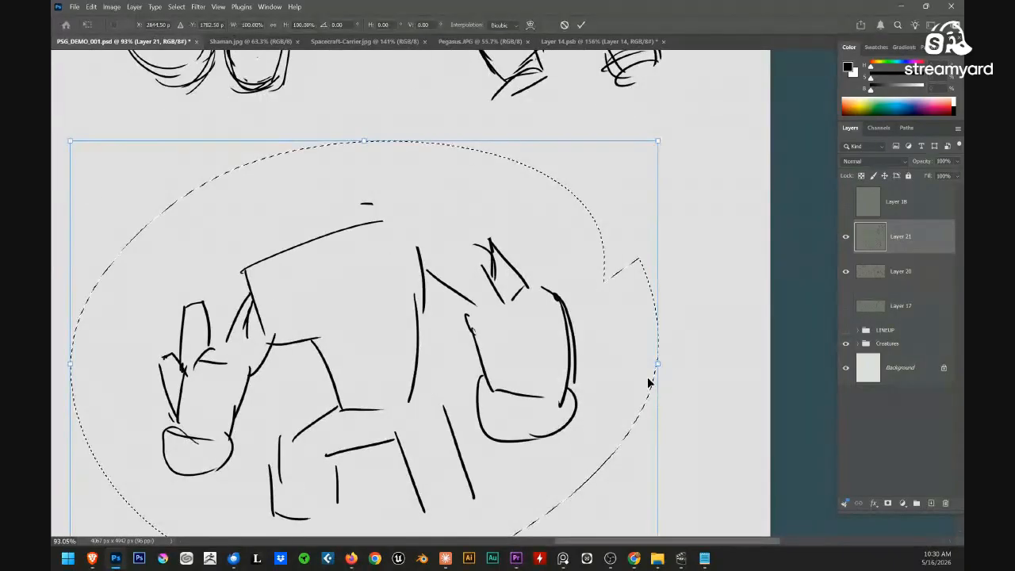
left_click_drag(658, 137, 487, 283)
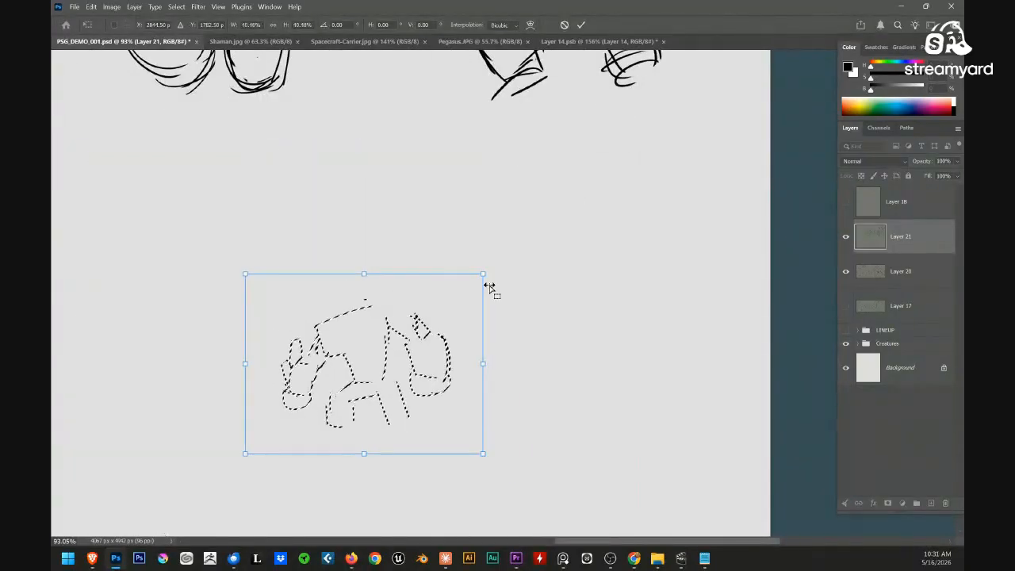
key("Return")
scroll(412, 373, "up", 1)
left_click_drag(412, 373, 443, 373)
key("ctrl+d")
Sketch heavy outlines for the fifth figure's sloping left-hand shoulder, high hunched back and right-hand upper arm
left_click_drag(373, 354, 488, 317)
mouse_move(484, 287)
left_mouse_down()
mouse_move(505, 278)
mouse_move(484, 283)
left_mouse_up()
left_click_drag(509, 316, 523, 370)
left_click_drag(519, 292, 505, 297)
key("b")
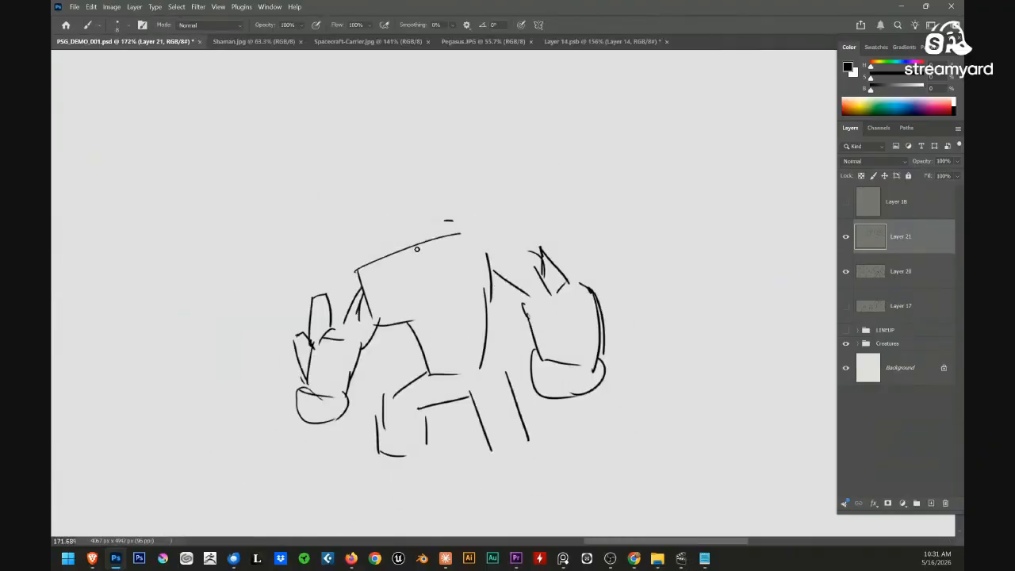
left_click_drag(355, 297, 369, 268)
mouse_move(384, 255)
left_mouse_down()
mouse_move(463, 187)
mouse_move(498, 190)
mouse_move(518, 253)
left_mouse_up()
left_click_drag(516, 273, 494, 343)
left_click_drag(513, 301, 492, 348)
Switch to the Ball-Point Pen brush and undo the last heavy strokes on the back and right-hand arm
right_click(596, 246)
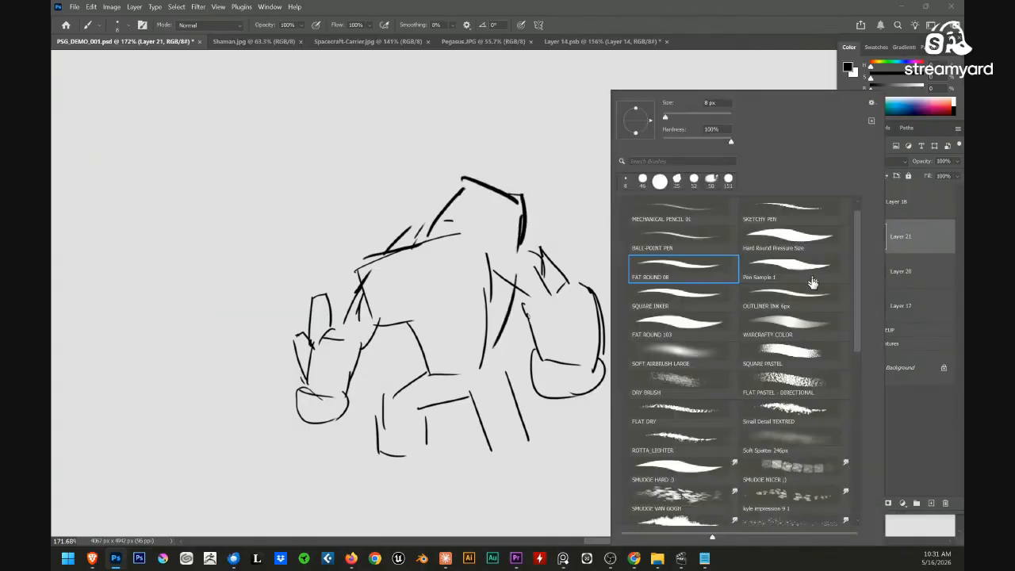
left_click(540, 221)
key("ctrl+z")
key("ctrl+z")
key("ctrl+z")
key("ctrl+z")
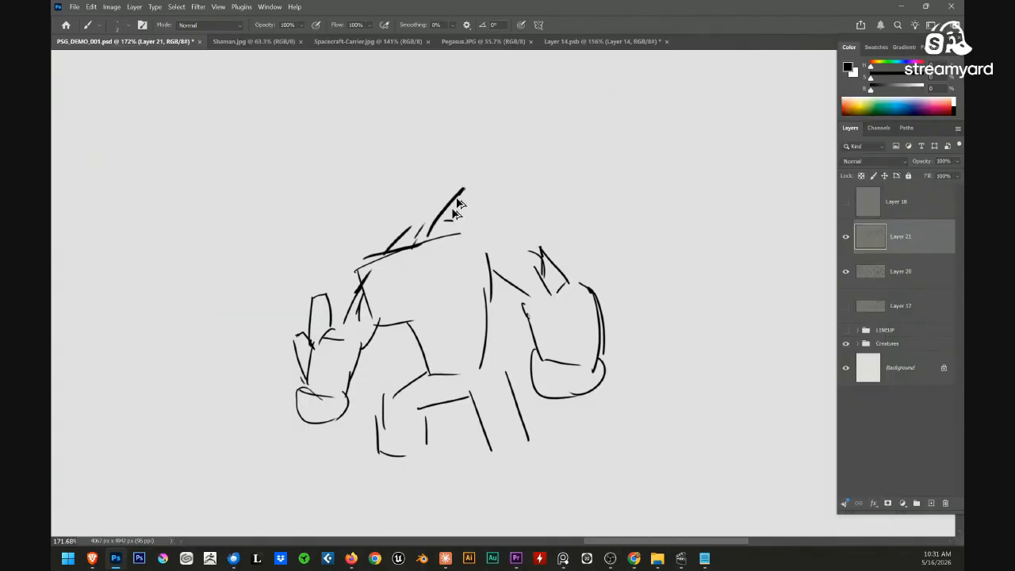
Redraw the fifth figure's hunched back, right-hand arm contour and rounded left-hand shoulder with lighter strokes
left_click_drag(501, 188, 525, 196)
mouse_move(498, 173)
left_mouse_down()
mouse_move(537, 203)
mouse_move(516, 191)
left_mouse_up()
mouse_move(517, 192)
left_mouse_down()
mouse_move(528, 233)
mouse_move(573, 278)
left_mouse_up()
left_click_drag(494, 273, 515, 302)
mouse_move(537, 233)
left_mouse_down()
mouse_move(585, 284)
mouse_move(597, 366)
left_mouse_up()
left_click_drag(541, 349, 546, 386)
mouse_move(449, 195)
left_mouse_down()
mouse_move(363, 243)
mouse_move(354, 290)
left_mouse_up()
mouse_move(401, 230)
left_mouse_down()
mouse_move(357, 284)
mouse_move(363, 296)
left_mouse_up()
left_click_drag(430, 278, 455, 264)
Switch to the Square Inker brush and erase the dense strokes around the fifth figure's left-hand shoulder
right_click(671, 246)
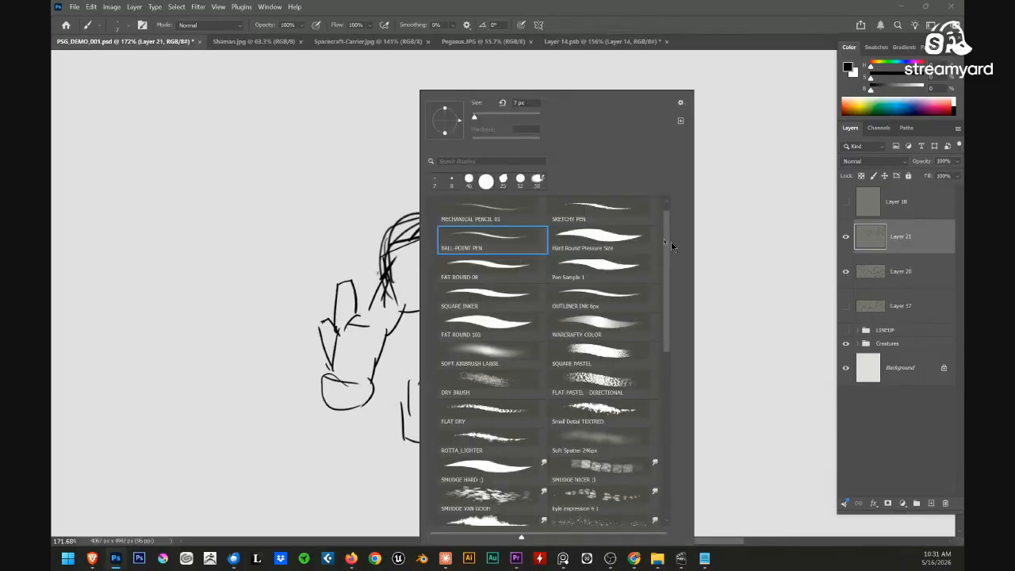
left_click(502, 292)
mouse_move(382, 284)
left_mouse_down()
mouse_move(384, 240)
mouse_move(452, 210)
mouse_move(394, 277)
left_mouse_up()
key("e")
key("b")
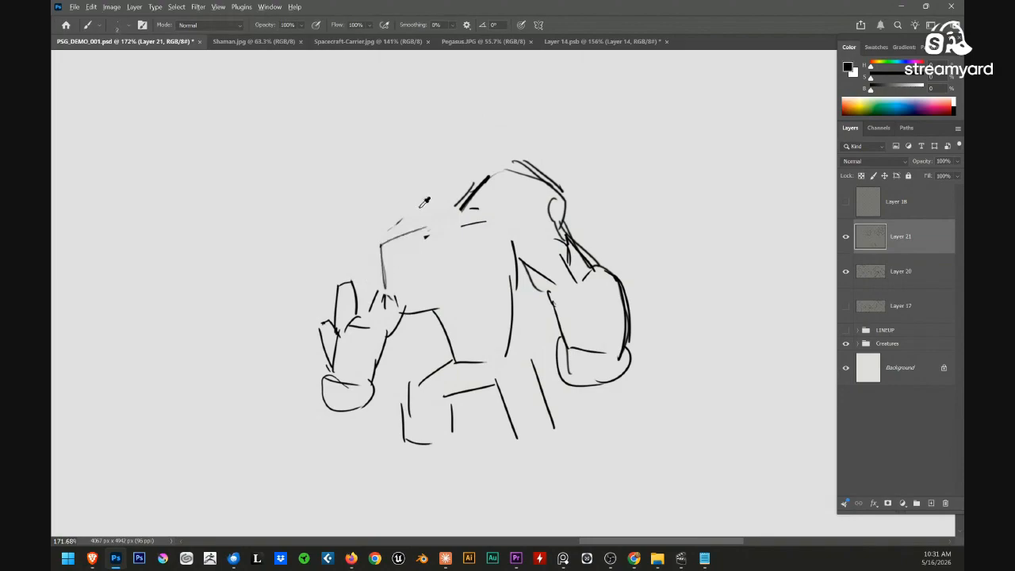
Ink an angular left-hand shoulder and hunched back contour, and add a rectangular head plate on the chest
mouse_move(464, 208)
left_mouse_down()
mouse_move(375, 247)
mouse_move(381, 290)
left_mouse_up()
left_click_drag(519, 385, 517, 382)
mouse_move(413, 234)
left_mouse_down()
mouse_move(411, 305)
mouse_move(467, 305)
mouse_move(450, 236)
mouse_move(437, 233)
left_mouse_up()
left_click_drag(544, 316, 528, 313)
mouse_move(443, 201)
left_mouse_down()
mouse_move(469, 168)
mouse_move(537, 208)
left_mouse_up()
Strengthen the fifth figure's right-hand arm contours and draw a curved torso edge beneath the armpit
left_click_drag(499, 251, 539, 289)
left_click_drag(570, 244, 563, 272)
left_click_drag(585, 264, 606, 356)
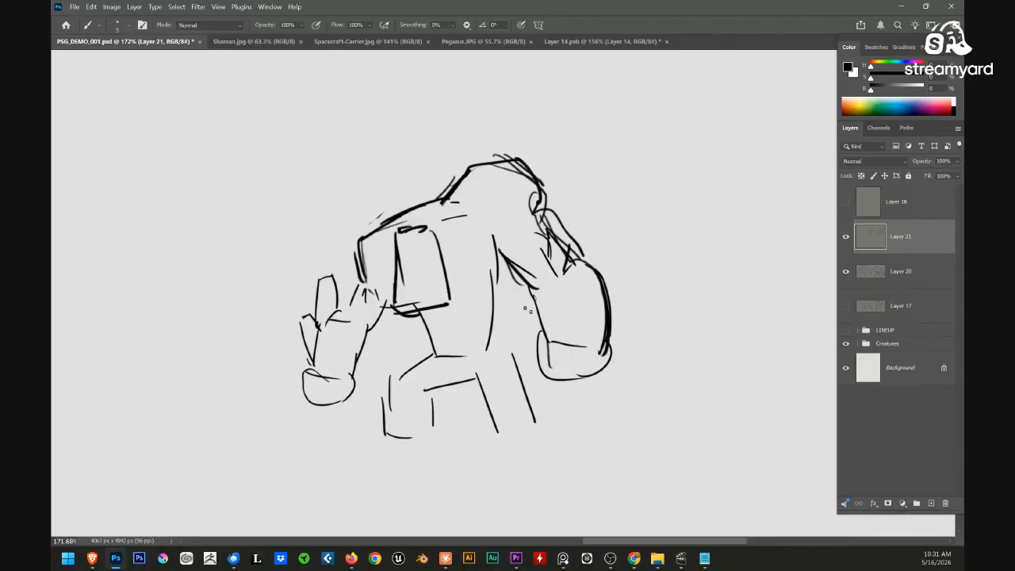
left_click_drag(527, 309, 538, 277)
left_click_drag(523, 233, 521, 315)
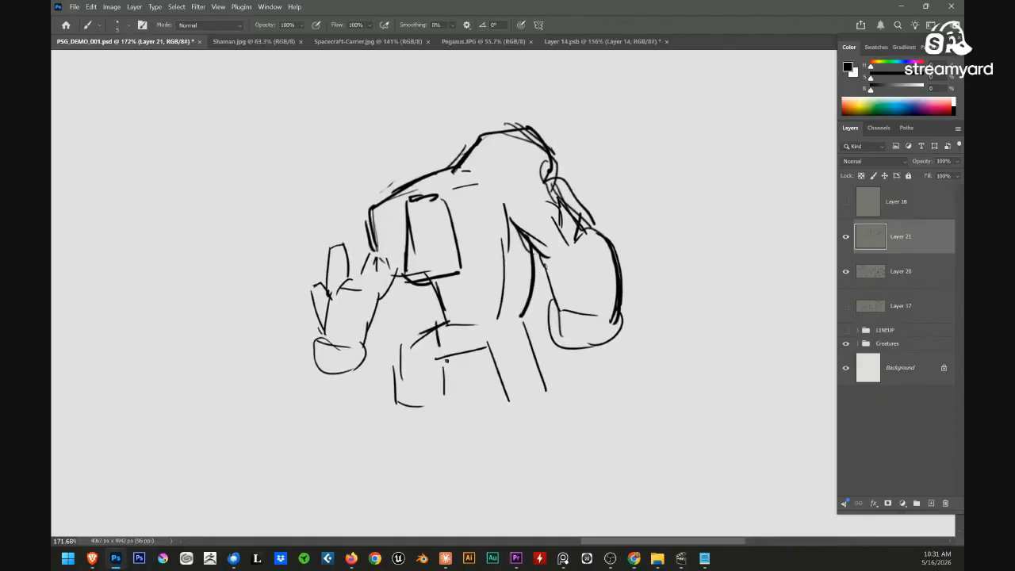
Draw the fifth figure's curved pelvis and build up the left-hand leg with a flat foot line
left_click_drag(438, 346, 521, 319)
left_click_drag(454, 325, 481, 368)
mouse_move(493, 357)
left_mouse_down()
mouse_move(520, 319)
mouse_move(479, 361)
left_mouse_up()
mouse_move(460, 349)
left_mouse_down()
mouse_move(480, 323)
mouse_move(409, 341)
mouse_move(410, 422)
mouse_move(459, 405)
left_mouse_up()
left_click_drag(401, 417, 468, 409)
Ink both edges of the fifth figure's right-hand leg and finish it with a flat foot line
left_click_drag(506, 325, 536, 397)
left_click_drag(546, 293, 597, 408)
left_click_drag(529, 419, 614, 417)
scroll(574, 367, "up", 3)
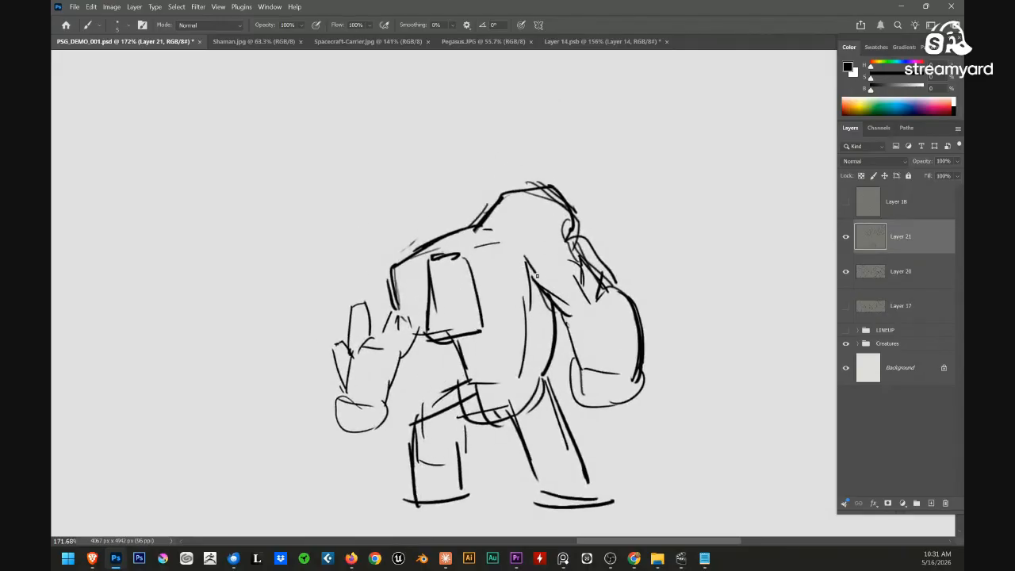
Lasso the finished fifth figure, move it up and right beneath the fourth figure, then return to the brush
scroll(521, 358, "down", 5)
key("l")
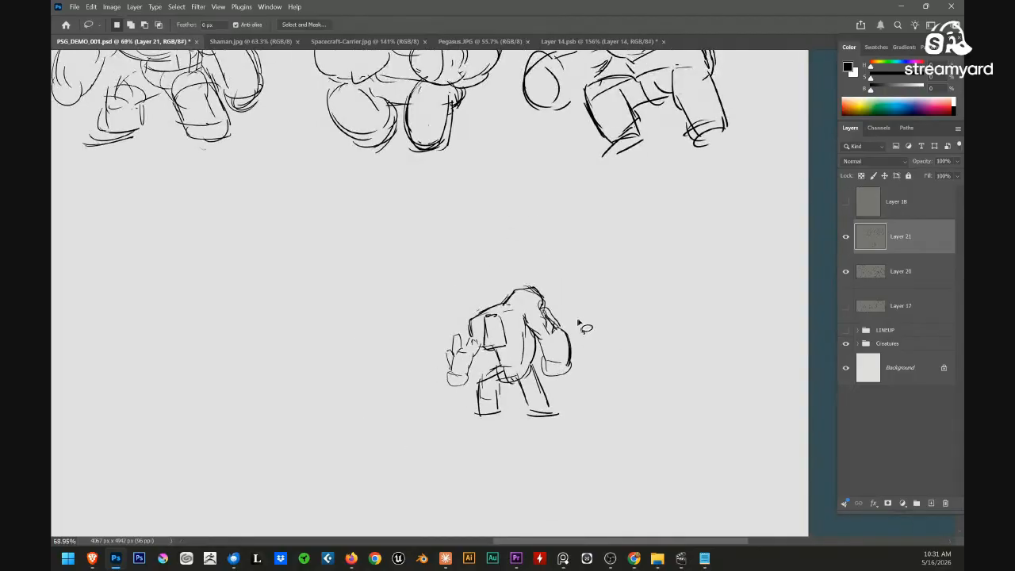
mouse_move(583, 303)
left_mouse_down()
mouse_move(612, 383)
mouse_move(591, 313)
left_mouse_up()
left_click_drag(519, 346, 680, 272)
key("ctrl+d")
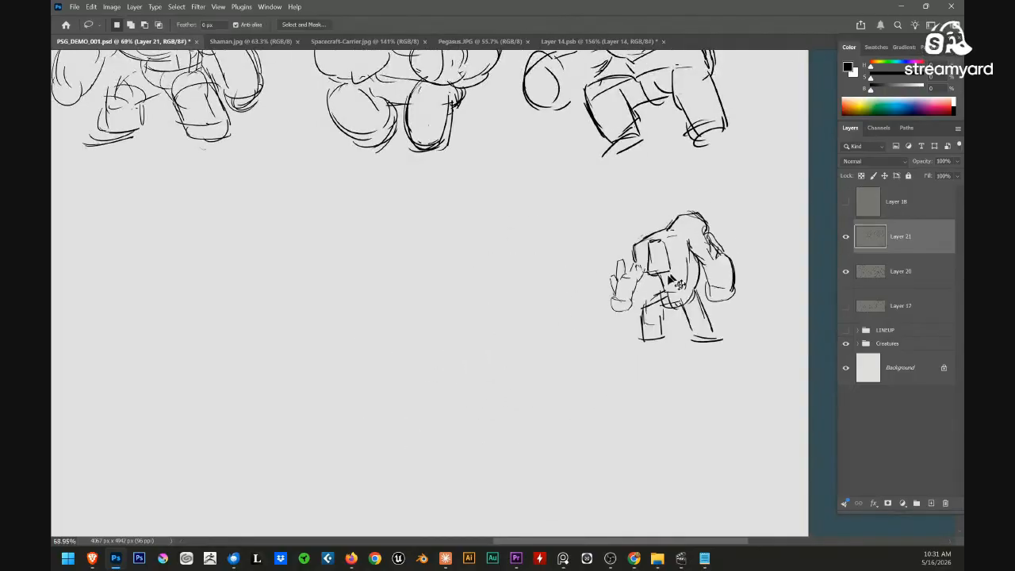
scroll(673, 283, "up", 5)
scroll(552, 338, "down", 6)
key("b")
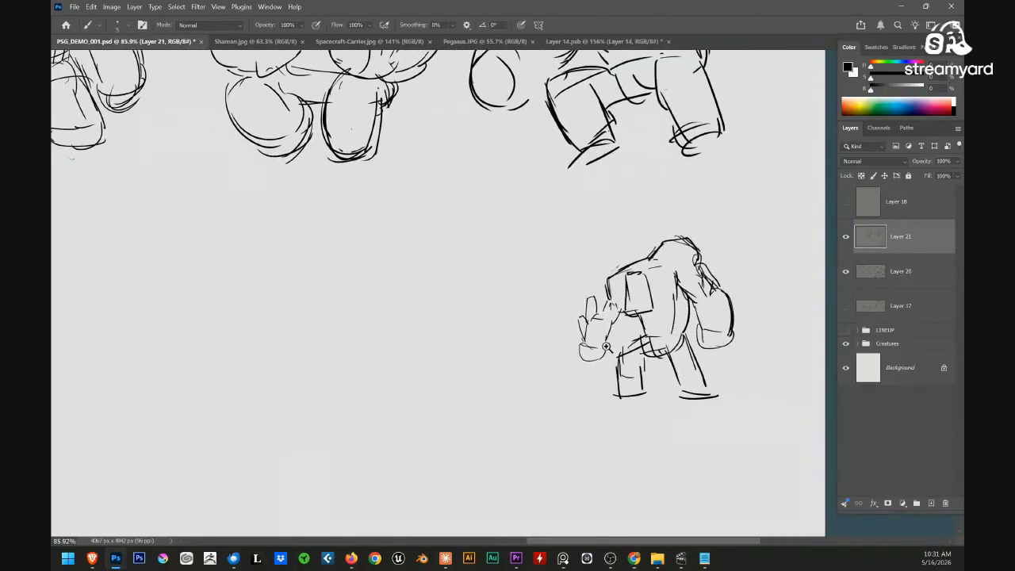
On a new layer, start a sixth figure in the empty area below the first pose with two curved arm strokes
scroll(605, 358, "up", 5)
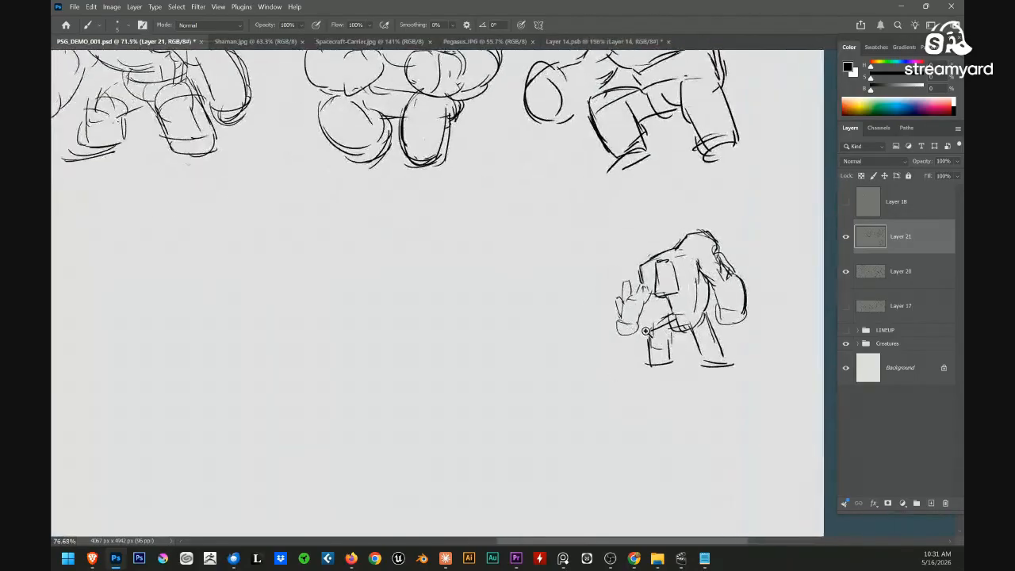
left_click_drag(623, 326, 725, 318)
mouse_move(617, 344)
left_mouse_down()
mouse_move(526, 364)
mouse_move(574, 385)
mouse_move(676, 354)
left_mouse_up()
key("Tab")
mouse_move(481, 329)
left_mouse_down()
mouse_move(547, 326)
mouse_move(698, 348)
left_mouse_up()
mouse_move(437, 329)
left_mouse_down()
mouse_move(494, 315)
mouse_move(513, 333)
left_mouse_up()
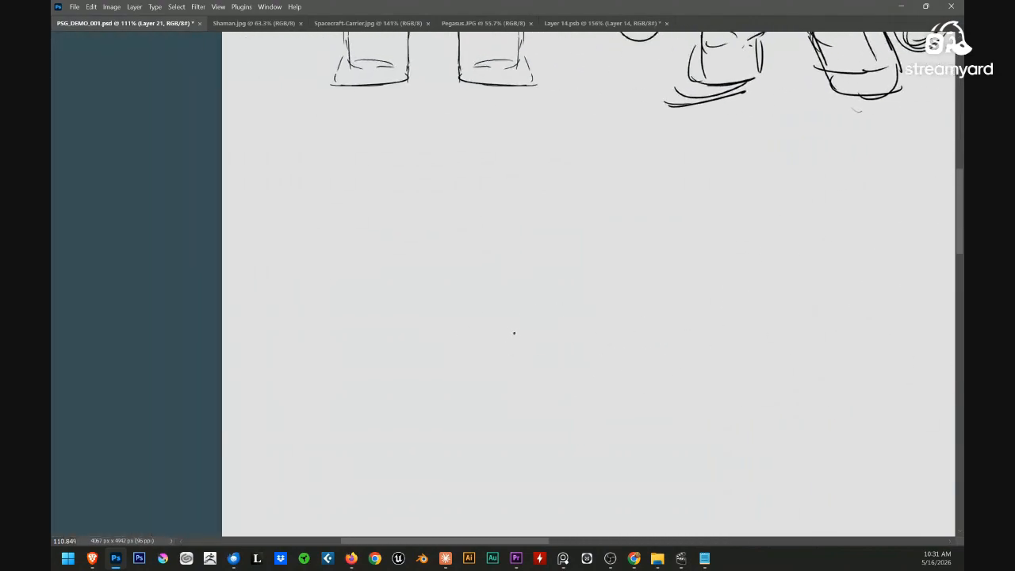
scroll(439, 265, "up", 3)
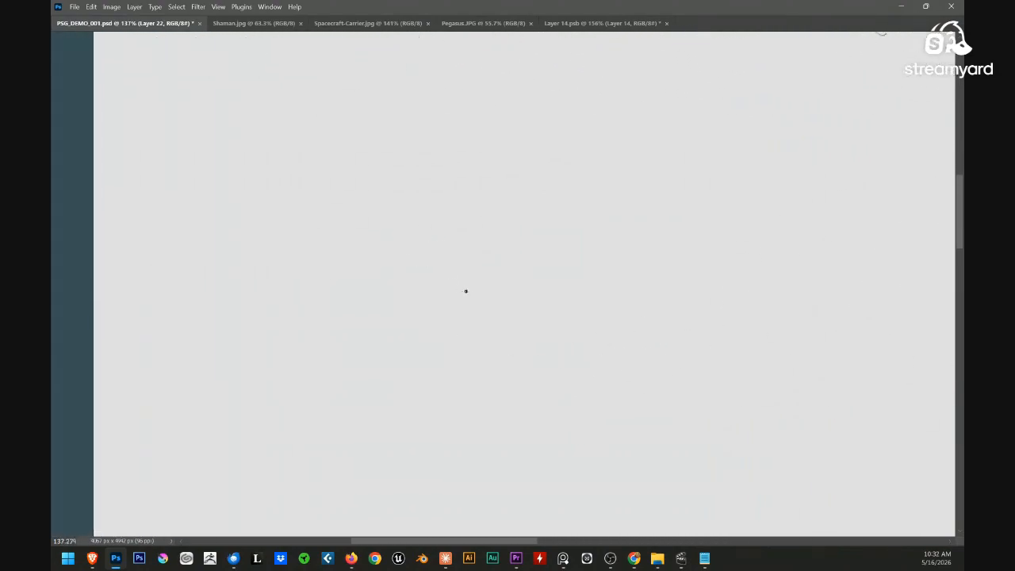
left_click_drag(315, 274, 339, 324)
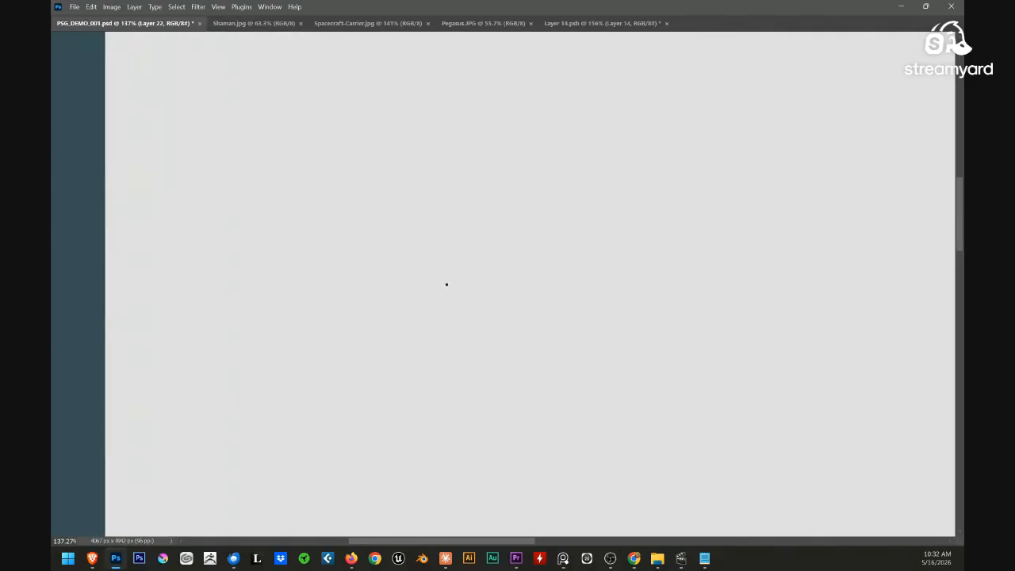
left_click_drag(432, 251, 461, 333)
left_click_drag(475, 254, 494, 342)
left_click_drag(467, 308, 472, 364)
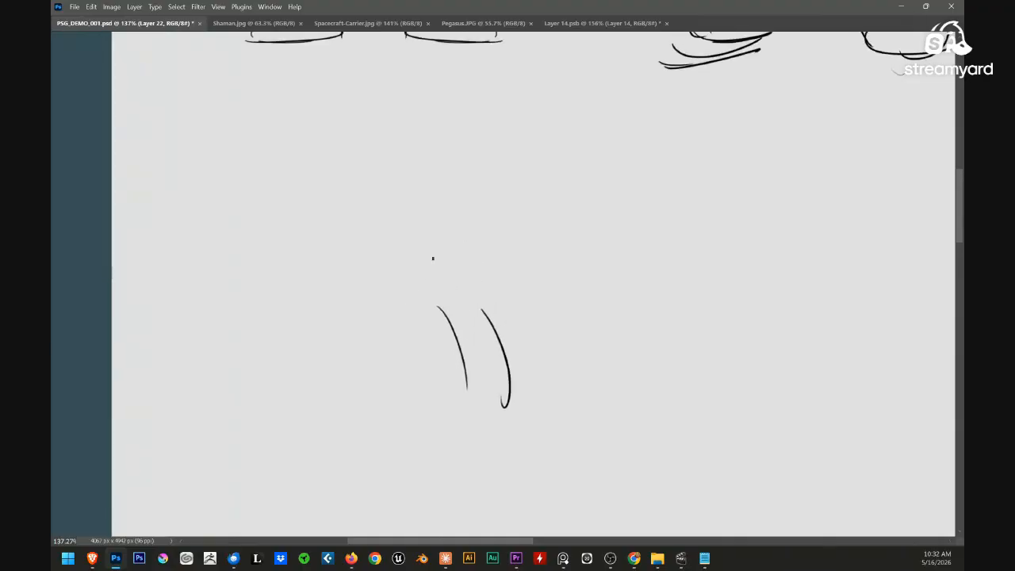
Draw the sixth figure's square head, sloping back, raised left-hand limb and rounded belly
left_click_drag(411, 256, 402, 312)
left_click_drag(482, 322, 495, 315)
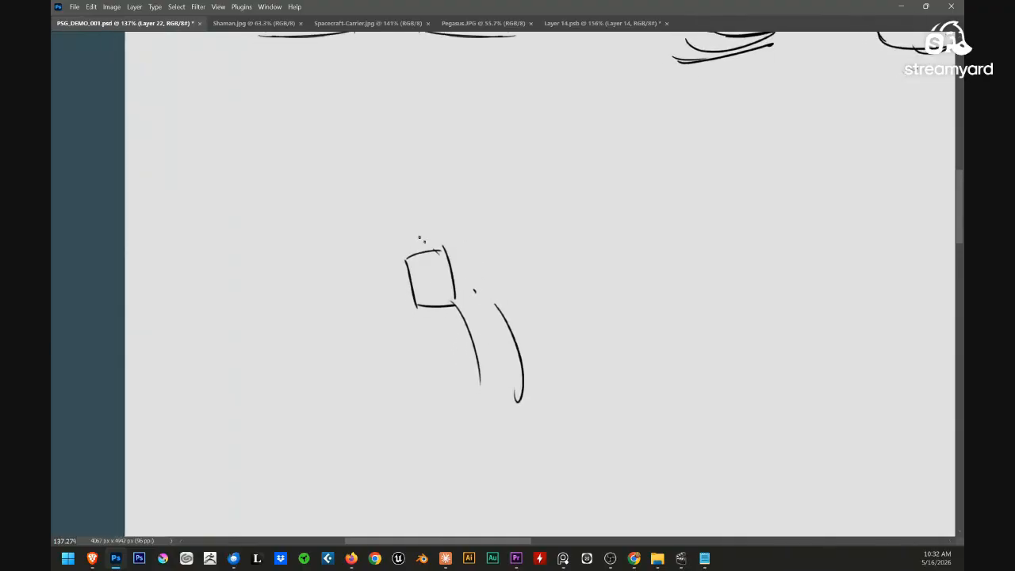
left_click_drag(436, 250, 332, 197)
mouse_move(311, 179)
left_mouse_down()
mouse_move(252, 220)
mouse_move(342, 263)
left_mouse_up()
left_click_drag(453, 314, 342, 322)
left_click_drag(327, 243, 397, 322)
left_click_drag(434, 302, 450, 276)
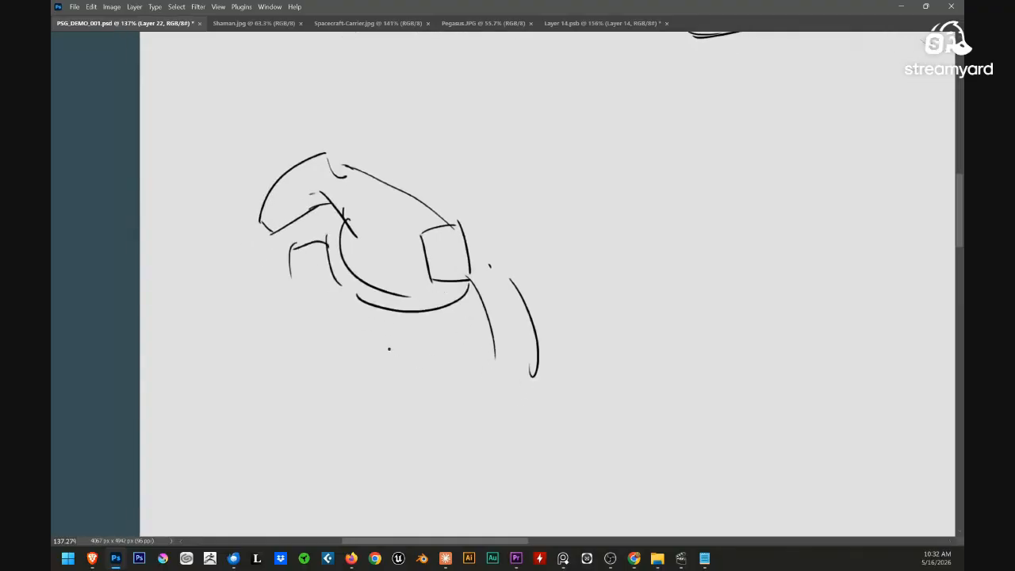
Block in the sixth figure's bent leg beneath the torso, with a cylindrical shin and a curved foot
left_click_drag(283, 268, 317, 312)
mouse_move(337, 273)
left_mouse_down()
mouse_move(344, 306)
mouse_move(323, 346)
left_mouse_up()
left_click_drag(398, 326, 420, 331)
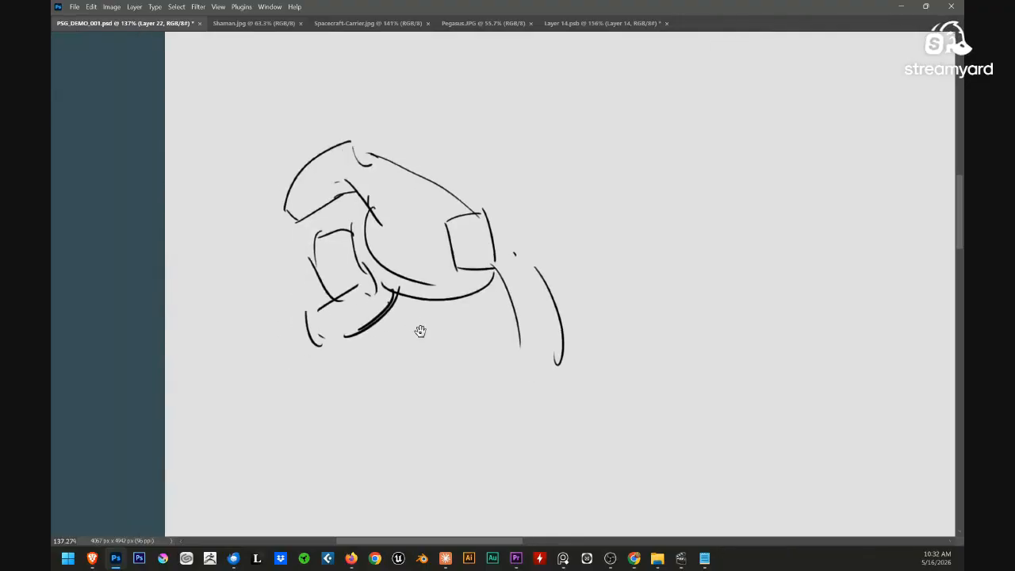
left_click_drag(319, 285, 265, 323)
left_click_drag(386, 319, 375, 330)
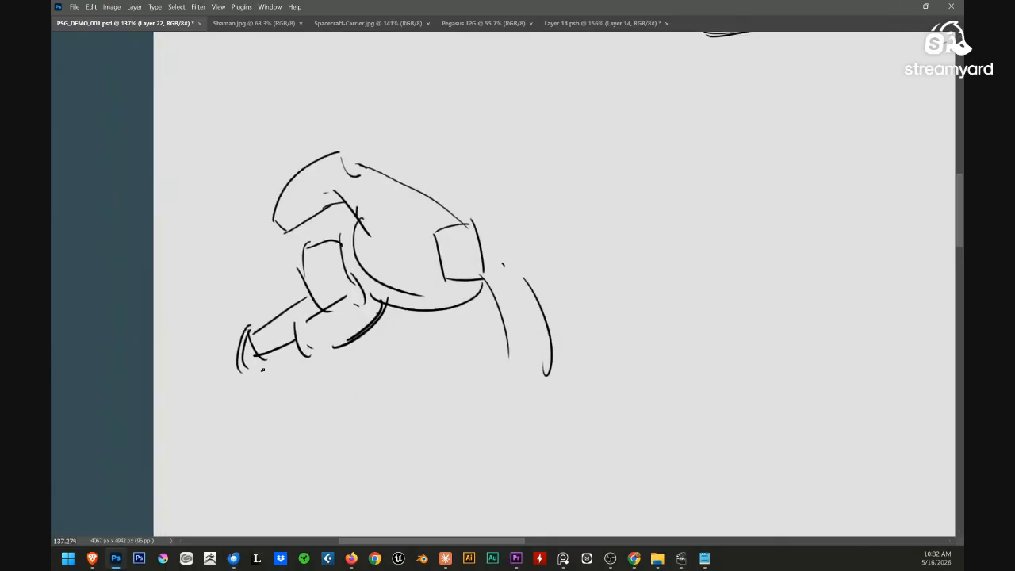
left_click_drag(262, 370, 227, 369)
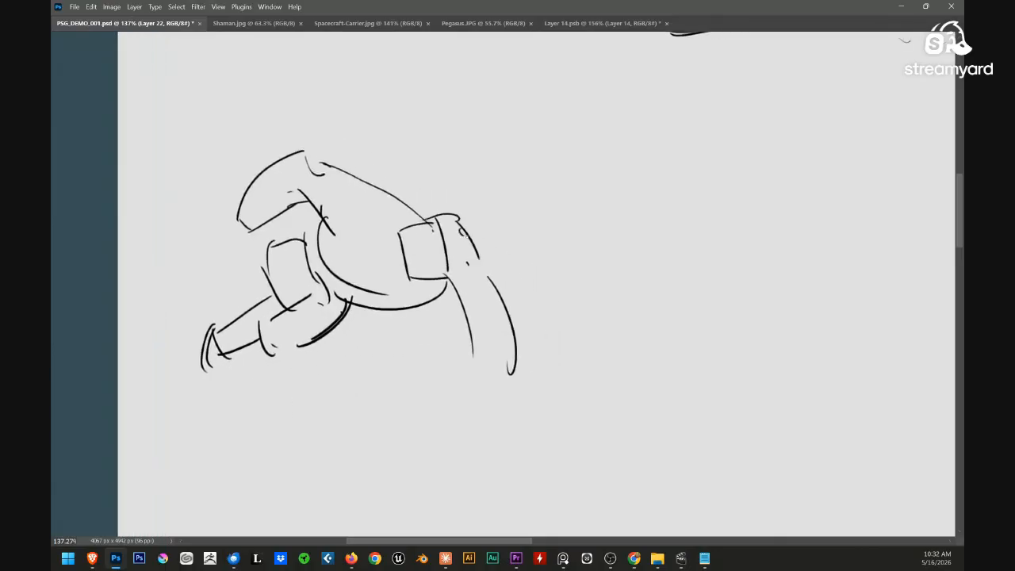
Outline the sixth figure's thick downward arm with a closed end and add radiating impact lines beside it
left_click_drag(461, 232, 555, 368)
left_click_drag(515, 285, 537, 380)
left_click_drag(458, 315, 477, 385)
left_click_drag(485, 382, 536, 381)
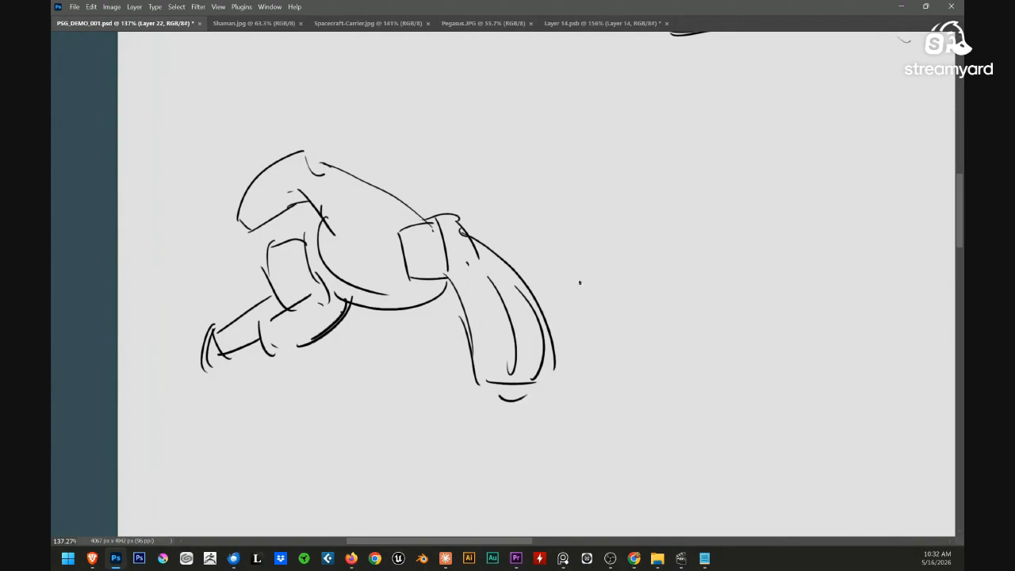
left_click_drag(592, 268, 563, 334)
left_click_drag(603, 265, 581, 322)
left_click_drag(637, 291, 573, 351)
left_click_drag(573, 359, 629, 338)
Reinforce the sixth figure's square head with heavier edges and shape the joint at the torso's upper end
left_click_drag(401, 239, 462, 298)
mouse_move(403, 237)
left_mouse_down()
mouse_move(411, 307)
mouse_move(473, 300)
left_mouse_up()
mouse_move(439, 235)
left_mouse_down()
mouse_move(473, 299)
mouse_move(435, 333)
left_mouse_up()
left_click_drag(416, 265, 420, 333)
left_click_drag(420, 279, 371, 220)
mouse_move(354, 245)
left_mouse_down()
mouse_move(346, 261)
mouse_move(337, 204)
left_mouse_up()
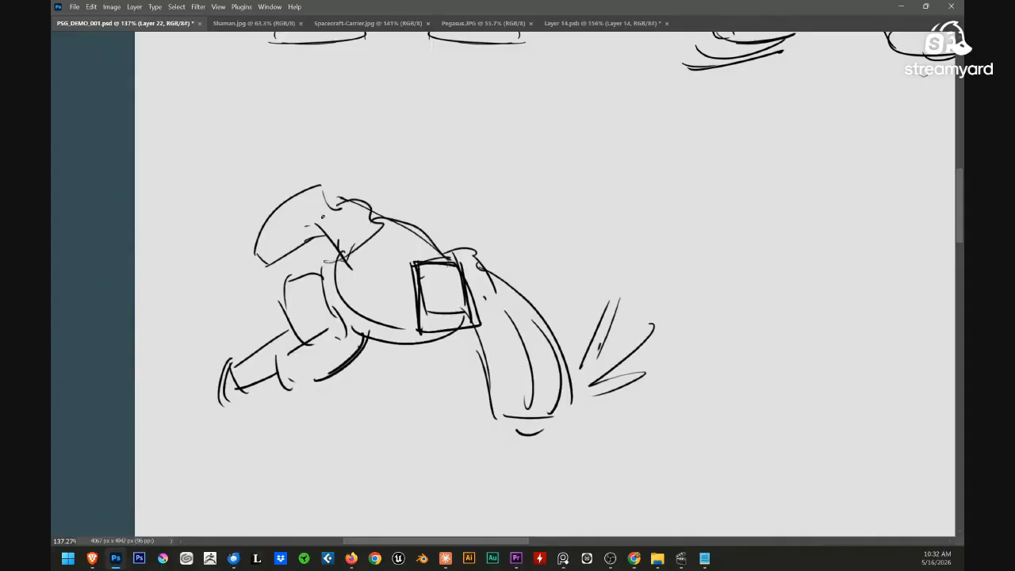
Round off the sixth figure's raised limb, thicken its back line and wrap an outer contour around the limb
left_click_drag(264, 225, 284, 254)
left_click_drag(260, 224, 279, 261)
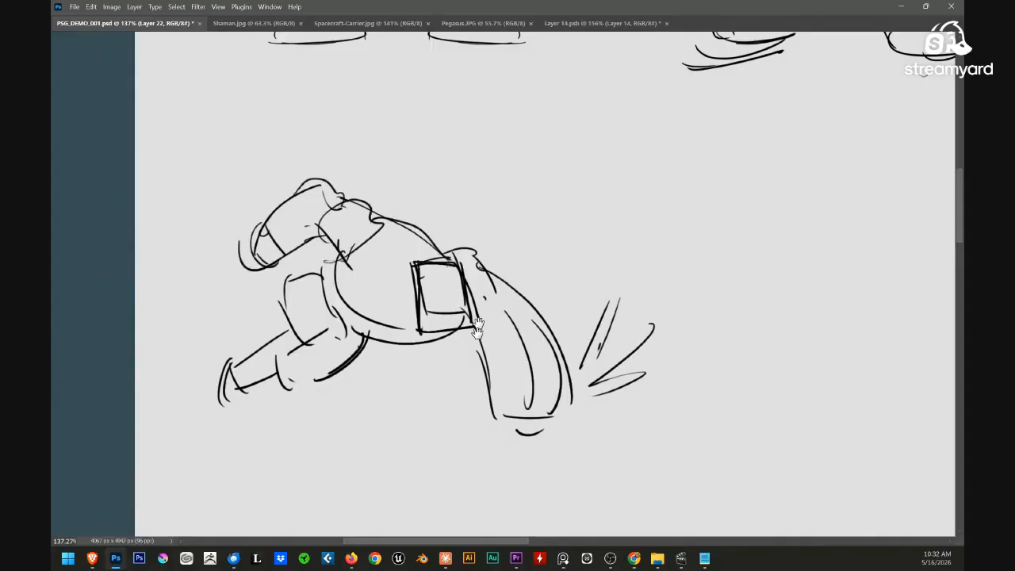
left_click_drag(478, 329, 476, 311)
left_click_drag(428, 204, 466, 252)
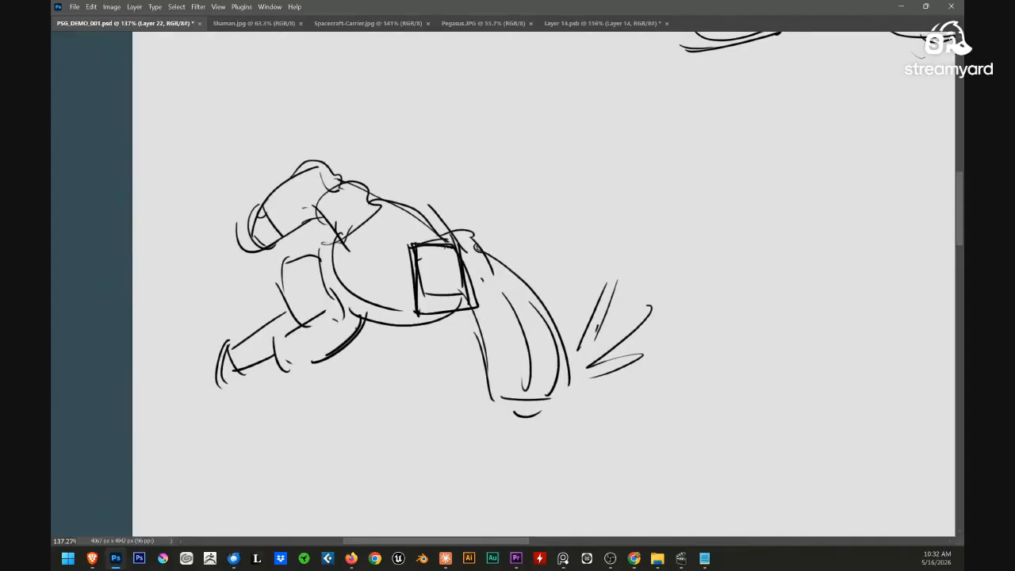
left_click_drag(435, 218, 451, 234)
left_click_drag(443, 227, 401, 189)
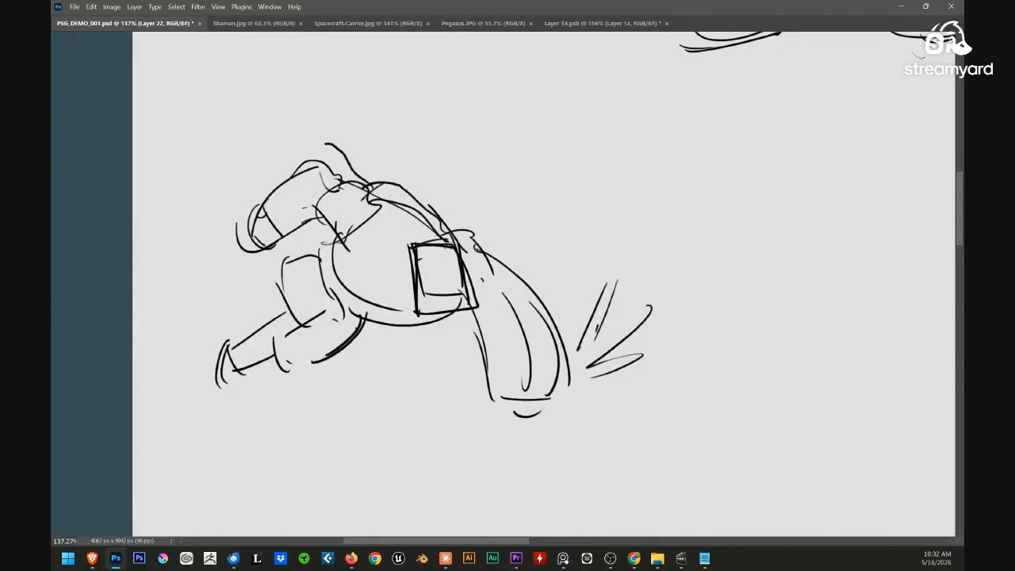
left_click_drag(276, 166, 247, 192)
left_click_drag(252, 188, 244, 226)
Strengthen the sixth figure's belly curve and the outline of its bent leg
left_click_drag(458, 290, 456, 257)
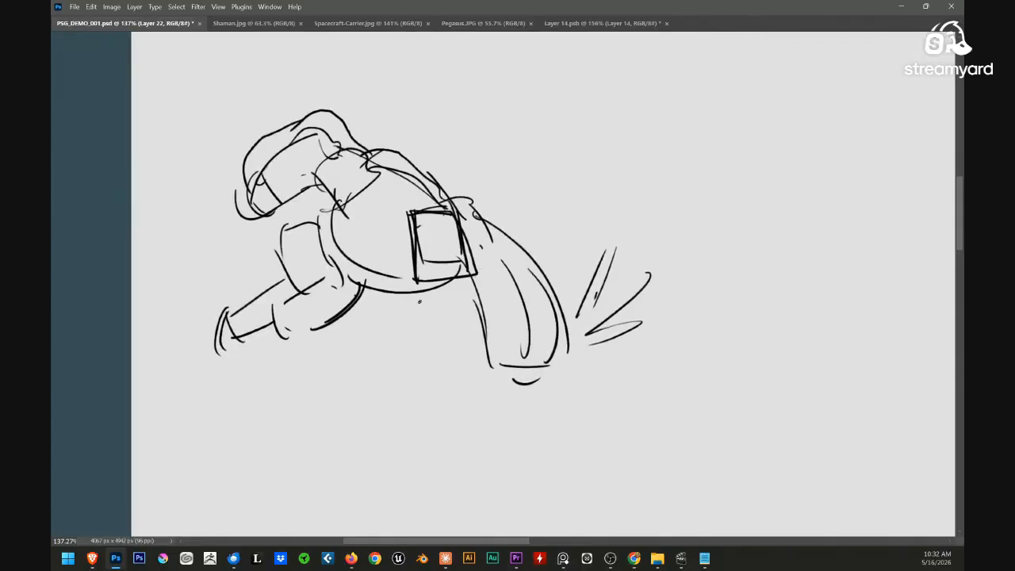
left_click_drag(365, 279, 428, 290)
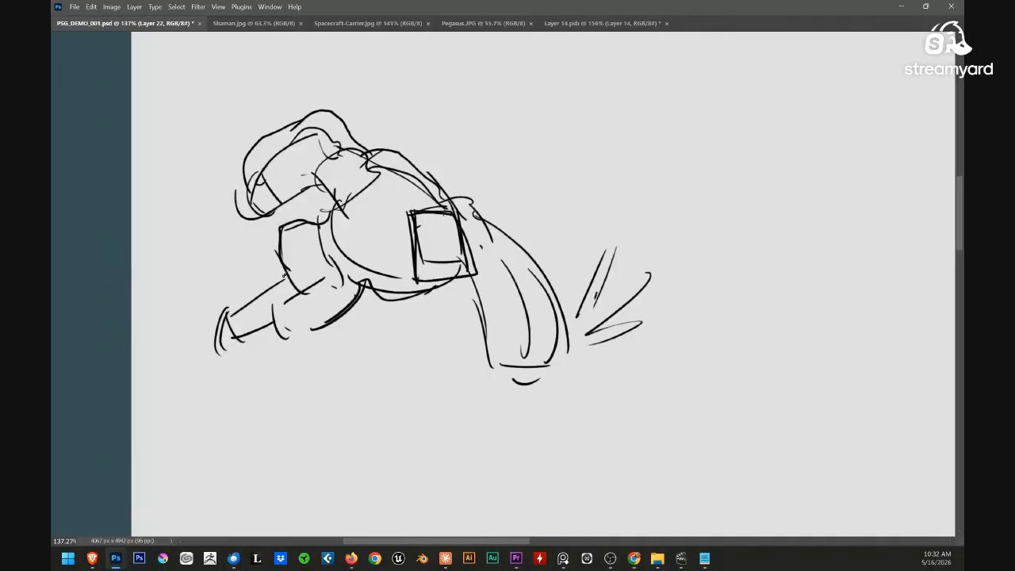
mouse_move(283, 277)
left_mouse_down()
mouse_move(236, 315)
mouse_move(217, 356)
left_mouse_up()
Lasso the sixth figure, move it right beside the fifth figure beneath the third pose, and deselect
left_click_drag(449, 309, 382, 366)
left_click_drag(382, 366, 317, 367)
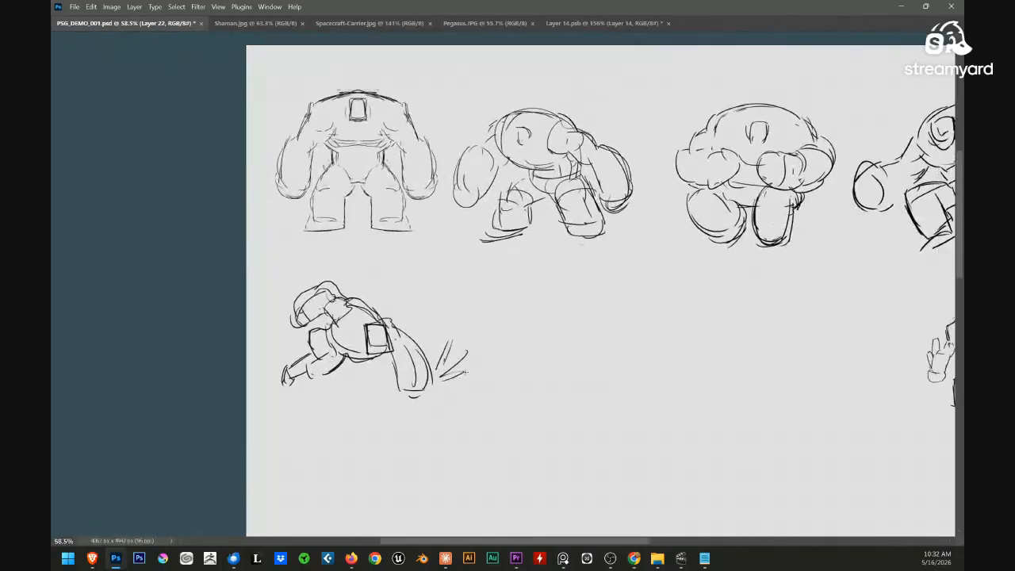
key("l")
mouse_move(438, 307)
left_mouse_down()
mouse_move(244, 314)
mouse_move(506, 393)
mouse_move(364, 416)
left_mouse_up()
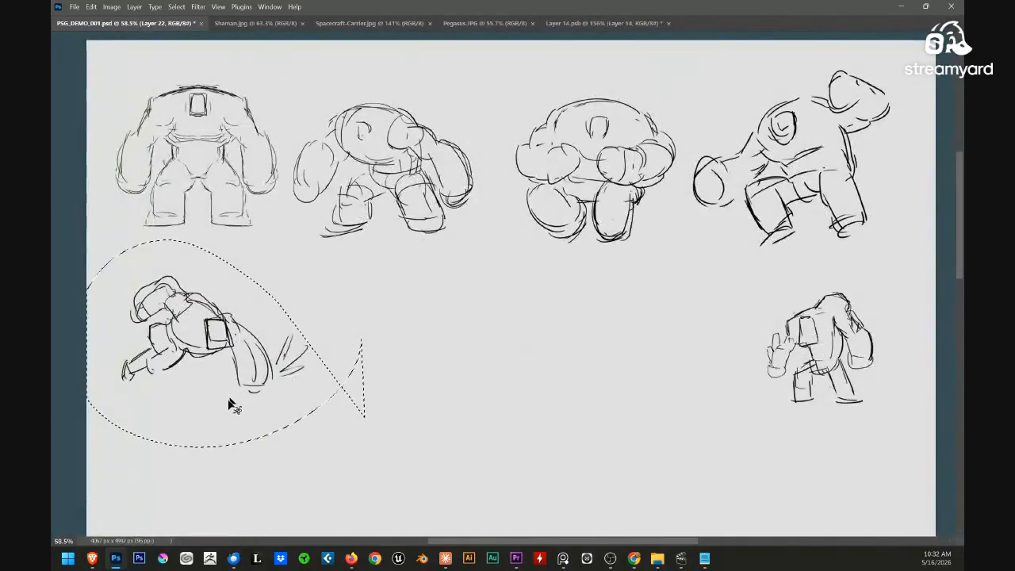
mouse_move(231, 365)
left_mouse_down()
mouse_move(632, 374)
mouse_move(674, 386)
mouse_move(602, 413)
left_mouse_up()
key("ctrl+d")
scroll(602, 413, "down", 6)
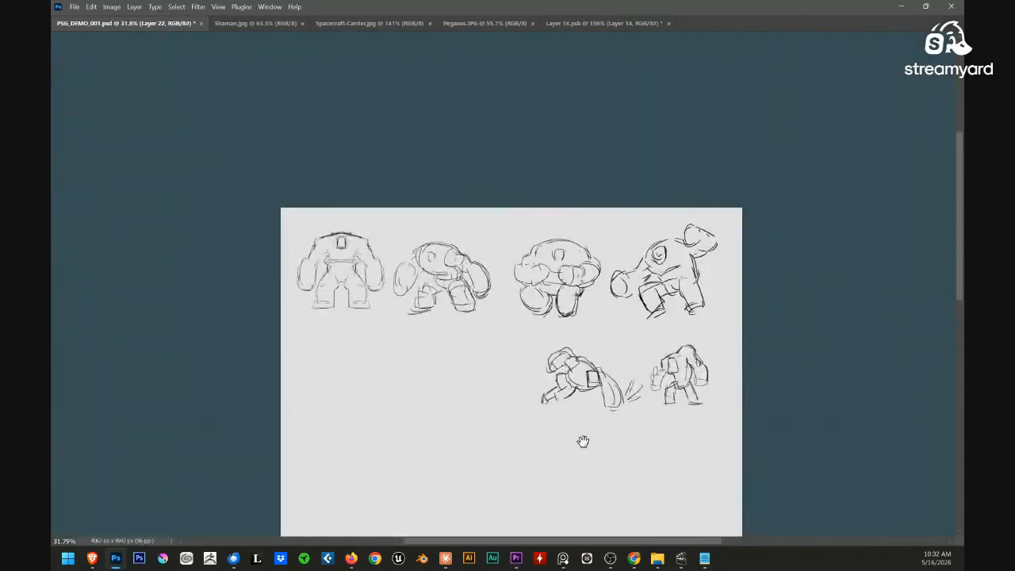
Flip the sixth figure horizontally and merge its layer down into Layer 20
scroll(583, 440, "up", 3)
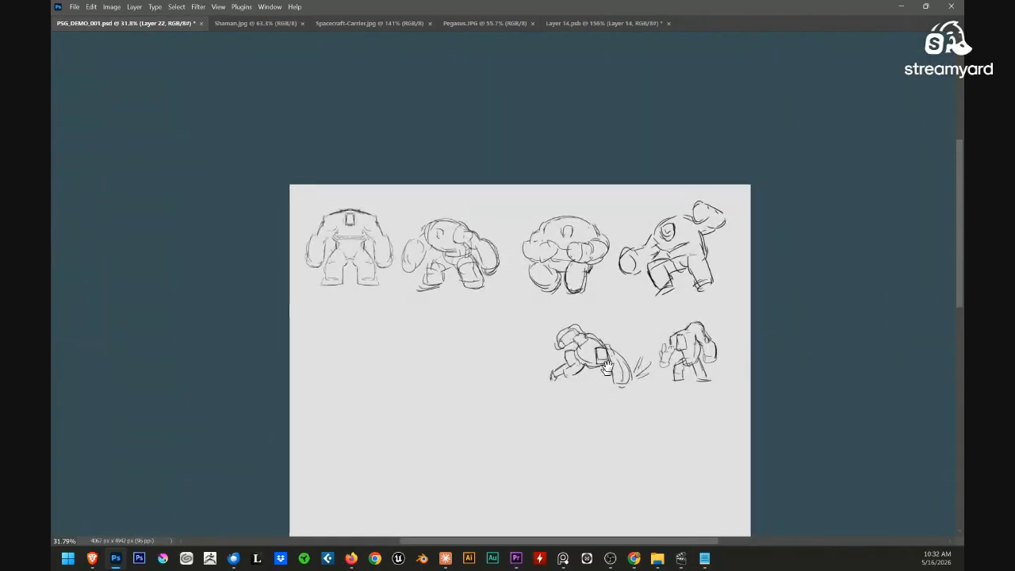
scroll(591, 337, "up", 2)
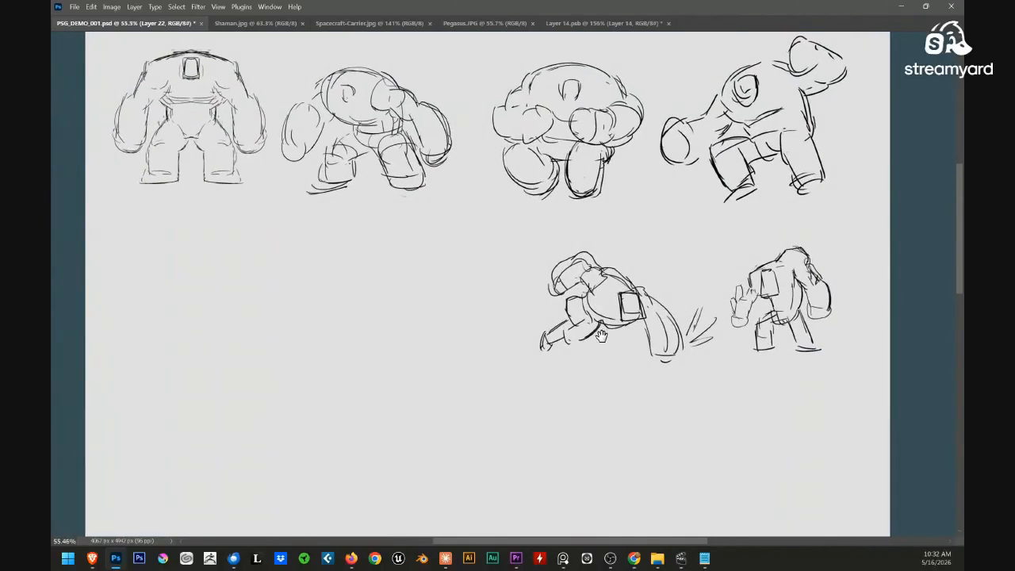
scroll(590, 336, "up", 2)
scroll(659, 295, "down", 4)
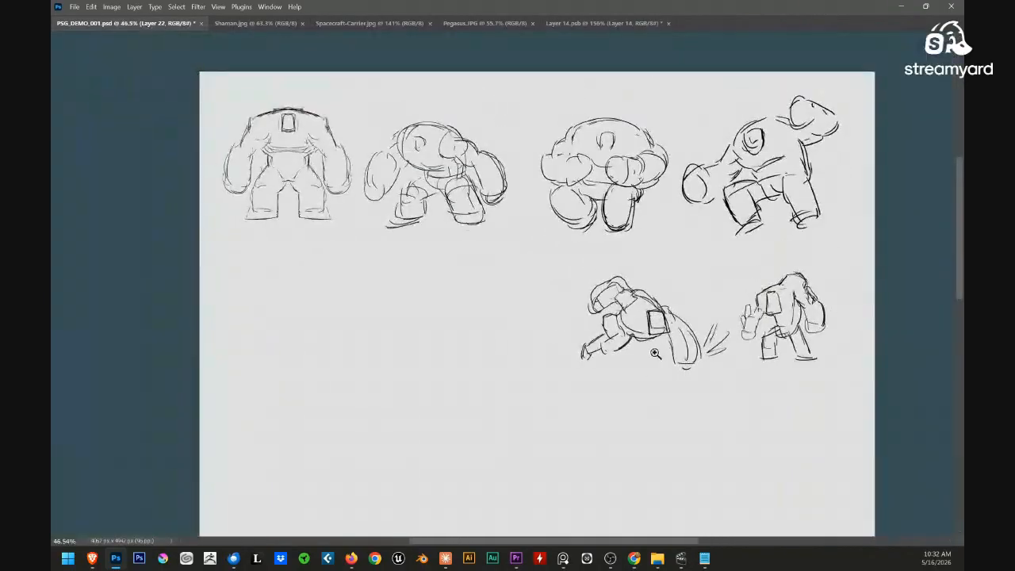
scroll(659, 301, "up", 3)
mouse_move(658, 358)
left_mouse_down()
mouse_move(668, 380)
mouse_move(668, 344)
mouse_move(636, 340)
mouse_move(620, 356)
mouse_move(708, 390)
mouse_move(674, 371)
left_mouse_up()
key("ctrl+z")
key("Tab")
key("ctrl+e")
key("ctrl+e")
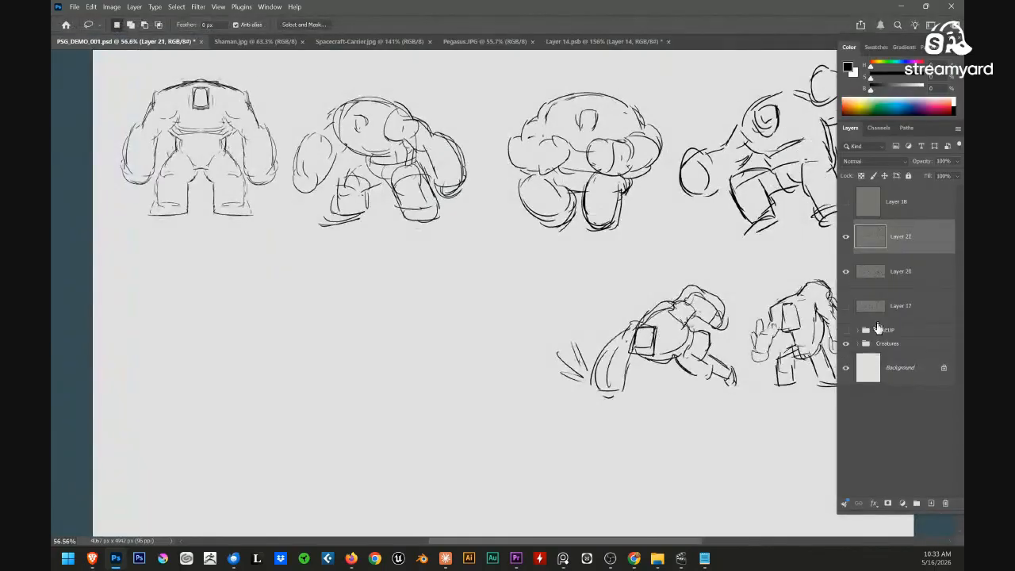
Show and select Layer 18 and switch to the brush for drawing beside the sixth pose
left_click(860, 207)
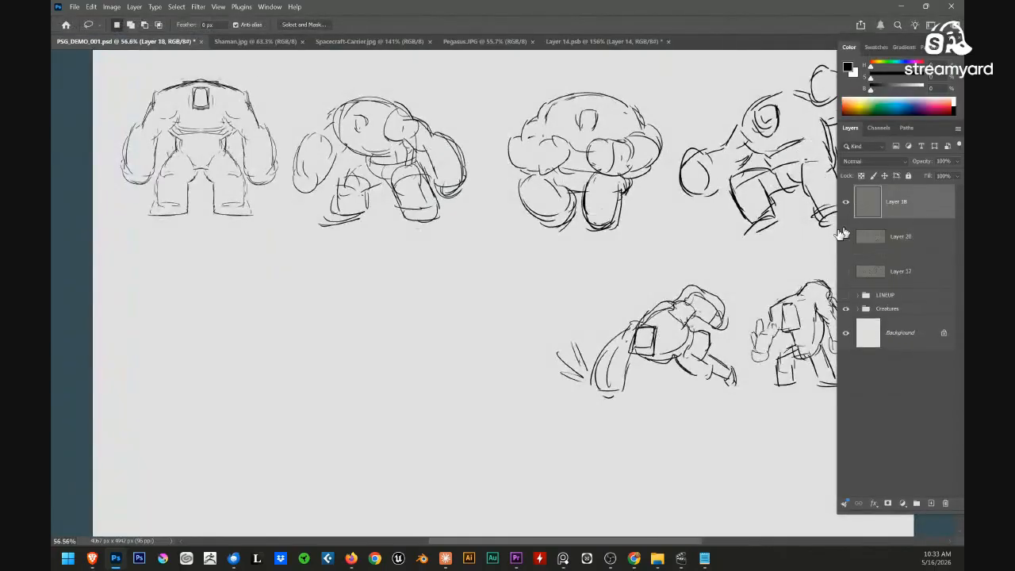
key("b")
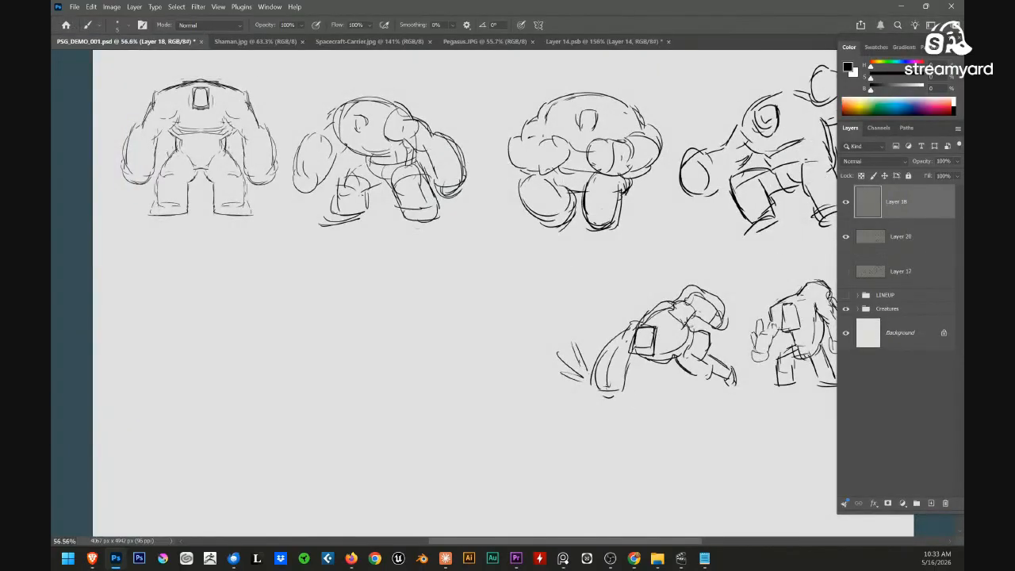
key("Tab")
left_click_drag(617, 384, 604, 387)
mouse_move(516, 412)
left_mouse_down()
mouse_move(532, 386)
mouse_move(562, 388)
mouse_move(536, 409)
mouse_move(548, 420)
mouse_move(534, 362)
mouse_move(482, 358)
left_mouse_up()
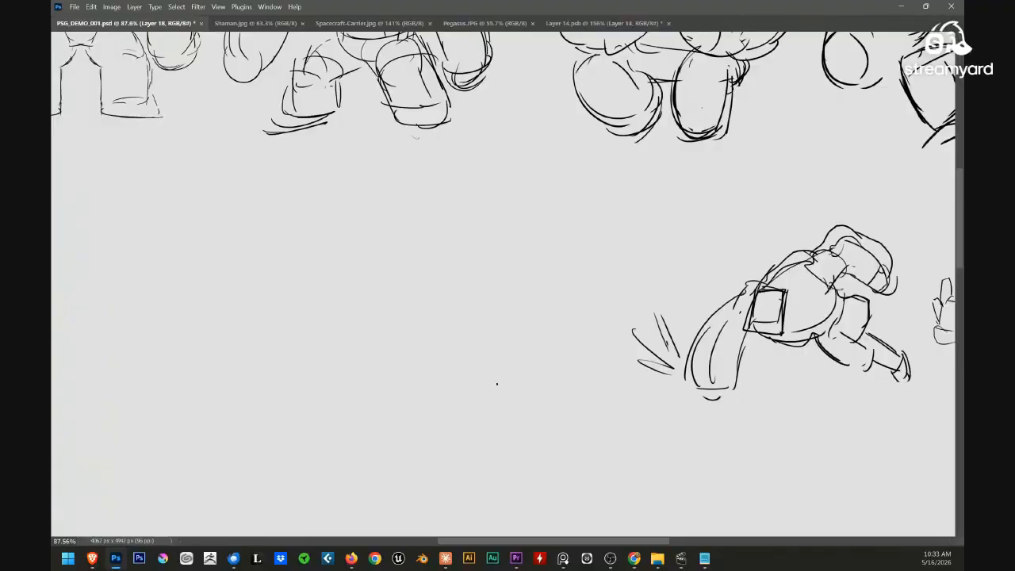
mouse_move(455, 361)
left_mouse_down()
mouse_move(466, 385)
mouse_move(506, 285)
mouse_move(471, 228)
left_mouse_up()
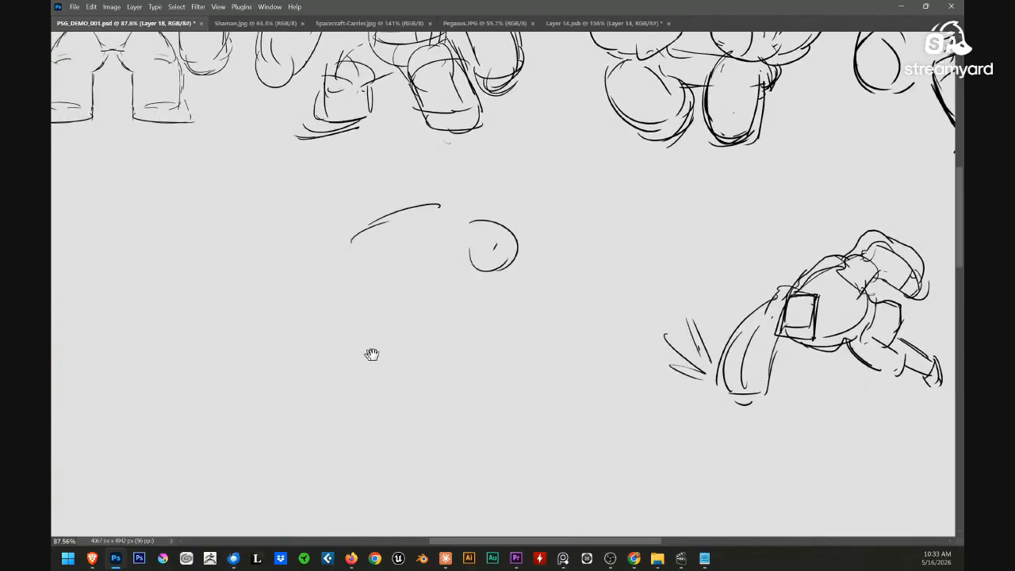
left_click_drag(405, 369, 417, 371)
key("ctrl+z")
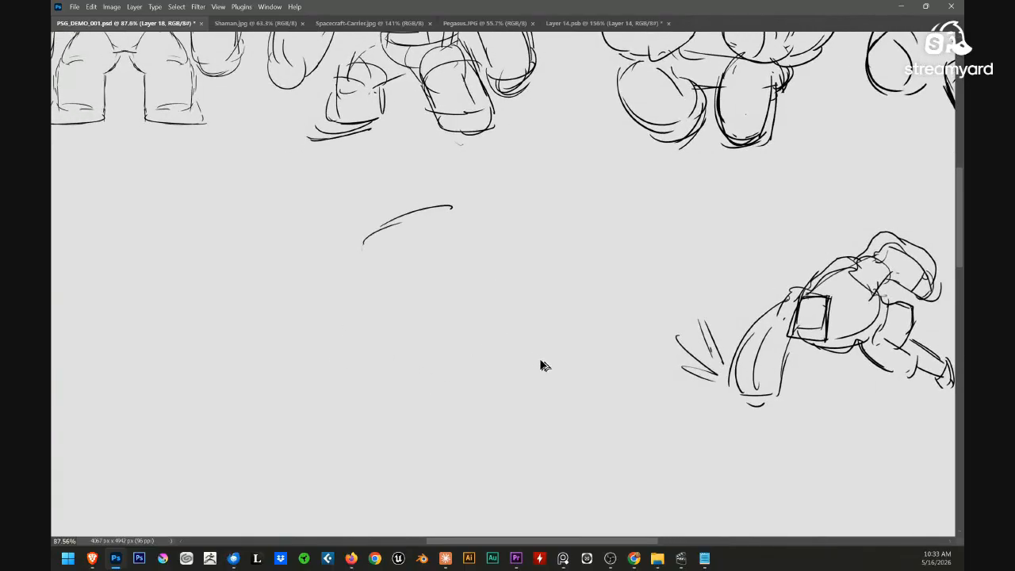
key("ctrl+z")
Sketch a seventh figure's domed torso with a boxy head and curved shoulder edges, left of the sixth pose
left_click_drag(375, 249, 492, 245)
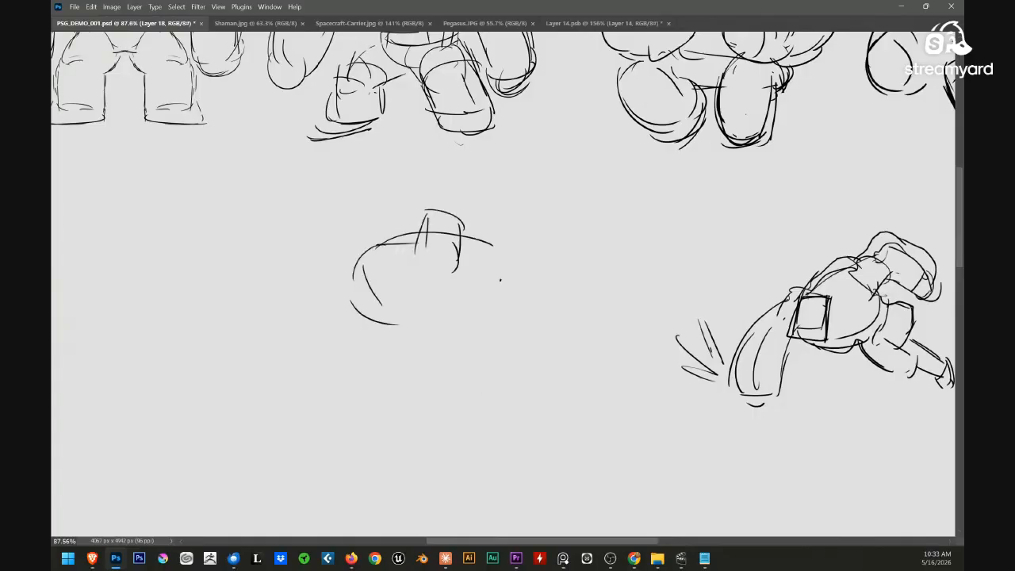
left_click_drag(490, 328, 483, 304)
left_click_drag(499, 236, 458, 310)
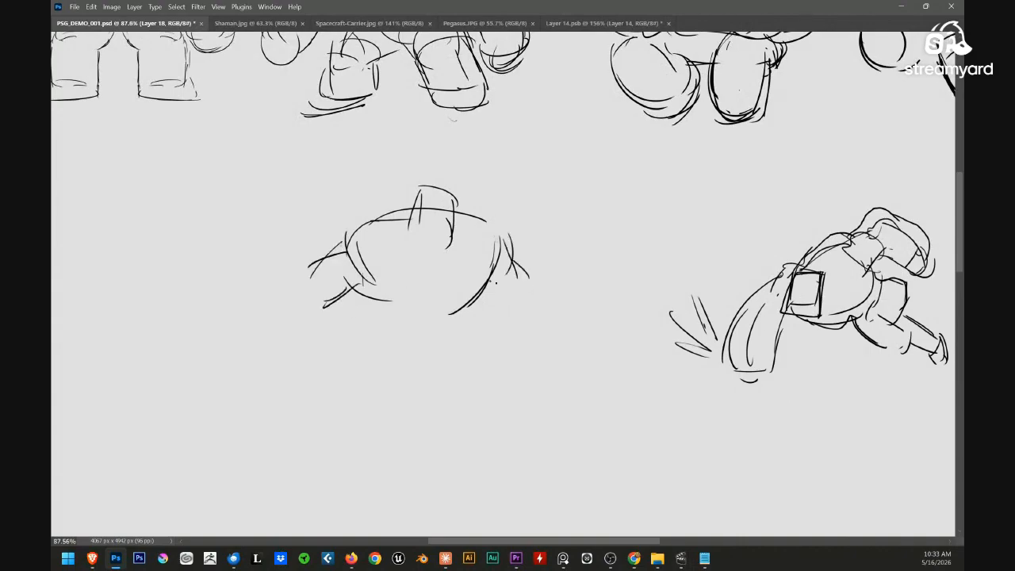
Draw the seventh figure's two bent, raised arms as thick cylinders with rounded ends on both sides
mouse_move(560, 230)
left_mouse_down()
mouse_move(602, 289)
mouse_move(533, 336)
left_mouse_up()
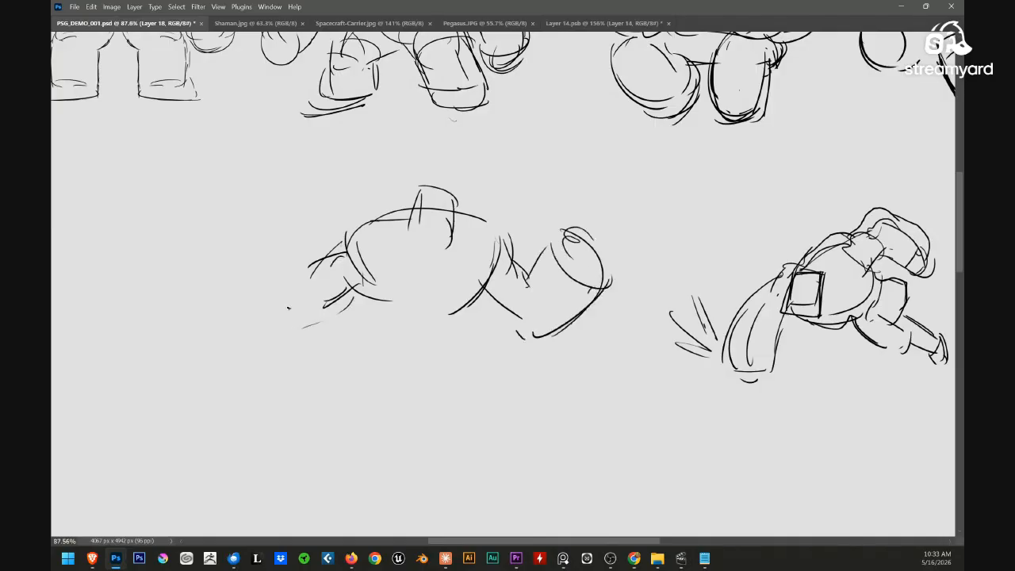
left_click_drag(243, 252, 299, 343)
left_click_drag(267, 310, 283, 322)
left_click_drag(300, 260, 259, 277)
left_click_drag(287, 236, 300, 244)
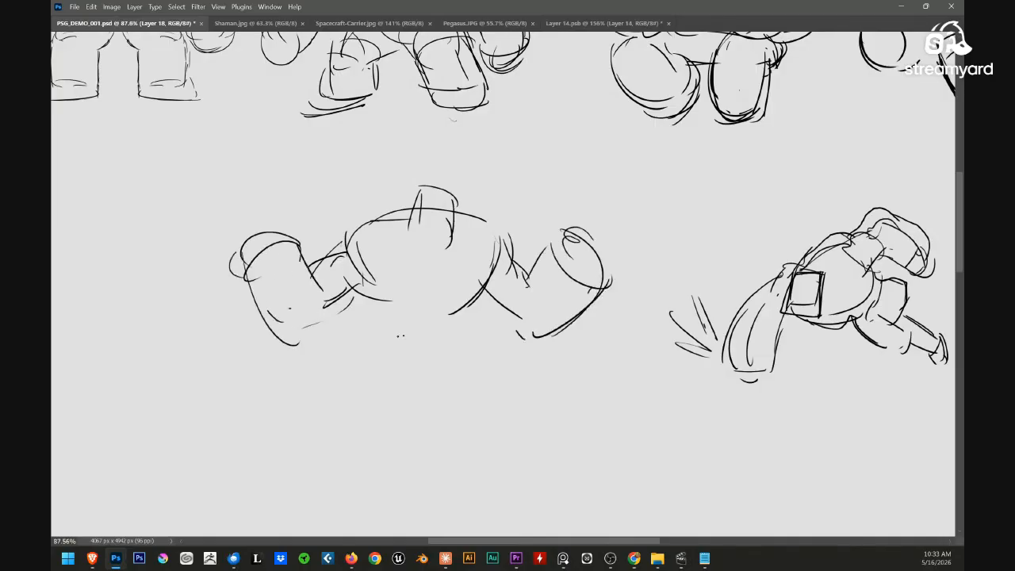
Define the seventh figure's head with a curved jaw and draw both sides of its torso down to the waist
left_click_drag(538, 278, 529, 295)
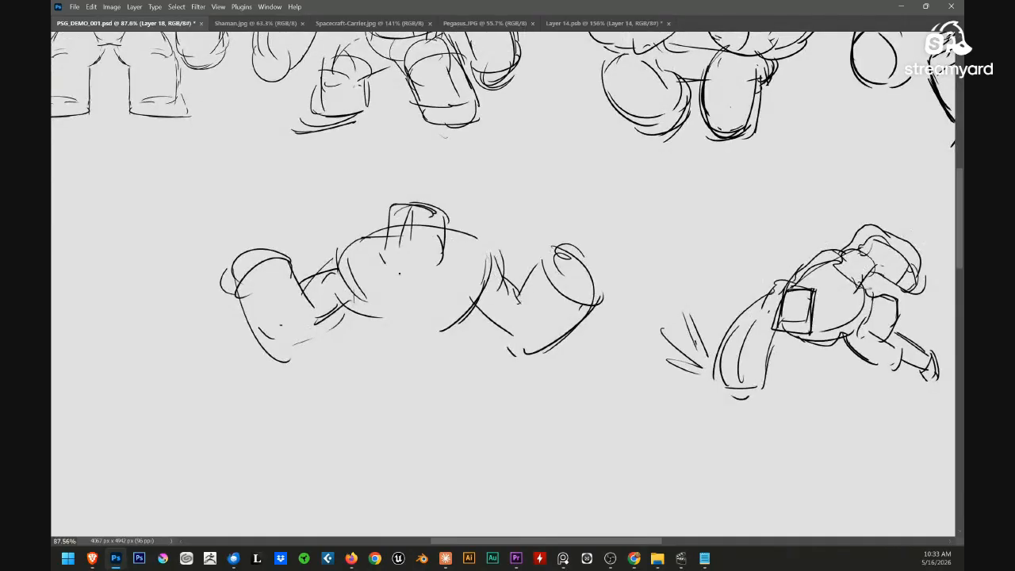
left_click_drag(386, 270, 421, 272)
mouse_move(363, 329)
left_mouse_down()
mouse_move(362, 283)
mouse_move(347, 286)
mouse_move(336, 333)
left_mouse_up()
left_click_drag(493, 273, 482, 346)
left_click_drag(332, 294, 358, 365)
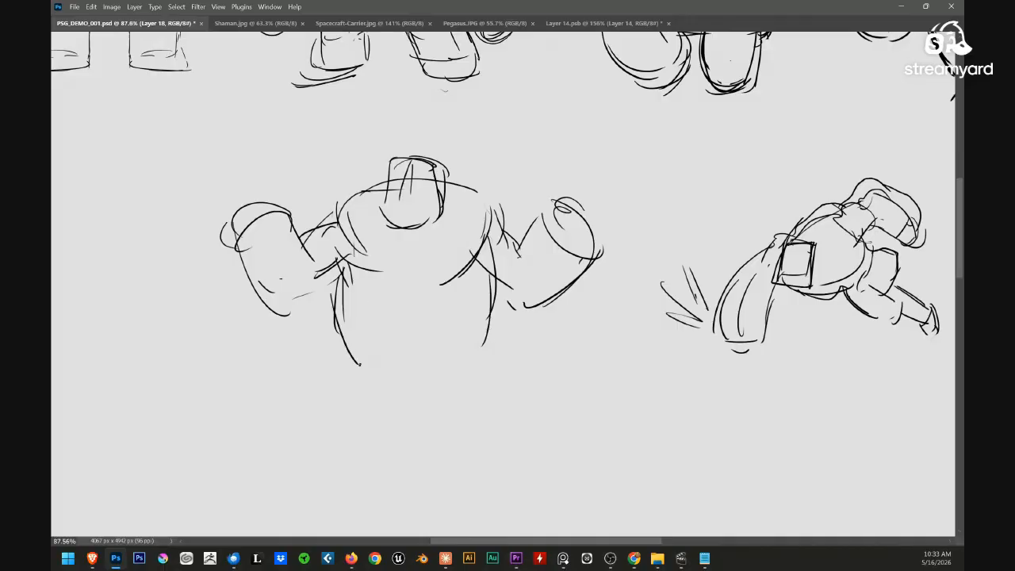
Reinforce the seventh figure's torso sides and shoulder contours, and close the torso with a curved waistline
left_click_drag(480, 338, 489, 321)
left_click_drag(352, 252, 351, 325)
left_click_drag(347, 276, 366, 331)
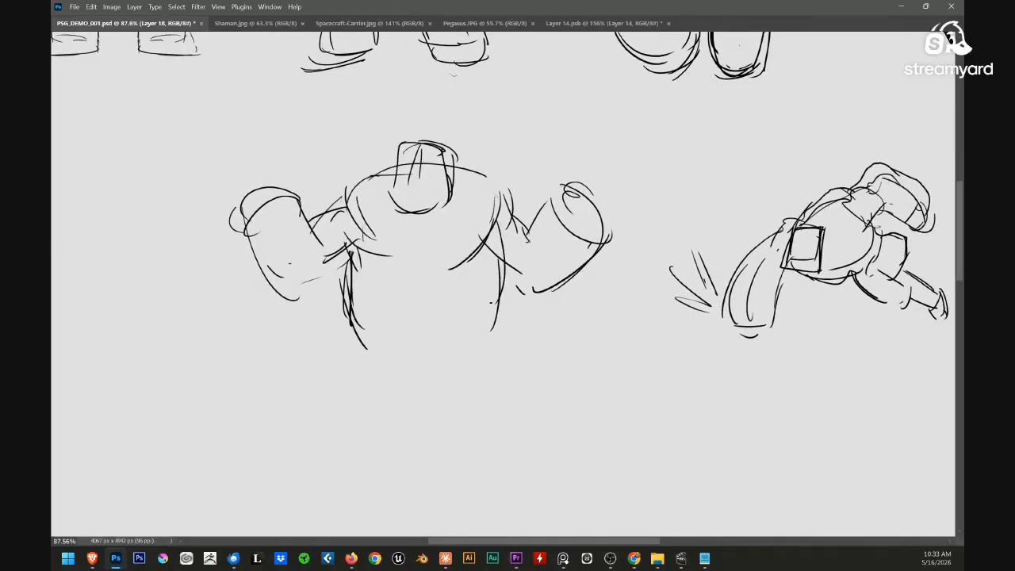
left_click_drag(491, 308, 488, 320)
left_click_drag(337, 240, 350, 306)
left_click_drag(328, 215, 338, 239)
left_click_drag(327, 198, 385, 173)
left_click_drag(349, 356, 463, 342)
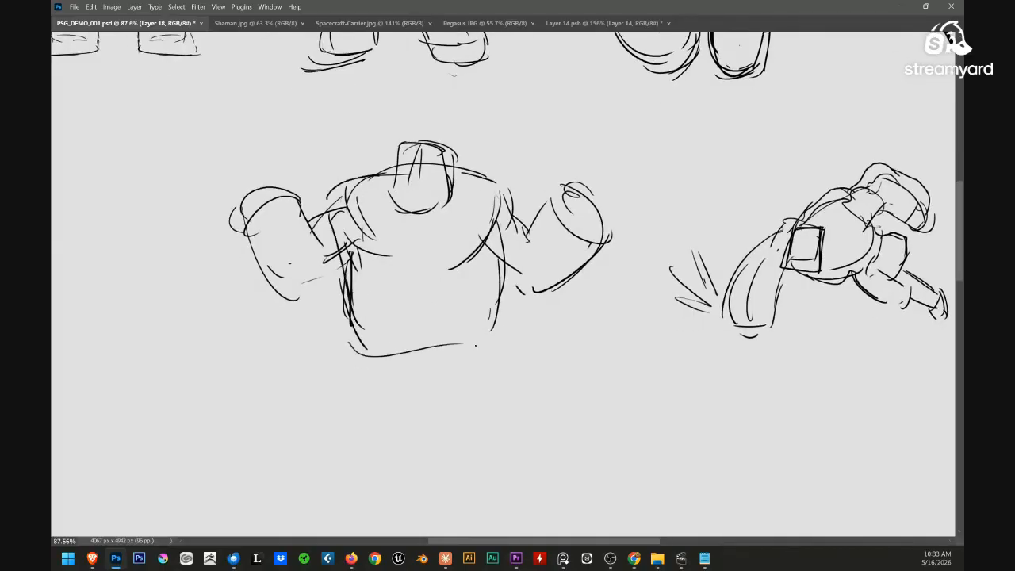
Draw the seventh figure's curved pelvis and begin its thighs, one bent outward and the other extending diagonally
left_click_drag(367, 331, 394, 375)
left_click_drag(489, 339, 399, 402)
left_click_drag(349, 346, 298, 389)
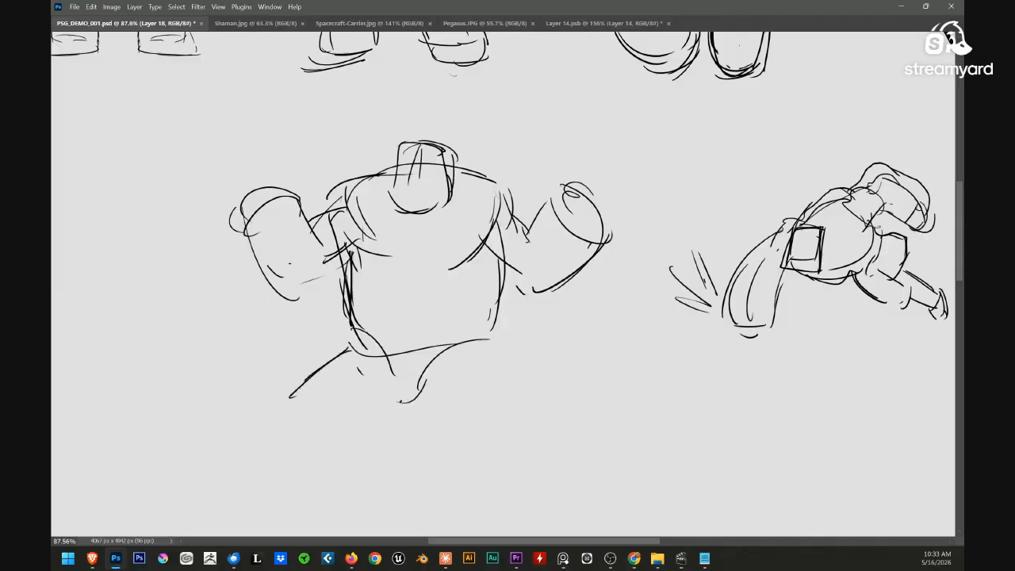
left_click_drag(343, 362, 321, 429)
left_click_drag(442, 371, 491, 436)
left_click_drag(479, 393, 513, 447)
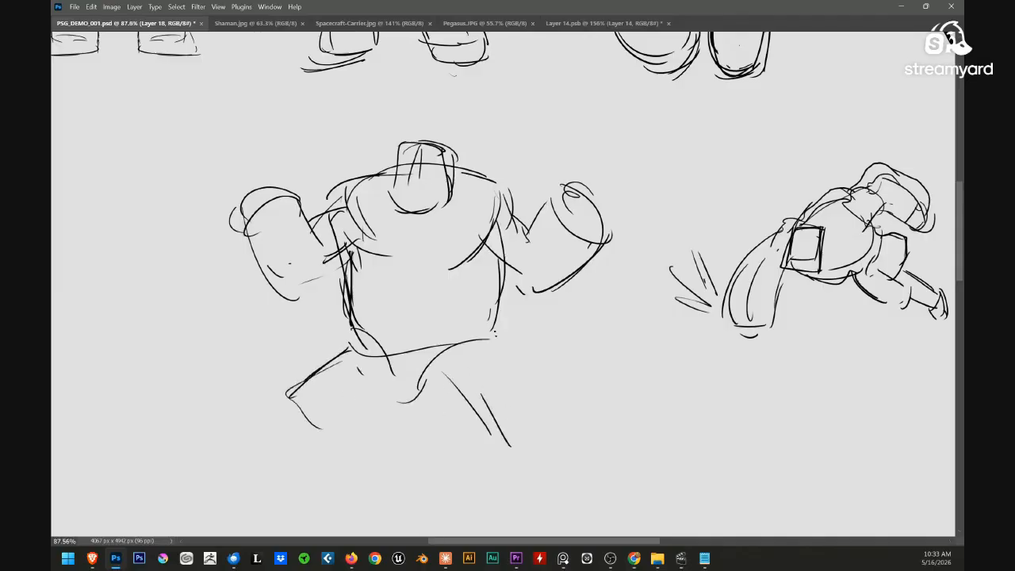
Complete the seventh figure's wide stance with a blocky bent lower leg and a long, extended leg with a rounded base
left_click_drag(495, 330, 549, 459)
left_click_drag(474, 427, 493, 447)
mouse_move(417, 390)
left_mouse_down()
mouse_move(360, 409)
mouse_move(337, 479)
left_mouse_up()
mouse_move(279, 386)
left_mouse_down()
mouse_move(280, 485)
mouse_move(346, 475)
left_mouse_up()
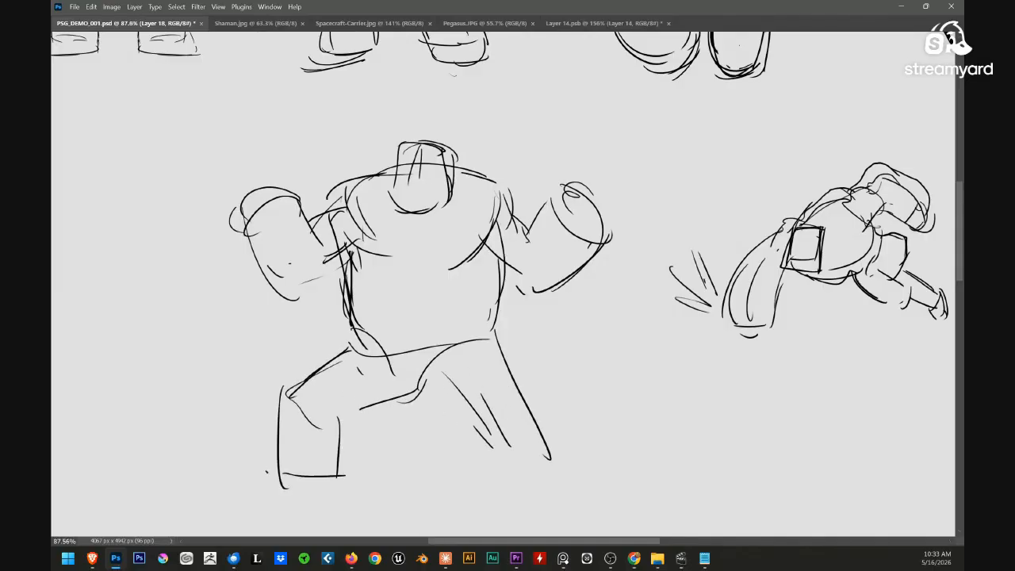
left_click_drag(266, 475, 331, 469)
left_click_drag(436, 382, 491, 458)
left_click_drag(502, 351, 558, 472)
left_click_drag(486, 485, 550, 469)
mouse_move(517, 295)
left_mouse_down()
mouse_move(518, 349)
mouse_move(468, 351)
mouse_move(554, 359)
left_mouse_up()
mouse_move(529, 261)
left_mouse_down()
mouse_move(371, 467)
mouse_move(497, 167)
mouse_move(552, 264)
left_mouse_up()
Select the area around the whole seventh figure with a rectangular marquee and open it in Liquify
key("m")
mouse_move(544, 163)
left_mouse_down()
mouse_move(541, 200)
mouse_move(384, 376)
mouse_move(247, 455)
left_mouse_up()
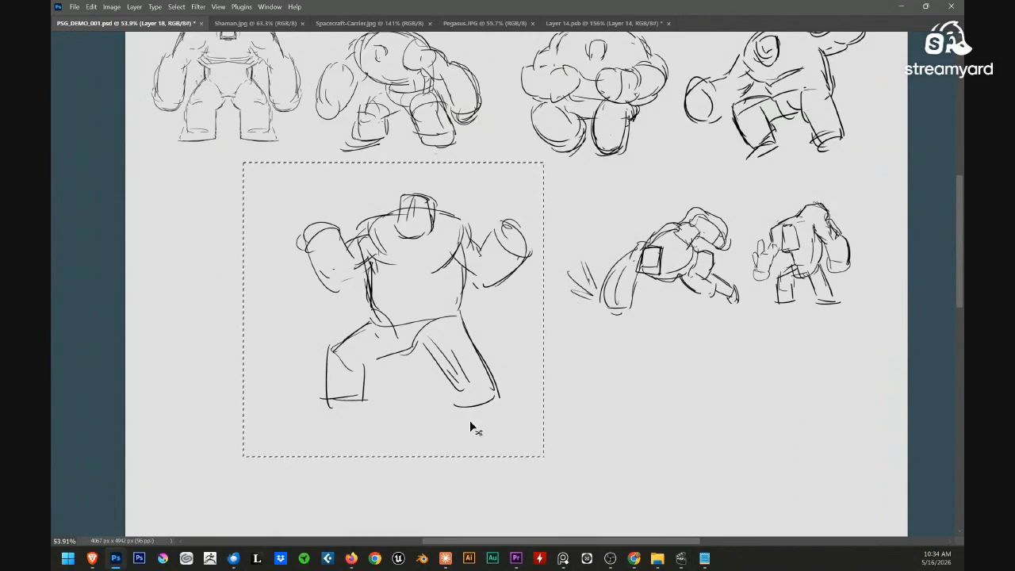
key("ctrl+d")
mouse_move(657, 55)
left_mouse_down()
mouse_move(267, 403)
mouse_move(161, 513)
left_mouse_up()
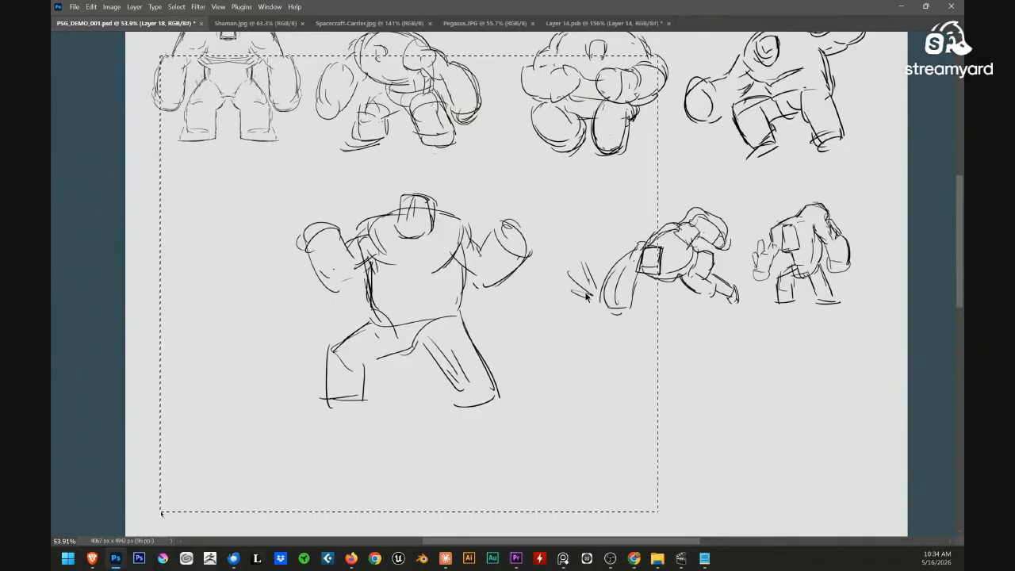
key("ctrl+shift+x")
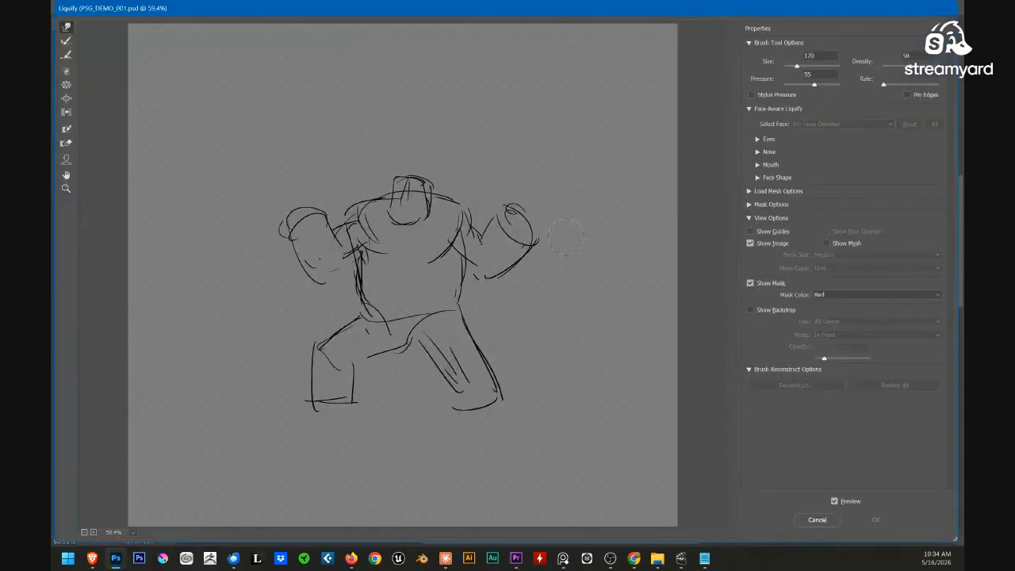
Enlarge the Liquify brush, push the figure's raised arm outward and pull both sides of the waist inward
left_click_drag(593, 233, 724, 221)
left_click_drag(533, 230, 552, 234)
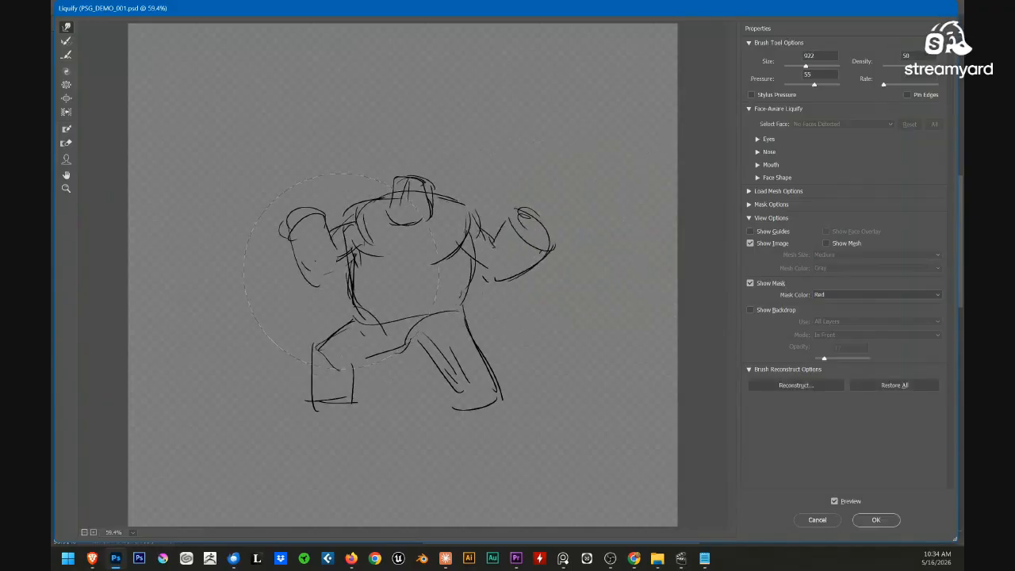
left_click_drag(343, 277, 275, 279)
left_click_drag(350, 306, 383, 309)
mouse_move(475, 295)
left_mouse_down()
mouse_move(447, 300)
mouse_move(458, 266)
left_mouse_up()
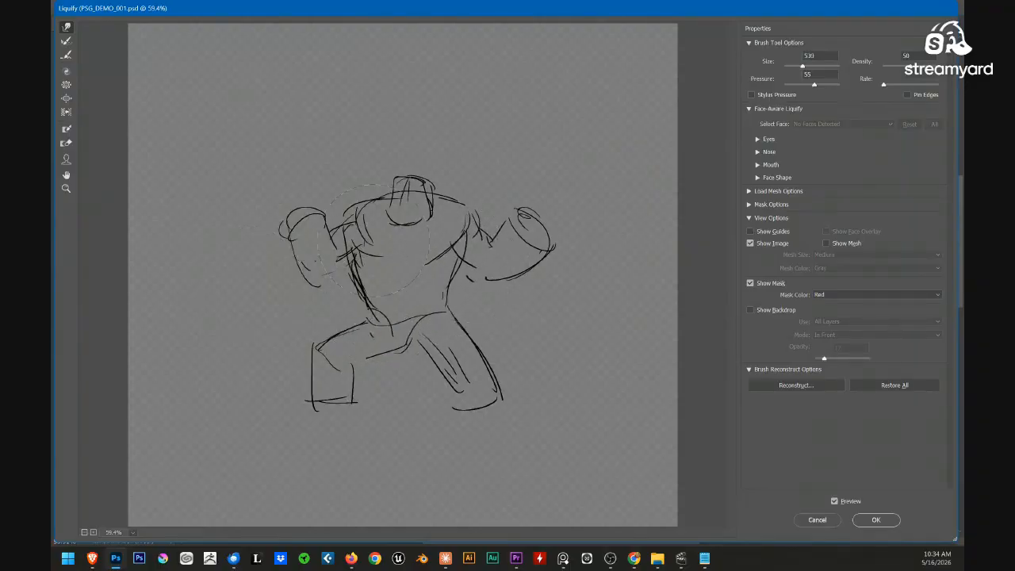
Push the head and shoulders upward and swell both forearms outward with a size 530 Liquify brush
mouse_move(373, 238)
left_mouse_down()
mouse_move(350, 207)
mouse_move(418, 166)
mouse_move(434, 176)
mouse_move(397, 213)
mouse_move(368, 275)
mouse_move(358, 199)
mouse_move(369, 177)
left_mouse_up()
left_click_drag(350, 288, 364, 282)
mouse_move(300, 251)
left_mouse_down()
mouse_move(271, 260)
mouse_move(264, 252)
mouse_move(278, 228)
mouse_move(251, 217)
mouse_move(266, 190)
left_mouse_up()
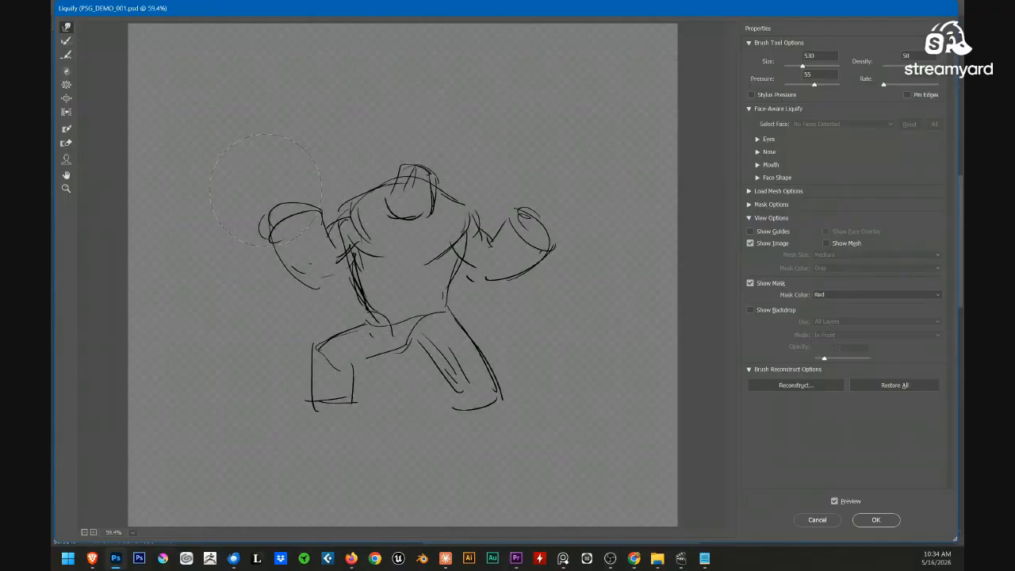
mouse_move(487, 268)
left_mouse_down()
mouse_move(514, 287)
mouse_move(549, 275)
left_mouse_up()
left_click_drag(314, 257, 284, 264)
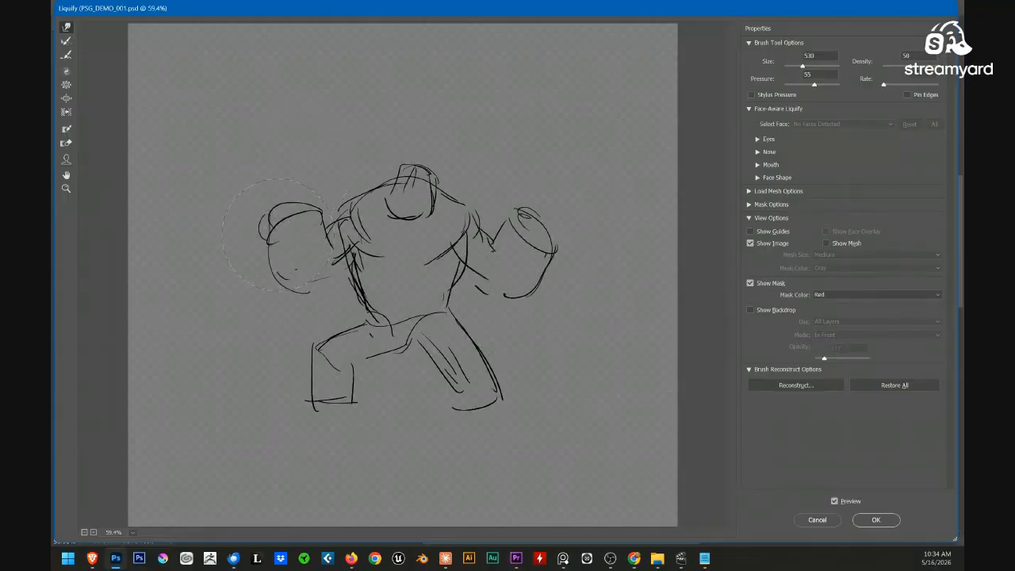
left_click_drag(535, 235, 542, 234)
Widen the figure's stance in Liquify by pushing the bent knee outward and stretching both lower legs and feet
mouse_move(336, 349)
left_mouse_down()
mouse_move(327, 339)
mouse_move(314, 346)
mouse_move(310, 377)
left_mouse_up()
left_click_drag(487, 404, 491, 408)
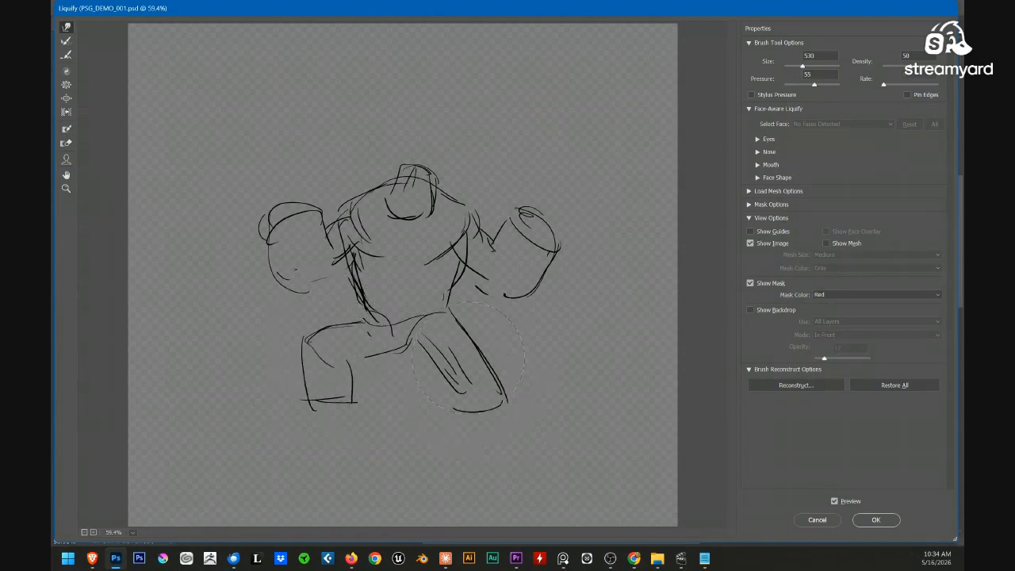
left_click_drag(444, 368, 439, 372)
left_click_drag(490, 352, 482, 356)
mouse_move(488, 397)
left_mouse_down()
mouse_move(497, 402)
mouse_move(477, 344)
mouse_move(452, 366)
left_mouse_up()
left_click_drag(322, 400, 302, 413)
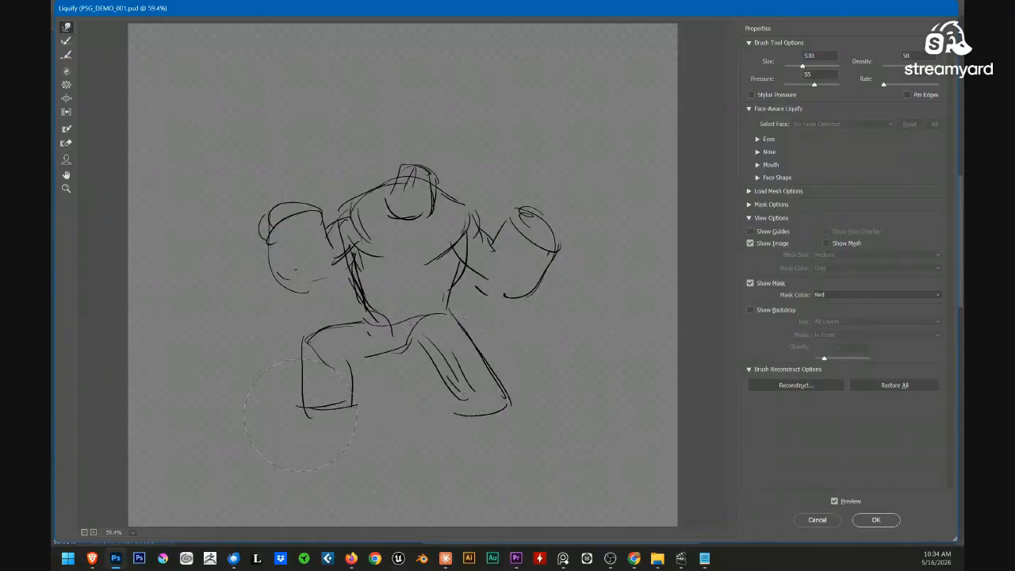
Refine the head and both fists in Liquify with a smaller brush, apply the warp and remove the selection
left_click_drag(399, 198, 402, 186)
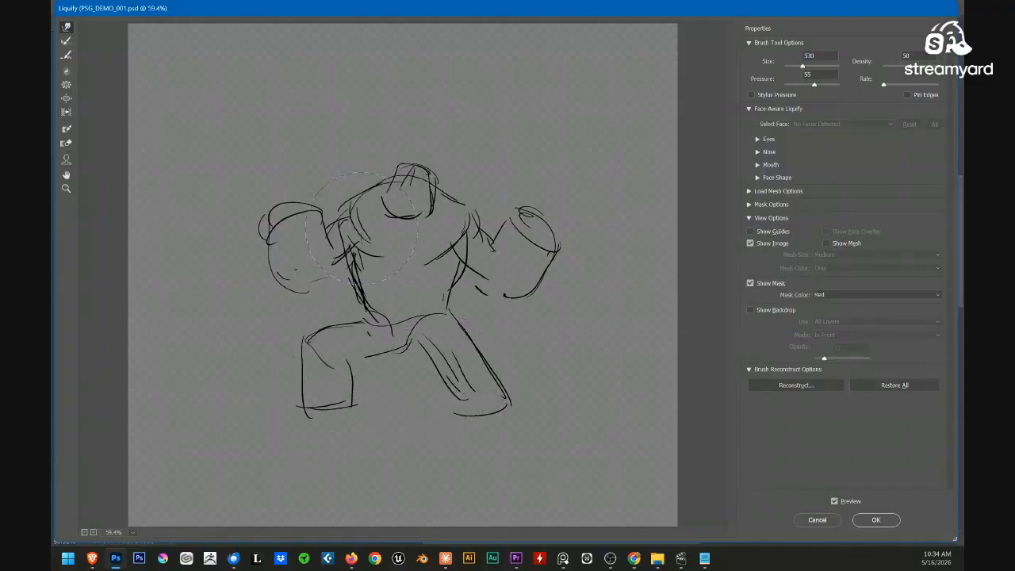
mouse_move(353, 224)
left_mouse_down()
mouse_move(329, 225)
mouse_move(373, 217)
mouse_move(400, 225)
mouse_move(423, 214)
left_mouse_up()
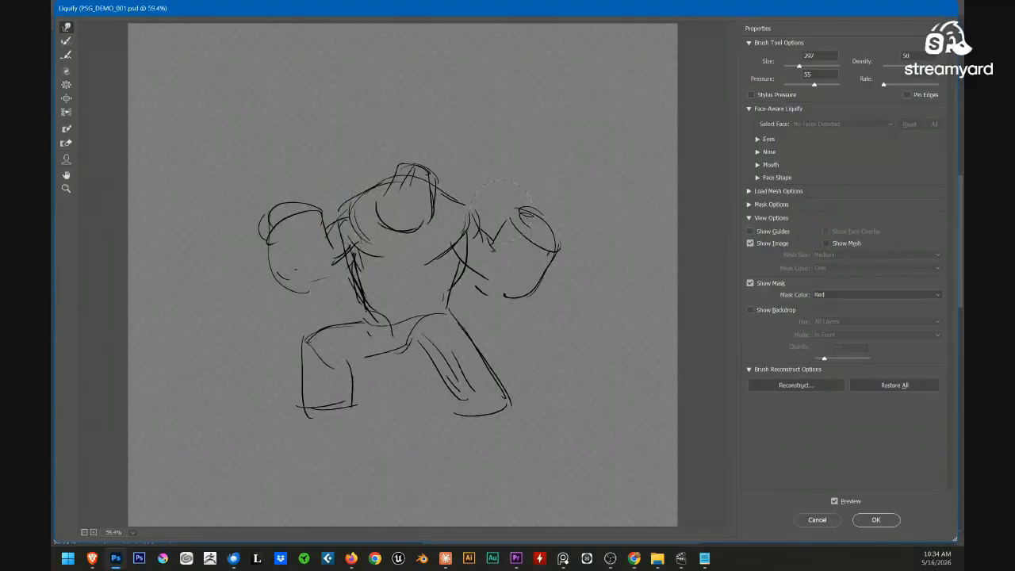
left_click_drag(523, 213, 519, 219)
left_click_drag(267, 223, 260, 233)
key("Return")
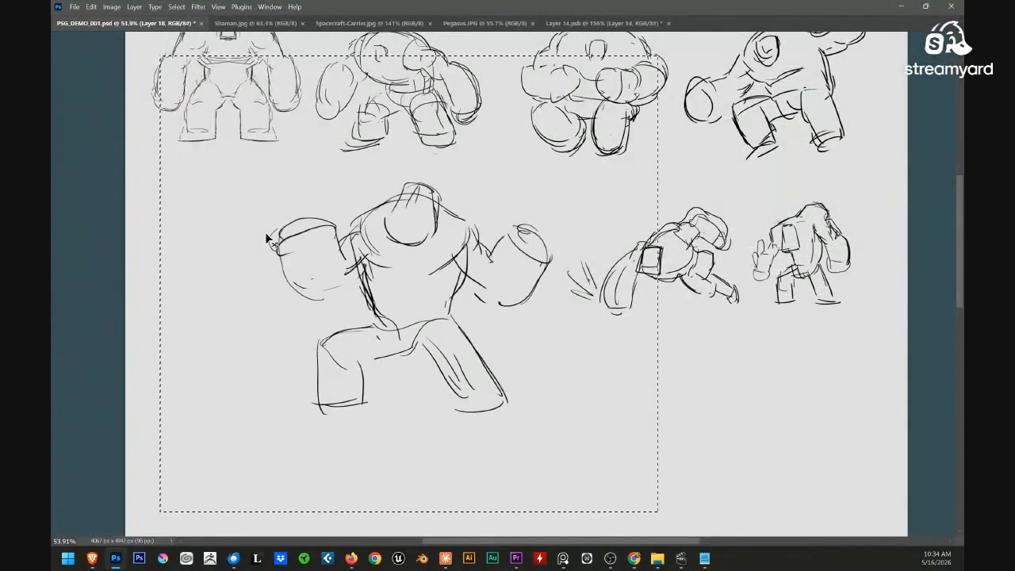
key("ctrl+d")
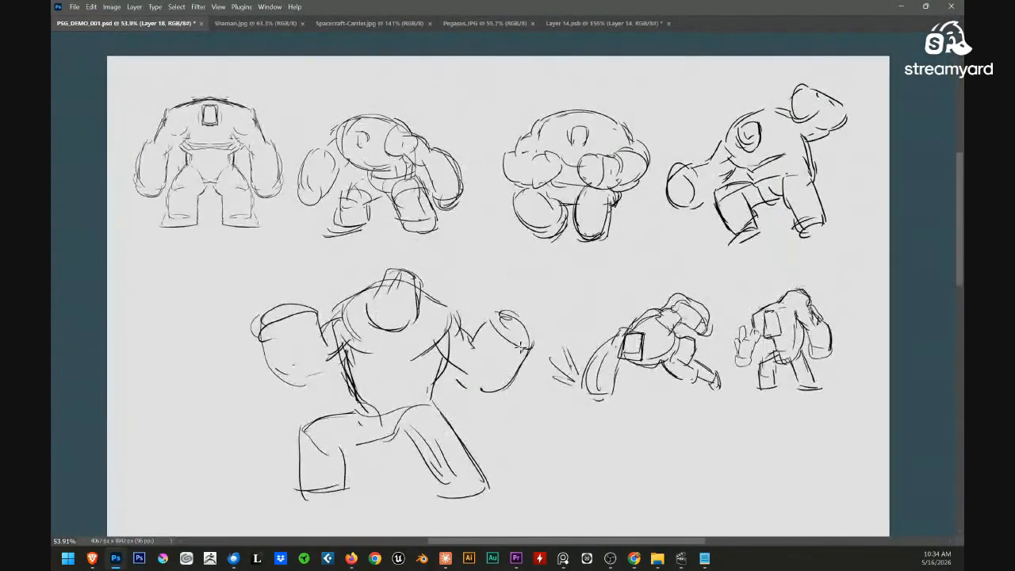
Scale the seventh figure down to match the other poses and place it beside the ground-striking pose
key("ctrl+t")
left_click_drag(506, 310, 482, 333)
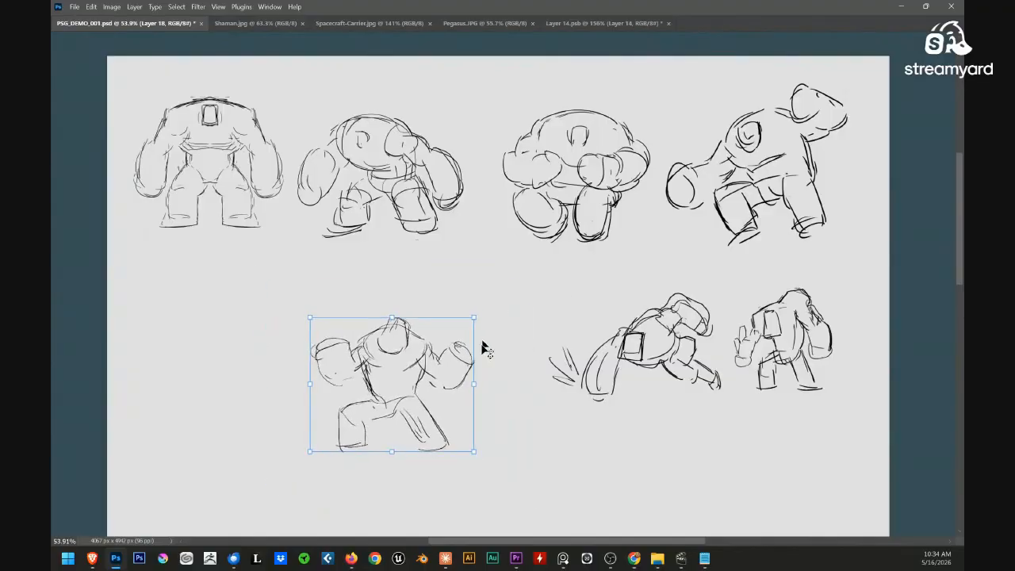
left_click_drag(399, 392, 467, 351)
key("Return")
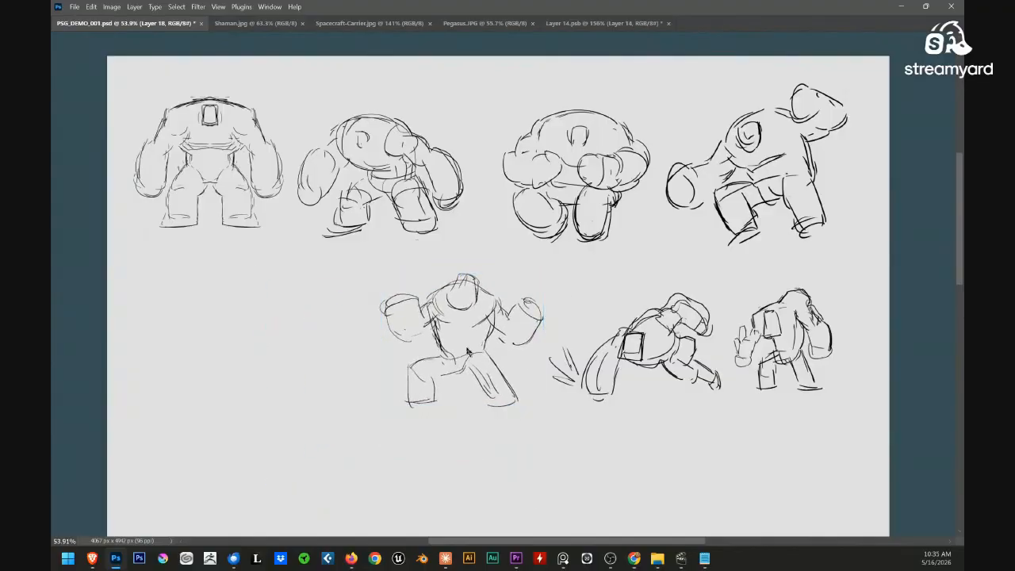
Add a new layer and write circled numbers 1 to 4 beneath the four first-row poses
left_click_drag(622, 407, 571, 399)
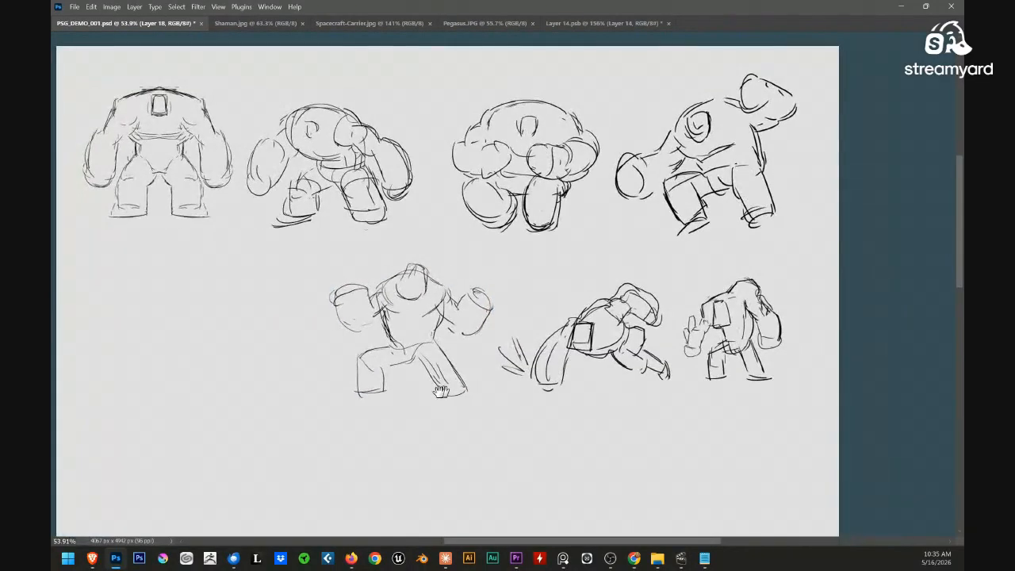
left_click_drag(453, 410, 471, 402)
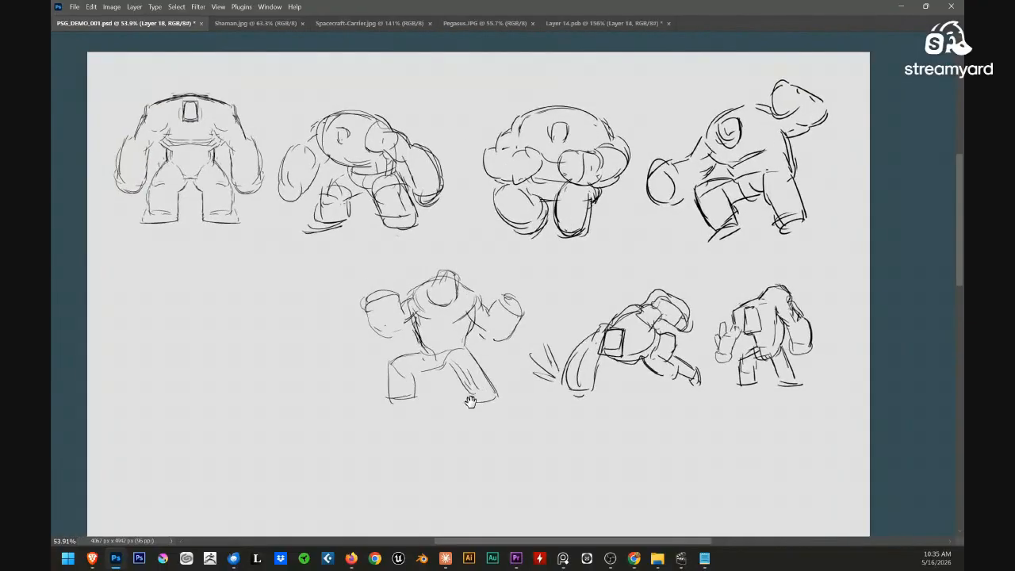
left_click_drag(202, 236, 245, 266)
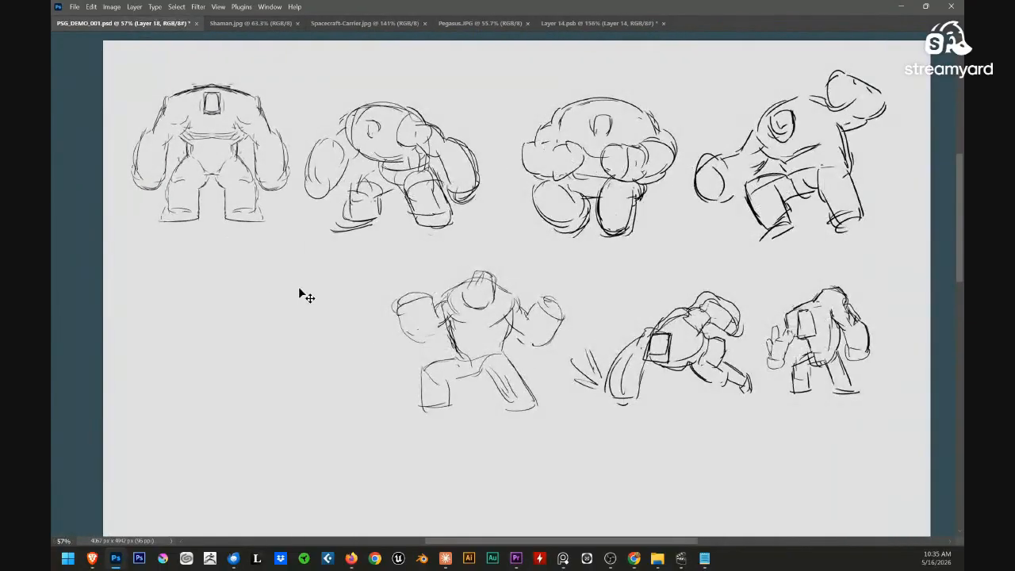
key("ctrl+shift+alt+n")
left_click_drag(196, 239, 206, 233)
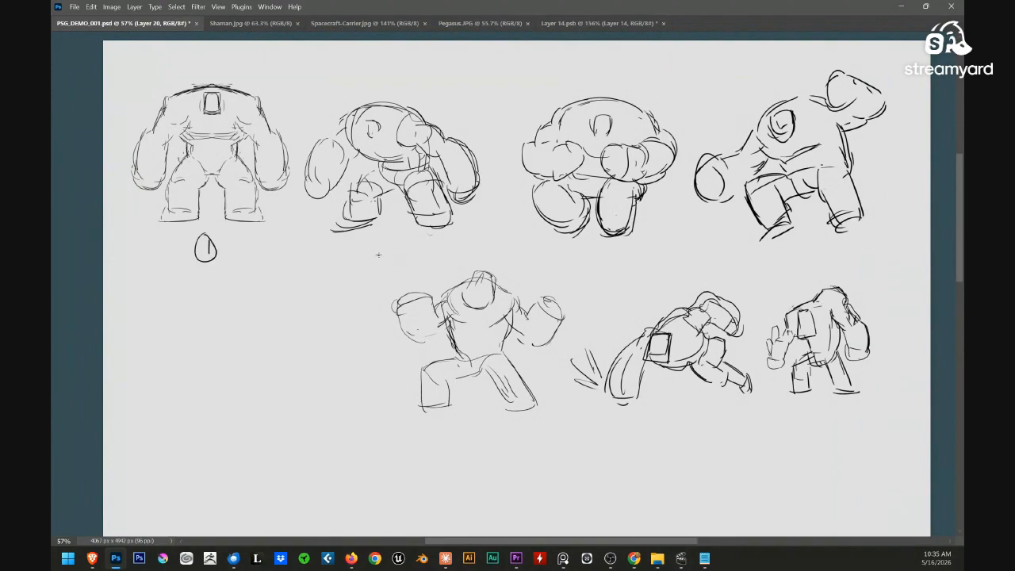
left_click_drag(385, 233, 398, 236)
mouse_move(592, 247)
left_mouse_down()
mouse_move(593, 259)
mouse_move(593, 241)
left_mouse_up()
left_click_drag(812, 238, 823, 249)
mouse_move(820, 238)
left_mouse_down()
mouse_move(820, 255)
mouse_move(809, 232)
left_mouse_up()
Write circled numbers 5, 6 and 7 beneath the hunched, ground-striking and arms-raised poses in the second row
left_click_drag(823, 335, 781, 293)
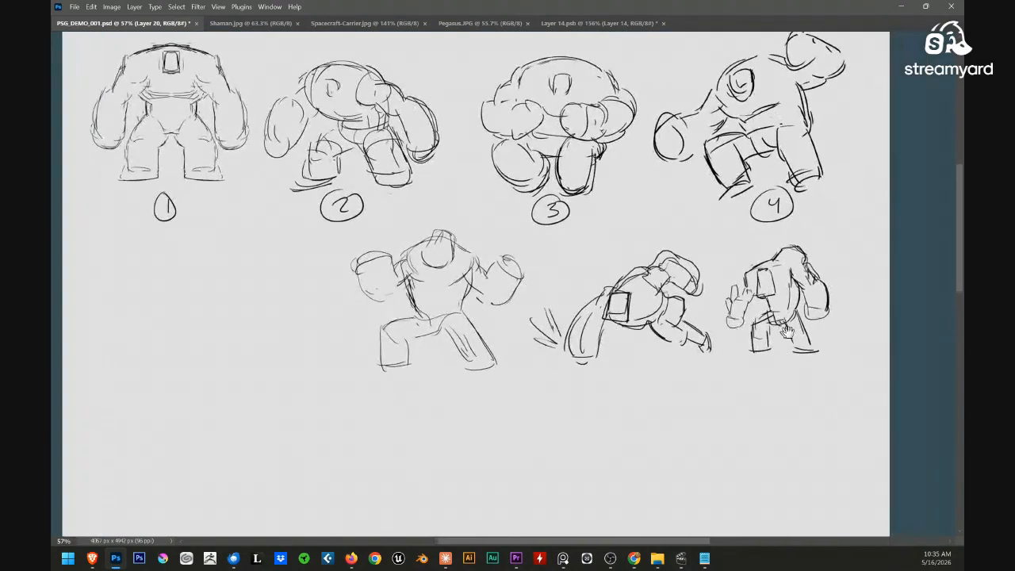
left_click_drag(785, 370, 796, 369)
left_click_drag(787, 361, 785, 362)
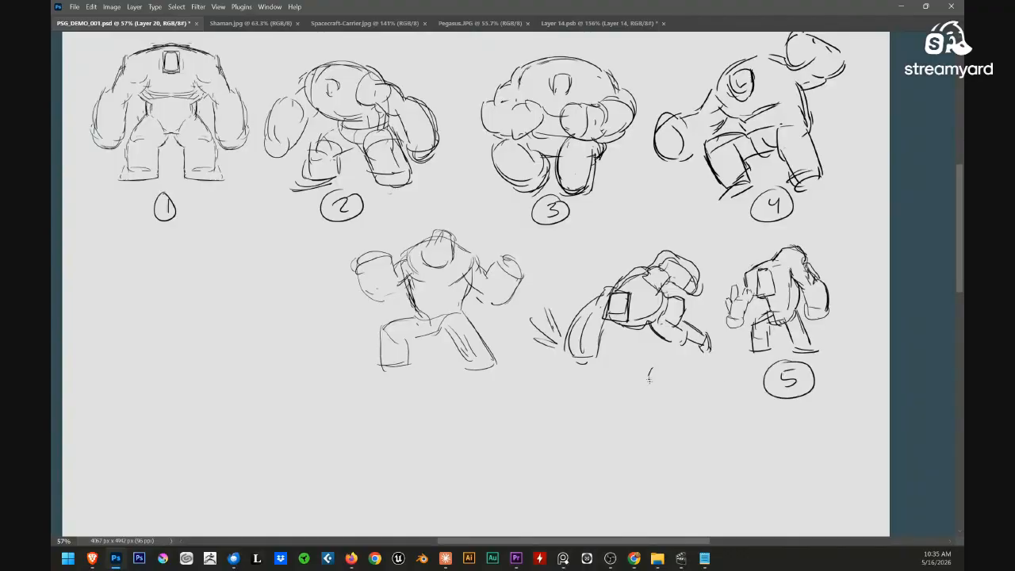
left_click_drag(632, 378, 633, 371)
left_click_drag(444, 371, 445, 372)
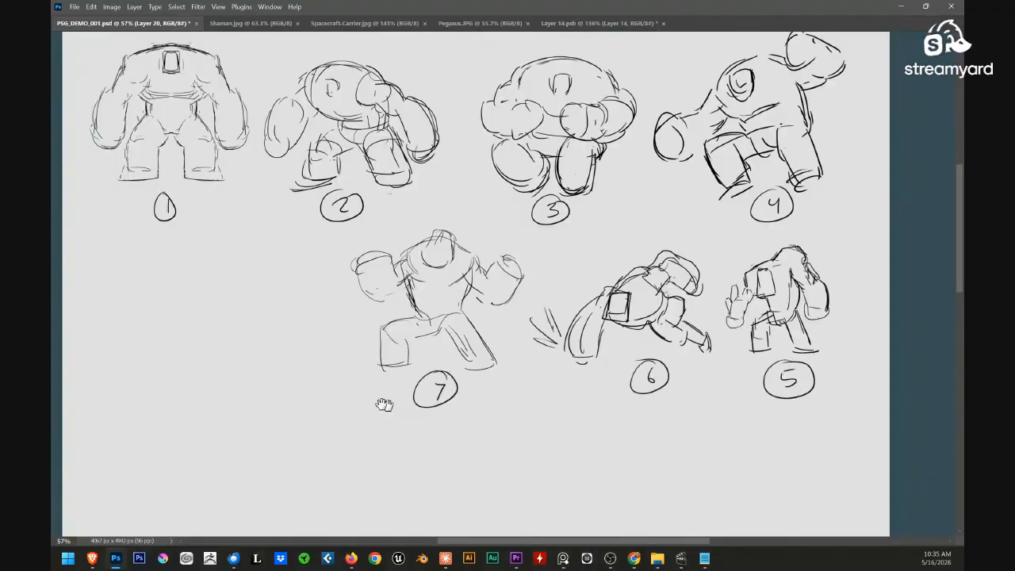
Review the seven numbered poses across the sheet and the empty space left in the second row
mouse_move(386, 403)
left_mouse_down()
mouse_move(419, 405)
mouse_move(393, 394)
mouse_move(340, 401)
mouse_move(311, 380)
mouse_move(255, 391)
left_mouse_up()
scroll(370, 402, "up", 2)
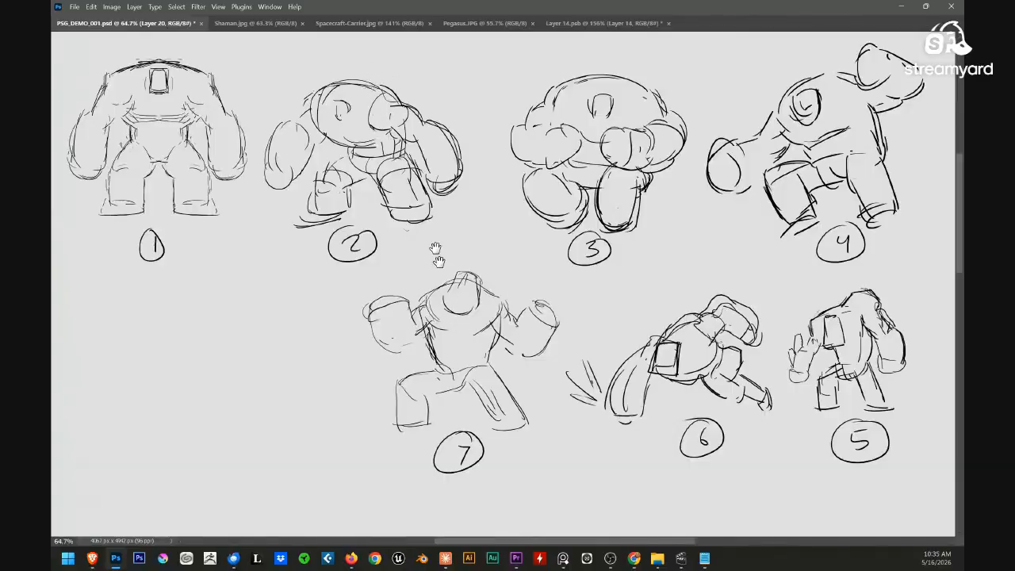
left_click_drag(377, 353, 408, 331)
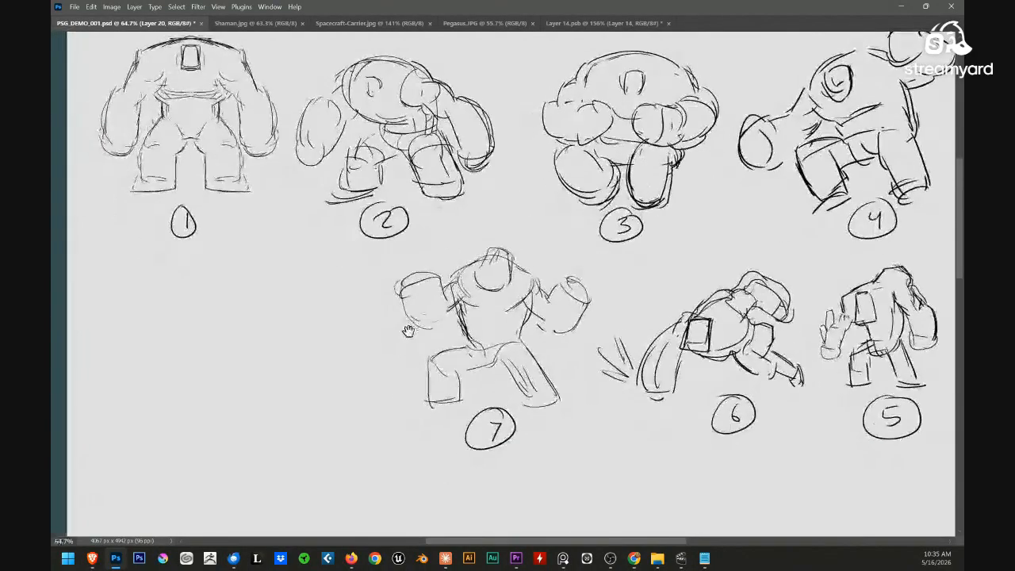
key("Tab")
key("Tab")
left_click_drag(377, 361, 303, 390)
left_click_drag(303, 390, 300, 391, "ctrl")
key("ctrl+0")
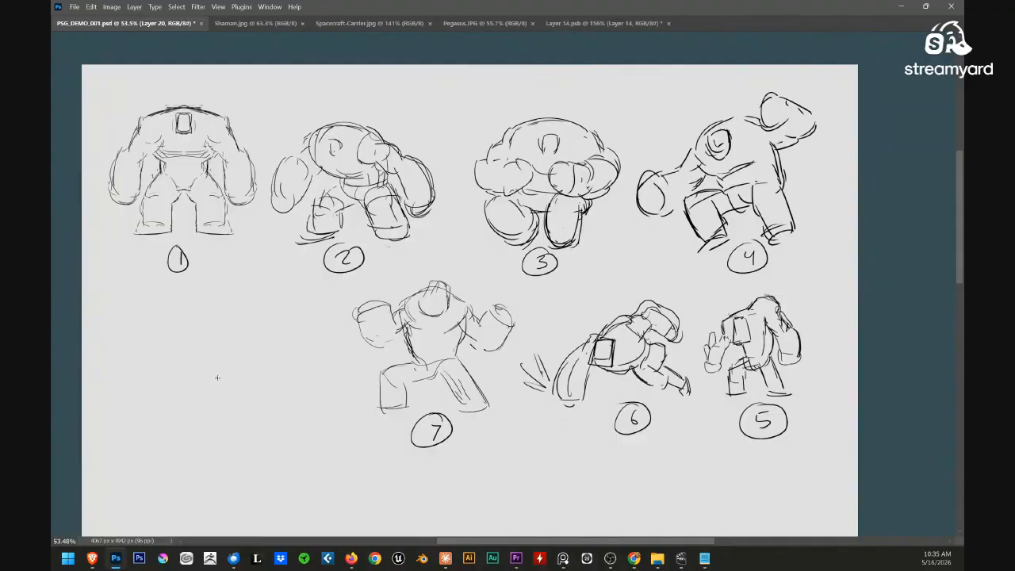
key("Tab")
key("Tab")
left_click_drag(261, 388, 267, 386)
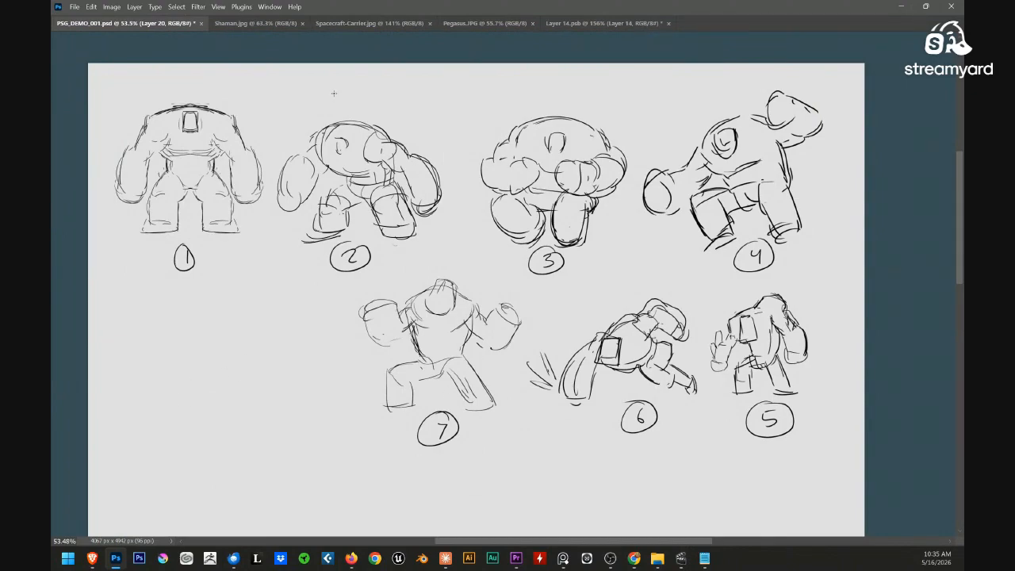
Point arrows at the tops of the second and seventh poses in turn, undoing each arrow
left_click_drag(345, 80, 341, 109)
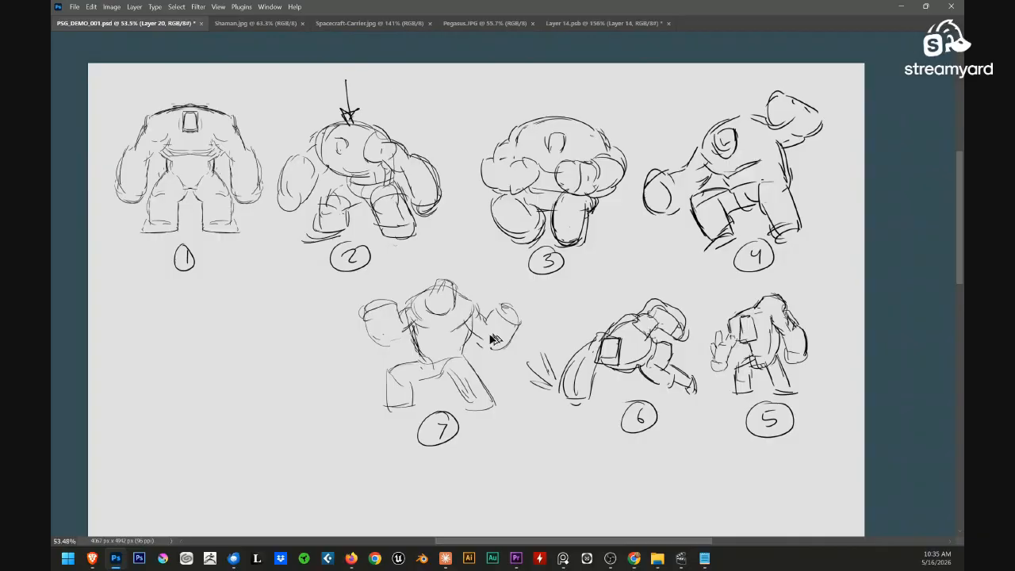
key("ctrl+z")
left_click_drag(438, 255, 457, 242)
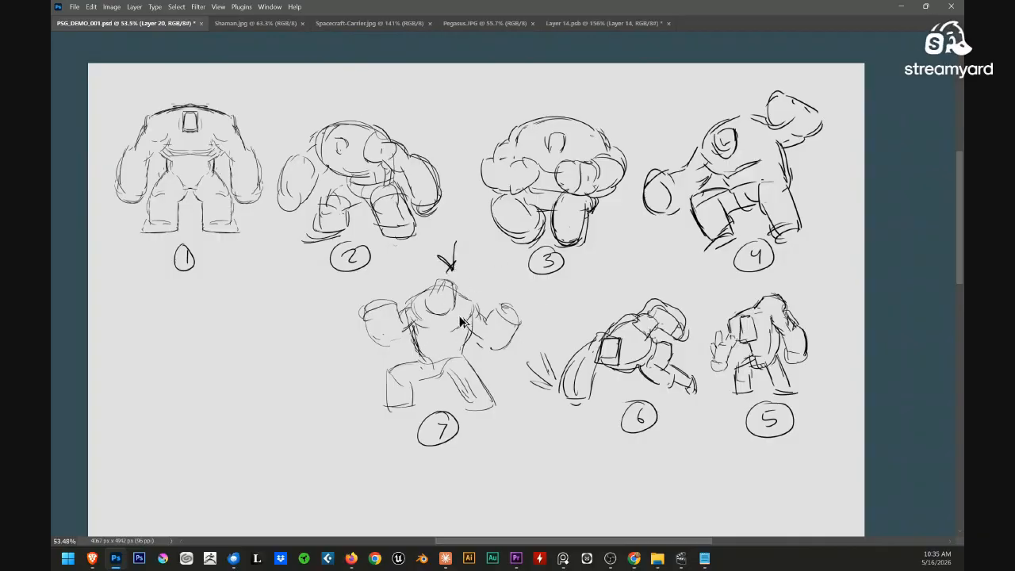
key("ctrl+z")
Mark the seventh pose's fists, head and legs with loose strokes and undo all of these marks
left_click_drag(403, 326, 379, 298)
mouse_move(446, 281)
left_mouse_down()
mouse_move(444, 314)
mouse_move(448, 280)
left_mouse_up()
left_click_drag(508, 289, 504, 305)
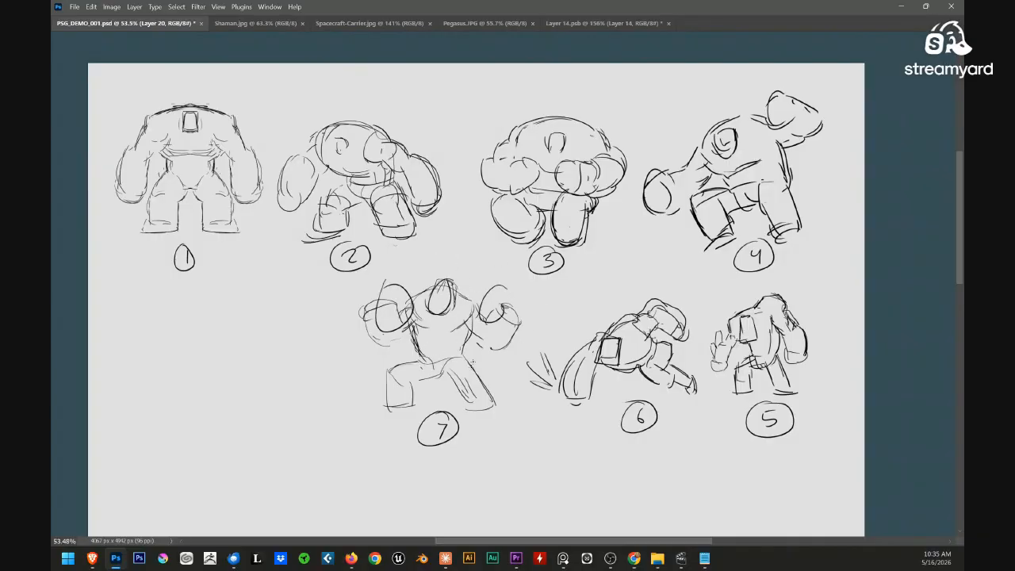
left_click_drag(471, 377, 466, 358)
left_click_drag(402, 359, 411, 393)
key("ctrl+z")
key("ctrl+z")
key("ctrl+z")
key("ctrl+z")
key("ctrl+z")
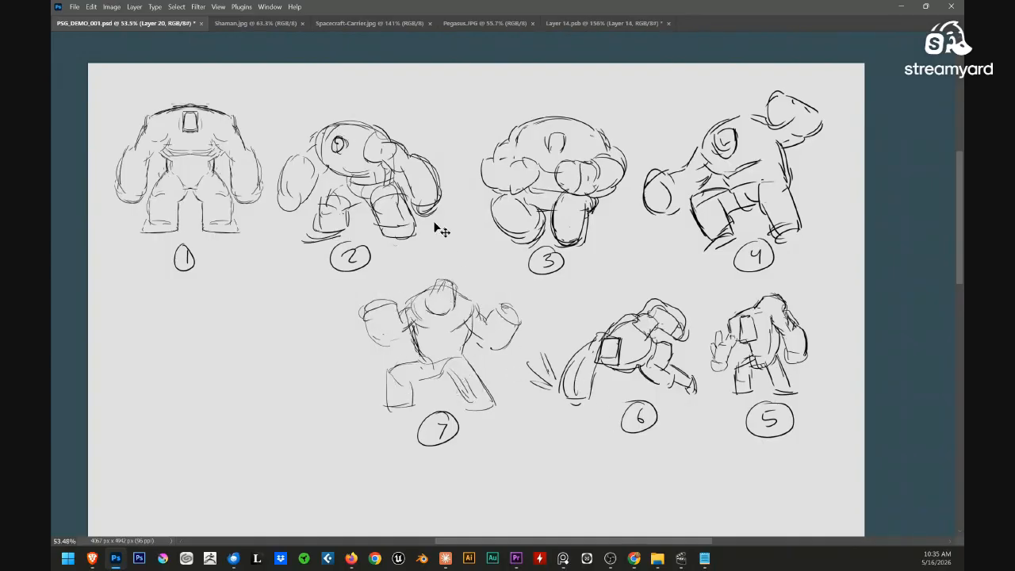
Try an arrow pointing down at the top of the second pose and undo its strokes
left_click_drag(301, 90, 326, 124)
left_click_drag(317, 119, 324, 111)
key("ctrl+z")
key("ctrl+z")
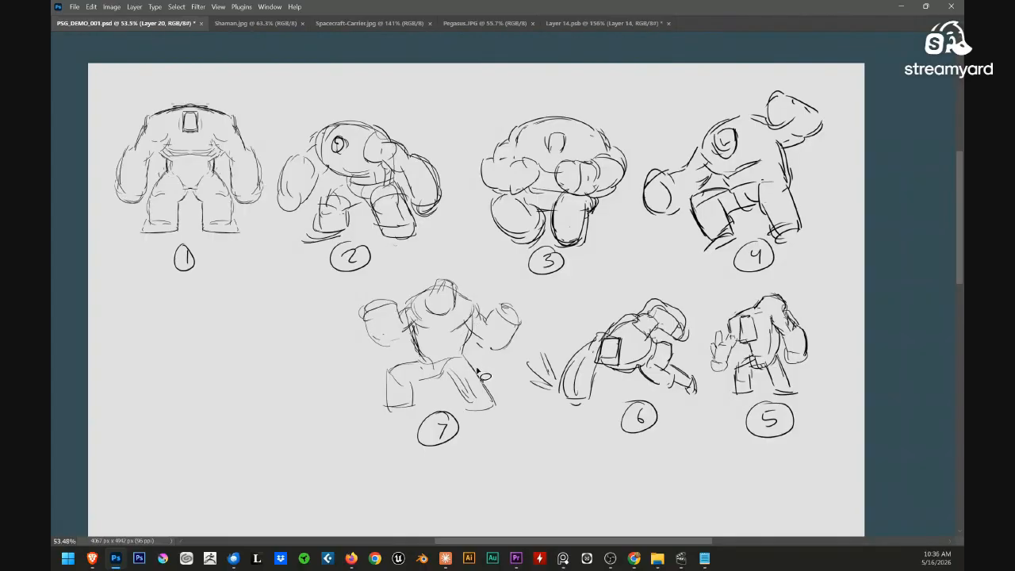
Select the circled number 7 beneath the arms-raised pose, delete it and clear the selection
key("l")
mouse_move(493, 363)
left_mouse_down()
mouse_move(456, 436)
mouse_move(500, 368)
left_mouse_up()
left_click_drag(505, 415, 483, 458)
mouse_move(414, 436)
left_mouse_down()
mouse_move(450, 424)
mouse_move(431, 433)
left_mouse_up()
key("Delete")
key("ctrl+d")
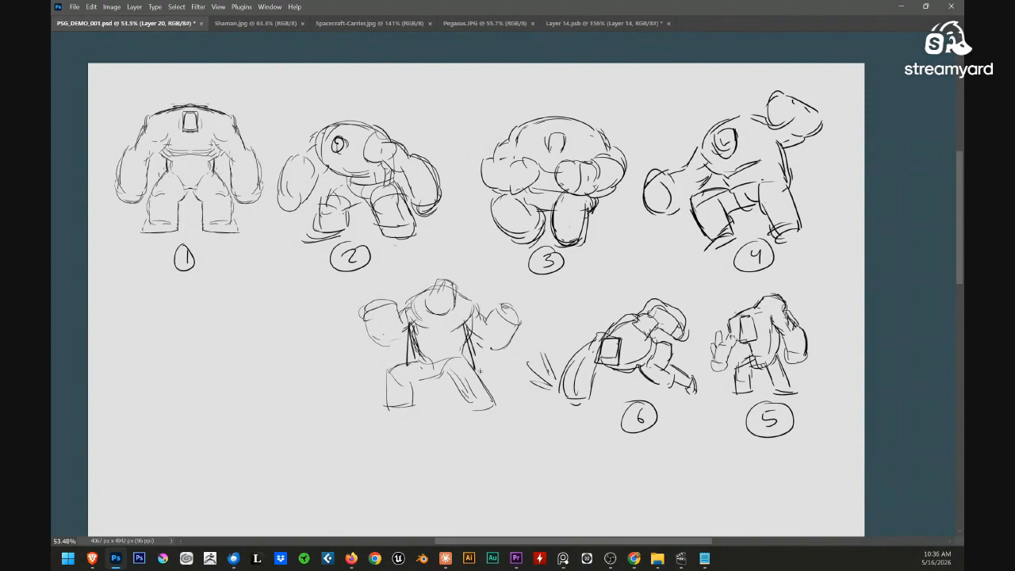
Erase the lower torso and both legs of the arms-raised pose
mouse_move(425, 297)
left_mouse_down()
mouse_move(454, 304)
mouse_move(428, 302)
left_mouse_up()
key("ctrl+z")
key("e")
mouse_move(408, 358)
left_mouse_down()
mouse_move(446, 356)
mouse_move(409, 380)
mouse_move(402, 344)
mouse_move(389, 400)
mouse_move(486, 385)
mouse_move(456, 369)
mouse_move(464, 371)
left_mouse_up()
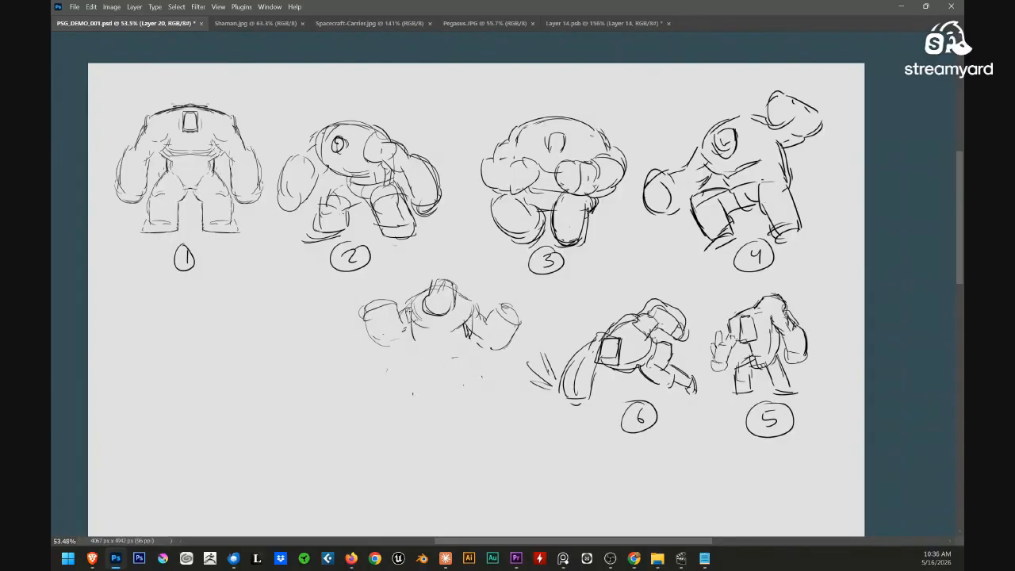
Draw a wider belly with a curved waistband and two blocky, spread legs on the arms-raised pose
mouse_move(408, 311)
left_mouse_down()
mouse_move(402, 358)
mouse_move(474, 374)
mouse_move(486, 345)
mouse_move(481, 371)
left_mouse_up()
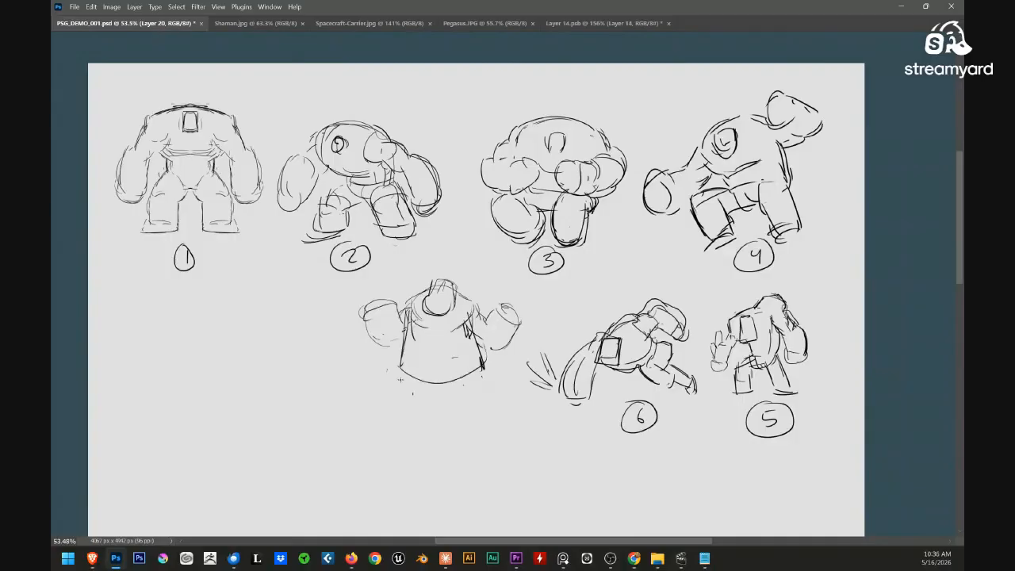
left_click_drag(394, 373, 449, 399)
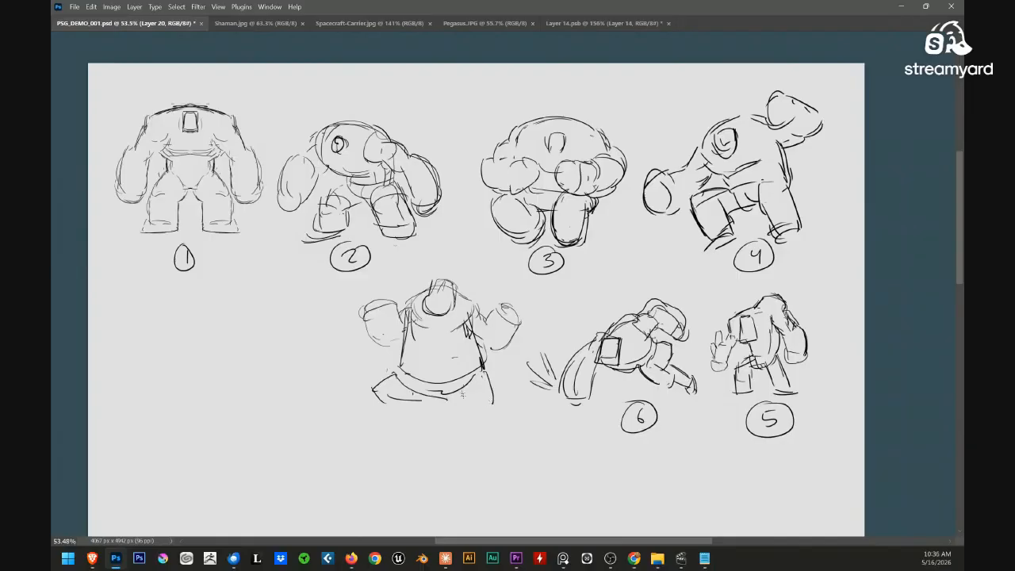
left_click_drag(373, 394, 369, 430)
left_click_drag(392, 378, 447, 396)
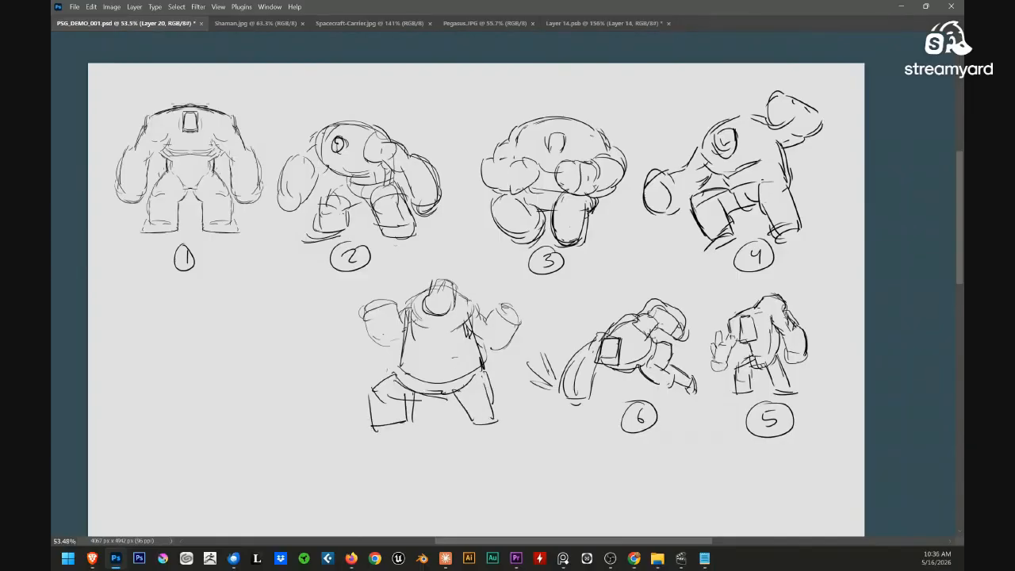
Replace both arms of the arms-raised pose with thicker bent arms ending in rounded fists
mouse_move(477, 306)
left_mouse_down()
mouse_move(487, 333)
mouse_move(516, 313)
mouse_move(483, 317)
left_mouse_up()
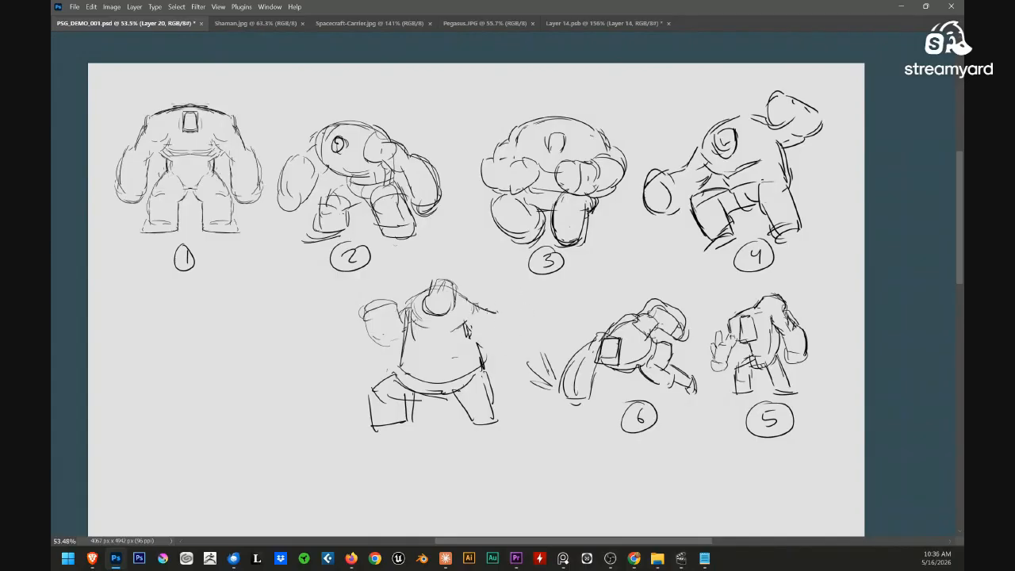
left_click_drag(508, 313, 517, 307)
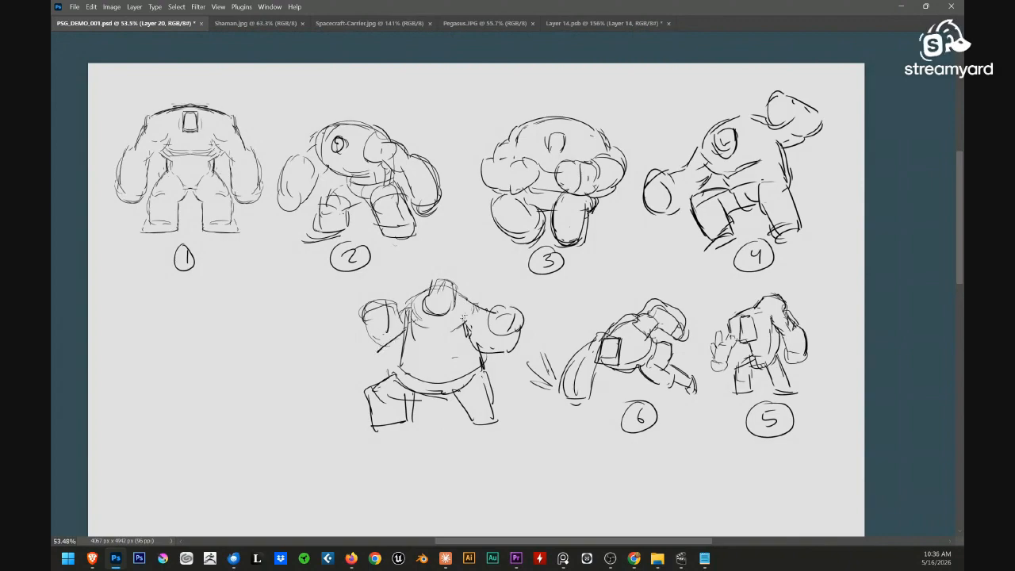
mouse_move(370, 305)
left_mouse_down()
mouse_move(376, 349)
mouse_move(390, 327)
left_mouse_up()
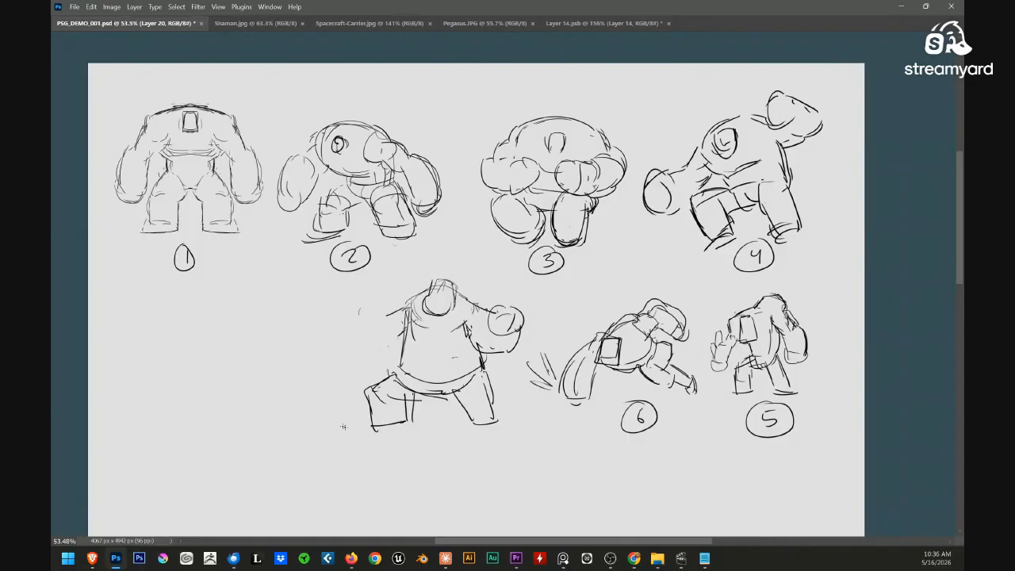
left_click_drag(372, 314, 402, 354)
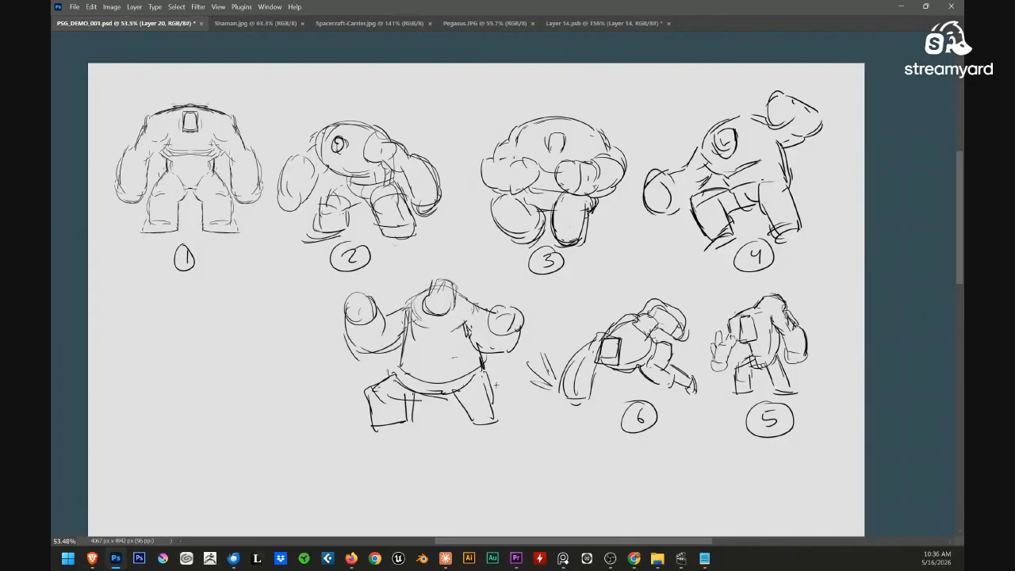
Sketch two round cartoon eyes with small pupils and a pointed nose in the empty space below the poses
left_click_drag(495, 468, 558, 220)
left_click_drag(474, 369, 525, 349)
left_click_drag(481, 263, 470, 291)
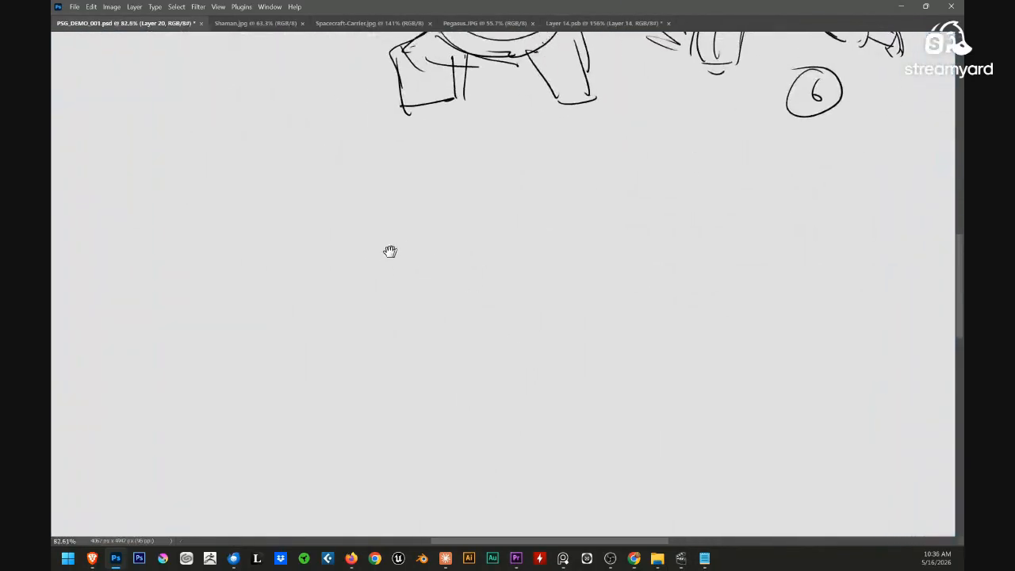
mouse_move(317, 211)
left_mouse_down()
mouse_move(295, 263)
mouse_move(316, 211)
left_mouse_up()
left_click_drag(414, 200, 410, 231)
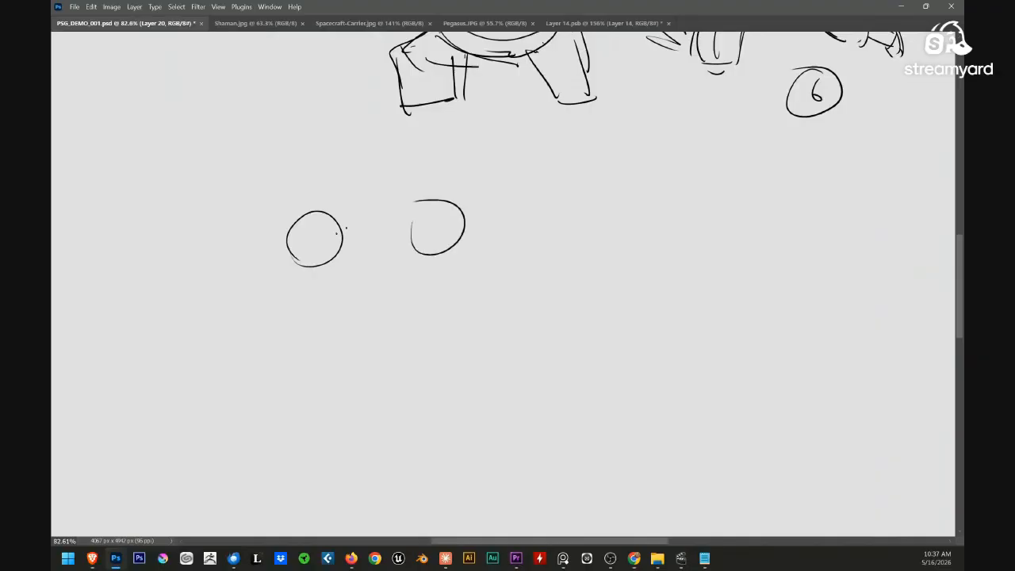
left_click_drag(283, 232, 335, 228)
mouse_move(400, 220)
left_mouse_down()
mouse_move(463, 212)
mouse_move(441, 230)
left_mouse_up()
key("ctrl+z")
key("ctrl+z")
key("ctrl+z")
key("ctrl+z")
left_click_drag(433, 216, 428, 230)
left_click_drag(433, 308, 424, 309)
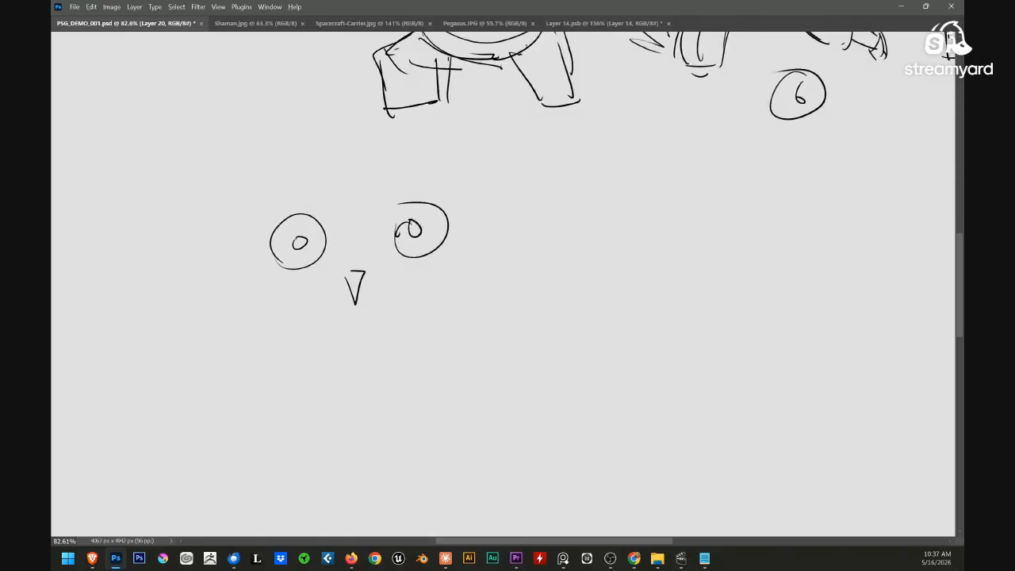
Undo the nose, erase the tops of both eyes and draw slanted, angry eyelids across them
key("ctrl+z")
key("ctrl+z")
key("e")
left_click_drag(293, 218, 323, 229)
left_click_drag(405, 198, 423, 196)
key("b")
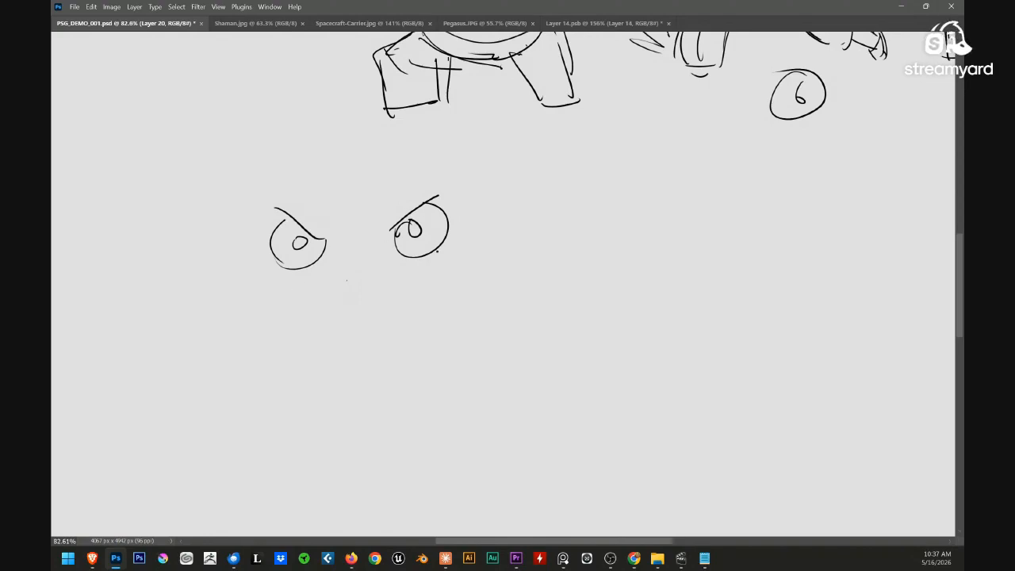
Select the angry eyes sketch, delete it and clear the selection
key("l")
left_click_drag(476, 199, 508, 157)
key("Delete")
key("ctrl+d")
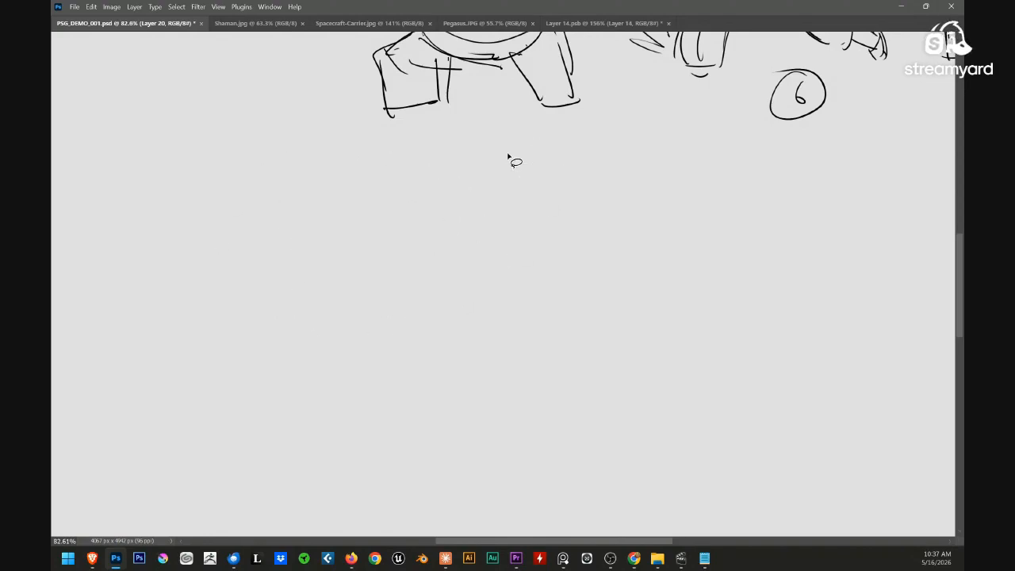
Sketch a horse's head in profile with an eye, pointed ear and neck, and cut the sketch away
left_click_drag(318, 255, 471, 163)
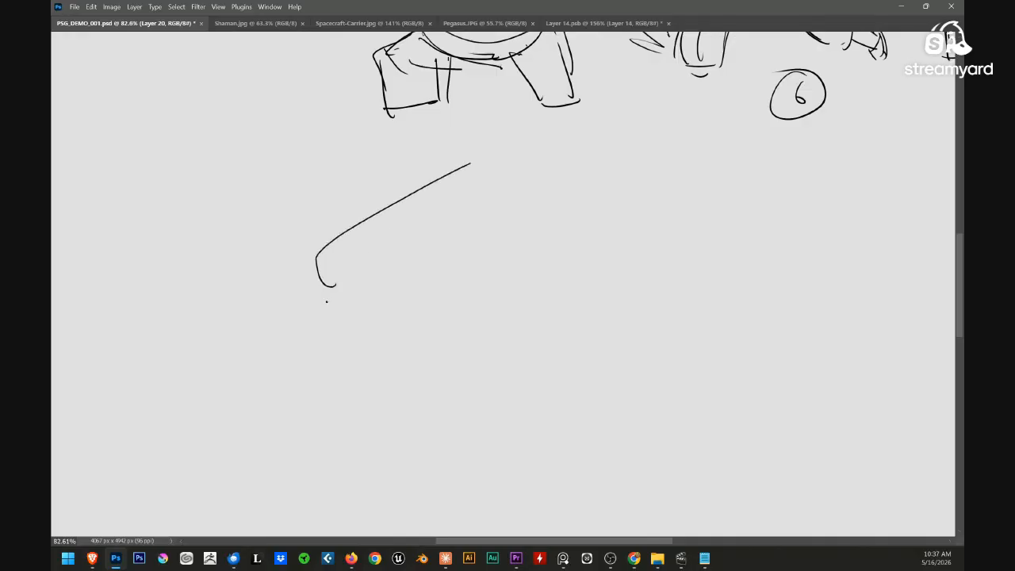
left_click_drag(324, 289, 476, 257)
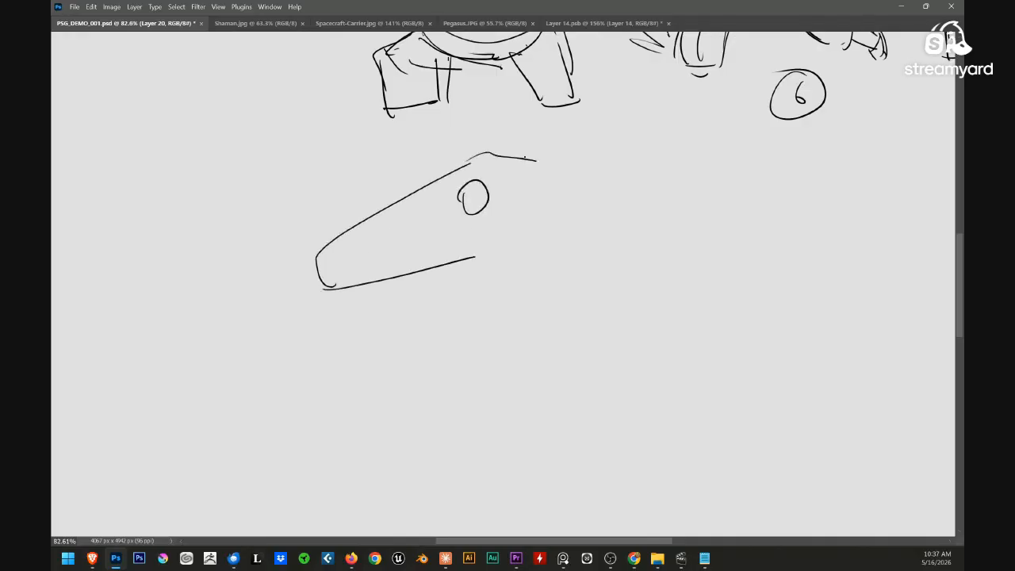
left_click_drag(545, 160, 612, 268)
left_click_drag(459, 275, 509, 376)
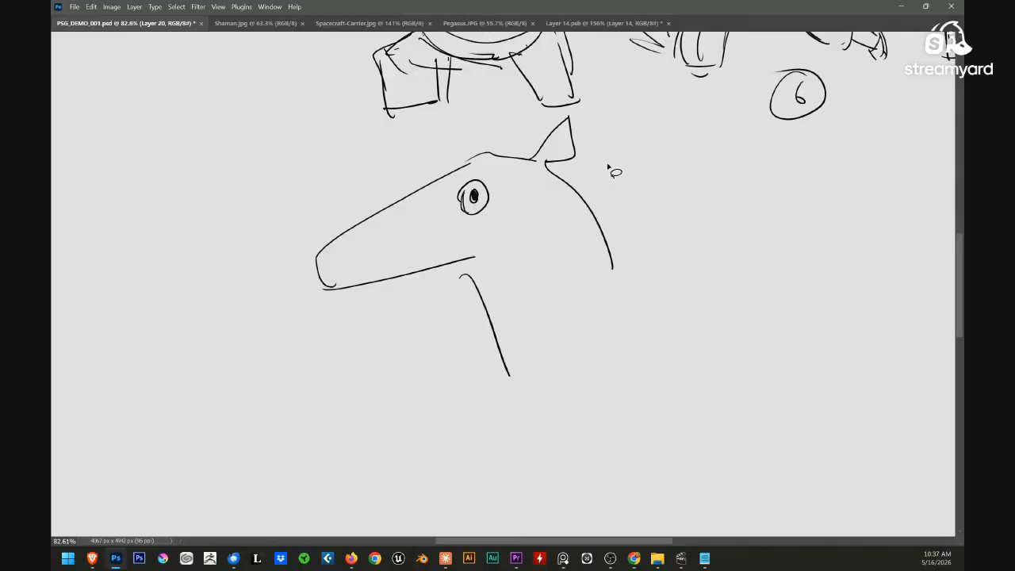
mouse_move(607, 167)
left_mouse_down()
mouse_move(571, 118)
mouse_move(381, 410)
mouse_move(634, 199)
left_mouse_up()
key("ctrl+x")
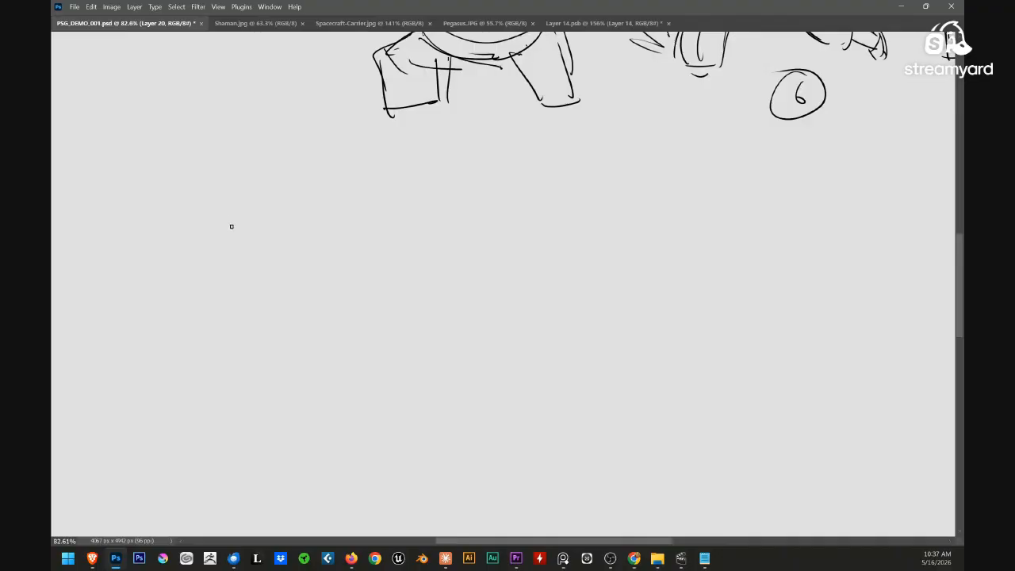
Draw a long row of white vertical strokes like fence pickets below the poses
mouse_move(232, 227)
left_mouse_down()
mouse_move(218, 261)
mouse_move(238, 212)
mouse_move(238, 260)
left_mouse_up()
key("ctrl+z")
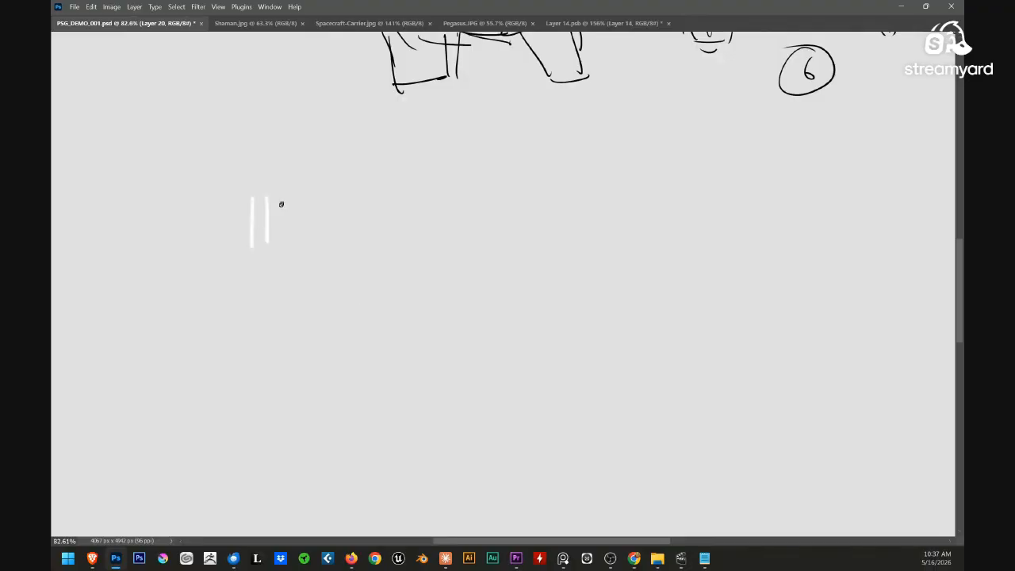
left_click_drag(286, 196, 288, 244)
mouse_move(305, 194)
left_mouse_down()
mouse_move(306, 244)
mouse_move(324, 241)
left_mouse_up()
mouse_move(341, 194)
left_mouse_down()
mouse_move(342, 241)
mouse_move(359, 240)
left_mouse_up()
mouse_move(376, 191)
left_mouse_down()
mouse_move(379, 241)
mouse_move(399, 241)
left_mouse_up()
mouse_move(415, 194)
left_mouse_down()
mouse_move(416, 239)
mouse_move(434, 240)
left_mouse_up()
mouse_move(452, 192)
left_mouse_down()
mouse_move(452, 241)
mouse_move(471, 240)
left_mouse_up()
mouse_move(488, 192)
left_mouse_down()
mouse_move(489, 240)
mouse_move(508, 241)
left_mouse_up()
left_click_drag(525, 193, 527, 236)
left_click_drag(541, 198, 541, 234)
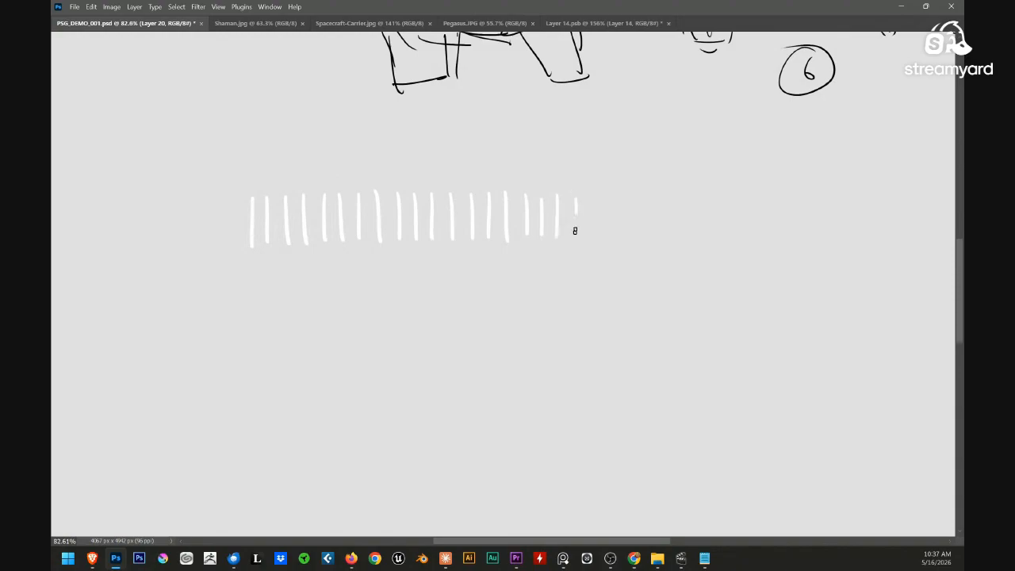
left_click_drag(596, 194, 596, 236)
mouse_move(613, 195)
left_mouse_down()
mouse_move(614, 237)
mouse_move(635, 232)
left_mouse_up()
mouse_move(657, 191)
left_mouse_down()
mouse_move(657, 234)
mouse_move(676, 235)
left_mouse_up()
left_click_drag(692, 188, 691, 234)
mouse_move(708, 186)
left_mouse_down()
mouse_move(706, 231)
mouse_move(748, 236)
left_mouse_up()
left_click_drag(764, 189, 764, 239)
mouse_move(785, 188)
left_mouse_down()
mouse_move(786, 228)
mouse_move(398, 270)
mouse_move(673, 224)
left_mouse_up()
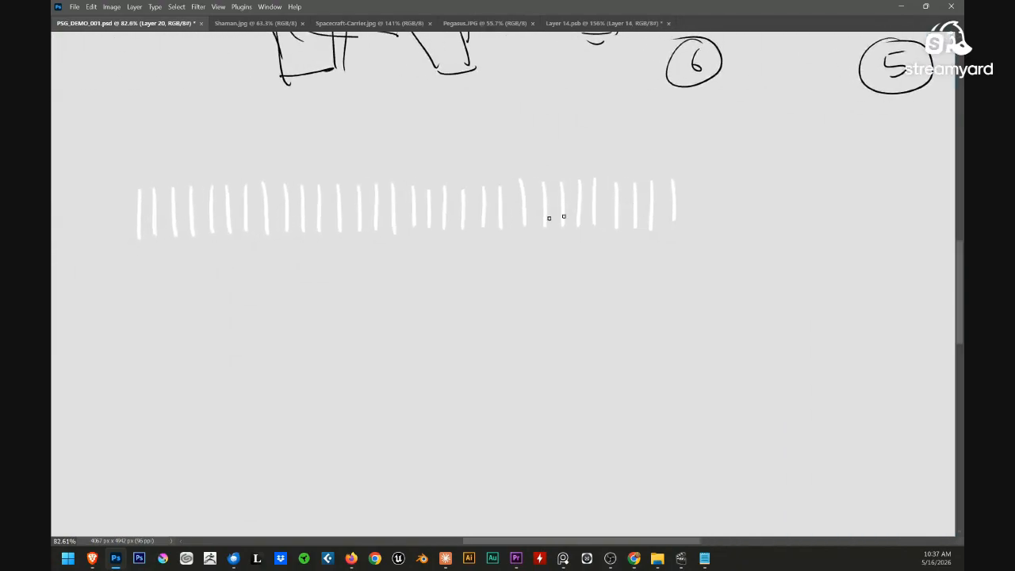
Replace one picket in the row with a slanted stroke and add more pickets at the row's end
mouse_move(534, 235)
left_mouse_down()
mouse_move(559, 224)
mouse_move(560, 244)
mouse_move(576, 184)
mouse_move(608, 204)
mouse_move(580, 192)
left_mouse_up()
key("e")
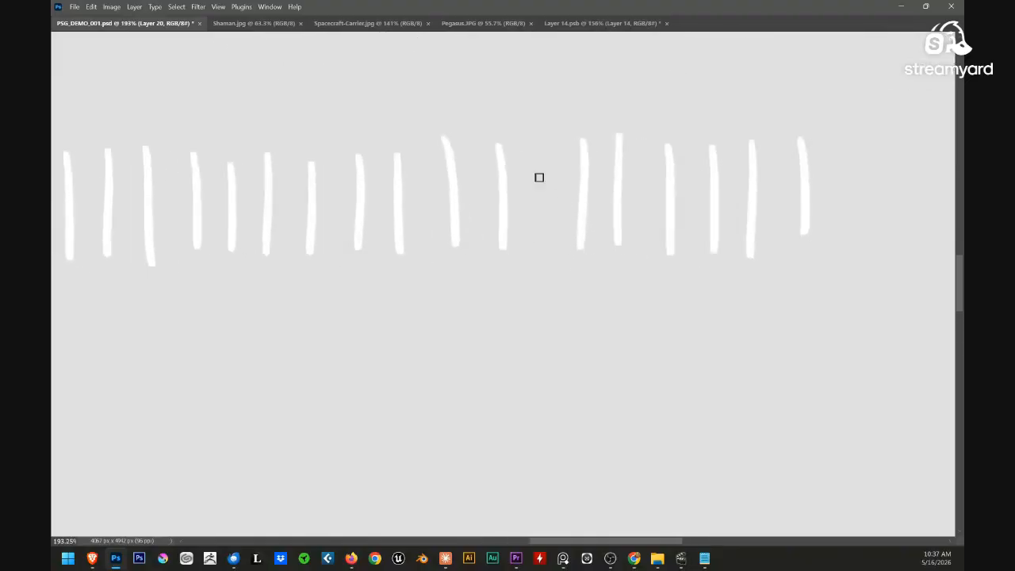
mouse_move(522, 180)
left_mouse_down()
mouse_move(570, 257)
mouse_move(554, 288)
mouse_move(605, 251)
left_mouse_up()
left_click_drag(620, 199, 620, 261)
mouse_move(646, 200)
left_mouse_down()
mouse_move(646, 249)
mouse_move(673, 249)
left_mouse_up()
left_click_drag(667, 270, 840, 255)
mouse_move(527, 294)
left_mouse_down()
mouse_move(732, 291)
mouse_move(600, 275)
left_mouse_up()
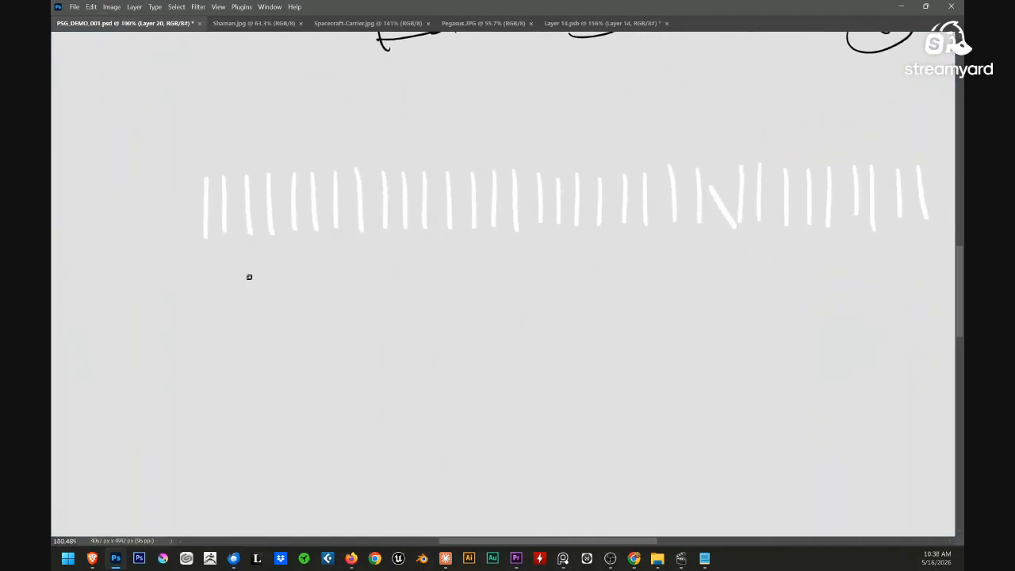
Try a long stroke along the underside of the picket row, undo it, and add more pickets at the end
mouse_move(229, 269)
left_mouse_down()
mouse_move(507, 267)
mouse_move(714, 277)
mouse_move(907, 268)
mouse_move(916, 246)
left_mouse_up()
key("ctrl+z")
key("ctrl+z")
mouse_move(295, 253)
left_mouse_down()
mouse_move(723, 337)
mouse_move(373, 349)
left_mouse_up()
left_click_drag(694, 344, 479, 342)
mouse_move(666, 344)
left_mouse_down()
mouse_move(466, 343)
mouse_move(439, 350)
mouse_move(610, 347)
mouse_move(439, 354)
left_mouse_up()
left_click_drag(622, 348, 474, 352)
left_click_drag(554, 184, 566, 310)
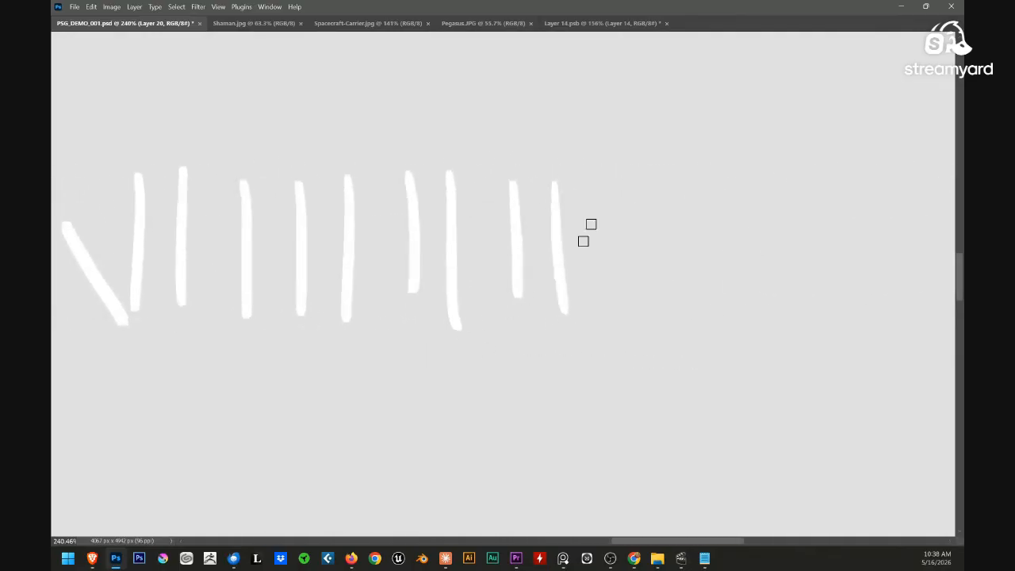
left_click_drag(628, 182, 636, 299)
left_click_drag(682, 179, 688, 274)
mouse_move(658, 279)
left_mouse_down()
mouse_move(618, 317)
mouse_move(666, 306)
left_mouse_up()
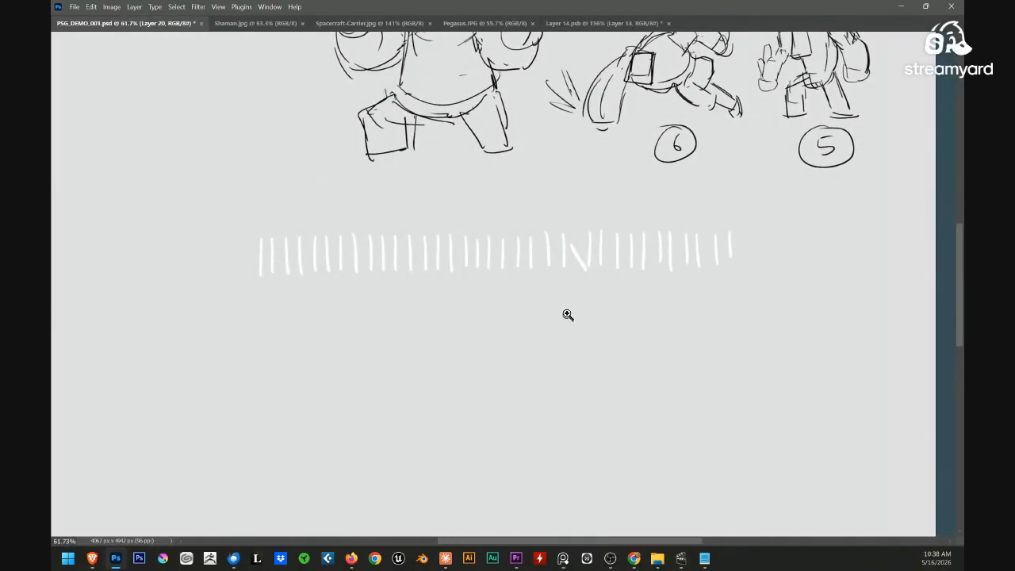
Mark the slanted picket with a small arc and a circle around it
left_click_drag(570, 293, 601, 268)
left_click_drag(559, 166, 541, 149)
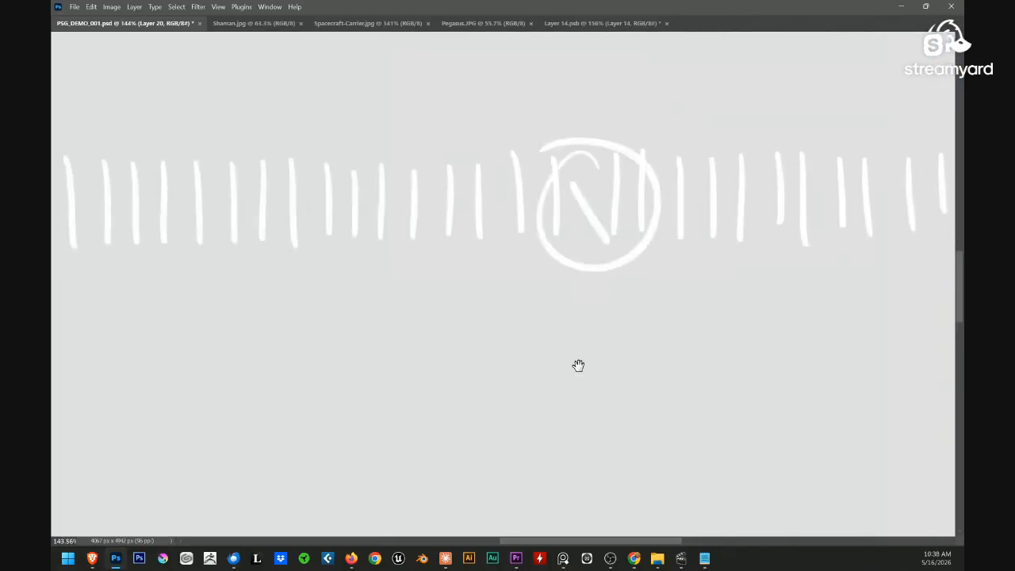
mouse_move(587, 351)
left_mouse_down()
mouse_move(571, 342)
mouse_move(589, 331)
mouse_move(601, 382)
left_mouse_up()
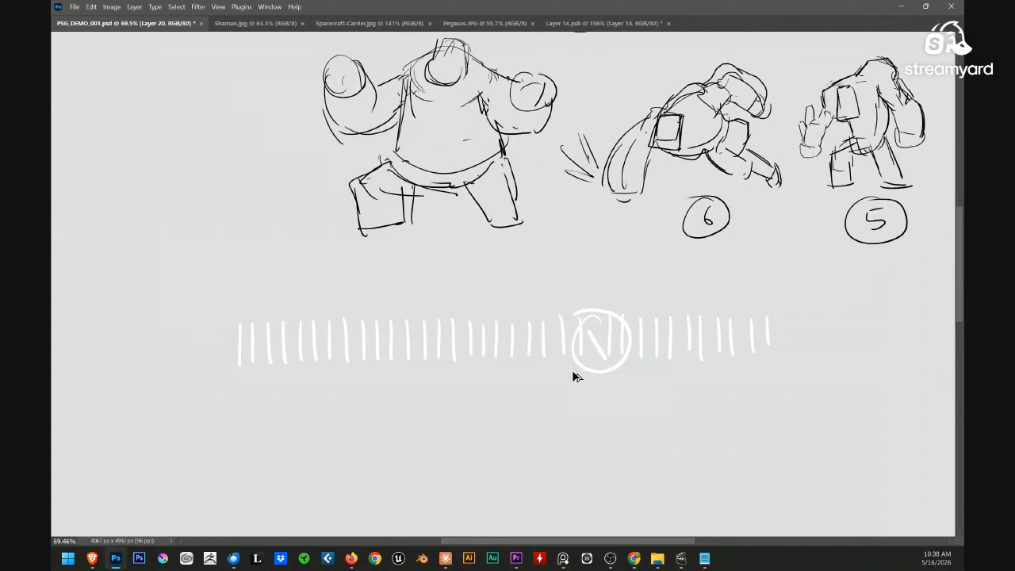
Undo the circle and the most recent pickets, and select and delete the rest of the row
key("ctrl+z")
key("ctrl+z")
key("ctrl+z")
key("ctrl+z")
key("ctrl+z")
key("ctrl+z")
key("ctrl+z")
key("ctrl+z")
key("ctrl+z")
key("ctrl+z")
key("ctrl+z")
key("ctrl+z")
key("ctrl+z")
key("ctrl+z")
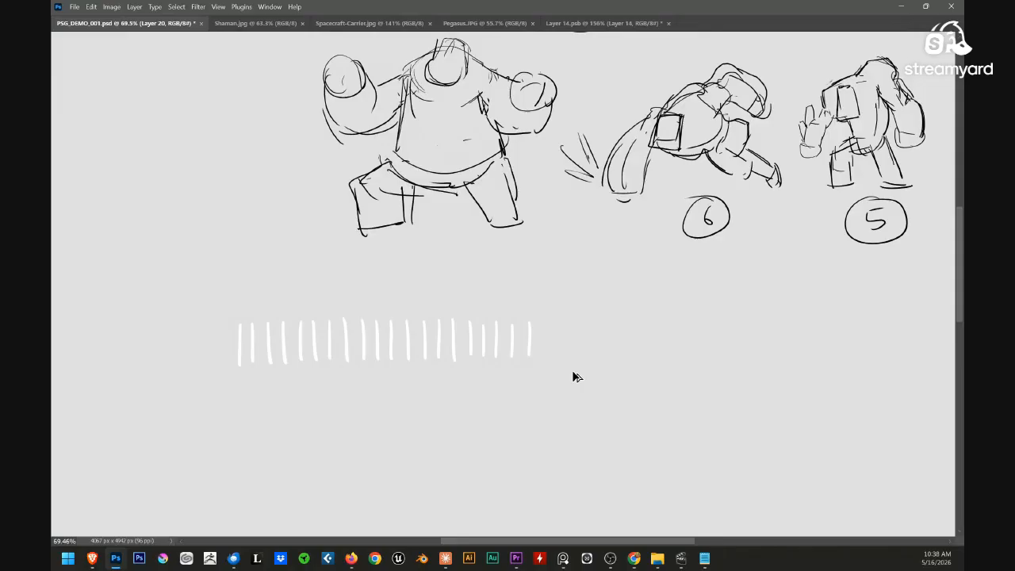
left_click_drag(481, 288, 183, 418)
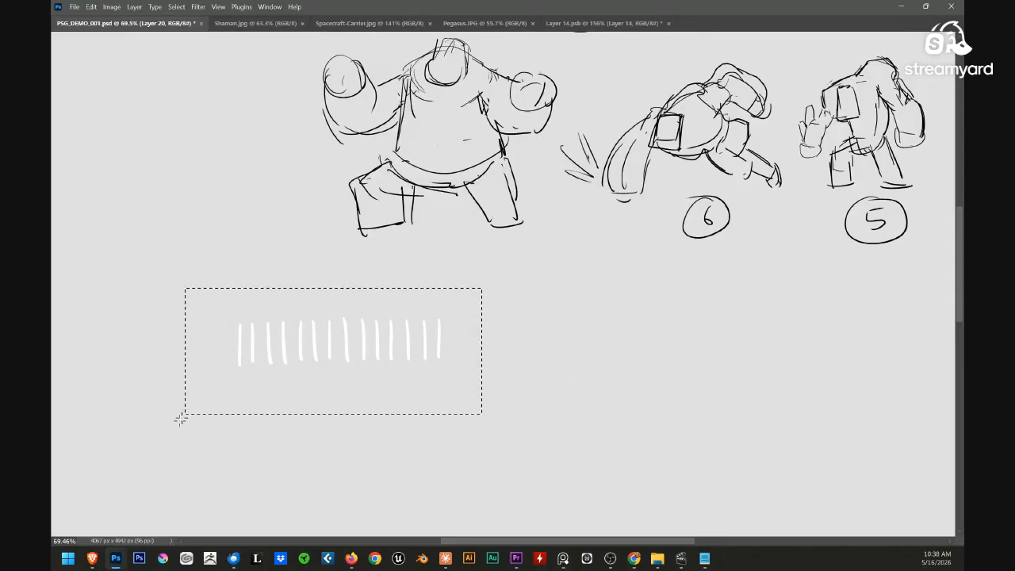
key("Delete")
Draw a black square frame in the empty space below the arms-raised pose
left_click_drag(437, 358, 518, 314)
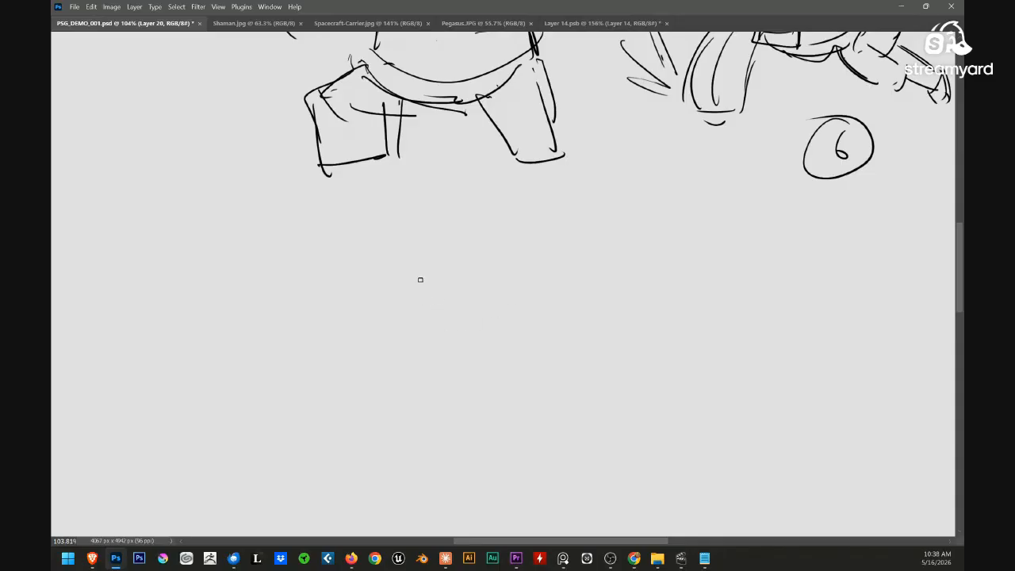
left_click_drag(414, 333, 415, 371)
mouse_move(415, 244)
left_mouse_down()
mouse_move(577, 245)
mouse_move(581, 382)
left_mouse_up()
left_click_drag(409, 375, 581, 375)
Scribble irregular solid black patches at the top edge, lower corner and opposite side inside the square frame
mouse_move(412, 340)
left_mouse_down()
mouse_move(484, 308)
mouse_move(469, 379)
left_mouse_up()
mouse_move(535, 321)
left_mouse_down()
mouse_move(578, 317)
mouse_move(511, 295)
left_mouse_up()
mouse_move(493, 254)
left_mouse_down()
mouse_move(504, 266)
mouse_move(494, 247)
mouse_move(535, 250)
left_mouse_up()
mouse_move(530, 305)
left_mouse_down()
mouse_move(555, 337)
mouse_move(551, 301)
mouse_move(574, 335)
mouse_move(559, 365)
left_mouse_up()
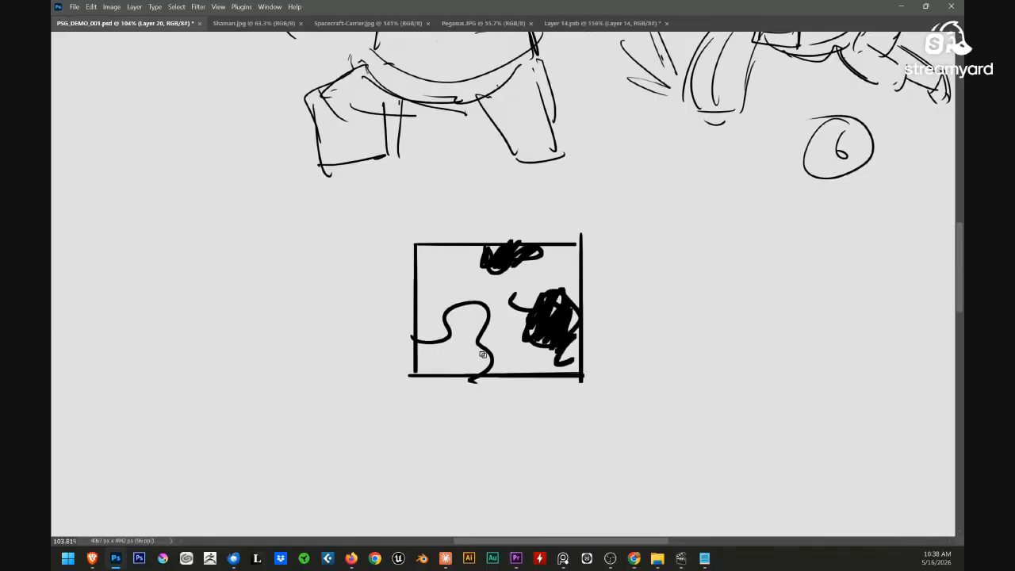
mouse_move(450, 321)
left_mouse_down()
mouse_move(408, 377)
mouse_move(468, 380)
mouse_move(480, 363)
left_mouse_up()
mouse_move(478, 310)
left_mouse_down()
mouse_move(468, 346)
mouse_move(482, 346)
mouse_move(486, 371)
left_mouse_up()
mouse_move(579, 319)
left_mouse_down()
mouse_move(572, 330)
mouse_move(572, 307)
left_mouse_up()
Set the brush colour to a grey of 65% brightness and scribble grey patches between the black ones
key("Tab")
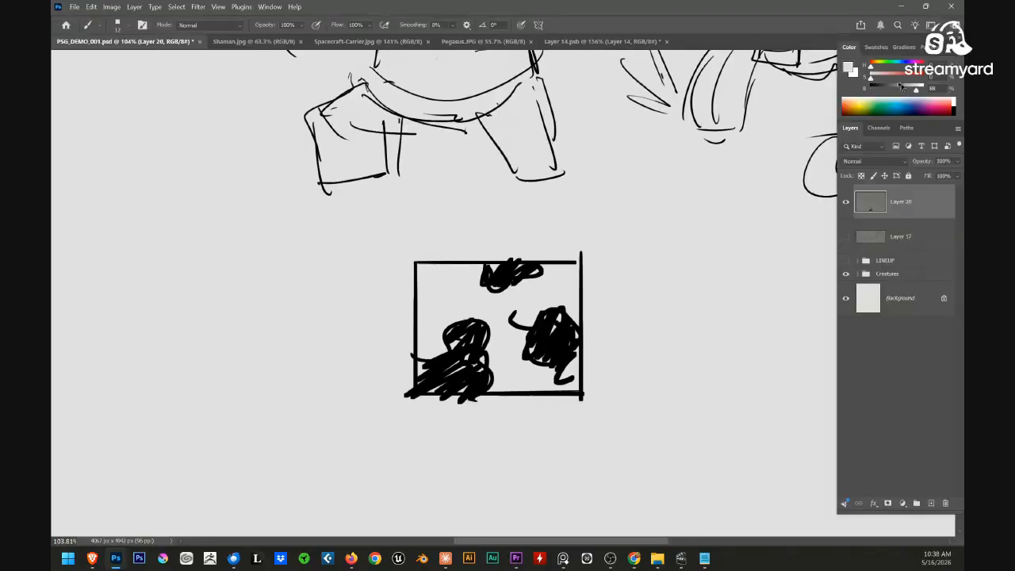
mouse_move(535, 304)
left_mouse_down()
mouse_move(547, 281)
mouse_move(571, 293)
left_mouse_up()
mouse_move(507, 358)
left_mouse_down()
mouse_move(490, 366)
mouse_move(536, 374)
left_mouse_up()
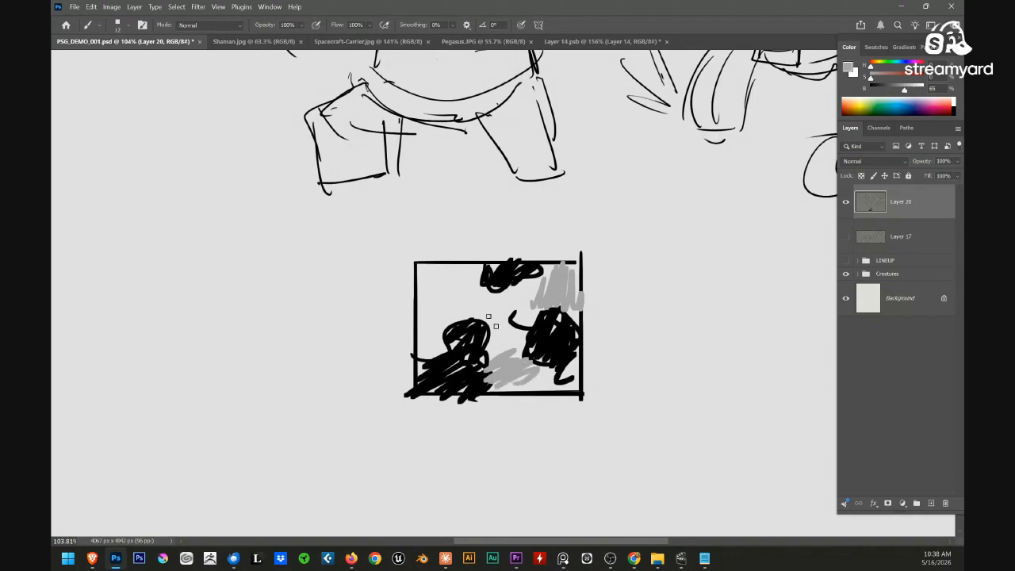
mouse_move(468, 284)
left_mouse_down()
mouse_move(460, 318)
mouse_move(486, 321)
mouse_move(455, 283)
mouse_move(418, 268)
mouse_move(416, 297)
left_mouse_up()
left_click_drag(412, 349, 361, 319)
key("l")
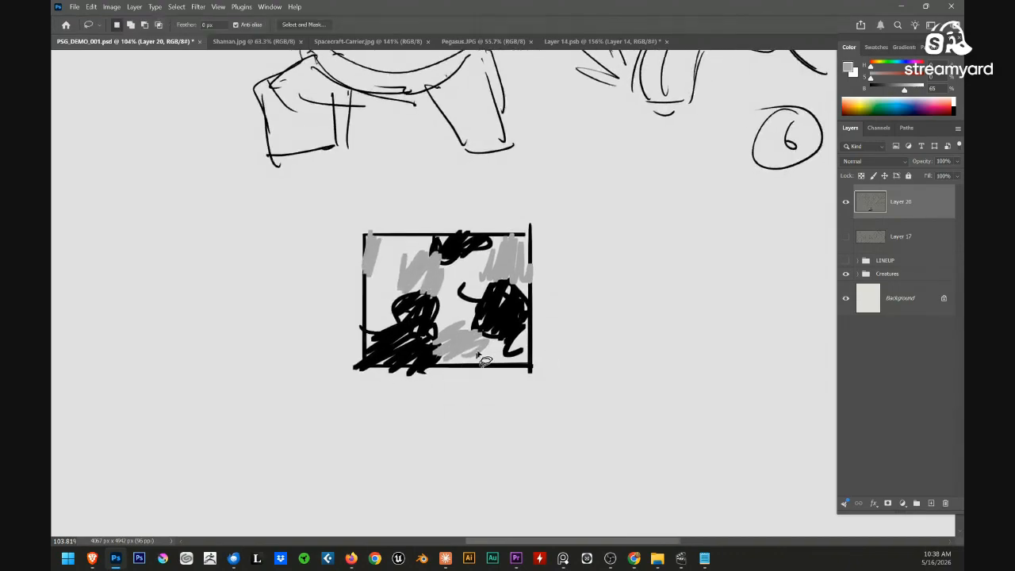
Draw a second black square frame beside the first, with the outline of a large irregular shape taking up one side
left_click_drag(566, 200, 491, 189)
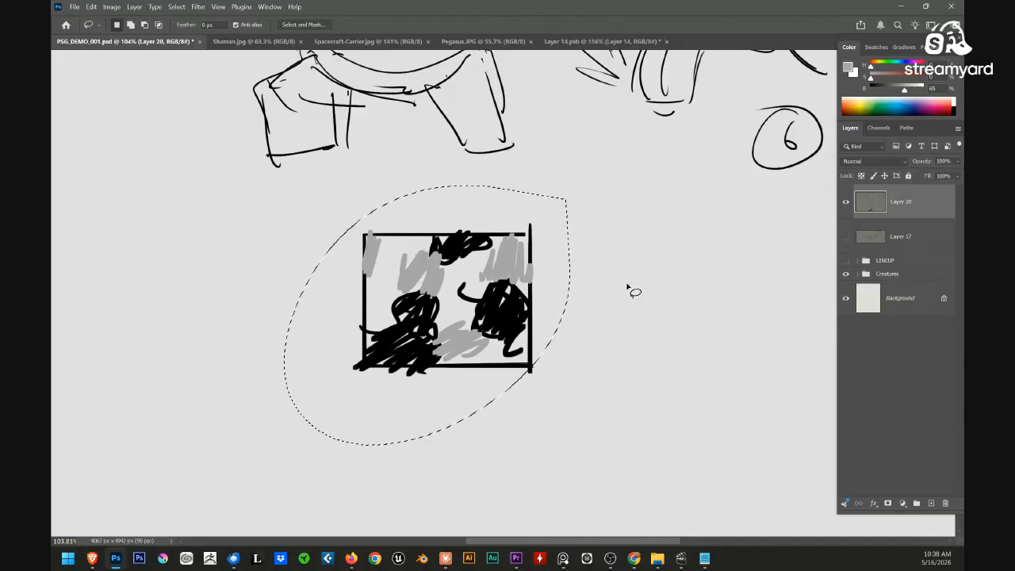
key("ctrl+d")
mouse_move(630, 287)
left_mouse_down()
mouse_move(524, 290)
mouse_move(481, 274)
left_mouse_up()
key("b")
key("d")
mouse_move(426, 222)
left_mouse_down()
mouse_move(429, 341)
mouse_move(593, 214)
mouse_move(595, 287)
mouse_move(528, 352)
mouse_move(422, 353)
left_mouse_up()
mouse_move(507, 348)
left_mouse_down()
mouse_move(496, 351)
mouse_move(485, 290)
mouse_move(515, 242)
mouse_move(569, 244)
mouse_move(588, 287)
mouse_move(541, 233)
mouse_move(486, 270)
mouse_move(455, 307)
left_mouse_up()
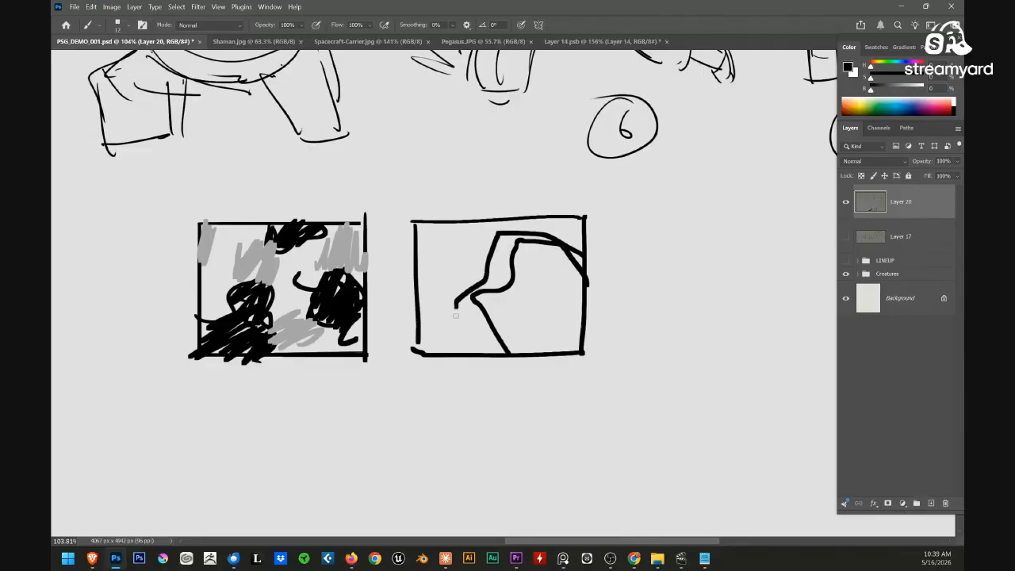
Fill the sections of the irregular shape in the second frame with solid black using the Paint Bucket
key("g")
left_click(510, 276)
left_click(537, 320)
left_click(473, 322)
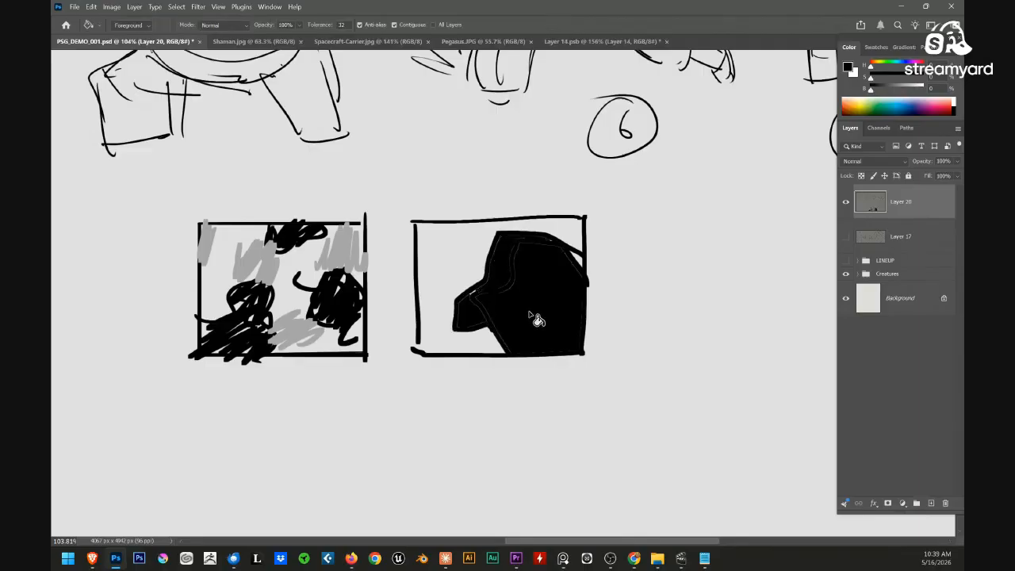
Paint a smaller solid white shape in the second frame's lower corner, wrapping around the black shape's protruding tip
key("b")
key("x")
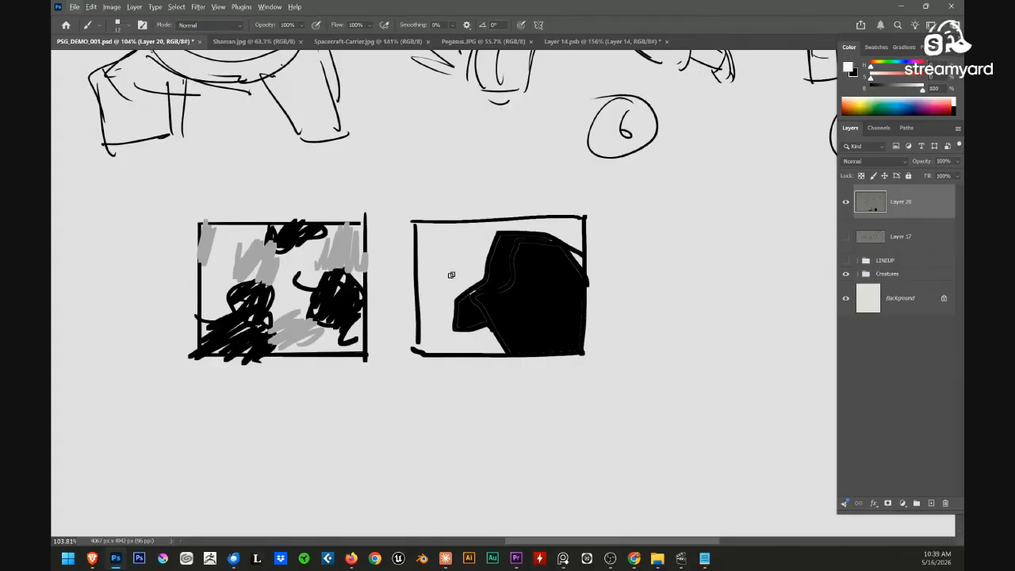
mouse_move(453, 274)
left_mouse_down()
mouse_move(435, 336)
mouse_move(440, 292)
left_mouse_up()
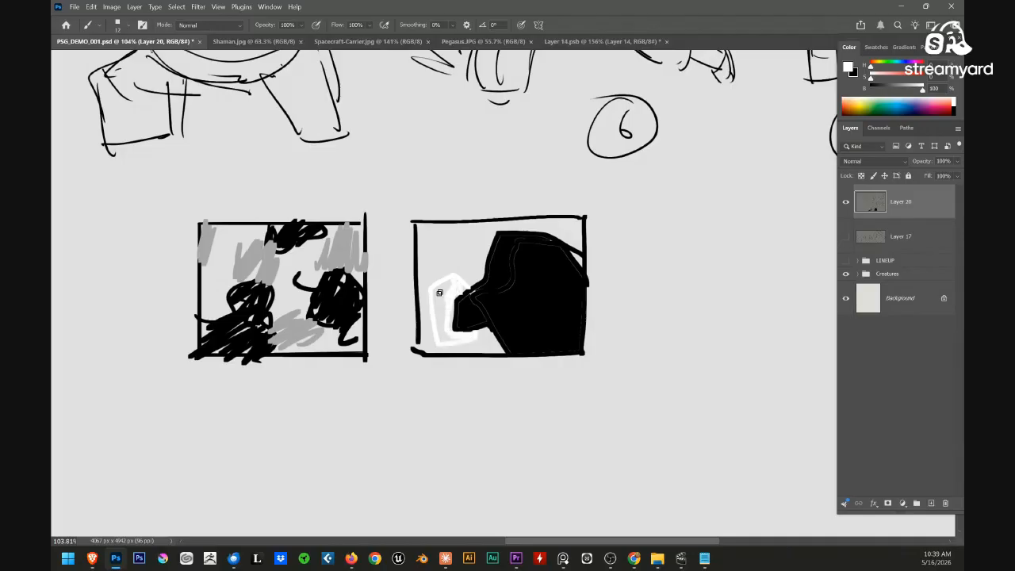
left_click_drag(547, 359, 589, 362)
left_click_drag(534, 318, 552, 318)
mouse_move(429, 268)
left_mouse_down()
mouse_move(415, 347)
mouse_move(422, 336)
mouse_move(445, 376)
mouse_move(527, 358)
mouse_move(468, 387)
mouse_move(523, 390)
left_mouse_up()
left_click_drag(521, 376, 508, 397)
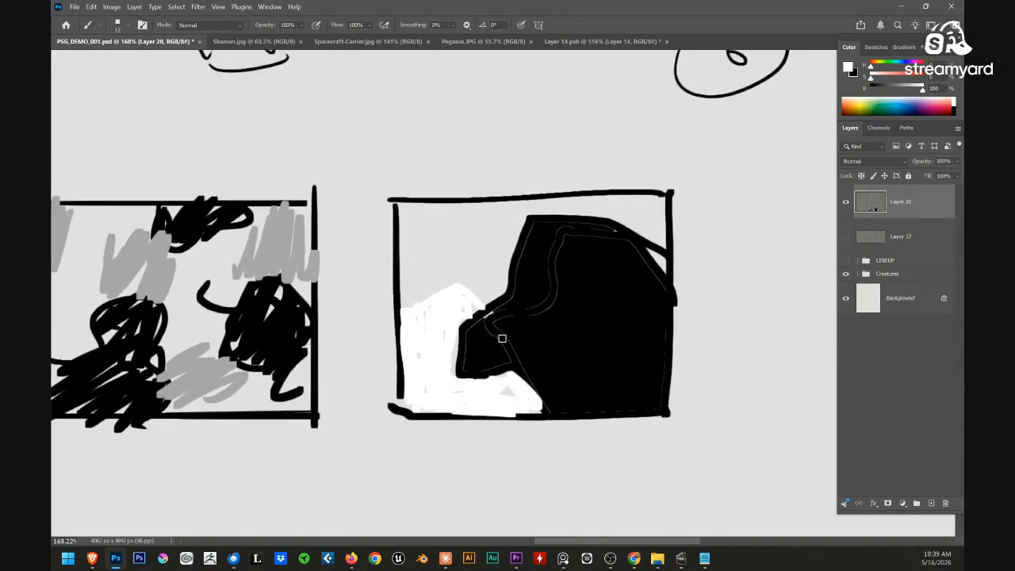
Set the brush colour to a strong red and label the second frame's black area L, grey area M and white area S
left_click(483, 284, "alt")
left_click_drag(546, 320, 513, 326)
left_click_drag(595, 303, 623, 297)
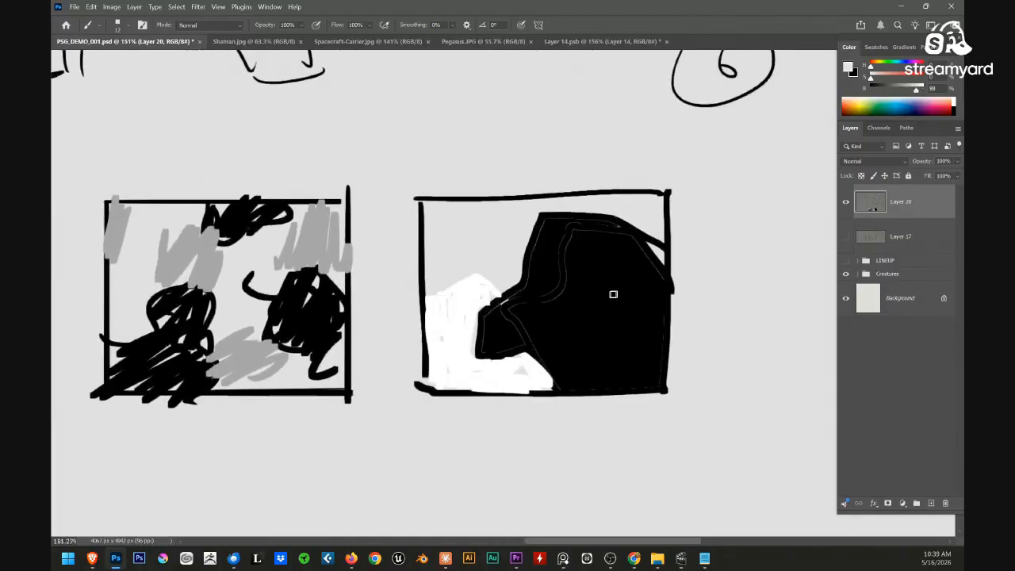
left_click(921, 78)
left_click_drag(916, 89, 912, 89)
left_click_drag(587, 298, 620, 318)
left_click_drag(455, 224, 497, 246)
left_click_drag(458, 331, 447, 353)
Write a red L on the arms-raised pose's belly and a red M on its forearm
mouse_move(549, 372)
left_mouse_down()
mouse_move(481, 374)
mouse_move(549, 410)
left_mouse_up()
left_click_drag(451, 132, 439, 300)
left_click_drag(390, 288, 480, 287)
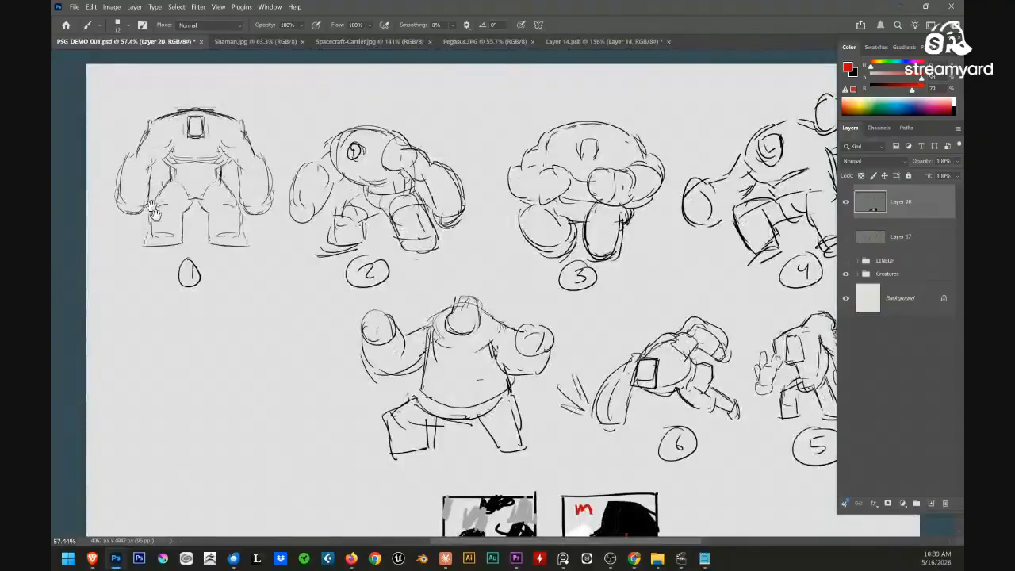
mouse_move(692, 481)
left_mouse_down()
mouse_move(577, 390)
mouse_move(592, 349)
left_mouse_up()
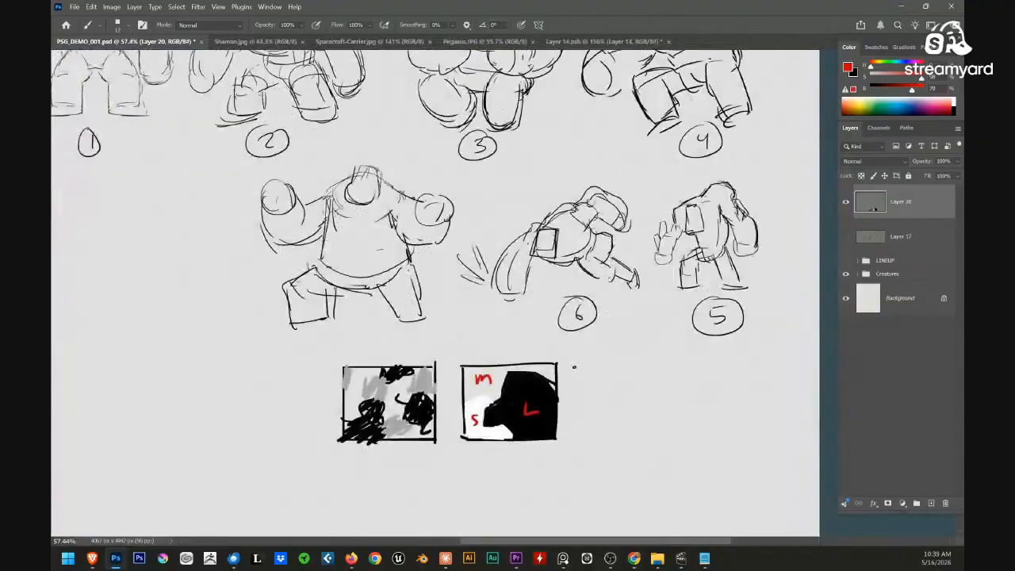
left_click_drag(412, 236, 453, 358)
left_click_drag(453, 359, 496, 358)
left_click_drag(429, 373, 510, 323)
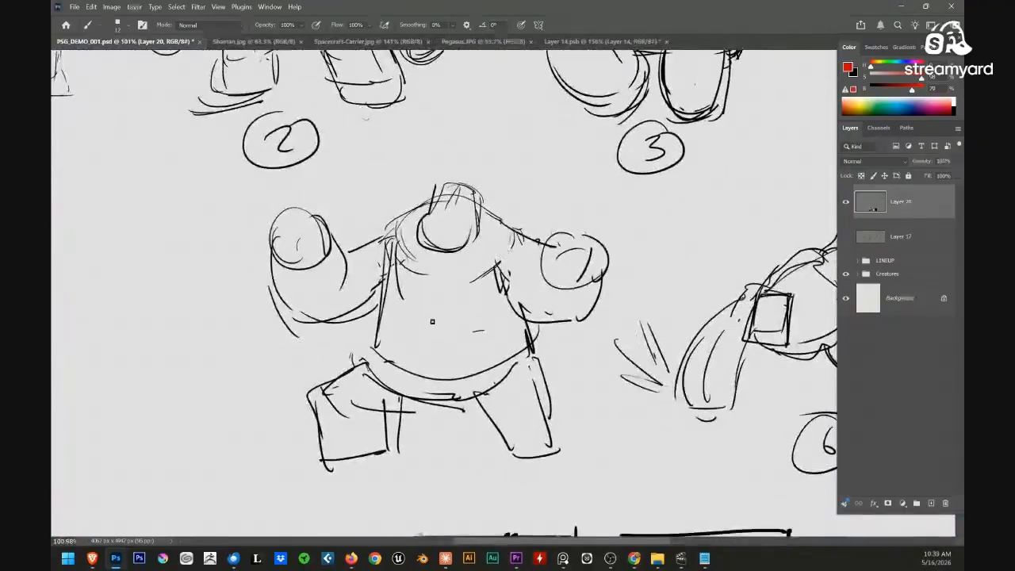
left_click_drag(432, 321, 452, 345)
left_click_drag(549, 326, 554, 323)
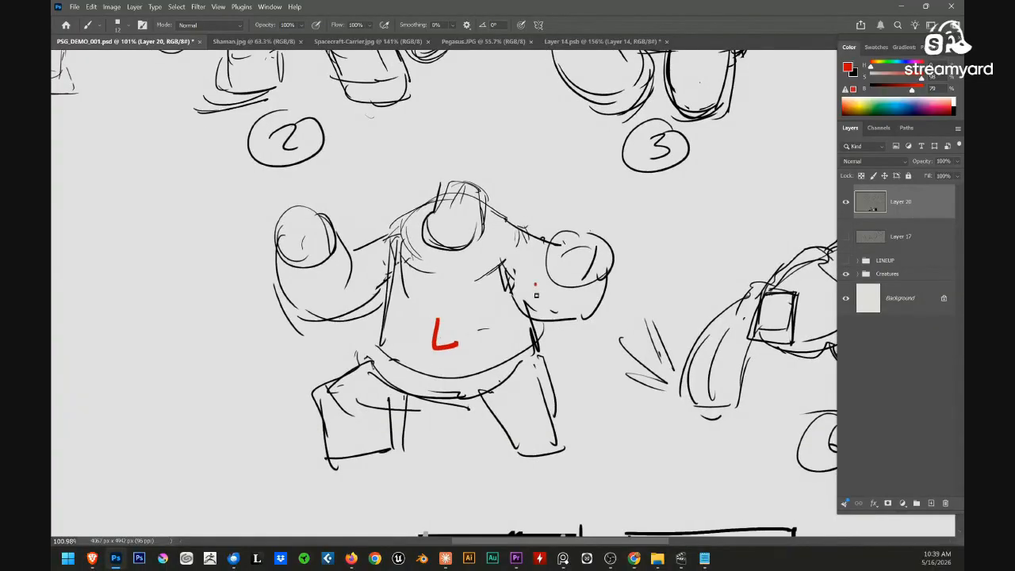
left_click_drag(536, 286, 558, 301)
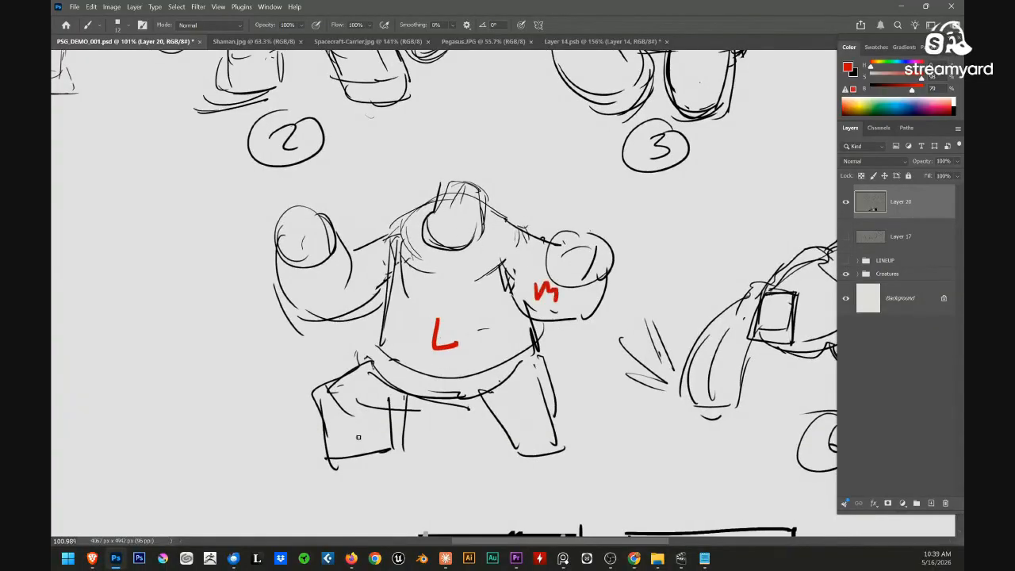
Undo all the red letters written on the arms-raised pose
key("ctrl+z")
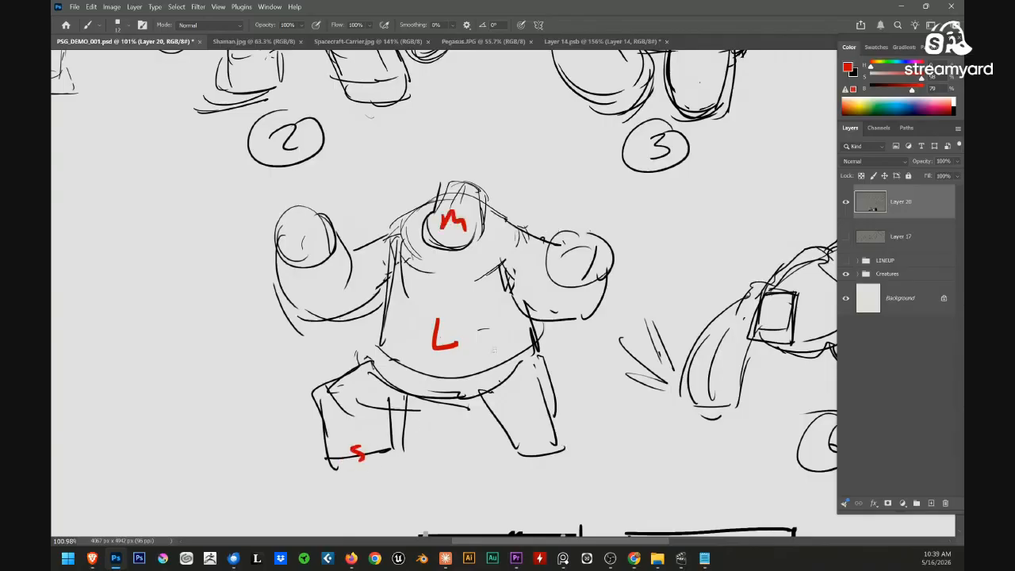
key("ctrl+z")
key("ctrl+z")
key("ctrl+z")
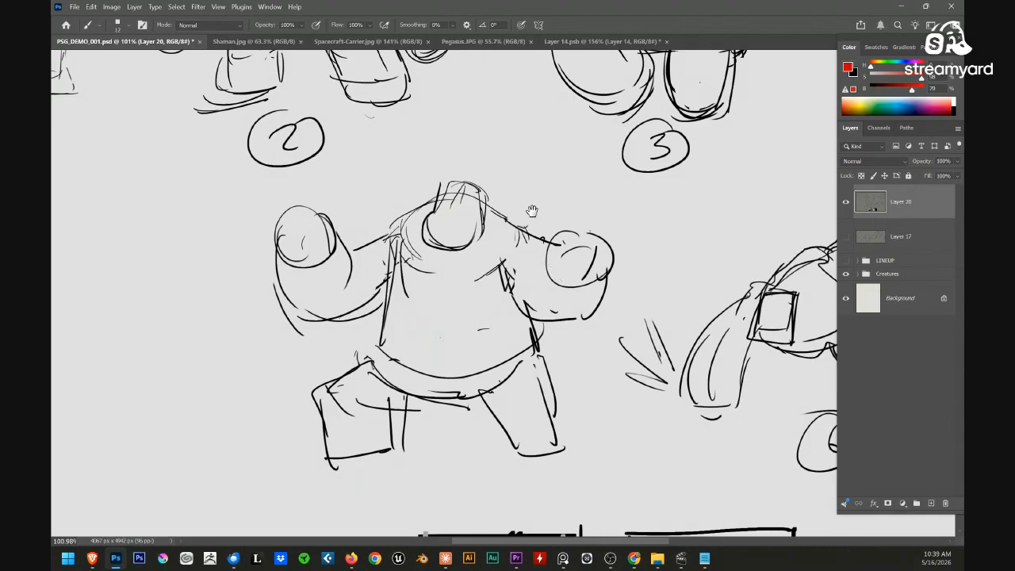
Mark pose 2 in red with an S in the small head circle and an L on the large rounded body
mouse_move(532, 211)
left_mouse_down()
mouse_move(512, 370)
mouse_move(533, 388)
mouse_move(532, 344)
mouse_move(584, 322)
left_mouse_up()
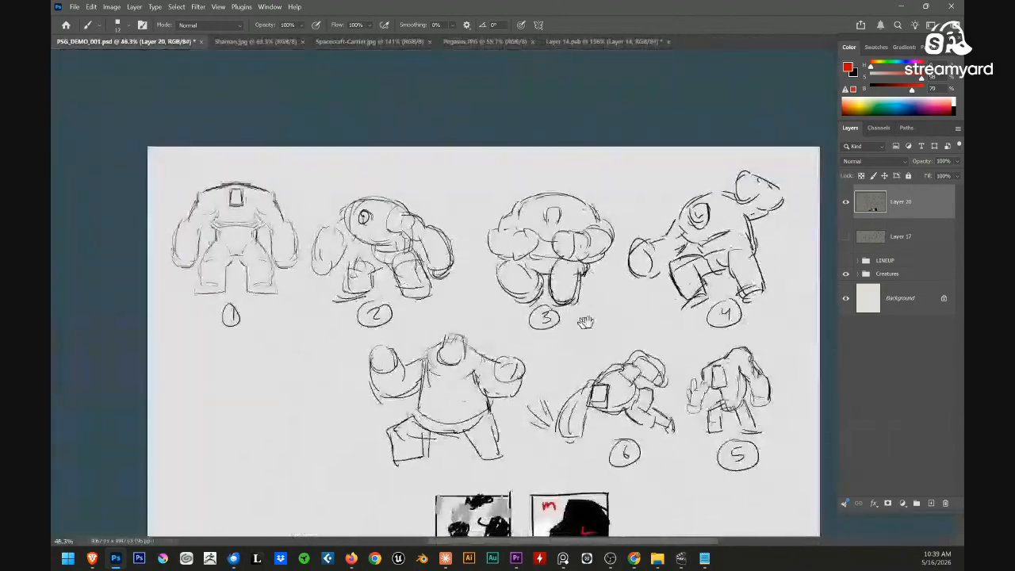
left_click_drag(585, 382, 625, 352)
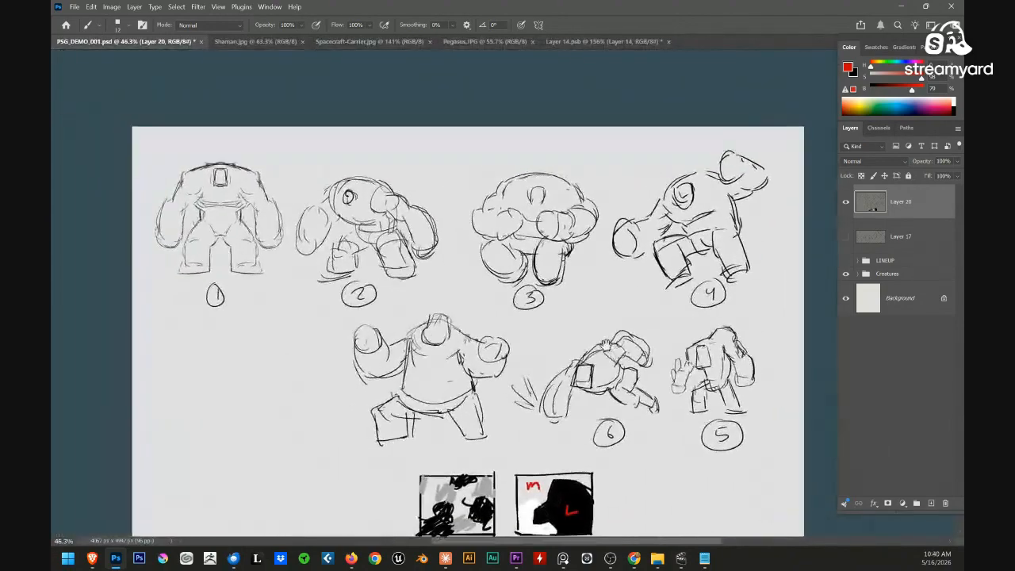
left_click_drag(540, 341, 582, 335)
mouse_move(398, 213)
left_mouse_down()
mouse_move(453, 217)
mouse_move(429, 235)
left_mouse_up()
left_click_drag(483, 298, 439, 299)
left_click_drag(515, 313, 492, 275)
left_click_drag(492, 275, 517, 276)
left_click_drag(592, 275, 619, 257)
left_click_drag(441, 216, 469, 232)
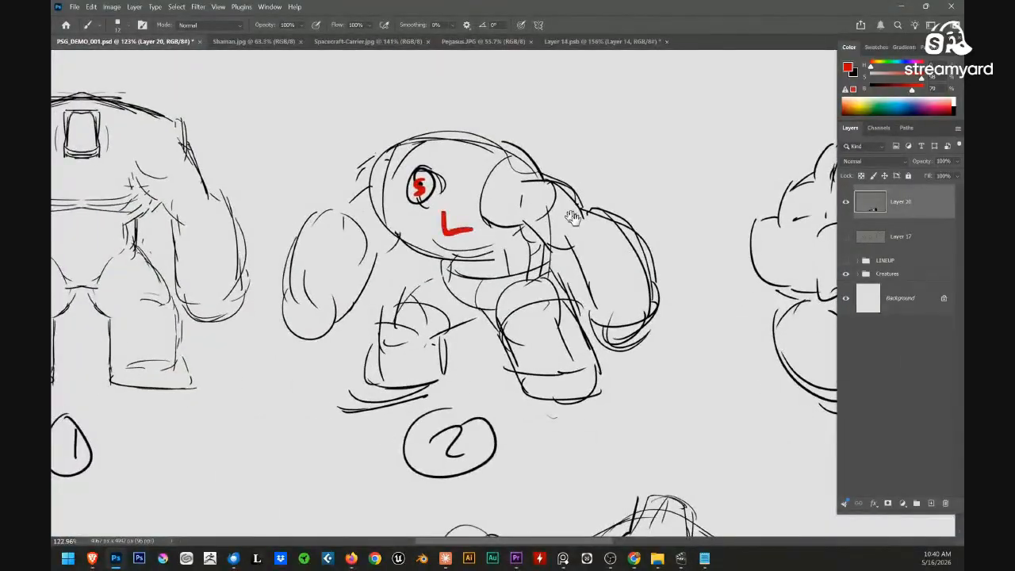
Draw red circles on pose 2's waist, both legs and forearm
left_click_drag(589, 287, 584, 258)
left_click_drag(529, 321, 539, 304)
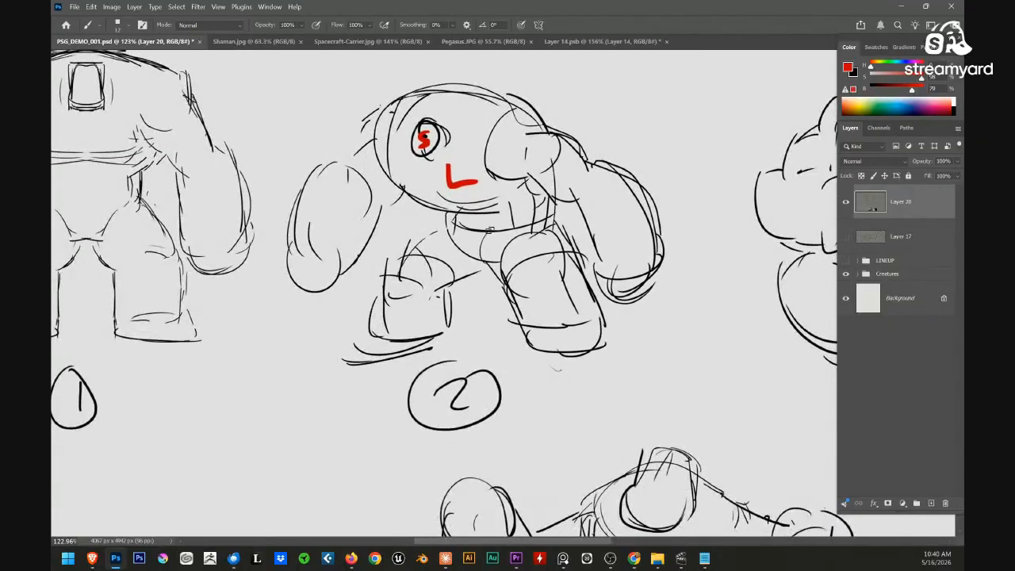
left_click_drag(487, 219, 481, 223)
left_click_drag(391, 314, 438, 298)
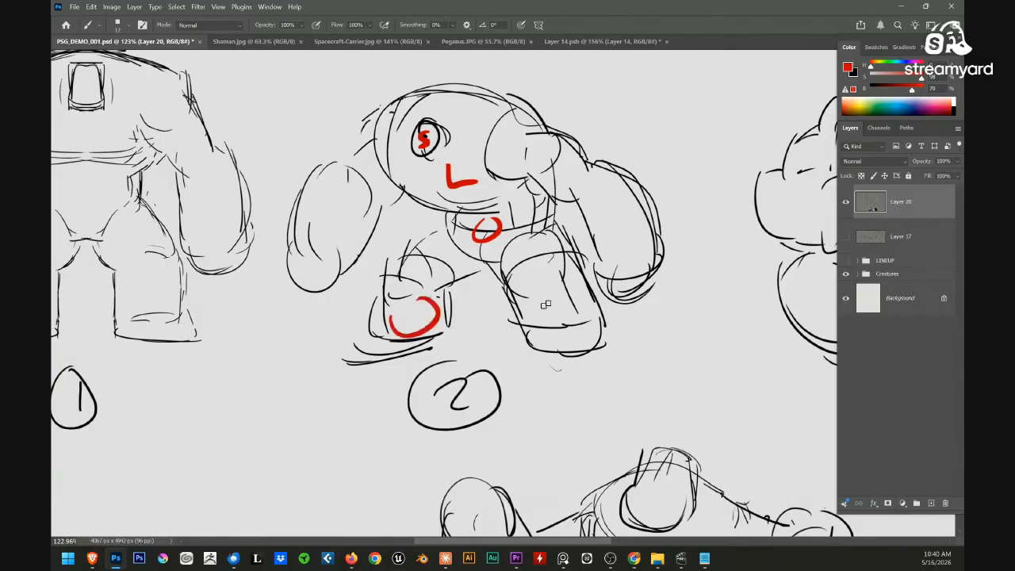
left_click_drag(547, 295, 545, 299)
left_click_drag(630, 262, 626, 265)
Undo all the red letters and circles on pose 2
key("ctrl+z")
key("ctrl+z")
key("ctrl+z")
key("ctrl+z")
key("ctrl+z")
key("ctrl+z")
Select both square demo frames below the poses with a rectangular marquee, delete them and deselect
left_click_drag(603, 344, 553, 208)
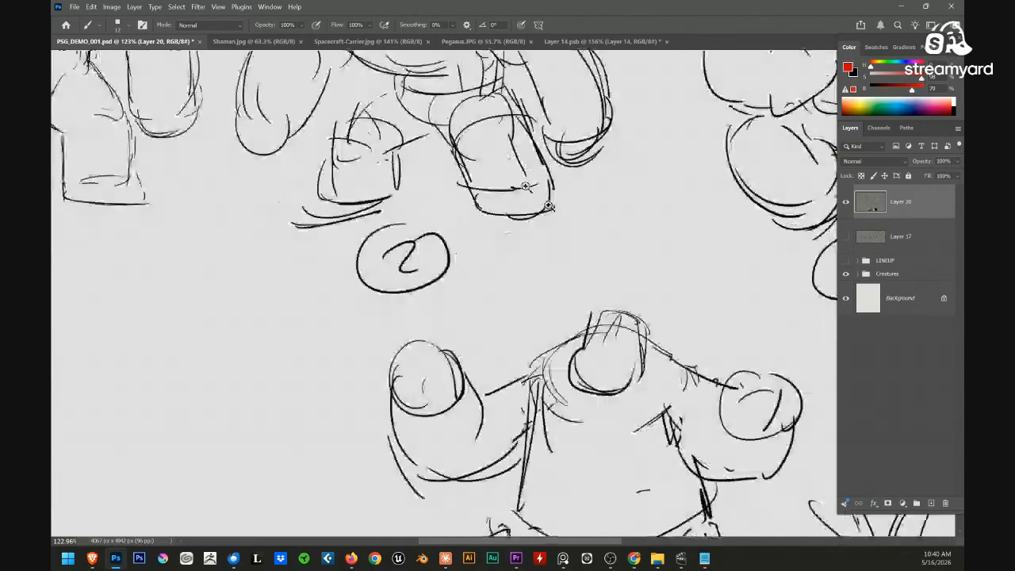
scroll(571, 269, "down", 10)
left_click_drag(648, 392, 624, 367)
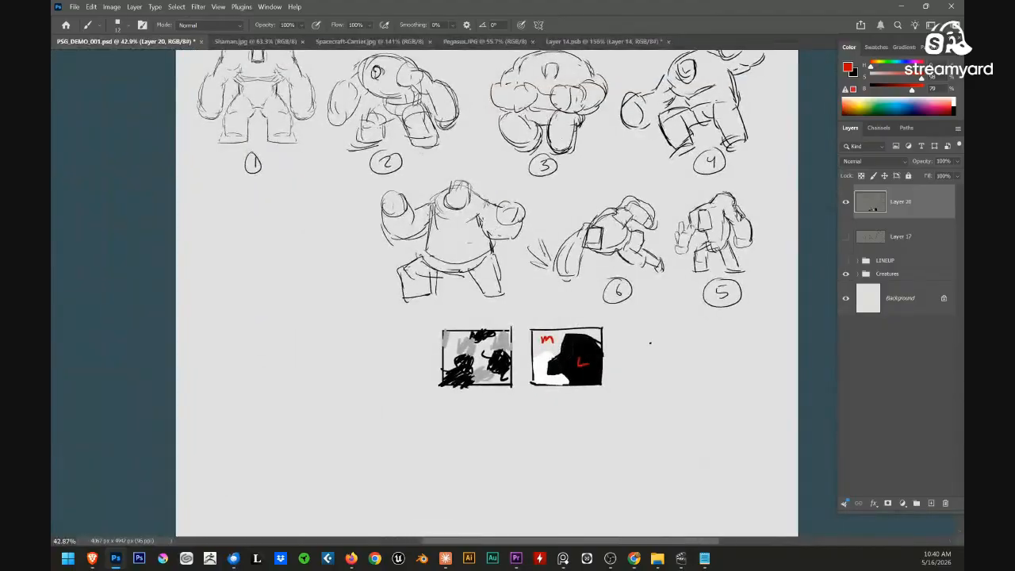
key("m")
left_click_drag(614, 313, 406, 410)
key("Delete")
key("ctrl+d")
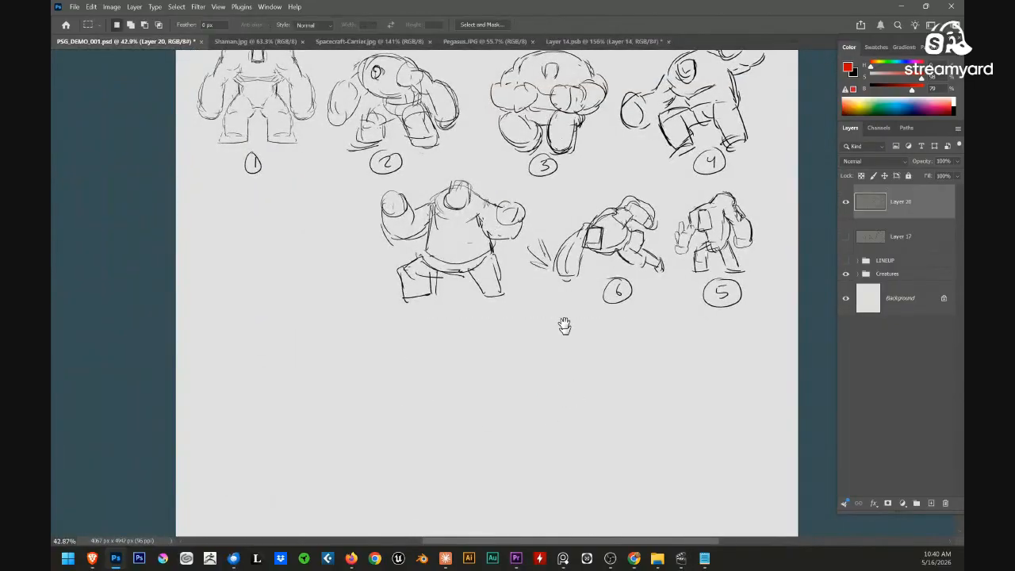
Reset the brush colour to black and write a circled number 7 beneath the arms-raised pose, undoing the extra stroke
scroll(552, 363, "up", 2)
left_click_drag(552, 364, 561, 394)
mouse_move(568, 413)
left_mouse_down()
mouse_move(530, 416)
mouse_move(548, 437)
mouse_move(574, 433)
left_mouse_up()
key("b")
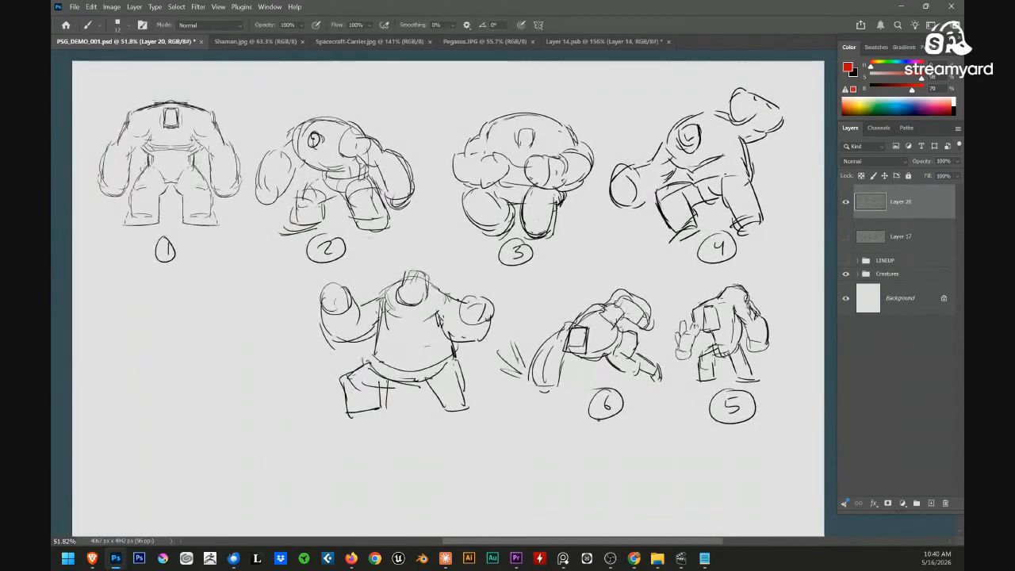
left_click_drag(257, 374, 265, 375)
key("d")
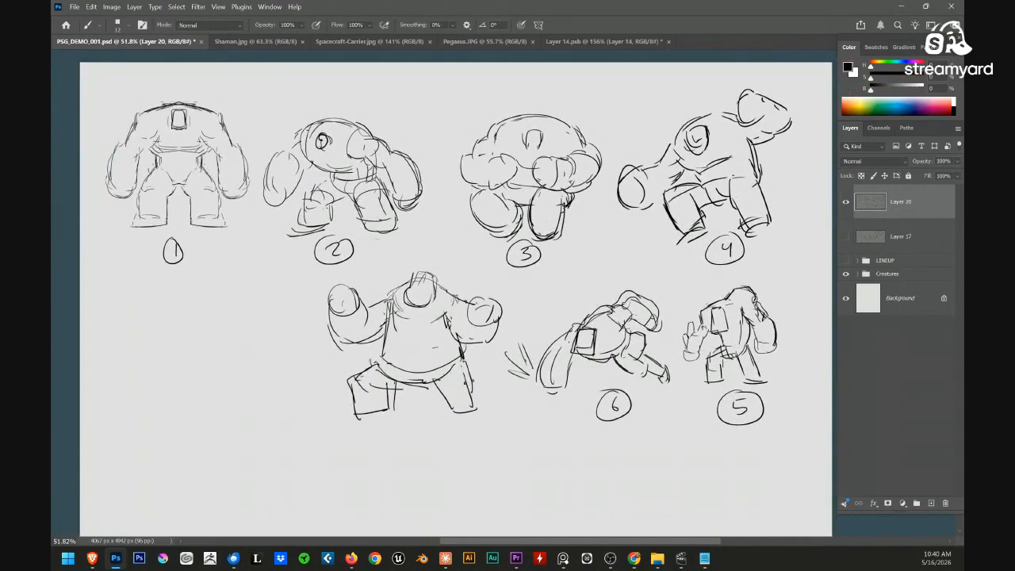
left_click_drag(414, 425, 425, 433)
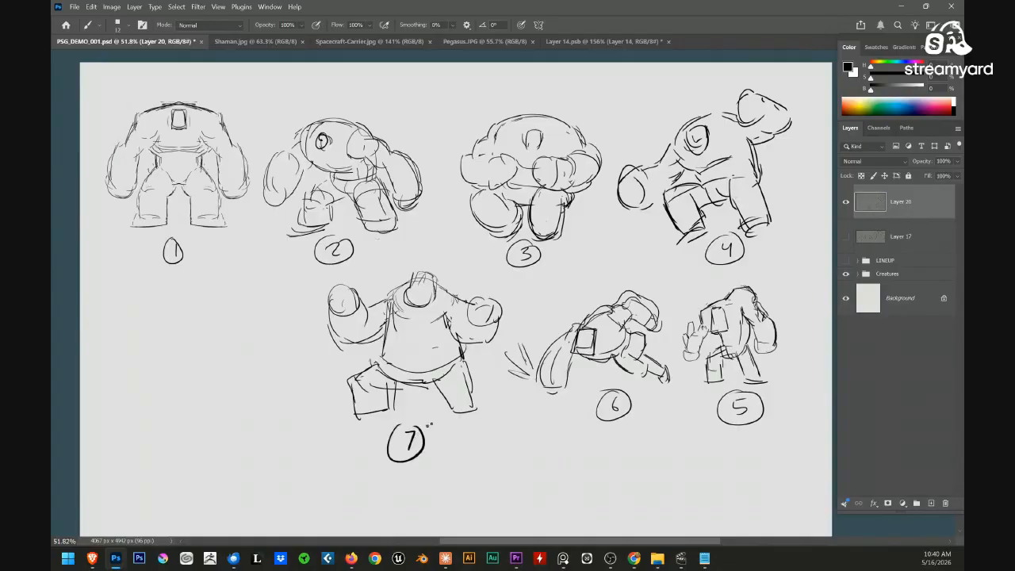
mouse_move(418, 267)
left_mouse_down()
mouse_move(469, 266)
mouse_move(405, 252)
left_mouse_up()
key("ctrl+z")
Lasso the arms-raised pose, copy it to a new layer and move the copy into the empty space below
key("l")
mouse_move(483, 287)
left_mouse_down()
mouse_move(333, 270)
mouse_move(361, 436)
mouse_move(496, 400)
mouse_move(478, 309)
left_mouse_up()
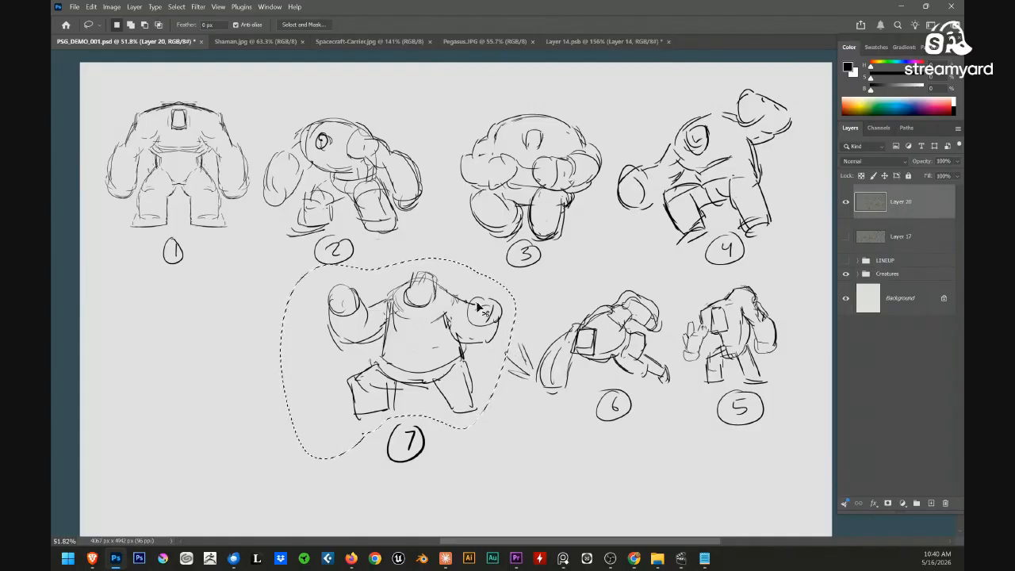
key("ctrl+j")
mouse_move(553, 426)
left_mouse_down()
mouse_move(532, 391)
mouse_move(516, 294)
mouse_move(550, 354)
left_mouse_up()
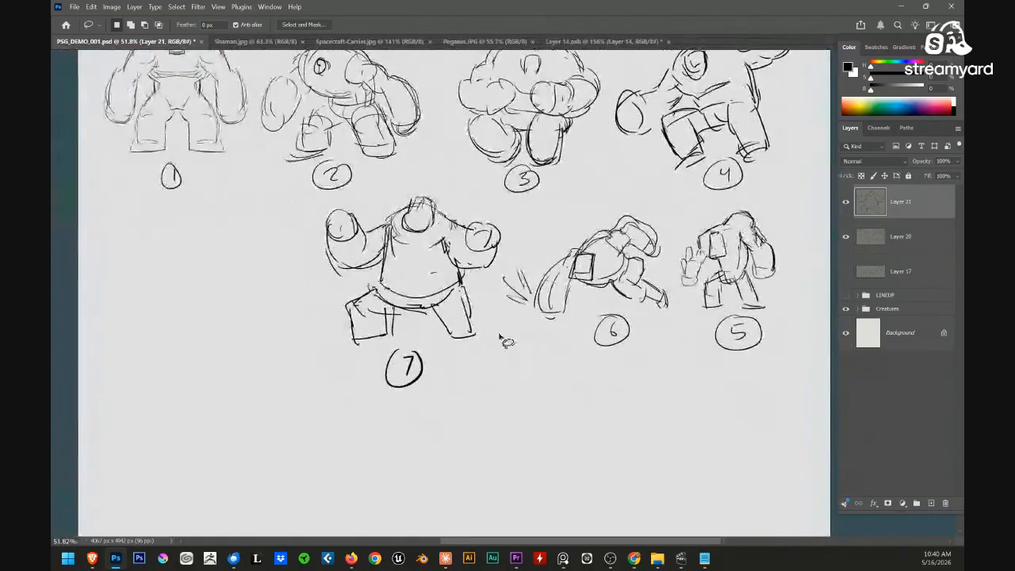
key("v")
left_click_drag(445, 244, 474, 410)
On Layer 20, lasso pose 2 with its number and move it down beside the copied arms-raised pose
left_click(871, 240)
left_click_drag(582, 358, 650, 424)
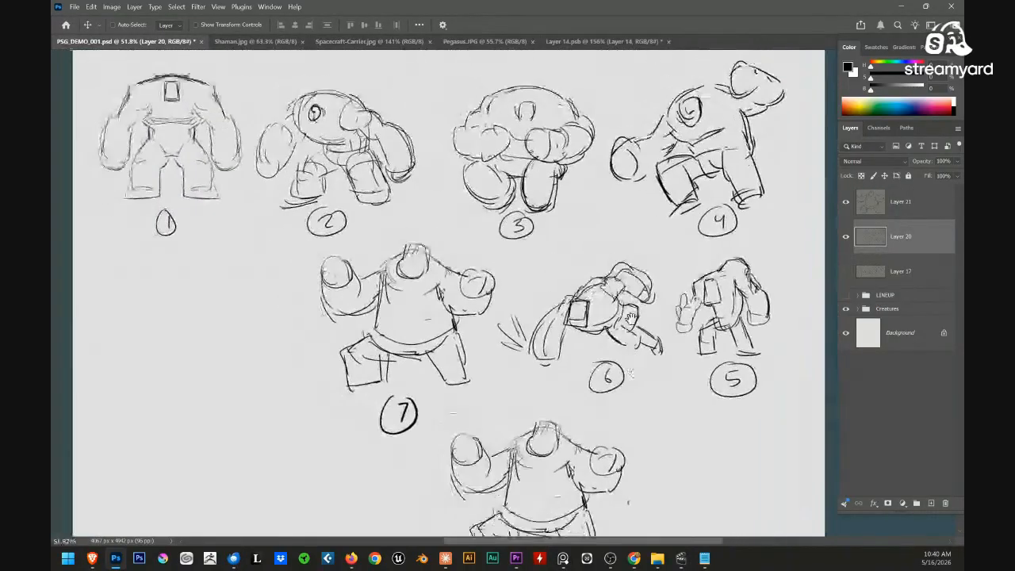
key("l")
mouse_move(686, 252)
left_mouse_down()
mouse_move(558, 278)
mouse_move(485, 329)
mouse_move(586, 407)
mouse_move(688, 415)
mouse_move(802, 362)
mouse_move(718, 244)
left_mouse_up()
key("ctrl+d")
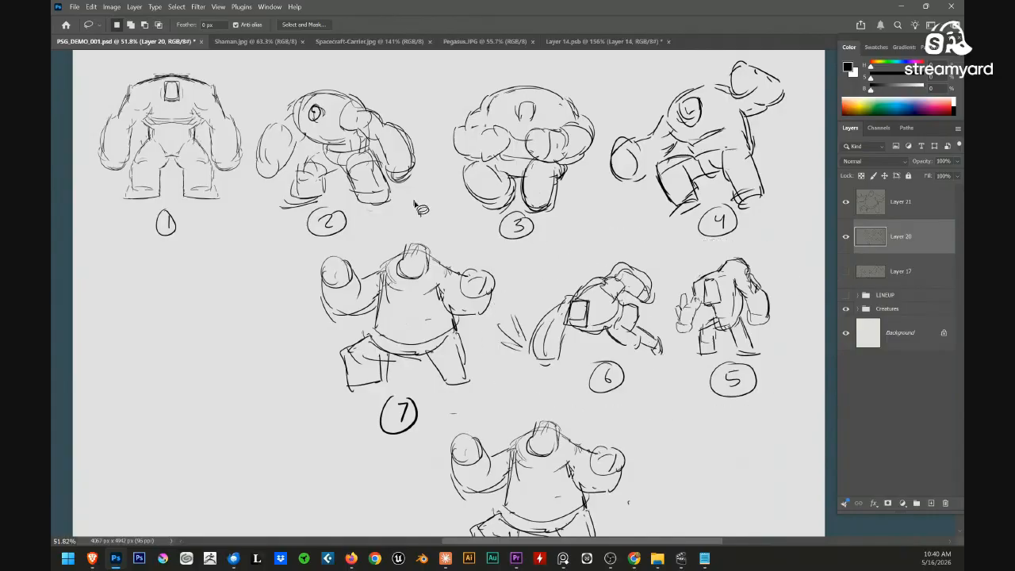
mouse_move(429, 205)
left_mouse_down()
mouse_move(423, 119)
mouse_move(268, 92)
mouse_move(246, 145)
mouse_move(268, 257)
mouse_move(360, 243)
mouse_move(423, 141)
left_mouse_up()
mouse_move(357, 164)
left_mouse_down()
mouse_move(322, 418)
mouse_move(287, 495)
left_mouse_up()
left_click_drag(402, 392, 448, 231)
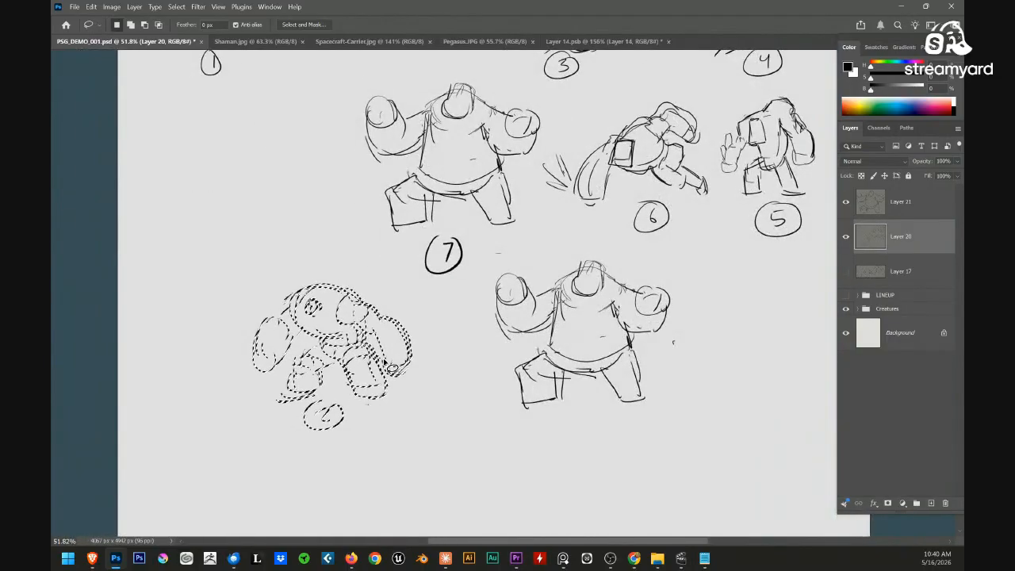
Flip the selected pose 2 horizontally, position it close beside the copied arms-raised pose and deselect
mouse_move(385, 363)
left_mouse_down()
mouse_move(431, 322)
mouse_move(482, 453)
mouse_move(504, 434)
mouse_move(360, 343)
left_mouse_up()
left_click(374, 357)
key("ctrl+z")
left_click(532, 422)
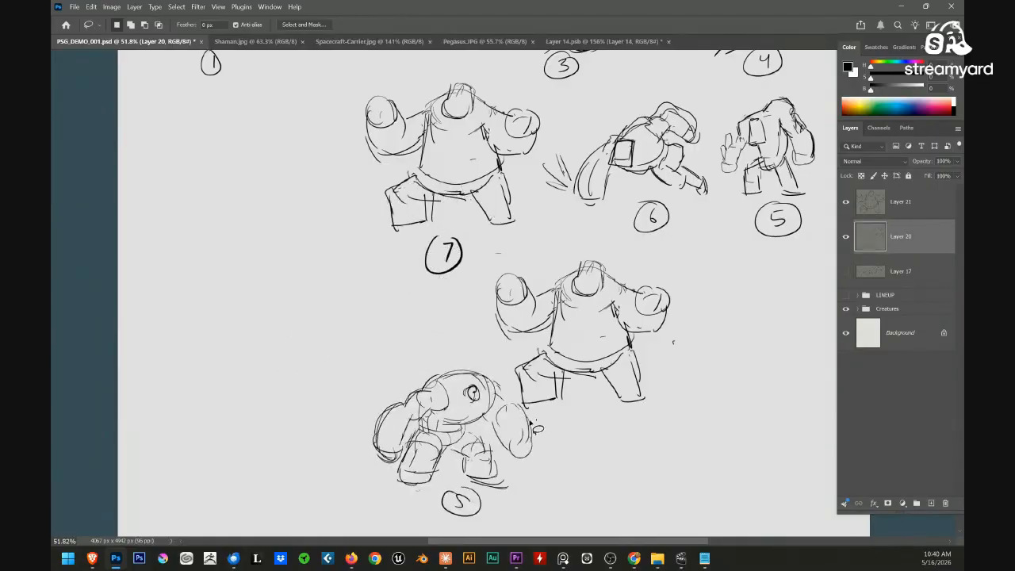
mouse_move(503, 364)
left_mouse_down()
mouse_move(554, 428)
mouse_move(506, 365)
left_mouse_up()
mouse_move(499, 433)
left_mouse_down()
mouse_move(468, 405)
mouse_move(442, 344)
left_mouse_up()
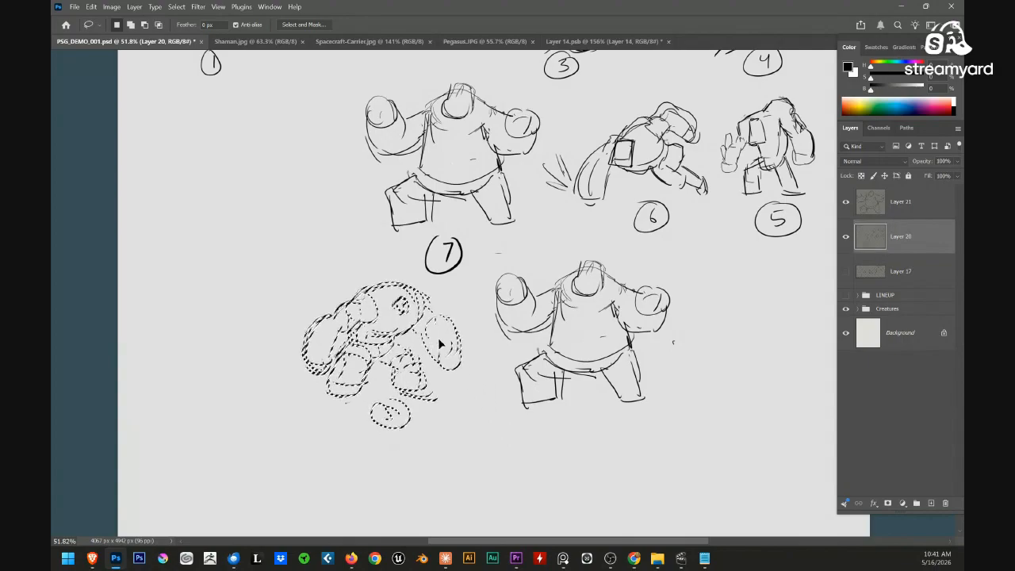
key("ctrl+d")
Lasso pose 1 with its number and move it down into the new row, on the outer side of flipped pose 2
left_click_drag(449, 306, 523, 491)
mouse_move(403, 268)
left_mouse_down()
mouse_move(304, 344)
mouse_move(388, 273)
left_mouse_up()
left_click_drag(376, 268, 367, 150)
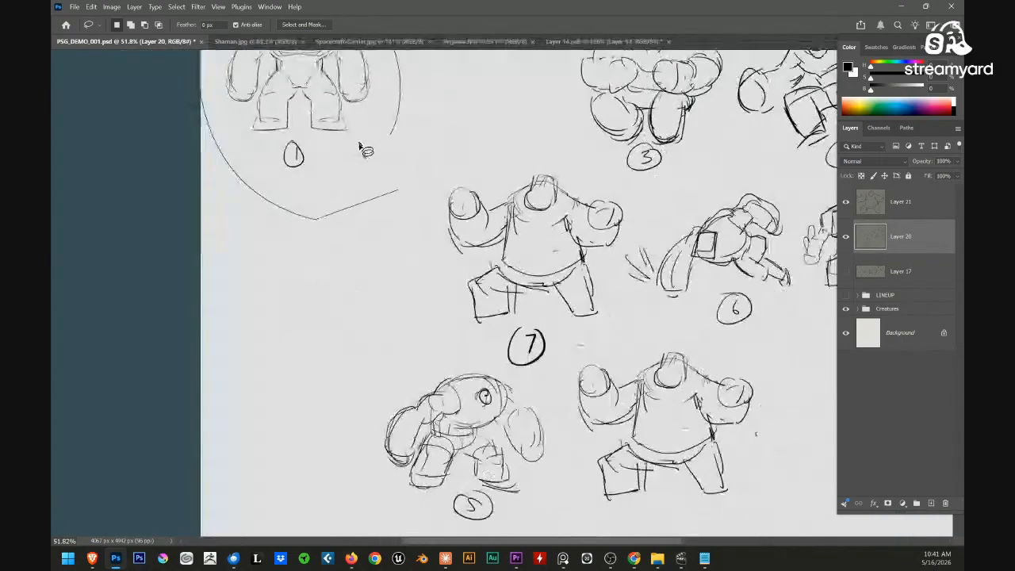
mouse_move(324, 108)
left_mouse_down()
mouse_move(324, 449)
mouse_move(312, 452)
left_mouse_up()
mouse_move(645, 314)
left_mouse_down()
mouse_move(525, 276)
mouse_move(457, 361)
left_mouse_up()
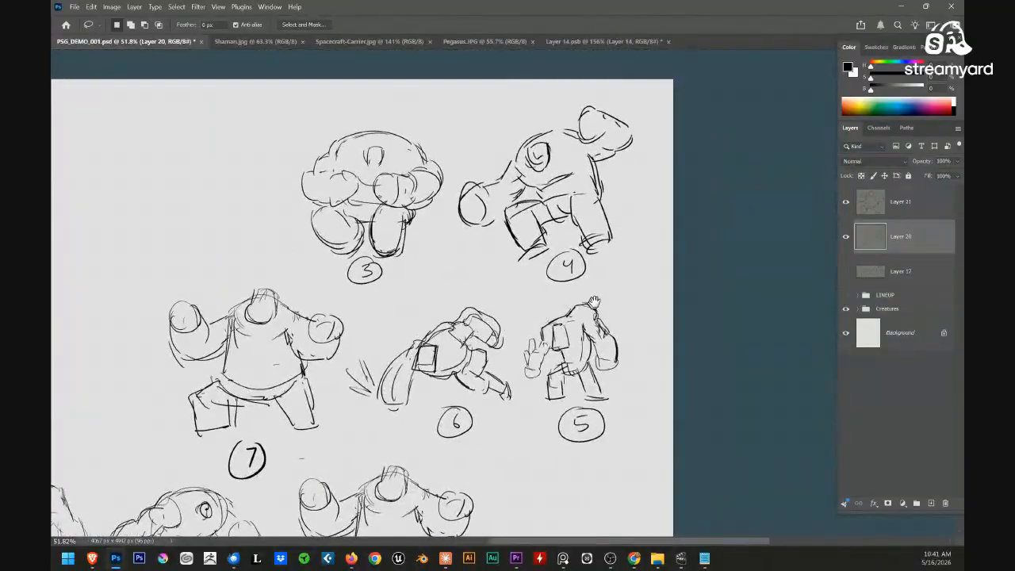
left_click_drag(555, 335, 610, 190)
left_click_drag(540, 292, 523, 283)
left_click_drag(500, 331, 524, 310)
mouse_move(510, 310)
left_mouse_down()
mouse_move(526, 294)
mouse_move(492, 308)
left_mouse_up()
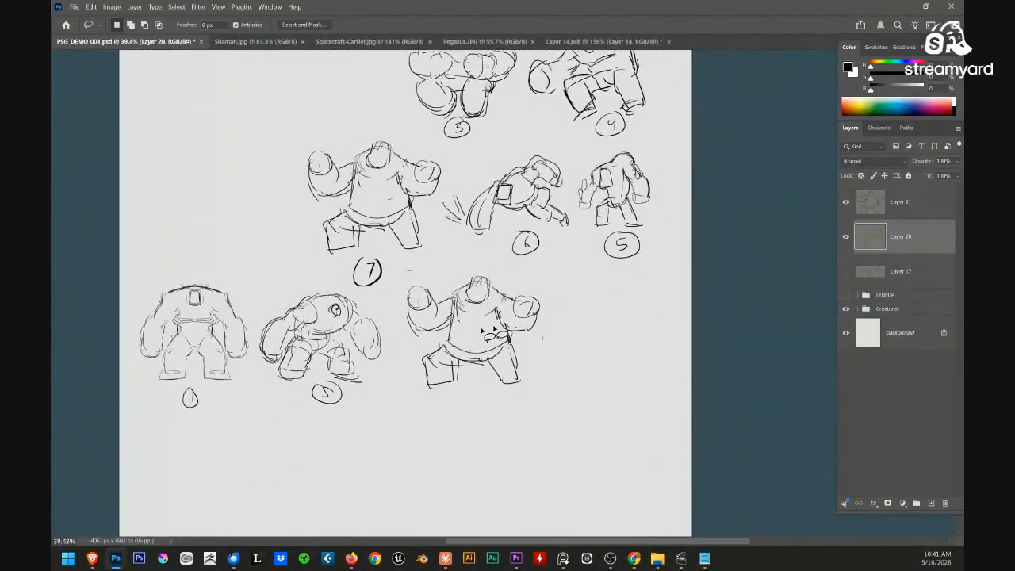
Lasso poses 1 and 2 with their numbers, copy them to a new layer and hide Layer 20
mouse_move(387, 312)
left_mouse_down()
mouse_move(329, 270)
mouse_move(294, 465)
mouse_move(386, 313)
left_mouse_up()
key("ctrl+j")
left_click(847, 271)
left_click_drag(546, 320, 577, 290)
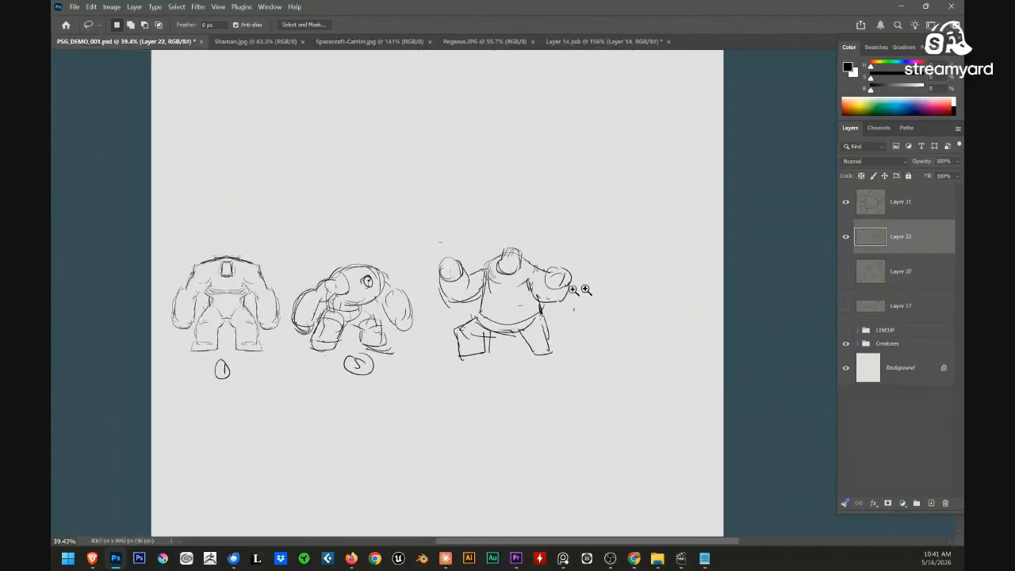
On Layer 22, lasso and move the two copied poses so that pose 1 stands above pose 2, then deselect
mouse_move(509, 333)
left_mouse_down()
mouse_move(531, 323)
mouse_move(457, 291)
left_mouse_up()
key("v")
left_click_drag(315, 289, 410, 184)
key("l")
mouse_move(315, 123)
left_mouse_down()
mouse_move(298, 176)
mouse_move(381, 60)
left_mouse_up()
mouse_move(375, 163)
left_mouse_down()
mouse_move(249, 343)
mouse_move(214, 330)
left_mouse_up()
key("ctrl+d")
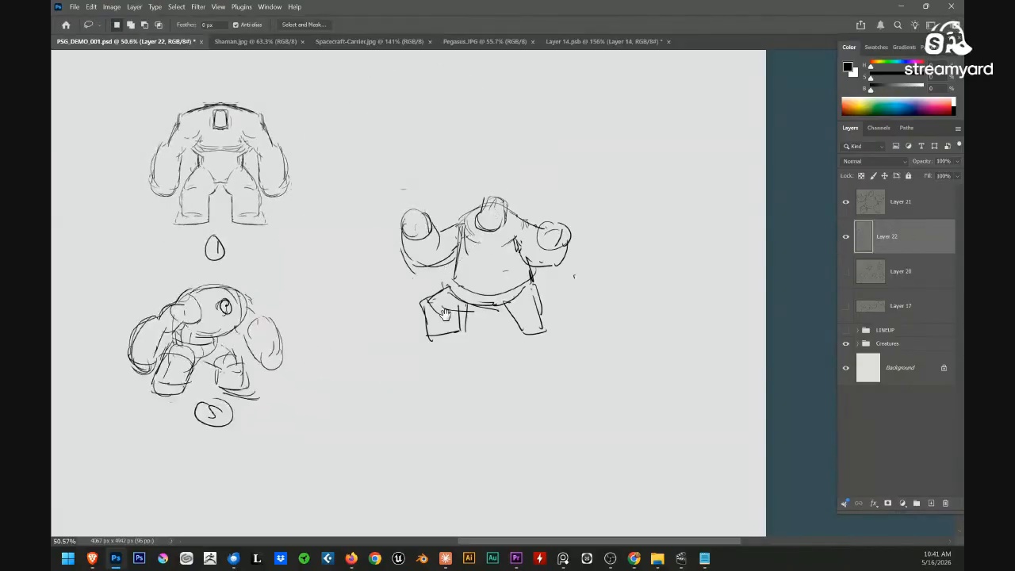
On Layer 21, scale the arms-raised pose down to about half its size with Free Transform
left_click_drag(445, 314, 385, 360)
mouse_move(396, 353)
left_mouse_down()
mouse_move(426, 317)
mouse_move(545, 298)
left_mouse_up()
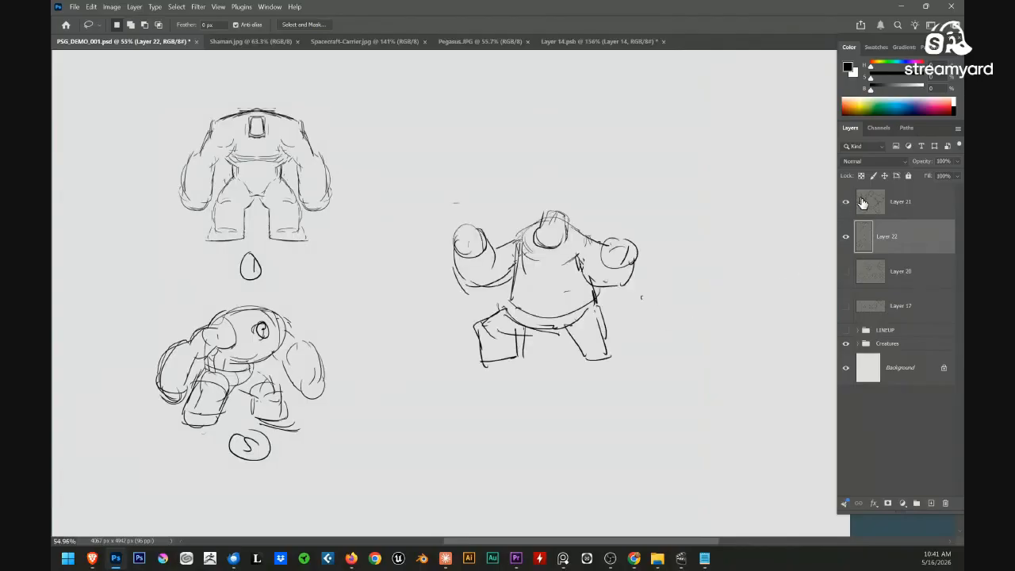
left_click(896, 202)
key("v")
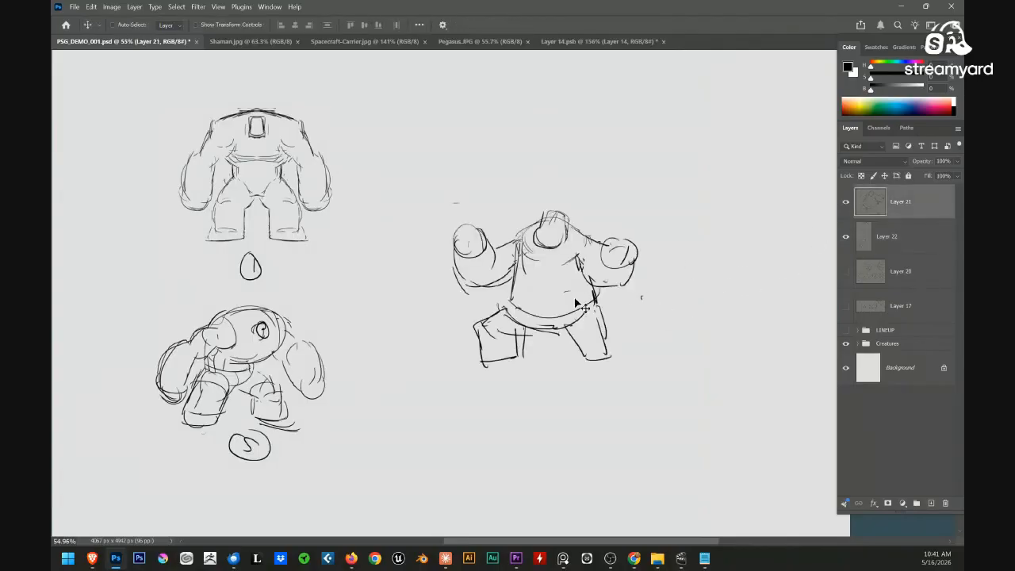
mouse_move(570, 304)
left_mouse_down()
mouse_move(505, 308)
mouse_move(454, 333)
mouse_move(486, 321)
mouse_move(508, 350)
left_mouse_up()
left_click(503, 343, "ctrl")
key("b")
key("l")
mouse_move(330, 161)
left_mouse_down()
mouse_move(218, 170)
mouse_move(231, 176)
left_mouse_up()
left_click_drag(632, 340, 627, 347)
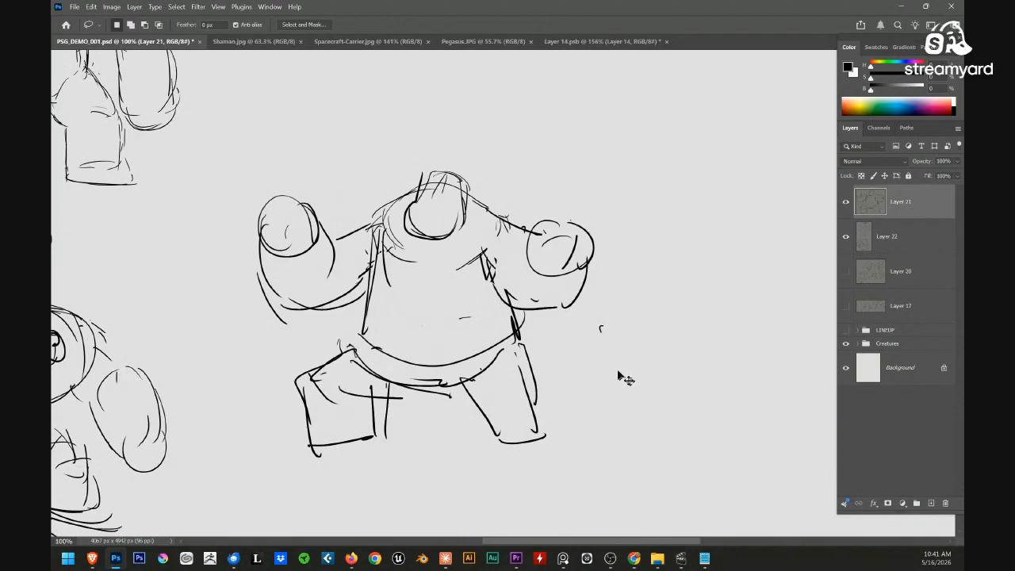
scroll(603, 357, "down", 3)
key("ctrl+t")
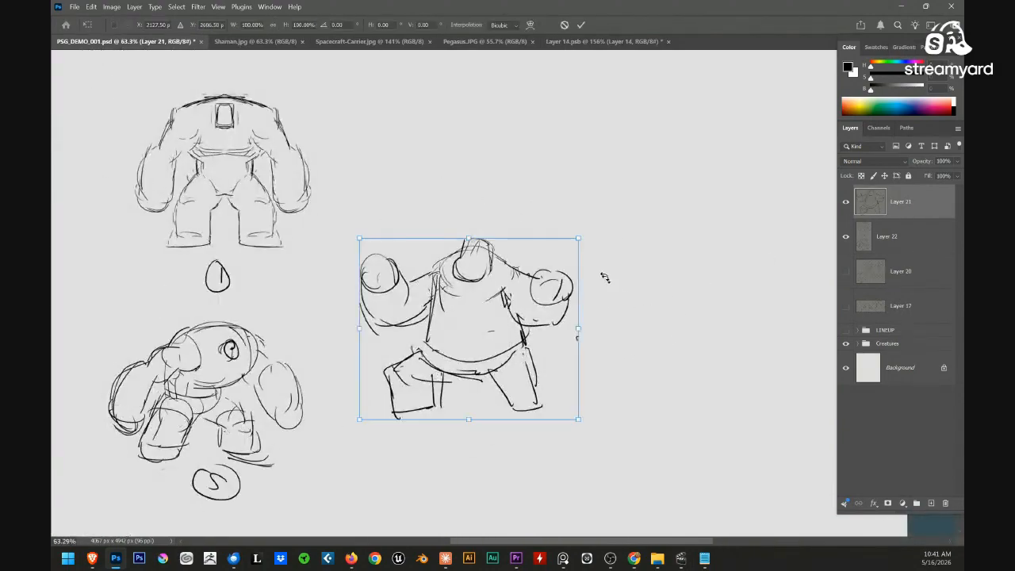
left_click_drag(577, 239, 528, 287)
key("Return")
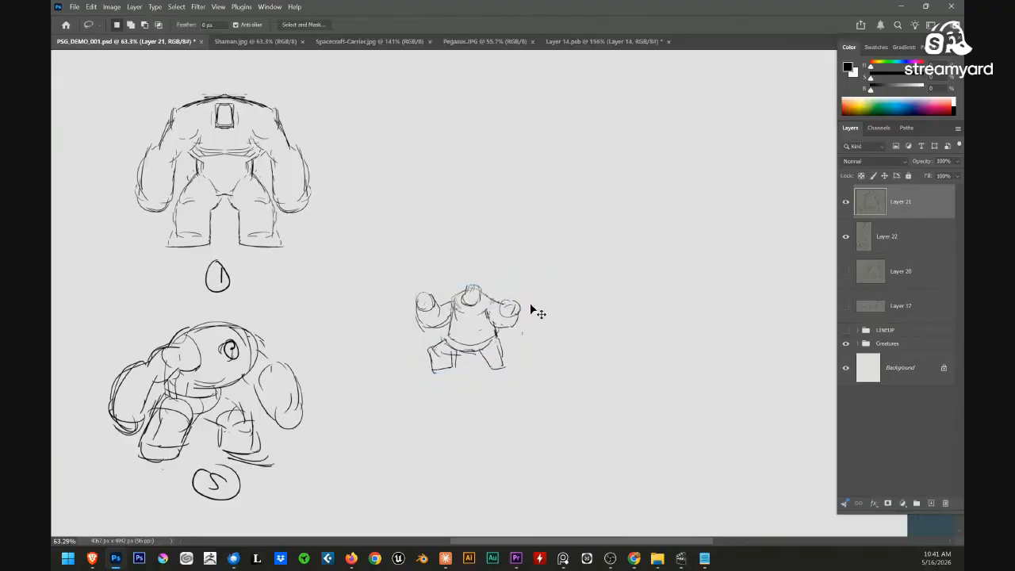
Scale the arms-raised pose back up to about 128% with Free Transform
scroll(488, 333, "up", 1)
mouse_move(488, 333)
left_mouse_down()
mouse_move(576, 325)
mouse_move(515, 295)
mouse_move(496, 305)
mouse_move(530, 302)
mouse_move(524, 282)
mouse_move(485, 317)
mouse_move(534, 290)
mouse_move(555, 363)
left_mouse_up()
key("v")
scroll(531, 304, "down", 3)
key("ctrl+t")
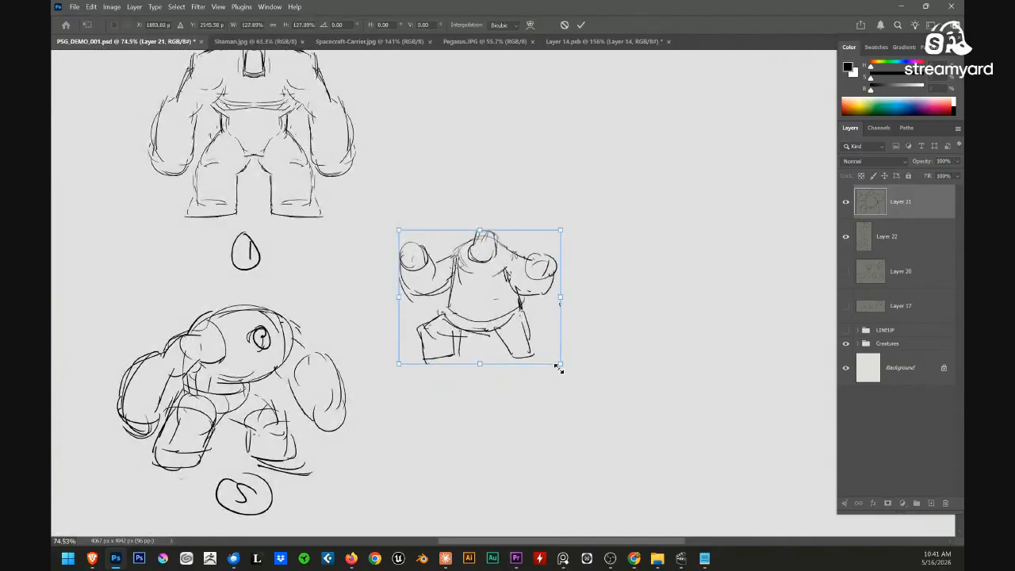
key("Return")
key("l")
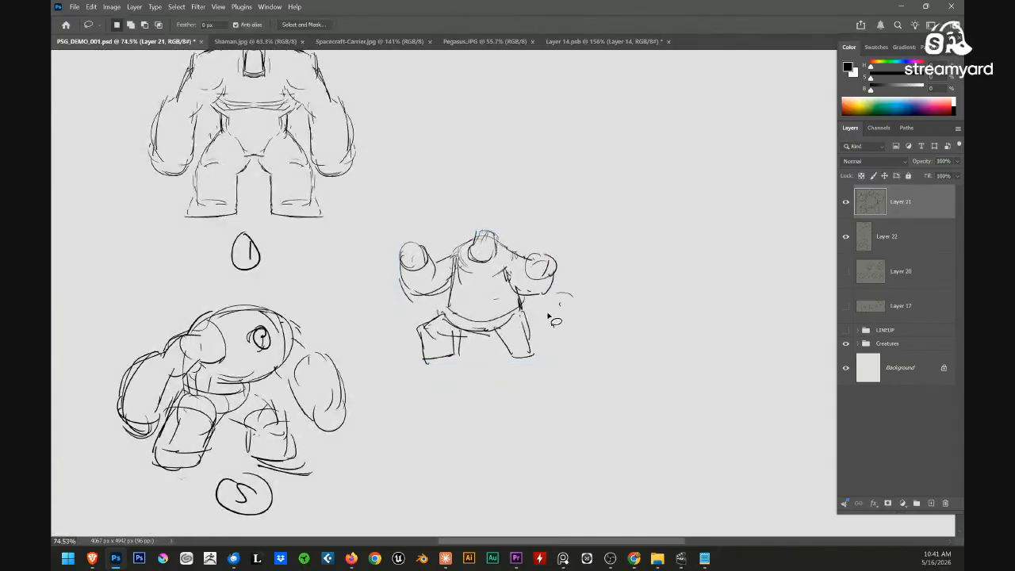
On Layer 22, lasso and delete the circled numbers beneath pose 2 and pose 1
mouse_move(535, 318)
left_mouse_down()
mouse_move(531, 353)
mouse_move(547, 334)
mouse_move(485, 388)
left_mouse_up()
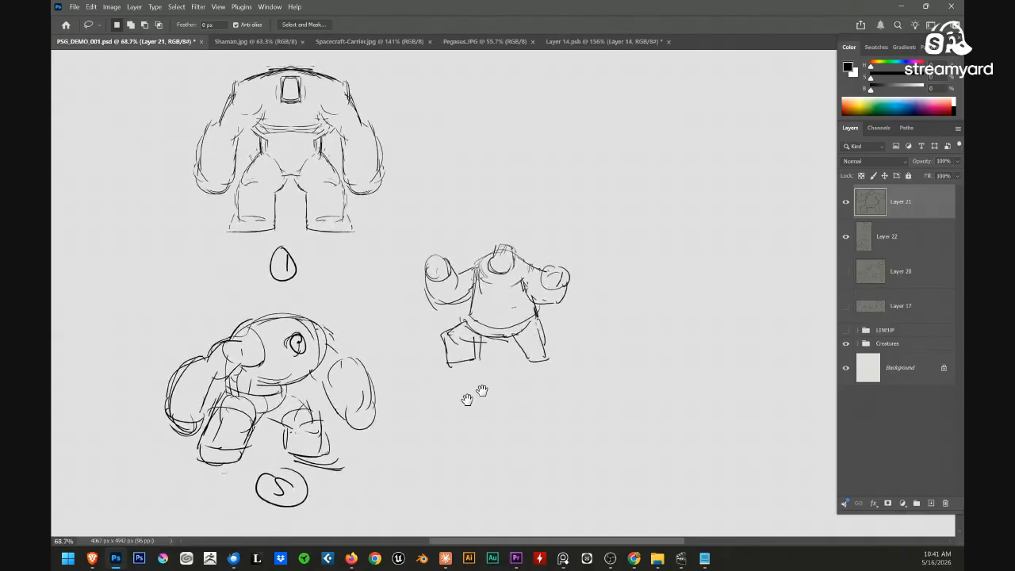
left_click(866, 246)
mouse_move(319, 479)
left_mouse_down()
mouse_move(239, 492)
mouse_move(318, 519)
mouse_move(320, 481)
left_mouse_up()
key("Delete")
key("ctrl+d")
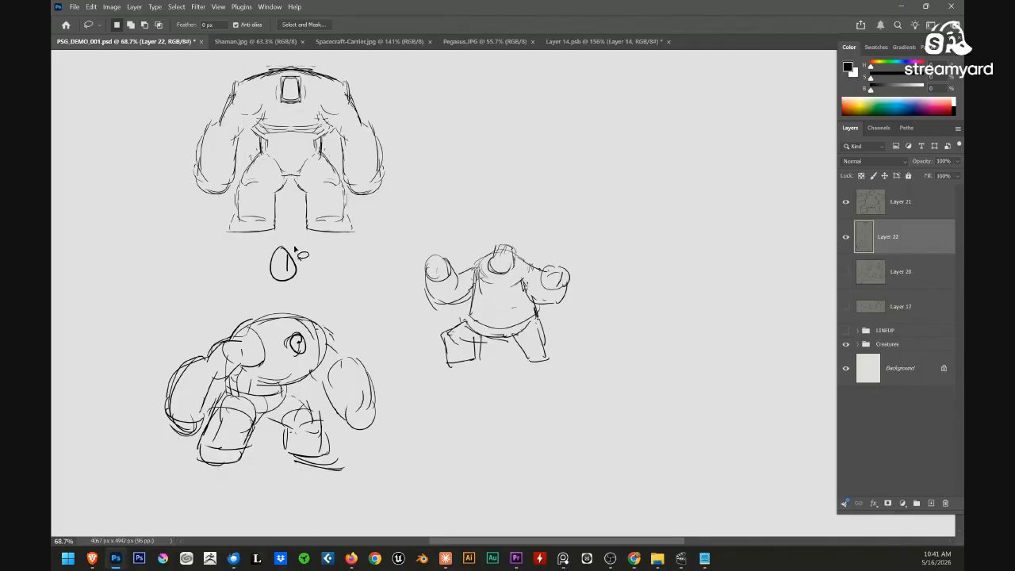
left_click_drag(295, 250, 292, 241)
key("Delete")
Hide Layer 21 briefly and show it again to check which sketch it holds
left_click_drag(501, 357, 493, 396)
left_click_drag(494, 397, 530, 351)
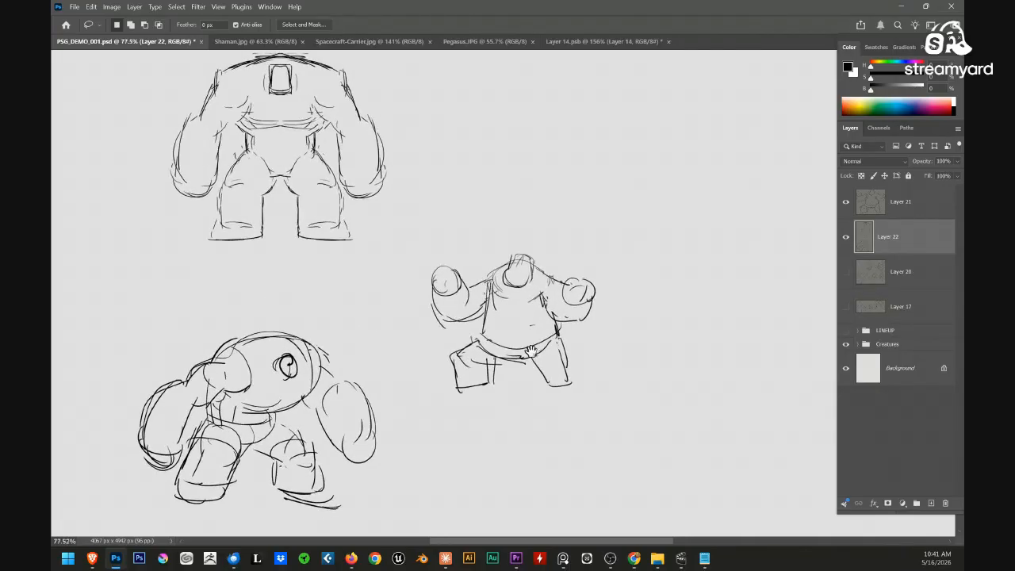
left_click(846, 201)
left_click(845, 202)
Select Layer 21 and enlarge the arms-raised pose further until it is close in size to the other two poses
left_click(870, 202)
key("b")
left_click_drag(629, 326, 567, 350)
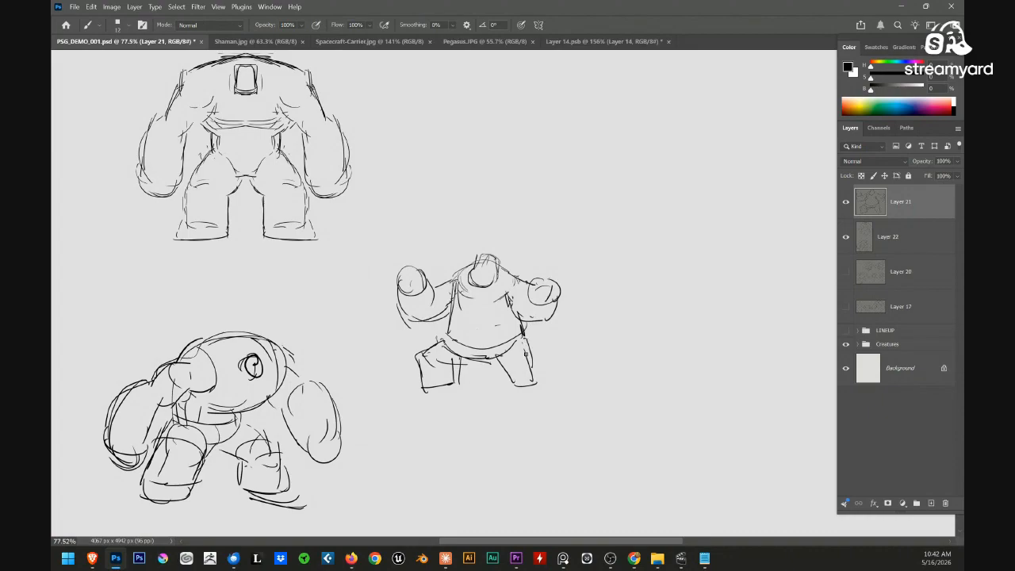
mouse_move(506, 332)
left_mouse_down()
mouse_move(514, 346)
mouse_move(455, 342)
mouse_move(459, 357)
left_mouse_up()
key("ctrl+t")
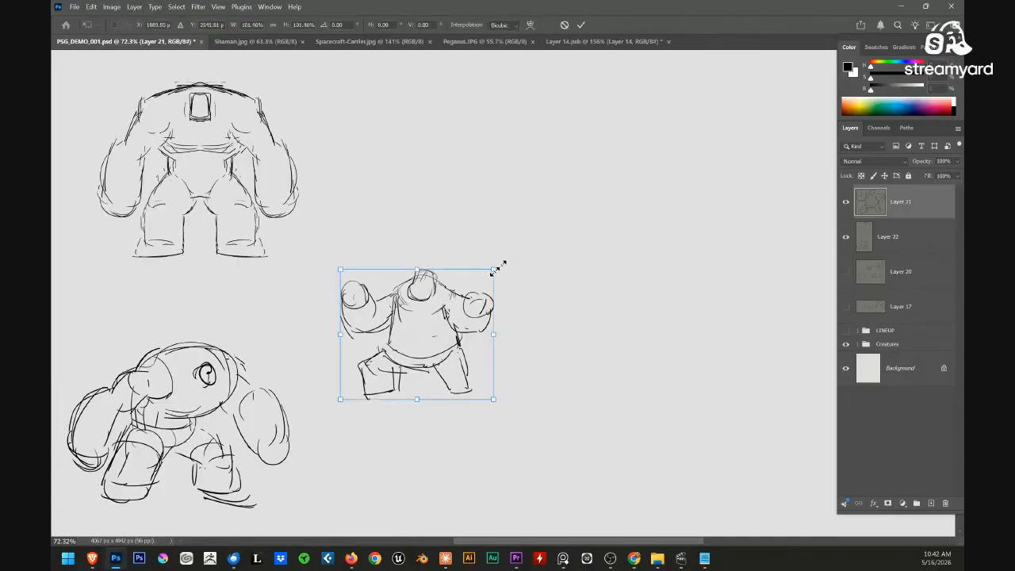
left_click_drag(494, 270, 537, 233)
key("Return")
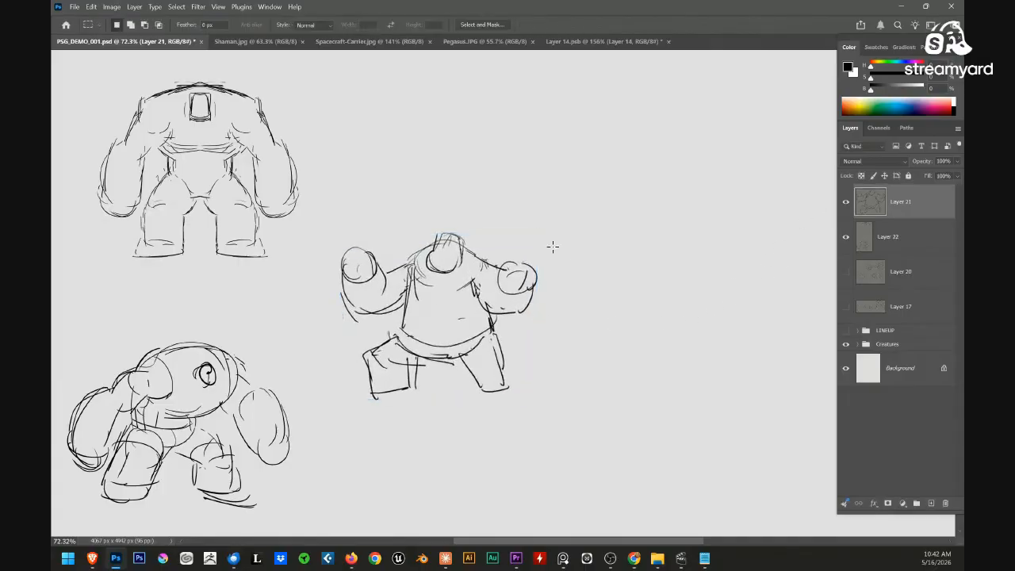
Try Layer 21 at several opacities, including 30%, 64% and 90%
key("3")
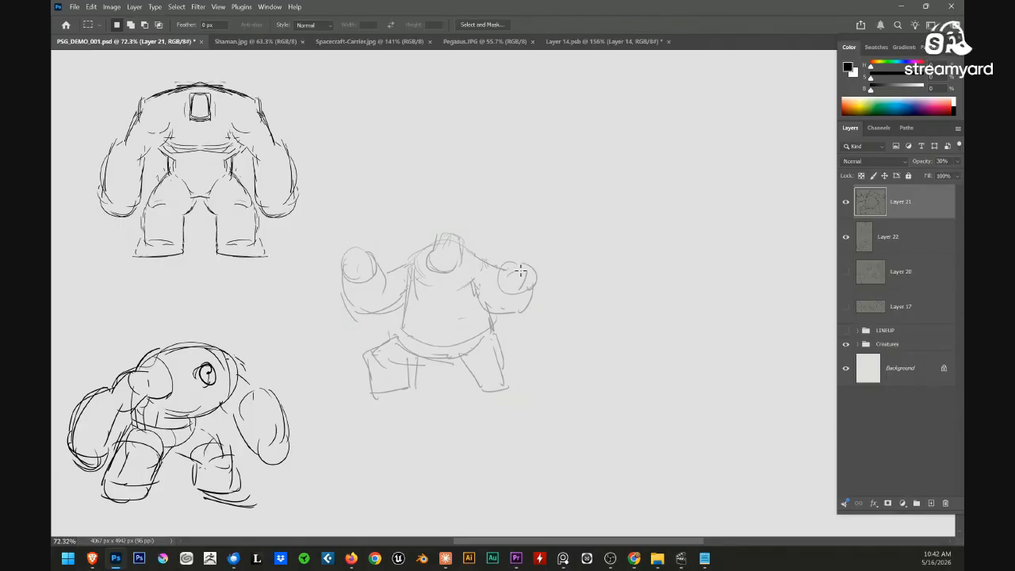
left_click_drag(507, 177, 686, 353)
key("ctrl+d")
key("8")
key("5")
key("8")
key("6")
key("4")
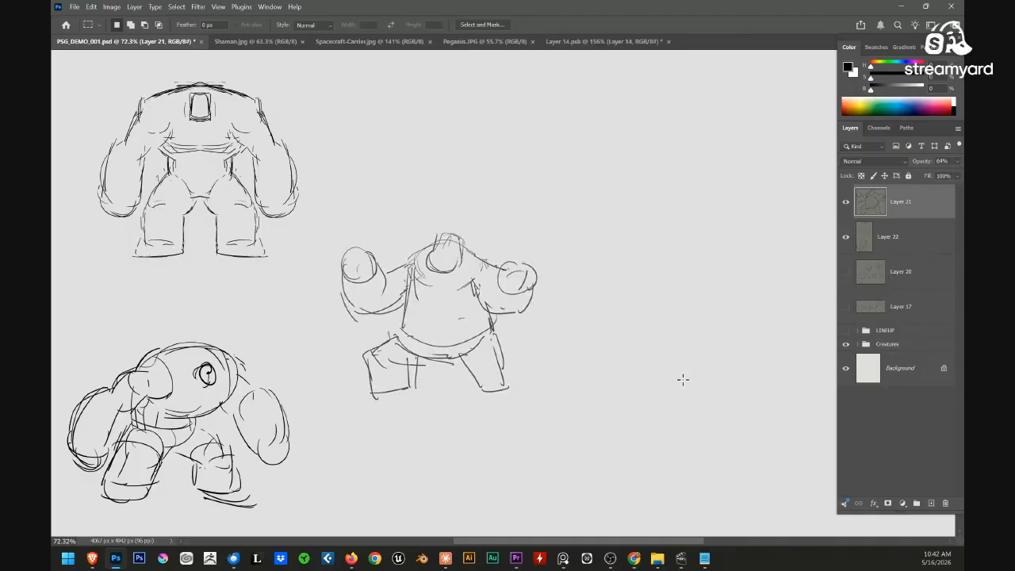
key("9")
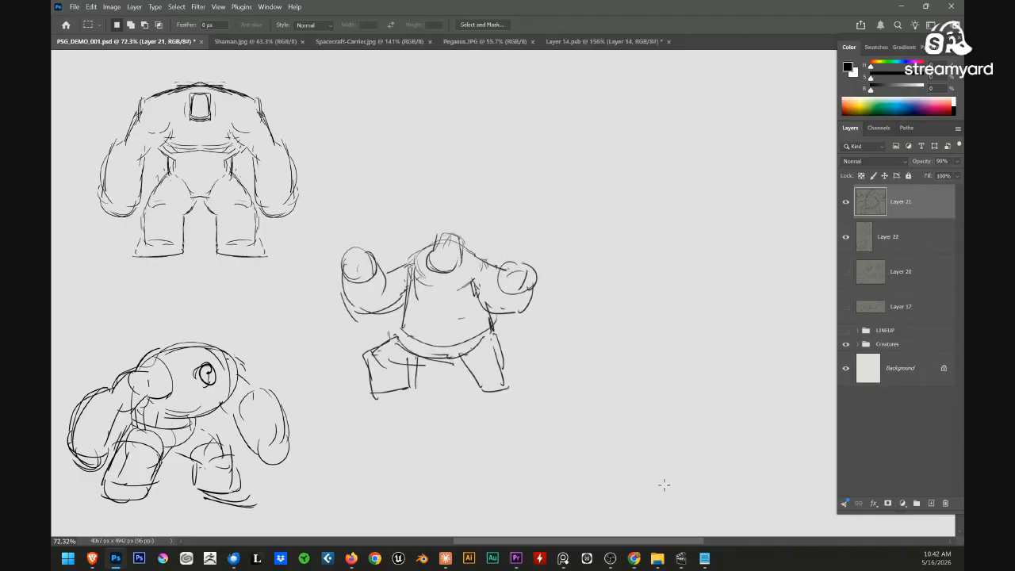
Try Layer 21 at 20% and 70% opacity, finishing with its opacity set to 15%
key("0")
key("2")
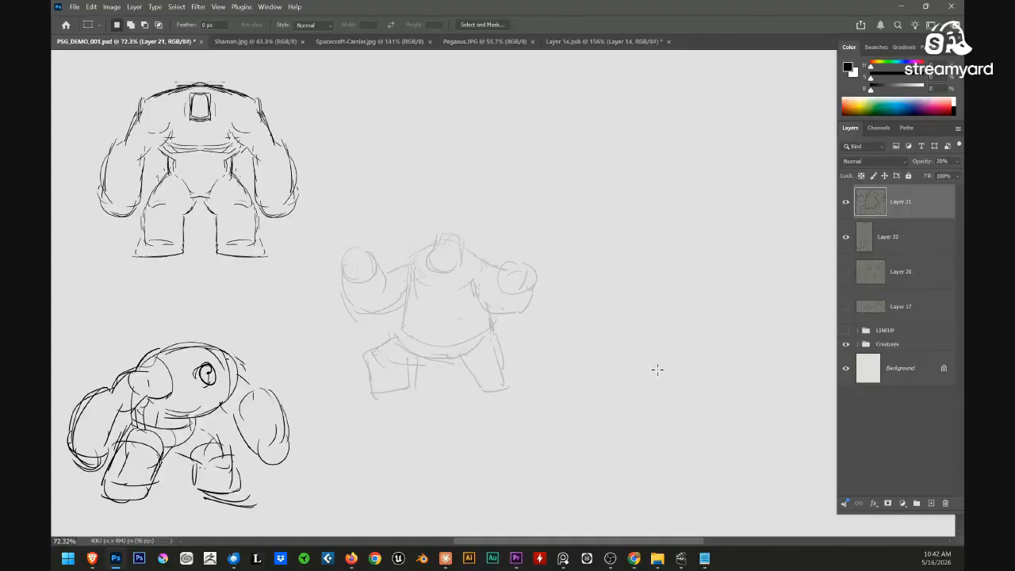
key("5")
key("7")
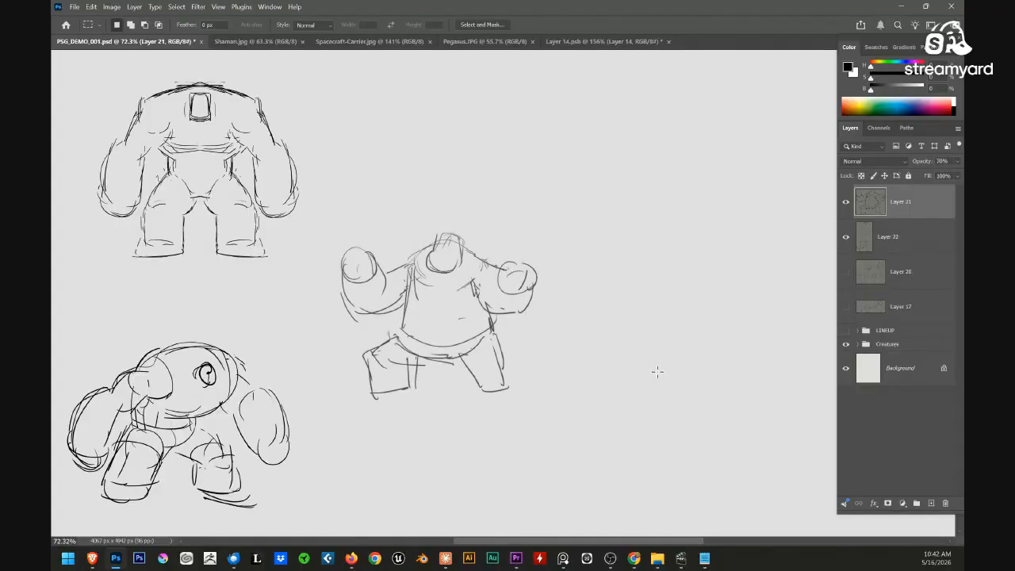
key("1")
key("5")
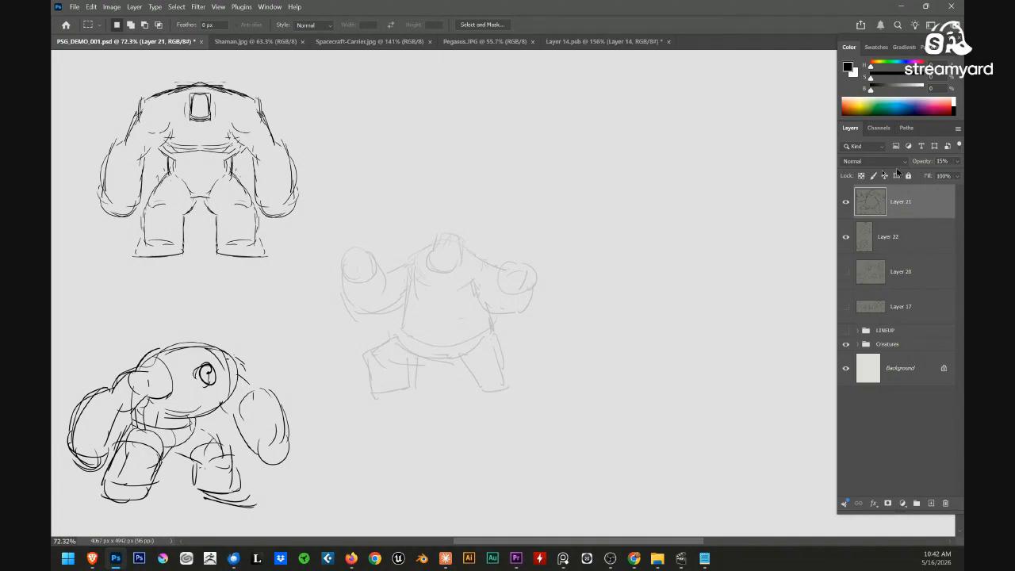
Set the brush colour to a dark red with 71% saturation and 55% brightness
key("b")
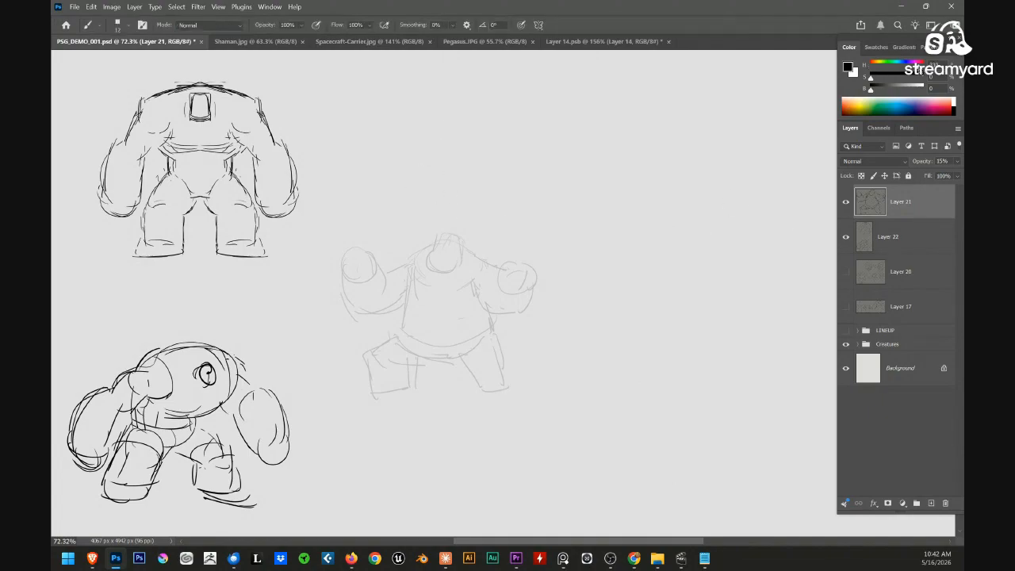
left_click(923, 63)
left_click(907, 75)
left_click(899, 87)
left_click_drag(784, 188, 819, 182)
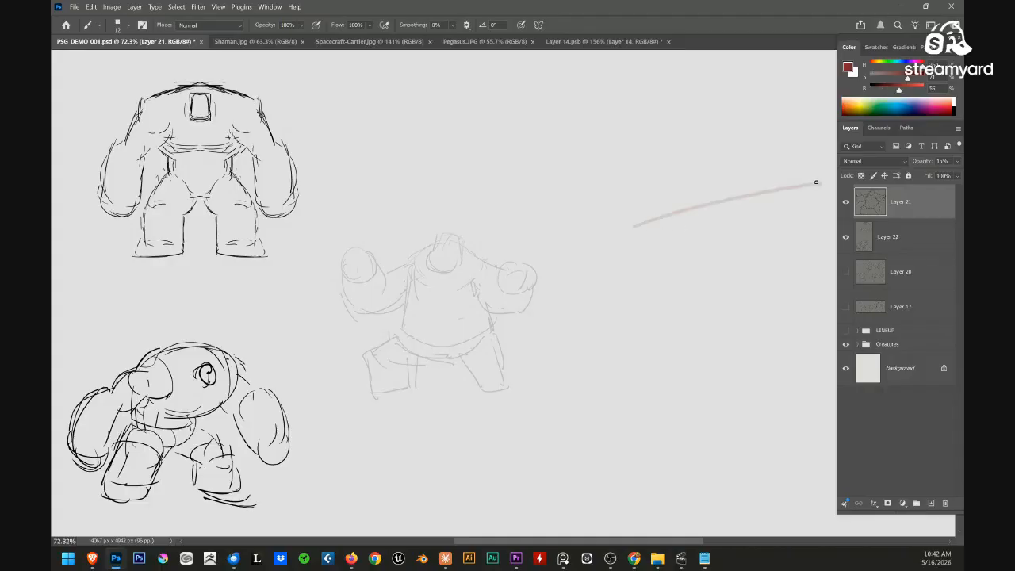
key("ctrl+z")
left_click_drag(607, 239, 821, 171)
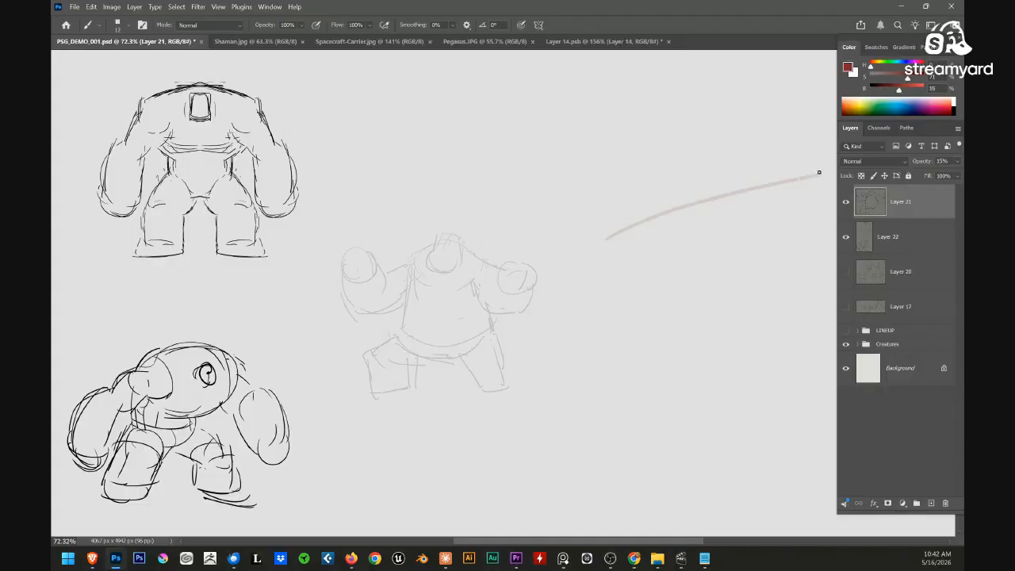
key("ctrl+z")
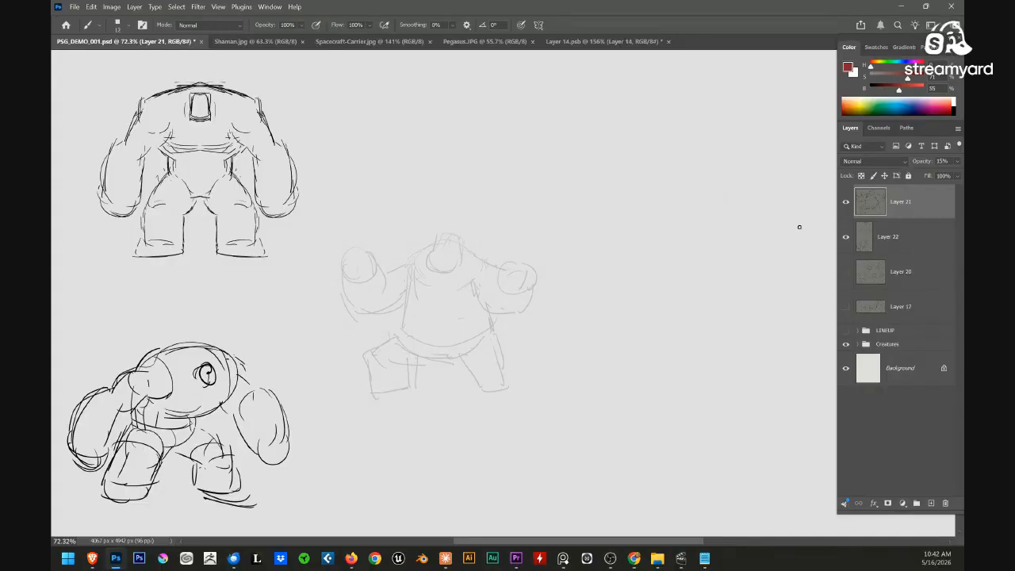
Add a new layer above Layer 21 and draw a curved dark red arrow towards the layer opacity setting
key("ctrl+shift+alt+n")
mouse_move(598, 264)
left_mouse_down()
mouse_move(820, 195)
mouse_move(809, 204)
left_mouse_up()
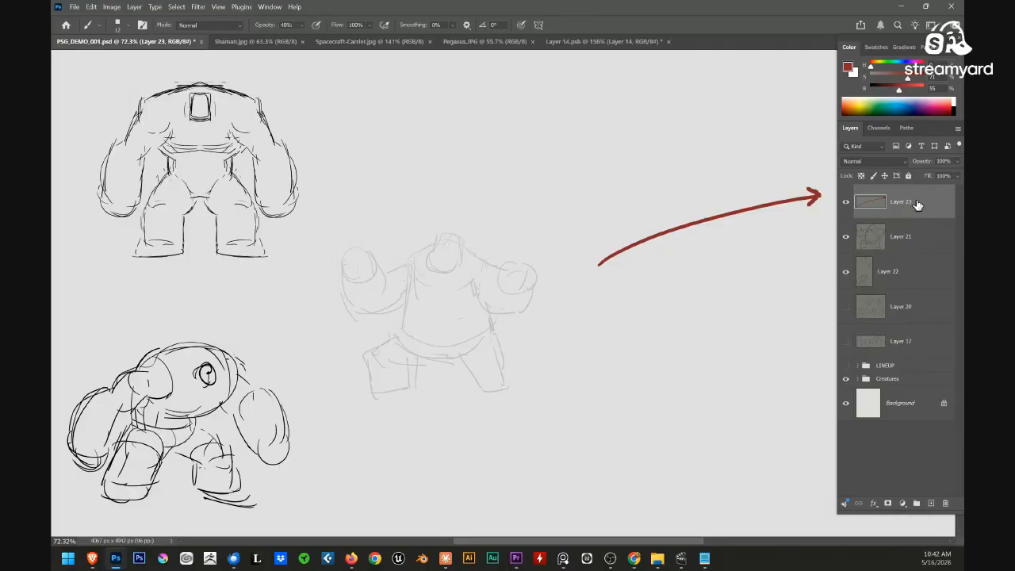
Try lower opacities such as 27% and 60% on the red arrow's layer, then restore it to 100%
key("m")
key("4")
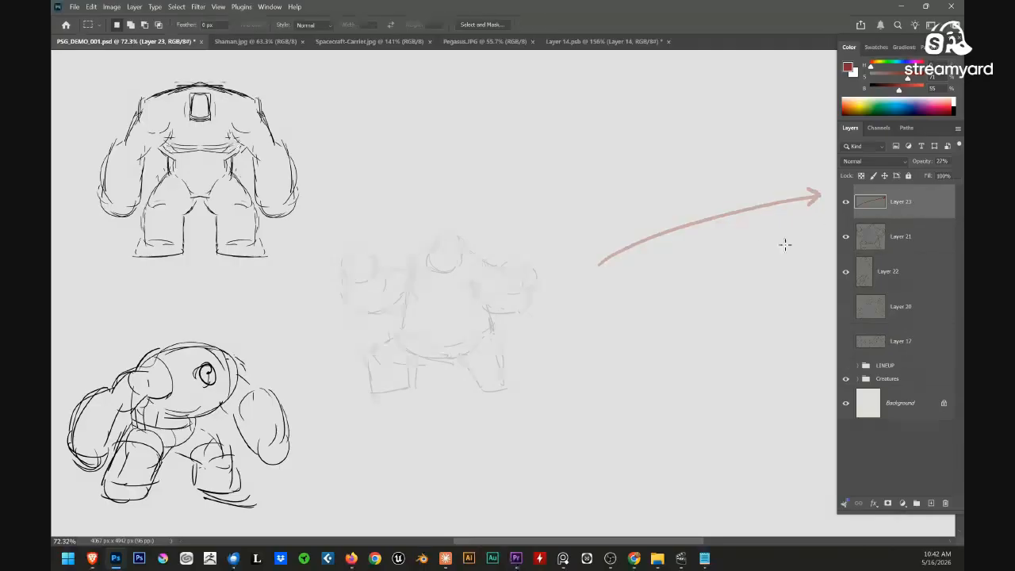
key("5")
key("4")
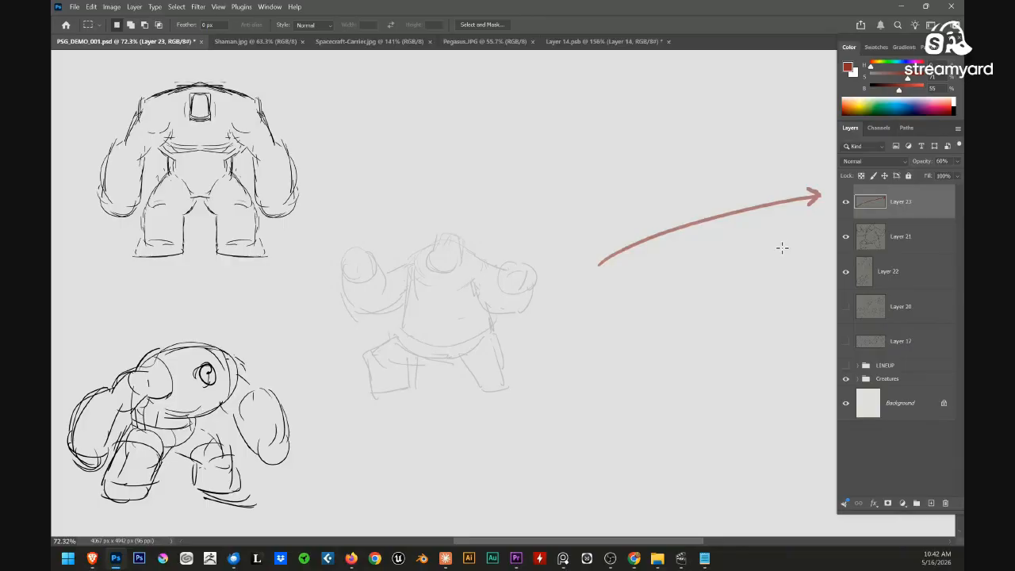
key("0")
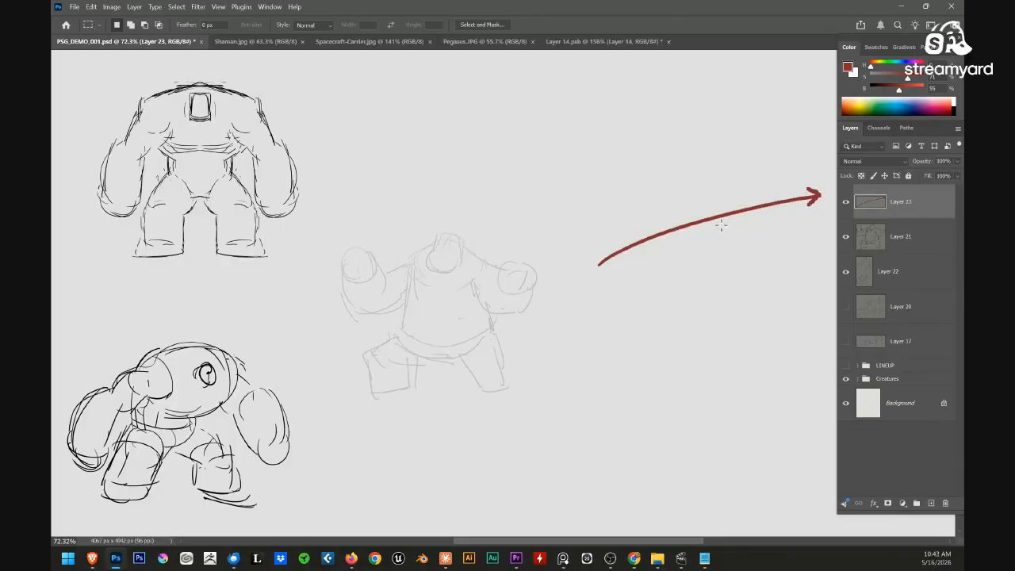
Undo the faint second arrow and redraw it at 100% brush opacity, pointing up to the brush opacity setting
key("b")
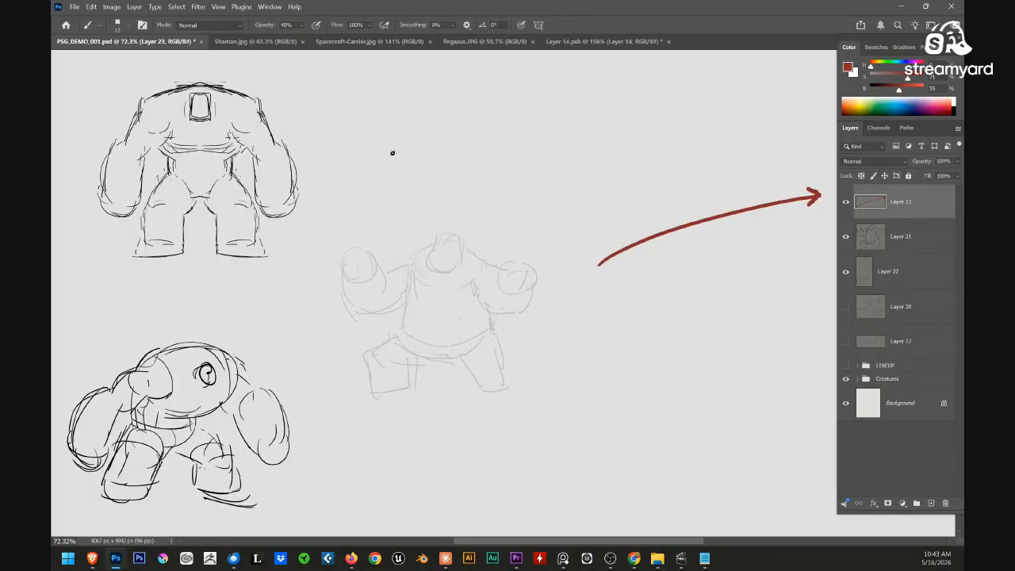
left_click_drag(377, 184, 301, 58)
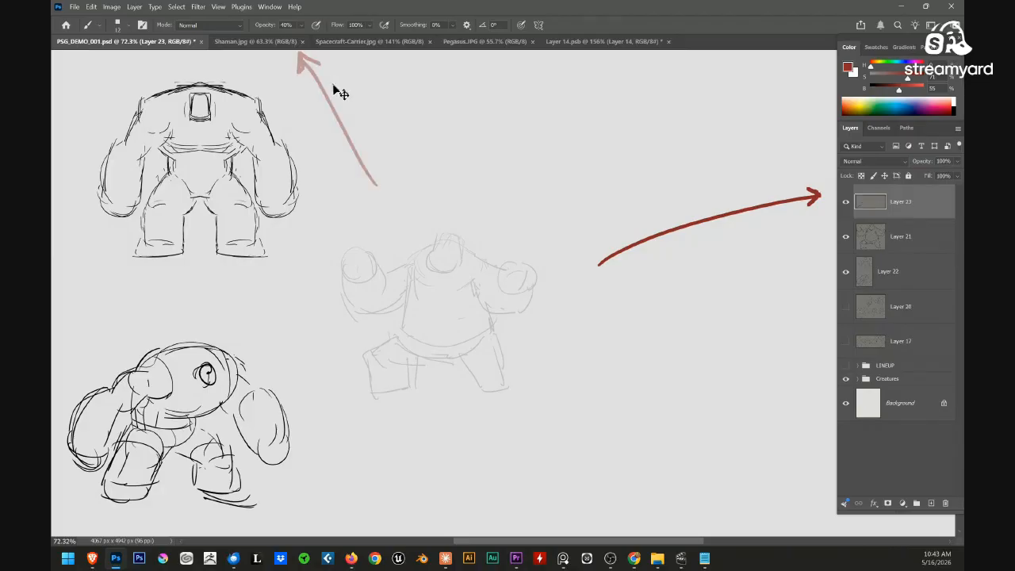
key("ctrl+z")
left_click_drag(335, 161, 292, 49)
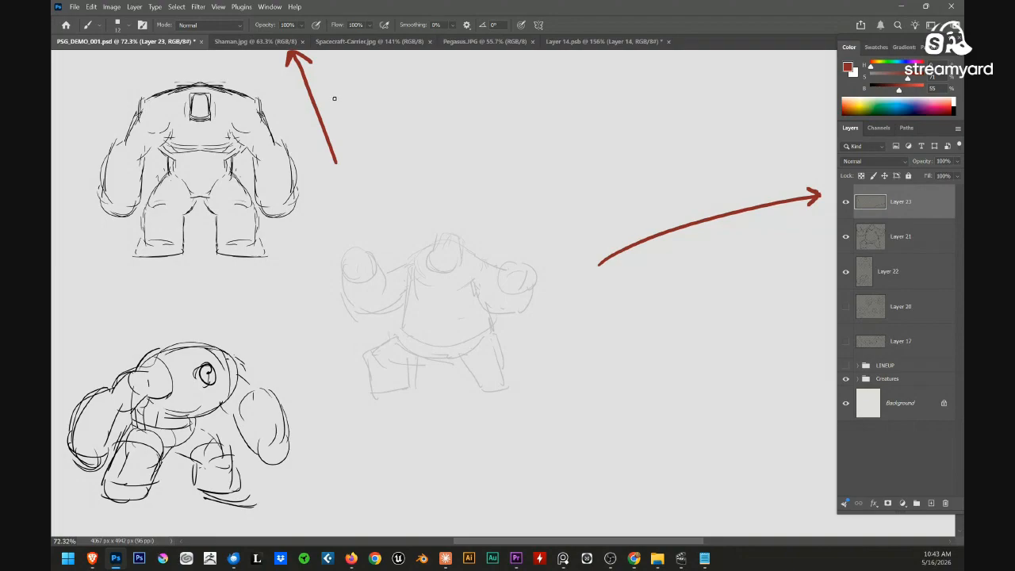
Draw a row of vertical red strokes beside the second arrow at varied brush opacities, including 20%, 10%, 56% and 70%
left_click_drag(340, 68, 346, 149)
key("2")
left_click_drag(371, 73, 376, 146)
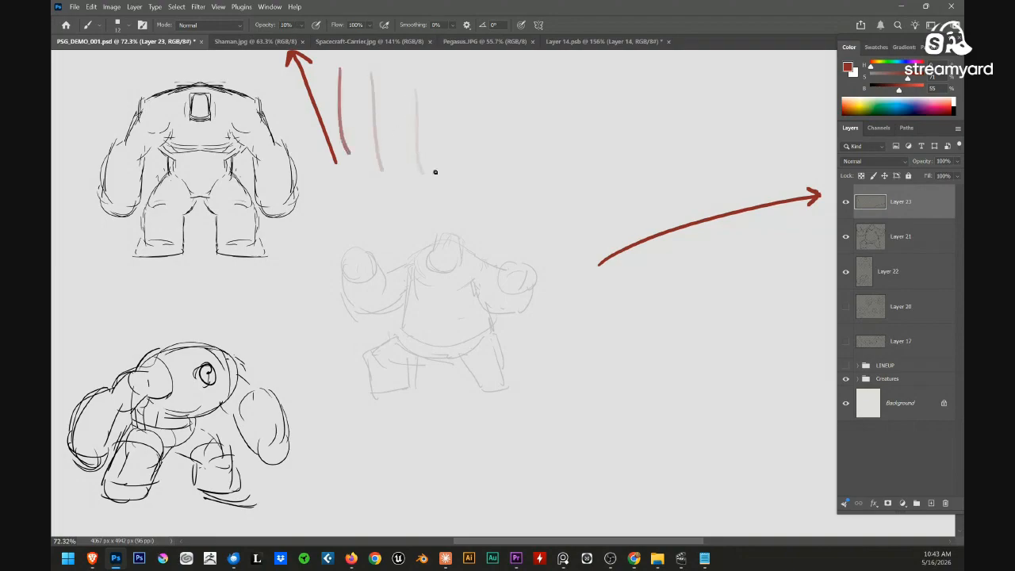
key("5")
left_click_drag(441, 89, 445, 169)
left_click_drag(481, 135, 480, 173)
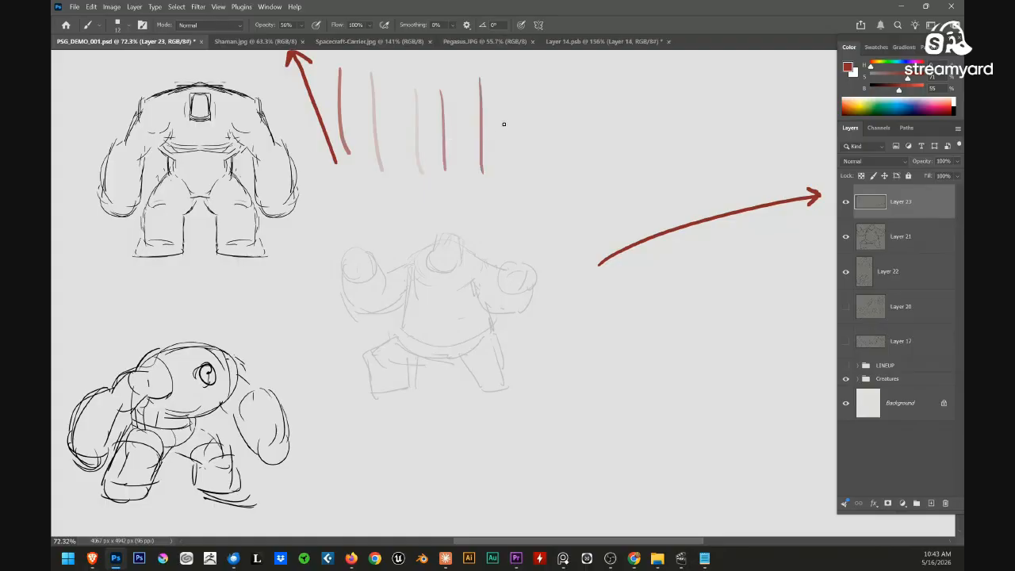
left_click_drag(520, 99, 524, 176)
key("7")
left_click_drag(544, 77, 549, 184)
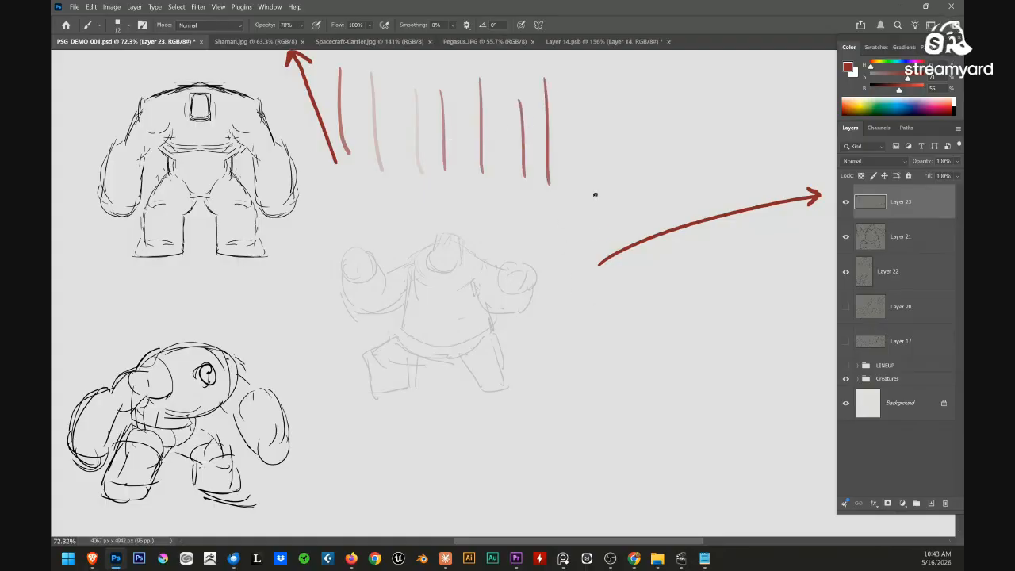
Draw one more red stroke at 100% brush opacity, then undo all the demonstration strokes and arrows on Layer 23
key("0")
left_click_drag(566, 94, 553, 214)
key("ctrl+z")
key("ctrl+z")
key("ctrl+z")
key("ctrl+z")
key("ctrl+z")
key("ctrl+z")
key("ctrl+z")
key("ctrl+z")
key("ctrl+z")
key("ctrl+z")
key("ctrl+z")
key("ctrl+z")
key("ctrl+z")
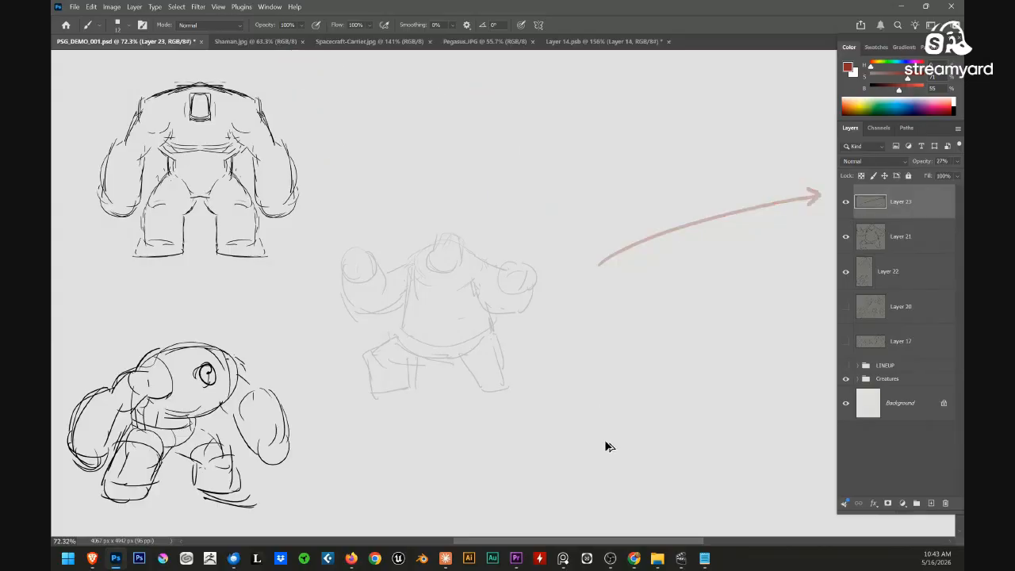
left_click_drag(572, 353, 584, 343)
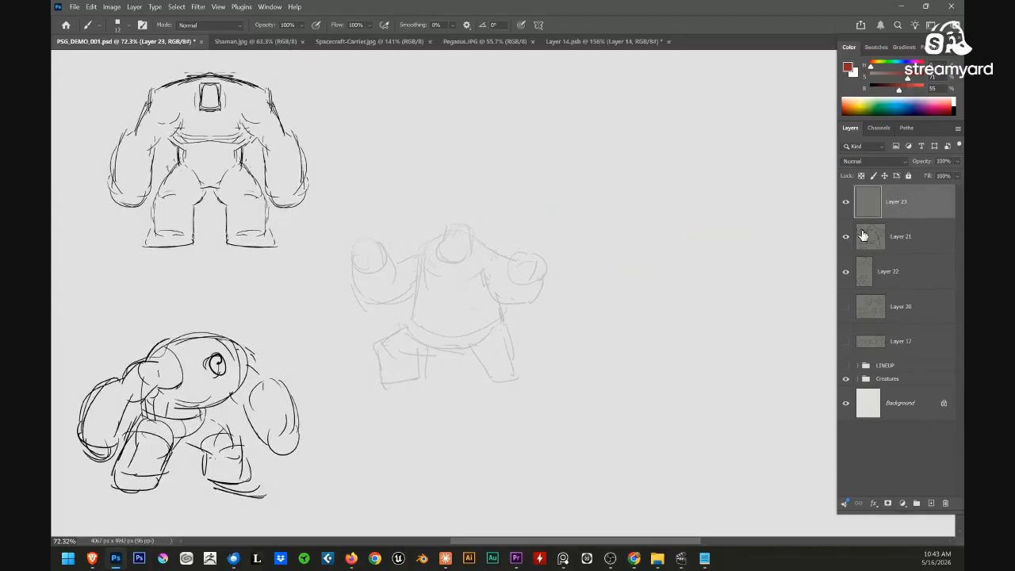
Reset the colours to default black and white and keep Layer 23 active for drawing over the faint pose
left_click(860, 236)
left_click(864, 206)
key("d")
scroll(488, 287, "down", 2)
scroll(500, 296, "up", 3)
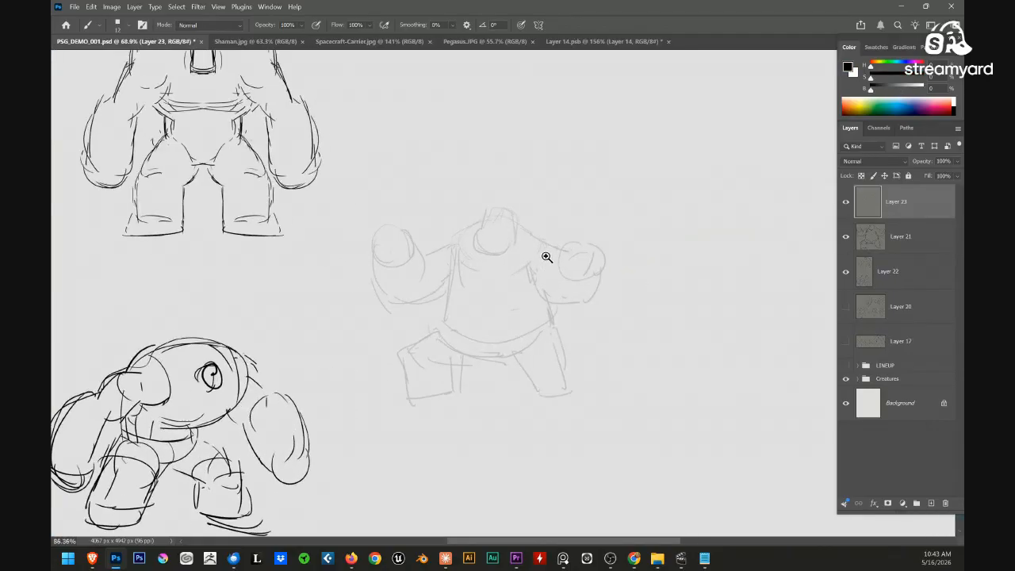
scroll(545, 263, "up", 2)
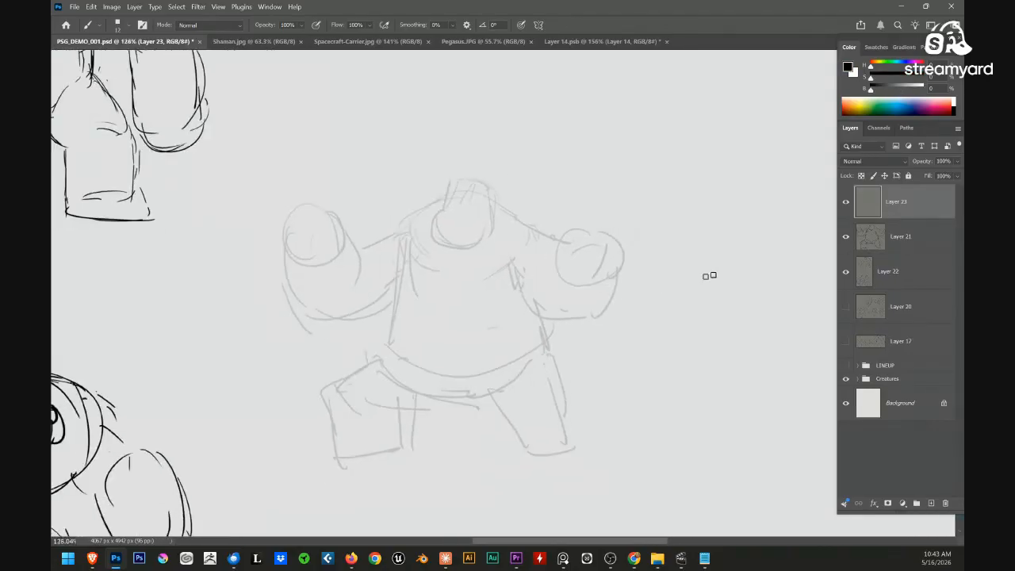
left_click(857, 250)
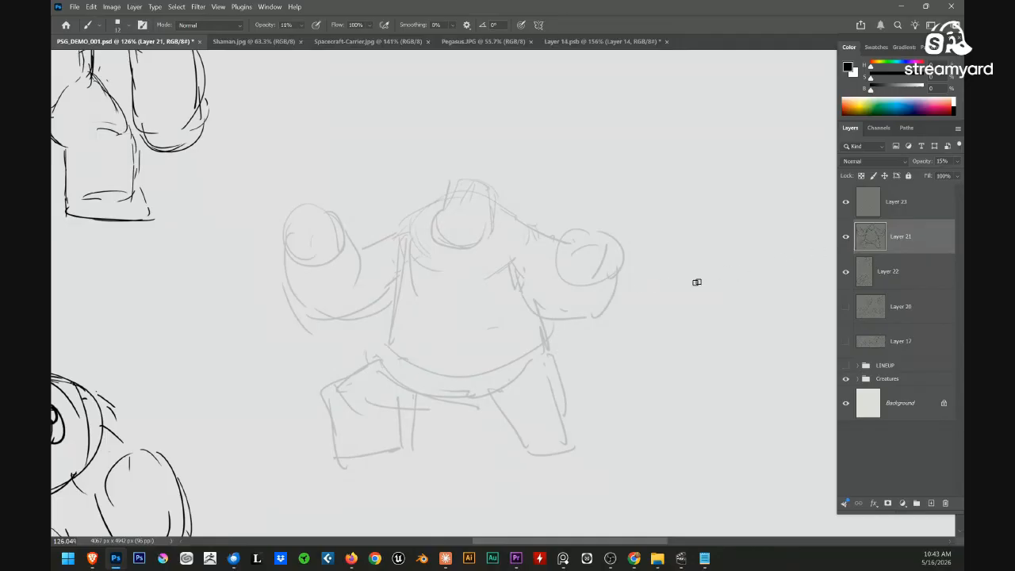
left_click(865, 207)
scroll(487, 239, "up", 1)
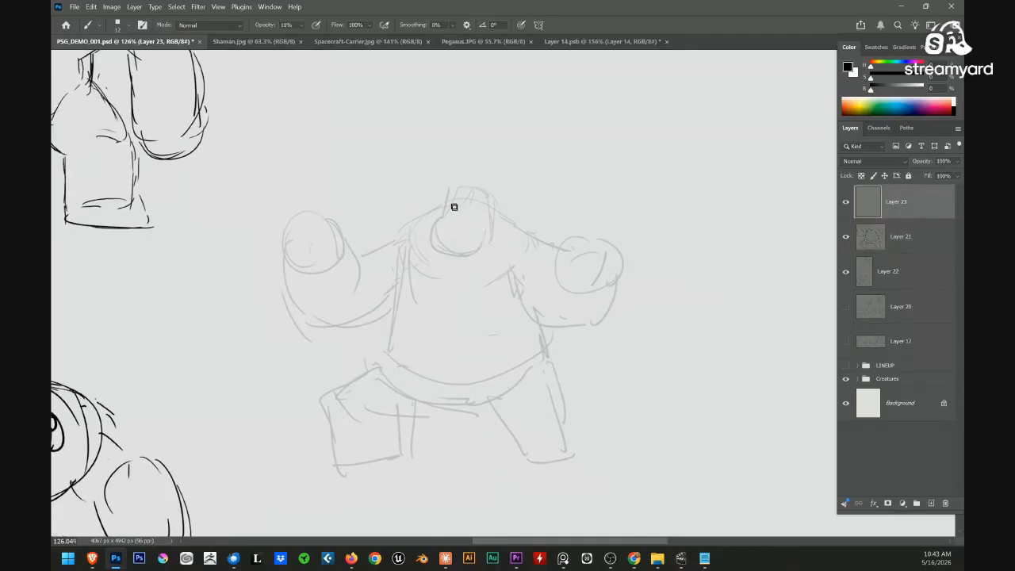
Choose a thinner brush preset at 100% opacity, test it beside the faint head, and undo the test strokes
left_click_drag(449, 191, 443, 220)
key("m")
key("b")
right_click(614, 227)
left_click(719, 241)
left_click(507, 226)
mouse_move(519, 209)
left_mouse_down()
mouse_move(532, 256)
mouse_move(552, 269)
mouse_move(574, 210)
left_mouse_up()
key("ctrl+z")
key("ctrl+z")
key("ctrl+z")
left_click_drag(482, 252, 470, 252)
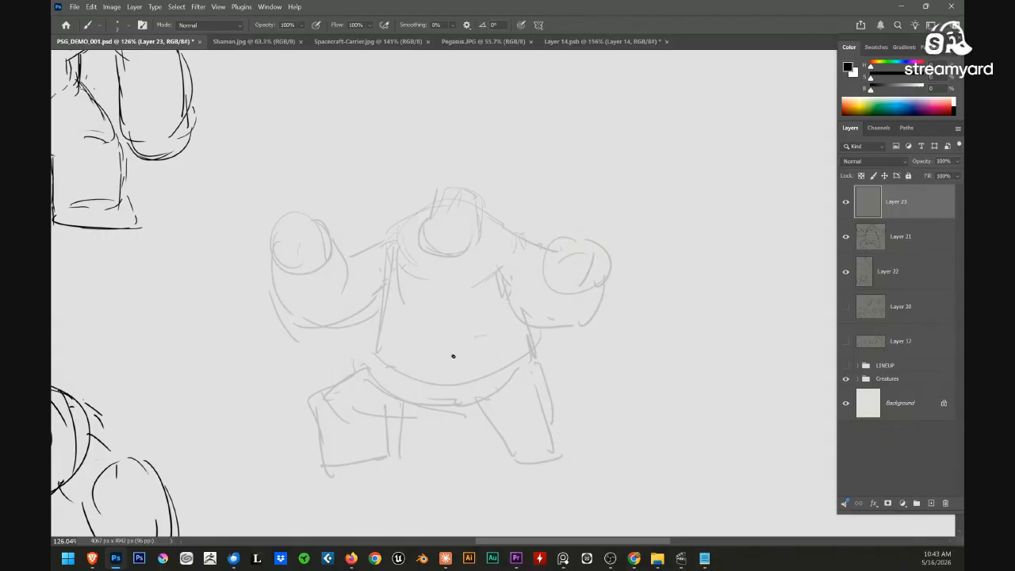
Draw the blocky head in black over the faint pose, with its brow, eyes and boxy jaw
mouse_move(432, 193)
left_mouse_down()
mouse_move(412, 257)
mouse_move(473, 263)
left_mouse_up()
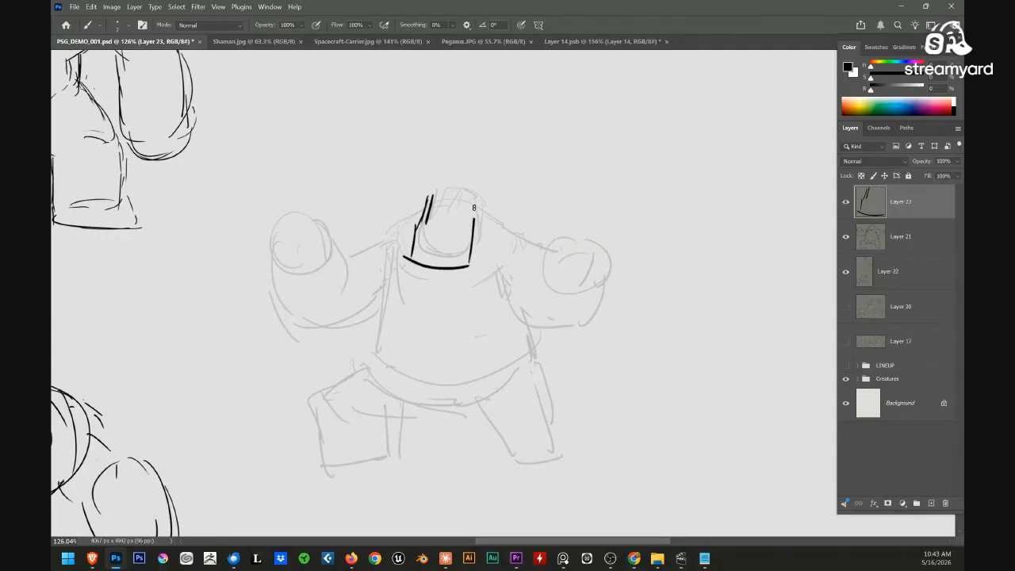
left_click_drag(428, 219, 456, 216)
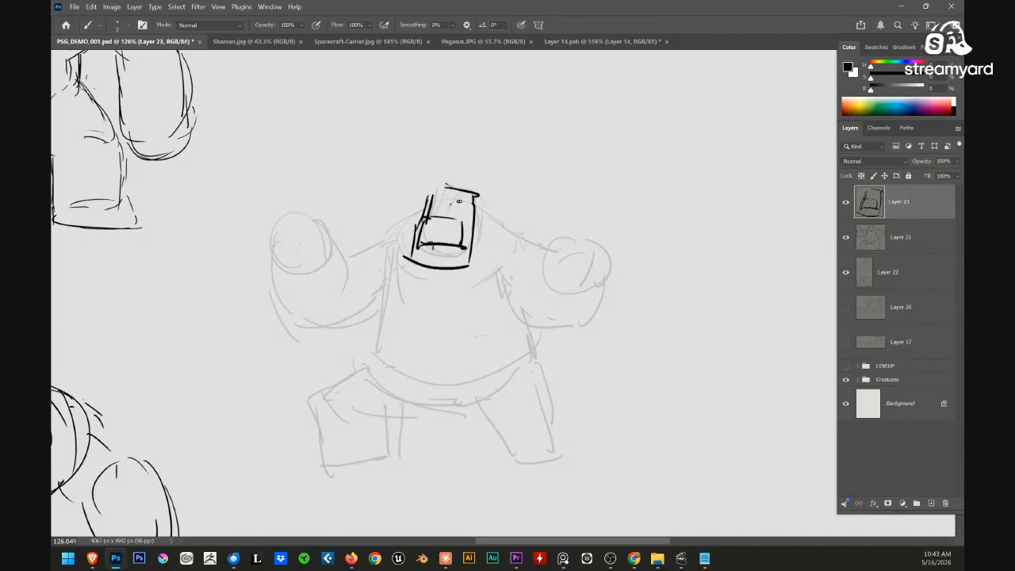
mouse_move(491, 200)
left_mouse_down()
mouse_move(460, 300)
mouse_move(485, 273)
left_mouse_up()
Select the head sketch with the Lasso, rotate it about 10° clockwise and shift its lower edge slightly outwards
key("l")
left_click_drag(454, 245, 462, 238)
key("ctrl+t")
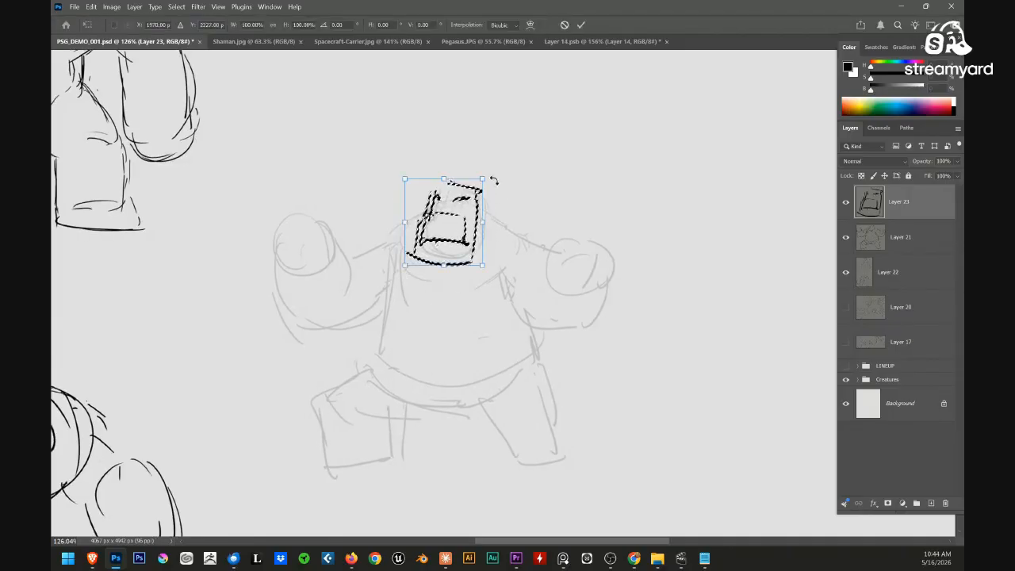
left_click_drag(494, 176, 507, 186)
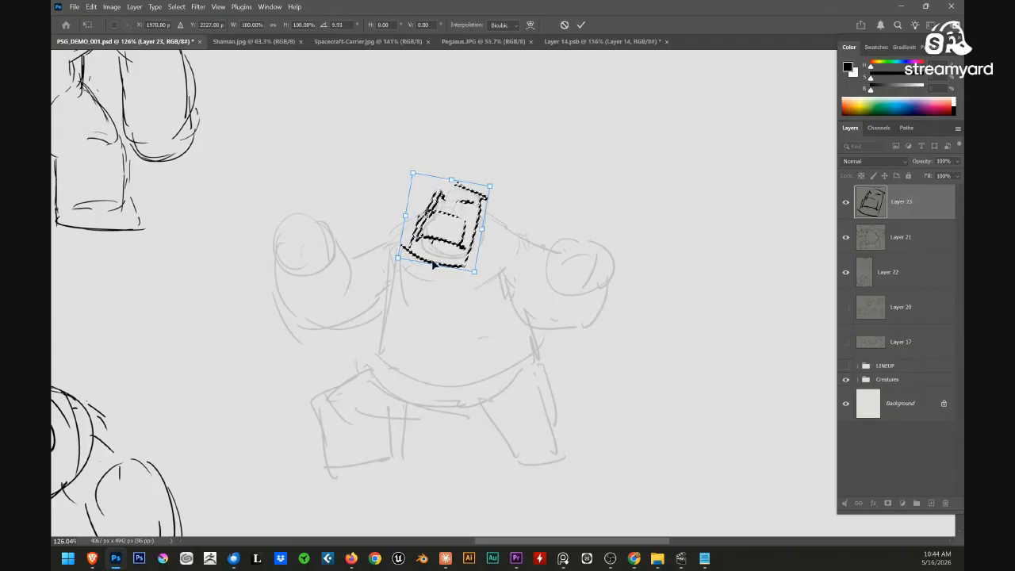
left_click_drag(436, 265, 435, 273)
key("Return")
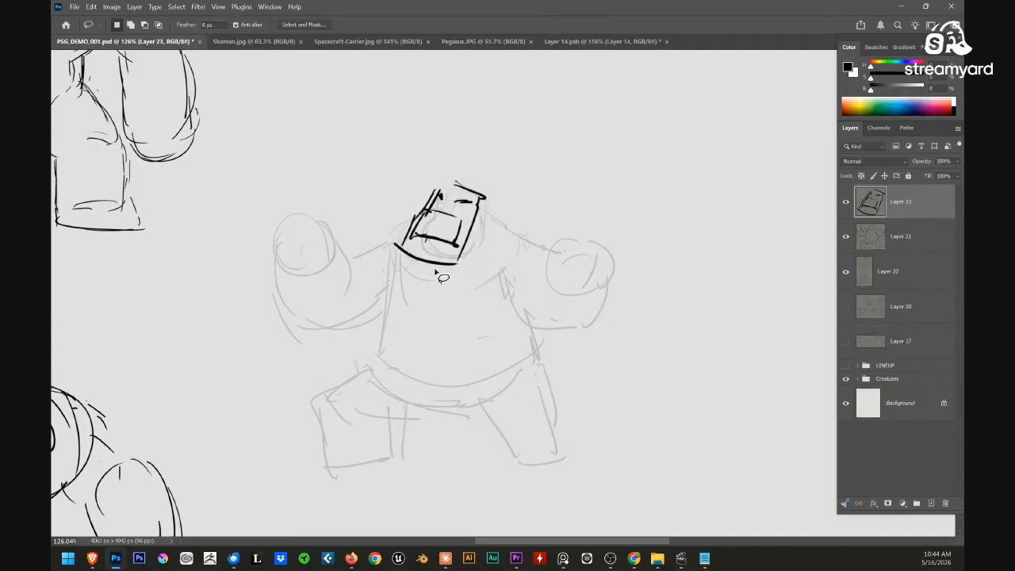
Draw the sloping shoulder line, the chest and armpit marks, and the left side of the torso
key("b")
mouse_move(485, 205)
left_mouse_down()
mouse_move(518, 231)
mouse_move(553, 222)
left_mouse_up()
mouse_move(393, 259)
left_mouse_down()
mouse_move(409, 276)
mouse_move(410, 258)
left_mouse_up()
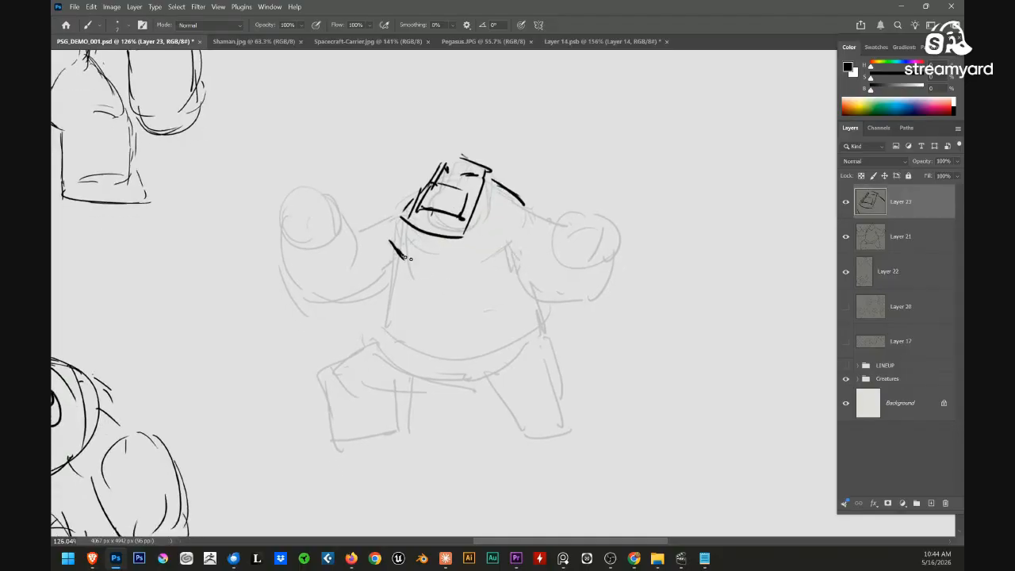
left_click_drag(415, 294, 410, 279)
left_click_drag(389, 236, 345, 345)
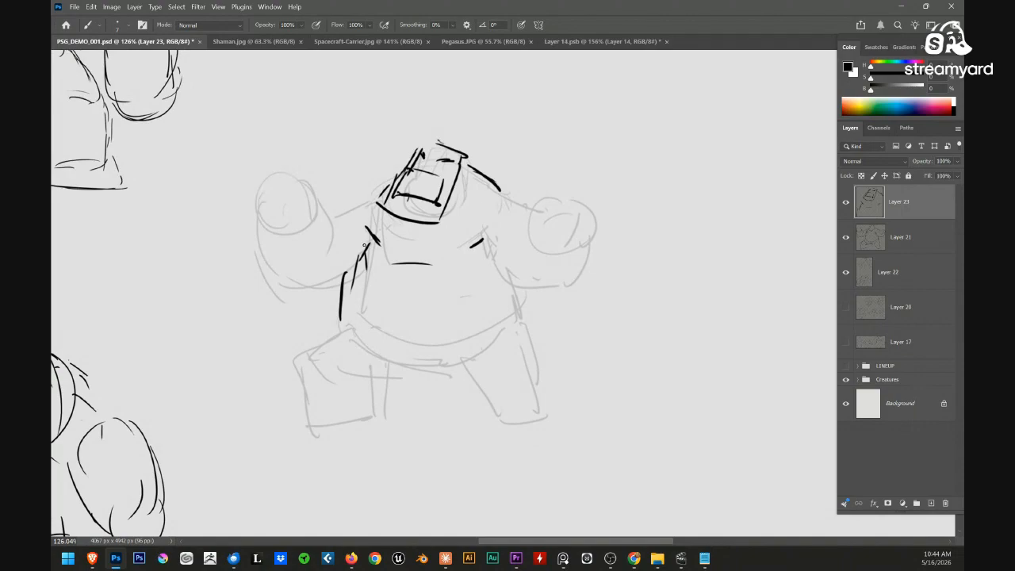
left_click_drag(364, 246, 351, 341)
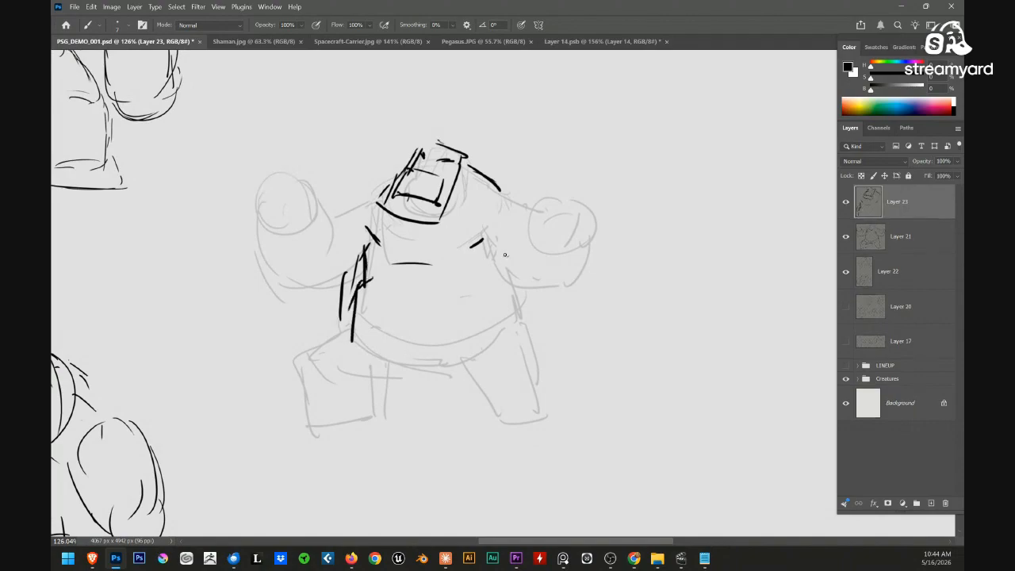
Draw the right side of the torso and close the belly with a wide curved lower edge and fold marks
left_click_drag(505, 247, 524, 314)
left_click_drag(517, 273, 525, 325)
left_click_drag(344, 344, 456, 382)
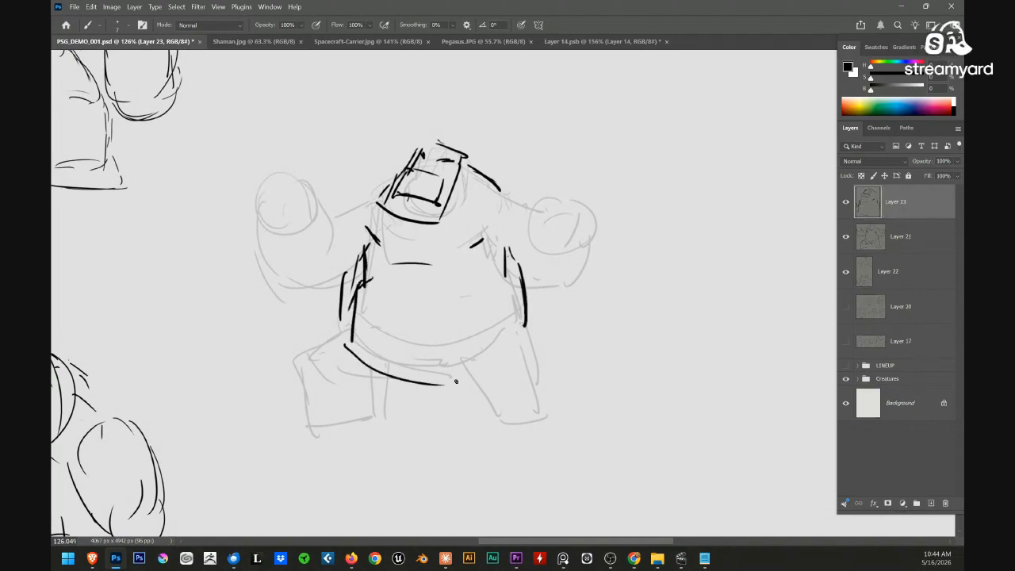
mouse_move(531, 325)
left_mouse_down()
mouse_move(506, 351)
mouse_move(415, 381)
left_mouse_up()
left_click_drag(486, 336, 473, 341)
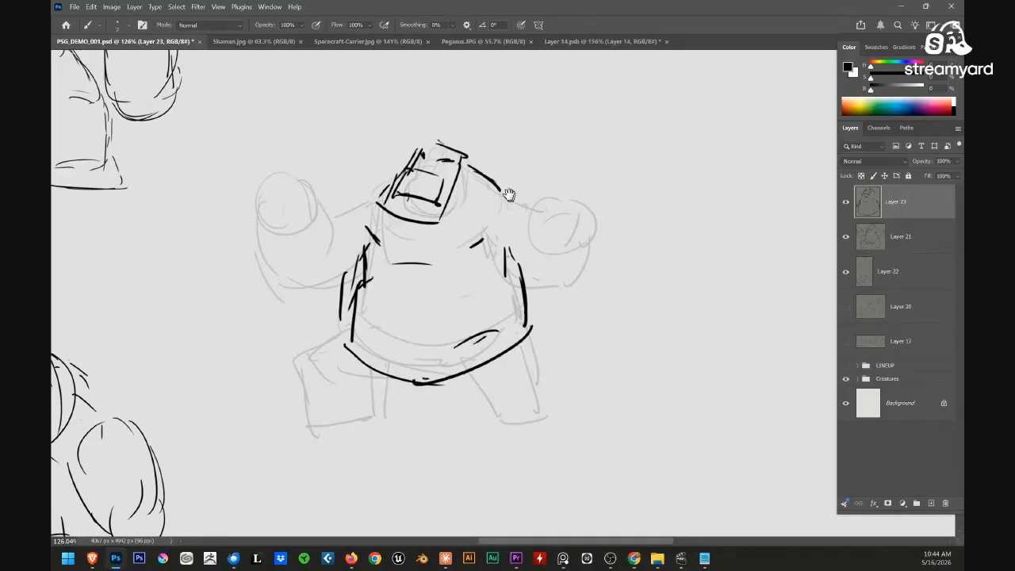
Extend both shoulder contours outwards and draw the upper and lower edges of the left upper arm
mouse_move(510, 195)
left_mouse_down()
mouse_move(503, 142)
mouse_move(498, 149)
left_mouse_up()
left_click_drag(485, 145, 494, 157)
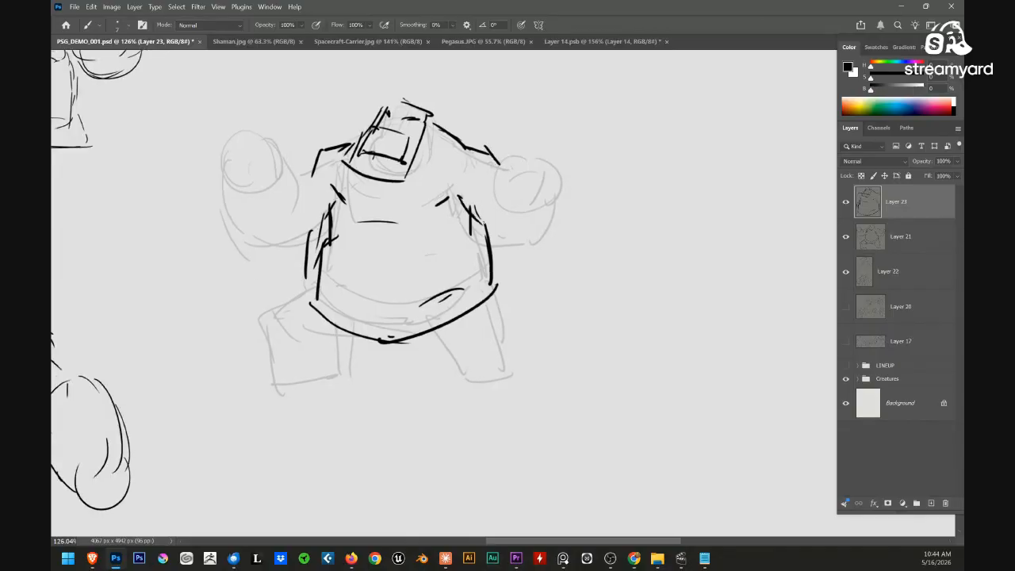
left_click_drag(306, 176, 293, 185)
left_click_drag(335, 204, 325, 215)
left_click_drag(284, 252, 328, 219)
left_click_drag(287, 245, 302, 231)
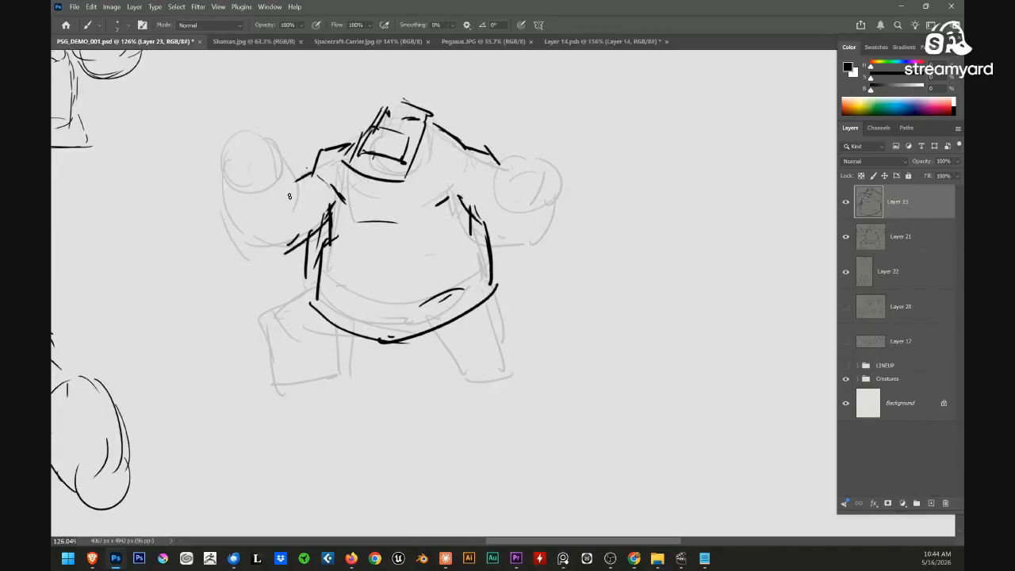
Draw the raised left forearm with its outer contour, wrist curve and large rounded fist
left_click_drag(283, 156, 294, 210)
left_click_drag(402, 272, 405, 278)
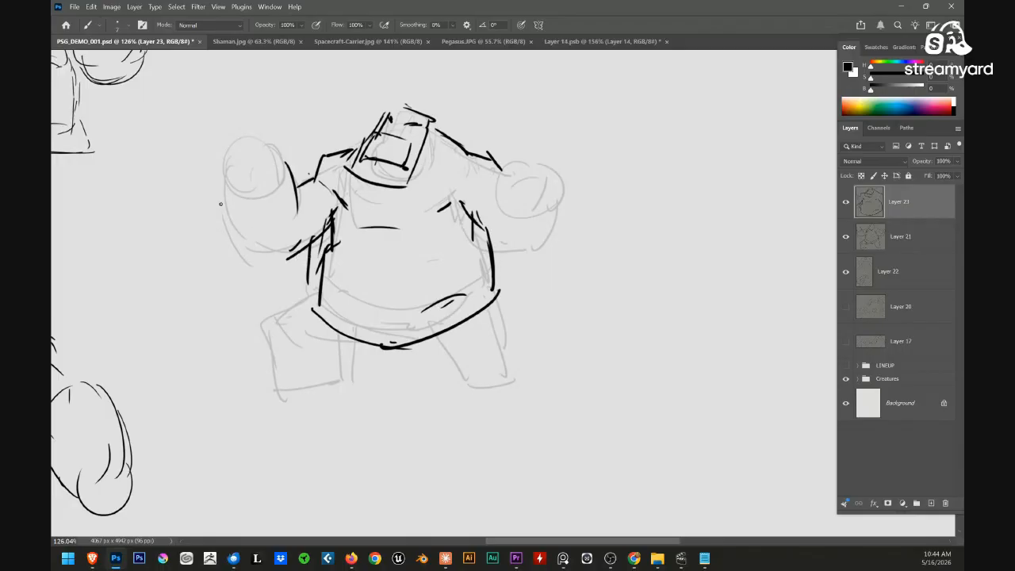
left_click_drag(212, 192, 262, 264)
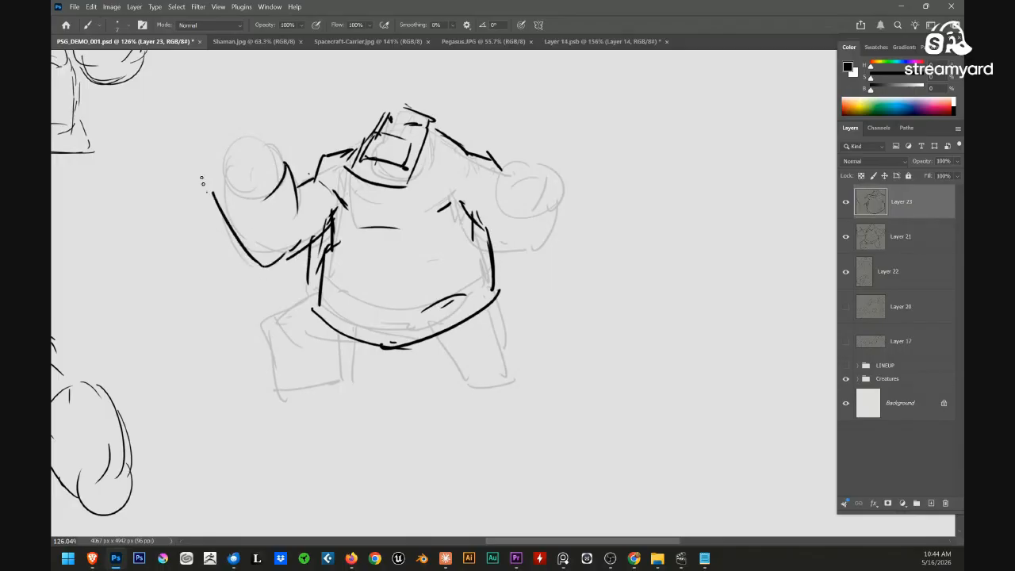
left_click_drag(201, 168, 208, 193)
mouse_move(198, 145)
left_mouse_down()
mouse_move(256, 135)
mouse_move(229, 129)
left_mouse_up()
mouse_move(204, 146)
left_mouse_down()
mouse_move(241, 195)
mouse_move(284, 173)
left_mouse_up()
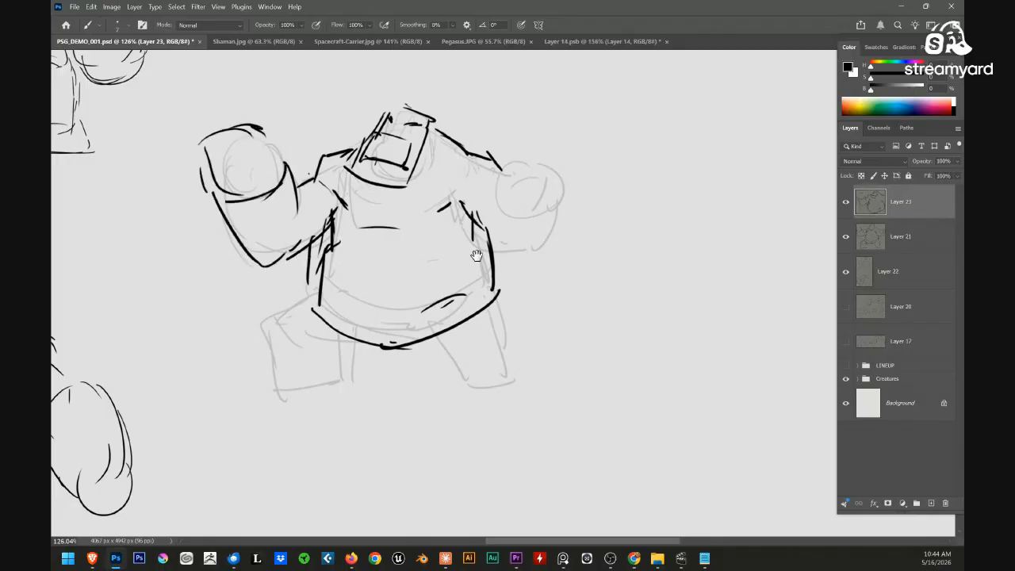
Rough in the underside of the right arm and undo the unwanted fist strokes
mouse_move(477, 256)
left_mouse_down()
mouse_move(472, 266)
mouse_move(527, 272)
left_mouse_up()
mouse_move(509, 212)
left_mouse_down()
mouse_move(570, 230)
mouse_move(552, 150)
mouse_move(595, 192)
left_mouse_up()
key("ctrl+z")
key("ctrl+z")
key("ctrl+z")
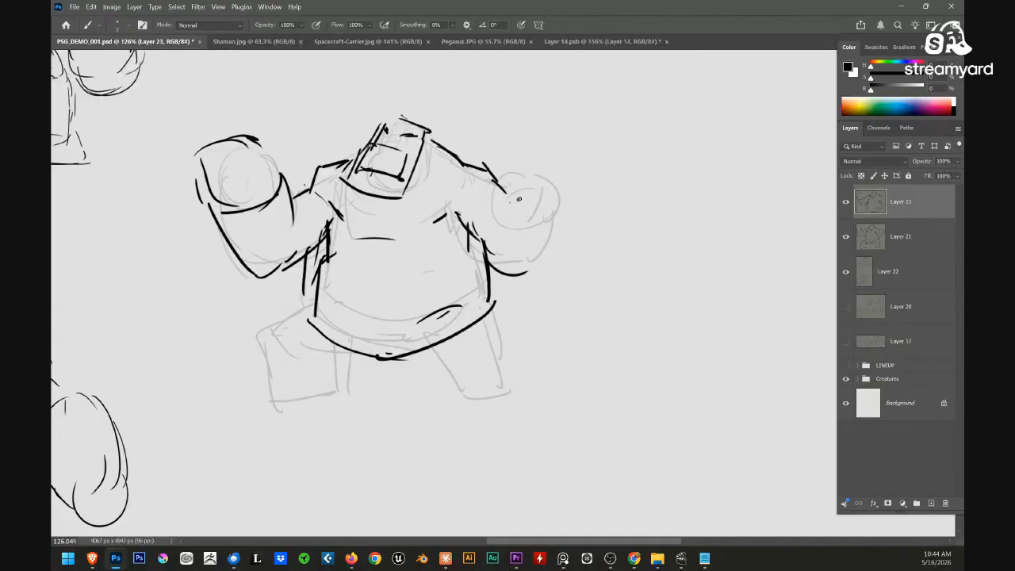
Erase the overlapping lines around the right arm and draw its foreshortened forearm with a large round fist
key("e")
mouse_move(496, 184)
left_mouse_down()
mouse_move(512, 198)
mouse_move(533, 169)
mouse_move(563, 188)
mouse_move(514, 237)
left_mouse_up()
key("b")
mouse_move(562, 182)
left_mouse_down()
mouse_move(552, 235)
mouse_move(535, 237)
mouse_move(573, 233)
left_mouse_up()
mouse_move(497, 240)
left_mouse_down()
mouse_move(563, 235)
mouse_move(514, 277)
left_mouse_up()
key("e")
mouse_move(479, 239)
left_mouse_down()
mouse_move(480, 253)
mouse_move(475, 233)
left_mouse_up()
key("b")
mouse_move(480, 210)
left_mouse_down()
mouse_move(478, 247)
mouse_move(536, 247)
left_mouse_up()
left_click_drag(501, 171, 561, 162)
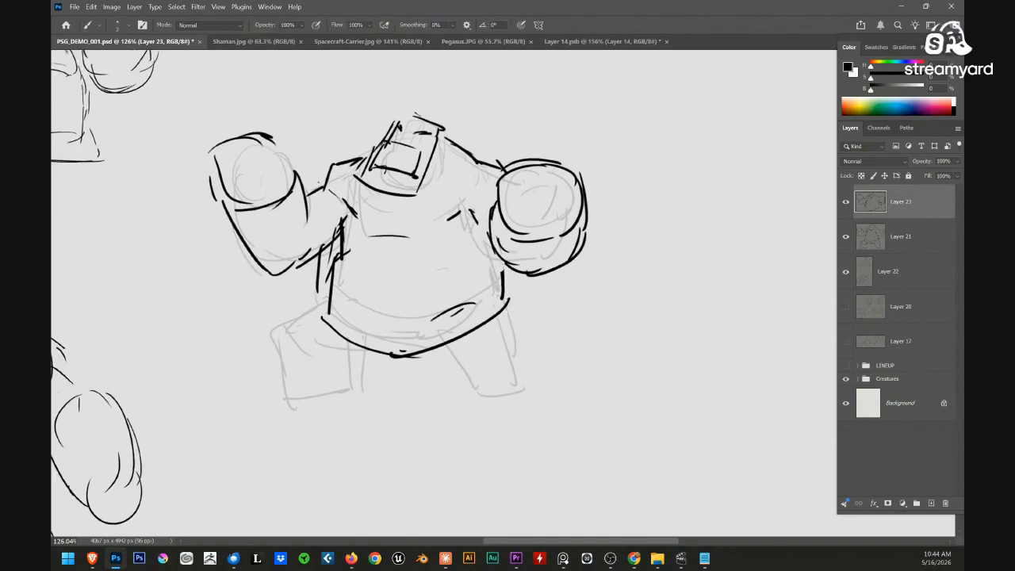
mouse_move(513, 238)
left_mouse_down()
mouse_move(528, 226)
mouse_move(539, 244)
left_mouse_up()
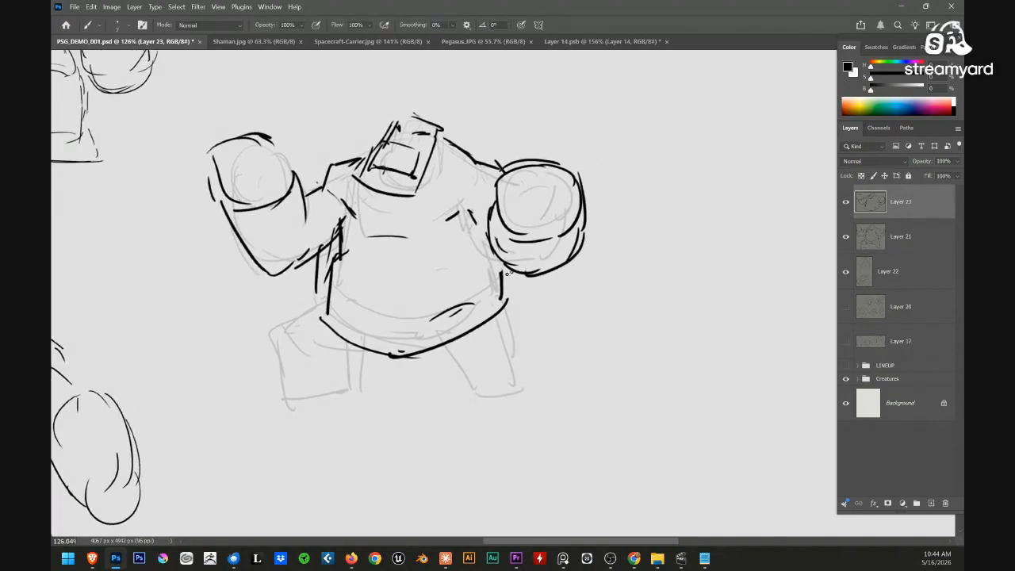
Draw the pelvis line below the belly and block in the bent left leg with a flat foot
mouse_move(357, 360)
left_mouse_down()
mouse_move(400, 311)
mouse_move(482, 320)
left_mouse_up()
left_click_drag(492, 312, 423, 312)
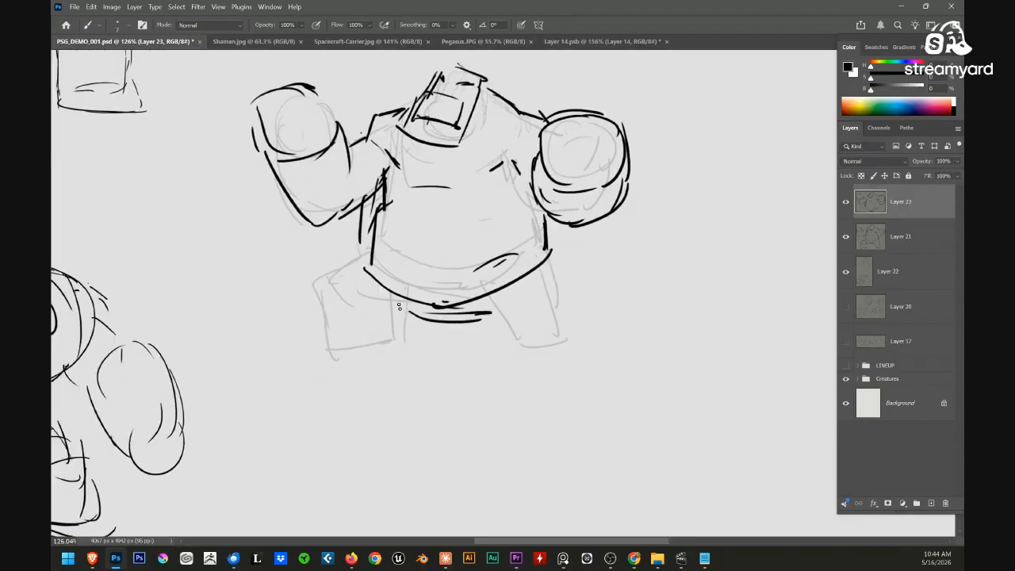
left_click_drag(322, 284, 311, 289)
mouse_move(316, 299)
left_mouse_down()
mouse_move(380, 305)
mouse_move(311, 367)
mouse_move(304, 355)
mouse_move(376, 367)
left_mouse_up()
left_click_drag(294, 377, 365, 375)
left_click_drag(325, 380, 348, 380)
Draw the right leg with an angled thigh, boxy lower leg and flat foot line
left_click_drag(482, 351, 448, 372)
left_click_drag(442, 321, 478, 360)
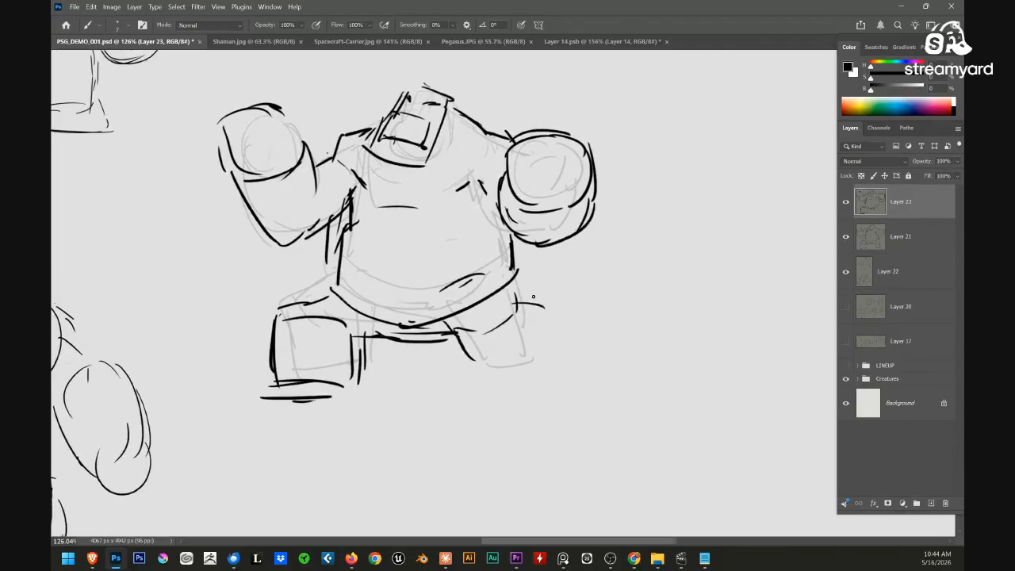
left_click_drag(519, 279, 566, 355)
mouse_move(463, 347)
left_mouse_down()
mouse_move(482, 385)
mouse_move(560, 365)
left_mouse_up()
mouse_move(534, 302)
left_mouse_down()
mouse_move(474, 316)
mouse_move(463, 348)
mouse_move(563, 368)
mouse_move(553, 359)
left_mouse_up()
left_click_drag(477, 379, 509, 372)
left_click_drag(479, 389, 558, 385)
left_click_drag(541, 317, 505, 337)
Reinforce the left leg's thigh, side contours and foot lines with heavier strokes
left_click_drag(367, 304, 384, 303)
mouse_move(310, 304)
left_mouse_down()
mouse_move(394, 297)
mouse_move(301, 373)
left_mouse_up()
left_click_drag(308, 319, 307, 392)
left_click_drag(380, 333, 375, 400)
mouse_move(554, 379)
left_mouse_down()
mouse_move(527, 375)
mouse_move(465, 400)
left_mouse_up()
Undo the stray horizontal line and move the black sketch sideways, clear of the faint underdrawing on its right
mouse_move(468, 365)
left_mouse_down()
mouse_move(424, 365)
mouse_move(423, 318)
mouse_move(408, 327)
mouse_move(610, 310)
left_mouse_up()
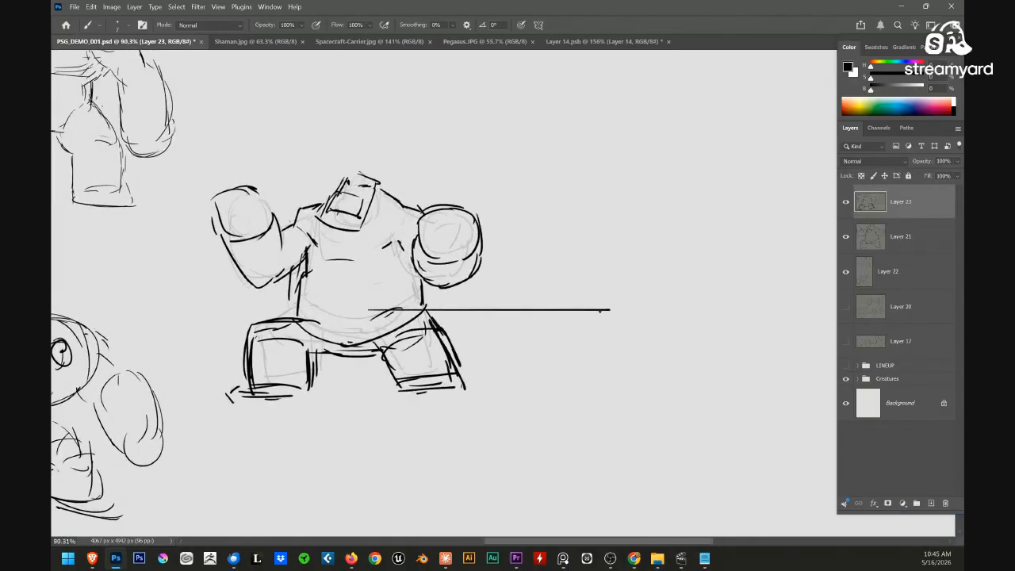
key("ctrl+z")
key("v")
left_click_drag(379, 321, 677, 320)
mouse_move(619, 332)
left_mouse_down()
mouse_move(574, 344)
mouse_move(532, 327)
left_mouse_up()
key("b")
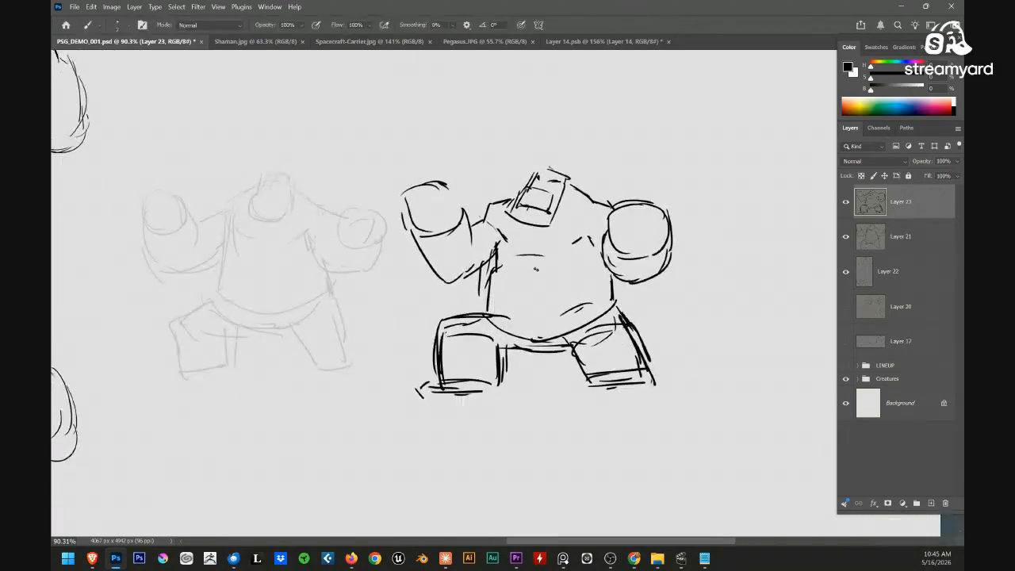
Strengthen the torso sides, head and both fists with heavier contours, and erase the upper lines of the left thigh
left_click_drag(500, 228, 491, 306)
mouse_move(593, 235)
left_mouse_down()
mouse_move(613, 308)
mouse_move(611, 291)
mouse_move(575, 339)
left_mouse_up()
left_click_drag(579, 296, 566, 329)
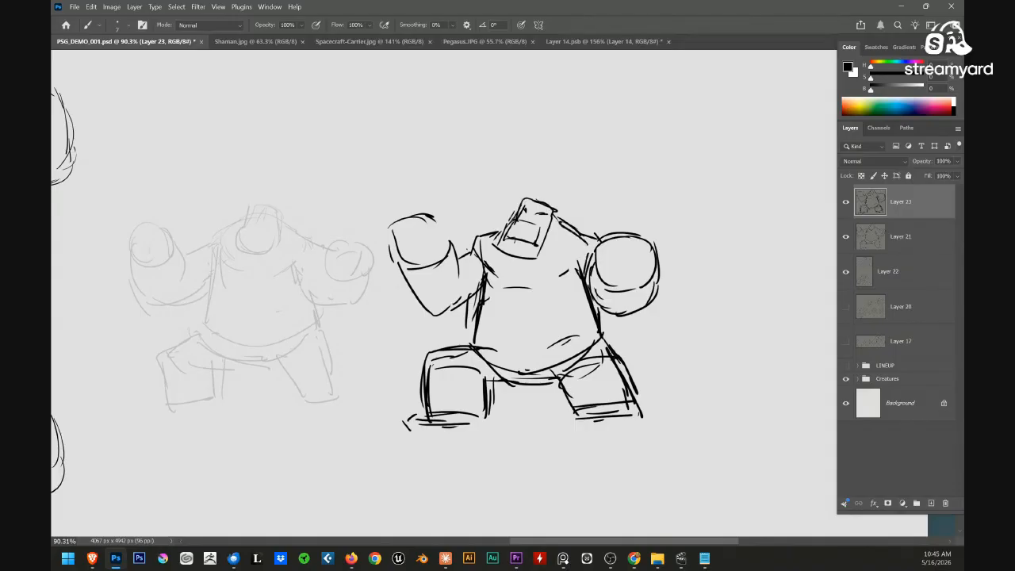
mouse_move(628, 247)
left_mouse_down()
mouse_move(620, 232)
mouse_move(601, 274)
left_mouse_up()
left_click_drag(595, 237, 642, 219)
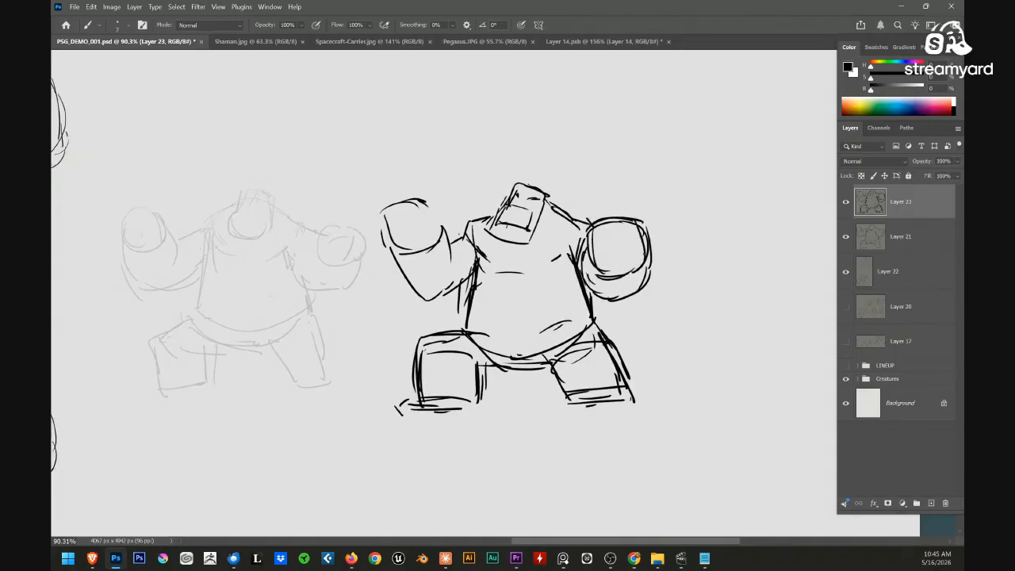
left_click_drag(425, 195, 394, 255)
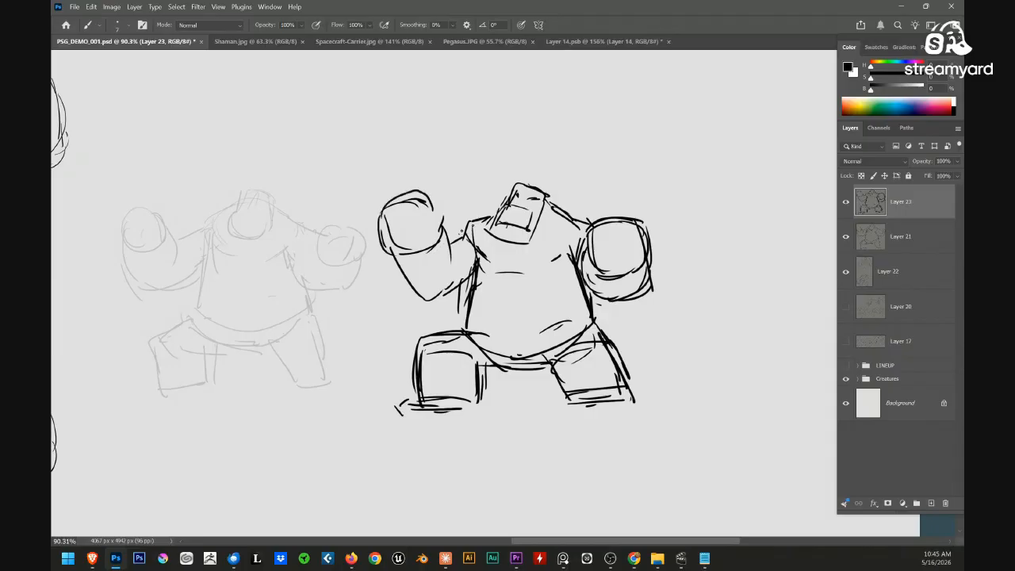
left_click_drag(466, 346, 474, 314)
key("e")
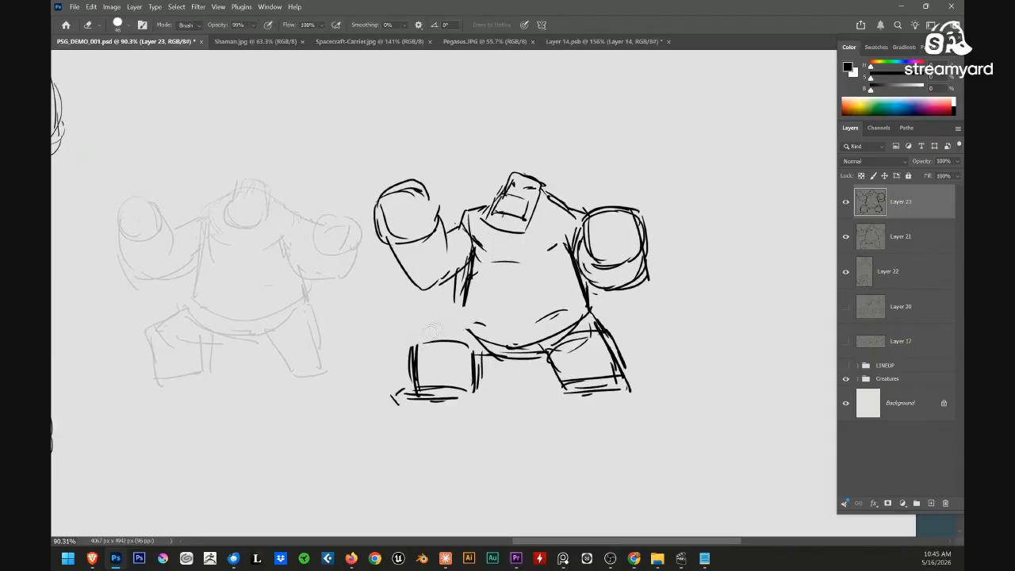
Switch to the reference image board and move it to the left of the black character sketch
key("alt+Tab")
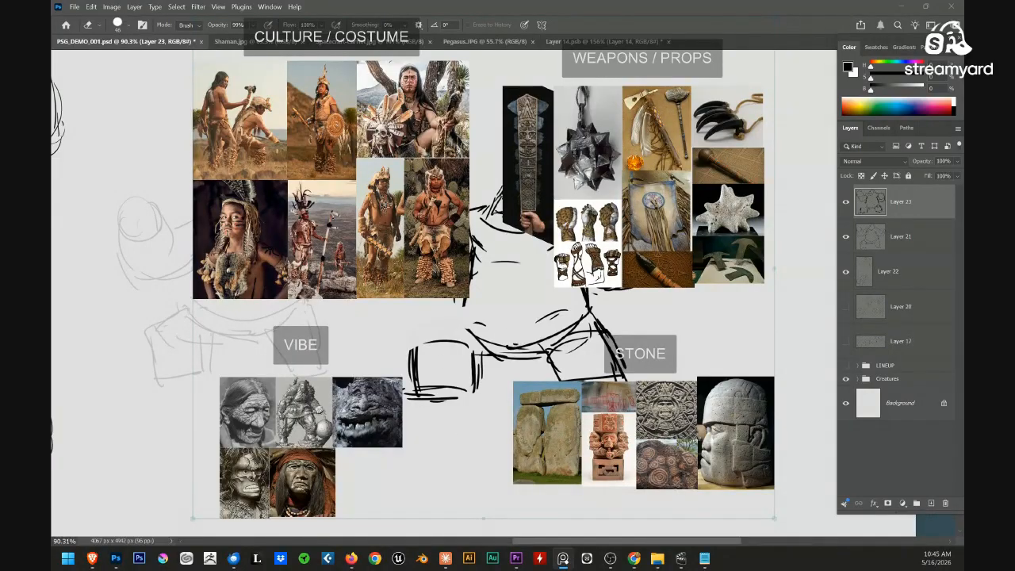
left_click_drag(501, 330, 184, 338)
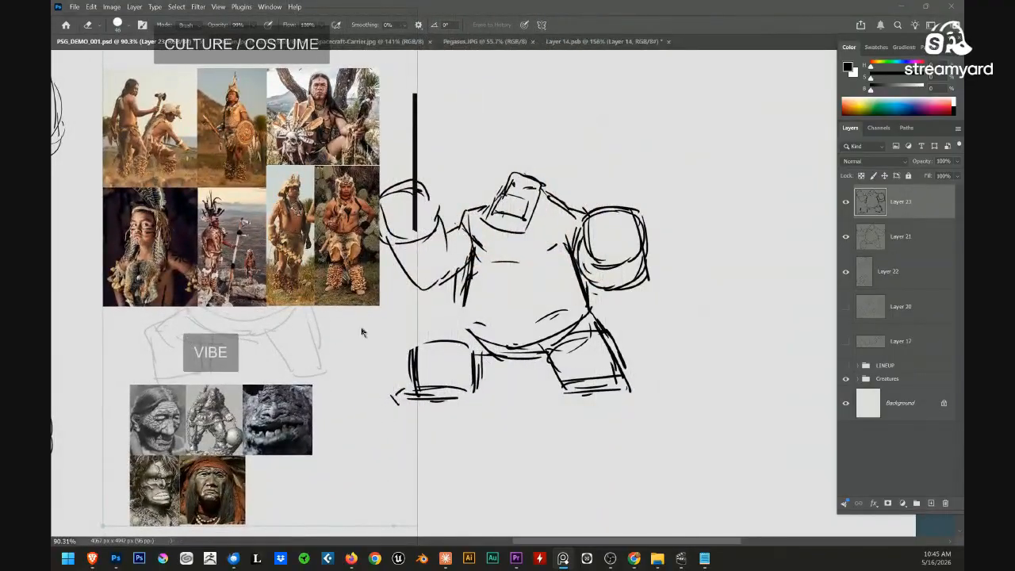
Look over the Culture / Costume and Weapons / Props groups on the reference board
scroll(391, 274, "down", 5)
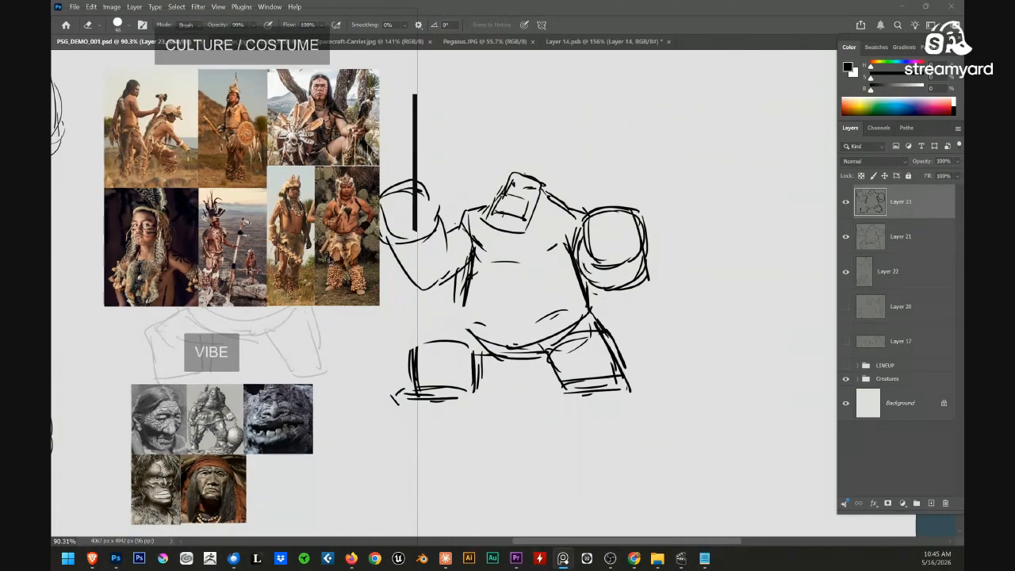
left_click_drag(391, 273, 236, 269)
scroll(242, 276, "up", 3)
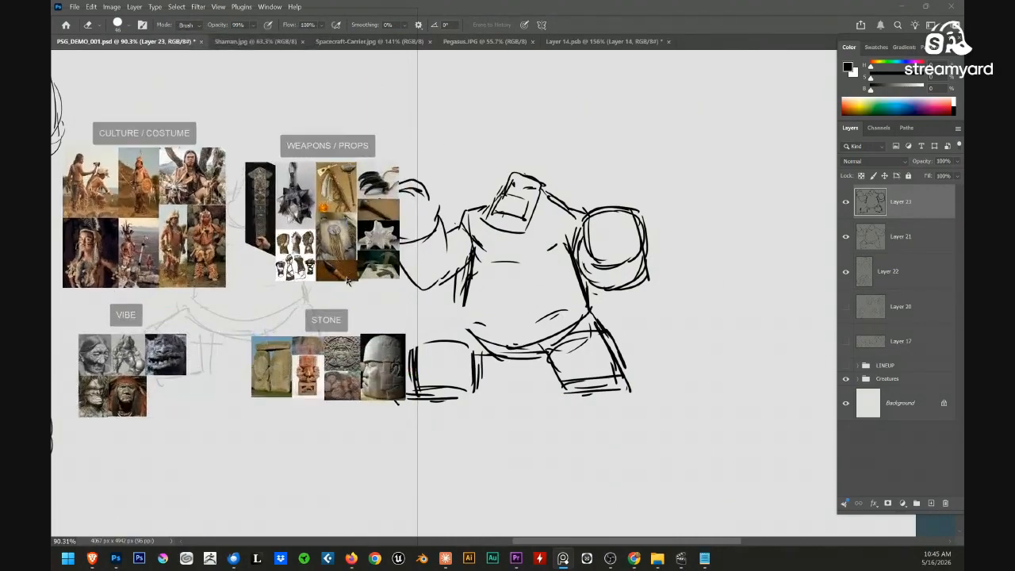
left_click_drag(145, 230, 152, 203)
scroll(205, 231, "up", 3)
left_click_drag(208, 253, 301, 62)
scroll(261, 276, "up", 1)
left_click_drag(326, 262, 211, 315)
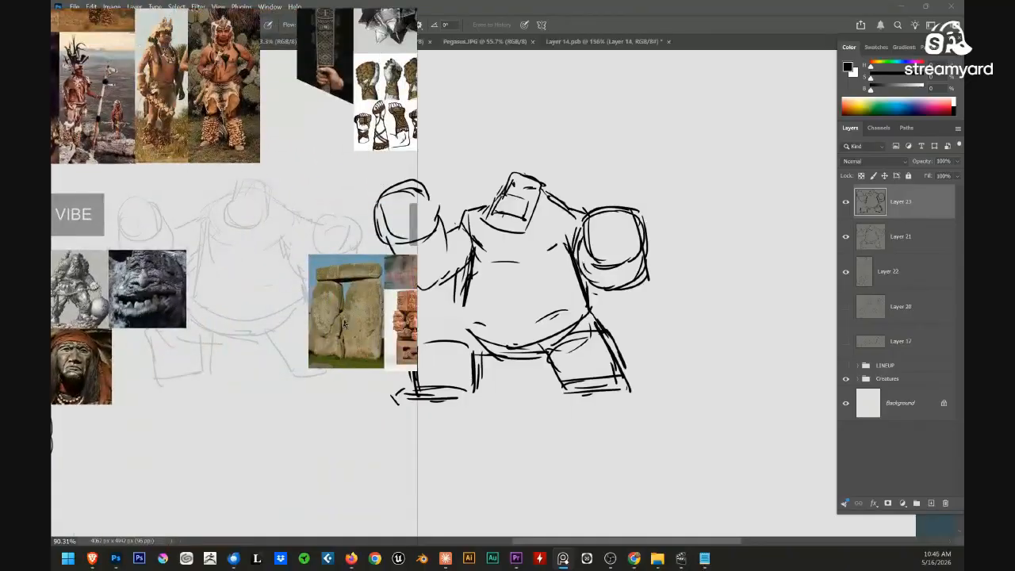
Examine the Stone reference images and the weapon and costume photos around them
left_click_drag(364, 325, 220, 377)
key("ctrl+z")
left_click_drag(367, 361, 183, 394)
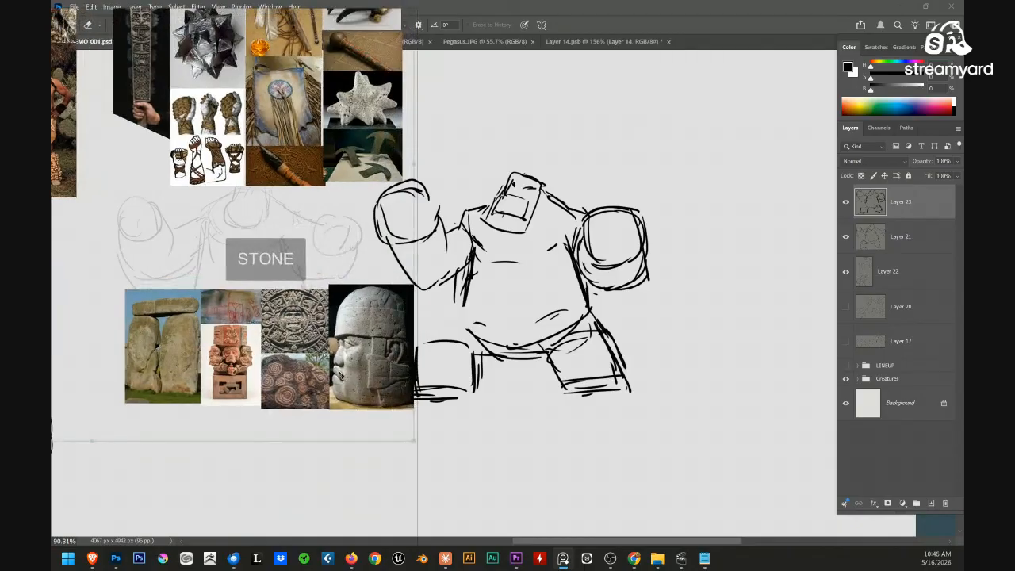
mouse_move(339, 375)
left_mouse_down()
mouse_move(307, 379)
mouse_move(315, 513)
left_mouse_up()
left_click_drag(136, 177, 323, 275)
mouse_move(134, 290)
left_mouse_down()
mouse_move(354, 261)
mouse_move(333, 244)
left_mouse_up()
left_click_drag(327, 402, 301, 195)
left_click_drag(231, 358, 250, 299)
Frame the five Vibe images enlarged on the reference board and make the board transparent to the mouse
scroll(400, 312, "up", 3)
scroll(401, 311, "up", 1)
mouse_move(185, 338)
left_mouse_down()
mouse_move(238, 328)
mouse_move(330, 276)
mouse_move(291, 317)
mouse_move(321, 238)
mouse_move(282, 165)
left_mouse_up()
scroll(291, 317, "up", 1)
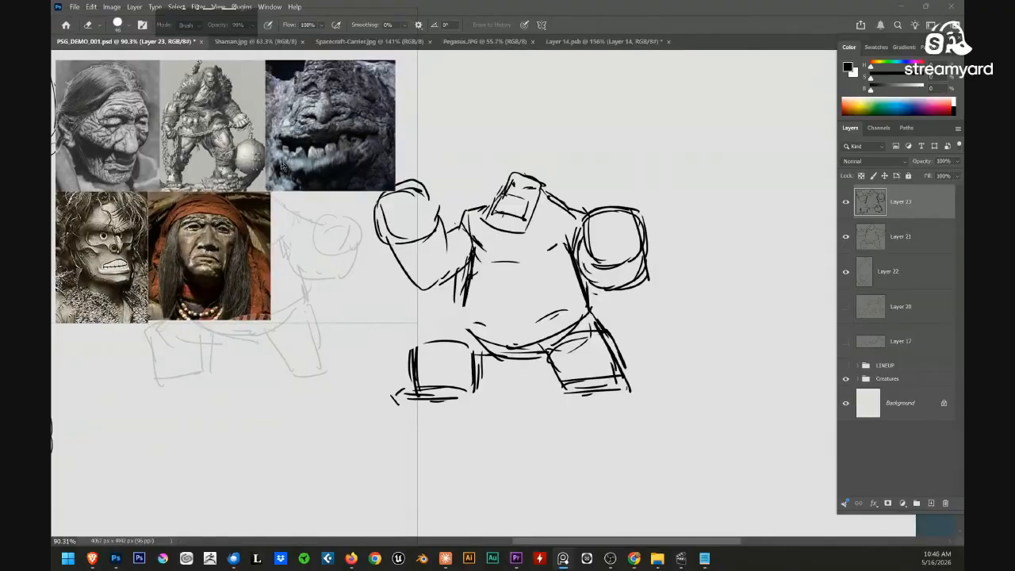
mouse_move(314, 160)
left_mouse_down()
mouse_move(312, 175)
mouse_move(319, 162)
left_mouse_up()
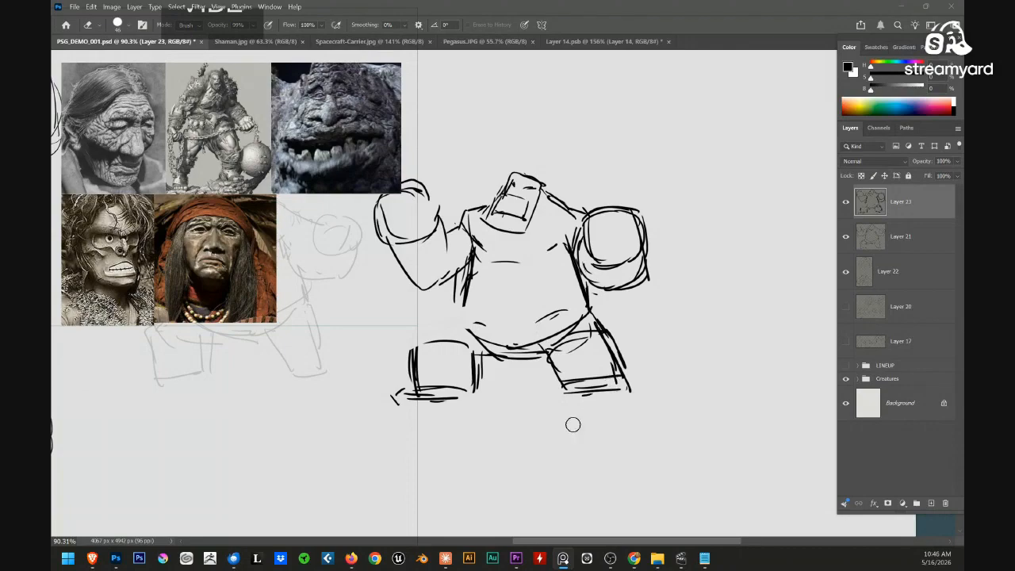
key("ctrl+t")
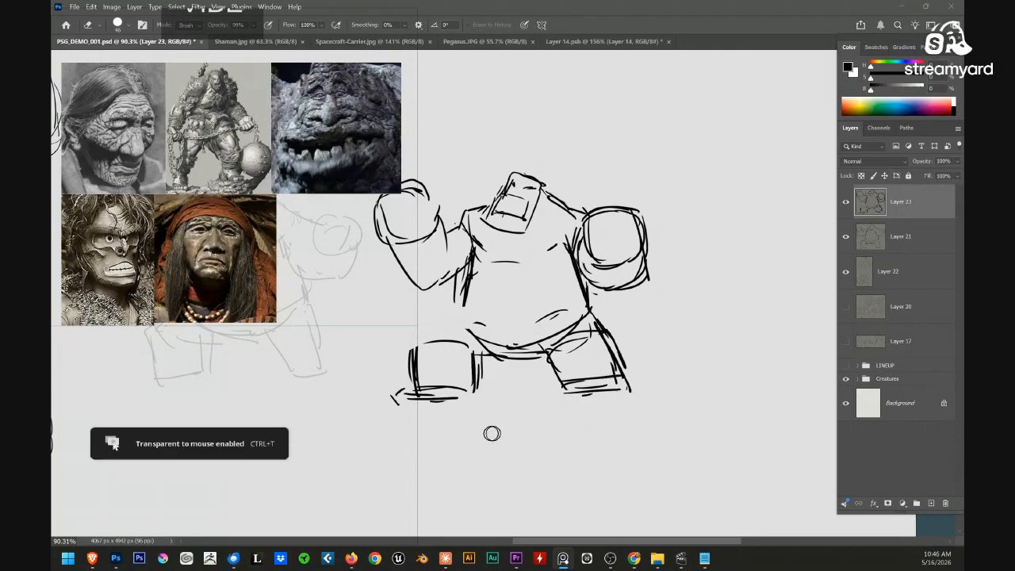
Return to the black character sketch and draw the upper thigh lines joining the left leg to the torso
mouse_move(451, 460)
left_mouse_down()
mouse_move(436, 476)
mouse_move(370, 231)
mouse_move(695, 350)
mouse_move(453, 372)
mouse_move(600, 326)
mouse_move(656, 401)
mouse_move(538, 344)
mouse_move(562, 351)
left_mouse_up()
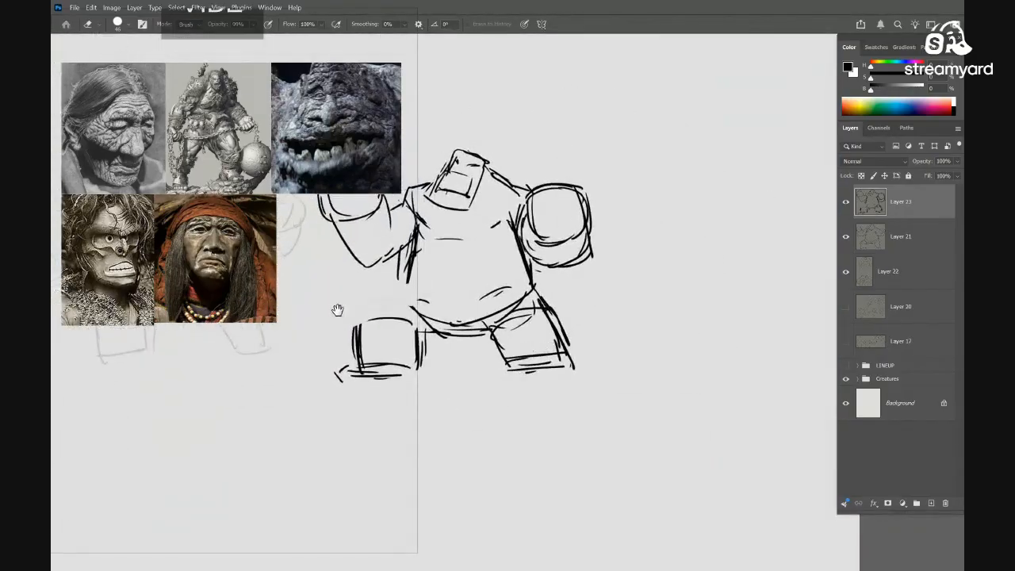
mouse_move(487, 307)
left_mouse_down()
mouse_move(527, 223)
mouse_move(508, 278)
mouse_move(551, 297)
mouse_move(602, 300)
mouse_move(589, 256)
mouse_move(589, 286)
left_mouse_up()
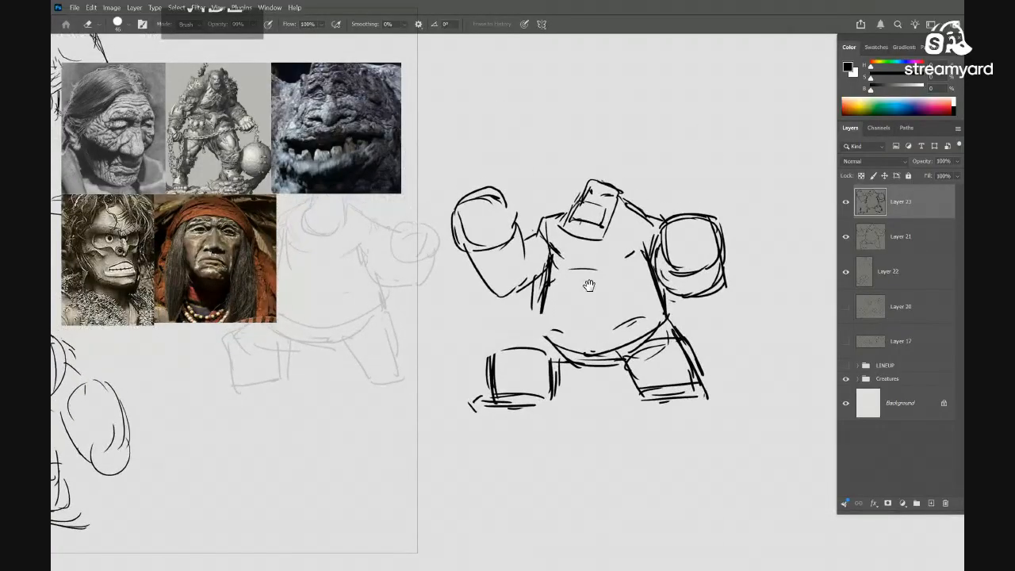
mouse_move(555, 327)
left_mouse_down()
mouse_move(641, 346)
mouse_move(620, 361)
left_mouse_up()
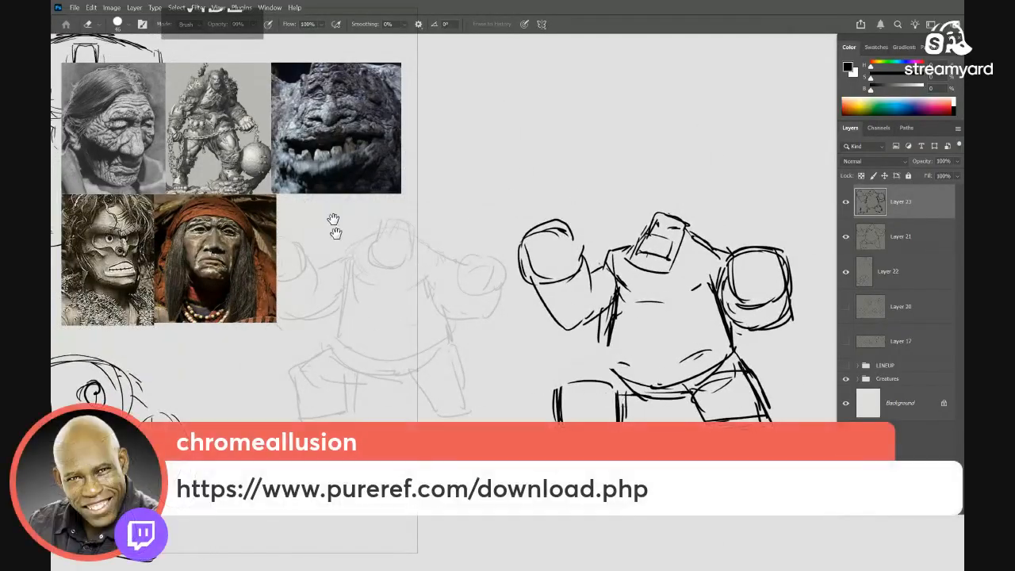
left_click_drag(555, 358, 486, 350)
left_click_drag(678, 389, 629, 385)
key("b")
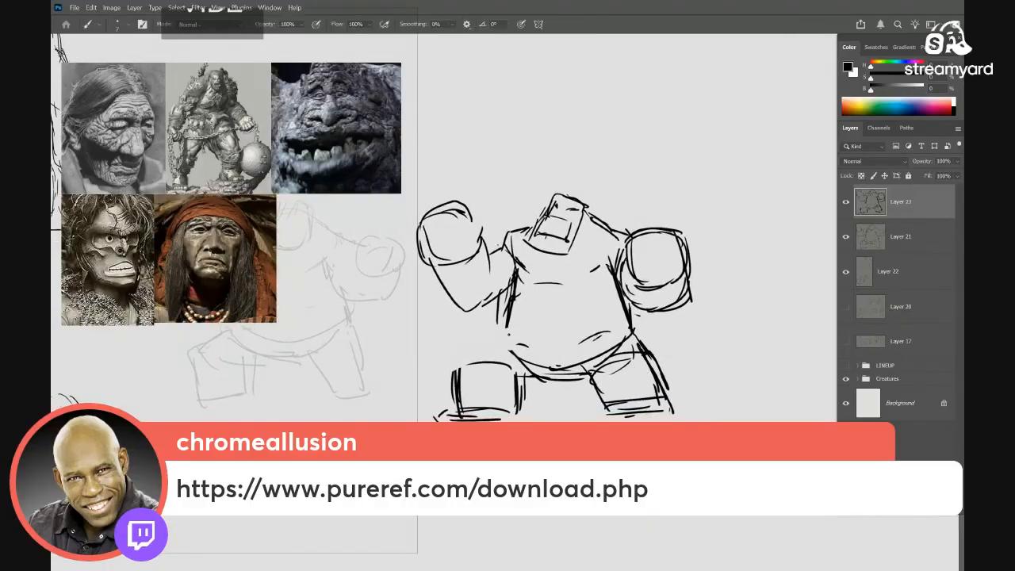
left_click_drag(495, 339, 455, 367)
left_click_drag(647, 356, 628, 348)
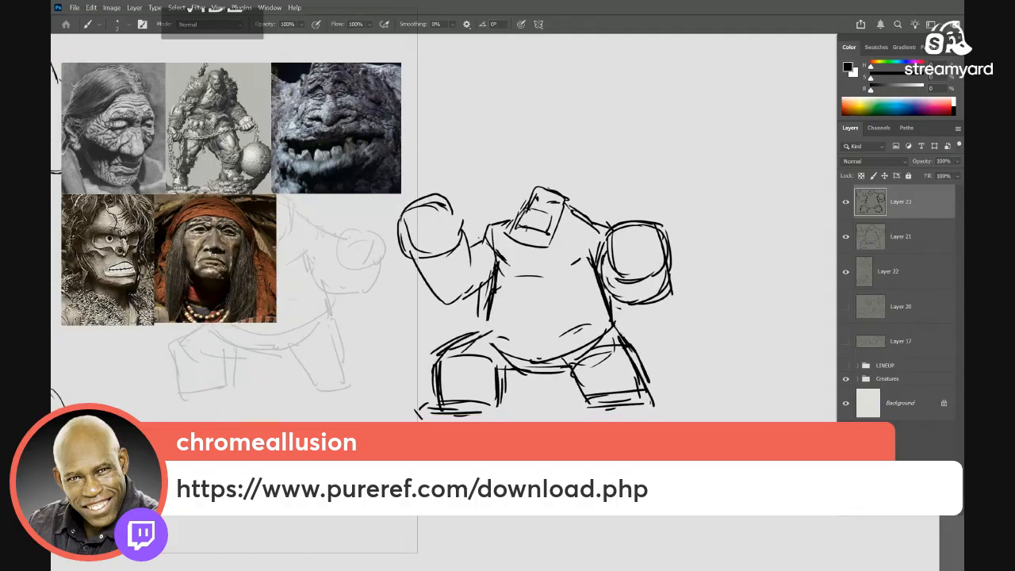
Move the black sketch farther sideways from the faint underdrawing and sketch a new thigh and blocky left leg over the underdrawing
left_click_drag(586, 285, 691, 312)
left_click_drag(619, 346, 781, 308)
mouse_move(560, 298)
left_mouse_down()
mouse_move(589, 298)
mouse_move(546, 293)
left_mouse_up()
mouse_move(492, 318)
left_mouse_down()
mouse_move(535, 316)
mouse_move(461, 336)
left_mouse_up()
mouse_move(485, 299)
left_mouse_down()
mouse_move(447, 338)
mouse_move(516, 347)
left_mouse_up()
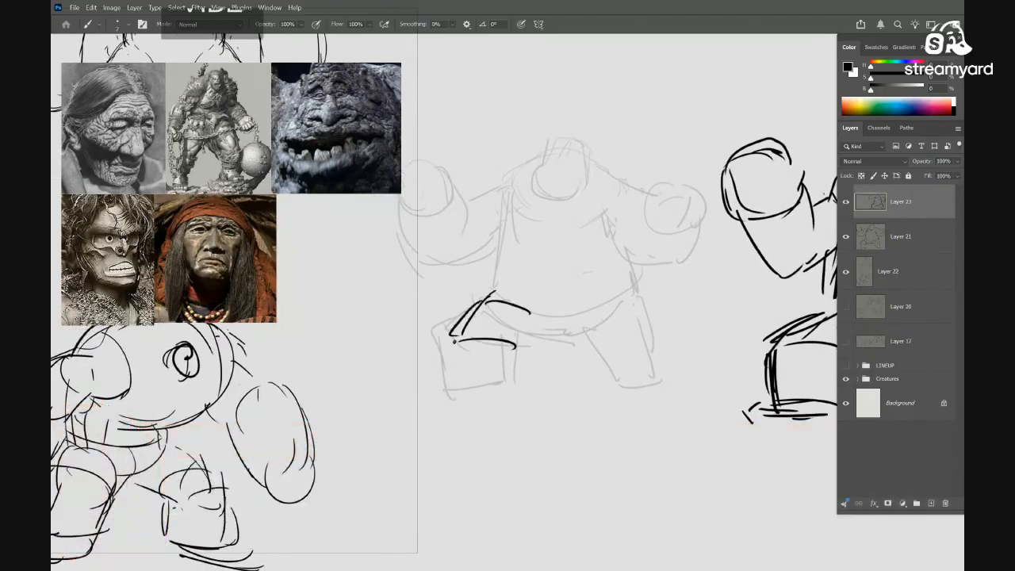
left_click_drag(450, 332, 450, 400)
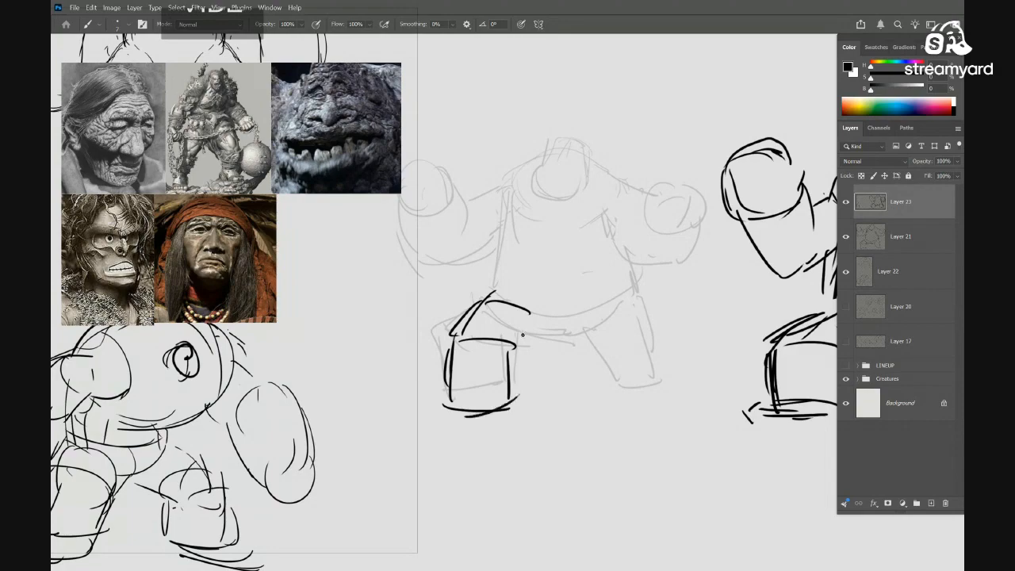
Sketch the crotch curve and the right leg of the new pose, with its side contours and knee line
left_click_drag(542, 320, 583, 359)
left_click_drag(628, 298, 639, 345)
left_click_drag(582, 358, 616, 347)
mouse_move(635, 339)
left_mouse_down()
mouse_move(647, 366)
mouse_move(600, 410)
left_mouse_up()
left_click_drag(647, 360, 650, 407)
left_click_drag(614, 323, 617, 354)
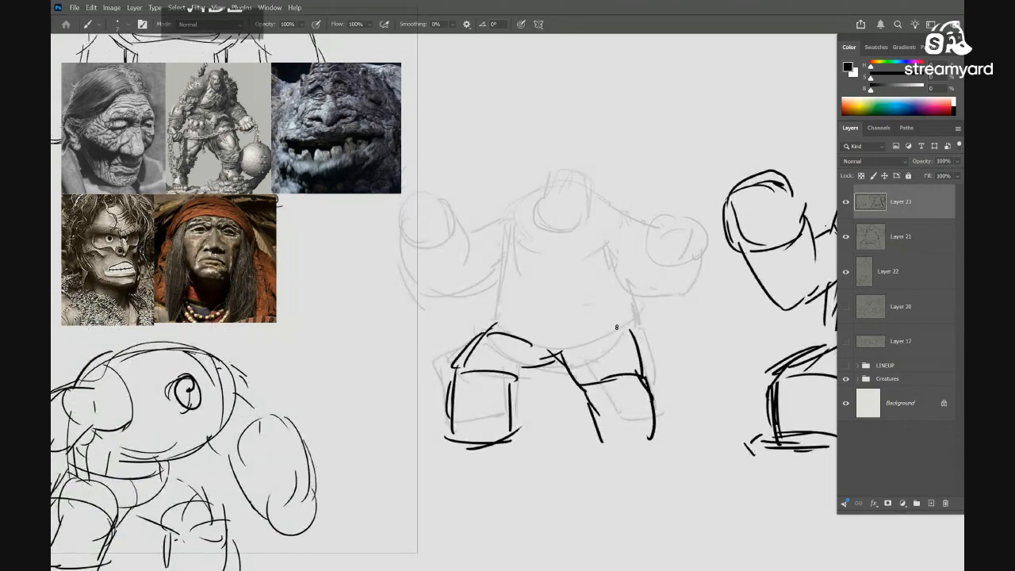
Sketch the new pose's waist line, torso sides and upper shoulder line
left_click_drag(536, 295, 576, 293)
left_click_drag(490, 279, 498, 321)
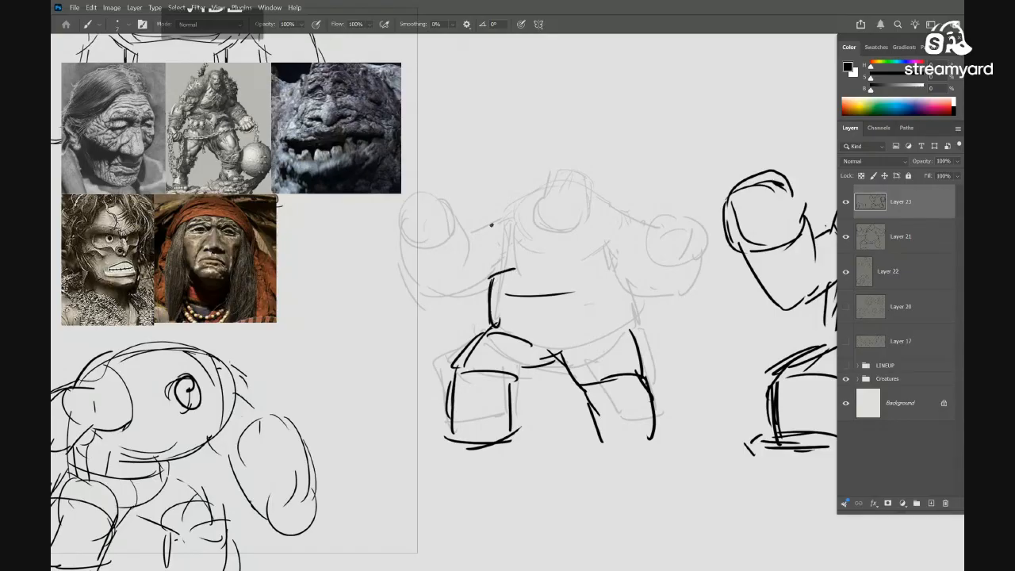
mouse_move(492, 193)
left_mouse_down()
mouse_move(566, 184)
mouse_move(647, 301)
left_mouse_up()
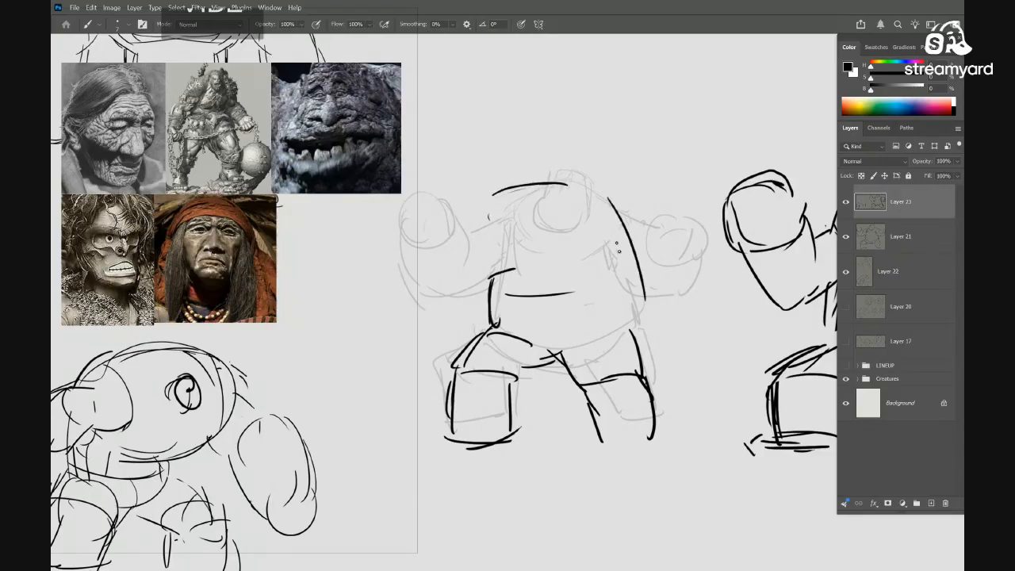
mouse_move(601, 192)
left_mouse_down()
mouse_move(647, 355)
mouse_move(633, 330)
left_mouse_up()
left_click_drag(567, 247, 590, 279)
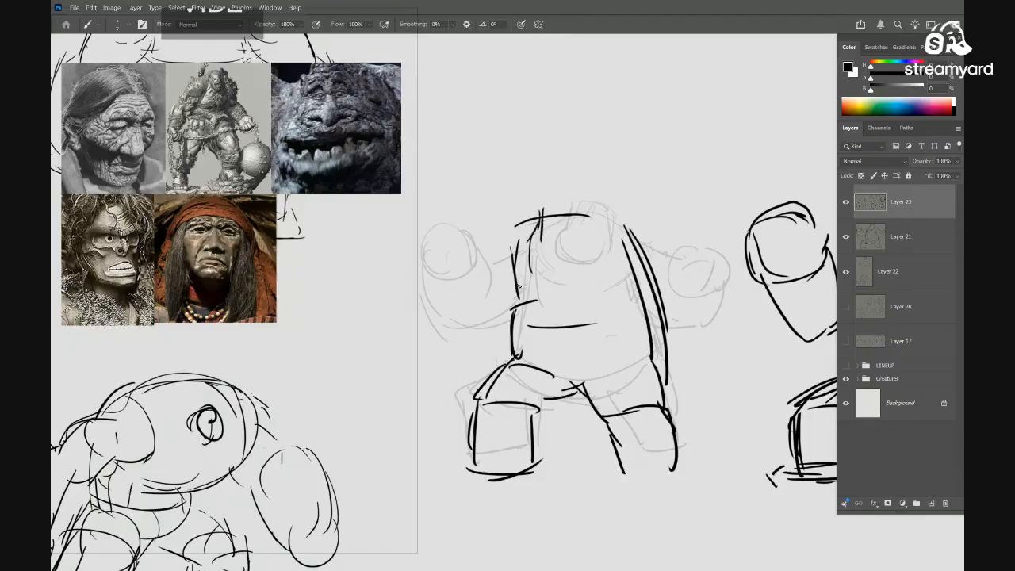
Sketch the rounded head low on the chest, the left forearm and fist, and the right shoulder lines
left_click_drag(518, 287, 560, 291)
mouse_move(537, 204)
left_mouse_down()
mouse_move(554, 200)
mouse_move(584, 276)
mouse_move(554, 290)
left_mouse_up()
left_click_drag(564, 277, 567, 274)
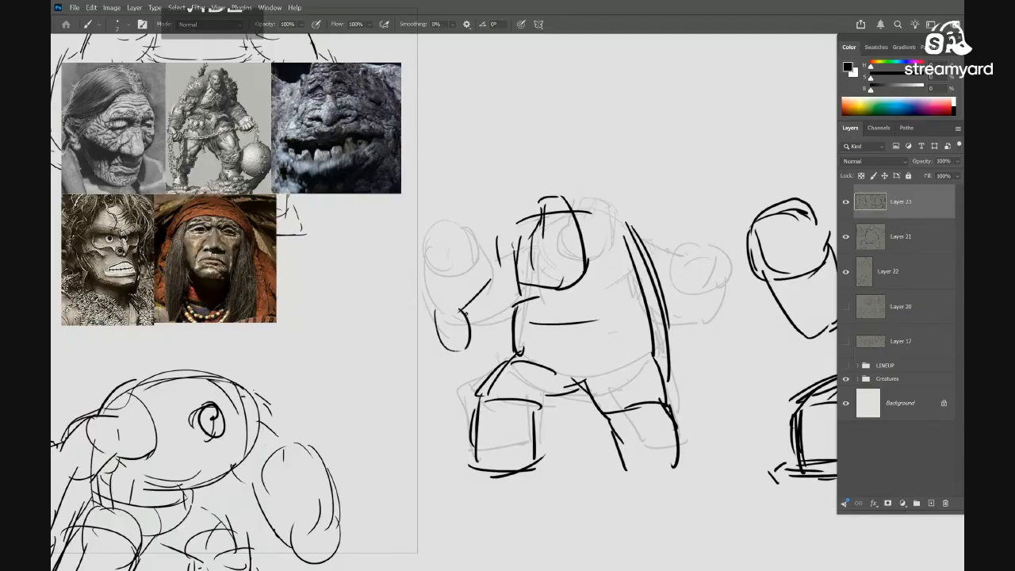
mouse_move(451, 294)
left_mouse_down()
mouse_move(510, 279)
mouse_move(461, 300)
left_mouse_up()
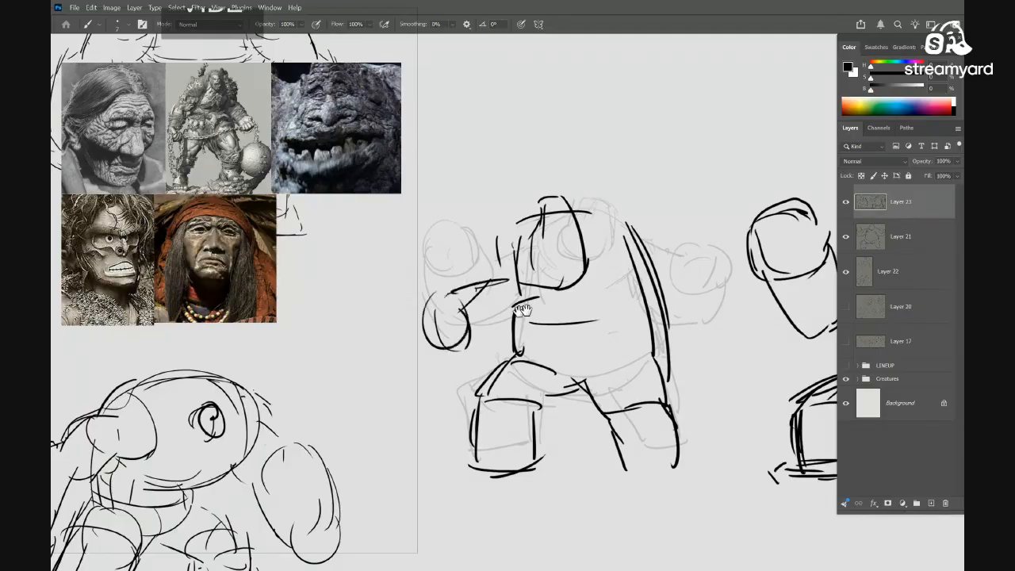
mouse_move(672, 229)
left_mouse_down()
mouse_move(604, 216)
mouse_move(647, 261)
left_mouse_up()
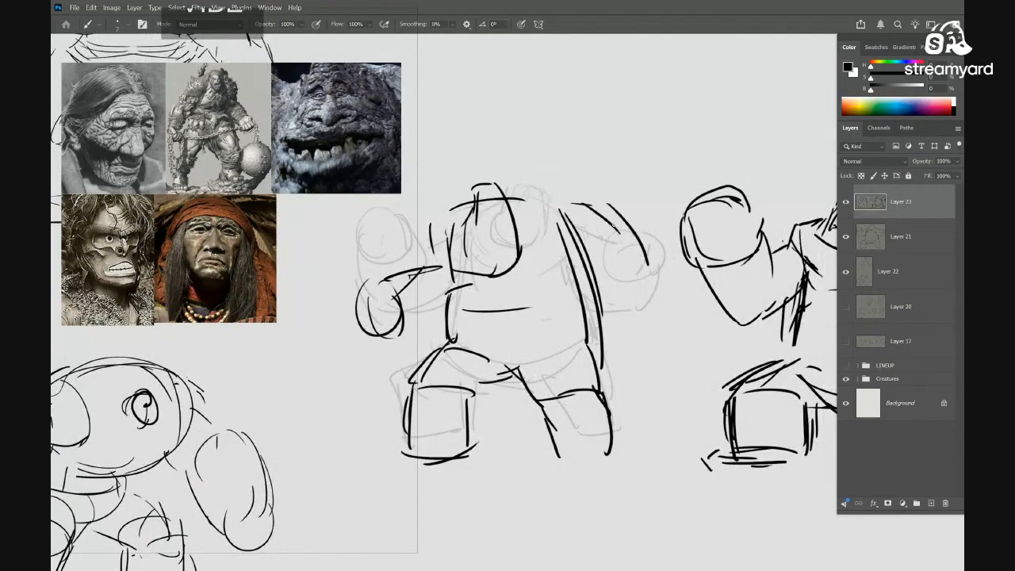
Rework the left arm with a bent upper contour and a larger lowered fist, erasing the earlier fist lines
left_click_drag(432, 242, 426, 265)
mouse_move(431, 254)
left_mouse_down()
mouse_move(369, 305)
mouse_move(403, 271)
mouse_move(389, 328)
mouse_move(396, 280)
mouse_move(371, 305)
left_mouse_up()
key("e")
key("b")
mouse_move(384, 285)
left_mouse_down()
mouse_move(402, 332)
mouse_move(369, 326)
left_mouse_up()
left_click_drag(357, 327, 402, 355)
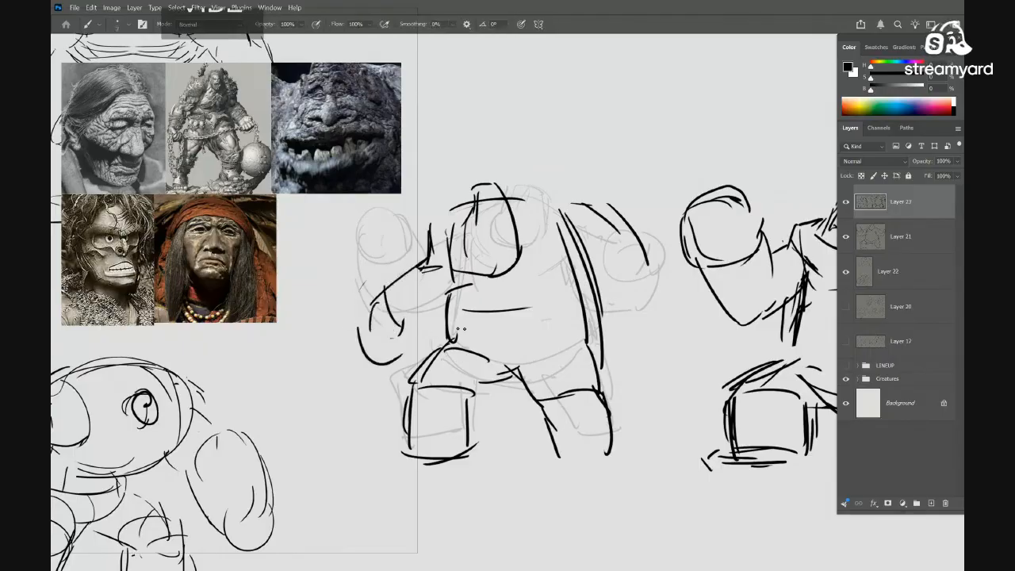
Sketch the right arm hanging from the shoulder with a large rounded fist, cleaning up and strengthening its contours
left_click_drag(570, 303, 546, 300)
left_click_drag(545, 201, 588, 207)
left_click_drag(581, 210, 621, 258)
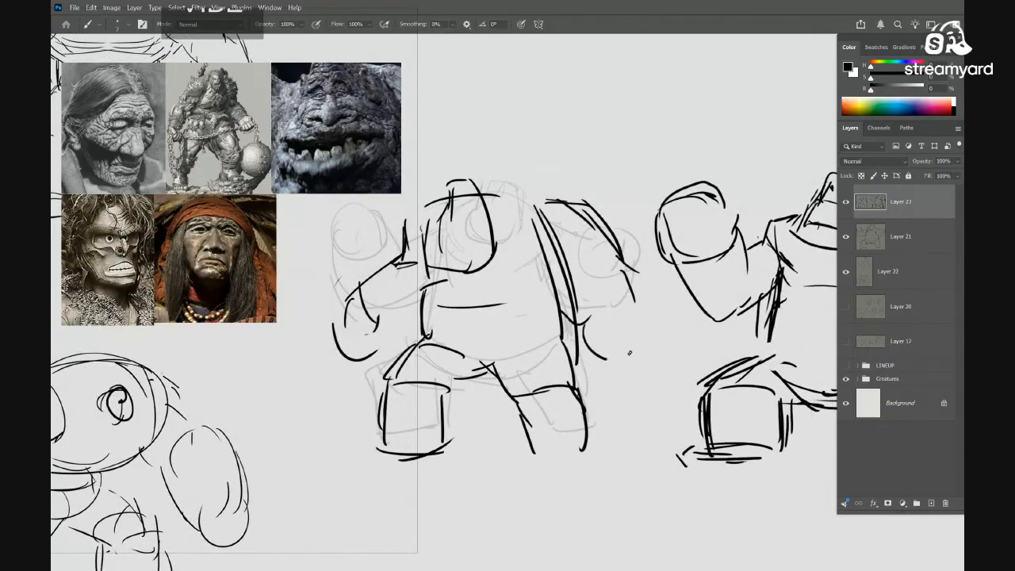
mouse_move(617, 361)
left_mouse_down()
mouse_move(644, 297)
mouse_move(557, 203)
mouse_move(626, 250)
mouse_move(601, 222)
mouse_move(543, 201)
mouse_move(652, 294)
left_mouse_up()
key("e")
key("b")
left_click_drag(558, 208, 625, 276)
mouse_move(557, 205)
left_mouse_down()
mouse_move(614, 259)
mouse_move(569, 309)
left_mouse_up()
mouse_move(550, 216)
left_mouse_down()
mouse_move(521, 214)
mouse_move(624, 266)
left_mouse_up()
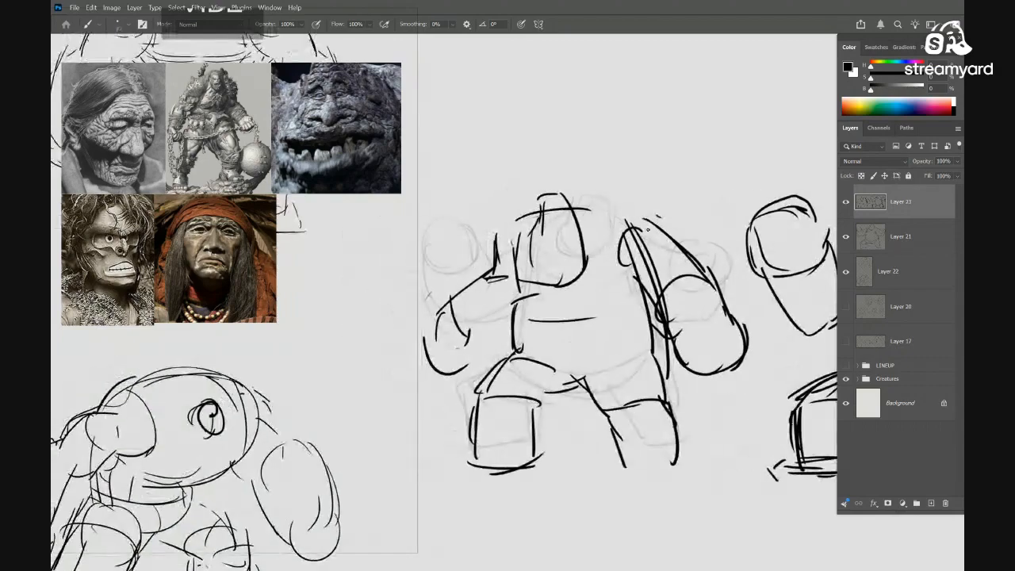
Join the head to the right shoulder with a curved back line and reinforce the left thigh and crotch lines
left_click_drag(583, 208, 649, 230)
left_click_drag(515, 220, 545, 210)
left_click_drag(507, 333, 462, 373)
left_click_drag(494, 349, 463, 376)
mouse_move(601, 357)
left_mouse_down()
mouse_move(582, 344)
mouse_move(607, 365)
mouse_move(613, 338)
left_mouse_up()
Erase the right forearm and fist lines and redraw them as a rounded fist overlapping the hip
key("e")
mouse_move(601, 278)
left_mouse_down()
mouse_move(585, 311)
mouse_move(625, 347)
mouse_move(603, 334)
mouse_move(600, 278)
left_mouse_up()
key("b")
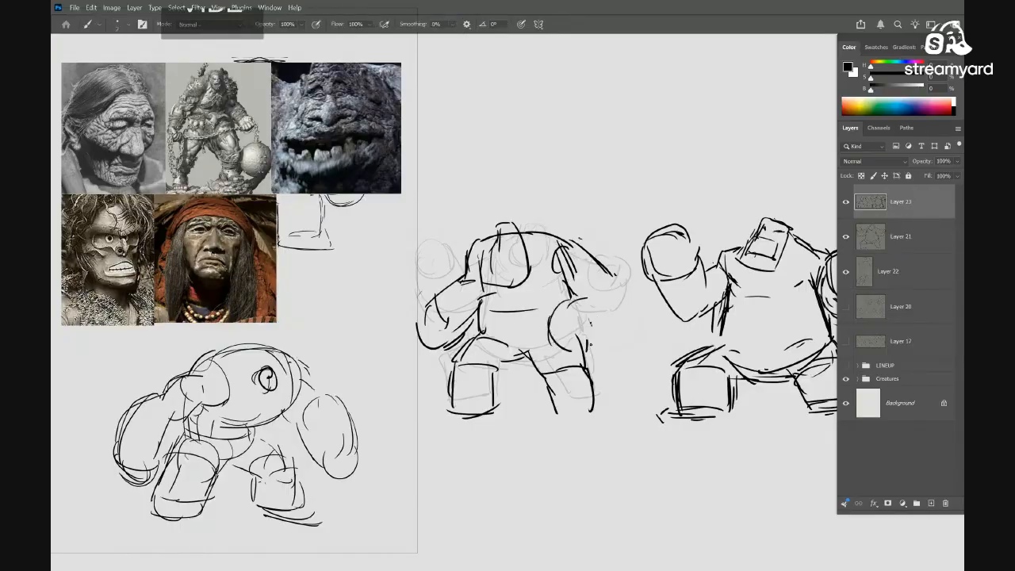
left_click_drag(553, 341, 625, 342)
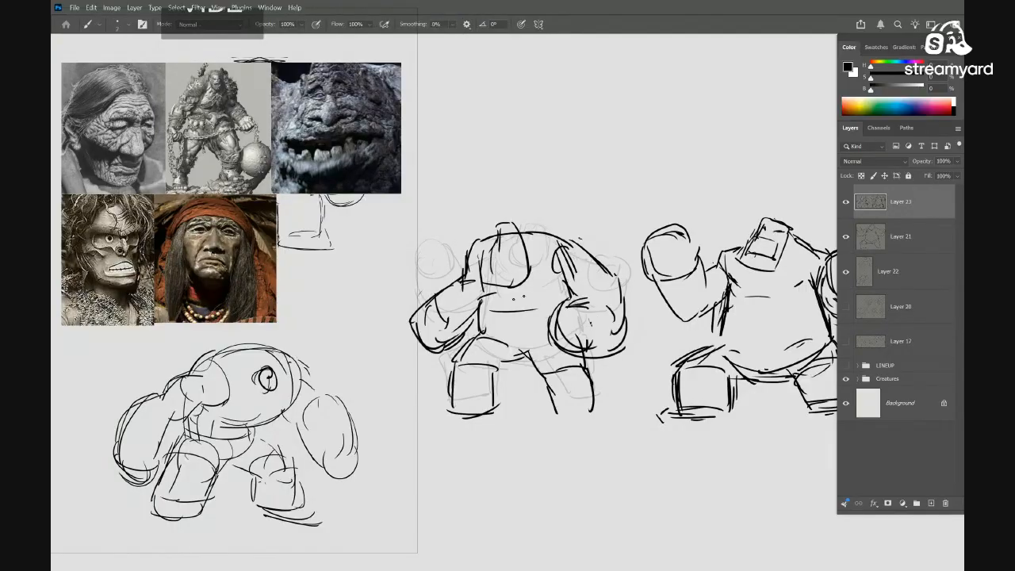
scroll(564, 319, "down", 5)
scroll(566, 346, "up", 5)
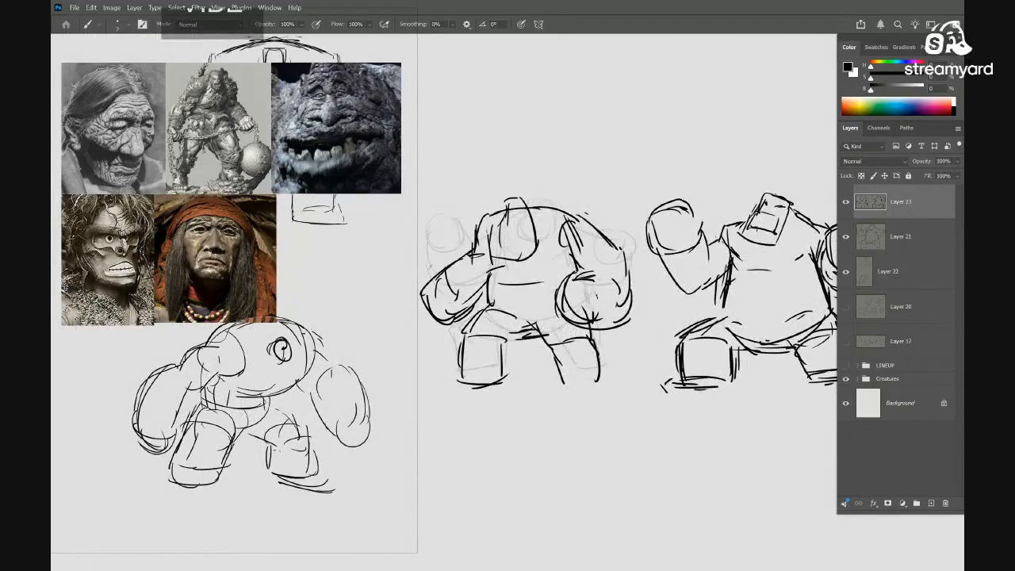
Strengthen the lower left leg and add foot and ground lines beneath both feet
left_click_drag(501, 347, 501, 382)
left_click_drag(455, 387, 504, 384)
left_click_drag(440, 391, 504, 388)
mouse_move(576, 385)
left_mouse_down()
mouse_move(542, 397)
mouse_move(584, 383)
left_mouse_up()
left_click_drag(525, 399, 577, 395)
left_click_drag(533, 407, 661, 395)
Move the black pose sketches upward, clear of the faint underdrawing
scroll(557, 413, "down", 5)
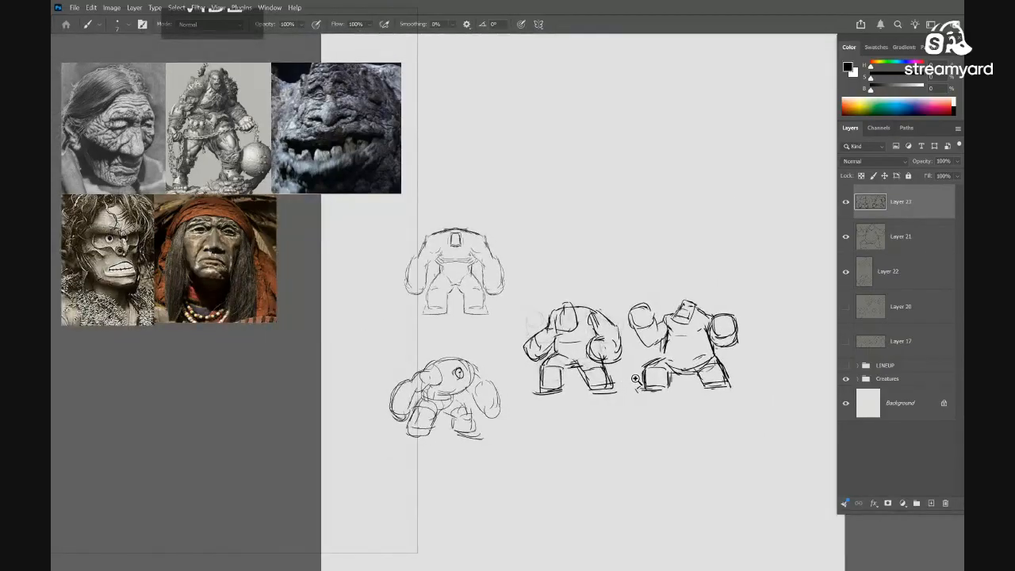
scroll(622, 385, "up", 5)
mouse_move(601, 404)
left_mouse_down()
mouse_move(600, 416)
mouse_move(582, 360)
left_mouse_up()
key("v")
left_click_drag(547, 515, 560, 264)
mouse_move(560, 273)
left_mouse_down()
mouse_move(557, 284)
mouse_move(555, 220)
mouse_move(582, 286)
mouse_move(612, 282)
mouse_move(599, 294)
left_mouse_up()
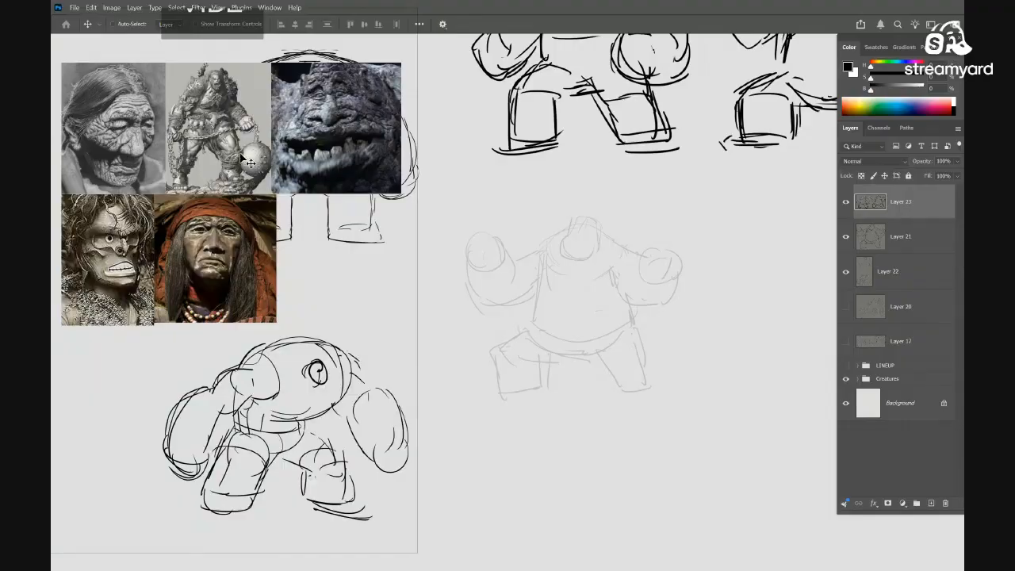
Flip the armoured giant with ball and chain horizontally on the reference board, then restore the board's transparency to the mouse
key("ctrl+t")
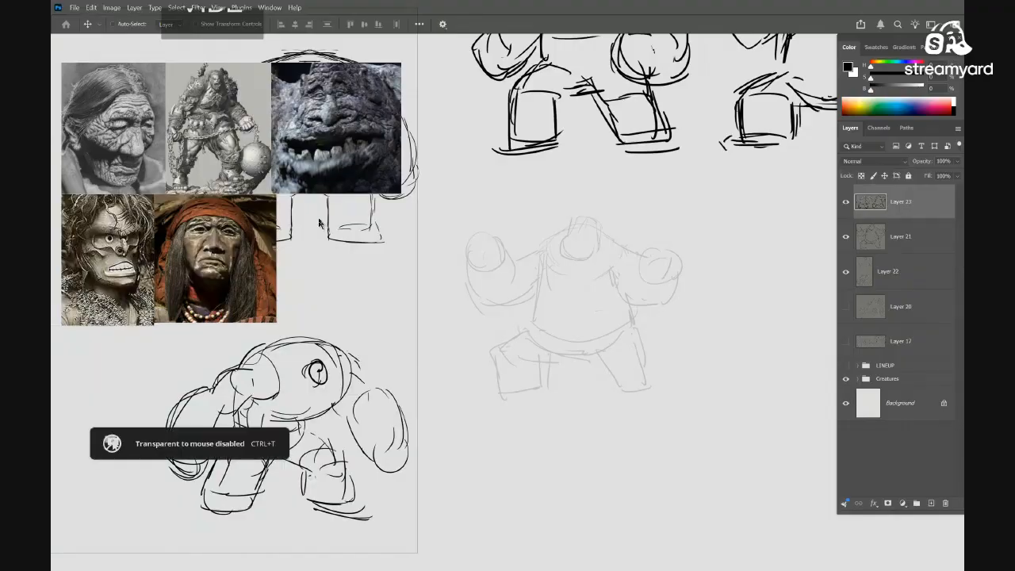
key("alt+shift+h")
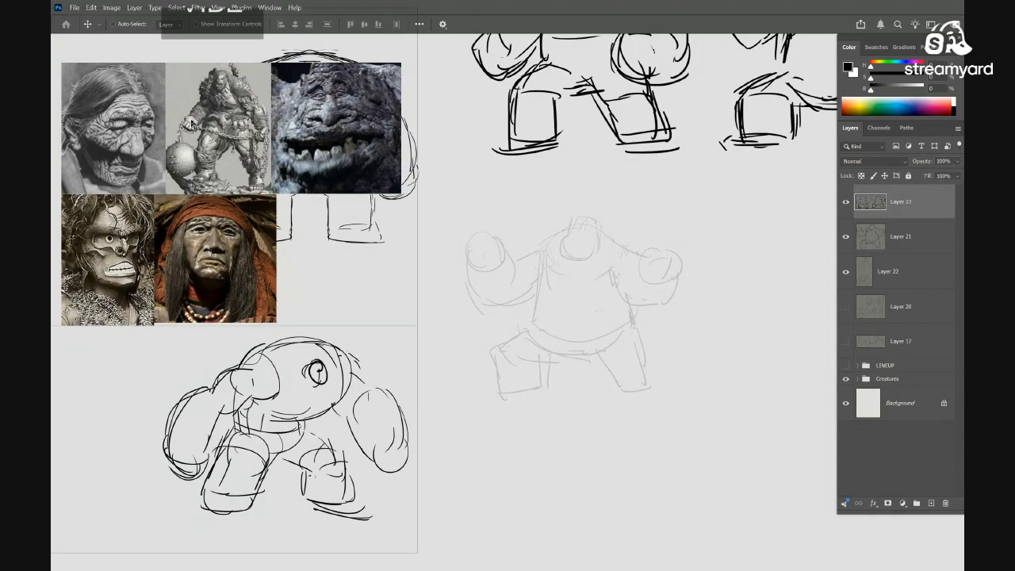
key("ctrl+t")
Try a wide tapering torso with a rounded base and a low-set head over the faint underdrawing
left_click_drag(587, 254, 570, 190)
left_click_drag(553, 363, 572, 355)
mouse_move(572, 355)
left_mouse_down()
mouse_move(587, 371)
mouse_move(613, 348)
left_mouse_up()
key("b")
left_click_drag(489, 275, 491, 340)
mouse_move(499, 373)
left_mouse_down()
mouse_move(609, 366)
mouse_move(555, 251)
left_mouse_up()
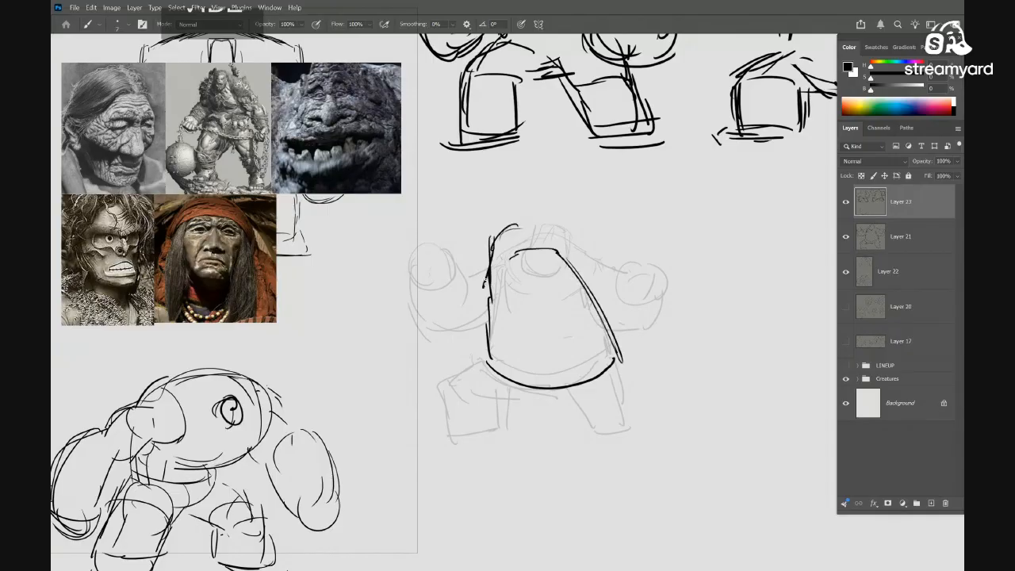
left_click_drag(479, 287, 531, 301)
left_click_drag(508, 229, 467, 292)
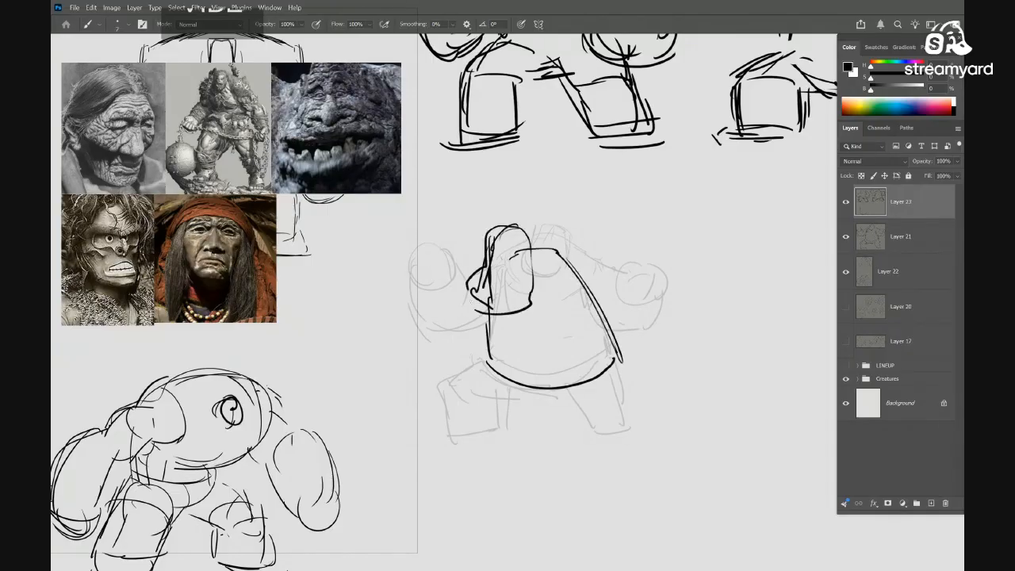
Erase parts of the new head and undo the torso and head strokes
key("e")
mouse_move(491, 245)
left_mouse_down()
mouse_move(489, 262)
mouse_move(583, 285)
mouse_move(539, 318)
mouse_move(581, 305)
left_mouse_up()
key("b")
key("ctrl+z")
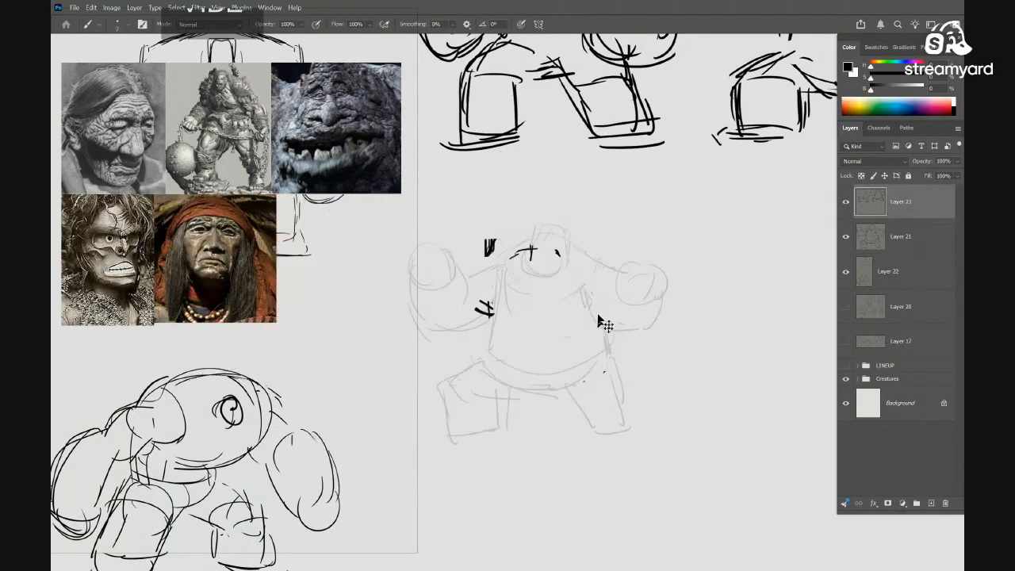
Lasso the leftover marks around the head and upper torso of the faint underdrawing
key("l")
left_click_drag(591, 244, 586, 238)
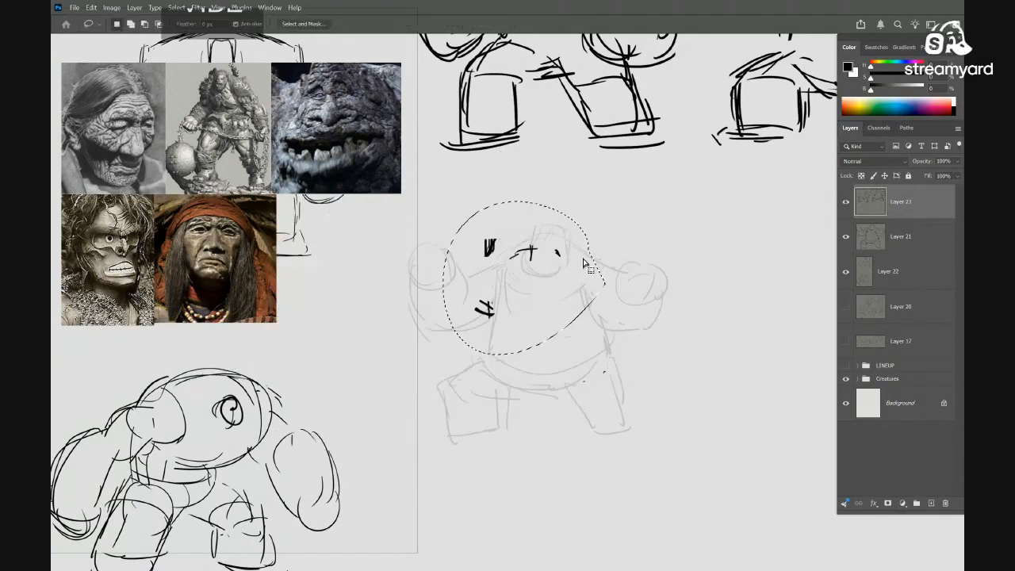
Delete the stray marks inside the lassoed area over the faint underdrawing and clear the selection
key("Delete")
key("ctrl+d")
key("b")
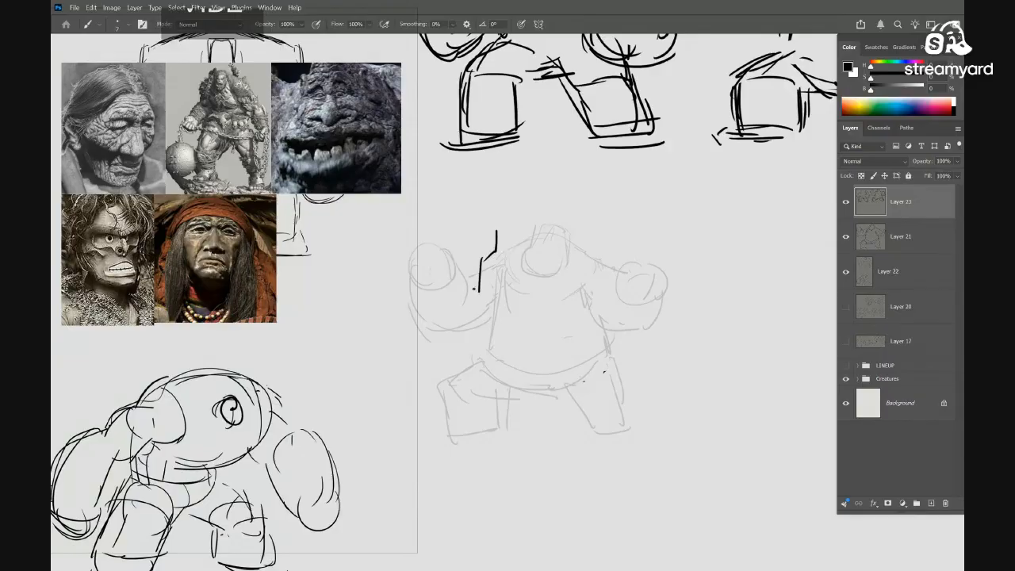
Sketch the creature's blocky head, sloping back, torso sides and curved belly line with the Brush over the faint underdrawing
mouse_move(497, 227)
left_mouse_down()
mouse_move(522, 225)
mouse_move(531, 292)
left_mouse_up()
left_click_drag(562, 242, 550, 224)
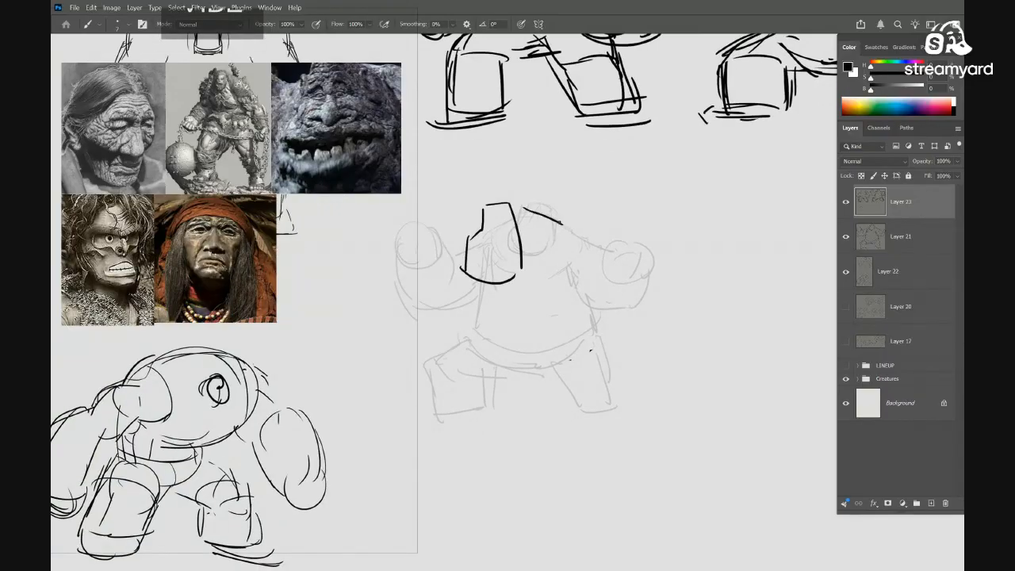
left_click_drag(603, 302, 615, 328)
left_click_drag(469, 345, 608, 321)
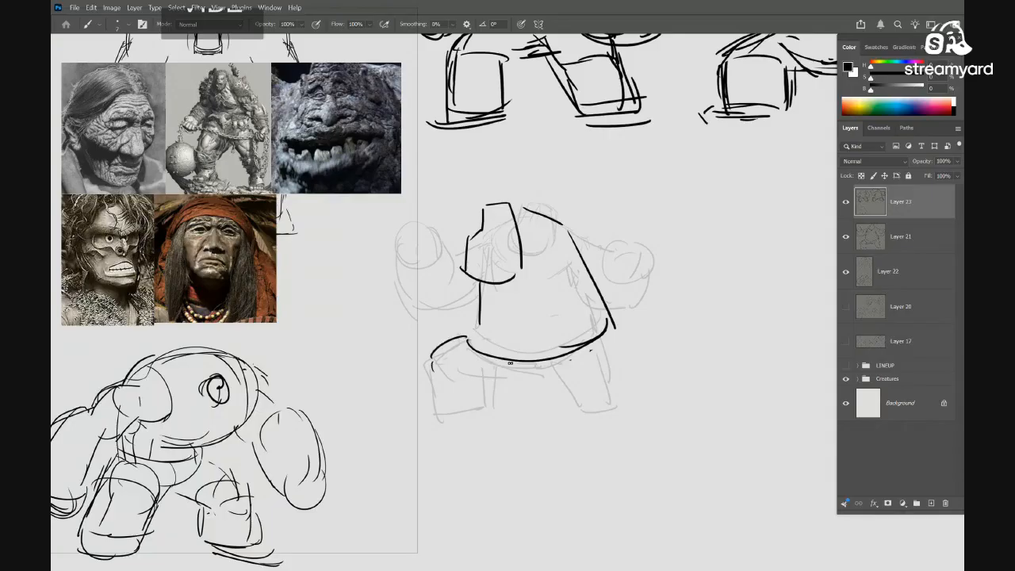
Draw the creature's two stocky block-shaped legs with flat feet beneath the belly line
left_click_drag(522, 364, 493, 378)
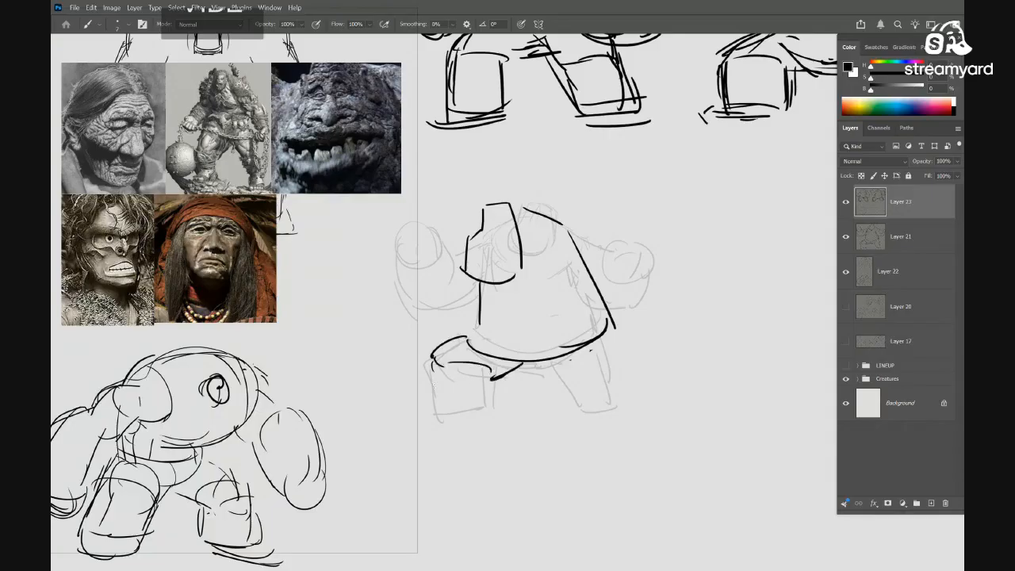
mouse_move(430, 359)
left_mouse_down()
mouse_move(435, 410)
mouse_move(491, 411)
mouse_move(432, 418)
mouse_move(488, 422)
left_mouse_up()
left_click_drag(578, 373, 547, 386)
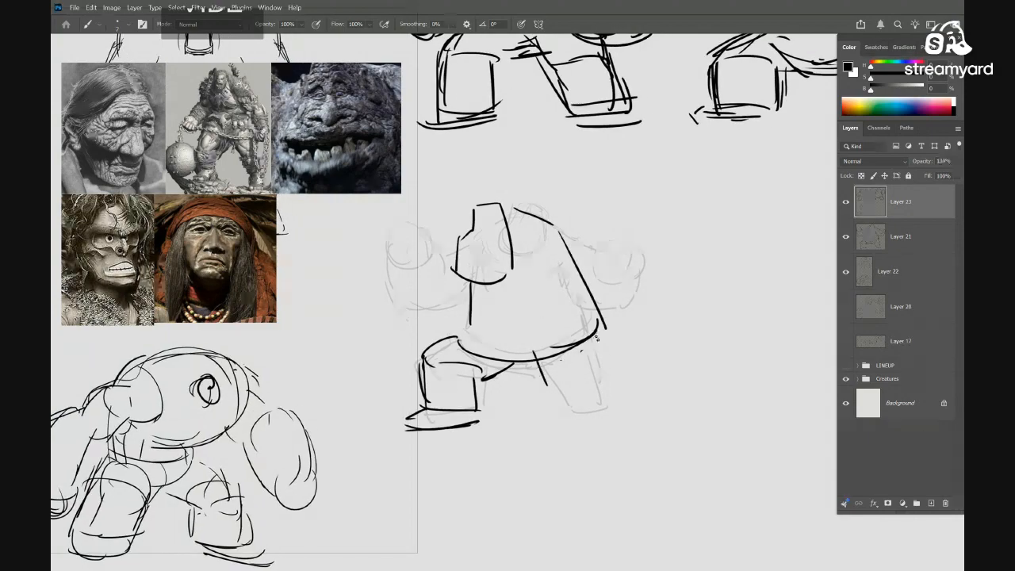
left_click_drag(596, 339, 605, 366)
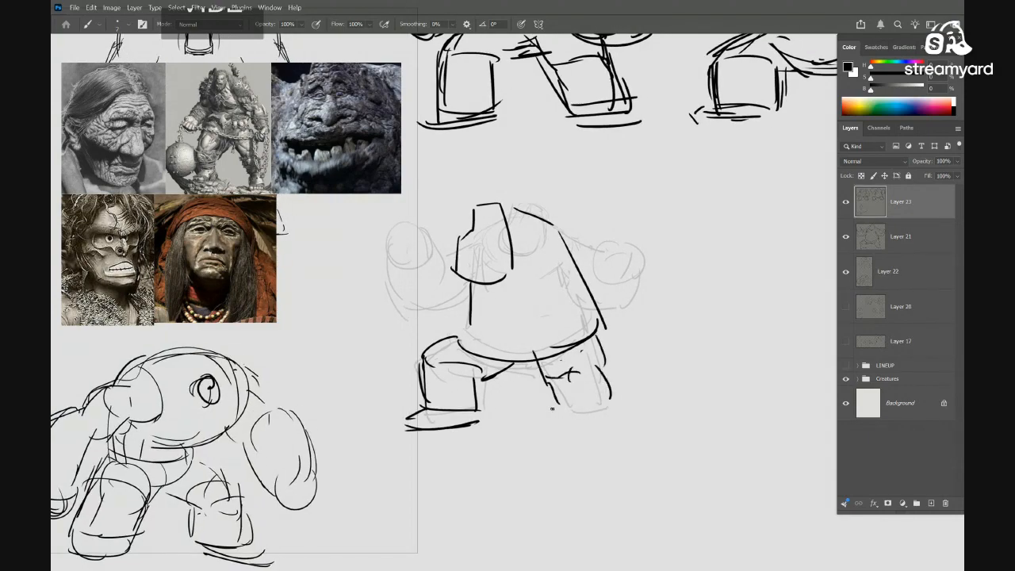
left_click_drag(604, 350, 609, 363)
Draw the creature's shoulders and both heavy arms ending in round fists
left_click_drag(608, 288, 602, 276)
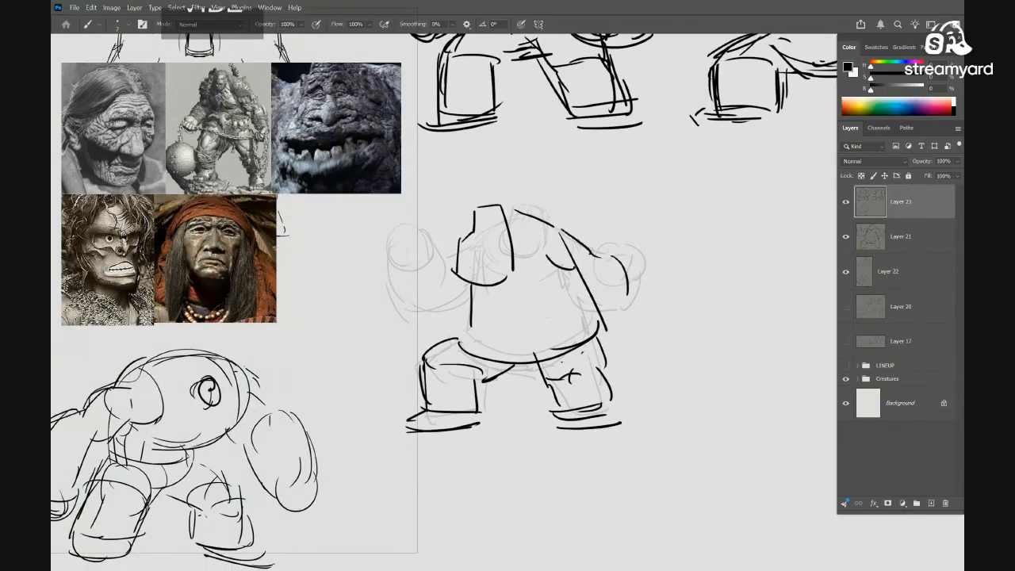
mouse_move(581, 300)
left_mouse_down()
mouse_move(628, 306)
mouse_move(561, 278)
left_mouse_up()
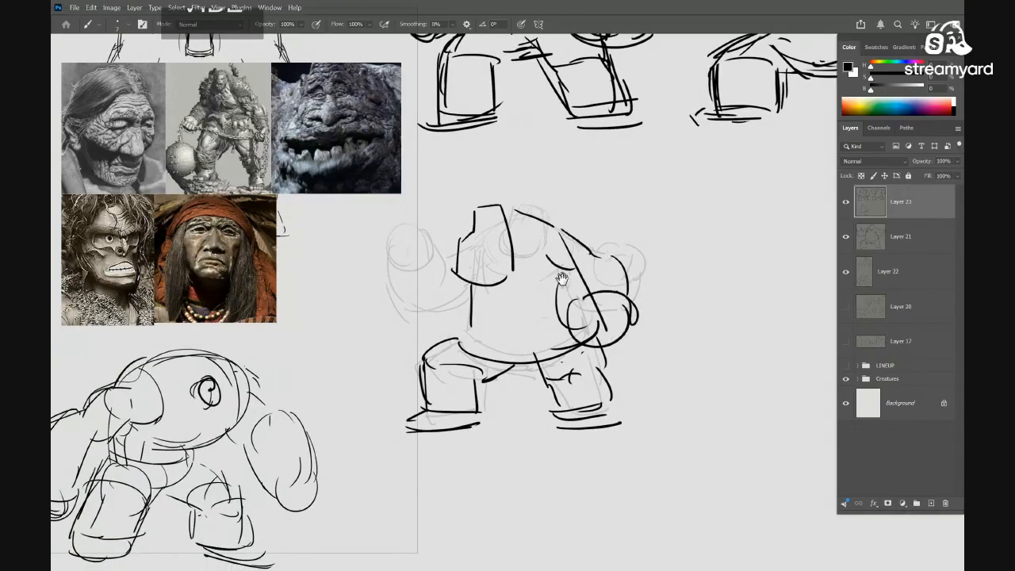
mouse_move(492, 242)
left_mouse_down()
mouse_move(533, 247)
mouse_move(488, 217)
mouse_move(486, 254)
left_mouse_up()
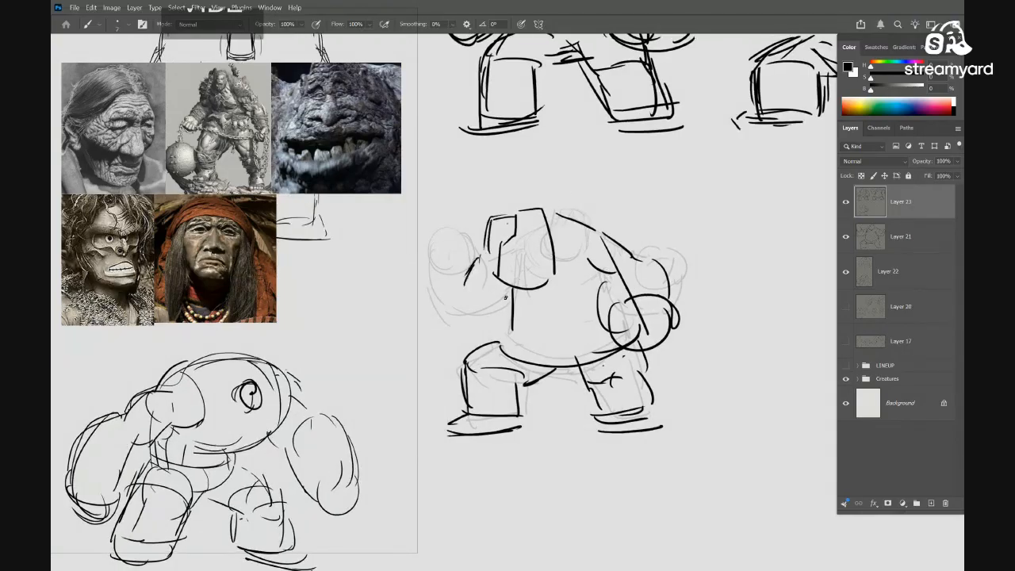
mouse_move(476, 297)
left_mouse_down()
mouse_move(428, 321)
mouse_move(470, 311)
mouse_move(420, 306)
mouse_move(441, 281)
left_mouse_up()
mouse_move(568, 349)
left_mouse_down()
mouse_move(516, 364)
mouse_move(605, 353)
mouse_move(633, 331)
left_mouse_up()
Lasso the newly drawn creature and cut it onto its own layer
scroll(554, 355, "down", 4)
key("v")
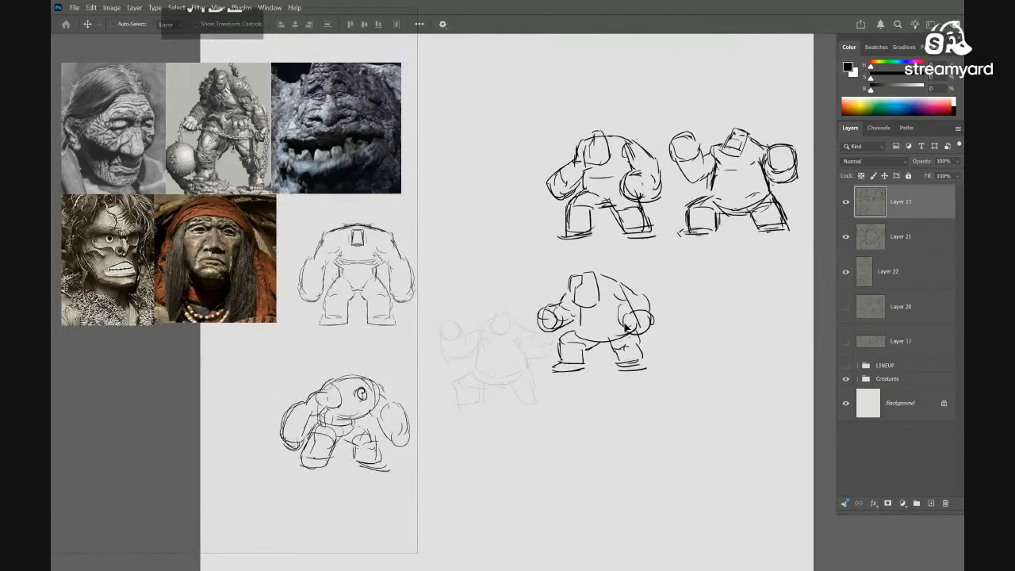
key("l")
mouse_move(646, 268)
left_mouse_down()
mouse_move(672, 260)
mouse_move(628, 247)
left_mouse_up()
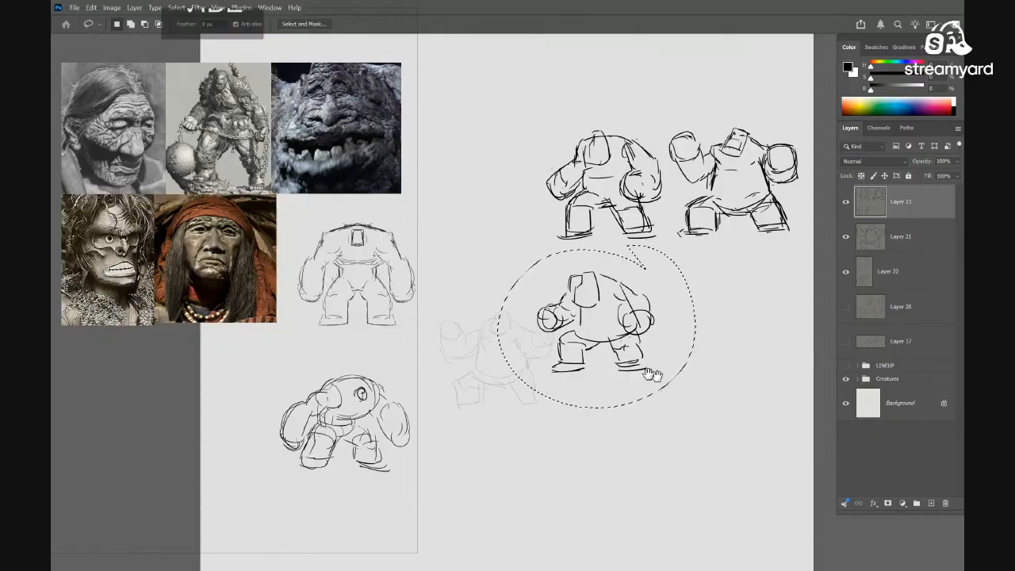
left_click_drag(671, 457, 606, 445)
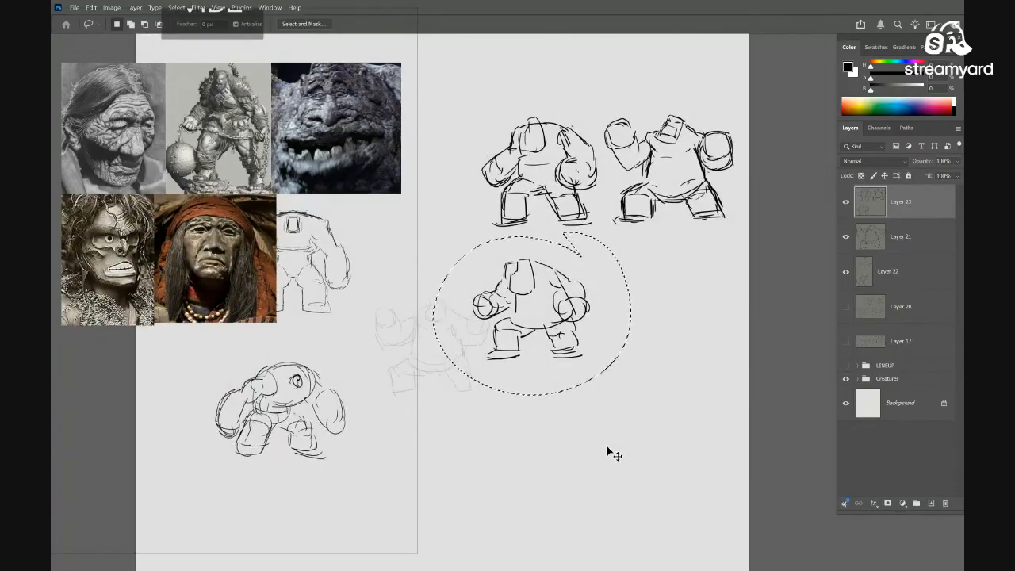
key("ctrl+j")
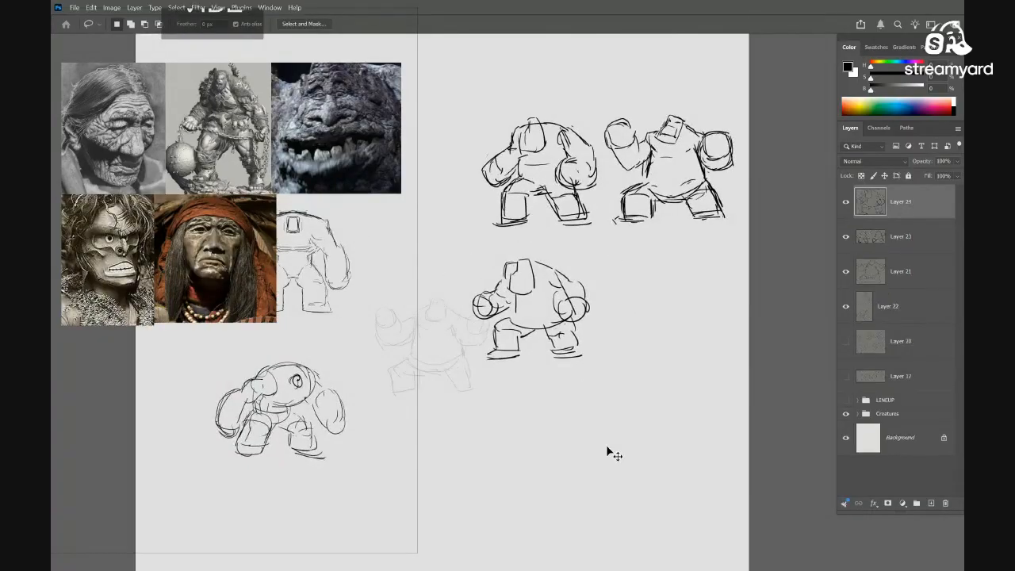
Hide Layer 23, Layer 21 and Layer 22 so only the new creature sketch shows
left_click(845, 236)
left_click_drag(583, 328, 678, 298)
left_click(846, 272)
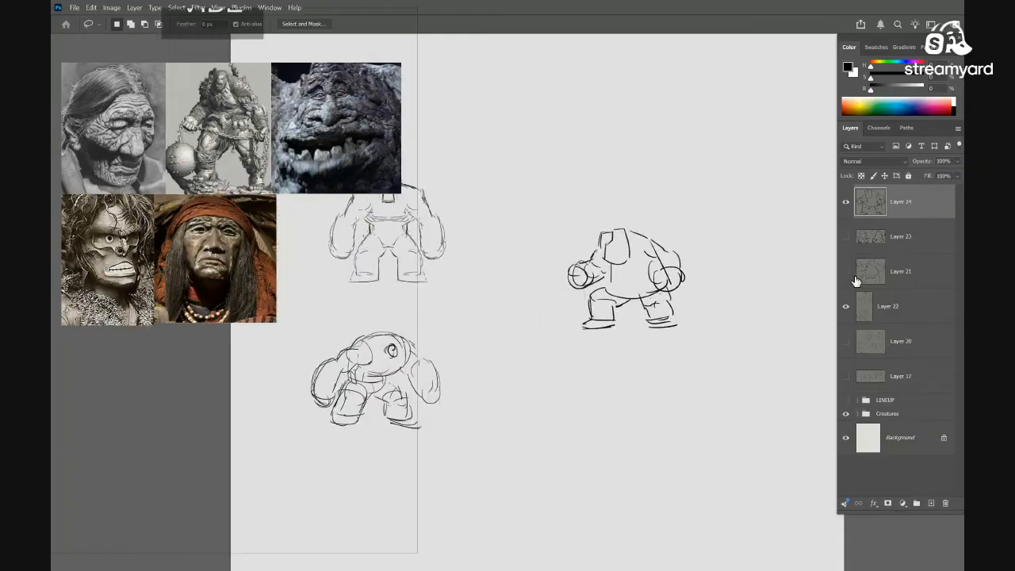
left_click(846, 306)
Duplicate the creature sketch on Layer 24 and place the copy beside the original
scroll(690, 313, "up", 3)
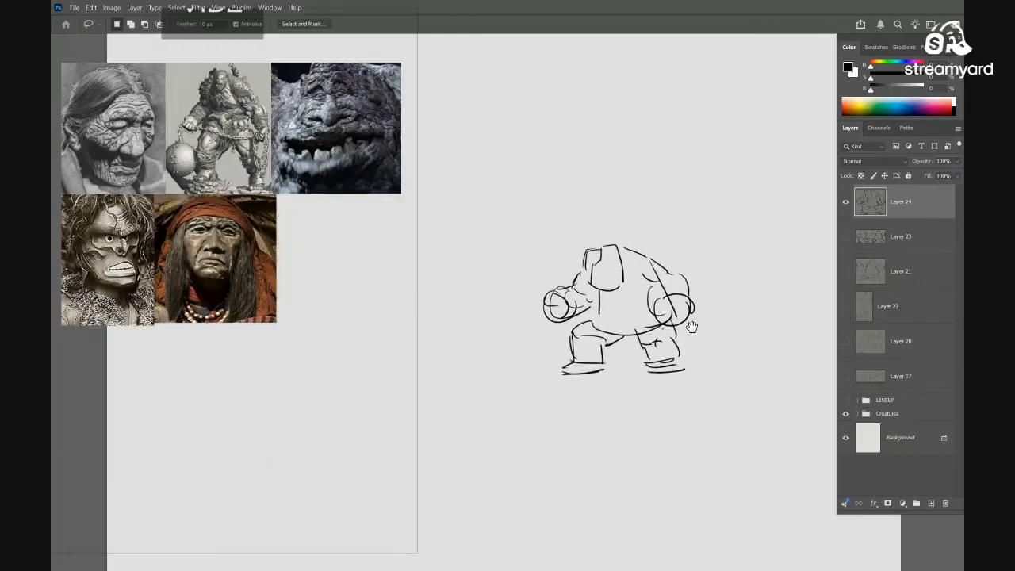
scroll(697, 303, "up", 2)
scroll(674, 304, "down", 3)
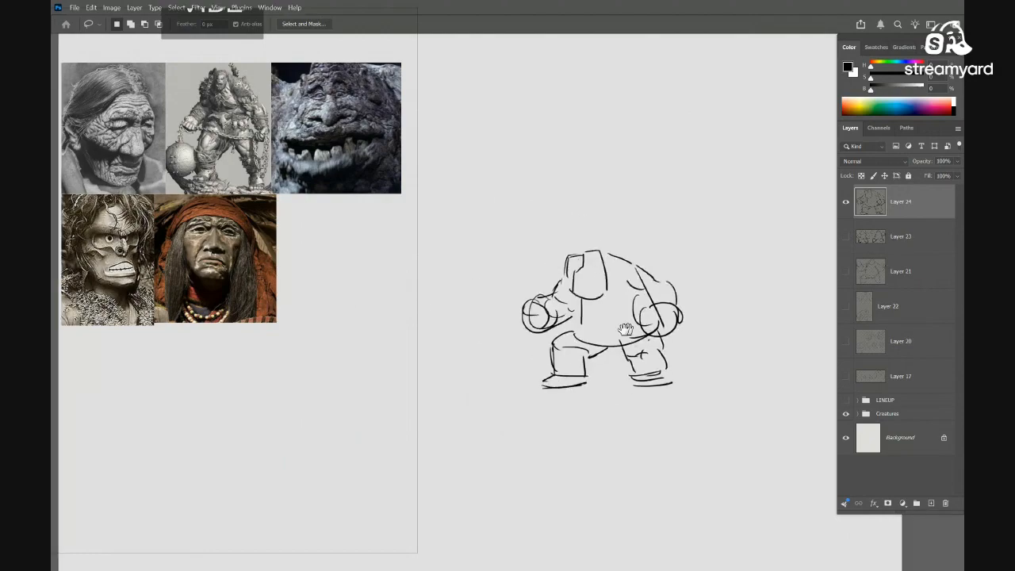
left_click_drag(612, 323, 728, 293)
mouse_move(688, 325)
left_mouse_down()
mouse_move(475, 341)
mouse_move(474, 353)
left_mouse_up()
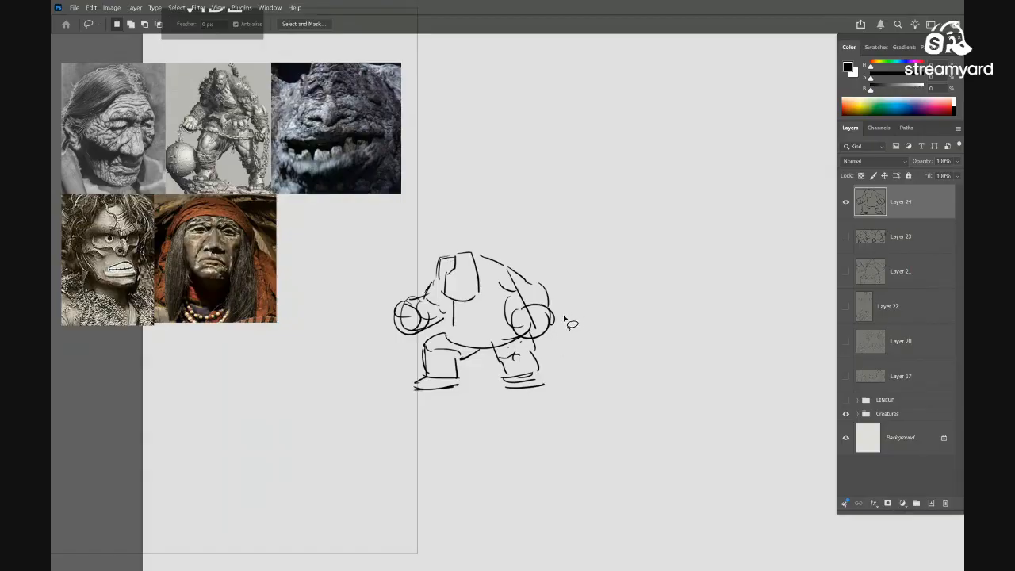
mouse_move(521, 361)
left_mouse_down()
mouse_move(430, 365)
mouse_move(464, 345)
mouse_move(658, 340)
left_mouse_up()
left_click_drag(617, 344, 500, 352)
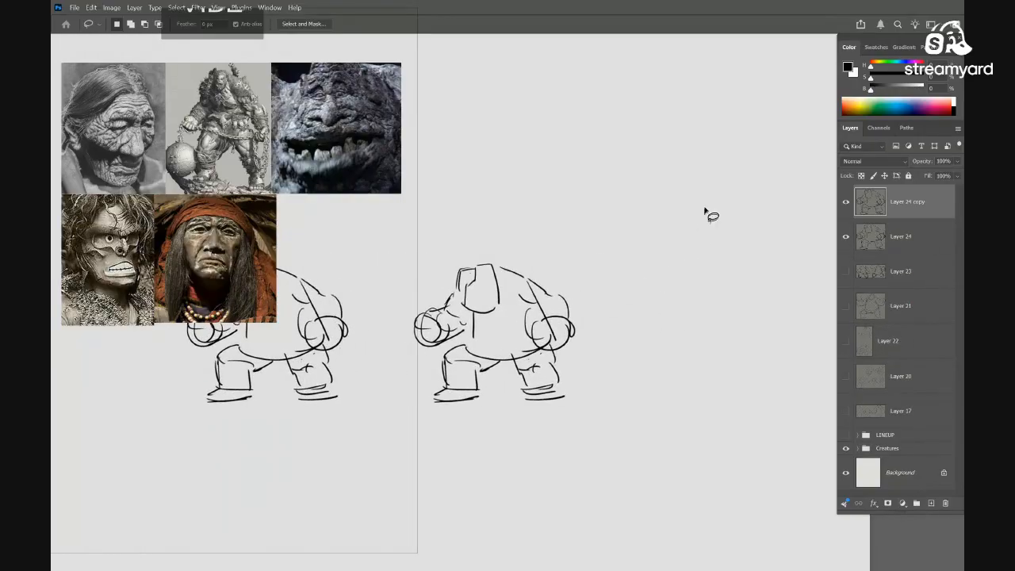
Select the area around the copied creature and start reshaping its body, left leg and left arm in Liquify
key("m")
mouse_move(696, 117)
left_mouse_down()
mouse_move(637, 234)
mouse_move(260, 528)
left_mouse_up()
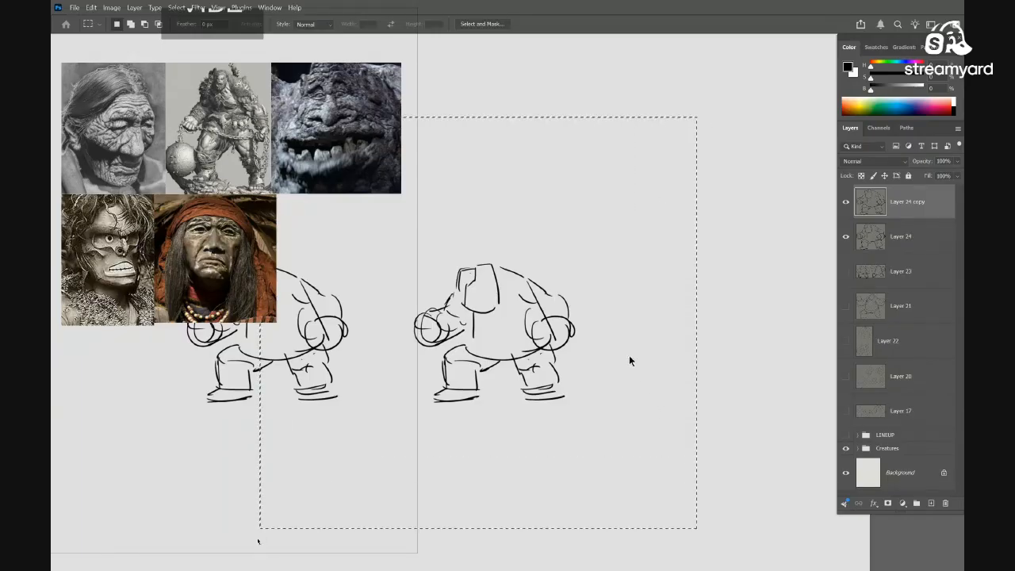
key("ctrl+shift+x")
left_click_drag(499, 279, 528, 278)
left_click_drag(471, 333, 470, 350)
mouse_move(417, 320)
left_mouse_down()
mouse_move(414, 343)
mouse_move(378, 367)
mouse_move(375, 390)
mouse_move(375, 376)
left_mouse_up()
mouse_move(362, 316)
left_mouse_down()
mouse_move(361, 335)
mouse_move(330, 289)
left_mouse_up()
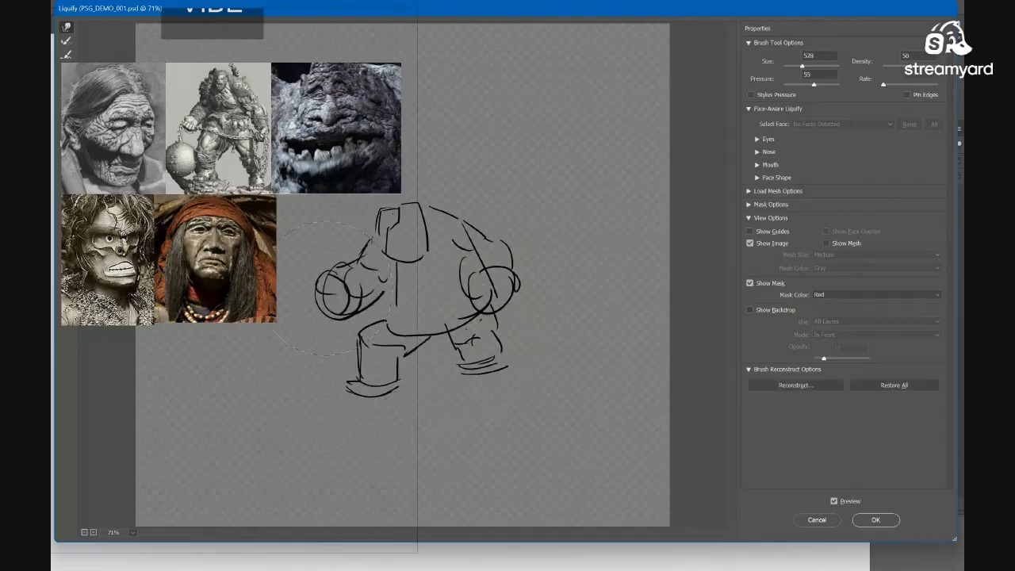
Push the creature's right arm outward, stretch its right leg down and outward, and widen its left leg
left_click_drag(494, 270, 505, 274)
left_click_drag(478, 238, 488, 238)
mouse_move(481, 349)
left_mouse_down()
mouse_move(480, 376)
mouse_move(461, 407)
mouse_move(504, 387)
mouse_move(509, 406)
left_mouse_up()
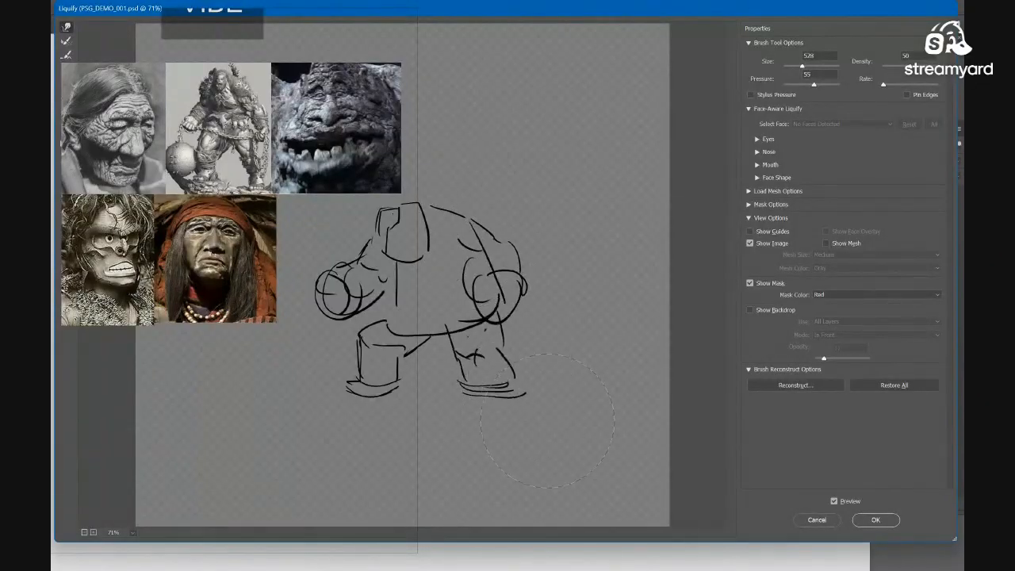
mouse_move(371, 379)
left_mouse_down()
mouse_move(366, 387)
mouse_move(398, 385)
mouse_move(356, 370)
left_mouse_up()
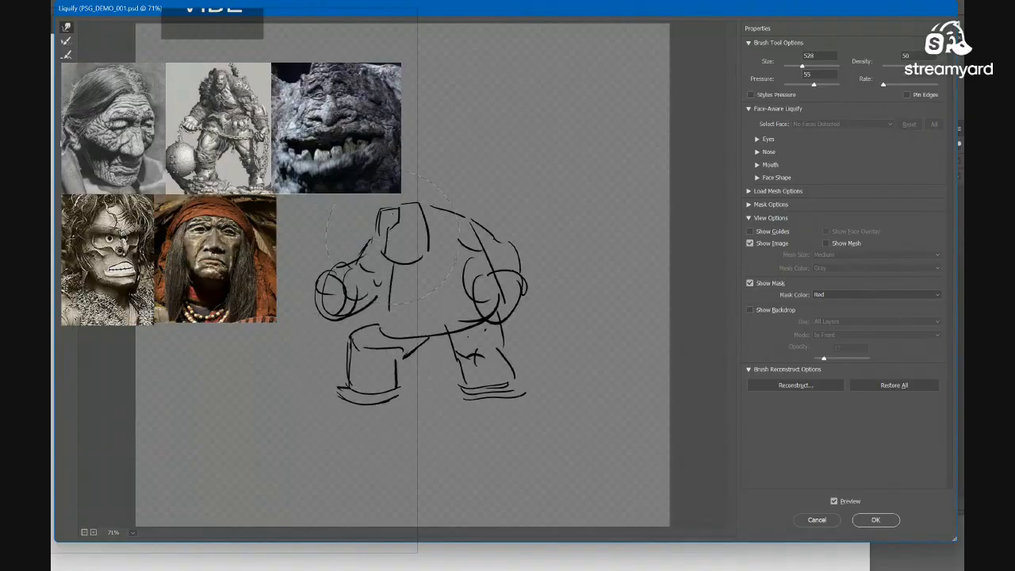
Widen the creature's head and upper back, push its right fist outward and enlarge its left fist
mouse_move(393, 239)
left_mouse_down()
mouse_move(382, 242)
mouse_move(430, 236)
mouse_move(441, 257)
mouse_move(379, 250)
mouse_move(450, 260)
left_mouse_up()
mouse_move(439, 192)
left_mouse_down()
mouse_move(493, 217)
mouse_move(516, 215)
left_mouse_up()
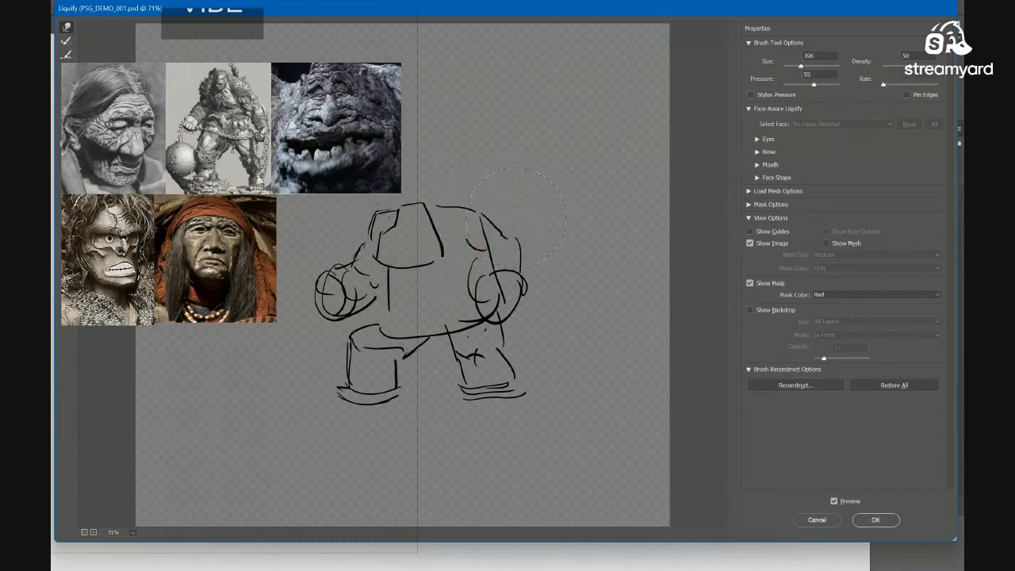
left_click_drag(518, 282, 533, 284)
left_click_drag(487, 314, 493, 304)
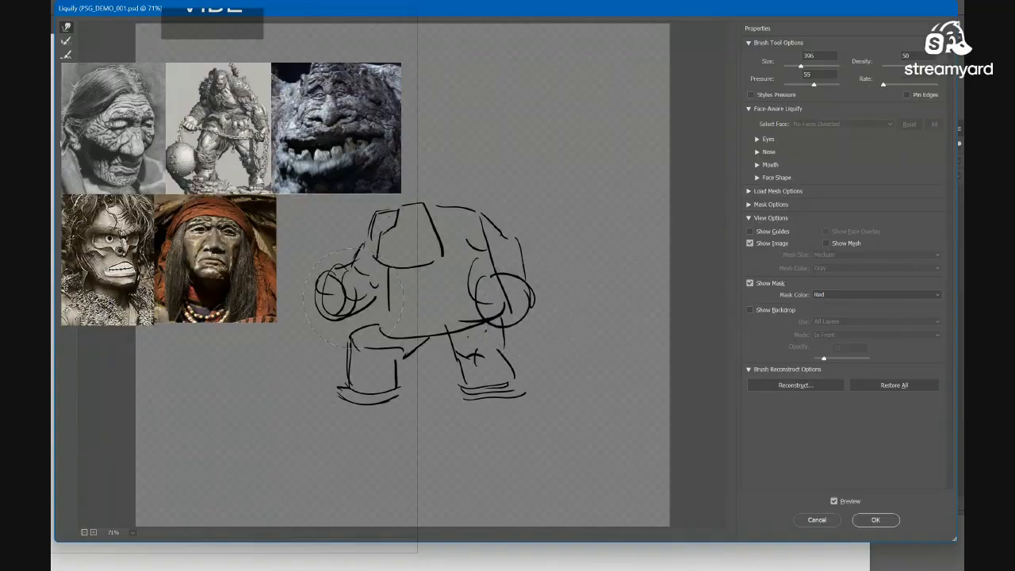
mouse_move(354, 298)
left_mouse_down()
mouse_move(352, 307)
mouse_move(322, 300)
mouse_move(349, 294)
mouse_move(337, 288)
mouse_move(295, 296)
mouse_move(288, 286)
mouse_move(328, 322)
mouse_move(308, 299)
mouse_move(312, 275)
left_mouse_up()
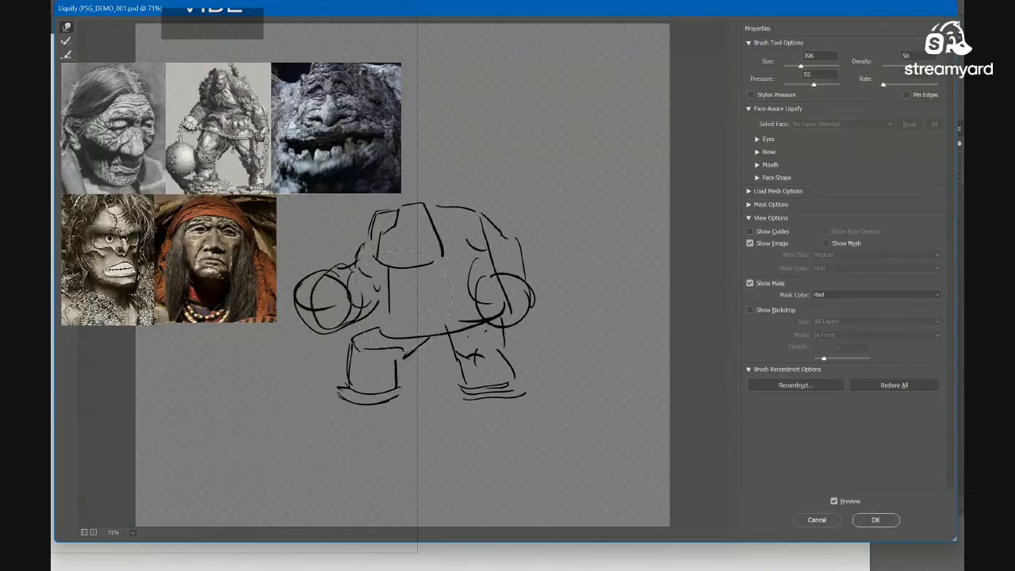
Push the creature's torso side outward, lower its belly line and stretch both feet down and outward
left_click_drag(401, 300, 389, 303)
left_click_drag(437, 333, 437, 342)
left_click_drag(482, 319, 483, 334)
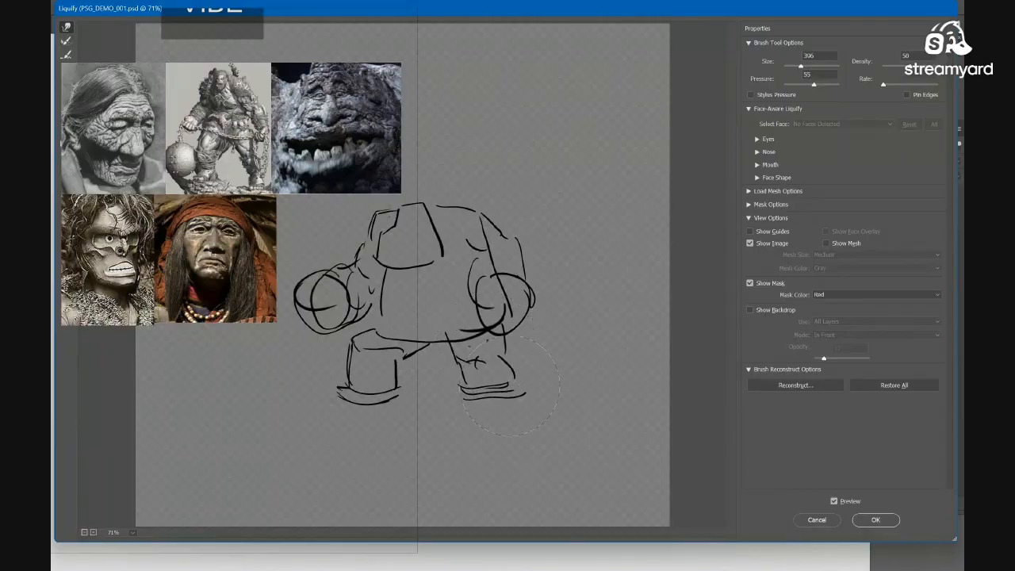
mouse_move(501, 383)
left_mouse_down()
mouse_move(497, 406)
mouse_move(473, 405)
mouse_move(532, 417)
left_mouse_up()
mouse_move(384, 390)
left_mouse_down()
mouse_move(385, 403)
mouse_move(316, 422)
left_mouse_up()
left_click_drag(449, 336, 376, 335)
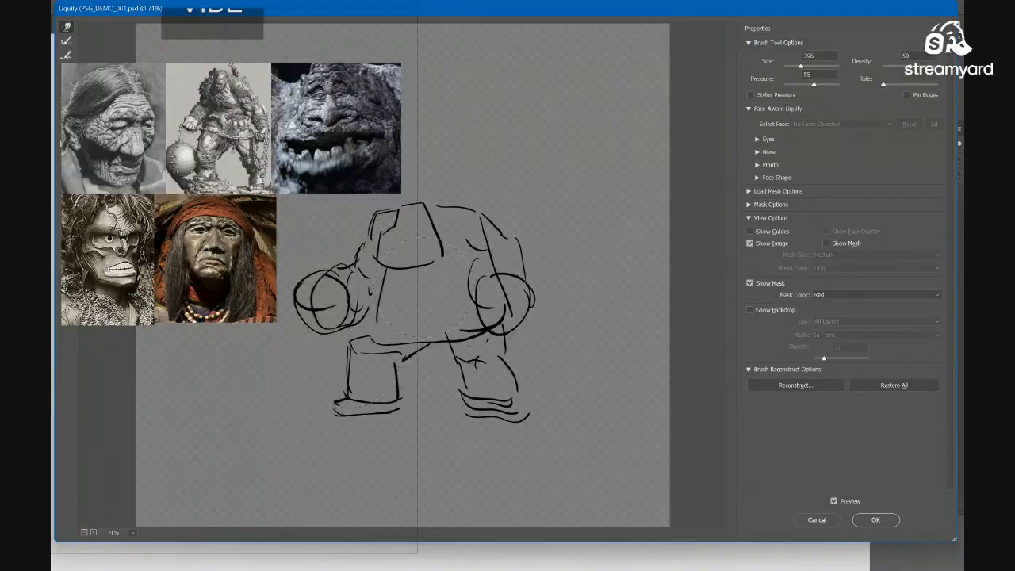
left_click_drag(425, 311, 426, 323)
Raise the creature's back into a tall hump, bulk out its right shoulder and arm, and apply the Liquify changes
mouse_move(443, 225)
left_mouse_down()
mouse_move(446, 206)
mouse_move(493, 203)
mouse_move(471, 176)
left_mouse_up()
left_click_drag(372, 213, 378, 195)
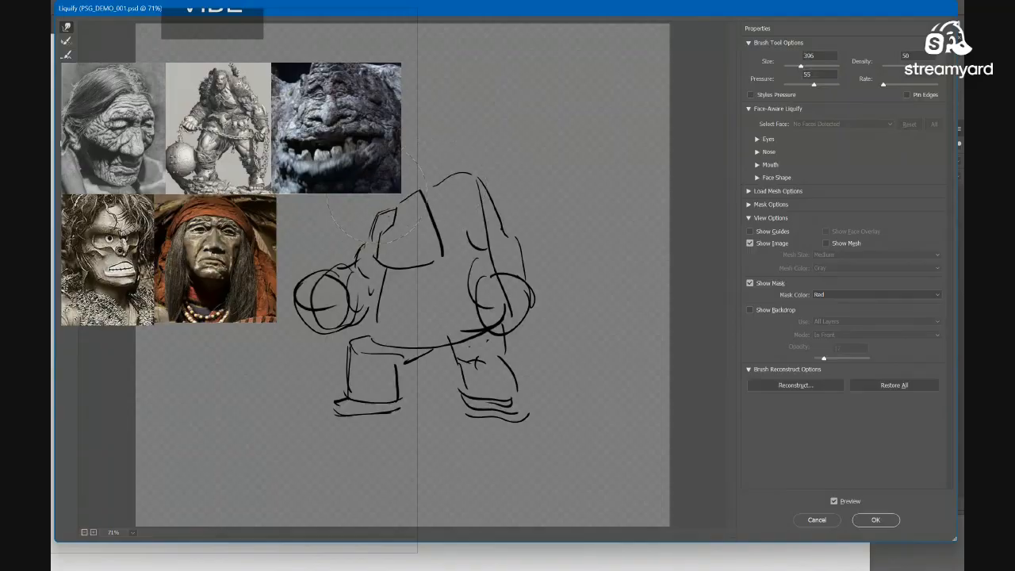
mouse_move(505, 223)
left_mouse_down()
mouse_move(527, 268)
mouse_move(543, 245)
left_mouse_up()
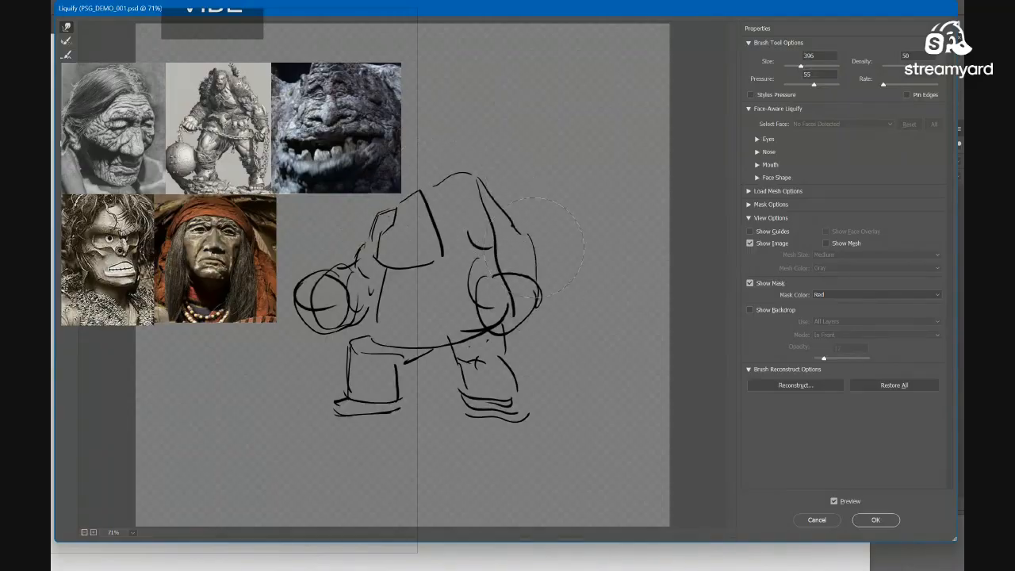
left_click_drag(532, 298, 526, 324)
left_click_drag(481, 286, 493, 289)
mouse_move(522, 334)
left_mouse_down()
mouse_move(530, 311)
mouse_move(481, 394)
left_mouse_up()
left_click_drag(482, 240, 497, 249)
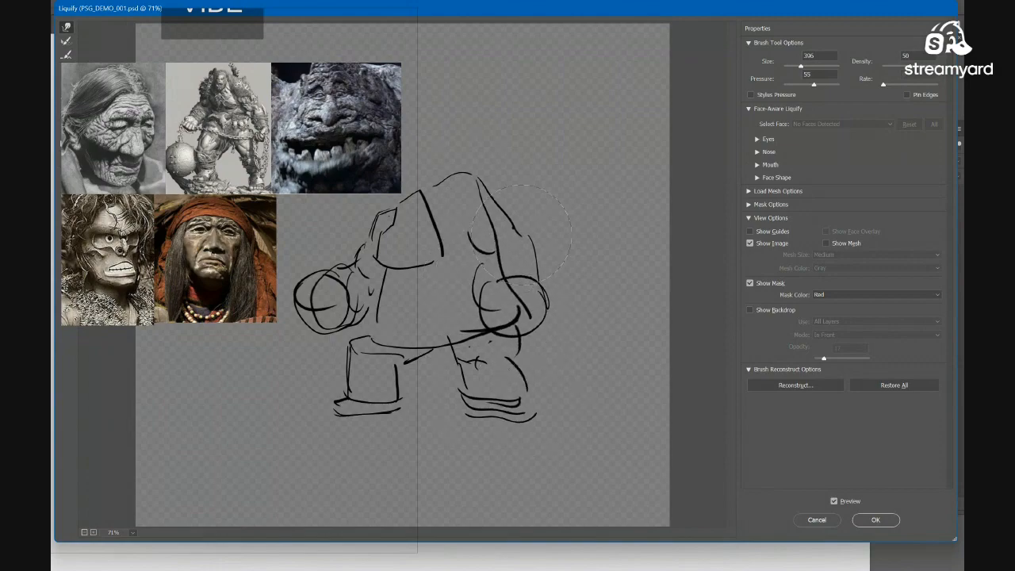
key("Return")
Scale the liquified creature down to about 78.82%, place it next to the original sketch and clear the selection
left_click_drag(525, 342, 577, 344)
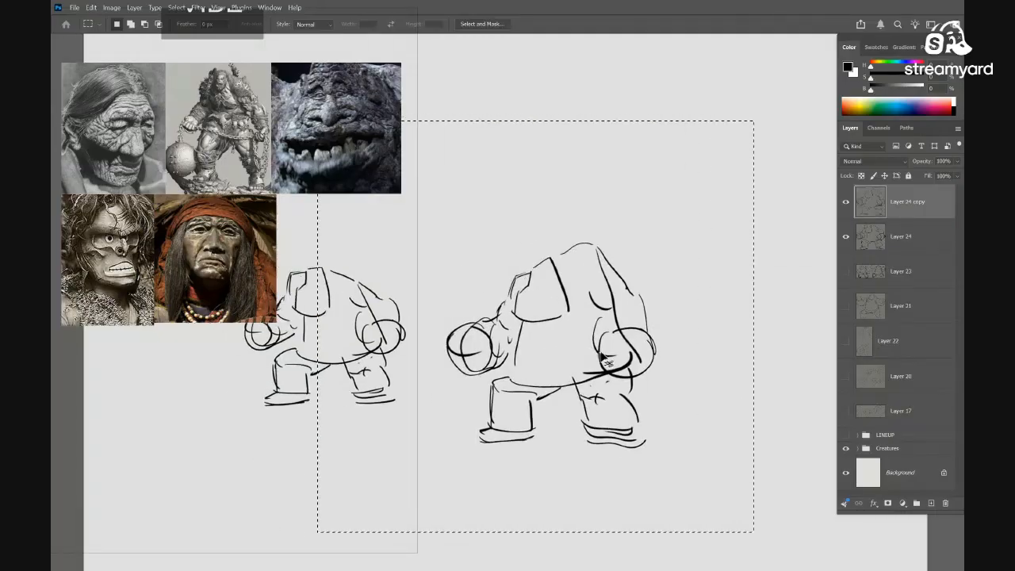
key("ctrl+t")
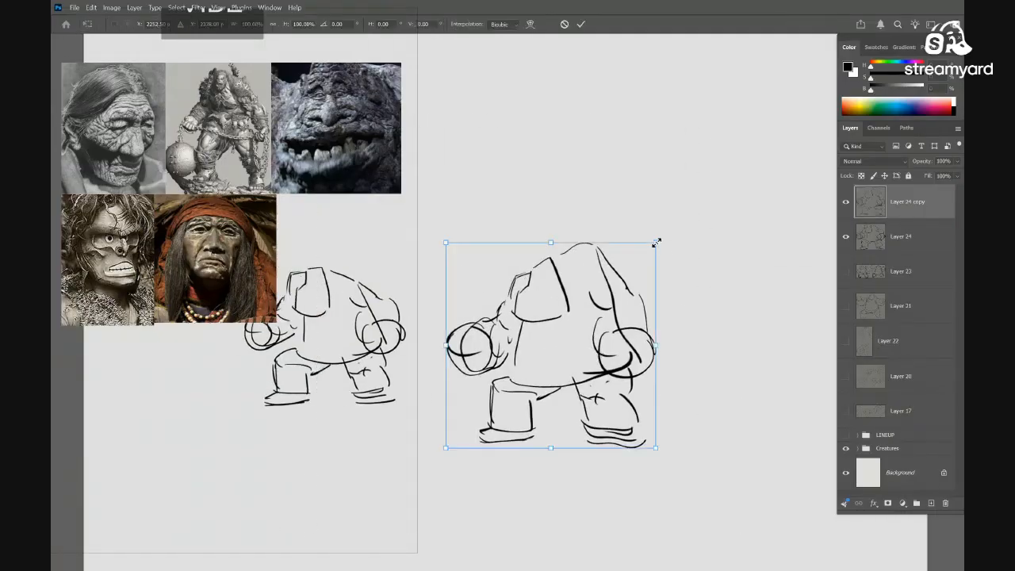
left_click_drag(656, 243, 636, 271)
mouse_move(588, 353)
left_mouse_down()
mouse_move(581, 337)
mouse_move(534, 331)
mouse_move(543, 332)
left_mouse_up()
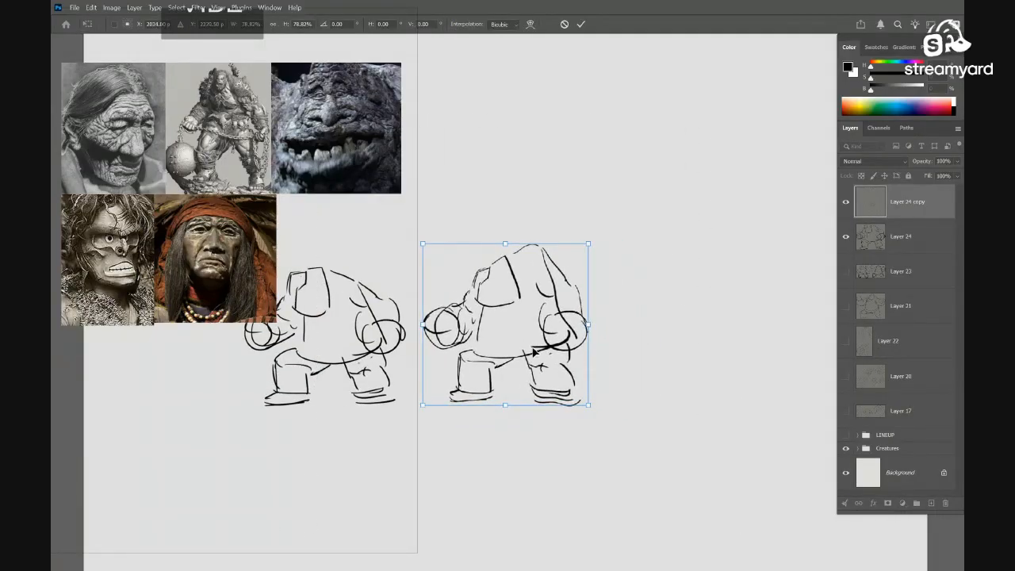
key("Return")
key("ctrl+d")
Duplicate the original creature on Layer 24 and place the copy on the far side of the hunched variation
mouse_move(639, 374)
left_mouse_down()
mouse_move(568, 376)
mouse_move(580, 362)
mouse_move(699, 347)
mouse_move(628, 354)
left_mouse_up()
key("ctrl+j")
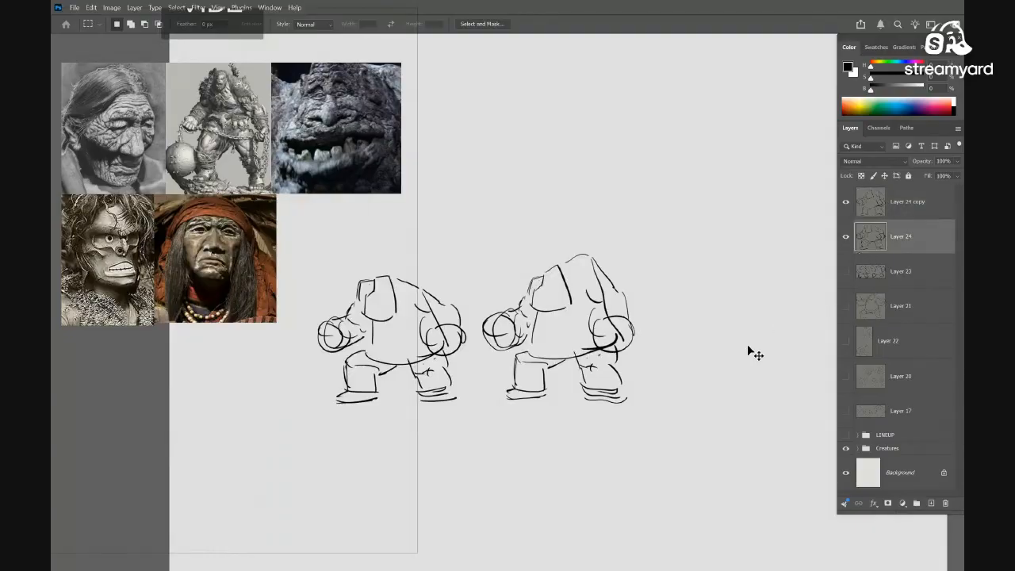
key("v")
left_click_drag(386, 377, 773, 377)
mouse_move(785, 373)
left_mouse_down()
mouse_move(675, 384)
mouse_move(526, 377)
mouse_move(609, 353)
mouse_move(591, 348)
left_mouse_up()
Select the new creature copy with a rectangular marquee, open it in Liquify and push its front fist outward to enlarge it
key("m")
mouse_move(703, 169)
left_mouse_down()
mouse_move(702, 294)
mouse_move(433, 479)
mouse_move(421, 474)
left_mouse_up()
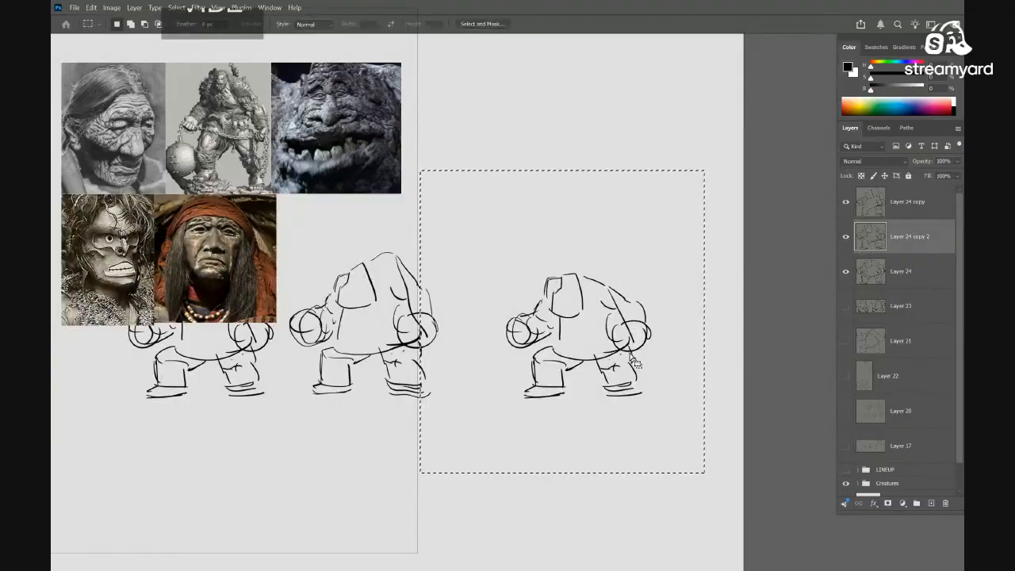
key("ctrl+shift+x")
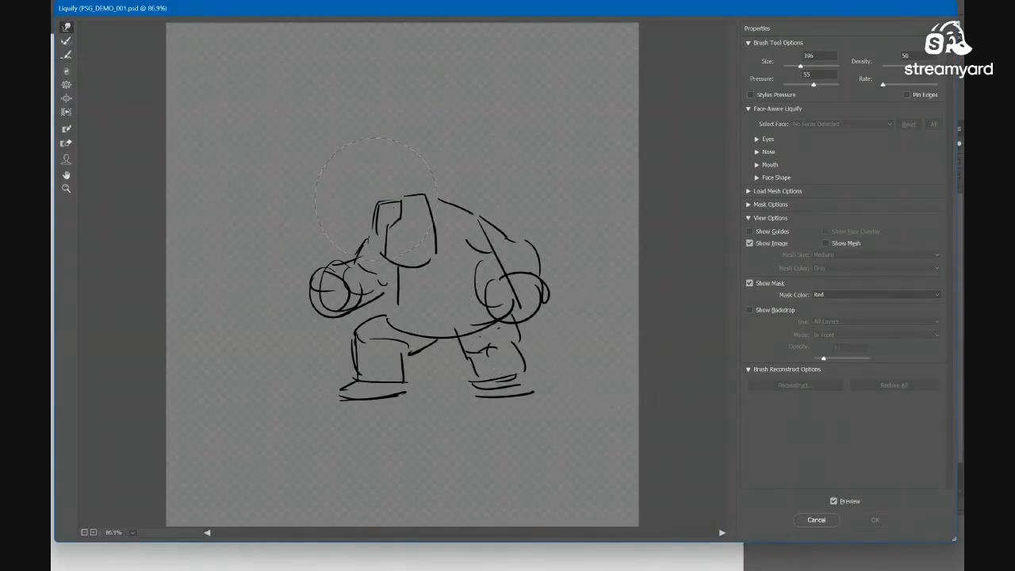
left_click_drag(375, 199, 363, 203)
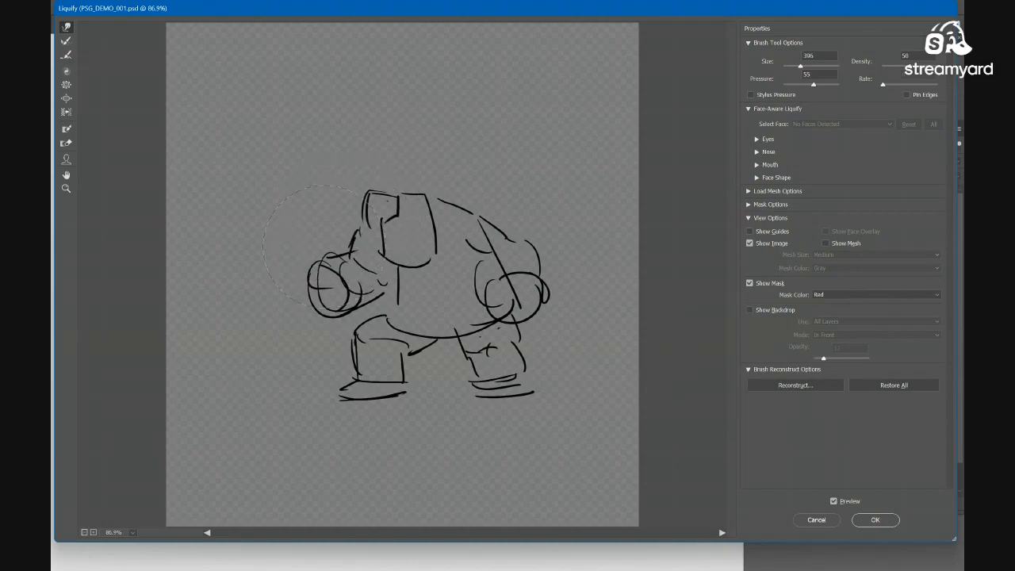
mouse_move(324, 247)
left_mouse_down()
mouse_move(284, 303)
mouse_move(273, 291)
mouse_move(297, 264)
left_mouse_up()
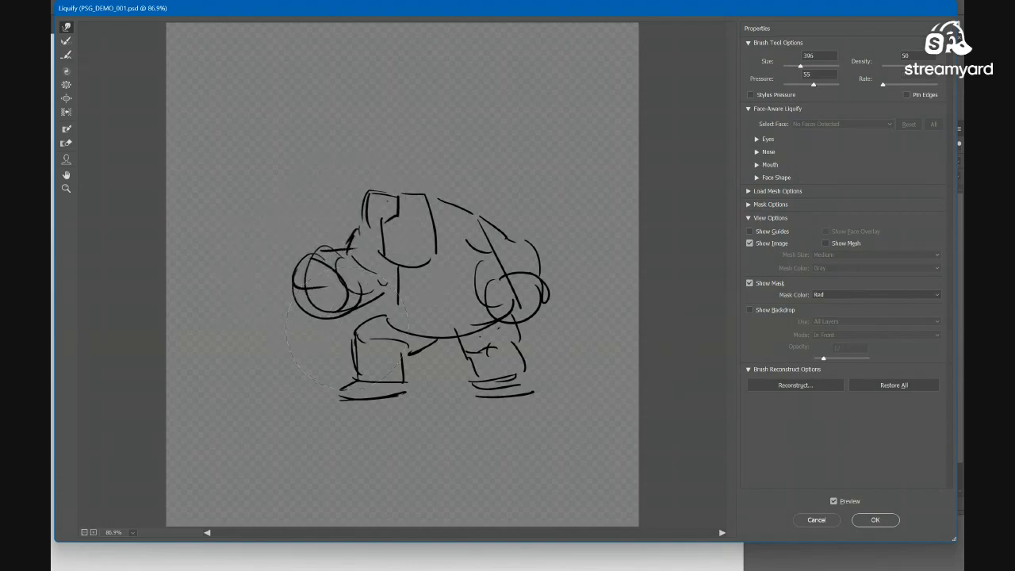
left_click_drag(308, 313, 300, 319)
left_click_drag(292, 258, 291, 245)
left_click_drag(289, 316, 285, 323)
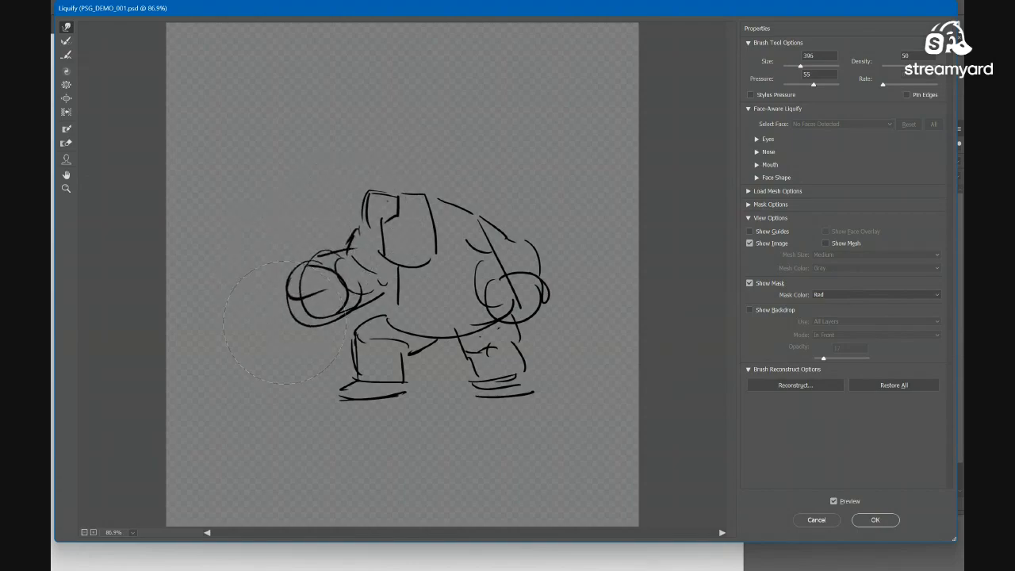
Pull the creature's head and upper back upward with Forward Warp
left_click_drag(459, 216, 469, 211)
mouse_move(405, 191)
left_mouse_down()
mouse_move(408, 181)
mouse_move(373, 183)
left_mouse_up()
left_click_drag(336, 233, 338, 226)
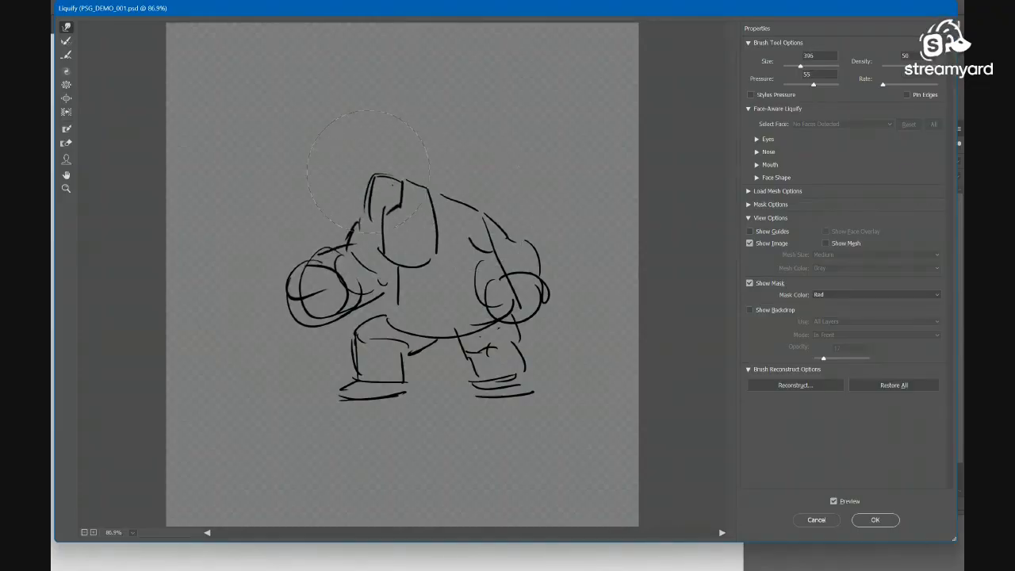
left_click_drag(377, 182, 380, 172)
left_click_drag(449, 209, 422, 195)
left_click_drag(485, 227, 489, 219)
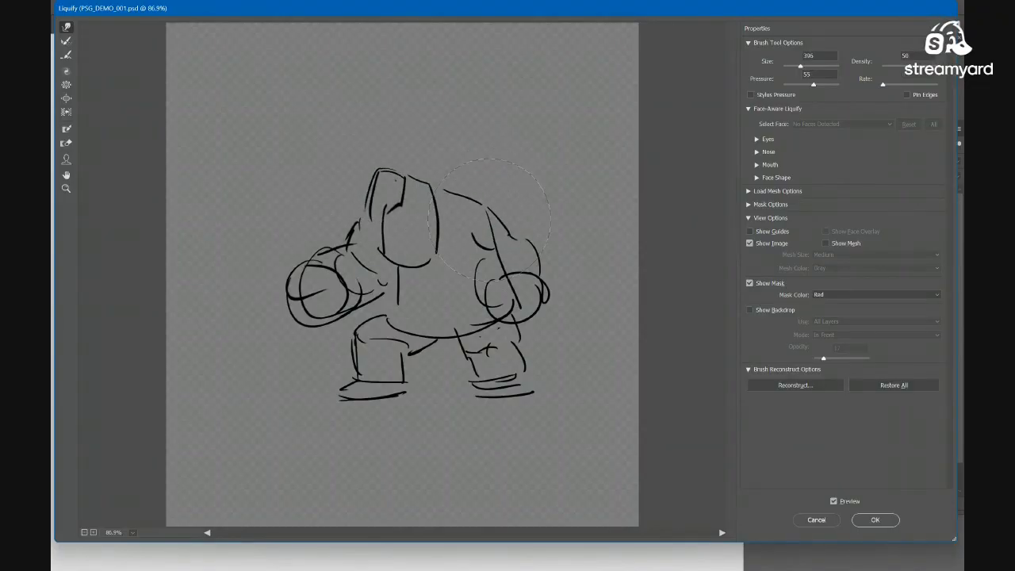
Widen the front foot, then bloat the rear hand and push the creature's back side and rear foot outward
mouse_move(352, 371)
left_mouse_down()
mouse_move(364, 392)
mouse_move(340, 380)
left_mouse_up()
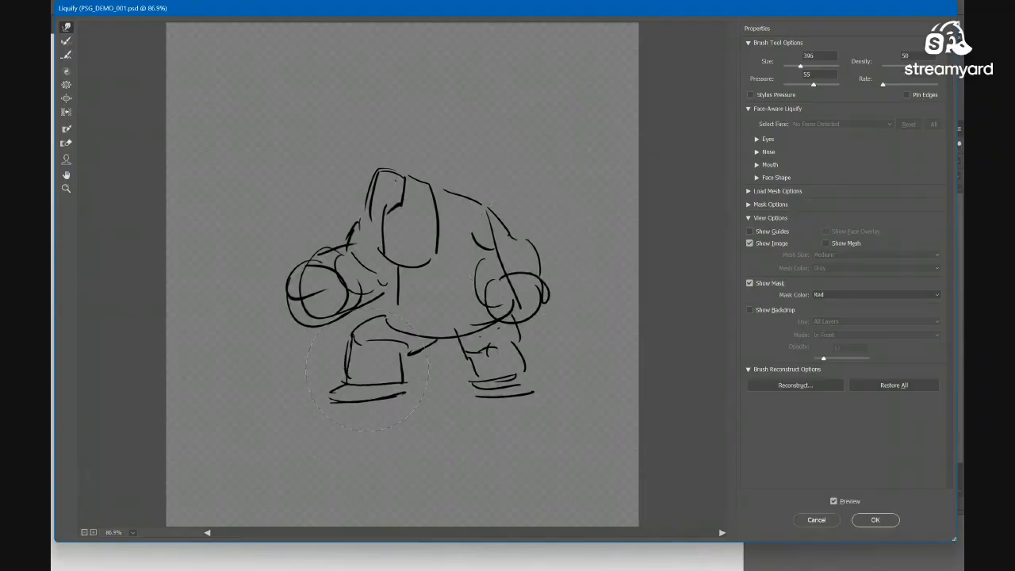
left_click(67, 100)
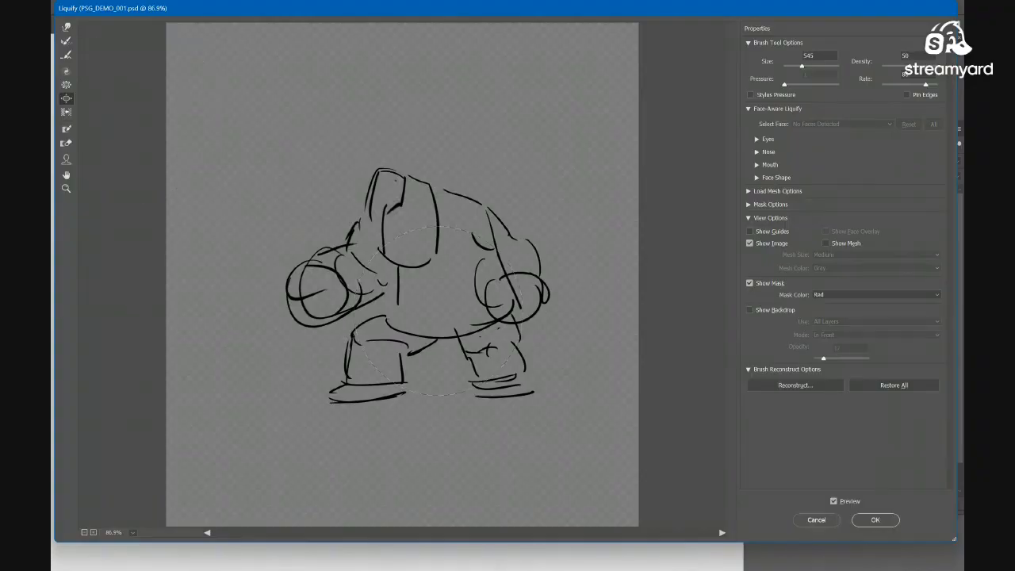
mouse_move(463, 292)
left_mouse_down()
mouse_move(502, 367)
mouse_move(515, 283)
left_mouse_up()
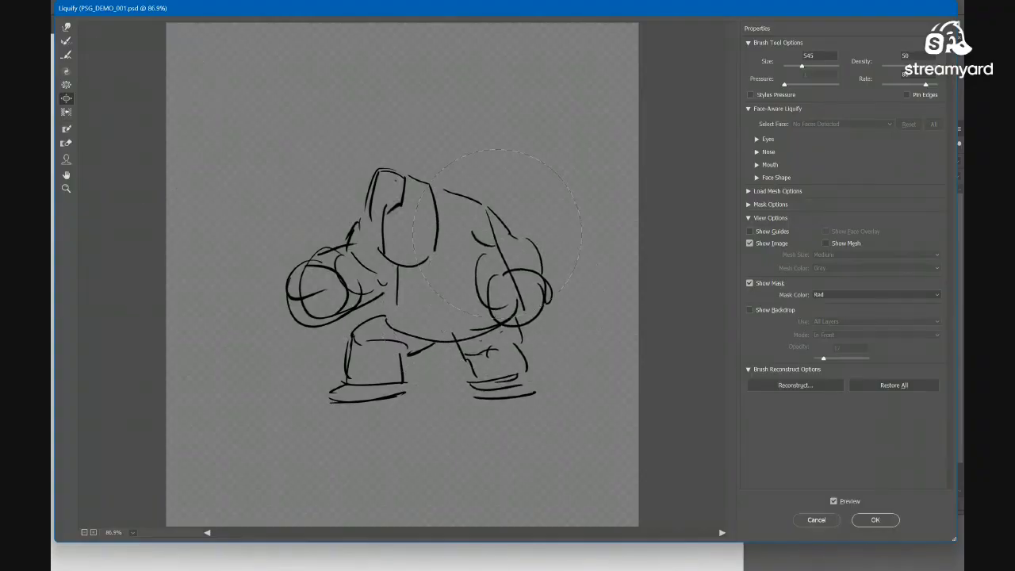
key("w")
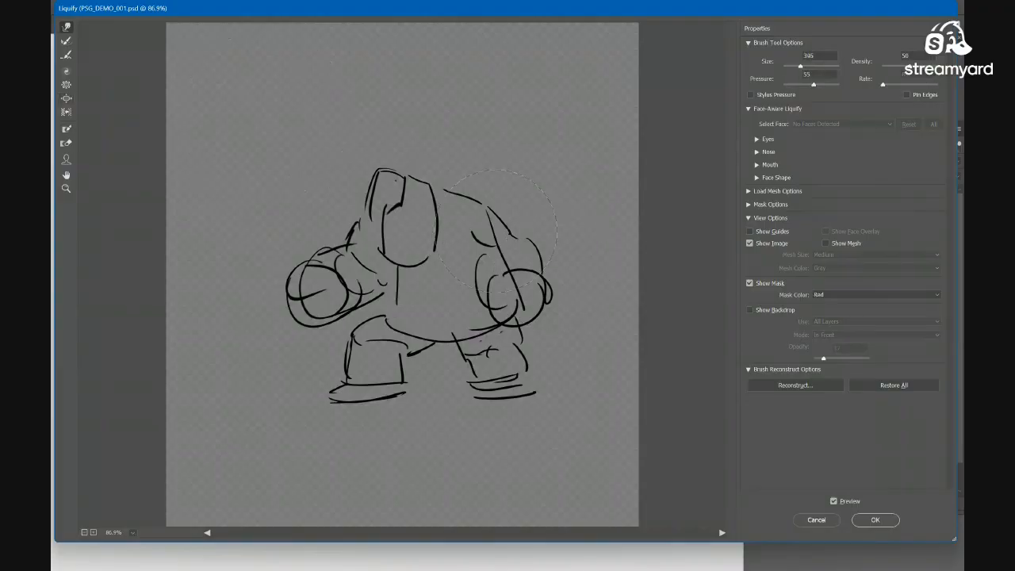
mouse_move(449, 190)
left_mouse_down()
mouse_move(405, 173)
mouse_move(502, 200)
mouse_move(541, 260)
mouse_move(532, 421)
left_mouse_up()
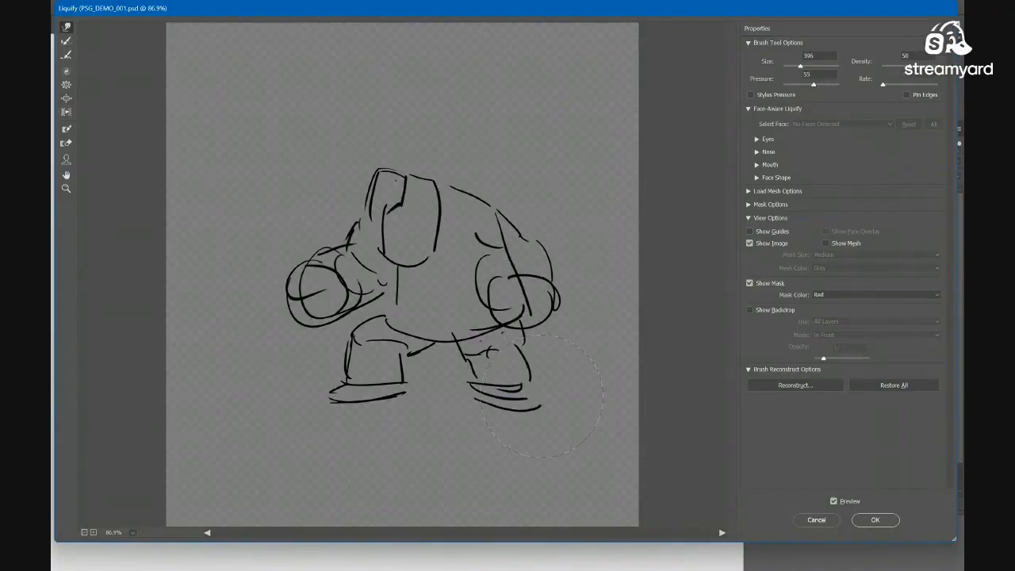
Lower the creature's belly line slightly and flare both legs and feet down and outward
left_click_drag(493, 393, 495, 403)
left_click_drag(369, 383, 367, 388)
left_click_drag(426, 333, 428, 342)
mouse_move(352, 352)
left_mouse_down()
mouse_move(417, 355)
mouse_move(390, 400)
mouse_move(337, 405)
left_mouse_up()
mouse_move(375, 444)
left_mouse_down()
mouse_move(354, 436)
mouse_move(397, 436)
left_mouse_up()
mouse_move(525, 397)
left_mouse_down()
mouse_move(507, 447)
mouse_move(551, 437)
left_mouse_up()
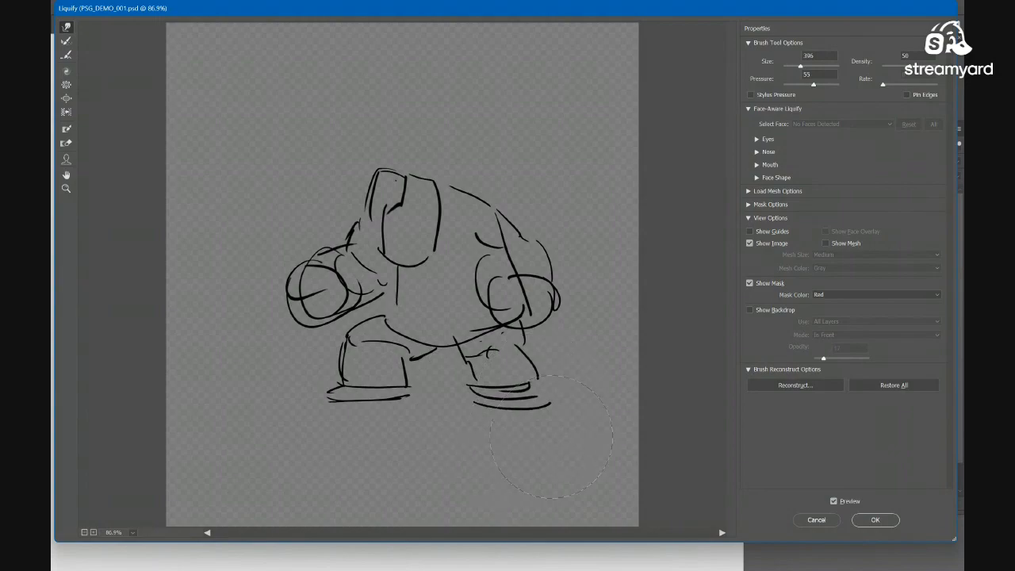
Push the front fist farther out, refine the head outline and drag the rear hand and belly corner downward
left_click_drag(325, 214, 342, 222)
left_click_drag(297, 279, 288, 271)
left_click_drag(294, 318, 266, 313)
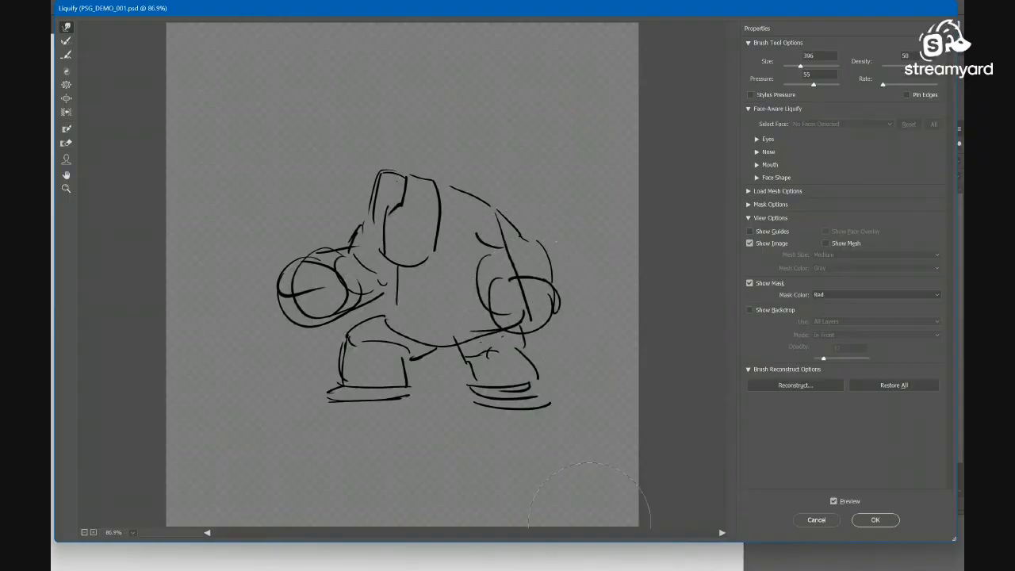
left_click_drag(372, 177, 353, 216)
left_click_drag(488, 320, 531, 339)
left_click_drag(390, 329, 383, 334)
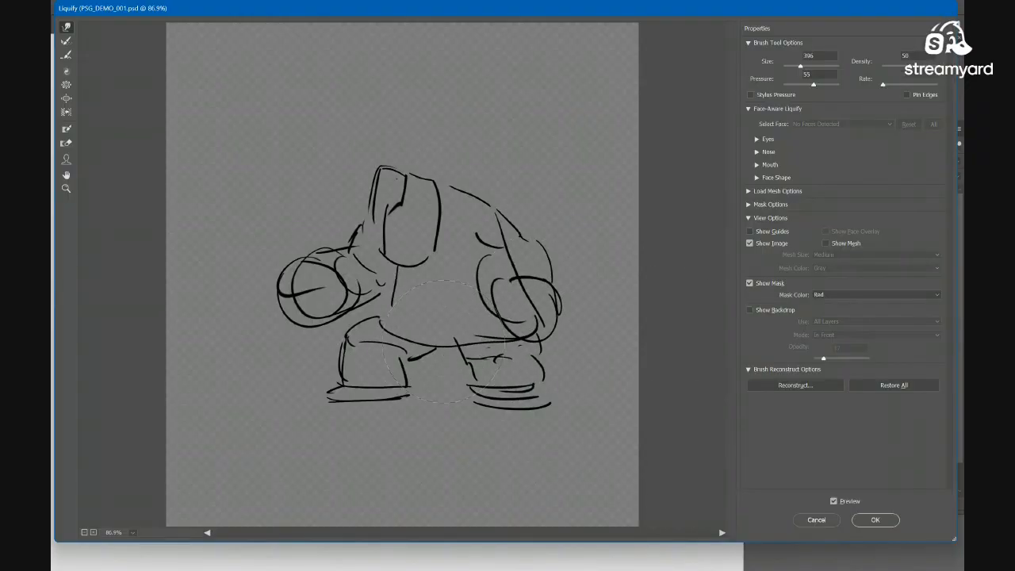
Tuck in the rear hand, level and lower both feet, apply the Liquify changes and clear the selection
left_click_drag(552, 336, 525, 339)
left_click_drag(367, 344, 335, 395)
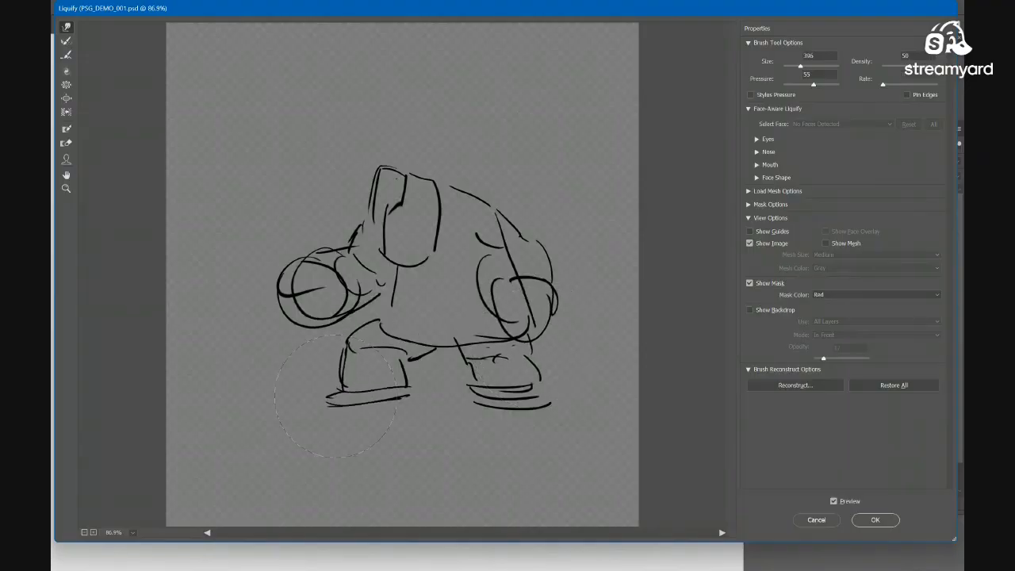
left_click_drag(404, 409, 405, 419)
left_click_drag(531, 394, 532, 399)
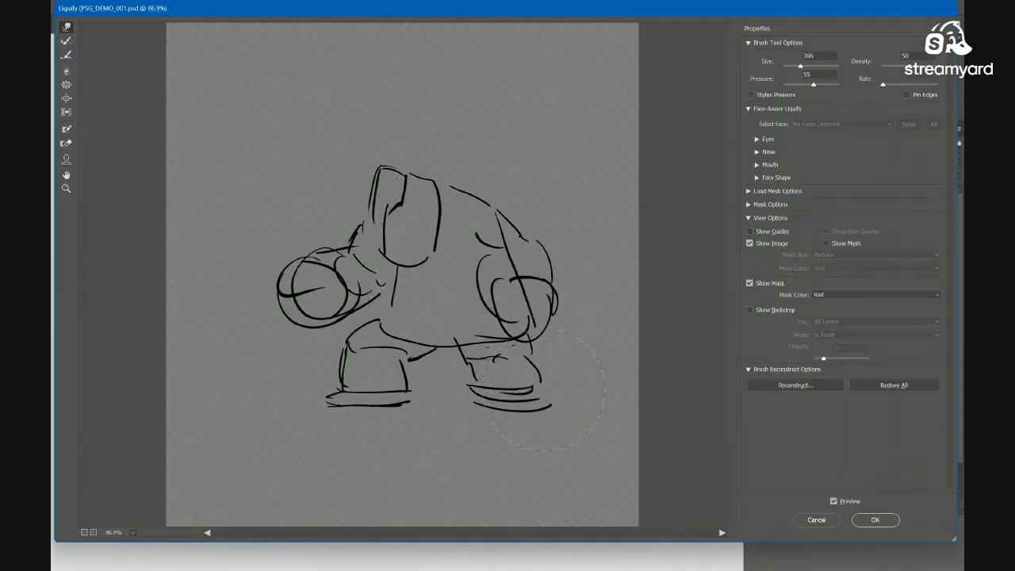
key("Return")
key("ctrl+d")
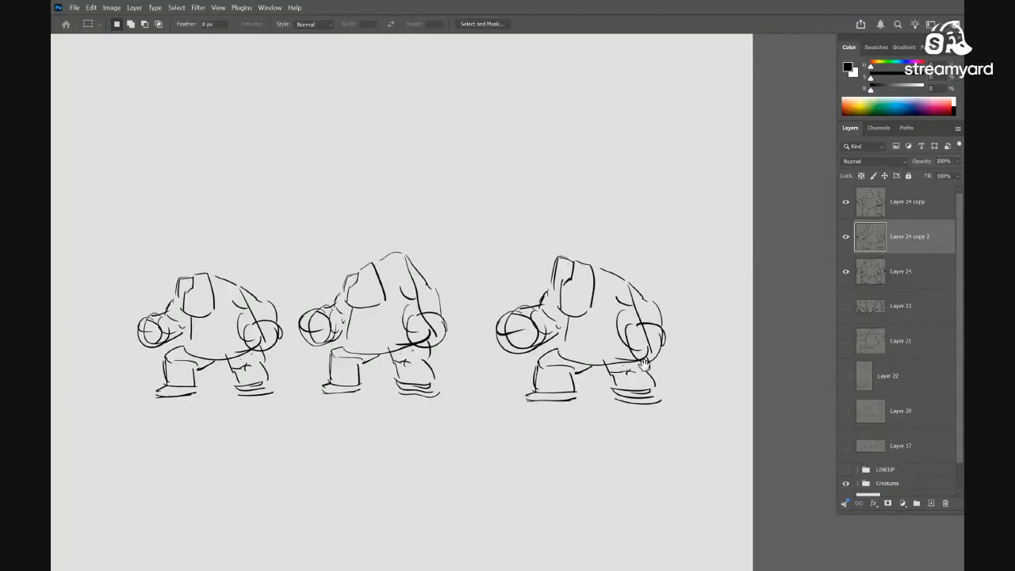
Bring Layer 24 copy 2 to the front, hide the other two creature variations and move it toward the canvas's left edge
scroll(639, 368, "down", 3)
mouse_move(644, 365)
left_mouse_down()
mouse_move(671, 359)
mouse_move(625, 365)
mouse_move(659, 356)
left_mouse_up()
scroll(631, 365, "up", 1)
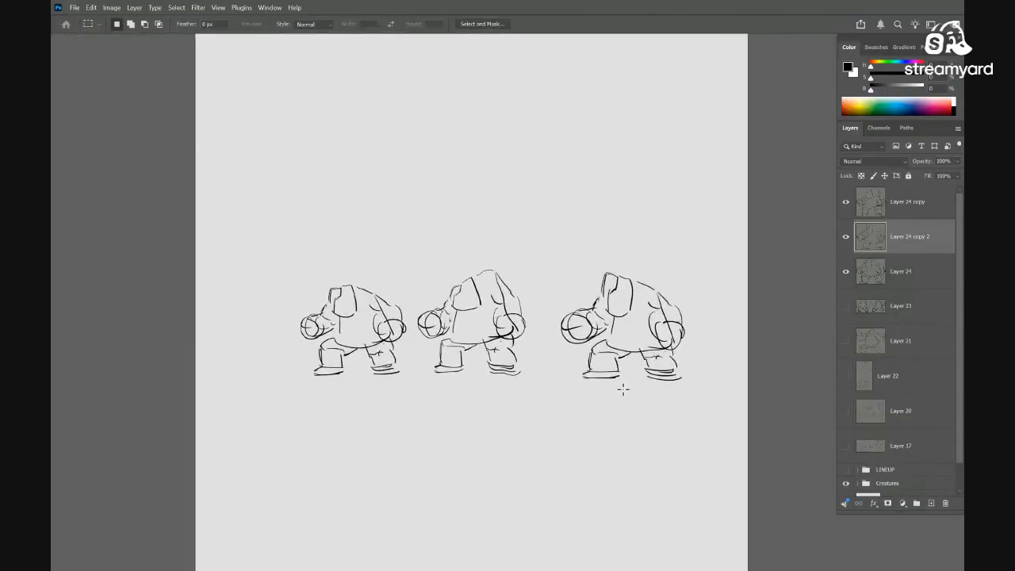
left_click(845, 238)
left_click(845, 239)
left_click_drag(871, 237, 847, 279)
key("v")
left_click_drag(666, 361, 341, 361)
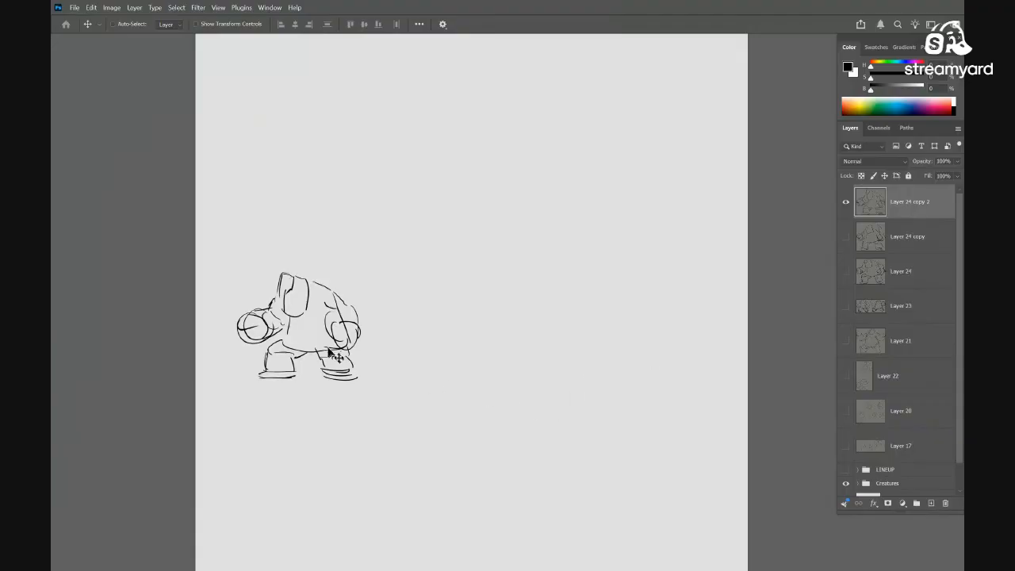
Duplicate the liquified creature onto its own layer and place the copy beside it
left_click_drag(342, 350, 469, 347)
key("ctrl+j")
scroll(492, 342, "up", 4)
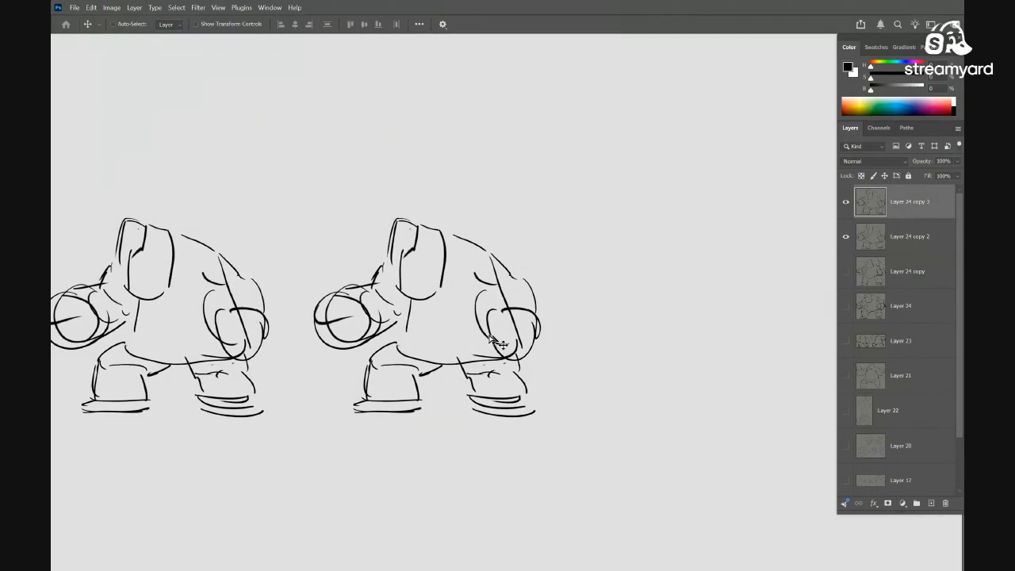
Try sketching an arched envelope outline around the duplicated creature with the brush
key("b")
scroll(571, 306, "up", 1)
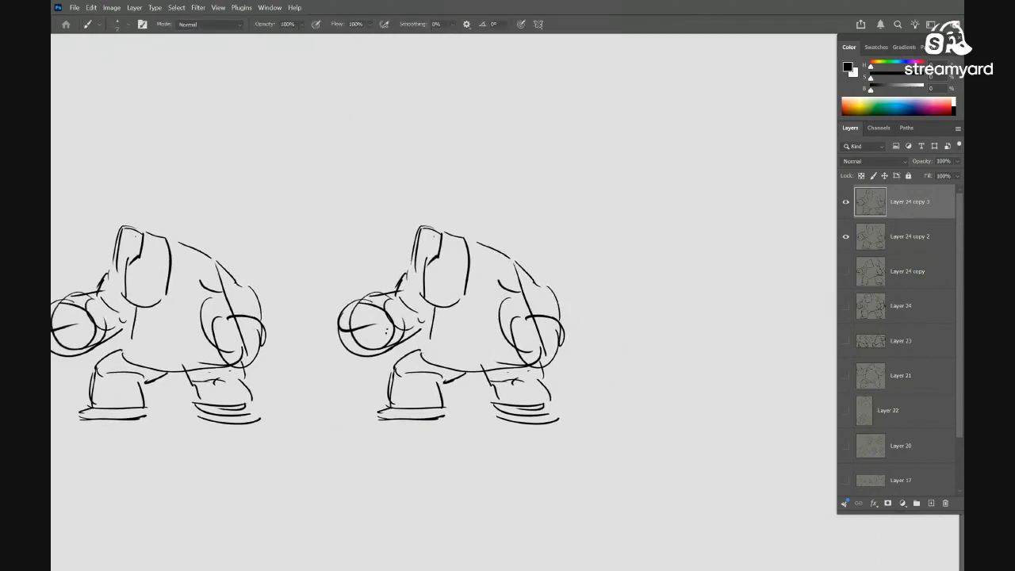
mouse_move(377, 394)
left_mouse_down()
mouse_move(401, 172)
mouse_move(554, 241)
mouse_move(599, 392)
left_mouse_up()
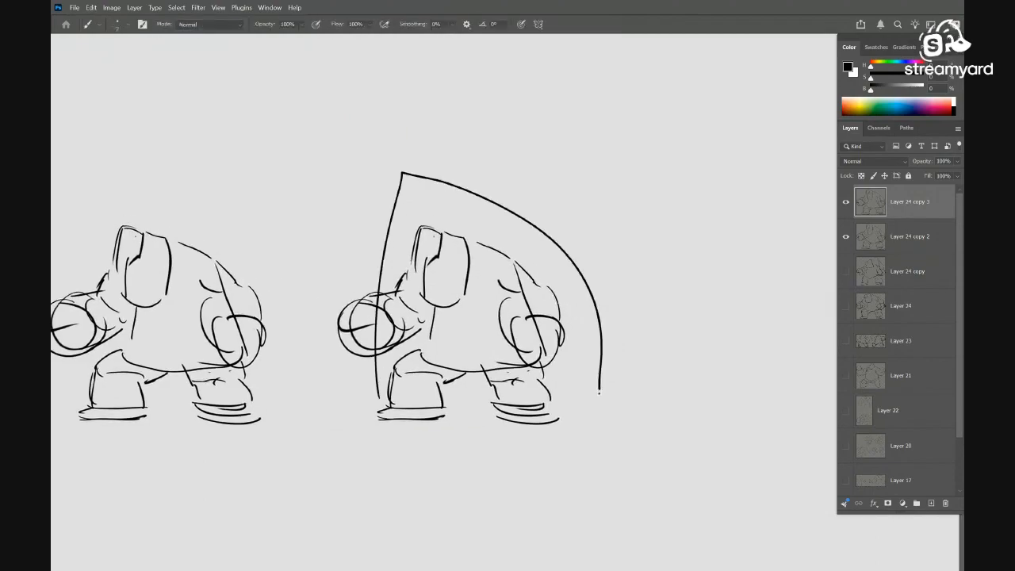
key("ctrl+z")
left_click_drag(394, 198, 364, 399)
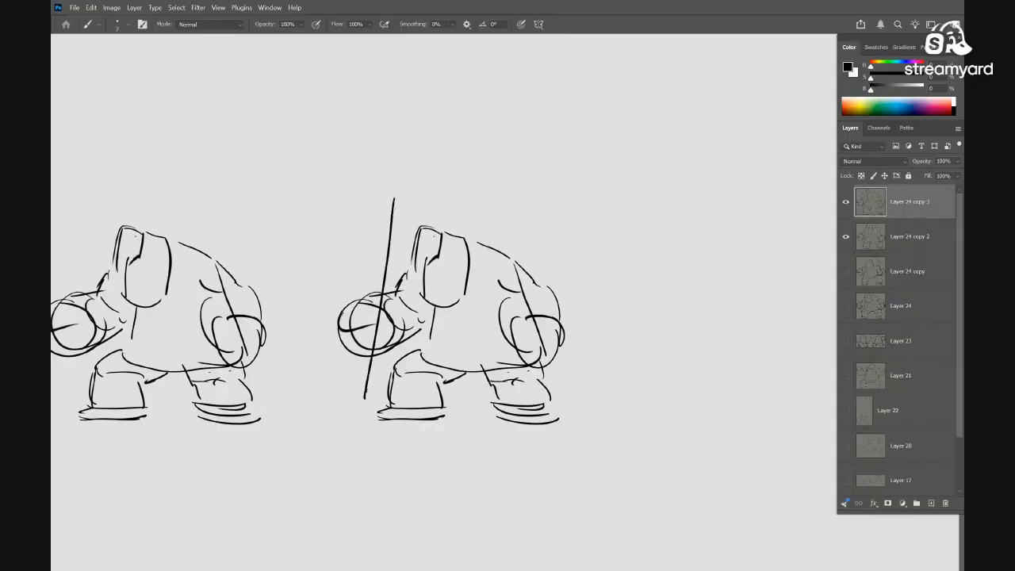
mouse_move(428, 188)
left_mouse_down()
mouse_move(600, 378)
mouse_move(598, 407)
left_mouse_up()
key("ctrl+z")
key("ctrl+z")
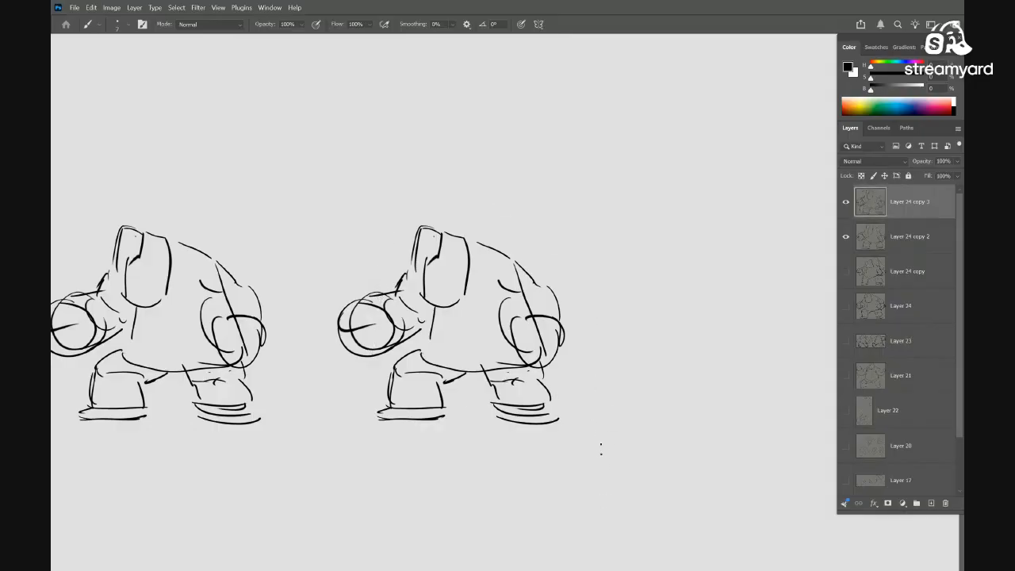
mouse_move(546, 365)
left_mouse_down()
mouse_move(569, 358)
mouse_move(524, 340)
mouse_move(543, 328)
mouse_move(468, 361)
mouse_move(524, 363)
left_mouse_up()
key("l")
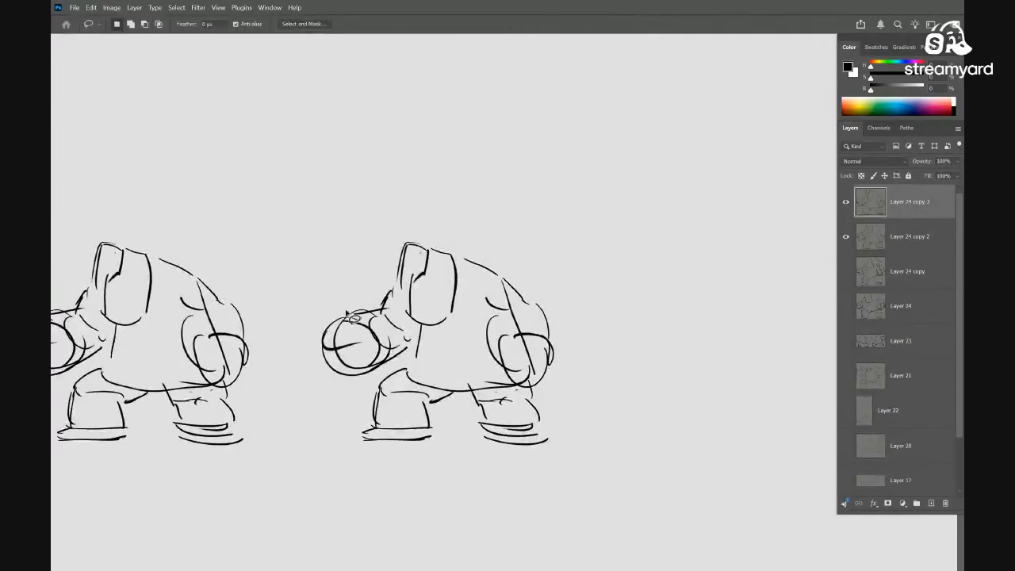
mouse_move(346, 313)
left_mouse_down()
mouse_move(363, 376)
mouse_move(419, 326)
left_mouse_up()
left_click_drag(435, 253, 412, 278)
mouse_move(435, 379)
left_mouse_down()
mouse_move(379, 397)
mouse_move(432, 385)
left_mouse_up()
key("ctrl+d")
left_click_drag(507, 349, 502, 339)
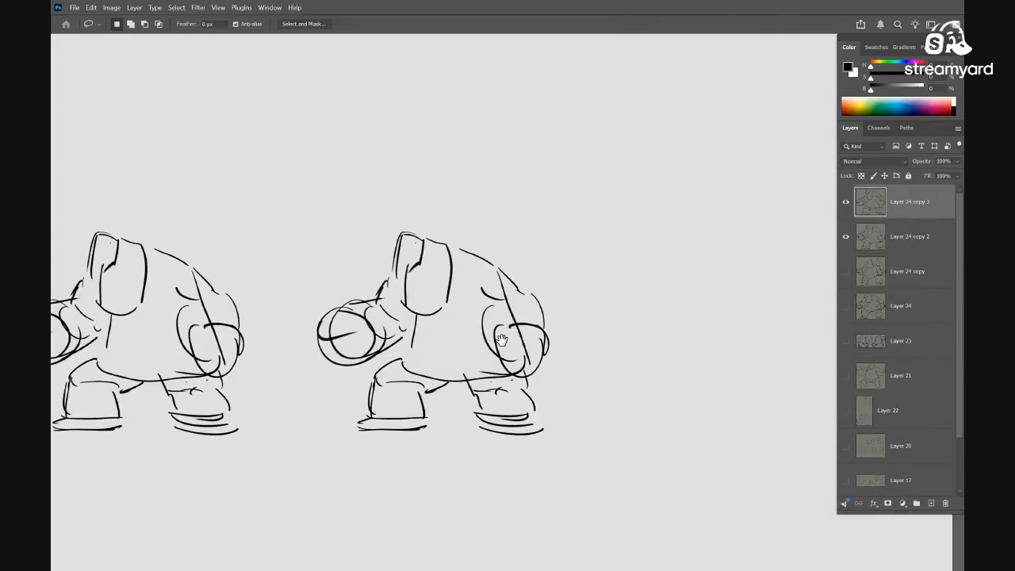
Select the duplicated creature with a marquee, move it farther away from the other one and clear the selection
left_click_drag(565, 358, 543, 349)
key("m")
mouse_move(561, 182)
left_mouse_down()
mouse_move(448, 340)
mouse_move(245, 480)
left_mouse_up()
left_click_drag(399, 386, 495, 385)
left_click_drag(557, 376, 469, 385)
key("ctrl+d")
scroll(469, 385, "up", 2)
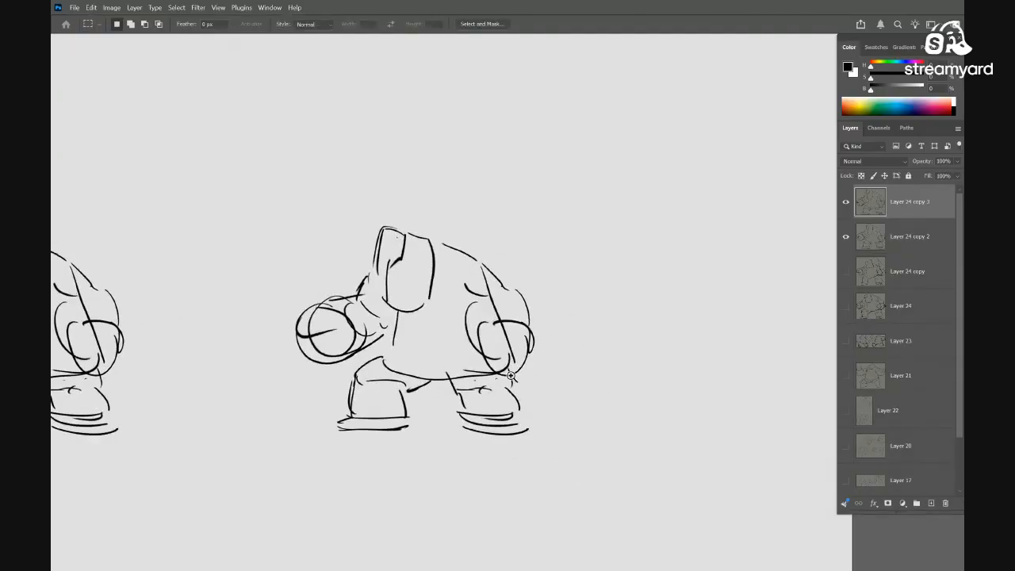
Lasso the creature's belly line and legs and move them down, then shift the rear leg outward and deselect
key("l")
mouse_move(388, 339)
left_mouse_down()
mouse_move(538, 426)
mouse_move(504, 374)
mouse_move(390, 341)
left_mouse_up()
mouse_move(472, 409)
left_mouse_down()
mouse_move(474, 450)
mouse_move(464, 440)
left_mouse_up()
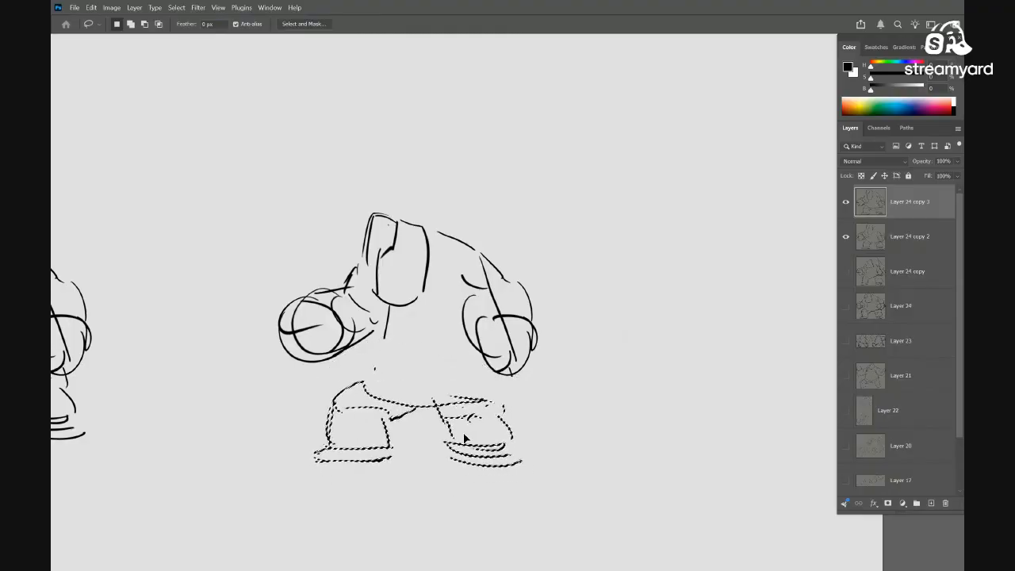
mouse_move(428, 386)
left_mouse_down()
mouse_move(485, 391)
mouse_move(432, 385)
left_mouse_up()
mouse_move(488, 447)
left_mouse_down()
mouse_move(521, 444)
mouse_move(513, 452)
left_mouse_up()
key("ctrl+d")
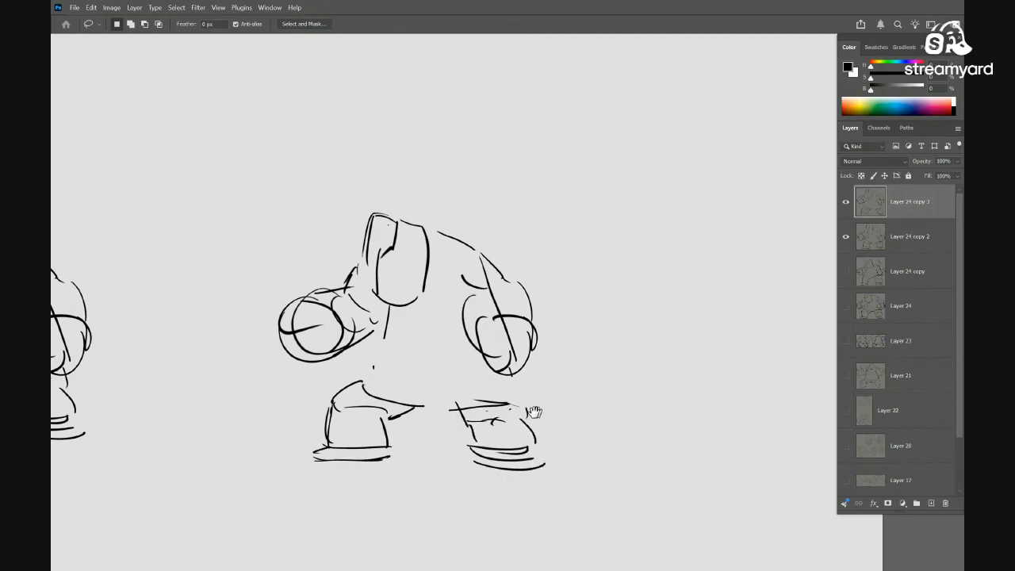
Draw longer torso sides and close the belly line between the separated legs to rebuild the stretched body
key("b")
left_click_drag(374, 331, 361, 398)
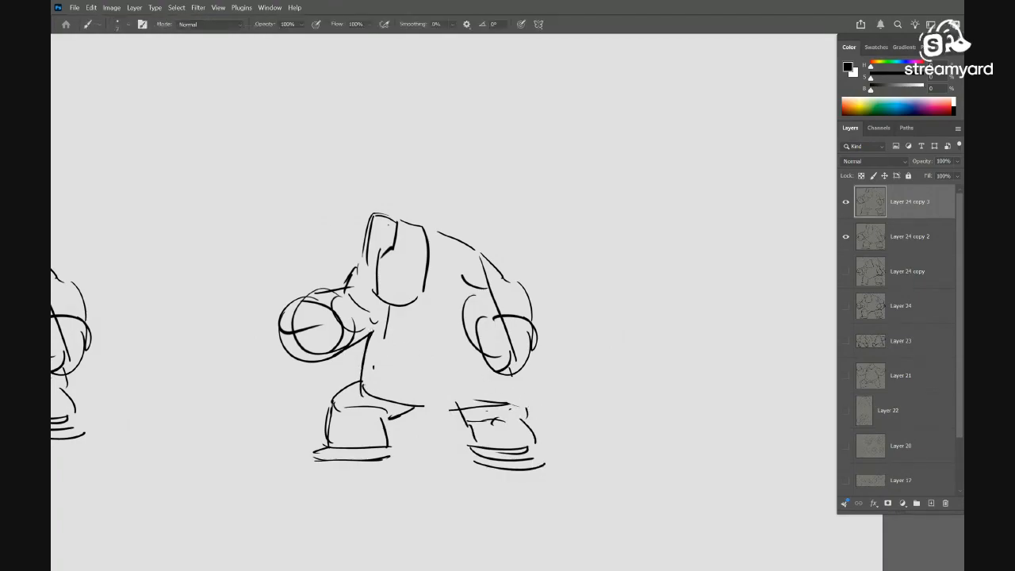
left_click_drag(395, 311, 368, 333)
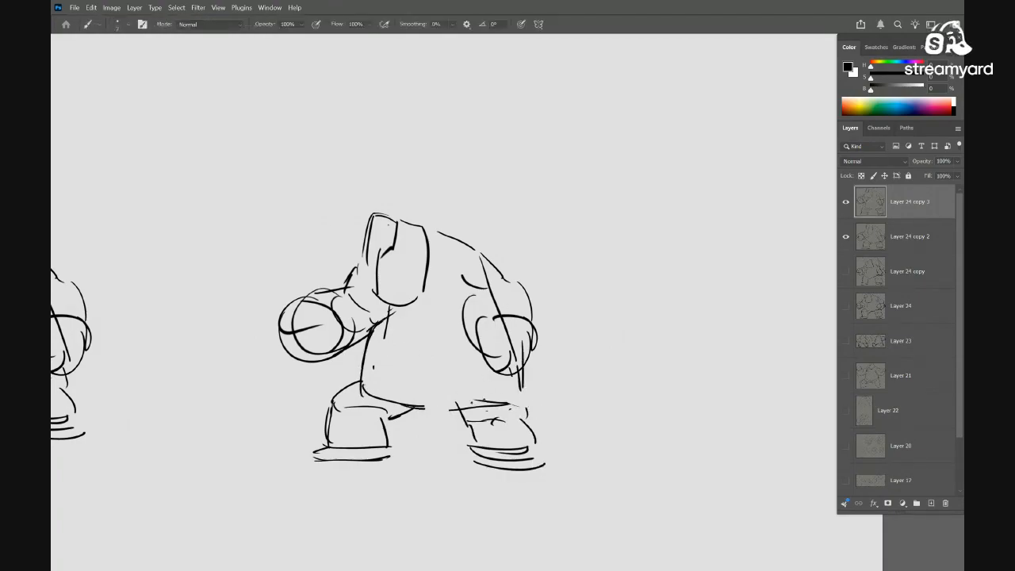
left_click_drag(425, 408, 514, 390)
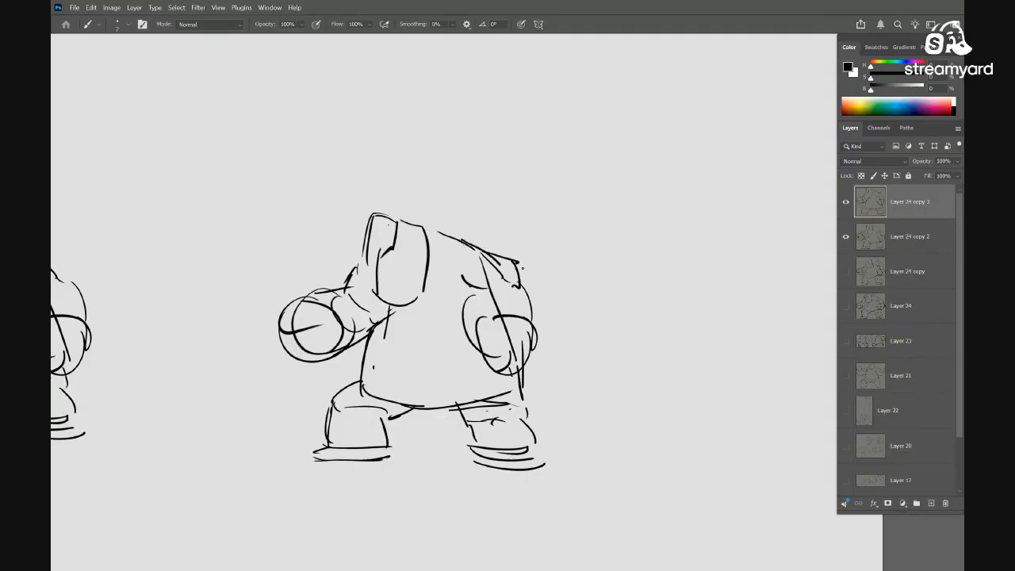
Erase the rough rear shoulder lines and redraw the back edge with a rounded shoulder cap above the rear arm
key("e")
left_click_drag(459, 241, 514, 281)
key("b")
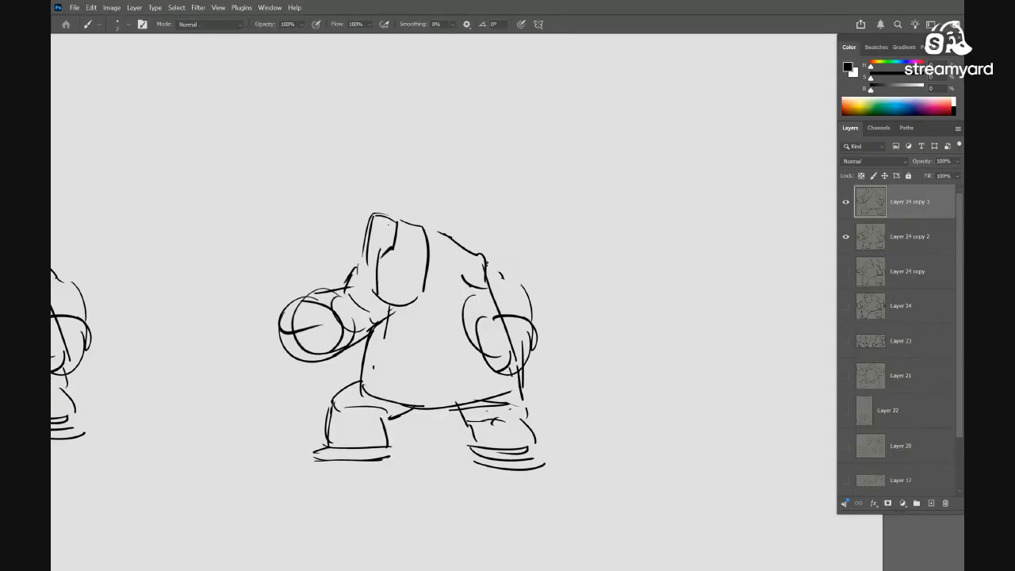
key("l")
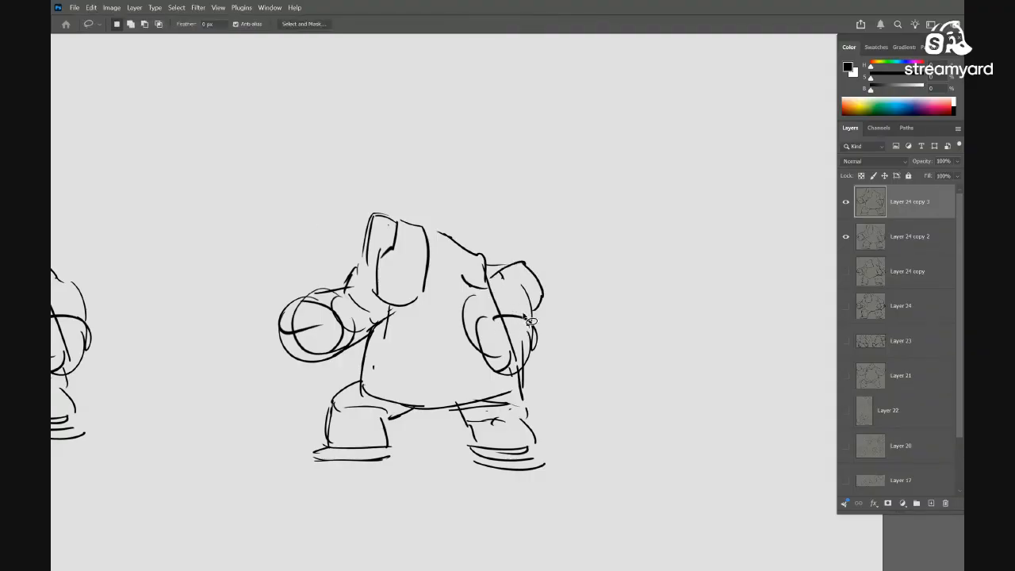
Lasso and delete the creature's round rear arm and fist, leaving the shoulder lines in place
mouse_move(544, 317)
left_mouse_down()
mouse_move(526, 384)
mouse_move(566, 351)
left_mouse_up()
key("Delete")
key("b")
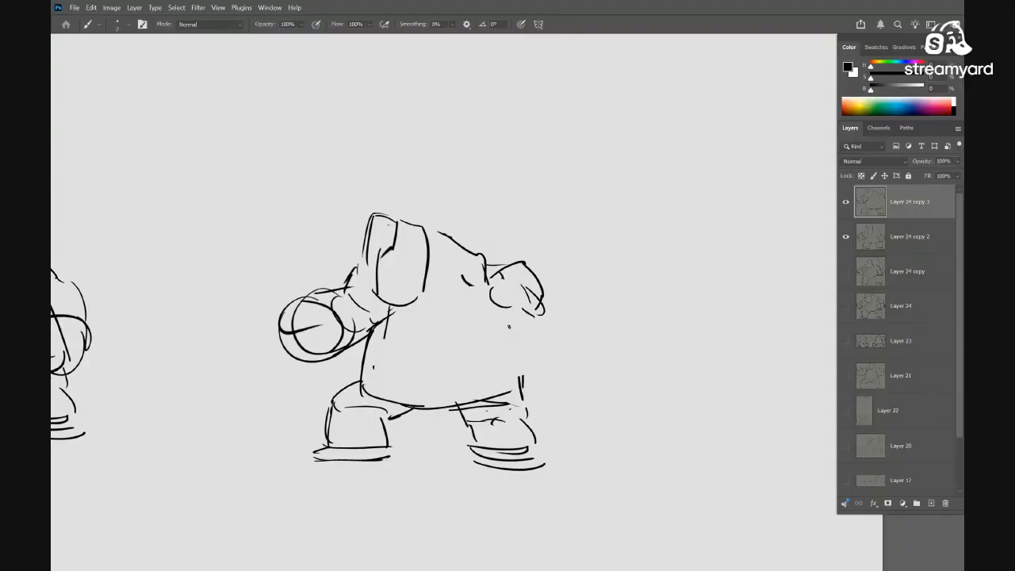
left_click_drag(477, 379, 476, 314)
key("ctrl+z")
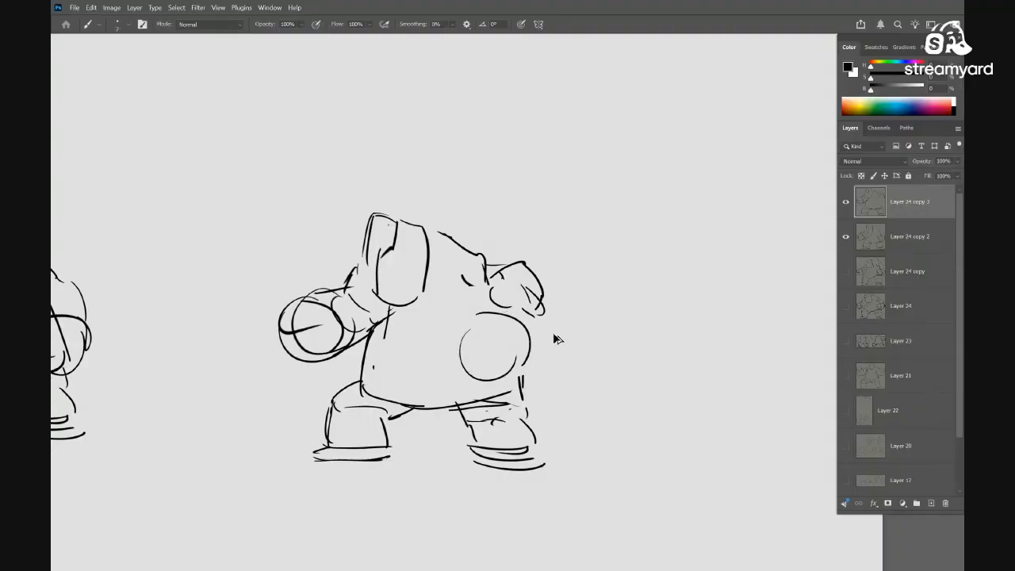
key("ctrl+z")
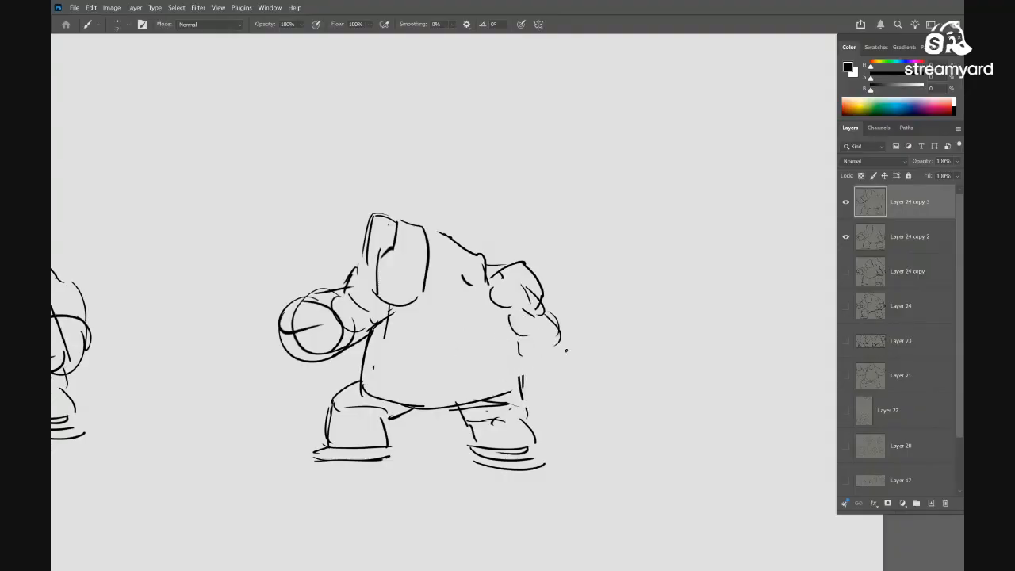
Draw a long rear arm hanging from the shoulder, with a thick forearm and a rounded fist near foot level
left_click_drag(515, 338, 541, 390)
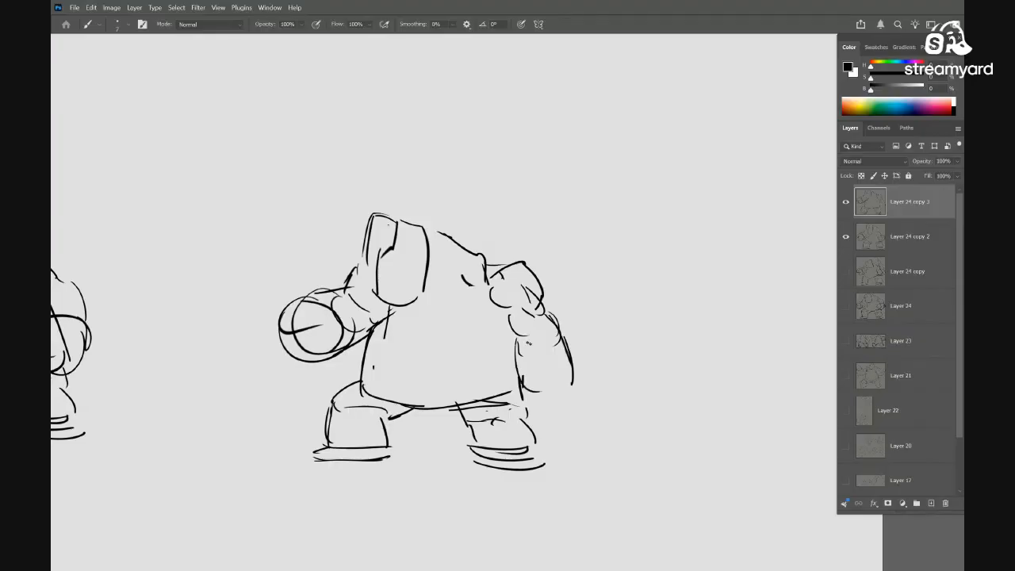
left_click_drag(514, 339, 547, 394)
left_click_drag(564, 352, 570, 408)
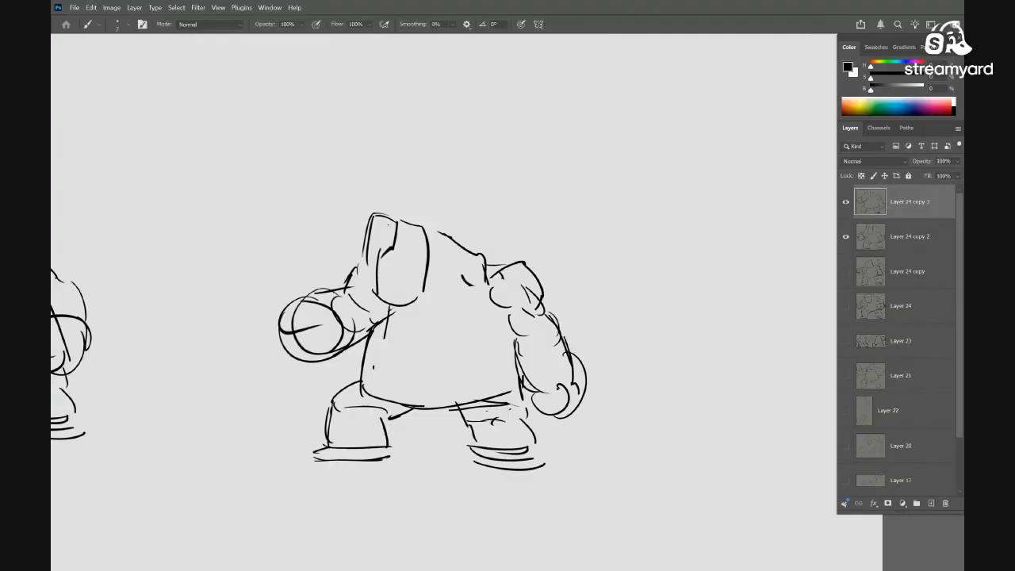
Erase the front arm and ball-shaped fist and redraw a long hanging arm that holds a club widening toward the ground
key("e")
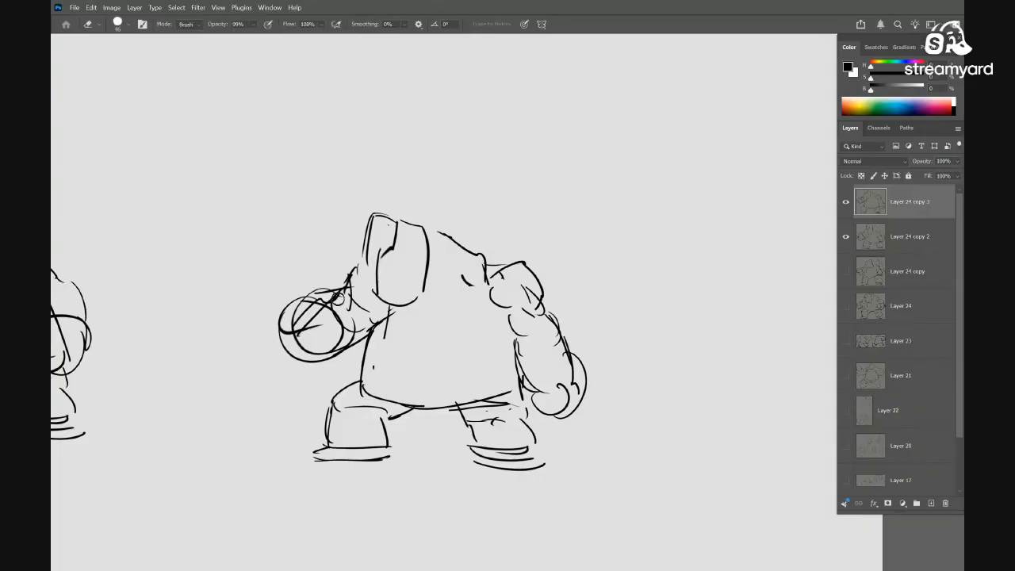
left_click_drag(337, 313, 285, 303)
left_click_drag(313, 364, 353, 294)
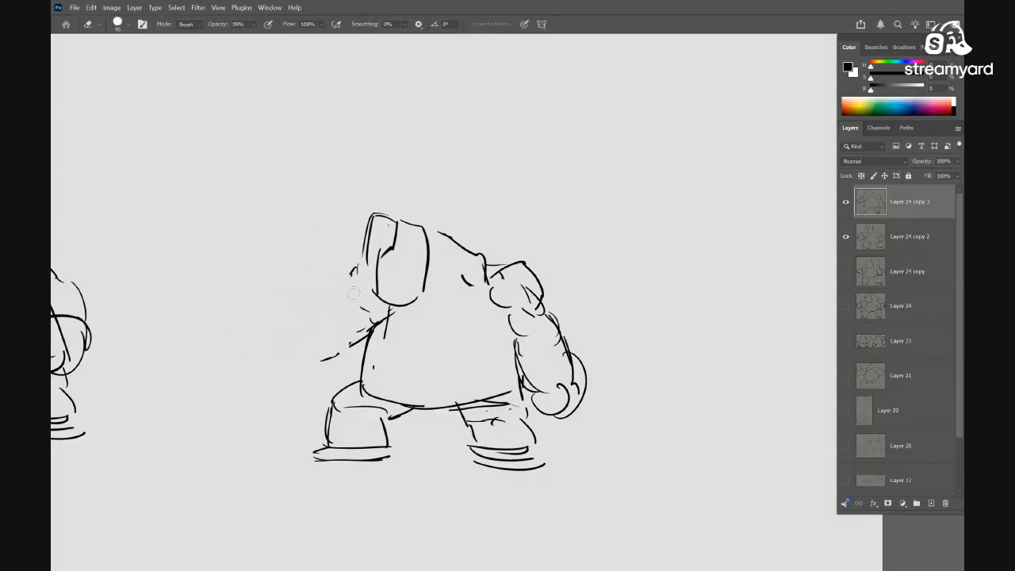
key("b")
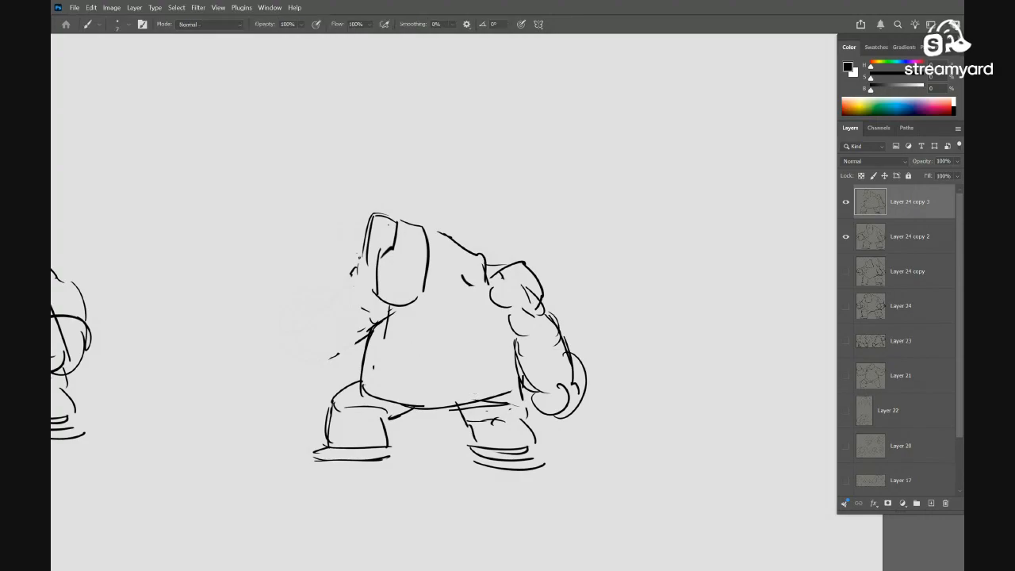
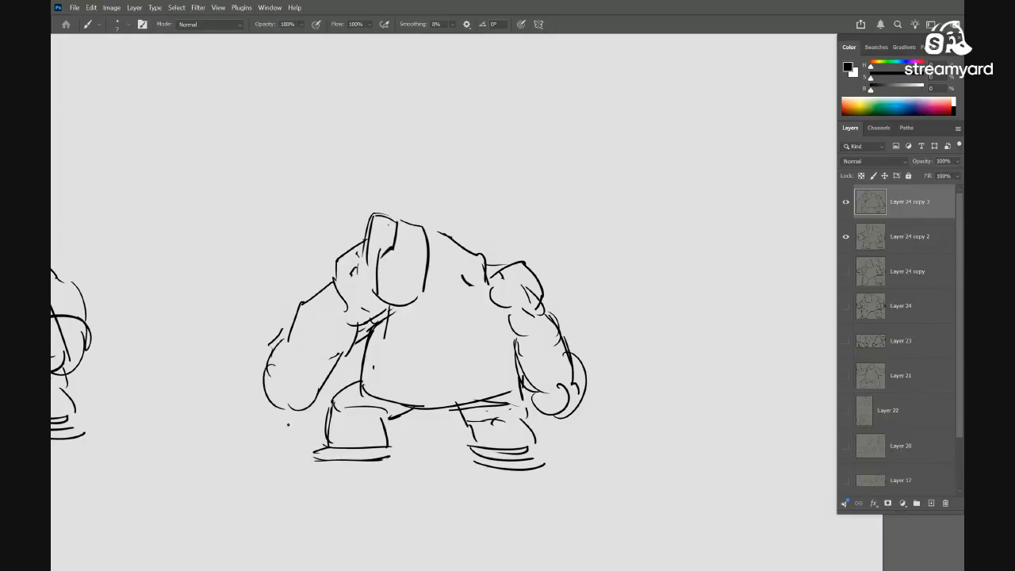
mouse_move(272, 361)
left_mouse_down()
mouse_move(287, 407)
mouse_move(170, 445)
mouse_move(221, 492)
left_mouse_up()
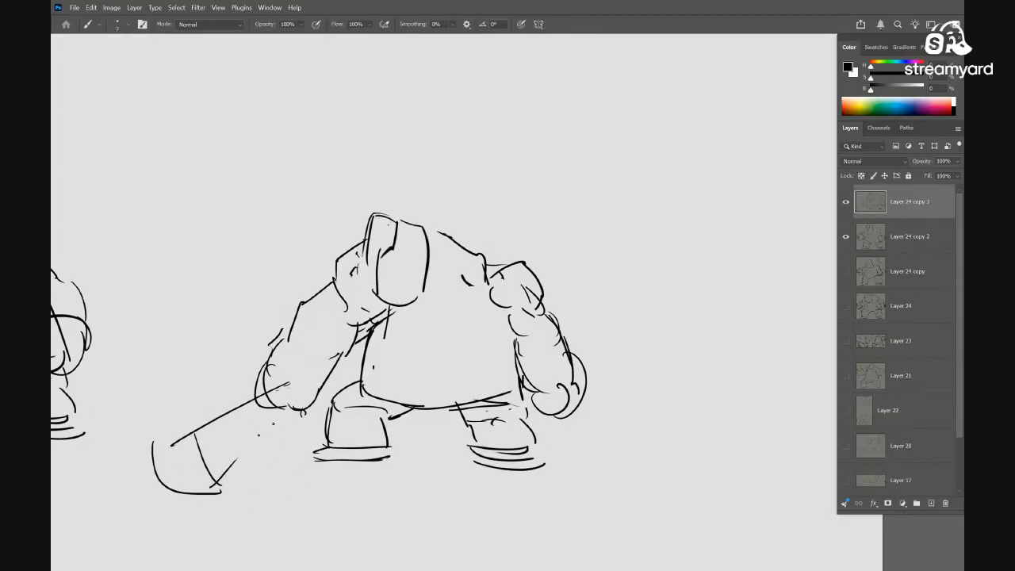
left_click_drag(290, 403, 215, 485)
Draw a taller pointed outline above the head sloping into the back, and erase the old head-top and back lines
left_click_drag(549, 371, 518, 355)
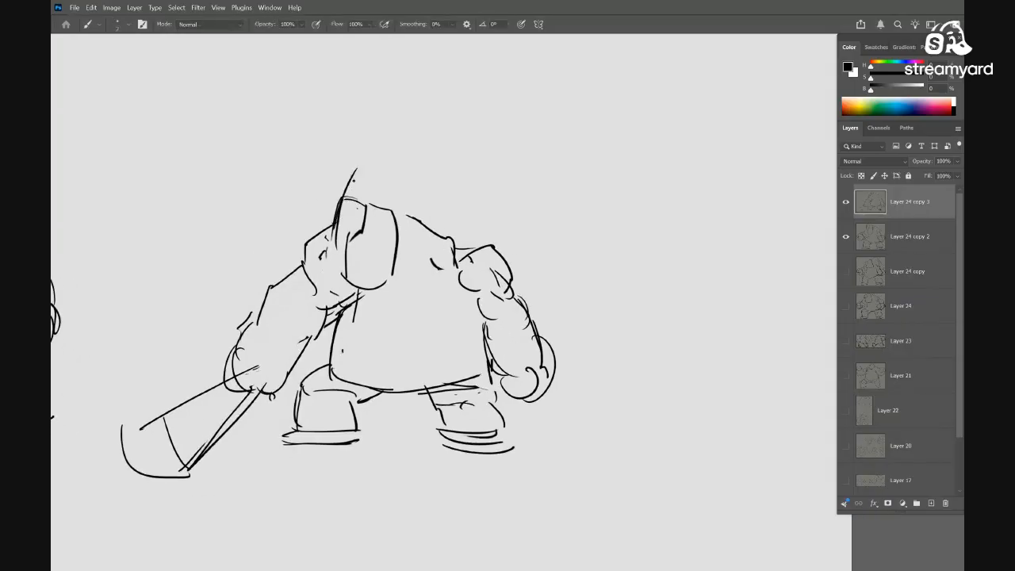
mouse_move(353, 176)
left_mouse_down()
mouse_move(439, 214)
mouse_move(447, 239)
left_mouse_up()
key("e")
left_click_drag(357, 205, 355, 201)
key("b")
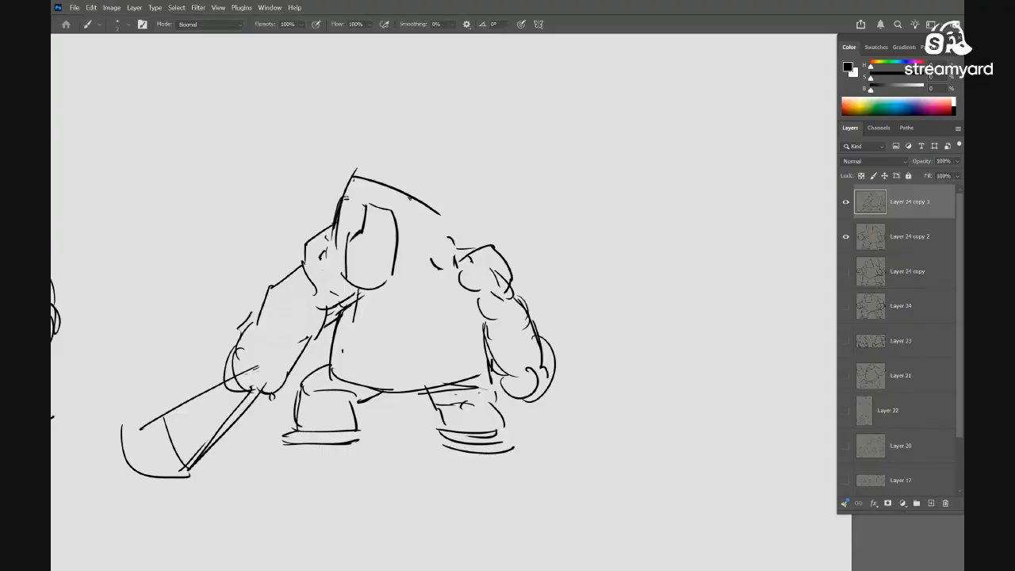
Erase the rear shoulder and upper arm and redraw a sloping shoulder that continues from the back line
key("e")
mouse_move(481, 251)
left_mouse_down()
mouse_move(464, 274)
mouse_move(512, 238)
mouse_move(528, 267)
mouse_move(518, 323)
mouse_move(531, 337)
left_mouse_up()
key("b")
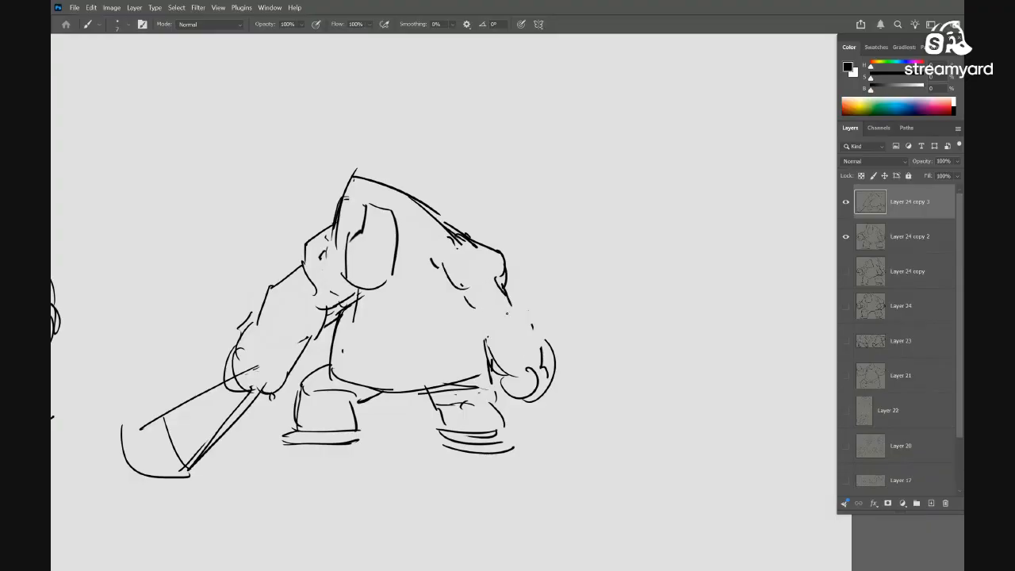
Erase the remaining rear forearm and fist and redraw the lower arm closer to the body
key("e")
mouse_move(500, 369)
left_mouse_down()
mouse_move(525, 383)
mouse_move(534, 331)
mouse_move(517, 357)
mouse_move(556, 388)
left_mouse_up()
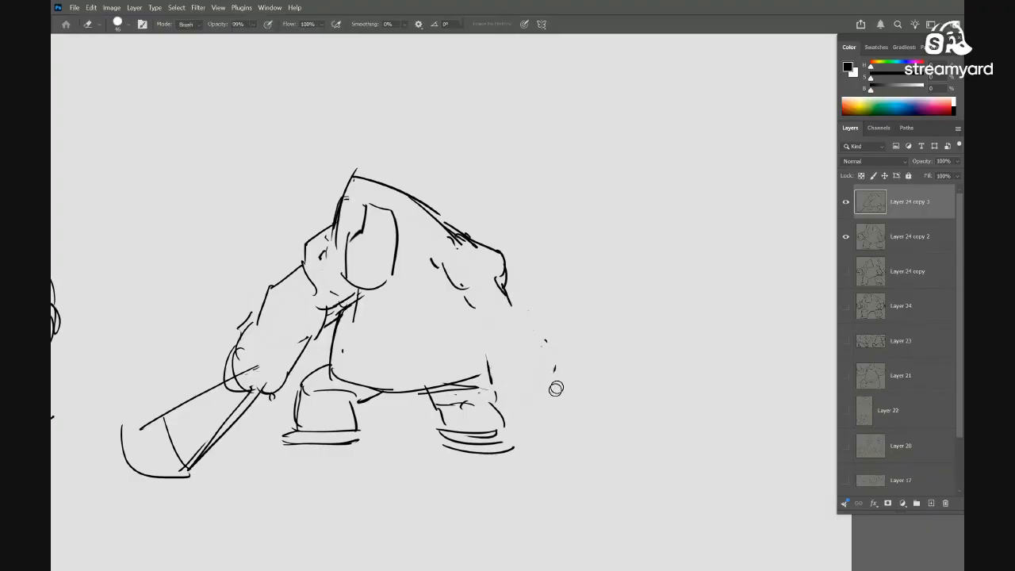
key("b")
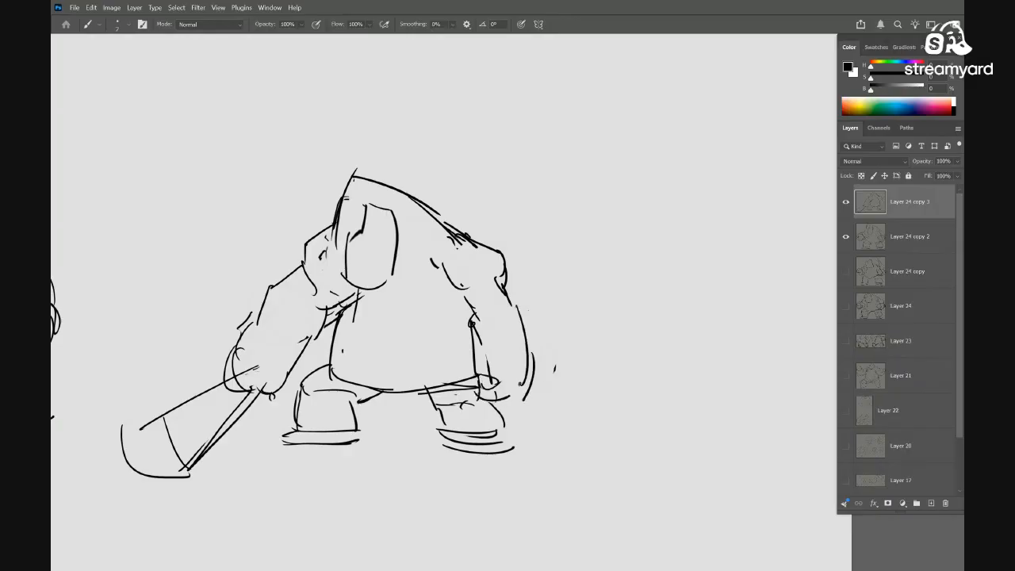
Replace the pointed peak with a blocky head outline that has a flat top and a straight front side
left_click_drag(479, 267, 496, 288)
mouse_move(338, 207)
left_mouse_down()
mouse_move(336, 256)
mouse_move(346, 235)
mouse_move(333, 255)
left_mouse_up()
key("e")
key("b")
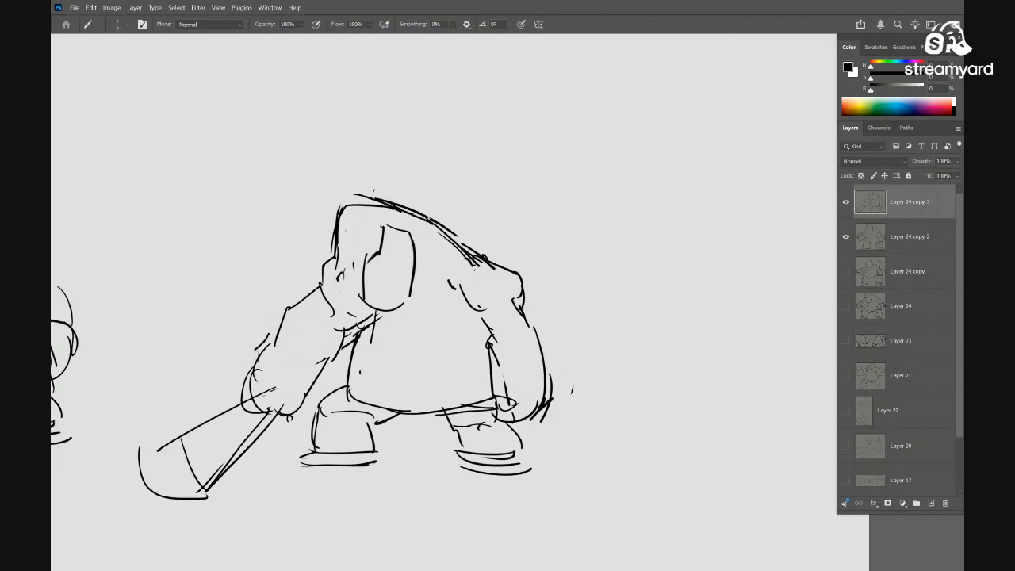
Erase the long upper back line and redraw a short neck slope stepping down to the rear shoulder
key("e")
mouse_move(453, 240)
left_mouse_down()
mouse_move(407, 209)
mouse_move(335, 211)
left_mouse_up()
key("b")
key("e")
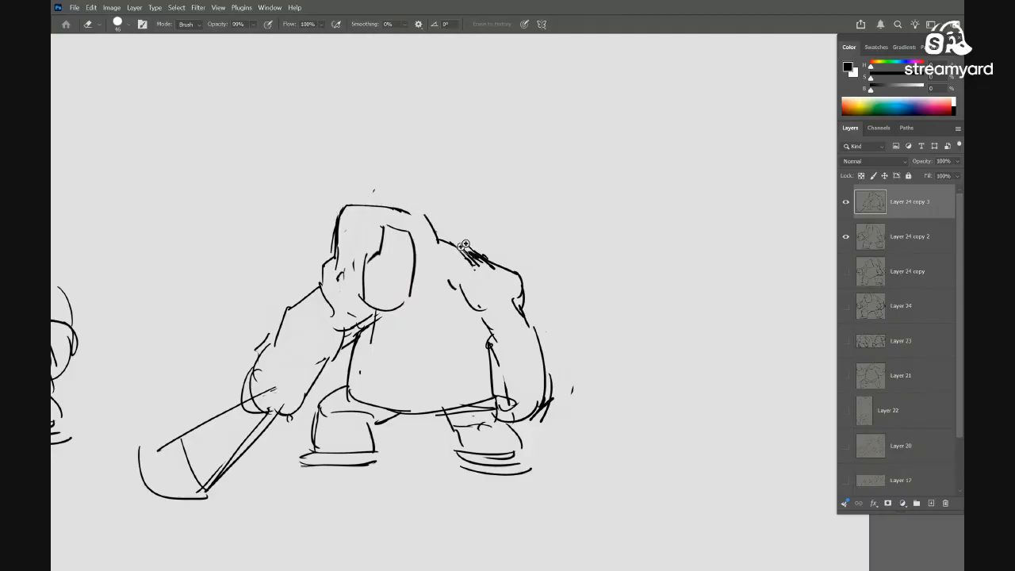
Draw a squared front shoulder and firmer front arm outline, and clean up the overlapping lines inside the arm
key("ctrl+0")
left_click_drag(511, 273, 567, 274)
left_click_drag(468, 291, 578, 295)
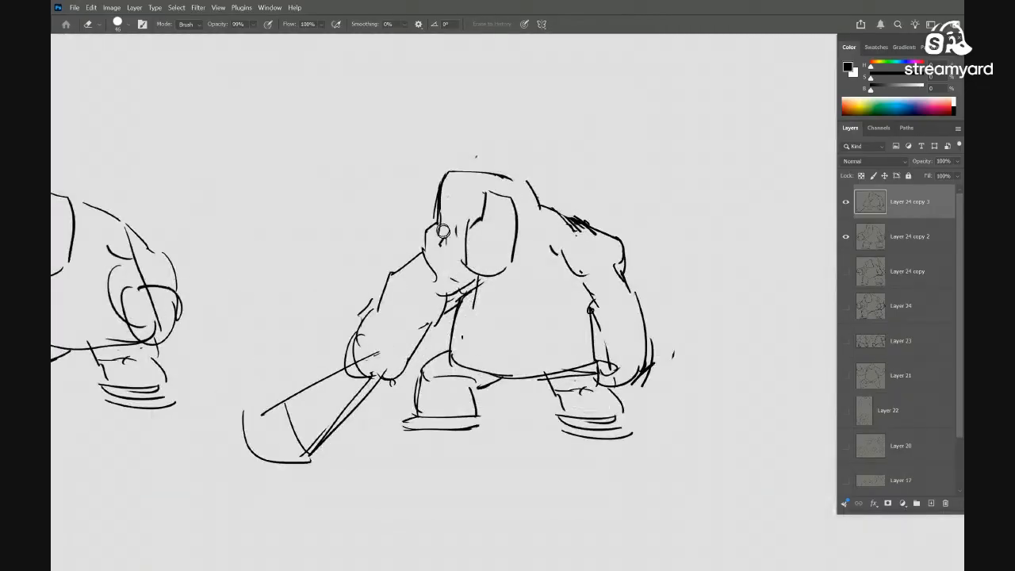
key("b")
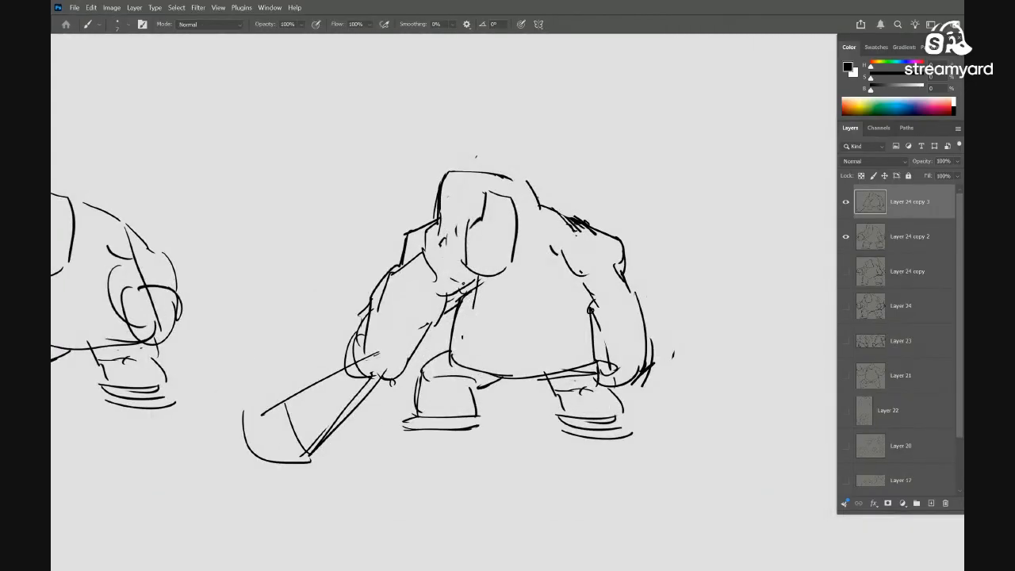
key("e")
mouse_move(460, 333)
left_mouse_down()
mouse_move(418, 288)
mouse_move(409, 238)
left_mouse_up()
key("b")
Erase the rough lines behind the neck, draw chest curves below the face and outline a broader rounded back
left_click_drag(589, 260, 488, 263)
key("e")
mouse_move(494, 232)
left_mouse_down()
mouse_move(447, 204)
mouse_move(467, 254)
mouse_move(455, 222)
left_mouse_up()
key("b")
left_click_drag(375, 281, 452, 303)
left_click_drag(419, 178, 434, 188)
left_click_drag(444, 181, 519, 225)
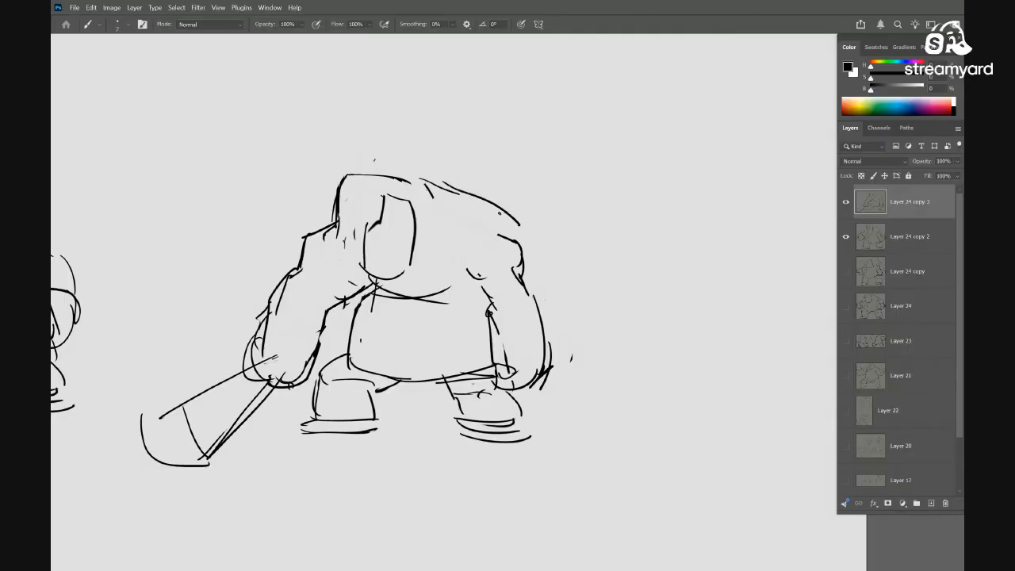
Erase the rounded back line and redraw it as a straighter slope from the head toward the rear shoulder
mouse_move(491, 294)
left_mouse_down("ctrl")
mouse_move(473, 310)
mouse_move(496, 301)
left_mouse_up("ctrl")
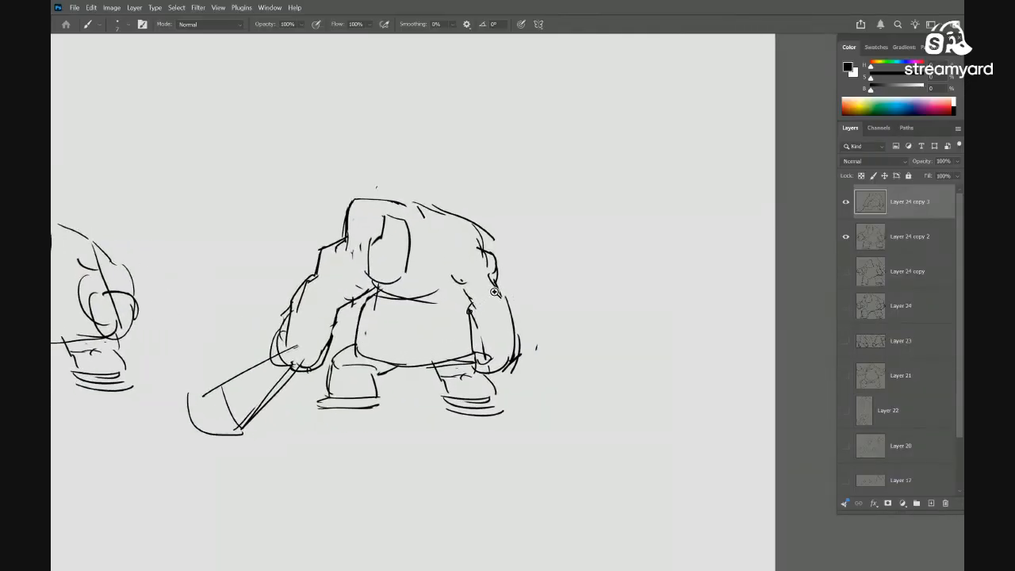
key("e")
left_click_drag(450, 217, 490, 241)
key("b")
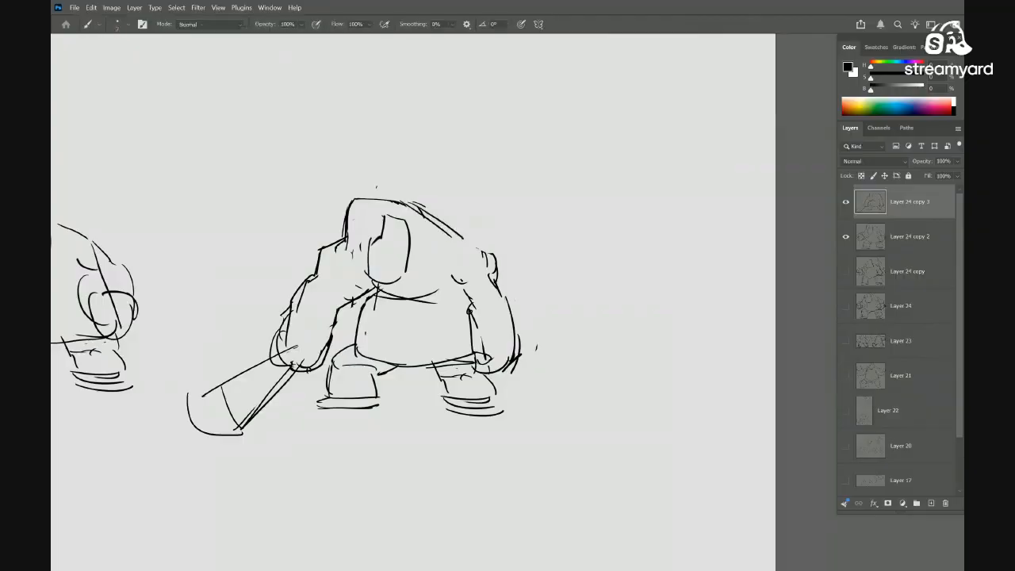
Clean up the head's front corner and touch up the back and rear shoulder outline
key("e")
left_click_drag(347, 215, 382, 199)
key("b")
left_click_drag(470, 234, 546, 248)
left_click_drag(545, 249, 553, 281)
left_click_drag(542, 279, 492, 280)
left_click_drag(542, 326, 558, 324)
Duplicate the original round-fisted creature's layer and move the copy sideways into the empty space beside it
left_click_drag(559, 349, 700, 369)
mouse_move(592, 371)
left_mouse_down()
mouse_move(409, 369)
mouse_move(445, 371)
left_mouse_up()
key("v")
left_click_drag(488, 346, 344, 174)
left_click_drag(341, 202, 539, 326)
left_click_drag(502, 299, 342, 204)
left_click_drag(417, 347, 397, 280)
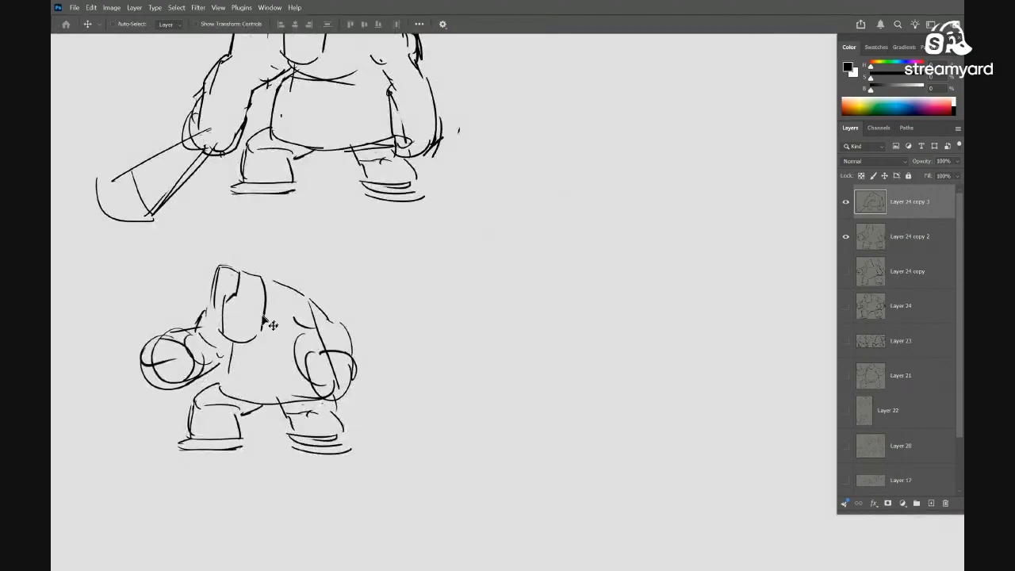
left_click(266, 320, "ctrl")
key("ctrl+j")
left_click_drag(275, 377, 600, 377)
Fade the duplicated creature's layer to 22% opacity and add a new empty layer above it for brush drawing
left_click_drag(622, 373, 517, 358)
scroll(533, 356, "up", 3)
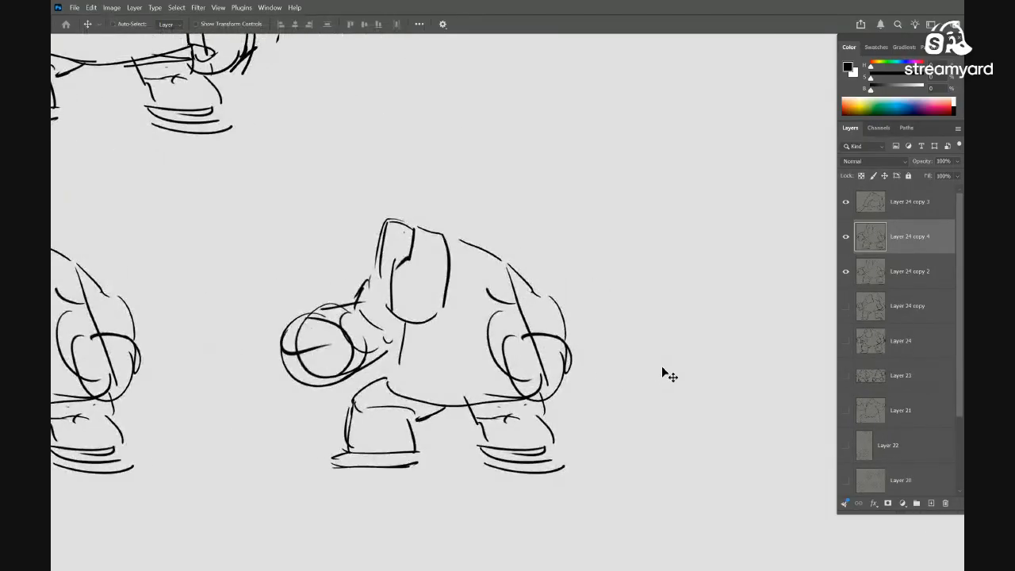
left_click_drag(541, 411, 549, 422)
key("m")
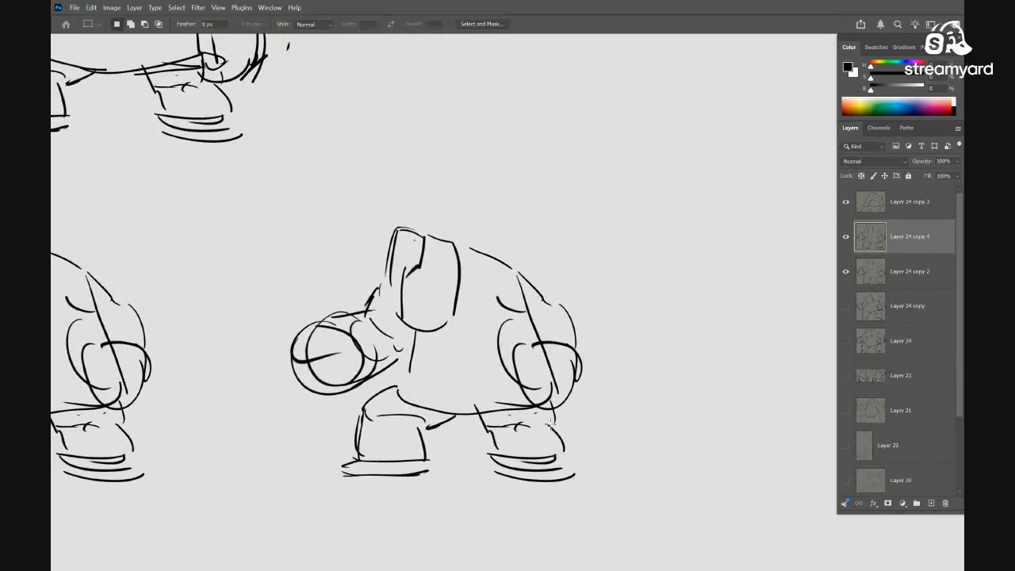
key("3")
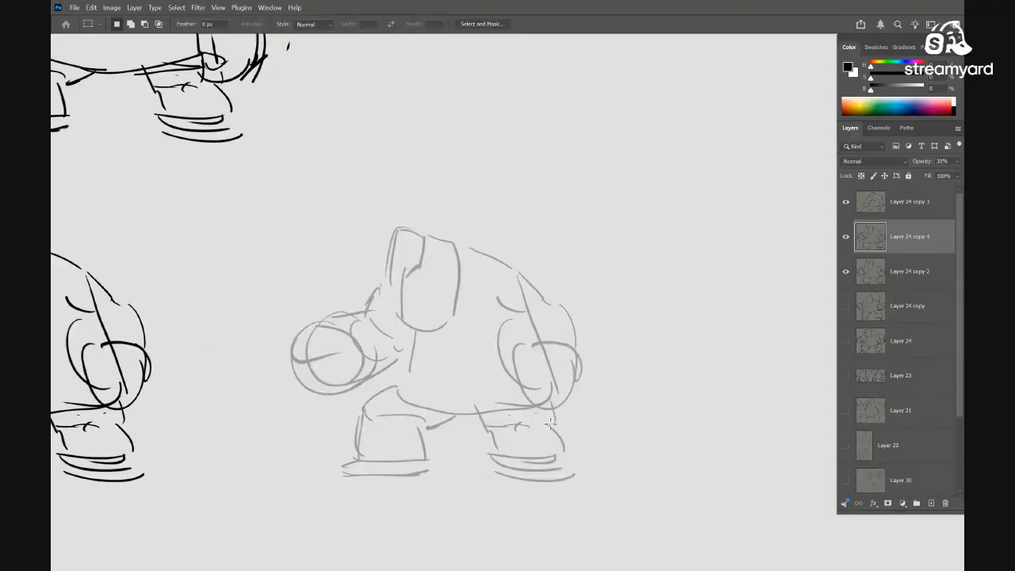
key("2")
key("2")
key("ctrl+alt+shift+n")
key("b")
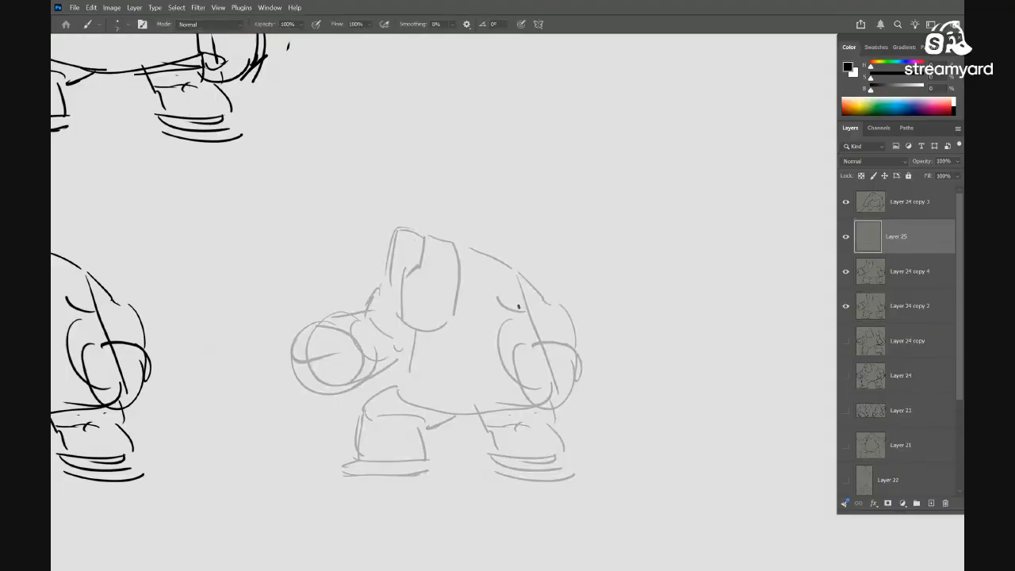
Select the faded creature's layer, Layer 24 copy 4, and set the brush opacity to 10%
mouse_move(485, 341)
left_mouse_down()
mouse_move(507, 324)
mouse_move(531, 326)
left_mouse_up()
scroll(531, 325, "down", 2)
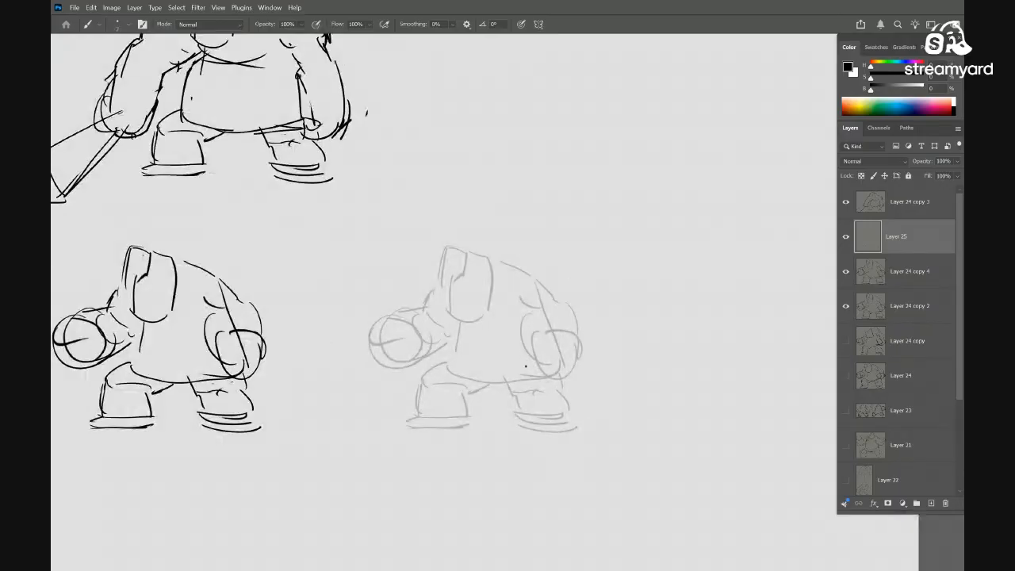
left_click(892, 275)
key("1")
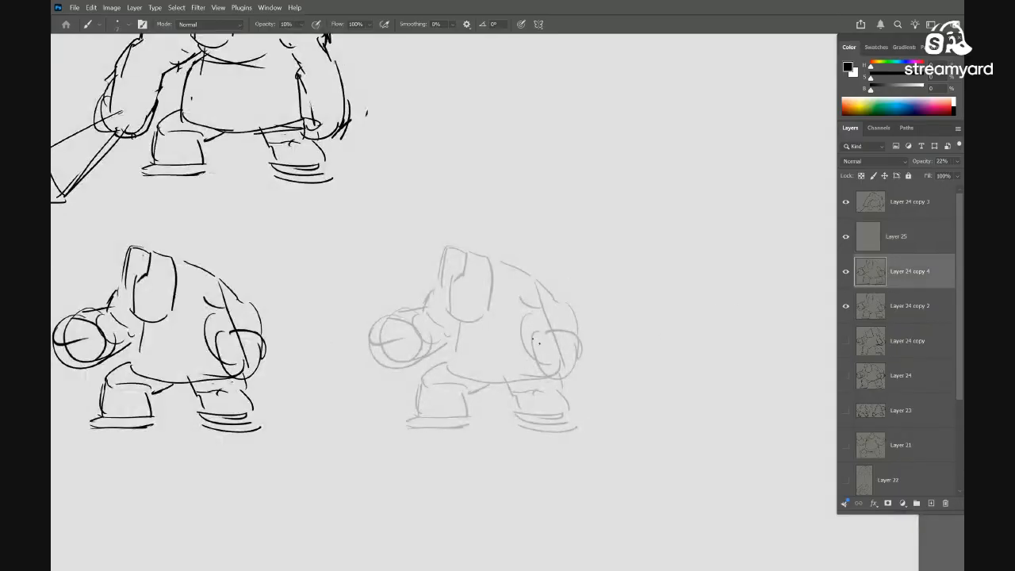
Switch to the reference image board over the canvas and turn off its transparent-to-mouse mode
scroll(536, 341, "up", 3)
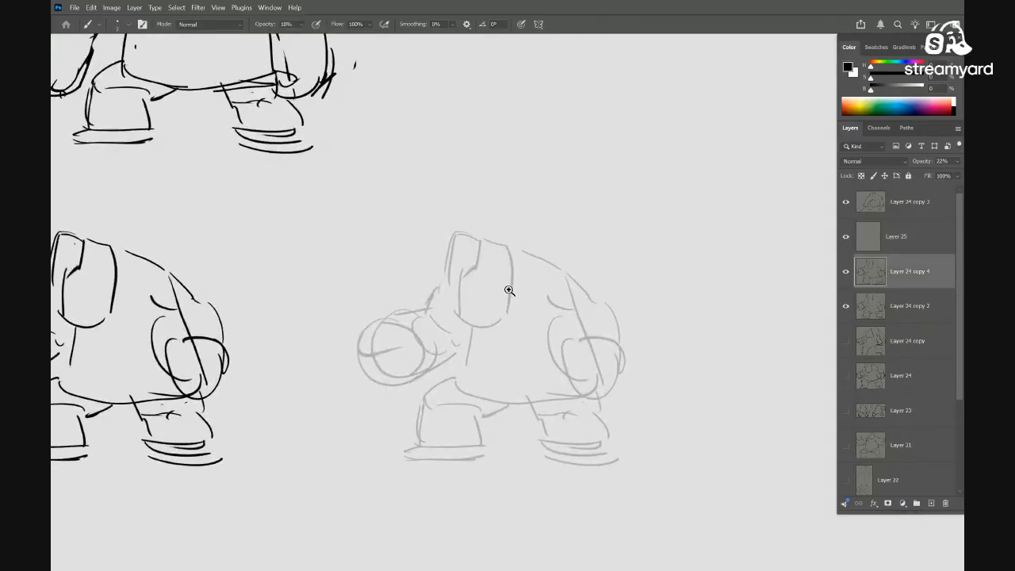
scroll(509, 291, "up", 1)
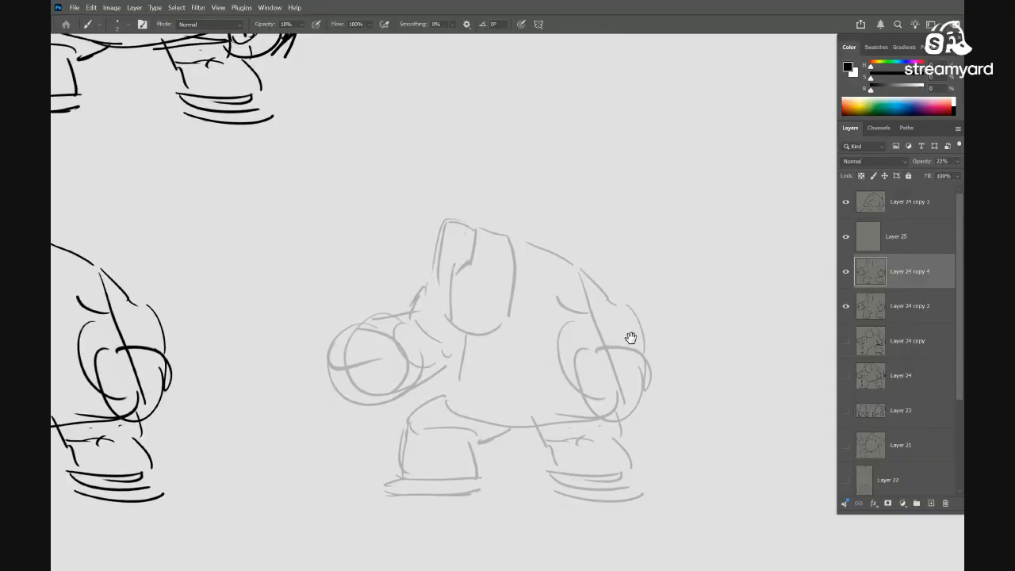
left_click_drag(630, 338, 593, 302)
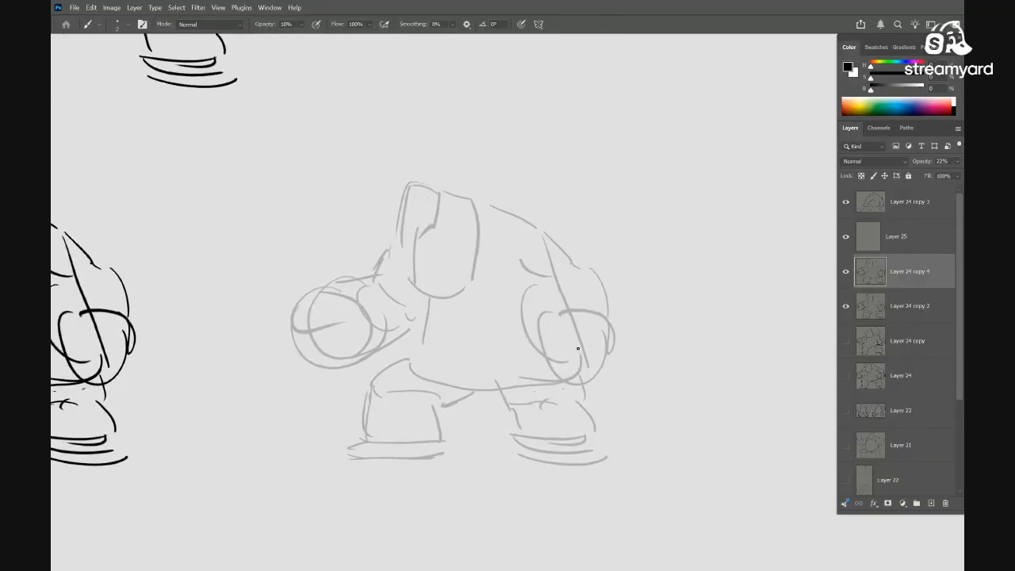
left_click_drag(605, 362, 622, 361)
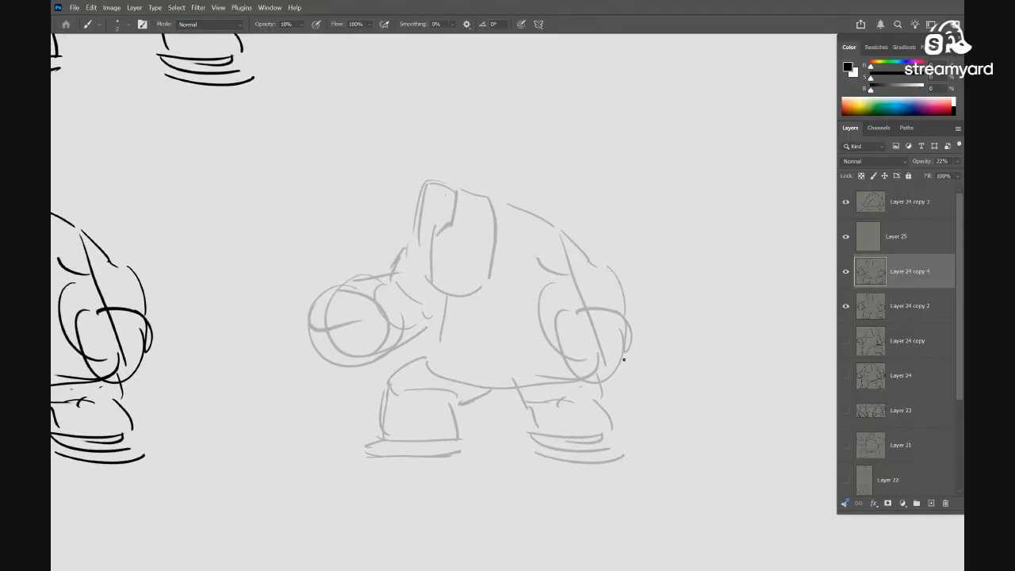
key("alt+Tab")
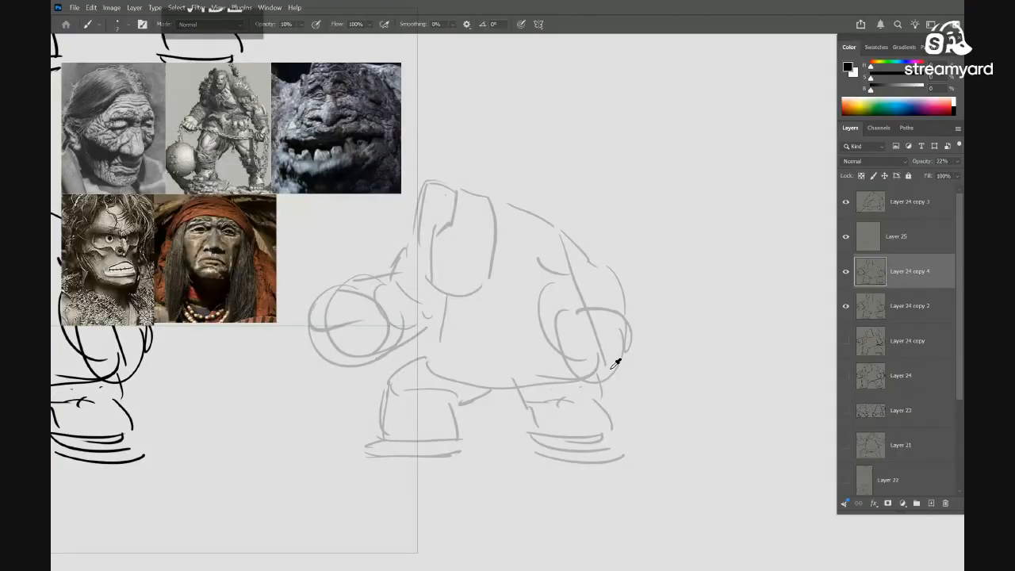
key("ctrl+t")
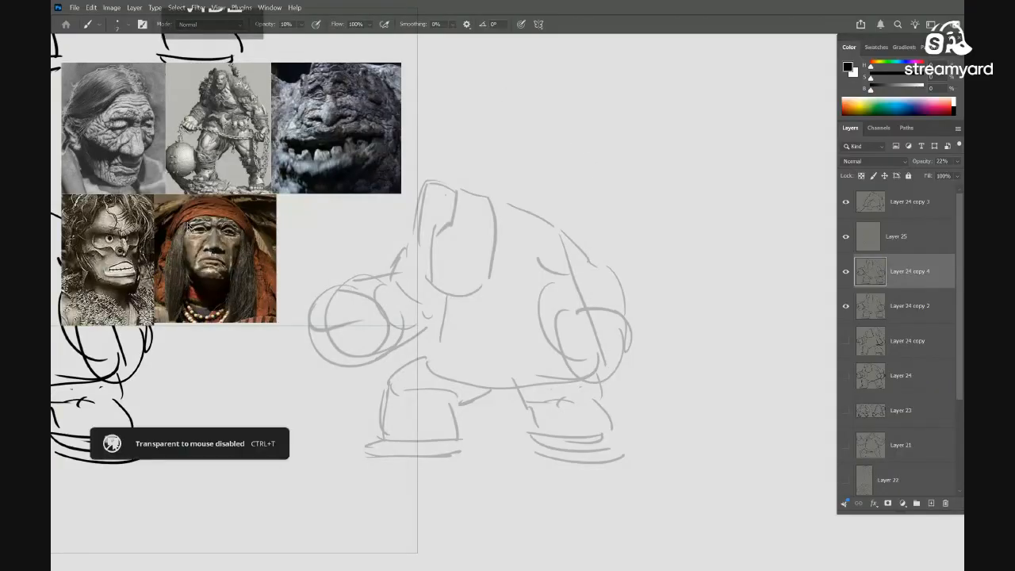
Examine the vibe and culture/costume references on the image board, looking closely at the costumed warrior photos
double_click(187, 224)
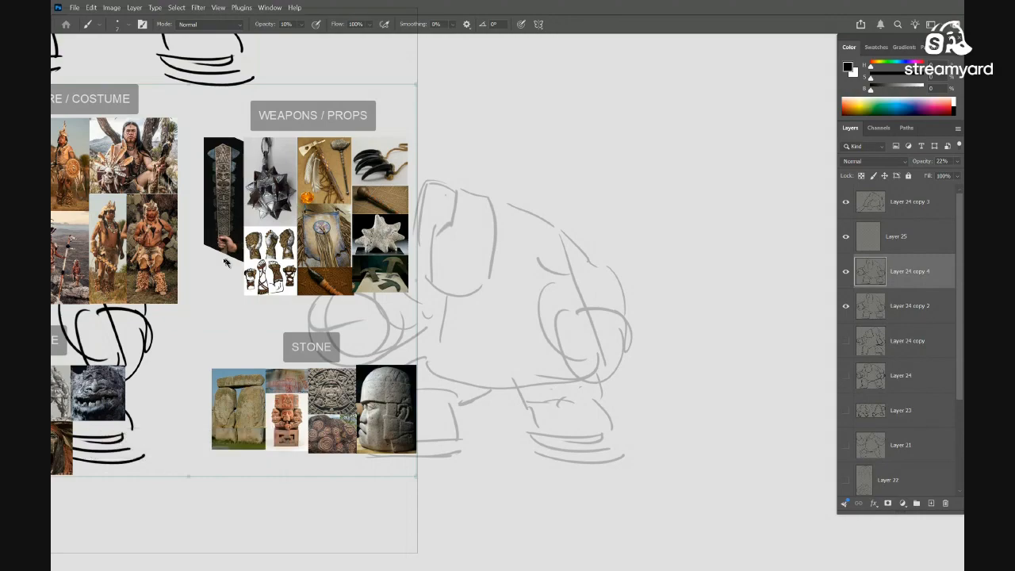
left_click_drag(137, 235, 332, 252)
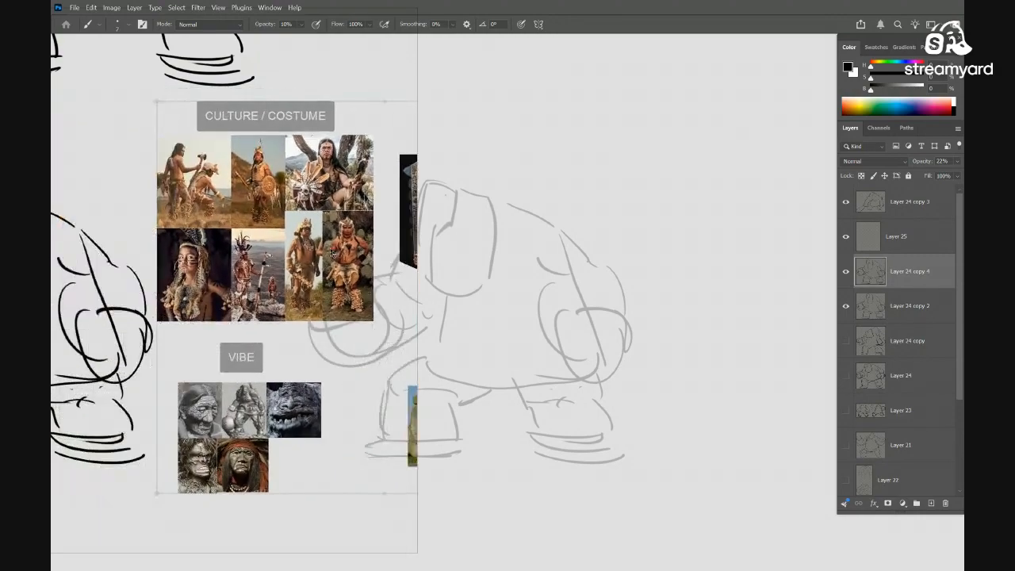
scroll(332, 252, "up", 5)
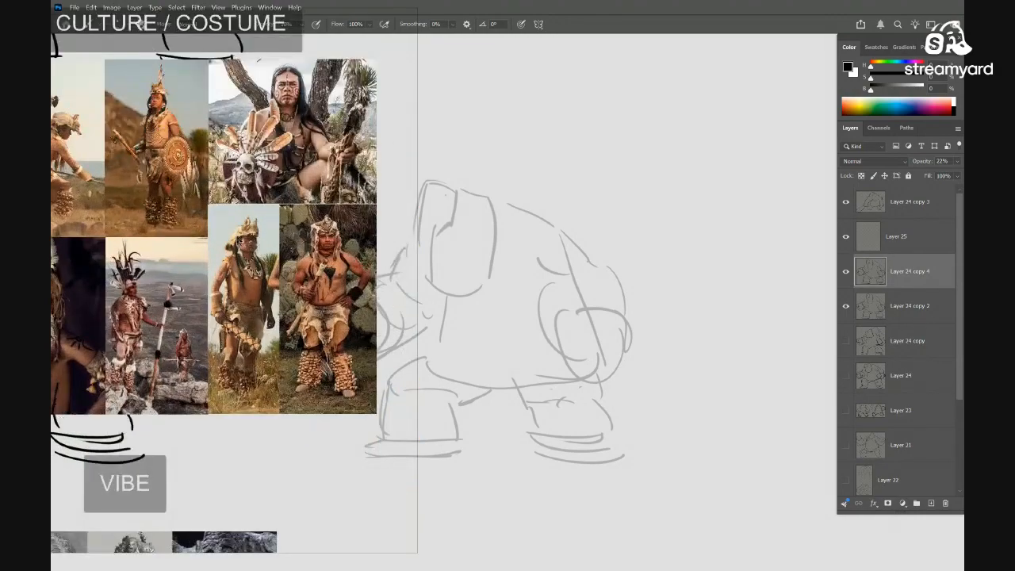
mouse_move(246, 253)
left_mouse_down()
mouse_move(232, 253)
mouse_move(250, 251)
left_mouse_up()
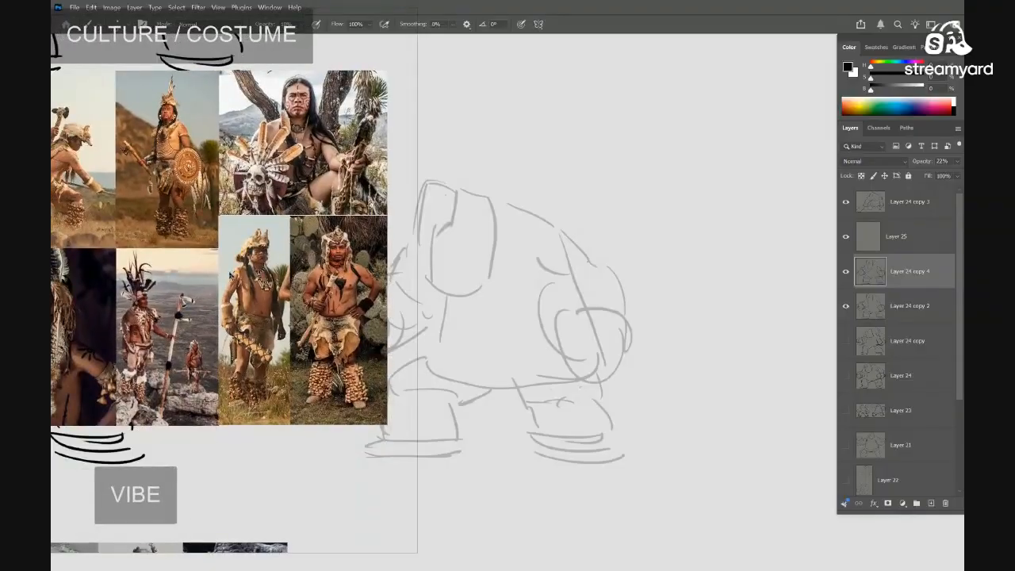
scroll(230, 276, "up", 2)
mouse_move(73, 266)
left_mouse_down()
mouse_move(279, 282)
mouse_move(81, 280)
left_mouse_up()
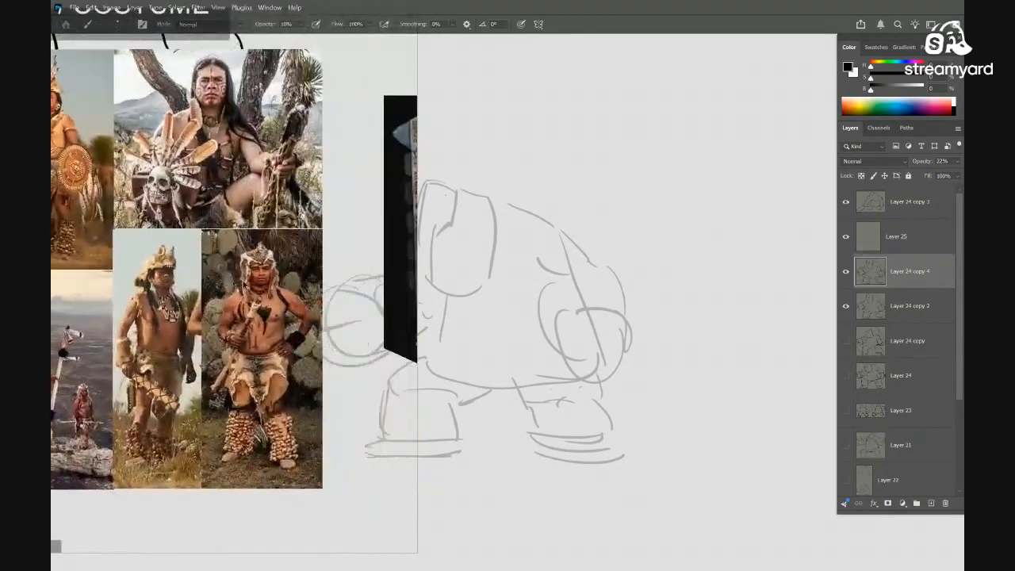
left_click_drag(396, 280, 342, 282)
left_click_drag(231, 284, 404, 275)
left_click_drag(164, 276, 104, 276)
Examine the weapons/props references, including the claws, war club, spiked stone mace head and wrapped fists
left_click_drag(381, 273, 103, 276)
left_click_drag(400, 272, 140, 250)
scroll(276, 310, "up", 2)
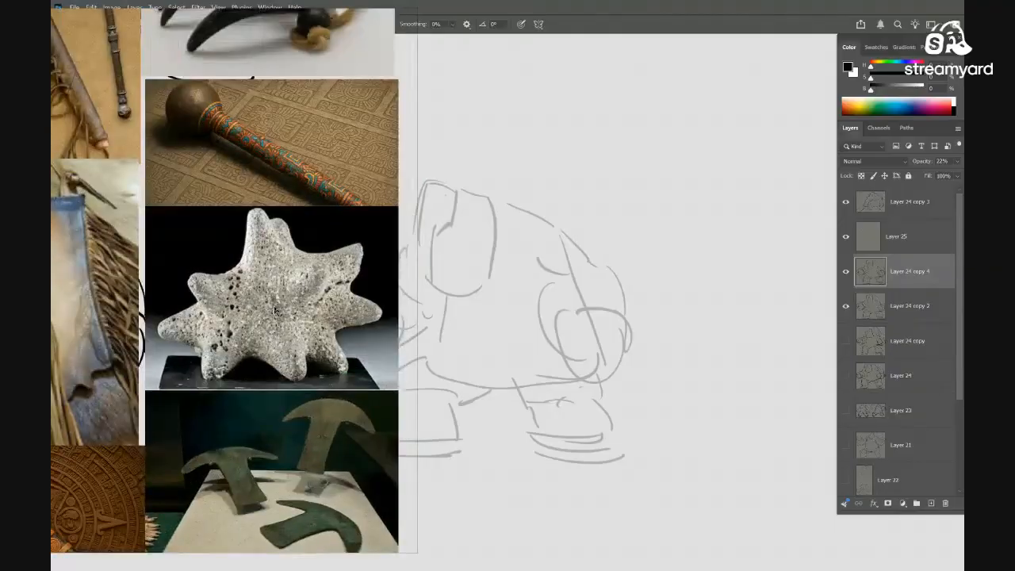
scroll(275, 311, "down", 5)
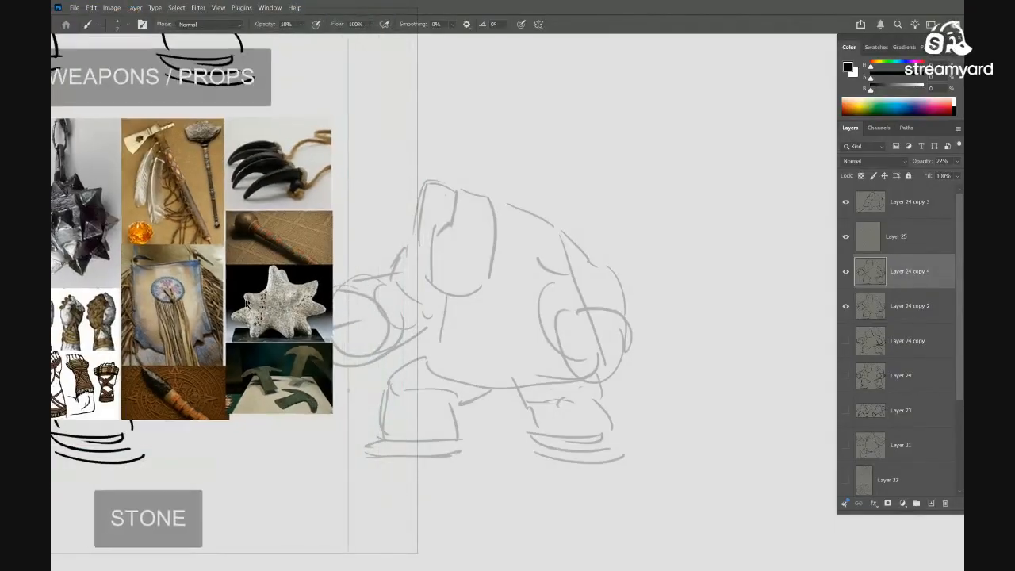
scroll(266, 262, "up", 1)
scroll(214, 174, "up", 4)
scroll(221, 188, "down", 4)
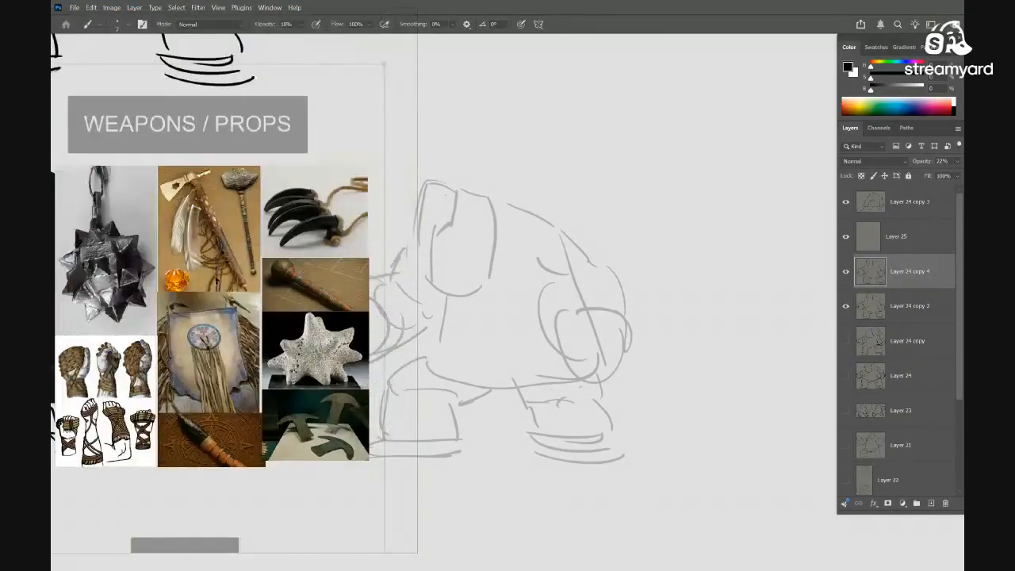
left_click_drag(64, 295, 525, 265)
left_click_drag(206, 277, 111, 273)
left_click_drag(323, 274, 53, 280)
left_click_drag(258, 278, 163, 258)
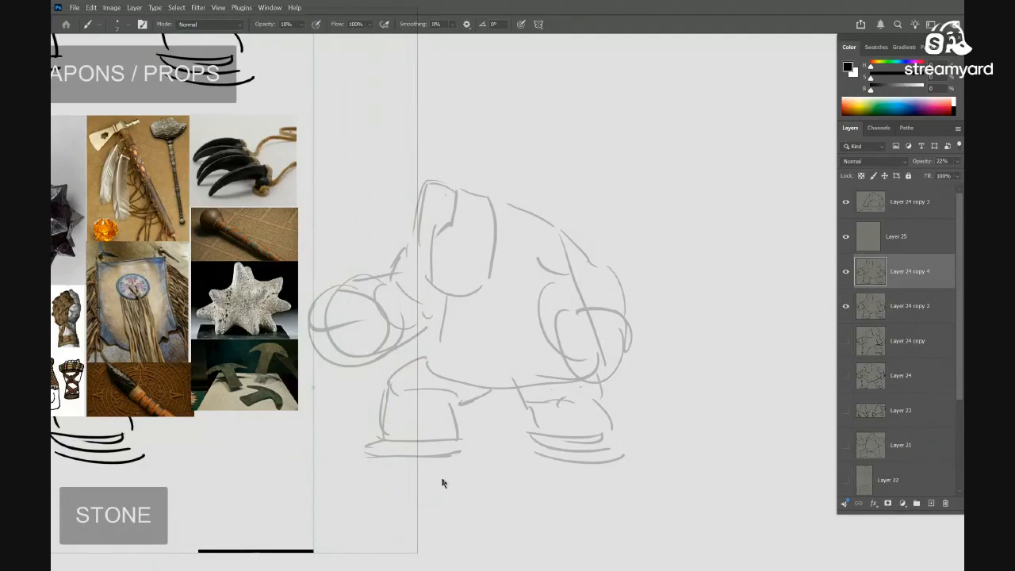
Enlarge the reference board, position its weapons/props images beside the faded creature, and turn on transparent-to-mouse mode
left_click_drag(417, 512, 951, 517)
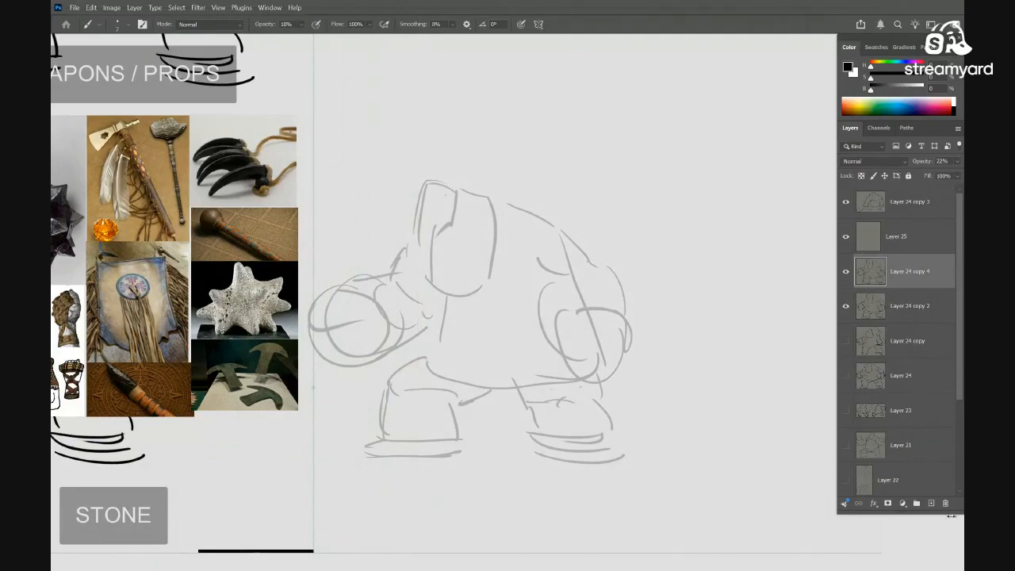
left_click_drag(544, 438, 634, 458)
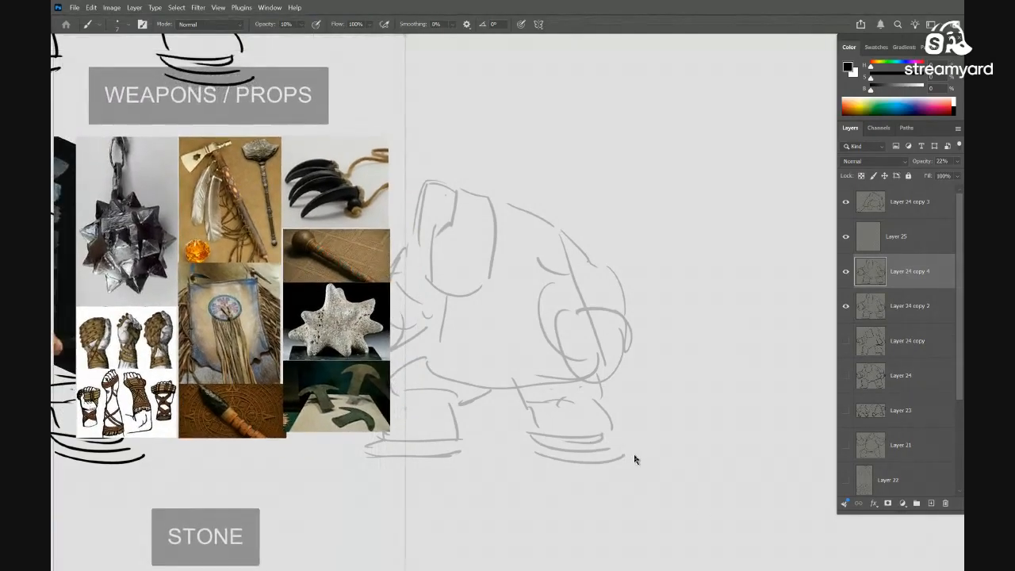
mouse_move(325, 402)
left_mouse_down()
mouse_move(319, 376)
mouse_move(294, 372)
mouse_move(241, 476)
mouse_move(308, 357)
left_mouse_up()
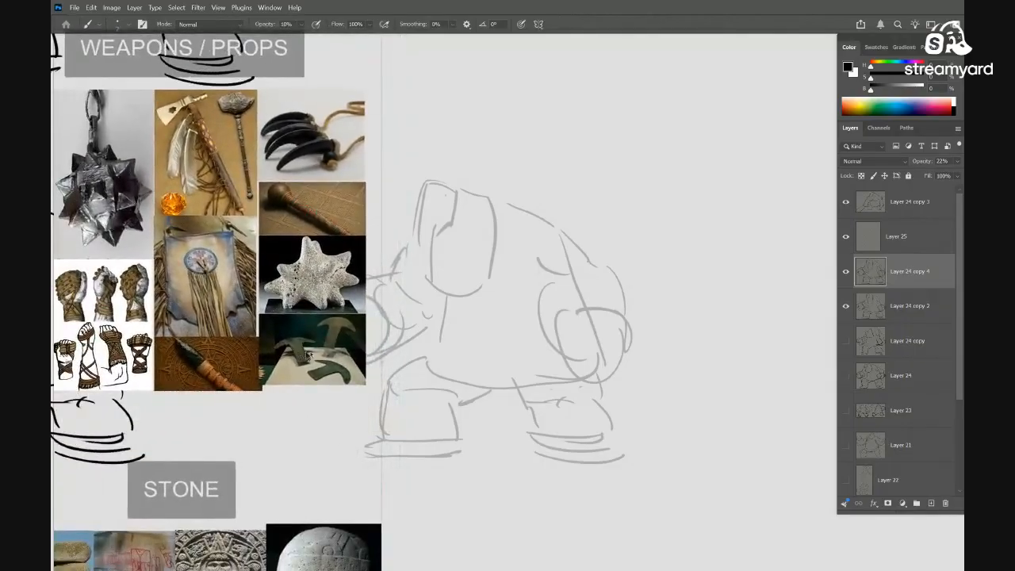
key("ctrl+t")
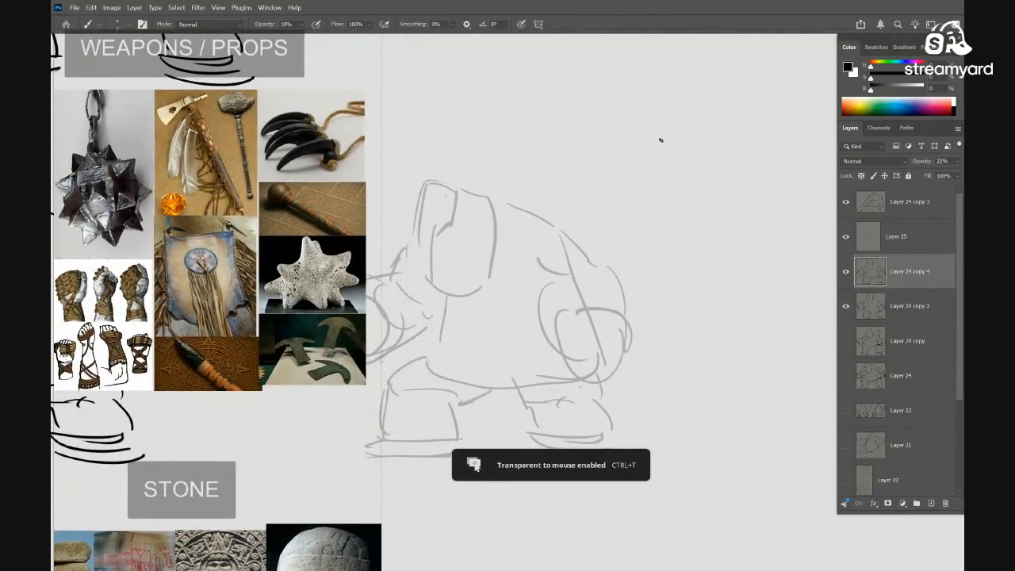
Activate Layer 25, set the brush opacity to 100%, and draw a tall pointed spike above the creature's near shoulder
left_click_drag(524, 294, 636, 256)
left_click_drag(602, 312, 567, 311)
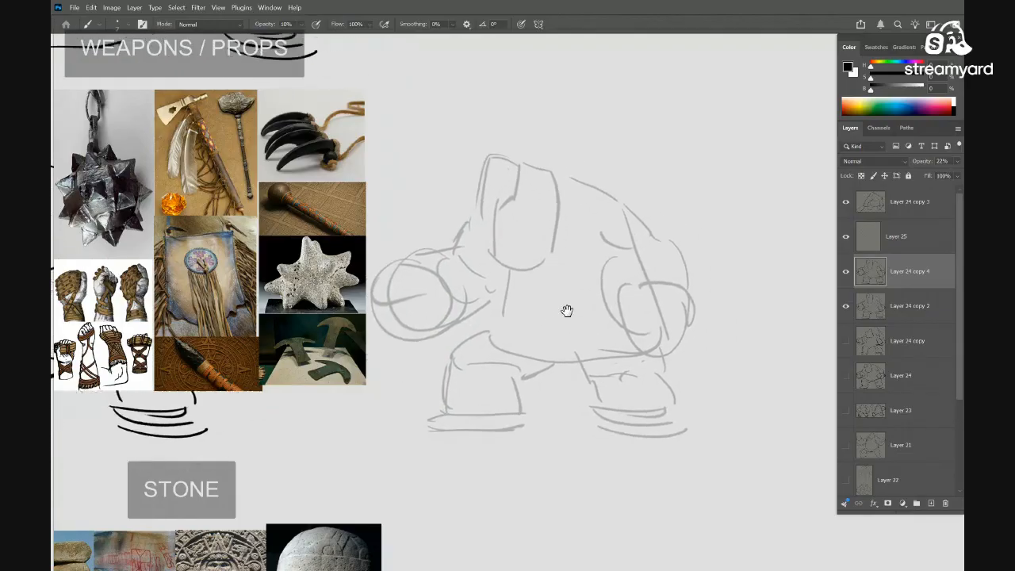
mouse_move(646, 325)
left_mouse_down()
mouse_move(668, 333)
mouse_move(605, 297)
mouse_move(648, 279)
mouse_move(660, 288)
mouse_move(661, 275)
mouse_move(662, 294)
mouse_move(678, 277)
mouse_move(643, 267)
left_mouse_up()
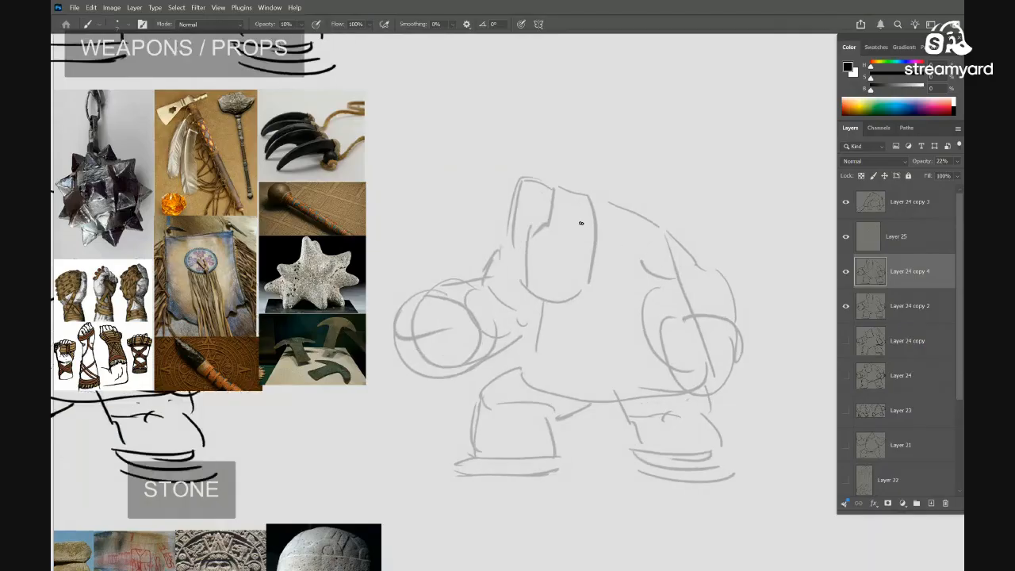
left_click(863, 244)
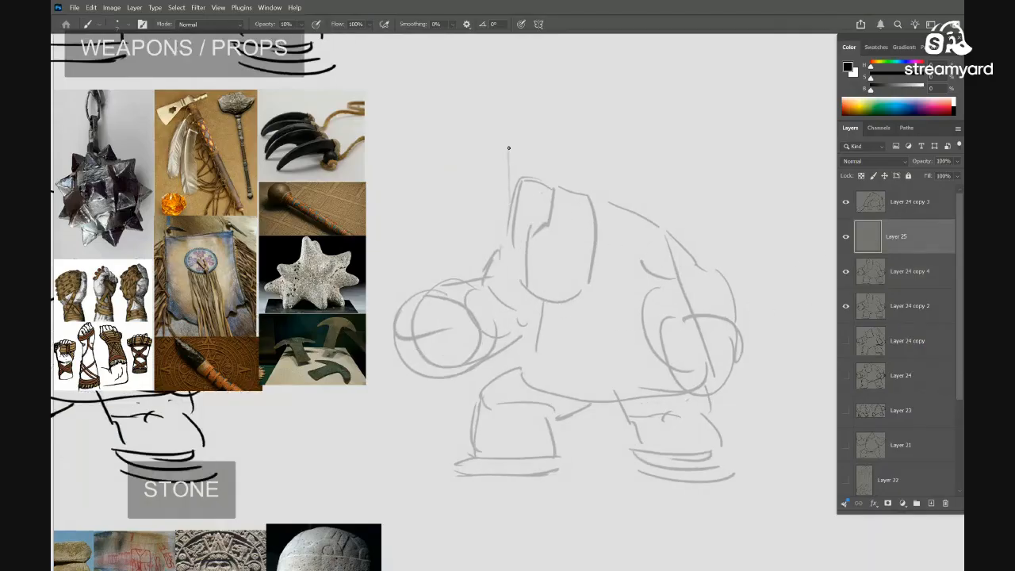
key("ctrl+z")
key("ctrl+shift+z")
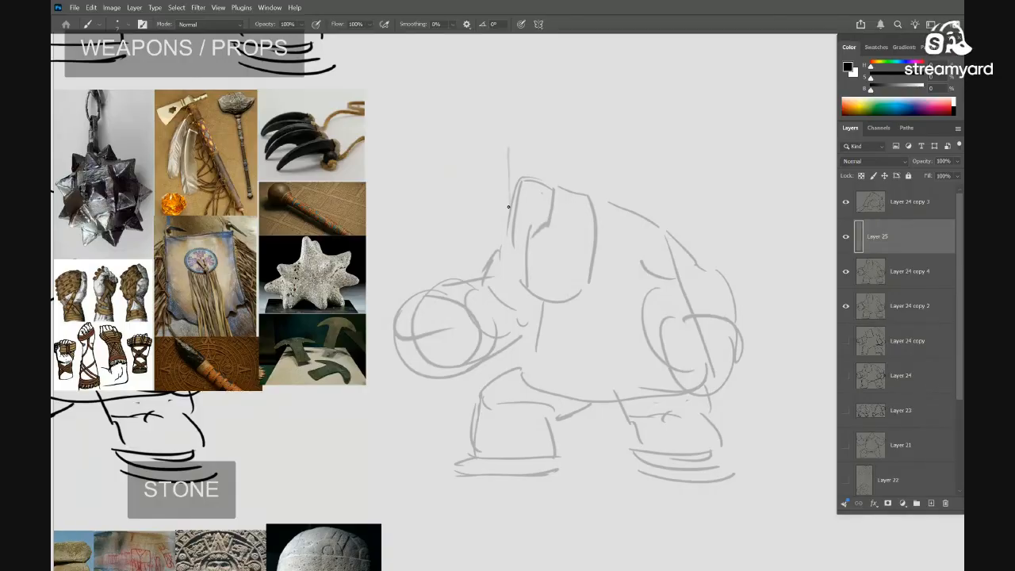
left_click_drag(539, 169, 548, 180)
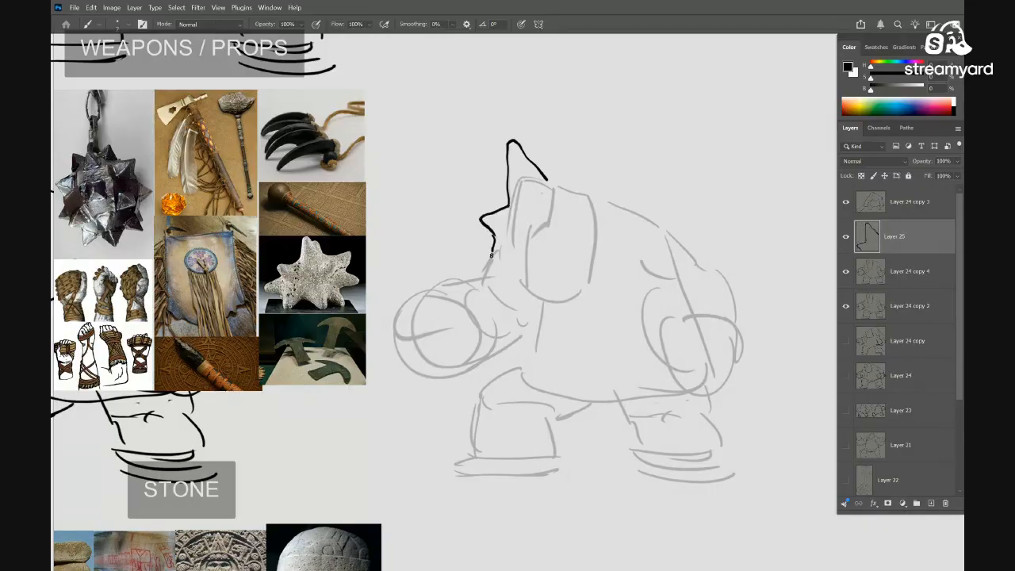
Draw the jagged outer shoulder edge and upper-arm contours down to the elbow over the faded sketch
mouse_move(491, 255)
left_mouse_down()
mouse_move(485, 282)
mouse_move(526, 310)
mouse_move(520, 332)
mouse_move(566, 329)
mouse_move(500, 307)
mouse_move(449, 271)
mouse_move(436, 301)
mouse_move(462, 283)
left_mouse_up()
scroll(521, 330, "down", 1)
key("ctrl+z")
left_click_drag(576, 245, 569, 231)
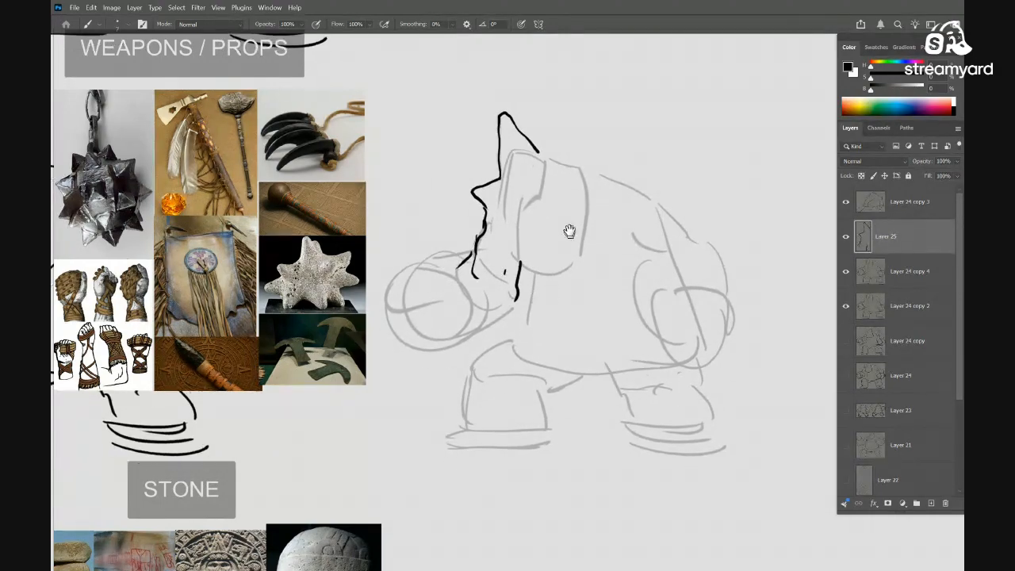
left_click_drag(548, 150, 547, 155)
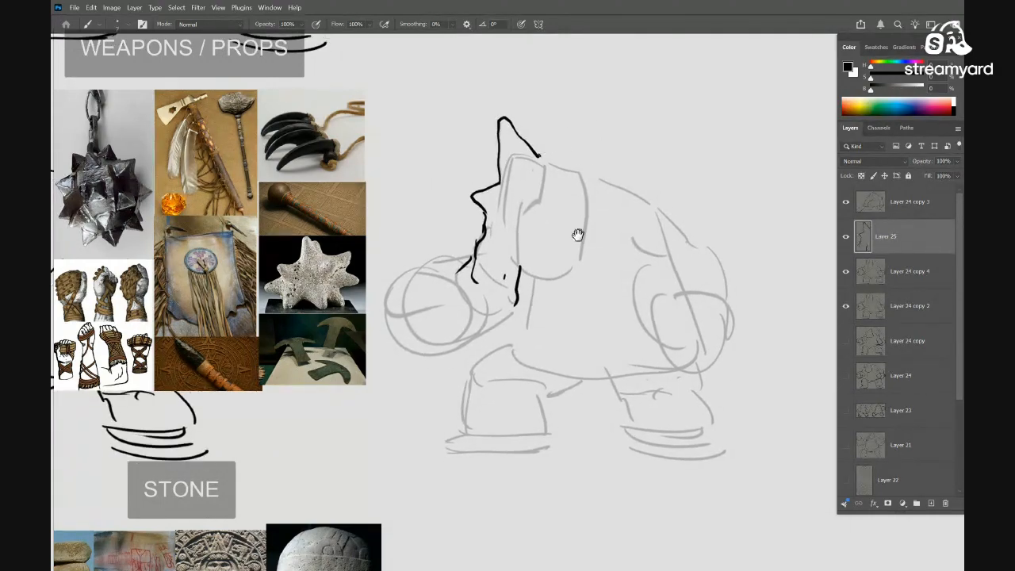
left_click_drag(578, 235, 569, 258)
Outline the creature's sloping upper back from the tall spike to a small spike on the far shoulder
left_click_drag(594, 191, 658, 218)
mouse_move(555, 301)
left_mouse_down()
mouse_move(559, 288)
mouse_move(529, 286)
left_mouse_up()
left_click_drag(581, 305, 576, 309)
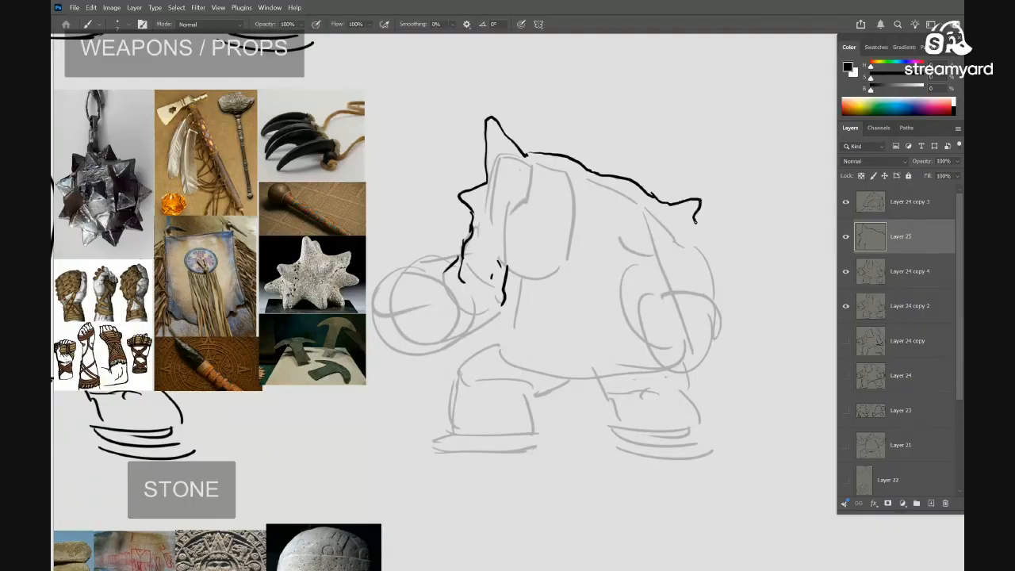
mouse_move(482, 282)
left_mouse_down()
mouse_move(534, 270)
mouse_move(568, 317)
mouse_move(661, 340)
left_mouse_up()
scroll(562, 312, "down", 3)
scroll(657, 344, "up", 3)
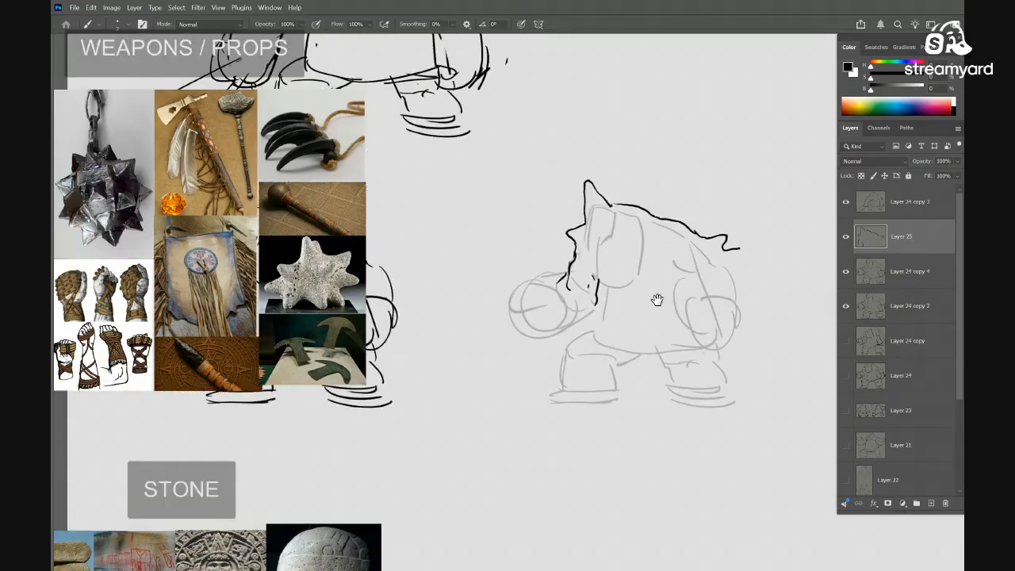
Draw the near forearm reaching down past the faded round fist and finish it with a large hand
left_click_drag(601, 286, 545, 313)
scroll(546, 311, "down", 2)
left_click_drag(585, 311, 615, 295)
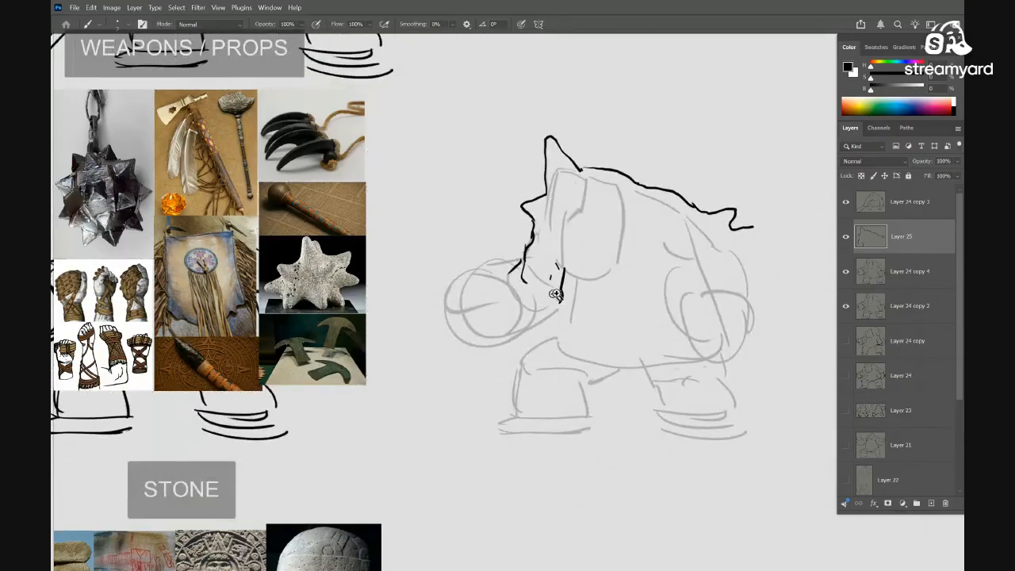
scroll(557, 294, "up", 1)
left_click_drag(511, 268, 447, 310)
key("ctrl+z")
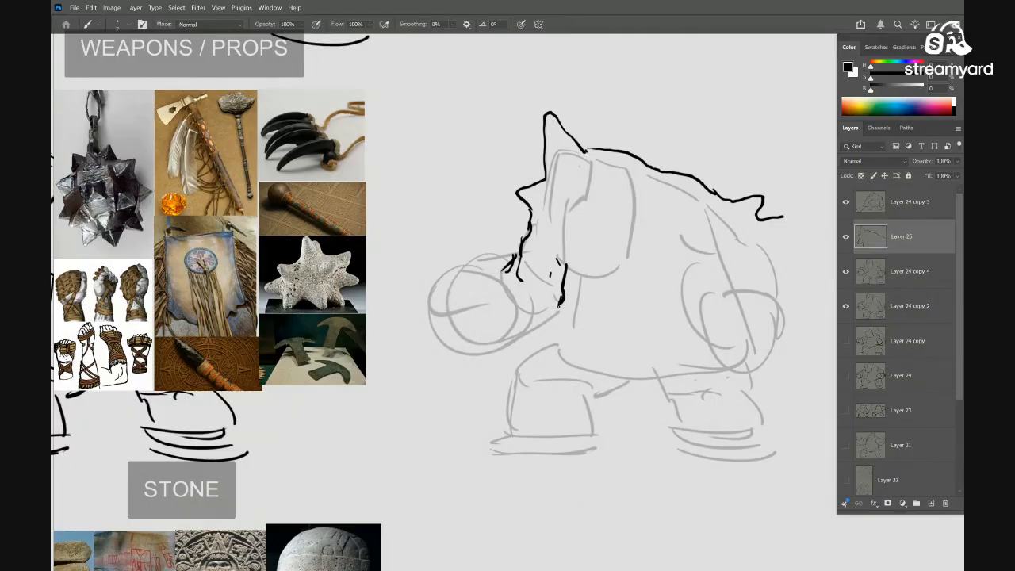
left_click_drag(552, 317, 539, 347)
left_click_drag(500, 289, 455, 367)
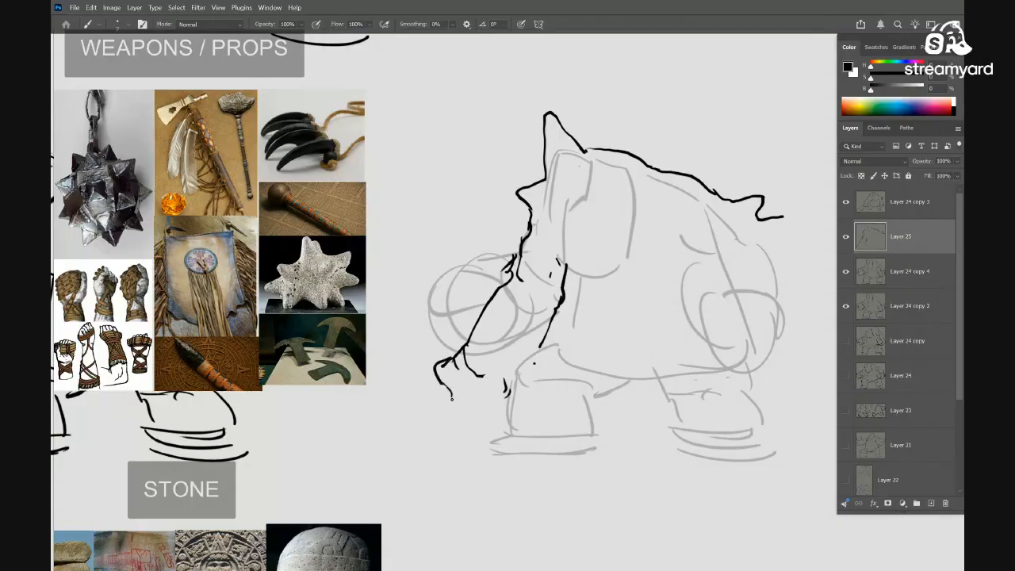
left_click_drag(586, 378, 569, 378)
Draw the chest's lower contour and armpit lines, and extend the far shoulder with a second spike
left_click_drag(630, 294, 578, 310)
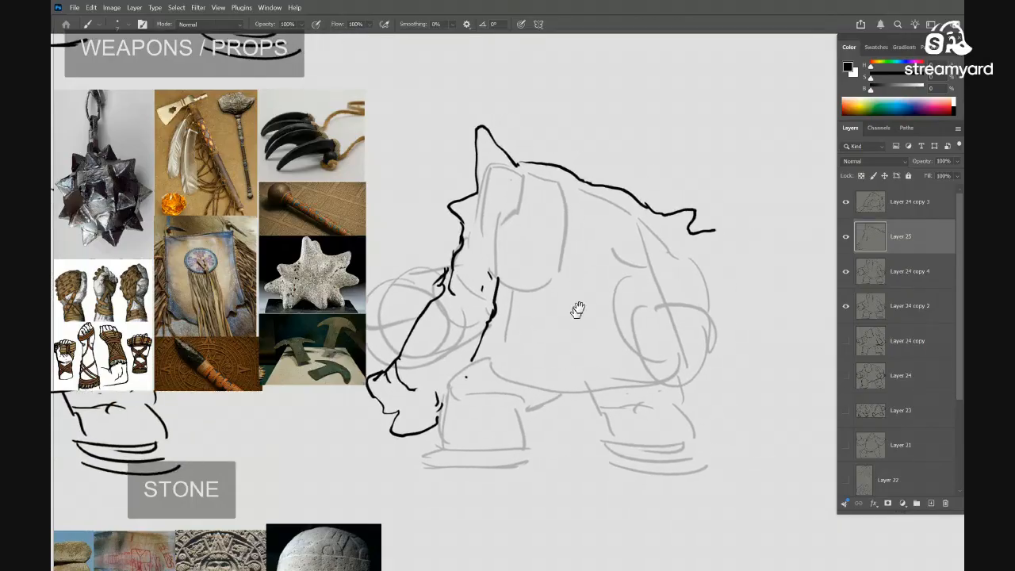
left_click_drag(666, 244, 644, 224)
mouse_move(597, 274)
left_mouse_down()
mouse_move(617, 263)
mouse_move(676, 267)
left_mouse_up()
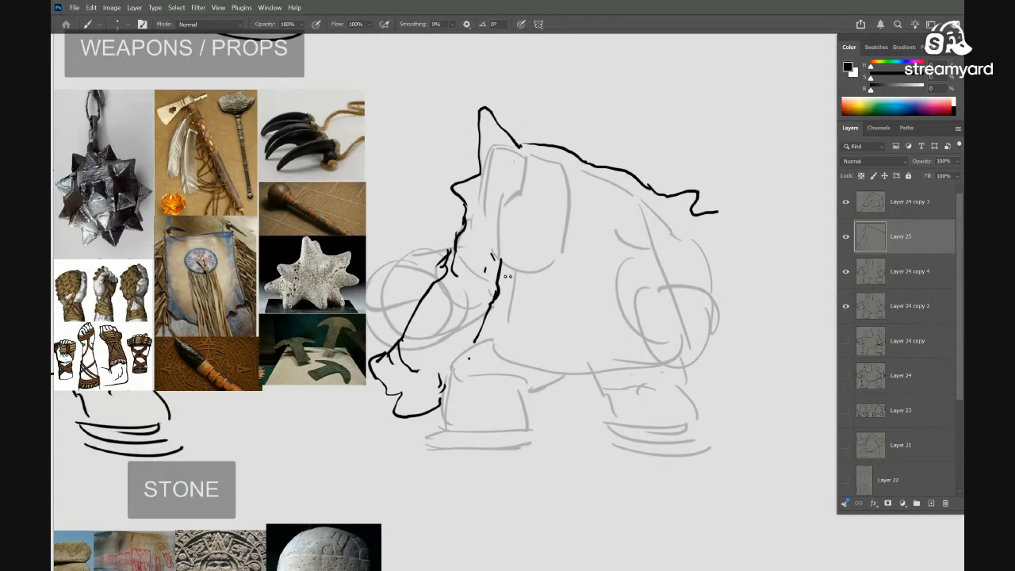
left_click_drag(577, 273, 520, 246)
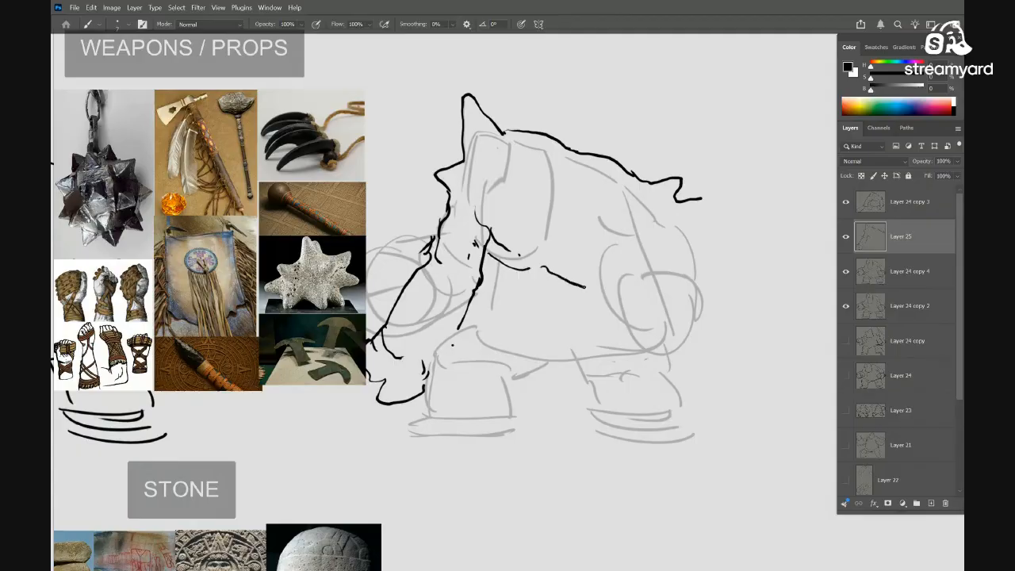
mouse_move(608, 283)
left_mouse_down()
mouse_move(595, 262)
mouse_move(623, 291)
mouse_move(599, 255)
left_mouse_up()
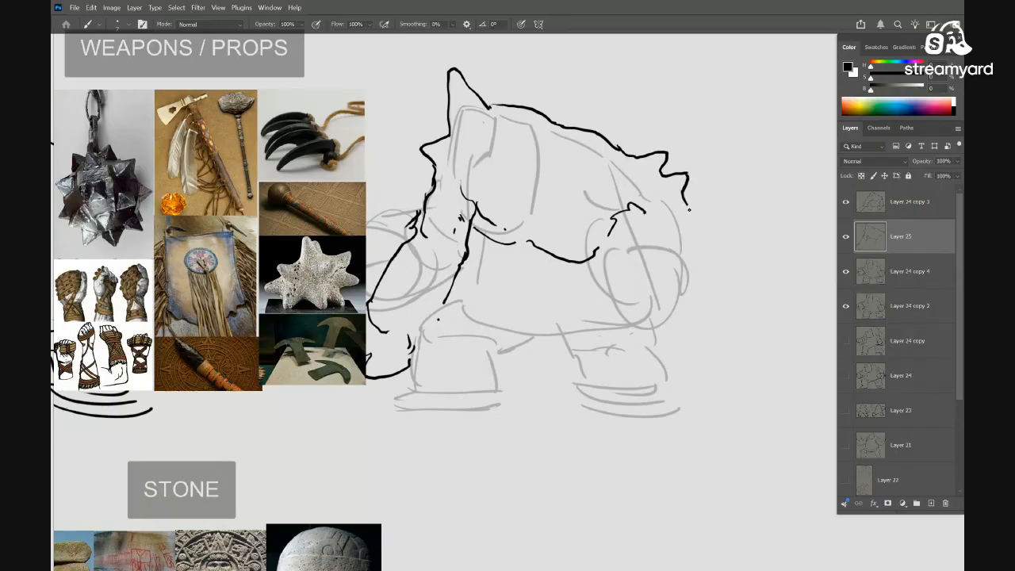
mouse_move(689, 210)
left_mouse_down()
mouse_move(691, 221)
mouse_move(671, 227)
left_mouse_up()
mouse_move(609, 236)
left_mouse_down()
mouse_move(695, 252)
mouse_move(687, 248)
left_mouse_up()
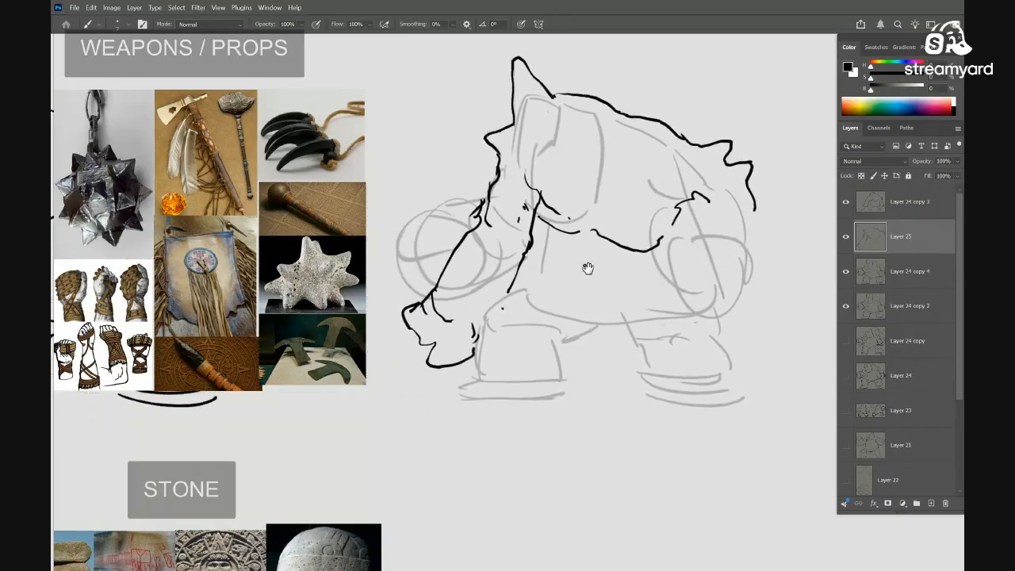
Outline the torso's side and rounded lower belly, and draw the top of the near thigh
mouse_move(530, 306)
left_mouse_down()
mouse_move(597, 359)
mouse_move(706, 314)
left_mouse_up()
left_click_drag(587, 337, 589, 320)
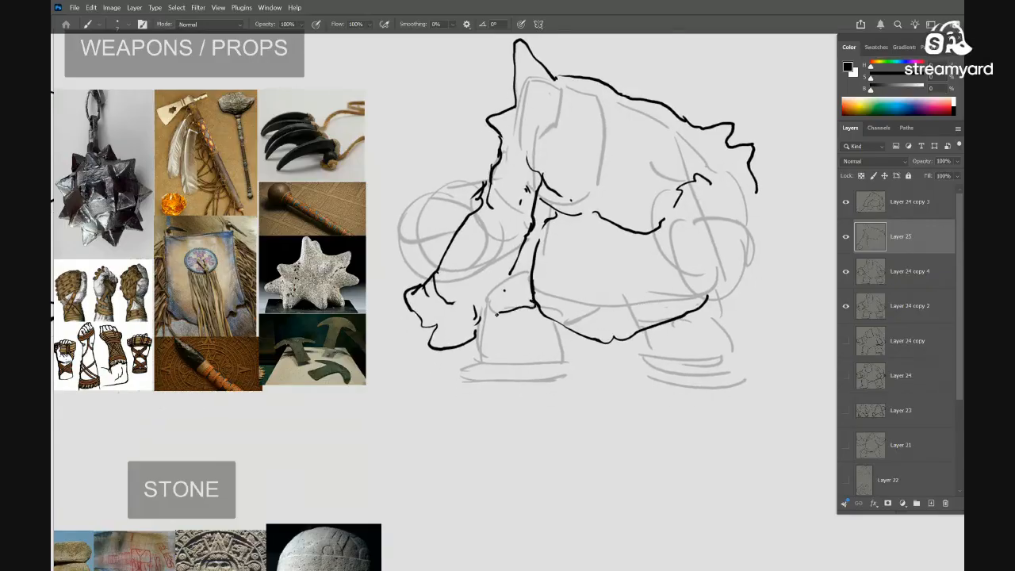
left_click_drag(473, 350, 463, 387)
key("ctrl+z")
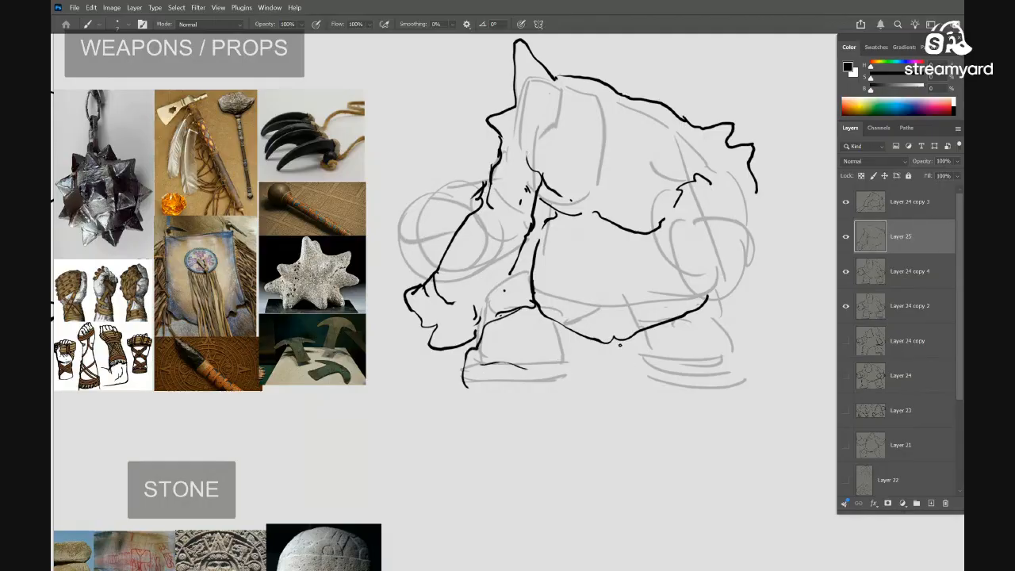
Draw the near leg's long shin down to the ankle and the curved crotch line beneath the belly
left_click_drag(577, 373, 556, 375)
mouse_move(565, 375)
left_mouse_down()
mouse_move(532, 350)
mouse_move(545, 337)
left_mouse_up()
left_click_drag(455, 322, 455, 370)
mouse_move(540, 345)
left_mouse_down()
mouse_move(553, 375)
mouse_move(543, 407)
left_mouse_up()
left_click_drag(512, 403, 518, 404)
Draw the near foot with its heel, sole and toes below the ankle
left_click_drag(470, 397, 464, 410)
mouse_move(471, 406)
left_mouse_down()
mouse_move(493, 396)
mouse_move(536, 416)
left_mouse_up()
mouse_move(542, 403)
left_mouse_down()
mouse_move(552, 435)
mouse_move(563, 400)
left_mouse_up()
left_click_drag(565, 410, 560, 414)
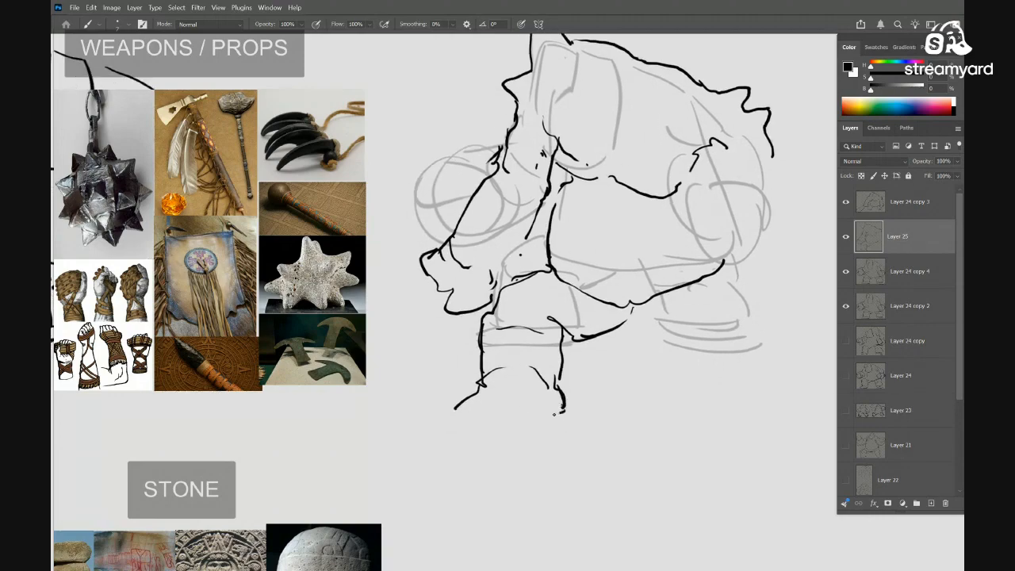
left_click_drag(452, 408, 444, 433)
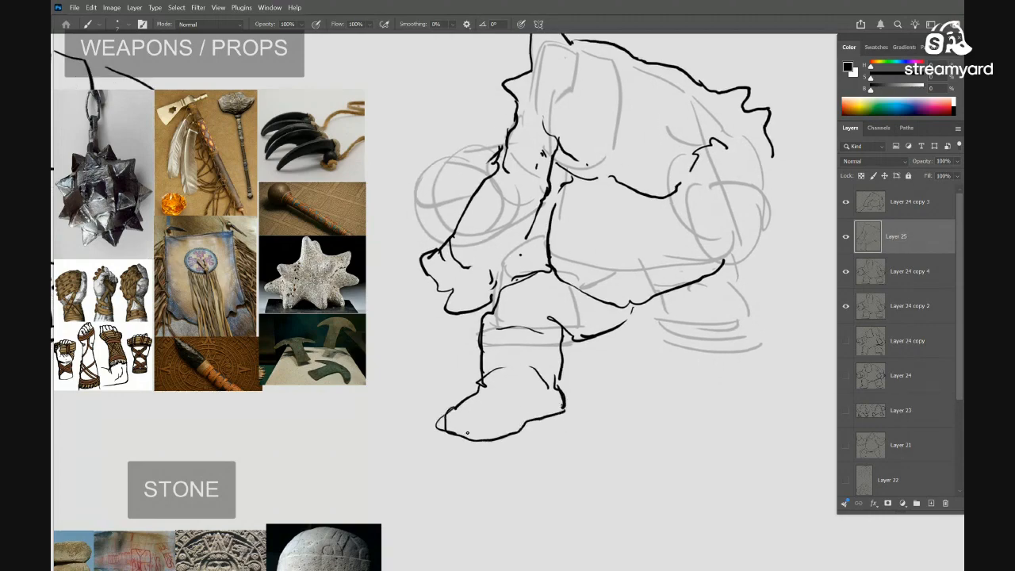
left_click_drag(510, 409, 444, 439)
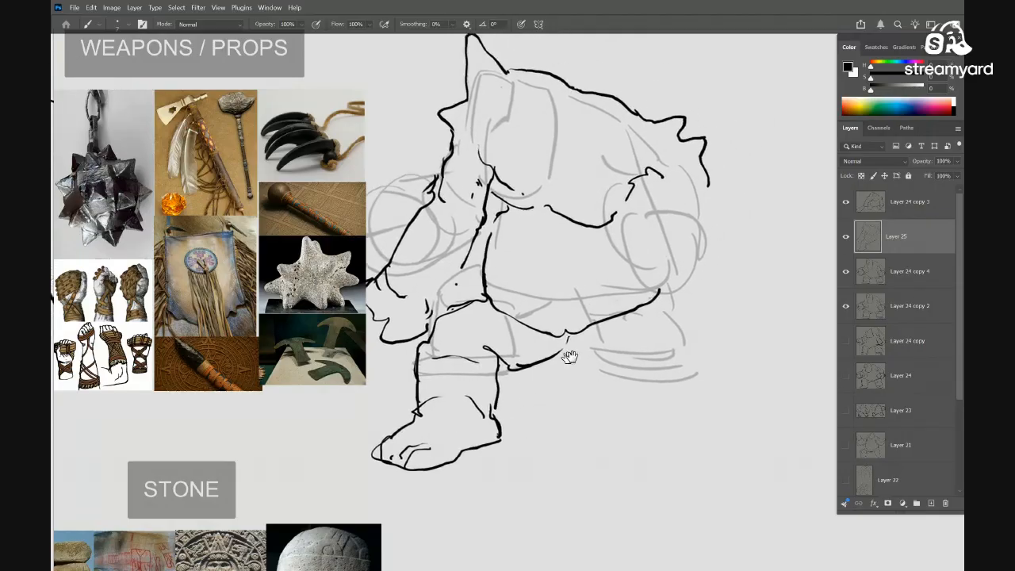
Erase the belly line crossing the near thigh, redraw the thigh's rounded top, and clean the crotch overlap
mouse_move(568, 355)
left_mouse_down()
mouse_move(541, 354)
mouse_move(592, 346)
left_mouse_up()
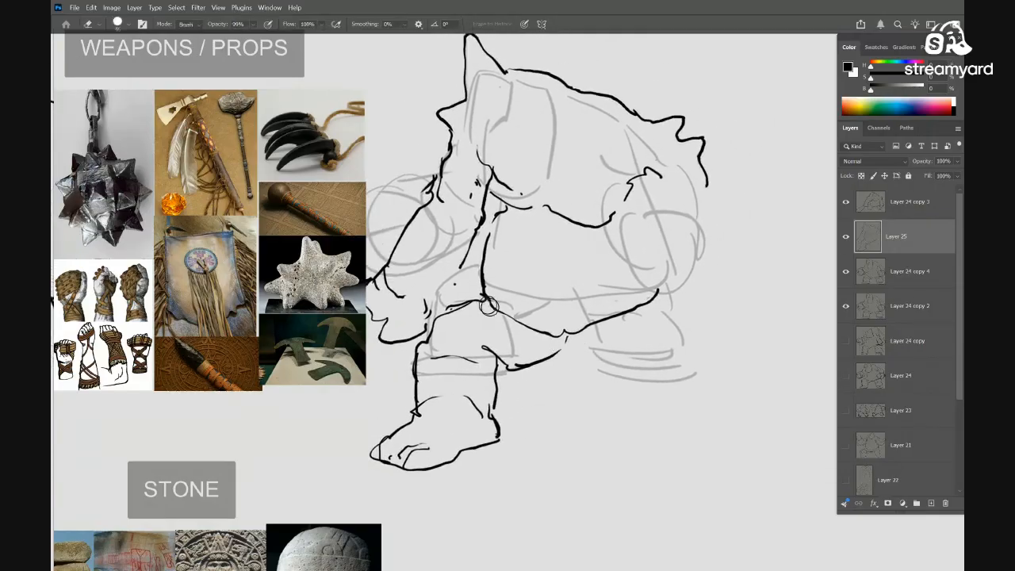
mouse_move(514, 306)
left_mouse_down()
mouse_move(423, 321)
mouse_move(423, 340)
mouse_move(420, 321)
mouse_move(482, 294)
left_mouse_up()
key("e")
key("b")
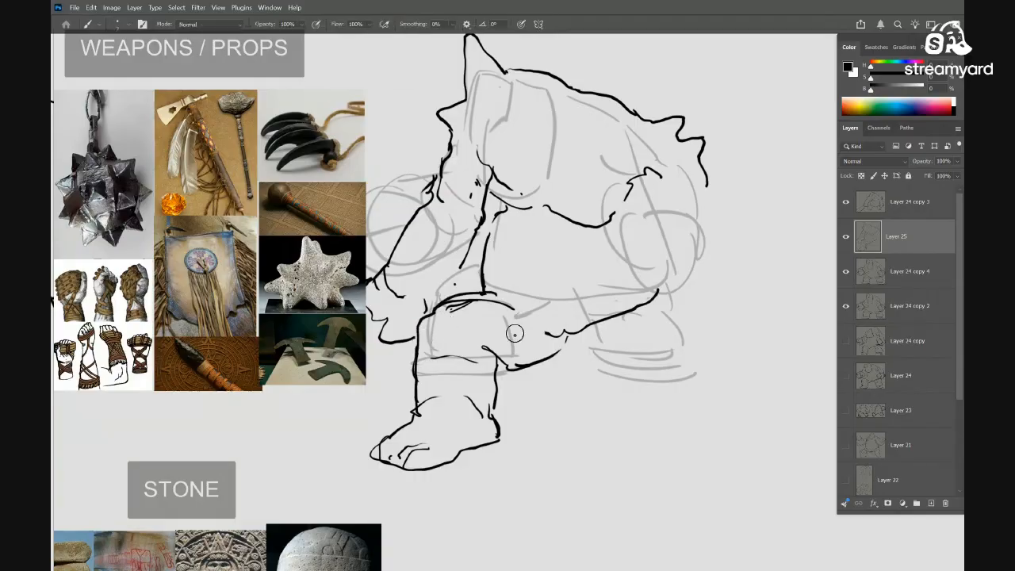
key("e")
mouse_move(549, 333)
left_mouse_down()
mouse_move(521, 356)
mouse_move(544, 337)
mouse_move(491, 347)
mouse_move(509, 332)
mouse_move(549, 341)
mouse_move(526, 363)
mouse_move(556, 359)
left_mouse_up()
key("b")
Draw the far leg's thigh, overhanging knee, shin and foot beneath the belly, and compare with the faded base sketch
mouse_move(574, 352)
left_mouse_down()
mouse_move(535, 349)
mouse_move(620, 362)
mouse_move(619, 379)
mouse_move(555, 339)
mouse_move(564, 327)
left_mouse_up()
scroll(588, 370, "down", 4)
scroll(572, 341, "up", 2)
scroll(561, 328, "up", 1)
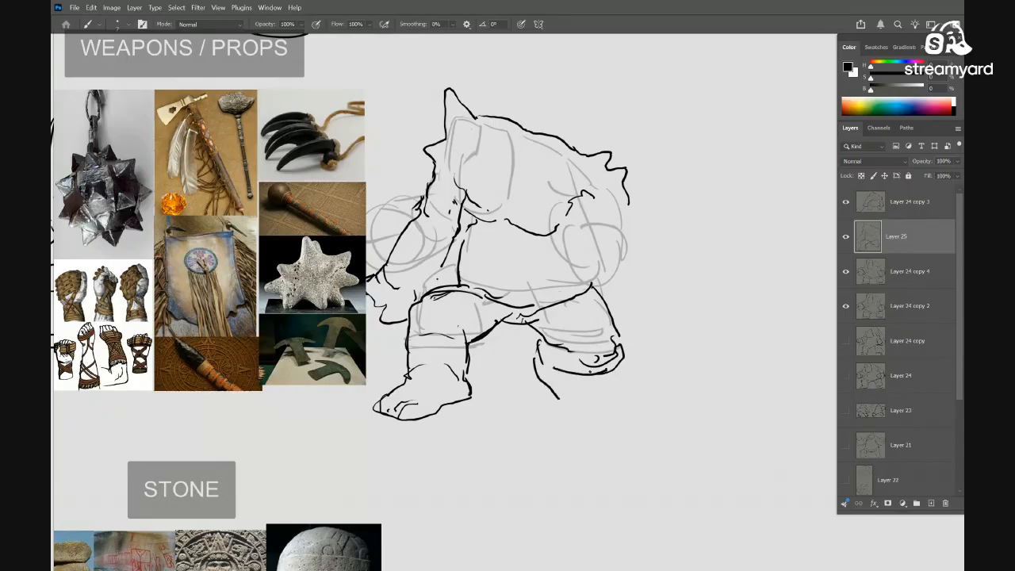
mouse_move(548, 400)
left_mouse_down()
mouse_move(610, 401)
mouse_move(577, 401)
left_mouse_up()
left_click_drag(607, 381, 619, 419)
mouse_move(647, 331)
left_mouse_down()
mouse_move(671, 326)
mouse_move(654, 323)
left_mouse_up()
left_click_drag(652, 275, 648, 272)
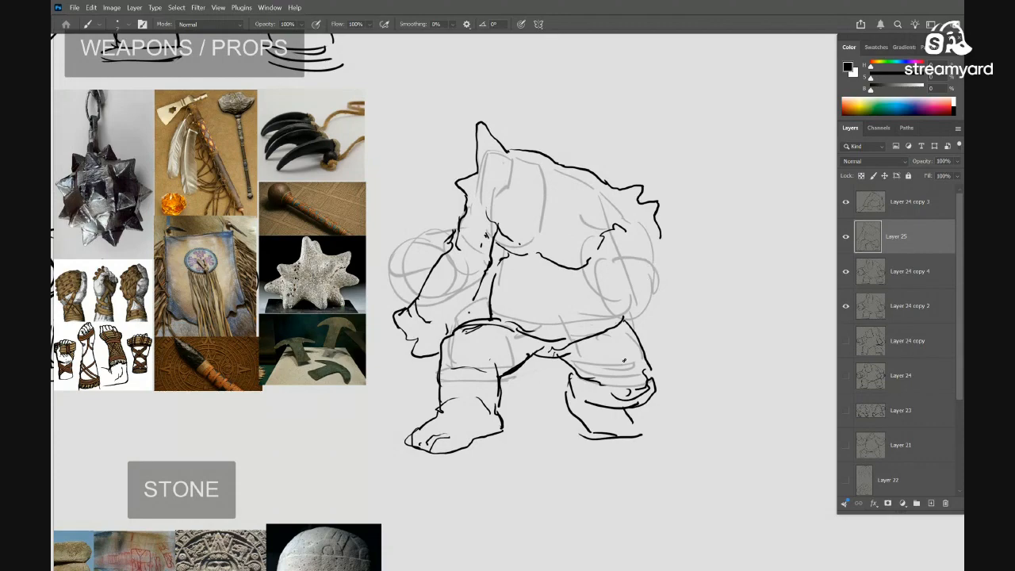
mouse_move(627, 332)
left_mouse_down()
mouse_move(660, 315)
mouse_move(609, 321)
left_mouse_up()
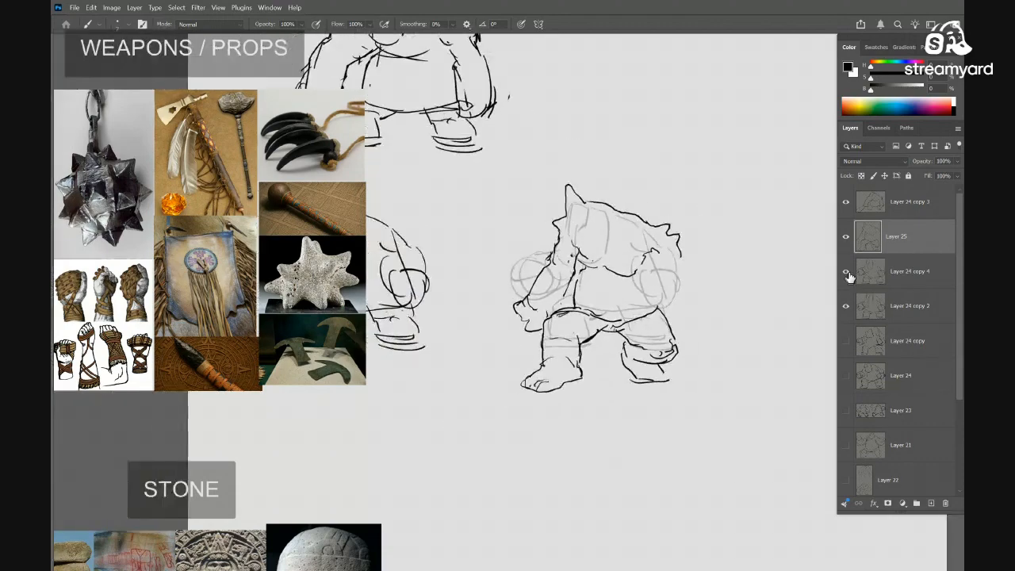
left_click(847, 273)
left_click(846, 272)
scroll(647, 294, "up", 4)
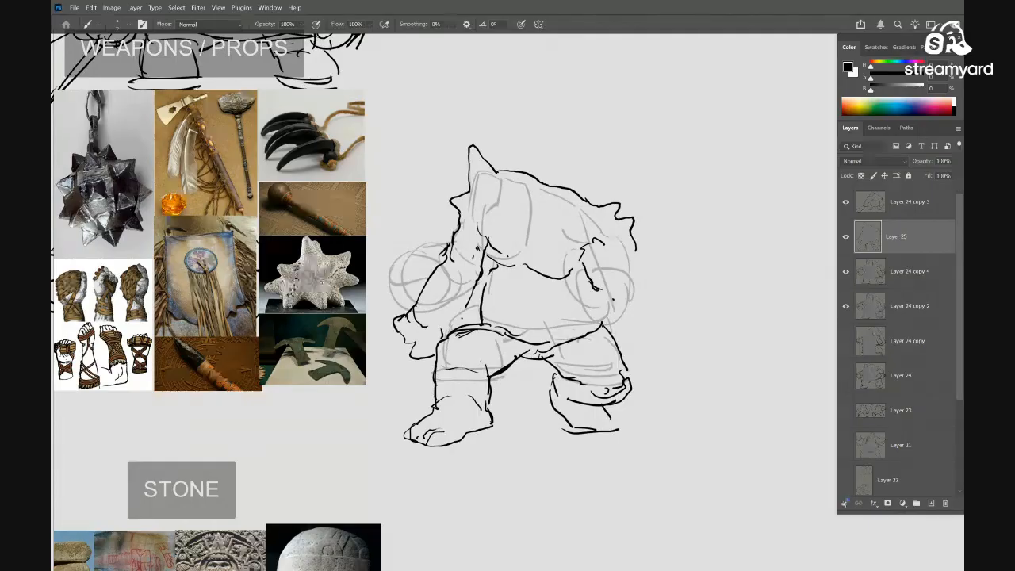
Delete the far leg's knee, shin and foot, and erase part of its remaining thigh lines
key("l")
left_click_drag(636, 425, 631, 399)
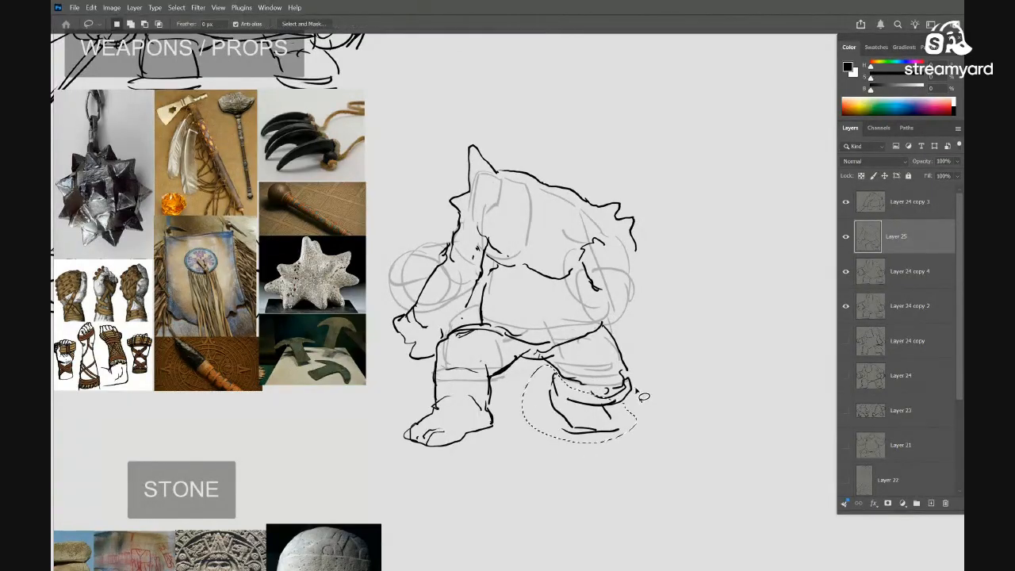
key("Delete")
key("ctrl+d")
key("e")
mouse_move(619, 358)
left_mouse_down()
mouse_move(594, 404)
mouse_move(607, 389)
mouse_move(573, 367)
mouse_move(632, 372)
left_mouse_up()
key("b")
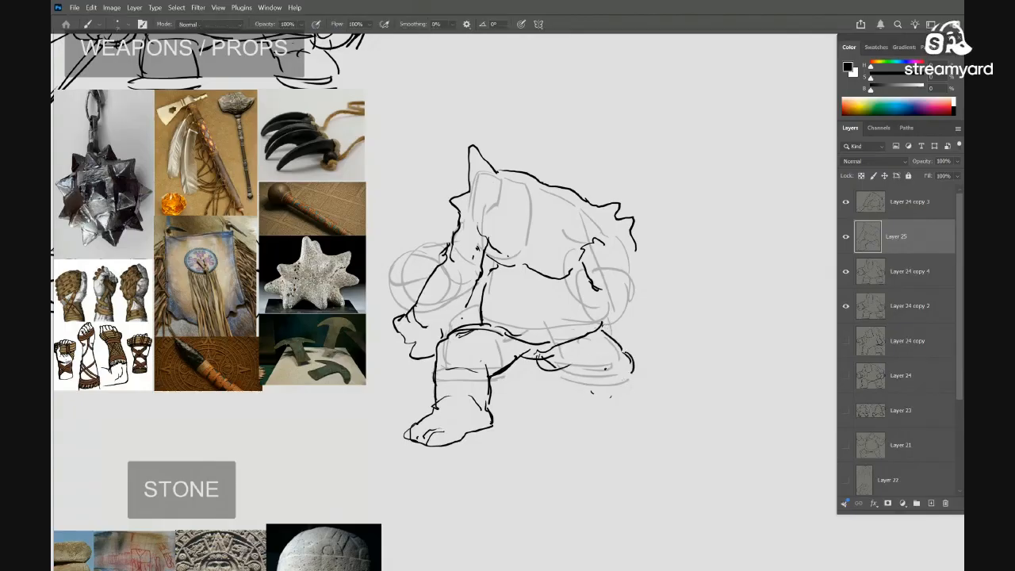
Scale the near leg and foot to 83.49%, tilt them slightly, raise them toward the belly, and keep the layer fully opaque
key("l")
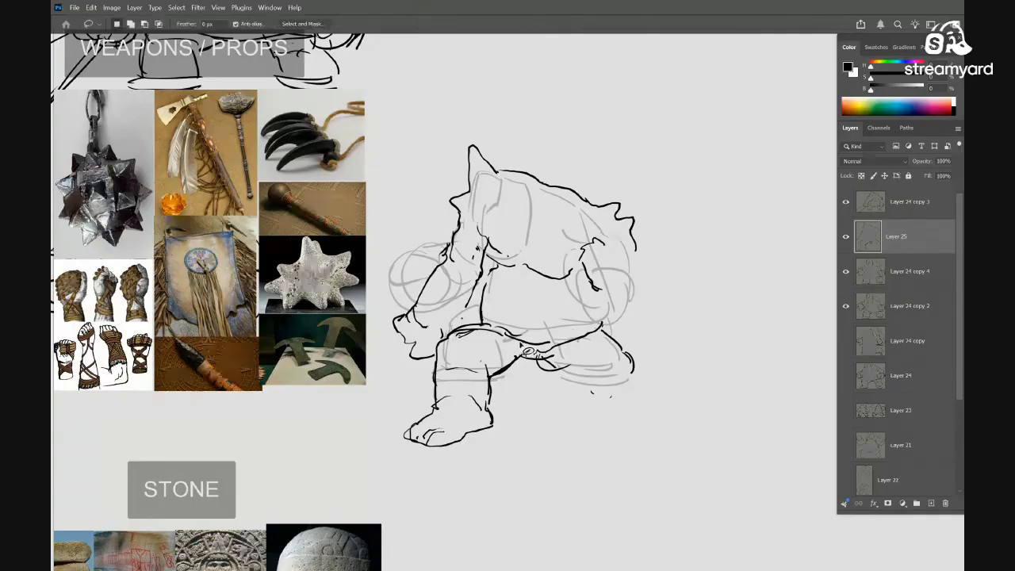
mouse_move(519, 349)
left_mouse_down()
mouse_move(464, 328)
mouse_move(400, 412)
mouse_move(472, 468)
mouse_move(483, 393)
left_mouse_up()
key("ctrl+t")
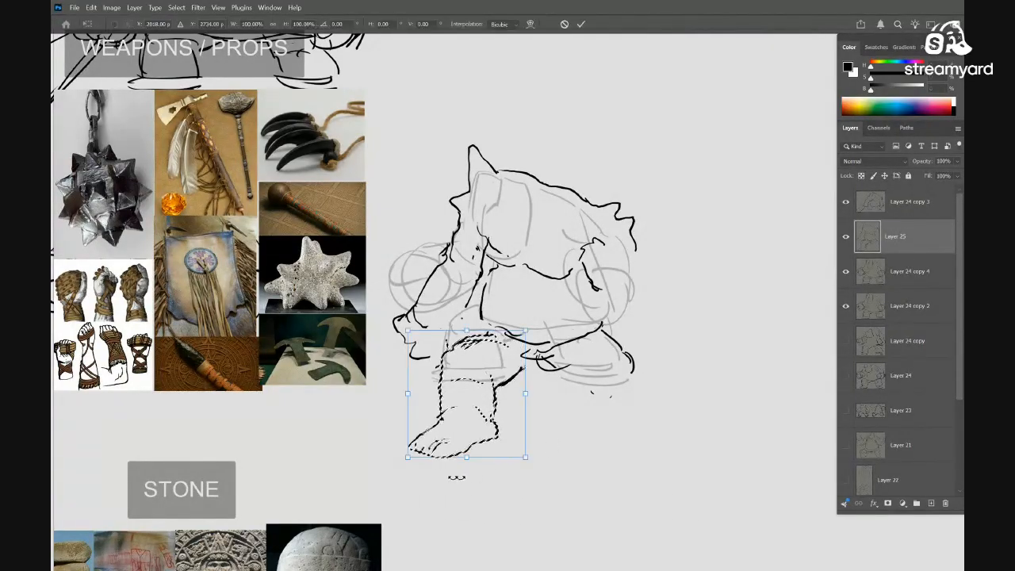
left_click_drag(408, 457, 428, 436)
mouse_move(484, 398)
left_mouse_down()
mouse_move(478, 390)
mouse_move(480, 402)
left_mouse_up()
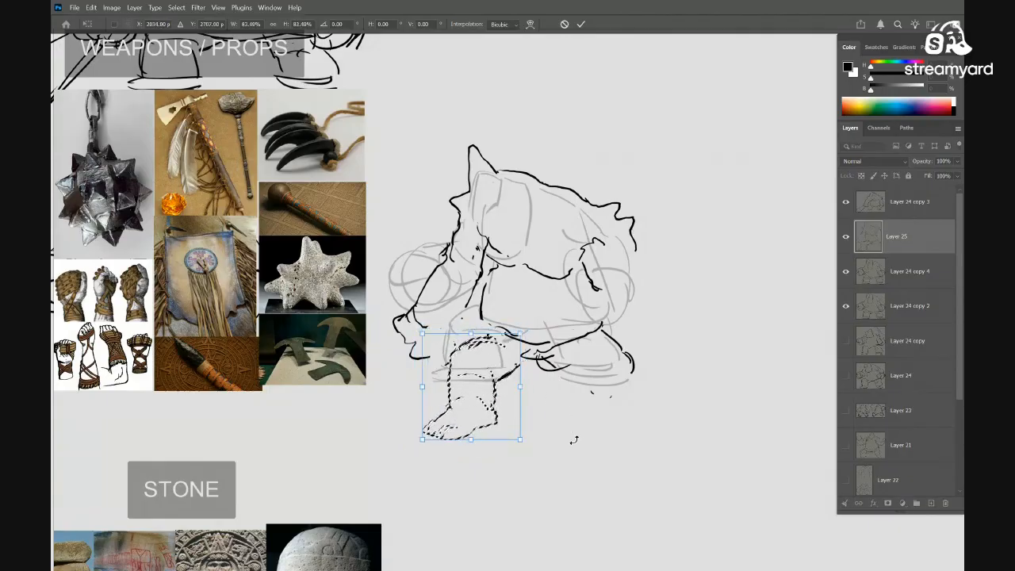
left_click_drag(540, 341, 542, 441)
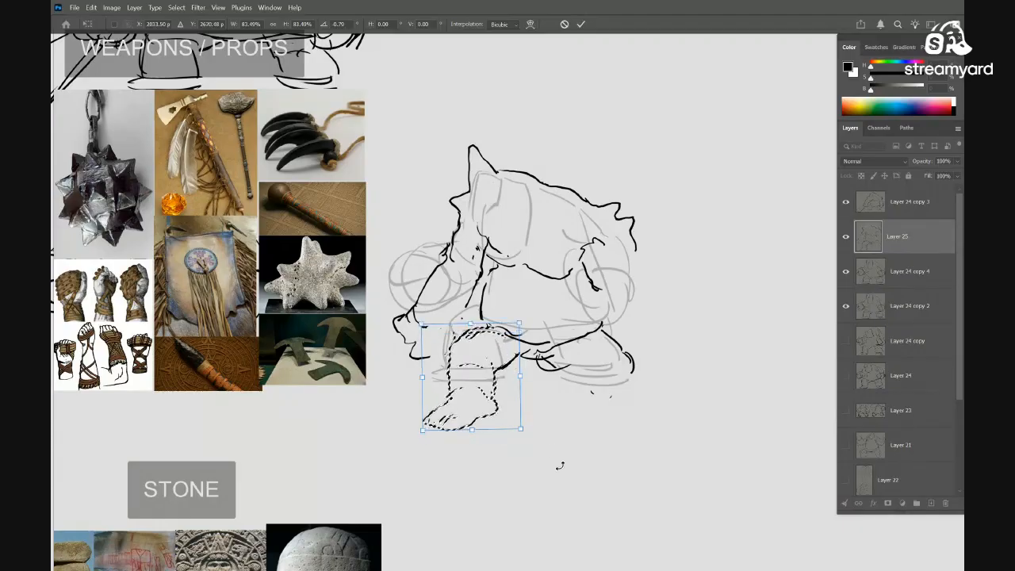
key("Return")
key("3")
key("ctrl+d")
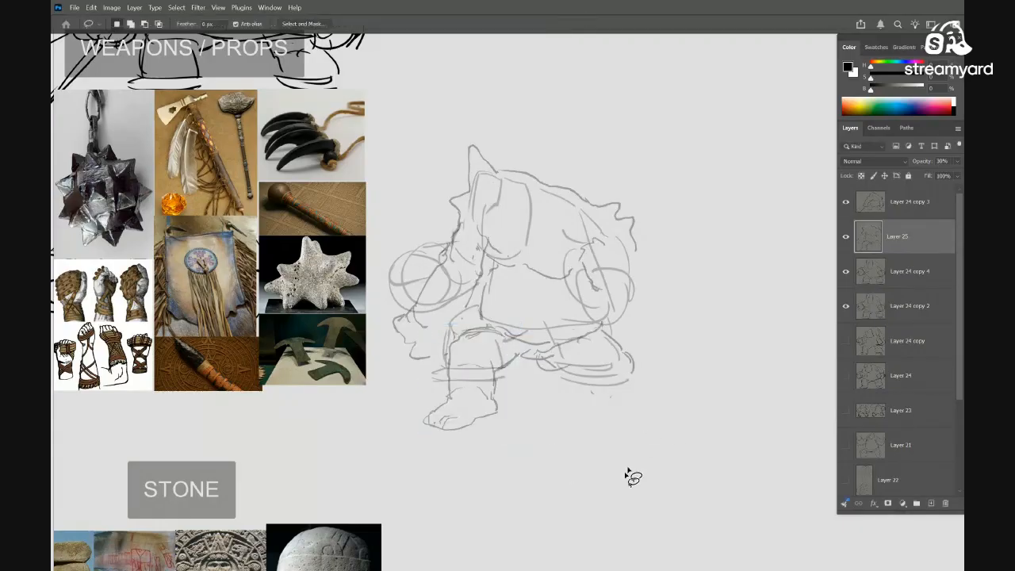
key("m")
key("0")
left_click(546, 377)
Erase the leftover crotch and far-thigh strokes, and redraw the crotch line and the far thigh's upper curve
key("b")
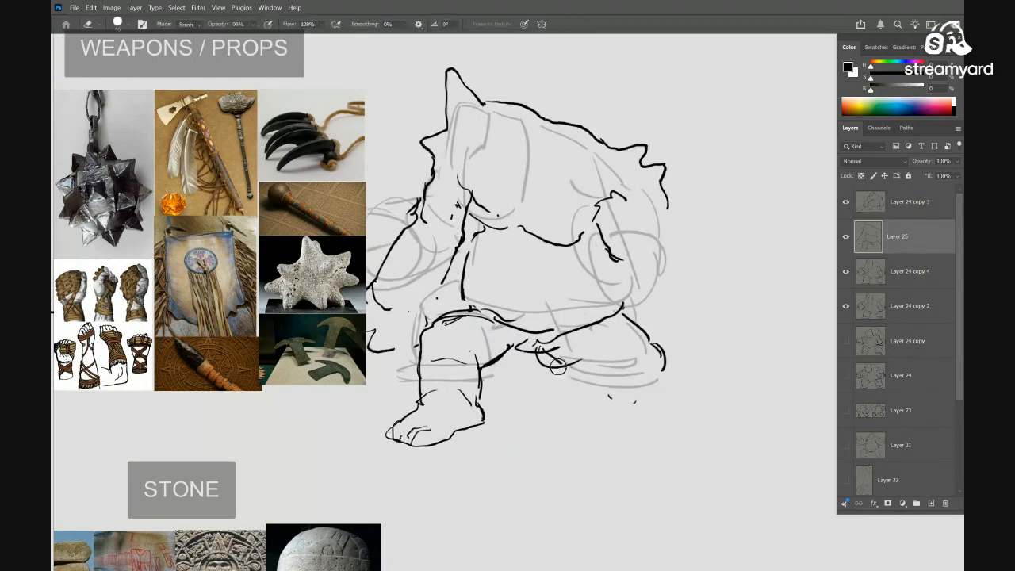
mouse_move(662, 343)
left_mouse_down()
mouse_move(624, 326)
mouse_move(623, 309)
mouse_move(527, 348)
left_mouse_up()
key("b")
mouse_move(609, 339)
left_mouse_down()
mouse_move(641, 356)
mouse_move(642, 369)
mouse_move(670, 372)
left_mouse_up()
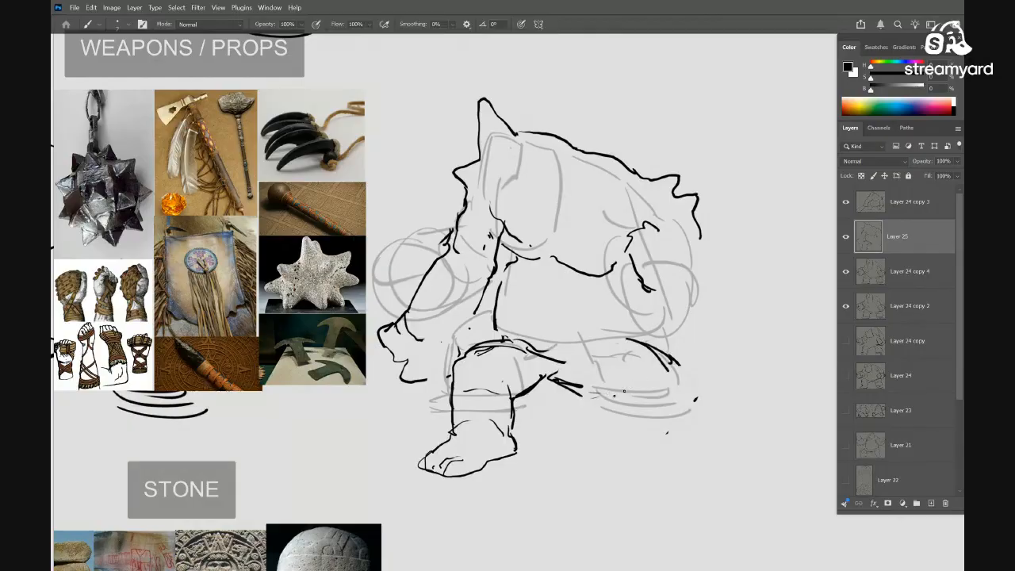
Try straight vertical shin lines below the far thigh, and erase them
left_click_drag(617, 391, 584, 394)
left_click_drag(613, 391, 614, 436)
left_click_drag(677, 381, 682, 448)
key("e")
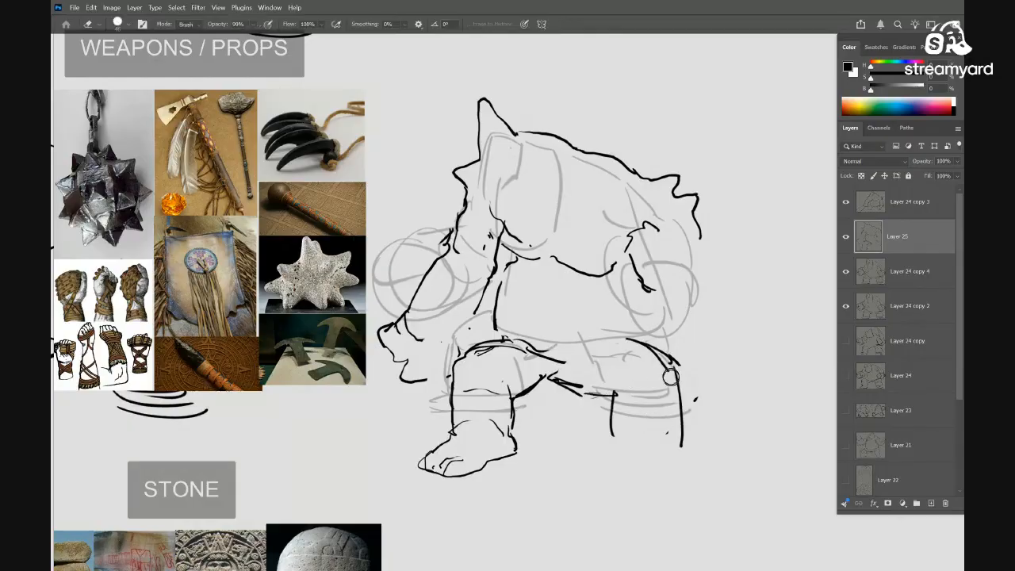
left_click_drag(613, 435, 615, 392)
left_click_drag(682, 398, 682, 447)
key("b")
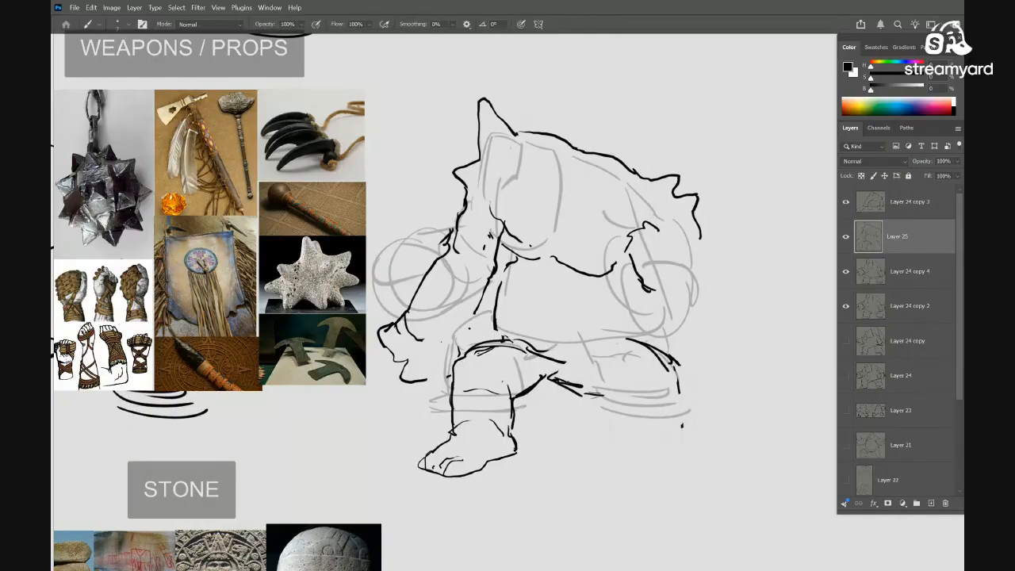
Thin out the doubled crotch line and flip the canvas view horizontally to check the creature's pose
key("e")
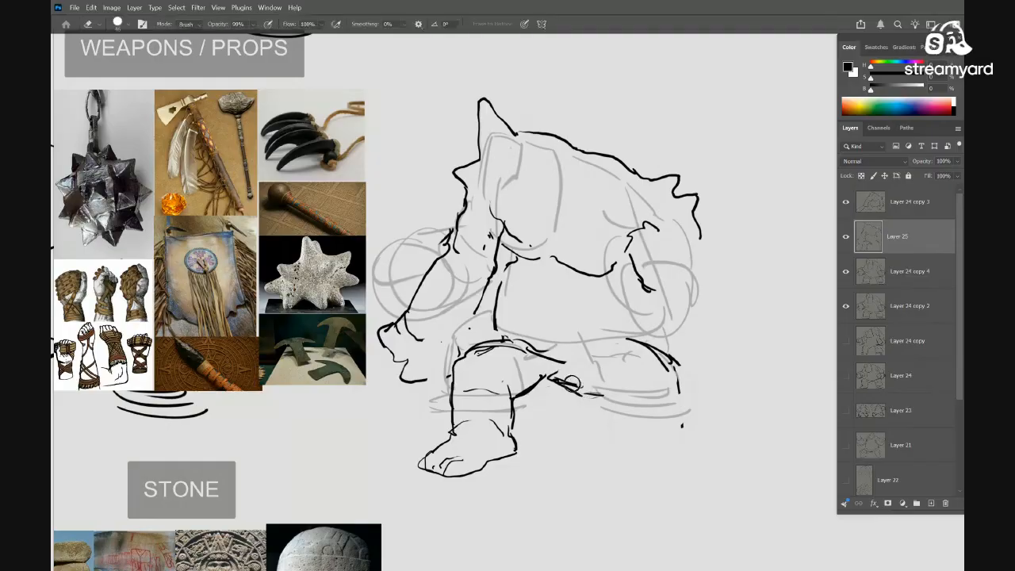
left_click_drag(565, 382, 592, 383)
scroll(602, 393, "down", 3)
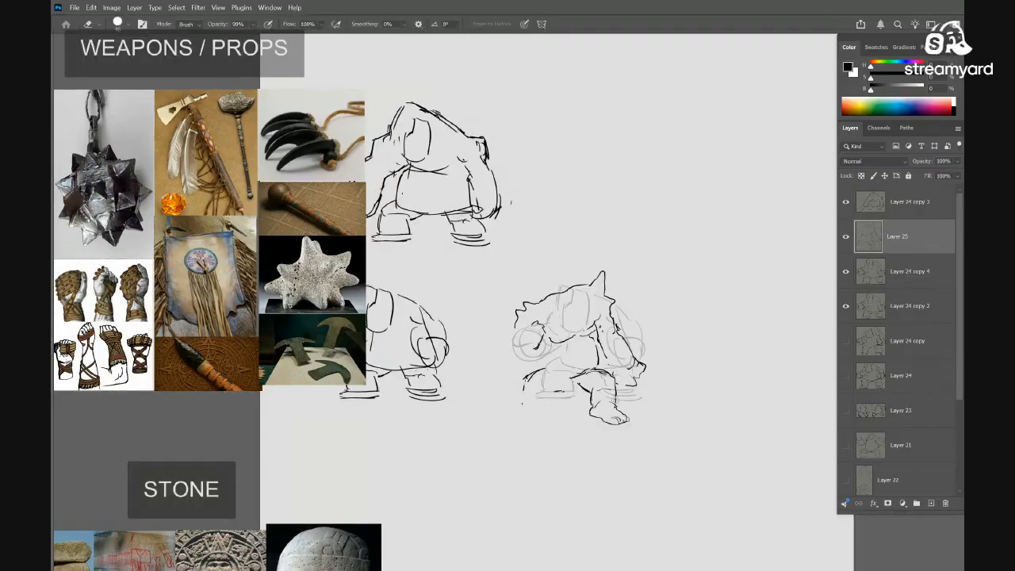
scroll(555, 381, "up", 3)
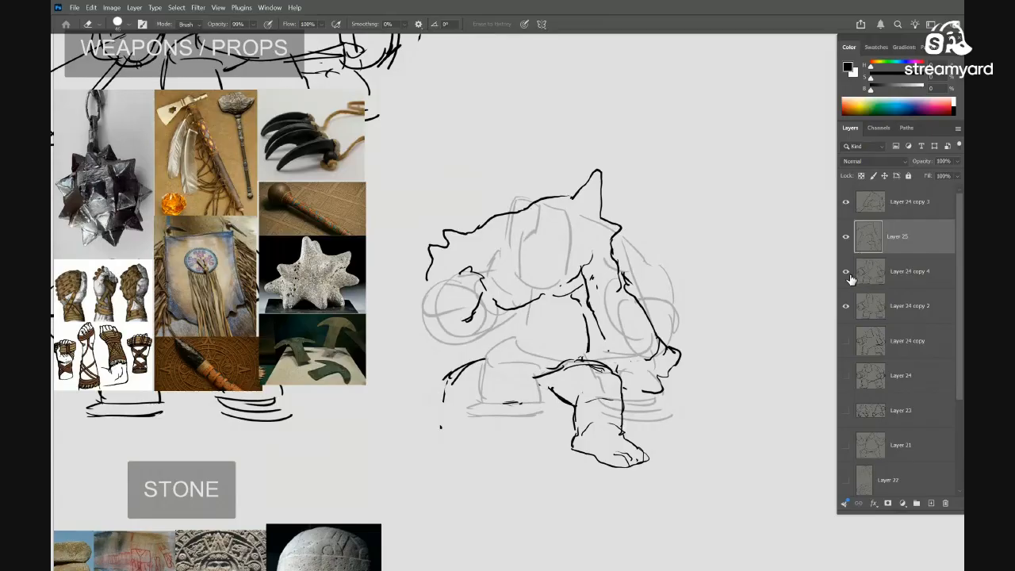
key("ctrl+shift+h")
left_click(887, 280, "shift")
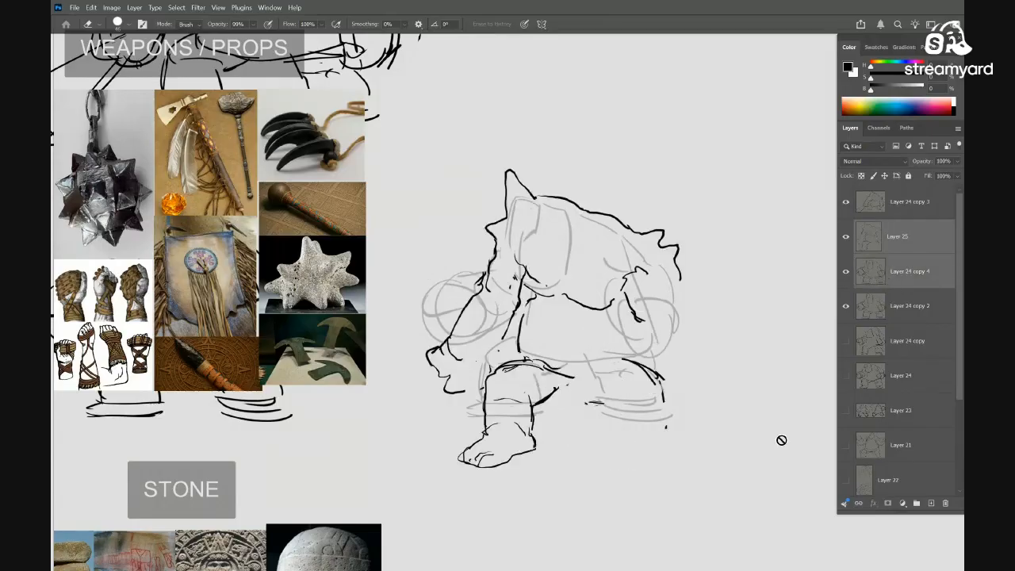
key("ctrl+shift+h")
mouse_move(647, 404)
left_mouse_down()
mouse_move(706, 356)
mouse_move(661, 362)
left_mouse_up()
key("b")
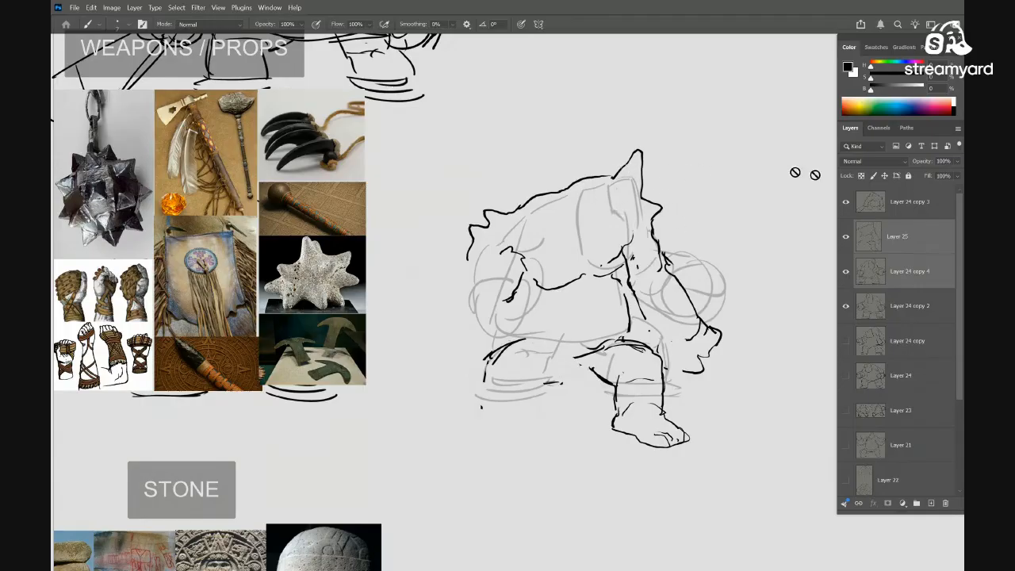
Hide Layer 24 copy 3 and, on Layer 25, draw the creature's face with eyes, mouth and a heavy jutting jaw
left_click(868, 237)
left_click(845, 203)
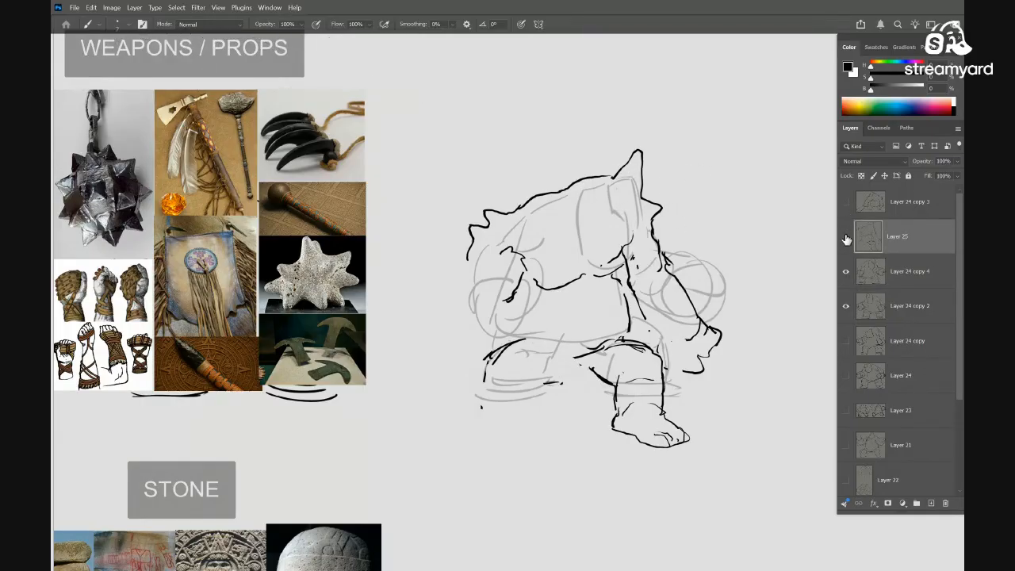
left_click(846, 238)
left_click(846, 238)
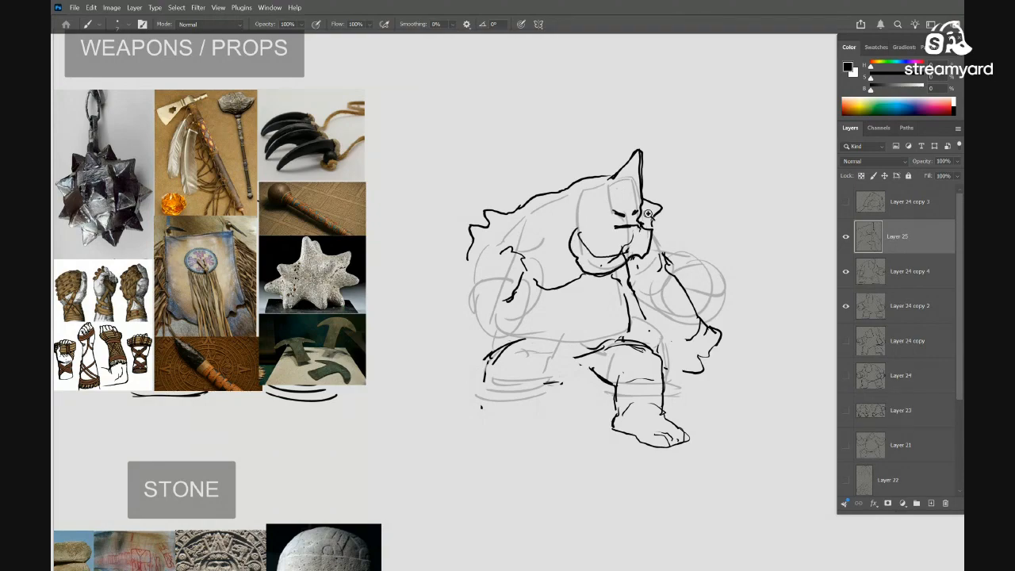
scroll(648, 214, "up", 3)
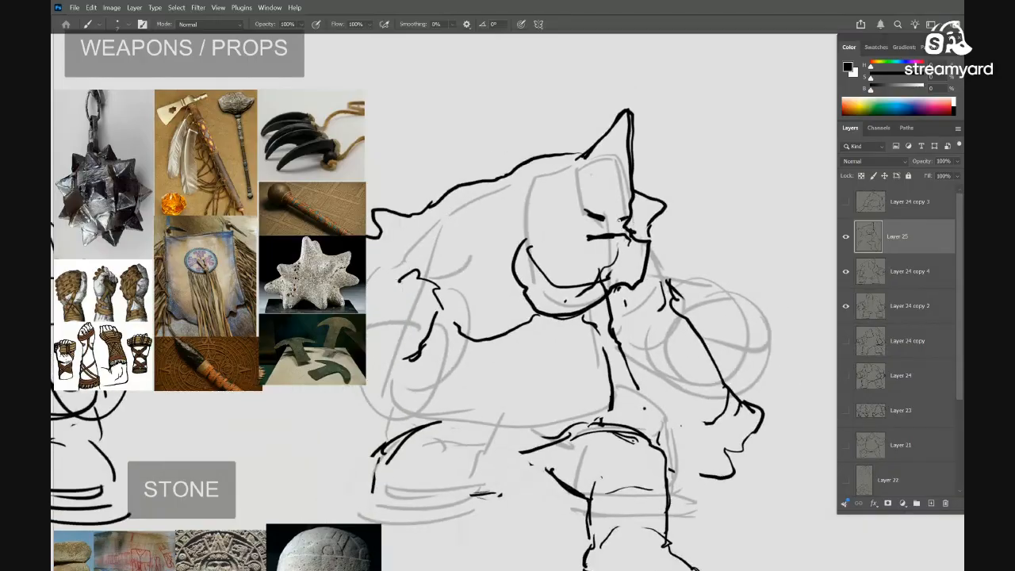
left_click_drag(623, 240, 665, 207)
scroll(665, 208, "down", 3)
left_click_drag(686, 245, 671, 258)
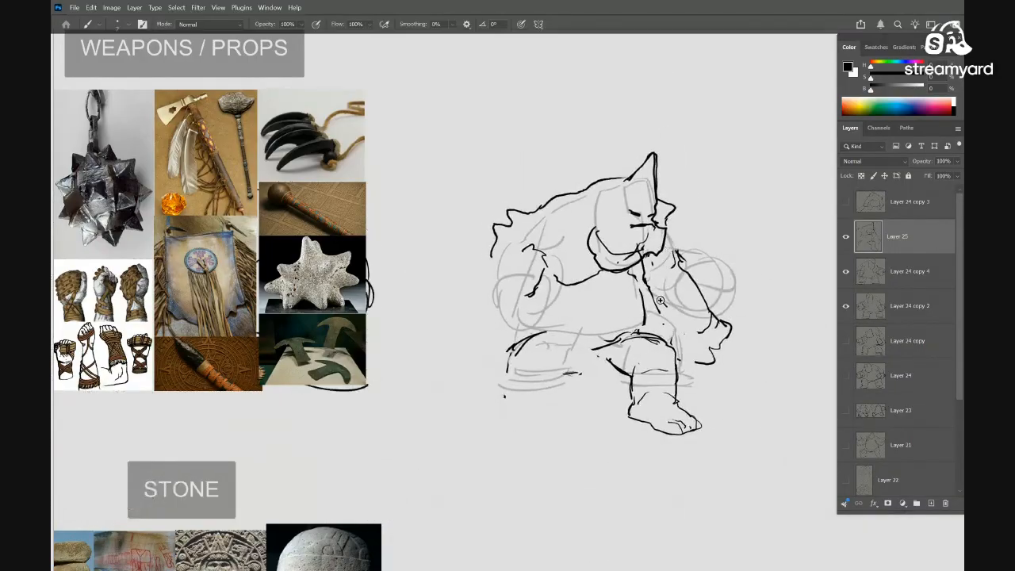
scroll(663, 301, "up", 1)
Erase the fingered hand of the arm beside the near leg, and redraw the forearm's blunt end and inner contour
key("e")
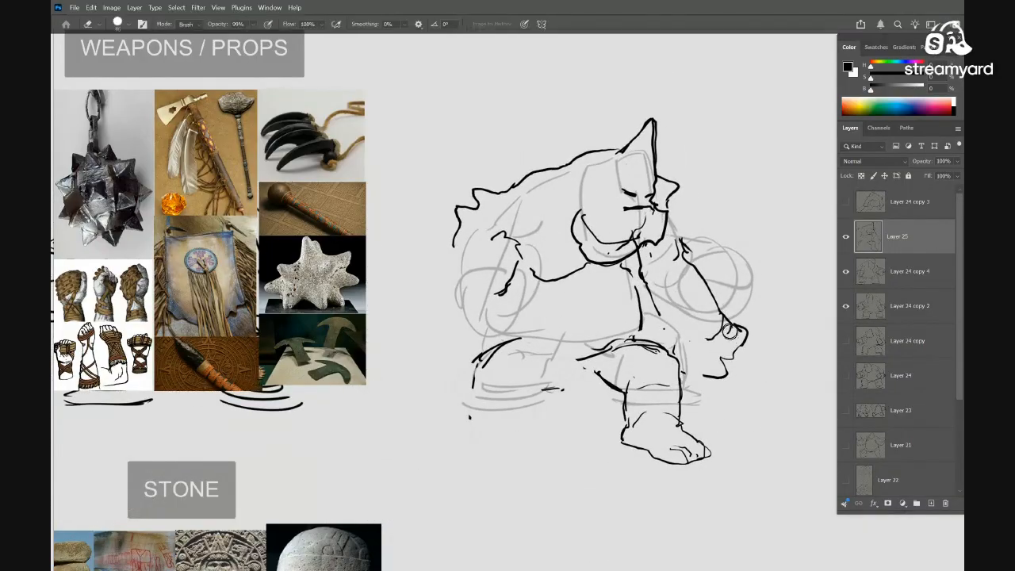
mouse_move(733, 324)
left_mouse_down()
mouse_move(731, 365)
mouse_move(721, 351)
left_mouse_up()
key("b")
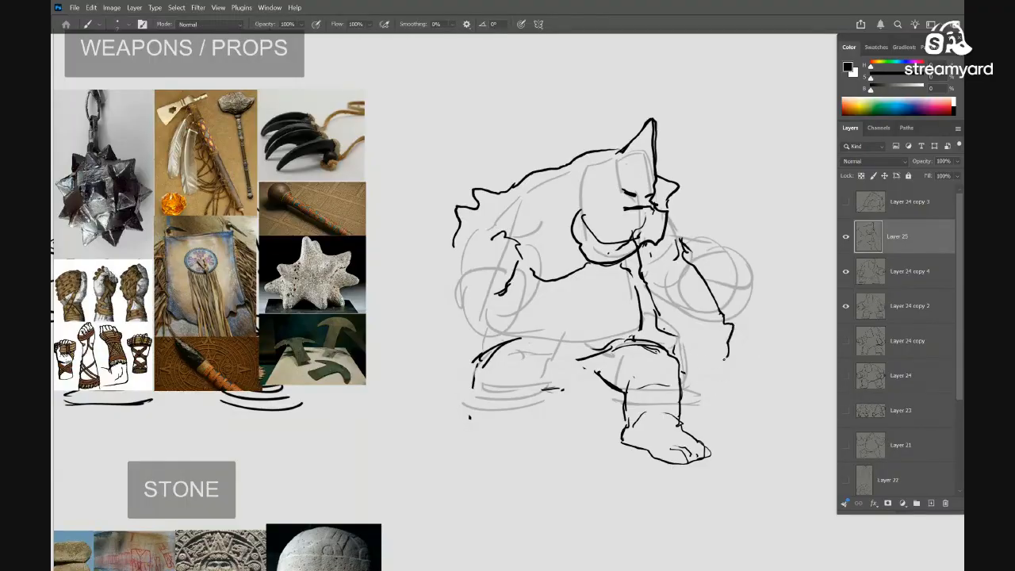
mouse_move(647, 357)
left_mouse_down()
mouse_move(670, 356)
mouse_move(608, 360)
left_mouse_up()
key("e")
key("b")
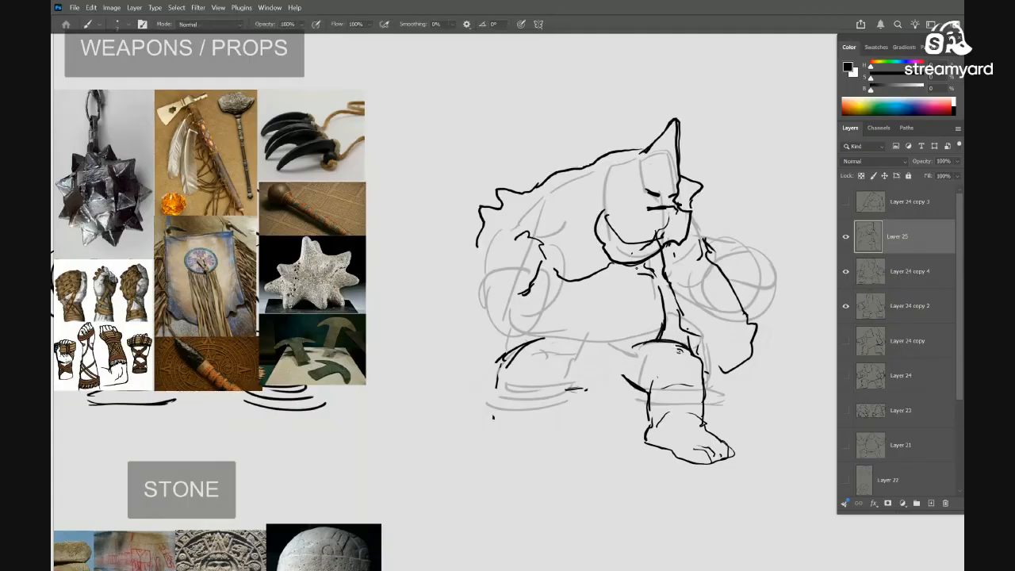
Redraw the chest's lower contour from the armpit to below the chin, and add the belly's outer side line
key("e")
key("b")
mouse_move(619, 265)
left_mouse_down()
mouse_move(662, 252)
mouse_move(611, 282)
mouse_move(560, 277)
mouse_move(590, 286)
left_mouse_up()
key("e")
key("b")
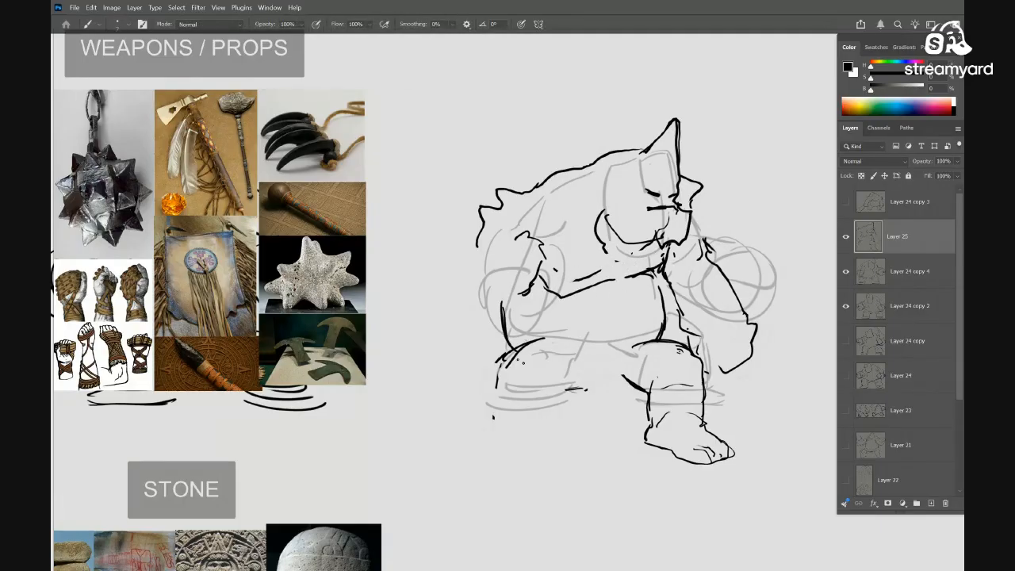
Erase the raised far-thigh curve and draw a wide sweeping lower-belly contour from the outer hip to the near knee
key("e")
mouse_move(508, 333)
left_mouse_down()
mouse_move(506, 359)
mouse_move(514, 318)
mouse_move(496, 396)
left_mouse_up()
key("b")
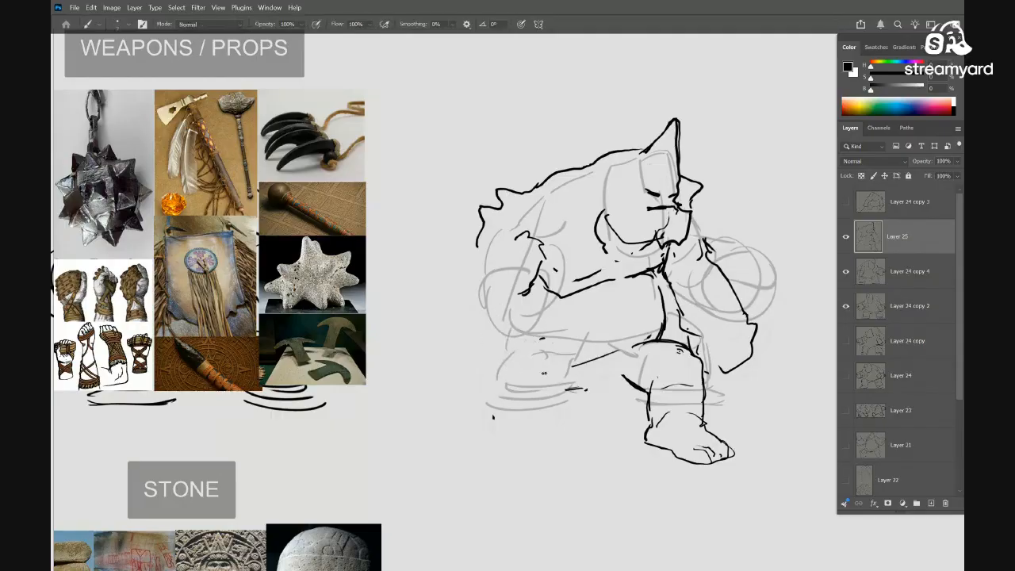
mouse_move(571, 358)
left_mouse_down()
mouse_move(470, 321)
mouse_move(468, 345)
left_mouse_up()
left_click_drag(660, 366, 658, 360)
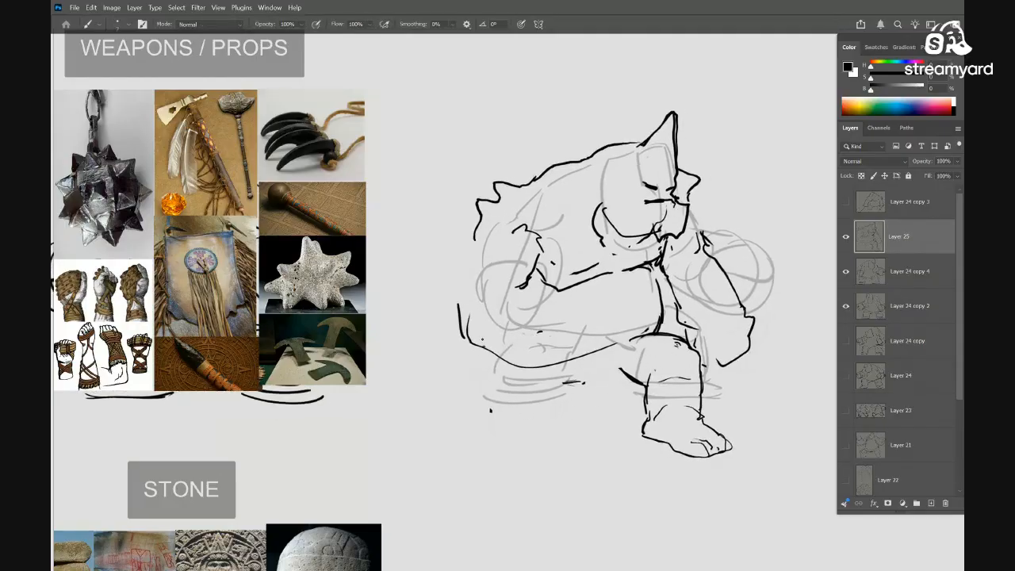
Draw the underside line leading to the near knee, and erase the strokes overlapping around that knee
left_click_drag(489, 356, 512, 364)
left_click_drag(587, 380, 601, 365)
key("e")
mouse_move(657, 320)
left_mouse_down()
mouse_move(699, 327)
mouse_move(689, 324)
left_mouse_up()
left_click_drag(639, 355, 668, 365)
key("b")
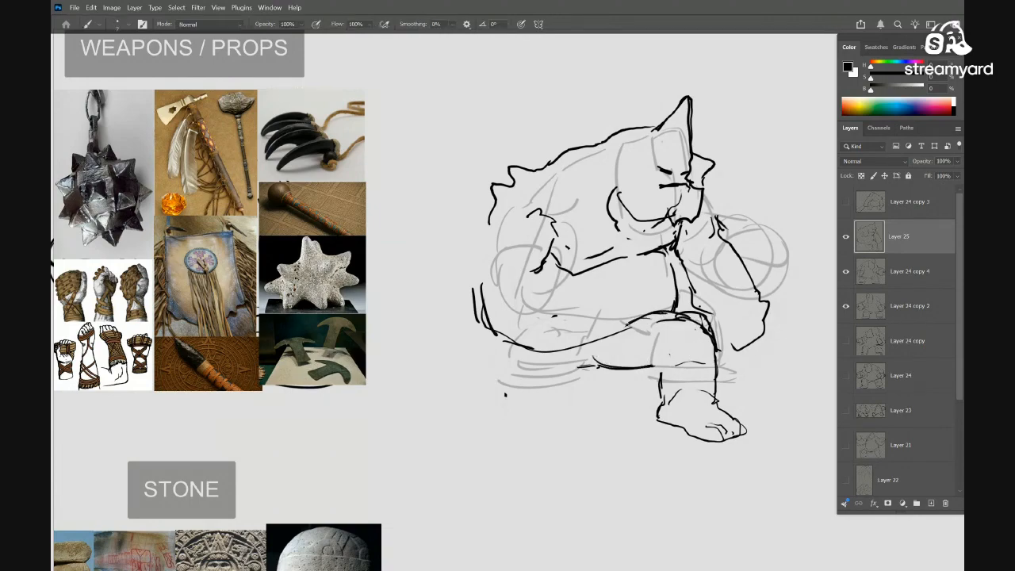
Draw the far leg's outer contour, crotch hatching, and lower leg with a blocky foot
left_click_drag(635, 332, 644, 325)
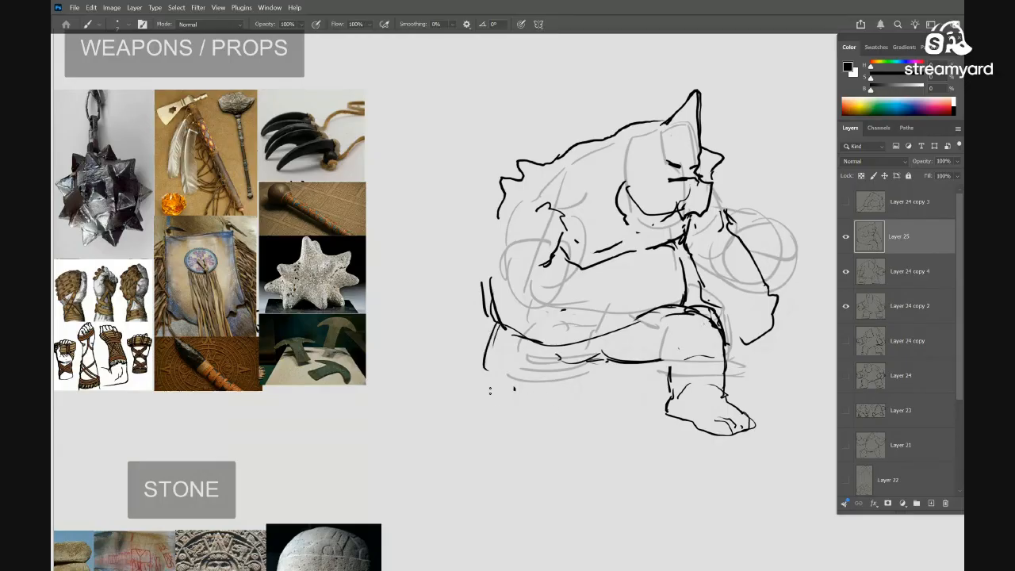
left_click_drag(562, 362, 546, 382)
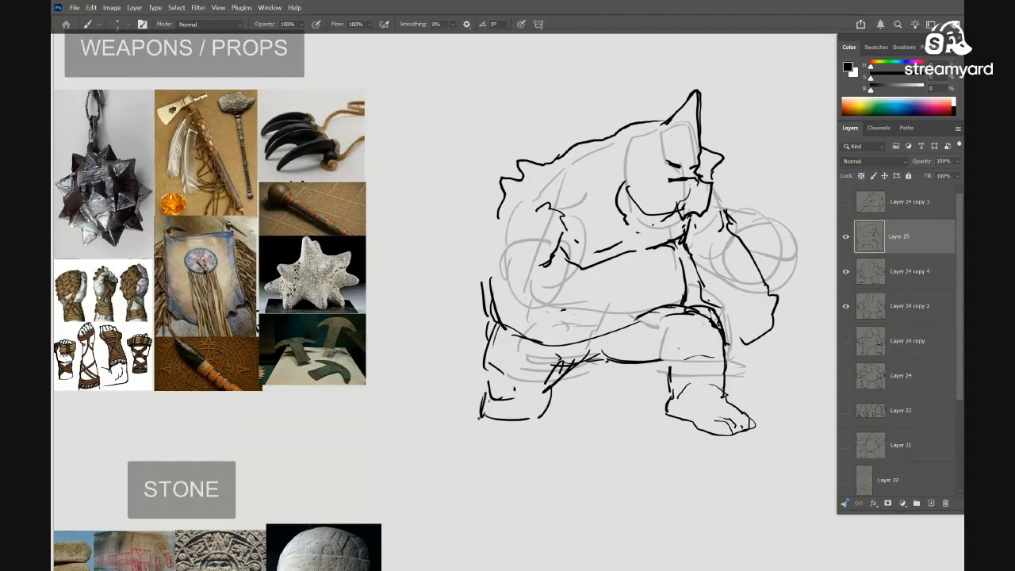
Draw the far foot's sole with overlapping horizontal ground lines
left_click_drag(482, 414, 509, 417)
left_click_drag(469, 413, 485, 425)
left_click(520, 434)
Try drawing the arm below the spiky shoulder as a long limb hanging across the belly to foot level
left_click_drag(616, 351, 601, 365)
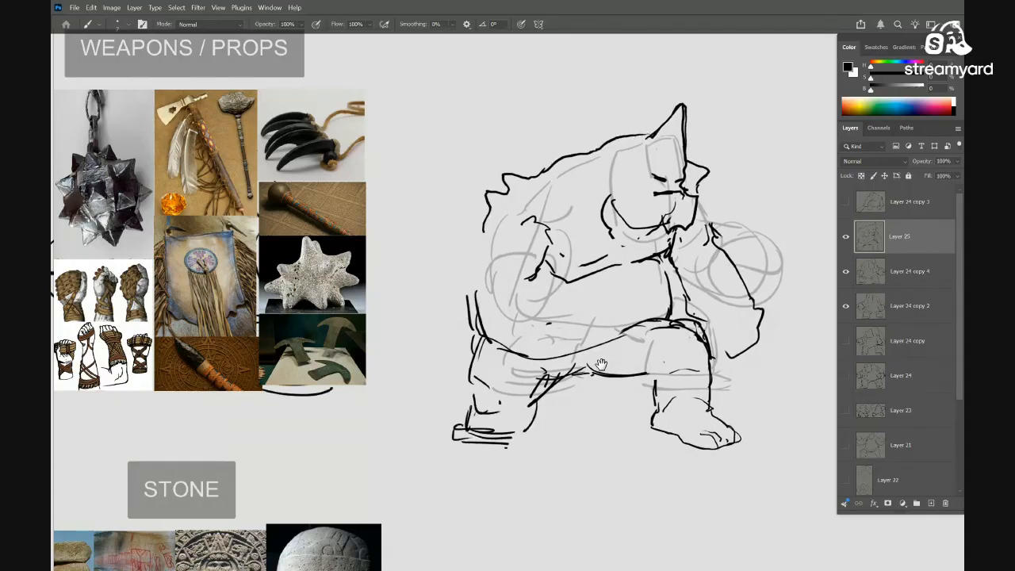
scroll(634, 373, "down", 5)
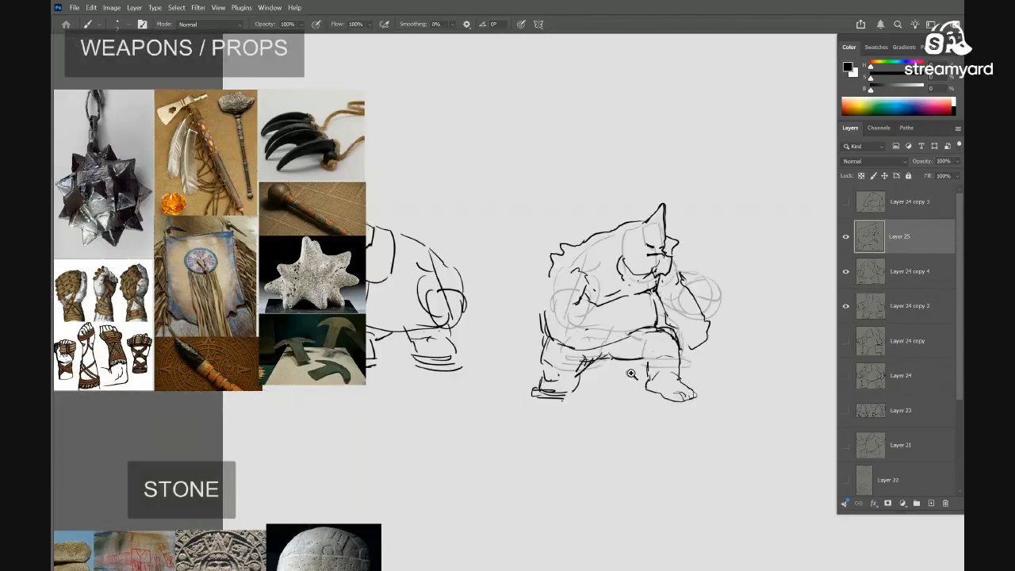
scroll(639, 361, "up", 2)
left_click_drag(617, 334, 595, 291)
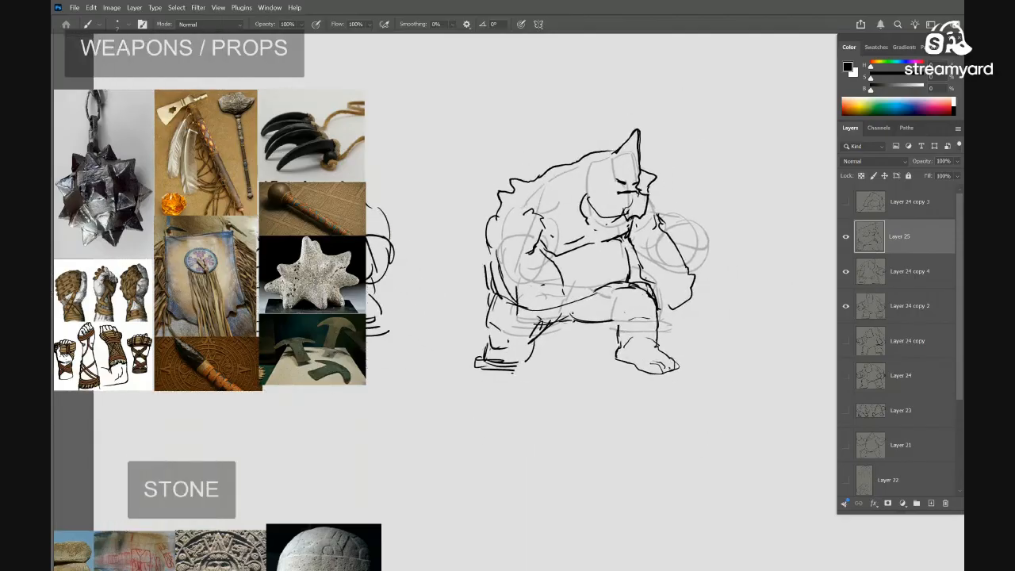
left_click_drag(564, 295, 580, 346)
left_click_drag(516, 287, 529, 366)
left_click_drag(578, 321, 587, 365)
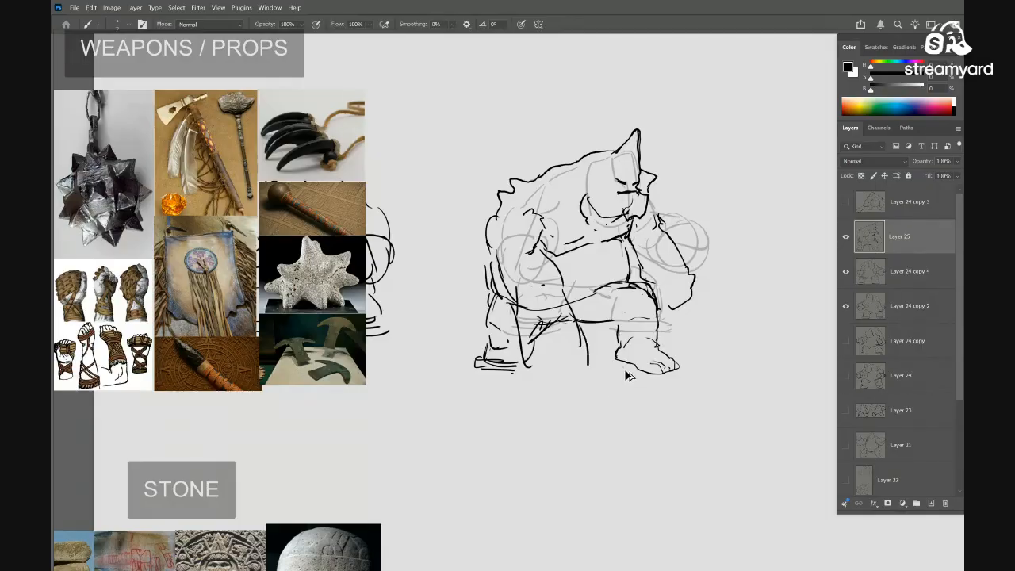
key("ctrl+z")
key("ctrl+z")
key("ctrl+z")
key("ctrl+z")
key("ctrl+z")
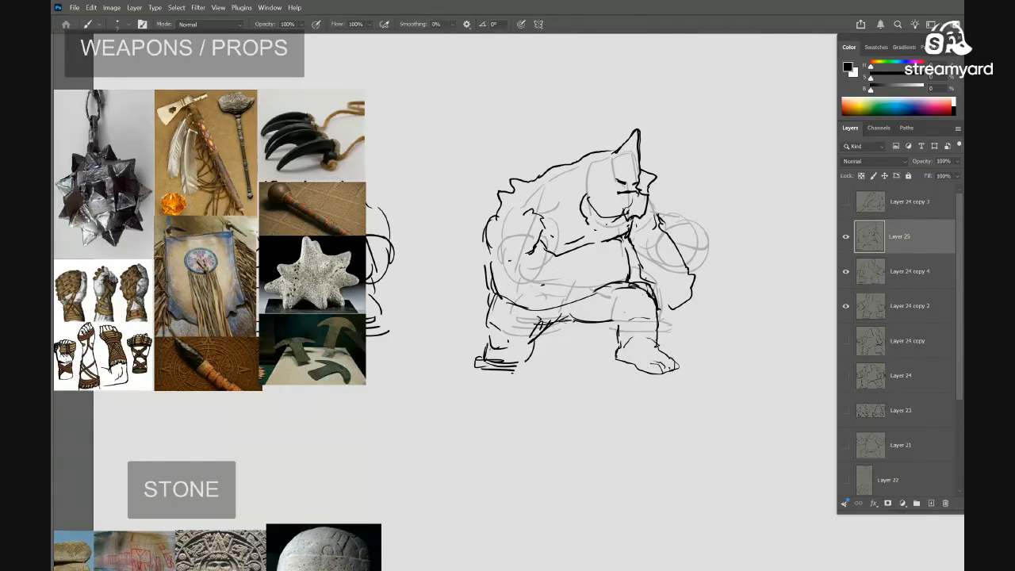
key("ctrl+z")
key("ctrl+z")
Draw a lower, rounded shoulder and a long arm hanging across the belly to below the feet
left_click_drag(476, 221, 519, 258)
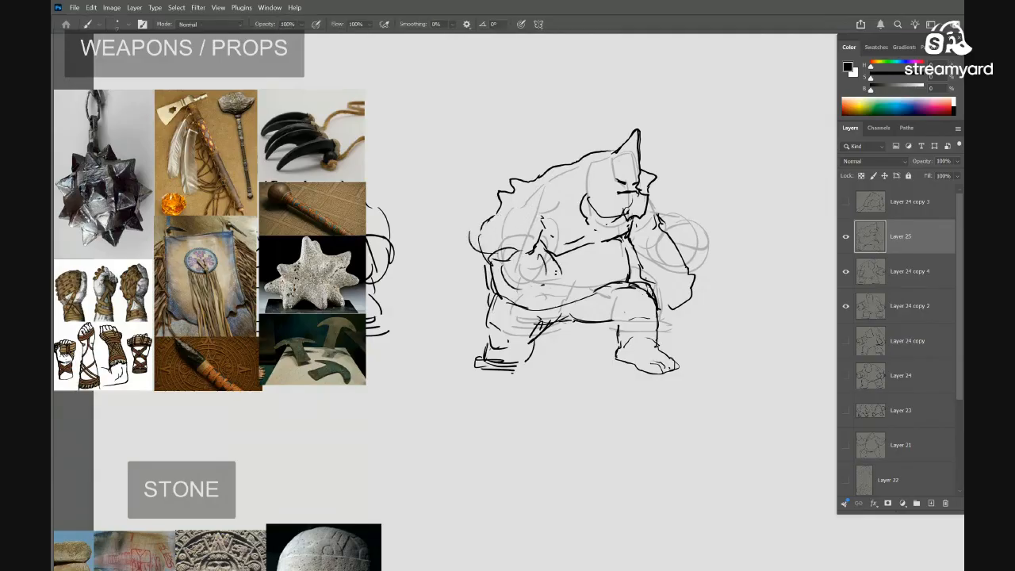
left_click_drag(584, 322, 586, 341)
left_click_drag(508, 293, 530, 358)
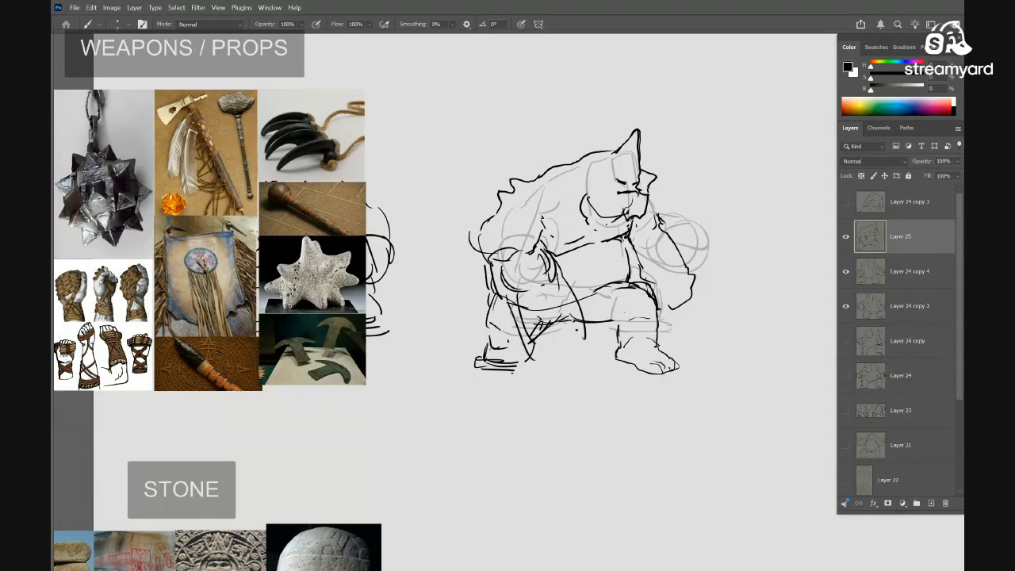
left_click_drag(584, 338, 596, 379)
left_click_drag(528, 354, 533, 385)
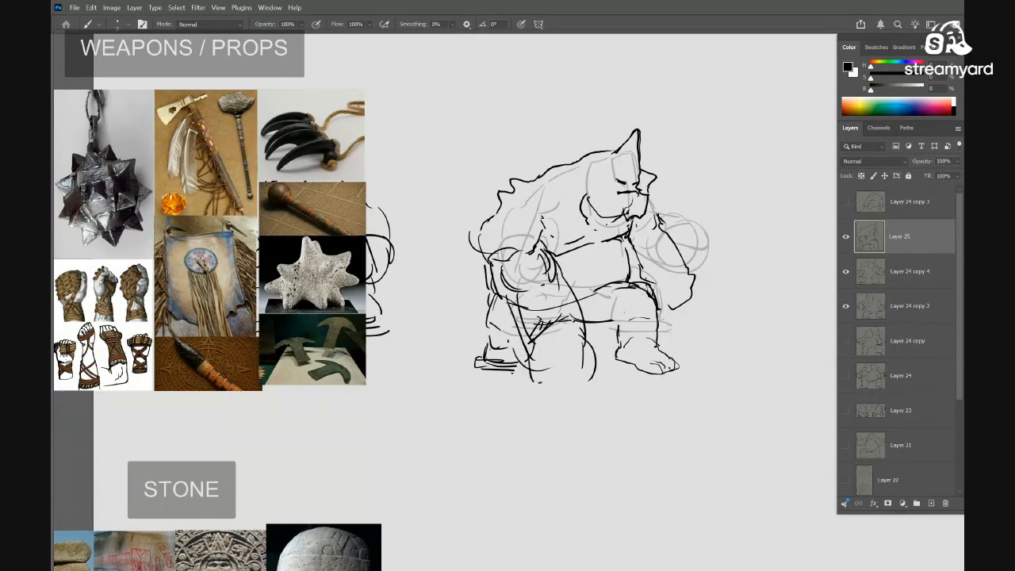
left_click_drag(591, 366, 562, 394)
Erase the long hanging arm, and delete the arm, hip and belly lines on the far-leg side
key("e")
mouse_move(526, 333)
left_mouse_down()
mouse_move(536, 389)
mouse_move(579, 349)
mouse_move(570, 391)
mouse_move(542, 298)
mouse_move(528, 349)
mouse_move(527, 269)
mouse_move(541, 265)
mouse_move(571, 390)
left_mouse_up()
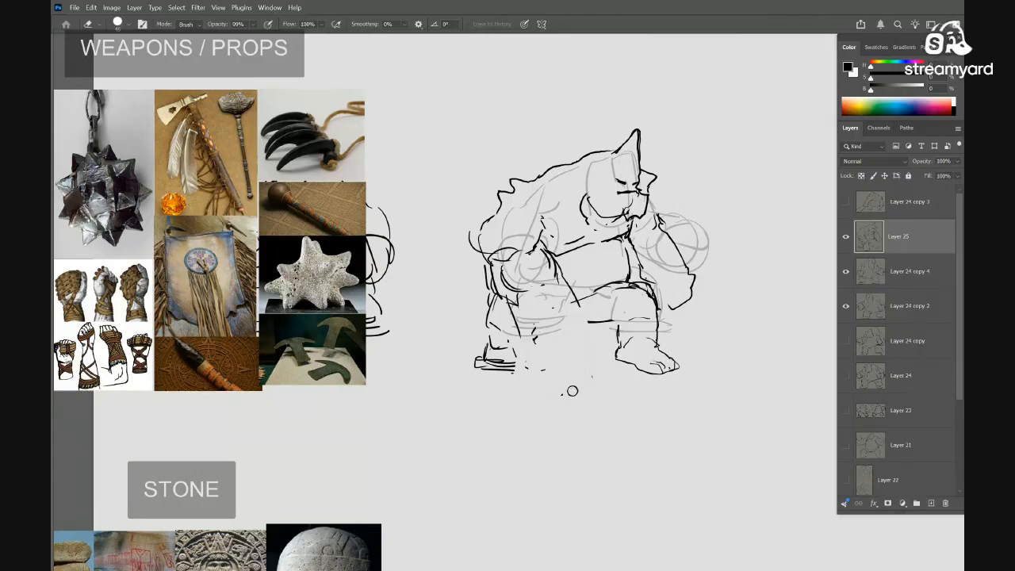
key("l")
mouse_move(587, 310)
left_mouse_down()
mouse_move(508, 331)
mouse_move(589, 310)
left_mouse_up()
key("Delete")
key("ctrl+d")
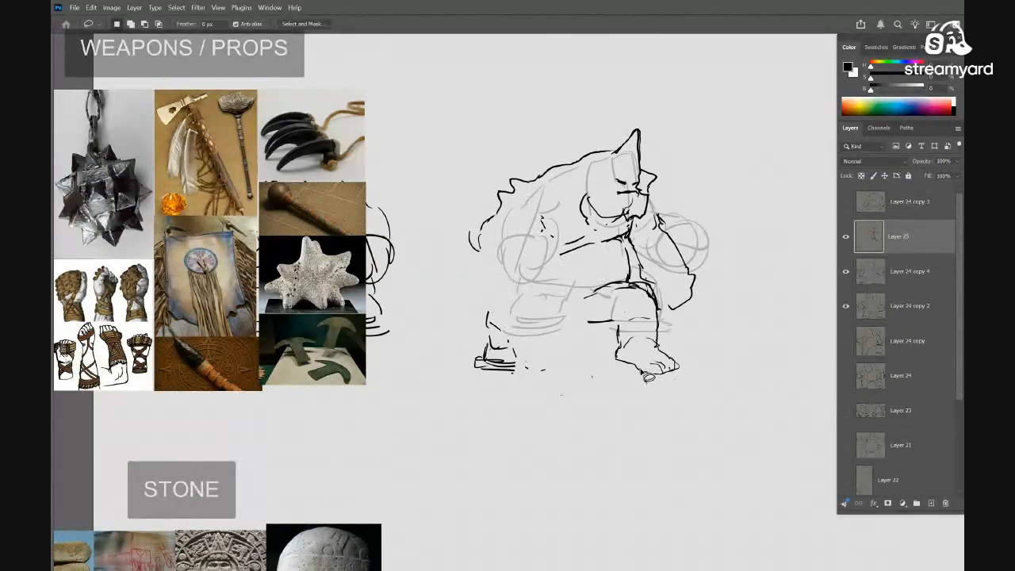
Draw the rounded upper arm below the spiky shoulder, and delete what is left of the far leg and foot
key("b")
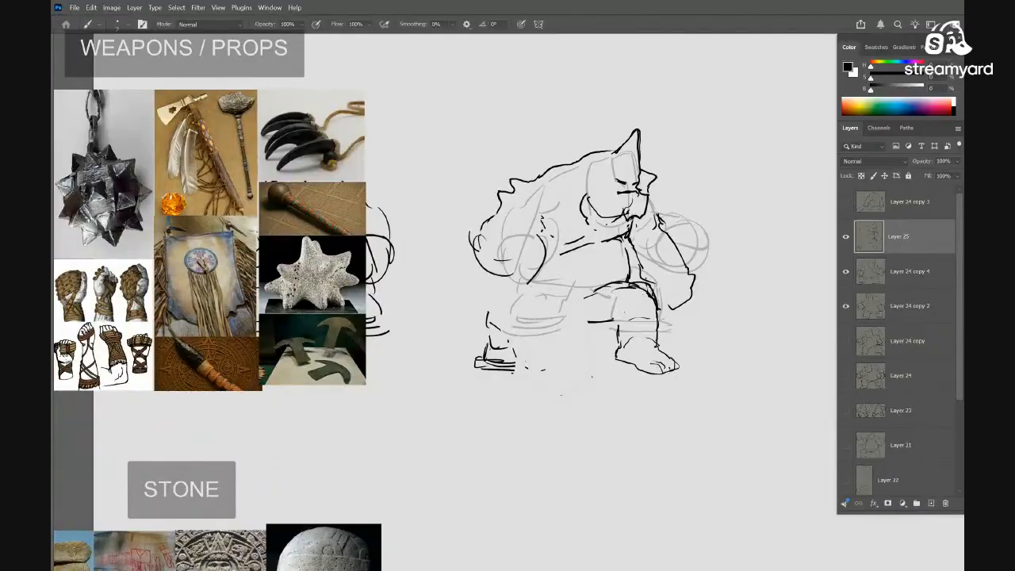
key("l")
mouse_move(496, 298)
left_mouse_down()
mouse_move(555, 339)
mouse_move(513, 304)
left_mouse_up()
key("Delete")
key("ctrl+d")
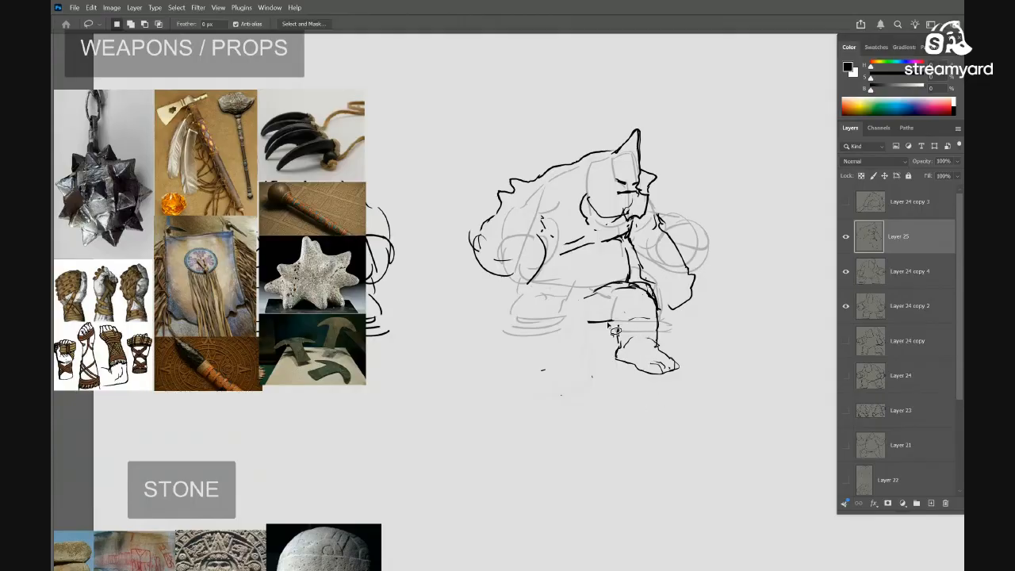
Redraw the belly's outer side and lower contour, and start the far thigh's outlines beneath it
key("b")
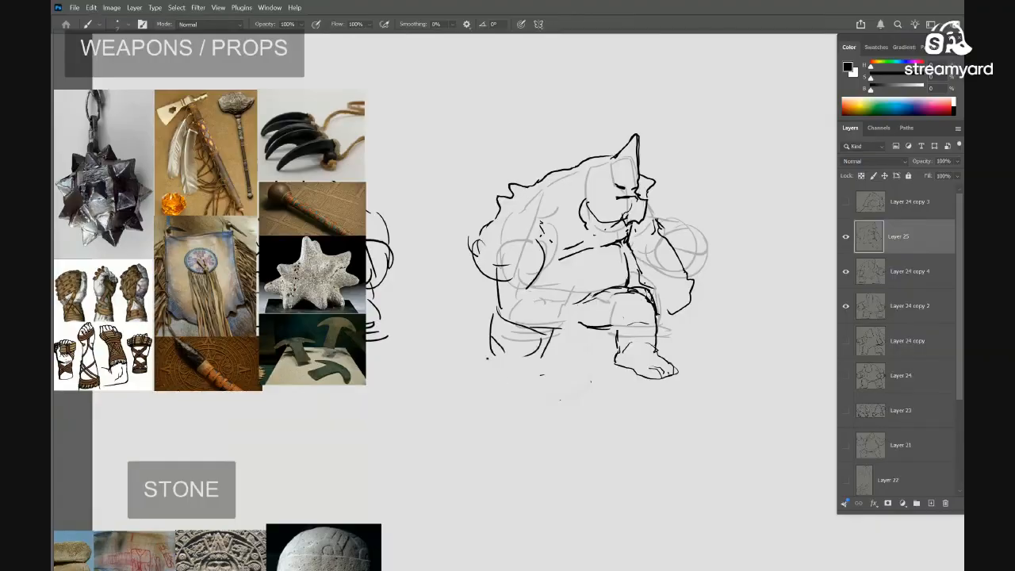
key("j")
Move the whole near leg lower, and skew its foot vertically by -10.67°
key("l")
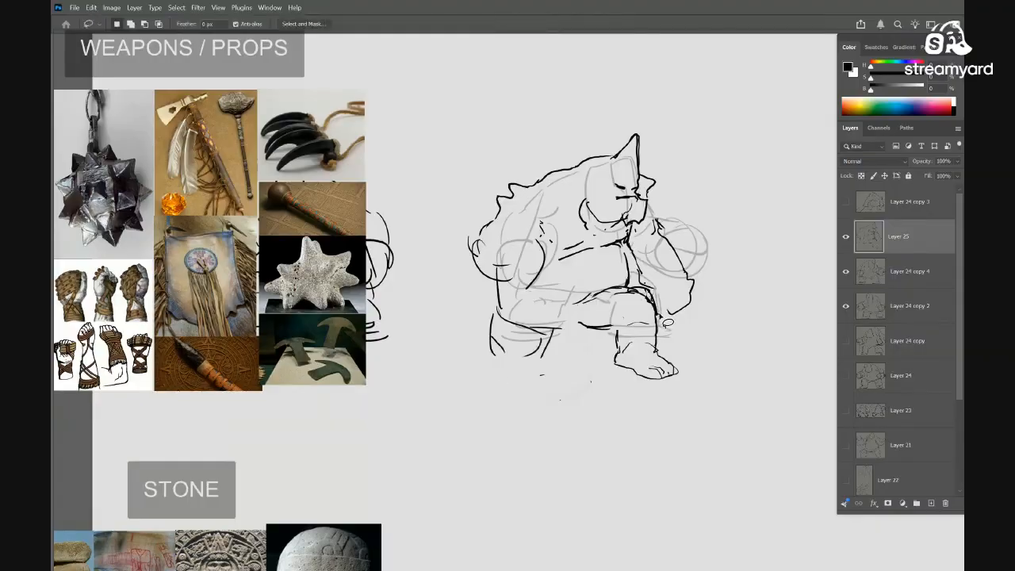
mouse_move(660, 311)
left_mouse_down()
mouse_move(605, 291)
mouse_move(566, 352)
mouse_move(686, 373)
mouse_move(655, 375)
left_mouse_up()
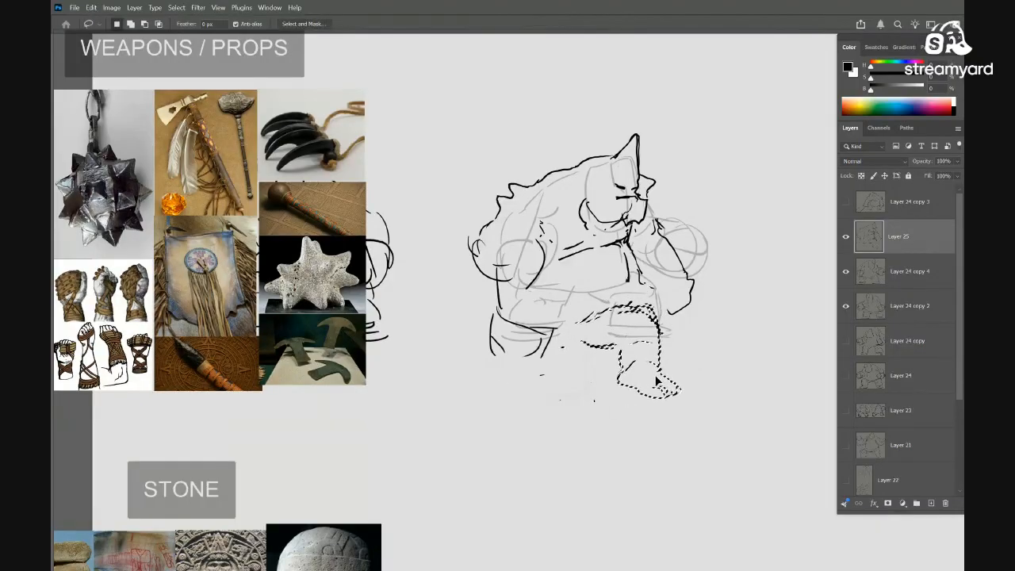
key("ctrl+t")
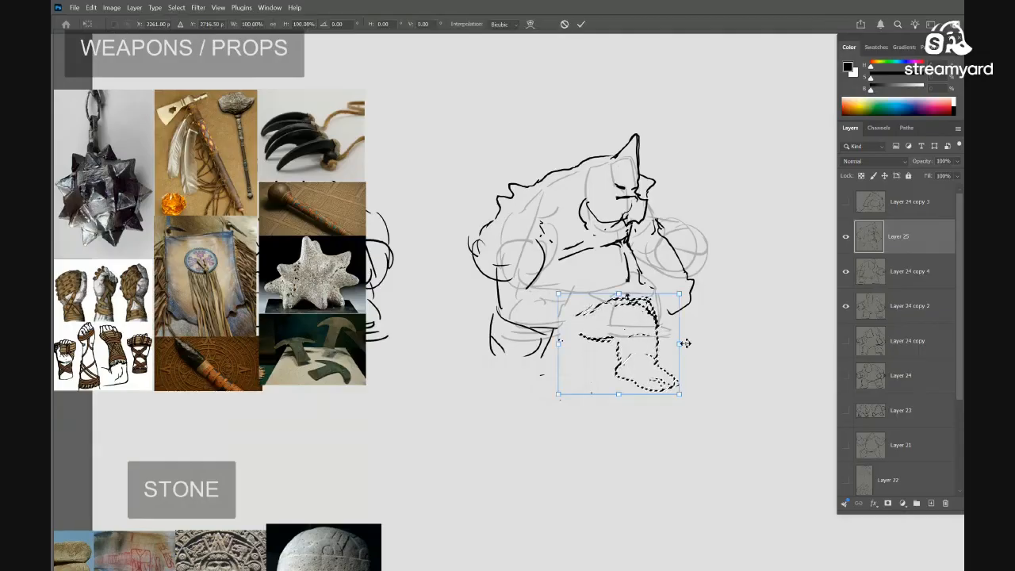
mouse_move(679, 342)
left_mouse_down()
mouse_move(682, 357)
mouse_move(620, 369)
mouse_move(703, 395)
mouse_move(703, 375)
left_mouse_up()
key("Return")
key("ctrl+t")
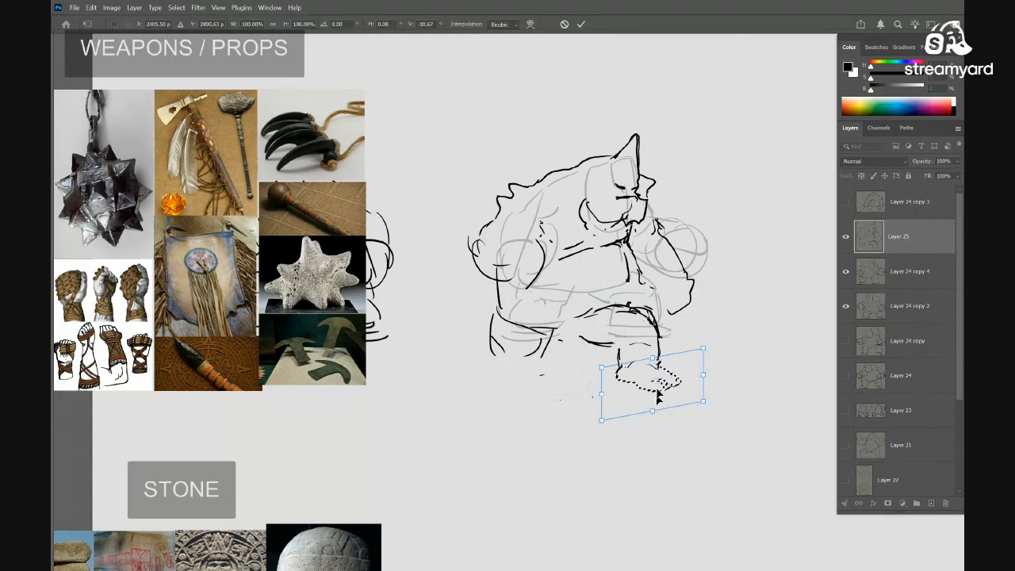
key("Return")
key("ctrl+d")
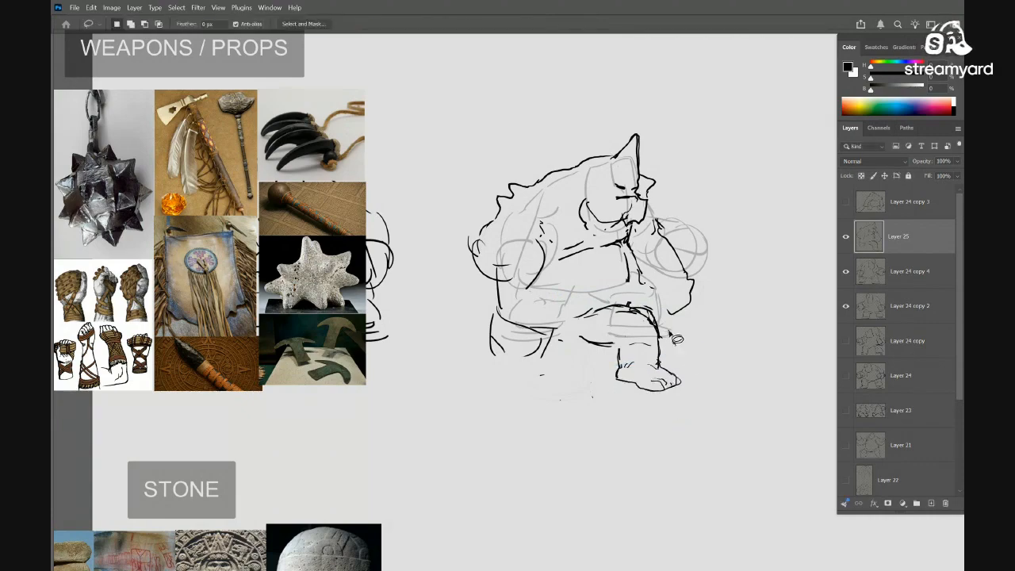
Enlarge the near leg and foot to 120.73% and position them under the belly
mouse_move(638, 297)
left_mouse_down()
mouse_move(724, 385)
mouse_move(754, 442)
left_mouse_up()
key("ctrl+t")
left_click_drag(690, 393, 684, 405)
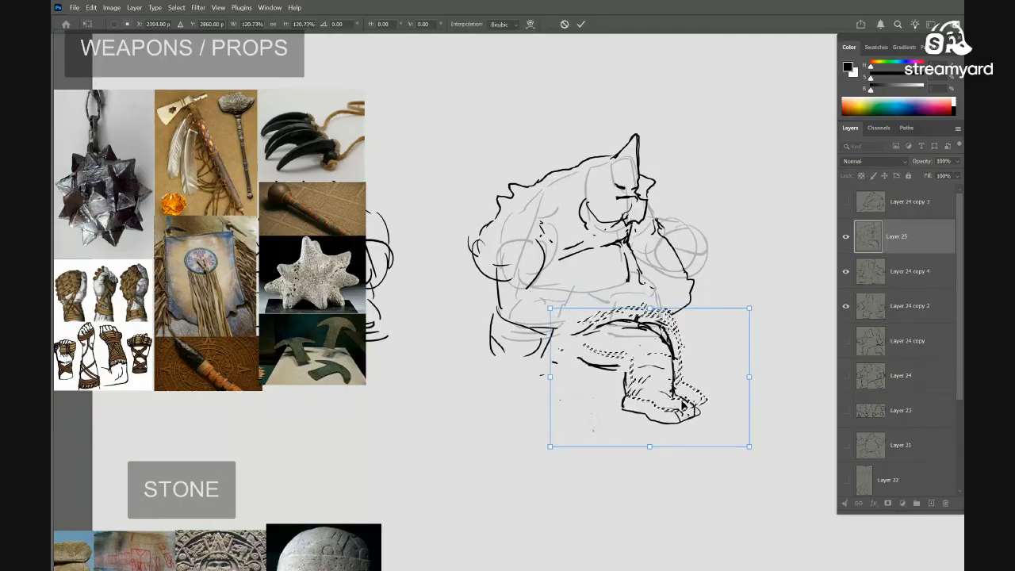
key("Return")
key("ctrl+d")
Erase the underside of the near thigh and redraw it curving up into the crotch
key("e")
left_click_drag(615, 367, 555, 357)
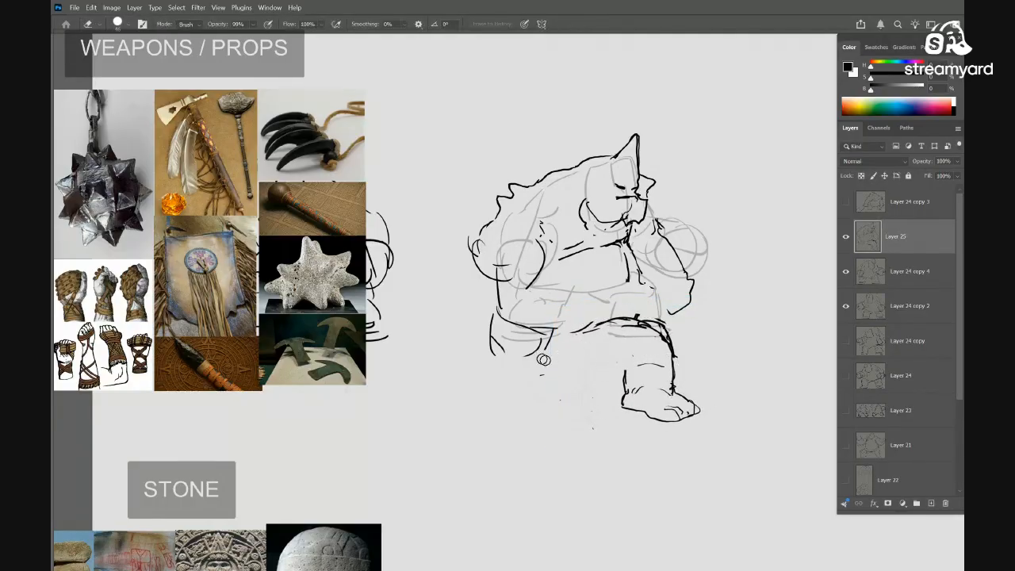
key("b")
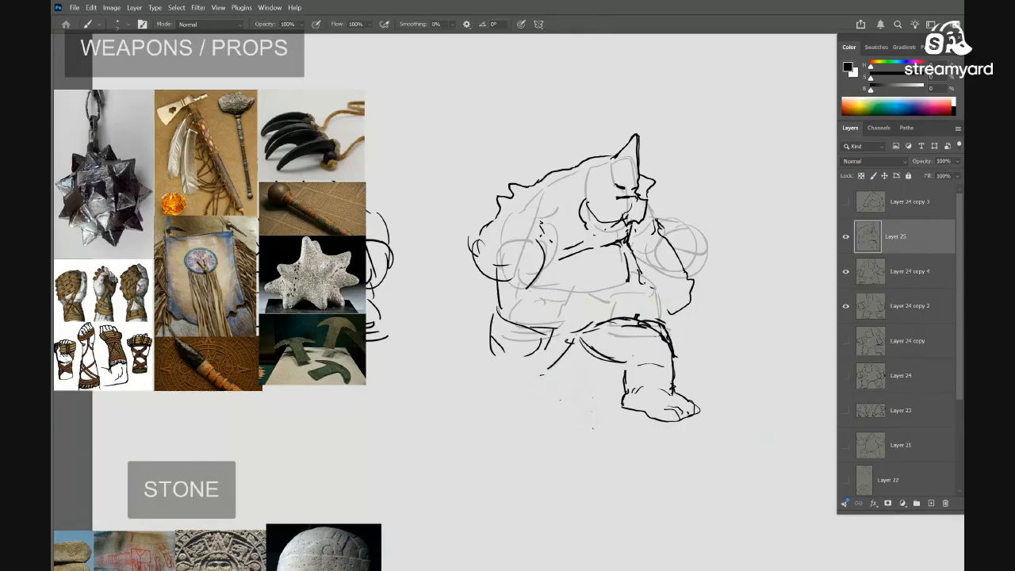
Erase the far thigh's inner strokes, and redraw the far leg with a rounded knee, thick calf and flat foot
key("e")
mouse_move(546, 342)
left_mouse_down()
mouse_move(485, 323)
mouse_move(498, 349)
mouse_move(492, 376)
mouse_move(505, 325)
mouse_move(501, 349)
left_mouse_up()
key("b")
key("e")
key("b")
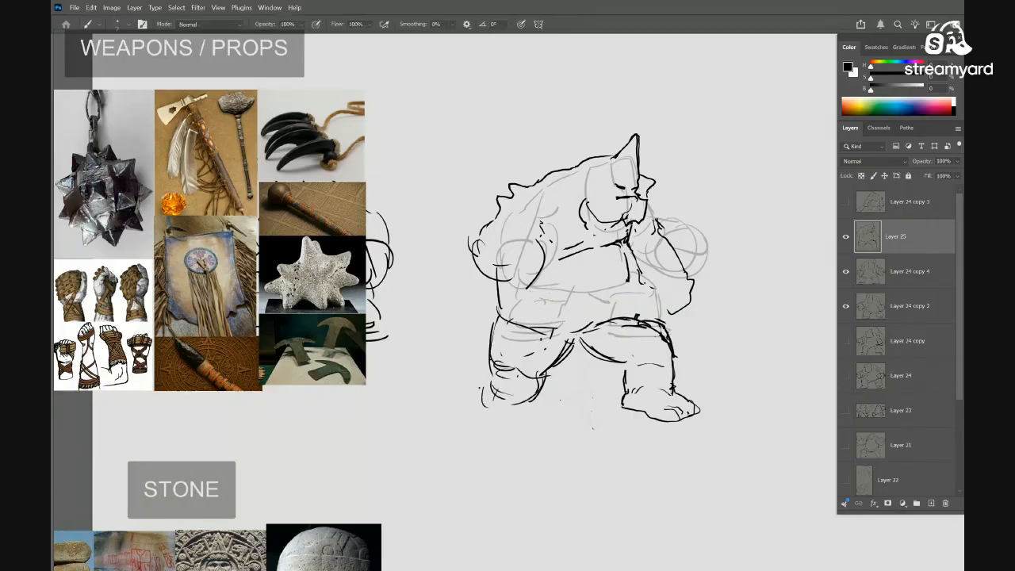
left_click_drag(578, 365, 642, 379)
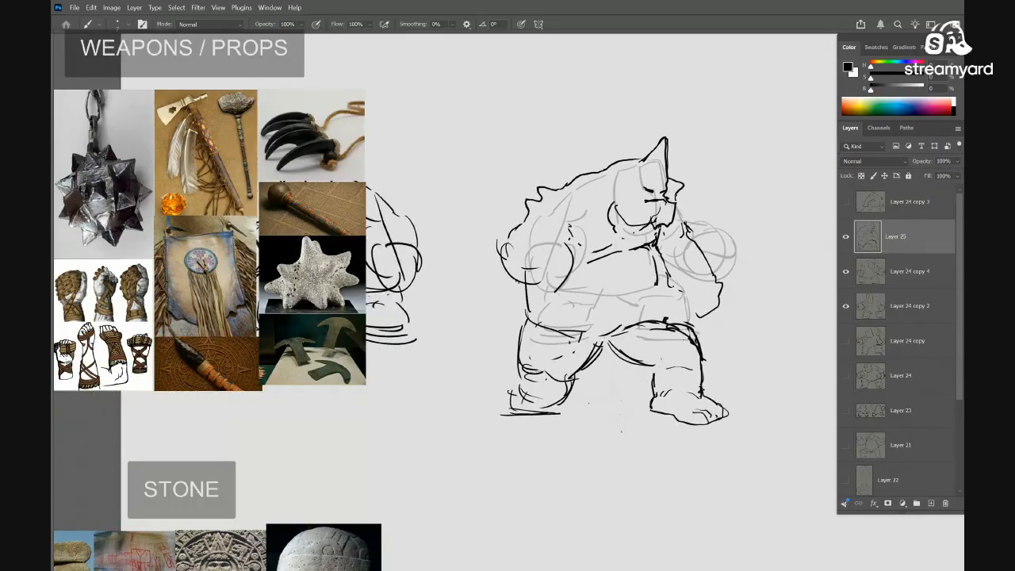
Draw a long arm from the spiky shoulder, swinging outward with a massive forearm and a hooked hand
mouse_move(499, 242)
left_mouse_down()
mouse_move(475, 300)
mouse_move(445, 323)
left_mouse_up()
left_click_drag(510, 320, 489, 351)
left_click_drag(504, 323, 471, 364)
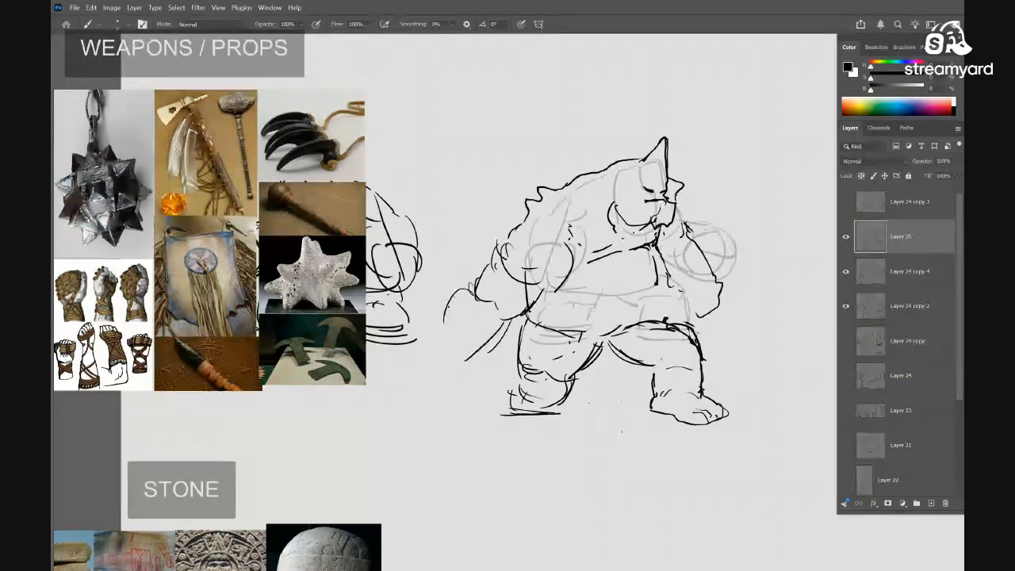
left_click_drag(455, 295, 446, 347)
left_click_drag(437, 336, 472, 364)
left_click_drag(502, 329, 465, 378)
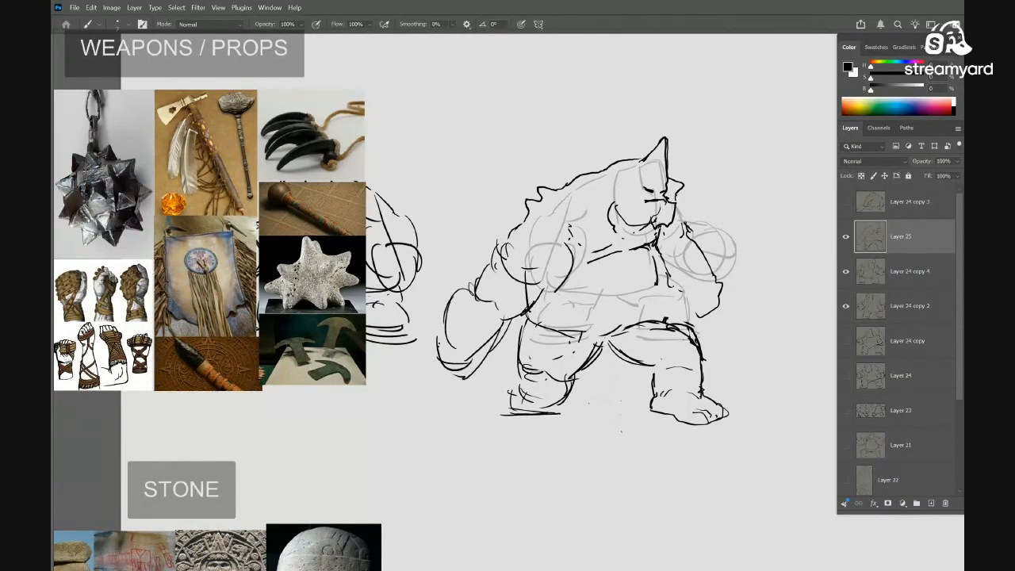
left_click_drag(443, 333, 436, 365)
Erase the straight arm in front of the belly, and draw the belly's front contour down to the near thigh
left_click_drag(657, 330, 623, 343)
key("e")
mouse_move(663, 258)
left_mouse_down()
mouse_move(650, 238)
mouse_move(641, 294)
mouse_move(669, 328)
left_mouse_up()
left_click_drag(624, 263, 636, 304)
key("b")
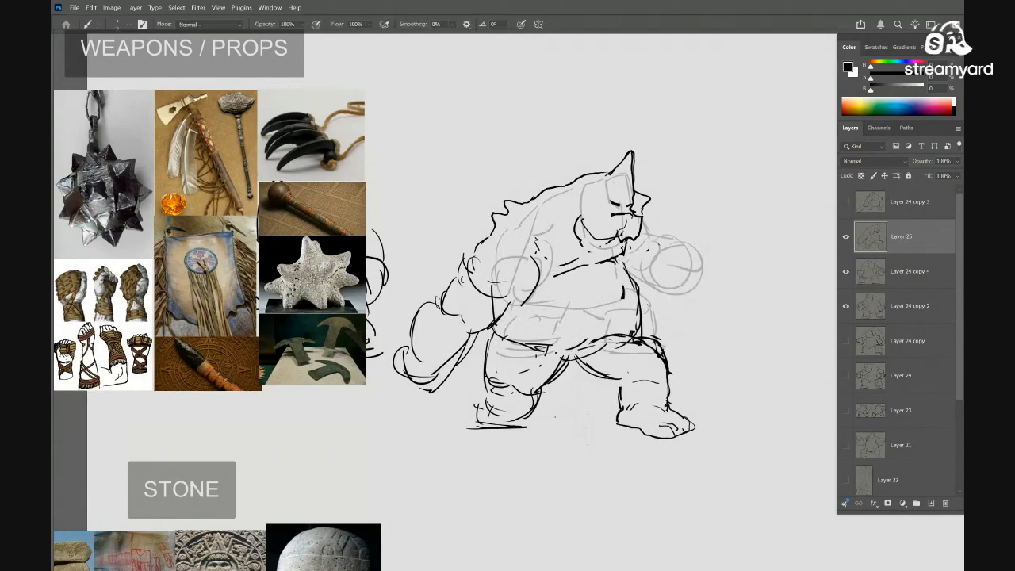
Sketch a raised front arm over the faded fist circle, undo its outermost strokes and erase its forearm lines
left_click_drag(663, 255, 693, 280)
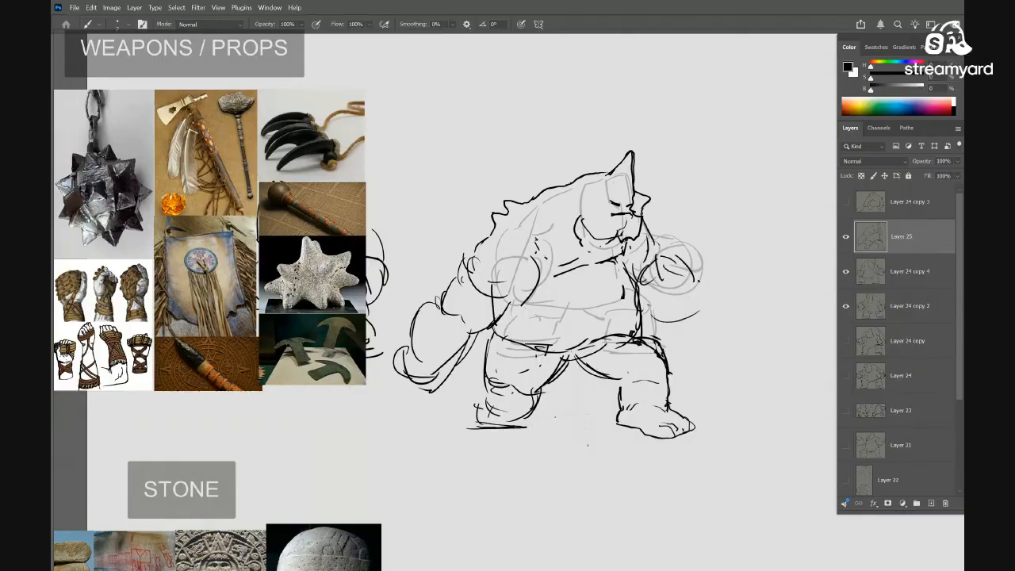
left_click_drag(718, 321, 725, 293)
mouse_move(702, 268)
left_mouse_down()
mouse_move(740, 317)
mouse_move(725, 331)
left_mouse_up()
left_click_drag(733, 311, 724, 315)
key("ctrl+z")
key("ctrl+z")
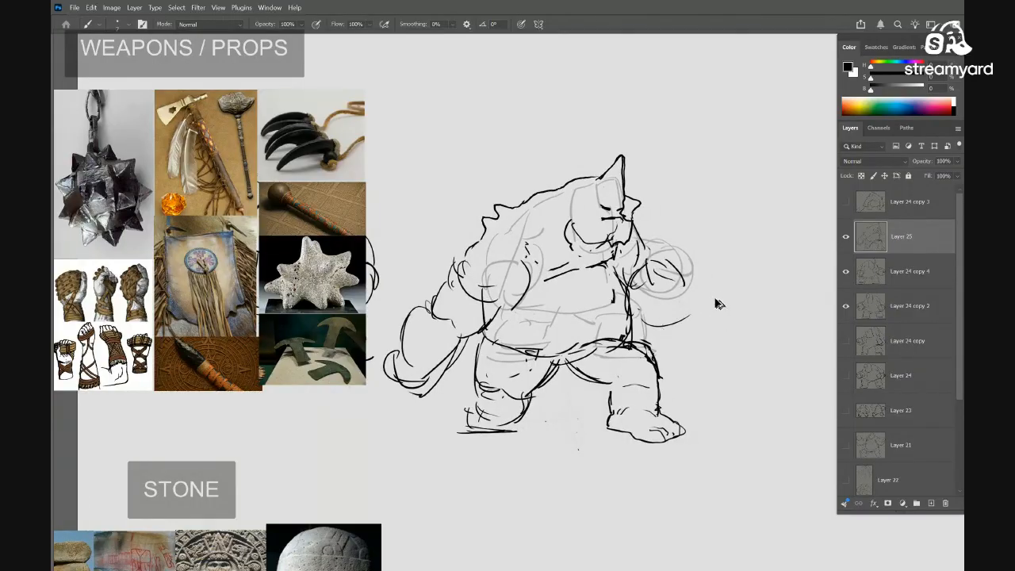
key("e")
left_click_drag(648, 279, 662, 252)
Flip the creature horizontally on both Layer 25 and Layer 24 copy 4
left_click(912, 269, "shift")
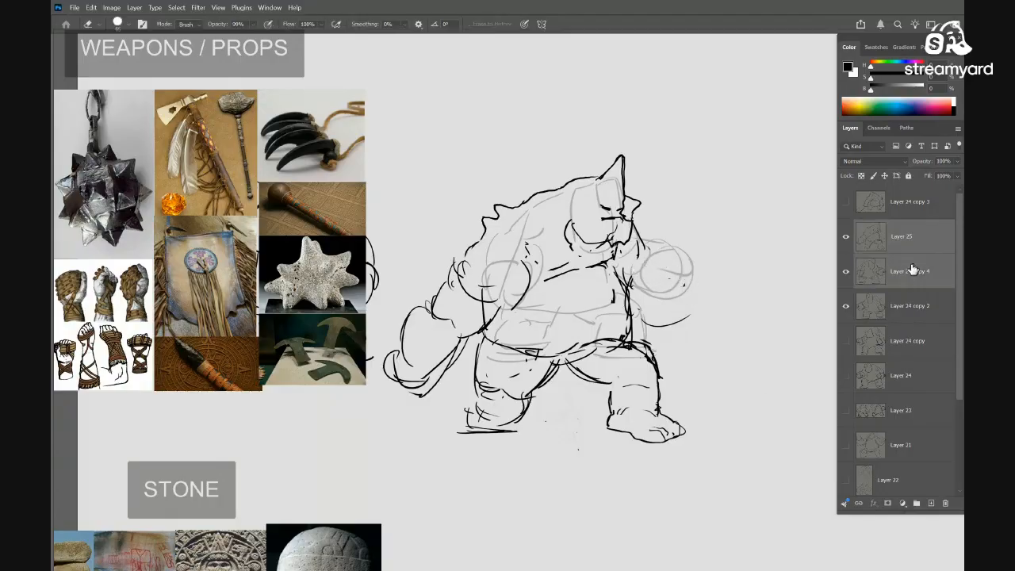
key("ctrl+shift+h")
mouse_move(525, 373)
left_mouse_down()
mouse_move(615, 364)
mouse_move(476, 363)
mouse_move(618, 353)
left_mouse_up()
key("b")
left_click_drag(685, 392, 643, 401)
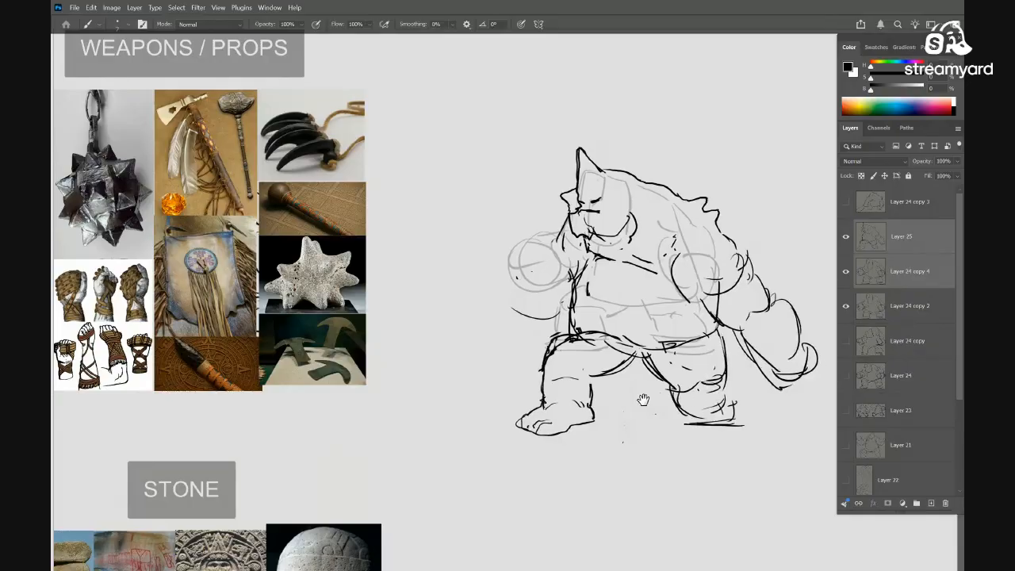
left_click_drag(709, 374, 676, 374)
Make Layer 25 the only active layer, and erase the outswung arm with its massive forearm and hooked hand
left_click(680, 329)
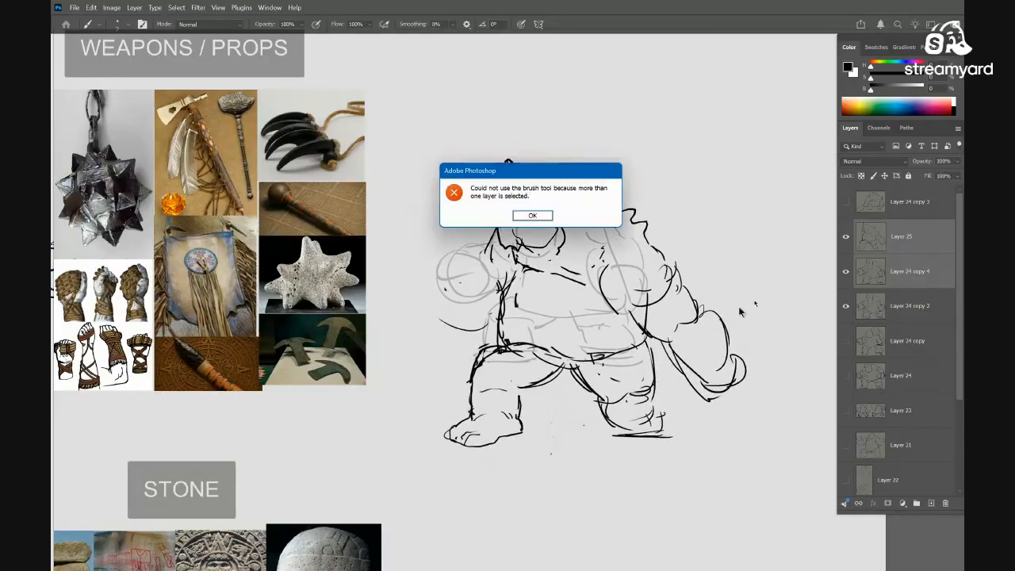
key("Return")
left_click(881, 247)
key("e")
mouse_move(722, 351)
left_mouse_down()
mouse_move(688, 397)
mouse_move(744, 360)
mouse_move(707, 417)
mouse_move(715, 310)
mouse_move(687, 346)
mouse_move(707, 300)
mouse_move(712, 371)
mouse_move(731, 343)
left_mouse_up()
key("b")
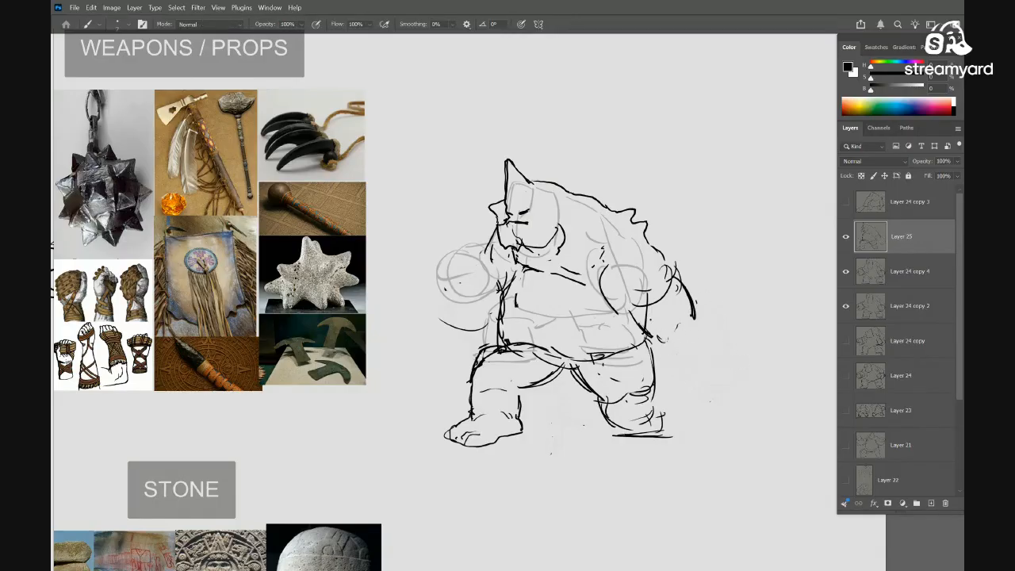
key("e")
mouse_move(636, 316)
left_mouse_down()
mouse_move(643, 284)
mouse_move(658, 340)
mouse_move(669, 299)
left_mouse_up()
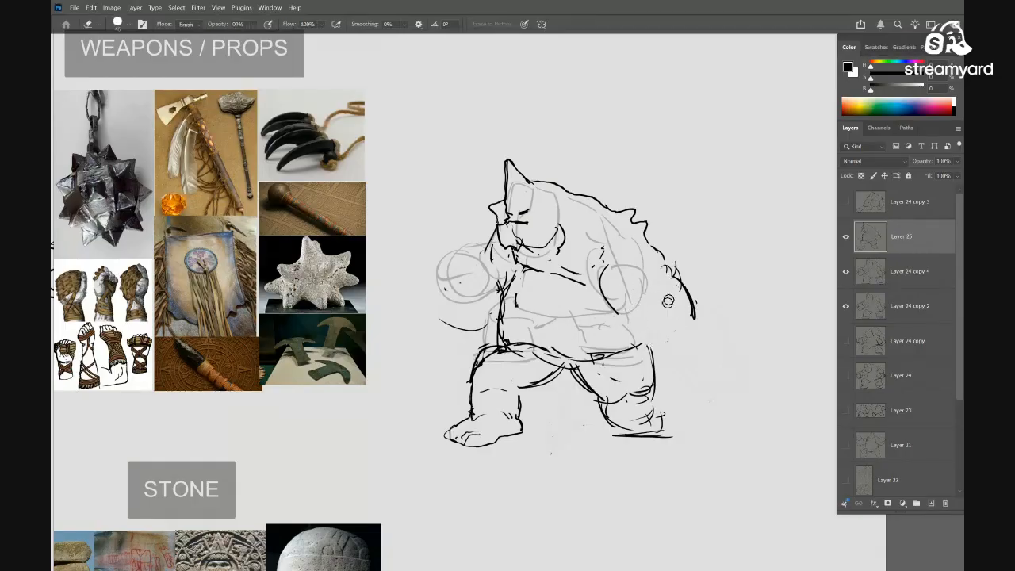
Redraw the belly's side and the lower back contour in cleaner lines, and erase the far thigh's outer edge
key("b")
left_click_drag(607, 300, 630, 306)
key("e")
left_click_drag(693, 312, 652, 239)
key("b")
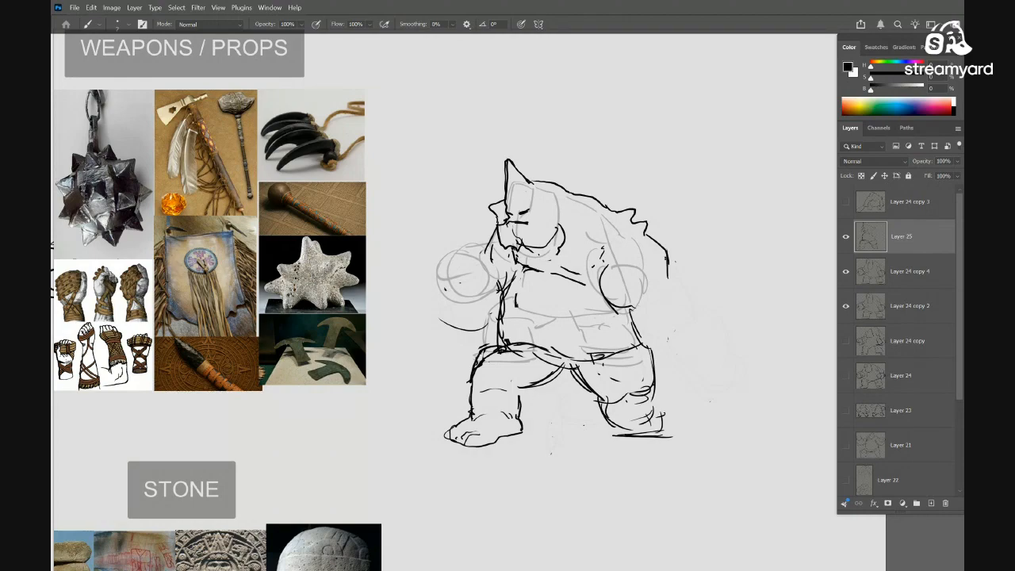
key("e")
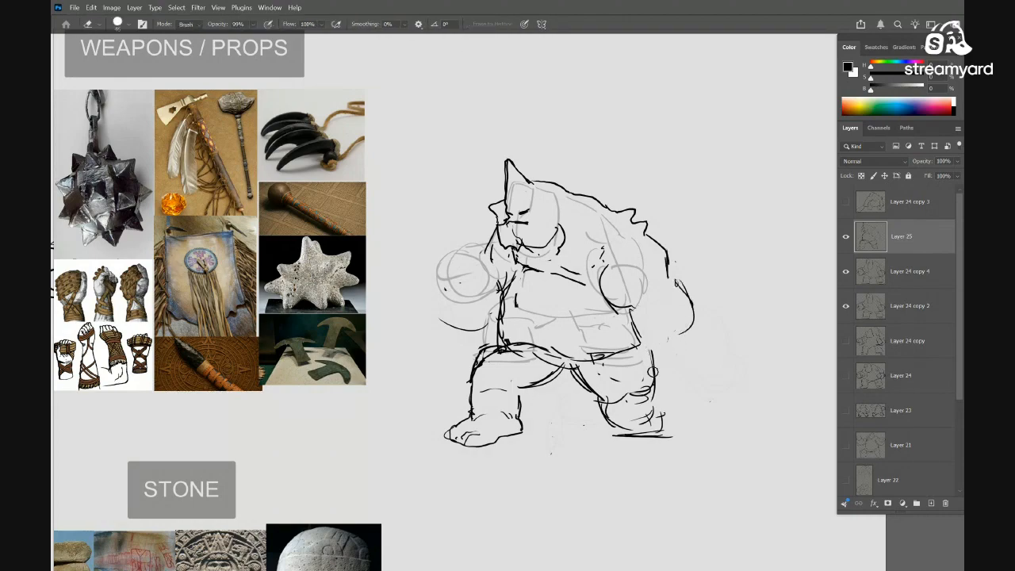
left_click_drag(653, 371, 657, 338)
key("b")
Draw the front arm reaching forward and down, with a thick forearm and a large rounded fist
left_click_drag(570, 344, 615, 349)
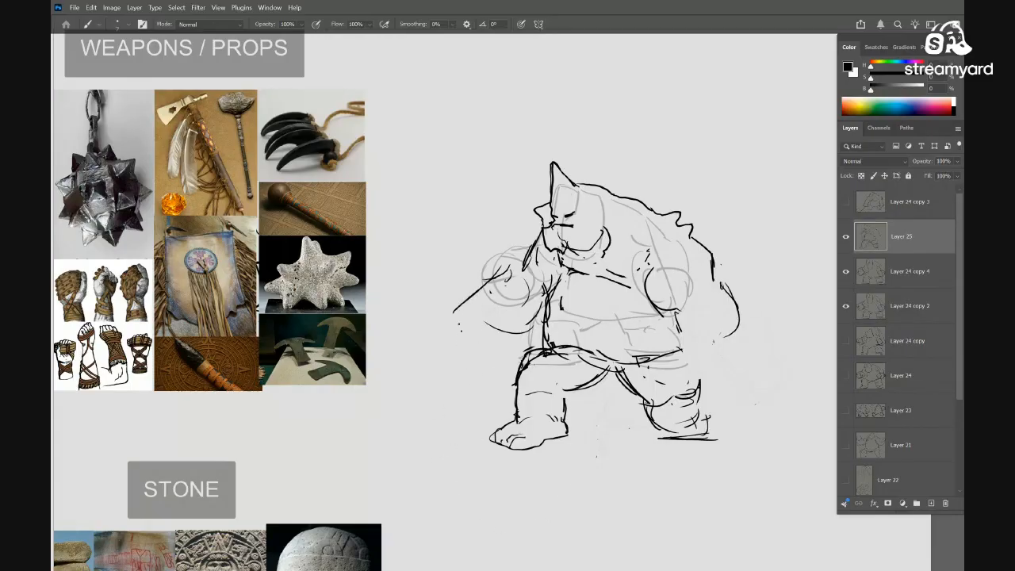
key("ctrl+z")
left_click_drag(442, 271, 478, 250)
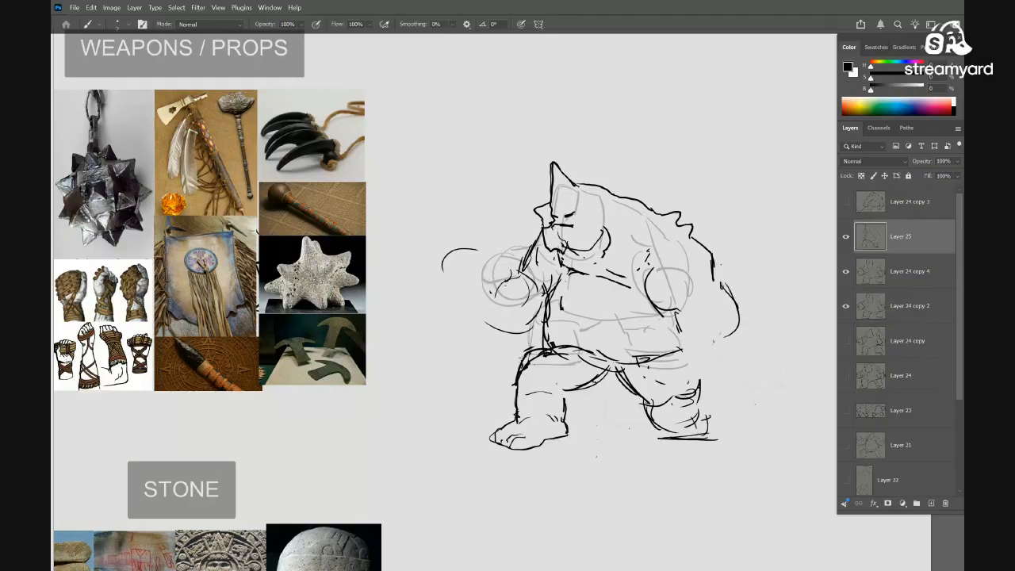
left_click_drag(642, 399, 641, 401)
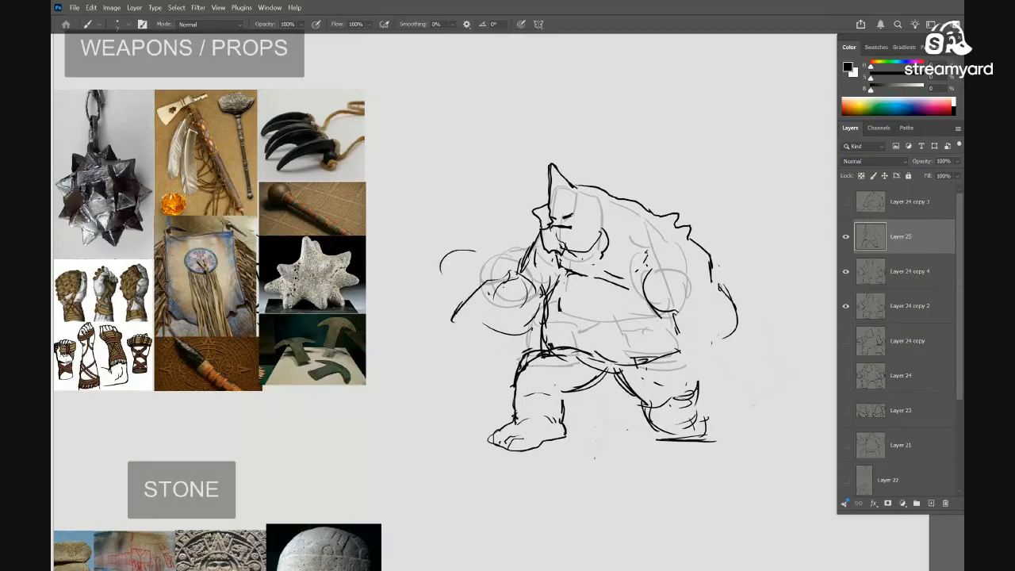
left_click_drag(452, 325, 454, 369)
left_click_drag(434, 347, 481, 352)
mouse_move(722, 343)
left_mouse_down()
mouse_move(661, 328)
mouse_move(658, 301)
left_mouse_up()
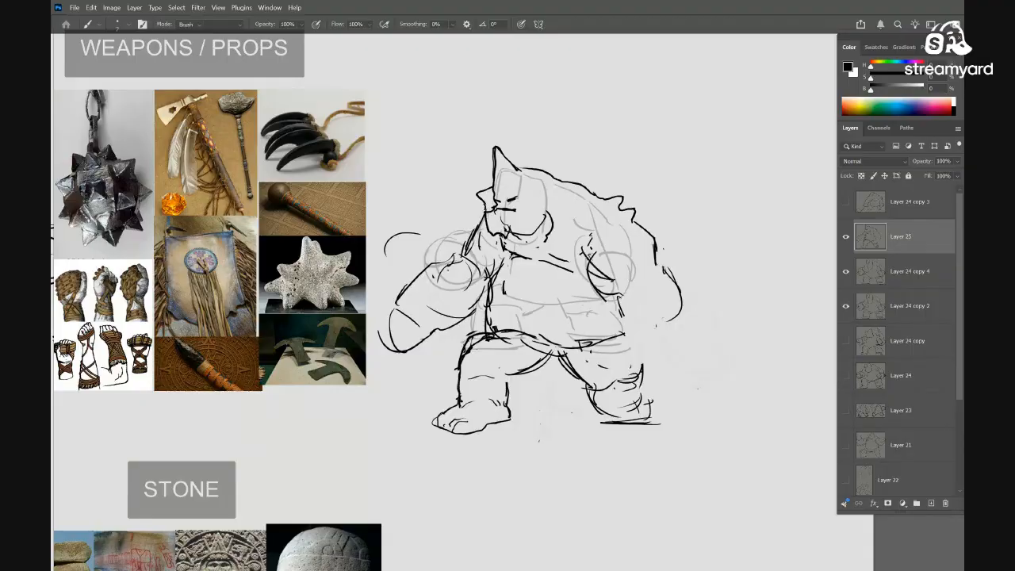
Sketch the long rear arm with a bulky forearm and round fist, and restore the far thigh's outer contour
key("b")
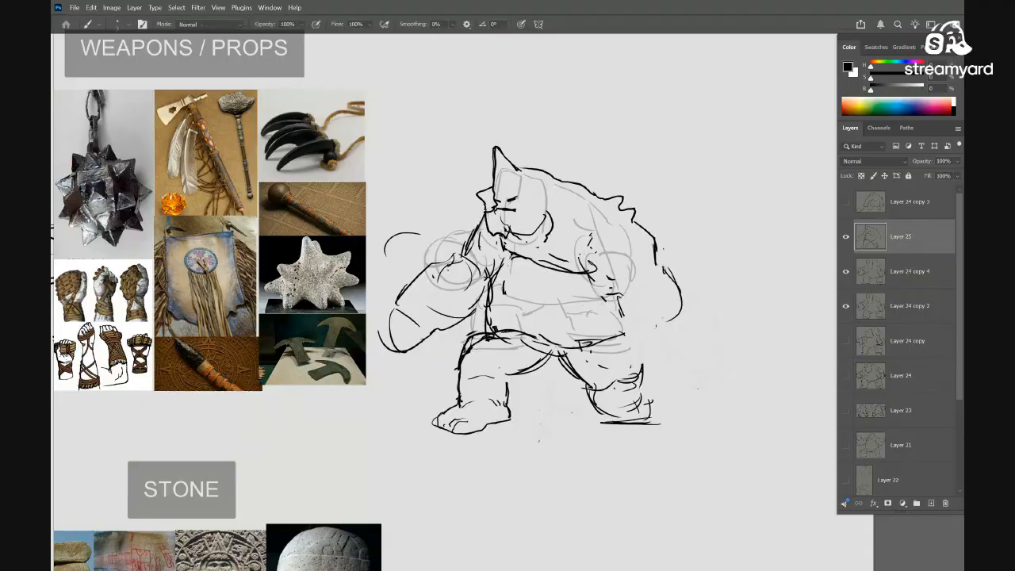
mouse_move(589, 272)
left_mouse_down()
mouse_move(618, 287)
mouse_move(630, 276)
mouse_move(682, 294)
left_mouse_up()
left_click_drag(660, 300, 650, 288)
mouse_move(633, 309)
left_mouse_down()
mouse_move(643, 316)
mouse_move(656, 303)
mouse_move(637, 366)
left_mouse_up()
left_click_drag(627, 321, 635, 360)
mouse_move(633, 302)
left_mouse_down()
mouse_move(623, 318)
mouse_move(673, 304)
mouse_move(648, 349)
mouse_move(716, 345)
mouse_move(686, 336)
mouse_move(695, 274)
mouse_move(665, 306)
left_mouse_up()
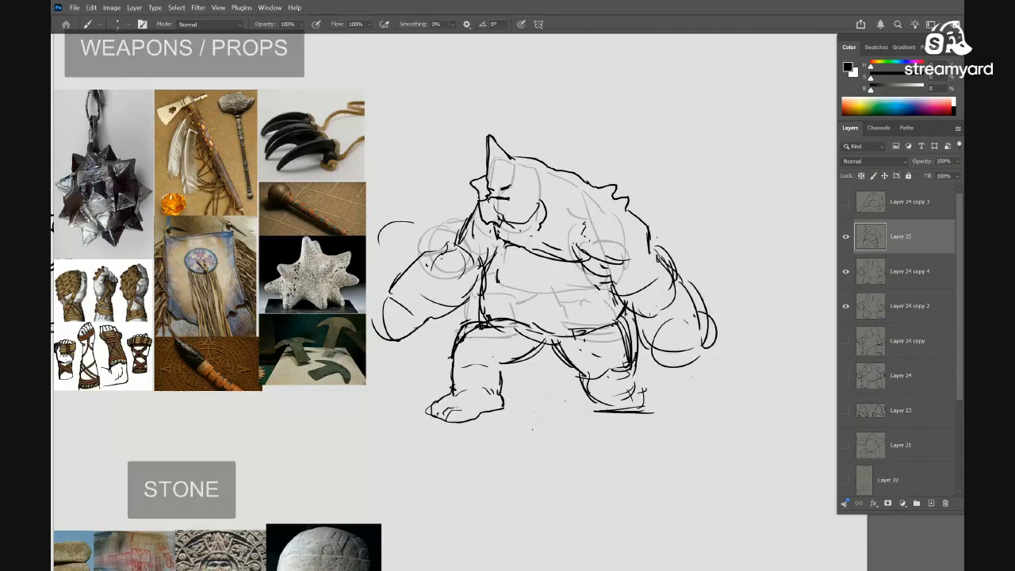
Erase the near lower leg and toed foot, and redraw the thigh's underside and bent knee
scroll(701, 333, "down", 2)
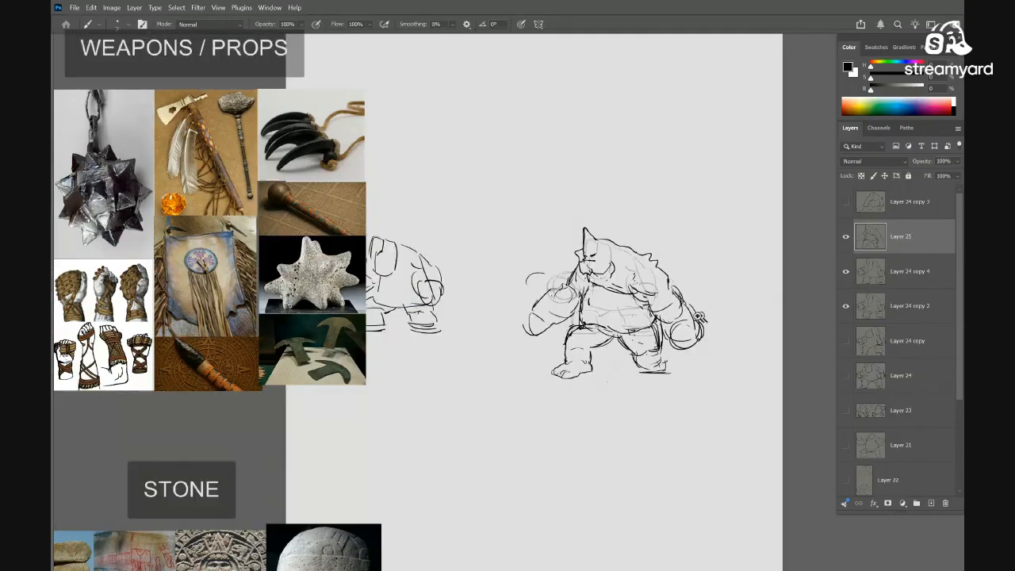
scroll(698, 316, "down", 4)
scroll(682, 333, "up", 5)
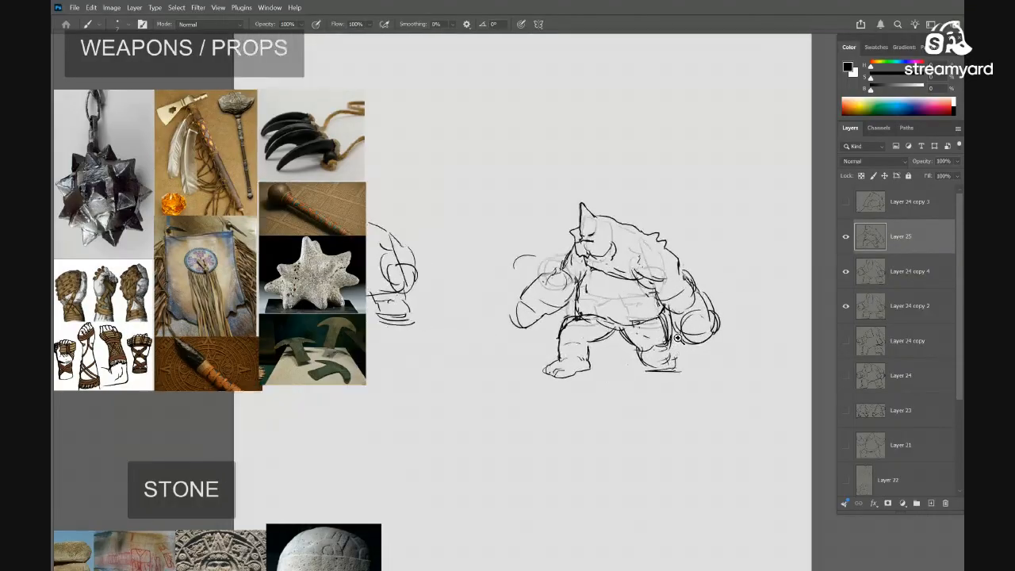
scroll(678, 337, "up", 4)
key("e")
mouse_move(577, 371)
left_mouse_down()
mouse_move(489, 392)
mouse_move(528, 383)
mouse_move(587, 401)
left_mouse_up()
key("b")
left_click_drag(576, 349, 634, 324)
mouse_move(571, 349)
left_mouse_down()
mouse_move(633, 327)
mouse_move(586, 336)
mouse_move(597, 340)
left_mouse_up()
key("e")
key("b")
key("e")
left_click_drag(659, 326, 666, 333)
key("b")
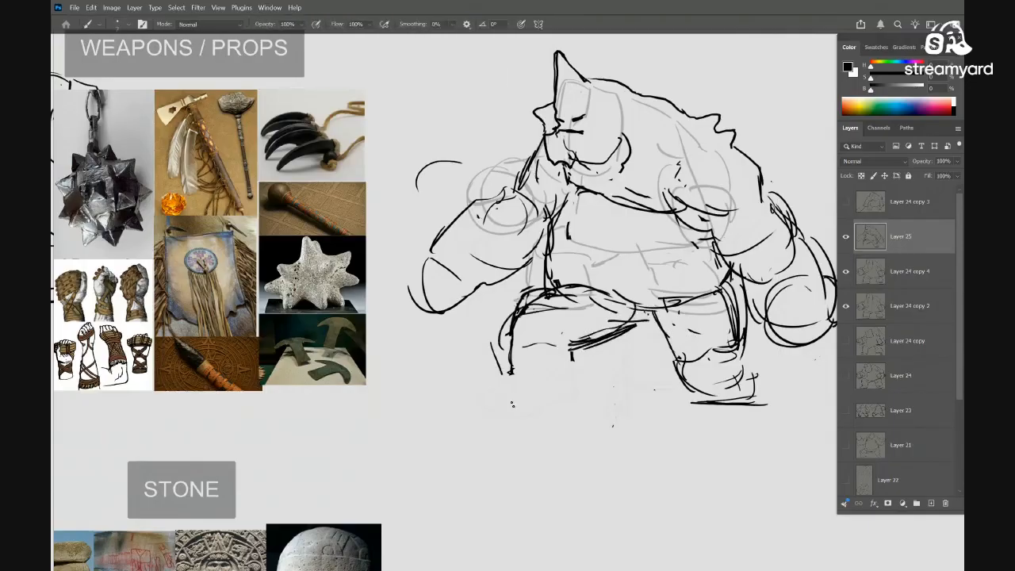
Draw a longer blocky shin and a flat wedge-shaped foot for the near leg
left_click_drag(481, 411, 556, 407)
mouse_move(484, 426)
left_mouse_down()
mouse_move(553, 419)
mouse_move(539, 413)
left_mouse_up()
left_click_drag(616, 409, 646, 407)
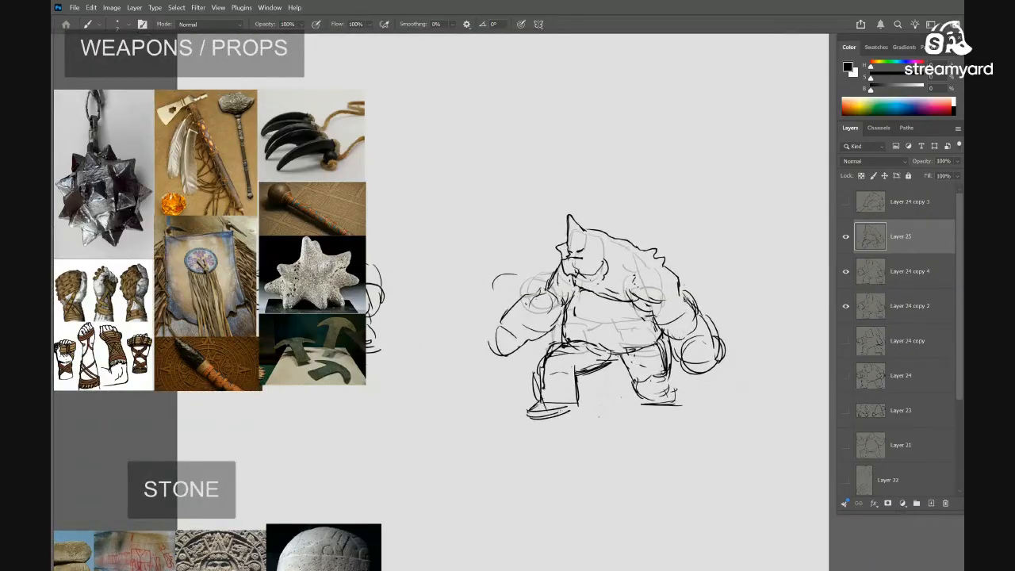
left_click_drag(549, 416, 583, 408)
left_click_drag(523, 292, 525, 317)
mouse_move(489, 316)
left_mouse_down()
mouse_move(513, 296)
mouse_move(500, 311)
mouse_move(466, 316)
left_mouse_up()
Erase the stray arc above the front arm and the spike before the face, and draw the far shoulder rising beside the horn
key("e")
mouse_move(607, 346)
left_mouse_down()
mouse_move(609, 278)
mouse_move(616, 320)
mouse_move(637, 334)
left_mouse_up()
left_click_drag(667, 242, 719, 301)
left_click_drag(725, 346, 732, 349)
key("b")
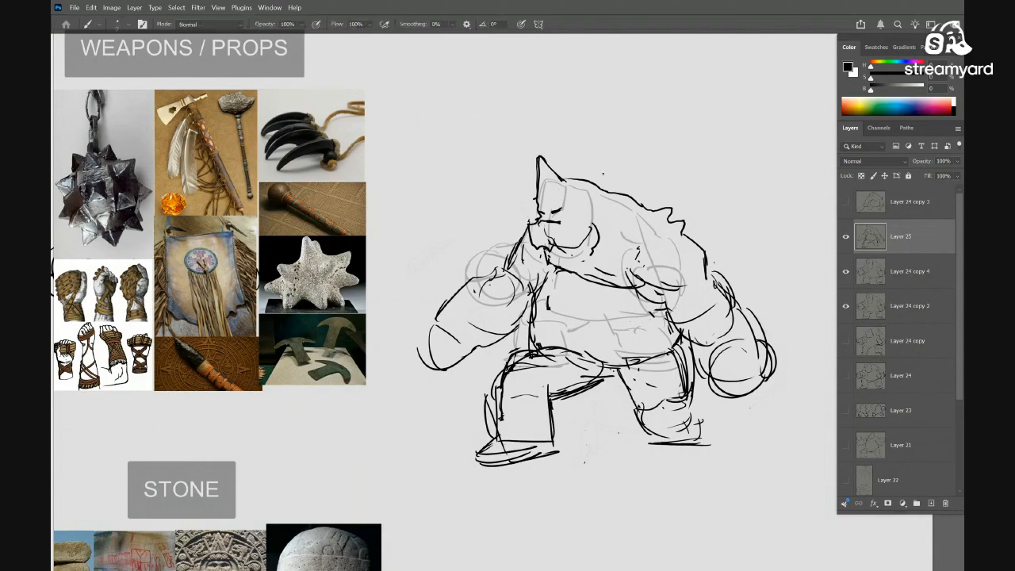
key("e")
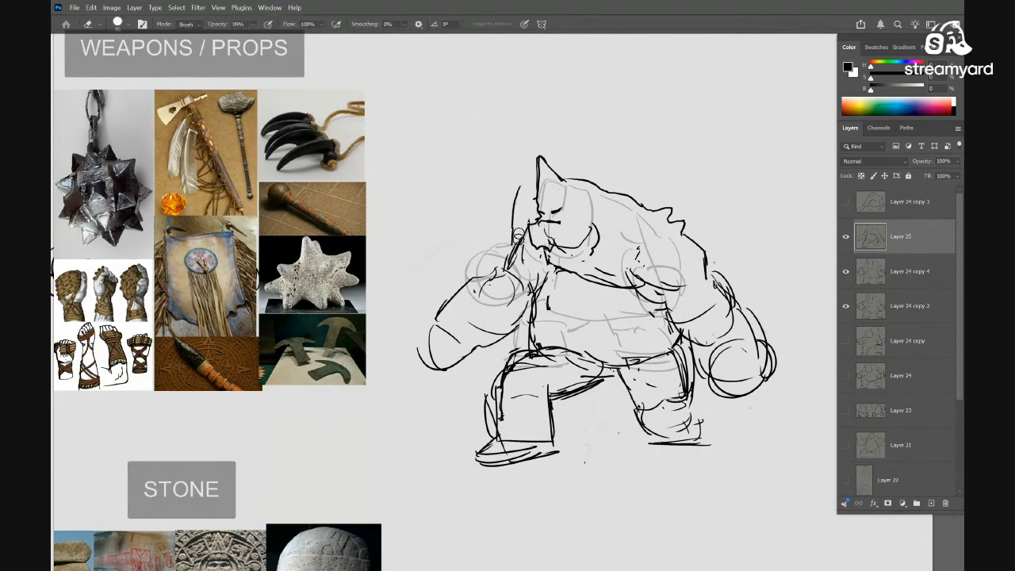
key("b")
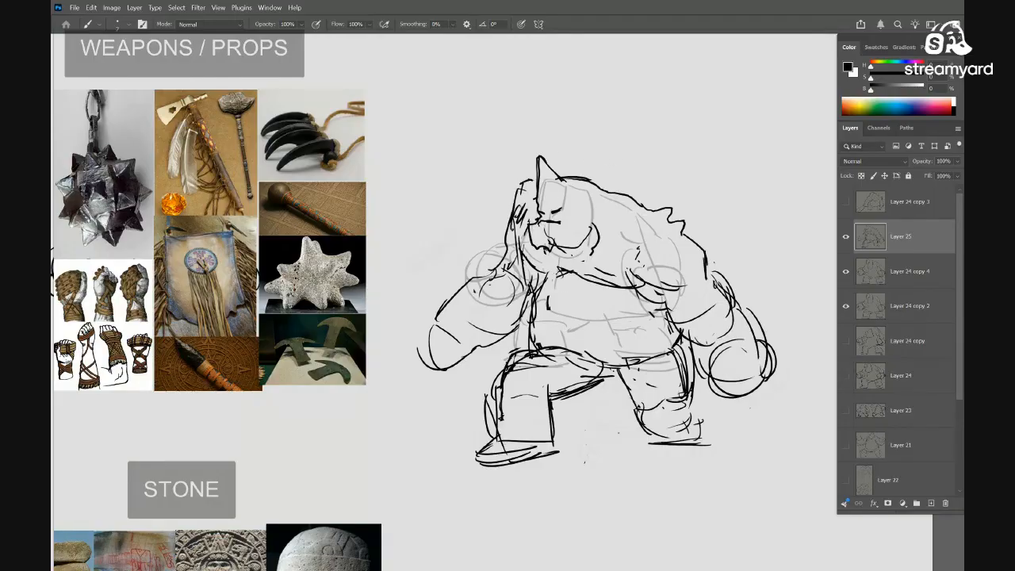
Lasso the horned head and move it lower and further forward on the body
key("l")
mouse_move(591, 200)
left_mouse_down()
mouse_move(553, 151)
mouse_move(531, 216)
mouse_move(589, 266)
mouse_move(587, 153)
left_mouse_up()
mouse_move(577, 220)
left_mouse_down()
mouse_move(600, 236)
mouse_move(581, 244)
left_mouse_up()
left_click_drag(718, 326, 701, 323)
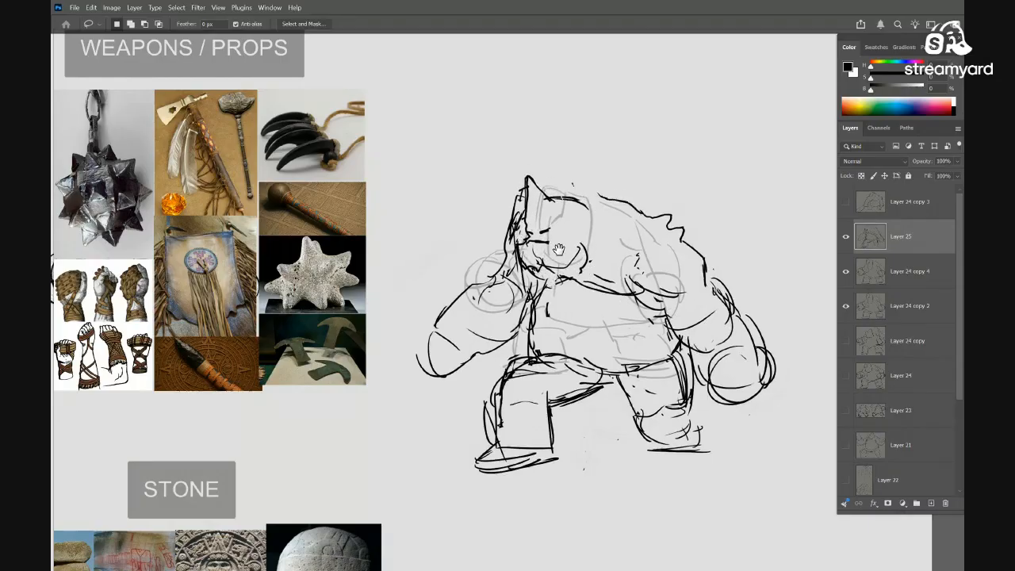
Erase the overlapping lines around the moved head, and redraw its square jaw, back edge and the near shoulder's curve
key("e")
left_click_drag(517, 278, 508, 294)
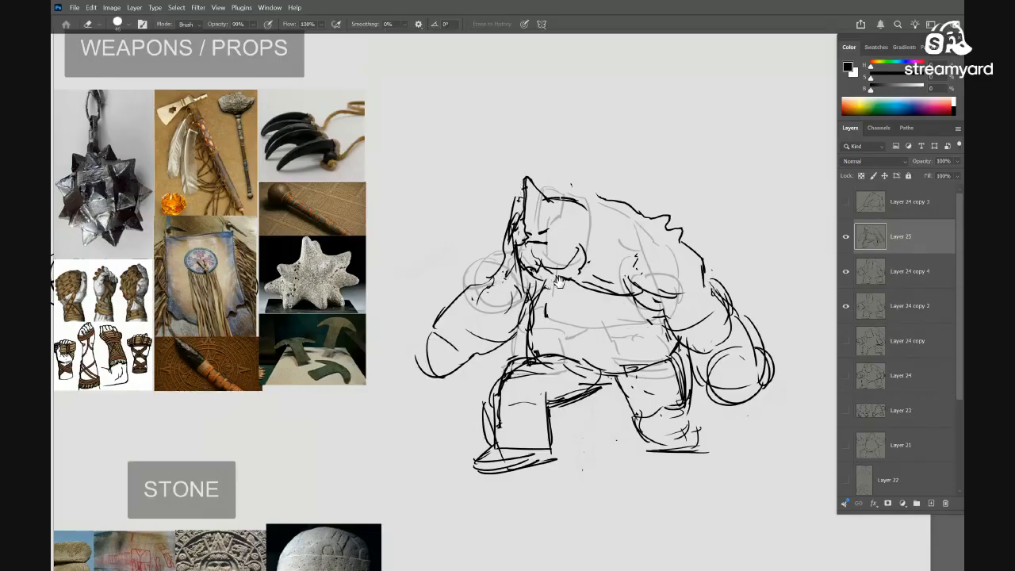
left_click_drag(547, 263, 570, 260)
key("b")
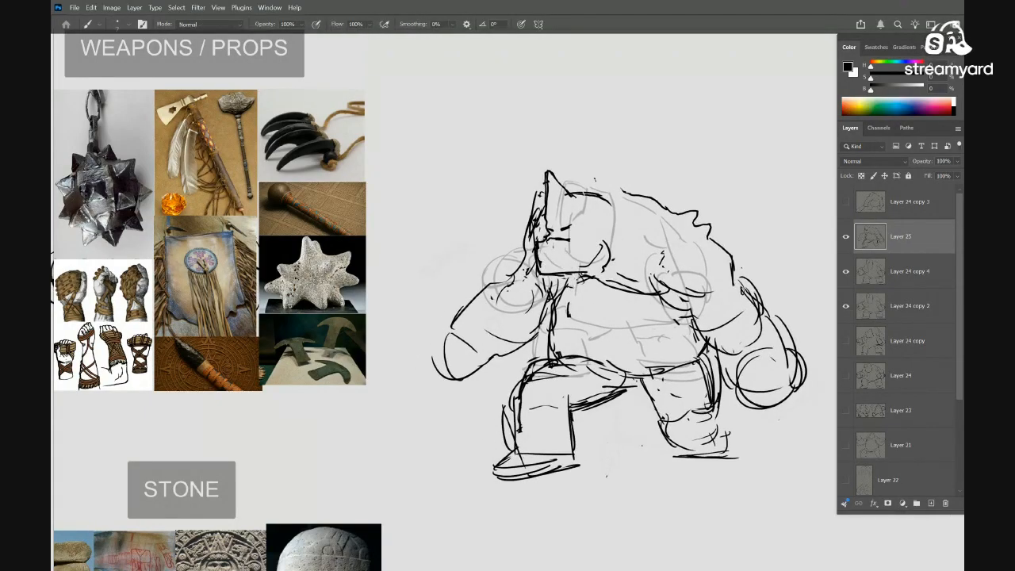
mouse_move(595, 206)
left_mouse_down()
mouse_move(613, 260)
mouse_move(582, 230)
mouse_move(628, 205)
left_mouse_up()
mouse_move(599, 210)
left_mouse_down()
mouse_move(581, 246)
mouse_move(649, 236)
left_mouse_up()
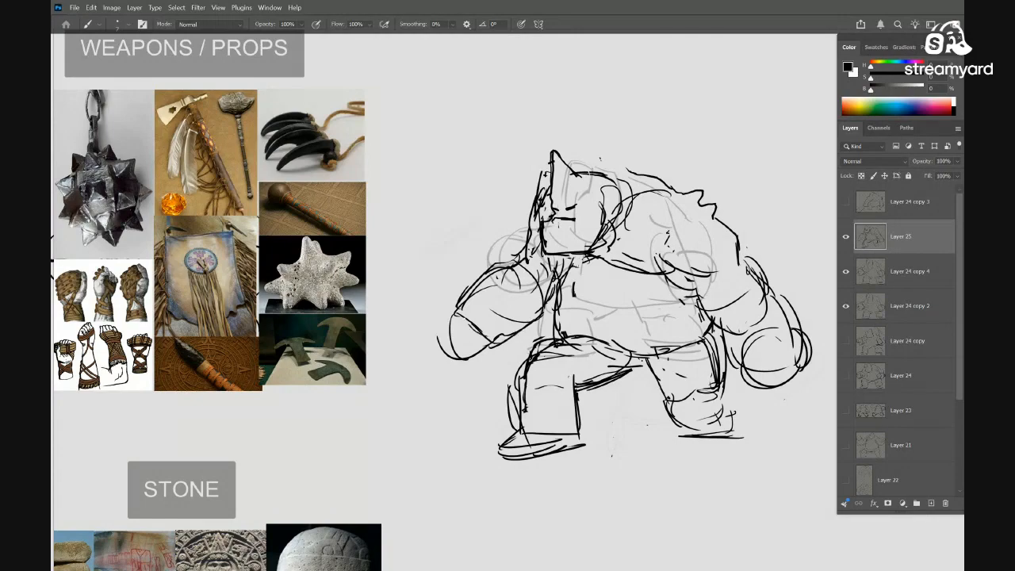
Replace the front arm's rounded fist with a blocky squared end, and extend the far foot's heel
left_click_drag(574, 334, 541, 346)
key("e")
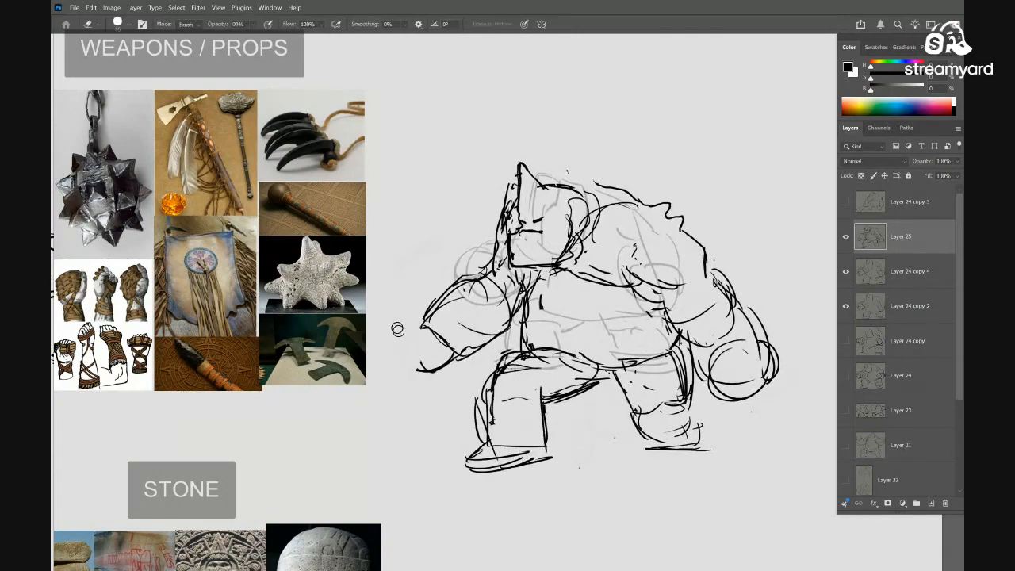
key("b")
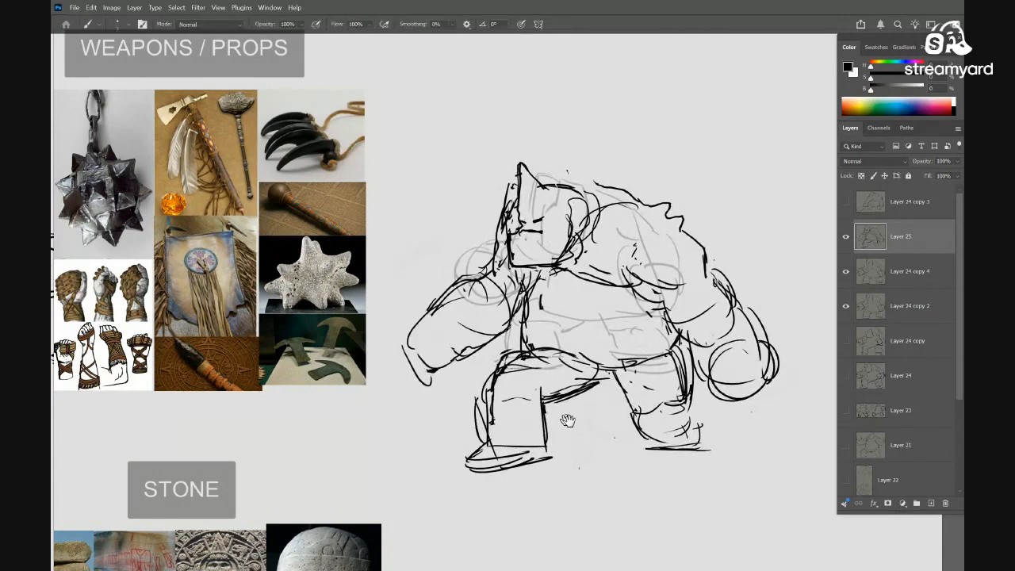
mouse_move(700, 376)
left_mouse_down()
mouse_move(674, 375)
mouse_move(642, 348)
mouse_move(670, 346)
left_mouse_up()
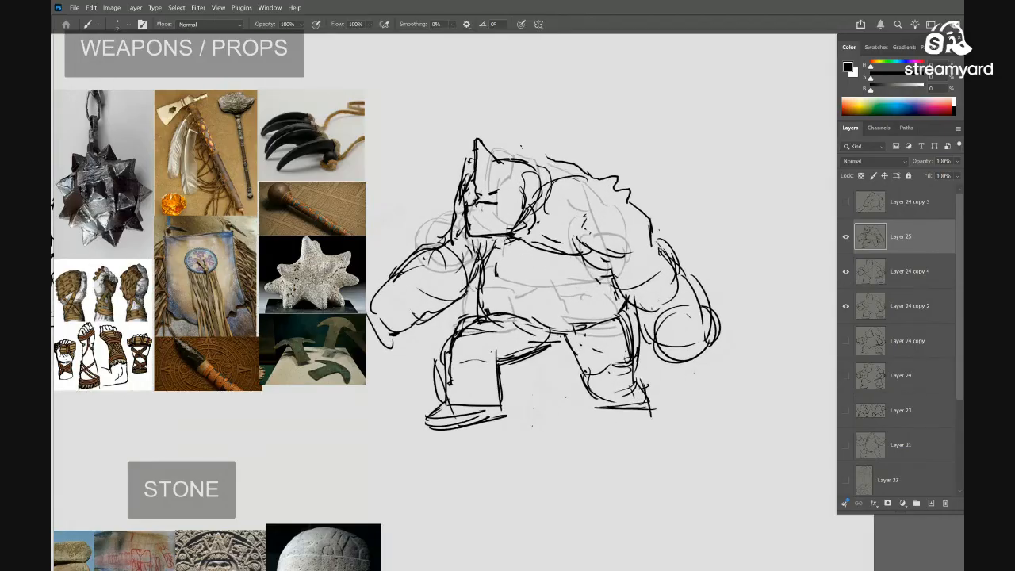
left_click_drag(555, 317, 583, 340)
Add a new layer directly below Layer 25, lasso the creature's whole silhouette and fill it with black
left_click(872, 272)
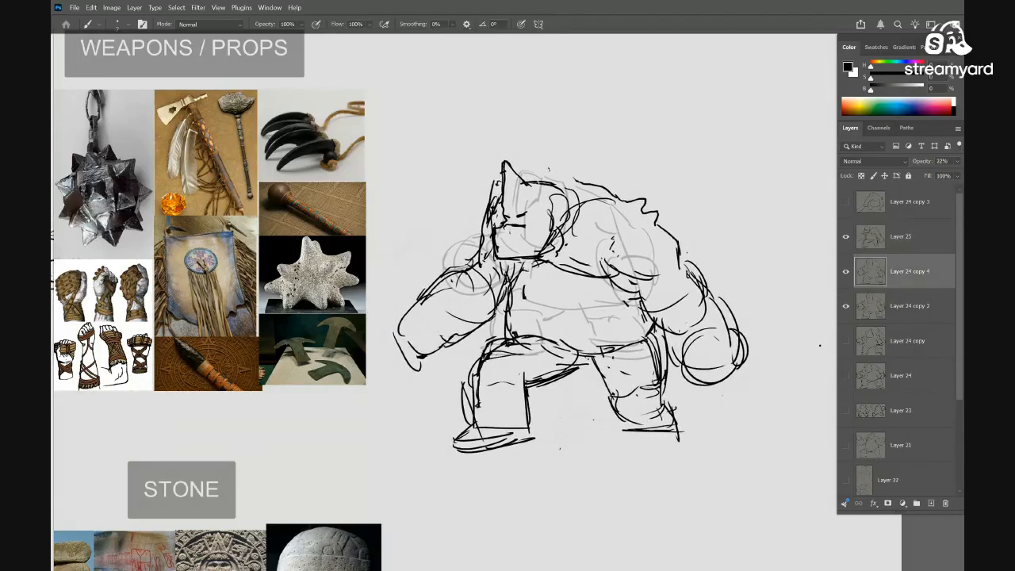
key("ctrl+shift+alt+n")
key("l")
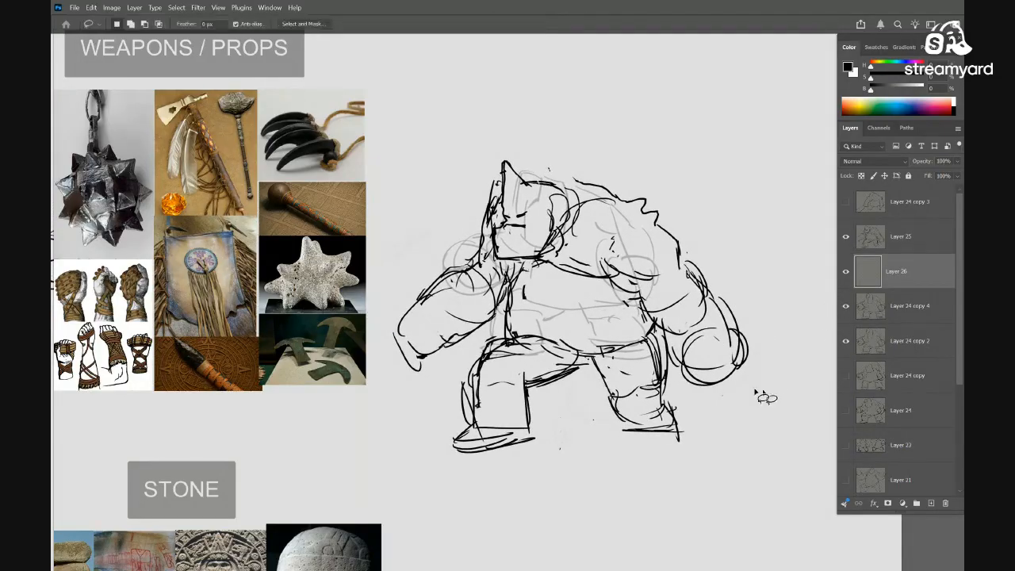
mouse_move(635, 442)
left_mouse_down()
mouse_move(596, 360)
mouse_move(529, 390)
mouse_move(536, 441)
mouse_move(457, 456)
mouse_move(449, 448)
mouse_move(476, 424)
mouse_move(485, 372)
mouse_move(515, 351)
mouse_move(508, 302)
mouse_move(424, 376)
left_mouse_up()
mouse_move(411, 319)
left_mouse_down()
mouse_move(478, 271)
mouse_move(498, 189)
left_mouse_up()
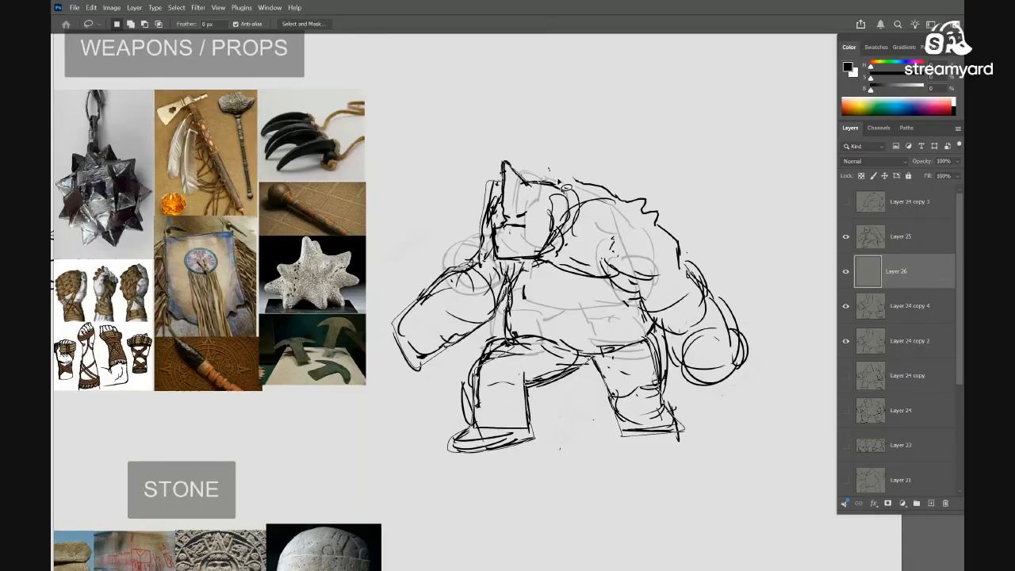
mouse_move(567, 187)
left_mouse_down()
mouse_move(652, 205)
mouse_move(727, 314)
mouse_move(721, 390)
mouse_move(660, 354)
mouse_move(676, 424)
mouse_move(662, 470)
left_mouse_up()
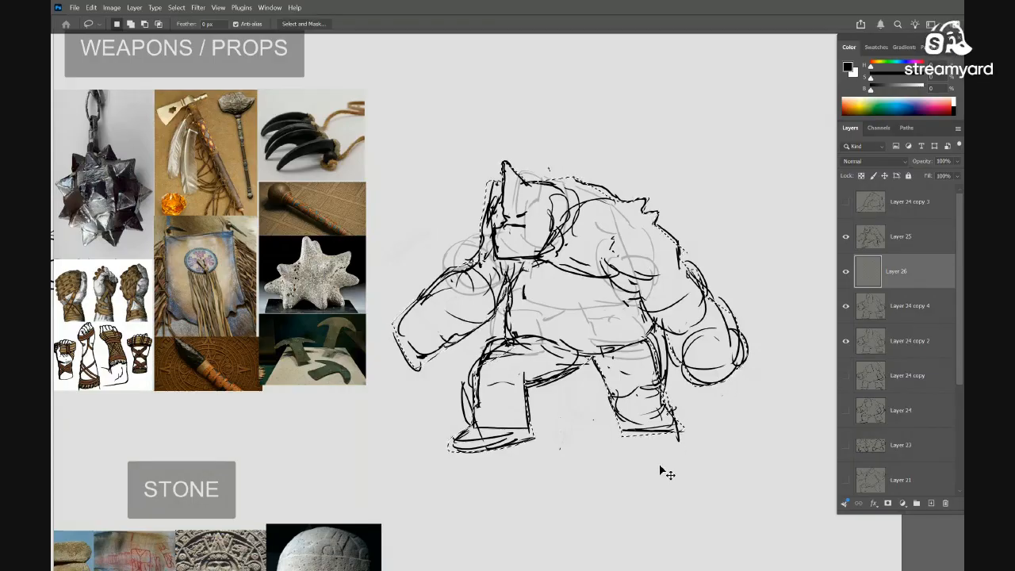
key("ctrl+BackSpace")
key("alt+BackSpace")
Lower the silhouette layer's opacity to 32%, and merge it with Layer 25 and Layer 24 copy 4
key("m")
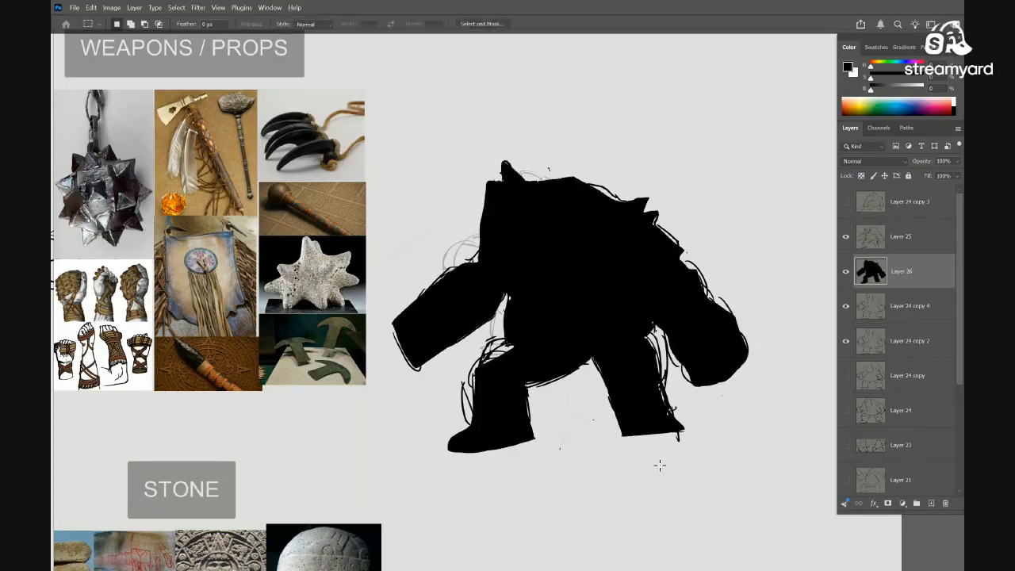
key("4")
key("2")
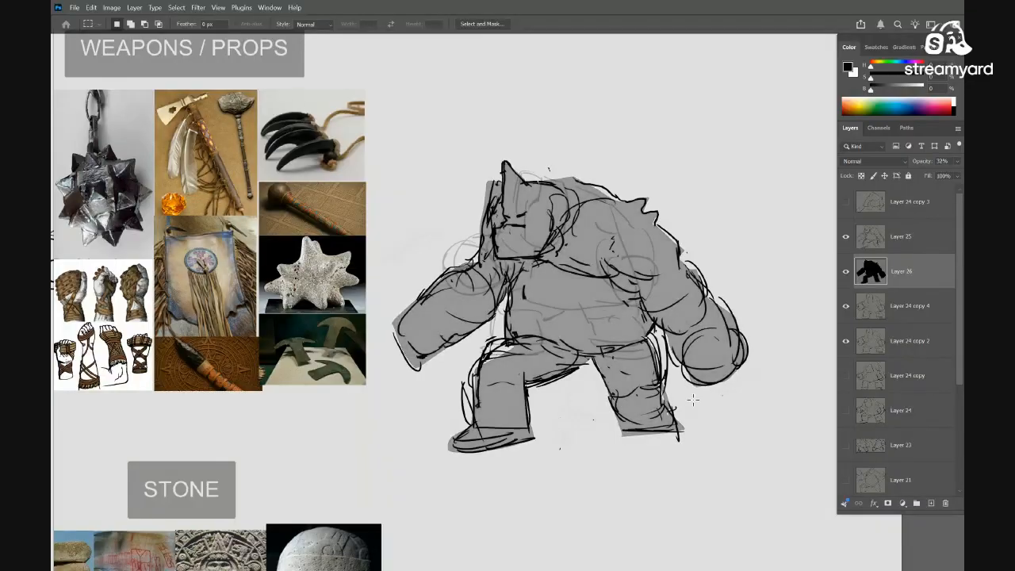
mouse_move(601, 389)
left_mouse_down()
mouse_move(528, 374)
mouse_move(631, 365)
mouse_move(625, 348)
left_mouse_up()
left_click(883, 236)
left_click(902, 322, "shift")
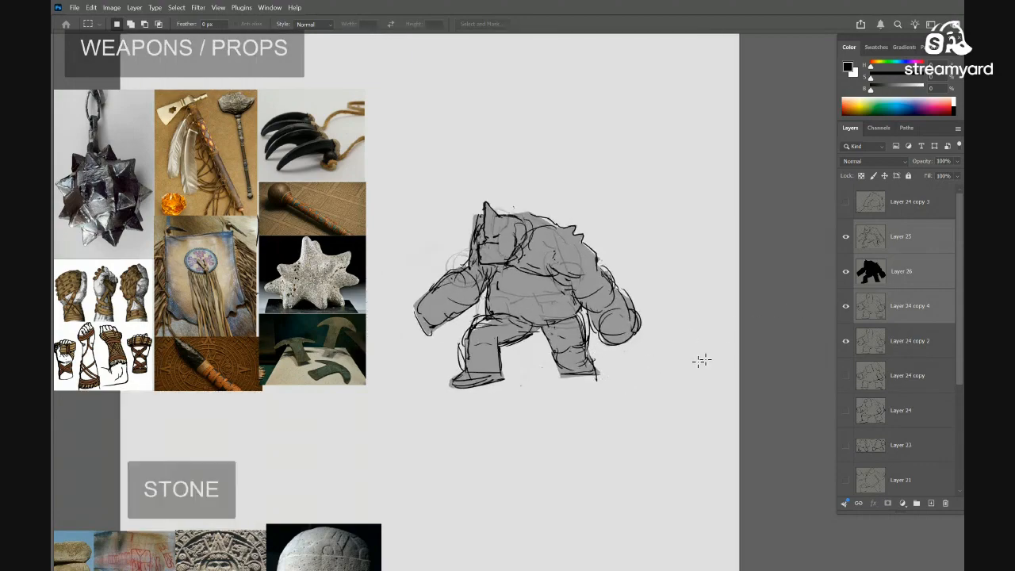
left_click_drag(614, 329, 640, 328)
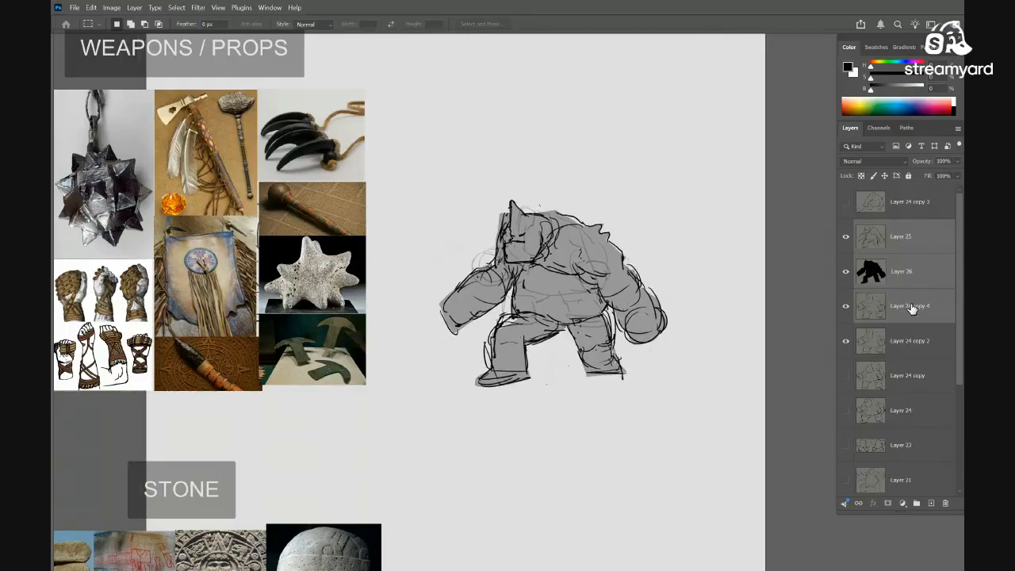
key("ctrl+e")
Lasso the far leg and stretch it downward to about 124.57% of its height
mouse_move(593, 369)
left_mouse_down()
mouse_move(632, 315)
mouse_move(555, 320)
mouse_move(680, 386)
mouse_move(668, 298)
left_mouse_up()
key("l")
key("ctrl+t")
left_click_drag(612, 404, 616, 432)
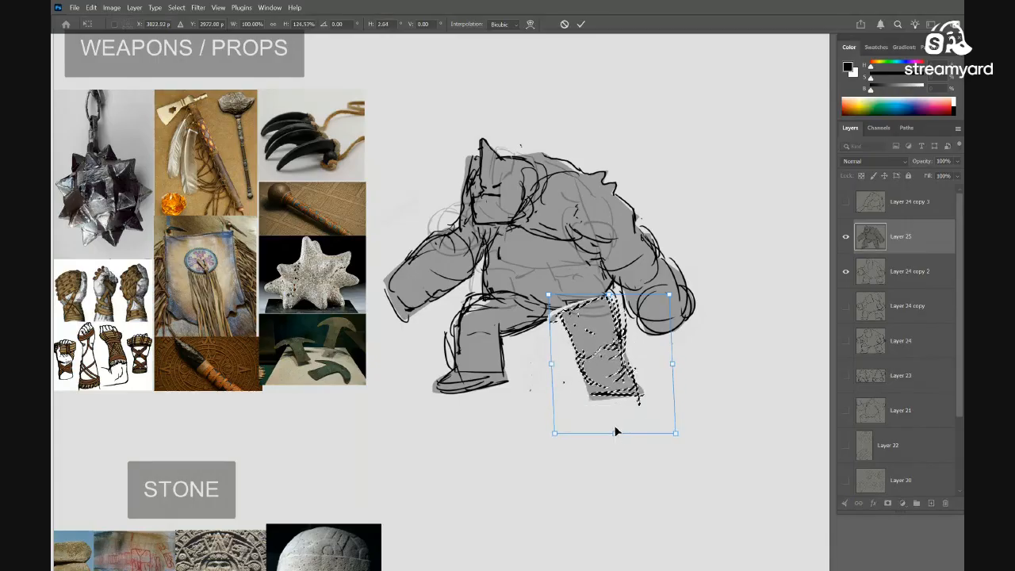
key("Return")
key("ctrl+d")
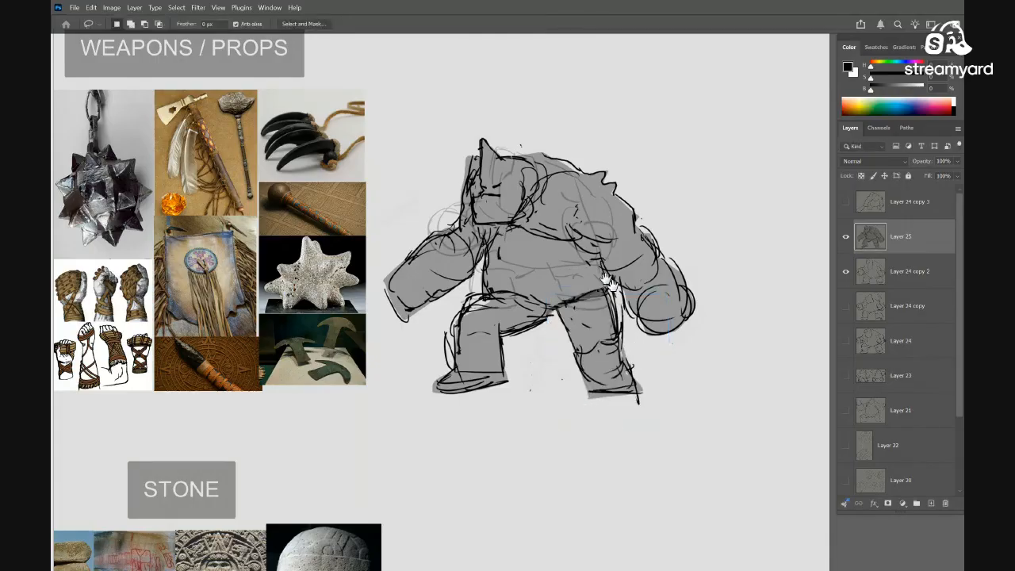
Flip the creature layer horizontally, marquee the whole figure and open it in Liquify
left_click_drag(609, 282, 652, 302)
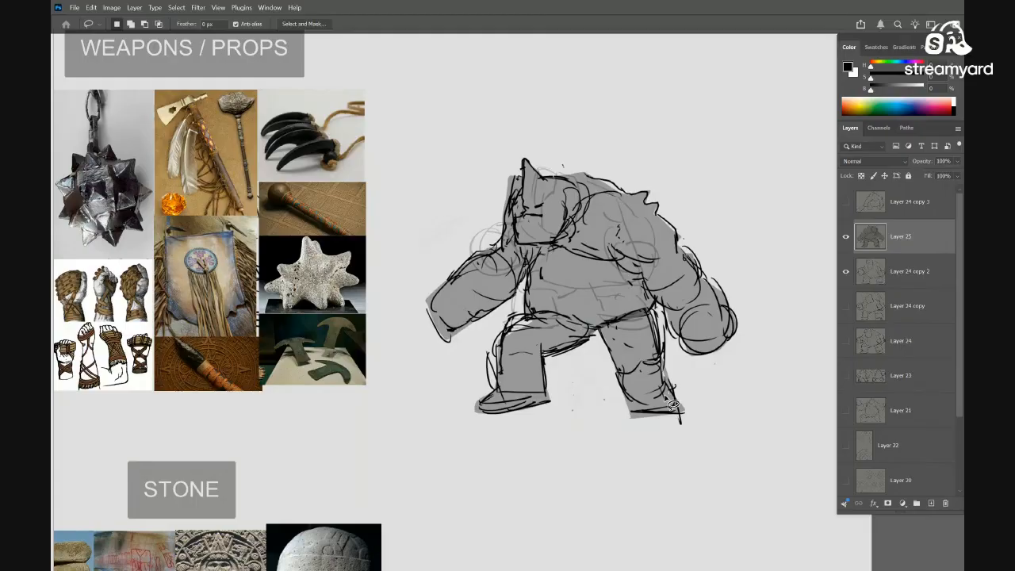
key("ctrl+shift+h")
left_click_drag(637, 367, 600, 331)
scroll(621, 360, "down", 3)
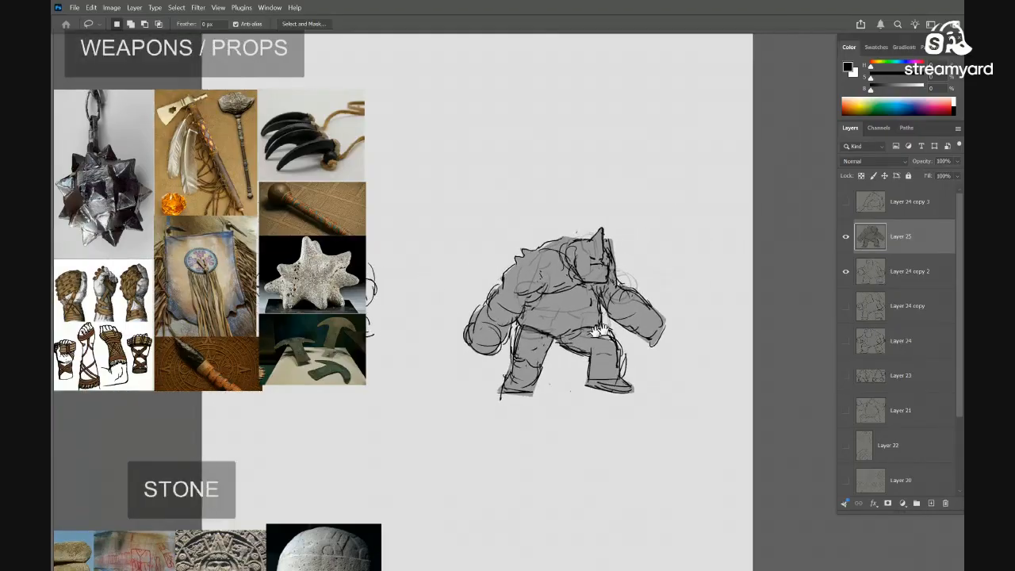
key("m")
mouse_move(710, 156)
left_mouse_down()
mouse_move(471, 444)
mouse_move(388, 474)
left_mouse_up()
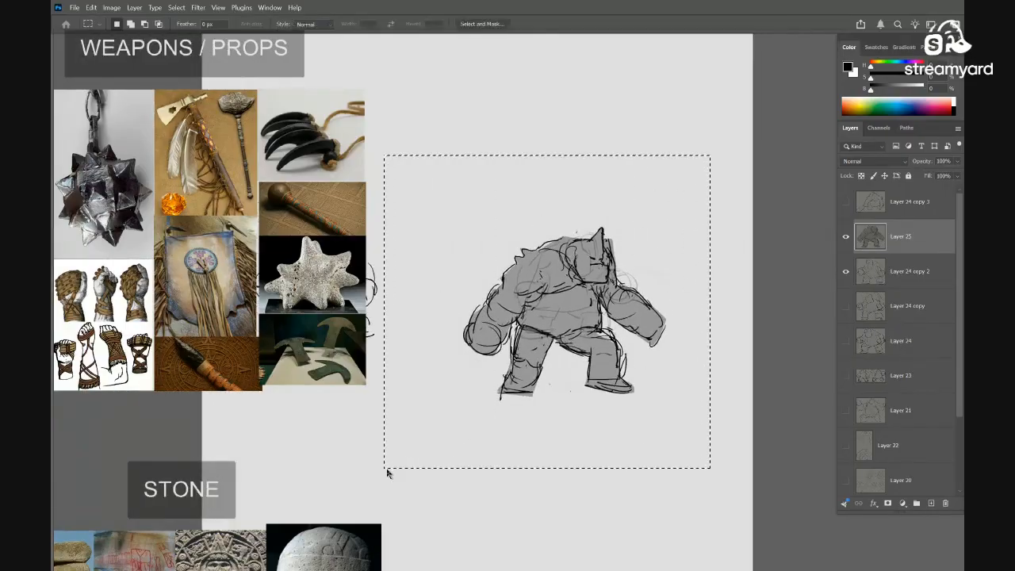
key("ctrl+shift+x")
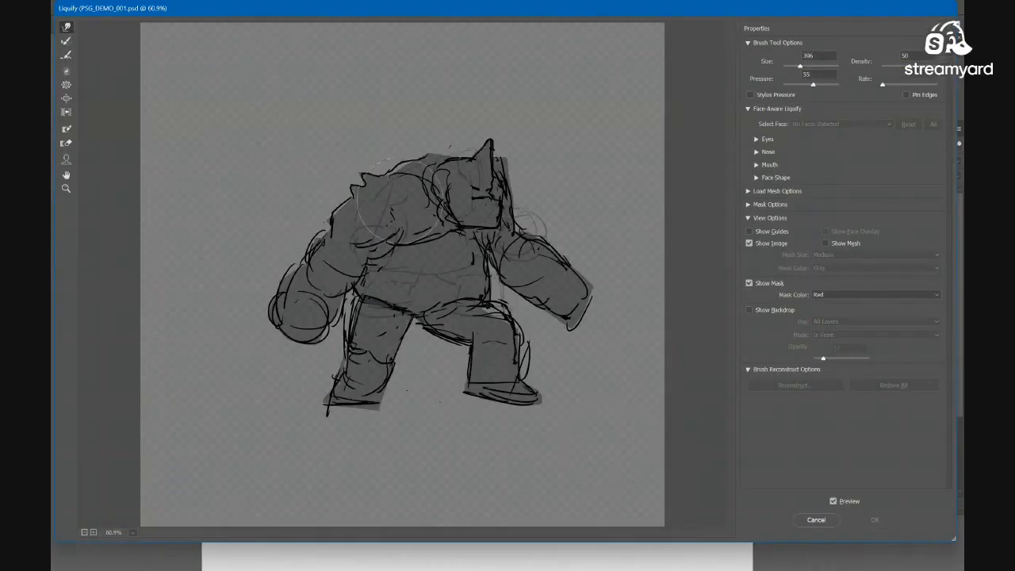
With a size 641 warp brush, nudge the head horn and enlarge the front arm's squared fist
right_click(397, 203, "alt")
mouse_move(494, 143)
left_mouse_down()
mouse_move(496, 124)
mouse_move(488, 134)
left_mouse_up()
left_click_drag(530, 229, 542, 232)
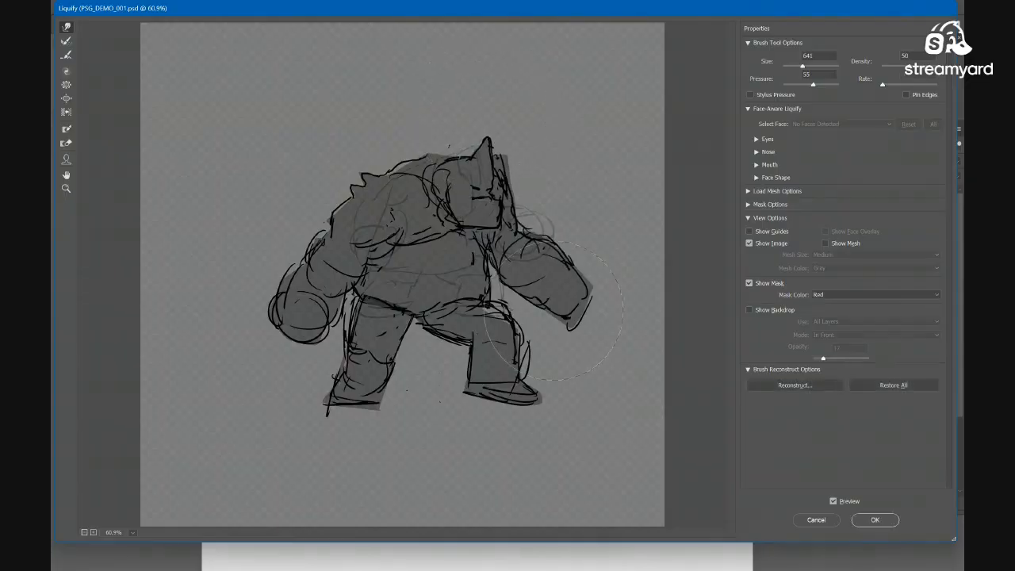
mouse_move(554, 311)
left_mouse_down()
mouse_move(535, 337)
mouse_move(584, 301)
left_mouse_up()
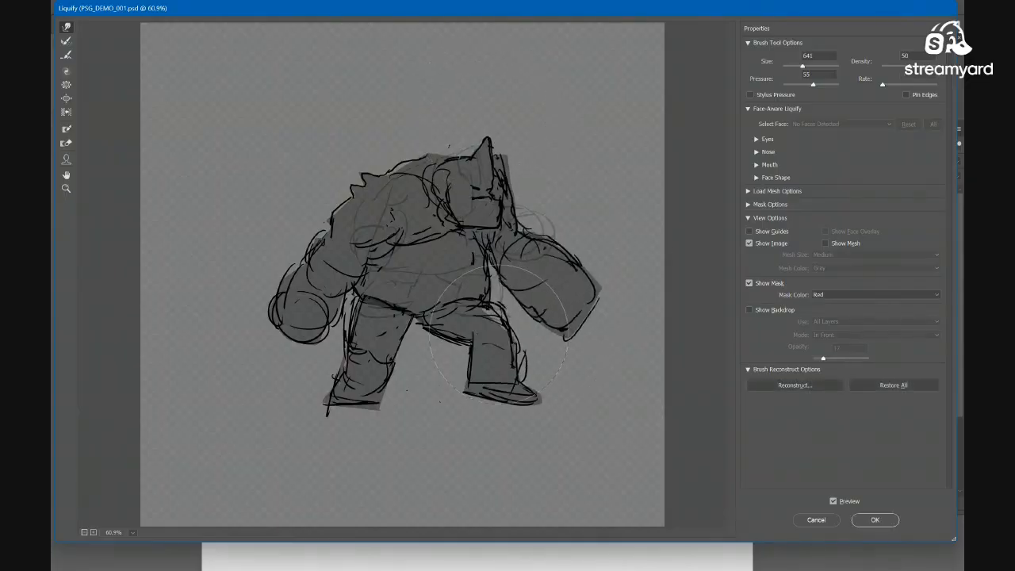
Warp the front leg's thigh and shin downward and lengthen its foot, using brush size 404
right_click(464, 340, "alt")
mouse_move(488, 325)
left_mouse_down()
mouse_move(517, 322)
mouse_move(479, 358)
left_mouse_up()
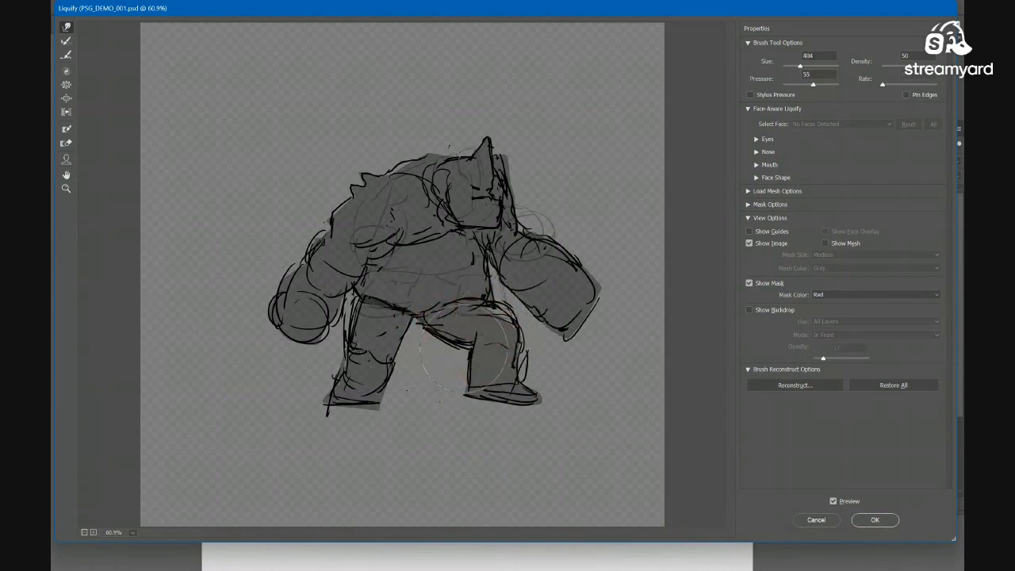
mouse_move(523, 394)
left_mouse_down()
mouse_move(533, 397)
mouse_move(468, 390)
mouse_move(537, 397)
mouse_move(484, 402)
mouse_move(547, 416)
mouse_move(491, 418)
mouse_move(518, 418)
mouse_move(485, 435)
mouse_move(480, 424)
mouse_move(537, 418)
left_mouse_up()
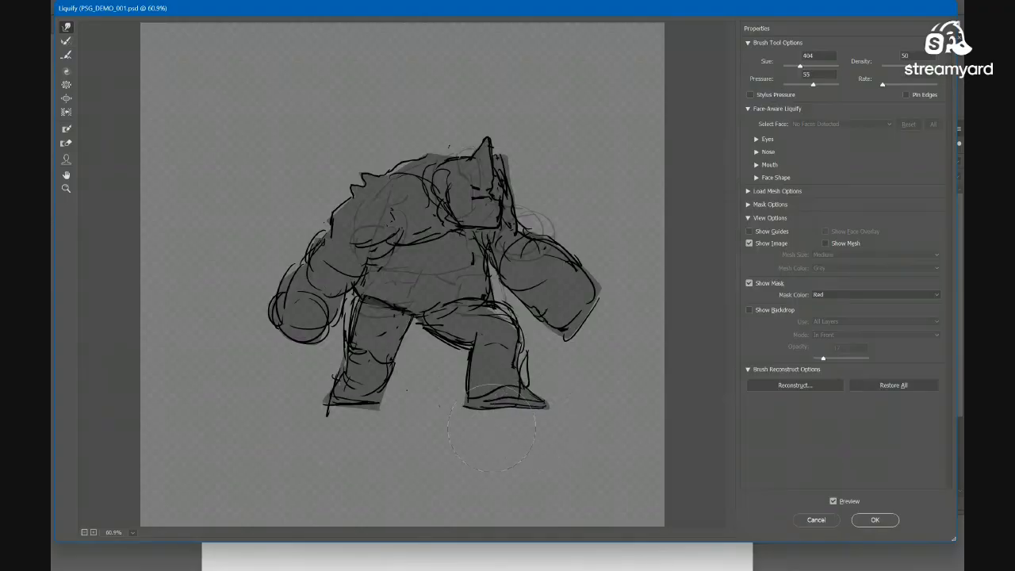
Pull the shoulder spikes taller and elongate the back arm's forearm and fist with a size 455 warp brush
left_click_drag(396, 172, 404, 171)
mouse_move(343, 169)
left_mouse_down()
mouse_move(336, 159)
mouse_move(349, 163)
mouse_move(329, 193)
left_mouse_up()
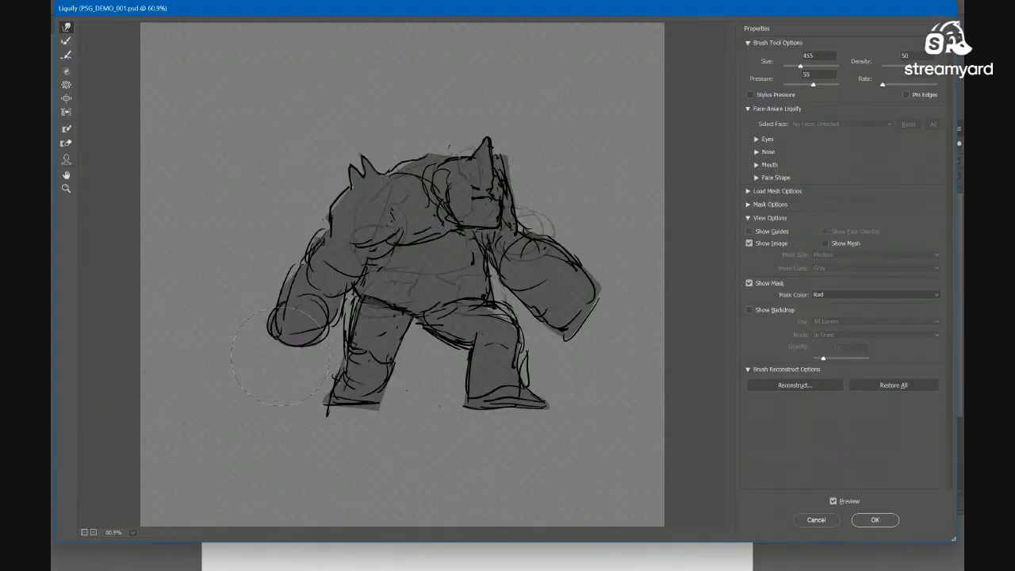
left_click_drag(284, 372, 288, 358)
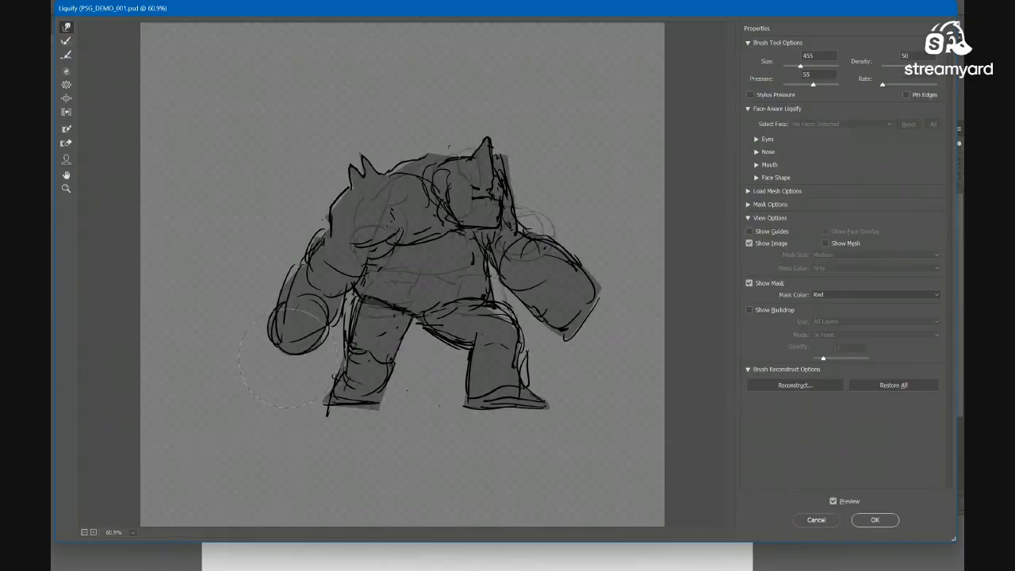
left_click_drag(269, 310, 252, 321)
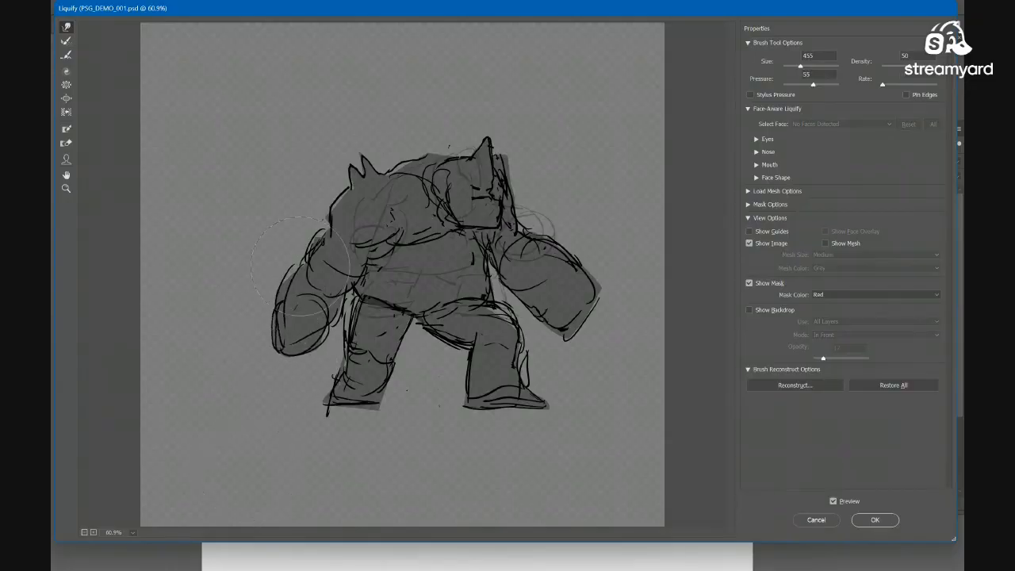
mouse_move(301, 268)
left_mouse_down()
mouse_move(306, 242)
mouse_move(295, 268)
left_mouse_up()
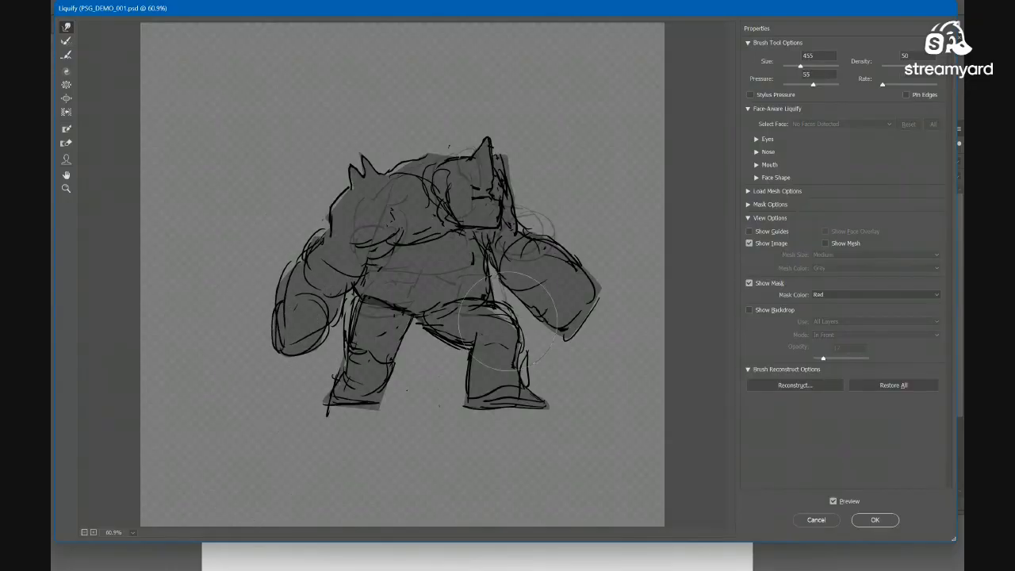
Push the back foot down and sag the belly lower over the thighs, refining the hip line with brush size 292
mouse_move(351, 398)
left_mouse_down()
mouse_move(313, 408)
mouse_move(327, 420)
mouse_move(377, 425)
left_mouse_up()
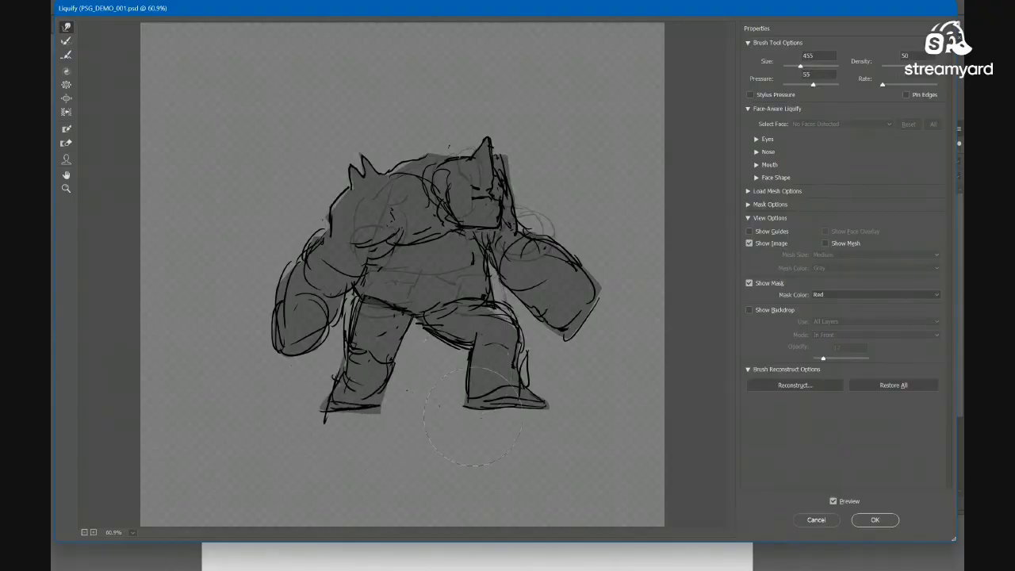
mouse_move(407, 305)
left_mouse_down()
mouse_move(428, 328)
mouse_move(413, 300)
mouse_move(405, 317)
mouse_move(371, 298)
mouse_move(359, 318)
mouse_move(503, 280)
mouse_move(399, 398)
mouse_move(379, 304)
mouse_move(365, 307)
mouse_move(365, 320)
mouse_move(442, 340)
mouse_move(471, 329)
mouse_move(439, 341)
mouse_move(436, 368)
mouse_move(470, 351)
left_mouse_up()
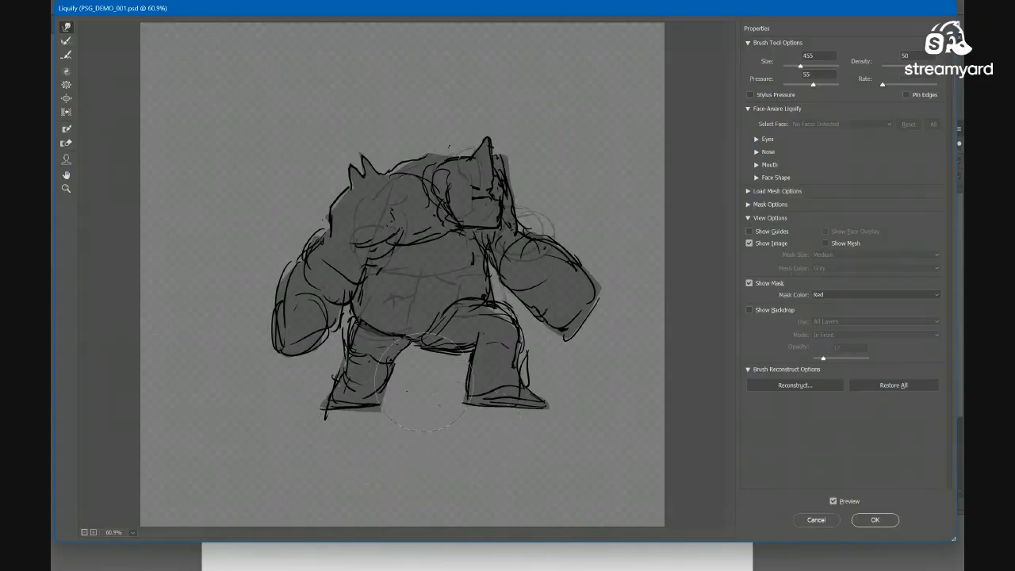
left_click_drag(489, 346, 474, 347)
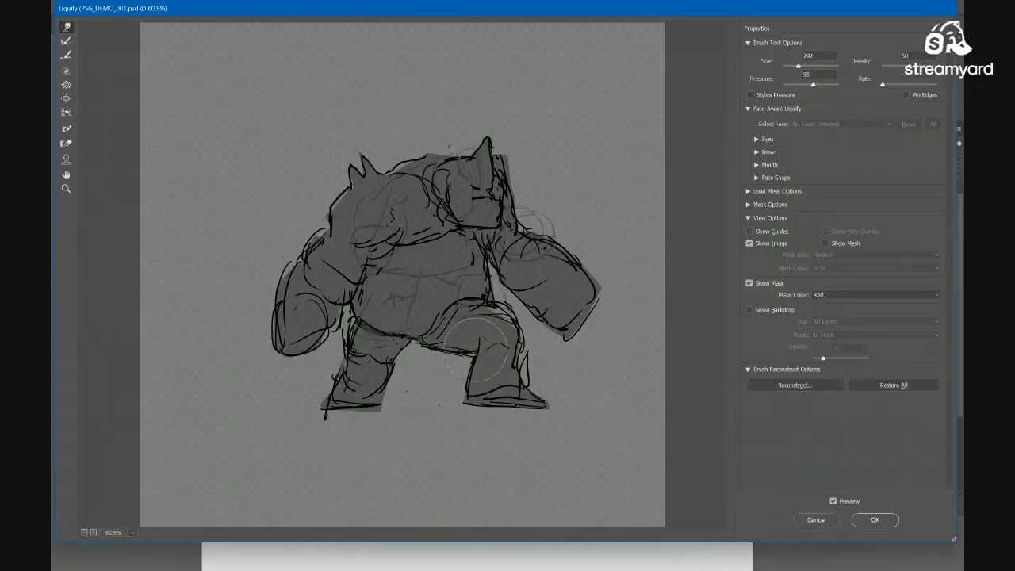
left_click_drag(462, 302, 461, 309)
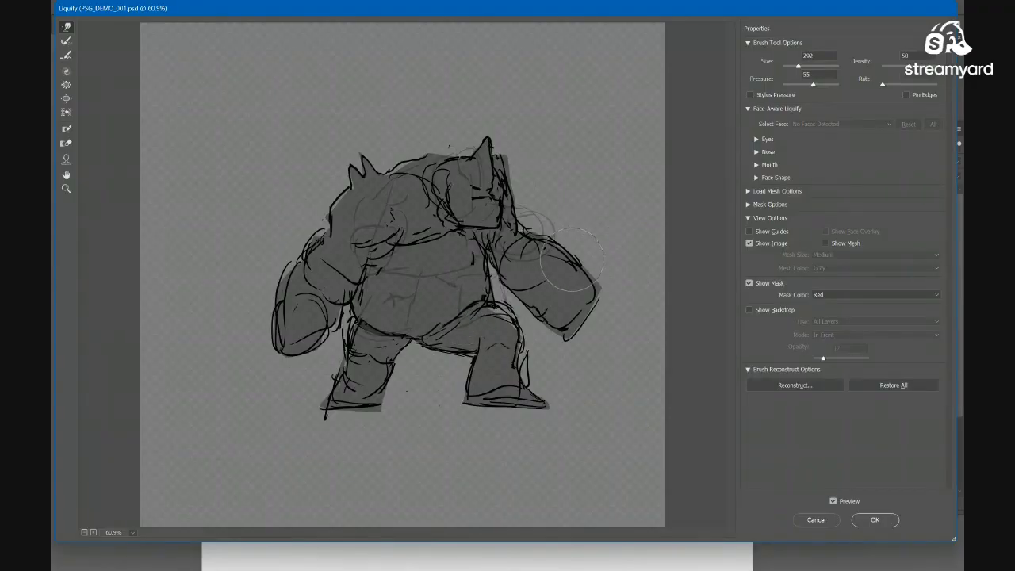
Round off the front fist's squared end and flare the front shin toward the foot with a size 338 warp brush
left_click_drag(575, 260, 587, 317)
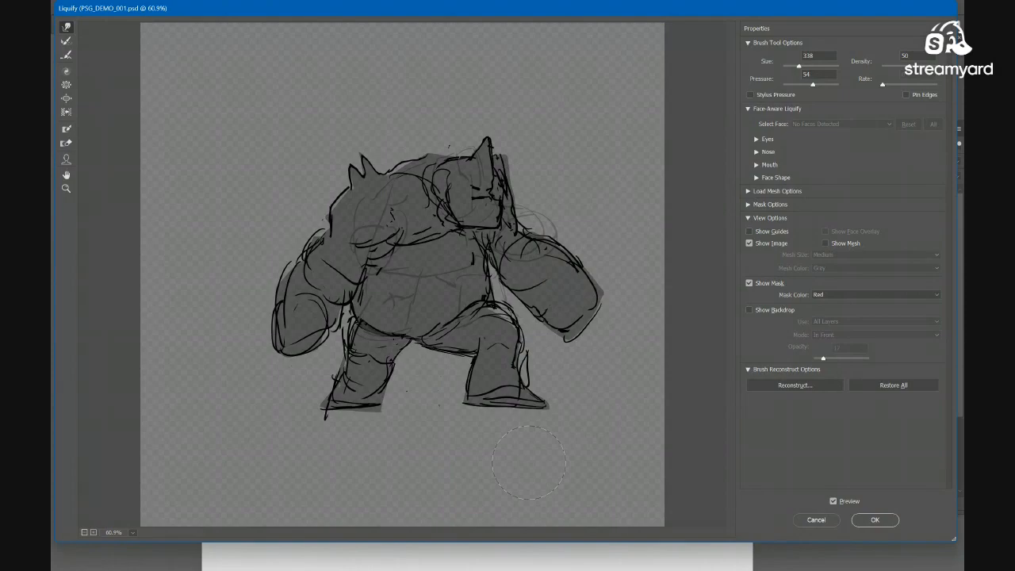
left_click_drag(575, 351, 564, 332)
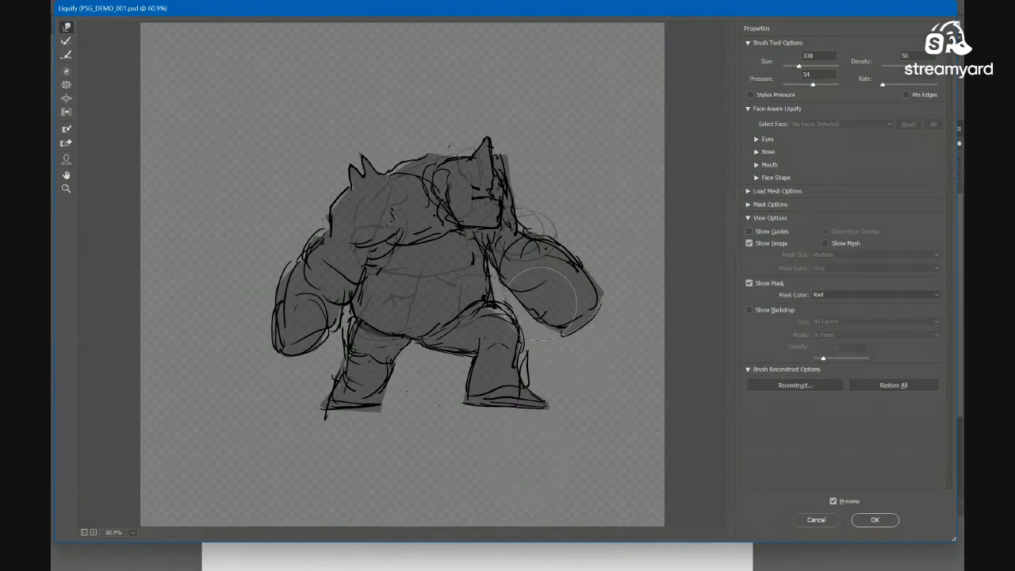
left_click_drag(515, 359, 534, 391)
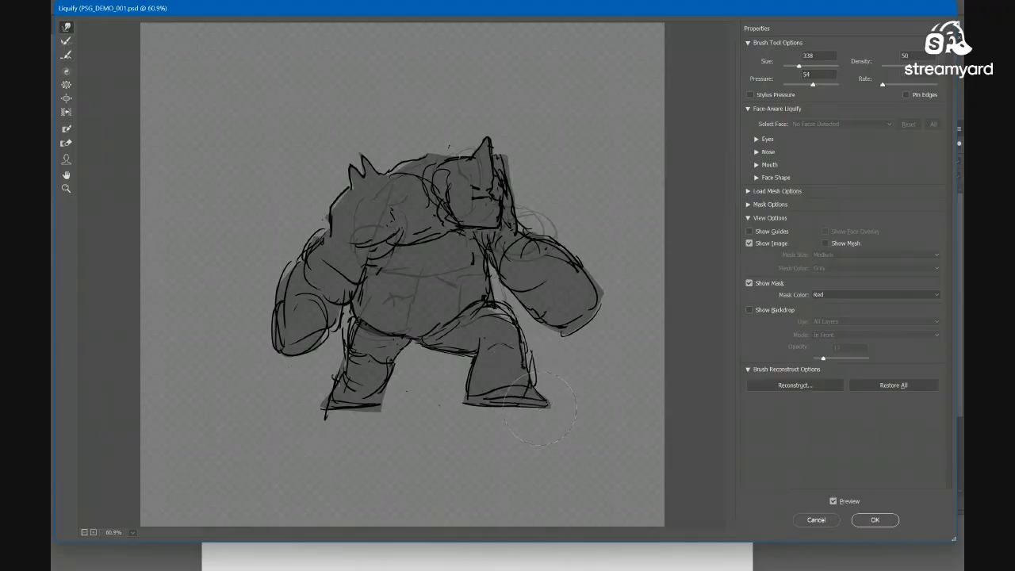
Widen the lower legs and feet, broaden the back arm's forearm and fist, and apply the Liquify changes
left_click_drag(341, 383, 308, 414)
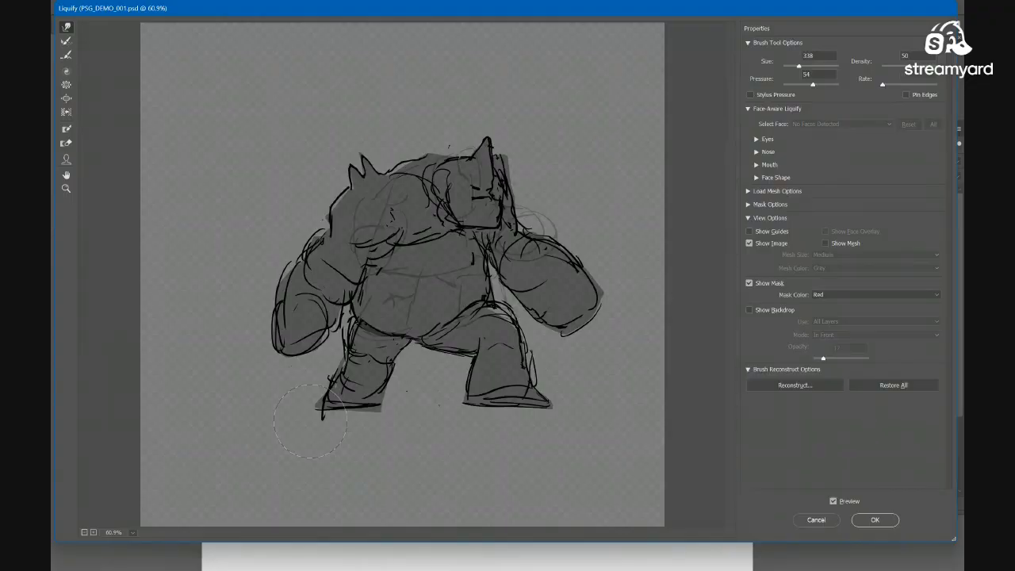
mouse_move(341, 370)
left_mouse_down()
mouse_move(377, 369)
mouse_move(394, 409)
left_mouse_up()
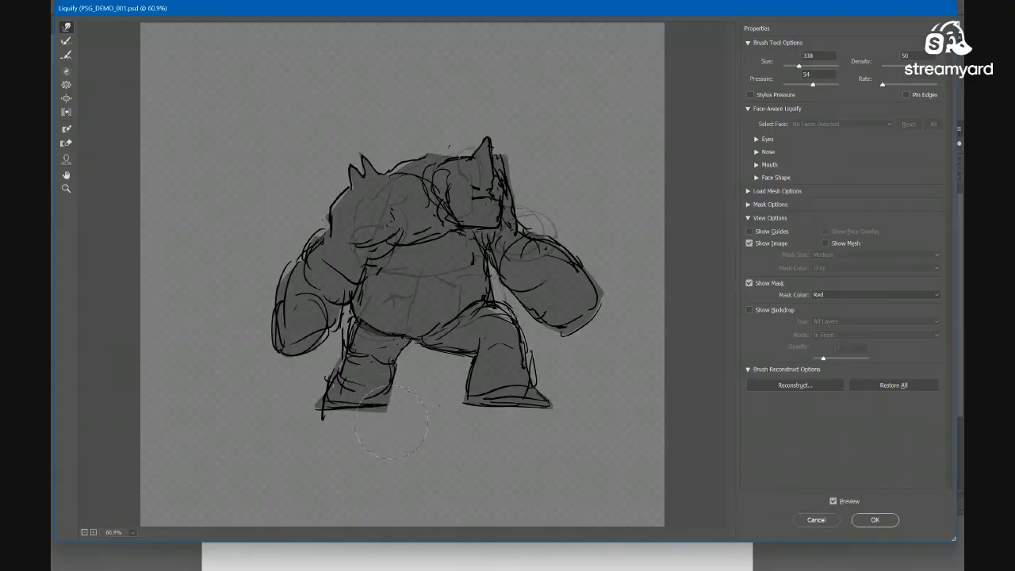
mouse_move(480, 420)
left_mouse_down()
mouse_move(463, 418)
mouse_move(514, 420)
left_mouse_up()
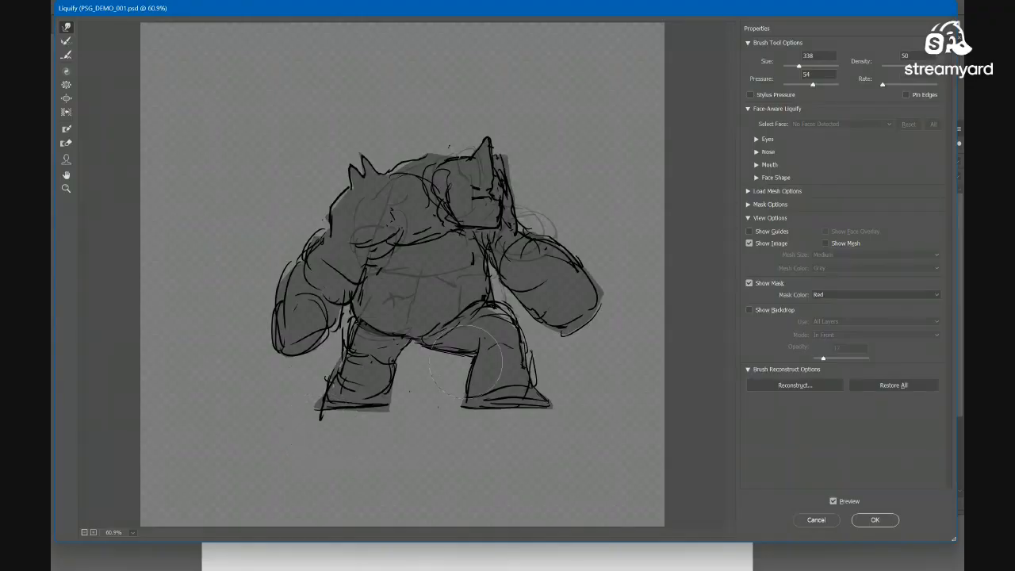
mouse_move(347, 292)
left_mouse_down()
mouse_move(372, 265)
mouse_move(443, 282)
mouse_move(338, 275)
mouse_move(329, 286)
mouse_move(385, 268)
mouse_move(329, 289)
mouse_move(323, 276)
mouse_move(344, 283)
mouse_move(334, 291)
mouse_move(329, 282)
mouse_move(378, 282)
mouse_move(323, 275)
mouse_move(321, 265)
mouse_move(402, 306)
mouse_move(313, 310)
mouse_move(309, 335)
mouse_move(283, 324)
left_mouse_up()
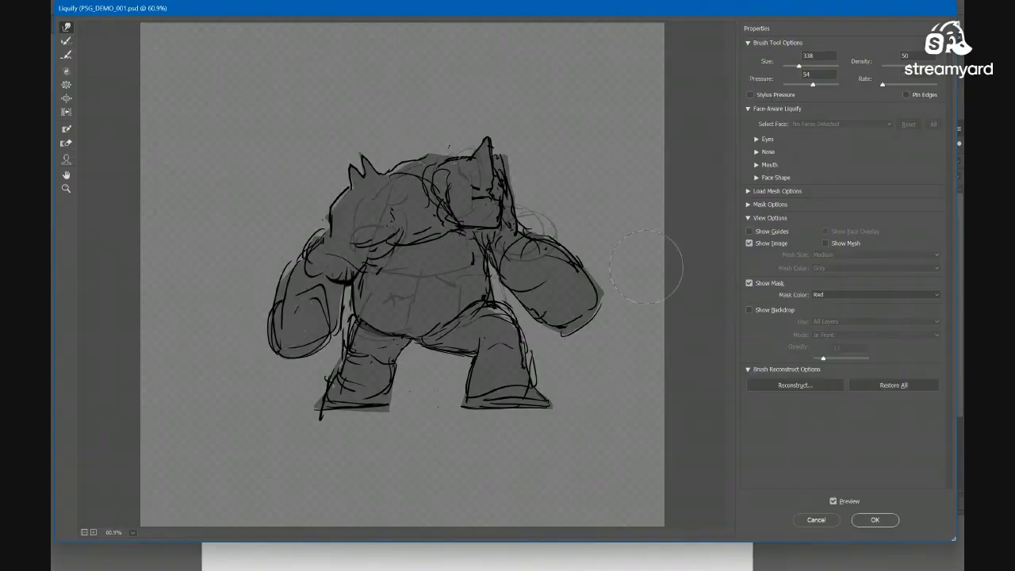
key("Return")
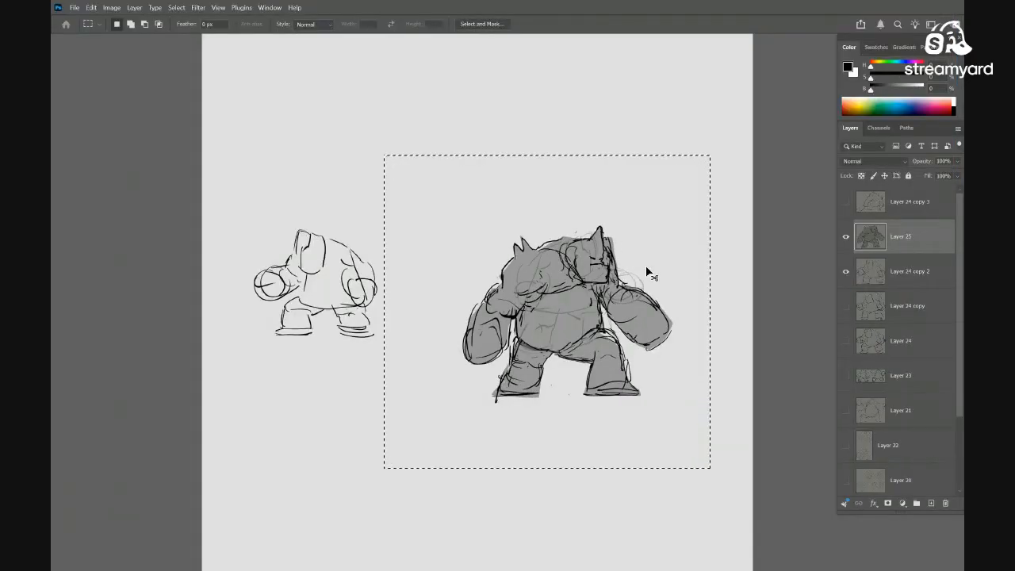
Flip the creature layer horizontally back to its original facing and clear the selection
left_click_drag(615, 370, 581, 369)
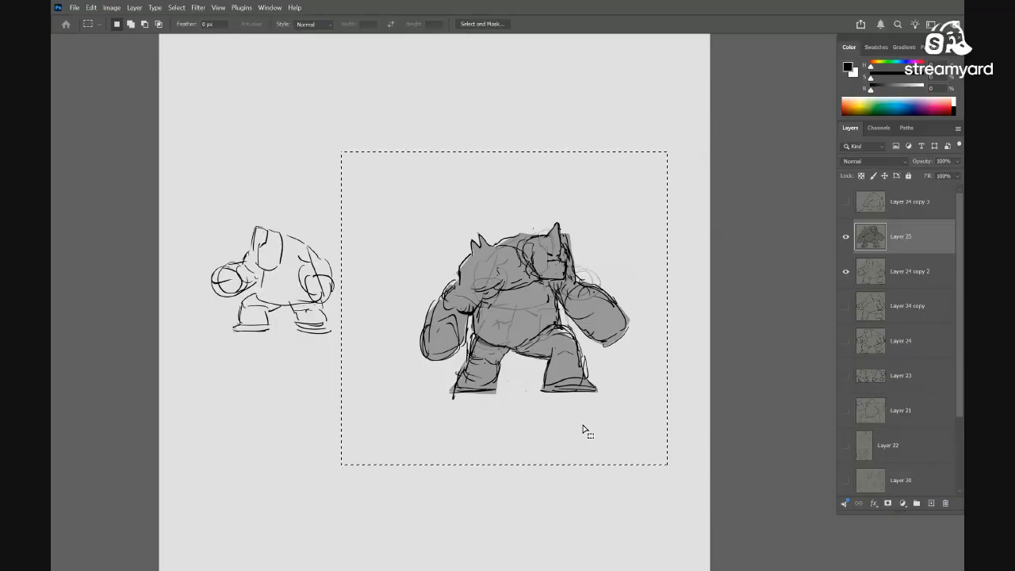
key("ctrl+shift+h")
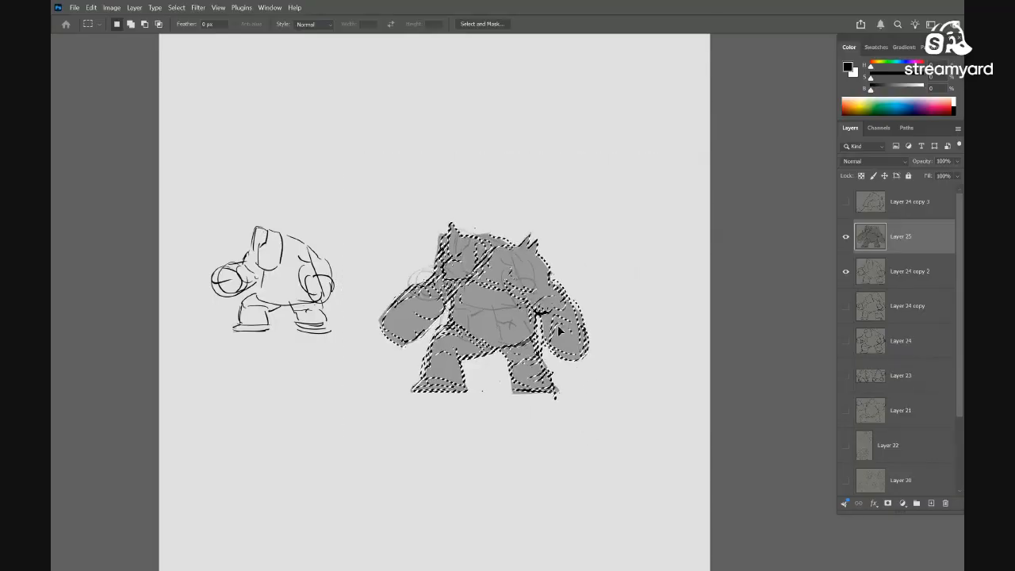
key("ctrl+d")
scroll(559, 327, "up", 2)
key("b")
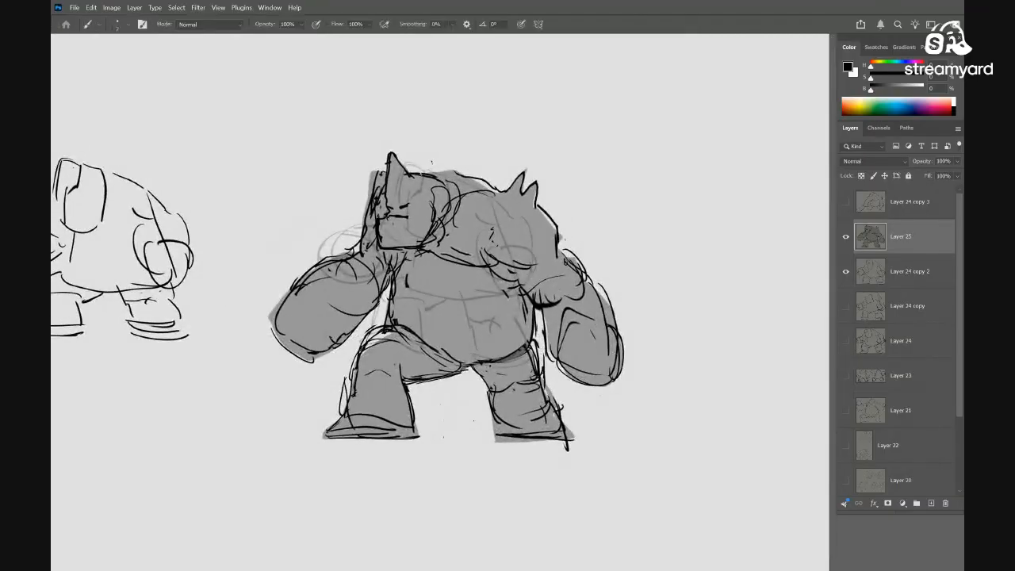
left_click_drag(536, 355, 561, 343)
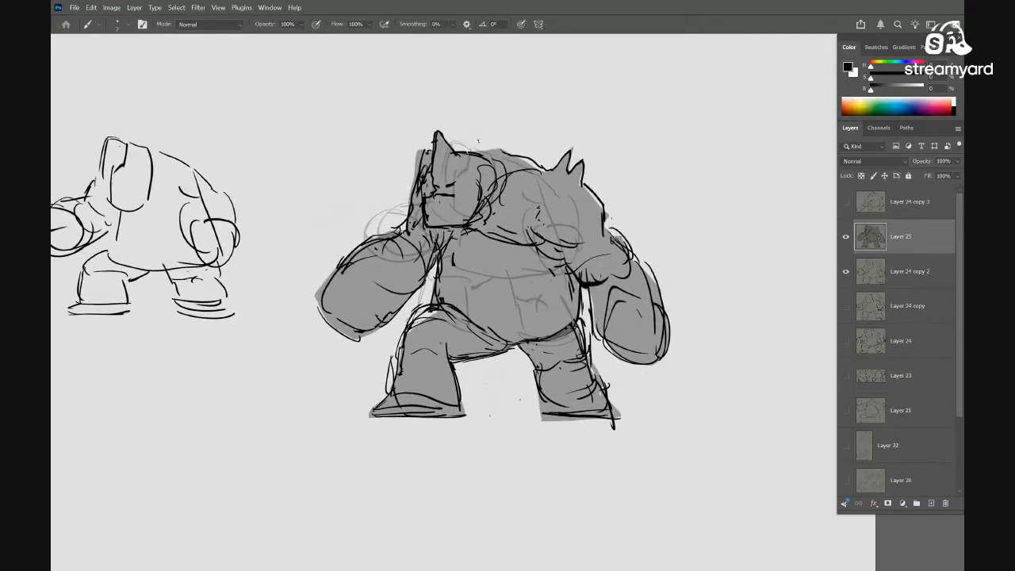
key("e")
left_click_drag(385, 222, 427, 220)
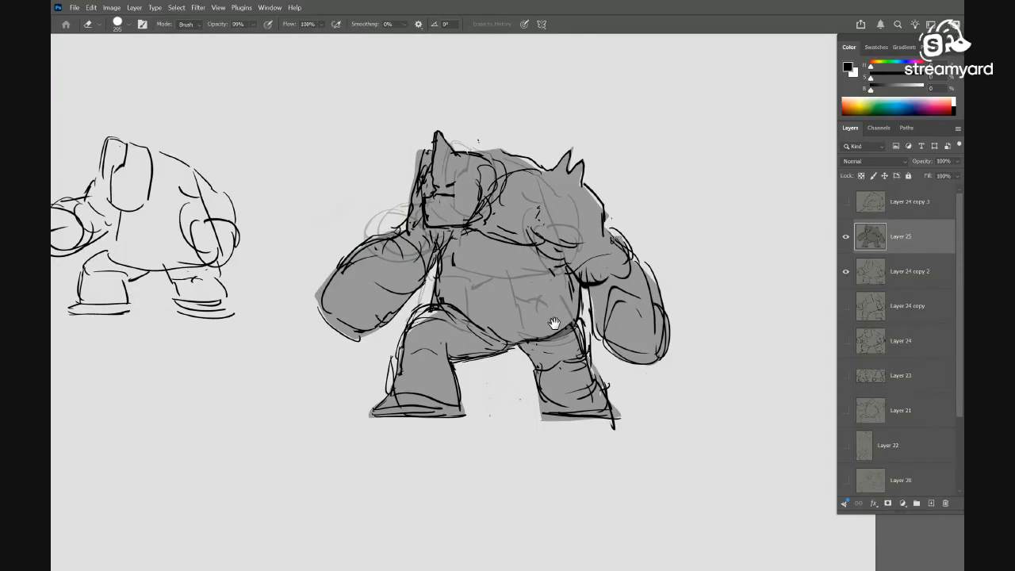
left_click_drag(543, 322, 521, 329)
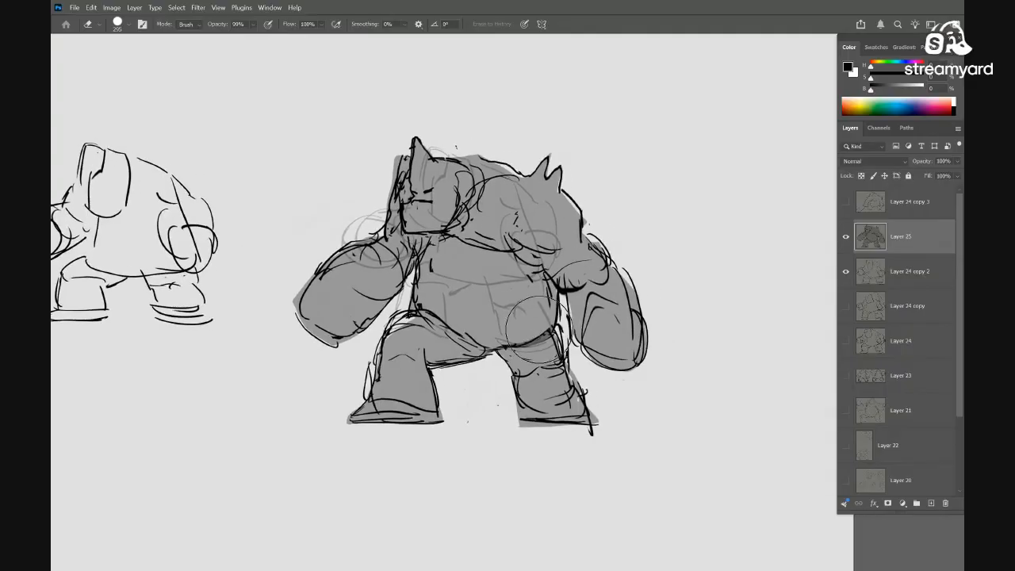
left_click_drag(587, 396, 623, 395)
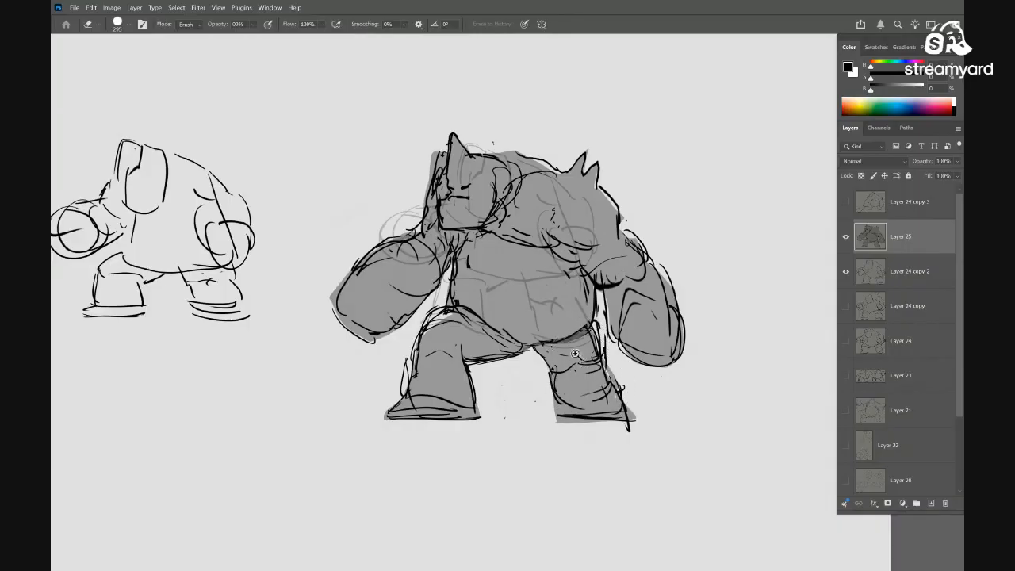
Reshape the front arm in Liquify, slimming the forearm's upper edge and stretching the fist outward with brush size 521, and apply the changes
scroll(534, 369, "down", 5)
key("m")
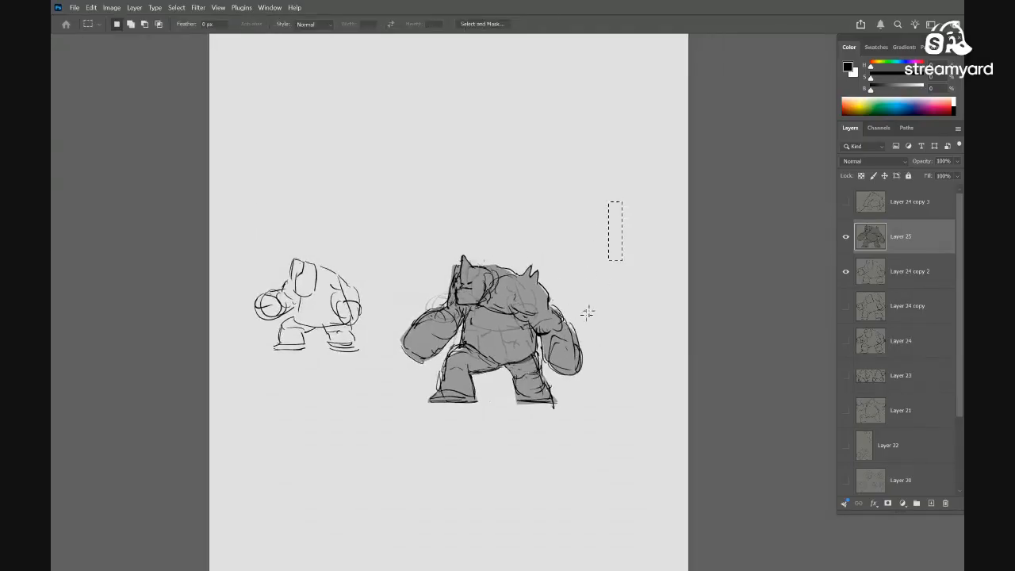
left_click_drag(587, 312, 363, 451)
key("ctrl+shift+x")
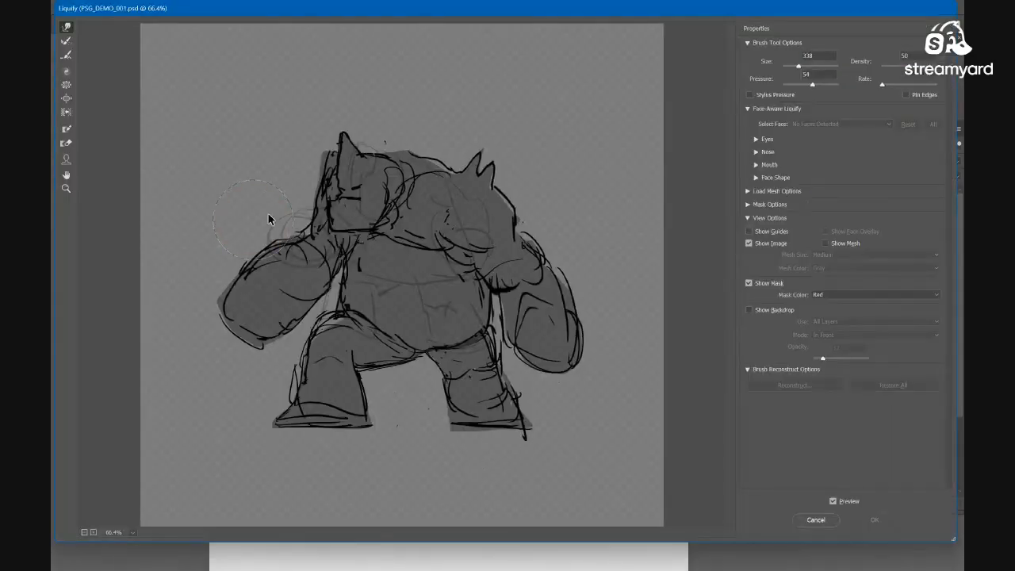
mouse_move(254, 220)
left_mouse_down()
mouse_move(286, 213)
mouse_move(254, 223)
mouse_move(257, 239)
mouse_move(264, 226)
mouse_move(268, 234)
mouse_move(249, 255)
left_mouse_up()
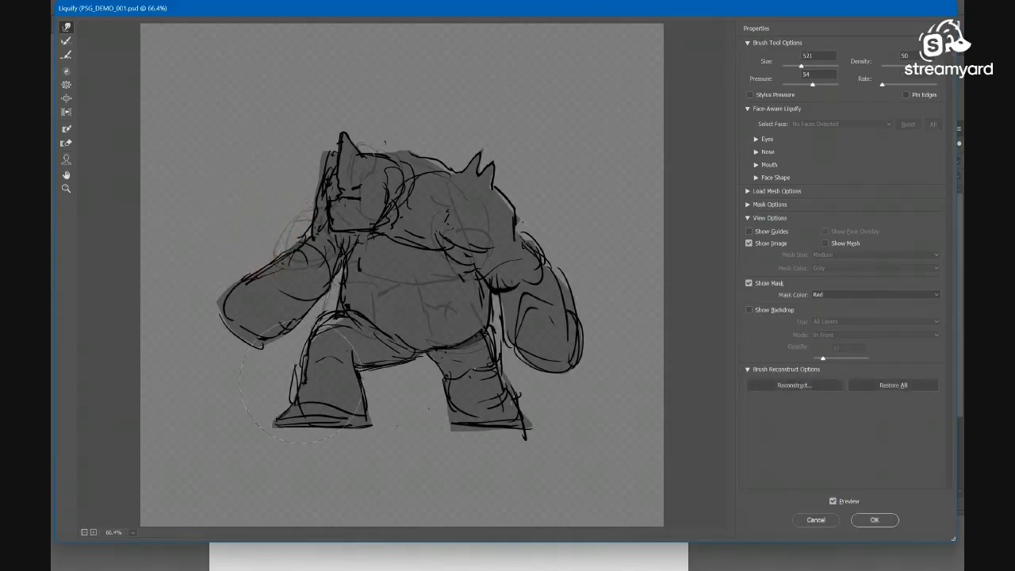
left_click_drag(245, 319, 205, 324)
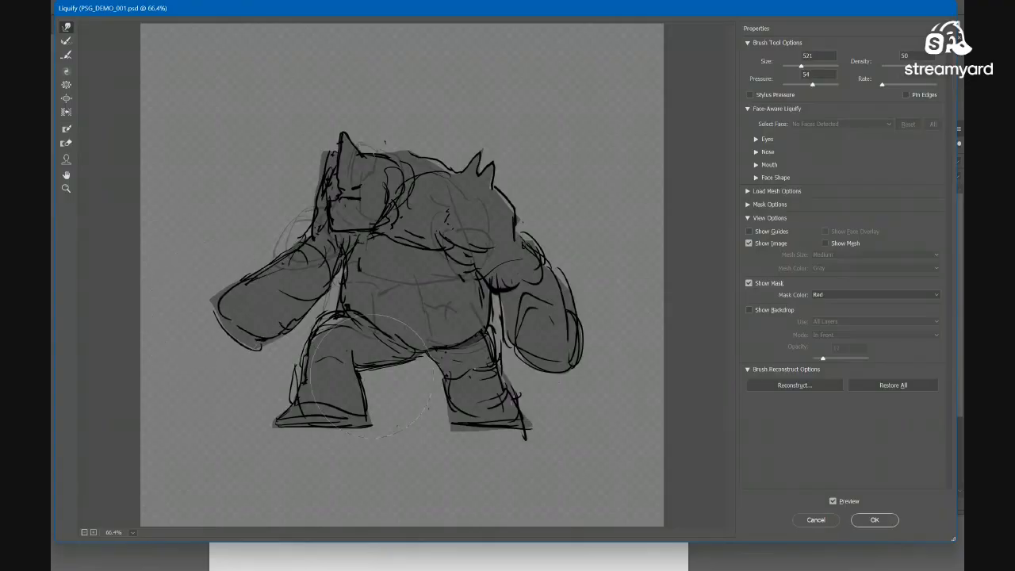
mouse_move(319, 278)
left_mouse_down()
mouse_move(262, 273)
mouse_move(332, 273)
mouse_move(317, 293)
mouse_move(313, 264)
mouse_move(297, 264)
mouse_move(305, 254)
mouse_move(312, 267)
mouse_move(299, 286)
mouse_move(301, 273)
mouse_move(276, 261)
mouse_move(281, 280)
mouse_move(297, 269)
mouse_move(274, 285)
mouse_move(280, 257)
left_mouse_up()
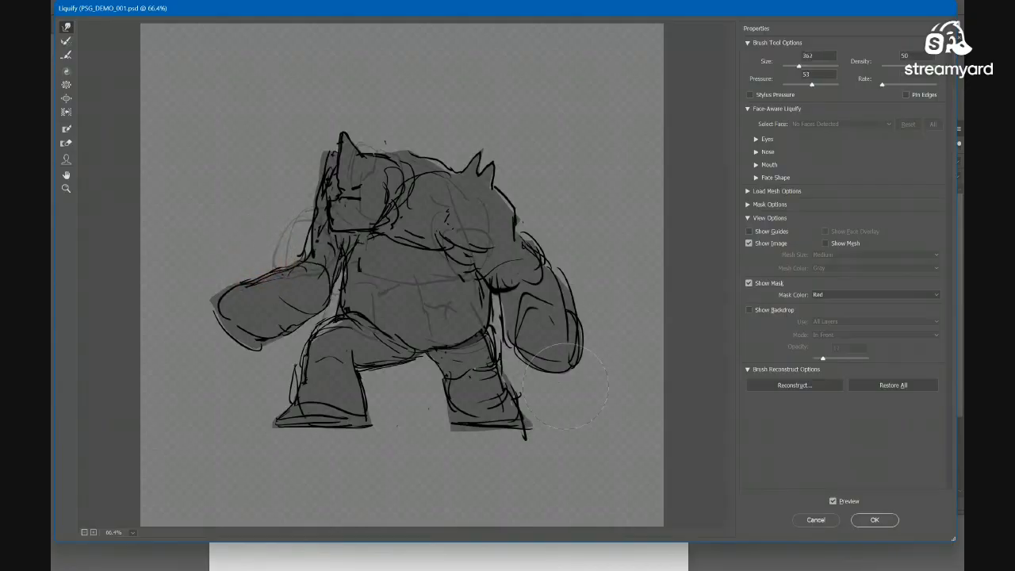
mouse_move(303, 168)
left_mouse_down()
mouse_move(287, 168)
mouse_move(317, 151)
left_mouse_up()
key("Return")
Draw a boxy outline with the black brush around the far shoulder beside the creature's head
scroll(526, 365, "up", 3)
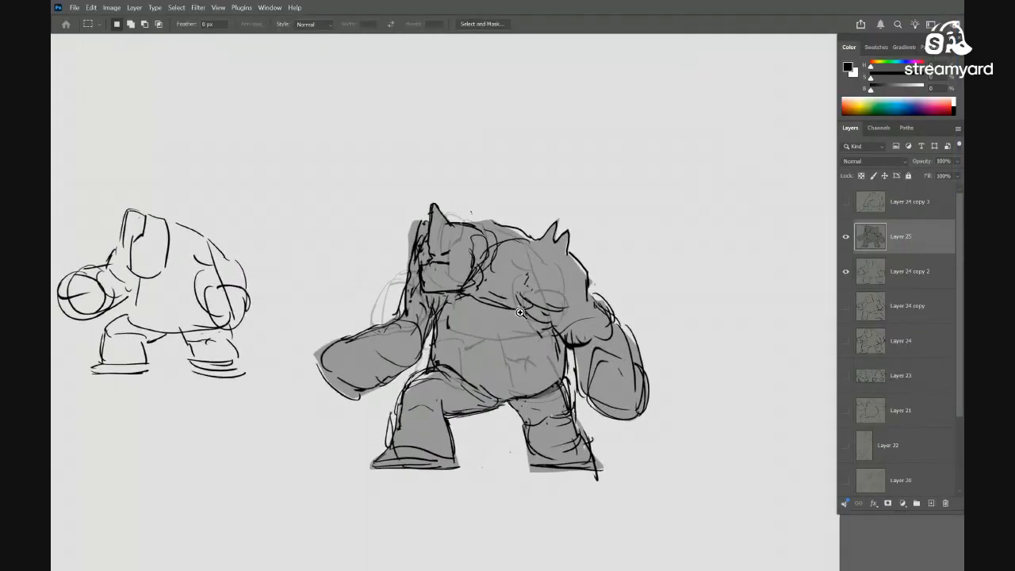
key("b")
scroll(471, 263, "up", 3)
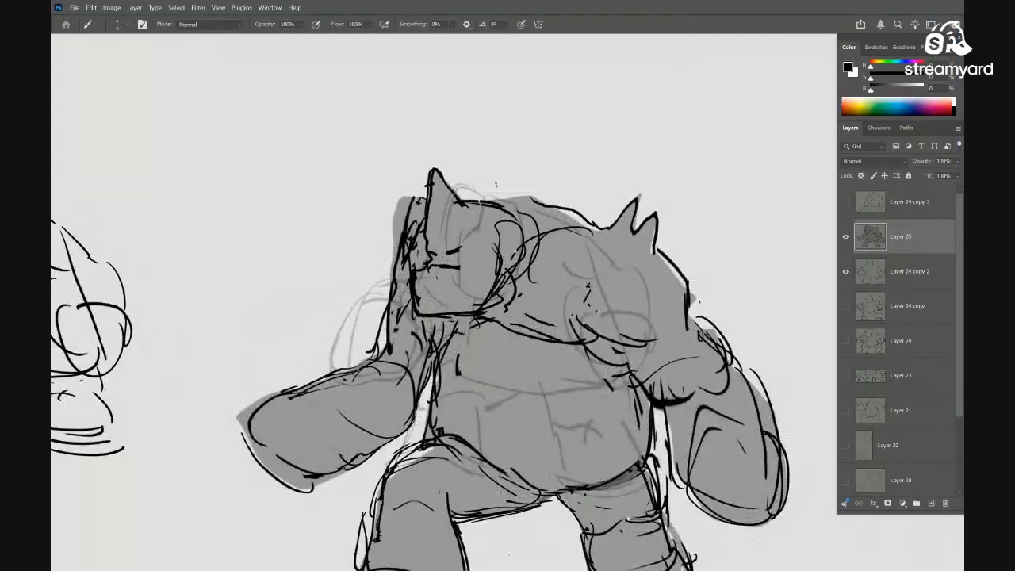
left_click_drag(512, 249, 561, 210)
left_click_drag(475, 161, 440, 172)
left_click_drag(434, 243, 434, 246)
left_click_drag(435, 229, 400, 192)
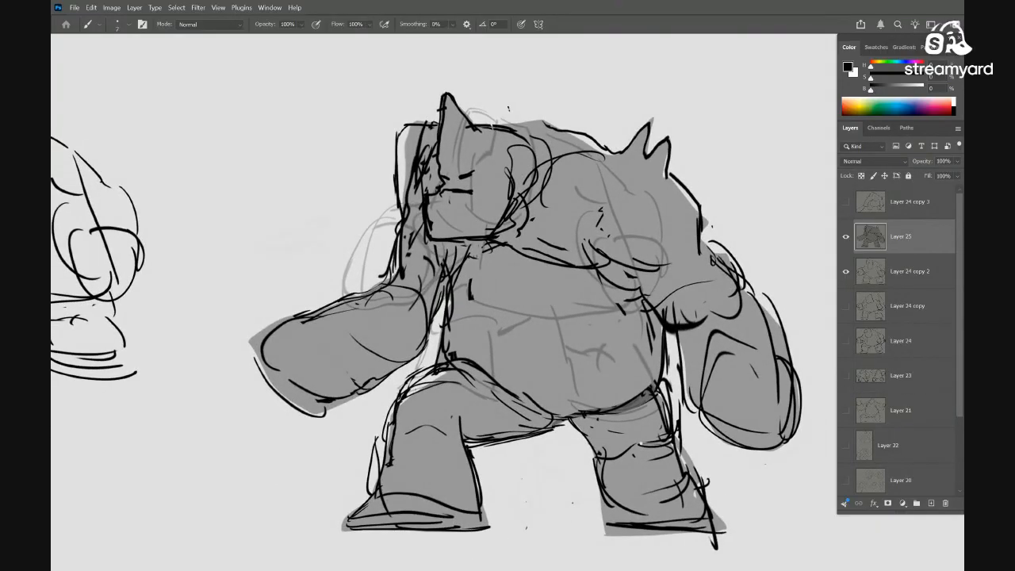
Redraw the front fist's rounded end and the forearm's underside with loose curved black strokes
left_click_drag(324, 306, 314, 316)
left_click_drag(372, 381, 367, 387)
left_click_drag(357, 399, 422, 351)
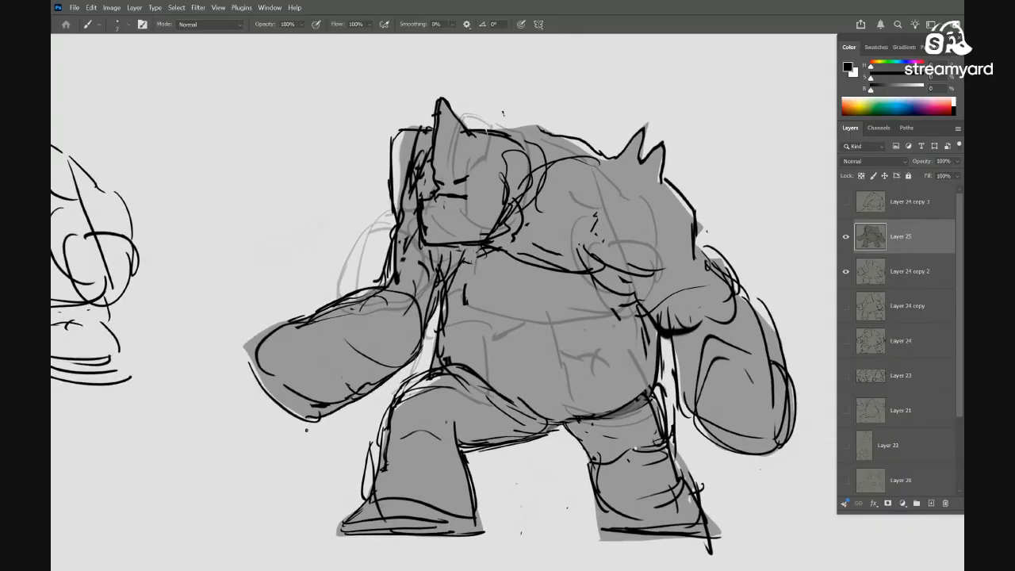
left_click_drag(375, 414, 306, 419)
left_click_drag(450, 388, 549, 345)
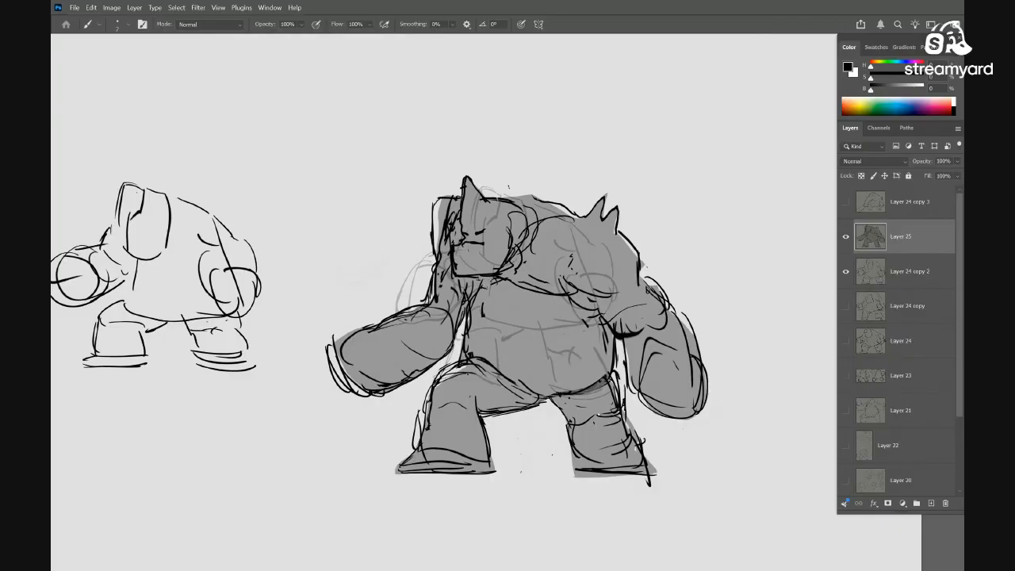
left_click_drag(497, 325, 510, 326)
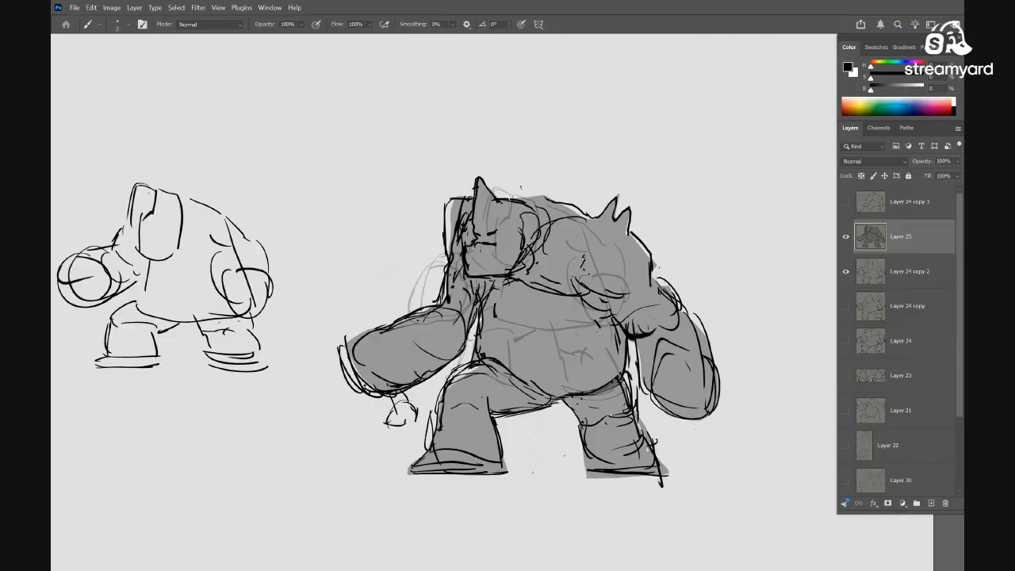
left_click_drag(268, 209, 267, 204)
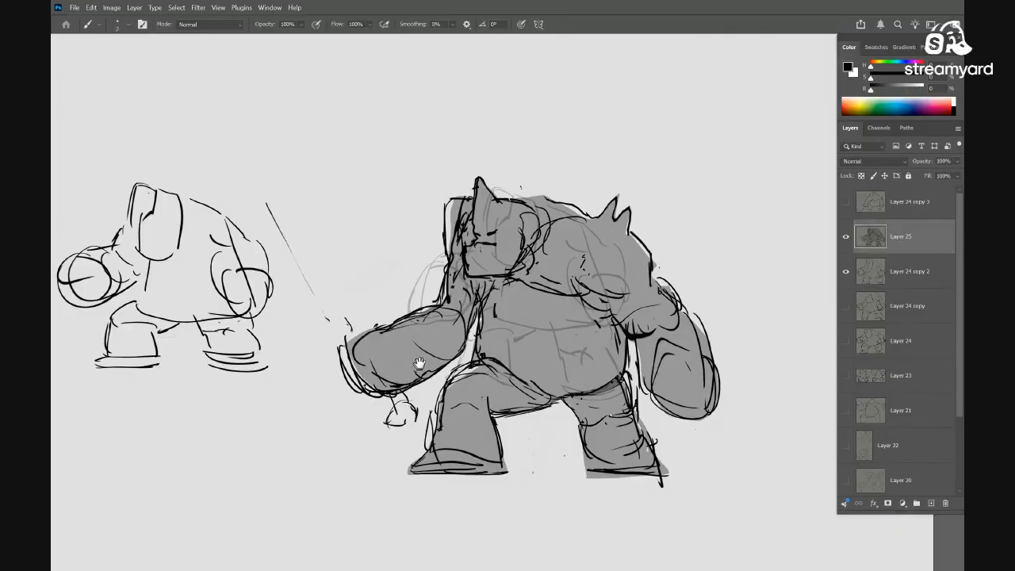
left_click_drag(420, 364, 424, 388)
key("ctrl+z")
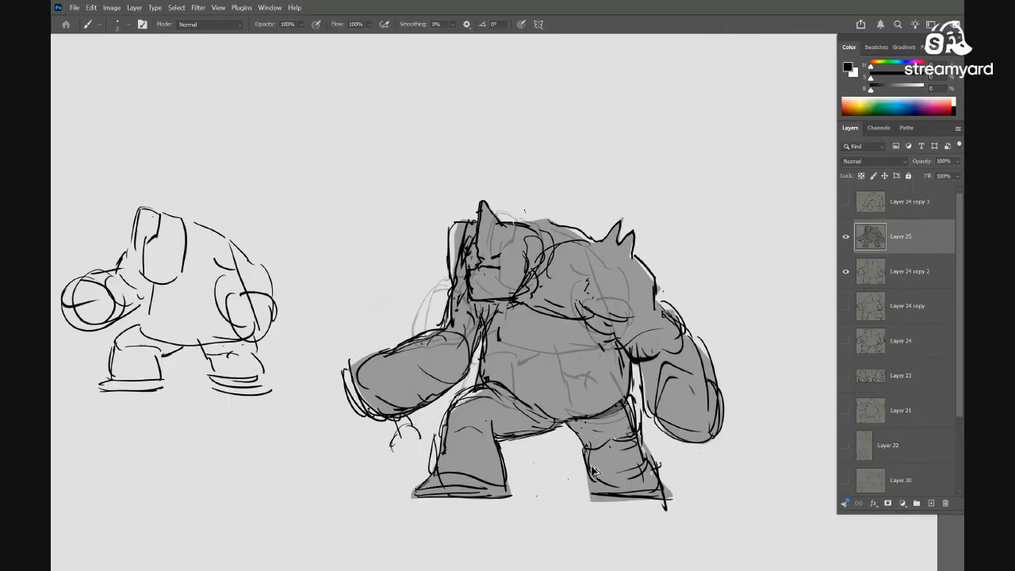
Sketch a broad, square-tipped sword on a new layer, with its blade rising from the front fist and a pommel below
key("ctrl+shift+alt+n")
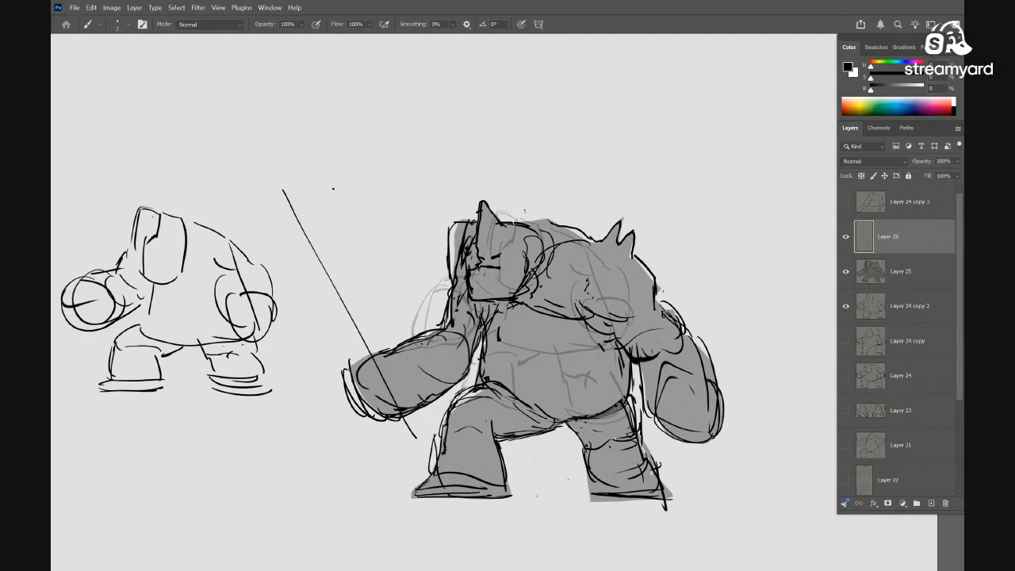
left_click_drag(321, 174, 397, 366)
mouse_move(247, 200)
left_mouse_down()
mouse_move(345, 373)
mouse_move(389, 345)
left_mouse_up()
left_click_drag(340, 364, 382, 340)
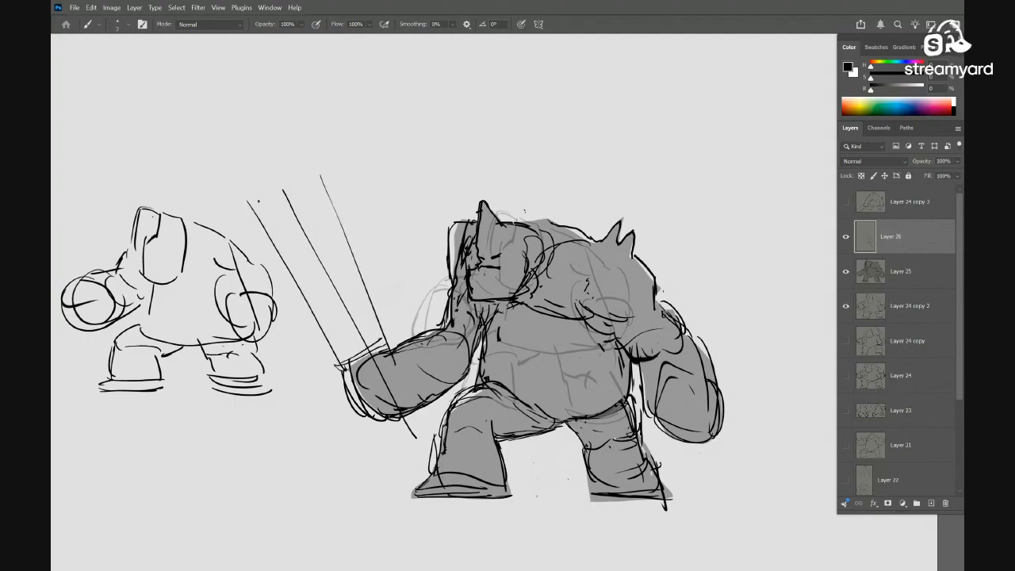
left_click_drag(245, 193, 311, 161)
left_click_drag(388, 418, 399, 432)
mouse_move(392, 437)
left_mouse_down()
mouse_move(409, 410)
mouse_move(407, 442)
left_mouse_up()
left_click_drag(392, 435, 405, 443)
left_click_drag(531, 388, 487, 385)
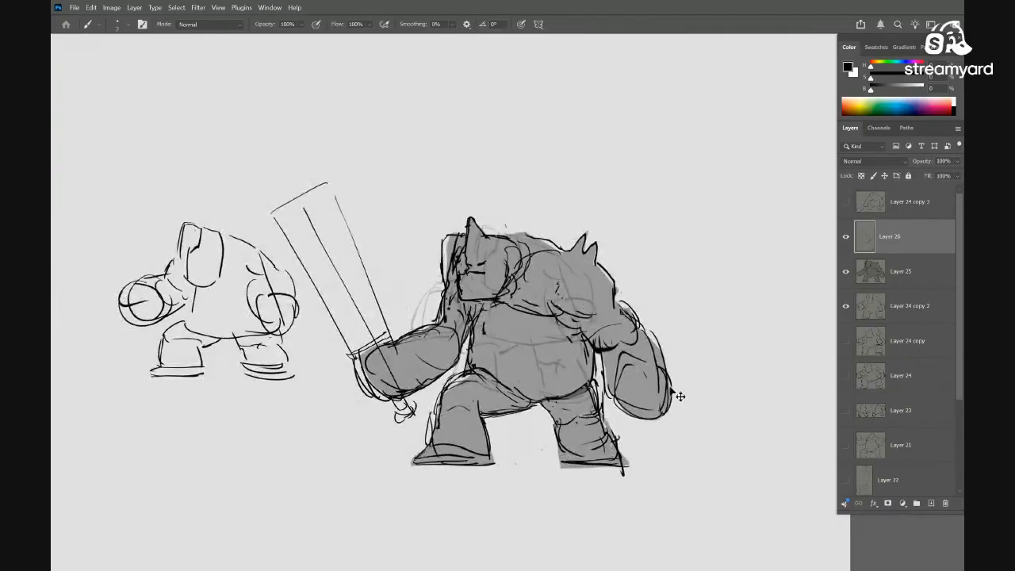
Rotate the sword about 53° counterclockwise so the blade extends nearly horizontally from the front fist
key("ctrl+t")
mouse_move(436, 158)
left_mouse_down()
mouse_move(376, 127)
mouse_move(498, 138)
mouse_move(538, 169)
mouse_move(415, 120)
mouse_move(352, 134)
left_mouse_up()
right_click(384, 133)
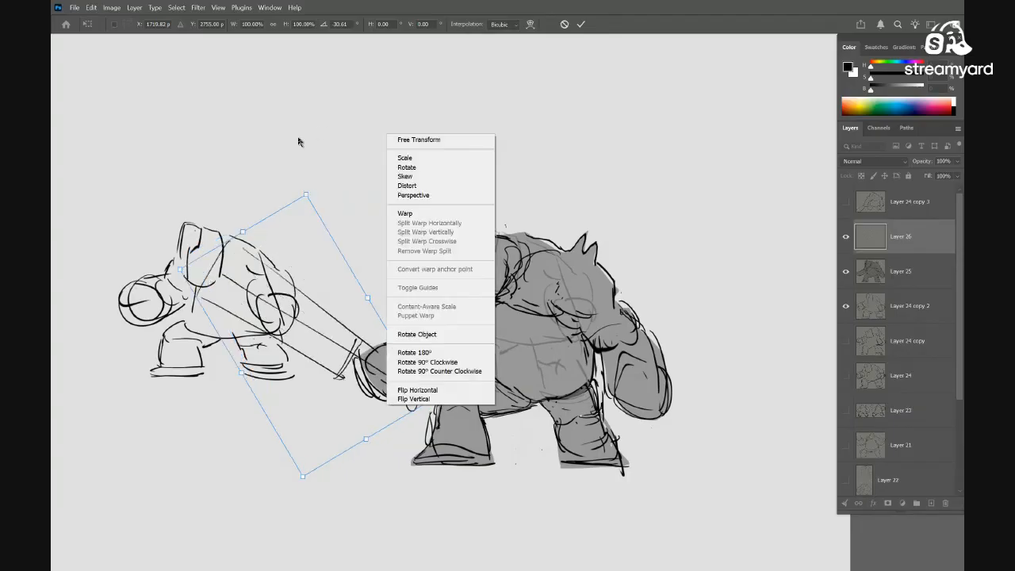
left_click(505, 141)
mouse_move(500, 143)
left_mouse_down()
mouse_move(443, 125)
mouse_move(389, 204)
left_mouse_up()
left_click_drag(312, 421, 346, 447)
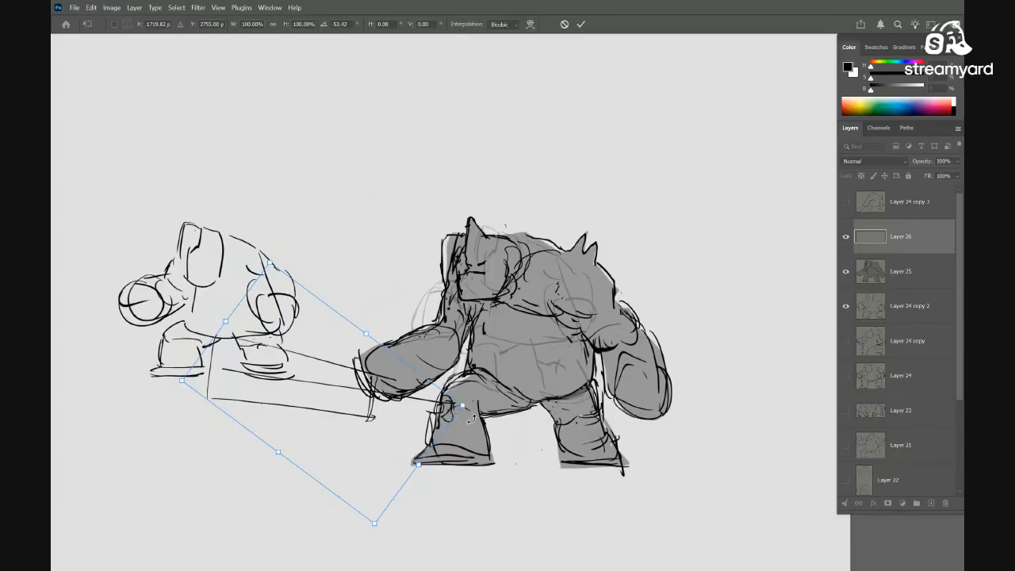
key("Return")
Shorten the sword to about 85% width while keeping its height at 100%, fitting it to the fist
key("ctrl+t")
left_click_drag(456, 384, 391, 392)
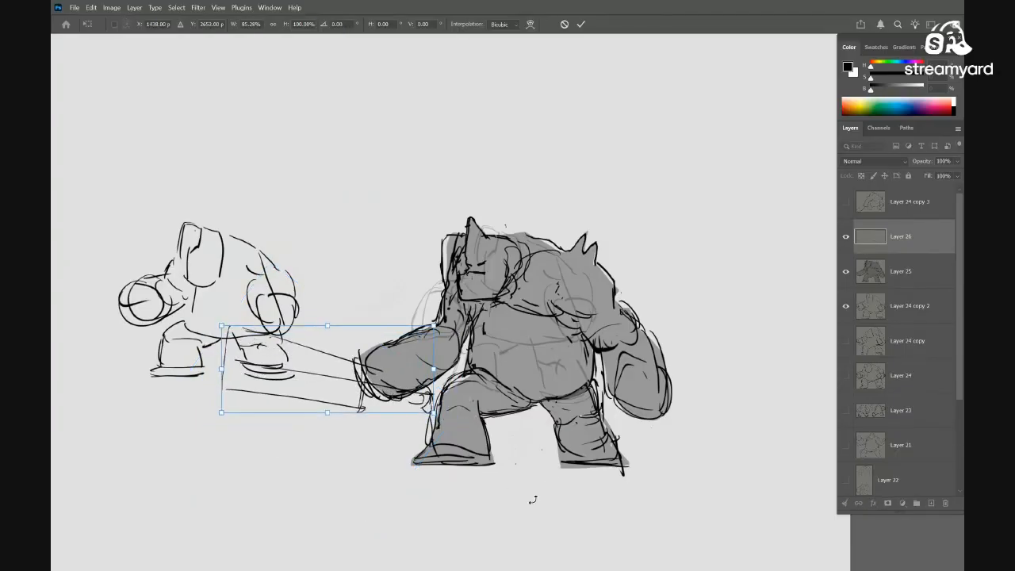
key("Return")
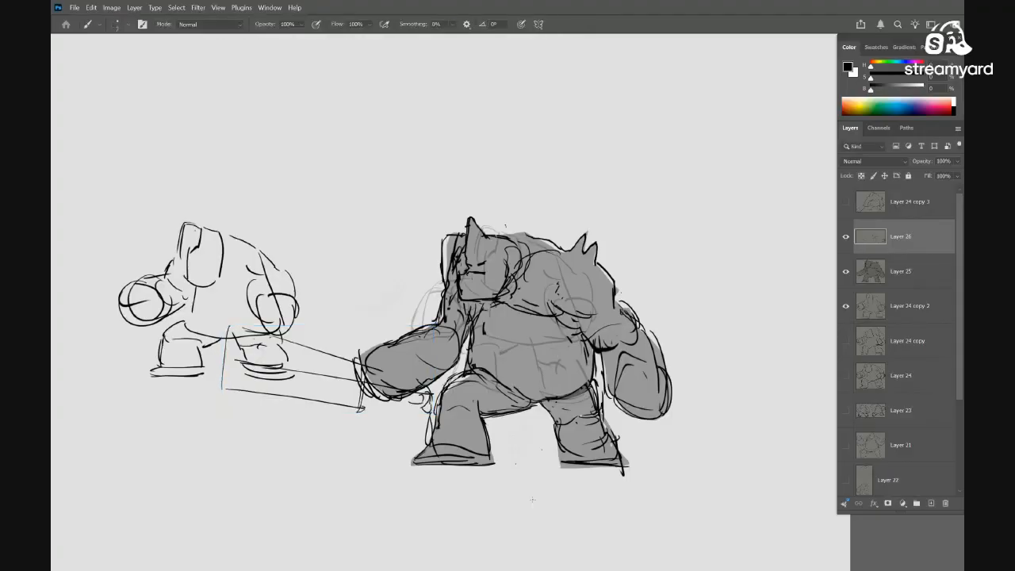
Hide the Layer 24 copy 2 sketch and make the creature's Layer 25 active
left_click(845, 309)
left_click_drag(672, 382, 594, 406)
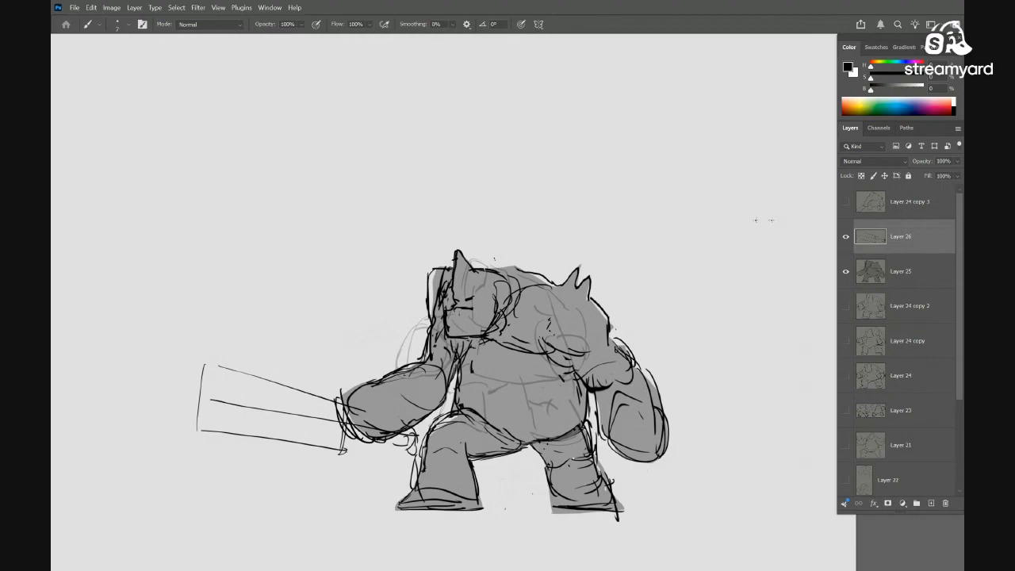
left_click(872, 271)
left_click_drag(465, 305, 484, 294)
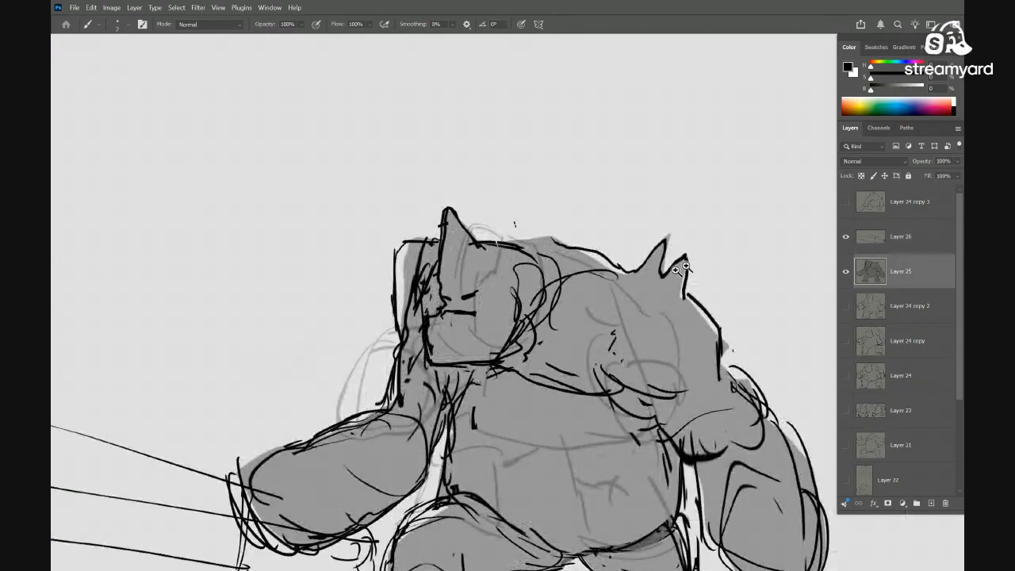
left_click_drag(682, 268, 719, 271)
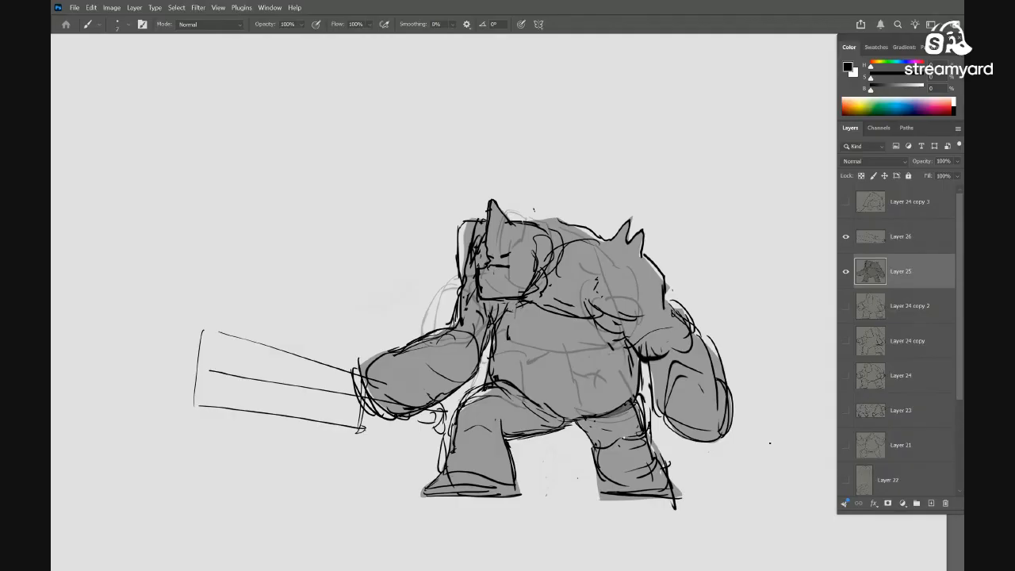
Compare the design by toggling the visibility of the sword layer, the creature layer and Layer 24 copy 3
left_click(845, 236)
left_click(845, 236)
left_click(846, 271)
left_click(845, 274)
left_click_drag(622, 385, 600, 367)
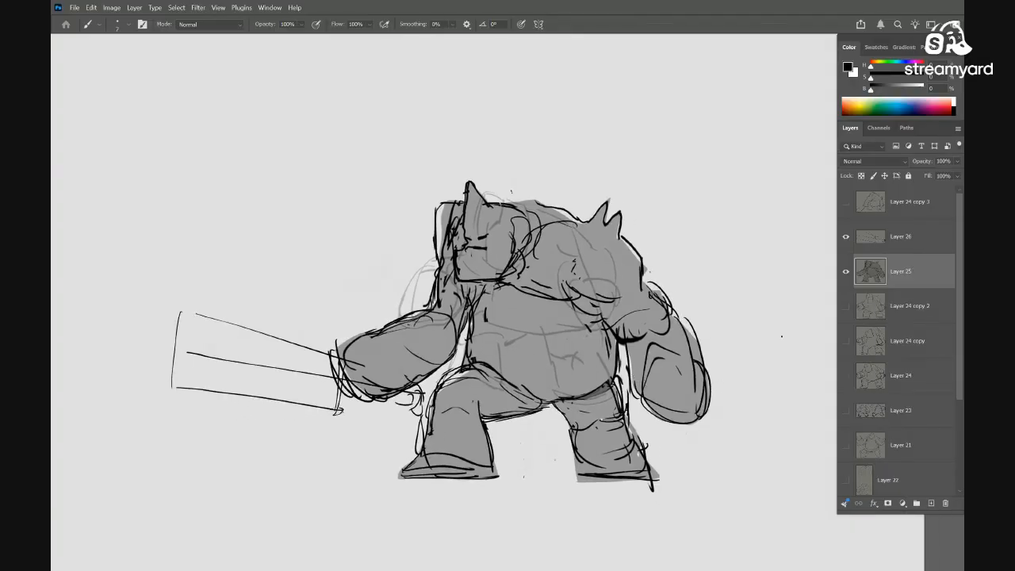
left_click(845, 202)
left_click(845, 202)
left_click_drag(624, 339, 651, 335)
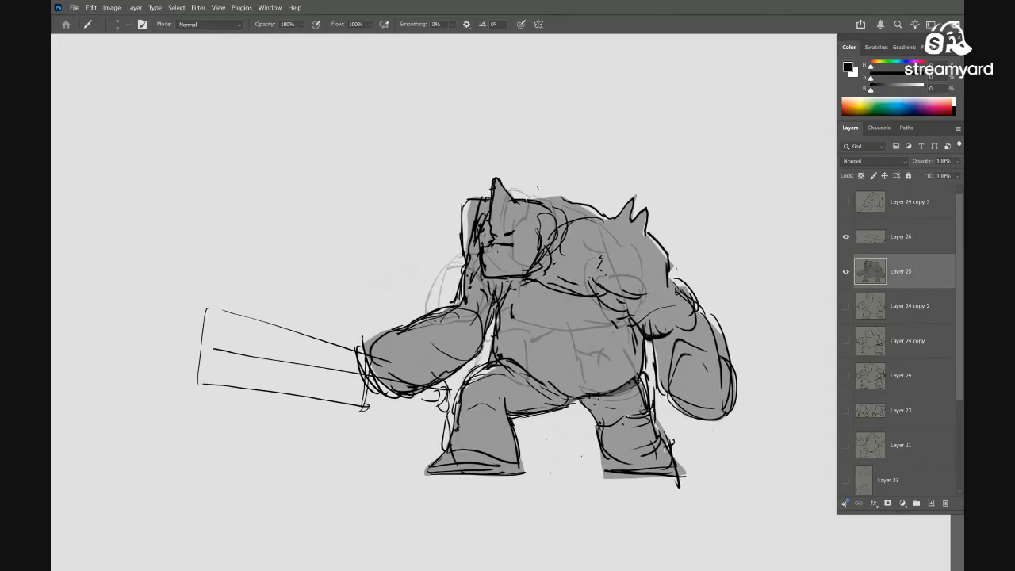
Lasso the sword's blade and handle and try filling the selection with the creature's sampled body grey
key("l")
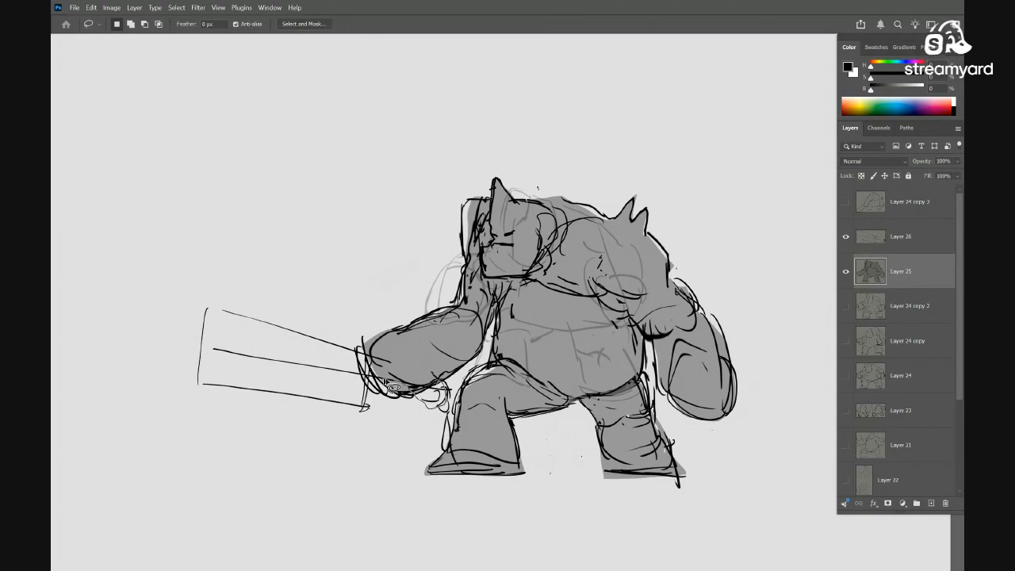
mouse_move(389, 387)
left_mouse_down()
mouse_move(369, 408)
mouse_move(343, 408)
mouse_move(198, 373)
mouse_move(209, 308)
mouse_move(361, 357)
mouse_move(417, 412)
mouse_move(420, 397)
left_mouse_up()
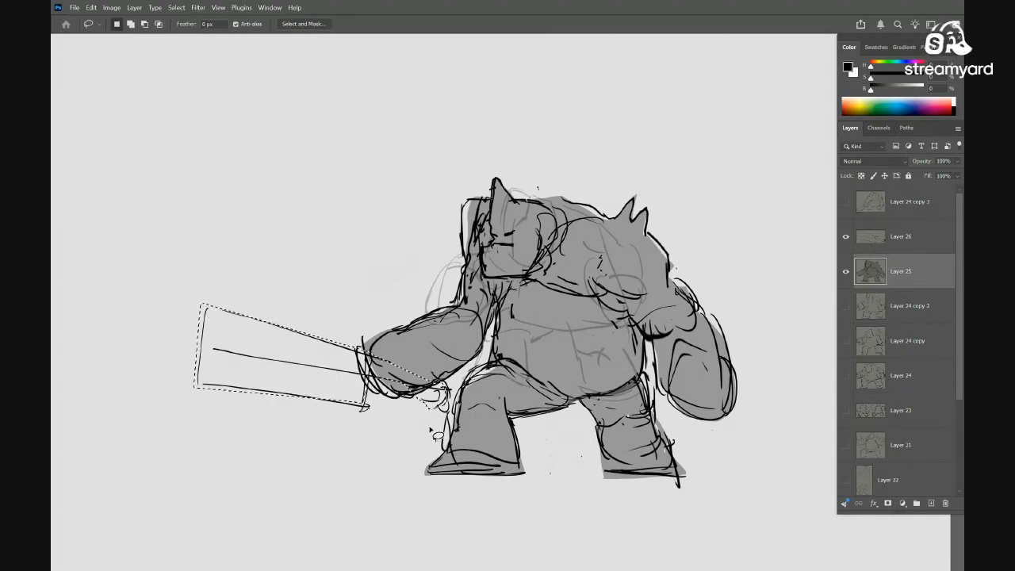
key("b")
left_click(568, 306, "alt")
key("alt+BackSpace")
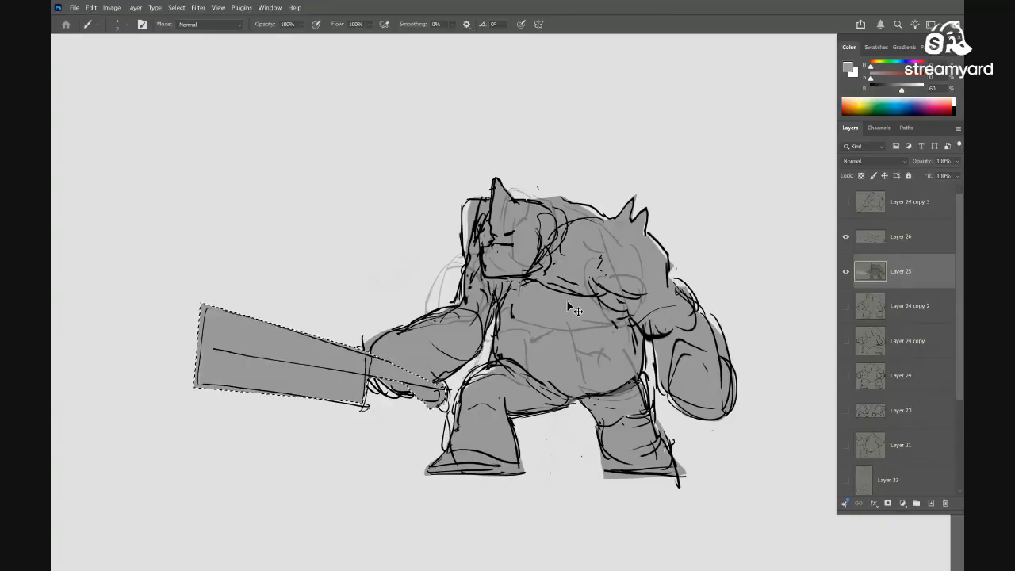
key("ctrl+z")
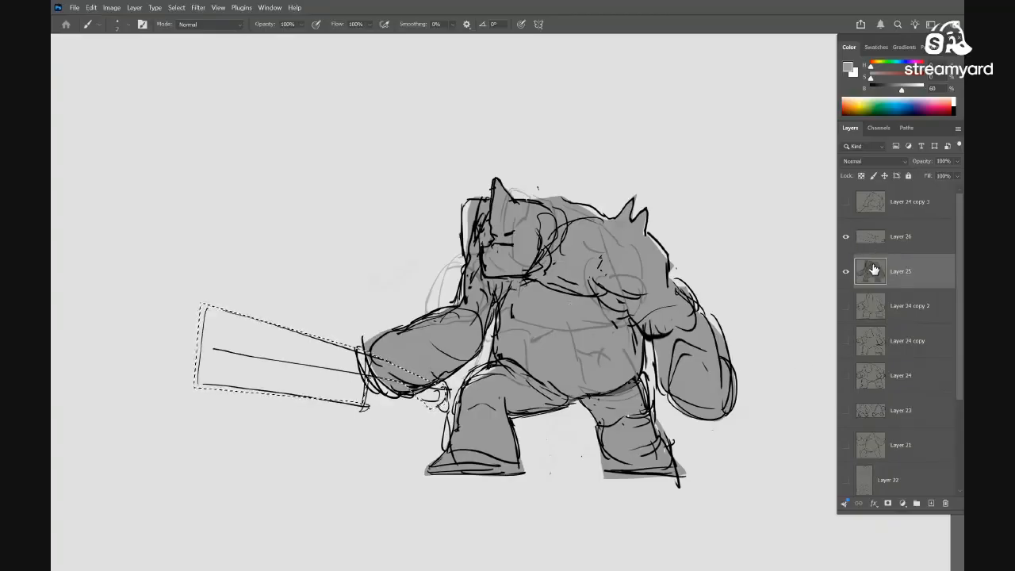
Try painting the selected sword shape grey at brush size 198 in Darker Color mode, and undo the painting
left_click(208, 24)
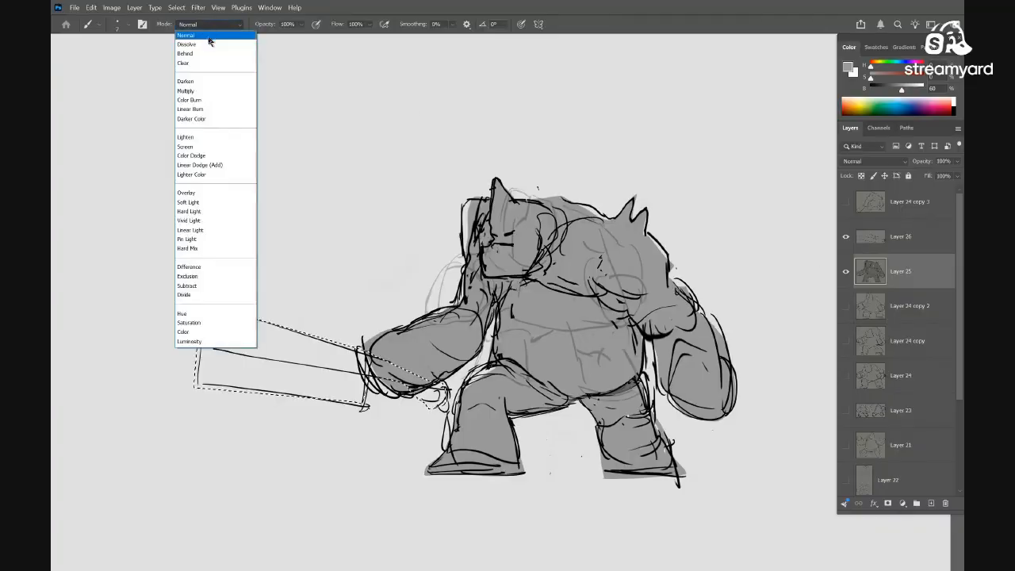
left_click(210, 118)
left_click_drag(407, 373, 434, 374)
mouse_move(435, 396)
left_mouse_down()
mouse_move(386, 414)
mouse_move(267, 425)
mouse_move(193, 287)
left_mouse_up()
key("ctrl+d")
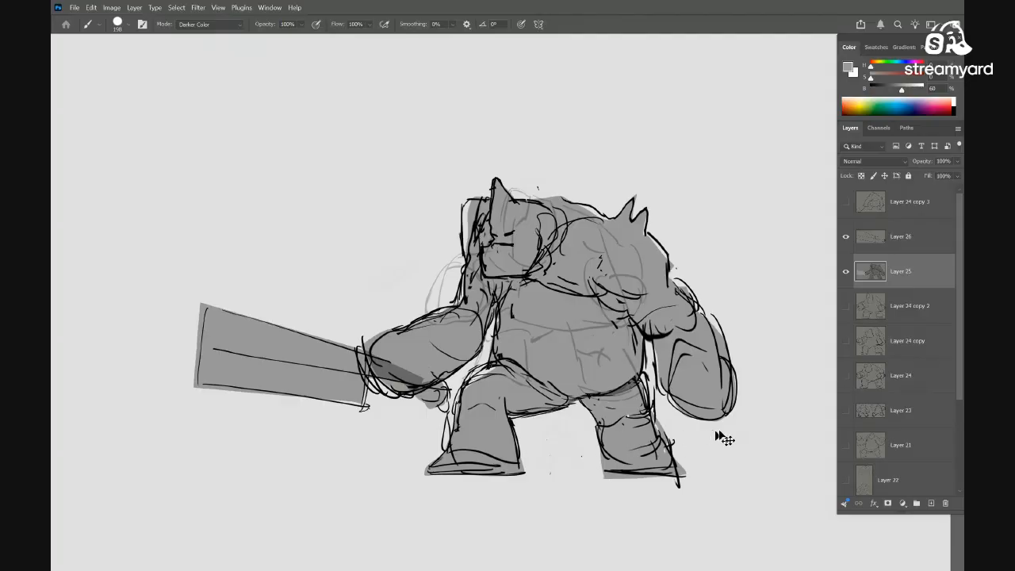
key("ctrl+z")
key("ctrl+z")
key("ctrl+z")
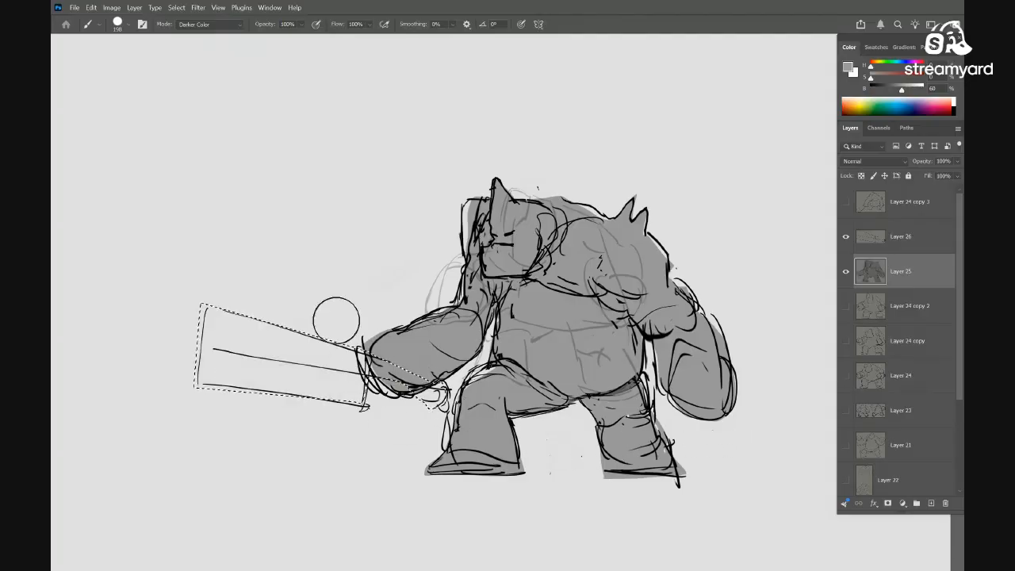
mouse_move(336, 320)
left_mouse_down()
mouse_move(329, 369)
mouse_move(233, 344)
mouse_move(307, 409)
left_mouse_up()
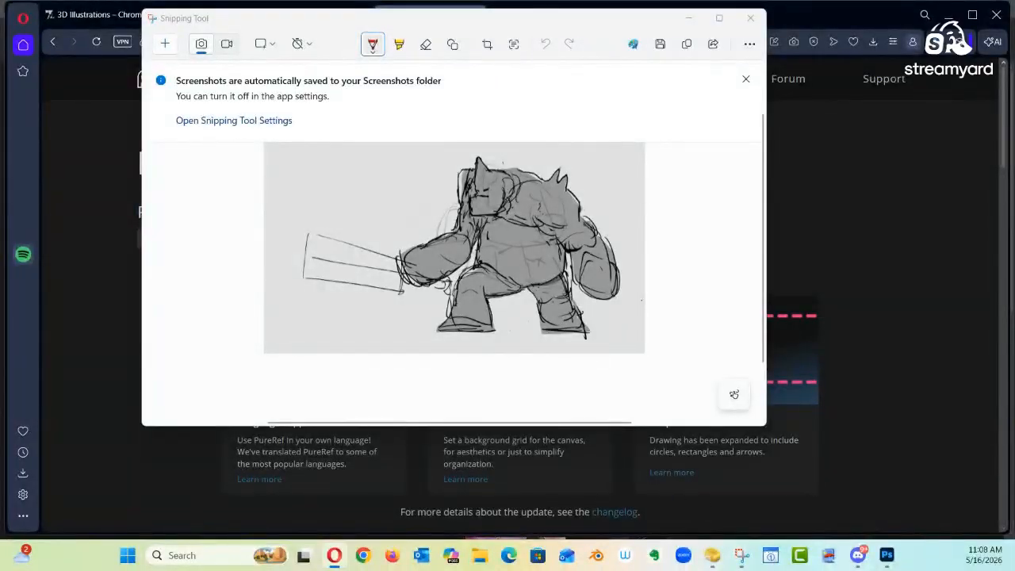
Search the web for a 15 minute timer and play the 15 Minute Timer video in full screen
left_click_drag(547, 15, 298, 64)
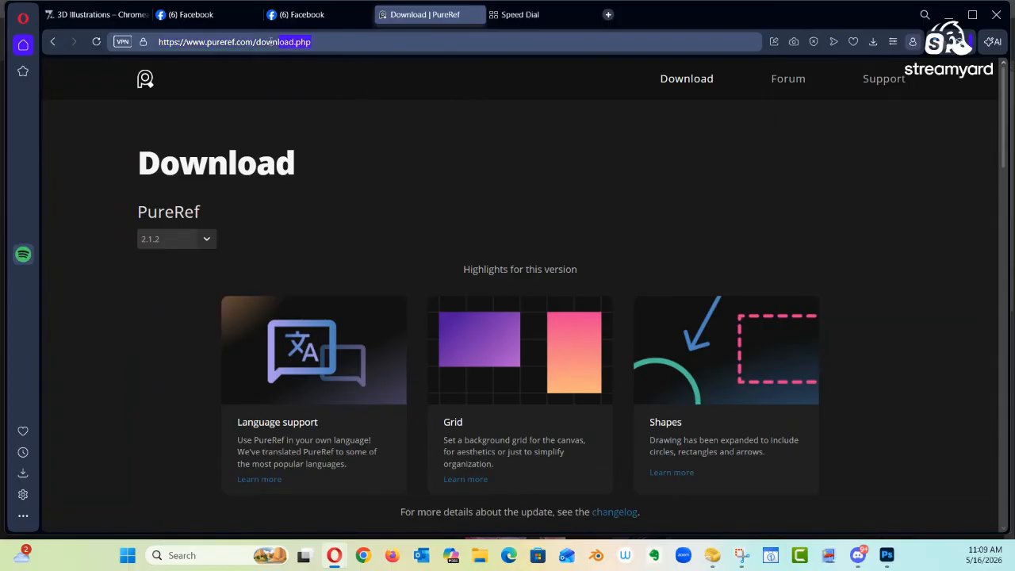
type("15")
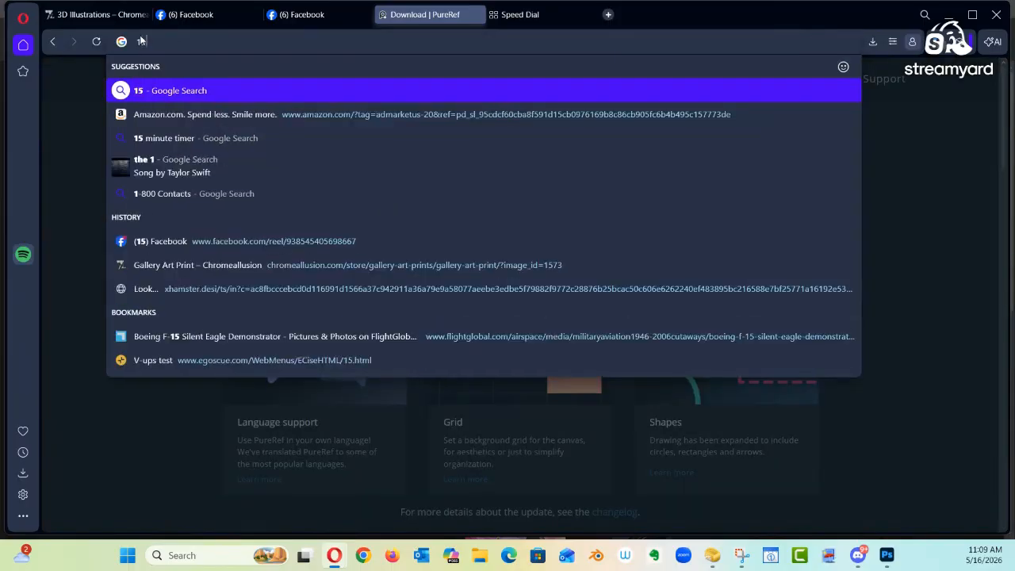
type(" min")
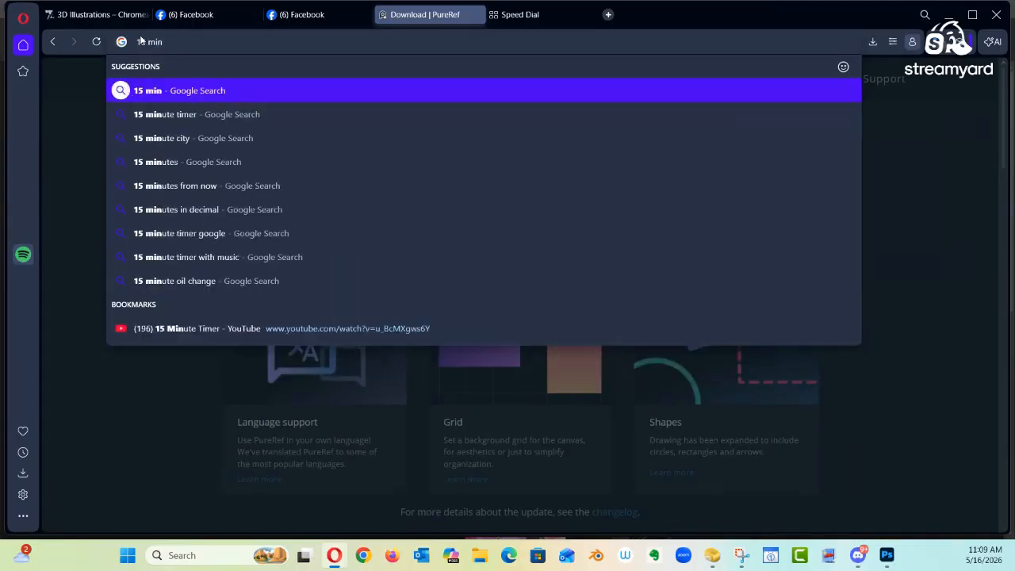
left_click(172, 116)
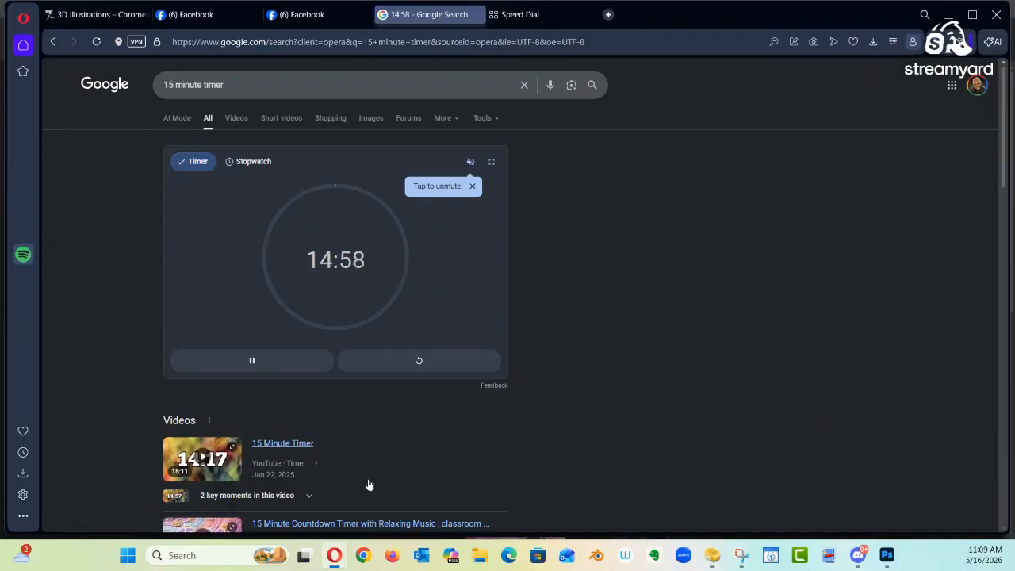
left_click(198, 458)
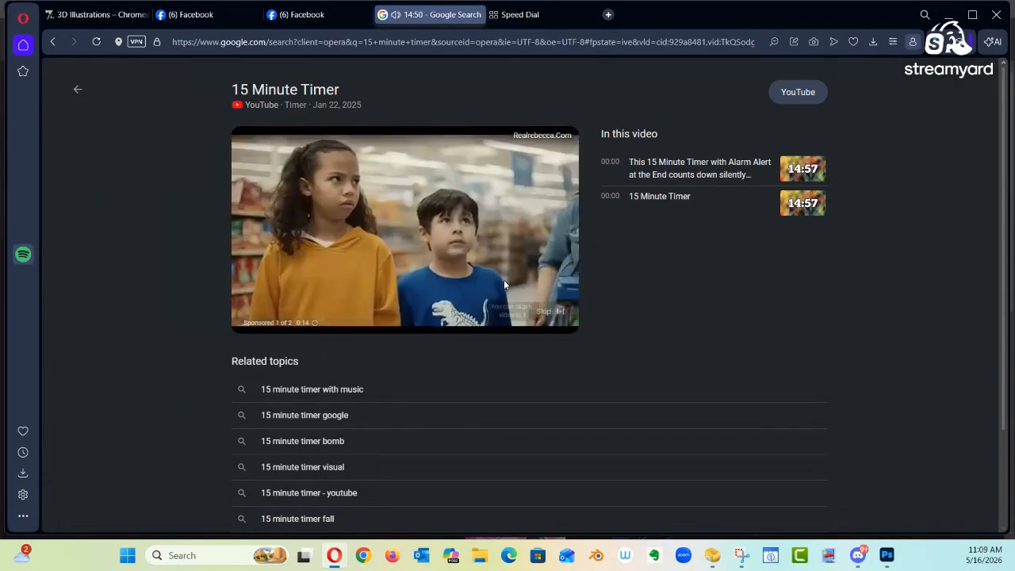
left_click(545, 312)
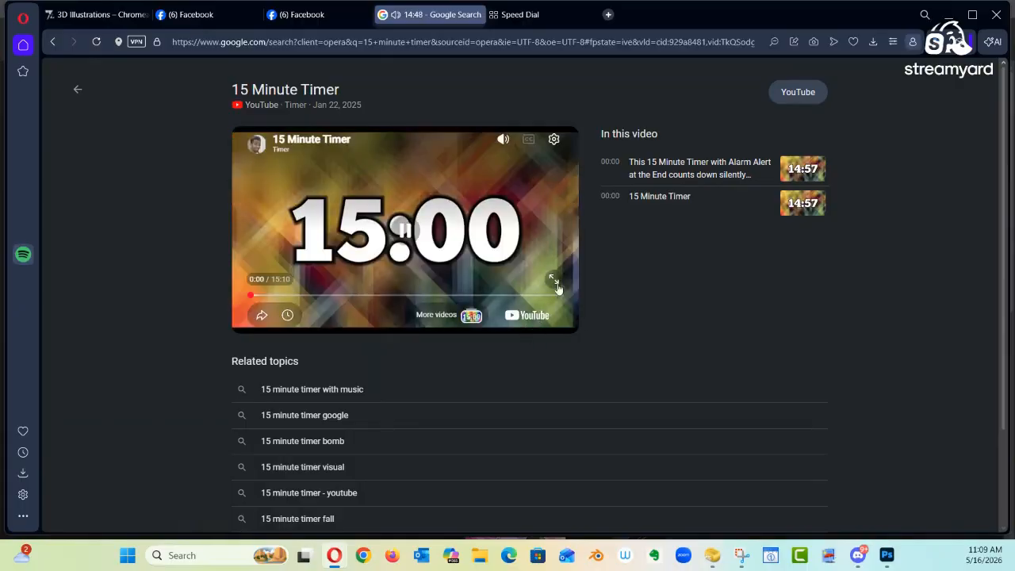
left_click(565, 314)
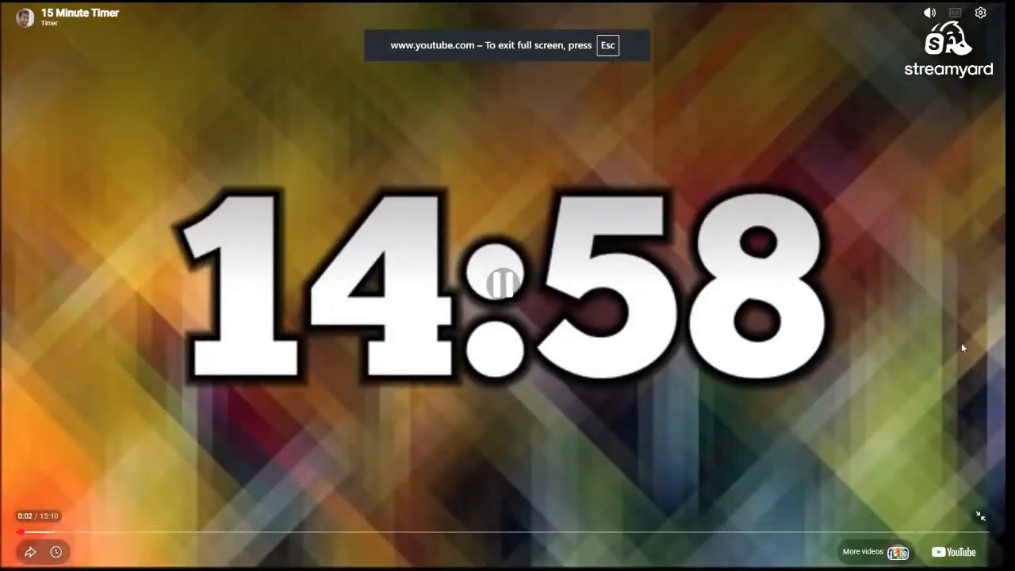
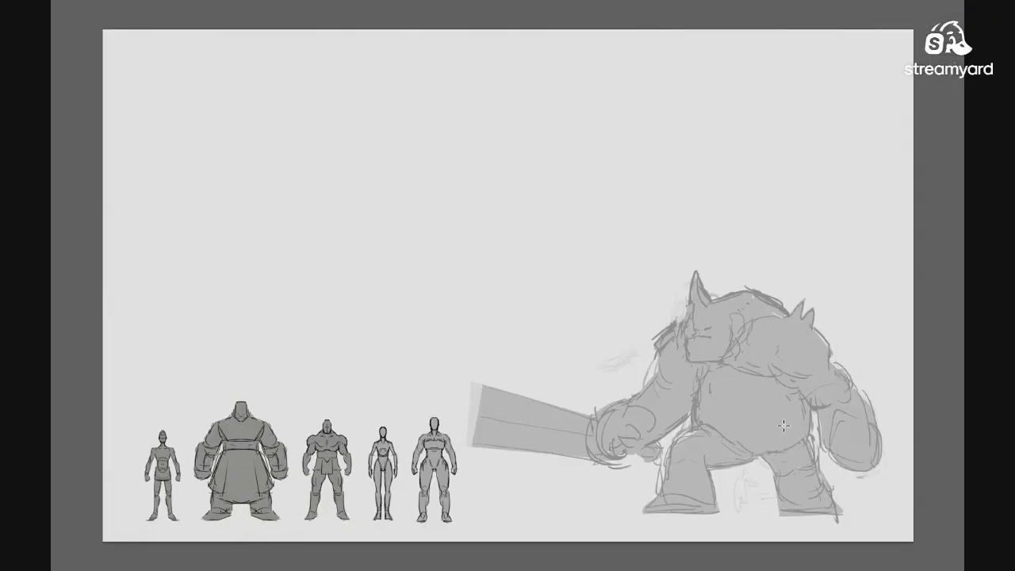
Add a new layer above the faded Layer 30 creature sketch and activate the Brush tool
mouse_move(756, 452)
left_mouse_down()
mouse_move(725, 385)
mouse_move(721, 413)
mouse_move(730, 392)
mouse_move(766, 376)
mouse_move(716, 392)
mouse_move(747, 384)
mouse_move(731, 384)
left_mouse_up()
left_click_drag(707, 375, 666, 377)
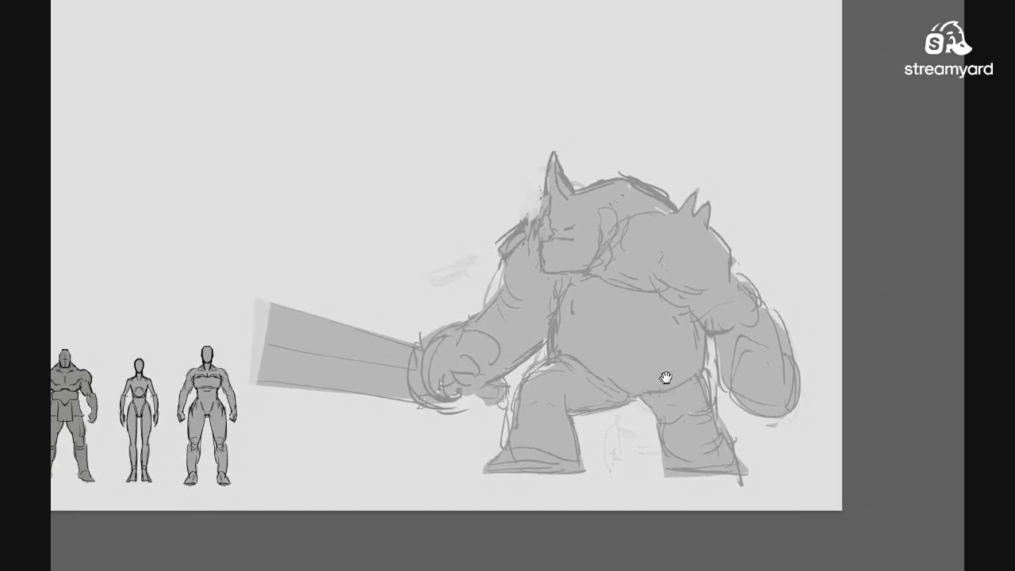
key("f")
left_click_drag(638, 324, 628, 270)
left_click_drag(631, 311, 638, 344)
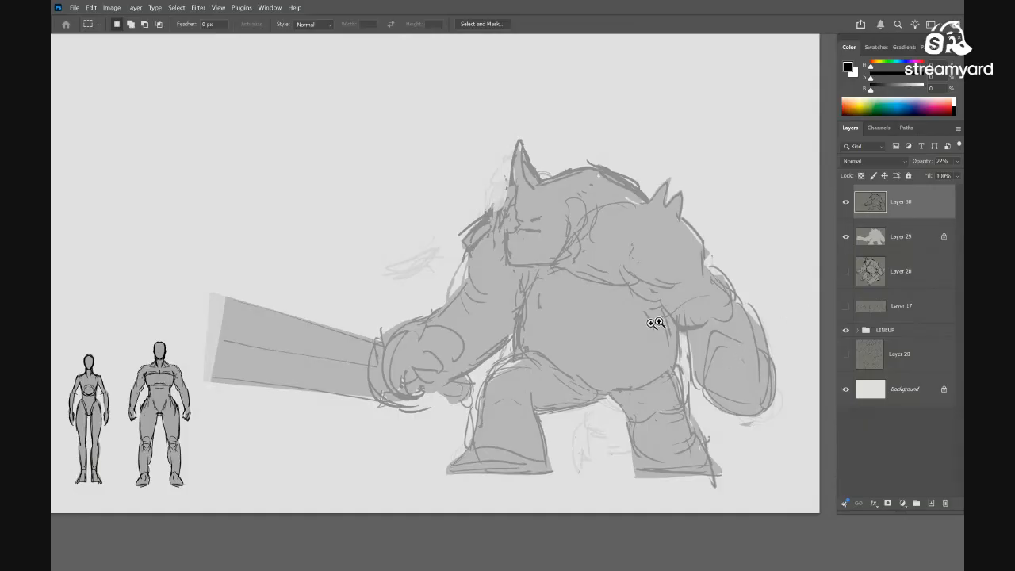
left_click_drag(656, 323, 638, 323)
left_click_drag(656, 330, 663, 322)
left_click_drag(644, 313, 655, 312)
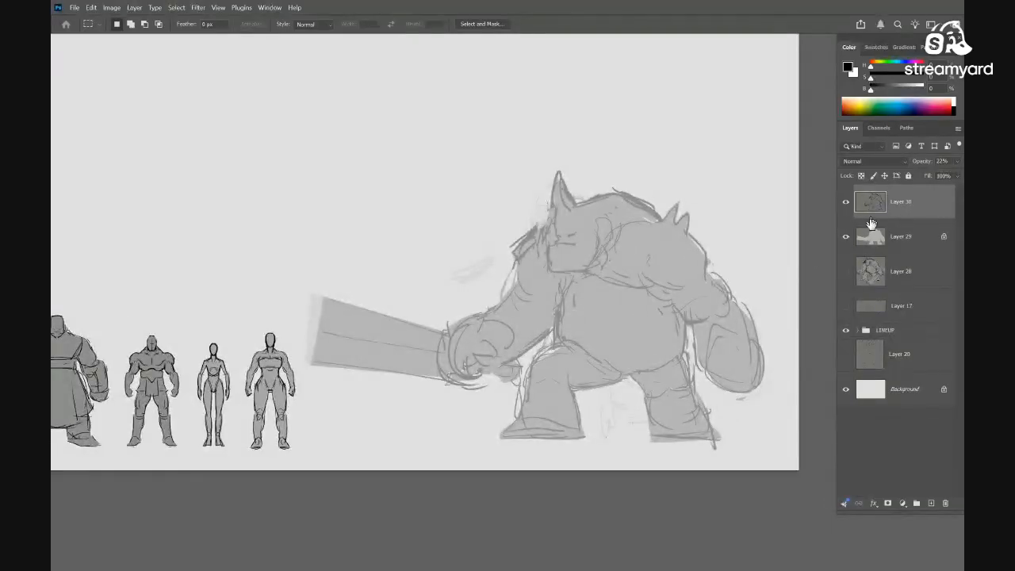
key("ctrl+shift+alt+n")
key("b")
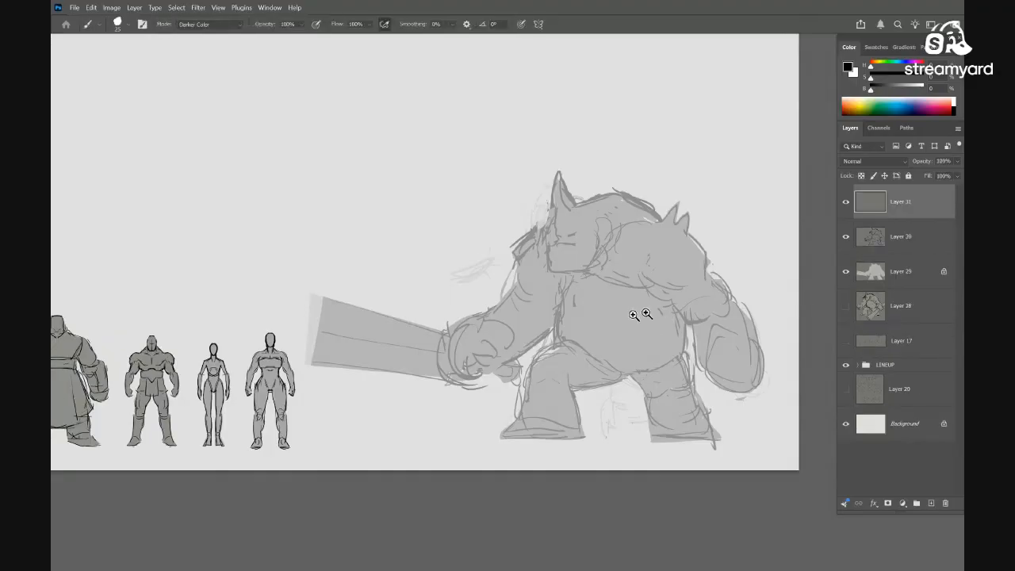
Test thick vertical strokes on the creature's face, undo them, and choose the BALL-POINT PEN brush
mouse_move(644, 318)
left_mouse_down()
mouse_move(658, 292)
mouse_move(722, 311)
mouse_move(721, 293)
left_mouse_up()
left_click_drag(662, 265, 595, 299)
left_click_drag(589, 277, 580, 332)
mouse_move(542, 219)
left_mouse_down()
mouse_move(523, 267)
mouse_move(479, 257)
mouse_move(471, 291)
left_mouse_up()
left_click_drag(509, 238, 511, 283)
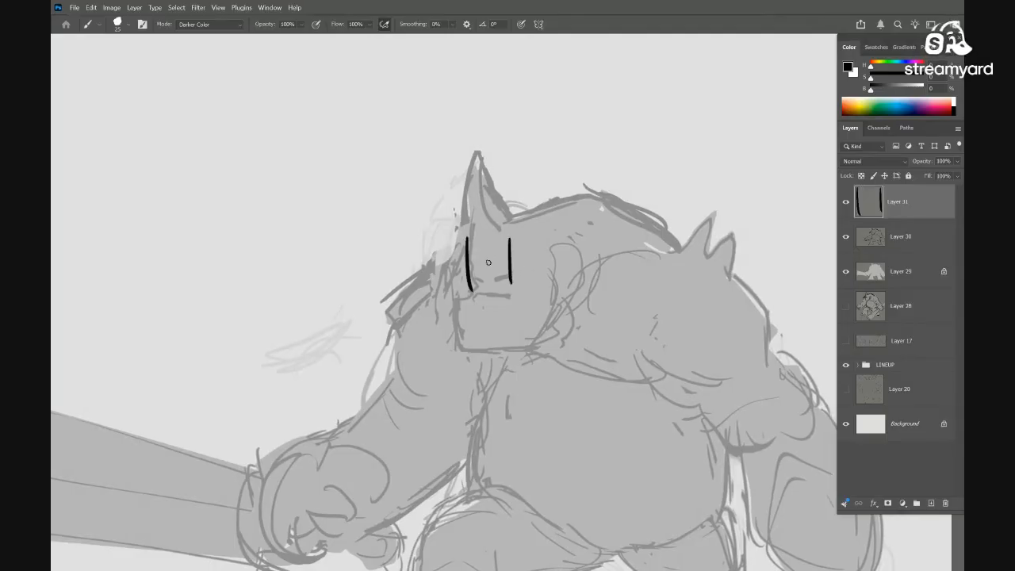
key("ctrl+z")
key("ctrl+z")
right_click(553, 259)
left_click(642, 258)
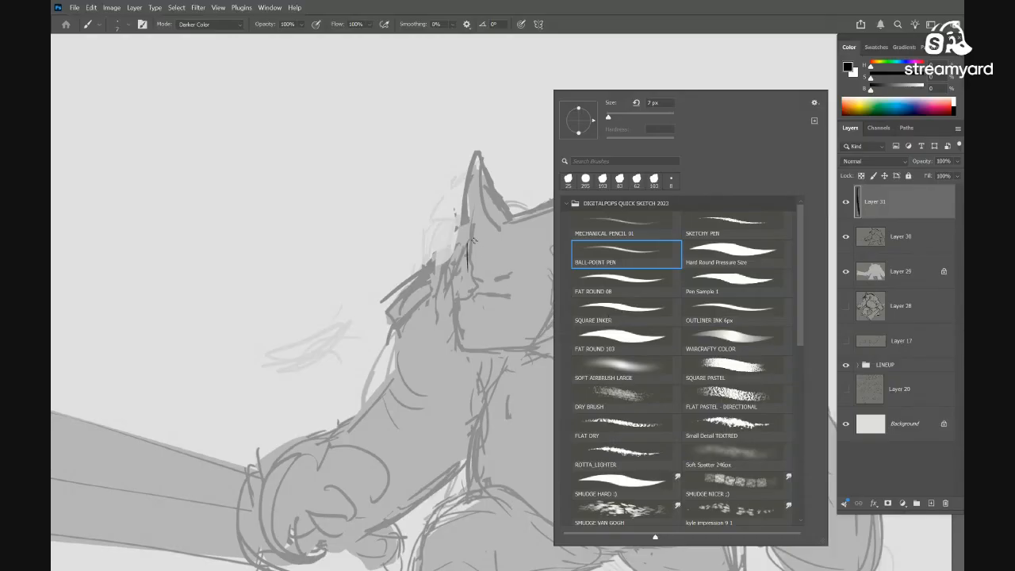
Try thin black pen strokes on the creature's face beside its eyes and cheek
left_click_drag(463, 237, 466, 283)
key("f")
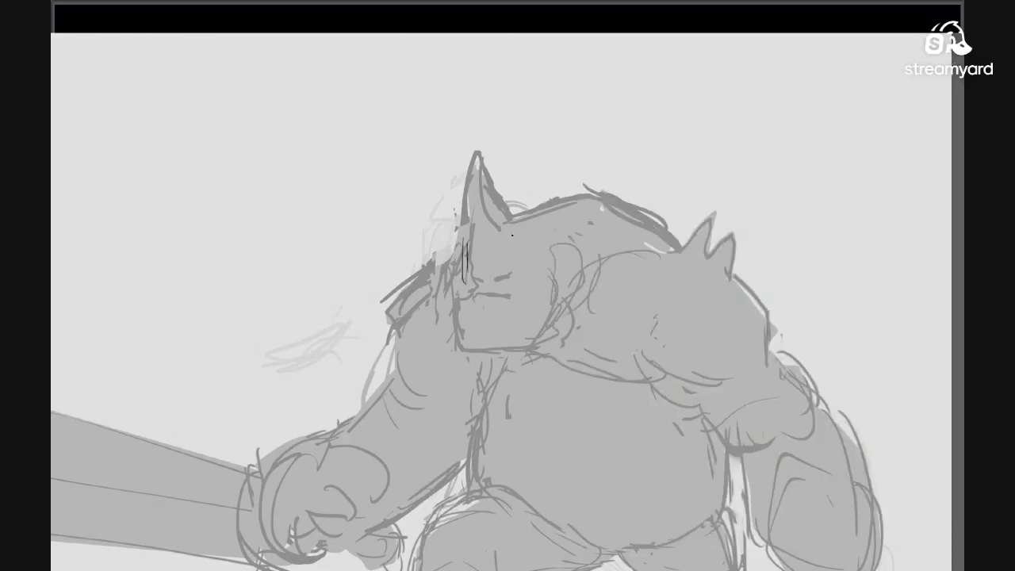
left_click_drag(512, 234, 546, 276)
mouse_move(601, 304)
left_mouse_down()
mouse_move(563, 315)
mouse_move(512, 303)
mouse_move(533, 326)
mouse_move(485, 332)
left_mouse_up()
key("ctrl+0")
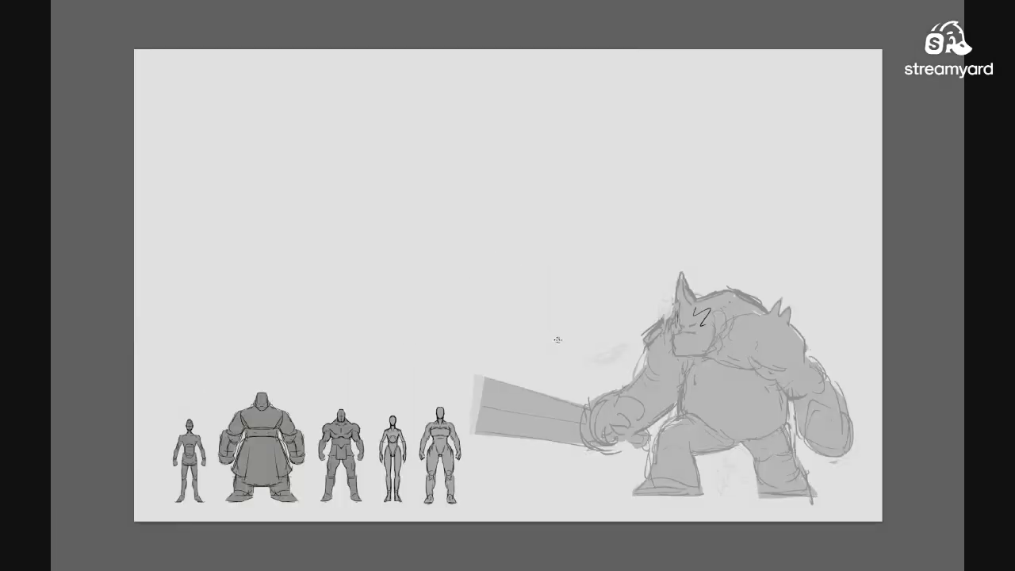
Switch the workspace to Core Tools and back to DIGITALPOPS 2026 to restore the floating panels
left_click_drag(611, 362, 564, 375)
left_click_drag(575, 354, 538, 344)
left_click_drag(588, 353, 621, 342)
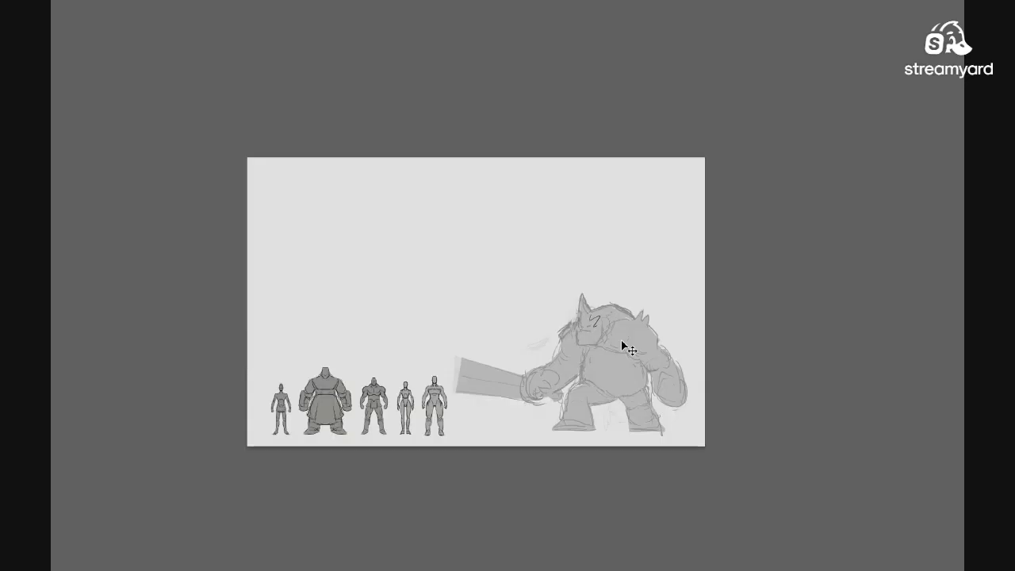
left_click_drag(629, 354, 605, 355)
key("f")
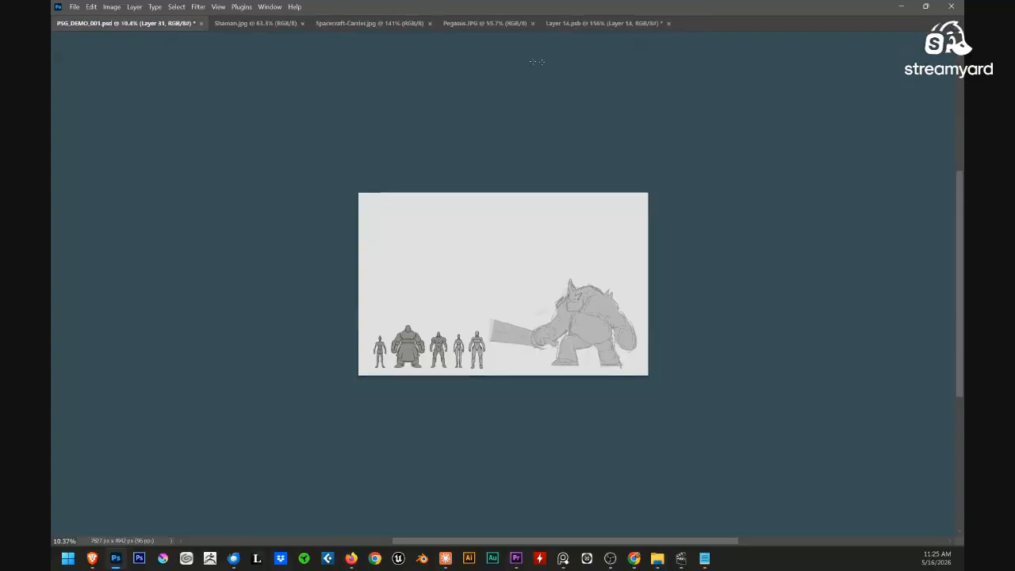
left_click(268, 6)
mouse_move(283, 19)
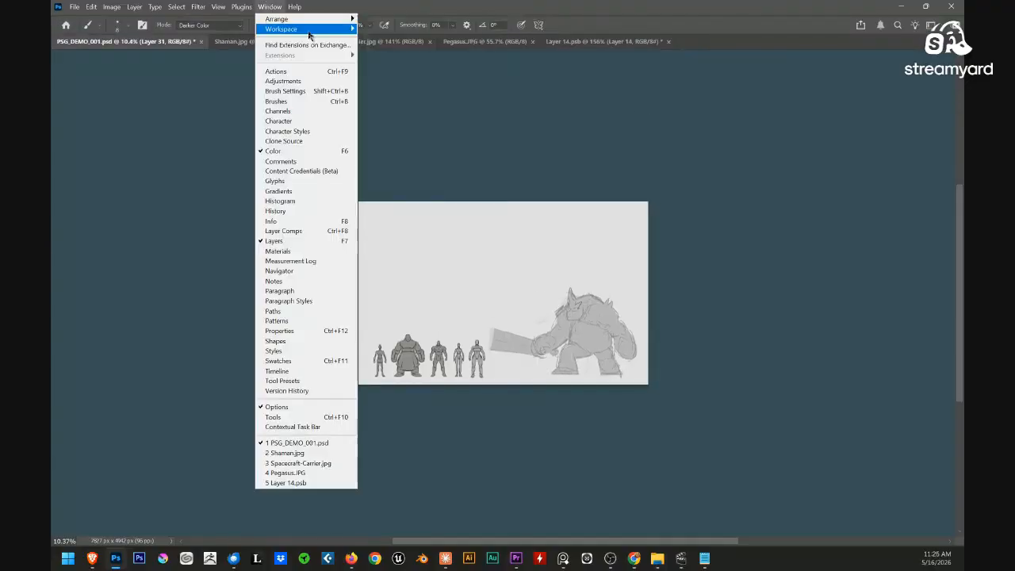
mouse_move(311, 30)
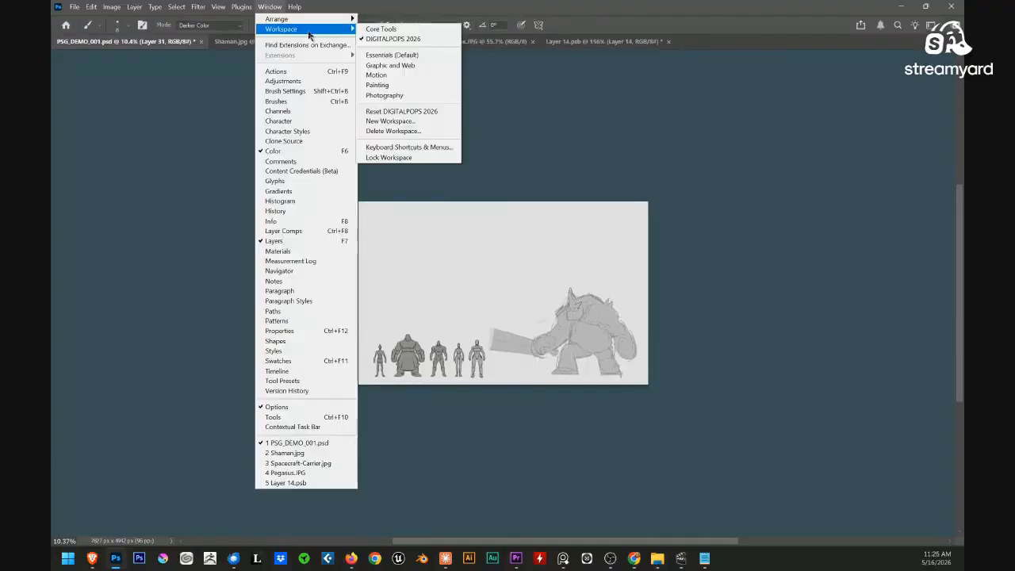
left_click(388, 29)
left_click(274, 7)
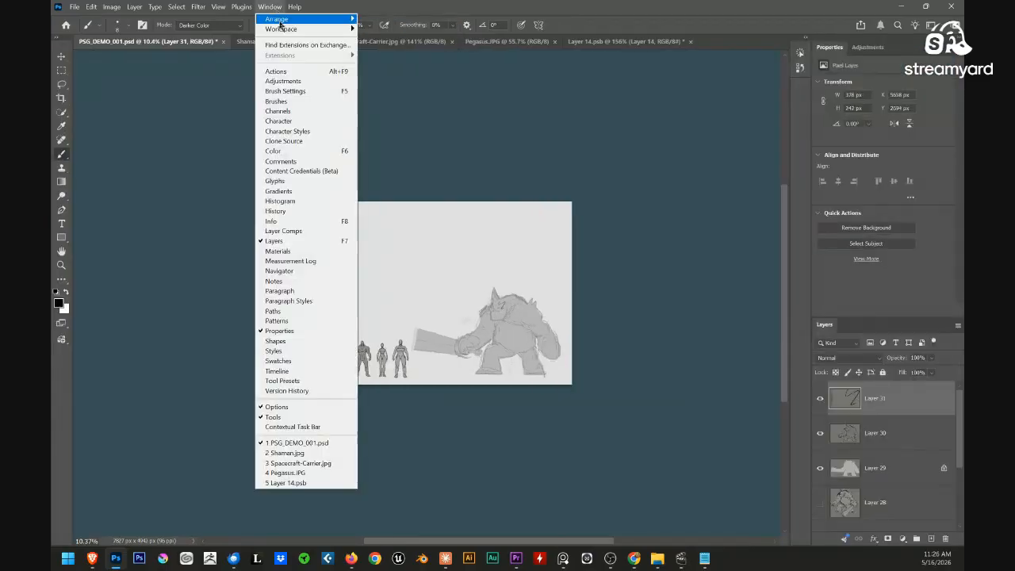
mouse_move(311, 30)
left_click(379, 29)
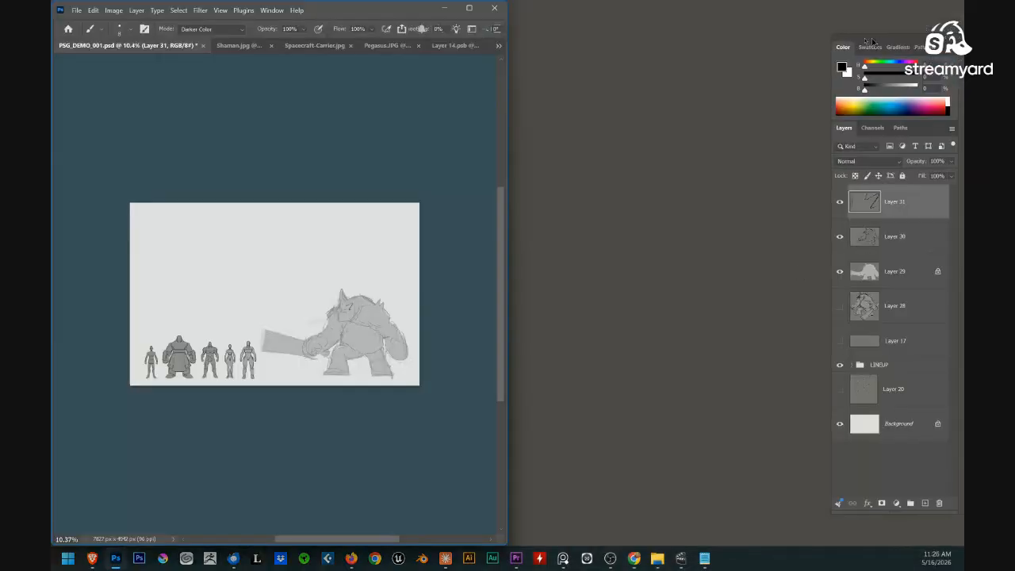
Maximize the program window and reposition the floating Color and Layers panels beside the canvas
left_click_drag(868, 39, 719, 42)
key("super+Up")
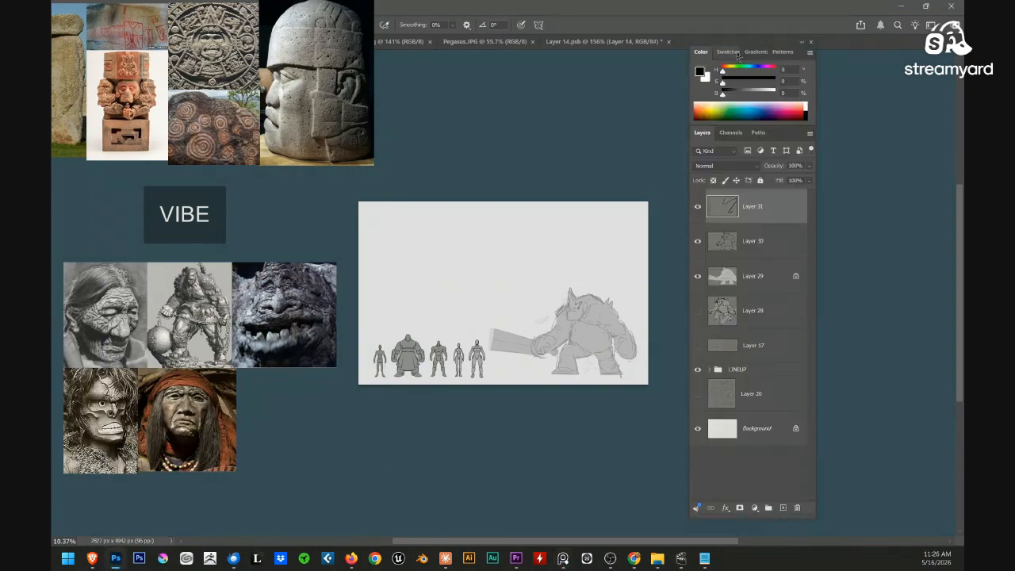
left_click_drag(743, 45, 890, 23)
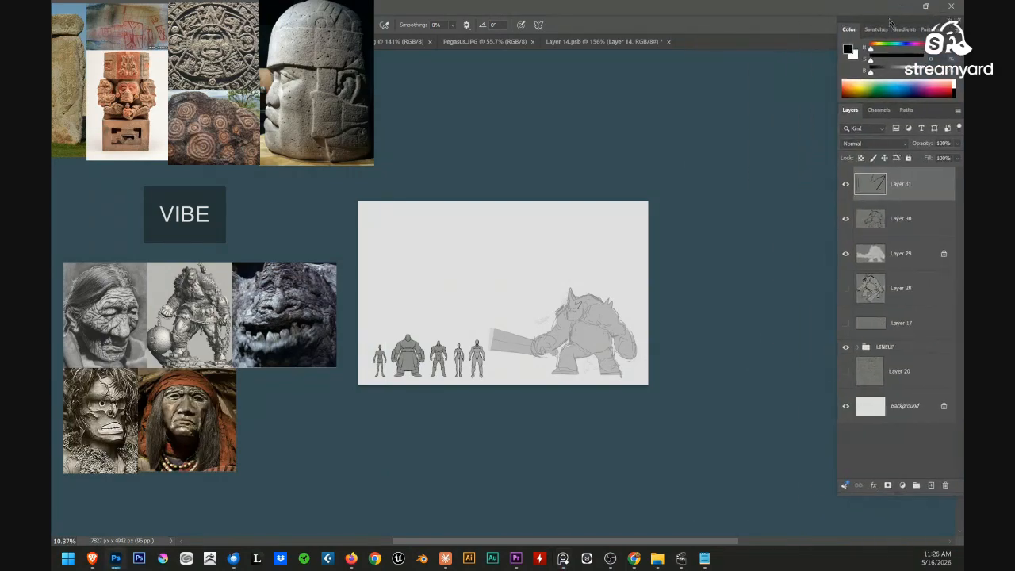
Undo all the thin test strokes drawn on the creature's face on Layer 31
left_click_drag(624, 186, 695, 179)
key("ctrl+z")
mouse_move(638, 229)
left_mouse_down()
mouse_move(613, 229)
mouse_move(646, 229)
left_mouse_up()
mouse_move(643, 232)
left_mouse_down()
mouse_move(610, 224)
mouse_move(682, 248)
mouse_move(660, 250)
mouse_move(626, 288)
mouse_move(543, 270)
mouse_move(573, 292)
left_mouse_up()
key("f")
left_click_drag(568, 263, 473, 163)
mouse_move(591, 276)
left_mouse_down()
mouse_move(616, 268)
mouse_move(612, 232)
mouse_move(648, 261)
left_mouse_up()
key("ctrl+z")
key("ctrl+z")
key("ctrl+z")
key("ctrl+z")
left_click_drag(649, 204, 611, 203)
Hide the reference image board that covers the canvas and bring the drawing's panels back into view
key("Tab")
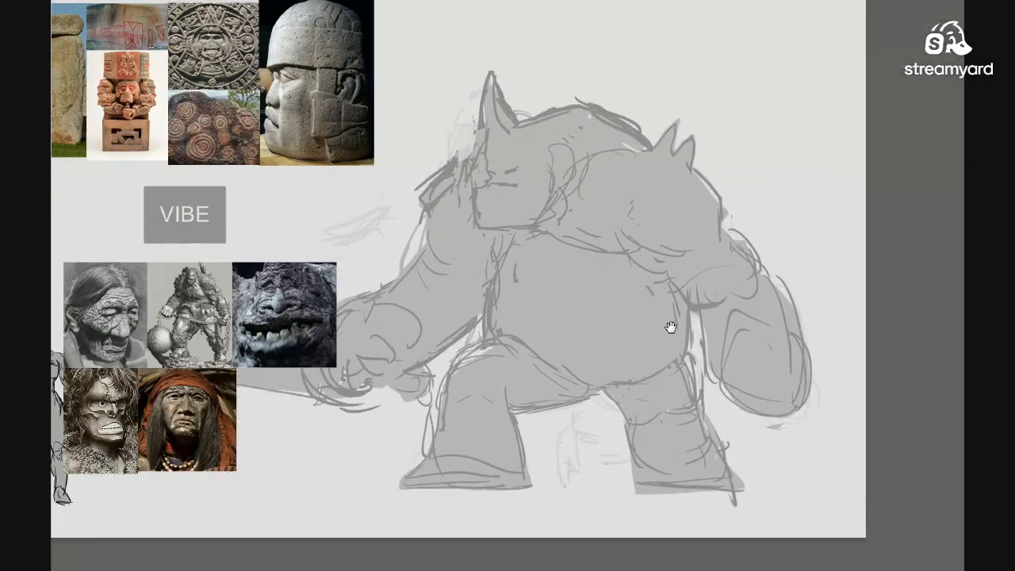
key("Tab")
key("super+d")
key("super+d")
left_click_drag(620, 341, 589, 339)
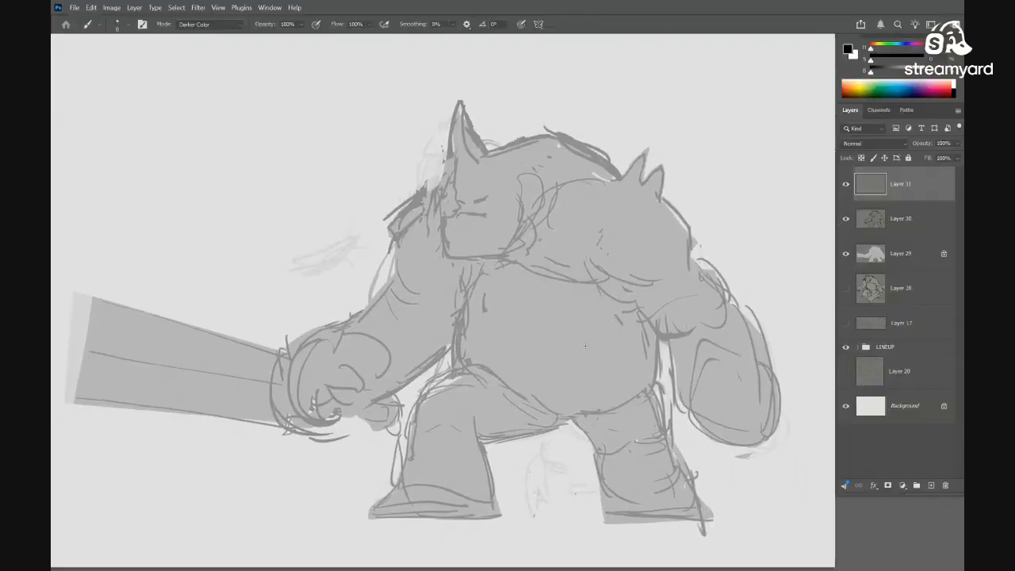
Try circling the creature's hips with a large freehand ellipse, and undo the strokes
left_click_drag(660, 384, 634, 390)
left_click_drag(582, 308, 592, 287)
scroll(591, 262, "down", 2)
scroll(618, 317, "up", 1)
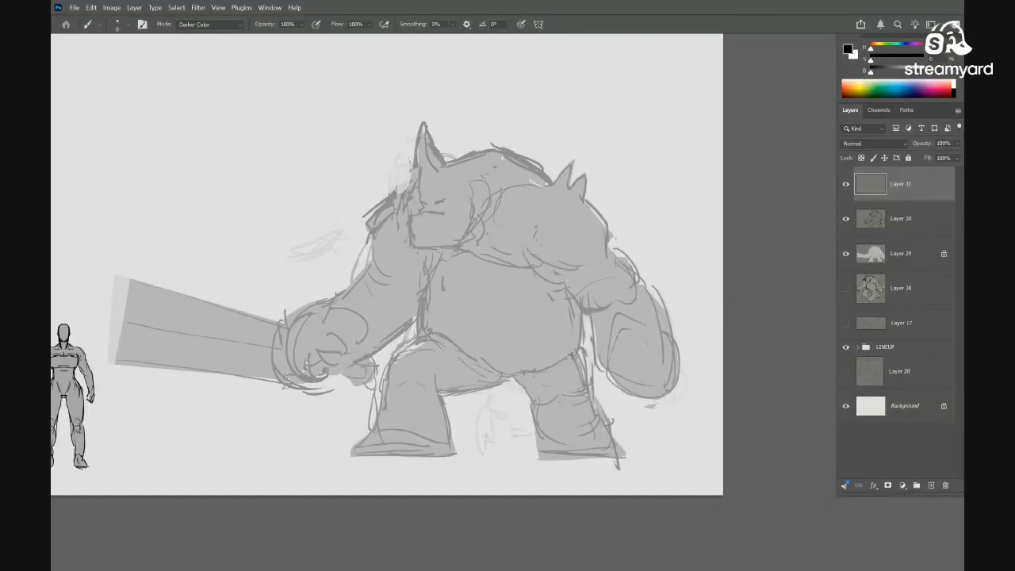
mouse_move(567, 344)
left_mouse_down()
mouse_move(460, 408)
mouse_move(600, 380)
left_mouse_up()
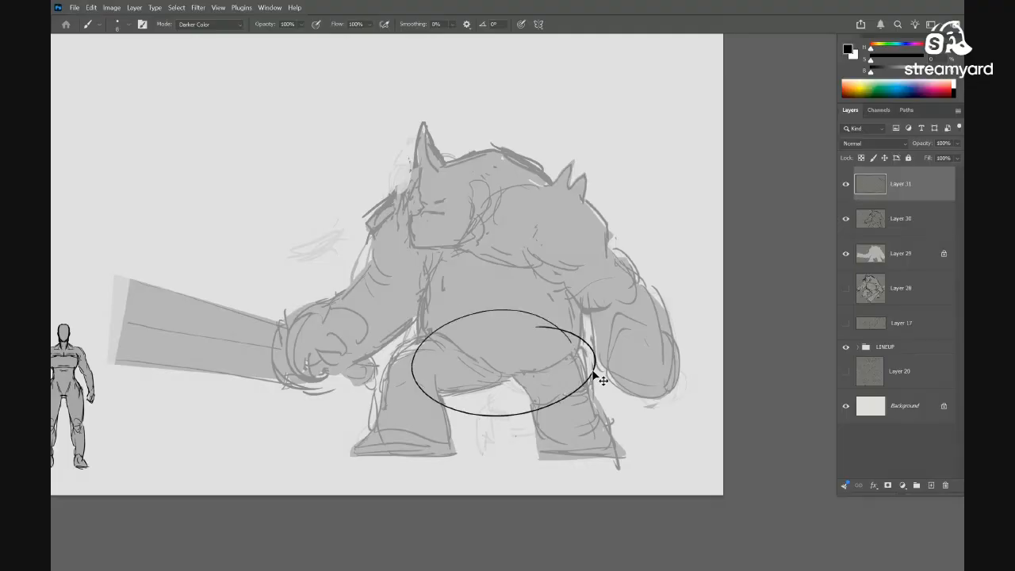
key("ctrl+z")
mouse_move(544, 219)
left_mouse_down()
mouse_move(420, 242)
mouse_move(555, 208)
mouse_move(623, 299)
mouse_move(516, 238)
mouse_move(529, 237)
left_mouse_up()
key("ctrl+z")
key("ctrl+z")
Draw the creature's square jaw, mouth and narrow eyes in black on Layer 31 over the faded sketch
mouse_move(561, 275)
left_mouse_down()
mouse_move(568, 279)
mouse_move(535, 290)
left_mouse_up()
left_click_drag(494, 246, 507, 268)
mouse_move(390, 254)
left_mouse_down()
mouse_move(401, 298)
mouse_move(441, 294)
mouse_move(475, 268)
mouse_move(477, 229)
mouse_move(464, 224)
mouse_move(437, 257)
mouse_move(413, 248)
mouse_move(458, 236)
left_mouse_up()
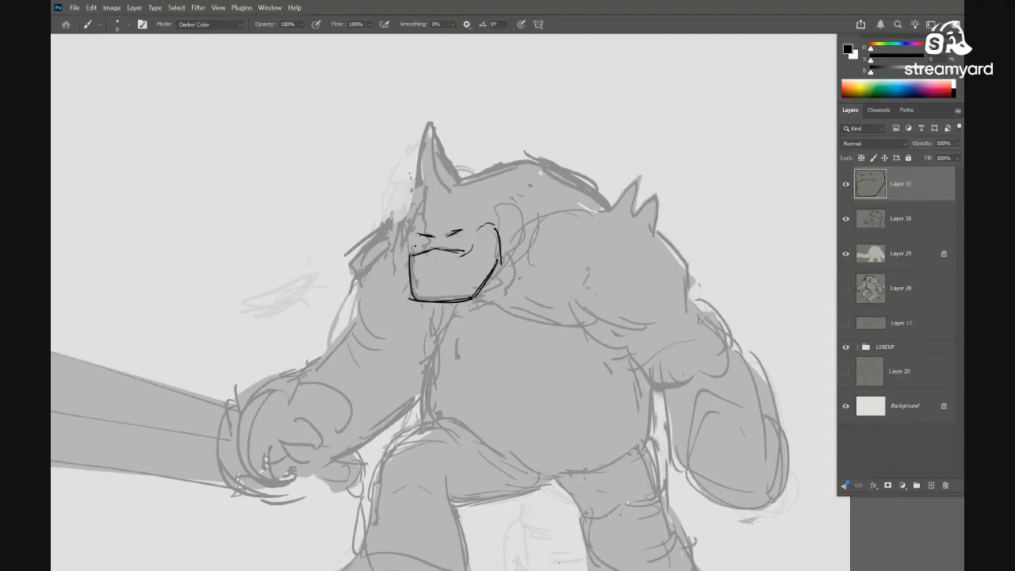
Outline the front of the creature's forehead and its pointed horn, undoing and redrawing the horn with a curved contour
mouse_move(423, 198)
left_mouse_down()
mouse_move(417, 232)
mouse_move(427, 214)
left_mouse_up()
mouse_move(425, 133)
left_mouse_down()
mouse_move(416, 211)
mouse_move(453, 166)
left_mouse_up()
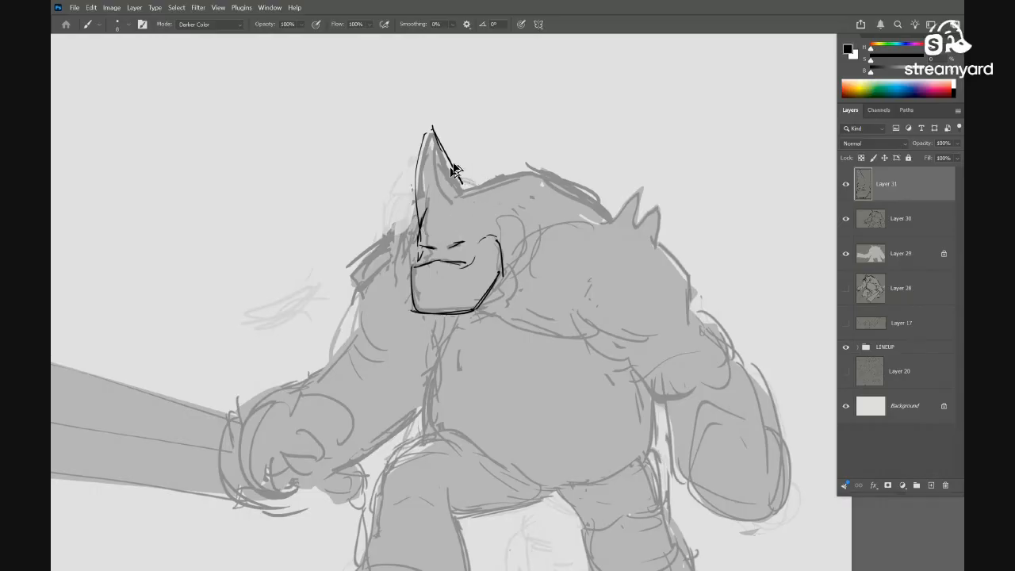
key("ctrl+z")
key("ctrl+z")
mouse_move(419, 204)
left_mouse_down()
mouse_move(414, 175)
mouse_move(433, 125)
mouse_move(464, 190)
mouse_move(451, 176)
left_mouse_up()
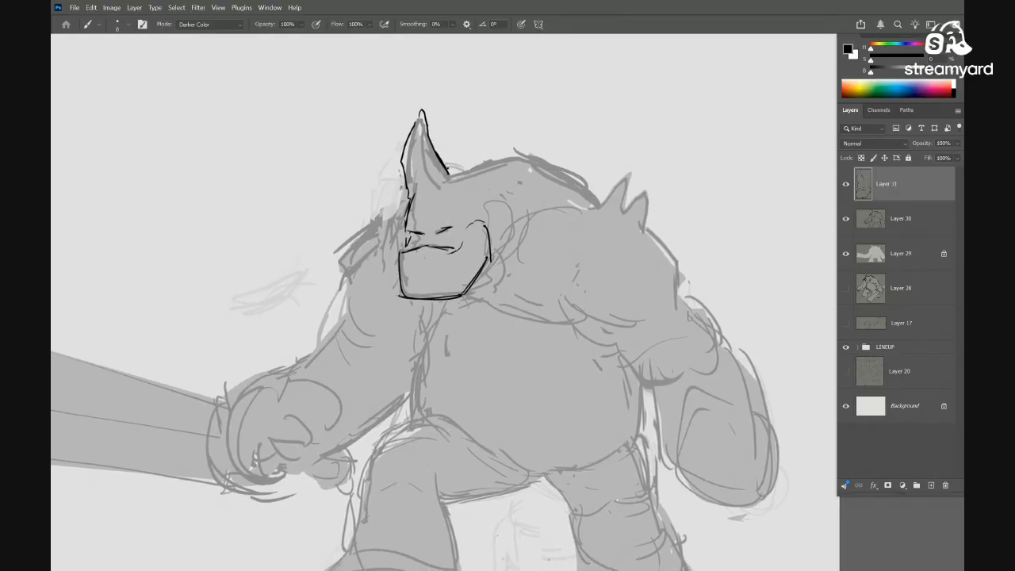
Draw the back edge of the creature's head and the curved neck lines running from the jaw and horn
left_click_drag(516, 200, 505, 213)
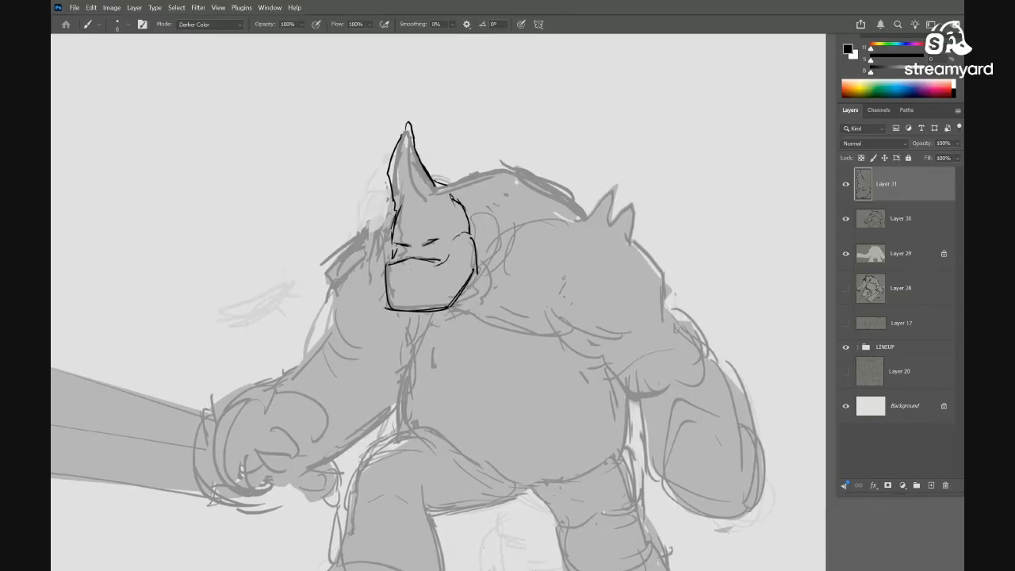
left_click_drag(478, 281, 514, 248)
left_click_drag(449, 189, 506, 170)
mouse_move(498, 167)
left_mouse_down()
mouse_move(510, 173)
mouse_move(525, 230)
left_mouse_up()
mouse_move(537, 240)
left_mouse_down()
mouse_move(533, 205)
mouse_move(515, 188)
left_mouse_up()
mouse_move(454, 242)
left_mouse_down()
mouse_move(537, 200)
mouse_move(527, 184)
left_mouse_up()
Draw the creature's upper back line down to the shoulder spikes, plus the chest crease with a small nipple circle
left_click_drag(501, 120, 596, 178)
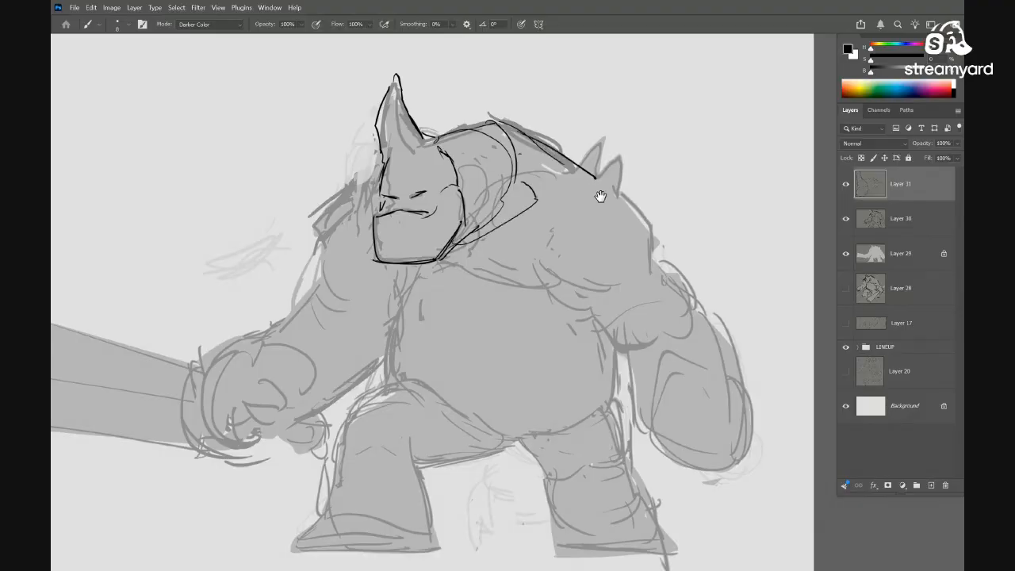
left_click_drag(559, 217, 559, 192)
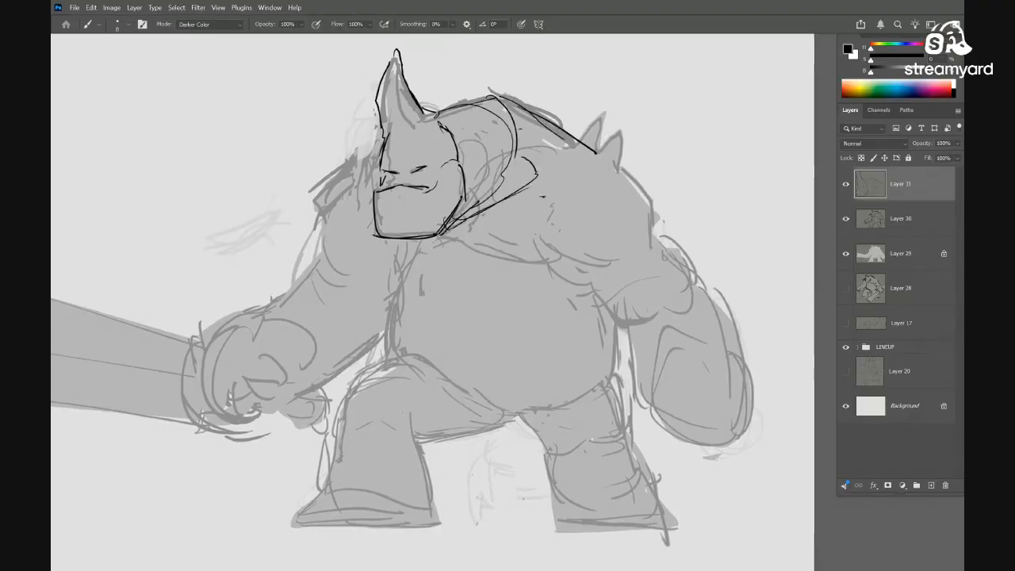
left_click_drag(546, 203, 555, 195)
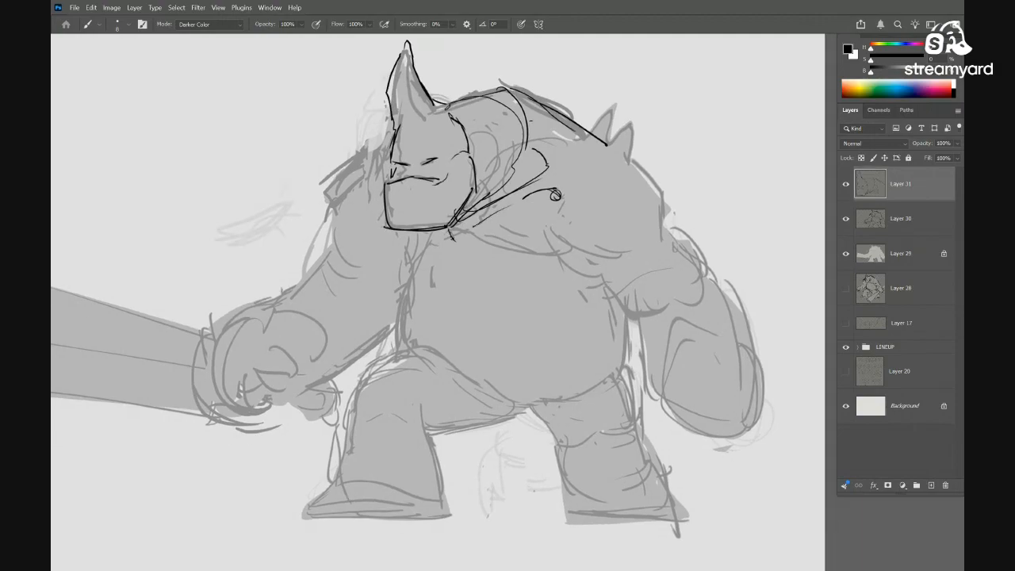
Draw the lower edge of the creature's chest and the curve beneath its jaw, with short fold marks across the upper belly
left_click_drag(453, 237, 461, 242)
mouse_move(462, 253)
left_mouse_down()
mouse_move(464, 263)
mouse_move(558, 257)
left_mouse_up()
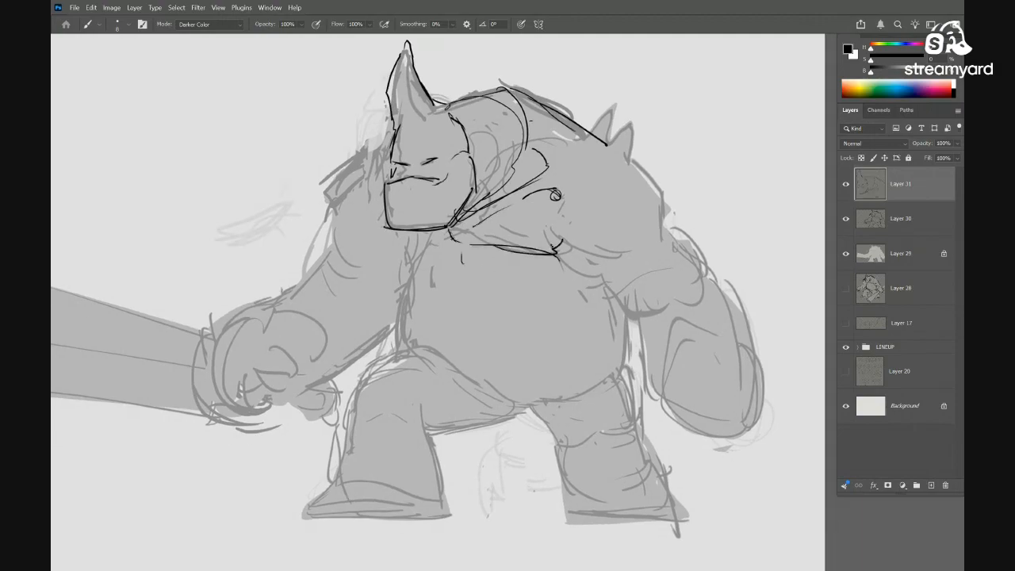
key("ctrl+z")
mouse_move(455, 264)
left_mouse_down()
mouse_move(479, 256)
mouse_move(417, 270)
mouse_move(453, 257)
left_mouse_up()
mouse_move(408, 246)
left_mouse_down()
mouse_move(431, 240)
mouse_move(420, 224)
mouse_move(457, 230)
left_mouse_up()
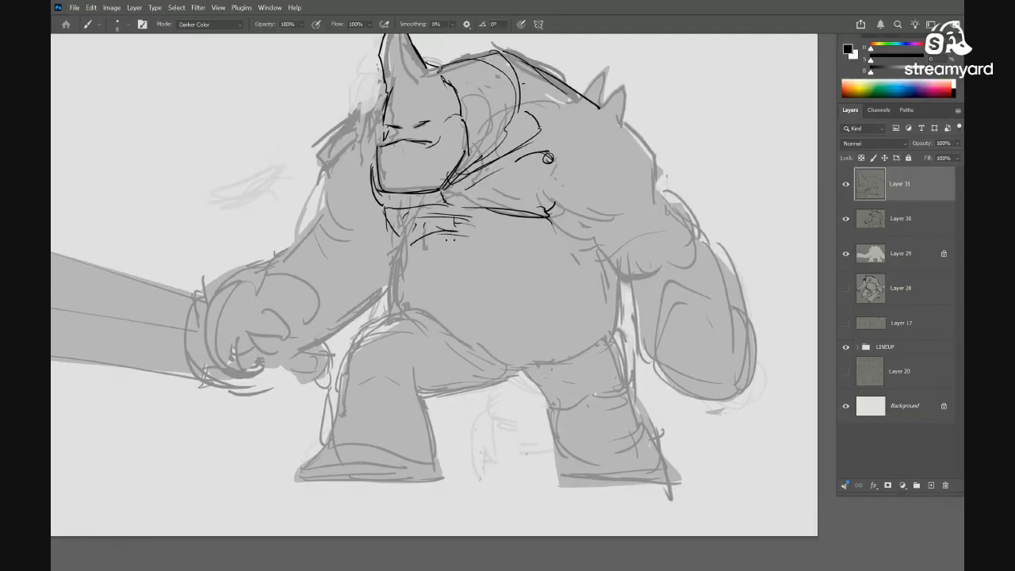
left_click_drag(512, 251, 534, 257)
left_click_drag(437, 309, 441, 289)
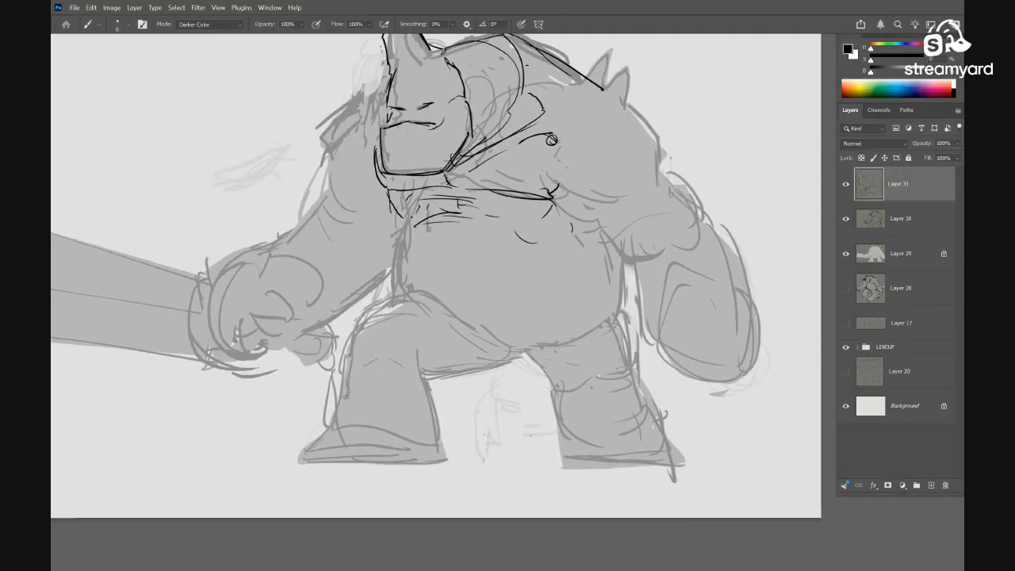
Outline the sides and rounded underside of the creature's belly, undoing stray strokes and reinforcing the lower curve
mouse_move(411, 218)
left_mouse_down()
mouse_move(390, 235)
mouse_move(389, 302)
mouse_move(401, 313)
mouse_move(509, 339)
mouse_move(577, 319)
left_mouse_up()
key("ctrl+z")
key("ctrl+z")
left_click_drag(611, 287, 601, 287)
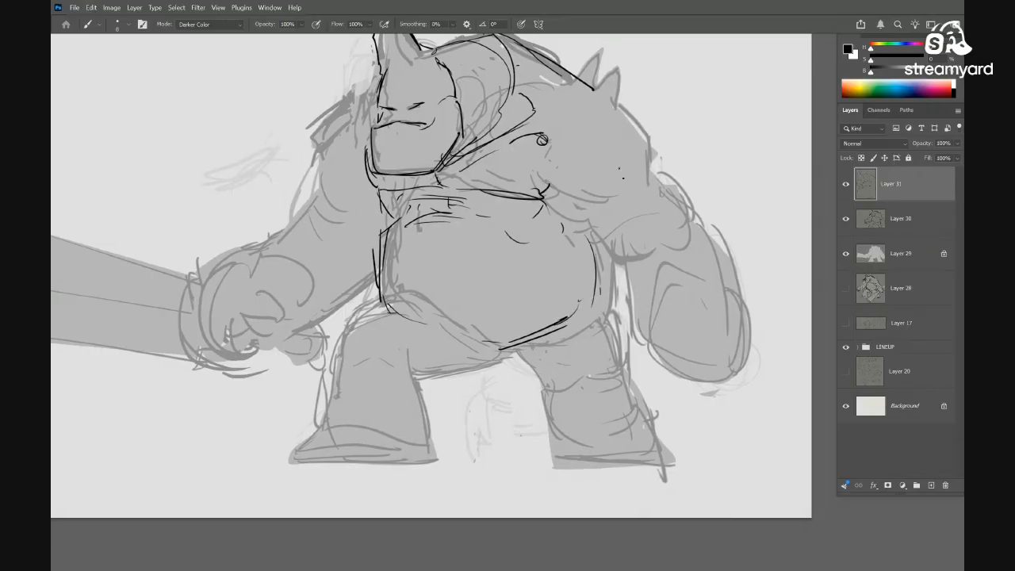
left_click_drag(603, 130, 581, 134)
mouse_move(606, 262)
left_mouse_down()
mouse_move(605, 304)
mouse_move(594, 309)
left_mouse_up()
mouse_move(598, 305)
left_mouse_down()
mouse_move(604, 295)
mouse_move(566, 317)
left_mouse_up()
mouse_move(601, 290)
left_mouse_down()
mouse_move(566, 328)
mouse_move(580, 323)
mouse_move(548, 286)
mouse_move(513, 317)
mouse_move(544, 307)
mouse_move(454, 341)
mouse_move(460, 348)
left_mouse_up()
mouse_move(471, 335)
left_mouse_down()
mouse_move(452, 353)
mouse_move(432, 353)
left_mouse_up()
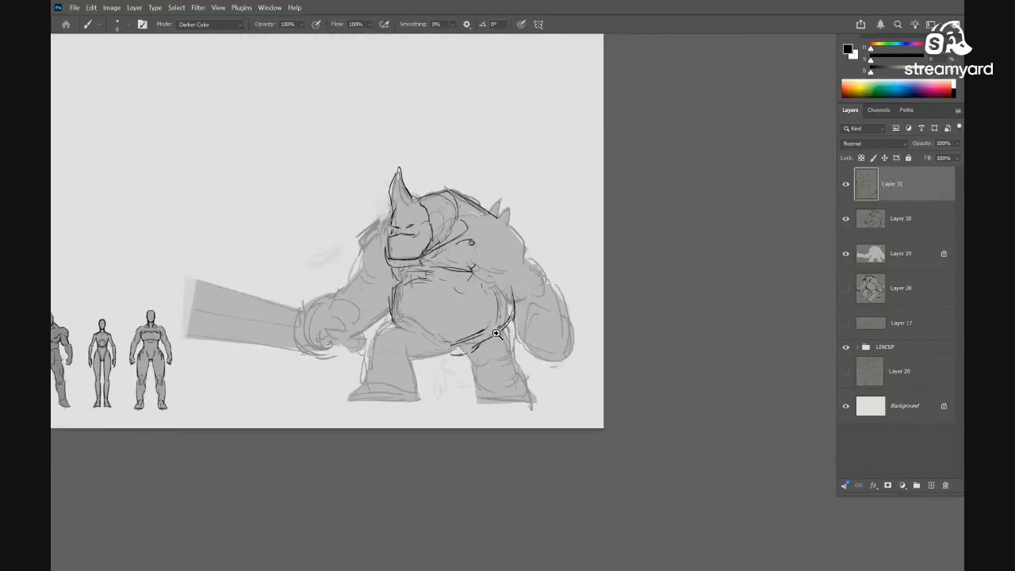
Draw the outer contour of the shoulder behind the spikes and the upper arm bulging out beneath it on the empty-handed side
left_click_drag(509, 331, 535, 329)
left_click_drag(521, 273, 483, 237)
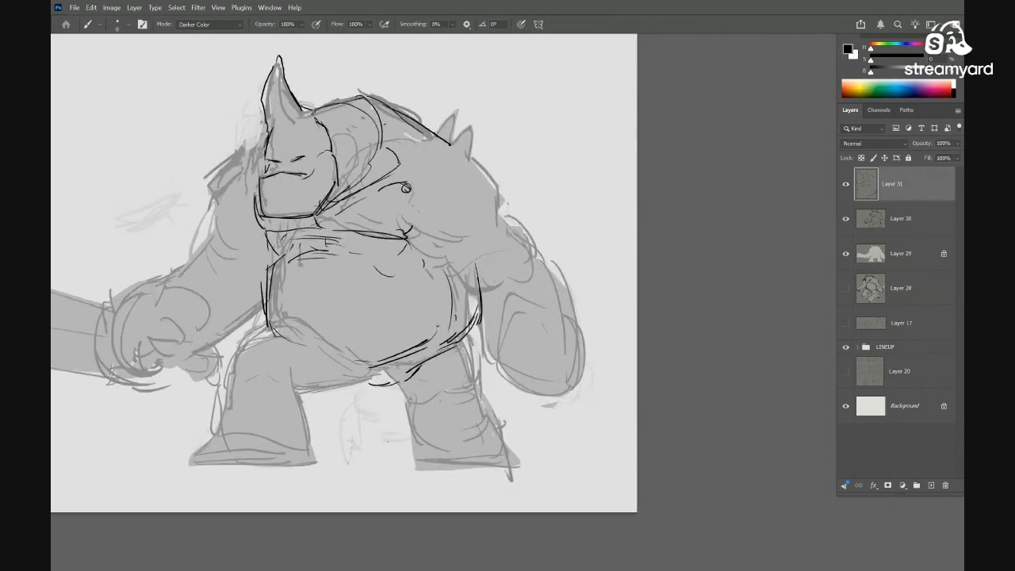
mouse_move(466, 140)
left_mouse_down()
mouse_move(501, 184)
mouse_move(502, 238)
mouse_move(500, 199)
left_mouse_up()
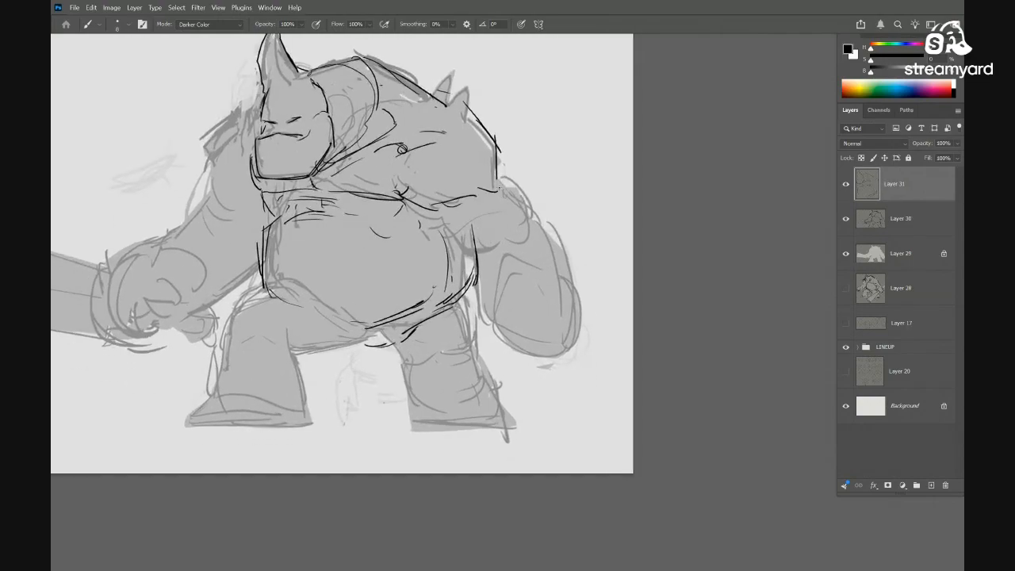
left_click_drag(502, 193, 512, 211)
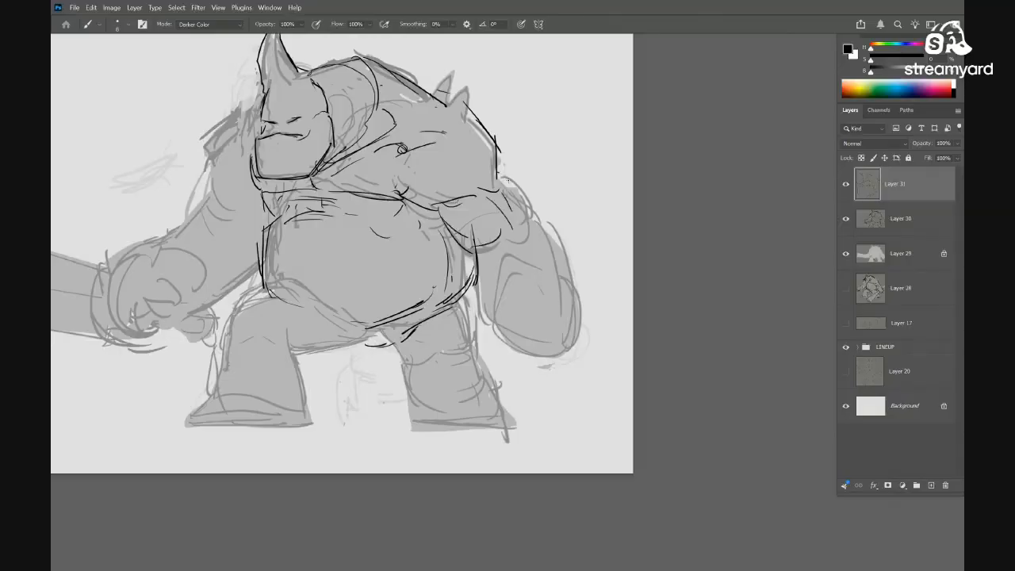
left_click_drag(499, 173, 535, 214)
mouse_move(532, 221)
left_mouse_down()
mouse_move(539, 204)
mouse_move(493, 166)
mouse_move(502, 162)
left_mouse_up()
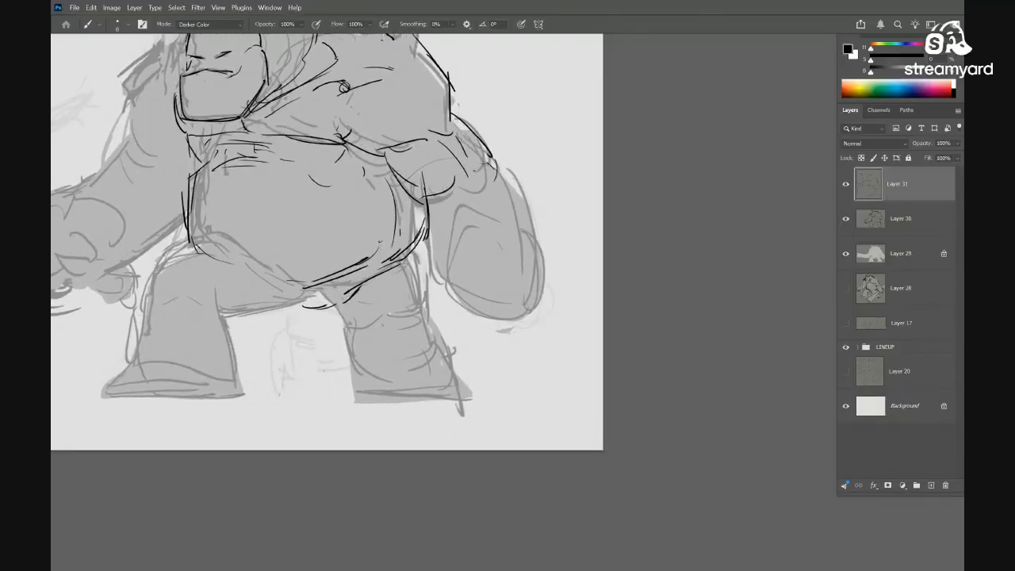
scroll(509, 198, "down", 4)
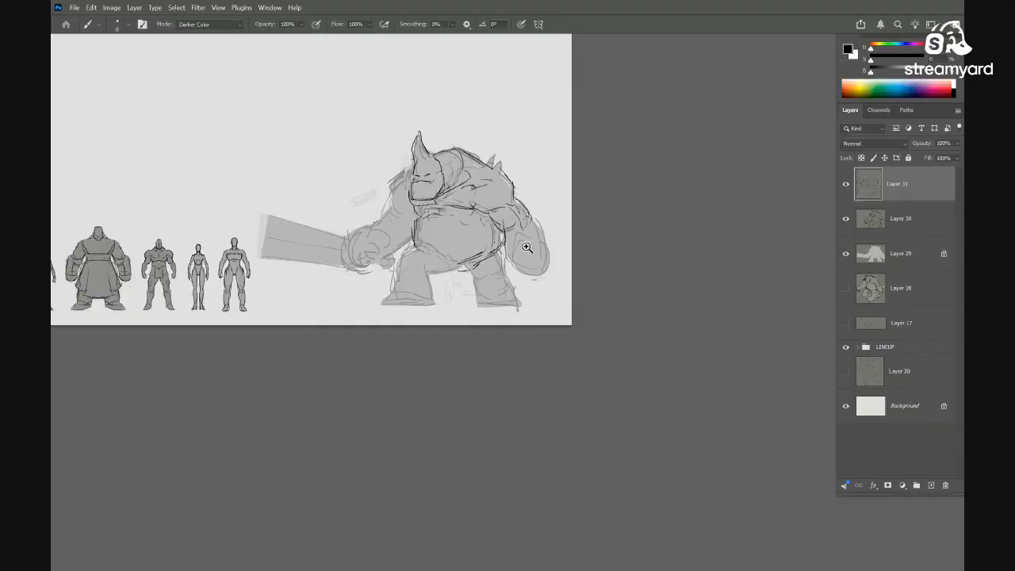
Flip the canvas horizontally to check and continue the brute sketch in mirrored view
scroll(462, 219, "up", 2)
scroll(461, 219, "up", 3)
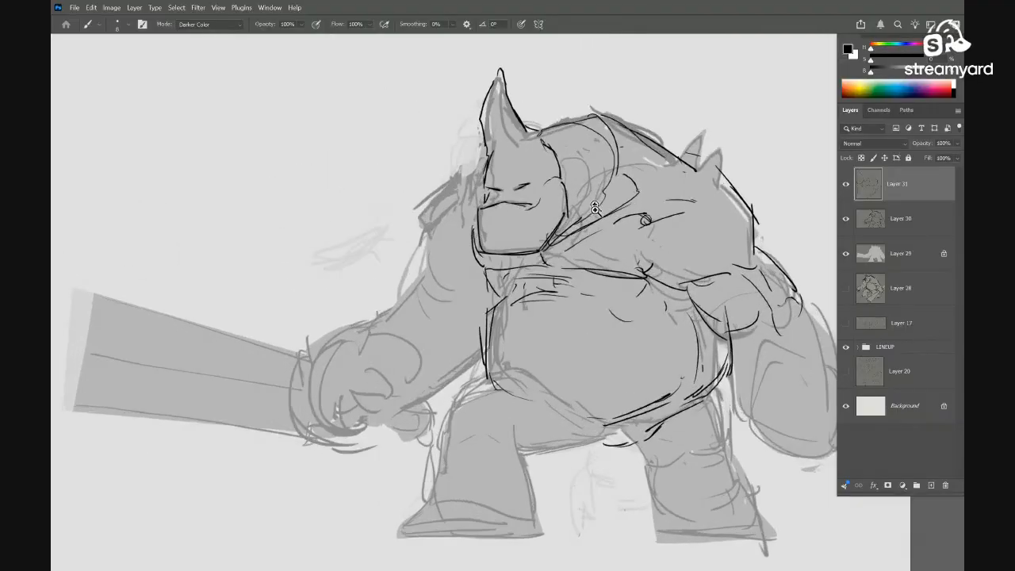
scroll(476, 230, "down", 5)
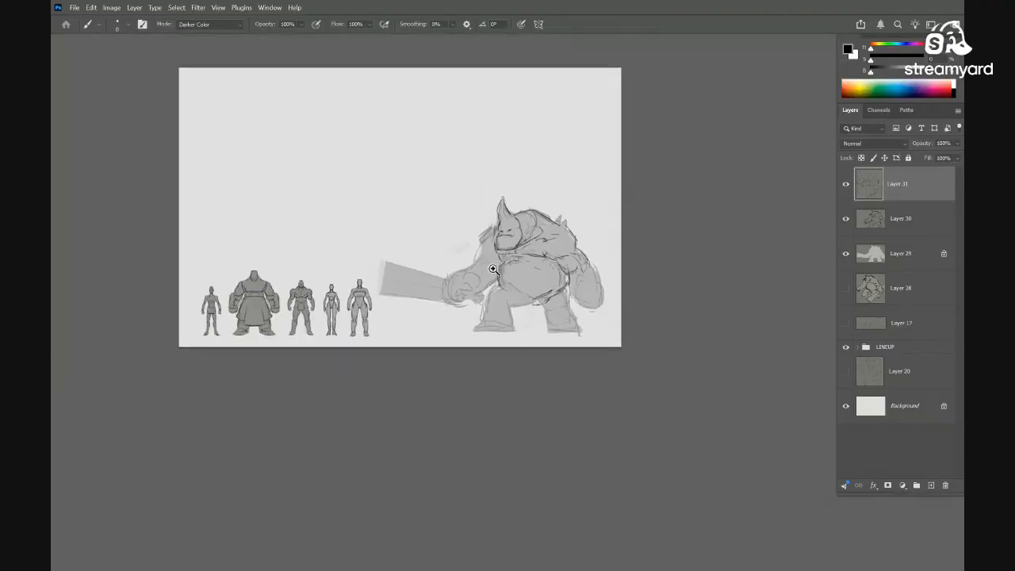
scroll(471, 263, "up", 2)
key("ctrl+shift+h")
key("ctrl+z")
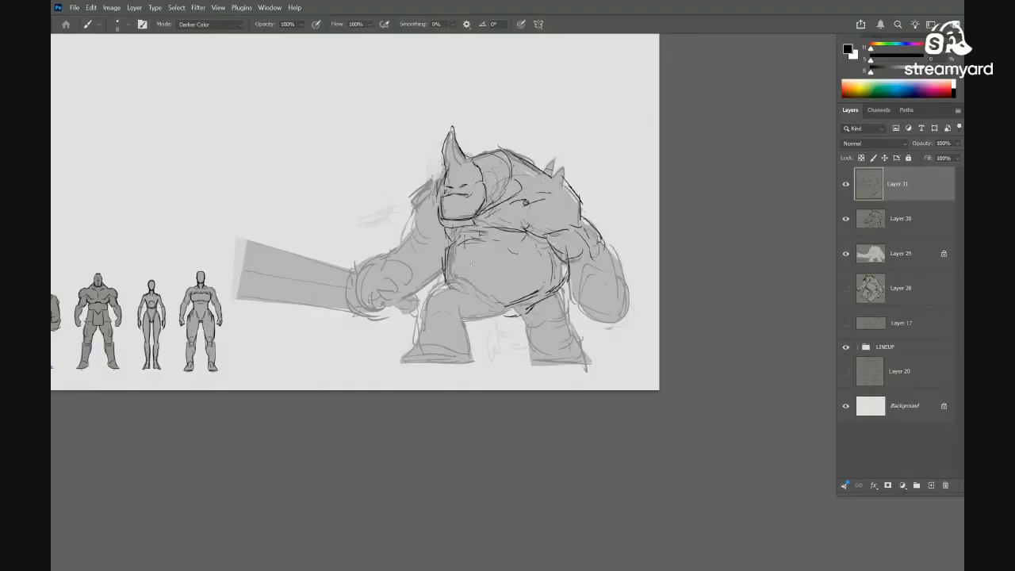
key("ctrl+shift+h")
left_click_drag(154, 280, 607, 315)
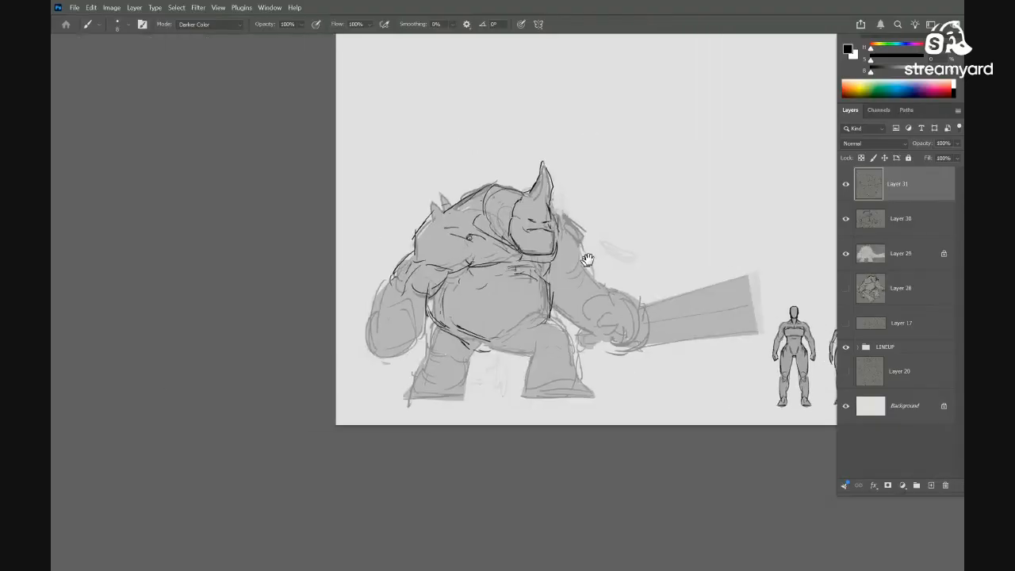
Draw the shoulder contour and inner muscle lines at the top of the brute's sword arm
left_click_drag(586, 261, 604, 248)
left_click_drag(580, 266, 539, 230)
left_click_drag(539, 230, 521, 213)
left_click_drag(521, 212, 544, 204)
mouse_move(496, 169)
left_mouse_down()
mouse_move(516, 165)
mouse_move(524, 205)
left_mouse_up()
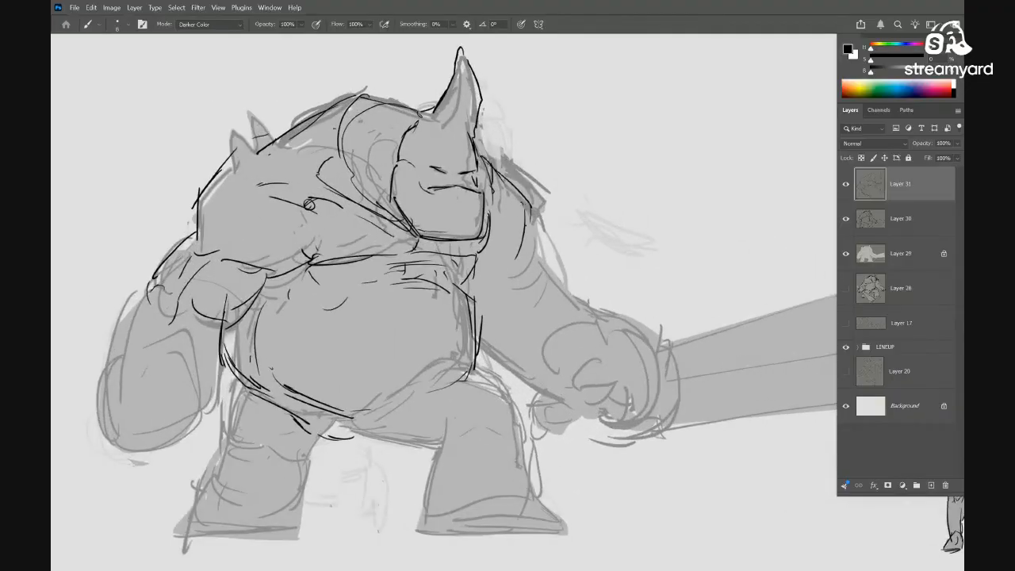
left_click_drag(501, 264, 501, 238)
left_click_drag(536, 270, 551, 265)
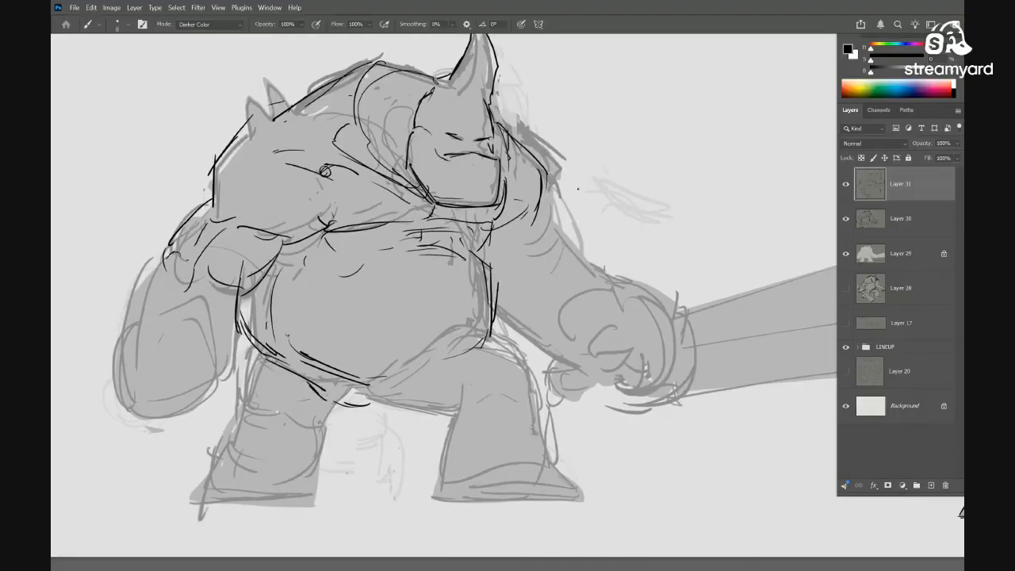
Draw the rounded underside of the bicep on the sword arm down to the elbow
left_click_drag(604, 245, 590, 254)
mouse_move(533, 226)
left_mouse_down()
mouse_move(503, 283)
mouse_move(485, 282)
left_mouse_up()
mouse_move(525, 277)
left_mouse_down()
mouse_move(526, 299)
mouse_move(481, 245)
mouse_move(502, 282)
mouse_move(608, 339)
mouse_move(587, 358)
left_mouse_up()
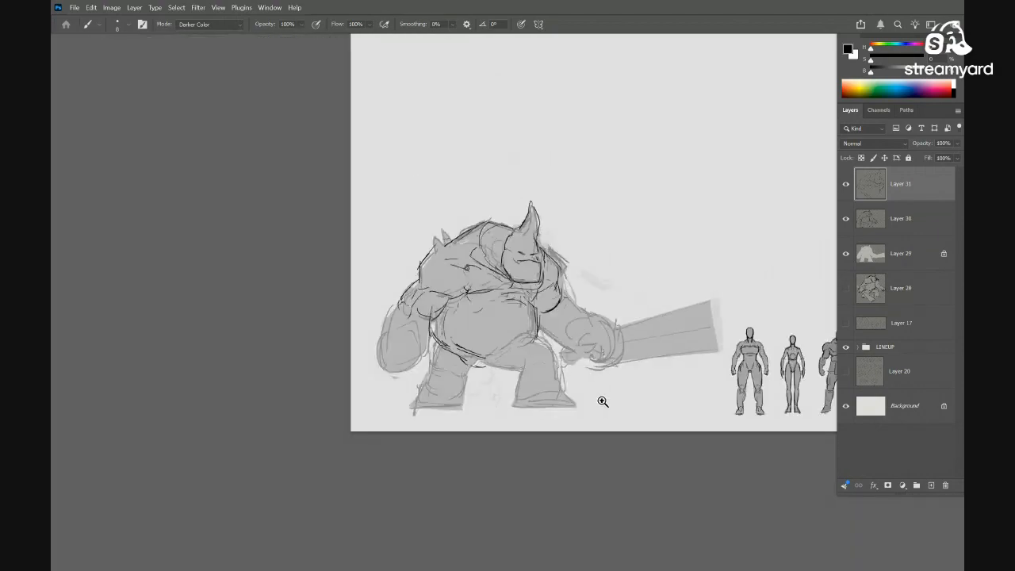
left_click_drag(586, 362, 545, 326)
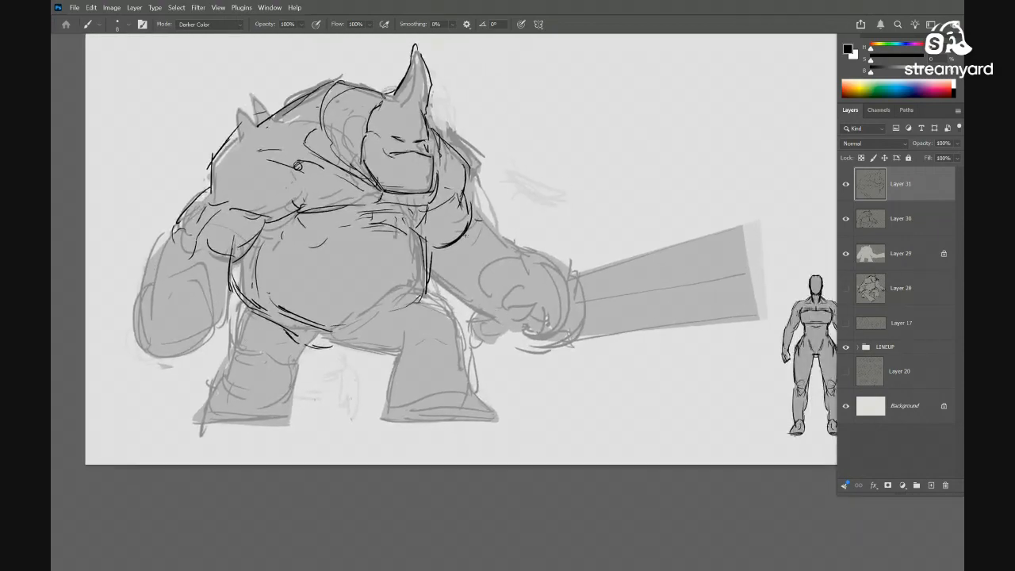
Draw the sword forearm's upper edge and a curved wrist line, undoing the oversized wrist stroke
left_click_drag(485, 231, 514, 253)
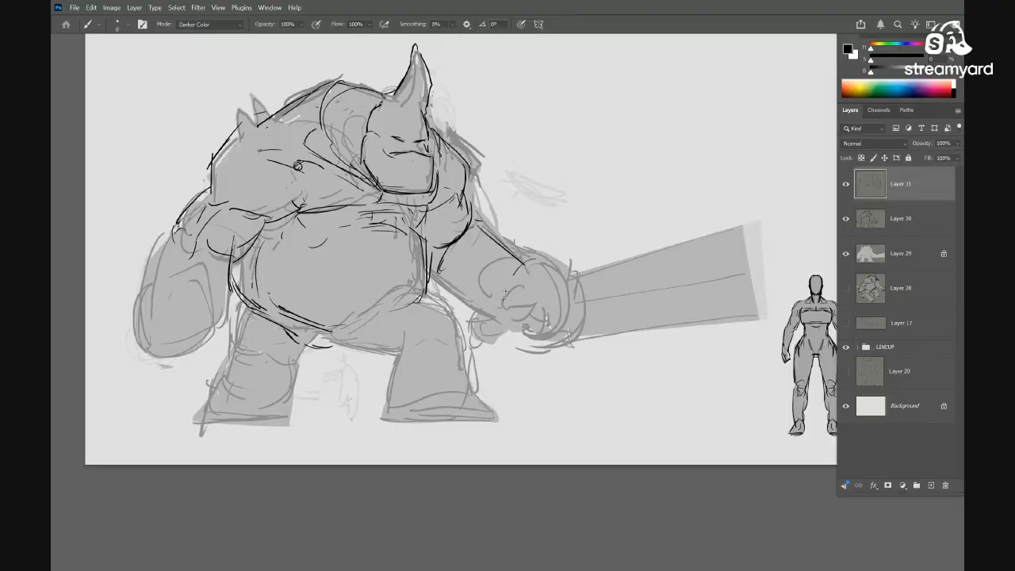
left_click_drag(505, 295, 503, 308)
mouse_move(523, 268)
left_mouse_down()
mouse_move(505, 325)
mouse_move(517, 350)
left_mouse_up()
left_click_drag(498, 333, 517, 331)
mouse_move(481, 369)
left_mouse_down()
mouse_move(440, 414)
mouse_move(465, 357)
mouse_move(532, 295)
mouse_move(436, 460)
left_mouse_up()
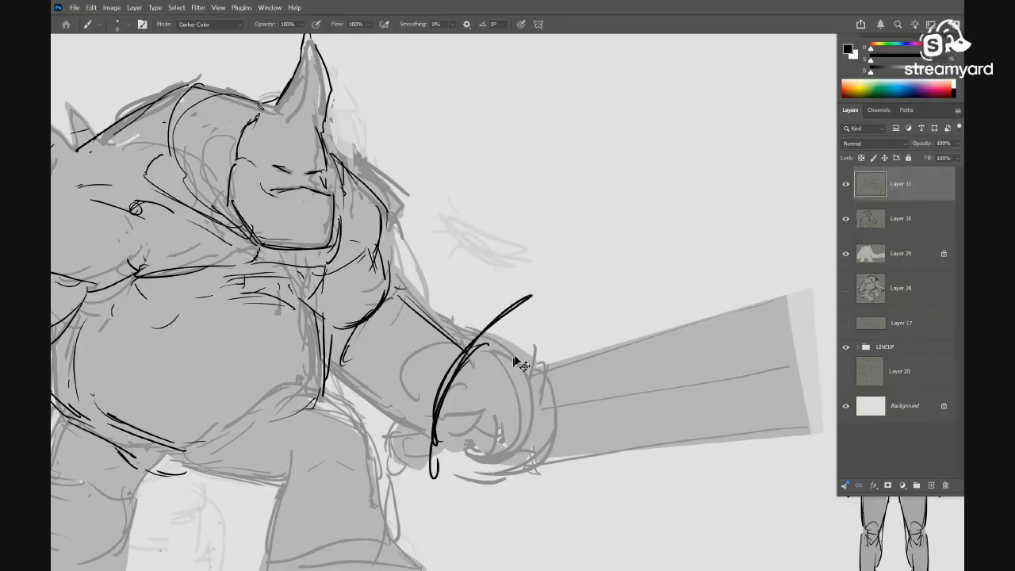
key("ctrl+z")
Sketch a tilted cylinder in the empty space above the sword as a guide to the forearm's form
mouse_move(628, 149)
left_mouse_down()
mouse_move(594, 177)
mouse_move(523, 292)
mouse_move(533, 283)
left_mouse_up()
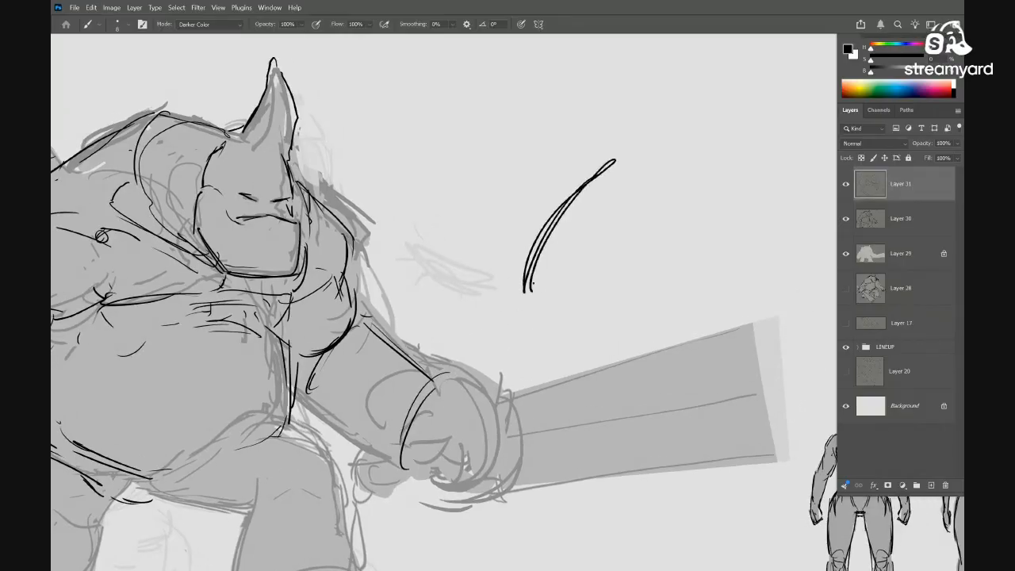
key("ctrl+z")
key("ctrl+z")
mouse_move(608, 173)
left_mouse_down()
mouse_move(535, 287)
mouse_move(614, 180)
mouse_move(473, 112)
left_mouse_up()
left_click_drag(531, 290, 436, 250)
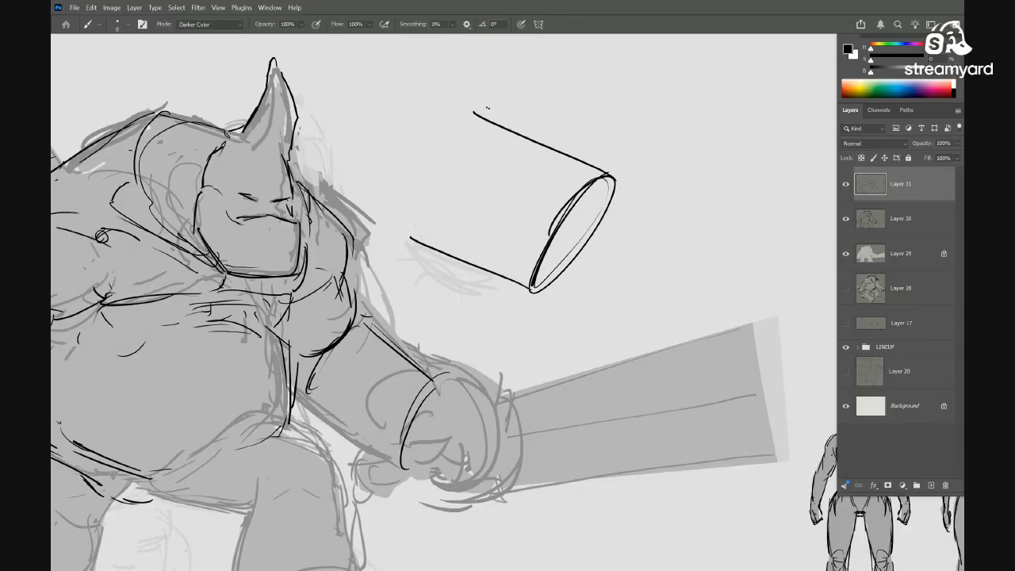
left_click_drag(488, 107, 404, 237)
left_click_drag(448, 112, 399, 235)
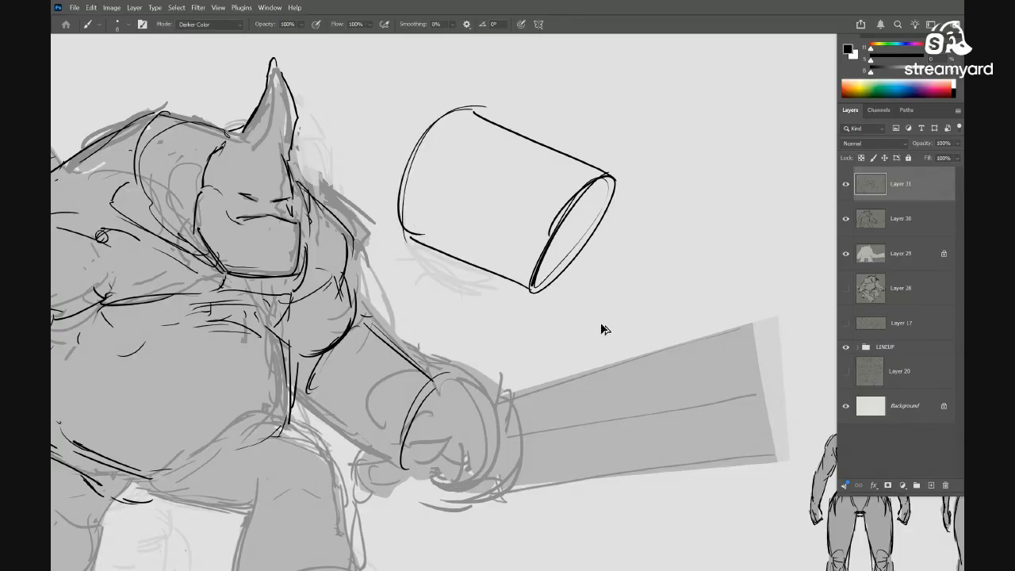
Undo the cylinder sketch above the sword
key("ctrl+z")
key("ctrl+z")
key("ctrl+z")
key("ctrl+z")
key("ctrl+z")
key("ctrl+z")
key("ctrl+z")
Draw the lower edge of the sword forearm and a plane line running along it to the wrist
left_click_drag(445, 392, 483, 309)
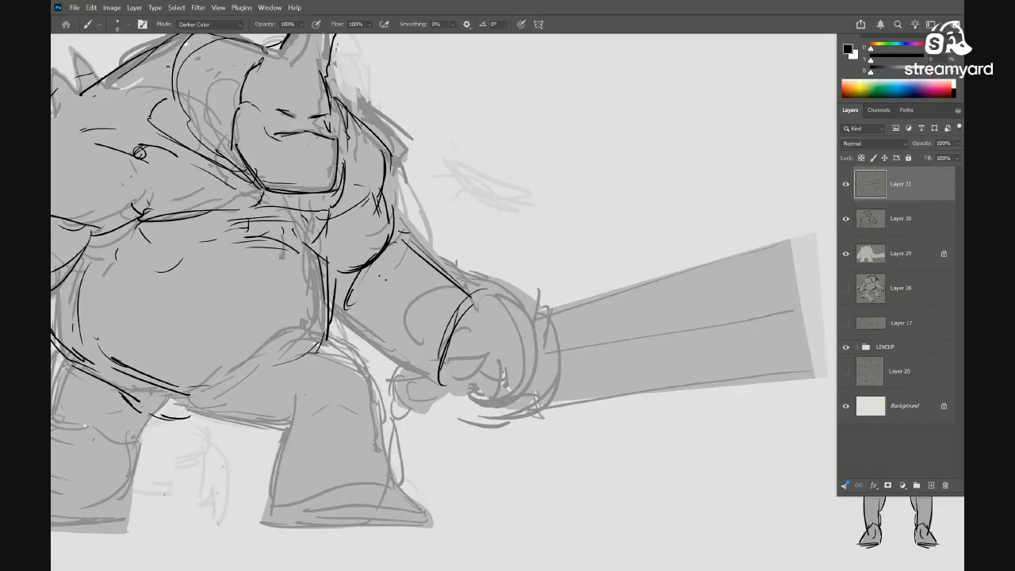
left_click_drag(333, 312, 438, 390)
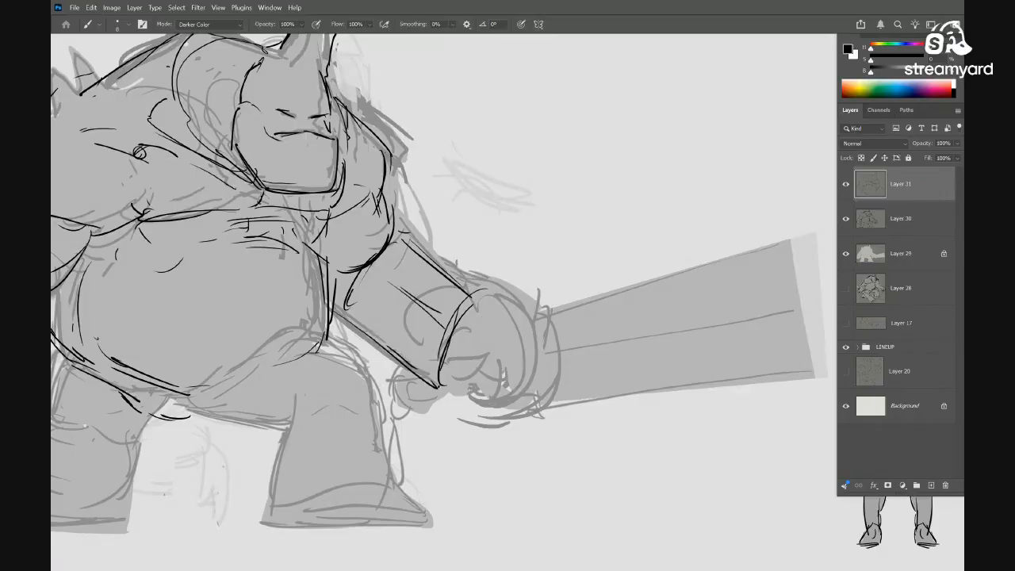
mouse_move(515, 230)
left_mouse_down()
mouse_move(503, 281)
mouse_move(501, 271)
left_mouse_up()
Sketch a box in perspective above the sword with an arrow showing the forearm's direction
left_click_drag(481, 160, 559, 230)
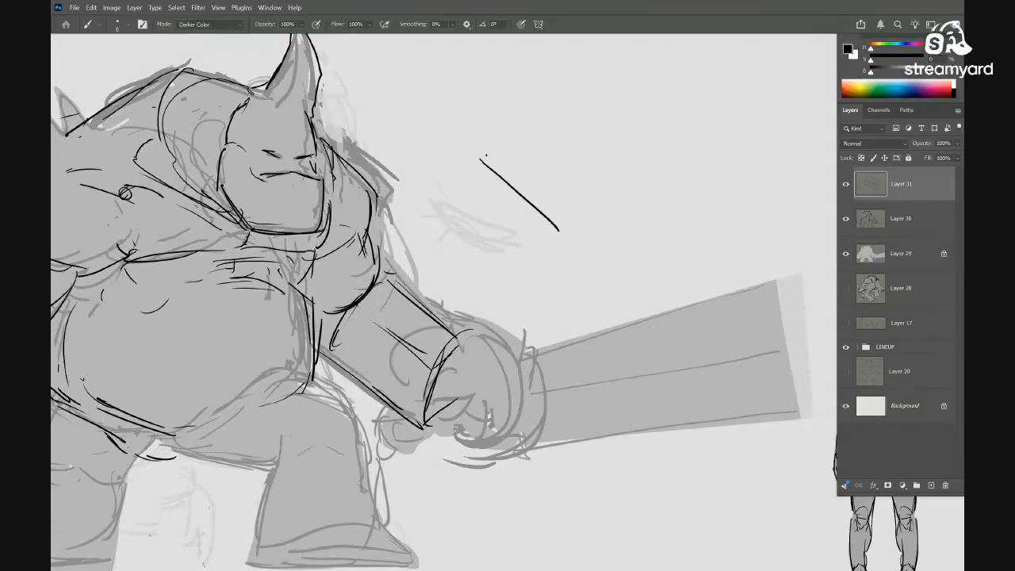
left_click_drag(490, 93, 479, 164)
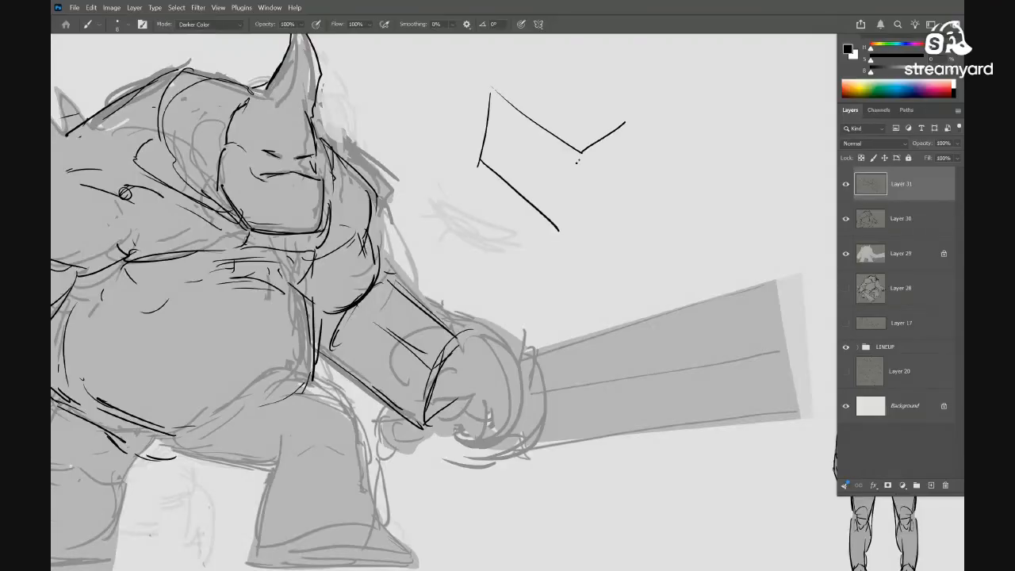
left_click_drag(627, 124, 596, 203)
mouse_move(606, 201)
left_mouse_down()
mouse_move(596, 281)
mouse_move(527, 145)
left_mouse_up()
left_click_drag(617, 164, 594, 157)
left_click_drag(546, 116, 632, 170)
left_click_drag(627, 149, 632, 170)
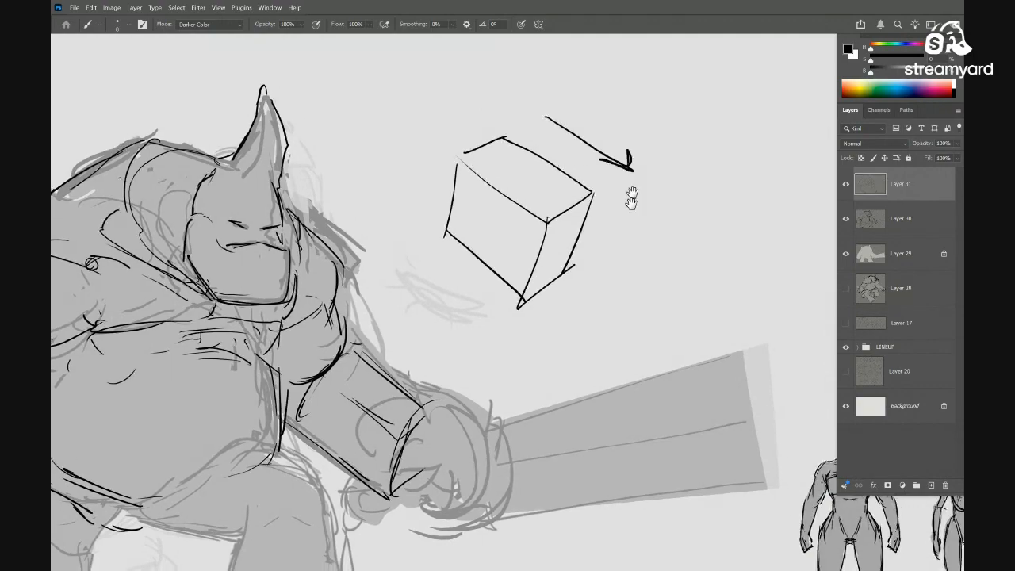
Undo the perspective box and direction arrow above the sword
mouse_move(567, 309)
left_mouse_down()
mouse_move(592, 227)
mouse_move(575, 281)
left_mouse_up()
scroll(575, 281, "up", 1)
key("ctrl+z")
key("ctrl+z")
key("ctrl+z")
key("ctrl+z")
key("ctrl+z")
key("ctrl+z")
key("ctrl+z")
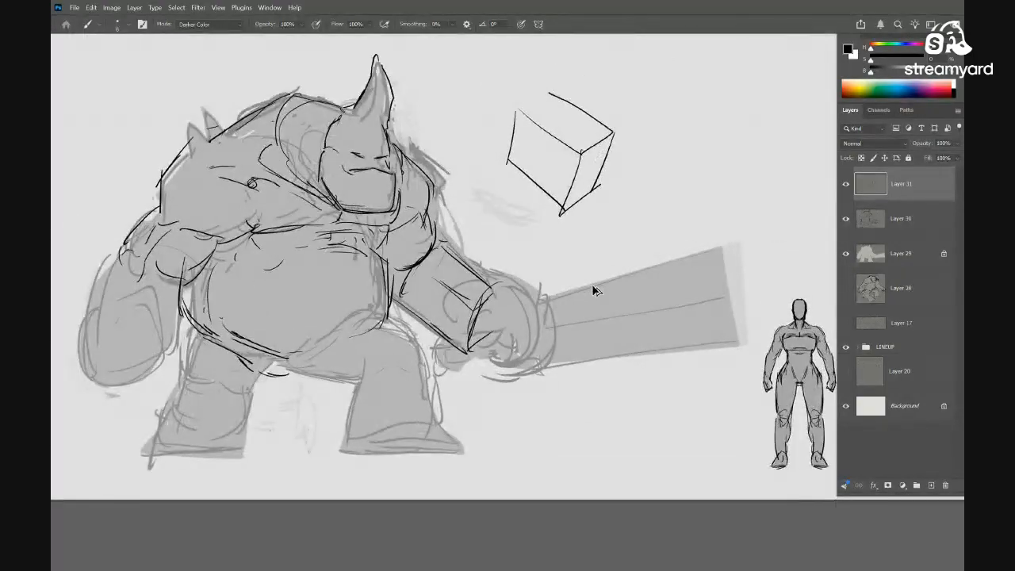
key("ctrl+z")
key("ctrl+z")
Draw the base of the sword hand below the wrist and the curved outer contour of its fist
mouse_move(527, 324)
left_mouse_down()
mouse_move(608, 265)
mouse_move(556, 295)
left_mouse_up()
mouse_move(555, 291)
left_mouse_down()
mouse_move(573, 285)
mouse_move(558, 279)
left_mouse_up()
left_click_drag(530, 223, 520, 233)
left_click_drag(519, 248, 502, 261)
left_click_drag(478, 293, 489, 308)
left_click_drag(482, 298, 514, 309)
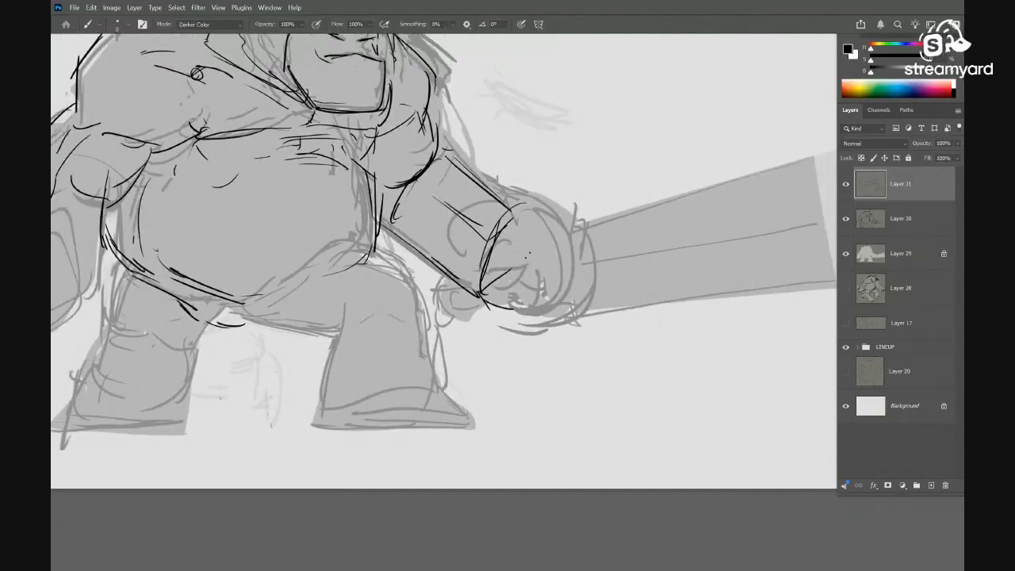
mouse_move(516, 209)
left_mouse_down()
mouse_move(576, 237)
mouse_move(572, 268)
mouse_move(543, 314)
mouse_move(516, 323)
left_mouse_up()
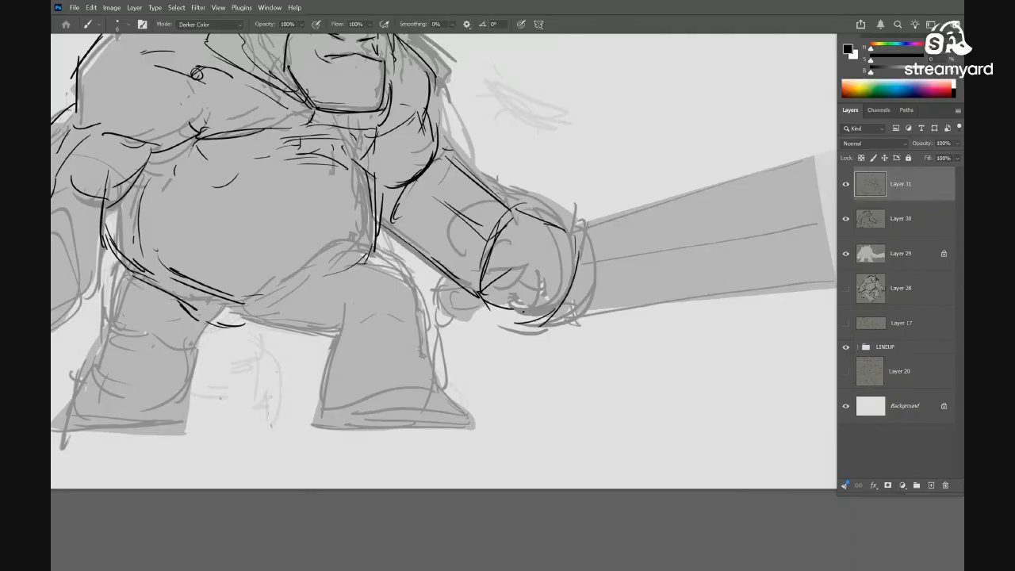
Undo the last finger strokes inside the sword hand
left_click_drag(531, 231, 521, 240)
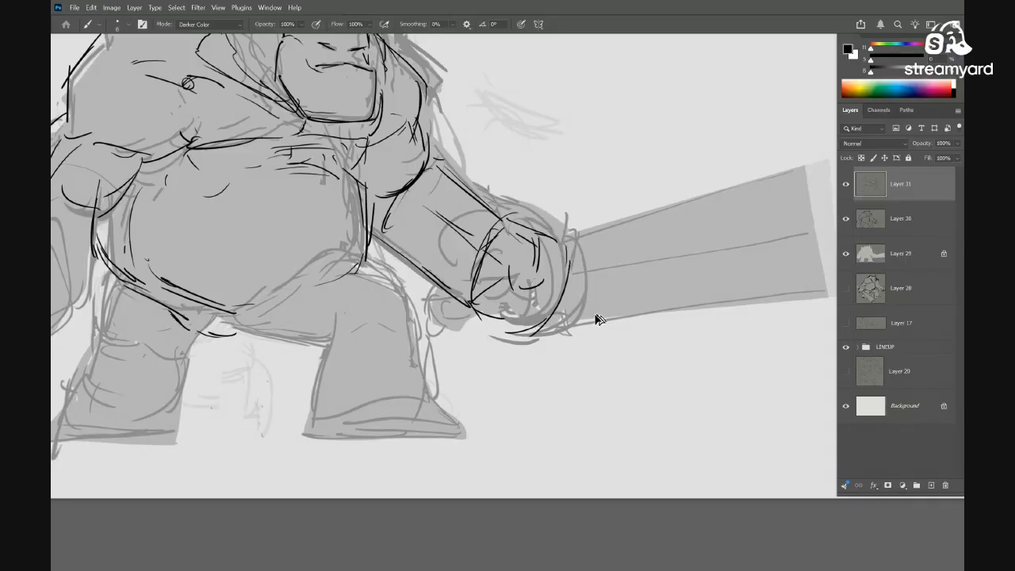
key("ctrl+z")
key("ctrl+z")
key("ctrl+z")
key("ctrl+z")
Draw the top of the sword hand and the edge of the fingers gripping the weapon
left_click_drag(592, 313, 553, 333)
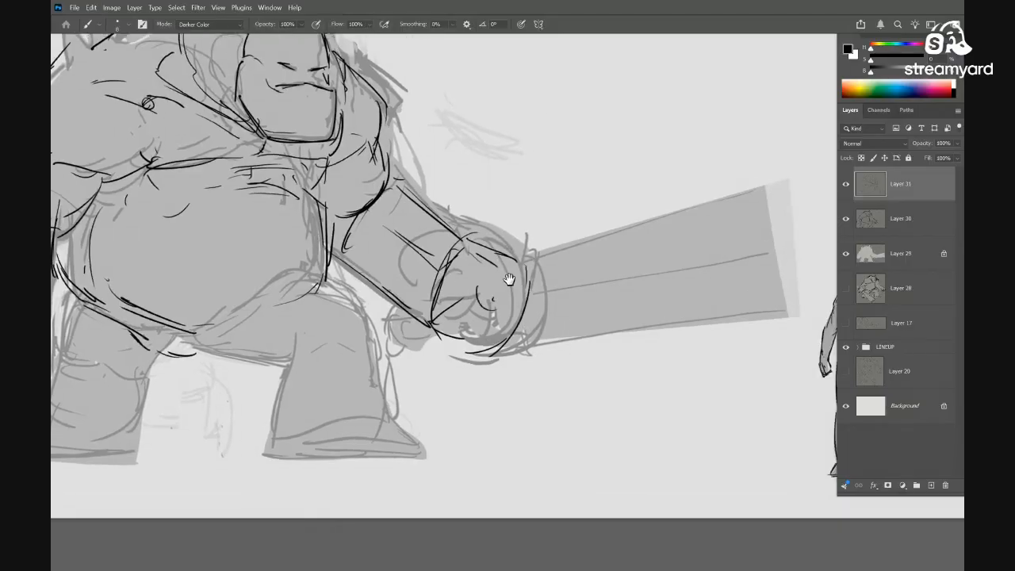
left_click_drag(509, 279, 447, 318)
mouse_move(428, 352)
left_mouse_down()
mouse_move(388, 354)
mouse_move(444, 353)
left_mouse_up()
mouse_move(413, 310)
left_mouse_down()
mouse_move(425, 378)
mouse_move(423, 360)
left_mouse_up()
Outline the sword blade with long upper and lower edges and a slanted end, and refine the gripping fingers
mouse_move(440, 324)
left_mouse_down()
mouse_move(424, 341)
mouse_move(397, 342)
mouse_move(604, 266)
left_mouse_up()
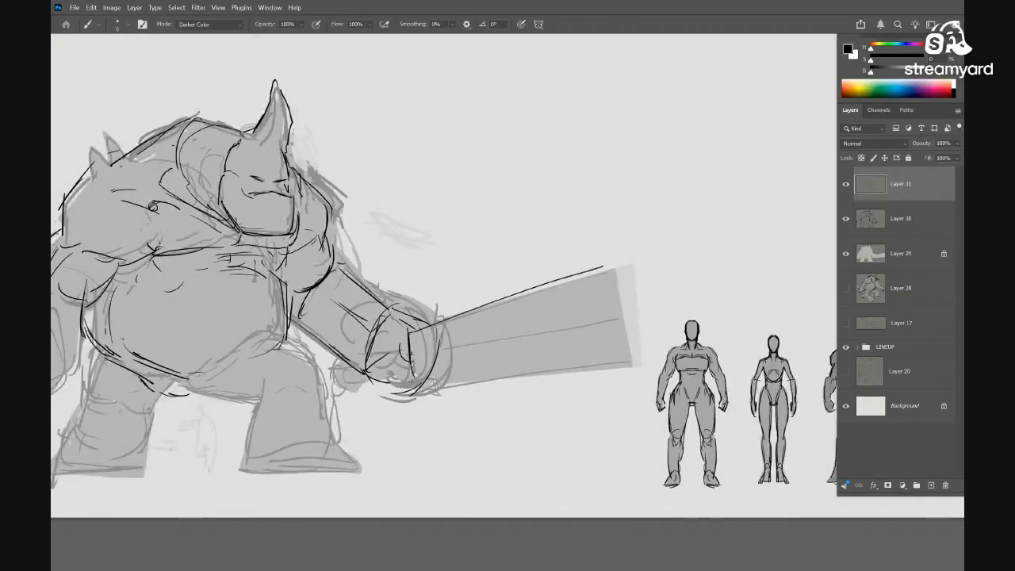
left_click_drag(410, 386, 609, 372)
left_click_drag(599, 256, 618, 365)
left_click_drag(601, 268, 611, 310)
mouse_move(504, 350)
left_mouse_down()
mouse_move(535, 338)
mouse_move(460, 345)
mouse_move(508, 346)
left_mouse_up()
left_click_drag(417, 350, 426, 358)
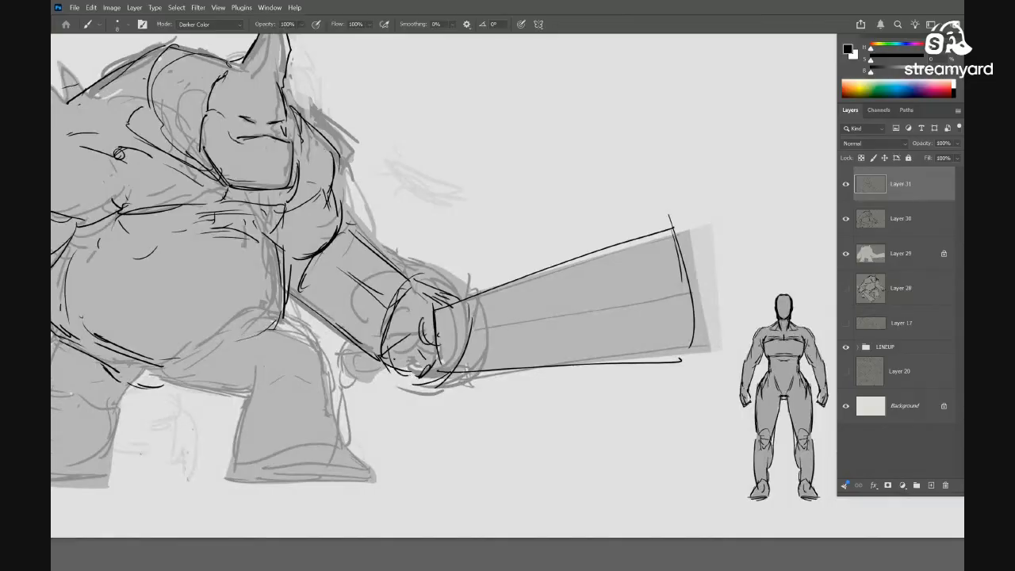
left_click_drag(397, 361, 416, 371)
mouse_move(452, 304)
left_mouse_down()
mouse_move(471, 306)
mouse_move(432, 313)
left_mouse_up()
mouse_move(484, 335)
left_mouse_down()
mouse_move(548, 335)
mouse_move(485, 320)
left_mouse_up()
Draw the outer and inner contours of the empty-handed forearm and its curved elbow line
mouse_move(432, 301)
left_mouse_down()
mouse_move(534, 299)
mouse_move(494, 272)
mouse_move(548, 295)
mouse_move(478, 274)
left_mouse_up()
left_click_drag(464, 275, 606, 274)
left_click_drag(480, 281, 449, 260)
left_click_drag(449, 260, 370, 302)
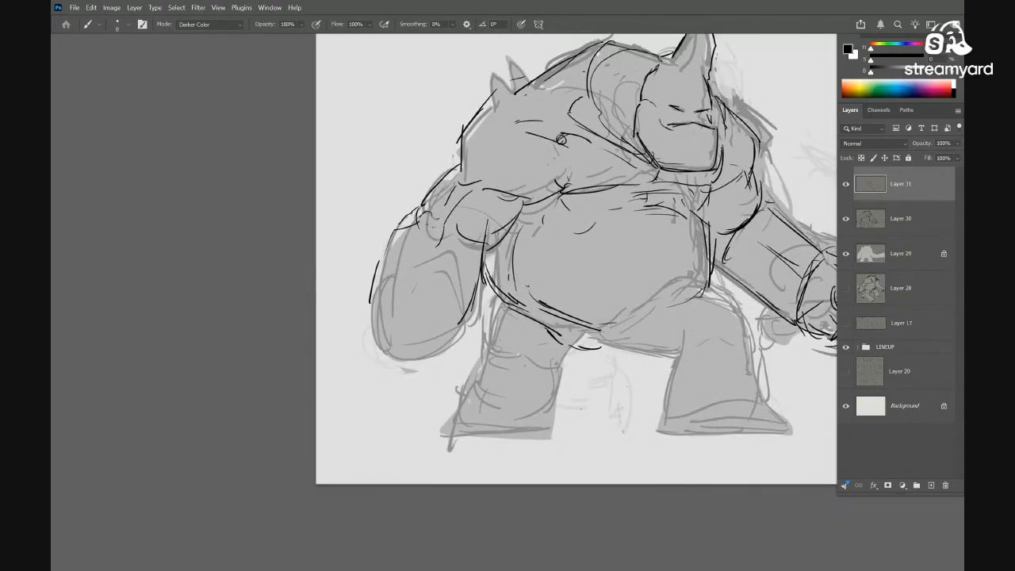
left_click_drag(412, 214, 466, 230)
Draw the curved wrist line of the empty-handed arm and block in the fist's outer shape
mouse_move(510, 272)
left_mouse_down()
mouse_move(534, 303)
mouse_move(513, 297)
mouse_move(549, 292)
left_mouse_up()
left_click_drag(511, 281, 519, 285)
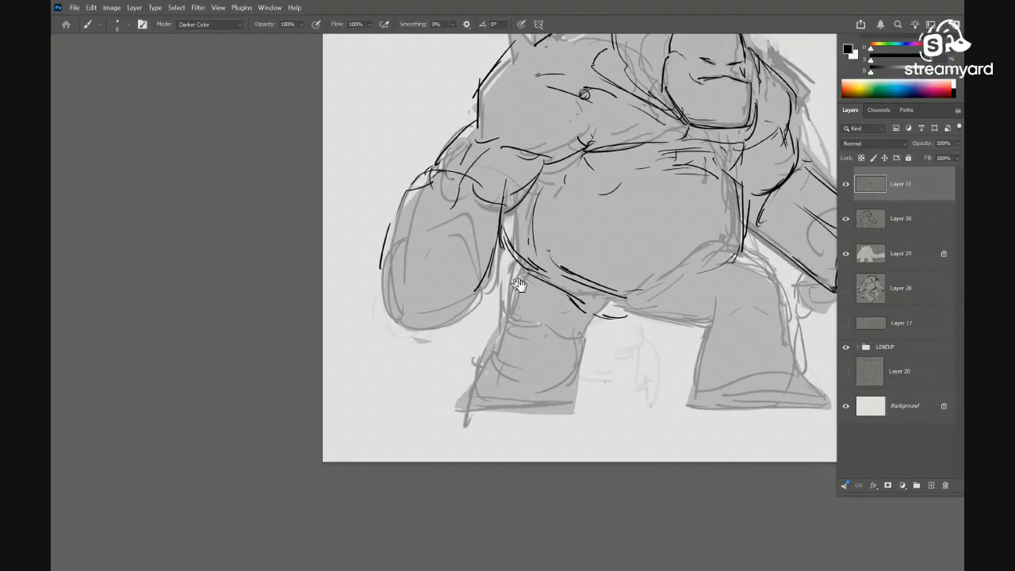
mouse_move(384, 244)
left_mouse_down()
mouse_move(376, 279)
mouse_move(485, 278)
left_mouse_up()
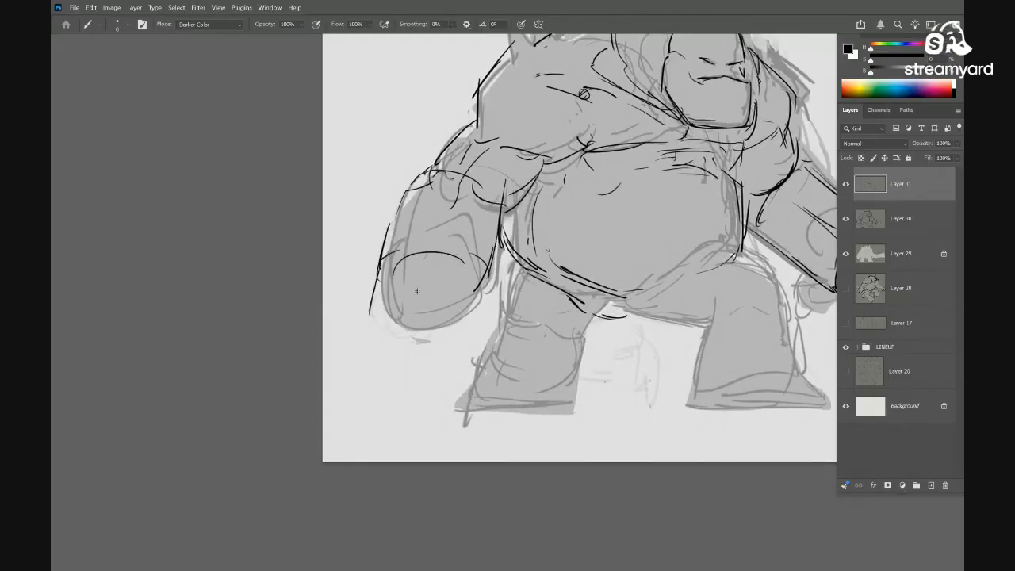
left_click_drag(417, 298, 420, 306)
mouse_move(474, 321)
left_mouse_down()
mouse_move(441, 338)
mouse_move(503, 325)
left_mouse_up()
left_click_drag(462, 274, 472, 263)
left_click_drag(396, 287, 421, 308)
left_click_drag(398, 303, 417, 314)
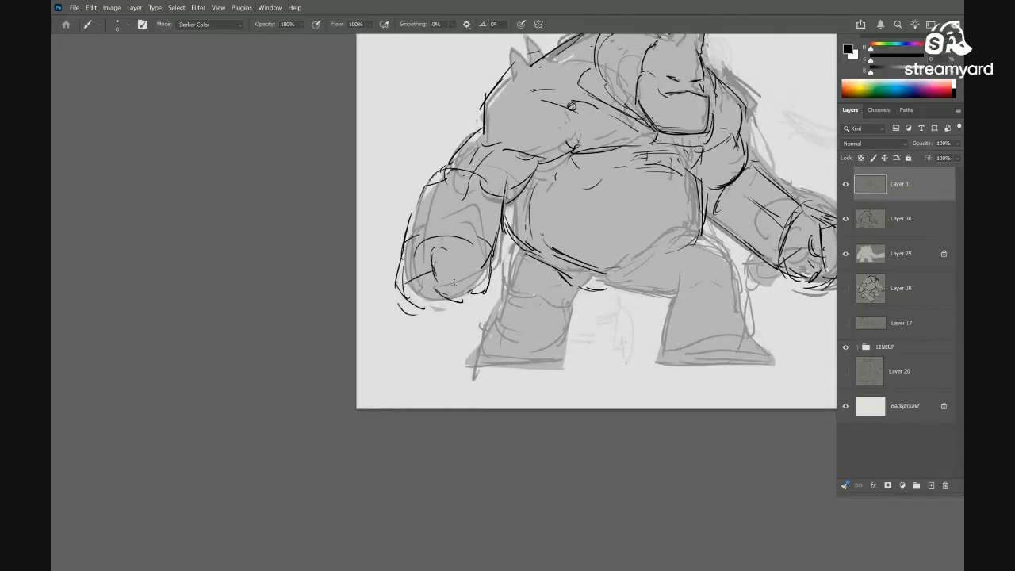
Draw the fingers, knuckles and lower edge of the empty fist
left_click(468, 290)
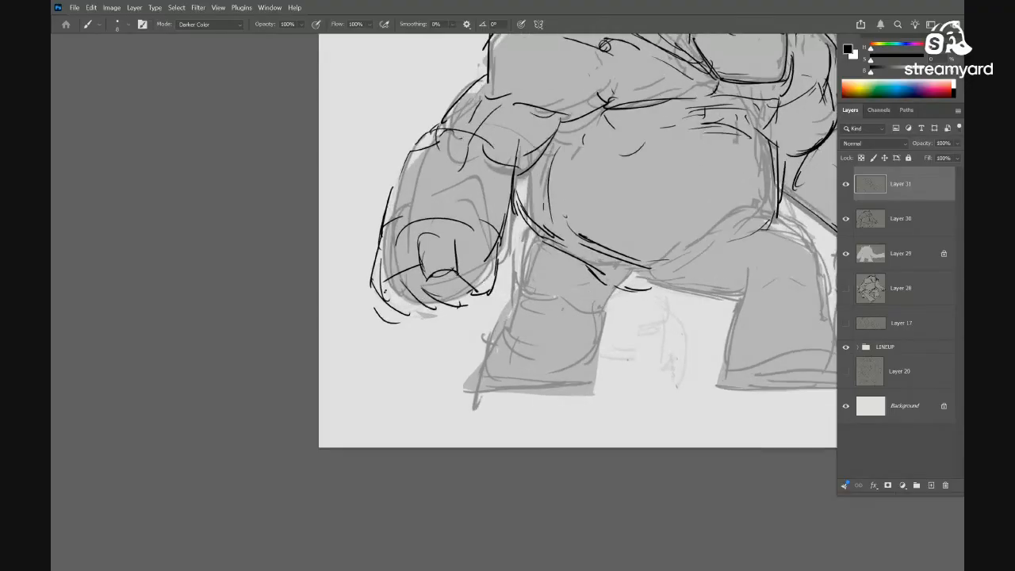
left_click_drag(403, 315, 425, 310)
left_click_drag(482, 292, 467, 310)
left_click_drag(448, 275, 459, 288)
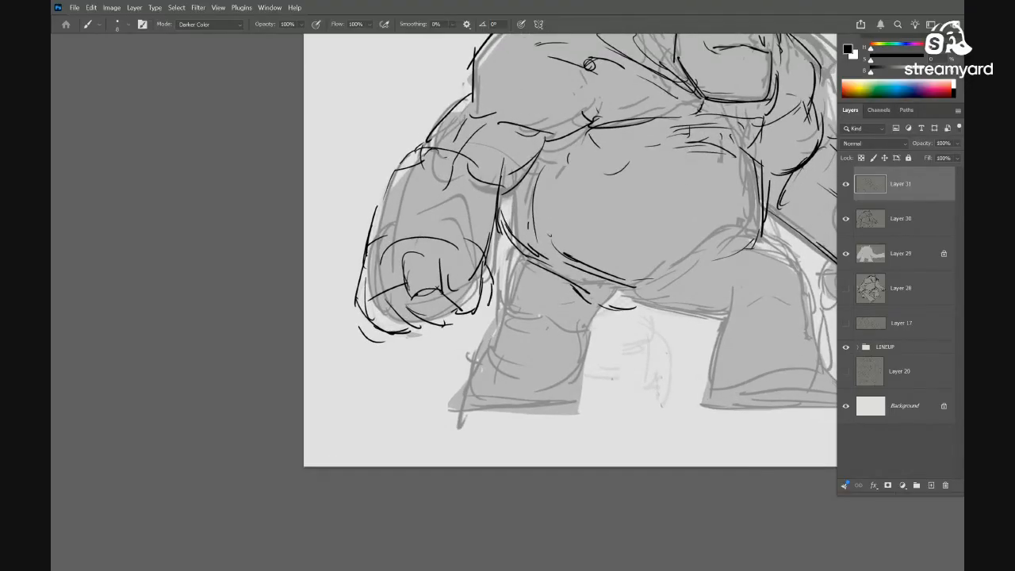
left_click_drag(484, 328, 536, 316)
left_click_drag(513, 288, 484, 328)
key("ctrl+z")
key("ctrl+z")
key("ctrl+z")
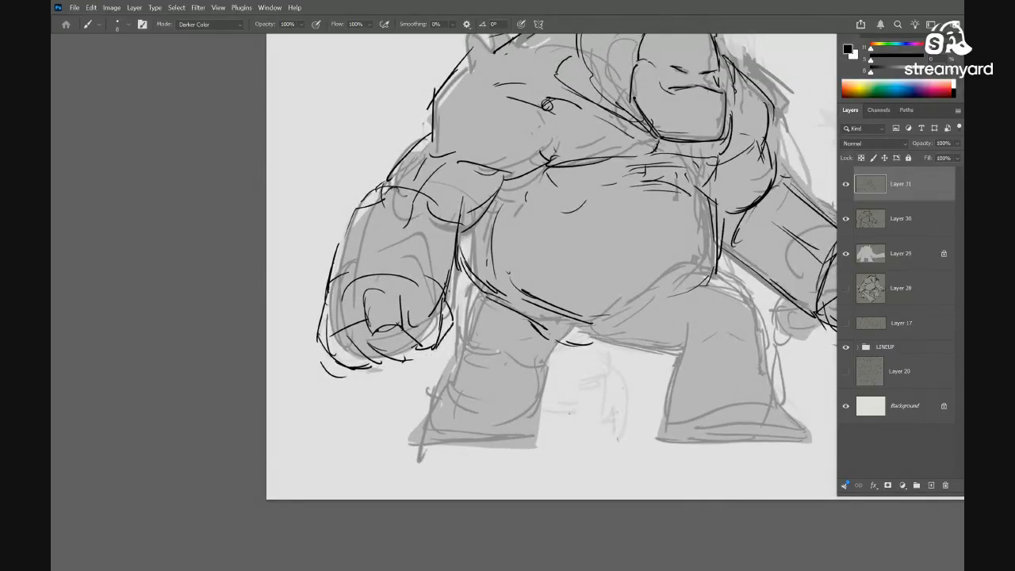
Sketch the fold lines where the belly's underside meets the hip and front thigh
left_click_drag(504, 285, 396, 304)
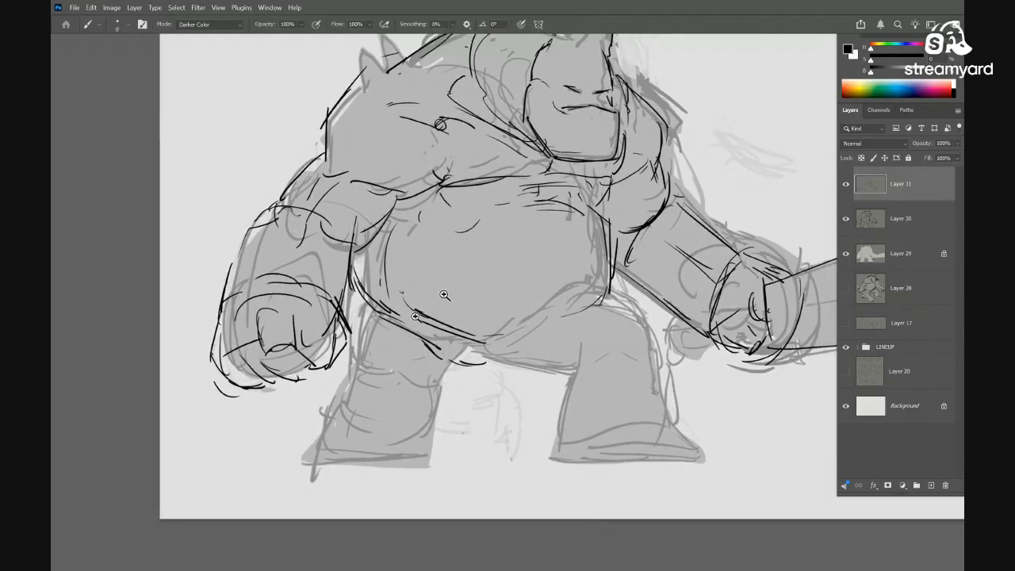
left_click_drag(485, 333, 441, 340)
left_click_drag(563, 344, 543, 338)
left_click_drag(488, 219, 666, 219)
left_click_drag(397, 181, 353, 195)
left_click_drag(492, 198, 537, 198)
left_click_drag(405, 190, 428, 190)
left_click_drag(514, 337, 519, 280)
mouse_move(545, 297)
left_mouse_down()
mouse_move(570, 291)
mouse_move(542, 243)
mouse_move(509, 223)
left_mouse_up()
left_click_drag(485, 271, 510, 270)
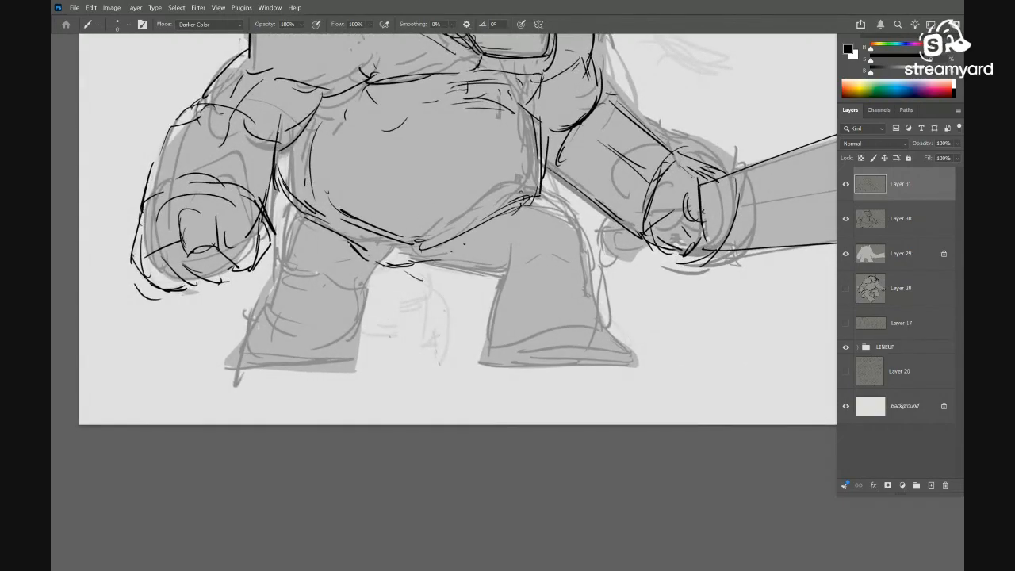
Redraw the curved bottom edge of the belly above the legs and the gap between them
left_click_drag(405, 264, 461, 246)
left_click_drag(333, 237, 389, 253)
mouse_move(478, 256)
left_mouse_down()
mouse_move(466, 262)
mouse_move(481, 254)
left_mouse_up()
left_click_drag(480, 256, 507, 257)
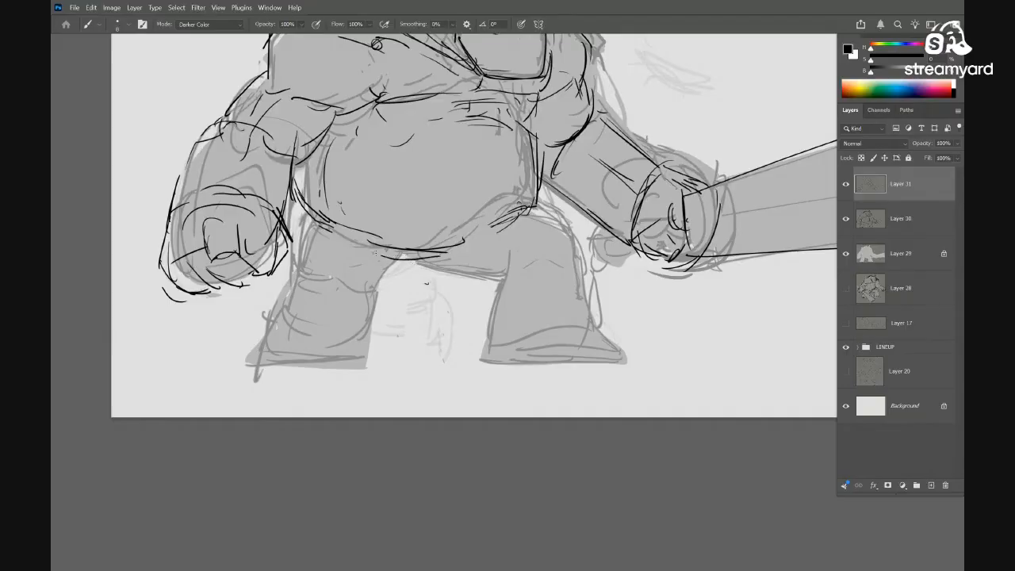
Strengthen the belly's curved bottom edge and draw the pelvis line beneath it towards the sword-side leg
left_click_drag(341, 241, 413, 256)
left_click_drag(512, 221, 444, 256)
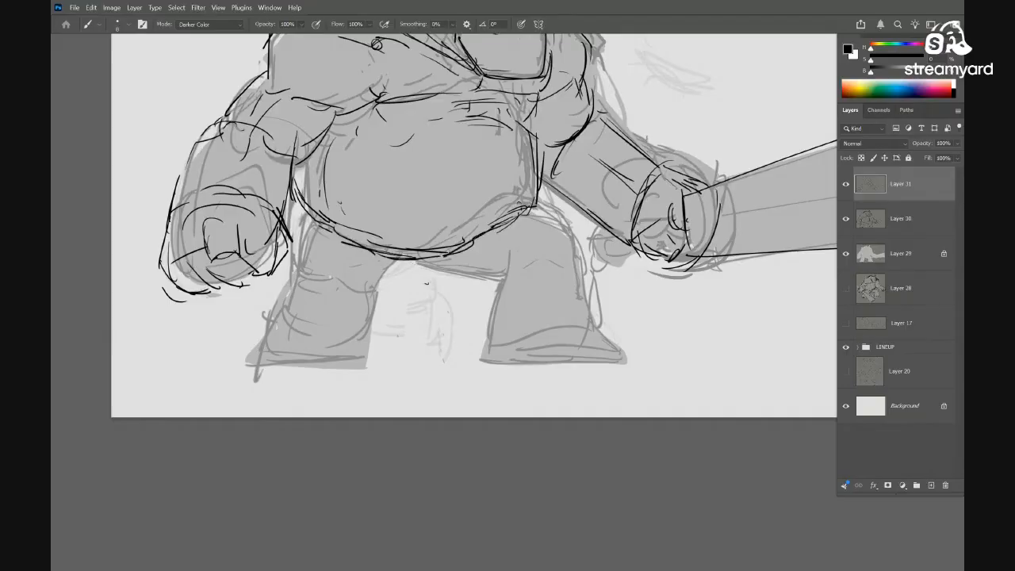
left_click_drag(305, 229, 336, 235)
mouse_move(475, 268)
left_mouse_down()
mouse_move(444, 268)
mouse_move(468, 253)
mouse_move(444, 257)
left_mouse_up()
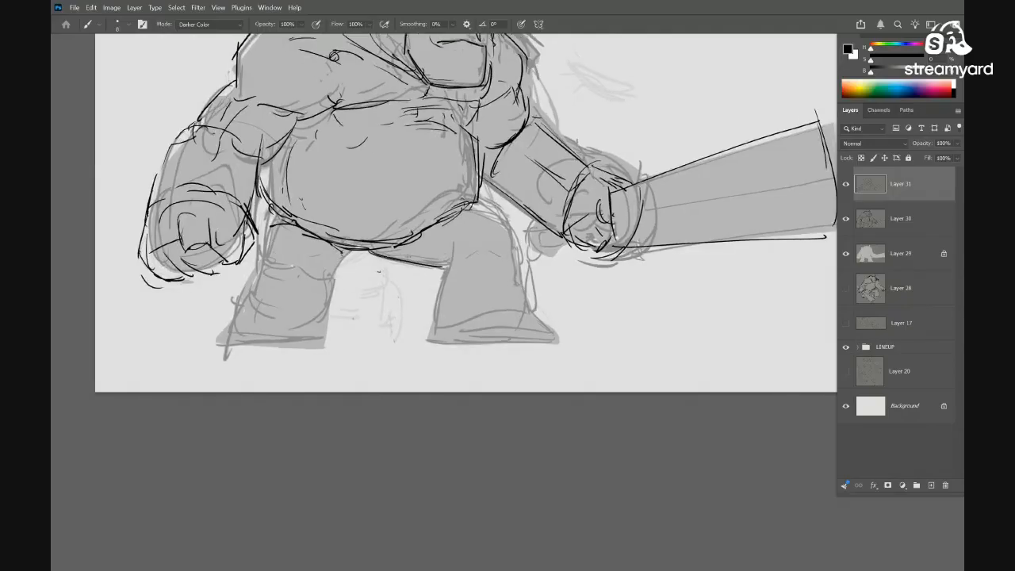
Redraw the hip line over the sword-side thigh and draw the knee curve and both side edges of that leg
key("w")
key("e")
key("b")
key("e")
mouse_move(475, 199)
left_mouse_down()
mouse_move(432, 226)
mouse_move(457, 208)
mouse_move(504, 203)
left_mouse_up()
key("b")
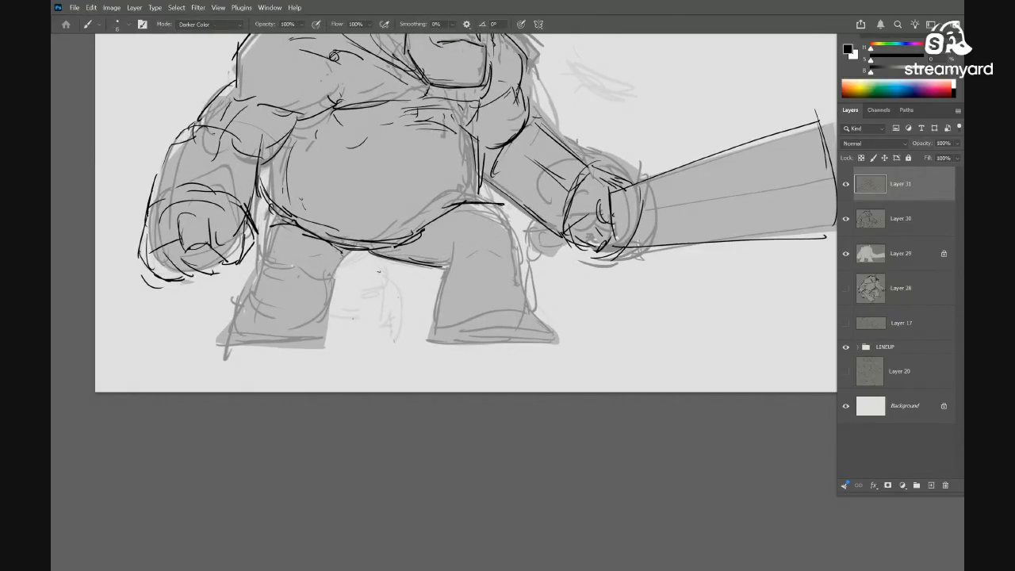
mouse_move(491, 245)
left_mouse_down()
mouse_move(471, 232)
mouse_move(478, 195)
left_mouse_up()
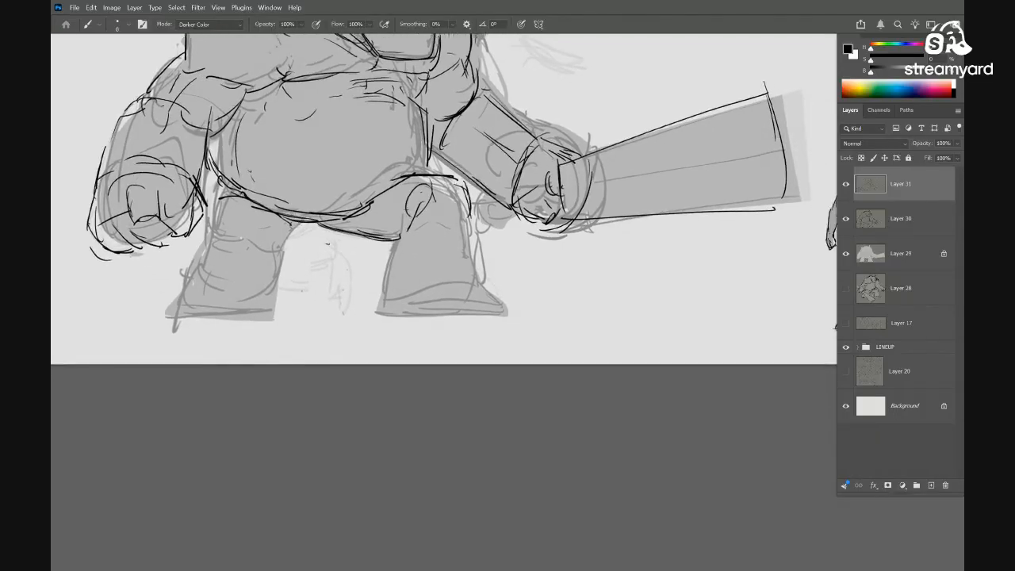
left_click_drag(406, 208, 384, 290)
left_click_drag(473, 221, 485, 279)
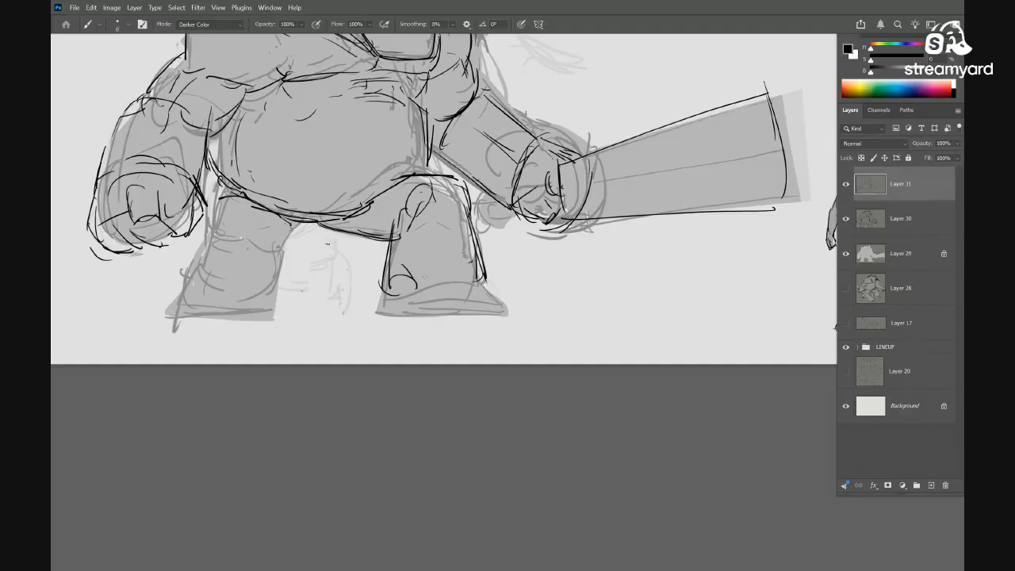
Draw the sword-side foot with its ankle curve, sloping instep, pointed toe and flat sole
left_click(394, 319)
mouse_move(346, 314)
left_mouse_down()
mouse_move(438, 303)
mouse_move(518, 316)
left_mouse_up()
mouse_move(478, 285)
left_mouse_down()
mouse_move(542, 291)
mouse_move(521, 285)
mouse_move(545, 314)
left_mouse_up()
left_click_drag(512, 316, 600, 306)
mouse_move(555, 368)
left_mouse_down()
mouse_move(539, 371)
mouse_move(560, 360)
left_mouse_up()
left_click_drag(462, 341, 571, 322)
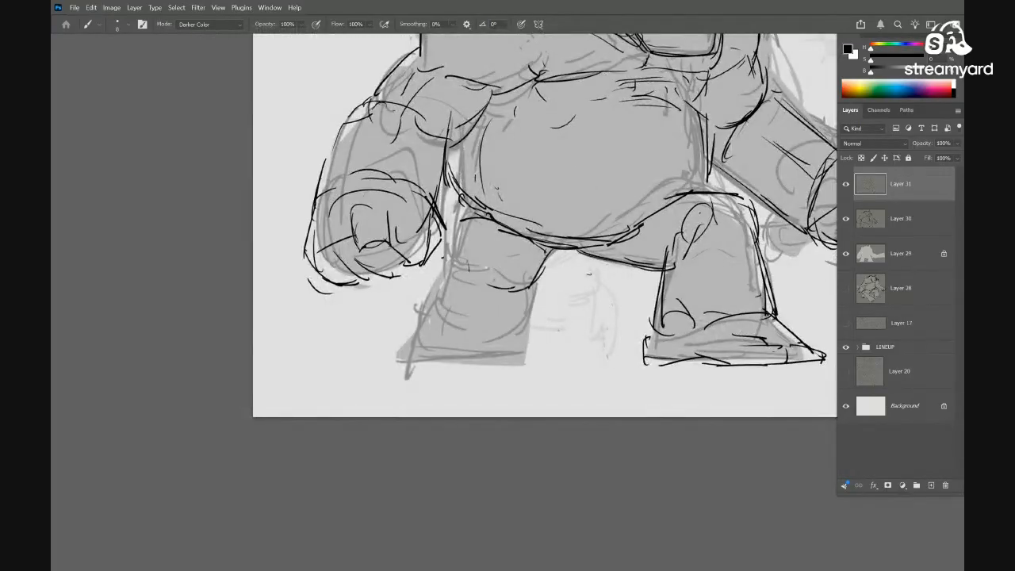
Draw the rounded knee and bulging lower-leg outline of the leg beside the empty fist
left_click_drag(436, 259, 525, 276)
left_click_drag(456, 266, 531, 283)
left_click_drag(459, 289, 485, 287)
left_click_drag(420, 306, 444, 355)
left_click_drag(411, 311, 454, 357)
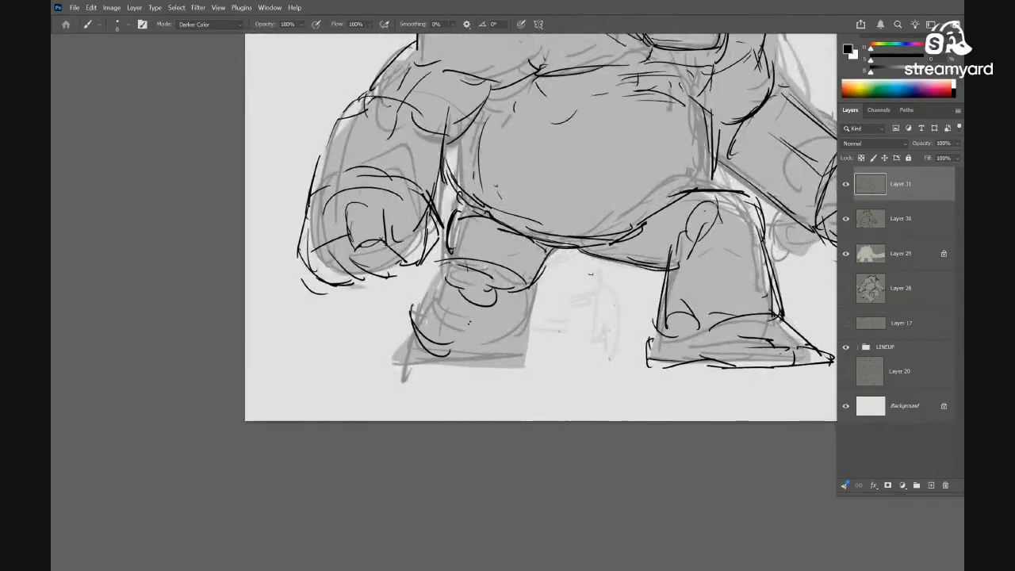
left_click_drag(526, 284, 517, 328)
mouse_move(533, 293)
left_mouse_down()
mouse_move(472, 367)
mouse_move(539, 333)
left_mouse_up()
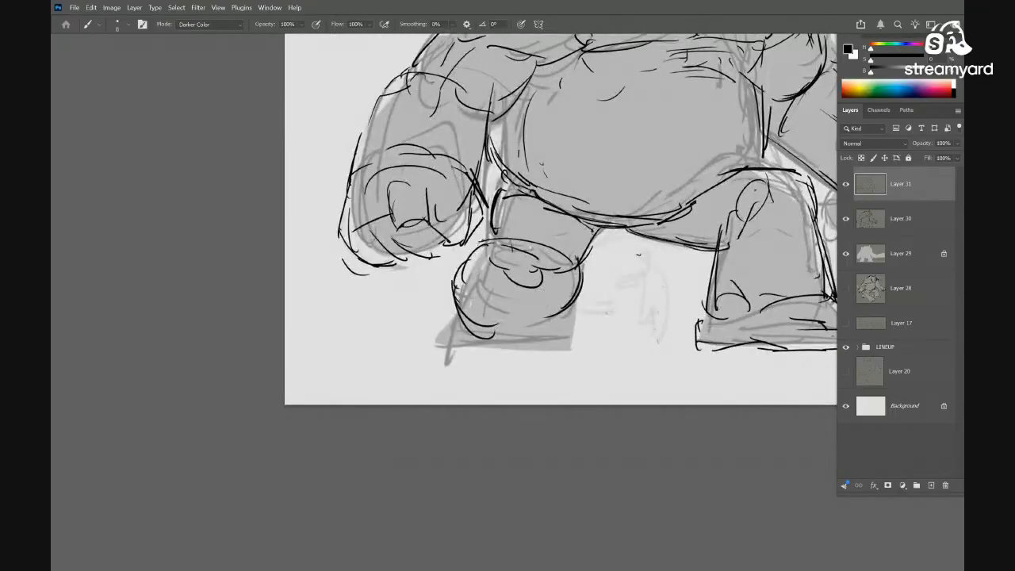
Outline the foot below the rounded lower leg, including its sloping front, sole and heel
left_click_drag(449, 279, 456, 300)
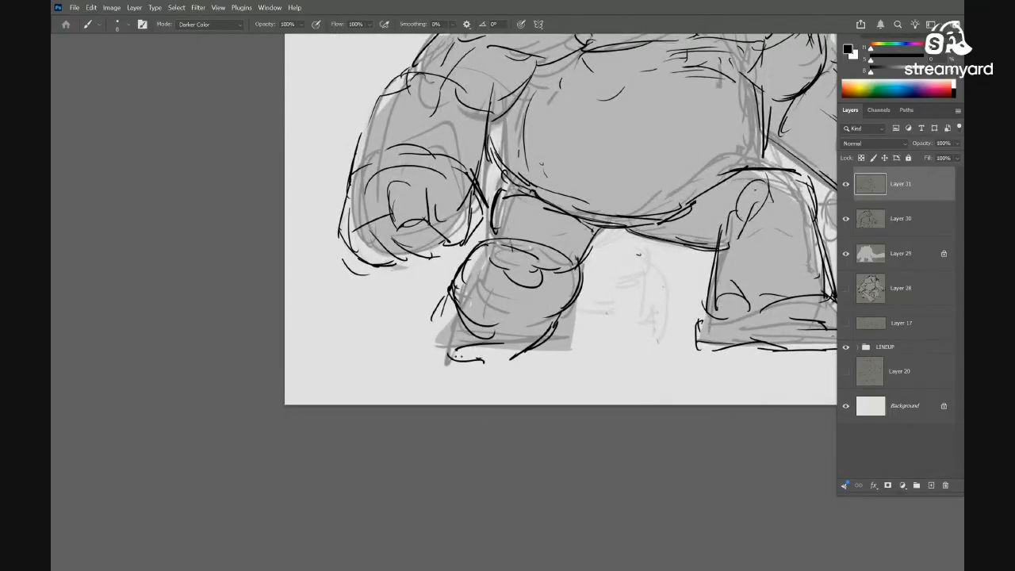
left_click_drag(445, 297, 433, 352)
mouse_move(520, 326)
left_mouse_down()
mouse_move(502, 356)
mouse_move(535, 351)
left_mouse_up()
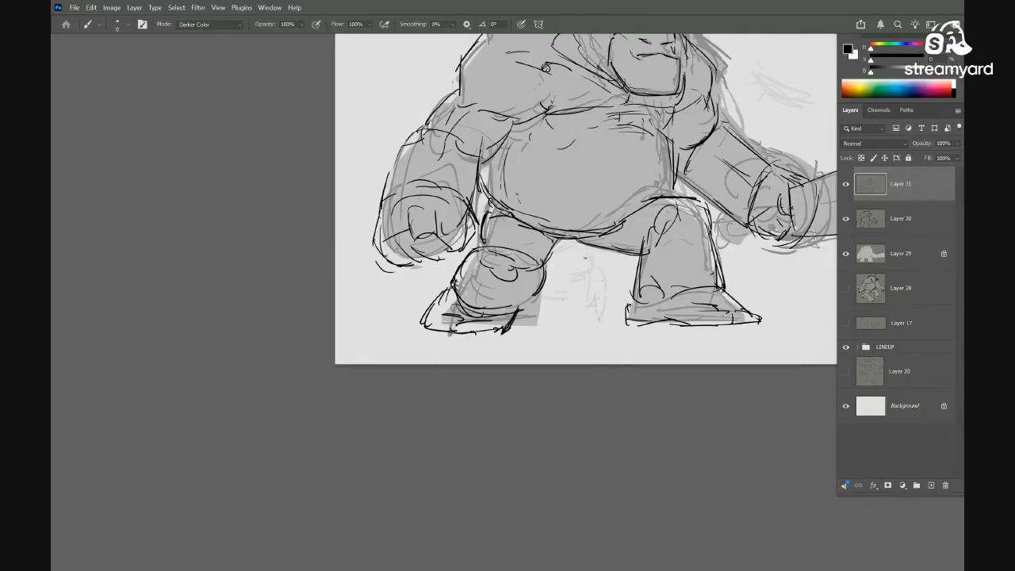
left_click_drag(521, 318, 564, 313)
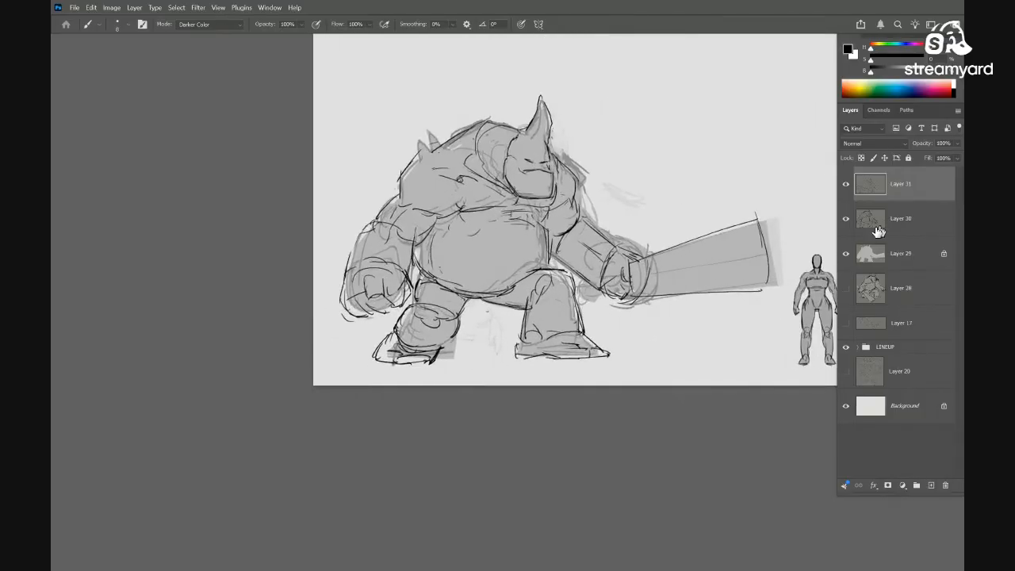
Extend the grey silhouette on Layer 29 to fill the redrawn legs and feet, using the sampled body grey
left_click(866, 260)
left_click(518, 248, "alt")
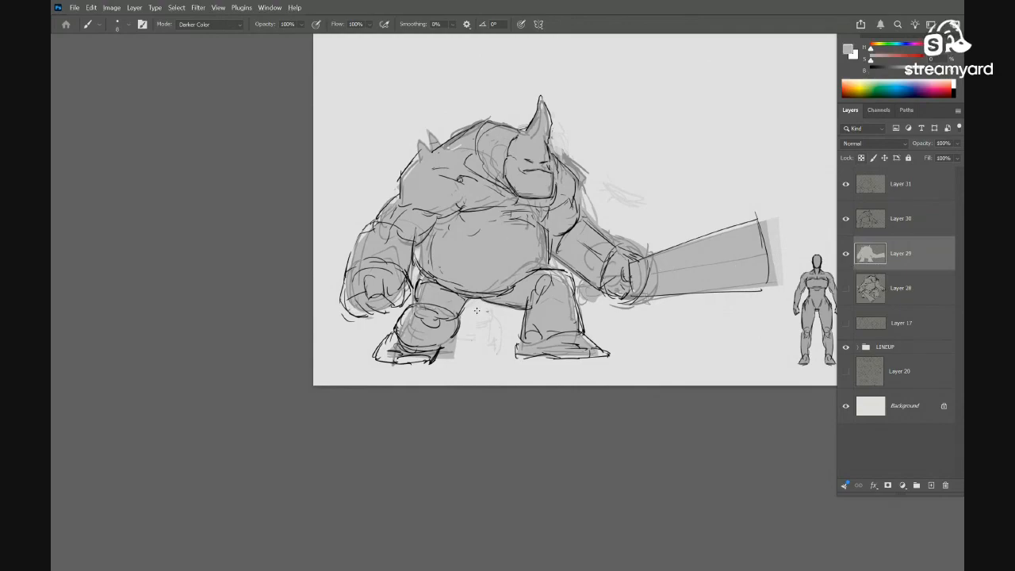
left_click_drag(462, 311, 471, 308)
mouse_move(402, 333)
left_mouse_down()
mouse_move(381, 351)
mouse_move(425, 356)
left_mouse_up()
left_click_drag(408, 316, 411, 319)
mouse_move(545, 276)
left_mouse_down()
mouse_move(566, 275)
mouse_move(593, 351)
left_mouse_up()
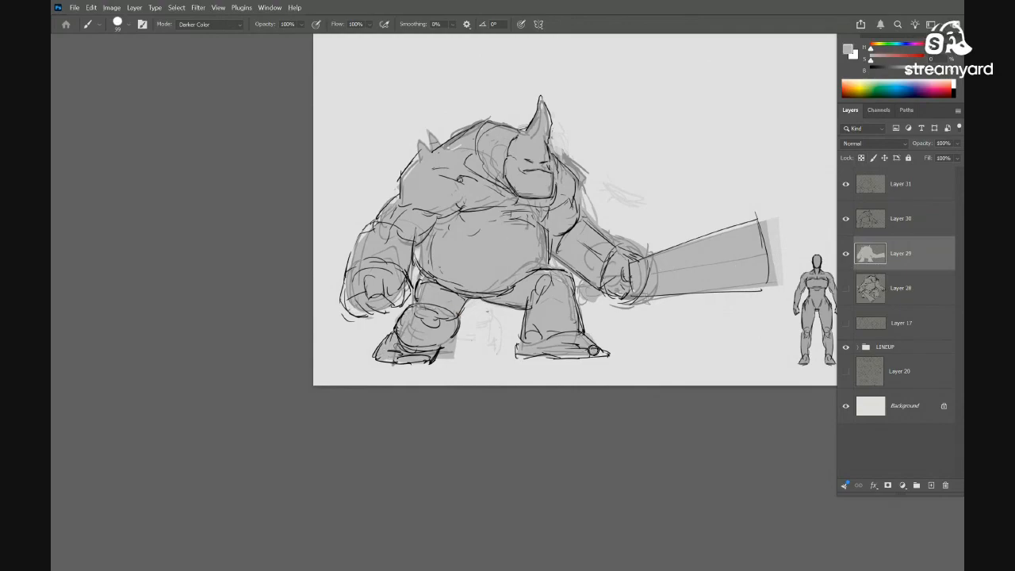
Darken the grey silhouette on Layer 29 by lowering its Lightness with Hue/Saturation
key("ctrl+u")
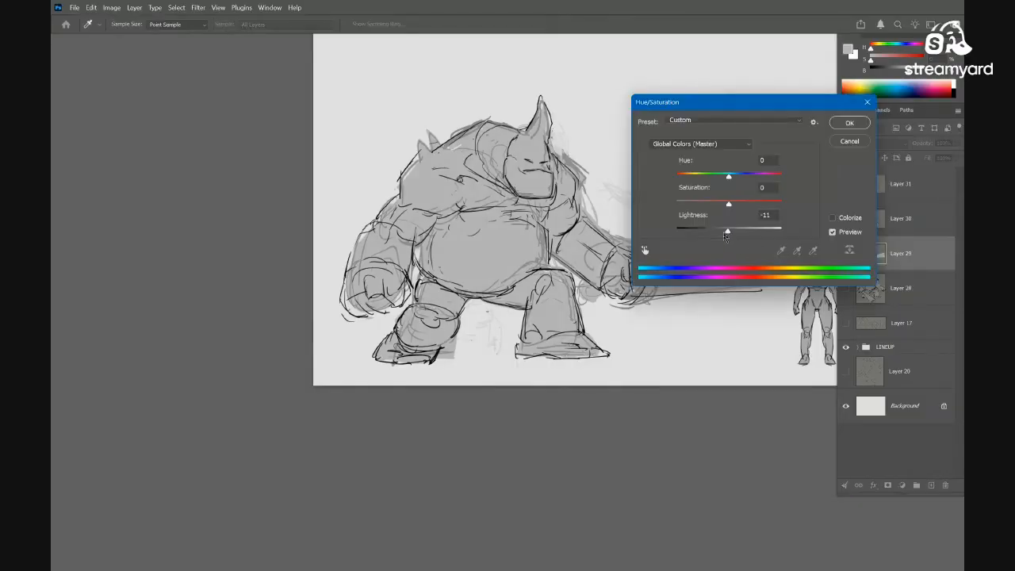
left_click_drag(724, 236, 721, 236)
left_click(848, 124)
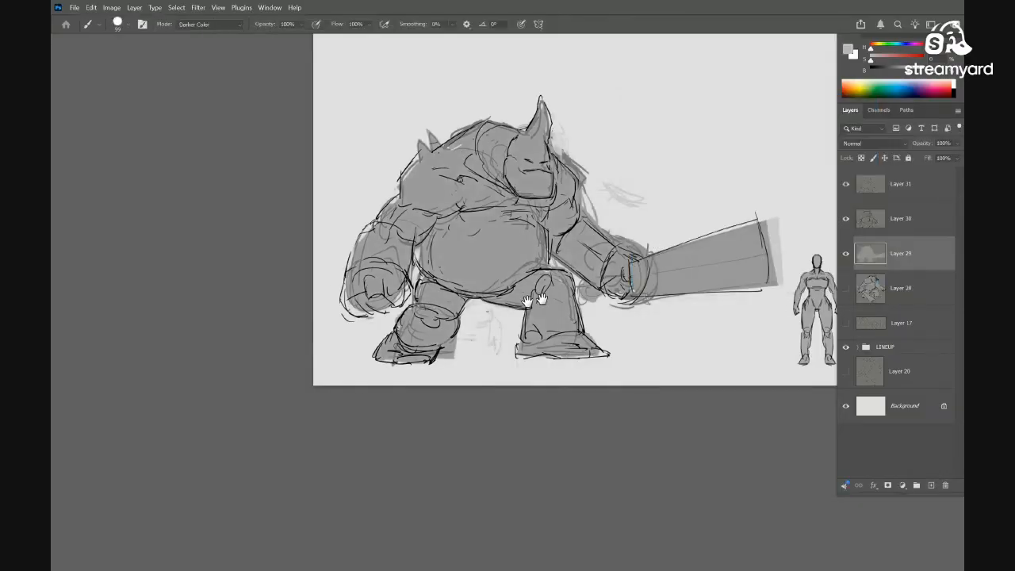
Fill the gaps of the silhouette along the empty-handed arm and fist with grey
mouse_move(408, 200)
left_mouse_down()
mouse_move(427, 208)
mouse_move(387, 246)
mouse_move(418, 284)
mouse_move(412, 310)
mouse_move(369, 317)
mouse_move(366, 279)
left_mouse_up()
key("ctrl+minus")
key("ctrl+minus")
left_click_drag(571, 309, 521, 318)
left_click_drag(524, 319, 566, 308)
left_click_drag(566, 308, 632, 312)
left_click_drag(616, 304, 542, 351)
Make Layer 30 active, restore the default black and shrink the brush to a fine size for line work on the foot
left_click(868, 223)
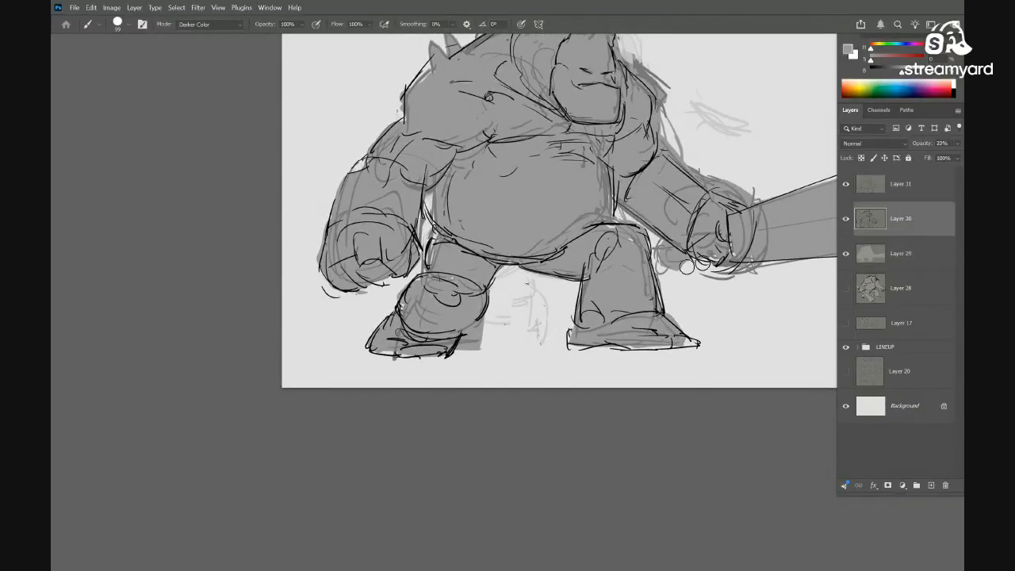
key("d")
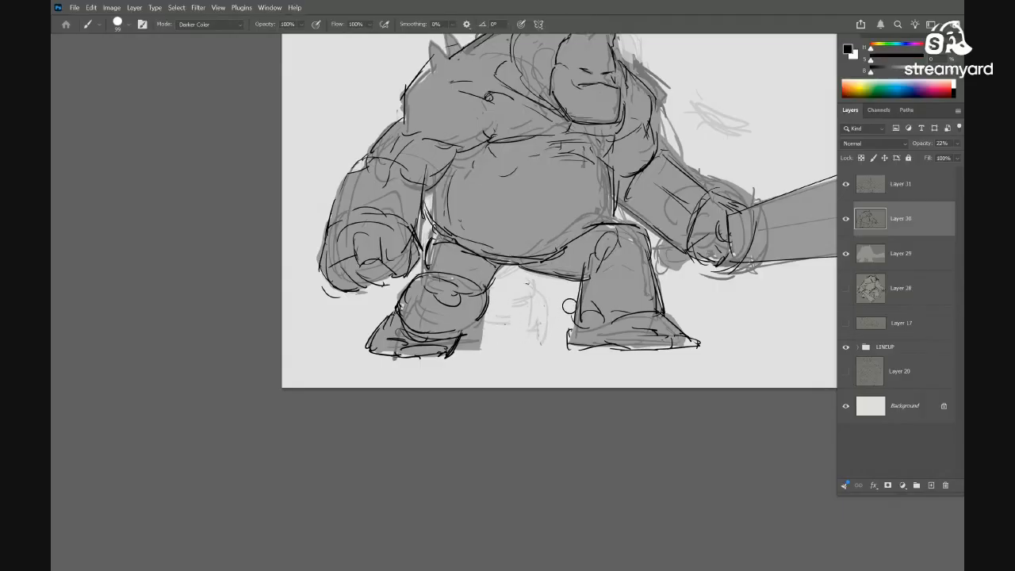
key("[")
key("[")
key("[")
key("[")
key("[")
key("[")
key("[")
key("[")
key("[")
key("[")
key("[")
key("[")
key("[")
key("[")
key("[")
left_click_drag(464, 332, 486, 320)
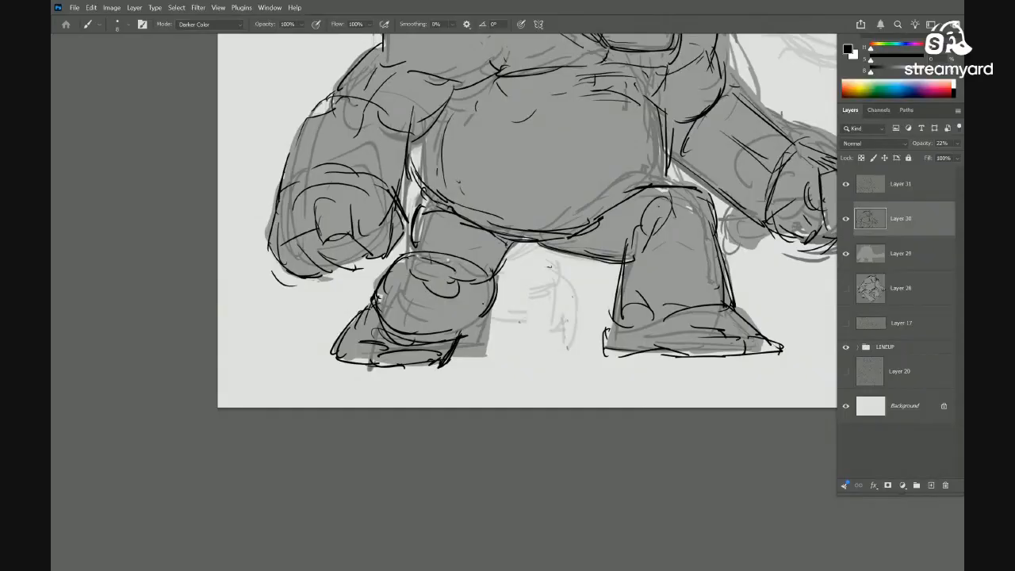
Check the Layer 30 sketch at 100% opacity and restore the layer to 22%
key("m")
key("0")
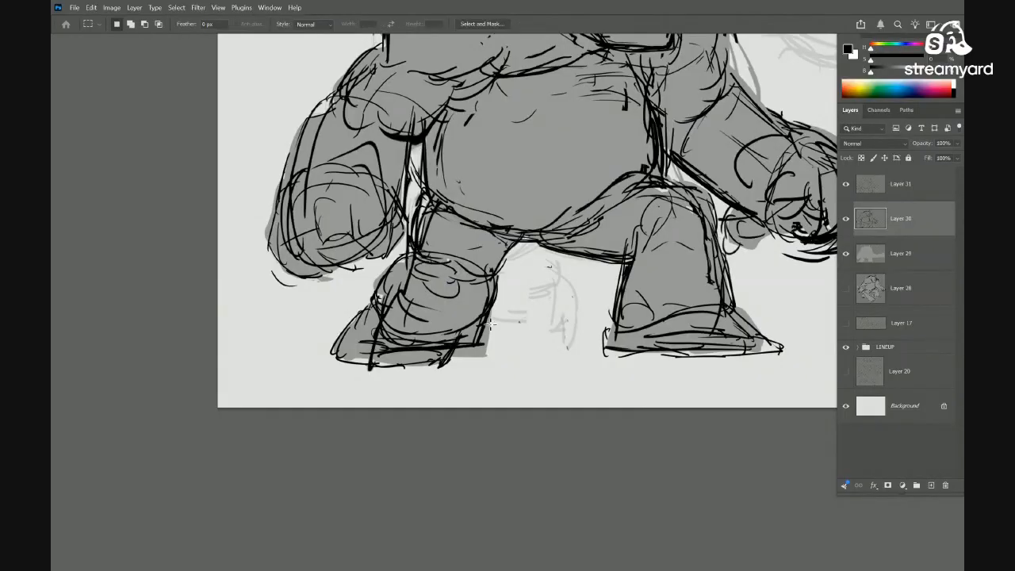
key("2")
key("2")
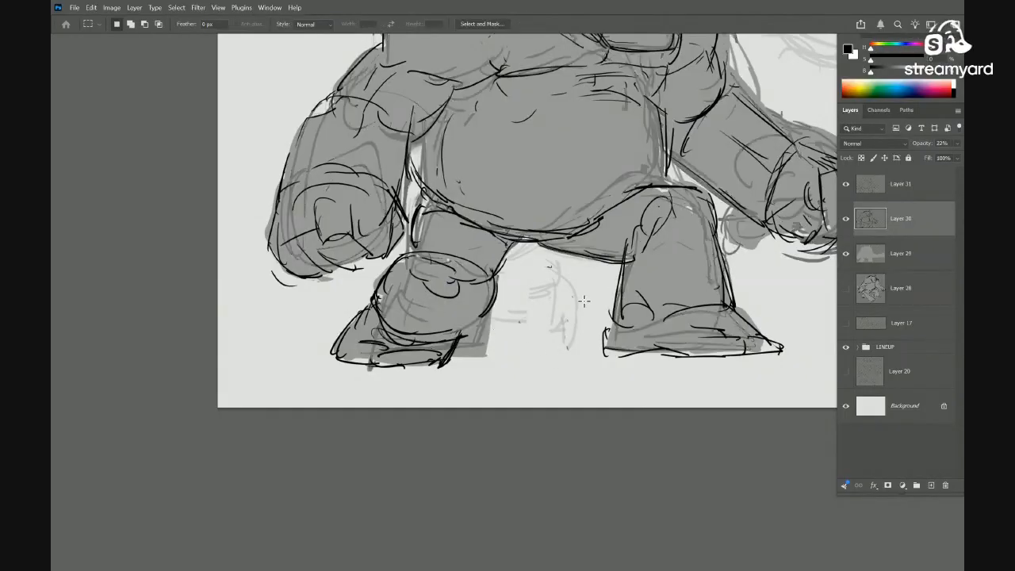
Set the brush's blending mode to Normal
key("b")
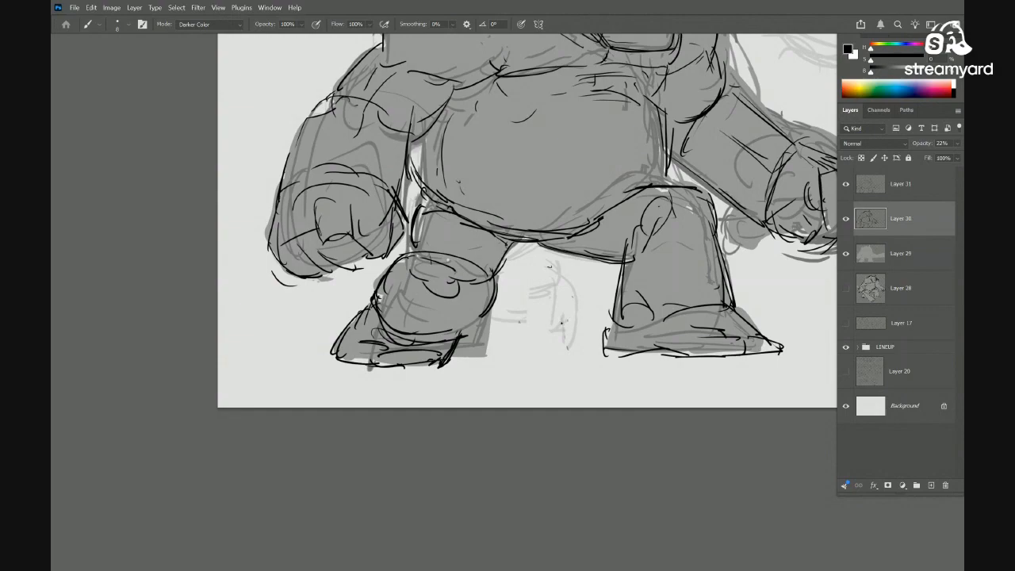
left_click(222, 22)
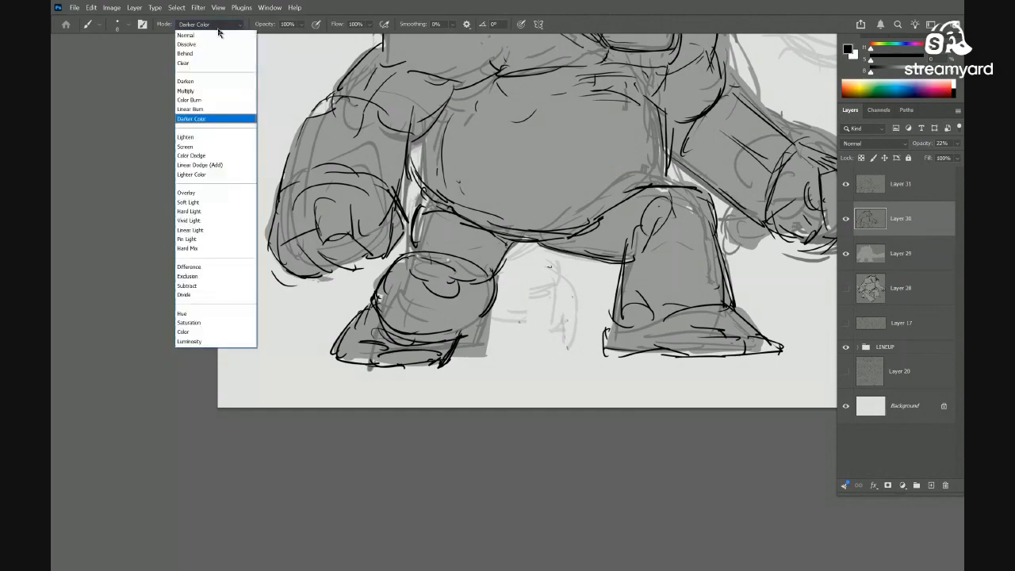
left_click(221, 39)
left_click_drag(560, 305, 464, 384)
Isolate Layer 30 to inspect its sketch lines, restore the other layers and make Layer 31 active
left_click(845, 218)
left_click(845, 219, "alt")
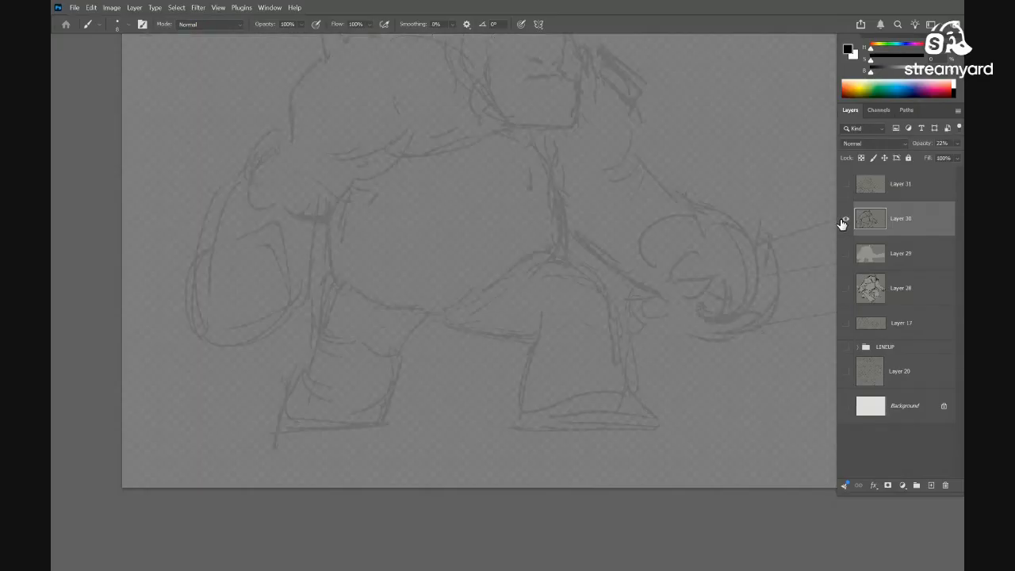
left_click(845, 218, "alt")
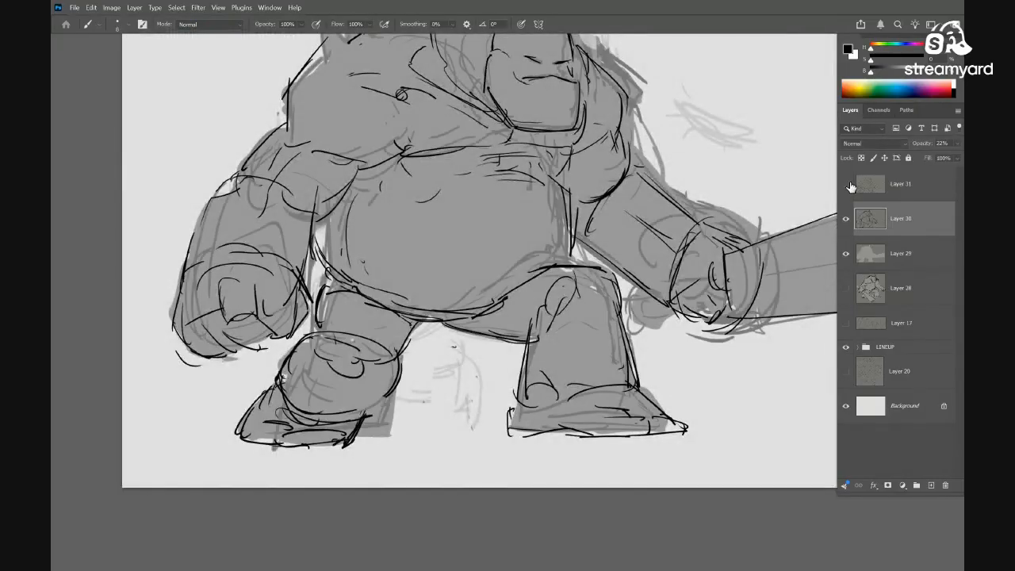
left_click(846, 185)
left_click(869, 185)
Redraw the foot beside the empty fist with a straight heel edge, a flat sole and toe divisions
left_click_drag(505, 335, 514, 328)
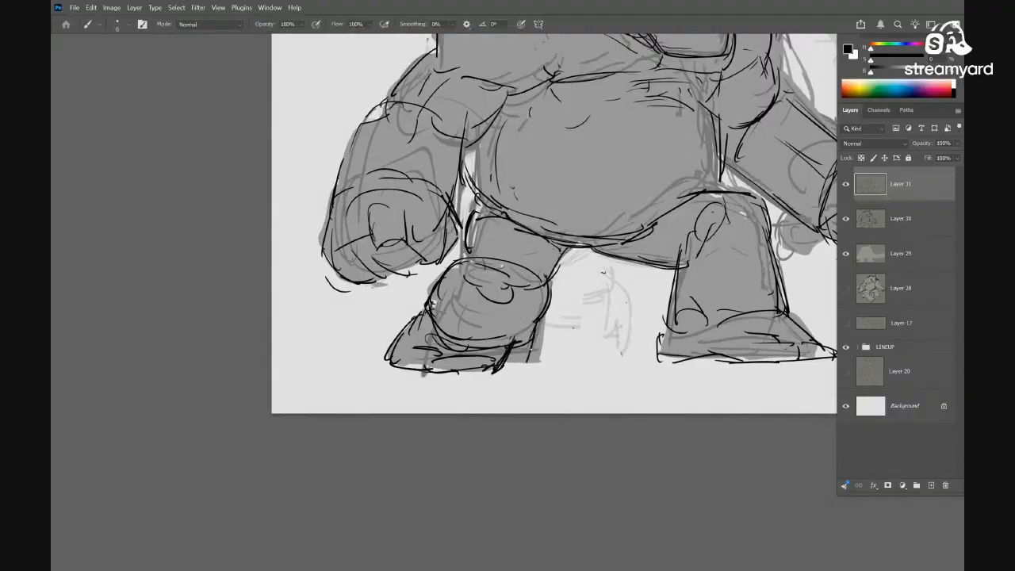
left_click_drag(514, 357, 458, 368)
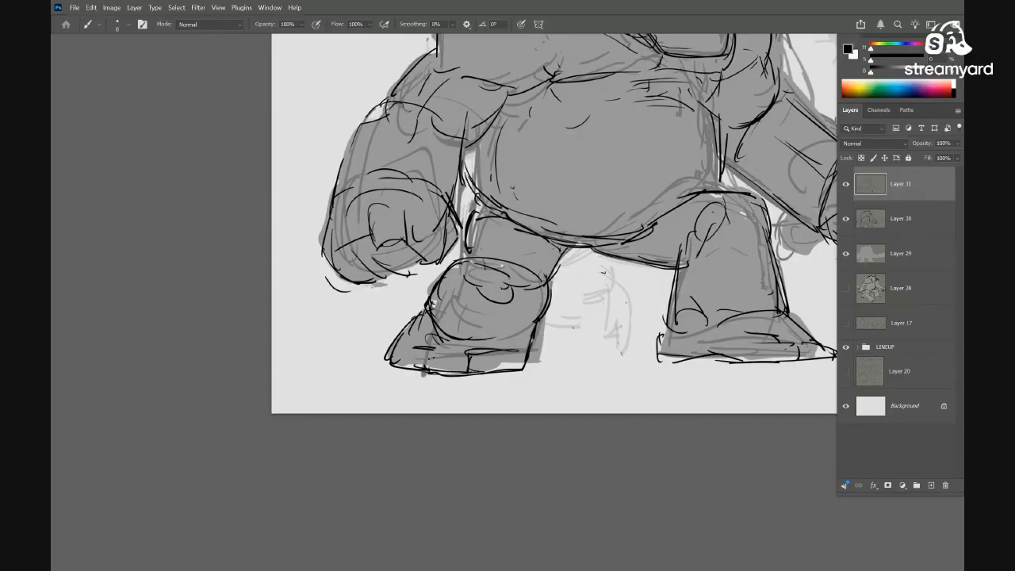
left_click_drag(429, 309, 406, 336)
Draw the drooping crotch line under the belly between the two thighs
mouse_move(614, 317)
left_mouse_down()
mouse_move(530, 371)
mouse_move(591, 338)
left_mouse_up()
left_click_drag(644, 354, 589, 337)
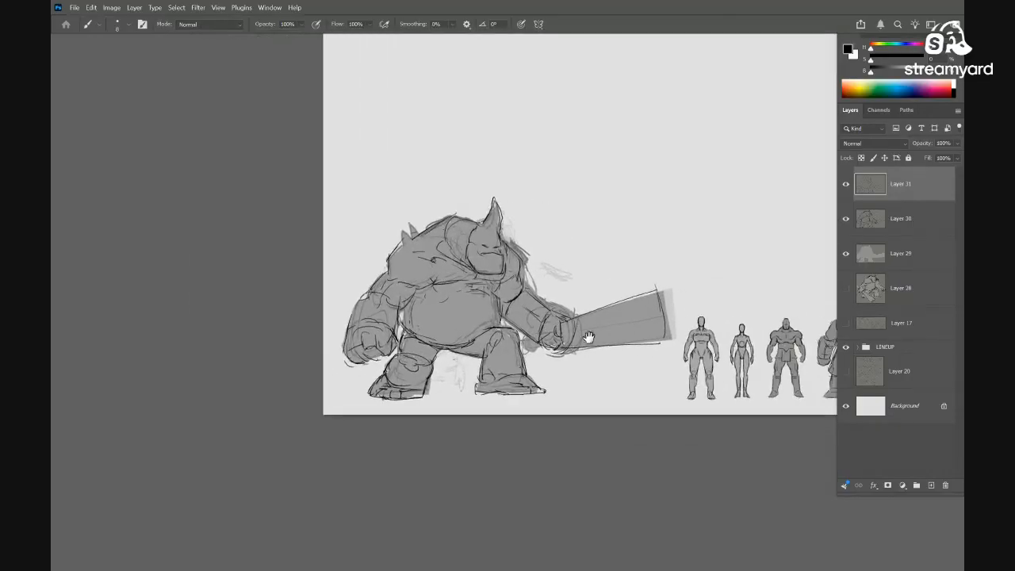
left_click_drag(511, 360, 548, 291)
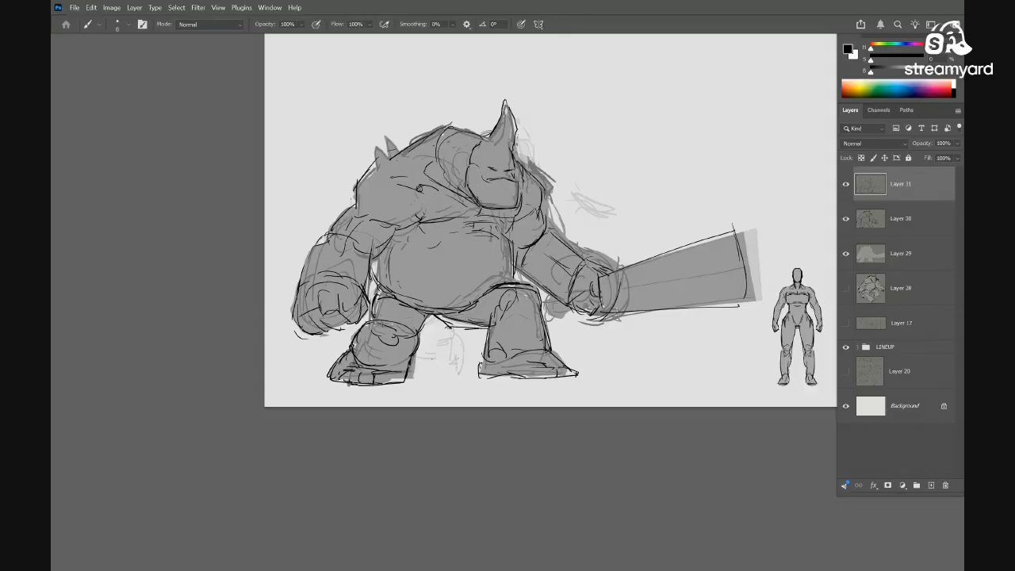
mouse_move(477, 330)
left_mouse_down()
mouse_move(456, 336)
mouse_move(472, 331)
left_mouse_up()
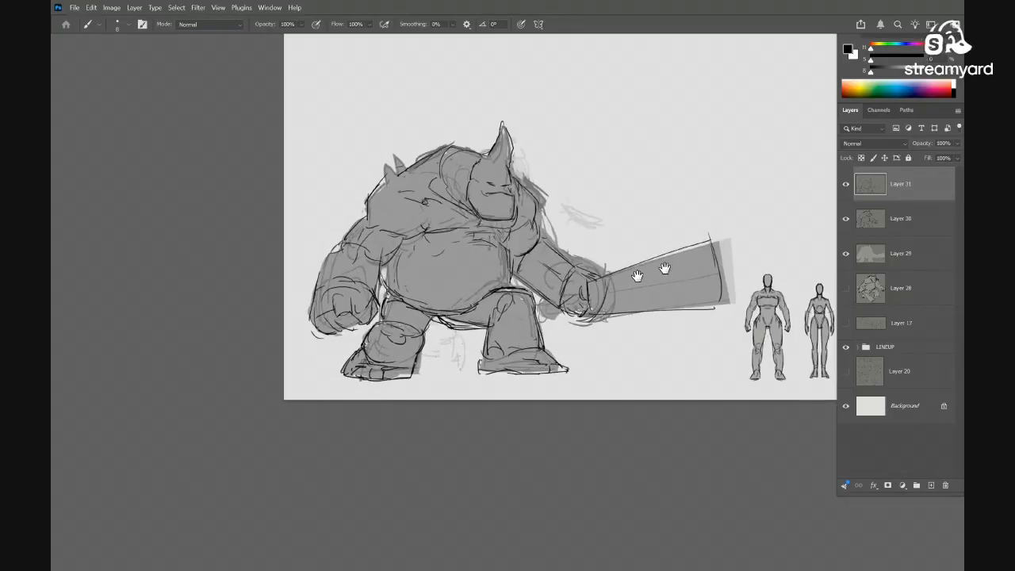
Fill the crotch area between the thighs with the sampled silhouette grey on Layer 29
left_click(901, 254)
left_click(470, 275, "alt")
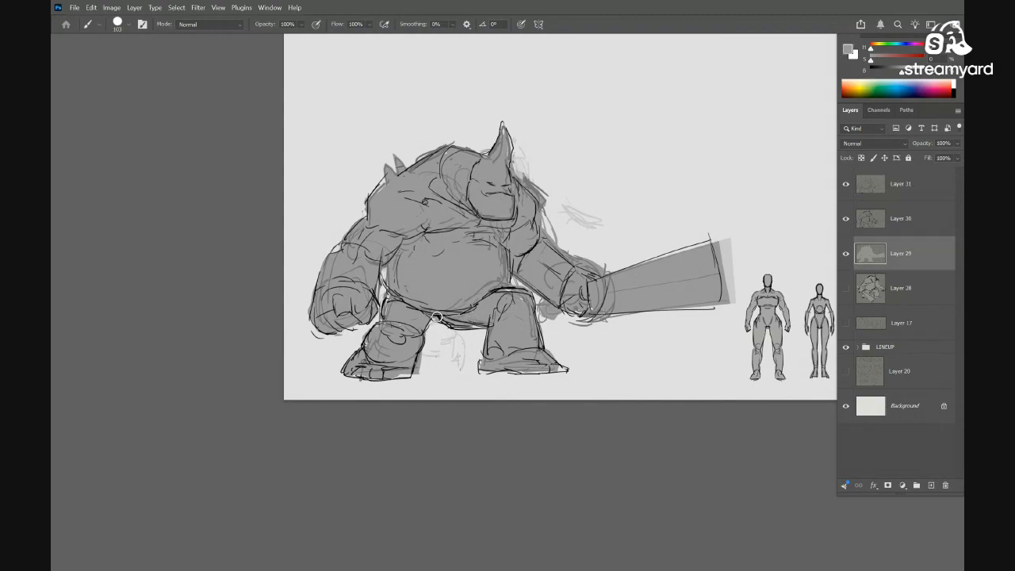
left_click_drag(448, 344, 499, 326)
left_click_drag(625, 274, 619, 294)
Make Layer 31 active and choose the Pen Sample 1 brush at 25 px with default black
left_click(874, 221)
left_click(863, 191)
key("e")
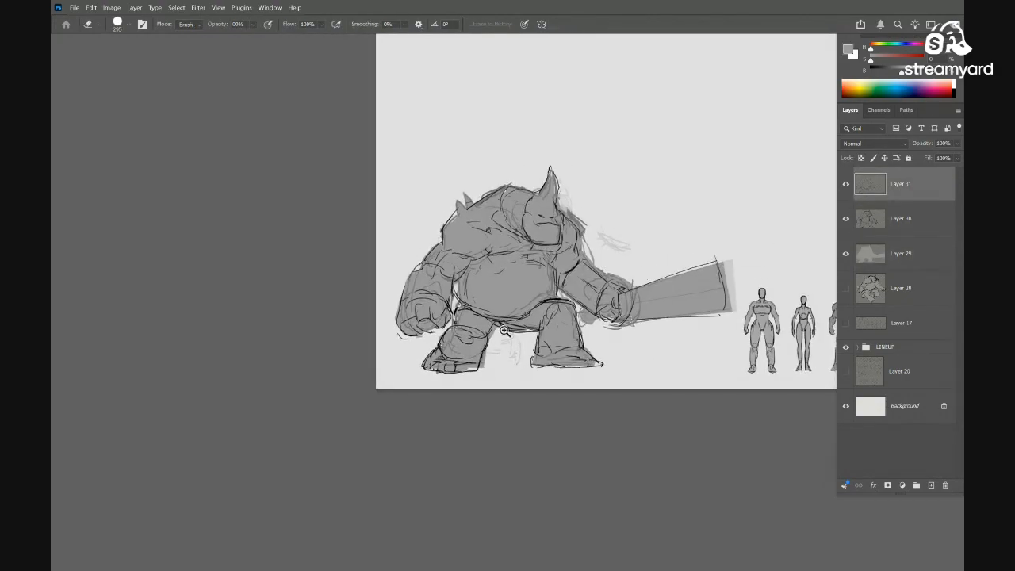
left_click_drag(517, 331, 551, 323)
key("d")
key("b")
right_click(628, 342)
left_click(773, 287)
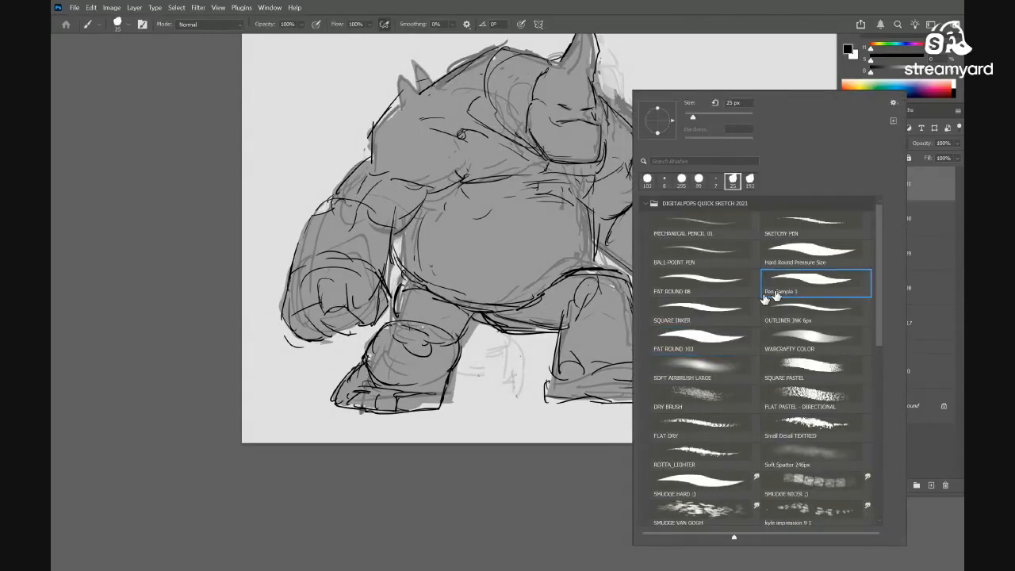
key("Return")
Erase the rough crotch line between the thighs and redraw it with thick black strokes
key("e")
mouse_move(523, 313)
left_mouse_down()
mouse_move(475, 309)
mouse_move(472, 323)
mouse_move(529, 326)
left_mouse_up()
key("b")
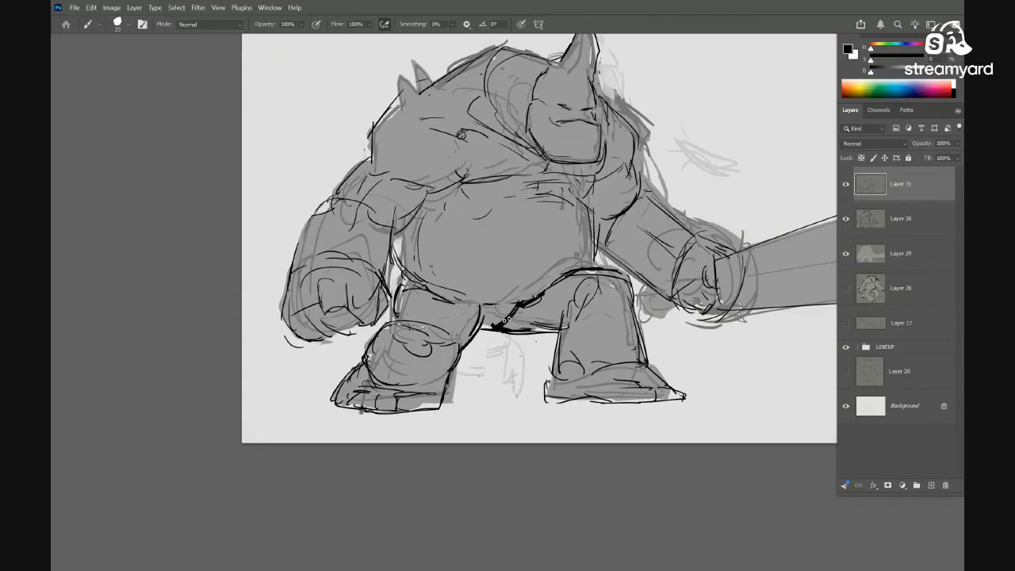
key("e")
left_click_drag(540, 329, 508, 334)
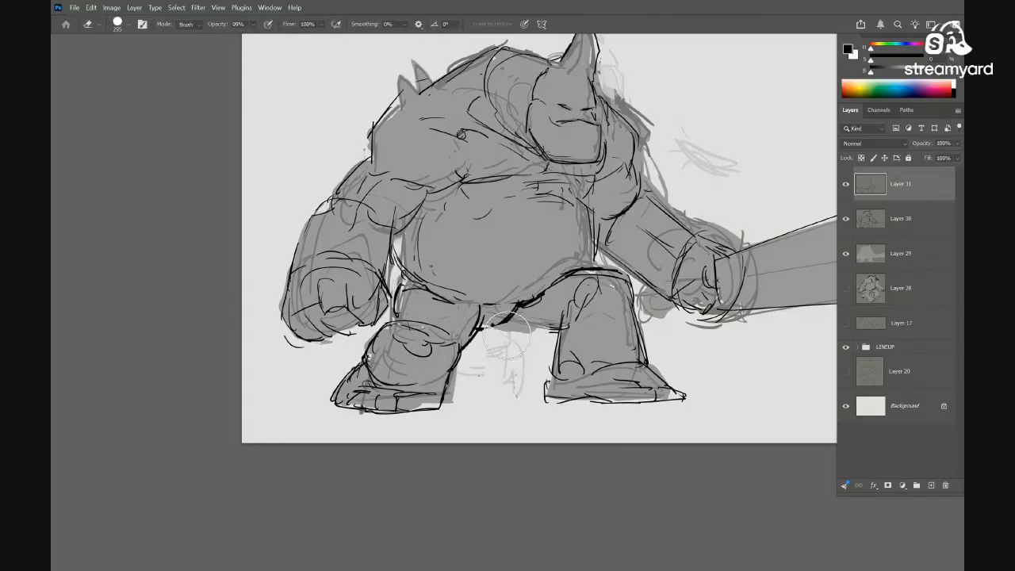
key("b")
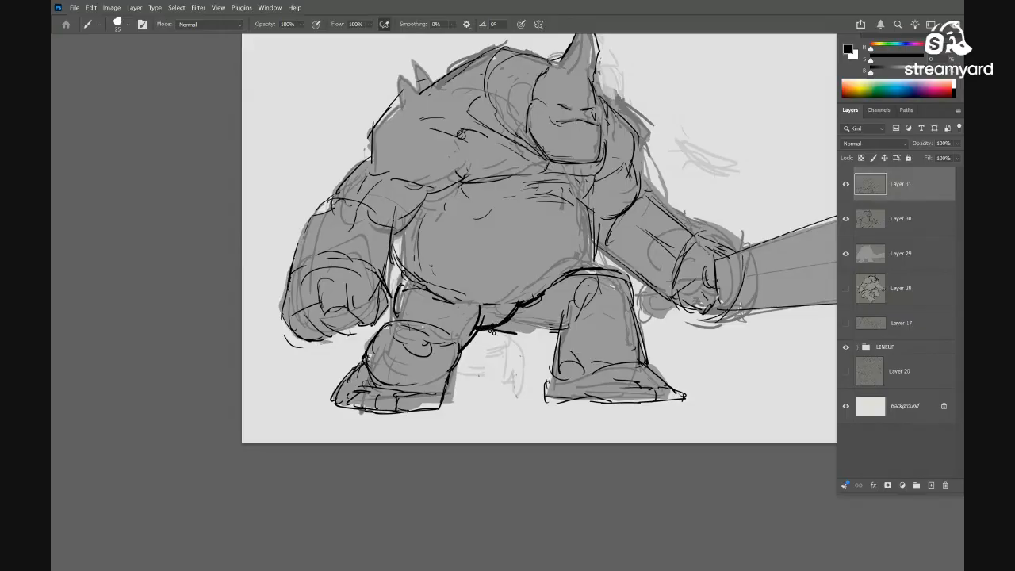
left_click_drag(547, 329, 492, 333)
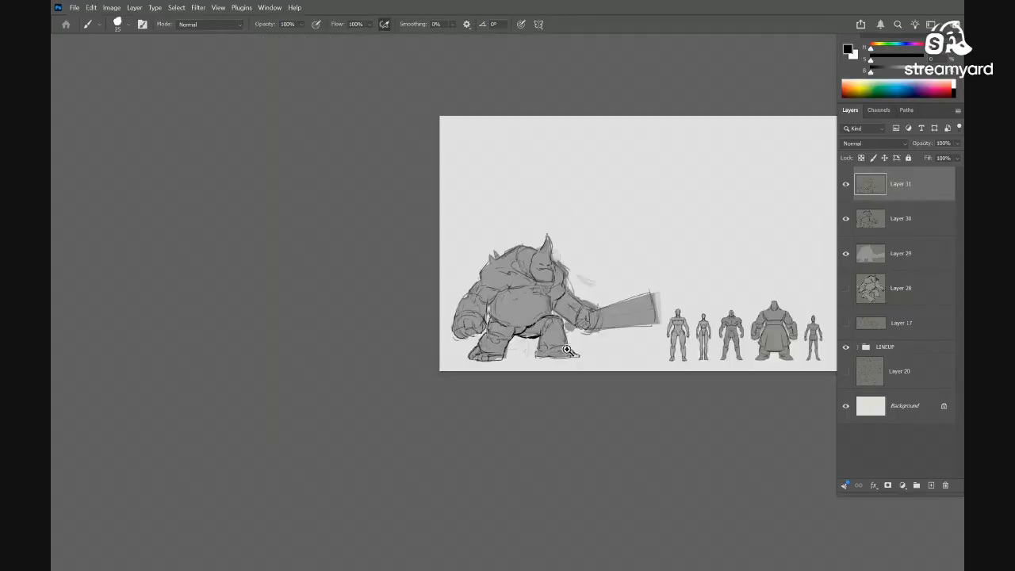
Choose the Fat Round 08 brush and enlarge it slightly for drawing the sword hand
mouse_move(605, 339)
left_mouse_down()
mouse_move(531, 341)
mouse_move(552, 319)
mouse_move(502, 299)
mouse_move(468, 369)
left_mouse_up()
left_click_drag(468, 369, 535, 358)
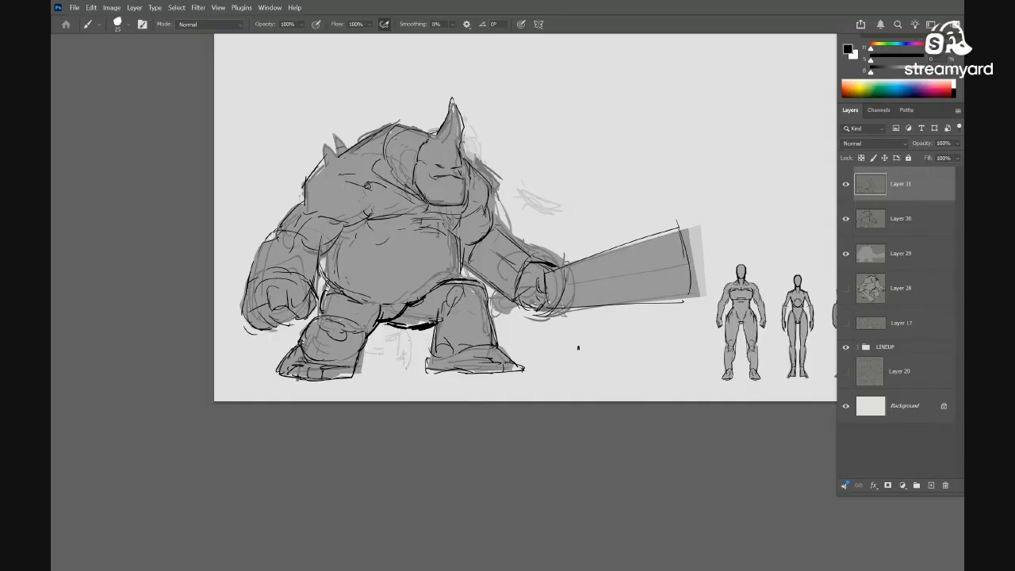
left_click_drag(556, 296, 597, 289)
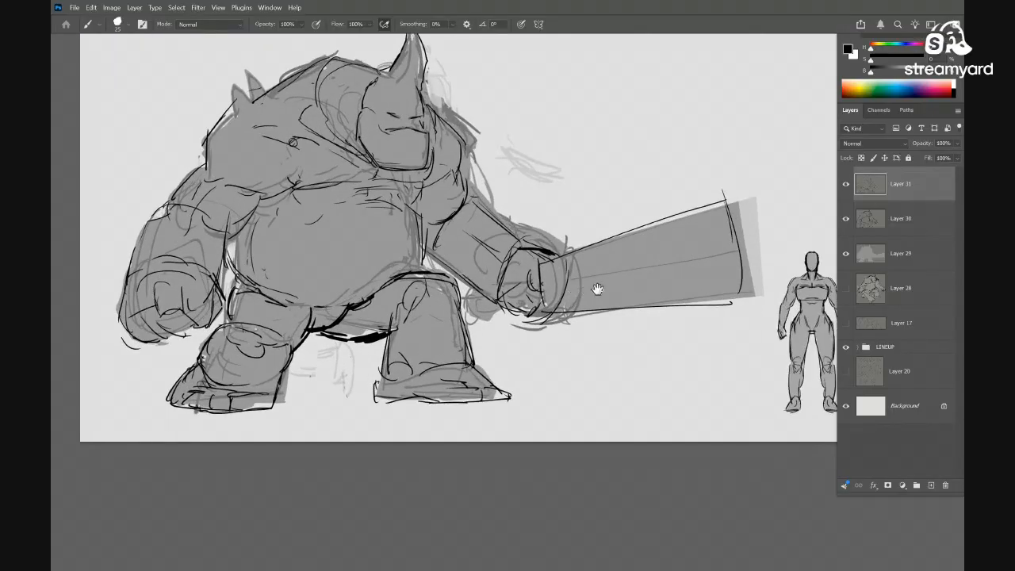
right_click(614, 222)
left_click(692, 289)
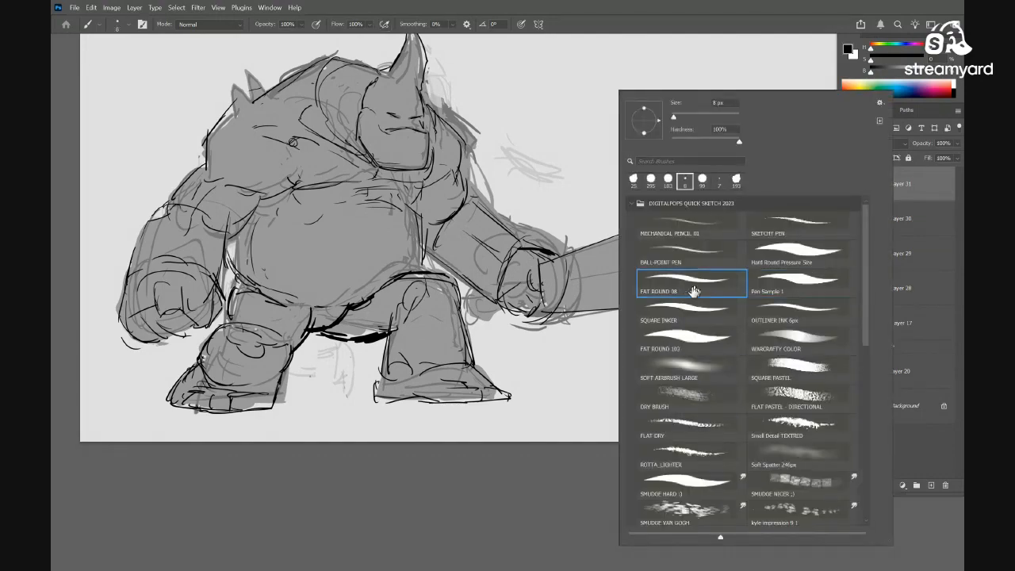
mouse_move(533, 258)
left_mouse_down()
mouse_move(555, 303)
mouse_move(582, 314)
left_mouse_up()
key("ctrl+z")
key("]")
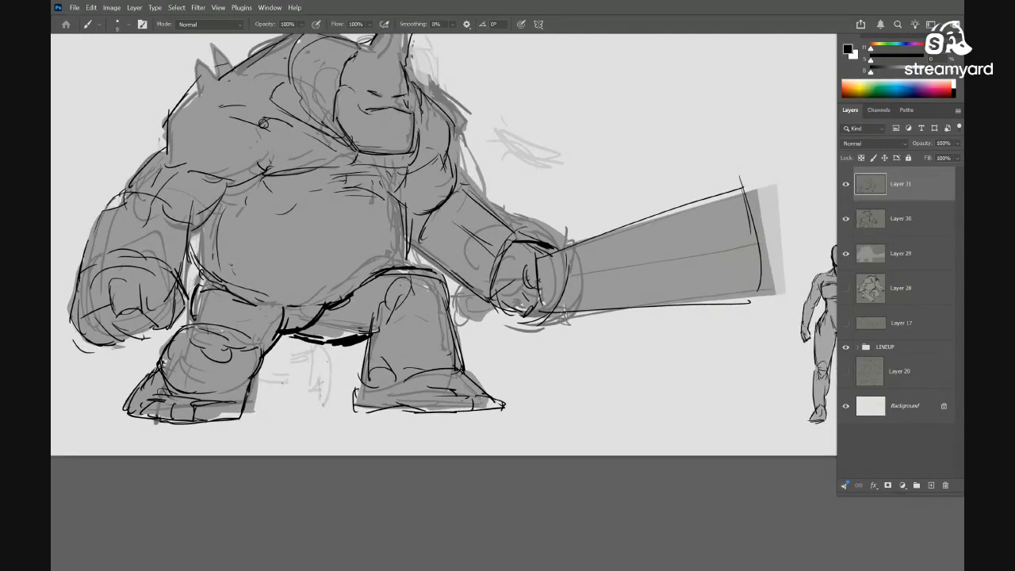
Erase the old lines of the sword hand and redraw a blocky fist with a short guard at the blade's base
key("e")
mouse_move(557, 252)
left_mouse_down()
mouse_move(522, 317)
mouse_move(505, 277)
left_mouse_up()
key("b")
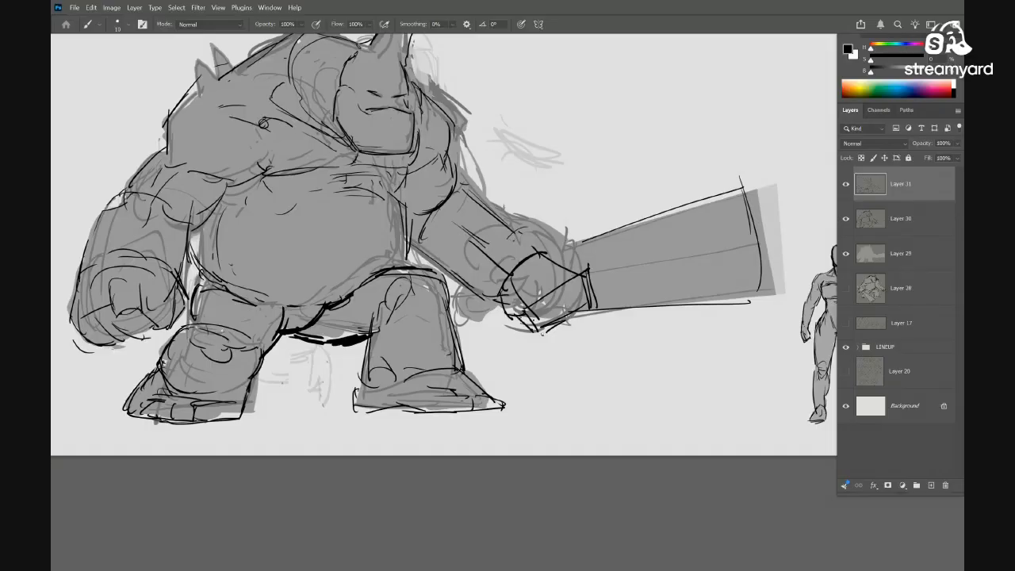
mouse_move(561, 289)
left_mouse_down()
mouse_move(561, 321)
mouse_move(596, 316)
mouse_move(557, 341)
mouse_move(549, 302)
mouse_move(494, 290)
mouse_move(488, 305)
left_mouse_up()
key("e")
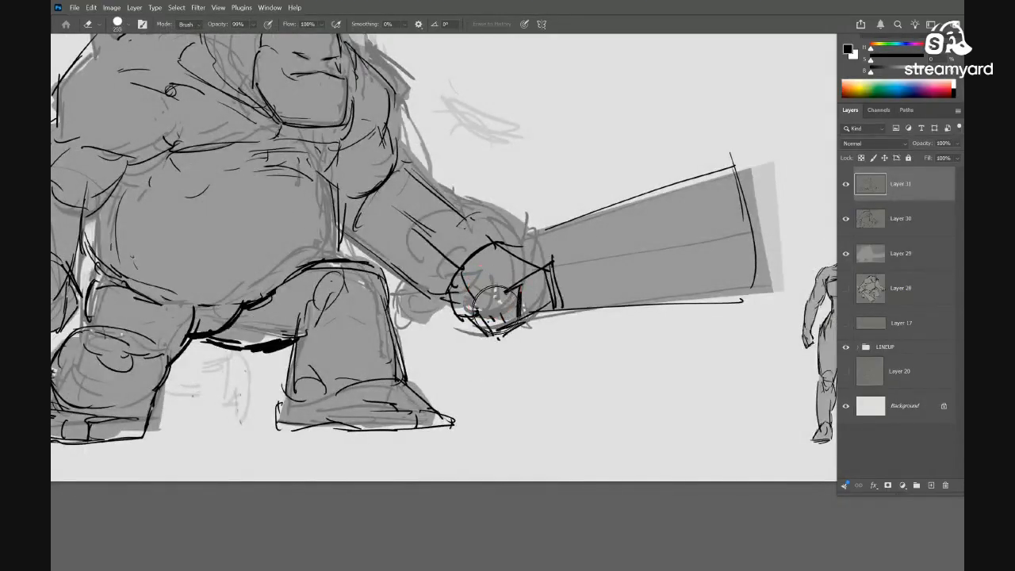
key("b")
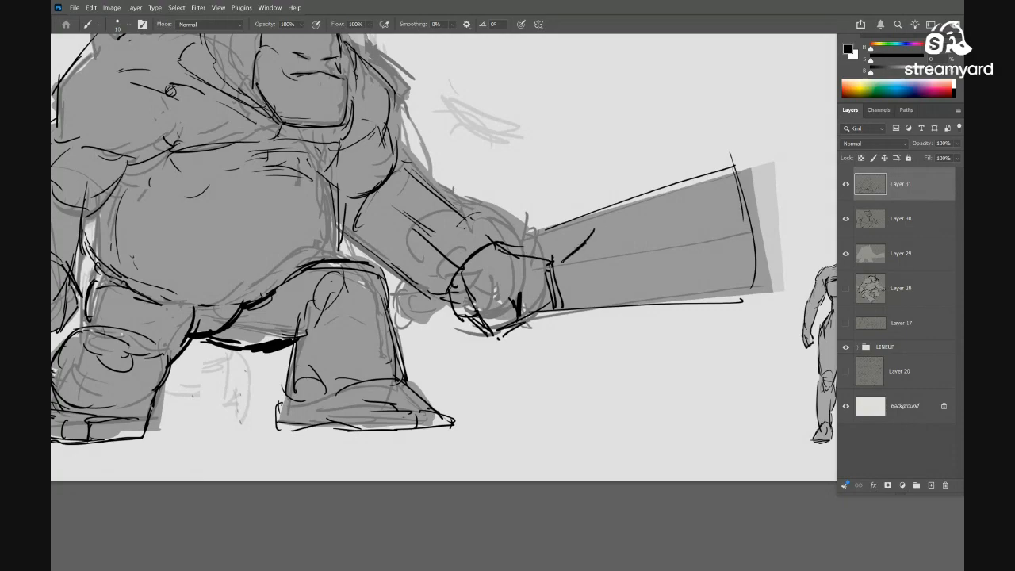
key("ctrl+z")
key("ctrl+z")
key("ctrl+z")
mouse_move(547, 346)
left_mouse_down()
mouse_move(469, 357)
mouse_move(614, 339)
mouse_move(591, 324)
mouse_move(538, 333)
mouse_move(553, 327)
left_mouse_up()
Add a new top layer, and move the lassoed grey blade on Layer 29 slightly outward and down from the fist
left_click(931, 485)
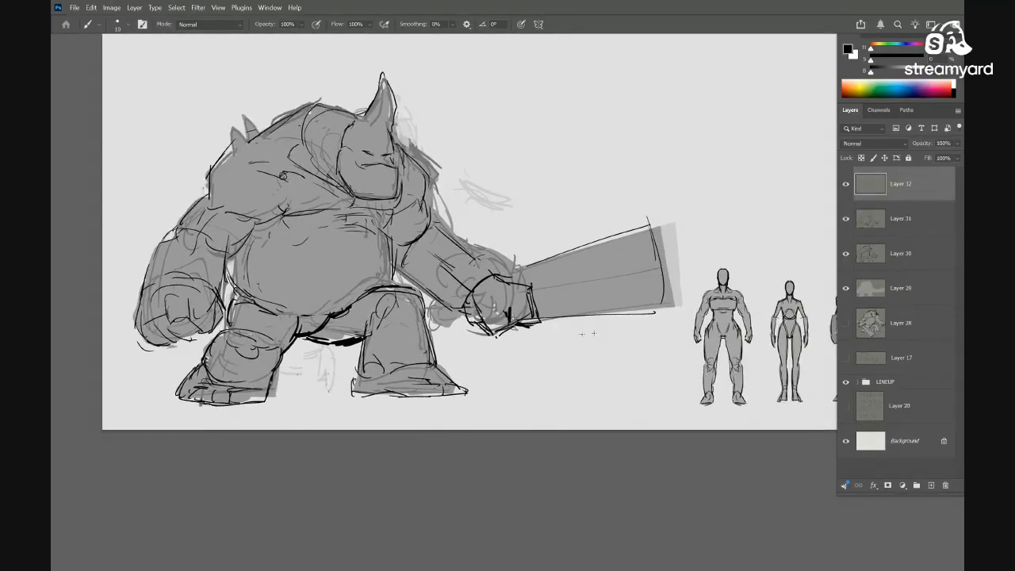
left_click(871, 289)
key("l")
mouse_move(634, 350)
left_mouse_down()
mouse_move(708, 311)
mouse_move(590, 217)
mouse_move(527, 260)
mouse_move(530, 293)
left_mouse_up()
mouse_move(522, 338)
left_mouse_down()
mouse_move(476, 358)
mouse_move(440, 313)
mouse_move(496, 352)
left_mouse_up()
left_click_drag(565, 294, 577, 309)
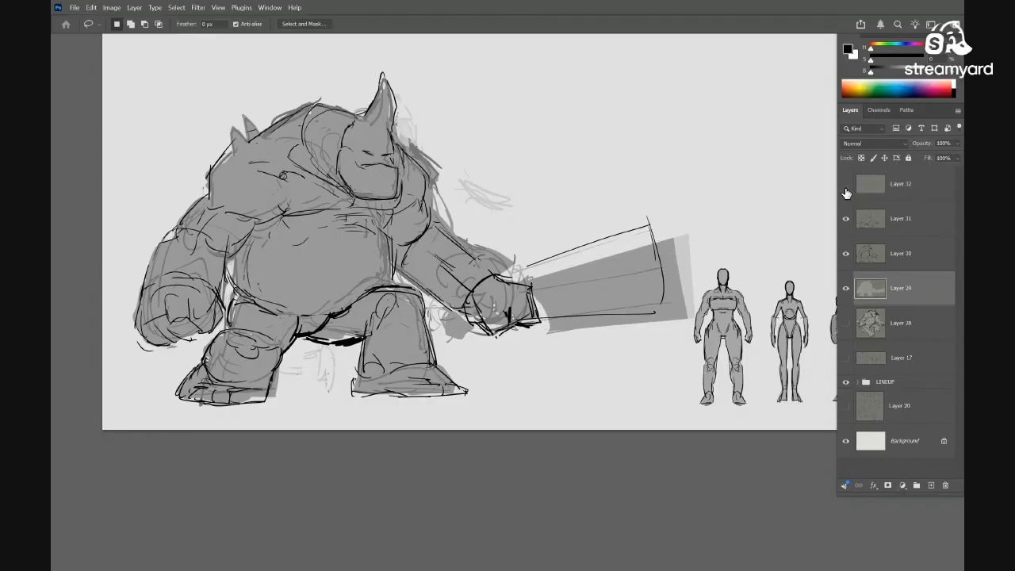
Lasso the blade's outline on Layer 31 and move it to line up with the shifted grey blade
left_click(846, 219)
left_click(845, 219)
left_click(896, 219)
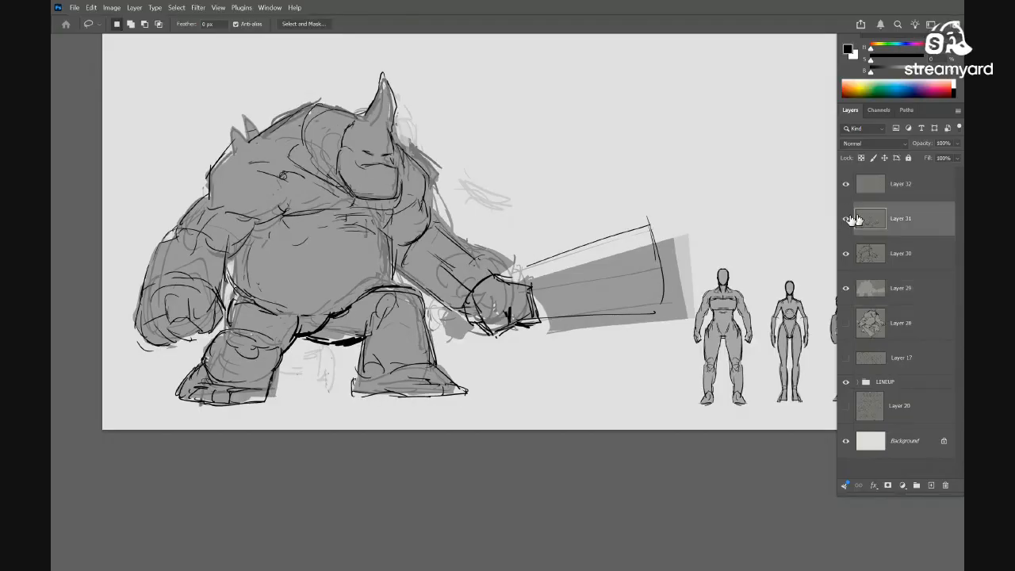
mouse_move(691, 248)
left_mouse_down()
mouse_move(607, 210)
mouse_move(519, 268)
mouse_move(554, 303)
mouse_move(538, 329)
mouse_move(696, 287)
left_mouse_up()
left_click_drag(625, 294, 645, 302)
key("ctrl+d")
Fill the gap between the fist and the blade on Layer 29 with the sampled silhouette grey using an enlarged brush
scroll(555, 362, "down", 3)
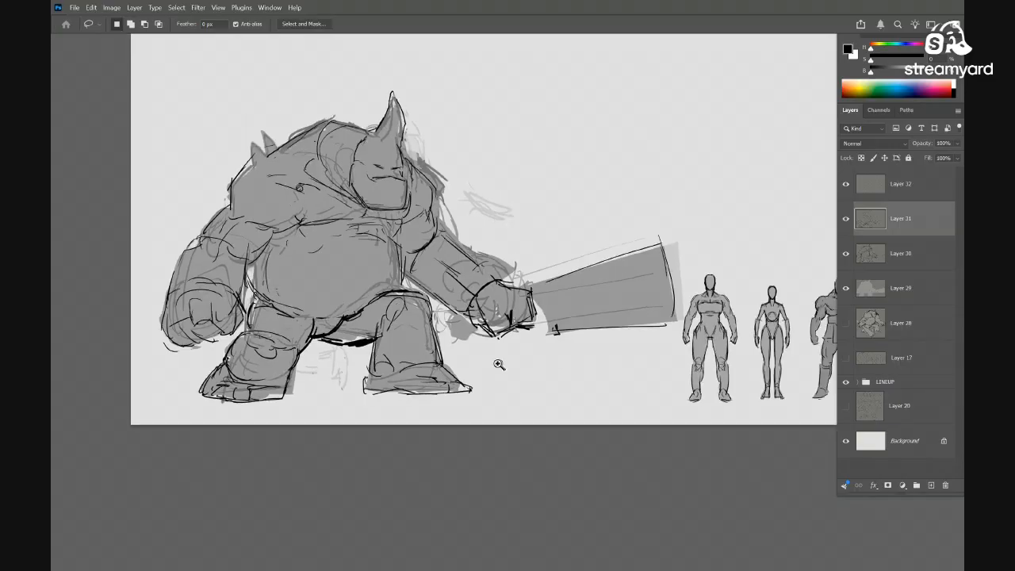
scroll(515, 356, "up", 6)
left_click(876, 287)
key("b")
left_click(602, 278, "alt")
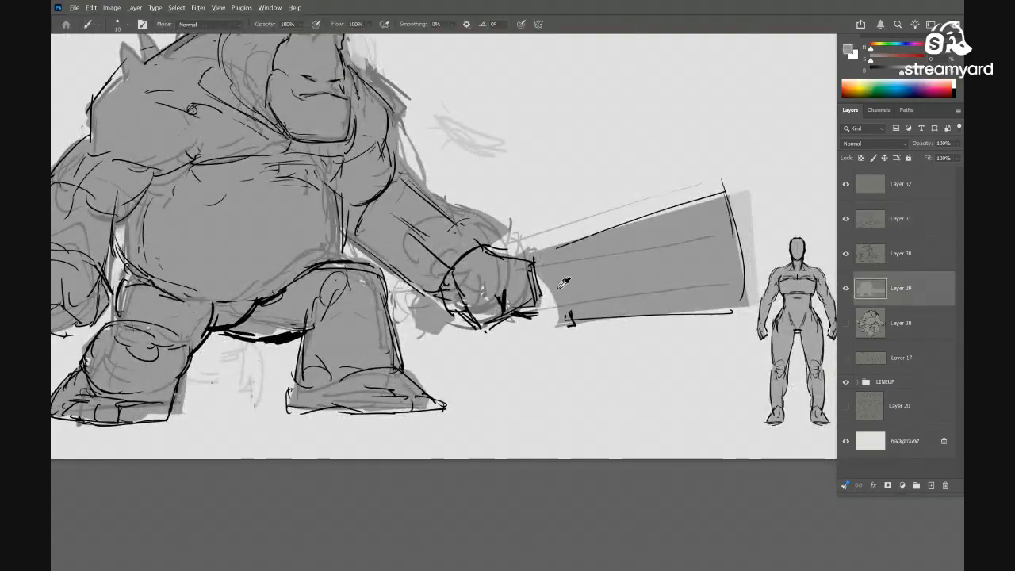
key("bracketright")
key("bracketright")
key("bracketright")
key("bracketright")
left_click_drag(555, 294, 534, 314)
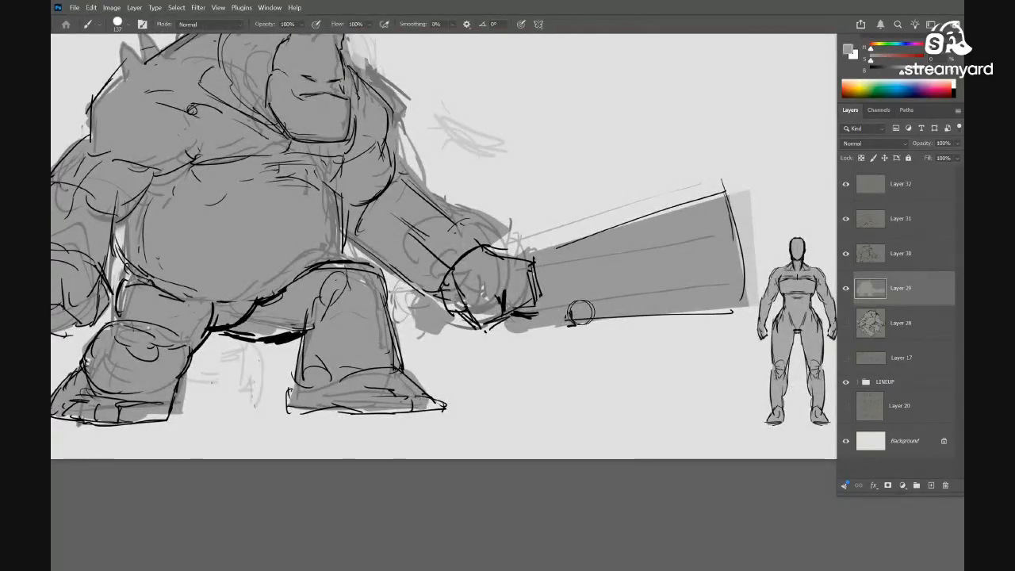
scroll(532, 333, "down", 5)
scroll(561, 317, "up", 2)
scroll(561, 317, "up", 3)
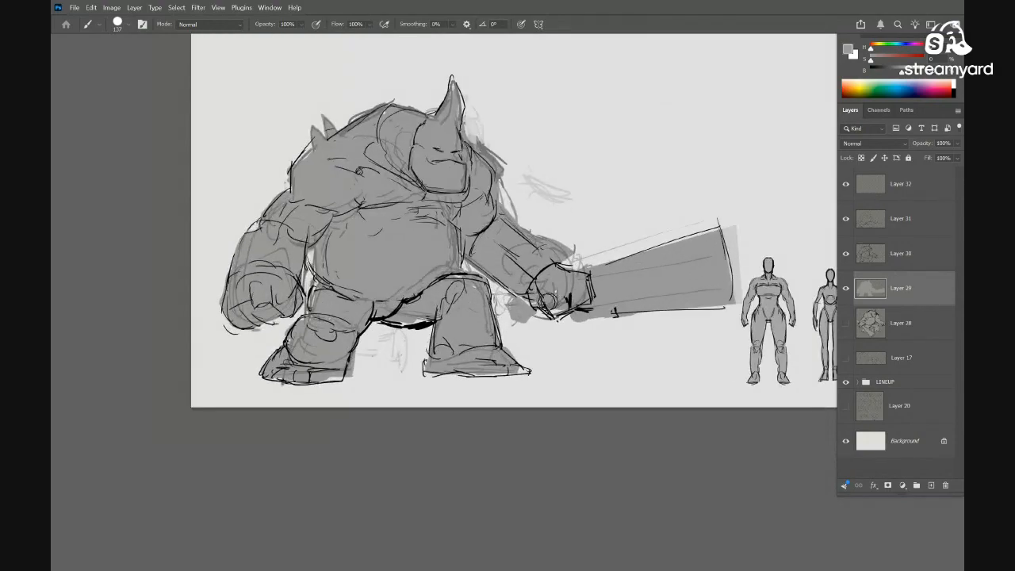
scroll(563, 290, "down", 2)
scroll(551, 292, "up", 2)
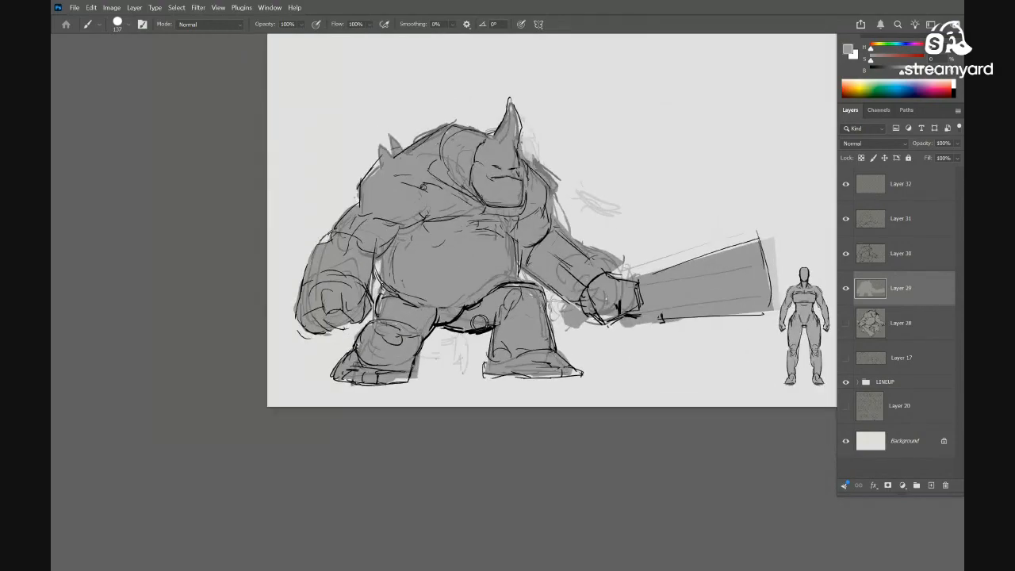
scroll(555, 317, "down", 3)
scroll(607, 338, "up", 3)
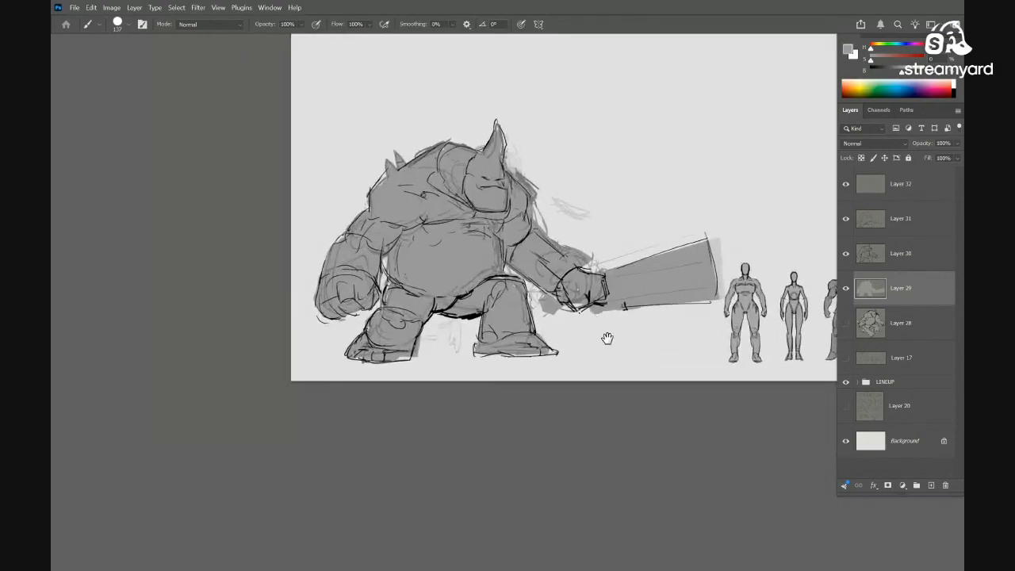
Bring up the reference image board beside the drawing and flip the canvas horizontally
key("alt+Tab")
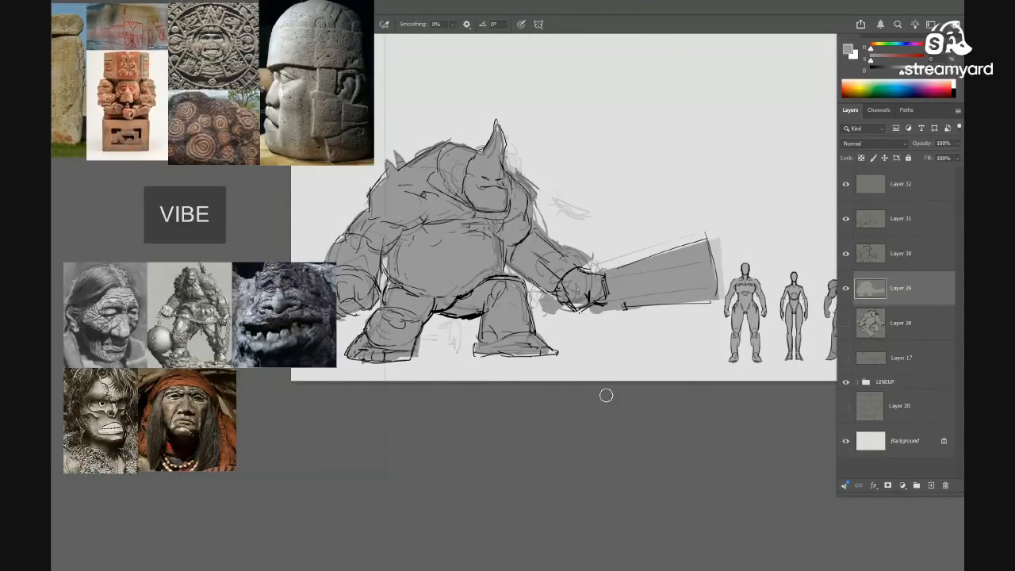
left_click_drag(561, 408, 655, 444)
key("ctrl+shift+h")
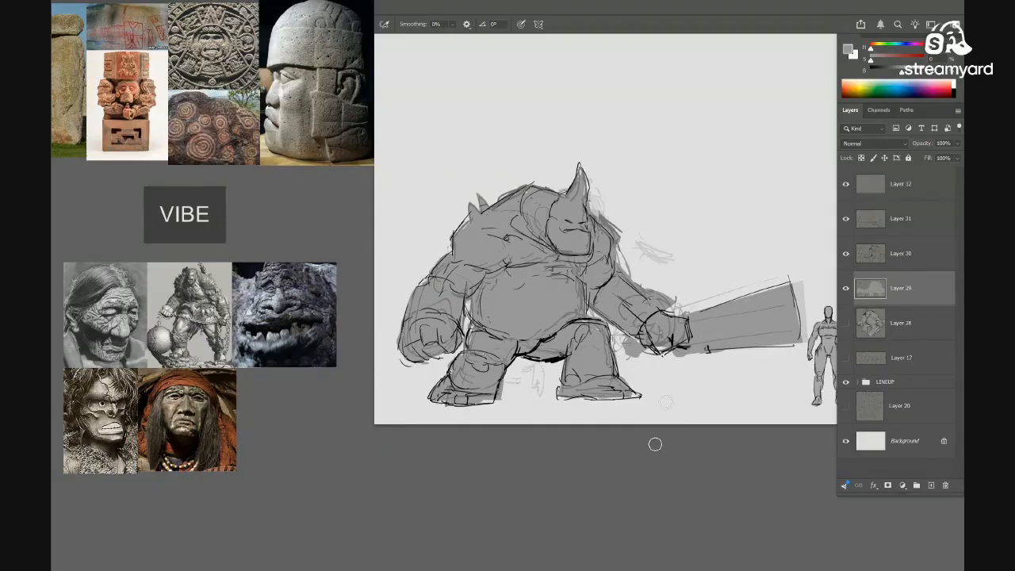
mouse_move(592, 402)
left_mouse_down()
mouse_move(465, 385)
mouse_move(281, 389)
left_mouse_up()
mouse_move(655, 395)
left_mouse_down()
mouse_move(588, 412)
mouse_move(705, 387)
left_mouse_up()
left_click_drag(705, 387, 640, 405)
mouse_move(640, 405)
left_mouse_down()
mouse_move(584, 424)
mouse_move(646, 392)
left_mouse_up()
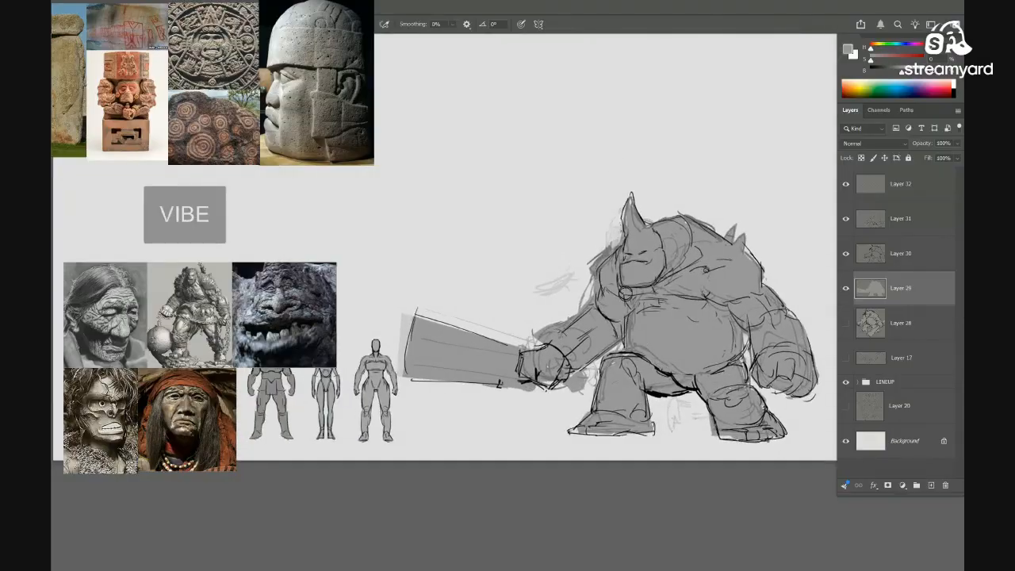
Check Layers 30 and 29 by toggling their visibility and merge Layer 30 down into Layer 29
left_click(846, 256)
left_click(846, 256)
left_click(846, 289)
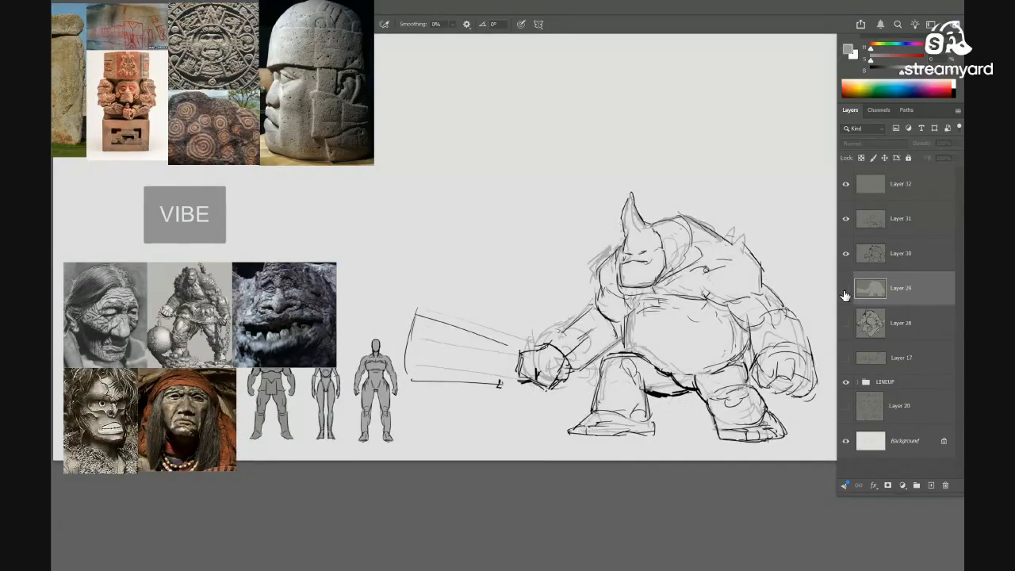
left_click(845, 289)
left_click(845, 255)
left_click(845, 256)
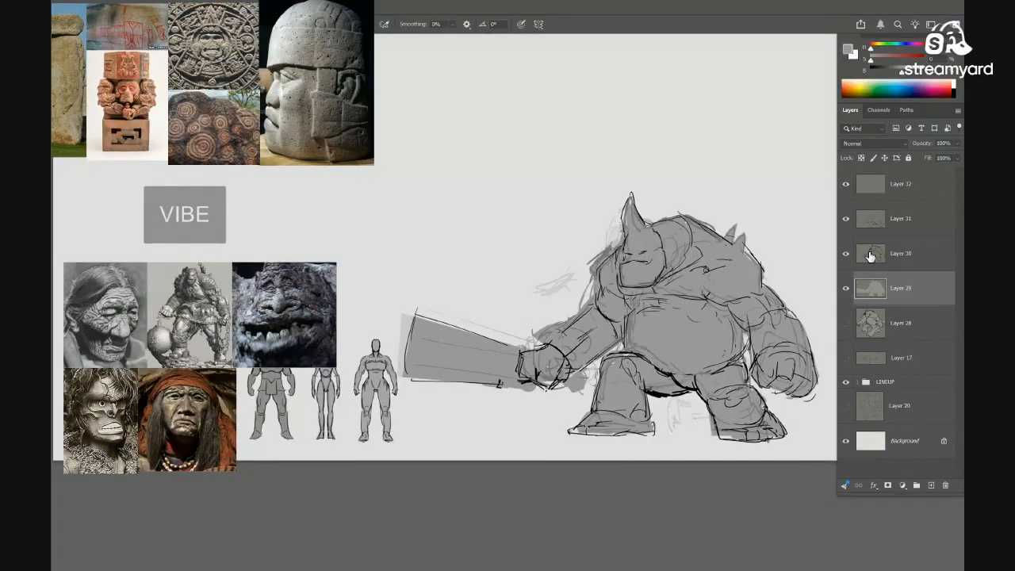
left_click(872, 256)
key("ctrl+e")
left_click(845, 254)
left_click(845, 254)
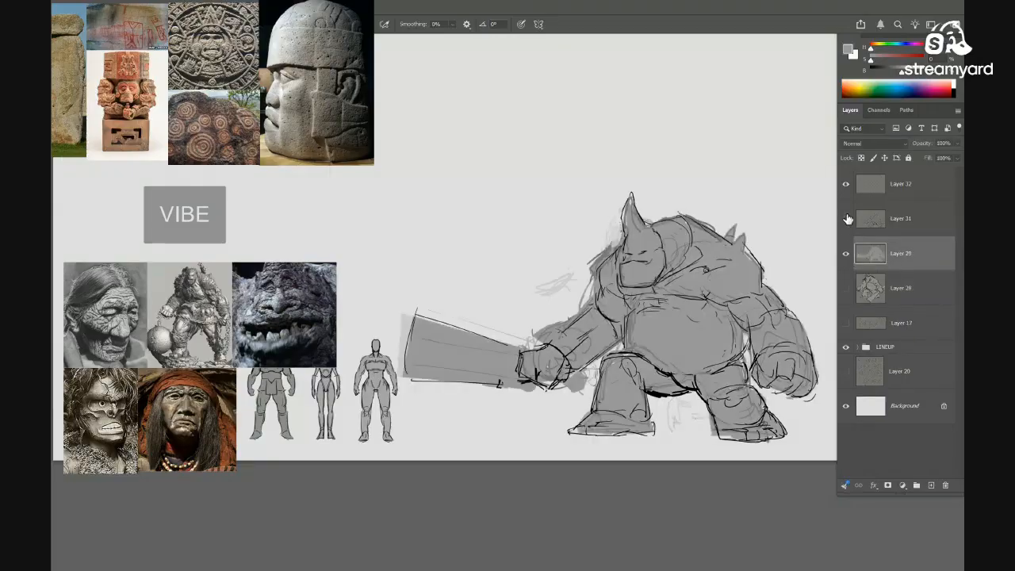
Lasso the forearm, fist and sword lines on Layer 31 and rotate them counterclockwise to lower the blade tip
left_click(846, 221)
left_click(846, 221)
left_click(847, 219)
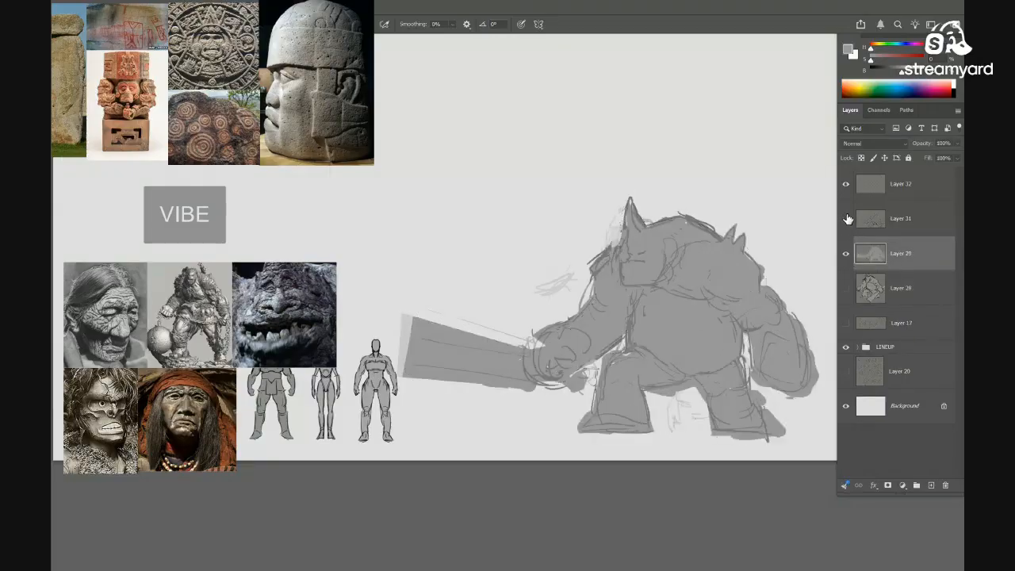
left_click(846, 217)
left_click(870, 219)
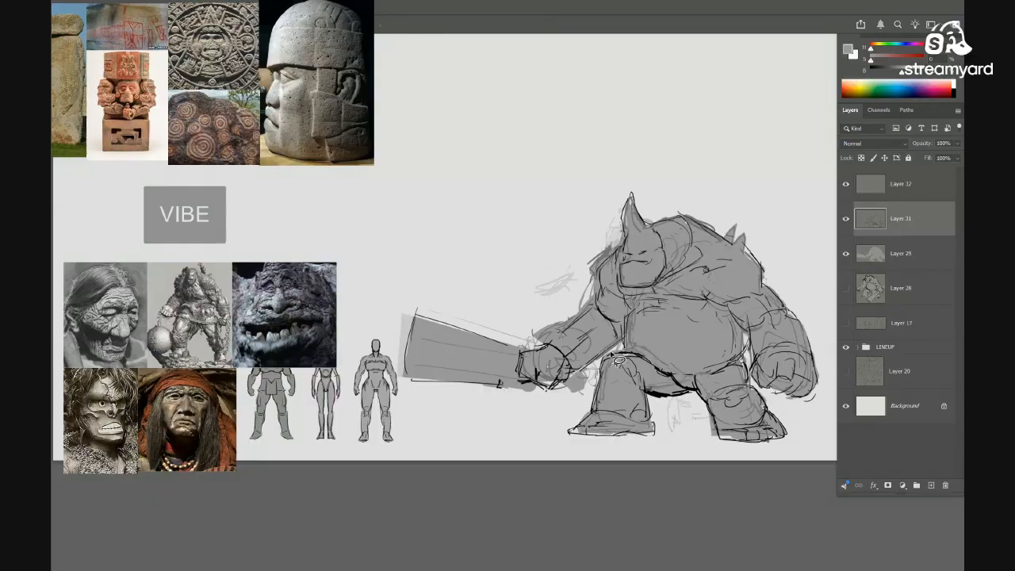
mouse_move(604, 310)
left_mouse_down()
mouse_move(397, 301)
mouse_move(565, 428)
left_mouse_up()
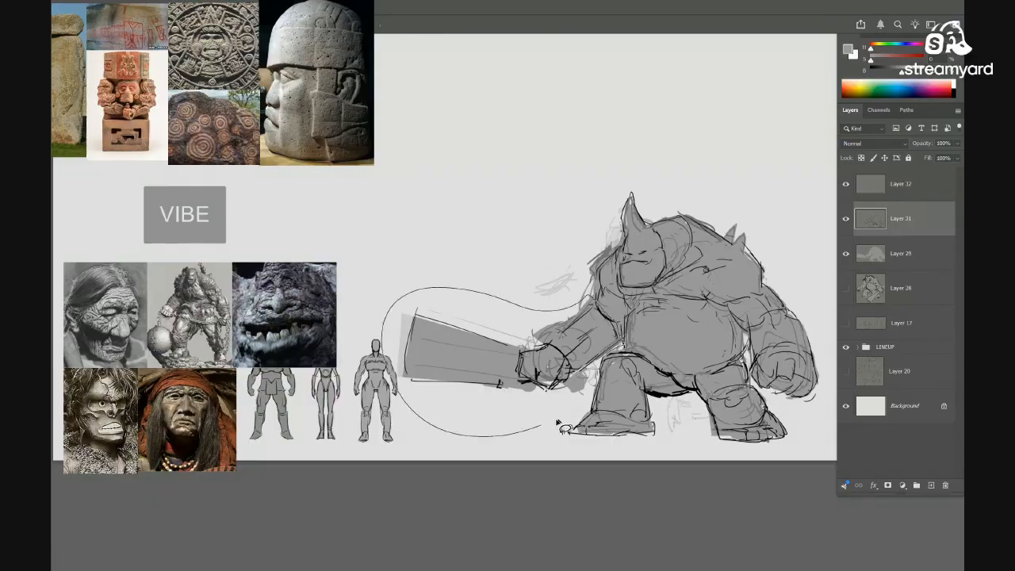
left_click_drag(602, 371, 606, 315)
key("ctrl+t")
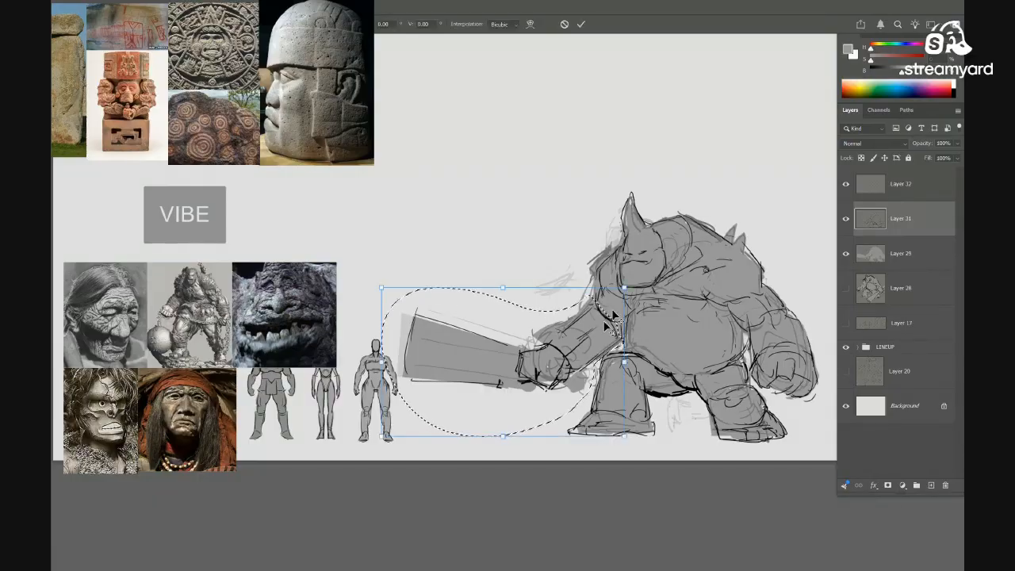
left_click_drag(662, 267, 635, 238)
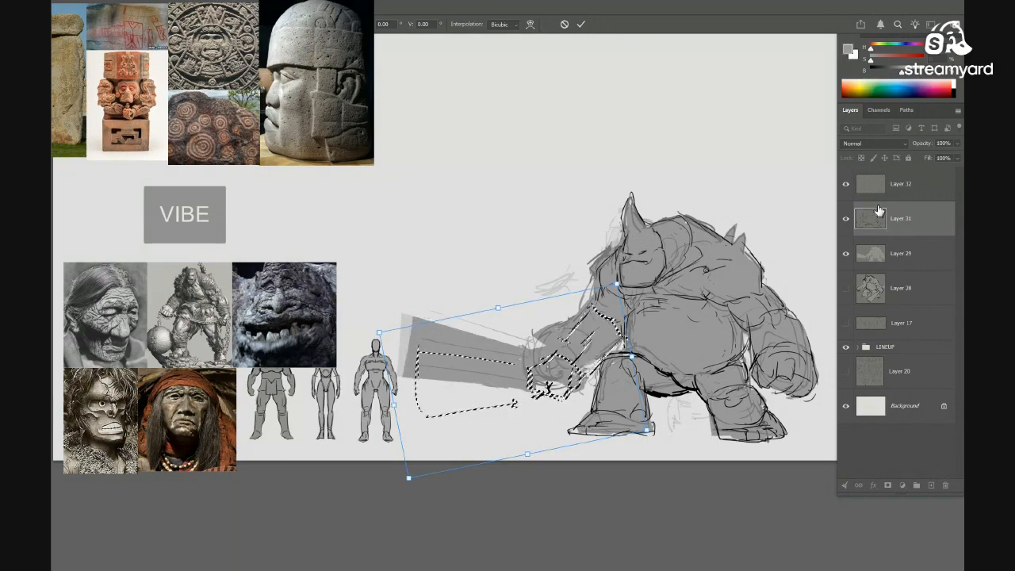
key("Escape")
left_click(871, 188)
key("ctrl+d")
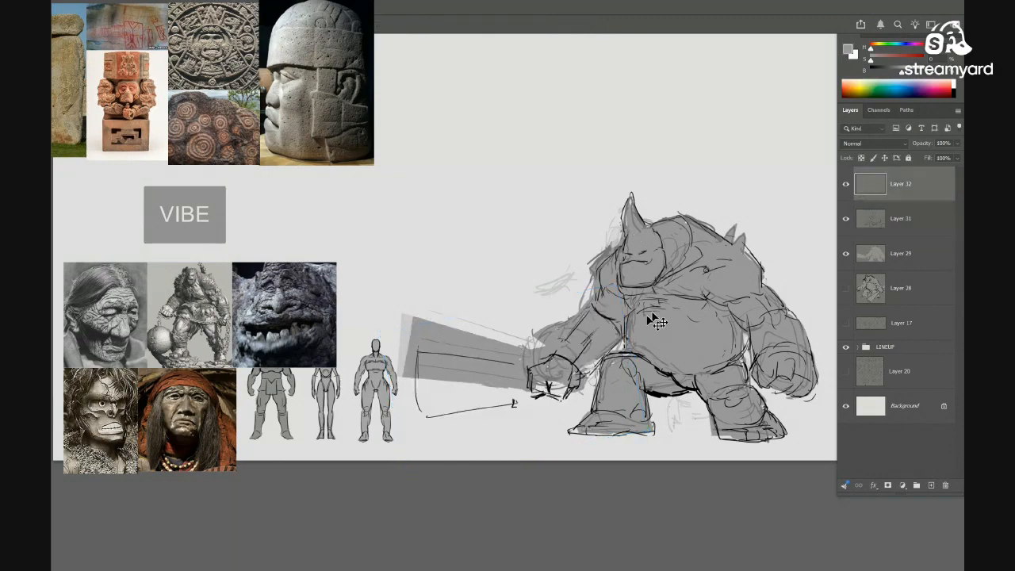
Lasso the grey forearm and sword on Layer 29 and rotate them counterclockwise to match the rotated line work
mouse_move(539, 300)
left_mouse_down()
mouse_move(464, 386)
mouse_move(573, 404)
mouse_move(594, 392)
mouse_move(614, 337)
left_mouse_up()
left_click(875, 252)
key("ctrl+t")
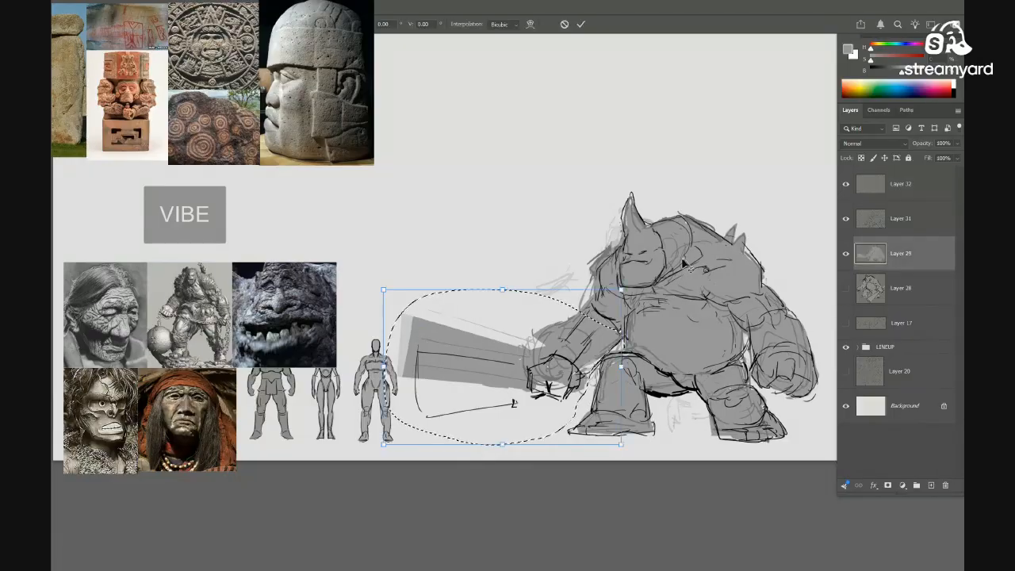
left_click_drag(685, 263, 686, 209)
left_click_drag(591, 356, 600, 361)
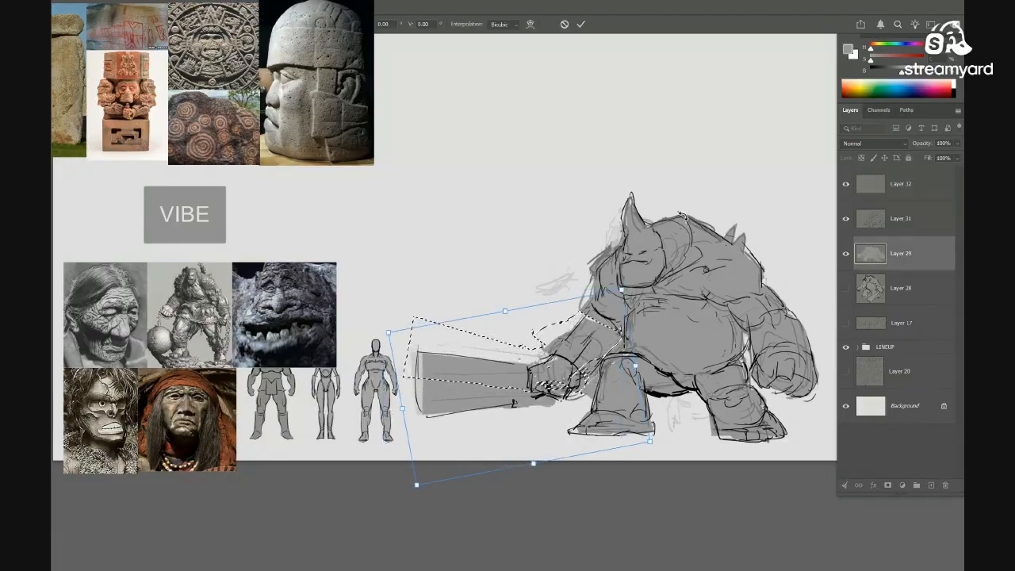
key("Return")
key("ctrl+d")
mouse_move(661, 404)
left_mouse_down()
mouse_move(680, 422)
mouse_move(644, 407)
mouse_move(666, 408)
mouse_move(659, 421)
left_mouse_up()
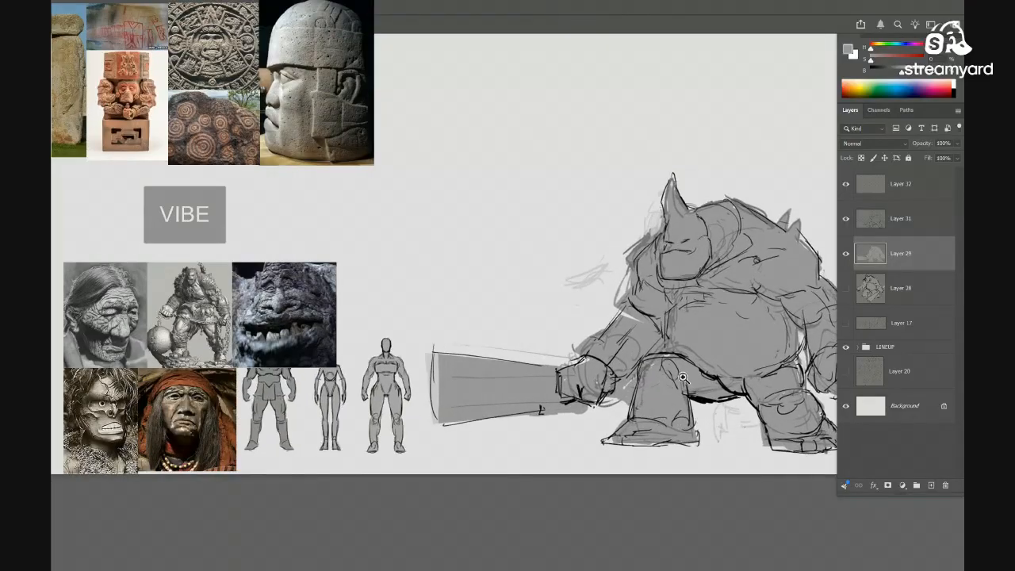
Erase the stray grey spilling outside the line work along the brute's sword arm and shoulder on Layer 29
left_click_drag(653, 381, 661, 381)
key("e")
mouse_move(599, 402)
left_mouse_down()
mouse_move(621, 387)
mouse_move(604, 397)
left_mouse_up()
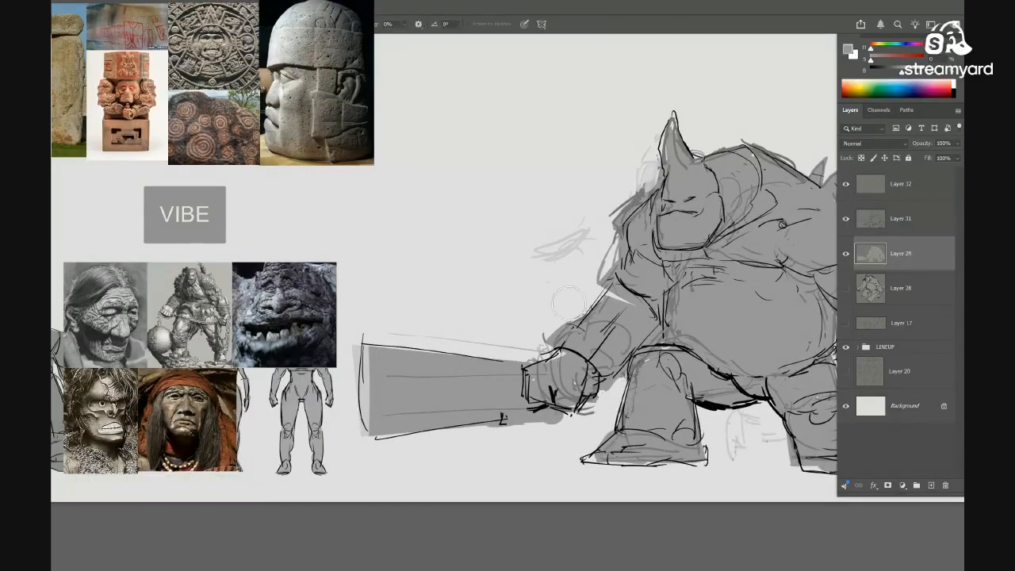
left_click_drag(579, 307, 551, 336)
mouse_move(584, 227)
left_mouse_down()
mouse_move(553, 239)
mouse_move(571, 233)
left_mouse_up()
left_click_drag(622, 132, 647, 173)
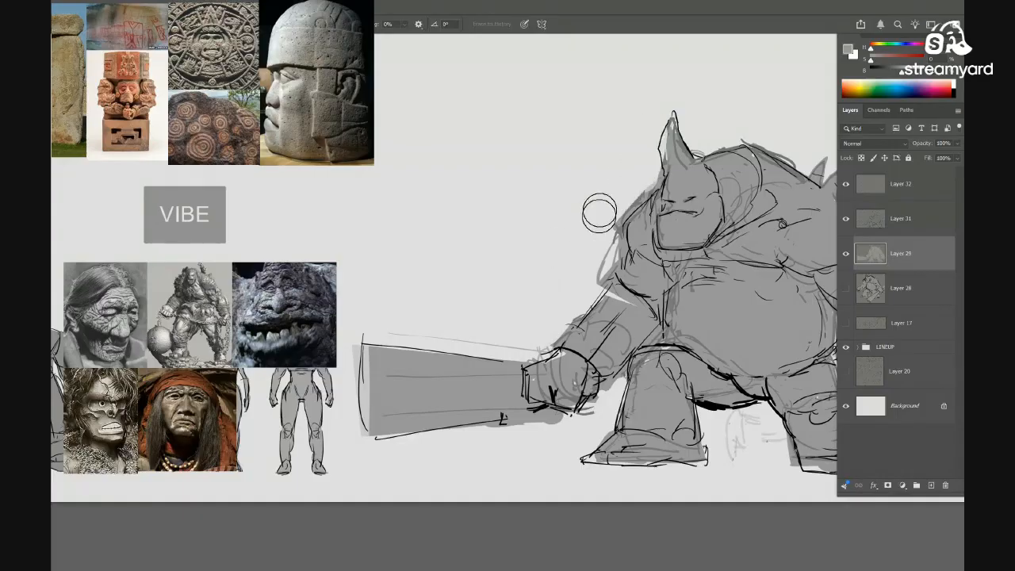
mouse_move(637, 259)
left_mouse_down()
mouse_move(699, 305)
mouse_move(660, 329)
mouse_move(701, 327)
mouse_move(674, 317)
left_mouse_up()
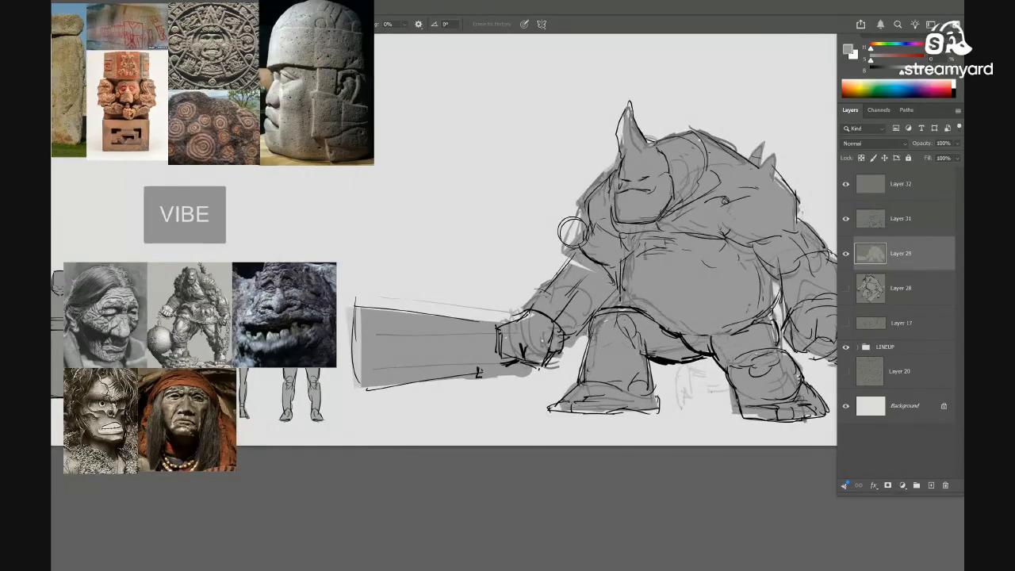
left_click_drag(571, 231, 568, 253)
left_click_drag(617, 282, 573, 286)
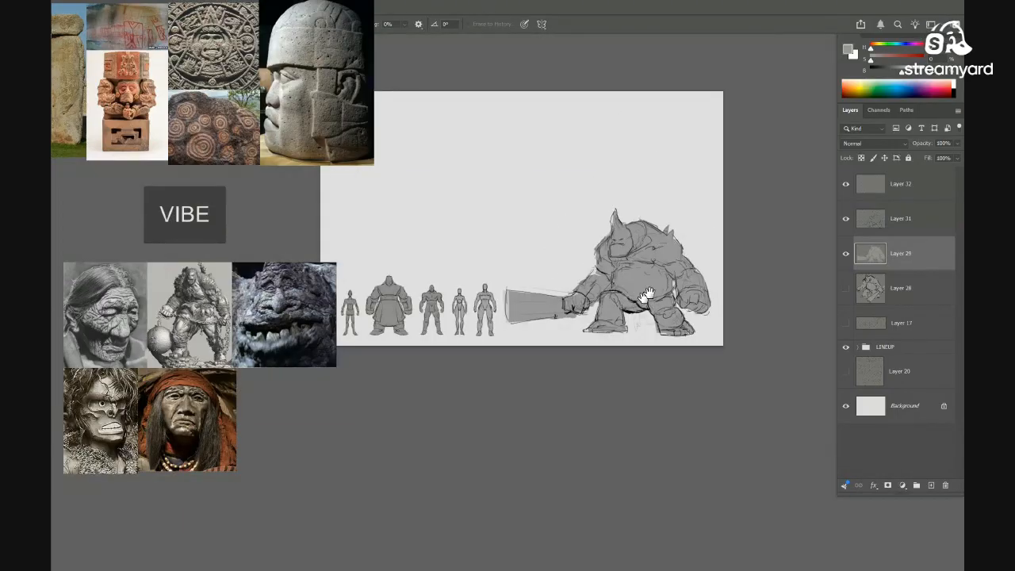
left_click_drag(632, 273, 758, 326)
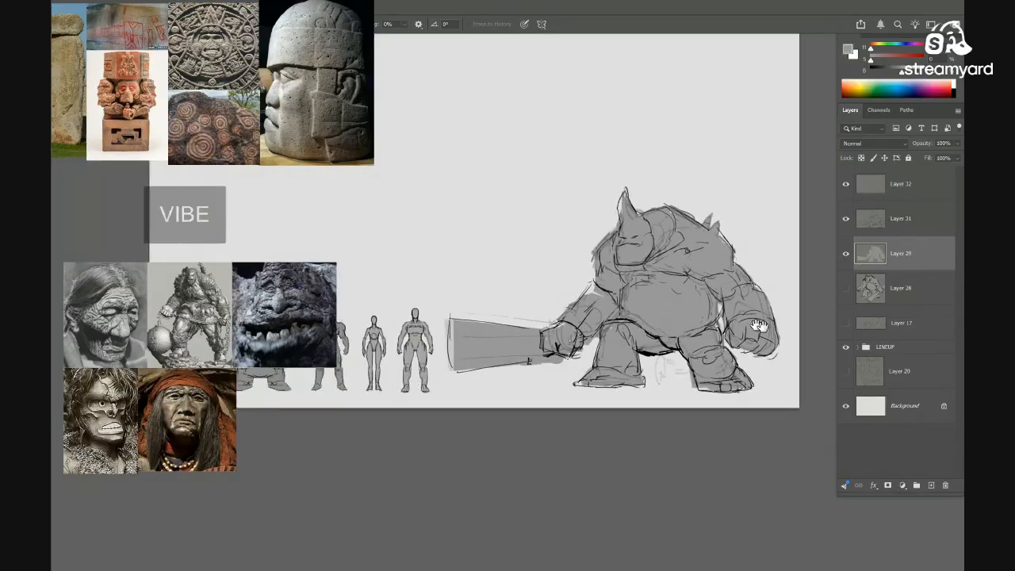
left_click_drag(696, 364, 750, 333)
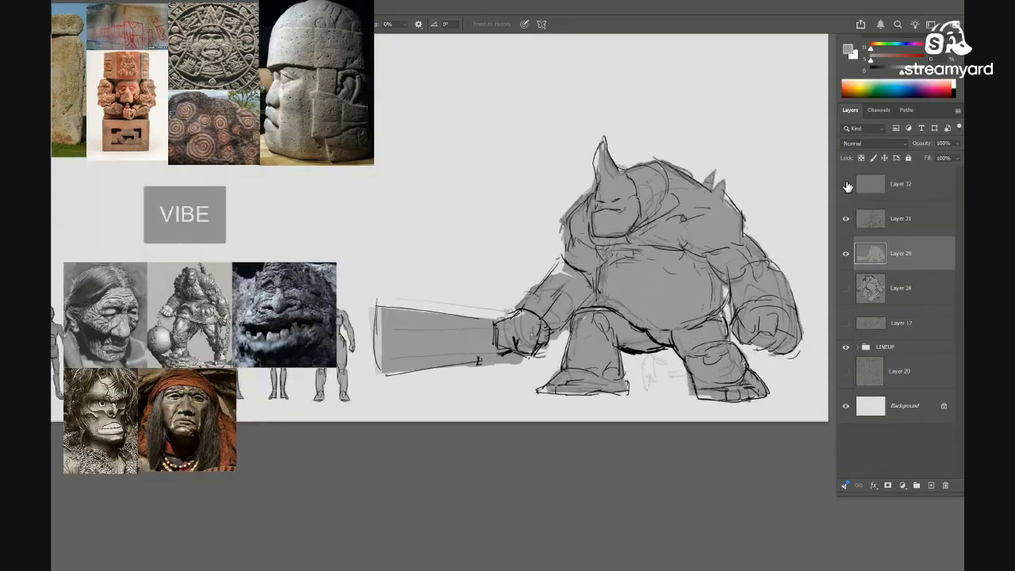
left_click(868, 220, "shift")
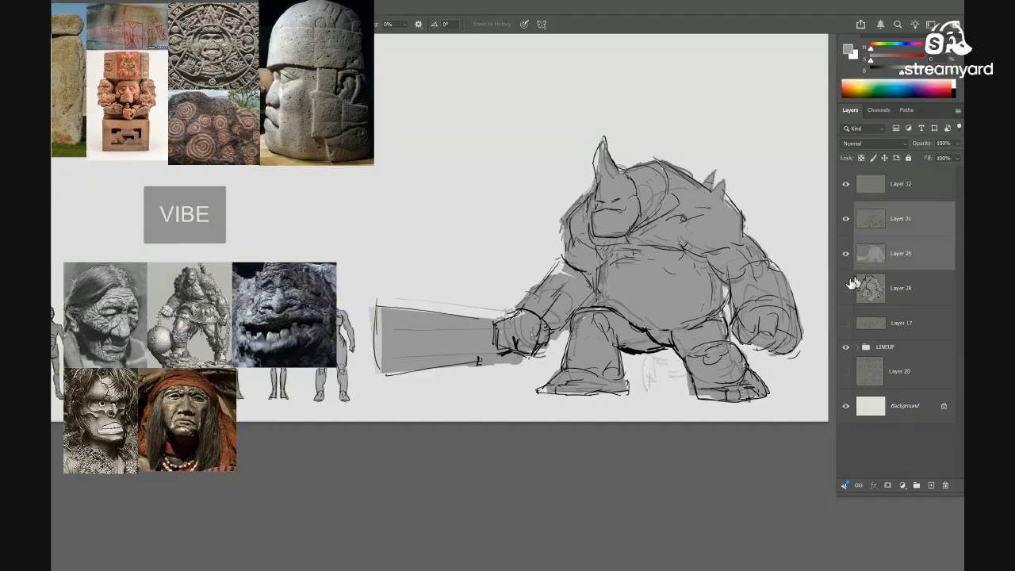
mouse_move(711, 334)
left_mouse_down()
mouse_move(666, 371)
mouse_move(585, 309)
mouse_move(527, 406)
mouse_move(716, 363)
mouse_move(702, 362)
left_mouse_up()
key("ctrl+t")
key("Escape")
key("ctrl+d")
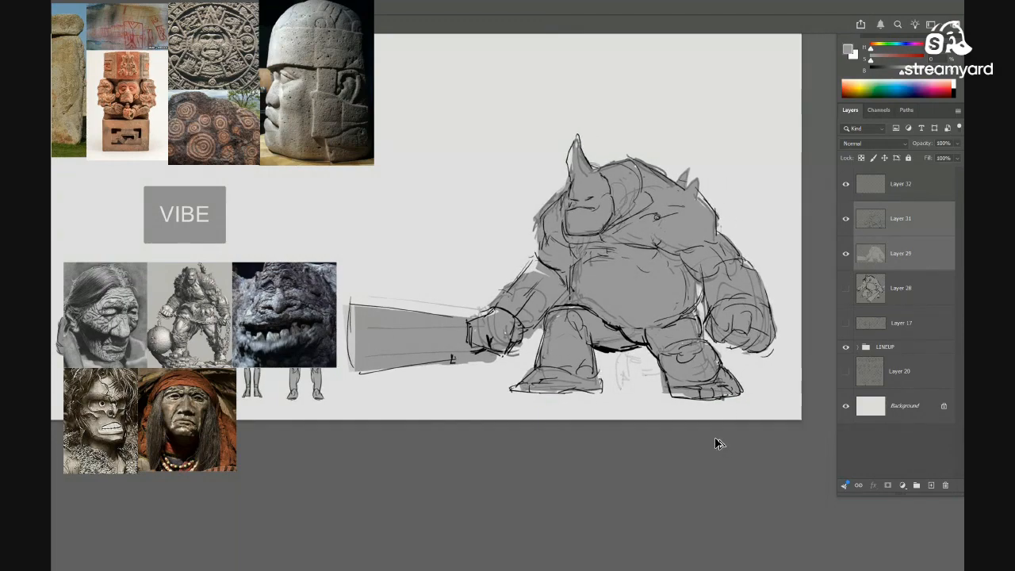
key("ctrl+e")
mouse_move(634, 356)
left_mouse_down()
mouse_move(588, 316)
mouse_move(539, 352)
mouse_move(639, 387)
mouse_move(641, 369)
left_mouse_up()
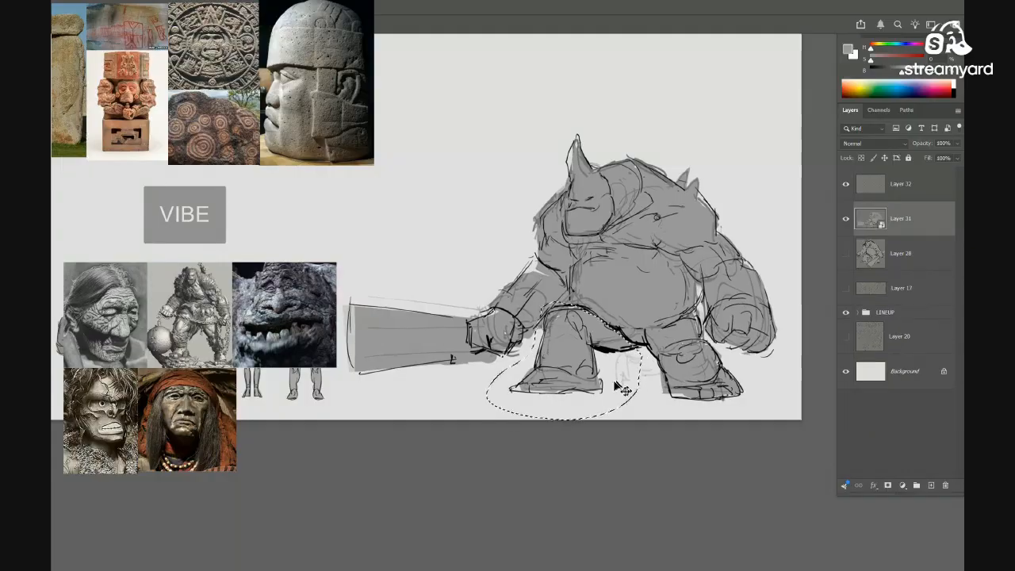
key("ctrl+d")
key("ctrl+z")
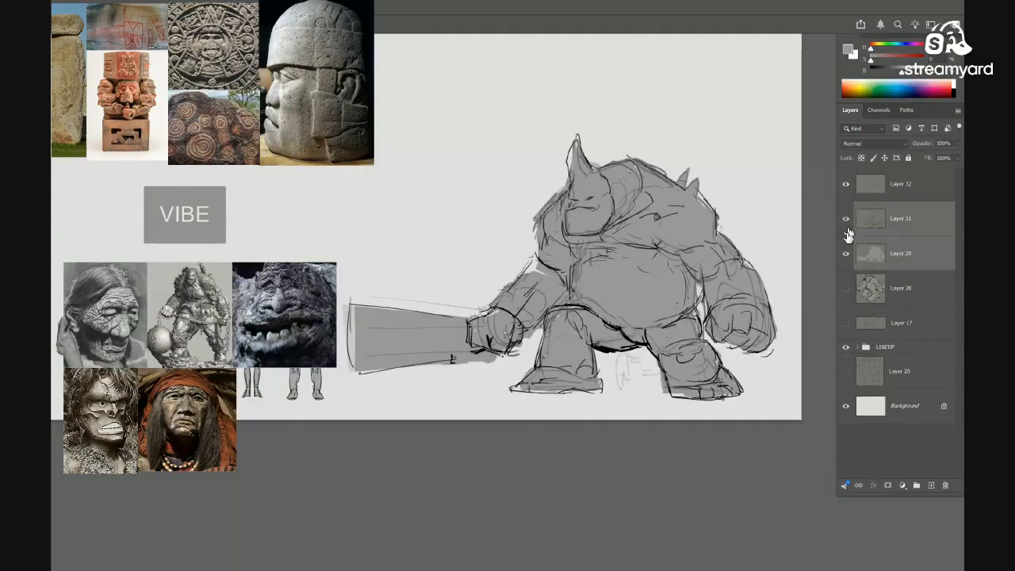
Check Layer 29 by toggling its visibility and merge the line work on Layer 31 down into Layer 29
left_click(845, 254)
left_click(845, 254)
left_click(876, 219)
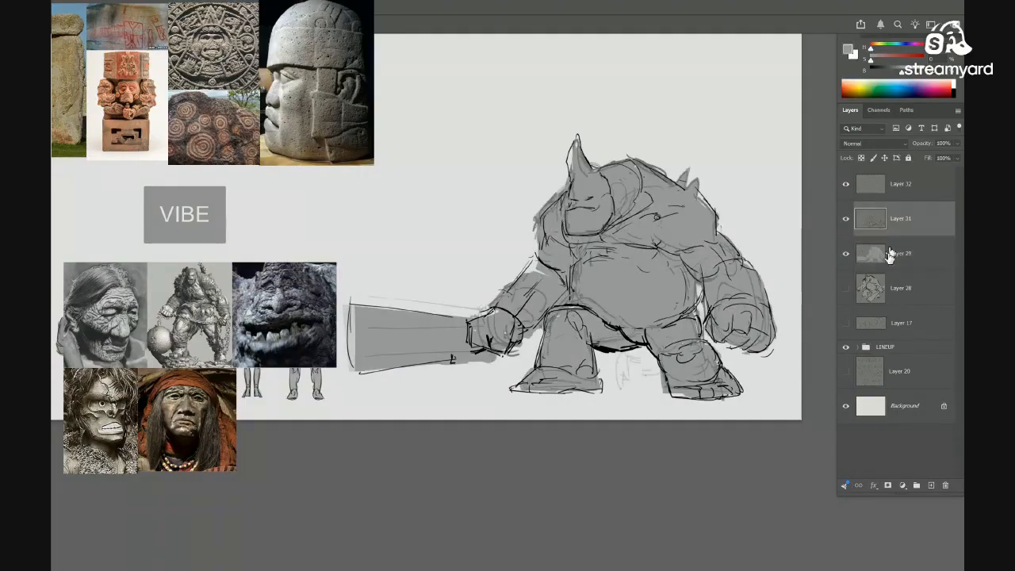
key("ctrl+e")
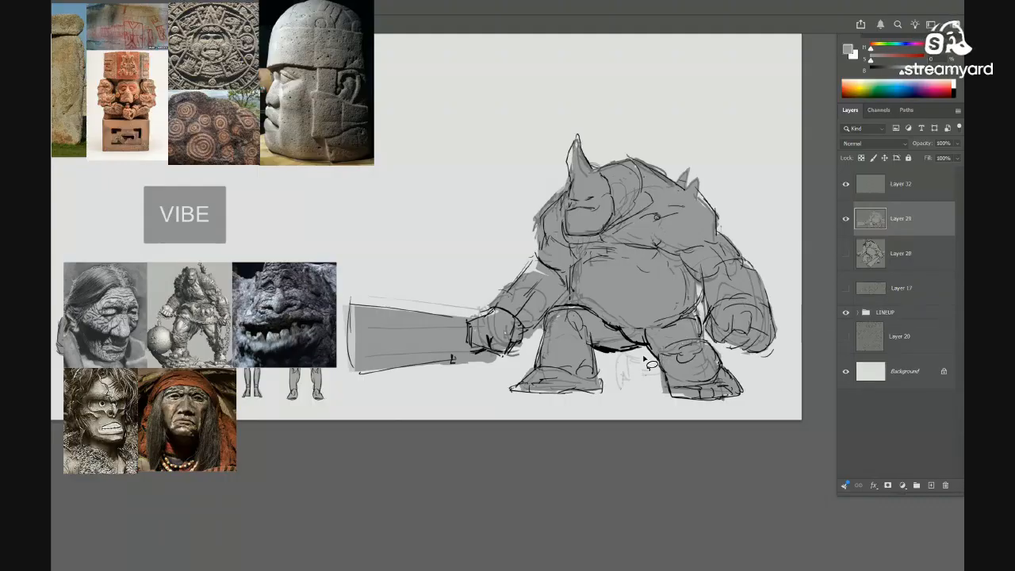
Lasso the brute's leg on the sword side and skew it vertically so its outer edge drops lower
left_click_drag(617, 418, 643, 387)
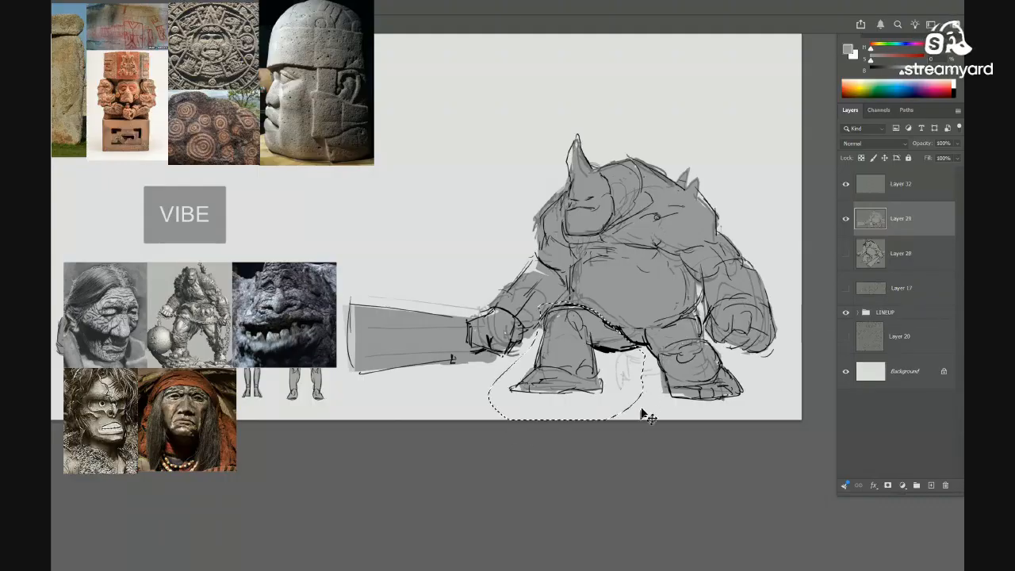
key("ctrl+t")
left_click_drag(487, 361, 486, 383)
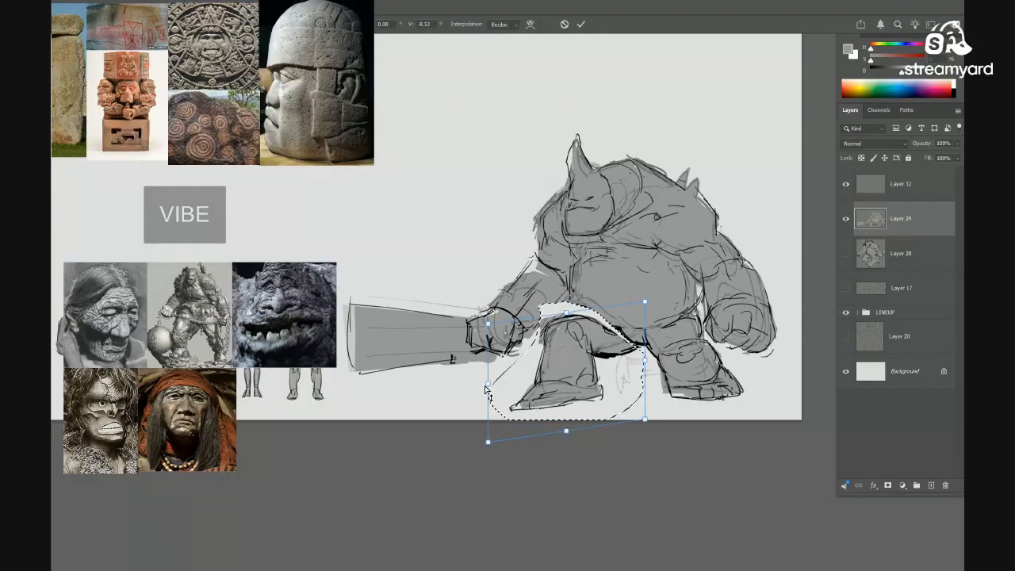
key("Return")
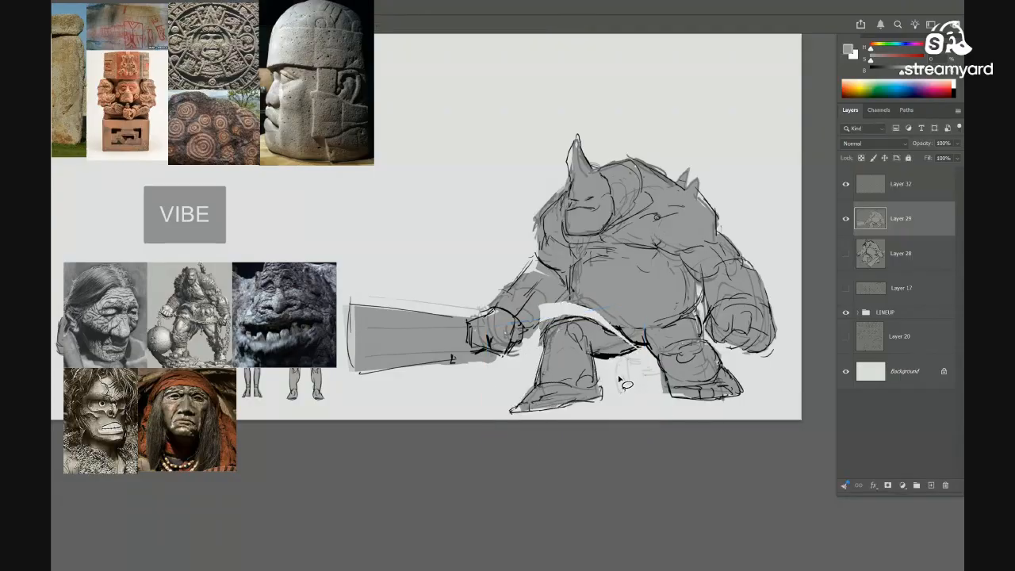
Lasso the foot on the sword side and skew it vertically so the sole sits flat on the ground
mouse_move(623, 384)
left_mouse_down()
mouse_move(501, 421)
mouse_move(484, 400)
mouse_move(571, 378)
mouse_move(627, 384)
mouse_move(627, 413)
left_mouse_up()
key("ctrl+t")
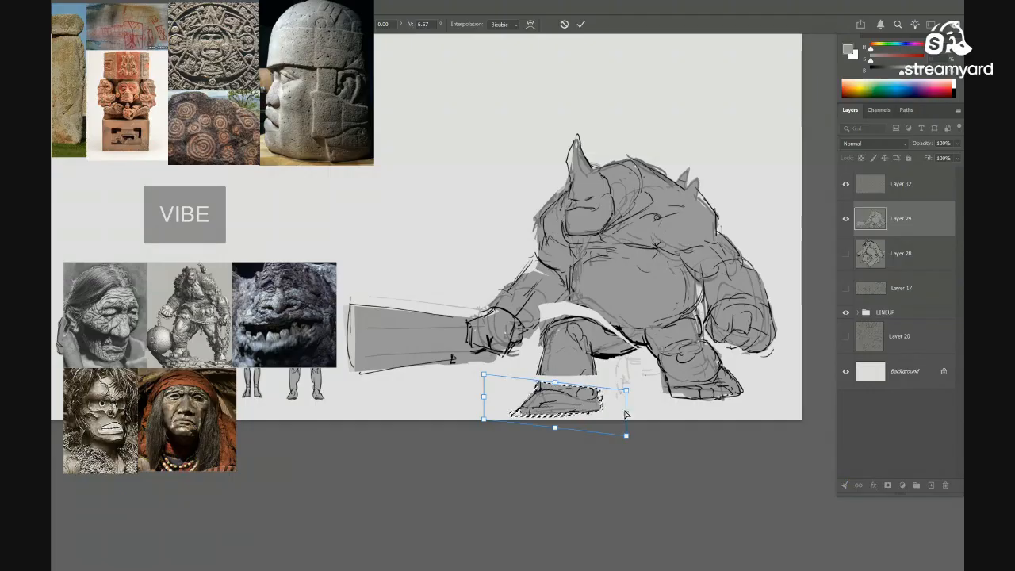
left_click_drag(484, 397, 482, 392)
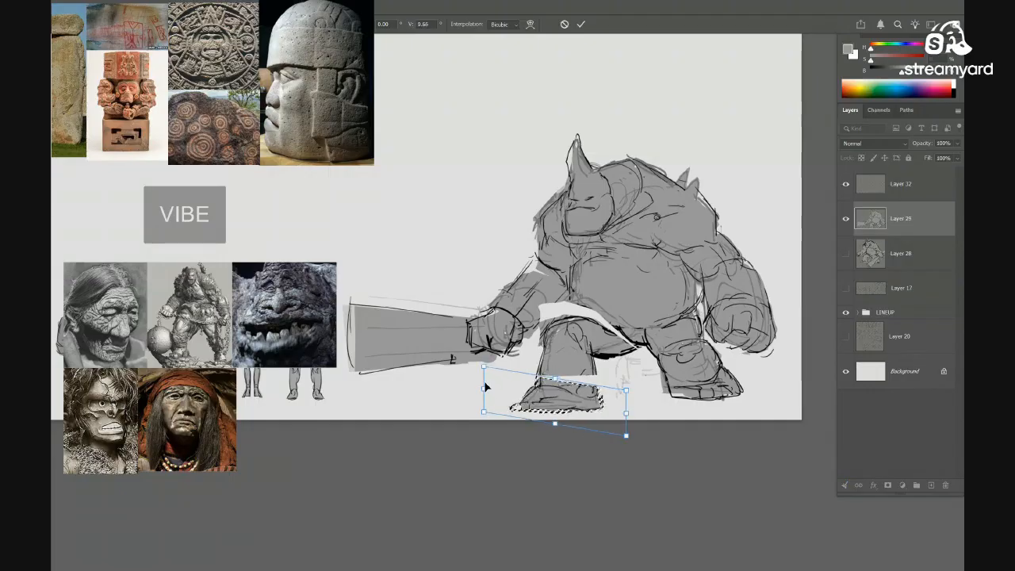
key("Return")
left_click_drag(572, 402, 562, 388)
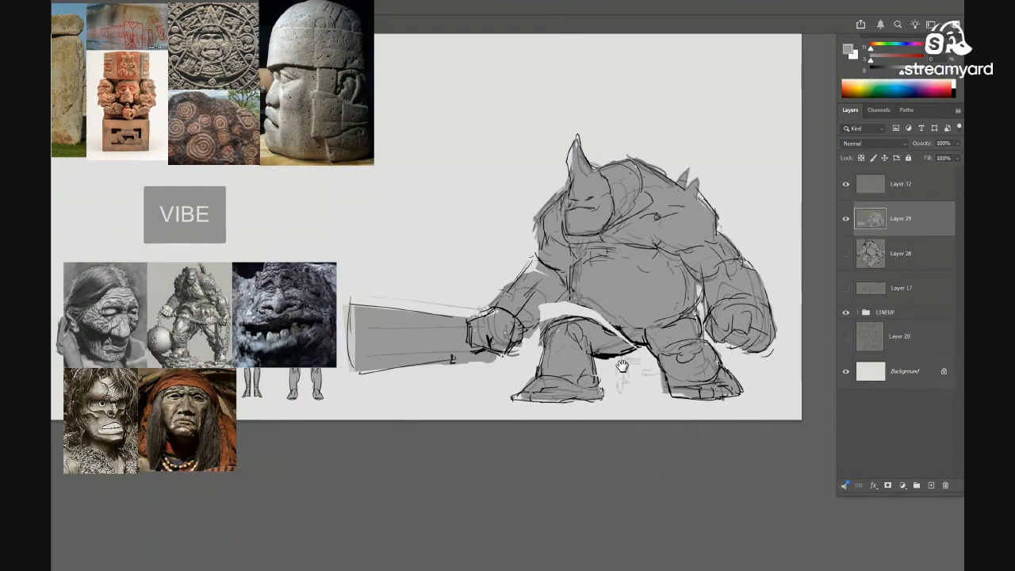
Set Layer 29's opacity to 30% and make Layer 32 the active drawing layer
scroll(604, 344, "up", 2)
key("b")
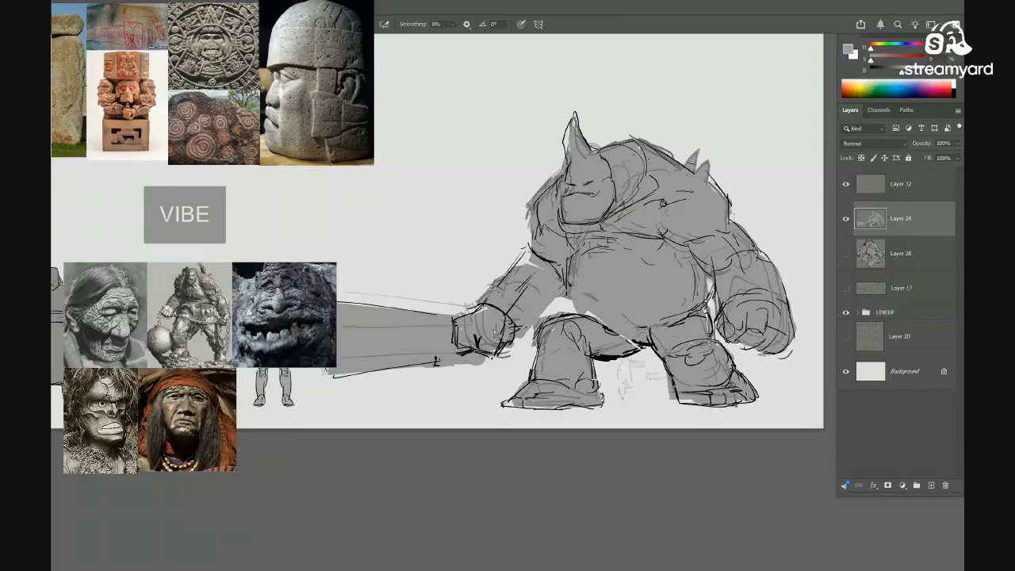
scroll(635, 341, "down", 4)
left_click_drag(678, 349, 738, 378)
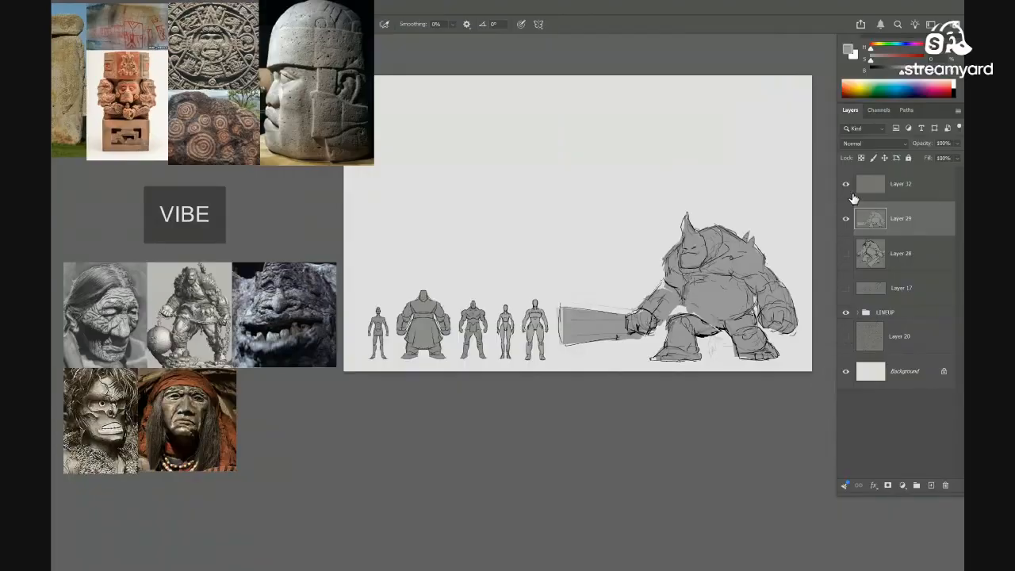
key("m")
key("3")
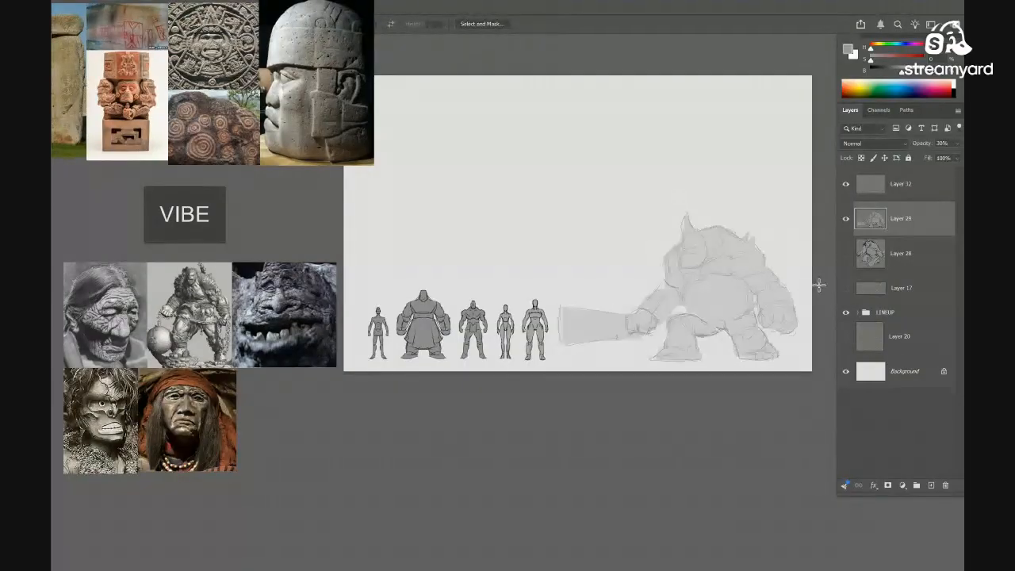
left_click(867, 185)
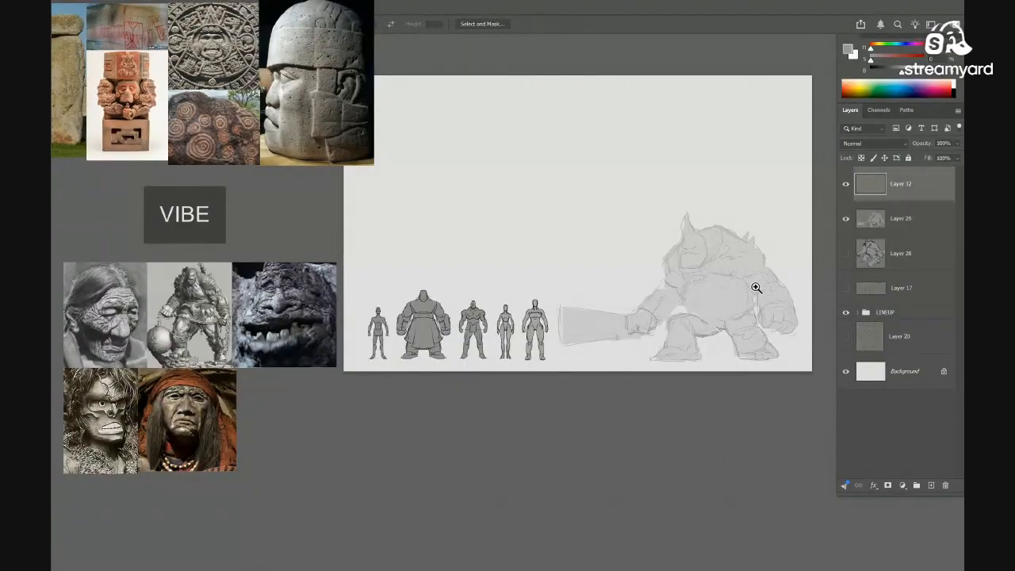
Prepare the BALL-POINT PEN brush in black on Layer 32 and frame the brute's head for detailing
mouse_move(749, 284)
left_mouse_down()
mouse_move(773, 281)
mouse_move(705, 290)
mouse_move(758, 294)
mouse_move(747, 306)
left_mouse_up()
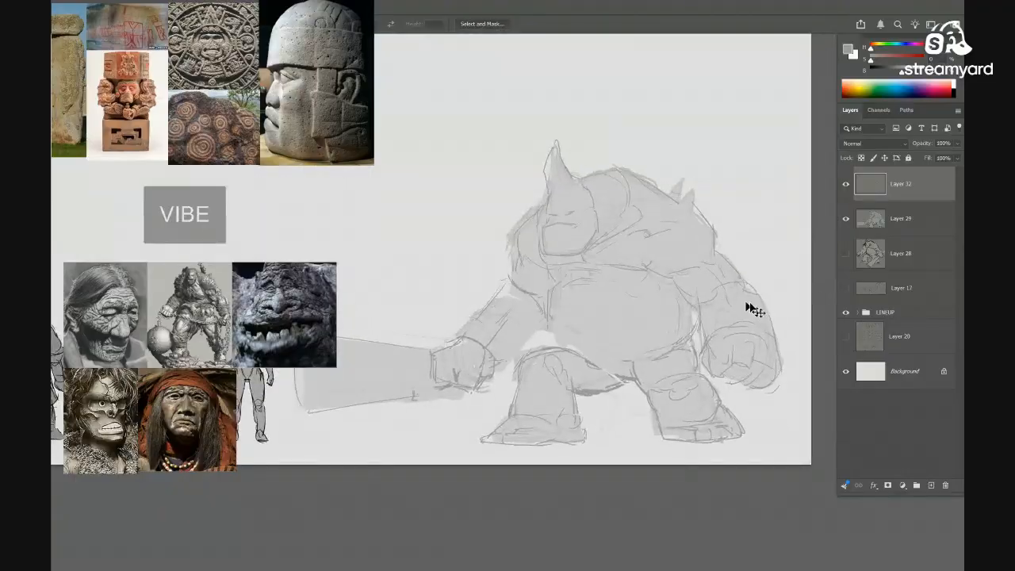
key("b")
left_click_drag(594, 277, 615, 257)
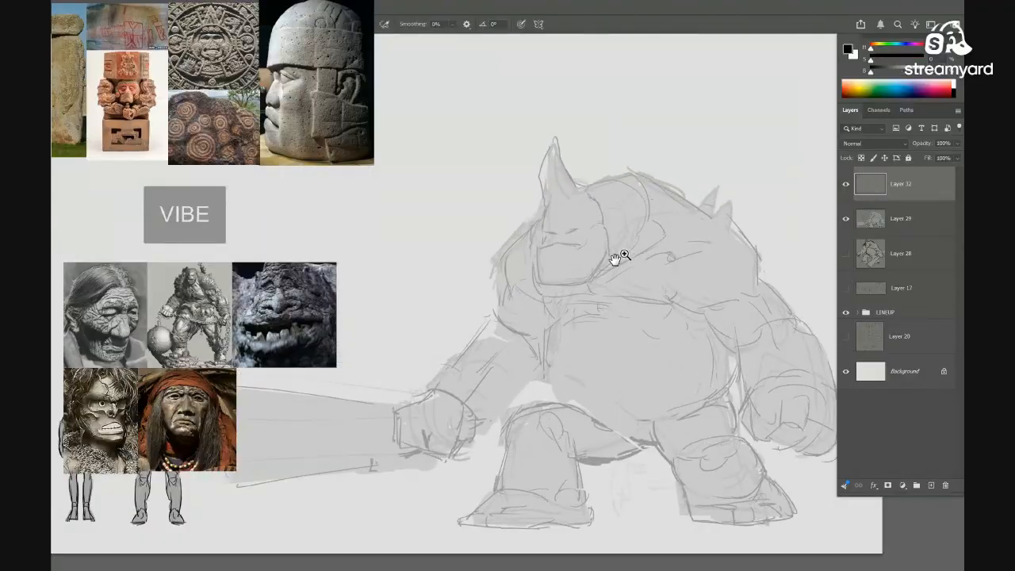
mouse_move(715, 230)
left_mouse_down()
mouse_move(707, 227)
mouse_move(650, 335)
mouse_move(628, 327)
mouse_move(638, 322)
left_mouse_up()
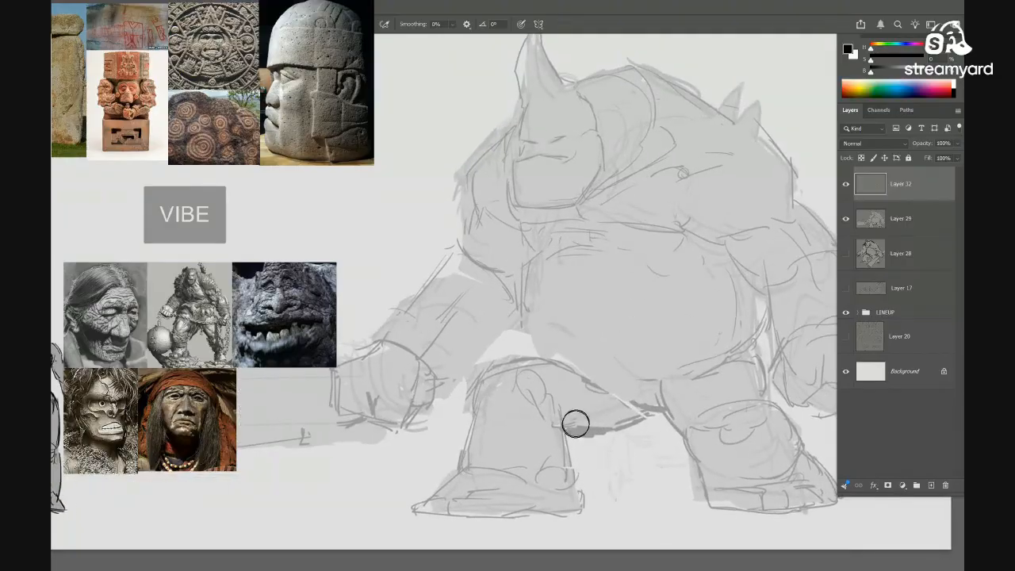
left_click_drag(554, 361, 559, 441)
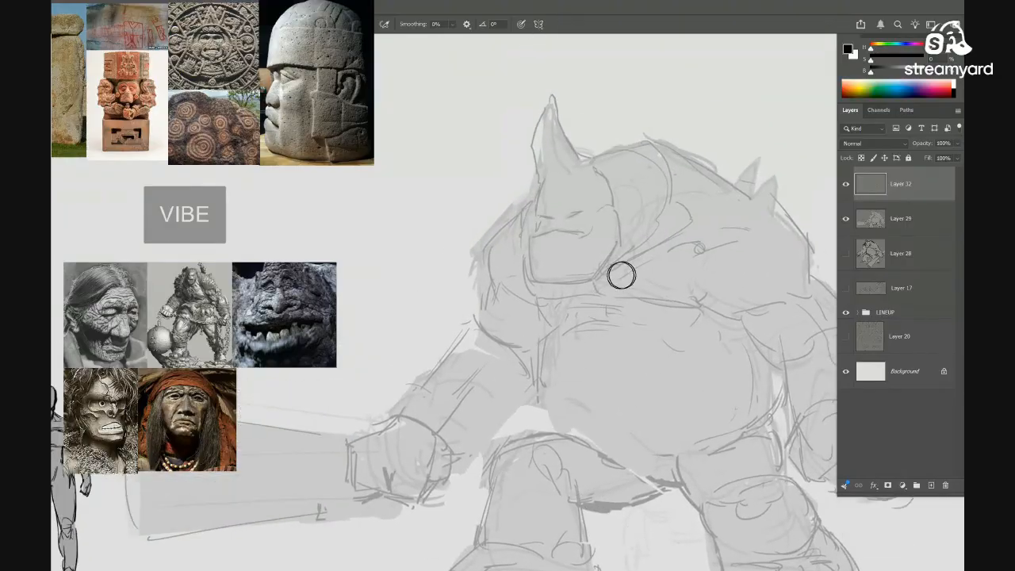
right_click(639, 210)
left_click(738, 253)
left_click(574, 272)
left_click_drag(603, 253, 566, 264)
mouse_move(635, 238)
left_mouse_down()
mouse_move(640, 265)
mouse_move(614, 260)
mouse_move(620, 282)
mouse_move(614, 267)
left_mouse_up()
mouse_move(613, 267)
left_mouse_down()
mouse_move(619, 276)
mouse_move(592, 292)
mouse_move(607, 280)
mouse_move(598, 302)
left_mouse_up()
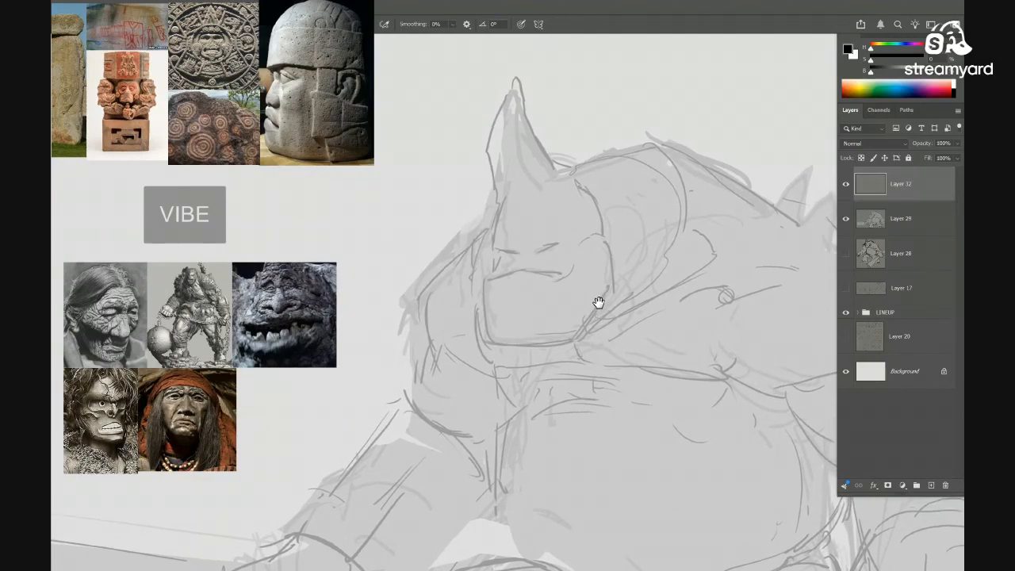
mouse_move(572, 270)
left_mouse_down()
mouse_move(587, 293)
mouse_move(560, 280)
left_mouse_up()
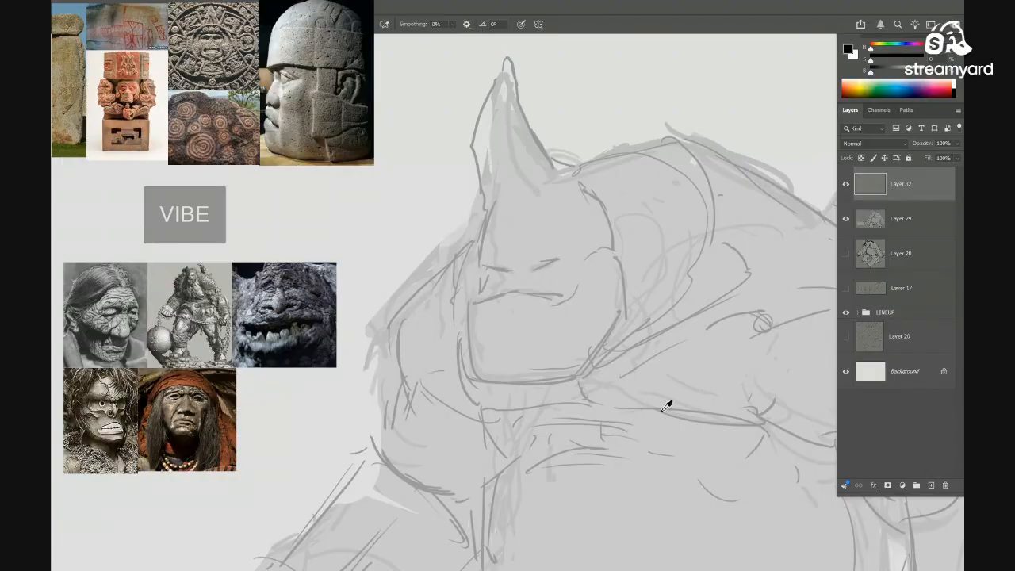
Move the wild-haired snarling face above the rock-monster face on the reference board, enlarge it, and make the board transparent to the mouse again
key("ctrl+t")
left_click_drag(93, 422, 287, 218)
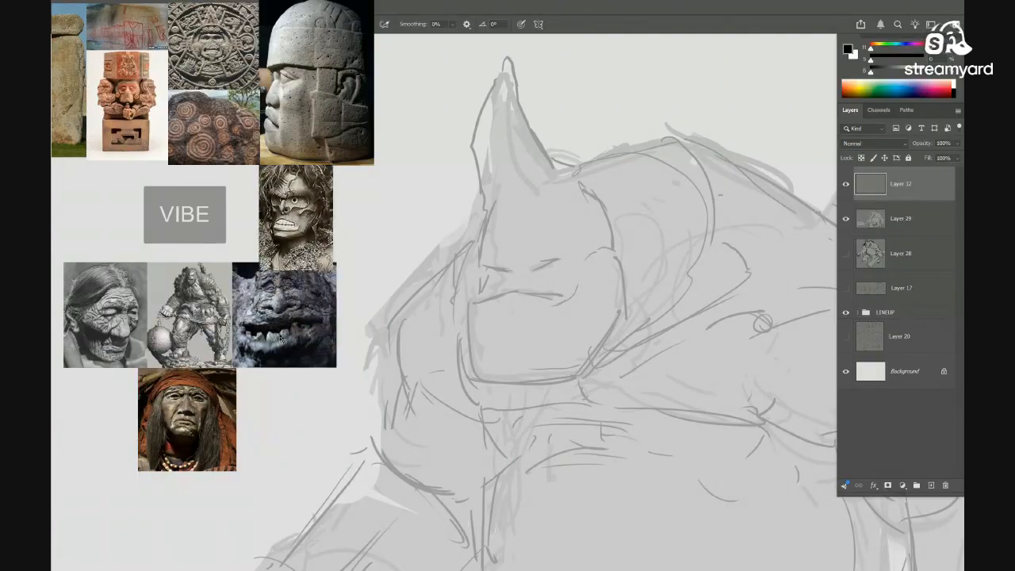
left_click_drag(284, 335, 282, 448)
left_click_drag(305, 210, 261, 314)
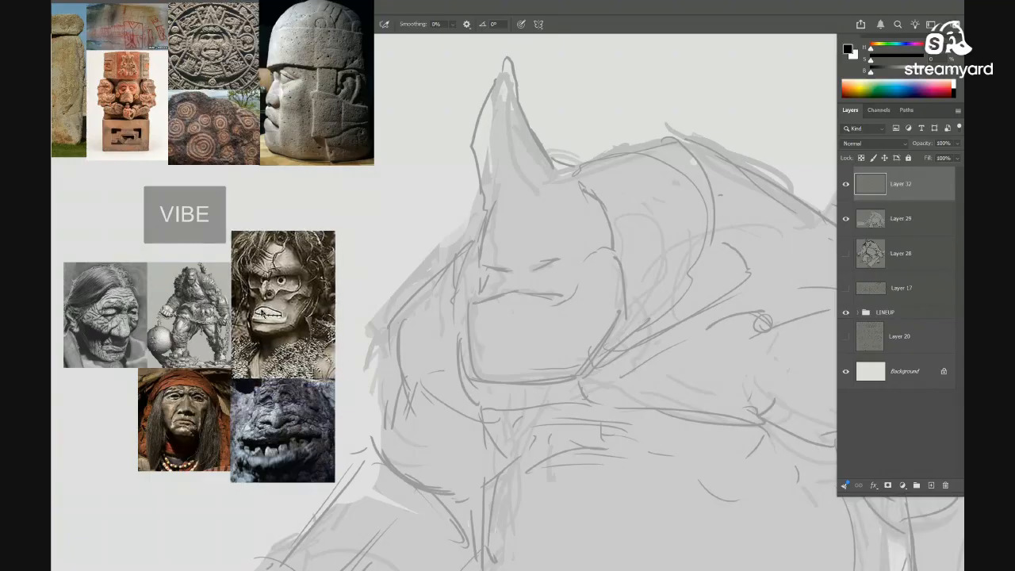
key("ctrl+t")
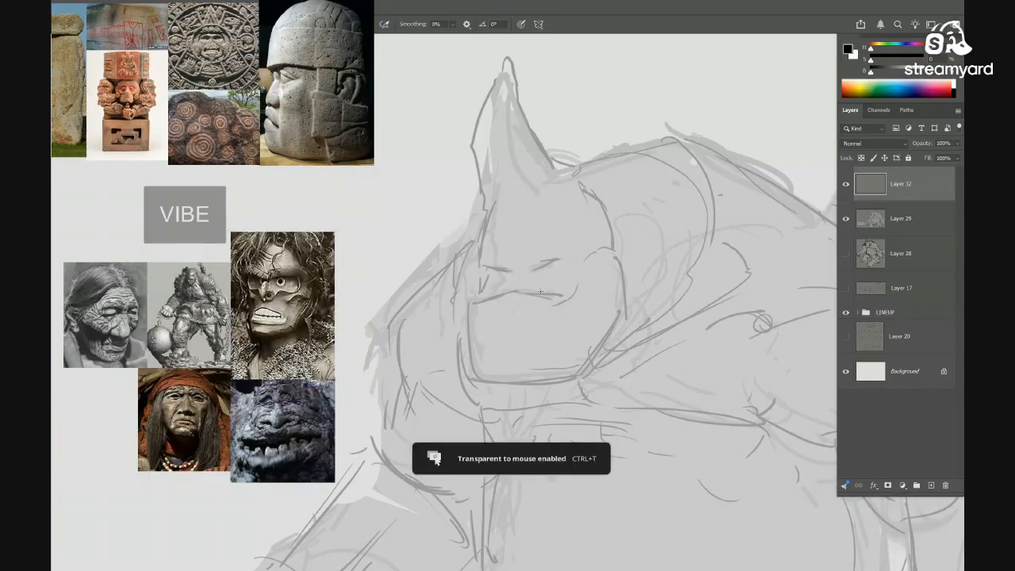
mouse_move(584, 306)
left_mouse_down()
mouse_move(573, 317)
mouse_move(589, 307)
left_mouse_up()
left_click_drag(563, 268, 563, 257)
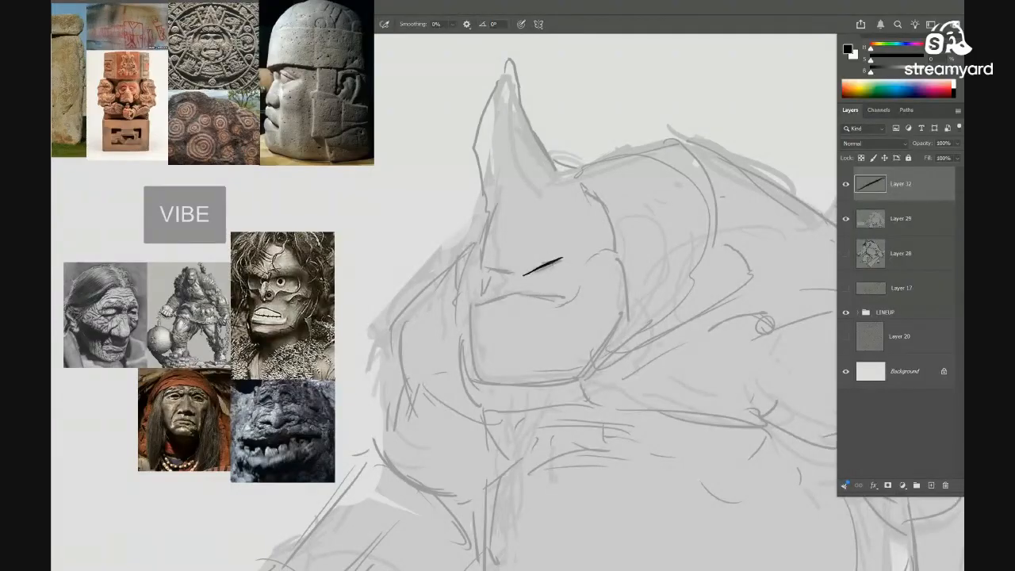
key("ctrl+z")
key("ctrl+shift+z")
key("ctrl+z")
Draw the brute's angry brow line, forehead creases, both eyes and nostrils with the 7 px BALL-POINT PEN
right_click(524, 285)
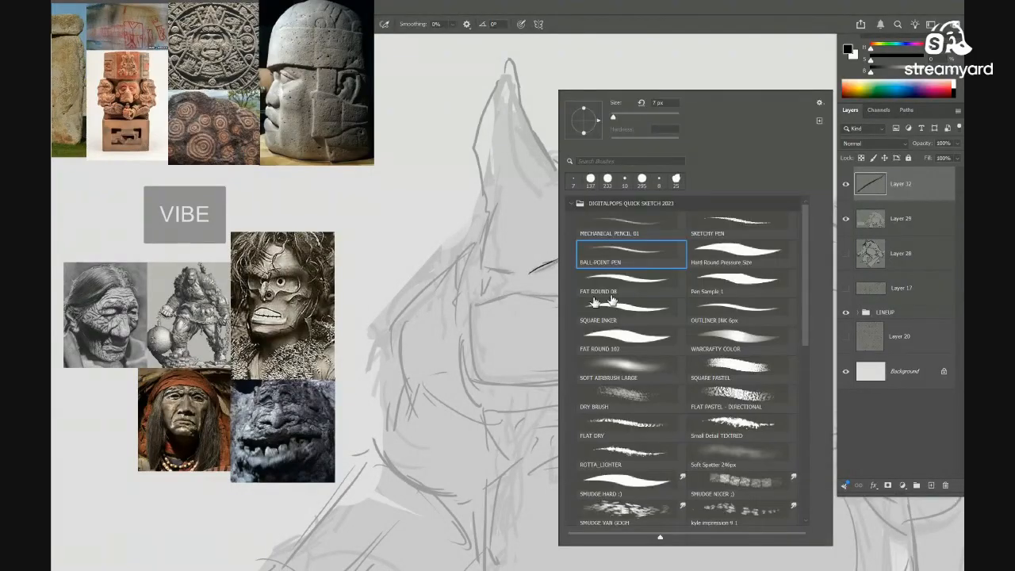
left_click_drag(531, 273, 558, 259)
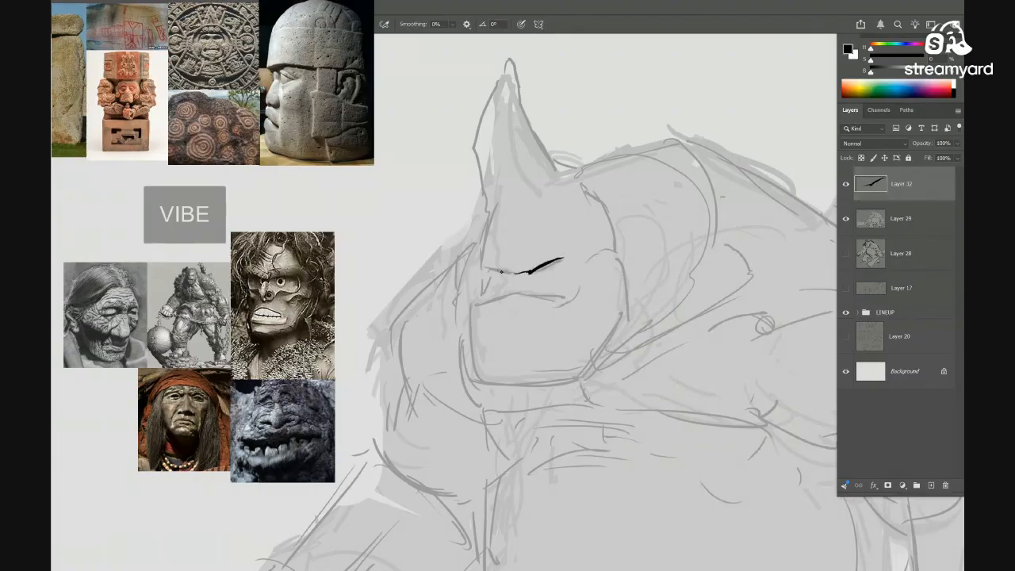
mouse_move(471, 265)
left_mouse_down()
mouse_move(512, 274)
mouse_move(475, 244)
mouse_move(563, 216)
mouse_move(575, 235)
left_mouse_up()
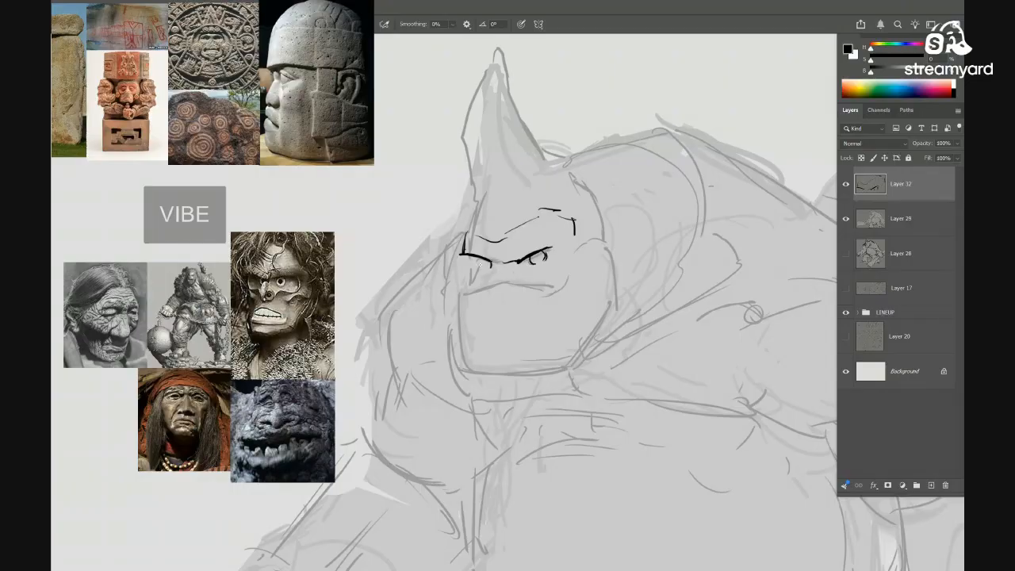
left_click_drag(521, 276, 475, 319)
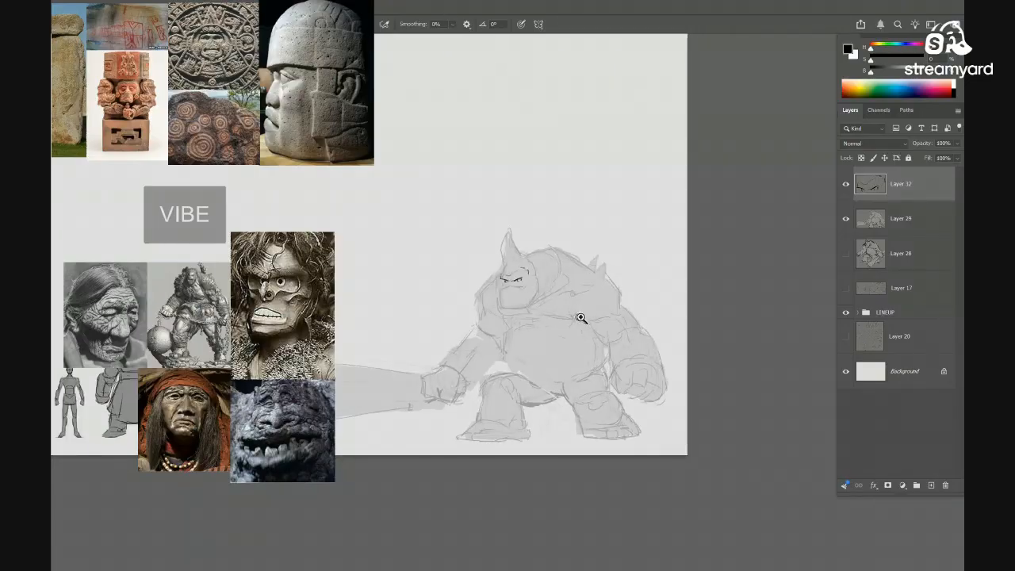
mouse_move(511, 282)
left_mouse_down()
mouse_move(537, 288)
mouse_move(553, 263)
left_mouse_up()
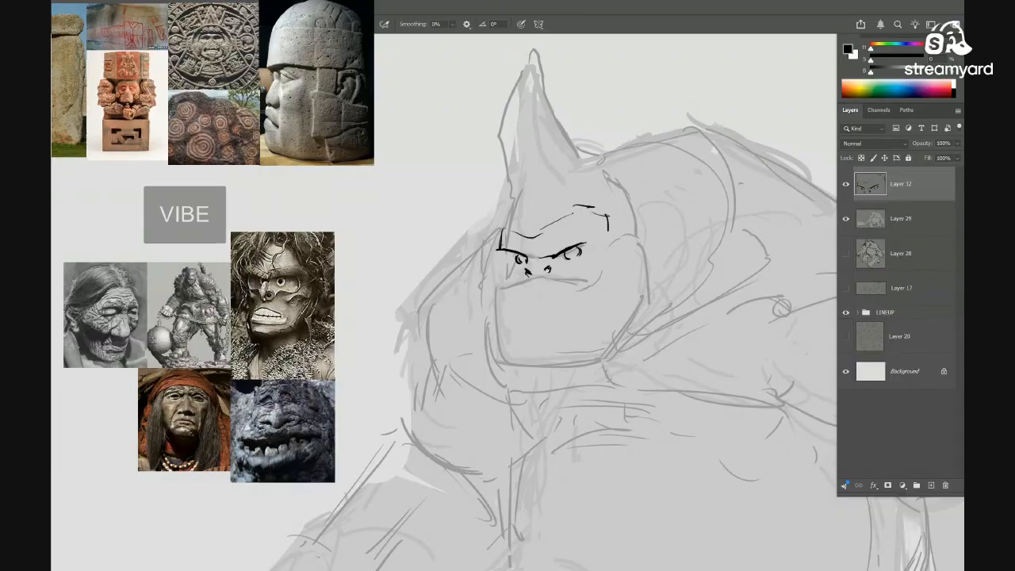
Sketch rounded pouches and wrinkle folds beneath both of the brute's eyes
mouse_move(553, 277)
left_mouse_down()
mouse_move(525, 310)
mouse_move(587, 256)
mouse_move(544, 260)
left_mouse_up()
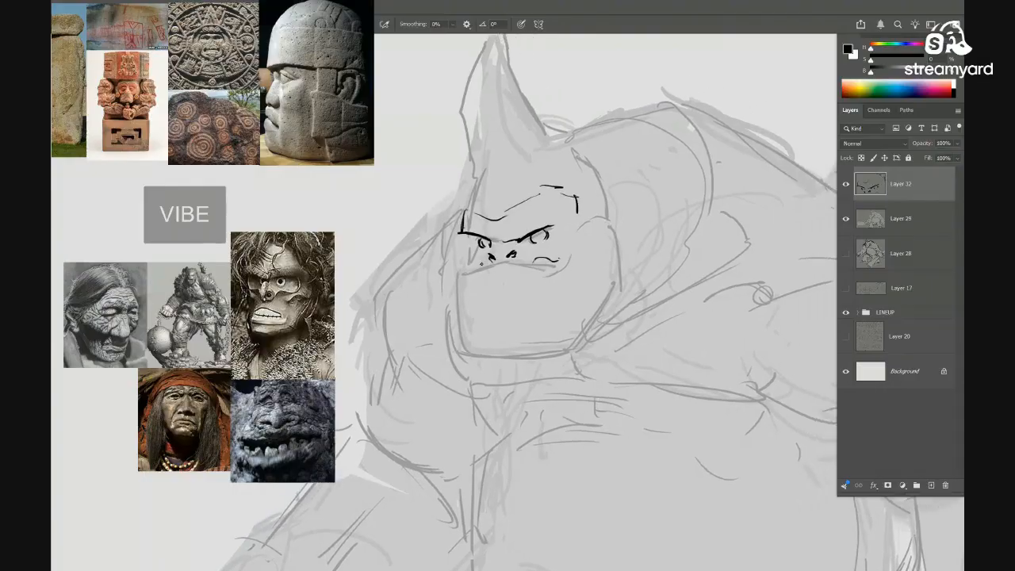
left_click_drag(479, 264, 470, 268)
left_click_drag(553, 262, 561, 262)
mouse_move(563, 263)
left_mouse_down()
mouse_move(501, 290)
mouse_move(535, 291)
mouse_move(510, 308)
mouse_move(548, 287)
mouse_move(538, 281)
mouse_move(548, 260)
mouse_move(505, 288)
mouse_move(513, 307)
mouse_move(573, 270)
left_mouse_up()
mouse_move(566, 266)
left_mouse_down()
mouse_move(569, 299)
mouse_move(595, 293)
mouse_move(544, 278)
mouse_move(553, 260)
mouse_move(593, 268)
mouse_move(563, 255)
mouse_move(582, 253)
left_mouse_up()
key("e")
key("b")
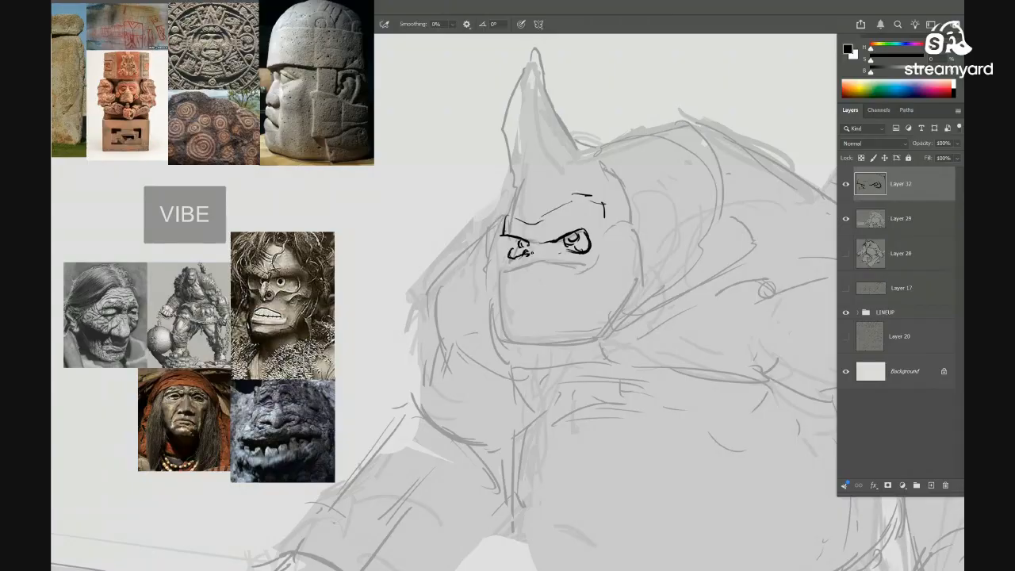
Erase the heavy rounded contours around the eyes and replace them with smaller fold marks
left_click_drag(528, 263, 529, 253)
scroll(544, 240, "down", 6)
mouse_move(536, 251)
left_mouse_down()
mouse_move(532, 264)
mouse_move(542, 232)
mouse_move(513, 227)
left_mouse_up()
scroll(545, 247, "up", 6)
key("e")
left_click_drag(582, 234, 597, 215)
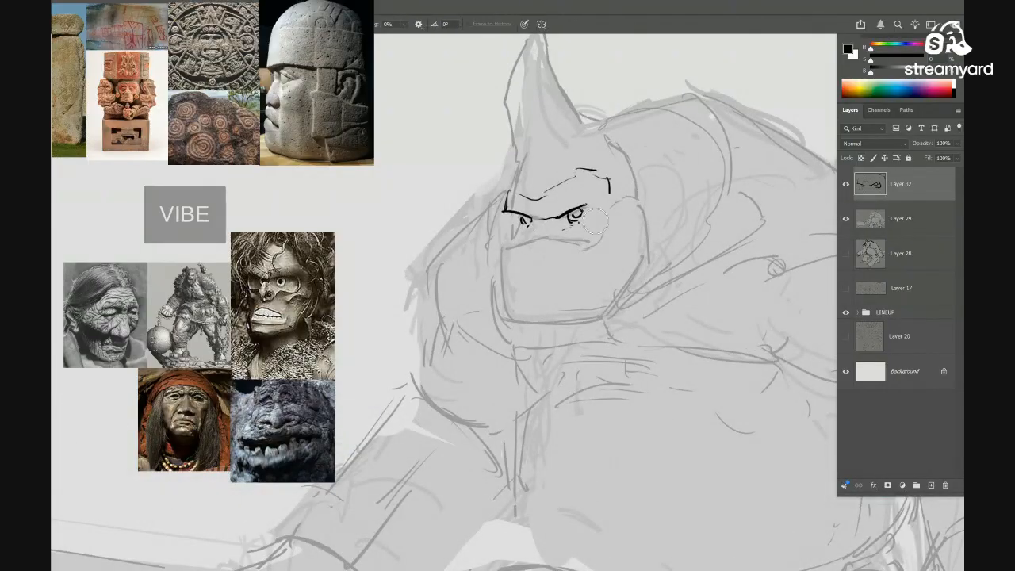
key("b")
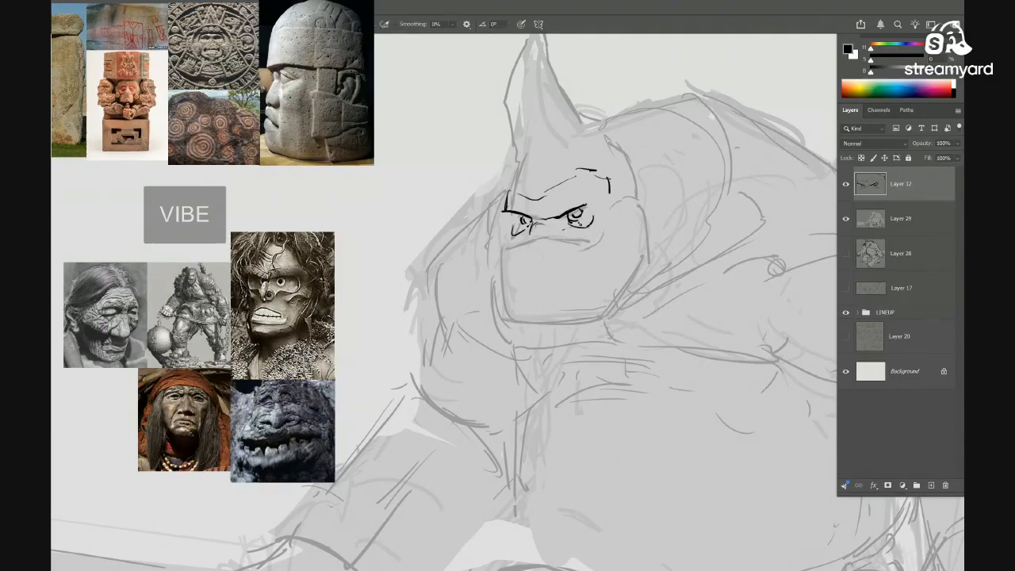
Define angular folds under both eyes and clean up the area between them
scroll(563, 245, "down", 6)
scroll(587, 234, "up", 5)
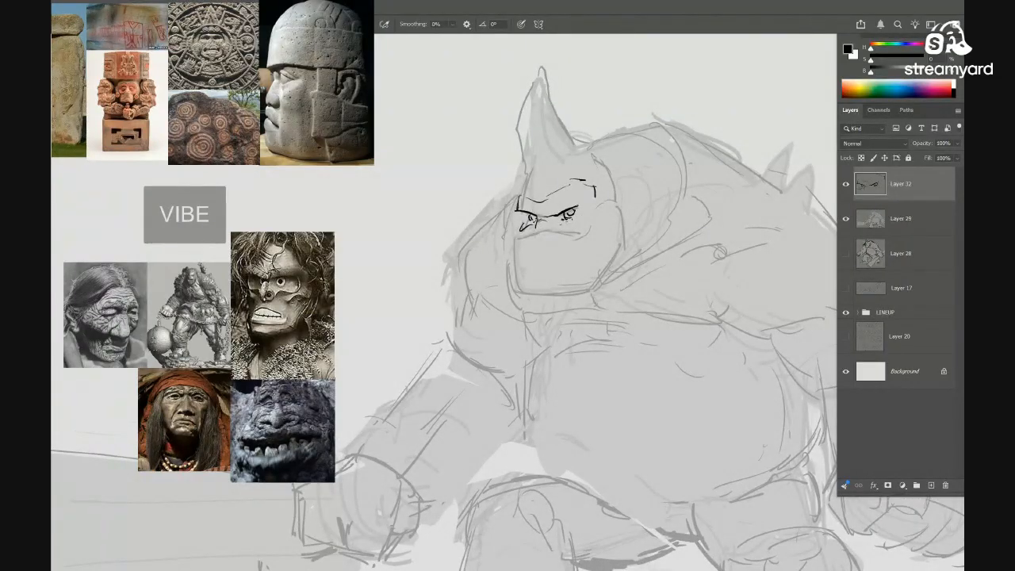
scroll(564, 241, "down", 6)
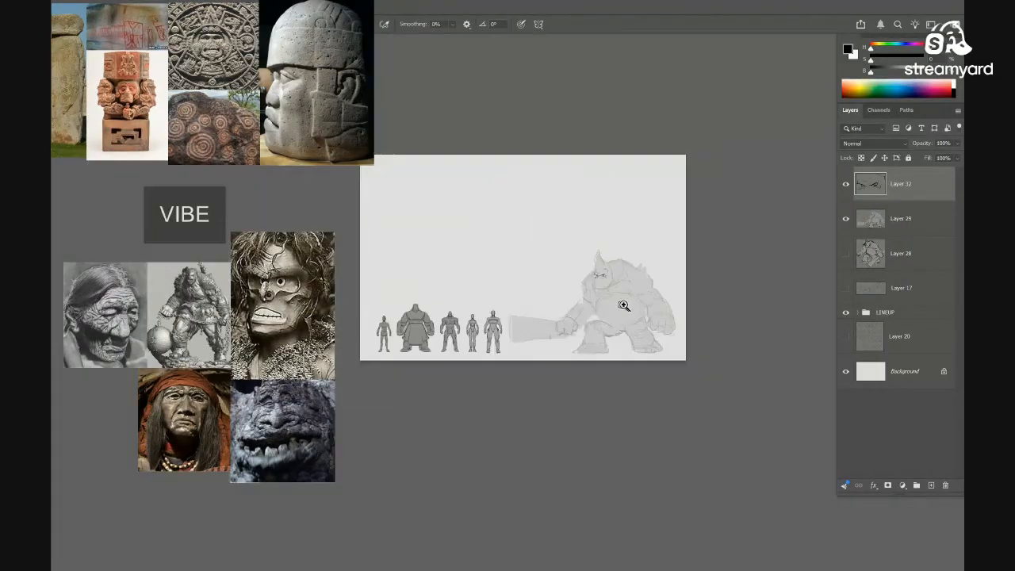
scroll(619, 301, "up", 4)
scroll(593, 230, "up", 5)
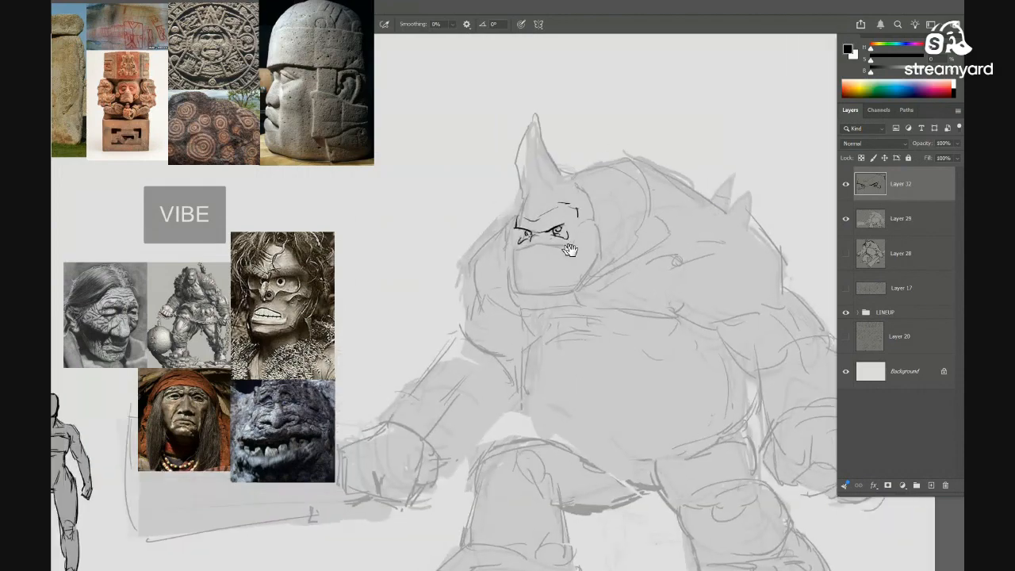
scroll(593, 236, "up", 1)
key("e")
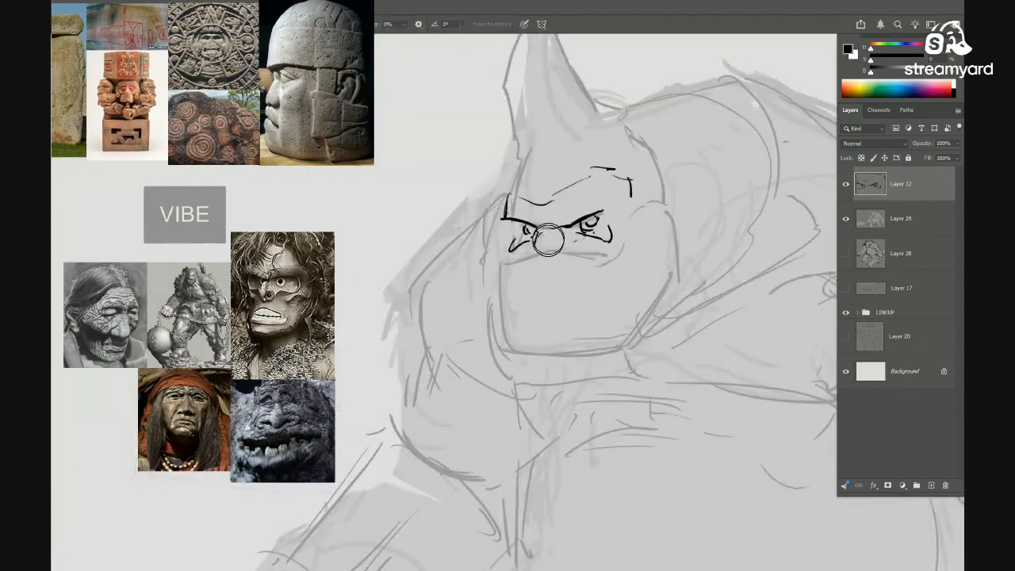
key("b")
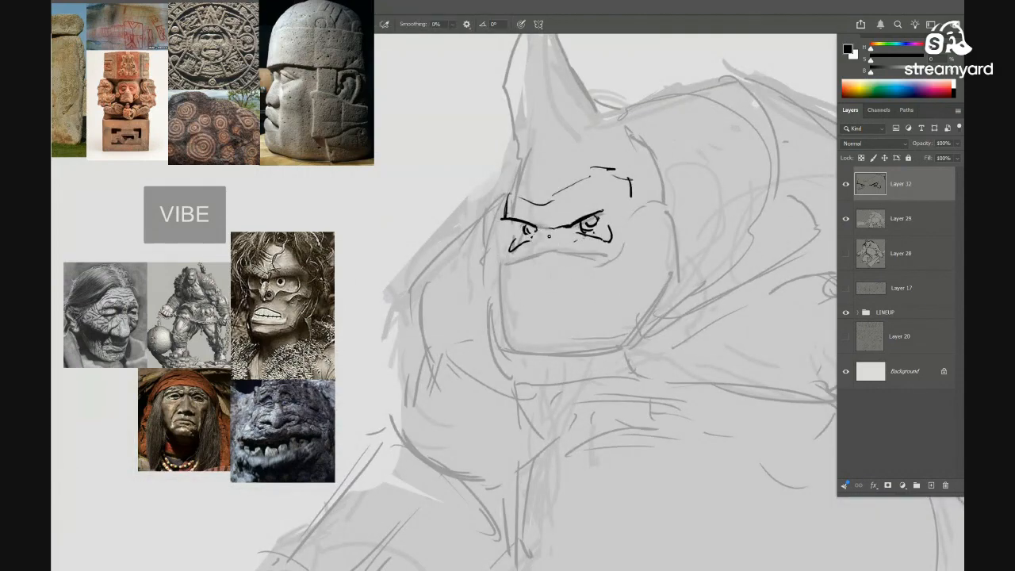
scroll(549, 236, "down", 4)
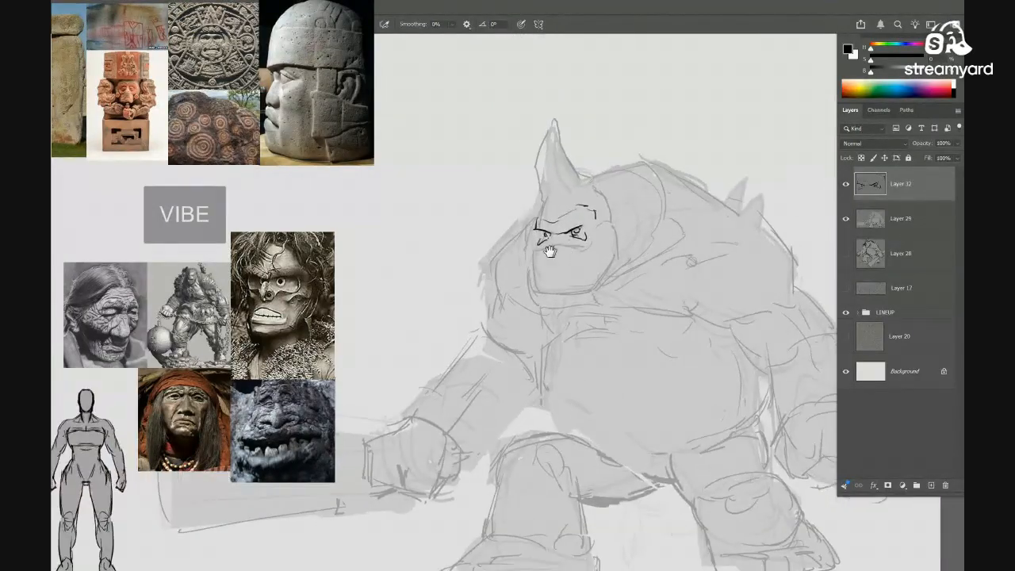
Add dark nose marks below the brow on the sword side and trim them with the eraser
scroll(549, 251, "up", 2)
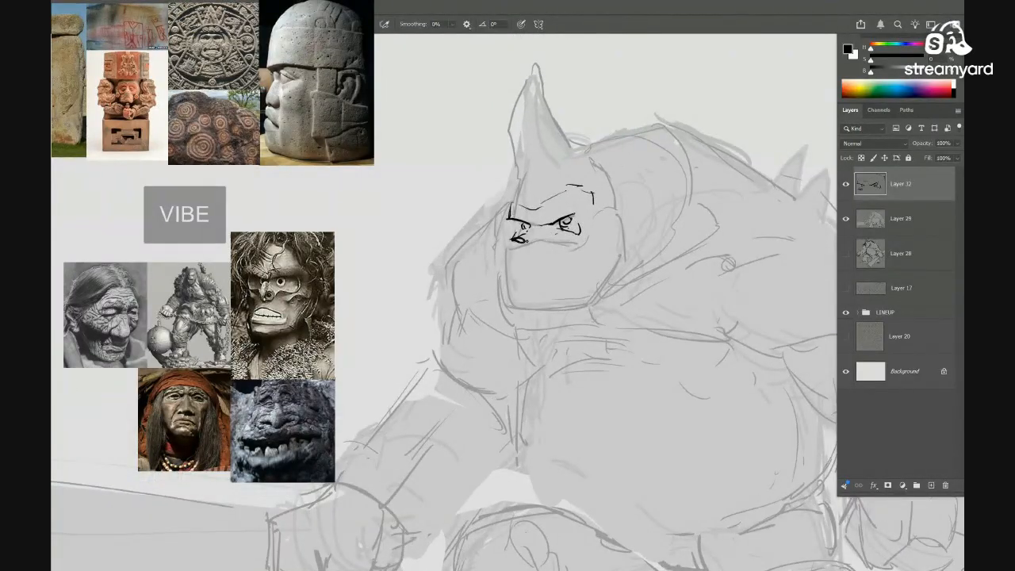
scroll(523, 236, "down", 3)
scroll(525, 244, "up", 2)
key("e")
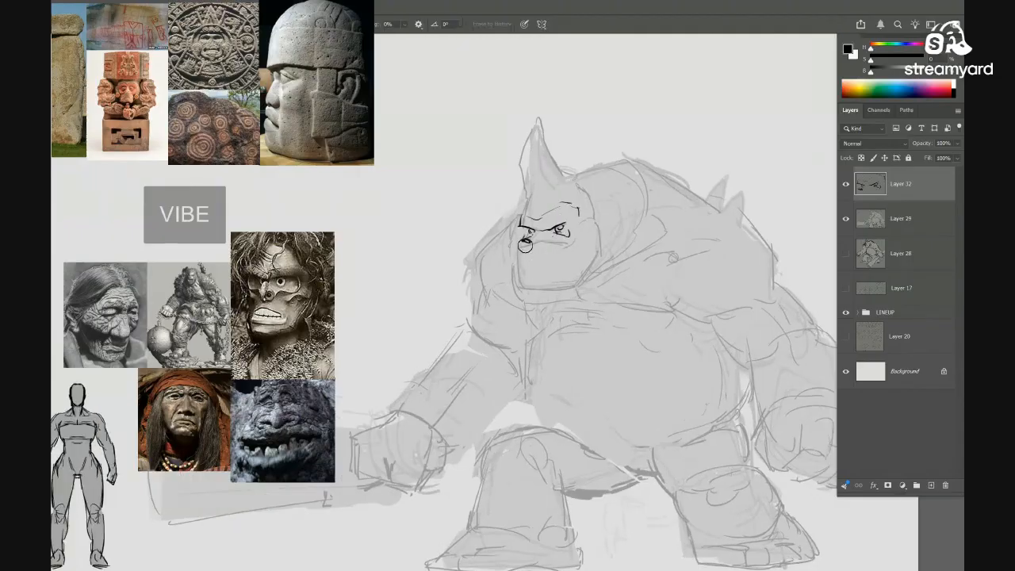
key("b")
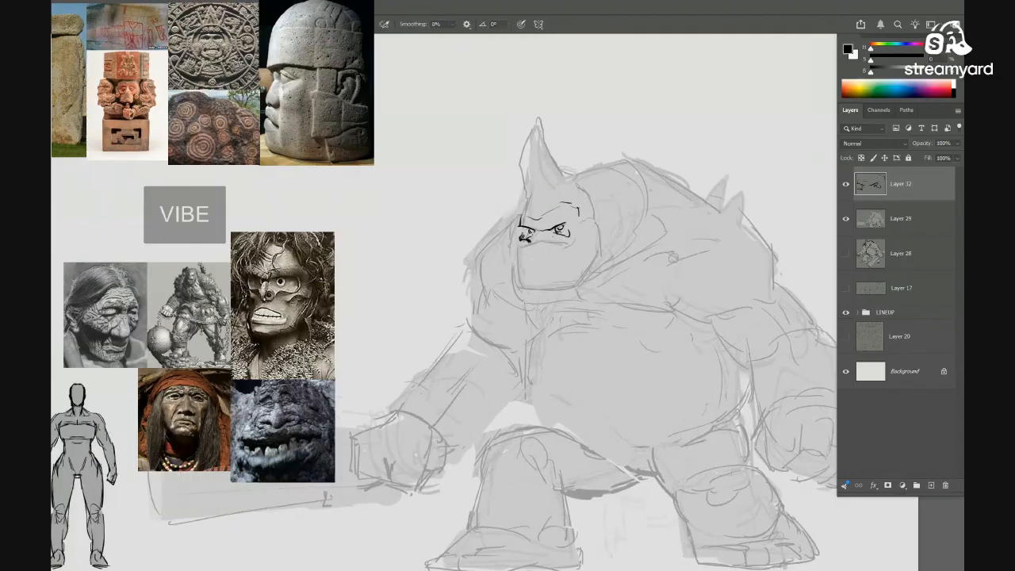
key("e")
key("b")
key("e")
key("b")
Draw the arched mouth line across the face with creases at its far corner and clean its edges
left_click_drag(578, 230, 563, 238)
mouse_move(571, 247)
left_mouse_down()
mouse_move(523, 263)
mouse_move(602, 237)
mouse_move(563, 226)
left_mouse_up()
left_click(602, 237)
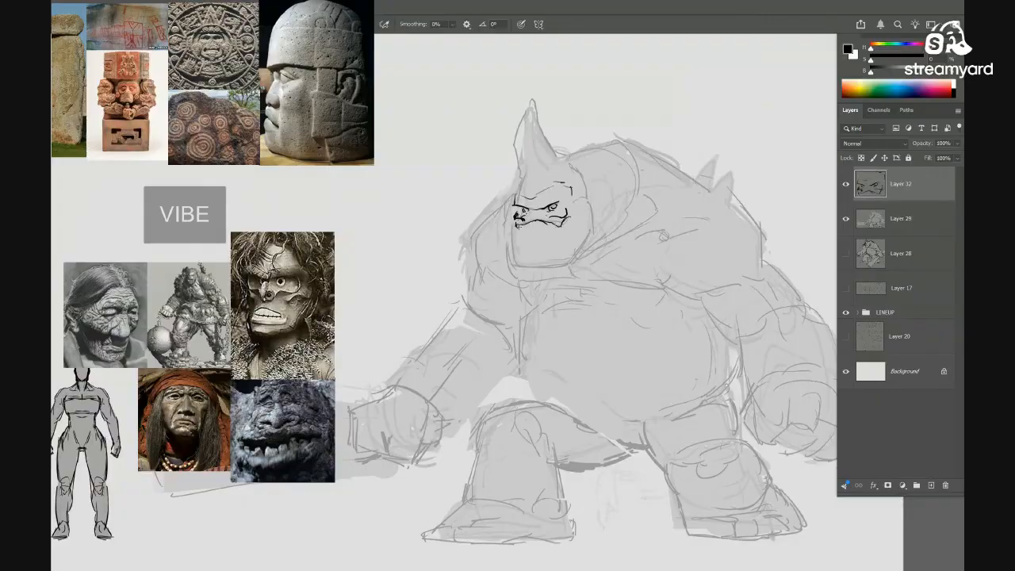
mouse_move(553, 236)
left_mouse_down()
mouse_move(514, 256)
mouse_move(566, 220)
mouse_move(517, 222)
mouse_move(532, 247)
mouse_move(624, 203)
left_mouse_up()
key("e")
key("b")
Rework the arched mouth line into a heavier scowl and strengthen the nose beside it
left_click_drag(493, 208, 469, 212)
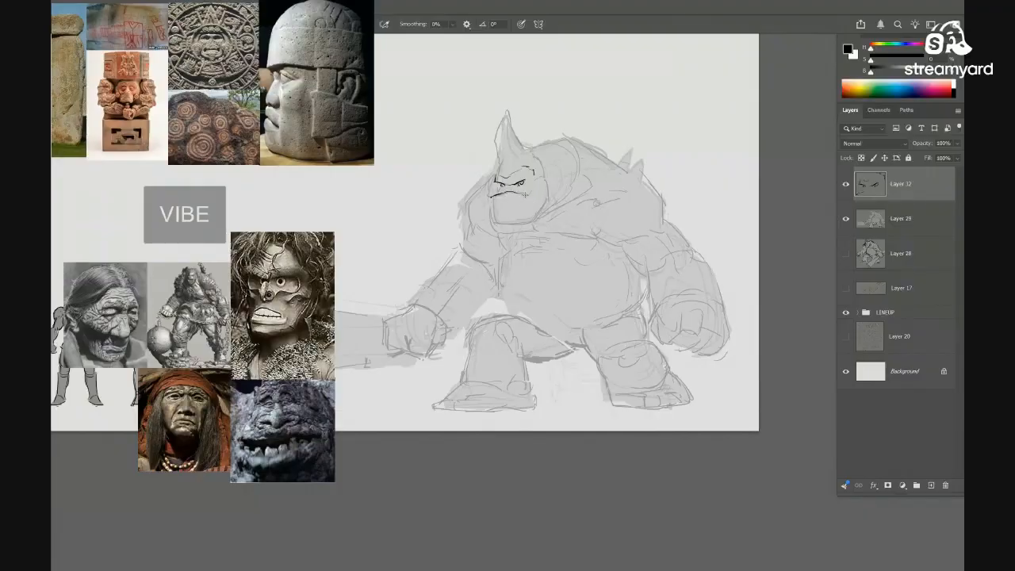
mouse_move(524, 194)
left_mouse_down()
mouse_move(565, 185)
mouse_move(517, 201)
left_mouse_up()
key("e")
key("b")
key("e")
key("b")
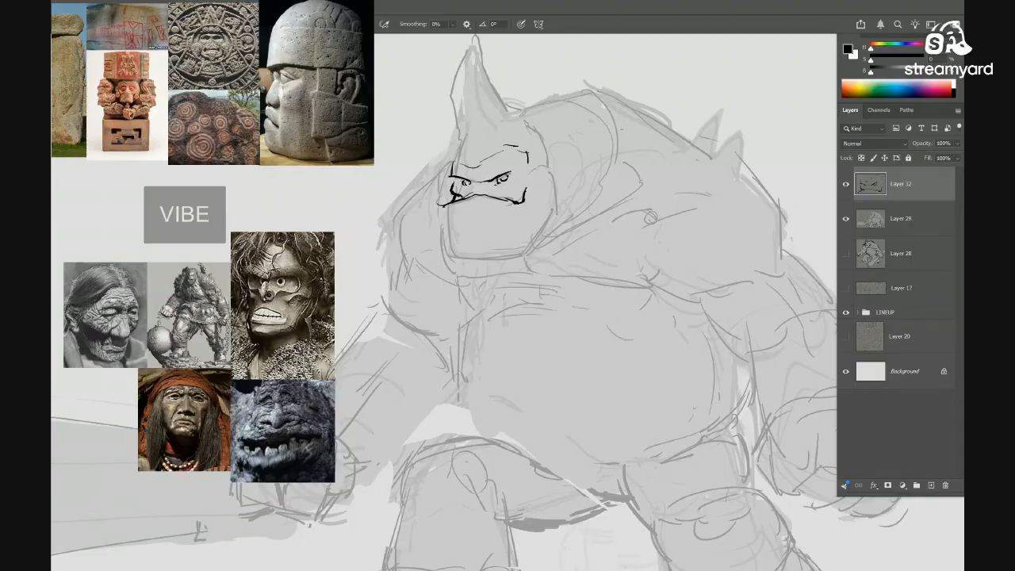
Outline the protruding edge of the brow on the sword side of the face
left_click_drag(461, 143, 457, 158)
scroll(486, 189, "down", 6)
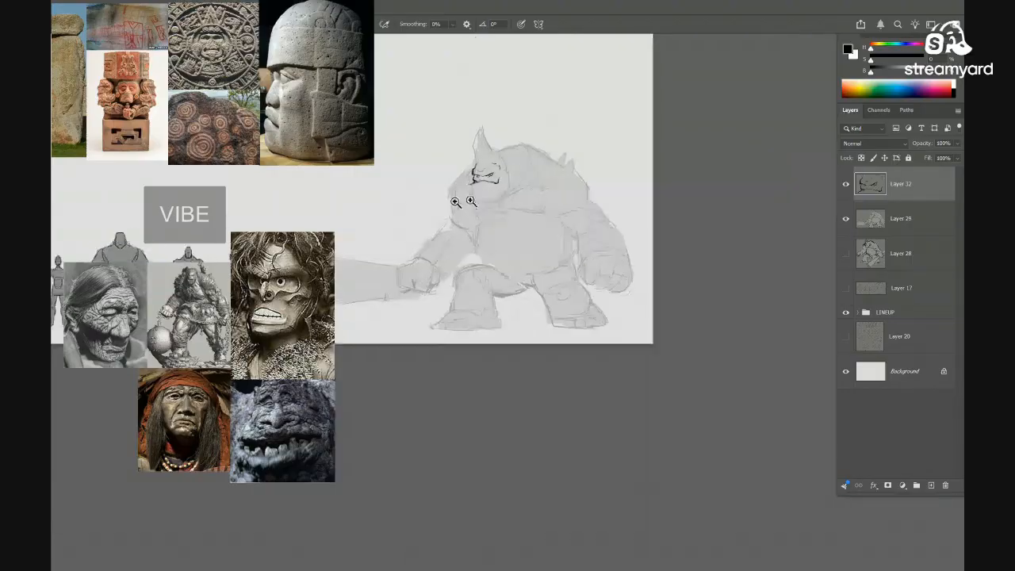
scroll(505, 191, "up", 4)
scroll(484, 193, "up", 2)
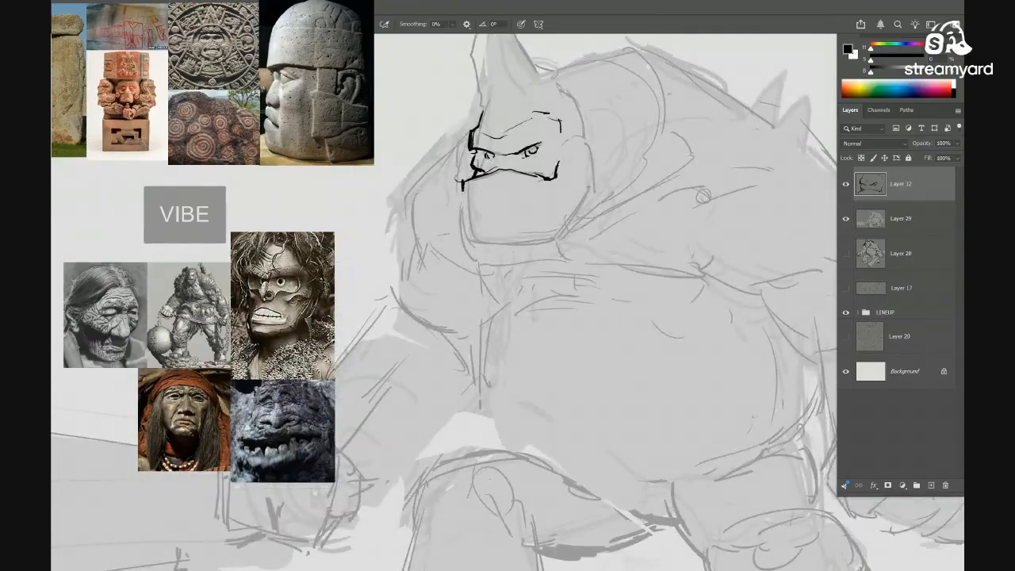
Draw the front jaw contour from the mouth down to the chin and undo the last chin strokes
left_click_drag(465, 197, 469, 215)
scroll(487, 190, "down", 5)
scroll(487, 190, "up", 4)
mouse_move(457, 234)
left_mouse_down()
mouse_move(470, 254)
mouse_move(459, 279)
mouse_move(503, 264)
mouse_move(497, 242)
mouse_move(508, 253)
mouse_move(519, 236)
mouse_move(511, 236)
mouse_move(566, 234)
left_mouse_up()
scroll(460, 278, "down", 5)
scroll(501, 264, "up", 2)
key("ctrl+z")
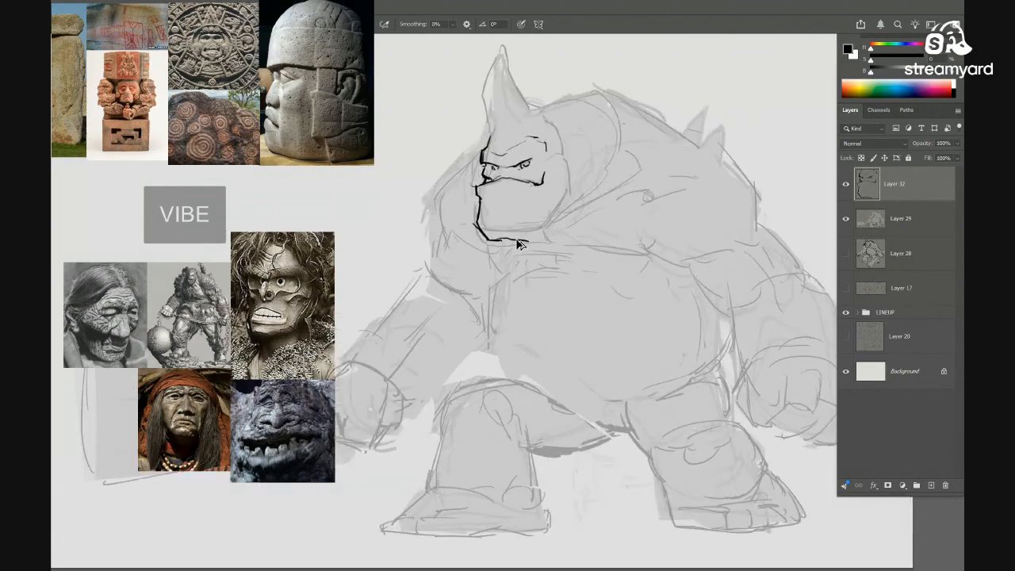
key("ctrl+z")
Complete the underside of the chin and carry the far jaw contour up to the cheek
left_click_drag(495, 240, 537, 246)
mouse_move(559, 200)
left_mouse_down()
mouse_move(552, 232)
mouse_move(570, 191)
left_mouse_up()
key("e")
key("b")
left_click_drag(570, 194, 547, 237)
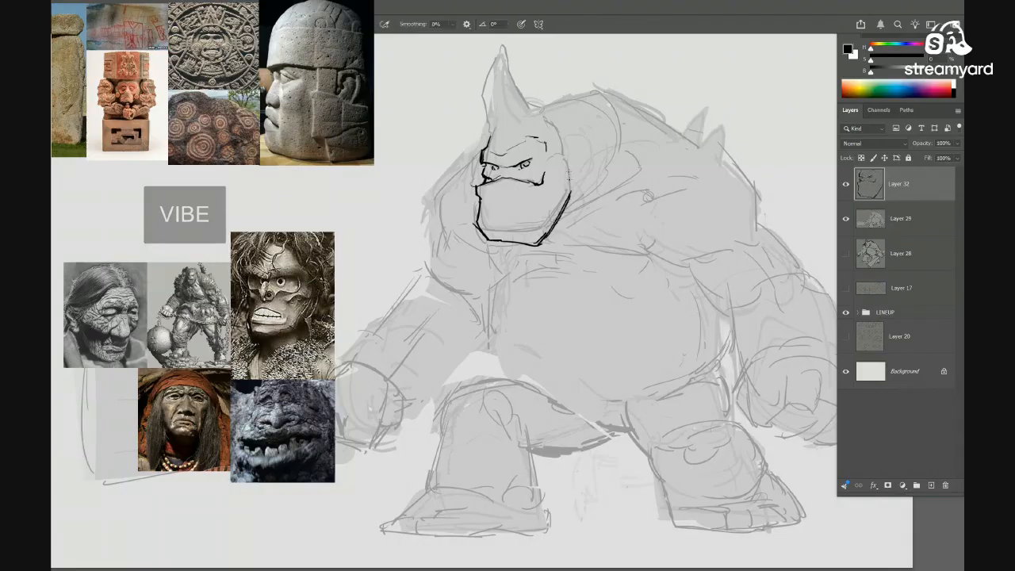
left_click_drag(570, 195, 568, 164)
Extend the forehead contour from the brow toward the horn, then try an extra forehead stroke and undo it
scroll(563, 168, "down", 5)
scroll(550, 210, "up", 4)
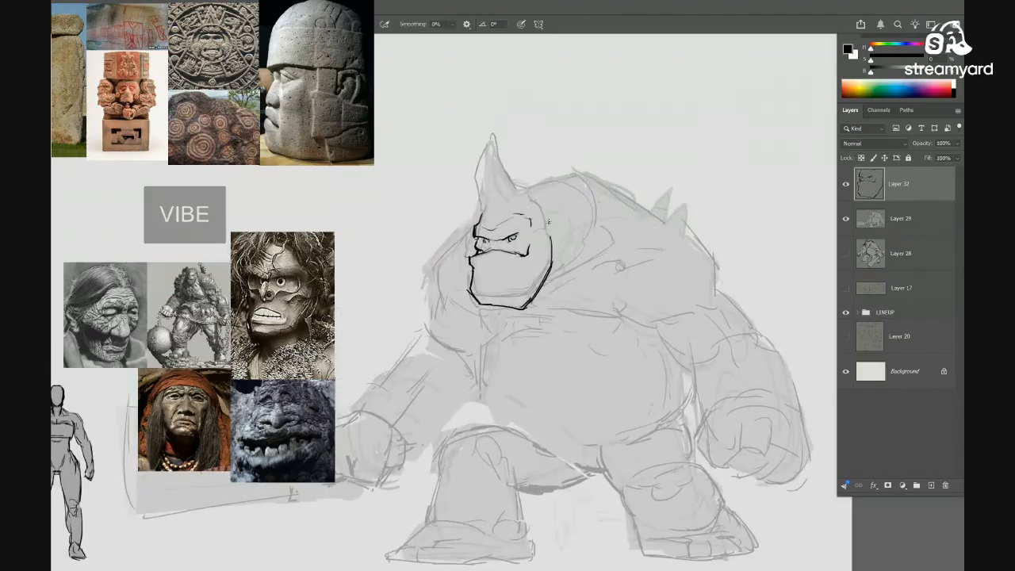
scroll(498, 221, "up", 2)
key("e")
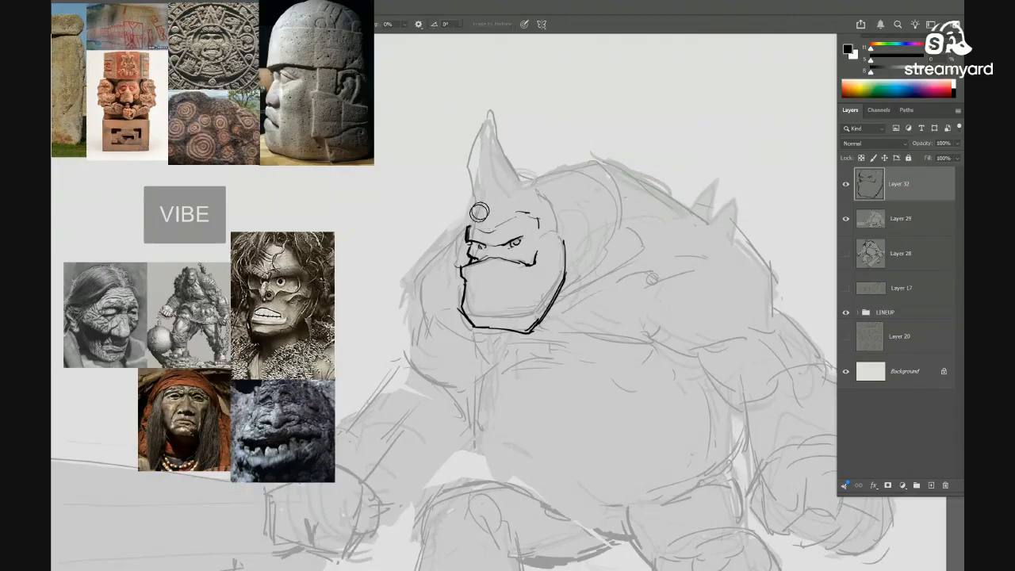
key("b")
scroll(546, 165, "down", 2)
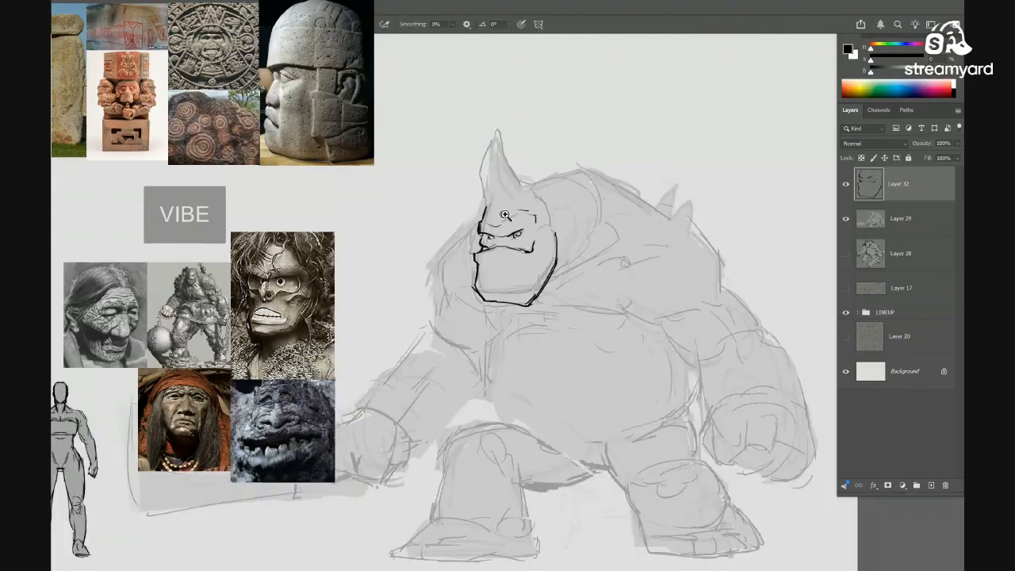
scroll(530, 170, "up", 3)
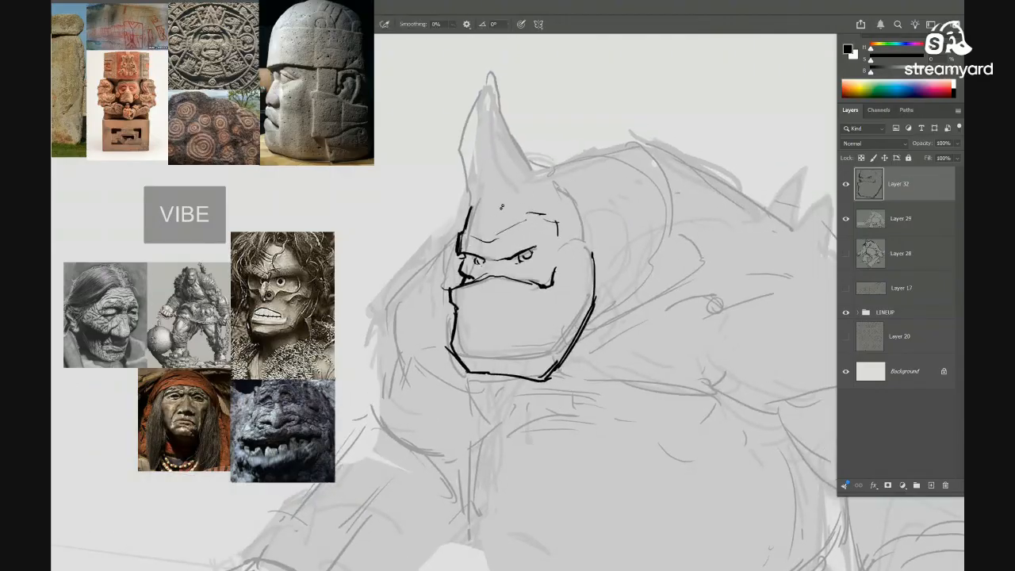
left_click_drag(476, 216, 513, 221)
key("ctrl+z")
scroll(510, 218, "down", 2)
scroll(510, 217, "up", 2)
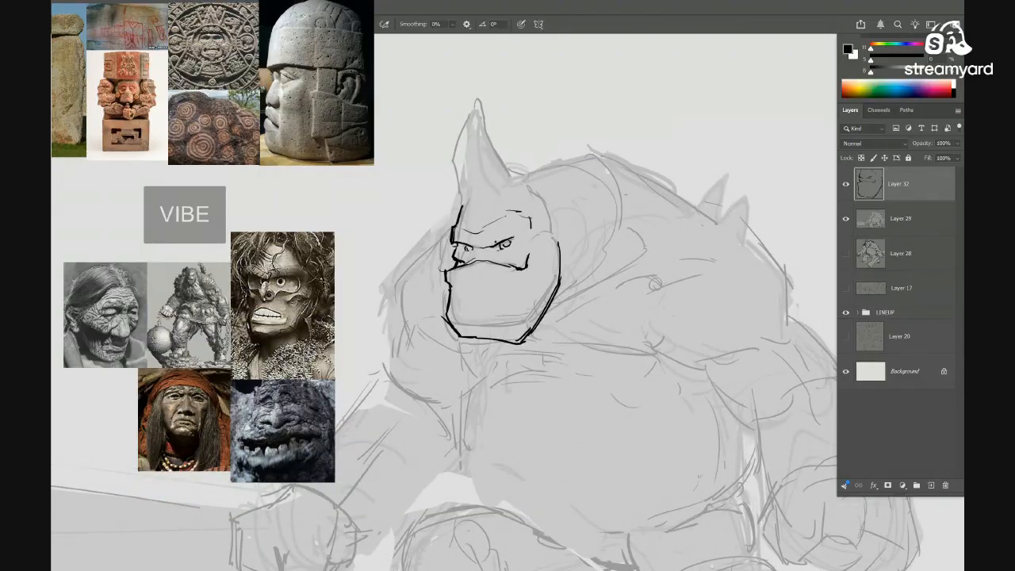
Darken the eyes and reshape the heavy nose marks into a cleaner pointed profile
scroll(499, 245, "up", 2)
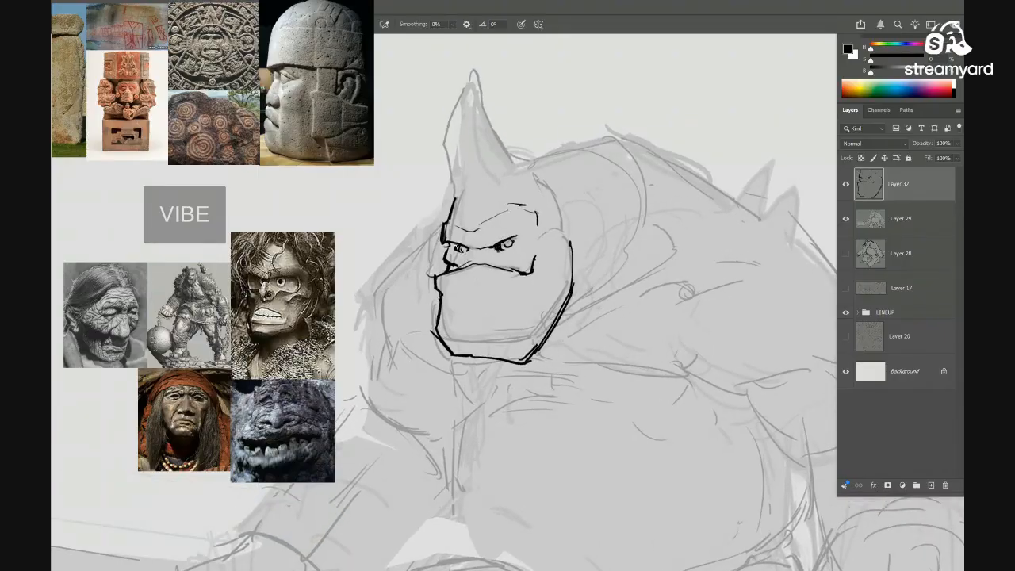
scroll(515, 272, "down", 3)
scroll(462, 265, "up", 3)
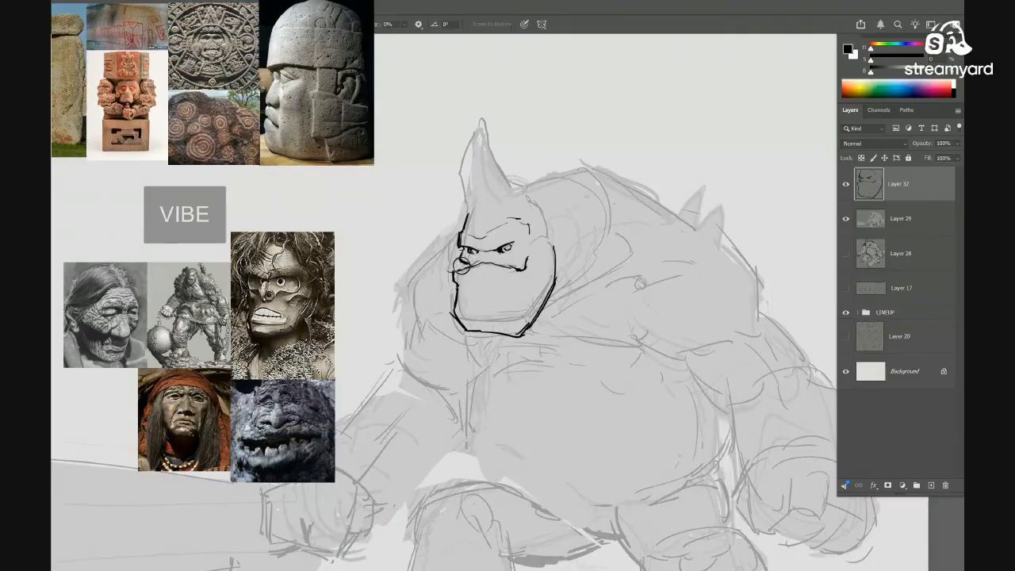
key("b")
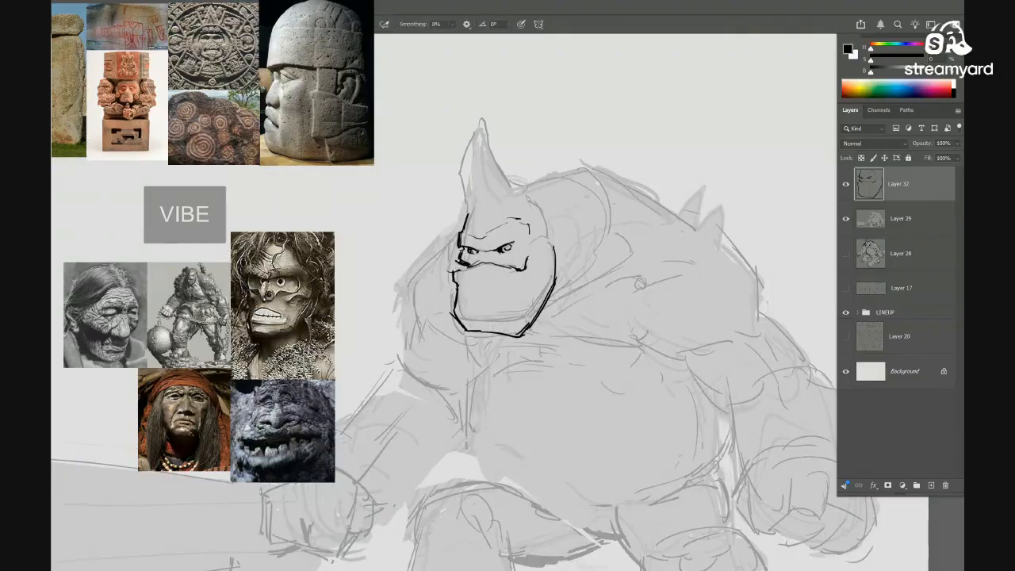
scroll(444, 246, "down", 3)
scroll(436, 242, "up", 4)
key("e")
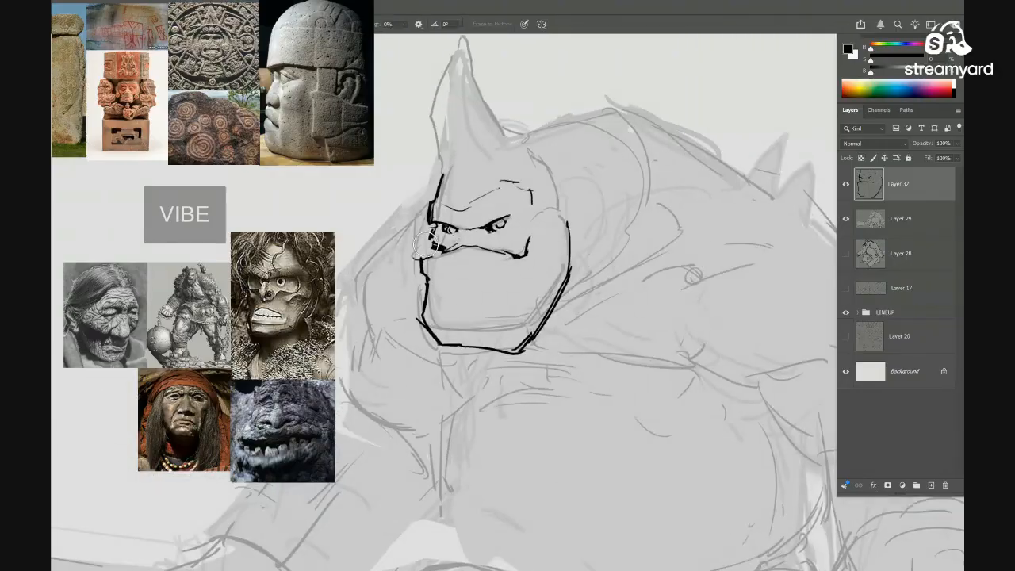
mouse_move(425, 244)
left_mouse_down()
mouse_move(441, 247)
mouse_move(428, 248)
left_mouse_up()
key("b")
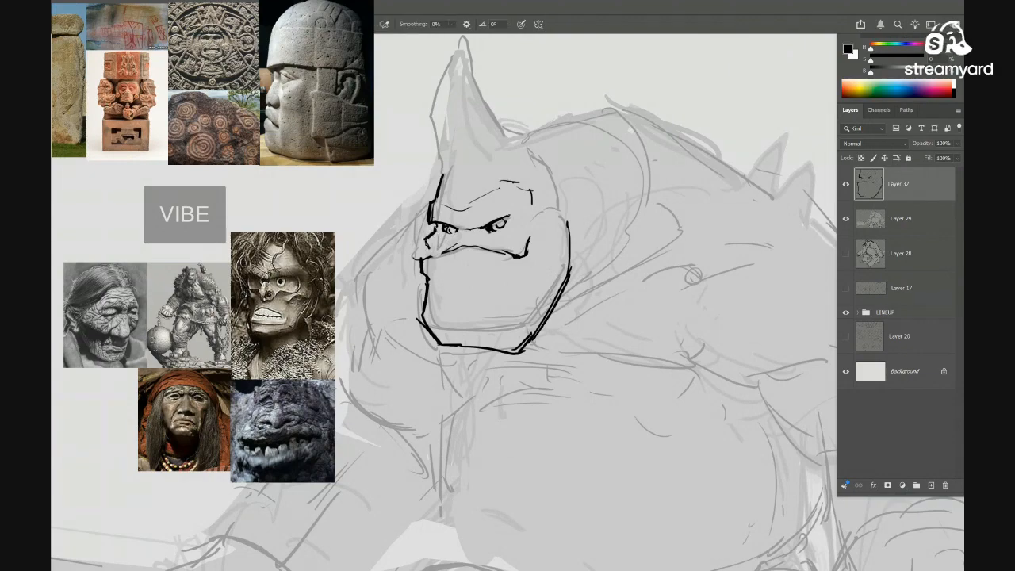
Outline the horn's front edge from the forehead up to its pointed tip, following the sketch
scroll(442, 245, "down", 4)
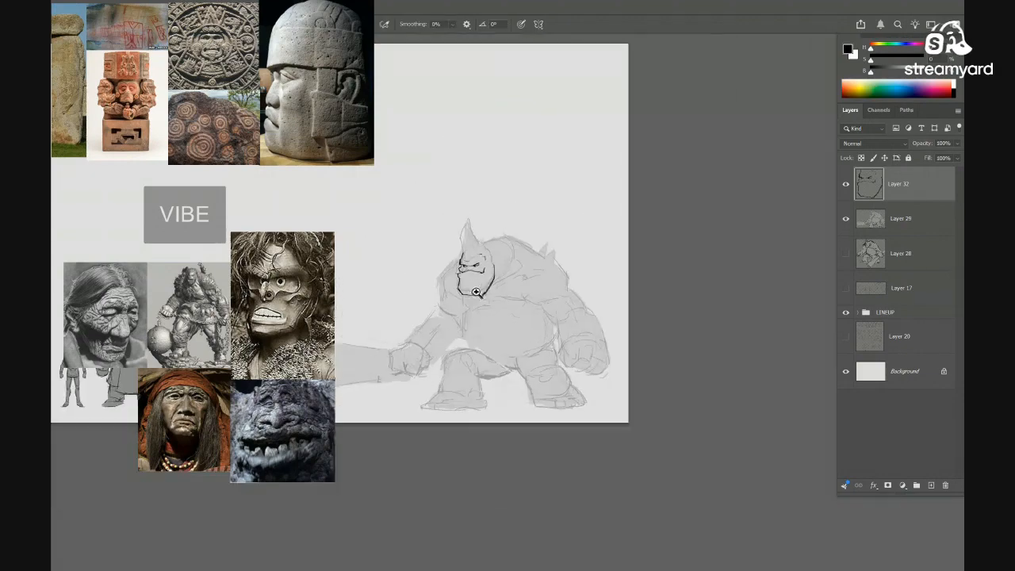
scroll(489, 278, "up", 4)
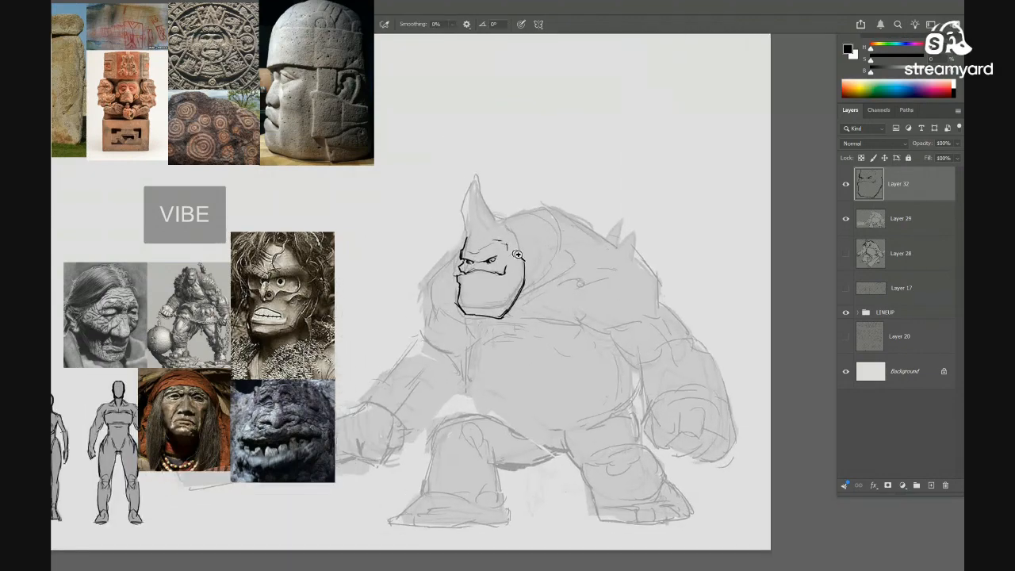
scroll(535, 248, "down", 2)
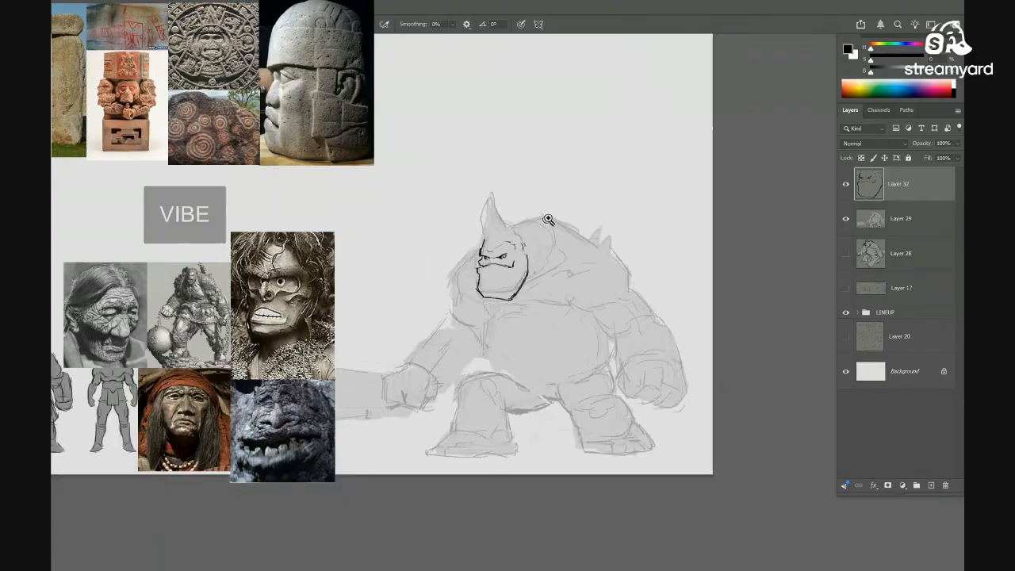
scroll(536, 247, "down", 1)
scroll(543, 241, "up", 1)
scroll(543, 241, "up", 3)
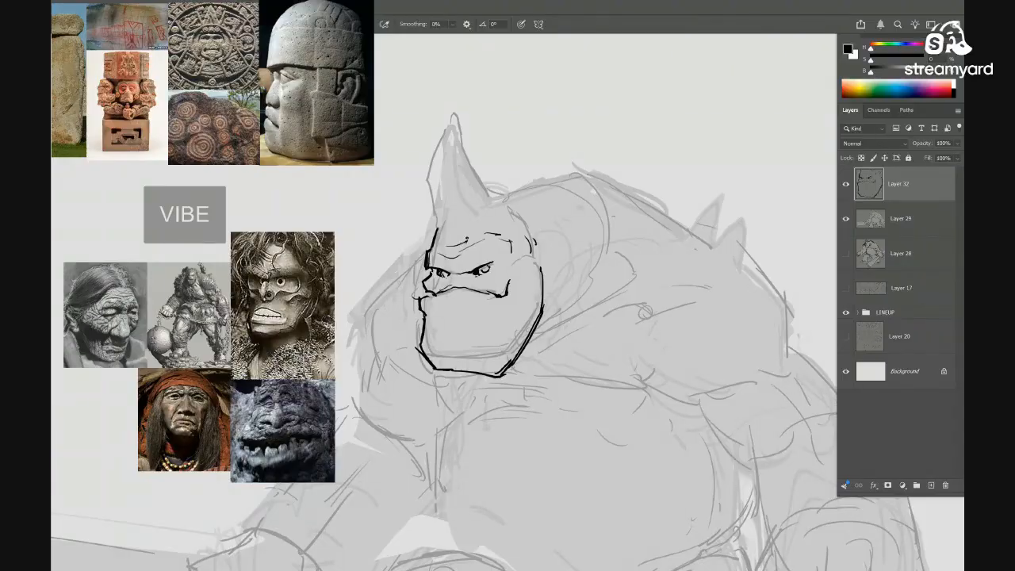
left_click_drag(524, 230, 544, 222)
mouse_move(484, 204)
left_mouse_down()
mouse_move(487, 223)
mouse_move(446, 197)
left_mouse_up()
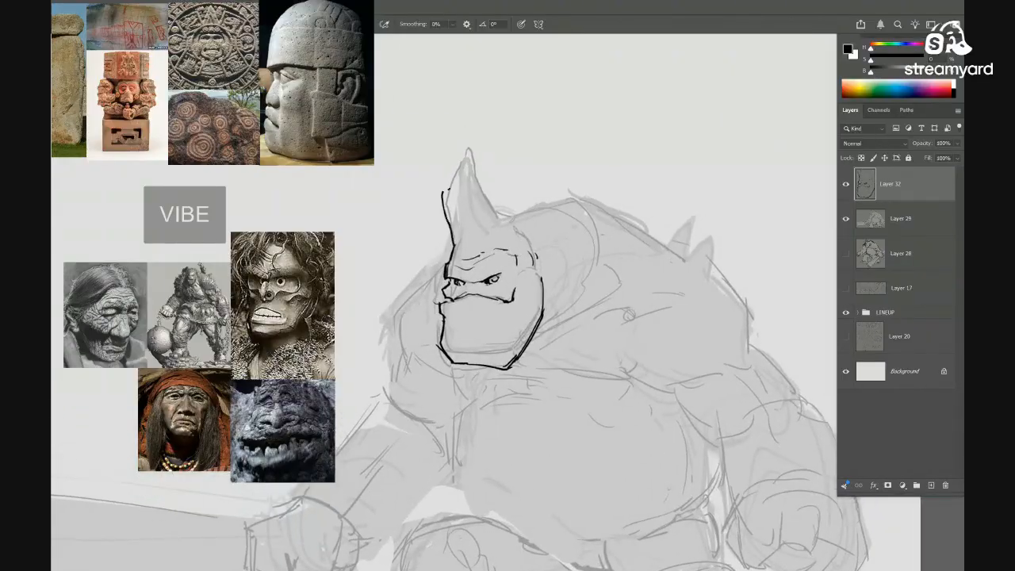
key("ctrl+z")
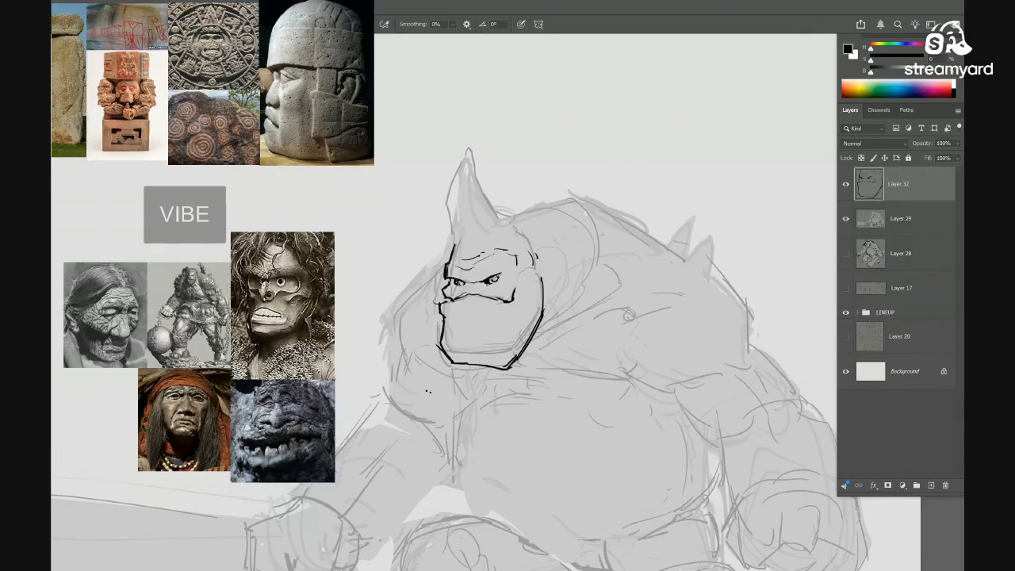
left_click_drag(566, 266, 568, 256)
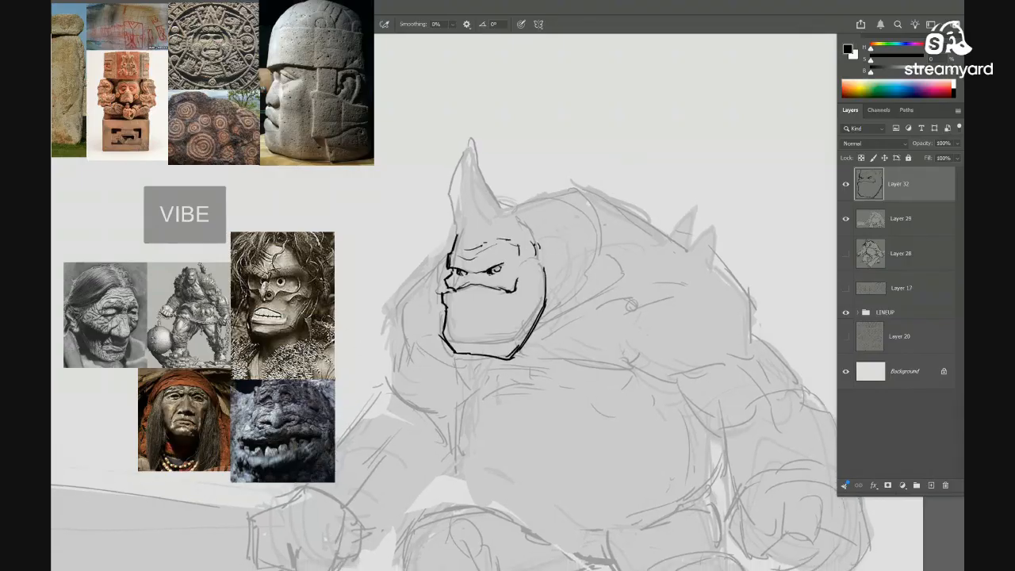
left_click_drag(457, 236, 460, 229)
mouse_move(458, 230)
left_mouse_down()
mouse_move(448, 198)
mouse_move(469, 140)
left_mouse_up()
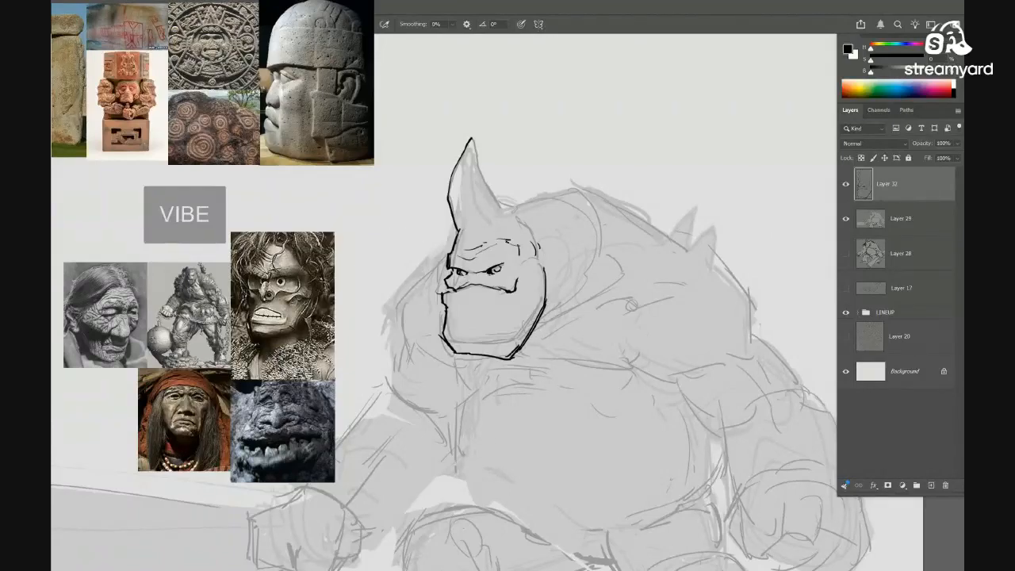
Sketch a study of the long-haired reference face on blank canvas, with square jaw, deep brow, round nostril, bared teeth, eyes and hair
scroll(515, 252, "down", 5)
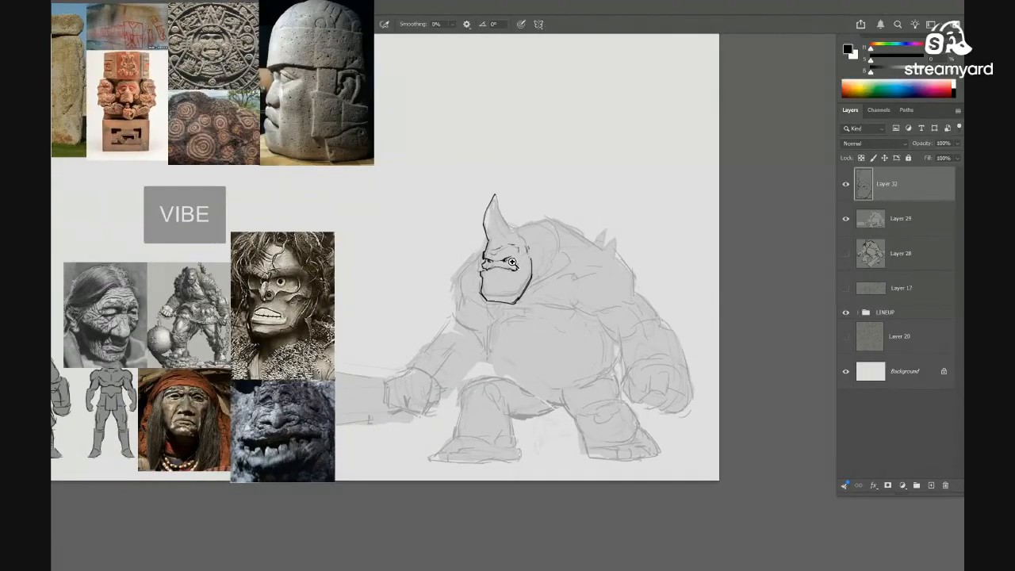
left_click_drag(481, 267, 452, 281)
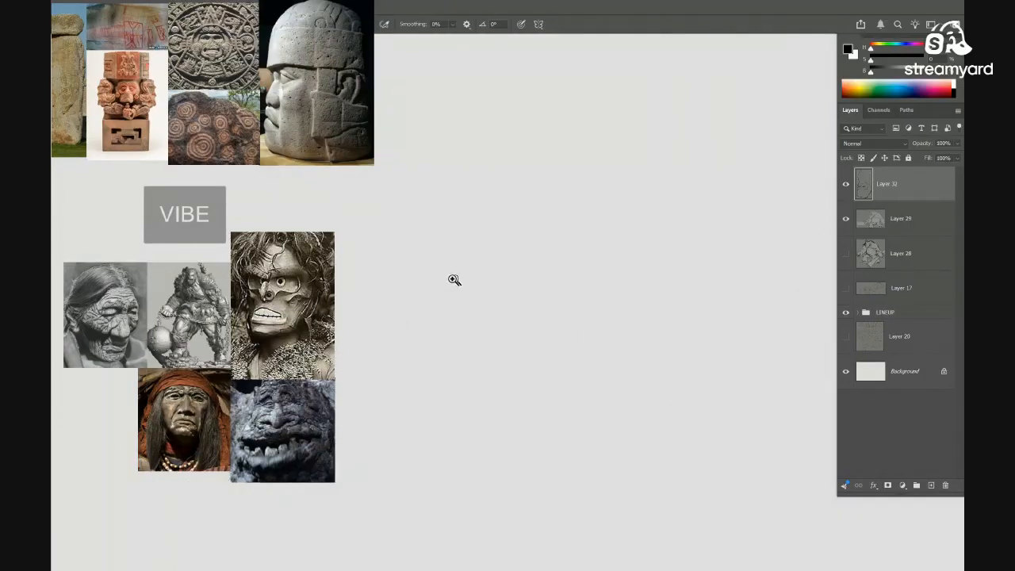
mouse_move(429, 227)
left_mouse_down()
mouse_move(441, 266)
mouse_move(435, 330)
left_mouse_up()
mouse_move(475, 358)
left_mouse_down()
mouse_move(533, 335)
mouse_move(546, 265)
left_mouse_up()
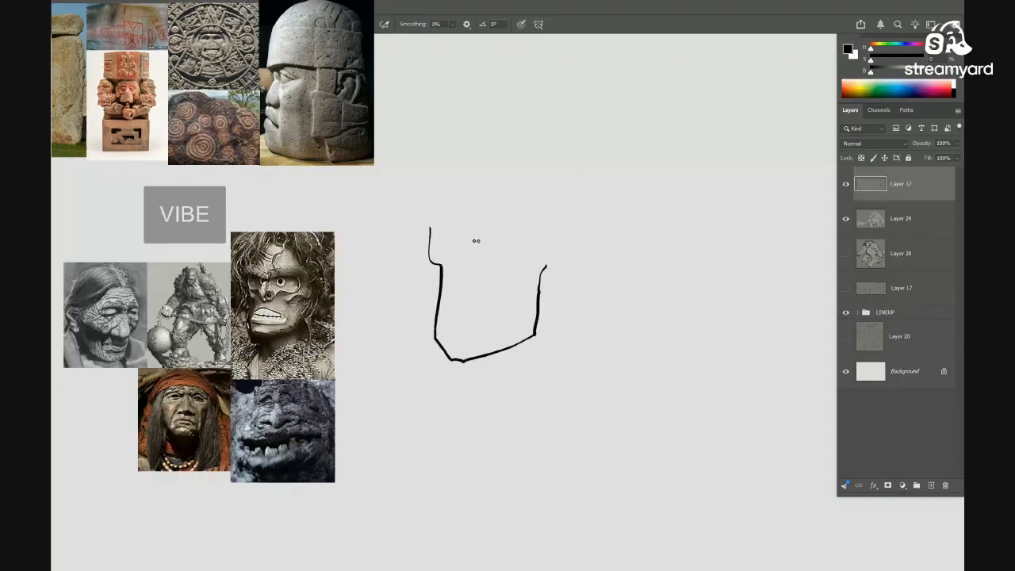
mouse_move(429, 230)
left_mouse_down()
mouse_move(430, 181)
mouse_move(519, 157)
mouse_move(528, 170)
left_mouse_up()
mouse_move(534, 204)
left_mouse_down()
mouse_move(550, 265)
mouse_move(502, 263)
mouse_move(485, 276)
mouse_move(469, 258)
mouse_move(482, 266)
mouse_move(453, 265)
mouse_move(462, 237)
mouse_move(443, 228)
mouse_move(470, 234)
mouse_move(525, 217)
mouse_move(517, 258)
mouse_move(527, 215)
left_mouse_up()
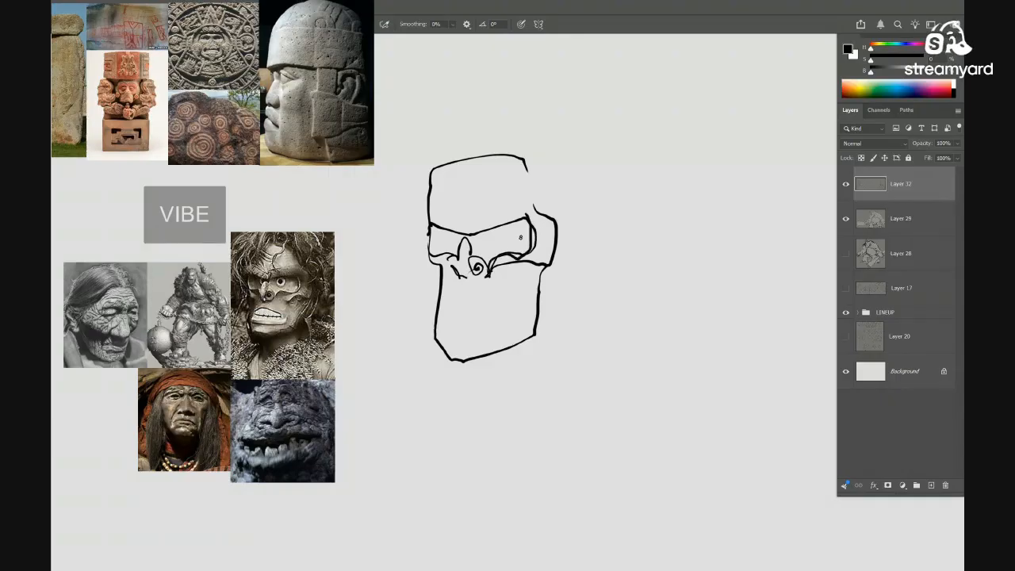
mouse_move(442, 305)
left_mouse_down()
mouse_move(475, 297)
mouse_move(512, 313)
mouse_move(511, 323)
mouse_move(448, 329)
left_mouse_up()
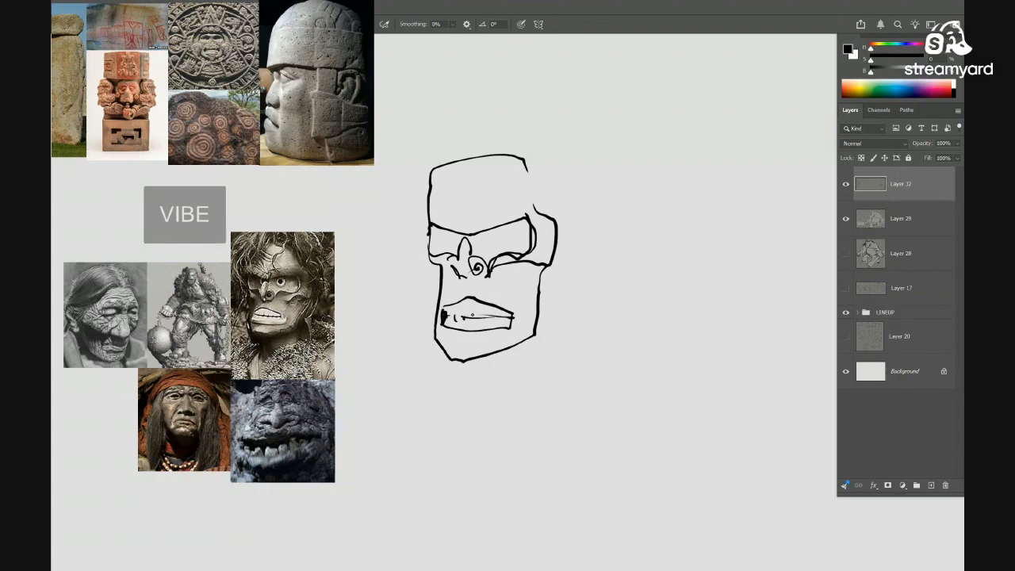
mouse_move(491, 237)
left_mouse_down()
mouse_move(442, 235)
mouse_move(412, 167)
mouse_move(421, 143)
mouse_move(524, 92)
mouse_move(608, 186)
mouse_move(588, 267)
left_mouse_up()
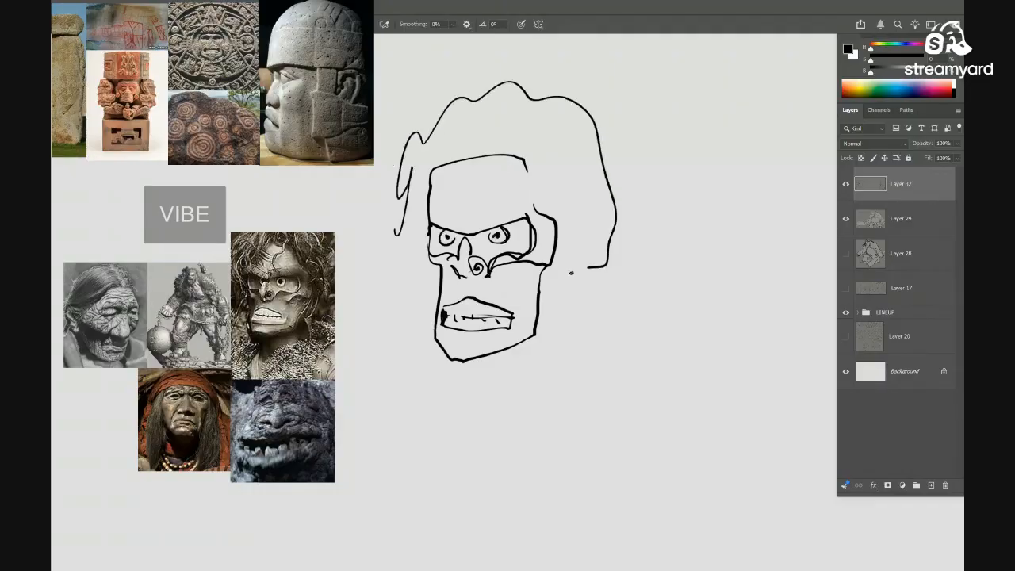
Undo all strokes of the reference face study
key("ctrl+z")
key("ctrl+z")
key("ctrl+z")
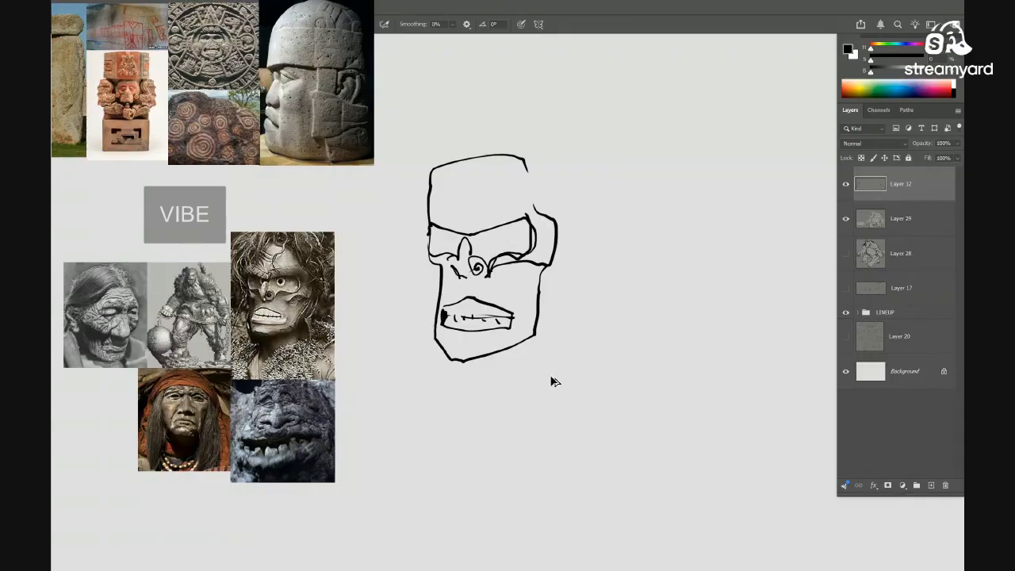
key("ctrl+z")
key("ctrl+z")
key("ctrl+z")
key("ctrl+z")
key("ctrl+z")
key("ctrl+z")
key("ctrl+z")
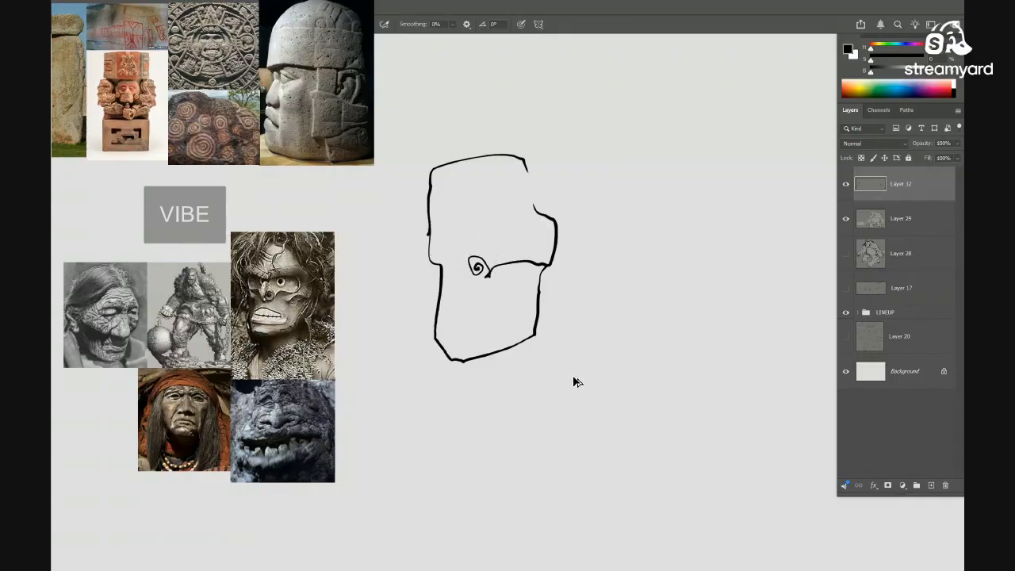
key("ctrl+z")
Erase the brute's mouth line and front jaw contour, and redraw the underside of the nose
left_click_drag(536, 330, 476, 321)
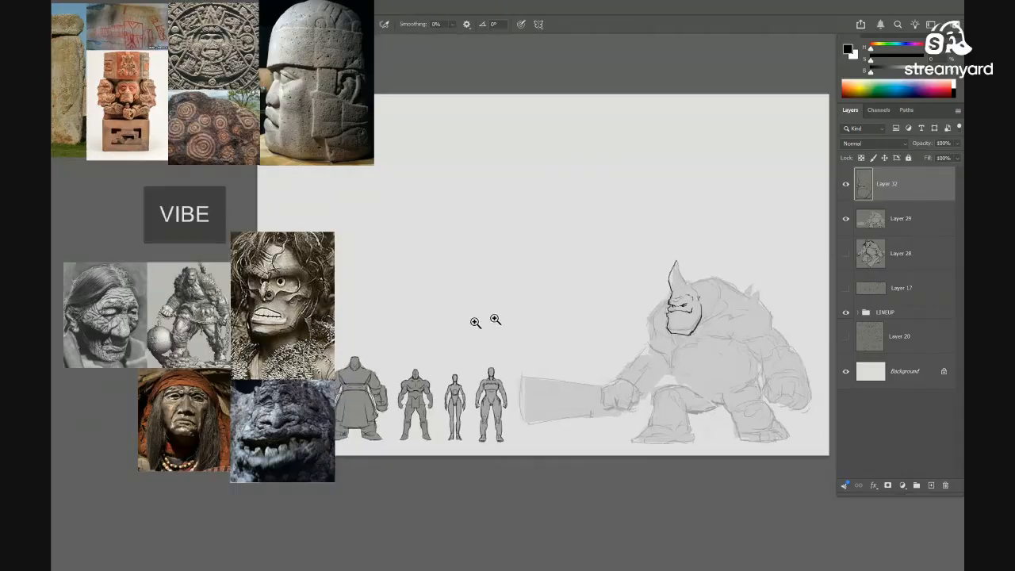
left_click_drag(687, 346, 576, 320)
left_click_drag(524, 281, 639, 283)
mouse_move(553, 276)
left_mouse_down()
mouse_move(550, 287)
mouse_move(468, 285)
mouse_move(474, 356)
mouse_move(500, 278)
left_mouse_up()
key("e")
key("b")
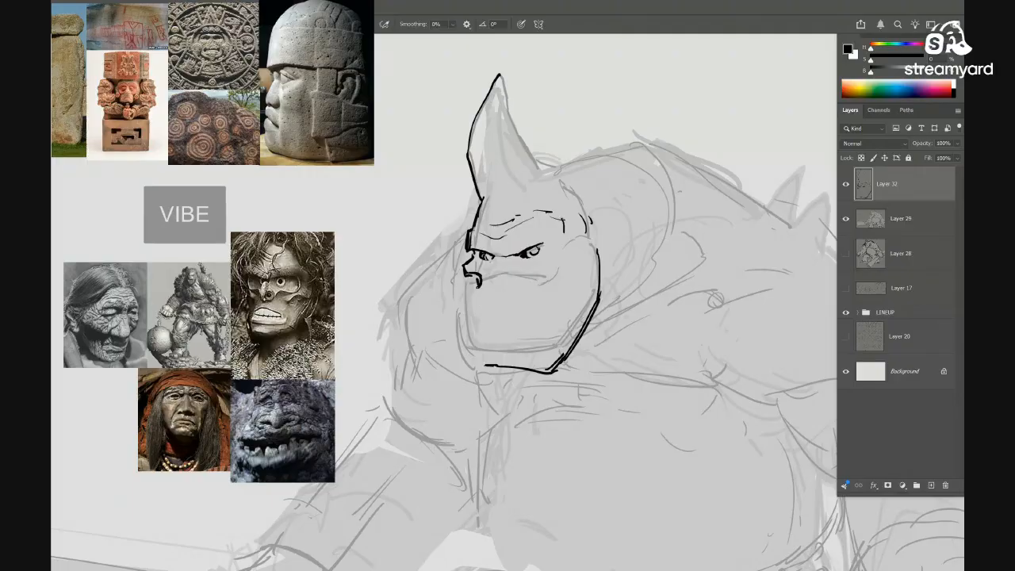
Redraw the front jaw as a straight vertical edge and replace the old chin with a broad, squared-off one
mouse_move(455, 294)
left_mouse_down()
mouse_move(459, 364)
mouse_move(481, 384)
mouse_move(516, 376)
mouse_move(512, 363)
mouse_move(552, 364)
left_mouse_up()
key("e")
key("b")
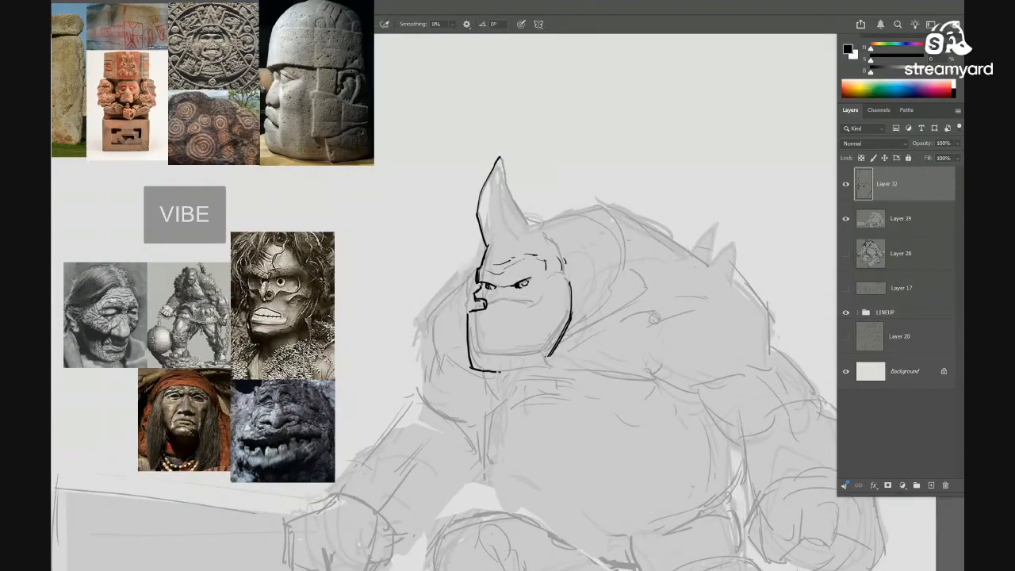
mouse_move(564, 332)
left_mouse_down()
mouse_move(545, 365)
mouse_move(547, 334)
mouse_move(612, 311)
mouse_move(587, 304)
left_mouse_up()
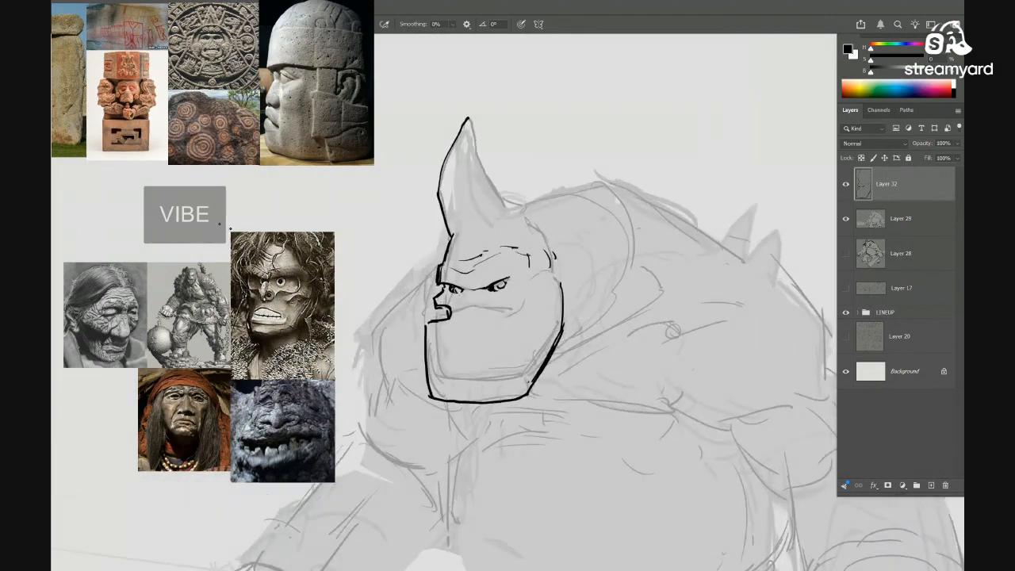
Draw a short, dark downturned stroke on the cheek below the far eye, with a crease rising from it
mouse_move(519, 329)
left_mouse_down()
mouse_move(500, 312)
mouse_move(511, 315)
left_mouse_up()
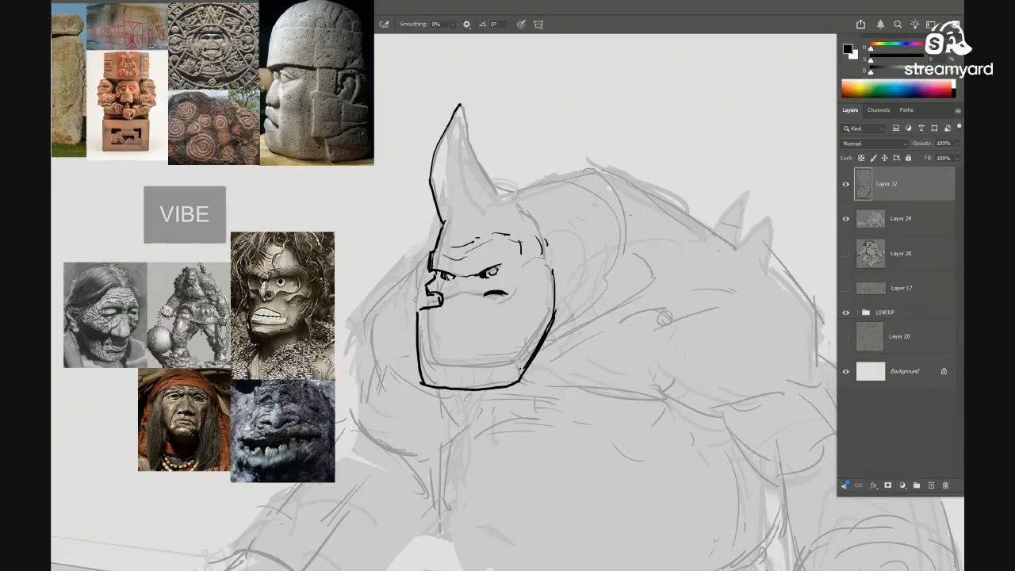
key("ctrl+minus")
key("ctrl+minus")
key("ctrl+minus")
key("ctrl+plus")
key("ctrl+plus")
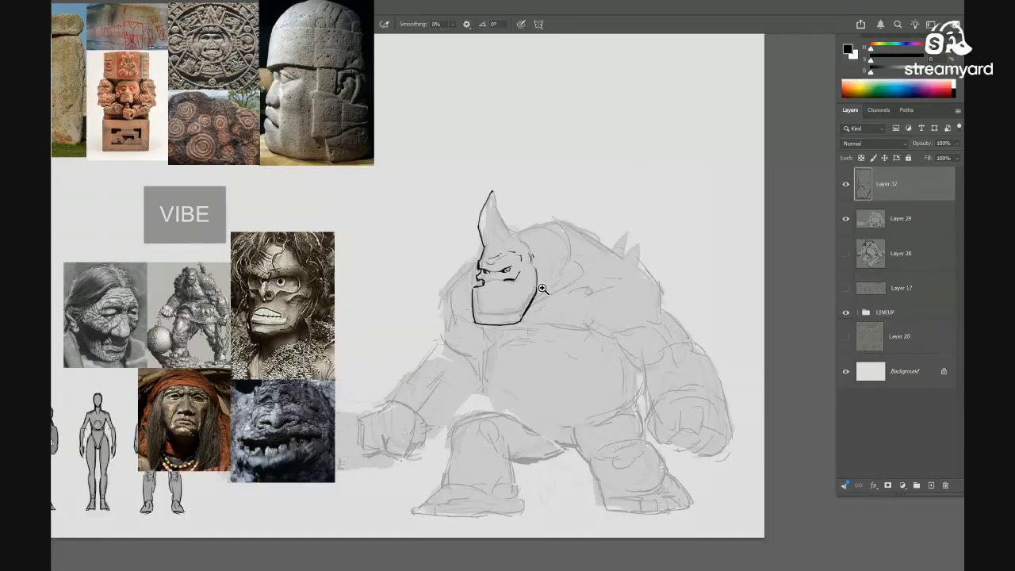
left_click_drag(526, 360, 643, 369)
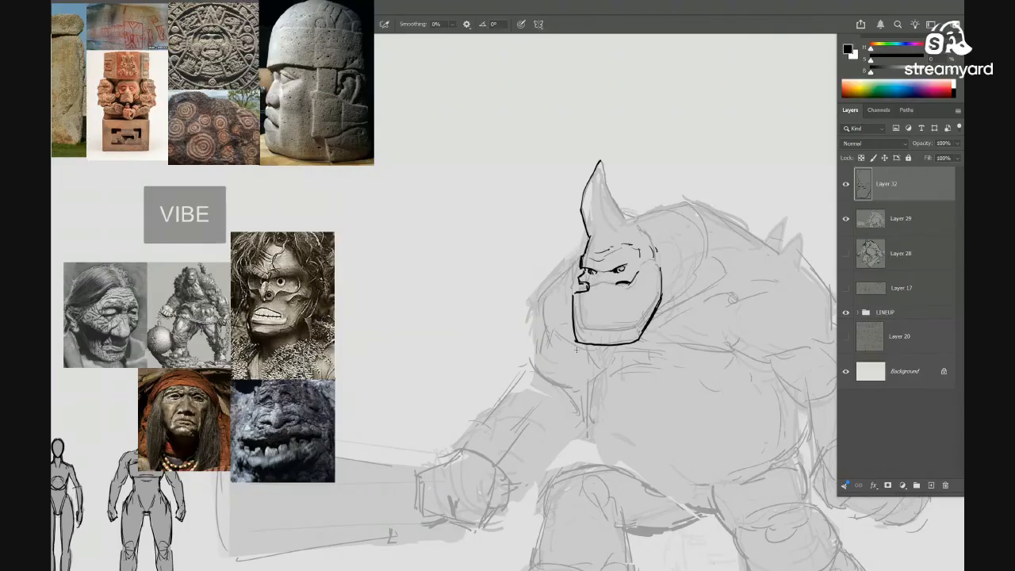
Hide the reference images and erase the loose marks on the temple and forehead
key("super+d")
key("alt+Tab")
left_click_drag(650, 347, 568, 378)
key("ctrl+plus")
left_click_drag(512, 296, 533, 294)
left_click_drag(520, 227, 532, 283)
key("e")
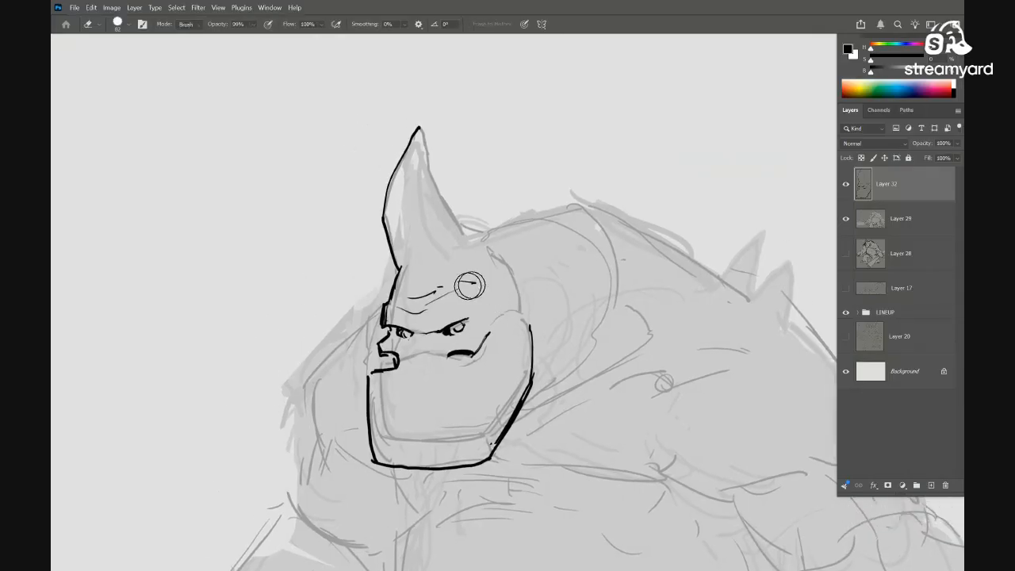
mouse_move(436, 290)
left_mouse_down()
mouse_move(467, 281)
mouse_move(419, 311)
mouse_move(455, 296)
mouse_move(444, 283)
mouse_move(471, 275)
mouse_move(508, 277)
mouse_move(481, 281)
left_mouse_up()
Redraw the upper brow crease and temple, and outline the horn's back edge down to the head
key("b")
mouse_move(533, 327)
left_mouse_down()
mouse_move(513, 323)
mouse_move(521, 321)
left_mouse_up()
key("e")
mouse_move(434, 156)
left_mouse_down()
mouse_move(404, 231)
mouse_move(414, 271)
mouse_move(401, 218)
mouse_move(434, 156)
mouse_move(476, 241)
left_mouse_up()
key("b")
mouse_move(519, 270)
left_mouse_down()
mouse_move(494, 216)
mouse_move(505, 211)
mouse_move(476, 191)
left_mouse_up()
left_click(493, 218)
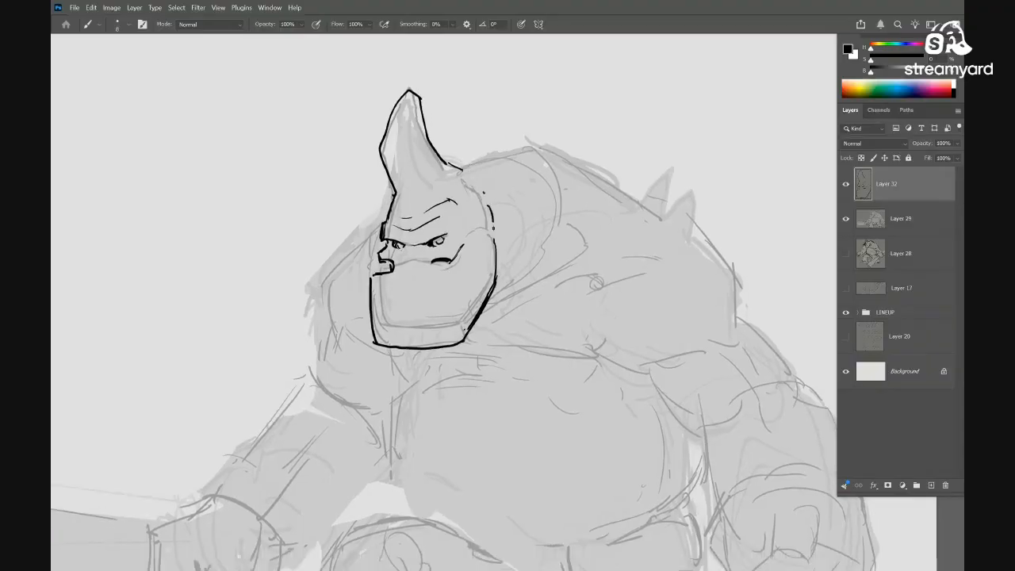
Draw the curved neck contour from behind the head down to the jaw, and show the reference images again
mouse_move(533, 232)
left_mouse_down()
mouse_move(499, 273)
mouse_move(547, 273)
left_mouse_up()
mouse_move(490, 296)
left_mouse_down()
mouse_move(537, 266)
mouse_move(540, 280)
mouse_move(560, 214)
mouse_move(521, 169)
mouse_move(453, 192)
left_mouse_up()
mouse_move(566, 190)
left_mouse_down()
mouse_move(505, 157)
mouse_move(489, 129)
mouse_move(421, 148)
mouse_move(458, 139)
left_mouse_up()
key("e")
key("alt+Tab")
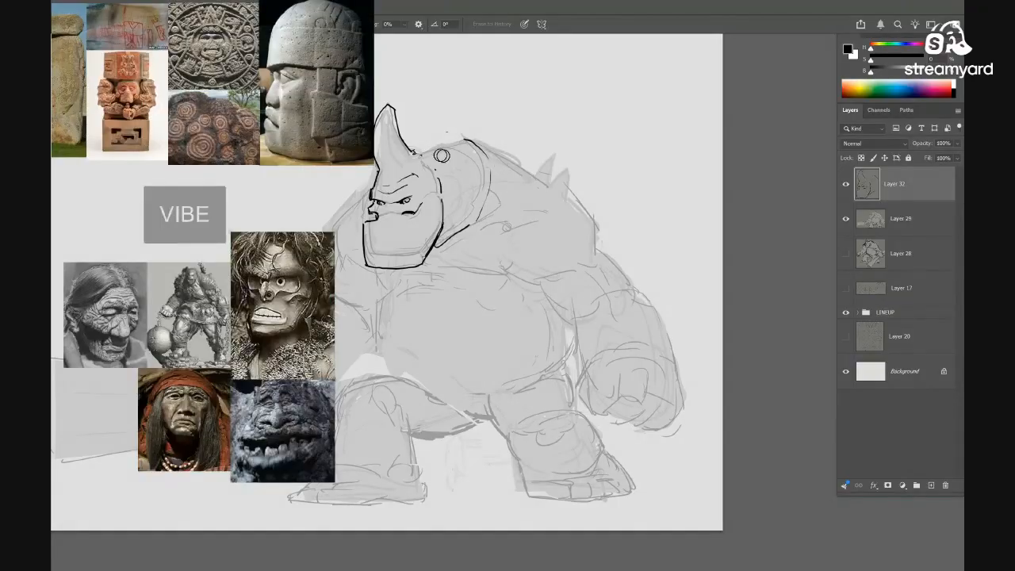
Outline the shoulder hump from the horn's base over its notched peak and down the back toward the spikes
key("space")
key("space")
mouse_move(581, 214)
left_mouse_down()
mouse_move(650, 209)
mouse_move(691, 227)
left_mouse_up()
mouse_move(575, 186)
left_mouse_down()
mouse_move(604, 182)
mouse_move(554, 163)
left_mouse_up()
key("b")
mouse_move(495, 153)
left_mouse_down()
mouse_move(576, 121)
mouse_move(534, 105)
left_mouse_up()
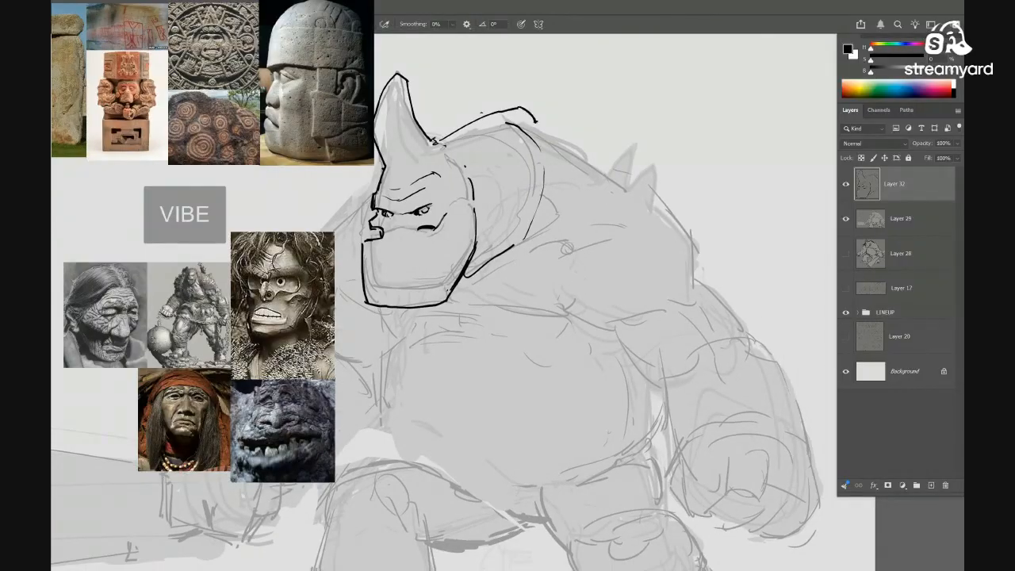
left_click_drag(542, 114, 613, 171)
Outline a pointed back spike at the end of the shoulder contour
left_click_drag(618, 176, 582, 213, "ctrl")
mouse_move(646, 203)
left_mouse_down("ctrl")
mouse_move(680, 166)
mouse_move(639, 195)
left_mouse_up("ctrl")
mouse_move(631, 161)
left_mouse_down("ctrl")
mouse_move(640, 158)
mouse_move(622, 161)
left_mouse_up("ctrl")
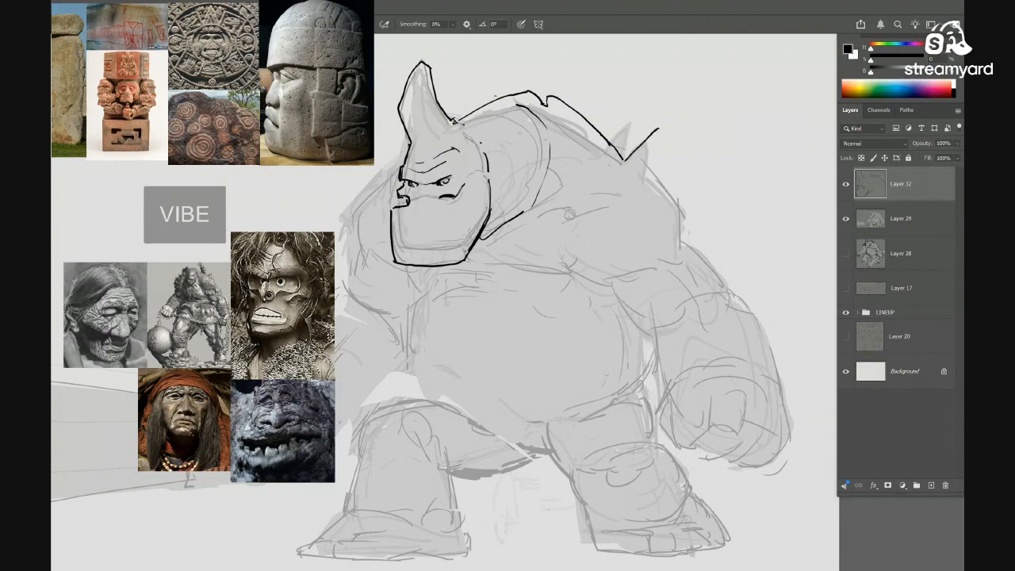
mouse_move(659, 173)
left_mouse_down()
mouse_move(639, 190)
mouse_move(674, 186)
left_mouse_up()
left_click_drag(665, 213, 644, 214)
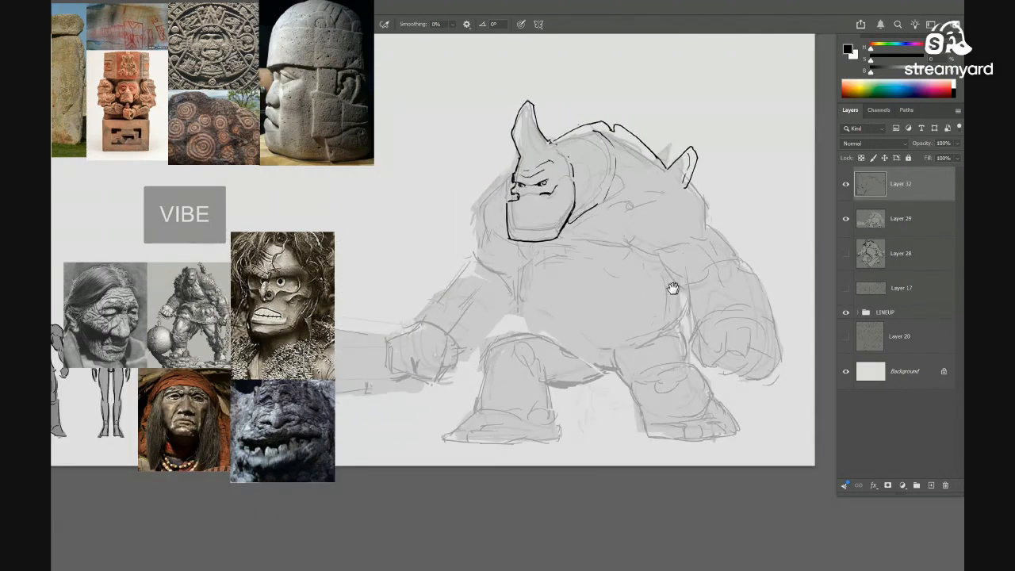
Examine the inked head, shoulder hump and spike against the proportions of the whole figure
left_click_drag(673, 288, 705, 295)
left_click_drag(715, 307, 688, 319)
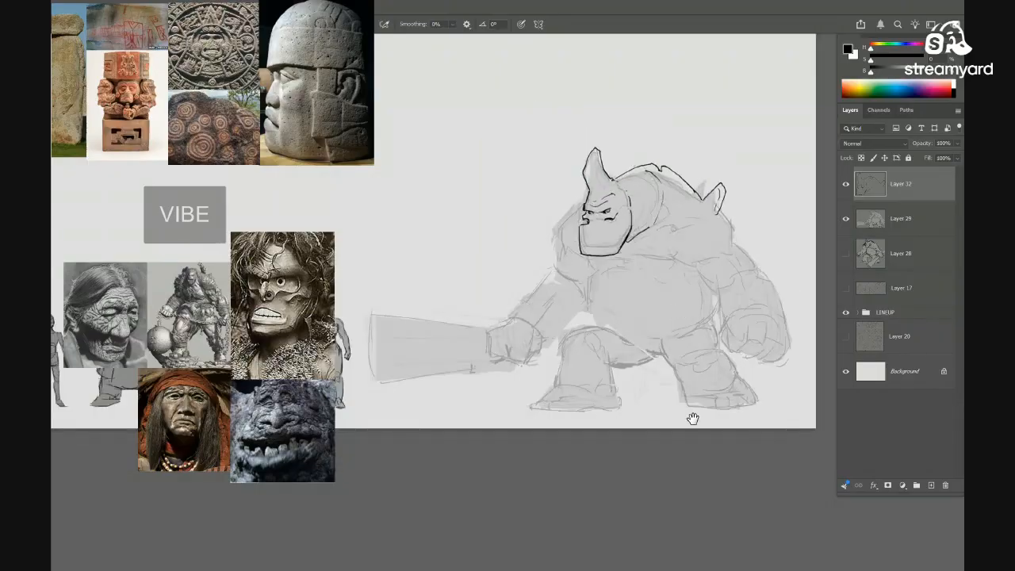
left_click_drag(694, 292, 685, 307)
left_click_drag(601, 230, 609, 249)
left_click_drag(707, 302, 680, 299)
left_click_drag(680, 299, 596, 268)
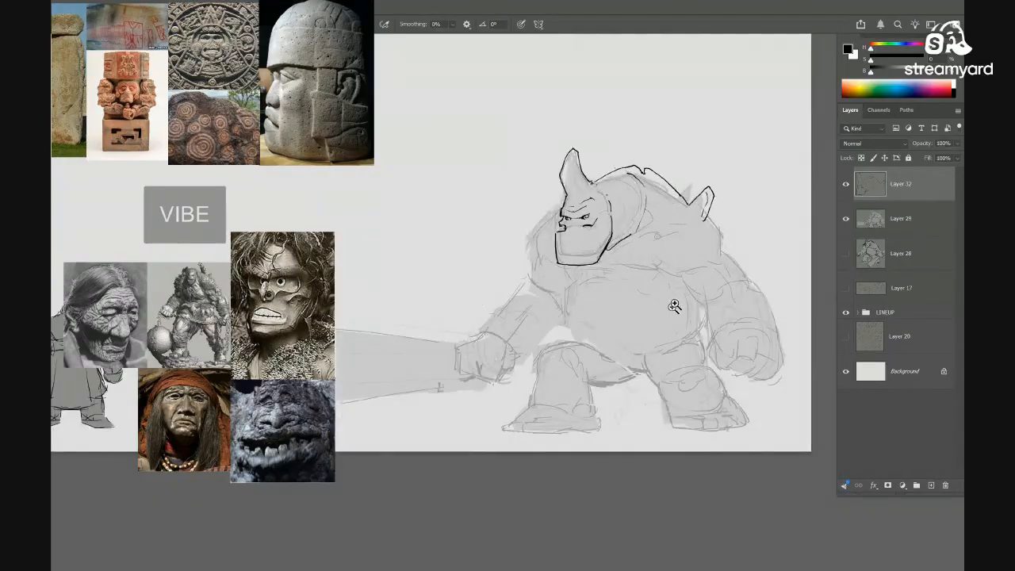
left_click_drag(674, 306, 661, 249)
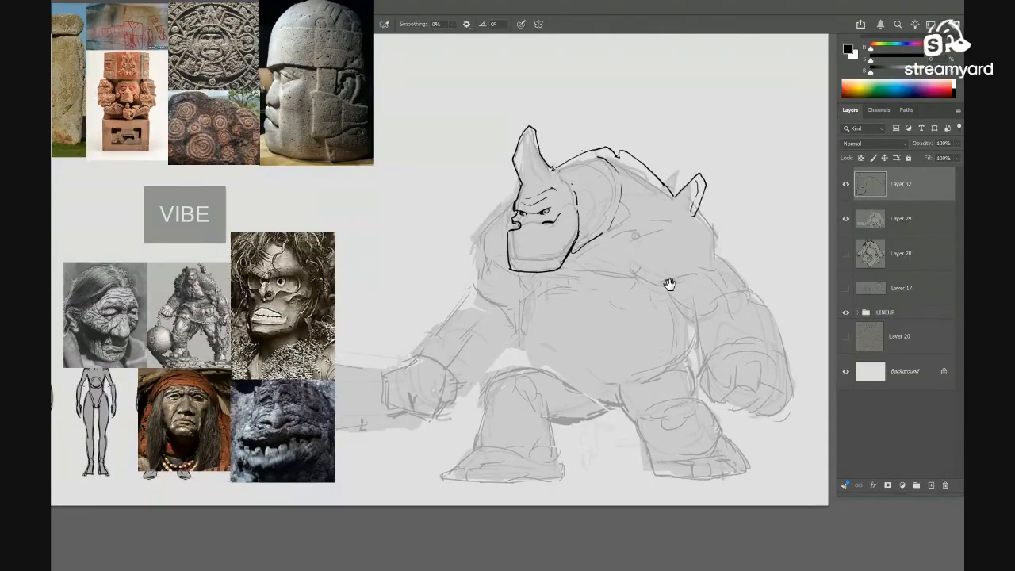
left_click_drag(670, 284, 662, 322)
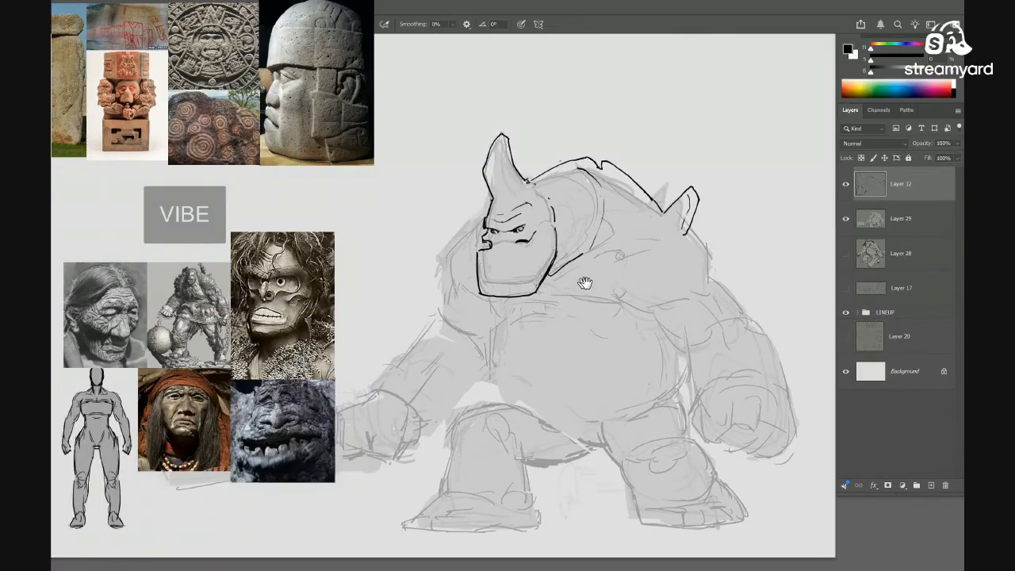
left_click_drag(584, 283, 655, 274)
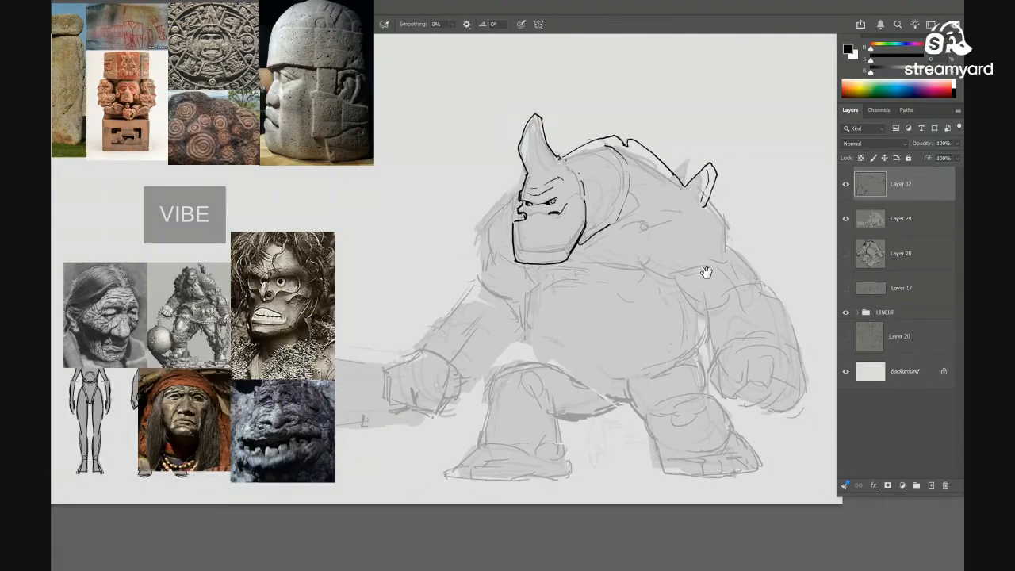
left_click_drag(713, 312, 686, 303)
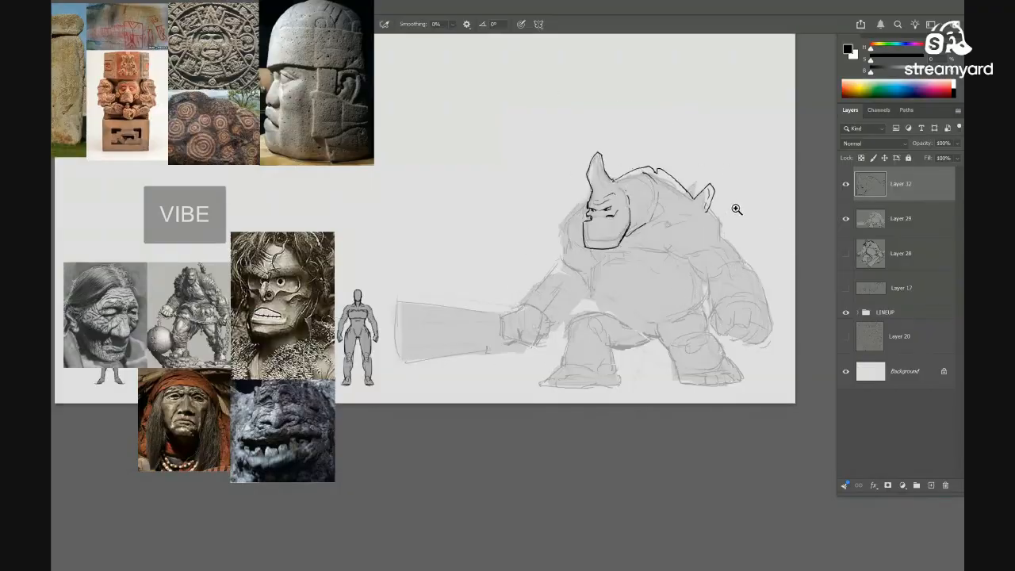
Outline a second pointed spike on the back below the first one, and redraw the line at its base
left_click_drag(631, 206, 668, 191)
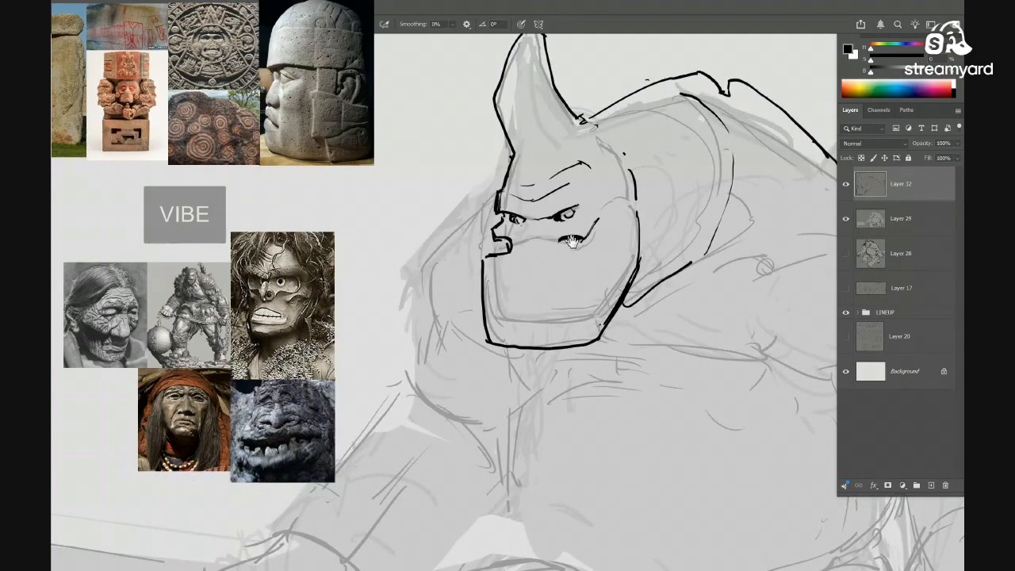
mouse_move(571, 243)
left_mouse_down()
mouse_move(533, 274)
mouse_move(573, 259)
mouse_move(572, 227)
mouse_move(552, 242)
left_mouse_up()
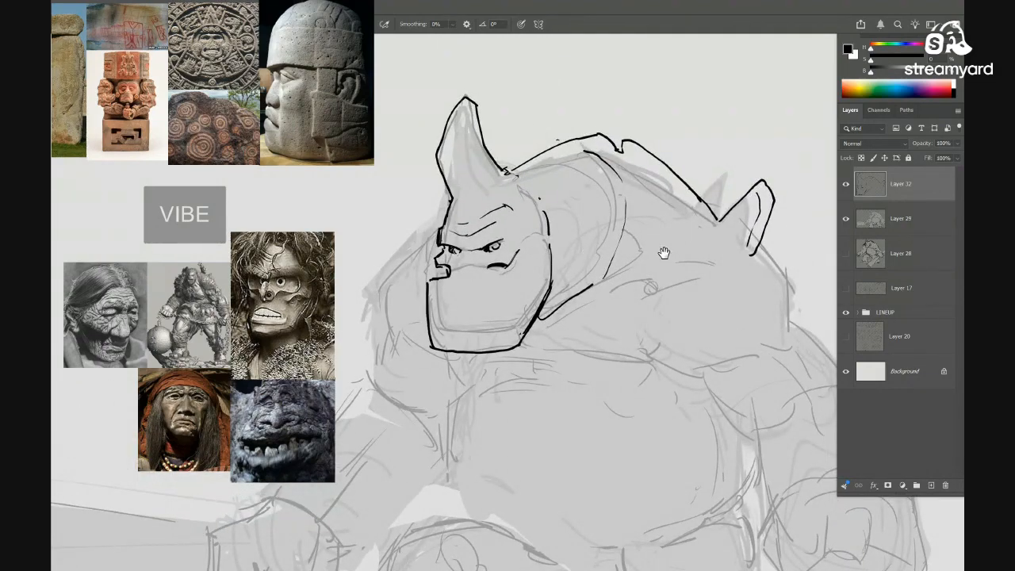
left_click_drag(663, 254, 691, 201)
scroll(693, 208, "up", 3)
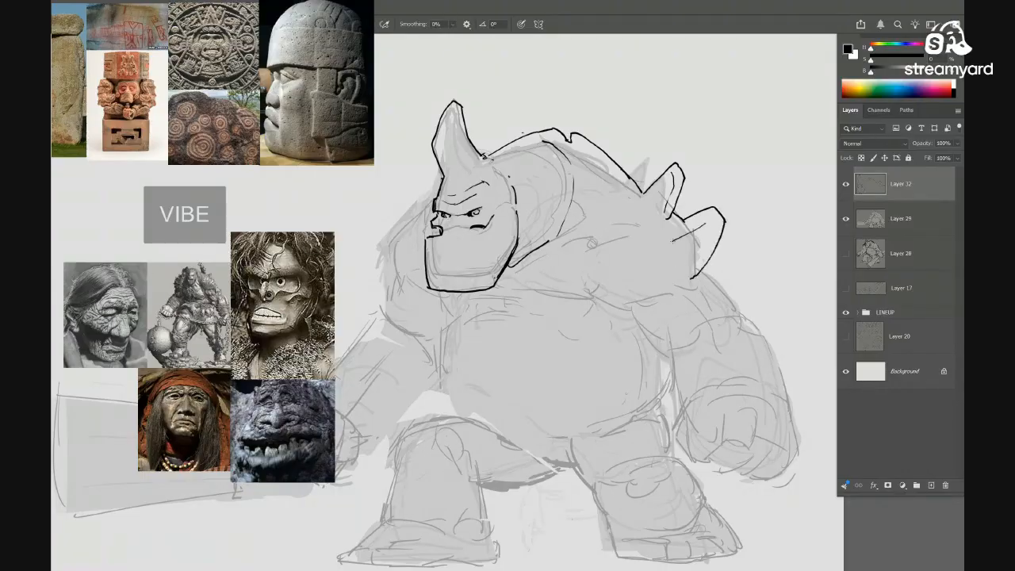
key("e")
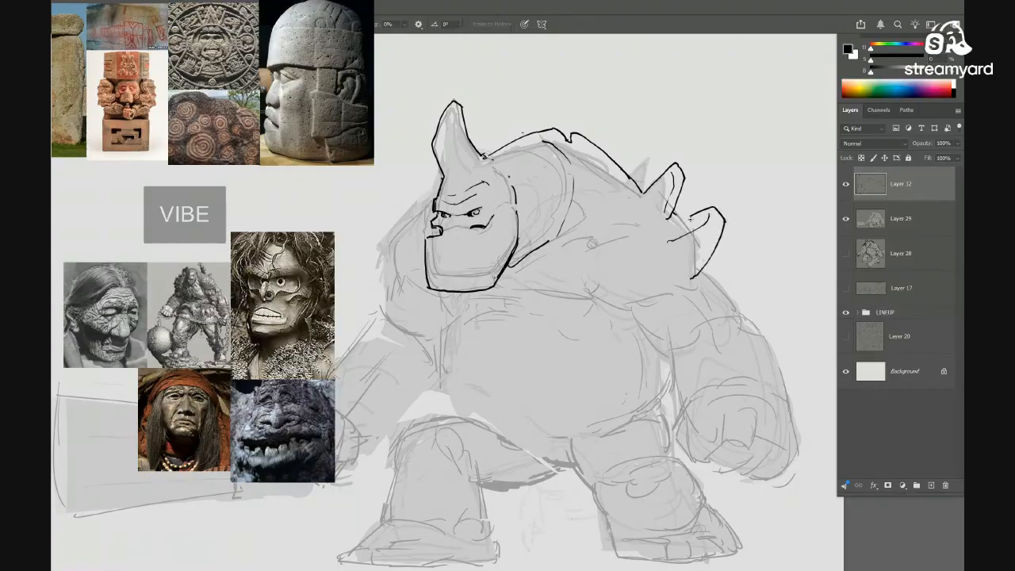
key("b")
mouse_move(679, 258)
left_mouse_down()
mouse_move(660, 236)
mouse_move(689, 241)
mouse_move(674, 234)
left_mouse_up()
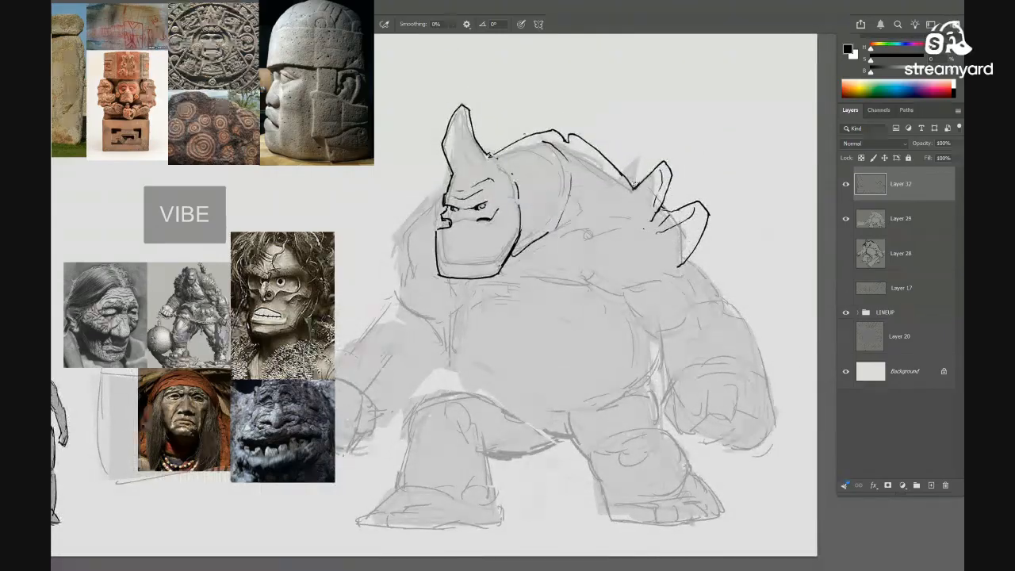
Erase the join between the back contour and the first spike, and redraw the spike's base curving into the shoulder
key("e")
left_click(633, 190)
key("b")
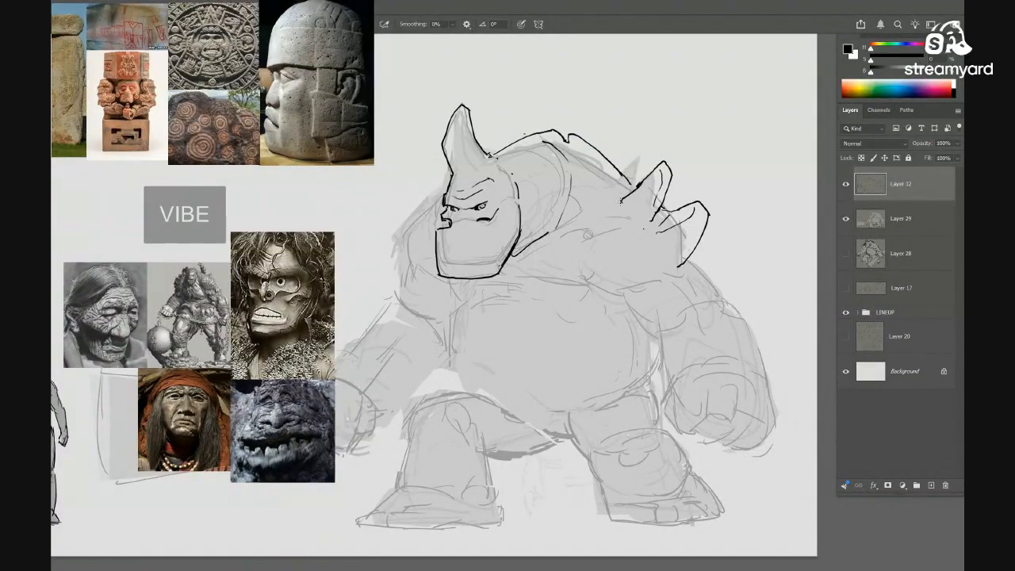
left_click_drag(697, 204, 681, 227)
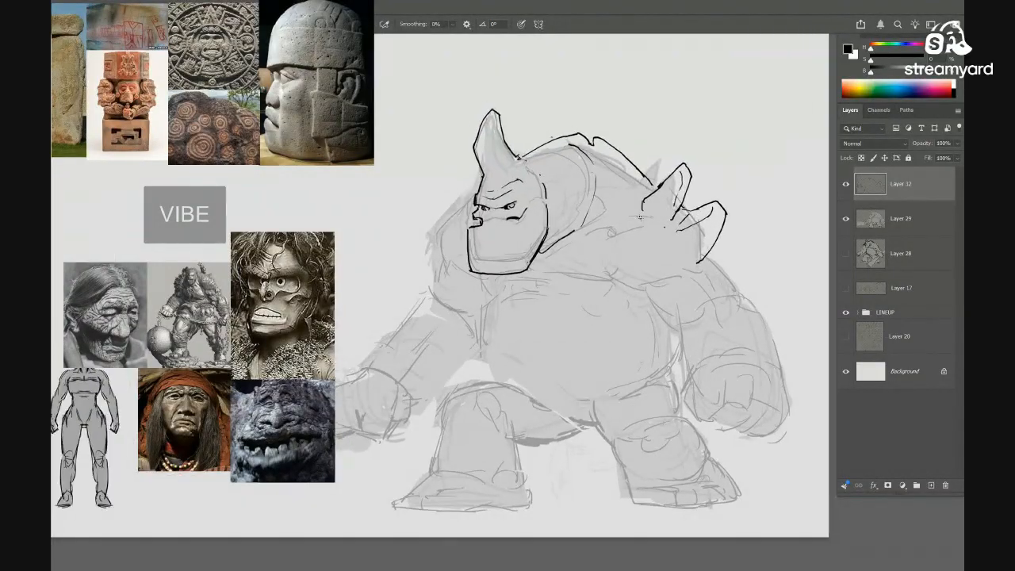
Outline the rounded shoulder cap beneath the two spikes and add the upper arm contours below it
left_click_drag(681, 274, 661, 258)
left_click_drag(652, 266, 658, 265)
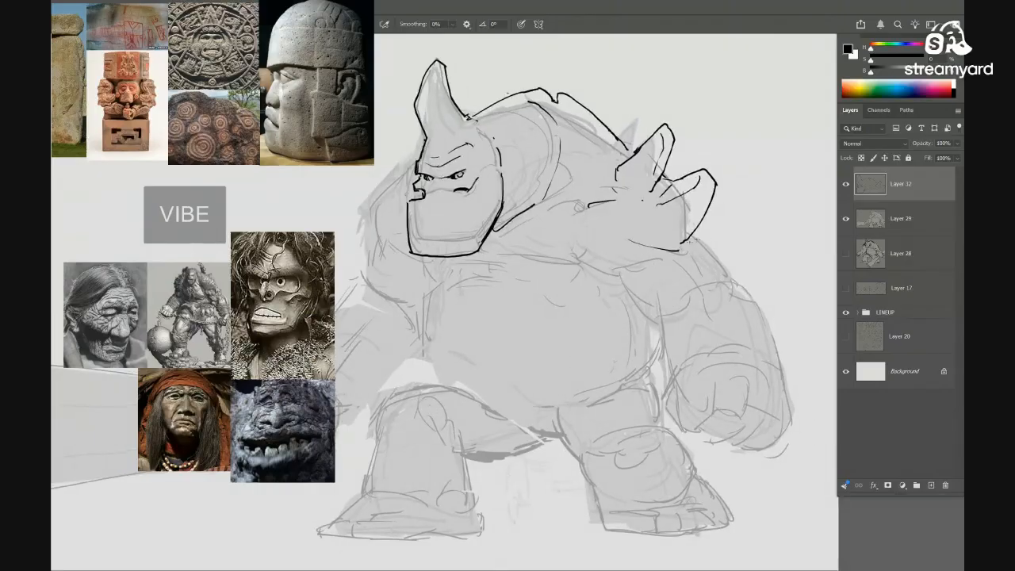
mouse_move(716, 244)
left_mouse_down()
mouse_move(680, 202)
mouse_move(683, 226)
left_mouse_up()
left_click_drag(610, 238, 640, 271)
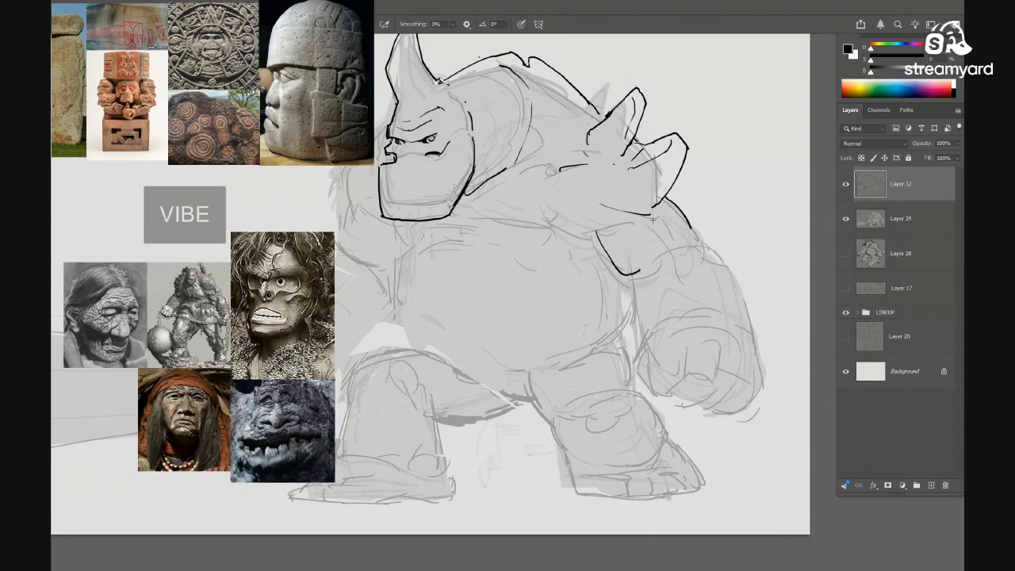
left_click_drag(620, 215, 676, 273)
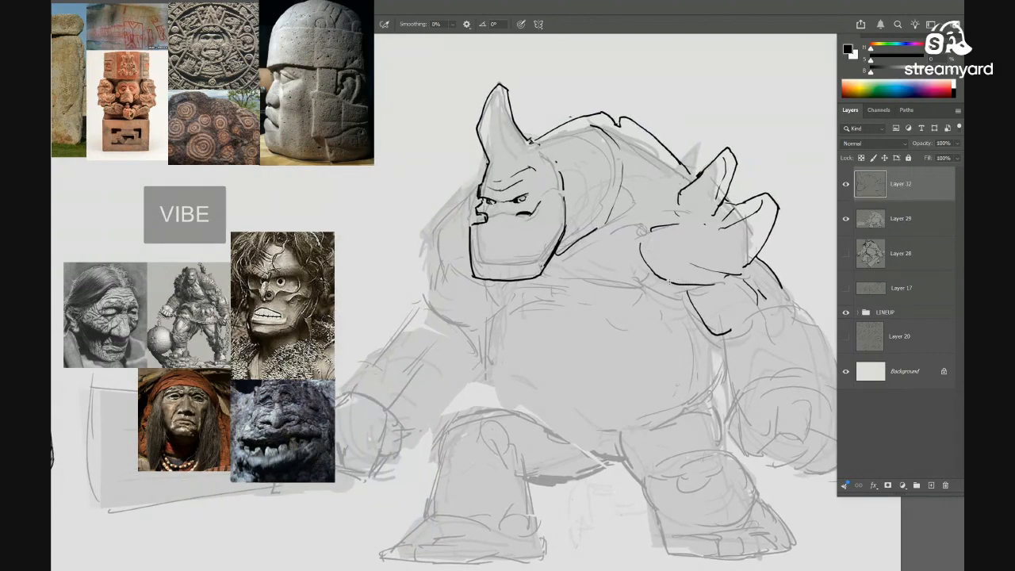
Draw the collar edge below the jaw and continue it as a curved line across the upper chest
scroll(643, 272, "down", 5)
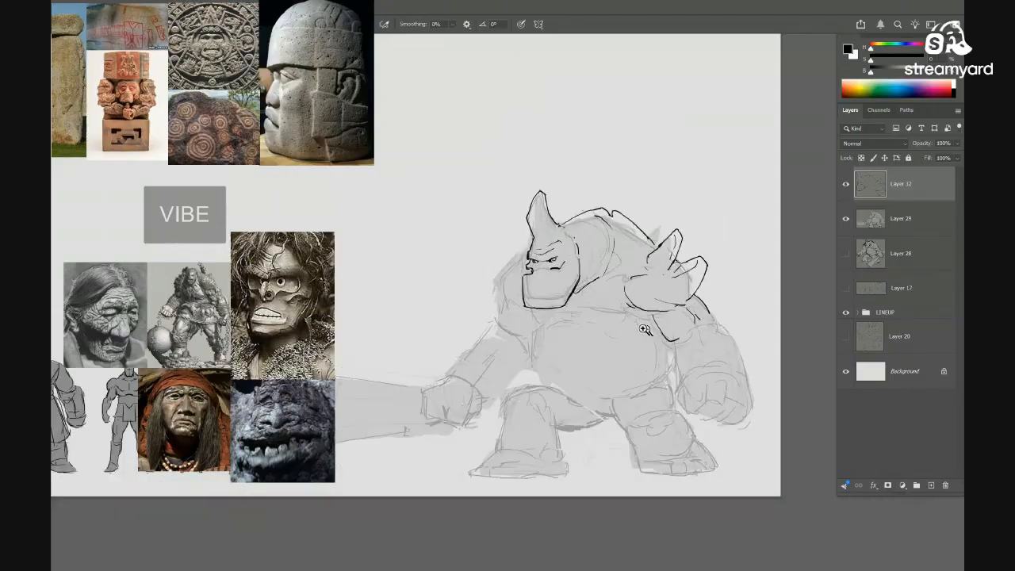
mouse_move(626, 318)
left_mouse_down()
mouse_move(660, 319)
mouse_move(595, 310)
mouse_move(613, 308)
mouse_move(627, 344)
mouse_move(618, 349)
left_mouse_up()
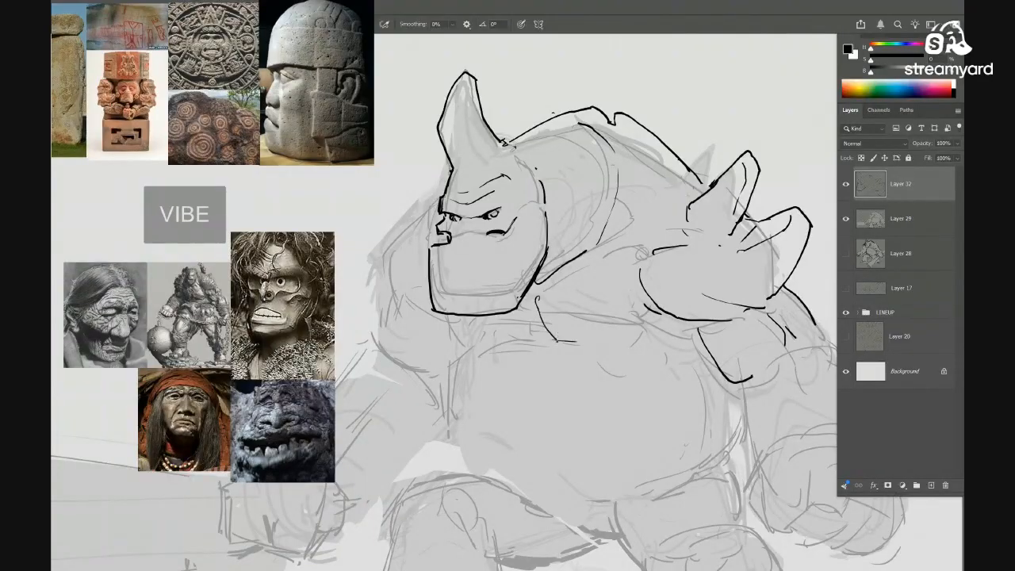
left_click_drag(627, 352, 690, 342)
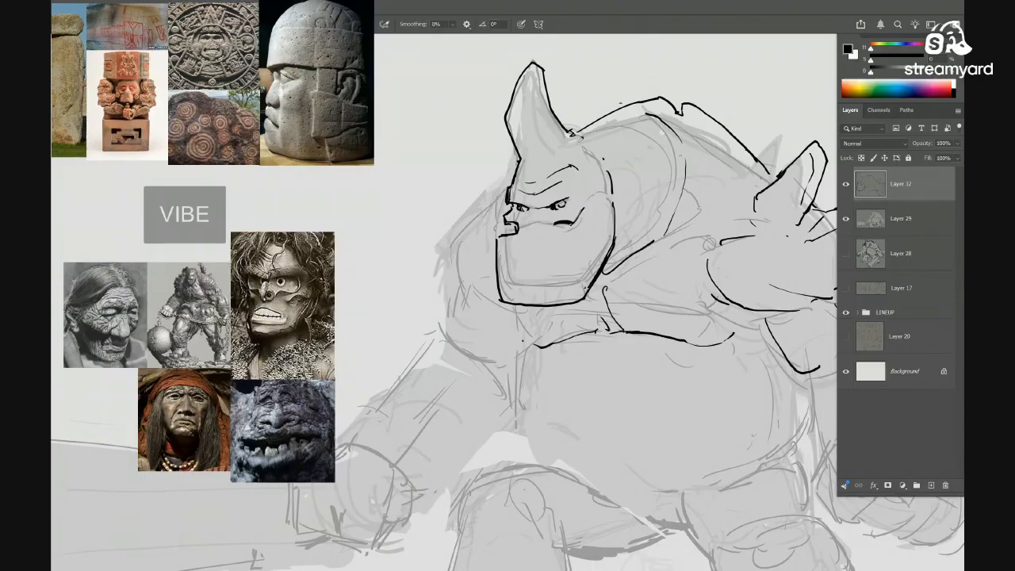
left_click_drag(512, 316, 539, 346)
mouse_move(557, 327)
left_mouse_down()
mouse_move(485, 330)
mouse_move(604, 338)
mouse_move(611, 317)
mouse_move(561, 279)
left_mouse_up()
left_click_drag(701, 349, 720, 385)
left_click_drag(639, 275, 666, 309)
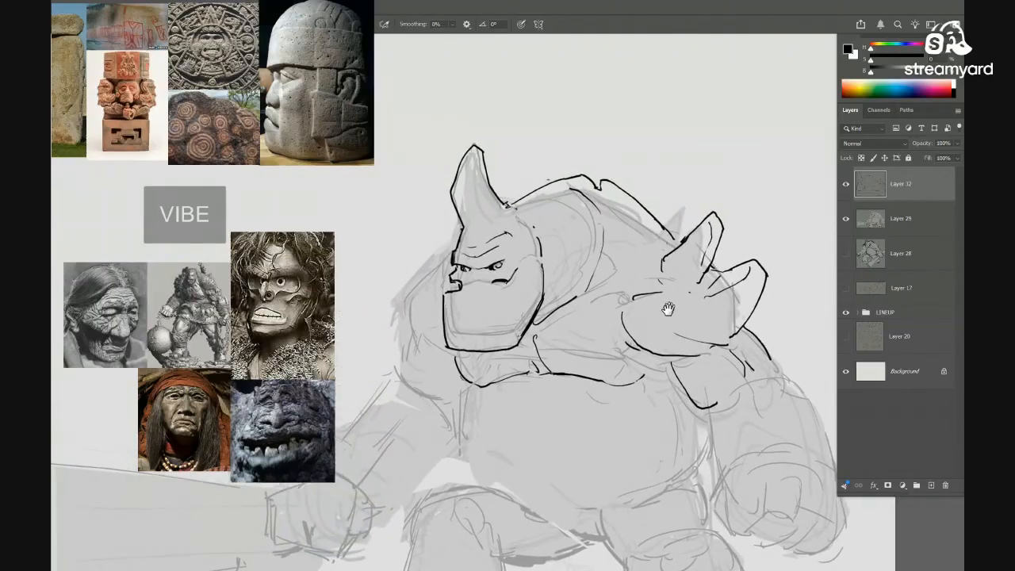
Erase the front of the shoulder hump, redraw it as a rounder curve, and add the far shoulder's contour behind the face
left_click_drag(596, 238, 606, 257)
key("e")
mouse_move(530, 217)
left_mouse_down()
mouse_move(576, 198)
mouse_move(589, 209)
left_mouse_up()
key("b")
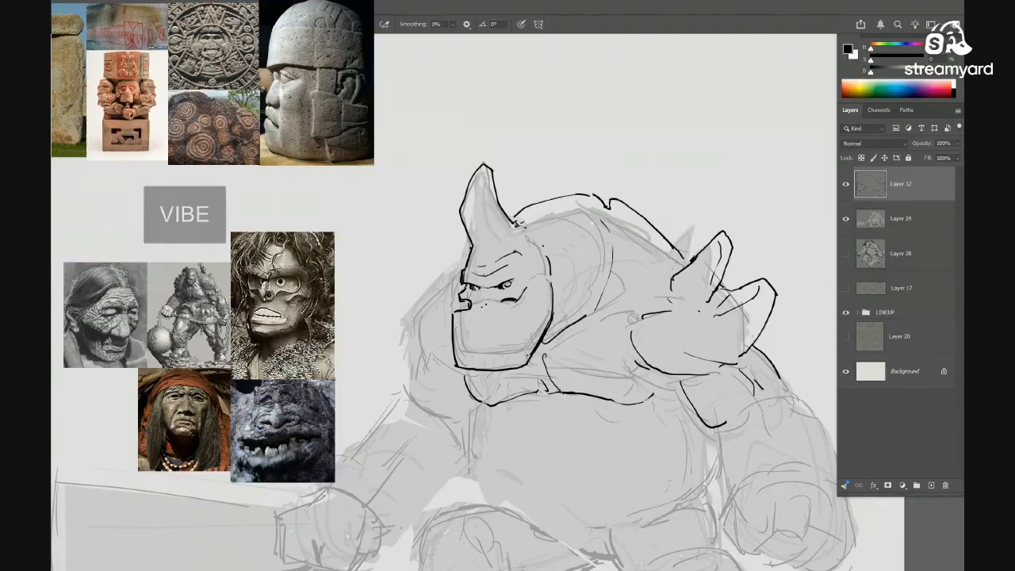
scroll(508, 325, "down", 7)
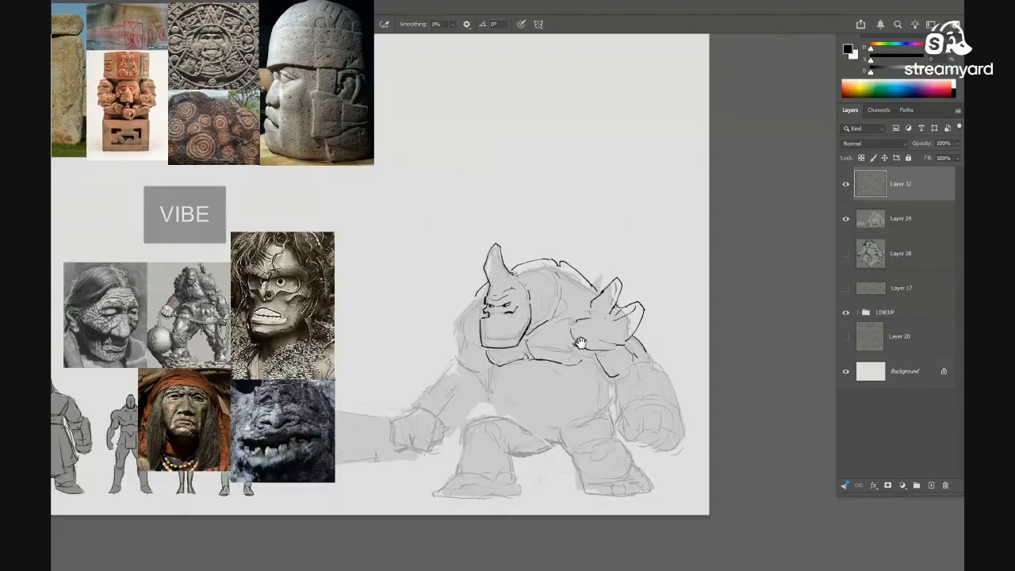
left_click_drag(580, 342, 645, 290)
scroll(560, 250, "up", 1)
scroll(635, 279, "down", 3)
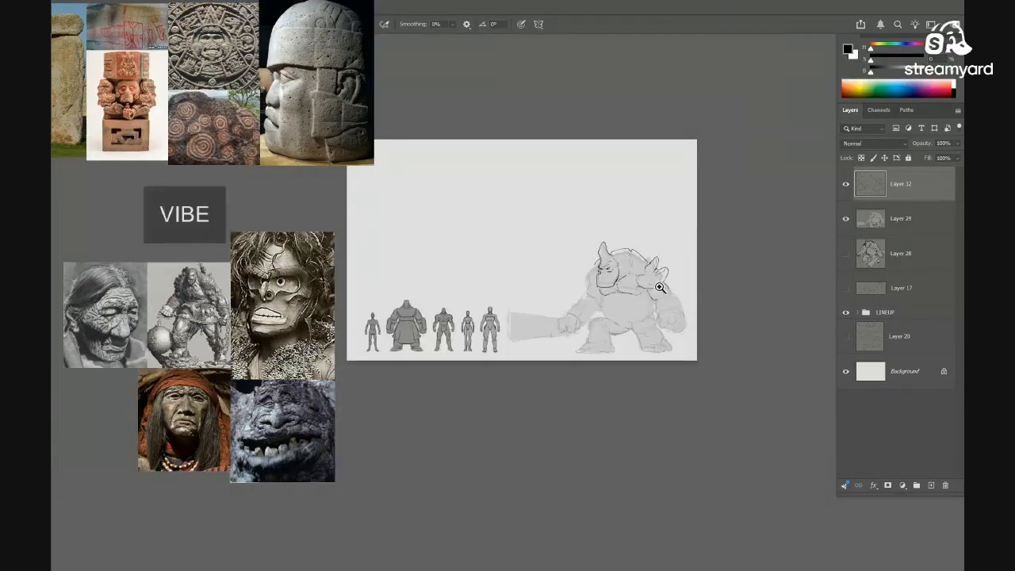
Replace the sloping back contour behind the hump's notch with a large pointed spike reaching to the first back spike
scroll(660, 287, "up", 6)
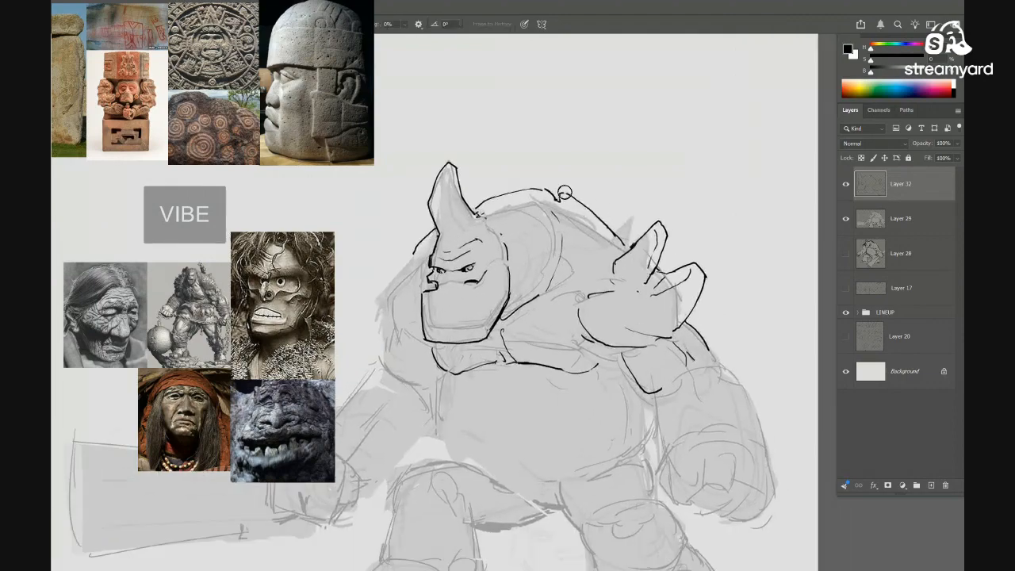
mouse_move(565, 192)
left_mouse_down()
mouse_move(578, 204)
mouse_move(566, 206)
left_mouse_up()
key("b")
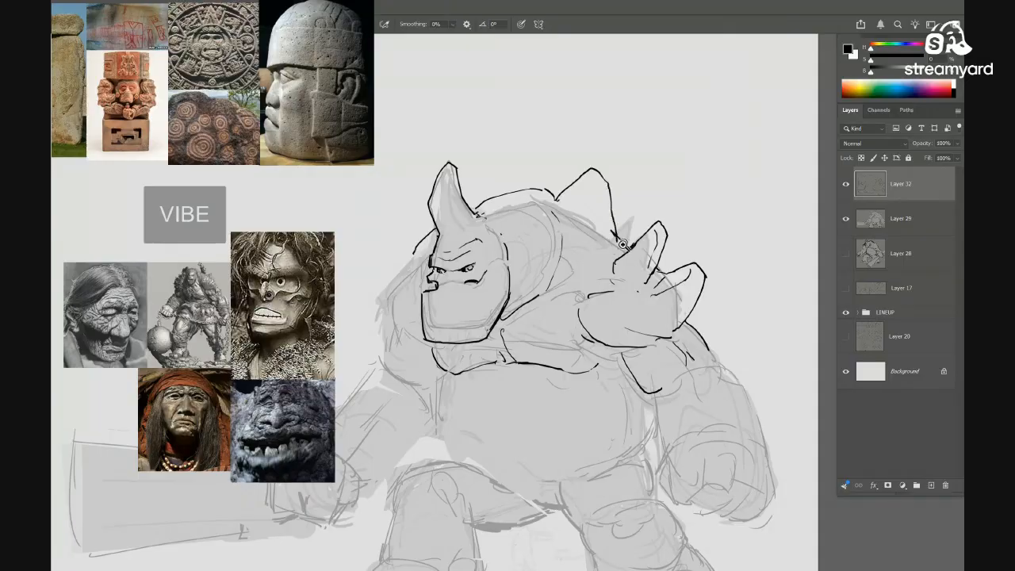
scroll(623, 244, "down", 5)
scroll(644, 241, "up", 6)
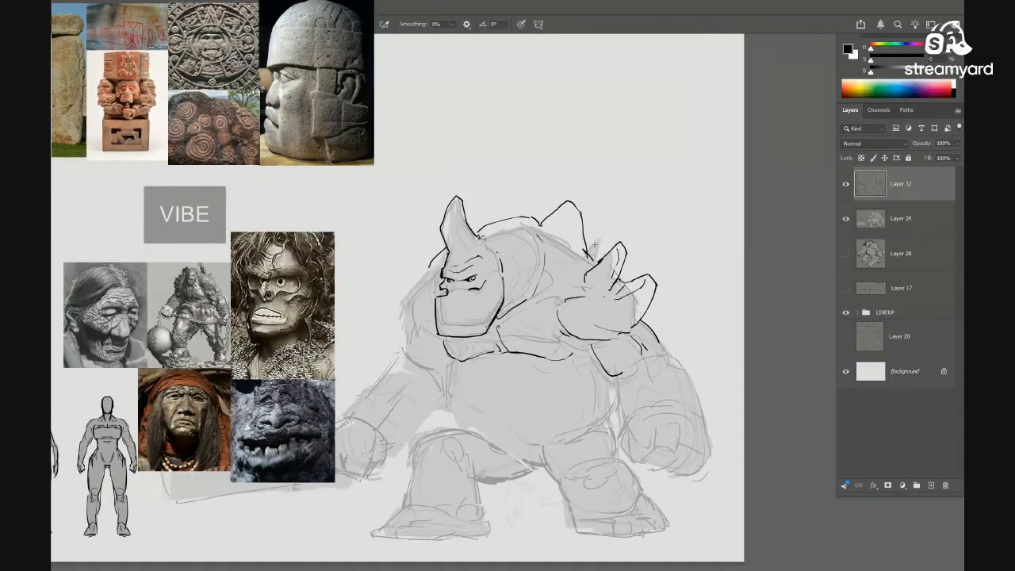
key("b")
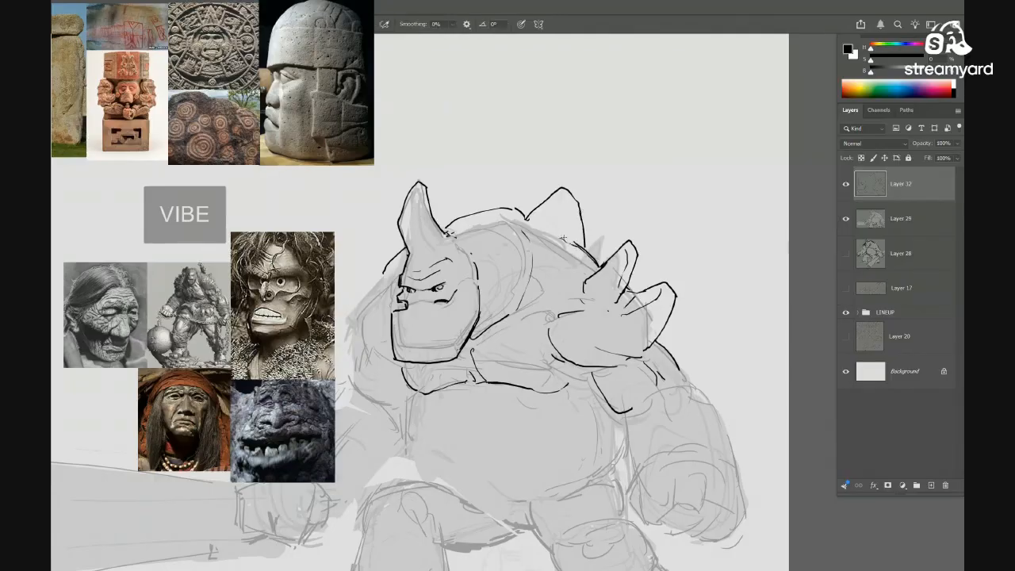
Erase the hump curve between the horn and the large spike, and touch up the spike's front base
key("e")
mouse_move(530, 215)
left_mouse_down()
mouse_move(588, 237)
mouse_move(551, 227)
mouse_move(510, 242)
left_mouse_up()
key("b")
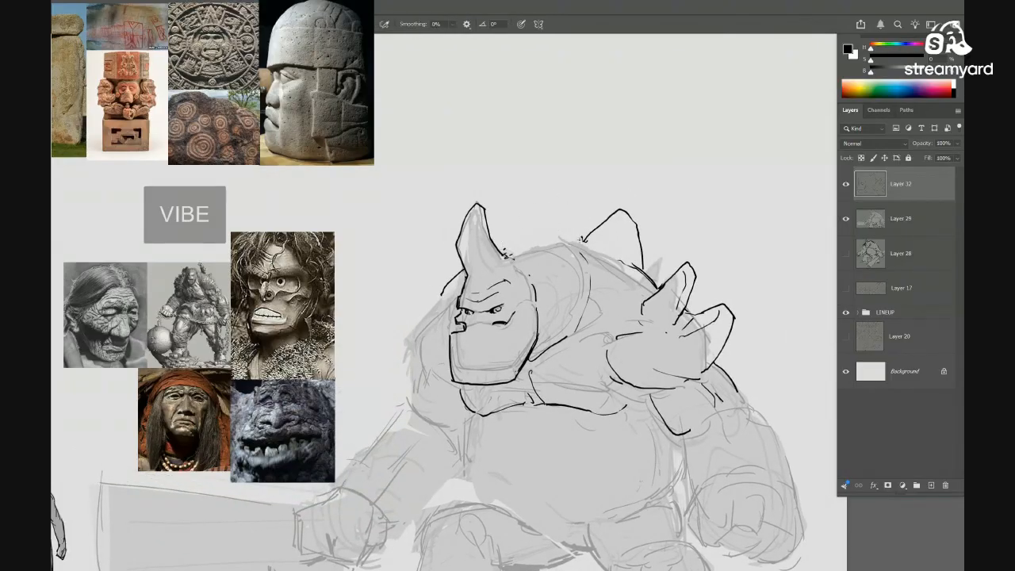
left_click_drag(587, 237, 592, 238)
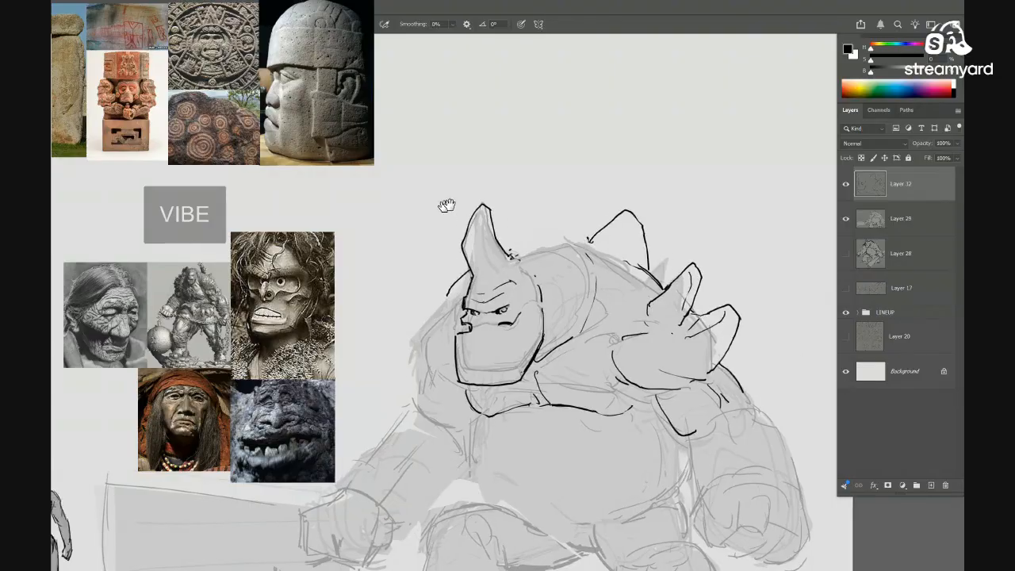
Make the reference board respond to the mouse and examine the standing stones and carvings in its STONE group
key("ctrl+t")
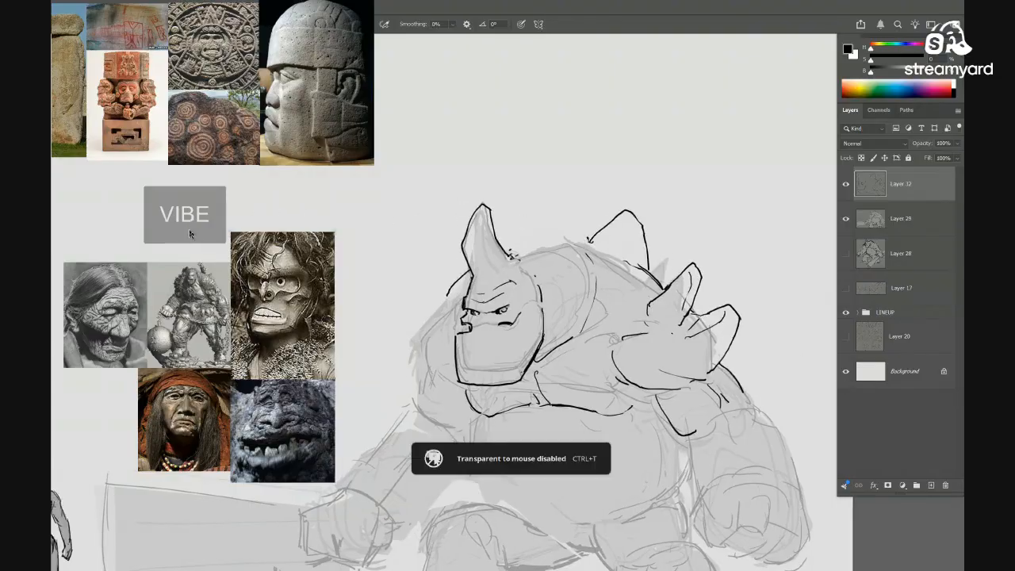
double_click(187, 222)
left_click(245, 249)
scroll(169, 292, "down", 6)
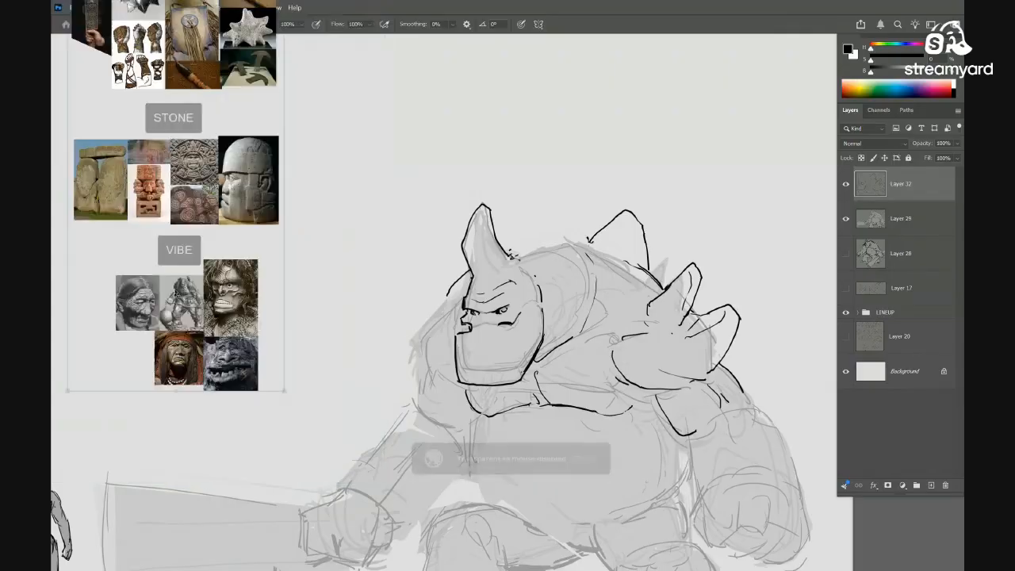
scroll(141, 231, "up", 7)
scroll(133, 226, "up", 2)
left_click_drag(133, 225, 273, 296)
scroll(248, 254, "up", 5)
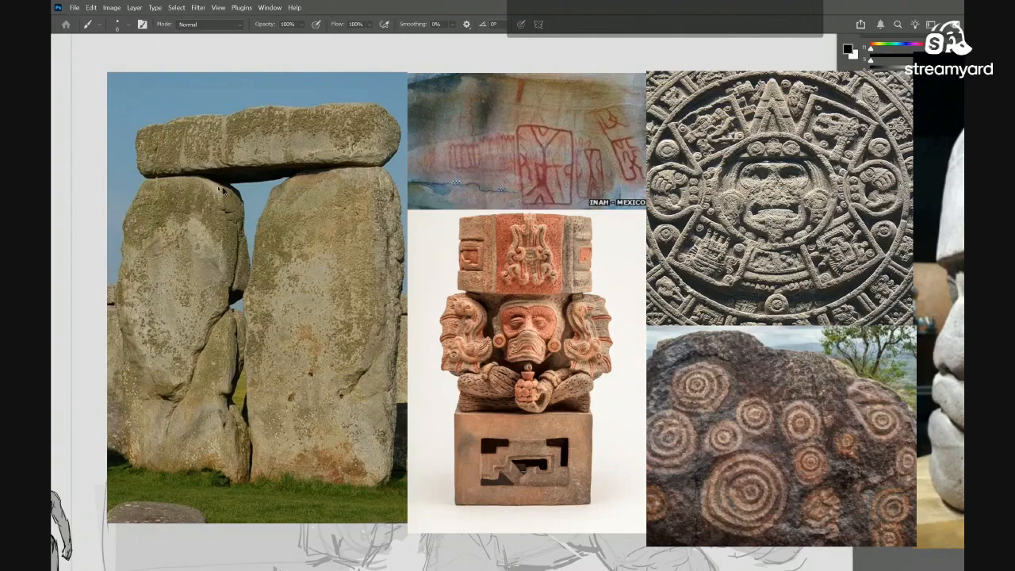
Examine the carved seated statue and the concentric rock carvings up close on the reference board
scroll(262, 262, "down", 7)
left_click_drag(260, 263, 83, 233)
scroll(281, 249, "up", 8)
scroll(284, 247, "down", 4)
left_click_drag(283, 248, 483, 285)
scroll(484, 285, "up", 5)
scroll(293, 290, "up", 3)
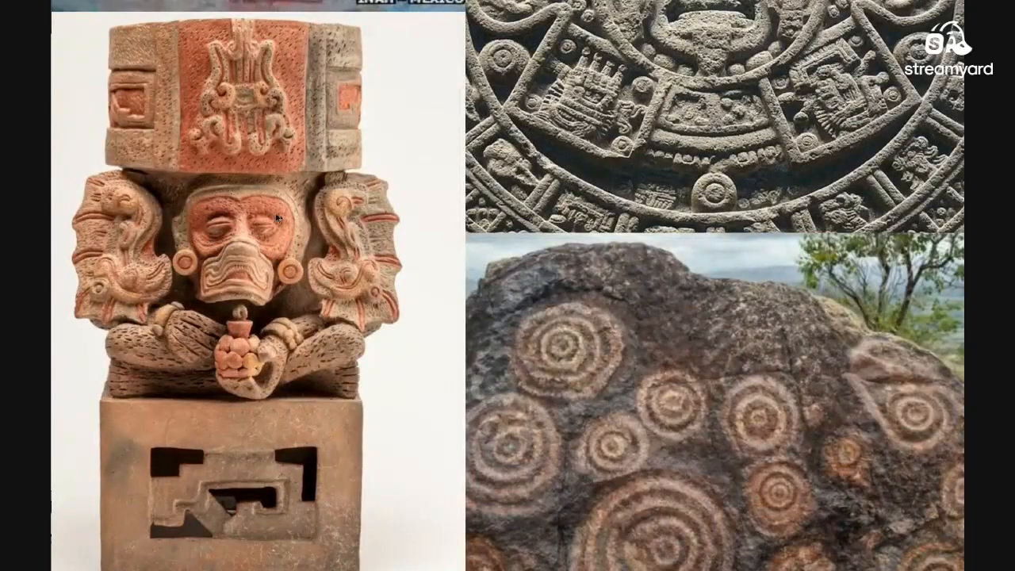
scroll(303, 307, "down", 7)
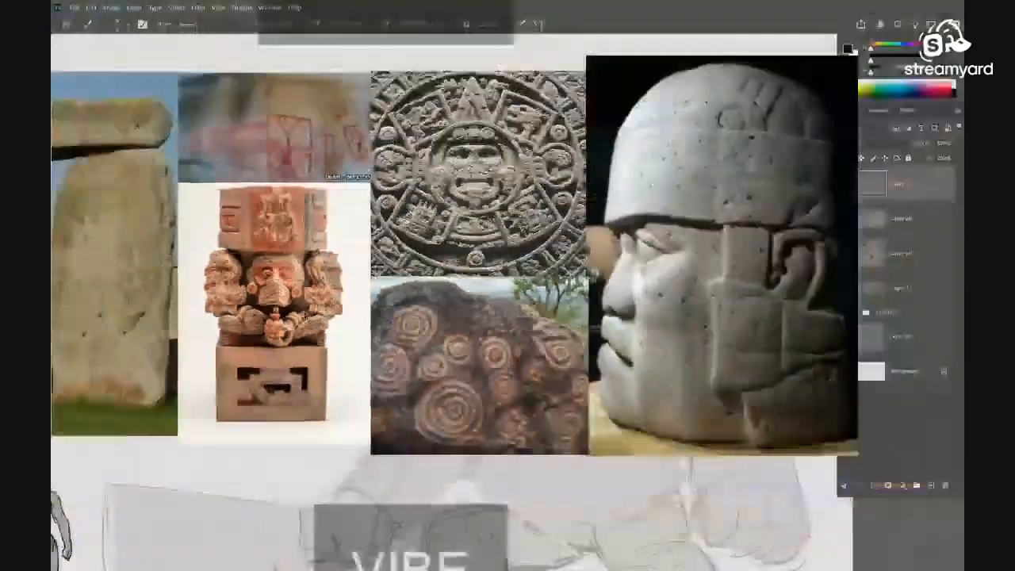
Frame the STONE and VIBE references beside the drawing, make the board transparent to the mouse again, and undo the stray strokes
mouse_move(406, 287)
left_mouse_down()
mouse_move(224, 258)
mouse_move(175, 344)
mouse_move(220, 153)
left_mouse_up()
scroll(225, 258, "down", 4)
scroll(175, 344, "up", 3)
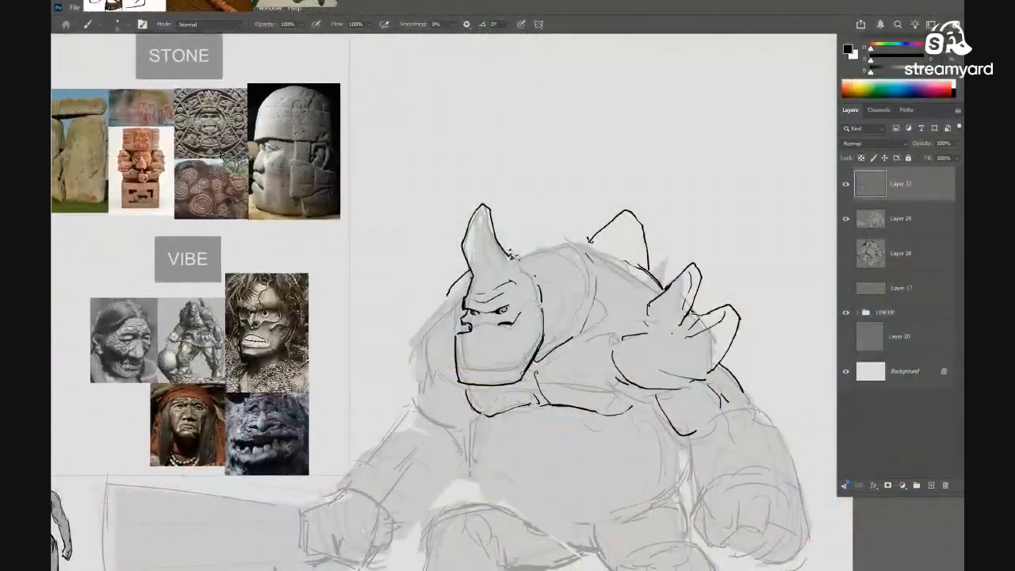
key("ctrl+t")
left_click_drag(453, 166, 494, 213)
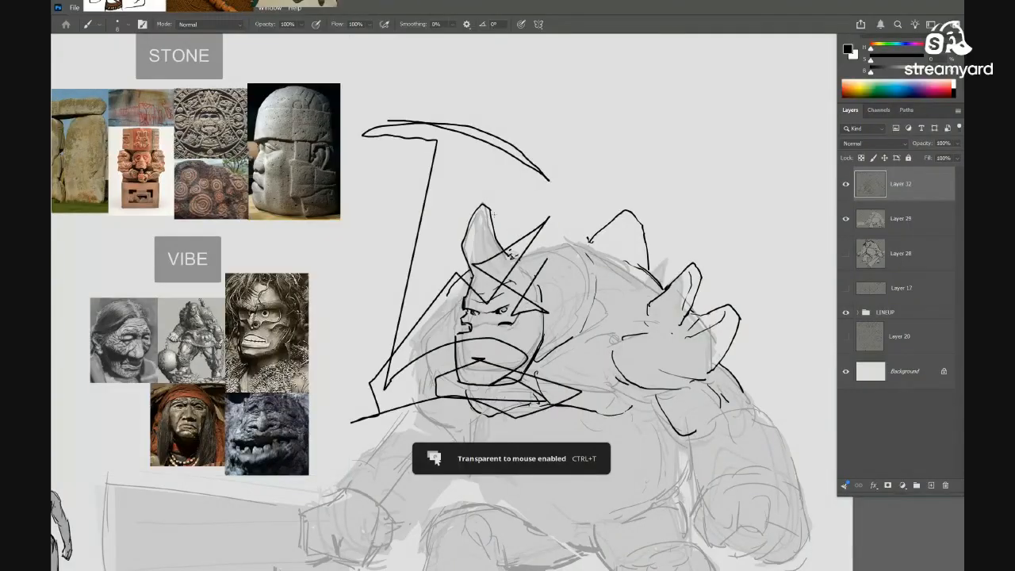
key("ctrl+z")
Draw a low pointed plate between the horn and the large spike, and a curved contour behind the horn's base
left_click_drag(577, 357, 570, 322)
left_click_drag(561, 356, 506, 348, "ctrl")
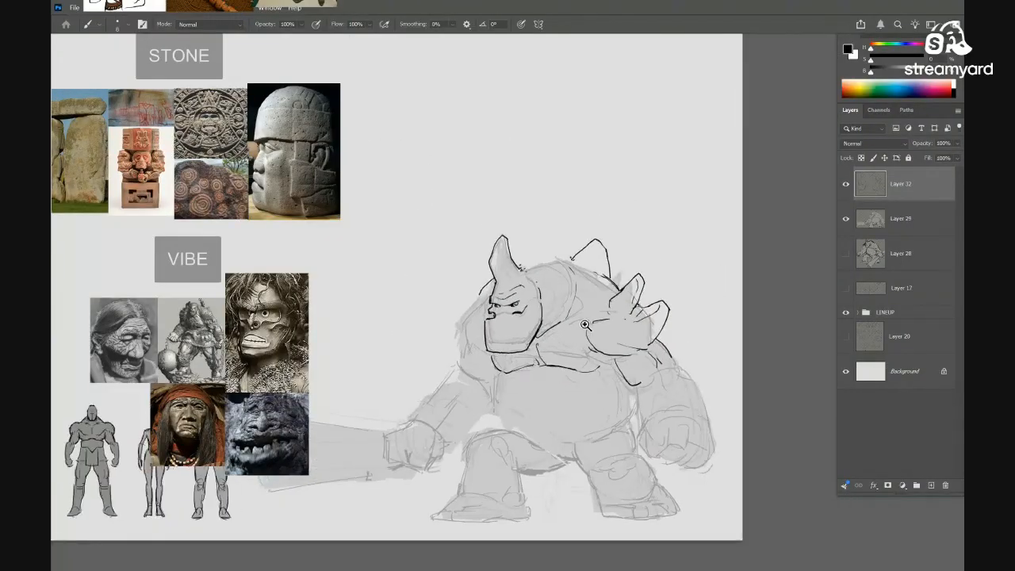
left_click_drag(506, 310, 595, 326, "ctrl")
left_click_drag(595, 327, 558, 360)
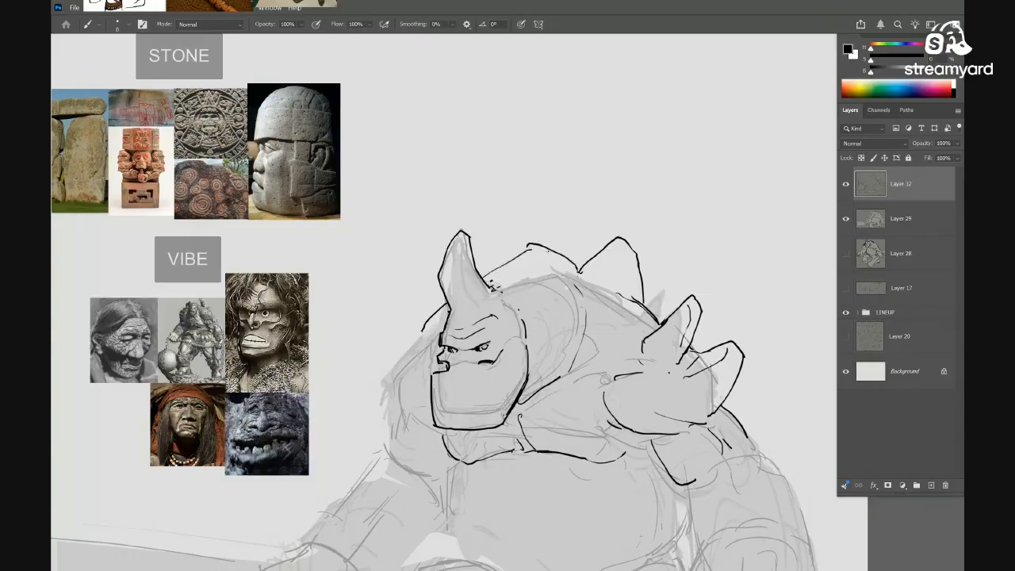
mouse_move(593, 286)
left_mouse_down()
mouse_move(593, 269)
mouse_move(535, 252)
left_mouse_up()
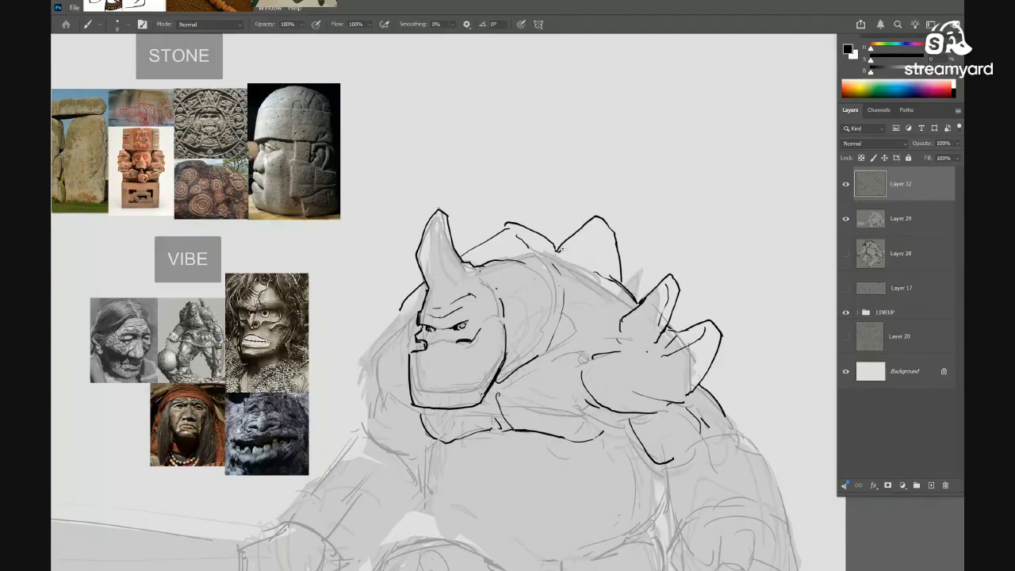
Erase the pointed plate between the horn and large spike, redraw it with a rounded top, and clean its overlapping base line
key("e")
mouse_move(476, 236)
left_mouse_down()
mouse_move(520, 223)
mouse_move(525, 241)
mouse_move(555, 245)
left_mouse_up()
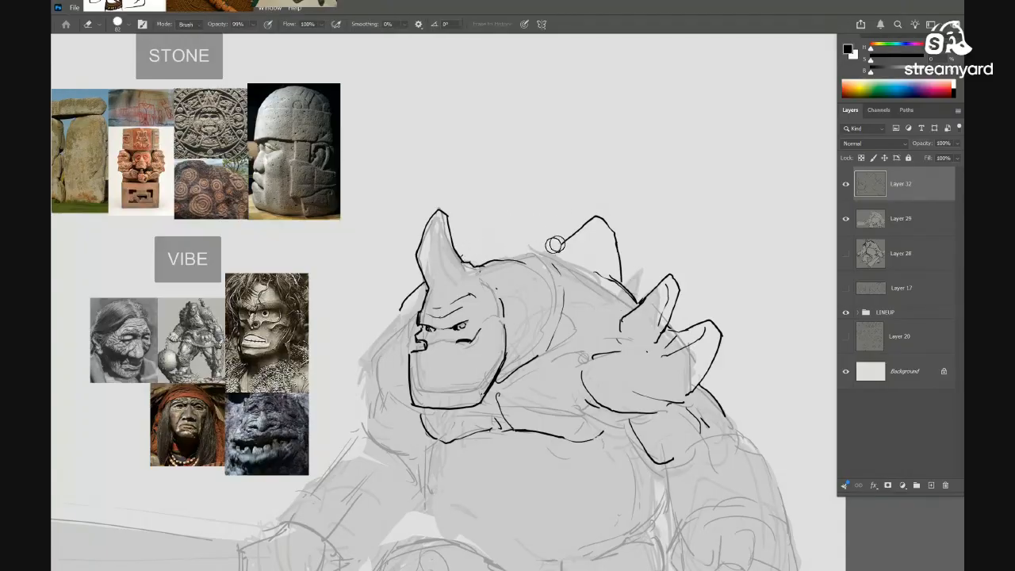
key("b")
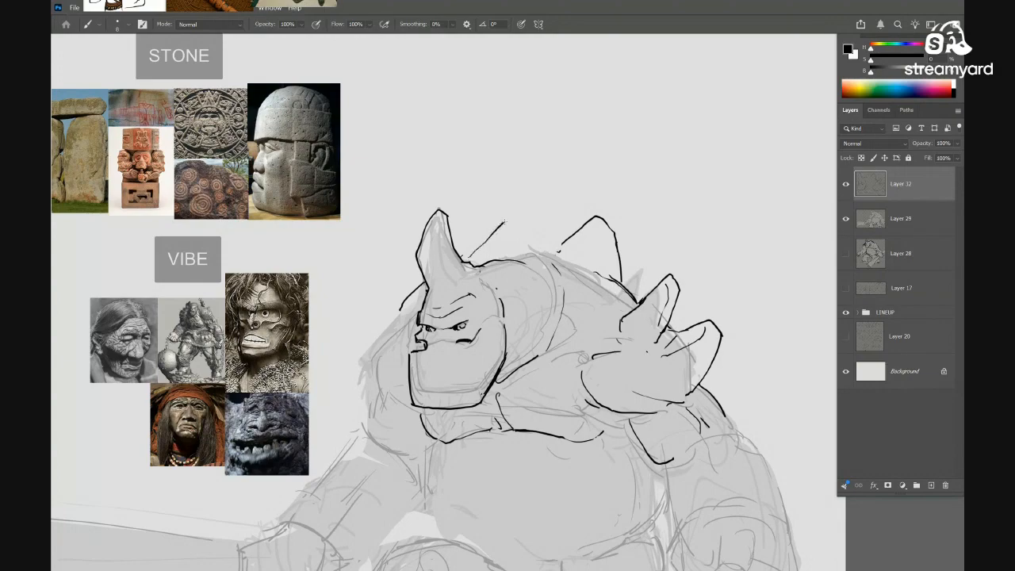
key("e")
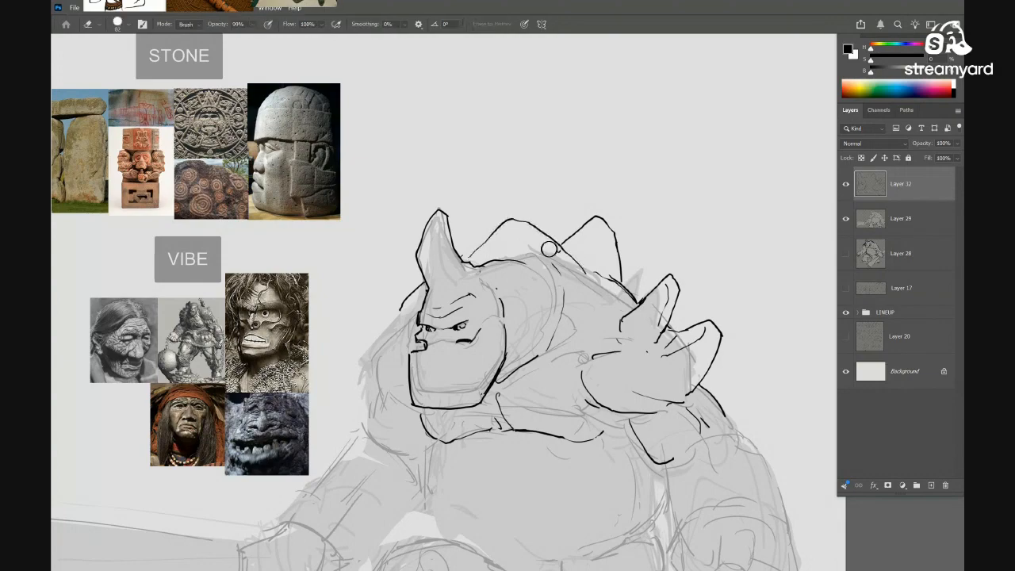
left_click_drag(548, 249, 547, 255)
left_click_drag(591, 308, 654, 375)
left_click_drag(590, 365, 660, 354)
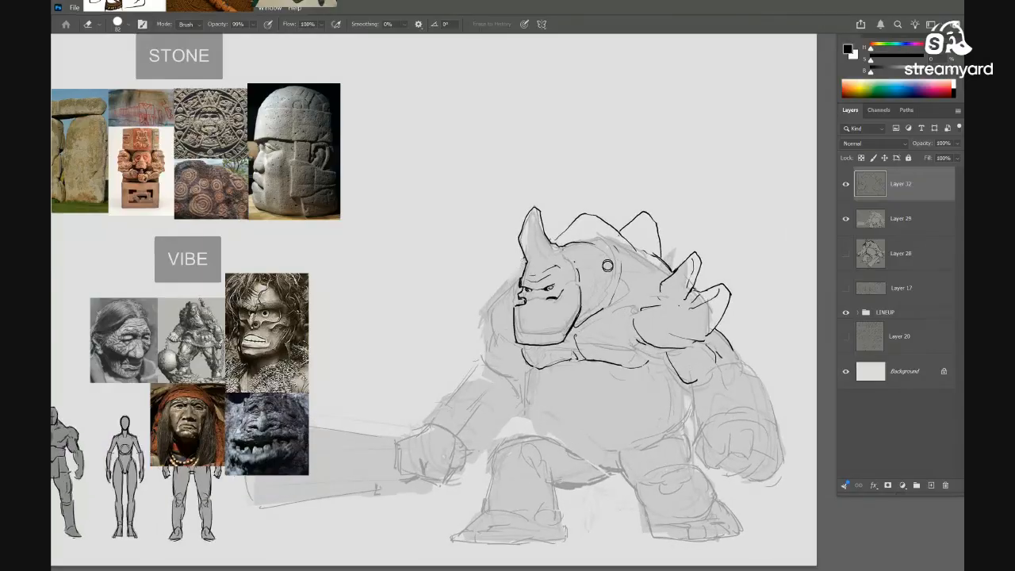
left_click_drag(595, 284, 611, 282)
Draw a blunt plate on the far shoulder behind the head and the outer contour of the upper arm beneath it
key("b")
left_click_drag(485, 274, 475, 277)
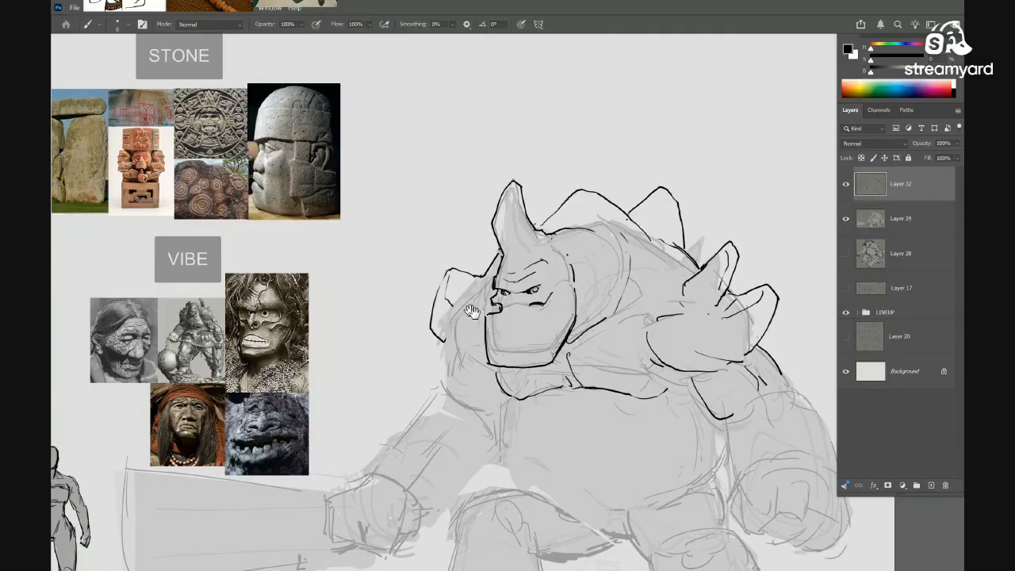
left_click_drag(472, 312, 467, 265)
mouse_move(487, 330)
left_mouse_down()
mouse_move(446, 340)
mouse_move(483, 325)
mouse_move(535, 229)
left_mouse_up()
left_click_drag(476, 218, 477, 296)
left_click_drag(483, 308, 448, 335)
left_click_drag(599, 346, 561, 358)
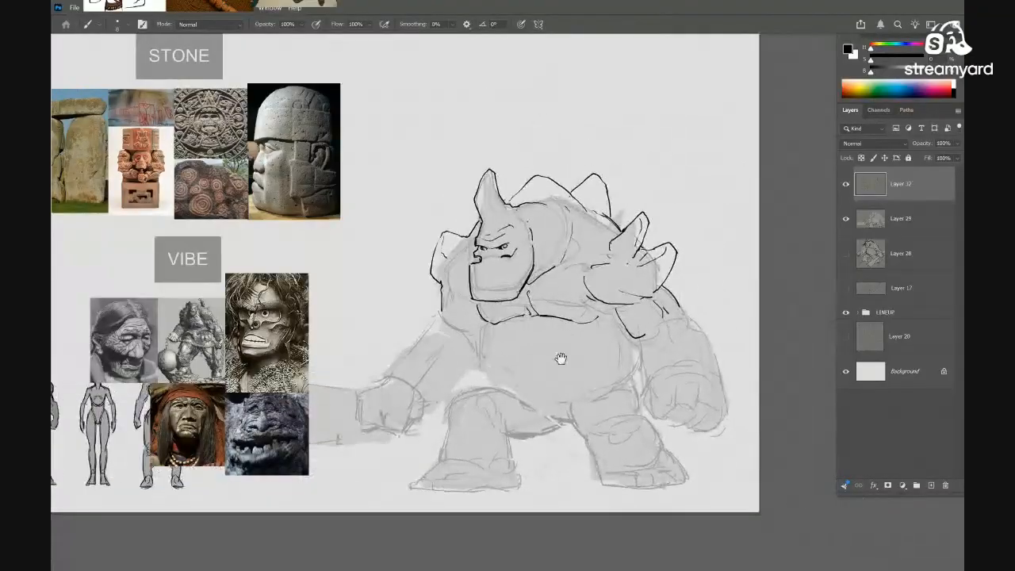
Draw the belly's curved front contour down from the chest and add short crease marks under the chest line
scroll(561, 359, "down", 2)
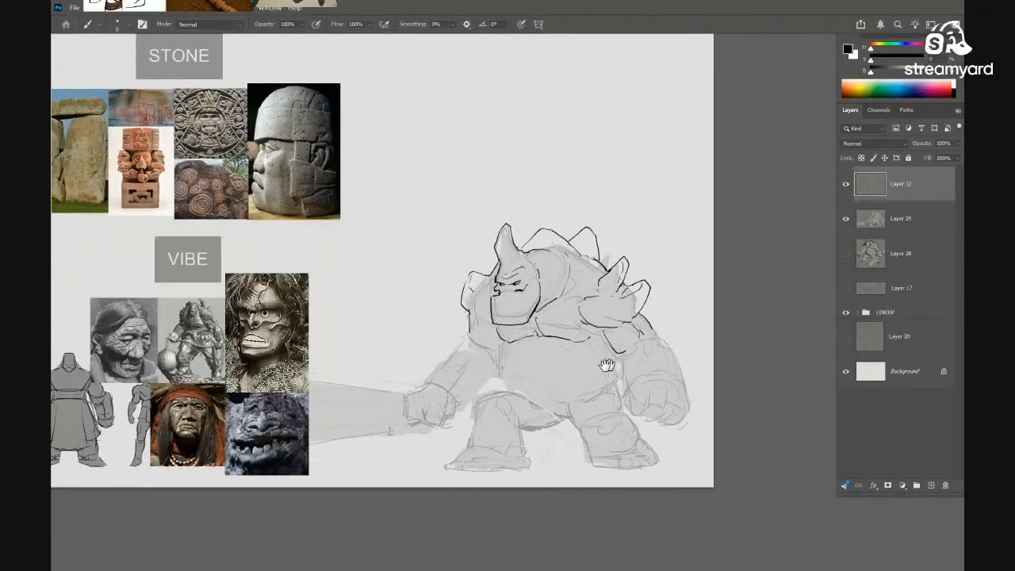
scroll(626, 377, "down", 4)
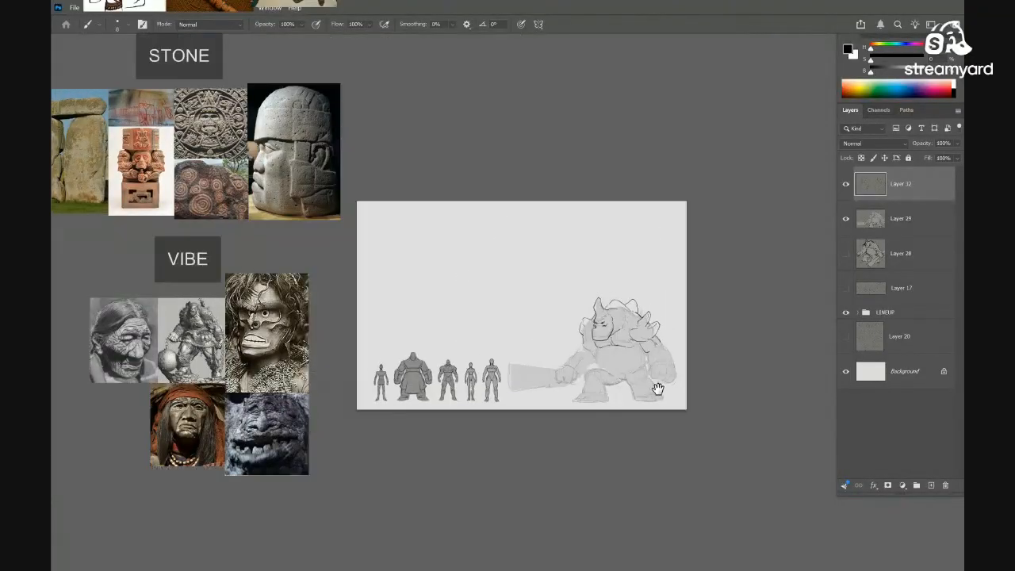
scroll(662, 352, "up", 5)
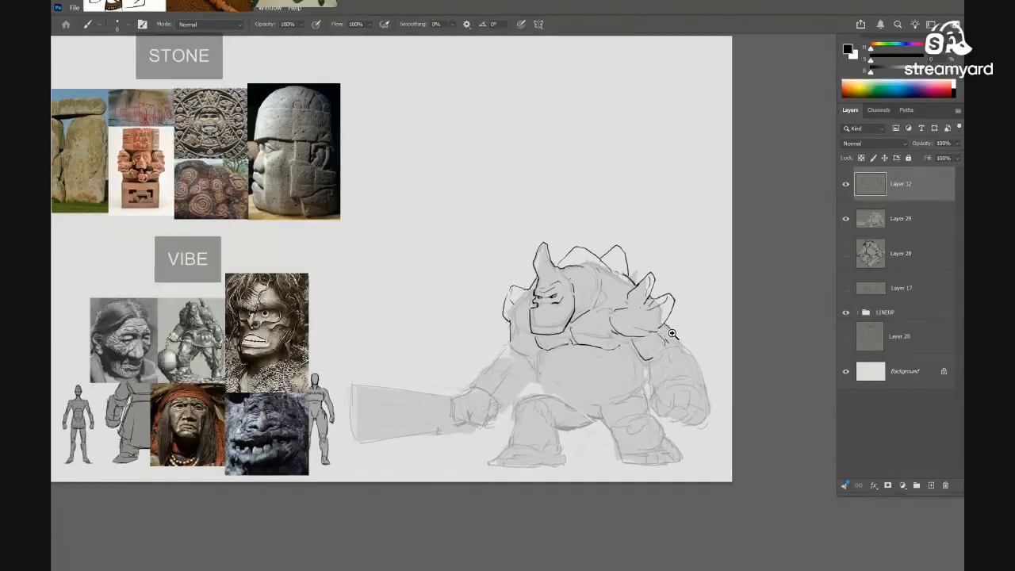
scroll(677, 329, "up", 4)
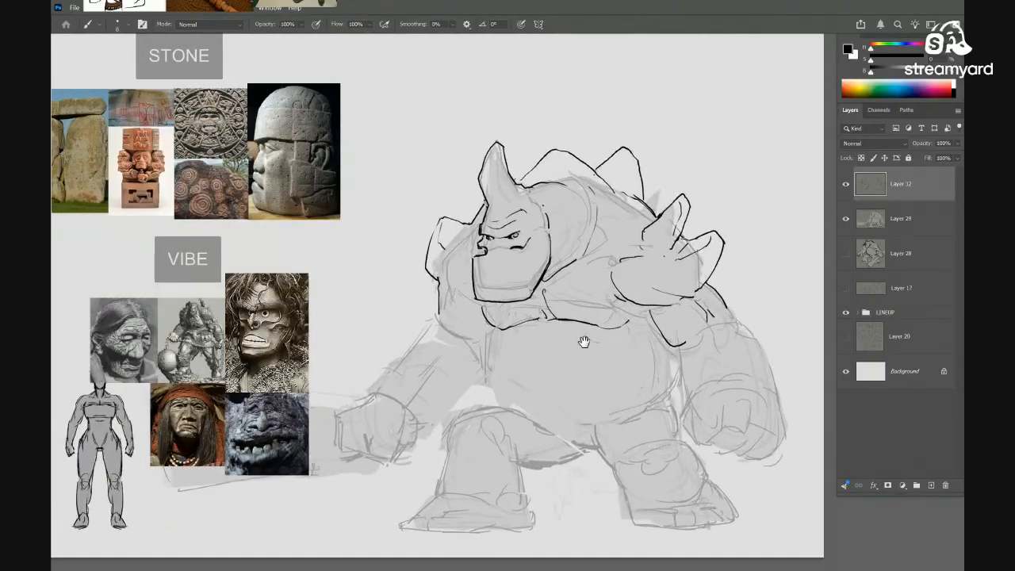
scroll(551, 300, "up", 4)
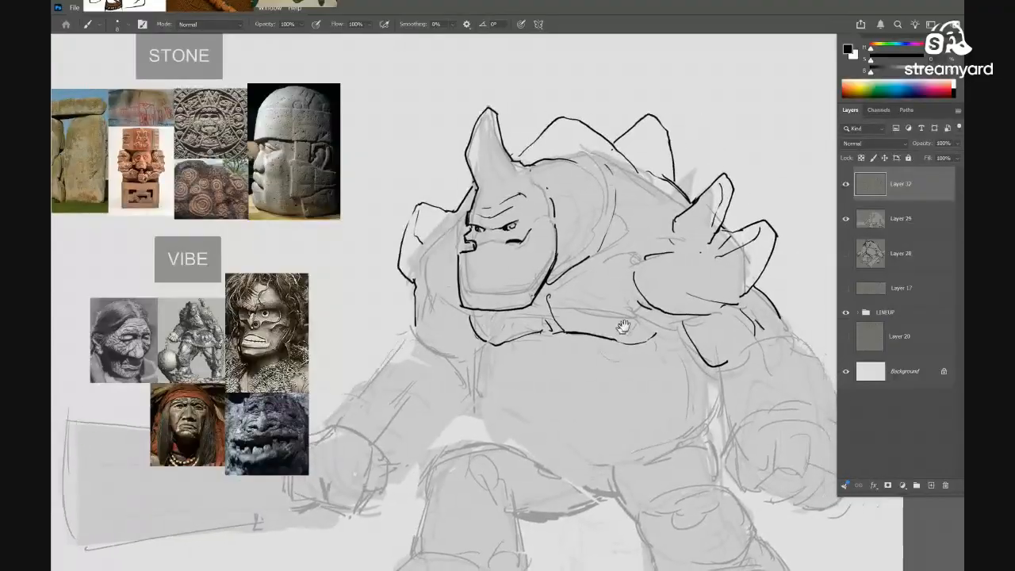
scroll(646, 382, "down", 3)
scroll(571, 303, "up", 3)
mouse_move(573, 289)
left_mouse_down()
mouse_move(526, 288)
mouse_move(482, 312)
left_mouse_up()
scroll(517, 309, "down", 3)
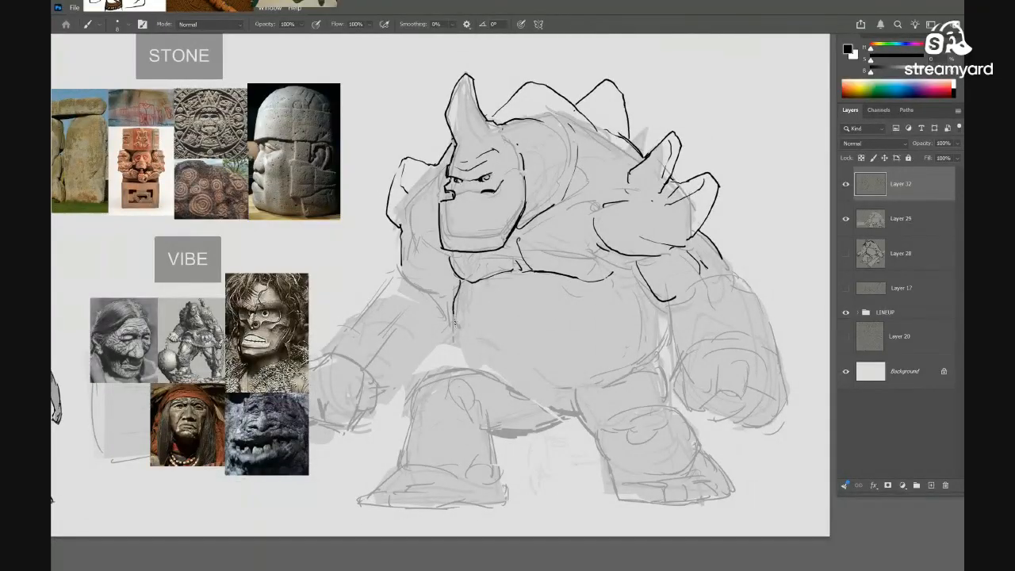
scroll(469, 370, "up", 1)
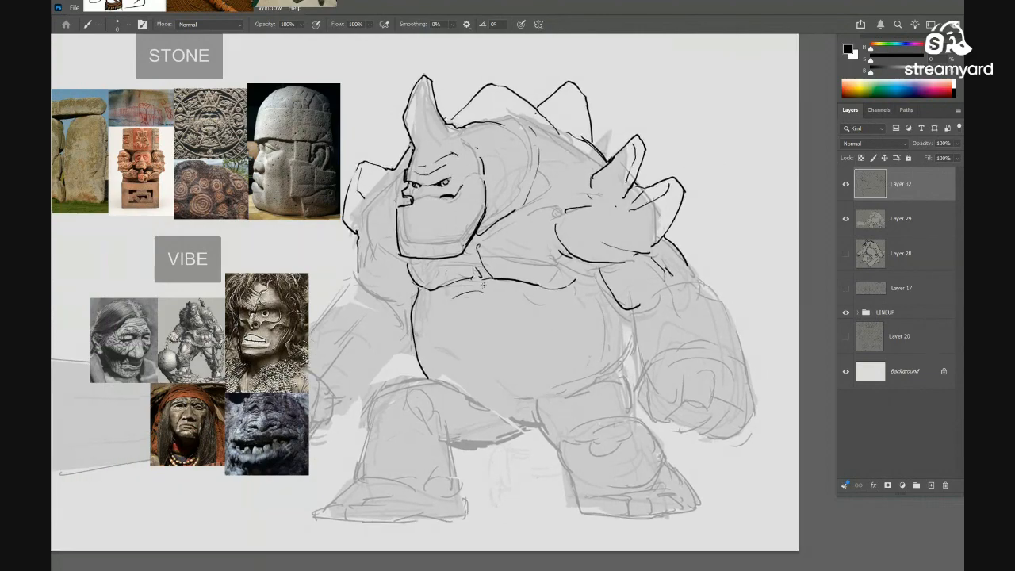
left_click_drag(463, 299, 449, 284)
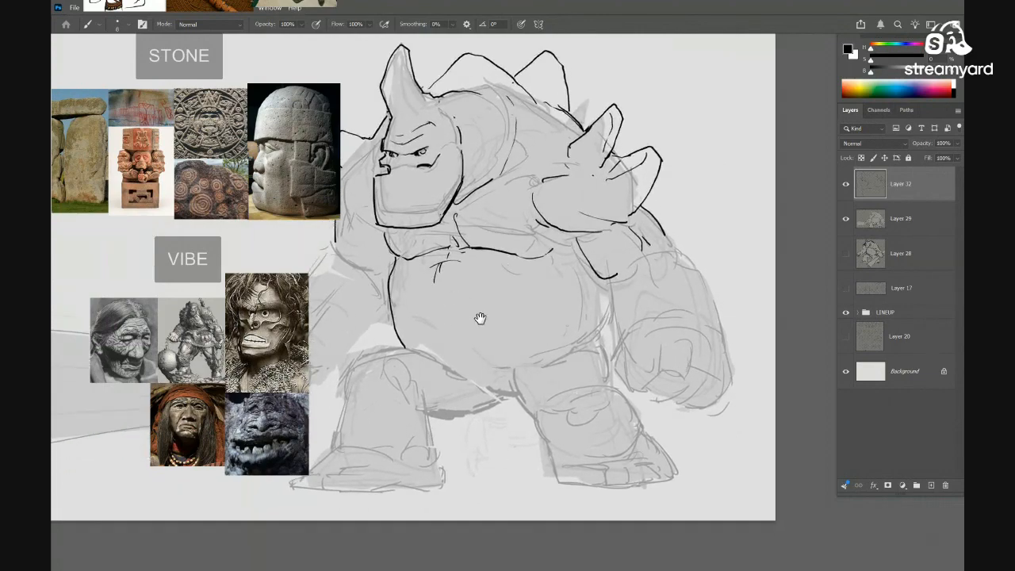
Examine the line work with the Layer 29 sketch hidden, the sketch on its own, and the whole brute with both shown
left_click_drag(480, 318, 505, 341)
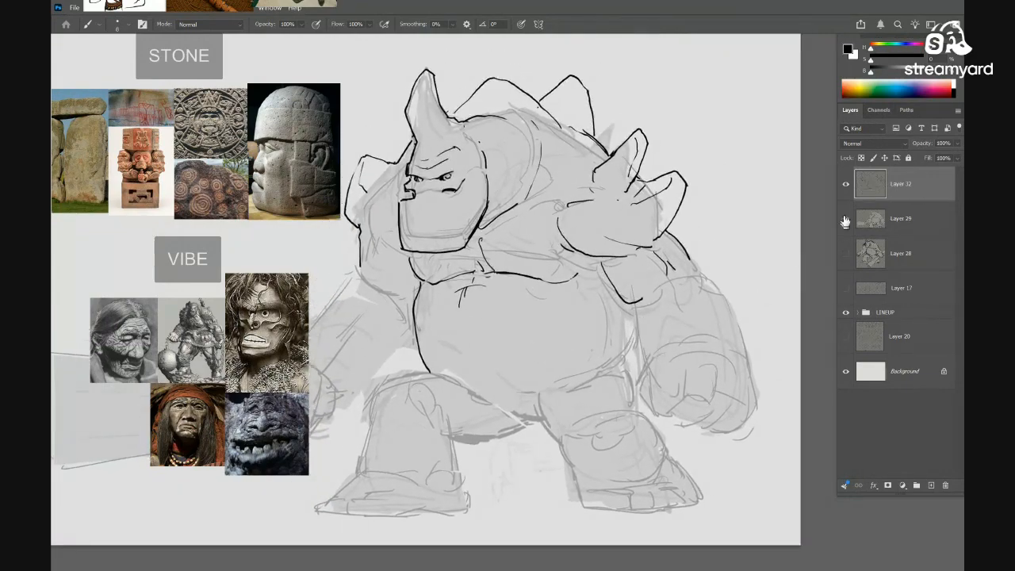
left_click(845, 221)
left_click(846, 221)
left_click(847, 221, "alt")
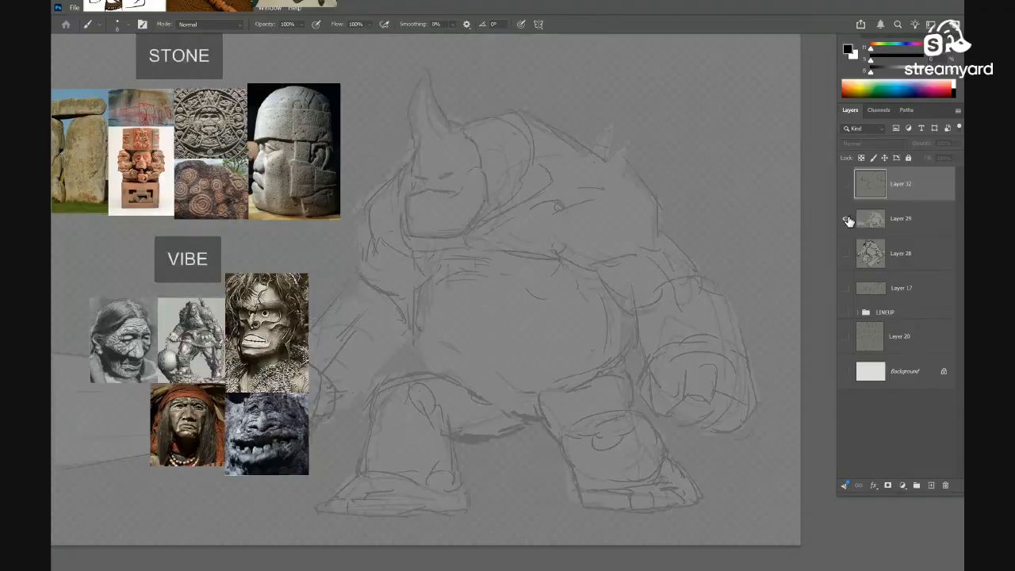
left_click(847, 221, "alt")
left_click(845, 222)
left_click(846, 223)
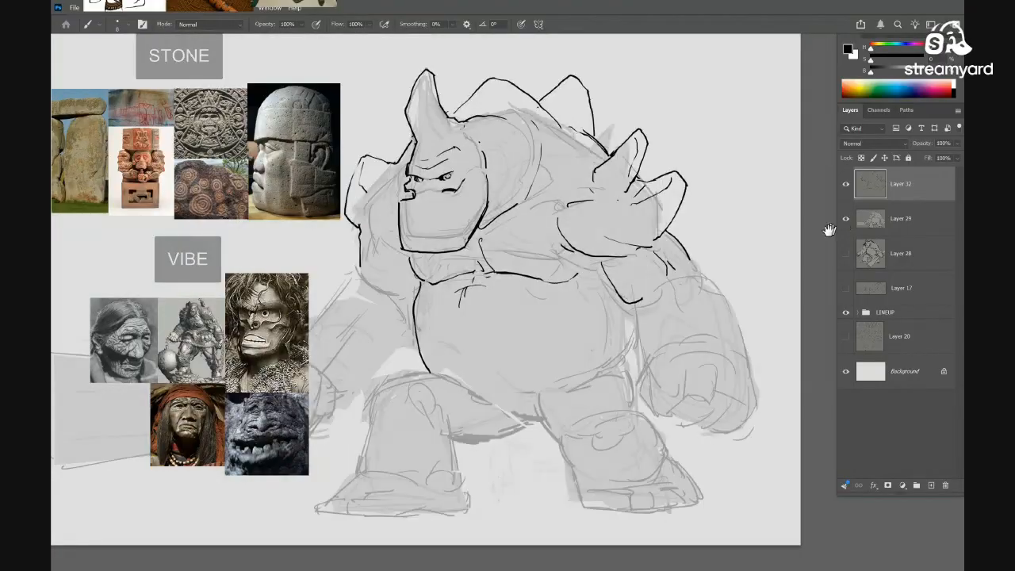
left_click_drag(632, 351, 687, 330)
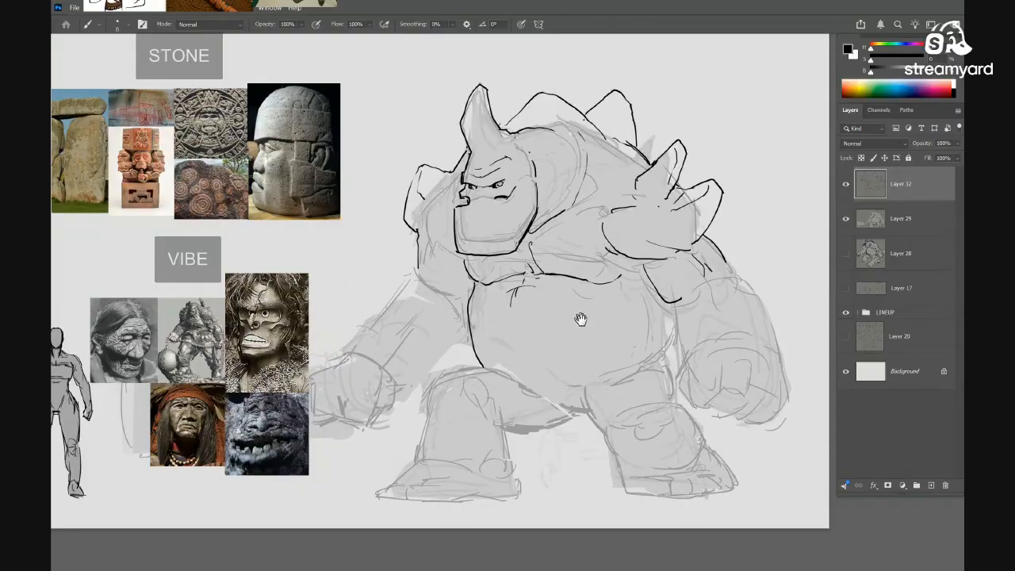
left_click_drag(580, 320, 619, 332)
left_click_drag(545, 336, 597, 337, "ctrl")
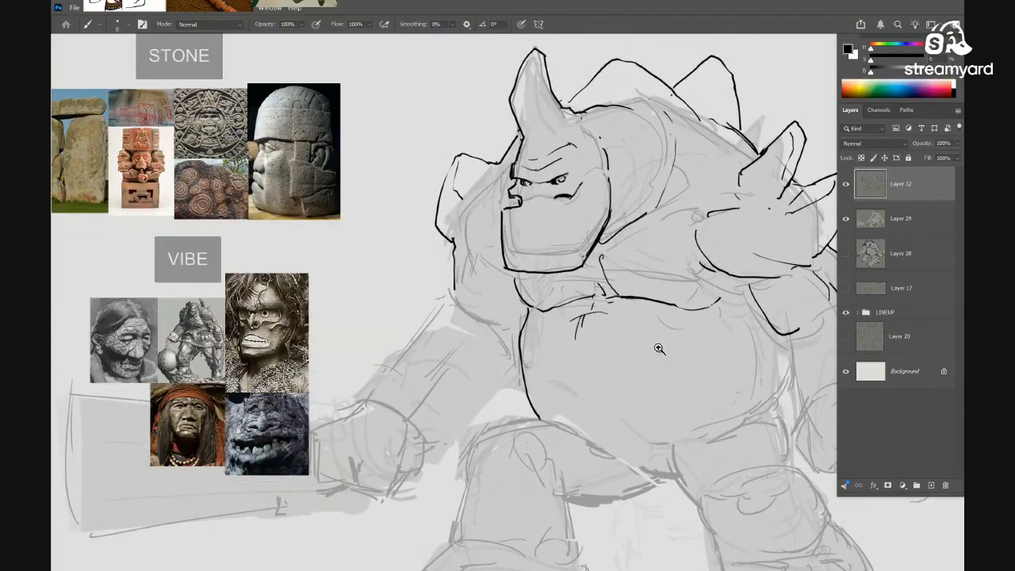
left_click_drag(658, 348, 602, 315, "ctrl")
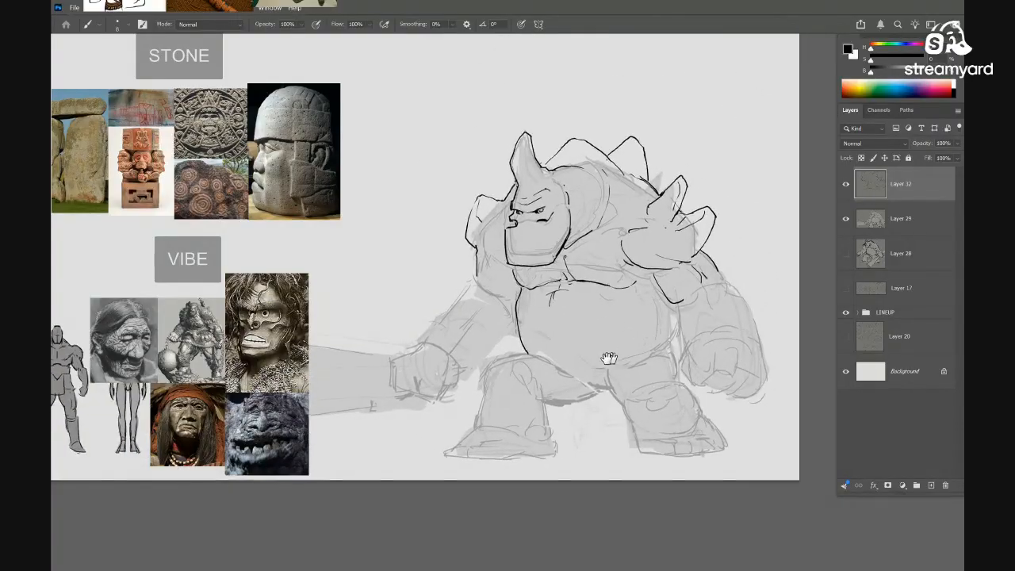
left_click_drag(608, 359, 613, 359)
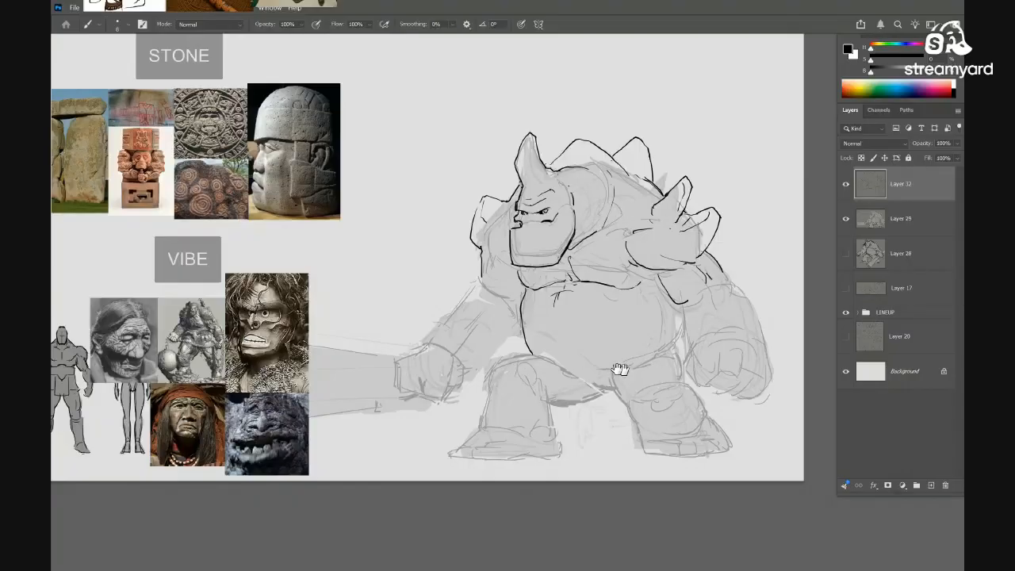
Try a curved cuff line across the wrist of the club-holding arm
left_click_drag(563, 364, 638, 311)
left_click_drag(527, 323, 563, 266)
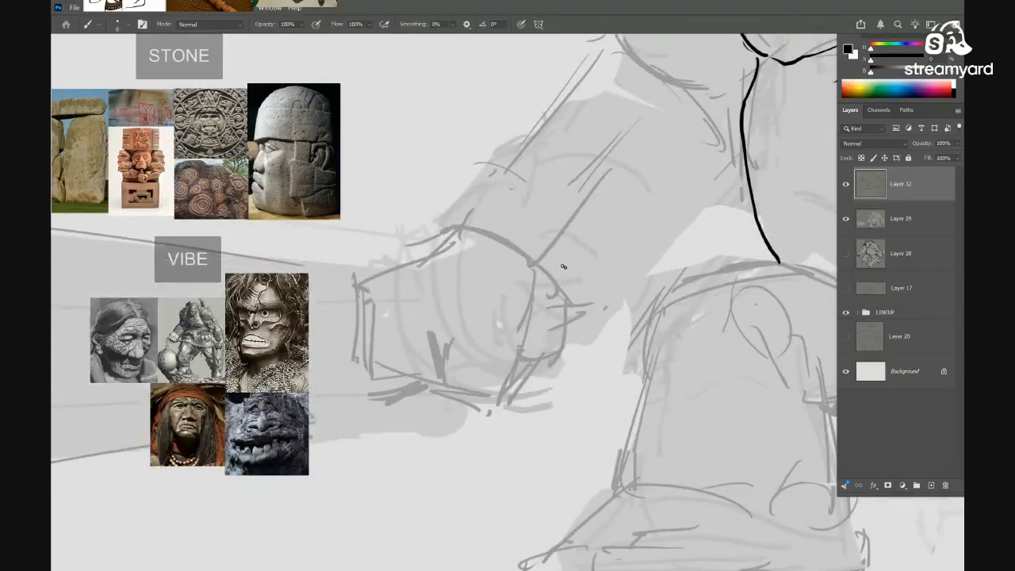
left_click_drag(457, 230, 572, 328)
left_click_drag(612, 265, 599, 310)
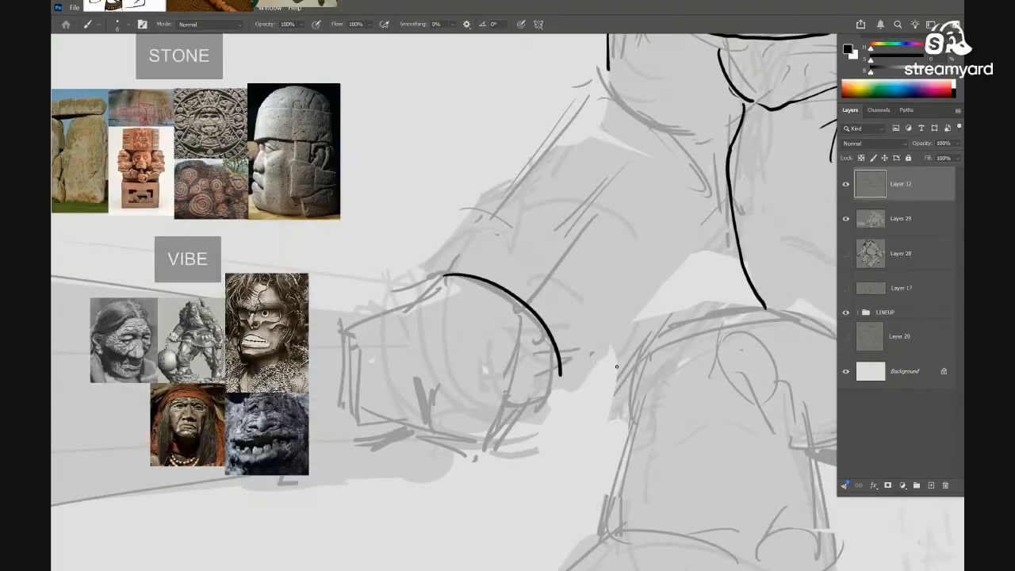
key("ctrl+z")
left_click_drag(460, 231, 587, 349)
key("ctrl+0")
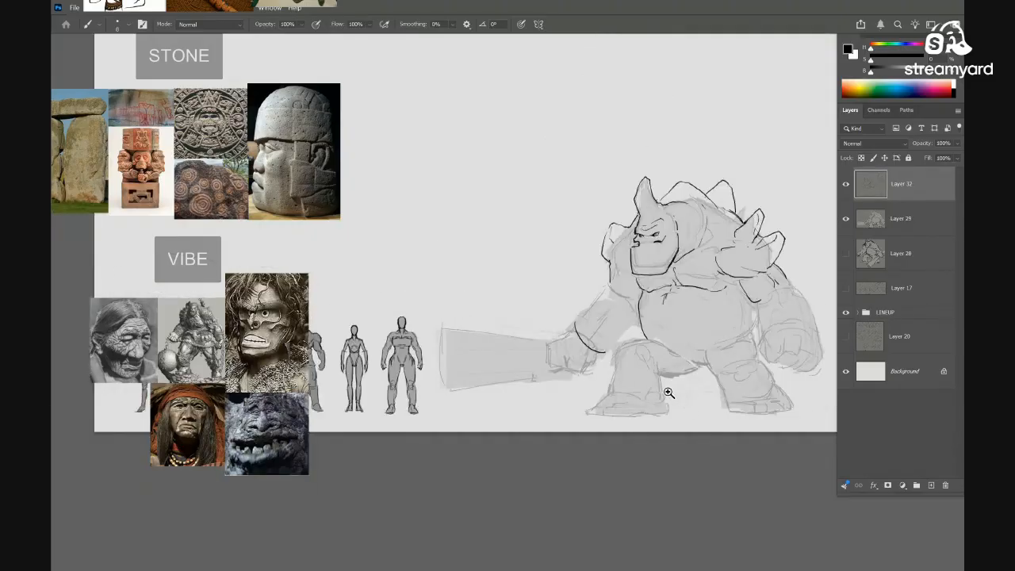
key("ctrl+z")
key("ctrl+shift+z")
key("ctrl+z")
Check the earlier brute sketch on Layer 28, hide it again, and move that layer into the LINEUP group
left_click_drag(684, 310, 716, 310, "ctrl")
left_click_drag(679, 314, 476, 282)
mouse_move(712, 296)
left_mouse_down("ctrl")
mouse_move(682, 297)
mouse_move(718, 323)
mouse_move(767, 326)
left_mouse_up("ctrl")
mouse_move(642, 296)
left_mouse_down()
mouse_move(700, 301)
mouse_move(678, 305)
mouse_move(671, 256)
mouse_move(600, 225)
left_mouse_up()
left_click(846, 254)
left_click(871, 253)
key("v")
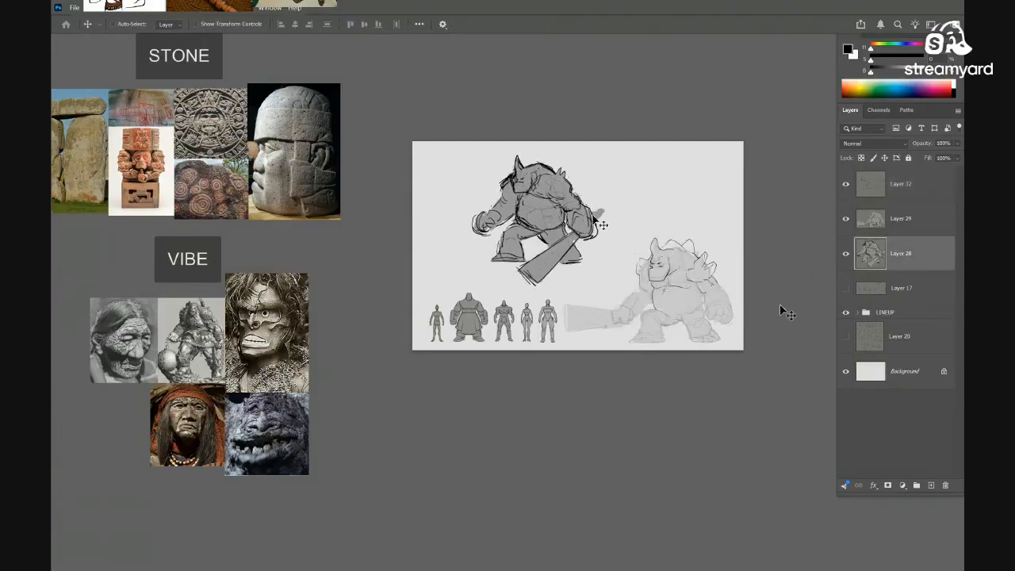
left_click(845, 254)
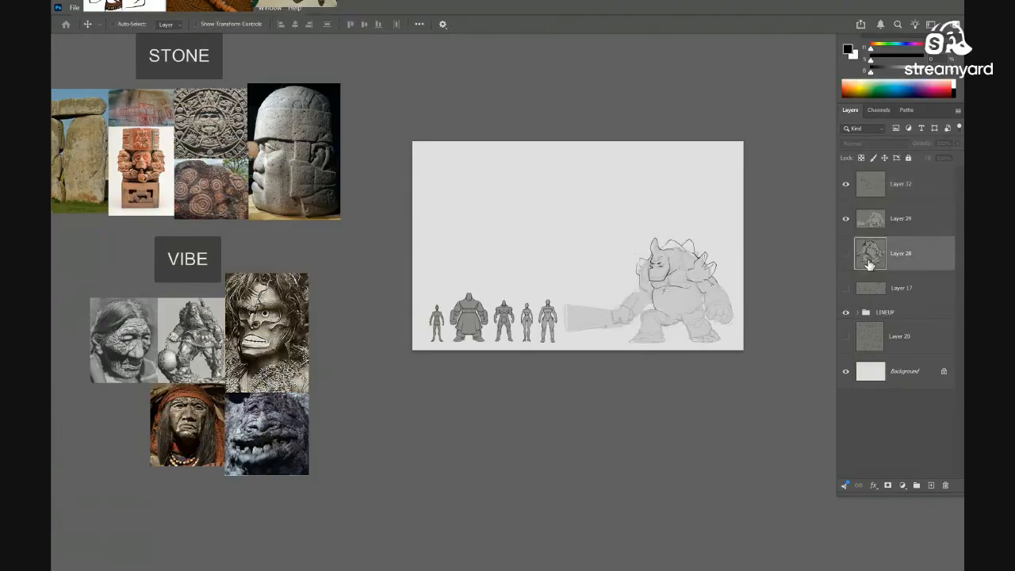
left_click_drag(872, 258, 880, 312)
Check the contents of Layer 17 and Layer 20, and move both hidden layers into the LINEUP group
left_click(872, 255)
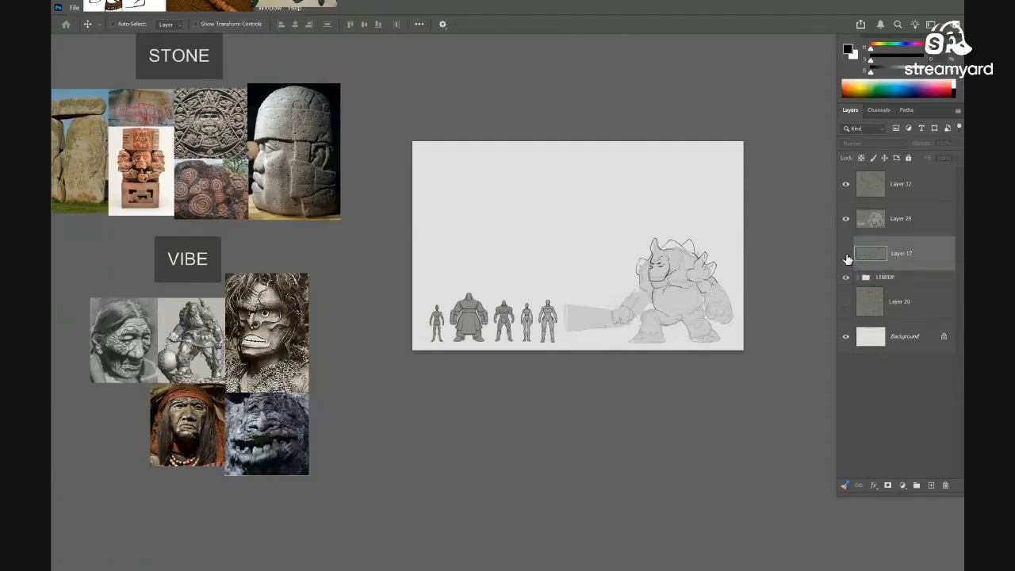
left_click(845, 254)
left_click(845, 255)
left_click_drag(864, 255, 873, 276)
left_click(847, 269)
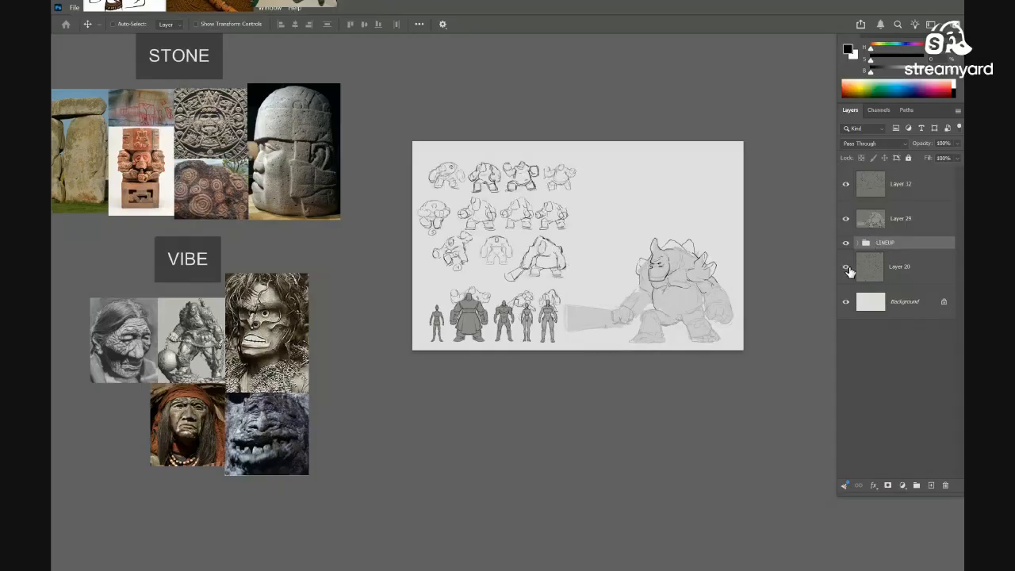
left_click(848, 271)
left_click_drag(666, 294, 781, 282)
left_click_drag(867, 263, 871, 245)
Return to Layer 32 with the brush and draw an angular plate edge along the outer forearm below the spiked shoulder
left_click_drag(720, 294, 722, 339)
left_click_drag(671, 302, 718, 300)
left_click_drag(734, 349, 559, 299)
left_click(879, 199)
mouse_move(662, 295)
left_mouse_down()
mouse_move(695, 306)
mouse_move(727, 297)
mouse_move(632, 277)
mouse_move(658, 281)
mouse_move(685, 225)
mouse_move(696, 225)
mouse_move(725, 259)
mouse_move(698, 313)
mouse_move(736, 295)
mouse_move(738, 272)
mouse_move(674, 205)
left_mouse_up()
key("b")
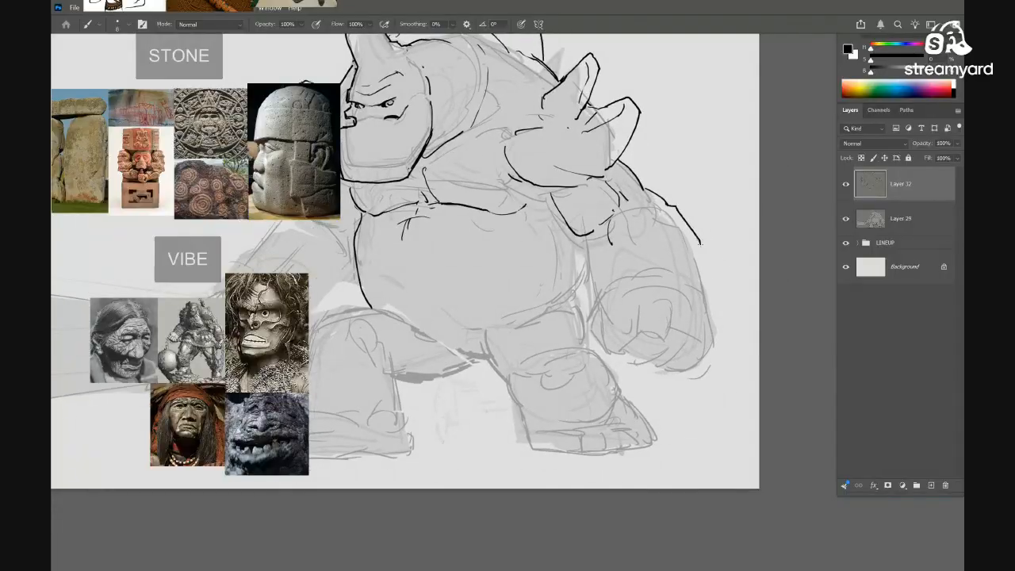
mouse_move(701, 244)
left_mouse_down()
mouse_move(659, 277)
mouse_move(707, 256)
mouse_move(648, 235)
left_mouse_up()
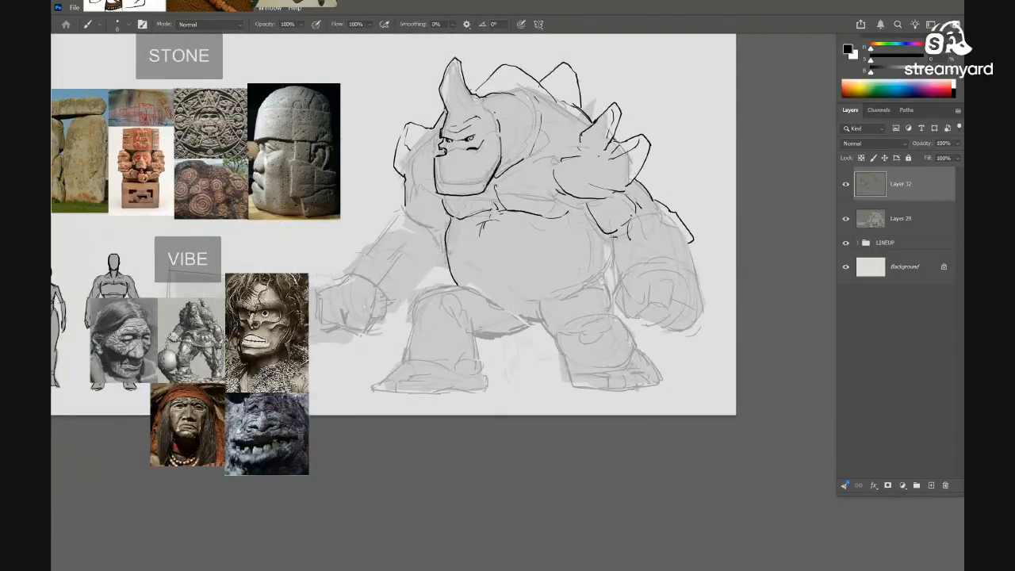
Draw the inner contour of that forearm down to the wrist and a short broken line across the wrist
left_click_drag(627, 292, 566, 318)
left_click_drag(545, 278, 555, 307)
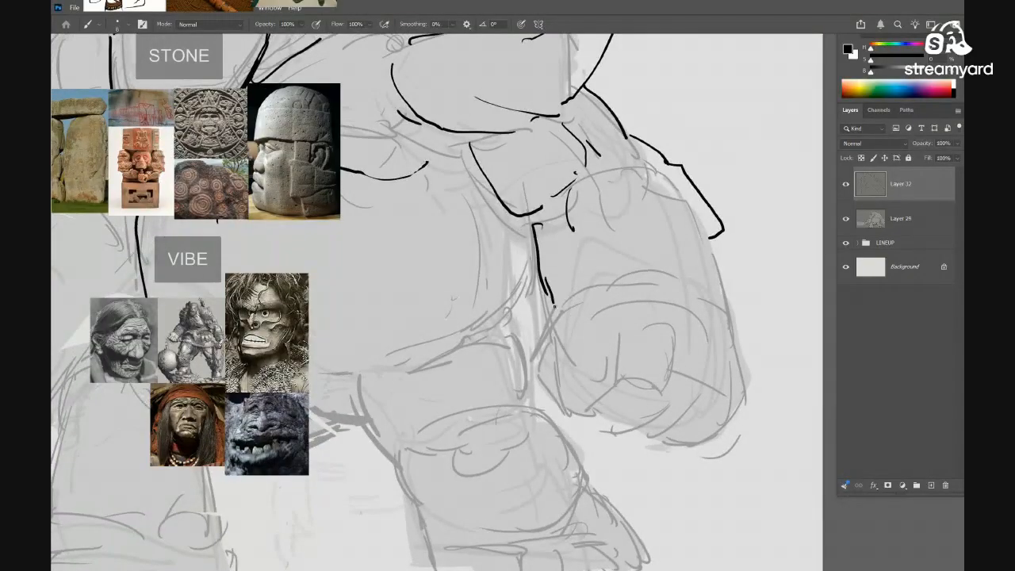
left_click_drag(639, 277, 586, 241)
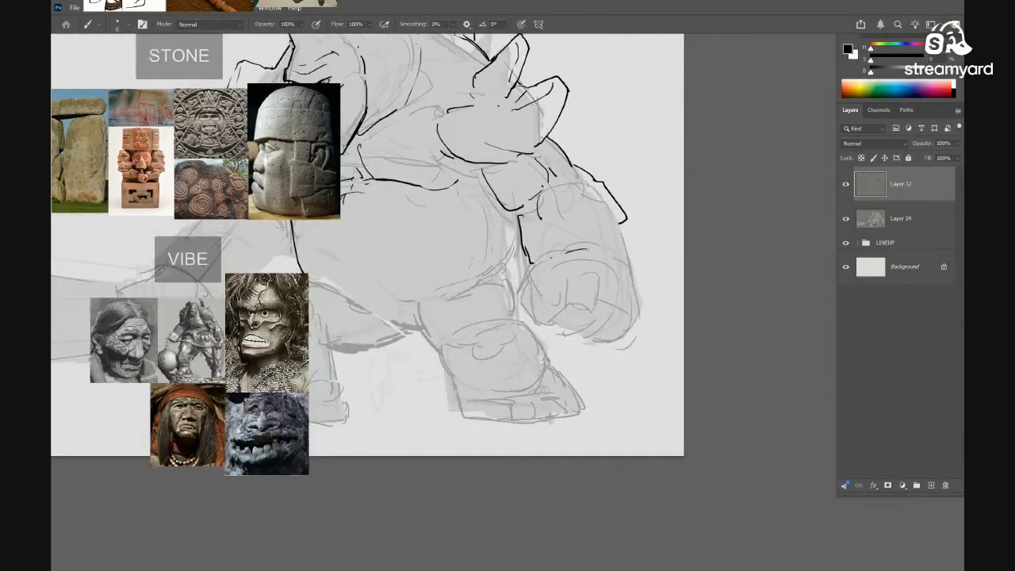
mouse_move(611, 273)
left_mouse_down()
mouse_move(628, 258)
mouse_move(611, 277)
mouse_move(625, 265)
mouse_move(615, 262)
left_mouse_up()
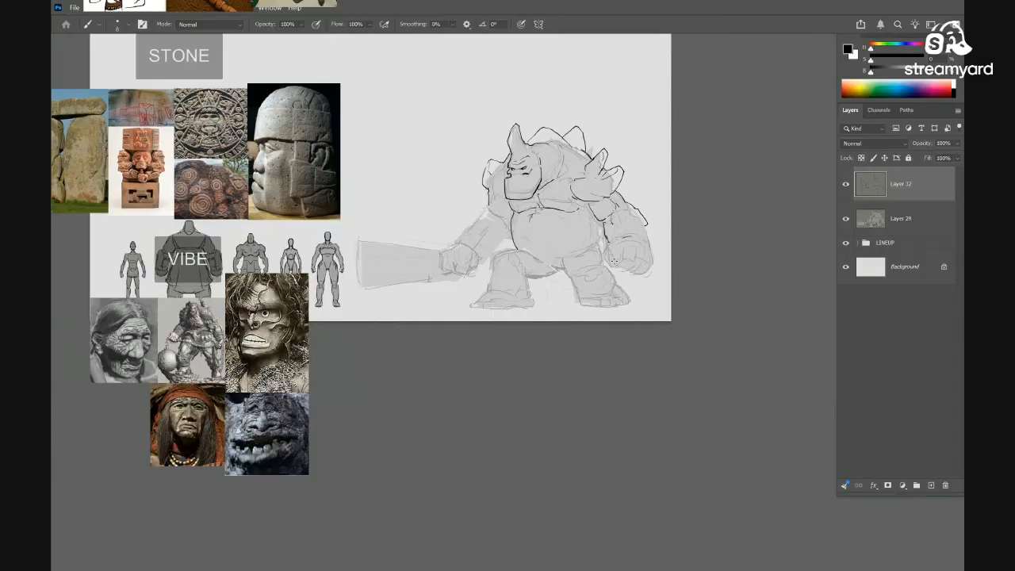
Draw the clenched fist below the forearm with its outer contour, slanted knuckle line and short finger divisions
left_click_drag(633, 252, 653, 257)
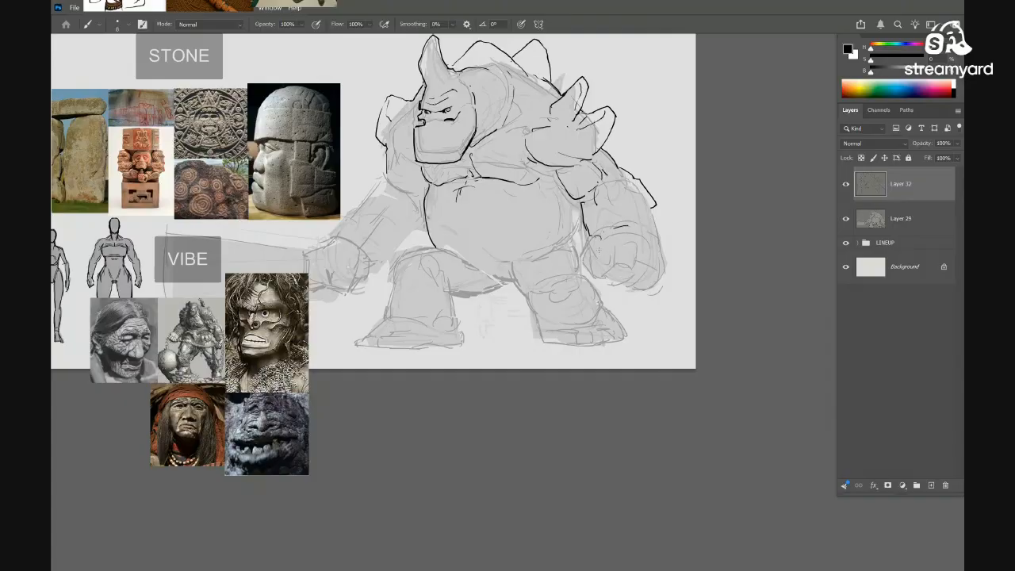
left_click_drag(631, 272, 648, 282)
left_click_drag(584, 271, 599, 288)
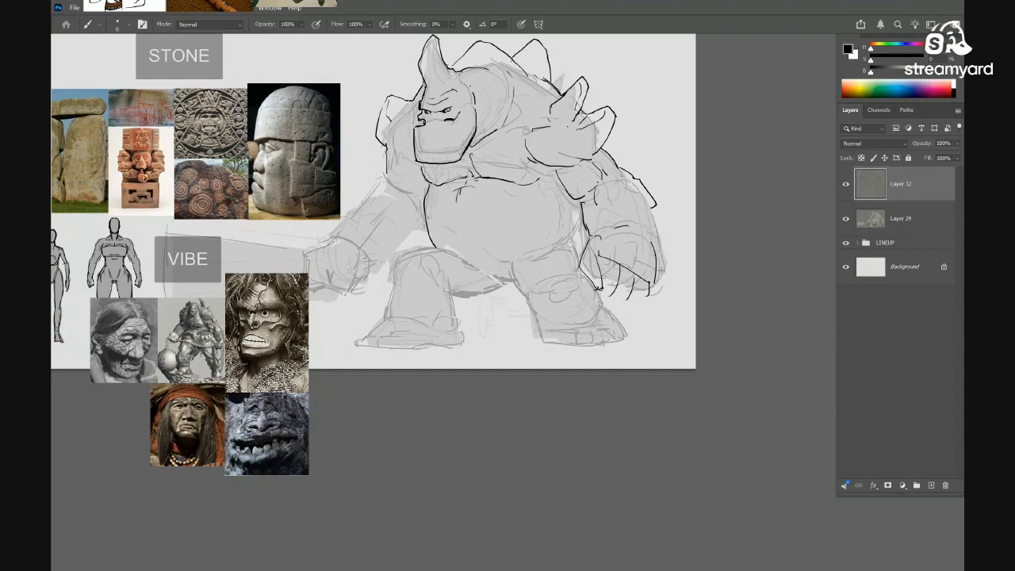
mouse_move(661, 270)
left_mouse_down()
mouse_move(627, 276)
mouse_move(708, 275)
left_mouse_up()
key("l")
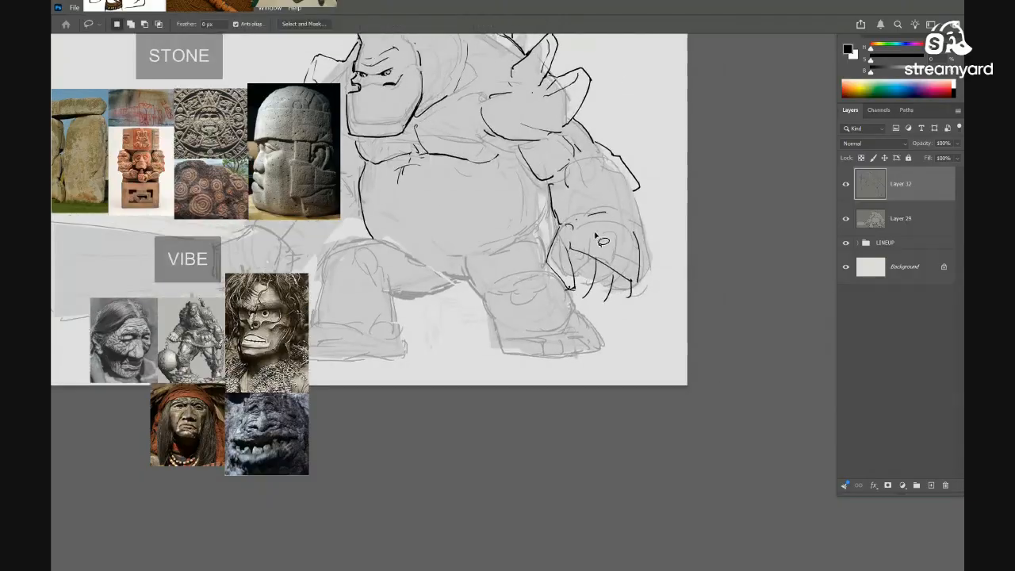
mouse_move(596, 235)
left_mouse_down()
mouse_move(672, 247)
mouse_move(641, 220)
left_mouse_up()
key("ctrl+t")
mouse_move(613, 284)
left_mouse_down()
mouse_move(621, 281)
mouse_move(600, 243)
mouse_move(610, 244)
left_mouse_up()
scroll(632, 278, "up", 1)
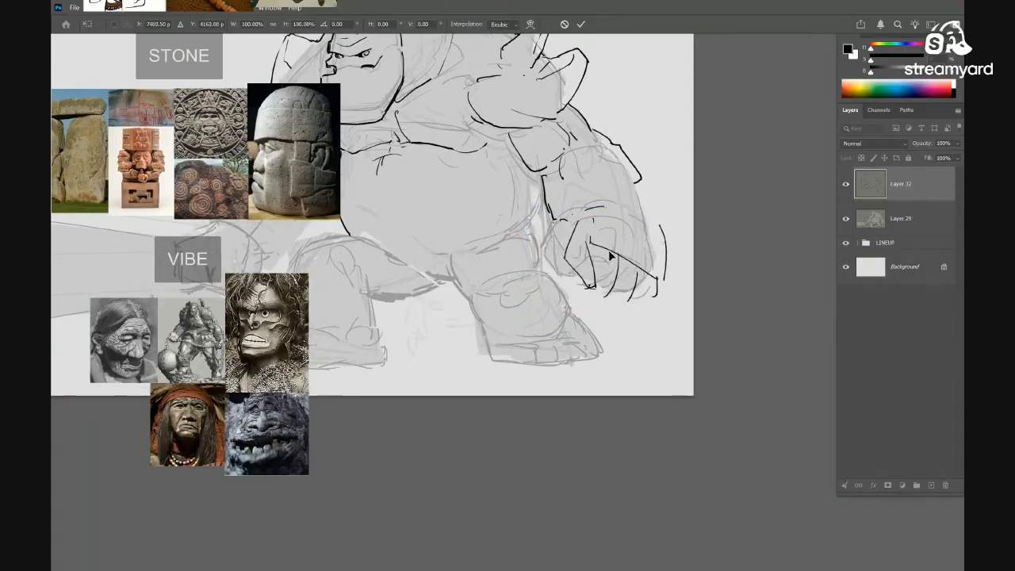
key("ctrl+z")
key("Return")
key("l")
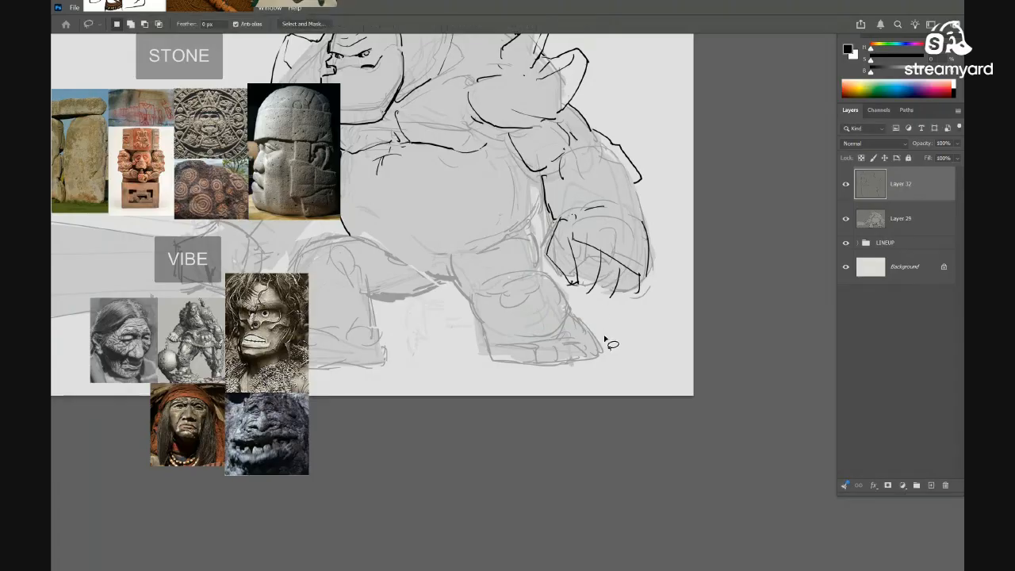
Rework the fist's finger strokes, erasing the slanted knuckle line and the finger divisions inside its outline
key("e")
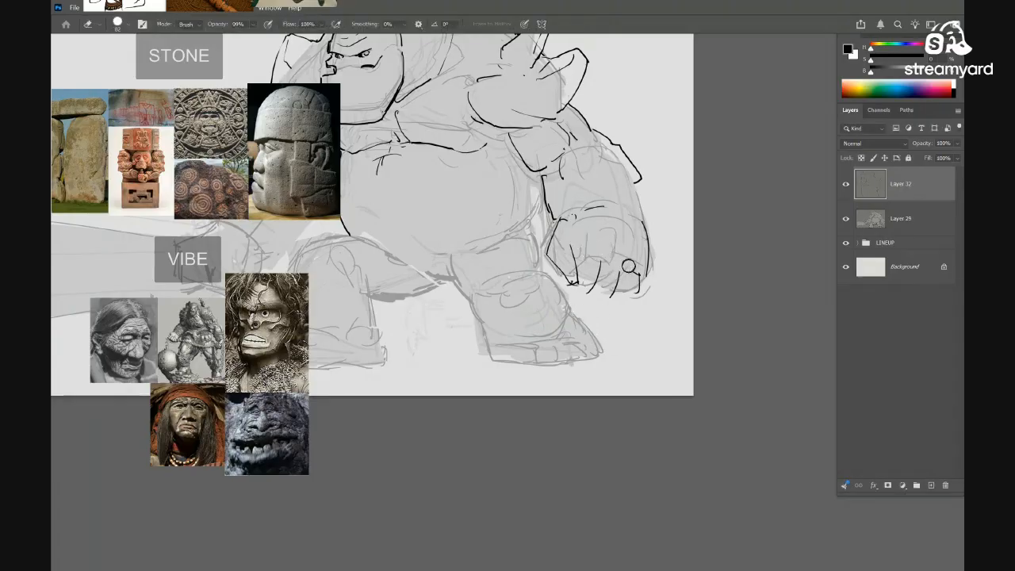
key("b")
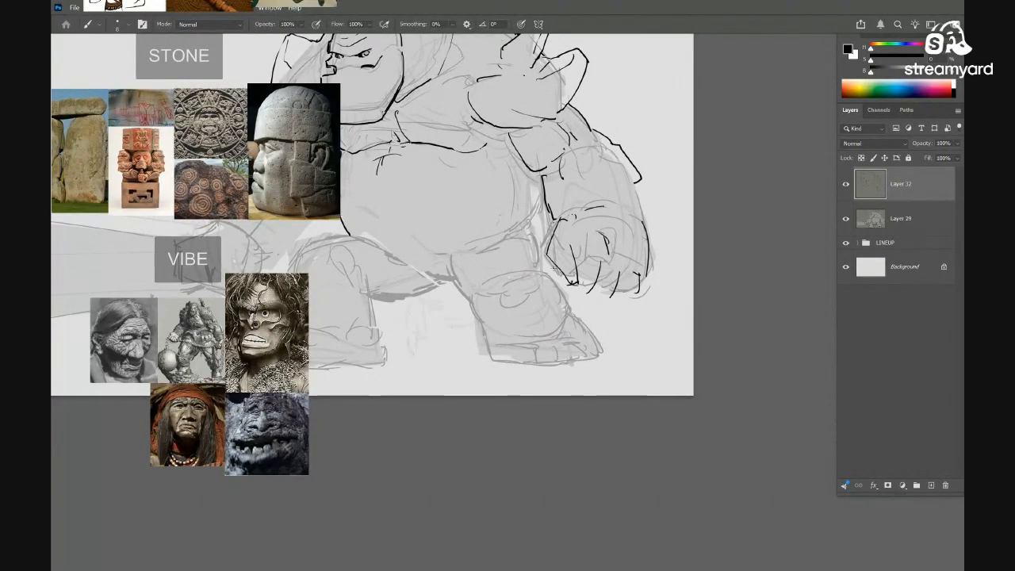
key("e")
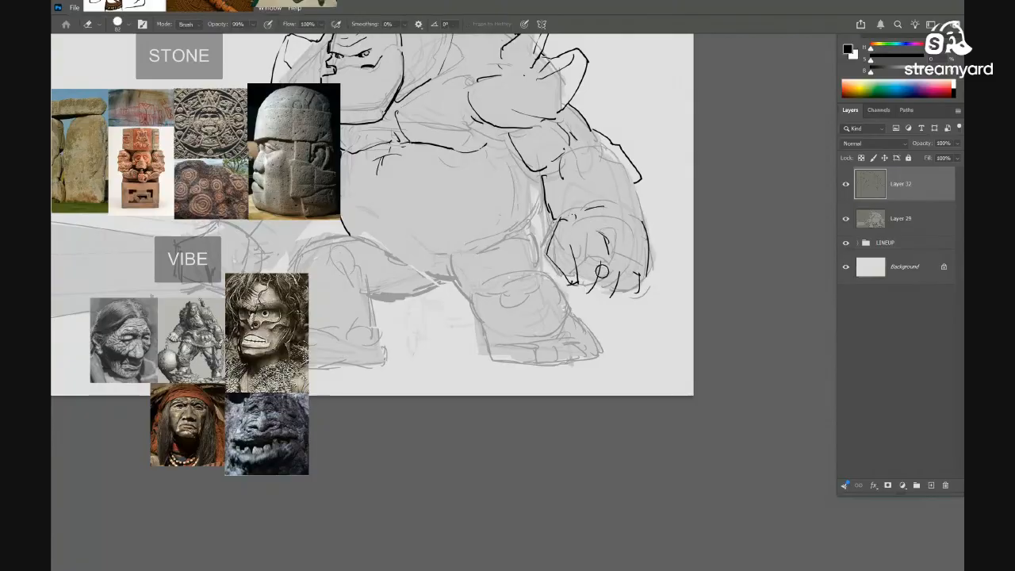
left_click_drag(605, 290, 645, 283)
key("b")
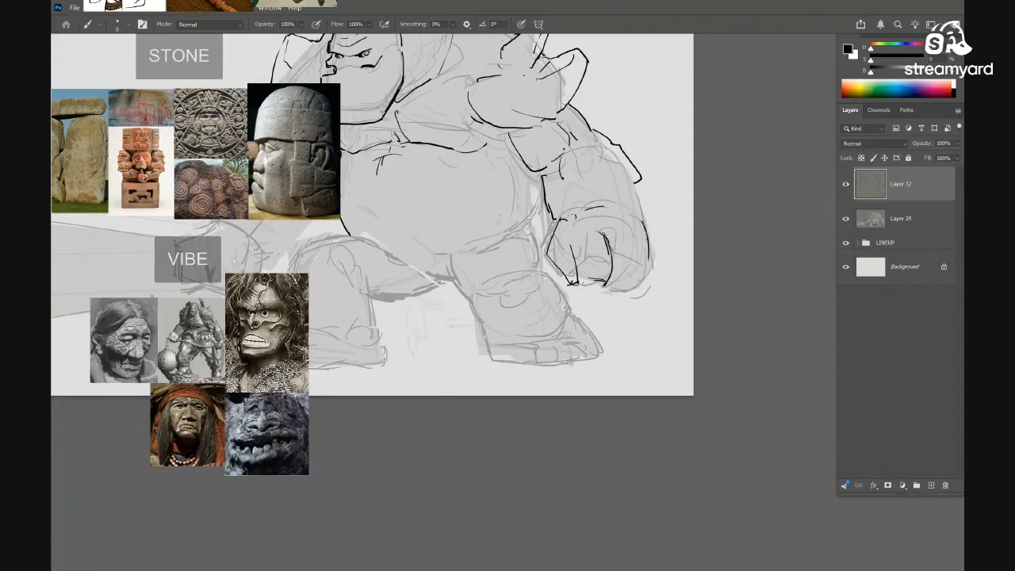
mouse_move(603, 247)
left_mouse_down()
mouse_move(603, 282)
mouse_move(610, 254)
mouse_move(619, 277)
left_mouse_up()
key("e")
key("b")
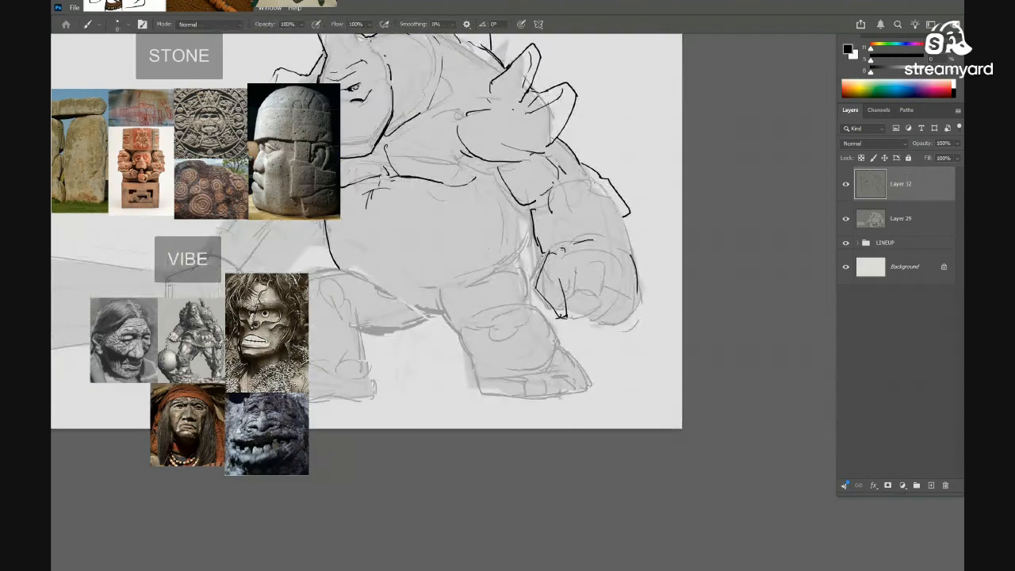
Draw the curved back of the fist, a new knuckle line and near-vertical finger divisions beneath it
key("e")
key("b")
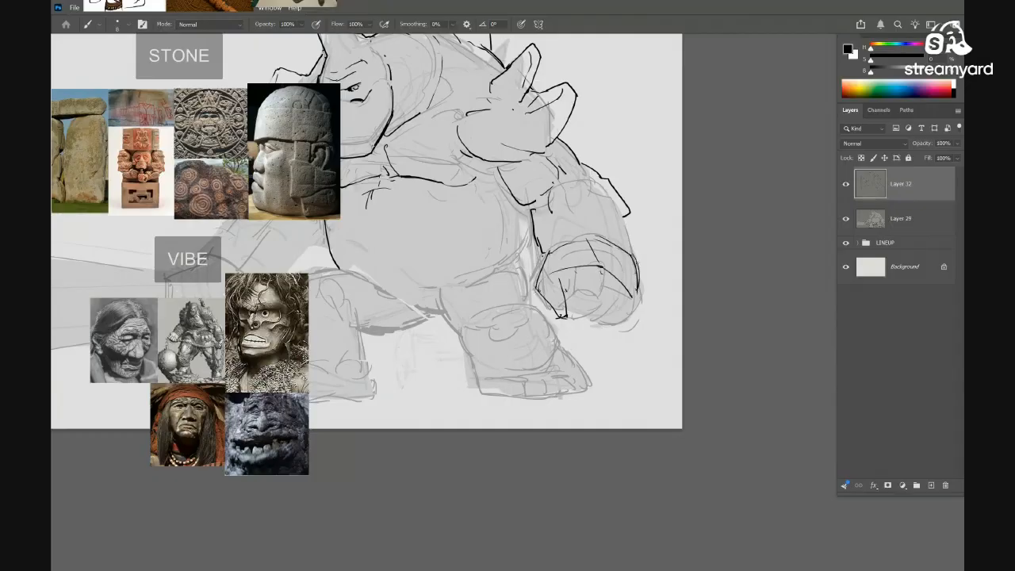
left_click_drag(597, 289, 596, 319)
scroll(592, 309, "down", 3)
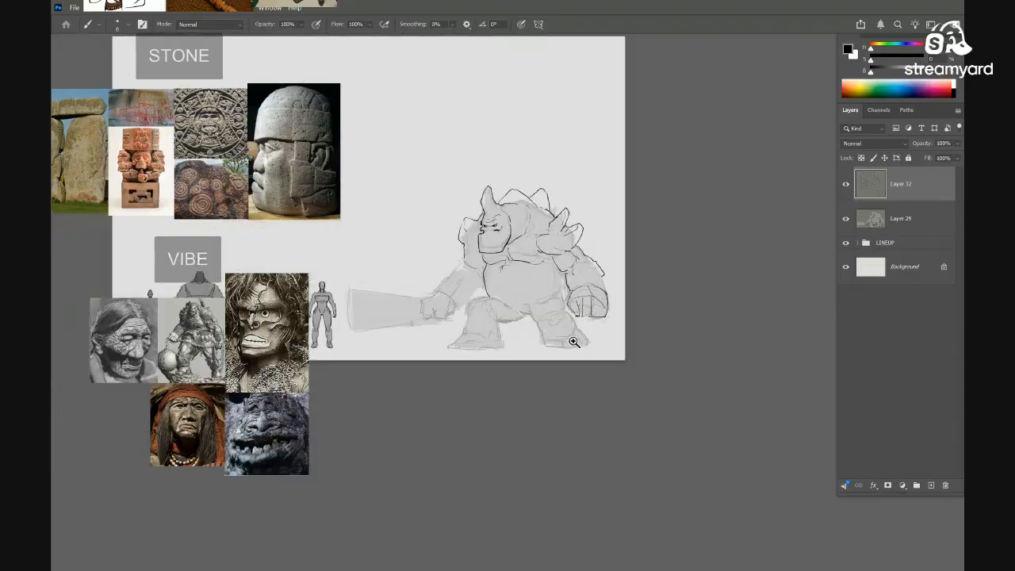
scroll(584, 326, "up", 2)
Erase the near-vertical finger divisions and redraw the fingers as slanted parallel lines across the fist
key("e")
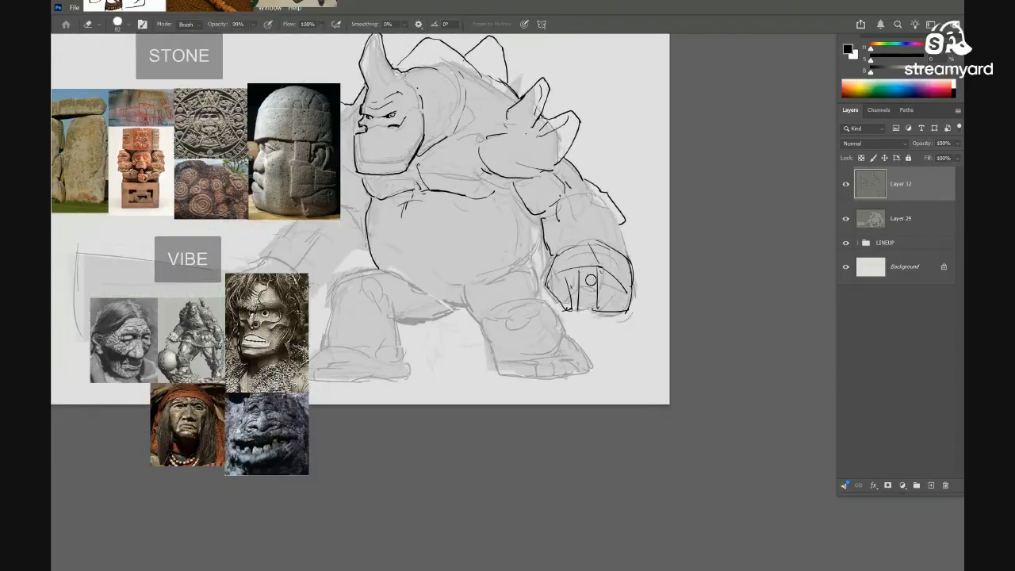
key("b")
left_click_drag(593, 269, 583, 306)
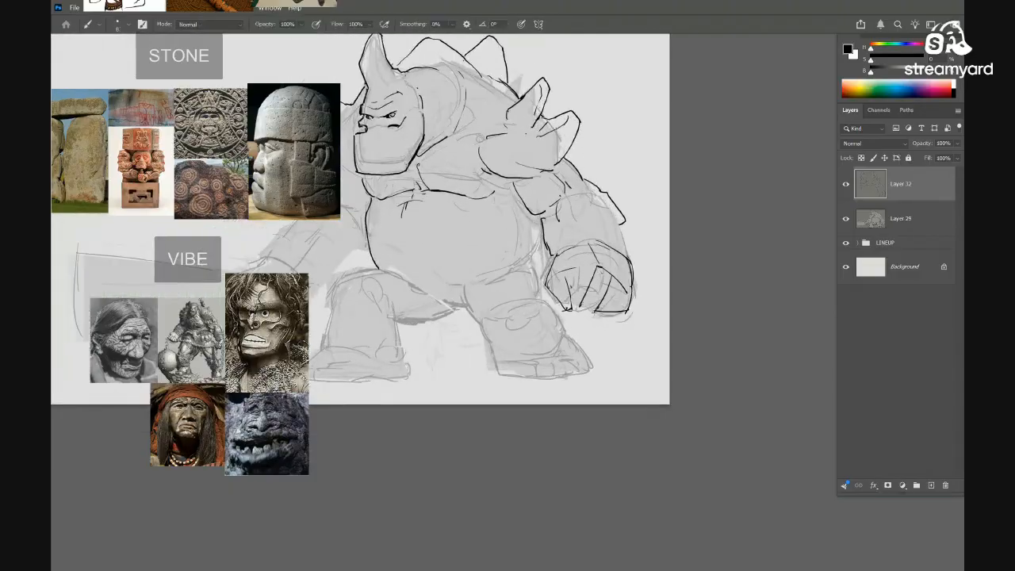
scroll(623, 305, "down", 3)
scroll(602, 305, "up", 3)
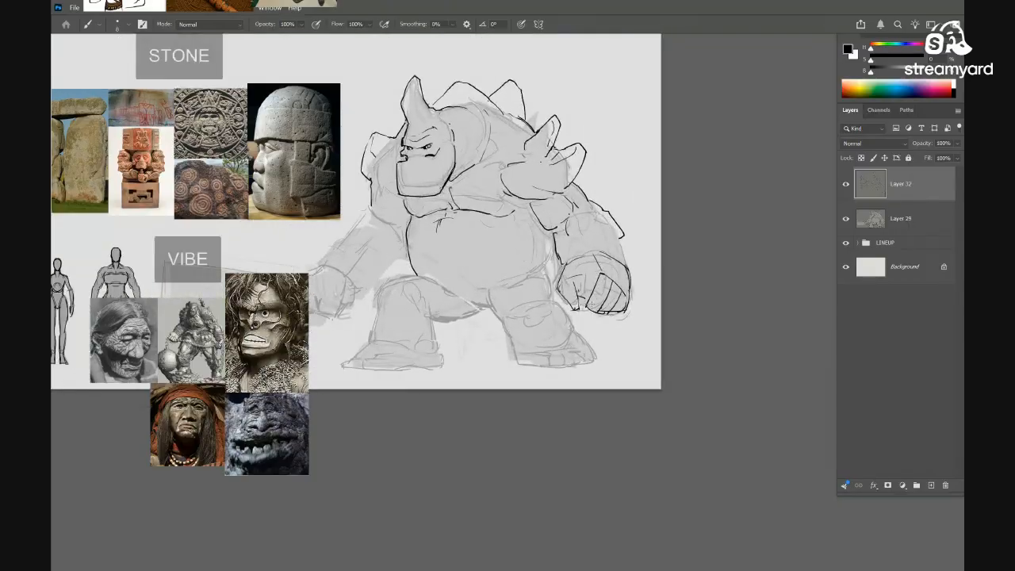
scroll(589, 298, "up", 2)
Clean up the lines inside the thumb side of the fist and redraw its inner edge
key("e")
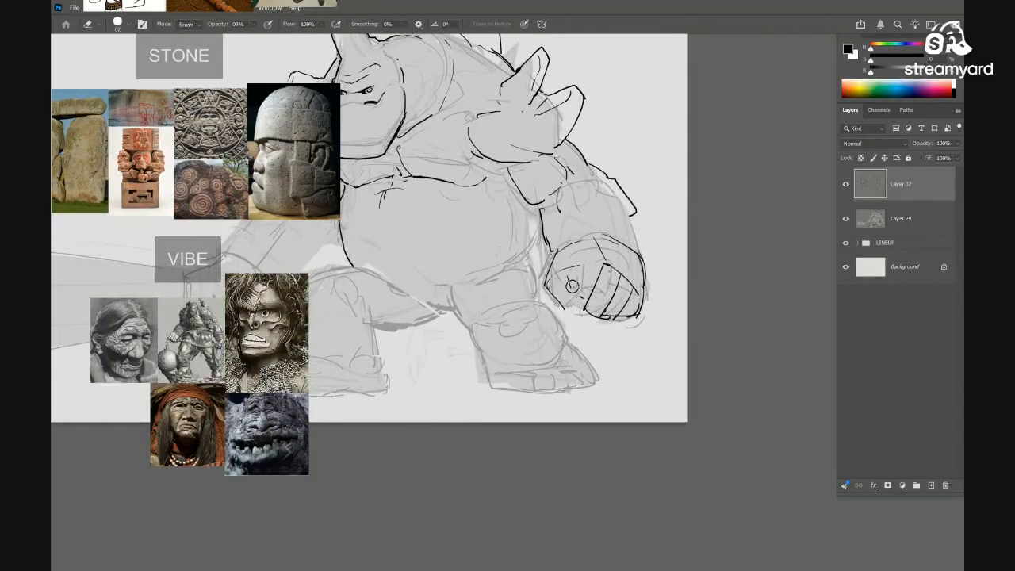
key("b")
left_click_drag(555, 256, 544, 287)
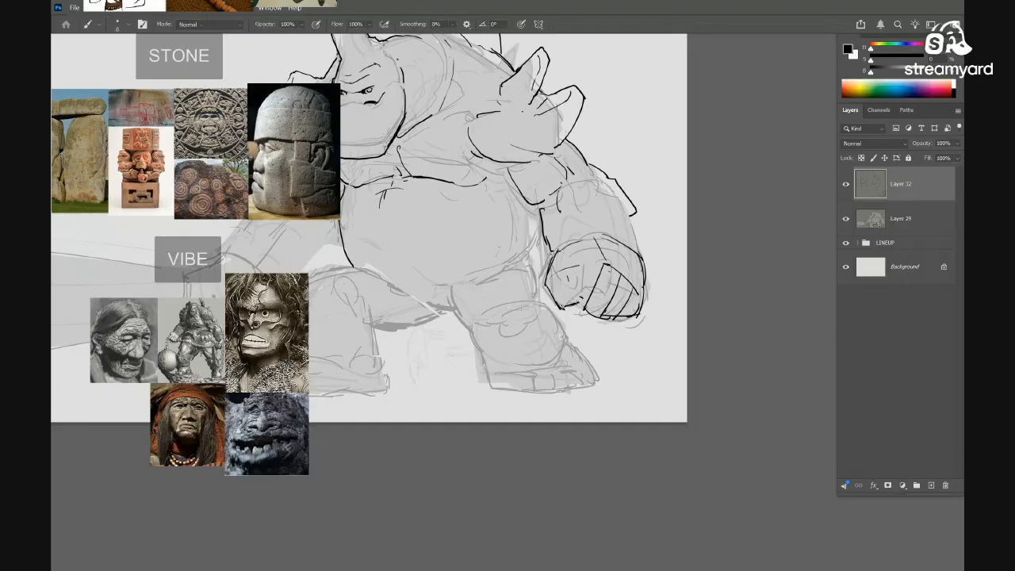
scroll(589, 313, "down", 3)
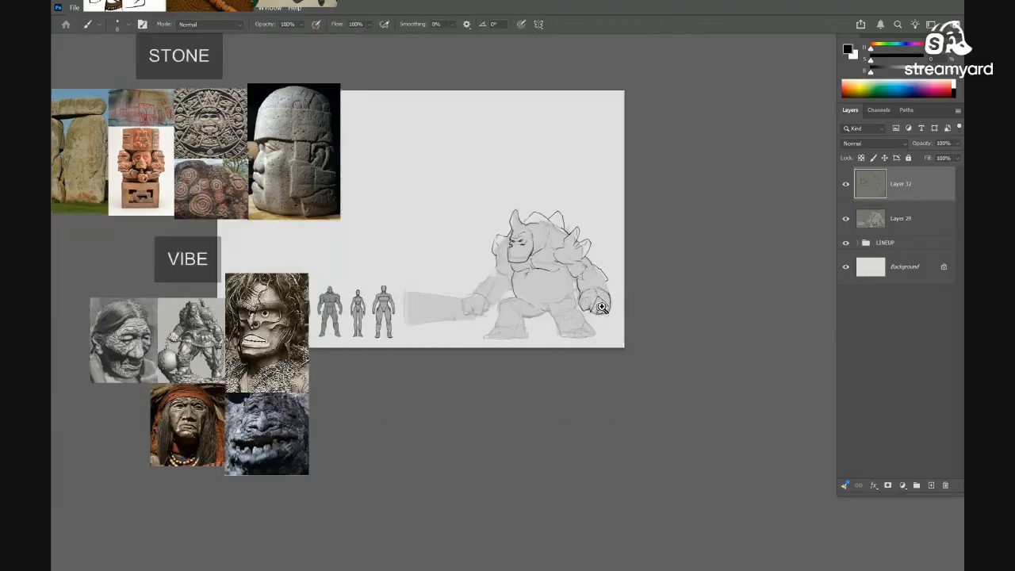
scroll(584, 317, "up", 2)
scroll(583, 319, "down", 2)
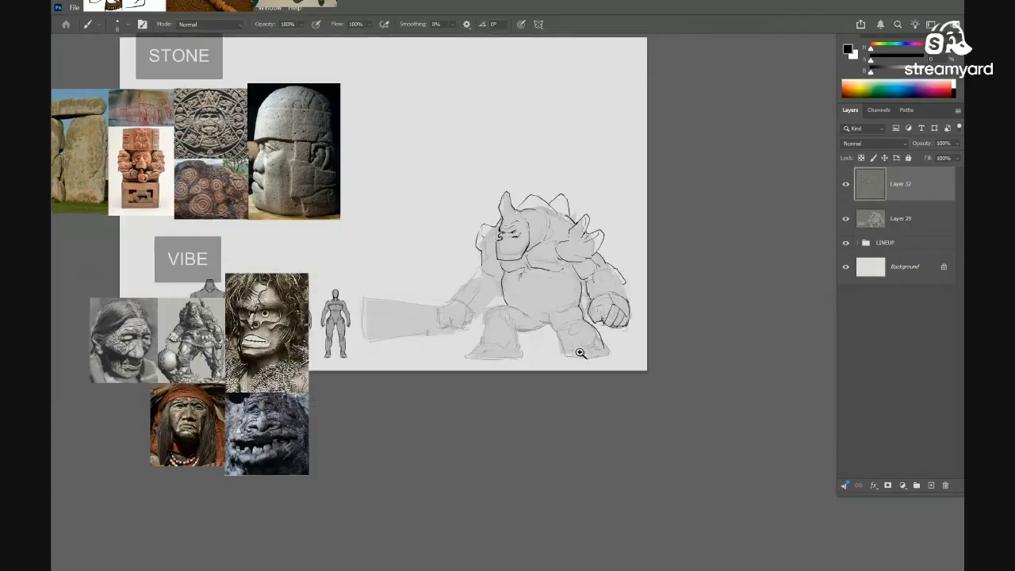
scroll(623, 376, "up", 1)
scroll(599, 291, "up", 2)
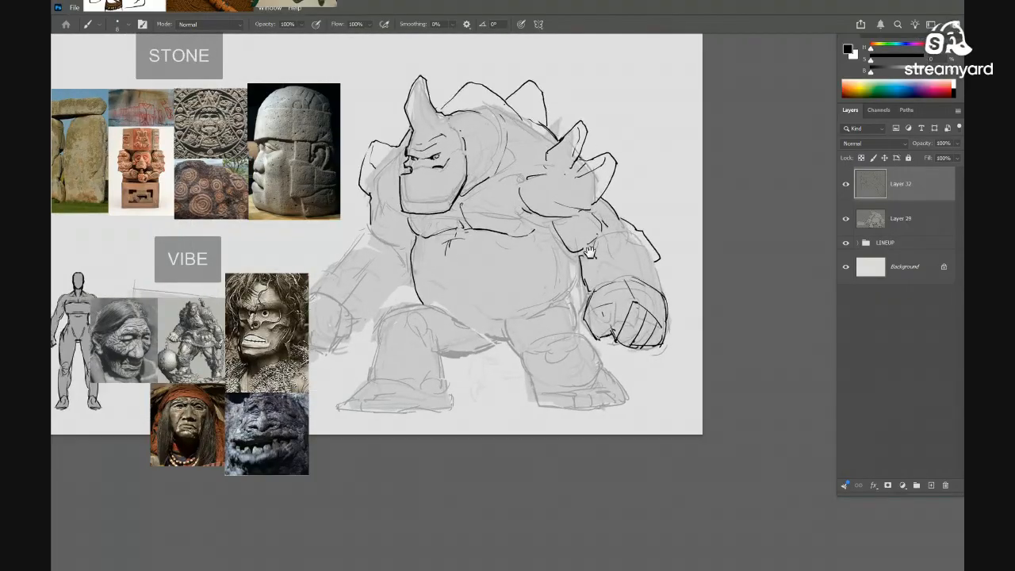
scroll(583, 253, "down", 1)
scroll(543, 272, "down", 2)
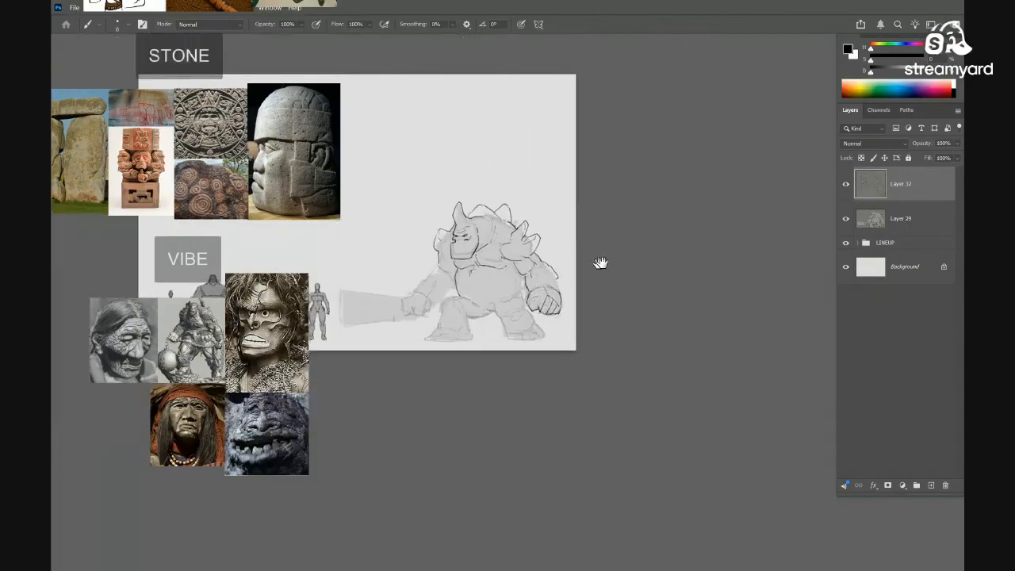
Widen the canvas beyond the brute's lowered fist with the Crop tool
left_click_drag(600, 260, 558, 327)
left_click(894, 219)
key("c")
left_click_drag(612, 219, 636, 220)
key("Return")
Fill the whole Background layer with its light grey to cover the added white strip
left_click(860, 269)
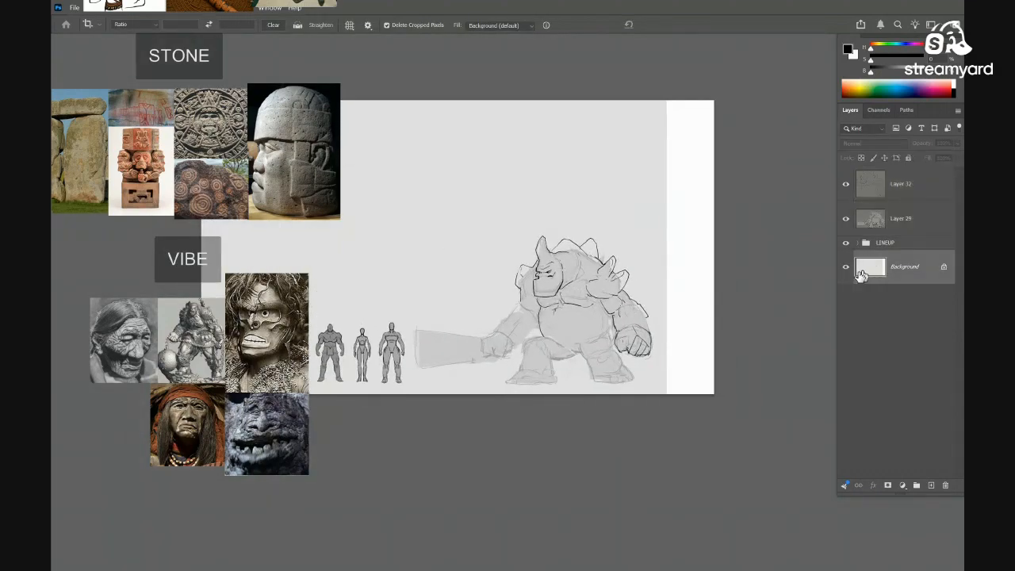
key("b")
key("alt+BackSpace")
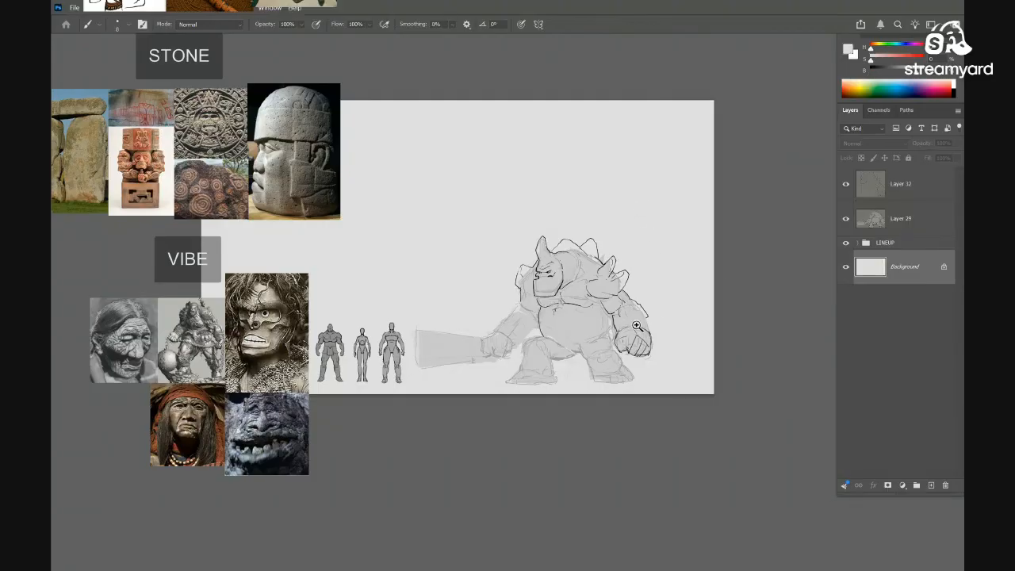
Select Layer 32 and Layer 29 together and check the brute's overall size against the lineup figures
left_click(881, 186)
left_click(882, 218, "shift")
scroll(662, 333, "up", 4)
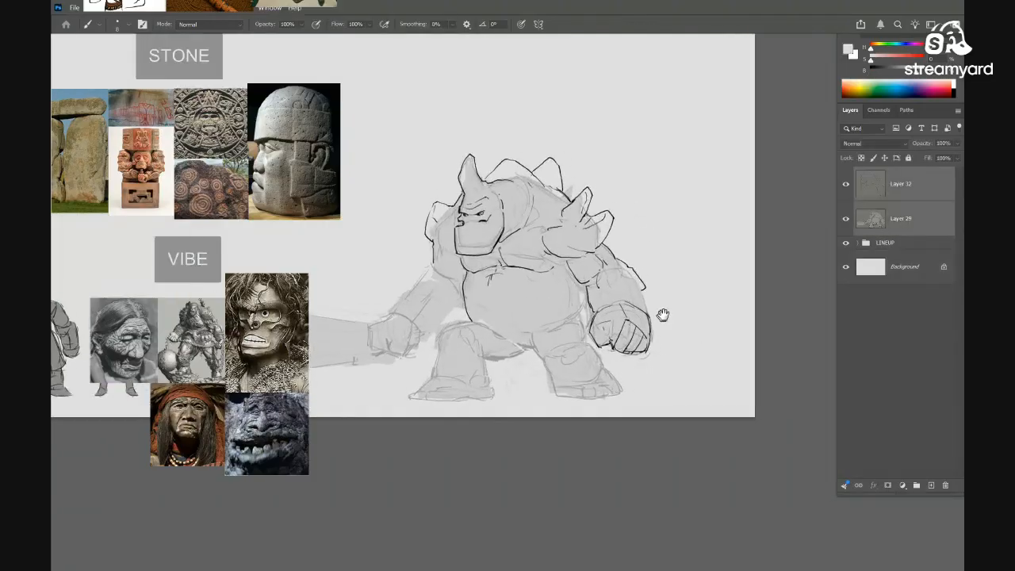
mouse_move(662, 315)
left_mouse_down()
mouse_move(674, 324)
mouse_move(676, 271)
left_mouse_up()
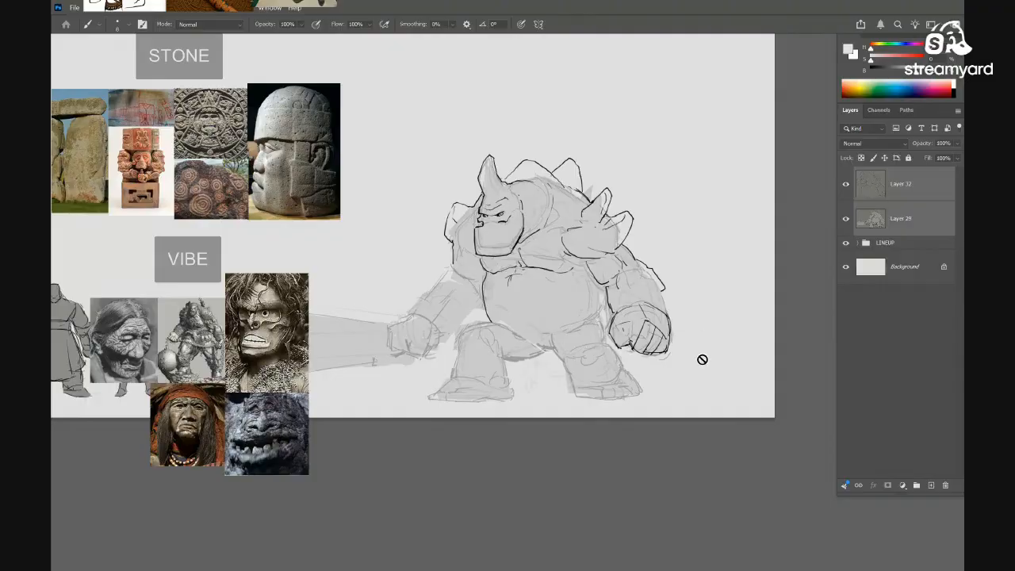
scroll(668, 370, "down", 6)
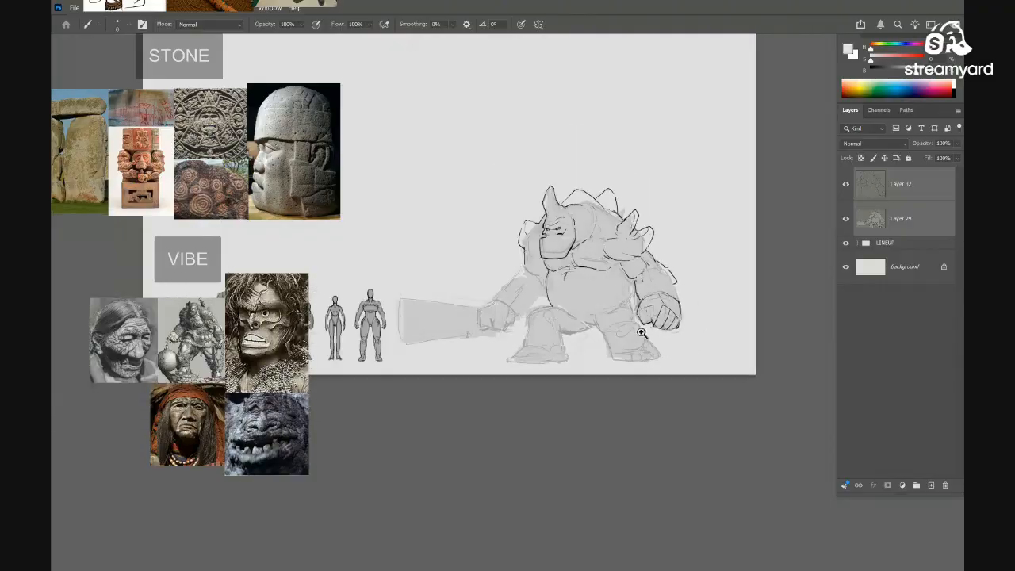
scroll(623, 356, "down", 4)
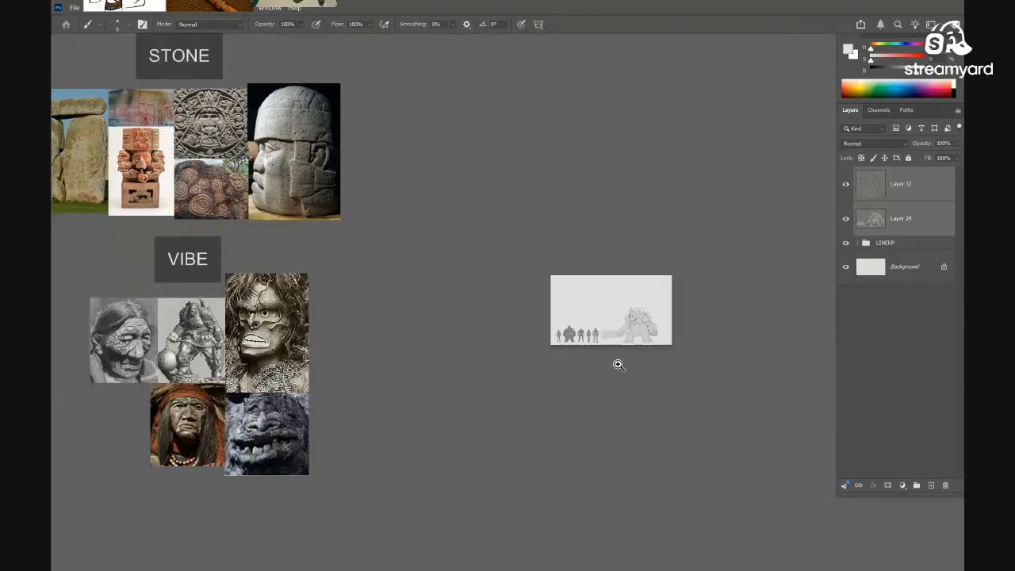
scroll(616, 362, "up", 2)
scroll(627, 358, "up", 5)
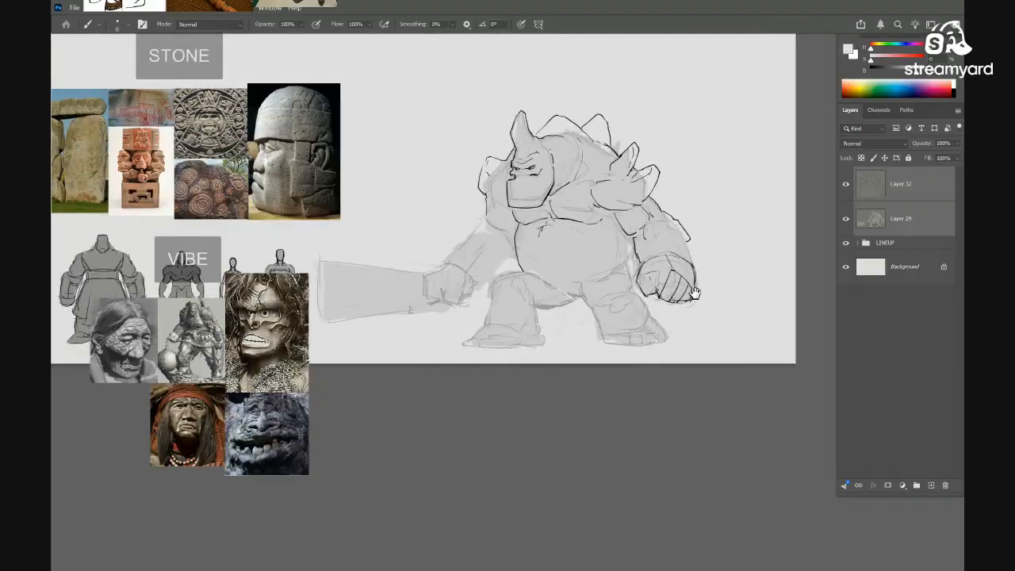
Lasso the spiked shoulder, forearm and fist line work on Layer 32, shift it outward from the body, and deselect
left_click(874, 184)
key("l")
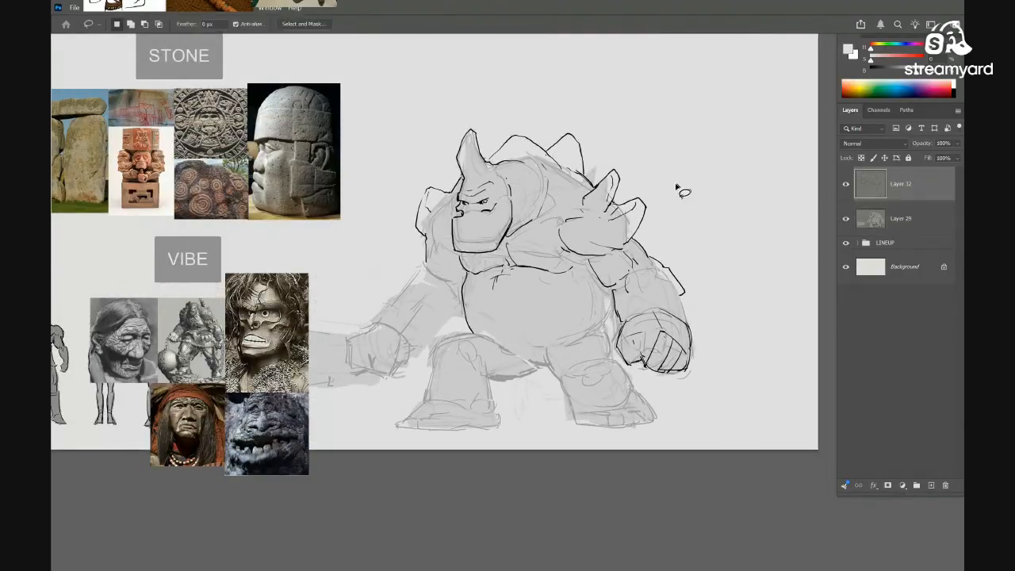
mouse_move(675, 183)
left_mouse_down()
mouse_move(603, 179)
mouse_move(559, 228)
left_mouse_up()
mouse_move(585, 270)
left_mouse_down()
mouse_move(611, 341)
mouse_move(674, 184)
left_mouse_up()
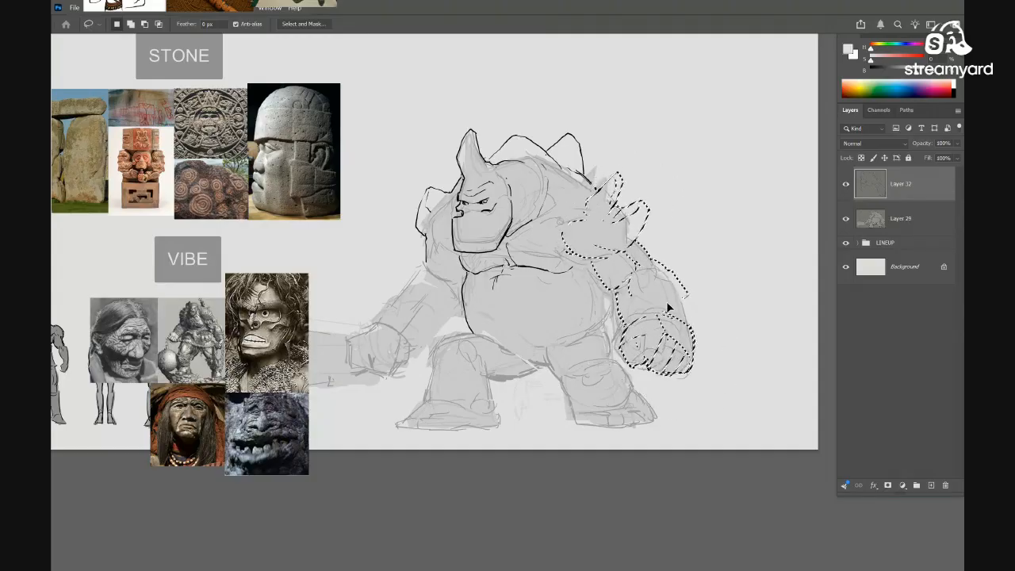
mouse_move(667, 315)
left_mouse_down()
mouse_move(683, 334)
mouse_move(669, 340)
mouse_move(685, 333)
mouse_move(650, 325)
mouse_move(648, 314)
mouse_move(661, 333)
mouse_move(649, 322)
mouse_move(674, 328)
mouse_move(650, 317)
mouse_move(645, 326)
mouse_move(689, 314)
left_mouse_up()
key("ctrl+d")
Lasso the same shoulder and arm in the faded sketch on Layer 29 and shift it outward under the line work
left_click(864, 225)
mouse_move(678, 247)
left_mouse_down()
mouse_move(605, 208)
mouse_move(572, 248)
left_mouse_up()
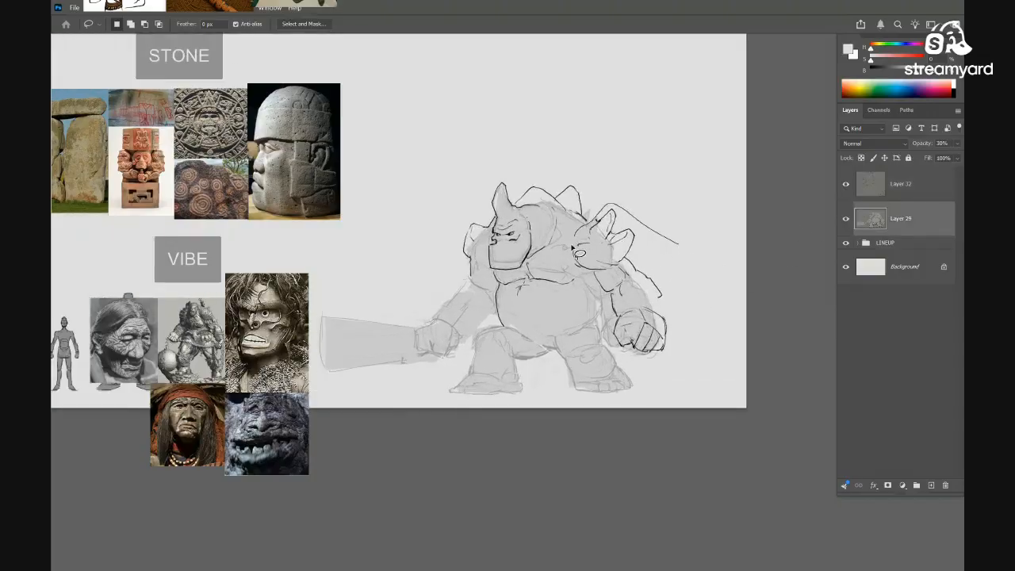
left_click_drag(603, 331, 677, 243)
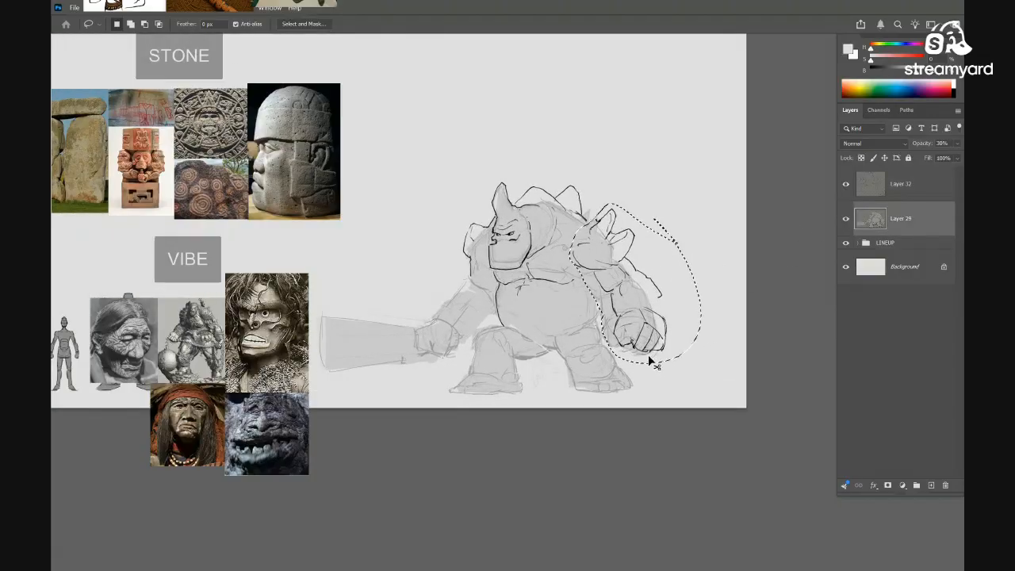
left_click_drag(637, 330, 652, 328)
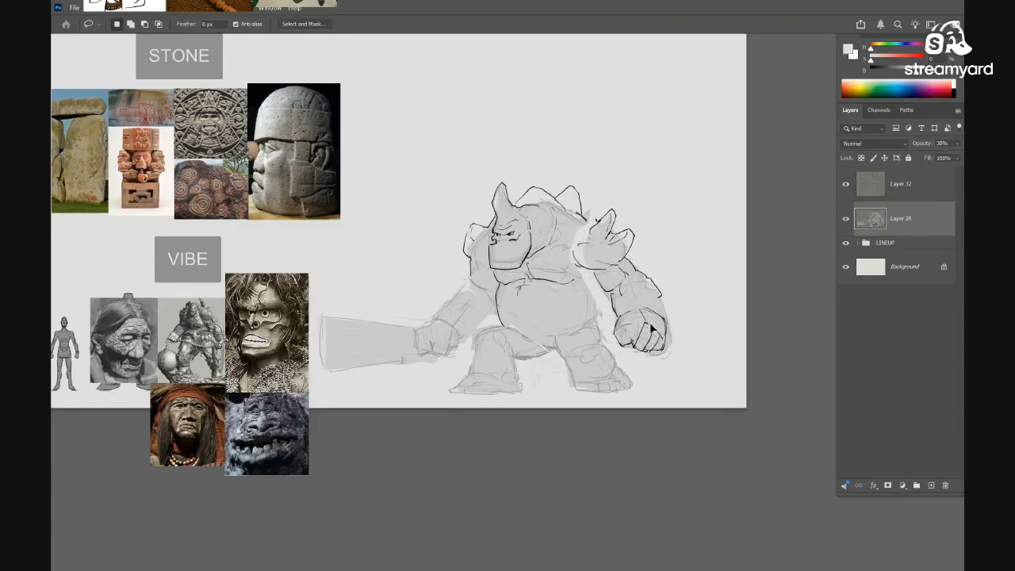
Set the opacity of the sketch on Layer 29 to 100%
key("b")
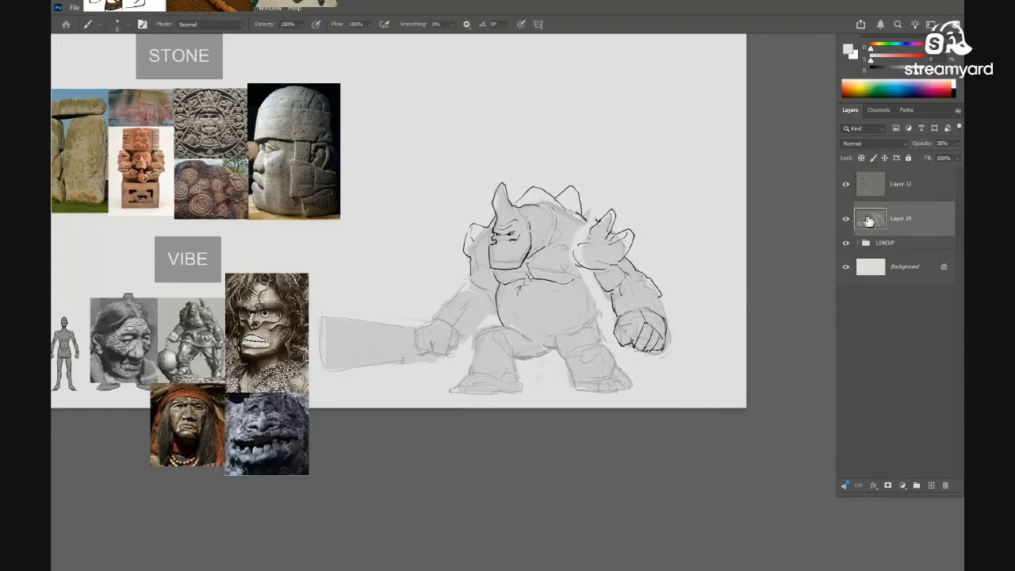
key("m")
key("0")
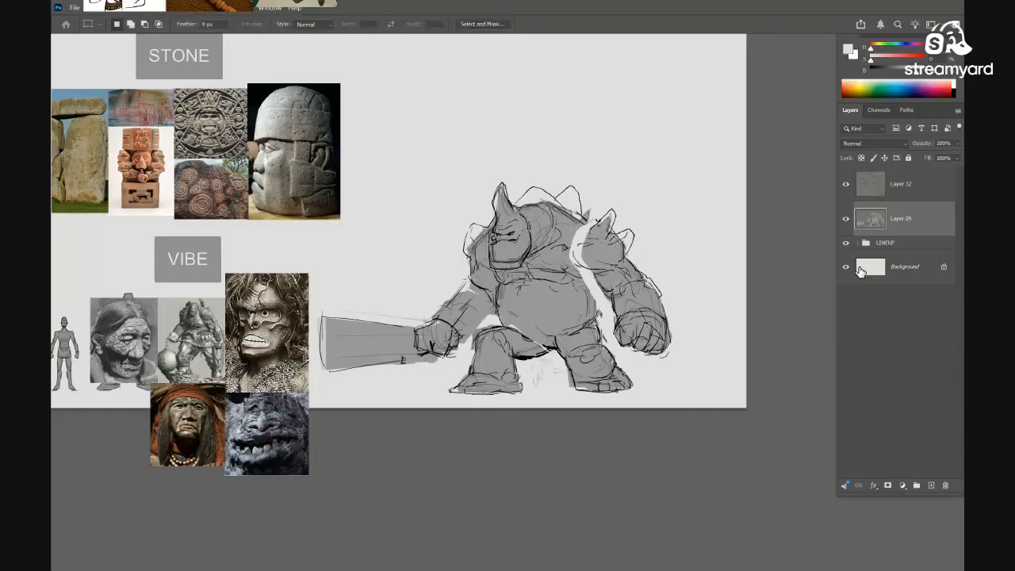
Paint grey over the gap between the shifted shoulder and torso on Layer 29, setting the brush's blending mode to Darker Color
key("b")
mouse_move(593, 245)
left_mouse_down()
mouse_move(584, 232)
mouse_move(590, 340)
left_mouse_up()
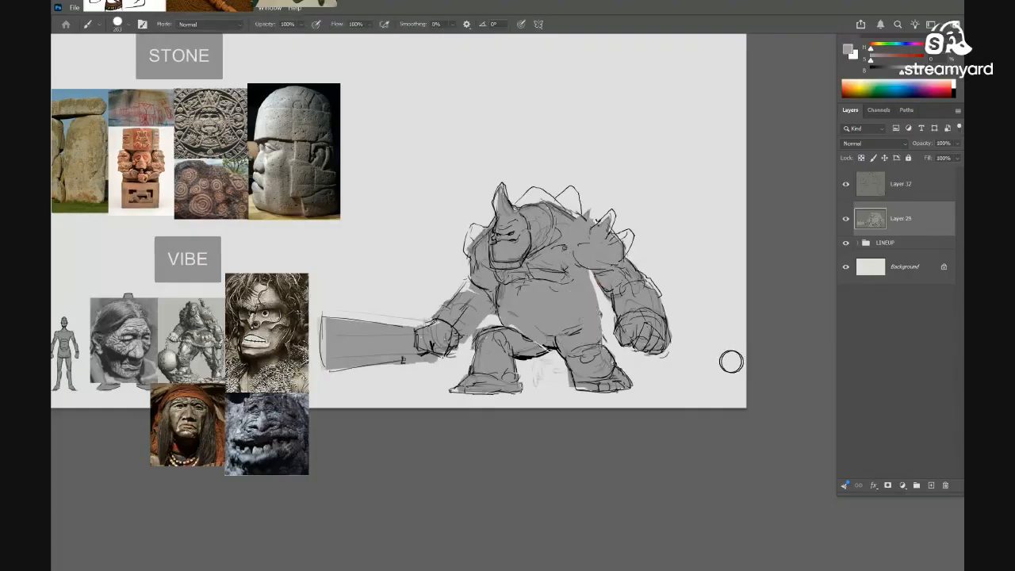
left_click(186, 25)
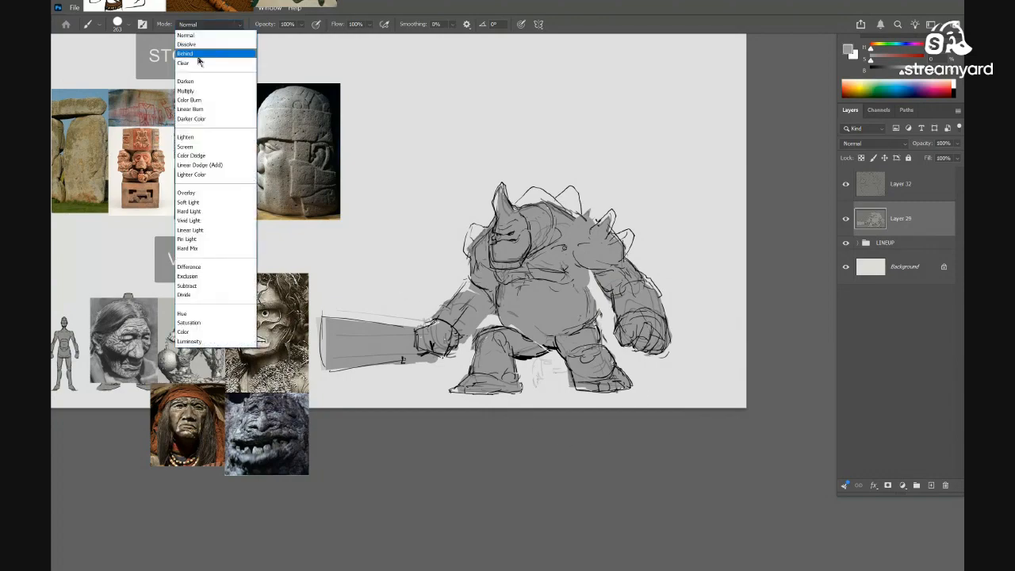
left_click(203, 114)
left_click_drag(583, 268, 590, 328)
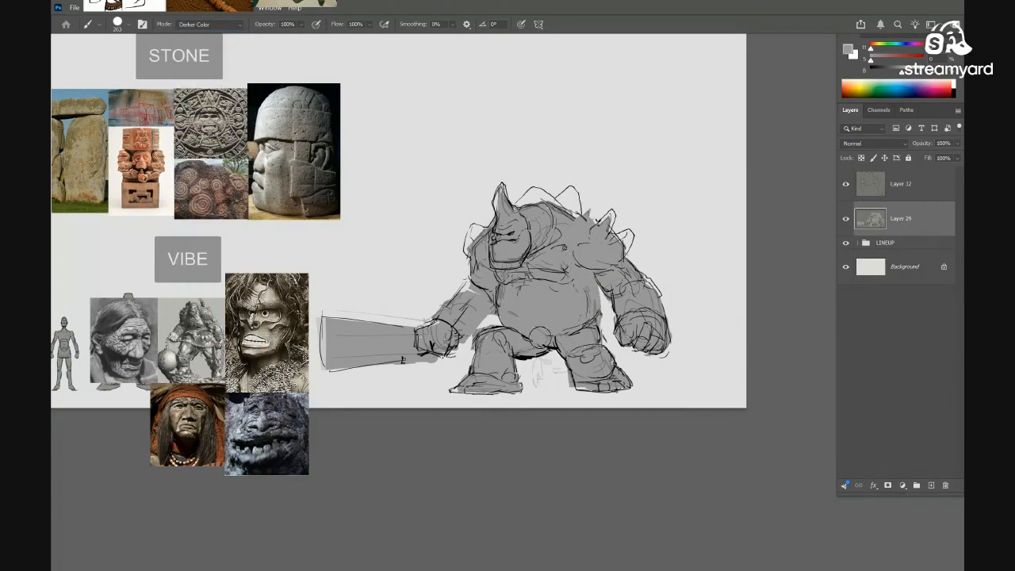
Hide the line work, fill in the horn with grey on Layer 29, and isolate the layer to check the silhouette
left_click(845, 185)
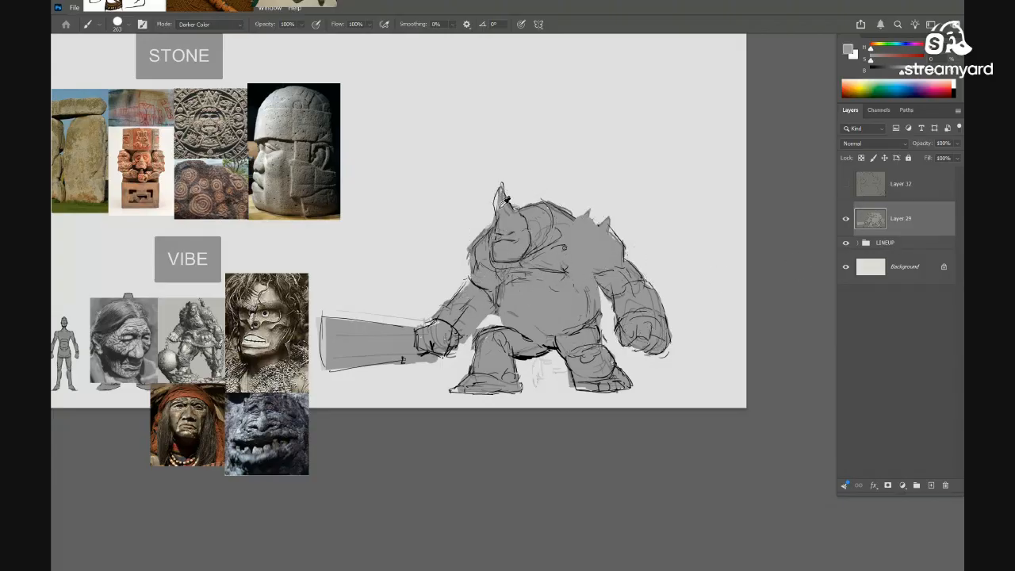
left_click_drag(504, 203, 497, 213)
left_click(846, 218, "alt")
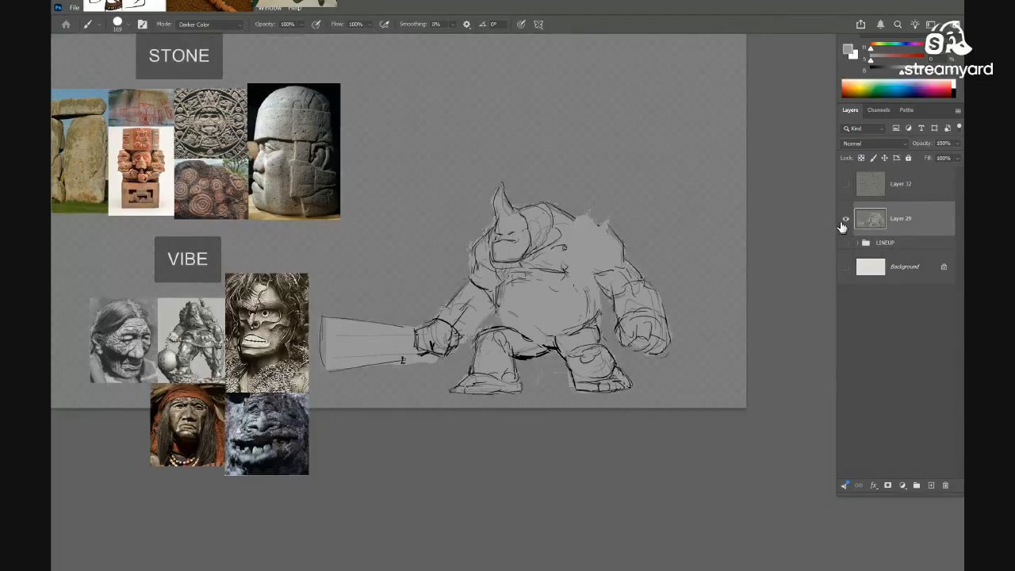
left_click(845, 219, "alt")
left_click(845, 219, "alt")
left_click(845, 219, "alt")
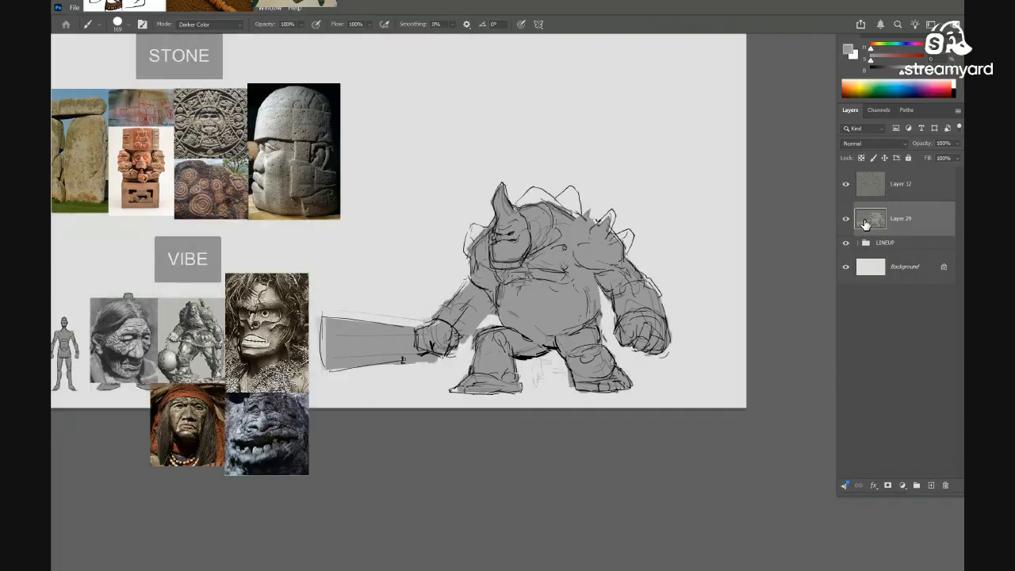
With Layer 32 hidden, lasso the leg below the free fist on Layer 29 and shift it outward
left_click_drag(798, 266, 772, 265)
key("l")
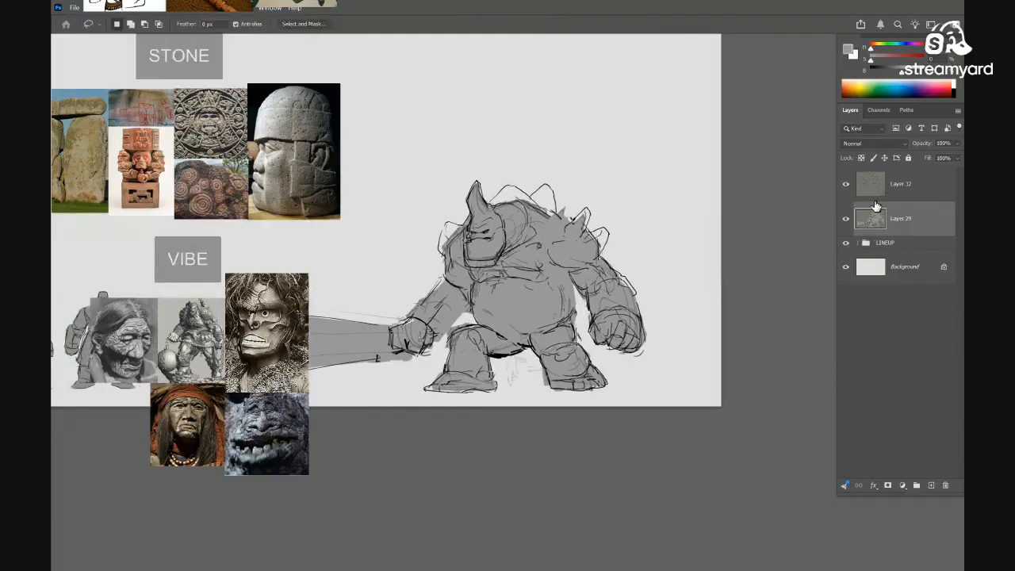
left_click(845, 183)
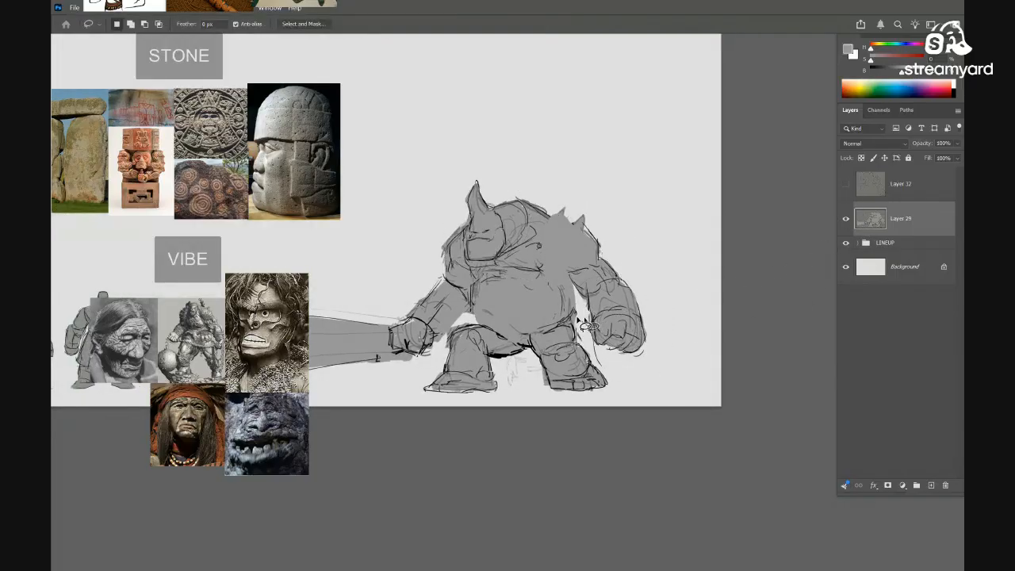
mouse_move(531, 386)
left_mouse_down()
mouse_move(610, 369)
mouse_move(602, 361)
mouse_move(577, 378)
mouse_move(588, 382)
left_mouse_up()
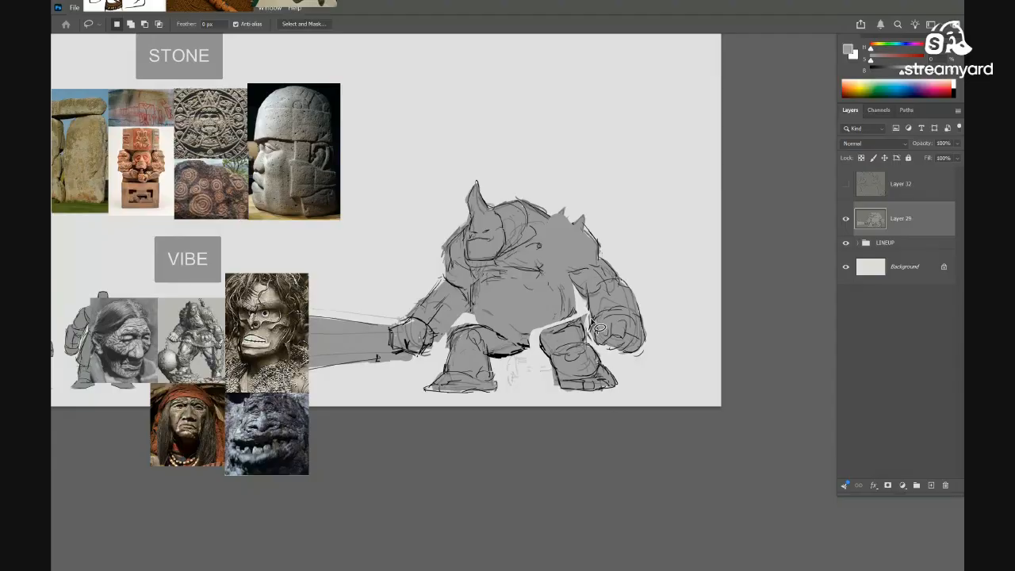
Paint grey over the gap between the shifted leg and belly, and show Layer 32 again
key("e")
key("b")
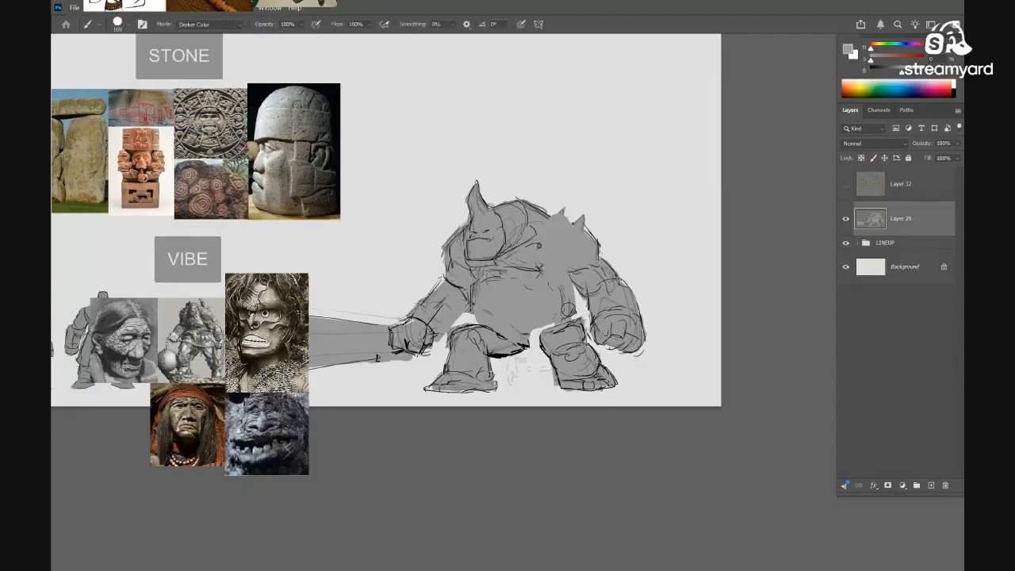
left_click(844, 188)
Lasso the leg and foot below the free fist and try to move them on Layer 32
left_click(858, 195)
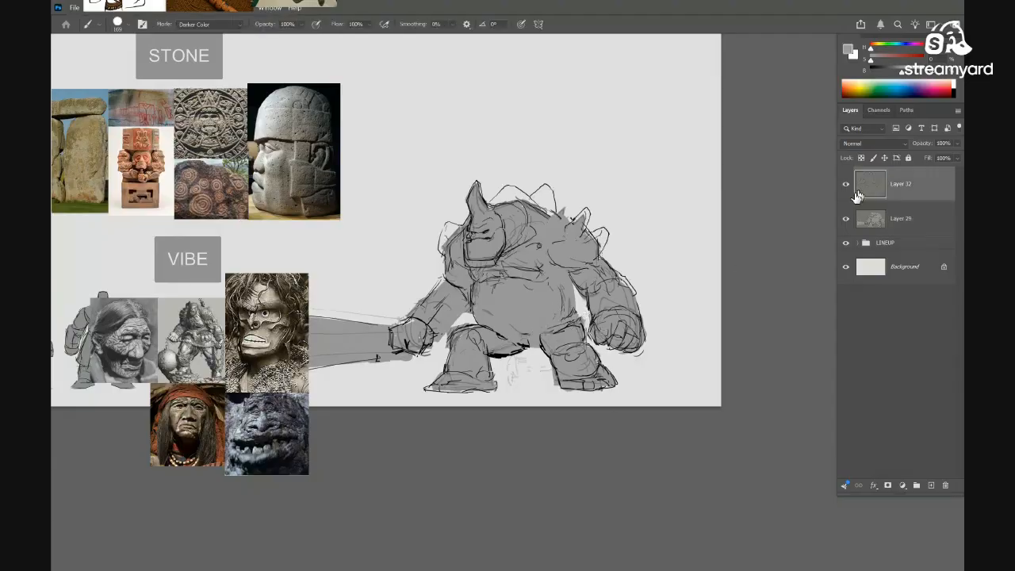
left_click_drag(623, 305, 718, 337)
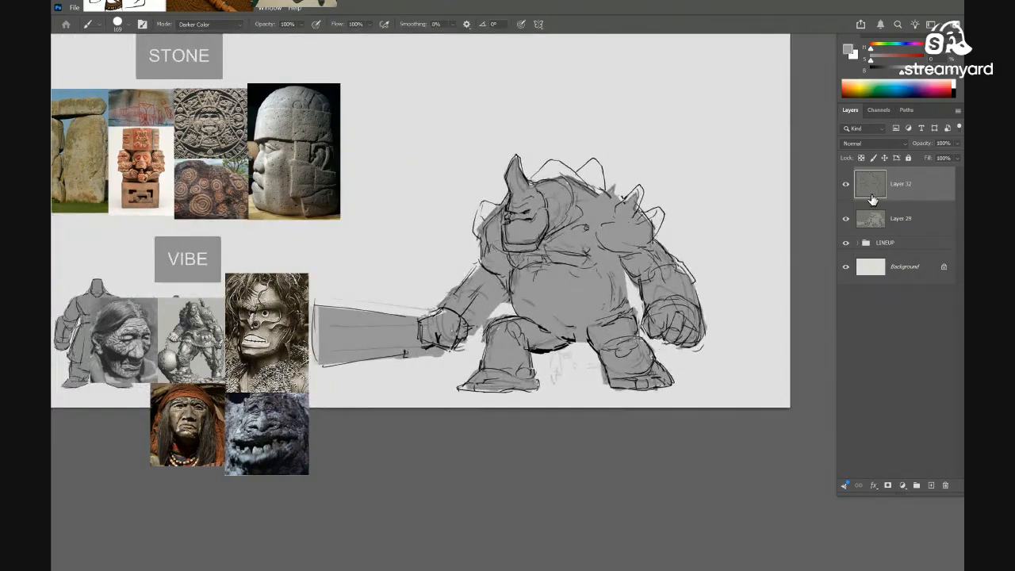
key("l")
mouse_move(660, 357)
left_mouse_down()
mouse_move(642, 313)
mouse_move(607, 415)
mouse_move(694, 379)
left_mouse_up()
left_click(644, 385, "ctrl")
key("Return")
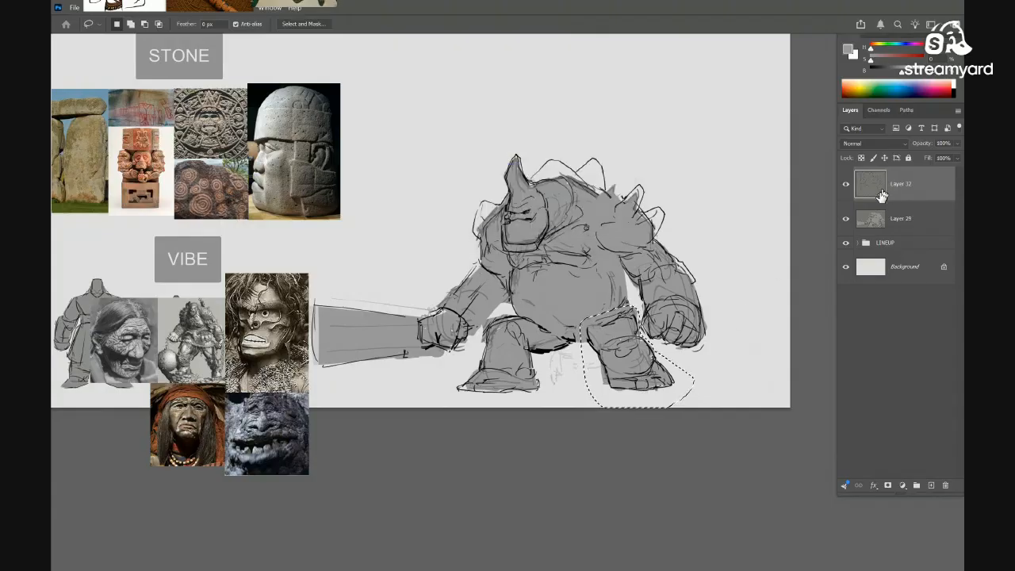
left_click(638, 381, "ctrl")
key("Return")
key("m")
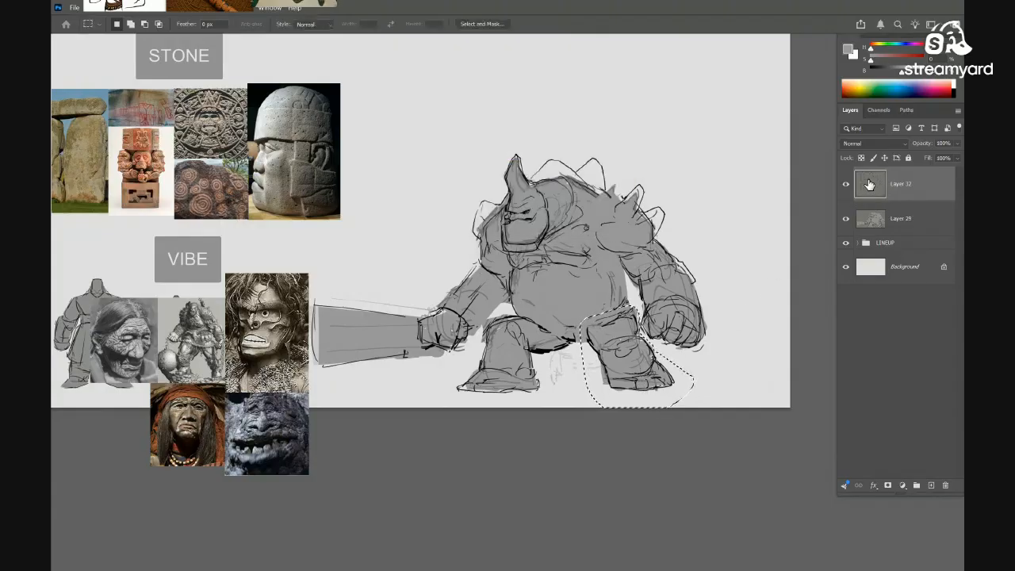
left_click(846, 183)
left_click(845, 183)
Move the selected leg and foot slightly downward on Layer 29 and deselect
left_click(873, 222)
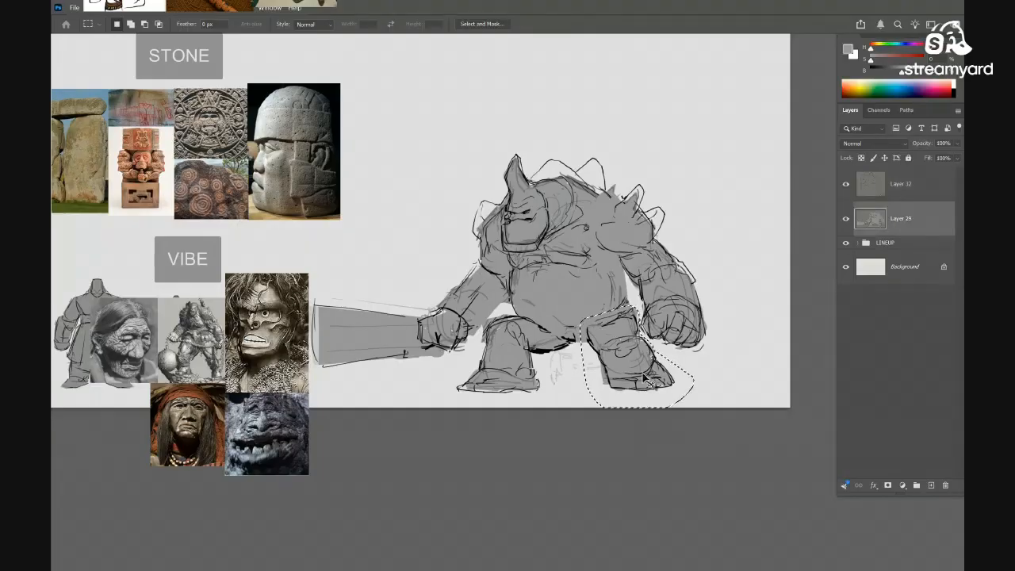
mouse_move(644, 377)
left_mouse_down()
mouse_move(644, 386)
mouse_move(643, 375)
left_mouse_up()
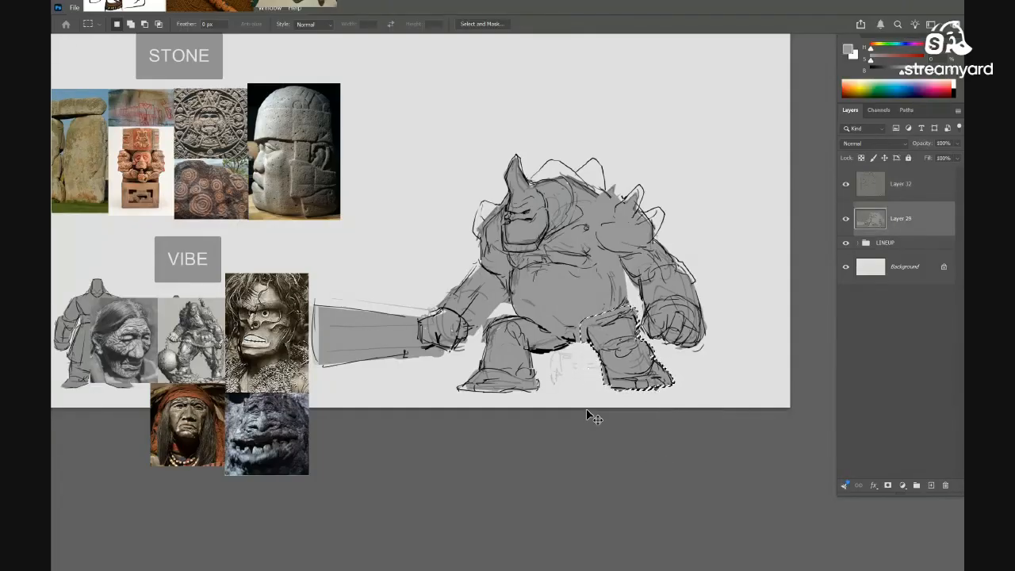
left_click_drag(636, 364, 641, 374)
key("ctrl+d")
Paint grey over the gap between the lowered leg and the belly
key("b")
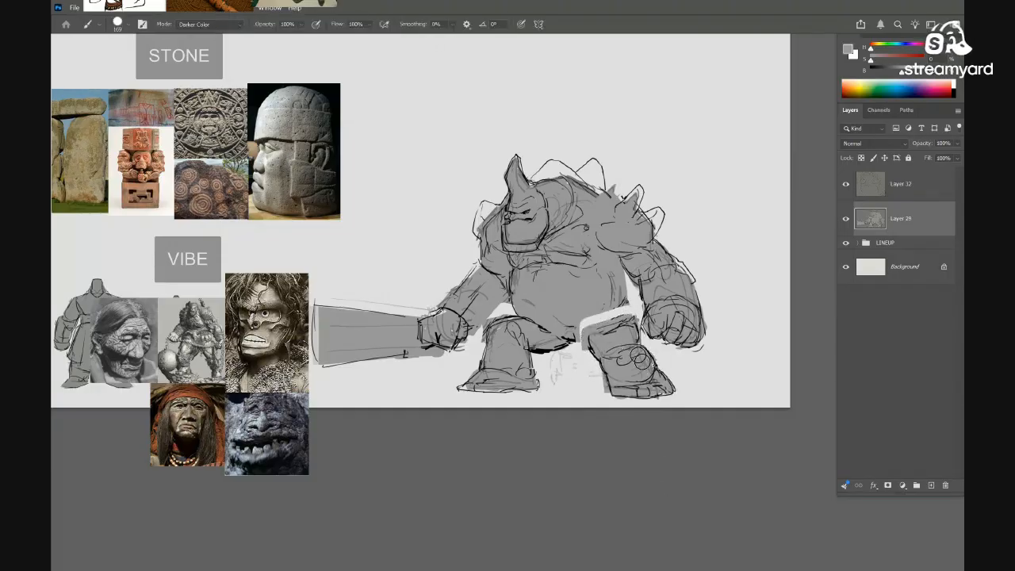
left_click_drag(602, 329, 621, 317)
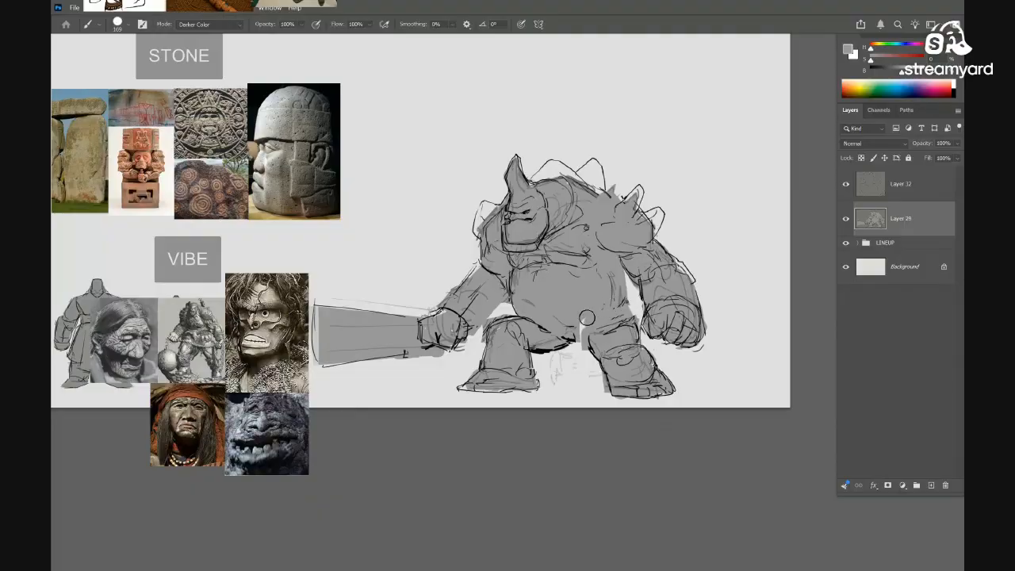
mouse_move(540, 344)
left_mouse_down()
mouse_move(659, 361)
mouse_move(651, 370)
left_mouse_up()
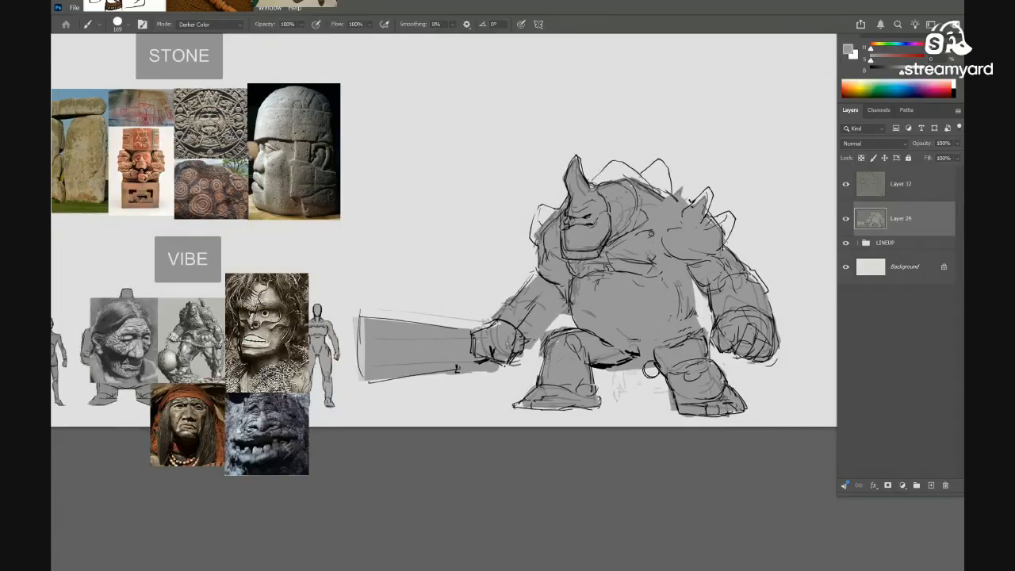
Lasso the club-side leg and groin area on Layer 29, move them slightly downward, and deselect
key("l")
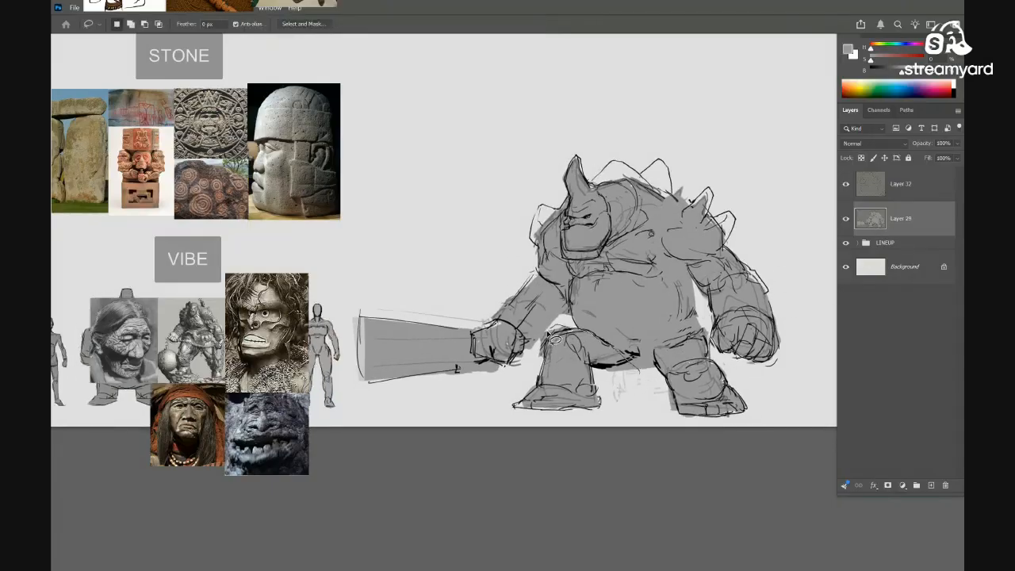
mouse_move(555, 340)
left_mouse_down()
mouse_move(528, 376)
mouse_move(553, 441)
mouse_move(623, 409)
mouse_move(562, 415)
left_mouse_up()
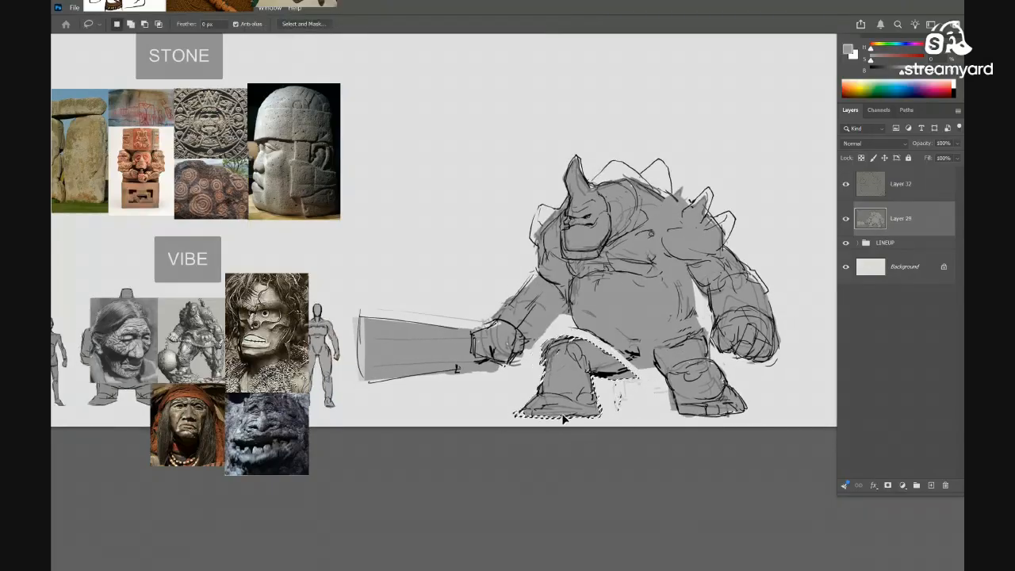
key("ctrl+d")
Lasso the thigh and groin area of the club-side leg, skew it upward toward the belly with Free Transform, and deselect
left_click_drag(647, 398, 615, 393)
mouse_move(568, 358)
left_mouse_down()
mouse_move(602, 330)
mouse_move(646, 390)
mouse_move(583, 366)
mouse_move(652, 354)
left_mouse_up()
key("ctrl+t")
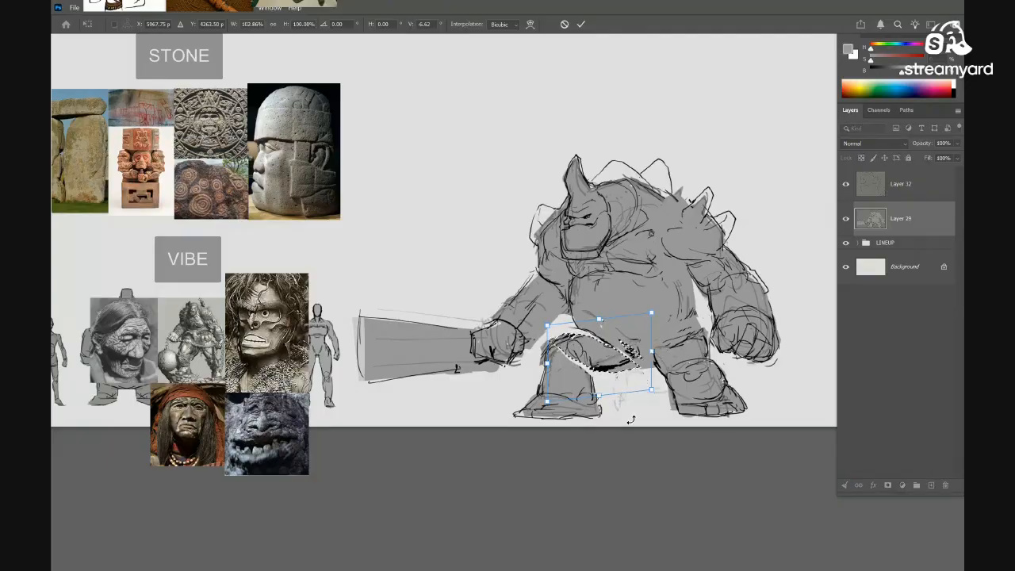
key("Return")
key("ctrl+d")
Paint grey over the gap across the club-side thigh and check the brute against the lineup figures
key("b")
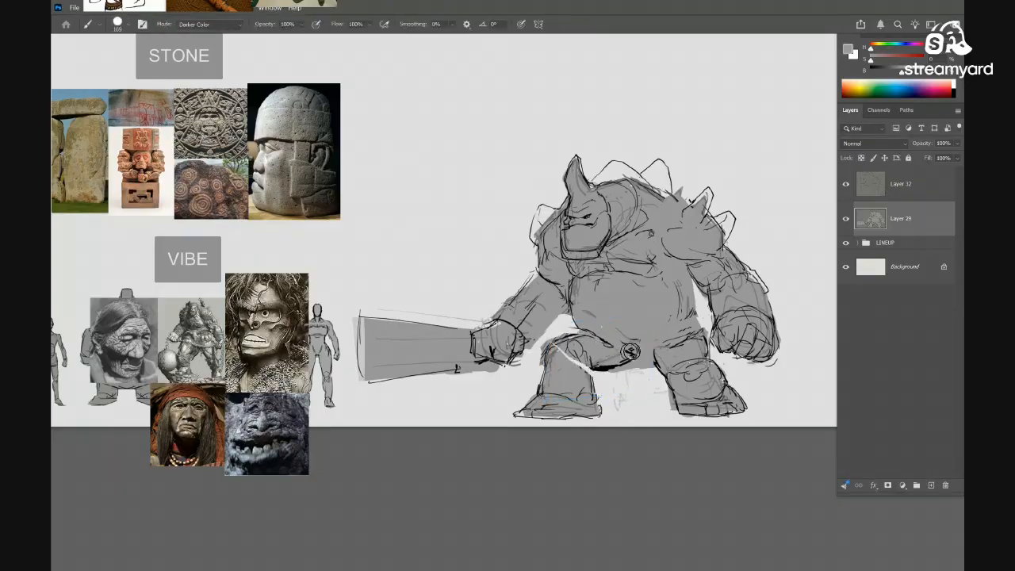
scroll(626, 345, "down", 5)
scroll(654, 347, "up", 2)
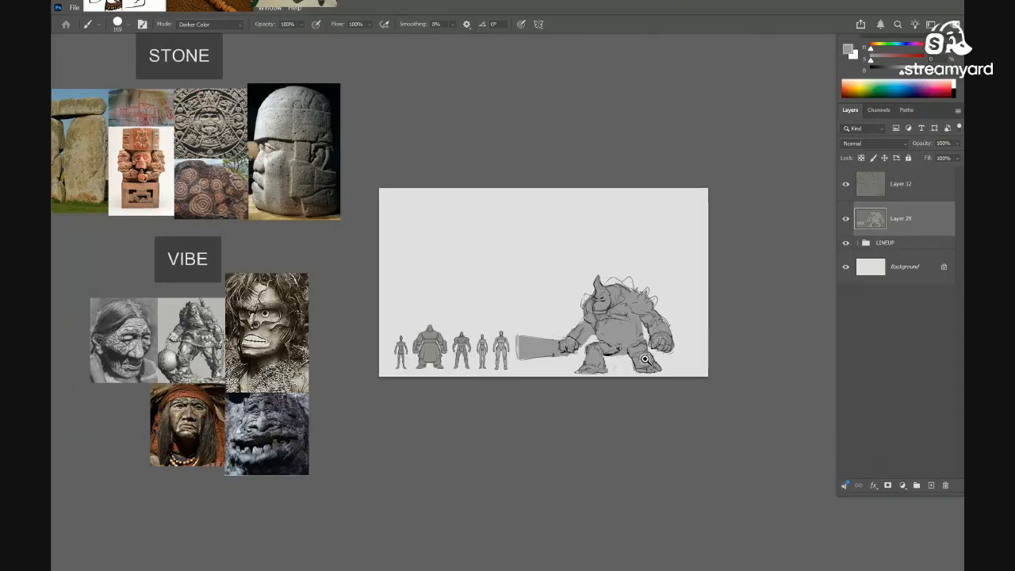
scroll(644, 262, "up", 1)
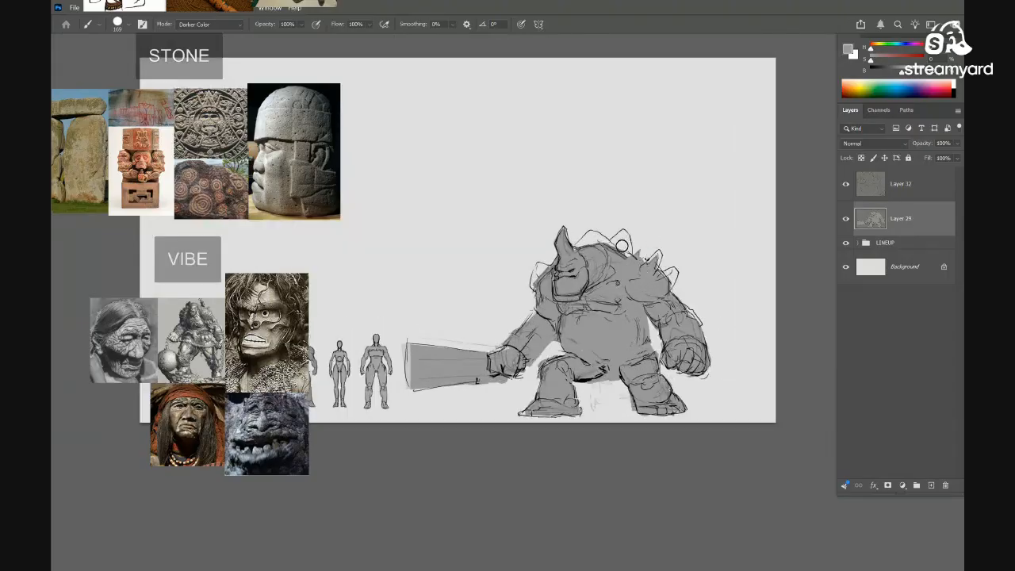
mouse_move(622, 245)
left_mouse_down()
mouse_move(593, 234)
mouse_move(567, 257)
left_mouse_up()
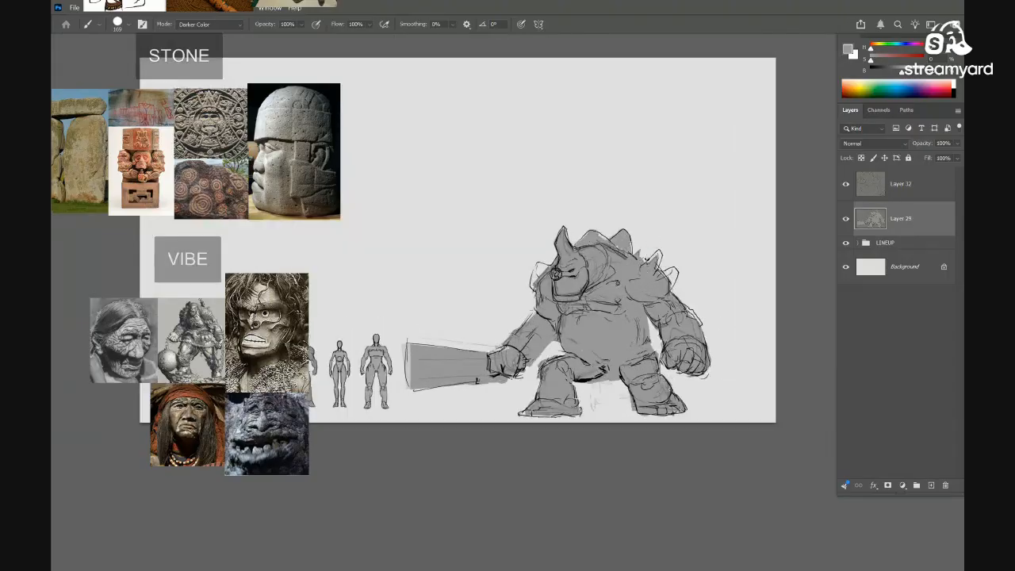
left_click_drag(658, 254, 672, 272)
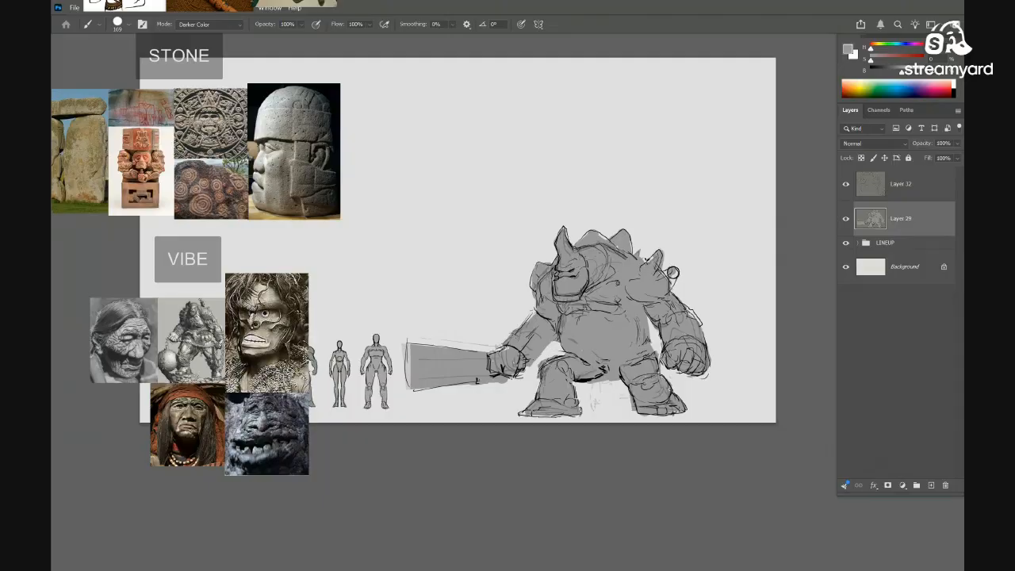
left_click_drag(637, 319, 703, 300)
key("ctrl+z")
key("ctrl+z")
key("ctrl+z")
key("ctrl+z")
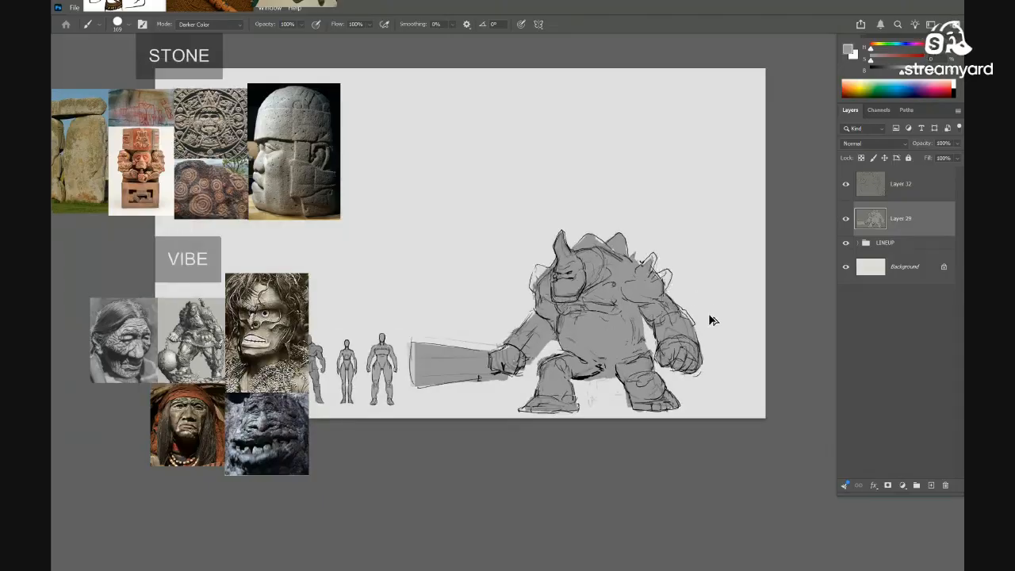
Select Layer 32 and set up a small black brush for the line work
scroll(631, 345, "up", 1)
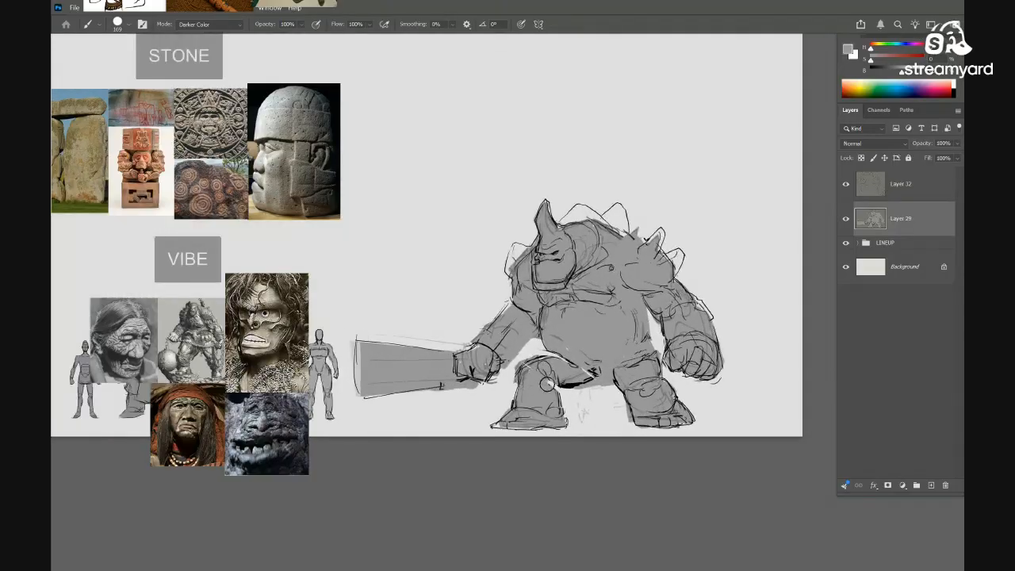
left_click(876, 193)
scroll(538, 326, "up", 3)
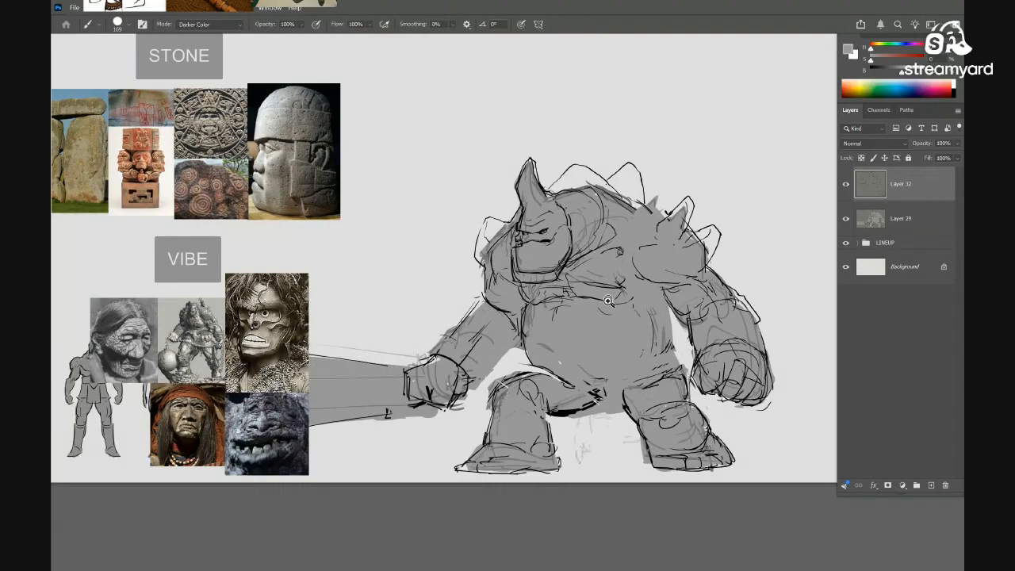
right_click(648, 292)
left_click(646, 306)
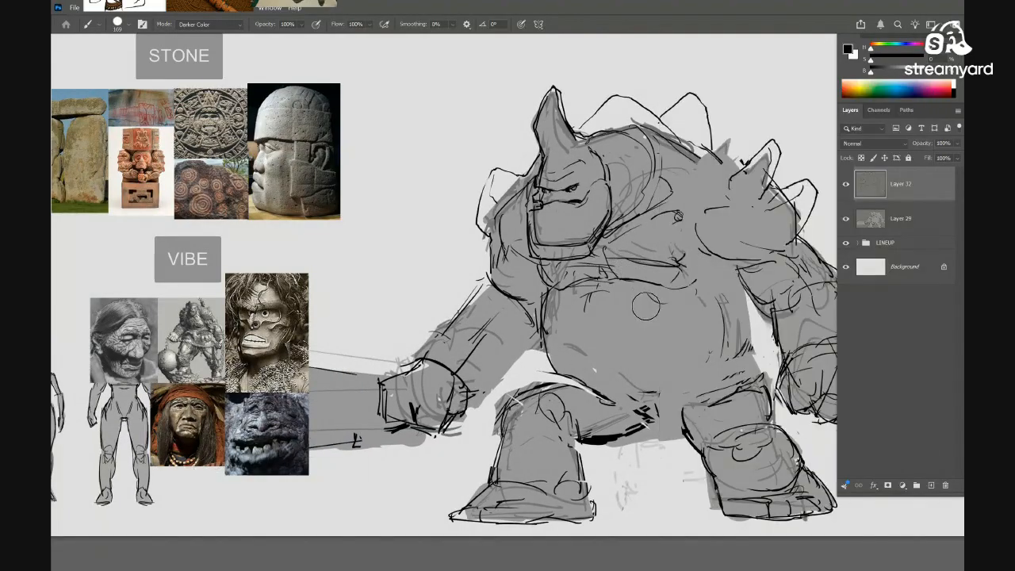
scroll(603, 328, "down", 2)
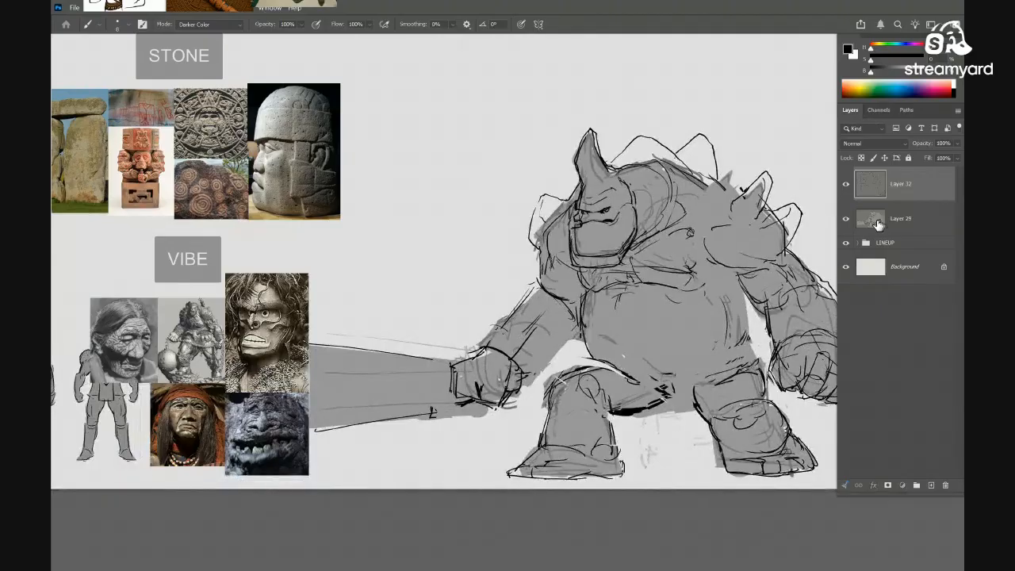
Set the opacity of the sketch on Layer 29 to 40%
left_click(865, 233)
key("m")
key("4")
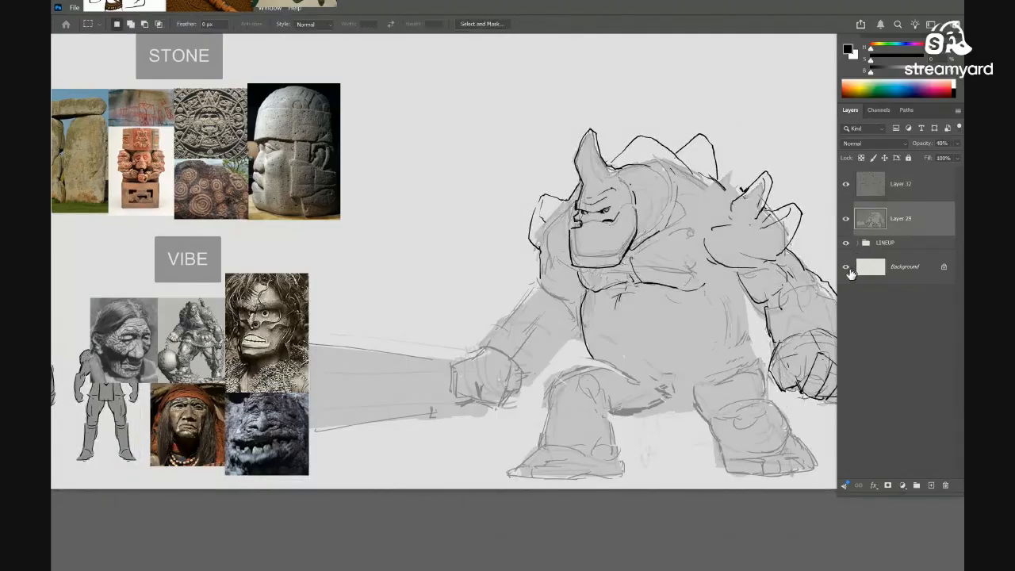
Ink the club arm's forearm contours and the curved wrist edge over the faded sketch on Layer 32
left_click(876, 197)
key("b")
mouse_move(611, 319)
left_mouse_down()
mouse_move(558, 333)
mouse_move(614, 315)
mouse_move(585, 311)
mouse_move(585, 279)
mouse_move(523, 316)
mouse_move(536, 270)
mouse_move(559, 301)
mouse_move(579, 274)
mouse_move(503, 338)
mouse_move(532, 331)
mouse_move(550, 379)
mouse_move(595, 340)
mouse_move(589, 324)
mouse_move(588, 342)
left_mouse_up()
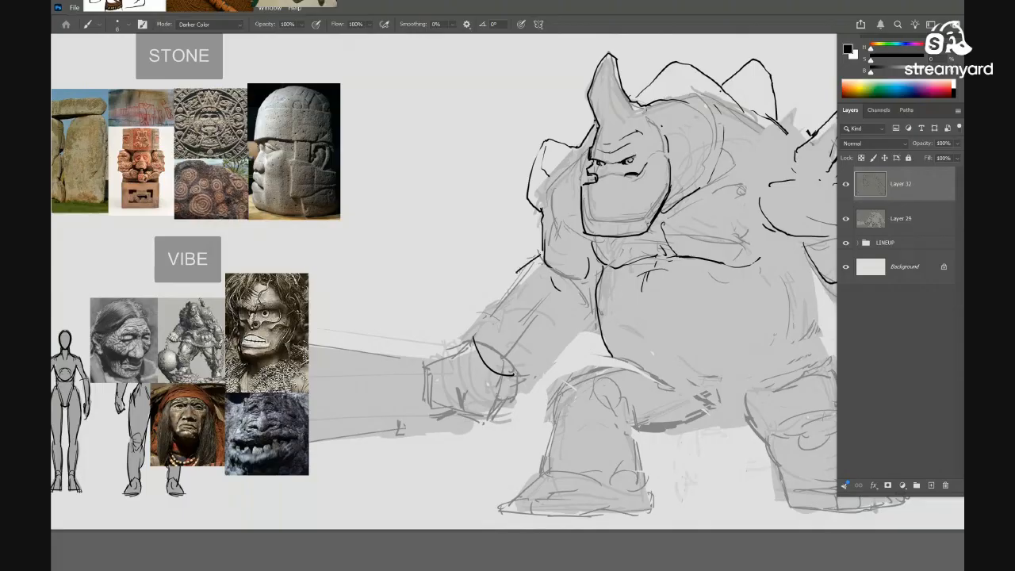
left_click_drag(540, 364, 519, 356)
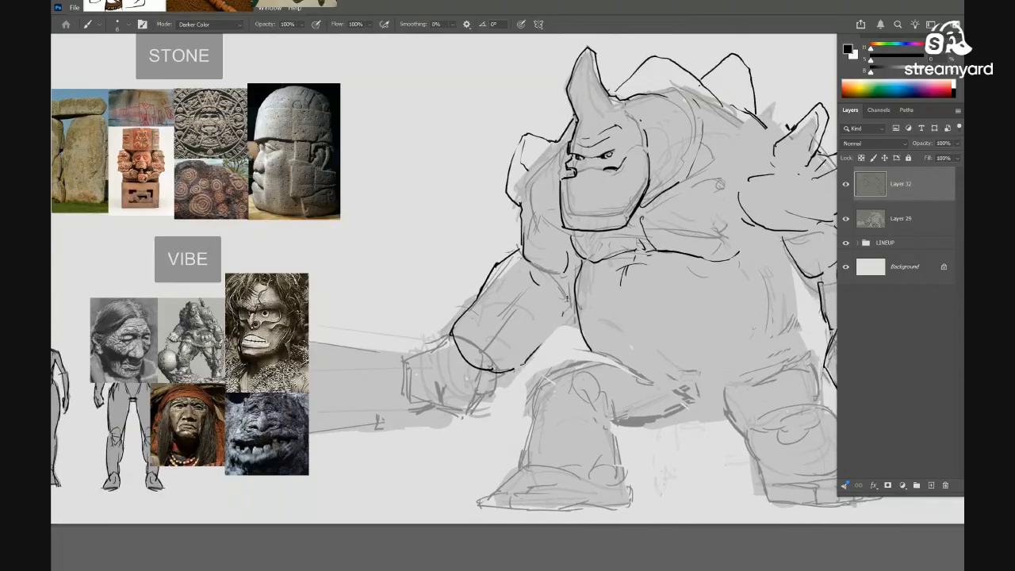
Refine the wrist edge and ink the rear contour of the club-side fist just below it on Layer 32
mouse_move(548, 336)
left_mouse_down()
mouse_move(534, 358)
mouse_move(504, 367)
mouse_move(576, 366)
left_mouse_up()
mouse_move(541, 337)
left_mouse_down()
mouse_move(582, 313)
mouse_move(547, 336)
left_mouse_up()
key("e")
key("b")
left_click_drag(542, 338, 521, 343)
mouse_move(523, 342)
left_mouse_down()
mouse_move(493, 341)
mouse_move(585, 336)
left_mouse_up()
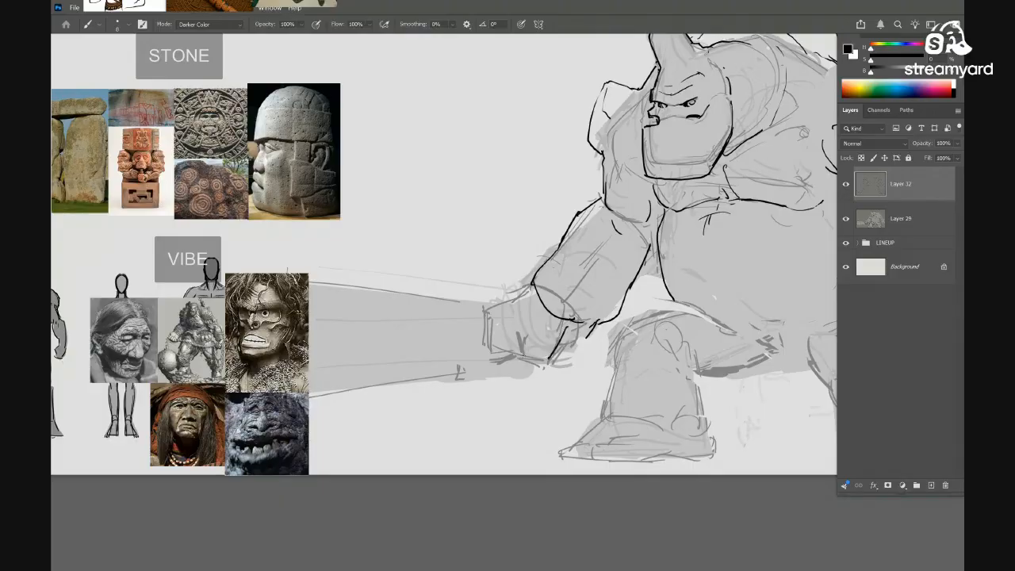
Ink the club-side fist's top edge, front corner and lower finger contours, checking them against the whole figure
left_click_drag(529, 283, 490, 297)
scroll(547, 334, "down", 3)
scroll(563, 352, "up", 3)
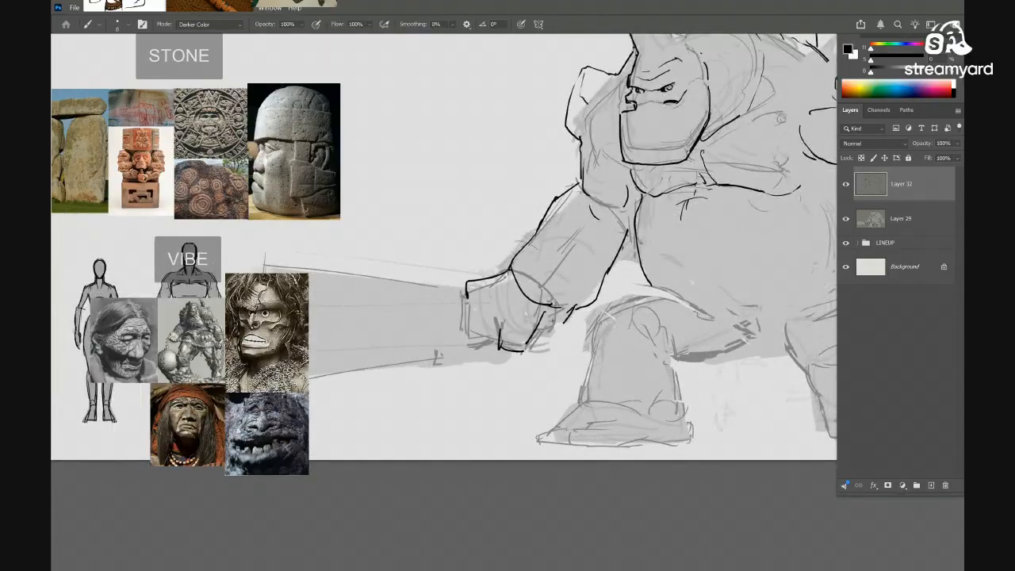
scroll(555, 321, "down", 3)
scroll(555, 321, "up", 4)
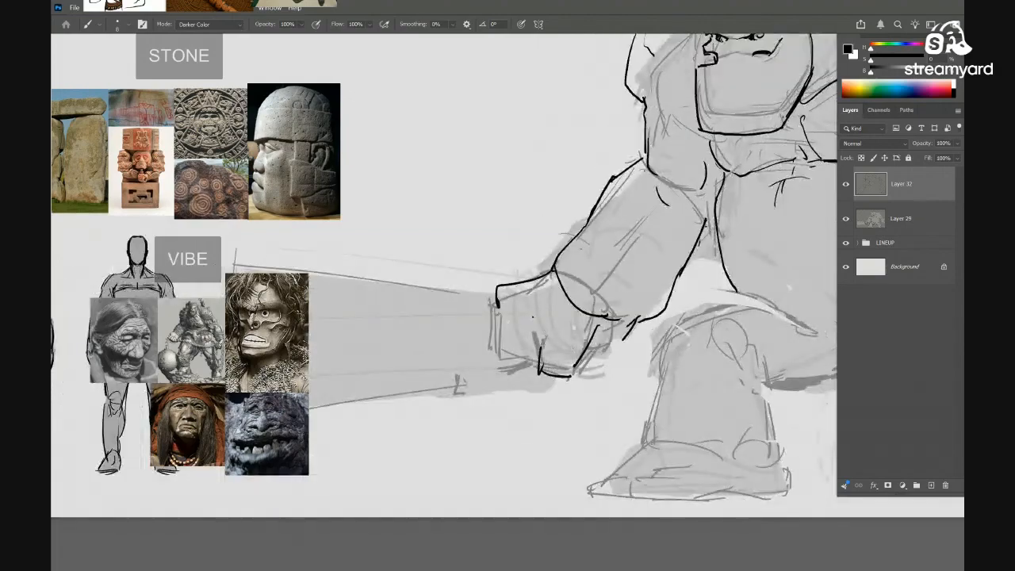
scroll(547, 349, "down", 3)
scroll(634, 346, "up", 2)
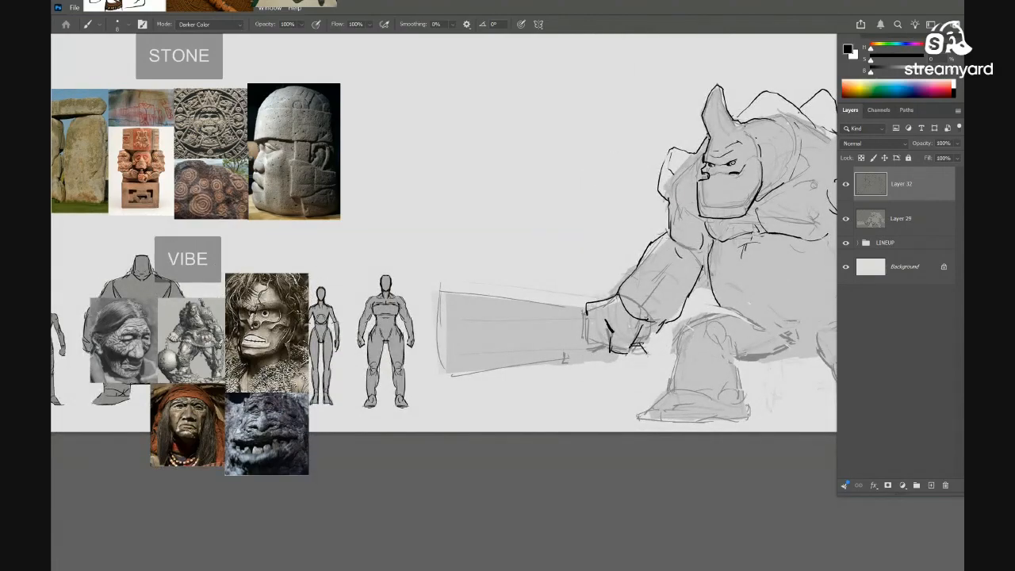
scroll(655, 335, "down", 3)
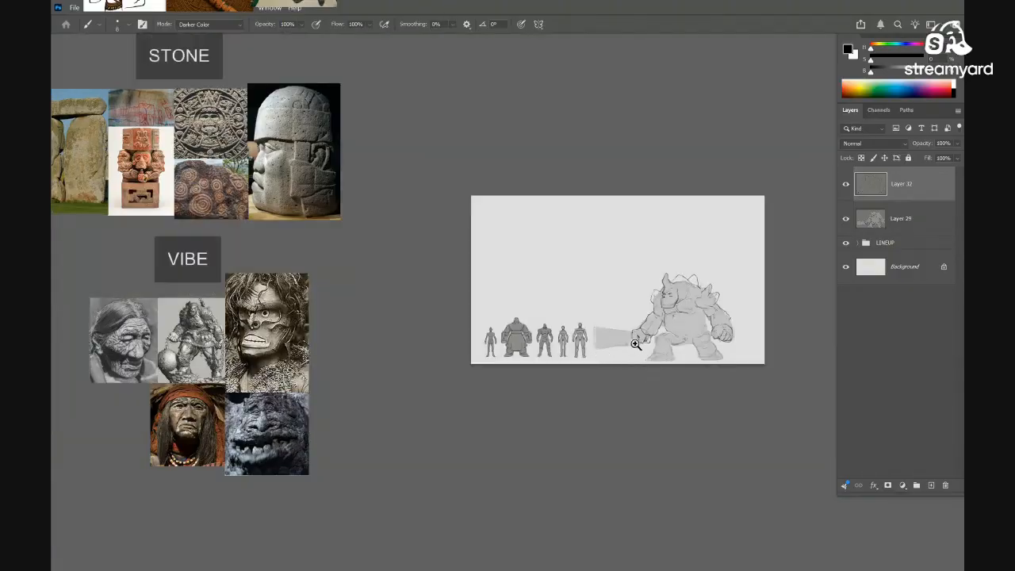
scroll(670, 334, "up", 3)
scroll(675, 331, "up", 1)
scroll(675, 331, "down", 1)
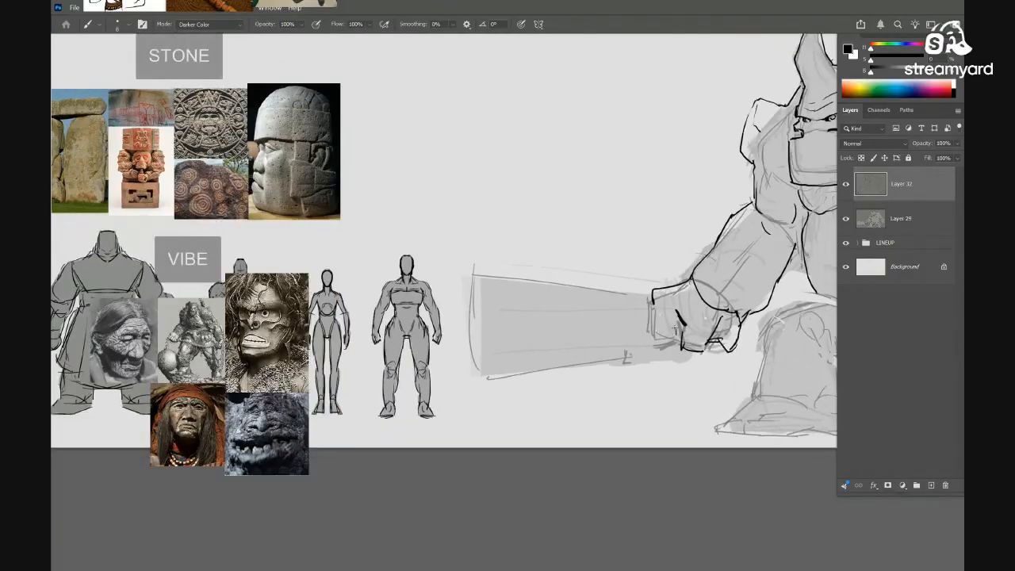
Ink the club with a straight end edge, a tapering lower edge and two lengthwise lines running to the fist
left_click_drag(520, 336, 487, 338)
key("ctrl+z")
mouse_move(683, 324)
left_mouse_down()
mouse_move(468, 329)
mouse_move(477, 376)
left_mouse_up()
left_click_drag(659, 302, 684, 316)
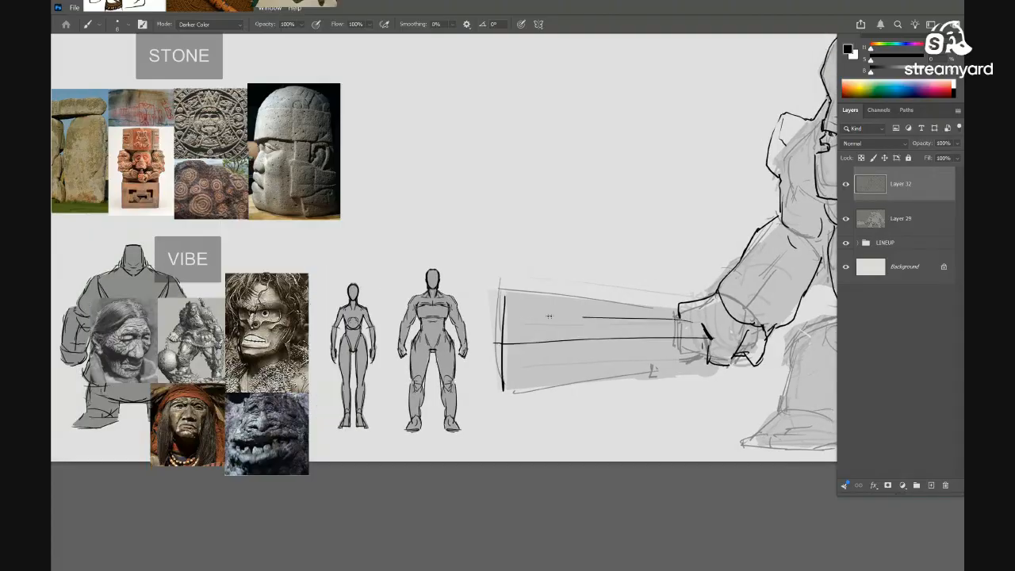
mouse_move(507, 391)
left_mouse_down()
mouse_move(700, 358)
mouse_move(698, 346)
left_mouse_up()
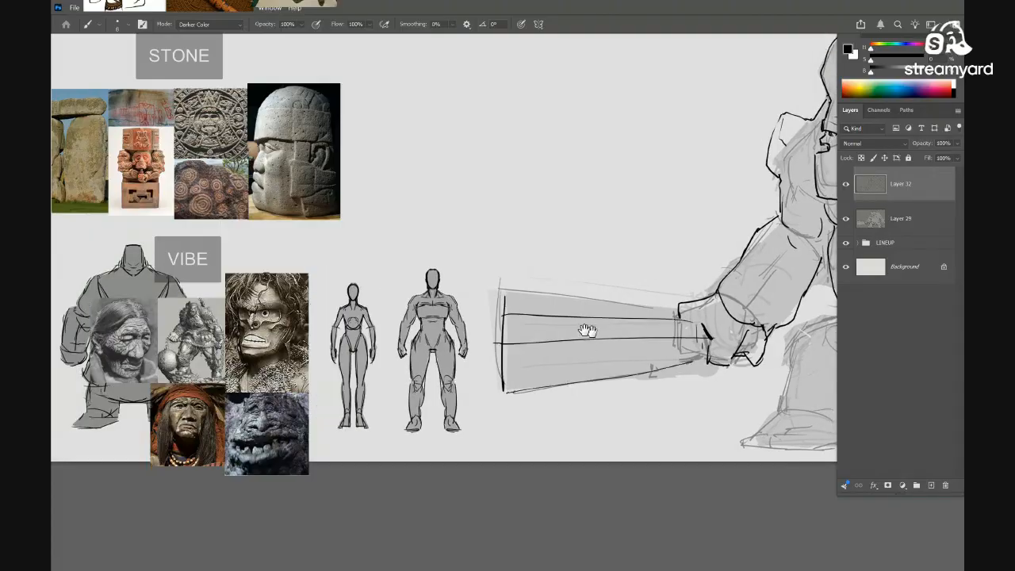
left_click_drag(586, 330, 607, 334)
mouse_move(559, 315)
left_mouse_down()
mouse_move(583, 319)
mouse_move(559, 317)
left_mouse_up()
left_click_drag(632, 362, 594, 387)
left_click_drag(634, 357, 574, 359)
left_click_drag(538, 360, 549, 346)
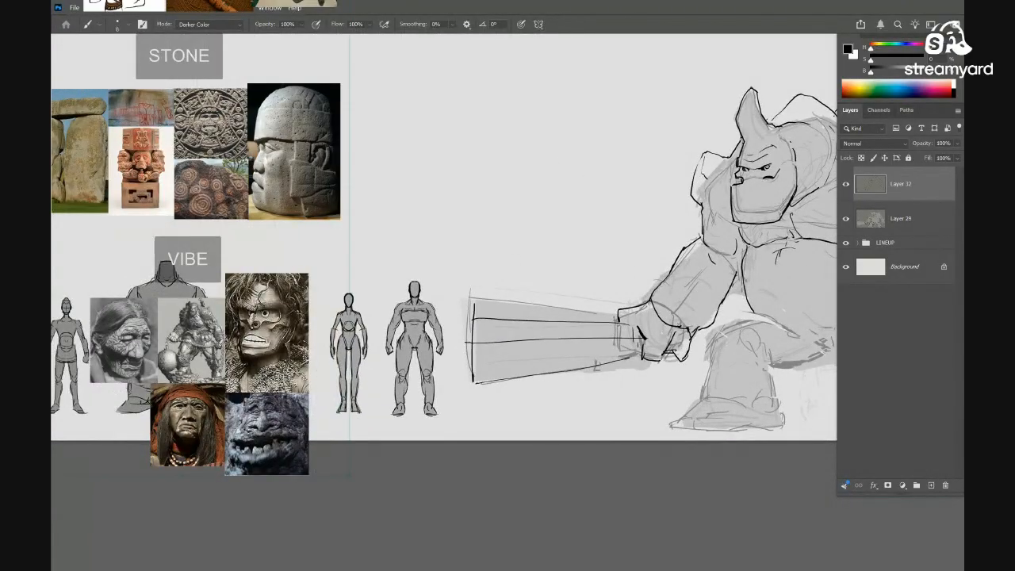
Move the reference board to the weapons section and enlarge the carved club photo beside the canvas
key("ctrl+t")
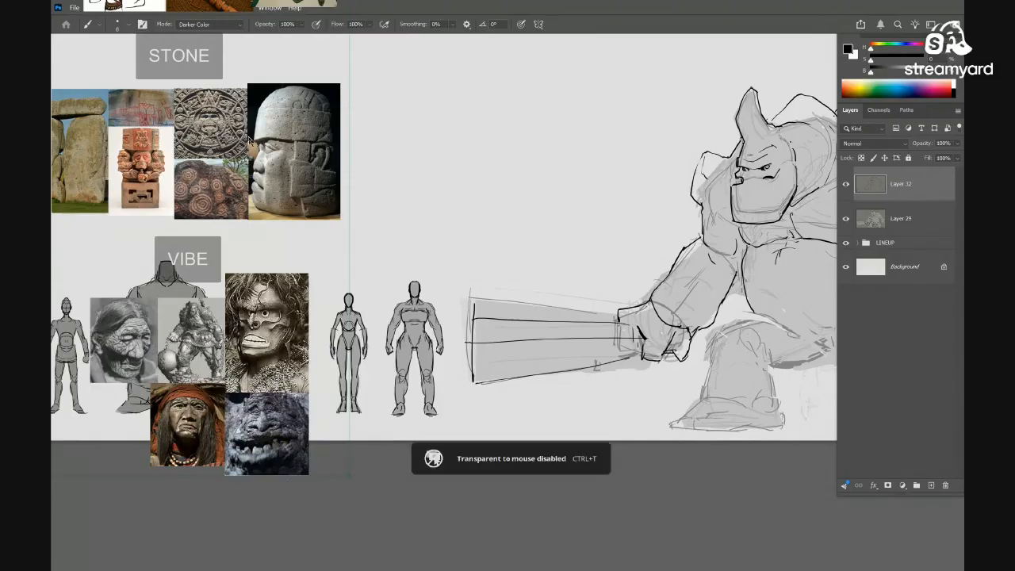
left_click_drag(248, 139, 252, 565)
left_click_drag(153, 402, 247, 429)
mouse_move(155, 281)
left_mouse_down()
mouse_move(228, 270)
mouse_move(111, 259)
left_mouse_up()
left_click_drag(218, 276, 172, 265)
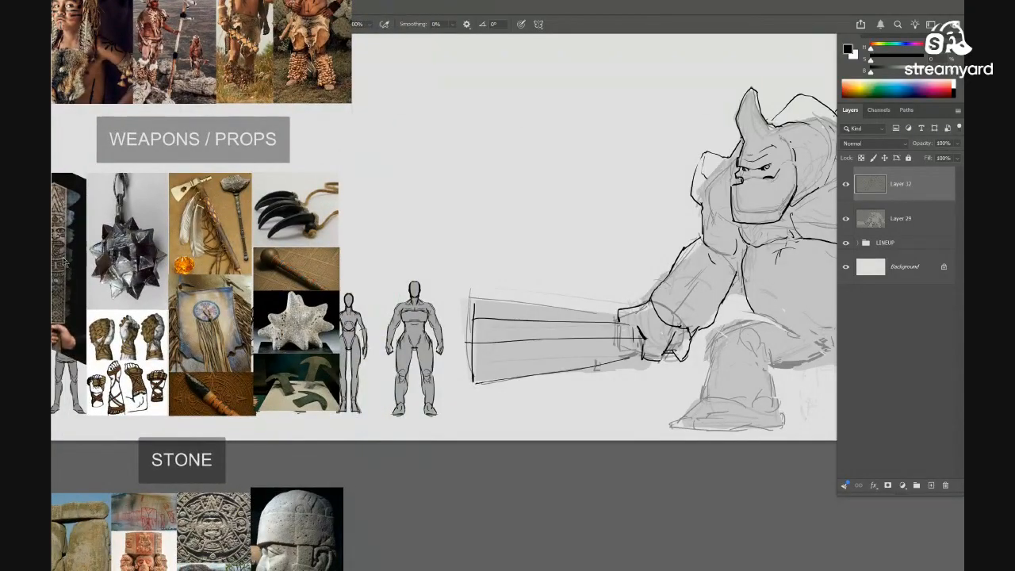
left_click_drag(65, 263, 139, 247)
scroll(210, 241, "up", 3)
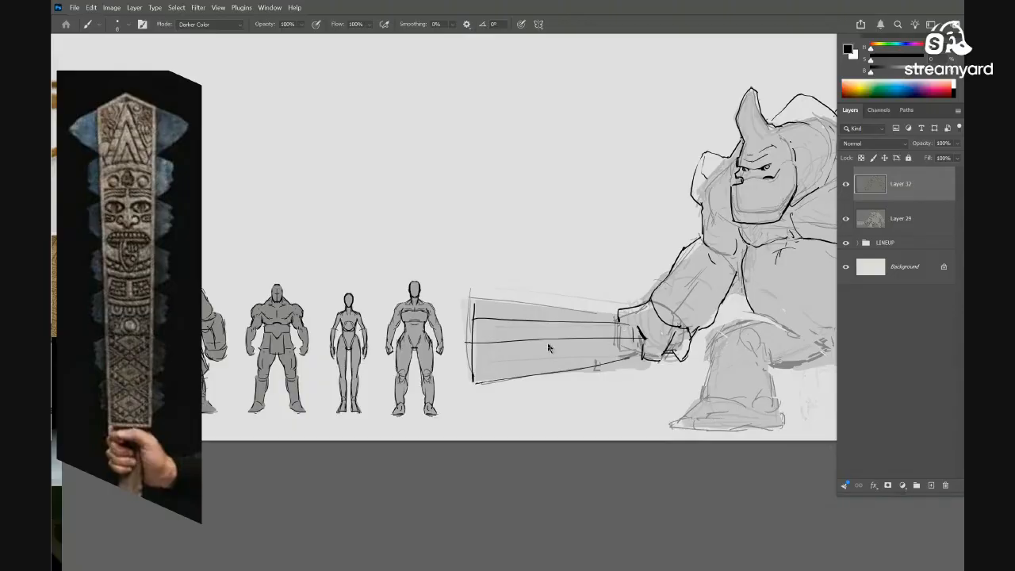
key("ctrl+t")
Sketch a curved axe blade across the club's wide end, with points extending above and below the shaft
mouse_move(644, 386)
left_mouse_down()
mouse_move(553, 364)
mouse_move(600, 365)
mouse_move(621, 356)
mouse_move(575, 346)
mouse_move(661, 328)
left_mouse_up()
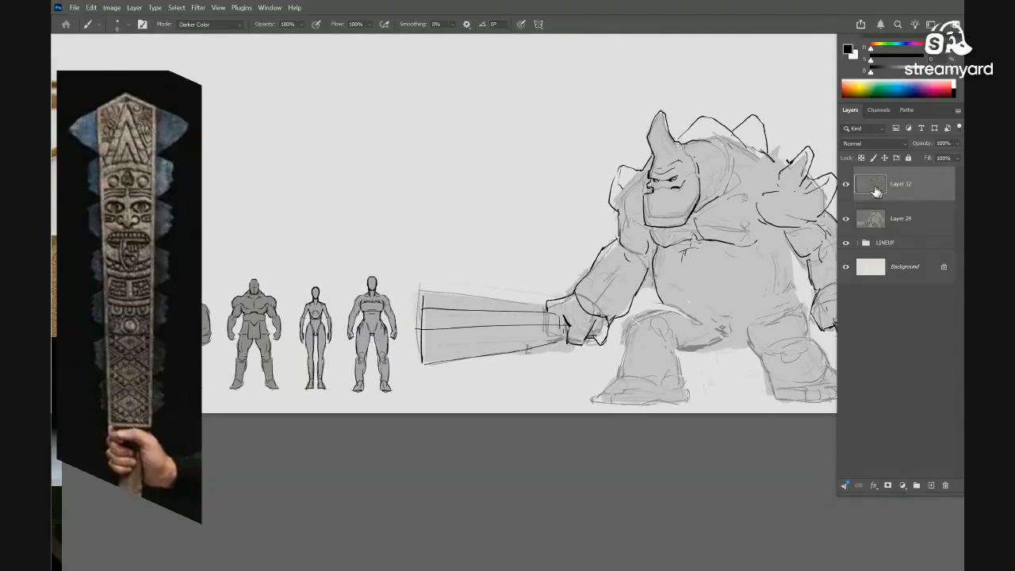
left_click_drag(498, 338, 539, 336)
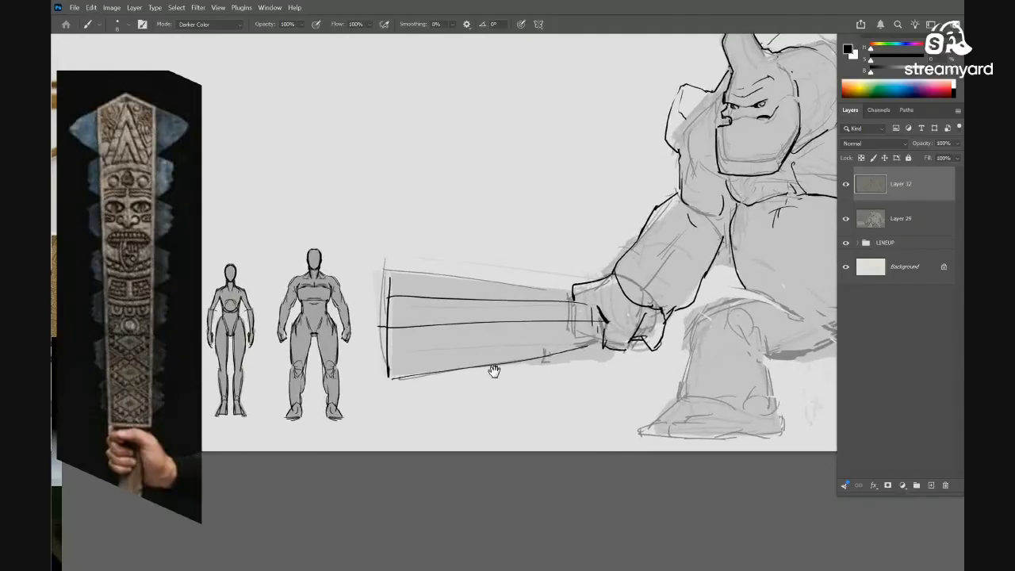
mouse_move(494, 369)
left_mouse_down()
mouse_move(541, 358)
mouse_move(535, 365)
left_mouse_up()
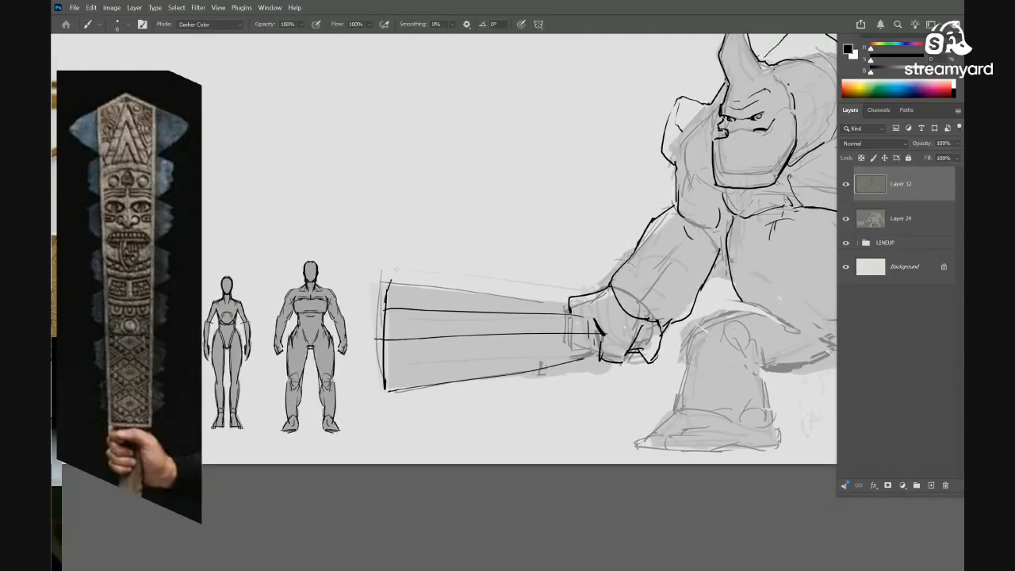
left_click_drag(483, 341, 396, 349)
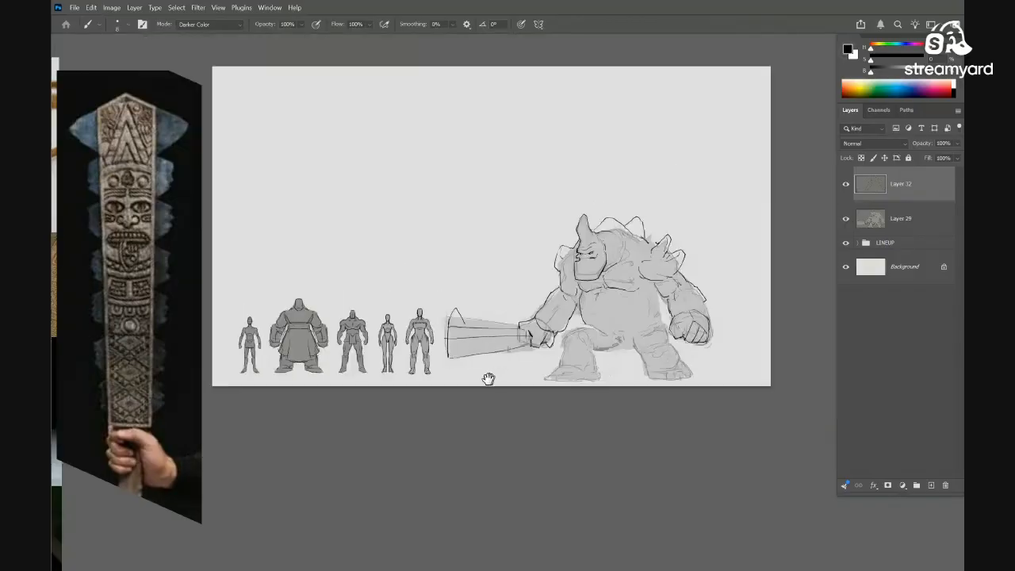
left_click_drag(486, 378, 493, 370)
left_click_drag(458, 371, 513, 358)
mouse_move(433, 340)
left_mouse_down()
mouse_move(441, 365)
mouse_move(431, 301)
left_mouse_up()
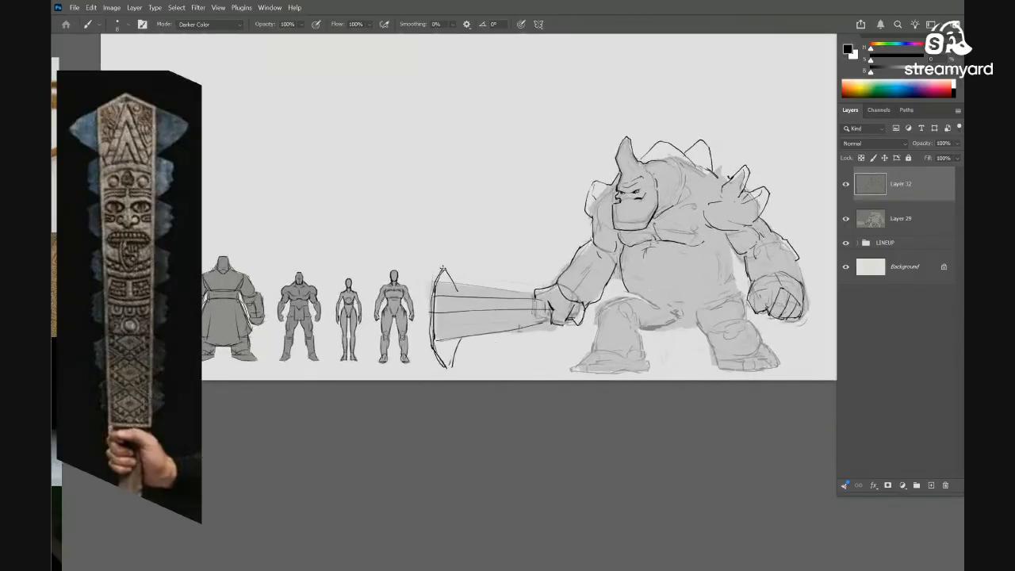
left_click_drag(500, 345, 521, 354)
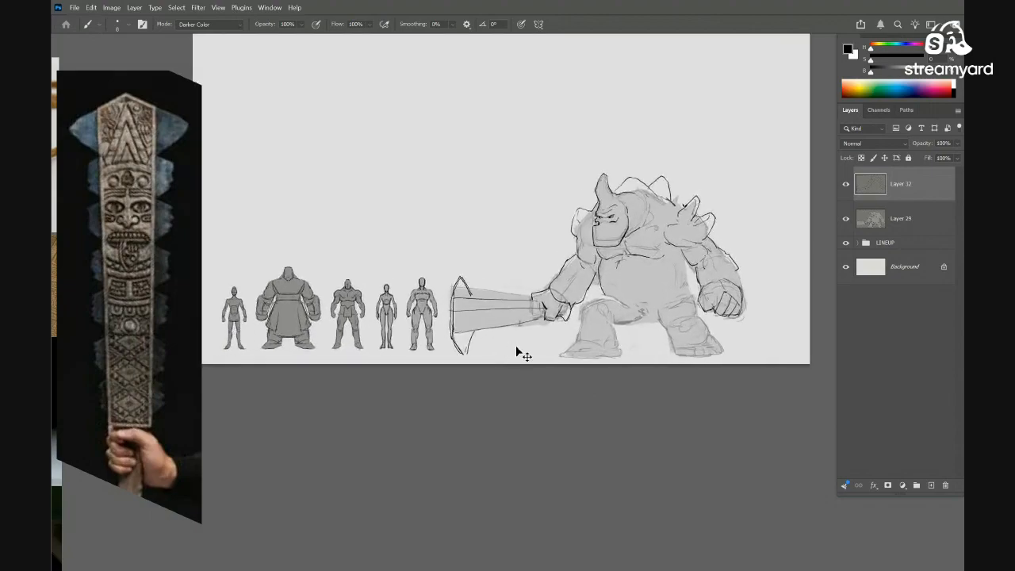
Refine the axe blade with a taller upper point, a long inner curve to the shaft and a shorter lower point
scroll(481, 344, "up", 5)
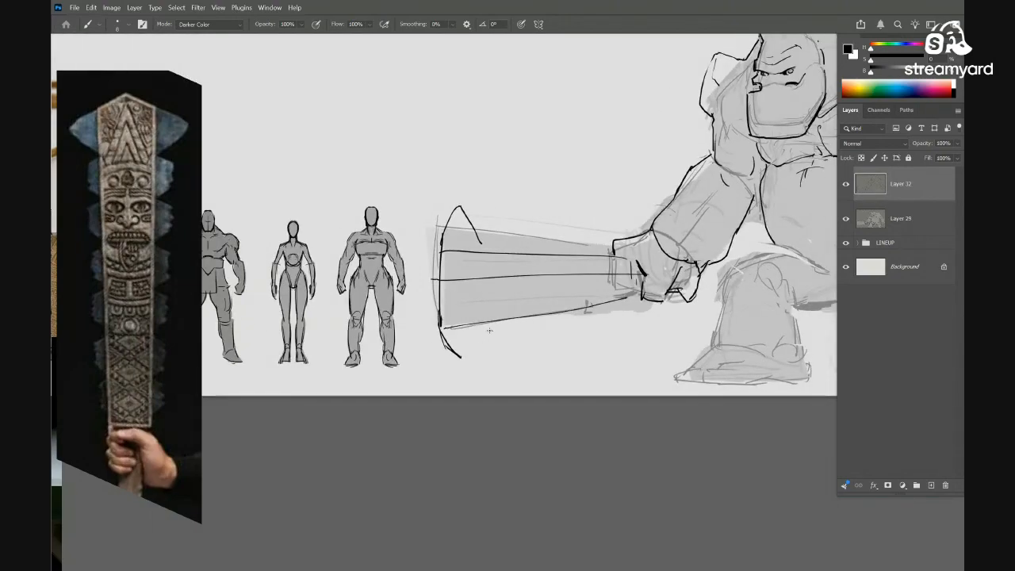
left_click_drag(486, 326, 467, 359)
mouse_move(484, 235)
left_mouse_down()
mouse_move(471, 298)
mouse_move(437, 255)
mouse_move(457, 221)
mouse_move(482, 296)
mouse_move(462, 218)
mouse_move(457, 335)
left_mouse_up()
key("e")
key("b")
left_click_drag(500, 294, 548, 279)
left_click_drag(493, 267, 527, 337)
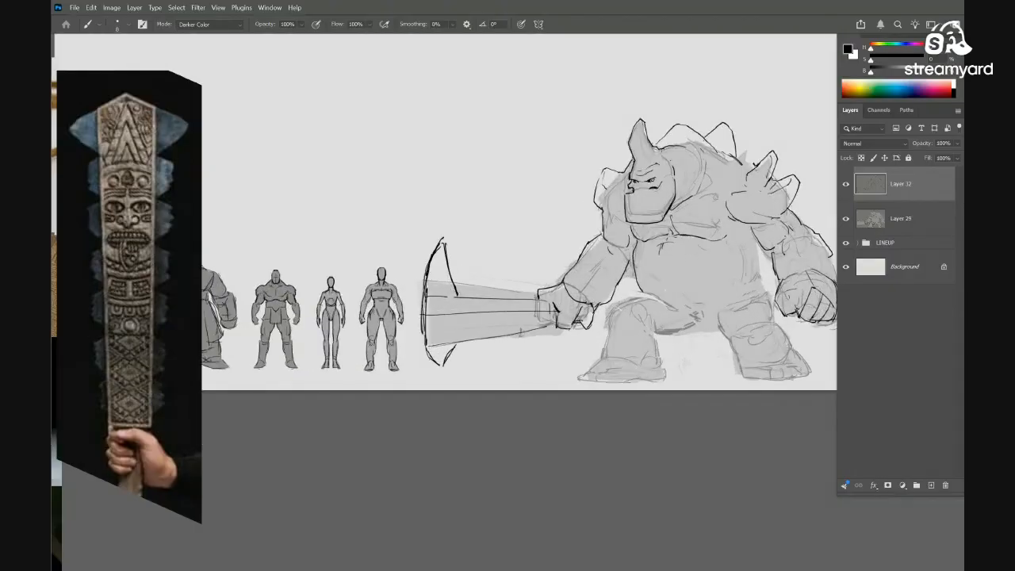
Draw a row of jagged stone teeth along the upper and lower edges of the club's shaft
left_click_drag(473, 321, 503, 335)
left_click_drag(474, 328, 493, 324)
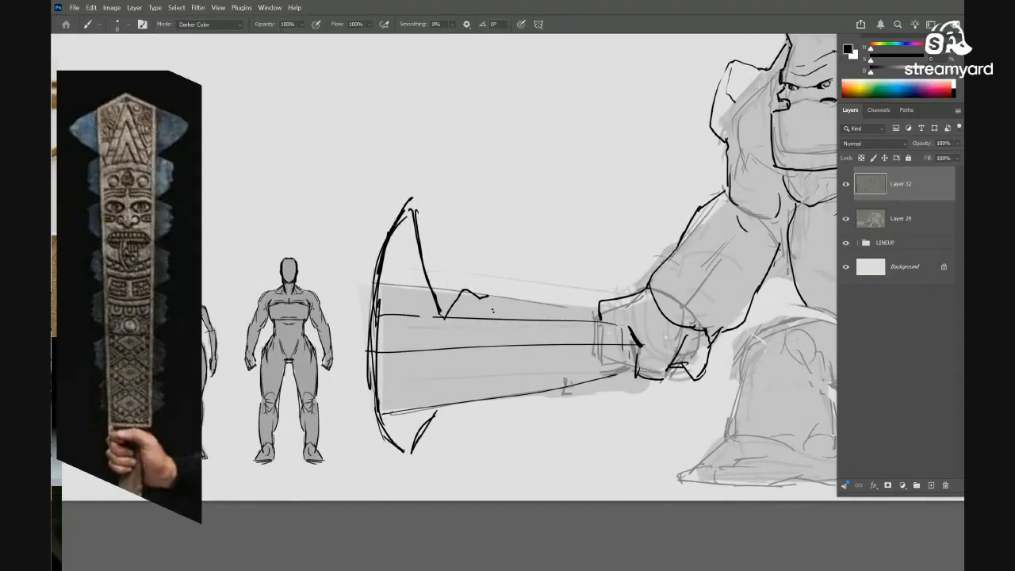
left_click_drag(487, 297, 497, 318)
mouse_move(528, 341)
left_mouse_down()
mouse_move(523, 371)
mouse_move(568, 344)
left_mouse_up()
mouse_move(513, 297)
left_mouse_down()
mouse_move(526, 285)
mouse_move(506, 263)
left_mouse_up()
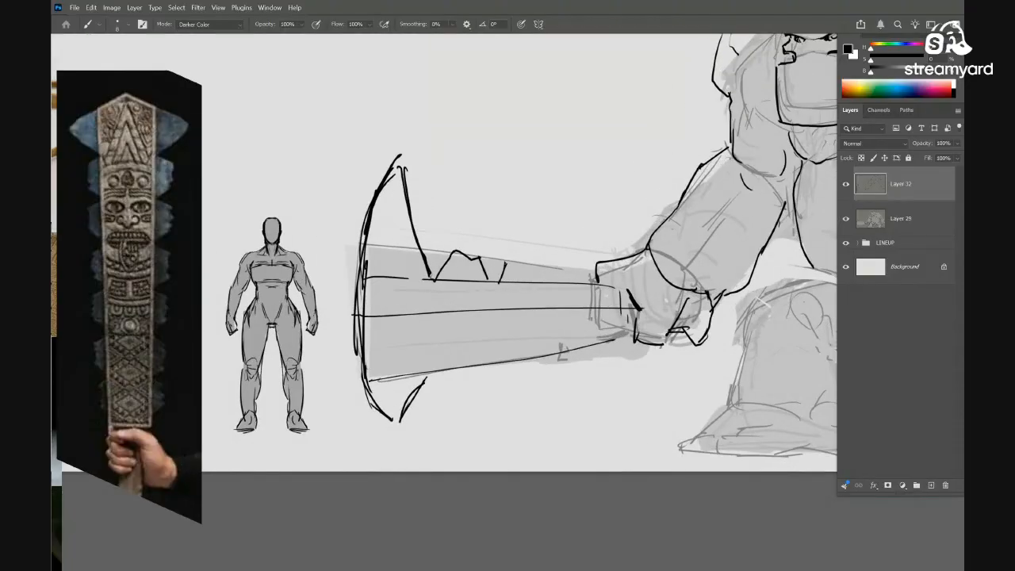
left_click_drag(568, 266, 572, 284)
mouse_move(572, 314)
left_mouse_down()
mouse_move(538, 332)
mouse_move(562, 331)
mouse_move(501, 360)
mouse_move(545, 338)
mouse_move(557, 353)
mouse_move(581, 346)
left_mouse_up()
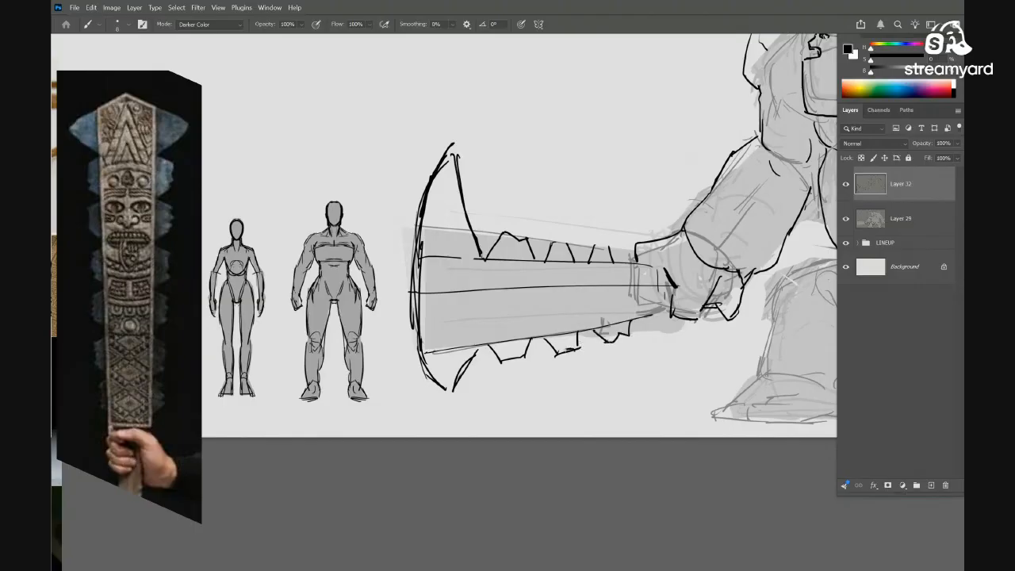
left_click_drag(637, 263, 658, 288)
Try to erase the blade's curved outer edge and redraw it angled outward into a point
mouse_move(583, 254)
left_mouse_down()
mouse_move(600, 311)
mouse_move(554, 316)
mouse_move(574, 314)
mouse_move(547, 343)
mouse_move(545, 321)
left_mouse_up()
key("e")
key("b")
left_click_drag(551, 261, 538, 310)
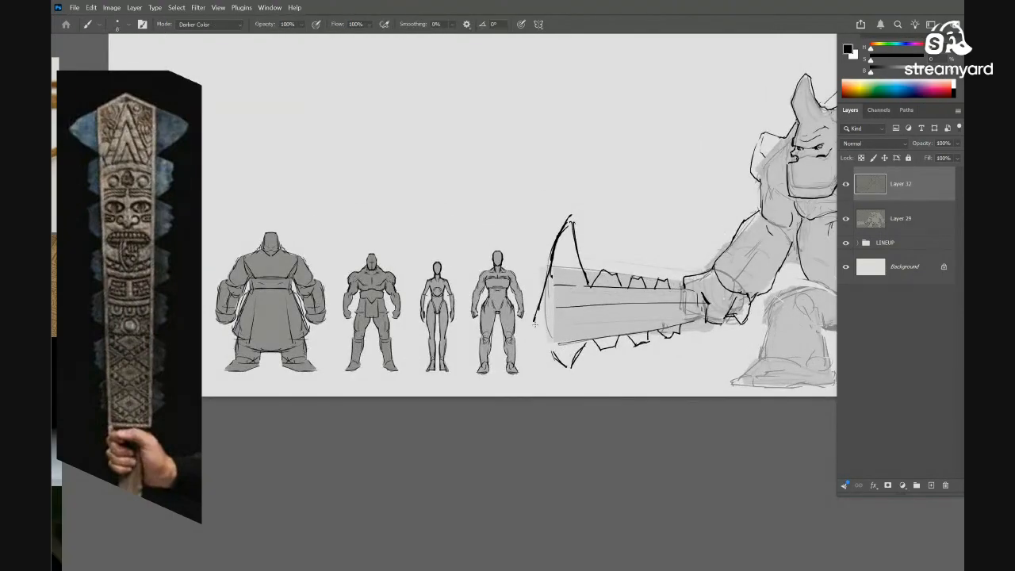
left_click_drag(582, 346, 519, 353)
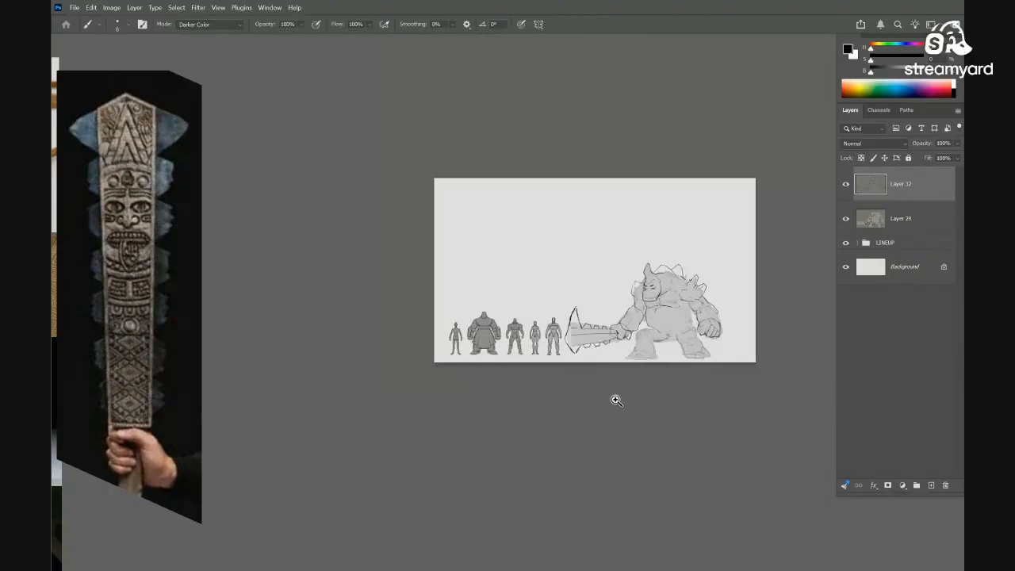
left_click_drag(613, 398, 637, 389)
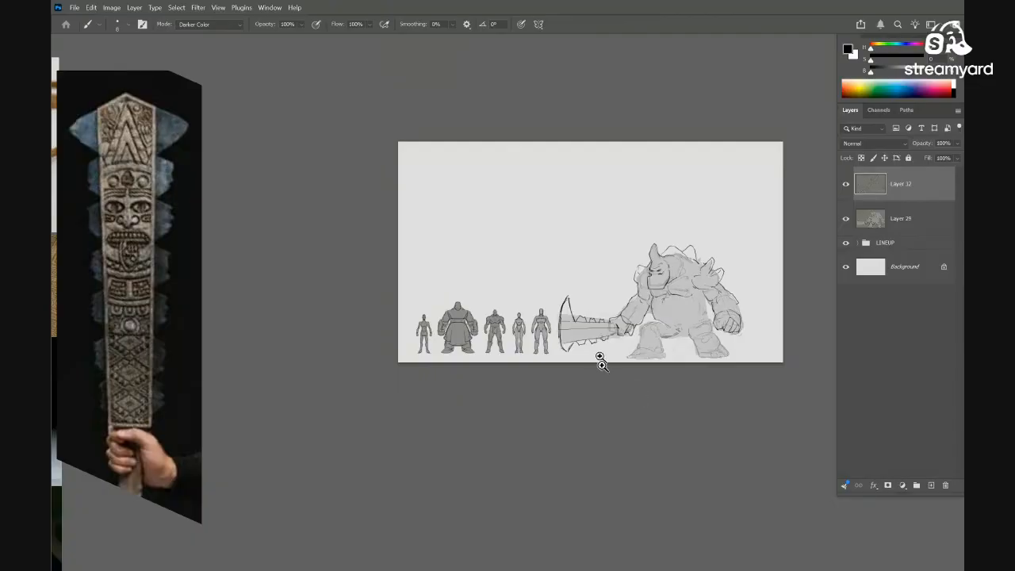
Draw a vertical dividing line across the shaft behind the axe blade and check the weapon at full-canvas scale
left_click_drag(600, 362, 662, 327)
mouse_move(518, 317)
left_mouse_down()
mouse_move(522, 291)
mouse_move(524, 339)
left_mouse_up()
left_click_drag(523, 273, 525, 346)
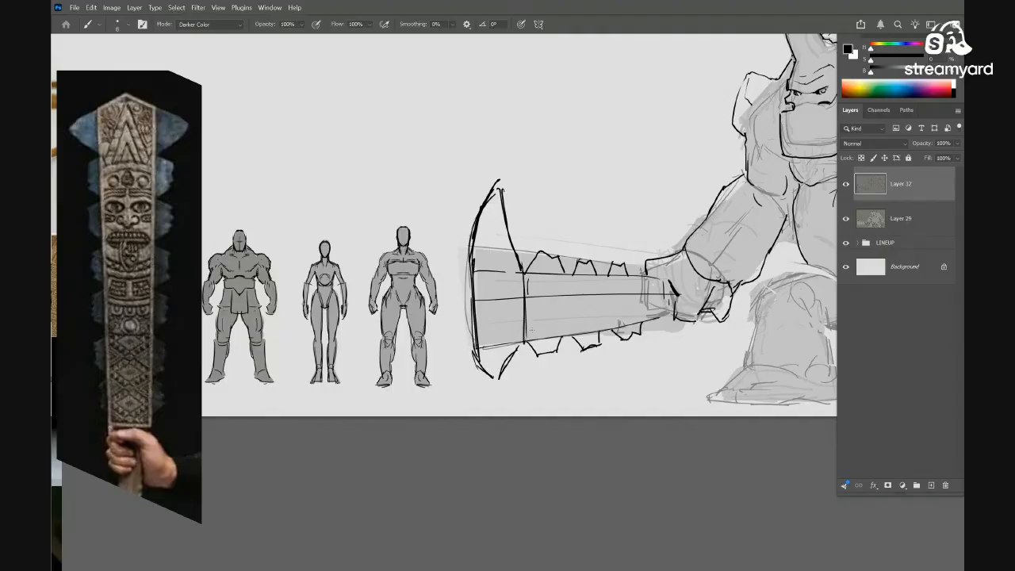
left_click_drag(578, 317, 564, 379)
left_click_drag(604, 343, 650, 340)
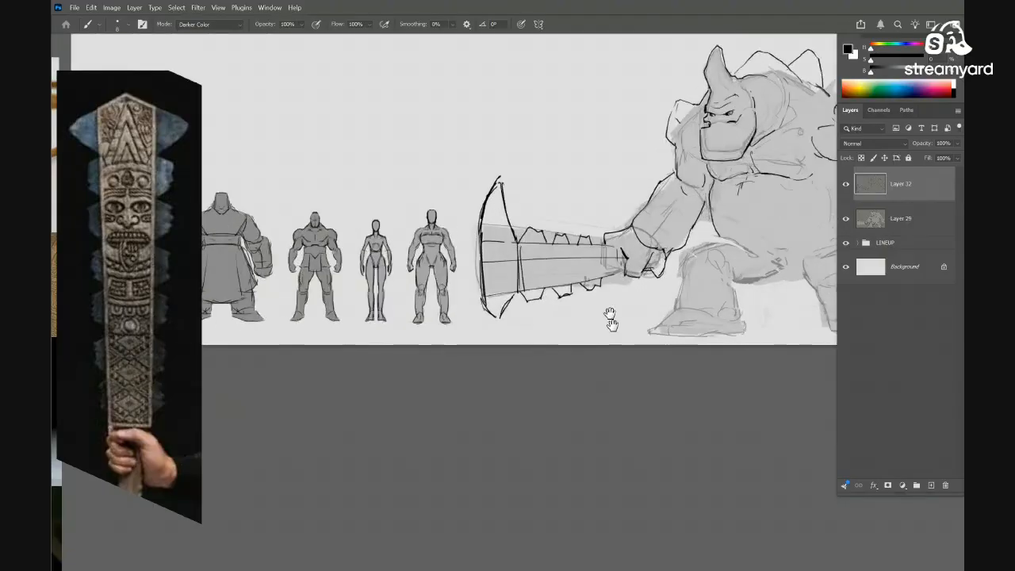
left_click_drag(577, 281, 532, 342)
left_click_drag(533, 341, 546, 334)
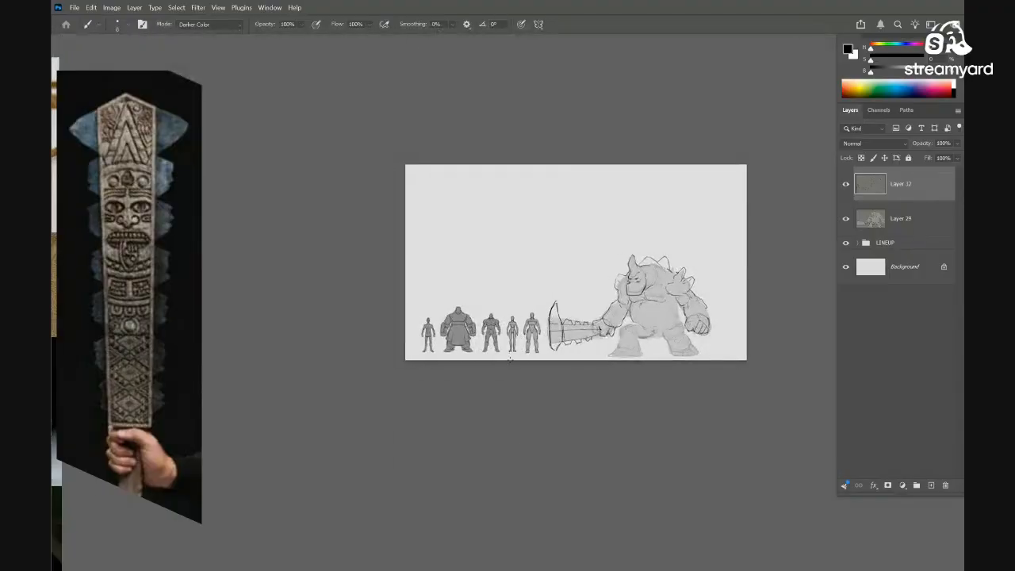
Examine the weapons and props references, including the hooked axe heads, then return the board to a smaller overview beside the canvas
key("ctrl+t")
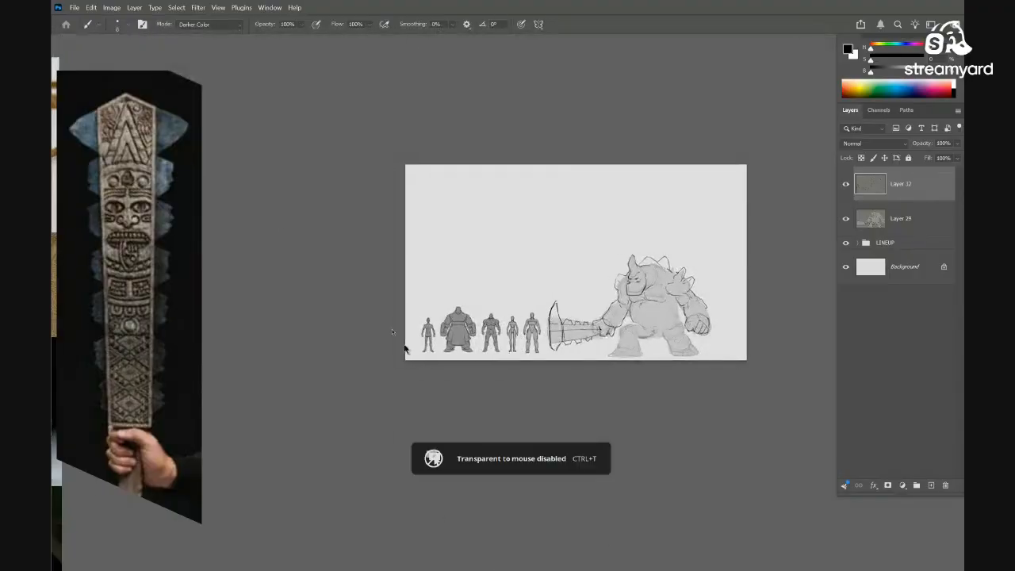
scroll(231, 192, "down", 10)
left_click_drag(182, 224, 346, 272)
scroll(339, 271, "up", 7)
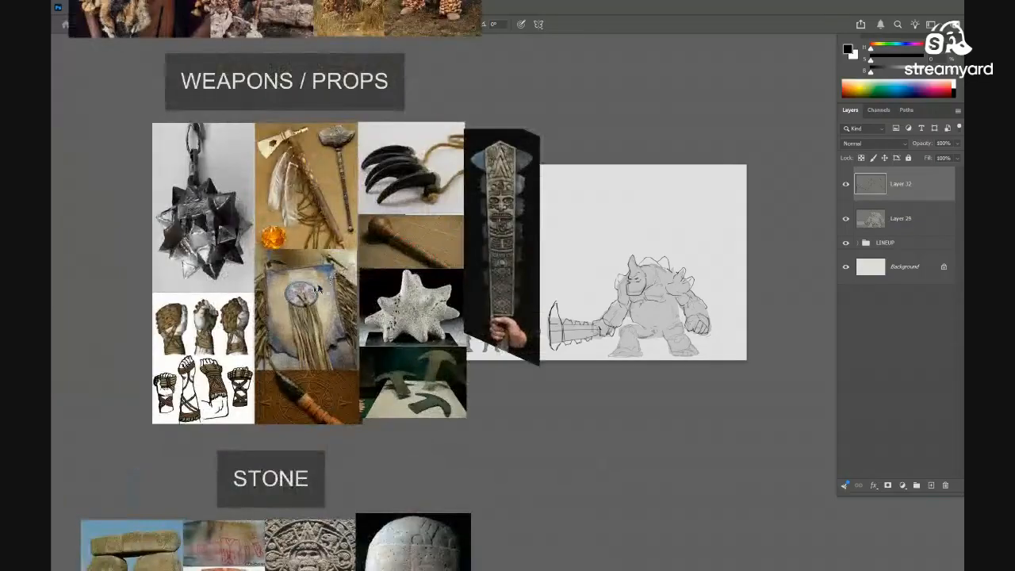
scroll(334, 285, "down", 6)
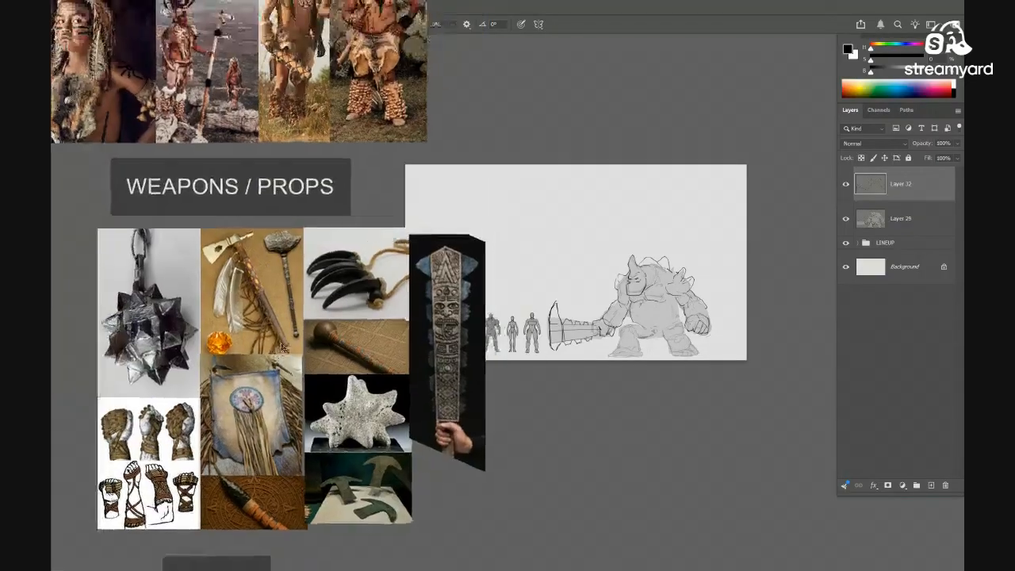
scroll(202, 398, "up", 5)
scroll(202, 398, "up", 3)
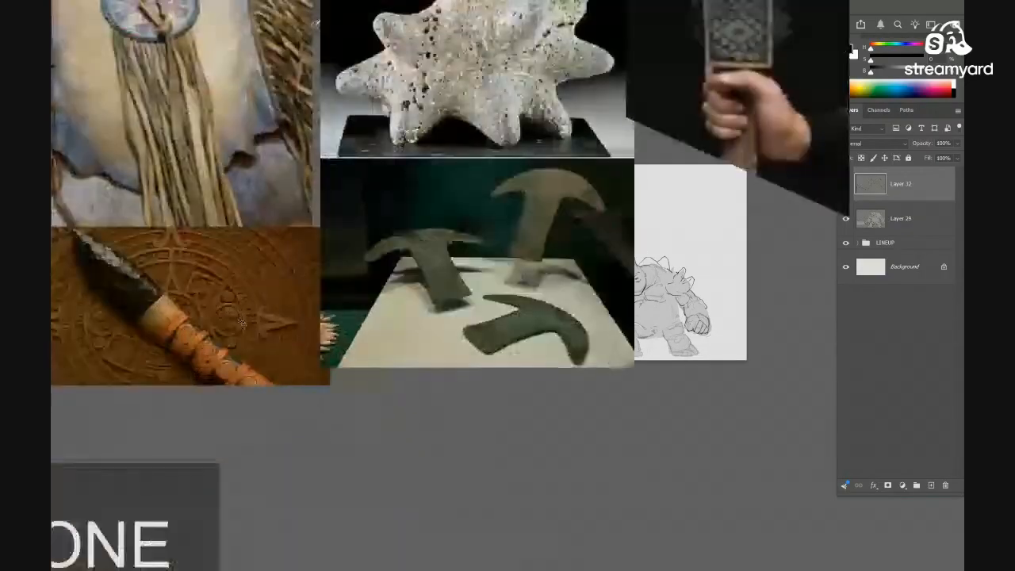
scroll(273, 289, "down", 6)
scroll(273, 289, "up", 4)
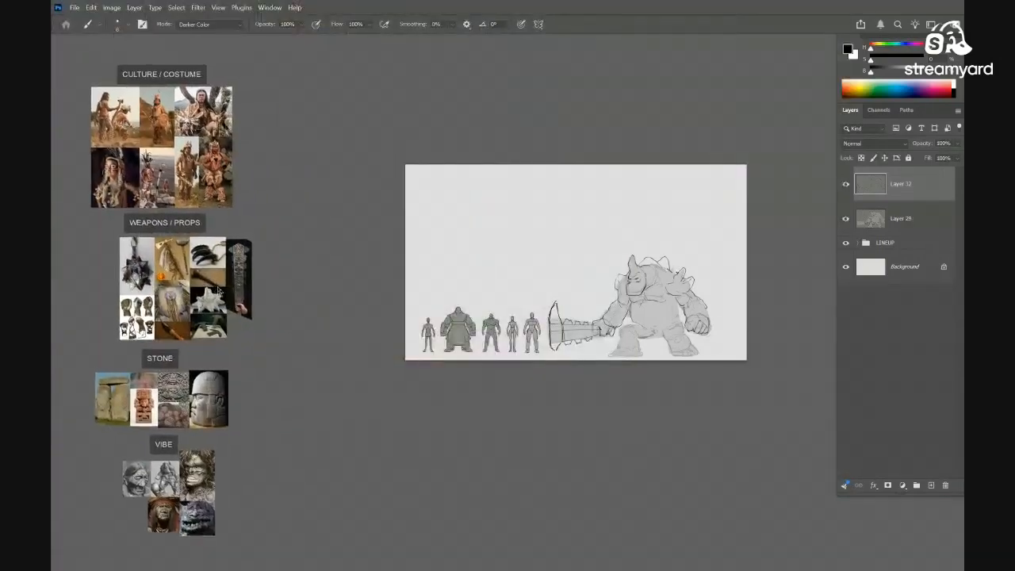
key("ctrl+t")
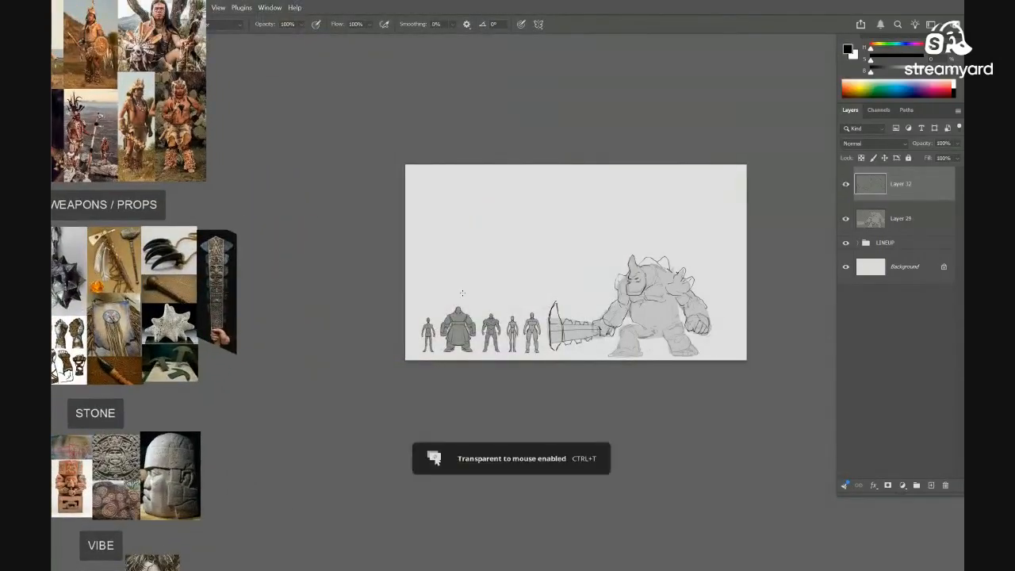
Erase the axe blade's rough outer edge and redraw it as a cleaner crescent curve
left_click_drag(560, 352, 371, 390)
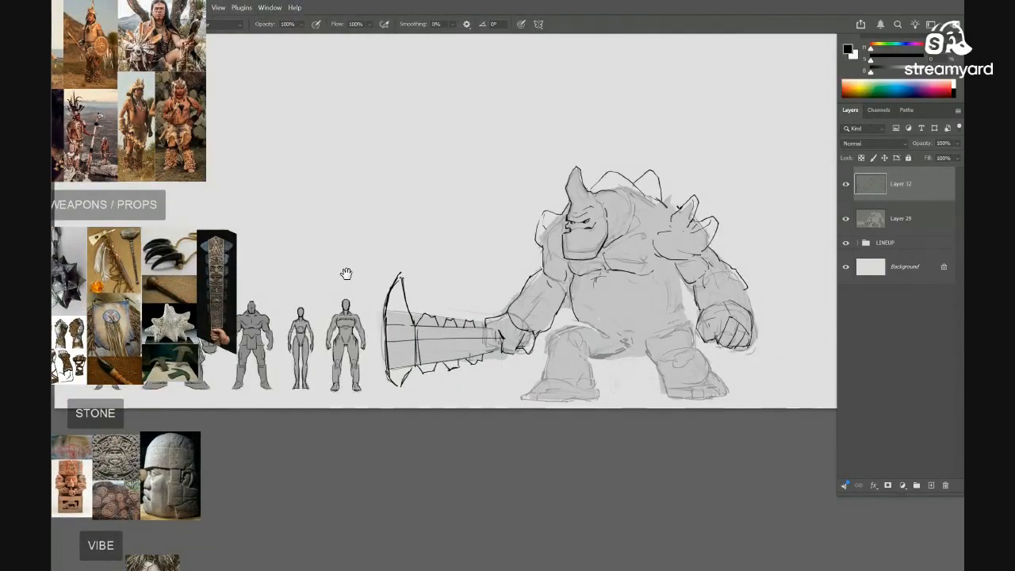
left_click_drag(444, 346, 474, 346)
key("e")
mouse_move(352, 342)
left_mouse_down()
mouse_move(356, 374)
mouse_move(367, 231)
left_mouse_up()
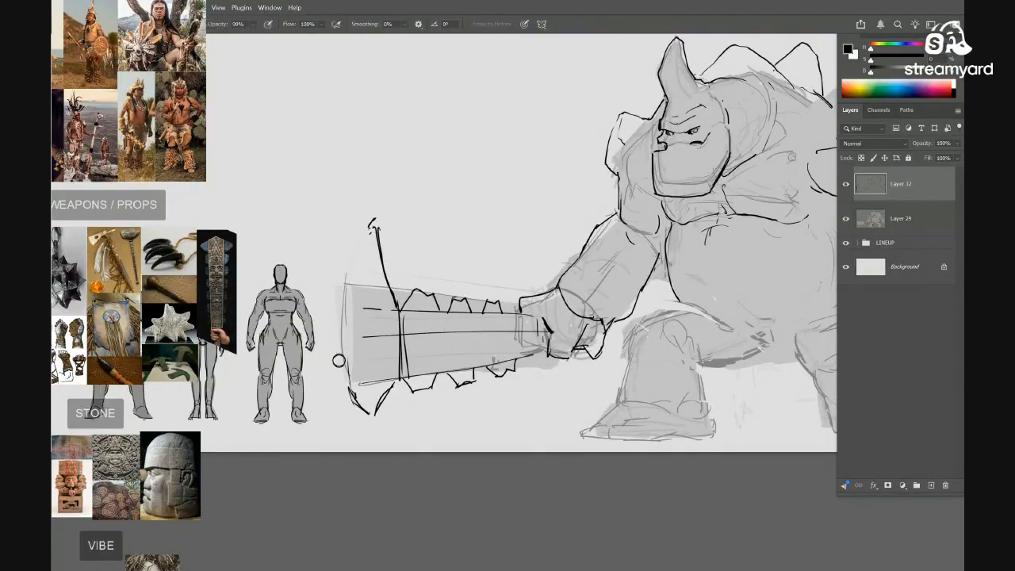
key("b")
mouse_move(349, 387)
left_mouse_down()
mouse_move(360, 236)
mouse_move(375, 210)
mouse_move(383, 268)
left_mouse_up()
Add a vertical inset line just inside the blade's outer edge at the end of the club
left_click_drag(440, 319, 390, 347)
left_click(450, 341)
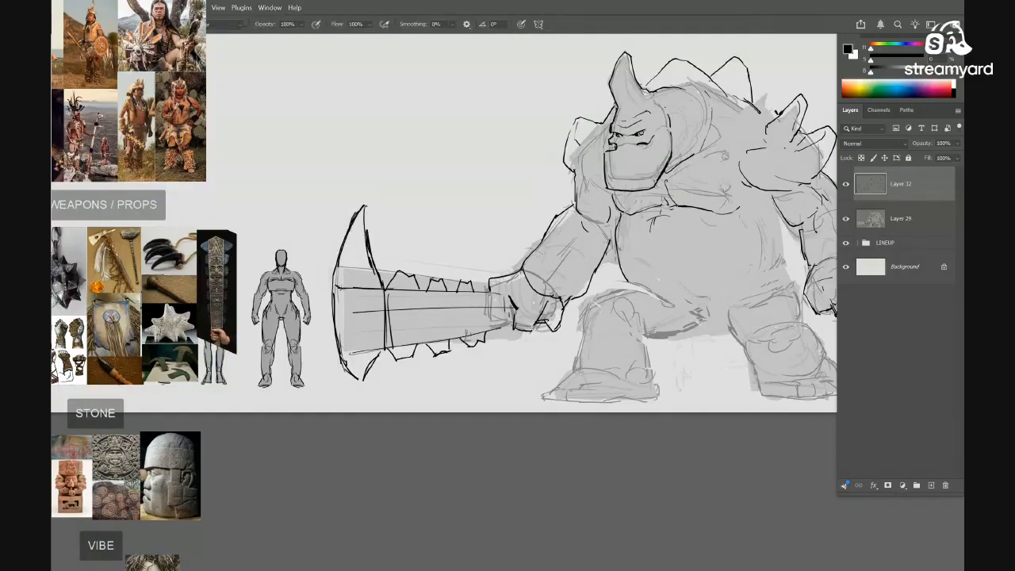
mouse_move(353, 292)
left_mouse_down()
mouse_move(349, 357)
mouse_move(346, 345)
left_mouse_up()
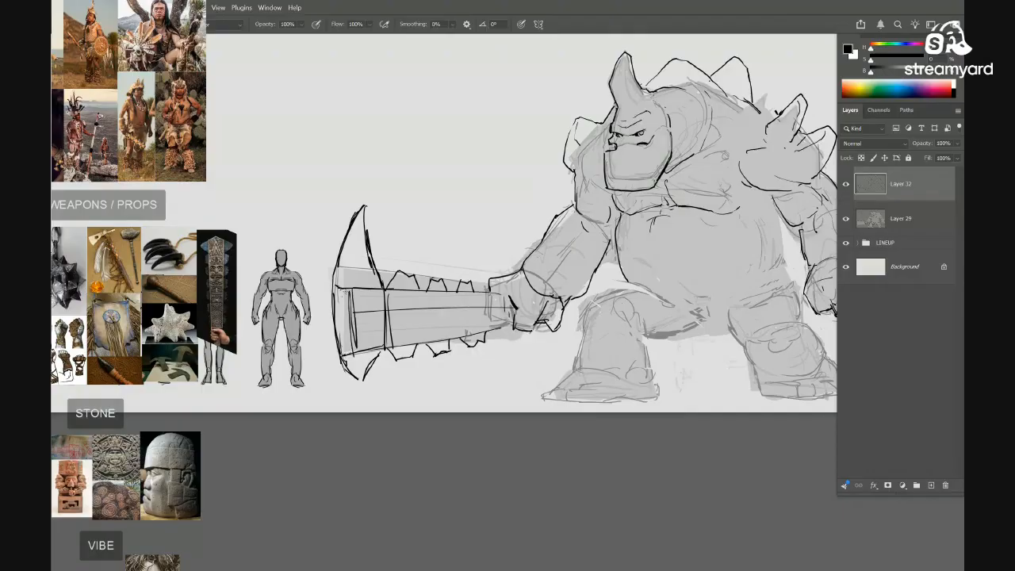
left_click_drag(446, 360, 373, 384)
Ink the top contour of the creature's club-side thigh where it meets the belly
left_click_drag(645, 347, 591, 318)
left_click(542, 331)
mouse_move(628, 229)
left_mouse_down()
mouse_move(582, 312)
mouse_move(624, 264)
left_mouse_up()
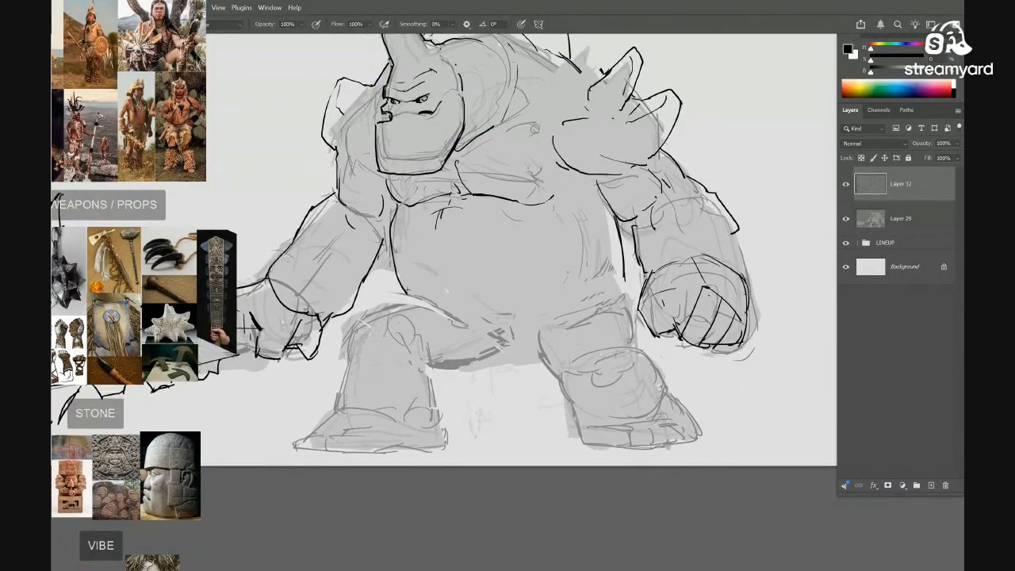
left_click_drag(408, 290, 412, 297)
mouse_move(442, 311)
left_mouse_down()
mouse_move(496, 317)
mouse_move(496, 308)
left_mouse_up()
left_click_drag(408, 322, 468, 306)
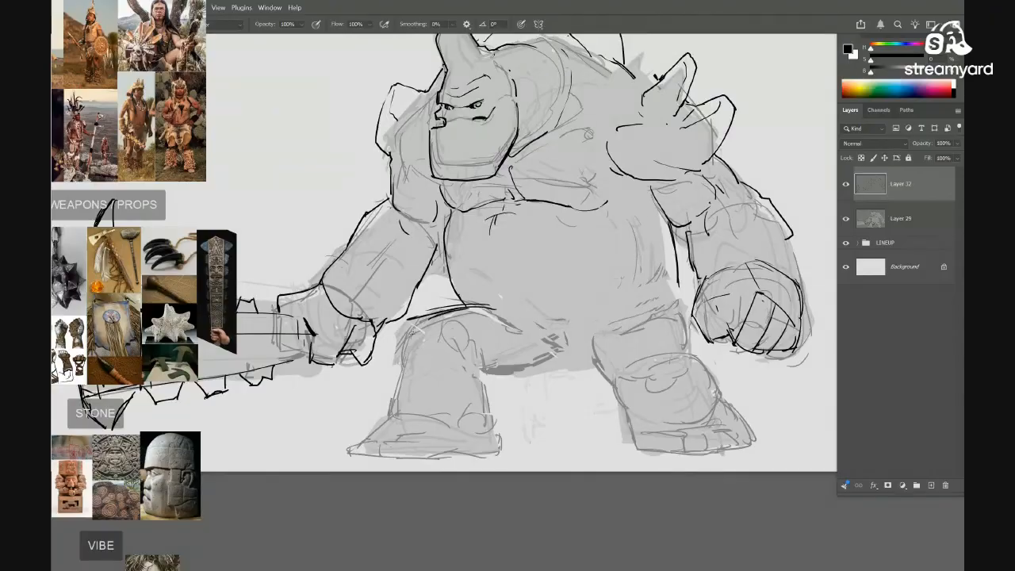
Ink the knee marks, shin edges and ankle of the creature's club-side leg
mouse_move(402, 366)
left_mouse_down()
mouse_move(408, 325)
mouse_move(431, 318)
mouse_move(467, 418)
mouse_move(438, 415)
left_mouse_up()
left_click_drag(464, 346, 459, 370)
scroll(464, 371, "up", 2)
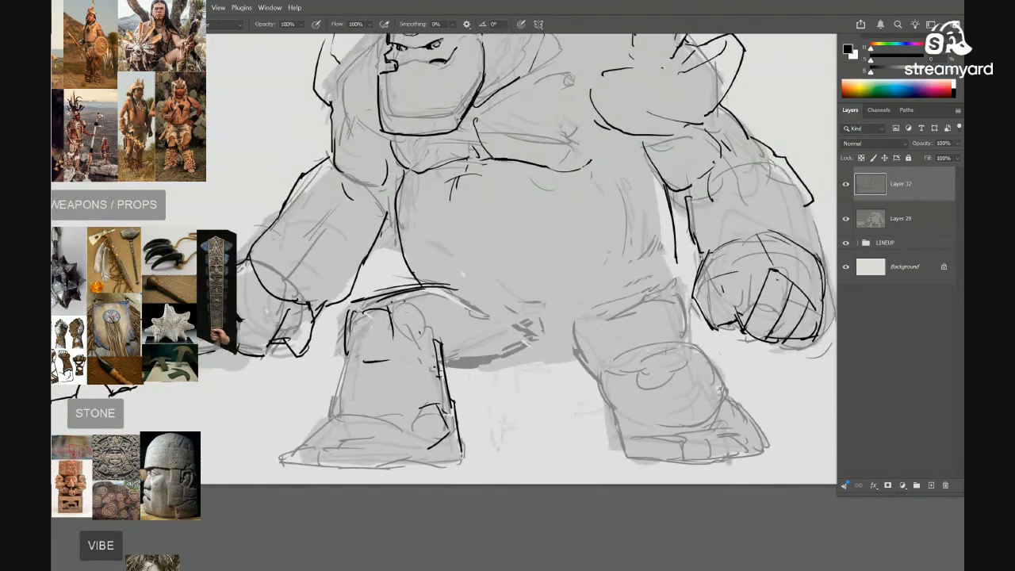
Erase the rough top contour of the club-side thigh and redraw it as a smoother arc
left_click_drag(352, 301, 445, 287)
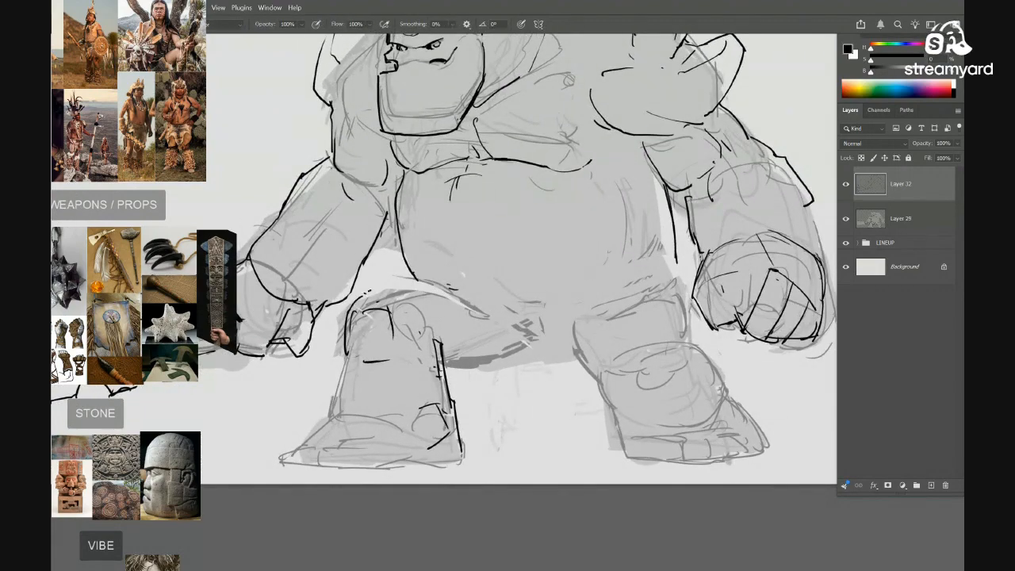
mouse_move(364, 293)
left_mouse_down()
mouse_move(445, 284)
mouse_move(458, 285)
mouse_move(412, 284)
mouse_move(473, 307)
mouse_move(439, 298)
left_mouse_up()
key("e")
key("b")
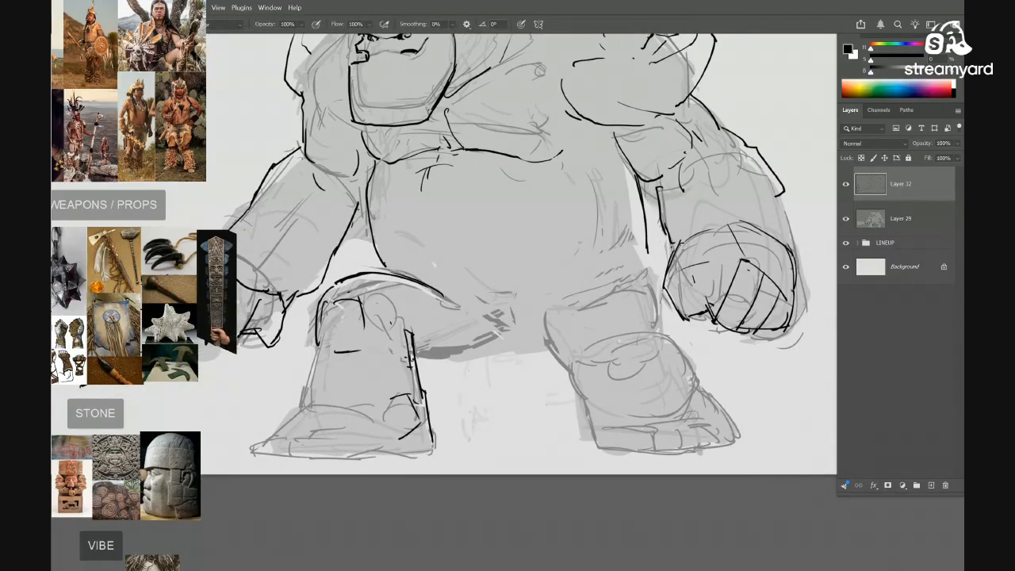
Ink the underside of the club-side thigh from the back of the knee up to the crotch
mouse_move(410, 359)
left_mouse_down()
mouse_move(484, 348)
mouse_move(503, 330)
mouse_move(465, 364)
mouse_move(430, 360)
mouse_move(468, 349)
left_mouse_up()
key("e")
key("b")
mouse_move(409, 366)
left_mouse_down()
mouse_move(457, 363)
mouse_move(500, 331)
left_mouse_up()
mouse_move(456, 368)
left_mouse_down()
mouse_move(495, 341)
mouse_move(436, 357)
left_mouse_up()
left_click_drag(507, 357, 552, 331)
left_click_drag(547, 331, 552, 306)
Ink the outer shin of the club-side leg and the sole and toes of its foot
left_click_drag(406, 279, 401, 336)
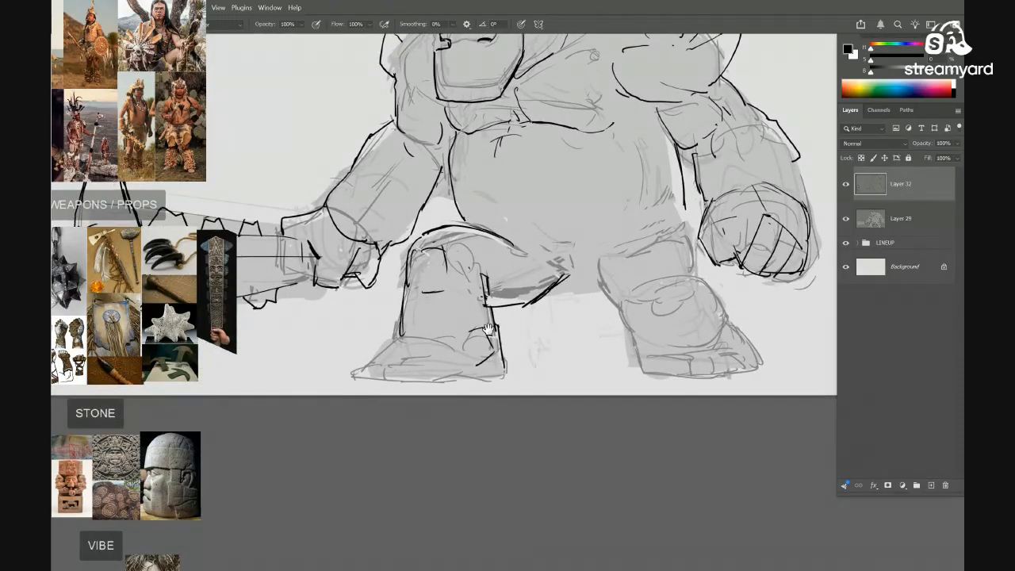
left_click_drag(489, 329, 496, 313)
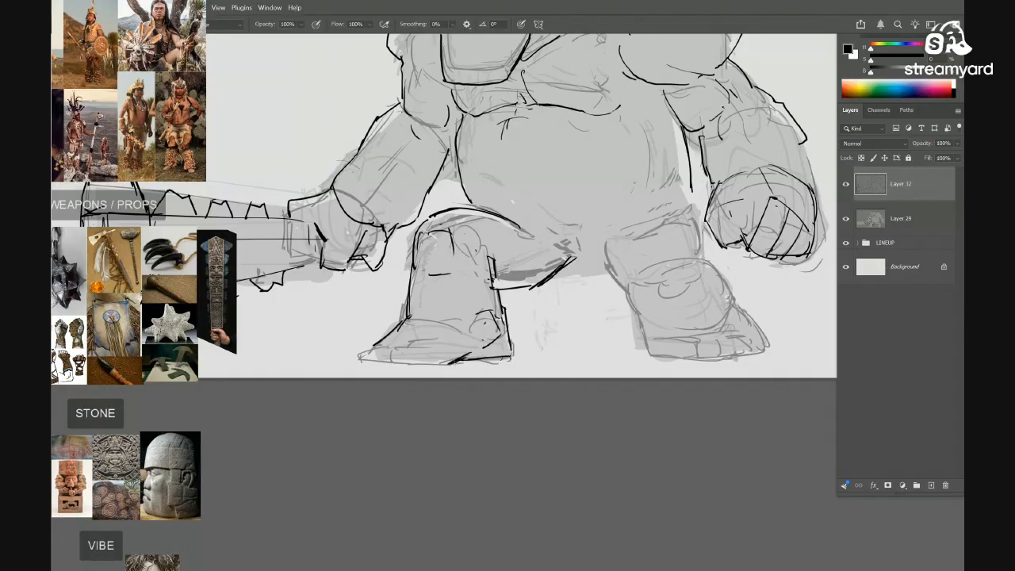
left_click_drag(449, 365, 366, 367)
left_click_drag(398, 353, 443, 350)
left_click_drag(596, 289, 482, 296)
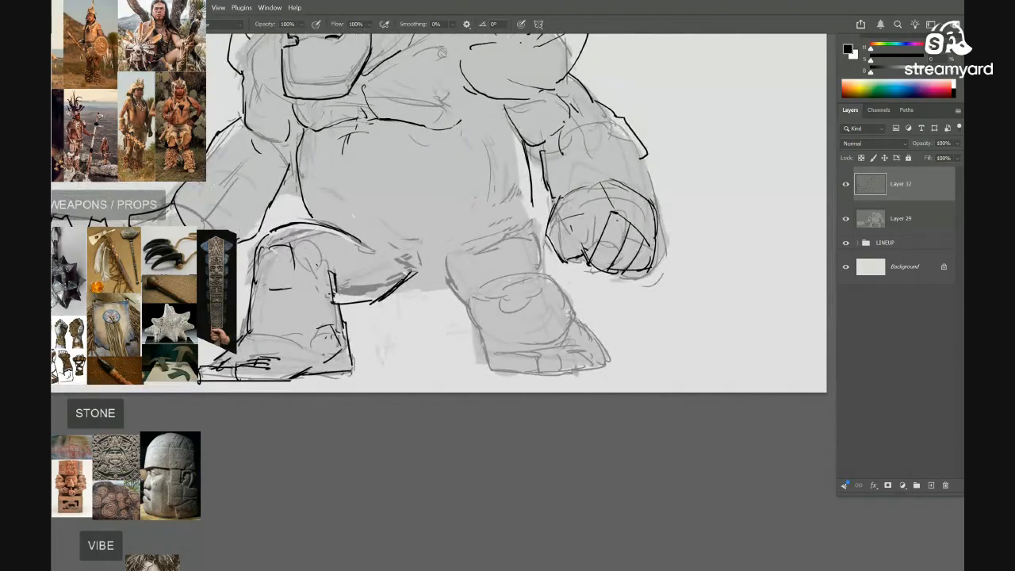
Ink the short line joining the two legs beneath the belly
left_click_drag(424, 281, 445, 283)
mouse_move(453, 284)
left_mouse_down()
mouse_move(426, 290)
mouse_move(495, 281)
left_mouse_up()
left_click_drag(473, 285, 445, 295)
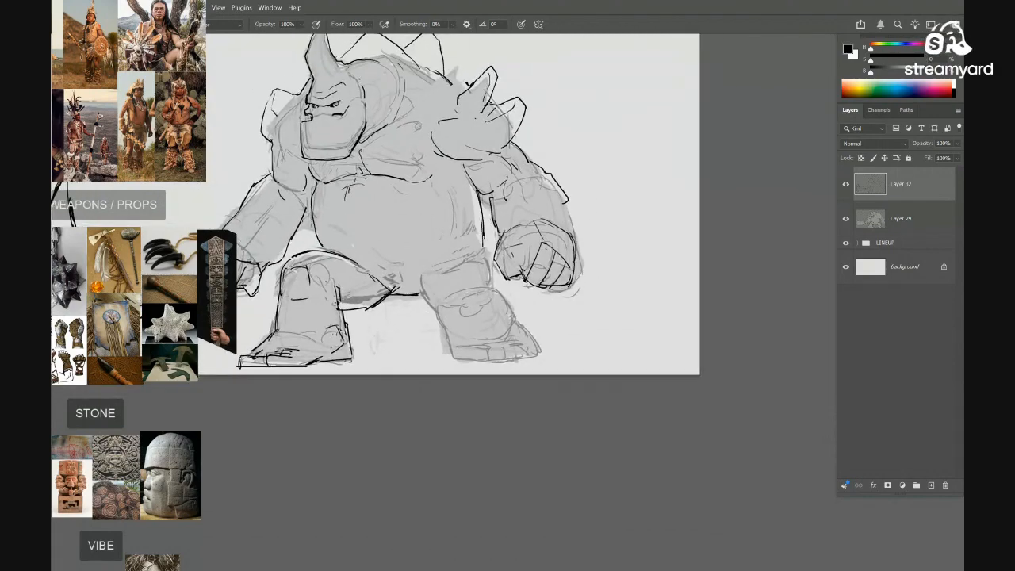
Isolate the grey sketch layer to sample its body grey, restore the other layers, and return to the line layer
key("x")
left_click(845, 218, "alt")
left_click(409, 214, "alt")
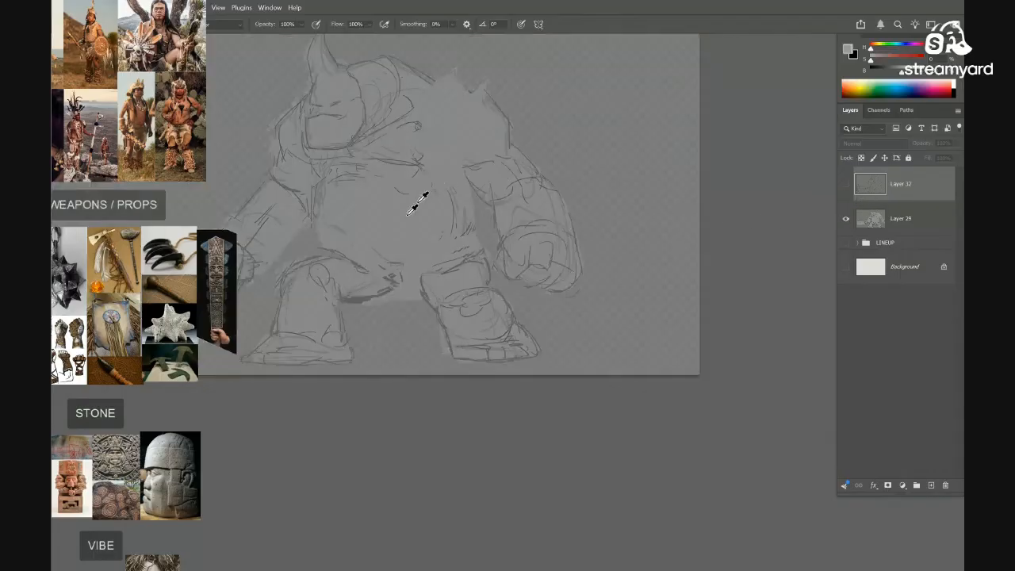
left_click(846, 218, "alt")
key("alt+bracketleft")
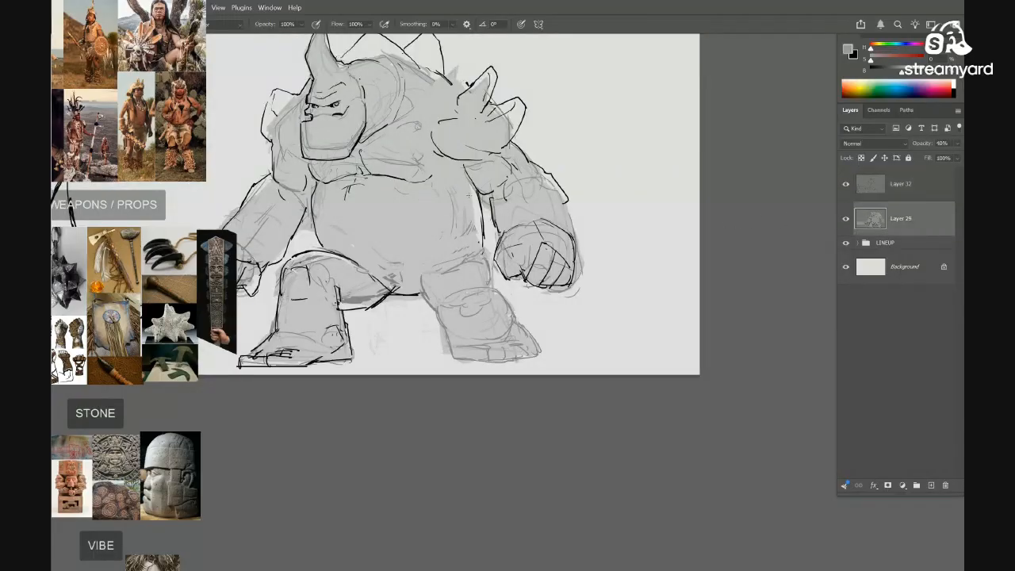
left_click(875, 190)
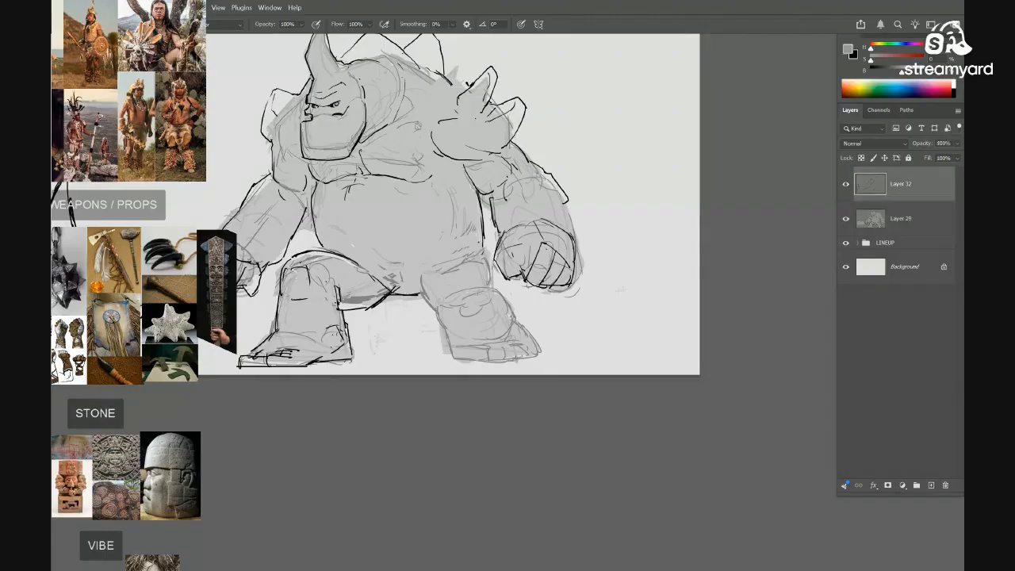
Ink the band between the thighs in black and start the top and inner contours of the fist-side thigh
mouse_move(515, 295)
left_mouse_down()
mouse_move(577, 275)
mouse_move(585, 290)
left_mouse_up()
key("x")
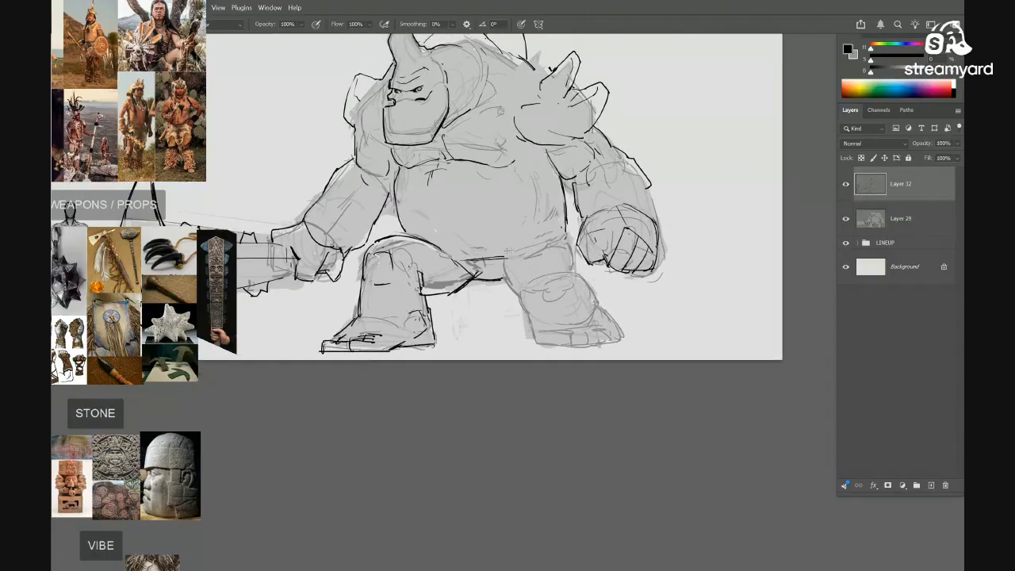
left_click_drag(507, 251, 485, 255)
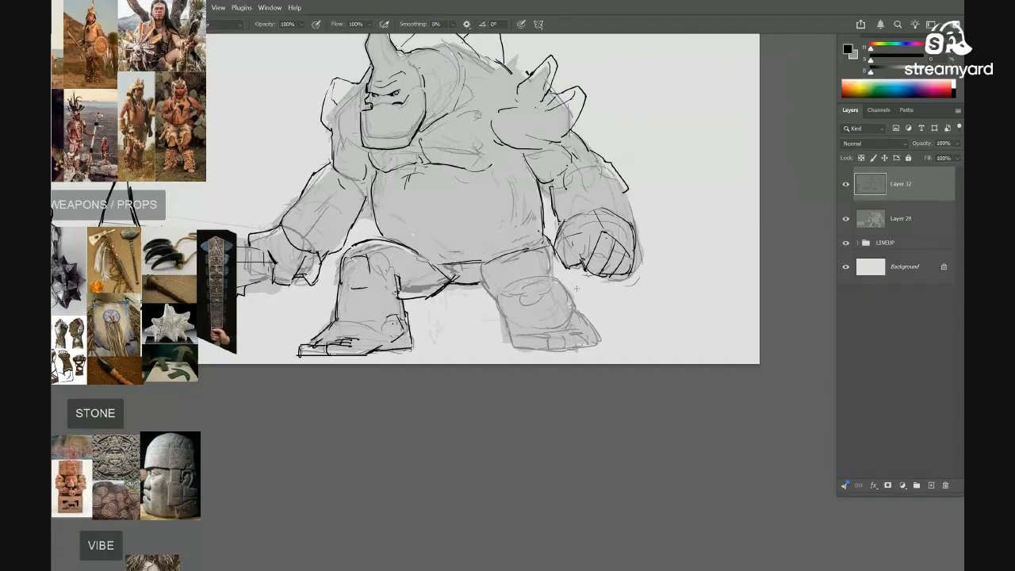
left_click_drag(566, 251, 551, 244)
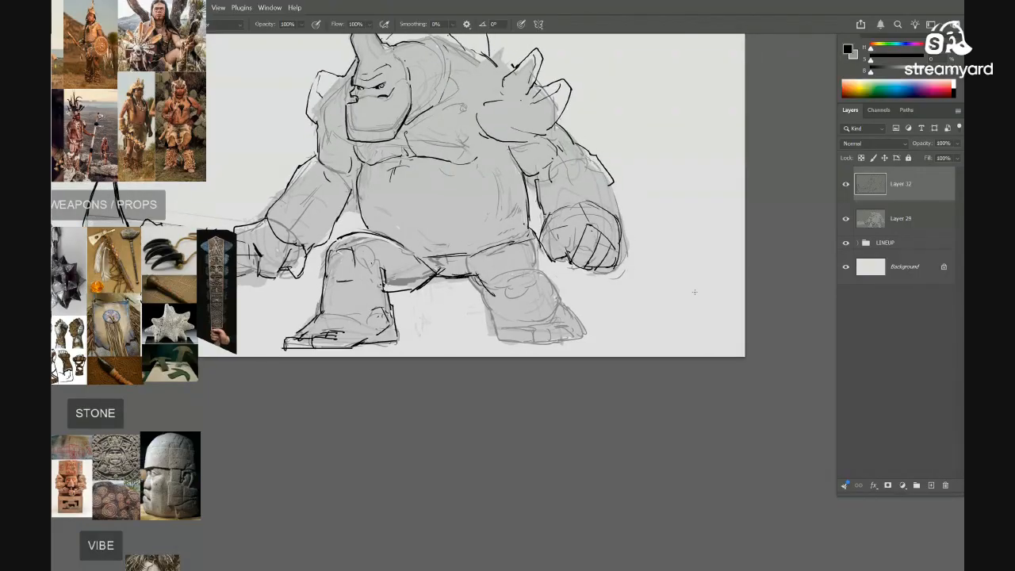
Lasso the fist-side leg on the grey sketch layer, reposition it slightly, deselect, and return to the line layer
left_click(878, 225)
key("l")
mouse_move(606, 295)
left_mouse_down()
mouse_move(563, 286)
mouse_move(468, 323)
mouse_move(617, 330)
left_mouse_up()
mouse_move(544, 328)
left_mouse_down()
mouse_move(519, 328)
mouse_move(603, 328)
mouse_move(550, 278)
mouse_move(542, 291)
left_mouse_up()
key("ctrl+d")
left_click(863, 185)
Ink the thigh, knee and shin contours of the fist-side leg, undoing the last stray stroke
key("b")
mouse_move(515, 304)
left_mouse_down()
mouse_move(513, 288)
mouse_move(533, 274)
mouse_move(508, 278)
mouse_move(488, 264)
mouse_move(476, 287)
left_mouse_up()
mouse_move(530, 248)
left_mouse_down()
mouse_move(547, 281)
mouse_move(500, 294)
mouse_move(522, 292)
left_mouse_up()
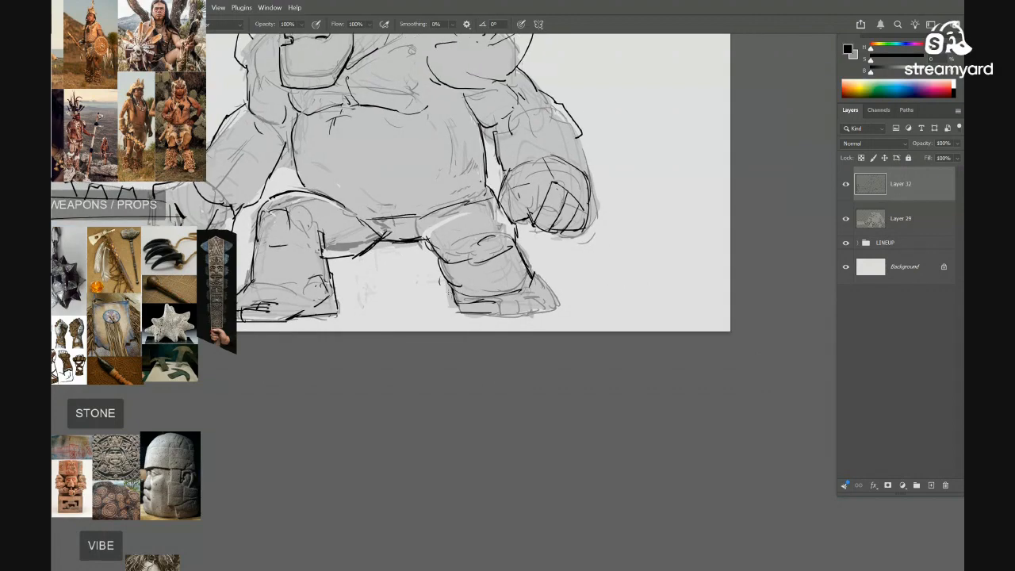
left_click_drag(442, 288, 454, 300)
key("ctrl+z")
Ink the sole, ankle and toes of the fist-side foot
left_click_drag(491, 316, 557, 303)
left_click_drag(512, 301, 521, 314)
left_click_drag(532, 276, 553, 297)
mouse_move(536, 274)
left_mouse_down()
mouse_move(549, 290)
mouse_move(566, 370)
left_mouse_up()
left_click_drag(555, 318, 508, 314)
left_click_drag(509, 274, 583, 280)
mouse_move(582, 280)
left_mouse_down()
mouse_move(650, 222)
mouse_move(862, 185)
left_mouse_up()
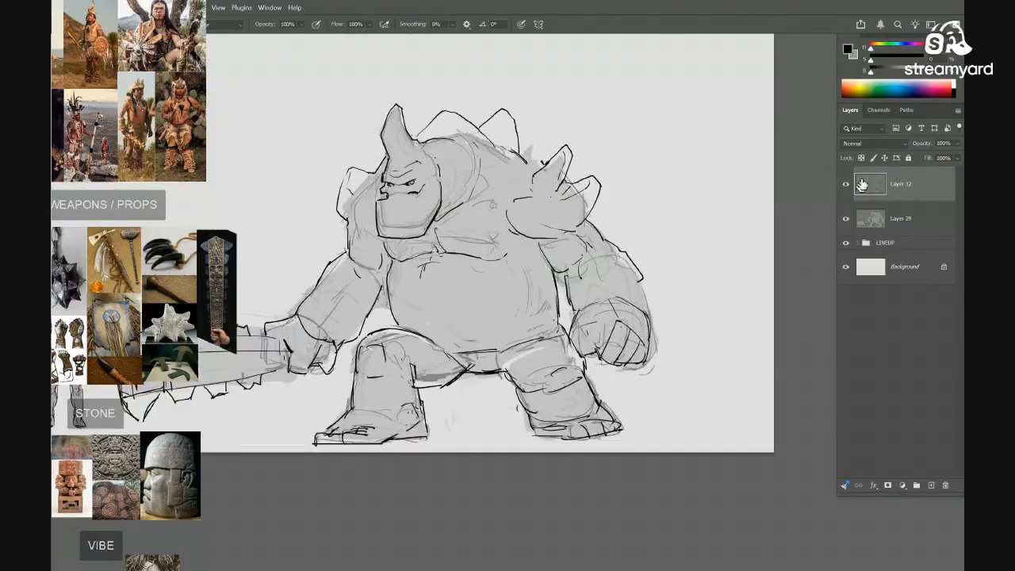
Erase the spikes from the fist-side shoulder and the rough outer line of that forearm
key("e")
mouse_move(561, 149)
left_mouse_down()
mouse_move(523, 195)
mouse_move(560, 190)
left_mouse_up()
left_click_drag(587, 222, 603, 182)
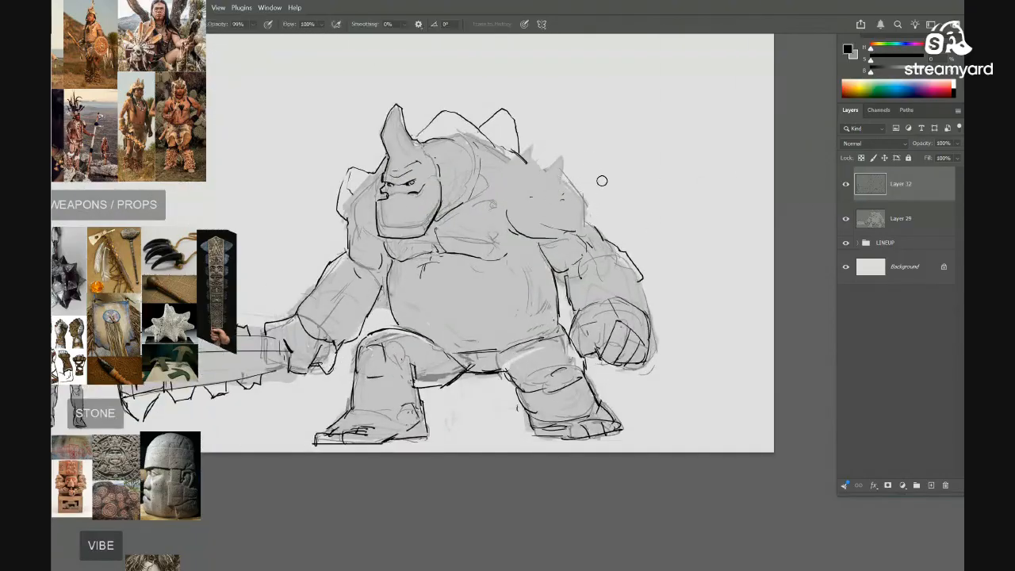
left_click_drag(621, 250, 637, 272)
Ink a smooth rounded contour over the fist-side shoulder and upper arm, and check the figure against the whole lineup
key("b")
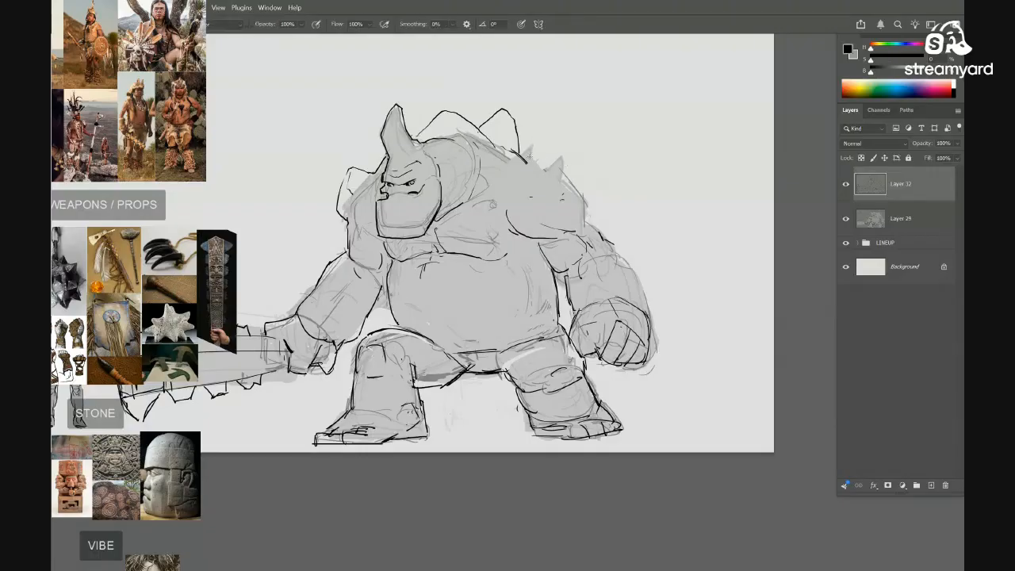
left_click_drag(555, 162, 588, 202)
scroll(599, 238, "up", 2)
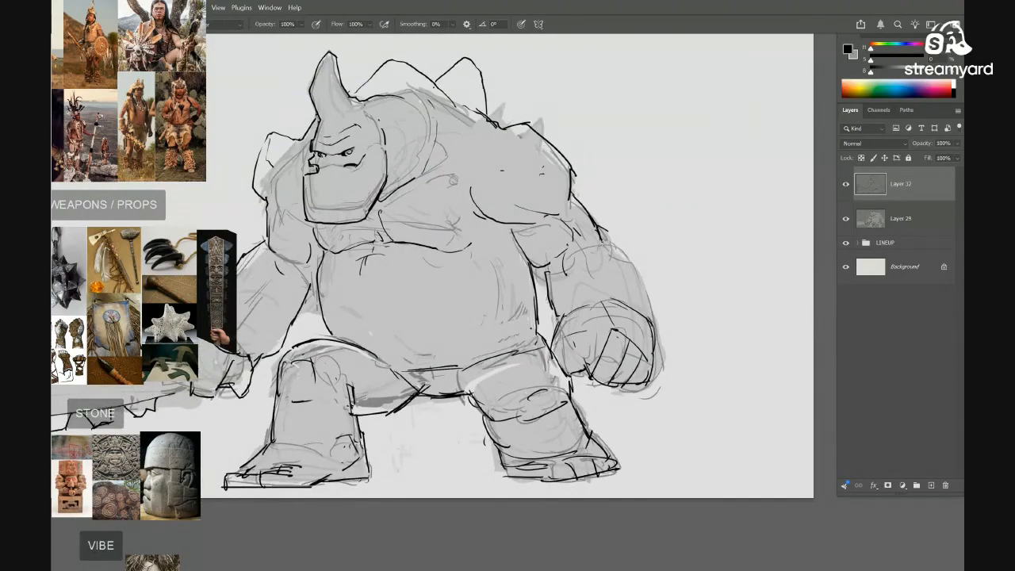
scroll(627, 357, "down", 5)
scroll(635, 317, "up", 3)
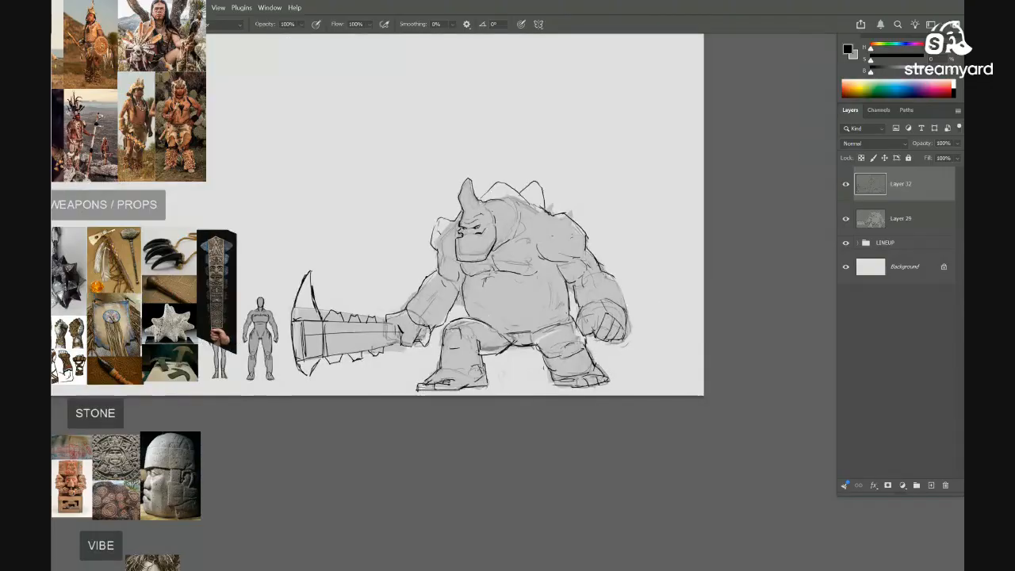
scroll(632, 309, "down", 3)
left_click_drag(444, 468, 452, 464)
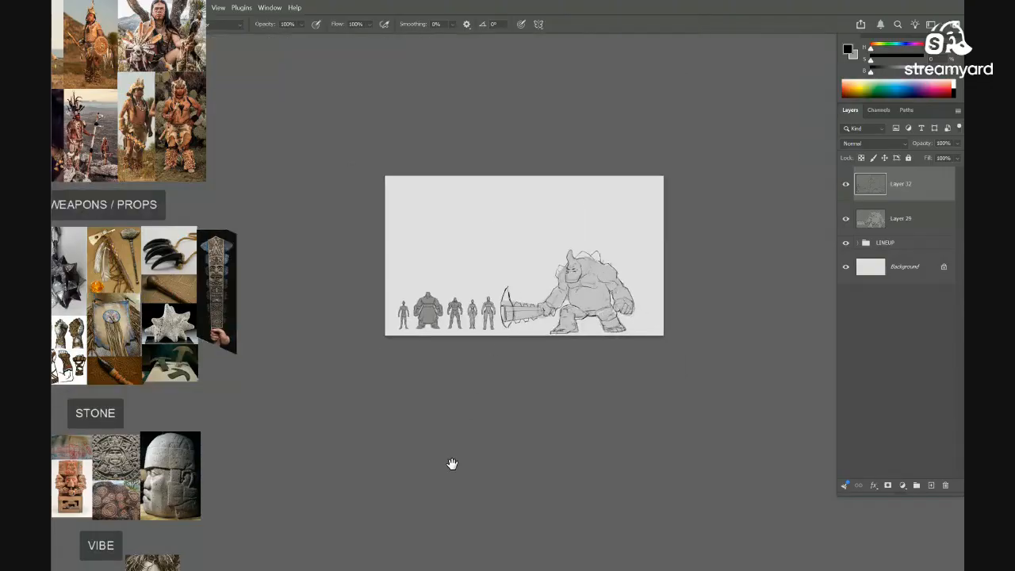
Fill the club-side shoulder spike and the back spikes with sampled body grey on the sketch layer
scroll(528, 304, "up", 2)
scroll(668, 304, "up", 2)
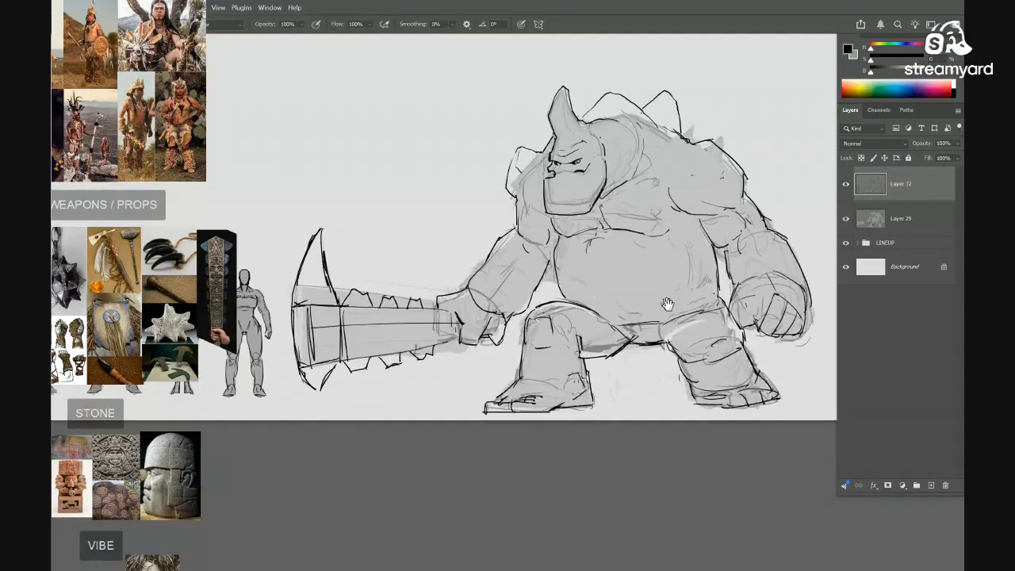
scroll(668, 304, "up", 1)
left_click(871, 220)
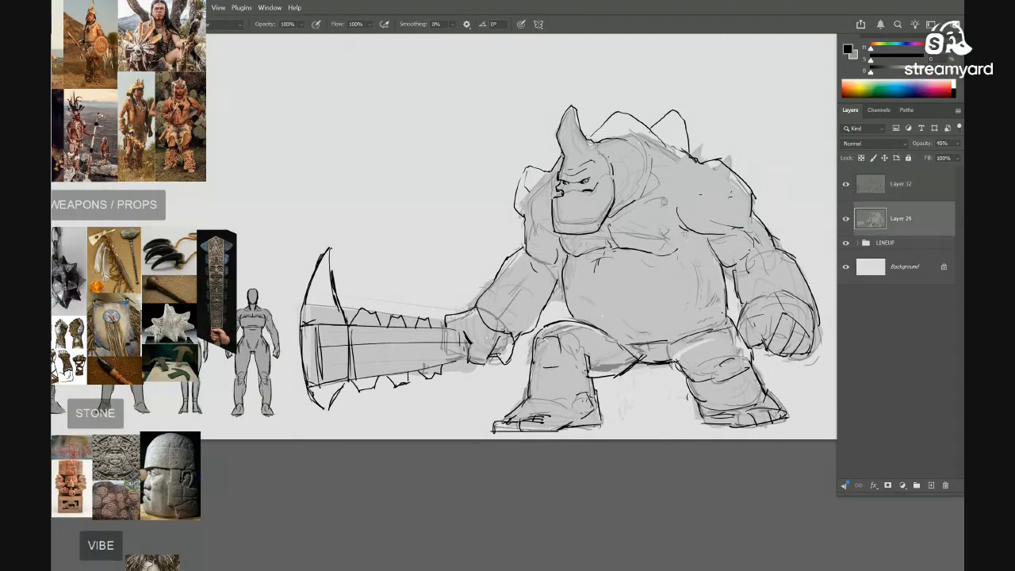
left_click(672, 284, "alt")
mouse_move(540, 182)
left_mouse_down()
mouse_move(533, 175)
mouse_move(525, 192)
left_mouse_up()
mouse_move(613, 143)
left_mouse_down()
mouse_move(605, 136)
mouse_move(668, 119)
mouse_move(673, 135)
left_mouse_up()
mouse_move(670, 115)
left_mouse_down()
mouse_move(682, 158)
mouse_move(687, 151)
left_mouse_up()
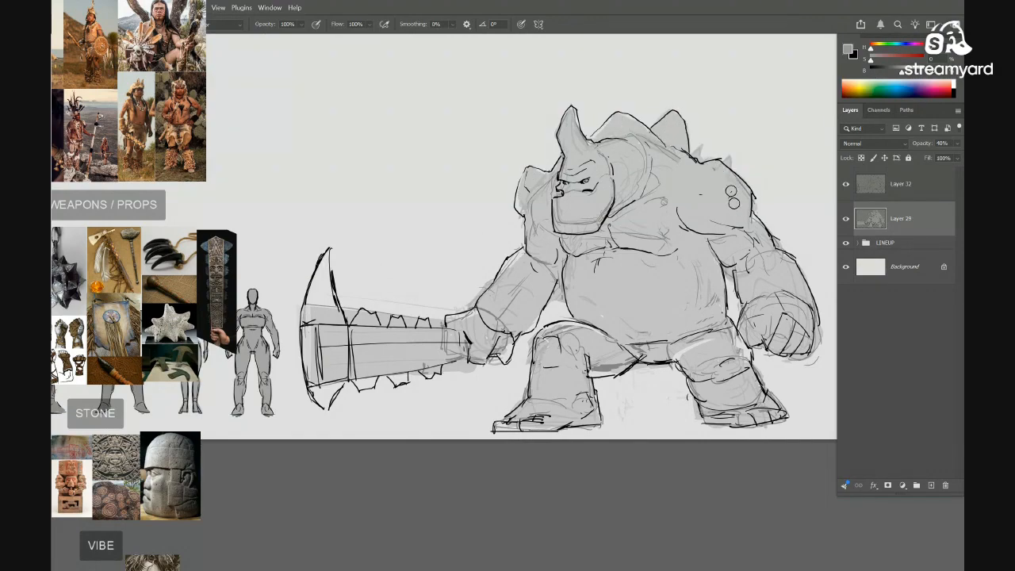
Fill the club's curved axe blade and remaining gaps in the creature's silhouette with the same grey
left_click_drag(569, 291, 554, 289)
left_click_drag(485, 357, 487, 339)
left_click_drag(326, 342, 494, 307)
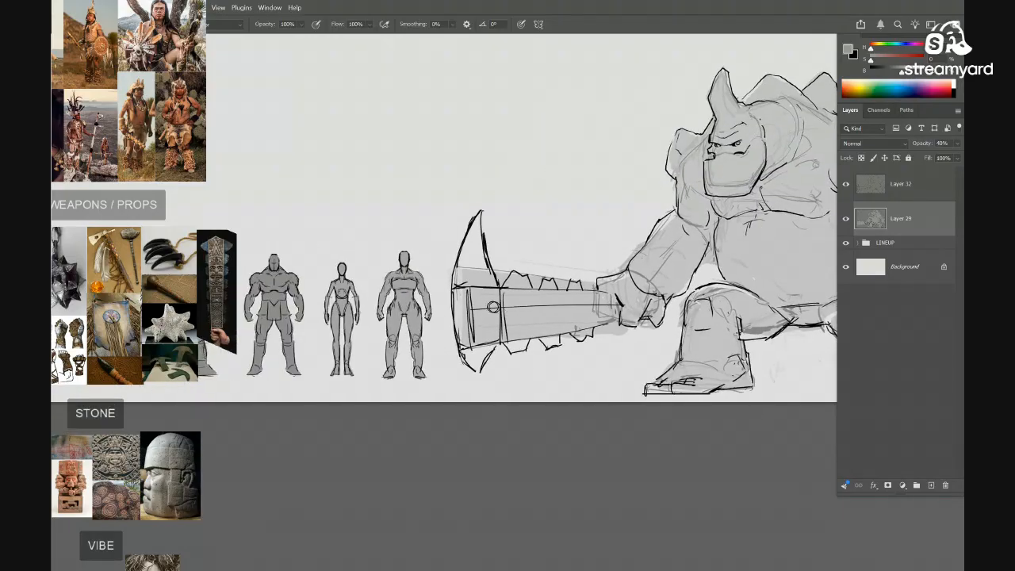
mouse_move(479, 218)
left_mouse_down()
mouse_move(471, 286)
mouse_move(479, 229)
mouse_move(489, 298)
left_mouse_up()
mouse_move(465, 330)
left_mouse_down()
mouse_move(483, 349)
mouse_move(530, 310)
mouse_move(509, 342)
mouse_move(580, 331)
left_mouse_up()
mouse_move(517, 328)
left_mouse_down()
mouse_move(411, 336)
mouse_move(357, 304)
left_mouse_up()
left_click_drag(627, 331, 560, 337)
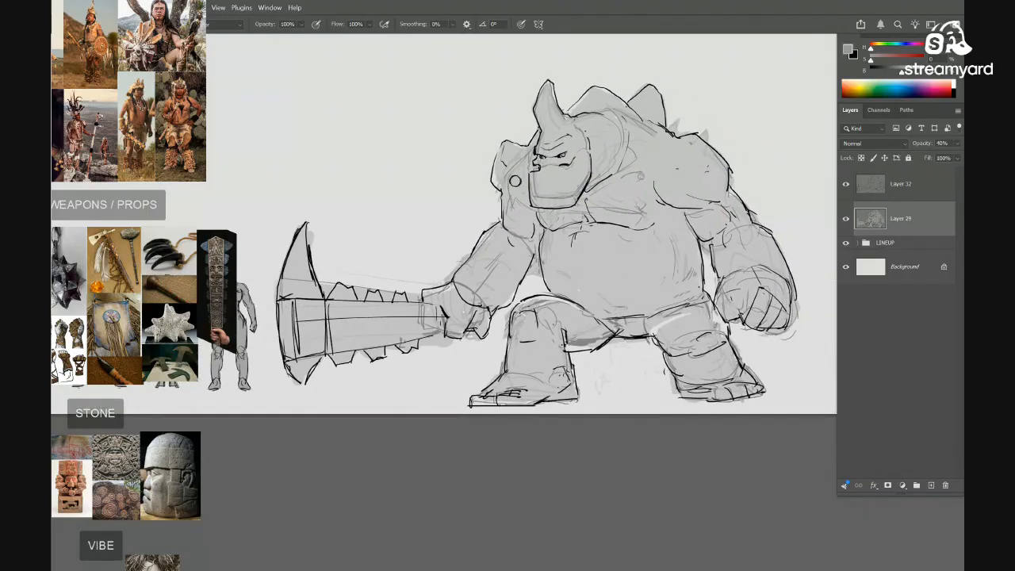
left_click_drag(661, 226, 649, 193)
left_click_drag(562, 307, 586, 313)
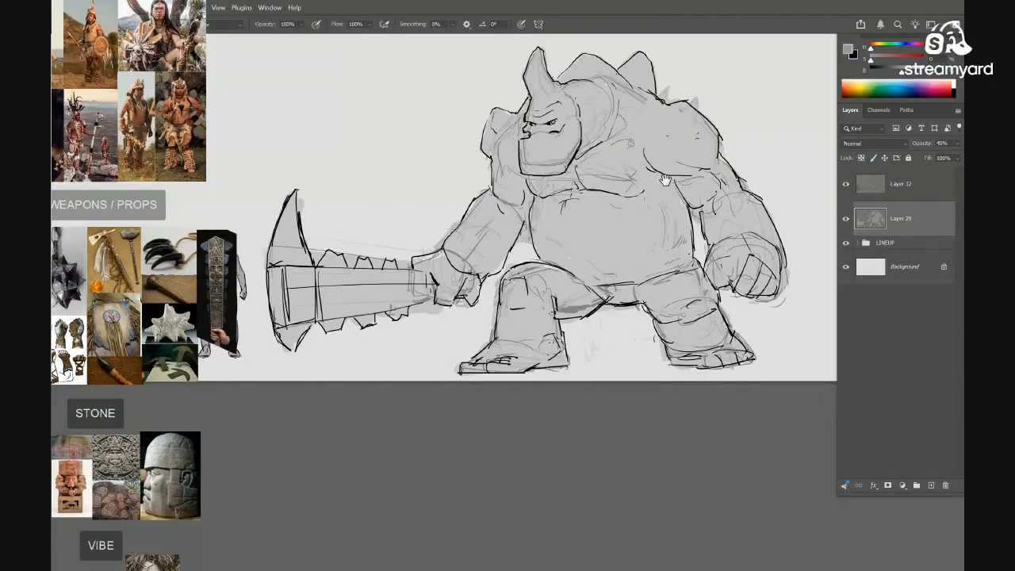
Erase the leftover grey shoulder spikes and remove both back spikes from the grey and line layers
mouse_move(665, 181)
left_mouse_down()
mouse_move(646, 256)
mouse_move(677, 259)
left_mouse_up()
key("e")
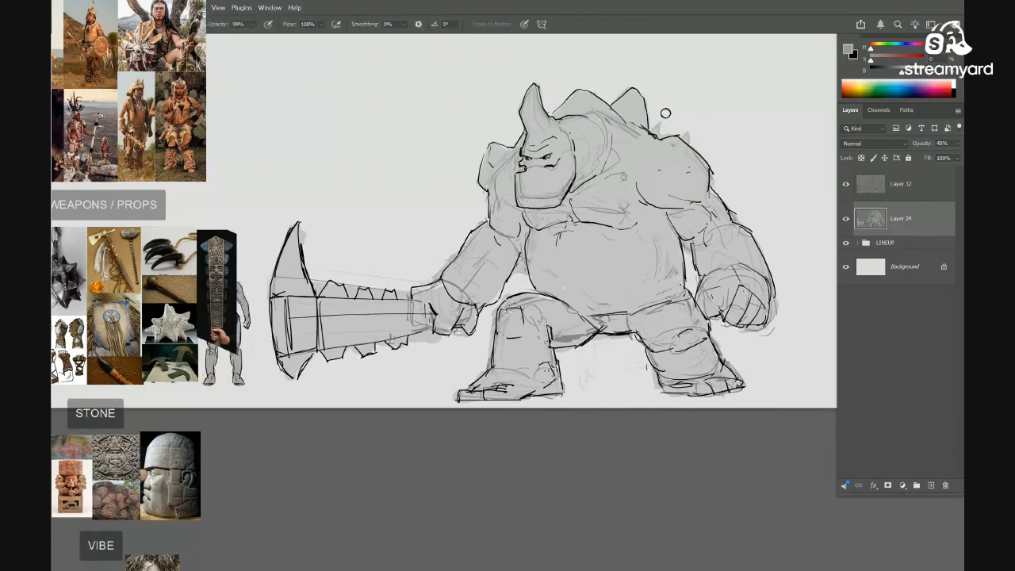
left_click_drag(666, 180, 624, 220)
left_click_drag(679, 279, 777, 281)
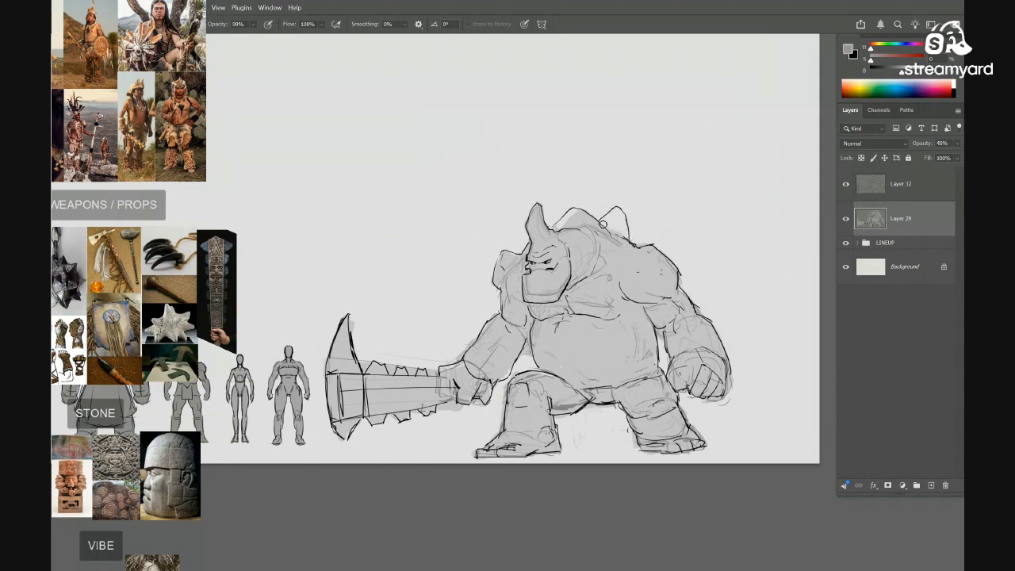
left_click_drag(603, 224, 578, 215)
left_click(862, 184)
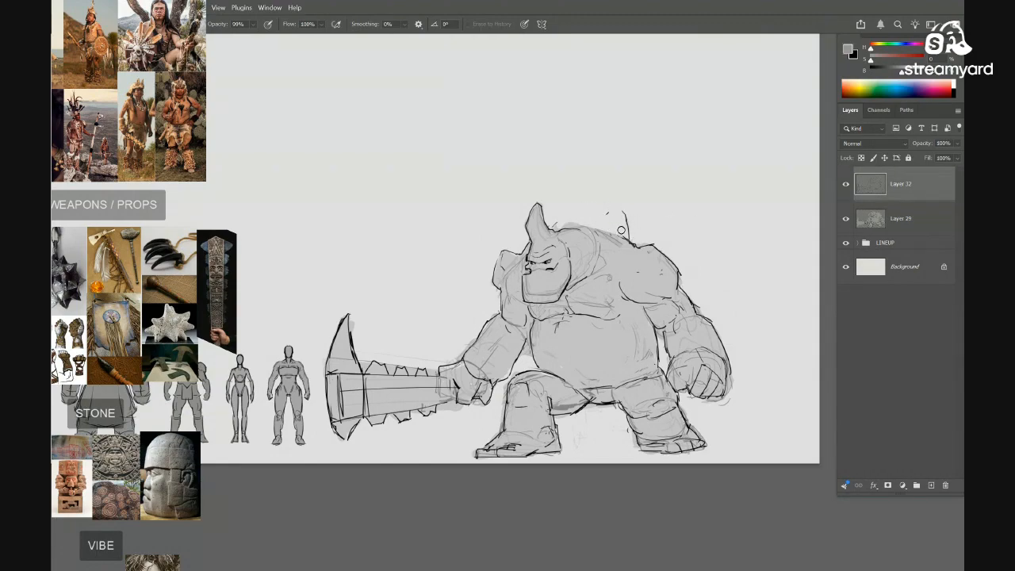
Try a tall rounded hump outline rising from behind the horn over the creature's back
key("b")
key("x")
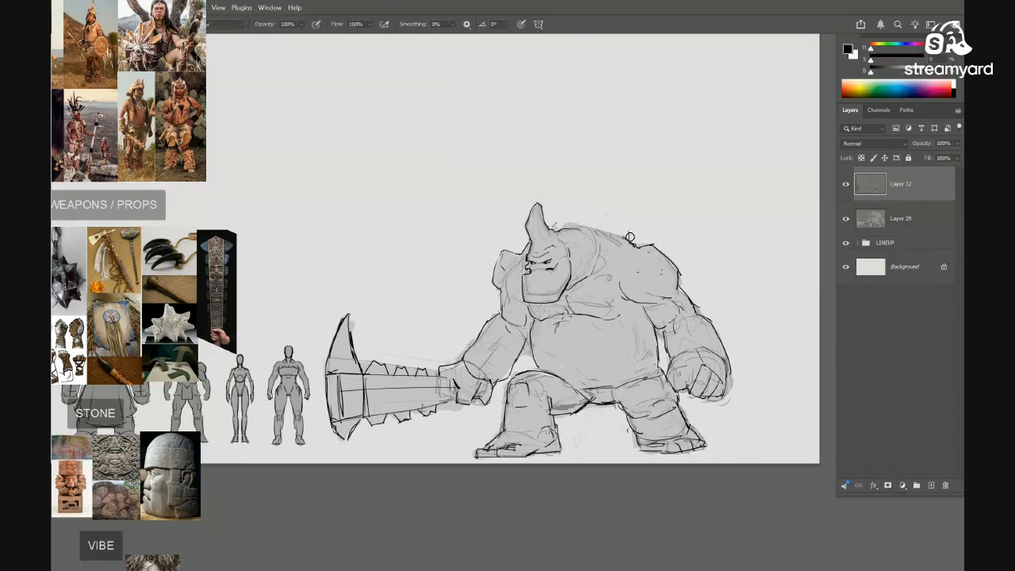
left_click_drag(623, 220, 647, 201)
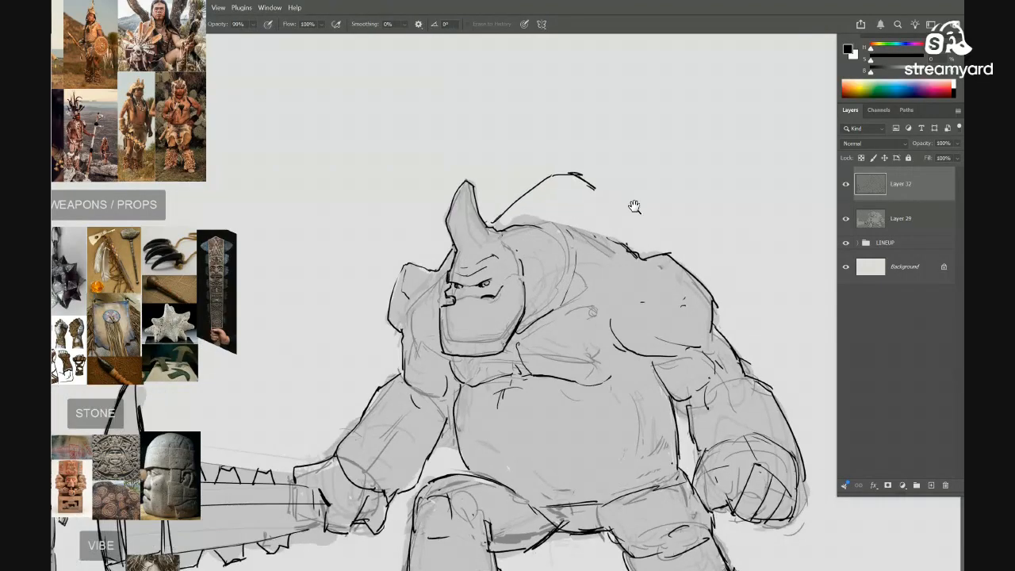
scroll(633, 208, "up", 2)
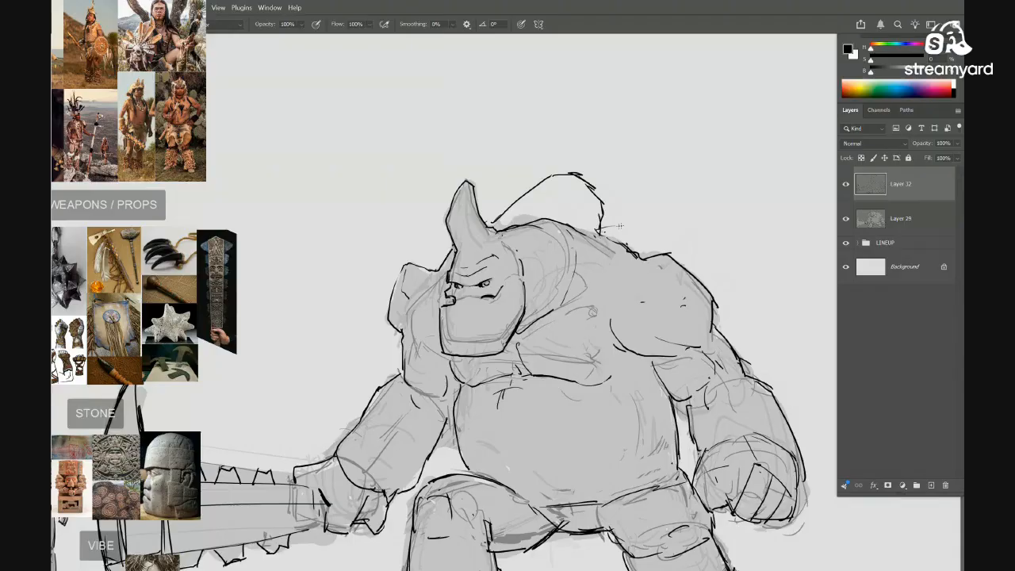
mouse_move(630, 242)
left_mouse_down()
mouse_move(606, 248)
mouse_move(662, 254)
mouse_move(690, 216)
left_mouse_up()
Erase the tall hump outline above the creature's back
key("e")
mouse_move(546, 201)
left_mouse_down()
mouse_move(529, 213)
mouse_move(562, 241)
mouse_move(640, 196)
left_mouse_up()
left_click_drag(579, 203, 607, 249)
left_click_drag(534, 242, 551, 226)
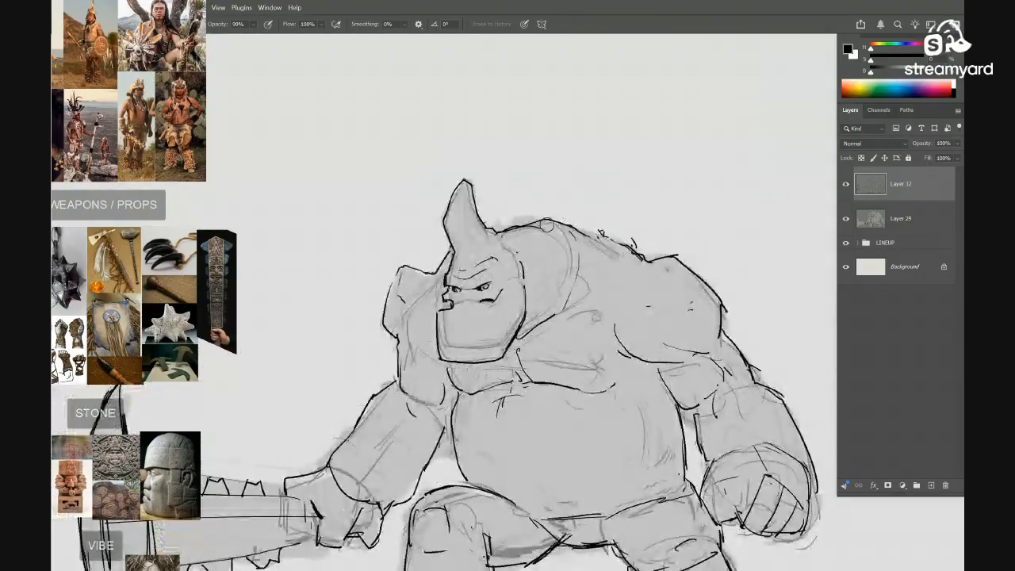
Draw a low hump outline over the creature's back from behind the horn to the shoulder, erasing the old back lines underneath
key("b")
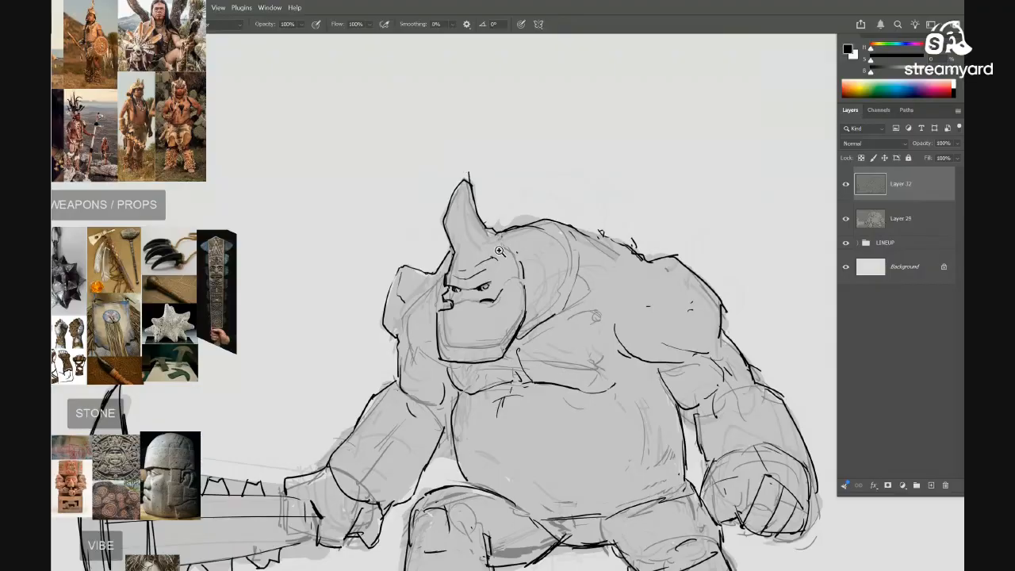
left_click_drag(500, 250, 526, 167)
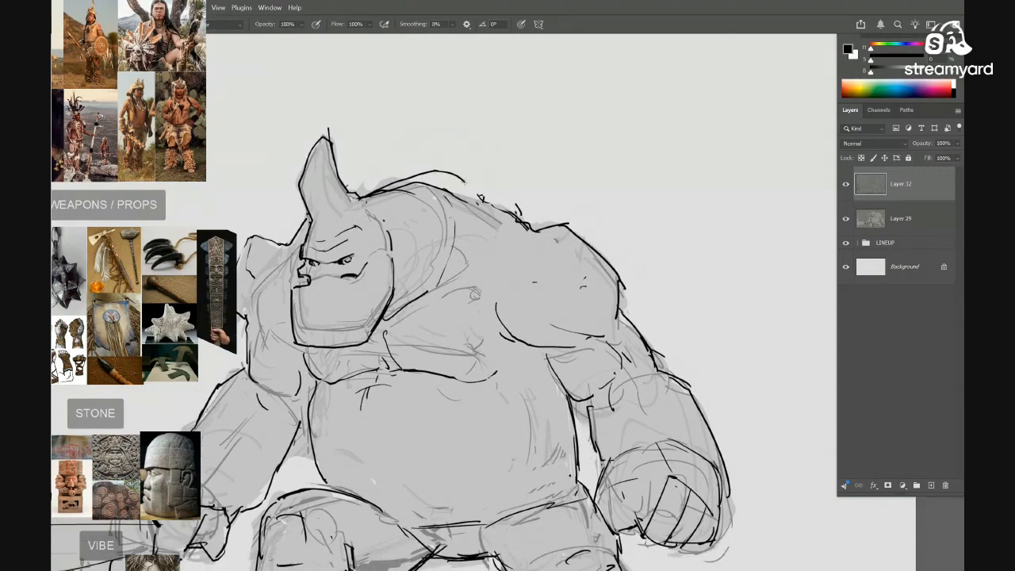
left_click_drag(536, 232, 568, 225)
mouse_move(567, 222)
left_mouse_down()
mouse_move(540, 219)
mouse_move(556, 237)
left_mouse_up()
key("e")
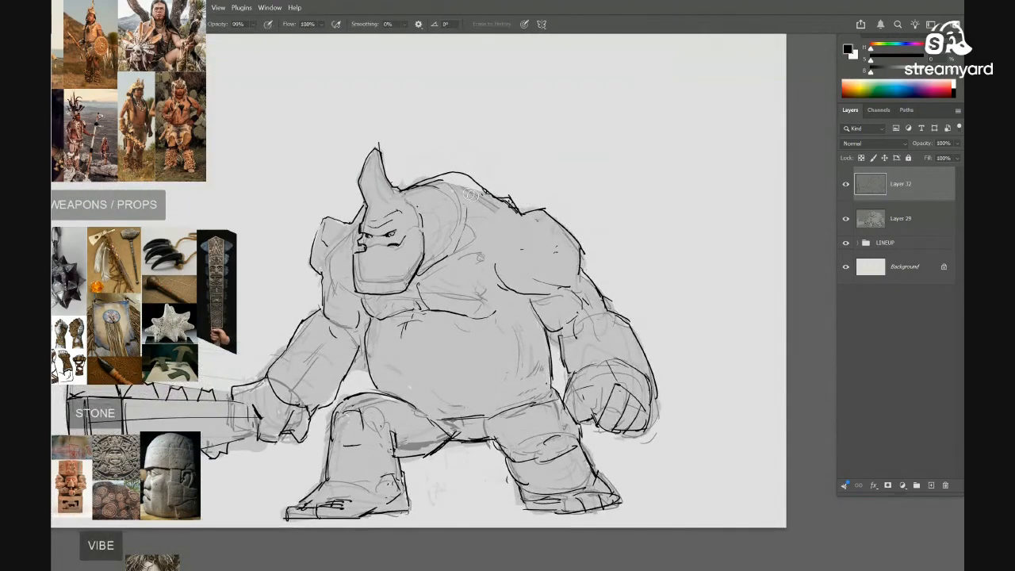
left_click_drag(471, 194, 511, 210)
key("b")
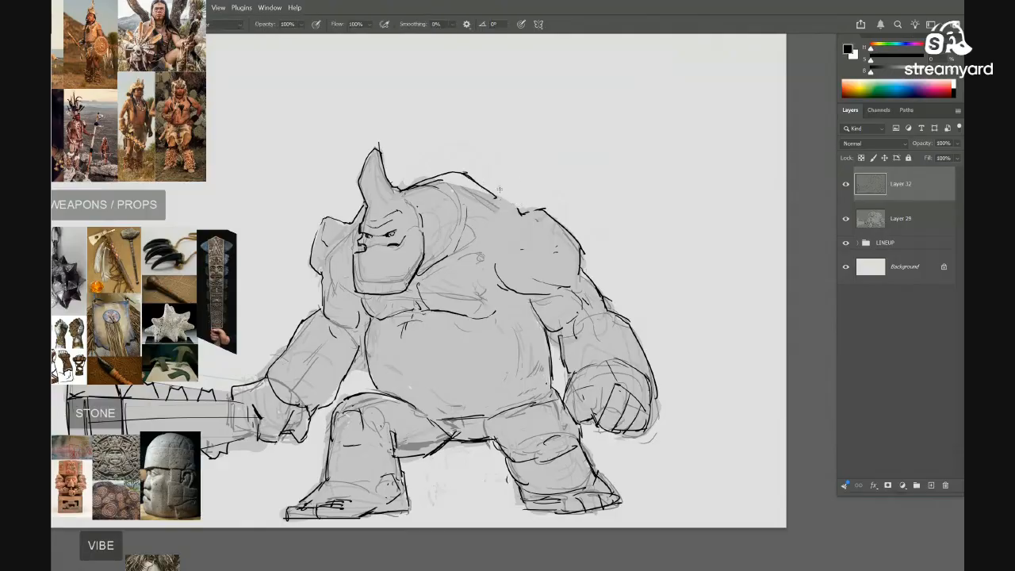
left_click_drag(529, 205, 572, 220)
Fill the gap beneath the new back outline on the silhouette layer, using the grey sampled from that layer
left_click(866, 228)
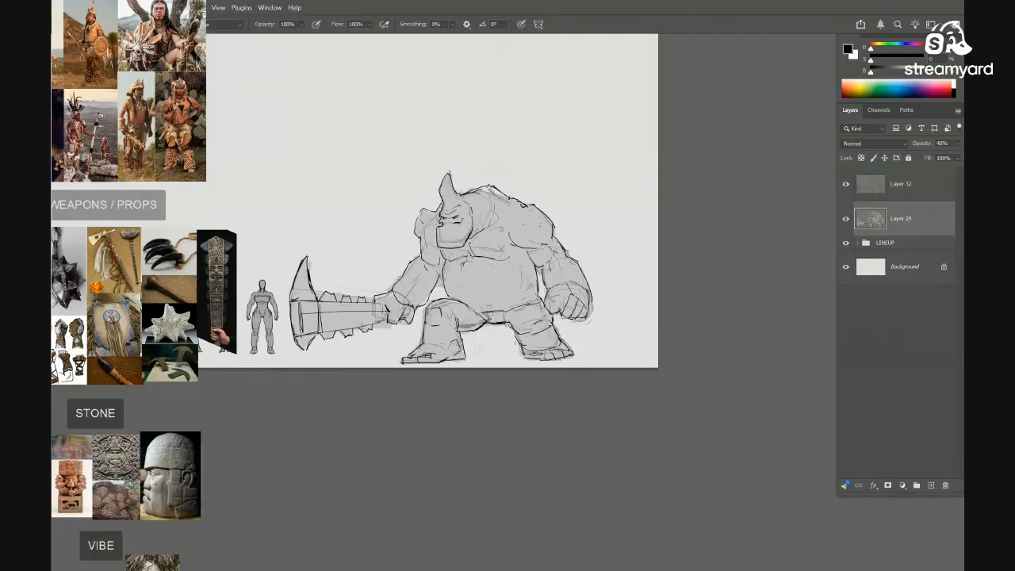
left_click_drag(475, 198, 562, 197)
key("x")
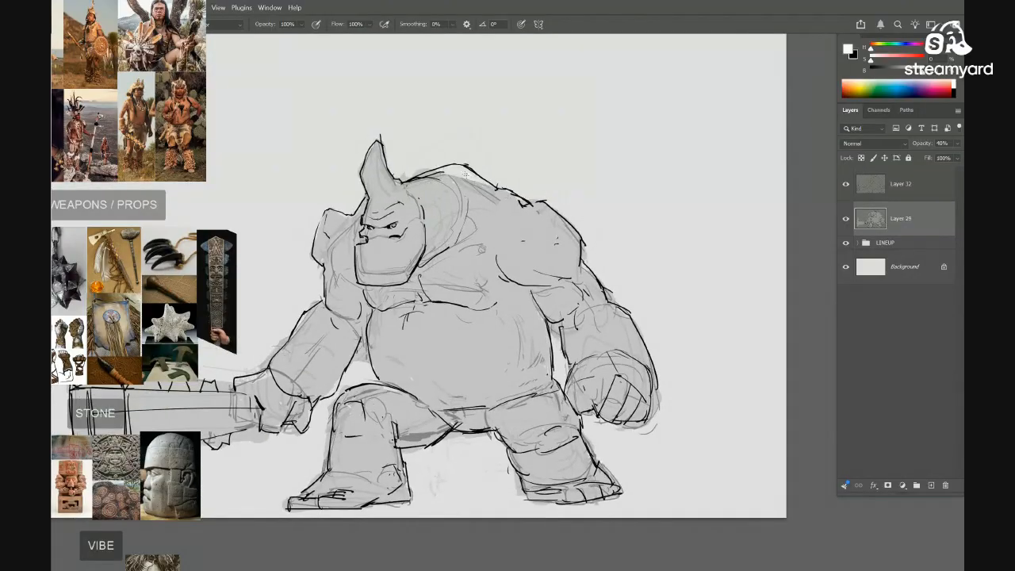
key("x")
key("x")
left_click(846, 220, "alt")
left_click(537, 229, "alt")
left_click(846, 220, "alt")
mouse_move(466, 231)
left_mouse_down()
mouse_move(549, 224)
mouse_move(484, 237)
left_mouse_up()
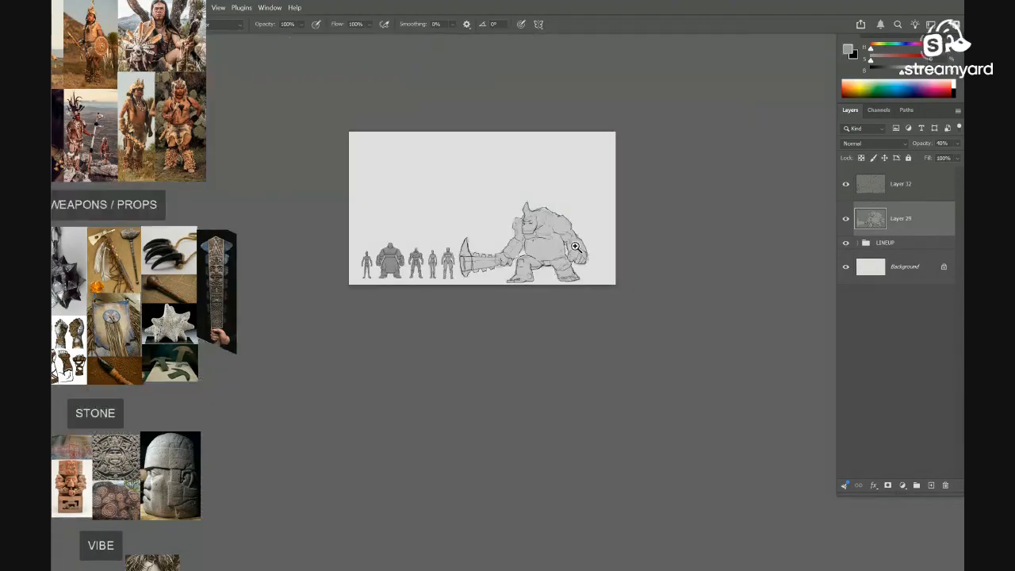
Redraw the outline of the far shoulder beside the creature's face in black on the line layer
left_click_drag(569, 236, 605, 388)
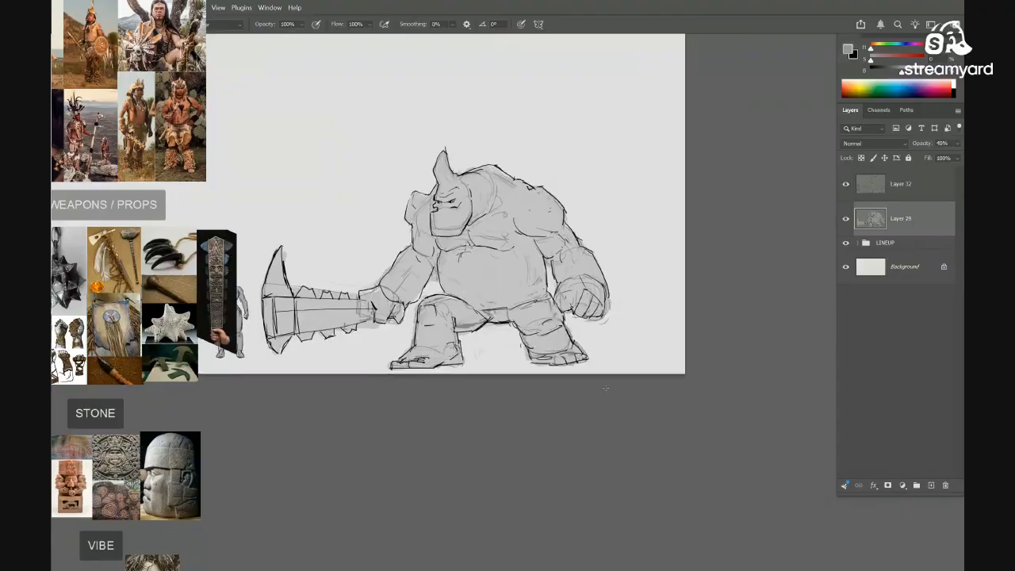
left_click_drag(488, 269, 608, 255)
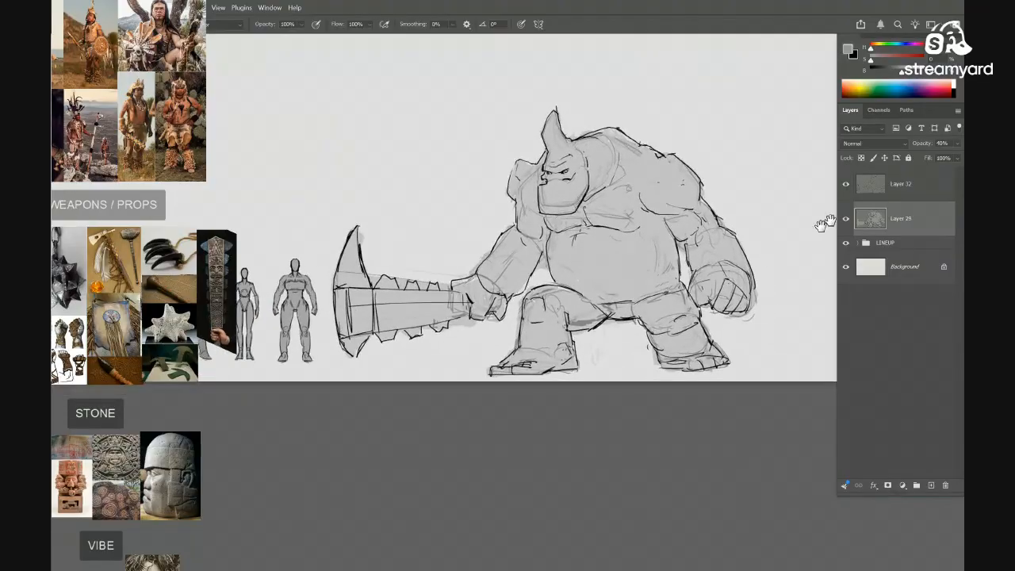
mouse_move(625, 298)
left_mouse_down()
mouse_move(644, 306)
mouse_move(646, 334)
mouse_move(641, 289)
left_mouse_up()
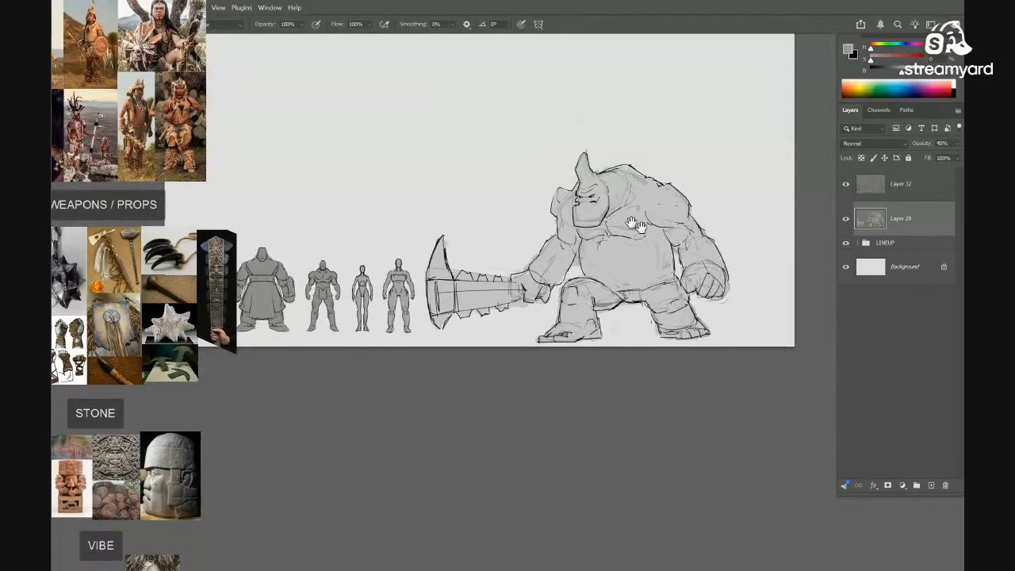
left_click_drag(587, 198, 618, 191)
left_click(869, 193)
key("d")
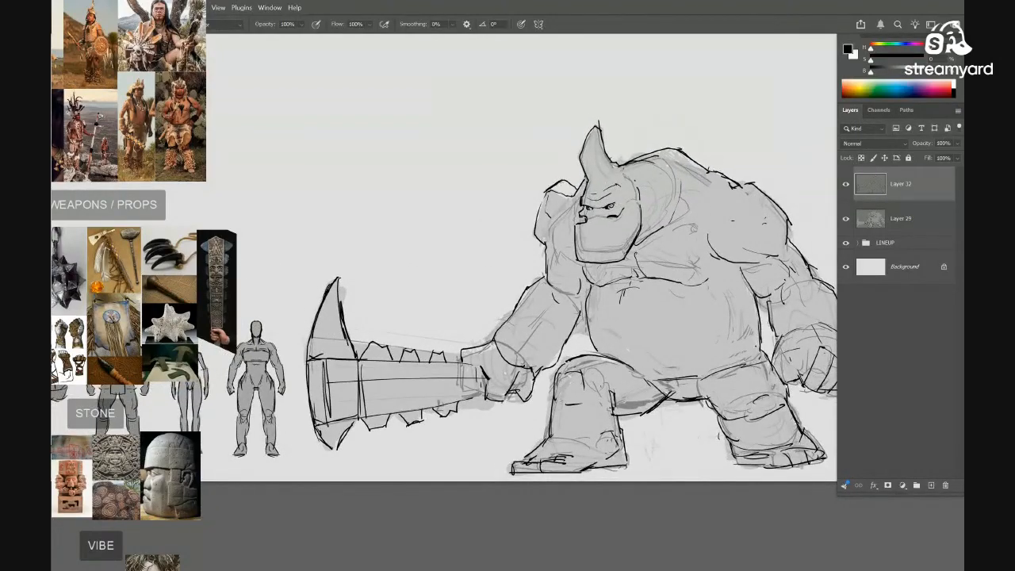
left_click_drag(569, 187, 584, 198)
key("ctrl+z")
key("ctrl+z")
left_click_drag(562, 210, 529, 240)
left_click_drag(609, 238, 648, 248)
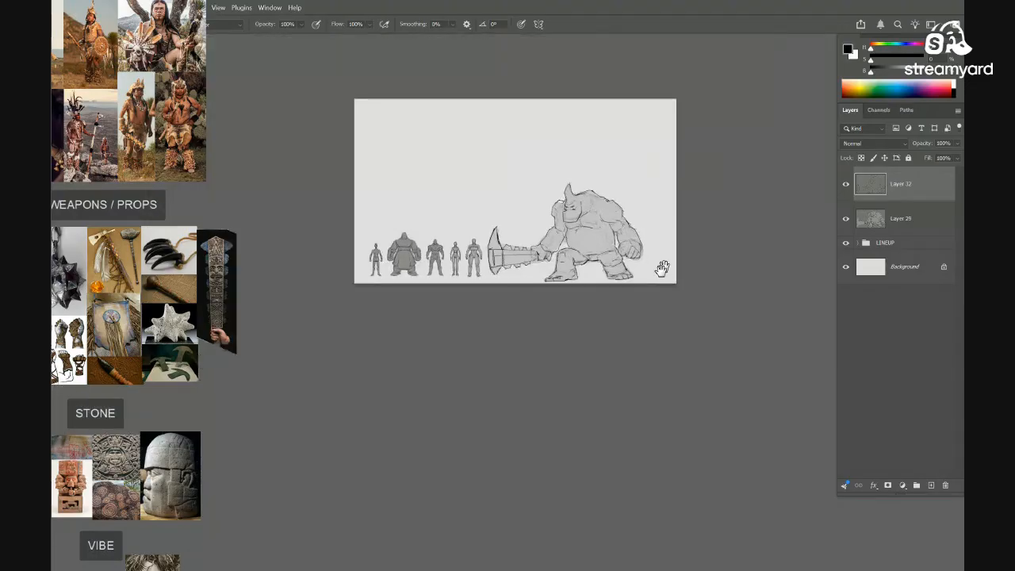
left_click_drag(641, 299, 661, 329)
left_click_drag(572, 251, 639, 245)
Extend the grey fill on the silhouette layer out to the redrawn far shoulder outline
key("x")
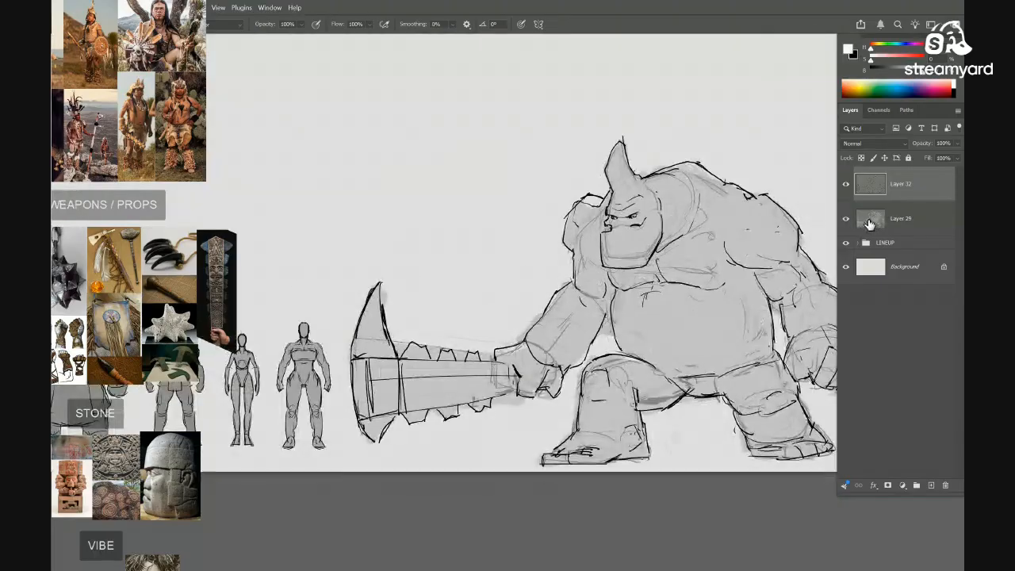
left_click(870, 221)
left_click(846, 220, "alt")
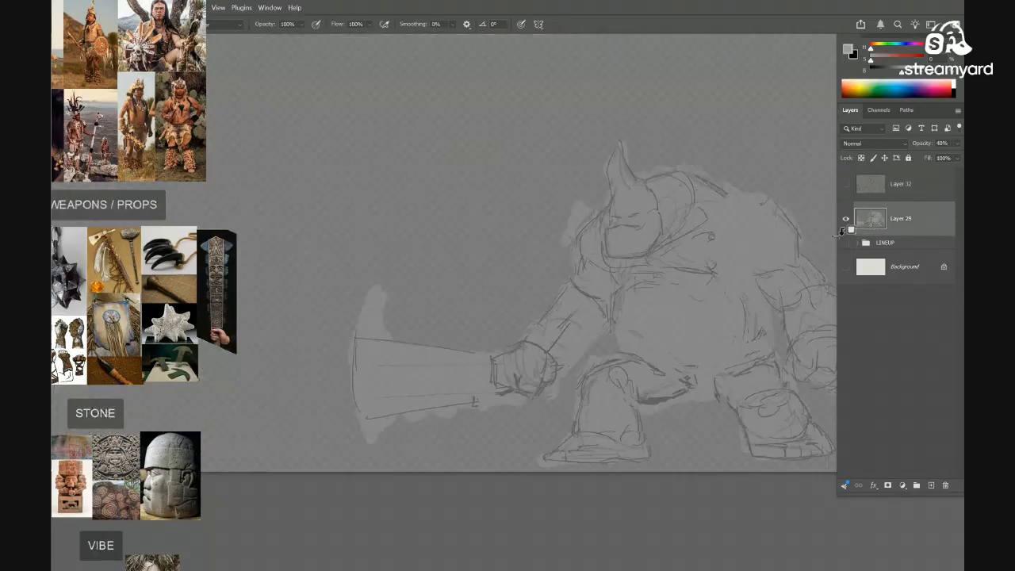
left_click(846, 219, "alt")
left_click_drag(611, 208, 525, 216)
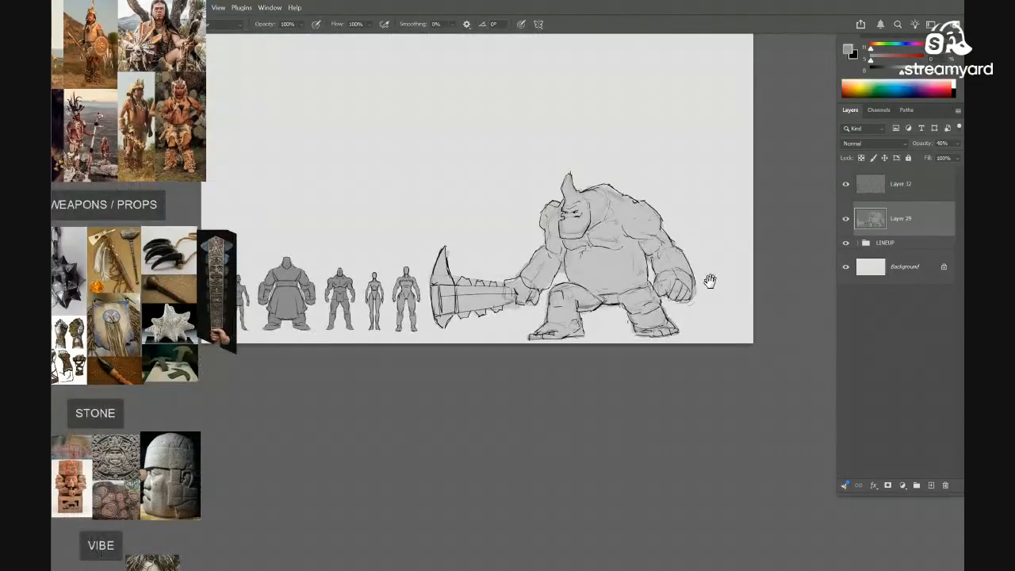
left_click_drag(690, 293, 712, 286)
mouse_move(706, 287)
left_mouse_down()
mouse_move(692, 290)
mouse_move(714, 306)
left_mouse_up()
Duplicate the grey silhouette layer and set the copy's opacity to 100%
key("ctrl+j")
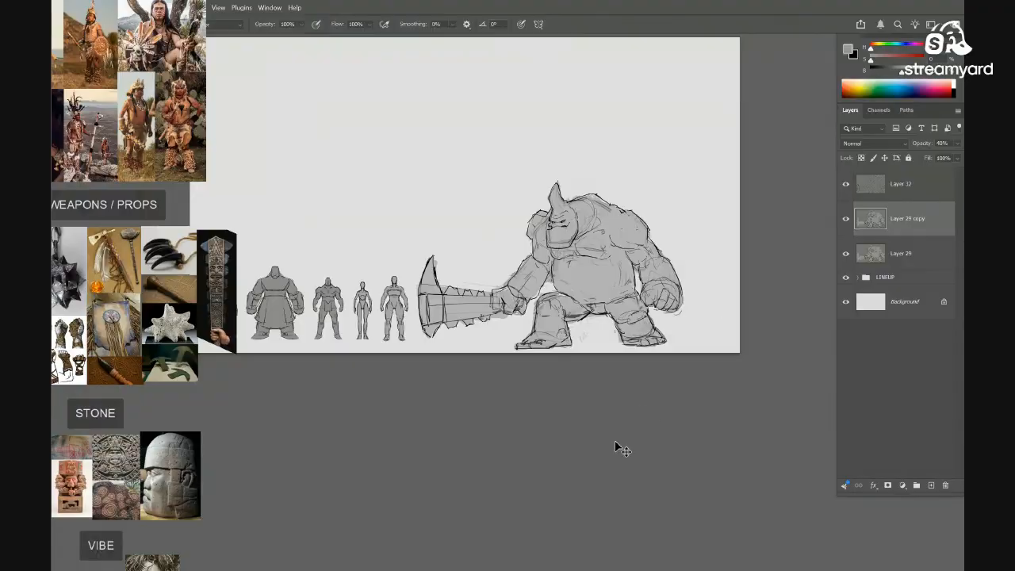
key("m")
key("0")
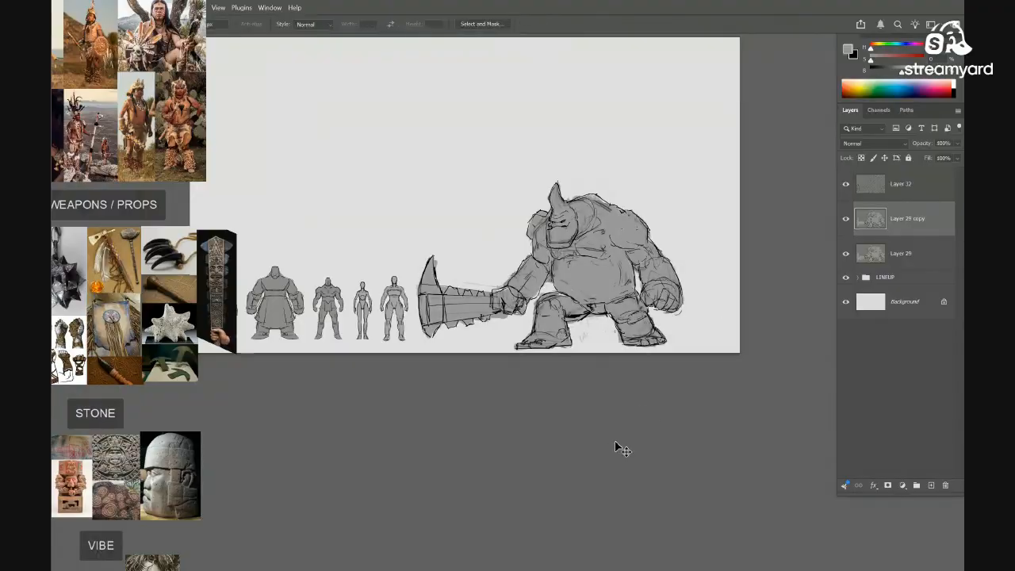
Colorize the silhouette copy a muted warm brown with Hue/Saturation at hue 37, saturation 11 and lightness -9
key("ctrl+u")
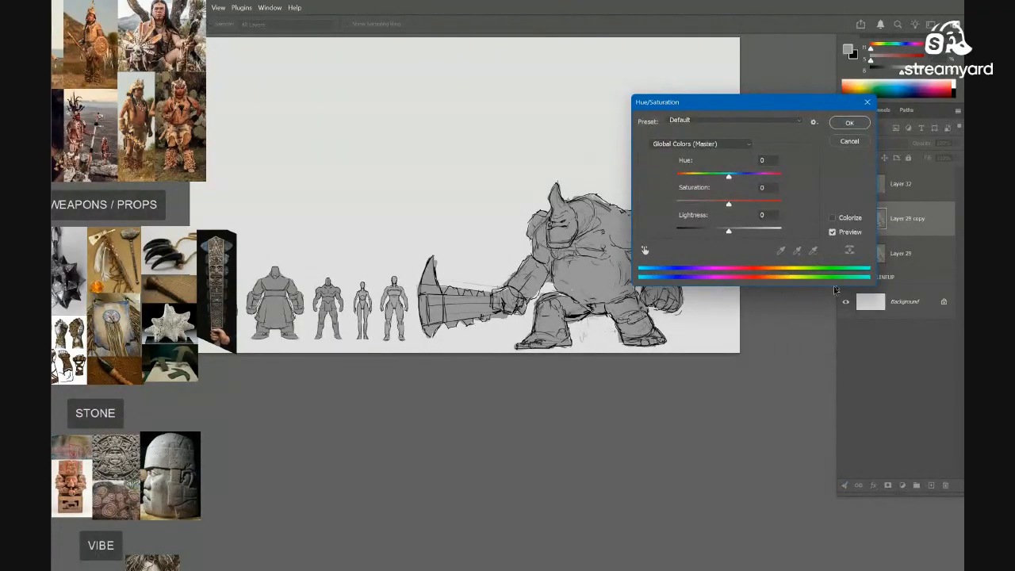
left_click(832, 217)
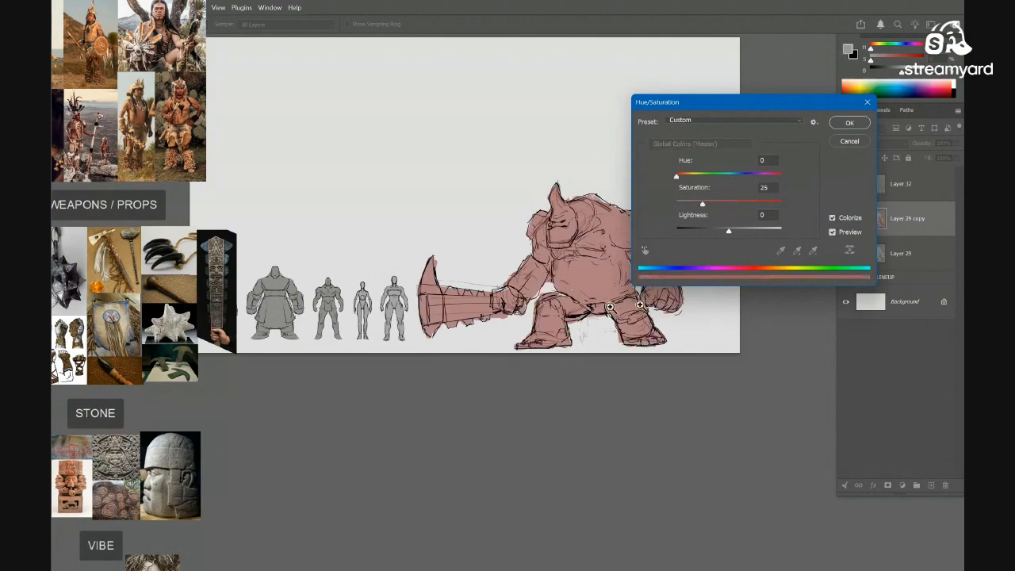
scroll(626, 331, "up", 2)
left_click_drag(670, 337, 669, 480)
scroll(670, 456, "down", 2)
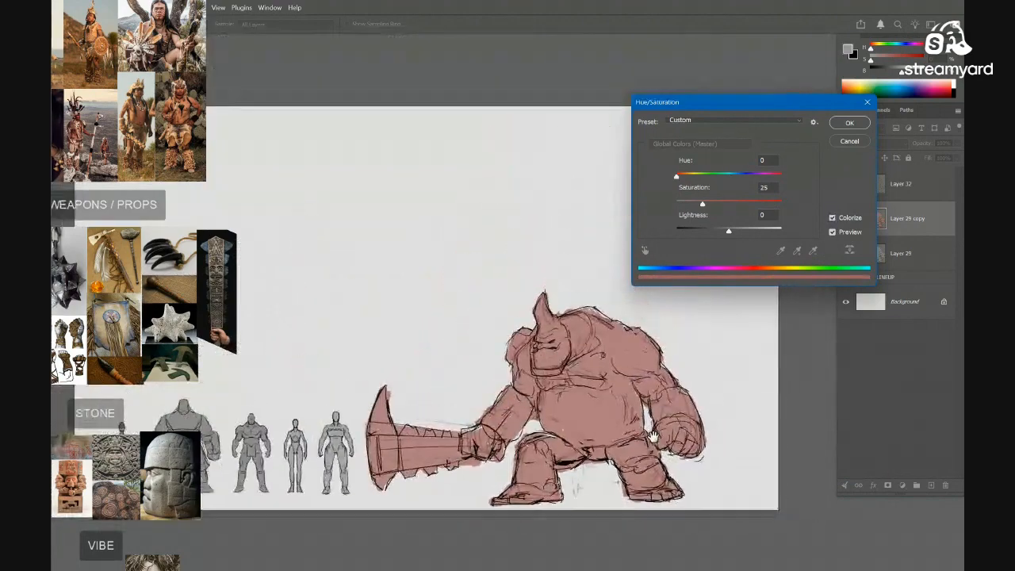
scroll(693, 396, "up", 2)
left_click_drag(710, 401, 702, 376)
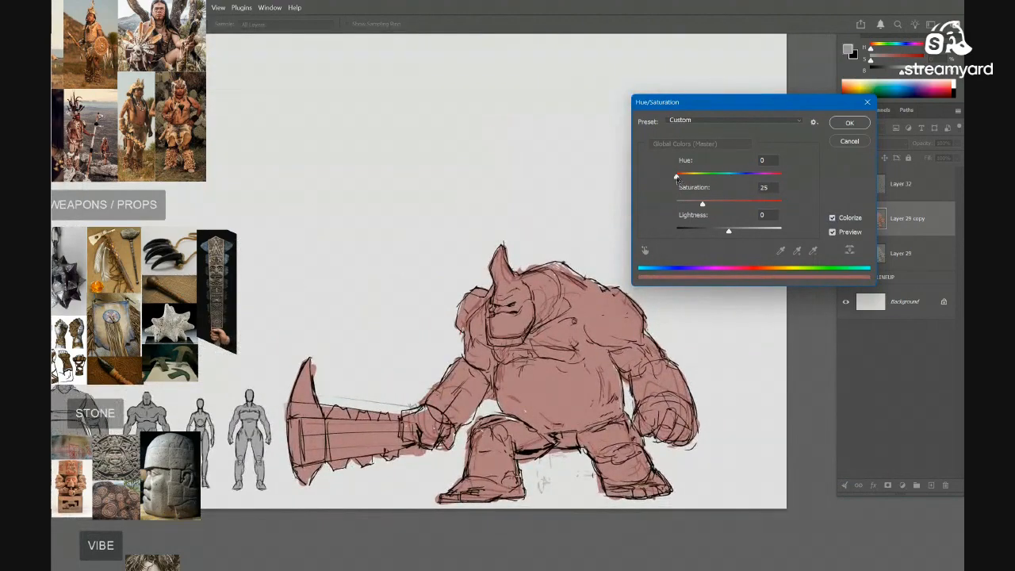
left_click_drag(677, 176, 680, 176)
left_click_drag(726, 205, 771, 204)
mouse_move(725, 232)
left_mouse_down()
mouse_move(716, 235)
mouse_move(723, 228)
left_mouse_up()
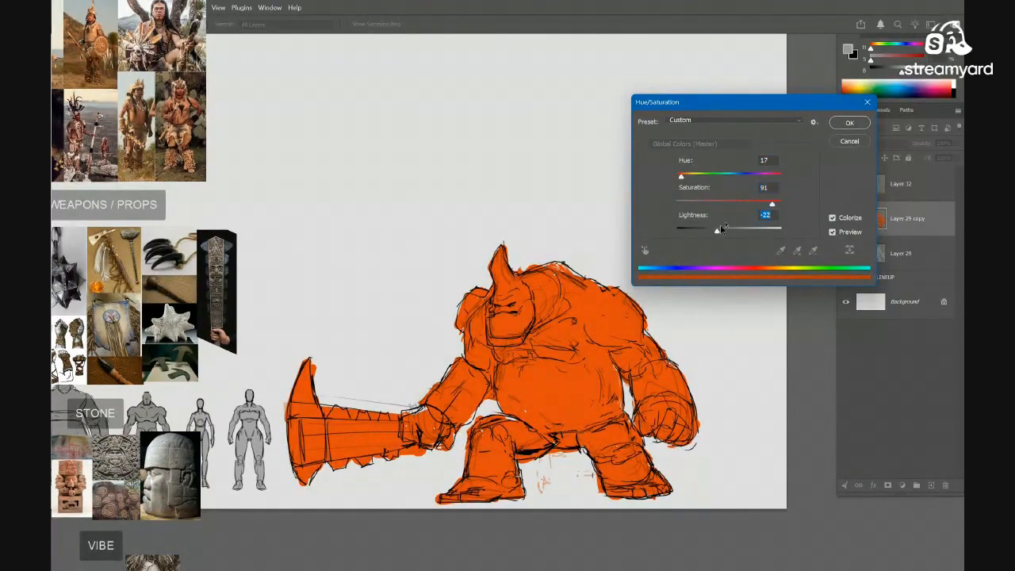
left_click_drag(682, 179, 688, 177)
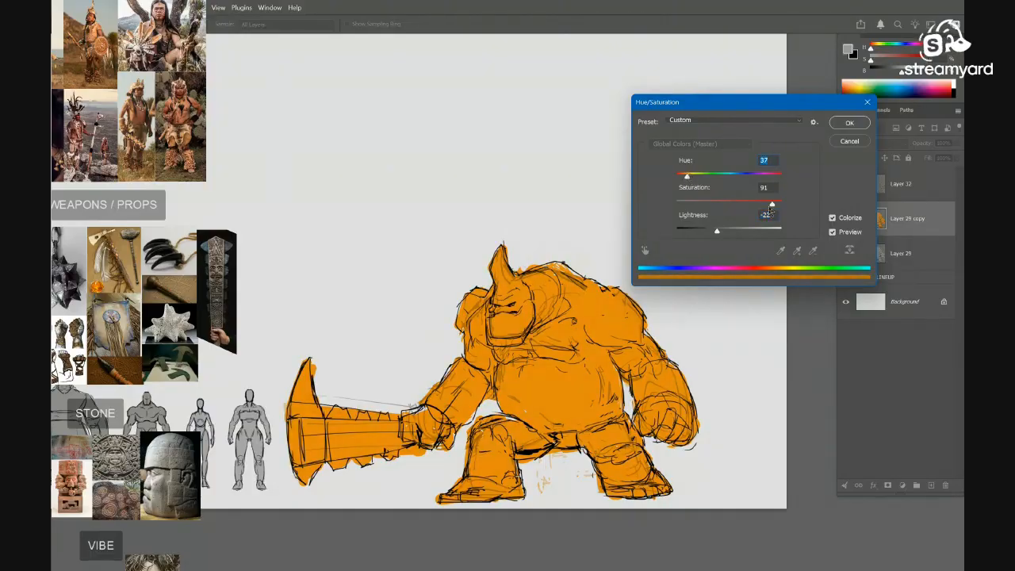
left_click_drag(772, 204, 670, 208)
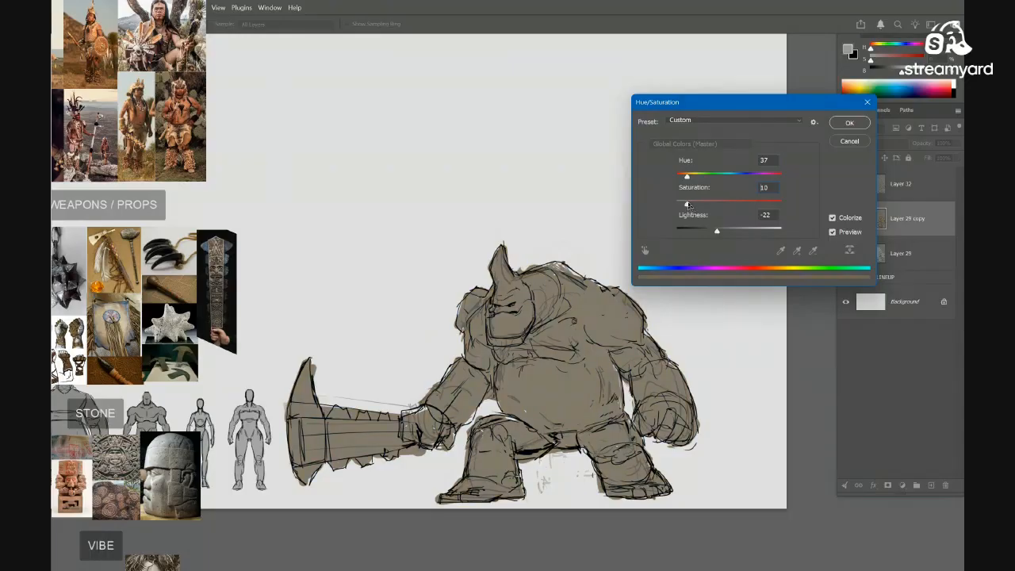
mouse_move(689, 204)
left_mouse_down()
mouse_move(708, 234)
mouse_move(735, 231)
mouse_move(725, 229)
left_mouse_up()
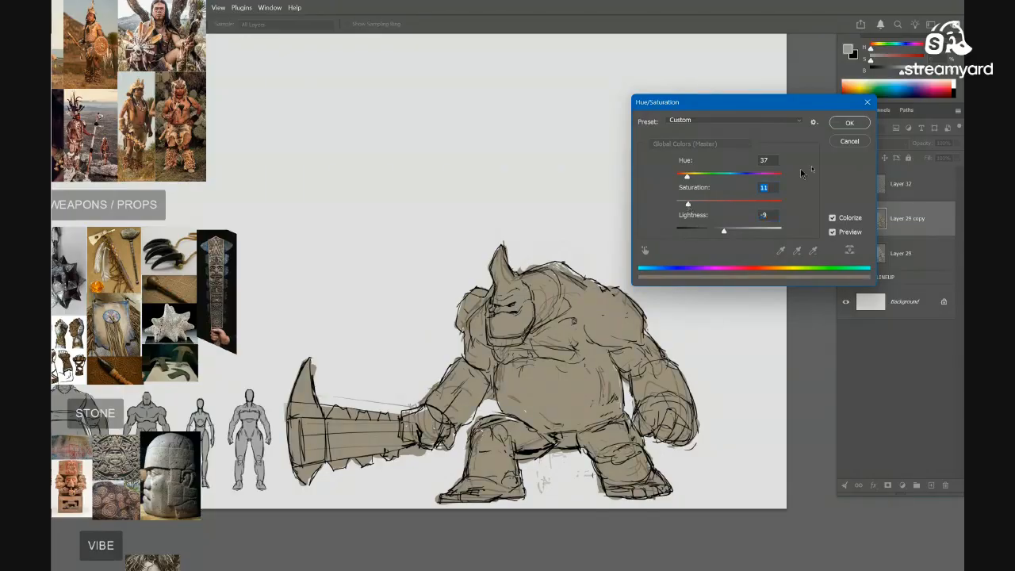
left_click(847, 126)
Duplicate the brown silhouette layer and shift the copy to a darker blue-grey with hue about +180, saturation about -12 and lightness about -17
left_click_drag(612, 315, 655, 271)
left_click_drag(651, 317, 640, 315)
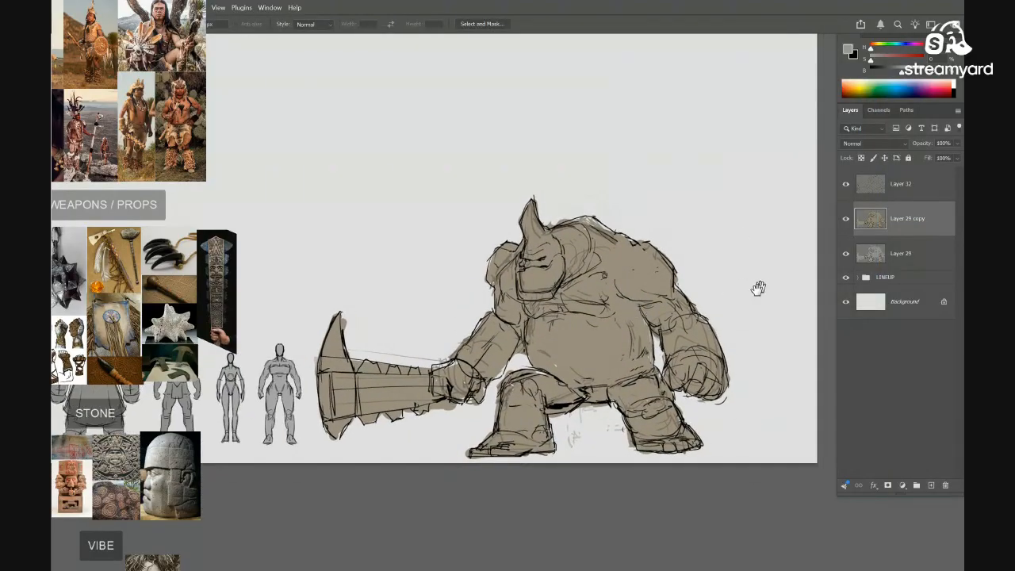
key("ctrl+j")
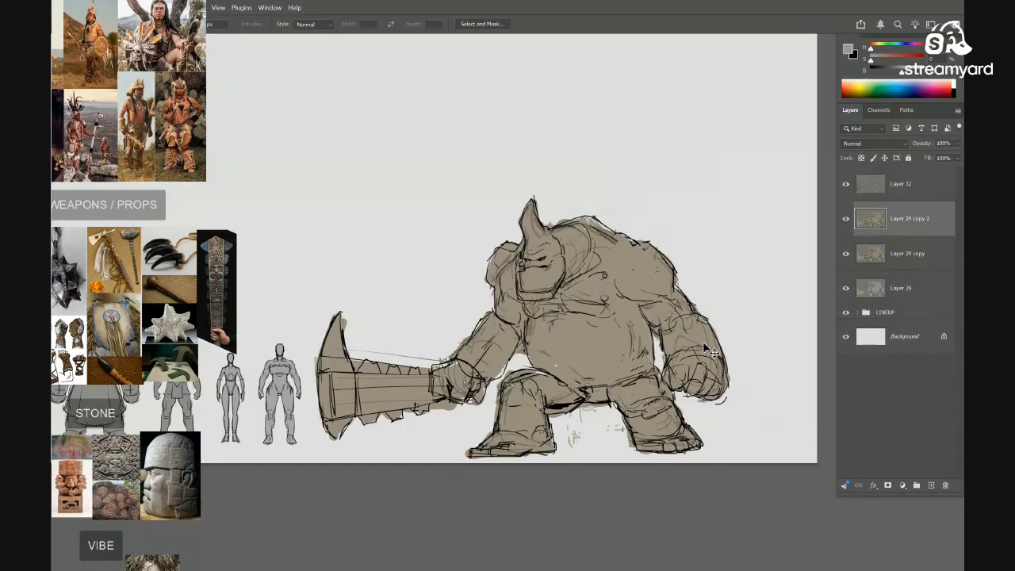
key("ctrl+u")
left_click_drag(615, 351, 576, 403)
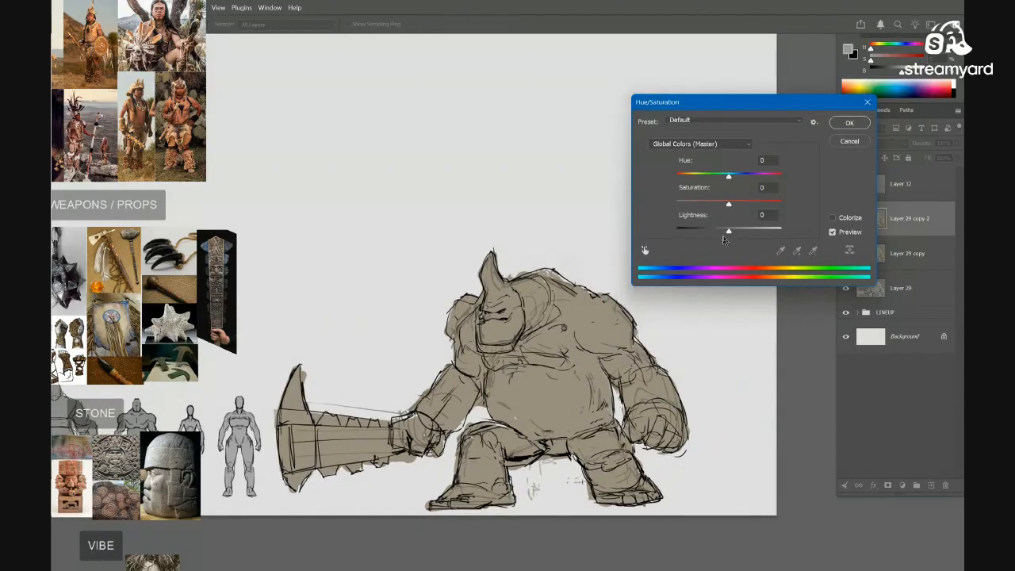
left_click_drag(728, 233, 723, 235)
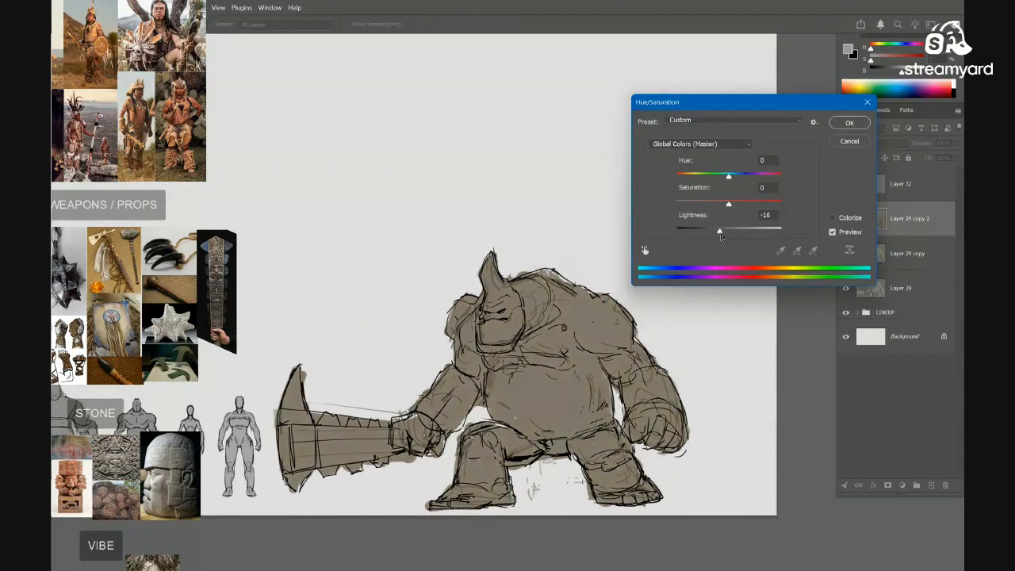
left_click_drag(730, 177, 784, 172)
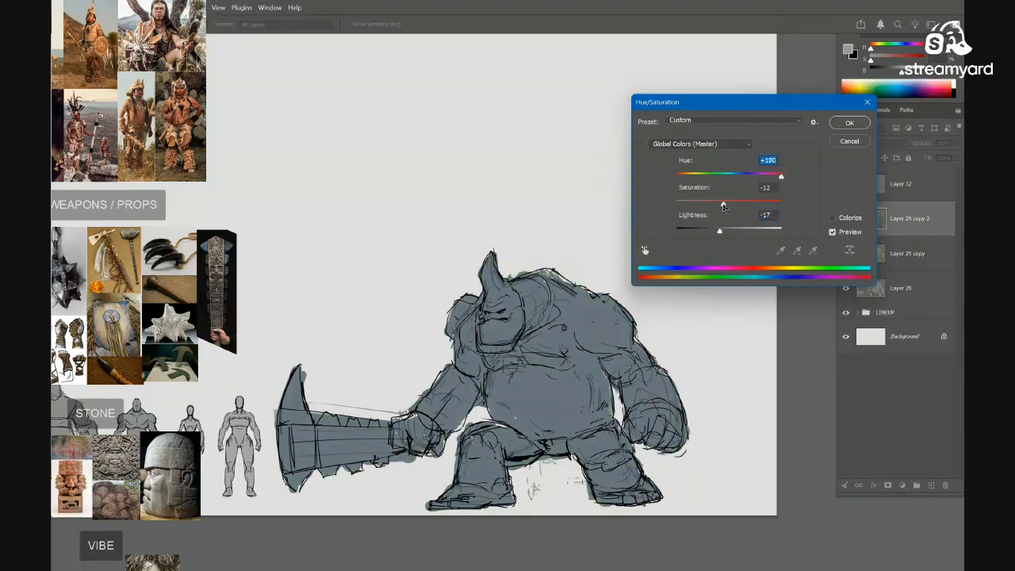
key("Return")
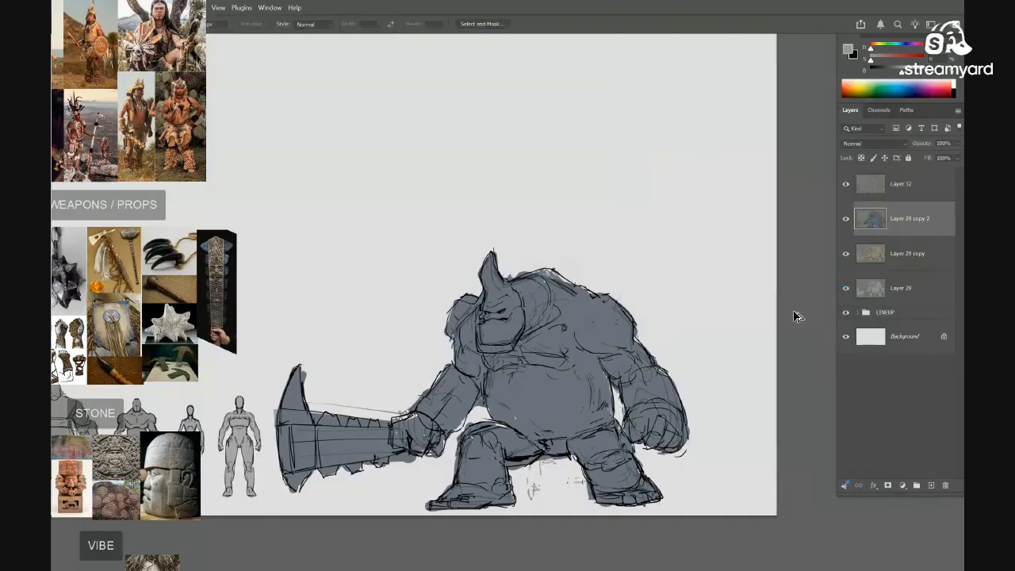
Add a layer mask to the blue-grey copy and turn the mask black to hide its colour
key("ctrl+alt+a")
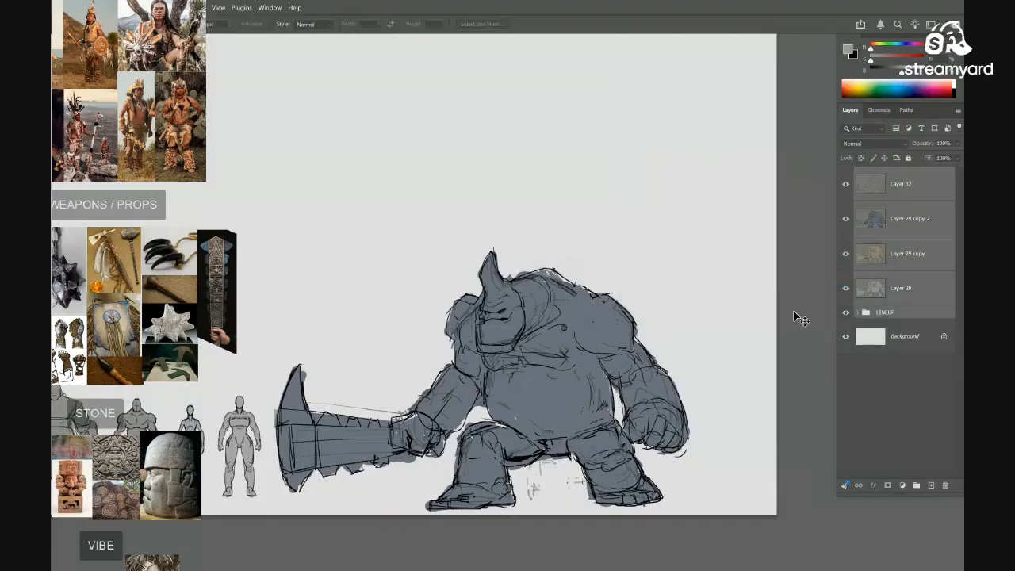
left_click(896, 219)
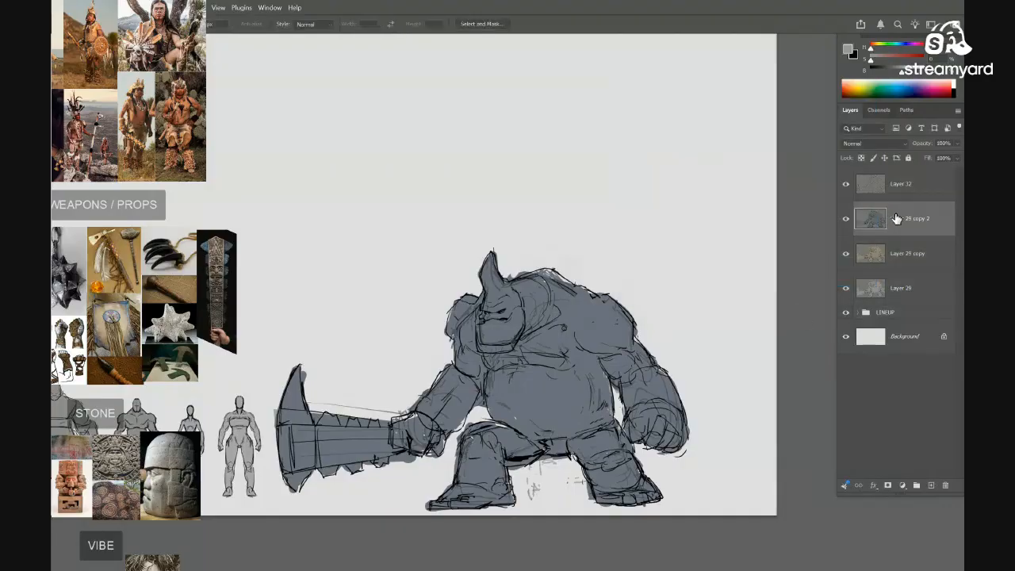
left_click(887, 485)
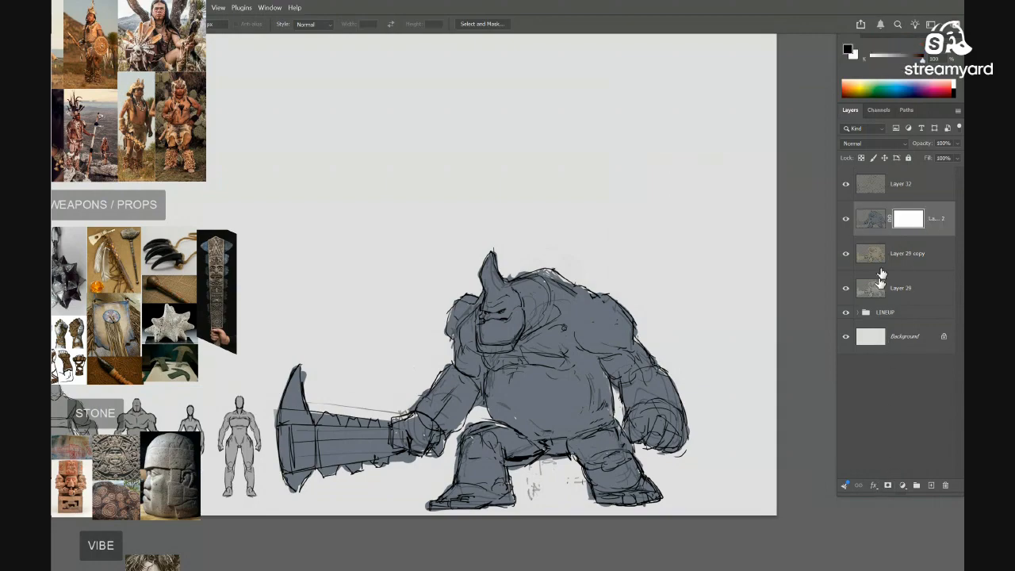
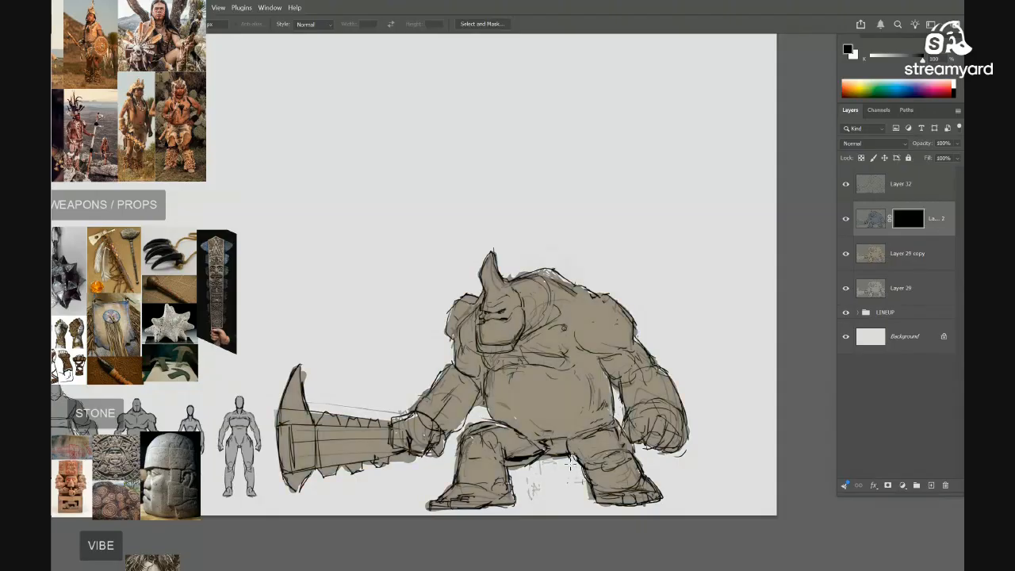
Paint white on the mask with the SQUARE PASTEL brush to reveal blue-grey over the creature's back, shoulders, horn and both arms
key("b")
right_click(572, 296)
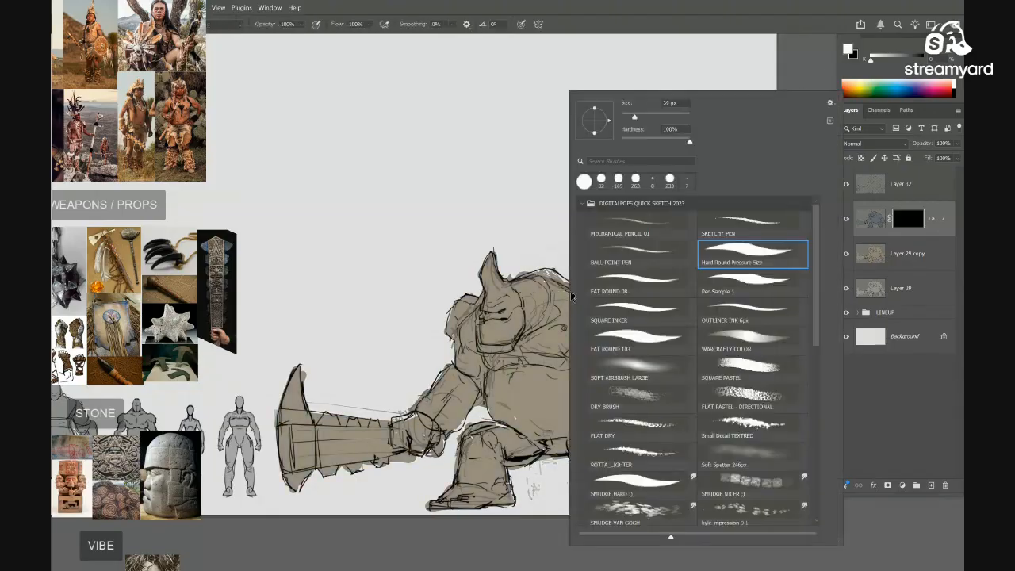
left_click(757, 376)
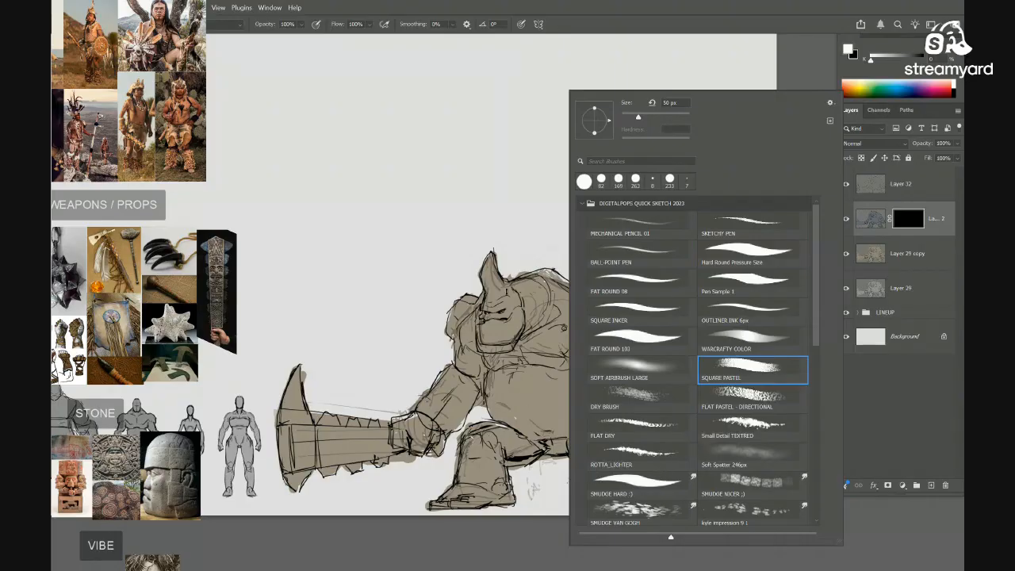
left_click(515, 272)
mouse_move(516, 282)
left_mouse_down()
mouse_move(570, 288)
mouse_move(549, 301)
mouse_move(610, 302)
mouse_move(581, 307)
mouse_move(605, 296)
mouse_move(633, 347)
mouse_move(627, 354)
mouse_move(637, 332)
mouse_move(633, 361)
mouse_move(668, 397)
mouse_move(653, 382)
mouse_move(663, 414)
left_mouse_up()
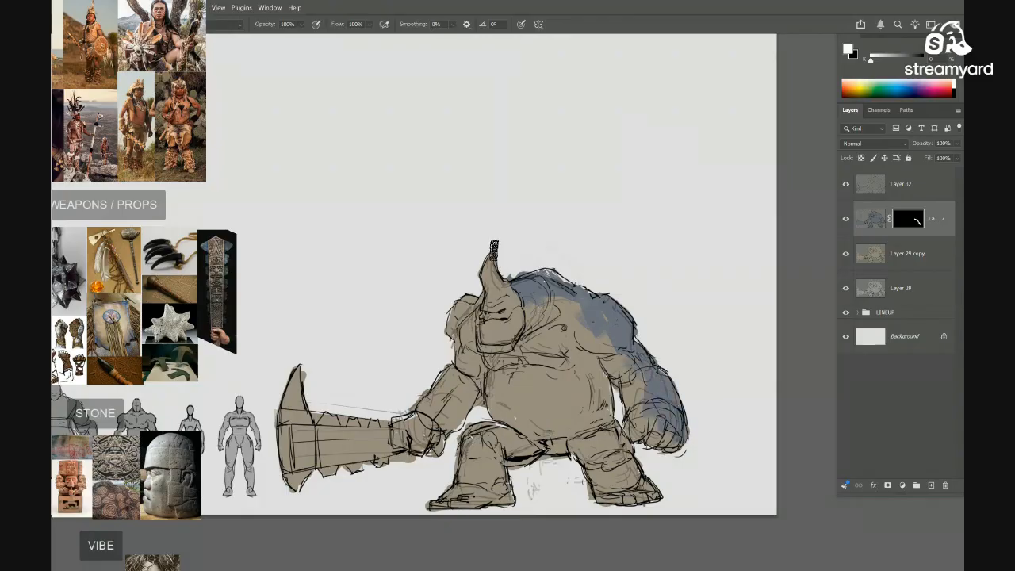
mouse_move(513, 298)
left_mouse_down()
mouse_move(470, 297)
mouse_move(458, 374)
mouse_move(394, 428)
left_mouse_up()
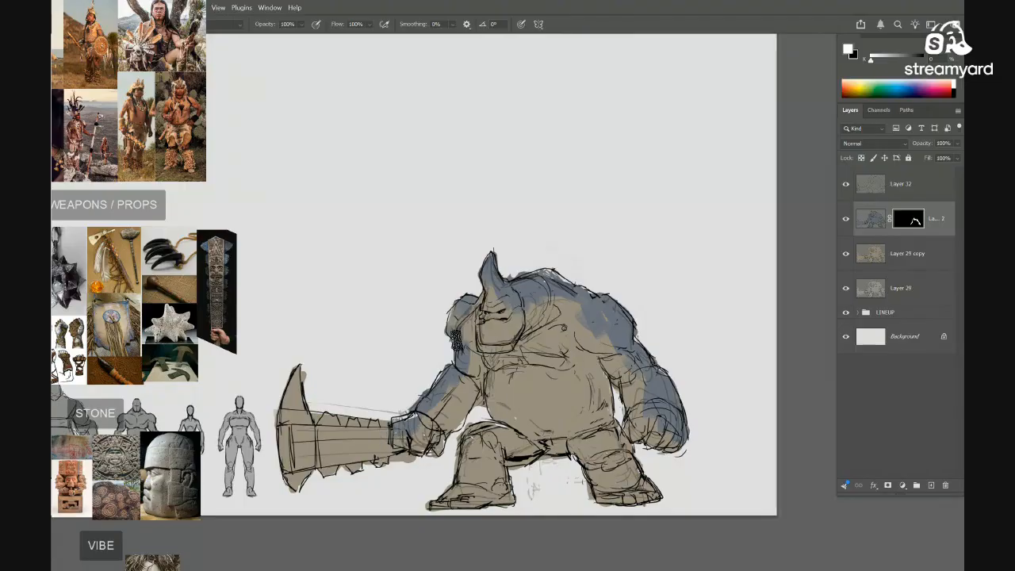
Reveal blue-grey shadow on the side of the belly and over both legs and feet through the mask
mouse_move(591, 366)
left_mouse_down()
mouse_move(609, 390)
mouse_move(606, 420)
left_mouse_up()
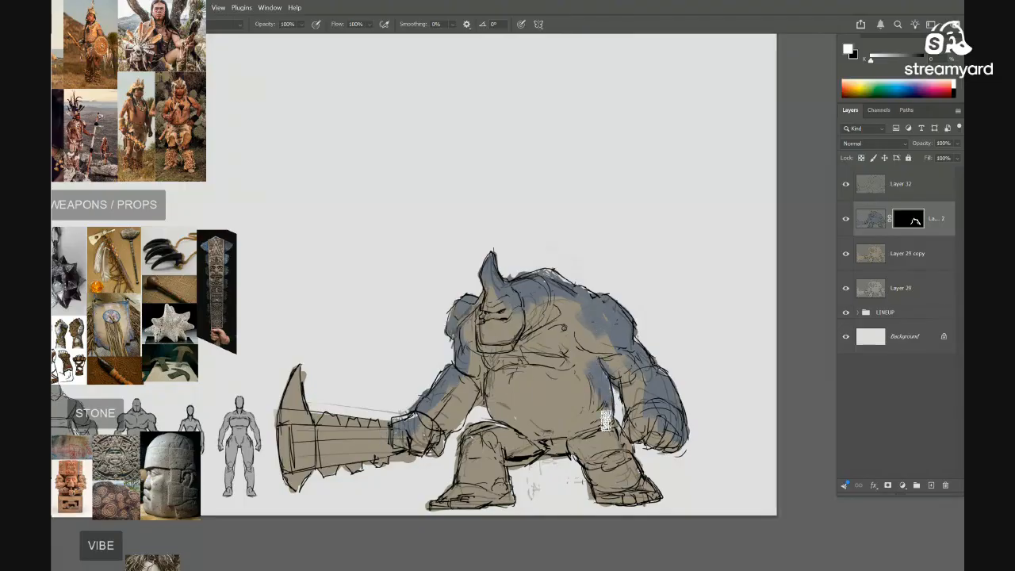
mouse_move(469, 434)
left_mouse_down()
mouse_move(503, 435)
mouse_move(464, 444)
mouse_move(465, 491)
mouse_move(478, 474)
mouse_move(488, 482)
mouse_move(449, 499)
left_mouse_up()
mouse_move(585, 451)
left_mouse_down()
mouse_move(608, 441)
mouse_move(589, 441)
mouse_move(611, 456)
mouse_move(615, 436)
mouse_move(613, 456)
mouse_move(634, 473)
mouse_move(611, 467)
mouse_move(612, 491)
mouse_move(629, 465)
left_mouse_up()
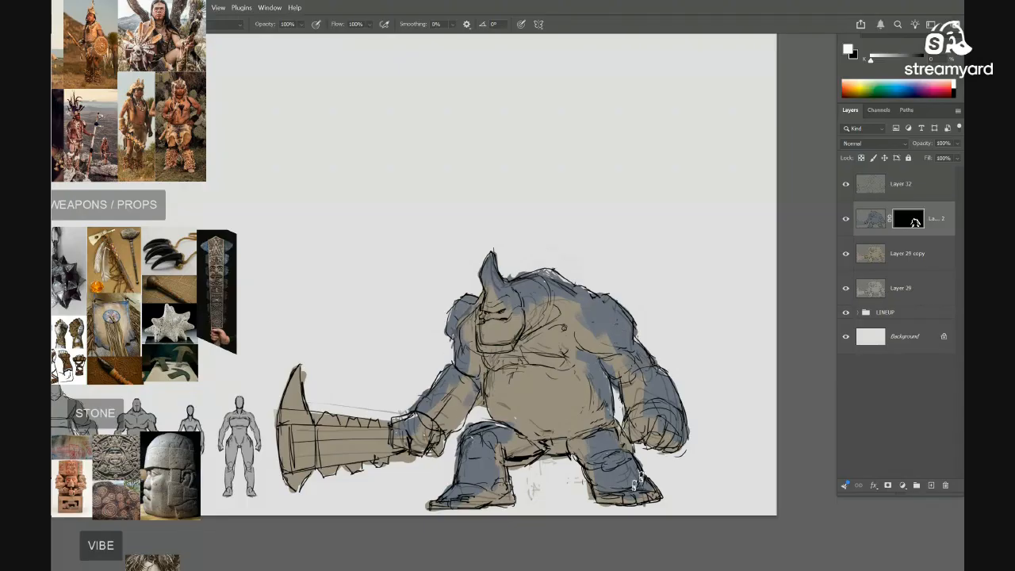
Nudge the hue of the blue-grey layer with Hue/Saturation and set the layer's opacity to 51%
left_click(877, 217)
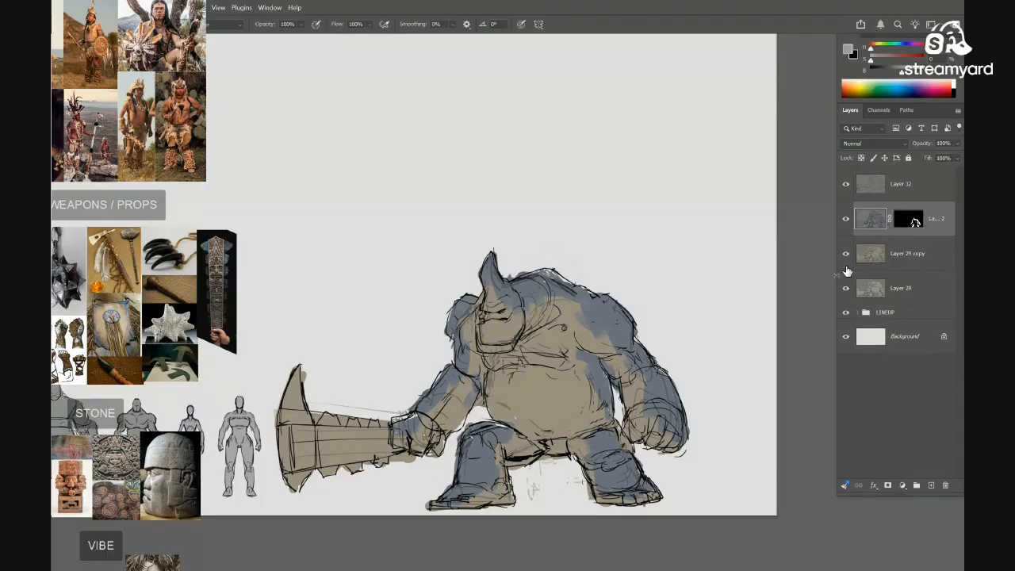
key("ctrl+u")
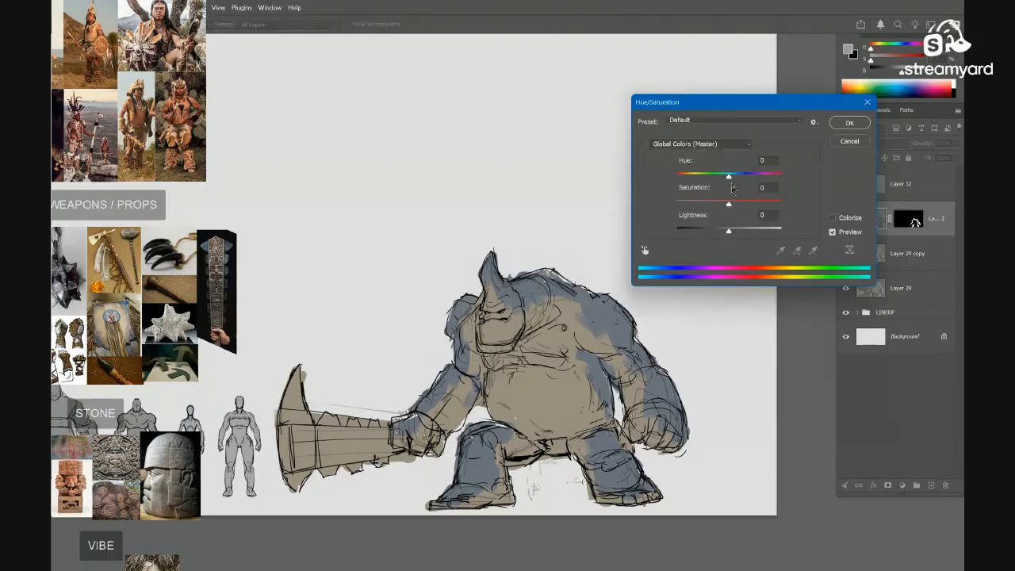
left_click_drag(728, 176, 728, 179)
key("Return")
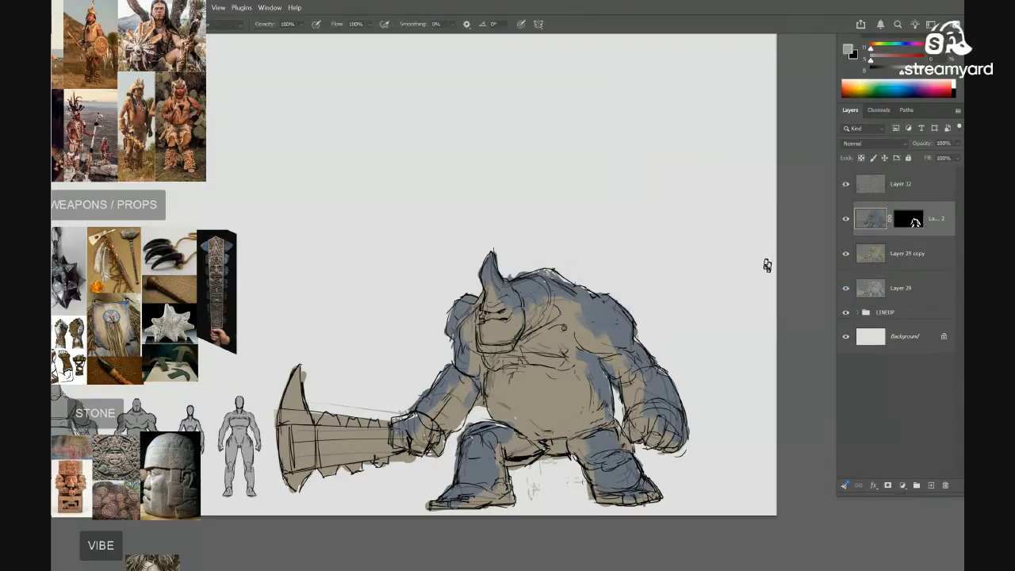
left_click_drag(918, 149, 905, 149)
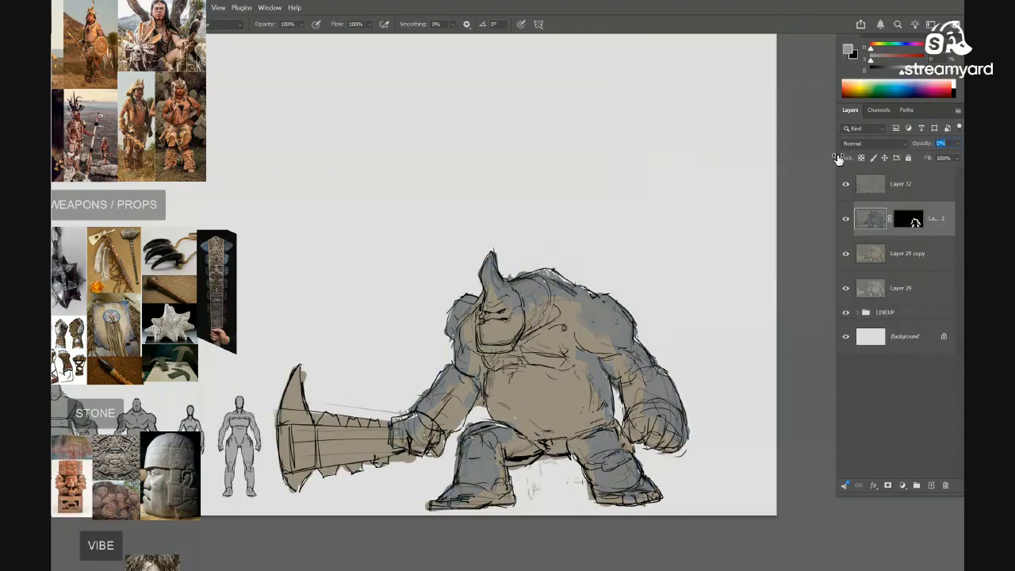
left_click_drag(838, 158, 848, 159)
mouse_move(616, 406)
left_mouse_down()
mouse_move(643, 379)
mouse_move(828, 333)
left_mouse_up()
Compare the creature with and without the blue-grey shadow and upper line layers, leaving only the blue-grey layer hidden
left_click(846, 220)
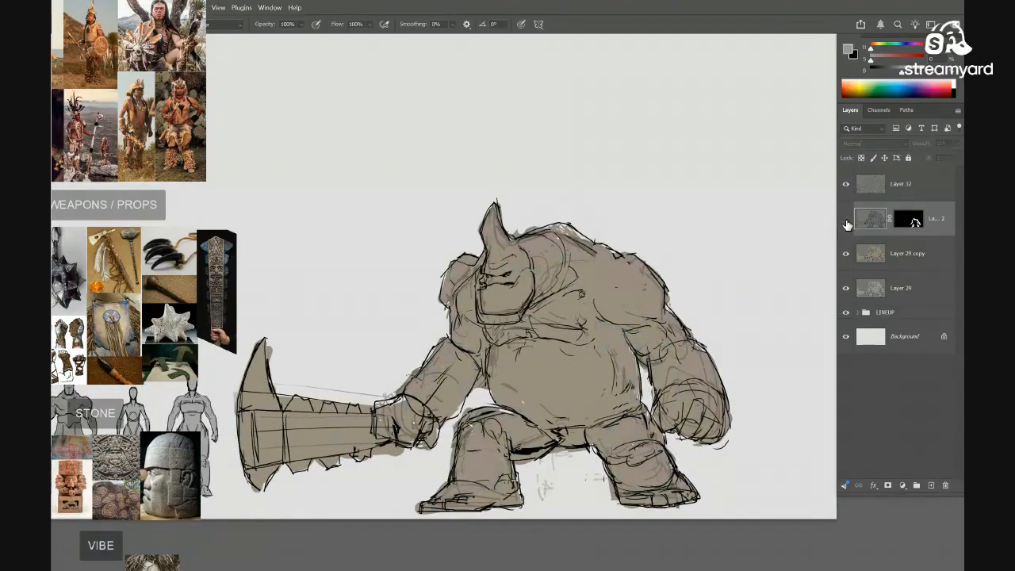
left_click(846, 221)
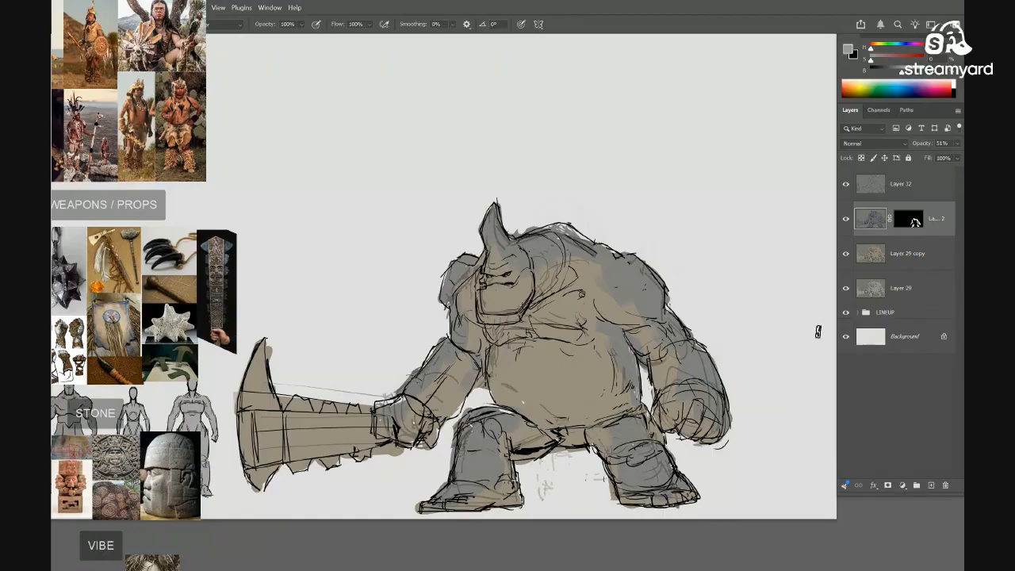
left_click(846, 221)
left_click(846, 184)
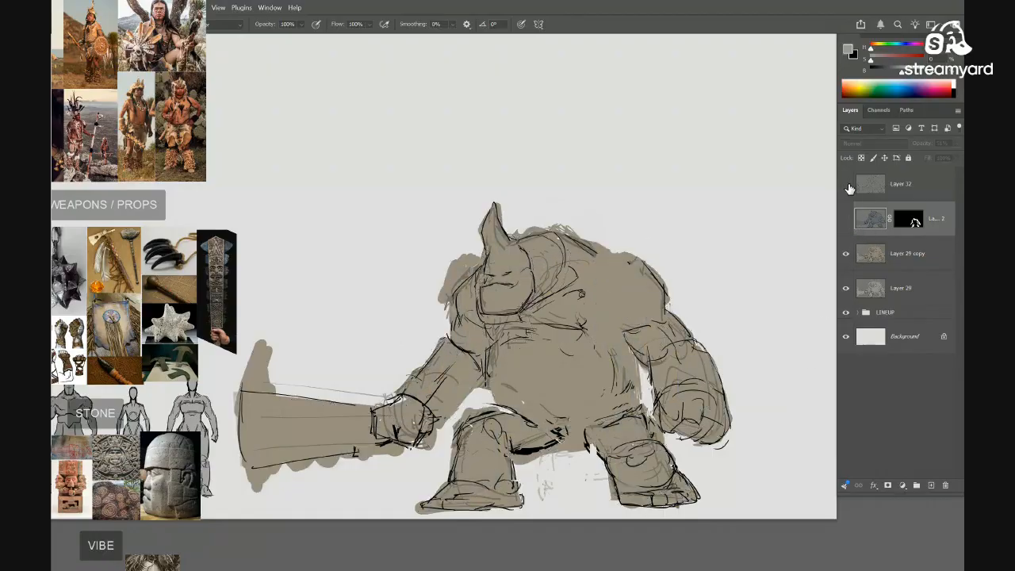
left_click(846, 183)
Select the brown silhouette layer and switch to the SOFT AIRBRUSH LARGE brush
left_click(872, 258)
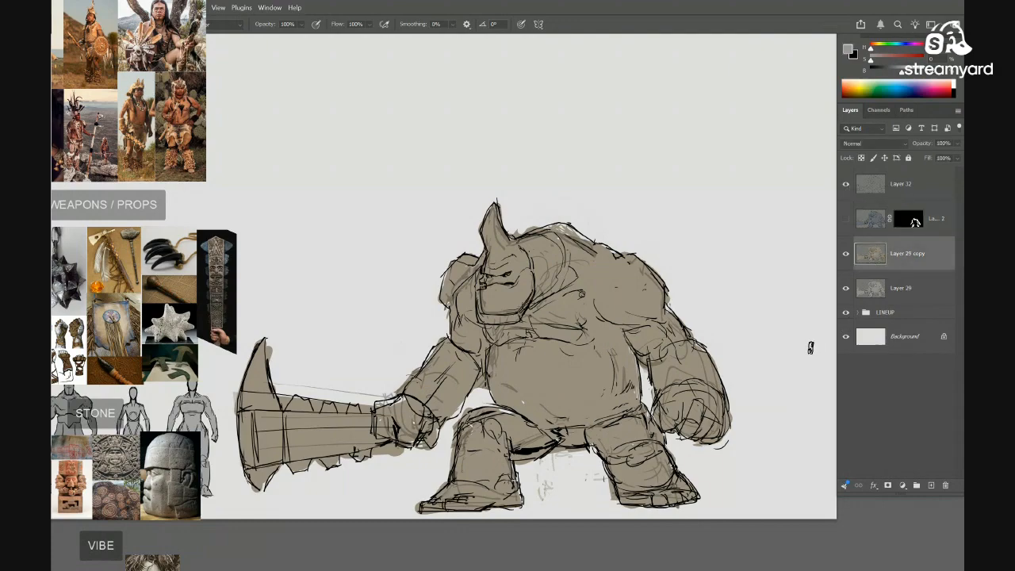
right_click(668, 222)
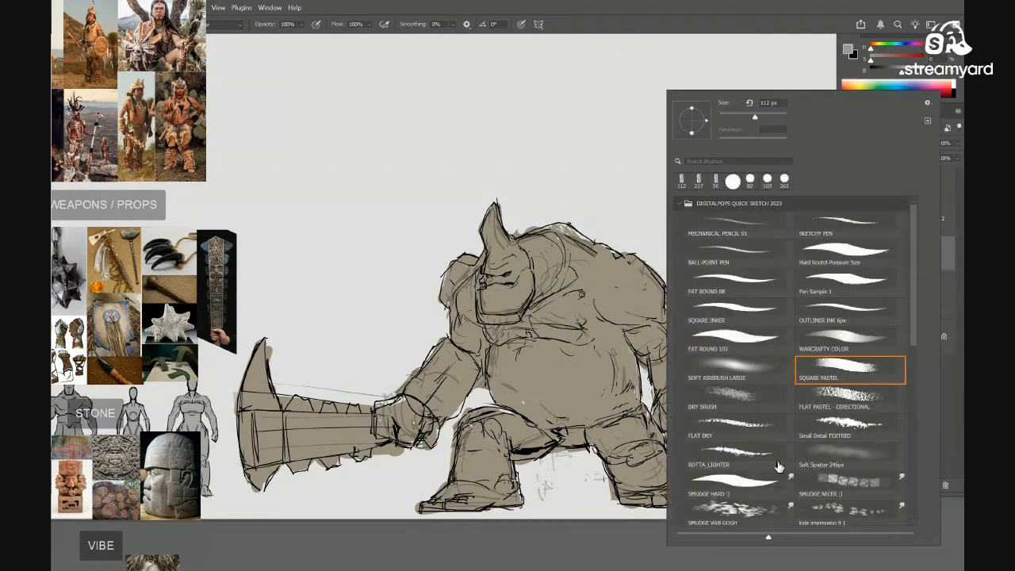
left_click(754, 380)
left_click(610, 333)
left_click_drag(610, 342, 631, 348)
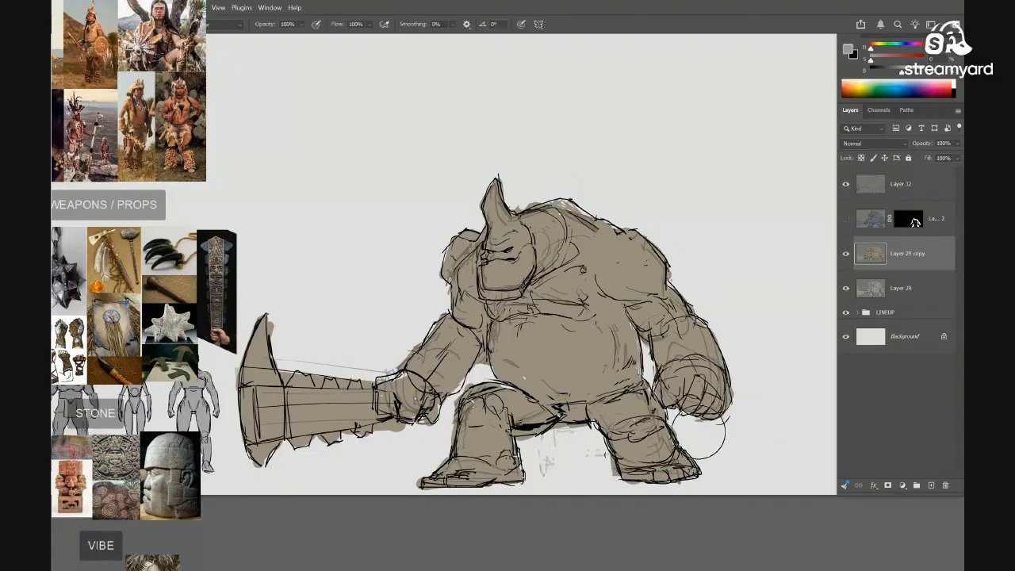
With the brown layer hidden, lock Layer 29's transparent pixels and airbrush darker grey along the belly's side beneath the arm
left_click(846, 254)
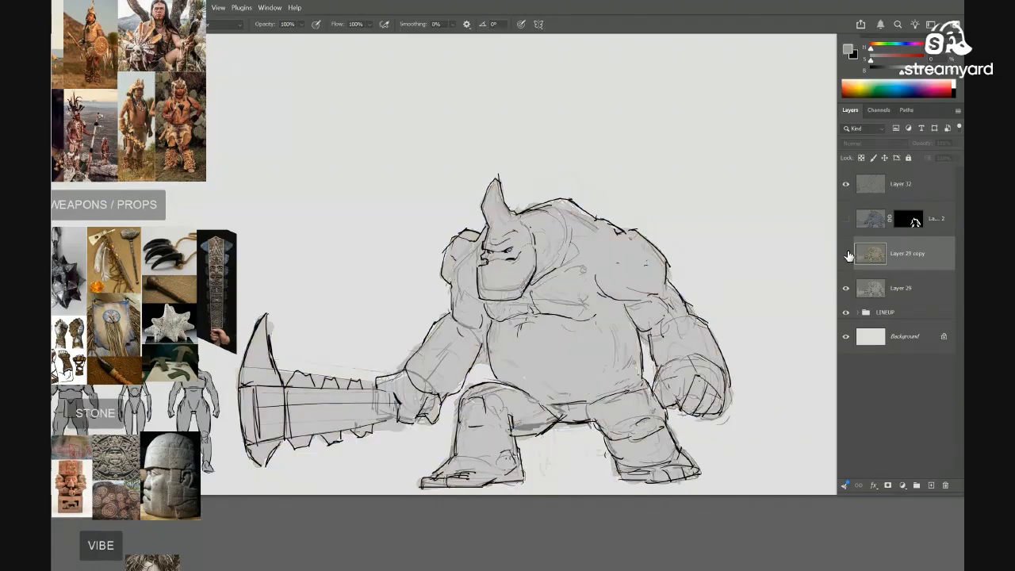
left_click(865, 292)
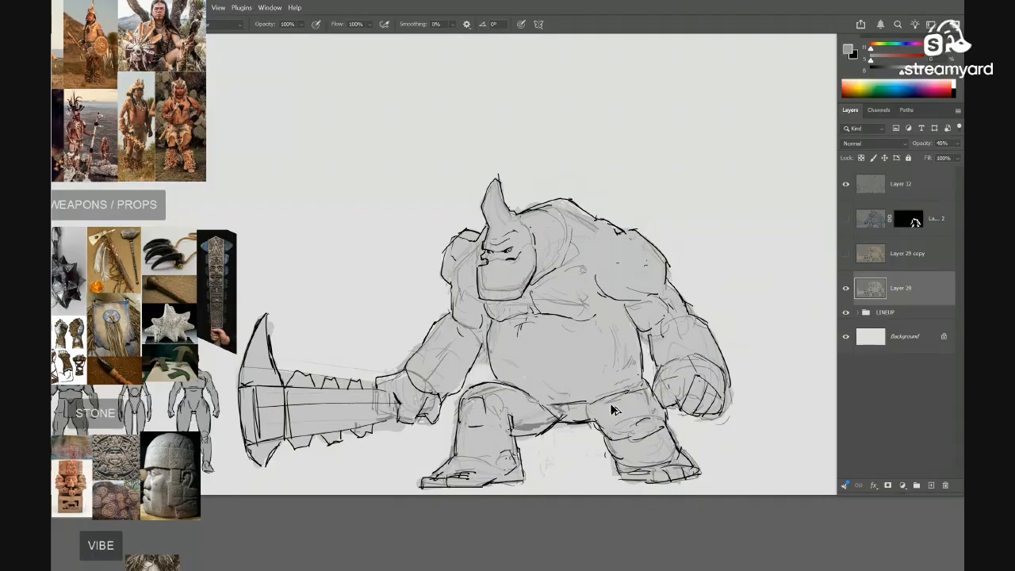
key("/")
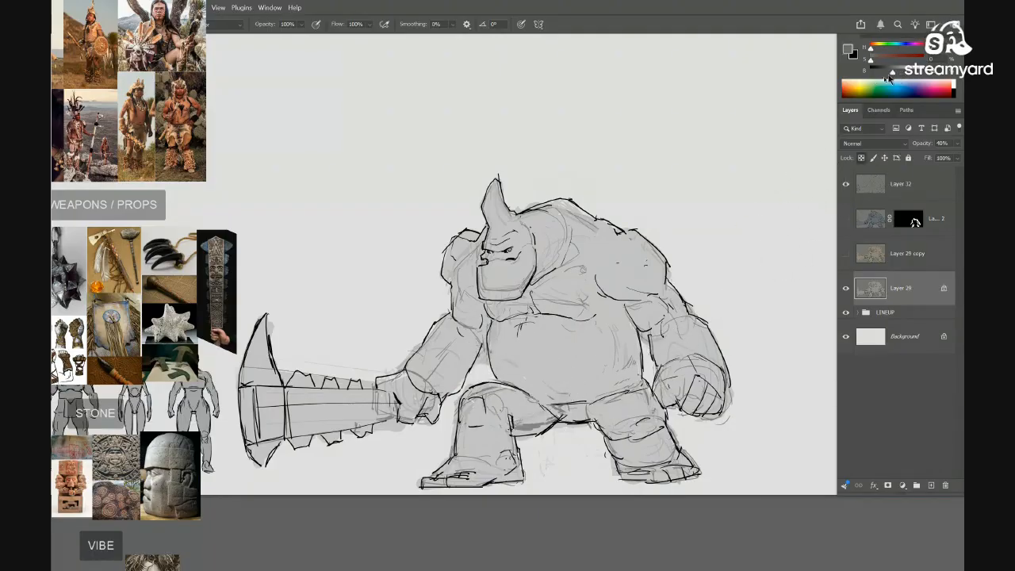
mouse_move(655, 362)
left_mouse_down()
mouse_move(630, 313)
mouse_move(641, 383)
mouse_move(633, 326)
left_mouse_up()
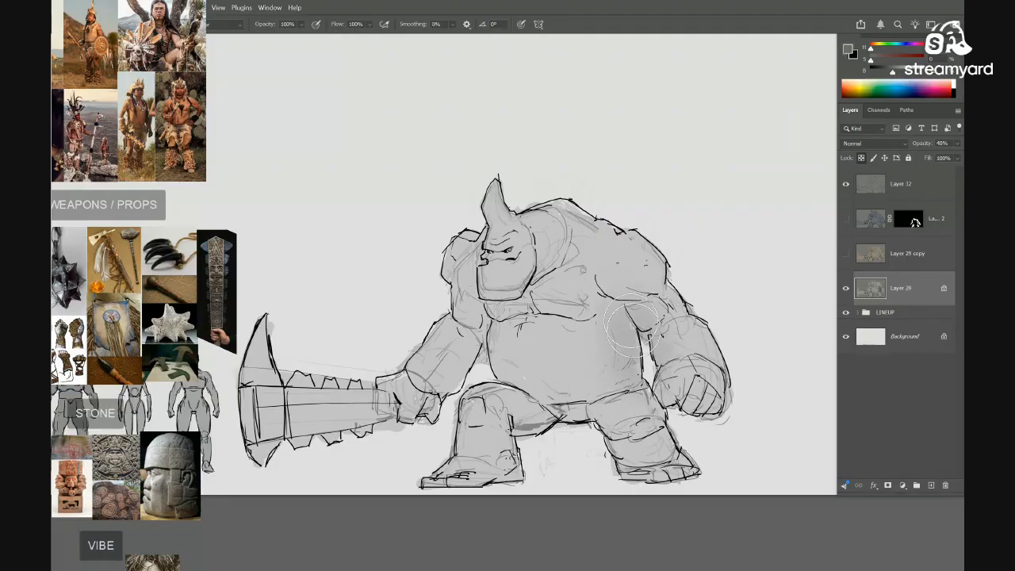
Load the creature's silhouette as a selection and show the brown layer again with the blue-grey layer hidden
left_click(875, 301, "ctrl")
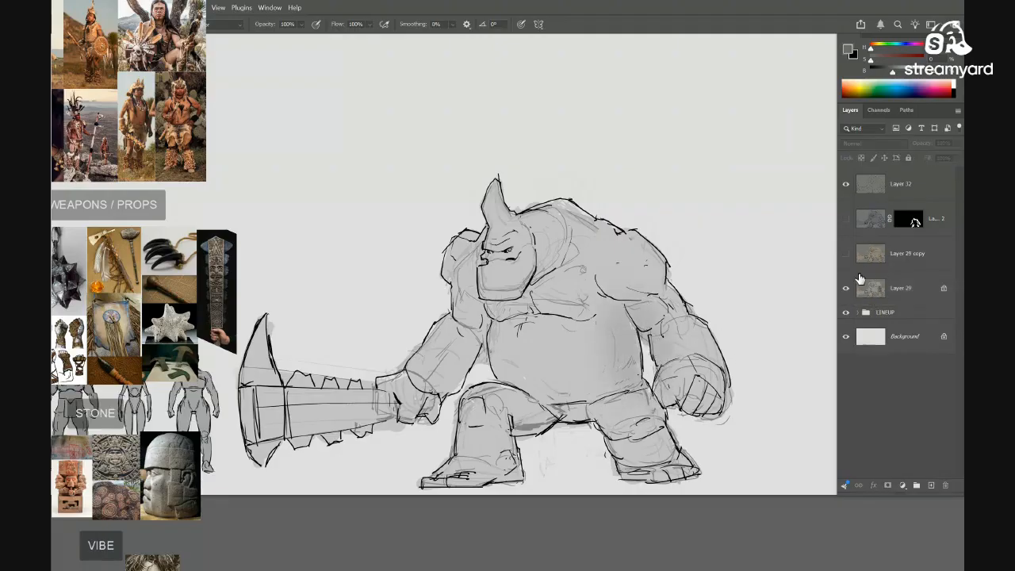
left_click(870, 218, "ctrl")
left_click(861, 214)
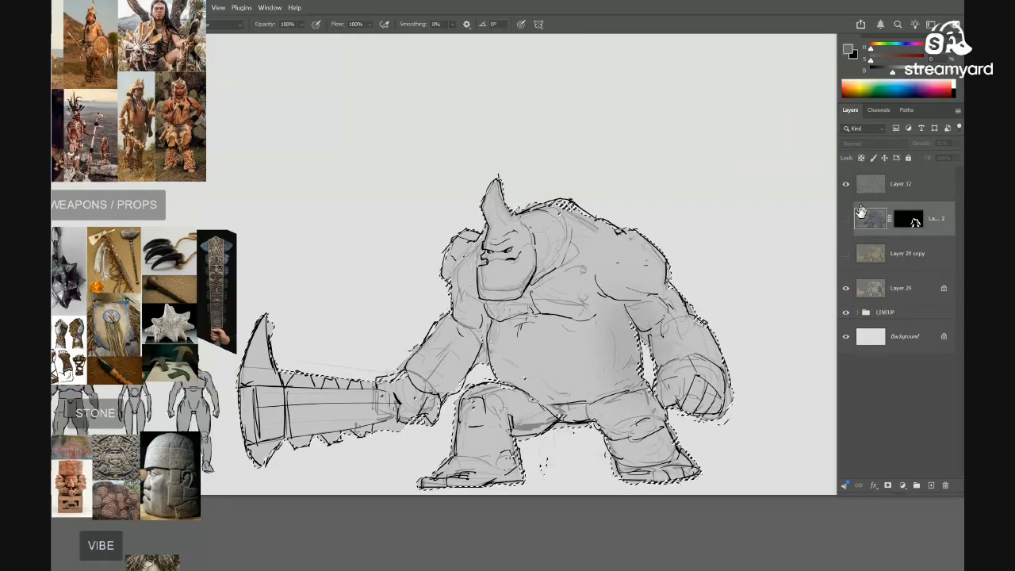
left_click(846, 253)
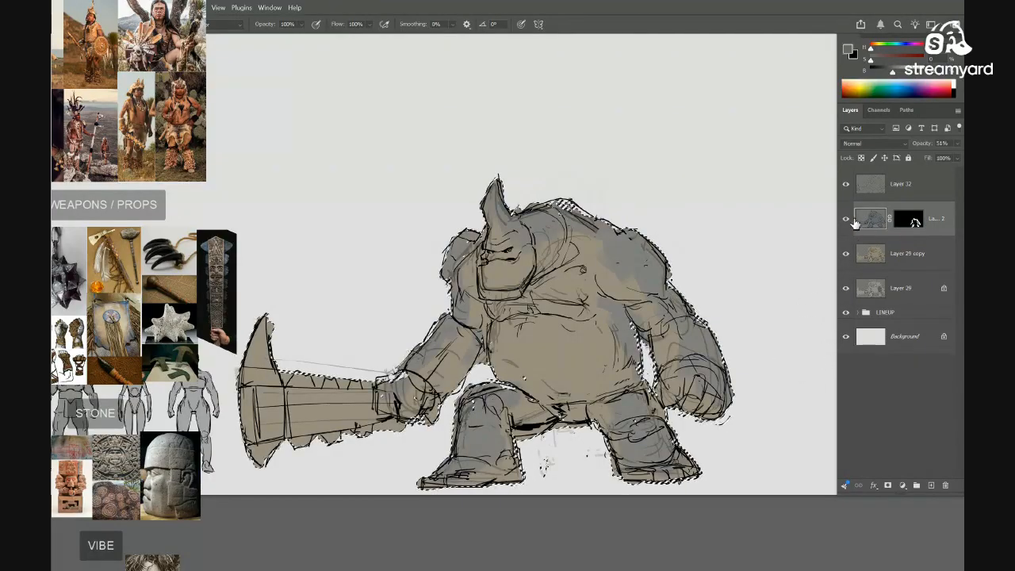
left_click(846, 219)
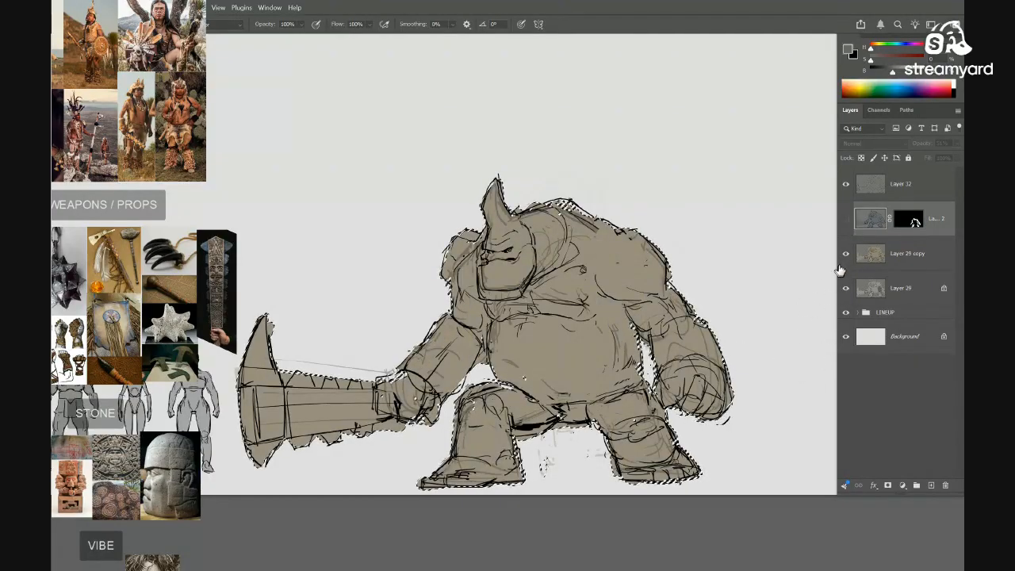
Clear the silhouette selection and return to the brush
key("l")
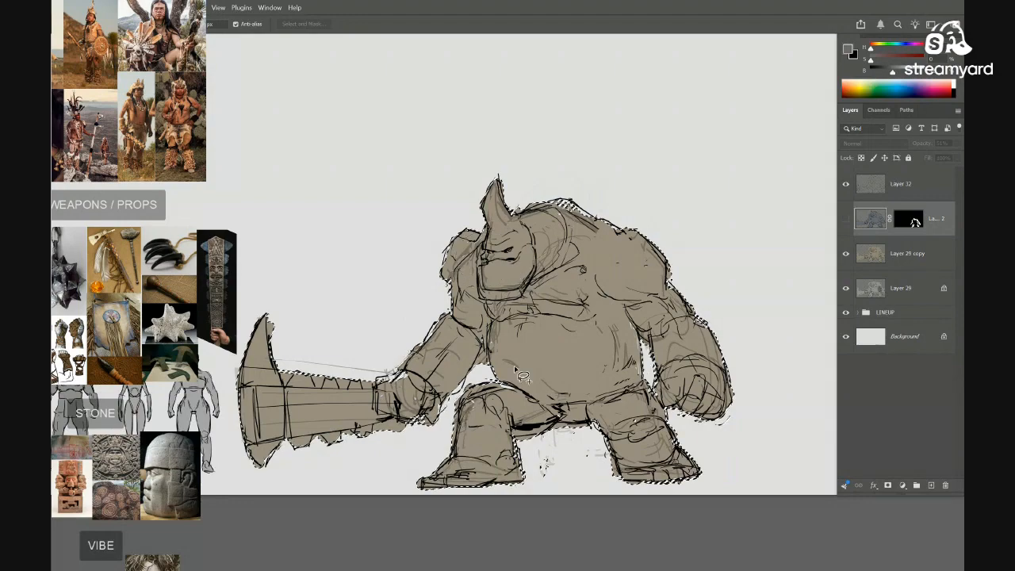
key("ctrl+d")
key("b")
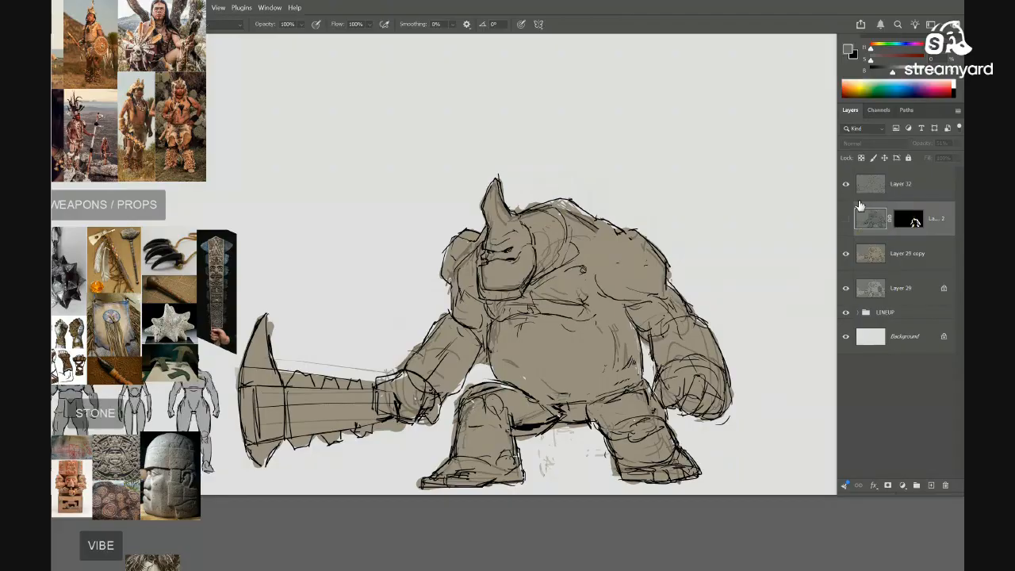
Set the blue-grey layer's blend mode to Multiply, and close the Measurement Log
key("m")
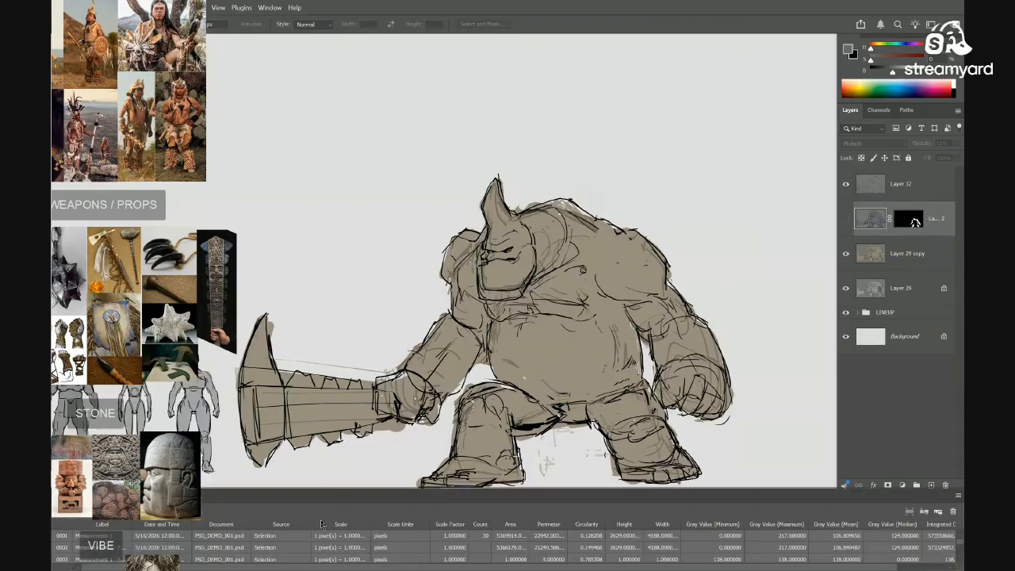
left_click_drag(517, 499, 485, 470)
mouse_move(612, 451)
left_mouse_down()
mouse_move(602, 491)
mouse_move(631, 504)
mouse_move(587, 497)
left_mouse_up()
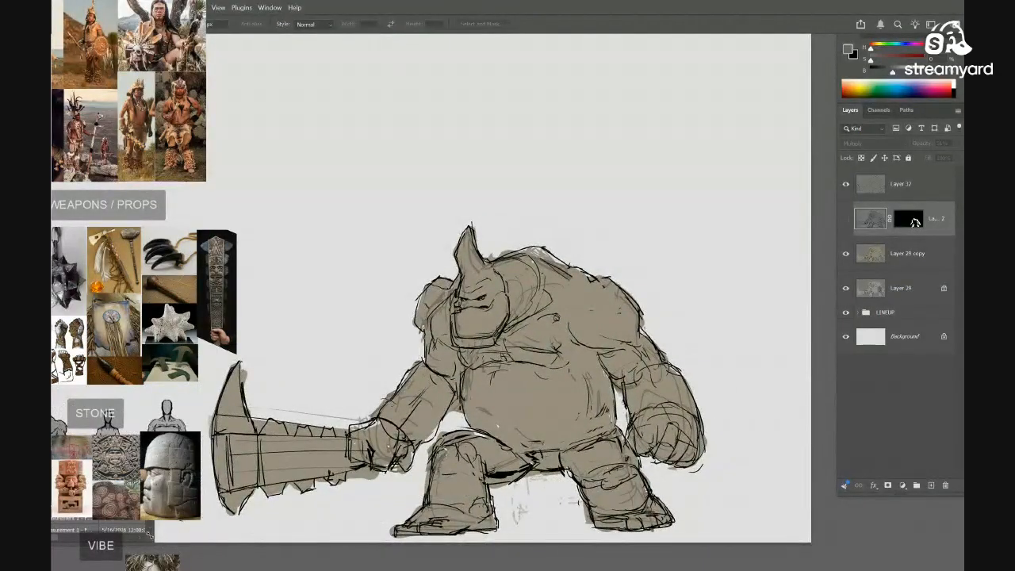
key("alt+Tab")
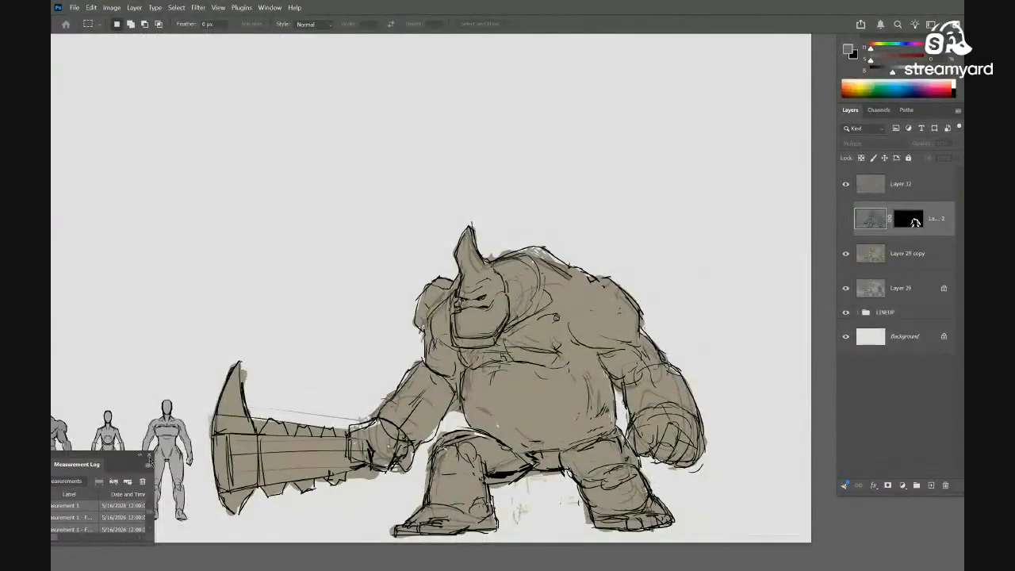
left_click(149, 456)
scroll(744, 337, "down", 1)
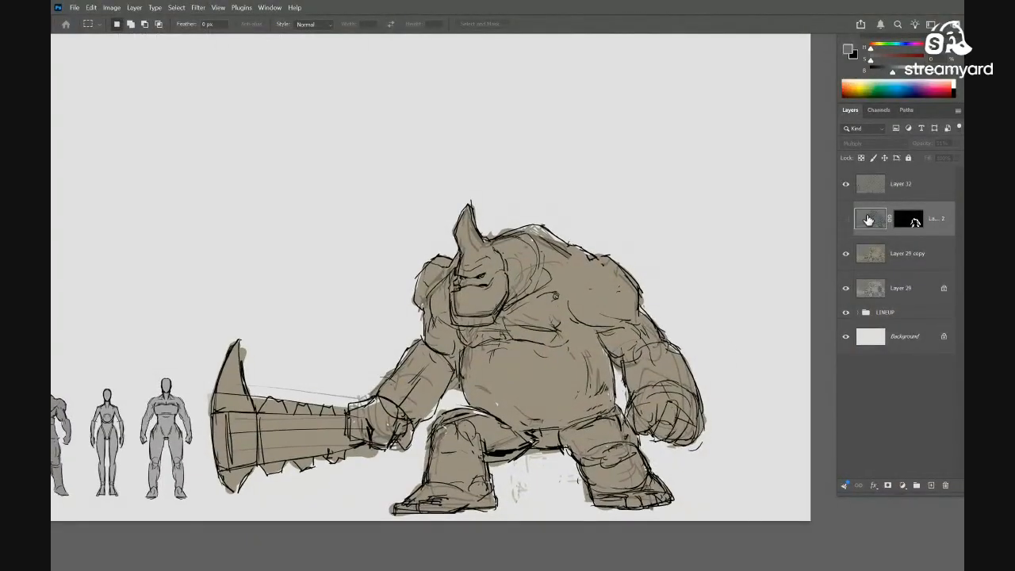
Add a new Multiply layer above the blue-grey layer and airbrush a soft grey shadow under the arm and along the belly's side
key("ctrl+shift+alt+n")
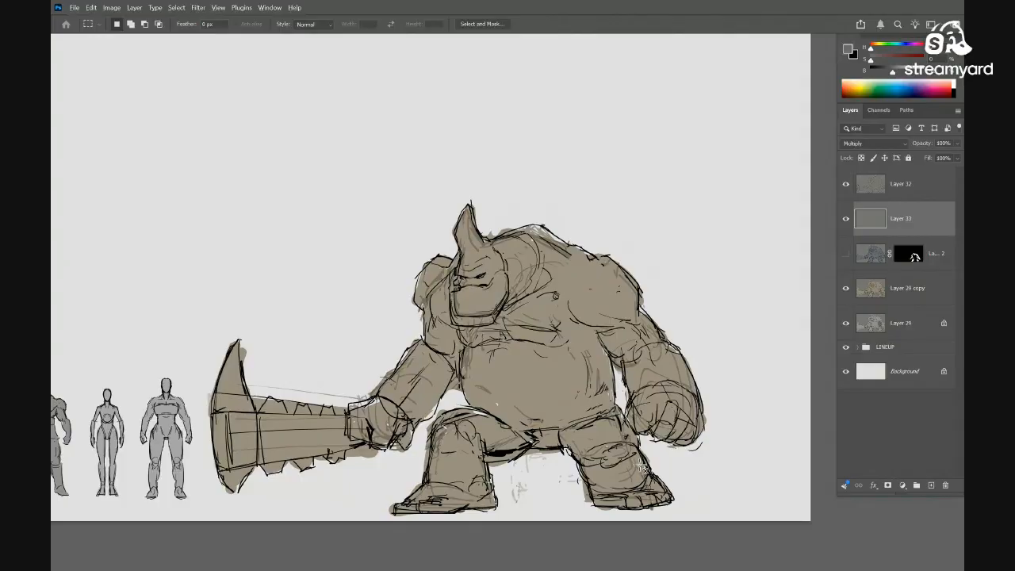
key("b")
scroll(604, 357, "down", 1)
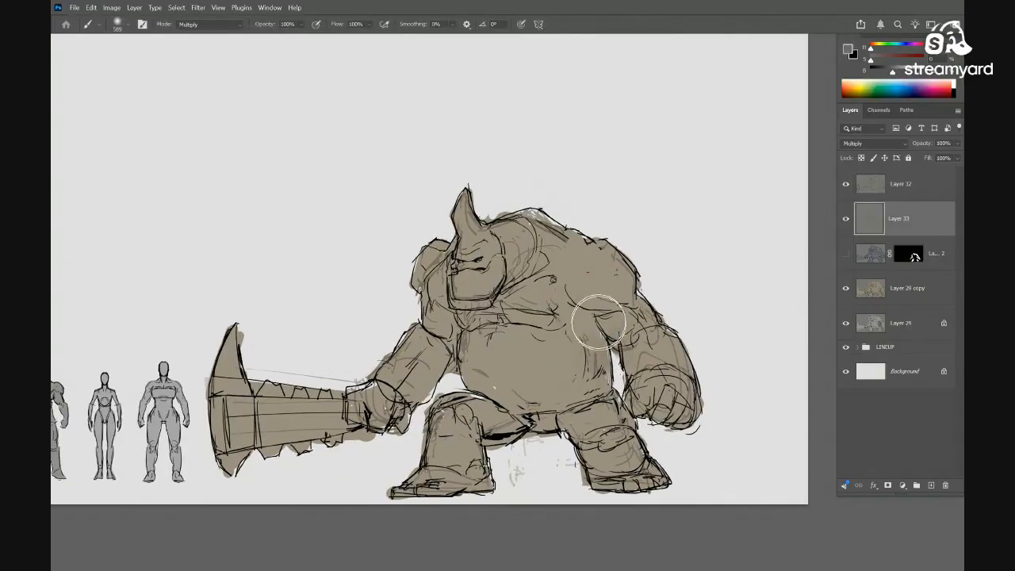
left_click_drag(599, 322, 585, 400)
left_click_drag(579, 334, 561, 337)
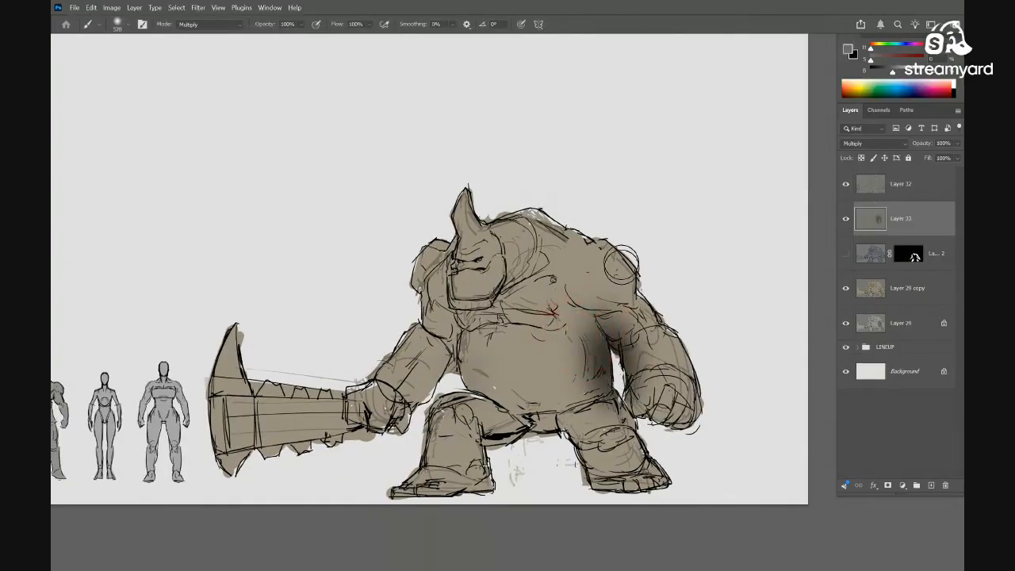
Shade the rest of the creature and the club with a larger soft brush, and set the shadow layer's opacity to 40%
left_click_drag(605, 222, 631, 226)
left_click_drag(569, 187, 595, 187)
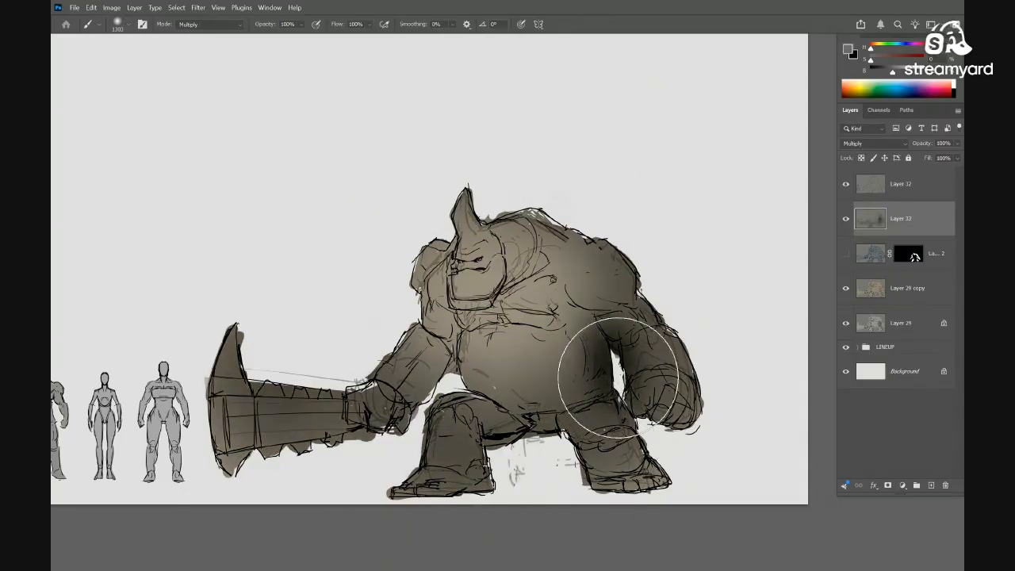
key("m")
key("4")
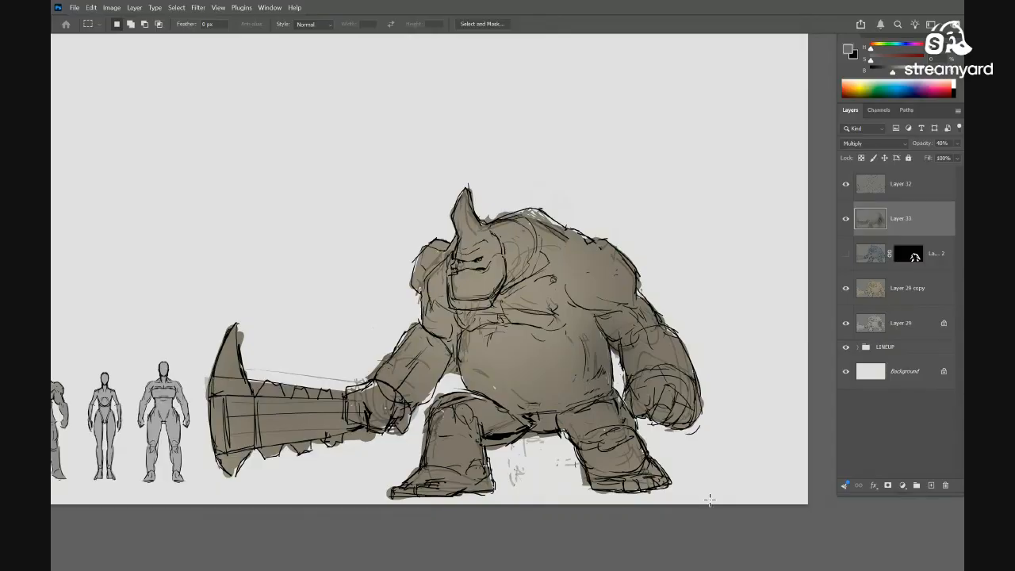
Set the shadow layer's opacity to 30%, add a new layer above it, and airbrush grey shading along both sides of the belly
key("3")
key("ctrl+shift+alt+n")
key("b")
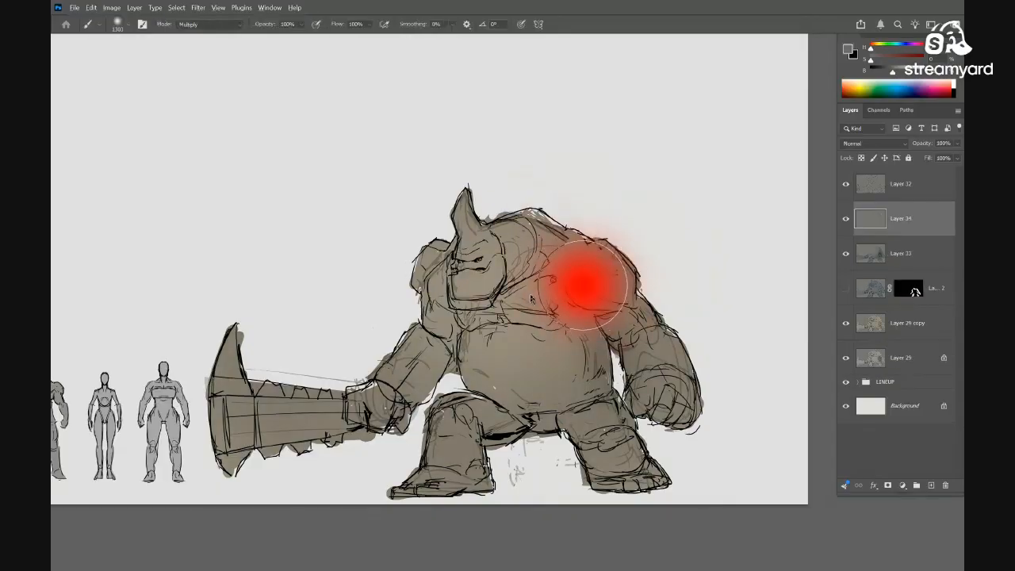
left_click_drag(640, 311, 635, 278)
left_click_drag(549, 309, 587, 311)
left_click_drag(515, 319, 539, 308)
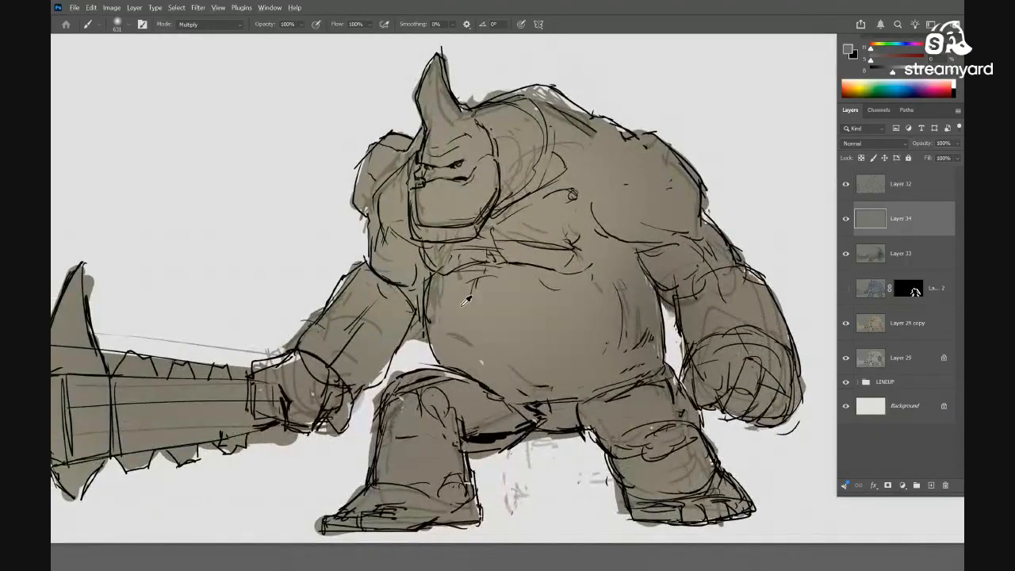
mouse_move(461, 307)
left_mouse_down()
mouse_move(424, 306)
mouse_move(409, 323)
mouse_move(456, 361)
left_mouse_up()
left_click_drag(426, 265, 441, 361)
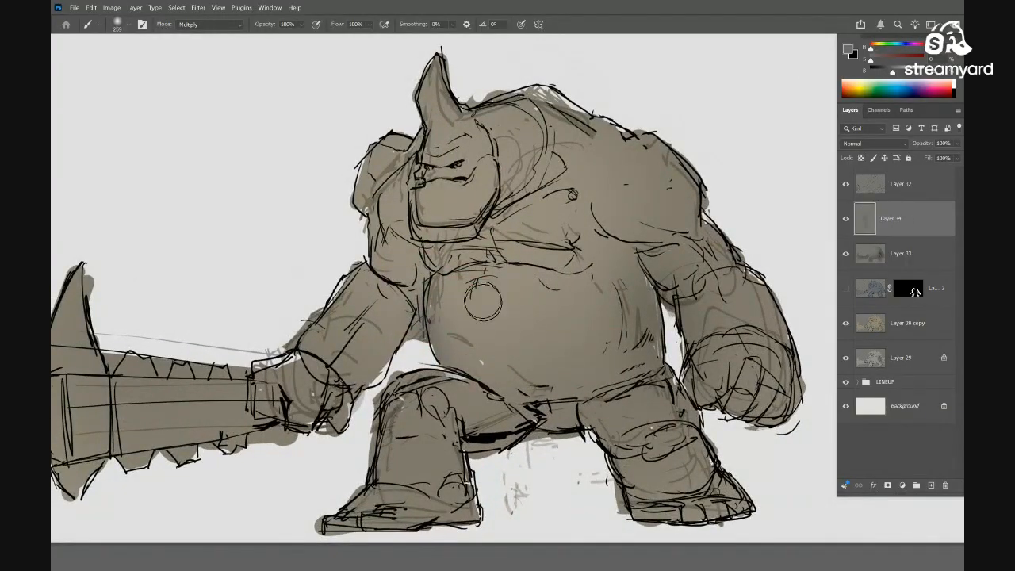
left_click_drag(433, 322, 446, 388)
mouse_move(665, 321)
left_mouse_down()
mouse_move(664, 293)
mouse_move(680, 361)
left_mouse_up()
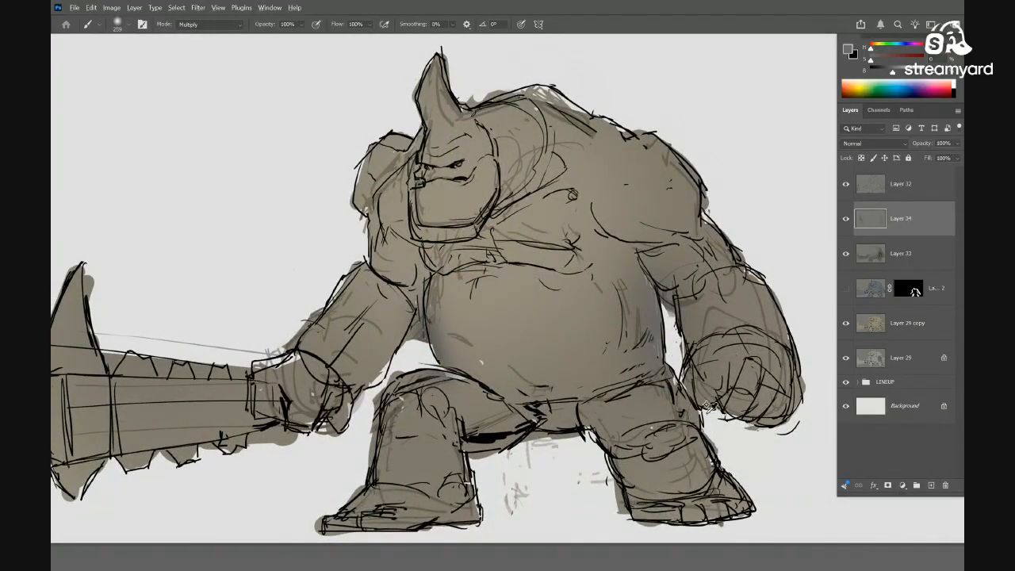
Set the new layer's blend mode to Multiply and airbrush soft shadows on both legs and under the belly
key("m")
key("shift+alt+m")
key("b")
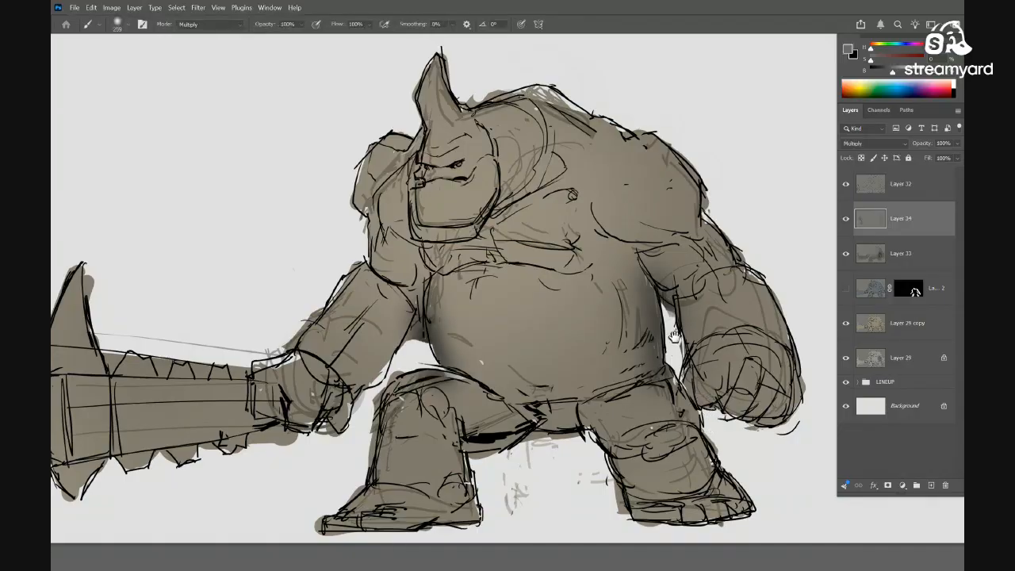
left_click_drag(675, 337, 636, 272)
left_click_drag(536, 368, 567, 356)
left_click_drag(555, 341, 462, 369)
mouse_move(386, 321)
left_mouse_down()
mouse_move(456, 429)
mouse_move(593, 374)
left_mouse_up()
left_click_drag(691, 344, 515, 342)
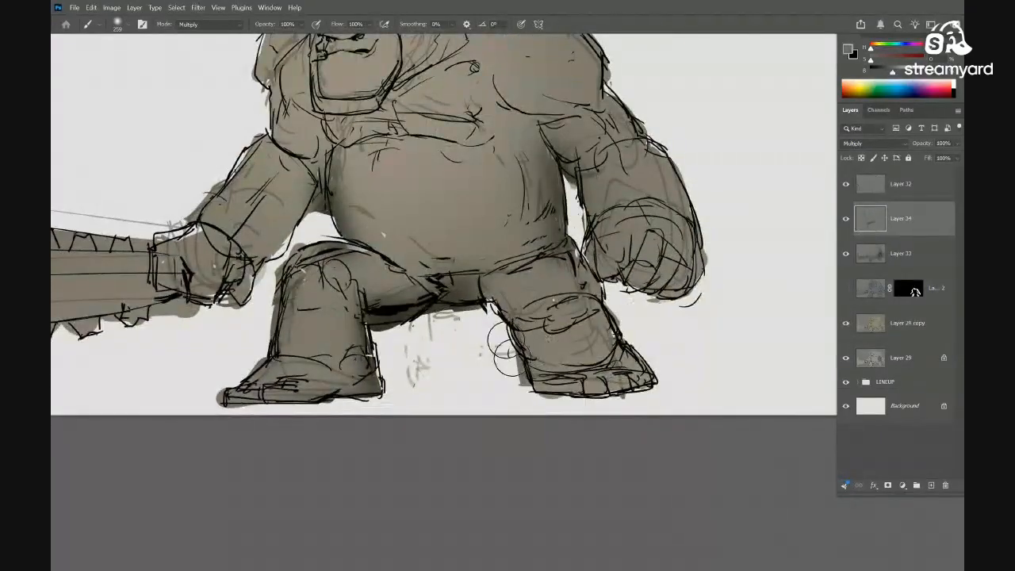
left_click_drag(615, 347, 572, 260)
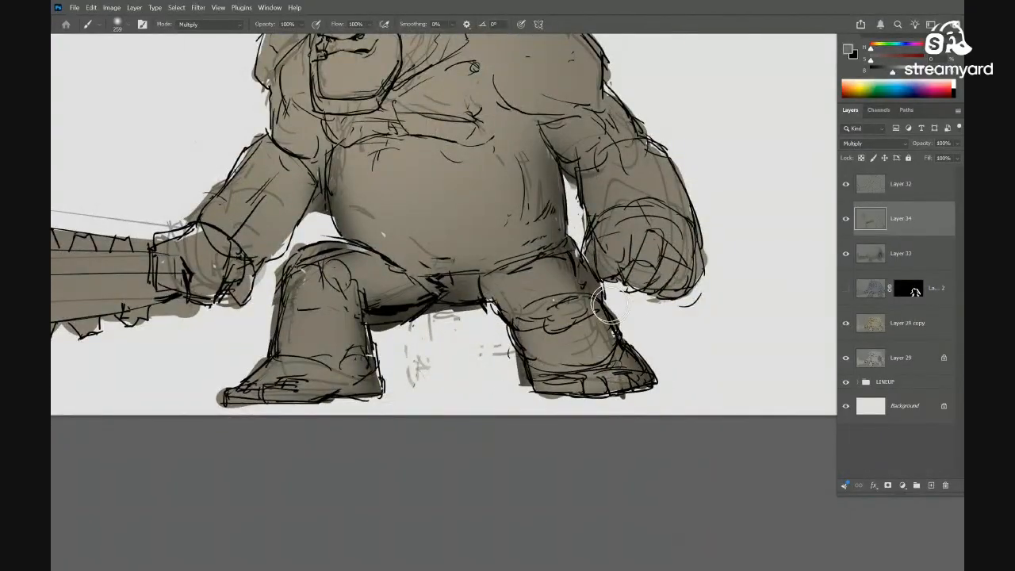
Airbrush soft shading on the empty-handed arm, the shoulder and the upper back
left_click_drag(569, 199, 570, 339)
mouse_move(538, 255)
left_mouse_down()
mouse_move(575, 334)
mouse_move(607, 322)
left_mouse_up()
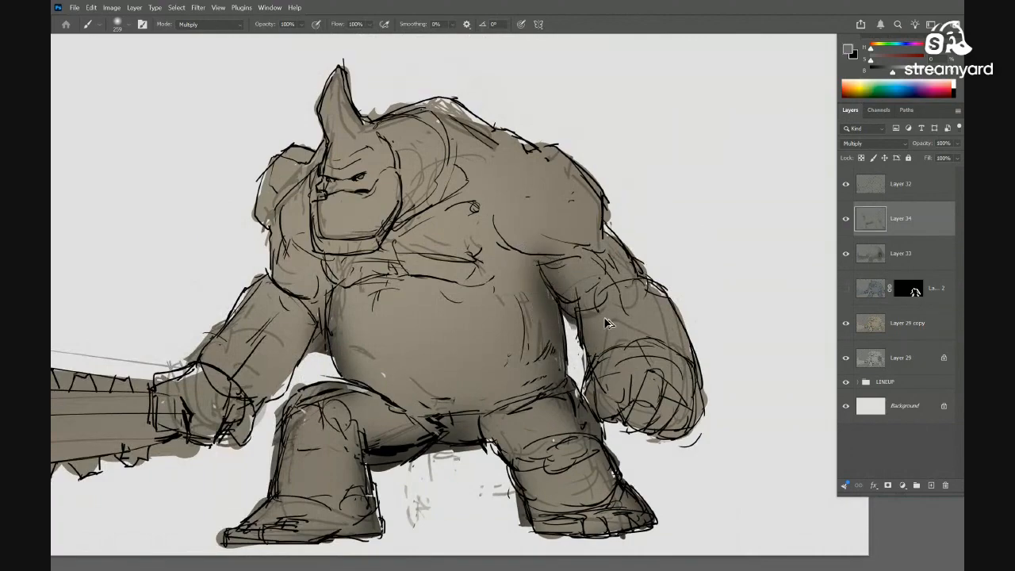
mouse_move(547, 294)
left_mouse_down()
mouse_move(642, 424)
mouse_move(680, 428)
mouse_move(642, 254)
mouse_move(607, 191)
mouse_move(711, 337)
left_mouse_up()
left_click_drag(640, 267, 588, 255)
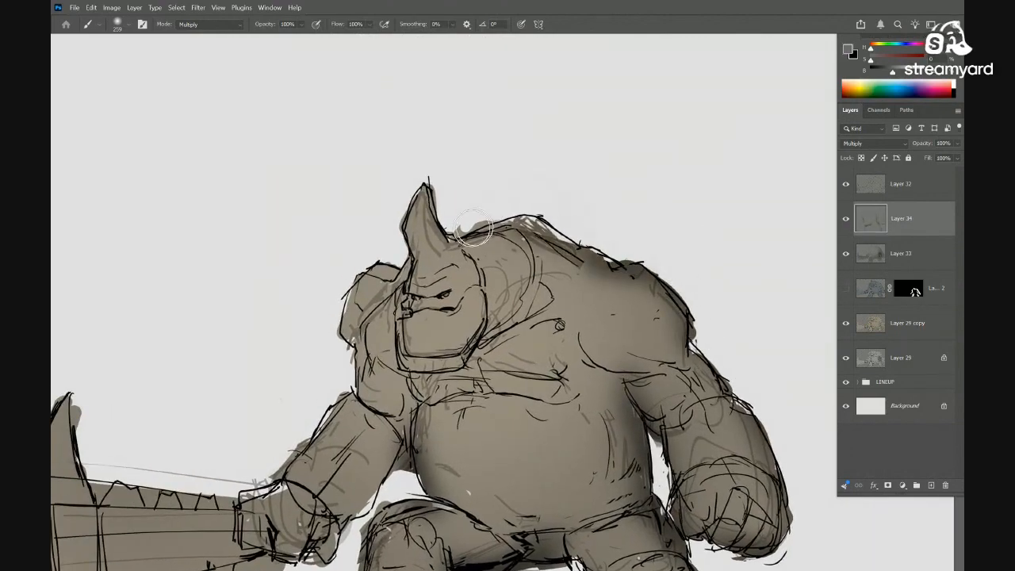
Continue the soft shading on the horn, the club-side shoulder and arm, the gripping hand and under the jaw
mouse_move(471, 230)
left_mouse_down()
mouse_move(578, 238)
mouse_move(542, 176)
left_mouse_up()
left_click_drag(500, 279, 538, 191)
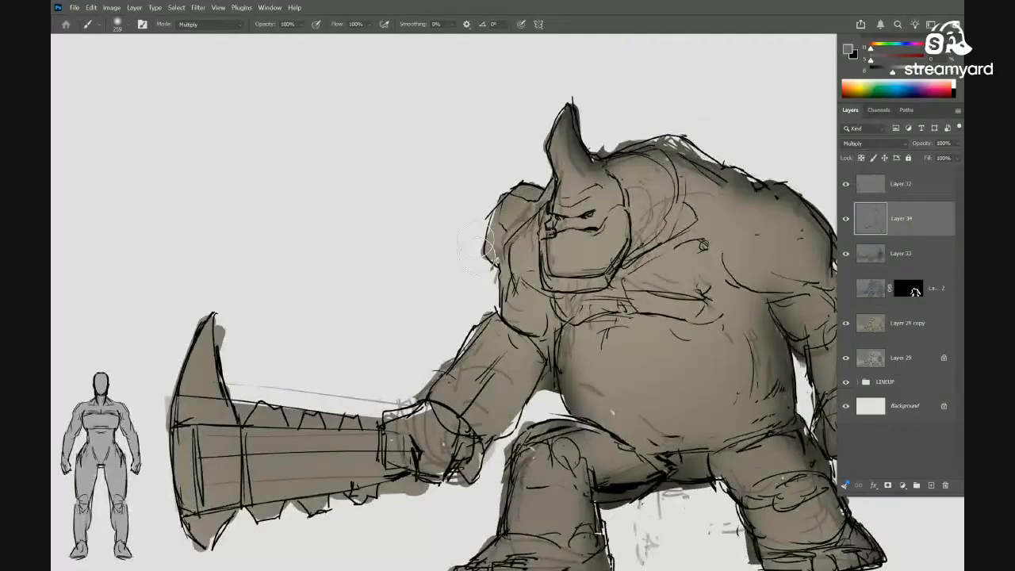
left_click_drag(498, 234, 499, 297)
mouse_move(550, 324)
left_mouse_down()
mouse_move(486, 456)
mouse_move(422, 490)
left_mouse_up()
left_click_drag(403, 413, 446, 379)
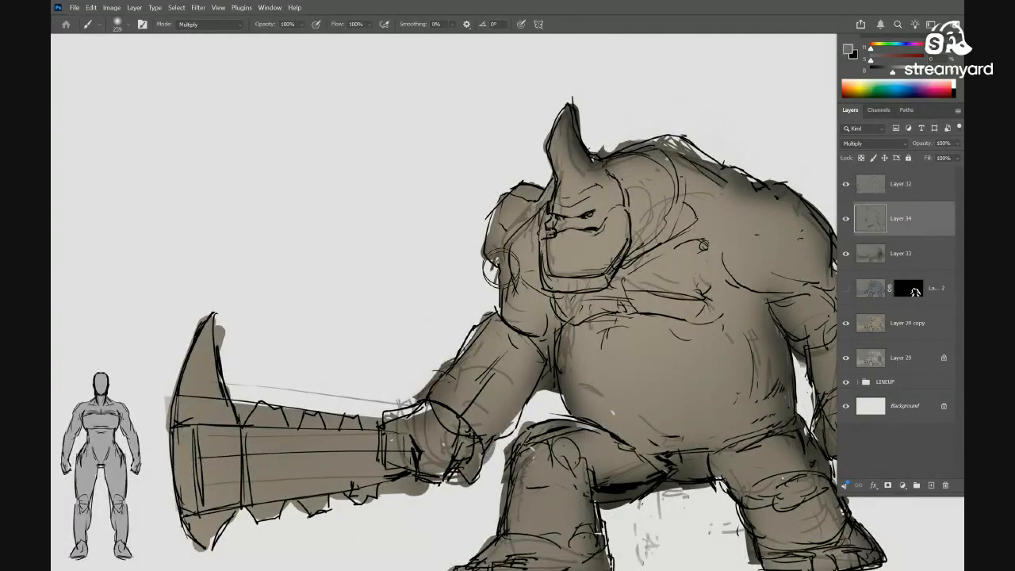
mouse_move(453, 433)
left_mouse_down()
mouse_move(526, 329)
mouse_move(418, 382)
left_mouse_up()
mouse_move(637, 189)
left_mouse_down()
mouse_move(524, 255)
mouse_move(519, 227)
mouse_move(504, 227)
left_mouse_up()
Check the shading with its layer hidden and shown, and darken the armpit above the belly with a smaller soft brush
left_click(845, 218)
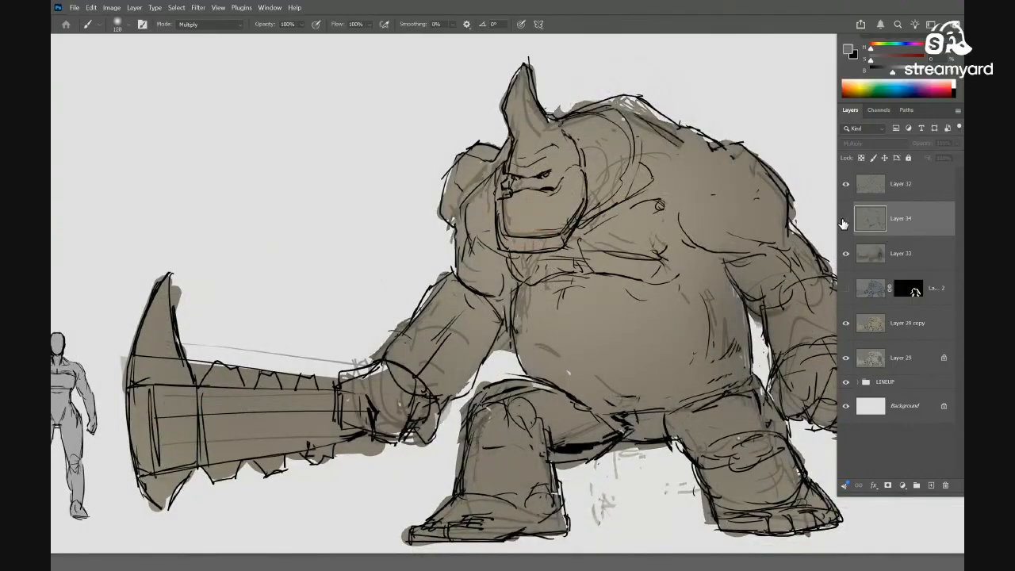
left_click(845, 218)
left_click(845, 184)
left_click(845, 184)
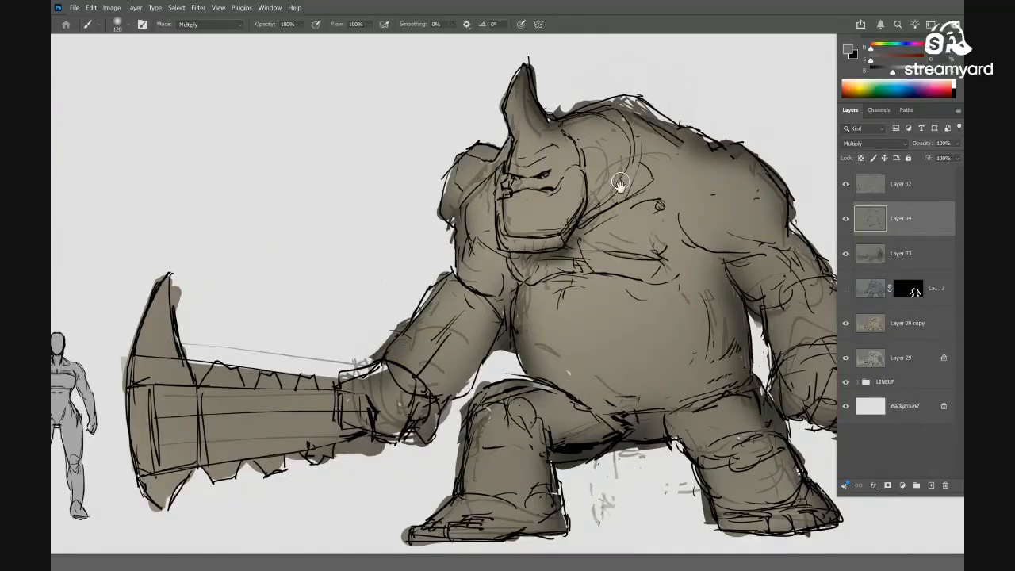
left_click_drag(716, 246, 647, 258)
left_click_drag(564, 304, 500, 318)
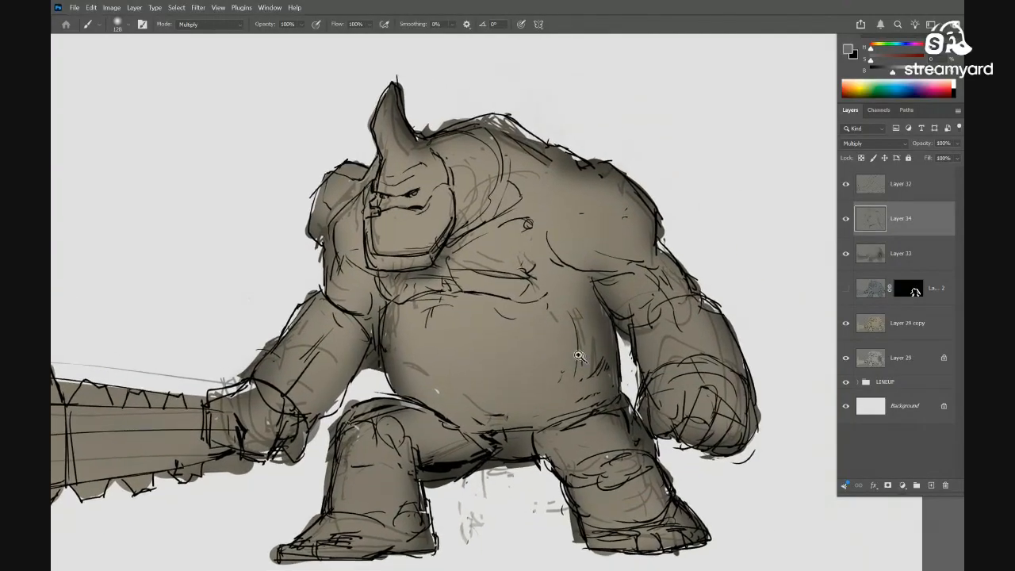
left_click_drag(578, 356, 589, 318)
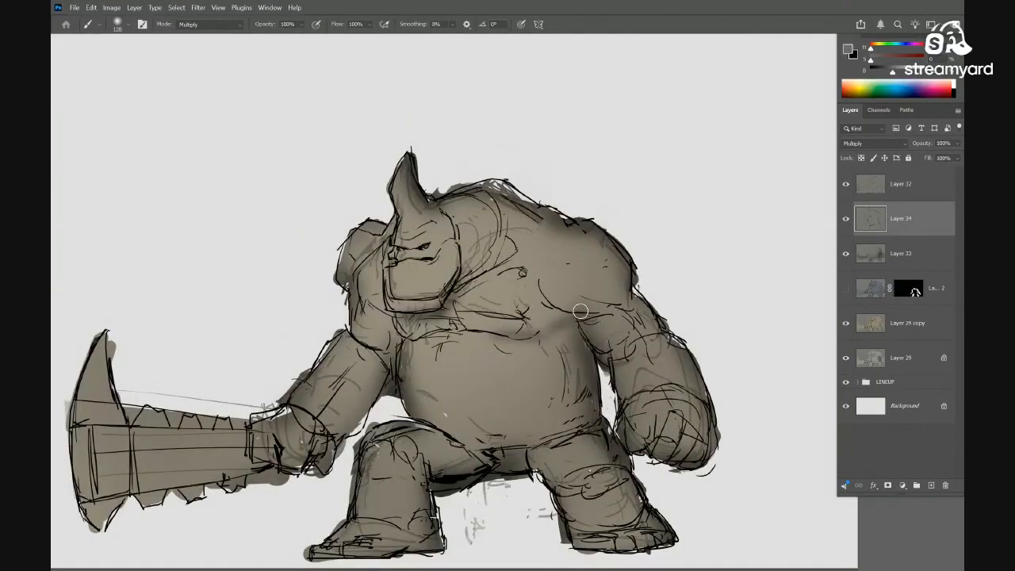
mouse_move(593, 381)
left_mouse_down()
mouse_move(591, 336)
mouse_move(619, 333)
left_mouse_up()
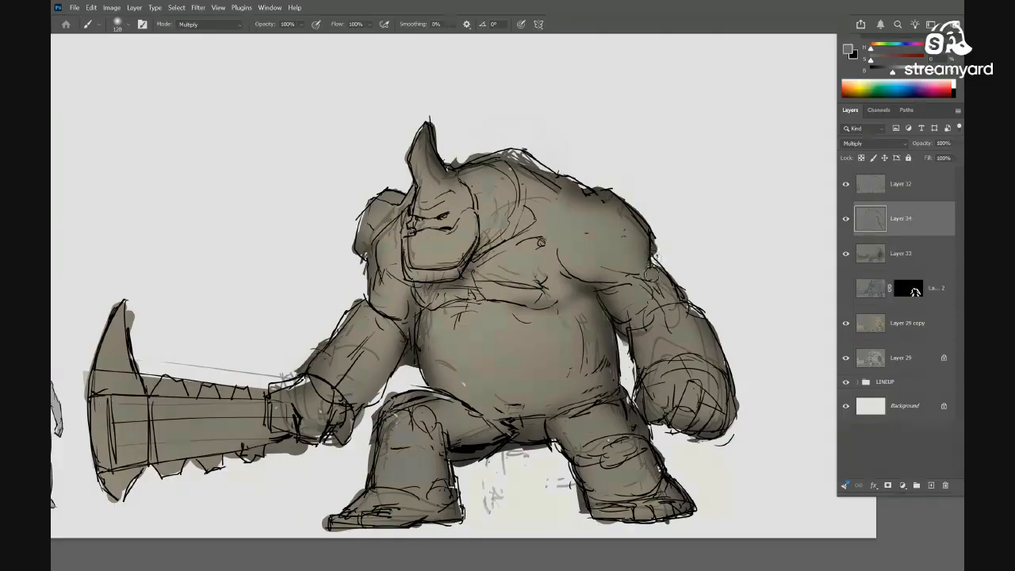
Set the new shading layer's opacity to 50% and merge it into the shadow layer below
key("m")
key("4")
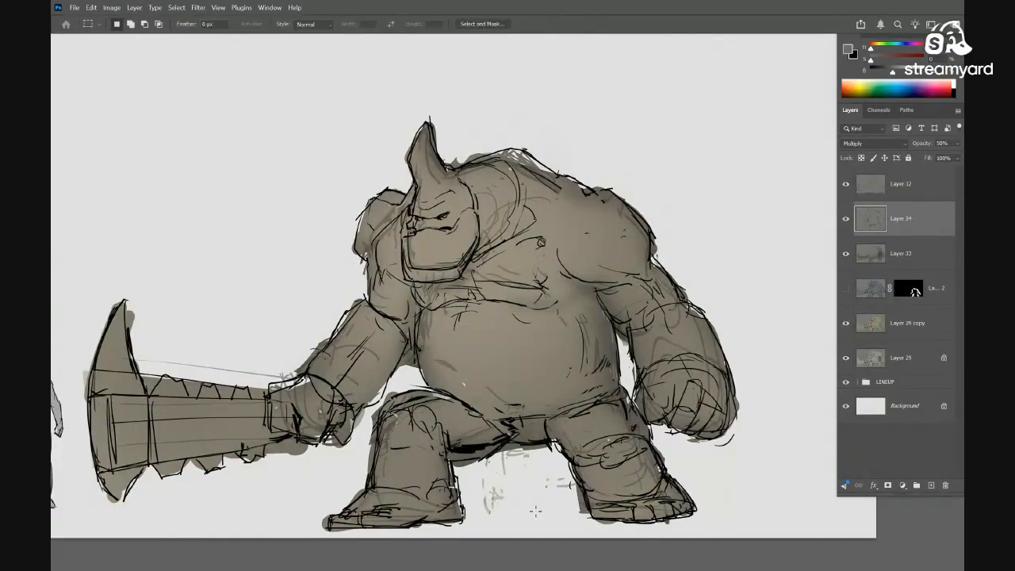
key("ctrl+e")
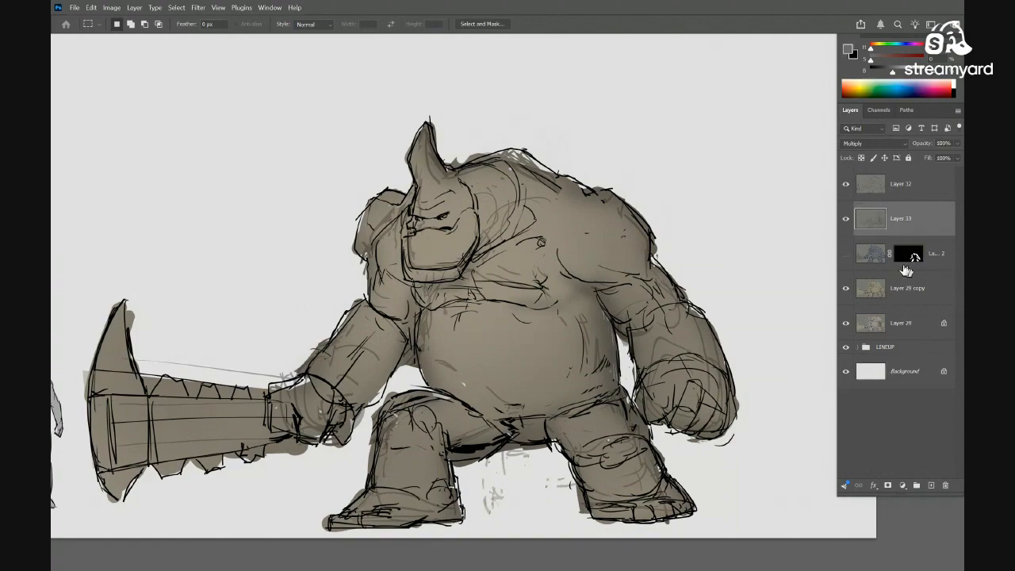
left_click(846, 253)
left_click(846, 254)
Add a flat grey silhouette layer above the hidden masked layer and merge the shadow layer down into it
left_click(870, 289)
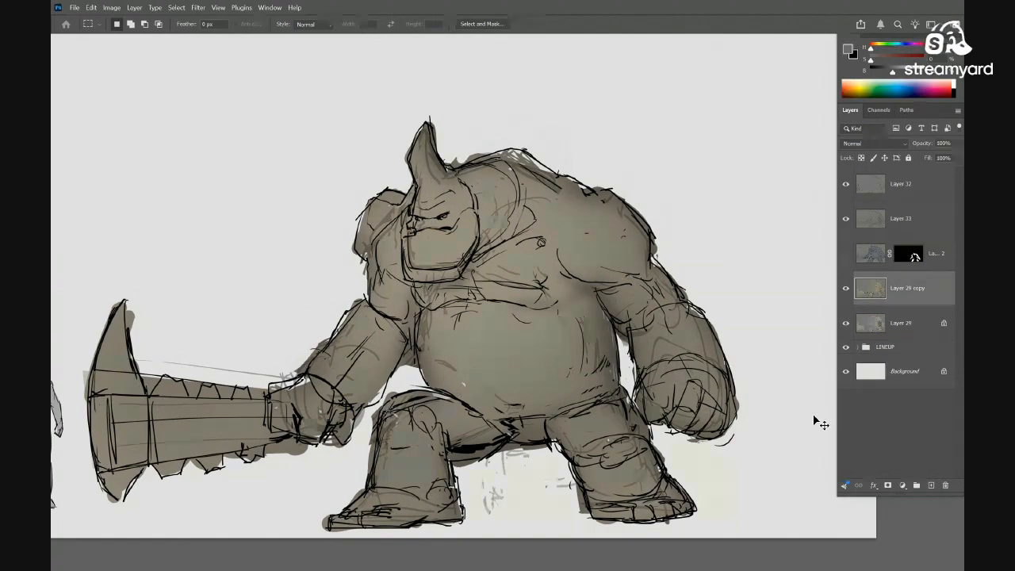
key("ctrl+shift+alt+n")
left_click_drag(875, 274, 873, 245)
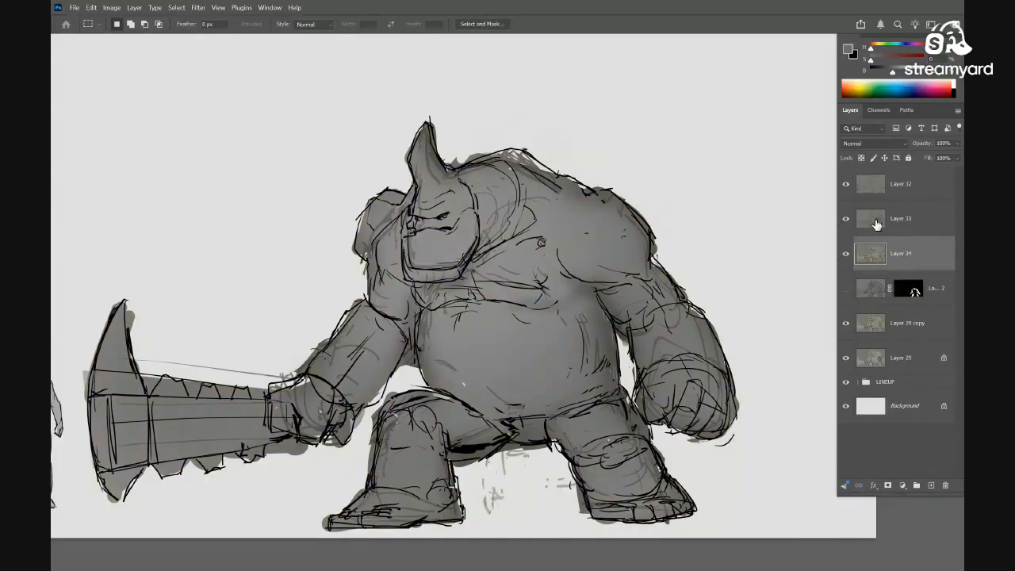
left_click(876, 224)
key("ctrl+e")
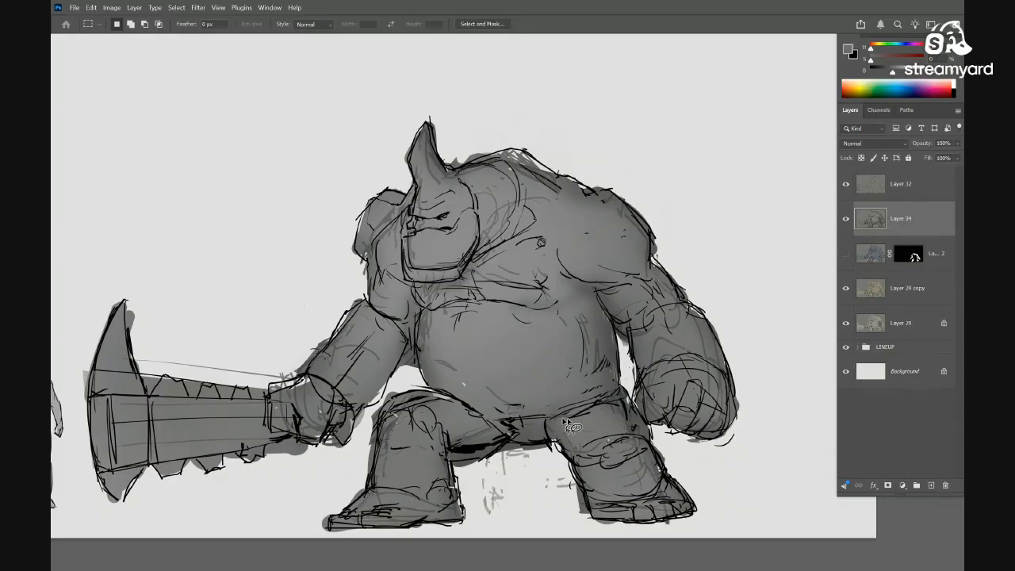
Lasso the stray fill between the club arm and the belly, delete it from the creature's layers, and clear the selection
key("l")
left_click_drag(410, 340, 428, 379)
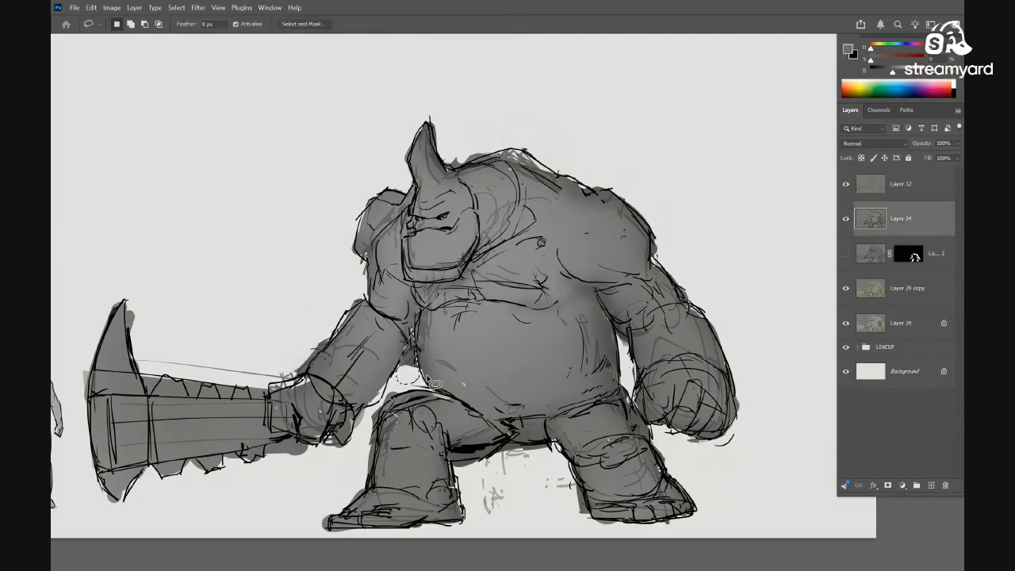
key("Delete")
key("ctrl+d")
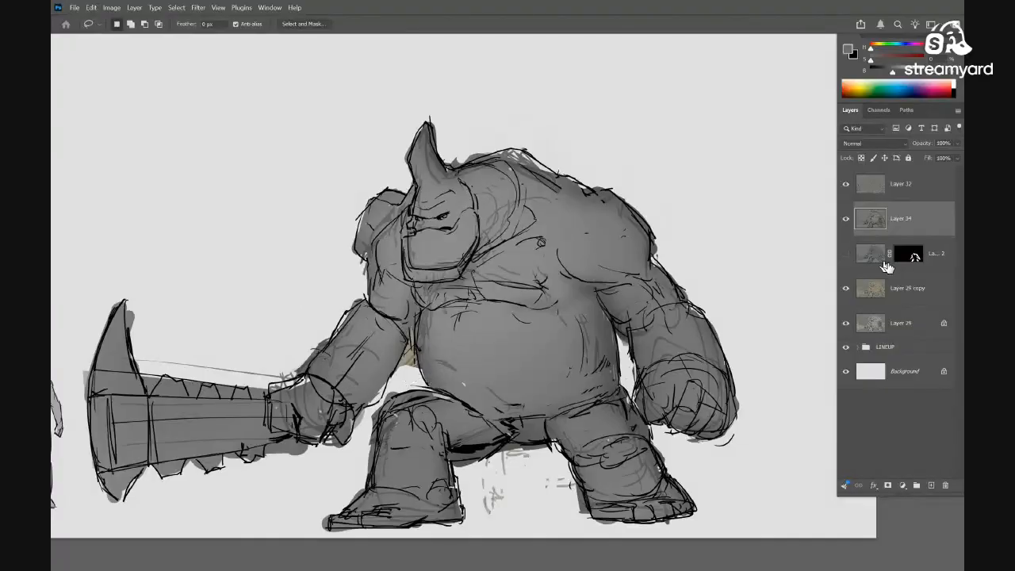
left_click(877, 255)
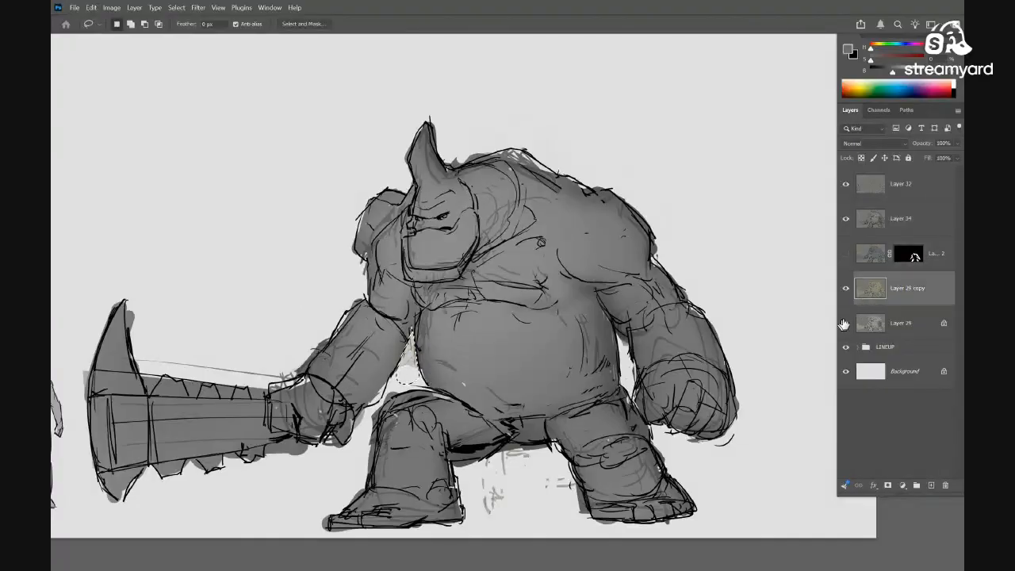
left_click(871, 258)
left_click(872, 221)
left_click(872, 186)
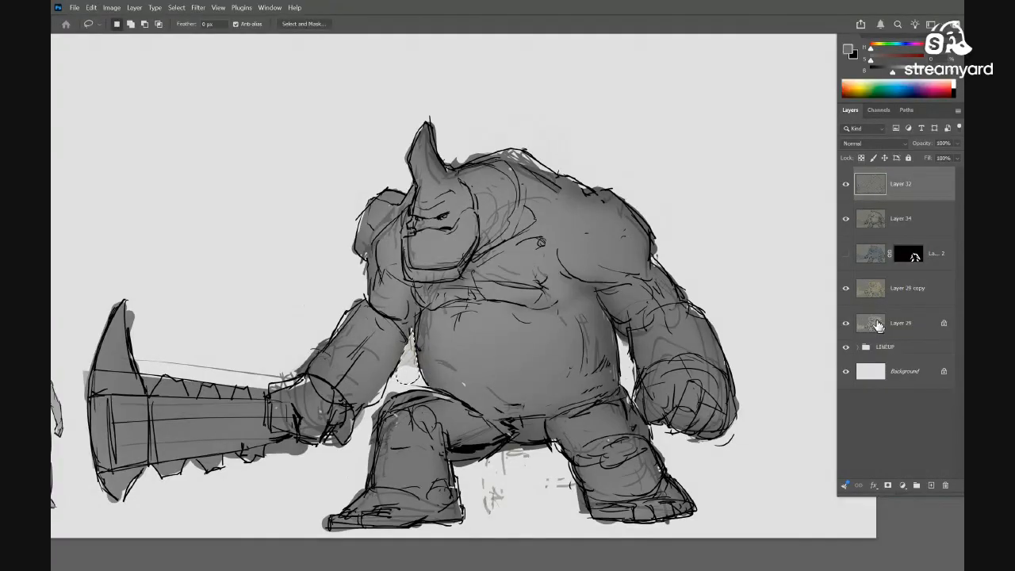
left_click(876, 327)
key("ctrl+d")
Compare the drawing with the merged grey layer and the sketch lines hidden and shown, and add an empty layer above the grey layer
left_click_drag(679, 392, 711, 376)
left_click(873, 228)
key("b")
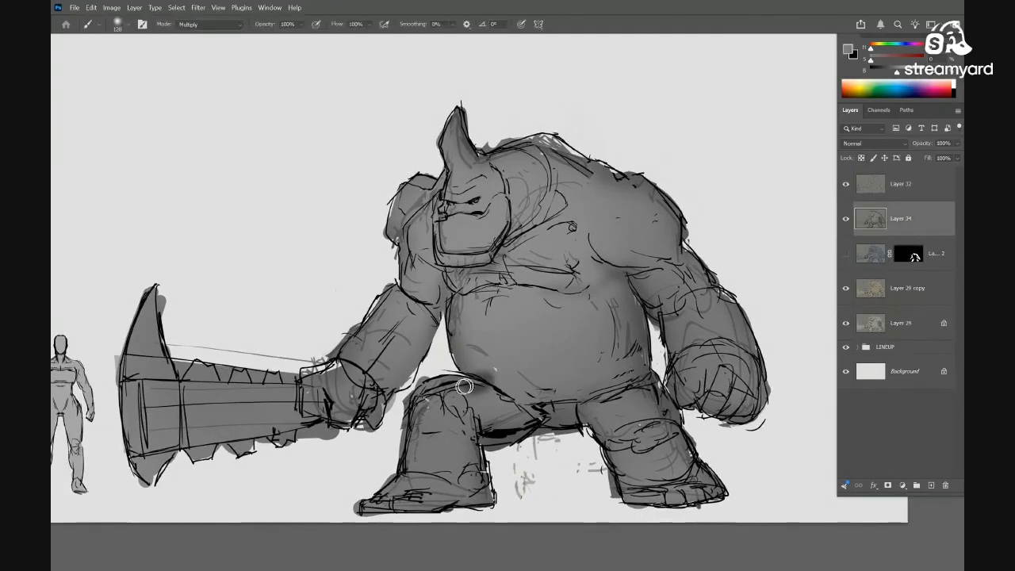
left_click_drag(641, 332, 633, 309)
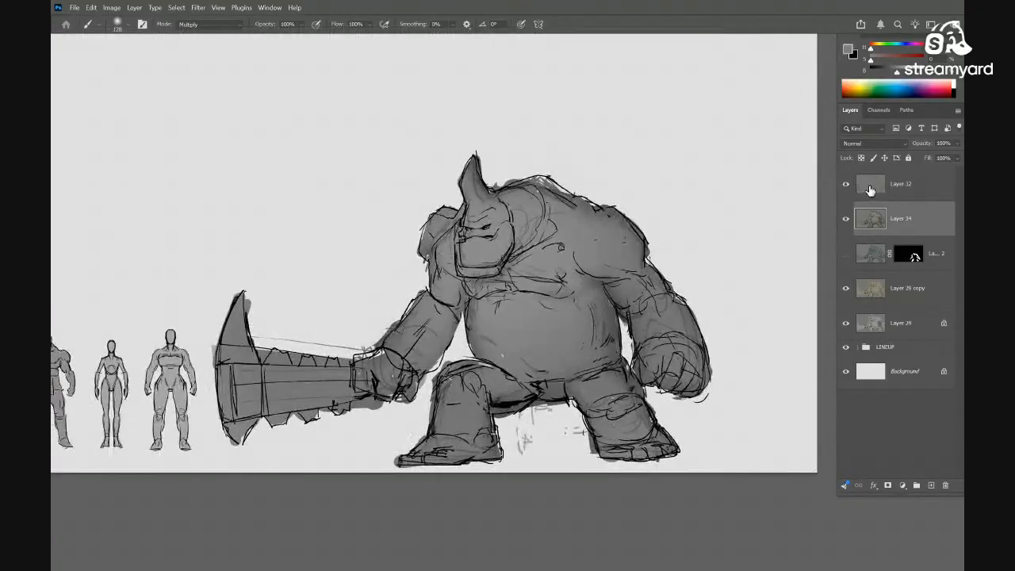
left_click(846, 220)
left_click(845, 221)
key("ctrl+shift+alt+n")
key("l")
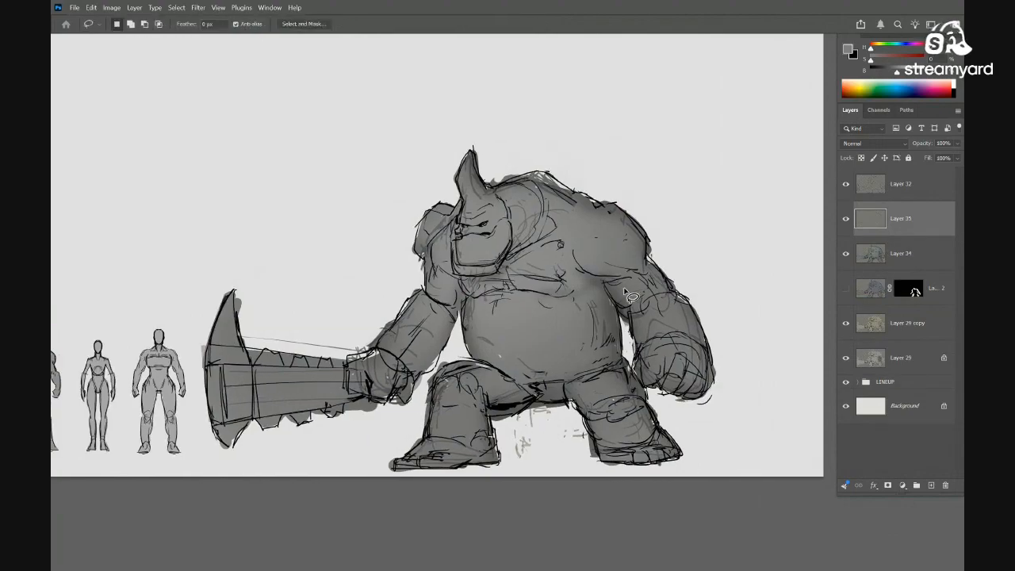
left_click_drag(613, 301, 621, 296, "ctrl")
left_click_drag(746, 288, 657, 287, "ctrl")
left_click(846, 185)
left_click(845, 185)
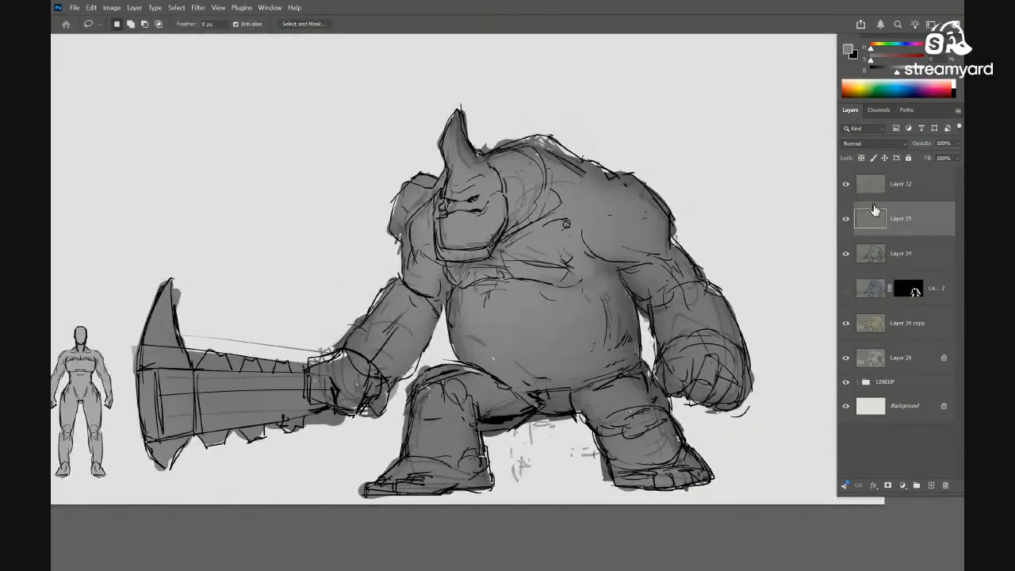
left_click(847, 221)
left_click(846, 219)
On the merged grey layer, switch the brush mode from Multiply to Normal and paint out the inner line along the creature's jaw
left_click(846, 254)
left_click(865, 264)
scroll(475, 218, "up", 2)
key("b")
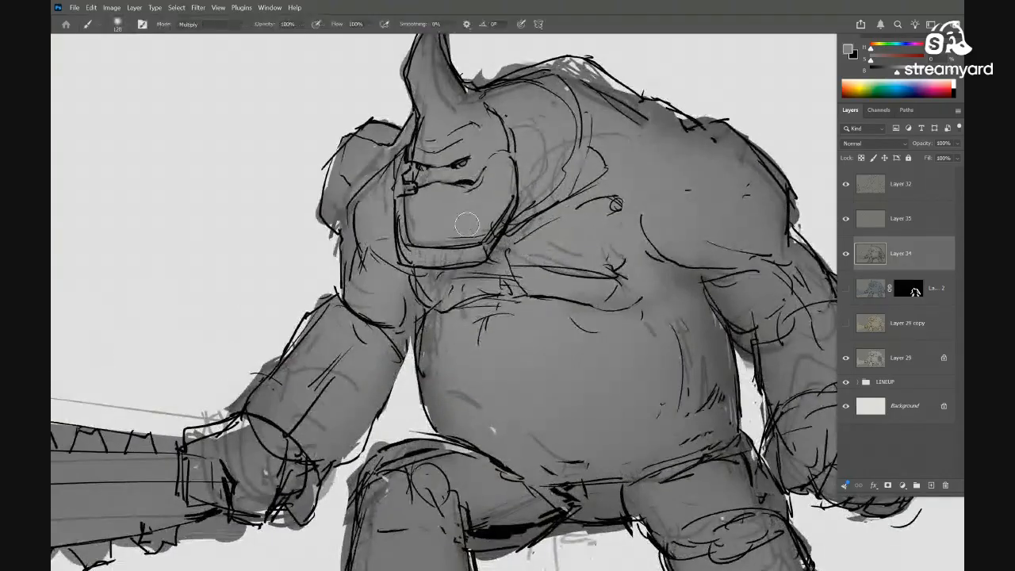
left_click_drag(420, 240, 432, 236)
key("ctrl+z")
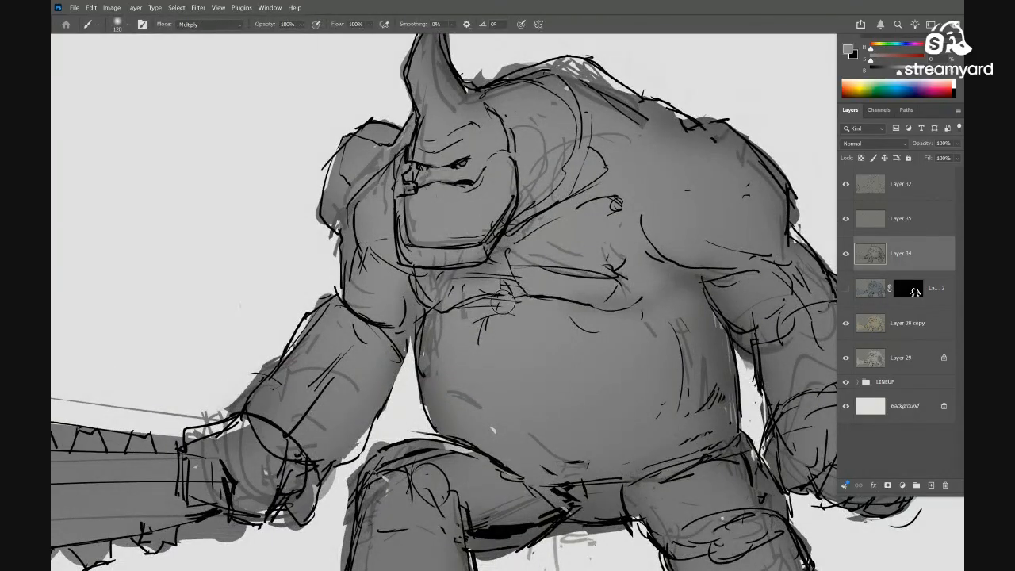
key("m")
key("alt+shift+m")
key("alt+shift+n")
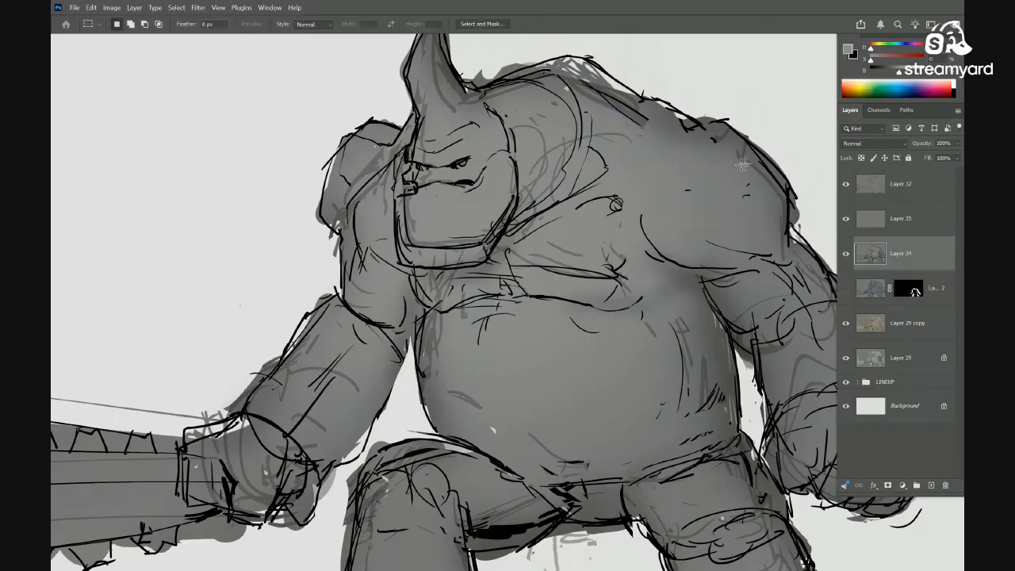
key("b")
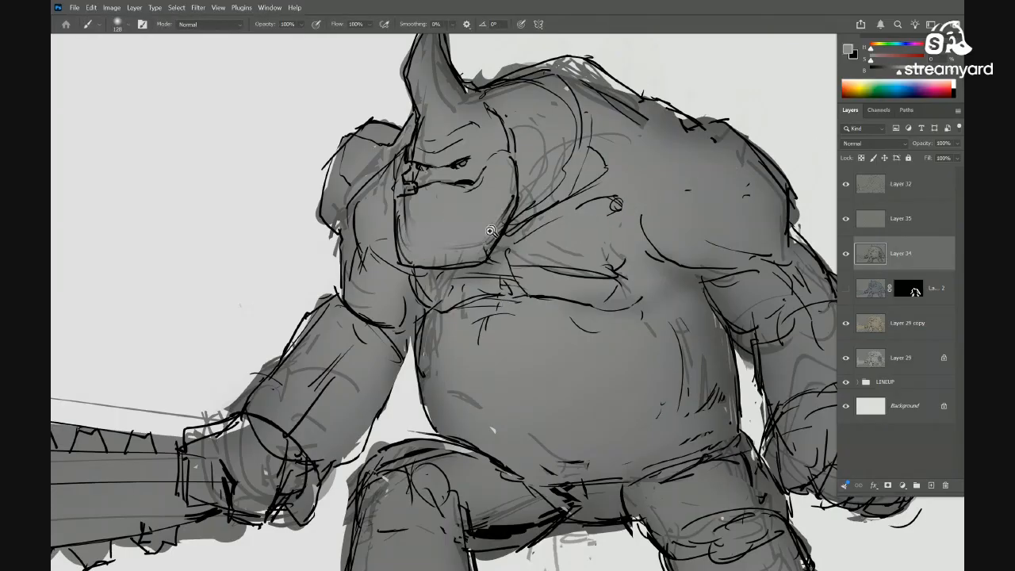
left_click_drag(490, 231, 373, 238)
left_click_drag(522, 265, 687, 249)
left_click(874, 227)
key("l")
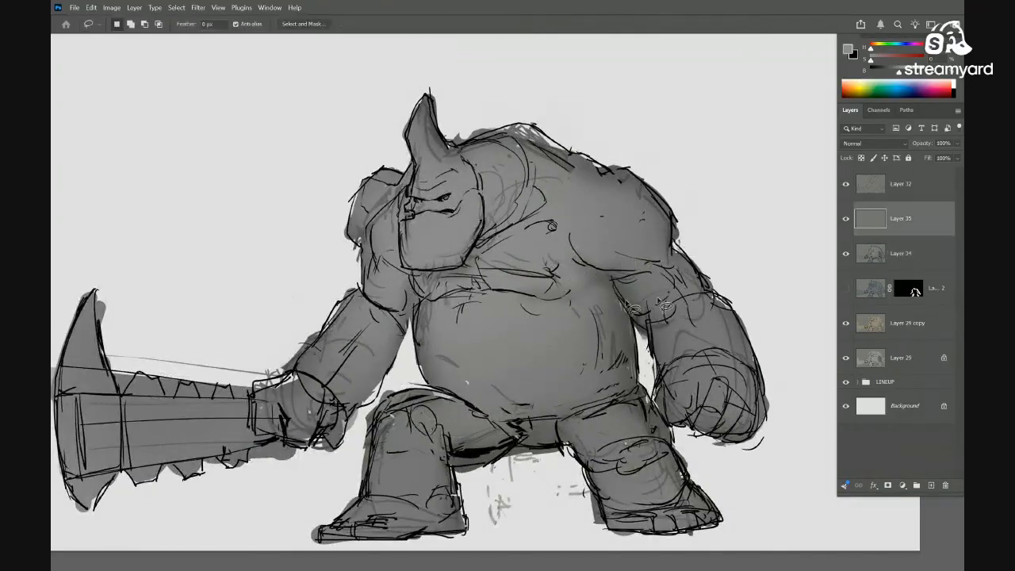
mouse_move(469, 264)
left_mouse_down()
mouse_move(500, 257)
mouse_move(552, 290)
left_mouse_up()
left_click_drag(486, 330, 466, 319)
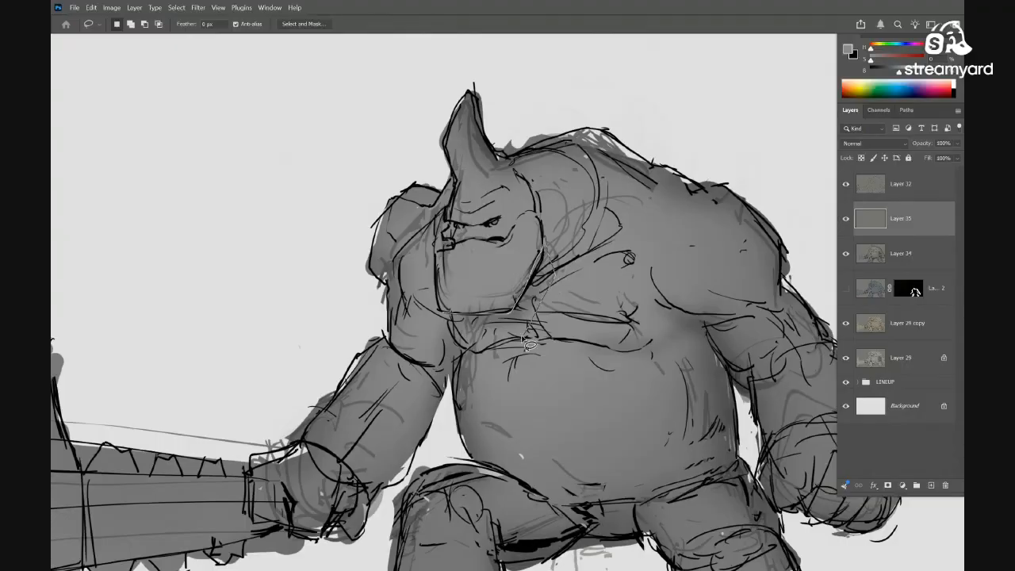
left_click_drag(455, 334, 515, 312)
left_click_drag(517, 352, 446, 322)
mouse_move(633, 268)
left_mouse_down()
mouse_move(578, 279)
mouse_move(561, 222)
mouse_move(535, 252)
mouse_move(466, 274)
mouse_move(536, 283)
left_mouse_up()
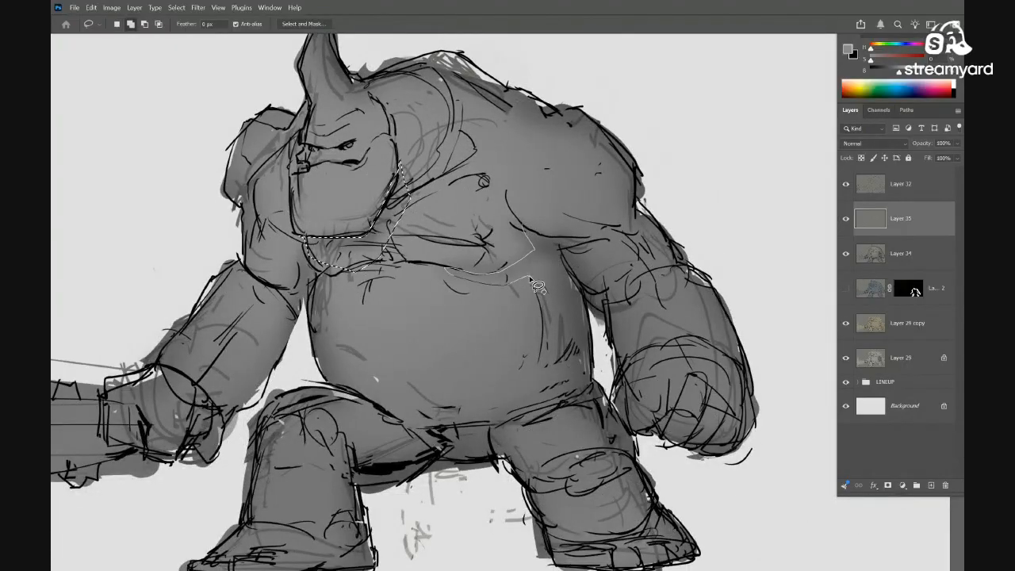
mouse_move(571, 367)
left_mouse_down()
mouse_move(446, 414)
mouse_move(396, 417)
left_mouse_up()
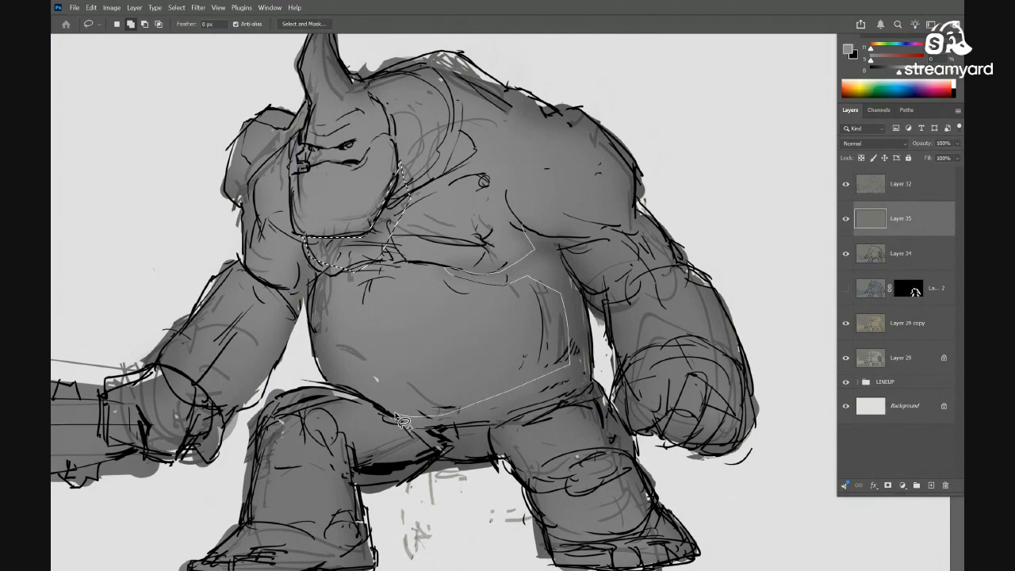
mouse_move(513, 471)
left_mouse_down()
mouse_move(602, 397)
mouse_move(607, 349)
left_mouse_up()
left_click_drag(553, 237, 528, 229)
left_click_drag(472, 378, 642, 282)
mouse_move(613, 351)
left_mouse_down()
mouse_move(540, 367)
mouse_move(609, 386)
left_mouse_up()
left_click_drag(536, 440, 524, 398)
left_click_drag(502, 337, 514, 406)
key("ctrl+0")
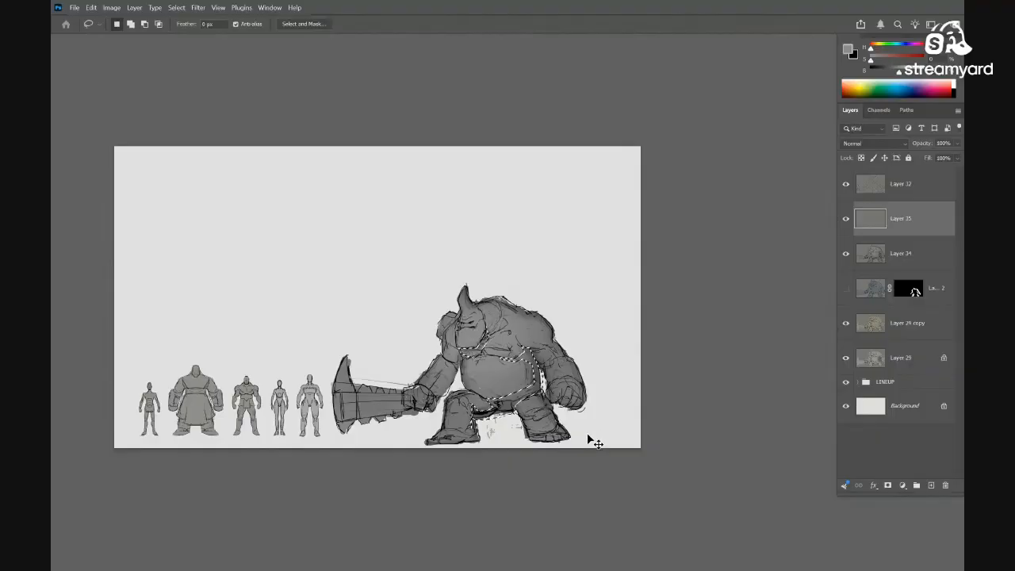
left_click_drag(579, 399, 612, 387)
key("ctrl+d")
left_click_drag(611, 387, 604, 358)
On the merged grey layer, set the brush mode to Darker Color and choose the Square Pastel brush at 198 px
left_click(880, 261)
left_click(844, 254)
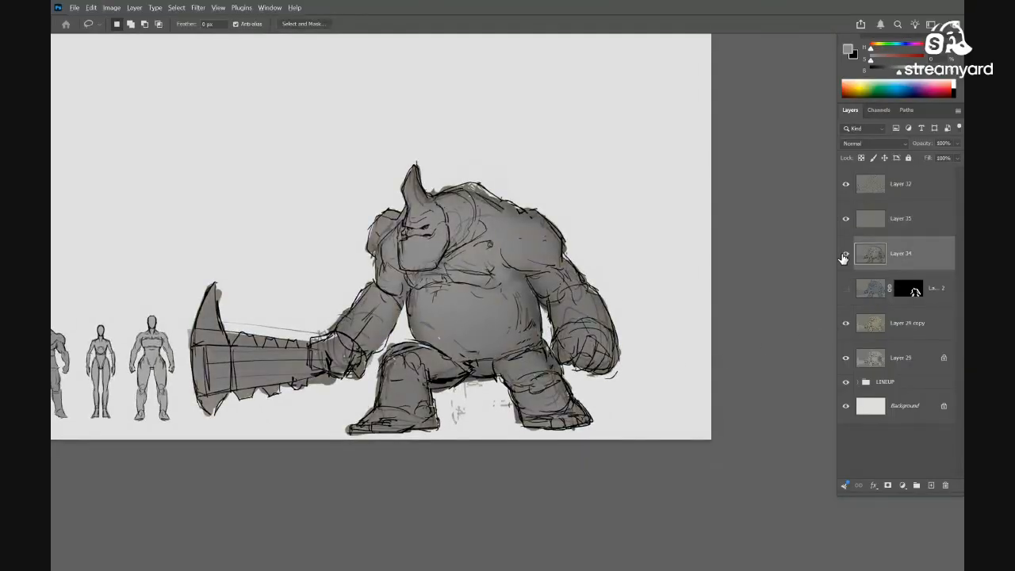
left_click(844, 257, "alt")
mouse_move(418, 356)
left_mouse_down()
mouse_move(472, 340)
mouse_move(530, 343)
left_mouse_up()
scroll(589, 326, "up", 3)
key("b")
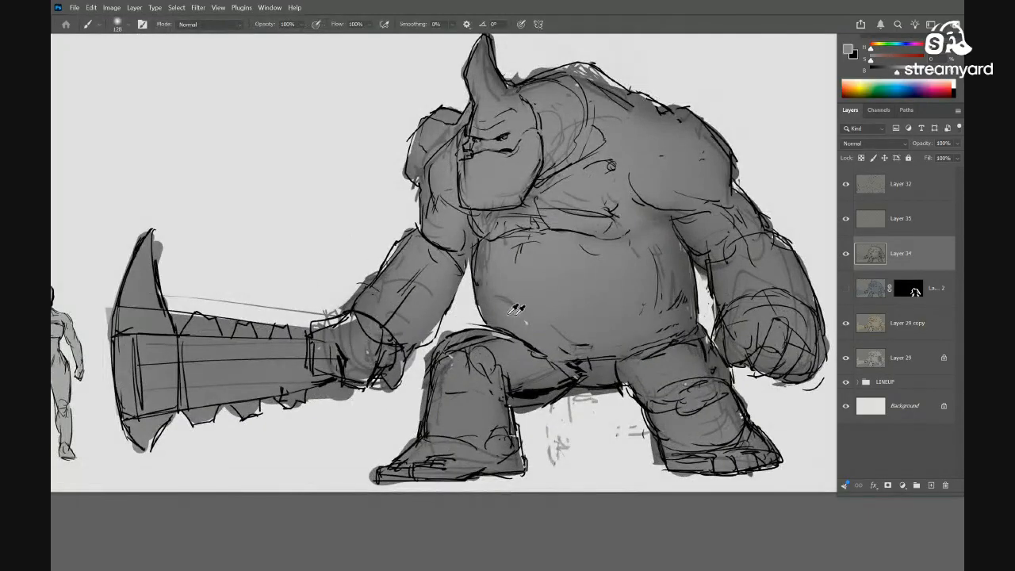
left_click(226, 25)
left_click(223, 109)
right_click(715, 232)
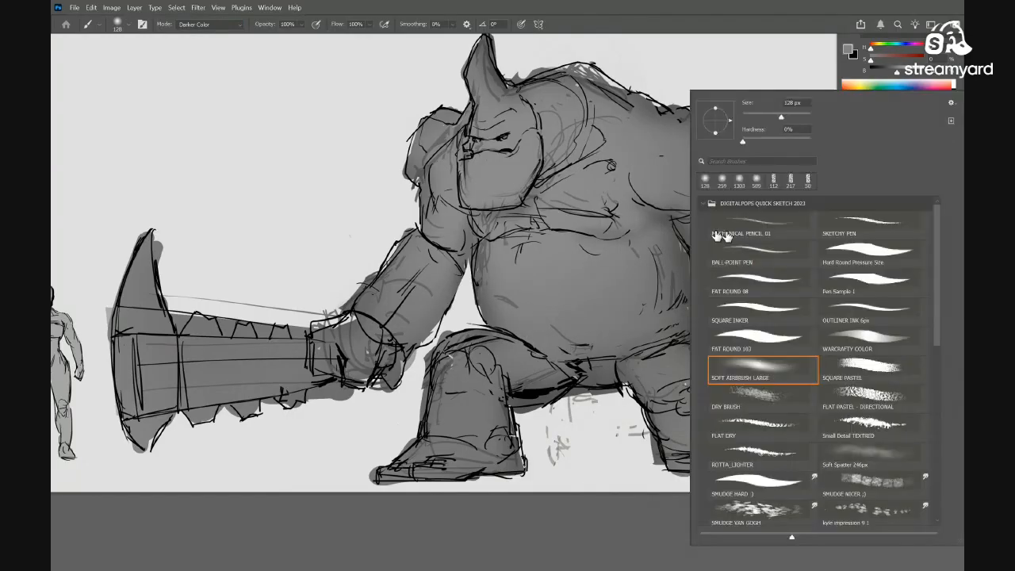
left_click(886, 361)
key("Return")
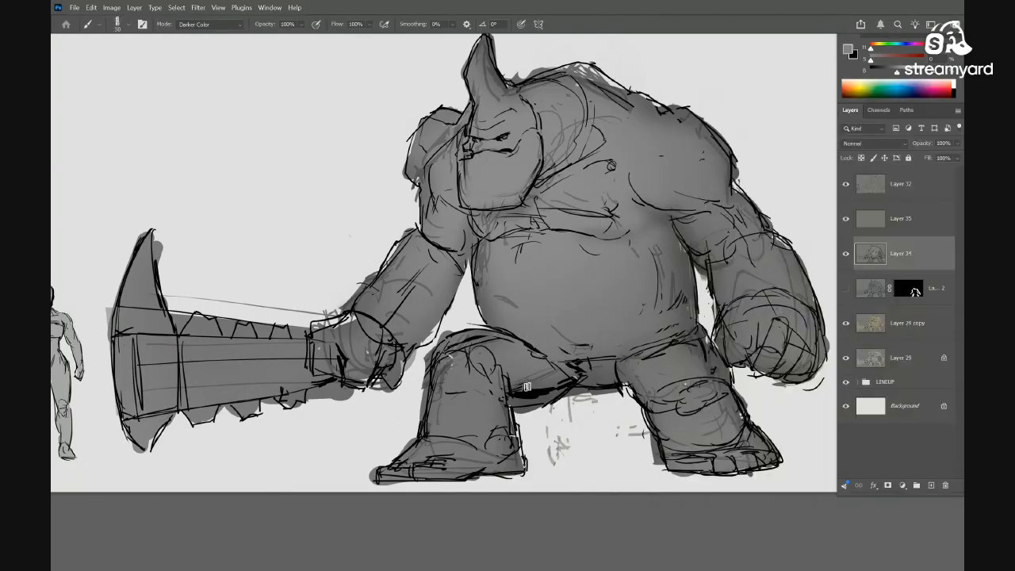
left_click_drag(555, 357, 583, 360)
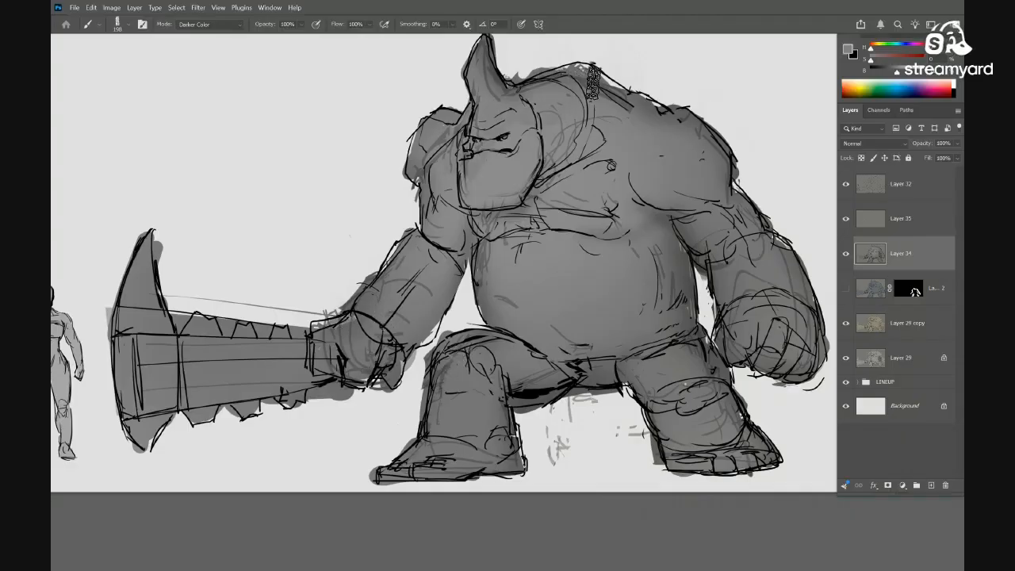
left_click_drag(667, 164, 553, 157)
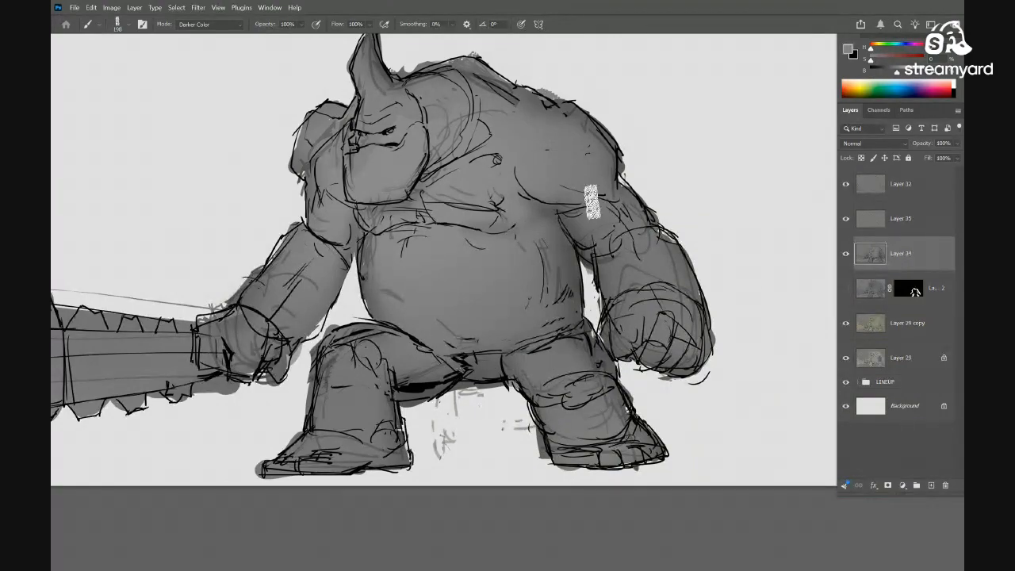
left_click_drag(521, 206, 514, 278)
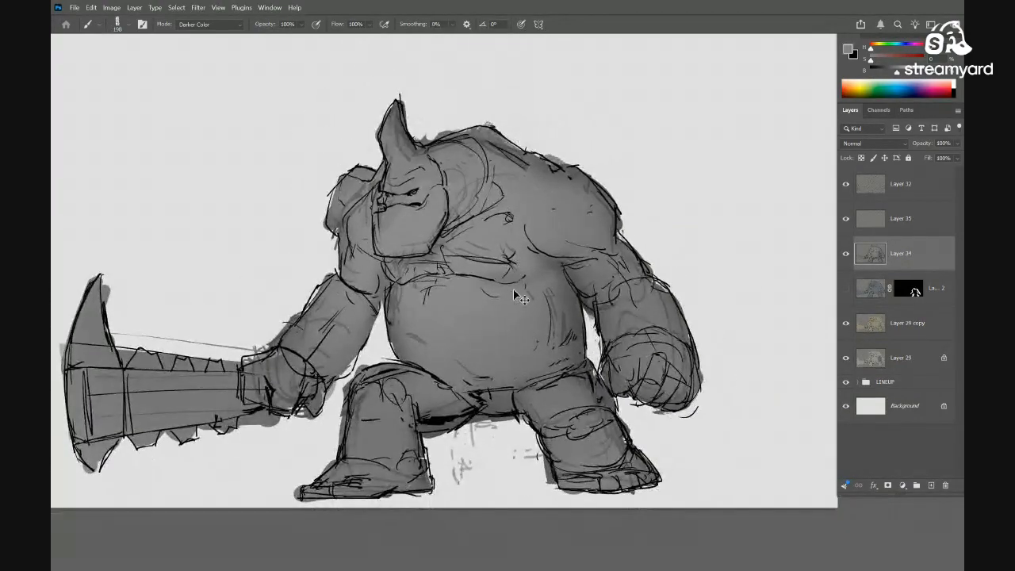
Duplicate the merged grey layer and darken the copy with Curves by pulling down the curve's white end
key("ctrl+j")
key("ctrl+m")
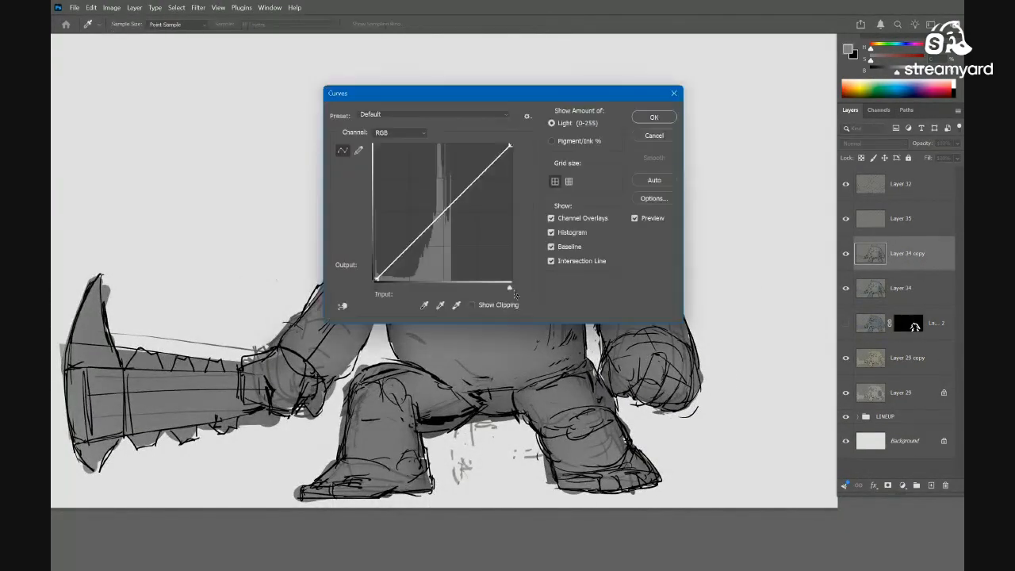
left_click_drag(621, 91, 768, 88)
key("Return")
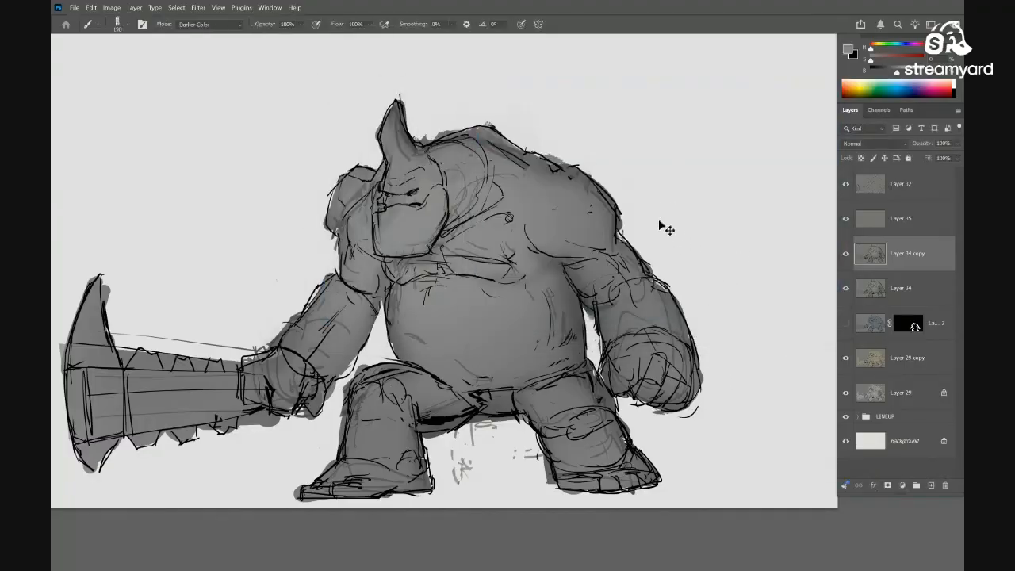
key("ctrl+m")
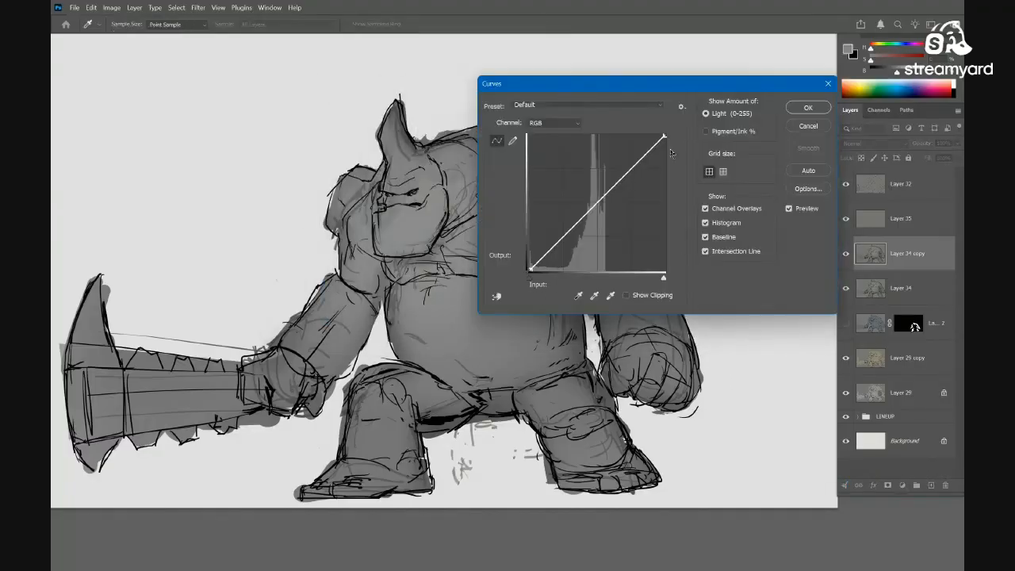
left_click_drag(664, 137, 673, 190)
left_click(808, 107)
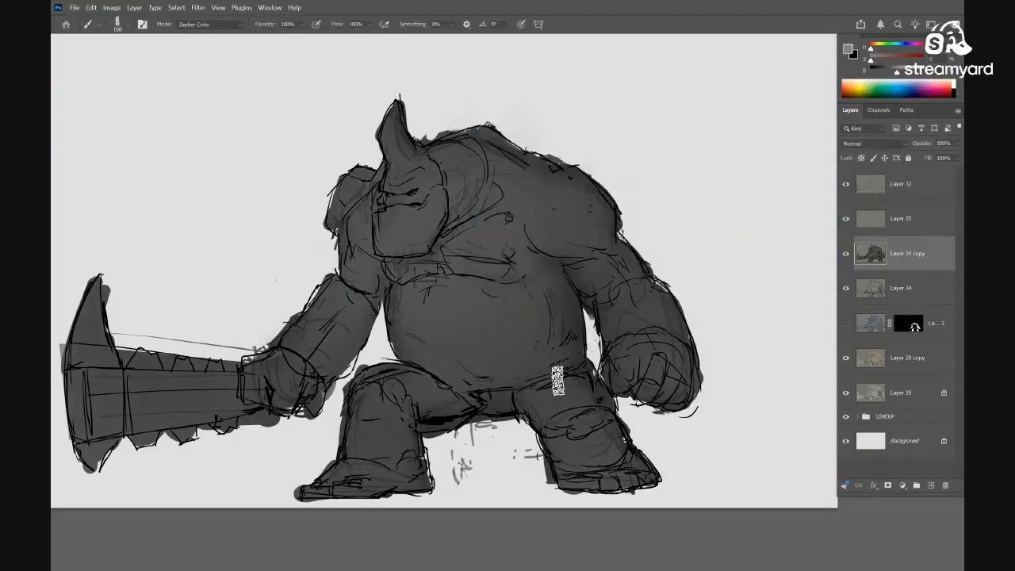
Give the darkened copy a black layer mask and paint white to reveal shadow under the chest and along the belly's far side
key("ctrl+shift+m")
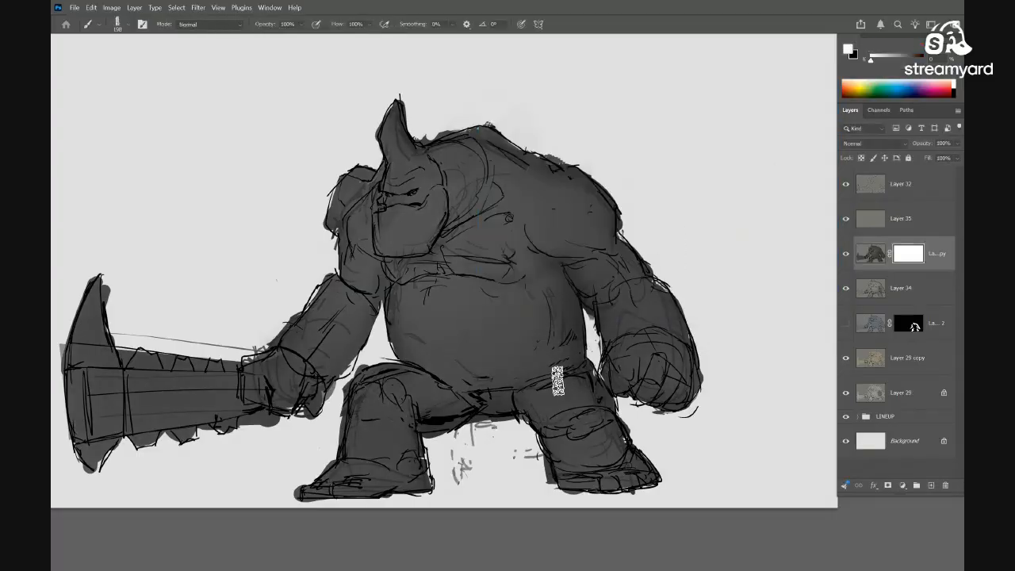
key("ctrl+i")
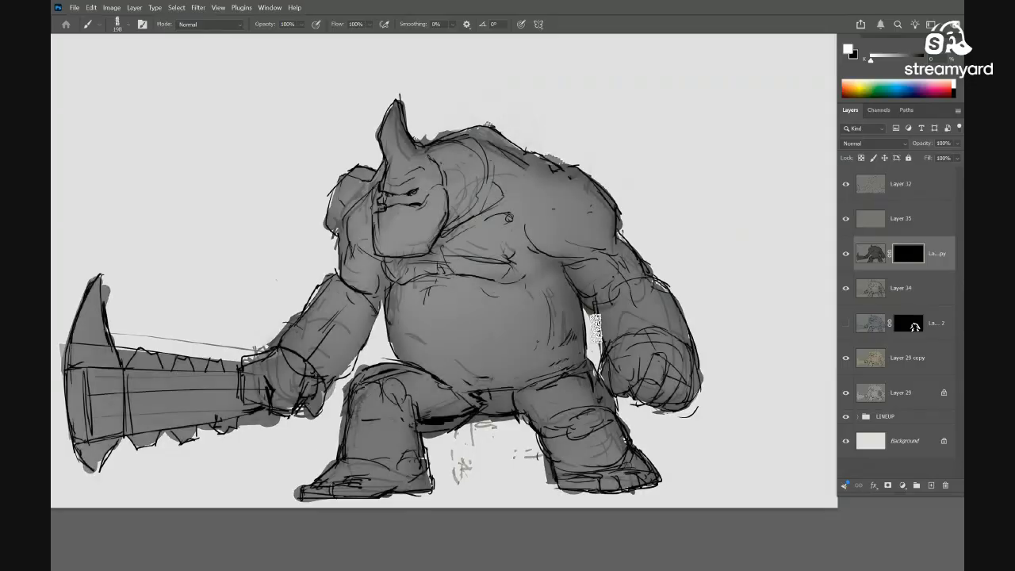
key("l")
left_click_drag(581, 280, 606, 262)
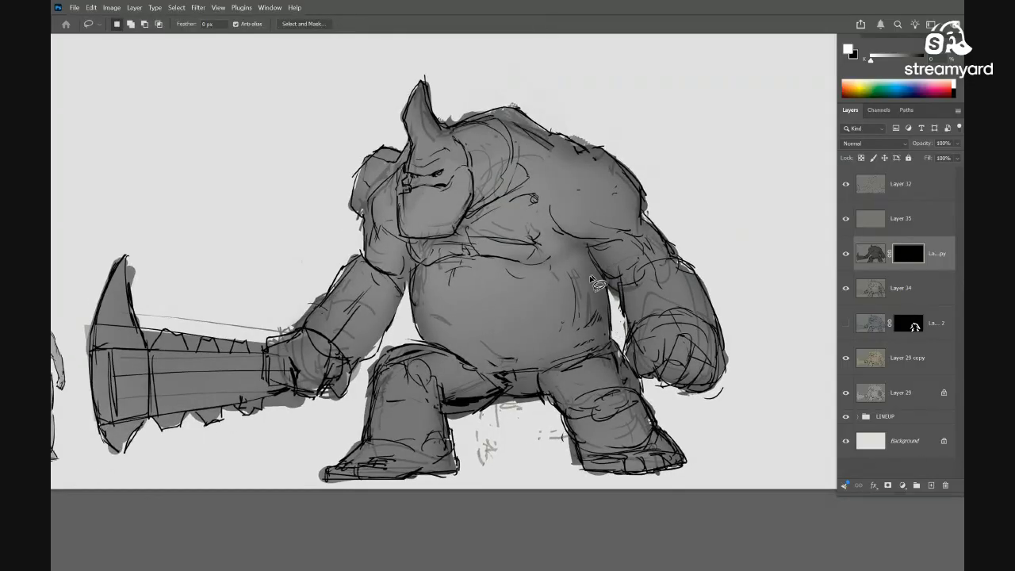
key("b")
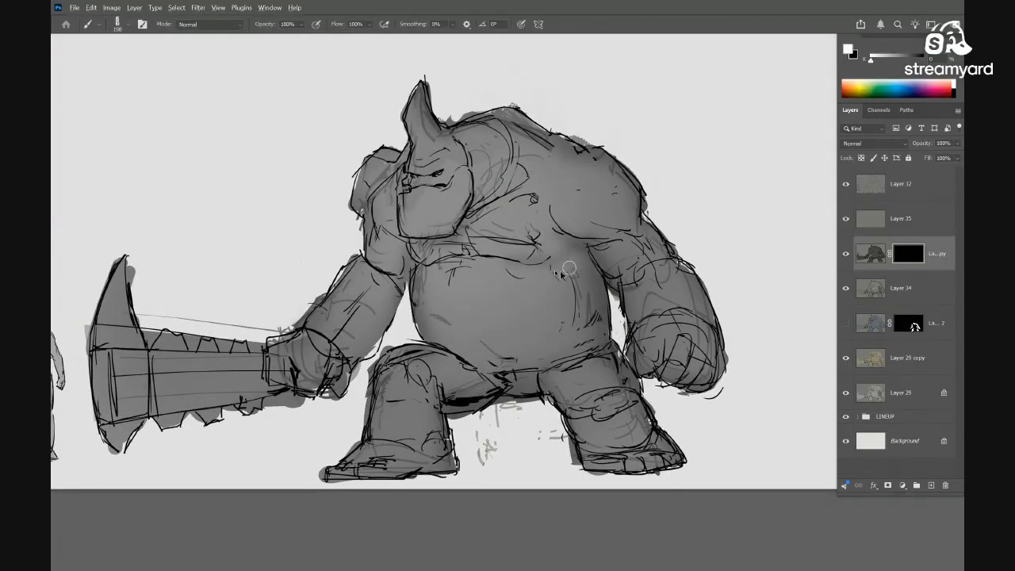
mouse_move(521, 268)
left_mouse_down()
mouse_move(569, 246)
mouse_move(548, 265)
mouse_move(575, 250)
mouse_move(601, 303)
mouse_move(586, 272)
mouse_move(592, 318)
mouse_move(544, 362)
mouse_move(595, 321)
mouse_move(559, 358)
mouse_move(602, 337)
mouse_move(532, 383)
mouse_move(487, 379)
mouse_move(457, 400)
mouse_move(431, 384)
mouse_move(510, 394)
left_mouse_up()
Reveal shadow on the mask along the inner thigh, shin and foot of the leg nearest the club
key("l")
mouse_move(420, 388)
left_mouse_down()
mouse_move(448, 468)
mouse_move(461, 439)
left_mouse_up()
key("ctrl+d")
key("b")
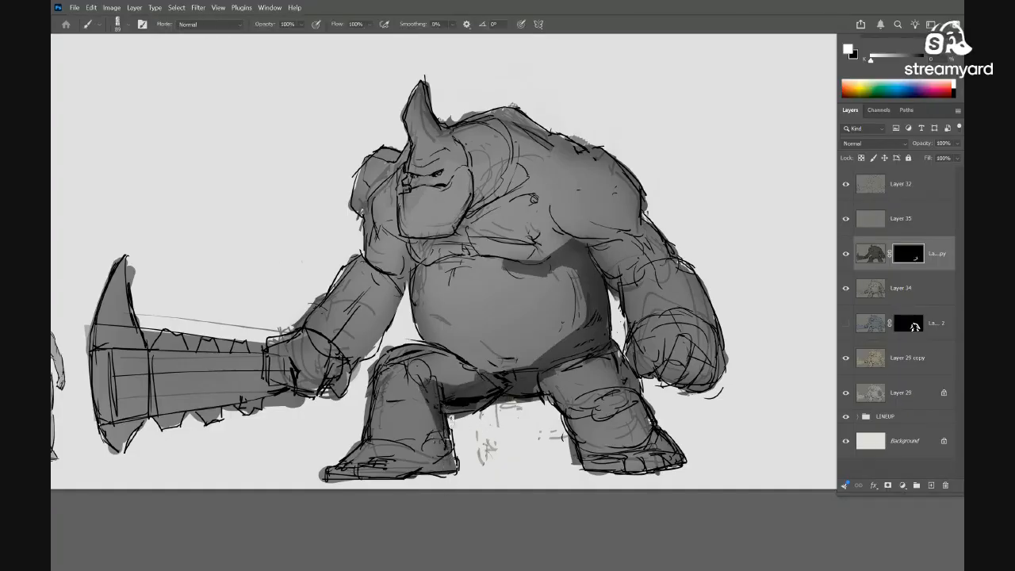
left_click_drag(431, 397, 441, 435)
left_click_drag(427, 474, 433, 460)
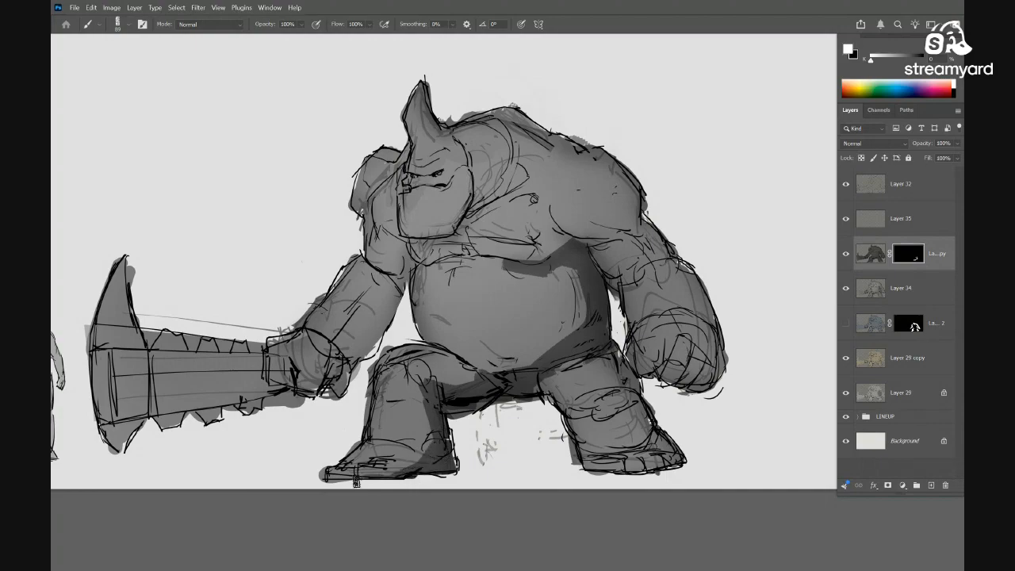
mouse_move(356, 481)
left_mouse_down()
mouse_move(394, 475)
mouse_move(359, 456)
left_mouse_up()
Paint shadow on the mask down the underside of the club arm and beneath the creature's jaw
left_click_drag(442, 337, 455, 365)
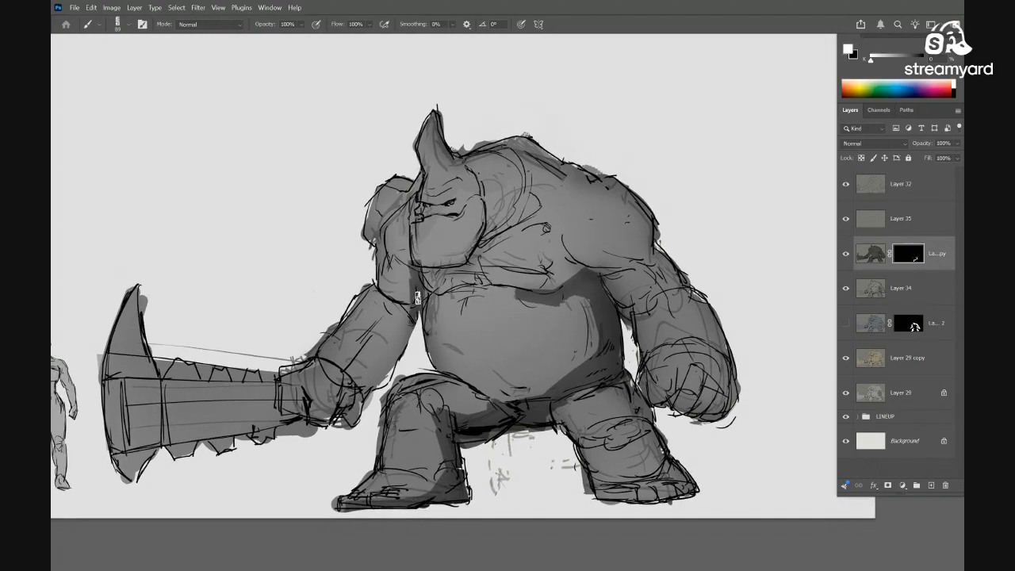
mouse_move(408, 309)
left_mouse_down()
mouse_move(359, 393)
mouse_move(401, 317)
mouse_move(354, 431)
mouse_move(348, 415)
mouse_move(318, 429)
left_mouse_up()
left_click_drag(586, 277, 544, 302)
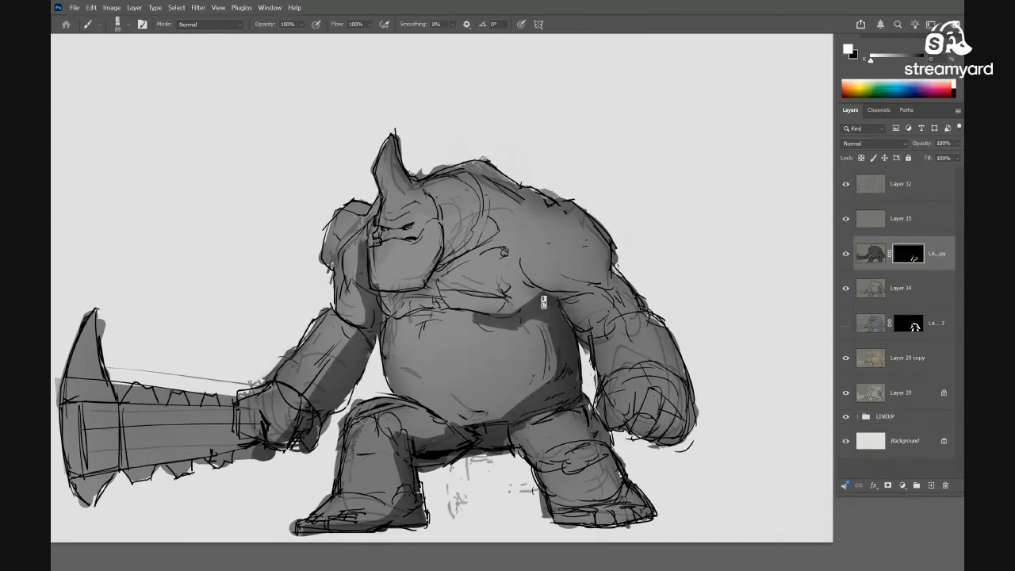
left_click_drag(448, 246, 431, 305)
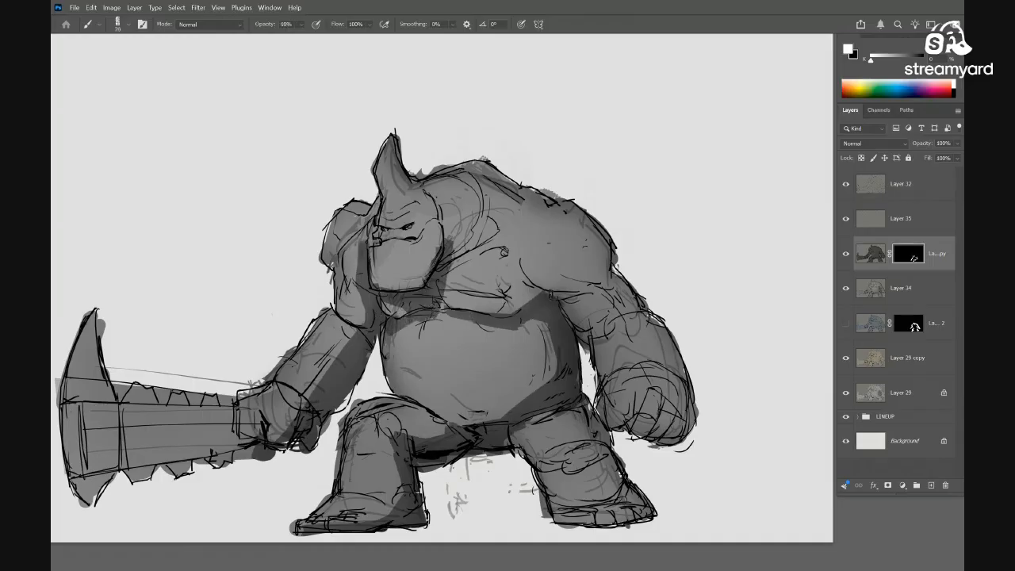
Enlarge the brush and paint shadow on the mask behind the head and along the outer edge of the free arm's shoulder
left_click_drag(538, 296, 527, 316)
key("]")
key("]")
key("]")
key("]")
mouse_move(451, 230)
left_mouse_down()
mouse_move(439, 266)
mouse_move(470, 230)
left_mouse_up()
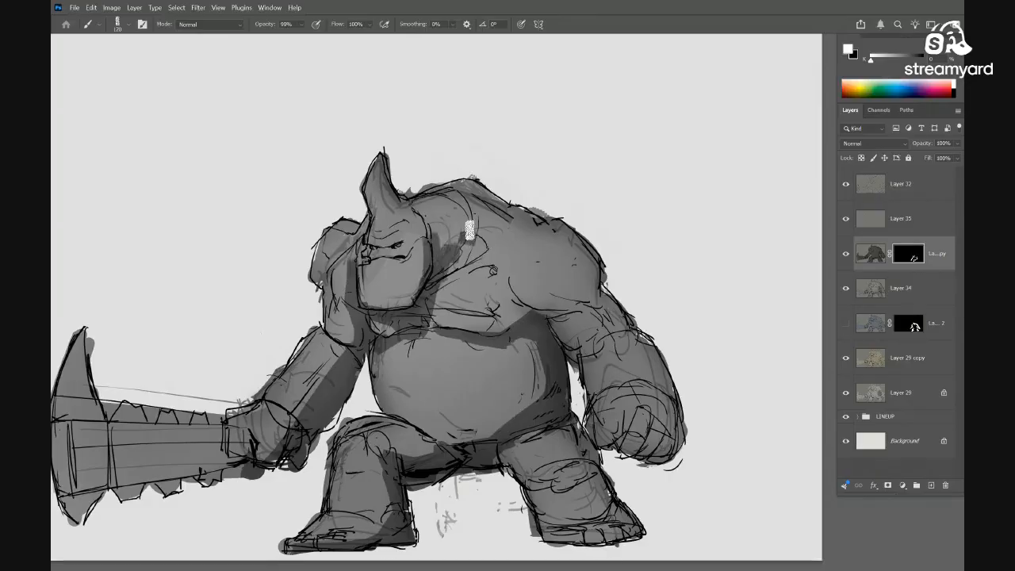
mouse_move(573, 287)
left_mouse_down()
mouse_move(537, 242)
mouse_move(534, 205)
left_mouse_up()
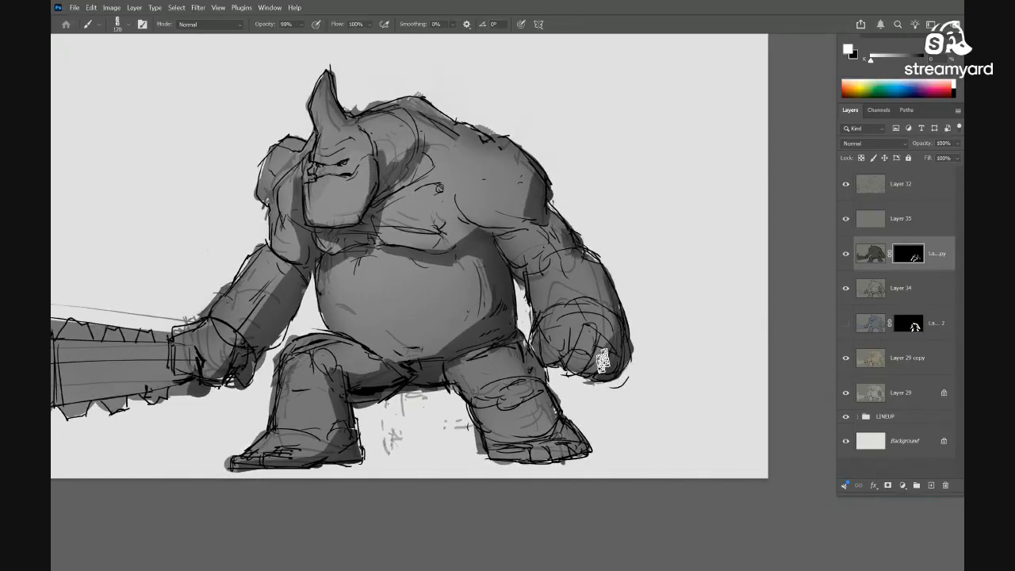
Paint shadow on the mask over the leg below the free arm and over the upper part of the club arm
mouse_move(514, 344)
left_mouse_down()
mouse_move(541, 312)
mouse_move(576, 366)
mouse_move(568, 394)
mouse_move(581, 384)
mouse_move(598, 397)
mouse_move(523, 398)
left_mouse_up()
mouse_move(523, 387)
left_mouse_down()
mouse_move(480, 397)
mouse_move(543, 373)
left_mouse_up()
mouse_move(466, 338)
left_mouse_down()
mouse_move(510, 346)
mouse_move(542, 335)
left_mouse_up()
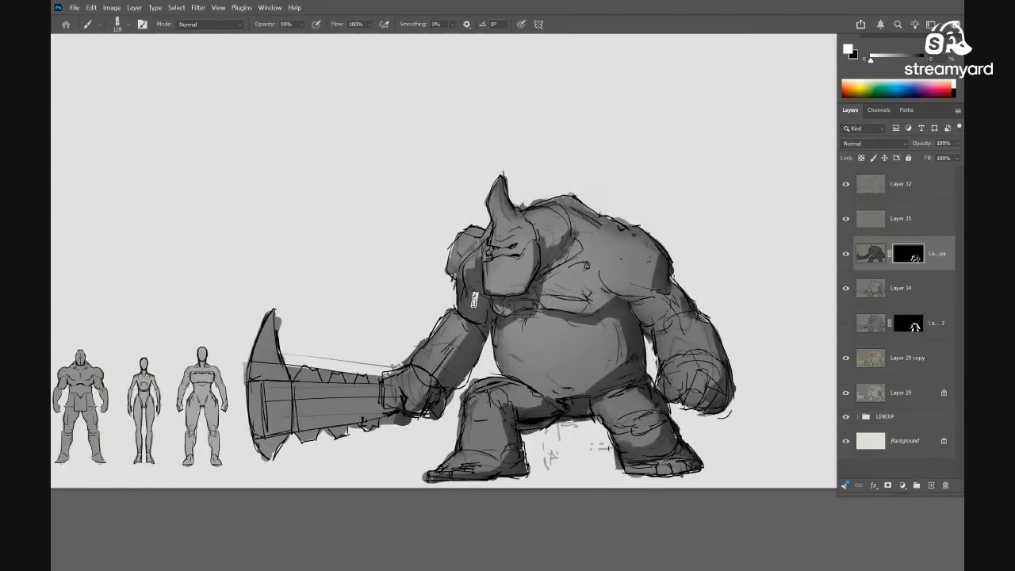
mouse_move(610, 277)
left_mouse_down()
mouse_move(488, 307)
mouse_move(553, 283)
mouse_move(595, 287)
mouse_move(550, 277)
left_mouse_up()
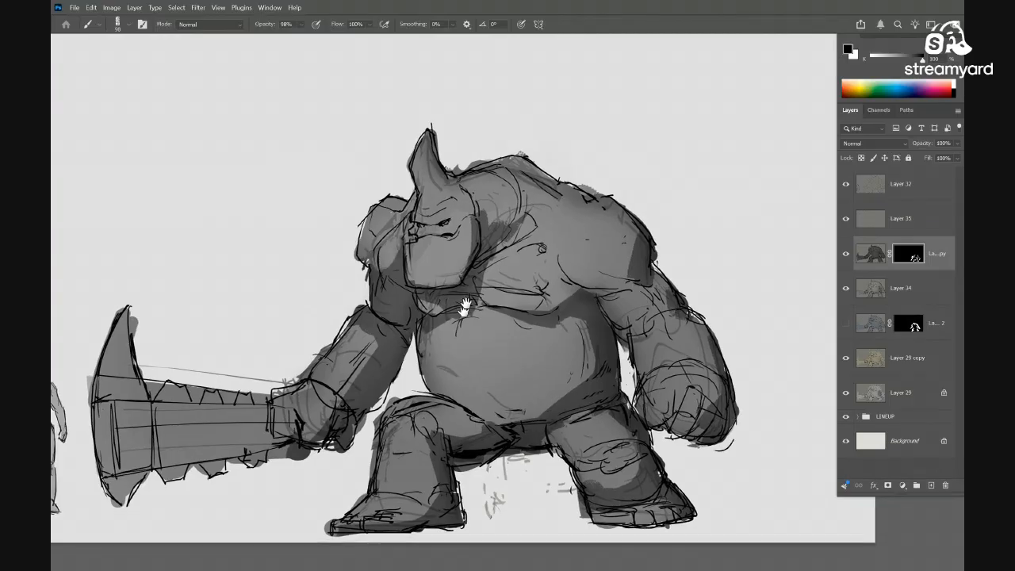
Swap between white and black on the mask to refine the club hand's shading and extend the shadow along the belly's lower edge
scroll(379, 270, "down", 2)
left_click_drag(368, 371, 370, 367)
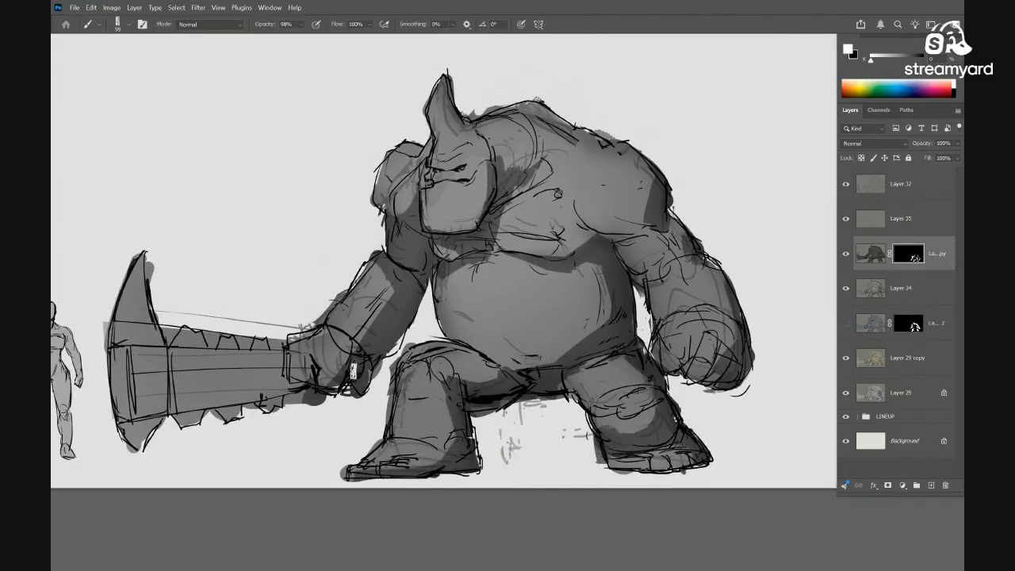
left_click(505, 409, "alt")
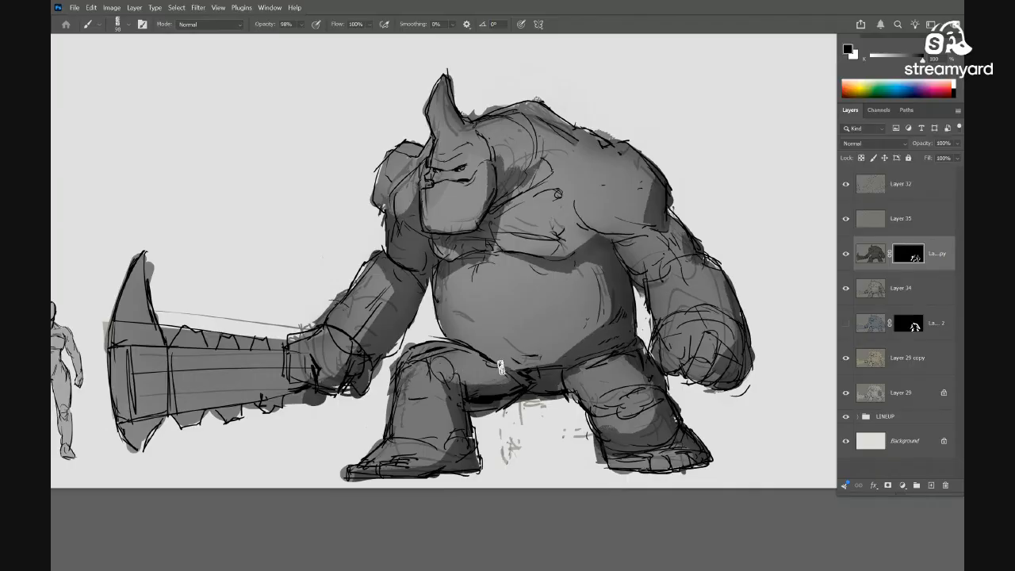
key("x")
key("x")
key("x")
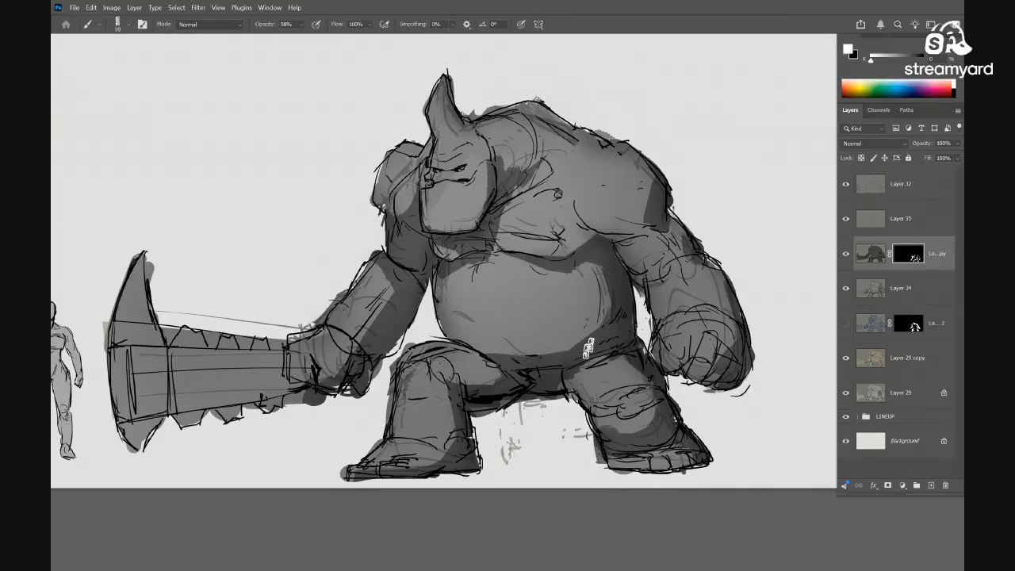
left_click_drag(616, 358, 506, 346)
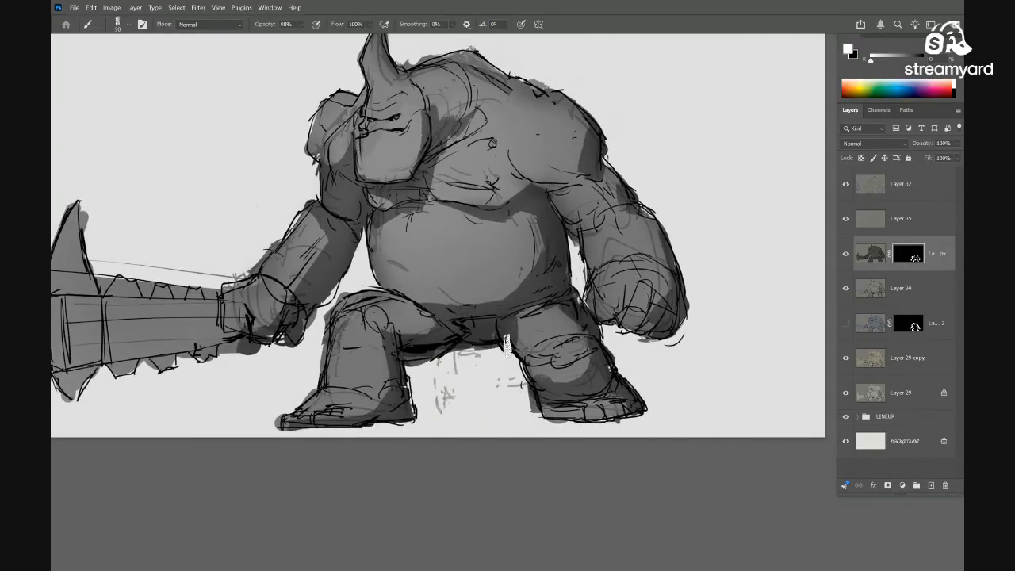
Paint shadow on the mask under the free fist's knuckles and refine the shading of that arm with black
left_click_drag(595, 317, 663, 337)
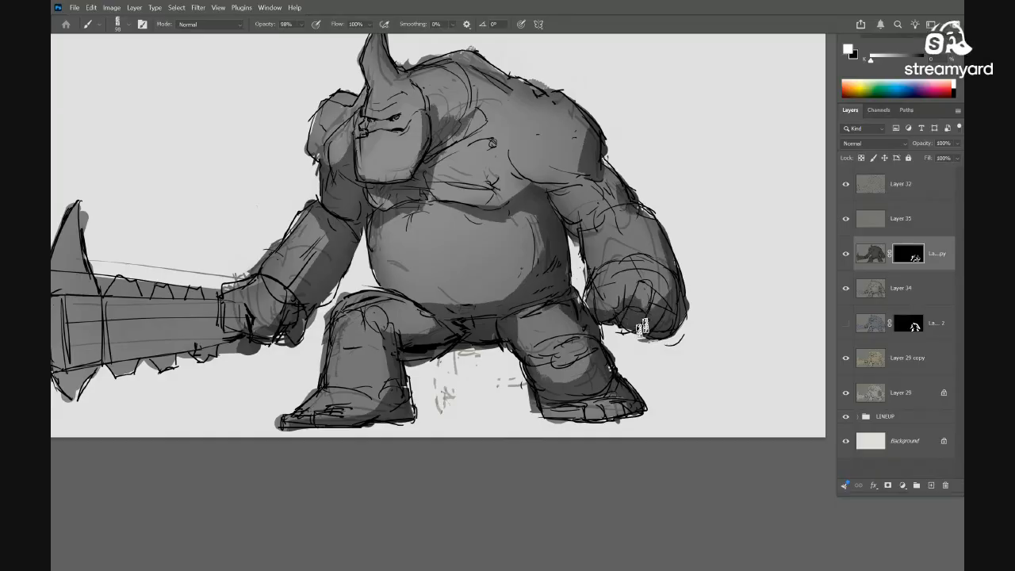
key("x")
left_click_drag(563, 204, 639, 308)
key("x")
scroll(626, 322, "down", 2)
scroll(625, 325, "down", 5)
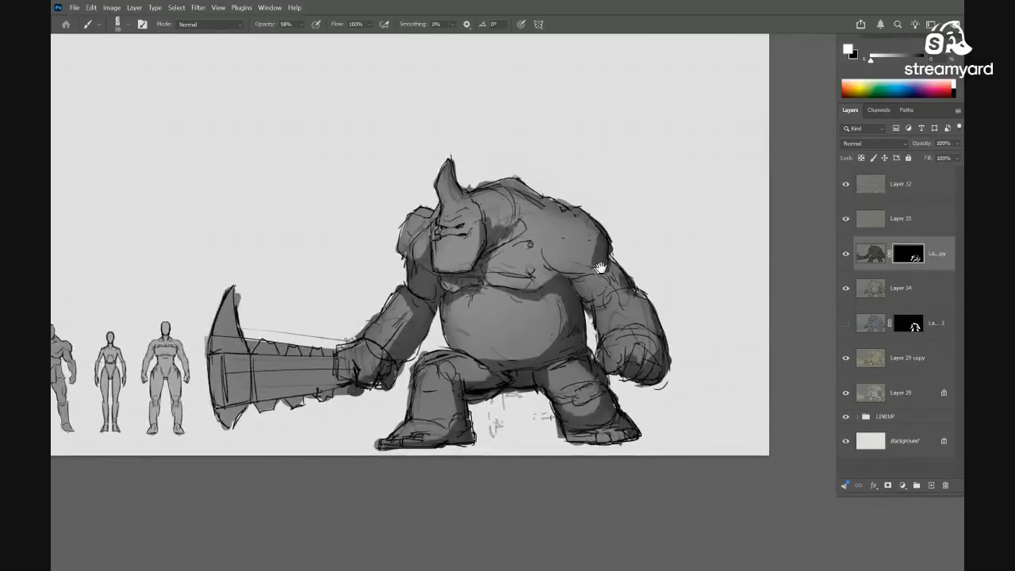
Lasso a small patch on the free arm's outer edge just below the shoulder and add it to the mask's shadow
scroll(627, 297, "up", 6)
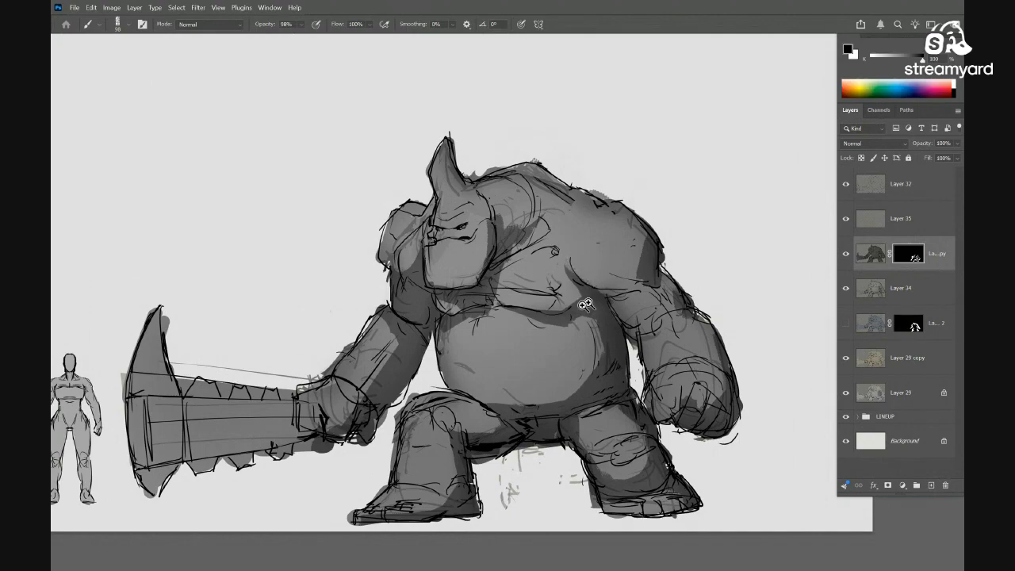
scroll(585, 304, "down", 4)
scroll(634, 294, "up", 5)
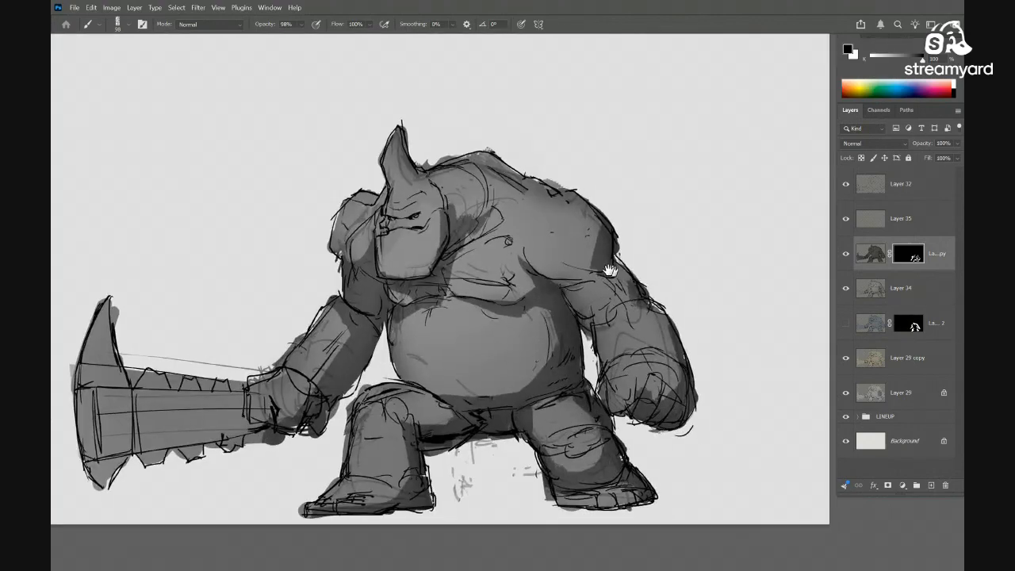
left_click_drag(610, 270, 586, 265)
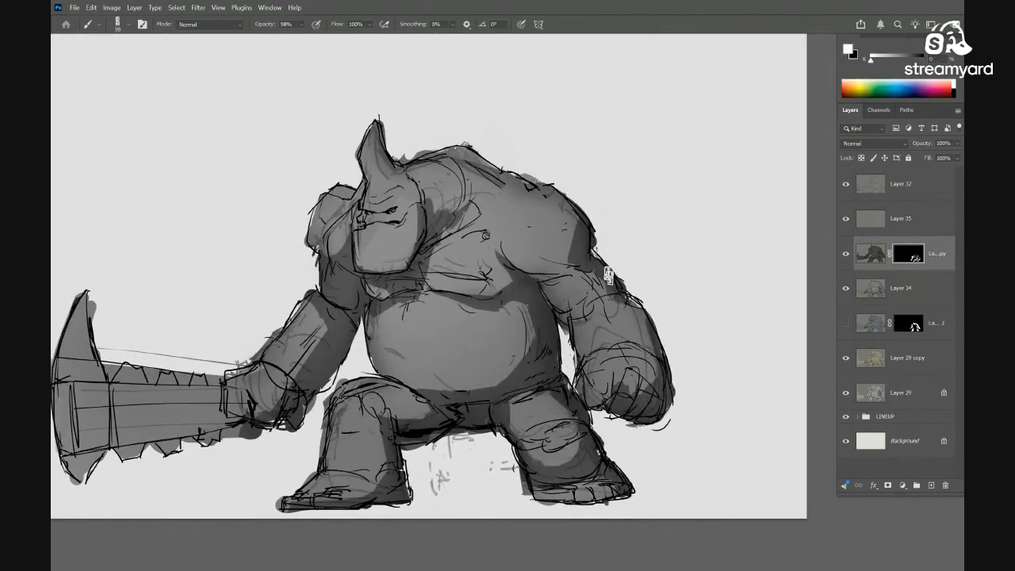
key("l")
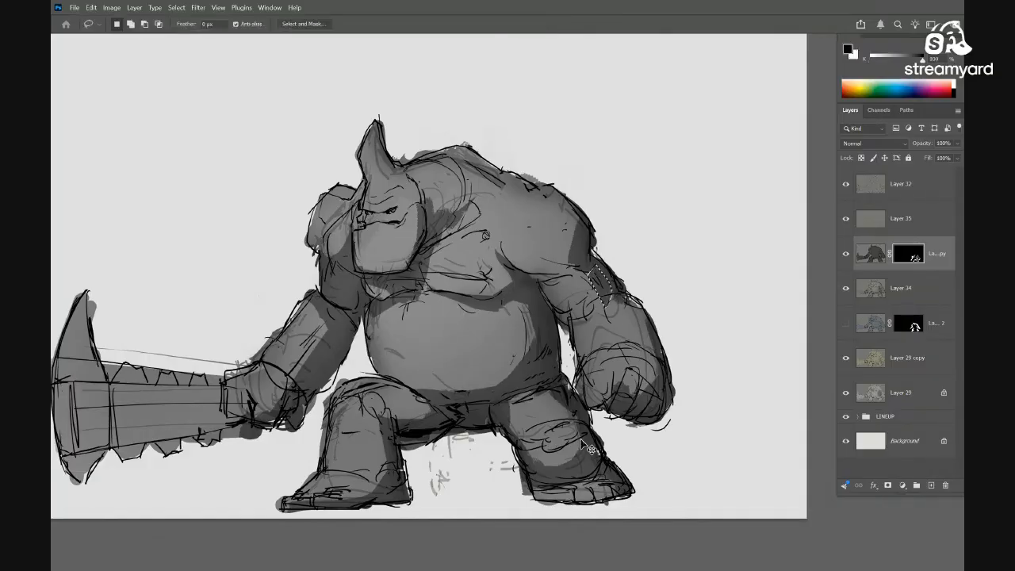
scroll(591, 450, "down", 4)
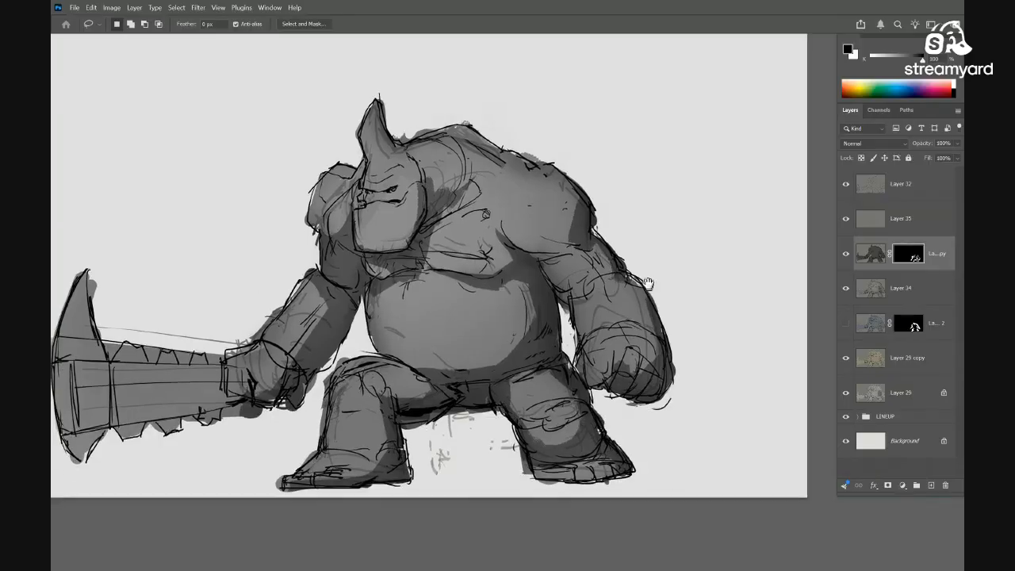
scroll(596, 302, "up", 5)
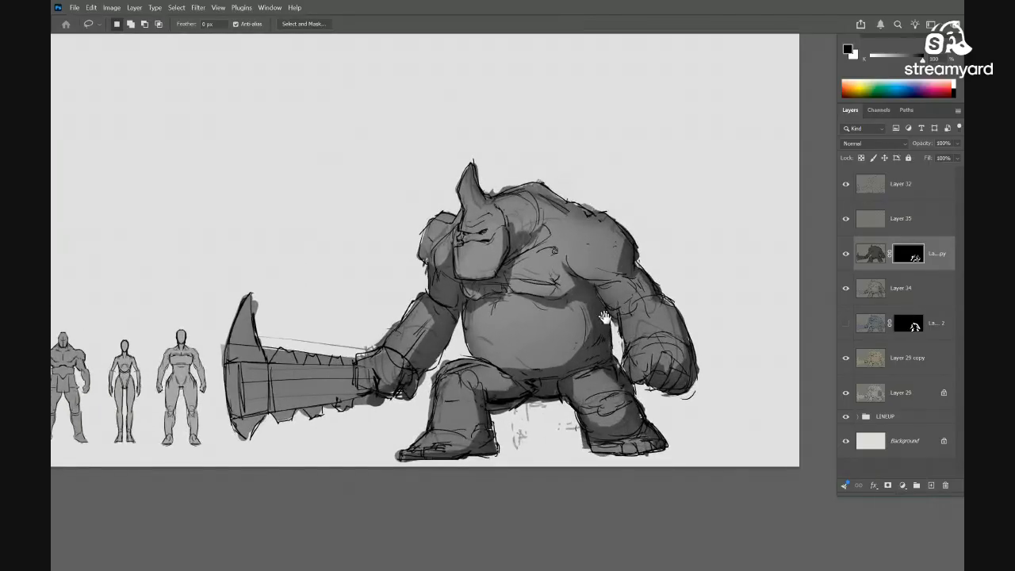
mouse_move(635, 270)
left_mouse_down()
mouse_move(602, 305)
mouse_move(646, 309)
left_mouse_up()
Choose a different brush for the Smudge tool and try softening the shadow's edge on the free arm's shoulder
key("r")
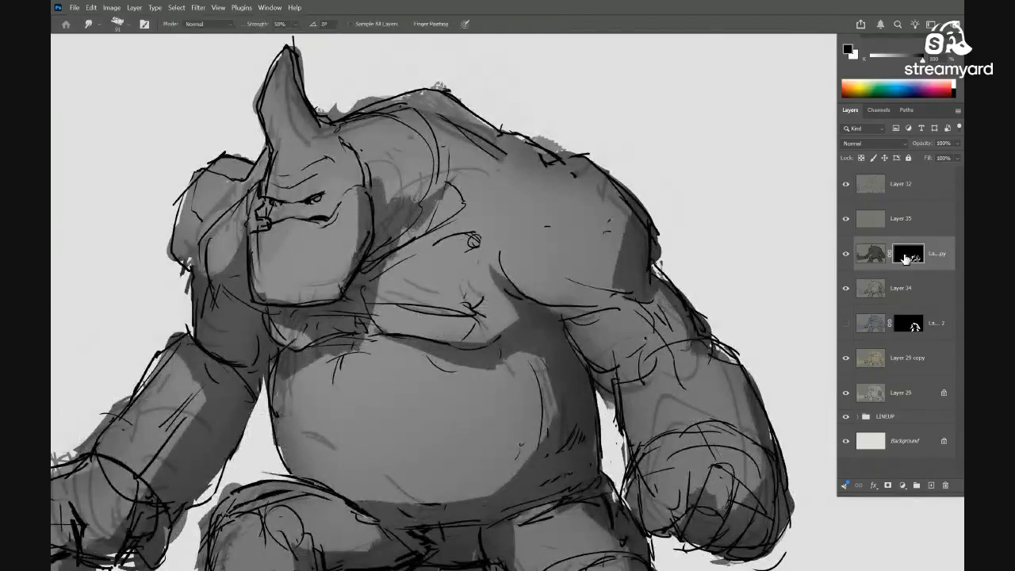
right_click(626, 265)
left_click(811, 362)
left_click(605, 310)
left_click_drag(607, 299, 647, 316)
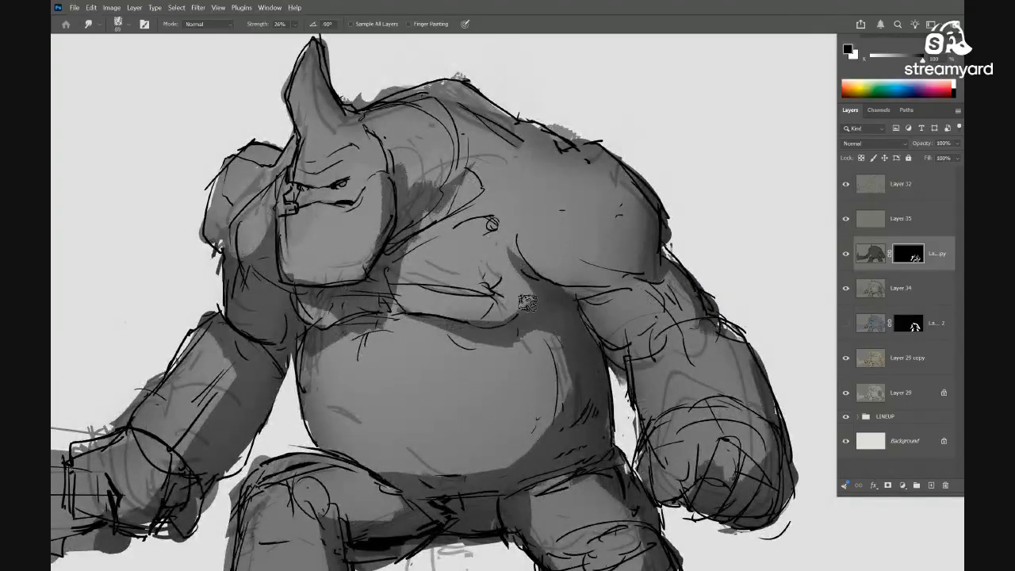
Try smudging the mask's shadow edges on the chest, belly, club forearm and legs
left_click_drag(528, 302, 510, 312)
left_click_drag(372, 329, 423, 324)
left_click_drag(284, 367, 311, 367)
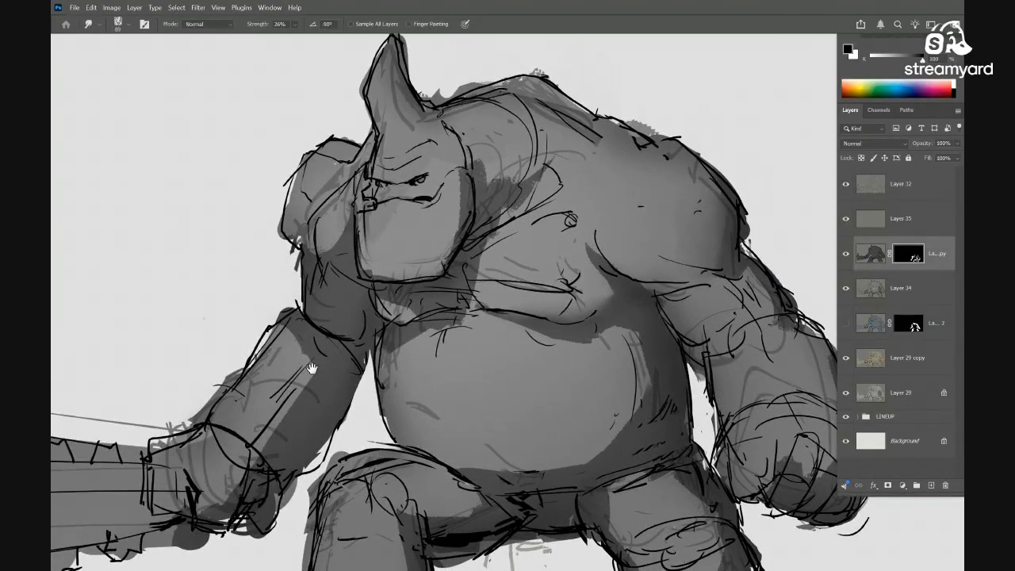
scroll(379, 361, "down", 2)
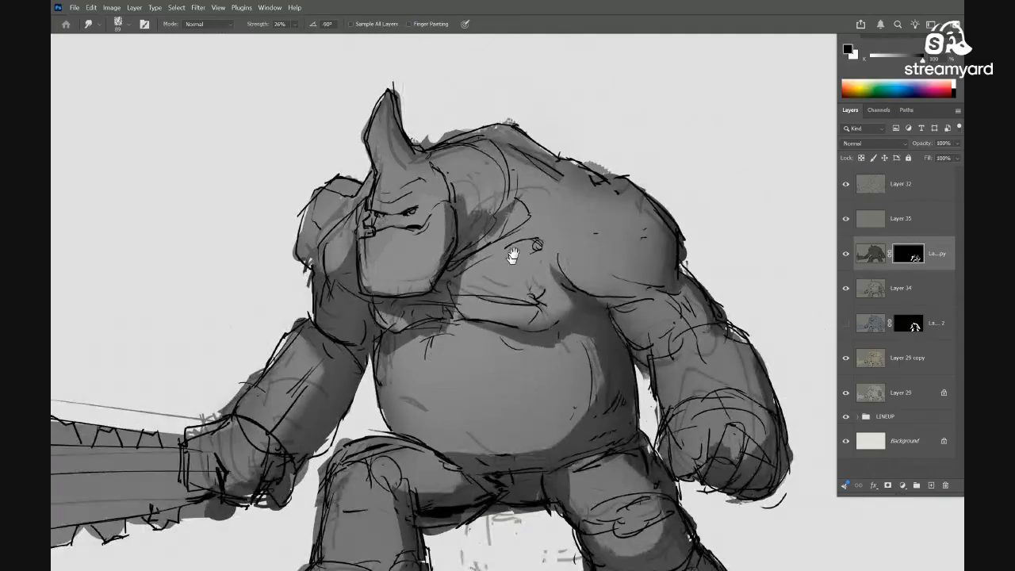
left_click_drag(562, 433, 542, 298)
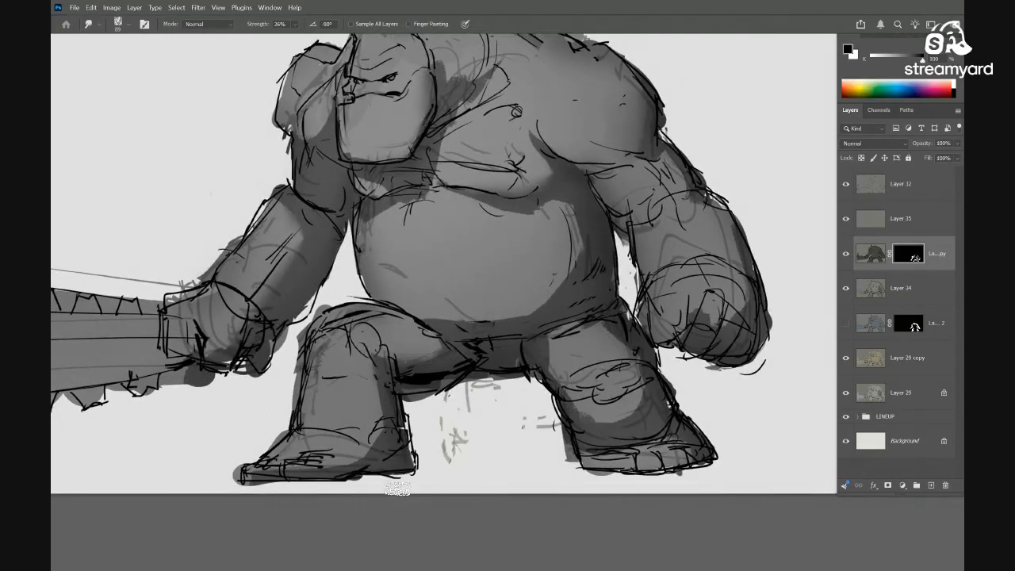
scroll(601, 351, "up", 2)
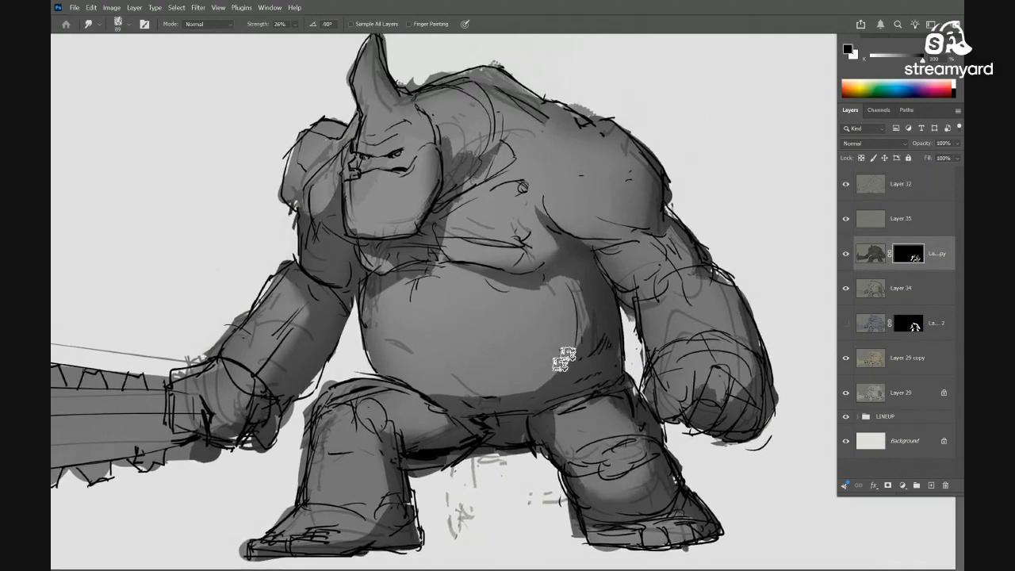
Undo the smudging of the mask's shadow edges
scroll(539, 381, "down", 5)
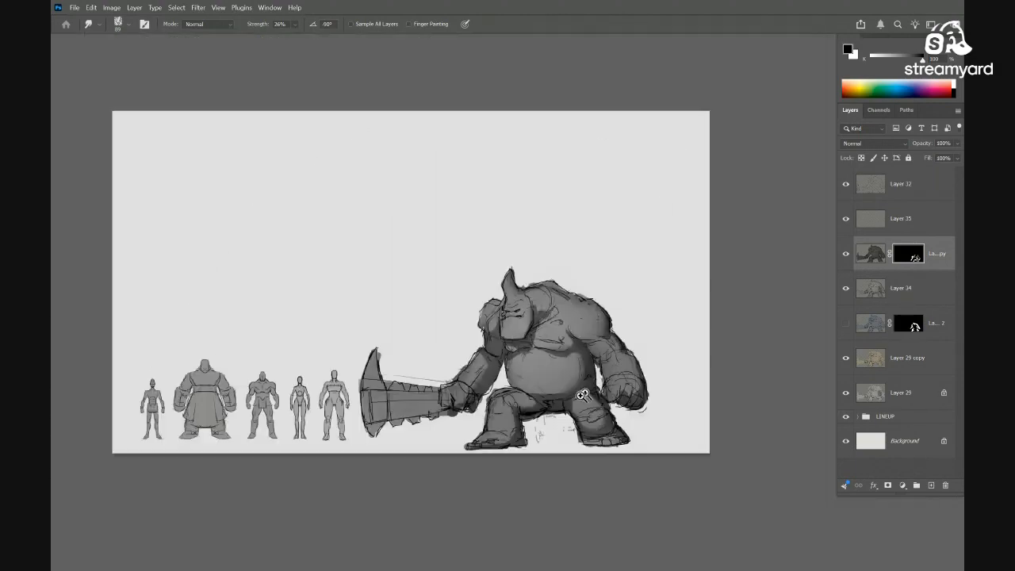
scroll(589, 374, "up", 4)
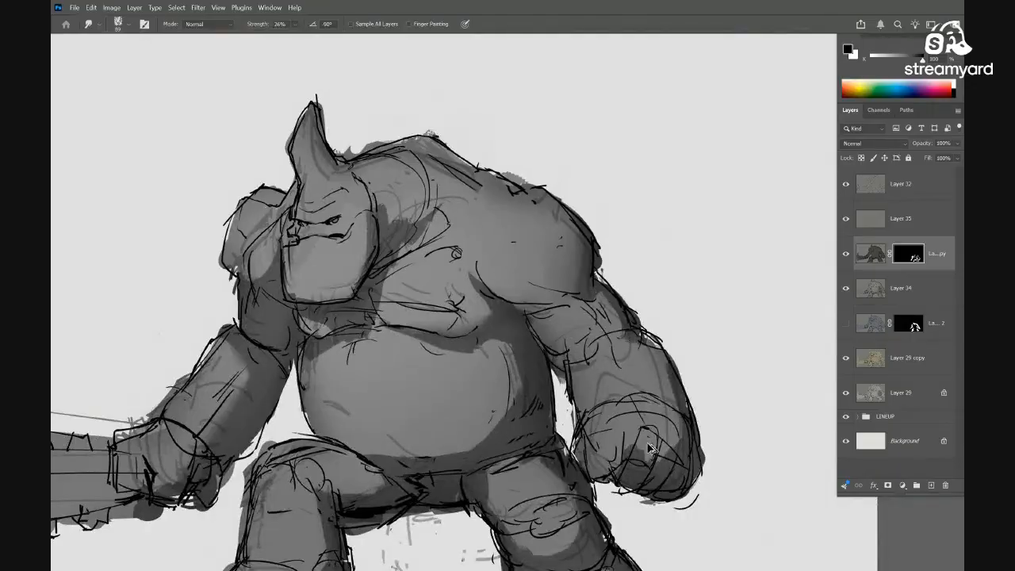
key("ctrl+z")
key("ctrl+z")
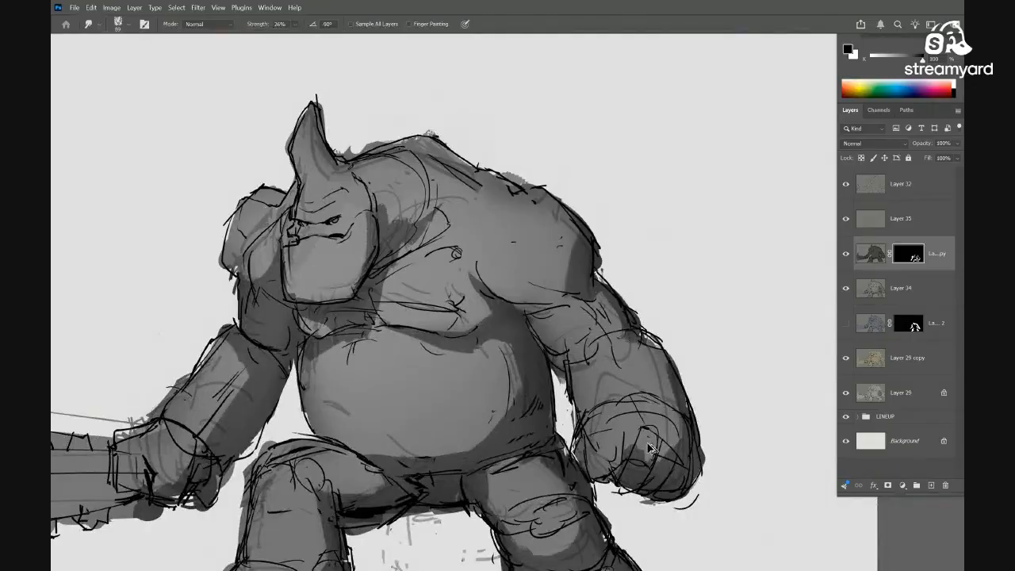
Paint shadow on the mask along the belly's edge beside the club arm, reducing the brush and refining the shape with black
scroll(648, 444, "down", 6)
scroll(535, 321, "up", 6)
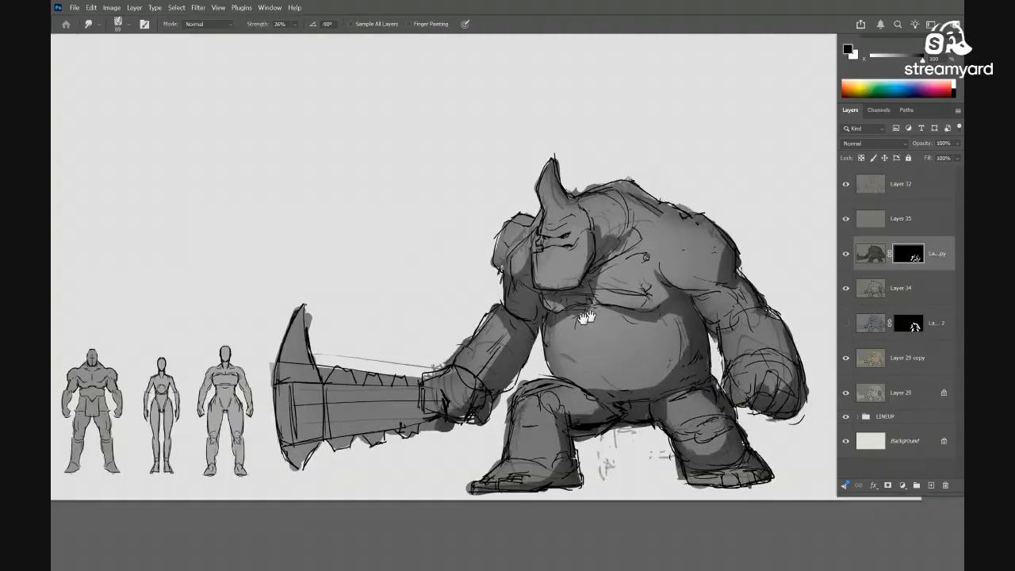
key("b")
key("x")
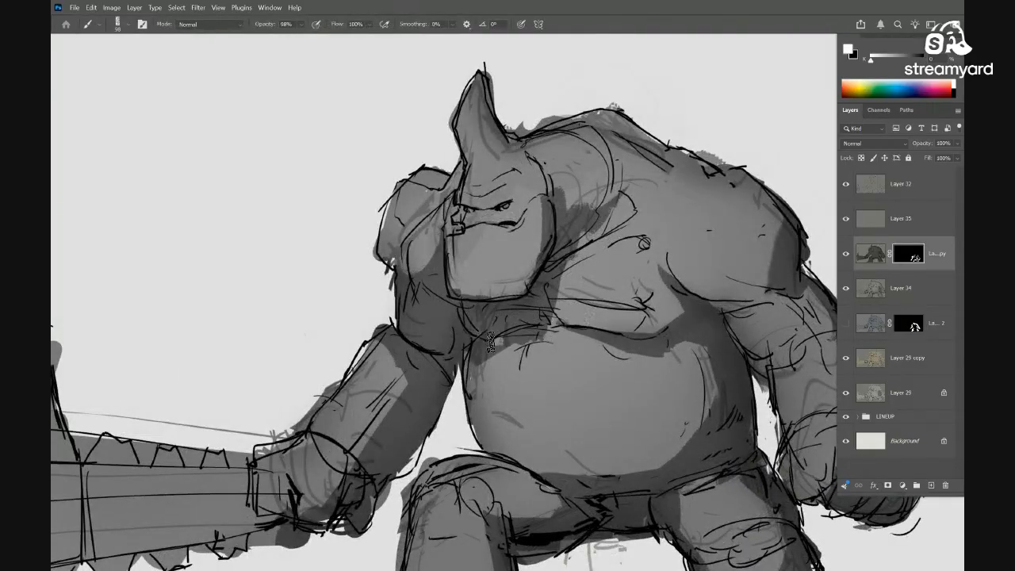
scroll(492, 349, "down", 6)
scroll(492, 362, "up", 6)
key("x")
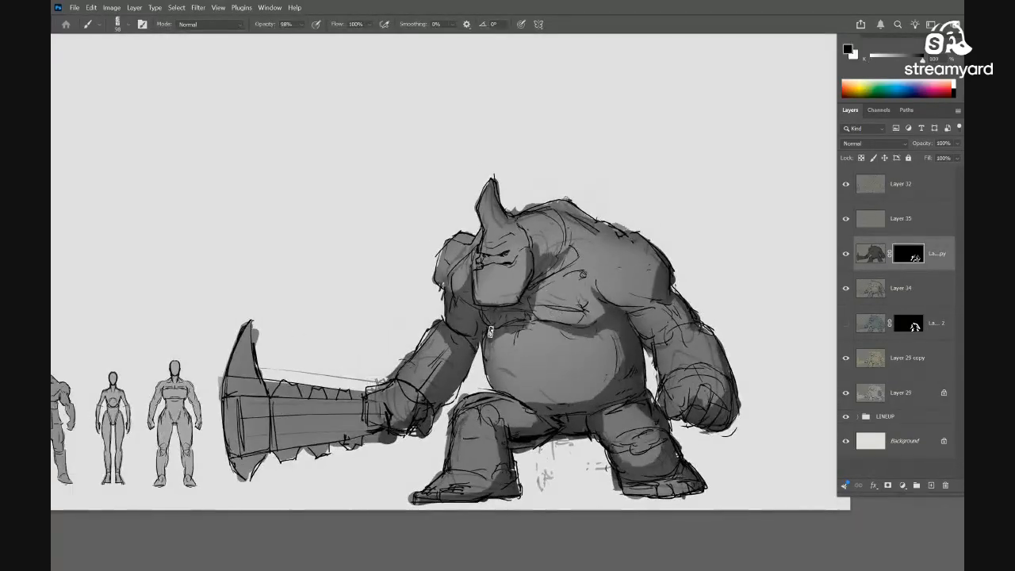
key("x")
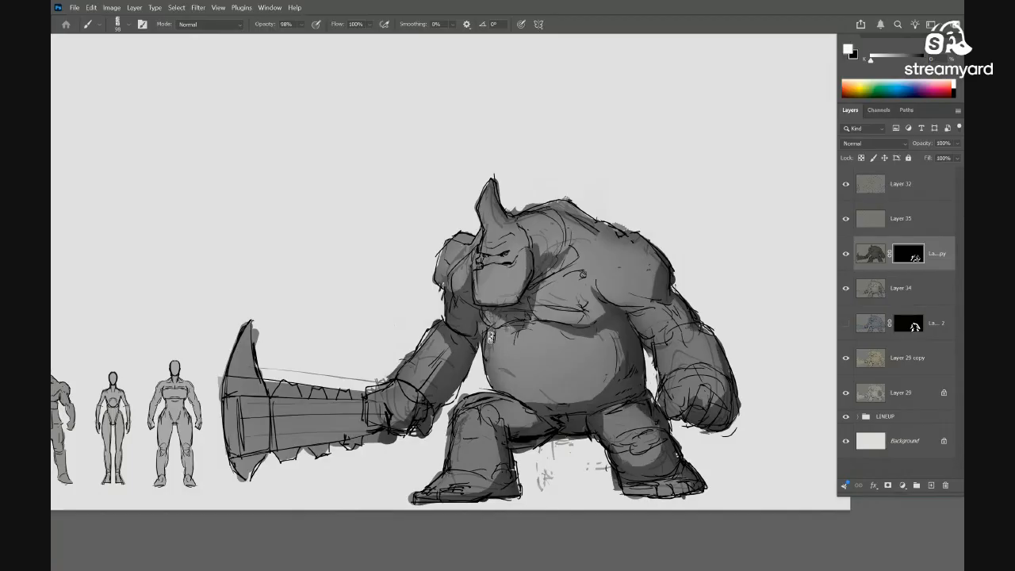
scroll(483, 327, "up", 4)
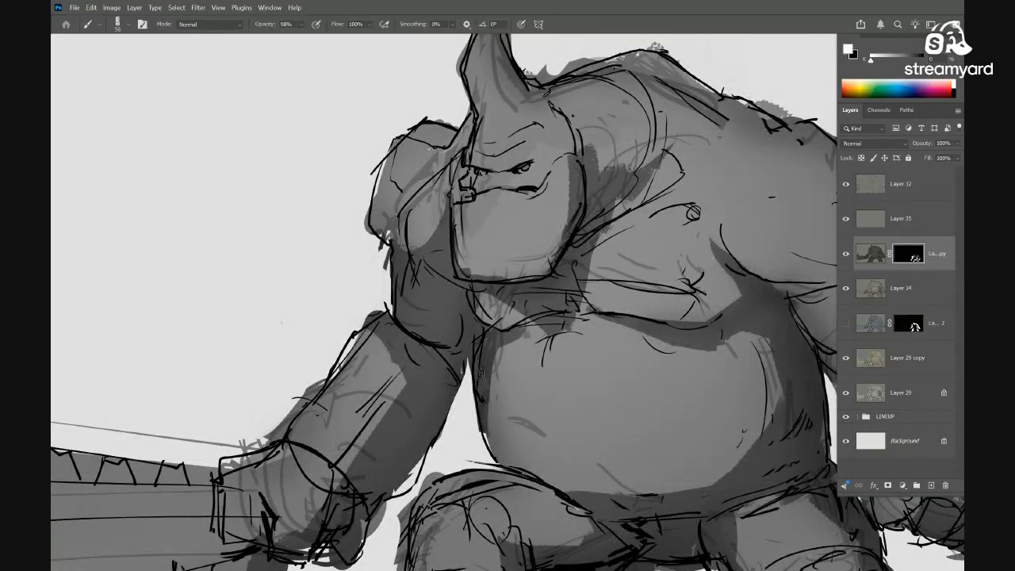
key("x")
key("ctrl+0")
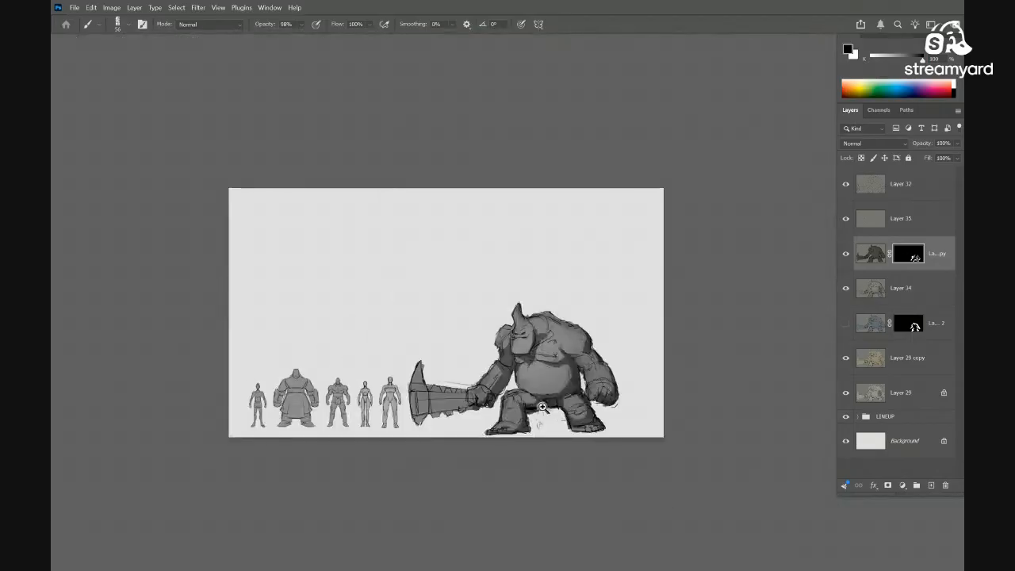
Refine the shadow on the upper club arm by alternating white and black on the mask
scroll(556, 342, "up", 5)
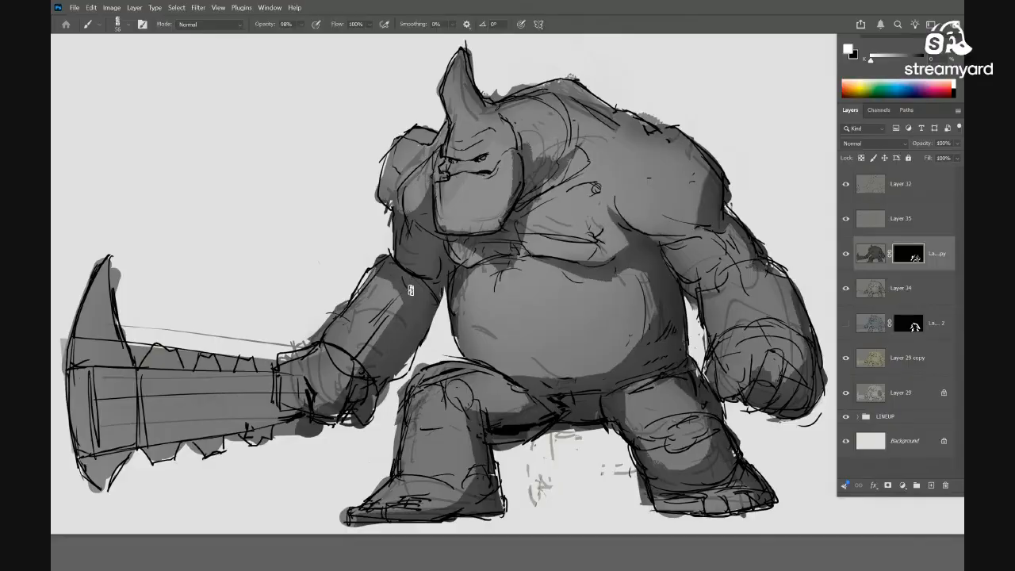
key("x")
mouse_move(431, 239)
left_mouse_down()
mouse_move(449, 296)
mouse_move(481, 330)
left_mouse_up()
left_click_drag(452, 281, 507, 343)
left_click_drag(443, 287, 470, 261)
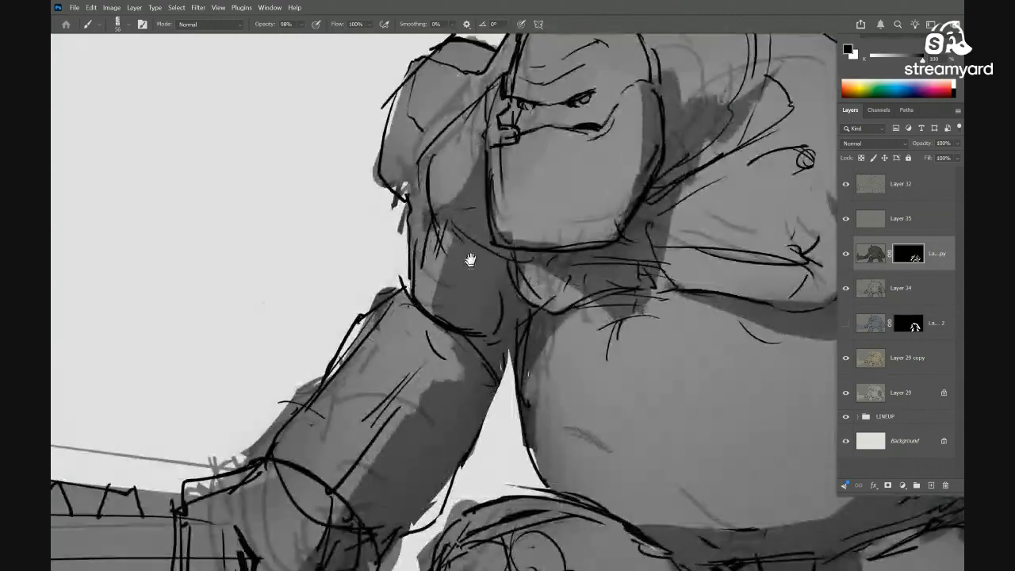
key("x")
mouse_move(440, 220)
left_mouse_down()
mouse_move(415, 223)
mouse_move(398, 267)
left_mouse_up()
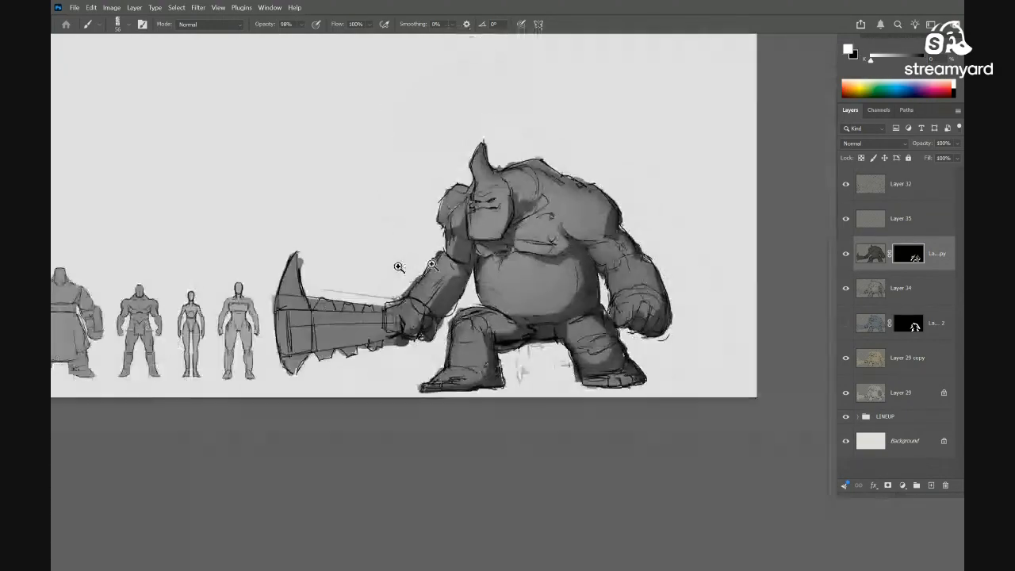
Extend the mask's shadow over the club arm's shoulder beside the head, alternating between white and black
left_click_drag(469, 252, 507, 238)
key("x")
left_click_drag(438, 223, 377, 256)
left_click_drag(559, 214, 571, 258)
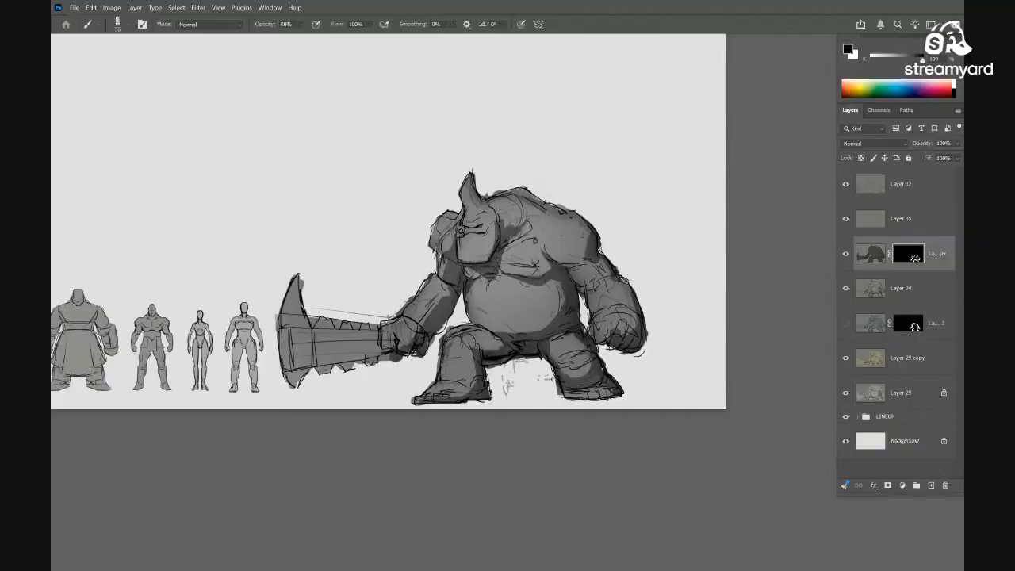
left_click_drag(485, 256, 539, 246)
key("x")
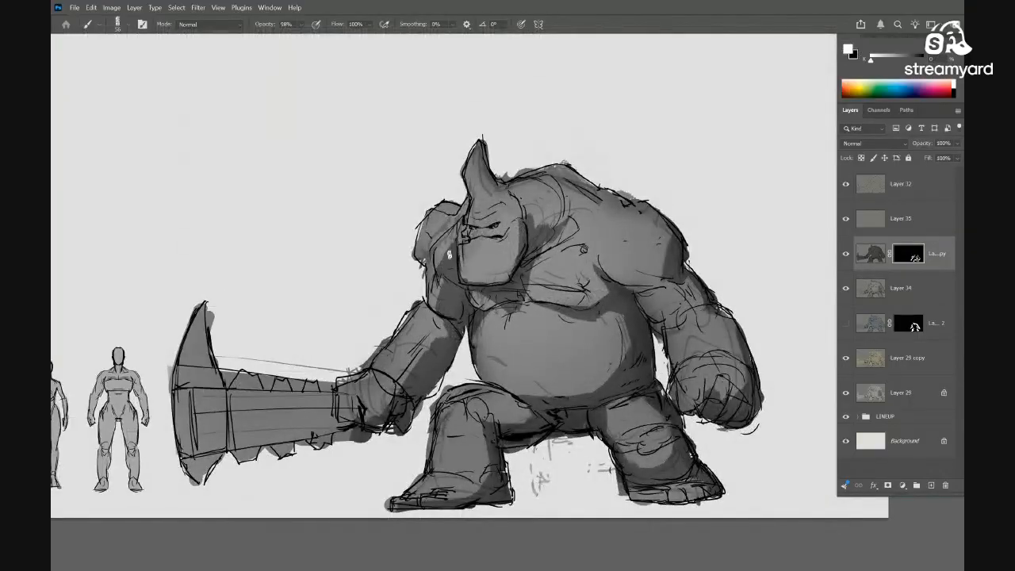
left_click_drag(453, 232, 652, 333)
key("x")
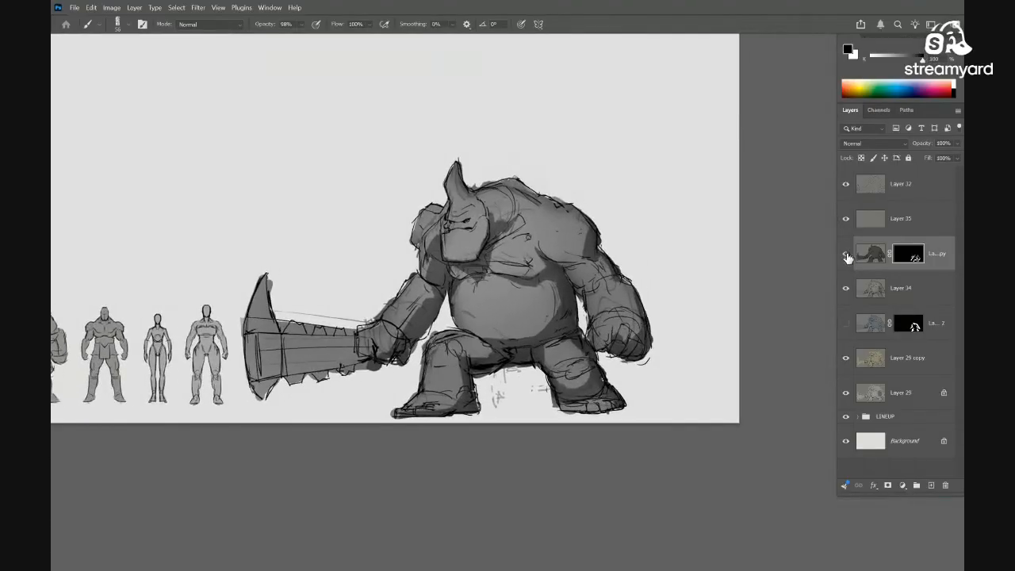
Compare the creature with and without its shadow layer, and hide Layer 34 to reveal the tan base
left_click(846, 254)
left_click(848, 254)
left_click(846, 290)
left_click(847, 291)
left_click(846, 290)
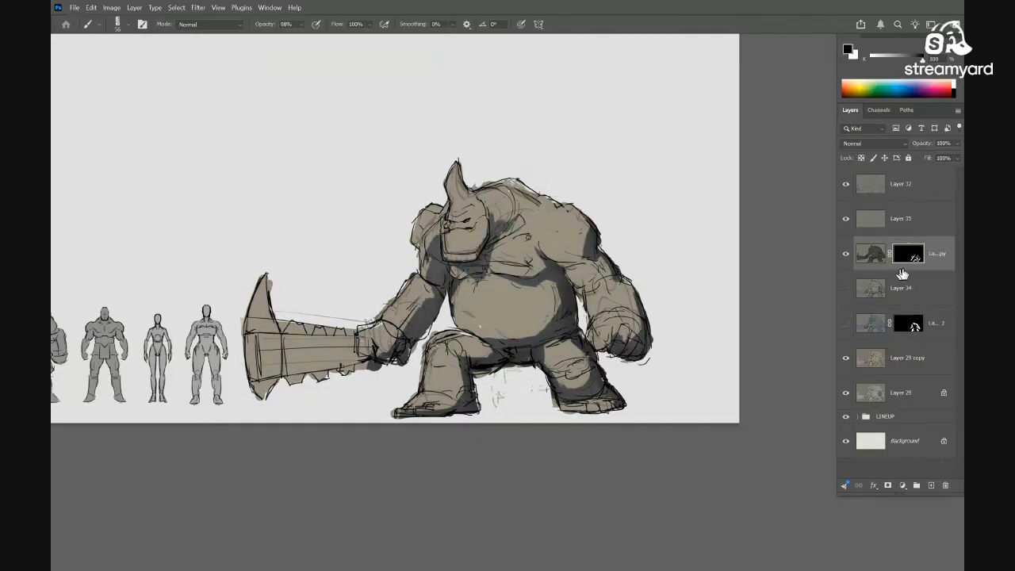
Target the shadow layer's image instead of its mask and set the layer's blending mode to Multiply
left_click(873, 256)
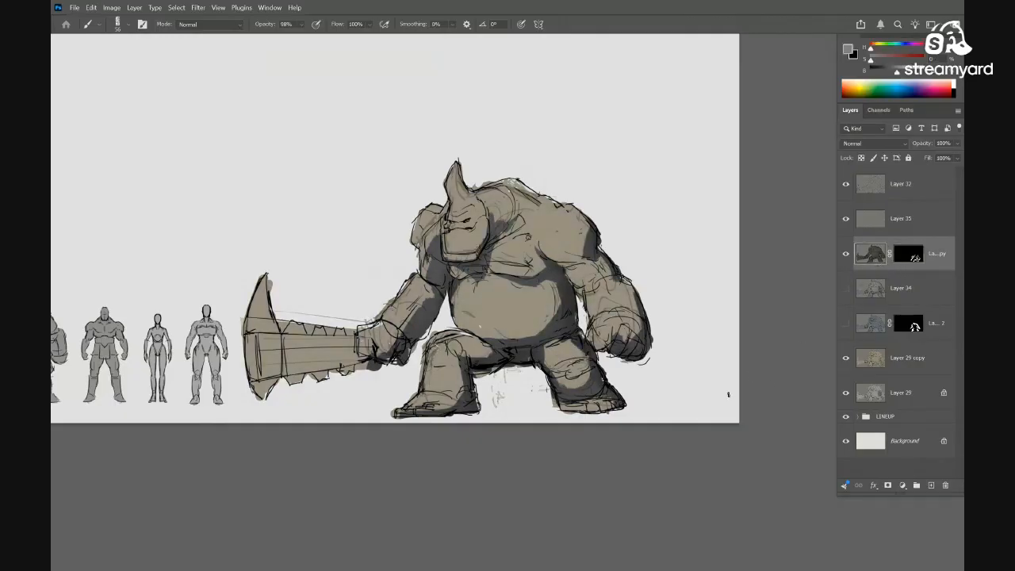
key("m")
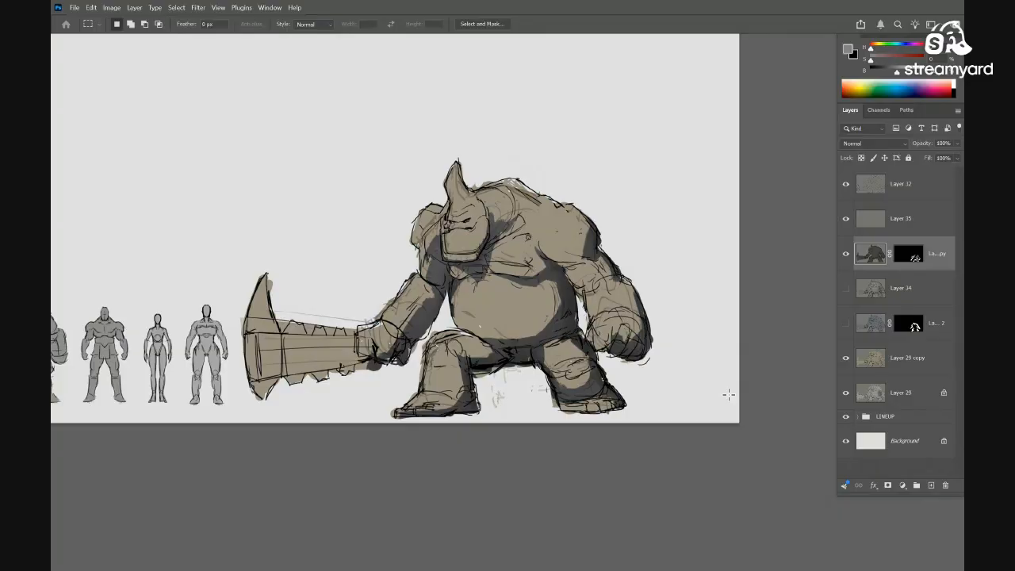
key("shift+alt+m")
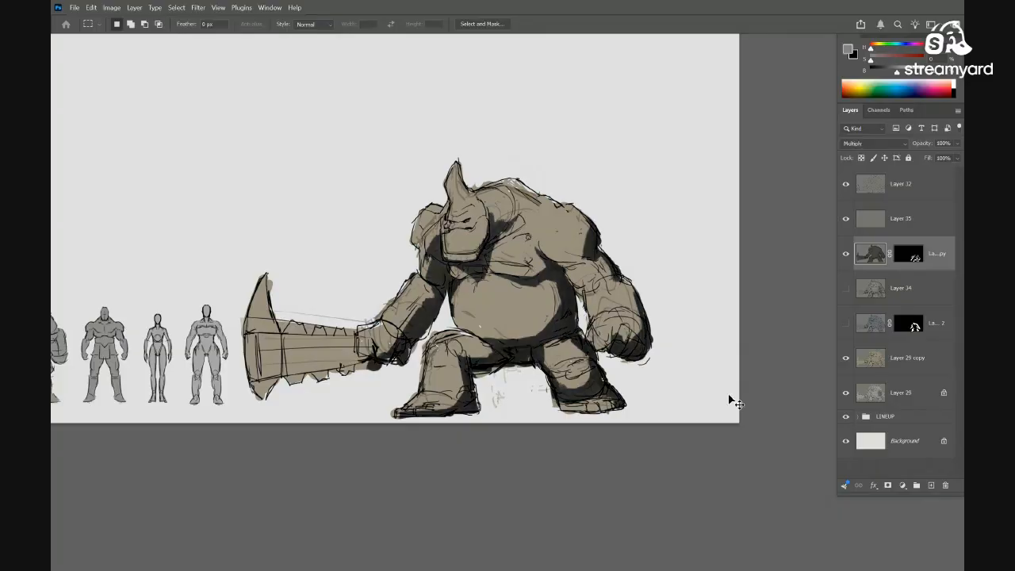
Isolate the upper masked shadow layer and colorize it blue-violet with hue 244 and lightness about +37, then restore the other layers
left_click(845, 254, "alt")
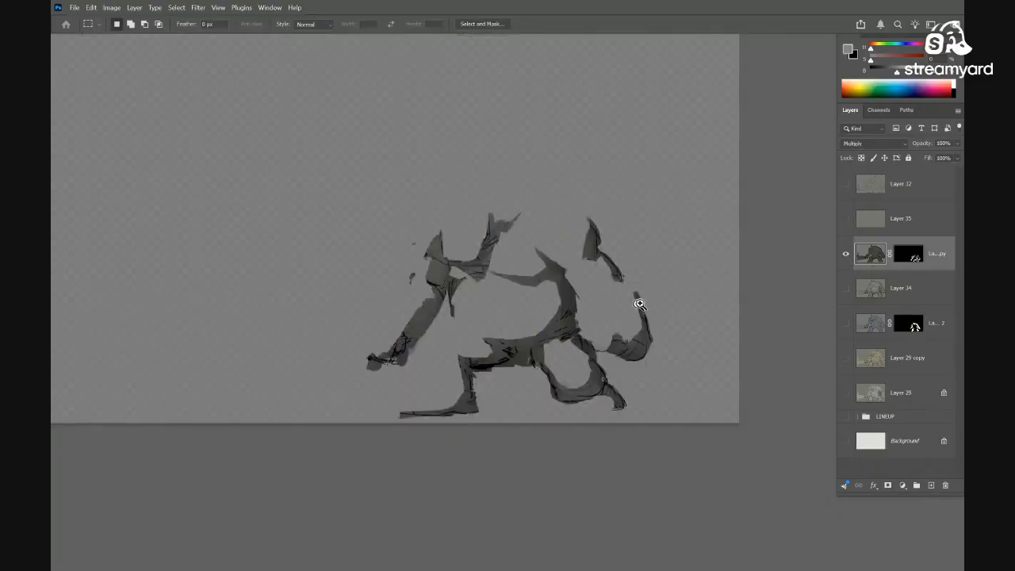
scroll(639, 299, "up", 2)
scroll(620, 312, "up", 1)
key("ctrl+u")
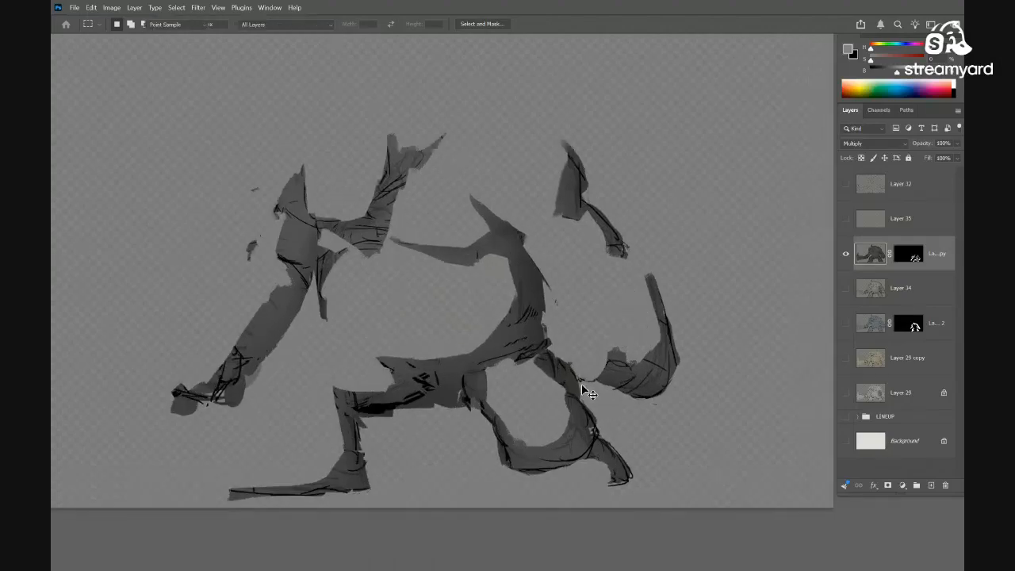
left_click(832, 218)
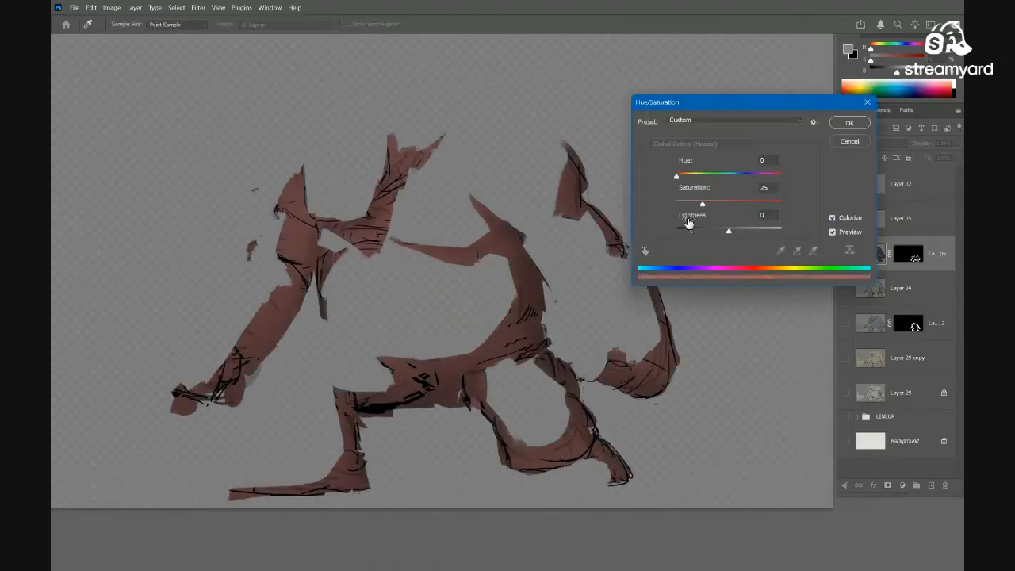
left_click_drag(676, 176, 747, 176)
left_click_drag(729, 230, 748, 230)
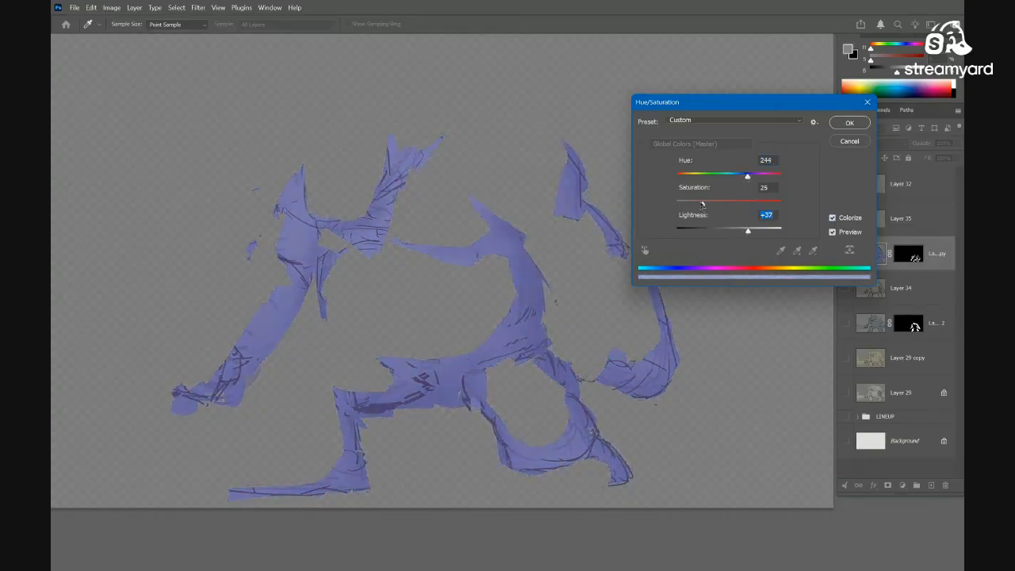
left_click(849, 123)
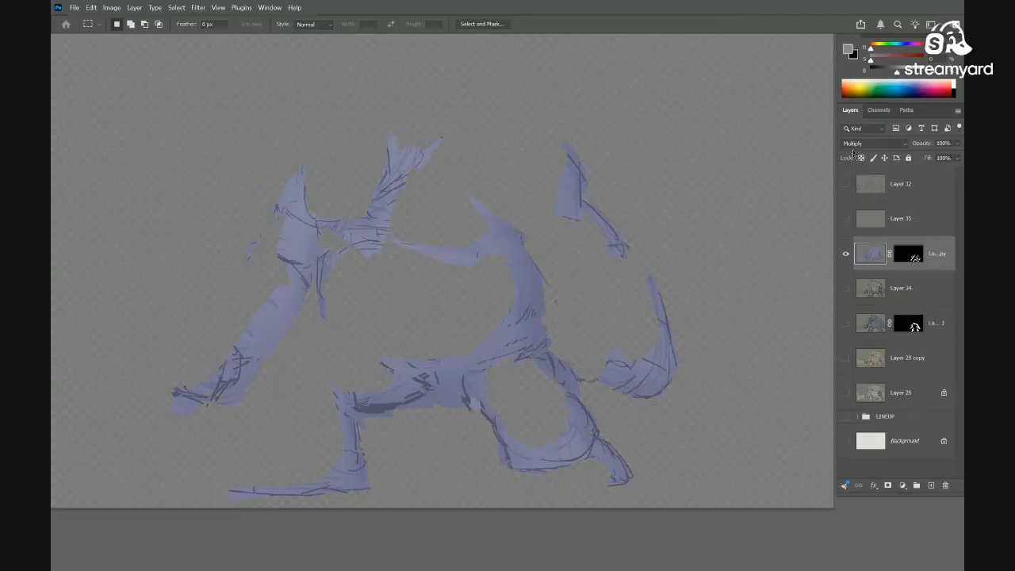
left_click(846, 254, "alt")
left_click_drag(661, 340, 602, 333)
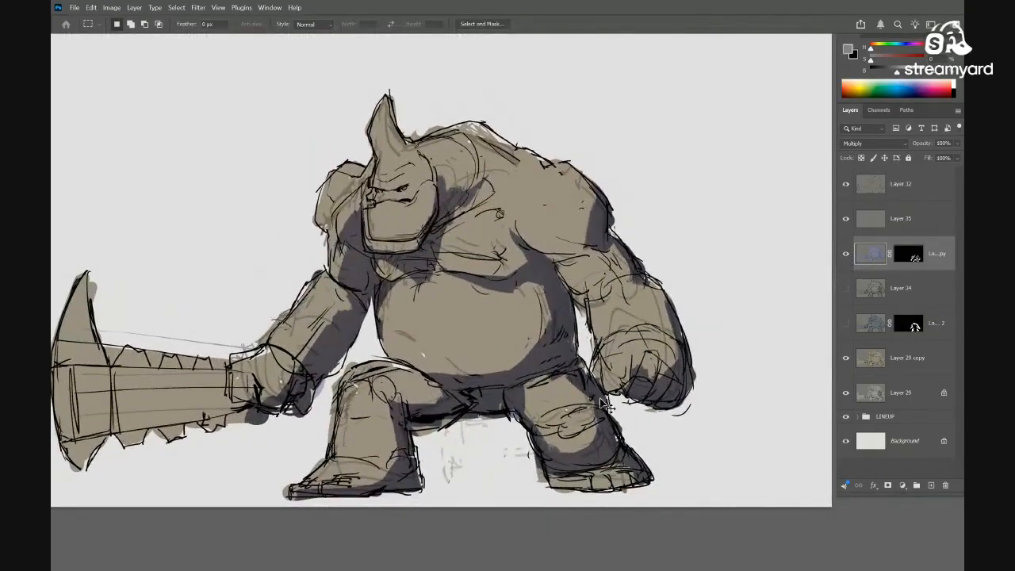
Shift the upper shadow layer's hue to -9, saturation to -45 and lightness to about +19
key("ctrl+u")
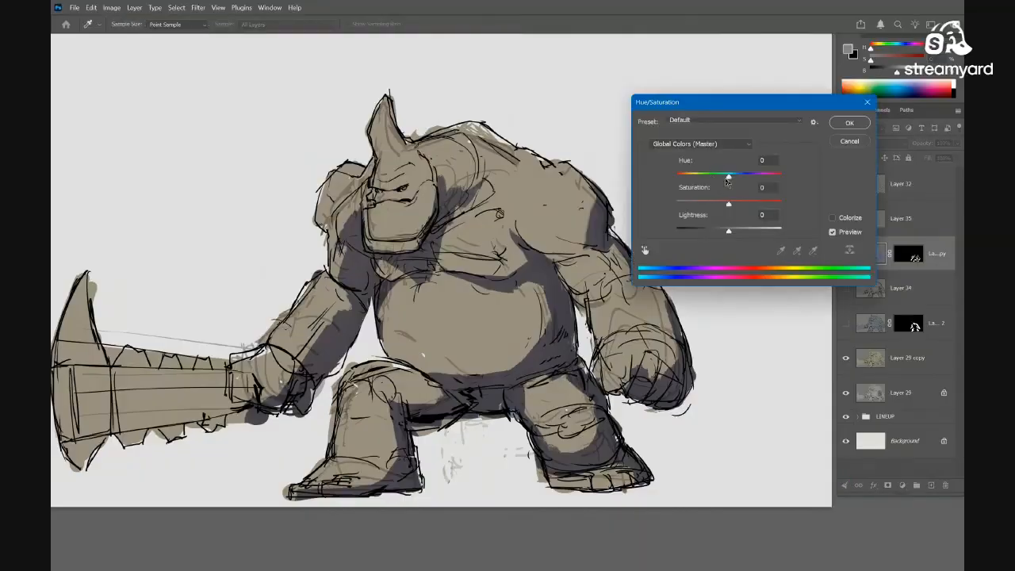
mouse_move(727, 181)
left_mouse_down()
mouse_move(780, 170)
mouse_move(662, 176)
mouse_move(764, 169)
mouse_move(688, 182)
left_mouse_up()
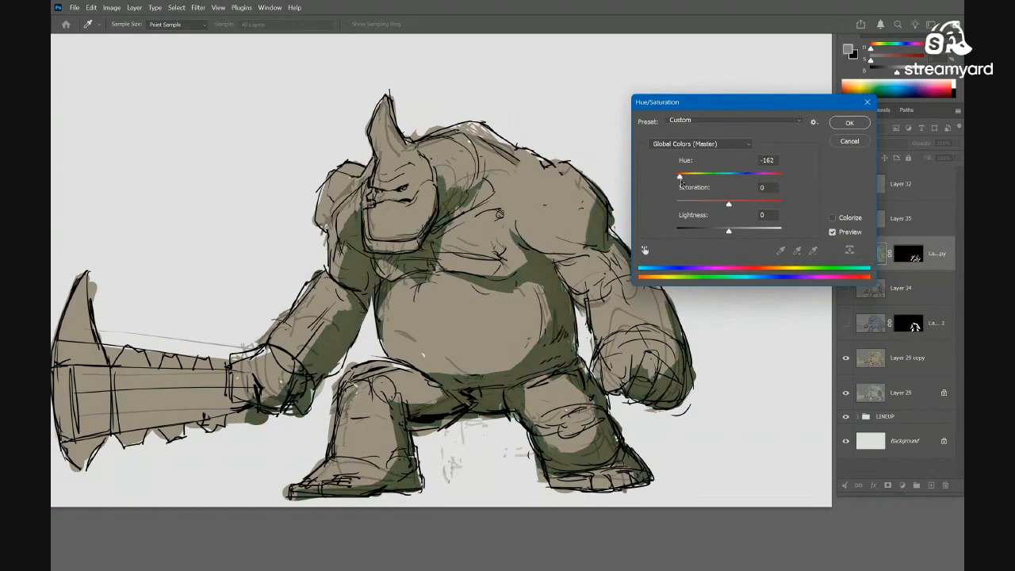
mouse_move(565, 287)
left_mouse_down()
mouse_move(537, 306)
mouse_move(432, 322)
mouse_move(561, 282)
left_mouse_up()
left_click_drag(680, 179, 744, 205)
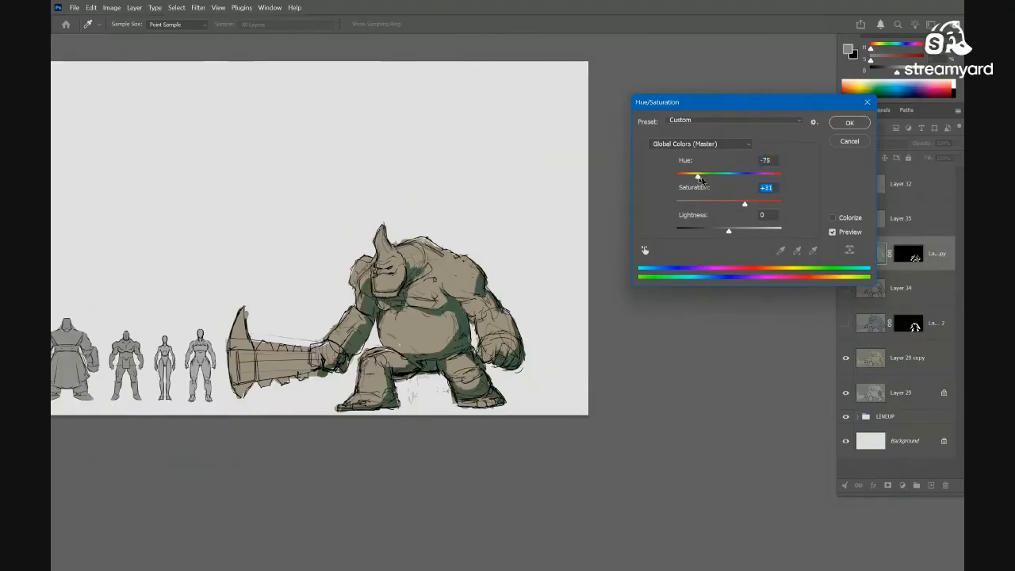
mouse_move(700, 180)
left_mouse_down()
mouse_move(748, 169)
mouse_move(706, 173)
mouse_move(724, 171)
left_mouse_up()
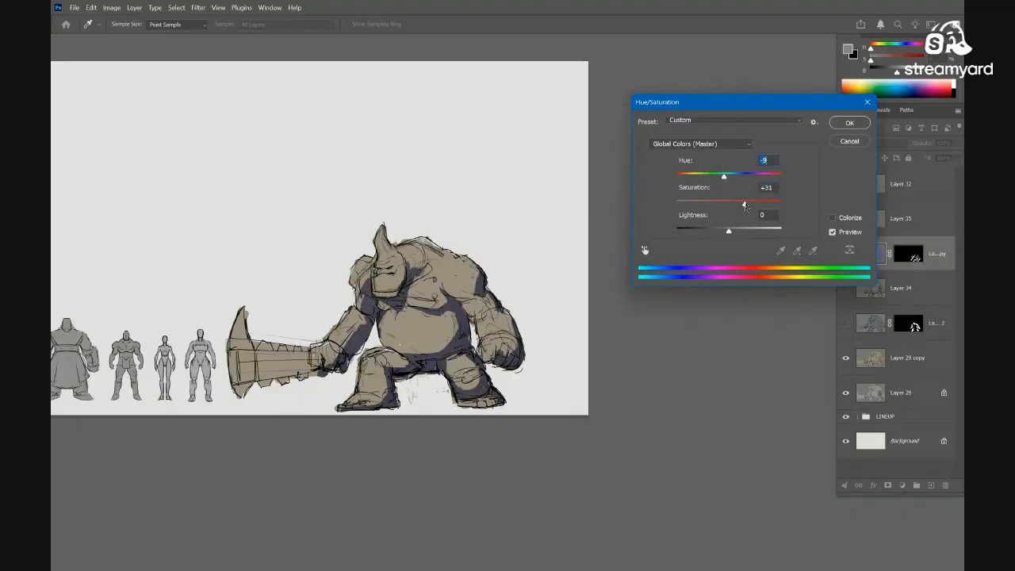
left_click_drag(745, 204, 735, 234)
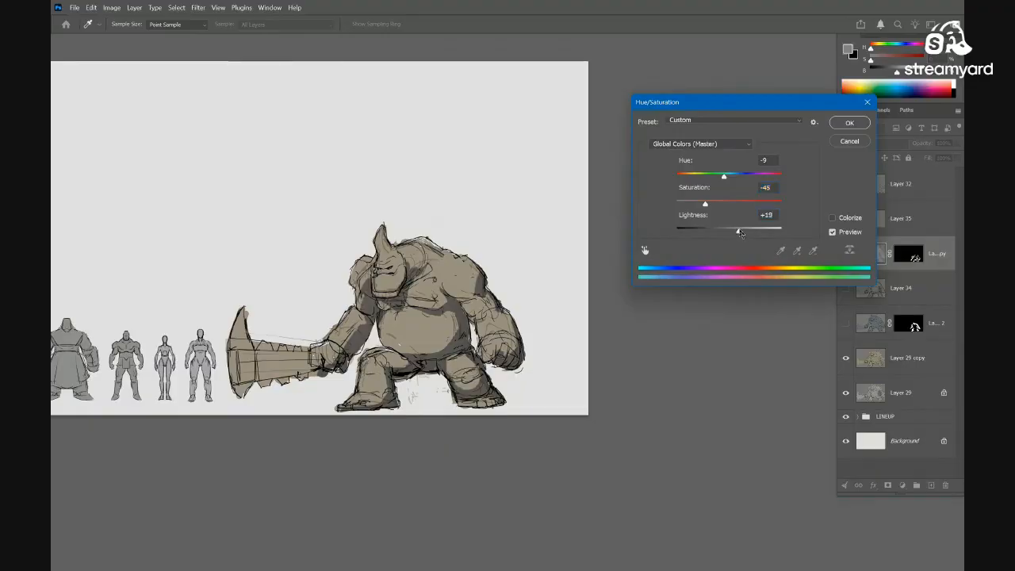
key("Return")
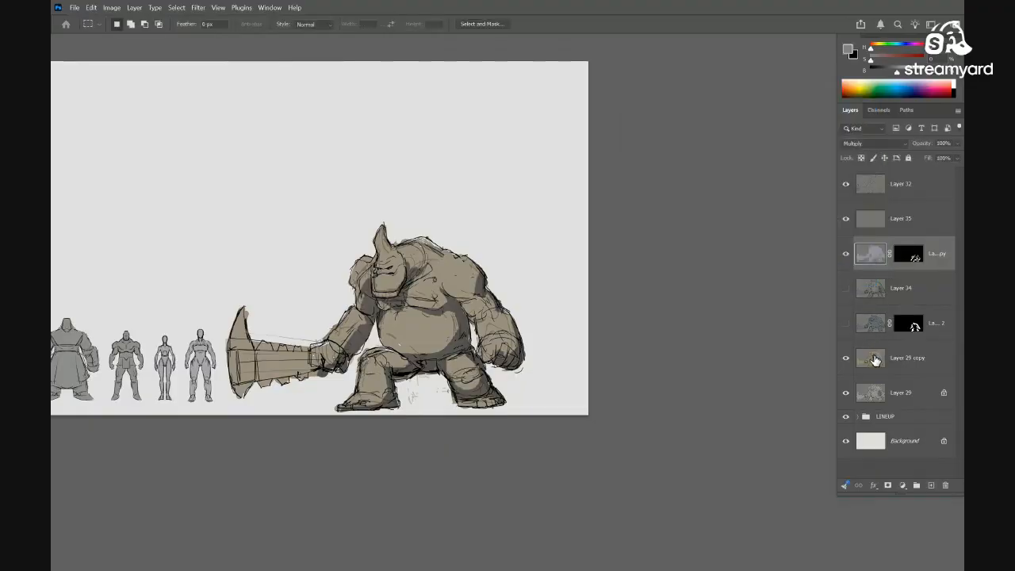
Darken and desaturate the creature's base on Layer 29 copy, using saturation about -29 and lightness -15
left_click(875, 360)
key("ctrl+u")
mouse_move(730, 232)
left_mouse_down()
mouse_move(716, 235)
mouse_move(715, 210)
left_mouse_up()
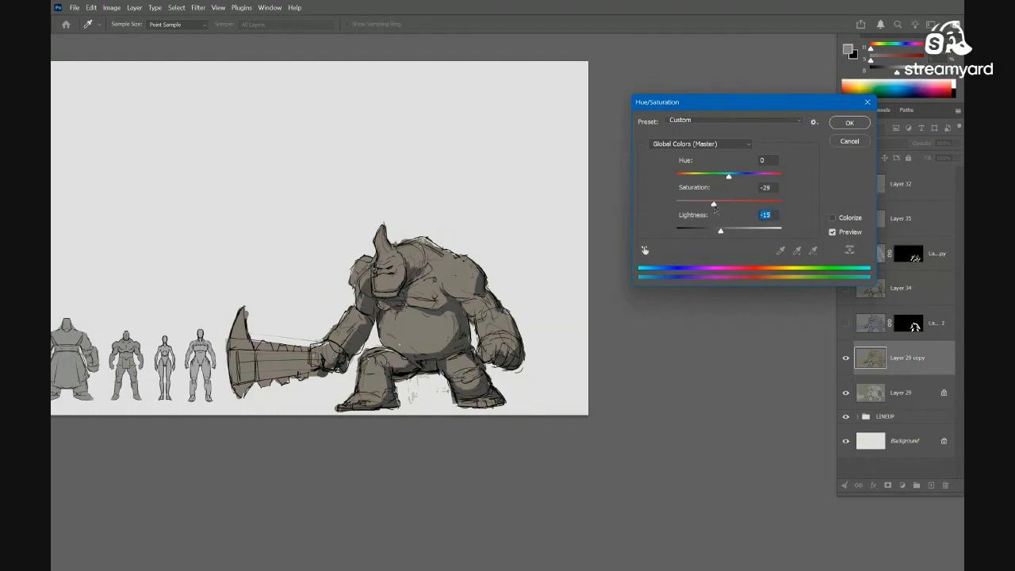
left_click(855, 124)
Show the lower masked shadow layer and raise its image's saturation to +67 and lightness to +30
left_click(845, 324)
left_click(866, 328)
mouse_move(553, 305)
left_mouse_down()
mouse_move(585, 296)
mouse_move(559, 295)
left_mouse_up()
key("ctrl+u")
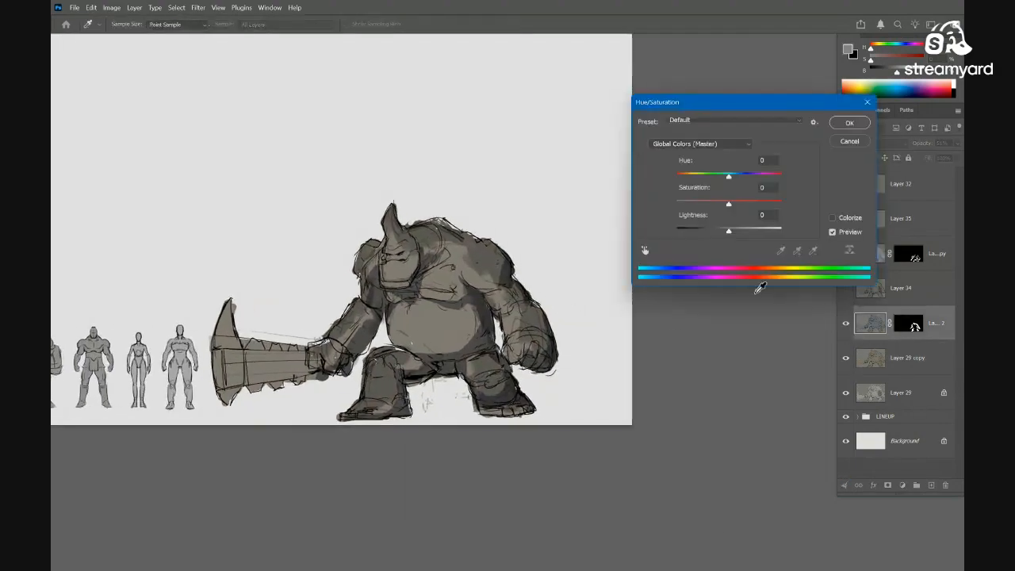
mouse_move(728, 230)
left_mouse_down()
mouse_move(746, 230)
mouse_move(767, 205)
mouse_move(743, 232)
left_mouse_up()
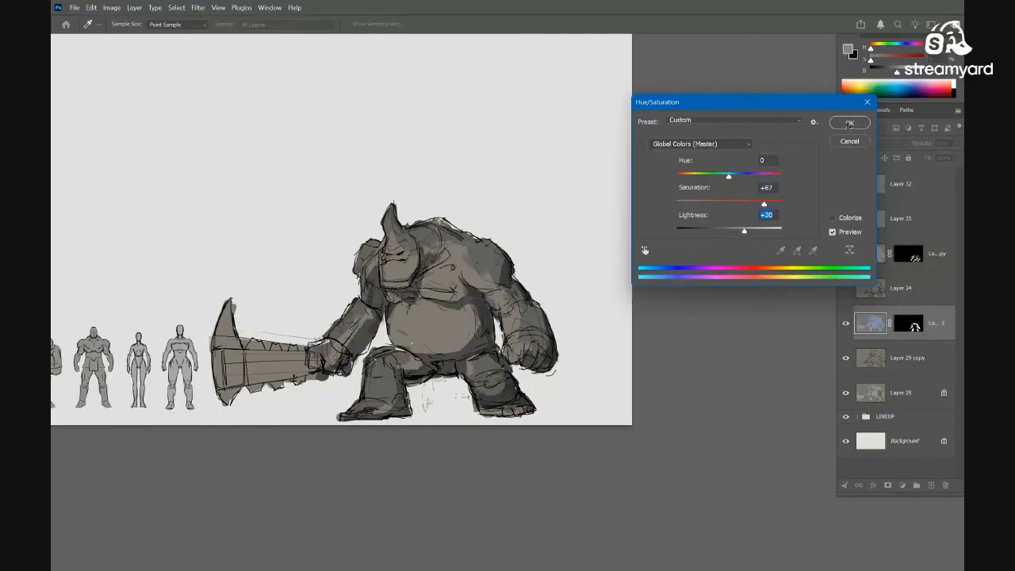
left_click(848, 123)
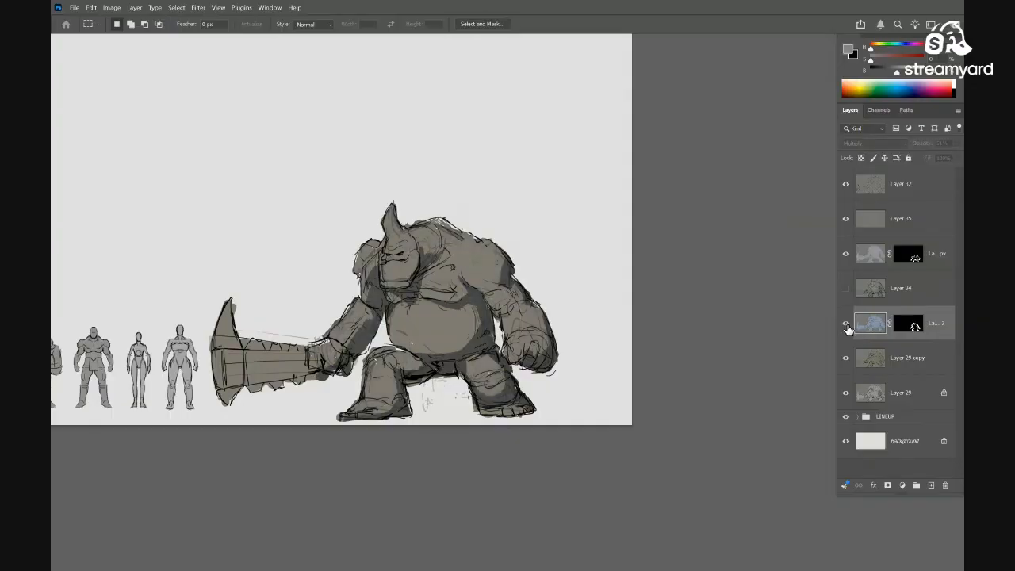
Adjust the lower shadow layer's image again with hue -3, saturation +48 and lightness about +32
left_click(846, 324)
left_click(870, 324)
key("ctrl+u")
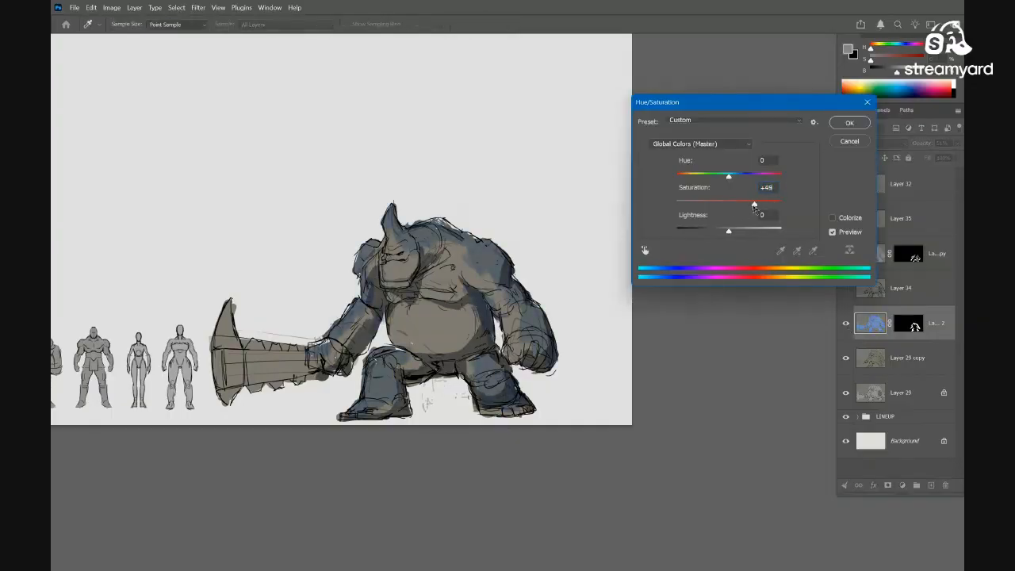
mouse_move(729, 175)
left_mouse_down()
mouse_move(767, 170)
mouse_move(668, 176)
mouse_move(727, 164)
left_mouse_up()
mouse_move(728, 230)
left_mouse_down()
mouse_move(779, 226)
mouse_move(728, 232)
mouse_move(743, 230)
left_mouse_up()
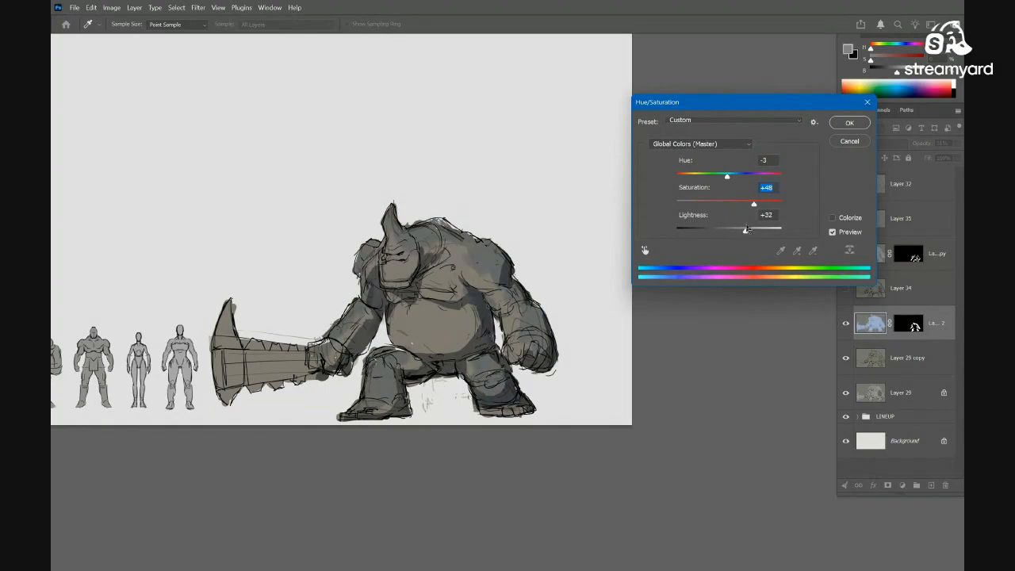
left_click(843, 127)
Target the lower shadow layer's mask and ready the Smudge tool for it
left_click_drag(586, 275, 648, 276)
left_click(913, 328)
scroll(608, 321, "up", 1)
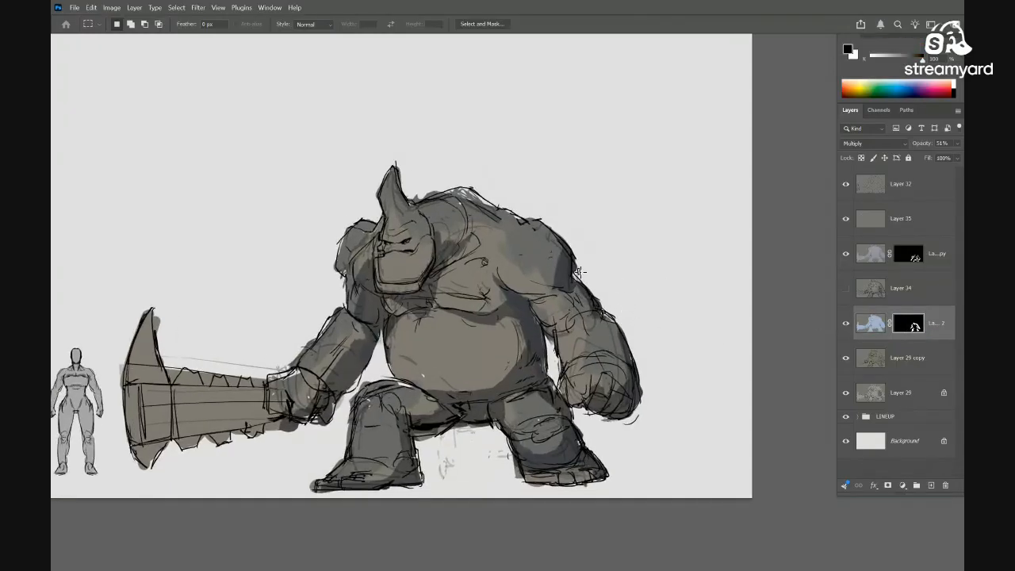
key("b")
mouse_move(528, 261)
left_mouse_down()
mouse_move(548, 248)
mouse_move(540, 237)
left_mouse_up()
key("r")
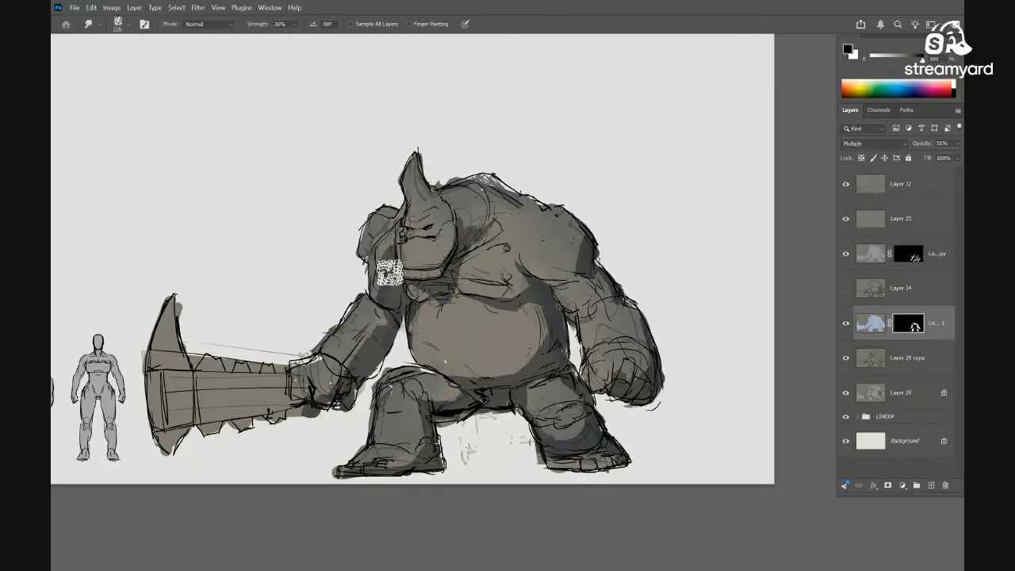
mouse_move(593, 317)
left_mouse_down()
mouse_move(553, 315)
mouse_move(588, 304)
left_mouse_up()
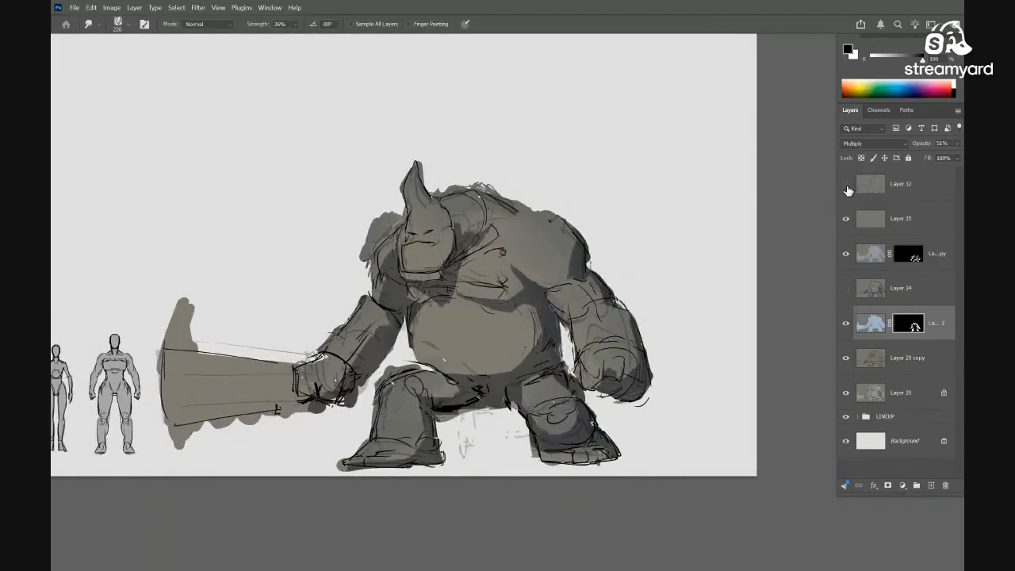
Compare the creature with and without Layer 32 and Layer 29 copy to see which lines each contributes
left_click(845, 184)
left_click(845, 184)
left_click(845, 184)
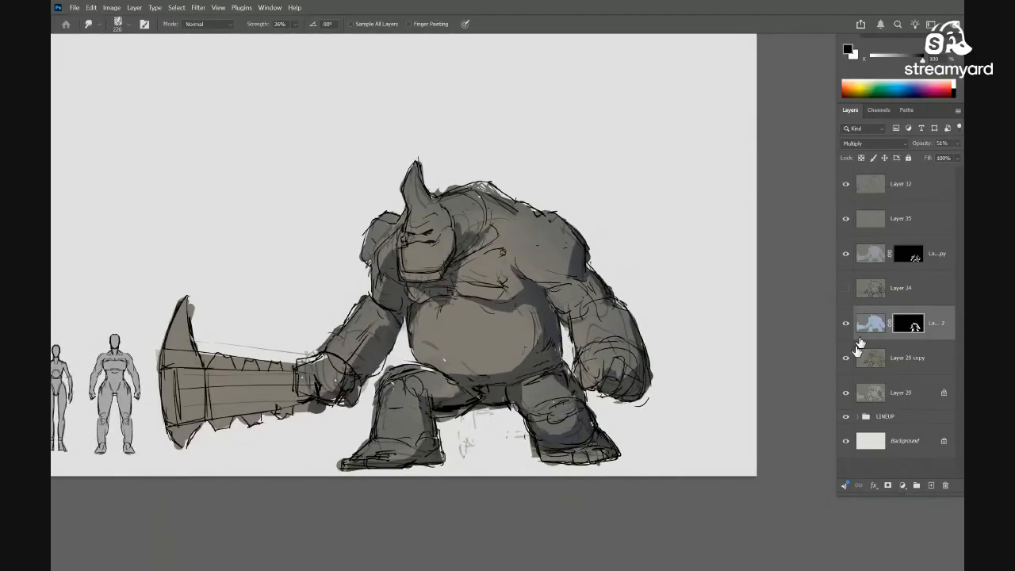
left_click(846, 358)
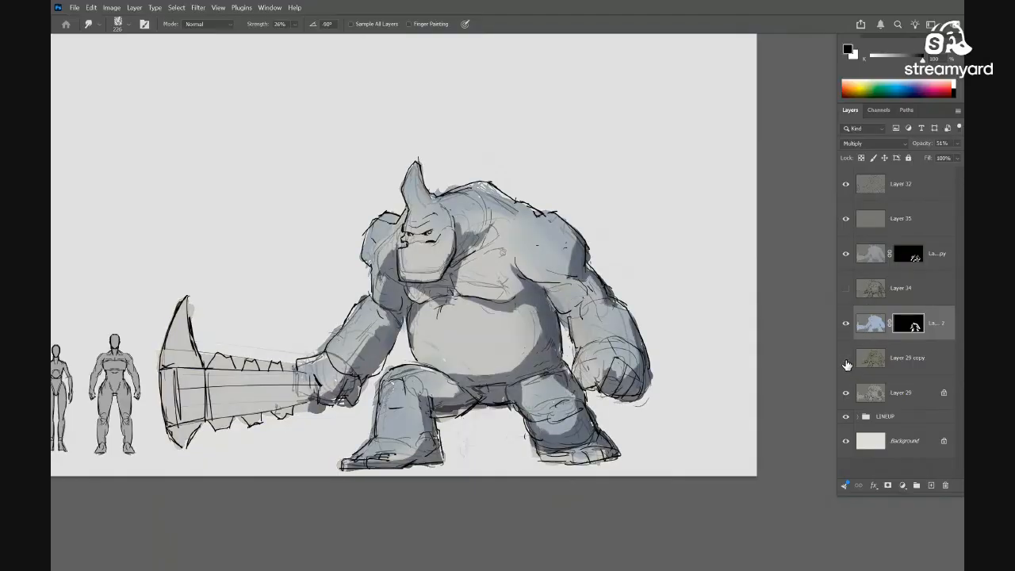
left_click(846, 361)
left_click(845, 362, "alt")
left_click(846, 362, "alt")
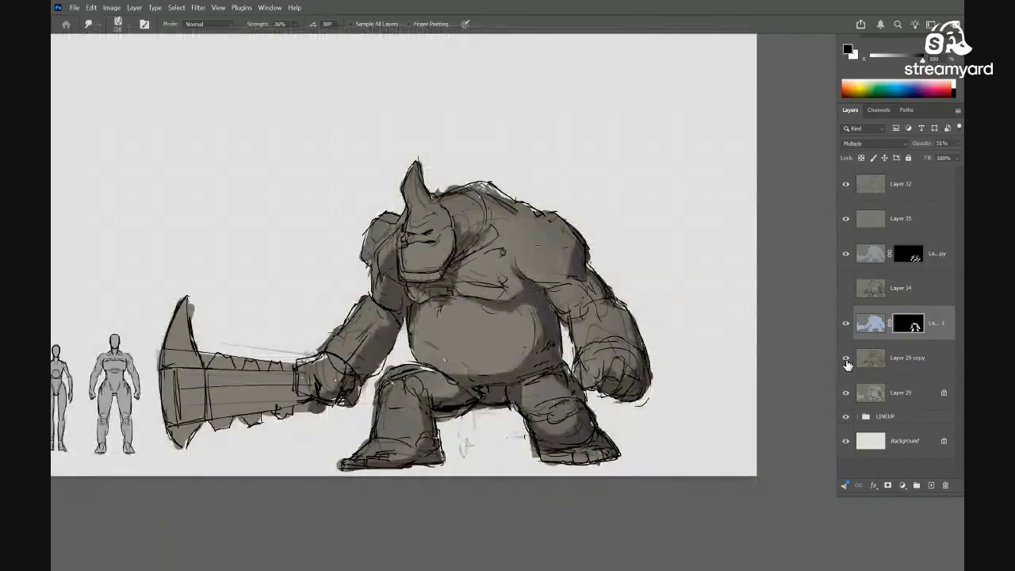
Lock transparency on Layer 29 copy and paint over its rough sketch lines with a large brush in a color sampled from the creature
left_click(869, 361)
key("b")
left_click(525, 239, "alt")
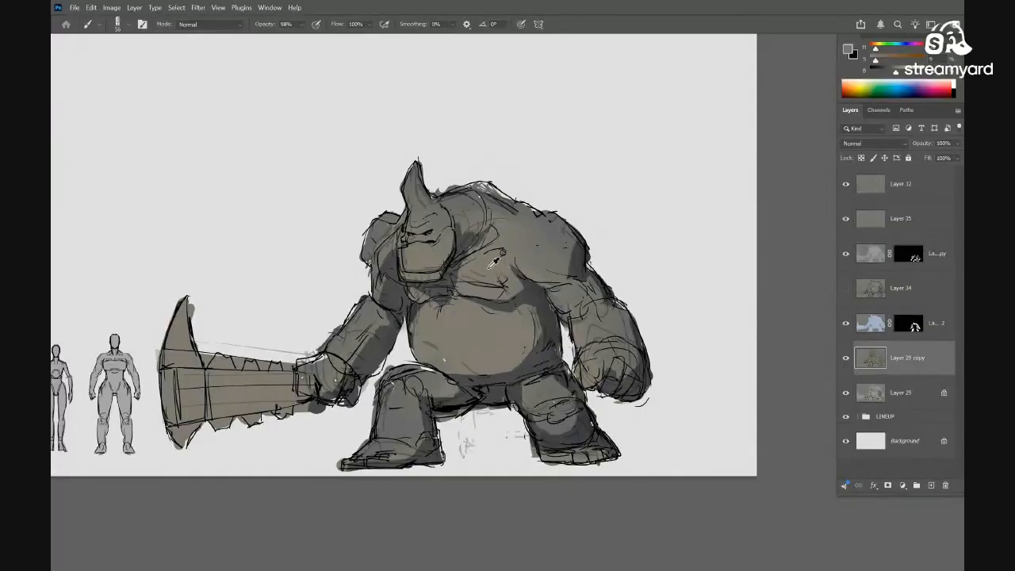
key("slash")
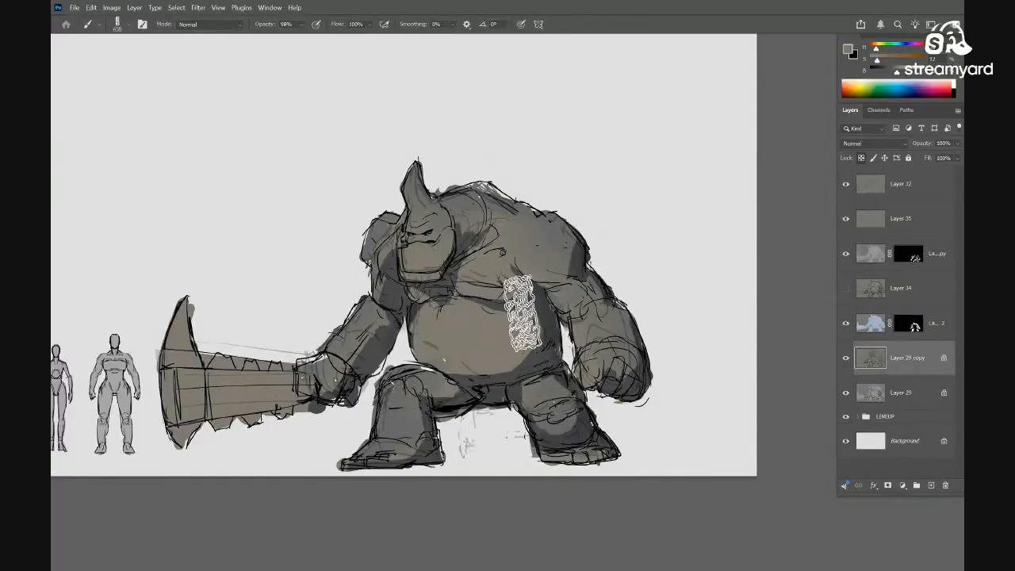
left_click_drag(516, 264, 476, 269)
mouse_move(508, 326)
left_mouse_down()
mouse_move(341, 396)
mouse_move(317, 285)
mouse_move(266, 366)
mouse_move(153, 444)
mouse_move(175, 366)
mouse_move(375, 251)
mouse_move(481, 218)
mouse_move(579, 205)
mouse_move(643, 222)
mouse_move(667, 256)
mouse_move(682, 321)
mouse_move(593, 351)
mouse_move(620, 314)
left_mouse_up()
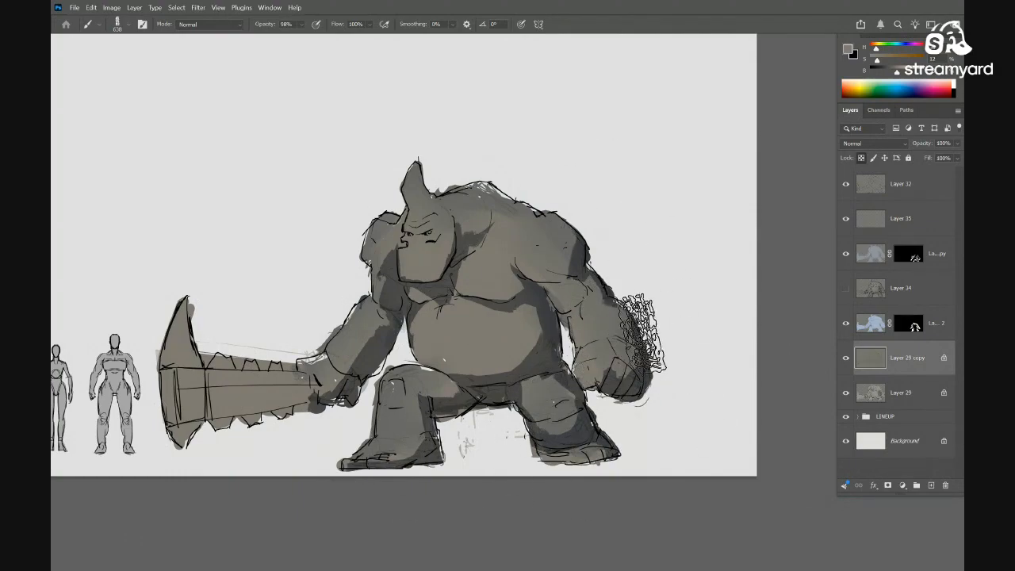
left_click_drag(597, 334, 558, 319)
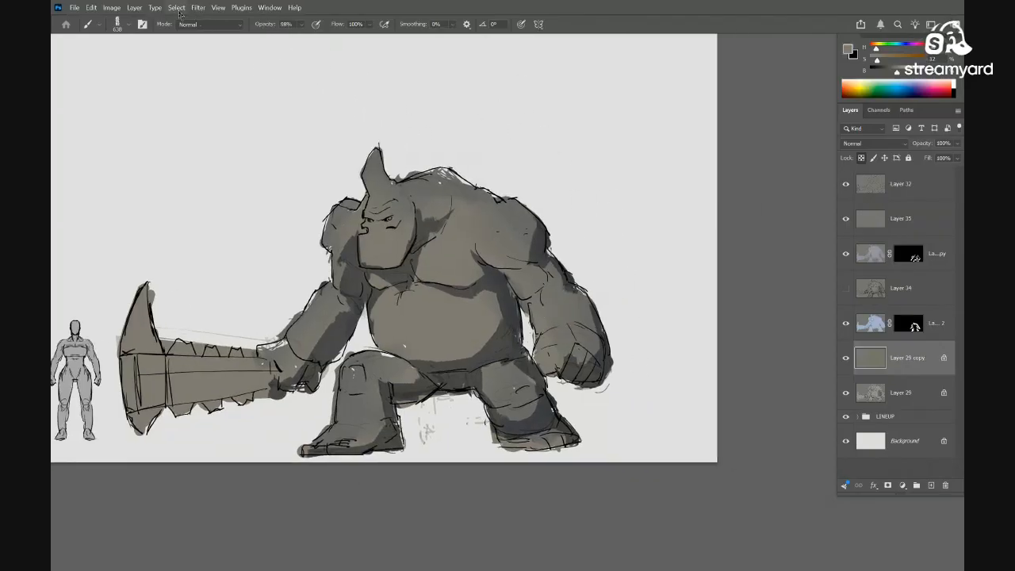
Fade the last brush stroke on Layer 29 copy to about 78% opacity in Normal mode
left_click(199, 9)
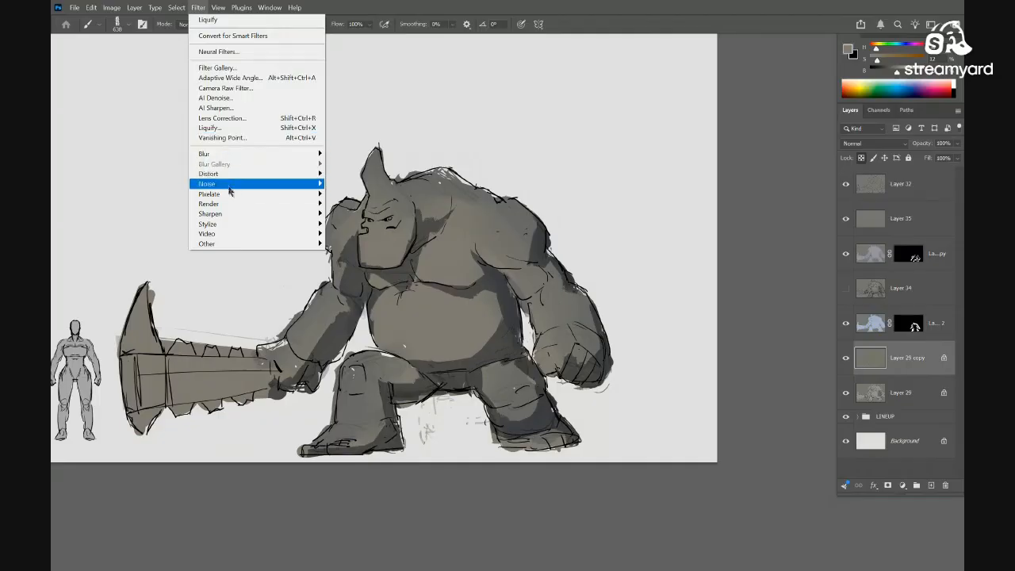
mouse_move(91, 8)
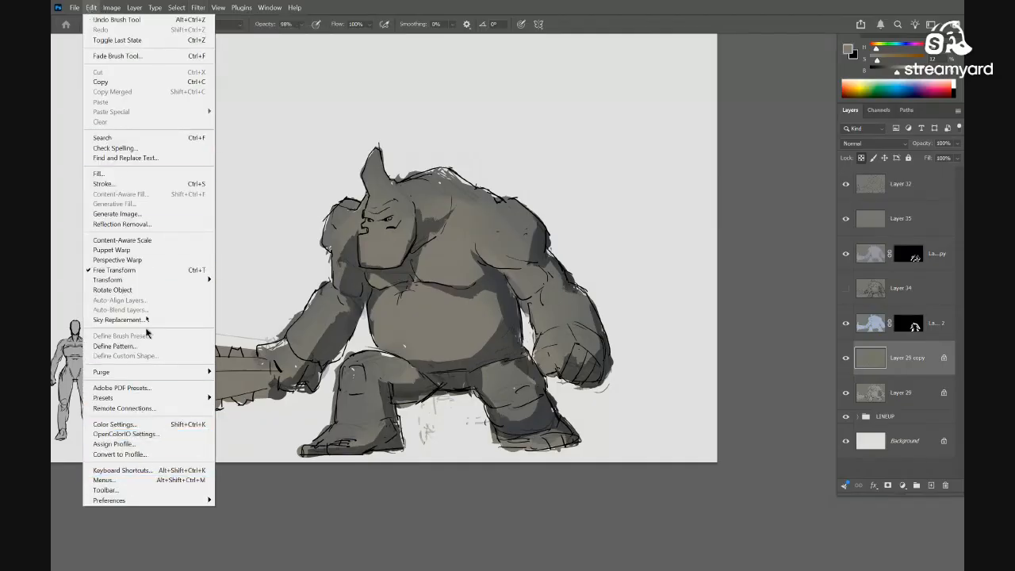
left_click(127, 57)
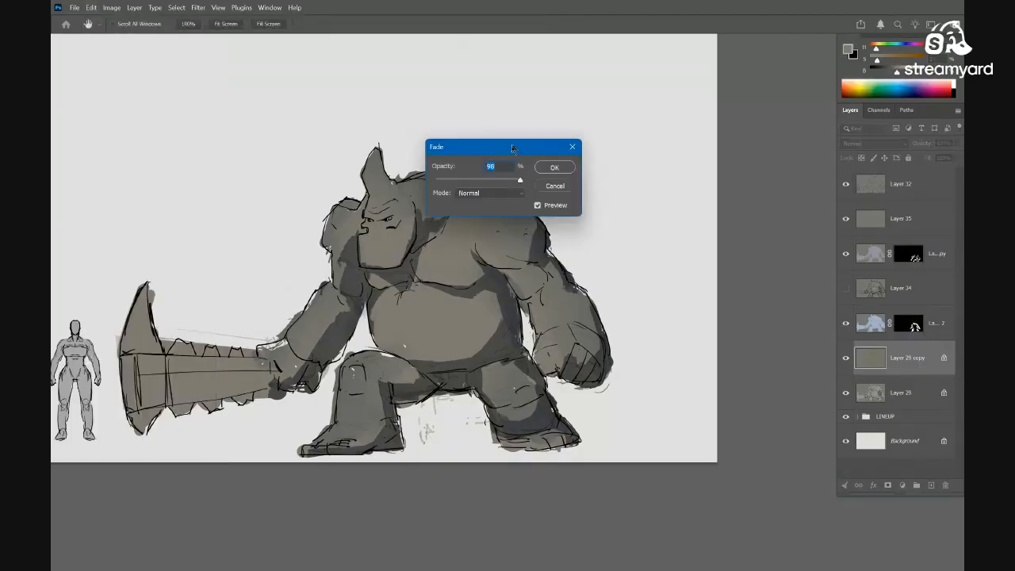
mouse_move(512, 148)
left_mouse_down()
mouse_move(647, 113)
mouse_move(572, 166)
mouse_move(632, 147)
mouse_move(581, 146)
mouse_move(651, 148)
left_mouse_up()
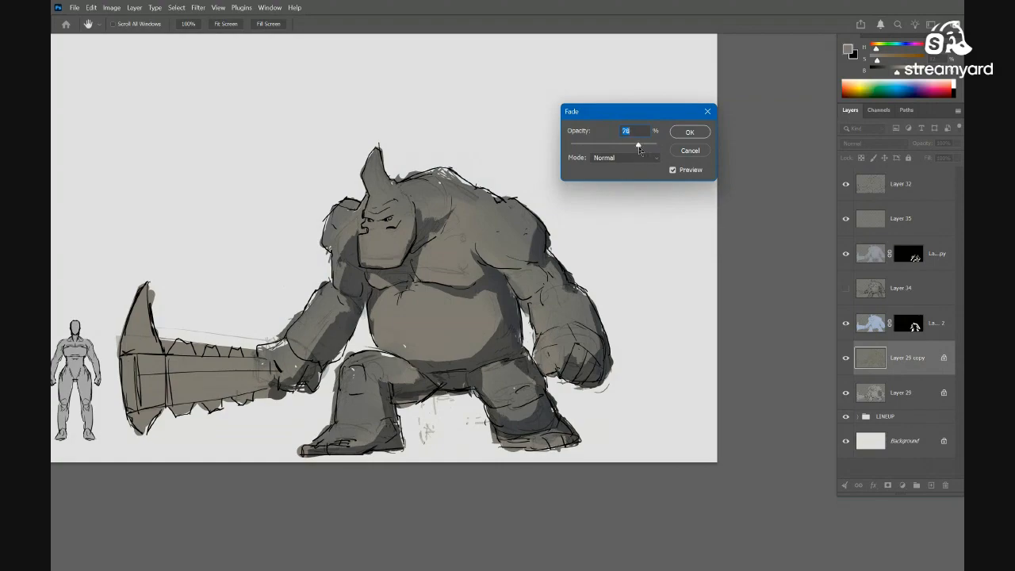
left_click(703, 129)
Lasso the stray sketch marks between the creature's legs, delete them and clear the selection
key("l")
mouse_move(486, 444)
left_mouse_down()
mouse_move(472, 405)
mouse_move(437, 404)
mouse_move(436, 469)
left_mouse_up()
key("Delete")
key("ctrl+d")
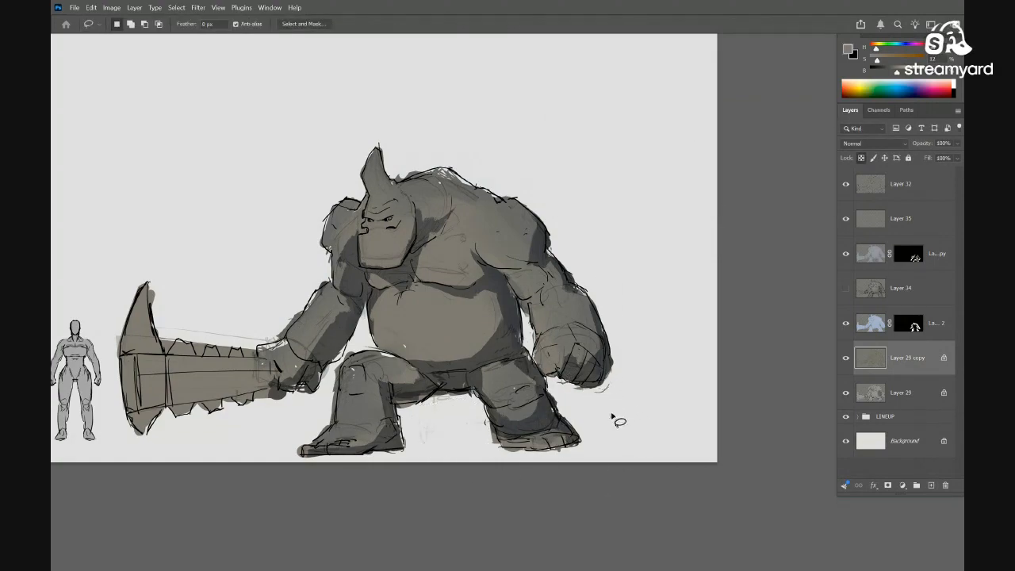
key("Escape")
left_click_drag(472, 320, 388, 331)
left_click_drag(463, 337, 507, 320)
left_click_drag(498, 312, 559, 296)
left_click_drag(546, 306, 641, 309)
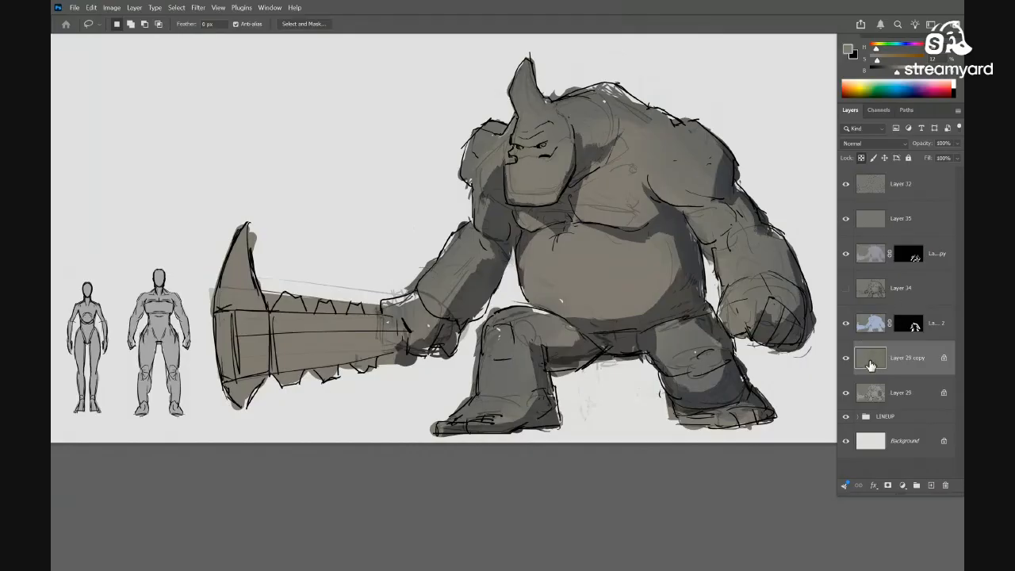
key("b")
right_click(574, 298)
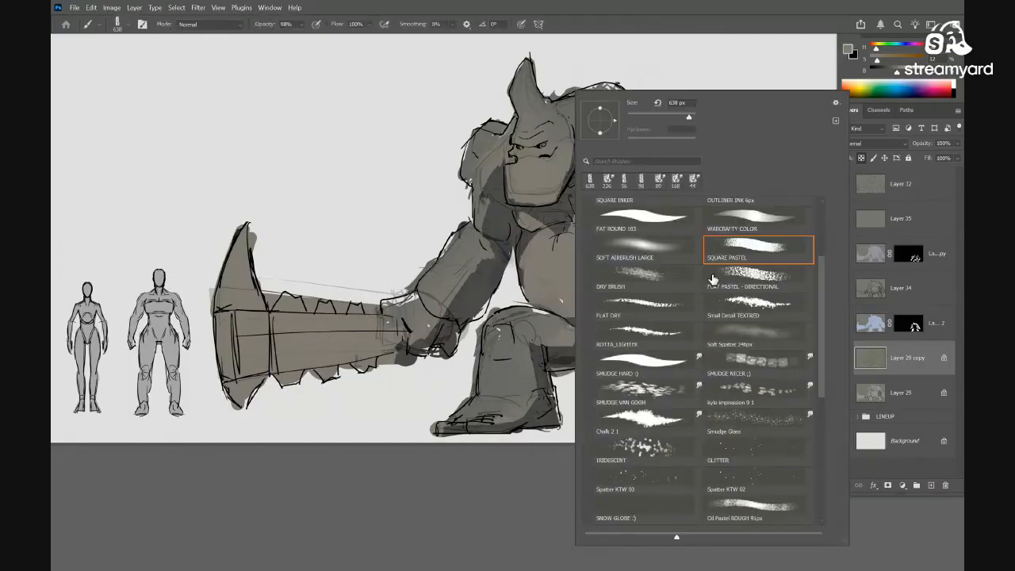
left_click(846, 62)
mouse_move(523, 325)
left_mouse_down()
mouse_move(554, 327)
mouse_move(516, 333)
left_mouse_up()
mouse_move(514, 335)
left_mouse_down()
mouse_move(504, 338)
mouse_move(544, 335)
left_mouse_up()
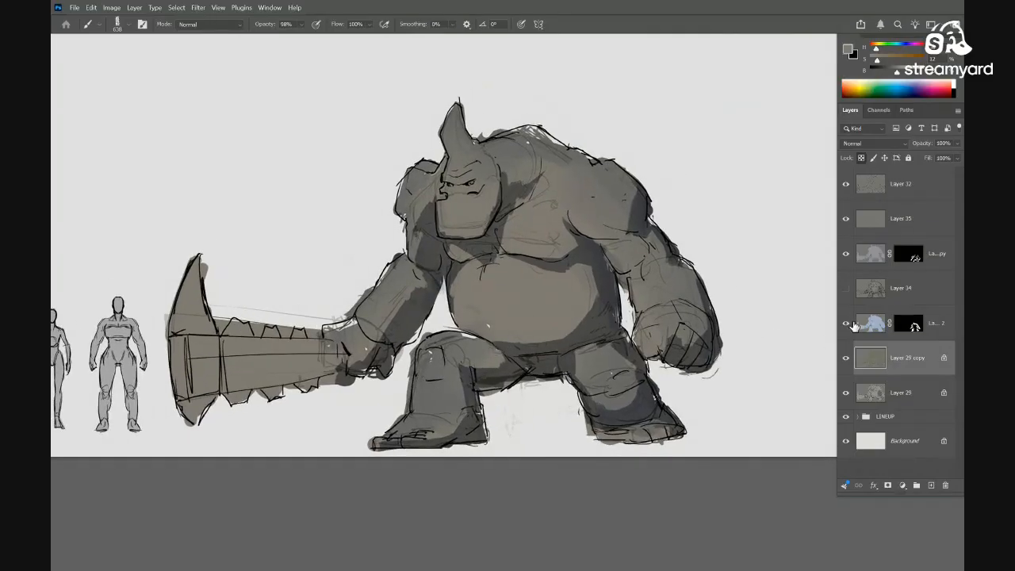
Compare the creature with and without Layer 34 to see what its older sketch contributes
left_click(845, 288)
left_click(846, 289)
left_click(846, 289)
left_click(846, 288)
left_click(846, 289)
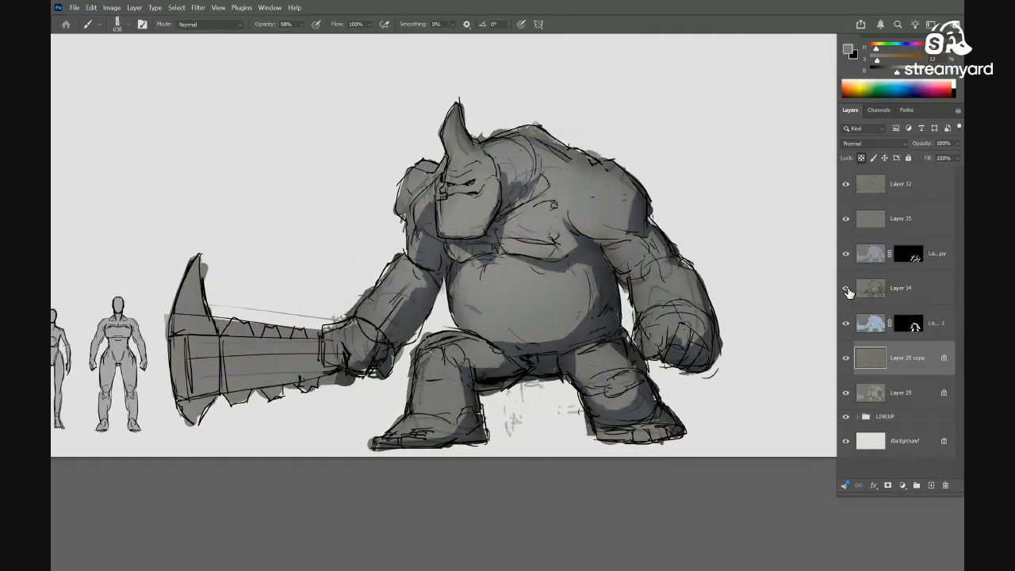
left_click(846, 288)
left_click(846, 289)
left_click(846, 289)
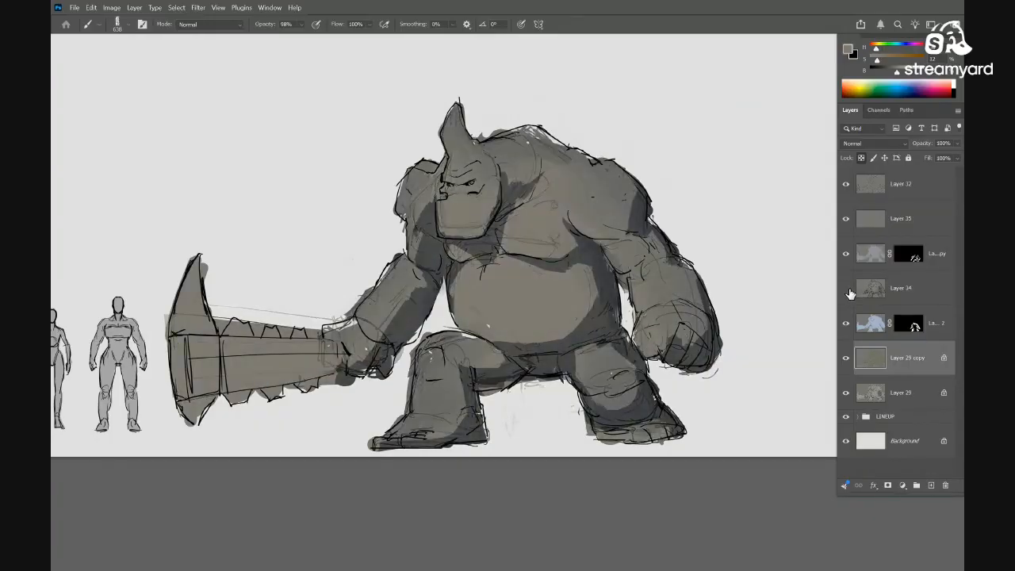
Compare the creature with and without the line work on Layer 32
scroll(590, 304, "down", 5)
left_click_drag(594, 304, 758, 279)
left_click_drag(602, 285, 782, 273)
left_click(846, 184)
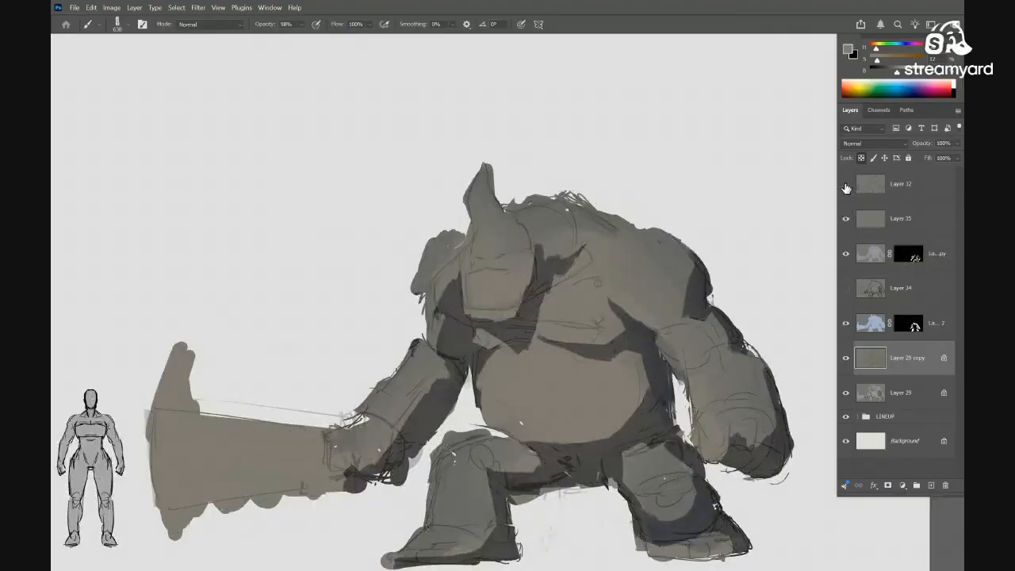
left_click(846, 184)
Make Layer 32 active and prepare the Hard Round Pressure Size brush at about 41 px with the default black and white colors
left_click(888, 184)
left_click(551, 276)
mouse_move(562, 266)
left_mouse_down()
mouse_move(534, 270)
mouse_move(576, 251)
mouse_move(565, 271)
left_mouse_up()
left_click_drag(565, 273, 631, 283)
left_click_drag(556, 300, 601, 281)
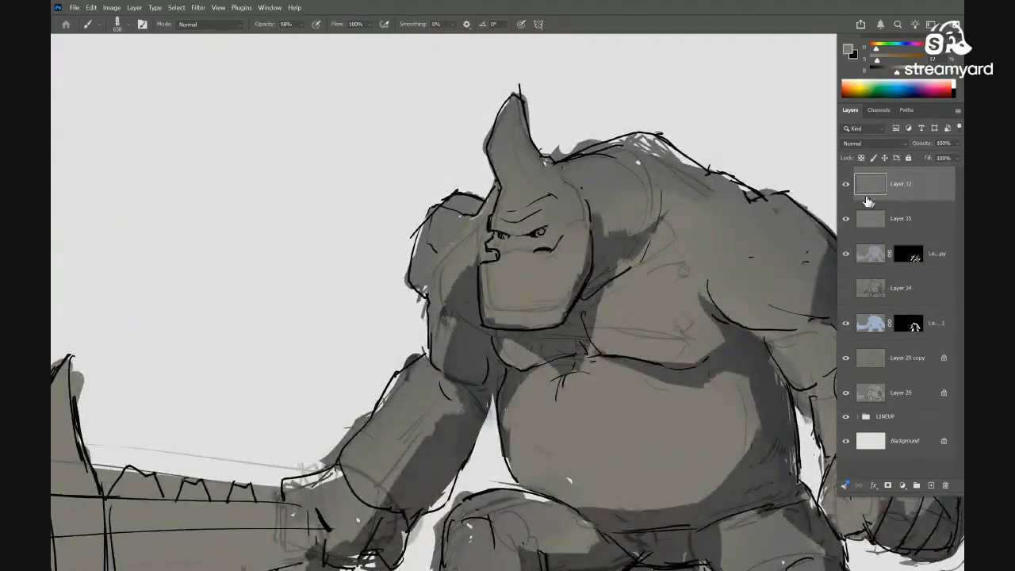
right_click(649, 230)
left_click(731, 224)
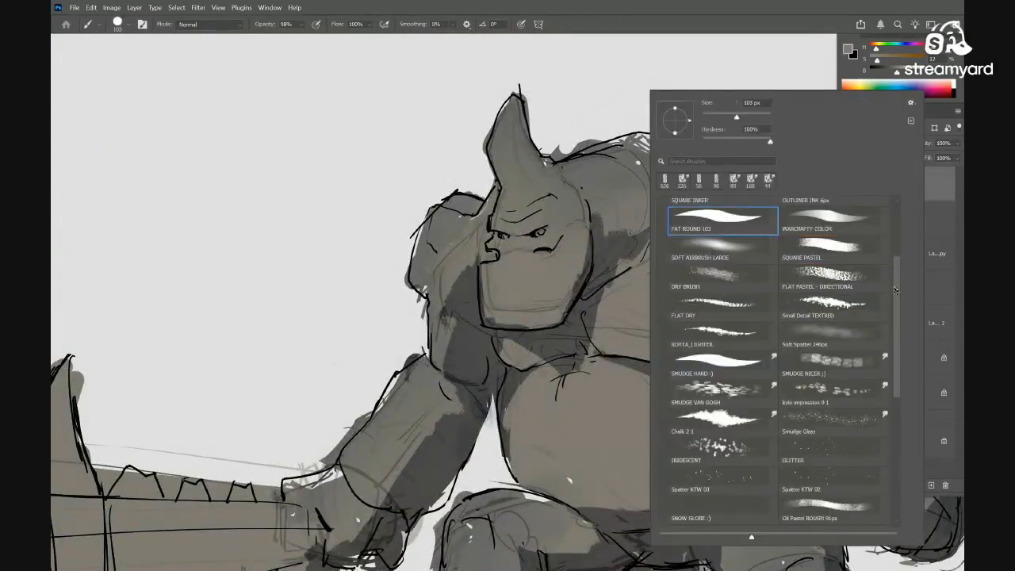
scroll(730, 225, "up", 4)
left_click(833, 252)
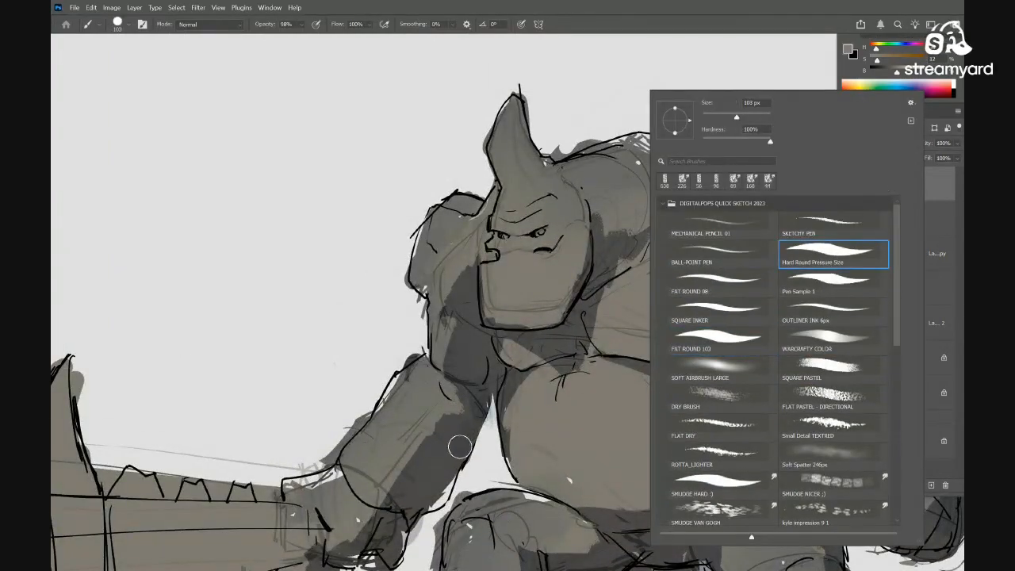
key("super+d")
key("super+d")
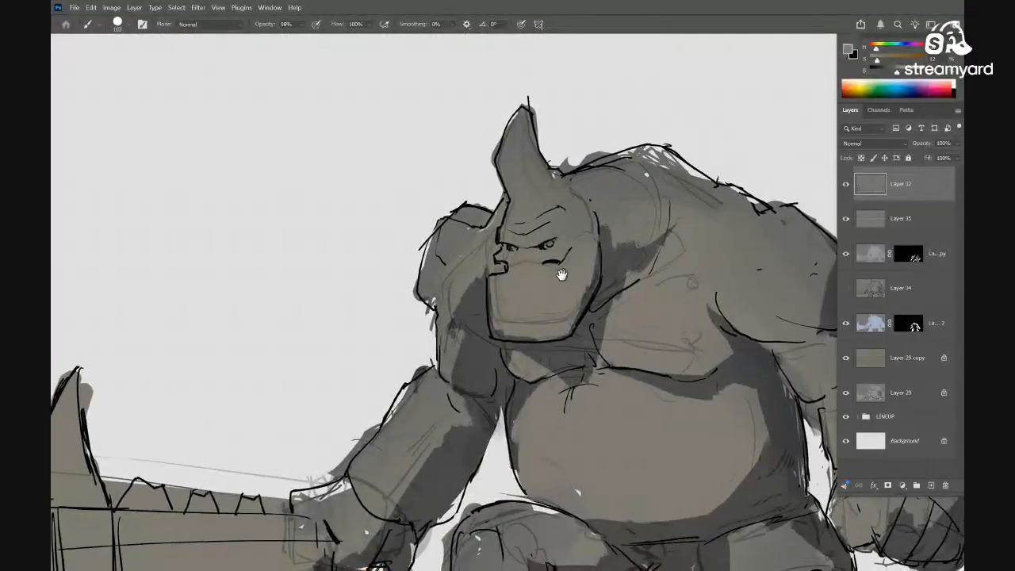
scroll(560, 273, "up", 5)
key("d")
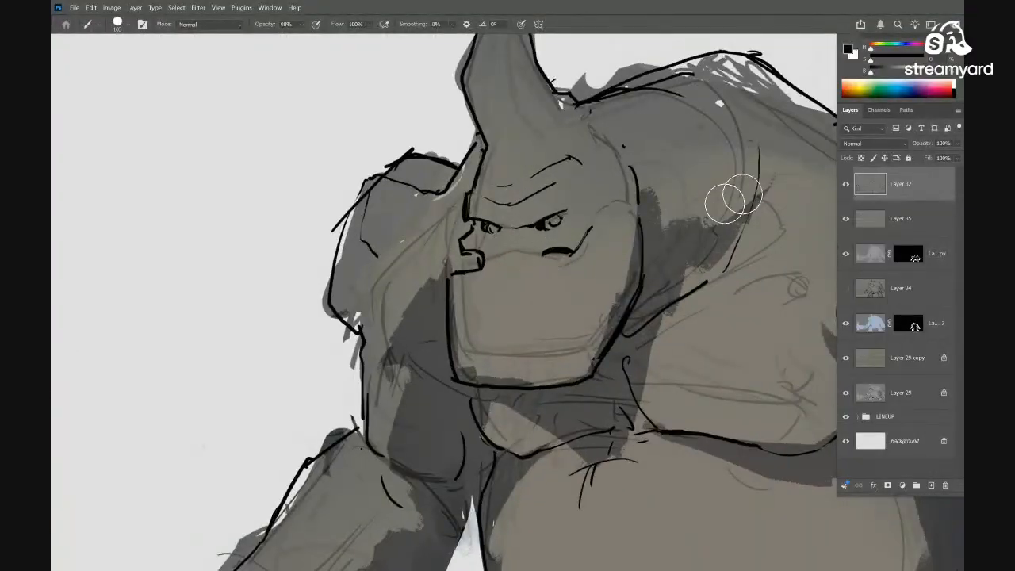
left_click_drag(527, 265, 511, 276)
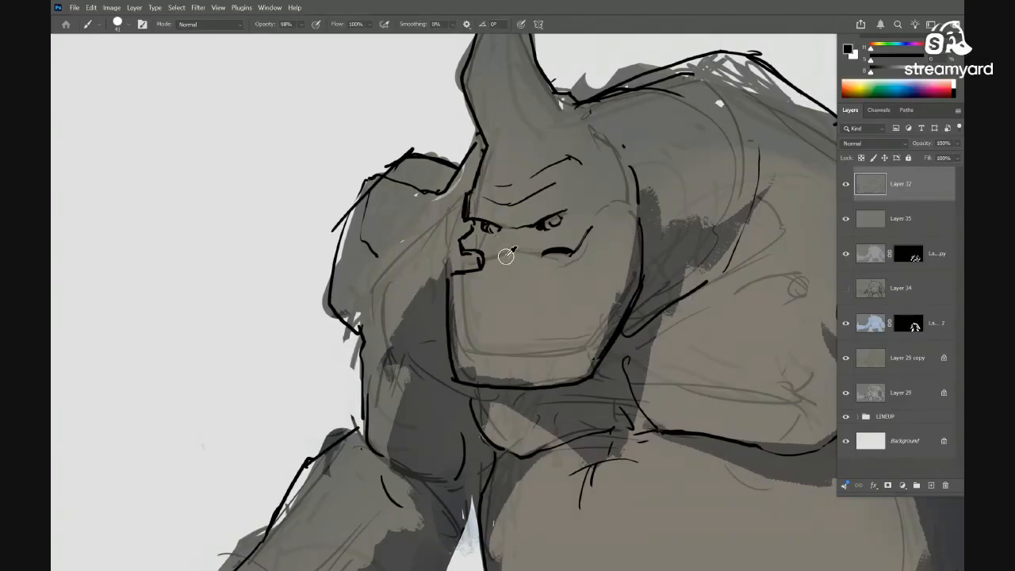
Try drawing a mouth line on the creature's face with the 7 px Ball-Point Pen brush
right_click(584, 265)
left_click(670, 257)
left_click_drag(498, 261, 540, 265)
key("ctrl+z")
Switch to the Fat Round 08 brush and draw a wide black mouth line across the creature's lower face on Layer 32
right_click(565, 283)
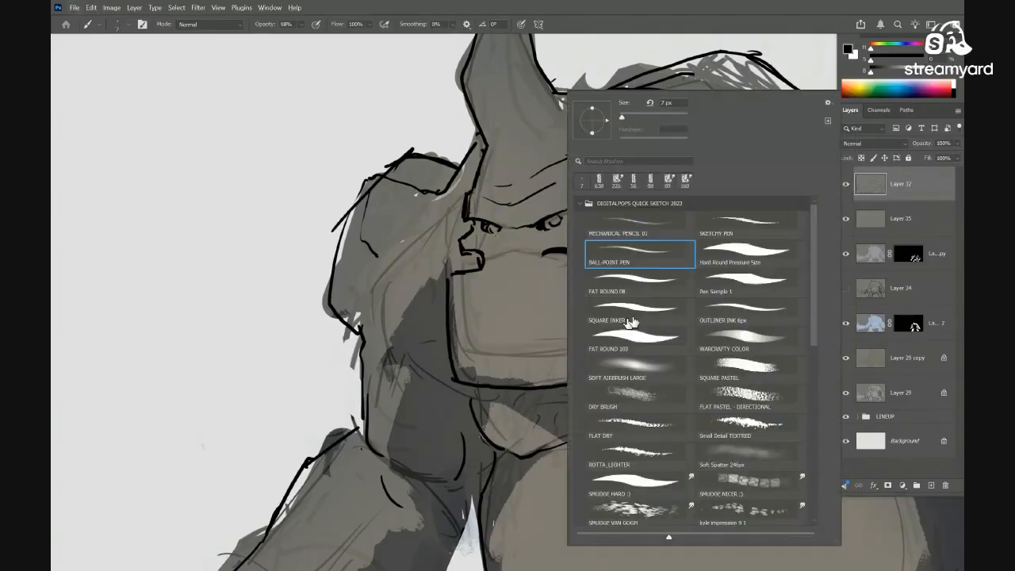
left_click(642, 281)
mouse_move(520, 268)
left_mouse_down()
mouse_move(492, 280)
mouse_move(534, 261)
mouse_move(524, 274)
mouse_move(568, 272)
mouse_move(538, 252)
left_mouse_up()
key("ctrl+z")
mouse_move(506, 247)
left_mouse_down()
mouse_move(571, 253)
mouse_move(580, 272)
mouse_move(621, 248)
mouse_move(521, 286)
mouse_move(577, 255)
mouse_move(543, 244)
mouse_move(565, 226)
mouse_move(513, 234)
left_mouse_up()
key("ctrl+z")
key("e")
key("b")
mouse_move(449, 223)
left_mouse_down()
mouse_move(478, 229)
mouse_move(452, 236)
left_mouse_up()
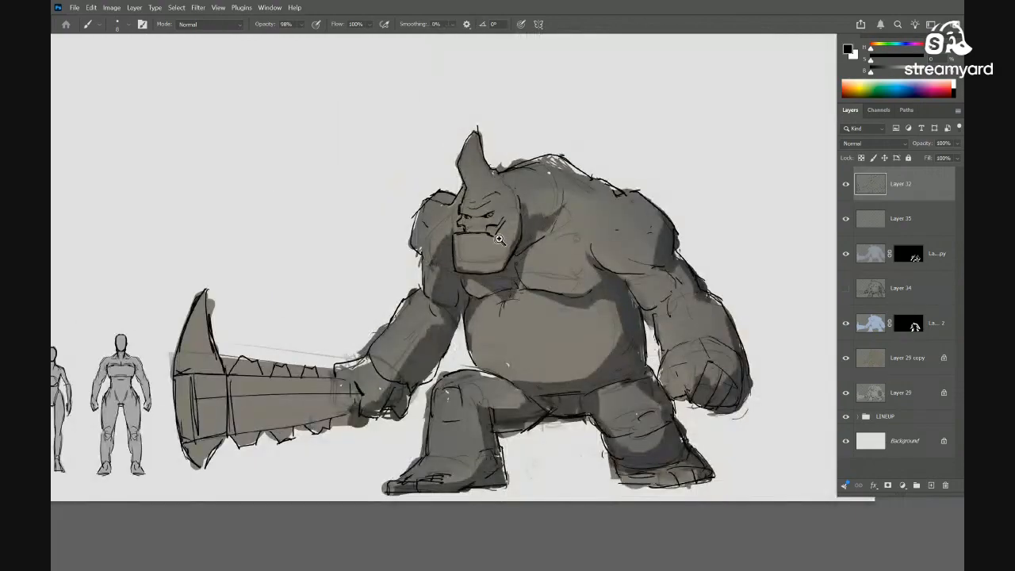
Refine the mouth line up to the cheek corner and add small crease marks on the chin below it
scroll(499, 240, "up", 5)
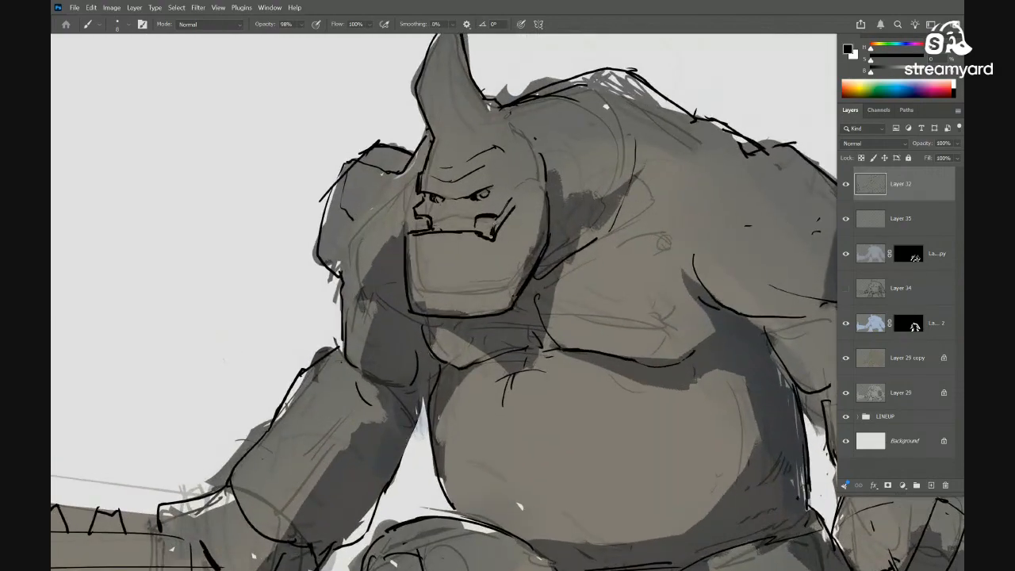
key("ctrl+0")
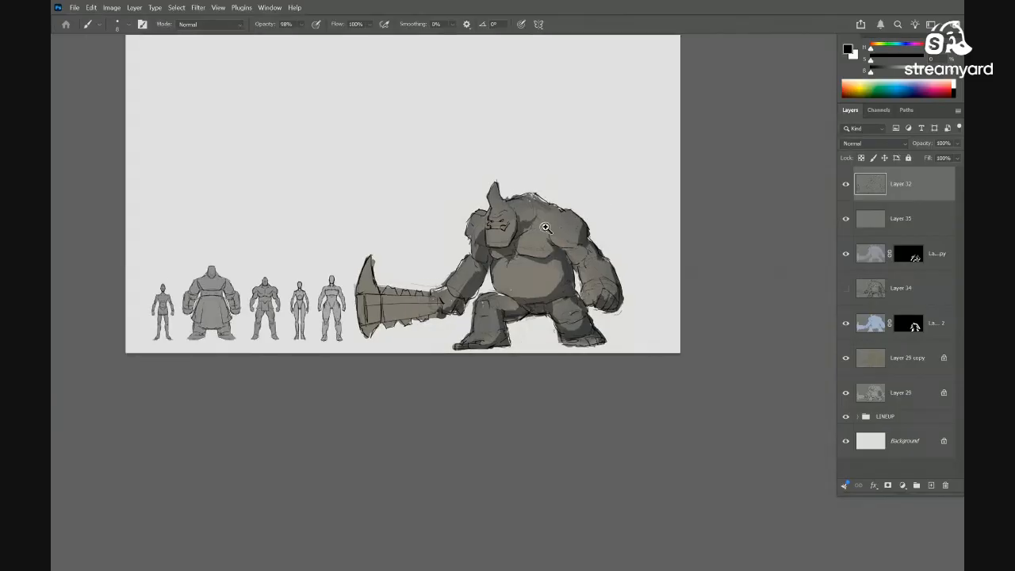
scroll(552, 225, "up", 6)
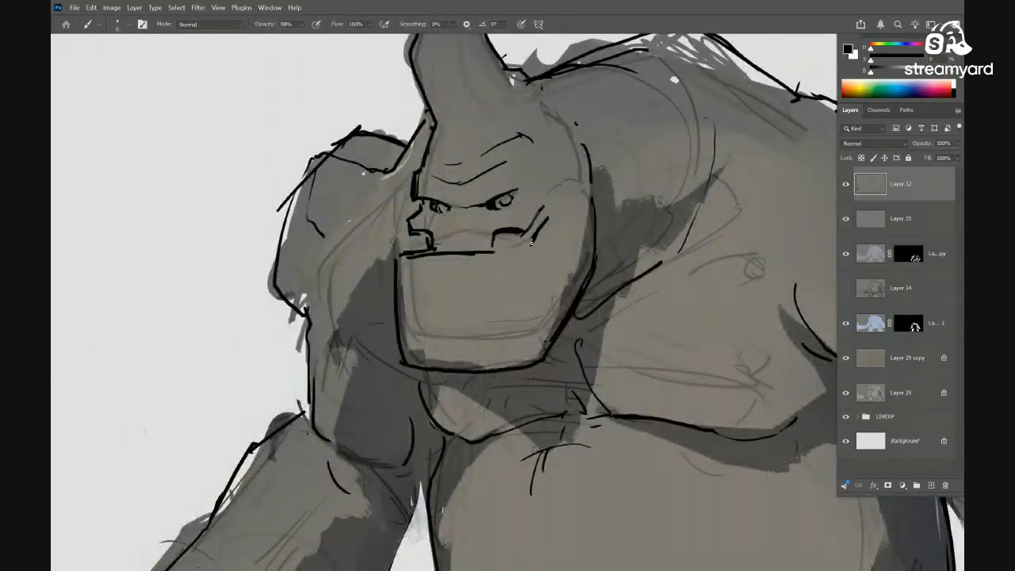
key("ctrl+0")
scroll(493, 277, "up", 5)
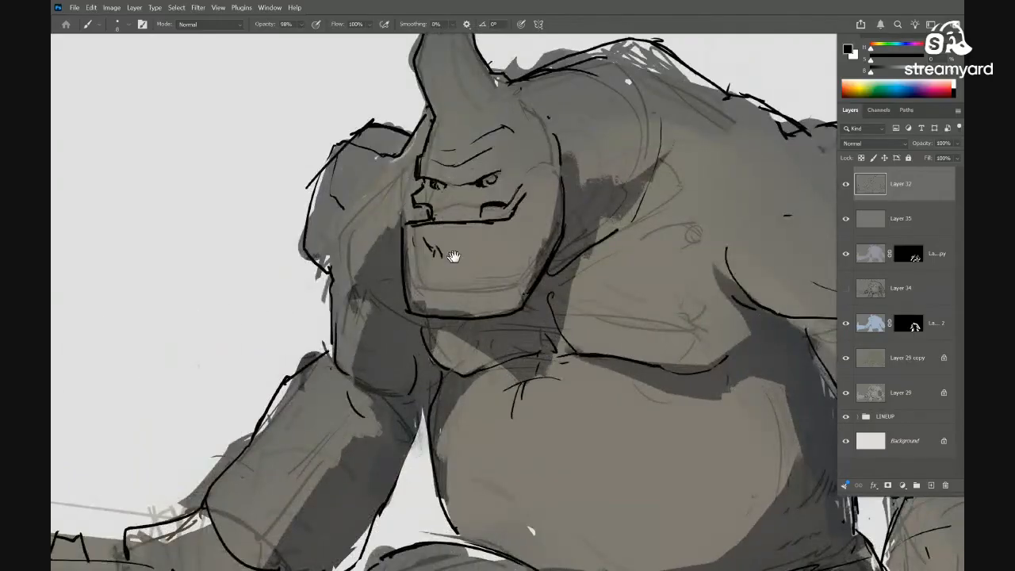
scroll(453, 256, "up", 3)
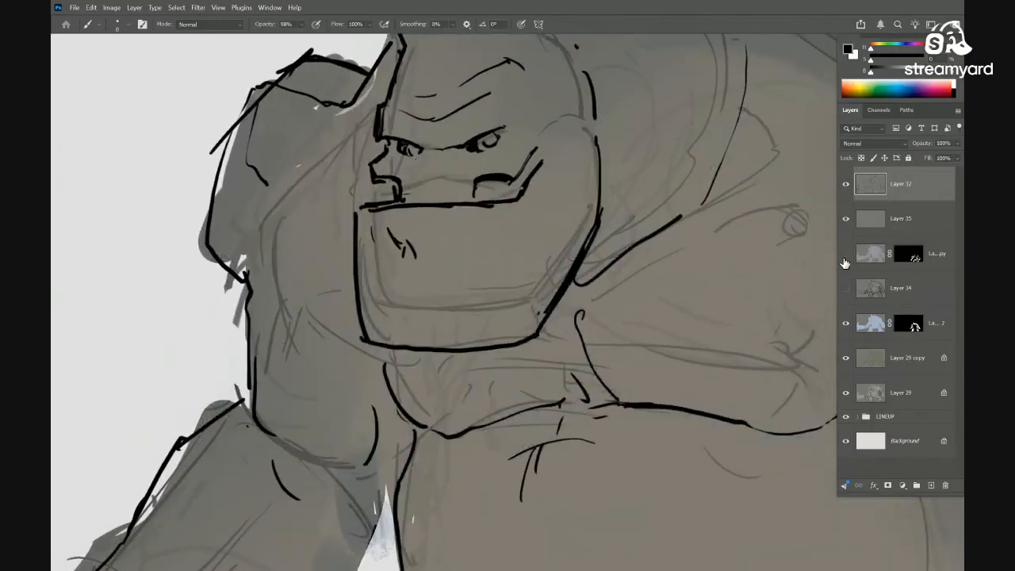
Smudge the mask of the upper Multiply shadow layer to soften the hard shadow edges on both sides of the head
left_click(845, 256)
left_click(908, 254)
key("r")
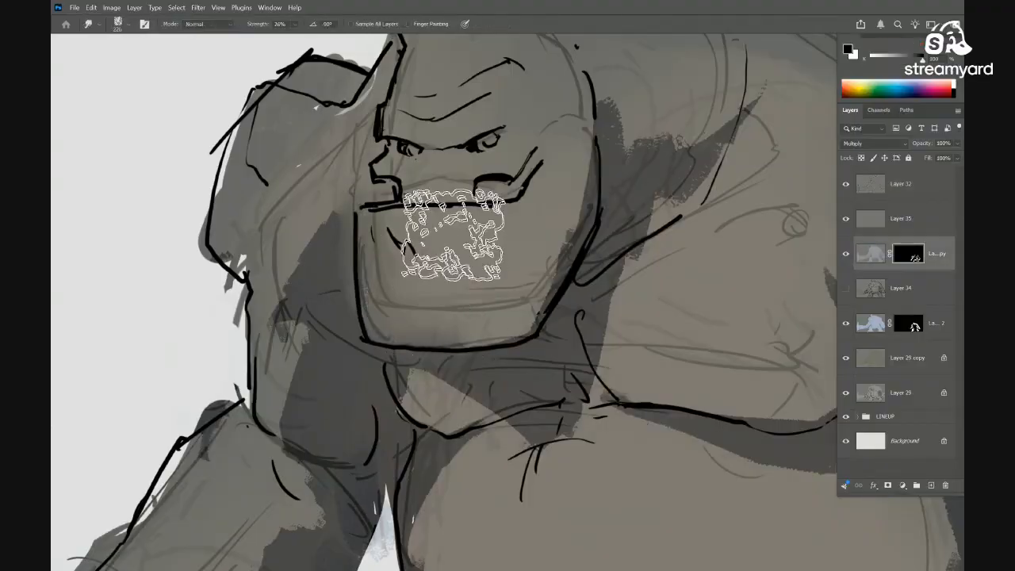
mouse_move(578, 173)
left_mouse_down()
mouse_move(748, 102)
mouse_move(679, 152)
left_mouse_up()
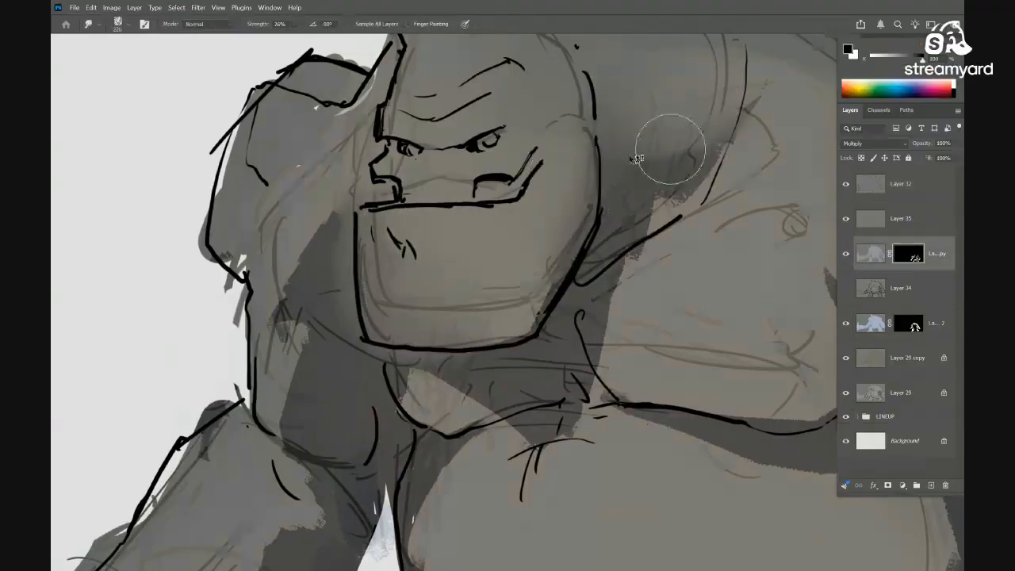
scroll(252, 325, "down", 6)
scroll(430, 255, "up", 4)
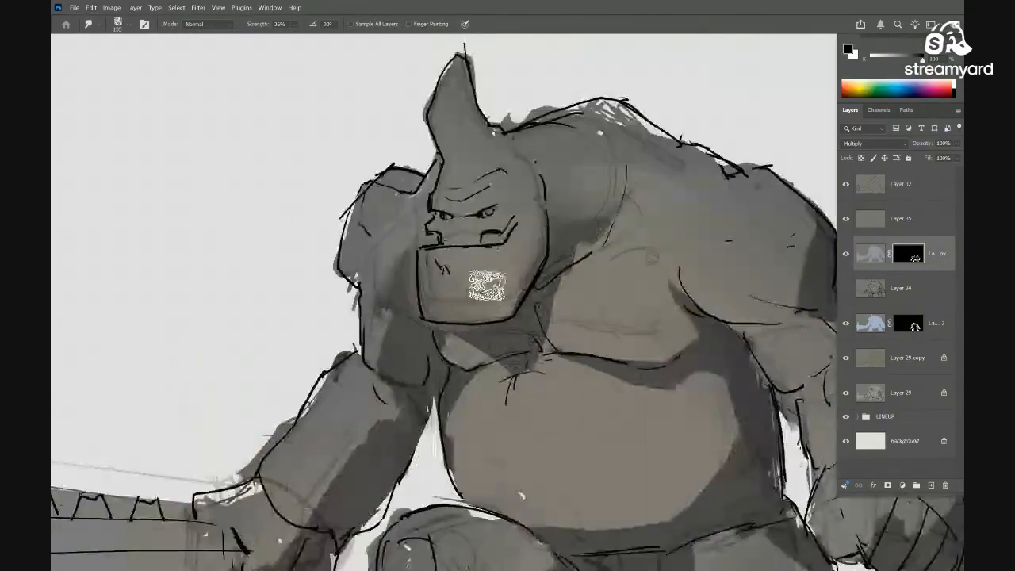
Try erasing along the jaw on the upper Multiply layer's mask to adjust the face shadow
key("e")
left_click_drag(431, 255, 436, 303)
key("ctrl+z")
key("ctrl+z")
key("x")
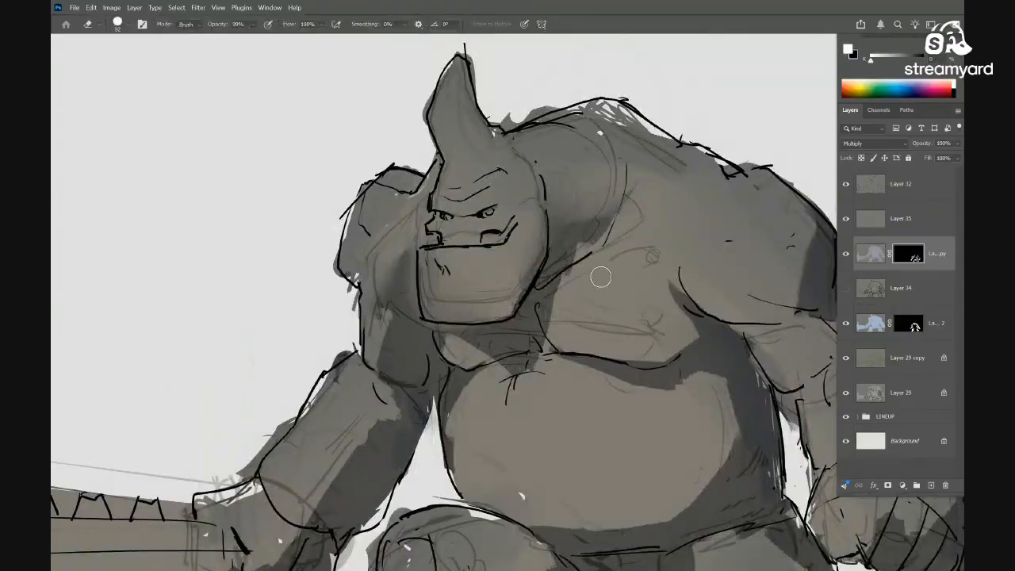
key("b")
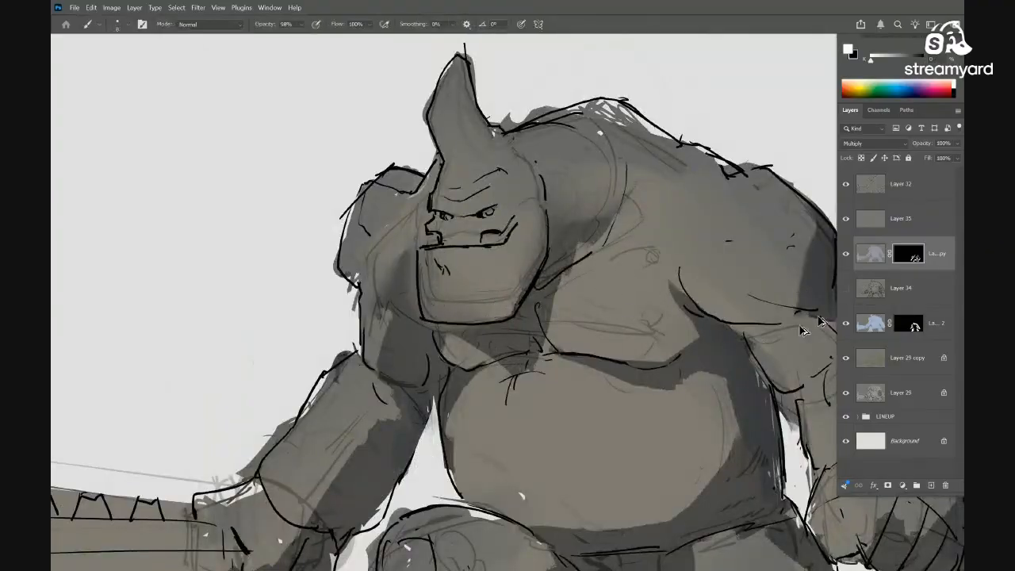
key("x")
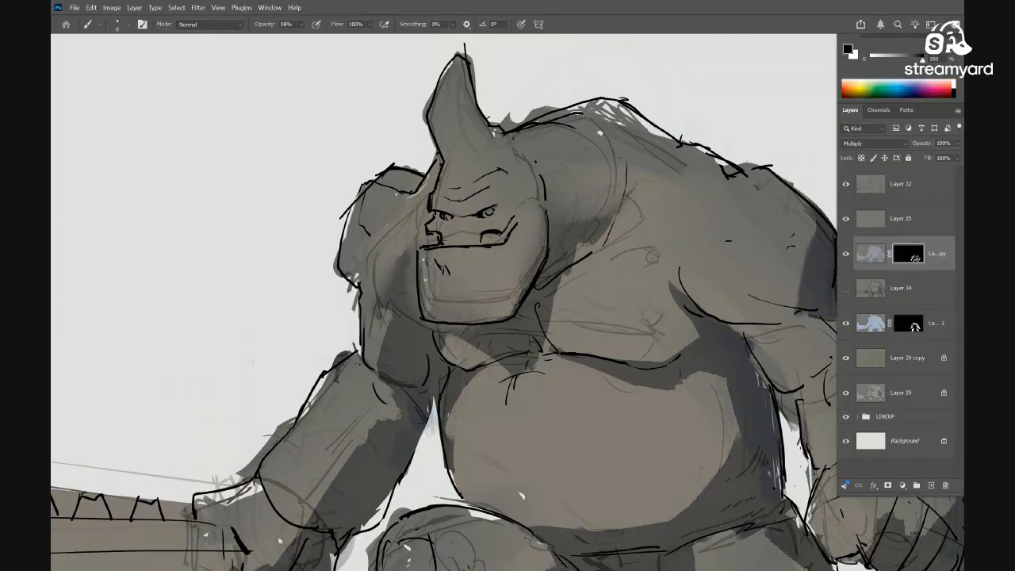
scroll(547, 303, "down", 2)
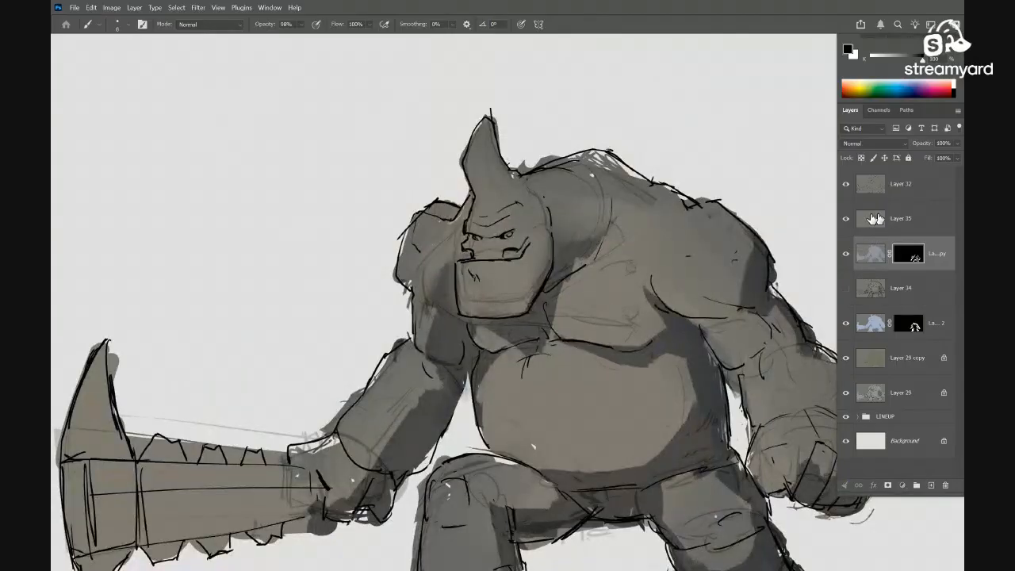
Return to Layer 32 and draw short vertical frown creases between the creature's eyes in black
left_click(864, 192)
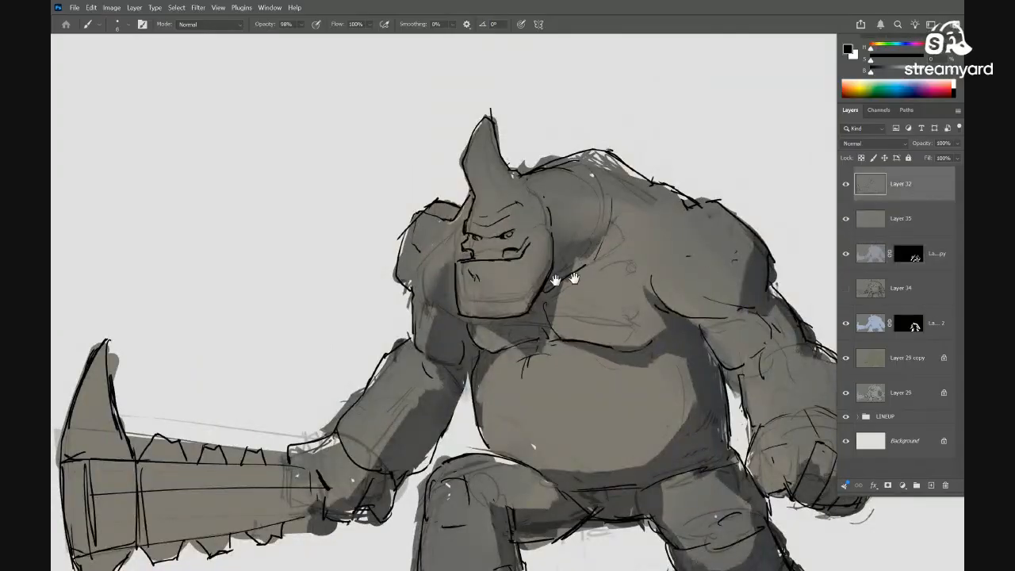
scroll(555, 279, "up", 4)
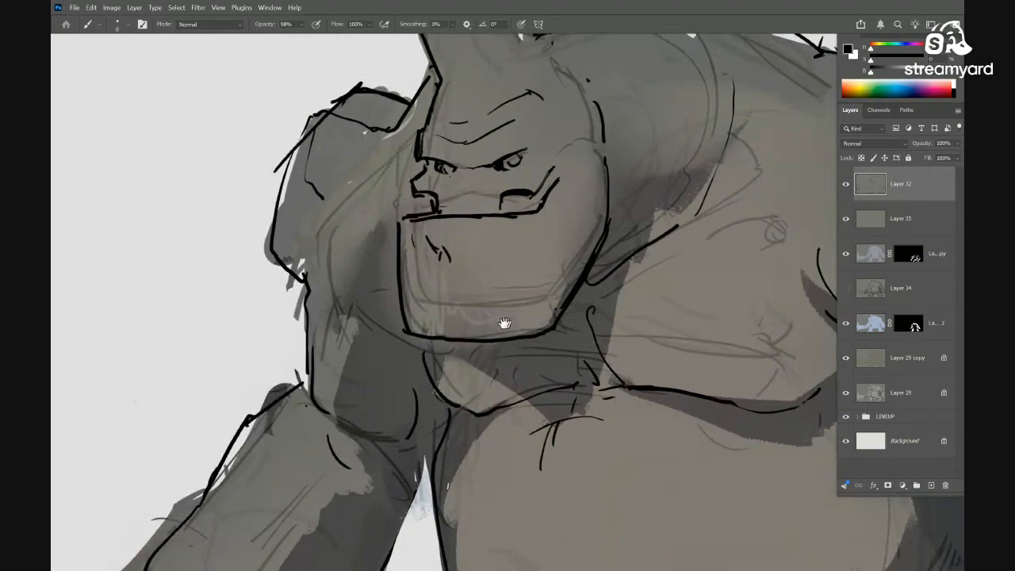
mouse_move(489, 301)
left_mouse_down()
mouse_move(444, 333)
mouse_move(423, 388)
left_mouse_up()
left_click_drag(518, 251, 549, 273)
left_click_drag(436, 282, 484, 279)
mouse_move(425, 235)
left_mouse_down()
mouse_move(425, 283)
mouse_move(434, 284)
left_mouse_up()
left_click_drag(437, 255, 445, 273)
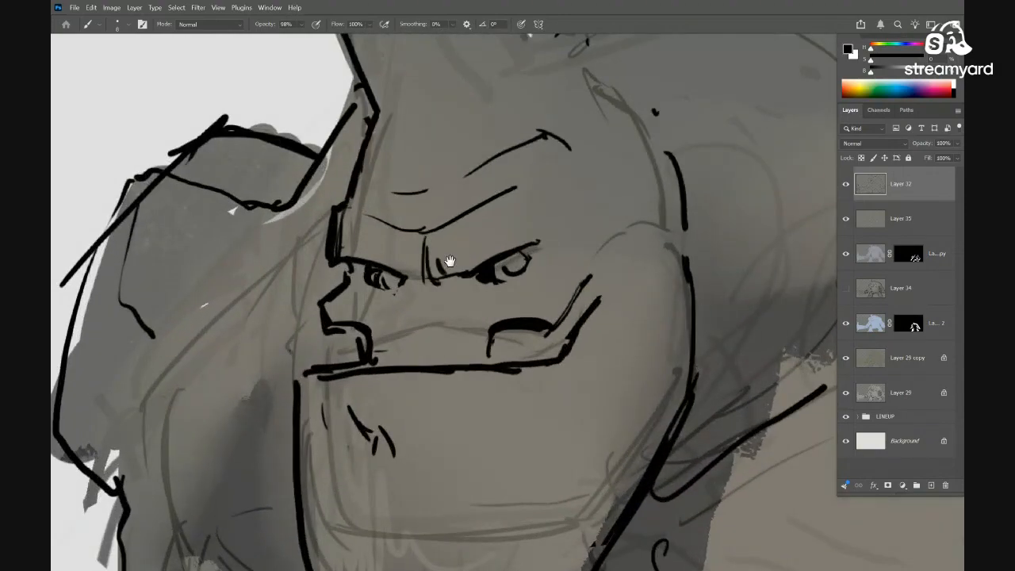
left_click_drag(523, 337, 471, 303)
scroll(469, 302, "down", 5)
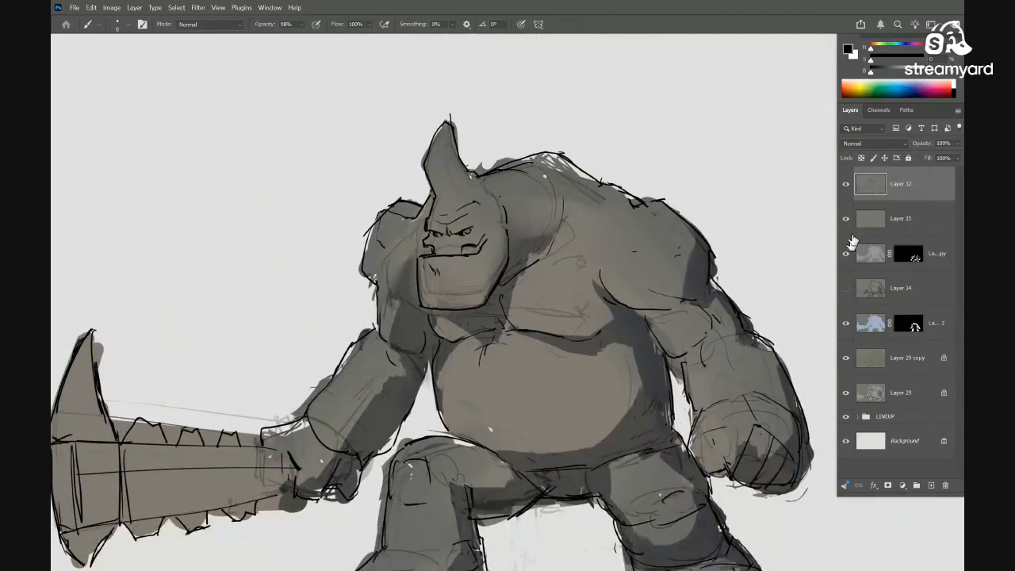
Lower the opacity of Layer 32 to 56%
key("m")
key("4")
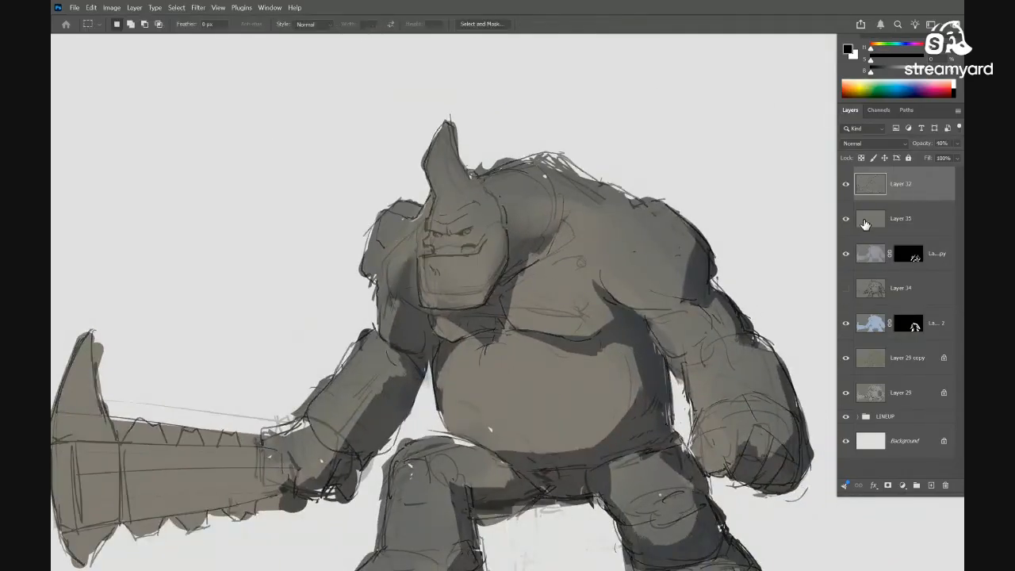
key("5")
key("6")
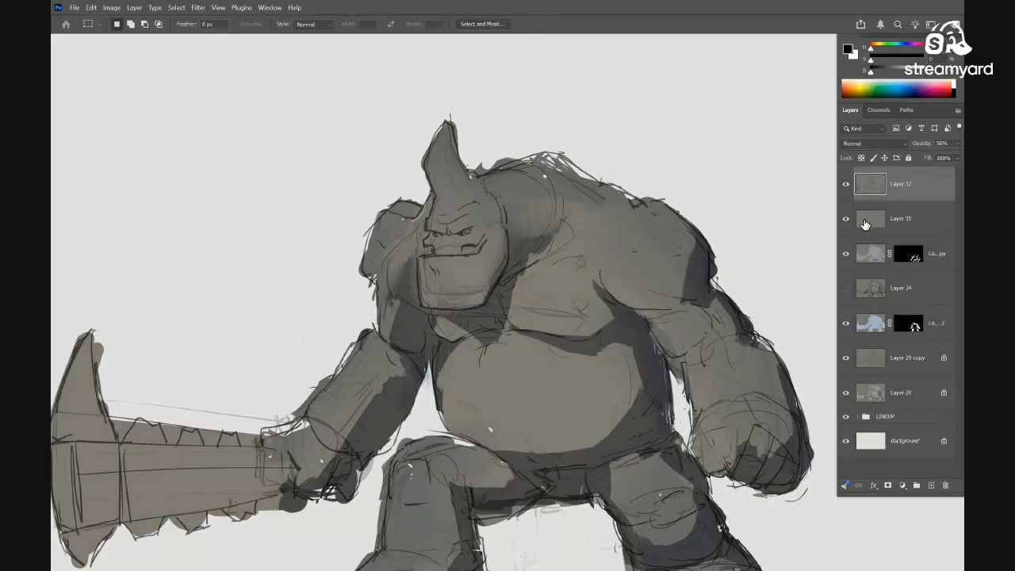
Add a new layer above Layer 32 and ink the creature's near eye, angled brow and frown crease in solid black
key("ctrl+shift+alt+n")
scroll(520, 261, "up", 5)
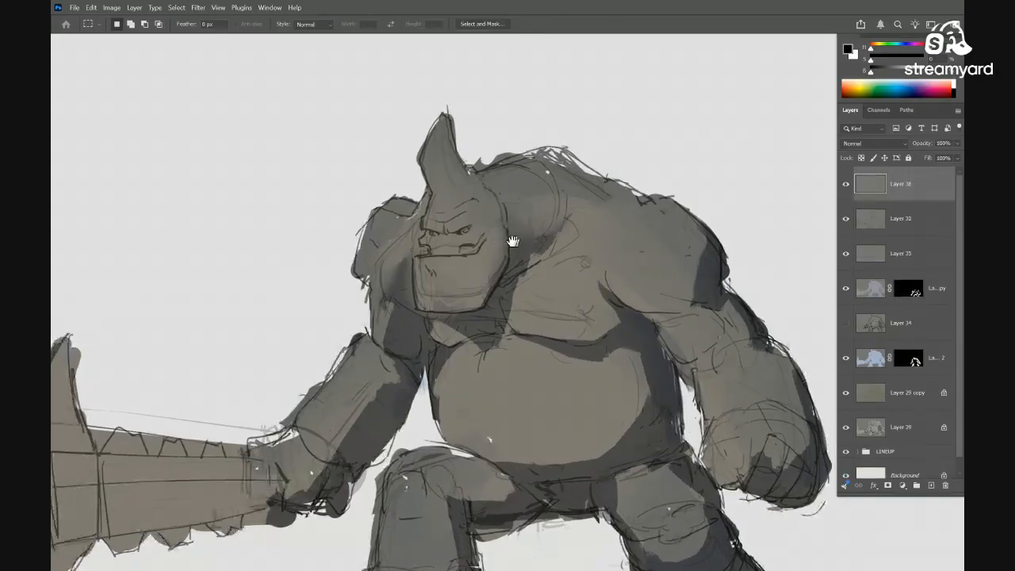
key("b")
scroll(507, 258, "up", 3)
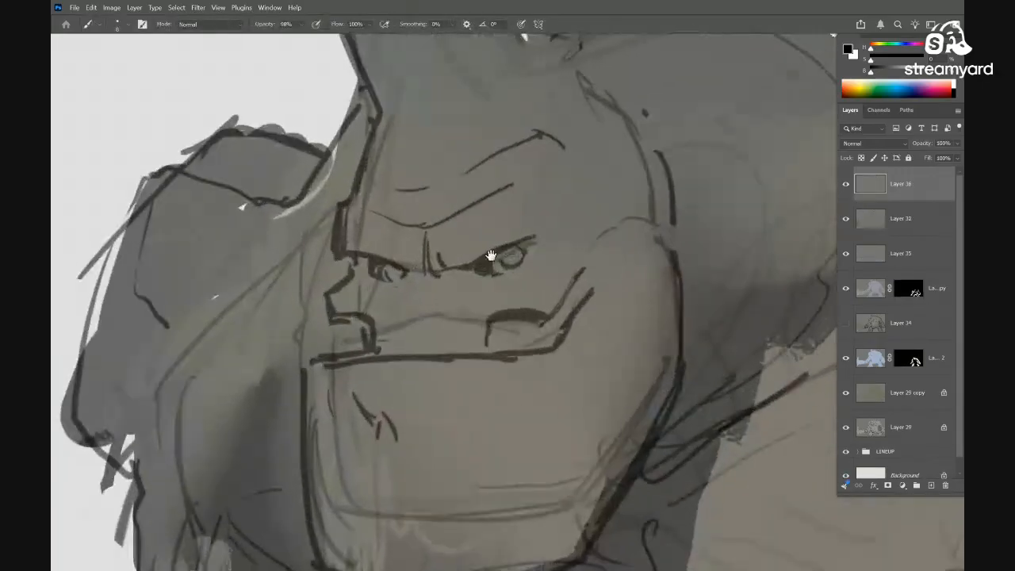
scroll(483, 262, "down", 1)
key("f")
scroll(508, 276, "down", 5)
scroll(482, 274, "up", 2)
left_click_drag(473, 287, 451, 254)
scroll(410, 236, "up", 2)
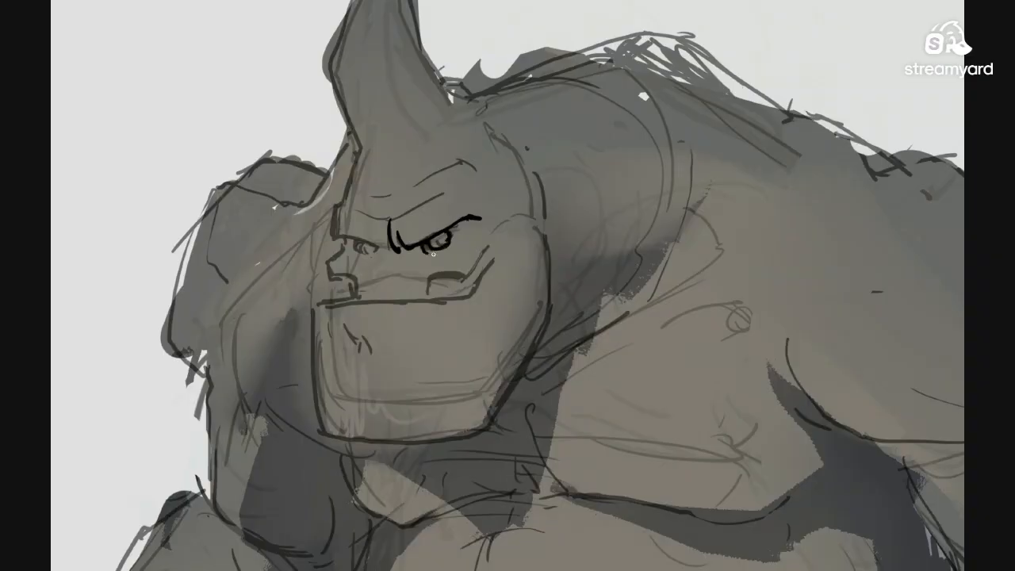
left_click_drag(398, 248, 422, 249)
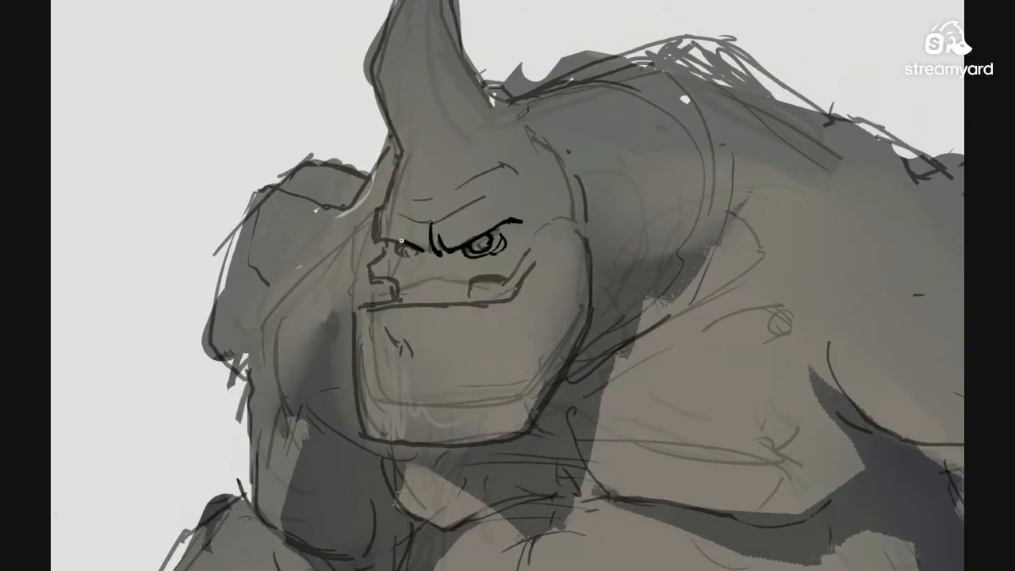
Ink the brow profile, far eye and nose outline, plus the raised corner of the mouth
left_click_drag(403, 154, 403, 151)
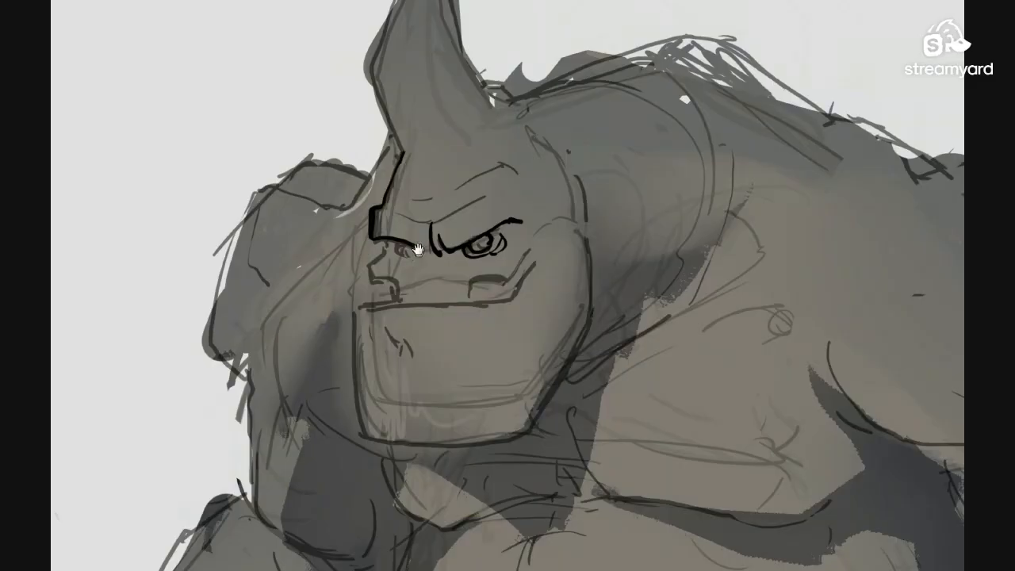
left_click_drag(398, 251, 435, 267)
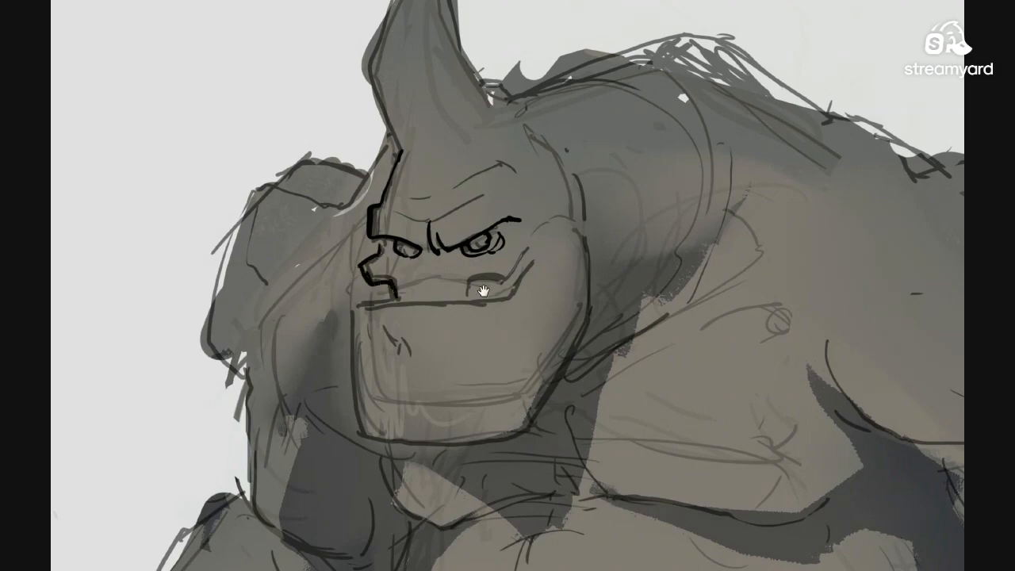
left_click_drag(538, 247, 543, 252)
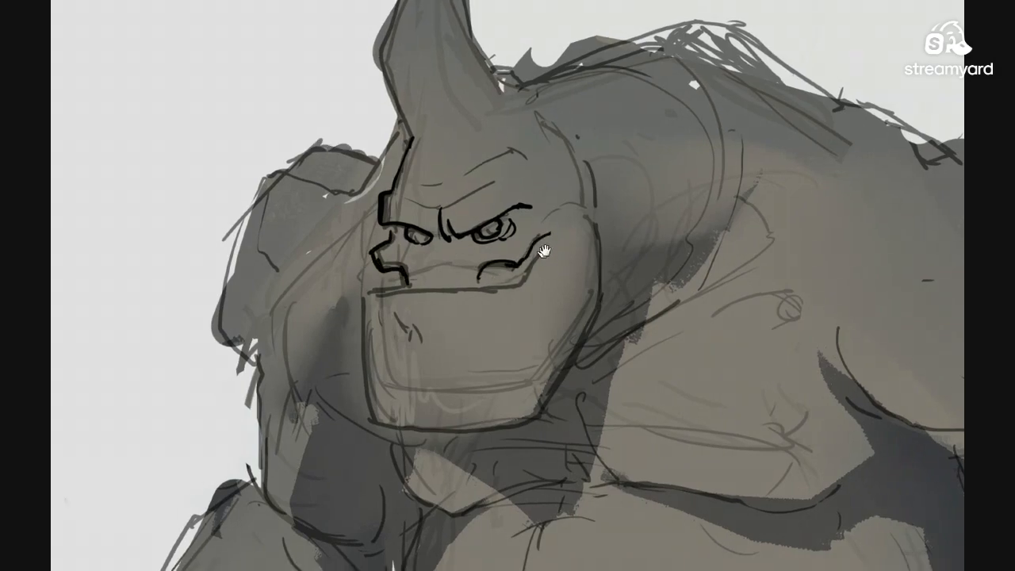
Ink the long mouth line and the blocky jaw and cheek outline, adding creases beside the near eye and above the brow
mouse_move(438, 288)
left_mouse_down()
mouse_move(397, 271)
mouse_move(368, 281)
mouse_move(492, 277)
mouse_move(358, 286)
mouse_move(357, 401)
mouse_move(421, 359)
mouse_move(359, 372)
mouse_move(494, 374)
mouse_move(459, 430)
mouse_move(474, 423)
mouse_move(539, 233)
mouse_move(546, 329)
mouse_move(526, 337)
mouse_move(474, 415)
mouse_move(412, 440)
left_mouse_up()
key("ctrl+z")
left_click_drag(462, 378, 440, 413)
left_click_drag(498, 343, 521, 318)
mouse_move(473, 270)
left_mouse_down()
mouse_move(481, 270)
mouse_move(479, 326)
mouse_move(512, 327)
left_mouse_up()
left_click_drag(403, 334, 464, 305)
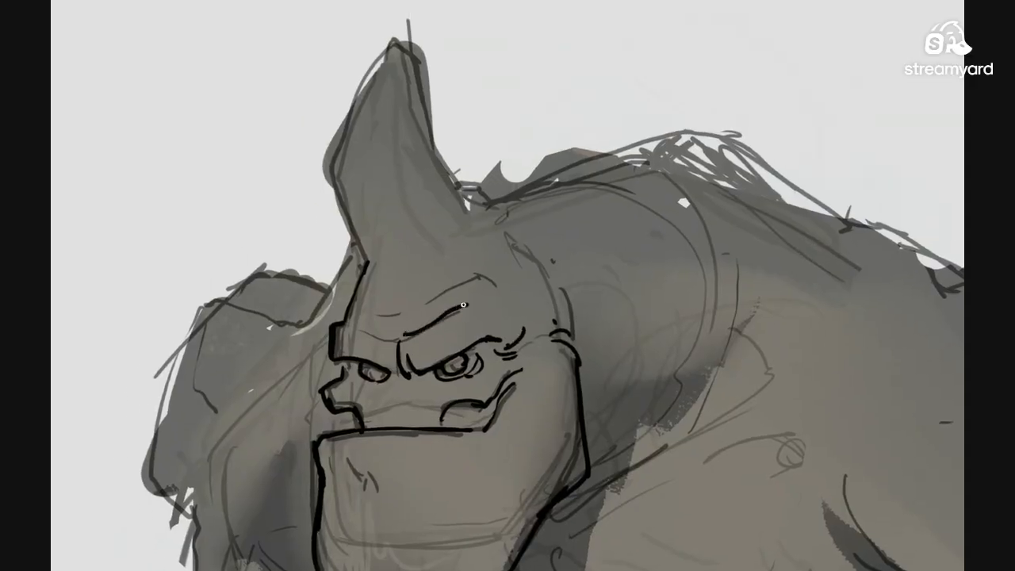
Draw curved forehead wrinkles above the brows and clean up the linework with the Eraser
mouse_move(393, 317)
left_mouse_down()
mouse_move(469, 280)
mouse_move(406, 300)
mouse_move(381, 323)
left_mouse_up()
mouse_move(469, 328)
left_mouse_down()
mouse_move(487, 223)
mouse_move(494, 282)
left_mouse_up()
key("e")
left_click_drag(483, 263, 489, 262)
key("b")
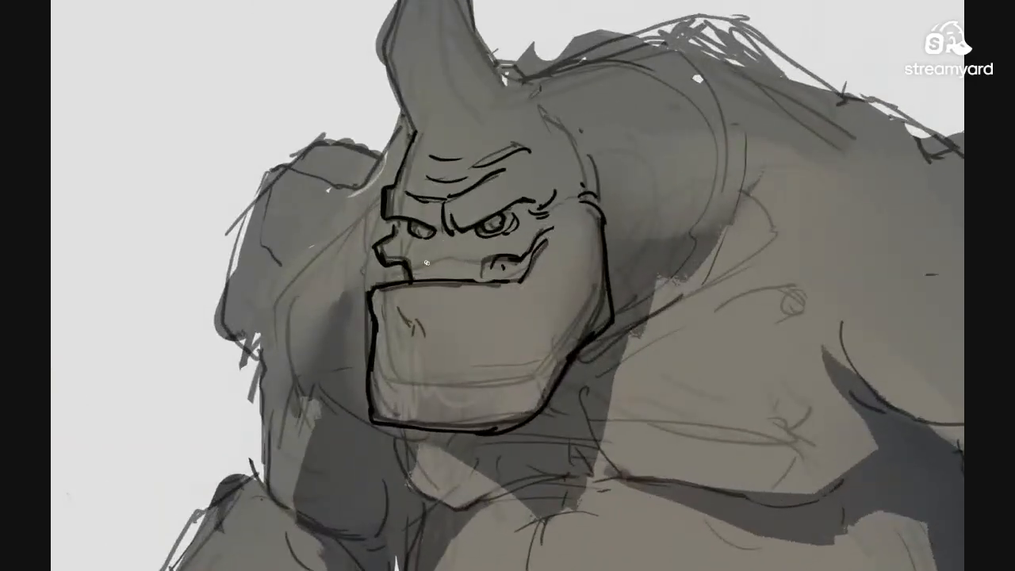
Ink both edges of the horn up to its tip and add small fold marks where its base meets the head
left_click_drag(427, 263, 401, 283)
mouse_move(501, 252)
left_mouse_down()
mouse_move(468, 241)
mouse_move(448, 254)
mouse_move(446, 238)
mouse_move(415, 237)
mouse_move(434, 233)
left_mouse_up()
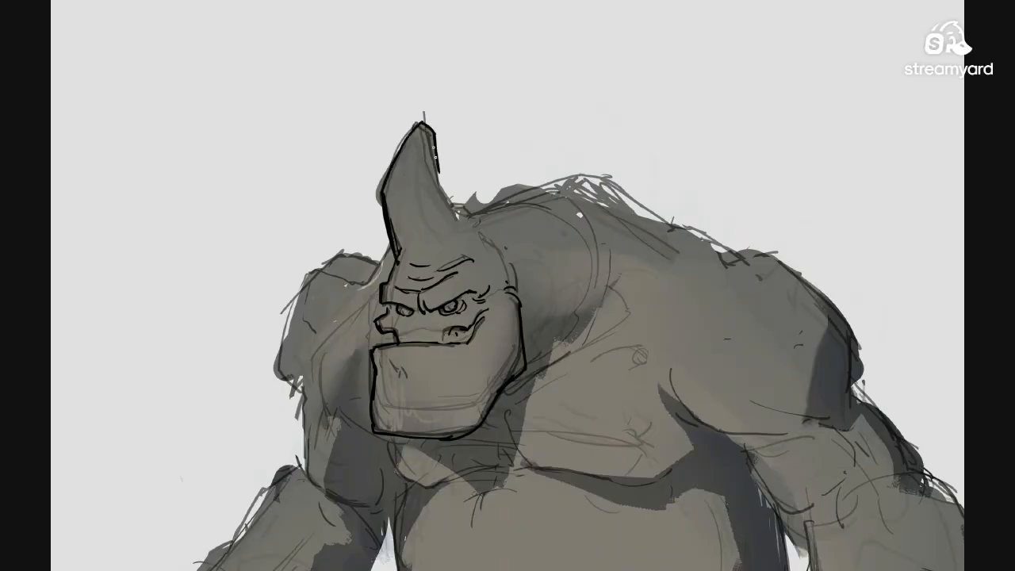
left_click_drag(465, 209, 451, 215)
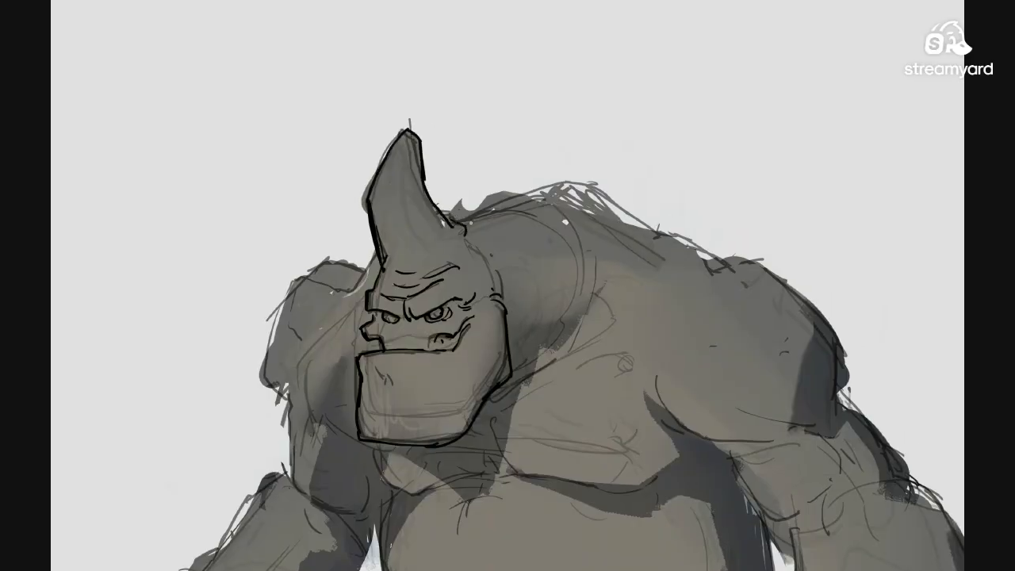
left_click_drag(531, 224, 480, 251)
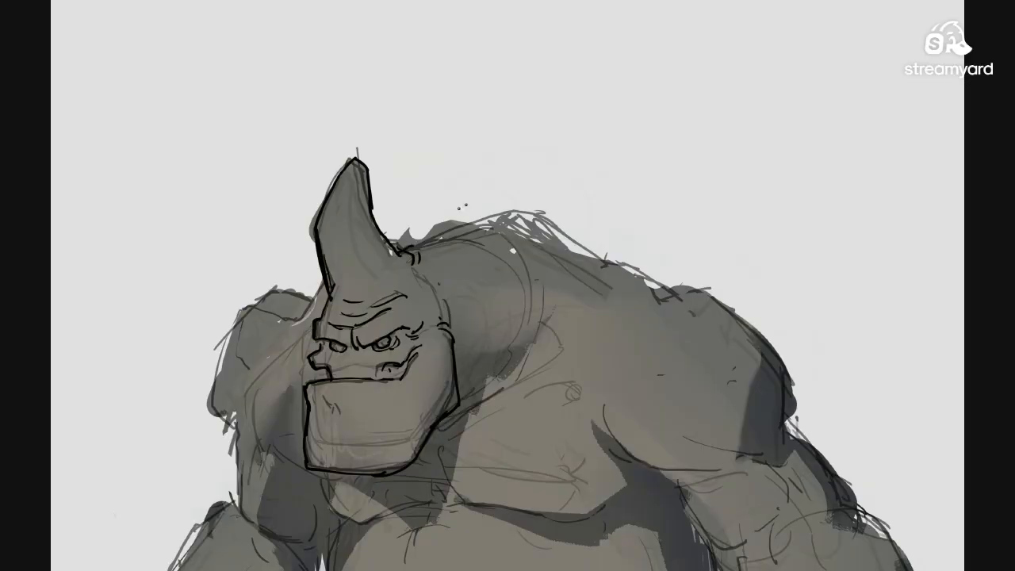
left_click_drag(483, 213, 491, 232)
scroll(498, 265, "down", 8)
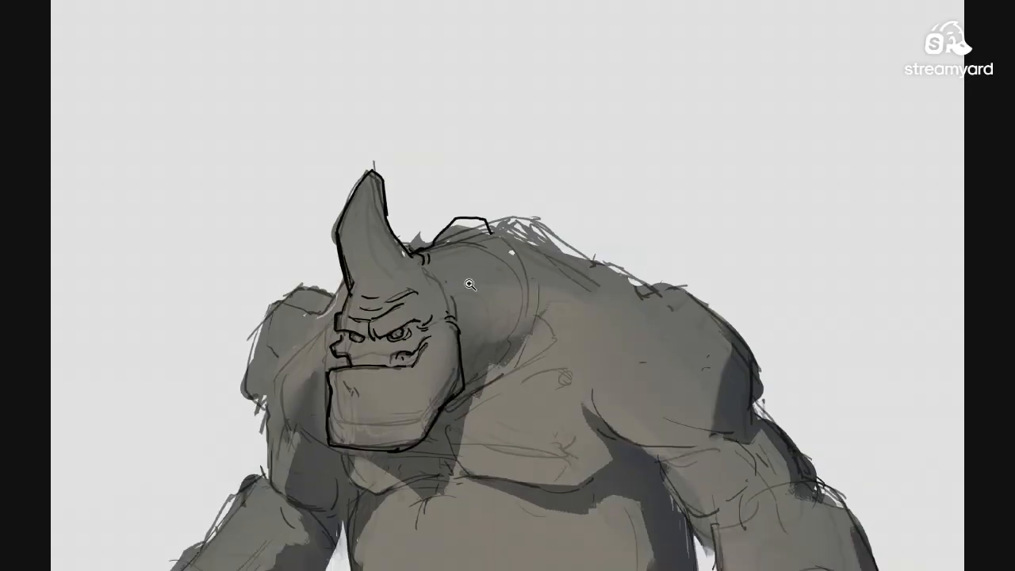
scroll(530, 276, "up", 5)
key("ctrl+z")
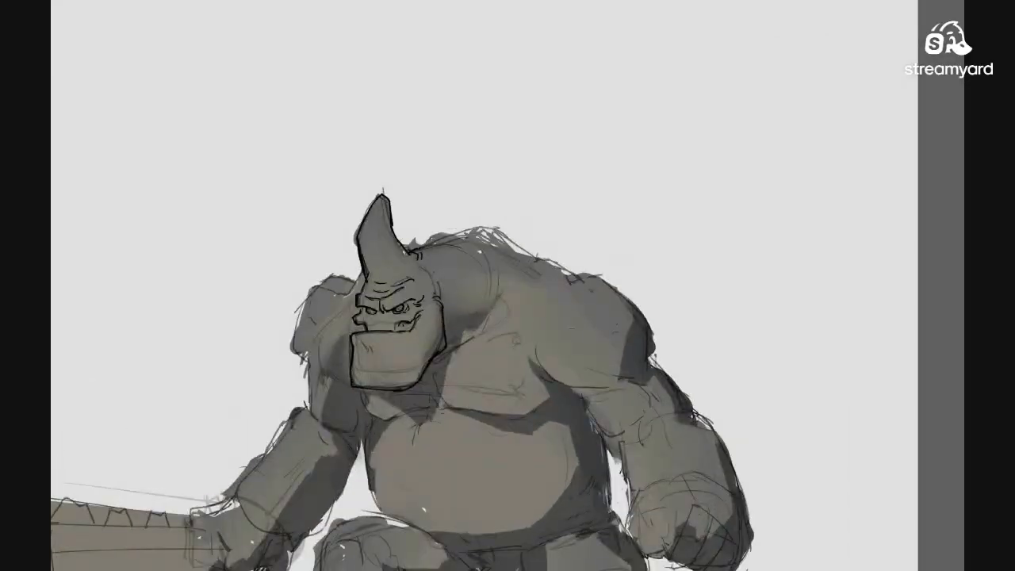
scroll(497, 246, "up", 2)
key("ctrl+z")
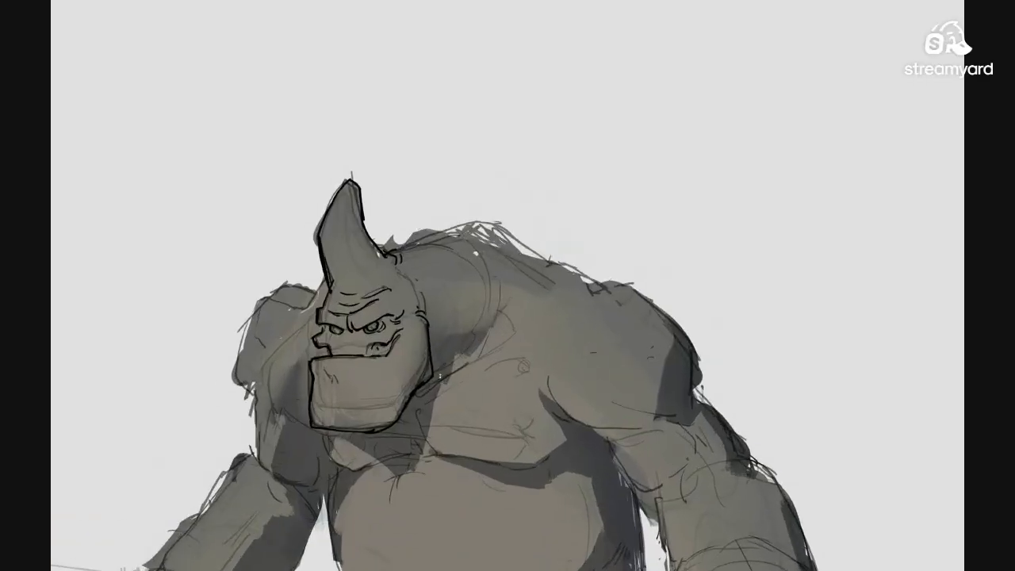
Draw short curved fold marks running from behind the jaw across the collar to the near shoulder
scroll(448, 331, "up", 1)
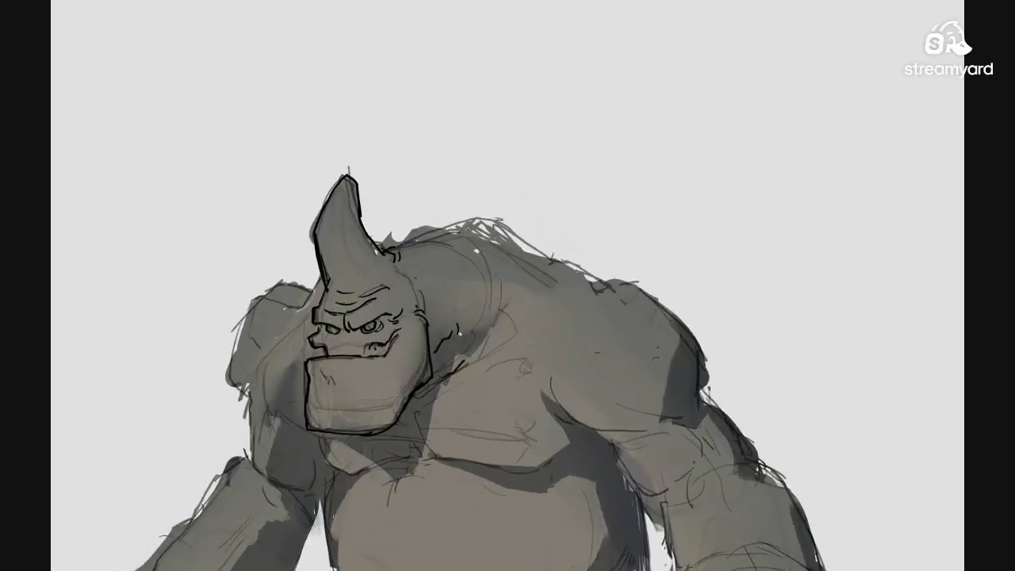
scroll(460, 334, "down", 2)
scroll(476, 336, "up", 3)
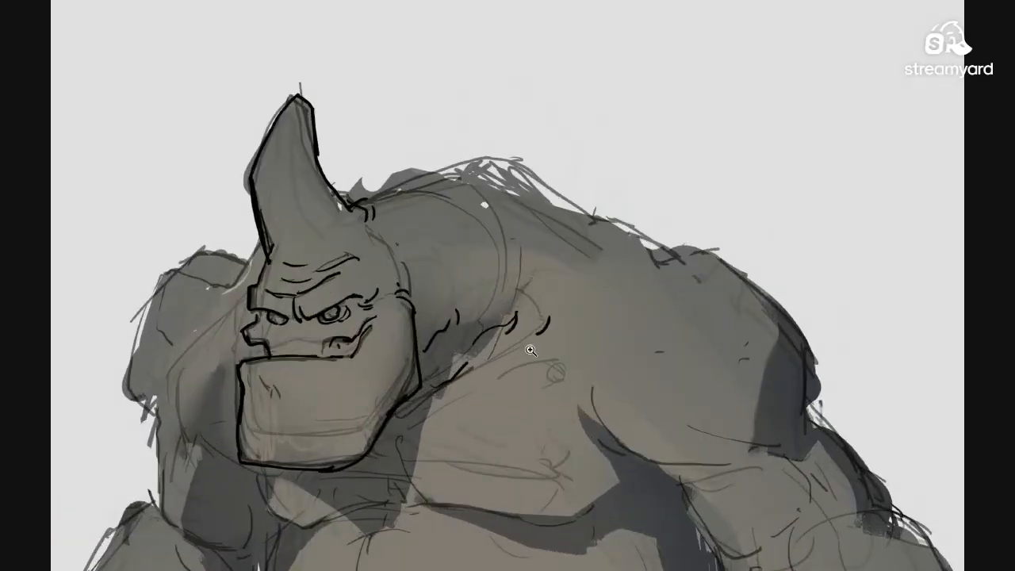
scroll(543, 325, "down", 2)
scroll(611, 359, "down", 6)
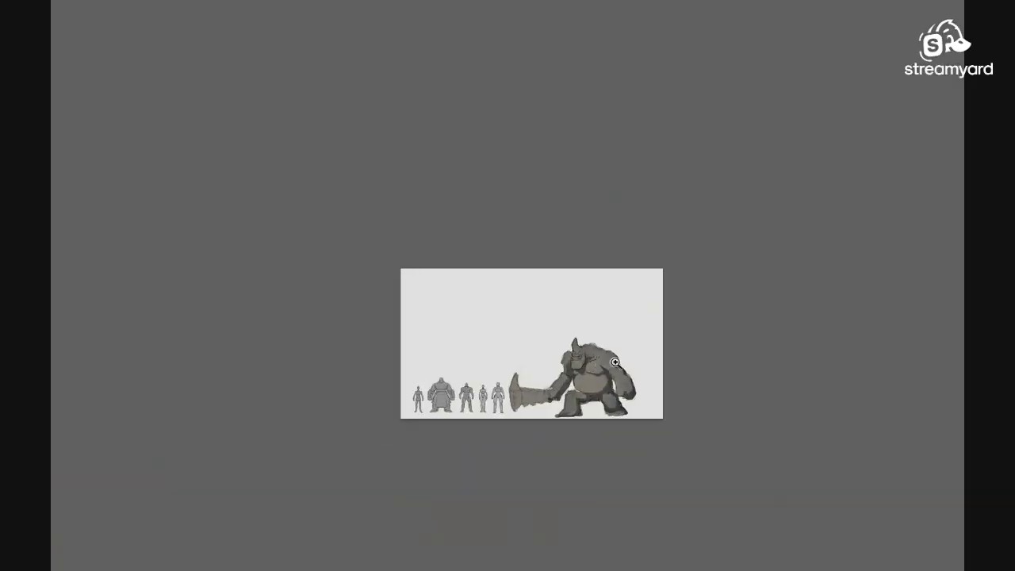
scroll(613, 359, "up", 4)
mouse_move(634, 340)
left_mouse_down()
mouse_move(566, 295)
mouse_move(565, 276)
left_mouse_up()
scroll(566, 294, "up", 1)
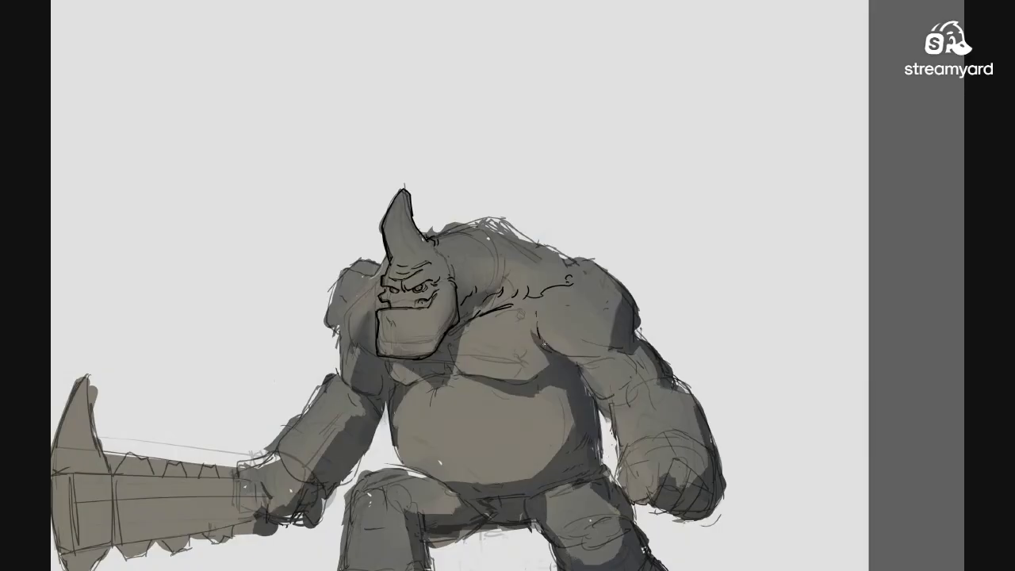
Ink the armpit and lower chest contours and outline the top of the hunched back
scroll(474, 362, "up", 2)
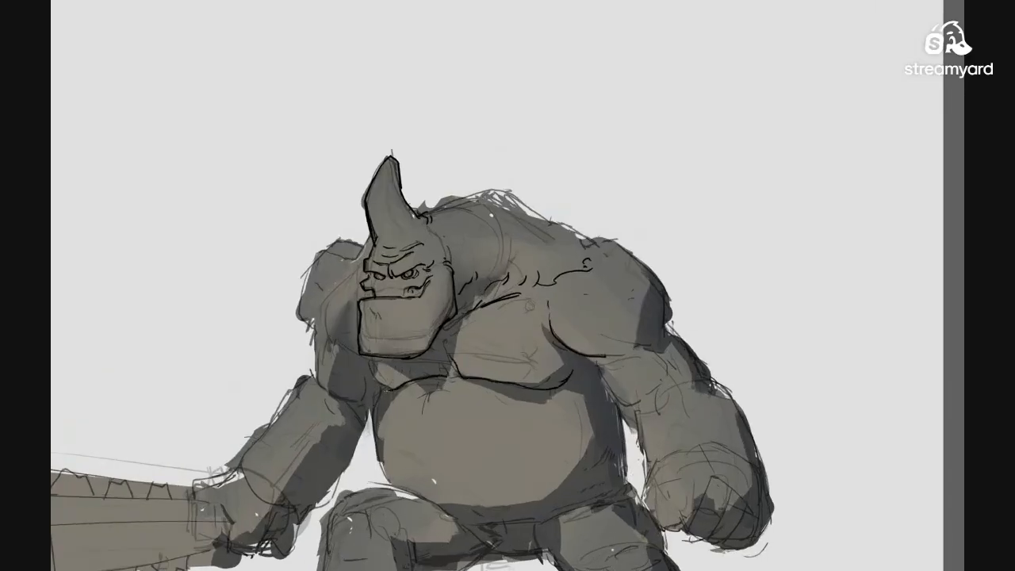
left_click_drag(509, 328, 457, 364)
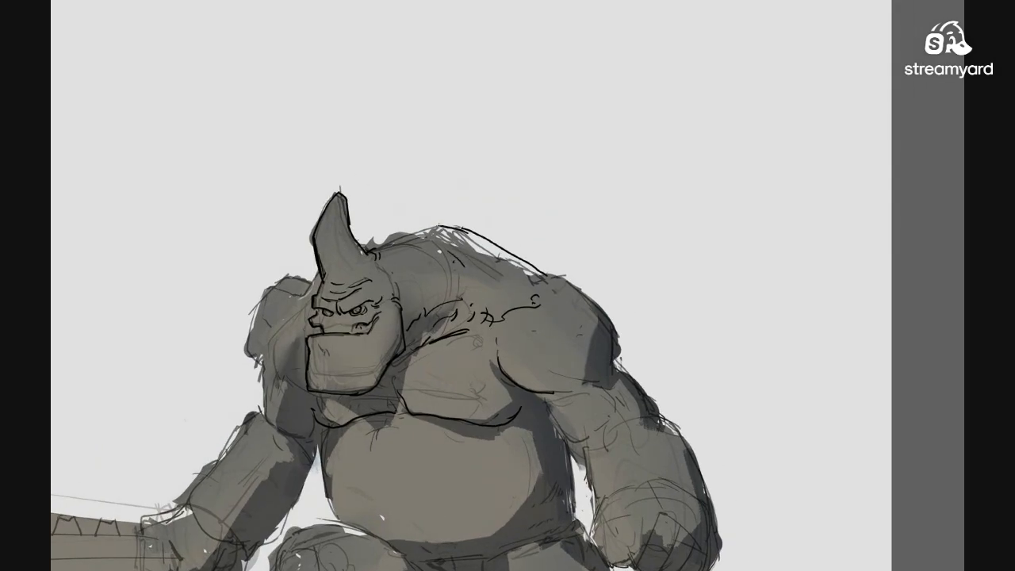
left_click_drag(429, 267, 357, 271)
Ink the outer contour of the weapon arm from the shoulder down to the forearm
left_click_drag(482, 292, 539, 263)
left_click_drag(446, 249, 501, 251)
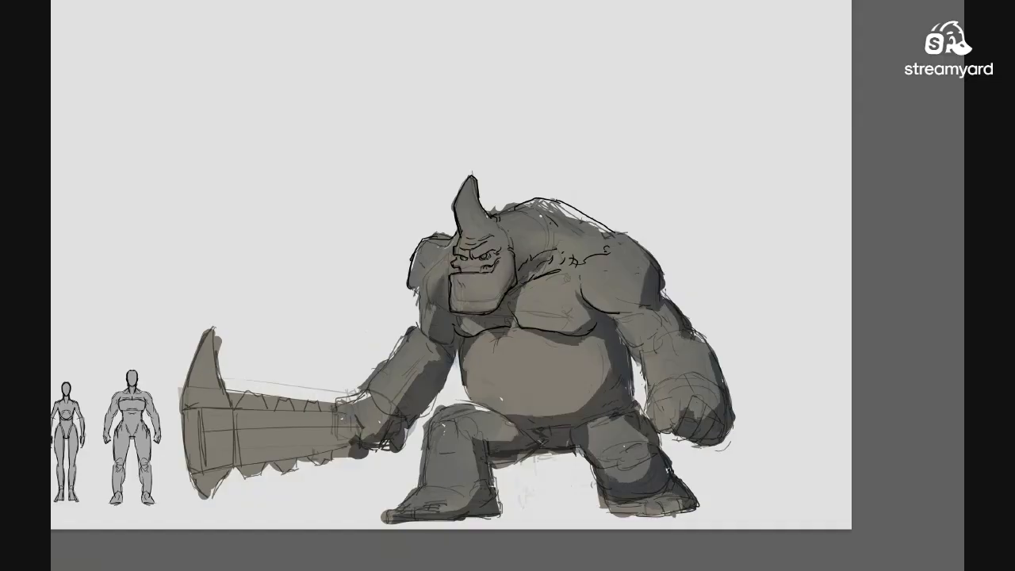
left_click_drag(424, 332, 443, 302)
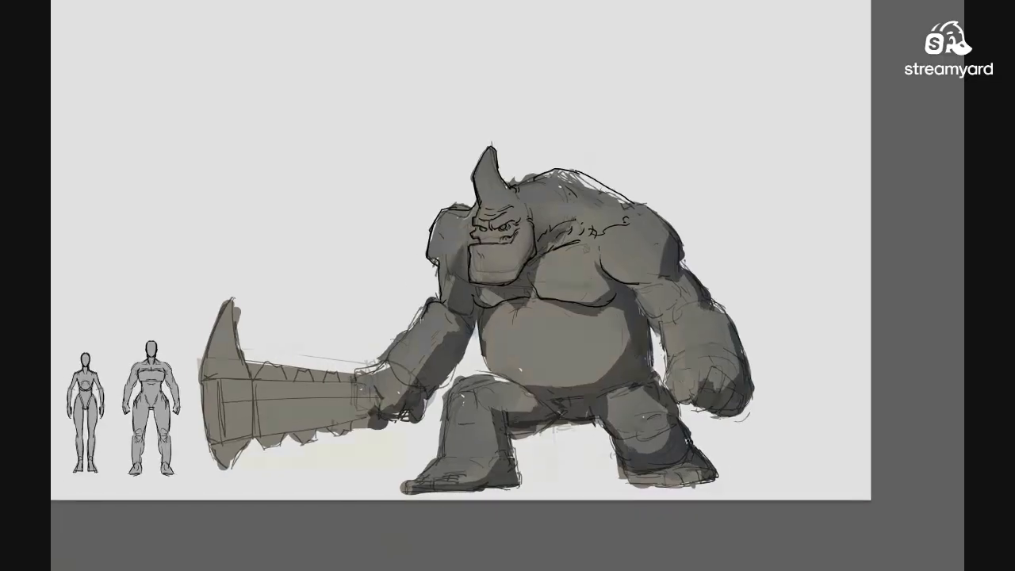
Draw curved creases across the upper belly below the chest and short fold marks along its shadowed side
mouse_move(563, 308)
left_mouse_down()
mouse_move(501, 312)
mouse_move(492, 289)
mouse_move(448, 279)
left_mouse_up()
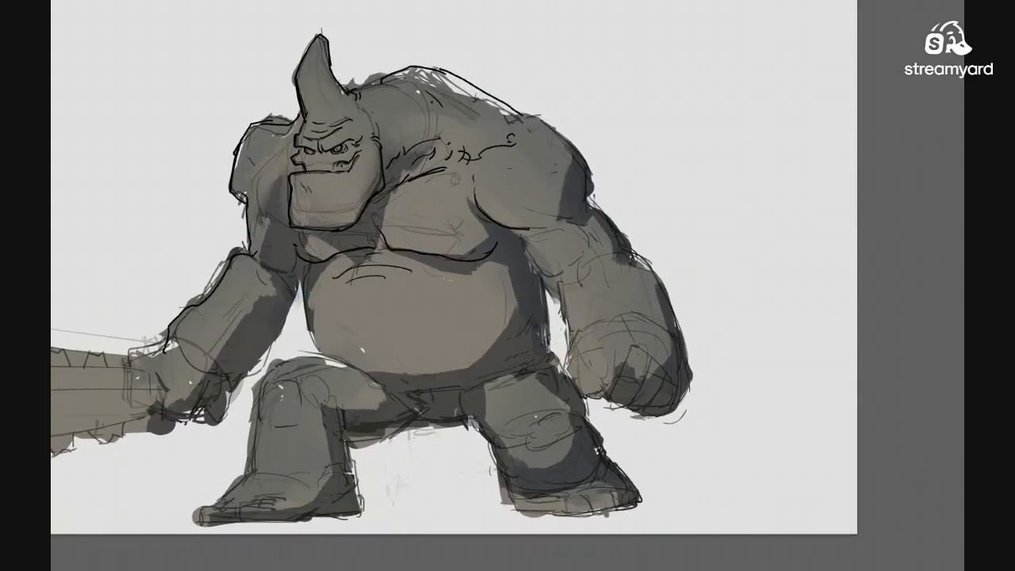
left_click_drag(532, 298, 519, 265)
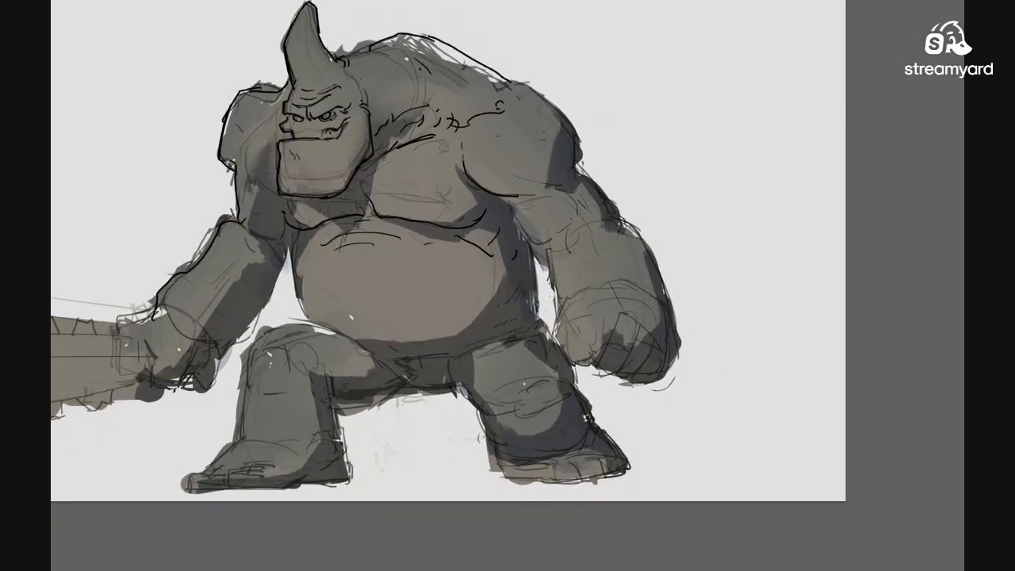
left_click_drag(532, 308, 512, 268)
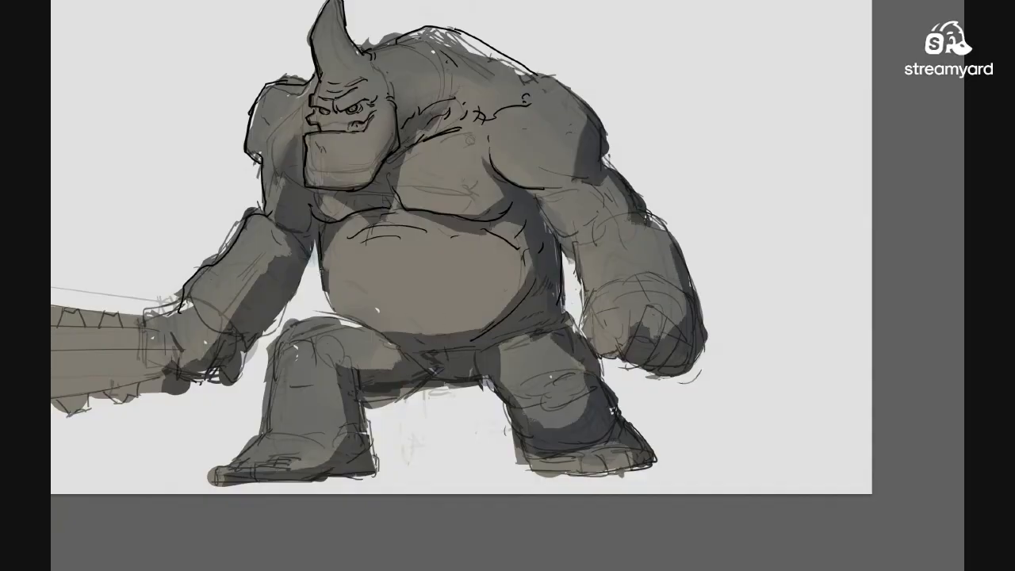
left_click_drag(410, 315, 588, 334)
Bring up the reference image board over the canvas and ink the round lower belly contour down to the waist
key("alt+Tab")
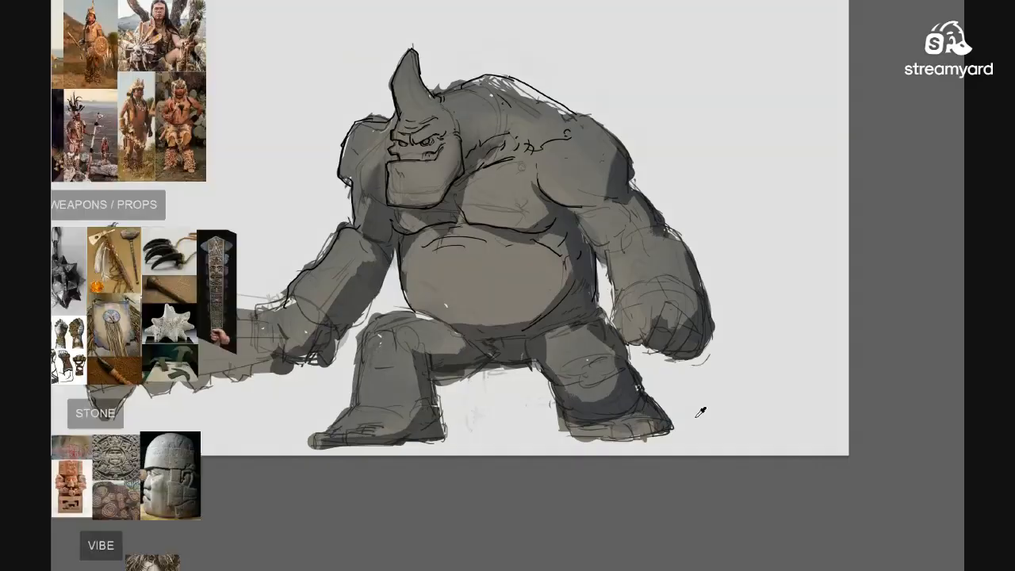
key("alt+Tab")
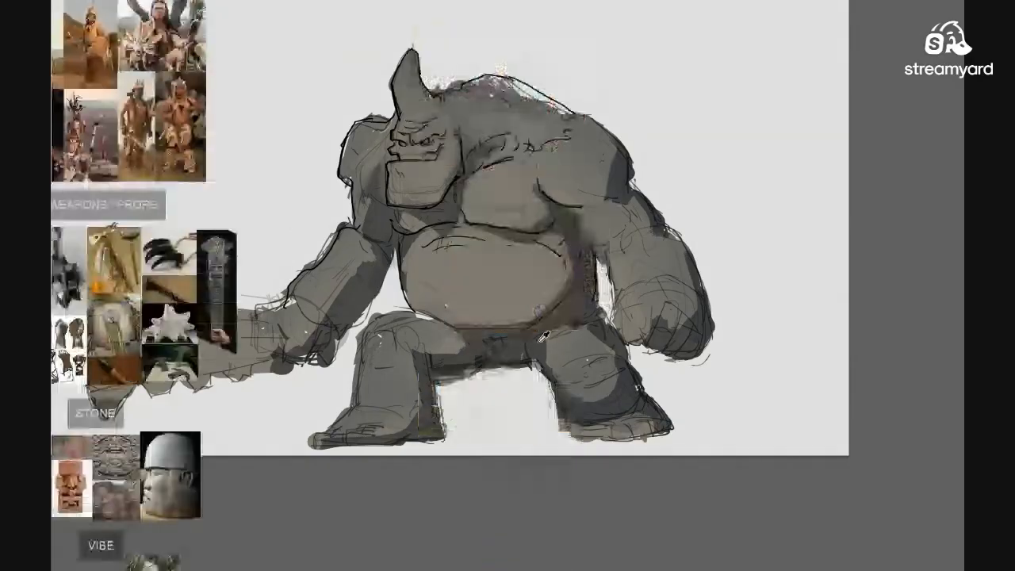
left_click_drag(485, 361, 490, 326)
left_click_drag(563, 305, 565, 299)
left_click_drag(572, 297, 584, 297)
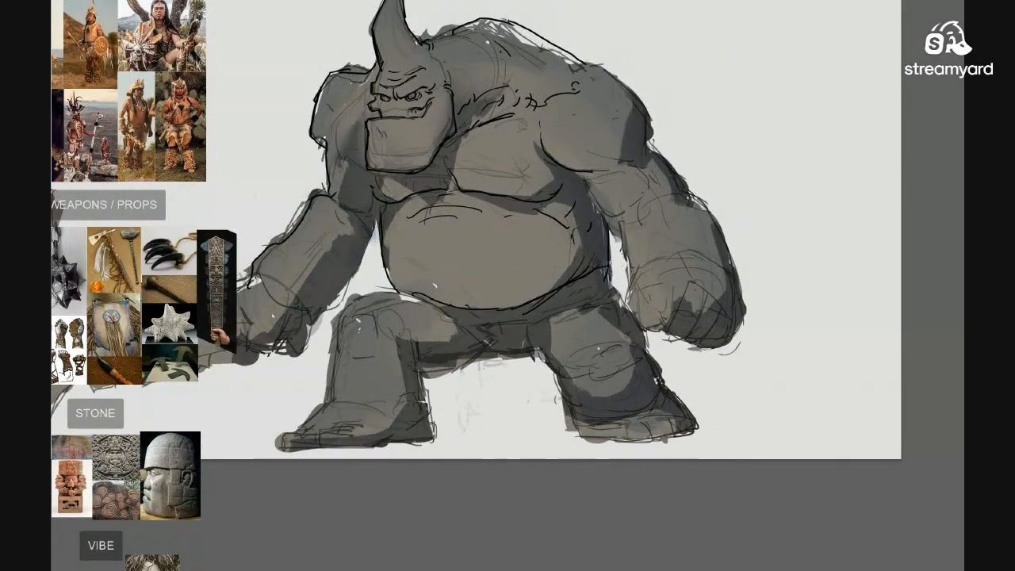
left_click_drag(561, 287, 620, 273)
Sketch a short loincloth with a jagged hem between the legs, undoing the first attempts at its lower edge
mouse_move(470, 326)
left_mouse_down()
mouse_move(480, 303)
mouse_move(503, 291)
left_mouse_up()
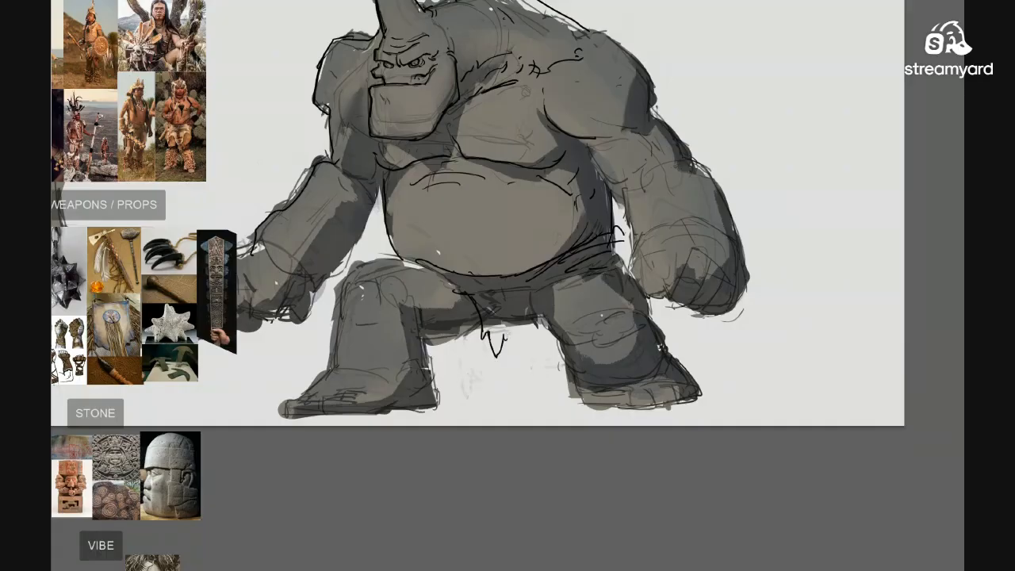
mouse_move(507, 337)
left_mouse_down()
mouse_move(526, 306)
mouse_move(592, 299)
mouse_move(533, 328)
left_mouse_up()
key("ctrl+z")
key("ctrl+z")
key("ctrl+z")
key("ctrl+z")
key("ctrl+z")
key("ctrl+z")
key("ctrl+z")
key("ctrl+z")
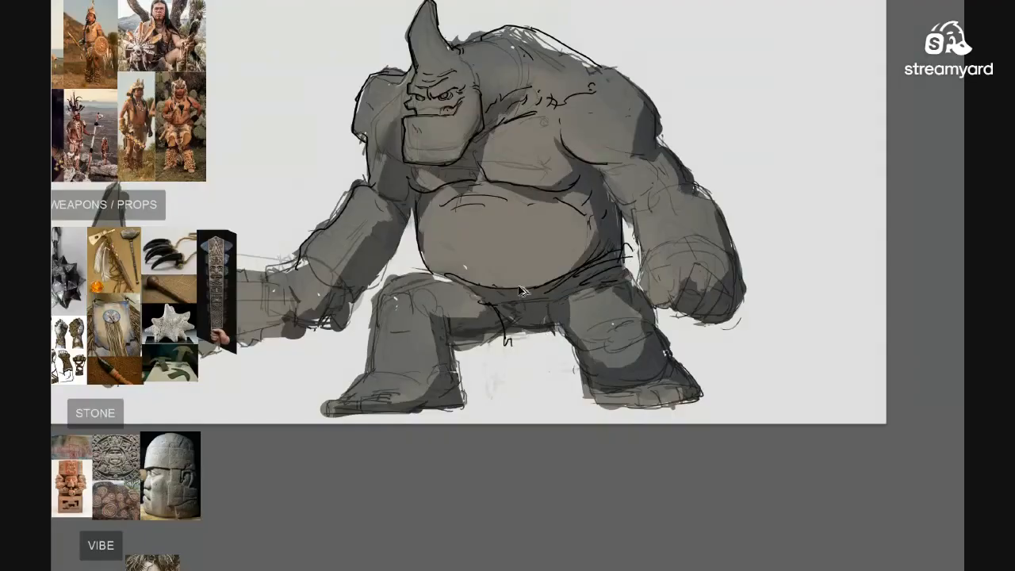
mouse_move(515, 334)
left_mouse_down()
mouse_move(529, 348)
mouse_move(545, 341)
left_mouse_up()
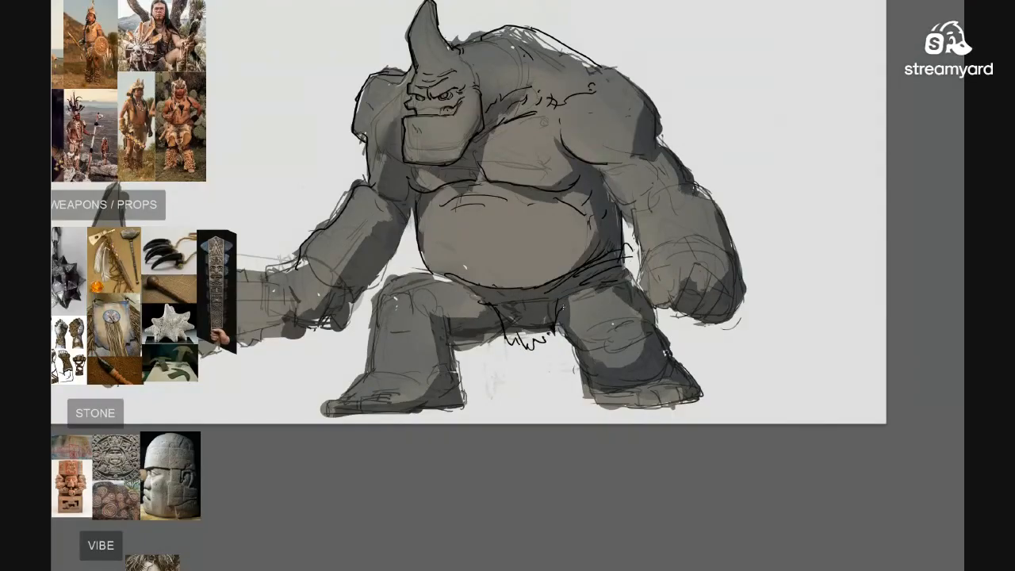
Draw a ragged zigzag fringe along the waistband beneath the belly and around the near hip
mouse_move(628, 248)
left_mouse_down()
mouse_move(618, 260)
mouse_move(626, 296)
left_mouse_up()
left_click_drag(601, 295, 648, 301)
left_click_drag(458, 288, 510, 308)
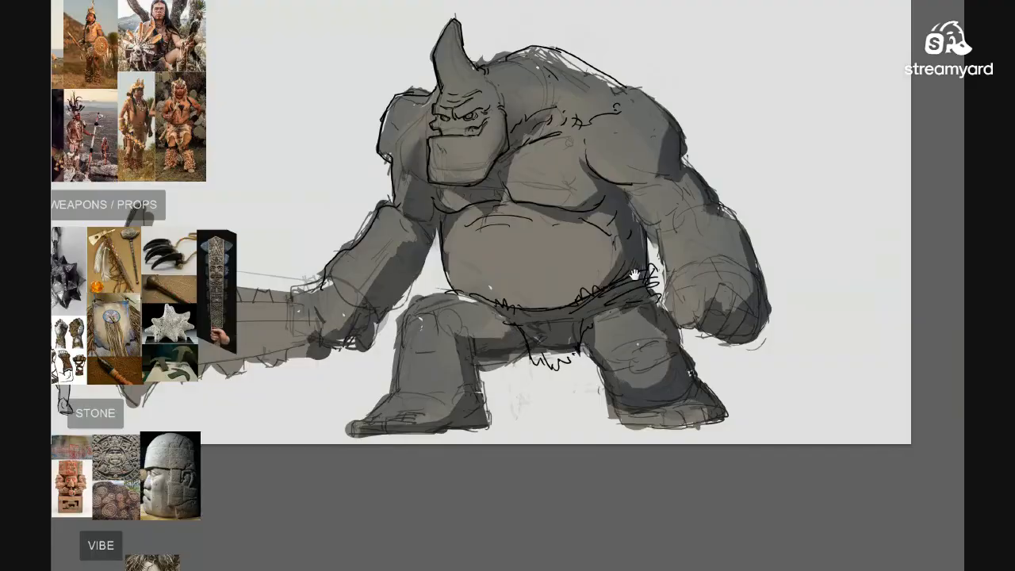
left_click_drag(625, 328, 651, 332)
left_click_drag(566, 327, 589, 324)
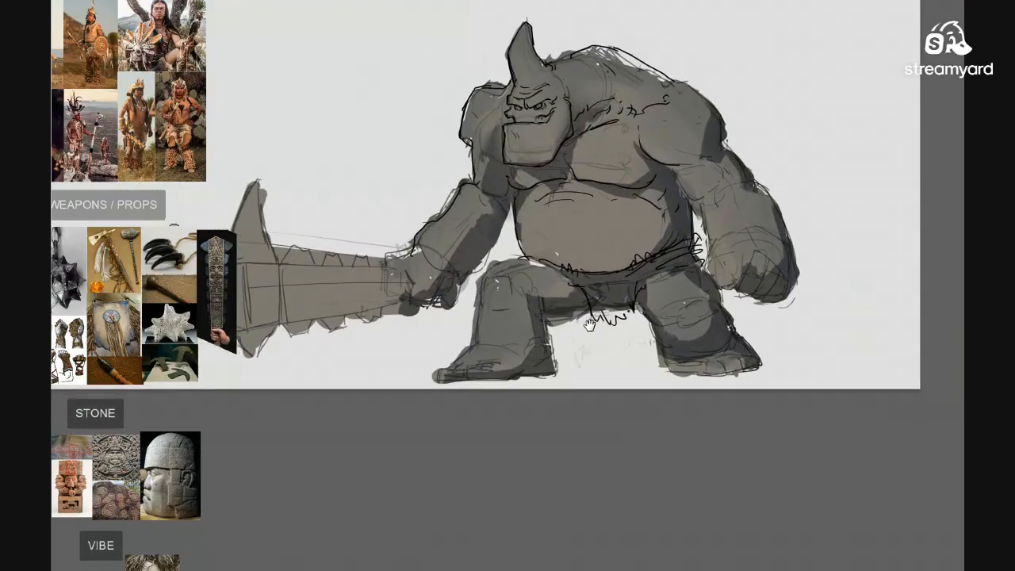
scroll(589, 325, "up", 5)
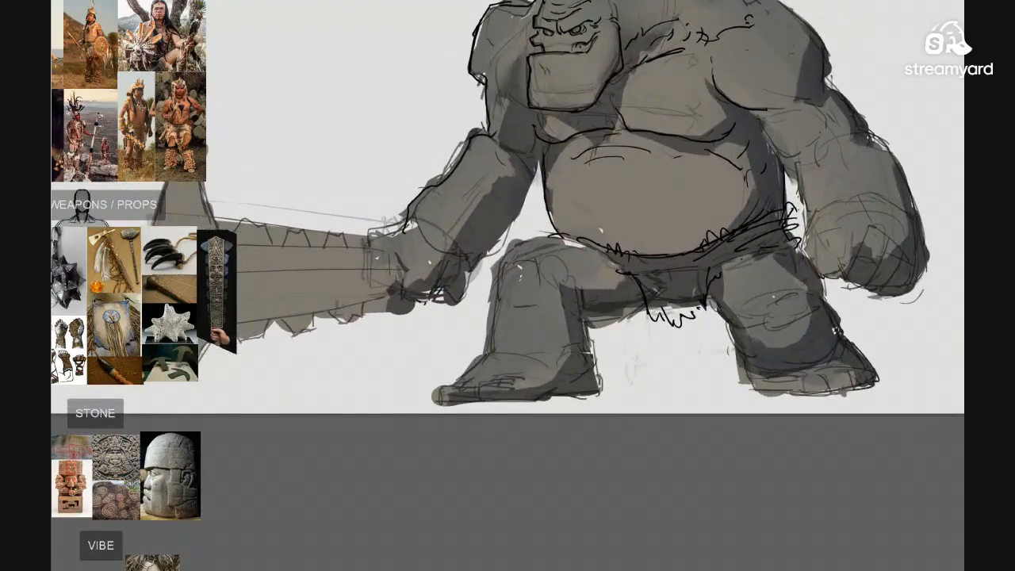
Ink the knee contour of the club-side leg, undoing the first attempt, and draw a thin double-line band just below the knee
mouse_move(580, 243)
left_mouse_down()
mouse_move(551, 238)
mouse_move(505, 252)
left_mouse_up()
key("ctrl+z")
key("ctrl+z")
scroll(521, 337, "up", 4)
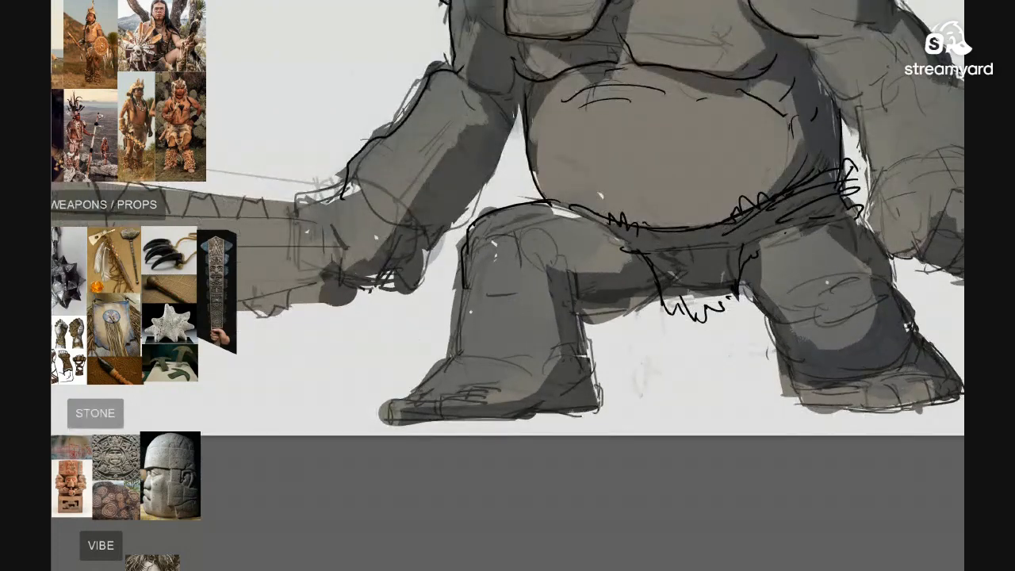
left_click_drag(468, 292, 565, 296)
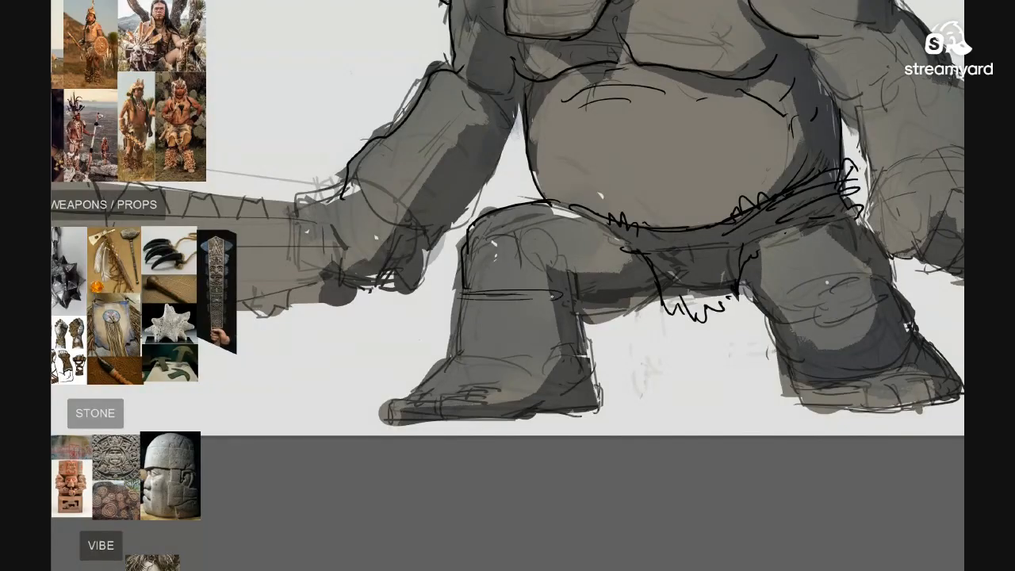
Draw curved cuff lines around both of the creature's ankles to mark the lower edge of its leg wraps
scroll(509, 371, "down", 5)
scroll(515, 373, "up", 4)
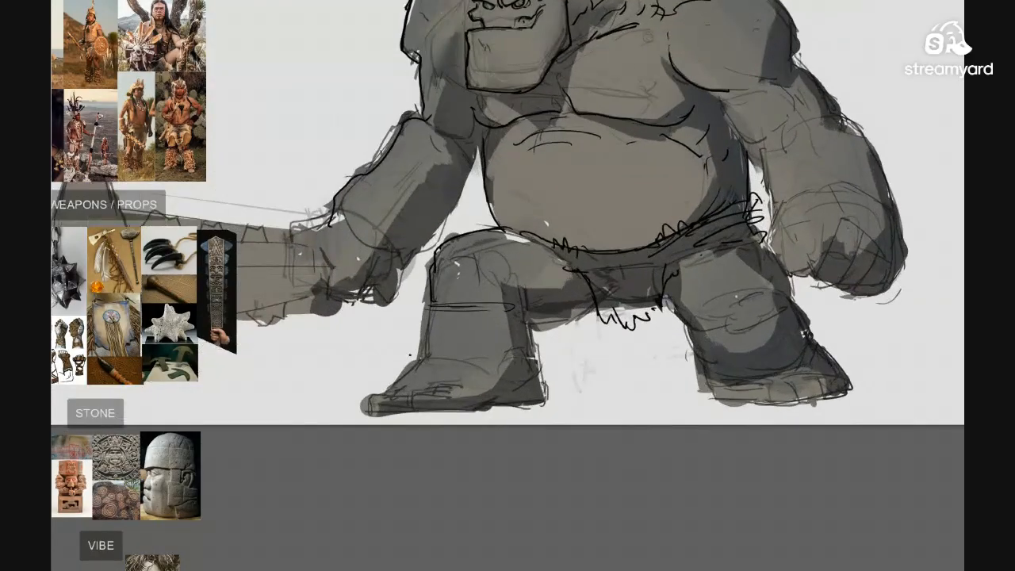
left_click_drag(420, 362, 516, 361)
left_click_drag(554, 368, 458, 380)
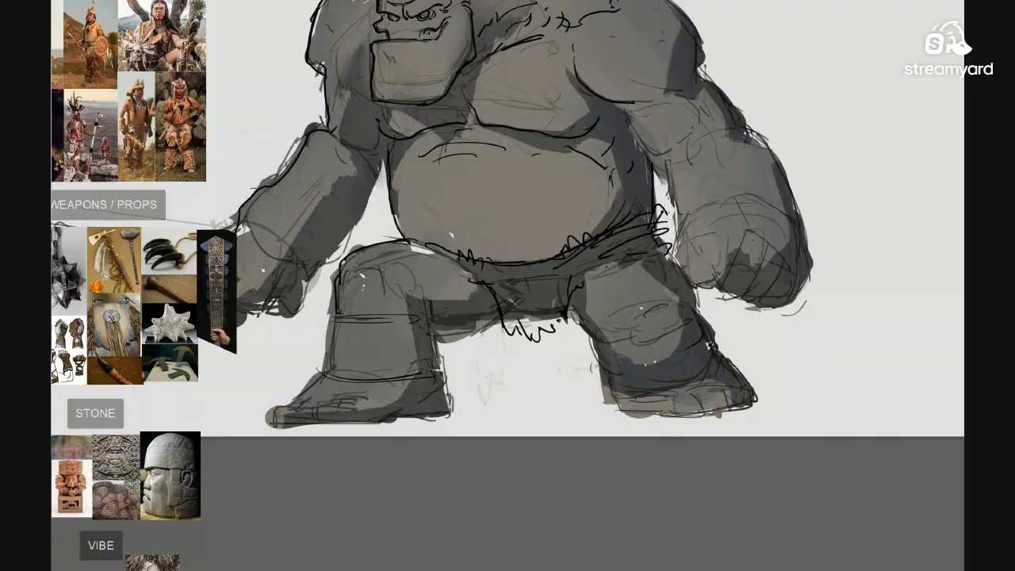
mouse_move(607, 357)
left_mouse_down()
mouse_move(667, 366)
mouse_move(700, 354)
left_mouse_up()
left_click_drag(399, 340, 544, 355)
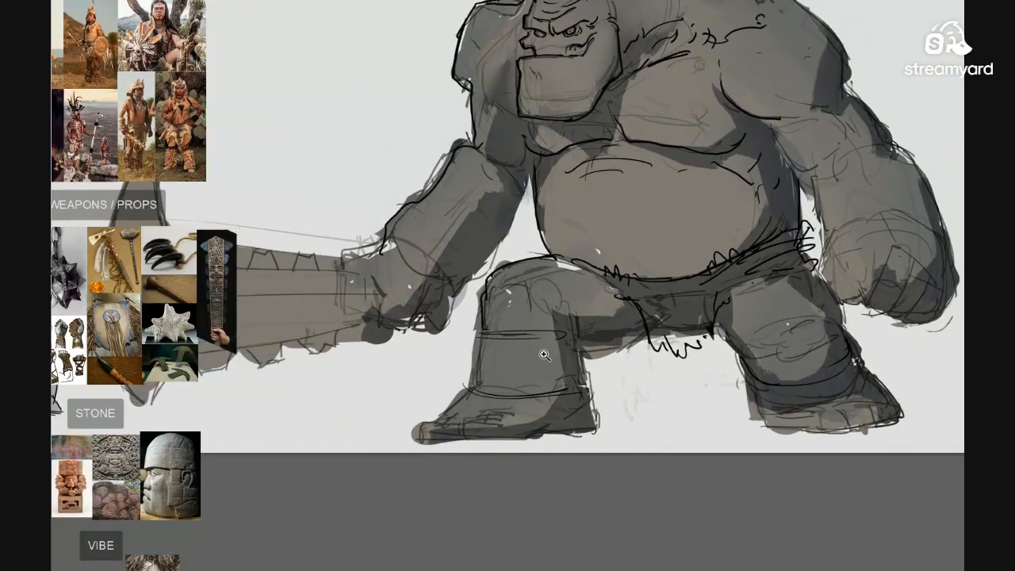
Try a row of small round ornaments beneath the knee band on the club-side leg, and undo them
scroll(543, 355, "up", 3)
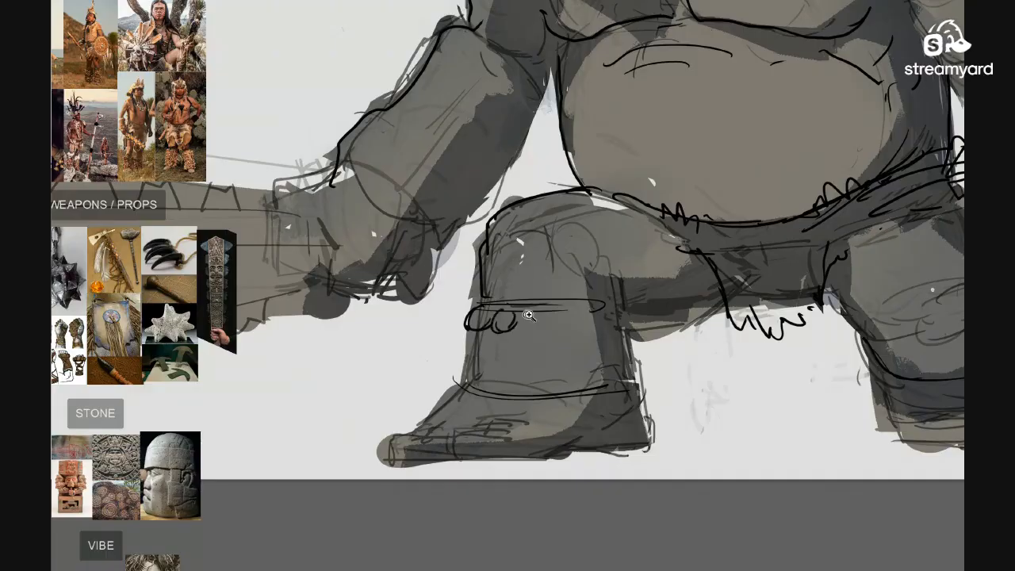
scroll(507, 325, "down", 6)
scroll(558, 343, "up", 5)
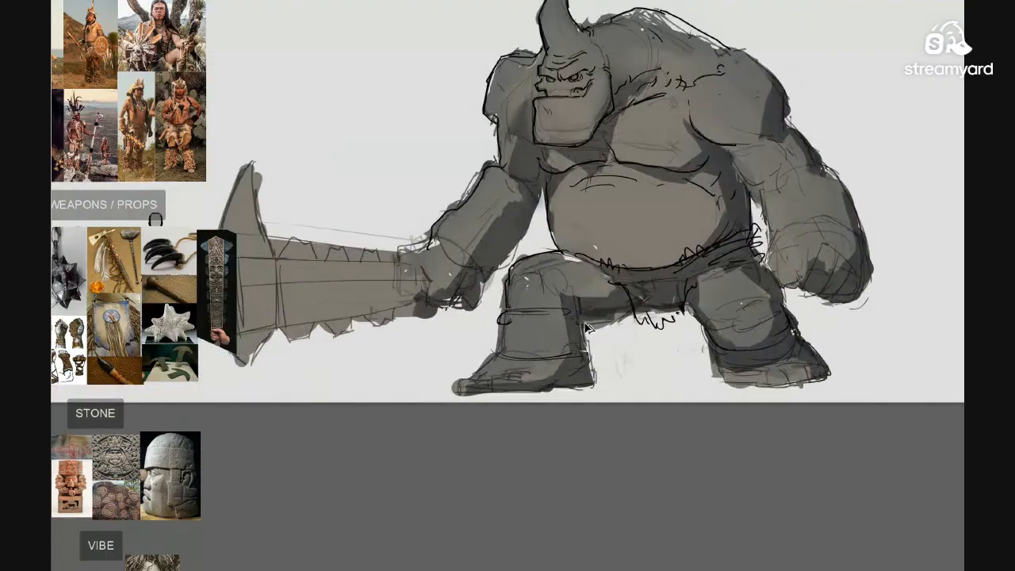
scroll(539, 319, "up", 3)
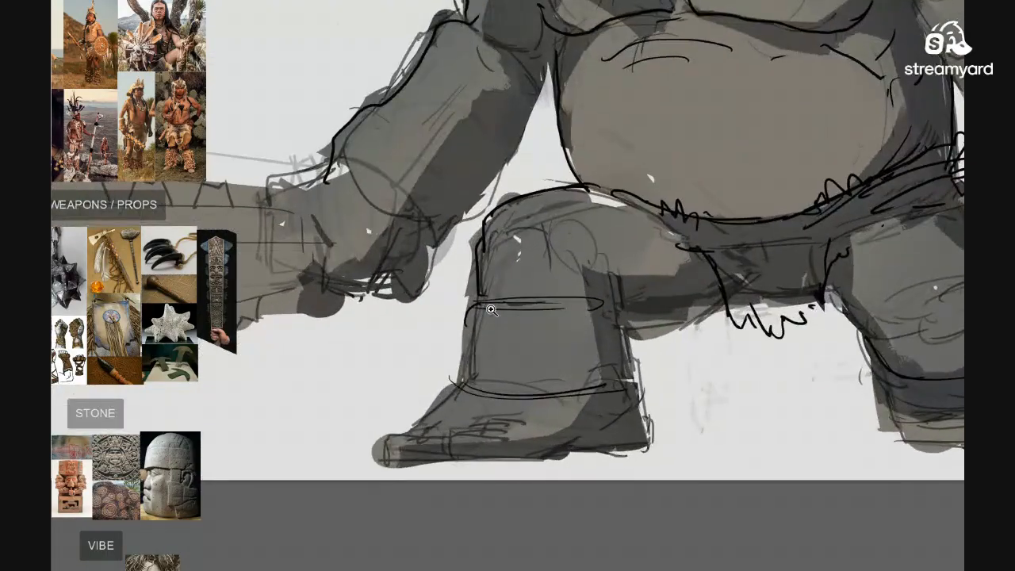
scroll(555, 333, "down", 4)
scroll(550, 345, "up", 2)
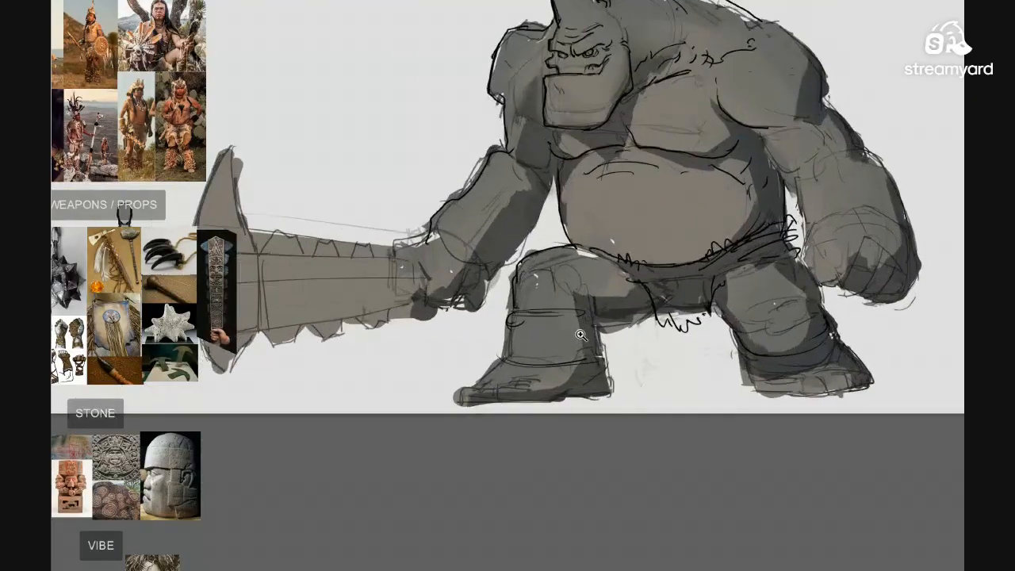
scroll(571, 348, "down", 3)
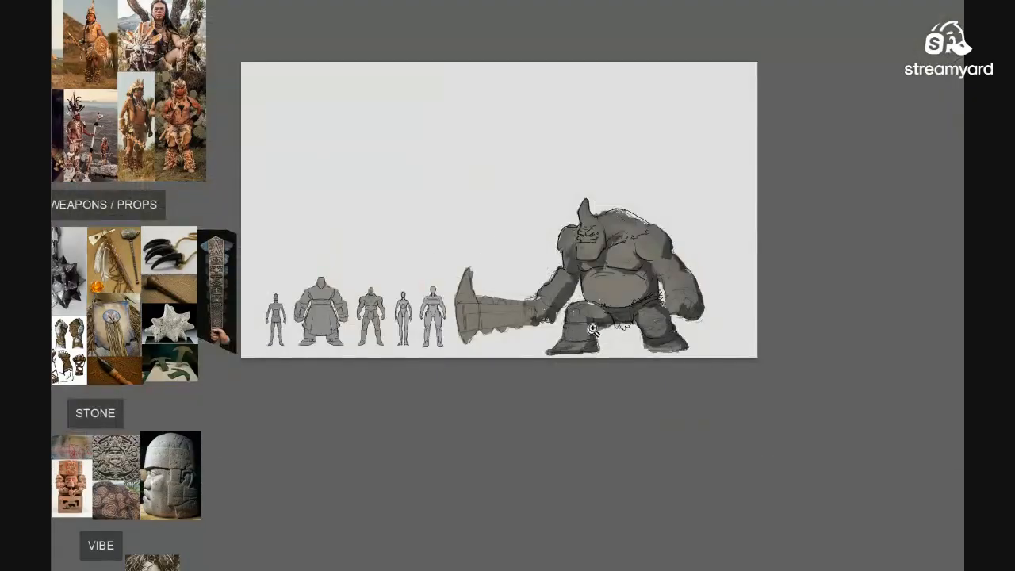
scroll(587, 326, "up", 5)
left_click_drag(491, 287, 471, 309)
key("ctrl+z")
key("ctrl+z")
key("ctrl+z")
key("ctrl+z")
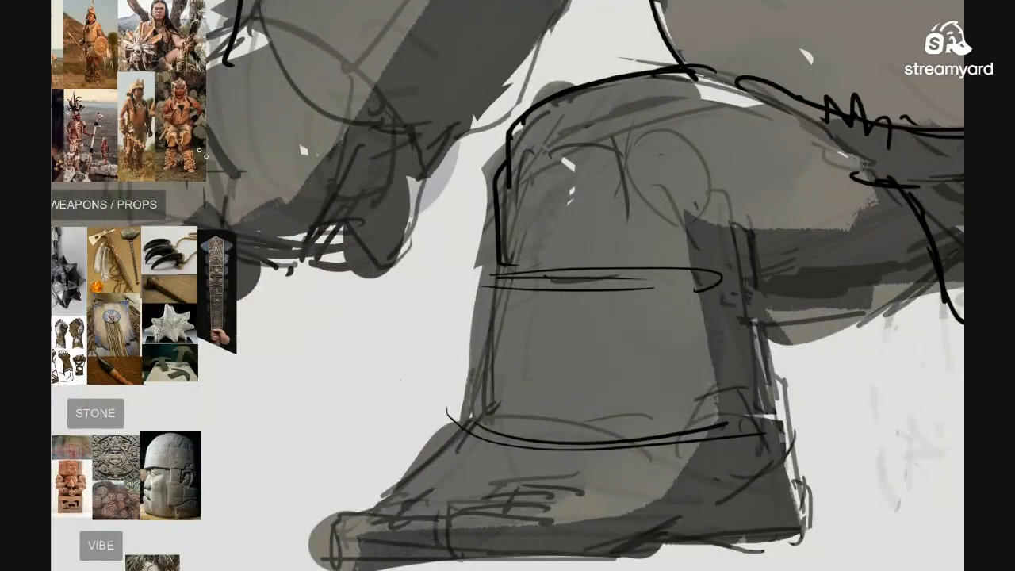
Draw a small rounded skull-like ornament with two dark eye dots hanging from the outer end of the knee band
mouse_move(488, 283)
left_mouse_down()
mouse_move(458, 311)
mouse_move(474, 328)
left_mouse_up()
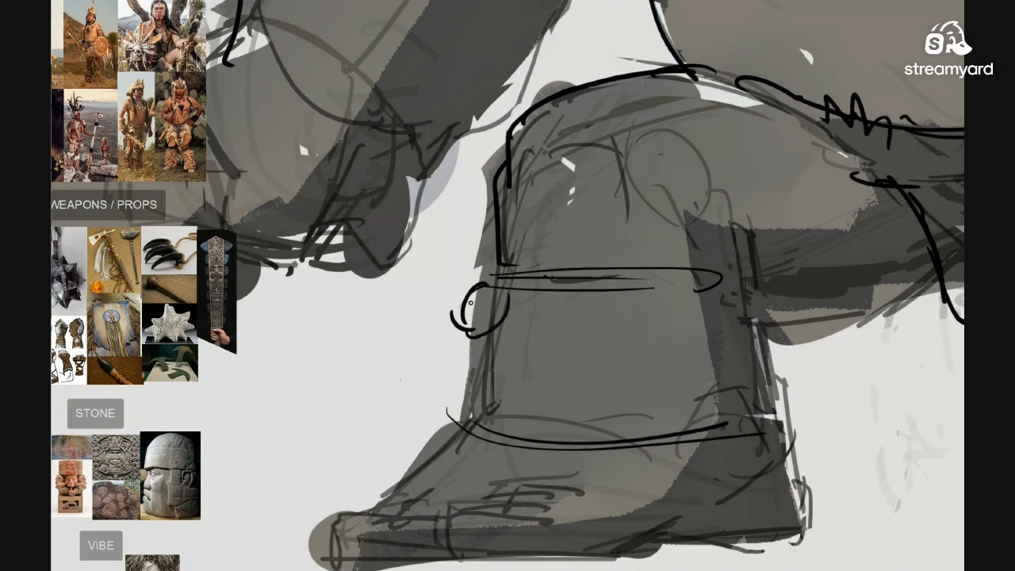
scroll(490, 304, "up", 2)
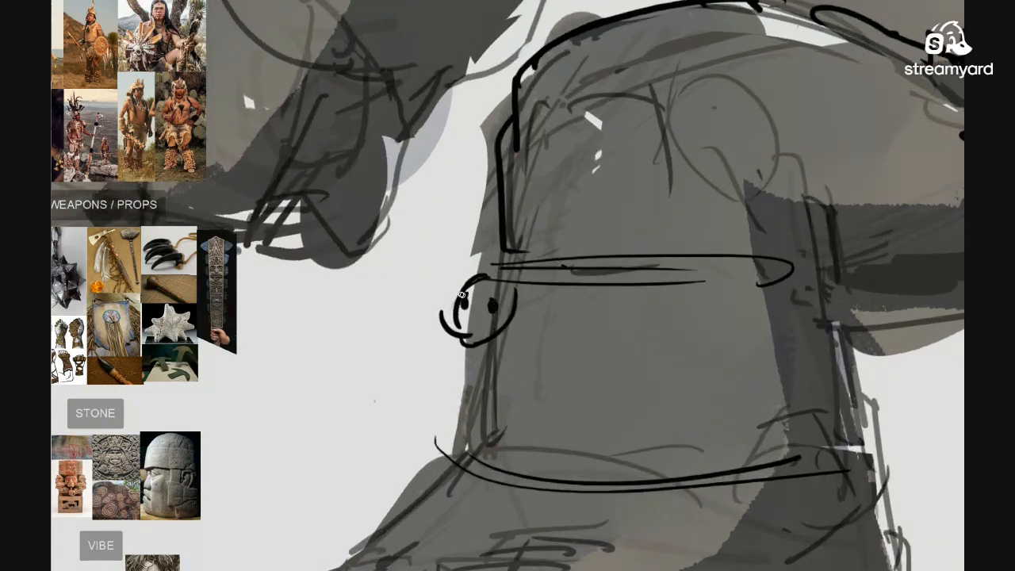
Finish the first skull at the outer edge of the weapon-side shin guard and duplicate it in a cluster down the leg
left_click_drag(487, 316, 474, 335)
key("l")
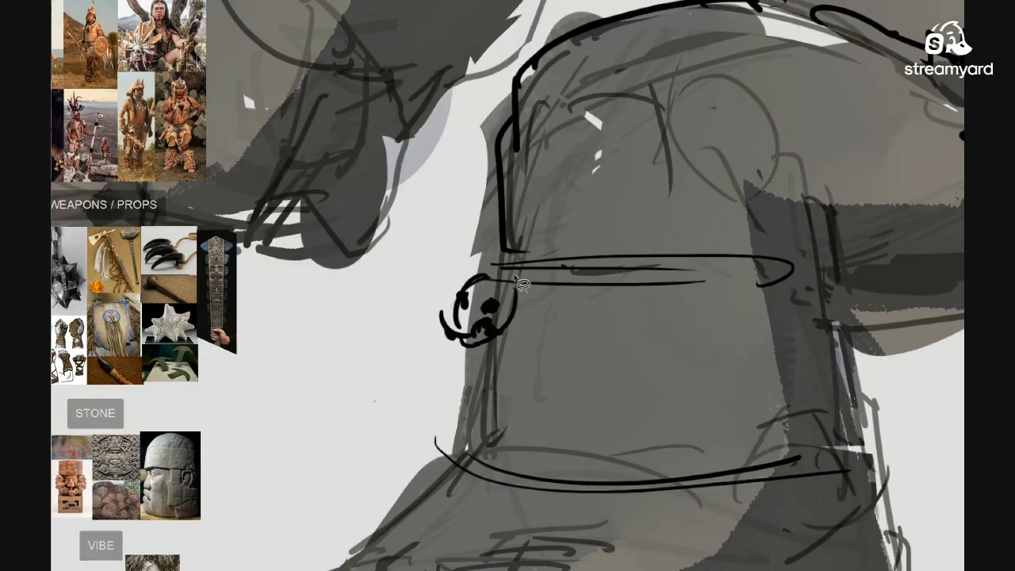
left_click_drag(517, 280, 520, 286)
mouse_move(486, 323)
left_mouse_down()
mouse_move(532, 346)
mouse_move(549, 331)
mouse_move(543, 401)
left_mouse_up()
left_click_drag(551, 393, 545, 467)
left_click_drag(545, 468, 503, 492)
left_click_drag(547, 447, 397, 468)
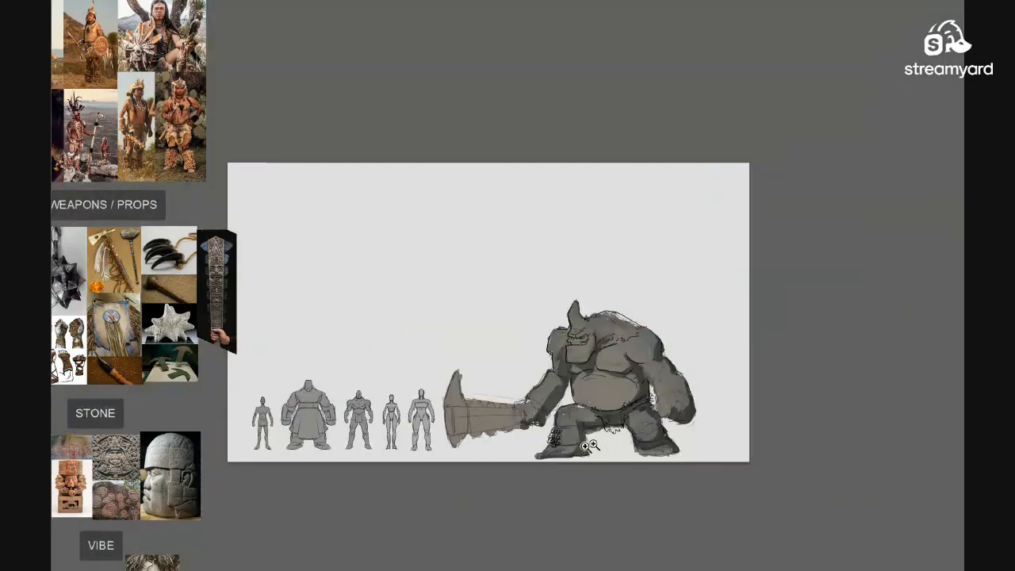
left_click_drag(615, 436, 745, 416)
key("ctrl+d")
Sketch a front-facing skull under the shin guard's upper band and duplicate it in rows across the front of the shin
key("b")
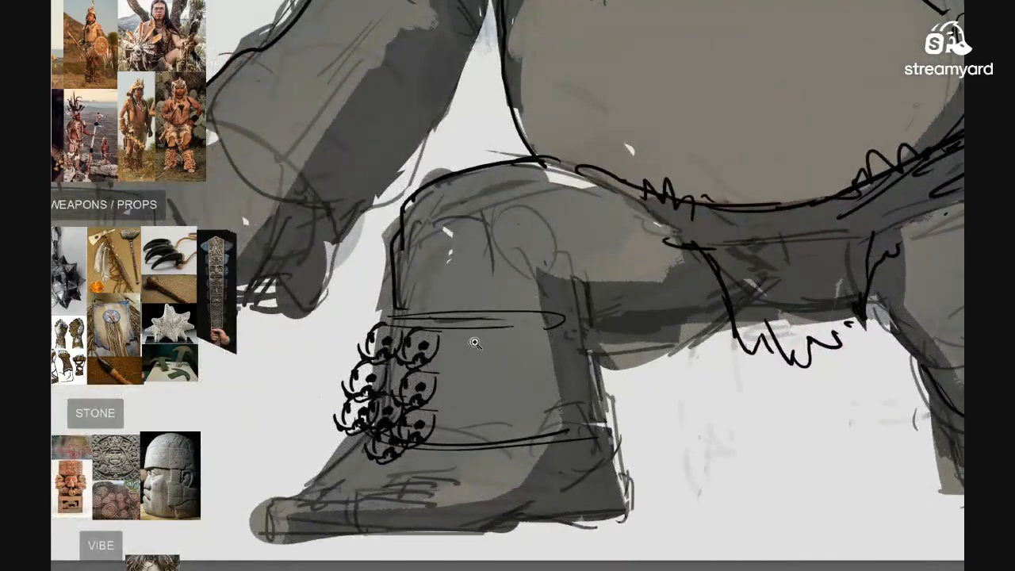
mouse_move(476, 342)
left_mouse_down()
mouse_move(490, 333)
mouse_move(435, 364)
left_mouse_up()
left_click_drag(476, 327, 474, 356)
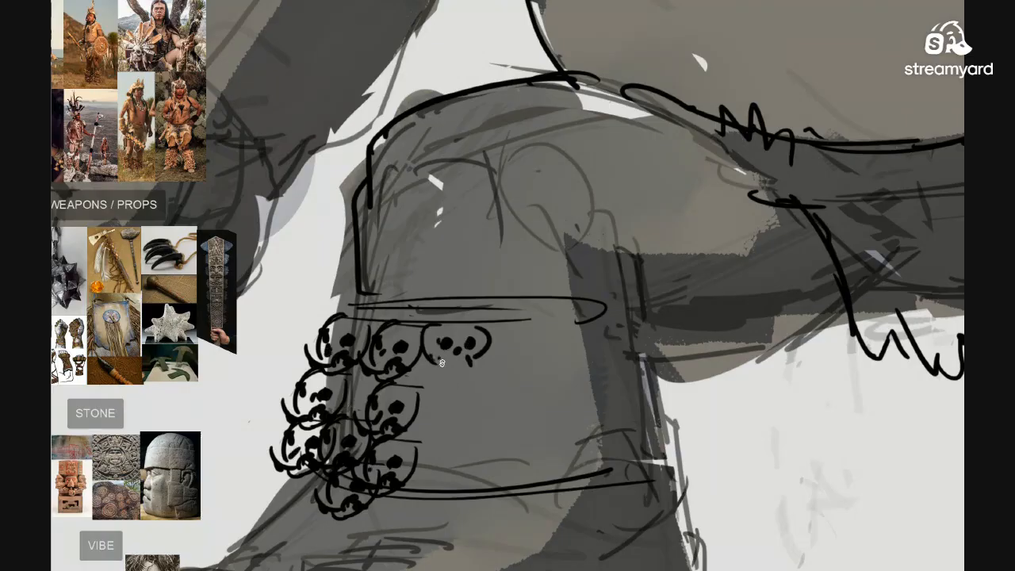
left_click_drag(436, 372, 468, 371)
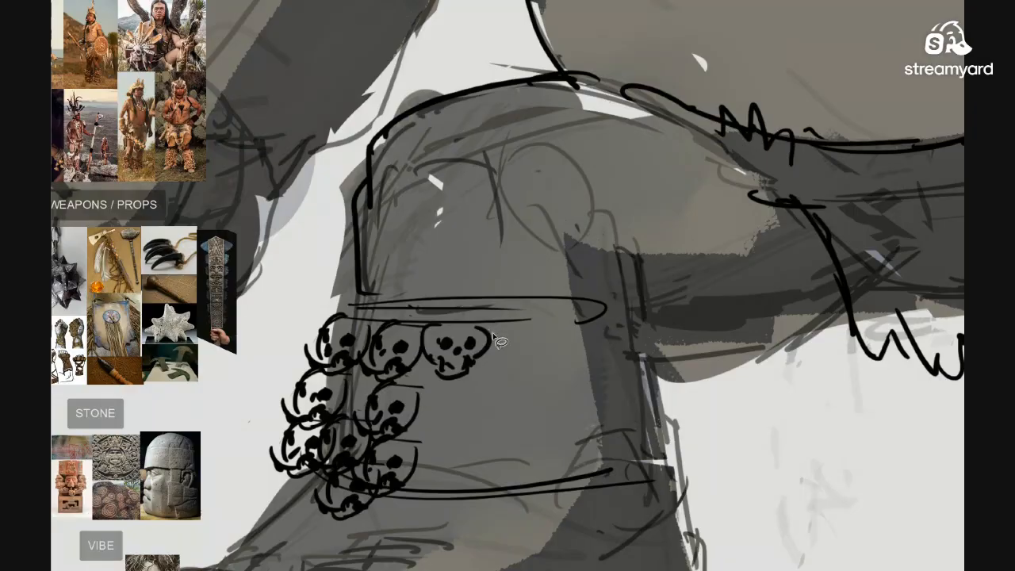
mouse_move(493, 335)
left_mouse_down()
mouse_move(418, 360)
mouse_move(495, 341)
mouse_move(461, 389)
mouse_move(456, 461)
mouse_move(436, 509)
mouse_move(496, 499)
left_mouse_up()
mouse_move(496, 499)
left_mouse_down()
mouse_move(523, 422)
mouse_move(520, 365)
mouse_move(545, 369)
mouse_move(536, 346)
mouse_move(555, 359)
mouse_move(495, 333)
mouse_move(492, 379)
mouse_move(473, 347)
mouse_move(514, 380)
mouse_move(489, 391)
left_mouse_up()
key("ctrl+d")
Fill the shin guard's remaining inner side with duplicated skulls, from the upper band down to the ankle
key("l")
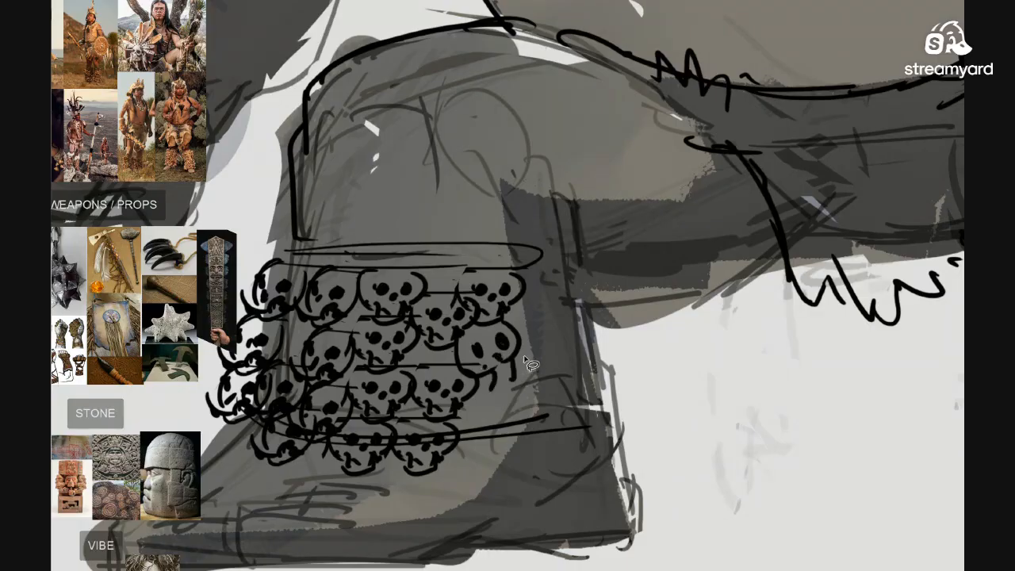
left_click_drag(531, 364, 548, 390)
mouse_move(497, 349)
left_mouse_down()
mouse_move(506, 407)
mouse_move(497, 419)
mouse_move(565, 416)
mouse_move(546, 361)
left_mouse_up()
mouse_move(542, 361)
left_mouse_down()
mouse_move(557, 327)
mouse_move(551, 317)
left_mouse_up()
left_click_drag(550, 317, 545, 273)
key("ctrl+d")
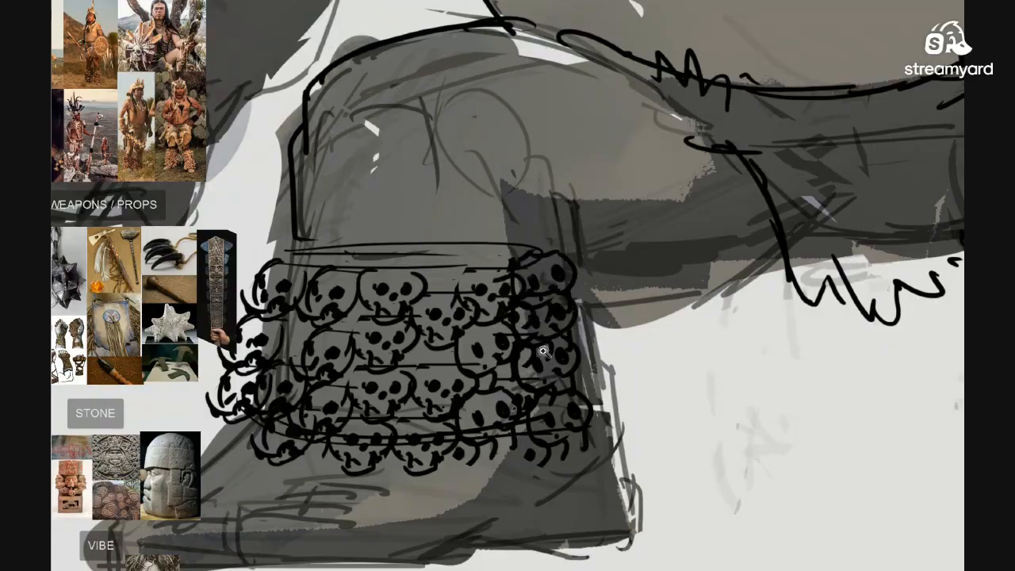
left_click_drag(511, 350, 556, 362)
Sketch small overlapping skulls at both outer edges of the ankle cuff on the other leg
left_click_drag(495, 366, 477, 354)
left_click_drag(643, 359, 488, 321)
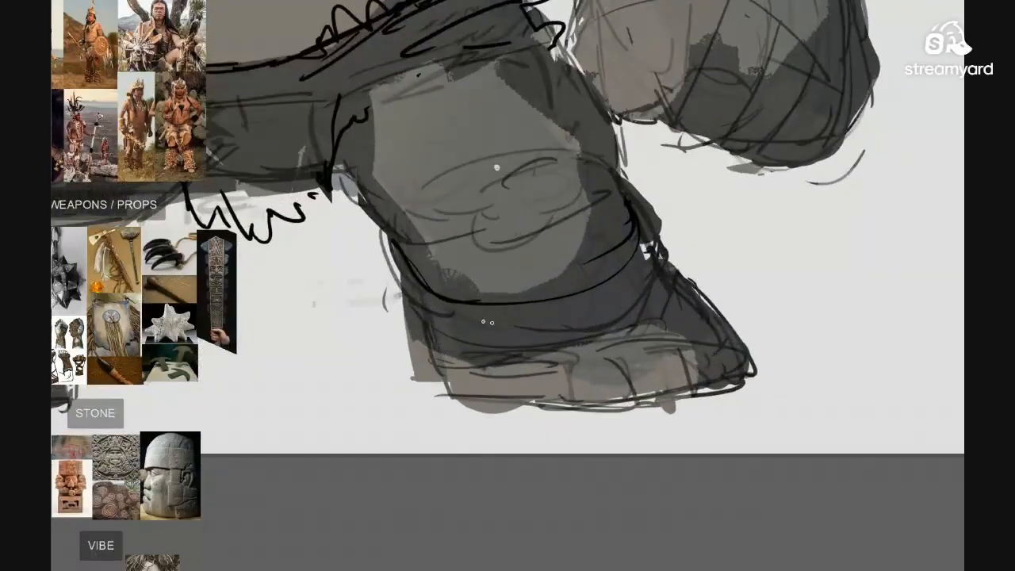
left_click_drag(400, 274, 459, 353)
key("ctrl+d")
left_click_drag(581, 350, 502, 364)
left_click_drag(568, 233, 571, 262)
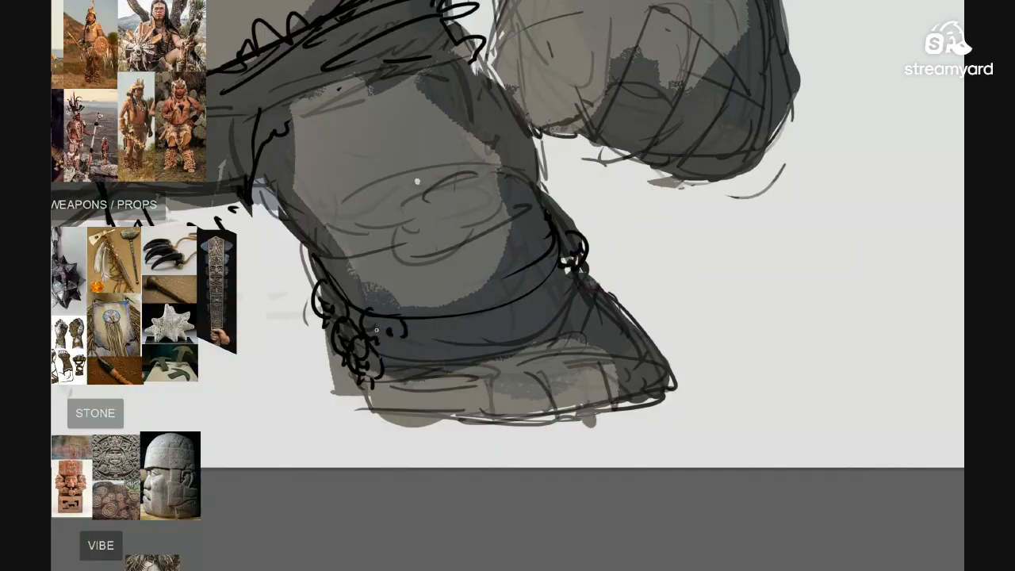
Draw a skull on the front of that ankle cuff and duplicate it in stacked rows toward the toes
mouse_move(414, 329)
left_mouse_down()
mouse_move(394, 357)
mouse_move(423, 384)
mouse_move(443, 333)
mouse_move(446, 357)
mouse_move(459, 365)
left_mouse_up()
key("ctrl+shift+f")
key("Escape")
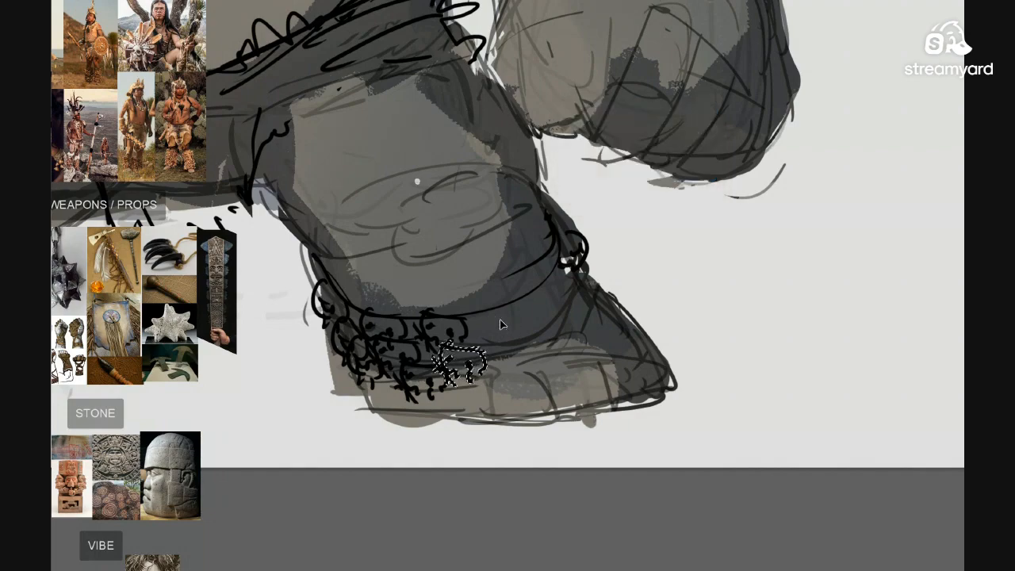
key("ctrl+d")
Complete the ankle cuff with further sketched and duplicated skulls curving around to its outer edge
left_click_drag(482, 316, 512, 318)
key("l")
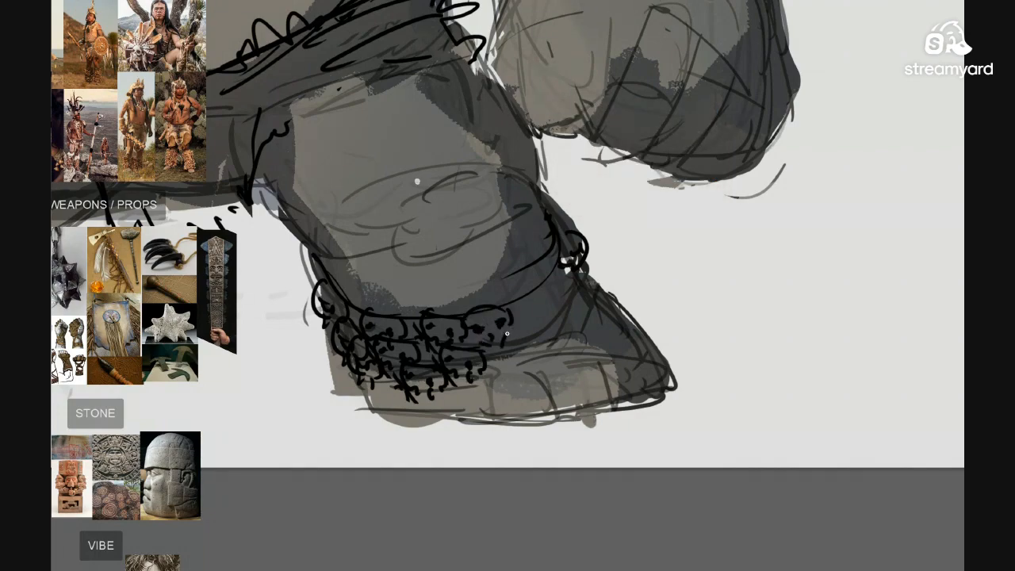
mouse_move(512, 342)
left_mouse_down()
mouse_move(486, 303)
mouse_move(516, 355)
mouse_move(559, 343)
mouse_move(541, 313)
mouse_move(568, 286)
left_mouse_up()
key("ctrl+d")
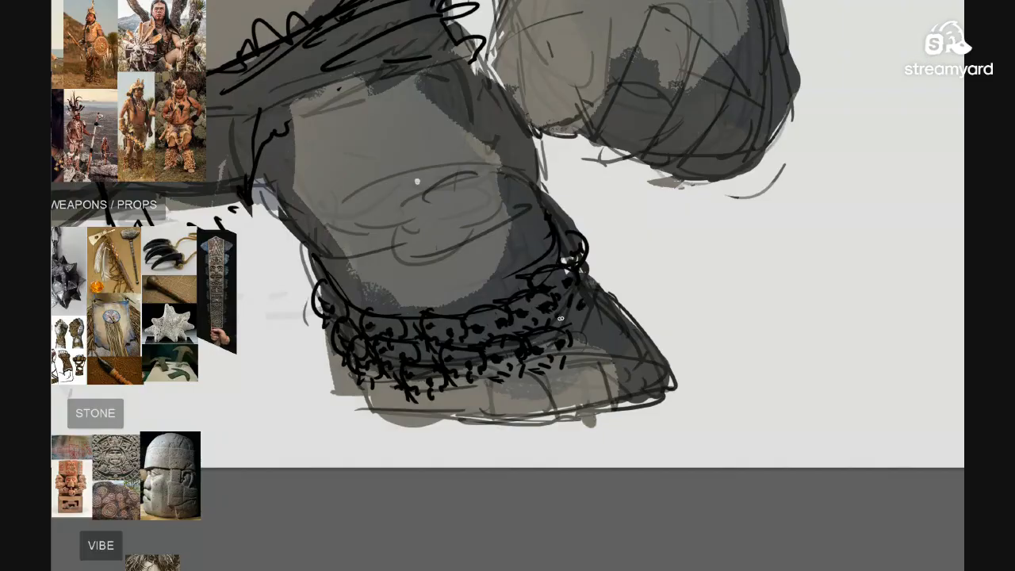
left_click_drag(584, 322, 553, 356)
Examine the whole creature at different zoom levels, comparing the skull leg guards with the torso, head and lineup figures
left_click_drag(468, 341, 547, 410)
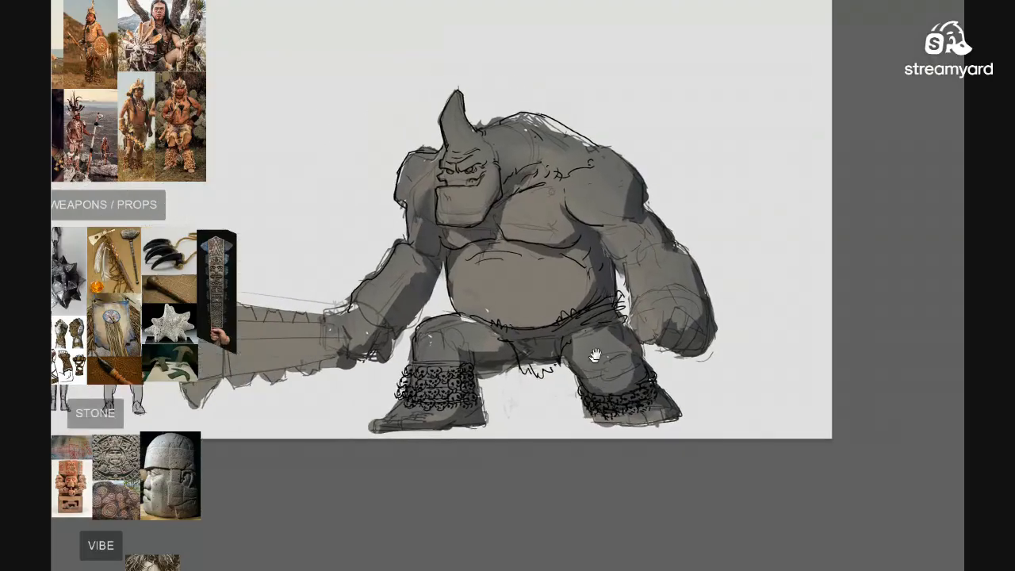
left_click_drag(543, 347, 563, 369)
left_click_drag(611, 293, 589, 308)
left_click_drag(646, 287, 575, 271)
left_click_drag(569, 216, 542, 196)
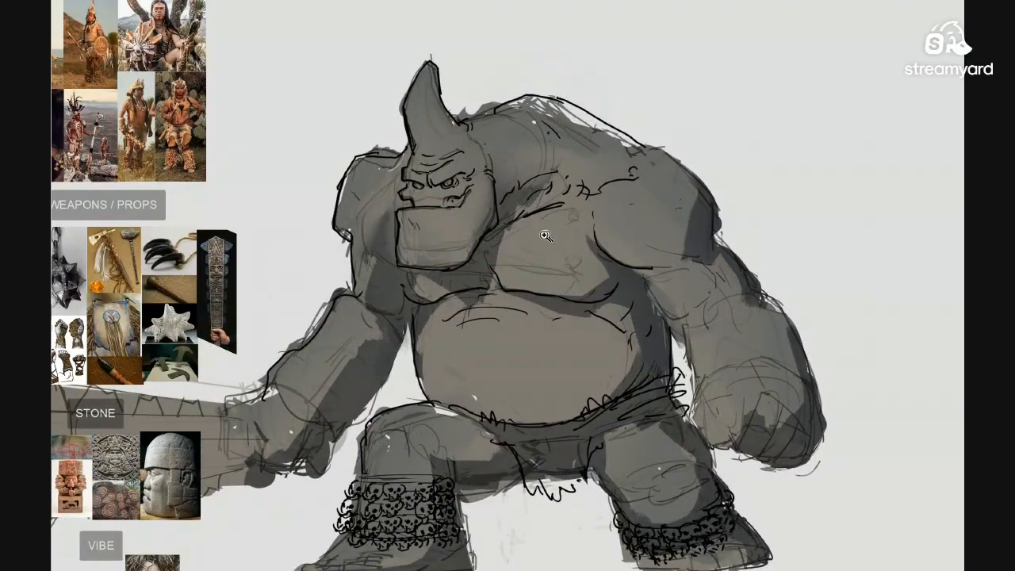
left_click_drag(545, 236, 635, 238)
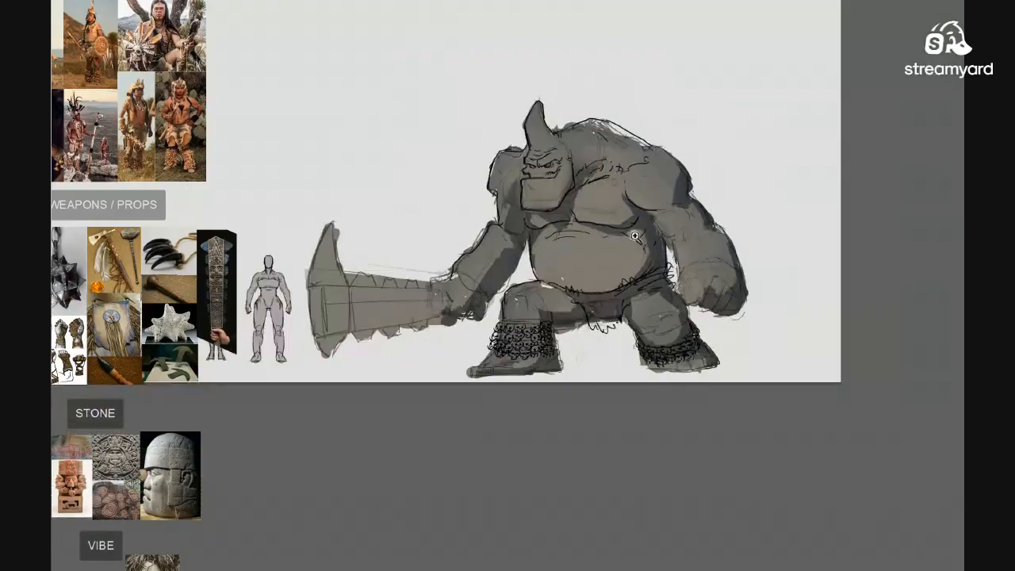
mouse_move(708, 240)
left_mouse_down()
mouse_move(598, 242)
mouse_move(623, 243)
left_mouse_up()
mouse_move(534, 225)
left_mouse_down()
mouse_move(610, 191)
mouse_move(523, 229)
mouse_move(610, 191)
mouse_move(616, 202)
mouse_move(573, 203)
left_mouse_up()
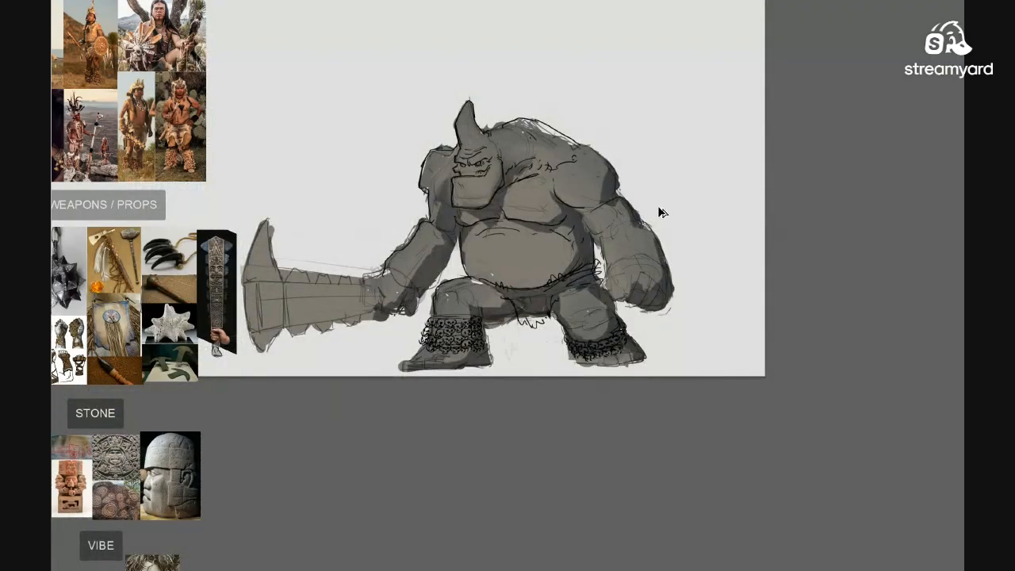
left_click_drag(531, 260, 582, 251)
left_click_drag(582, 250, 631, 321)
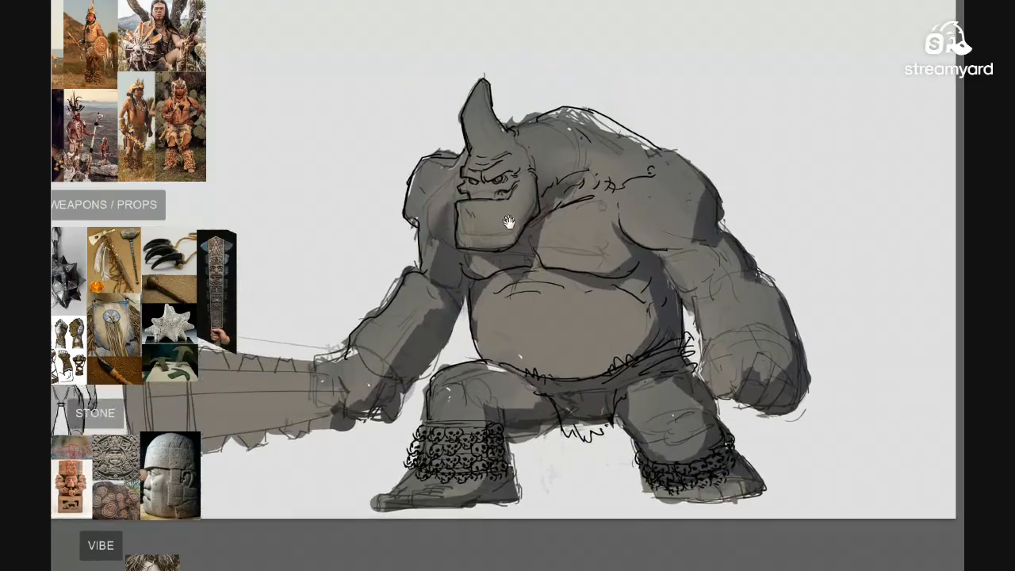
left_click_drag(508, 222, 476, 244)
left_click_drag(553, 264, 585, 260)
Sketch an open mouth with a protruding lower lip on the creature's face and check it at full-figure size
mouse_move(517, 211)
left_mouse_down()
mouse_move(525, 247)
mouse_move(516, 225)
mouse_move(528, 242)
mouse_move(450, 241)
mouse_move(431, 308)
left_mouse_up()
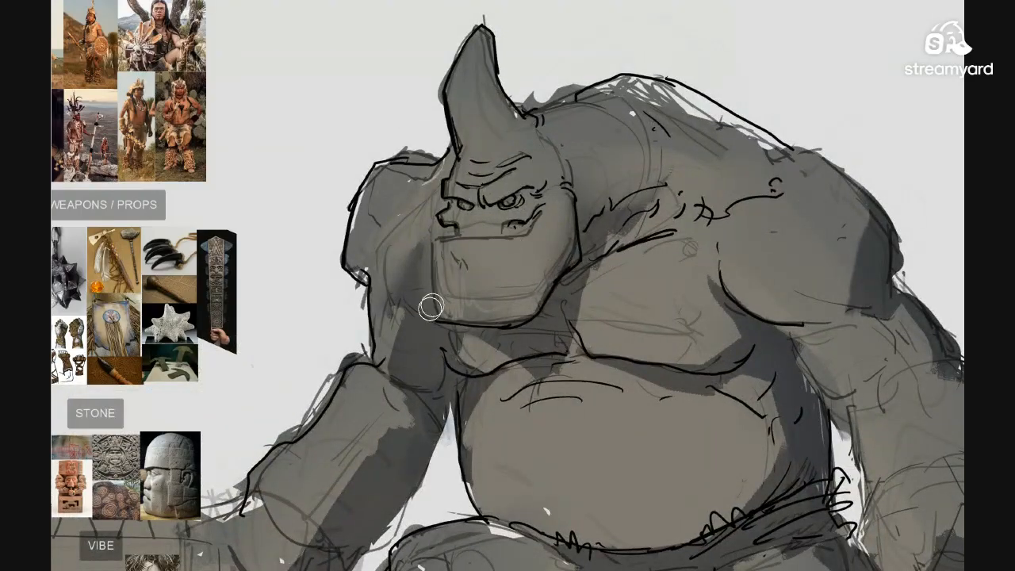
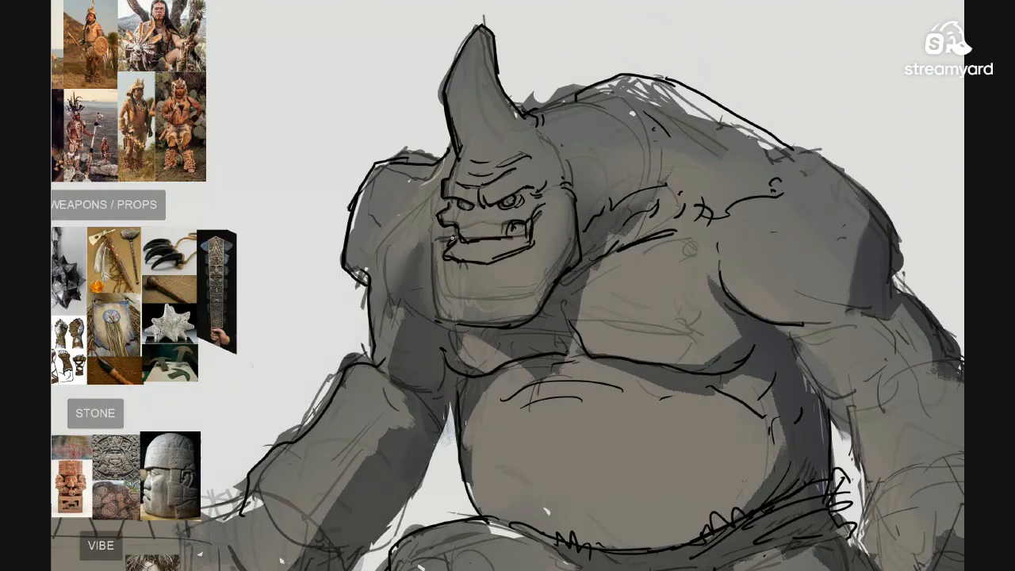
left_click_drag(453, 234, 426, 254)
scroll(525, 287, "down", 8)
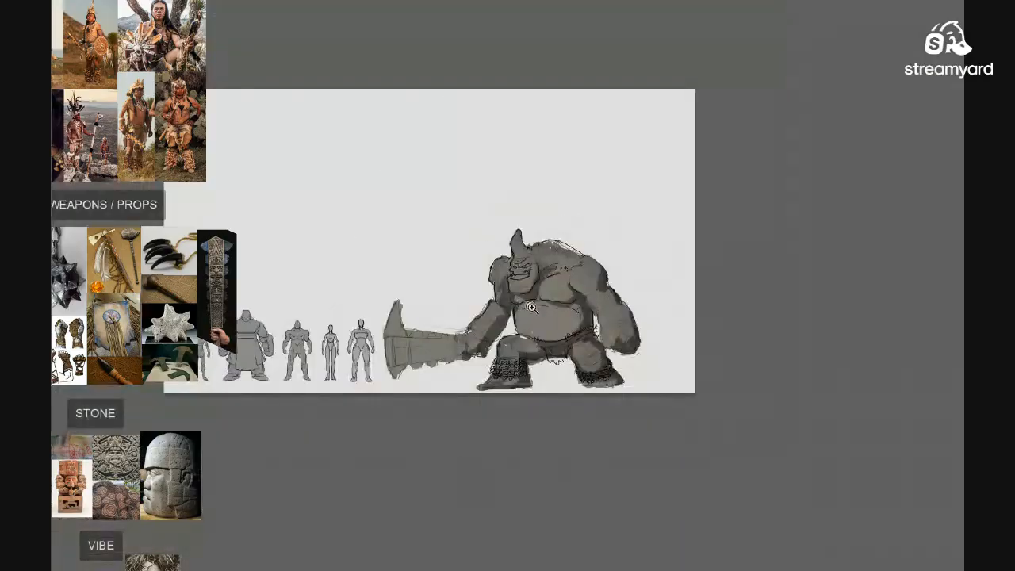
scroll(538, 301, "up", 9)
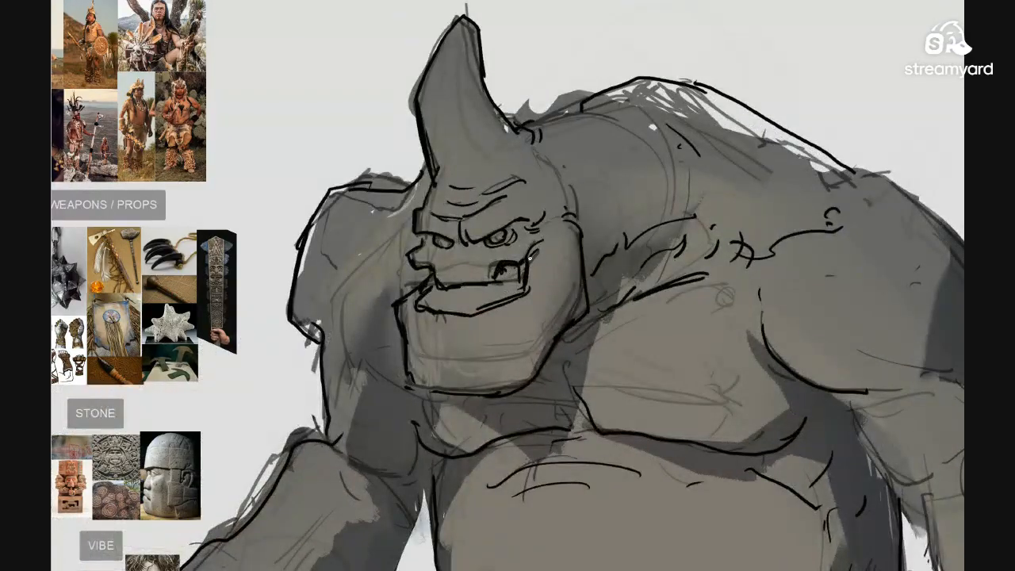
Refine the mouth by erasing and redrawing the lip corners, the cheek fold and the edge of the lower jaw
mouse_move(547, 250)
left_mouse_down()
mouse_move(534, 282)
mouse_move(527, 272)
left_mouse_up()
key("e")
key("b")
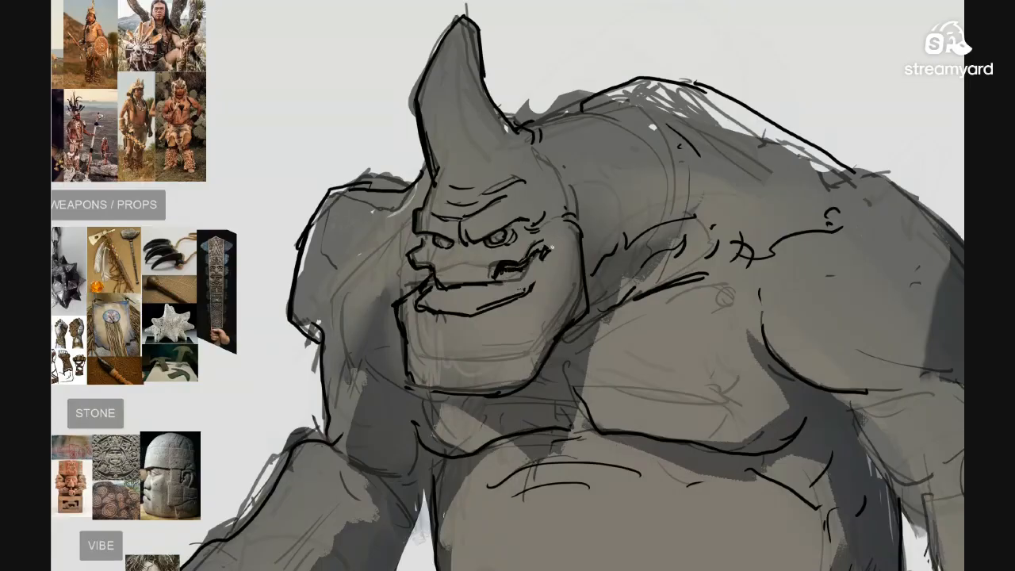
left_click_drag(545, 249, 541, 281)
key("e")
mouse_move(469, 315)
left_mouse_down()
mouse_move(493, 306)
mouse_move(432, 324)
mouse_move(497, 326)
mouse_move(531, 304)
mouse_move(514, 288)
mouse_move(544, 278)
mouse_move(519, 259)
mouse_move(502, 294)
mouse_move(453, 293)
left_mouse_up()
key("b")
scroll(476, 286, "down", 6)
scroll(513, 270, "up", 6)
key("e")
scroll(496, 287, "down", 6)
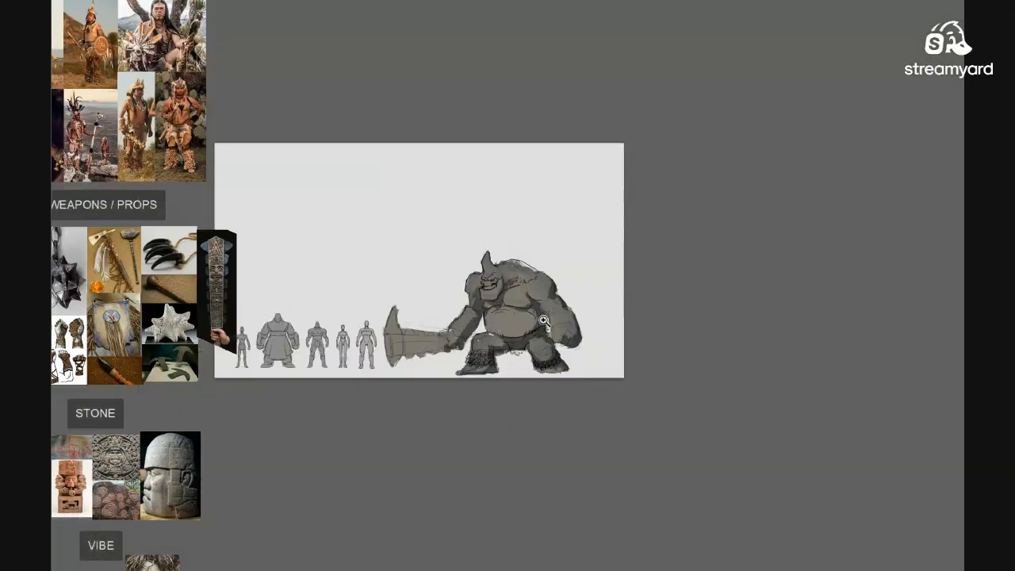
Leave the full-screen view, check the shadow layers' visibility, and activate the mask of the upper Multiply layer
scroll(528, 310, "up", 3)
key("f")
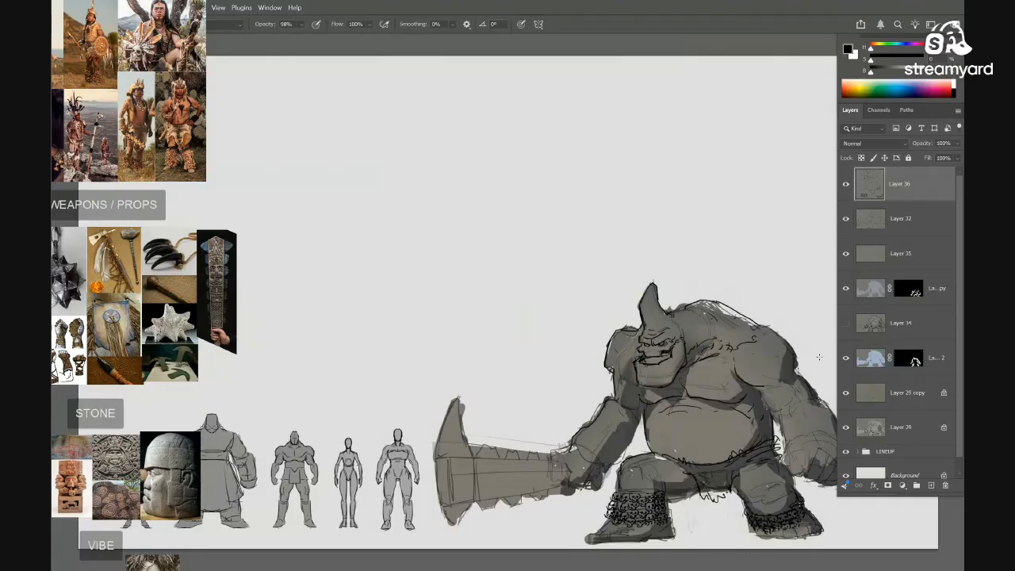
left_click_drag(746, 337, 639, 324)
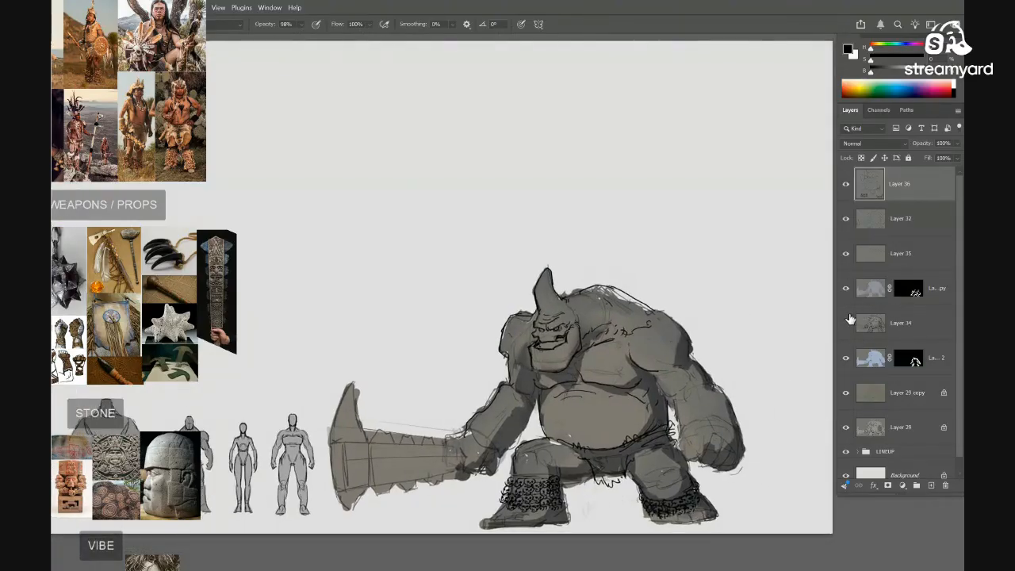
left_click(845, 359)
left_click(847, 358)
left_click(869, 359)
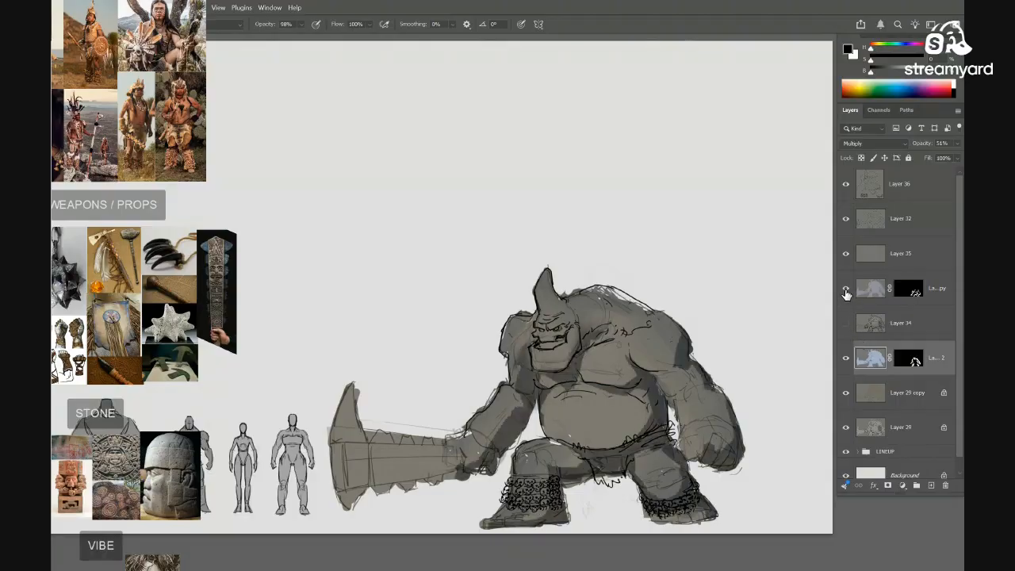
left_click(908, 290)
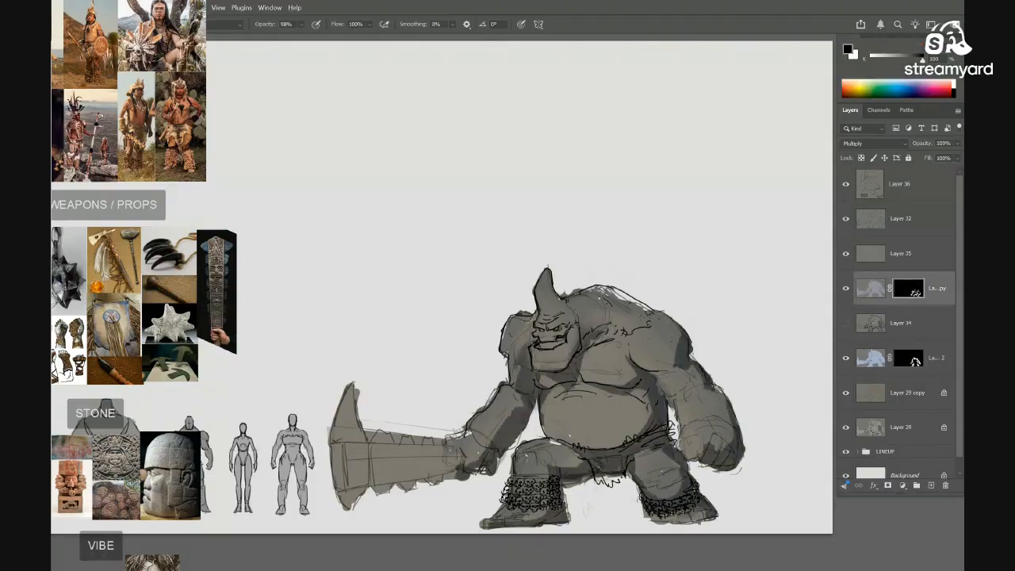
Paint white into the Multiply layer's mask to add shadow inside the mouth, across the face and on the horn
left_click_drag(583, 337, 601, 312)
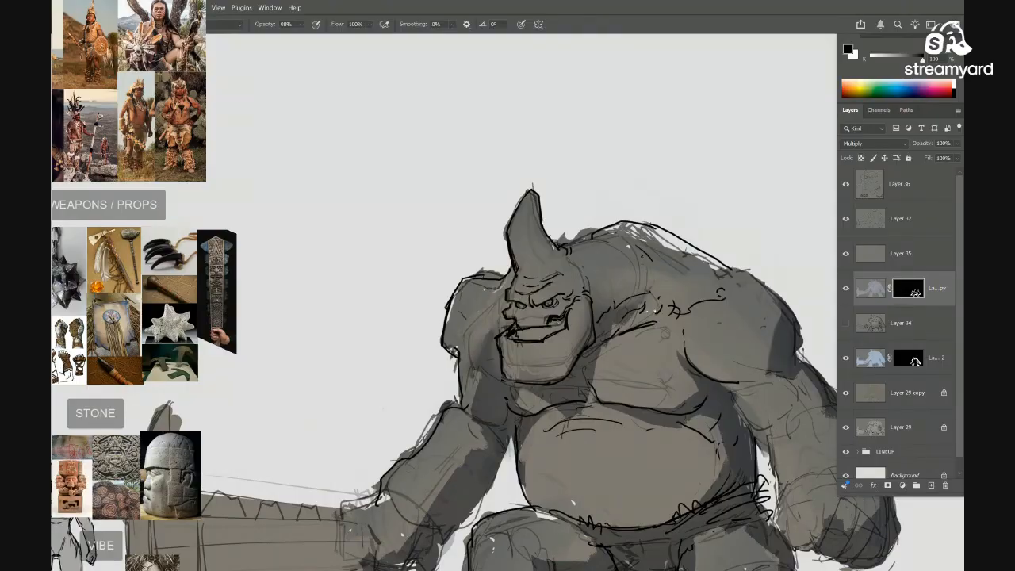
key("x")
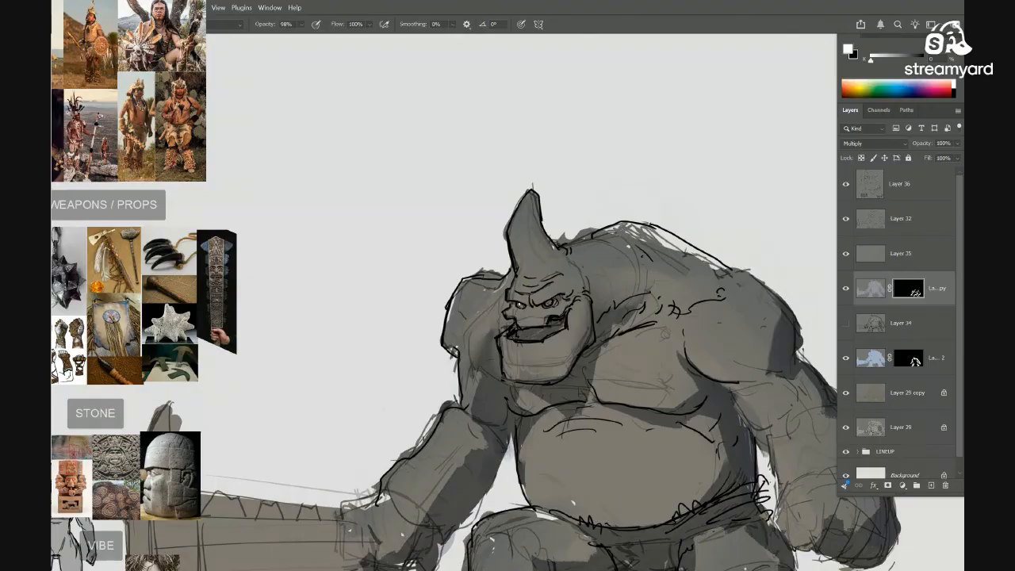
mouse_move(561, 315)
left_mouse_down()
mouse_move(587, 311)
mouse_move(568, 289)
mouse_move(560, 301)
mouse_move(603, 315)
mouse_move(602, 363)
left_mouse_up()
mouse_move(546, 471)
left_mouse_down()
mouse_move(544, 447)
mouse_move(557, 459)
left_mouse_up()
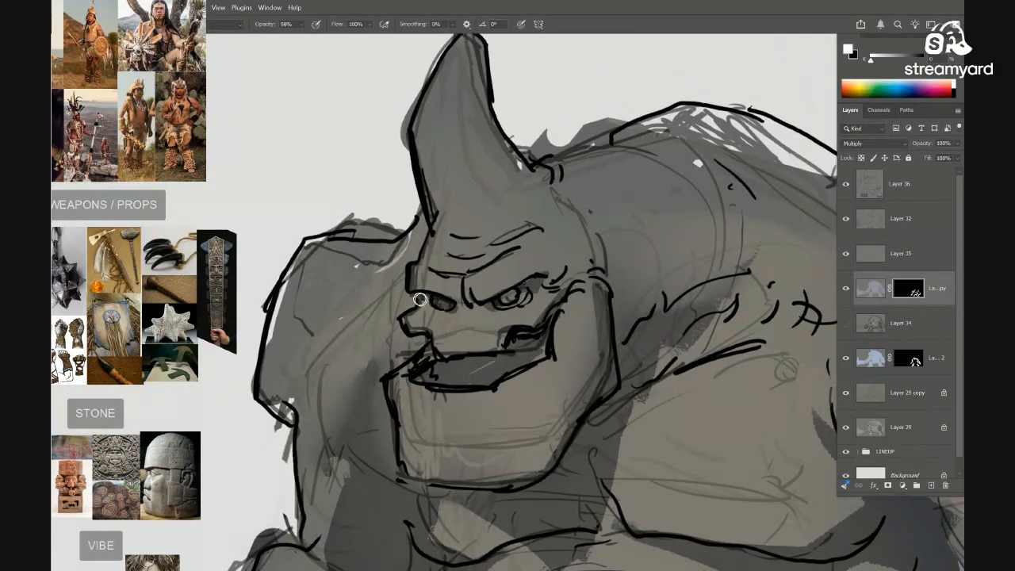
scroll(488, 310, "down", 3)
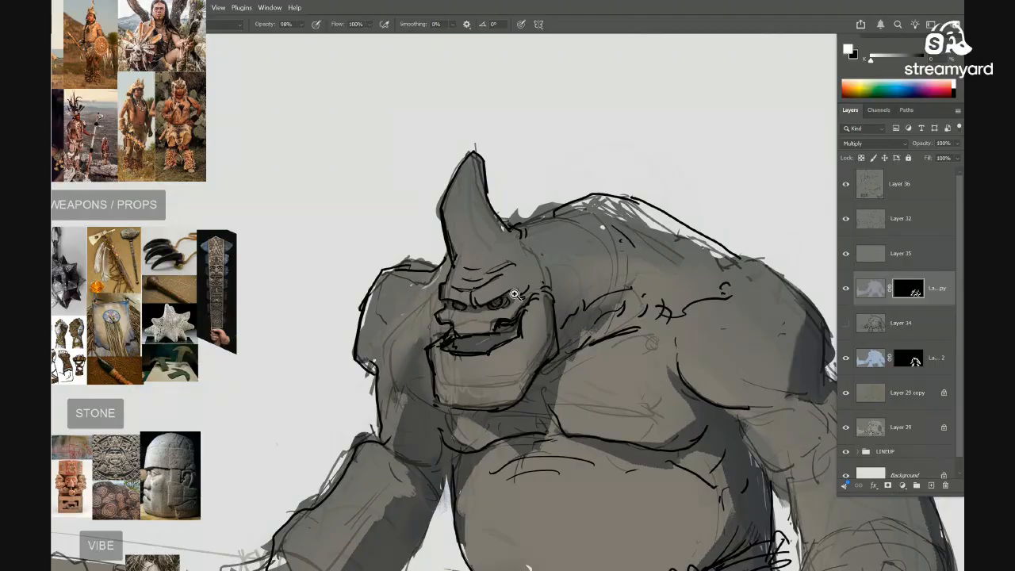
mouse_move(478, 173)
left_mouse_down()
mouse_move(487, 242)
mouse_move(514, 231)
mouse_move(412, 252)
left_mouse_up()
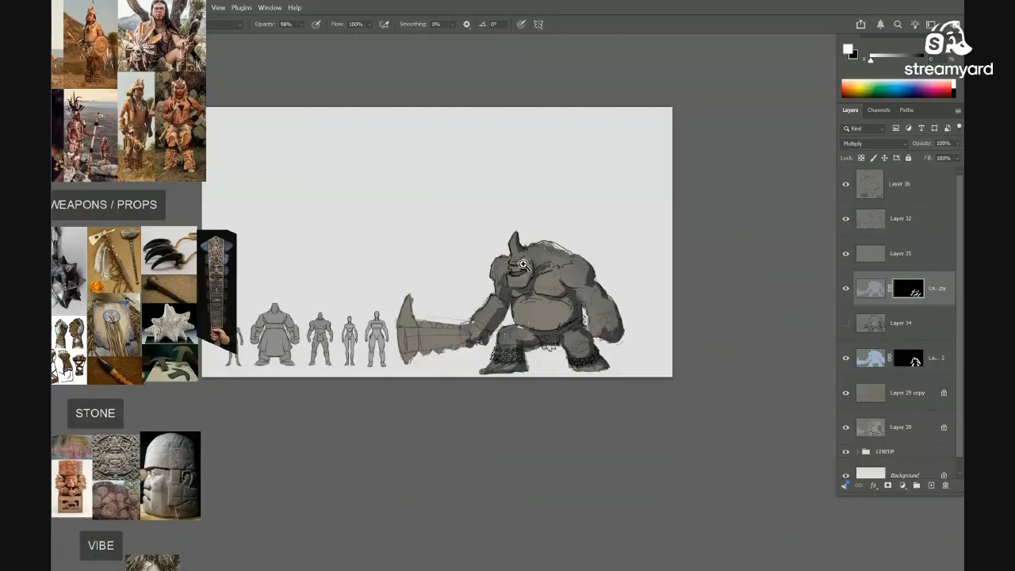
mouse_move(525, 266)
left_mouse_down()
mouse_move(641, 238)
mouse_move(594, 212)
left_mouse_up()
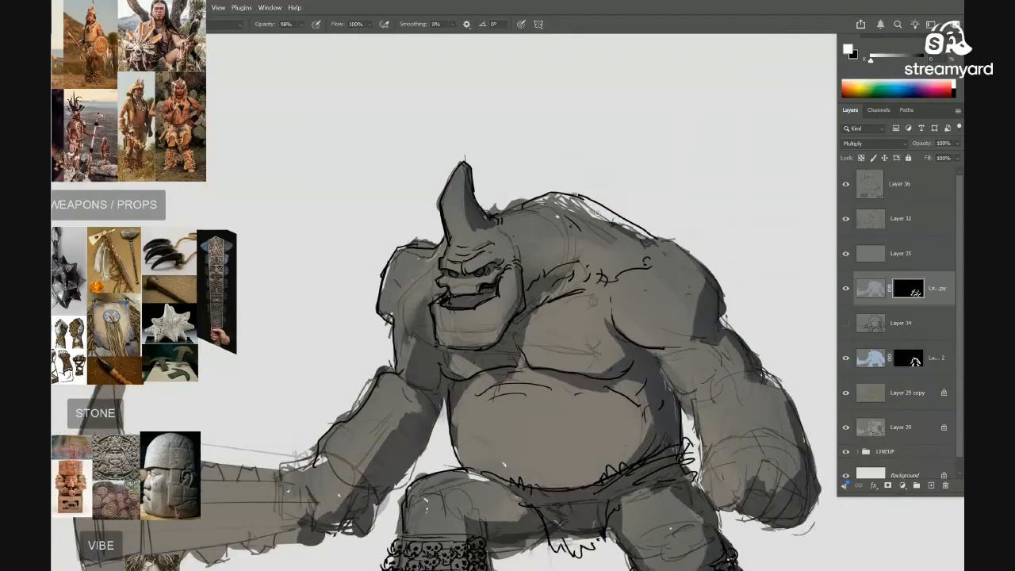
Check the Layer 32 linework by toggling its visibility, and add a new empty layer directly above Layer 35
mouse_move(627, 290)
left_mouse_down()
mouse_move(591, 294)
mouse_move(613, 293)
mouse_move(593, 265)
mouse_move(625, 272)
mouse_move(595, 308)
left_mouse_up()
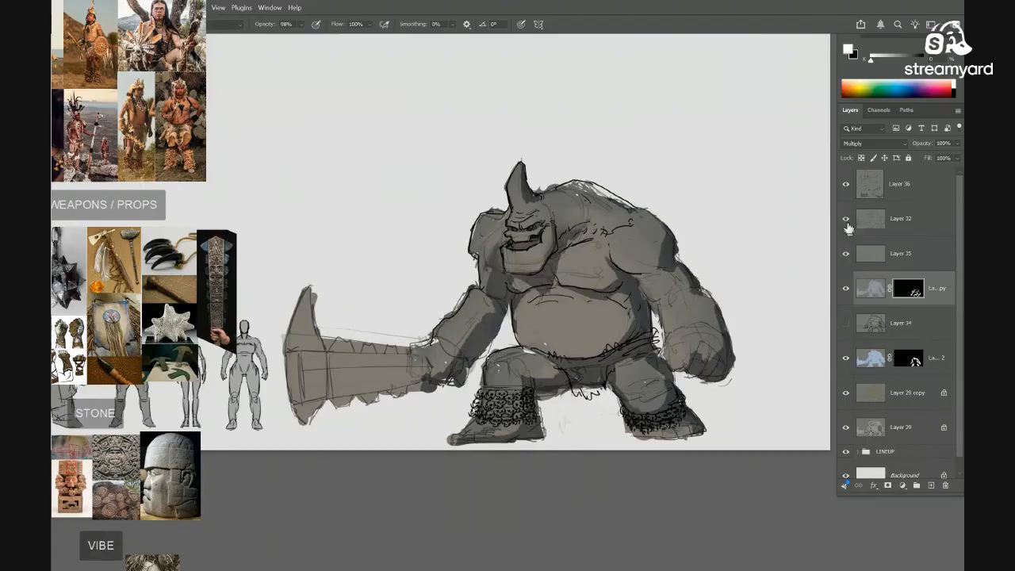
left_click(845, 218)
left_click(846, 219)
left_click(866, 255)
key("ctrl+alt+shift+n")
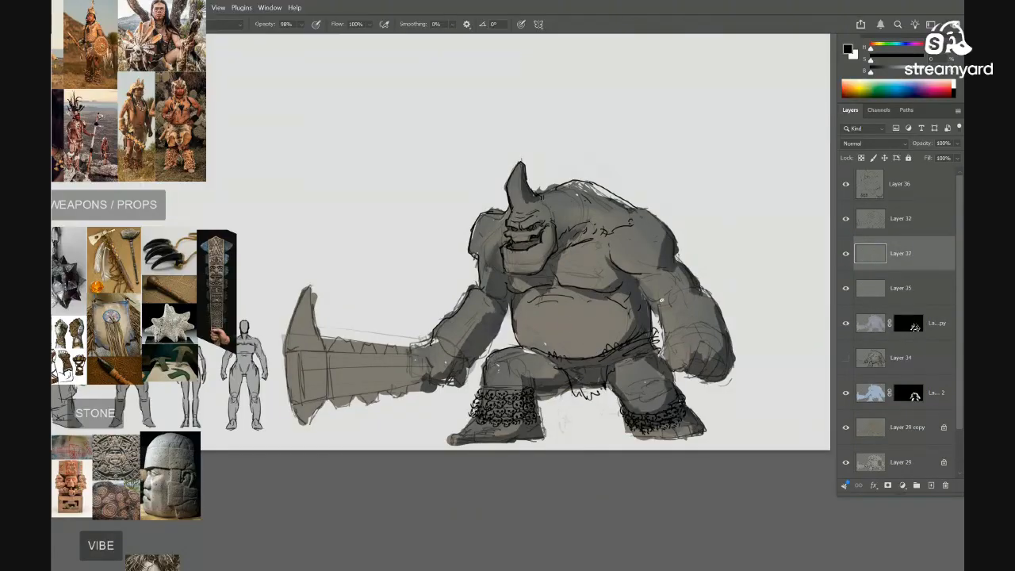
Pick a saturated yellow-orange and paint it inside the brute's open mouth on Layer 37
key("x")
left_click_drag(875, 89, 853, 87)
mouse_move(520, 251)
left_mouse_down()
mouse_move(614, 261)
mouse_move(576, 273)
mouse_move(595, 255)
mouse_move(548, 271)
mouse_move(574, 273)
mouse_move(530, 281)
left_mouse_up()
scroll(560, 273, "down", 3)
scroll(529, 281, "down", 4)
left_click_drag(562, 329, 537, 326)
Recolour the mouth to teal with Hue/Saturation, using Hue +125, Saturation -15 and Lightness -22
key("ctrl+u")
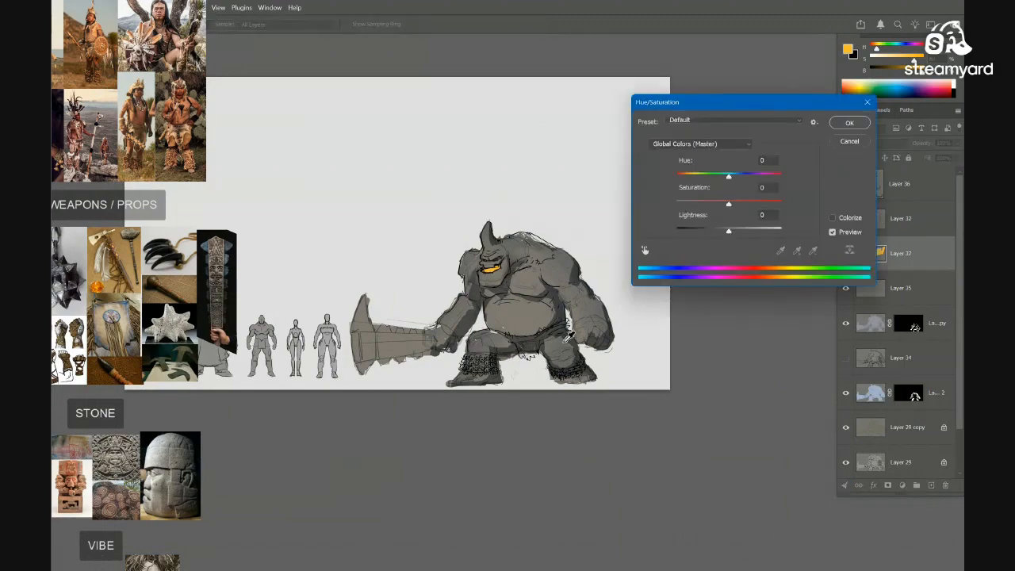
mouse_move(729, 175)
left_mouse_down()
mouse_move(776, 172)
mouse_move(674, 184)
mouse_move(737, 176)
left_mouse_up()
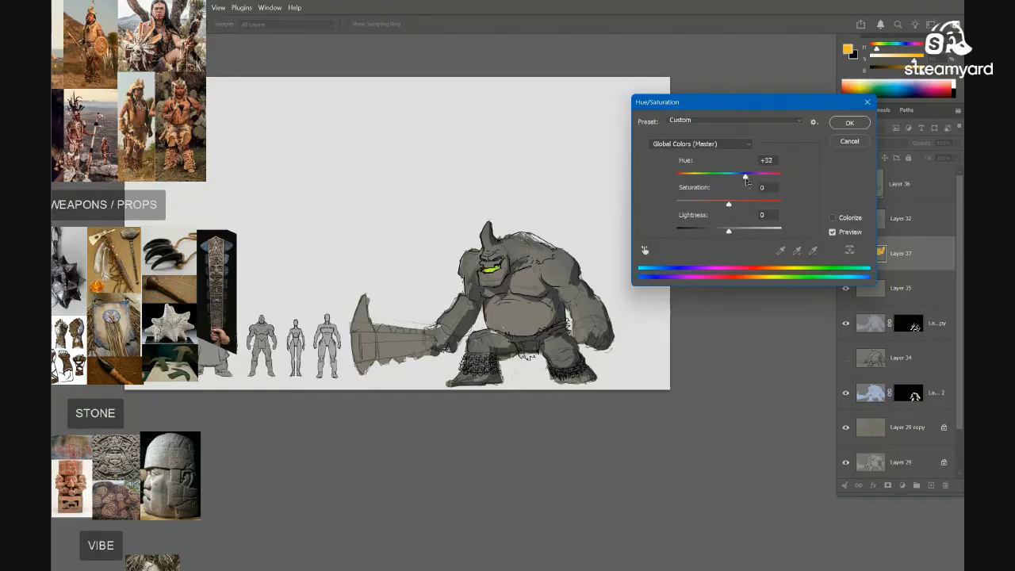
left_click_drag(743, 183, 757, 179)
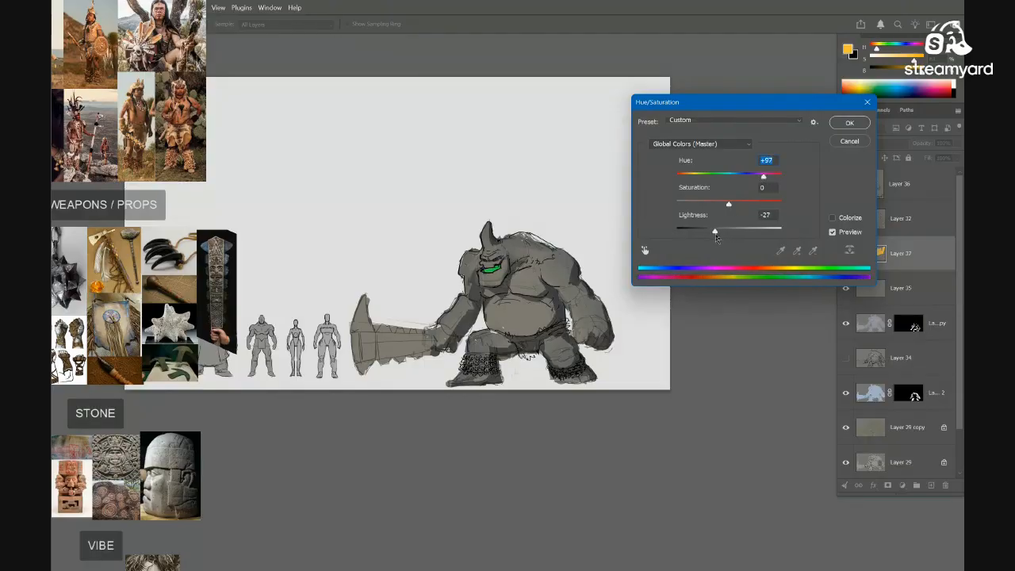
left_click_drag(757, 177, 689, 177)
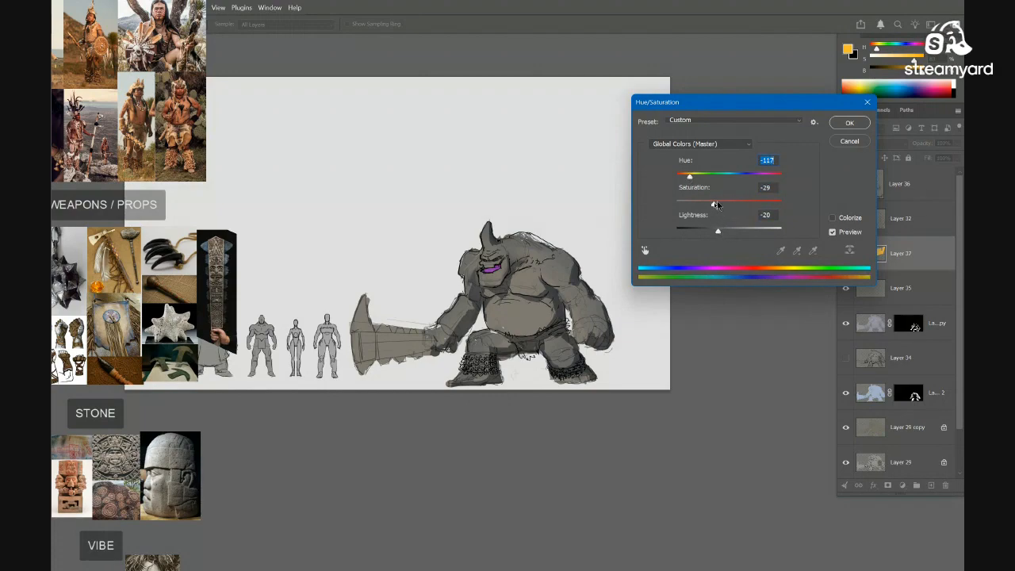
left_click_drag(718, 231, 717, 205)
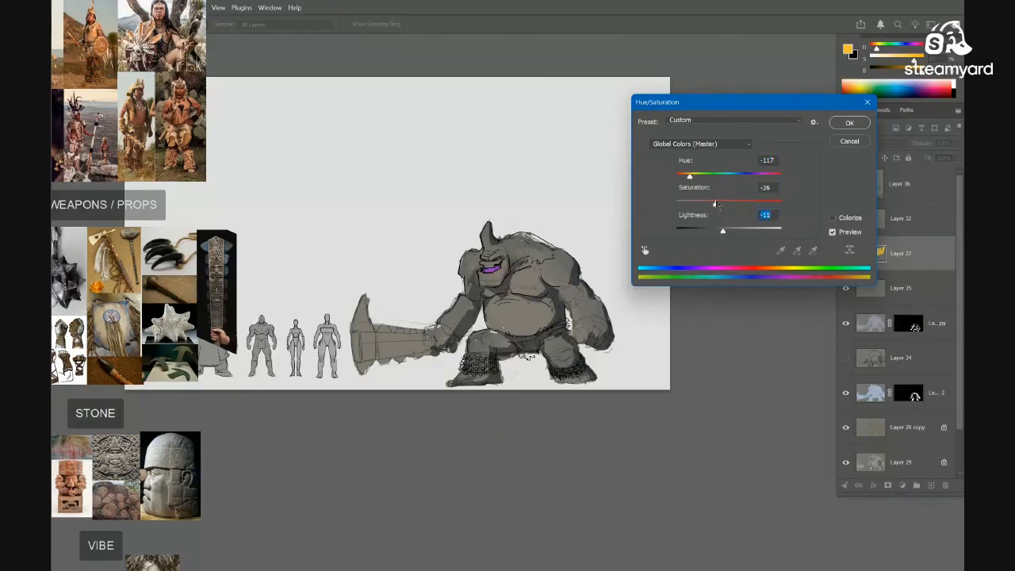
left_click(721, 204)
left_click_drag(723, 233, 727, 233)
left_click(731, 231)
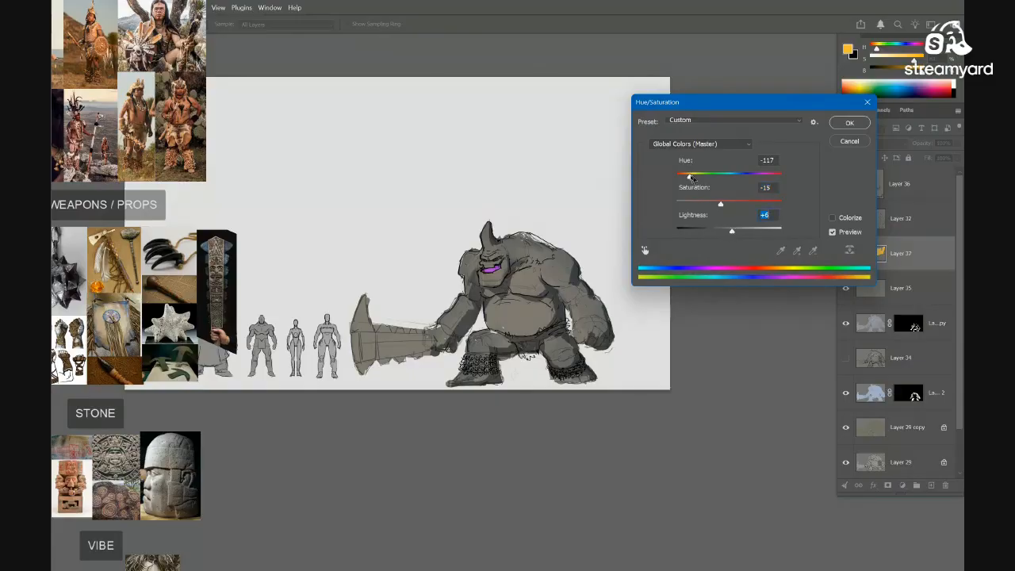
left_click_drag(689, 175, 770, 170)
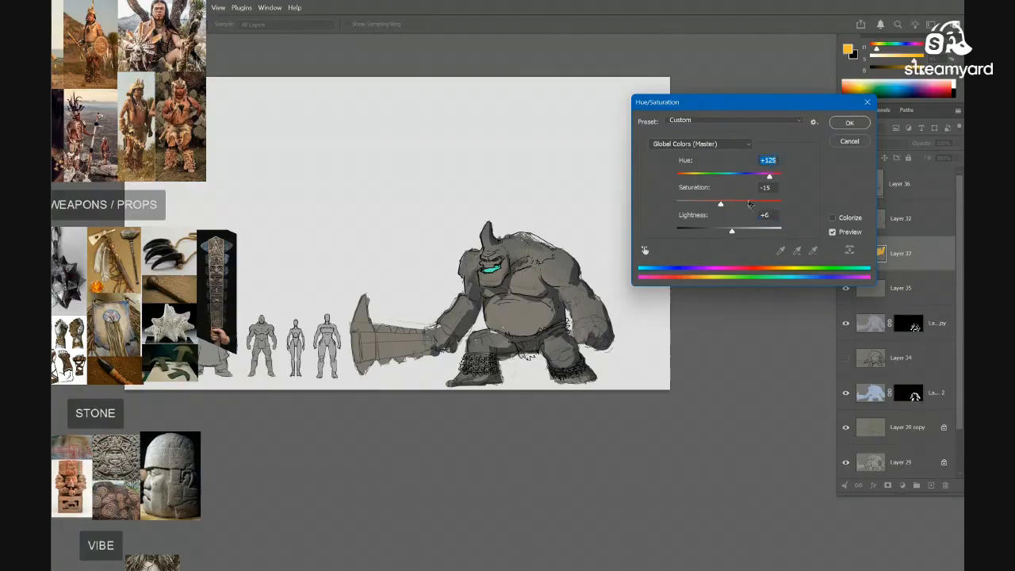
left_click_drag(731, 234, 714, 236)
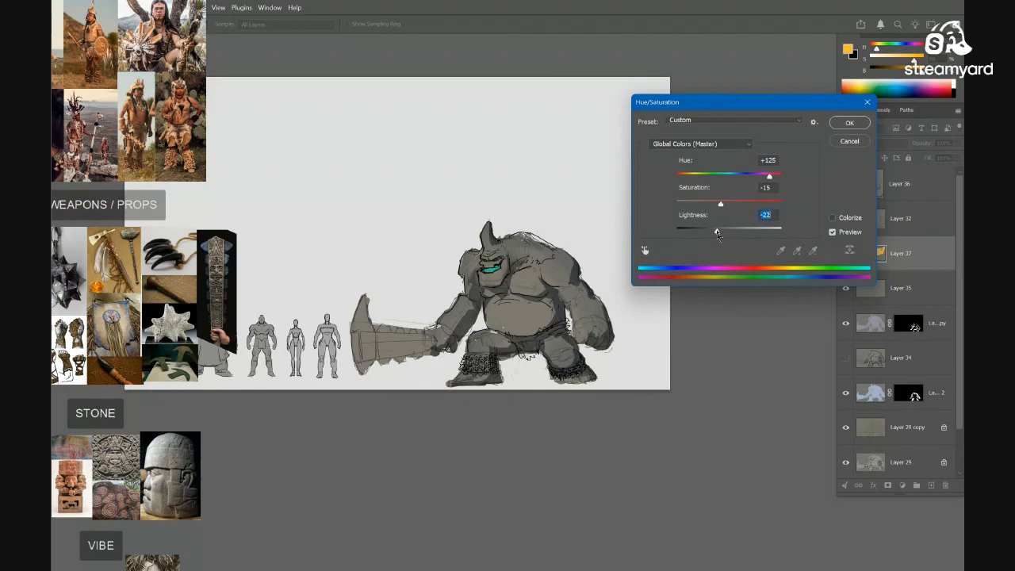
left_click(849, 125)
Hide the upper masked Multiply layer and delete the lower masked Multiply layer beneath Layer 34
scroll(476, 275, "up", 5)
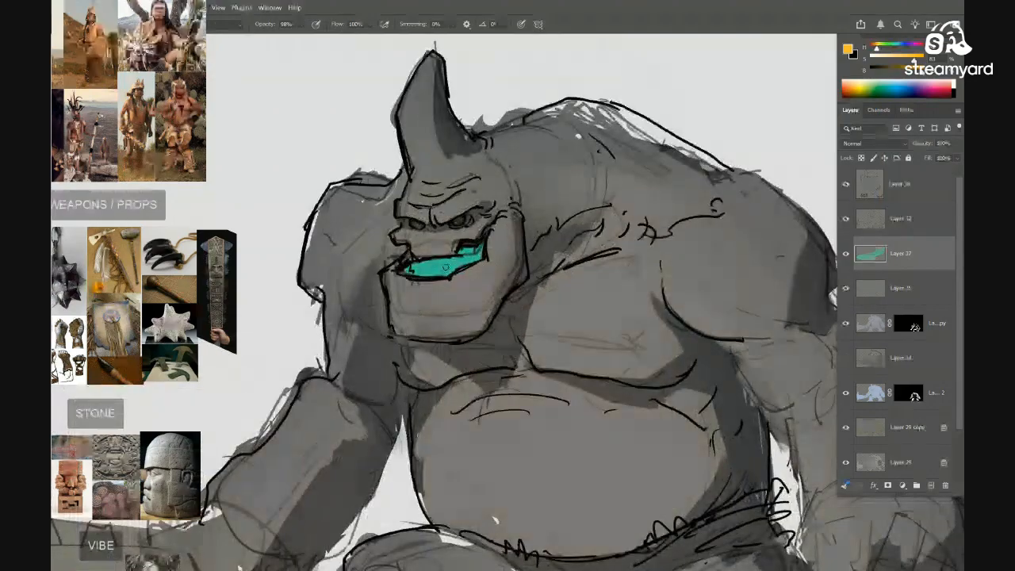
scroll(475, 275, "down", 5)
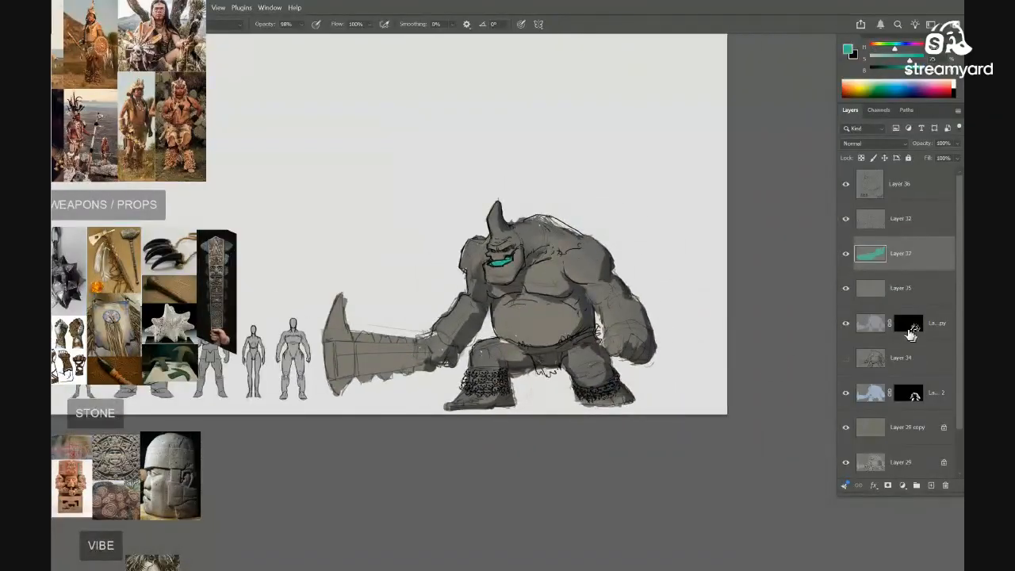
left_click(845, 323)
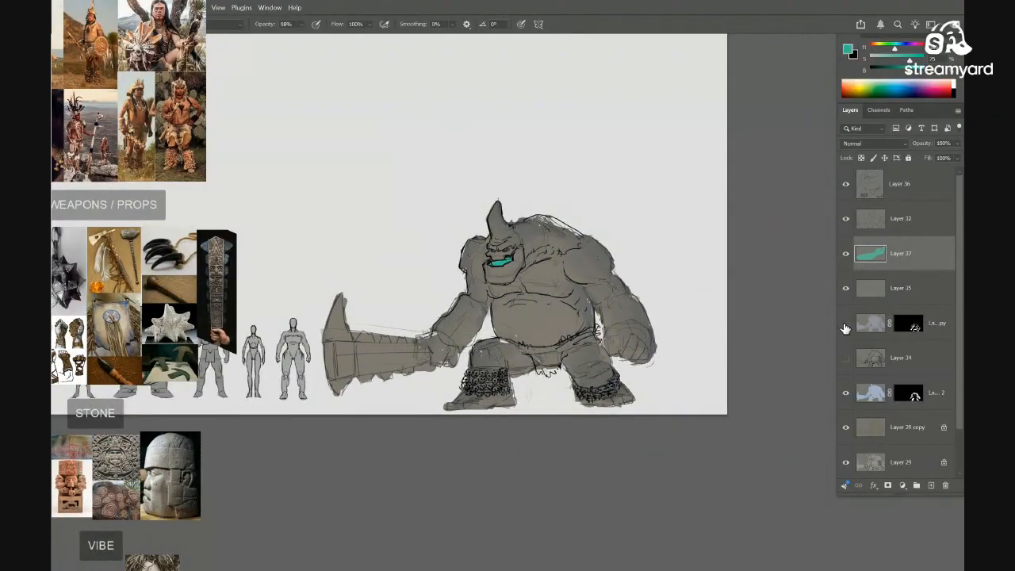
left_click(847, 396)
left_click(845, 397)
left_click(874, 407)
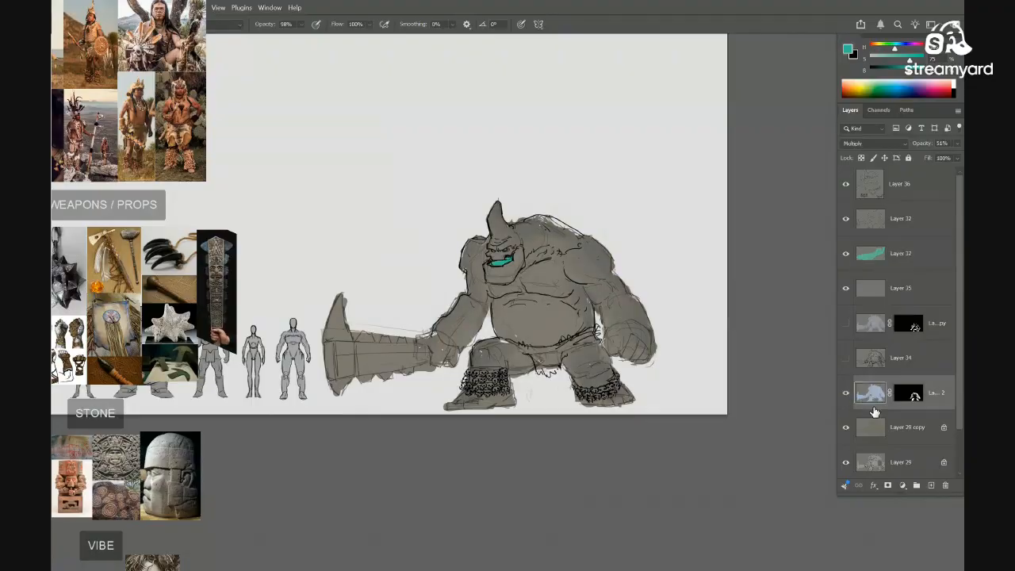
key("Delete")
Compare the figure with and without Layer 34, leave that layer visible and set its blend mode to Multiply
left_click(845, 357)
left_click(845, 358)
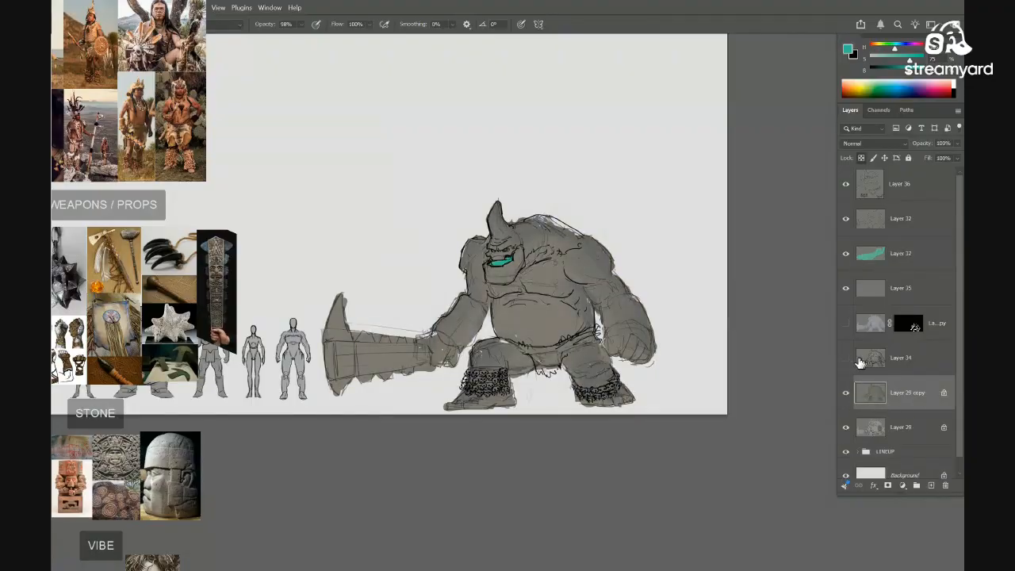
left_click(845, 358)
left_click(845, 358)
left_click(870, 359)
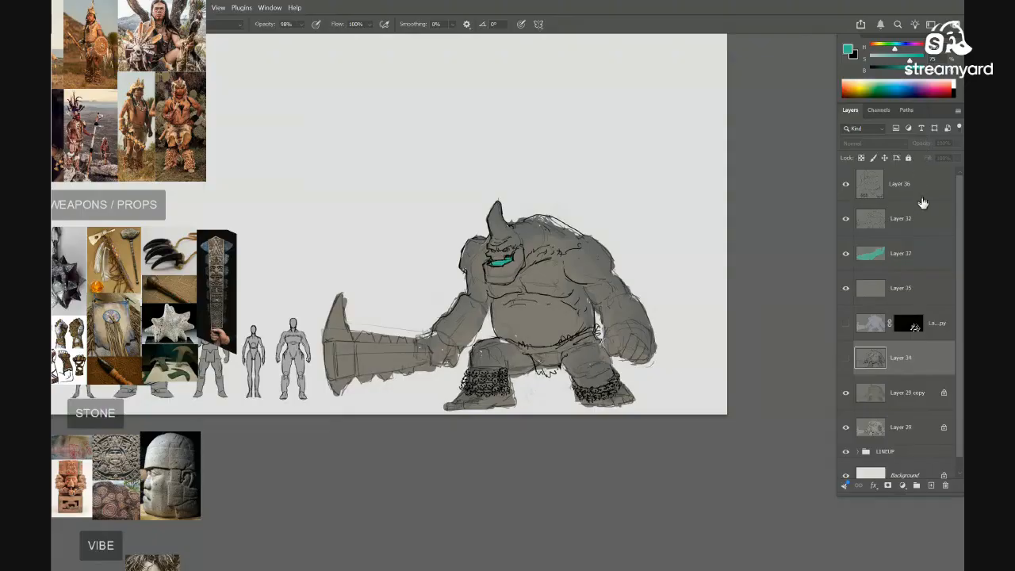
left_click(845, 359)
left_click(846, 359)
left_click(845, 358)
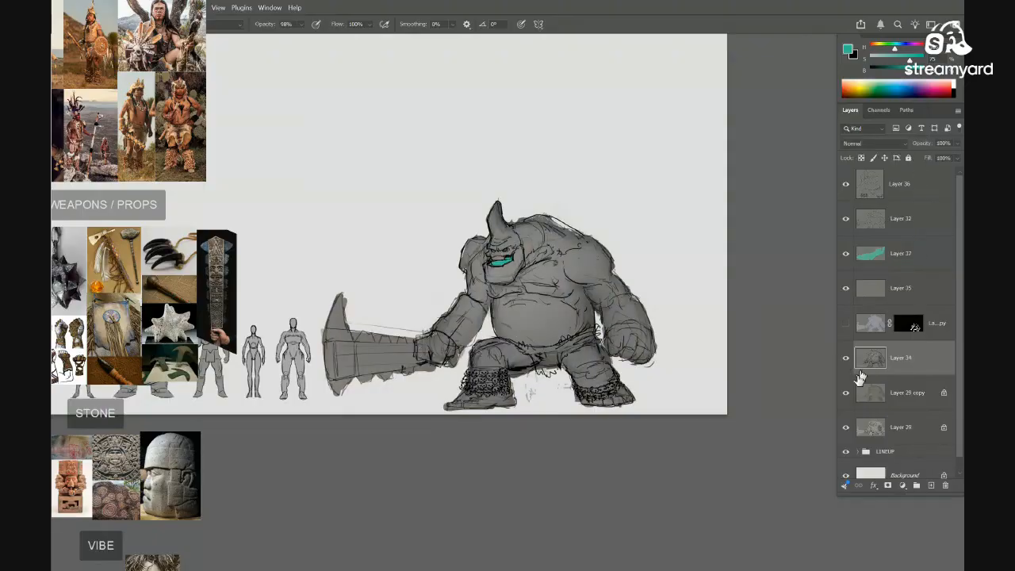
key("m")
key("shift+alt+m")
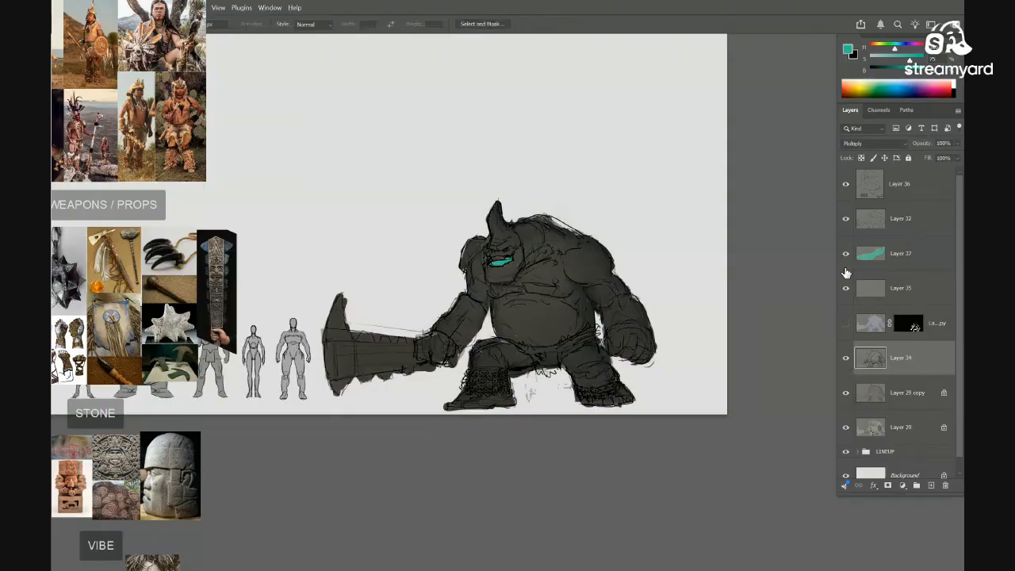
Brighten Layer 34 with Curves by pulling the white point in to the histogram's bright end, and lower its opacity to 34%
key("ctrl+m")
left_click_drag(677, 83, 814, 42)
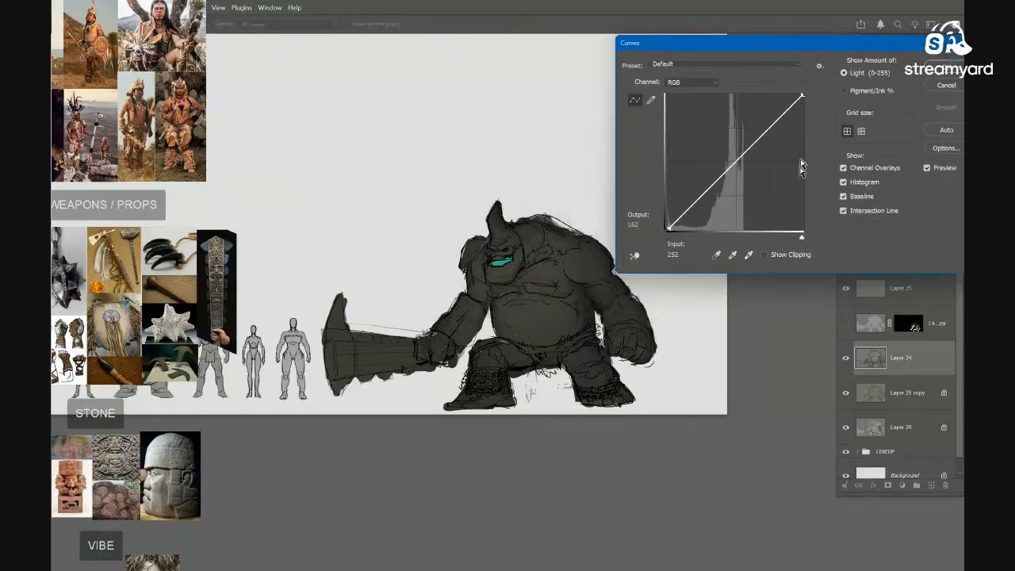
left_click_drag(803, 235, 743, 238)
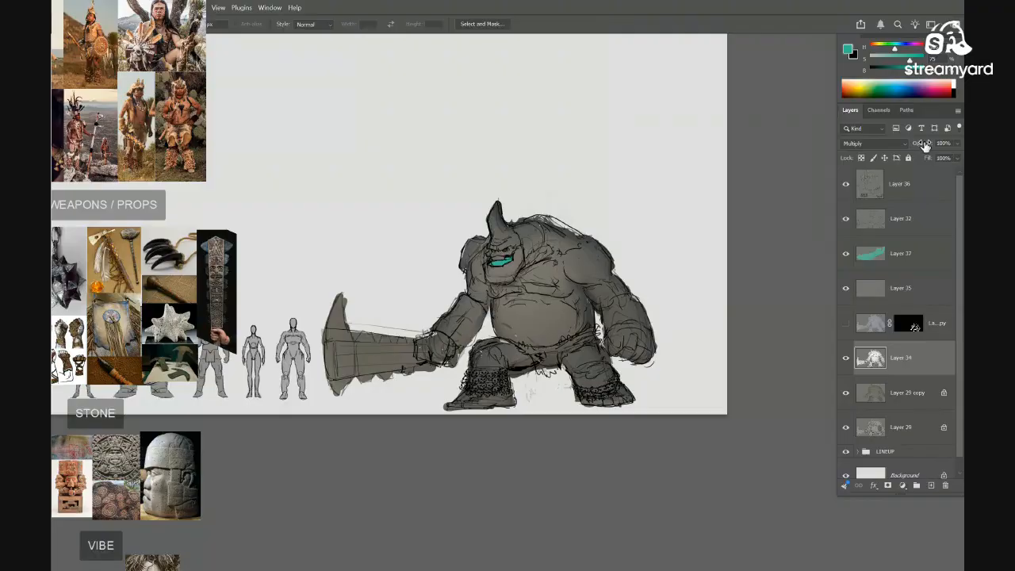
left_click_drag(922, 144, 843, 156)
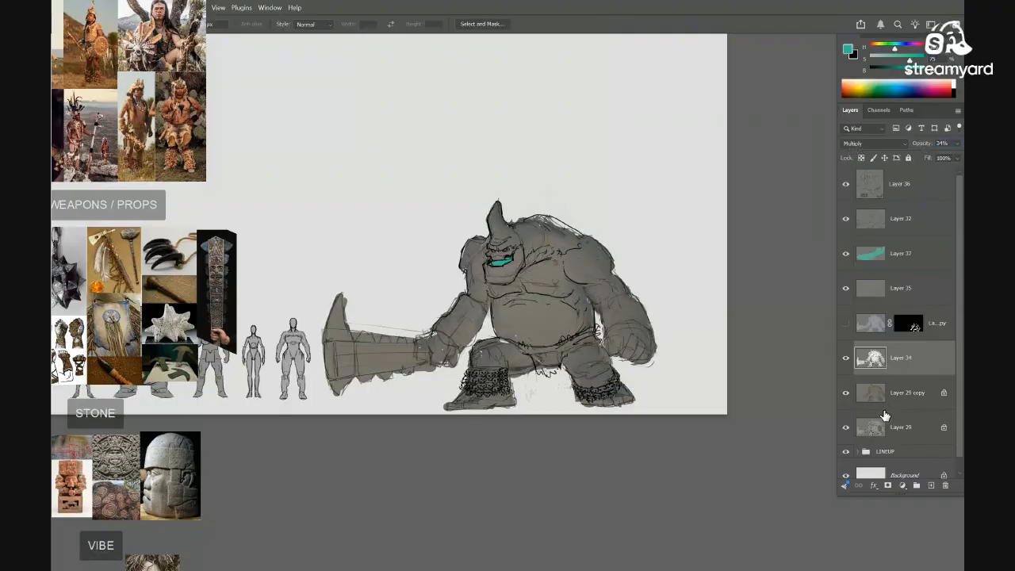
key("ctrl+g")
key("ctrl+e")
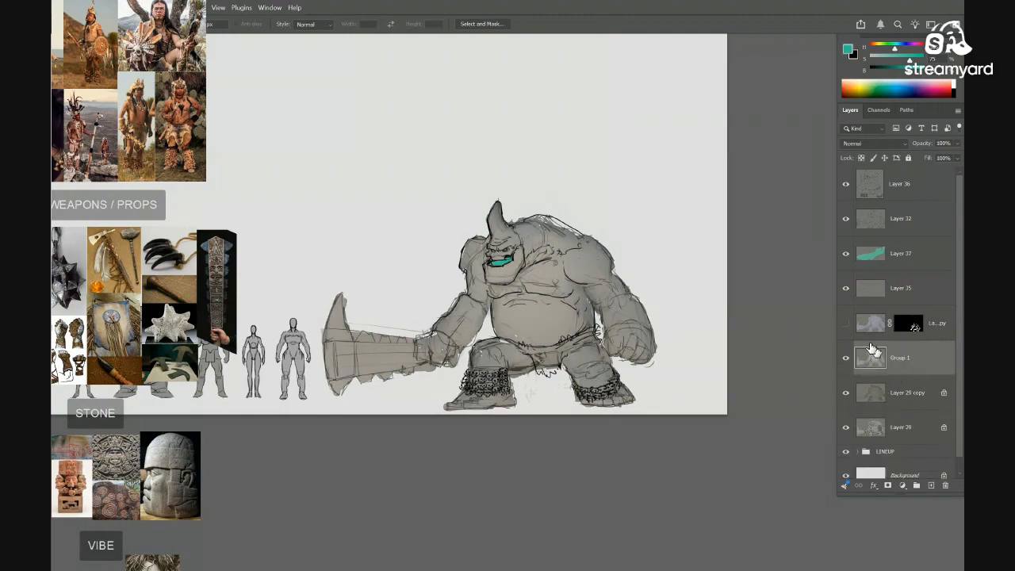
key("ctrl+z")
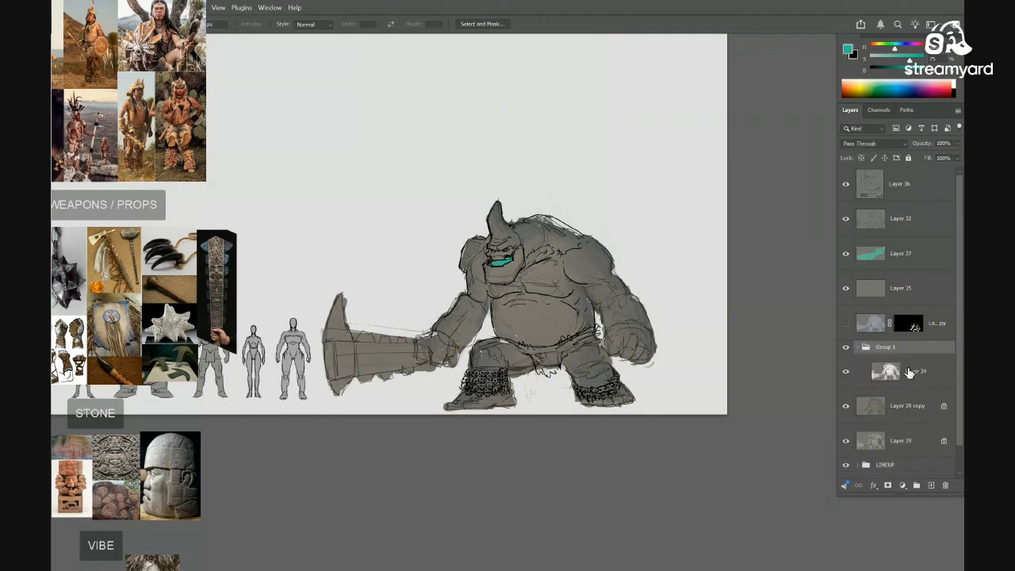
key("ctrl+z")
Merge Layer 34 down into Layer 29 copy and make the masked Multiply layer visible again
key("ctrl+e")
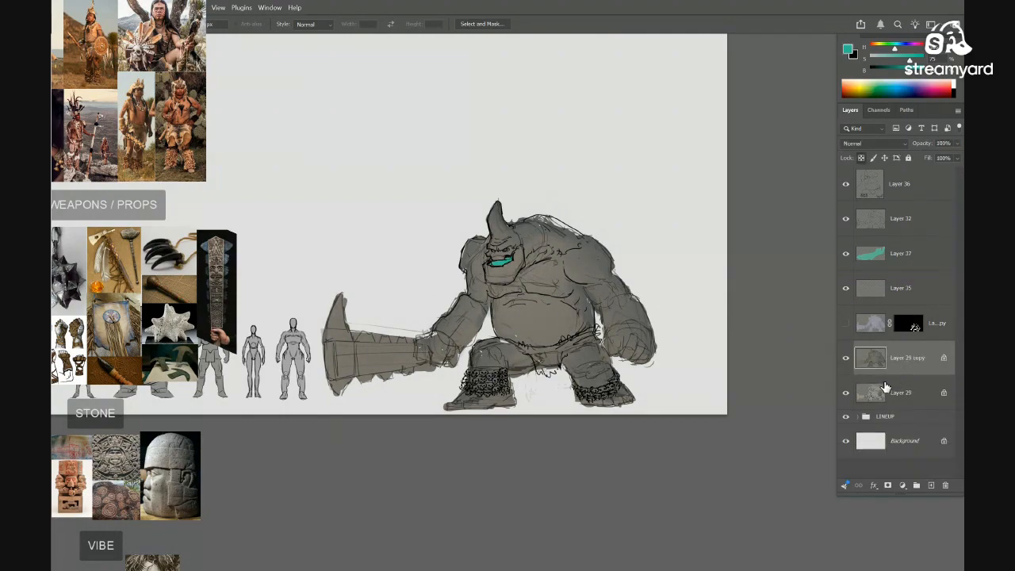
left_click(846, 324)
left_click(846, 325)
left_click(847, 323)
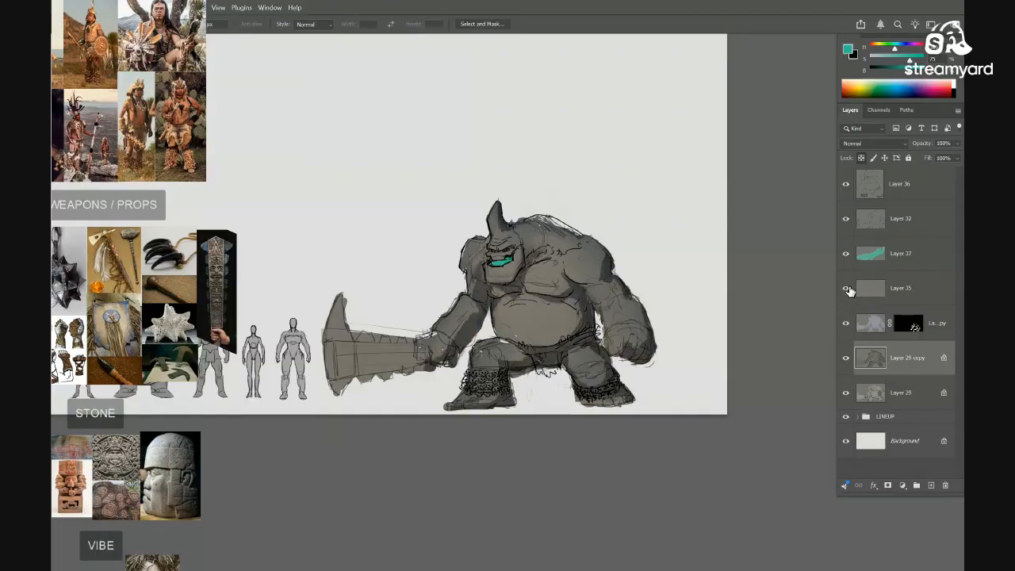
Move the masked Multiply layer above Layer 35 and check what Layer 35 contributes by toggling its visibility
left_click_drag(867, 327, 866, 291)
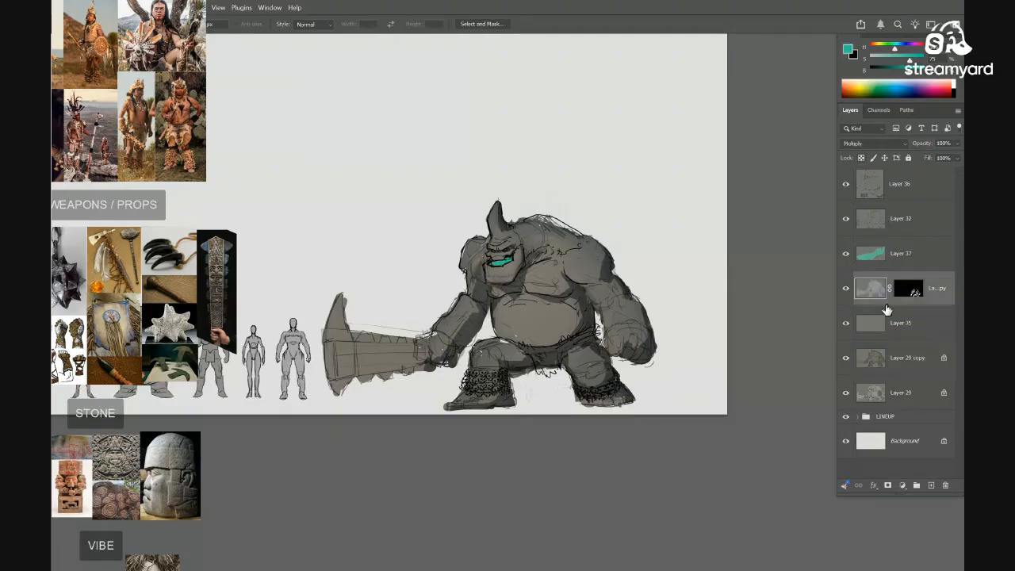
left_click(851, 328)
left_click(846, 325)
left_click(846, 325)
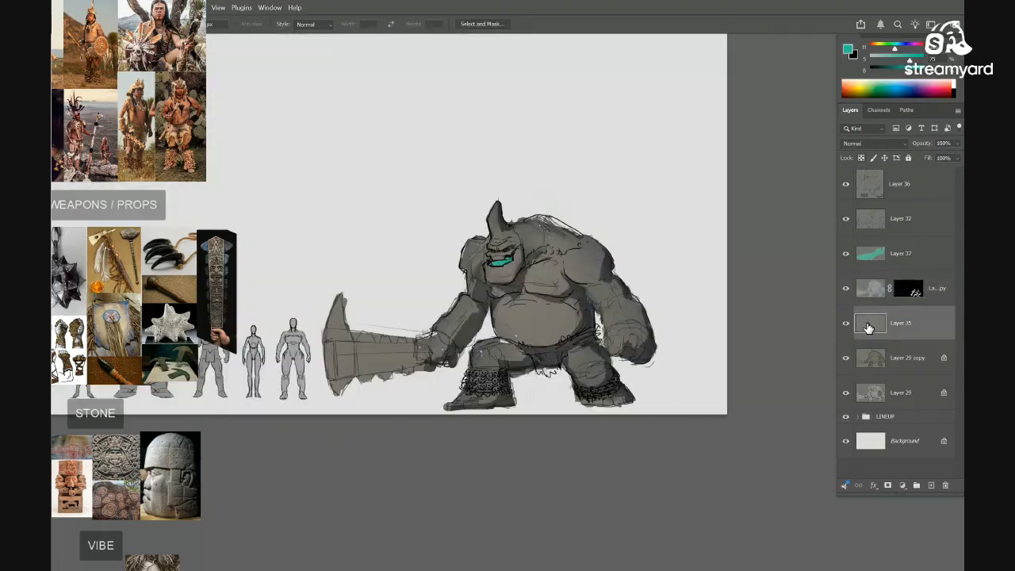
key("b")
left_click_drag(687, 340, 678, 384)
key("ctrl+z")
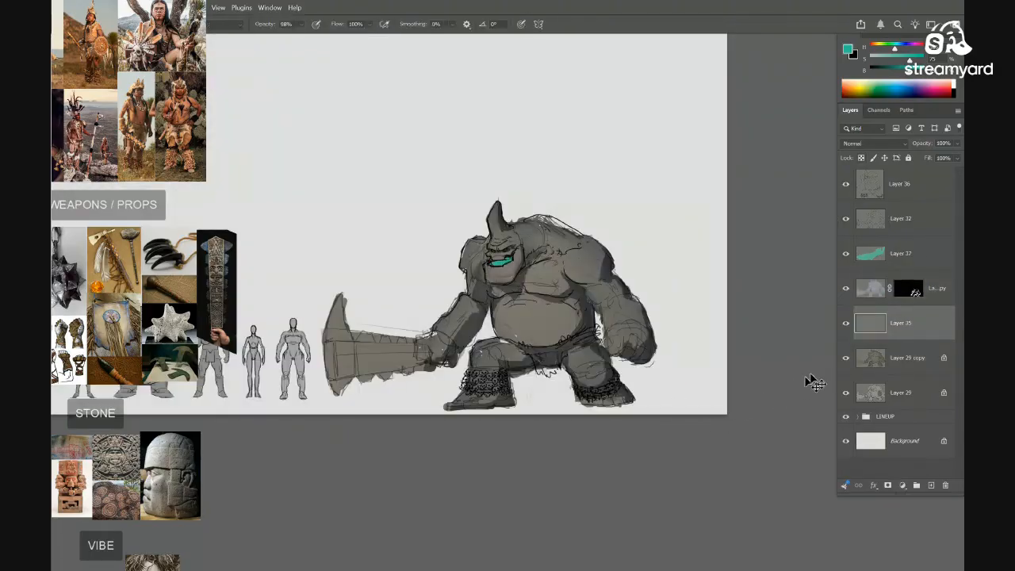
Delete Layer 35, check the linework on Layers 32 and 36 by toggling their visibility, and delete Layer 36
key("Delete")
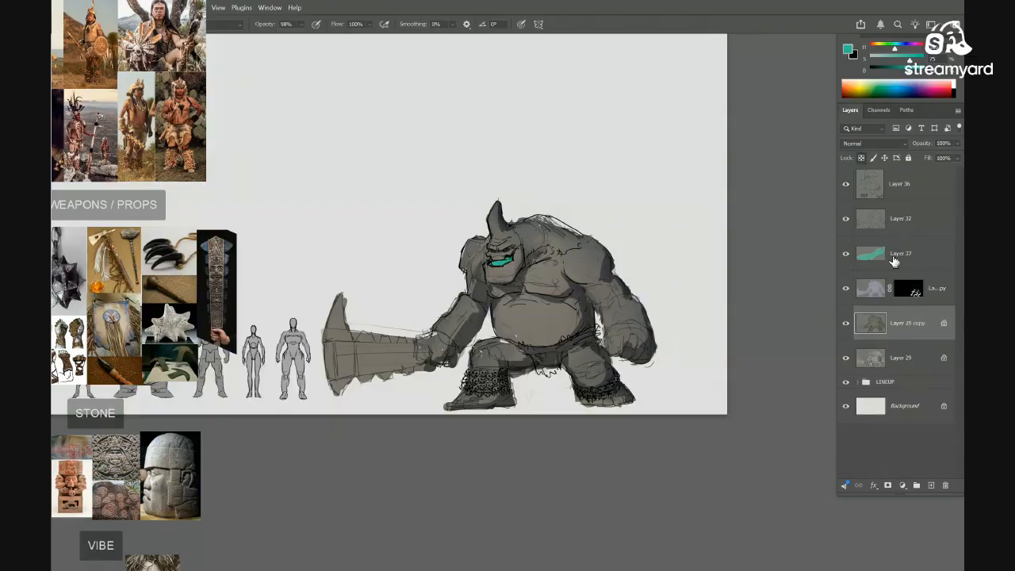
left_click(846, 222)
left_click(670, 270)
left_click(846, 184)
left_click(846, 184)
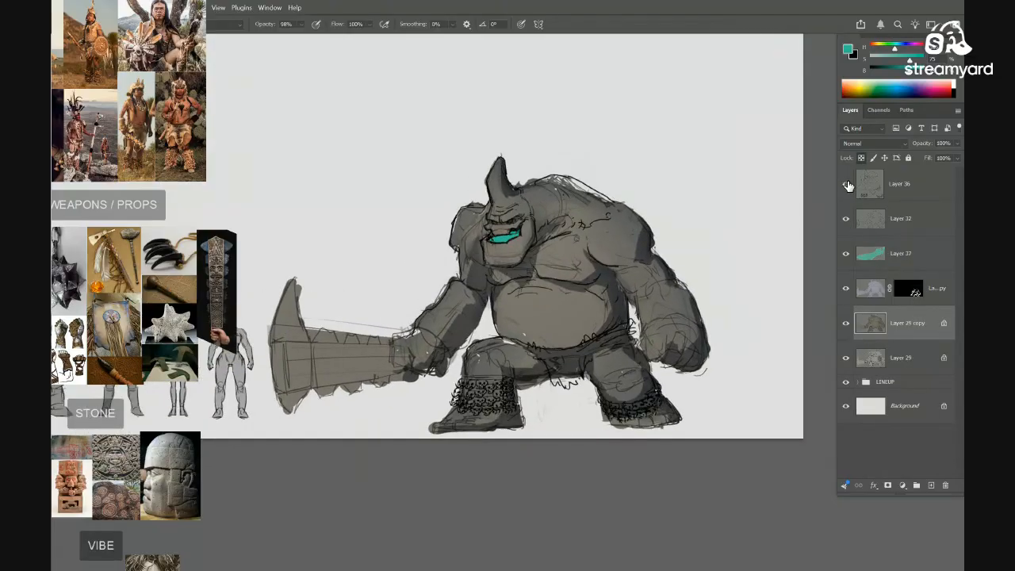
left_click(636, 293)
left_click(877, 190)
key("Delete")
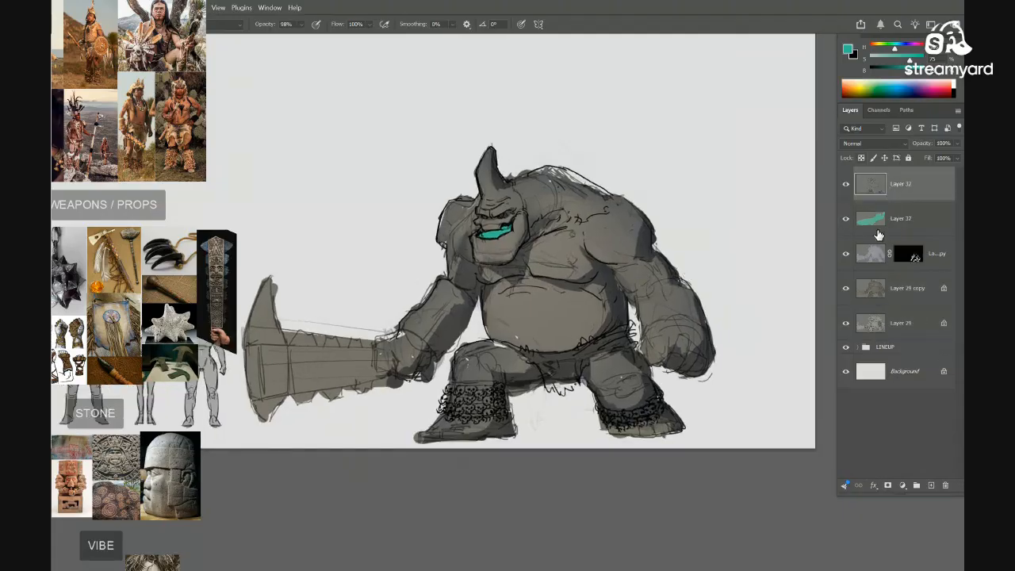
Isolate Layer 37 to examine the mouth colour, restore the other layers and check the Multiply shadow layer by toggling its visibility
left_click(876, 223)
left_click(657, 273)
left_click_drag(559, 259, 683, 297)
left_click(846, 221, "alt")
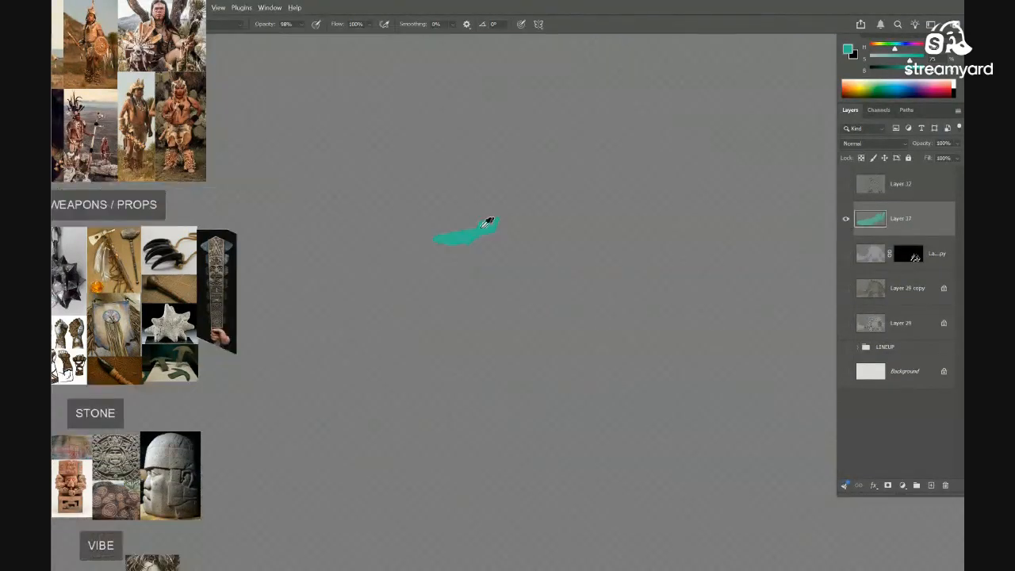
left_click(845, 220, "alt")
left_click_drag(743, 269, 524, 272)
left_click_drag(613, 270, 766, 244)
key("s")
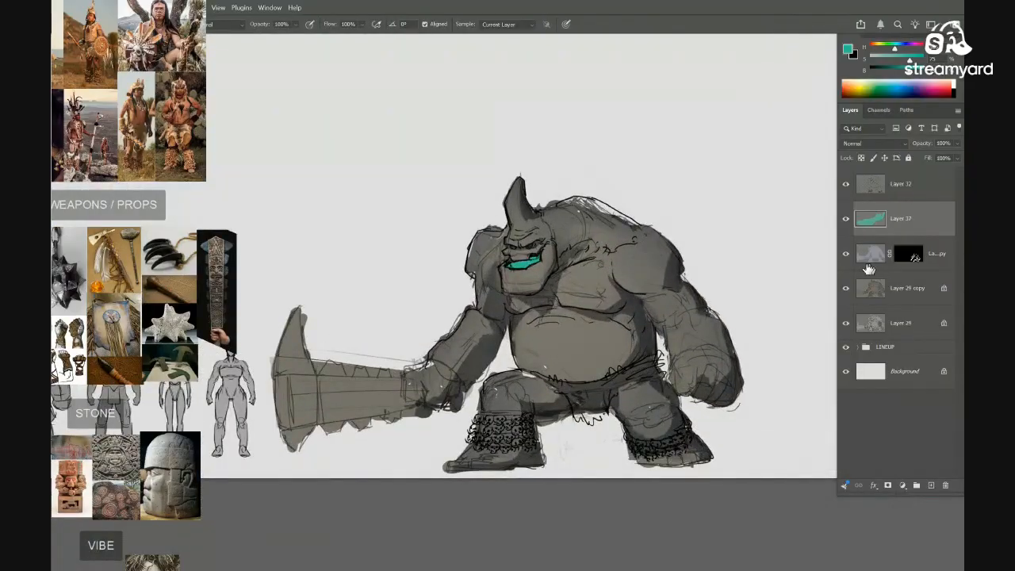
left_click(847, 258)
left_click(847, 257)
Activate Layer 29 copy, view it in isolation and sample a grey from the body as the brush colour
left_click(877, 292)
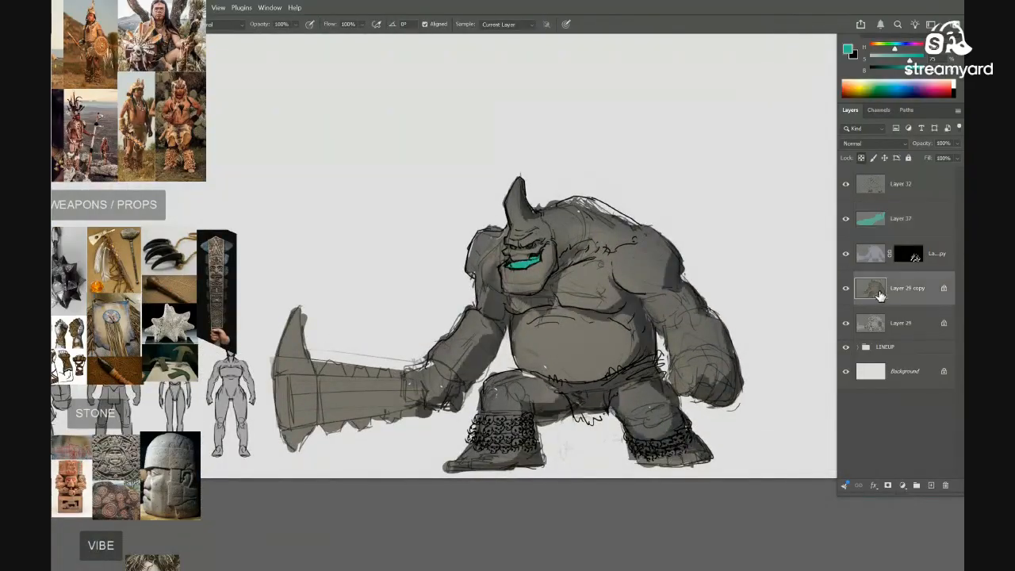
key("b")
left_click(846, 290, "alt")
left_click(666, 242, "alt")
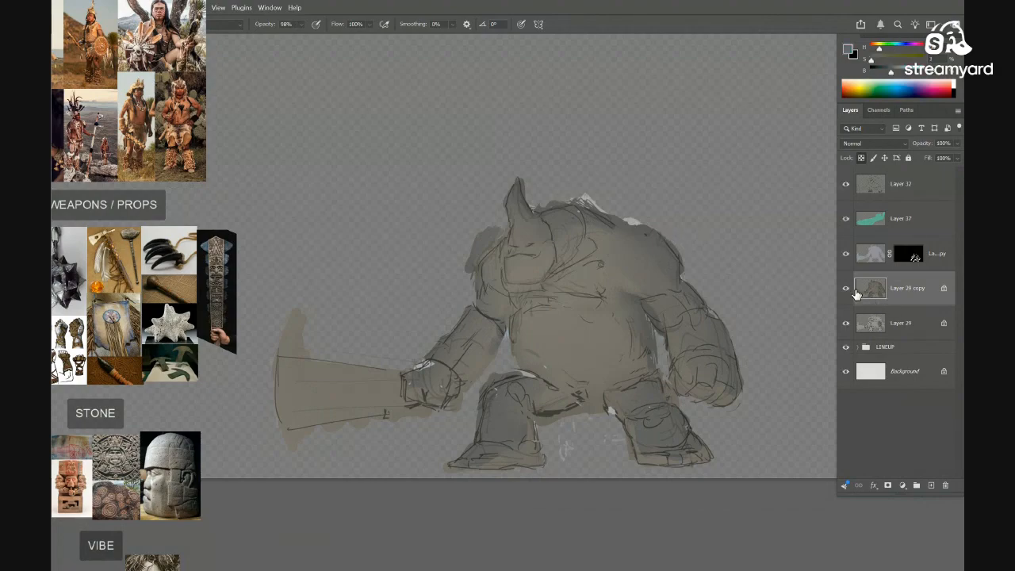
left_click(846, 288, "alt")
Choose the SQUARE PASTEL brush from the DIGITALPOPS QUICK SKETCH 2023 set
right_click(626, 218)
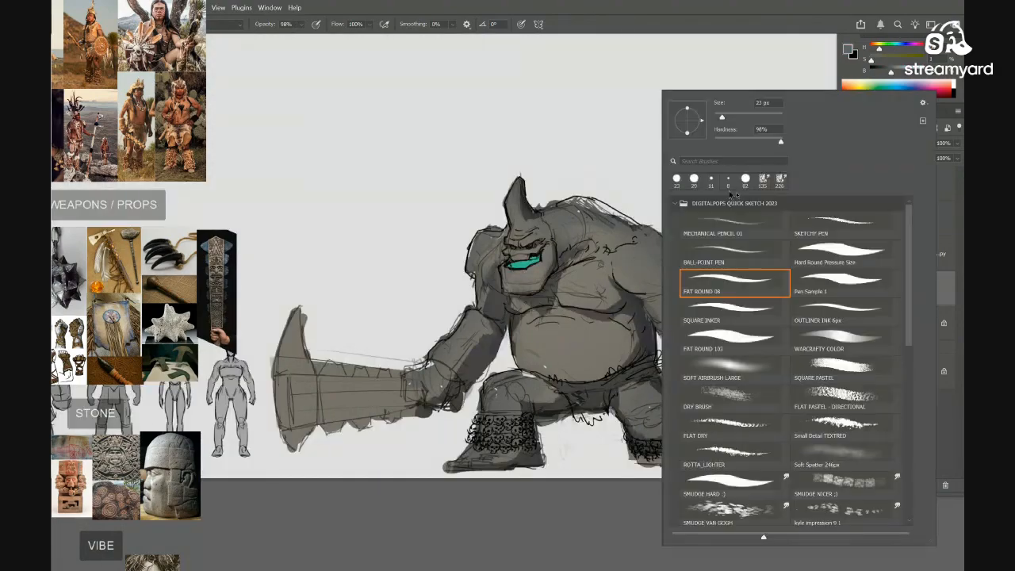
left_click(843, 341)
left_click(840, 371)
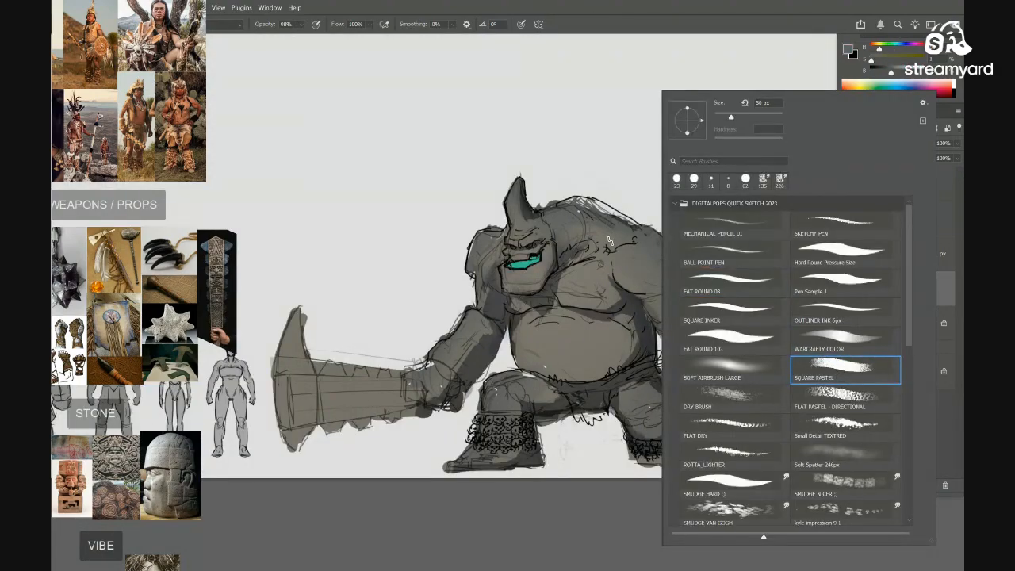
Sample greys from the body and paint over the light flecks on the figure's torso, weapon hand and shoulder on Layer 29 copy
left_click(611, 240)
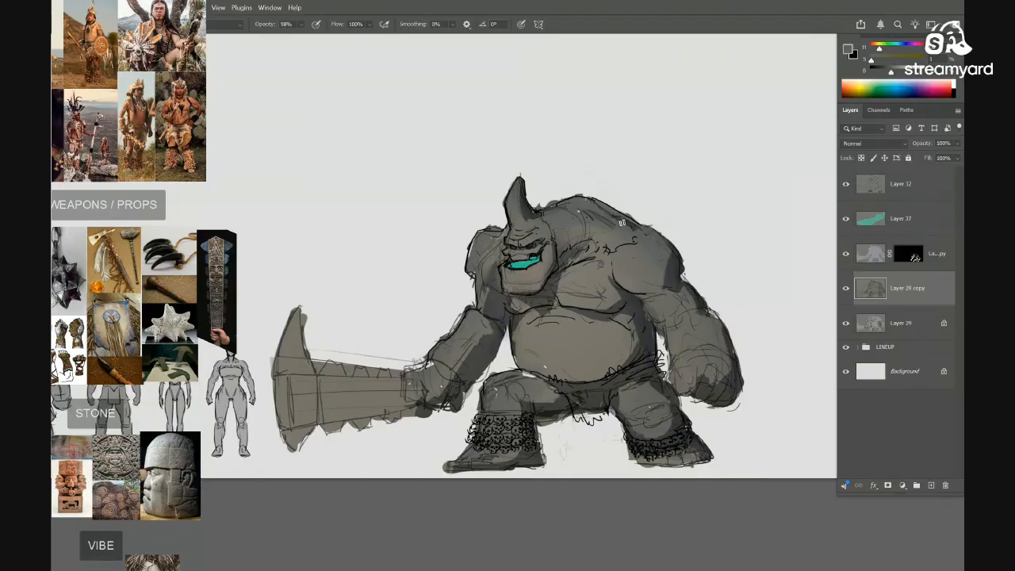
left_click(546, 370, "alt")
left_click(521, 376, "alt")
left_click(431, 371, "alt")
left_click_drag(454, 368, 399, 374)
left_click_drag(492, 302, 623, 277)
left_click(408, 287, "alt")
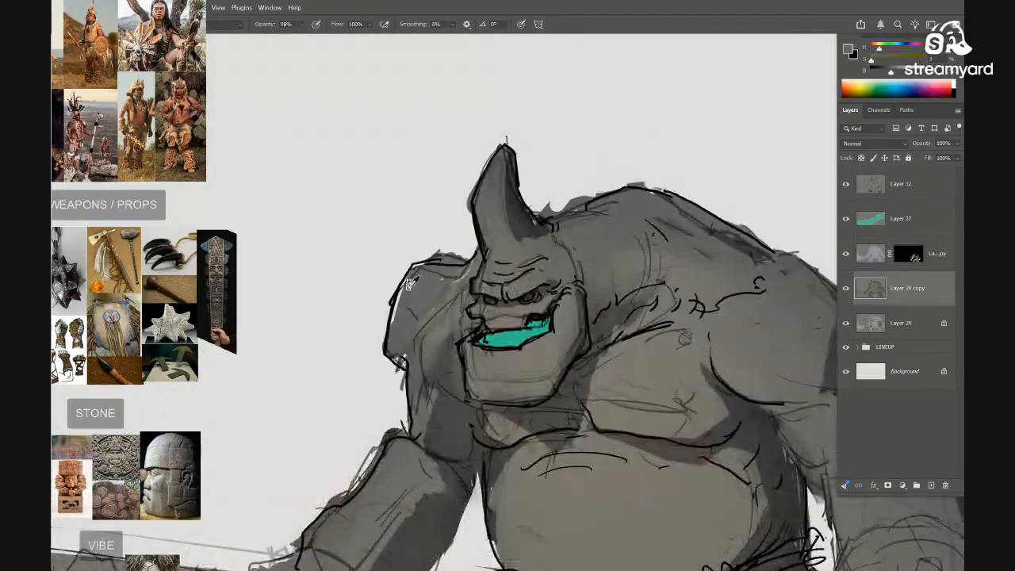
mouse_move(409, 285)
left_mouse_down()
mouse_move(428, 275)
mouse_move(459, 283)
left_mouse_up()
left_click_drag(408, 356, 438, 293)
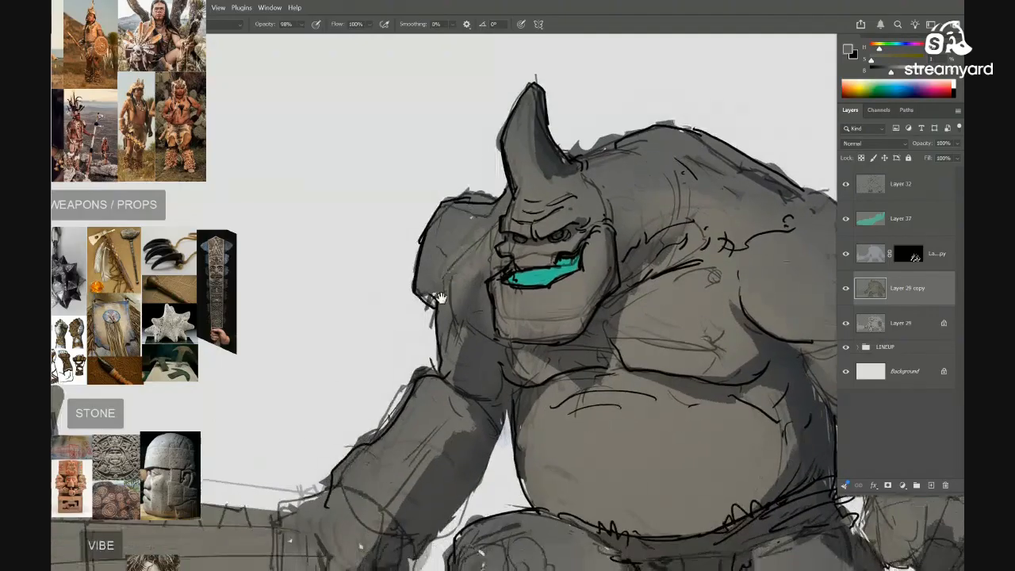
left_click_drag(418, 385, 391, 420)
left_click_drag(576, 346, 532, 351)
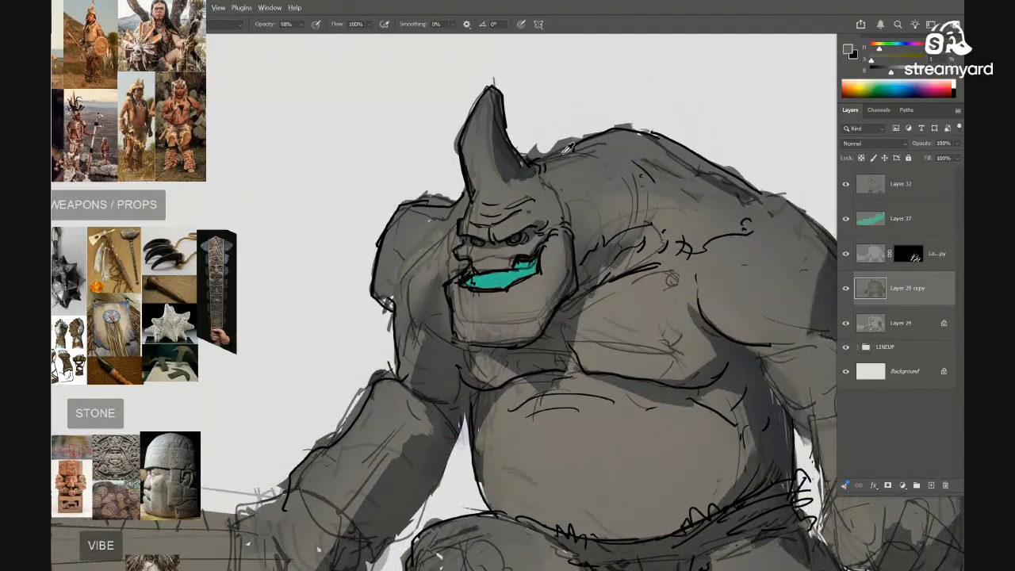
left_click_drag(704, 169, 622, 198)
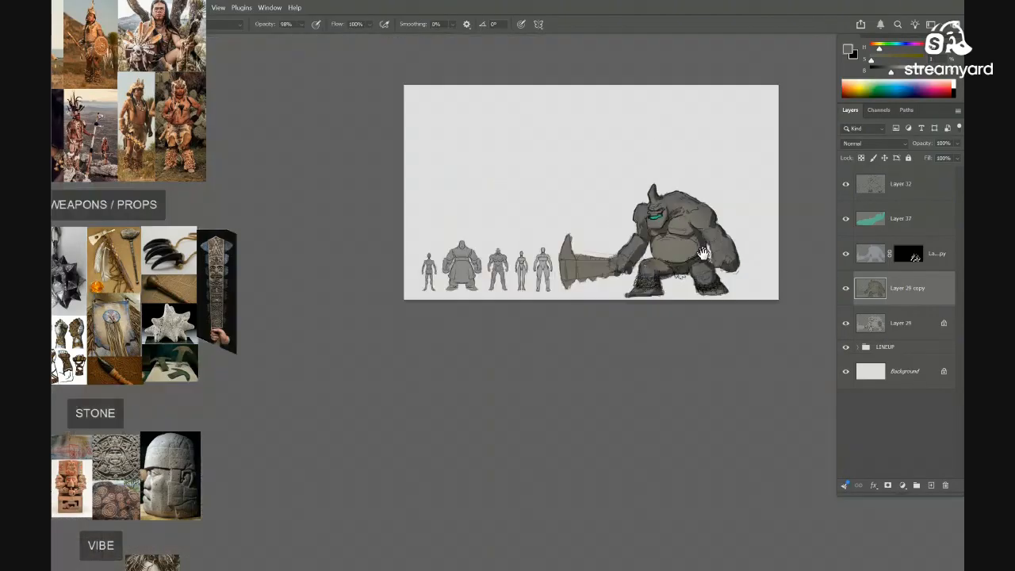
left_click_drag(691, 236, 607, 244)
left_click_drag(607, 245, 641, 246)
left_click_drag(618, 256, 600, 300)
left_click_drag(600, 300, 674, 316)
Activate Layer 37, sample the mouth's teal and paint both of the brute's eyes with it
left_click(901, 219)
left_click(446, 238, "alt")
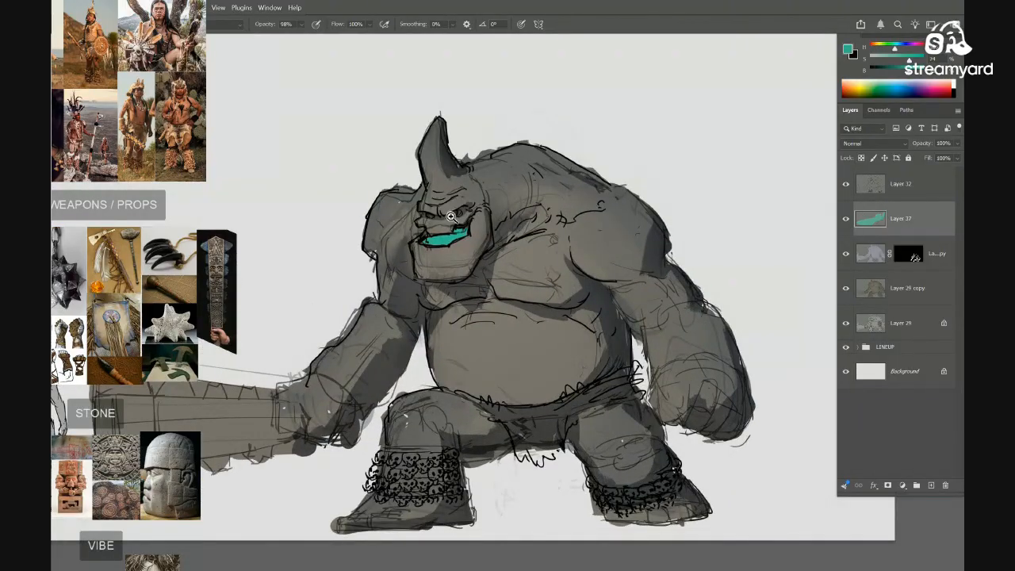
left_click_drag(446, 214, 590, 255)
mouse_move(446, 266)
left_mouse_down()
mouse_move(435, 266)
mouse_move(452, 268)
left_mouse_up()
left_click_drag(472, 295, 388, 320)
mouse_move(589, 316)
left_mouse_down()
mouse_move(572, 283)
mouse_move(548, 317)
mouse_move(644, 339)
mouse_move(657, 301)
mouse_move(623, 287)
mouse_move(661, 301)
mouse_move(634, 290)
mouse_move(615, 307)
mouse_move(600, 303)
mouse_move(651, 281)
left_mouse_up()
right_click(619, 285)
left_click(789, 265)
left_click_drag(561, 309, 591, 306)
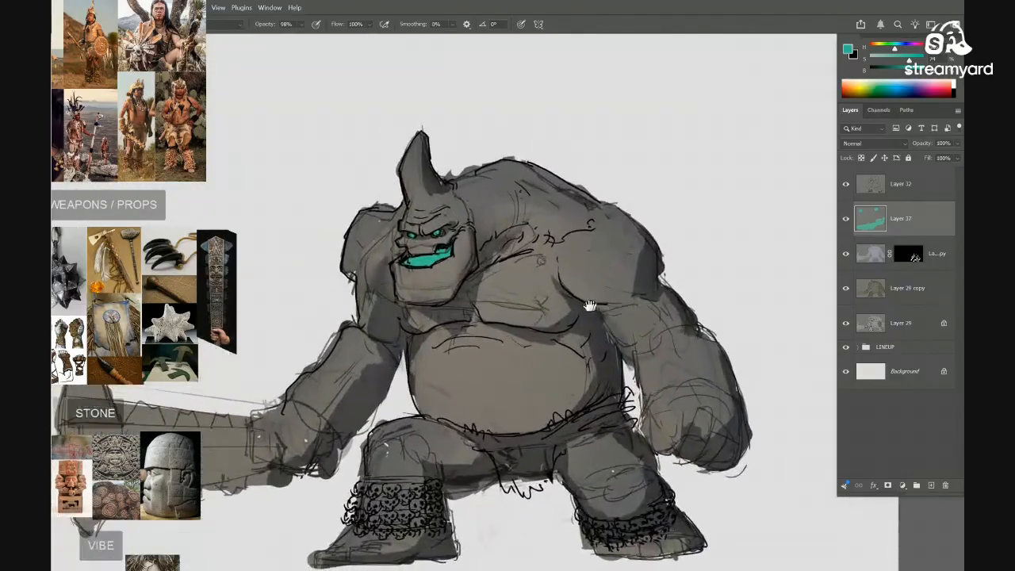
Paint teal accents under the chest folds and on the upper belly, and smudge them into soft glows
left_click_drag(555, 339, 593, 329)
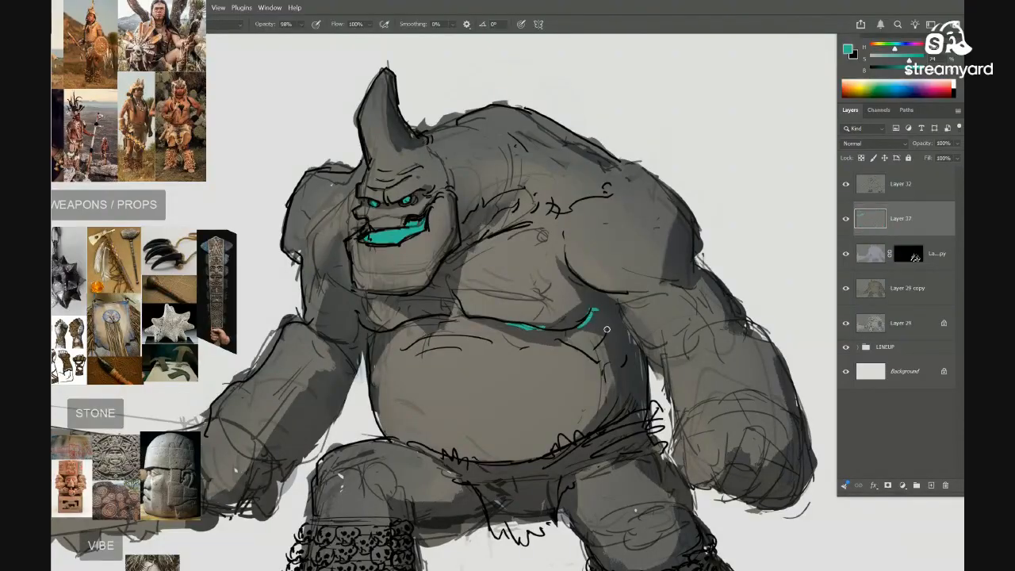
mouse_move(600, 359)
left_mouse_down()
mouse_move(553, 362)
mouse_move(621, 343)
left_mouse_up()
left_click_drag(444, 348, 454, 350)
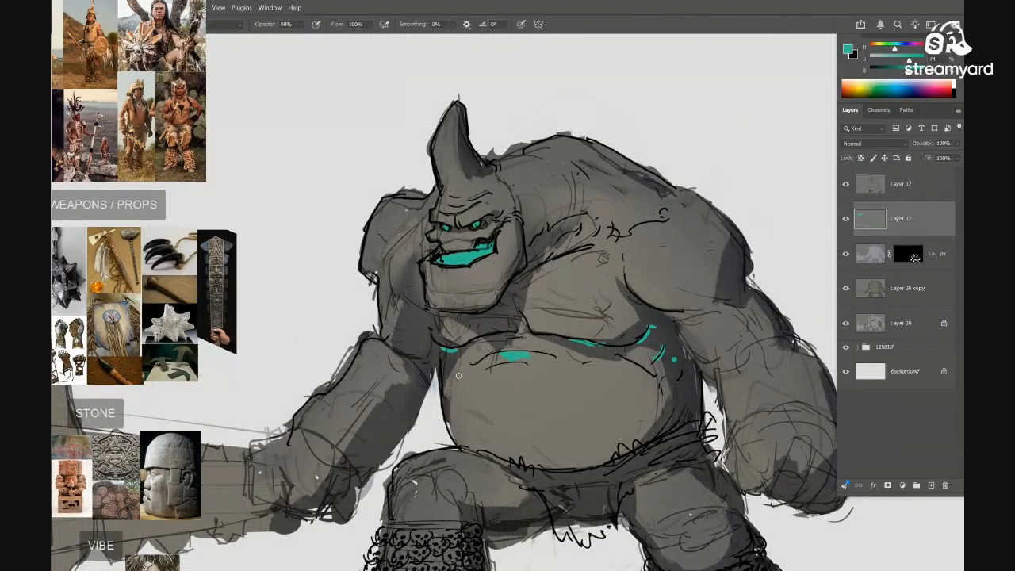
mouse_move(550, 386)
left_mouse_down()
mouse_move(534, 402)
mouse_move(589, 389)
left_mouse_up()
key("r")
mouse_move(527, 370)
left_mouse_down()
mouse_move(630, 368)
mouse_move(622, 360)
mouse_move(606, 374)
left_mouse_up()
left_click_drag(479, 366, 478, 383)
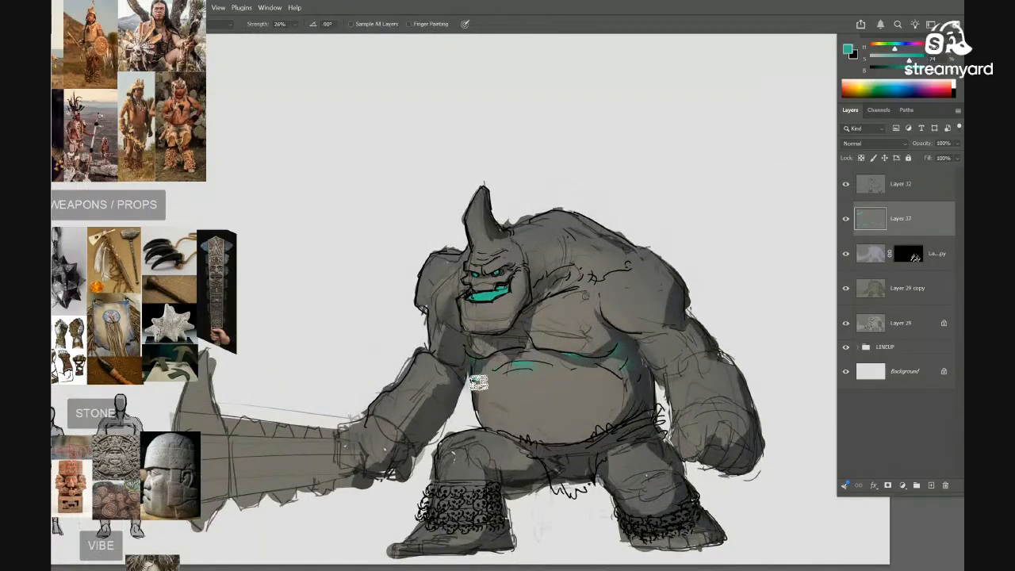
left_click_drag(589, 390, 572, 397)
Add teal strokes on the neck beside the jaw and on the chest near the free arm's armpit, and smudge them
key("b")
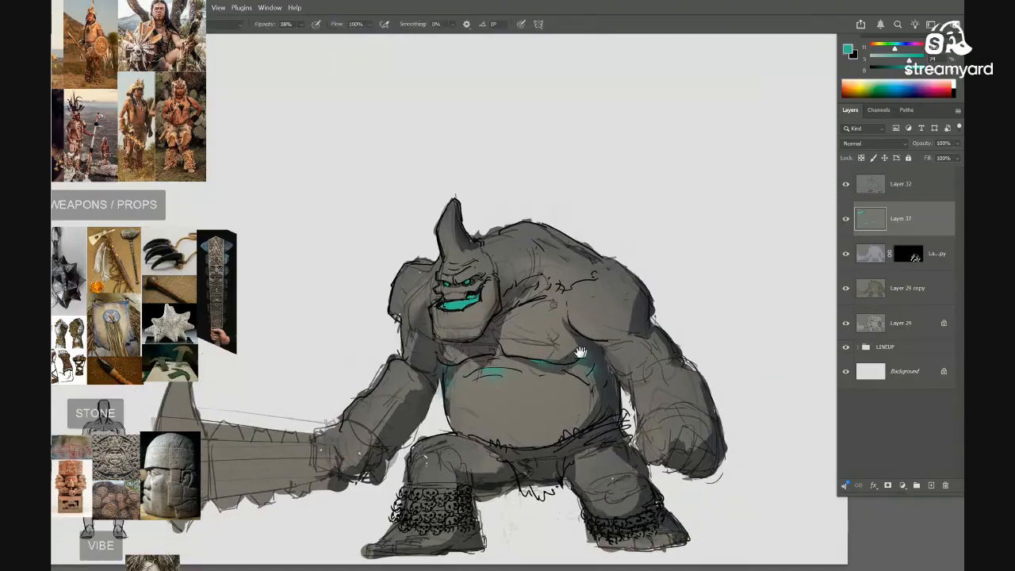
left_click_drag(538, 350, 555, 356)
left_click_drag(474, 219, 529, 317)
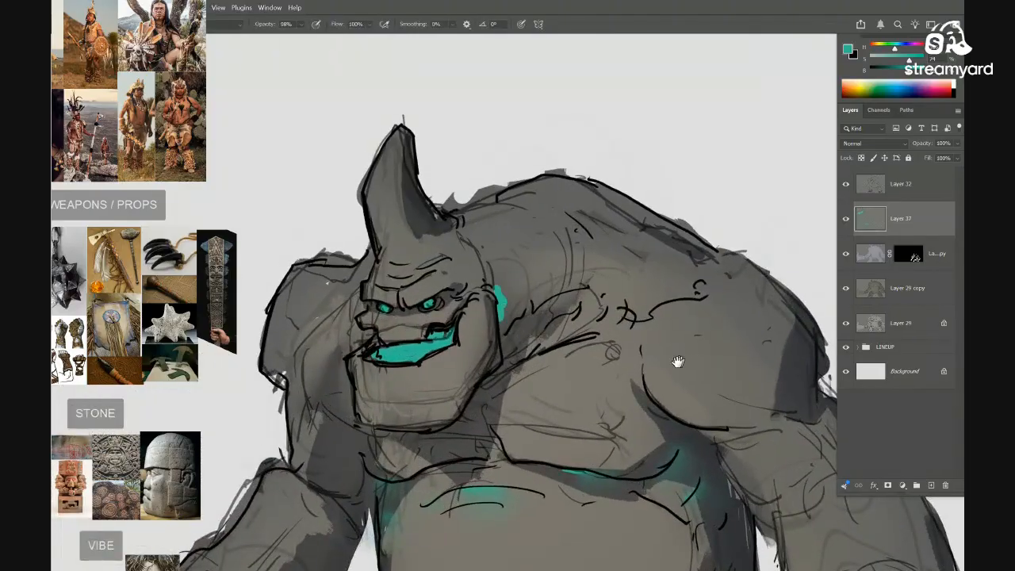
left_click_drag(677, 361, 682, 328)
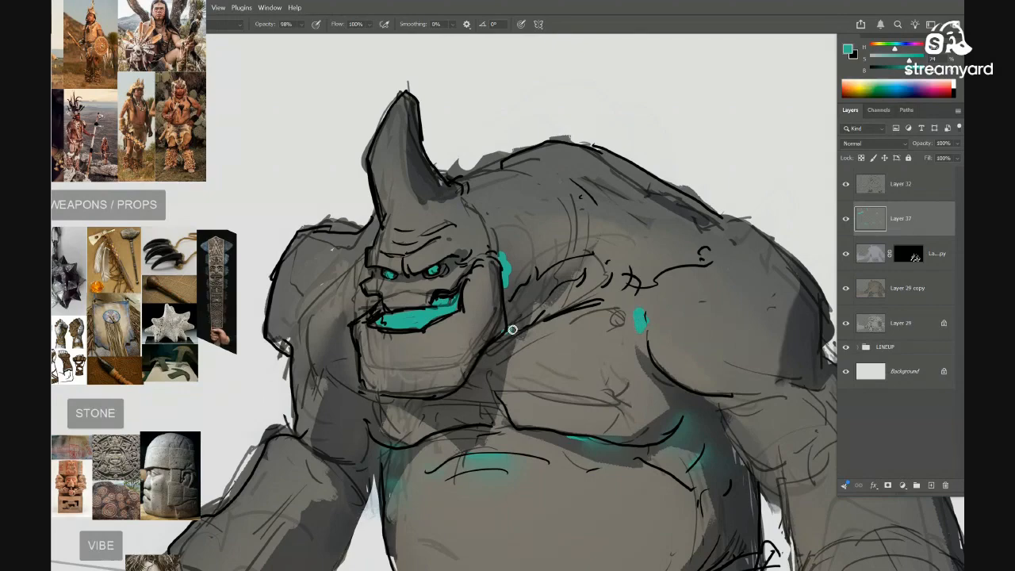
key("r")
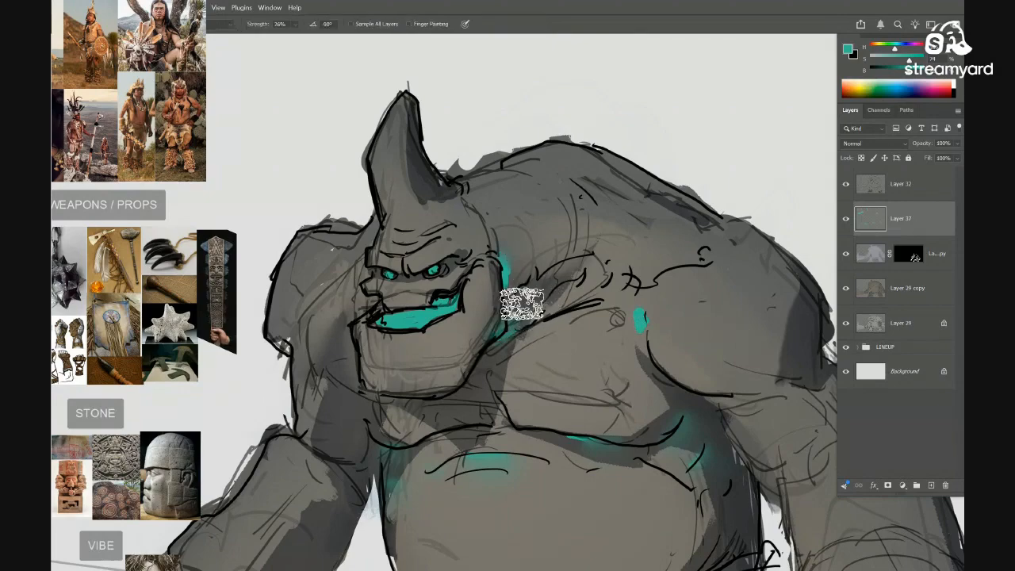
mouse_move(622, 347)
left_mouse_down()
mouse_move(641, 312)
mouse_move(600, 364)
mouse_move(531, 366)
left_mouse_up()
mouse_move(700, 365)
left_mouse_down()
mouse_move(638, 323)
mouse_move(643, 375)
mouse_move(642, 338)
mouse_move(600, 346)
mouse_move(645, 333)
left_mouse_up()
left_click_drag(589, 307, 577, 310)
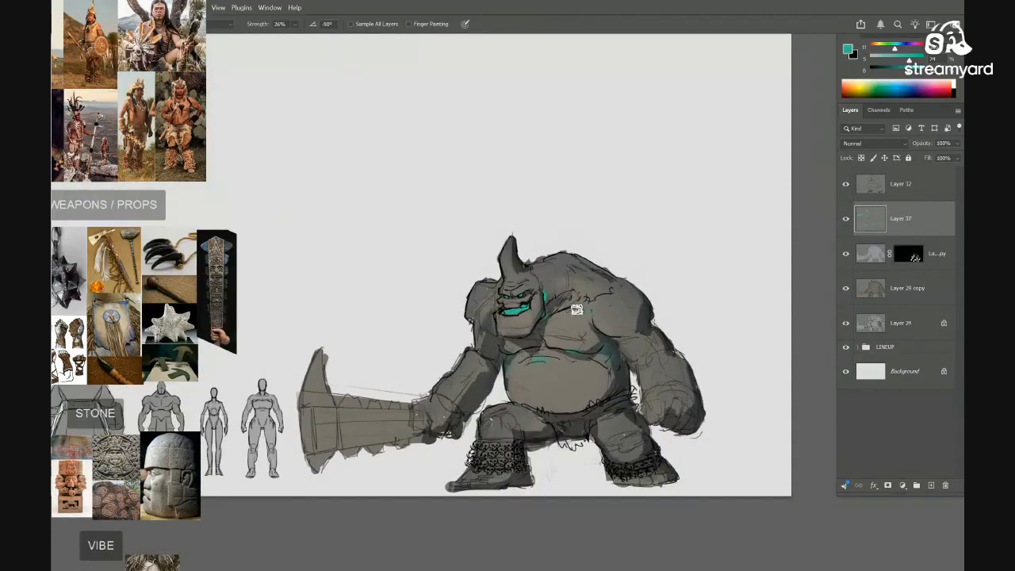
left_click_drag(634, 325, 646, 334)
left_click_drag(632, 347, 638, 267)
left_click_drag(625, 341, 649, 336)
Paint a teal accent on the knee below the weapon arm and smudge it into the leg
key("b")
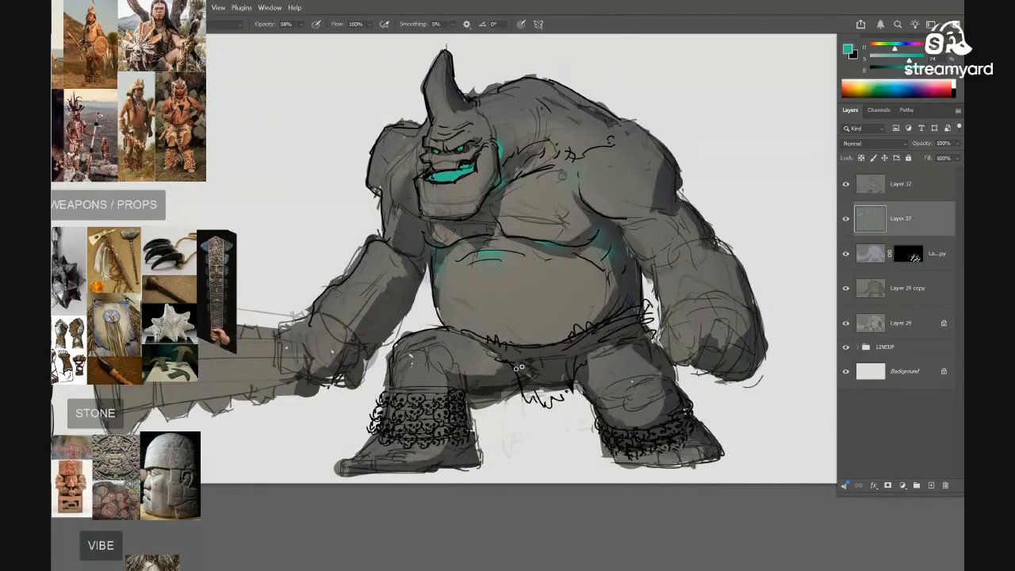
left_click_drag(482, 370, 505, 363)
mouse_move(435, 349)
left_mouse_down()
mouse_move(438, 365)
mouse_move(451, 325)
mouse_move(504, 326)
mouse_move(475, 322)
mouse_move(442, 347)
left_mouse_up()
key("r")
left_click_drag(508, 356, 460, 356)
left_click_drag(559, 338, 568, 320)
Paint a teal accent at the free arm's elbow and blend it with the Smudge tool
key("b")
left_click_drag(505, 271, 512, 261)
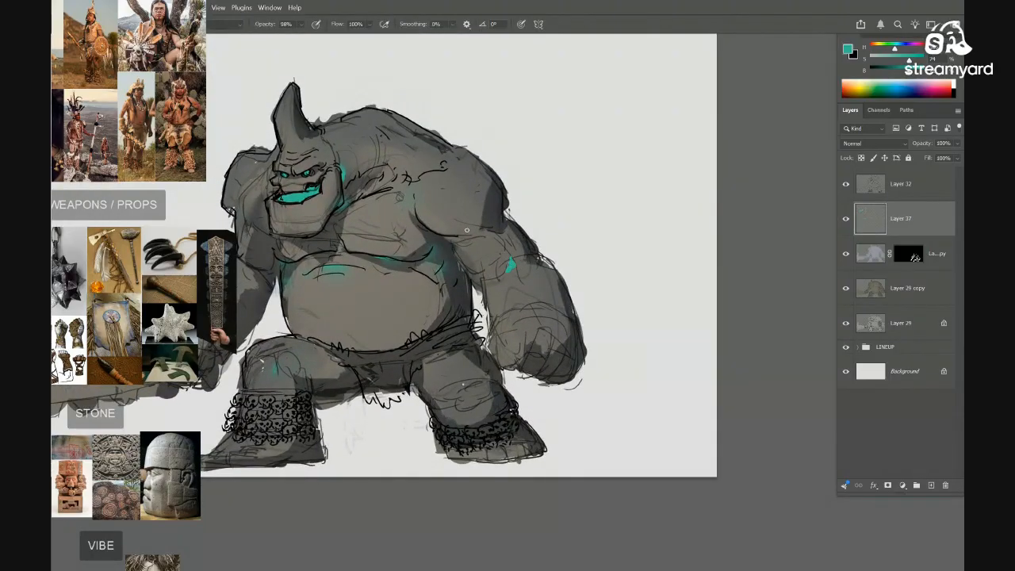
mouse_move(516, 284)
left_mouse_down()
mouse_move(482, 281)
mouse_move(501, 278)
left_mouse_up()
key("r")
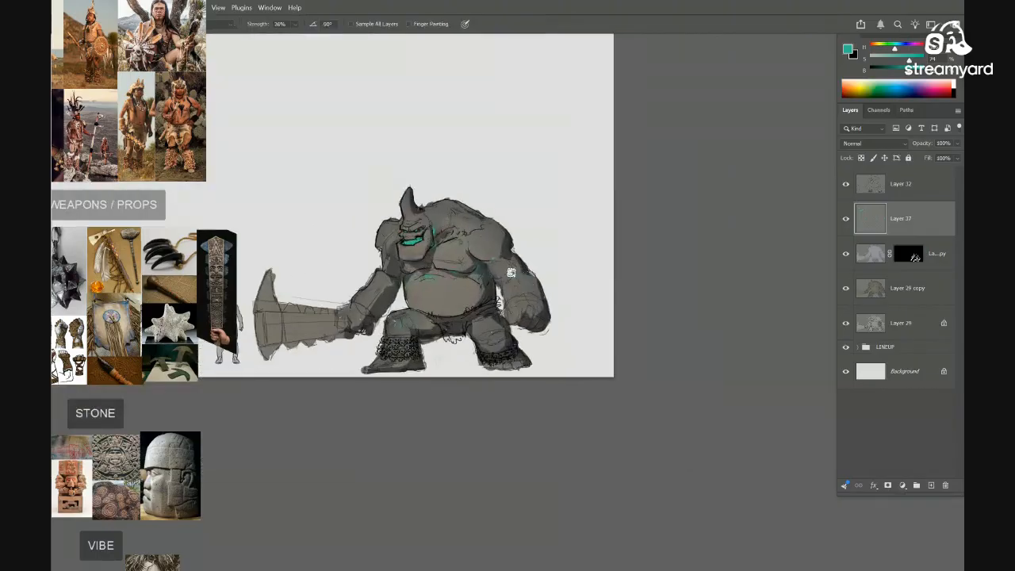
left_click_drag(431, 262, 476, 267)
mouse_move(408, 280)
left_mouse_down()
mouse_move(530, 283)
mouse_move(486, 290)
mouse_move(494, 274)
left_mouse_up()
Undo the last stroke and smudge the teal accent at the weapon arm's elbow
key("b")
key("ctrl+z")
key("r")
left_click_drag(492, 346, 478, 365)
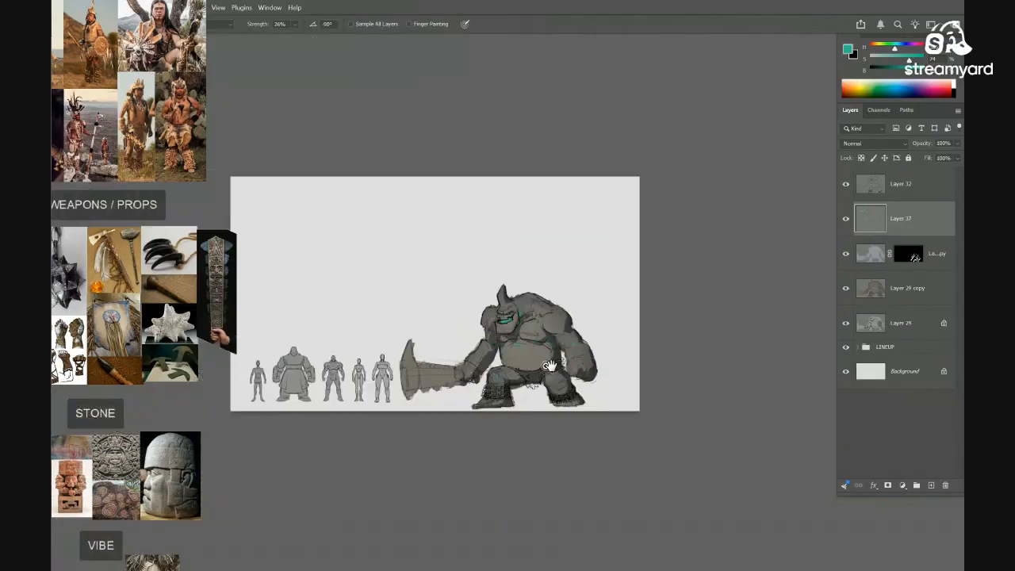
left_click_drag(554, 354, 597, 353)
left_click_drag(489, 258, 540, 266)
Paint teal streaks along the neck and shoulder creases up to the back's edge, and smudge them
key("b")
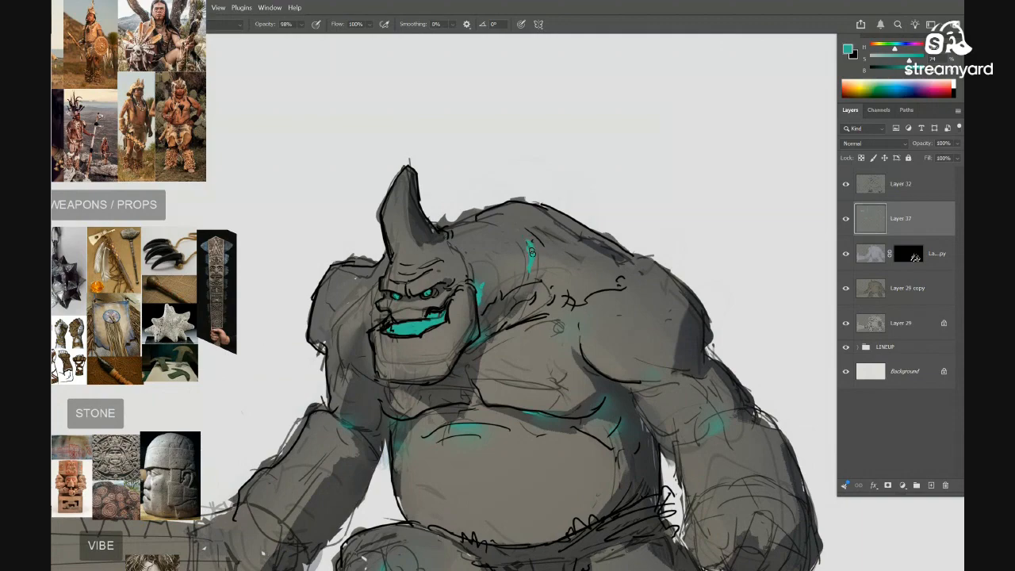
mouse_move(508, 331)
left_mouse_down()
mouse_move(451, 337)
mouse_move(561, 327)
left_mouse_up()
key("e")
key("b")
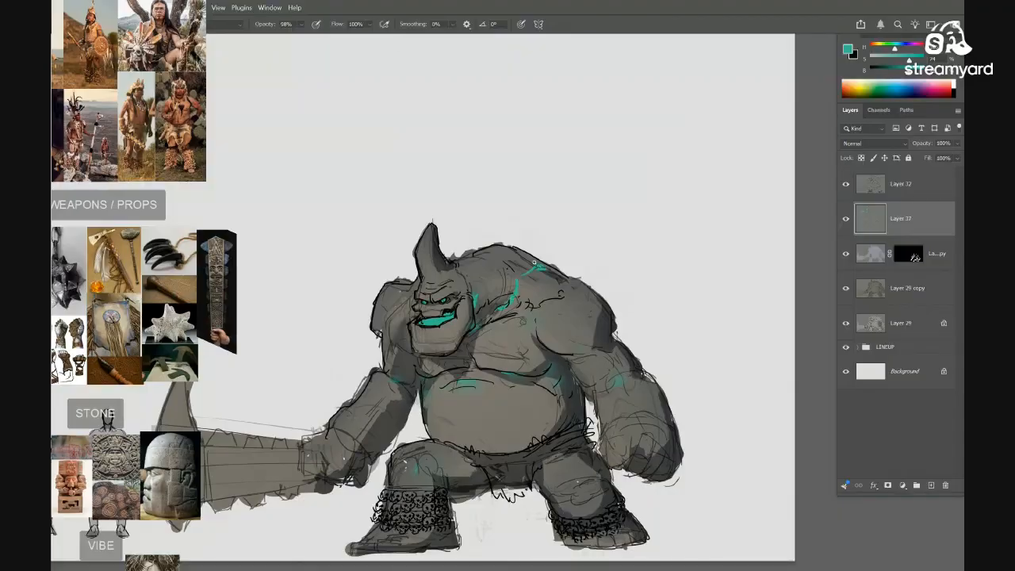
key("r")
mouse_move(540, 265)
left_mouse_down()
mouse_move(517, 273)
mouse_move(518, 311)
mouse_move(533, 294)
mouse_move(523, 294)
mouse_move(609, 281)
left_mouse_up()
mouse_move(577, 270)
left_mouse_down()
mouse_move(552, 217)
mouse_move(577, 241)
left_mouse_up()
Extend the teal along the back's edge, onto the weapon-side shoulder and into the free shoulder's crease
key("b")
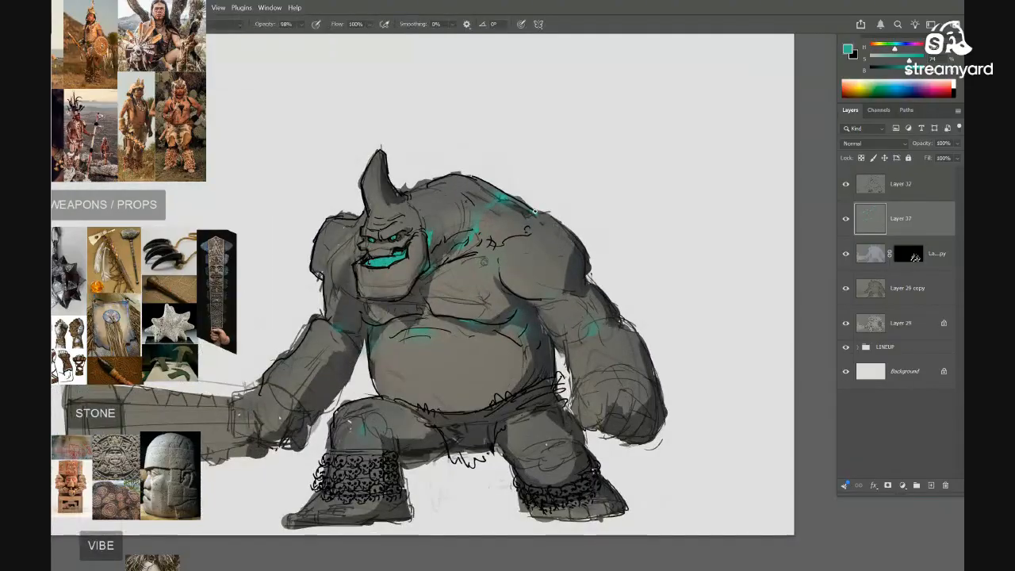
left_click_drag(509, 232, 586, 234)
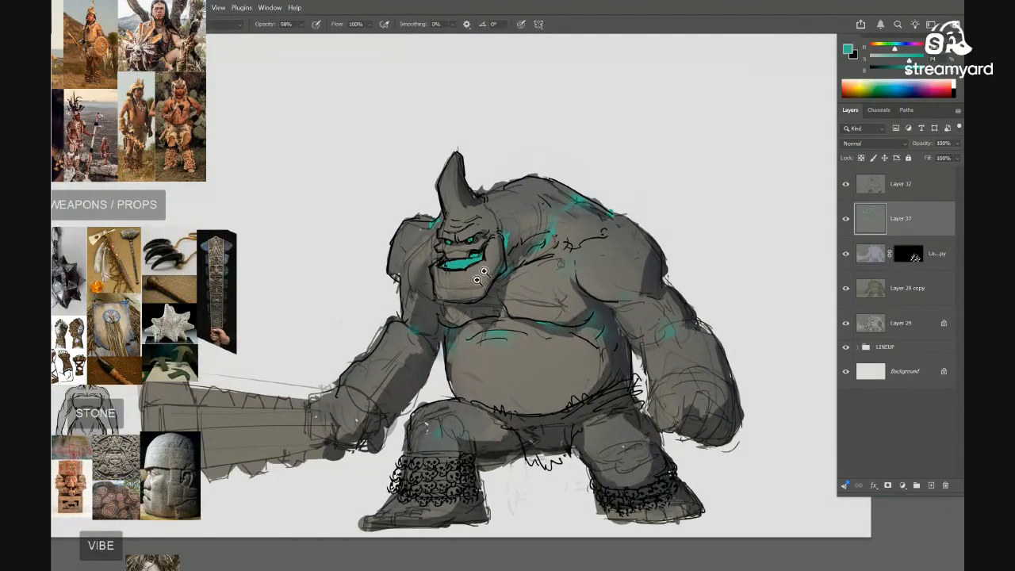
left_click_drag(480, 276, 446, 278)
left_click_drag(573, 313, 587, 312)
left_click_drag(539, 309, 606, 304)
mouse_move(524, 280)
left_mouse_down()
mouse_move(531, 239)
mouse_move(488, 263)
left_mouse_up()
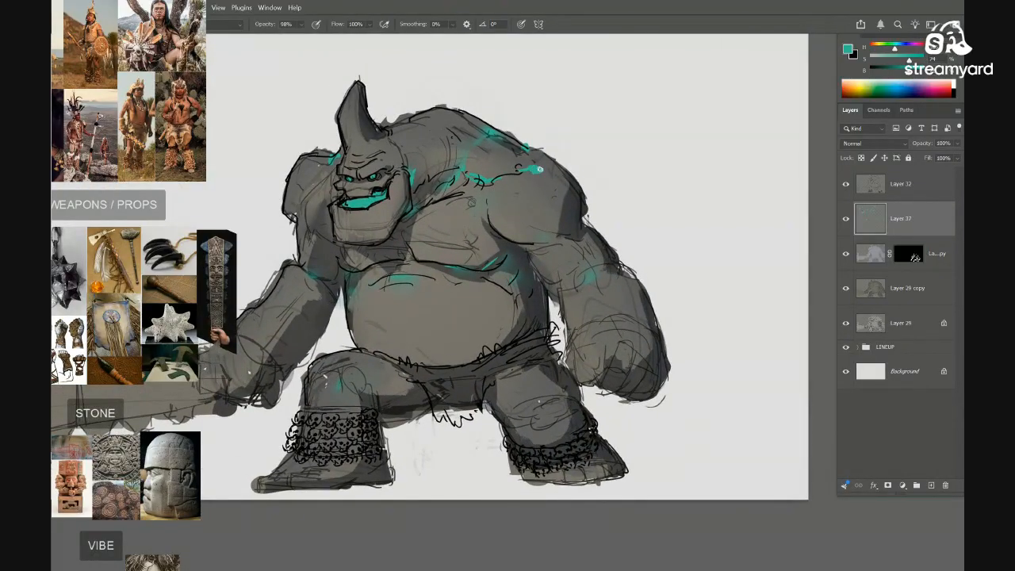
Smudge the teal at the top of the free shoulder and erase its excess
key("r")
mouse_move(546, 169)
left_mouse_down()
mouse_move(531, 175)
mouse_move(530, 154)
mouse_move(511, 163)
mouse_move(583, 187)
left_mouse_up()
left_click_drag(586, 187, 631, 176)
key("e")
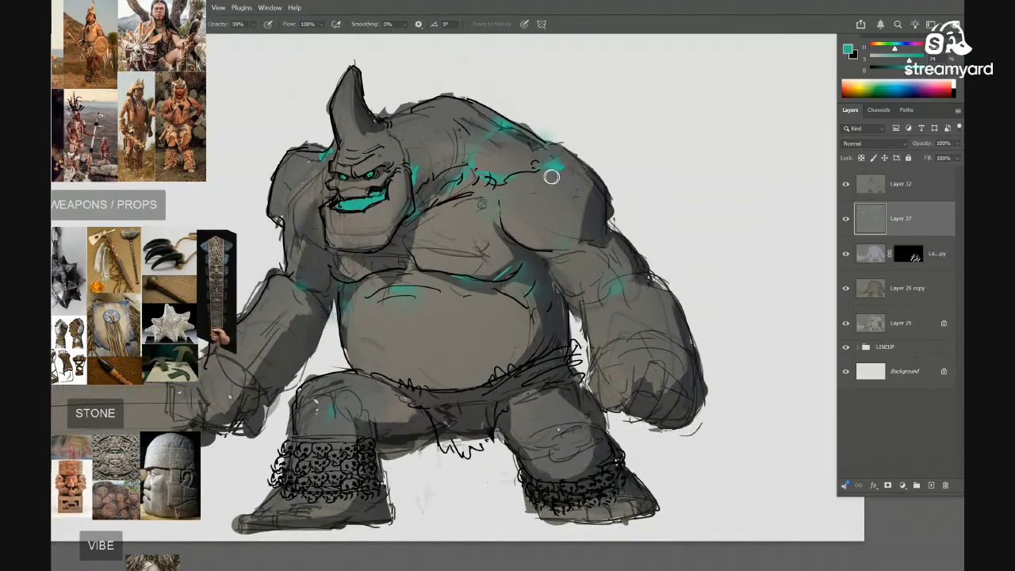
left_click_drag(577, 200, 529, 203)
left_click_drag(605, 209, 646, 208)
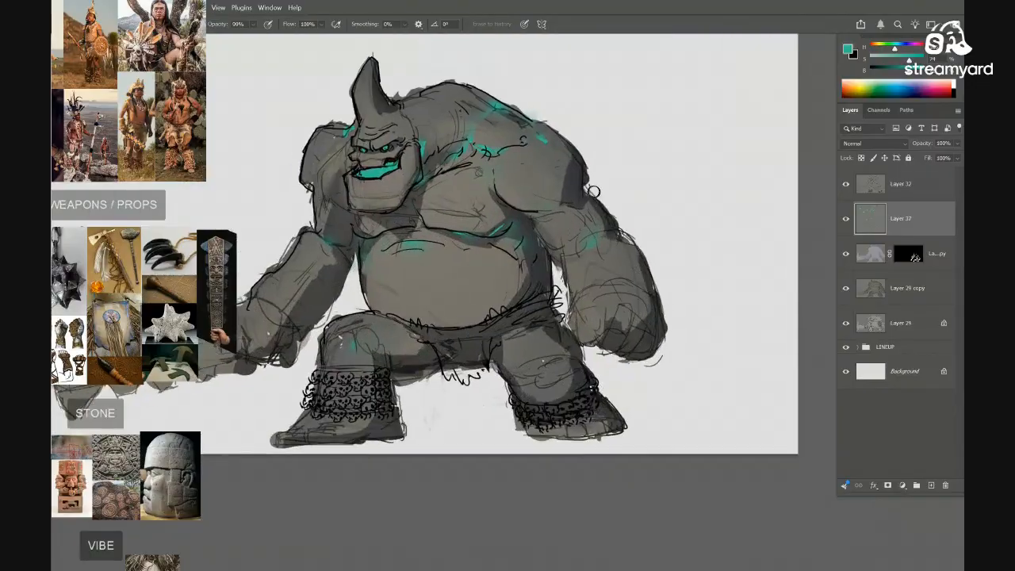
Paint teal along the lower edge of the free shoulder muscle and smudge it into the upper arm
key("b")
left_click_drag(596, 184, 621, 229)
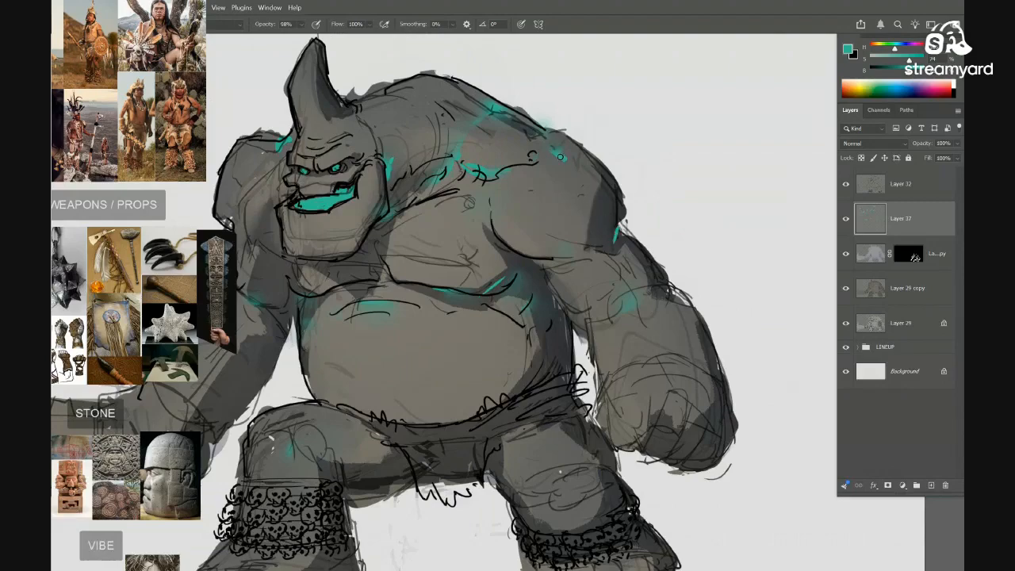
left_click_drag(565, 244, 598, 228)
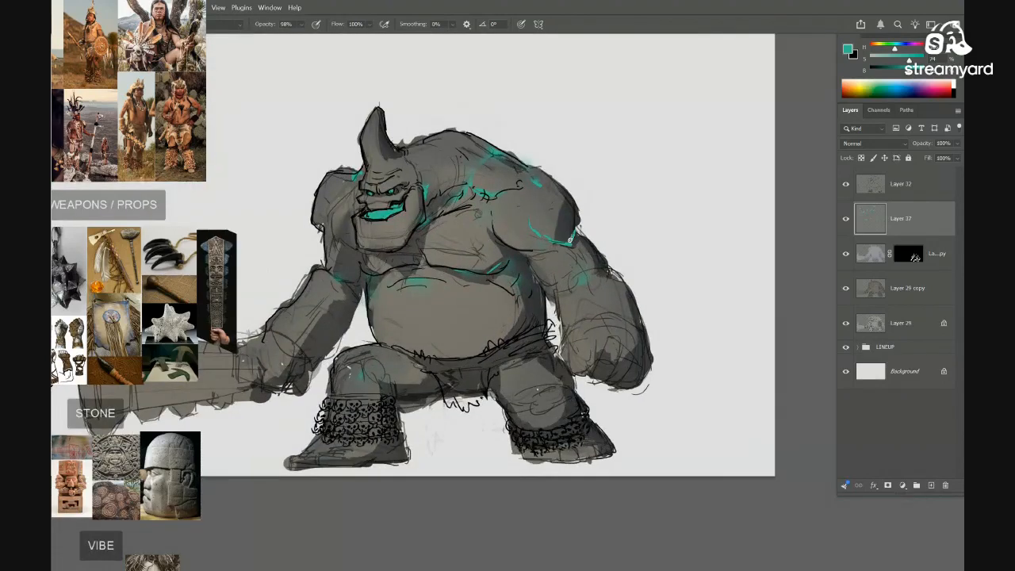
key("r")
left_click_drag(535, 229, 539, 211)
left_click_drag(557, 245, 565, 223)
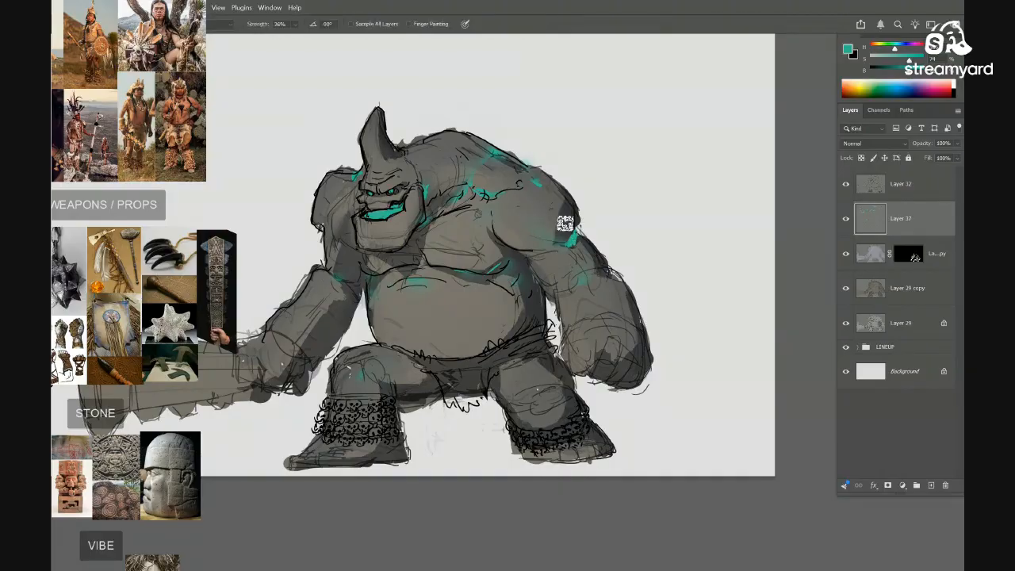
mouse_move(565, 271)
left_mouse_down()
mouse_move(582, 270)
mouse_move(594, 240)
mouse_move(575, 214)
left_mouse_up()
Add teal streaks around the free arm's elbow and blend them with the Smudge tool
key("b")
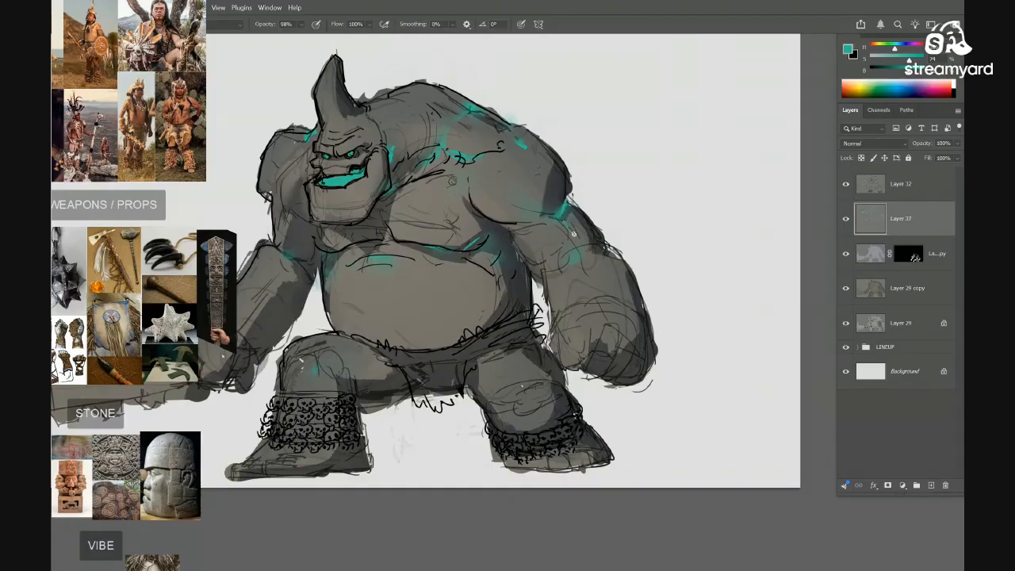
key("r")
mouse_move(593, 237)
left_mouse_down()
mouse_move(582, 220)
mouse_move(579, 235)
left_mouse_up()
key("b")
mouse_move(566, 274)
left_mouse_down()
mouse_move(577, 250)
mouse_move(541, 257)
mouse_move(544, 200)
left_mouse_up()
key("r")
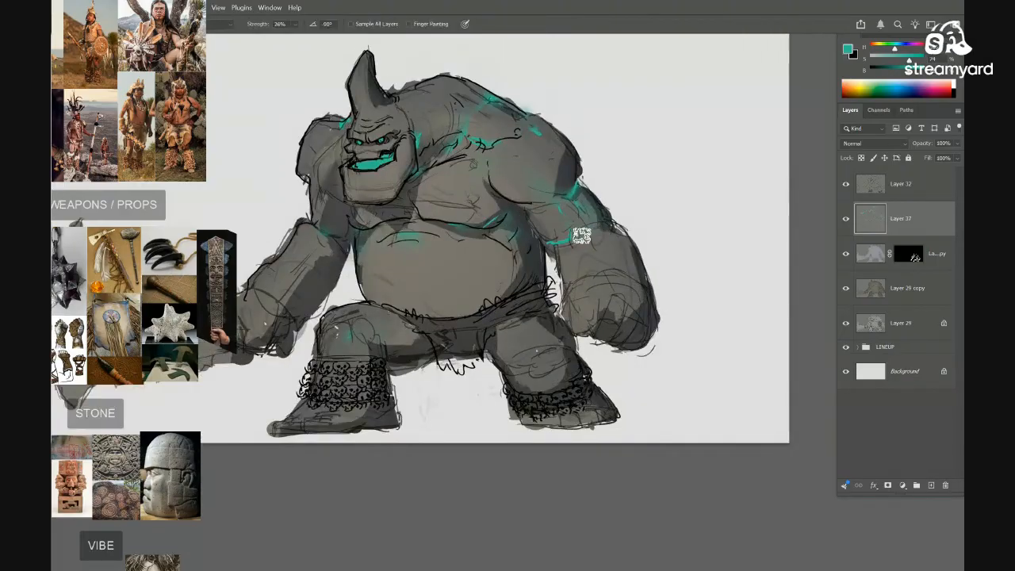
mouse_move(580, 262)
left_mouse_down()
mouse_move(539, 267)
mouse_move(600, 258)
left_mouse_up()
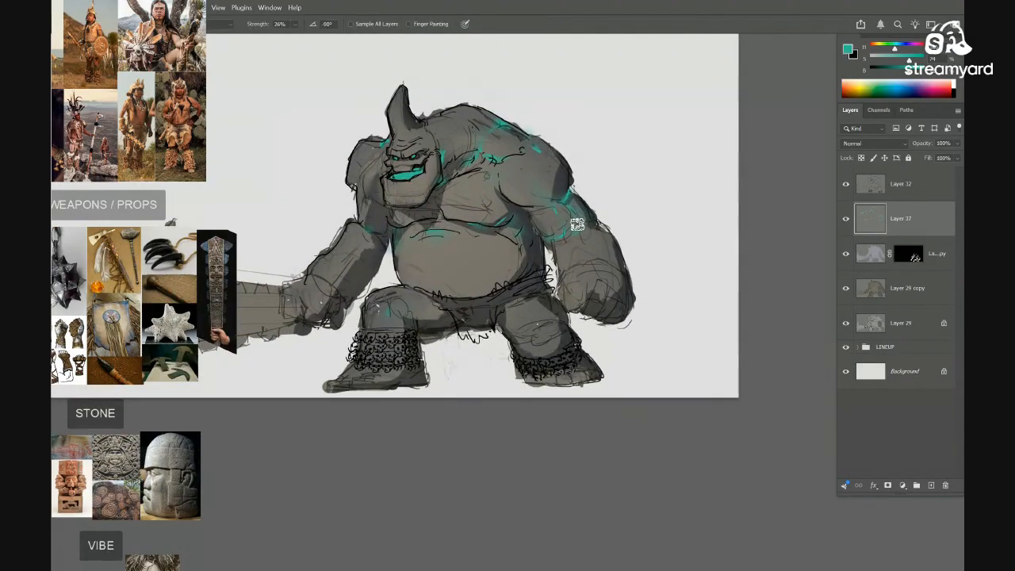
left_click_drag(471, 236, 559, 227)
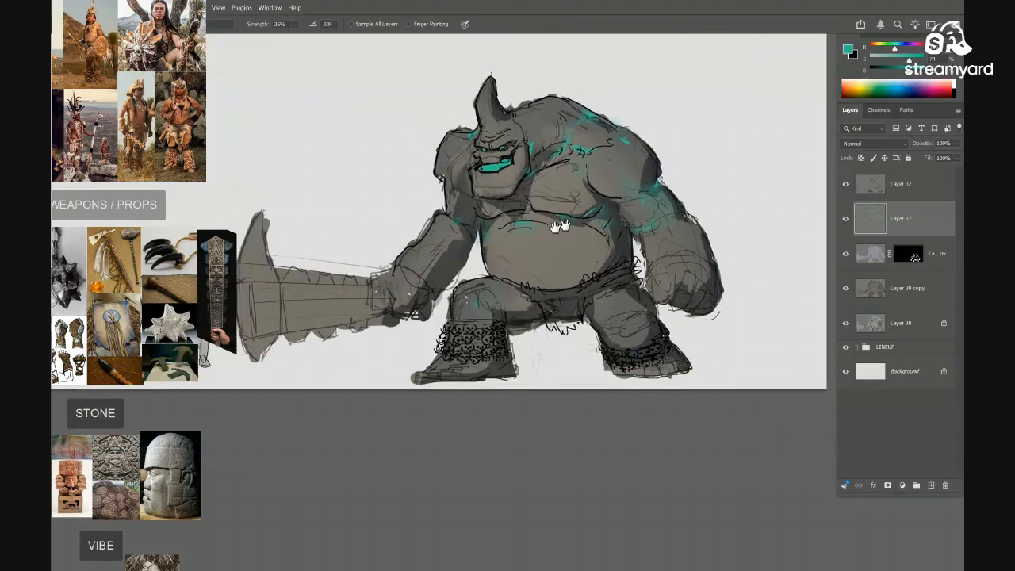
Paint teal streaks across the weapon arm's forearm toward the wrist and blend them with the Smudge tool
key("b")
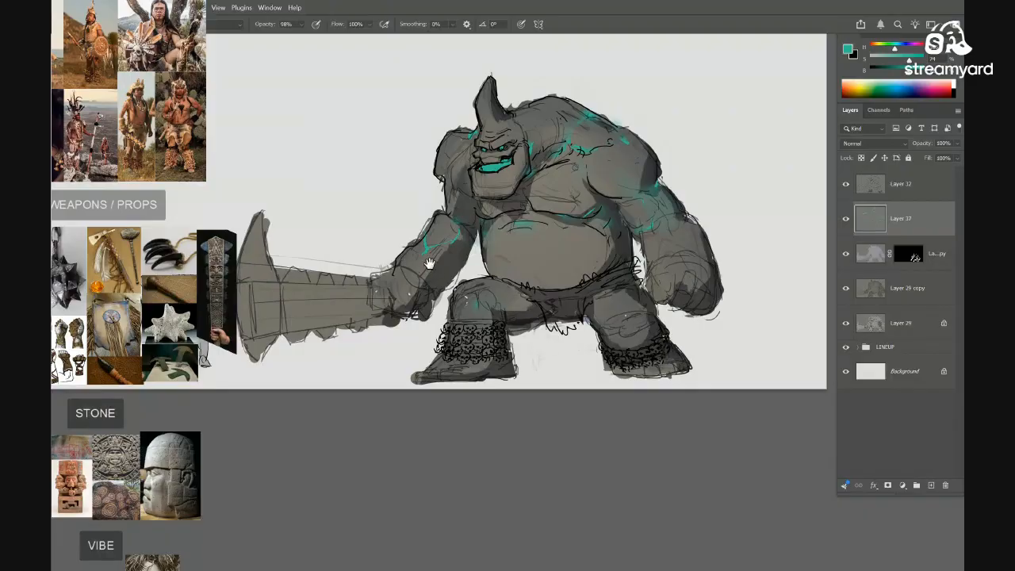
left_click_drag(429, 263, 484, 240)
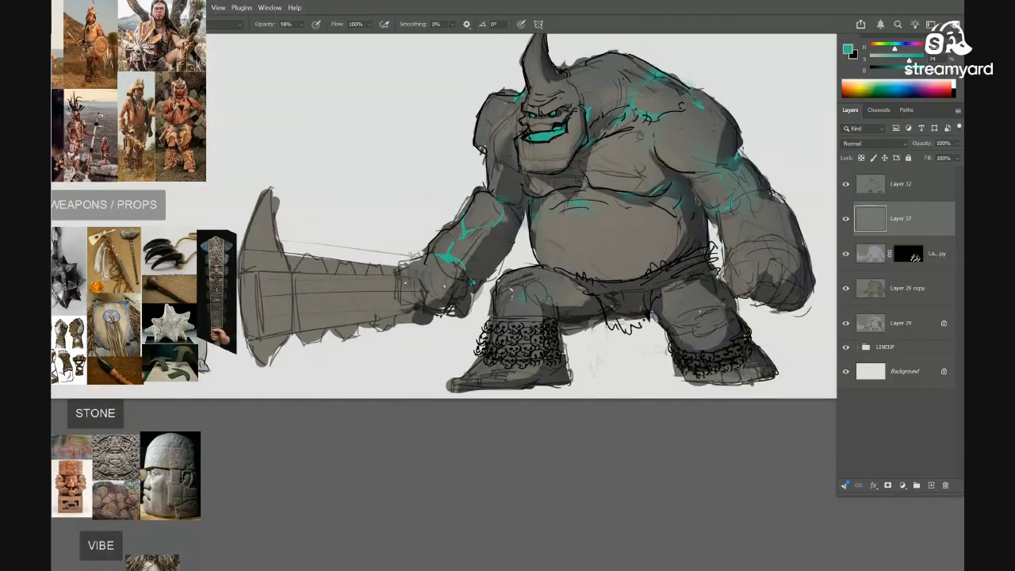
key("r")
left_click_drag(510, 226, 502, 242)
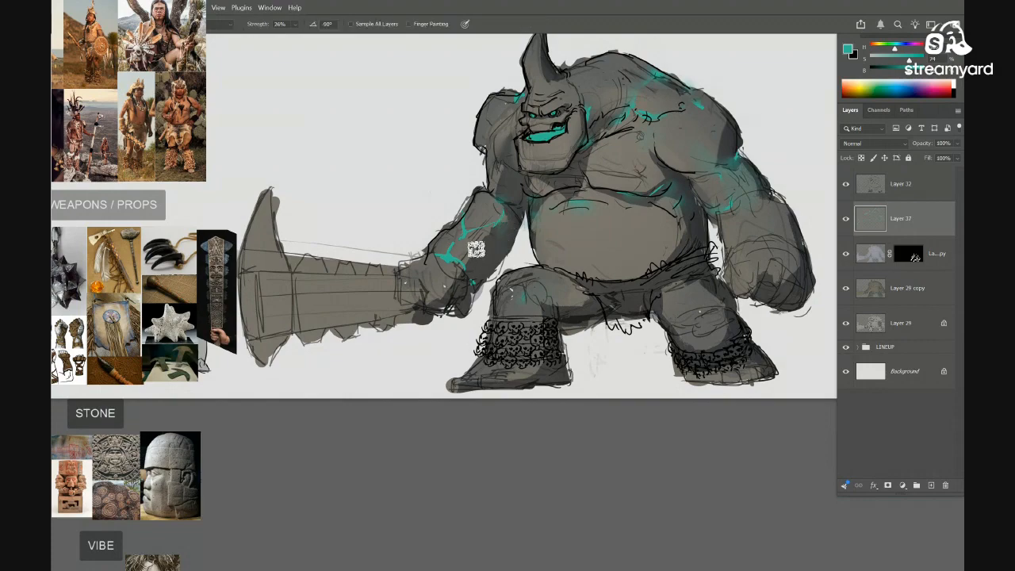
left_click_drag(440, 264, 453, 272)
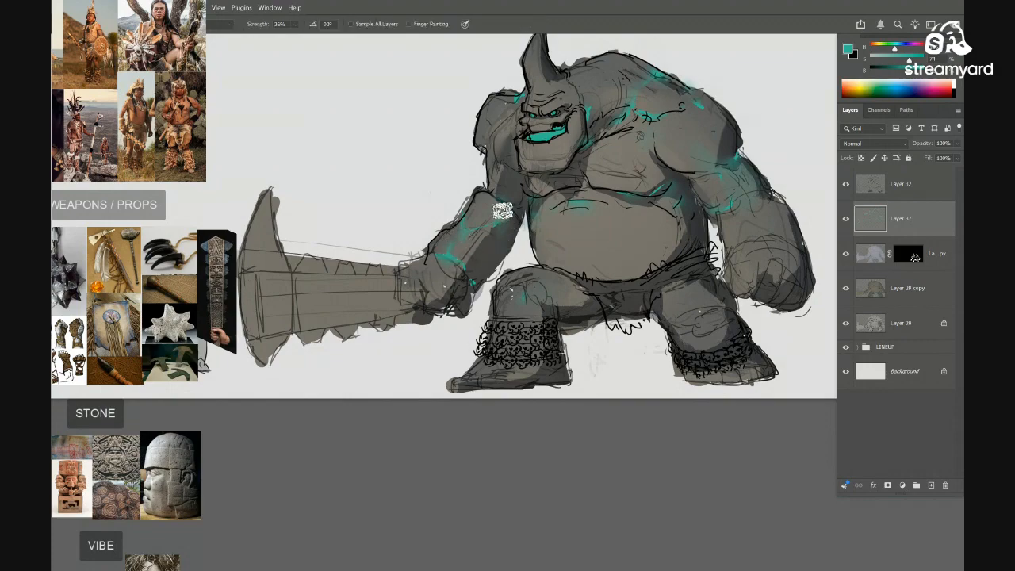
Add a thin teal line across the chest toward the free arm's armpit and smudge it into the skin
scroll(481, 261, "down", 4)
left_click_drag(564, 262, 609, 261)
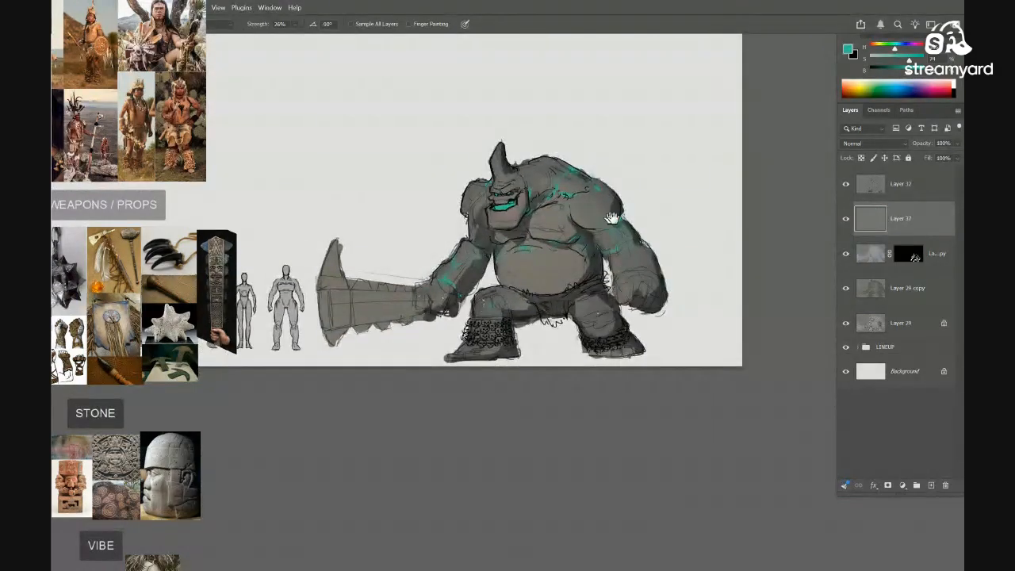
scroll(612, 220, "down", 3)
scroll(566, 221, "up", 5)
key("b")
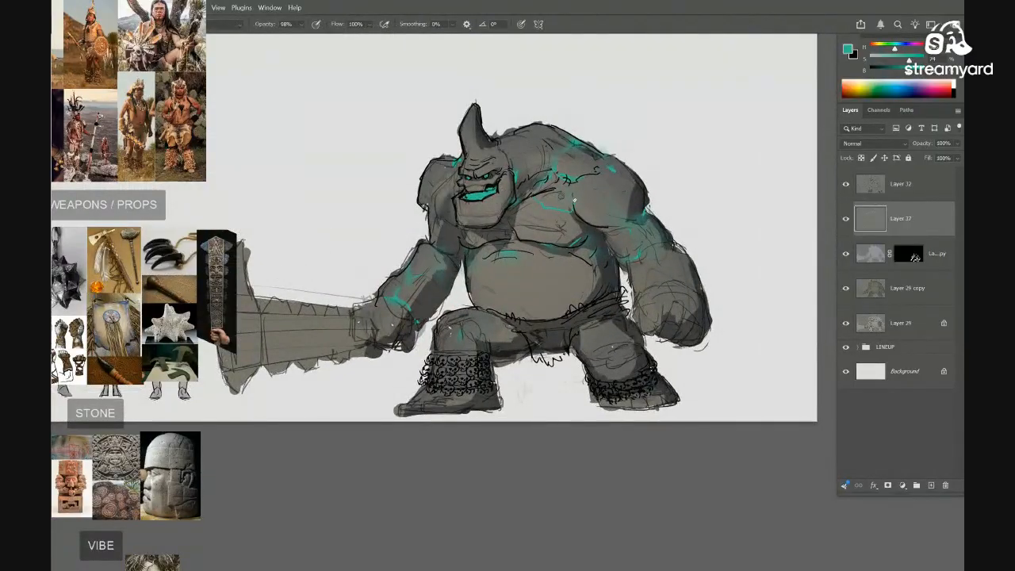
key("r")
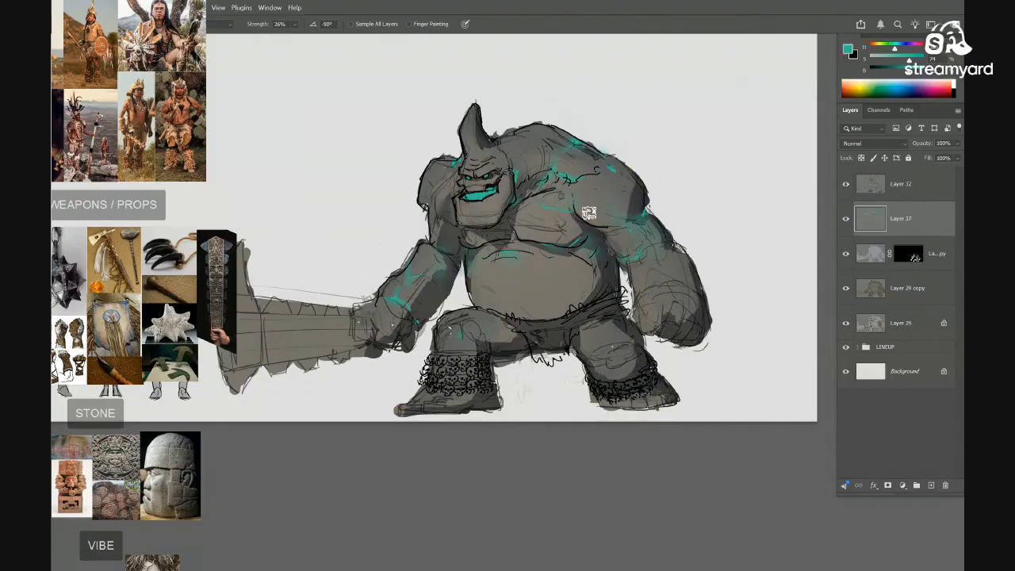
Paint teal beneath the upper chest crease and along the free shoulder's armpit line, blending it with the Smudge tool
scroll(571, 213, "up", 2)
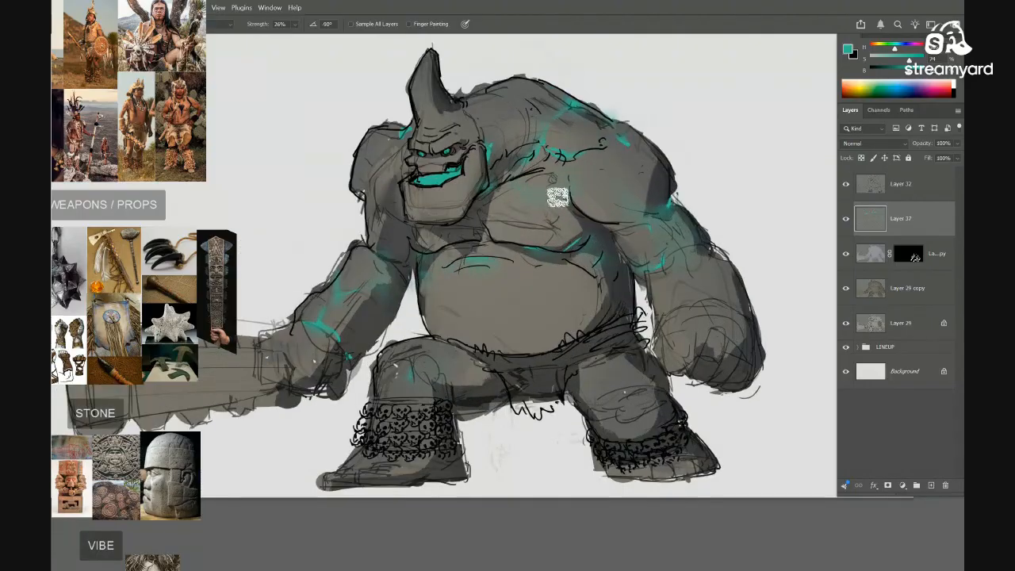
key("b")
left_click_drag(519, 180, 531, 176)
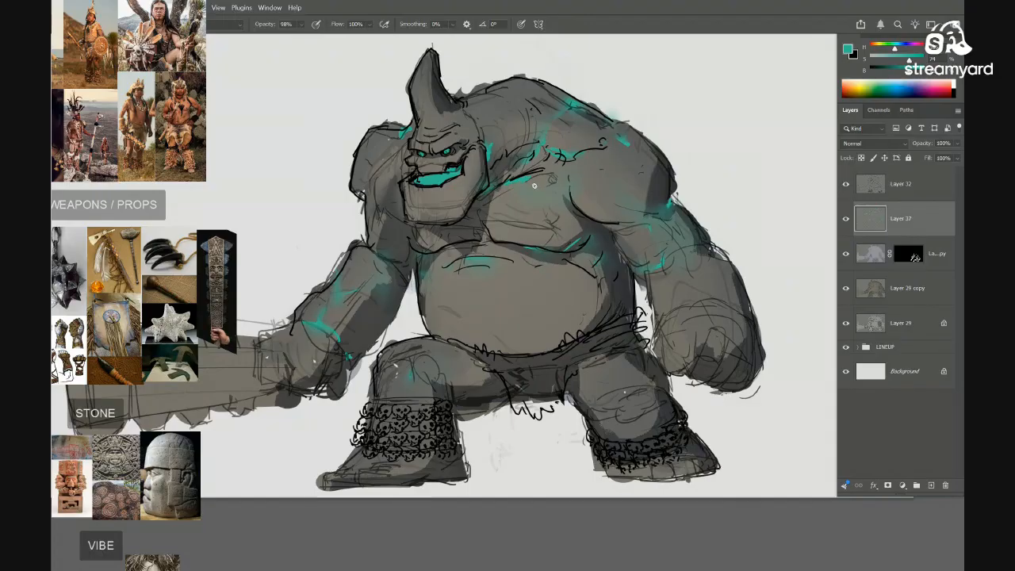
mouse_move(606, 216)
left_mouse_down()
mouse_move(590, 218)
mouse_move(568, 242)
mouse_move(601, 239)
mouse_move(564, 249)
mouse_move(601, 255)
mouse_move(609, 232)
mouse_move(556, 237)
mouse_move(556, 180)
left_mouse_up()
key("r")
Touch up the teal on the belly's upper fold and add a smudged accent at its lower edge above the waistband
key("b")
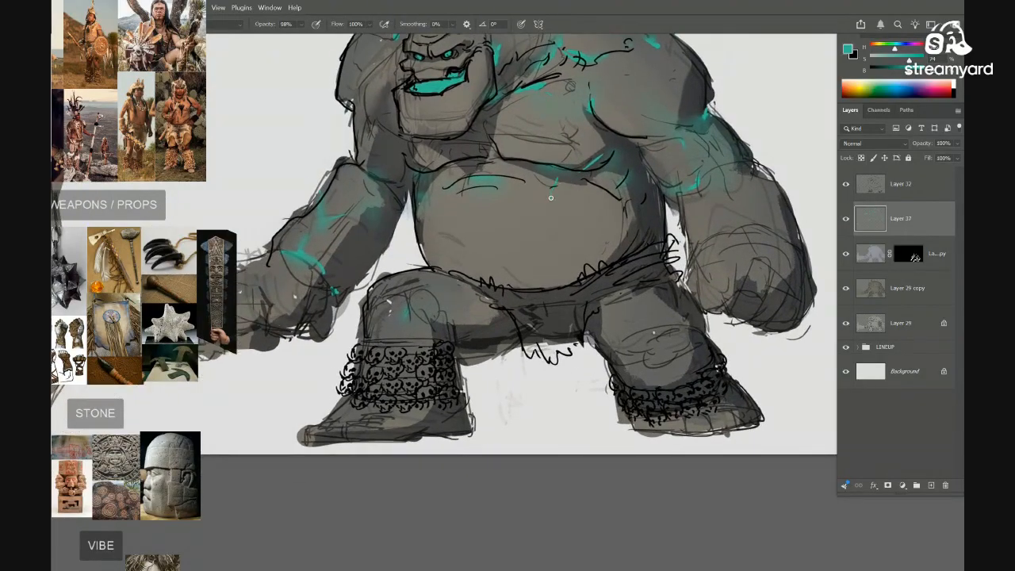
key("r")
mouse_move(600, 276)
left_mouse_down()
mouse_move(568, 256)
mouse_move(556, 192)
mouse_move(593, 216)
mouse_move(574, 224)
mouse_move(513, 211)
mouse_move(510, 232)
left_mouse_up()
key("e")
key("b")
left_click_drag(495, 315, 491, 355)
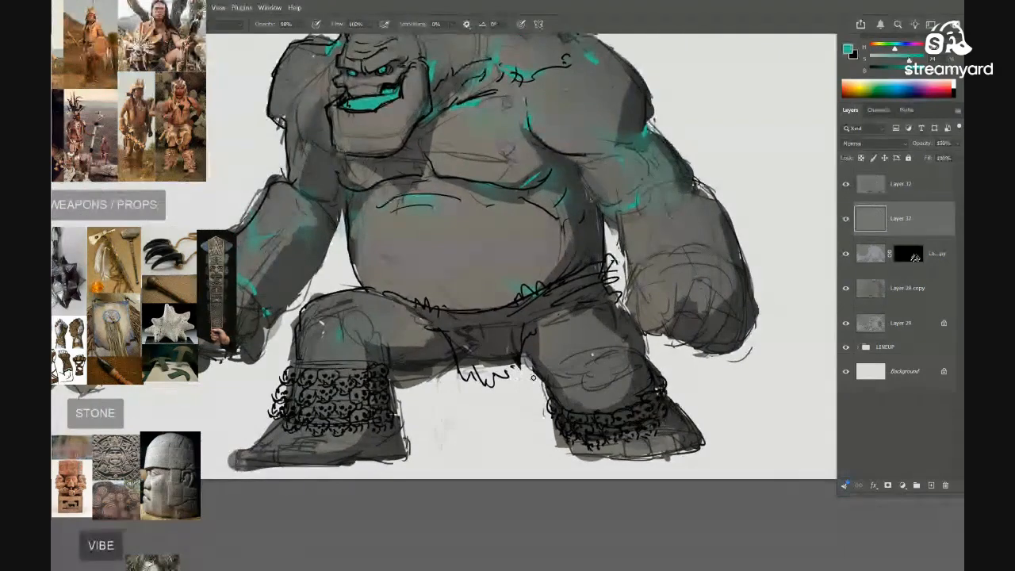
Paint teal down the torso's side beneath the free arm and smudge it into the shadow
left_click_drag(540, 328, 552, 344)
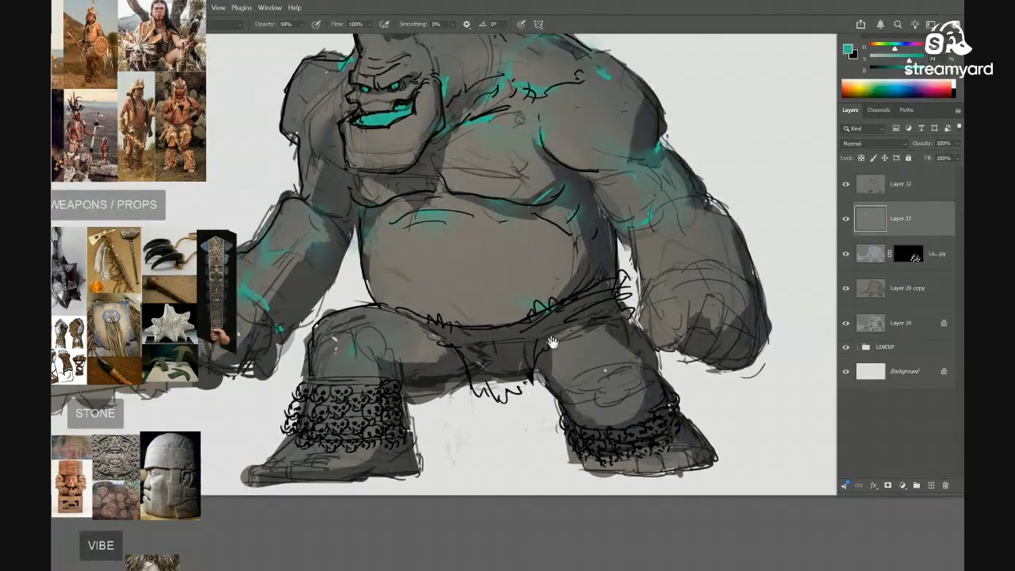
mouse_move(628, 343)
left_mouse_down()
mouse_move(598, 330)
mouse_move(626, 337)
left_mouse_up()
mouse_move(583, 295)
left_mouse_down()
mouse_move(610, 293)
mouse_move(582, 272)
left_mouse_up()
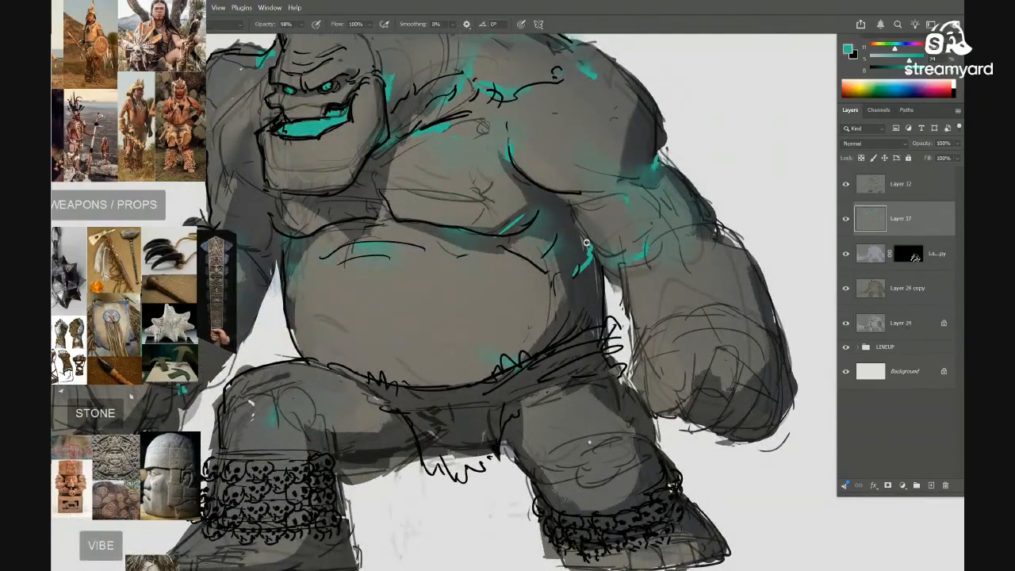
key("r")
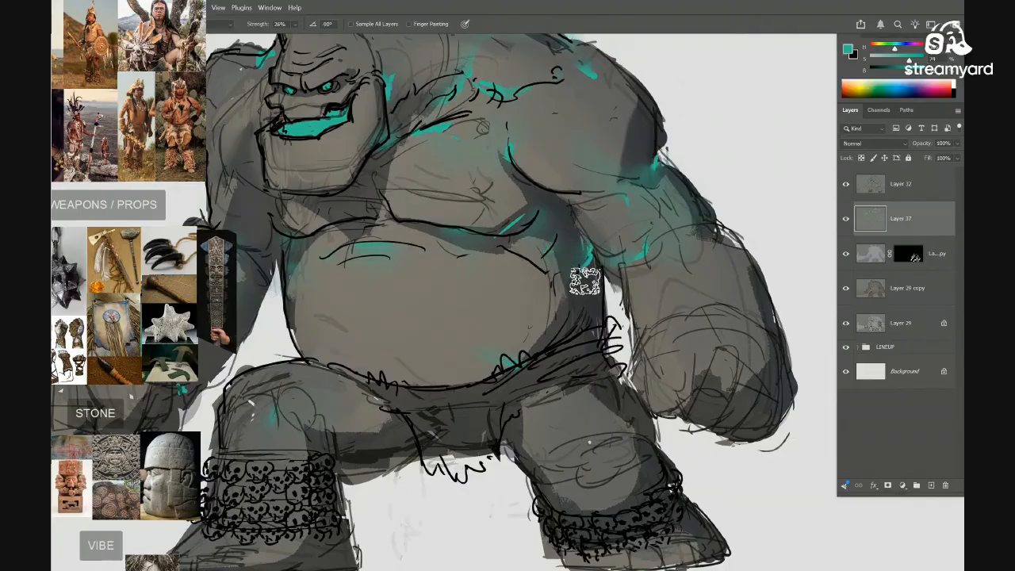
mouse_move(585, 281)
left_mouse_down()
mouse_move(594, 281)
mouse_move(587, 272)
mouse_move(524, 303)
left_mouse_up()
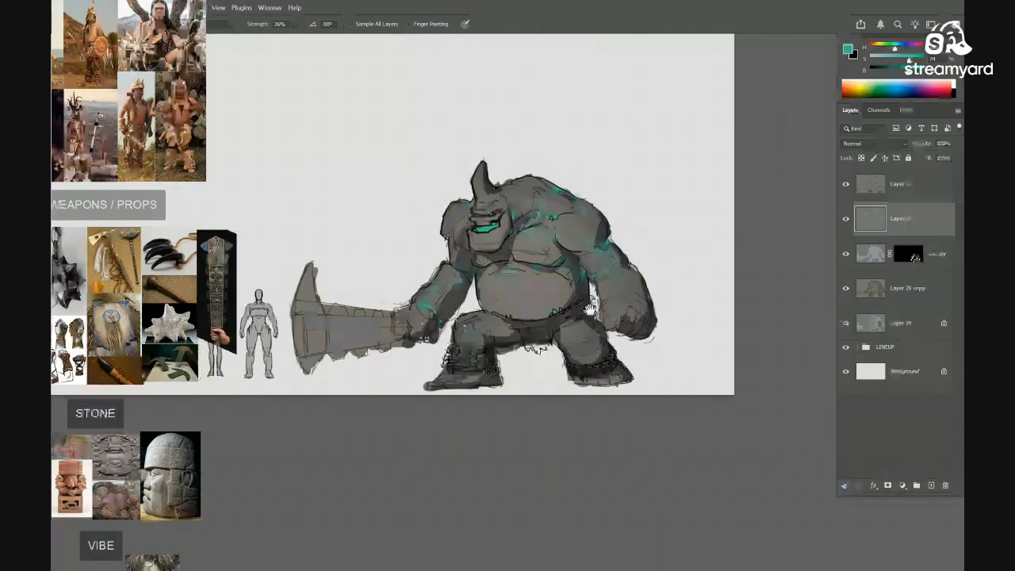
Add a teal accent under the knee of the leg on the free arm's side and soften it with the Smudge tool
scroll(593, 319, "up", 5)
key("b")
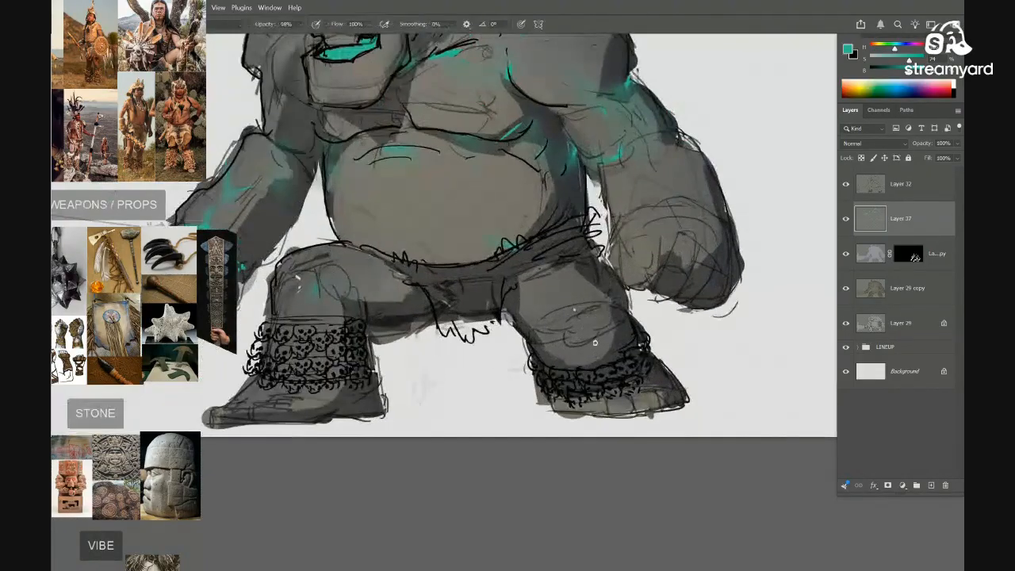
key("r")
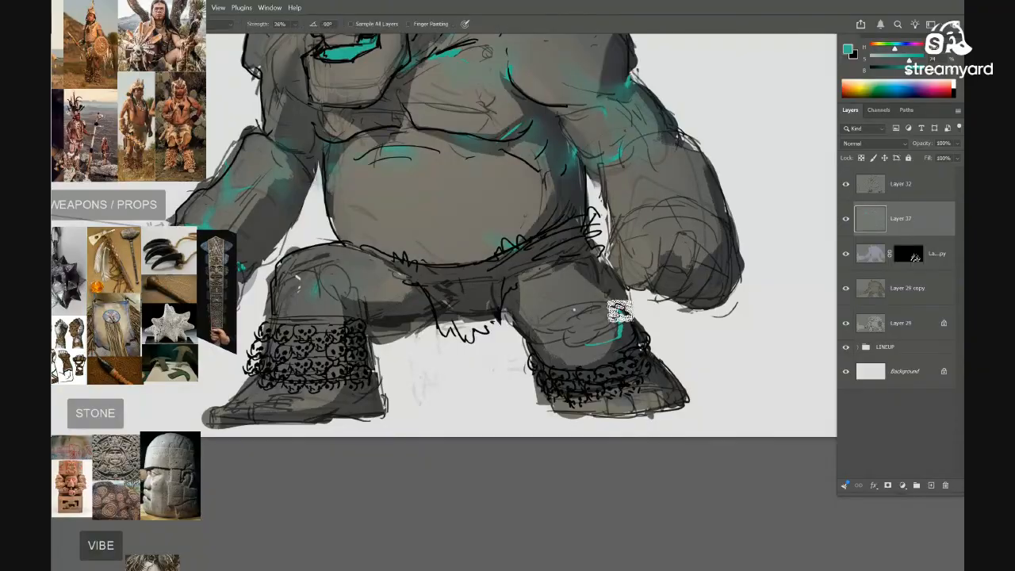
scroll(595, 349, "down", 5)
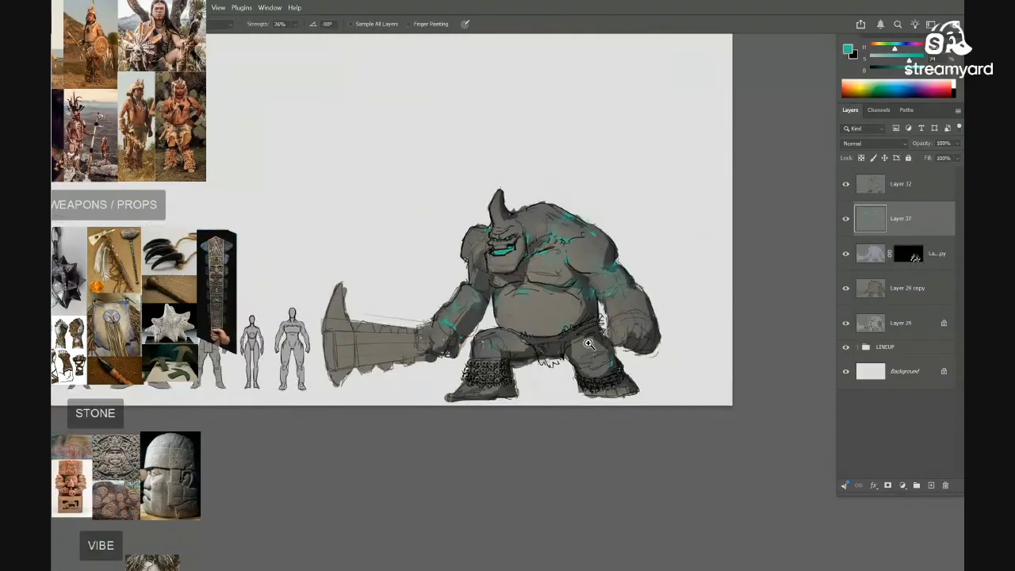
scroll(588, 343, "up", 2)
scroll(555, 308, "up", 3)
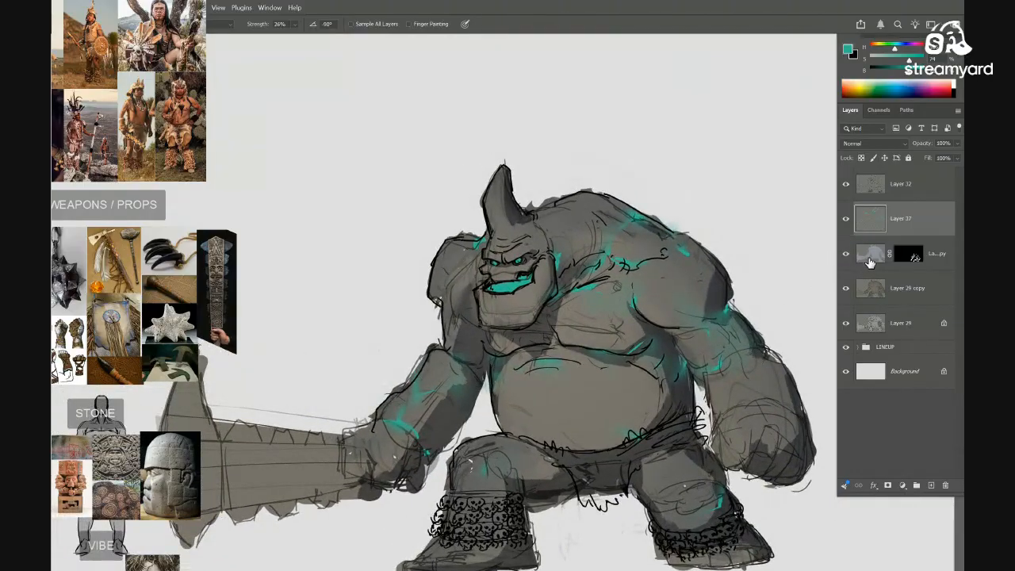
Create a new layer directly above the masked Multiply shading layer and sample the grey near the mouth as the brush colour
left_click(870, 262)
left_click(846, 258)
left_click(846, 258)
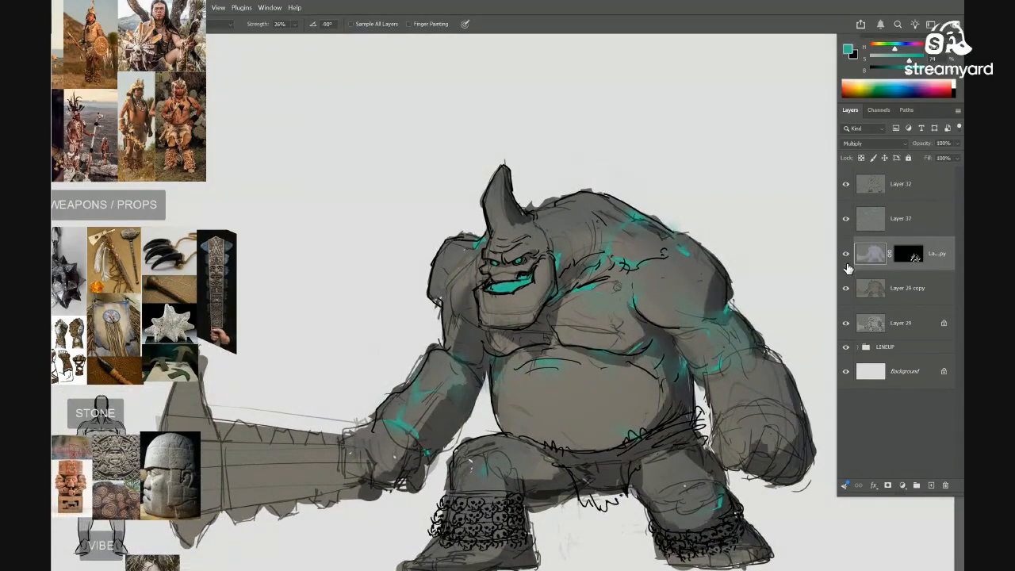
key("ctrl+shift+alt+n")
scroll(573, 307, "up", 4)
key("b")
left_click(509, 283, "alt")
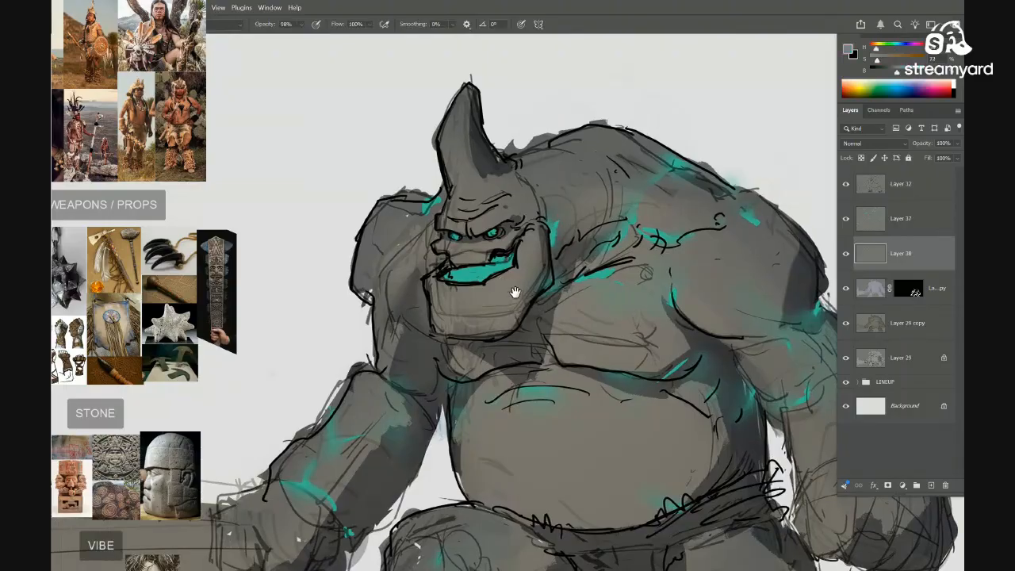
Set the new layer's blending mode to Color Dodge
scroll(514, 292, "down", 6)
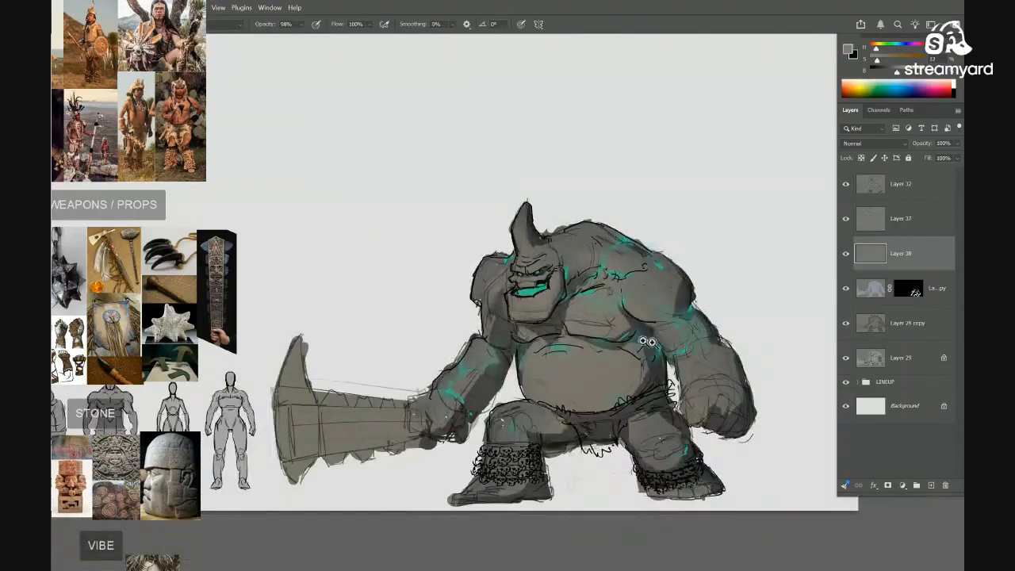
scroll(648, 342, "up", 4)
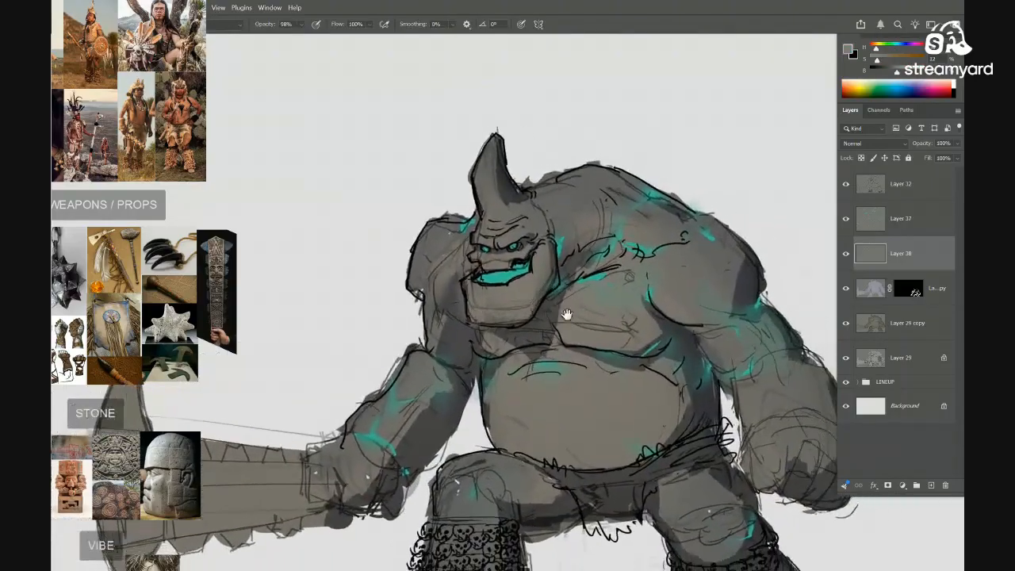
left_click(877, 145)
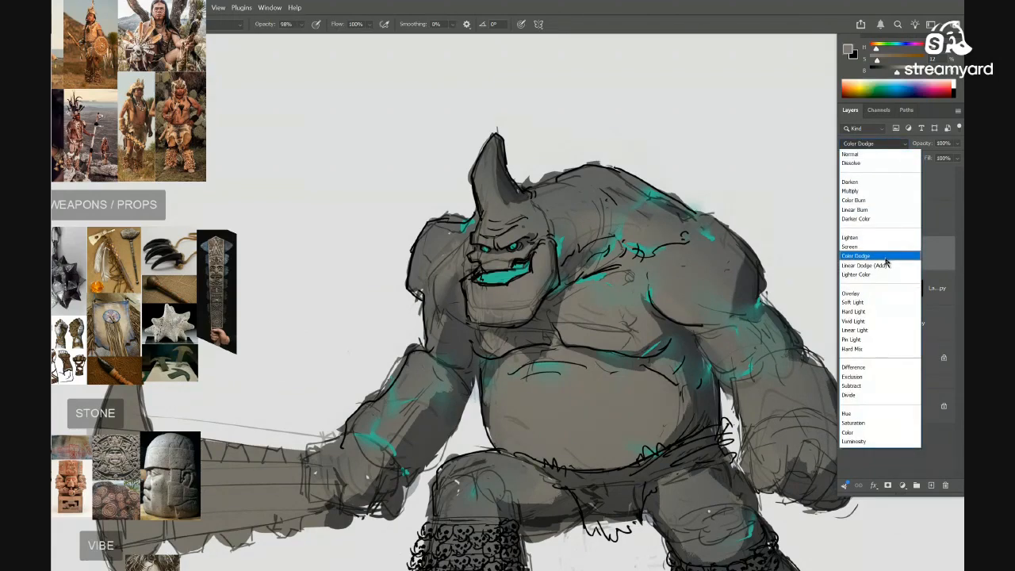
left_click(886, 256)
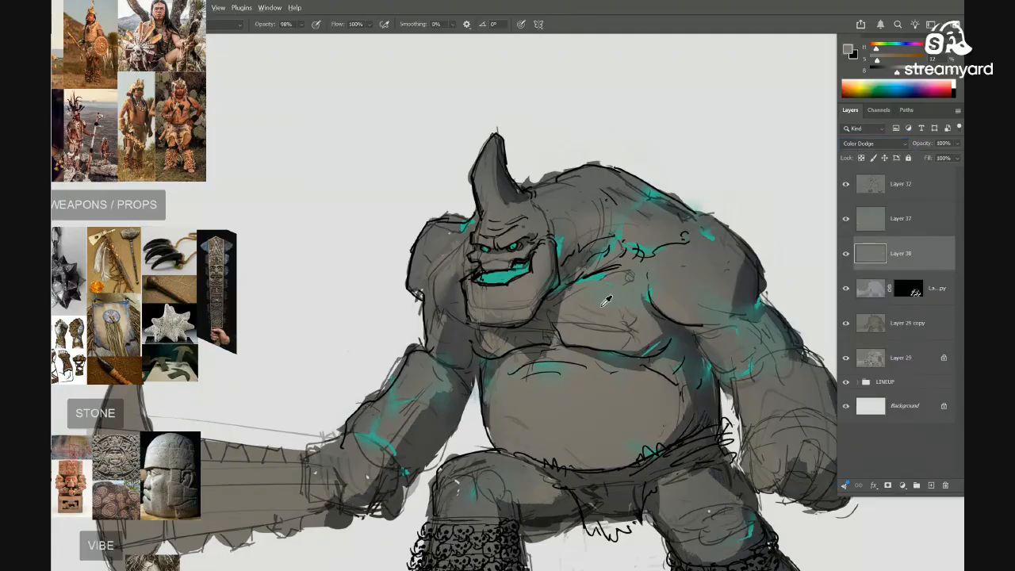
Paint a bright highlight strip along the brute's lower lip with the brush
left_click_drag(508, 289, 534, 287)
mouse_move(490, 291)
left_mouse_down()
mouse_move(521, 280)
mouse_move(542, 294)
mouse_move(584, 284)
left_mouse_up()
left_click_drag(534, 282, 530, 291)
scroll(737, 233, "up", 1)
Darken the lip highlight by lowering its Lightness in Hue/Saturation, and isolate its layer to sample the darker colour
key("ctrl+u")
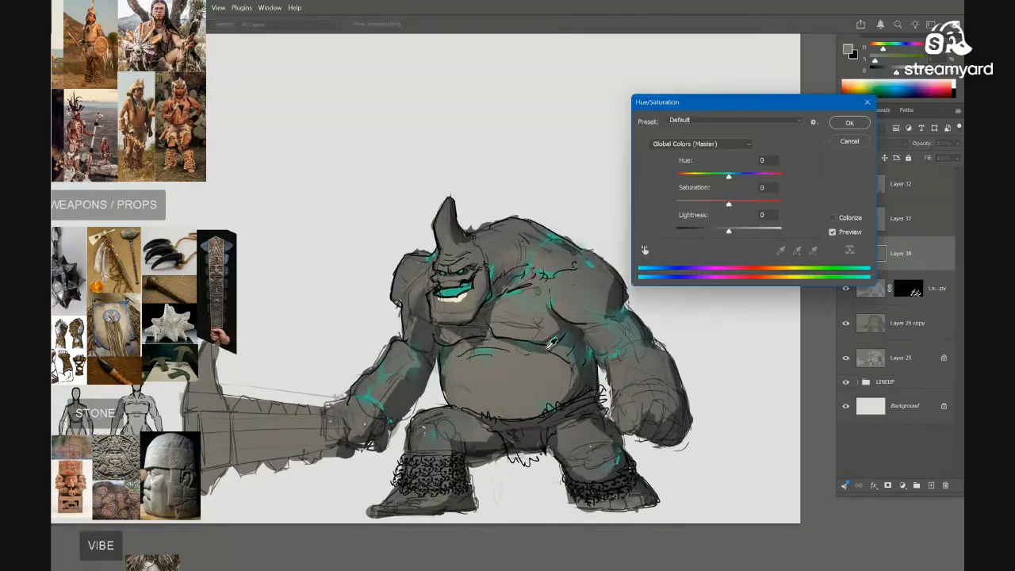
left_click_drag(729, 233, 709, 241)
key("Return")
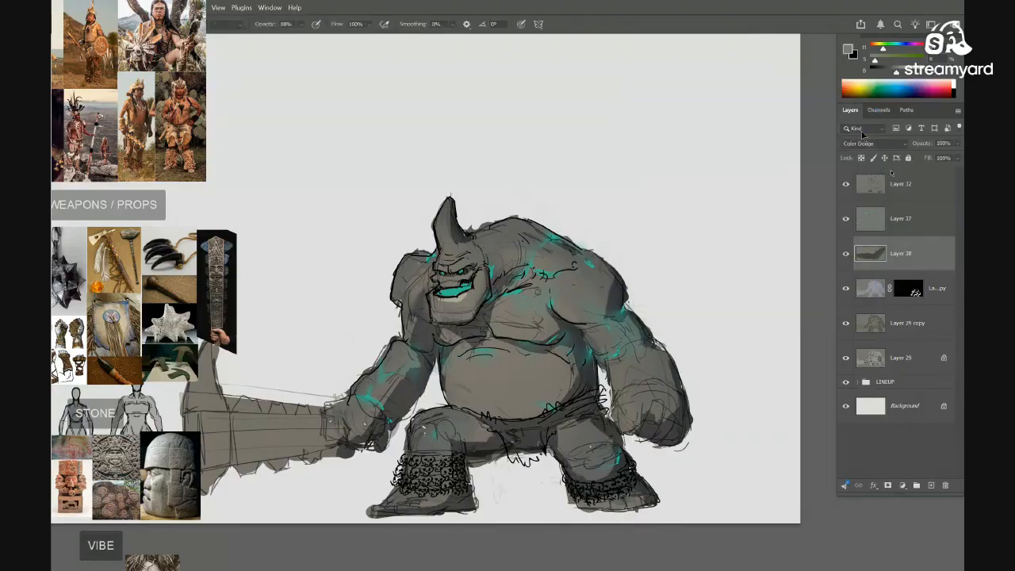
left_click(846, 255, "alt")
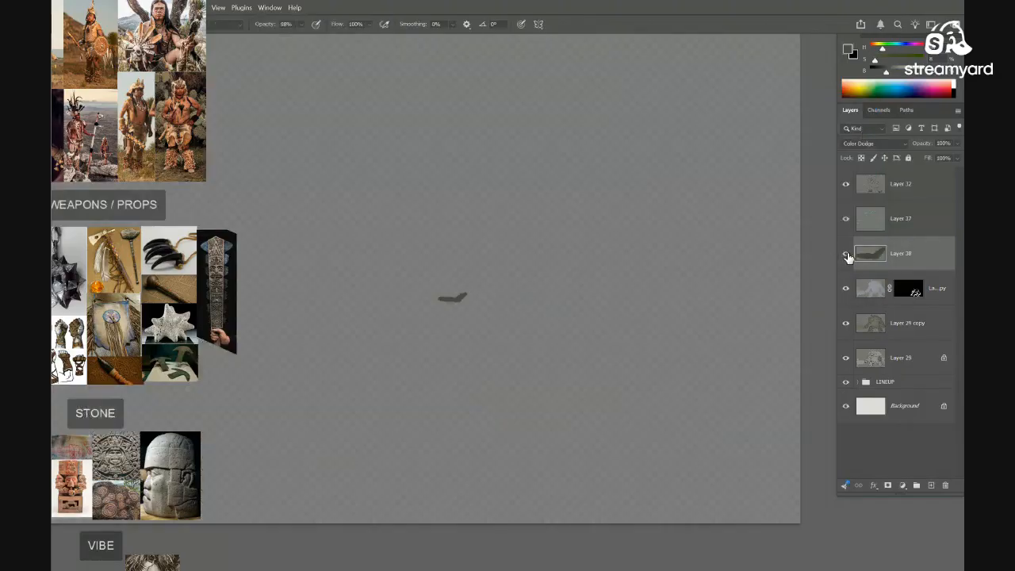
left_click(846, 255, "alt")
Paint hard-edged Color Dodge highlights along the lower lip, mouth corner, upper lip and brow wrinkles
mouse_move(490, 292)
left_mouse_down()
mouse_move(587, 285)
mouse_move(614, 317)
mouse_move(594, 250)
mouse_move(577, 273)
mouse_move(599, 306)
mouse_move(574, 325)
left_mouse_up()
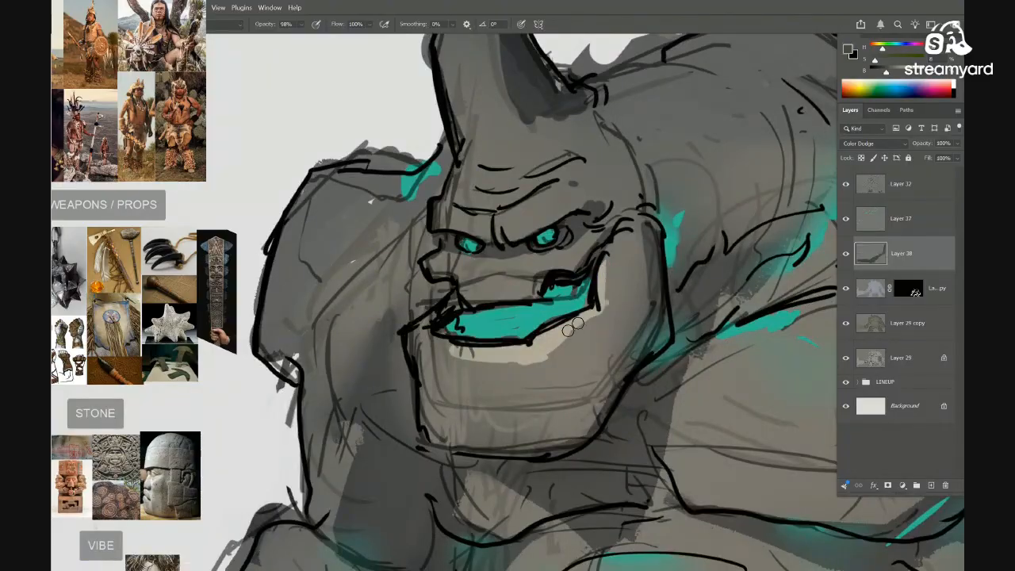
mouse_move(446, 351)
left_mouse_down()
mouse_move(417, 338)
mouse_move(440, 349)
left_mouse_up()
mouse_move(519, 323)
left_mouse_down()
mouse_move(547, 317)
mouse_move(527, 347)
mouse_move(562, 336)
mouse_move(538, 308)
mouse_move(502, 318)
left_mouse_up()
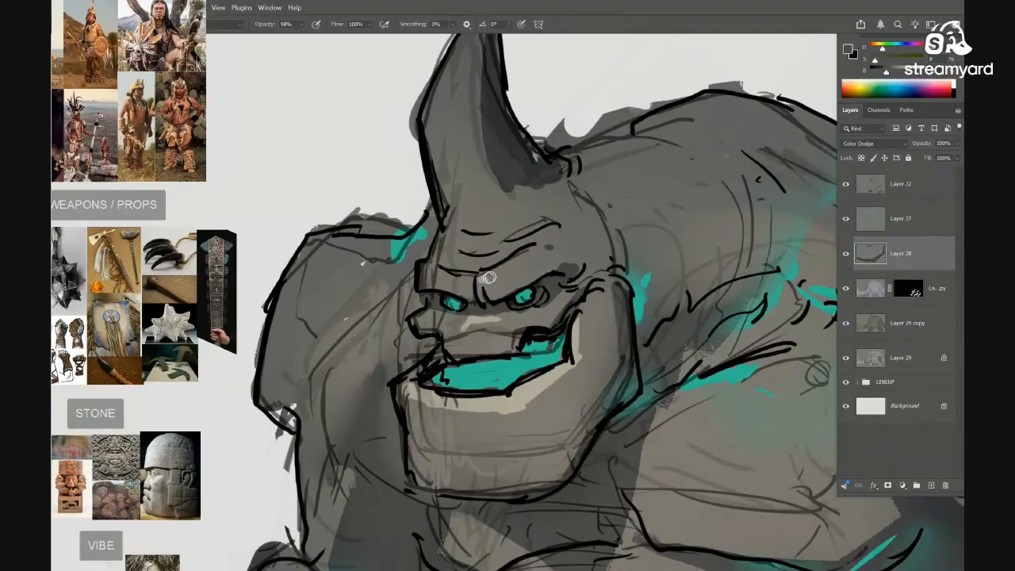
mouse_move(488, 279)
left_mouse_down()
mouse_move(537, 248)
mouse_move(428, 268)
left_mouse_up()
mouse_move(457, 213)
left_mouse_down()
mouse_move(445, 288)
mouse_move(468, 302)
mouse_move(480, 278)
mouse_move(412, 294)
left_mouse_up()
left_click_drag(580, 297, 564, 254)
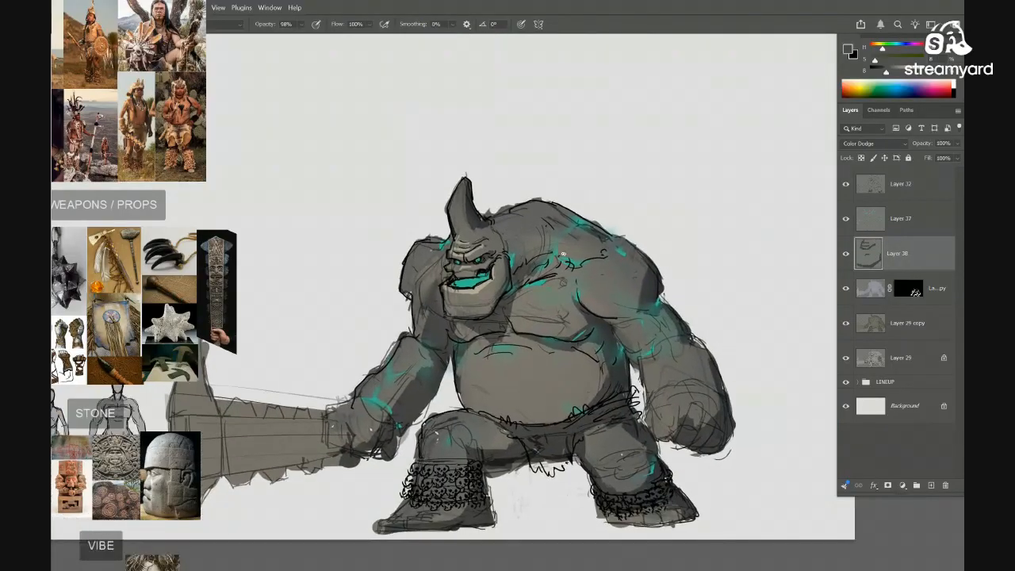
Switch to the SOFT AIRBRUSH LARGE brush and build soft highlights over the horn, upper body and belly
right_click(666, 301)
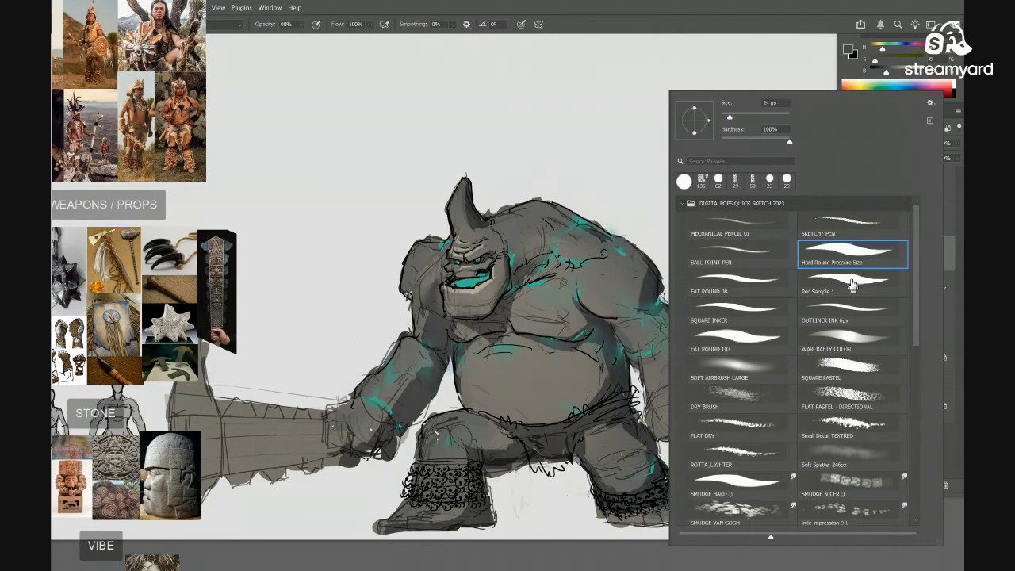
left_click(747, 368)
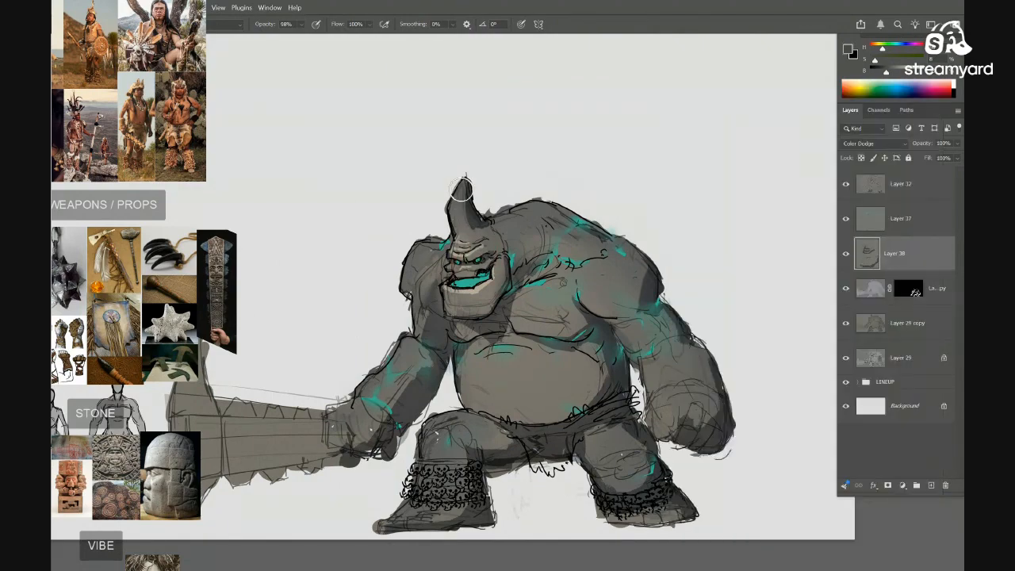
left_click_drag(460, 190, 466, 218)
mouse_move(529, 240)
left_mouse_down()
mouse_move(548, 204)
mouse_move(530, 216)
left_mouse_up()
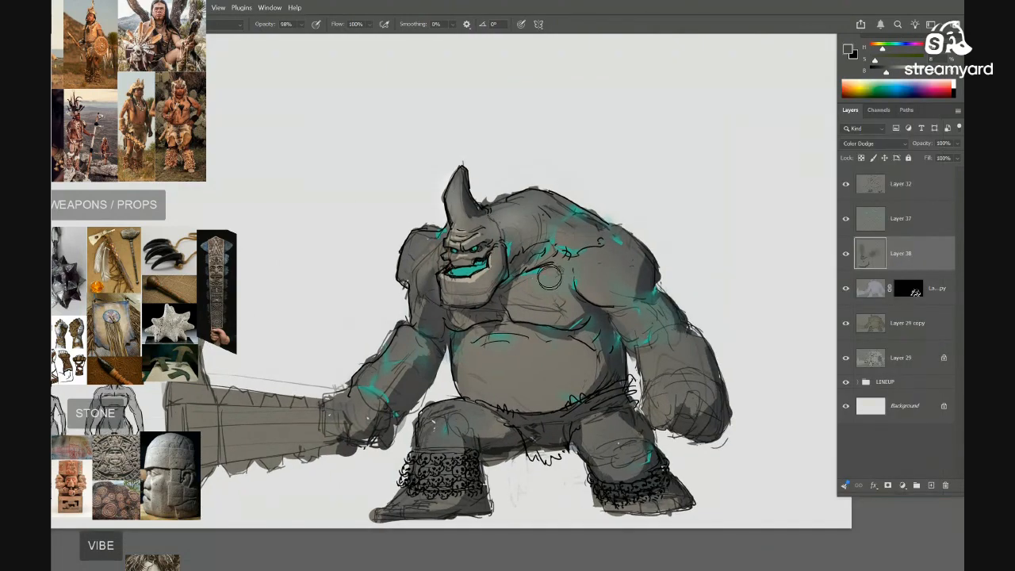
mouse_move(549, 278)
left_mouse_down()
mouse_move(519, 303)
mouse_move(528, 293)
mouse_move(551, 336)
mouse_move(529, 336)
mouse_move(508, 357)
mouse_move(559, 344)
mouse_move(564, 355)
mouse_move(596, 255)
mouse_move(611, 274)
left_mouse_up()
Switch to the SQUARE PASTEL brush and block in textured highlights on the brute's chest and upper belly
right_click(607, 288)
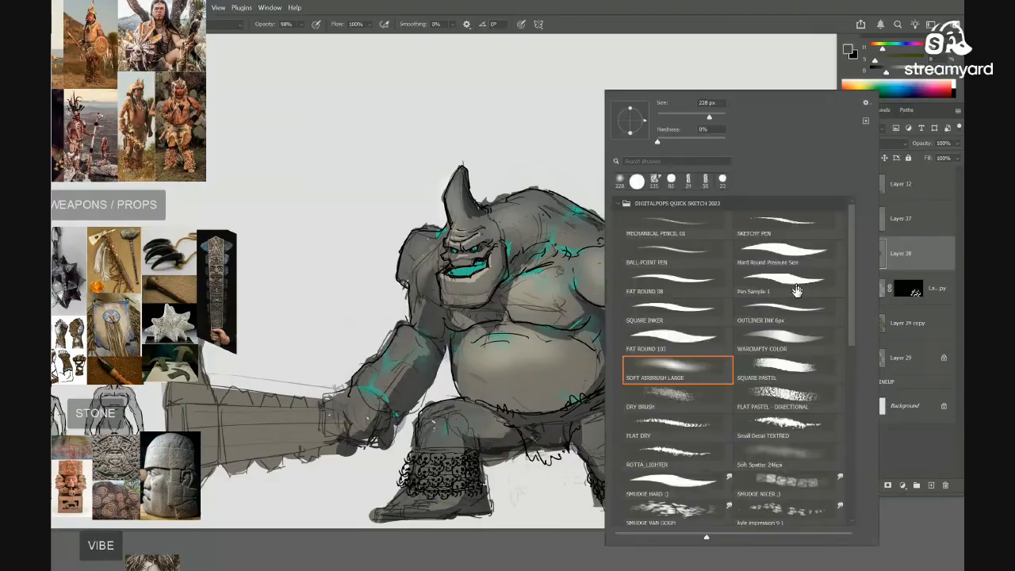
left_click(798, 338)
left_click(791, 368)
left_click(521, 305)
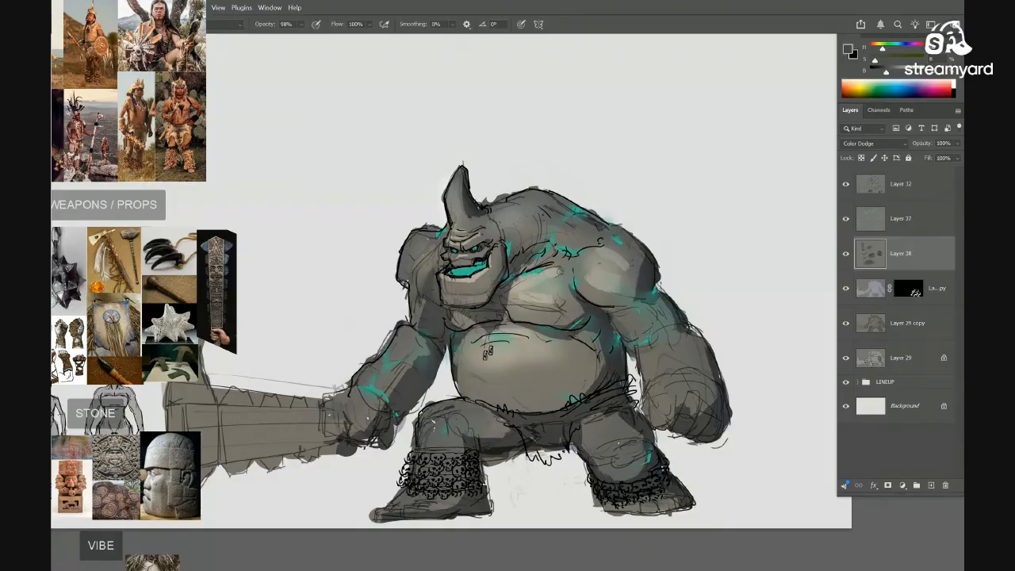
left_click_drag(501, 365, 539, 342)
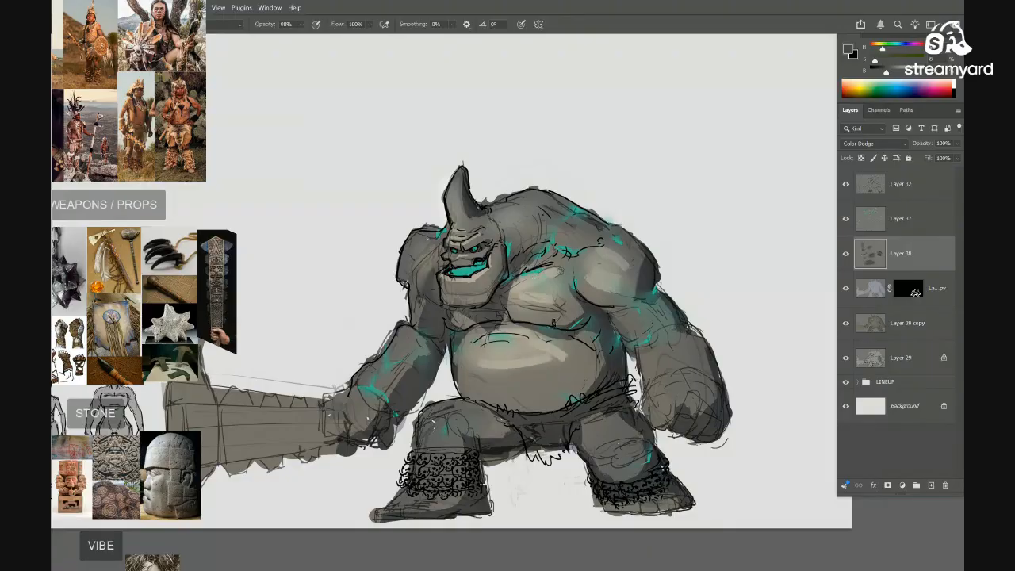
right_click(647, 381)
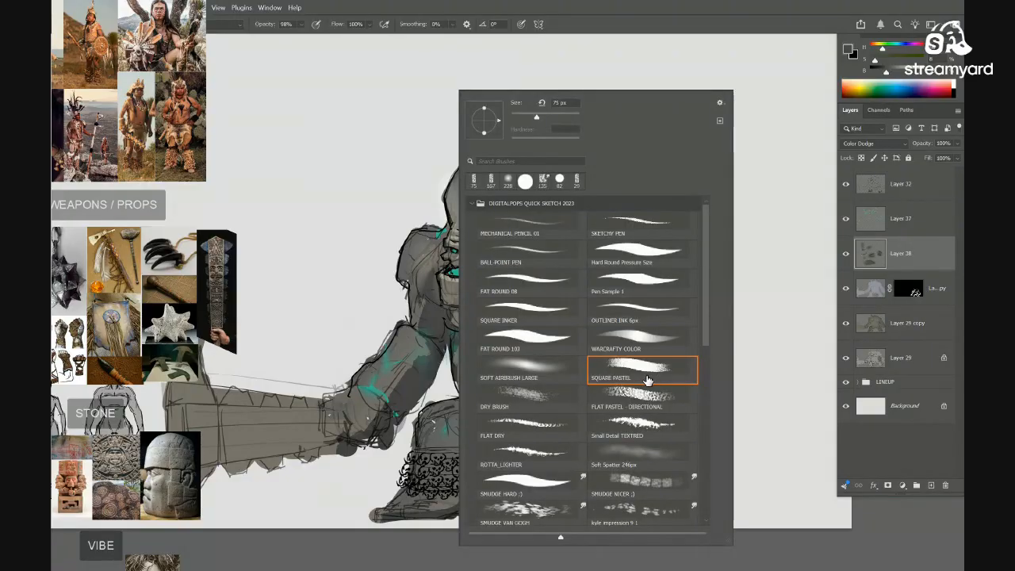
left_click(443, 320)
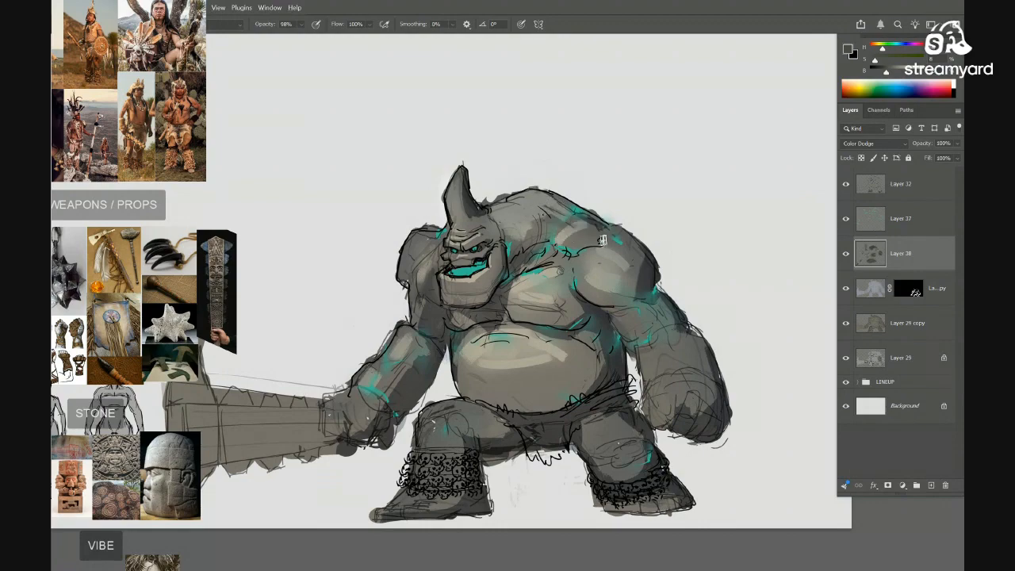
Paint broad Color Dodge highlights over the brute's chest, shoulder and upper arm, and down the length of the horn
left_click_drag(589, 350, 575, 323)
left_click_drag(575, 323, 541, 271)
left_click_drag(552, 273, 598, 259)
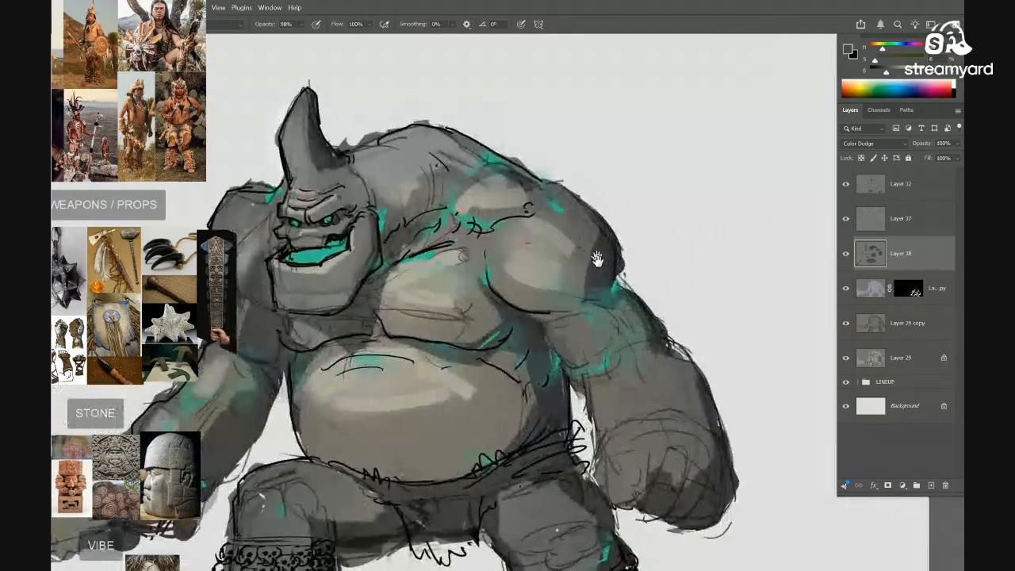
mouse_move(593, 192)
left_mouse_down()
mouse_move(580, 322)
mouse_move(636, 273)
left_mouse_up()
key("ctrl+z")
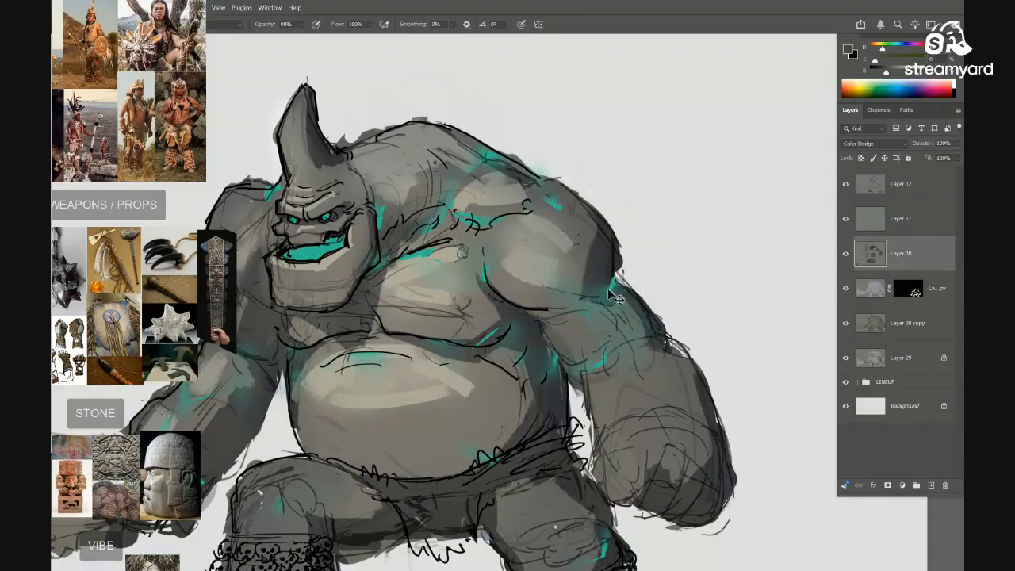
key("ctrl+0")
left_click_drag(546, 284, 593, 287)
mouse_move(549, 295)
left_mouse_down()
mouse_move(561, 272)
mouse_move(532, 303)
left_mouse_up()
left_click_drag(471, 247, 507, 243)
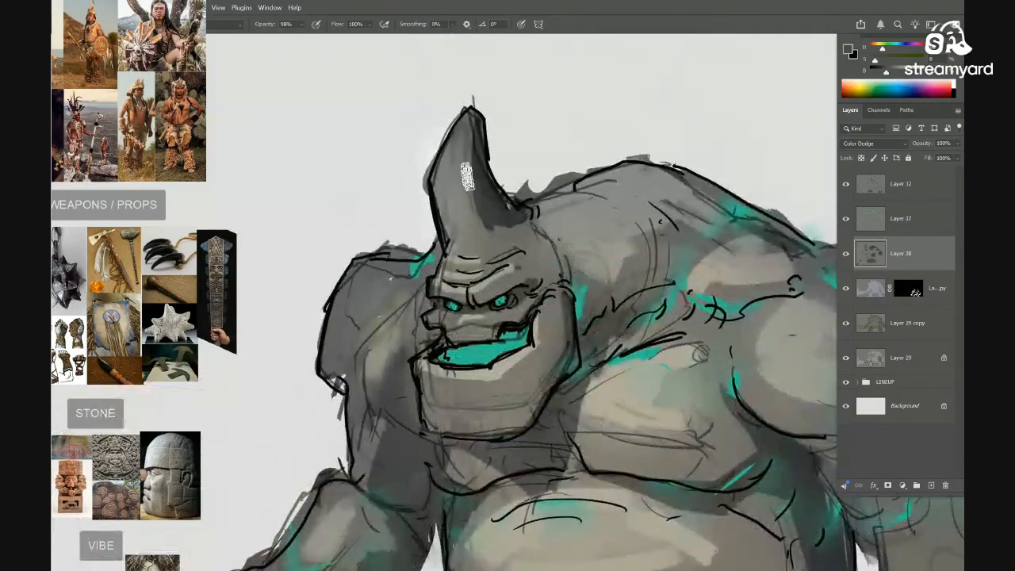
mouse_move(463, 136)
left_mouse_down()
mouse_move(459, 125)
mouse_move(446, 201)
mouse_move(460, 245)
mouse_move(493, 285)
mouse_move(497, 268)
mouse_move(464, 297)
mouse_move(428, 295)
mouse_move(519, 276)
mouse_move(469, 283)
left_mouse_up()
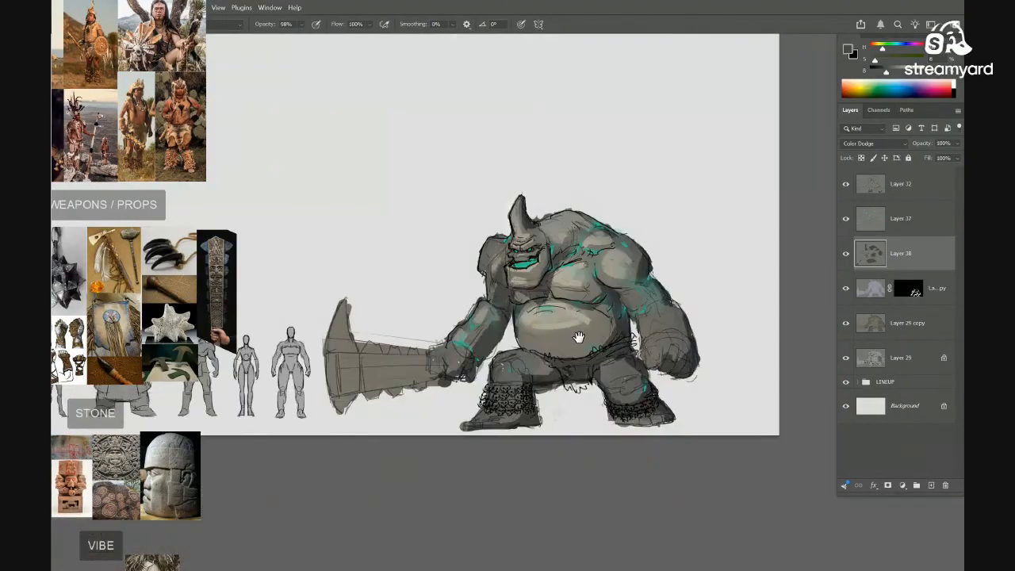
Blend the hard highlight edges on the belly, chest and face with the Smudge tool
left_click_drag(578, 338, 574, 333)
left_click_drag(523, 282, 572, 279)
mouse_move(497, 267)
left_mouse_down()
mouse_move(551, 267)
mouse_move(501, 262)
mouse_move(542, 255)
mouse_move(501, 276)
left_mouse_up()
mouse_move(593, 332)
left_mouse_down()
mouse_move(579, 313)
mouse_move(623, 321)
mouse_move(606, 337)
left_mouse_up()
mouse_move(541, 369)
left_mouse_down()
mouse_move(531, 350)
mouse_move(456, 357)
left_mouse_up()
left_click_drag(584, 335, 622, 333)
key("r")
mouse_move(564, 304)
left_mouse_down()
mouse_move(516, 290)
mouse_move(482, 331)
mouse_move(446, 325)
left_mouse_up()
mouse_move(551, 219)
left_mouse_down()
mouse_move(533, 263)
mouse_move(529, 228)
mouse_move(558, 196)
mouse_move(614, 166)
mouse_move(643, 243)
mouse_move(591, 250)
mouse_move(604, 234)
mouse_move(527, 237)
mouse_move(458, 197)
mouse_move(442, 226)
left_mouse_up()
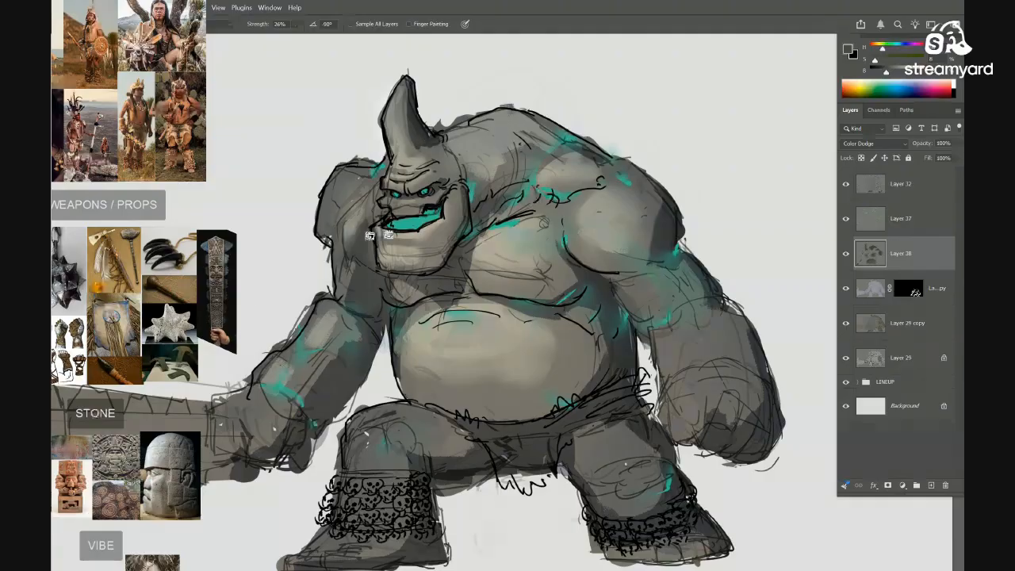
left_click_drag(481, 253, 531, 196)
scroll(532, 237, "down", 5)
scroll(536, 270, "up", 4)
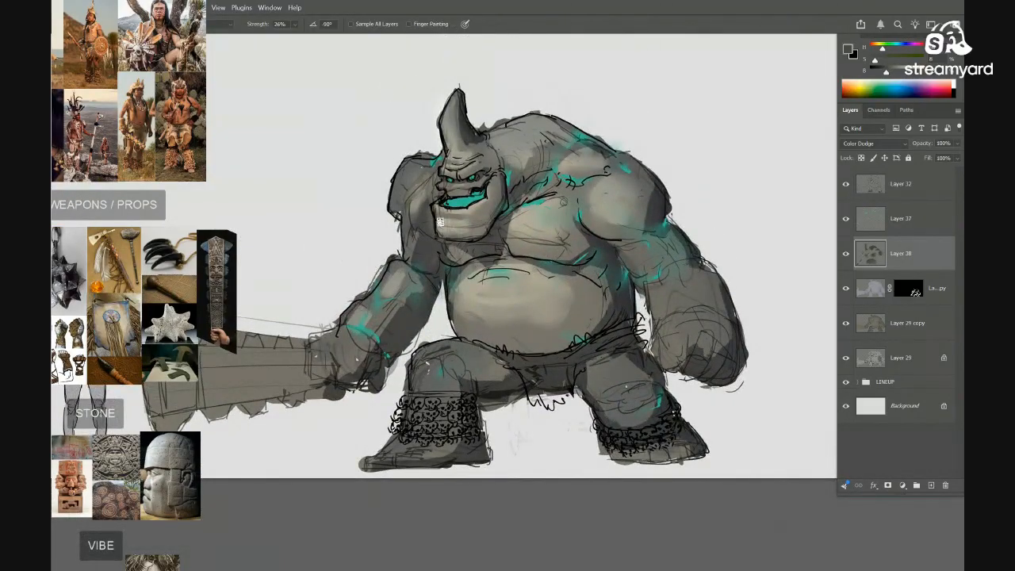
Brush more highlights onto the club arm, the far shoulder, and the near shoulder and upper chest
key("b")
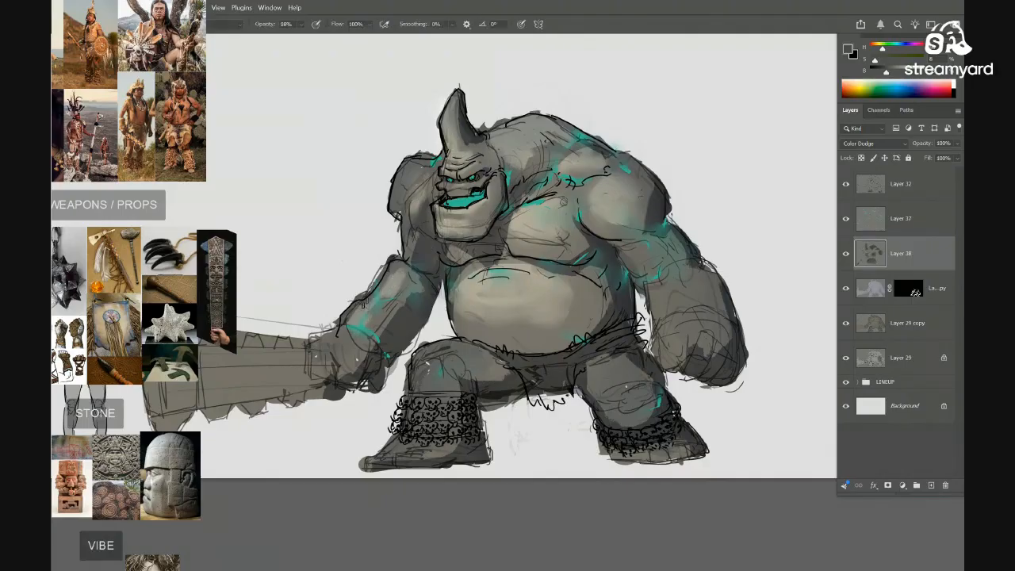
mouse_move(386, 291)
left_mouse_down()
mouse_move(351, 336)
mouse_move(322, 344)
left_mouse_up()
mouse_move(407, 246)
left_mouse_down()
mouse_move(403, 215)
mouse_move(420, 159)
left_mouse_up()
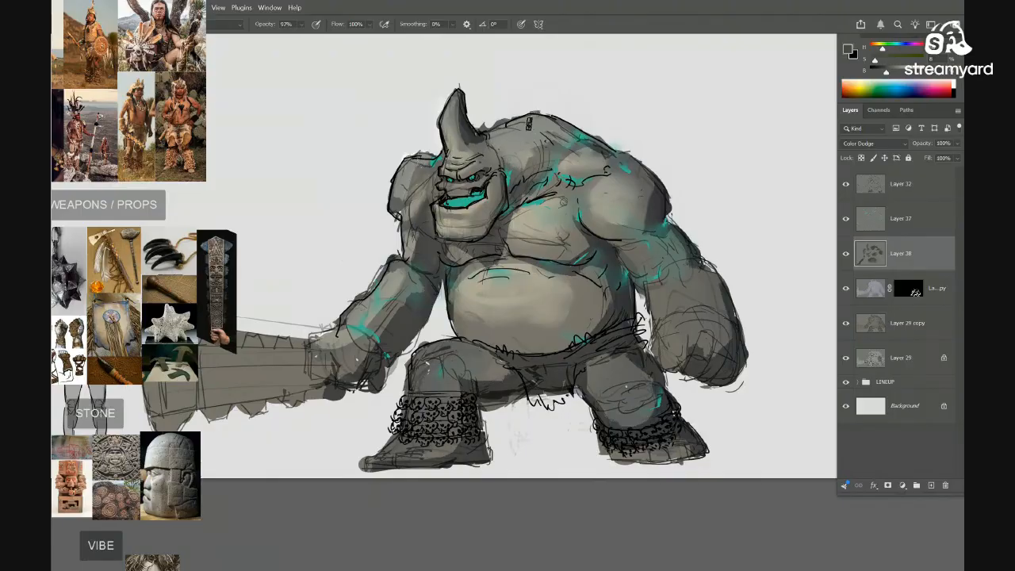
left_click_drag(598, 158, 637, 178)
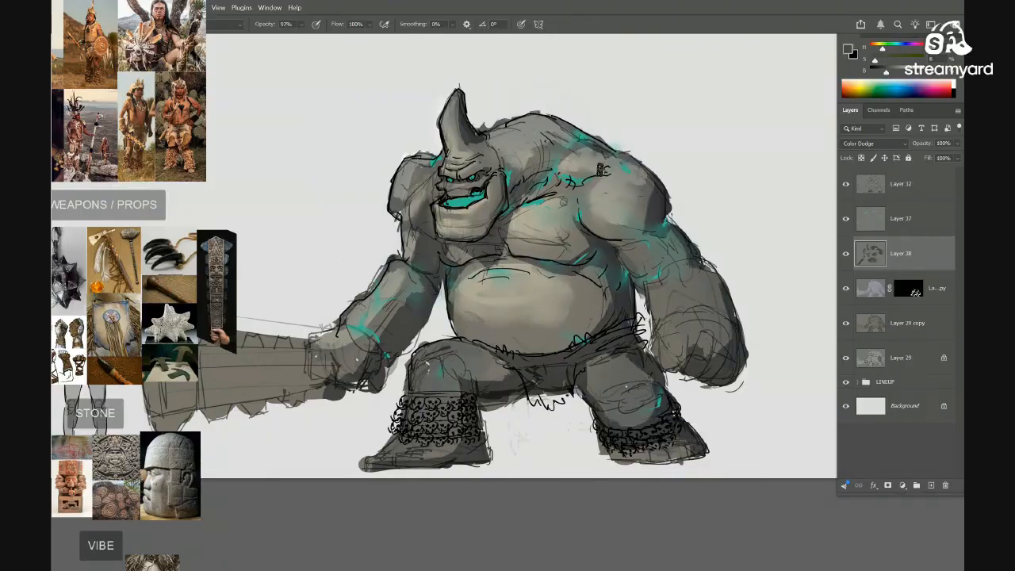
mouse_move(555, 210)
left_mouse_down()
mouse_move(586, 187)
mouse_move(545, 174)
left_mouse_up()
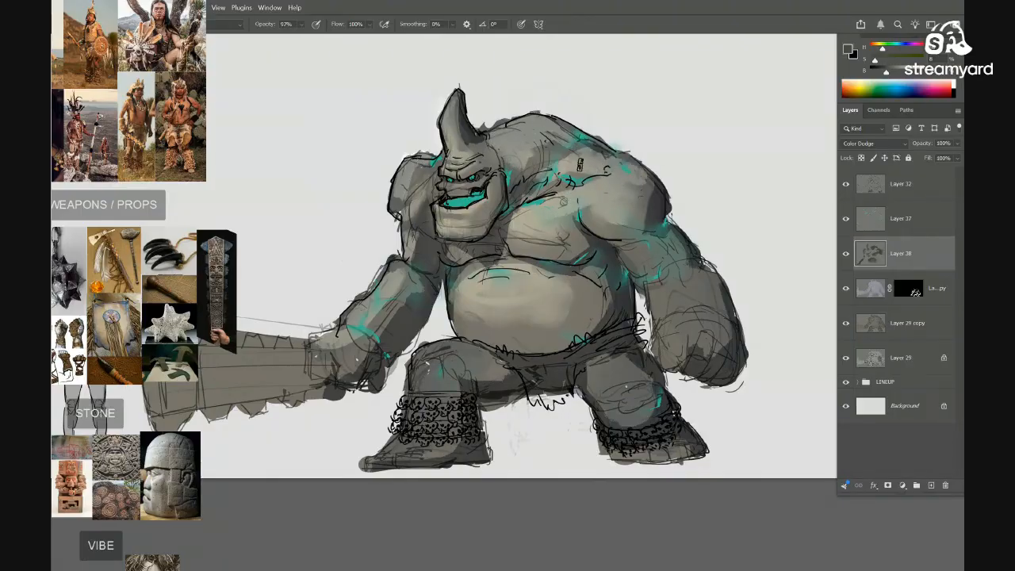
left_click_drag(627, 205, 591, 156)
mouse_move(619, 190)
left_mouse_down()
mouse_move(614, 217)
mouse_move(626, 208)
mouse_move(644, 268)
mouse_move(650, 238)
mouse_move(661, 247)
mouse_move(643, 197)
left_mouse_up()
Smudge the new highlights into the belly and enlarge the Smudge brush
key("r")
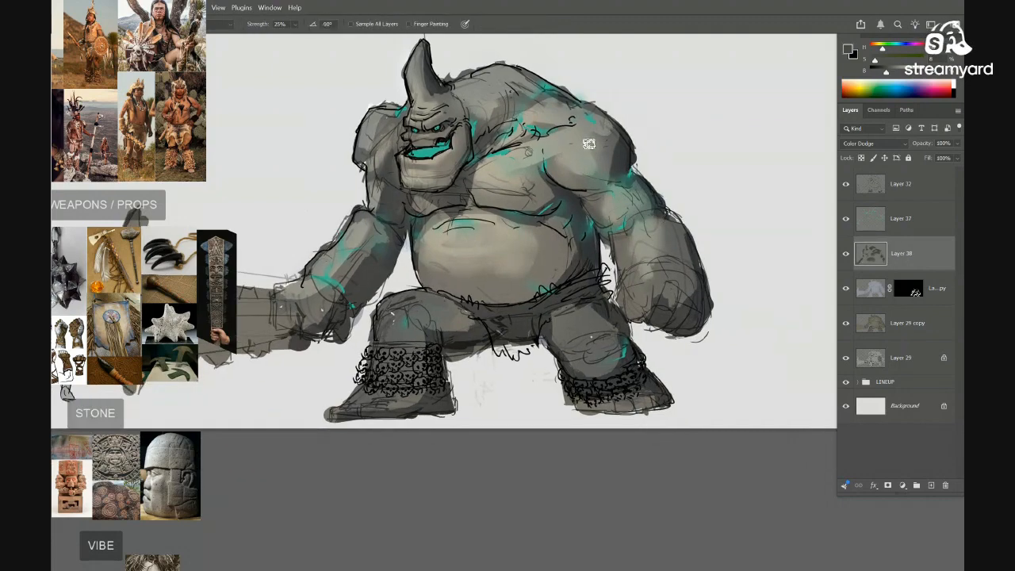
mouse_move(536, 240)
left_mouse_down()
mouse_move(533, 260)
mouse_move(530, 242)
mouse_move(502, 261)
left_mouse_up()
key("bracketright")
key("bracketright")
key("bracketright")
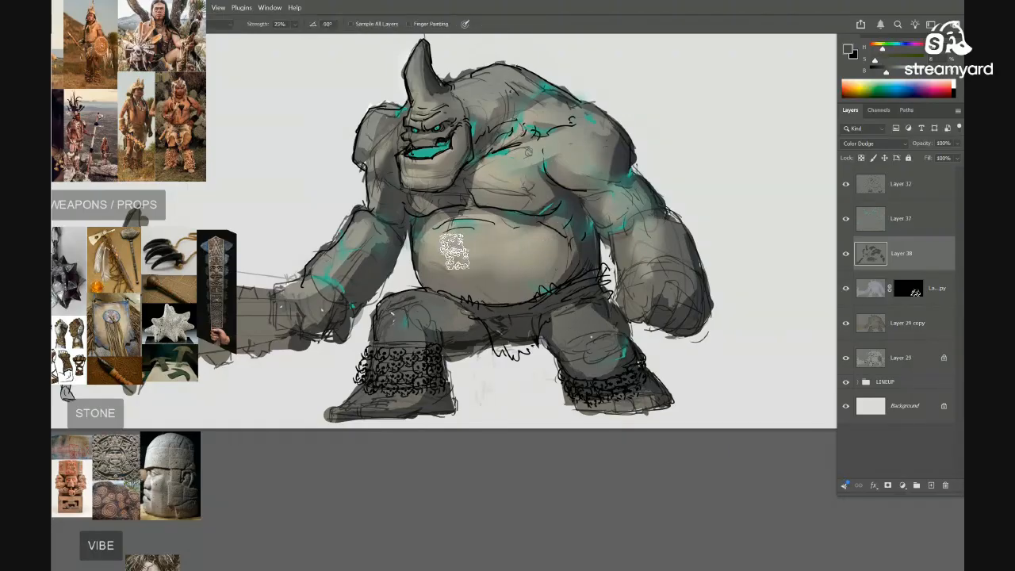
Paint highlights on both of the brute's thighs and knees with the brush
key("b")
mouse_move(446, 305)
left_mouse_down()
mouse_move(391, 307)
mouse_move(387, 356)
mouse_move(402, 366)
mouse_move(389, 381)
left_mouse_up()
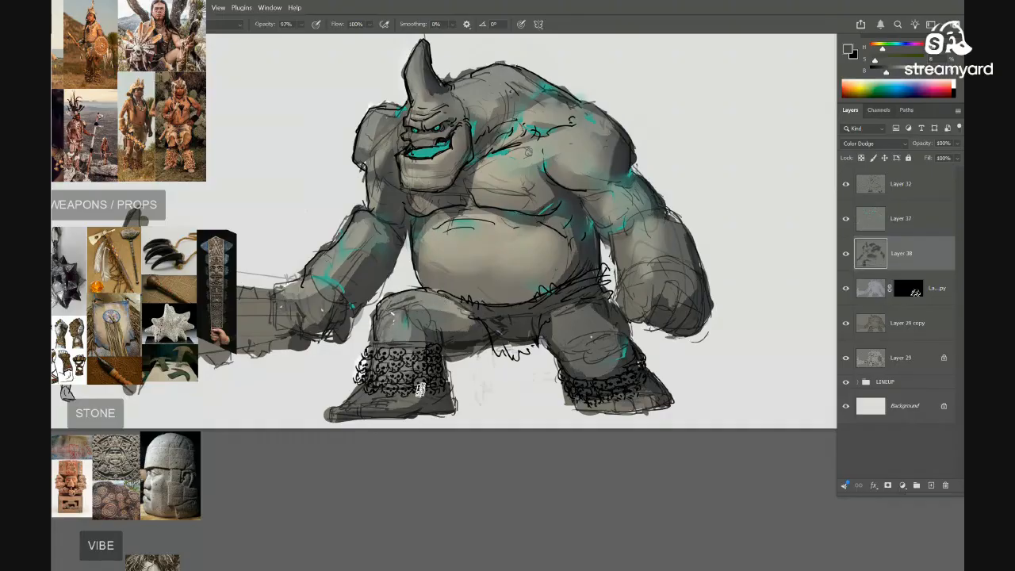
mouse_move(561, 318)
left_mouse_down()
mouse_move(569, 300)
mouse_move(568, 326)
mouse_move(592, 336)
left_mouse_up()
Smudge the highlights on the belly and arm, and lower the Color Dodge layer's opacity to 48%
key("r")
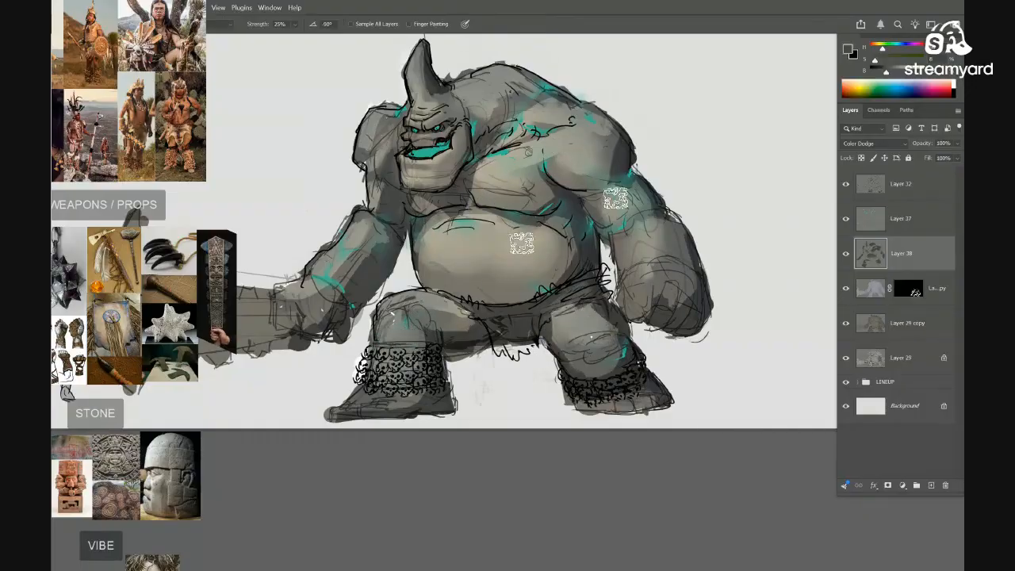
left_click_drag(514, 222, 661, 283)
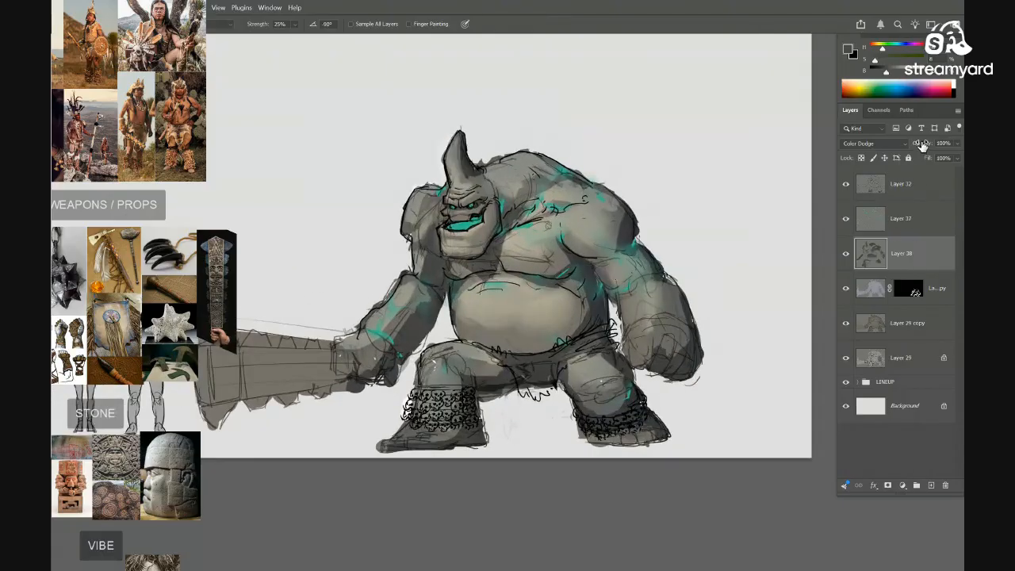
mouse_move(923, 145)
left_mouse_down()
mouse_move(851, 163)
mouse_move(920, 142)
mouse_move(876, 154)
mouse_move(897, 149)
mouse_move(889, 150)
left_mouse_up()
left_click_drag(555, 280, 662, 274)
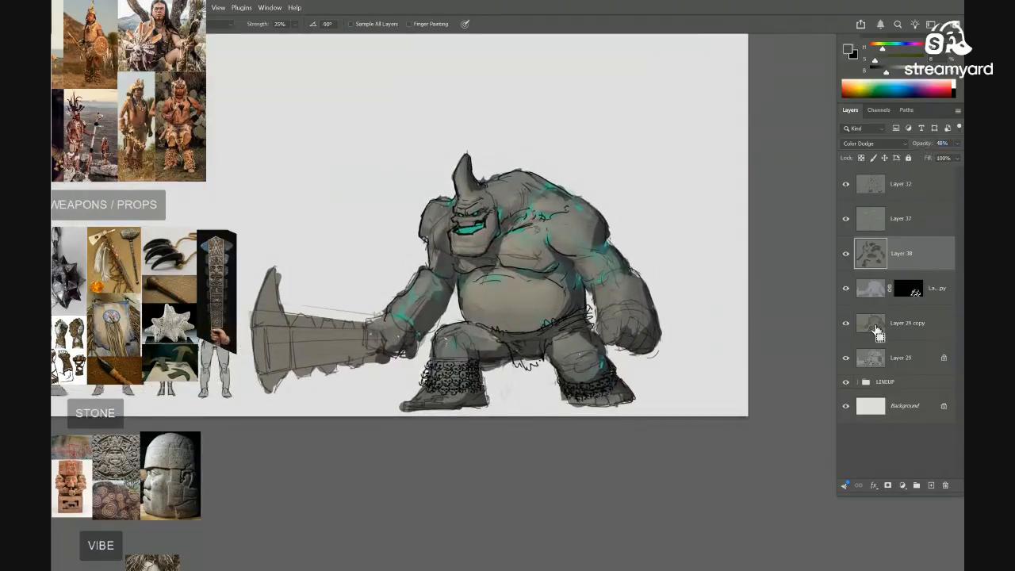
Hide the locked Layer 29 and save the document as a layered PSD in the DEMO folder
left_click(845, 291)
left_click(845, 291)
left_click(846, 325)
left_click(846, 324)
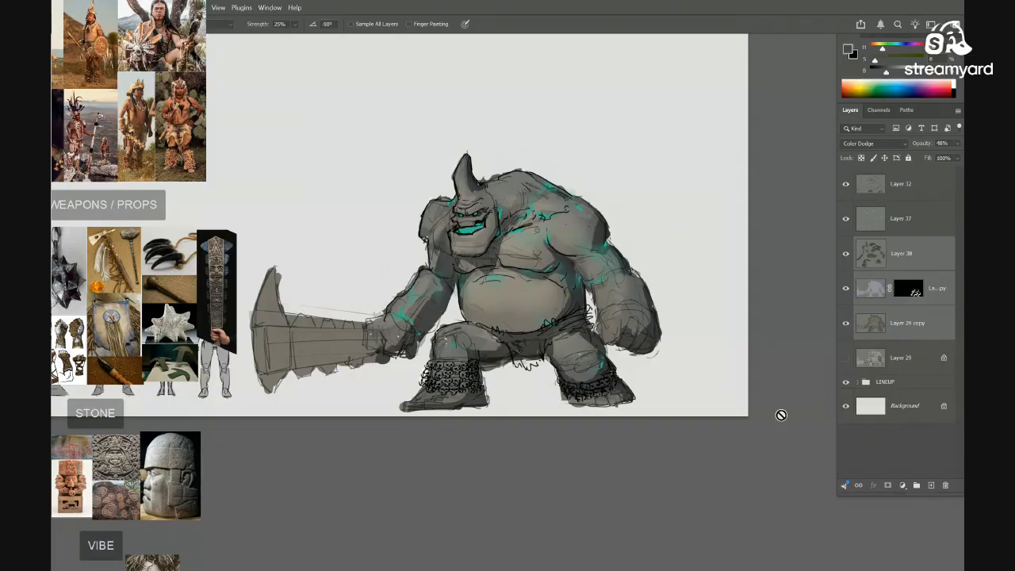
key("ctrl+shift+s")
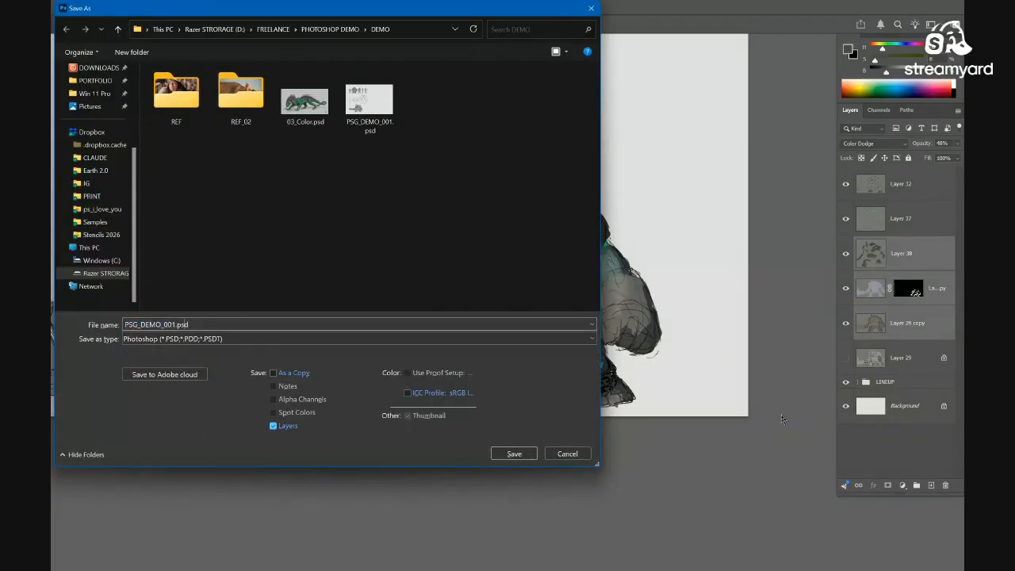
key("Return")
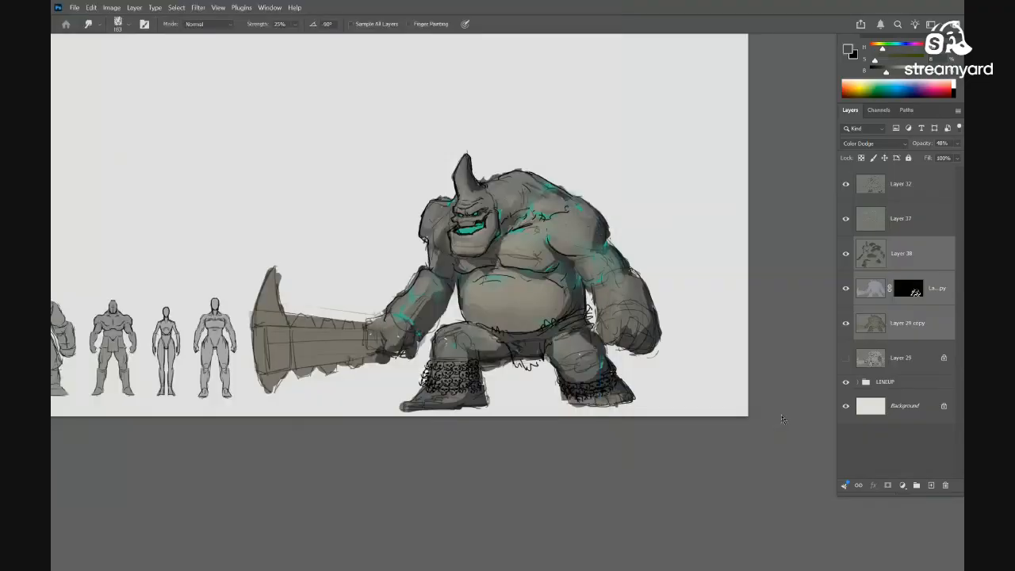
Review the whole figure in different screen modes, and compare it with and without the teal accent layer
left_click_drag(606, 344, 529, 279)
key("f")
key("f")
key("f")
key("f")
key("f")
key("f")
left_click_drag(635, 349, 469, 247)
left_click(847, 219)
left_click(847, 219)
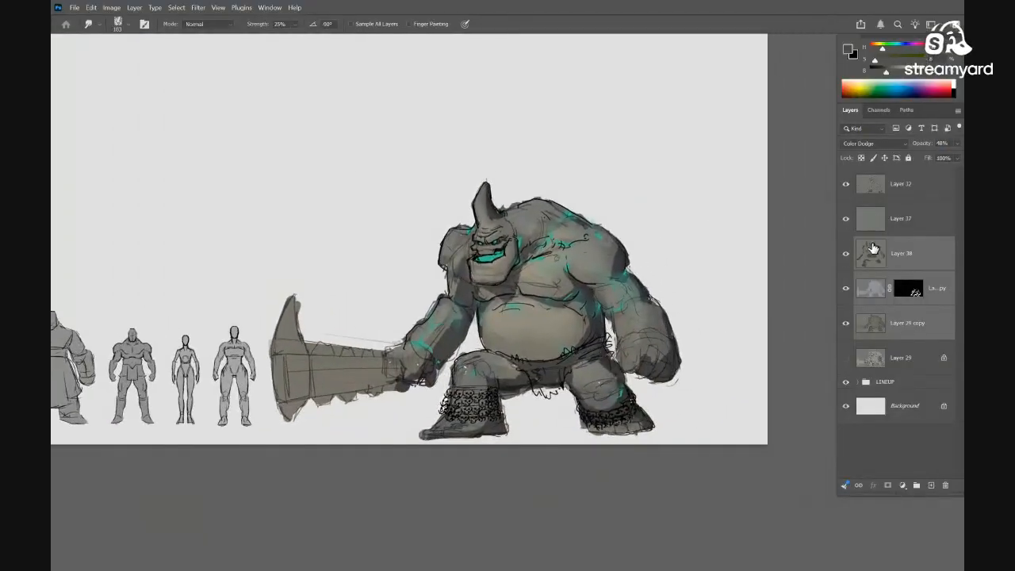
Merge Layer 38 through Layer 29 copy into one layer, and check it and the teal layer by toggling their visibility
left_click(874, 247)
left_click(883, 319, "shift")
key("ctrl+e")
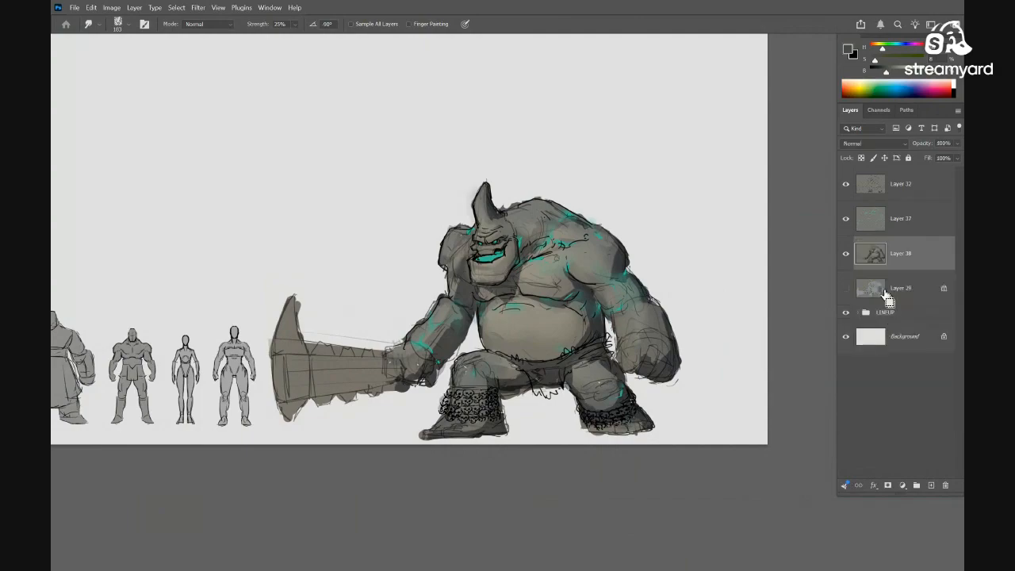
key("ctrl+z")
key("ctrl+e")
left_click(846, 253)
left_click(845, 254)
left_click(846, 219)
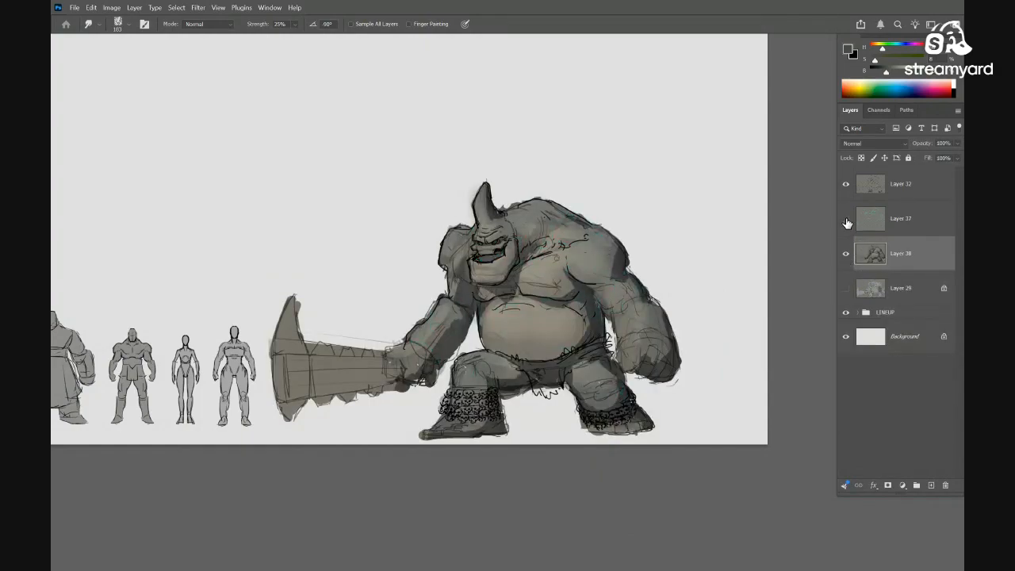
left_click(845, 219)
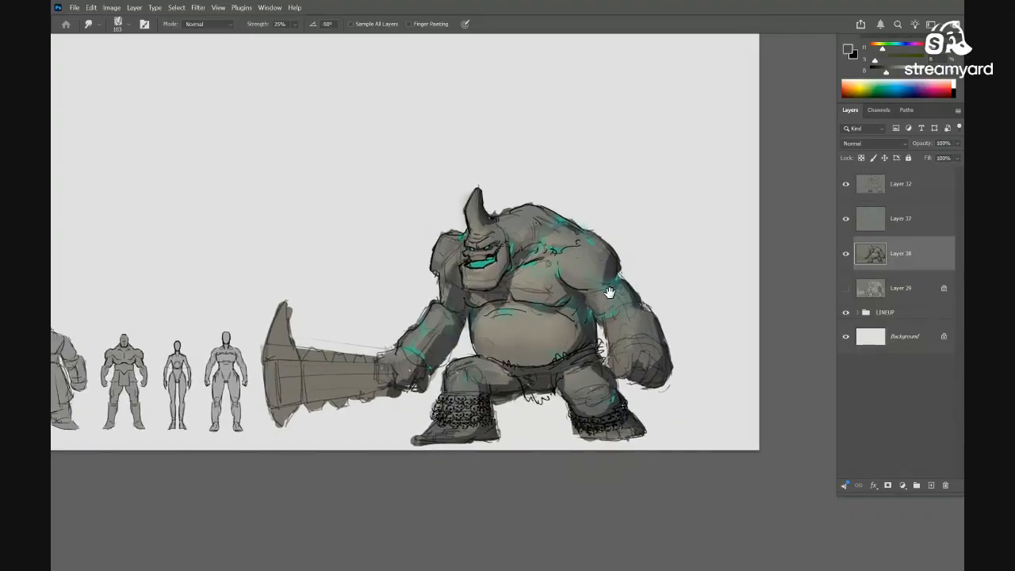
Darken the Background layer by setting its Lightness to -26 in Hue/Saturation
left_click(870, 338)
key("ctrl+u")
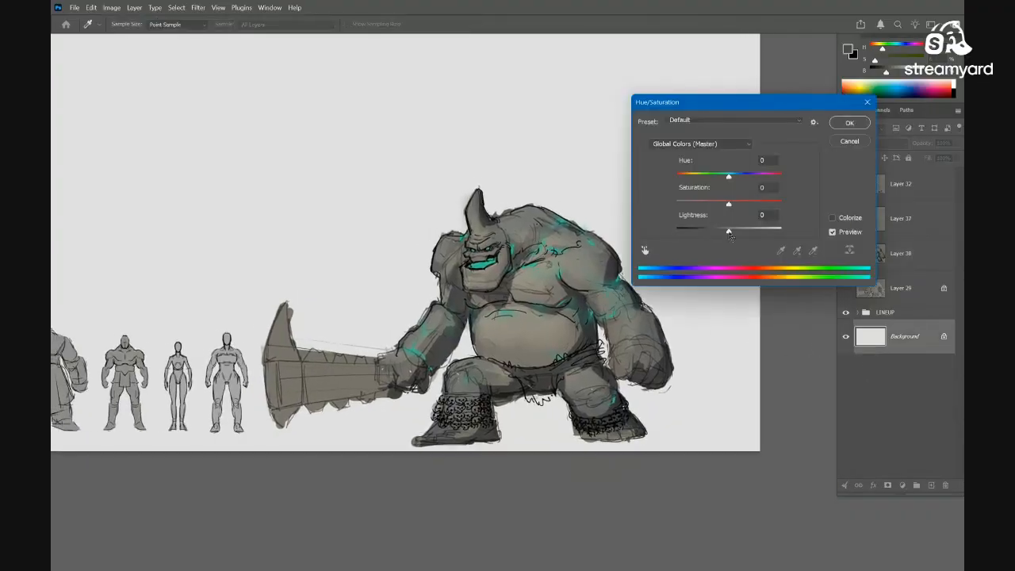
left_click_drag(728, 232, 716, 238)
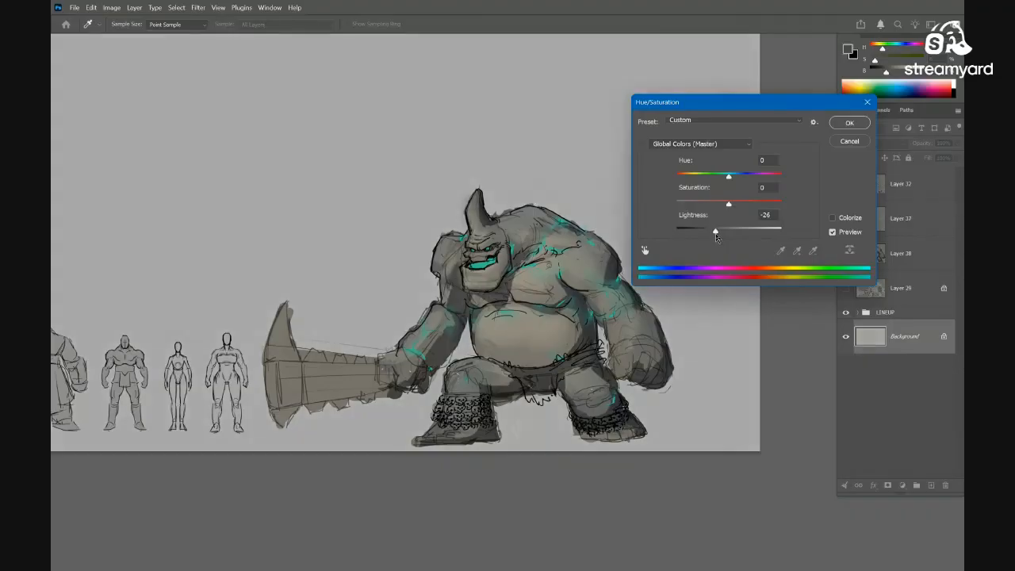
left_click(837, 126)
Select the merged brute layer and smooth the shading on the shoulder and belly with the Smudge tool
left_click_drag(623, 277, 651, 352)
left_click_drag(662, 307, 864, 303)
left_click(861, 262)
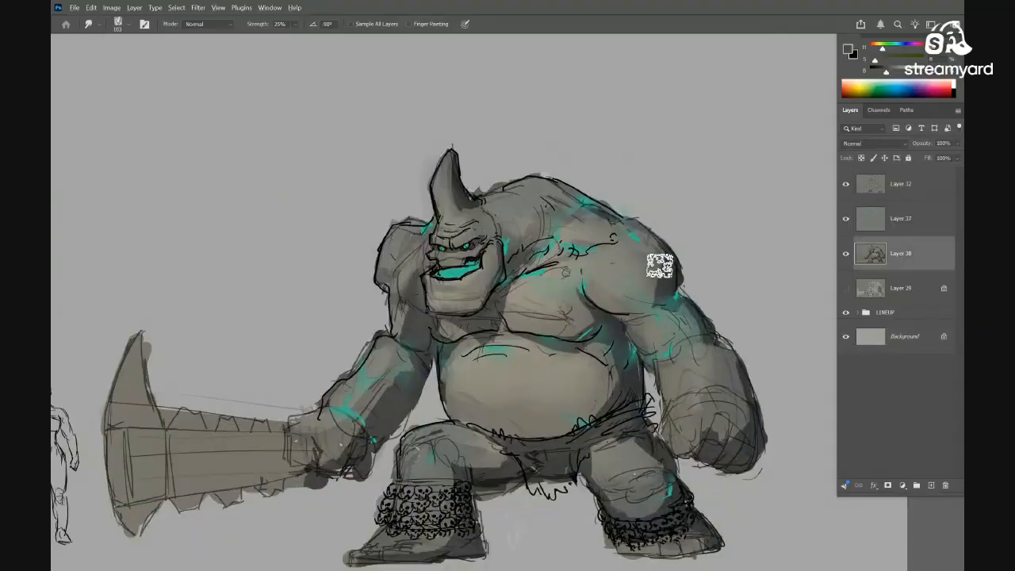
mouse_move(659, 264)
left_mouse_down()
mouse_move(650, 297)
mouse_move(653, 286)
left_mouse_up()
left_click_drag(509, 361, 451, 334)
key("ctrl+minus")
key("ctrl+minus")
Duplicate the merged brute layer and brighten the copy by pulling in the white point in Curves
key("ctrl+j")
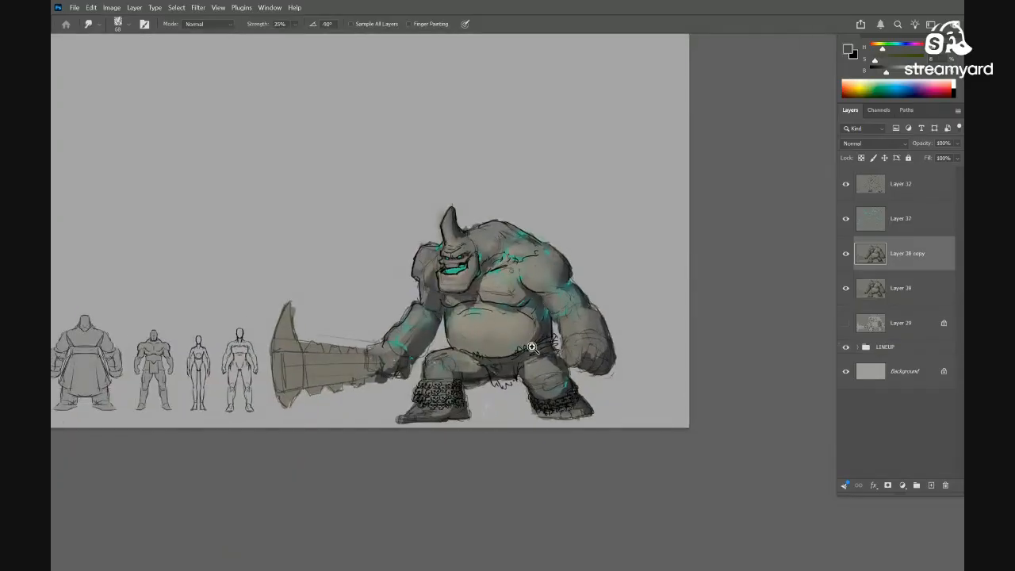
left_click_drag(531, 347, 634, 374)
key("ctrl+m")
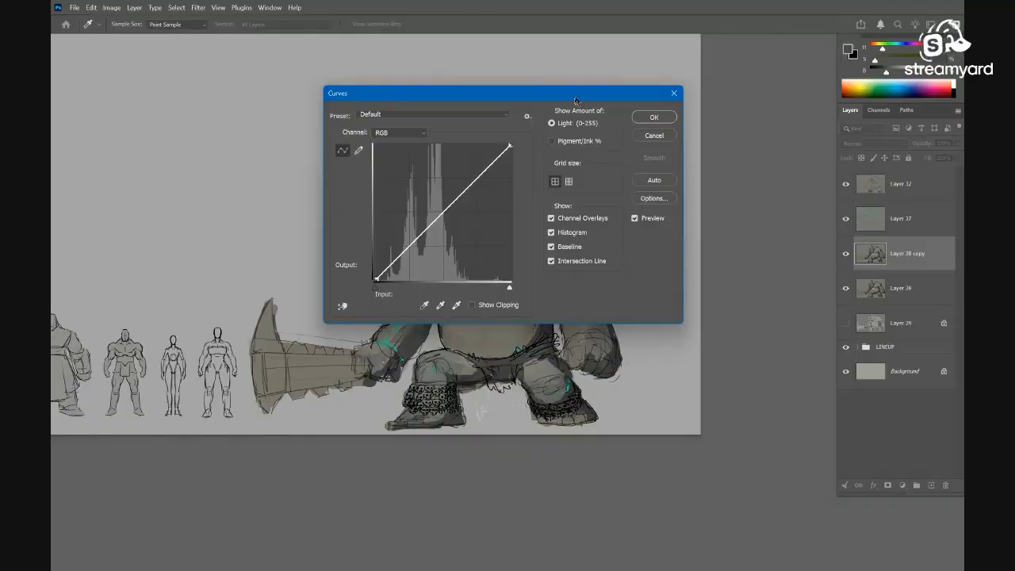
left_click_drag(576, 100, 796, 82)
left_click_drag(729, 271, 715, 274)
left_click(880, 99)
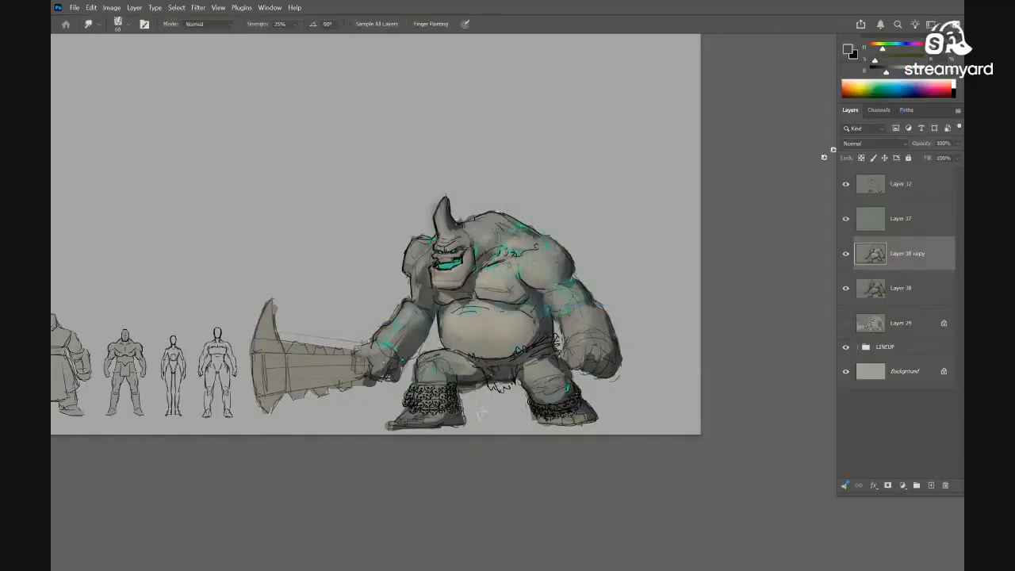
Add a white layer mask to the brightened copy of the brute layer
left_click_drag(574, 317, 591, 308)
key("ctrl+shift+m")
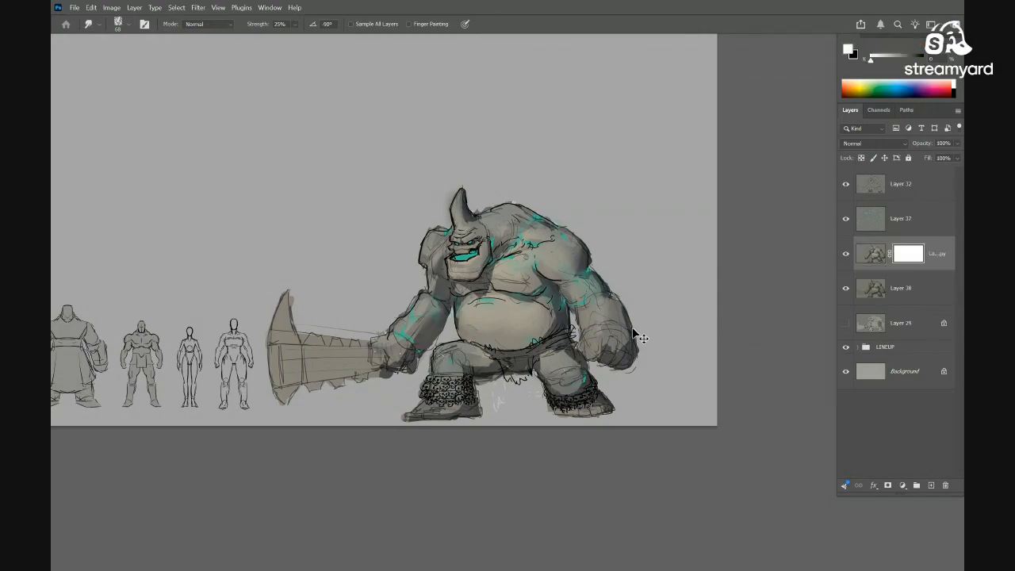
Invert the brightened copy's mask to black and paint white on it with the Brush to reveal lighter shading on the shoulder
key("ctrl+i")
key("b")
left_click_drag(500, 279, 612, 271)
mouse_move(612, 270)
left_mouse_down()
mouse_move(521, 290)
mouse_move(524, 278)
mouse_move(539, 287)
left_mouse_up()
key("bracketleft")
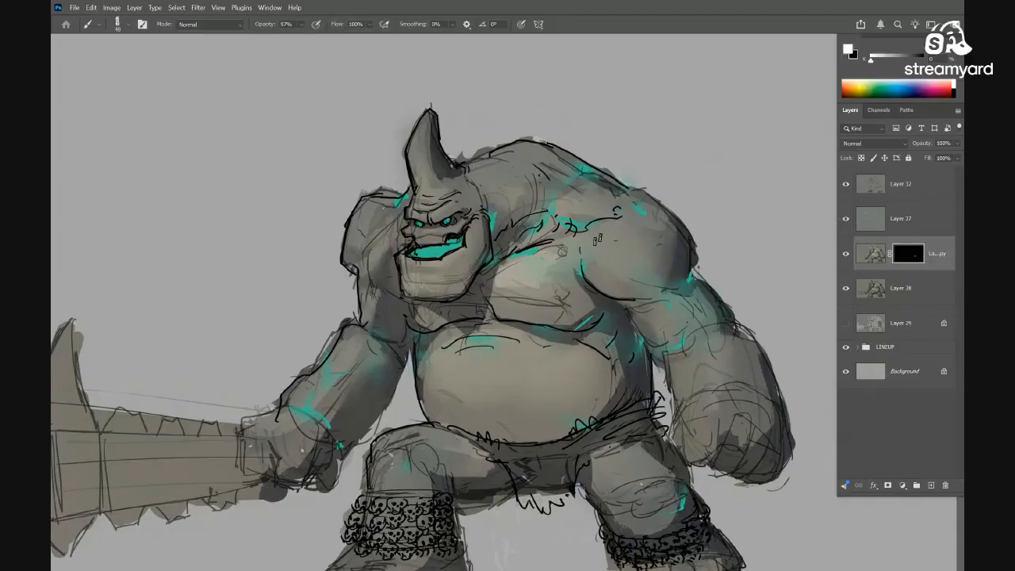
mouse_move(595, 241)
left_mouse_down()
mouse_move(629, 248)
mouse_move(636, 266)
mouse_move(653, 249)
mouse_move(606, 220)
left_mouse_up()
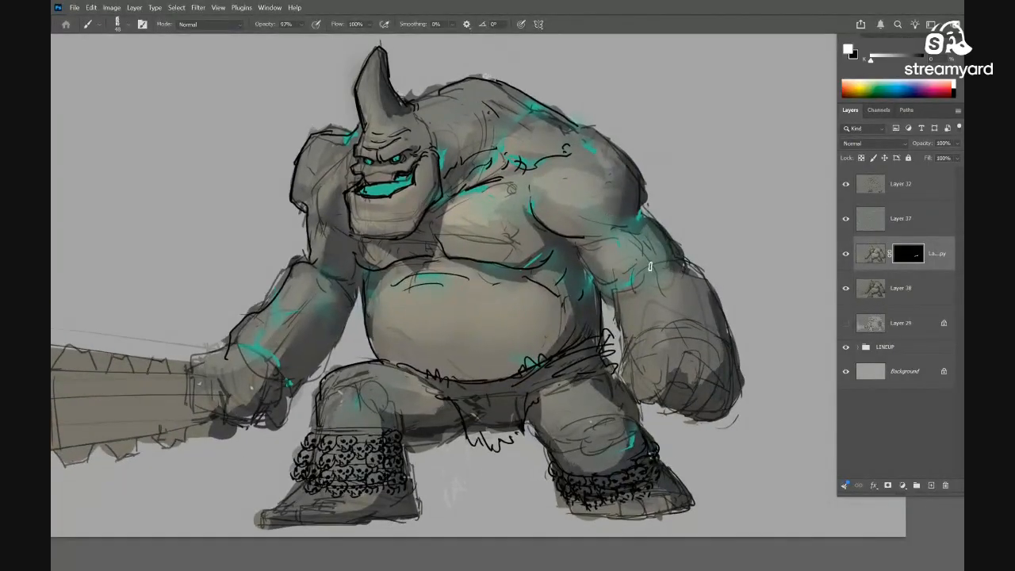
Paint white on the mask to reveal brighter highlights on the forearm, face, far shoulder and belly
mouse_move(643, 288)
left_mouse_down()
mouse_move(640, 324)
mouse_move(670, 313)
left_mouse_up()
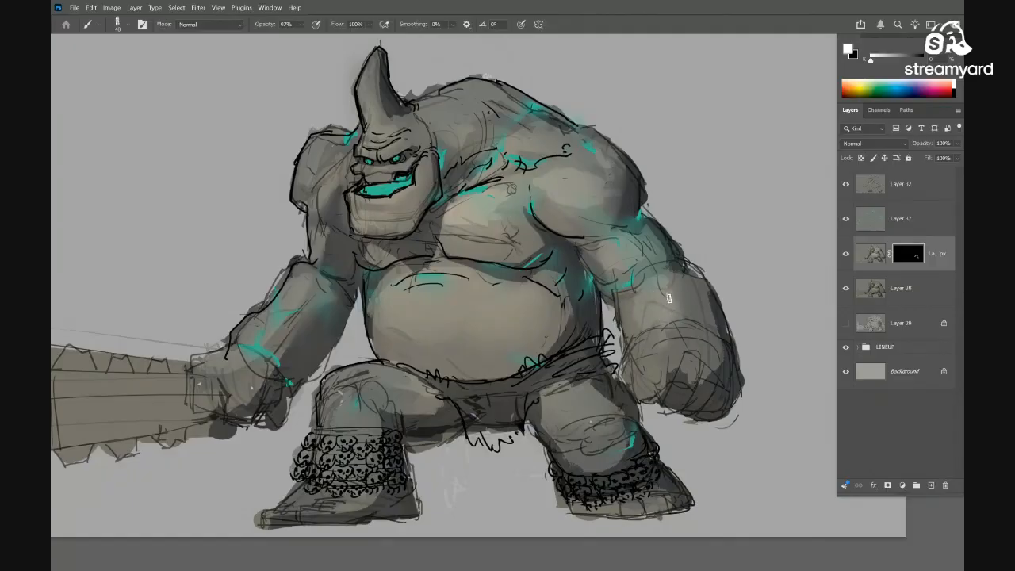
left_click_drag(531, 235, 602, 254)
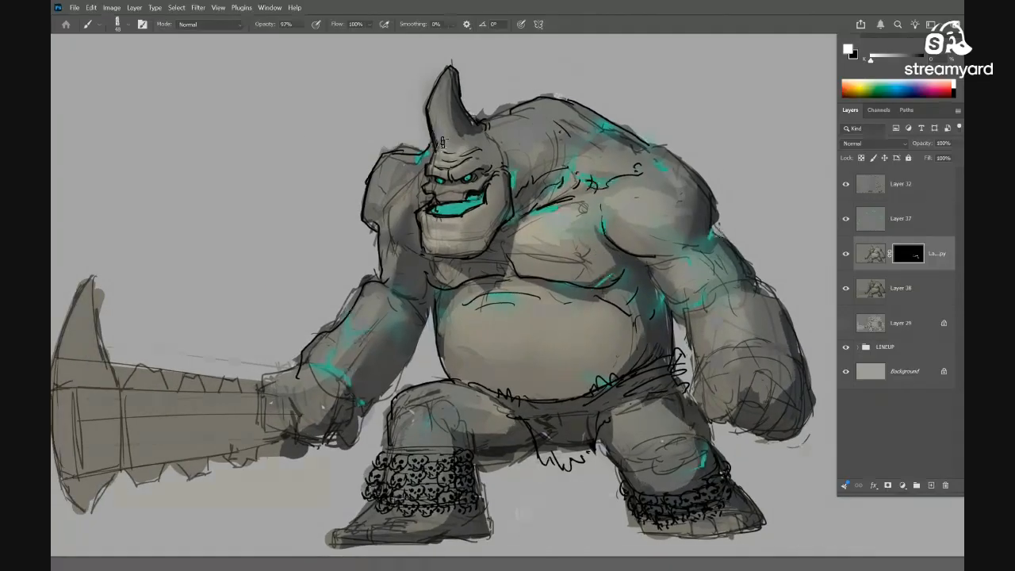
left_click_drag(403, 180, 407, 209)
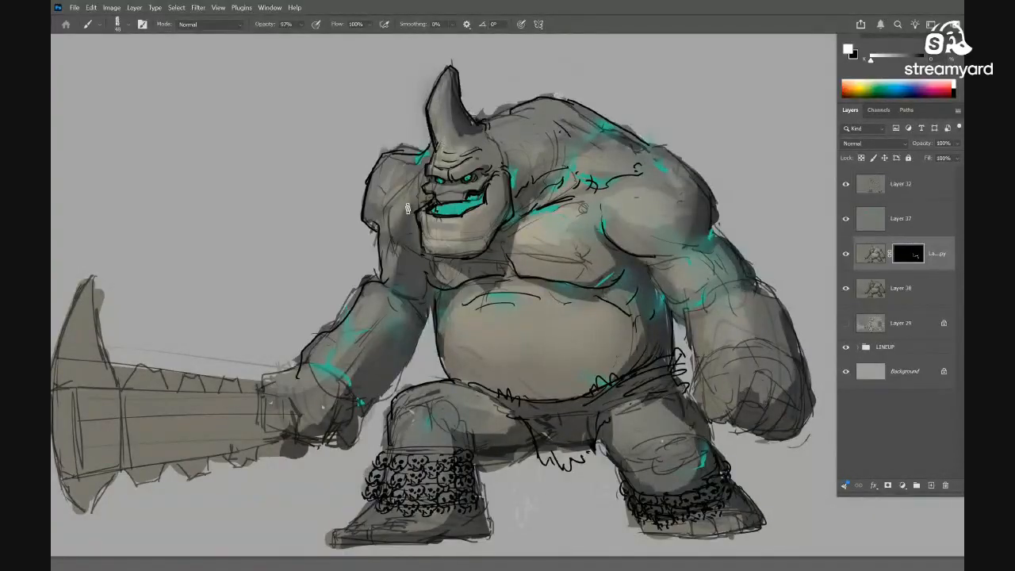
left_click_drag(581, 198, 558, 205)
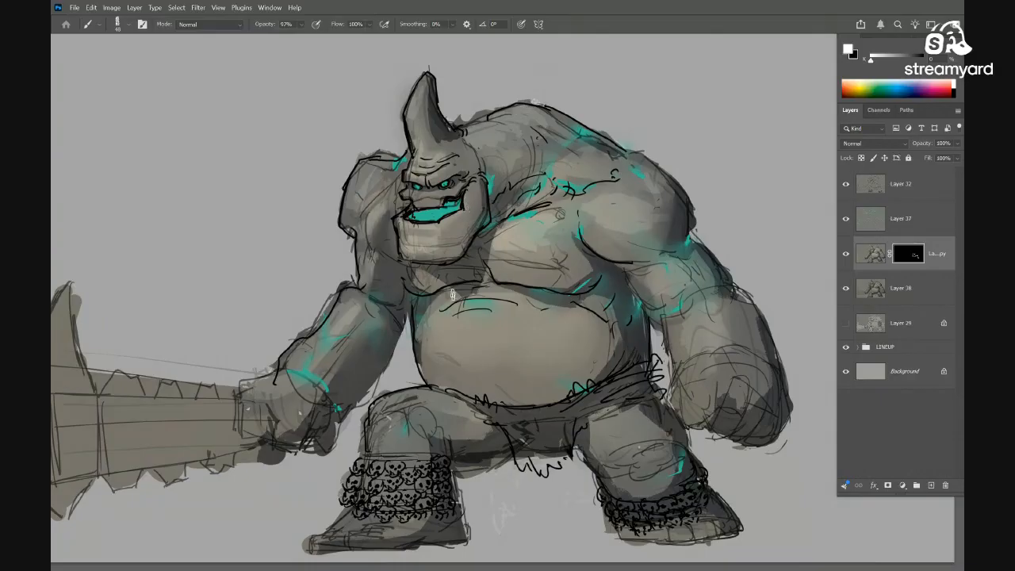
mouse_move(489, 302)
left_mouse_down()
mouse_move(448, 318)
mouse_move(539, 326)
mouse_move(448, 333)
mouse_move(538, 324)
left_mouse_up()
Soften the revealed highlights on the belly by blending the mask with the Smudge tool
key("r")
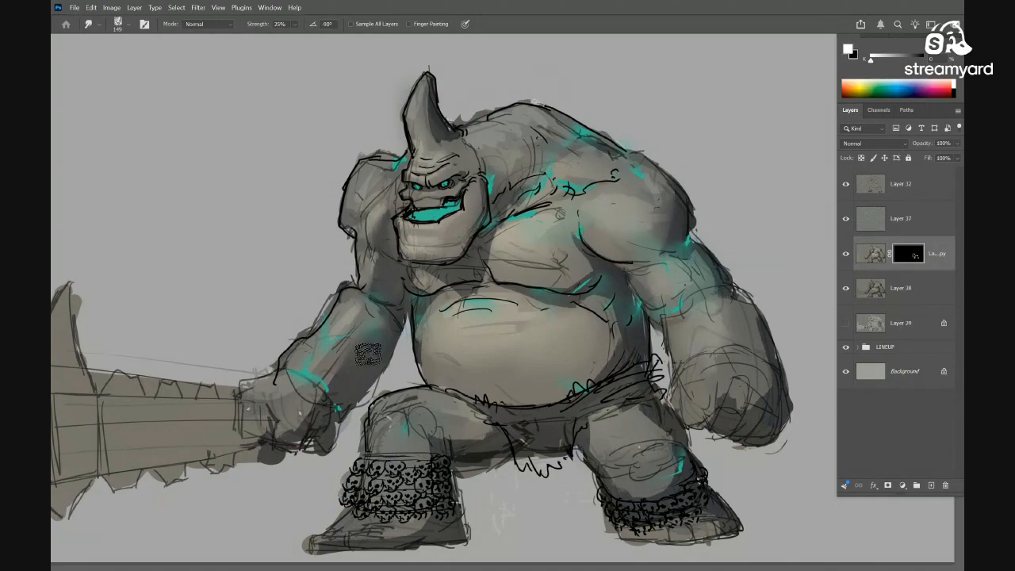
left_click_drag(467, 376, 451, 333)
left_click_drag(511, 313, 562, 311)
mouse_move(503, 263)
left_mouse_down()
mouse_move(514, 306)
mouse_move(606, 280)
left_mouse_up()
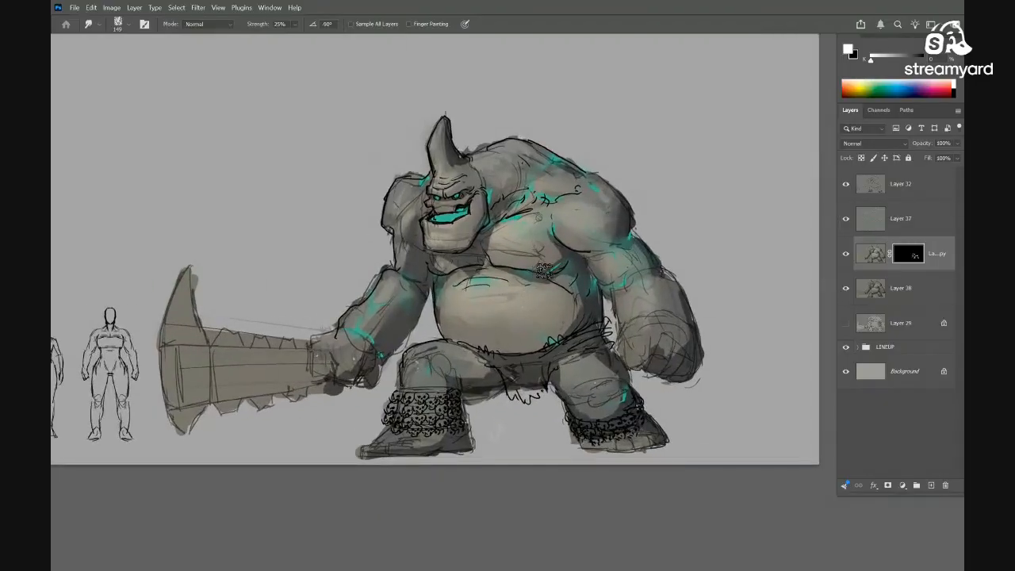
Enlarge the brush to 160 px and paint the mask to reveal brighter shading on the large forearm
key("b")
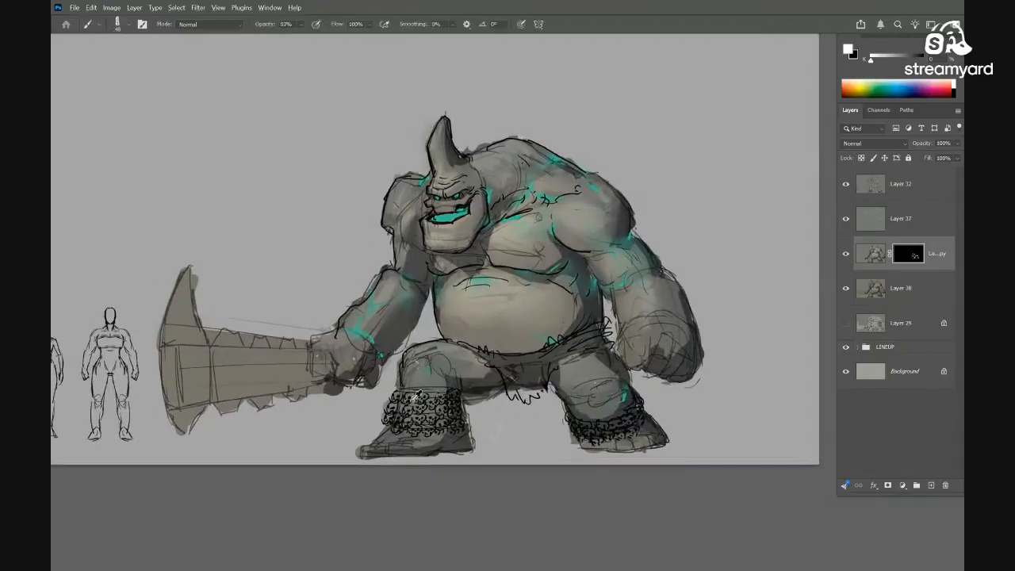
left_click_drag(417, 395, 433, 400)
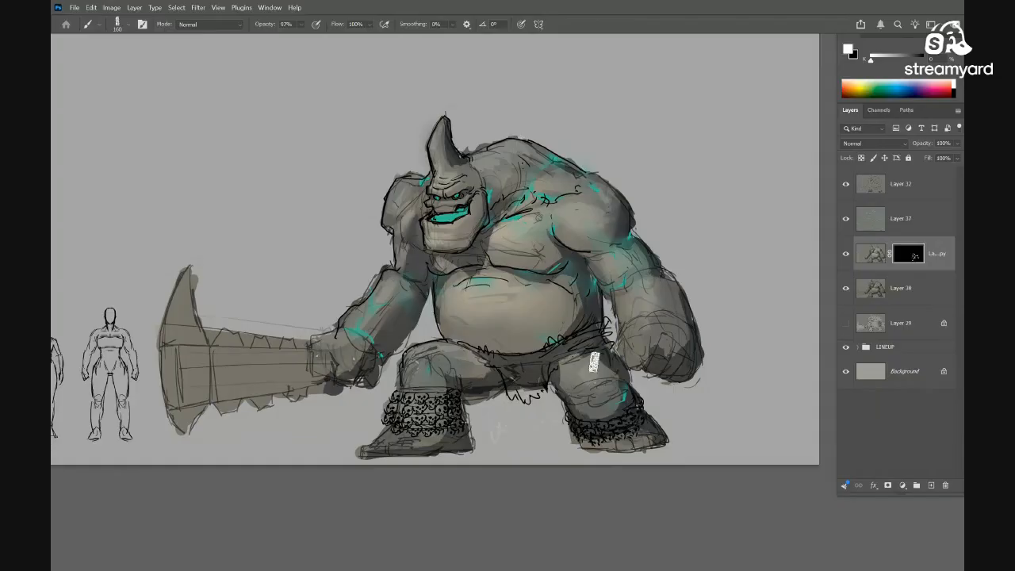
left_click_drag(636, 310, 650, 313)
left_click_drag(650, 313, 540, 316)
Adjust the brightened copy with Hue/Saturation to Hue -8, Saturation +44 and Lightness +2
key("ctrl+u")
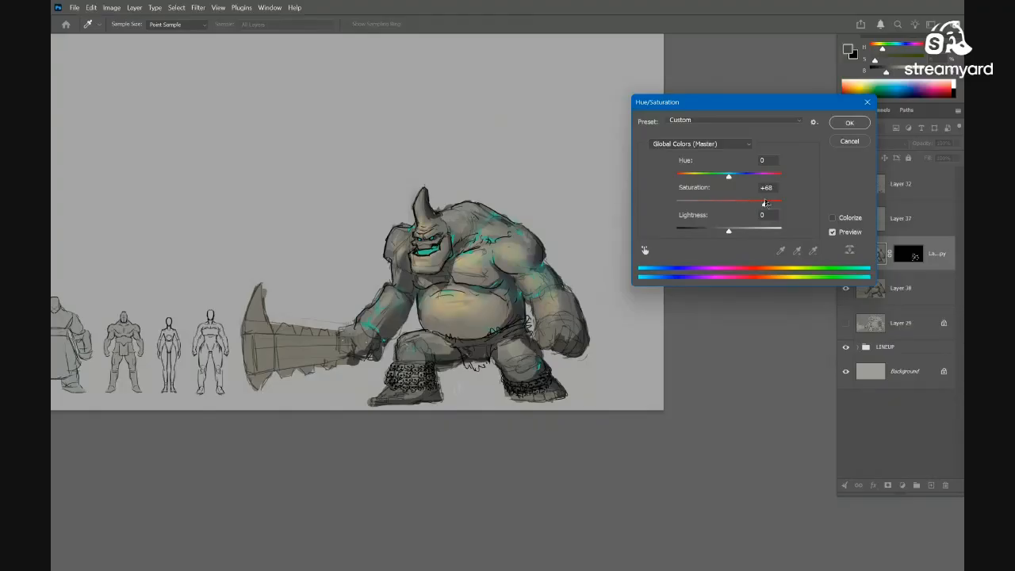
left_click_drag(728, 178, 736, 231)
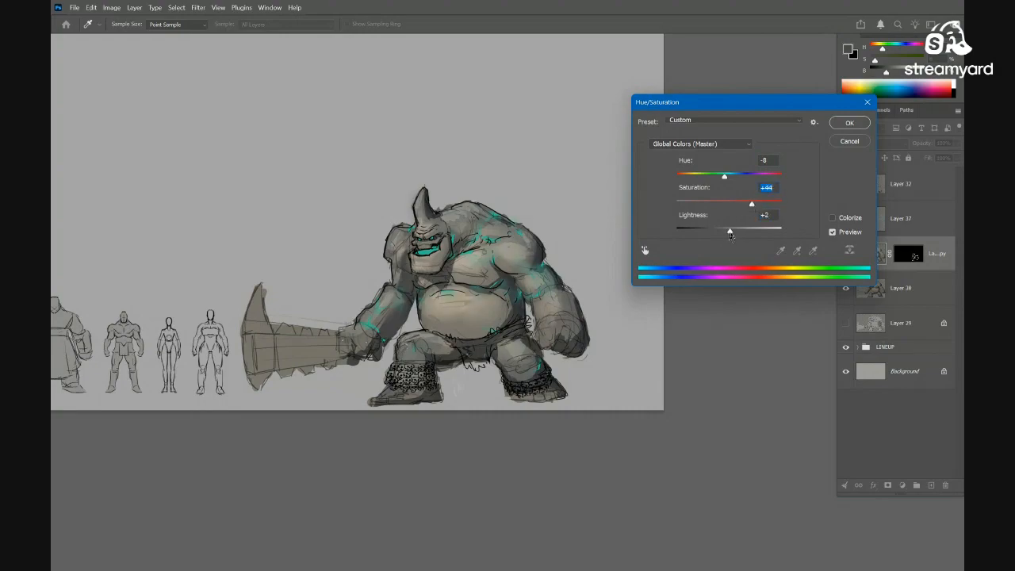
left_click(845, 125)
Reduce the brightened copy's Saturation to -23 with another Hue/Saturation adjustment
scroll(568, 265, "up", 5)
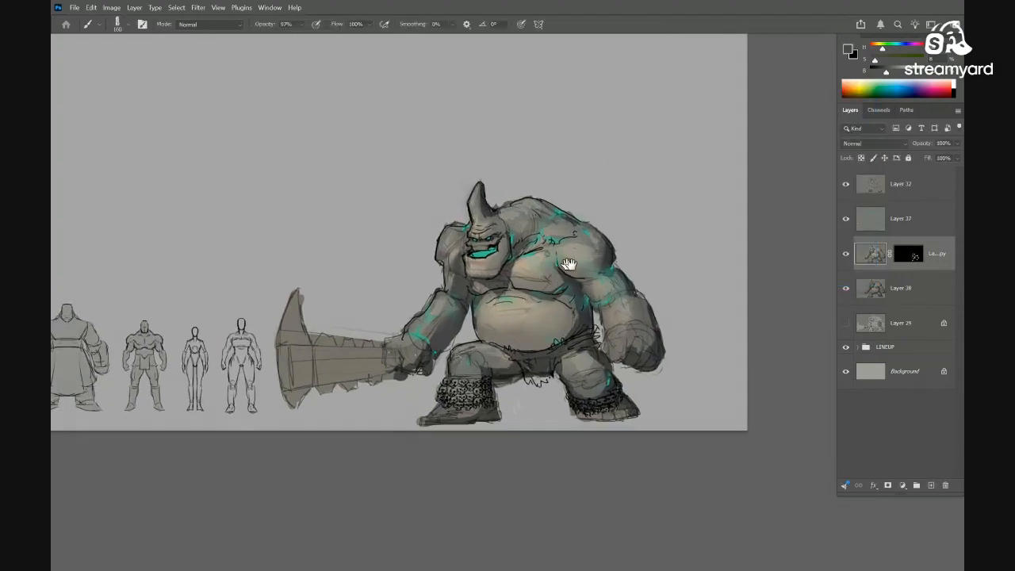
scroll(581, 268, "down", 3)
scroll(565, 274, "up", 1)
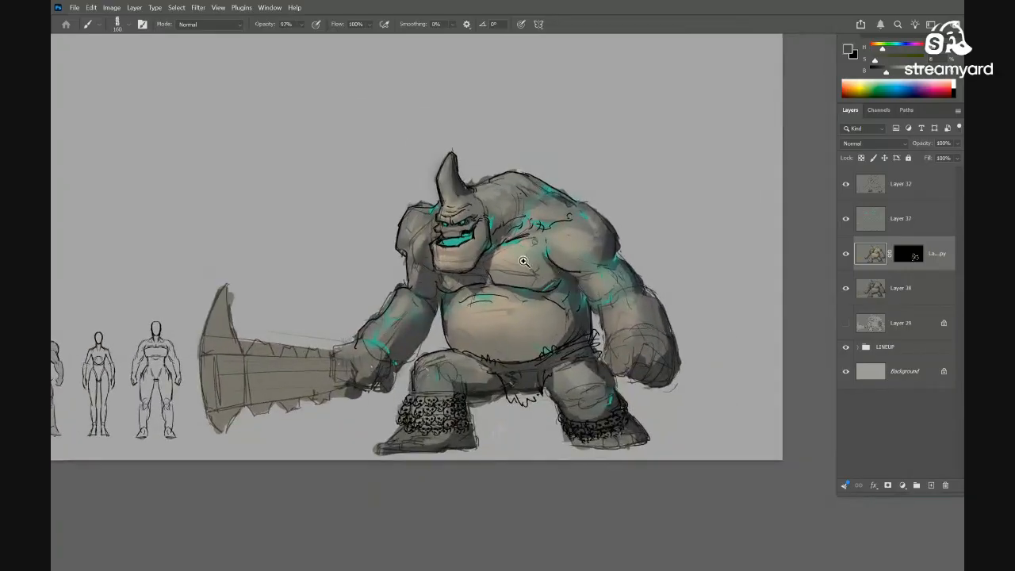
scroll(565, 274, "up", 2)
key("ctrl+u")
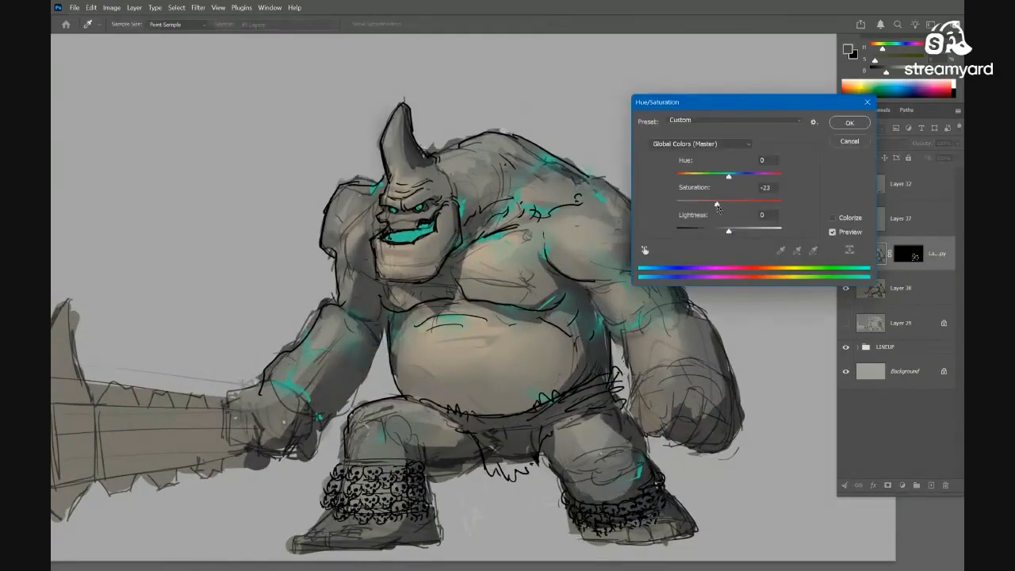
left_click(846, 125)
Compare the figure with and without the brightened copy, and merge the copy into Layer 38 below
scroll(657, 321, "down", 3)
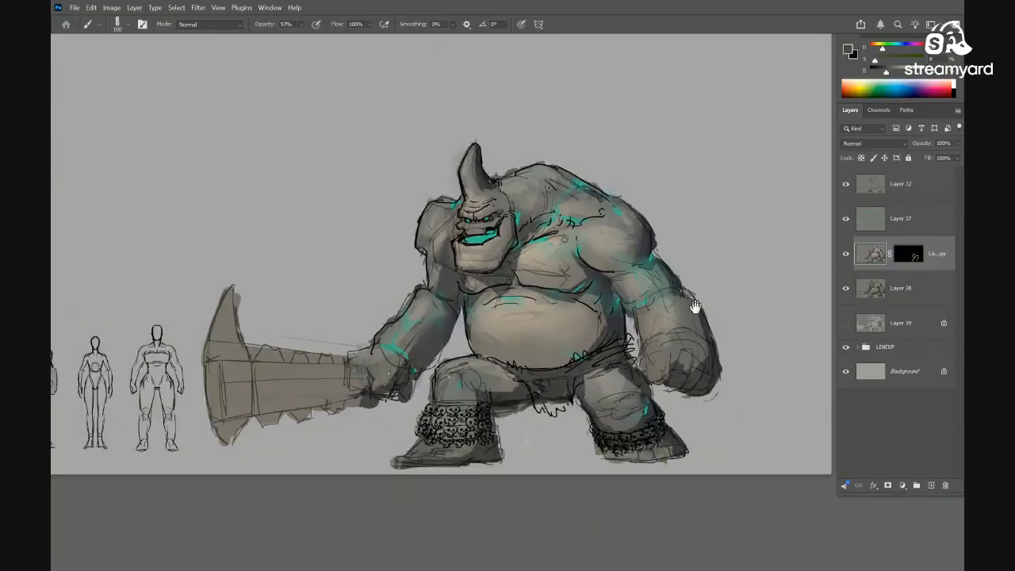
left_click_drag(656, 321, 692, 272)
left_click(845, 258)
left_click(845, 257)
left_click(845, 258)
left_click(845, 257)
left_click(846, 258)
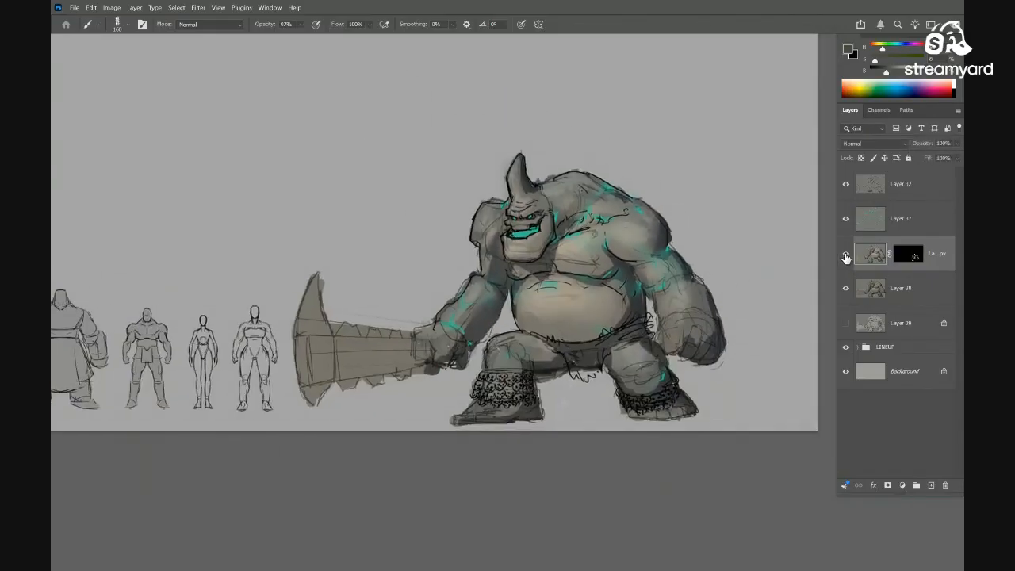
left_click(846, 258)
left_click(846, 258)
key("ctrl+e")
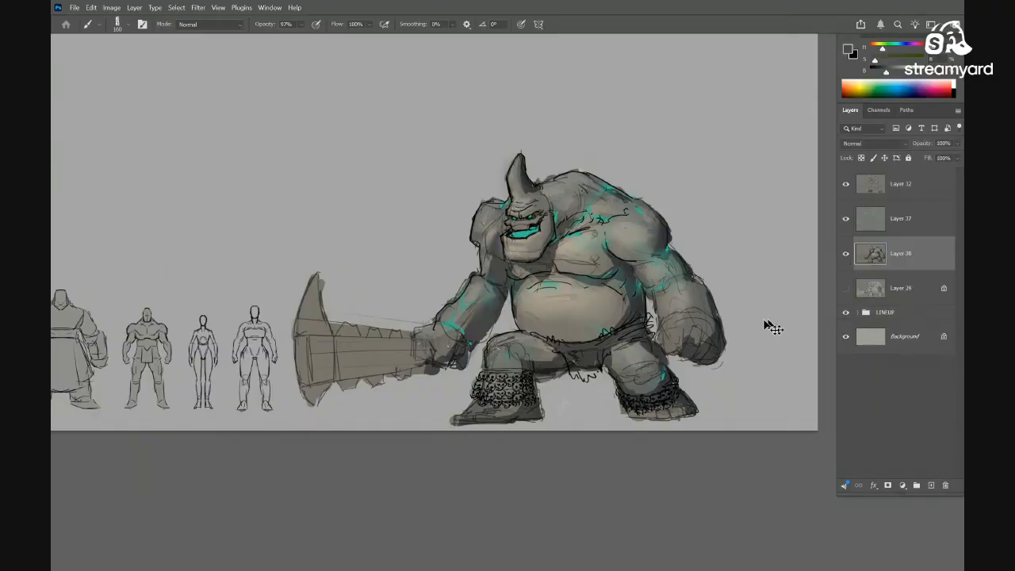
Duplicate the merged Layer 38 and brighten the copy by pulling in the white point in Curves
left_click_drag(609, 277, 694, 330)
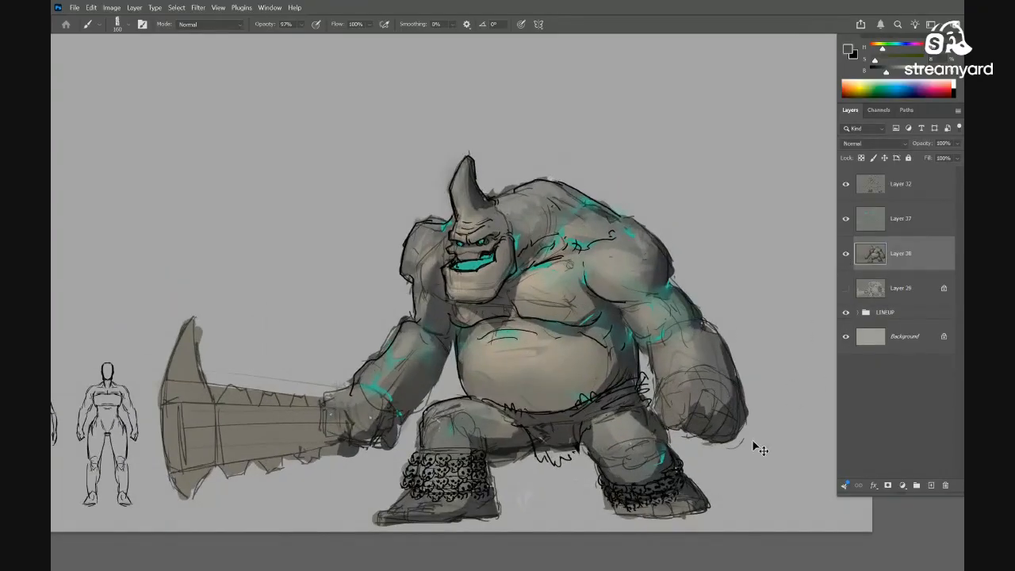
key("ctrl+j")
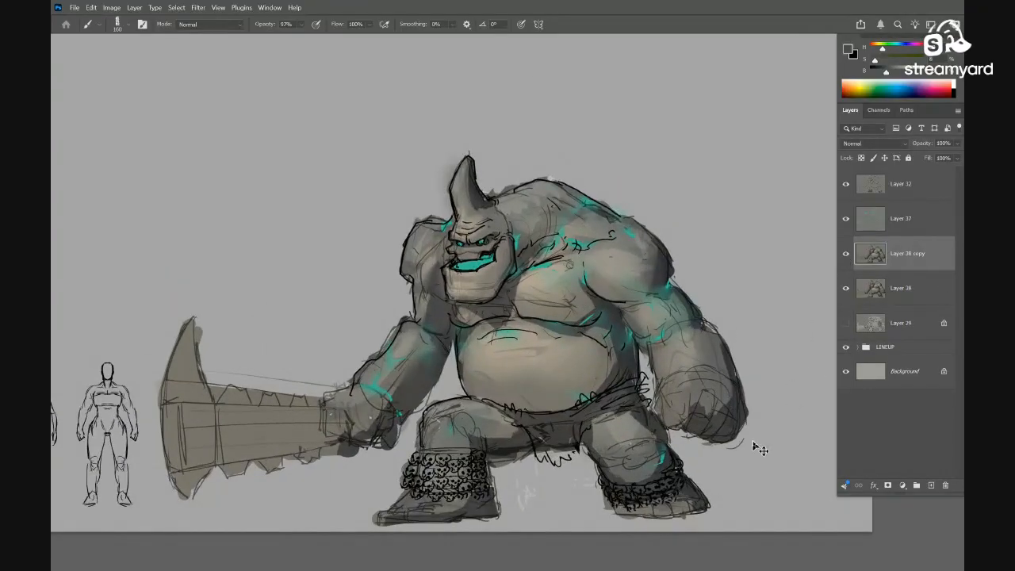
key("ctrl+m")
left_click_drag(730, 271, 706, 275)
left_click(874, 99)
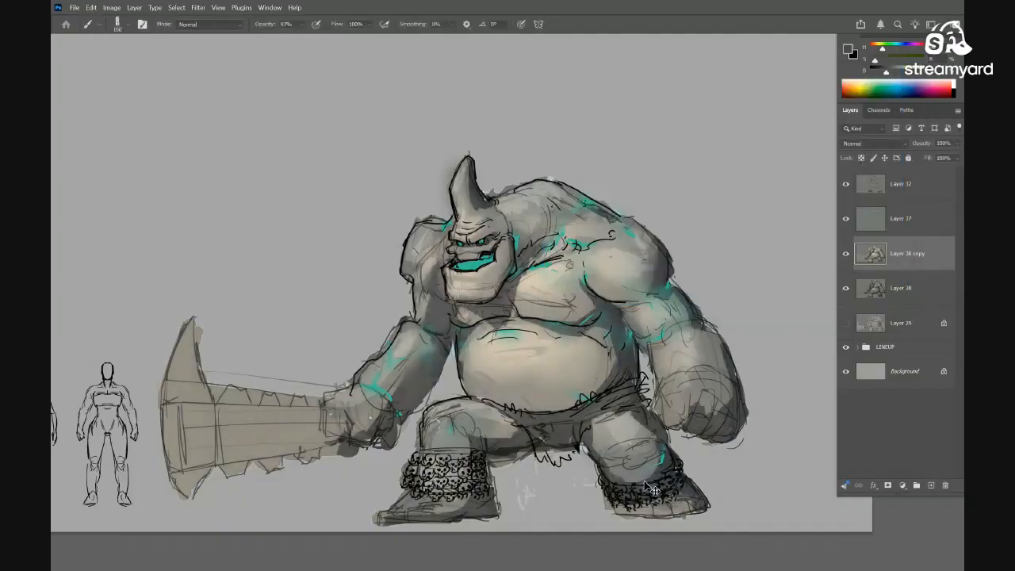
Add a layer mask to the new brightened copy and invert it to black
key("ctrl+shift+m")
key("ctrl+i")
left_click_drag(493, 237, 559, 254)
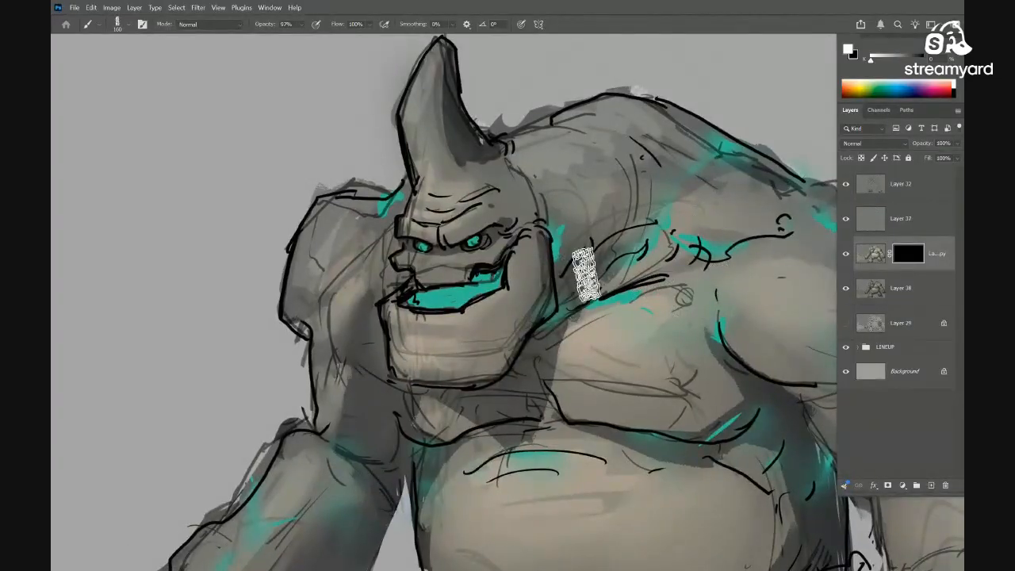
Examine what each figure layer contributes by toggling the line art and masked copy and isolating the shading layers
left_click(846, 187)
left_click(846, 187)
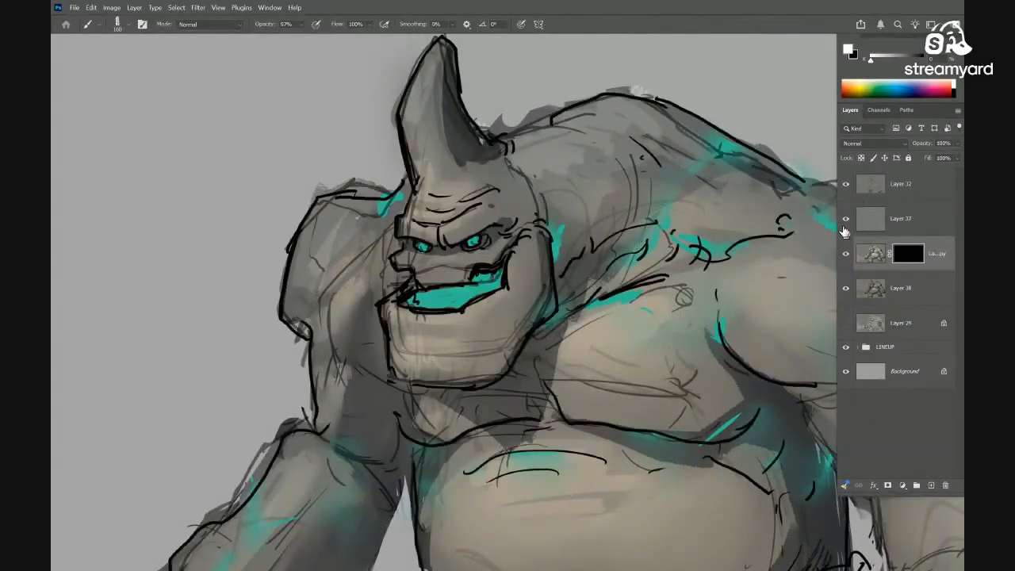
left_click(844, 258)
left_click(845, 258)
left_click(846, 258, "alt")
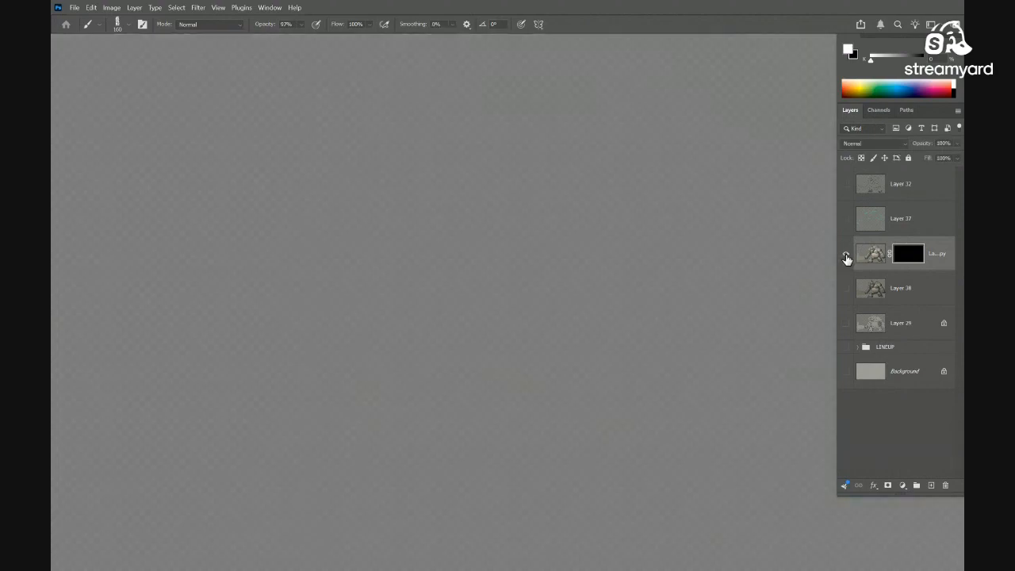
left_click(846, 258, "alt")
left_click(846, 289, "alt")
left_click(846, 288, "alt")
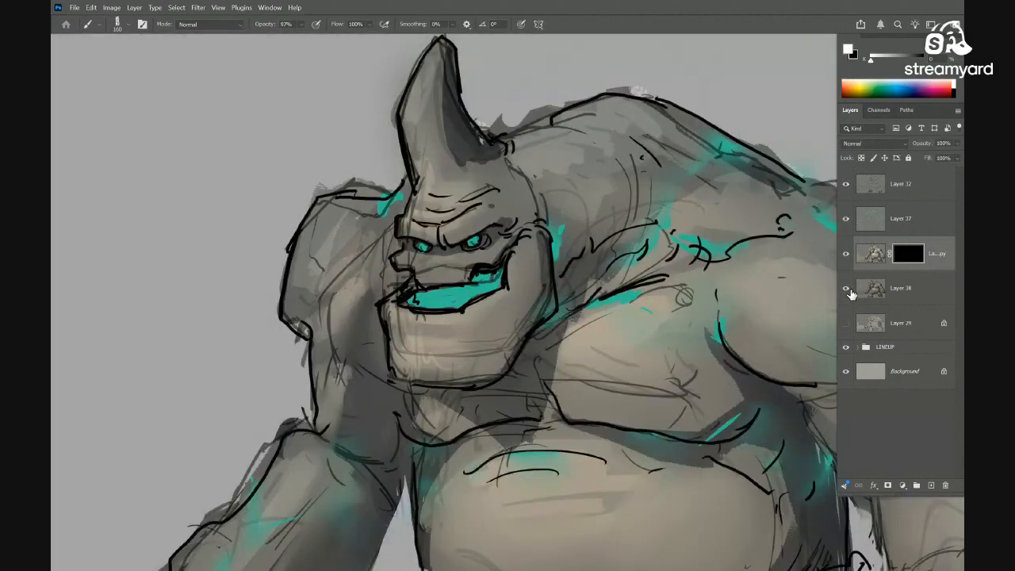
left_click_drag(763, 297, 739, 288)
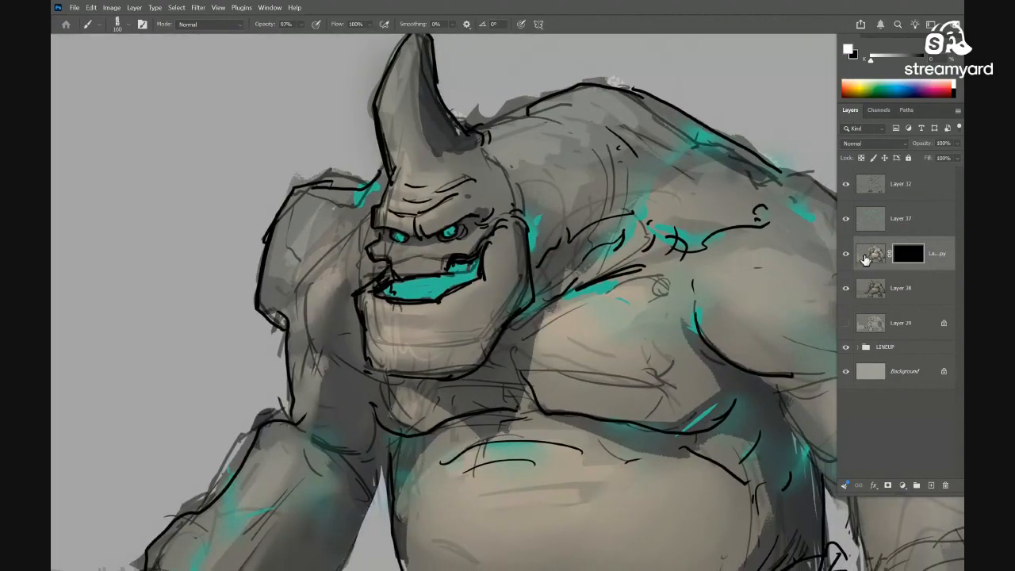
Merge the masked brightened copy into Layer 38 and show only the merged layer
key("ctrl+e")
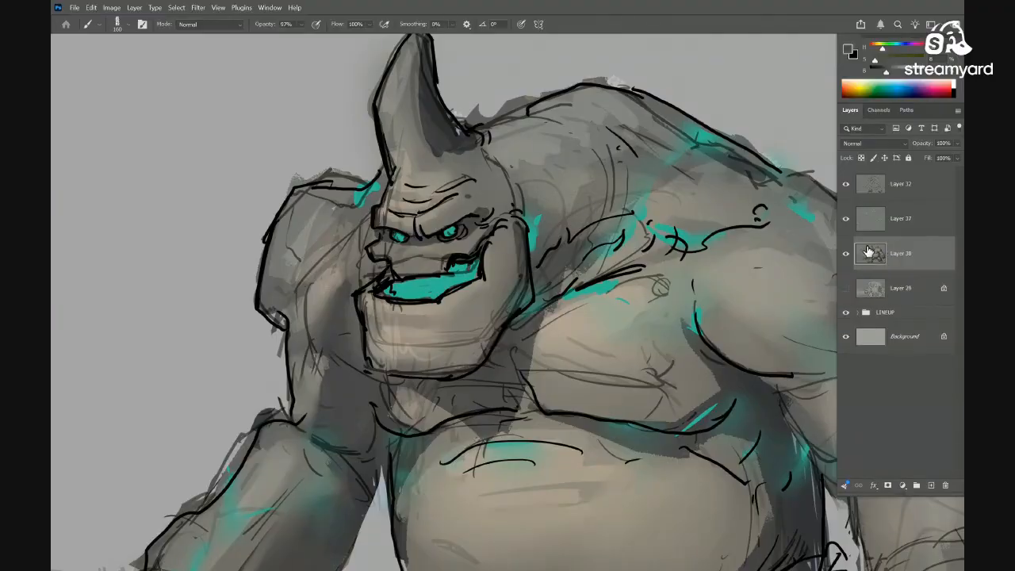
left_click(845, 254, "alt")
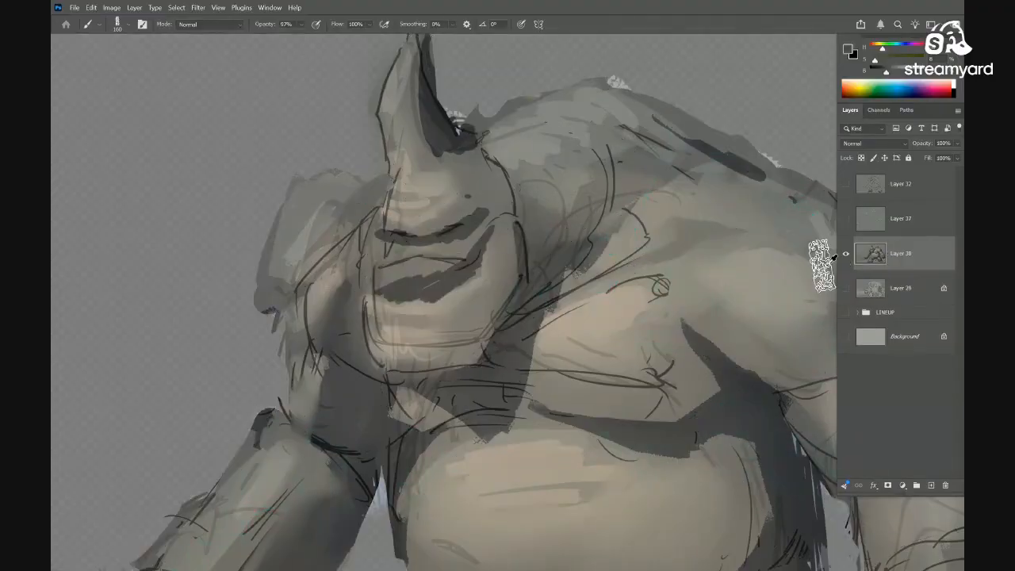
Set the brush mode to Lighter Color and paint over the dark sketch lines on the jaw with sampled skin tones
left_click(413, 214, "alt")
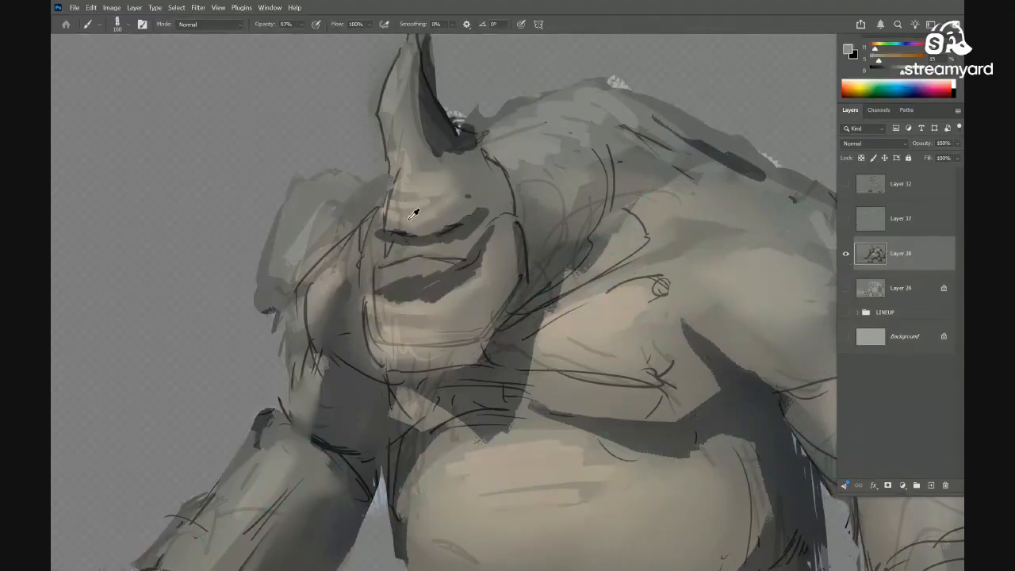
left_click(468, 318, "alt")
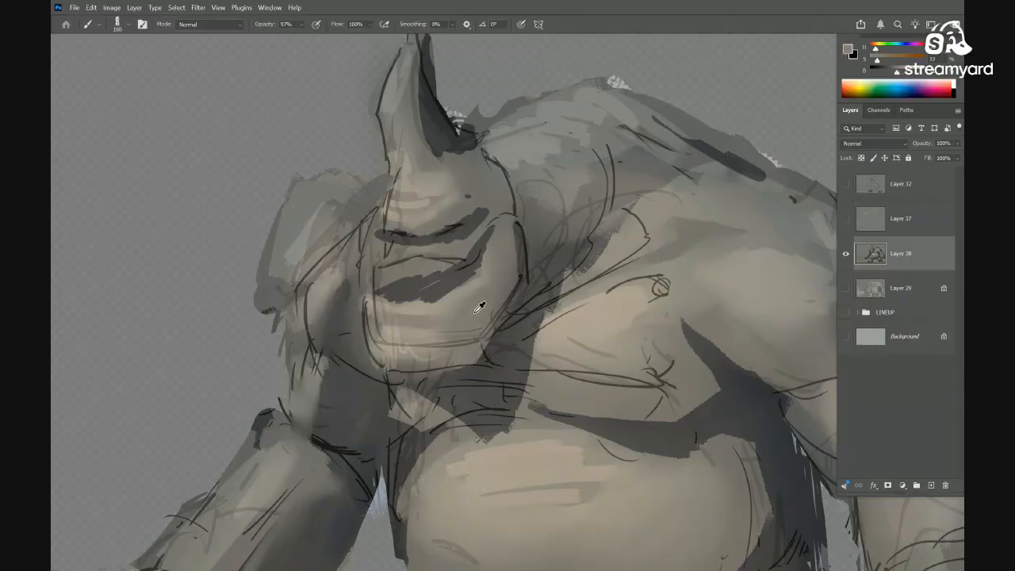
left_click(202, 24)
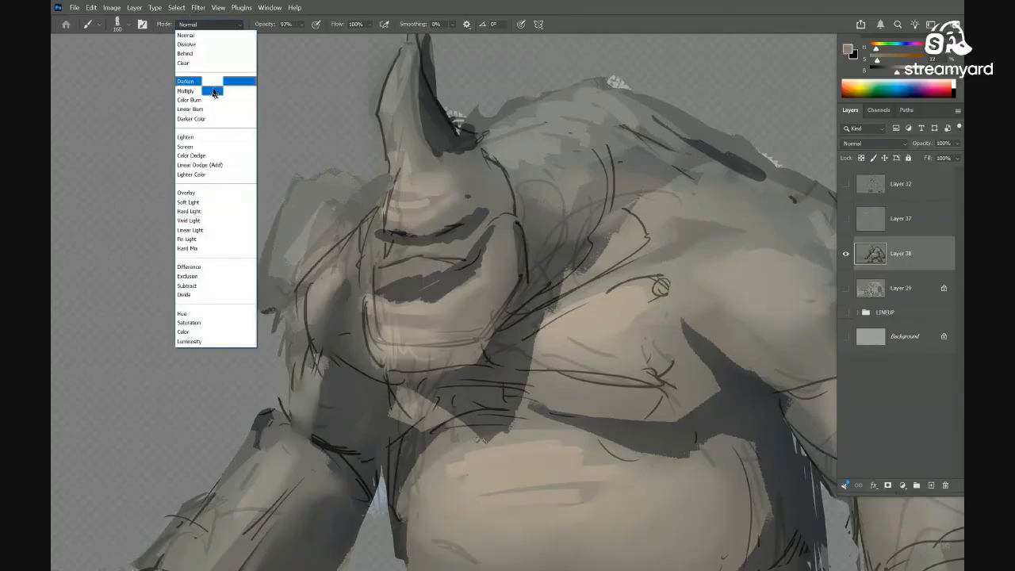
left_click(194, 174)
left_click_drag(470, 297, 460, 299)
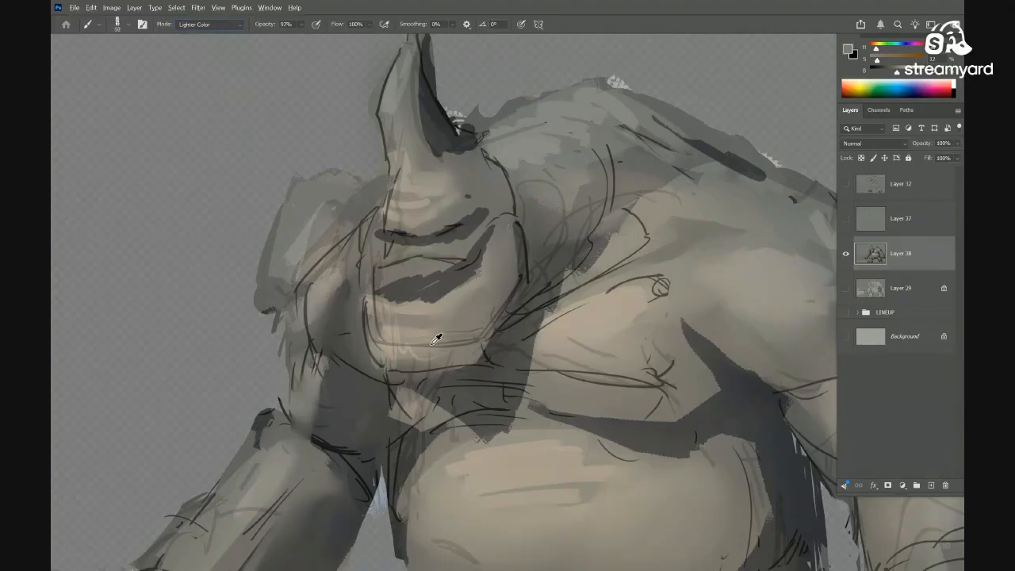
left_click(437, 338, "alt")
mouse_move(461, 337)
left_mouse_down()
mouse_move(424, 349)
mouse_move(395, 340)
left_mouse_up()
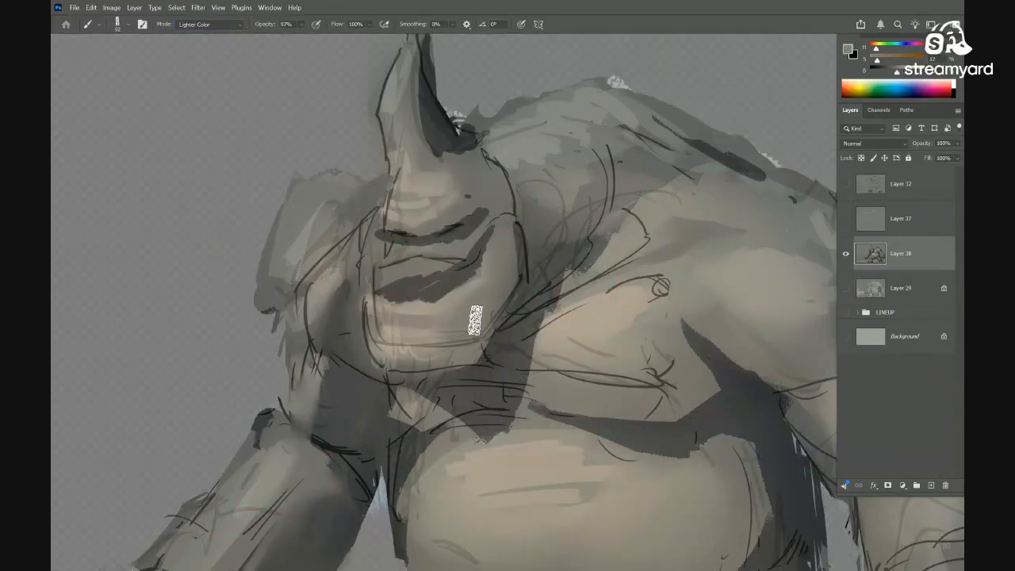
Paint over the sketch lines on the jaw, mouth area and brow with the Soft Airbrush Large brush and sampled skin tones
right_click(477, 325)
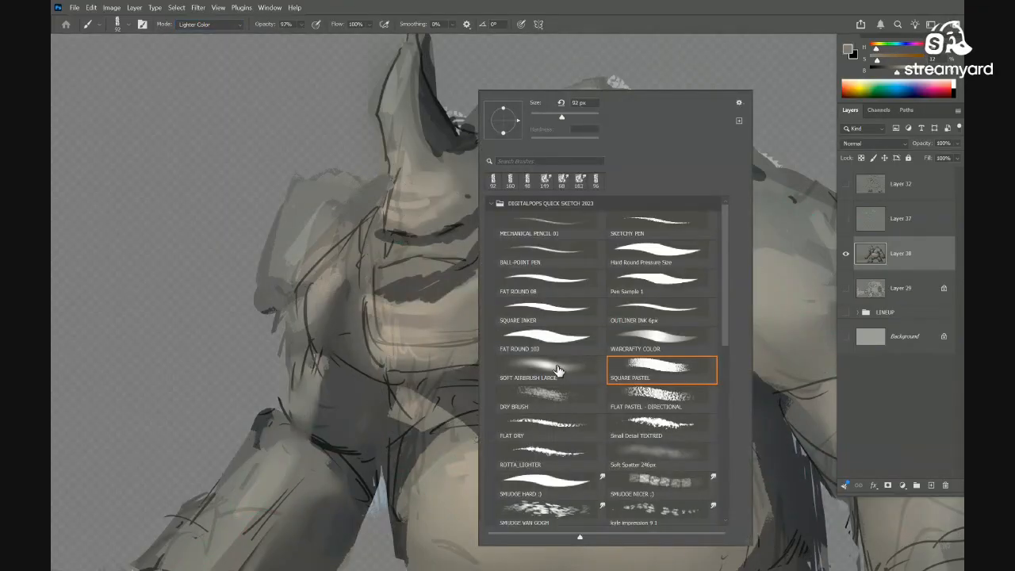
double_click(560, 372)
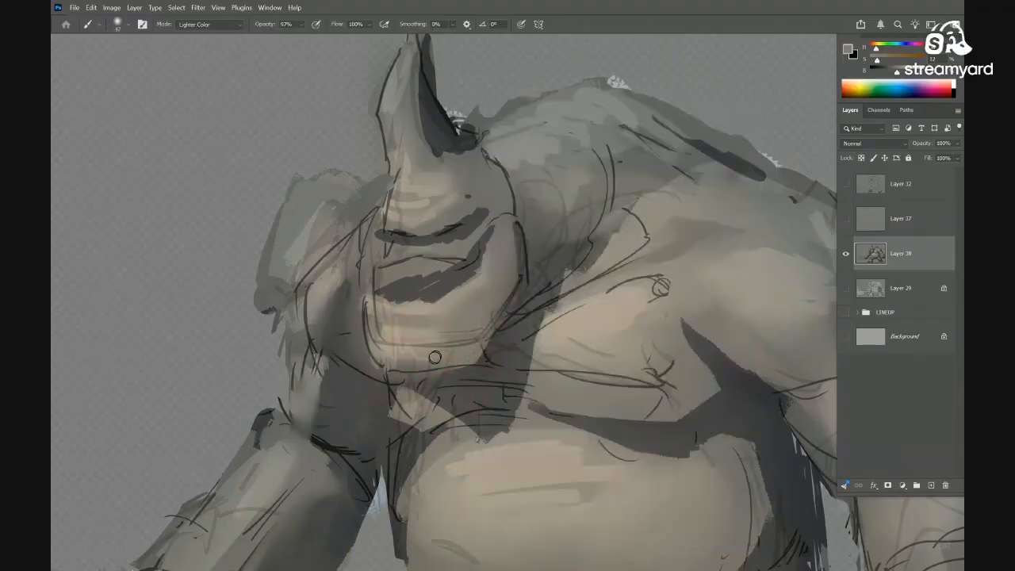
mouse_move(435, 356)
left_mouse_down()
mouse_move(478, 328)
mouse_move(375, 304)
mouse_move(381, 225)
mouse_move(365, 261)
left_mouse_up()
left_click(403, 244, "alt")
left_click(449, 249, "alt")
left_click_drag(454, 254, 447, 258)
left_click(420, 199, "alt")
left_click_drag(390, 218, 395, 170)
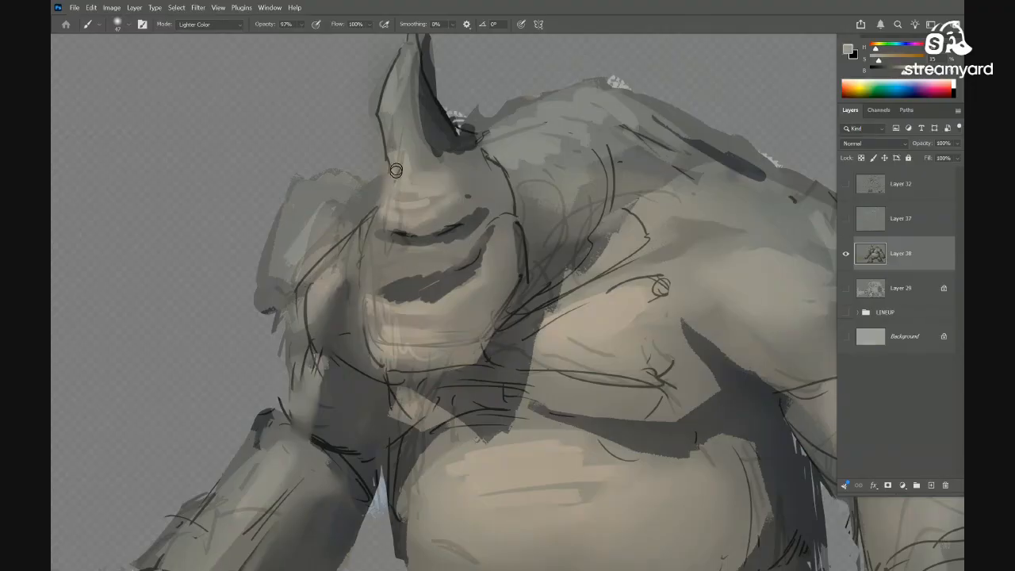
Restore the visibility of the line art, teal accent, lineup and background layers around the isolated Layer 38
left_click_drag(605, 301, 607, 279)
left_click(846, 254, "alt")
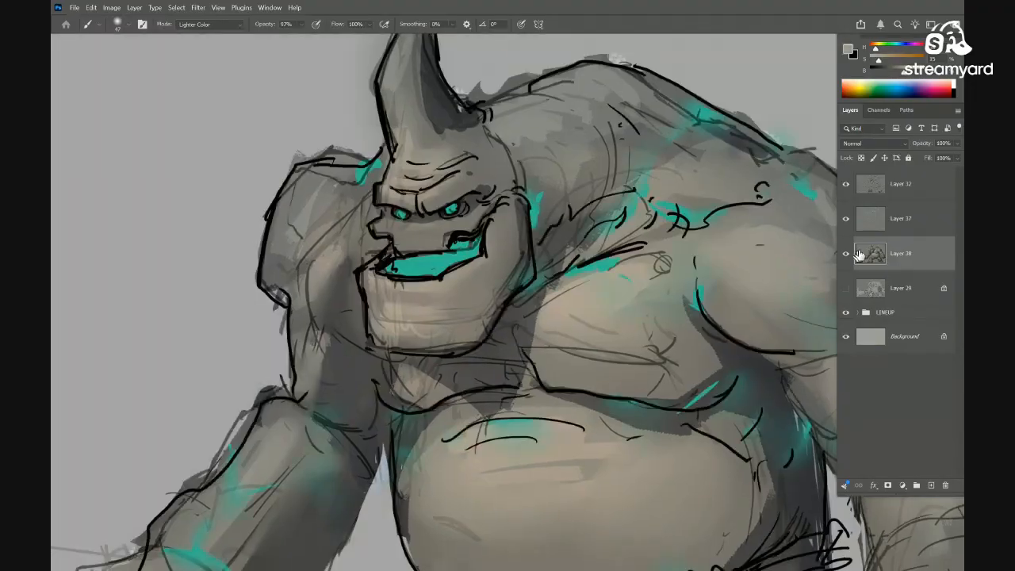
left_click_drag(632, 317, 540, 344)
scroll(601, 330, "down", 2)
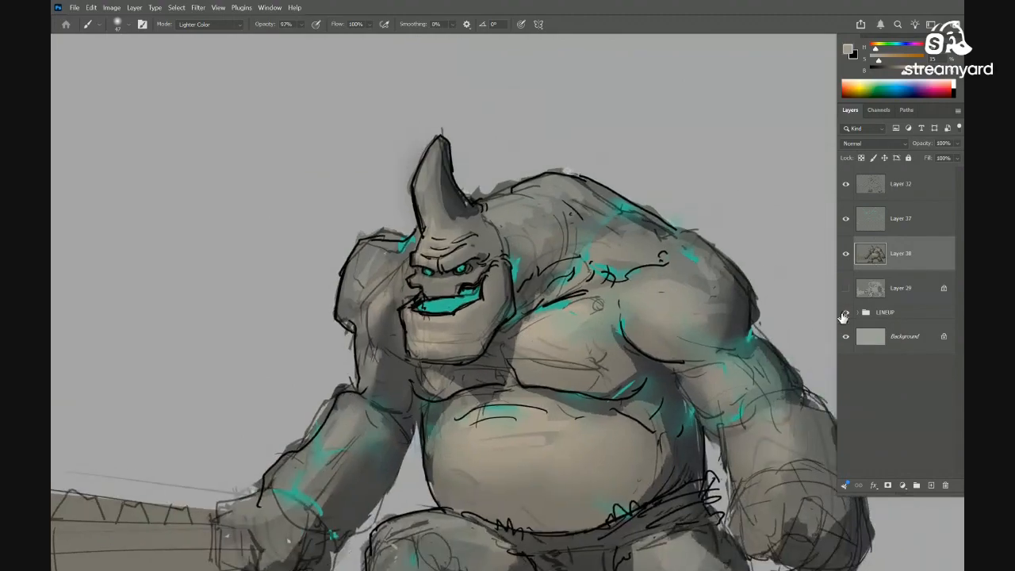
Duplicate Layer 38 and brighten the copy with Curves by moving the white point to input 202
key("ctrl+j")
key("ctrl+m")
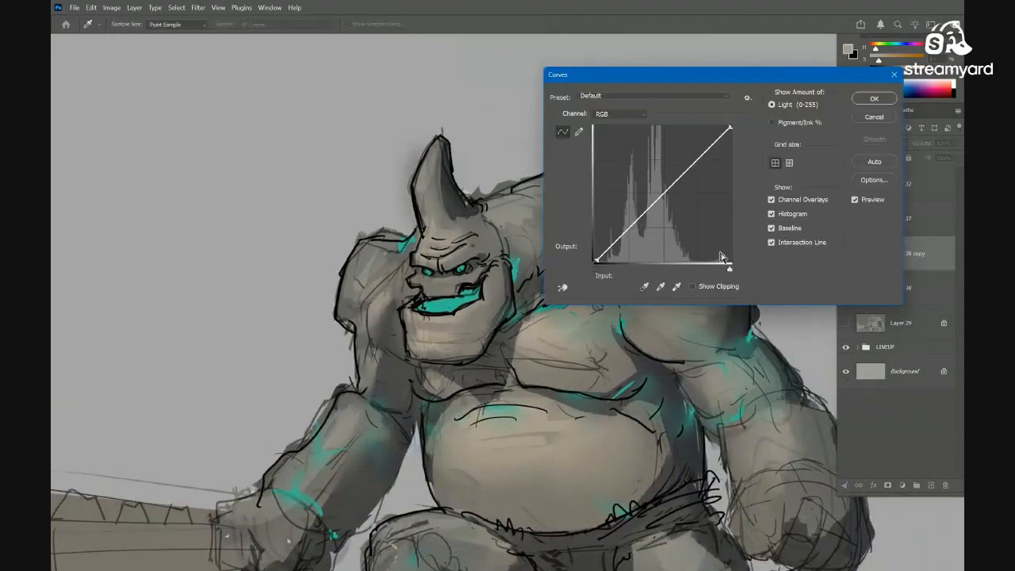
left_click_drag(729, 269, 702, 269)
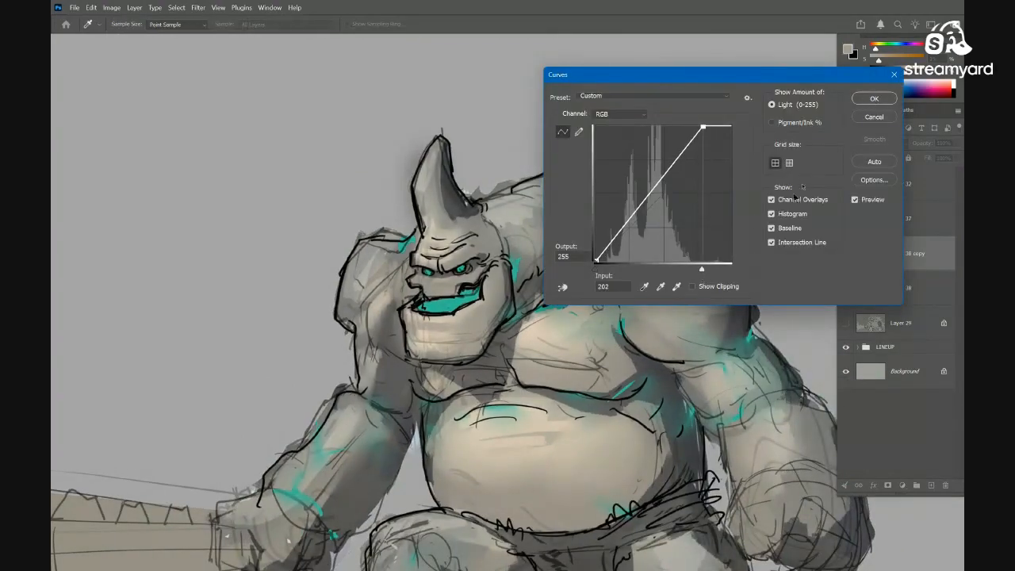
left_click(873, 99)
key("b")
Raise the brightened copy's saturation to +32, add a layer mask to it and invert the mask to black
key("ctrl+u")
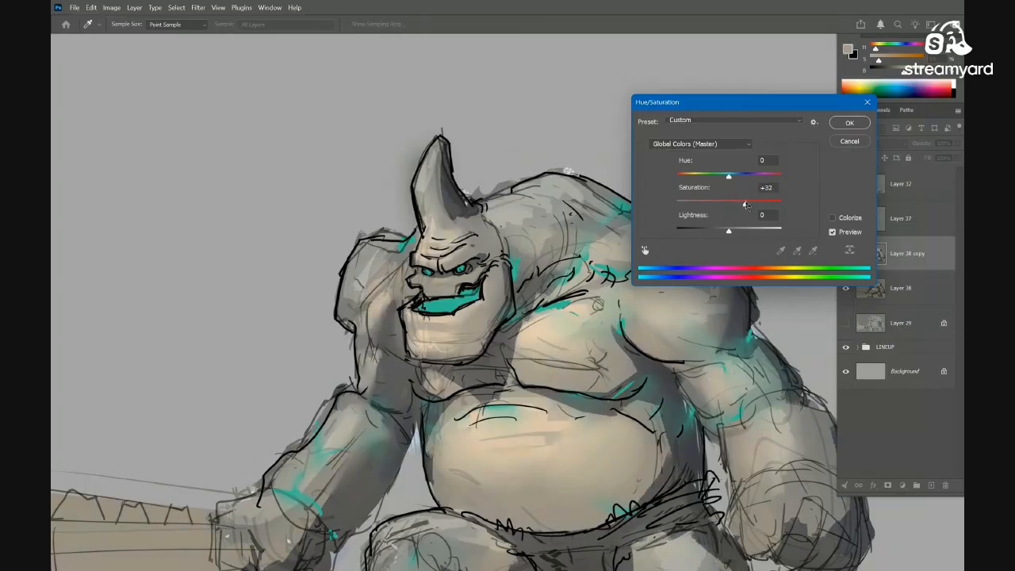
left_click(843, 125)
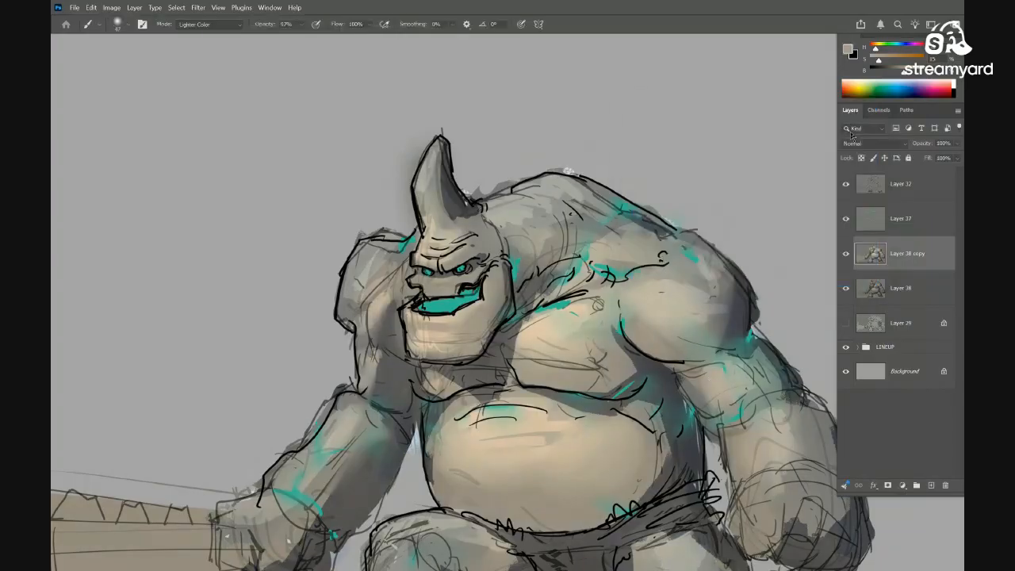
left_click(888, 485)
key("ctrl+i")
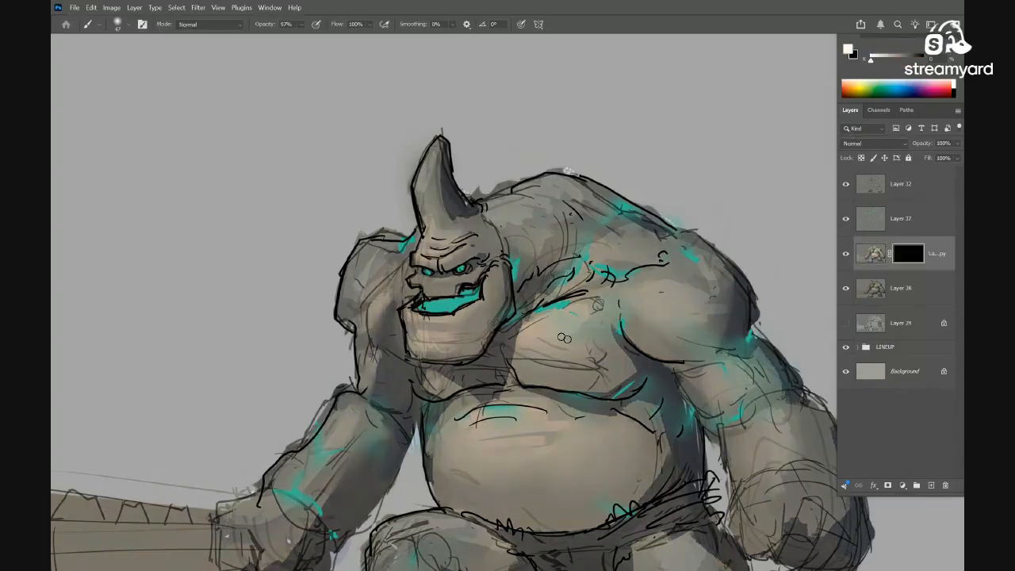
Reveal brighter highlights on the brow, nose and lower lip by painting white on the mask with a small hard brush
left_click_drag(484, 295, 569, 273)
right_click(596, 264)
left_click(755, 264)
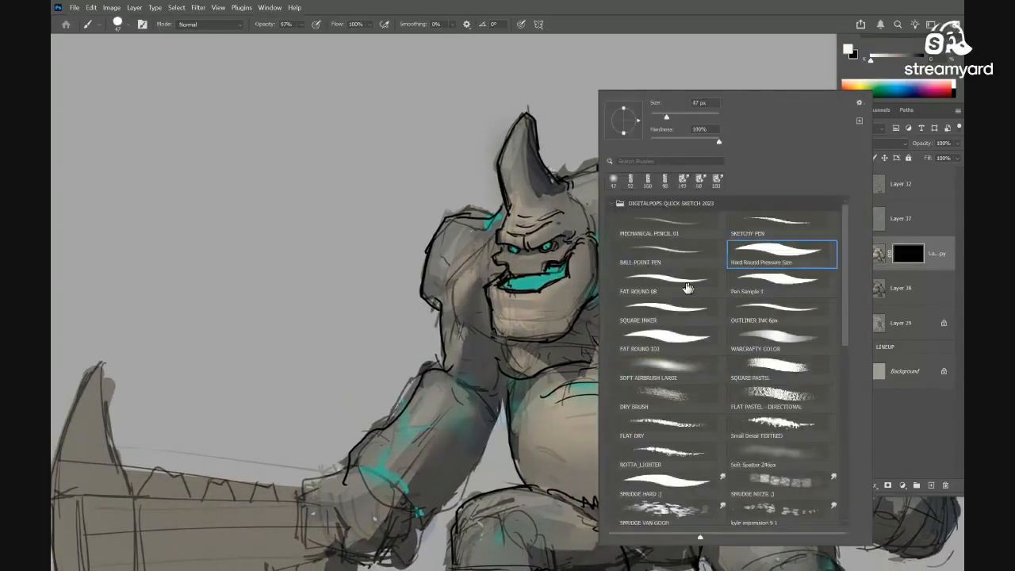
left_click(688, 289)
left_click(545, 329)
mouse_move(547, 319)
left_mouse_down()
mouse_move(562, 313)
mouse_move(576, 325)
mouse_move(545, 337)
mouse_move(484, 273)
mouse_move(560, 196)
left_mouse_up()
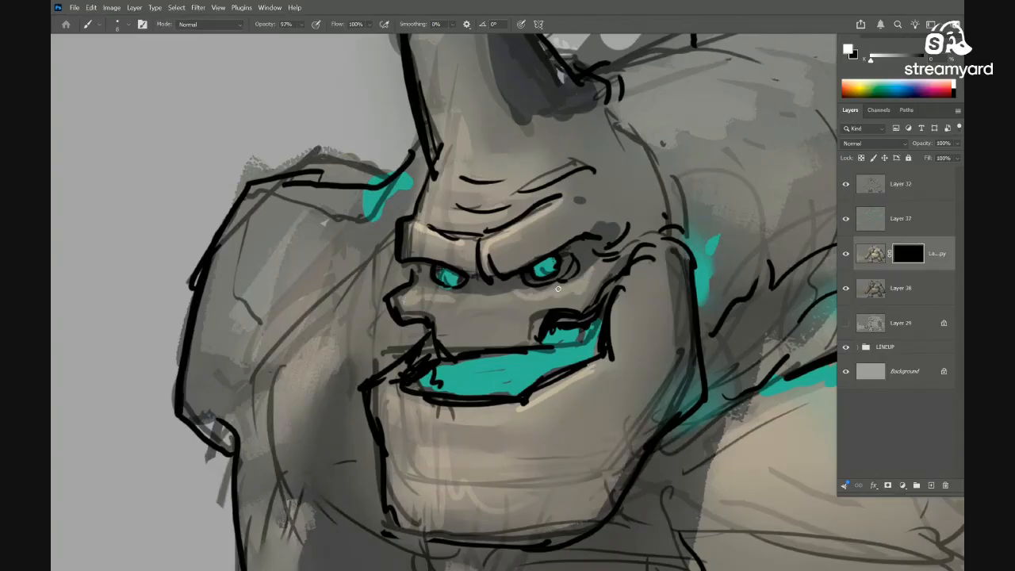
scroll(460, 297, "down", 1)
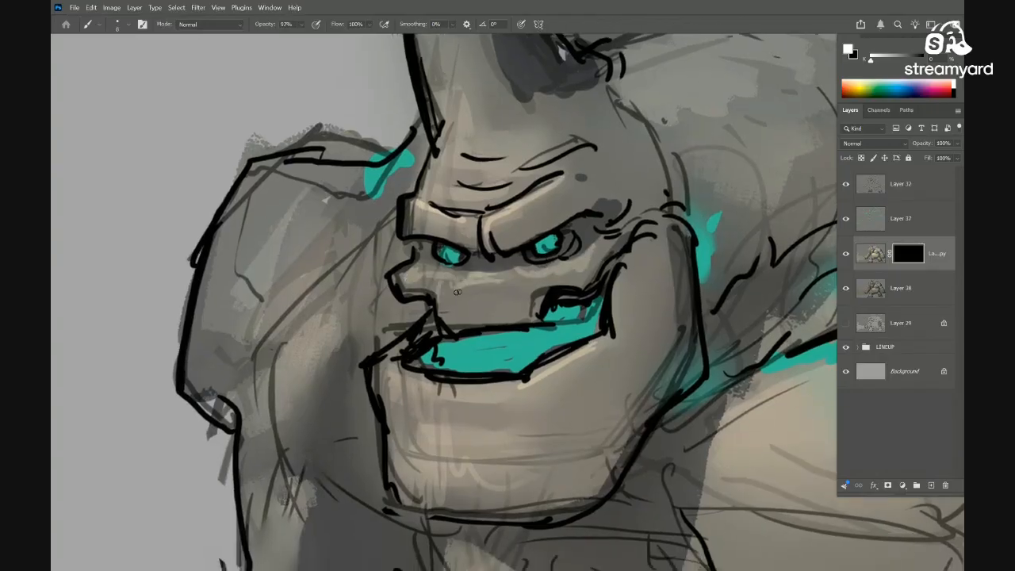
scroll(498, 298, "down", 6)
scroll(504, 294, "up", 4)
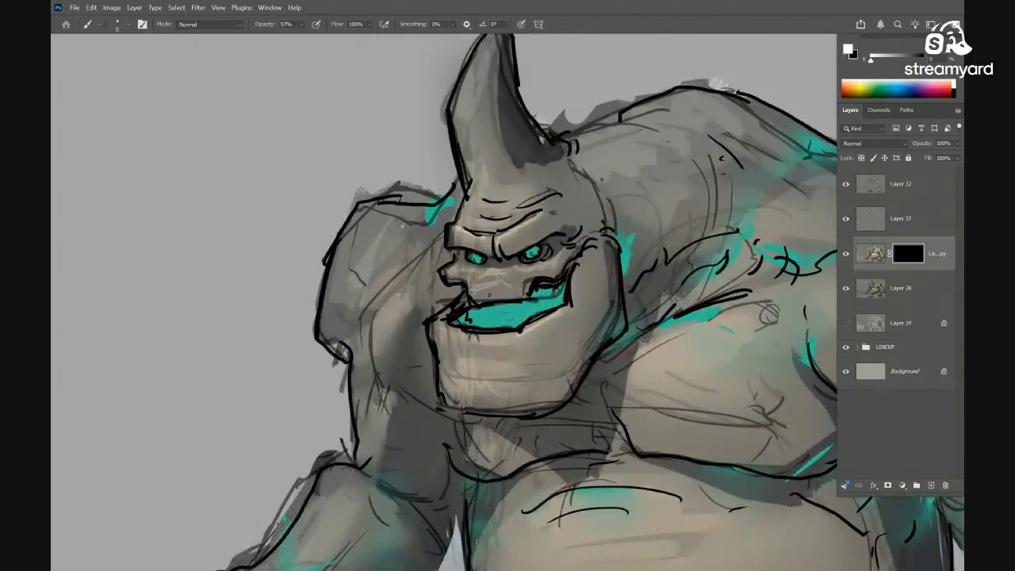
Paint white on the mask along the lit side of the horn to bring out its highlights
left_click_drag(466, 325, 469, 303)
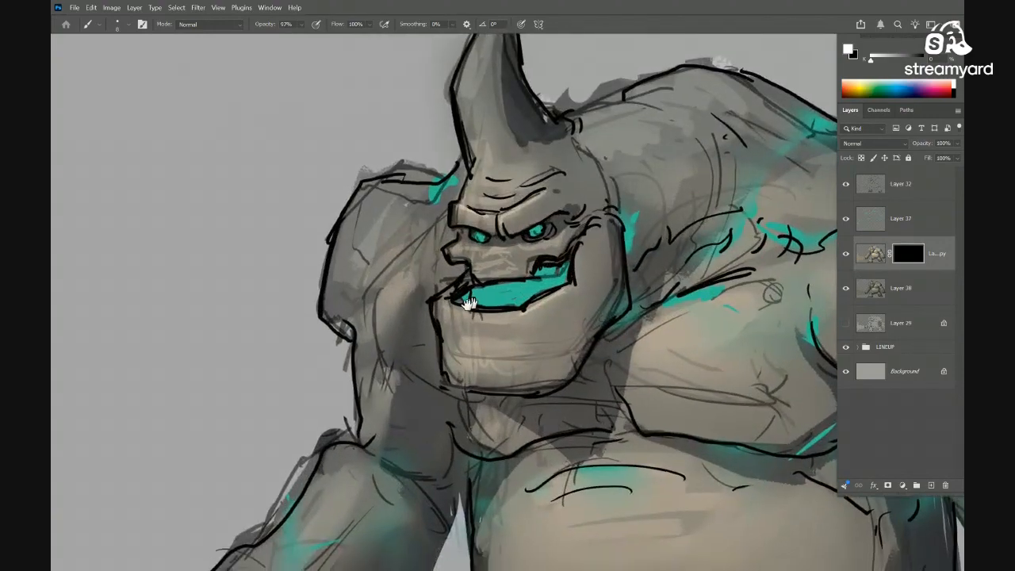
scroll(461, 311, "down", 5)
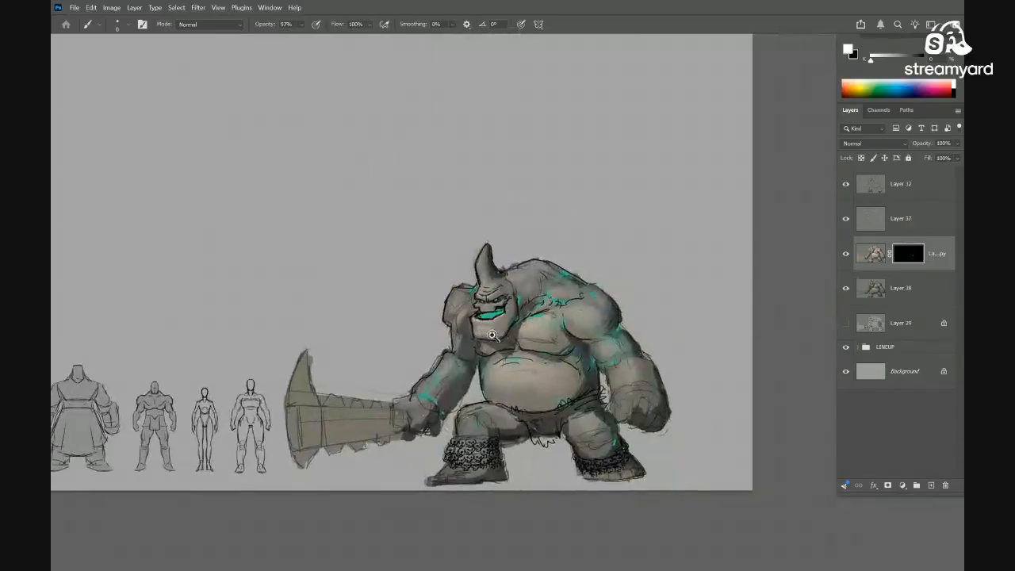
scroll(484, 309, "up", 4)
left_click_drag(511, 290, 516, 339)
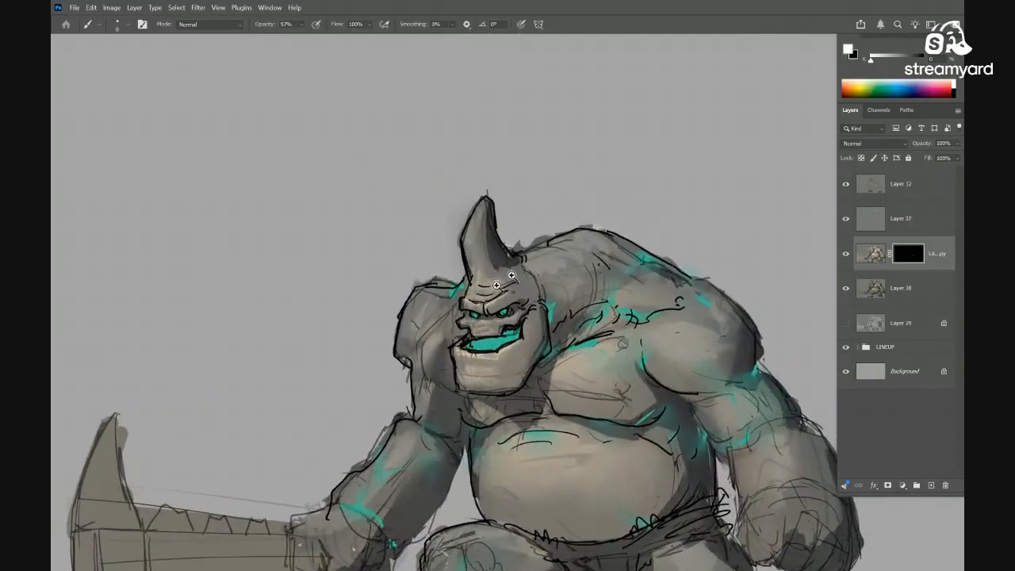
scroll(512, 275, "up", 4)
left_click_drag(453, 212, 474, 163)
left_click_drag(446, 221, 460, 208)
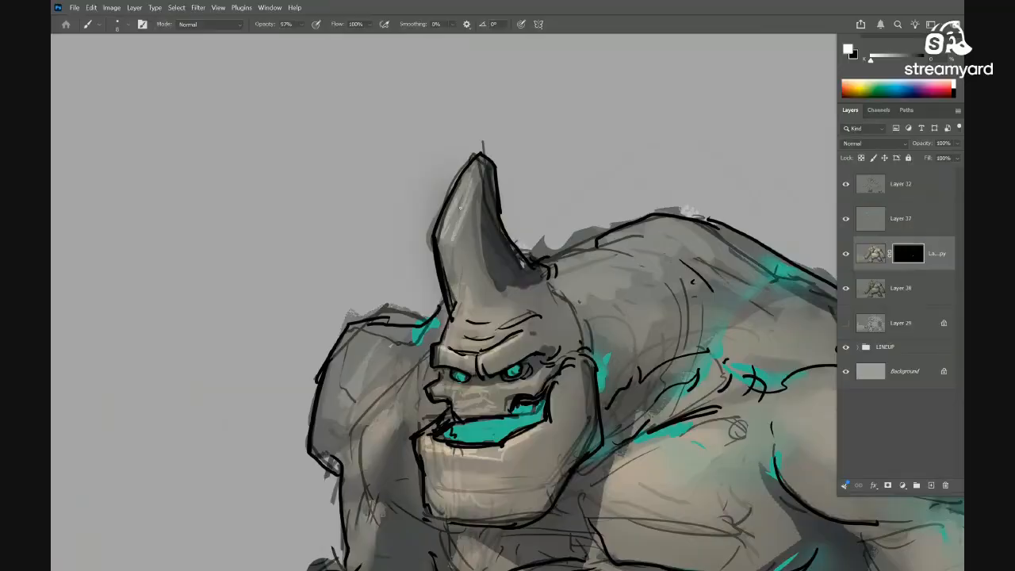
left_click_drag(455, 286, 448, 241)
Enlarge the brush and reveal highlights on the mask across the upper back behind the head
scroll(477, 298, "down", 5)
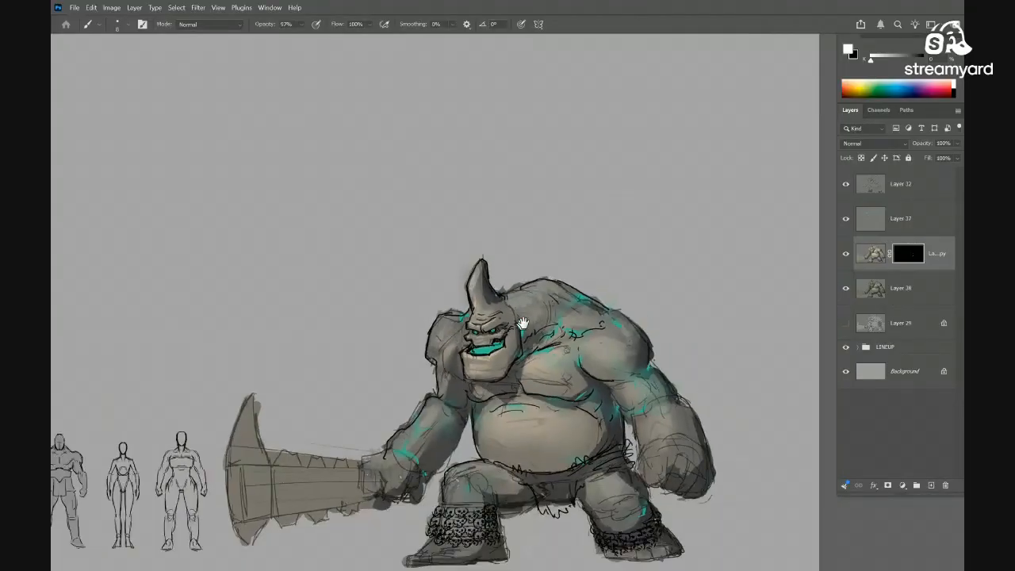
mouse_move(520, 325)
left_mouse_down()
mouse_move(537, 312)
mouse_move(528, 278)
left_mouse_up()
scroll(538, 313, "up", 2)
scroll(511, 258, "up", 2)
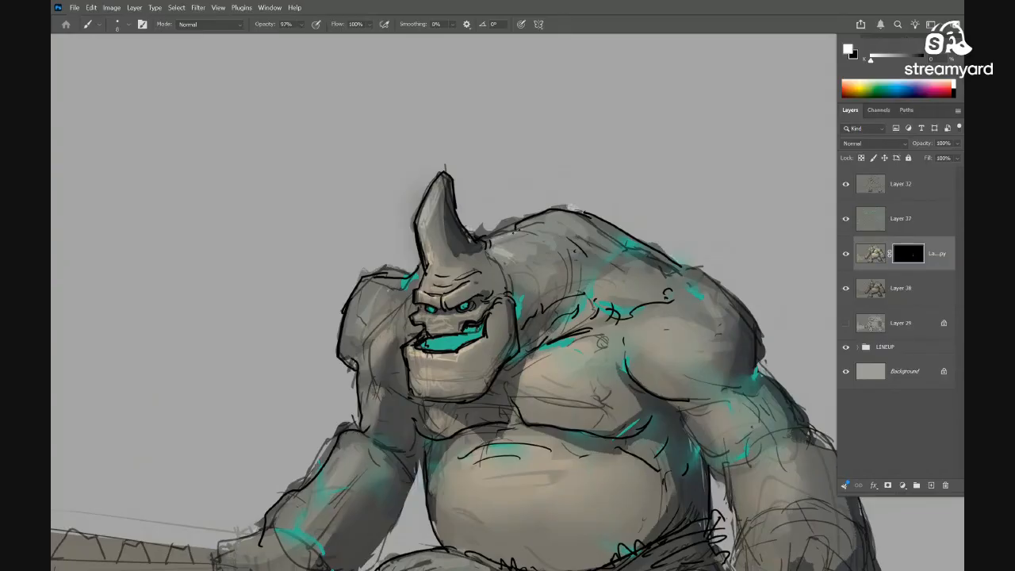
right_click(547, 216, "alt")
mouse_move(495, 243)
left_mouse_down()
mouse_move(568, 218)
mouse_move(609, 228)
left_mouse_up()
left_click_drag(604, 245, 570, 260)
scroll(574, 260, "up", 5)
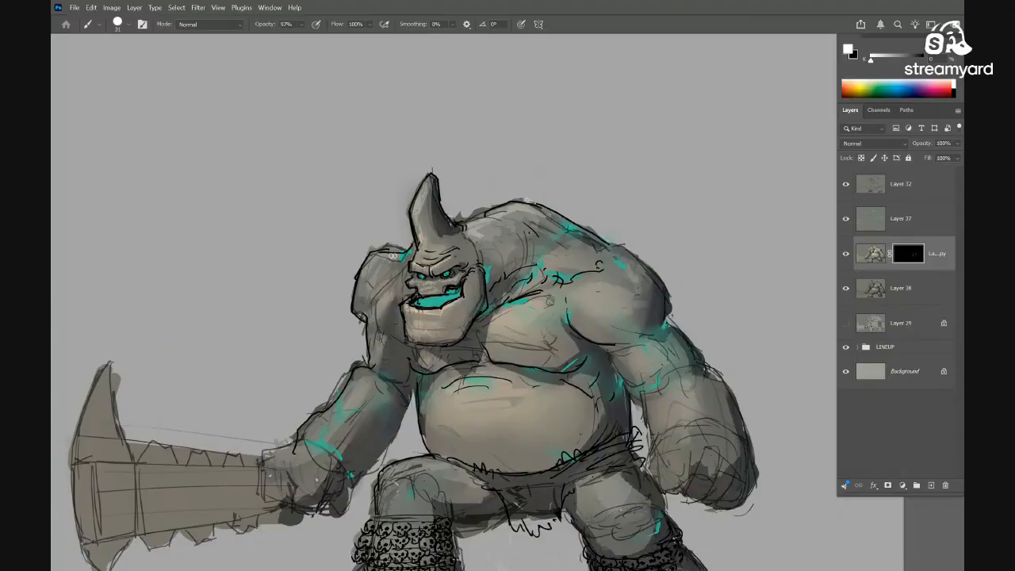
Reveal highlights on the weapon arm's forearm through the mask and switch to the Smudge tool for blending
left_click_drag(364, 302, 380, 262)
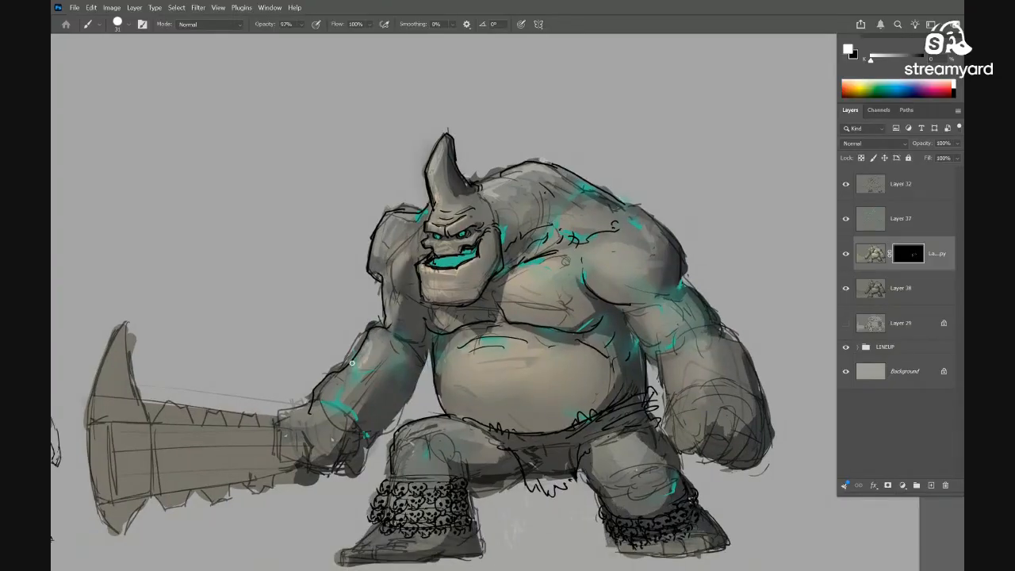
left_click_drag(462, 276, 455, 276)
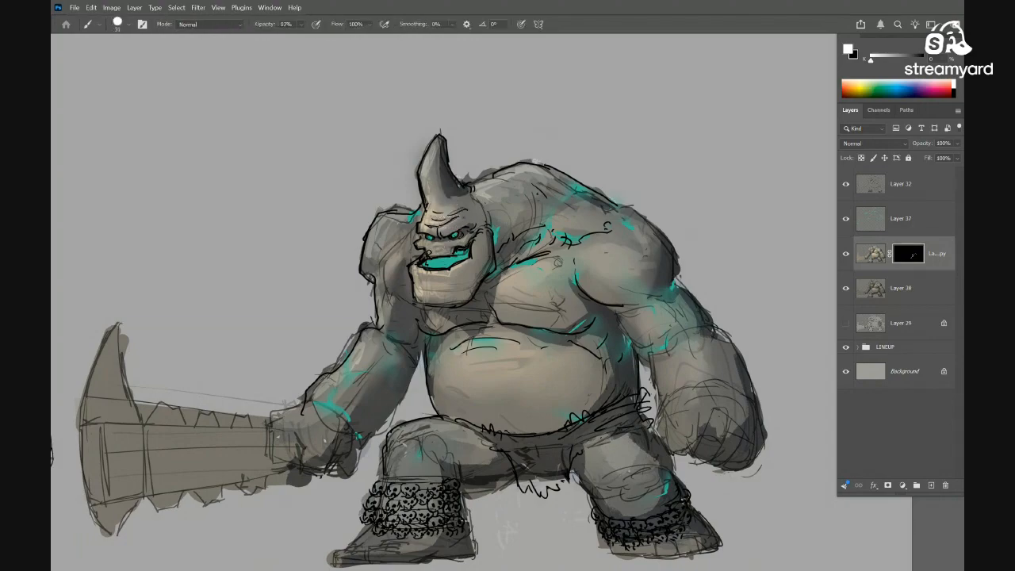
right_click(432, 254)
left_click(432, 261)
key("r")
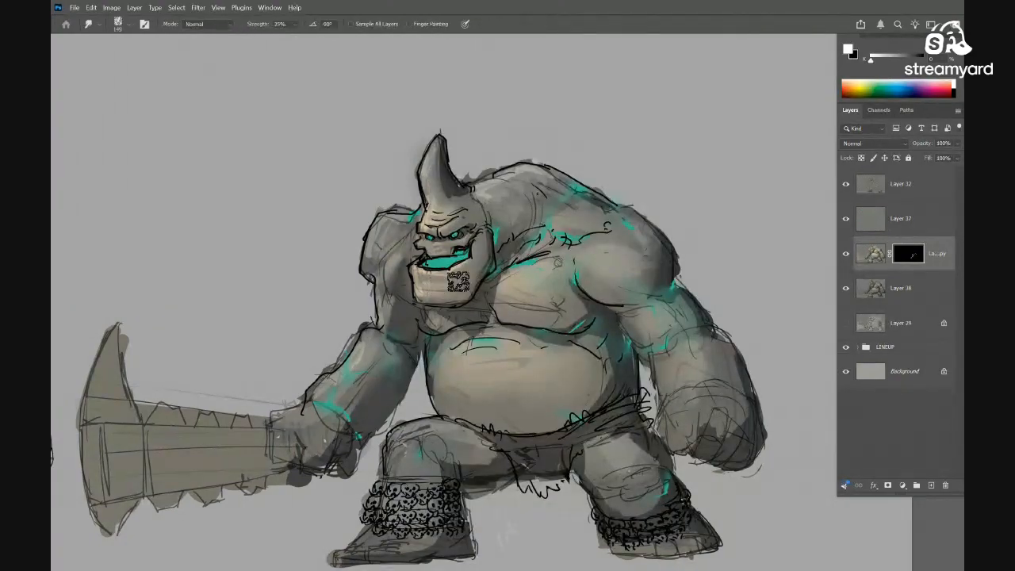
scroll(490, 256, "down", 2)
scroll(505, 295, "up", 1)
Build up highlights on the large shoulder and upper arm in the mask, alternating between Brush and Smudge to blend them
key("b")
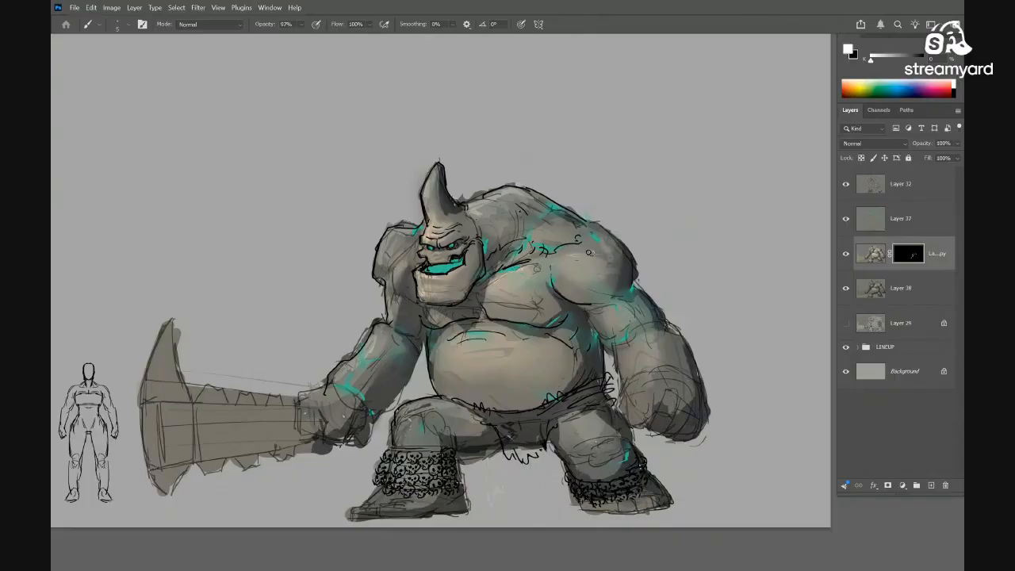
mouse_move(595, 268)
left_mouse_down()
mouse_move(545, 264)
mouse_move(570, 256)
mouse_move(560, 270)
mouse_move(569, 253)
mouse_move(566, 273)
mouse_move(574, 264)
left_mouse_up()
key("r")
key("b")
key("r")
key("b")
key("r")
key("b")
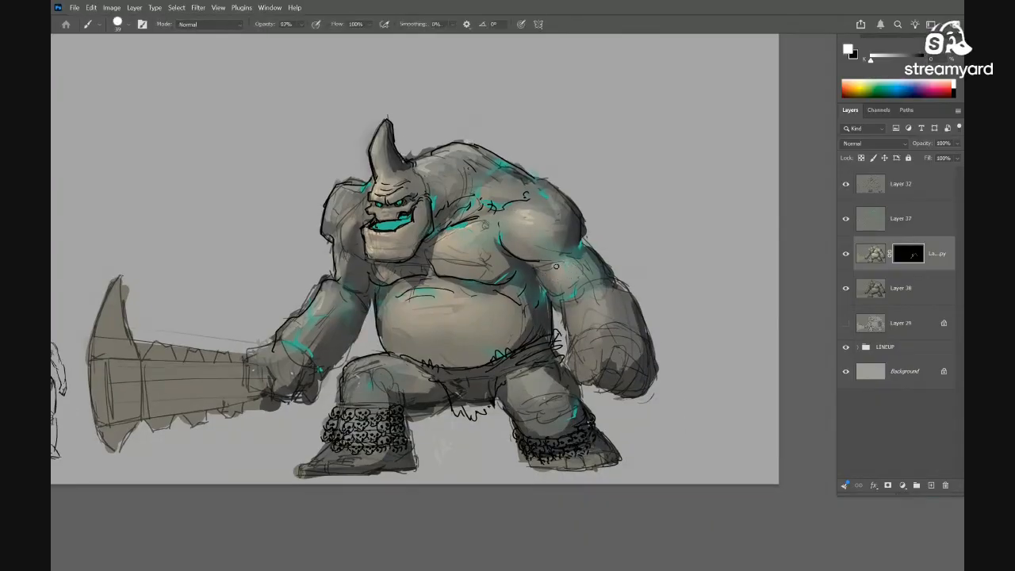
Reveal highlights on the chest and belly through the mask and blend their edges with the Smudge tool
left_click_drag(563, 310, 624, 312)
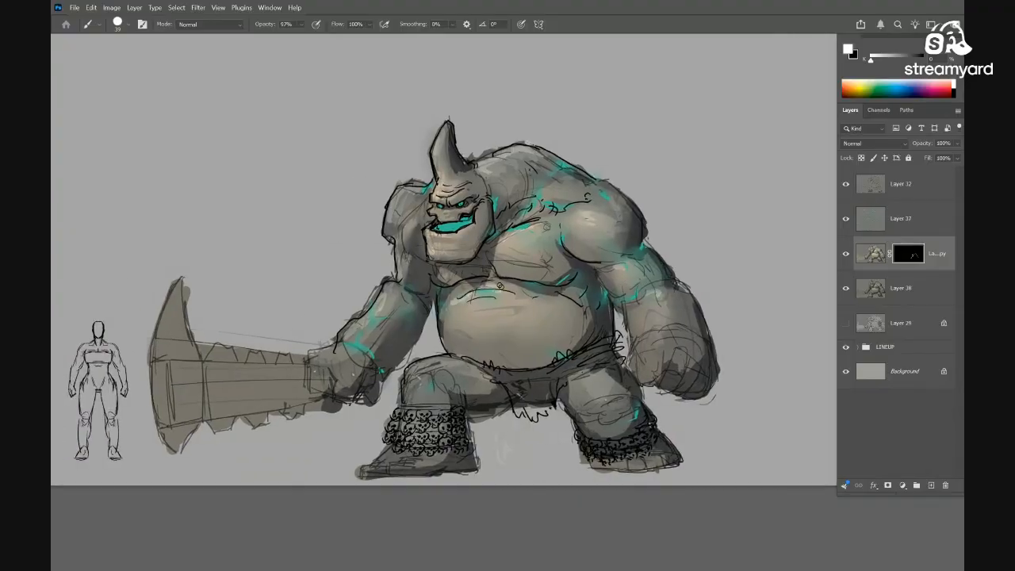
left_click_drag(460, 300, 495, 274)
mouse_move(400, 256)
left_mouse_down()
mouse_move(413, 249)
mouse_move(396, 241)
mouse_move(406, 256)
left_mouse_up()
key("r")
left_click_drag(494, 273, 479, 324)
mouse_move(479, 324)
left_mouse_down()
mouse_move(467, 331)
mouse_move(469, 353)
mouse_move(441, 357)
left_mouse_up()
left_click_drag(523, 376, 589, 343)
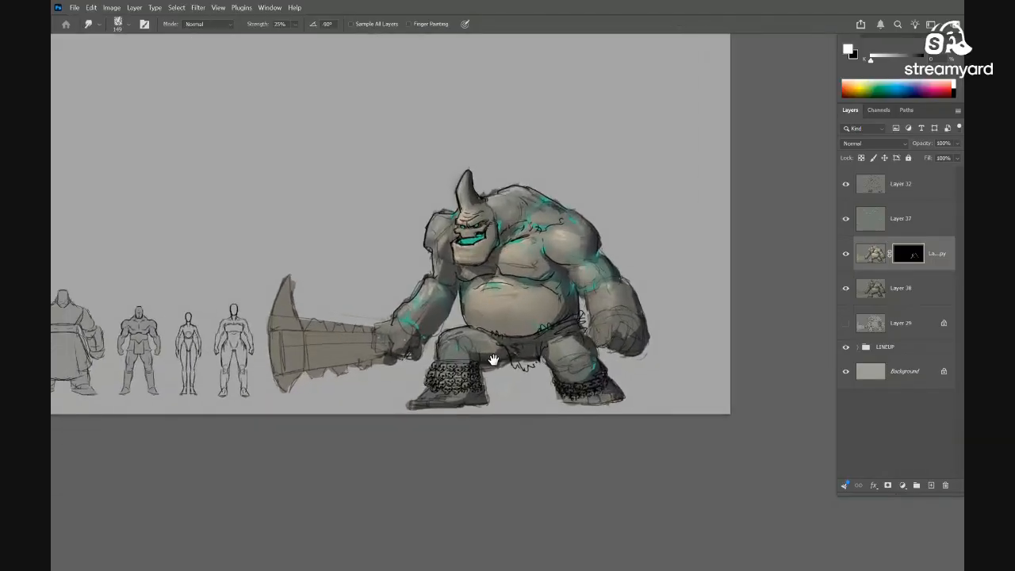
left_click_drag(504, 361, 518, 360)
Check the teal accents by toggling Layer 37, then darken that layer with a Hue/Saturation lightness of -14
left_click(846, 220)
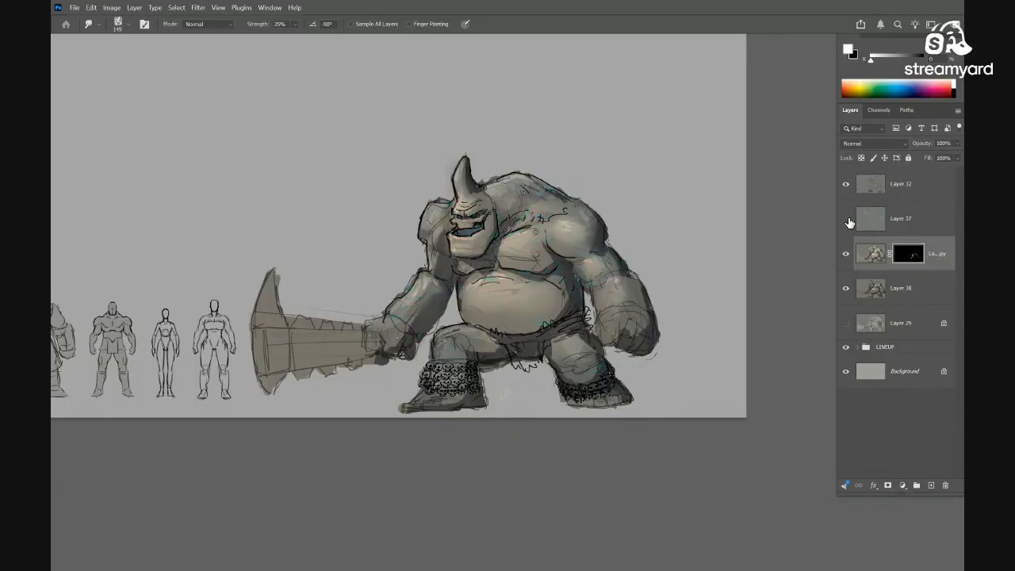
left_click(847, 220)
left_click(873, 219)
key("ctrl+u")
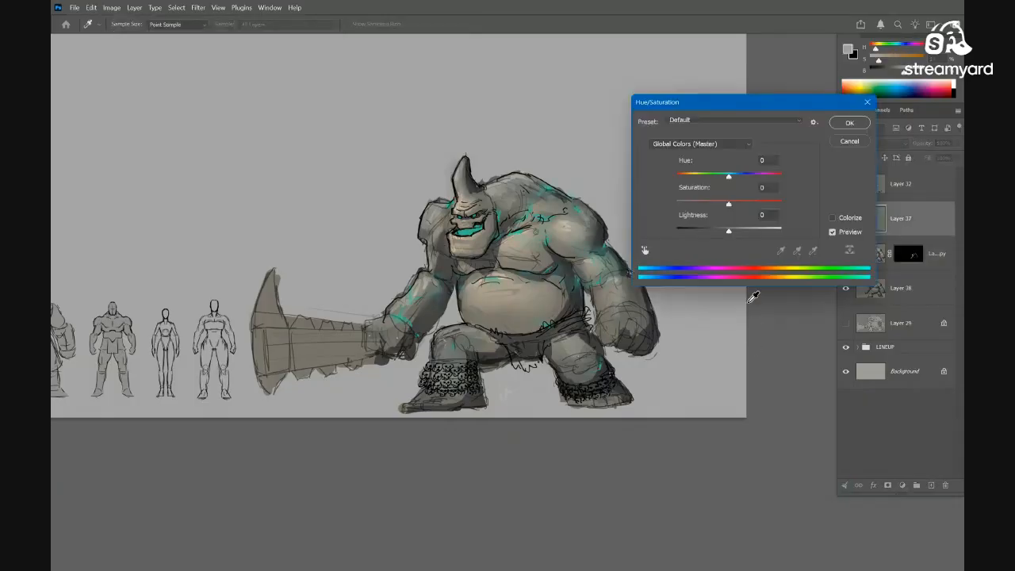
left_click_drag(728, 236, 722, 238)
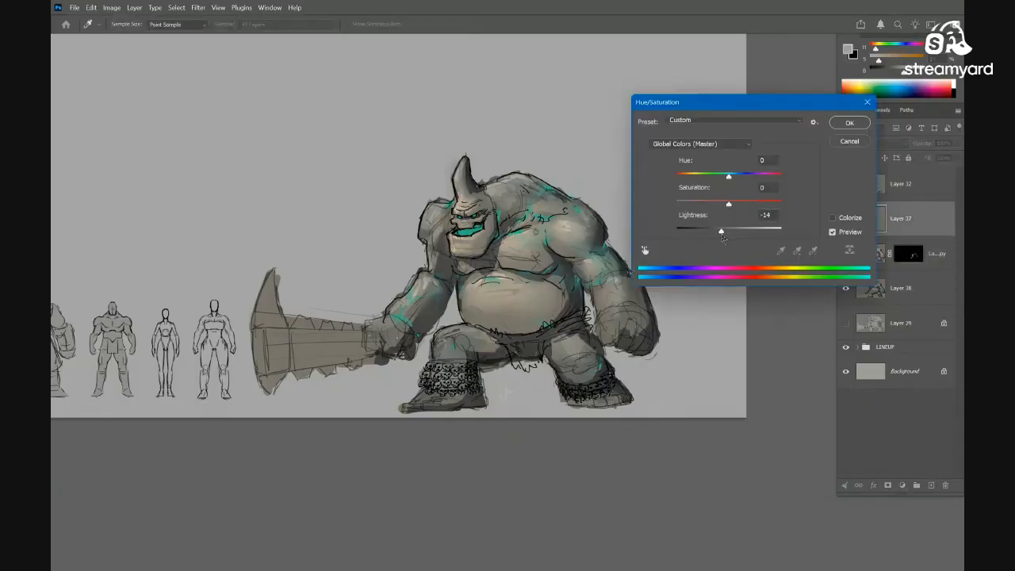
left_click(847, 124)
key("r")
Select the masked brightened copy and compare the figure with that layer hidden and shown
scroll(657, 277, "up", 3)
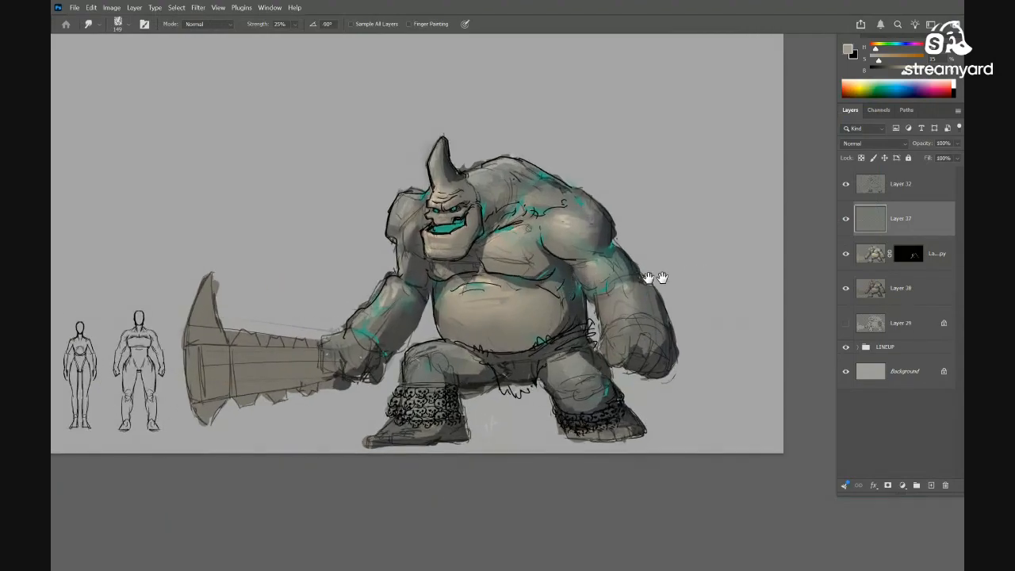
left_click(846, 254)
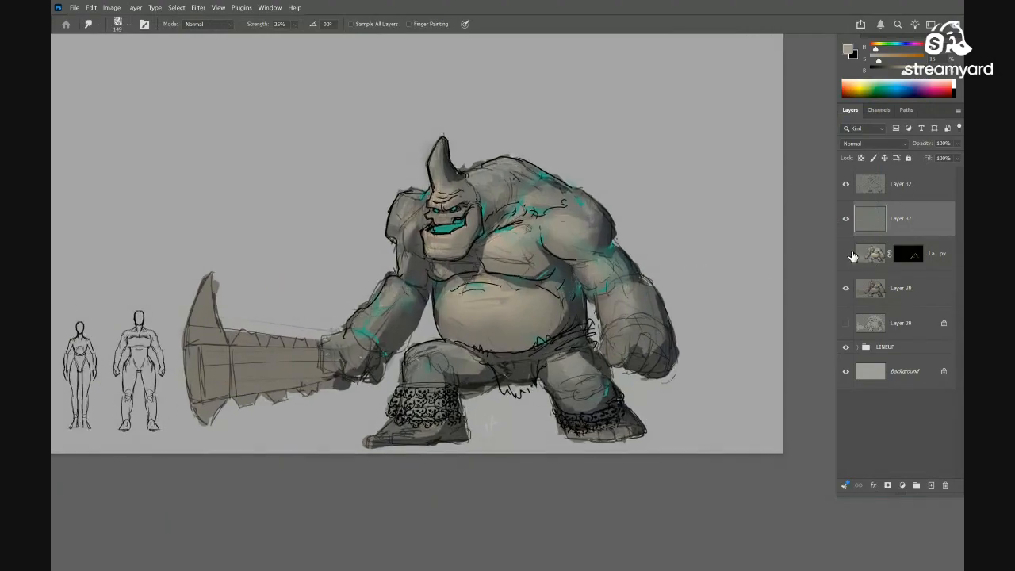
left_click(846, 254)
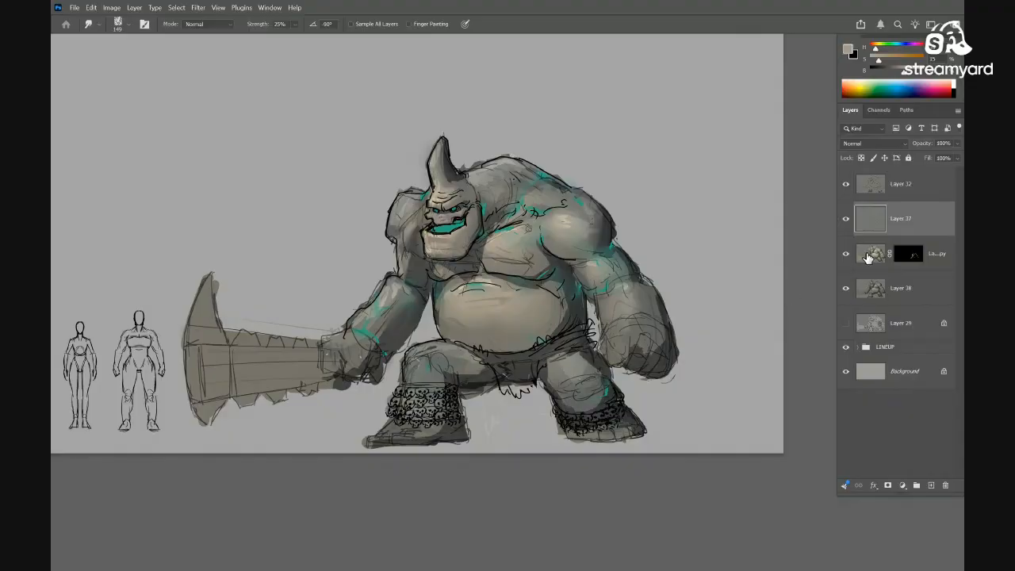
left_click(870, 256)
left_click(846, 254)
left_click(846, 254)
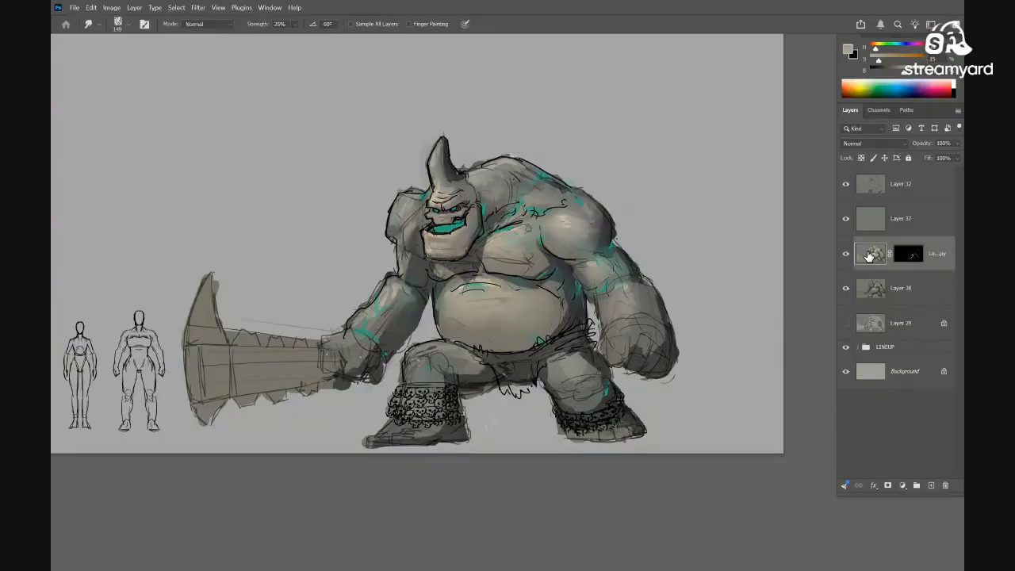
Lower the masked brightened copy's opacity to 63% and merge it into Layer 38
mouse_move(921, 145)
left_mouse_down()
mouse_move(851, 151)
mouse_move(889, 148)
left_mouse_up()
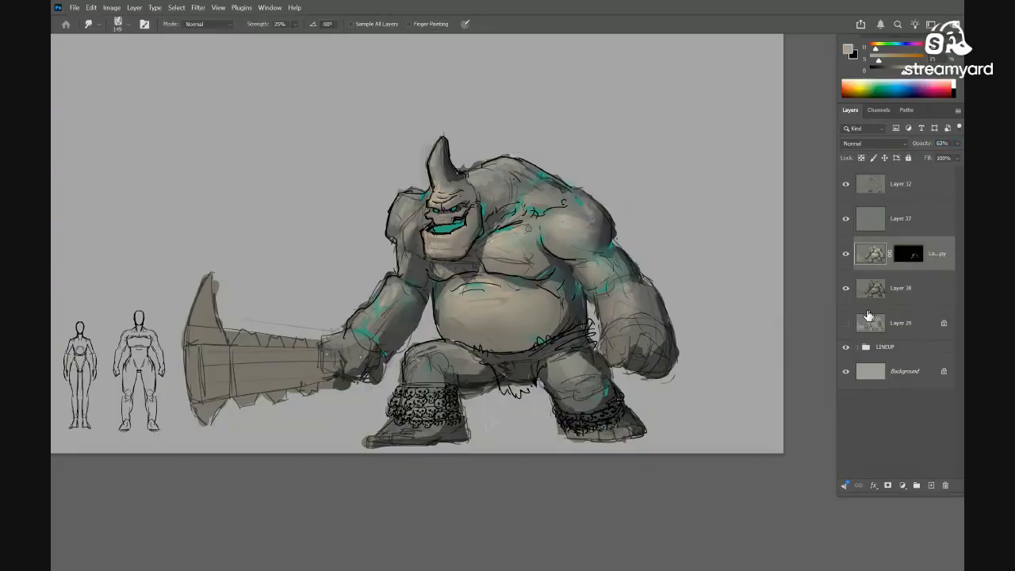
key("ctrl+e")
left_click_drag(605, 337, 608, 385)
Add a new layer above Layer 38 and brush light skin tones sampled from the face along the lower lip and jaw
key("ctrl+alt+shift+n")
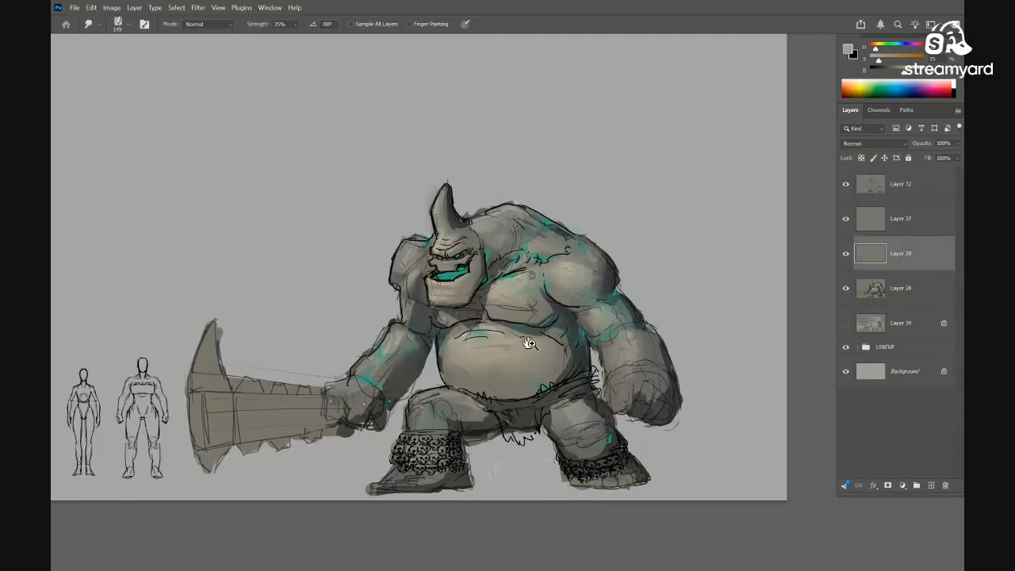
mouse_move(530, 343)
left_mouse_down()
mouse_move(512, 300)
mouse_move(593, 313)
mouse_move(573, 290)
mouse_move(589, 304)
left_mouse_up()
key("b")
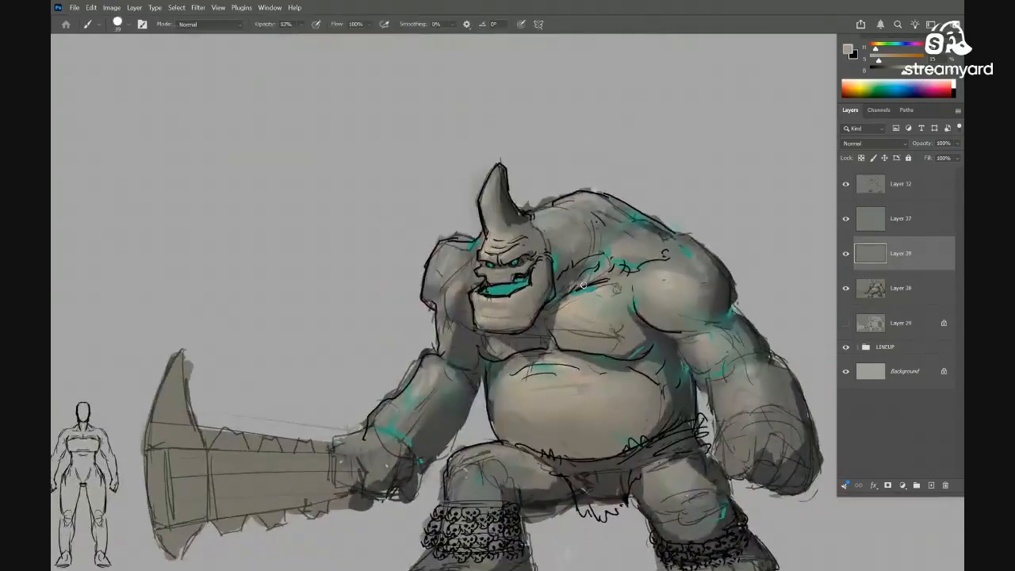
mouse_move(549, 234)
left_mouse_down()
mouse_move(557, 240)
mouse_move(561, 209)
left_mouse_up()
left_click_drag(565, 303, 557, 261)
left_click(494, 274, "alt")
mouse_move(487, 271)
left_mouse_down()
mouse_move(509, 255)
mouse_move(460, 250)
left_mouse_up()
left_click(497, 257, "alt")
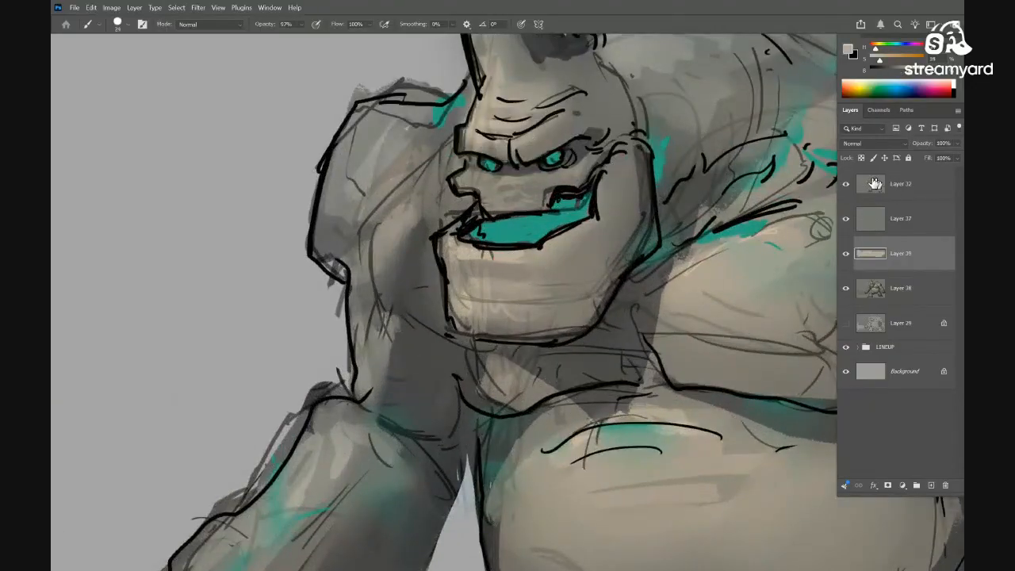
Check what the line art and teal accents contribute by toggling Layer 32 and Layer 37
left_click(845, 184)
left_click(845, 184)
scroll(579, 249, "down", 5)
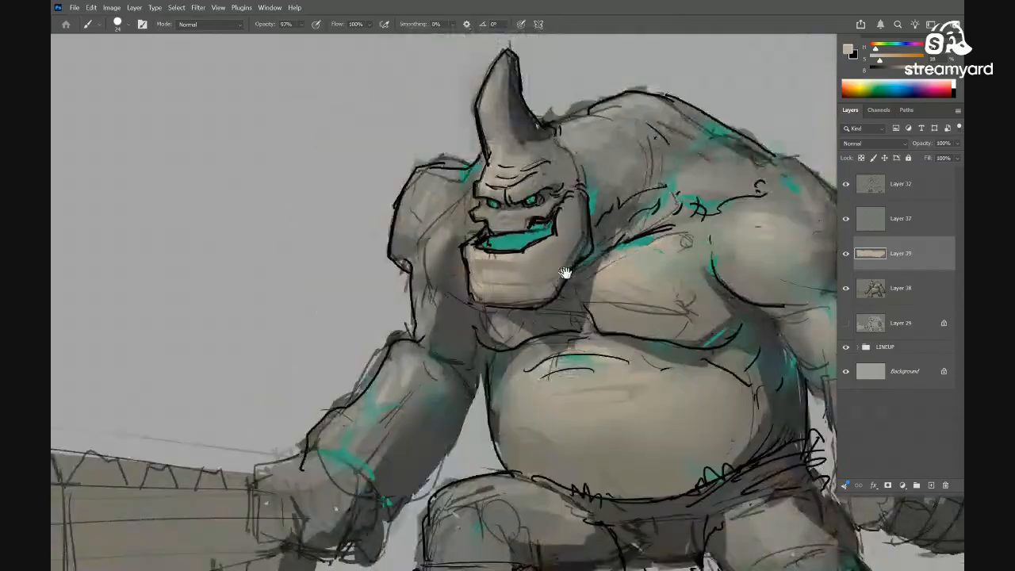
scroll(536, 275, "down", 3)
left_click(845, 219)
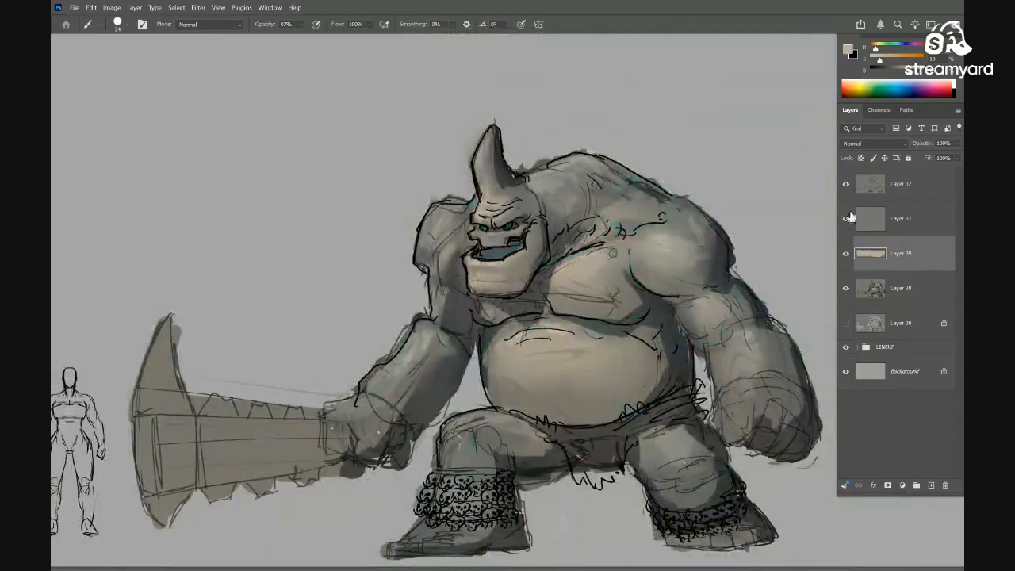
Duplicate Layer 32, place the copy below Layer 37, and merge it with the highlight layer down into Layer 38
left_click(870, 195)
key("ctrl+j")
left_click(845, 184)
left_click_drag(875, 191, 873, 273)
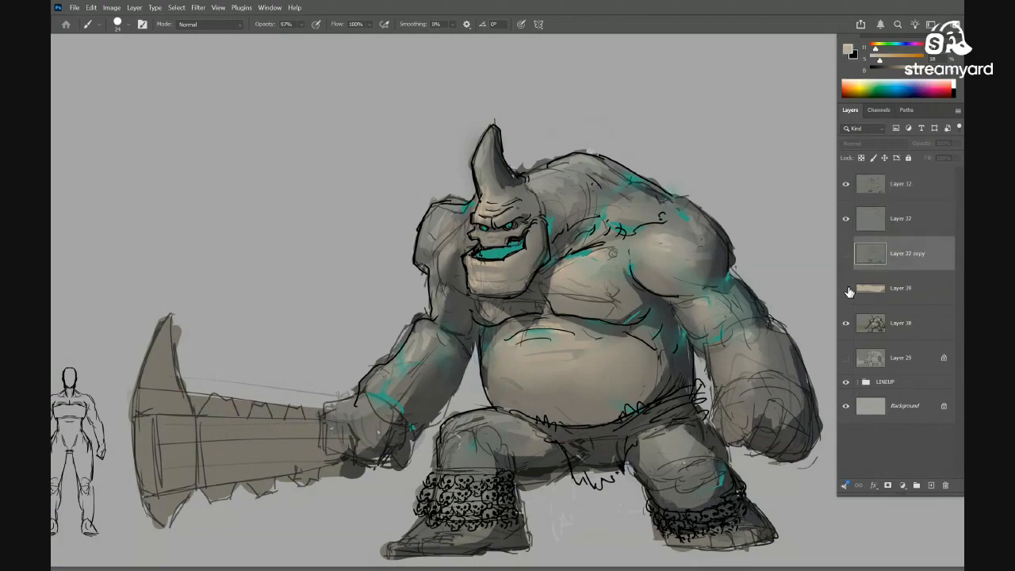
left_click(845, 253)
key("ctrl+e")
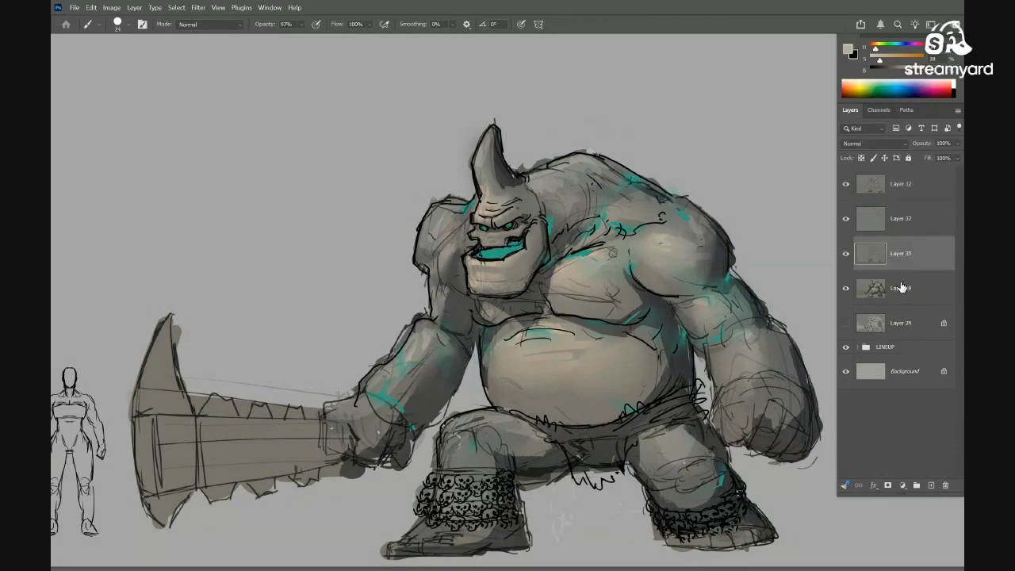
key("Delete")
left_click(845, 256)
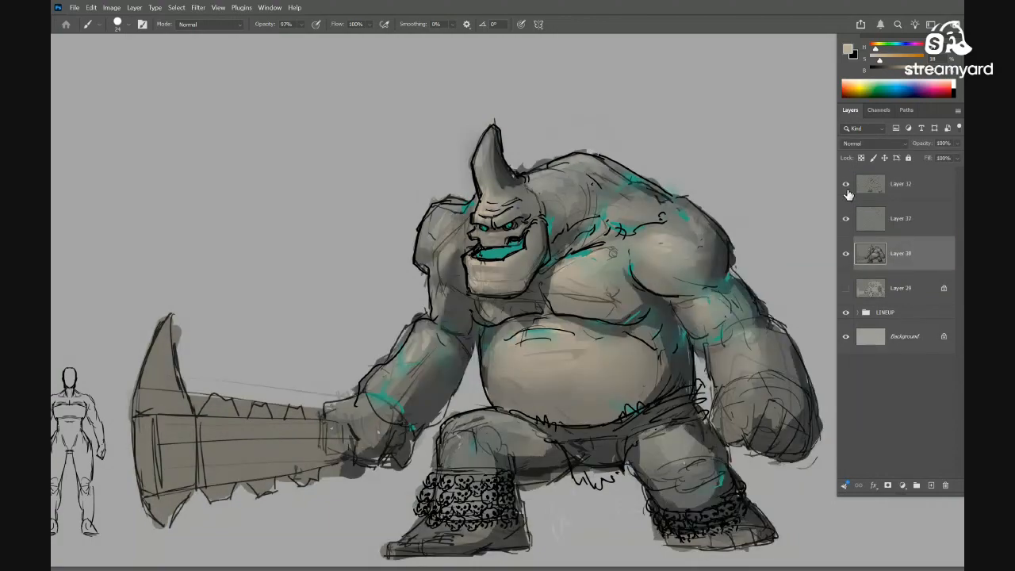
Hide the original Layer 32 and check the merged Layer 38 by toggling its visibility
left_click(845, 184)
left_click(845, 255)
left_click(845, 255)
Clean up the corner of the mouth on Layer 38 with a small brush in the skin tone
left_click_drag(572, 282, 577, 336)
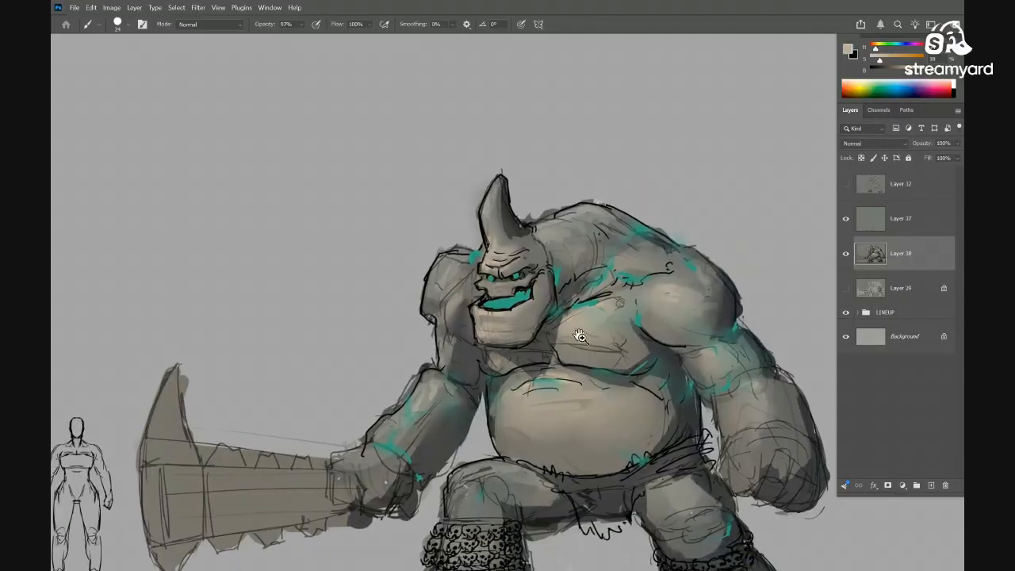
scroll(524, 305, "up", 8)
scroll(544, 314, "down", 3)
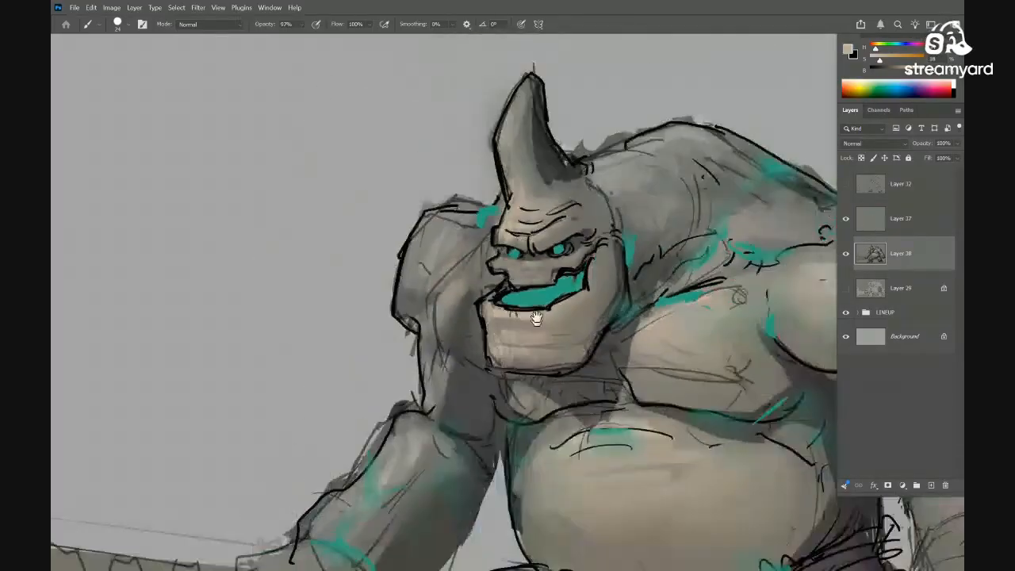
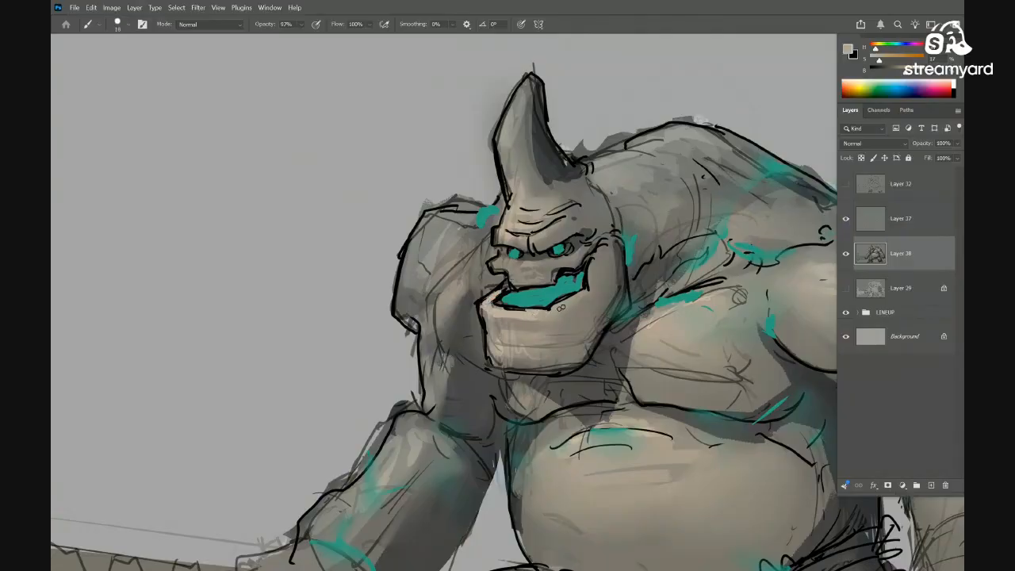
left_click_drag(579, 294, 576, 310)
scroll(577, 280, "down", 8)
scroll(580, 285, "up", 6)
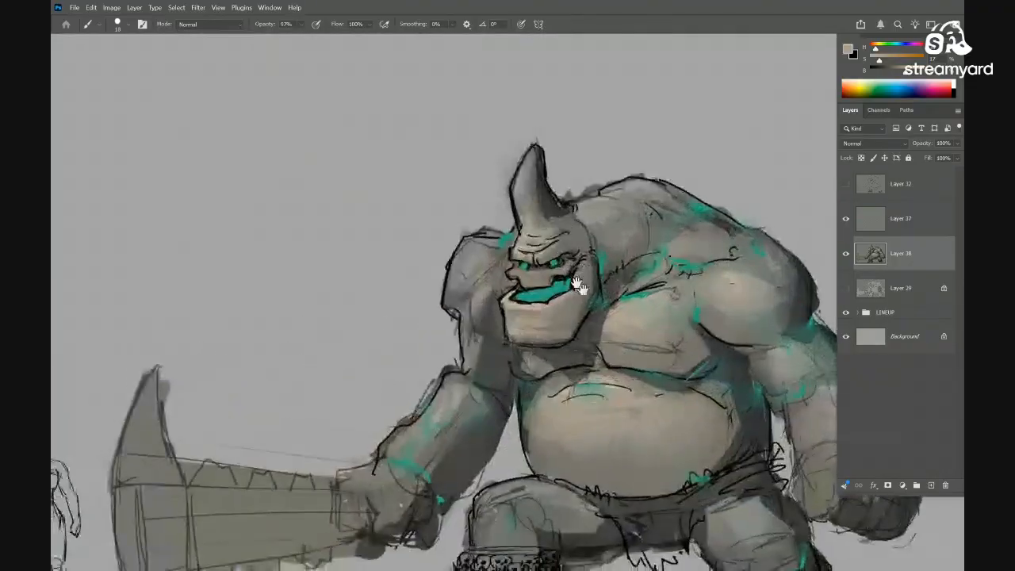
scroll(581, 275, "up", 5)
Duplicate the teal accent layer, hide the copy as a backup, and merge the original Layer 37 into Layer 38
left_click(564, 258, "alt")
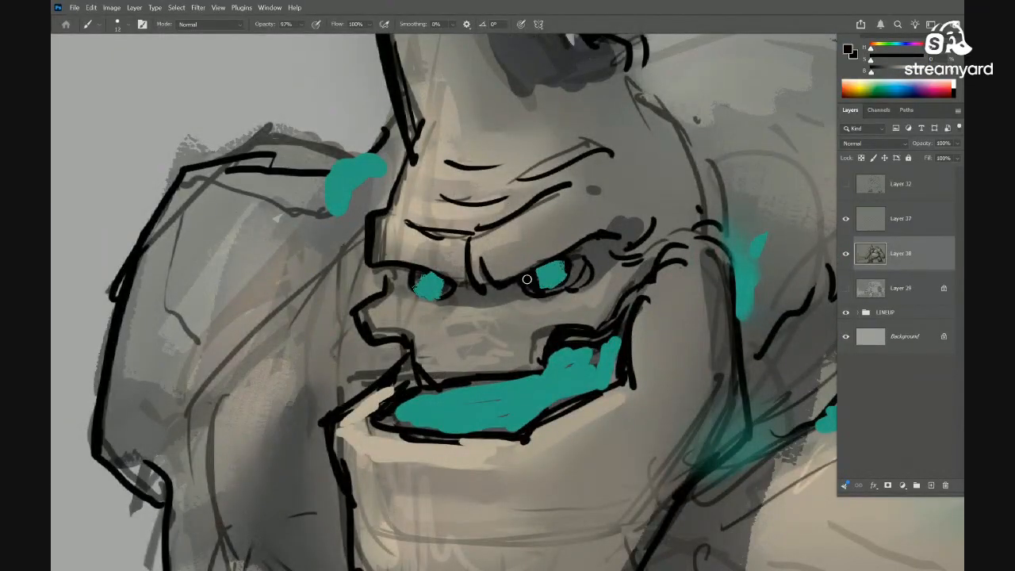
left_click(845, 218)
left_click(846, 218)
left_click(870, 234)
key("ctrl+j")
left_click(846, 219)
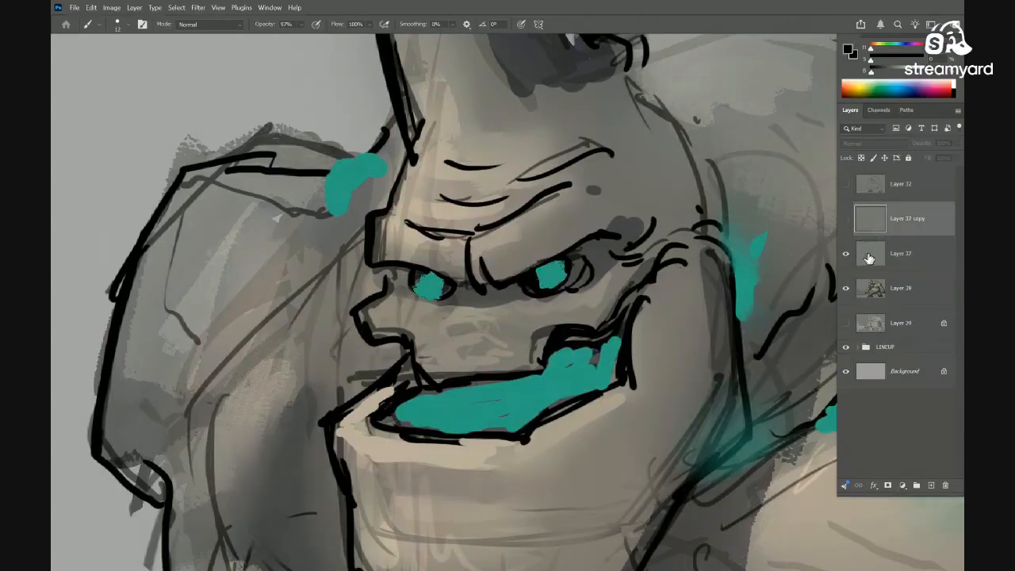
left_click(869, 256)
key("ctrl+e")
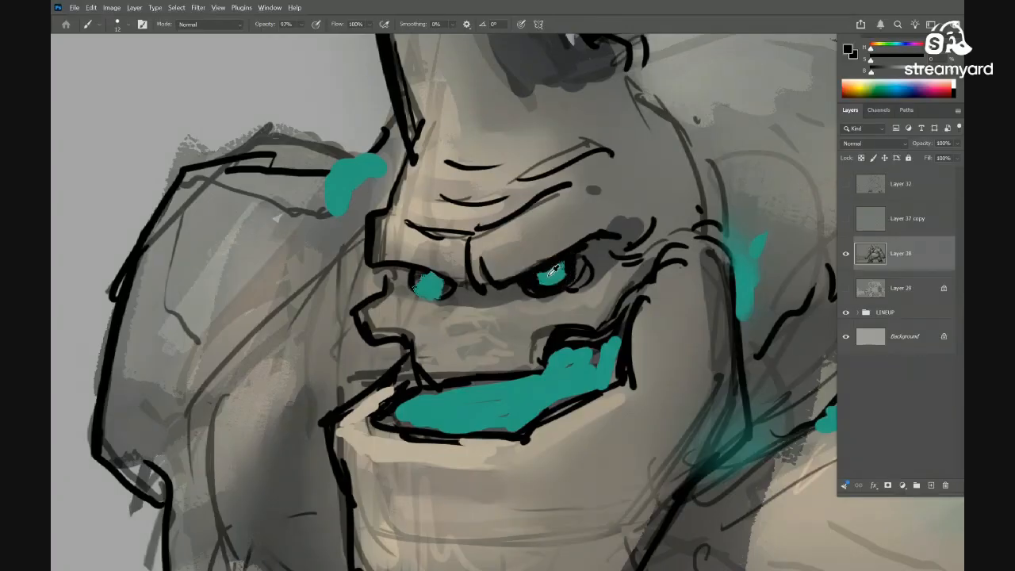
Refine the teal eyes and strengthen their black outlines using colors sampled from the painting
left_click(560, 267, "alt")
mouse_move(462, 282)
left_mouse_down()
mouse_move(512, 290)
mouse_move(498, 293)
left_mouse_up()
left_click(472, 270, "alt")
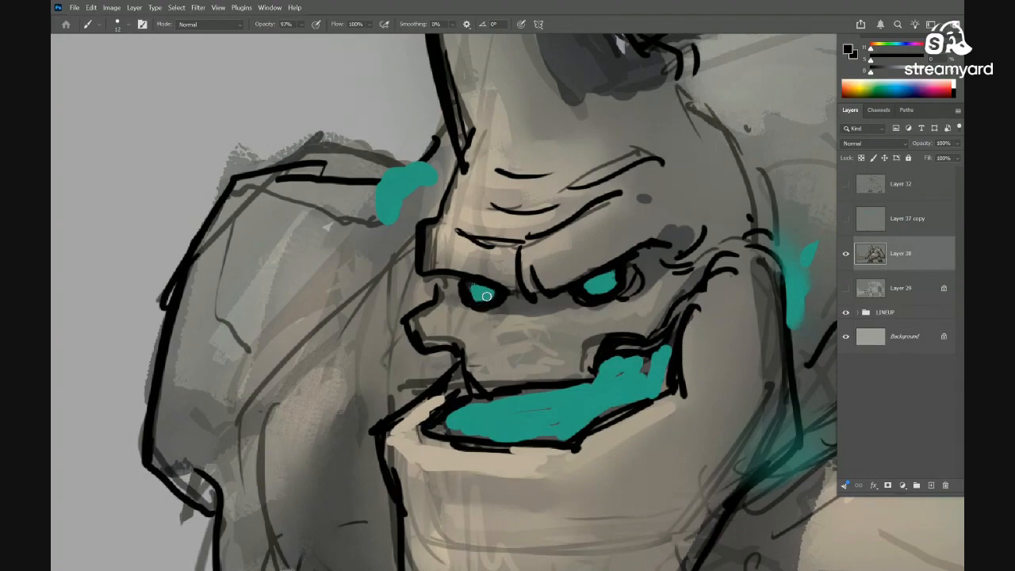
left_click(486, 296, "alt")
Draw an angular black brow contour at the temple, just behind the eye
scroll(517, 295, "down", 4)
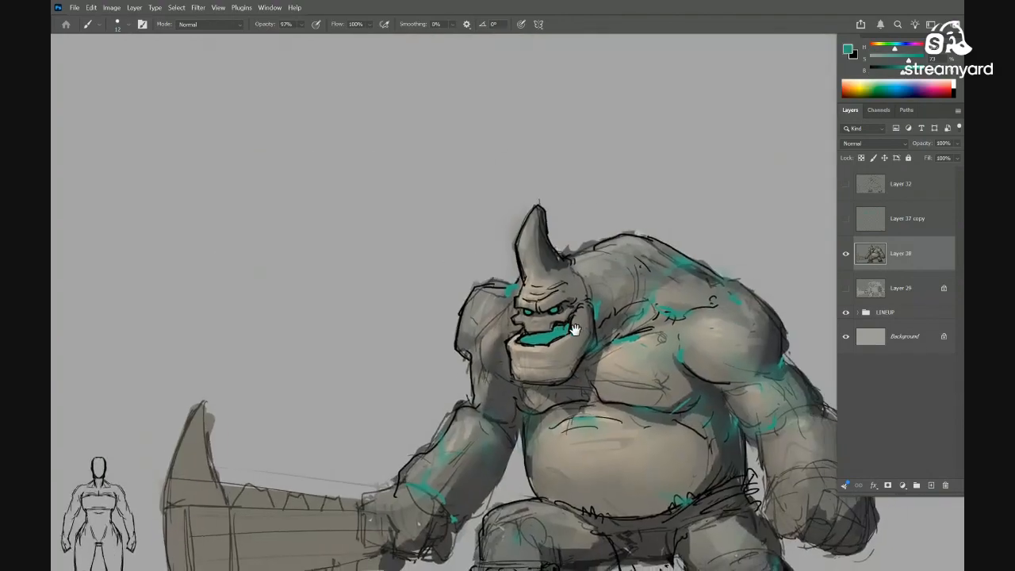
left_click_drag(575, 329, 568, 331)
scroll(577, 323, "up", 3)
scroll(583, 311, "down", 4)
scroll(563, 313, "up", 7)
mouse_move(593, 283)
left_mouse_down()
mouse_move(582, 308)
mouse_move(557, 301)
mouse_move(577, 248)
mouse_move(541, 287)
left_mouse_up()
left_click(526, 308, "alt")
left_click_drag(522, 316, 548, 287)
left_click_drag(546, 294, 530, 298)
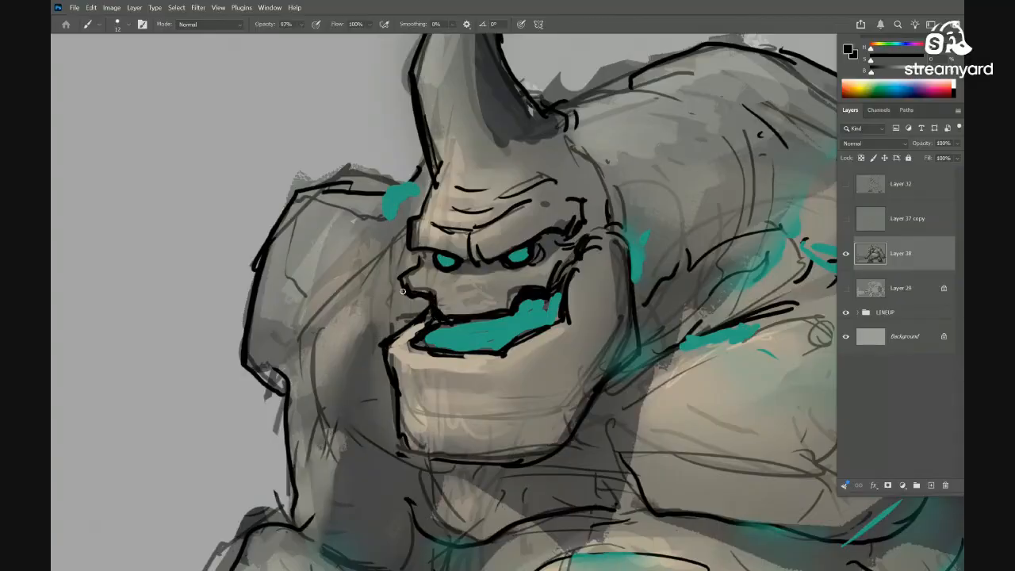
Reinforce the black outlines of the nose and the blocky lower jaw
left_click_drag(402, 290, 420, 257)
left_click_drag(450, 291, 458, 264)
left_click_drag(392, 333, 405, 368)
mouse_move(409, 374)
left_mouse_down()
mouse_move(407, 310)
mouse_move(413, 360)
left_mouse_up()
left_click_drag(449, 368, 435, 365)
left_click_drag(394, 363, 544, 365)
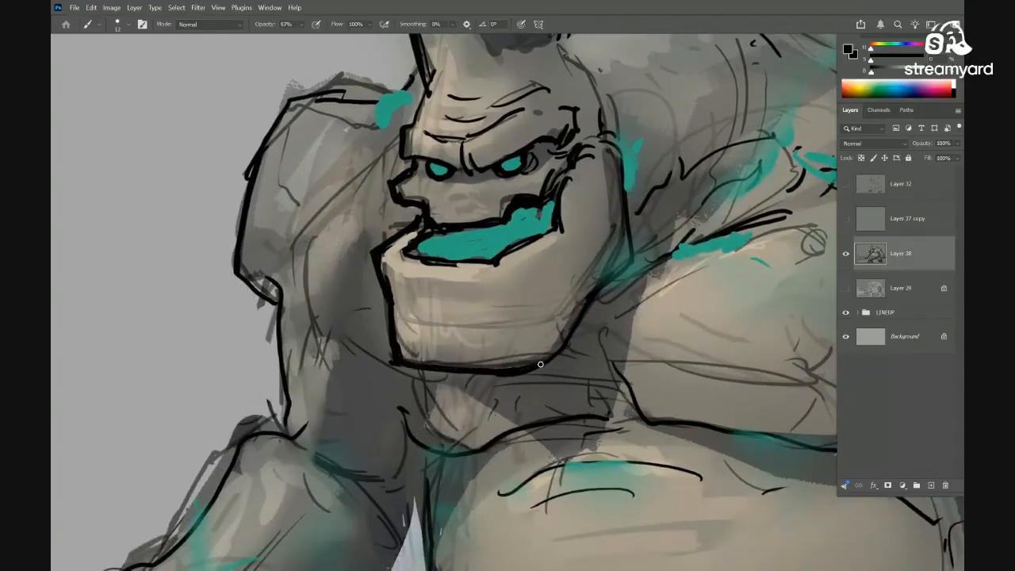
mouse_move(492, 401)
left_mouse_down()
mouse_move(555, 333)
mouse_move(591, 274)
mouse_move(584, 195)
left_mouse_up()
Sample a dark gray and draw stone-like cracks along the cheek and upper side of the jaw
scroll(562, 233, "down", 6)
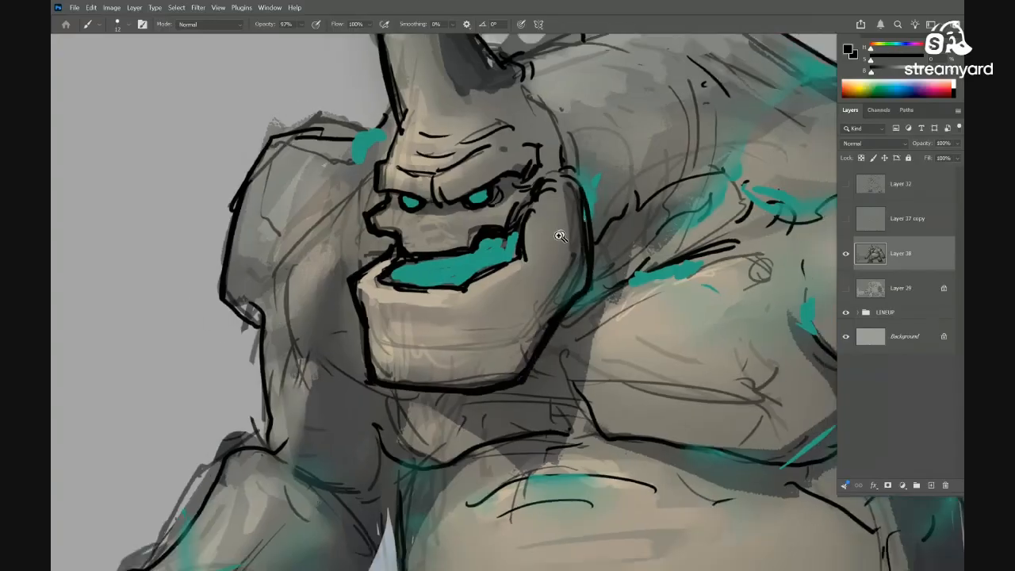
scroll(555, 310, "up", 4)
left_click(563, 251, "alt")
left_click(563, 252, "alt")
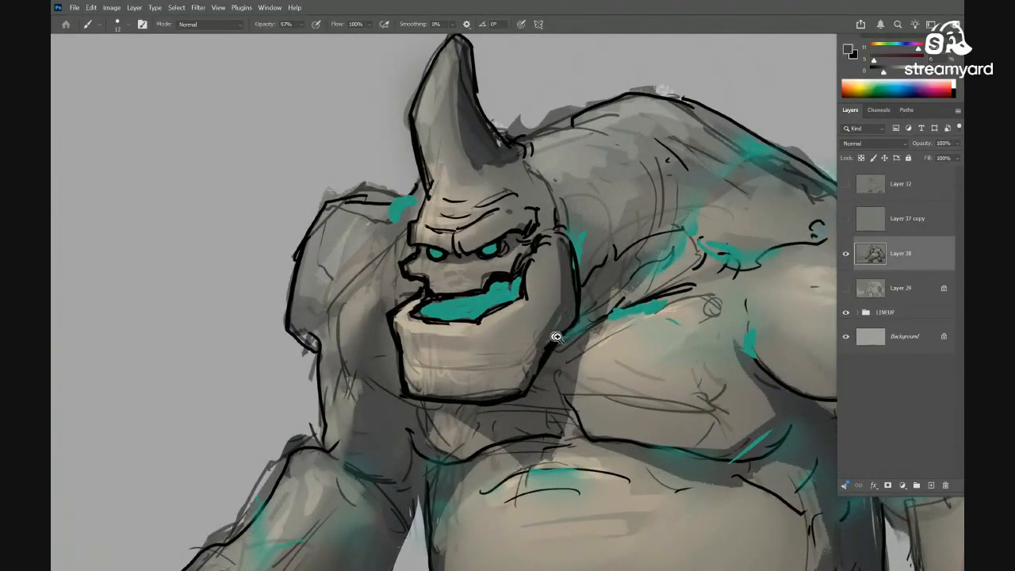
scroll(556, 337, "up", 3)
mouse_move(527, 261)
left_mouse_down()
mouse_move(553, 243)
mouse_move(534, 323)
mouse_move(514, 277)
left_mouse_up()
mouse_move(556, 256)
left_mouse_down()
mouse_move(534, 211)
mouse_move(527, 257)
mouse_move(555, 213)
mouse_move(527, 215)
left_mouse_up()
left_click_drag(547, 259, 581, 213)
left_click_drag(534, 259, 547, 261)
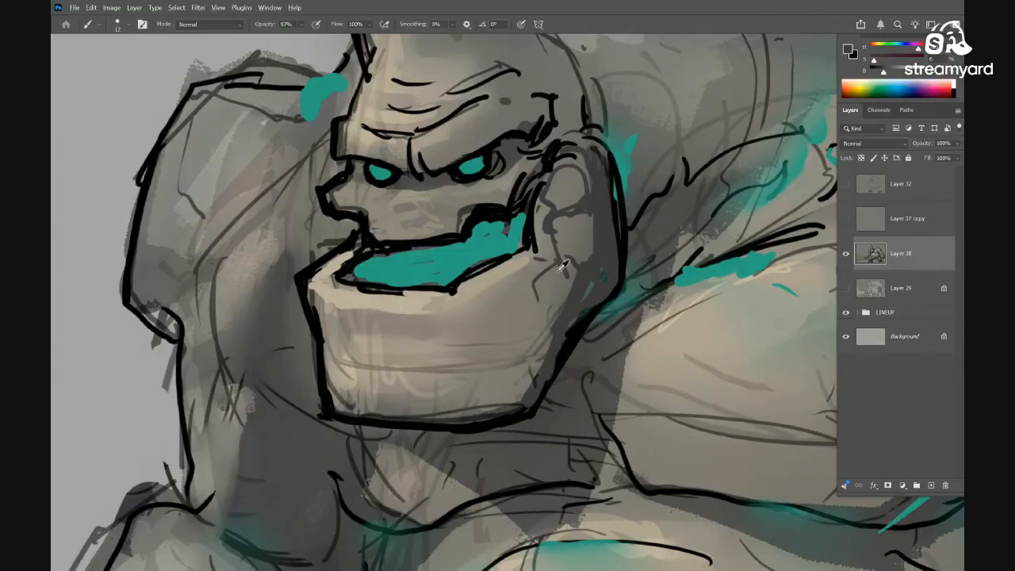
Extend the gray cracks down the side of the jaw toward the chin, resampling the dark tone
left_click(558, 272, "alt")
mouse_move(540, 290)
left_mouse_down()
mouse_move(550, 324)
mouse_move(536, 298)
mouse_move(540, 361)
mouse_move(509, 404)
left_mouse_up()
left_click(566, 314, "alt")
left_click_drag(553, 357, 541, 371)
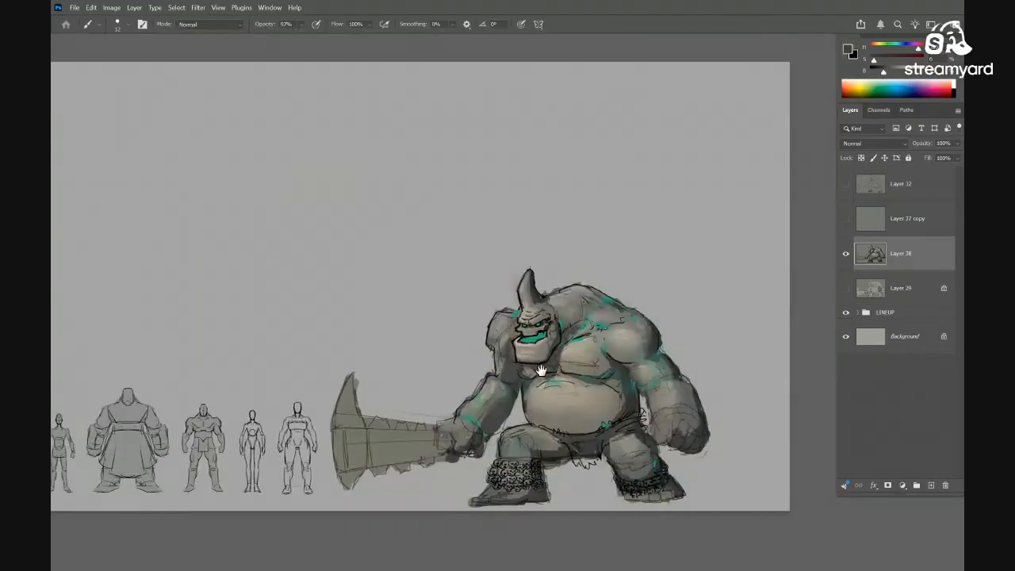
scroll(565, 366, "up", 8)
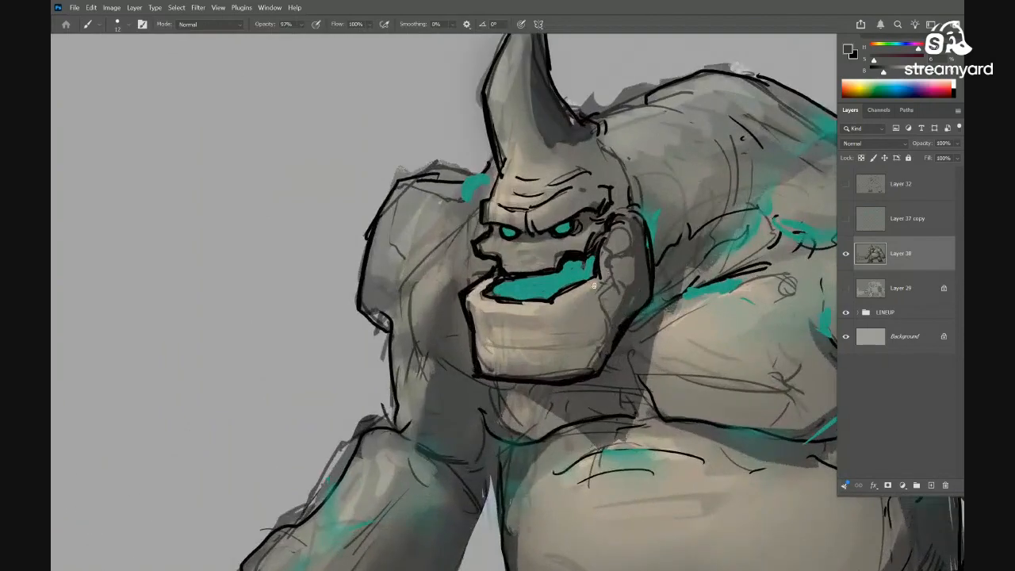
Divide the lower lip and chin into stone-like blocks with thin dark gray crack lines
mouse_move(595, 294)
left_mouse_down()
mouse_move(612, 289)
mouse_move(594, 299)
left_mouse_up()
mouse_move(571, 304)
left_mouse_down()
mouse_move(637, 302)
mouse_move(583, 322)
mouse_move(494, 315)
mouse_move(486, 295)
mouse_move(464, 300)
mouse_move(466, 276)
left_mouse_up()
mouse_move(532, 294)
left_mouse_down()
mouse_move(548, 326)
mouse_move(516, 329)
mouse_move(566, 316)
mouse_move(490, 294)
mouse_move(514, 296)
mouse_move(504, 298)
left_mouse_up()
left_click_drag(439, 288, 431, 326)
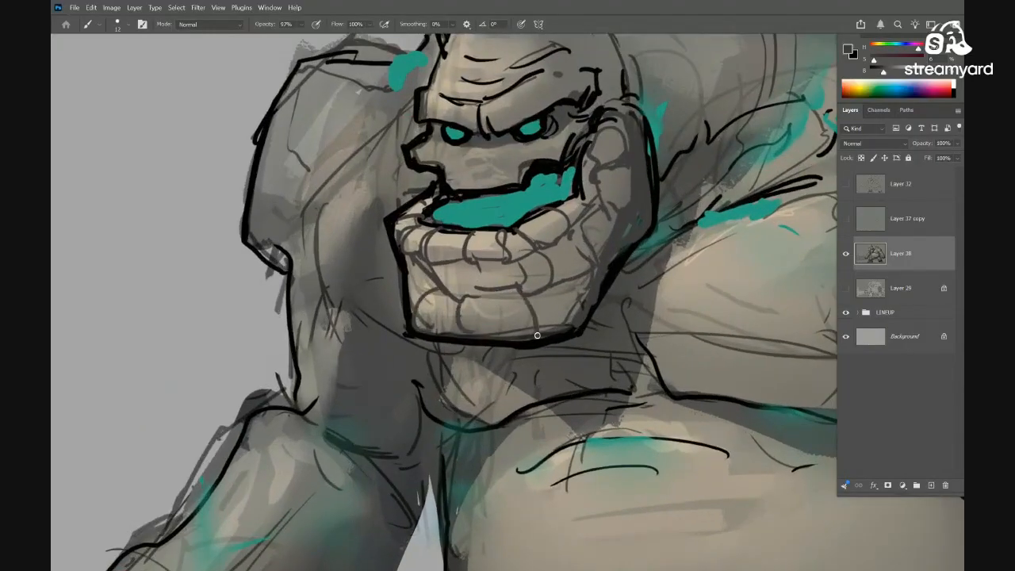
Continue the stone crack pattern across the upper lip and around the nose
scroll(559, 287, "down", 10)
left_click_drag(562, 330, 531, 371)
scroll(507, 312, "up", 10)
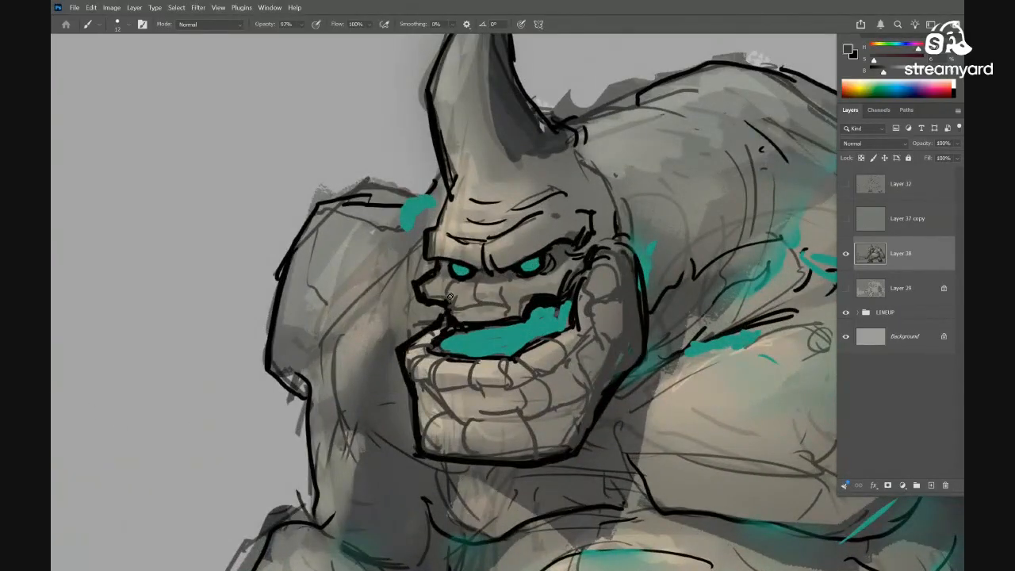
left_click_drag(502, 268, 473, 325)
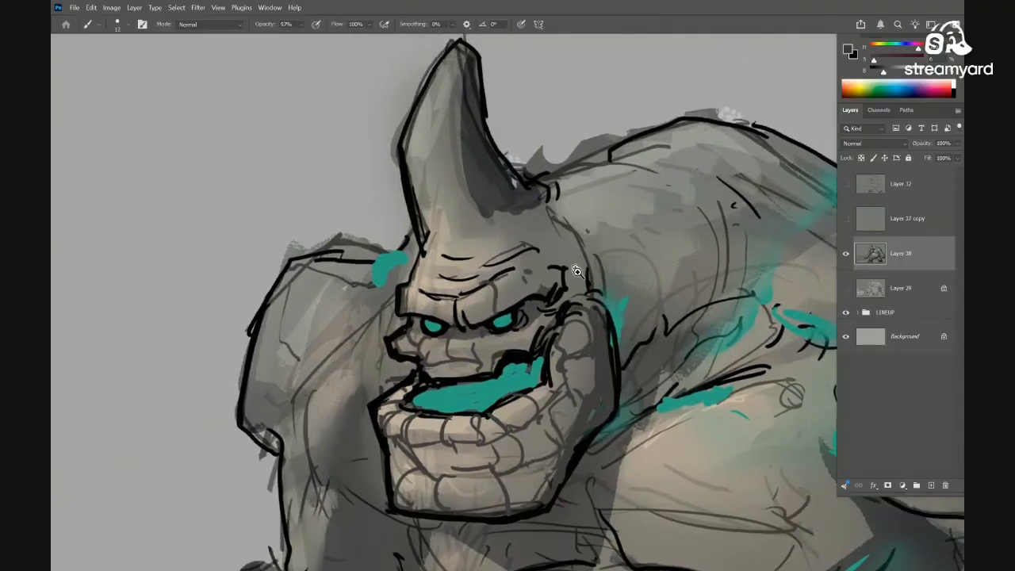
scroll(576, 271, "down", 10)
scroll(634, 261, "up", 8)
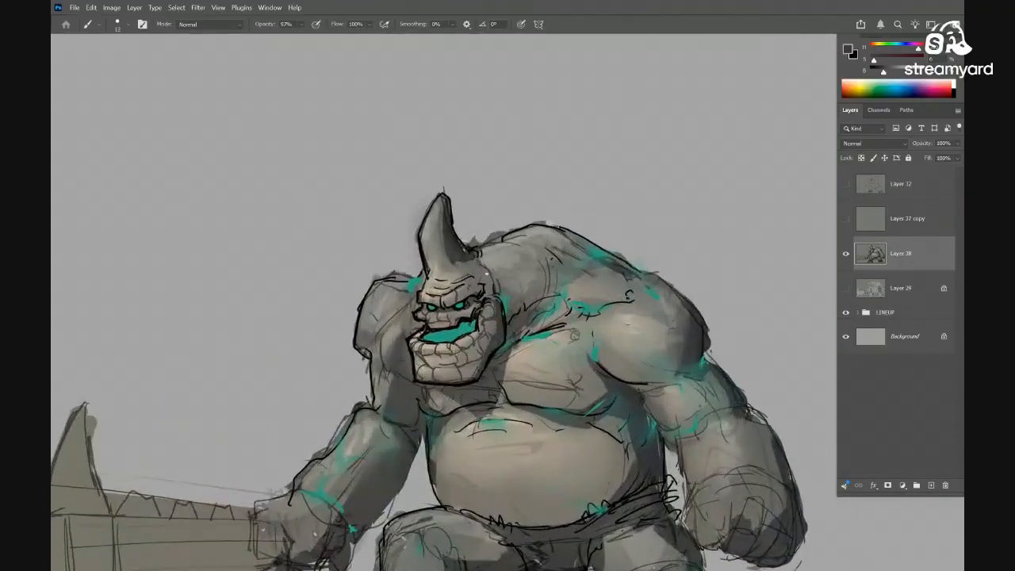
Sample black and thicken the outline along the back of the head above the jaw hinge
scroll(492, 278, "up", 5)
left_click(511, 314, "alt")
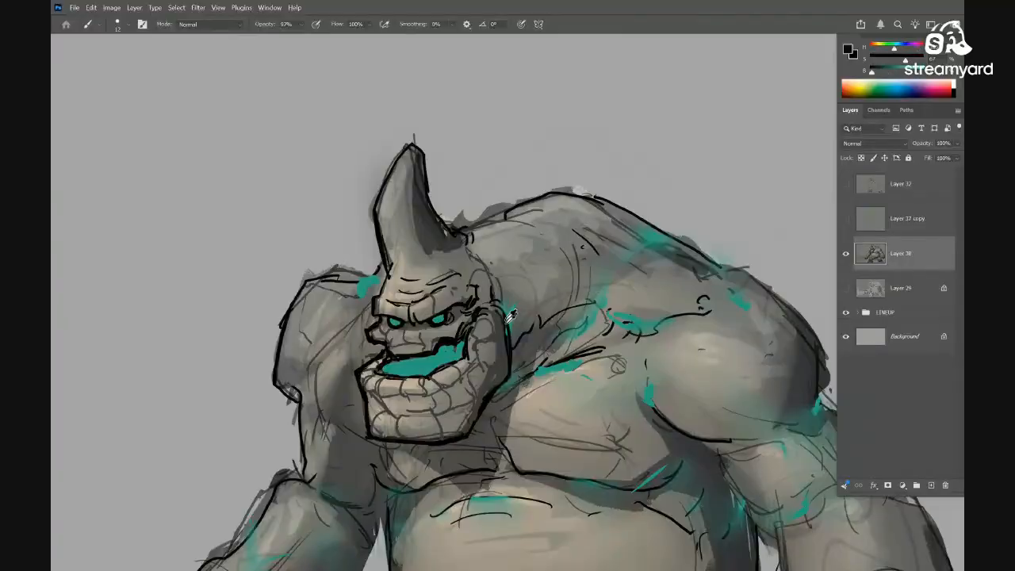
scroll(502, 291, "down", 3)
scroll(506, 301, "up", 5)
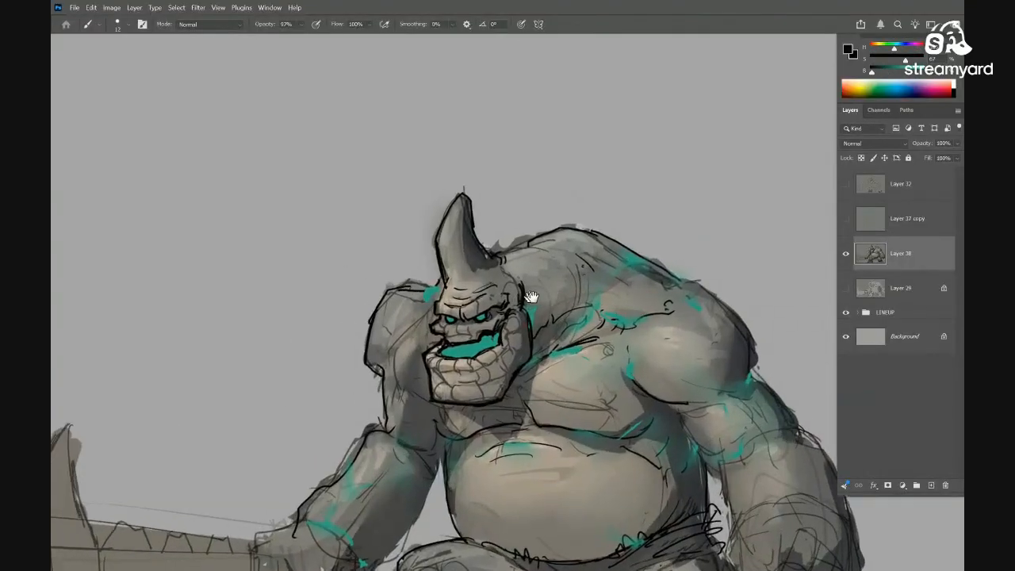
scroll(507, 309, "down", 3)
scroll(515, 333, "up", 2)
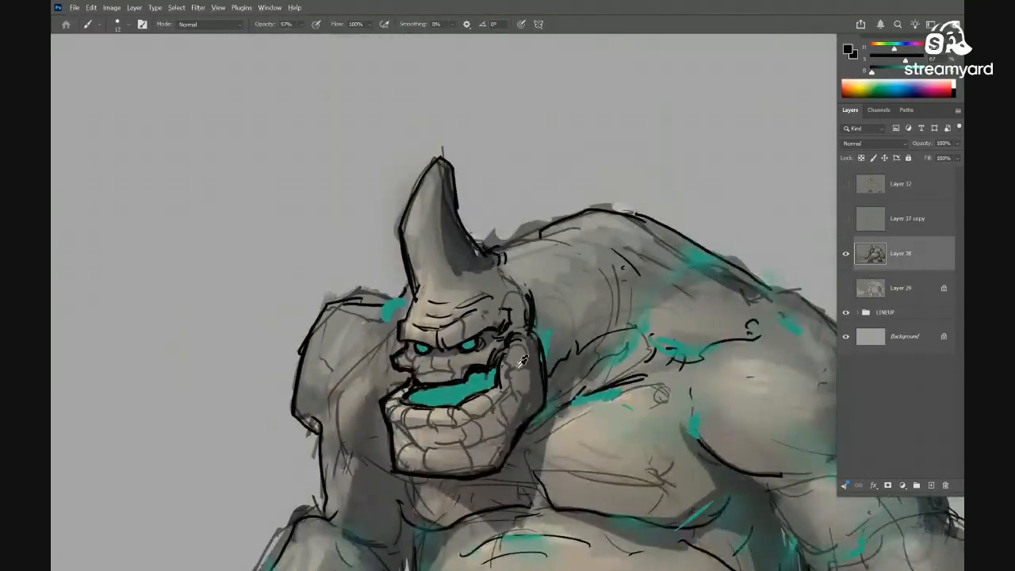
Sample dark gray from the character and extend the thin stone crack lines over the upper back behind the head
left_click(541, 387, "alt")
scroll(530, 301, "down", 3)
scroll(475, 268, "up", 5)
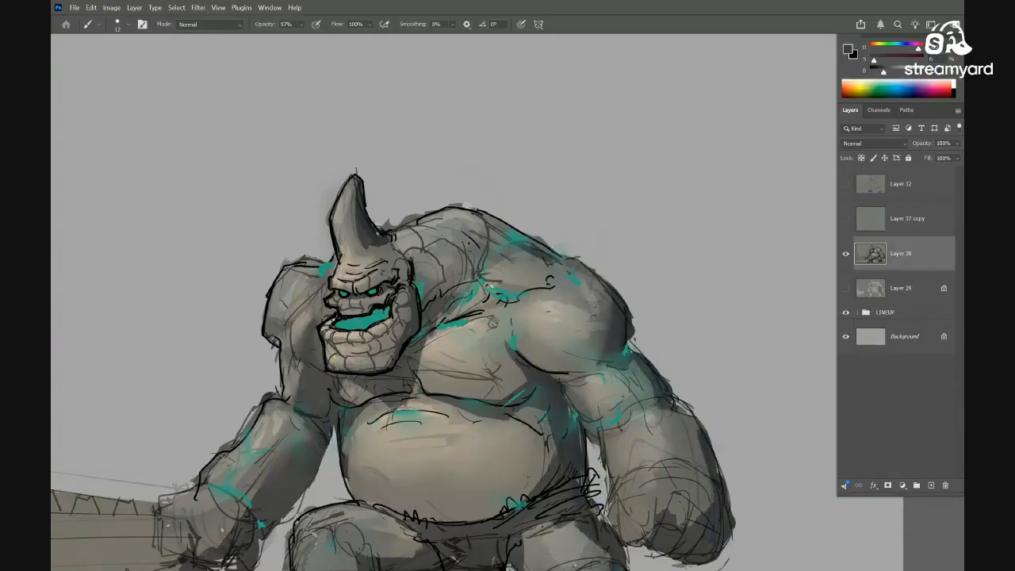
scroll(554, 260, "down", 3)
scroll(553, 247, "up", 4)
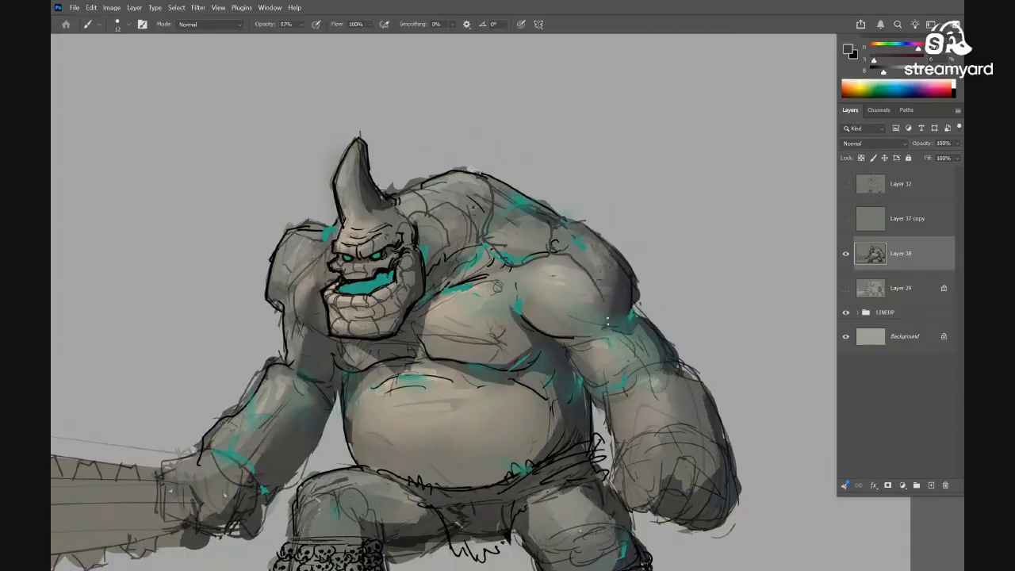
Sample a dark tone and break up the large rounded shoulder above the empty hand with branching stone cracks
left_click(631, 306, "alt")
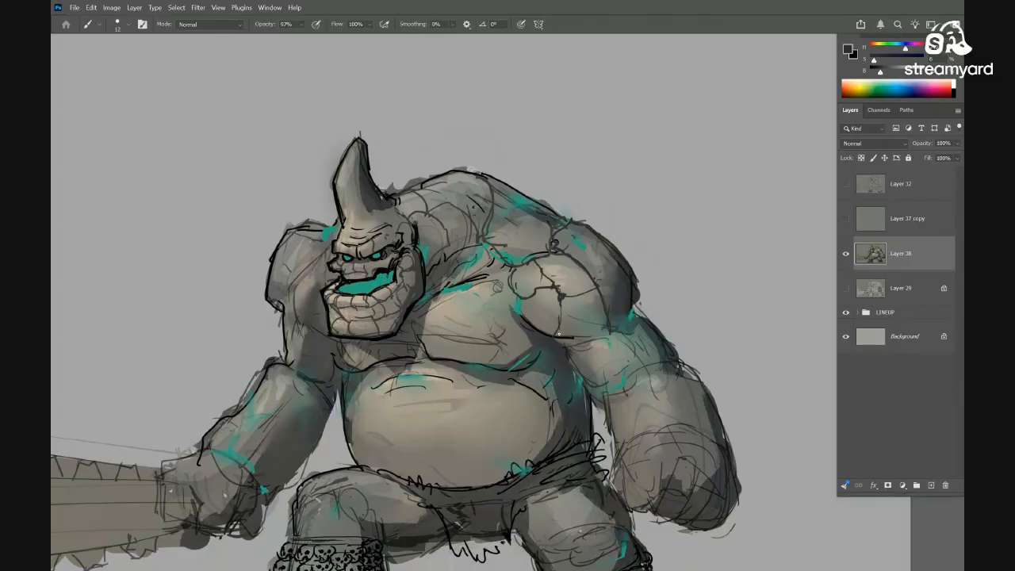
left_click_drag(600, 340, 521, 352)
left_click_drag(555, 345, 654, 297)
left_click_drag(653, 296, 594, 270)
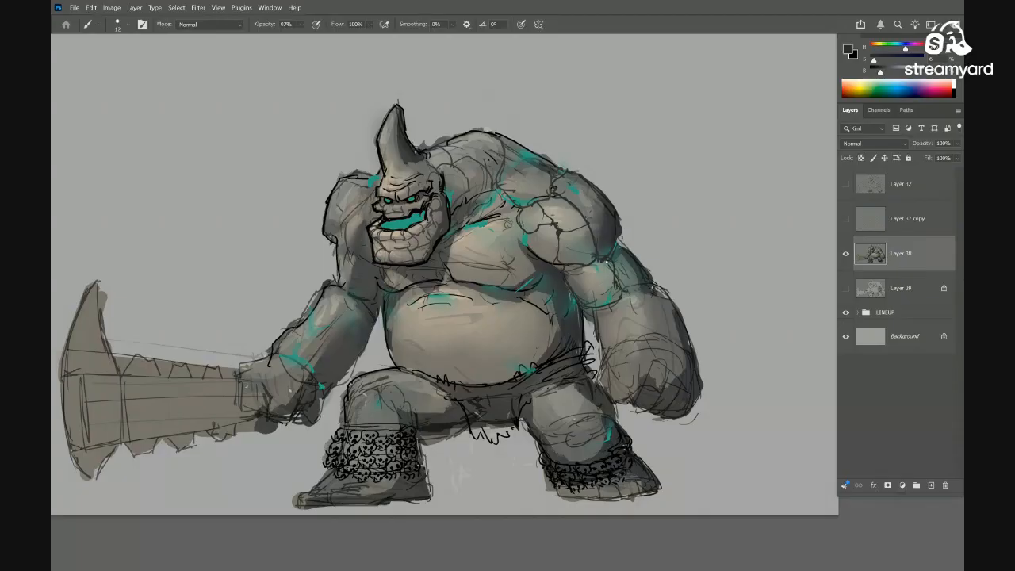
Draw branching crack lines across the forearm above the empty fist
left_click_drag(649, 279, 599, 225)
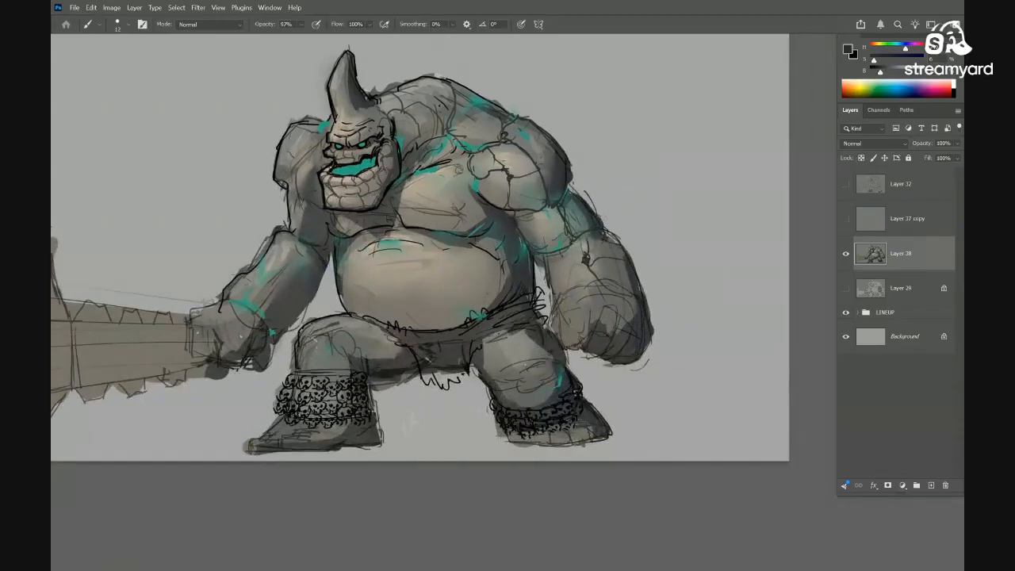
mouse_move(544, 254)
left_mouse_down()
mouse_move(553, 285)
mouse_move(623, 300)
mouse_move(548, 301)
left_mouse_up()
left_click_drag(648, 308, 711, 308)
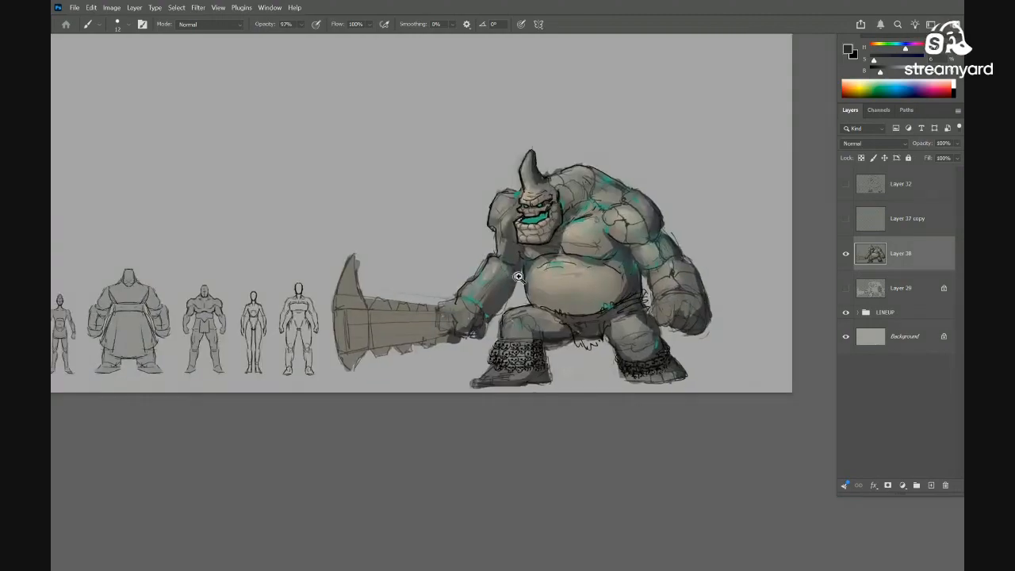
left_click_drag(460, 257, 541, 279)
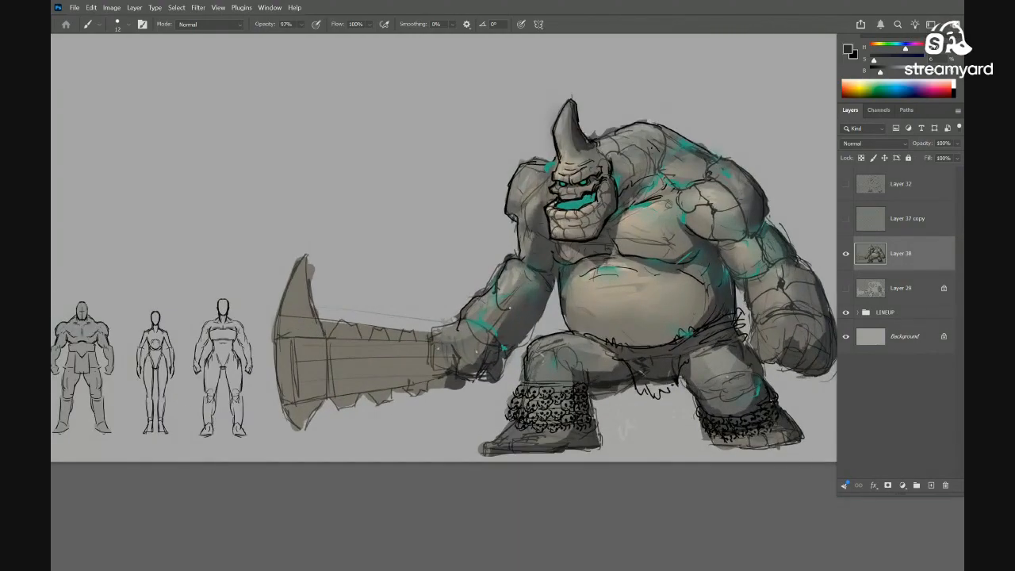
Resample the dark gray and wrap a stone crack line around the upper forearm of the weapon arm
left_click(558, 246, "alt")
left_click_drag(559, 302, 591, 292)
left_click(846, 253)
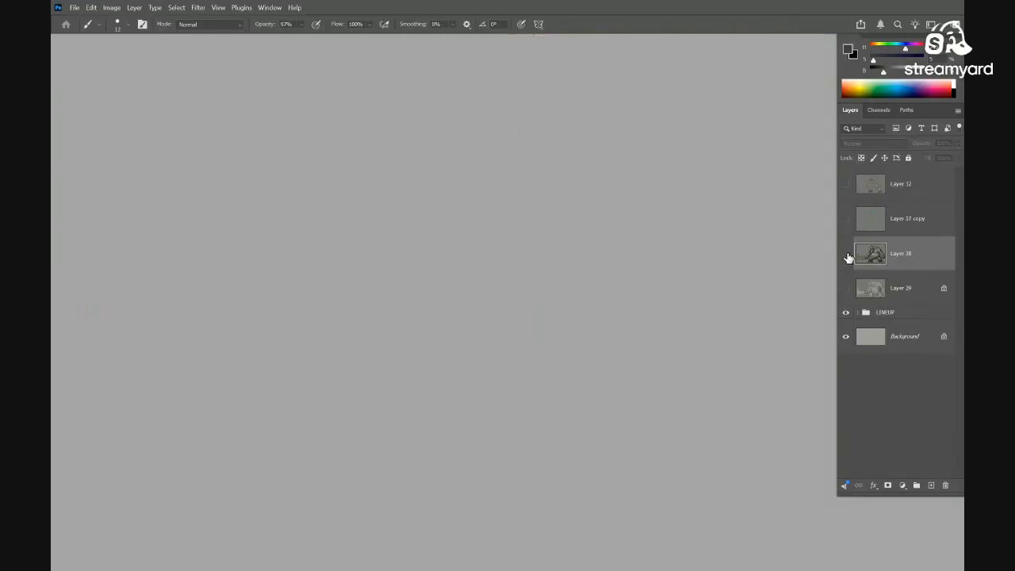
left_click(846, 255)
key("m")
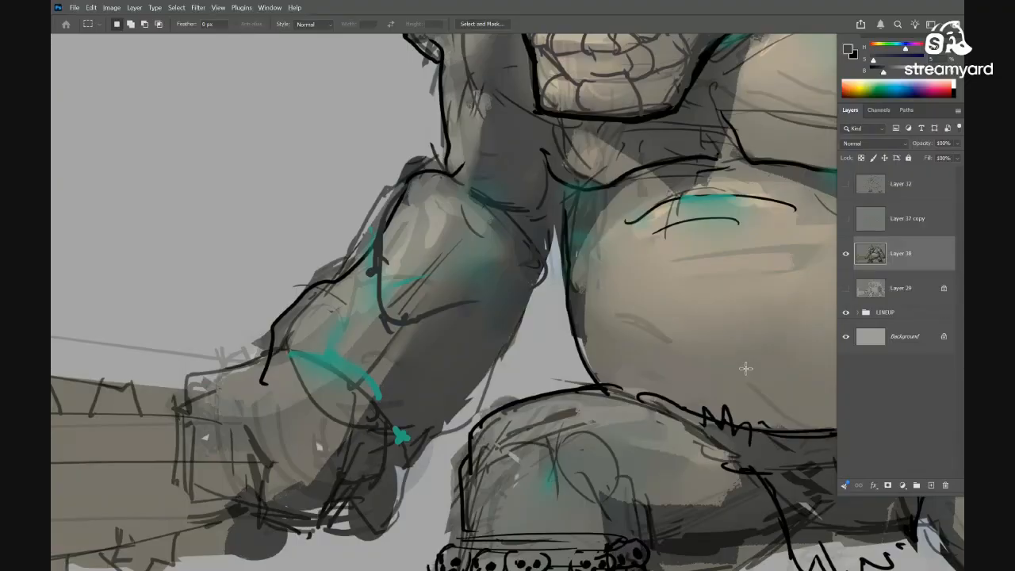
key("b")
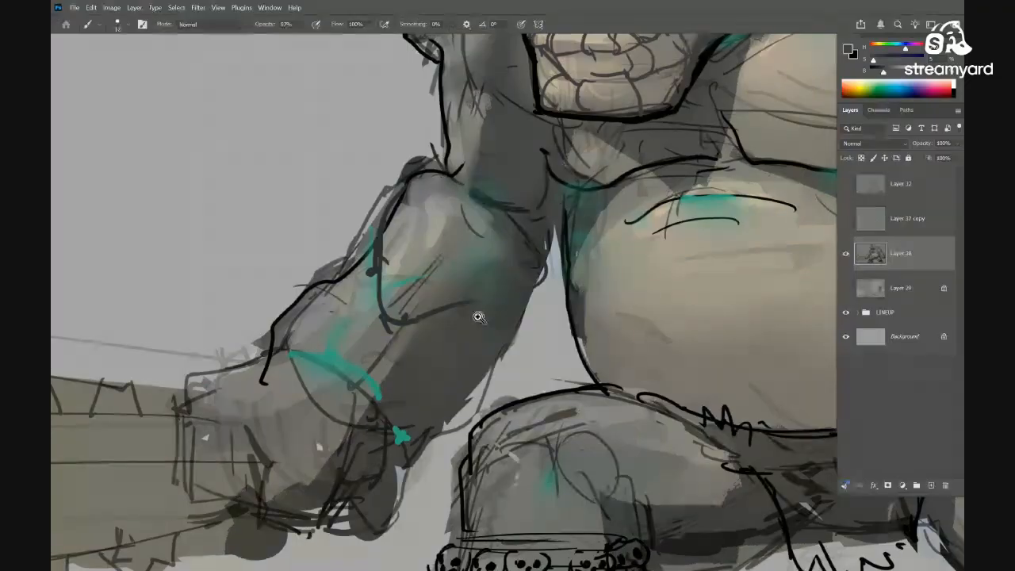
scroll(478, 312, "down", 2)
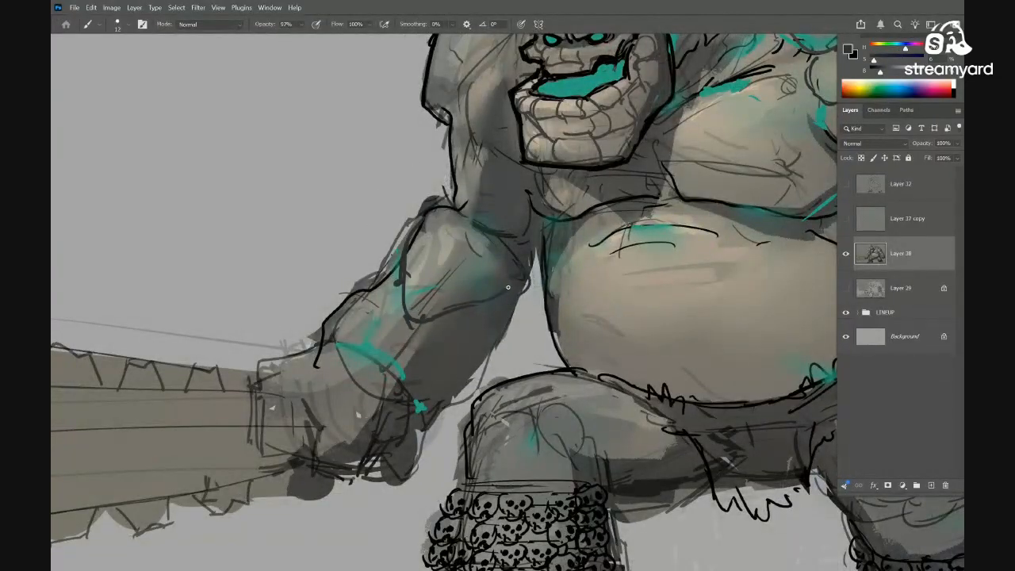
scroll(476, 274, "down", 2)
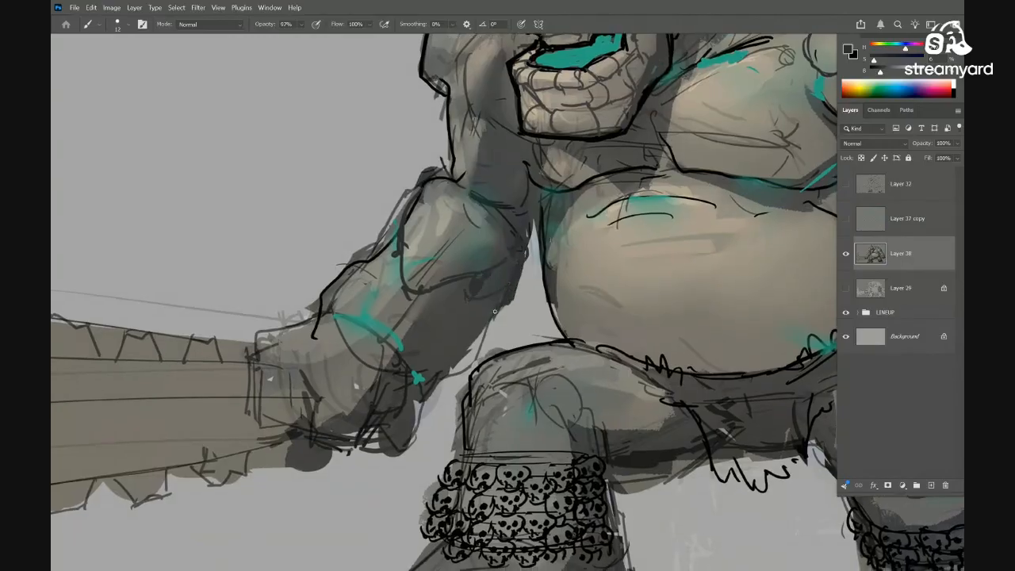
Erase the rough underside of the weapon forearm and repaint its lower edge in a sampled dark gray
key("e")
left_click_drag(494, 329, 450, 373)
mouse_move(512, 312)
left_mouse_down()
mouse_move(380, 457)
mouse_move(357, 468)
left_mouse_up()
left_click_drag(479, 396, 547, 381)
key("b")
left_click(481, 373, "alt")
left_click_drag(493, 357, 454, 413)
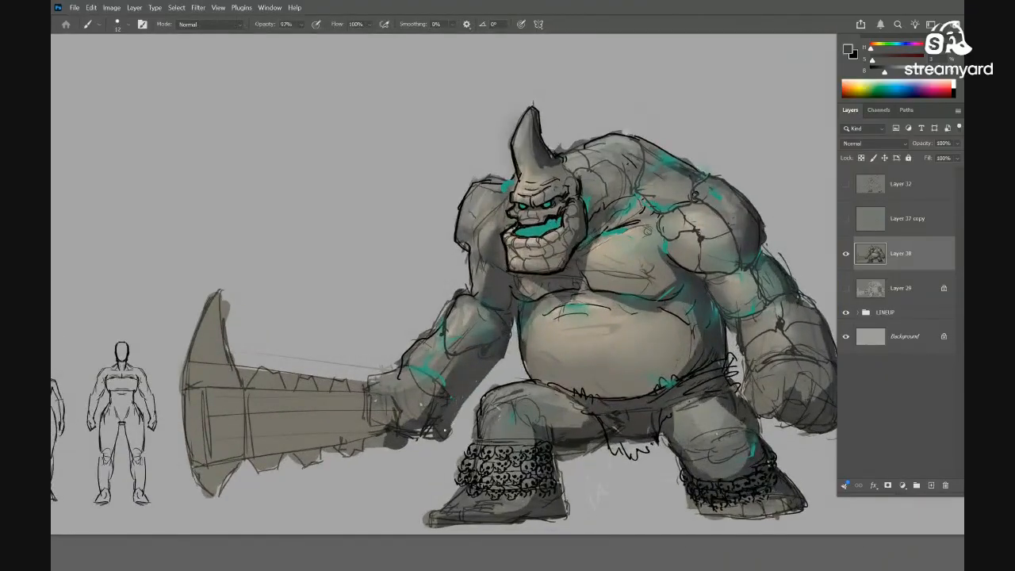
left_click_drag(440, 418, 410, 426)
Sample dark gray and divide the belly into large stone plates with long branching crack lines
left_click_drag(710, 382, 766, 360)
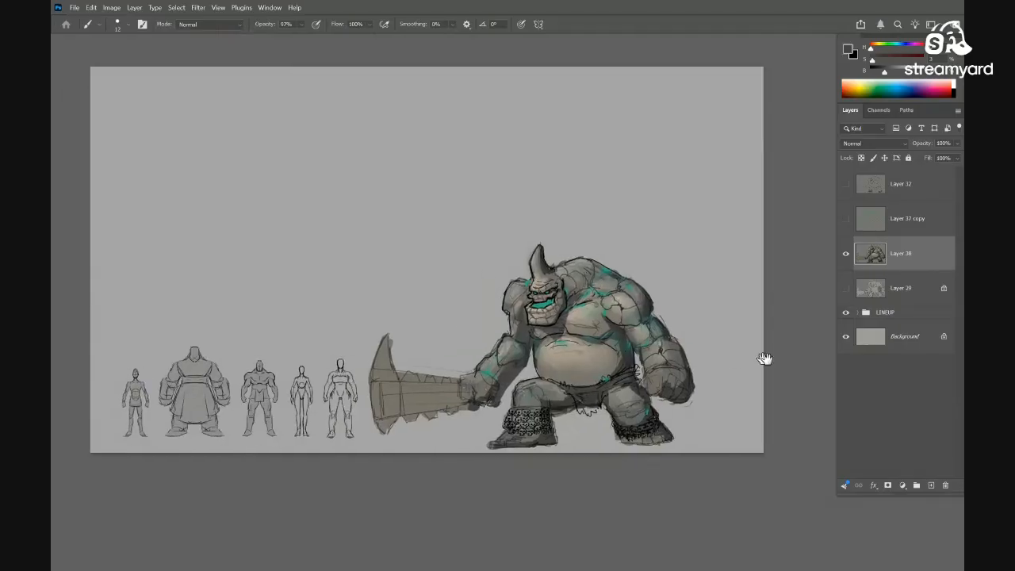
left_click_drag(605, 341, 661, 333)
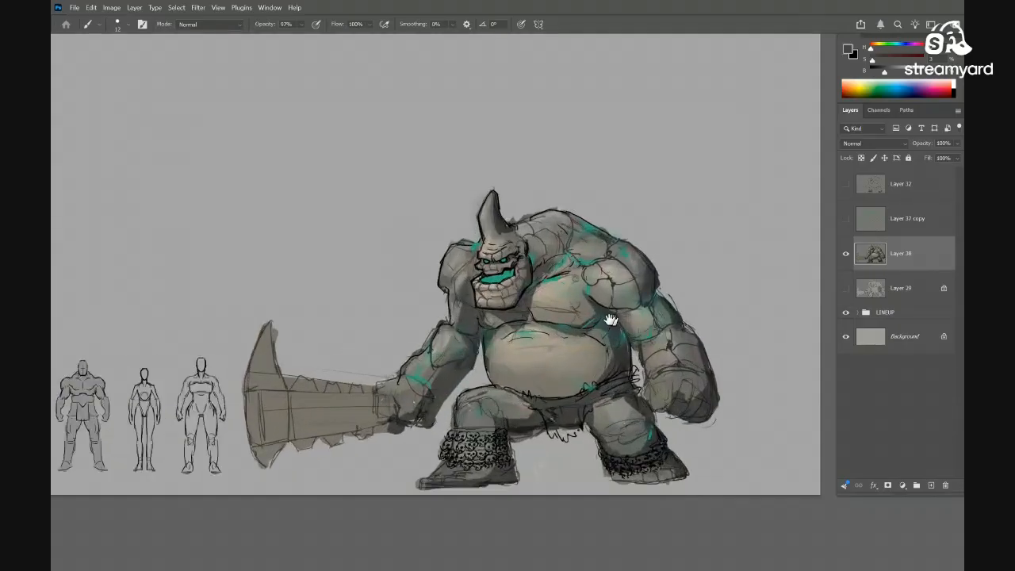
left_click_drag(544, 326, 550, 322)
mouse_move(509, 281)
left_mouse_down()
mouse_move(532, 315)
mouse_move(455, 309)
mouse_move(523, 302)
mouse_move(460, 313)
mouse_move(524, 305)
mouse_move(474, 311)
mouse_move(517, 340)
mouse_move(564, 295)
mouse_move(558, 276)
left_mouse_up()
left_click(521, 298, "alt")
key("r")
scroll(479, 316, "down", 5)
key("b")
left_click(589, 234, "alt")
scroll(548, 317, "up", 2)
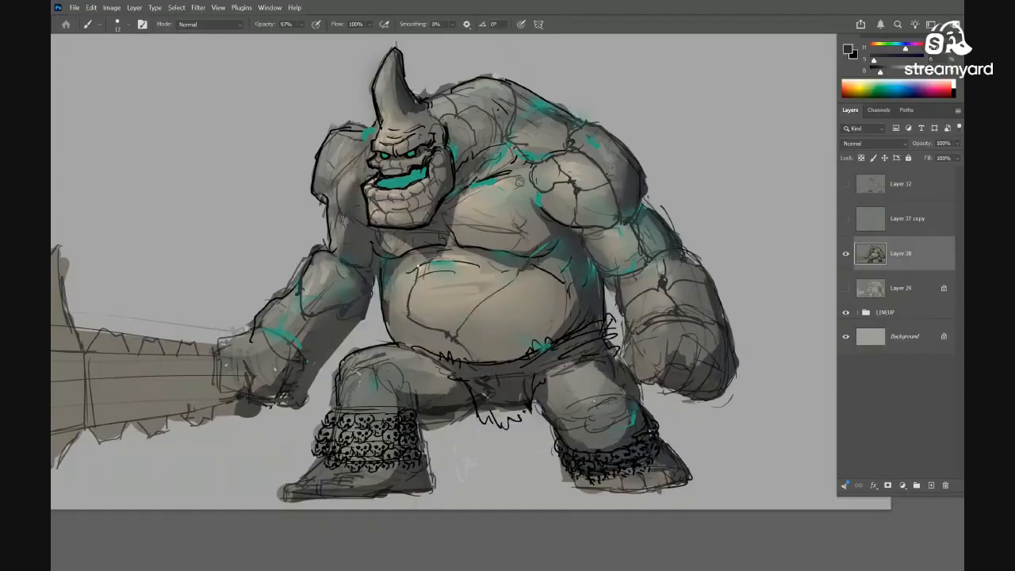
left_click_drag(432, 331, 430, 296)
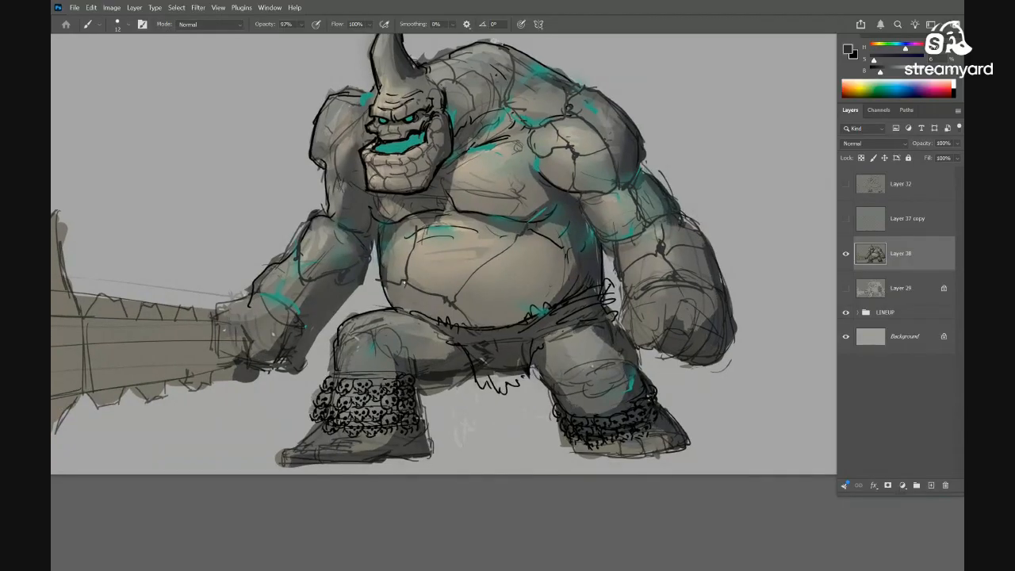
mouse_move(527, 301)
left_mouse_down()
mouse_move(503, 306)
mouse_move(552, 295)
mouse_move(518, 323)
mouse_move(496, 321)
mouse_move(539, 265)
mouse_move(546, 279)
left_mouse_up()
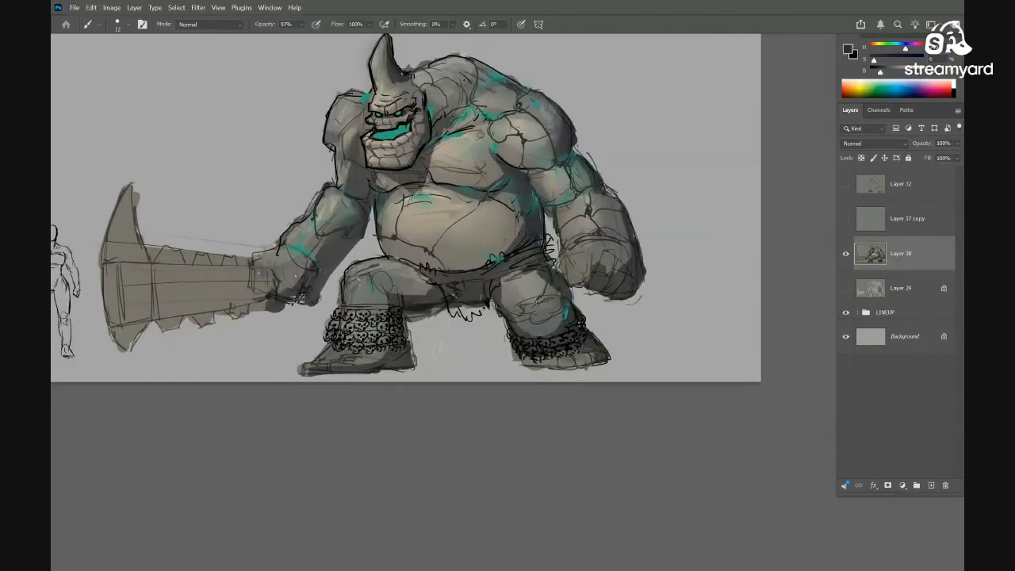
Add thin stone crack lines over the bent thigh and around both knees
left_click_drag(431, 306, 486, 284)
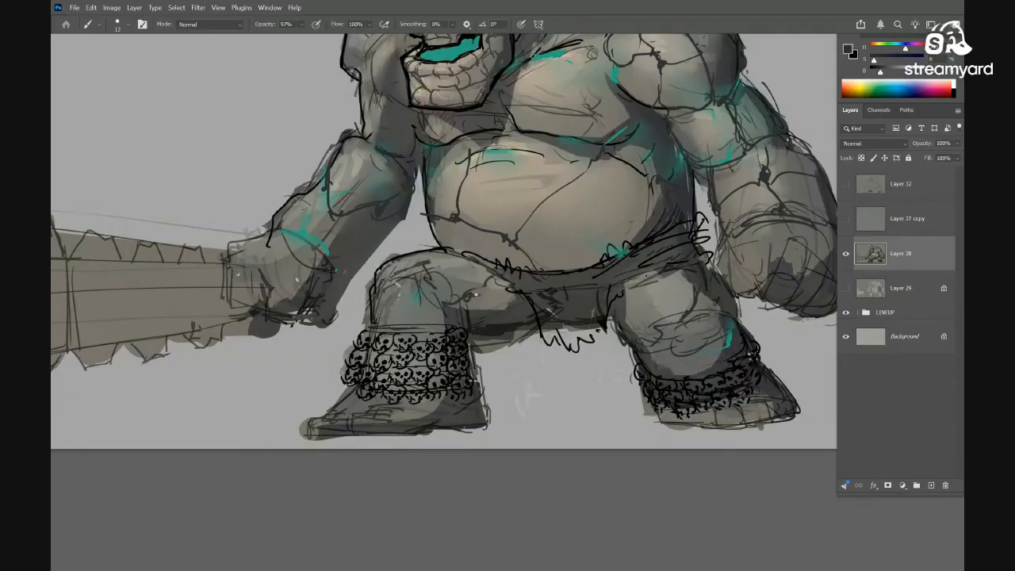
left_click_drag(492, 291, 466, 296)
mouse_move(466, 297)
left_mouse_down()
mouse_move(496, 315)
mouse_move(507, 340)
mouse_move(540, 330)
left_mouse_up()
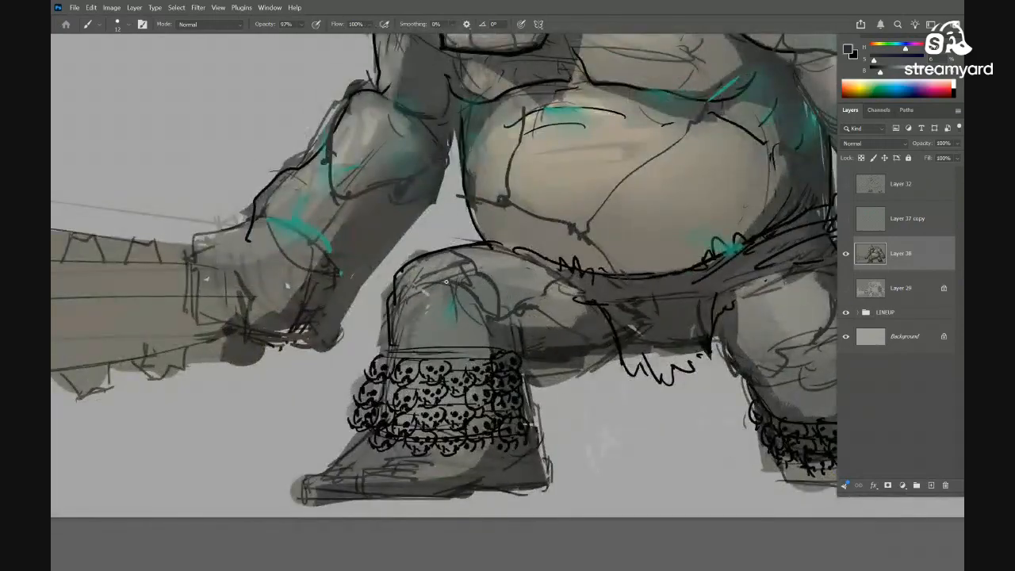
mouse_move(387, 296)
left_mouse_down()
mouse_move(387, 339)
mouse_move(357, 337)
left_mouse_up()
left_click_drag(496, 351, 605, 329)
left_click_drag(634, 332, 711, 333)
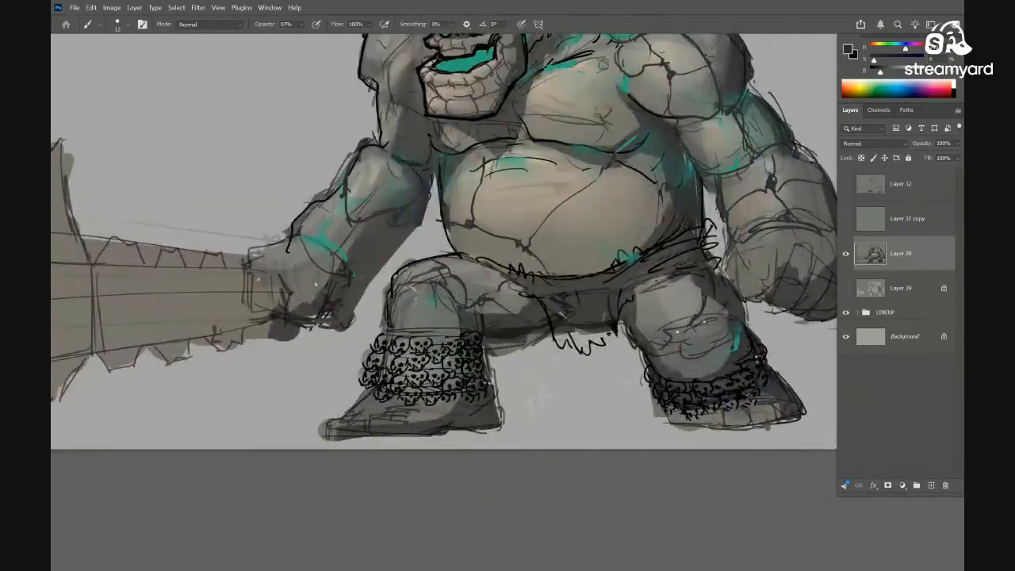
left_click_drag(477, 364, 412, 341)
left_click(474, 337, "alt")
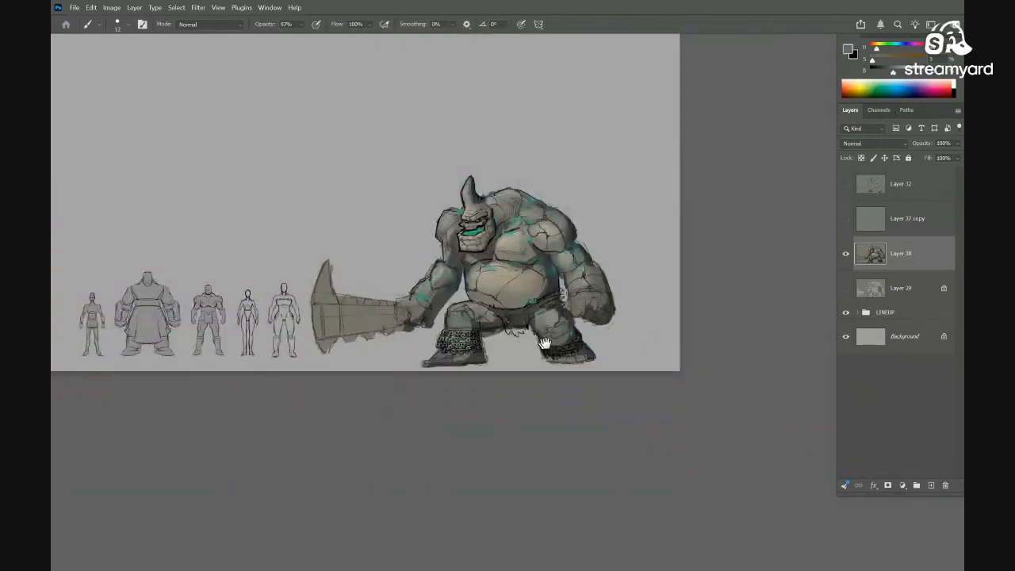
Choose a dark brown foreground color for the weapon and enlarge the brush to size 104
left_click_drag(361, 312, 514, 335)
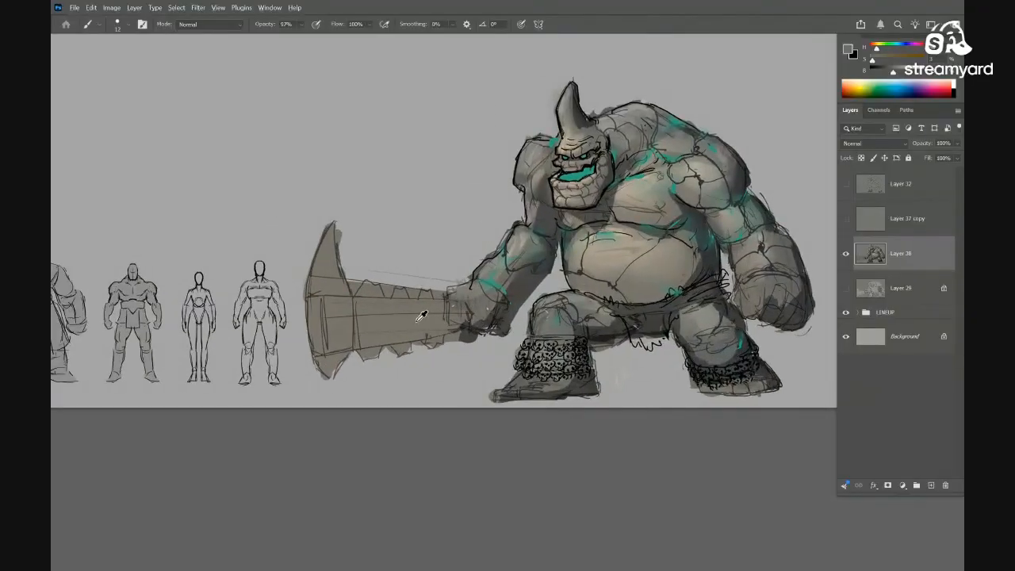
left_click(849, 49)
mouse_move(464, 356)
left_mouse_down()
mouse_move(445, 382)
mouse_move(425, 382)
mouse_move(585, 326)
left_mouse_up()
left_click(644, 286)
key("alt+space")
key("Escape")
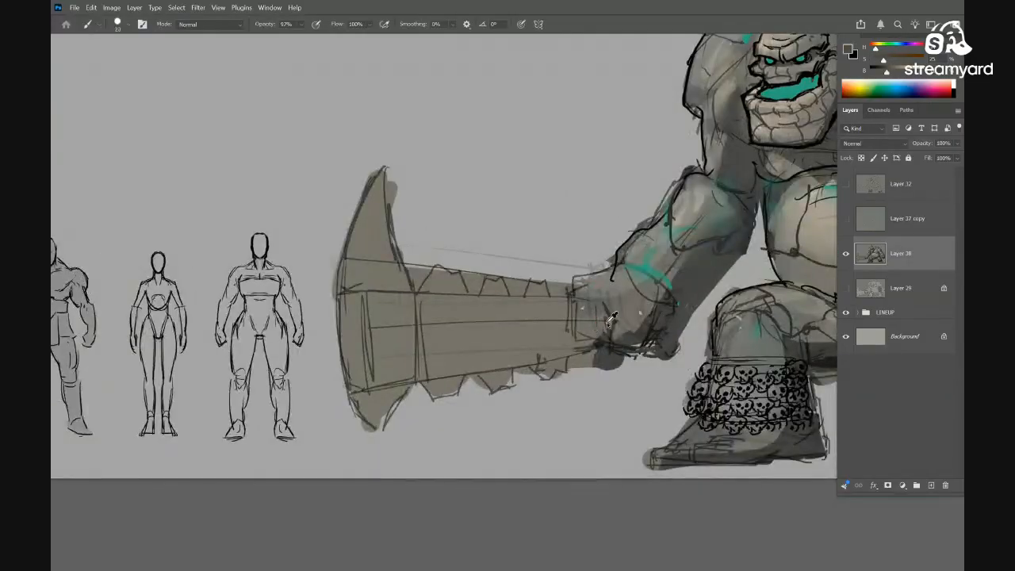
mouse_move(523, 332)
left_mouse_down()
mouse_move(582, 321)
mouse_move(604, 333)
left_mouse_up()
Try dark brown strokes along the weapon's blade directly on the character layer, and undo them
left_click_drag(594, 329, 444, 341)
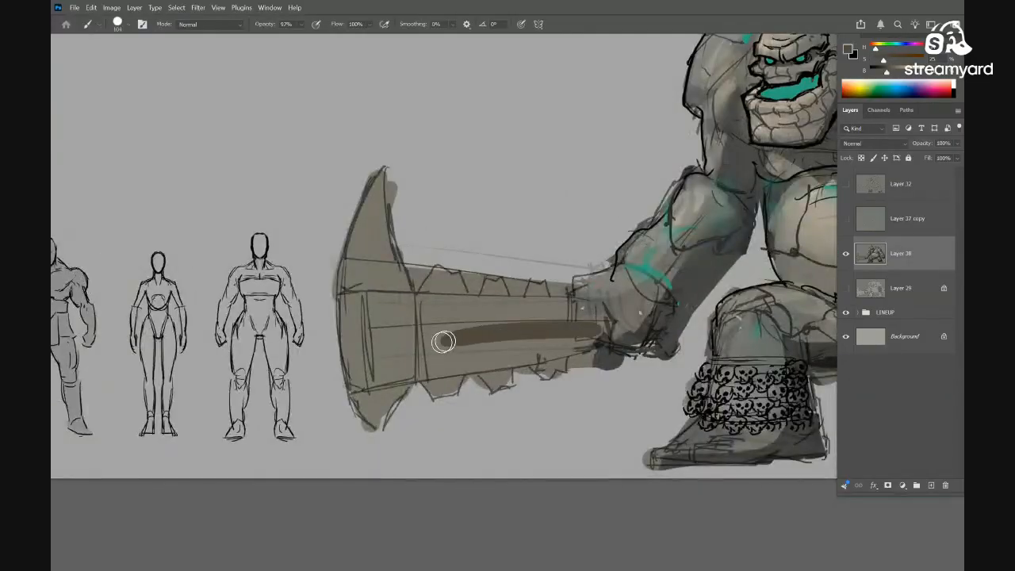
left_click_drag(552, 347, 455, 368)
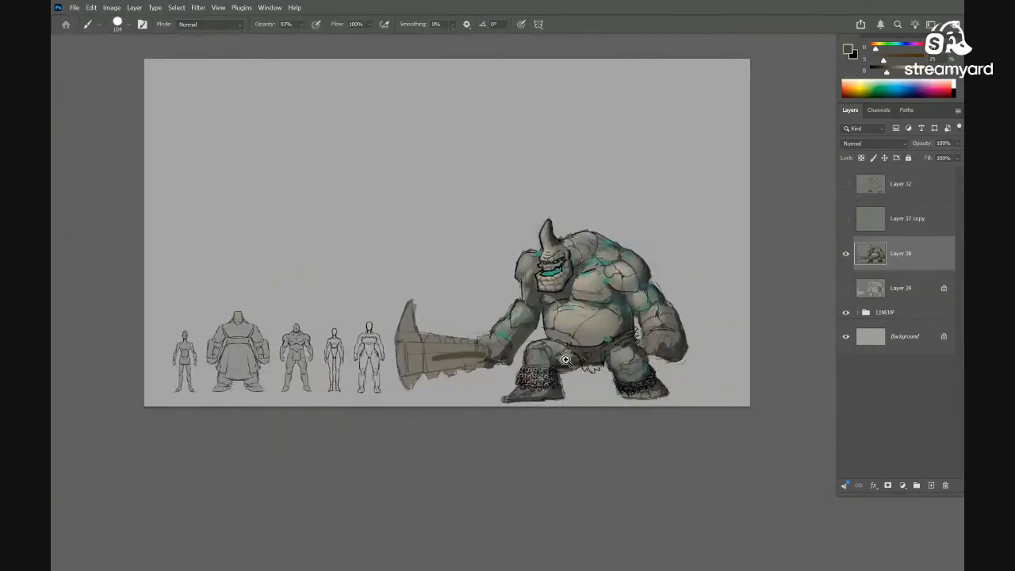
key("ctrl+z")
Create a new layer above the character and block in the weapon's long central body with dark brown
key("ctrl+shift+alt+n")
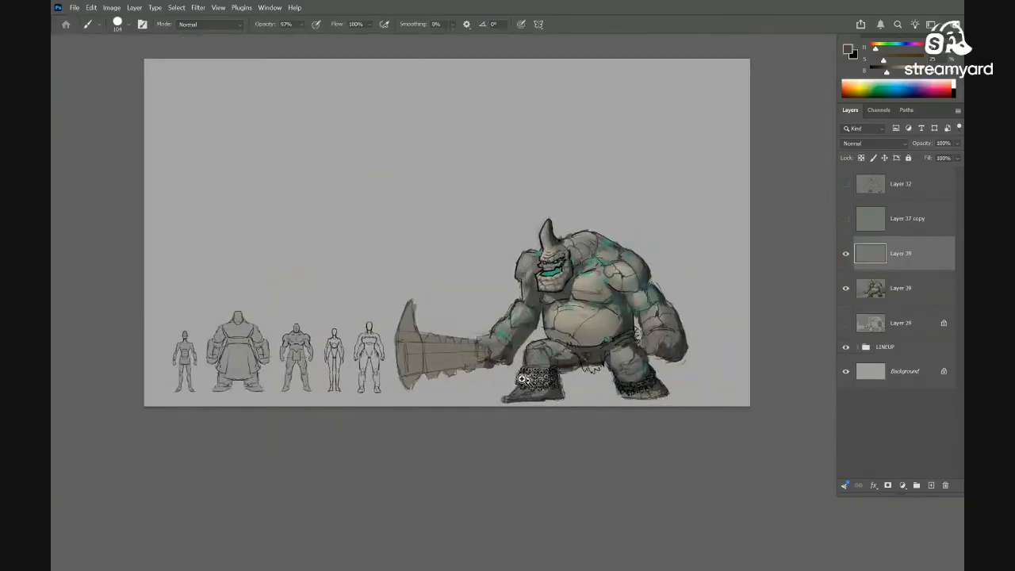
scroll(496, 359, "up", 3)
left_click_drag(501, 356, 633, 348)
scroll(629, 345, "up", 5)
left_click_drag(583, 326, 468, 333)
mouse_move(548, 322)
left_mouse_down()
mouse_move(559, 328)
mouse_move(381, 325)
mouse_move(373, 363)
mouse_move(407, 337)
mouse_move(476, 372)
mouse_move(564, 331)
mouse_move(605, 337)
mouse_move(386, 333)
mouse_move(356, 399)
mouse_move(372, 315)
mouse_move(360, 358)
left_mouse_up()
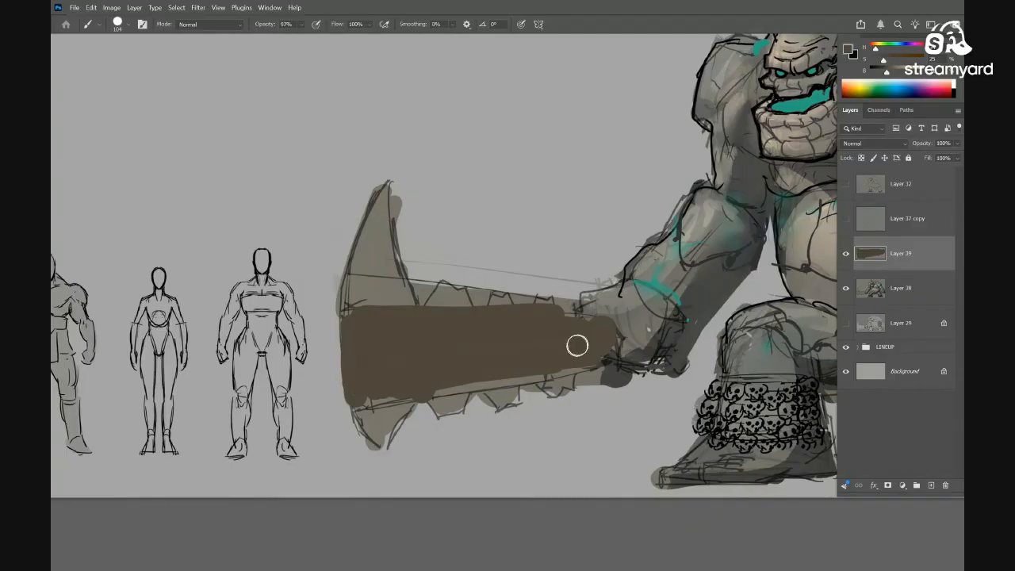
Trim the upper edge of the brown weapon fill with the eraser and paint its lower edge straight
key("e")
left_click_drag(589, 302, 357, 304)
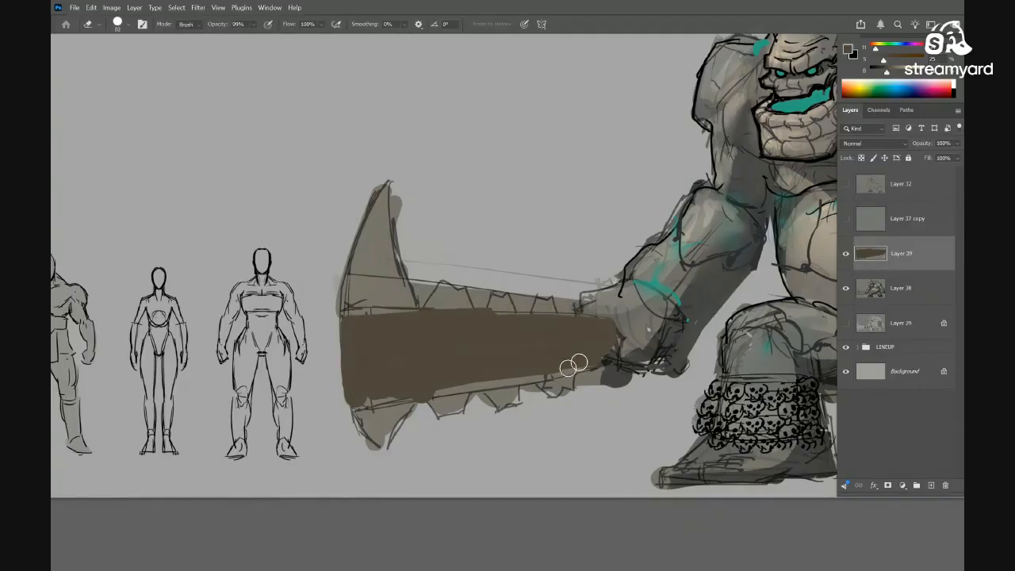
key("b")
left_click_drag(592, 359, 356, 401)
mouse_move(455, 389)
left_mouse_down()
mouse_move(357, 392)
mouse_move(559, 378)
left_mouse_up()
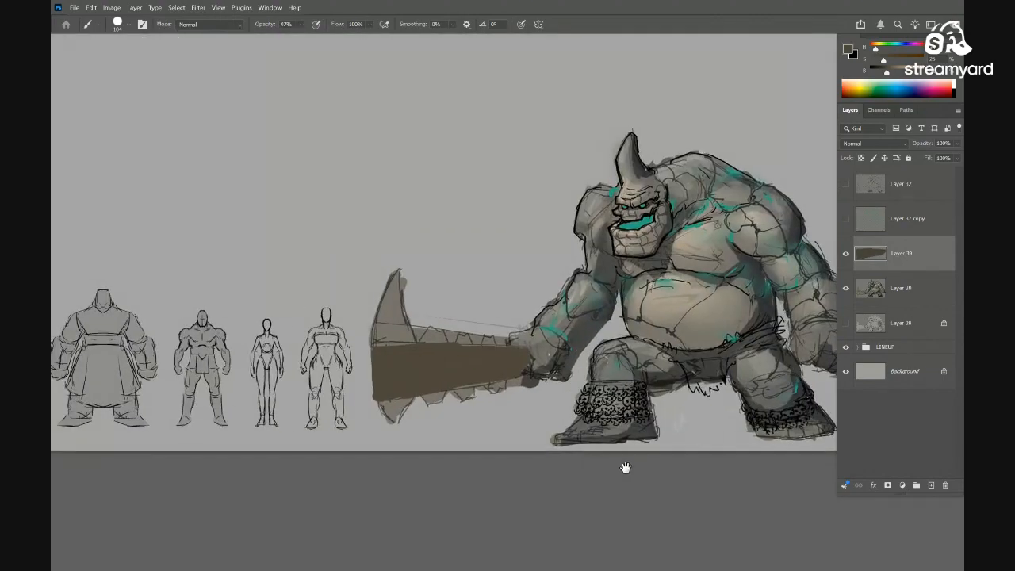
Adjust the brown weapon layer with Hue/Saturation: Hue -24, Saturation -23, Lightness -13
left_click_drag(626, 468, 446, 353)
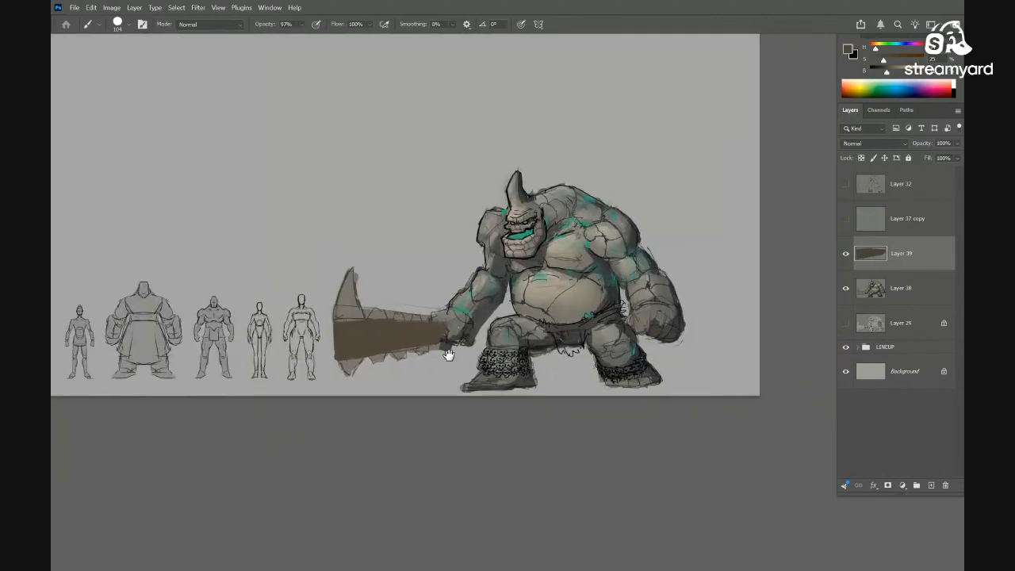
key("ctrl+u")
left_click_drag(729, 205, 721, 237)
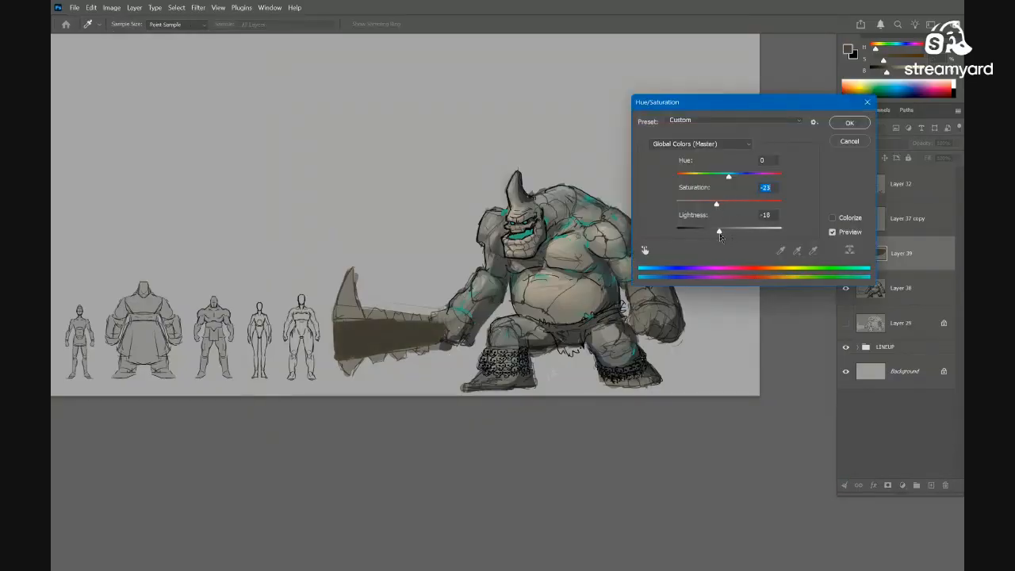
left_click_drag(730, 177, 717, 182)
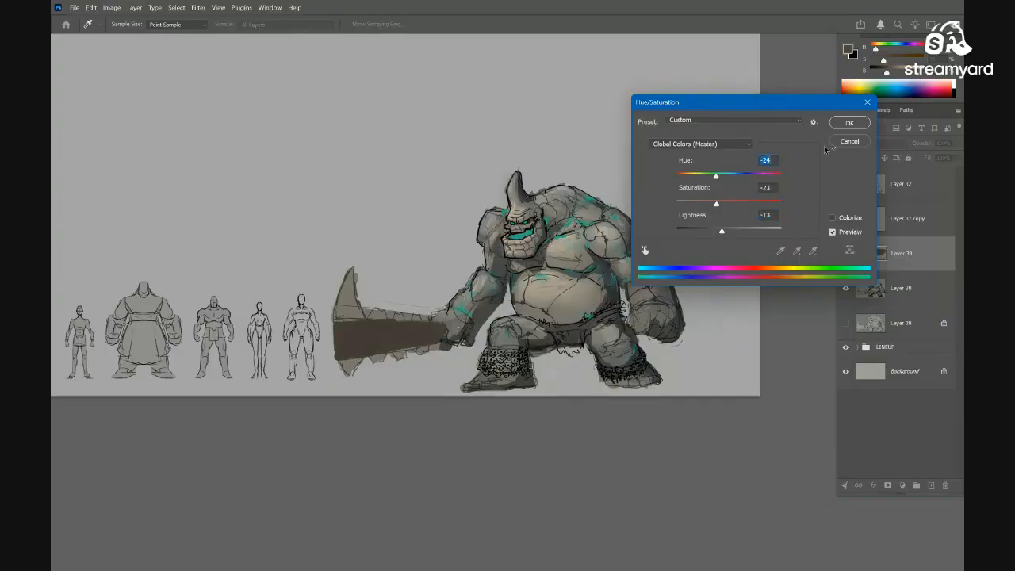
left_click(863, 122)
left_click_drag(444, 305, 547, 286)
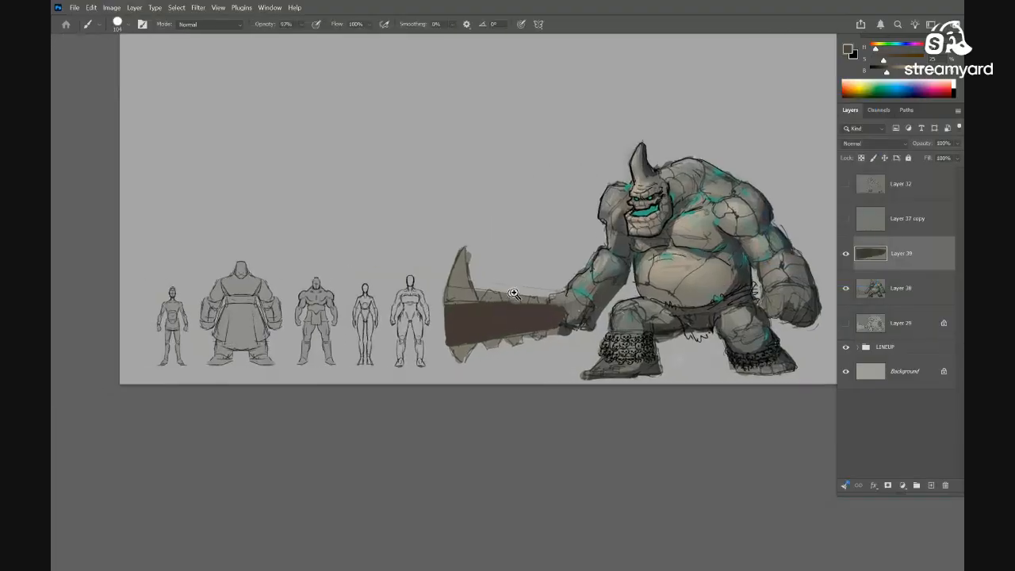
left_click_drag(456, 278, 525, 354)
mouse_move(638, 365)
left_mouse_down()
mouse_move(566, 357)
mouse_move(595, 360)
mouse_move(582, 356)
left_mouse_up()
left_click_drag(583, 356, 526, 328)
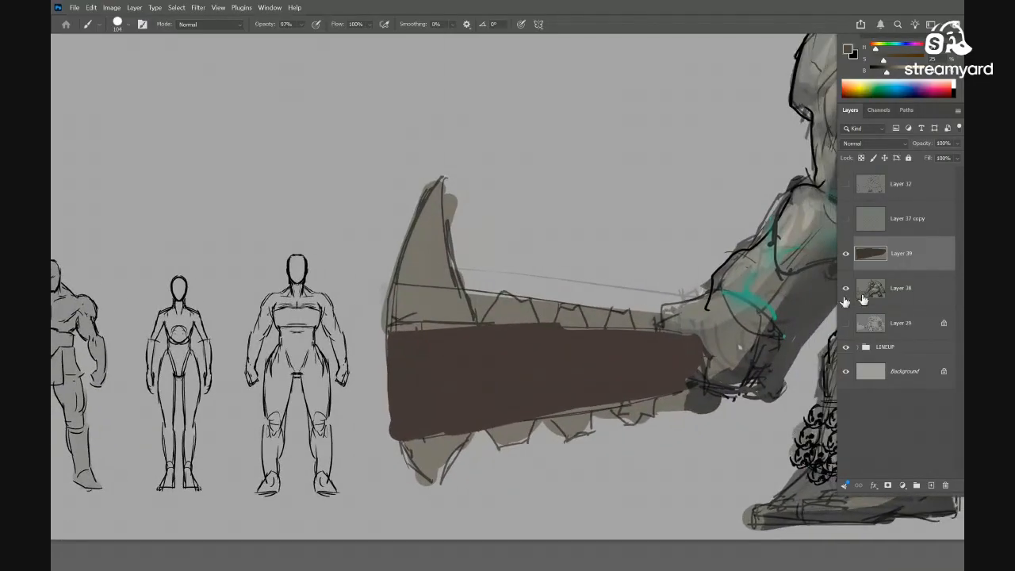
On Layer 38, erase the grey fill between the weapon's teeth along both edges and clean up the outline of the large spikes
left_click(873, 291)
key("e")
left_click_drag(476, 270, 482, 309)
mouse_move(545, 317)
left_mouse_down()
mouse_move(547, 301)
mouse_move(591, 321)
mouse_move(596, 305)
mouse_move(651, 313)
left_mouse_up()
mouse_move(679, 405)
left_mouse_down()
mouse_move(662, 364)
mouse_move(648, 378)
mouse_move(658, 361)
left_mouse_up()
mouse_move(602, 385)
left_mouse_down()
mouse_move(521, 386)
mouse_move(520, 415)
left_mouse_up()
mouse_move(466, 398)
left_mouse_down()
mouse_move(421, 451)
mouse_move(376, 420)
left_mouse_up()
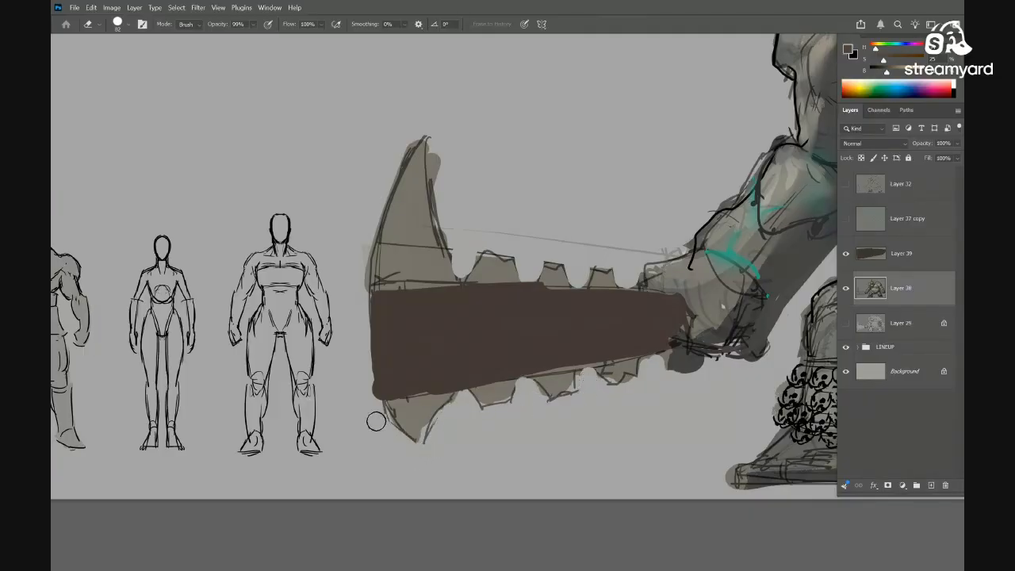
scroll(448, 407, "down", 2)
left_click_drag(509, 378, 545, 374)
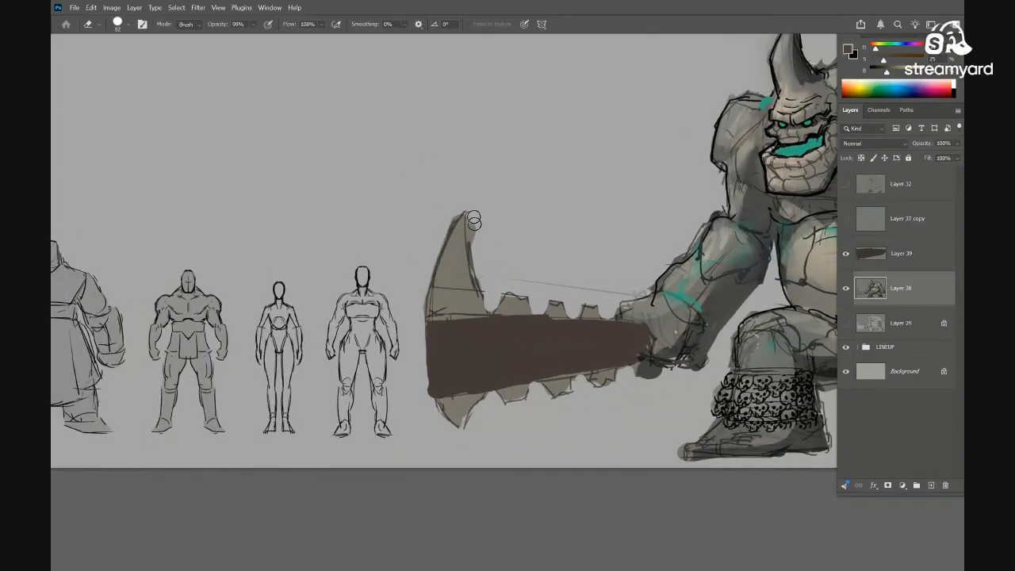
scroll(489, 276, "down", 3)
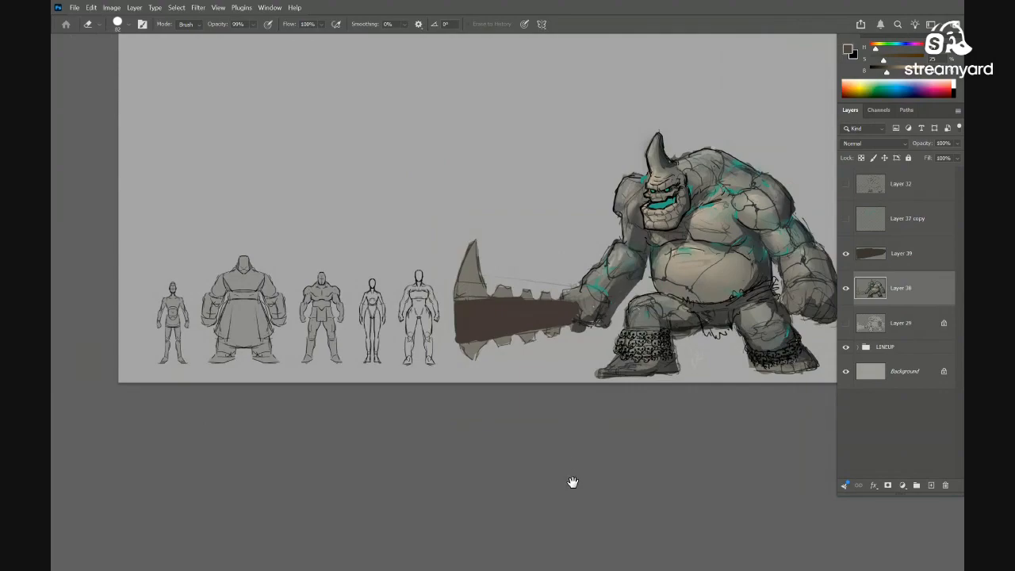
Lock Layer 38's transparent pixels and paint the weapon's teeth and spikes with a dark grey sampled from the character
left_click_drag(545, 374, 562, 353)
left_click_drag(557, 325, 521, 374)
key("slash")
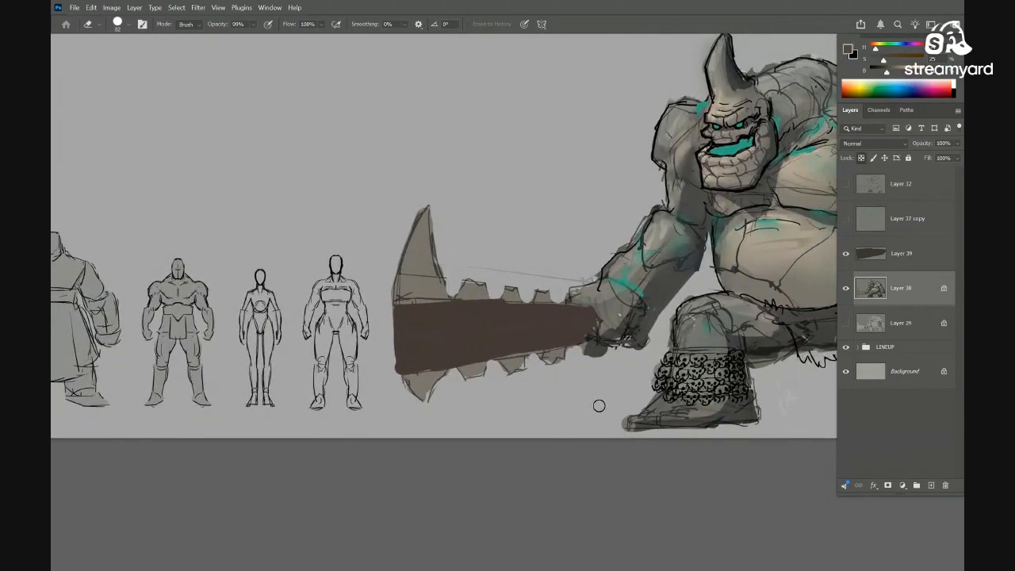
key("b")
left_click(821, 314, "alt")
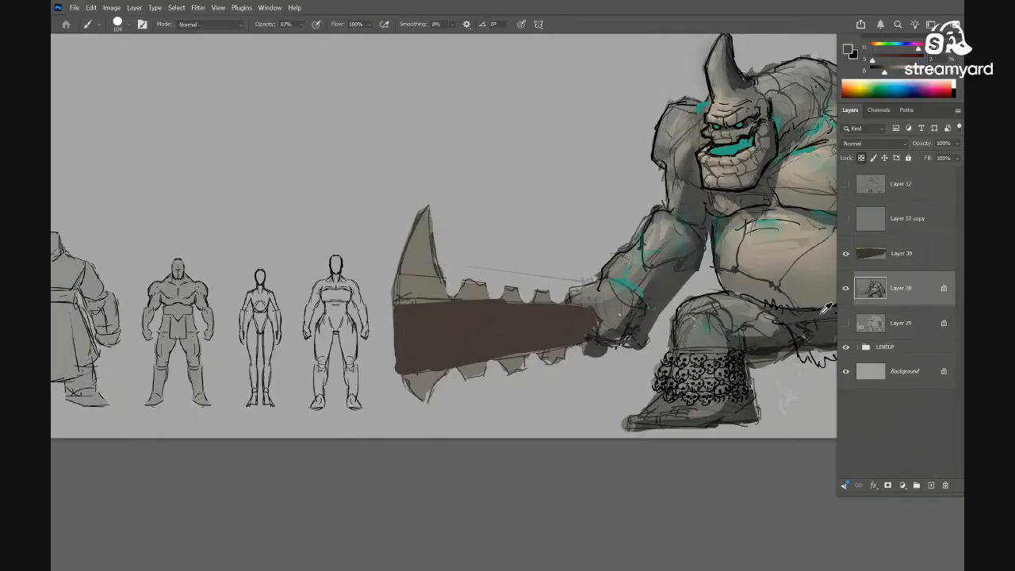
right_click(421, 274, "alt")
mouse_move(448, 229)
left_mouse_down()
mouse_move(413, 235)
mouse_move(448, 251)
mouse_move(424, 282)
mouse_move(391, 295)
mouse_move(486, 278)
mouse_move(506, 282)
mouse_move(478, 284)
mouse_move(579, 295)
left_mouse_up()
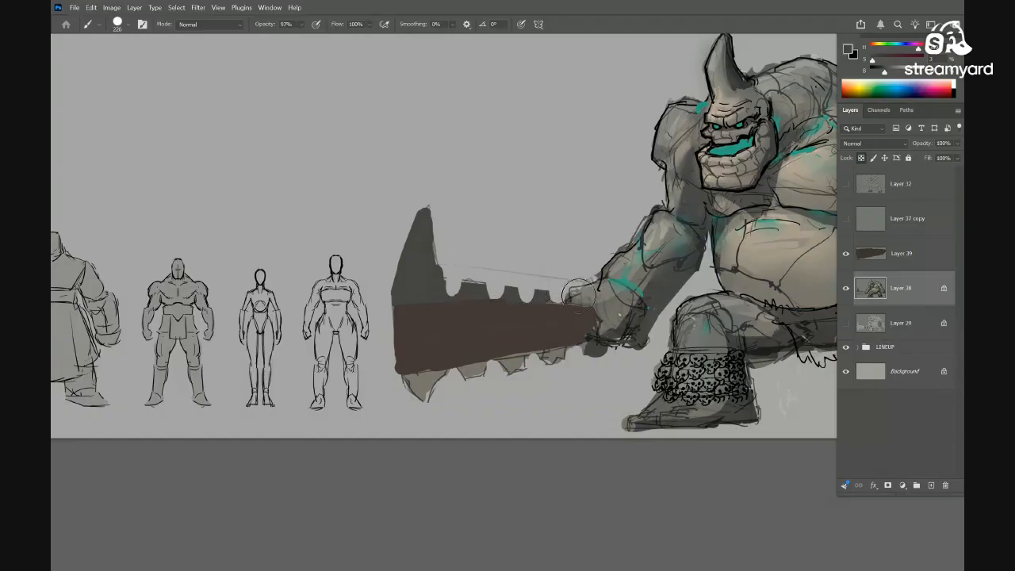
mouse_move(549, 369)
left_mouse_down()
mouse_move(494, 368)
mouse_move(564, 365)
mouse_move(386, 392)
mouse_move(425, 399)
mouse_move(558, 352)
mouse_move(569, 368)
mouse_move(578, 339)
mouse_move(517, 350)
mouse_move(539, 324)
mouse_move(485, 305)
left_mouse_up()
Extend the weapon's large lower spike into a longer curved point, using a lasso selection painted dark grey
key("l")
left_click_drag(485, 305, 533, 280)
key("b")
key("l")
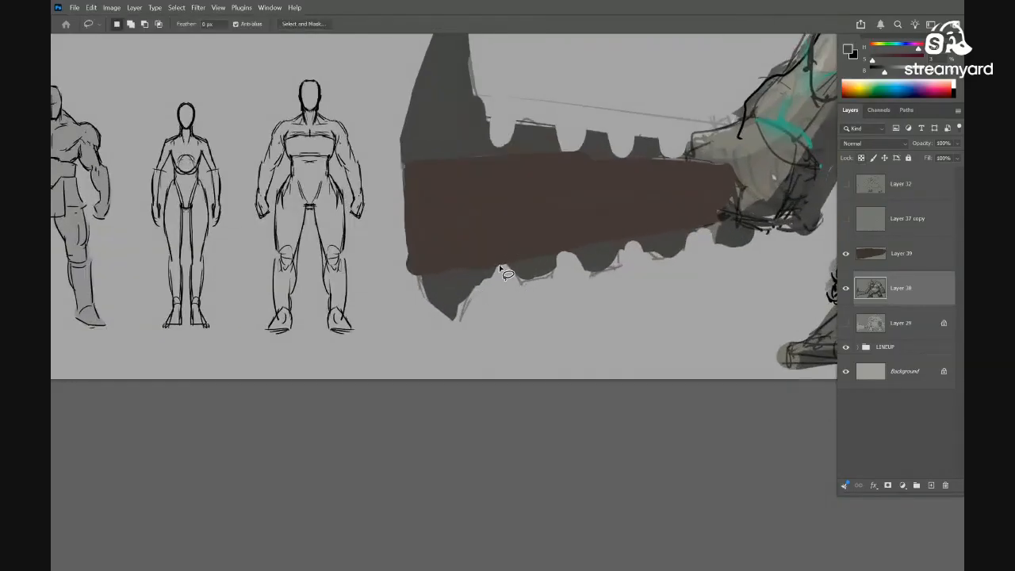
mouse_move(476, 362)
left_mouse_down()
mouse_move(427, 284)
mouse_move(568, 324)
mouse_move(558, 349)
left_mouse_up()
key("b")
key("ctrl+d")
left_click_drag(476, 309, 512, 277)
Outline jagged, pointed shapes over the small upper and lower teeth with the Lasso and fill them with dark grey
key("l")
left_click_drag(411, 279, 426, 238)
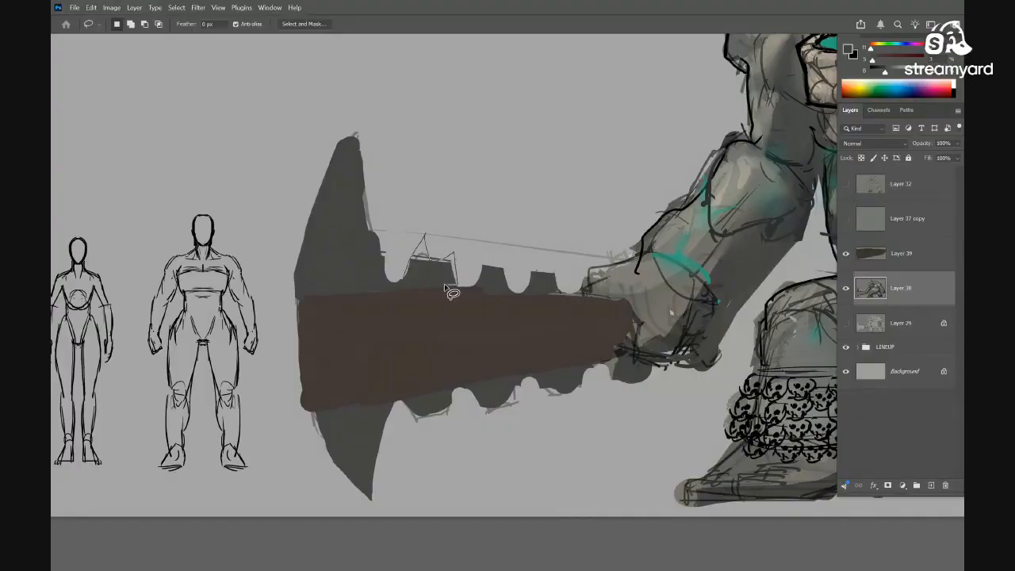
left_click_drag(445, 286, 428, 285)
key("alt+BackSpace")
left_click_drag(543, 319, 482, 268)
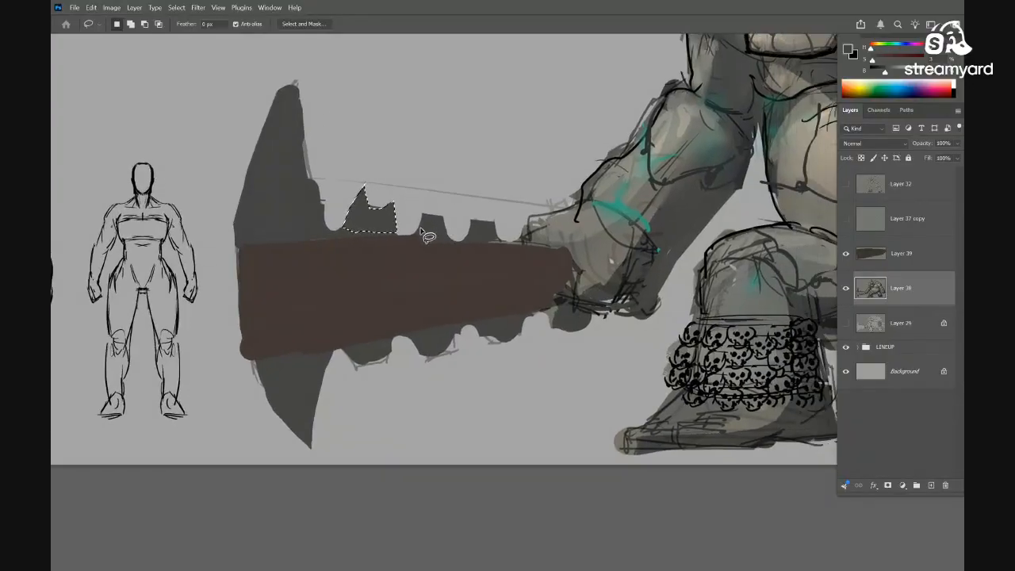
left_click_drag(417, 235, 426, 197)
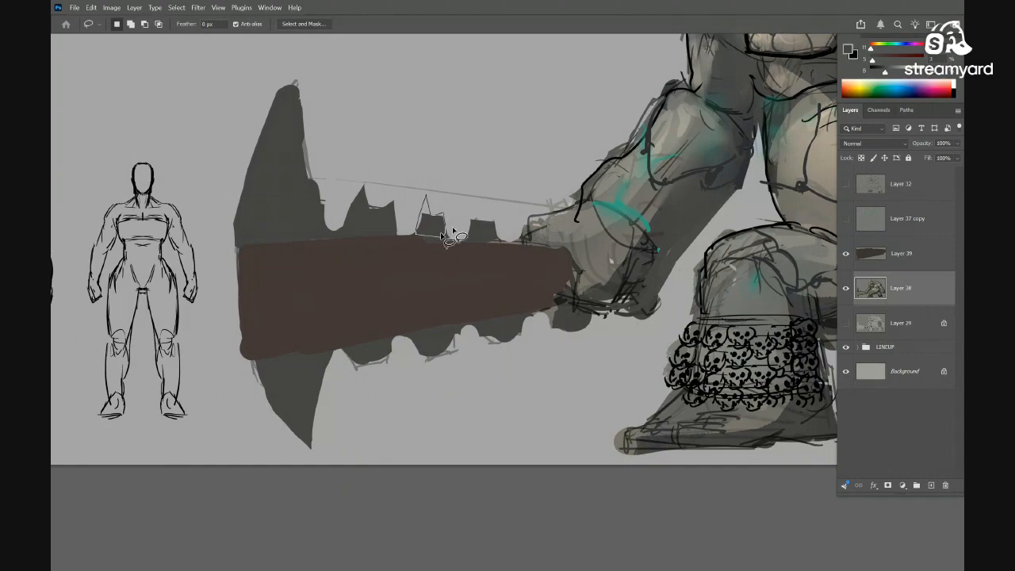
key("shift")
left_click_drag(447, 238, 493, 236)
mouse_move(492, 343)
left_mouse_down()
mouse_move(488, 291)
mouse_move(493, 311)
mouse_move(536, 290)
left_mouse_up()
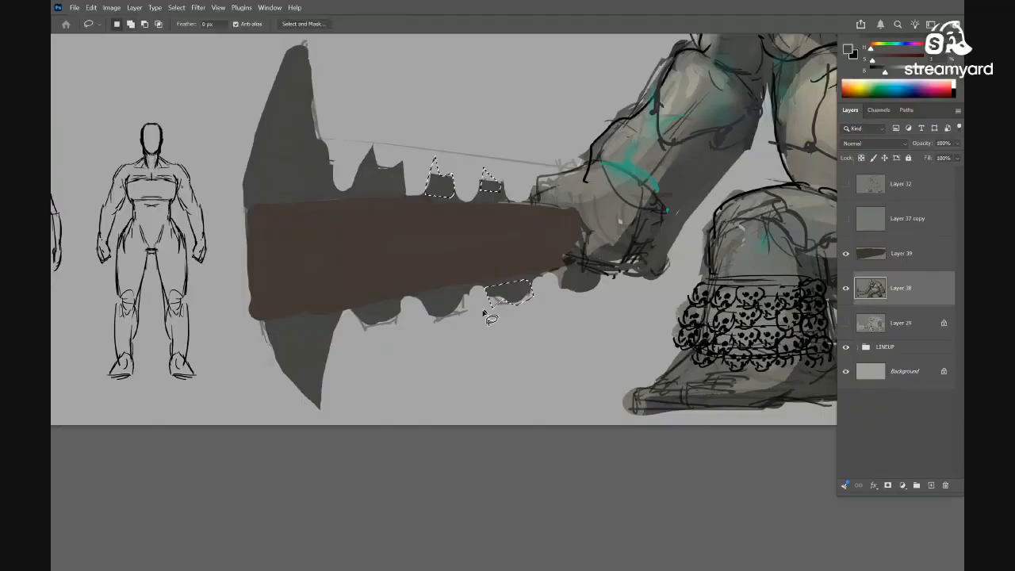
mouse_move(428, 300)
left_mouse_down()
mouse_move(467, 318)
mouse_move(471, 294)
mouse_move(457, 288)
mouse_move(404, 314)
mouse_move(403, 301)
mouse_move(404, 328)
mouse_move(386, 318)
mouse_move(361, 335)
mouse_move(352, 314)
mouse_move(375, 301)
left_mouse_up()
key("ctrl+d")
Reinforce the outline of the weapon-holding fist and forearm with thin black brush strokes
left_click_drag(538, 347, 471, 358)
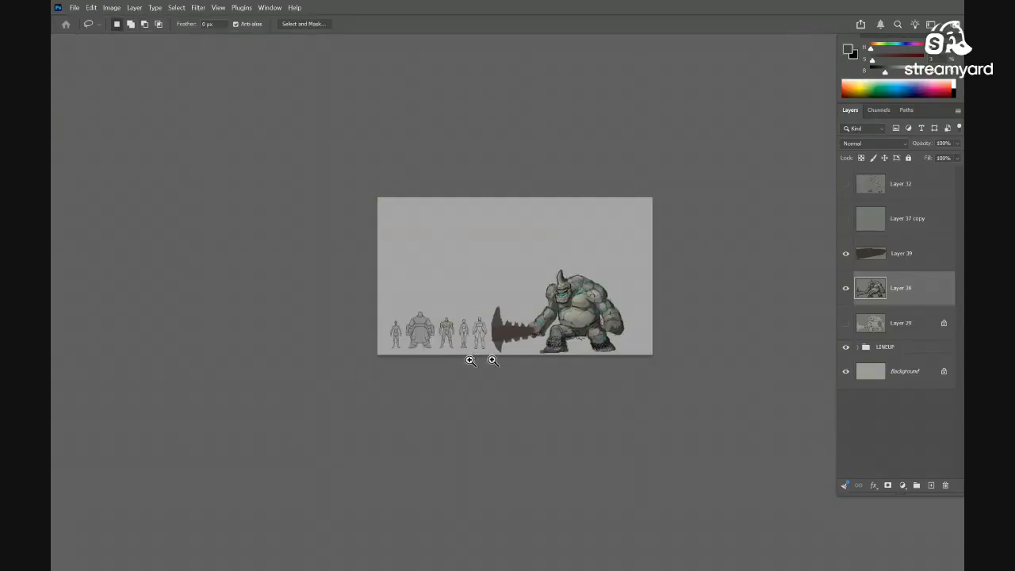
left_click_drag(593, 375, 566, 362)
mouse_move(526, 335)
left_mouse_down()
mouse_move(549, 315)
mouse_move(537, 335)
mouse_move(543, 326)
left_mouse_up()
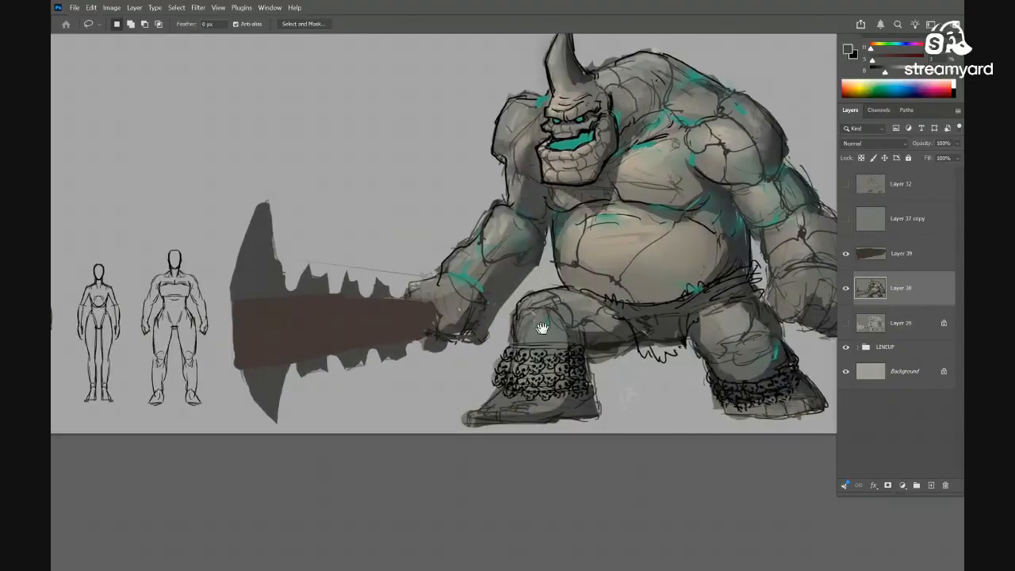
key("d")
key("b")
mouse_move(485, 296)
left_mouse_down()
mouse_move(542, 264)
mouse_move(436, 235)
left_mouse_up()
key("ctrl+z")
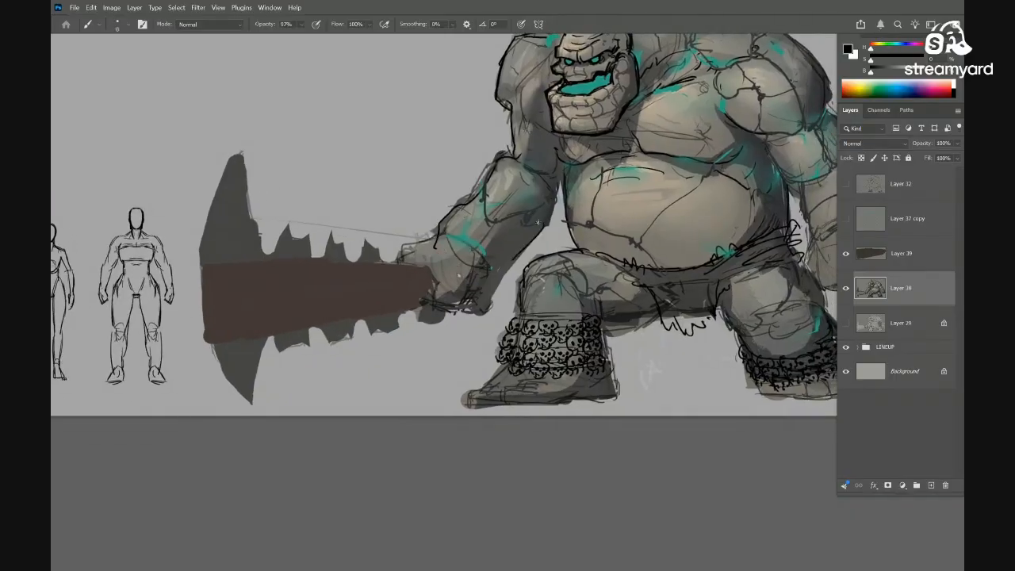
left_click_drag(489, 307, 498, 299)
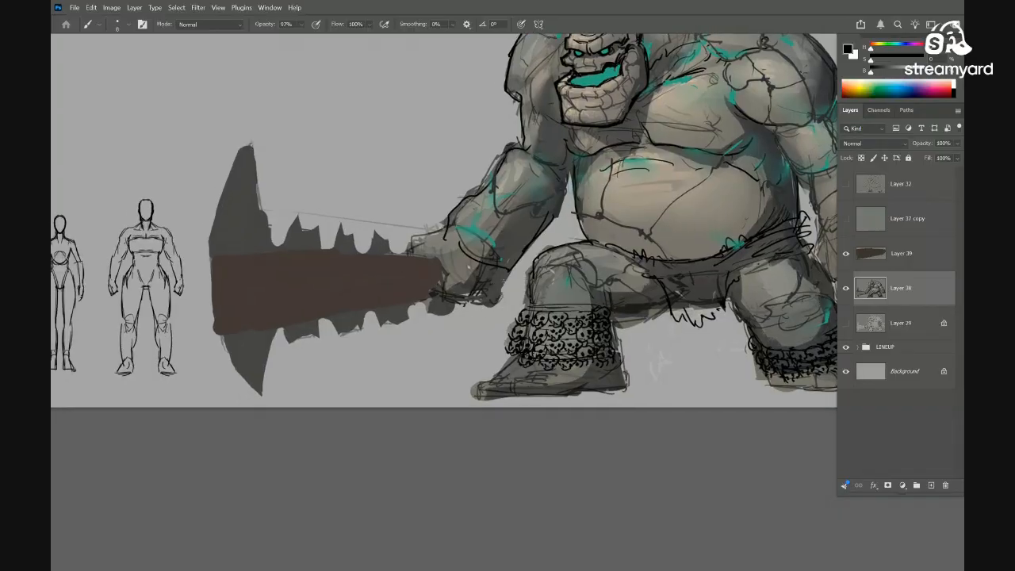
left_click(501, 284)
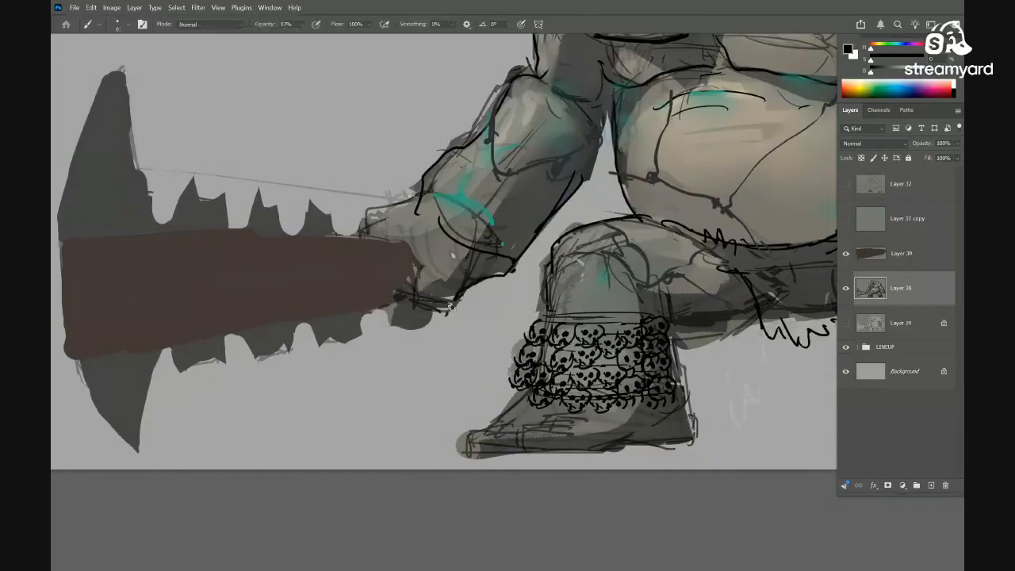
left_click_drag(475, 270, 424, 274)
left_click_drag(513, 322, 464, 356)
mouse_move(580, 320)
left_mouse_down()
mouse_move(530, 321)
mouse_move(595, 317)
left_mouse_up()
left_click_drag(491, 319, 581, 321)
left_click_drag(603, 301, 577, 324)
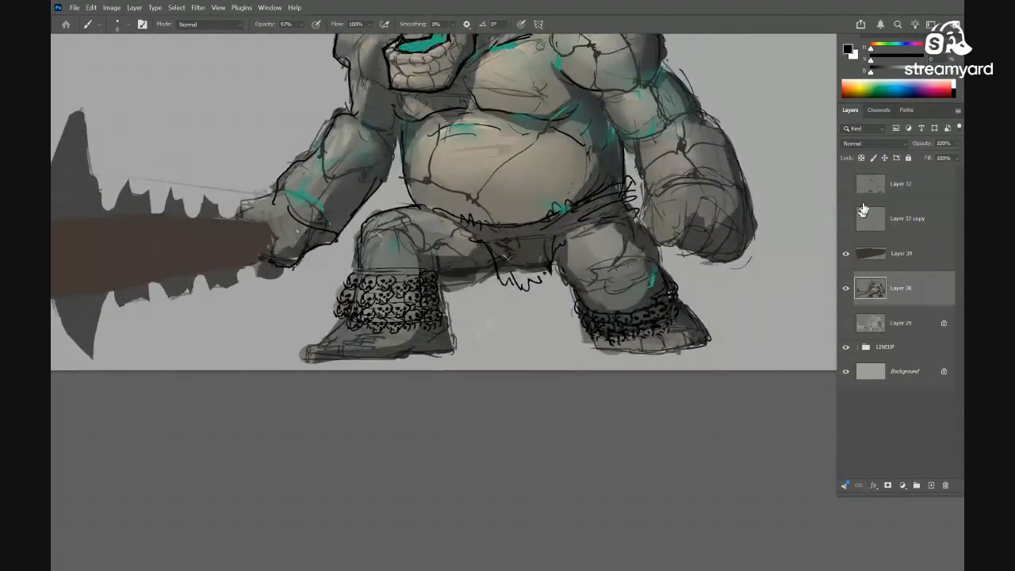
Copy the line art of both skull anklets from Layer 32 to a new layer, hide Layer 32, and place the copy directly above Layer 39
left_click(846, 186)
left_click(863, 193)
left_click(845, 190, "alt")
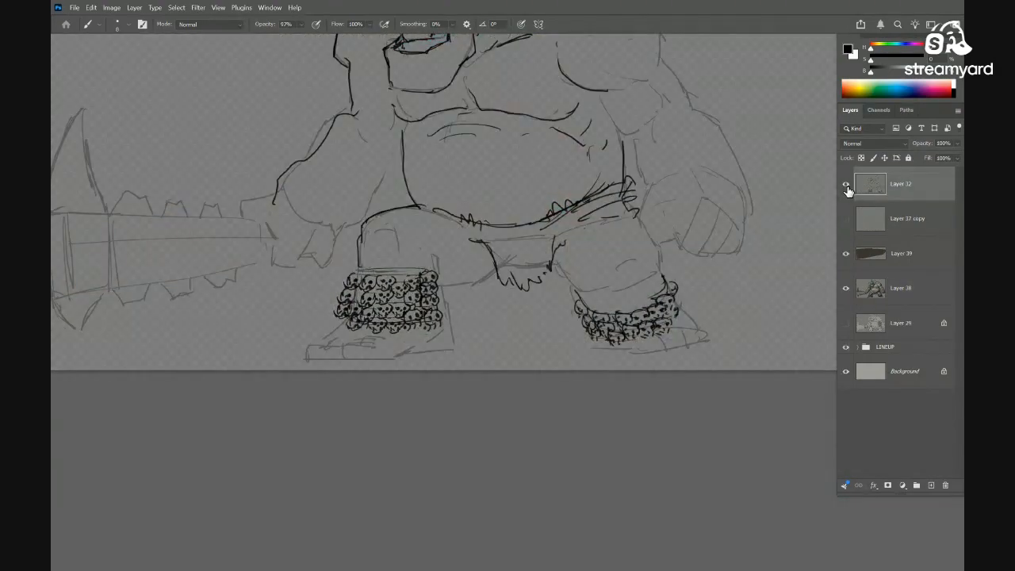
left_click(847, 191, "alt")
key("l")
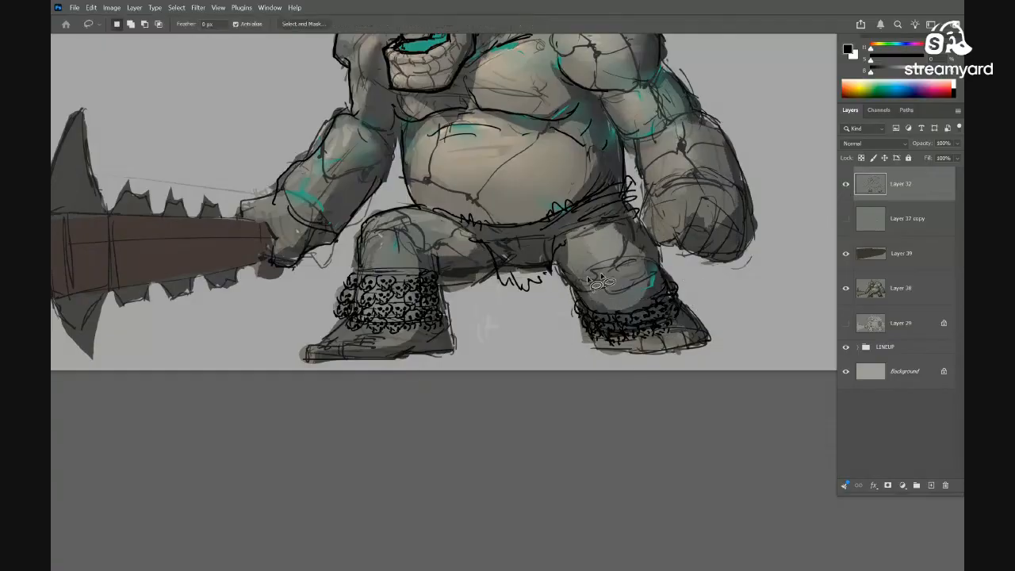
left_click_drag(685, 291, 692, 277)
mouse_move(461, 303)
left_mouse_down()
mouse_move(437, 270)
mouse_move(356, 267)
mouse_move(327, 315)
mouse_move(377, 343)
mouse_move(475, 297)
left_mouse_up()
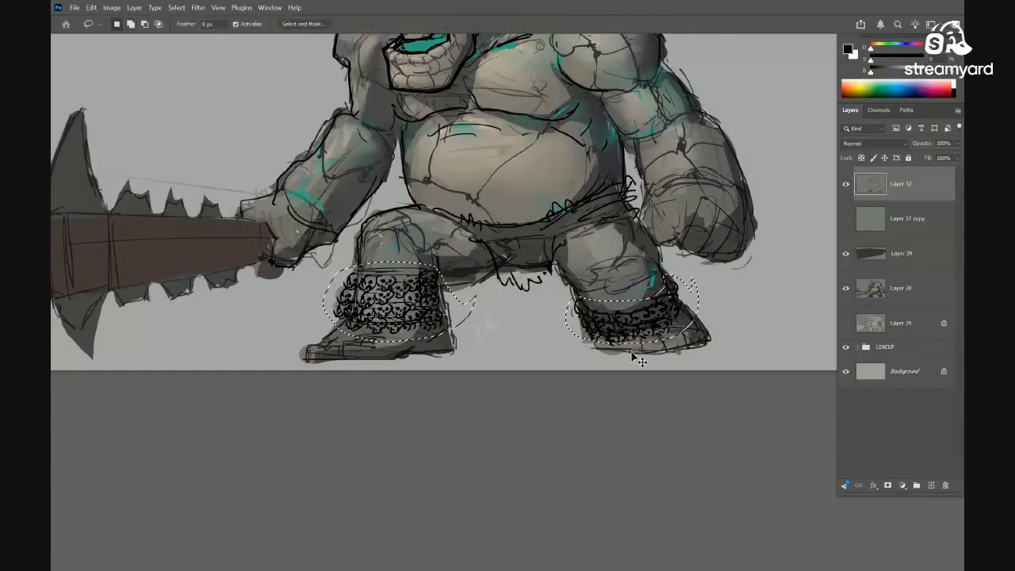
key("ctrl+j")
left_click(846, 218)
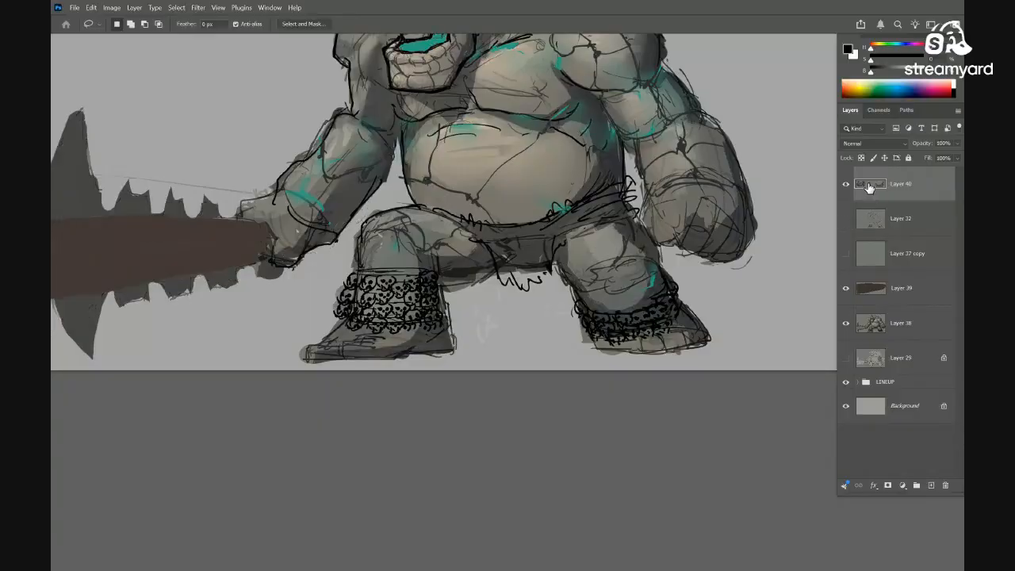
left_click_drag(871, 189, 876, 269)
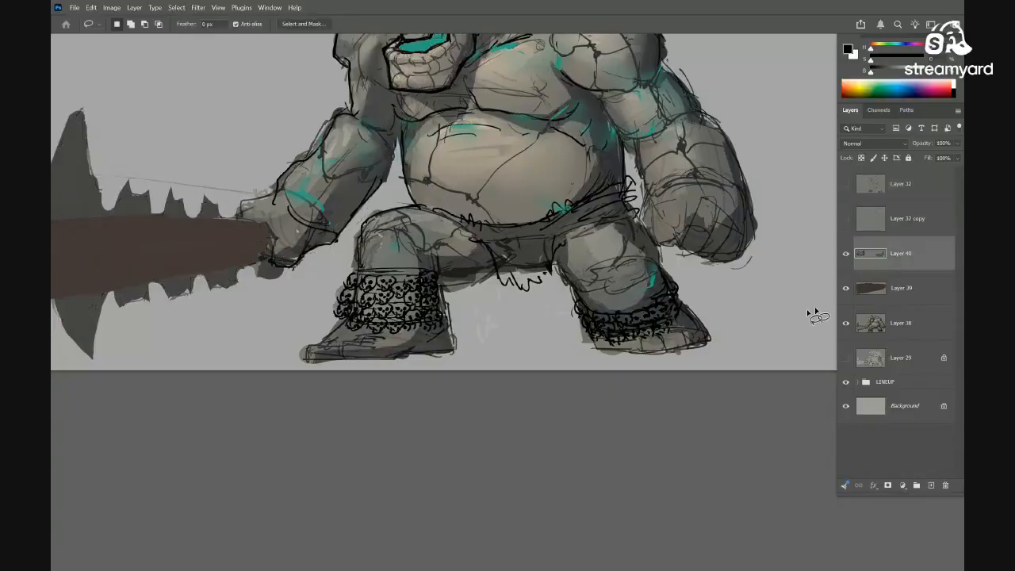
On Layer 39, paint the skulls of both anklets off-white beneath the copied line art
left_click(882, 292)
key("b")
left_click(679, 129, "alt")
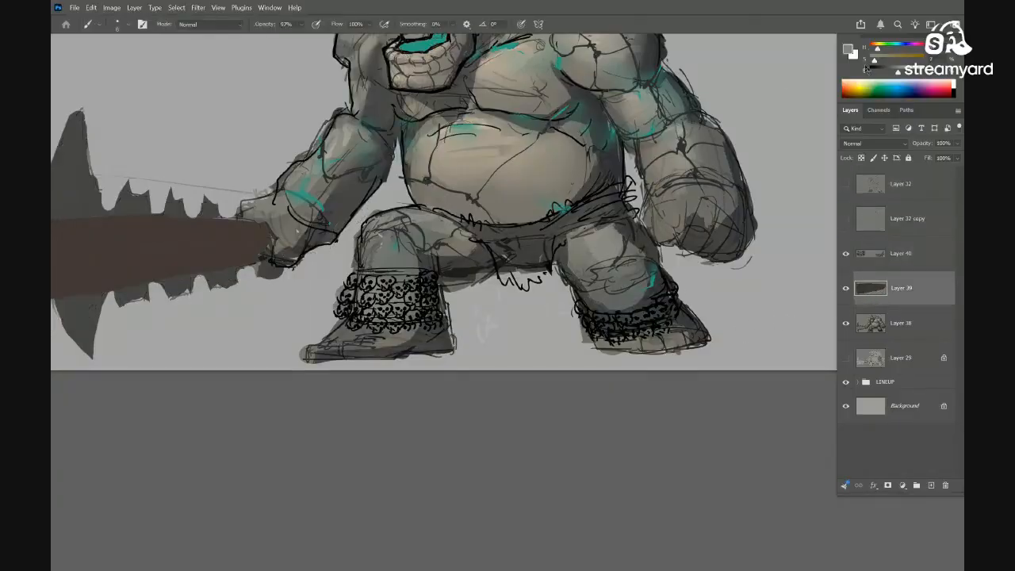
left_click_drag(898, 71, 914, 73)
mouse_move(621, 312)
left_mouse_down()
mouse_move(644, 316)
mouse_move(611, 324)
mouse_move(637, 332)
mouse_move(672, 306)
left_mouse_up()
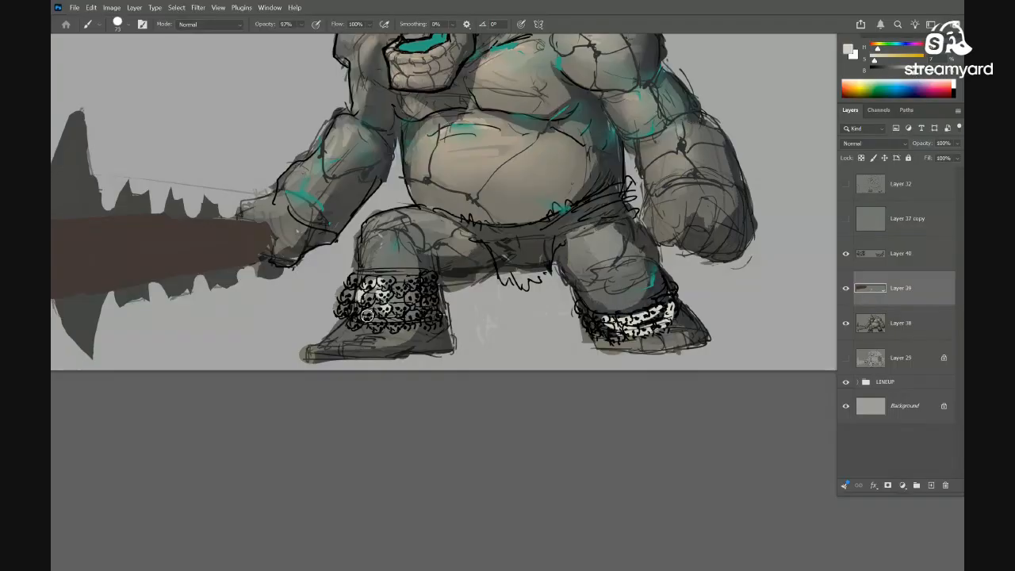
left_click_drag(398, 308, 413, 295)
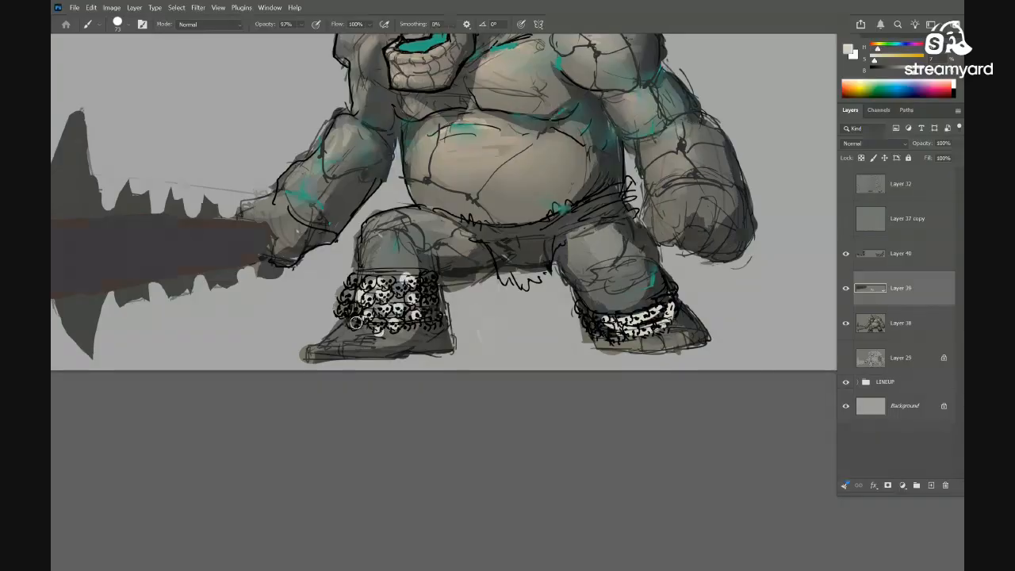
Erase the excess off-white around the anklet skulls and touch up the individual skulls with the brush
key("e")
mouse_move(611, 330)
left_mouse_down()
mouse_move(667, 318)
mouse_move(666, 305)
left_mouse_up()
key("b")
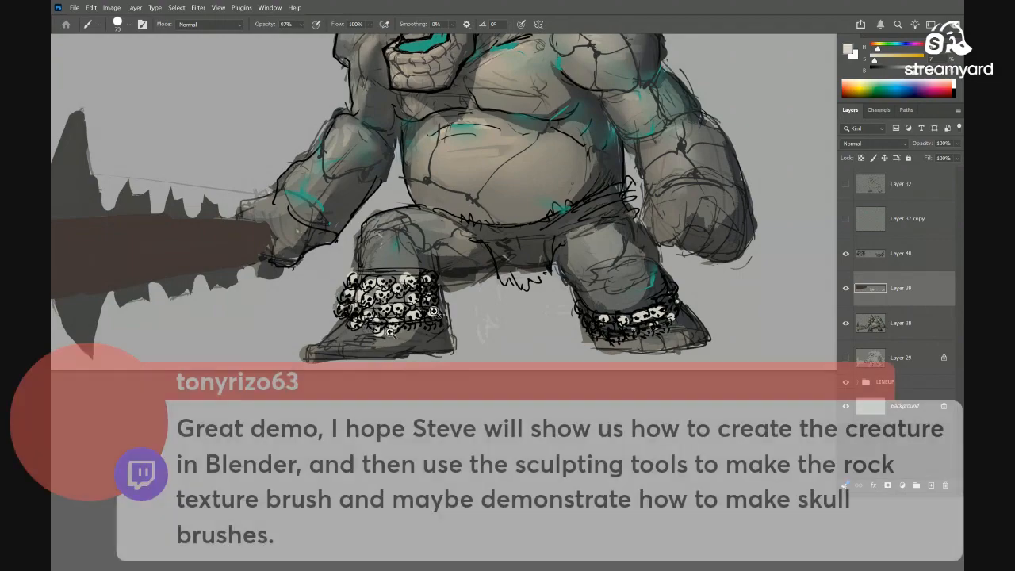
left_click_drag(479, 348, 428, 353)
left_click_drag(525, 352, 585, 358)
left_click_drag(639, 338, 647, 336)
mouse_move(566, 353)
left_mouse_down()
mouse_move(546, 357)
mouse_move(559, 364)
left_mouse_up()
Select the off-white anklet skull paint with the Lasso and move it from Layer 39 to a new layer
key("l")
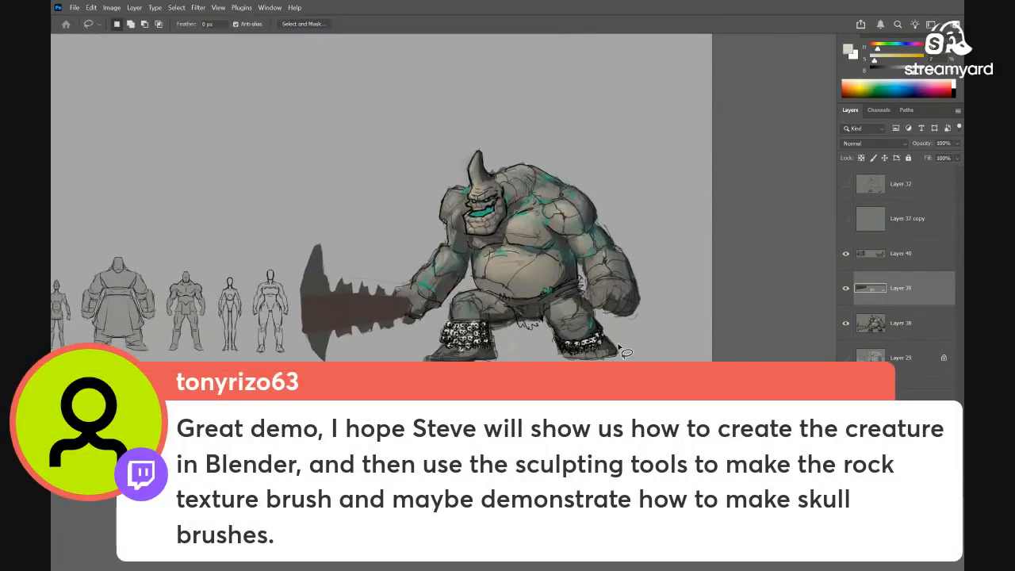
mouse_move(621, 352)
left_mouse_down()
mouse_move(543, 311)
mouse_move(435, 353)
mouse_move(644, 335)
mouse_move(615, 340)
left_mouse_up()
key("ctrl+j")
scroll(546, 352, "up", 2)
Darken the anklet skull paint with Hue/Saturation: Saturation -43, Lightness -34
key("ctrl+u")
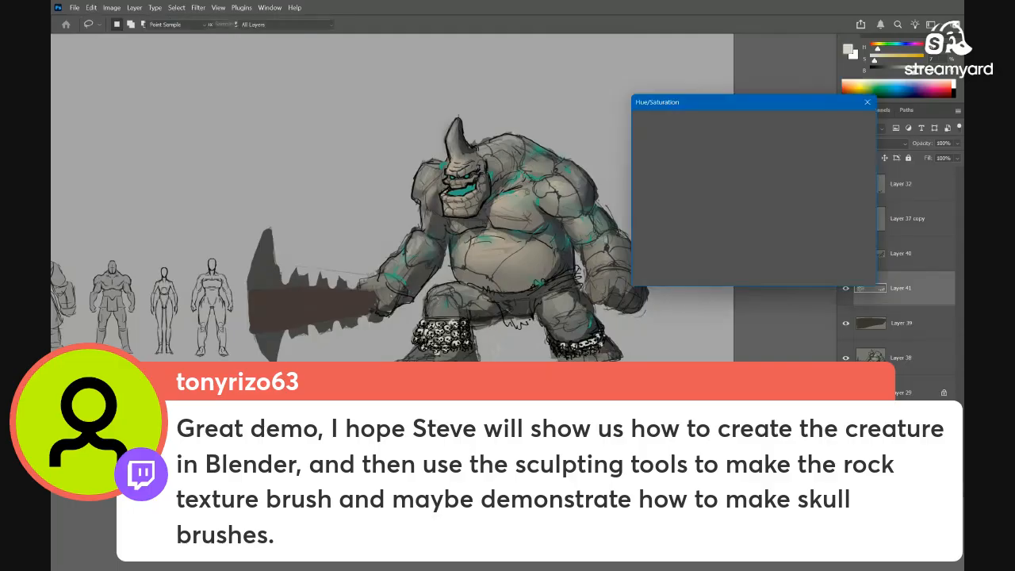
mouse_move(729, 231)
left_mouse_down()
mouse_move(711, 238)
mouse_move(730, 232)
mouse_move(717, 232)
left_mouse_up()
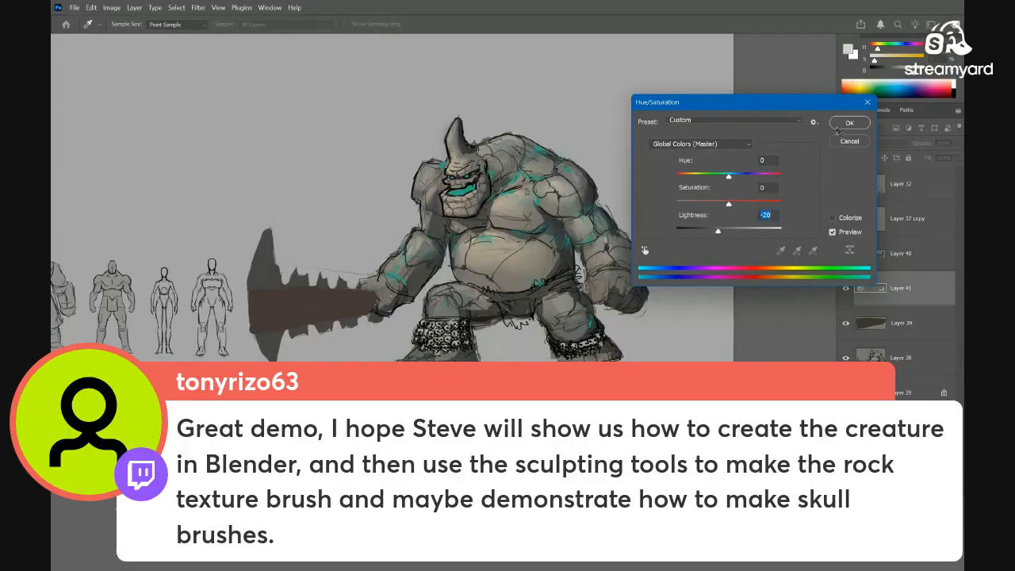
left_click_drag(729, 205, 711, 238)
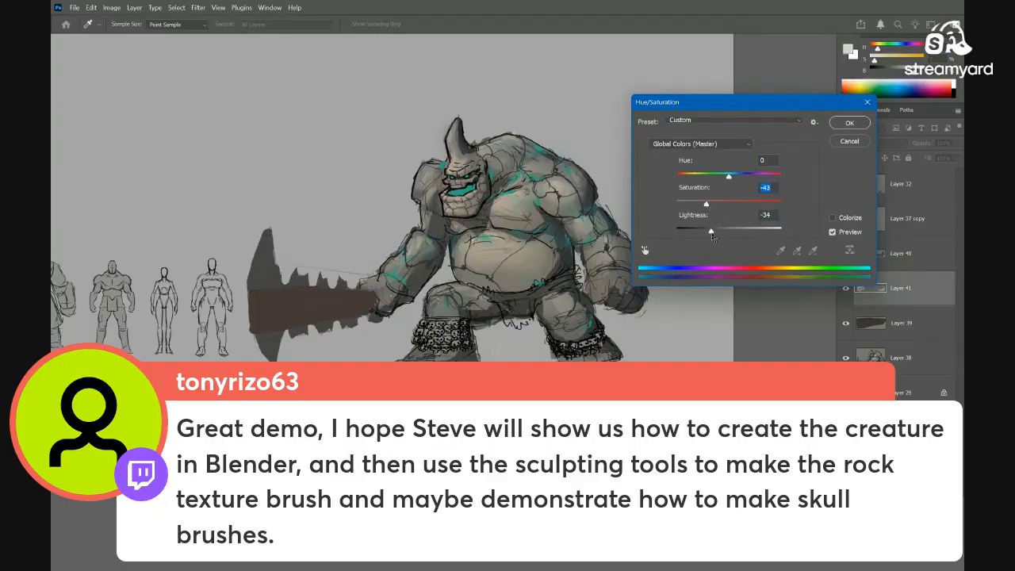
left_click(854, 123)
Isolate Layer 38 to sample a mid grey, restore the other layers, and paint it over the anklet skulls on Layer 41
left_click_drag(515, 356, 529, 350)
scroll(529, 350, "up", 4)
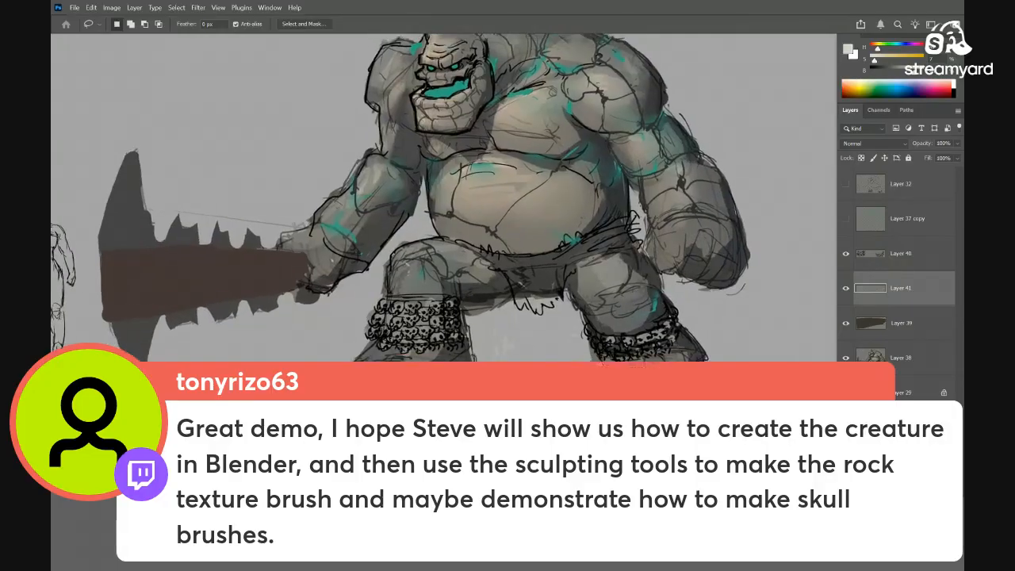
left_click(845, 358, "alt")
key("b")
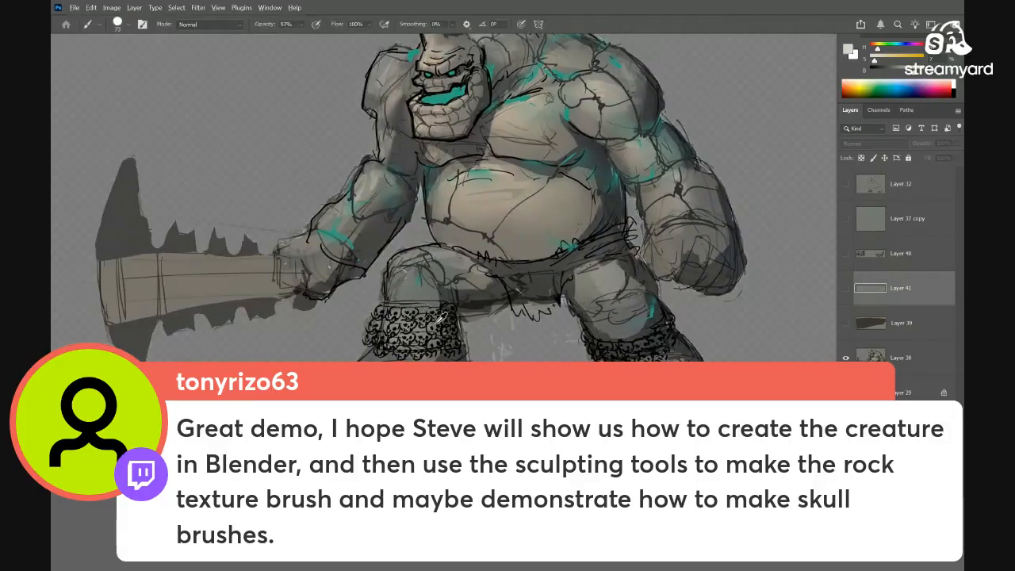
left_click(435, 320, "alt")
left_click(846, 358, "alt")
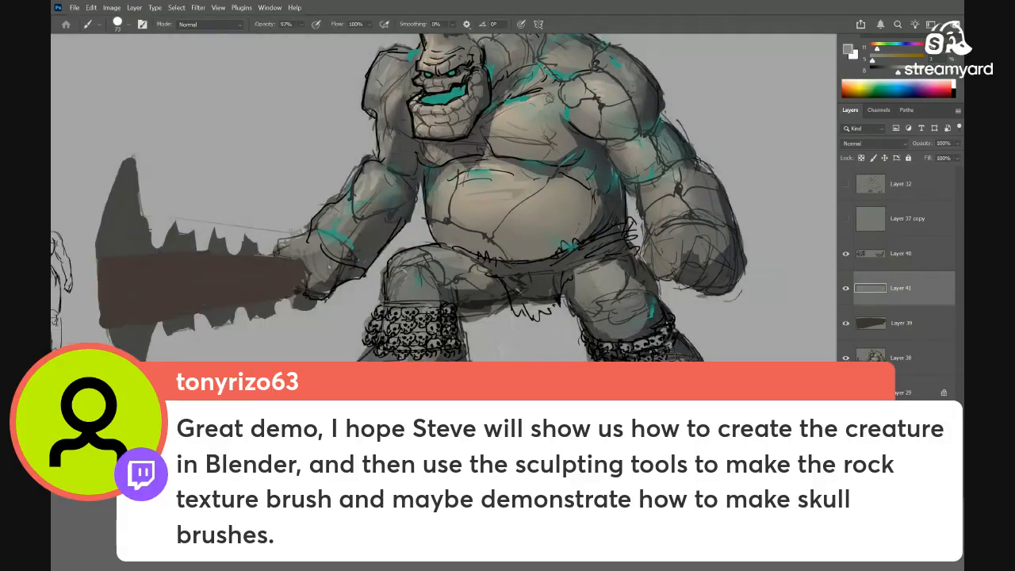
left_click_drag(458, 325, 464, 326)
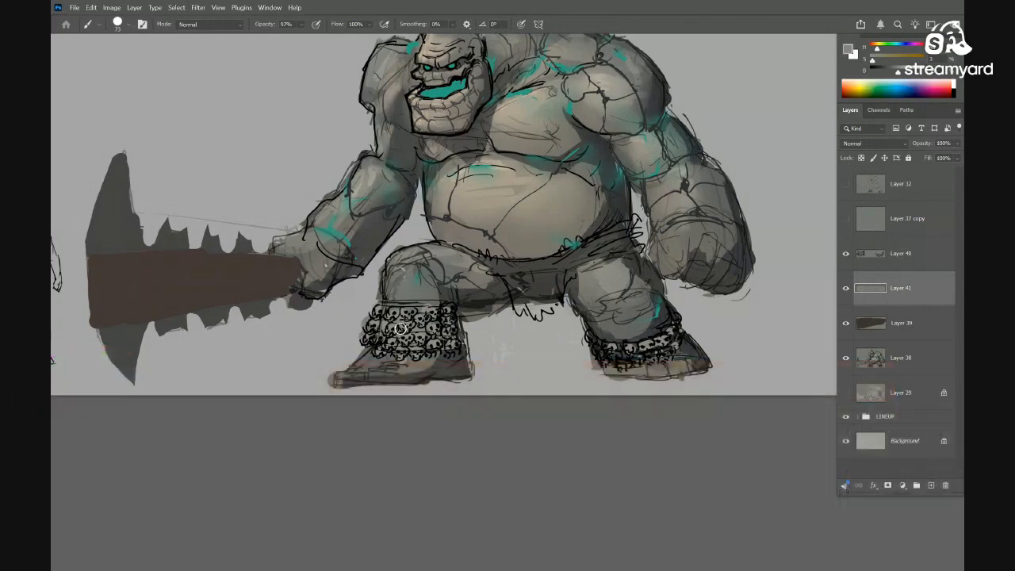
mouse_move(630, 354)
left_mouse_down()
mouse_move(602, 350)
mouse_move(654, 351)
mouse_move(679, 335)
mouse_move(590, 347)
left_mouse_up()
left_click_drag(629, 346, 601, 354)
left_click_drag(599, 354, 646, 341)
left_click_drag(593, 321, 671, 405)
Compare the anklet skull paint on and off, and merge Layer 41 and Layer 39 down into Layer 38
left_click_drag(529, 385, 579, 422)
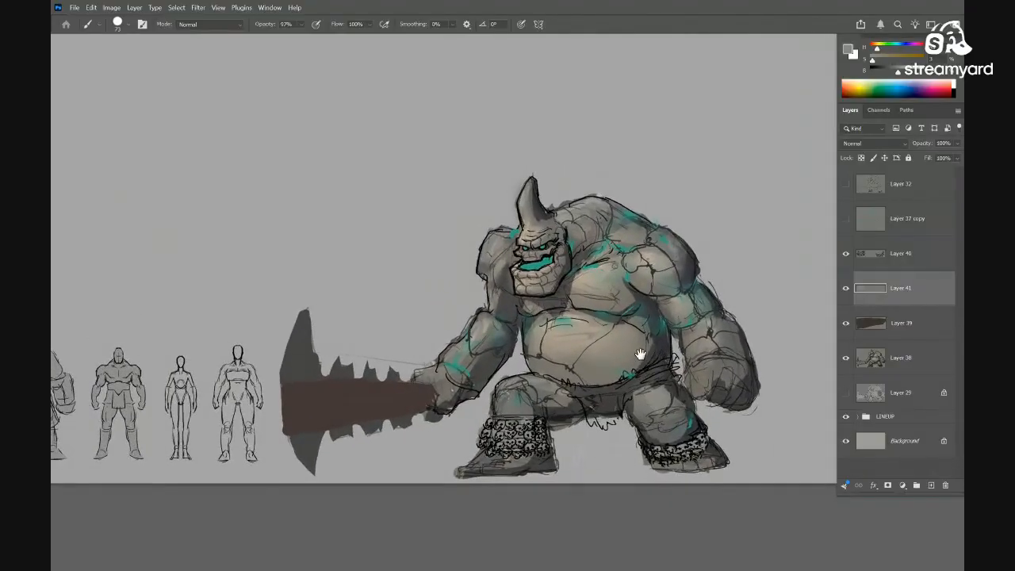
left_click_drag(635, 453, 633, 435)
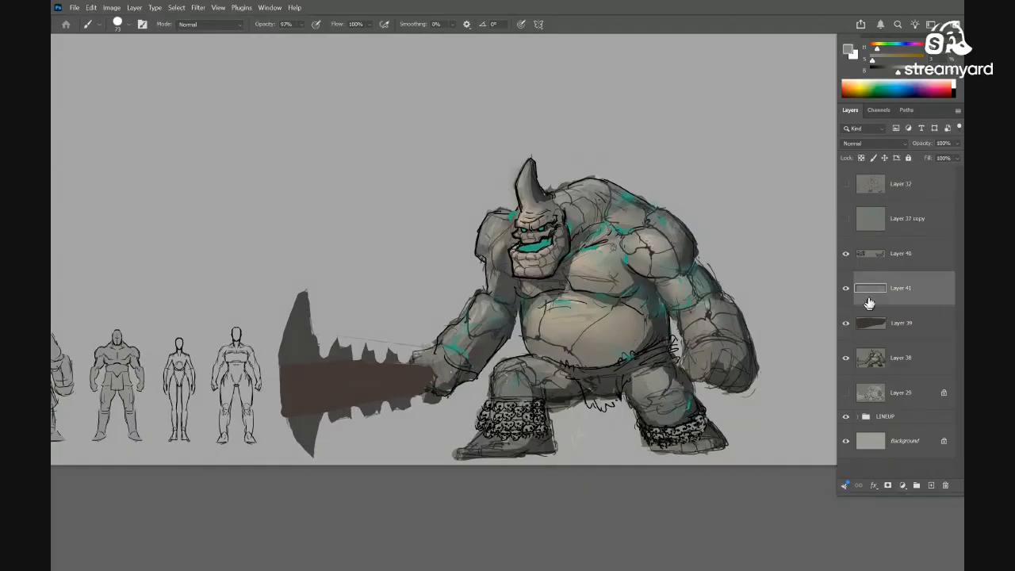
left_click(846, 290)
left_click(845, 290)
key("ctrl+e")
key("ctrl+e")
Copy the weapon from Layer 38 to a new layer with a lasso selection and darken its shadows with Curves
left_click_drag(511, 365, 620, 351)
key("l")
left_click_drag(539, 369, 550, 351)
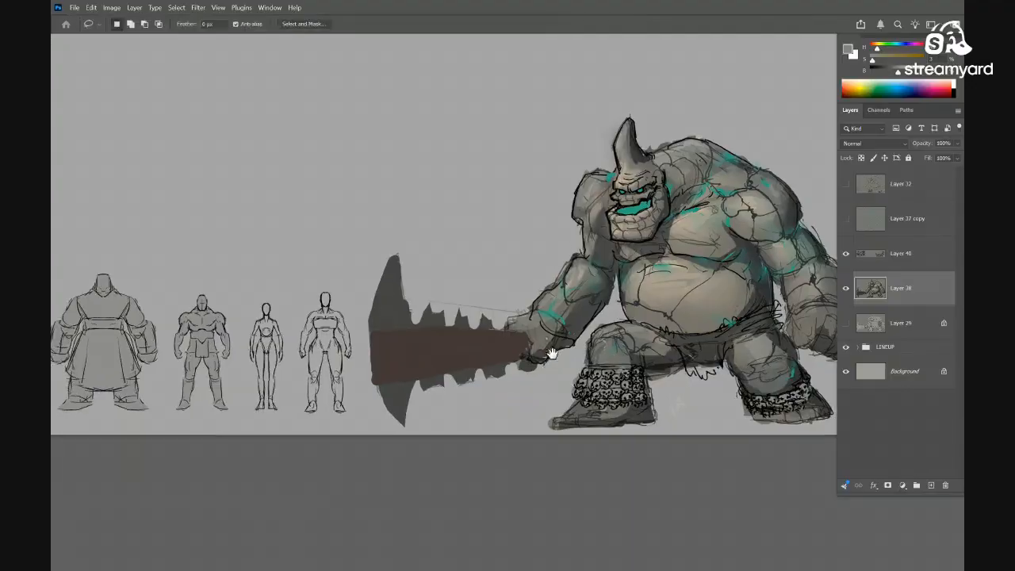
mouse_move(532, 316)
left_mouse_down()
mouse_move(351, 340)
mouse_move(536, 311)
mouse_move(526, 384)
left_mouse_up()
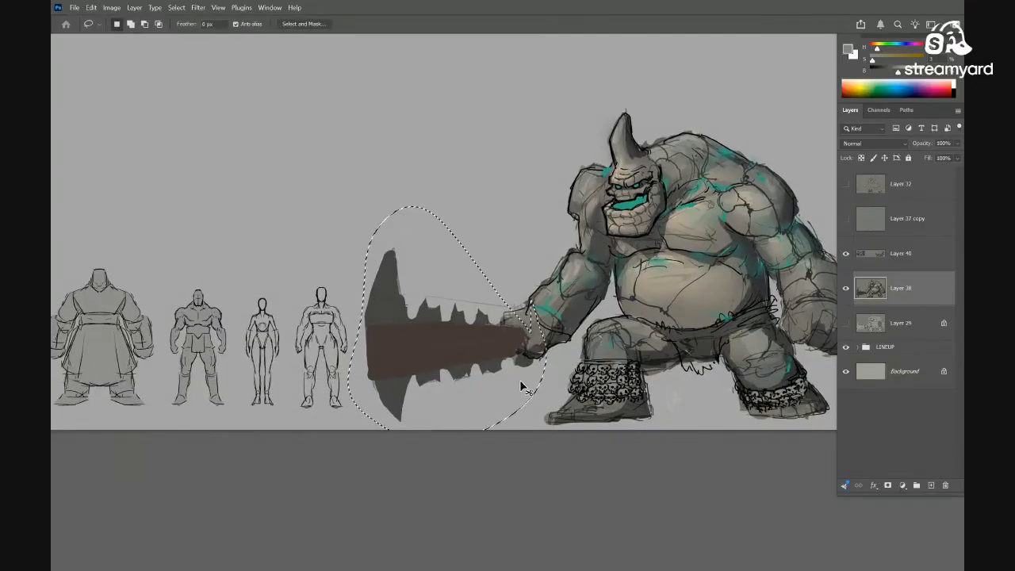
key("ctrl+j")
key("ctrl+m")
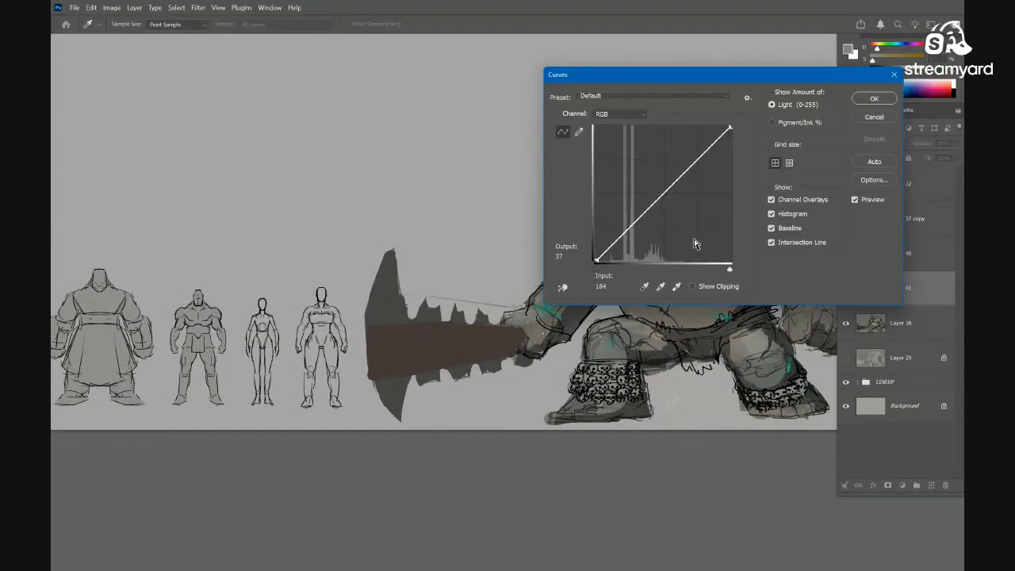
mouse_move(597, 269)
left_mouse_down()
mouse_move(619, 272)
mouse_move(603, 275)
left_mouse_up()
left_click(866, 100)
left_click_drag(689, 366, 548, 381)
scroll(553, 342, "down", 5)
scroll(552, 345, "up", 3)
scroll(548, 380, "up", 3)
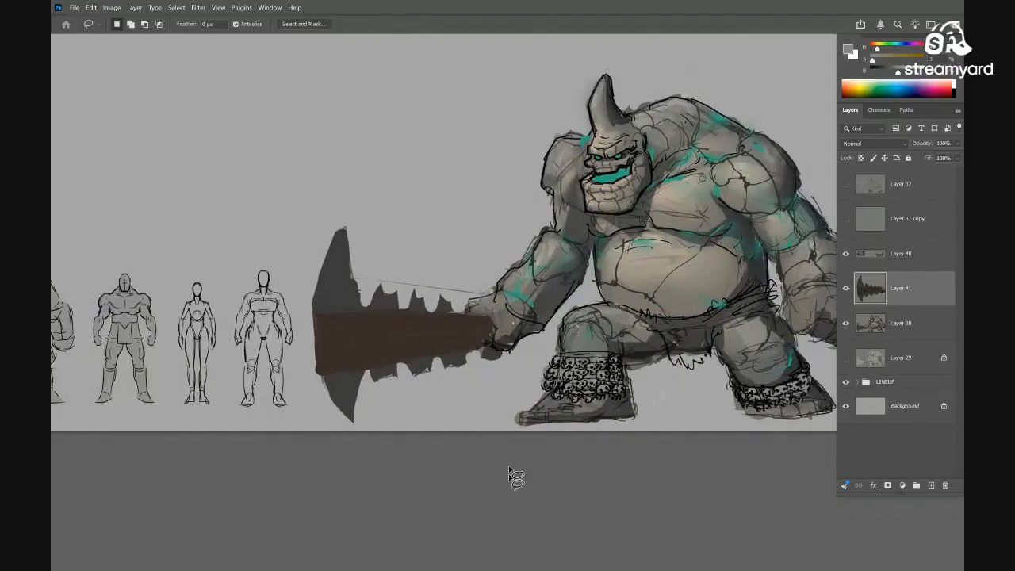
Add a layer mask to the weapon layer (Layer 41) and brush out parts along its toothed edge and shaft
key("ctrl+shift+m")
key("b")
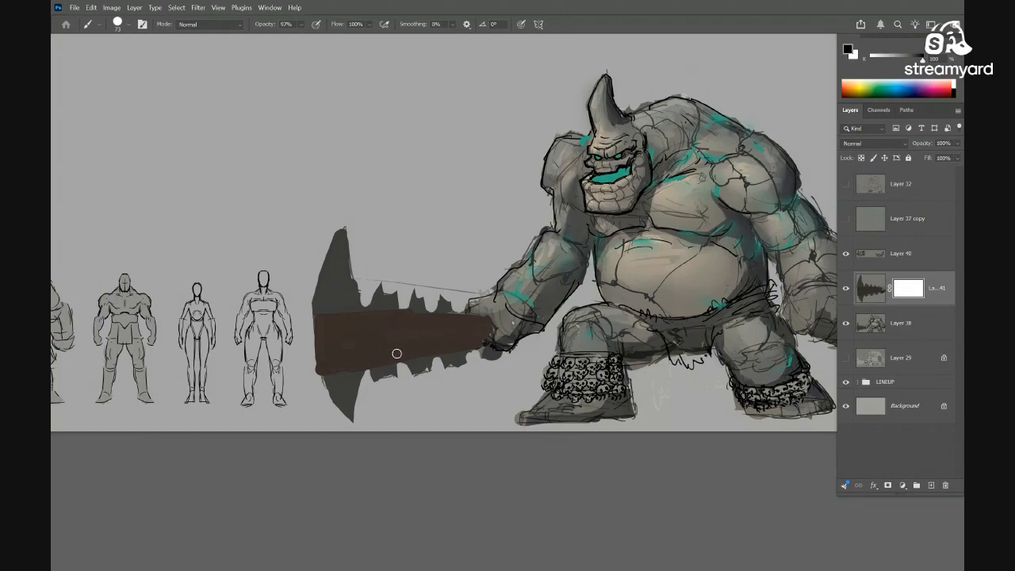
key("ctrl+i")
key("ctrl+i")
key("x")
left_click_drag(367, 293, 331, 314)
key("x")
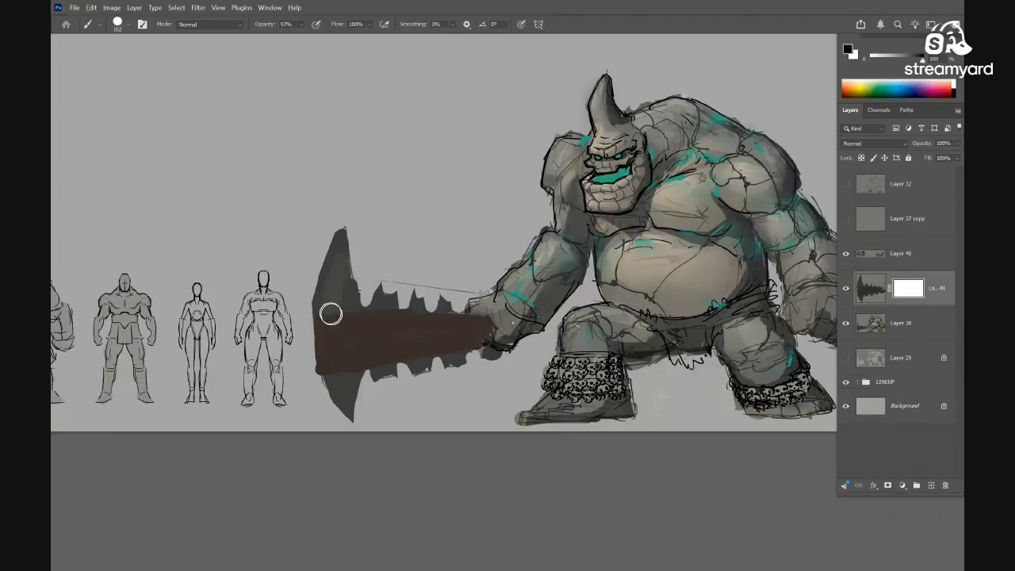
key("ctrl+z")
mouse_move(372, 273)
left_mouse_down()
mouse_move(339, 231)
mouse_move(315, 300)
mouse_move(314, 349)
mouse_move(332, 359)
left_mouse_up()
left_click_drag(419, 297, 405, 290)
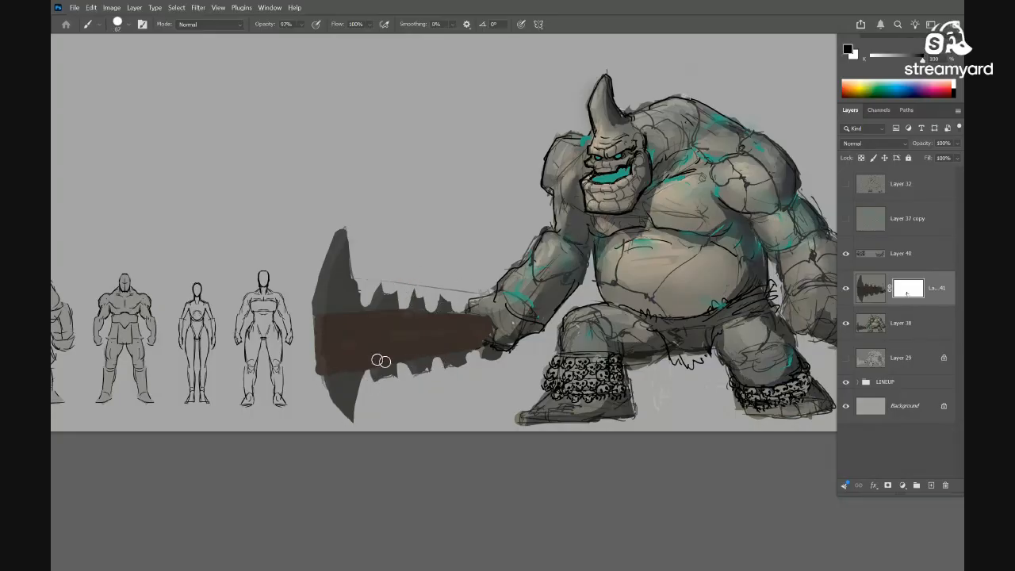
On Layer 38, outline the area around the weapon with the Lasso and set its Hue/Saturation lightness to +1
scroll(470, 316, "down", 2)
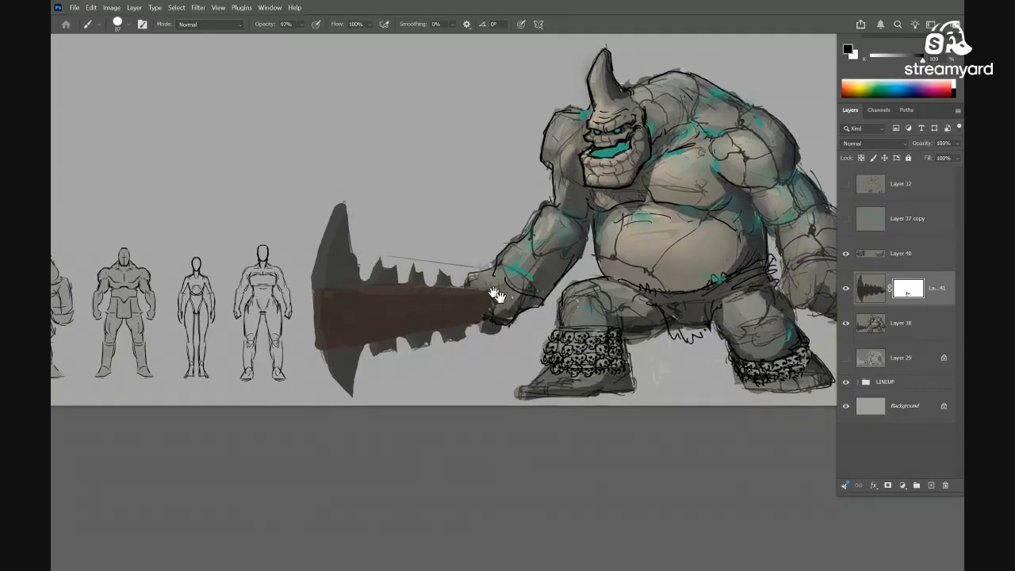
left_click(641, 286, "ctrl")
key("l")
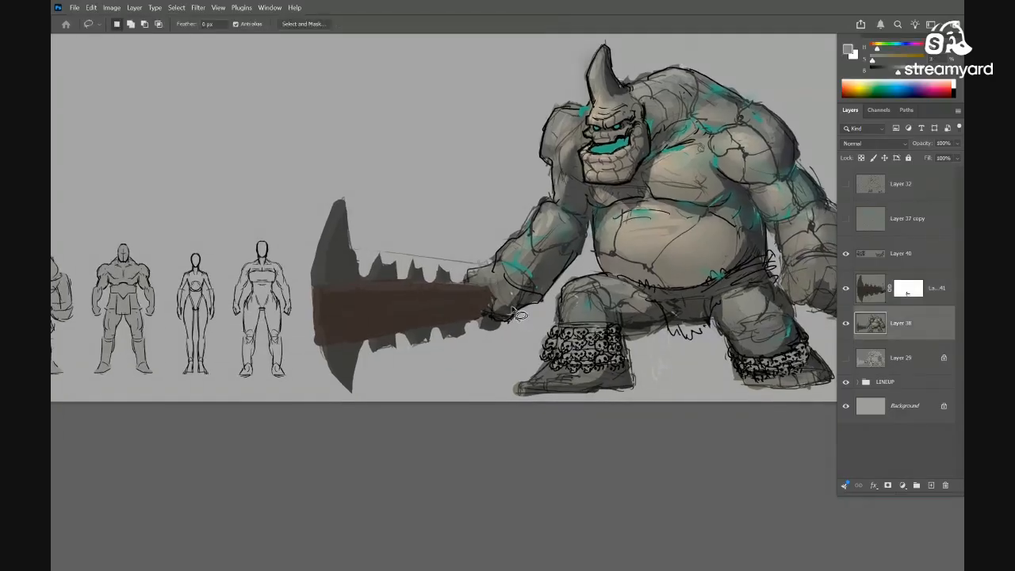
mouse_move(512, 333)
left_mouse_down()
mouse_move(494, 315)
mouse_move(287, 246)
mouse_move(490, 341)
left_mouse_up()
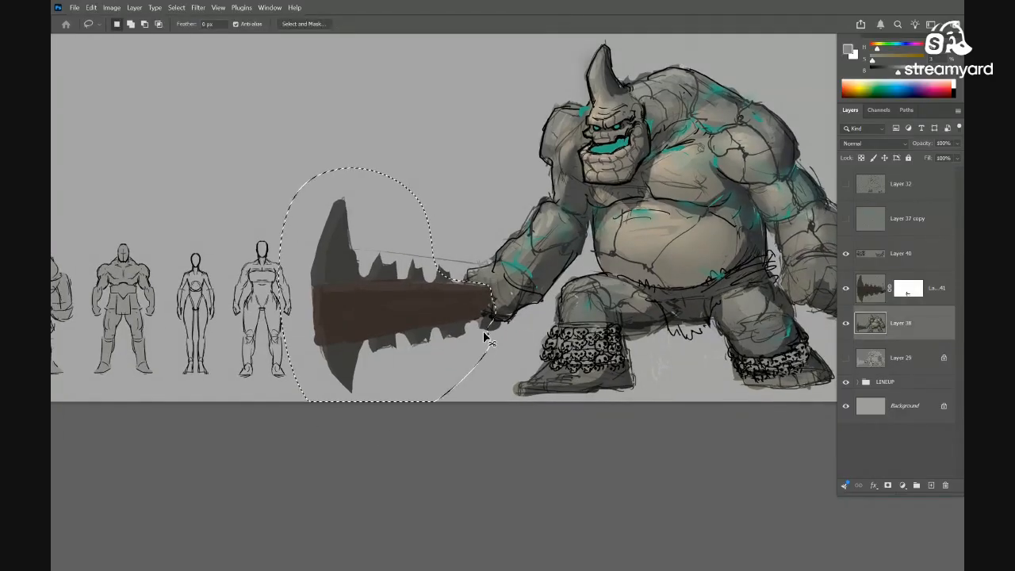
key("ctrl+u")
mouse_move(730, 234)
left_mouse_down()
mouse_move(712, 235)
mouse_move(731, 236)
left_mouse_up()
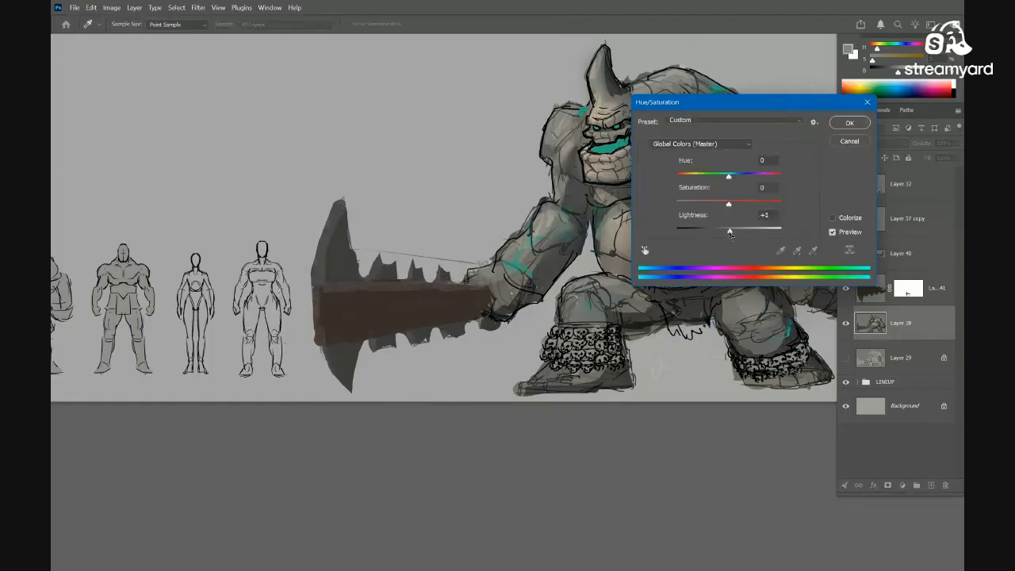
key("Return")
Inspect the weapon layer (Layer 41) on its own and lower its Hue/Saturation lightness to -35
left_click(868, 292)
left_click(846, 290)
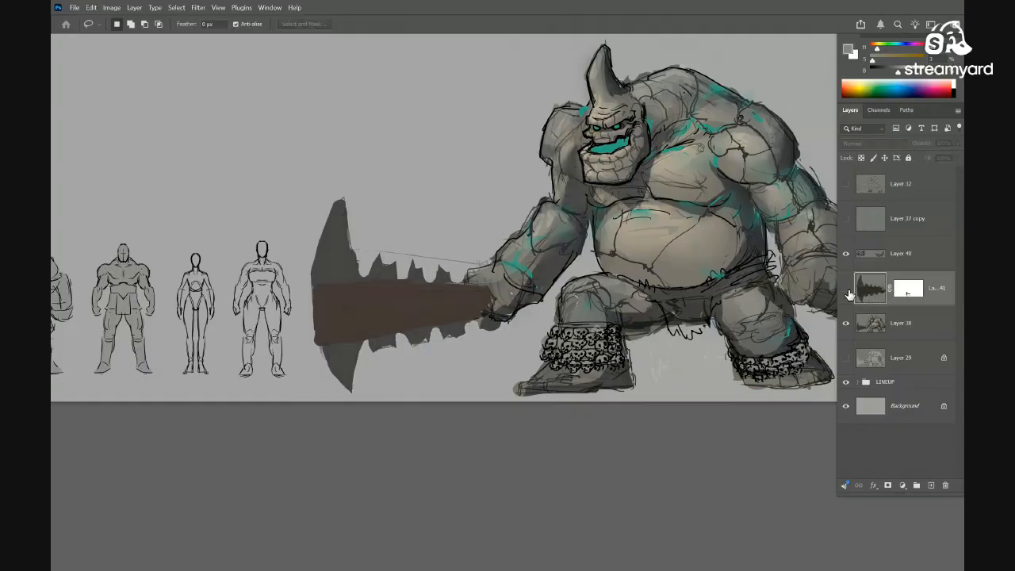
left_click(846, 290)
left_click(846, 292, "alt")
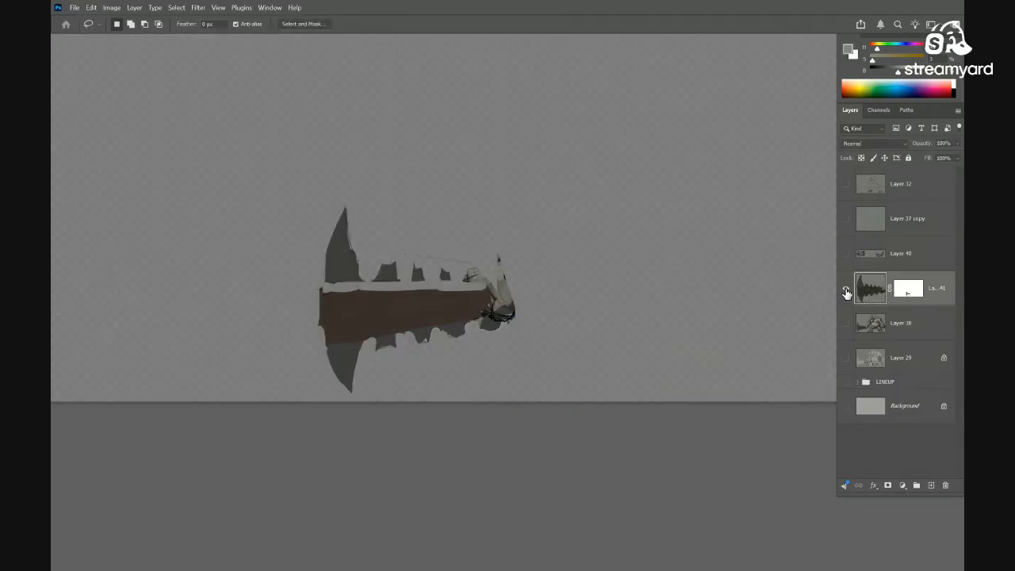
left_click(846, 291, "alt")
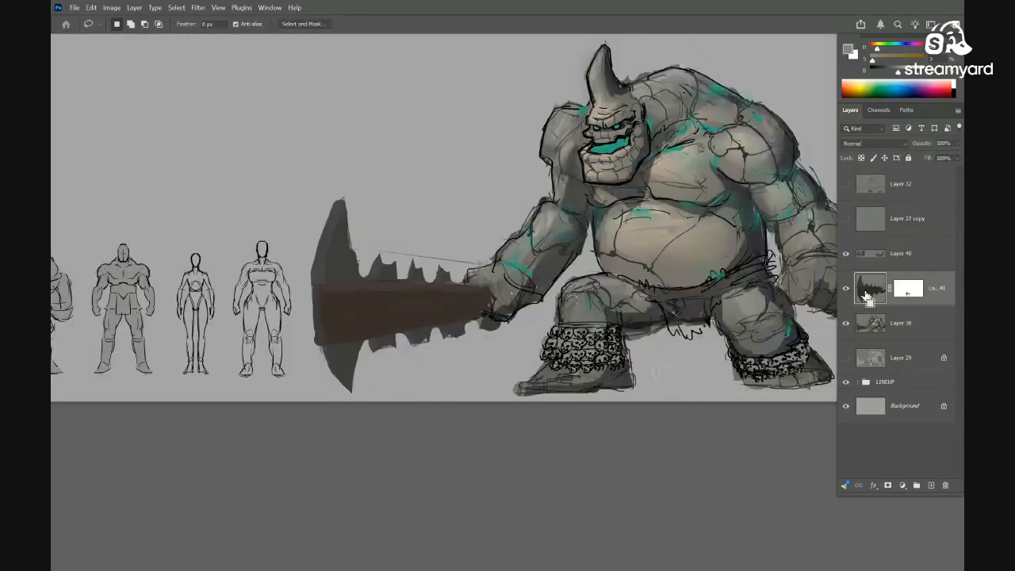
key("ctrl+u")
left_click_drag(729, 230, 717, 234)
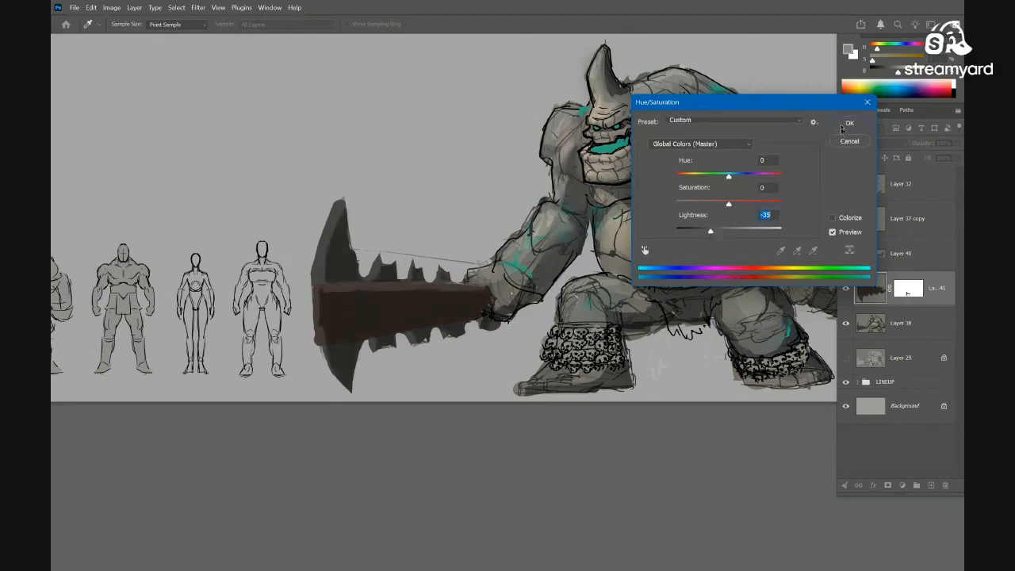
left_click(845, 125)
Compare the picture with and without Layer 40 and the weapon layer, and merge both down into Layer 38
left_click_drag(563, 278, 513, 304)
mouse_move(603, 339)
left_mouse_down()
mouse_move(536, 351)
mouse_move(522, 343)
mouse_move(607, 321)
left_mouse_up()
left_click(846, 254)
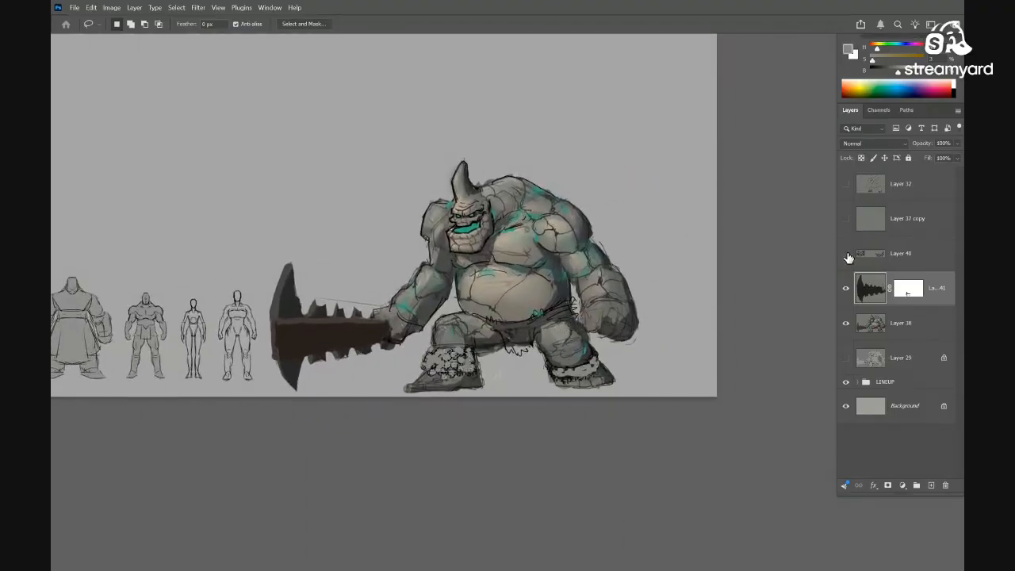
left_click(846, 253)
left_click(845, 289)
left_click(846, 287)
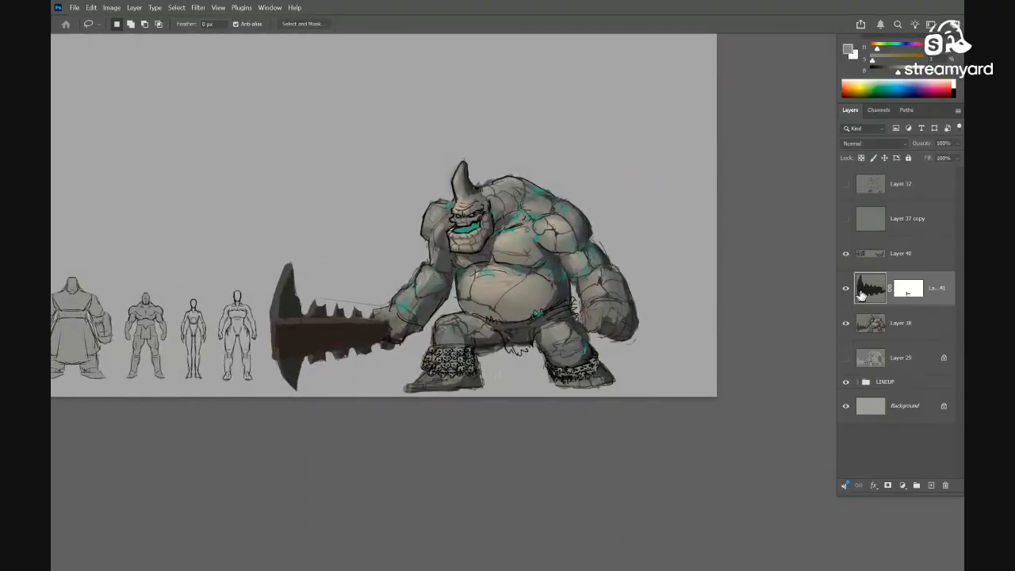
key("ctrl+e")
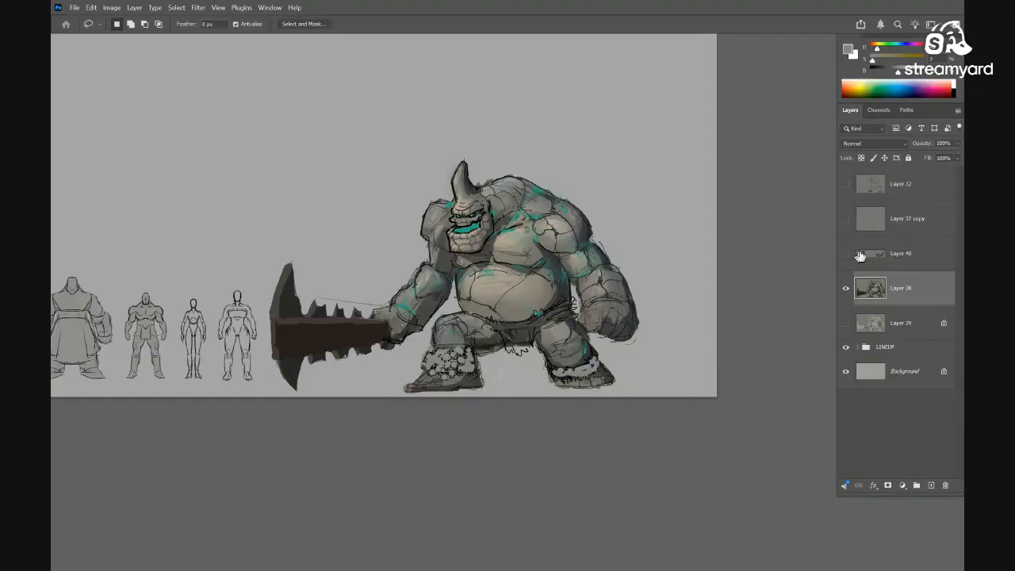
left_click(845, 254)
left_click(871, 255)
key("ctrl+e")
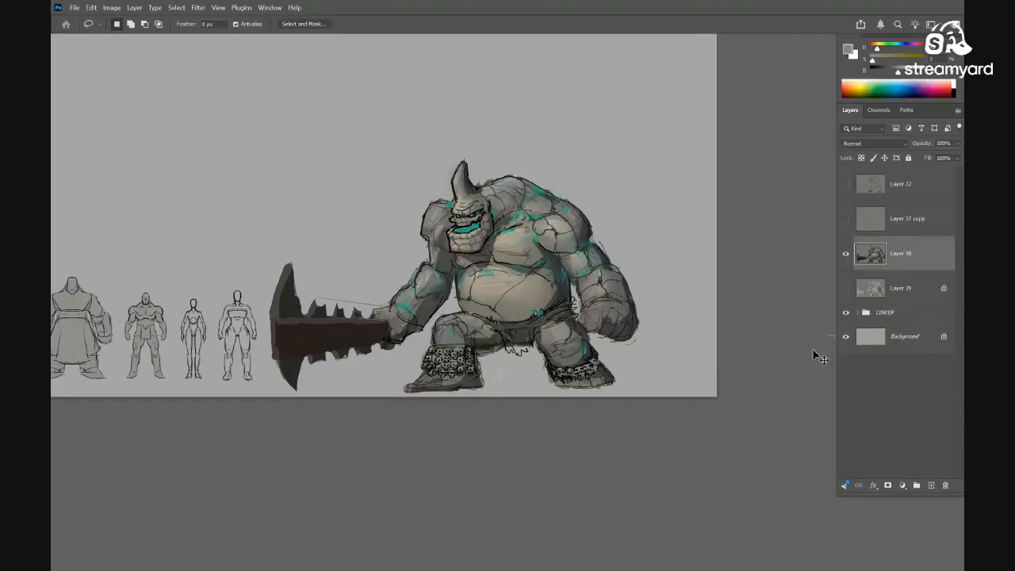
Copy the weapon to its own layer, darken it slightly with Curves, and merge it back into Layer 38
key("ctrl+j")
key("ctrl+m")
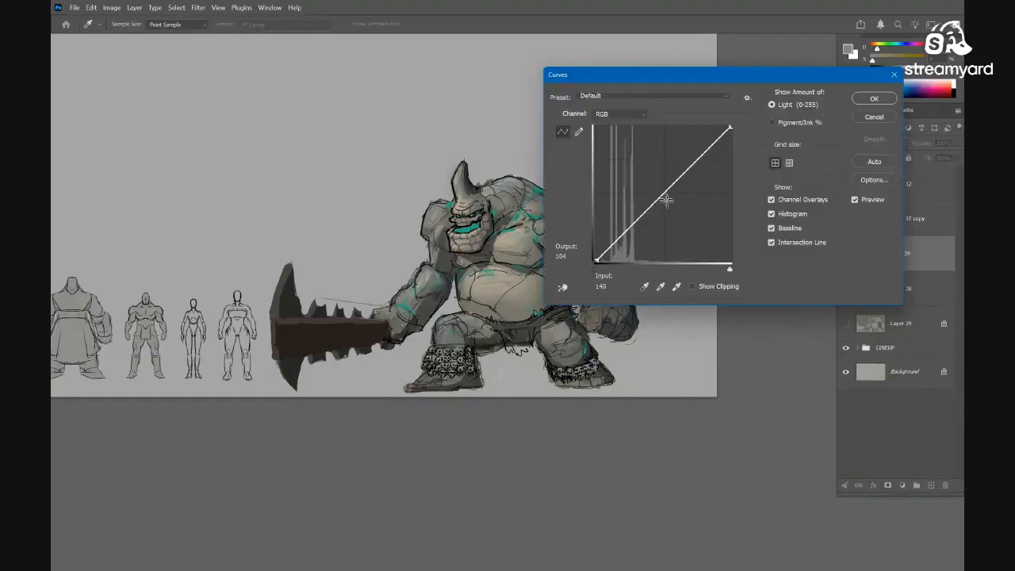
left_click_drag(671, 188, 671, 202)
key("Return")
key("l")
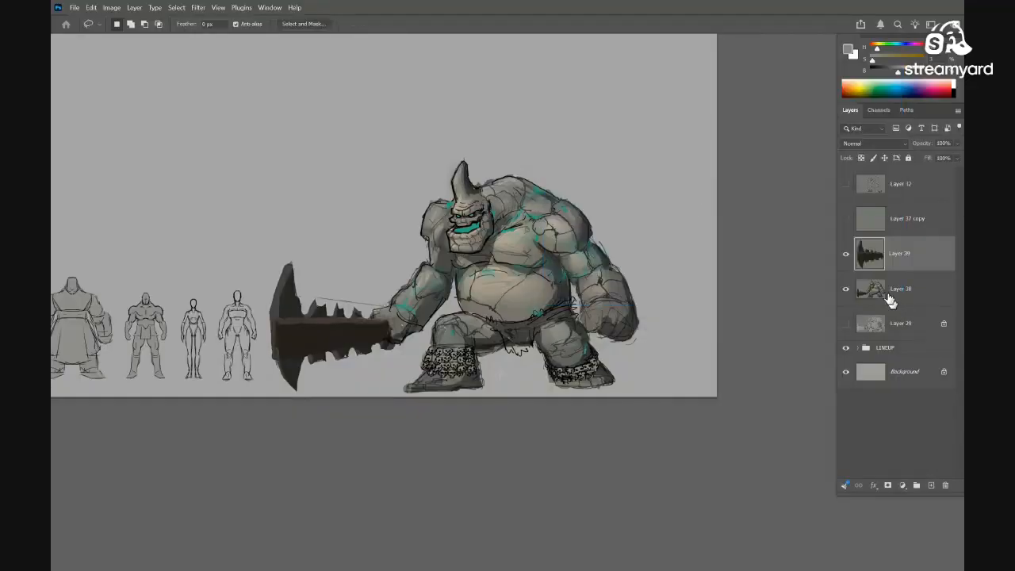
key("ctrl+e")
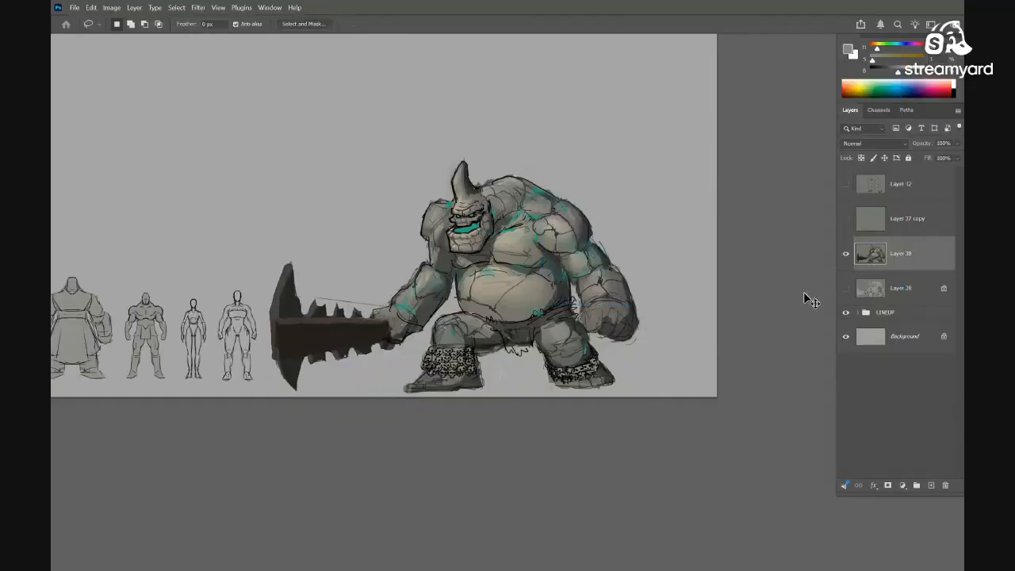
Duplicate Layer 38 and darken the copy with a Curves point at input 142, output 110
key("ctrl+j")
key("ctrl+m")
left_click_drag(570, 365, 459, 372)
scroll(404, 381, "down", 5)
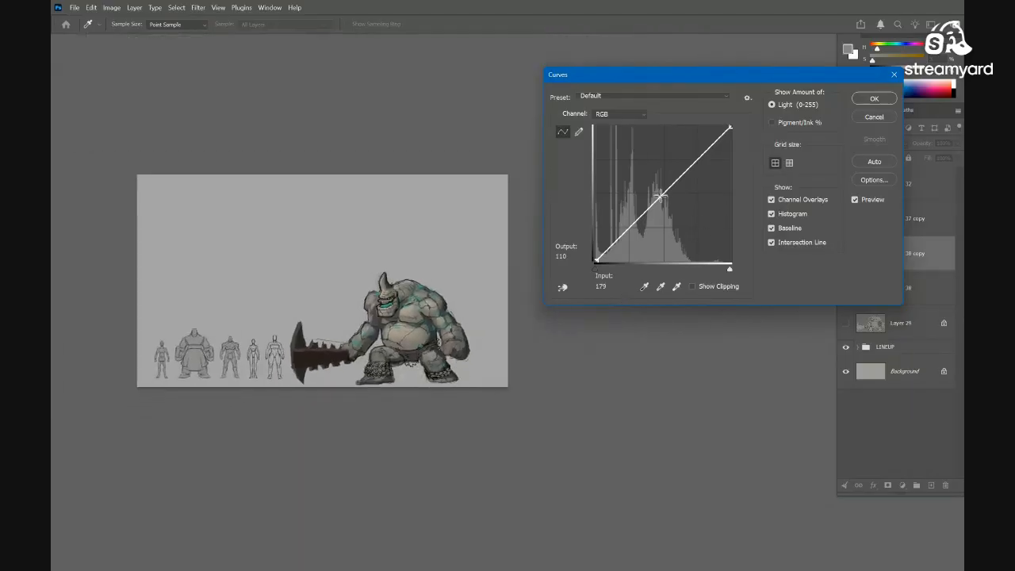
left_click_drag(659, 194, 671, 203)
left_click_drag(422, 360, 450, 351)
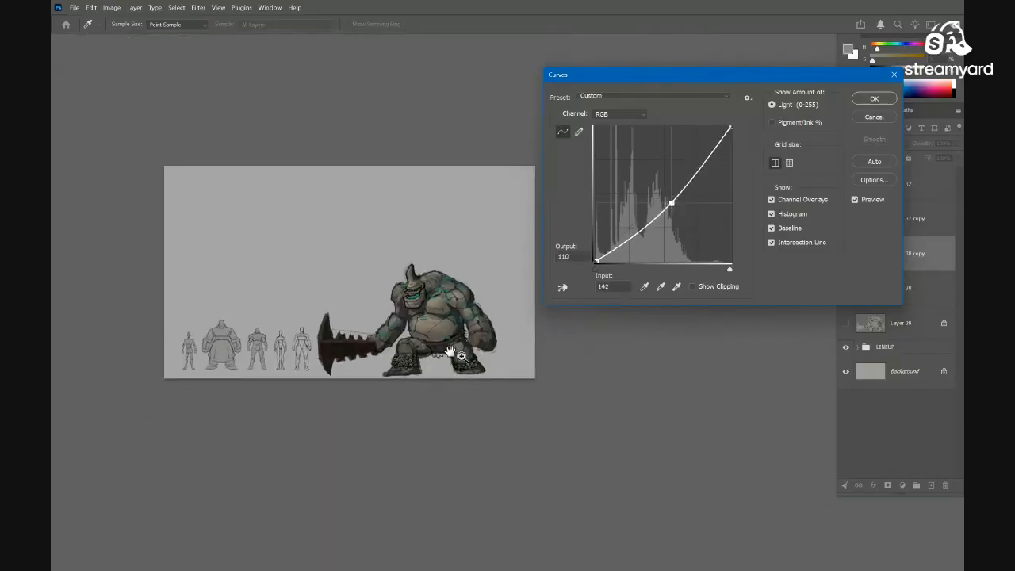
scroll(449, 351, "up", 3)
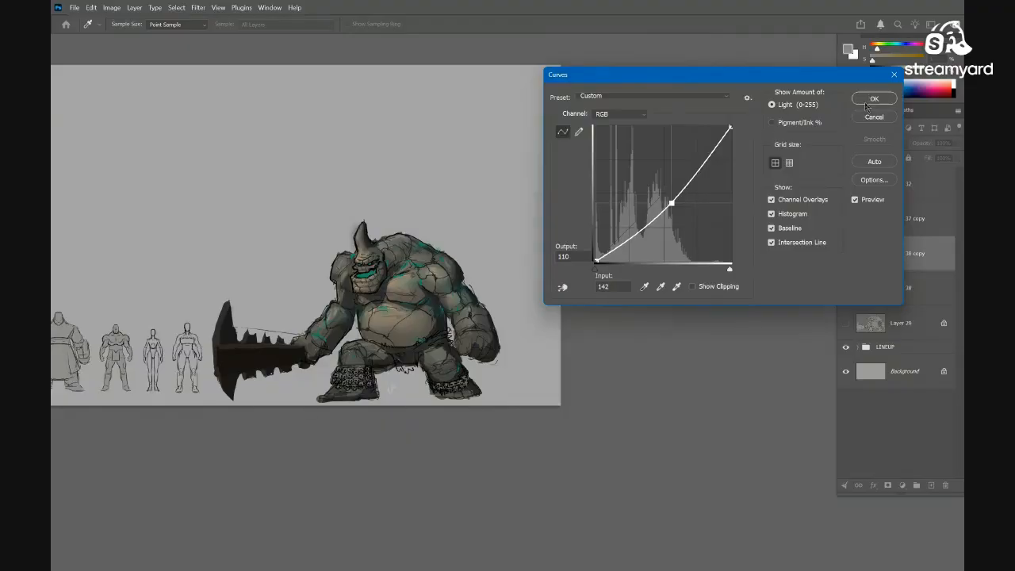
left_click_drag(667, 201, 669, 203)
left_click(873, 99)
Add a mask to Layer 38 copy and brush away the darkening over the weapon and the creature's belly
left_click_drag(487, 347, 553, 320)
scroll(560, 331, "up", 1)
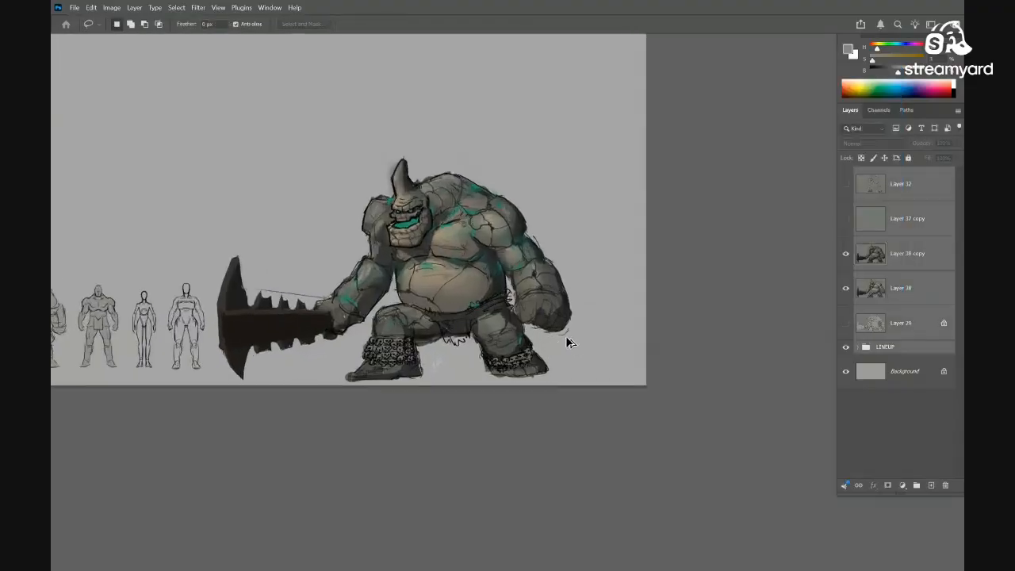
left_click(875, 255)
key("ctrl+shift+m")
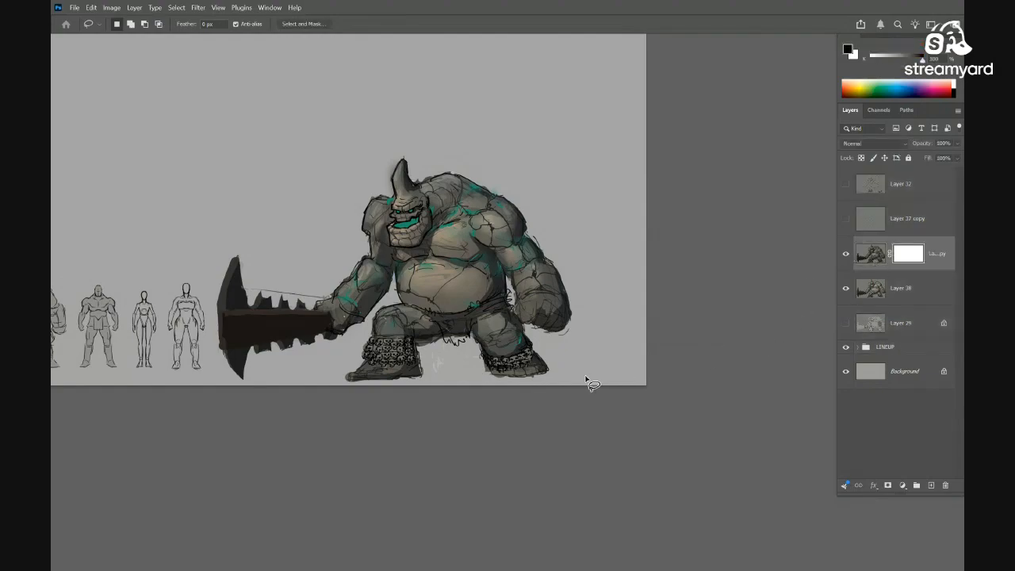
key("b")
key("ctrl+i")
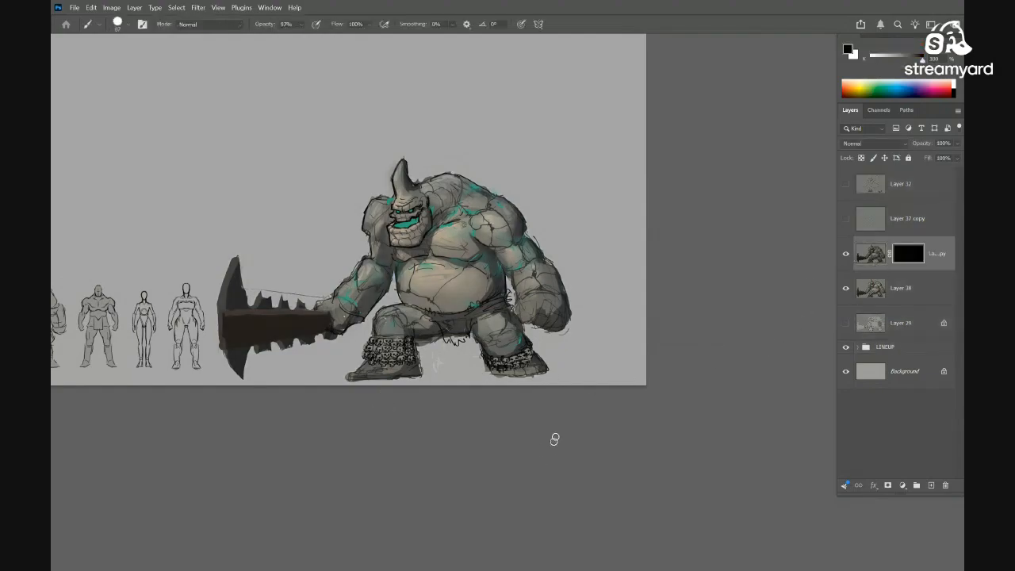
key("ctrl+i")
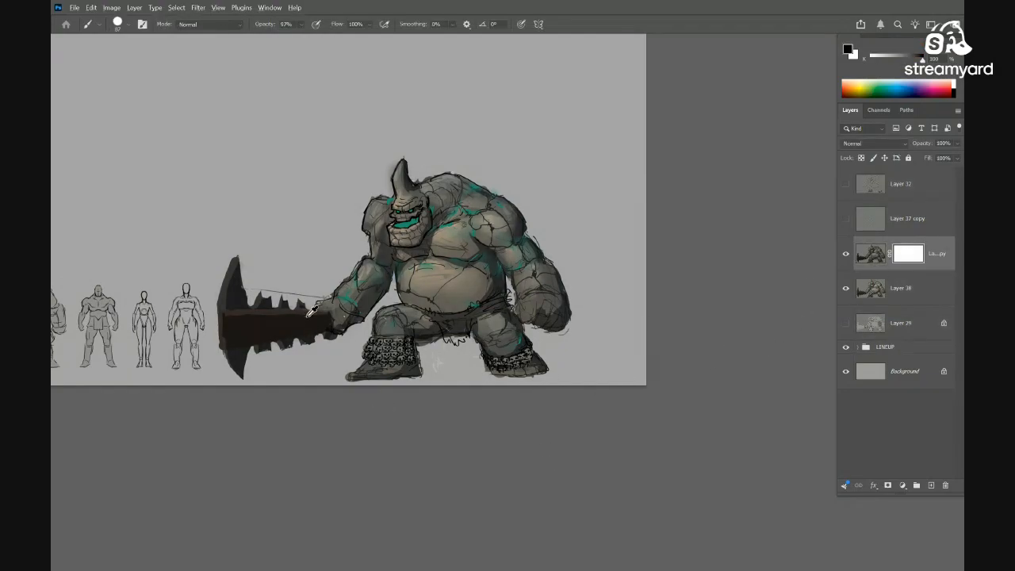
mouse_move(312, 317)
left_mouse_down()
mouse_move(242, 292)
mouse_move(226, 263)
mouse_move(230, 363)
mouse_move(241, 326)
mouse_move(278, 347)
mouse_move(282, 302)
mouse_move(310, 338)
mouse_move(322, 310)
left_mouse_up()
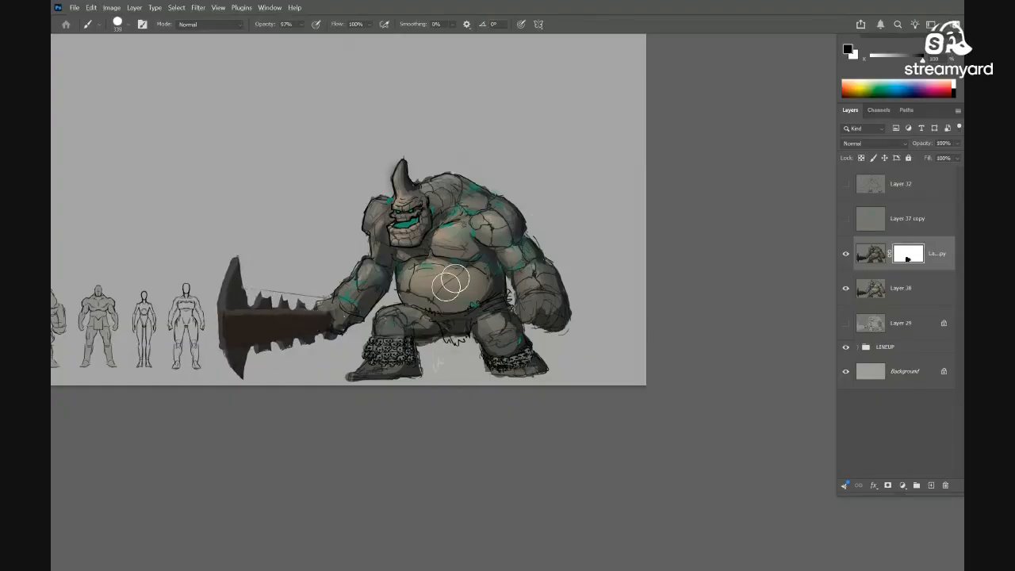
Flatten the masked copy with a new empty layer, compare it on and off, and merge it into Layer 38
key("ctrl+shift+alt+n")
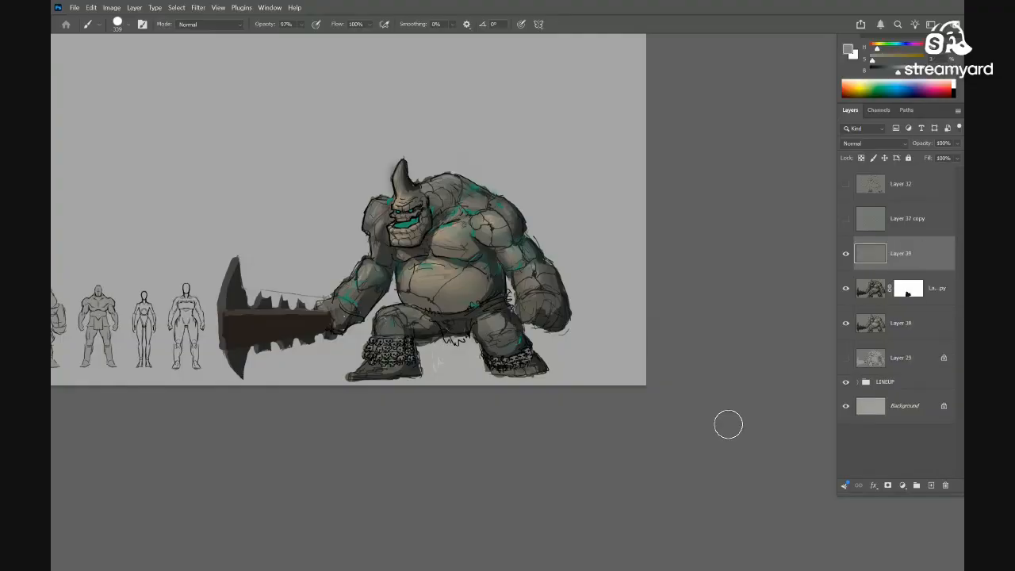
left_click(872, 296)
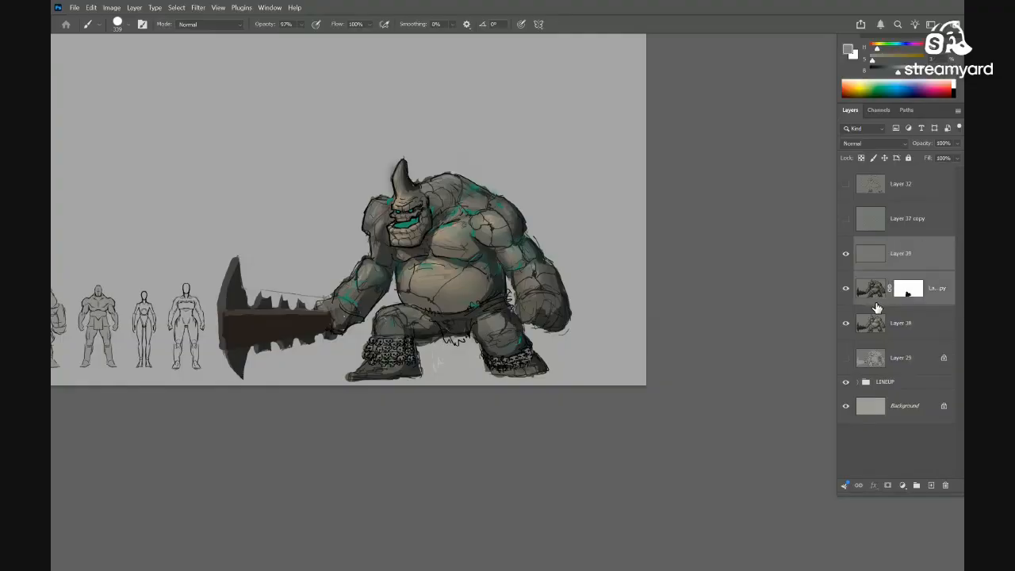
key("ctrl+e")
left_click(846, 255)
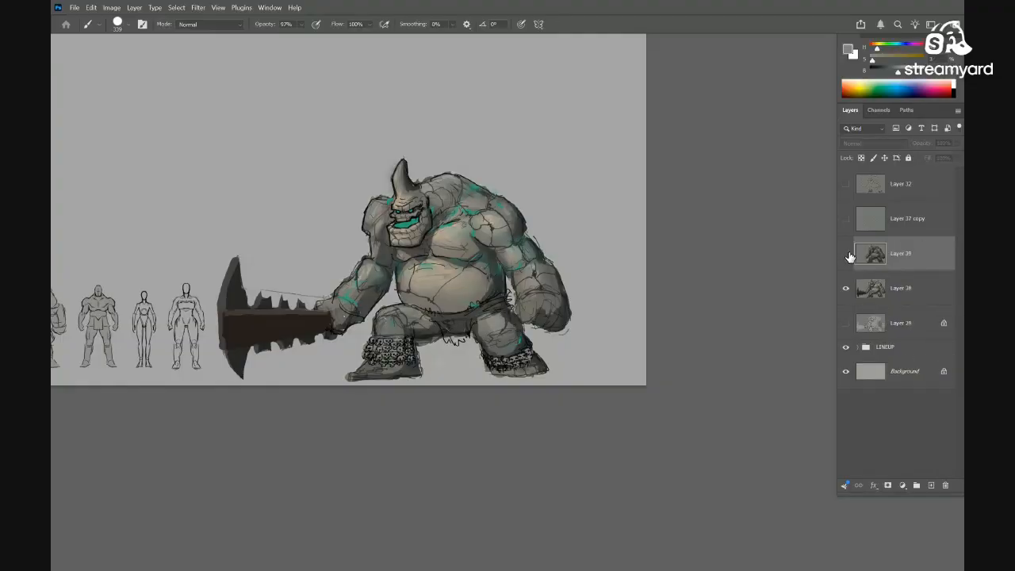
left_click(846, 255)
key("ctrl+e")
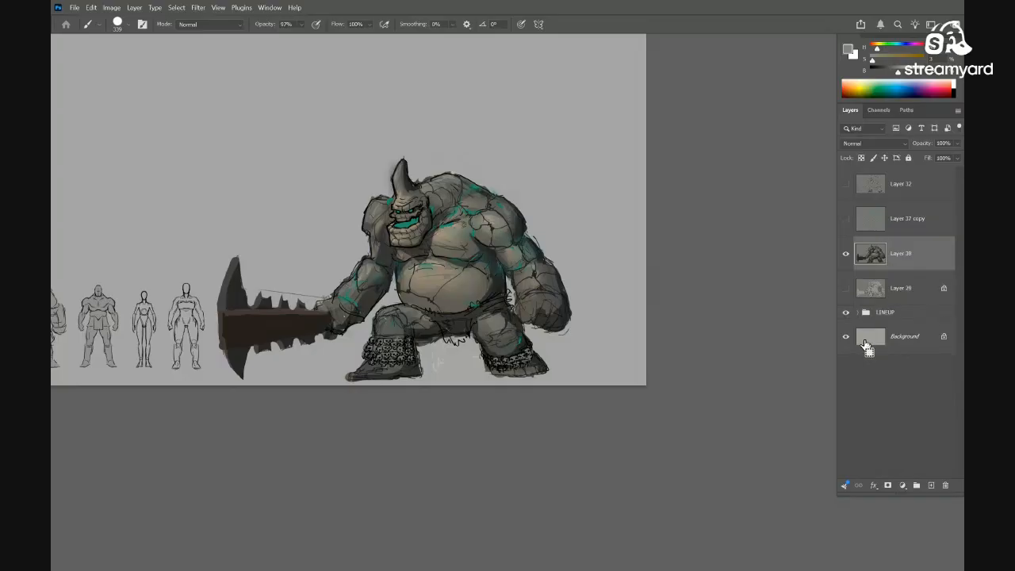
Duplicate the merged Layer 38 and darken the copy slightly by lowering the middle of its RGB curve
key("ctrl+j")
key("ctrl+m")
left_click_drag(628, 383, 575, 427)
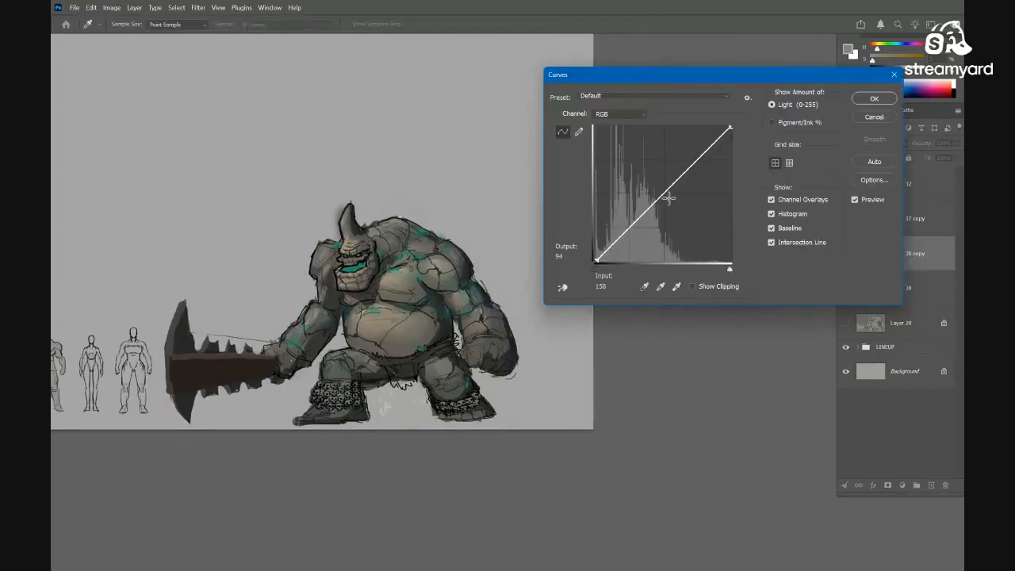
left_click_drag(669, 198, 668, 195)
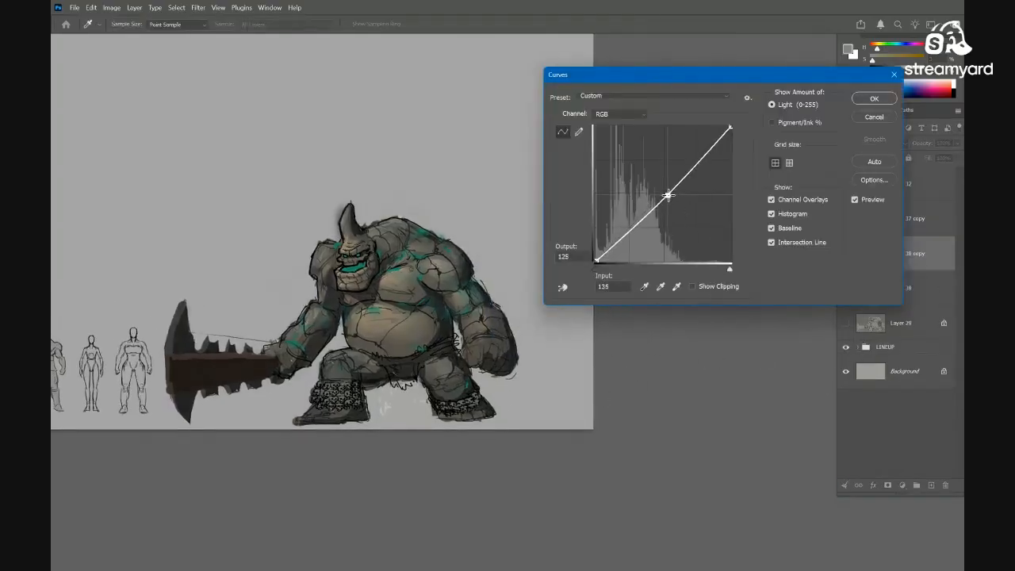
left_click(869, 103)
Shift the hue of Layer 38 copy to -21 with Hue/Saturation and fine-tune its lightness
left_click_drag(565, 373, 605, 417)
key("ctrl+u")
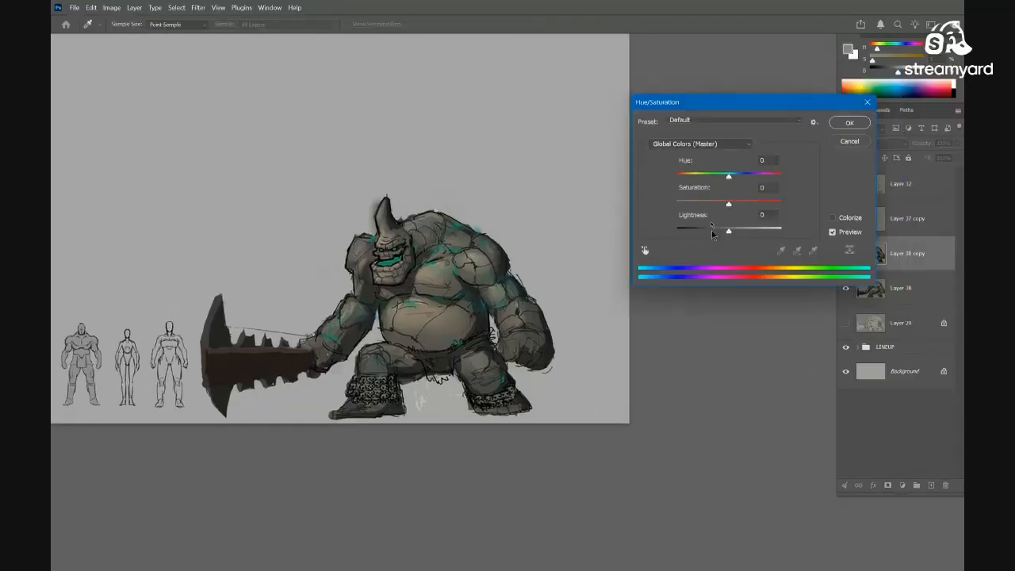
left_click_drag(729, 177, 720, 179)
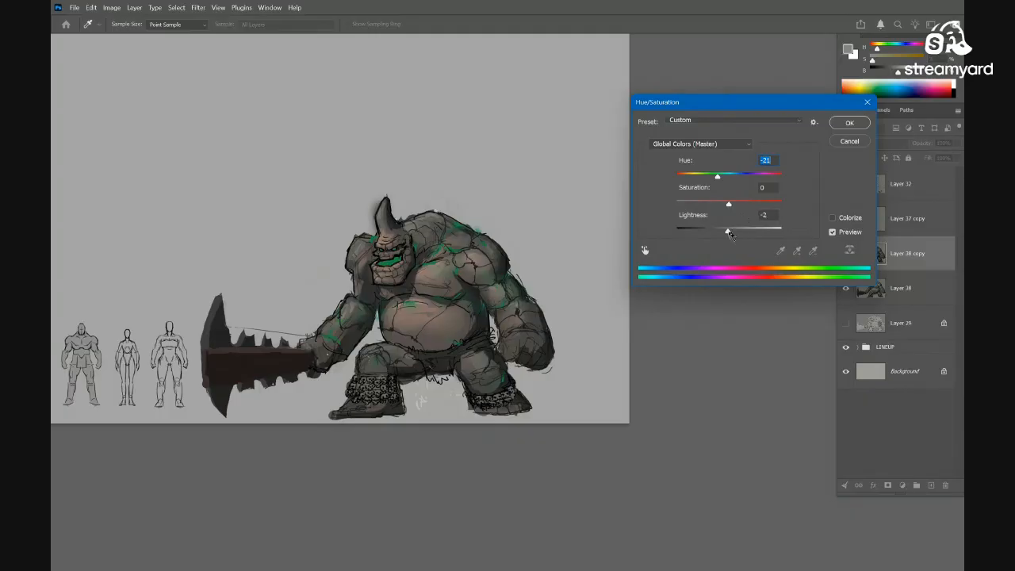
left_click_drag(728, 233, 729, 235)
left_click(848, 125)
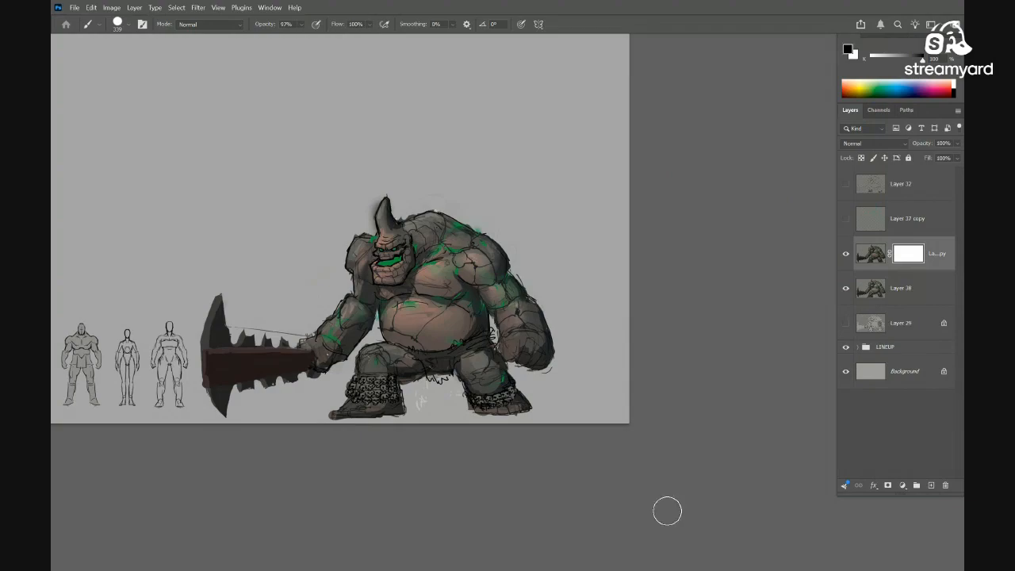
Invert the Layer 38 copy mask and softly airbrush the hue shift back over the ogre's feet, legs, fist and belly
key("ctrl+i")
left_click_drag(560, 332, 599, 317)
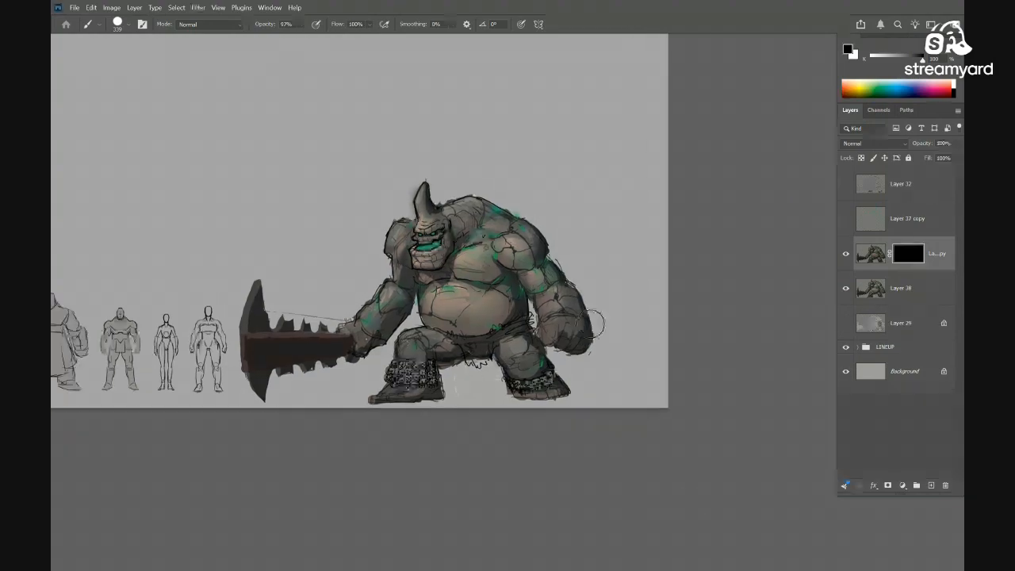
key("x")
right_click(524, 315)
double_click(605, 362)
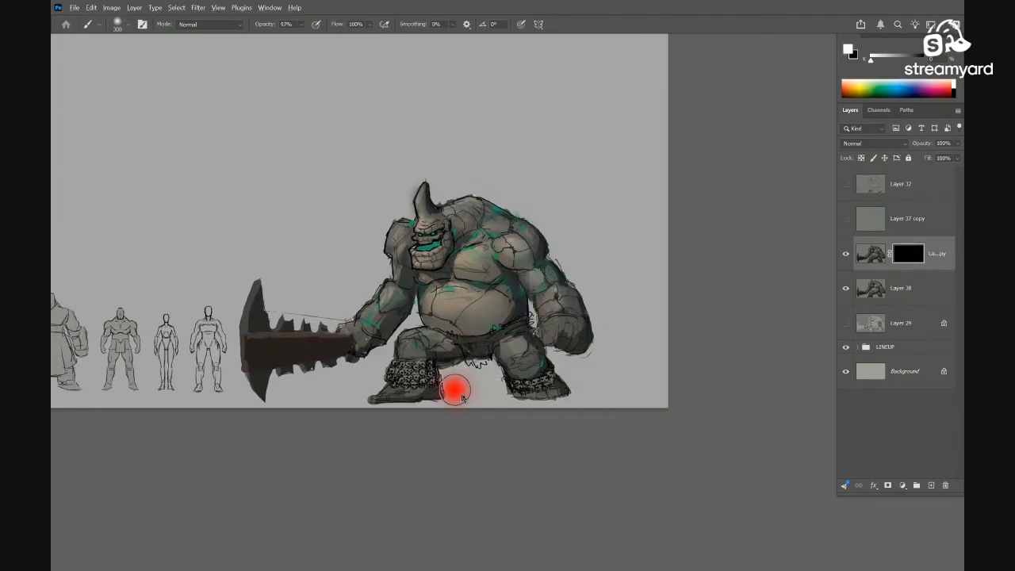
left_click_drag(546, 395, 530, 388)
mouse_move(577, 385)
left_mouse_down()
mouse_move(624, 385)
mouse_move(600, 406)
left_mouse_up()
mouse_move(554, 385)
left_mouse_down()
mouse_move(635, 311)
mouse_move(484, 355)
left_mouse_up()
mouse_move(372, 227)
left_mouse_down()
mouse_move(532, 154)
mouse_move(653, 267)
mouse_move(526, 333)
mouse_move(544, 299)
mouse_move(500, 342)
left_mouse_up()
Shift the hue of Layer 38 copy's image to -3 with Hue/Saturation
left_click(872, 253)
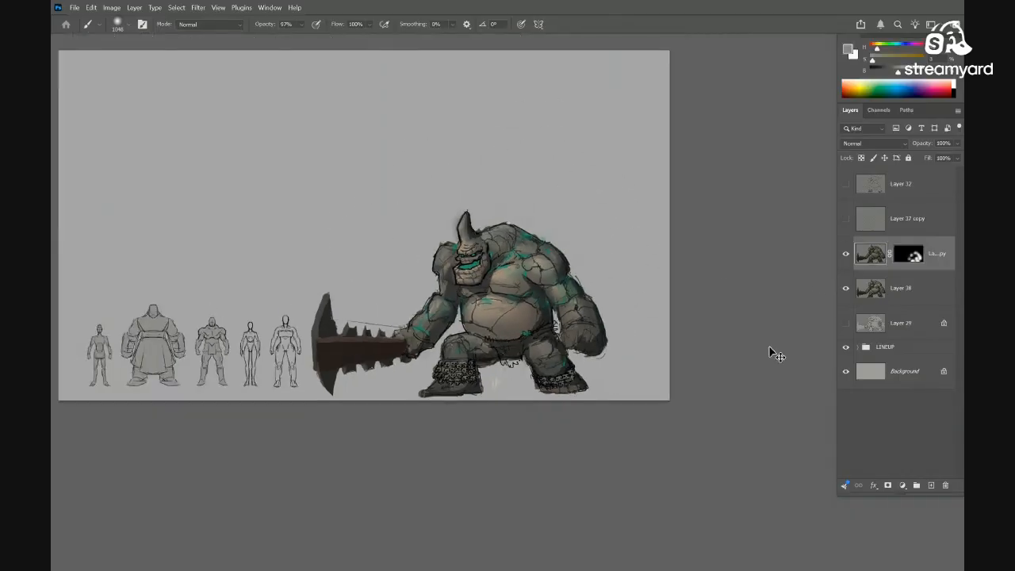
key("ctrl+u")
mouse_move(729, 174)
left_mouse_down()
mouse_move(742, 176)
mouse_move(683, 177)
mouse_move(753, 175)
mouse_move(728, 176)
left_mouse_up()
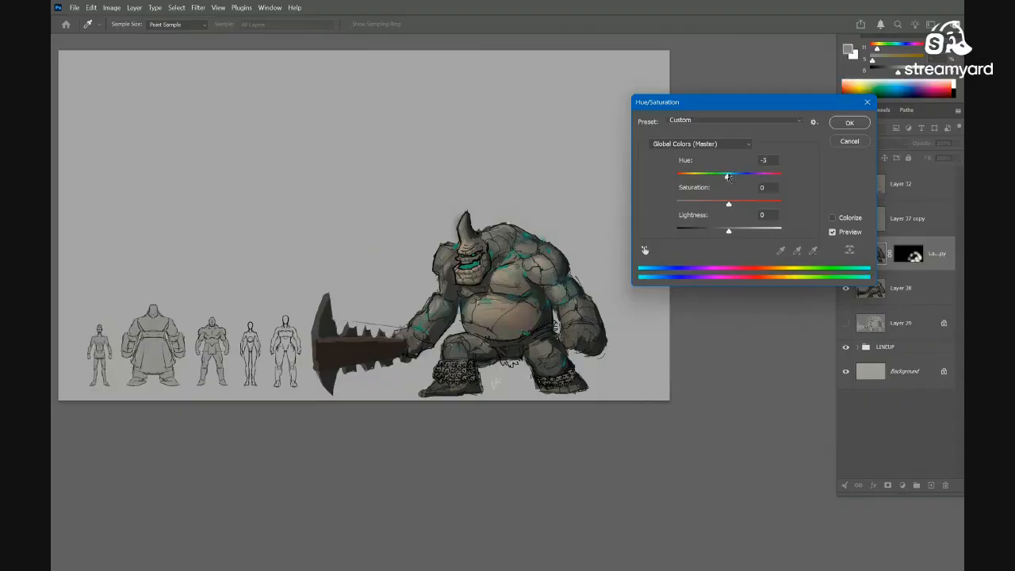
left_click(855, 125)
Compare Layer 38 copy on and off, and merge it into Layer 38
scroll(568, 351, "up", 3)
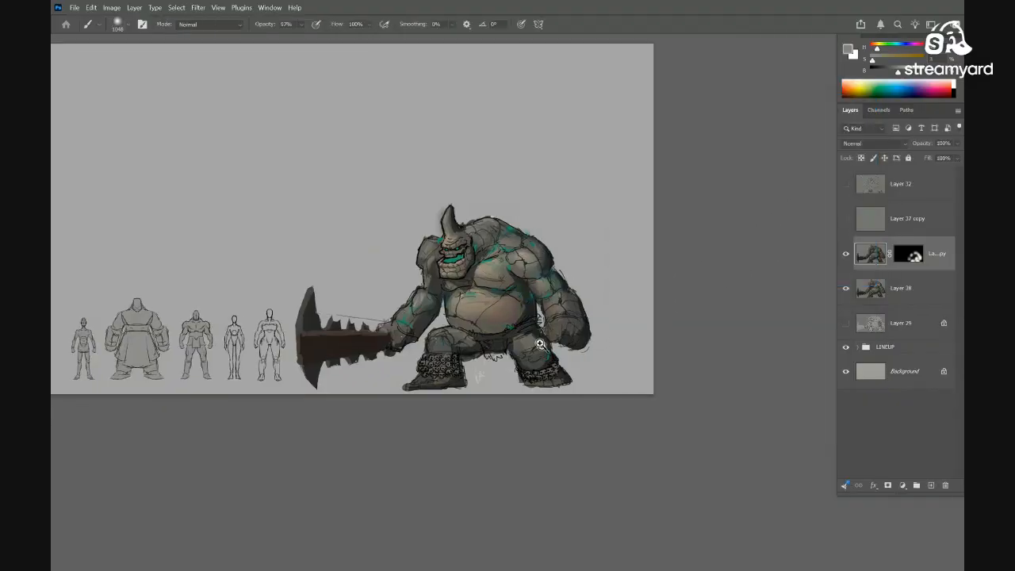
left_click(846, 255)
left_click(846, 255)
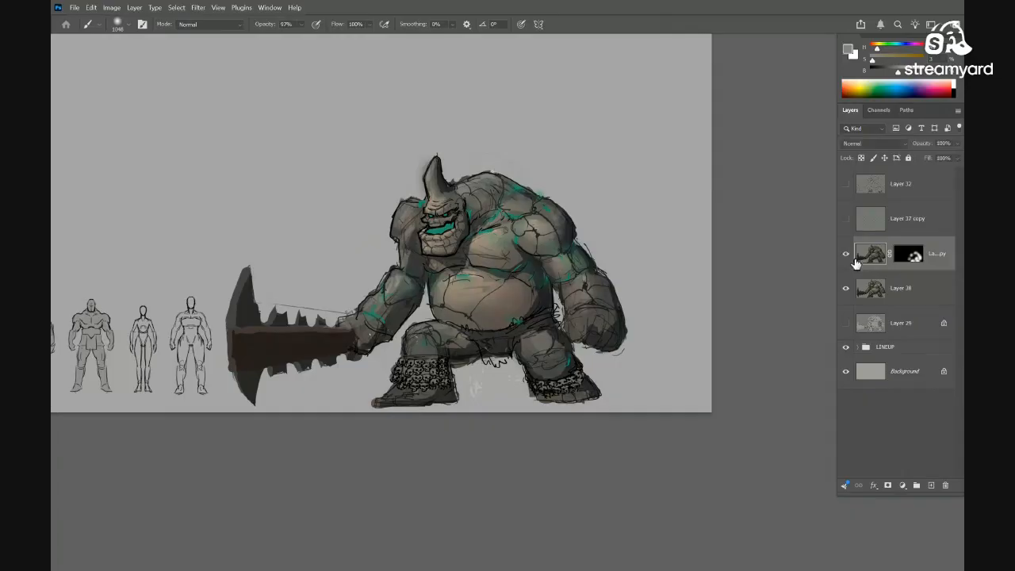
key("ctrl+e")
Erase most of the pale scribble between the ogre's feet with an enlarged eraser
left_click_drag(566, 389, 576, 375)
key("e")
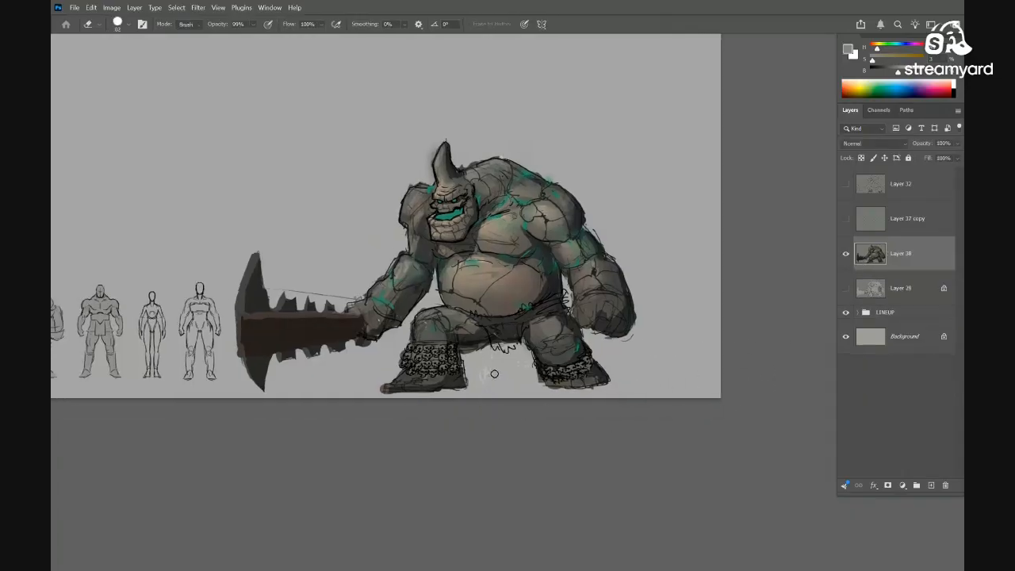
key("bracketright")
key("bracketright")
left_click(622, 321, "ctrl")
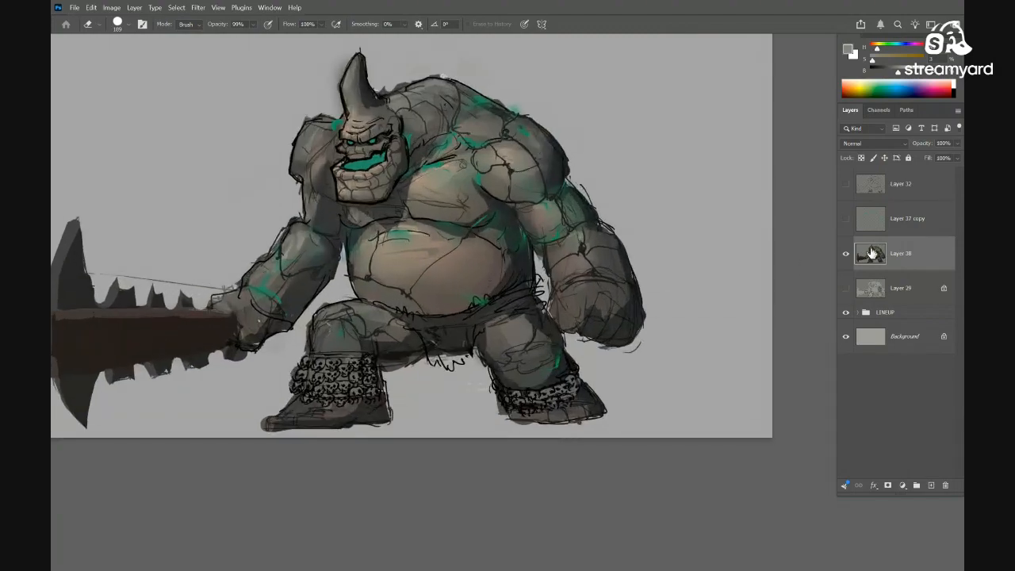
Lasso the loincloth's ragged hem between the legs and fill it with dark grey sampled from the cloth
key("l")
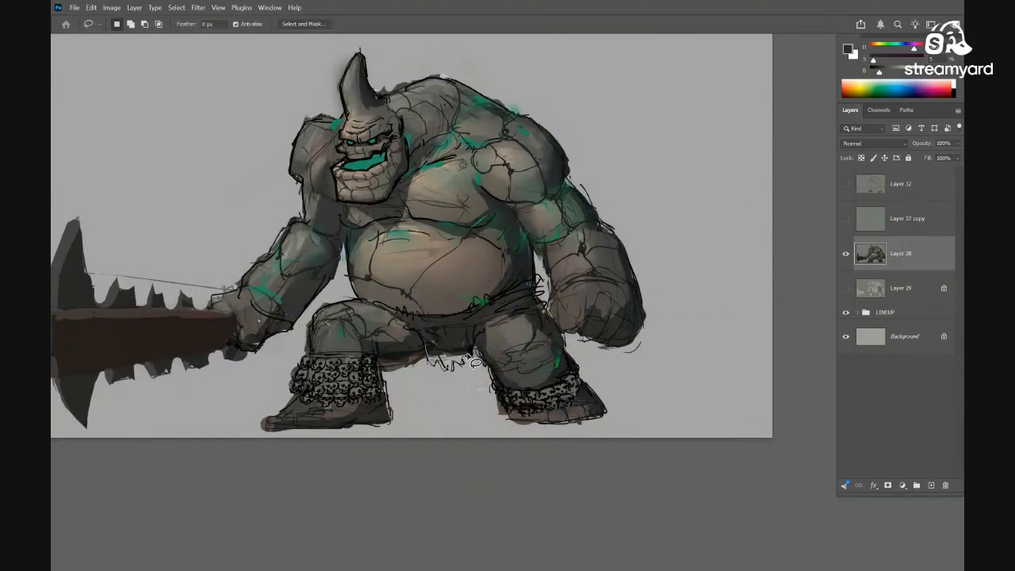
left_click_drag(474, 363, 470, 348)
mouse_move(551, 284)
left_mouse_down()
mouse_move(541, 285)
mouse_move(547, 293)
mouse_move(536, 279)
left_mouse_up()
left_click_drag(464, 354, 605, 355)
key("b")
left_click(541, 312, "alt")
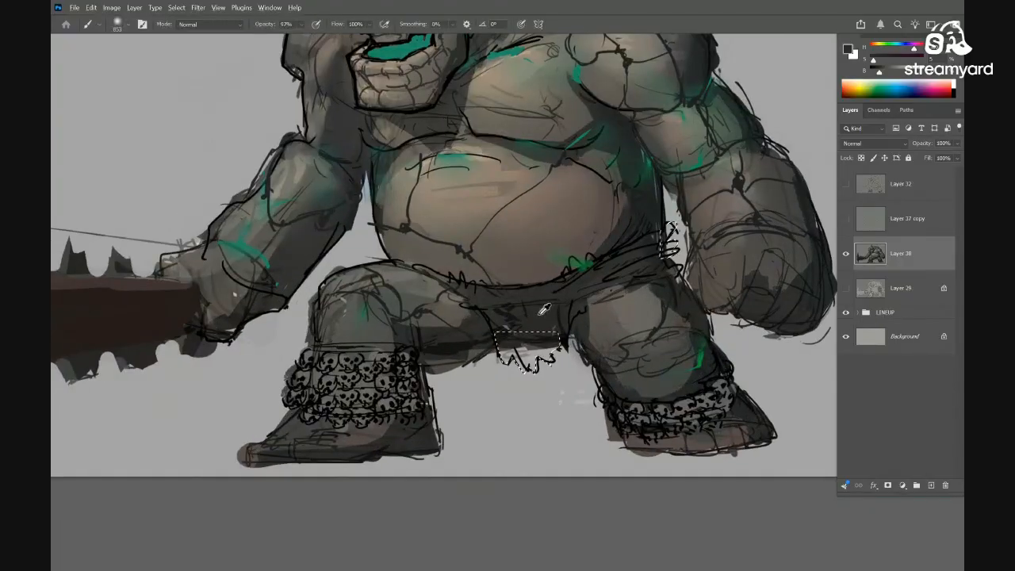
mouse_move(545, 312)
left_mouse_down()
mouse_move(546, 343)
mouse_move(540, 377)
left_mouse_up()
key("ctrl+d")
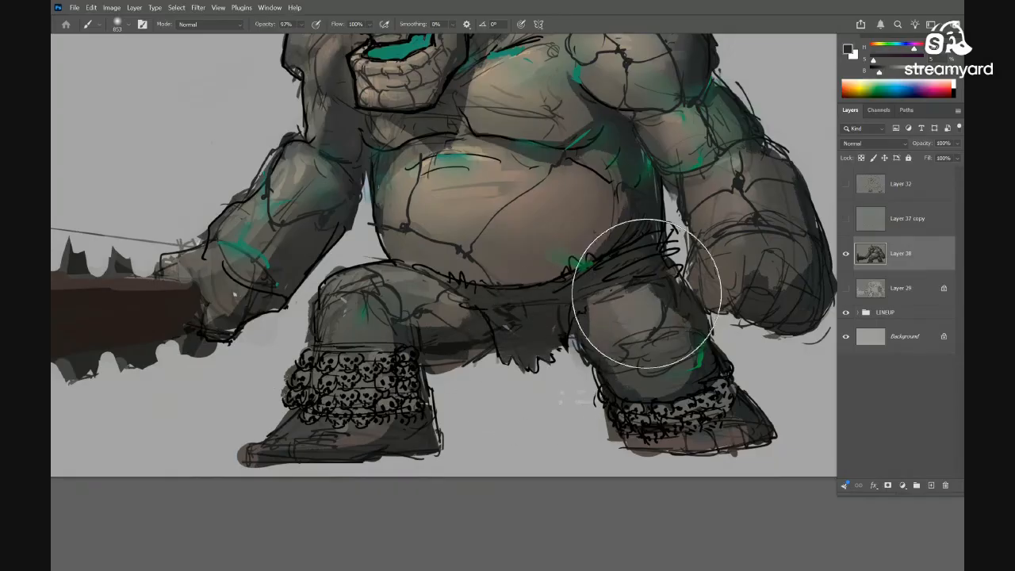
Fill the ragged loincloth tuft at the ogre's hip with the same dark grey
left_click_drag(654, 250, 632, 258)
mouse_move(680, 231)
left_mouse_down()
mouse_move(651, 254)
mouse_move(664, 247)
left_mouse_up()
left_click_drag(585, 306, 650, 312)
Lasso the thin construction line above the weapon's teeth and delete it
left_click_drag(417, 319, 658, 332)
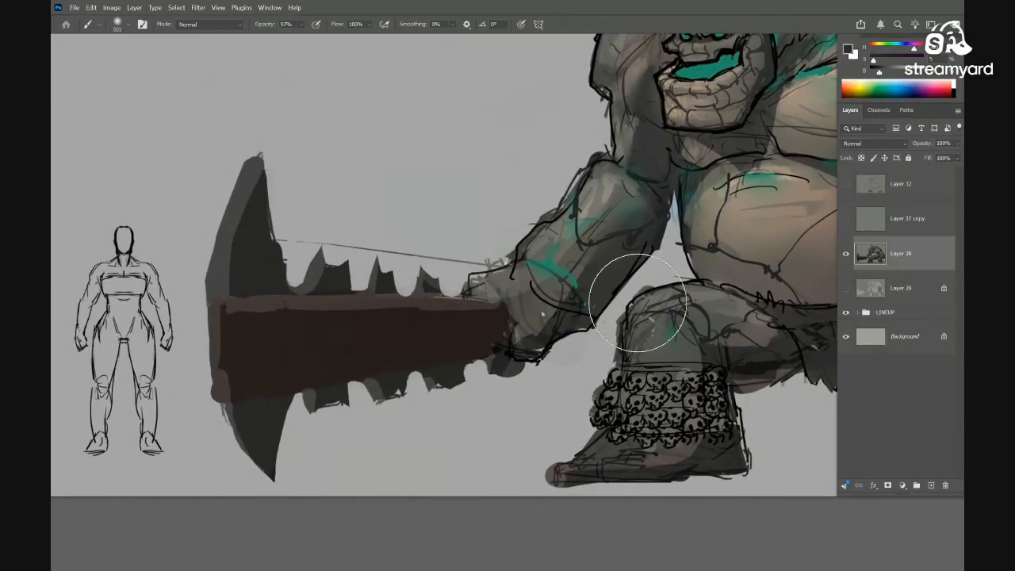
key("l")
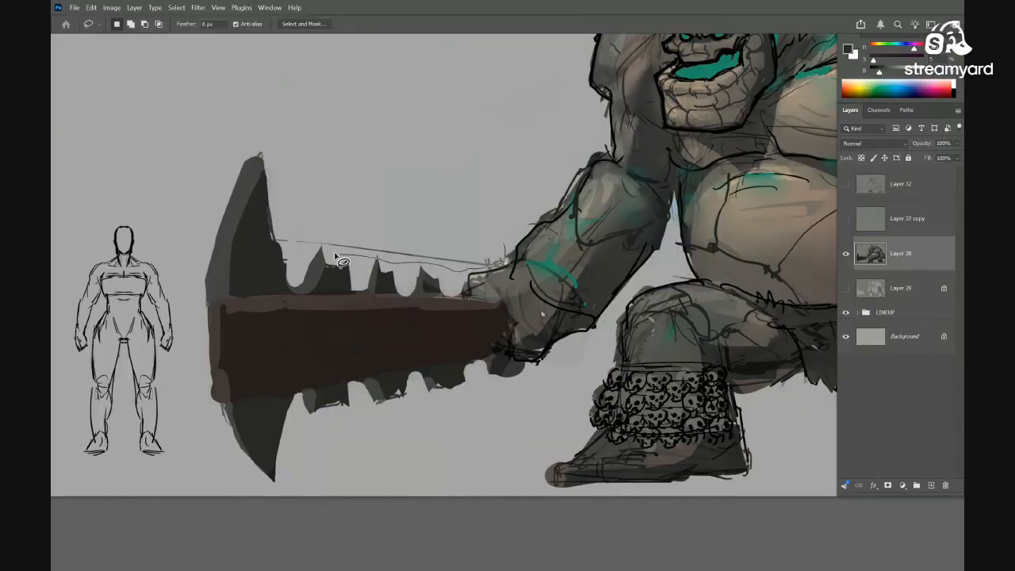
left_click_drag(335, 255, 347, 166)
key("Delete")
key("ctrl+d")
key("ctrl+minus")
key("ctrl+minus")
Lasso and delete the grey smudge along the outer edge of the horn
mouse_move(541, 339)
left_mouse_down()
mouse_move(576, 360)
mouse_move(470, 349)
left_mouse_up()
left_click_drag(532, 322, 539, 321)
left_click_drag(547, 158, 553, 214)
left_click_drag(417, 203, 480, 192)
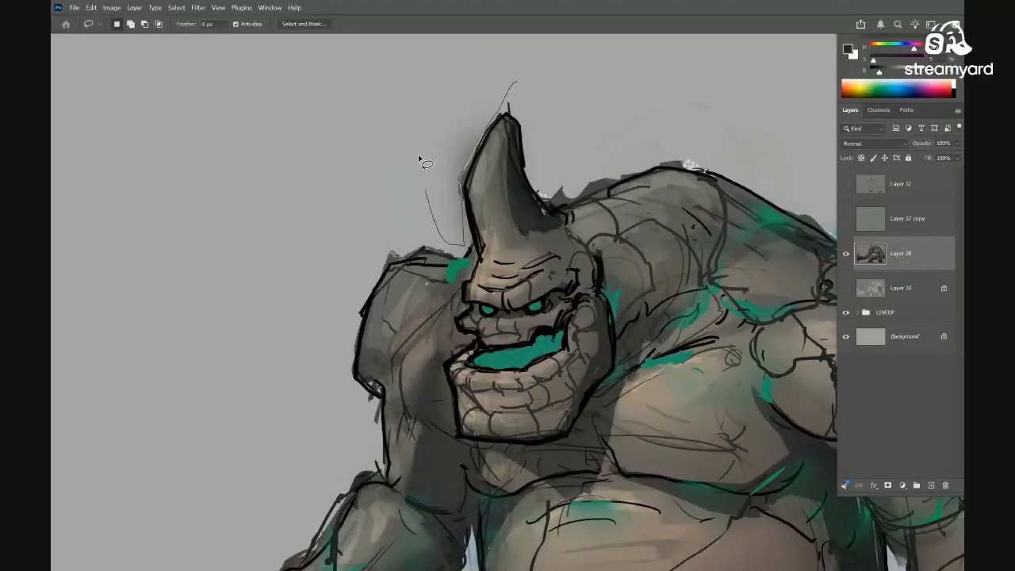
left_click_drag(419, 158, 520, 61)
key("Delete")
key("ctrl+d")
left_click_drag(498, 227, 442, 217)
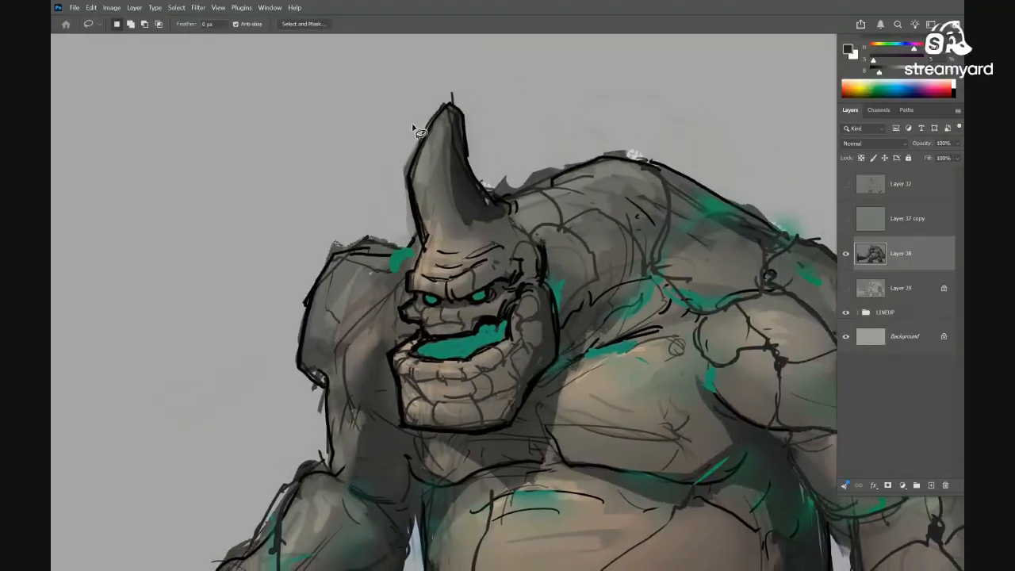
left_click_drag(396, 247, 409, 131)
key("Delete")
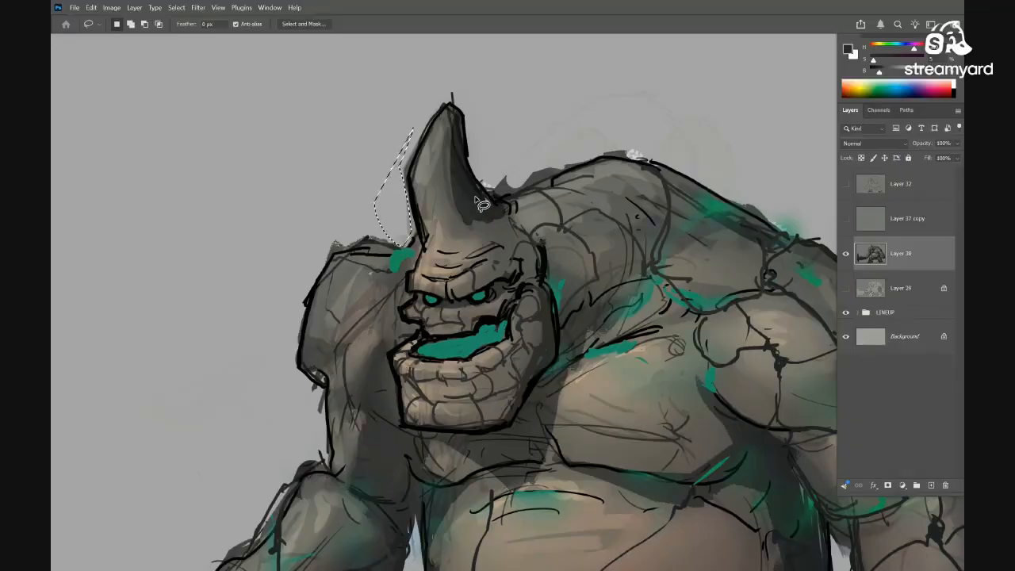
key("ctrl+d")
Lasso and delete stray marks around the outline of the ogre's upper body
left_click_drag(639, 170, 503, 206)
mouse_move(365, 184)
left_mouse_down()
mouse_move(475, 103)
mouse_move(623, 158)
mouse_move(373, 190)
left_mouse_up()
key("Delete")
key("ctrl+d")
scroll(626, 345, "down", 8)
left_click_drag(654, 357, 490, 215)
scroll(491, 216, "up", 3)
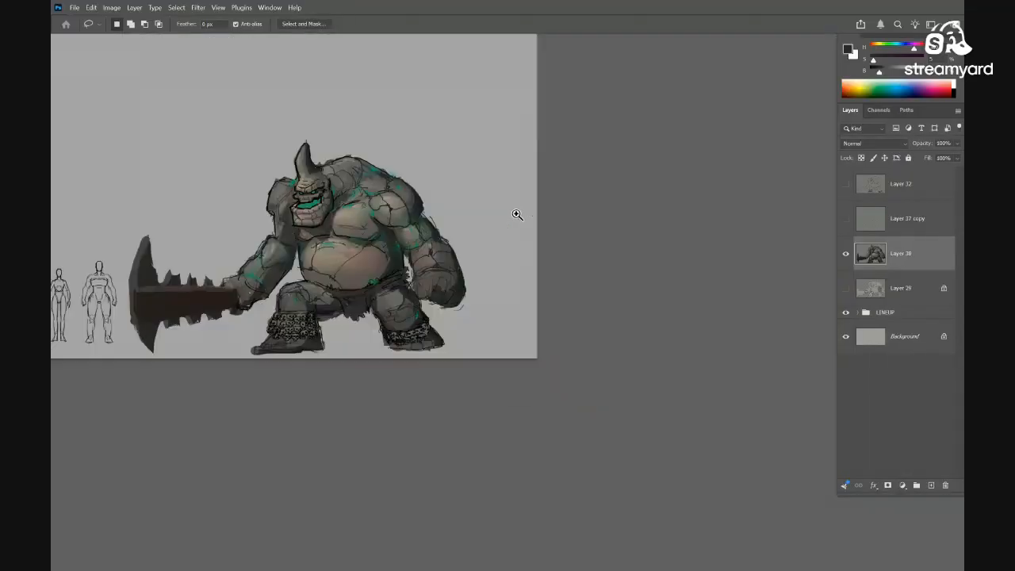
scroll(423, 149, "up", 3)
mouse_move(403, 201)
left_mouse_down()
mouse_move(423, 238)
mouse_move(479, 164)
mouse_move(414, 127)
left_mouse_up()
key("Delete")
key("ctrl+d")
scroll(550, 301, "down", 5)
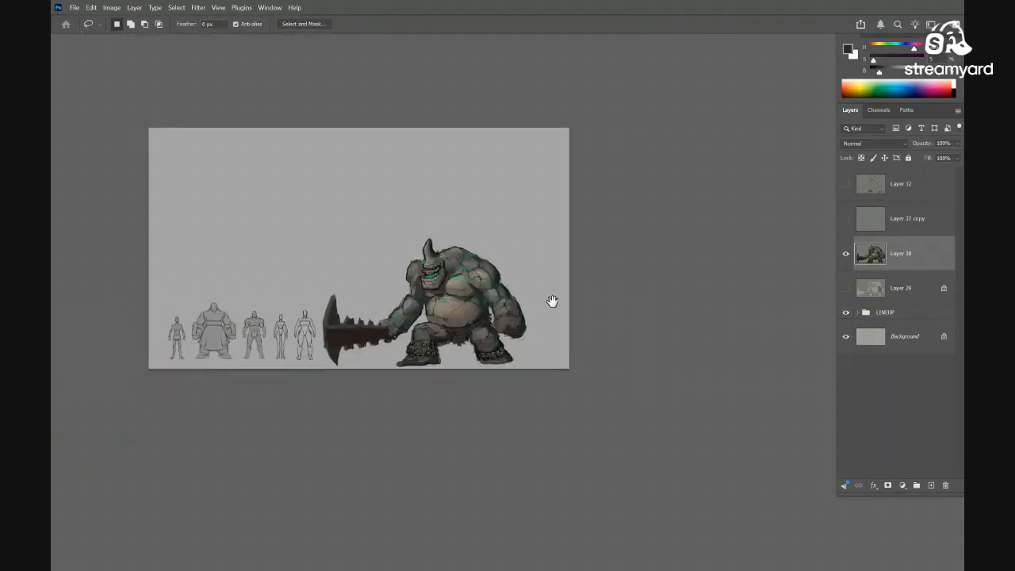
Lasso and delete the stray marks in the gap beside the hip and the loose line under the fist
scroll(585, 281, "up", 6)
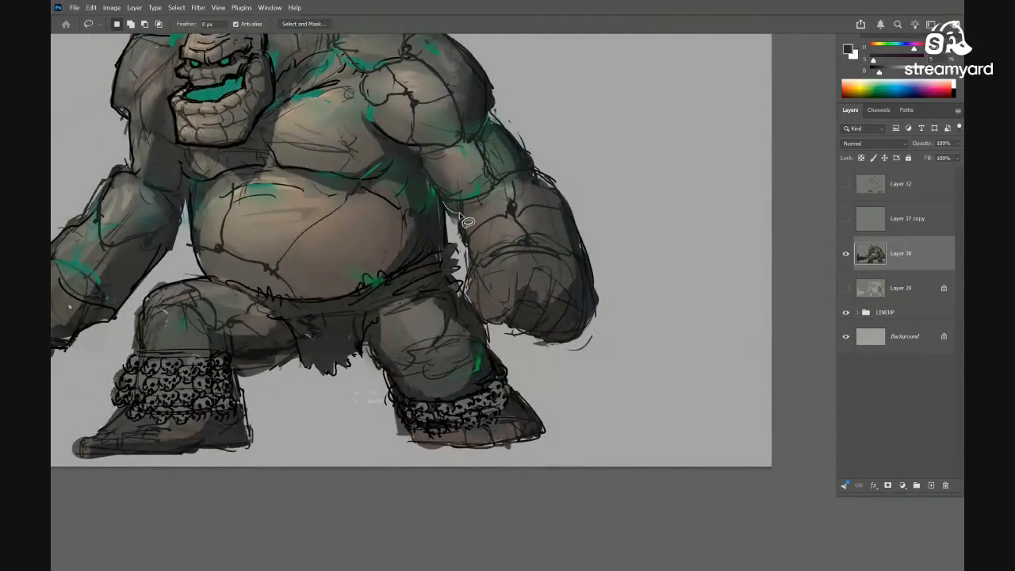
left_click_drag(449, 229, 444, 206)
key("Delete")
key("ctrl+d")
left_click_drag(618, 286, 595, 317)
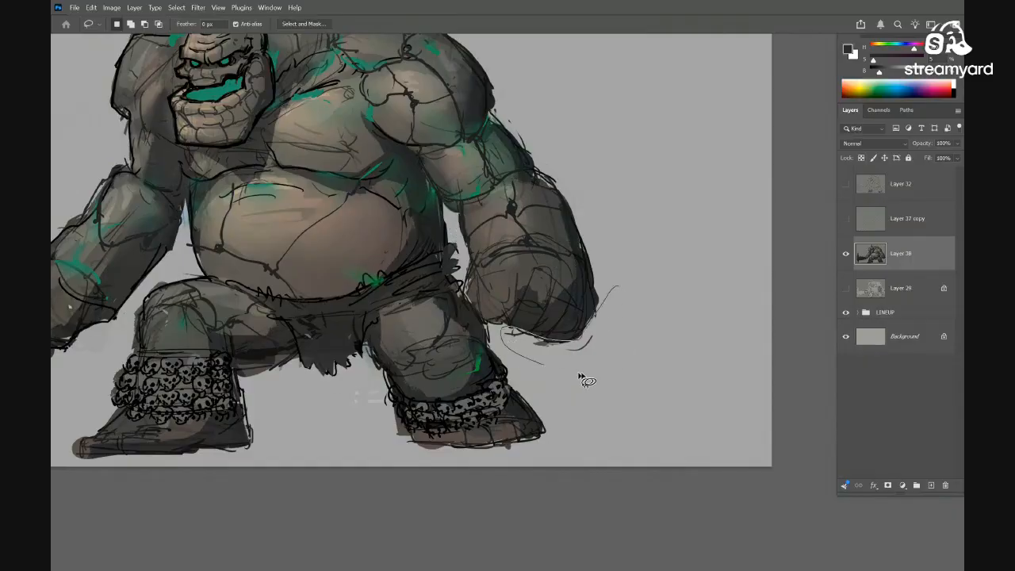
mouse_move(582, 380)
left_mouse_down()
mouse_move(626, 361)
mouse_move(642, 333)
left_mouse_up()
key("Delete")
key("ctrl+d")
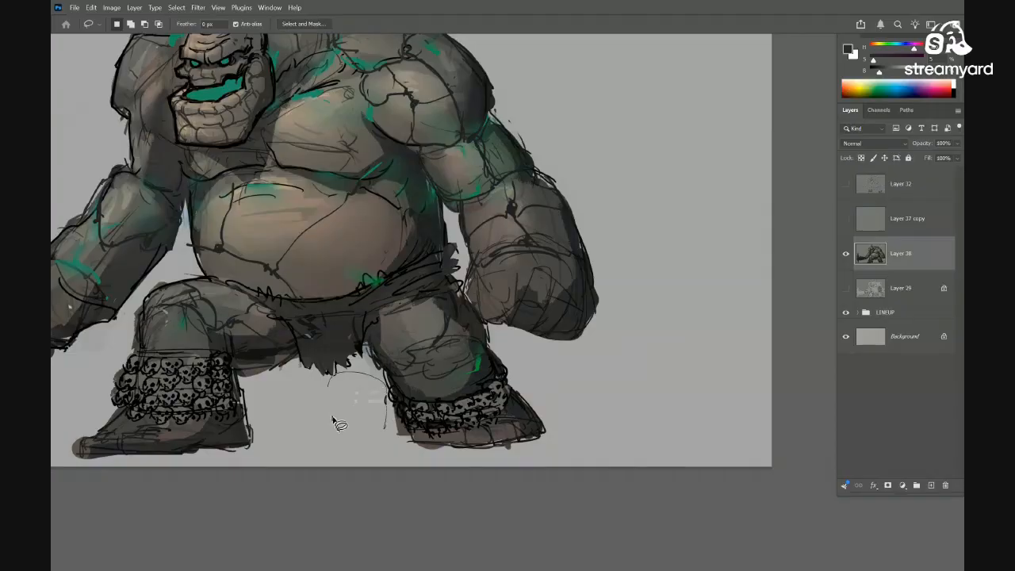
Lasso and delete the remaining pale marks between the ogre's feet
left_click_drag(333, 419, 384, 430)
key("Delete")
key("ctrl+d")
scroll(539, 374, "down", 5)
Duplicate Layer 38 and brighten the copy by pulling the RGB curve's white point inward to about 206
left_click_drag(492, 373, 535, 358)
mouse_move(561, 382)
left_mouse_down()
mouse_move(609, 385)
mouse_move(571, 384)
left_mouse_up()
key("ctrl+j")
key("ctrl+m")
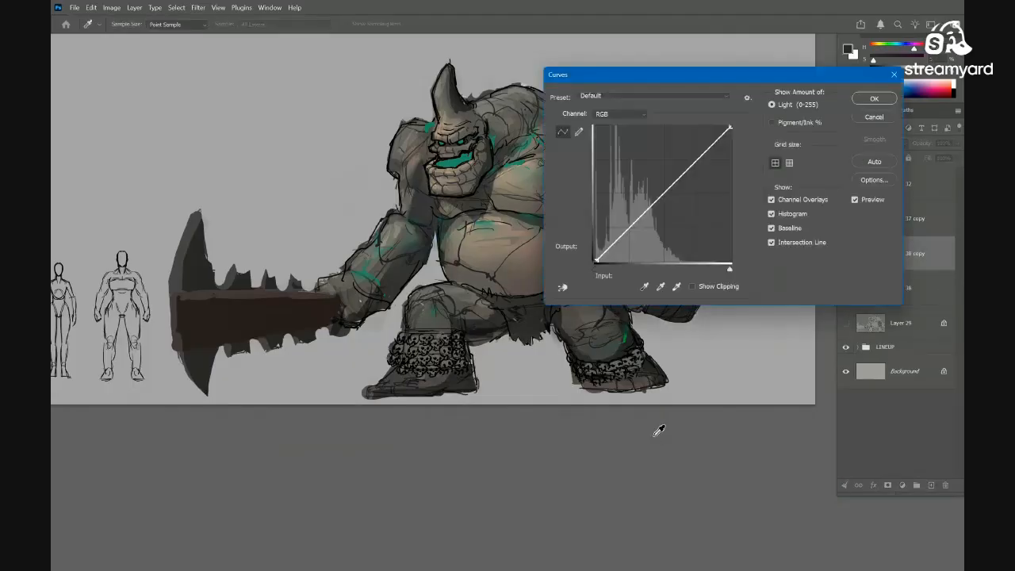
left_click_drag(729, 267, 705, 270)
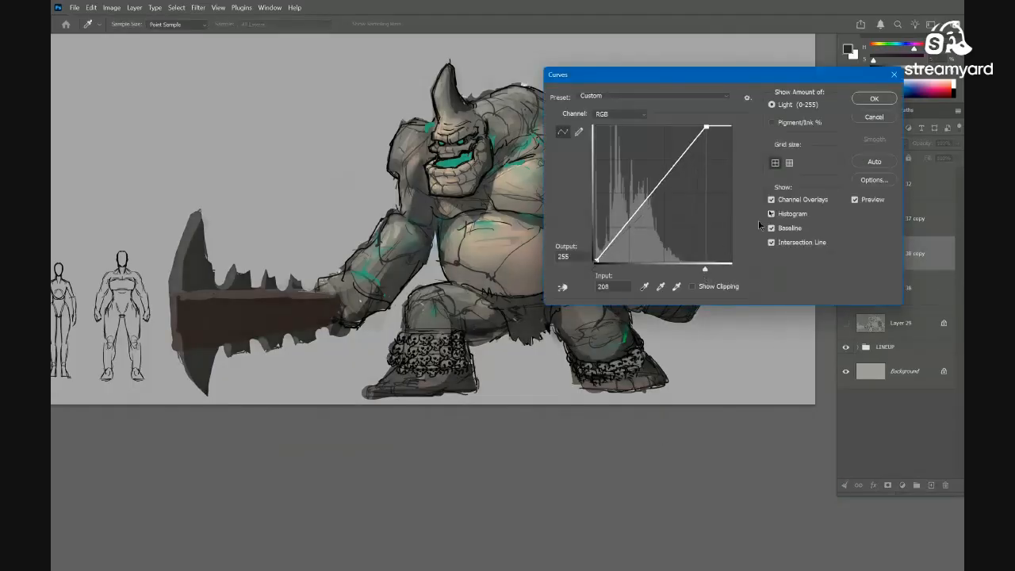
left_click(870, 100)
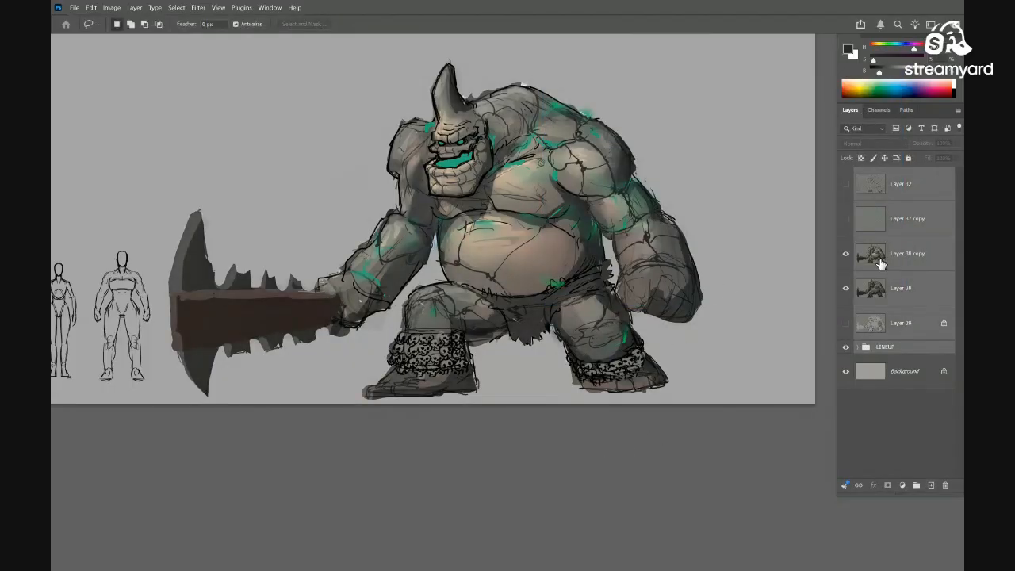
Add a black mask to Layer 38 copy and choose the Hard Round Pressure Size brush to paint it in white
key("ctrl+shift+m")
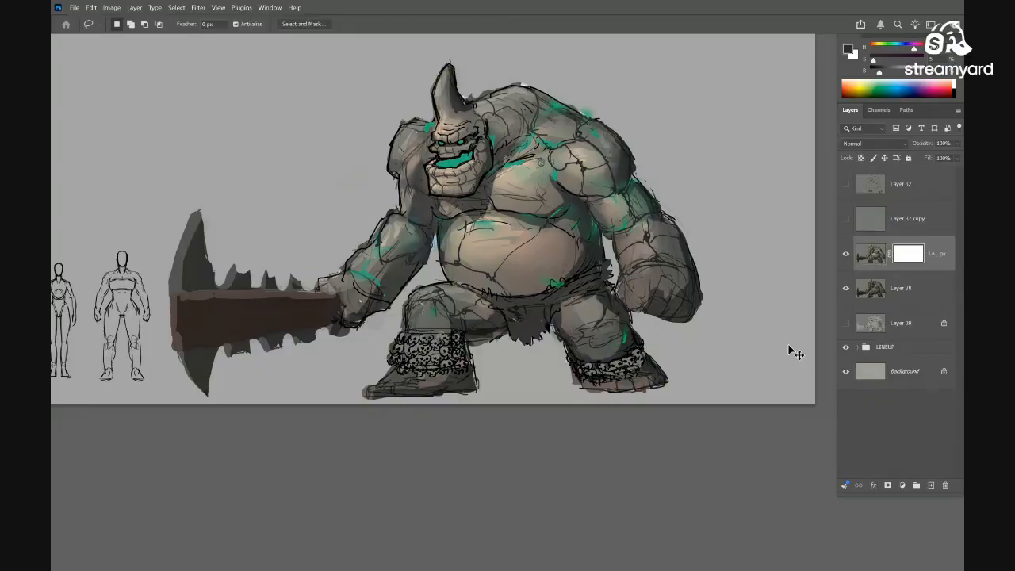
key("ctrl+i")
key("b")
scroll(494, 336, "up", 3)
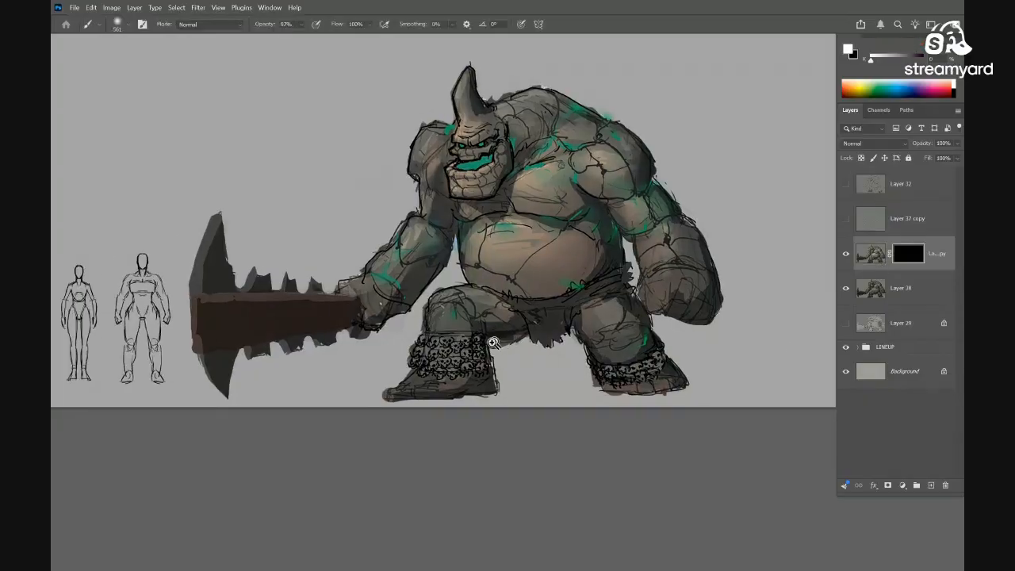
right_click(559, 301)
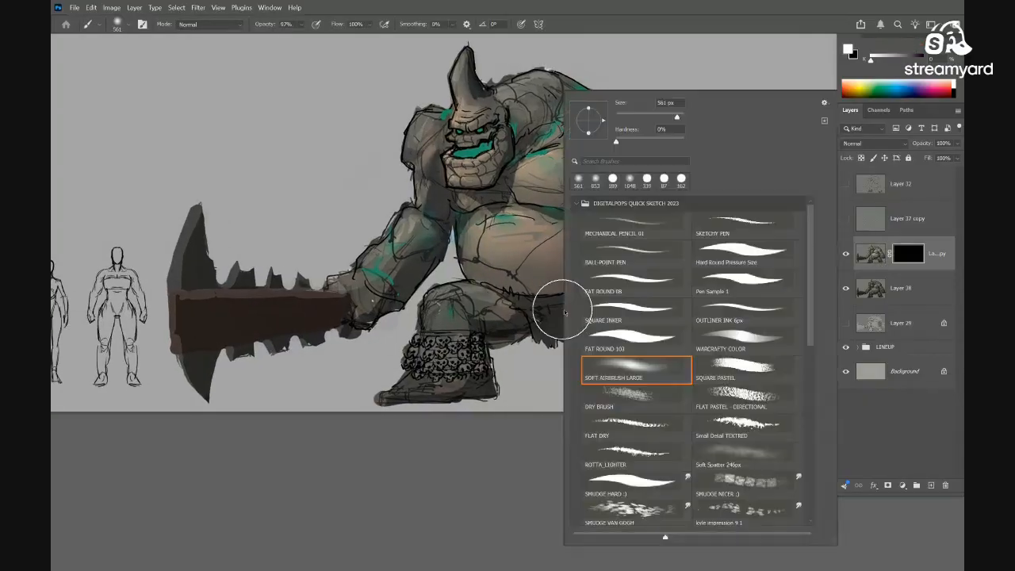
left_click(741, 256)
left_click(465, 353)
Paint the brightening in over the skulls of both ankle bands on the mask
scroll(463, 350, "up", 2)
left_click_drag(443, 346, 379, 350)
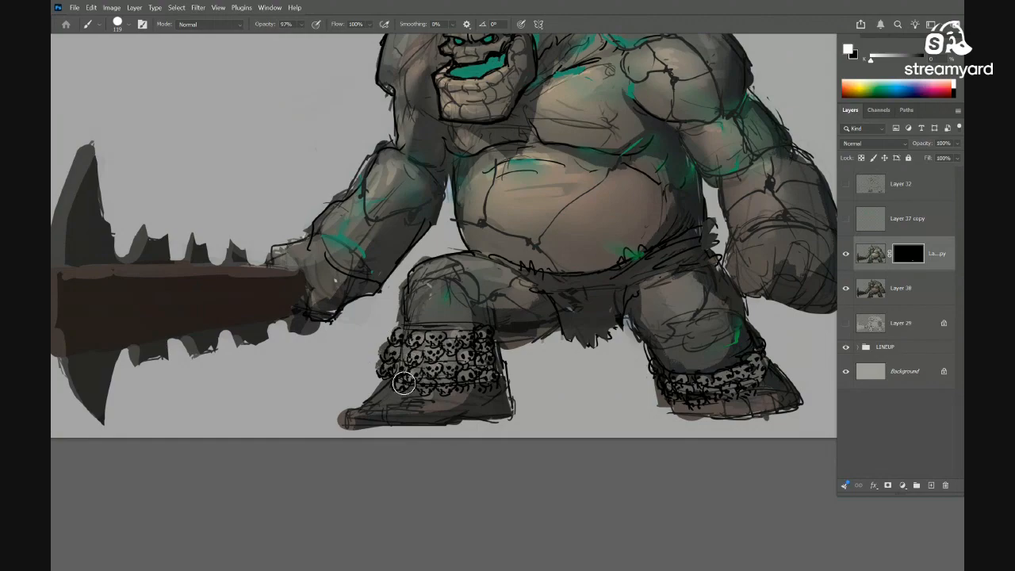
left_click_drag(604, 366, 566, 366)
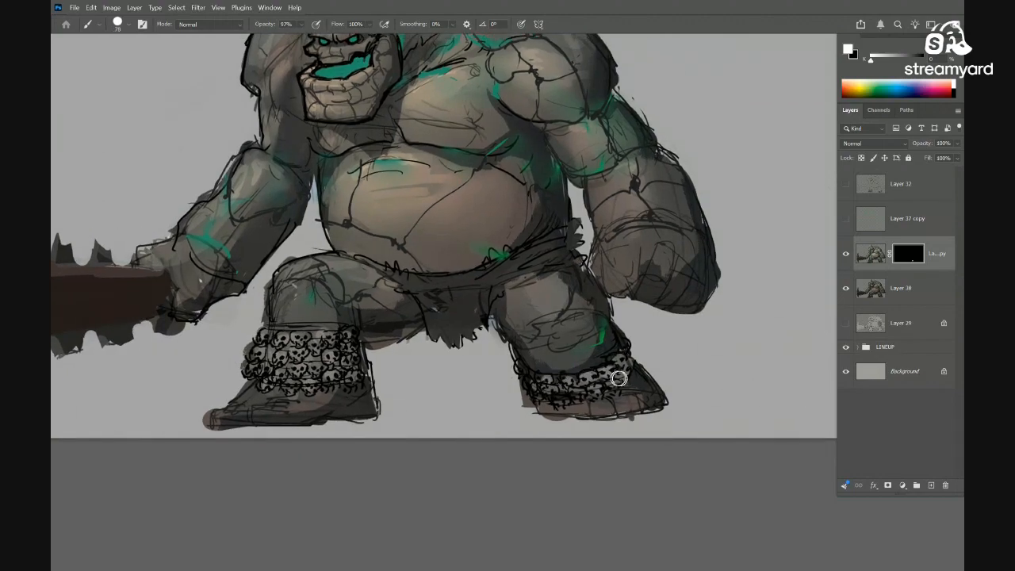
left_click_drag(608, 361, 621, 388)
Paint brighter highlights on the raised knee and the weapon-side forearm through the mask
mouse_move(547, 315)
left_mouse_down()
mouse_move(575, 308)
mouse_move(617, 395)
left_mouse_up()
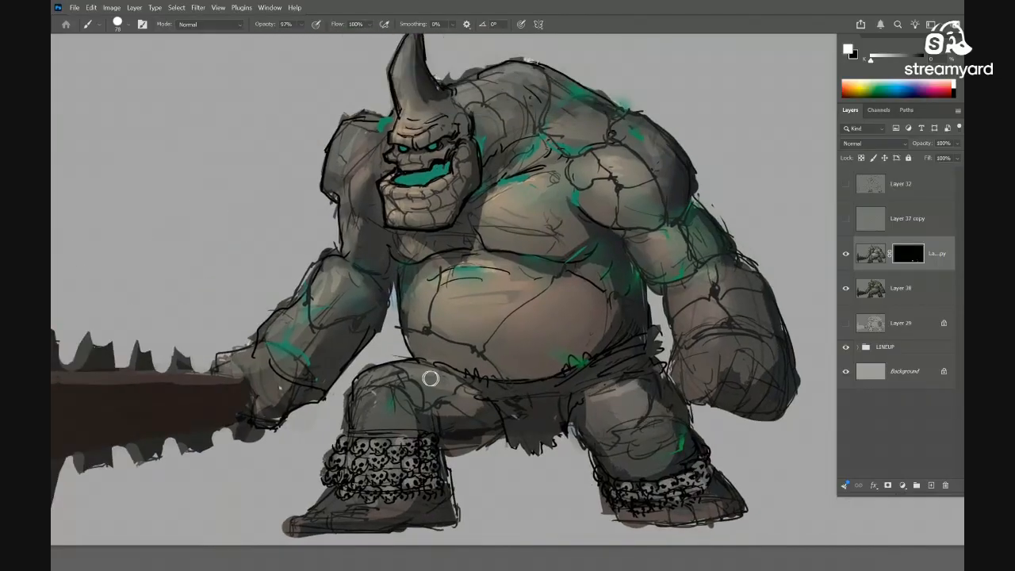
left_click_drag(385, 340, 449, 357)
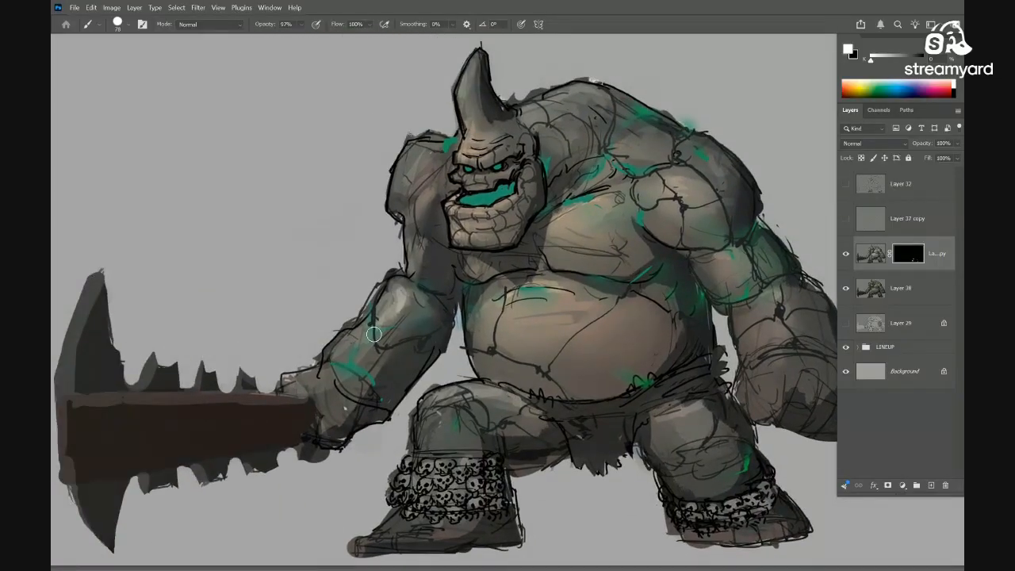
left_click_drag(542, 266, 486, 316)
left_click_drag(485, 317, 365, 336)
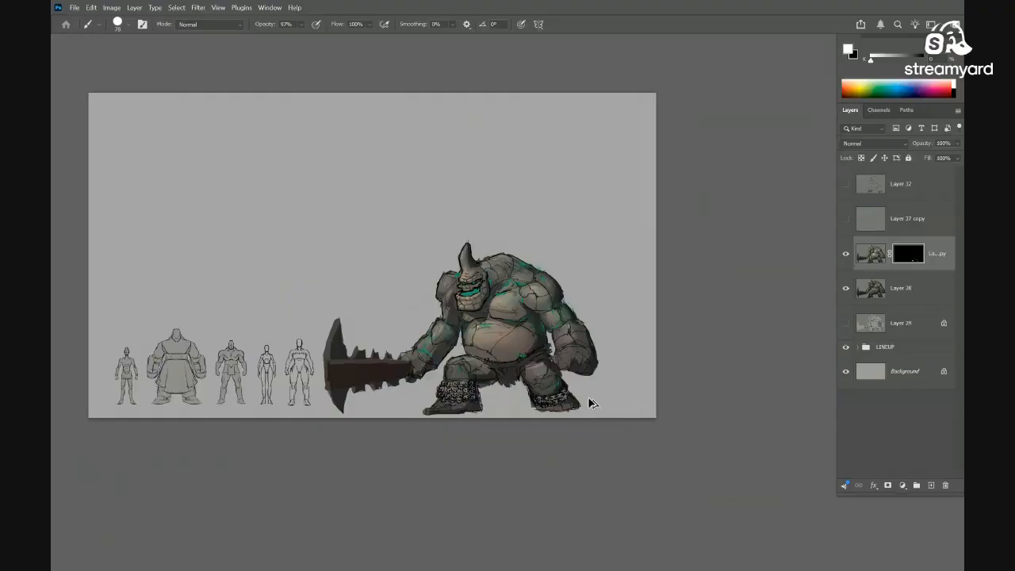
Paint small brighter highlights over the ogre's weapon-side hand, shoulder and chest through the Layer 38 copy mask
left_click_drag(505, 352, 536, 347)
left_click_drag(374, 374, 417, 365)
left_click_drag(501, 362, 485, 470)
left_click_drag(536, 284, 448, 327)
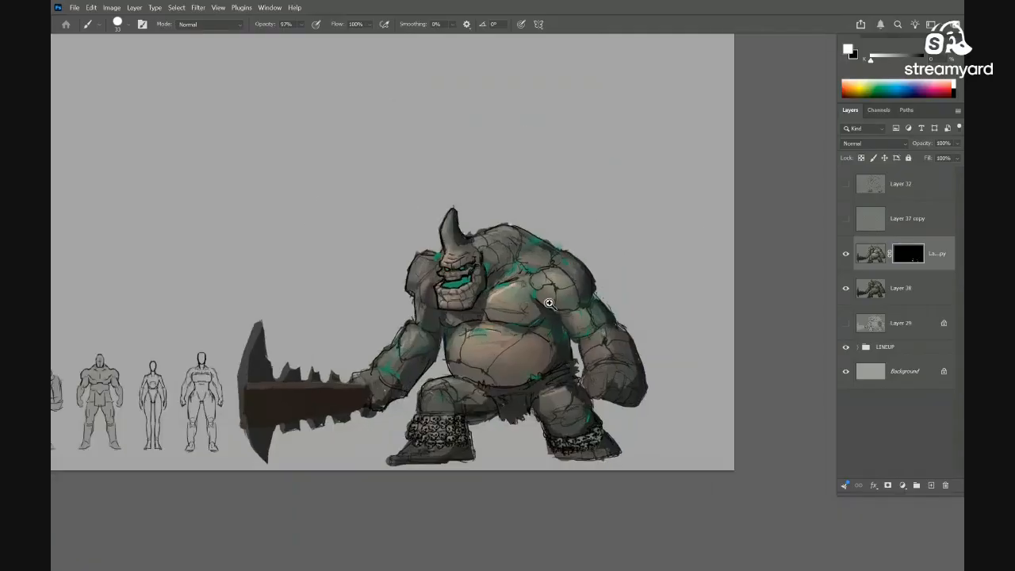
left_click_drag(519, 317, 548, 306)
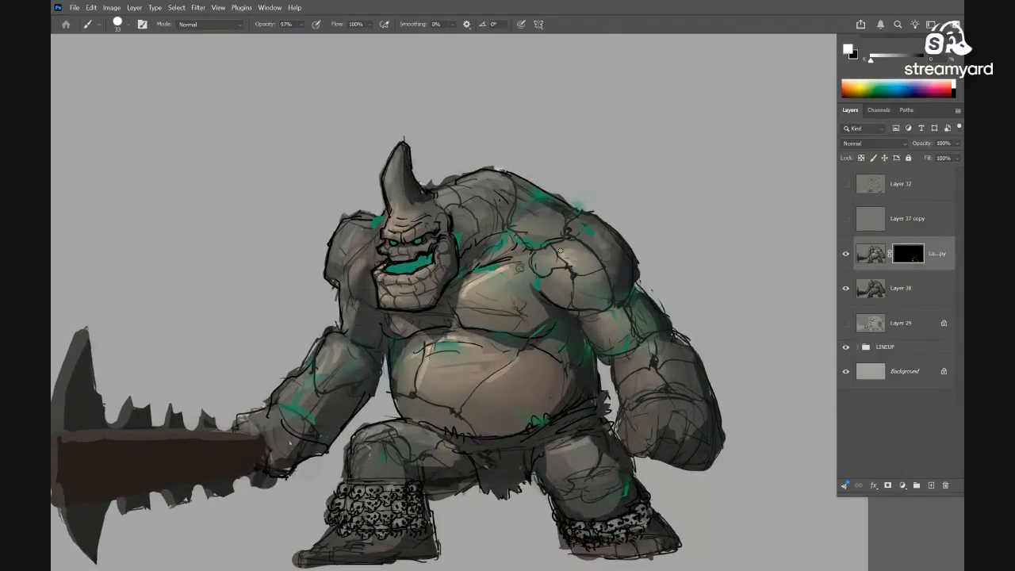
left_click_drag(455, 256, 487, 247)
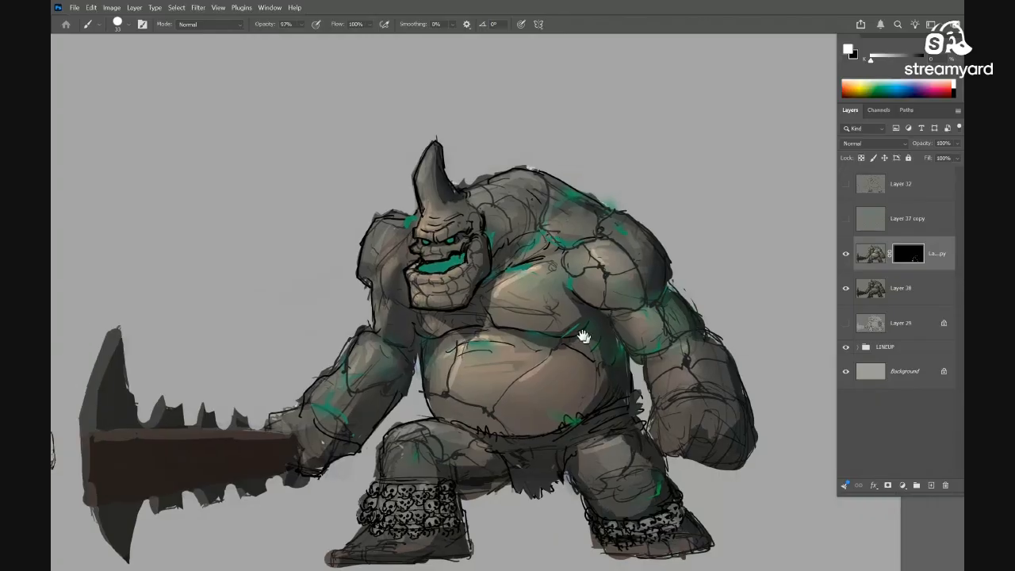
left_click_drag(584, 337, 578, 323)
Paint highlights along the upper back ridge, behind the horn and on the face through the mask
mouse_move(542, 293)
left_mouse_down()
mouse_move(589, 285)
mouse_move(564, 274)
mouse_move(664, 387)
left_mouse_up()
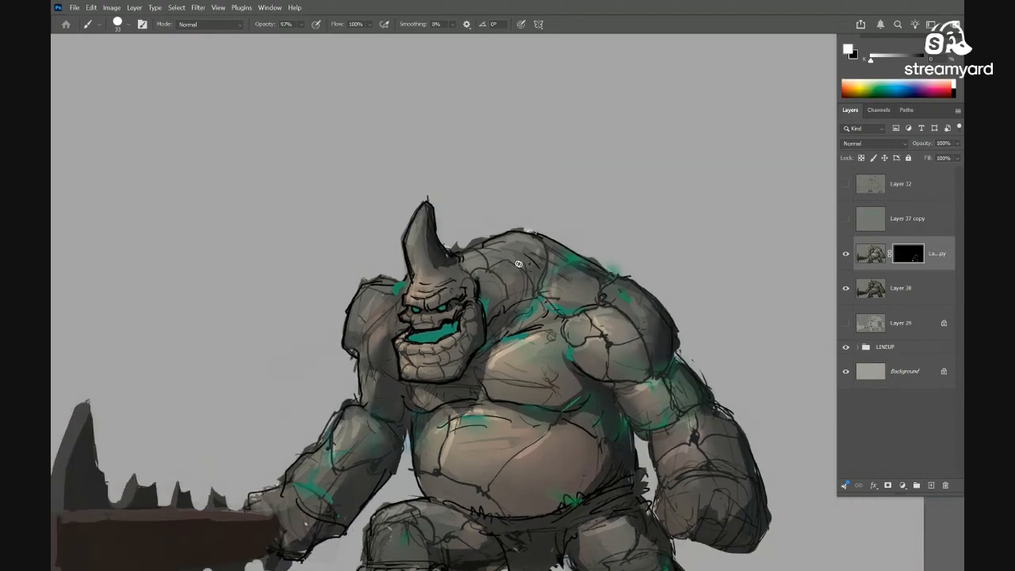
left_click_drag(465, 283, 490, 272)
left_click_drag(455, 279, 469, 275)
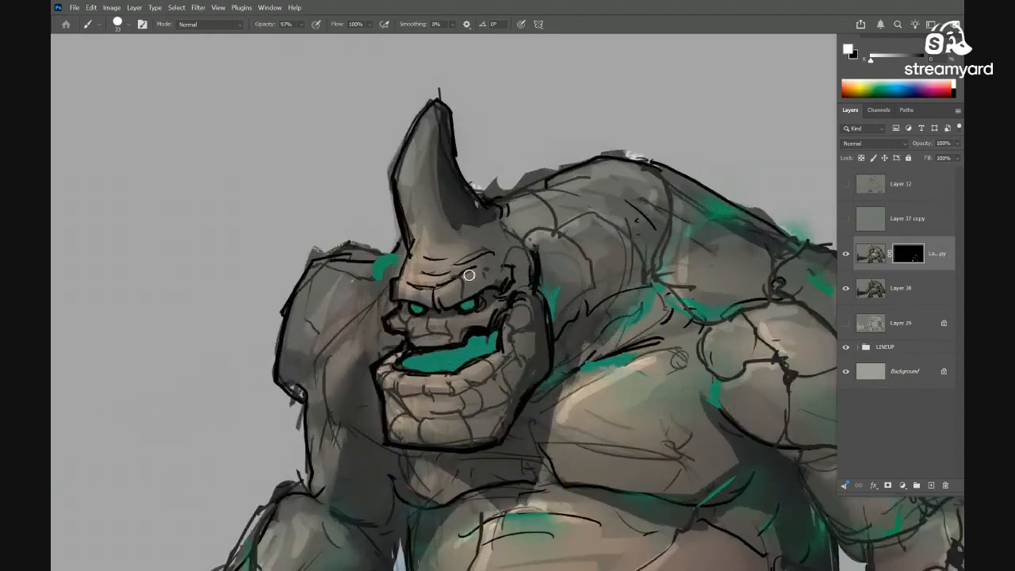
left_click_drag(479, 339, 405, 321)
mouse_move(479, 346)
left_mouse_down()
mouse_move(483, 302)
mouse_move(388, 307)
mouse_move(517, 321)
mouse_move(513, 339)
left_mouse_up()
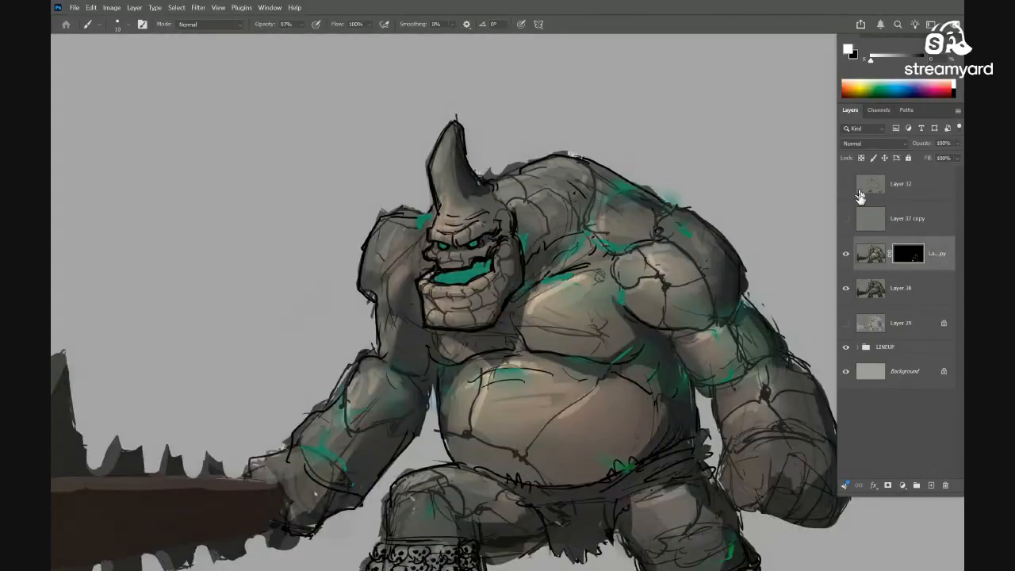
Select Layer 37 copy, show it, and lasso around its teal eyes and mouth
left_click(846, 220, "alt")
left_click(847, 221, "alt")
left_click(869, 220)
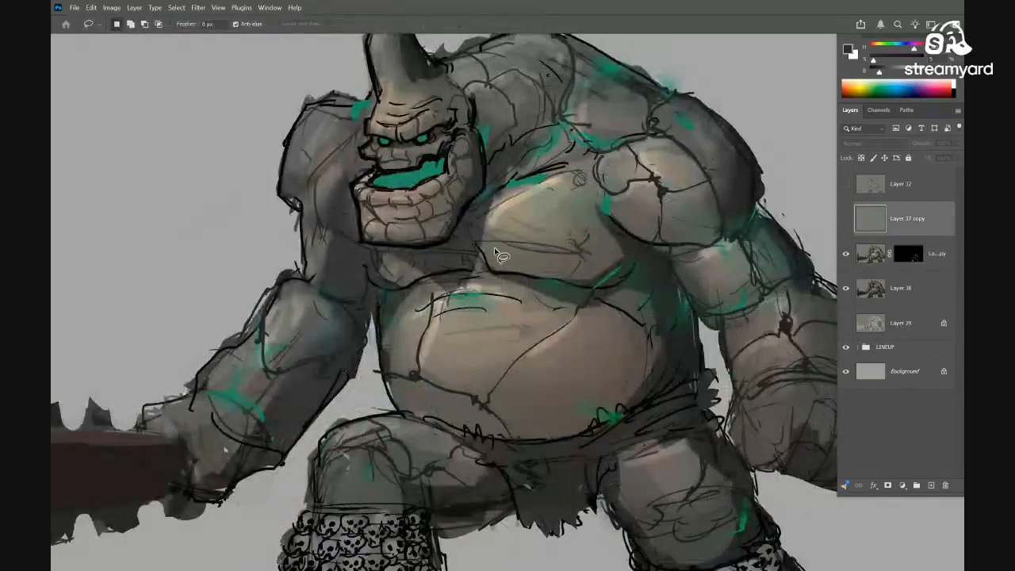
key("ctrl+comma")
mouse_move(455, 152)
left_mouse_down()
mouse_move(357, 167)
mouse_move(456, 155)
left_mouse_up()
left_click(847, 219, "alt")
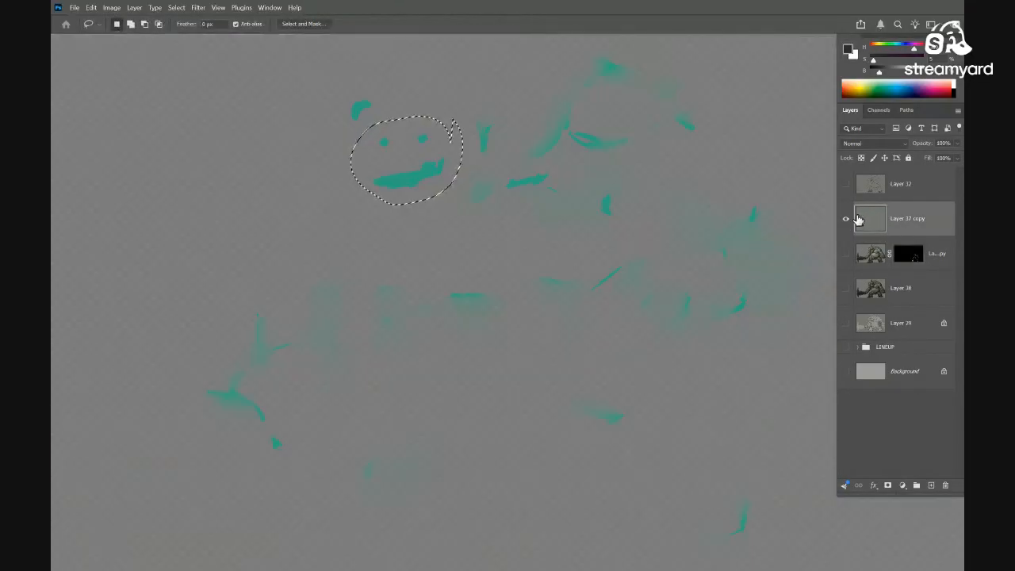
left_click(847, 219, "alt")
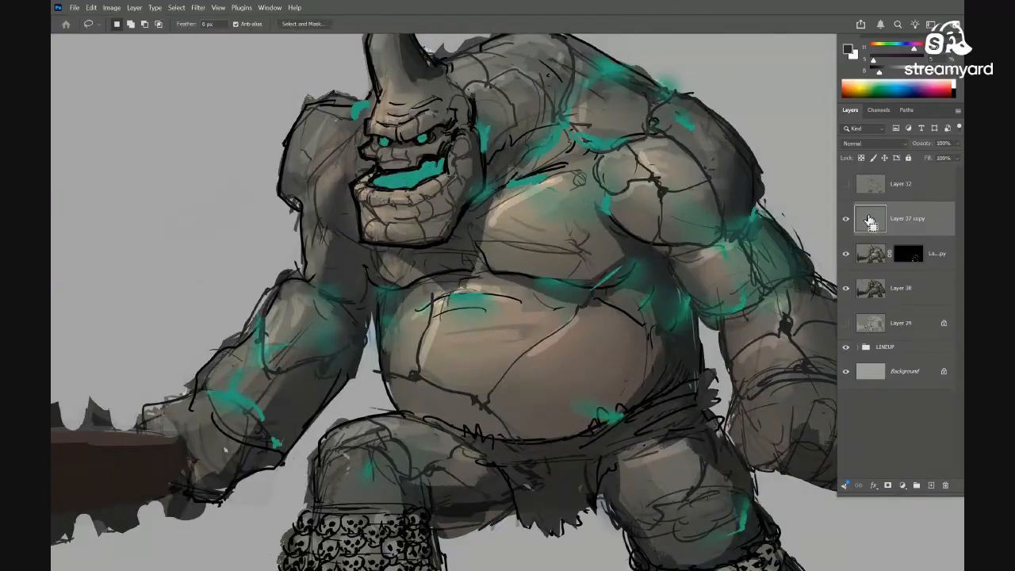
Copy the lassoed teal shapes to a new layer, place it below Layer 37 copy, and hide Layer 37 copy
key("ctrl+j")
left_click_drag(871, 223, 875, 243)
left_click(846, 219)
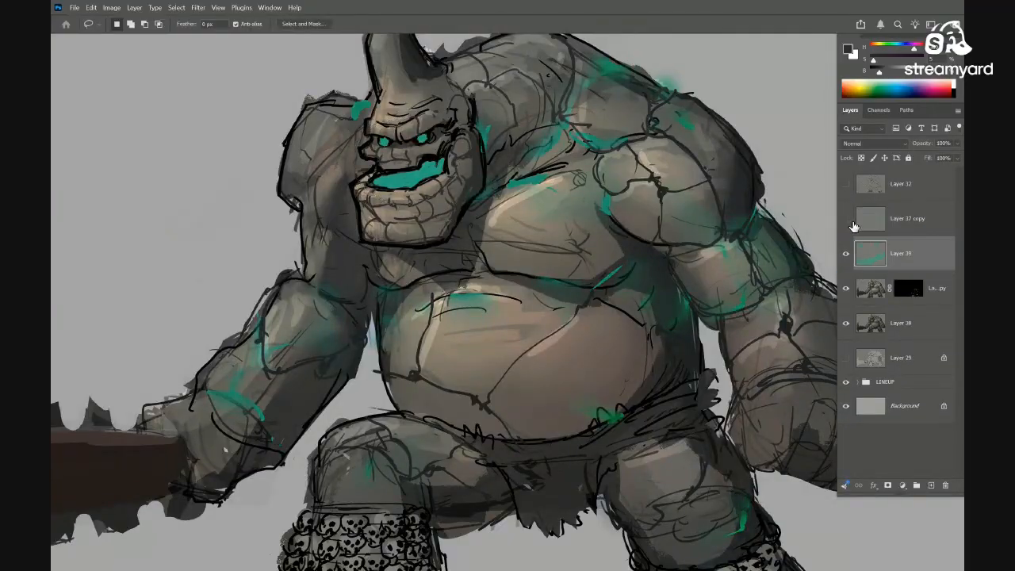
Set the blend mode of the copied eyes-and-mouth layer to Linear Dodge (Add)
left_click_drag(572, 302, 611, 340)
scroll(518, 320, "down", 4)
scroll(500, 325, "up", 3)
left_click_drag(493, 329, 462, 362)
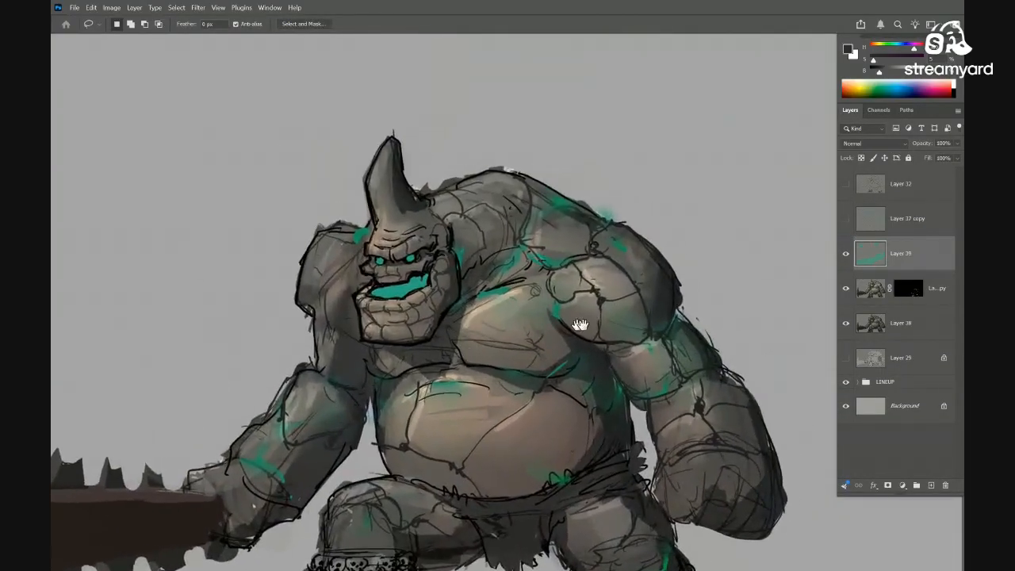
left_click(846, 254)
left_click(882, 148)
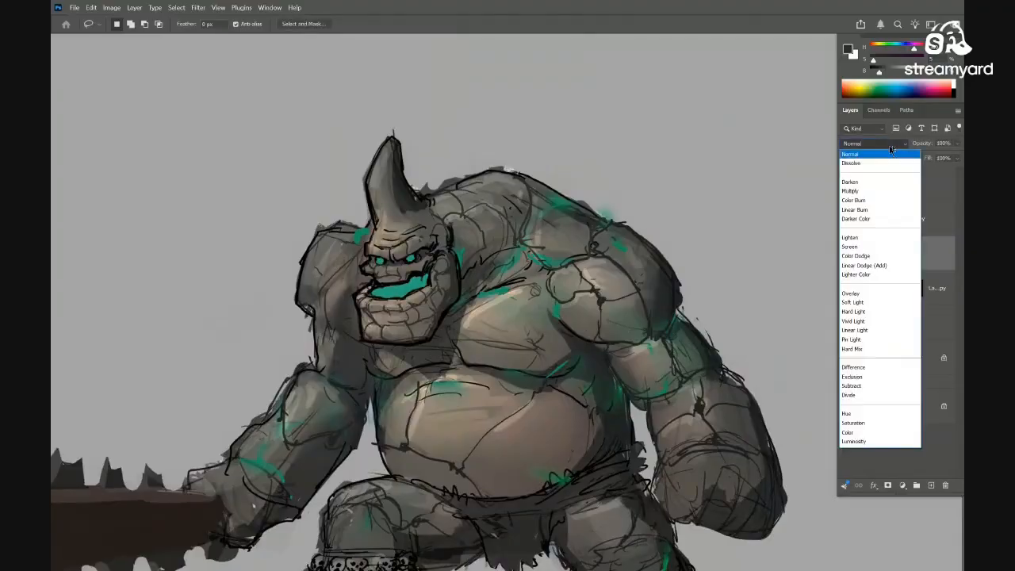
left_click(876, 269)
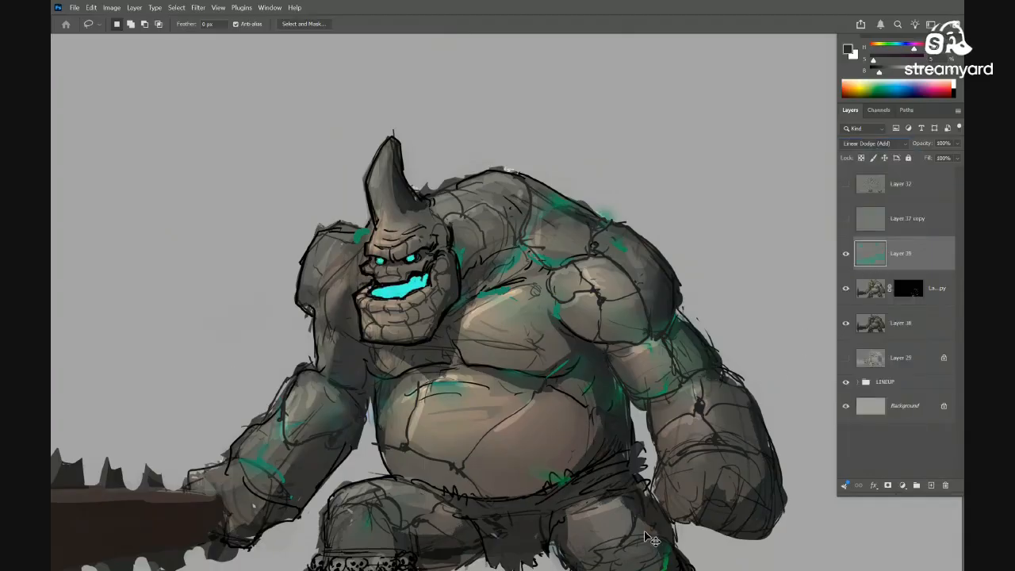
Soften the eyes-and-mouth glow layer with a Gaussian Blur of more than 1 pixel radius
key("ctrl+alt+f")
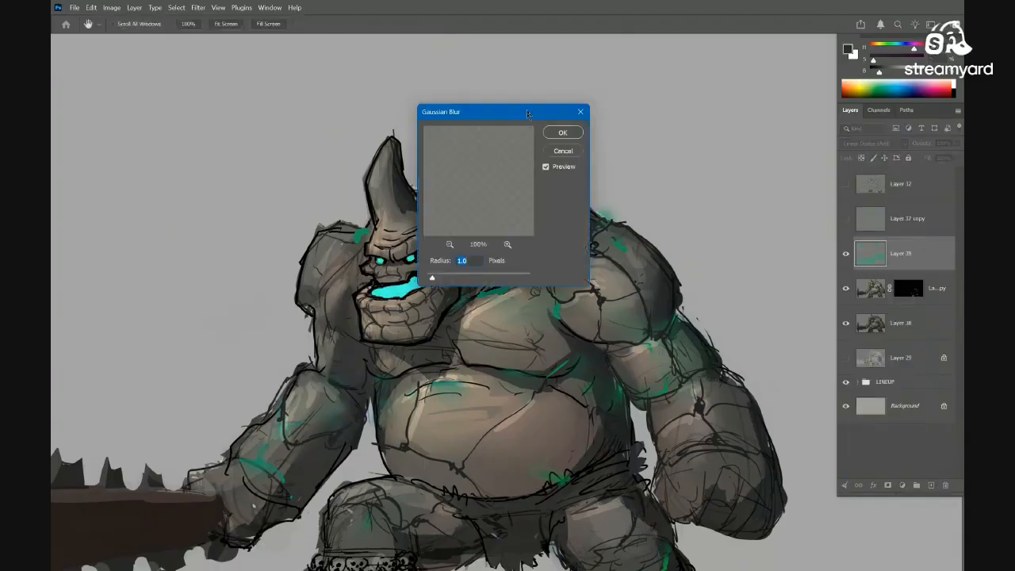
left_click_drag(527, 113, 692, 96)
left_click_drag(607, 263, 641, 261)
left_click(726, 116)
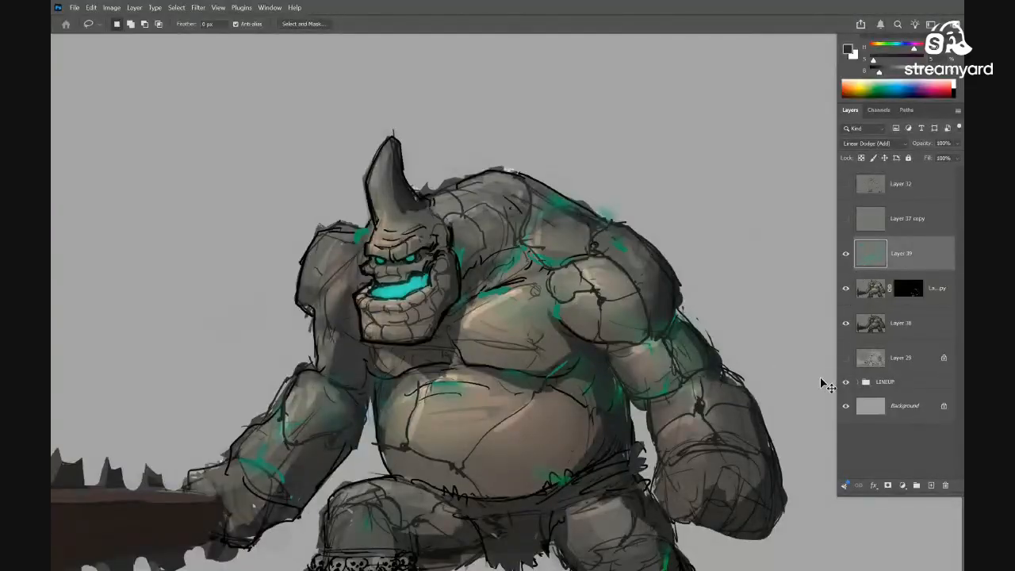
Adjust the blurred glow layer's Hue/Saturation to saturation +68 and lightness -39
key("ctrl+u")
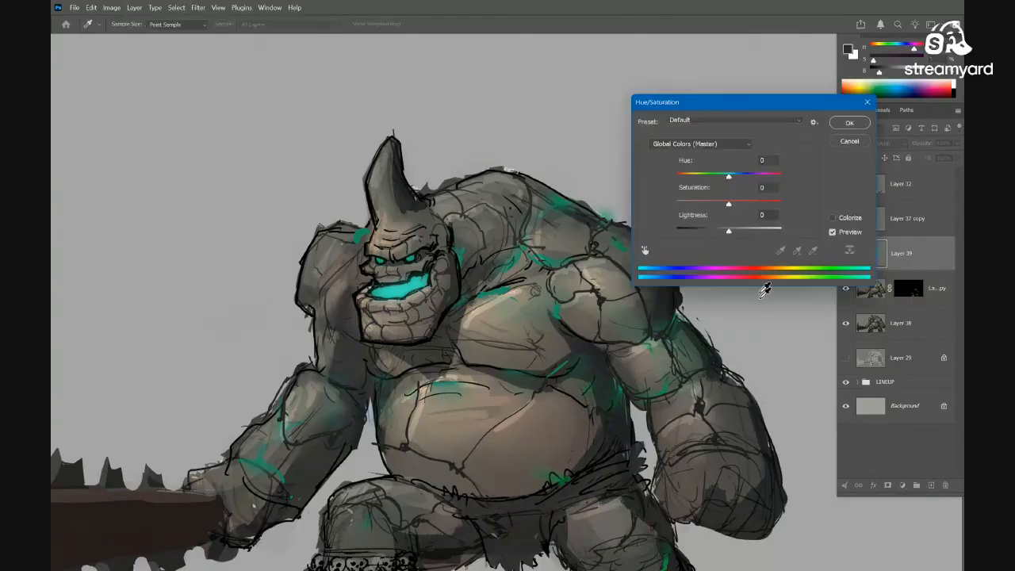
left_click_drag(729, 230, 709, 234)
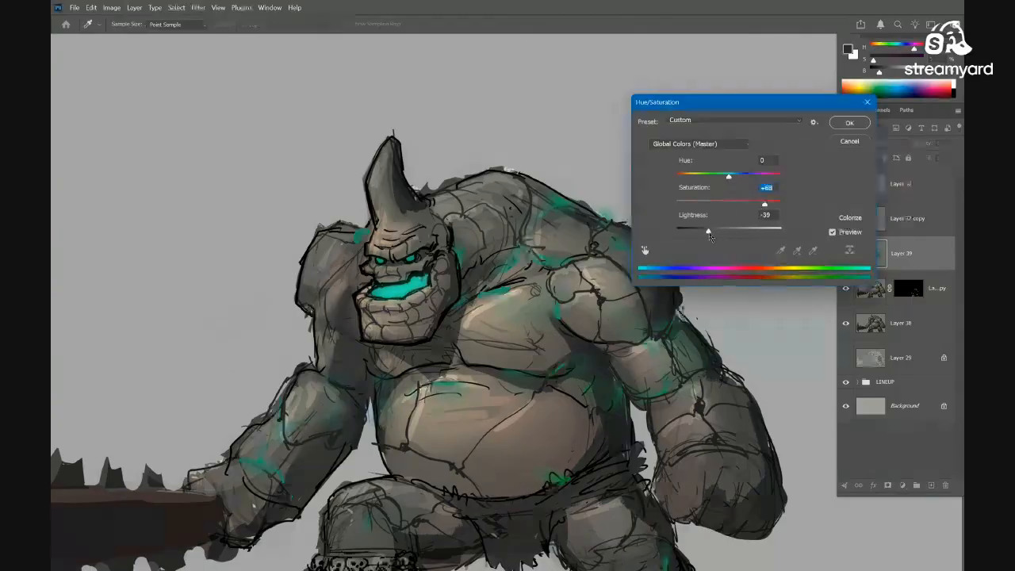
left_click(848, 123)
scroll(606, 309, "down", 4)
left_click_drag(567, 296, 655, 279)
left_click_drag(655, 279, 606, 286)
Hide the glow layer and select the teal mouth and both eyes on Layer 38 copy with the Magic Wand
left_click(846, 254)
left_click(869, 288)
key("w")
left_click(460, 274)
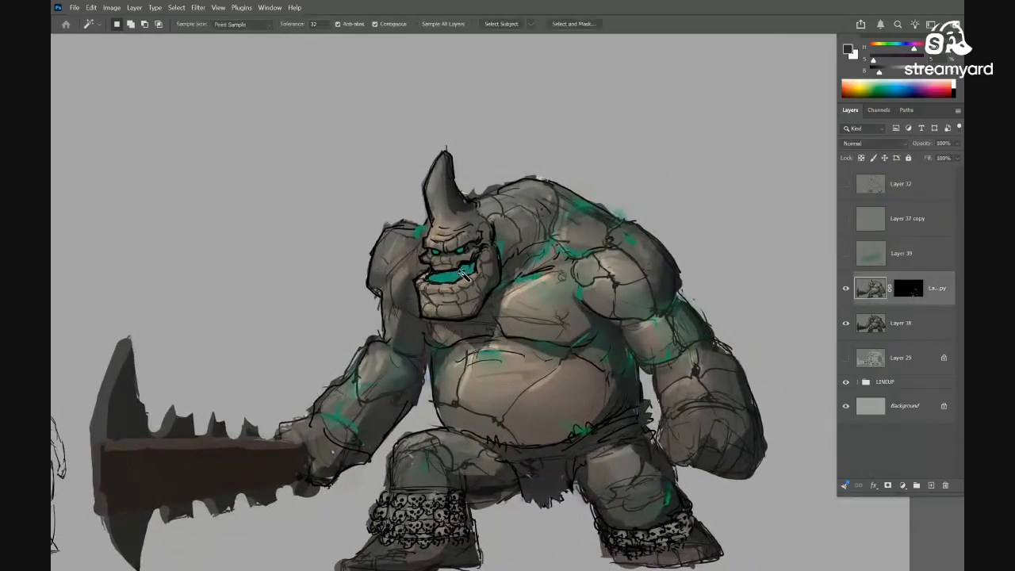
scroll(455, 238, "up", 5)
scroll(454, 228, "down", 4)
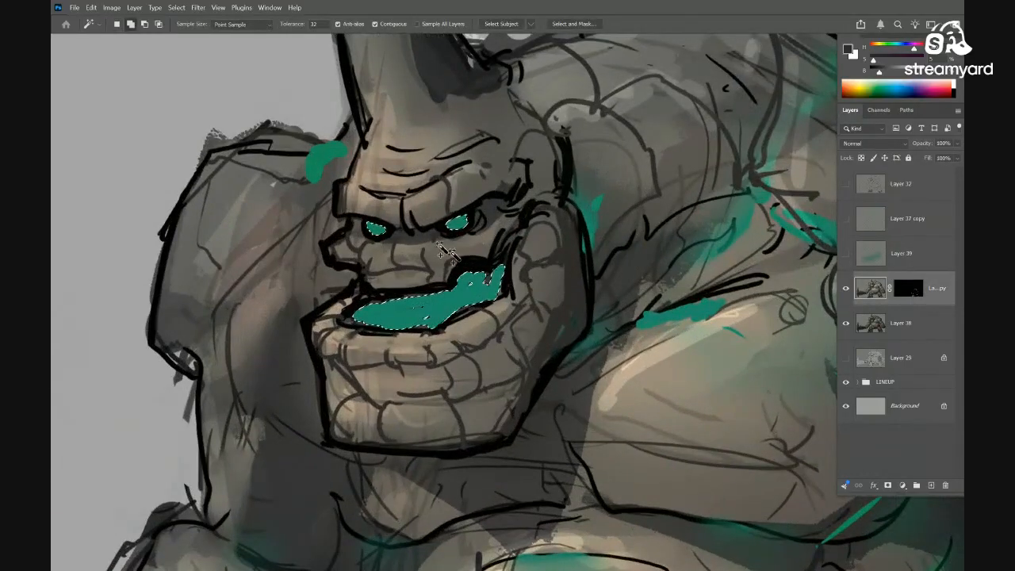
Show the glow layer again, copy the selected eyes and mouth to a new layer, and set its lightness to -48
left_click(846, 254)
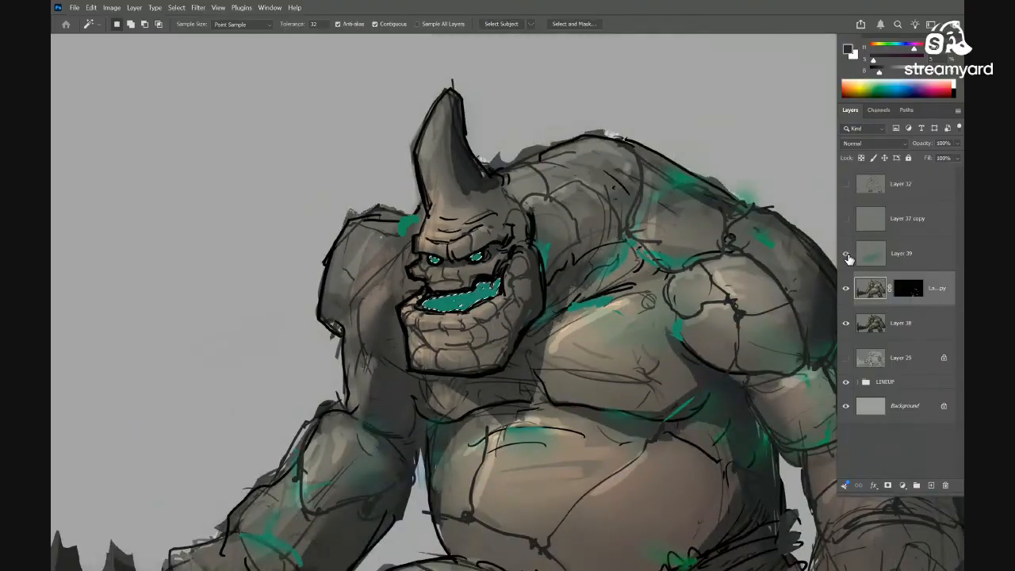
key("ctrl+j")
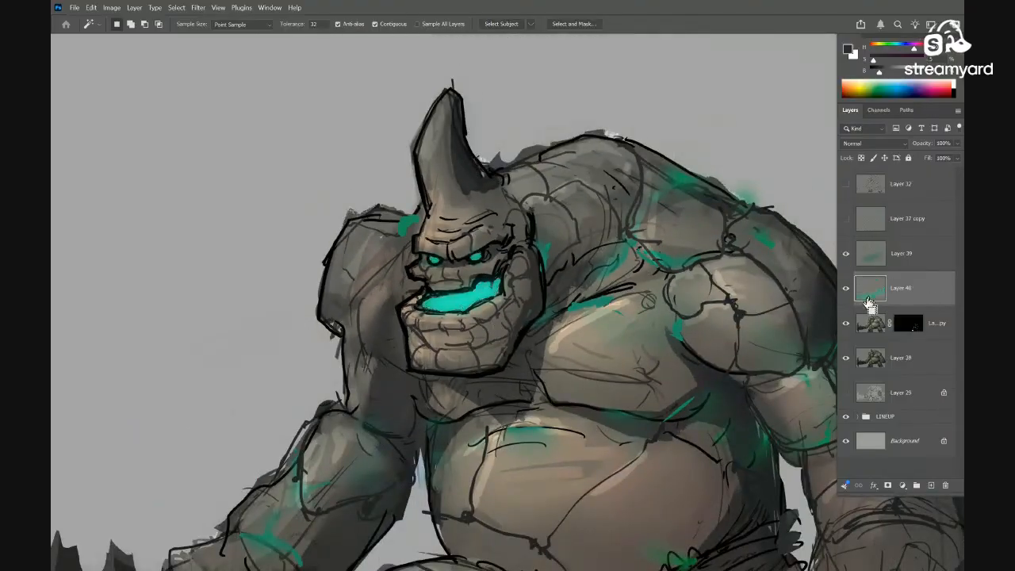
scroll(402, 343, "down", 4)
key("ctrl+u")
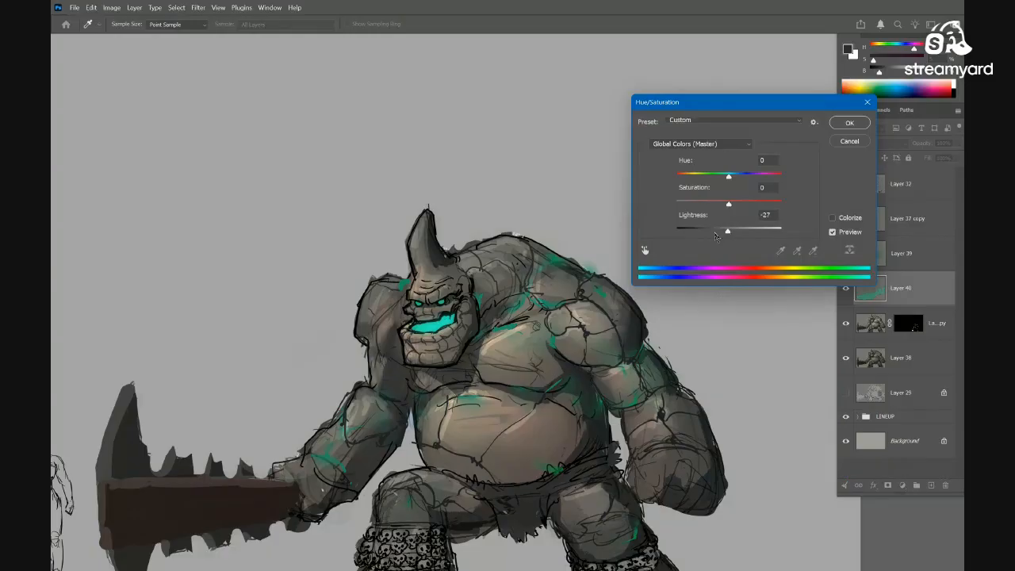
left_click_drag(716, 236, 703, 234)
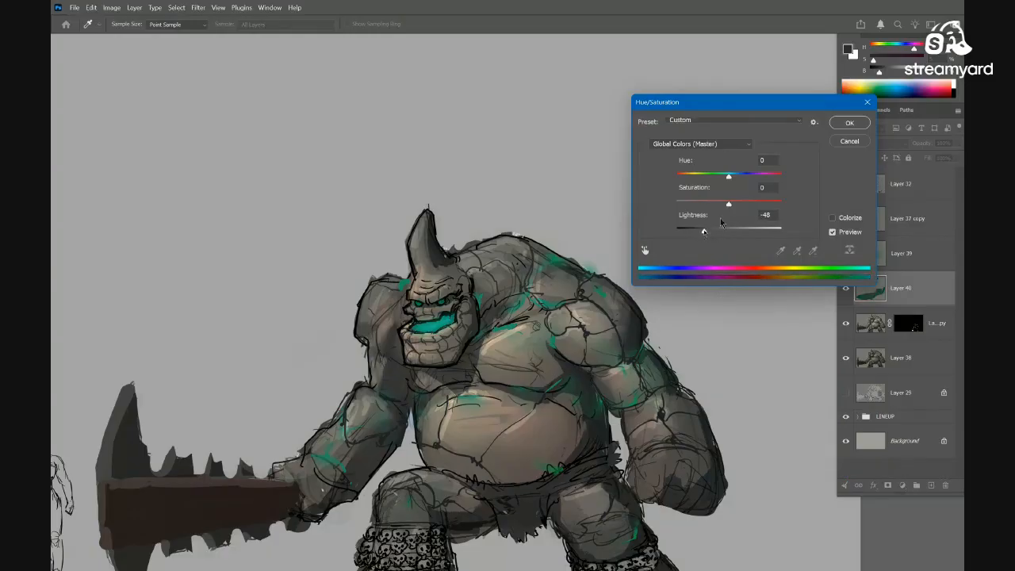
left_click(846, 125)
scroll(559, 299, "up", 3)
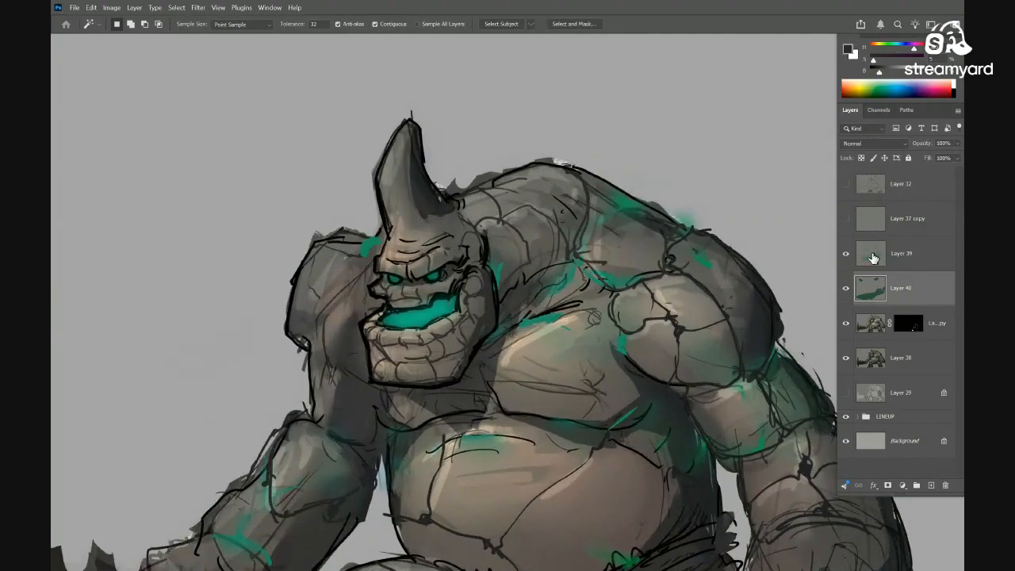
Add a new layer above Layer 39 and set a brighter, more saturated teal brush colour based on the mouth glow
left_click(872, 257)
key("ctrl+shift+alt+n")
key("b")
scroll(434, 301, "up", 3)
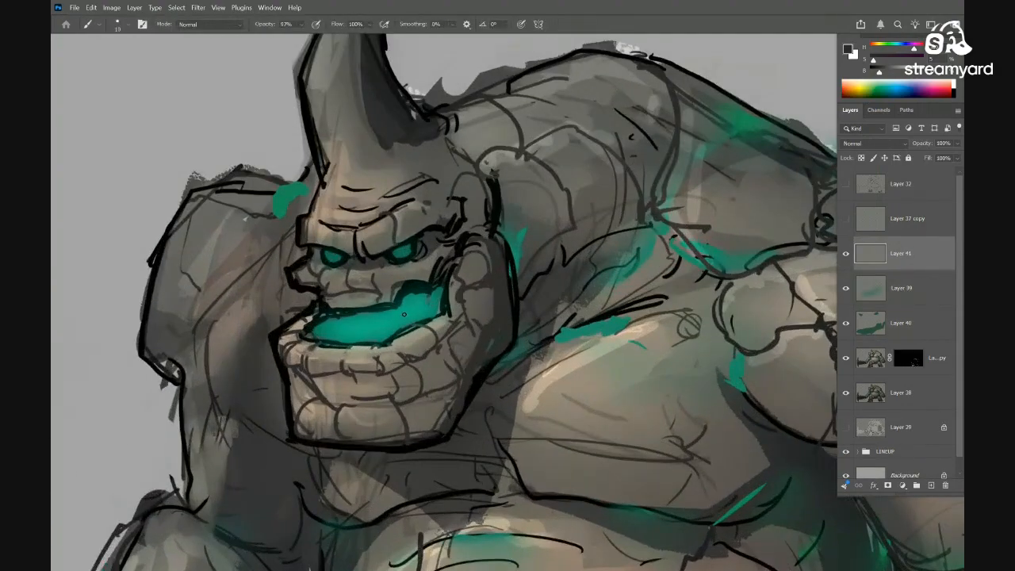
left_click(404, 314, "alt")
left_click_drag(424, 318, 521, 304)
left_click(848, 50)
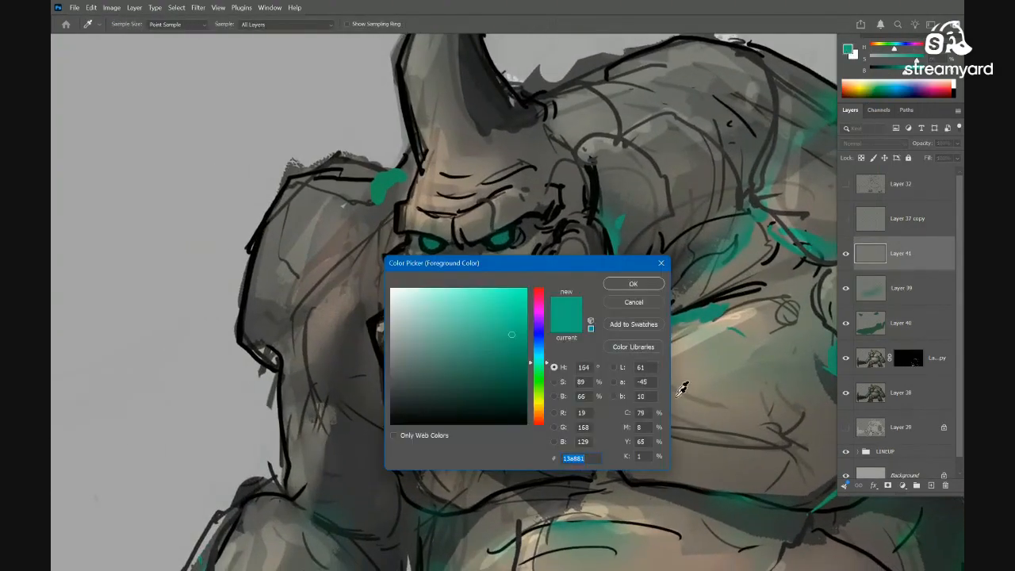
key("Return")
scroll(562, 284, "up", 4)
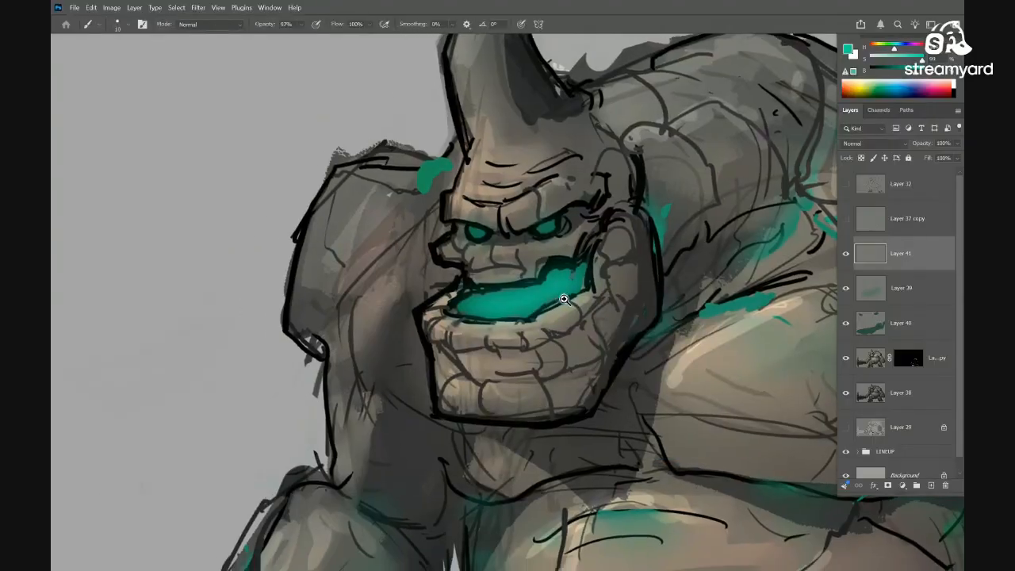
mouse_move(604, 310)
left_mouse_down()
mouse_move(597, 335)
mouse_move(533, 361)
mouse_move(601, 342)
mouse_move(622, 325)
mouse_move(583, 311)
mouse_move(552, 327)
left_mouse_up()
mouse_move(579, 320)
left_mouse_down()
mouse_move(531, 336)
mouse_move(620, 311)
mouse_move(606, 294)
mouse_move(616, 289)
mouse_move(492, 322)
left_mouse_up()
key("ctrl+z")
key("ctrl+z")
Paint bright teal rim light along the upper edge of the mouth, on the larger eye and under its brow
left_click(542, 312)
mouse_move(570, 284)
left_mouse_down()
mouse_move(500, 346)
mouse_move(584, 315)
left_mouse_up()
left_click_drag(513, 293, 512, 364)
left_click_drag(518, 323, 535, 319)
left_click_drag(438, 348, 469, 338)
left_click_drag(551, 292, 625, 277)
key("ctrl+z")
left_click_drag(505, 330, 622, 269)
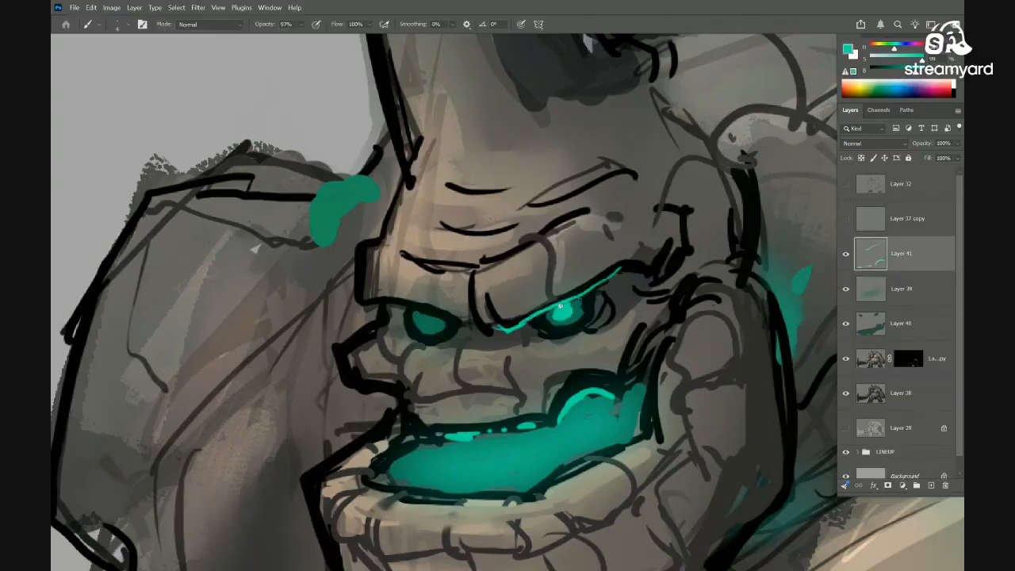
Add matching teal glow to the smaller eye and its brow, and smudge the glow of both eyes softly outward
key("r")
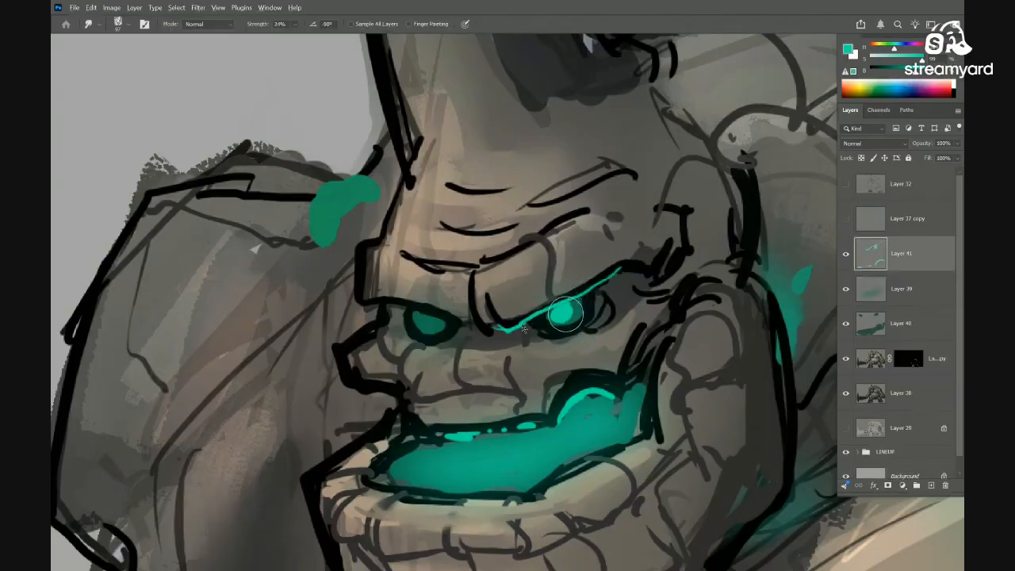
mouse_move(570, 324)
left_mouse_down()
mouse_move(585, 294)
mouse_move(528, 331)
mouse_move(478, 337)
mouse_move(493, 333)
left_mouse_up()
key("b")
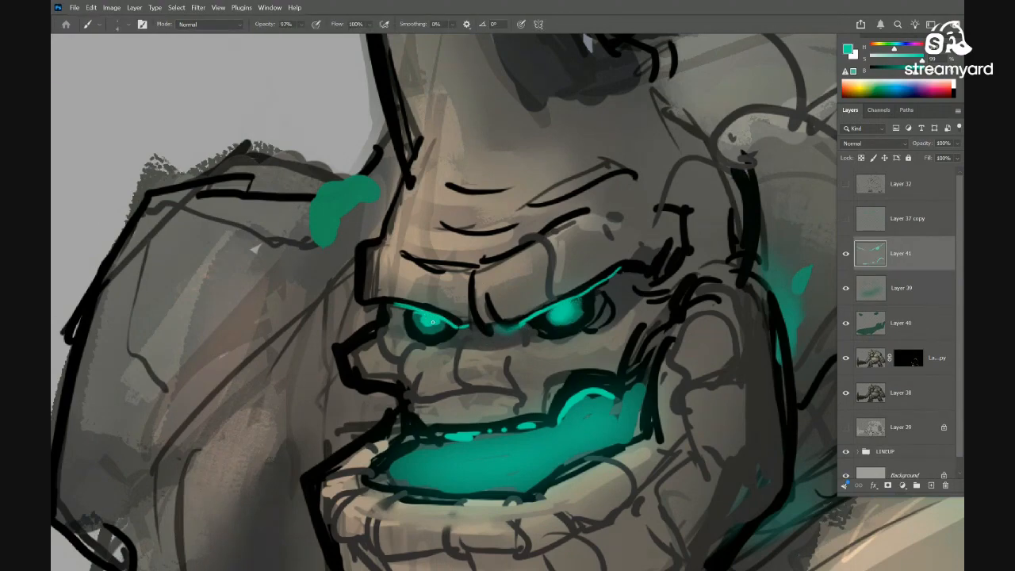
key("r")
left_click_drag(431, 324, 396, 316)
key("b")
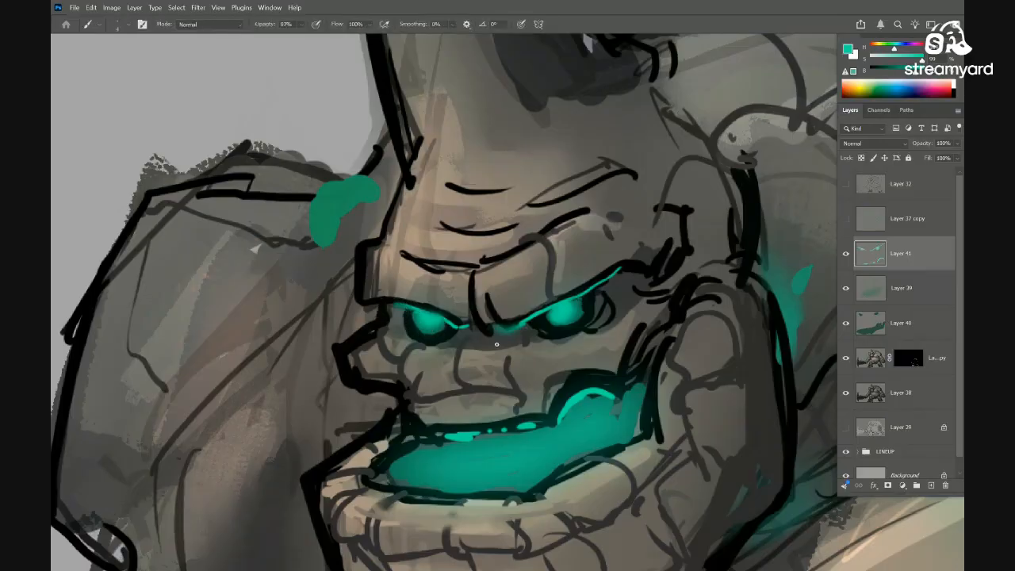
Paint thin teal rim strokes around both eye sockets and the wrinkles beside the larger eye, and smudge them softer
mouse_move(496, 344)
left_mouse_down()
mouse_move(381, 342)
mouse_move(535, 334)
mouse_move(495, 340)
left_mouse_up()
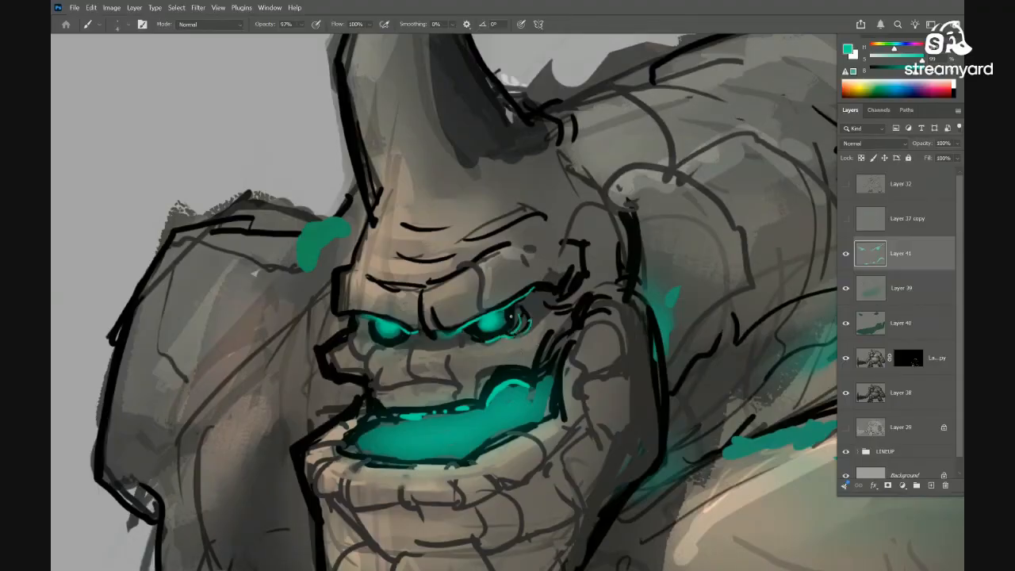
left_click_drag(416, 341, 441, 336)
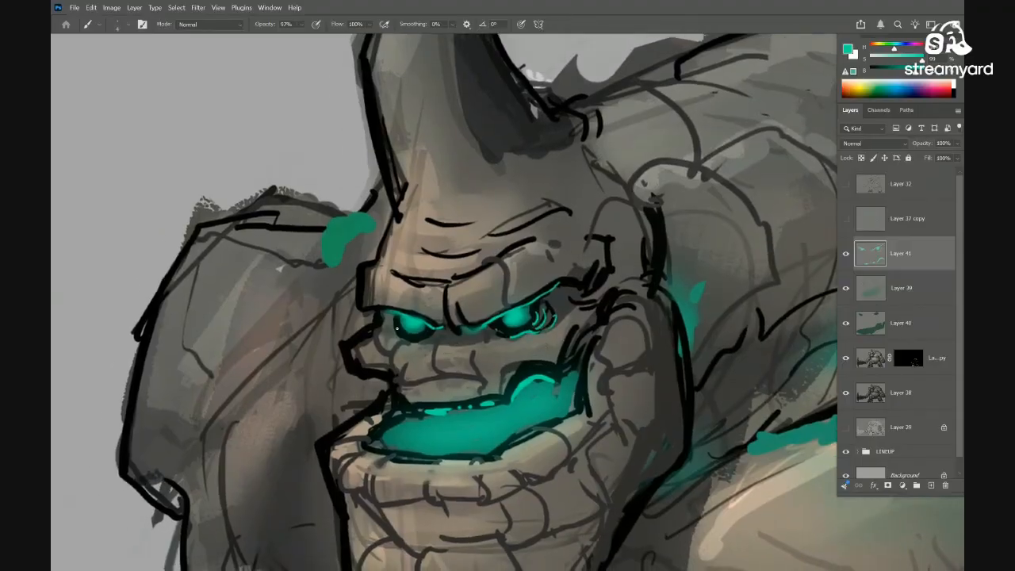
left_click_drag(510, 332, 563, 318)
left_click_drag(493, 320, 525, 311)
key("r")
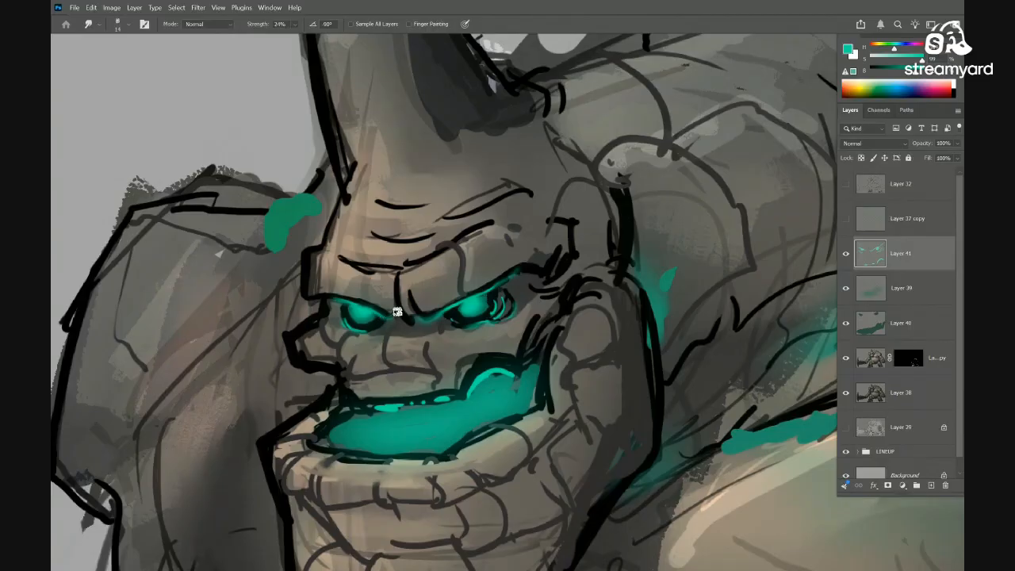
mouse_move(451, 324)
left_mouse_down()
mouse_move(395, 326)
mouse_move(474, 315)
mouse_move(512, 290)
mouse_move(334, 315)
left_mouse_up()
key("e")
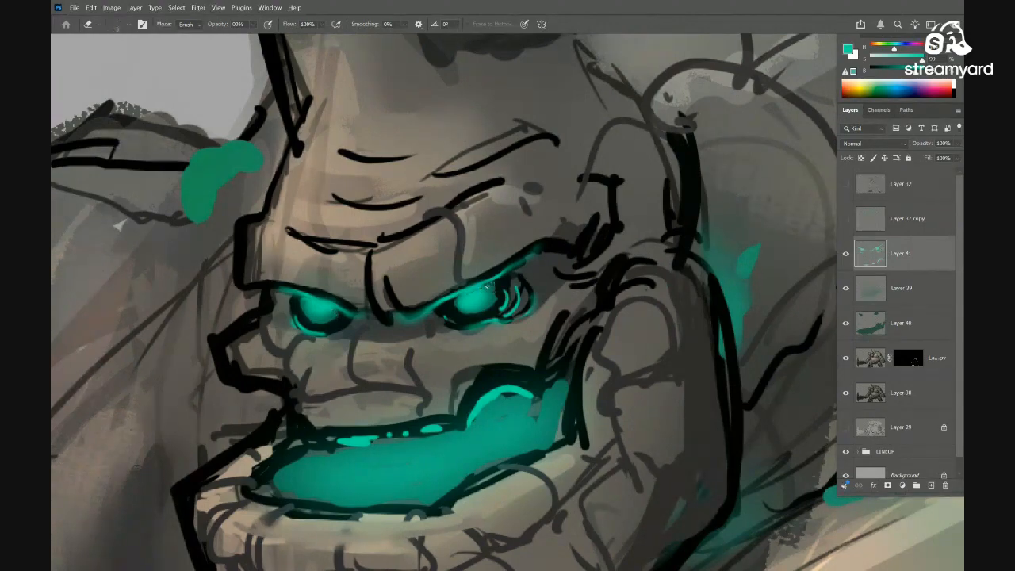
Add a new layer above Layer 41 and set the brush colour to a vivid green, #00f786
key("b")
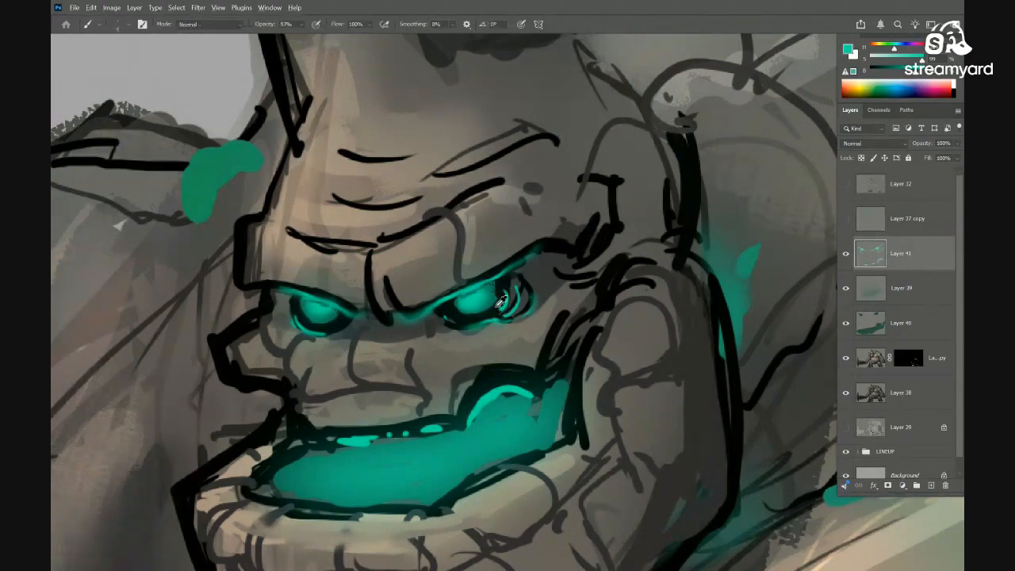
key("ctrl+shift+alt+n")
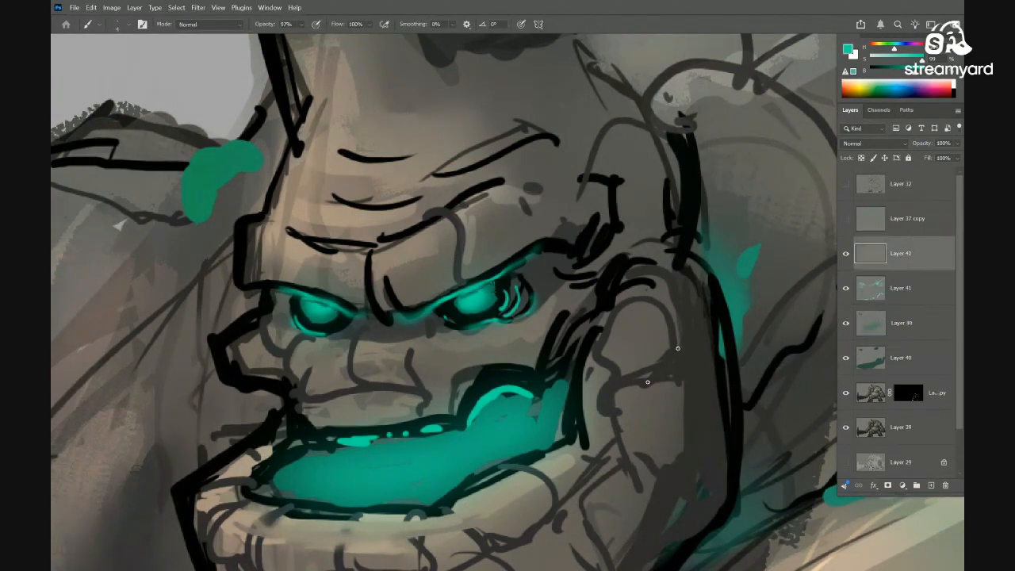
left_click(849, 50)
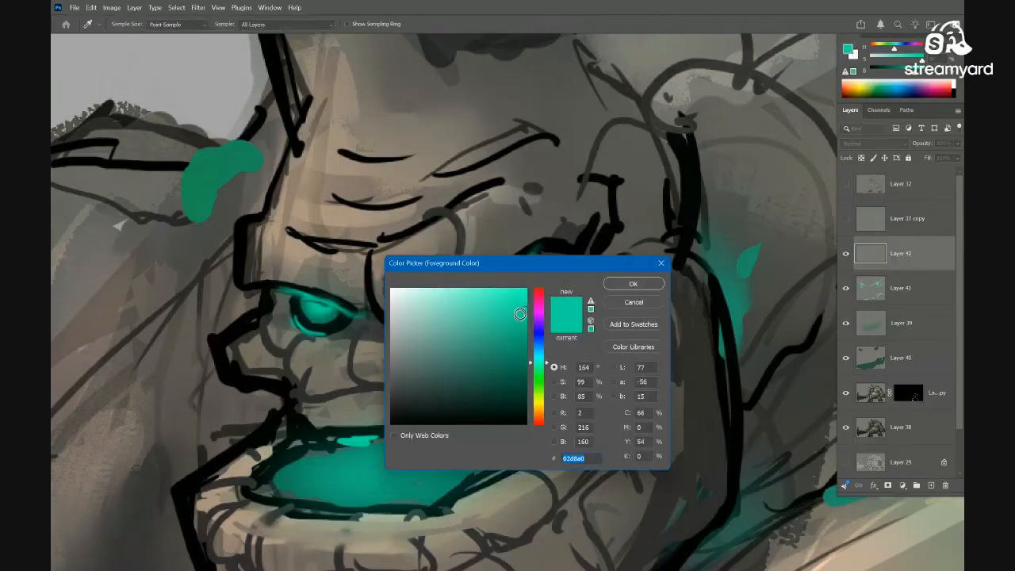
left_click_drag(519, 314, 529, 294)
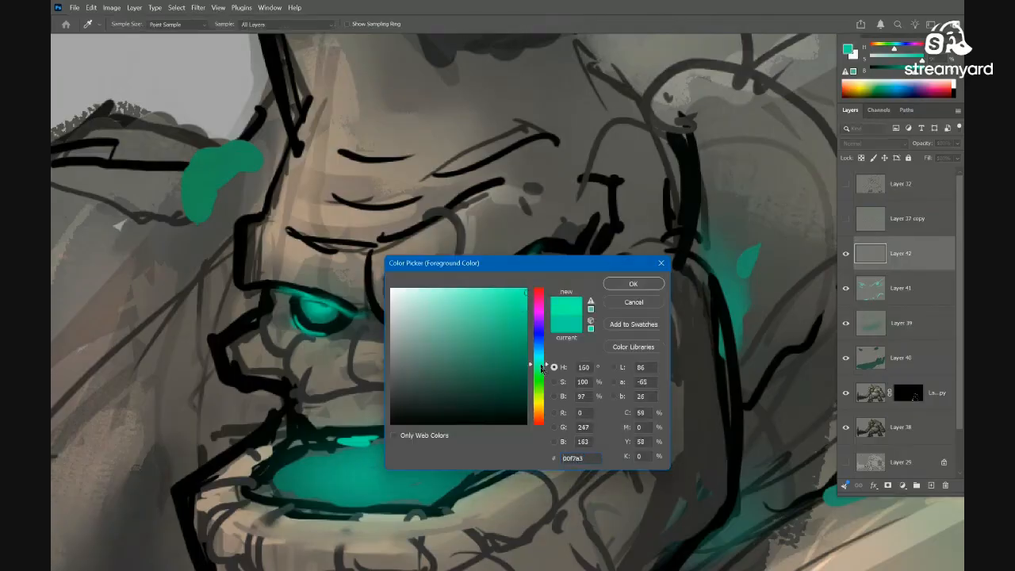
left_click_drag(542, 367, 538, 365)
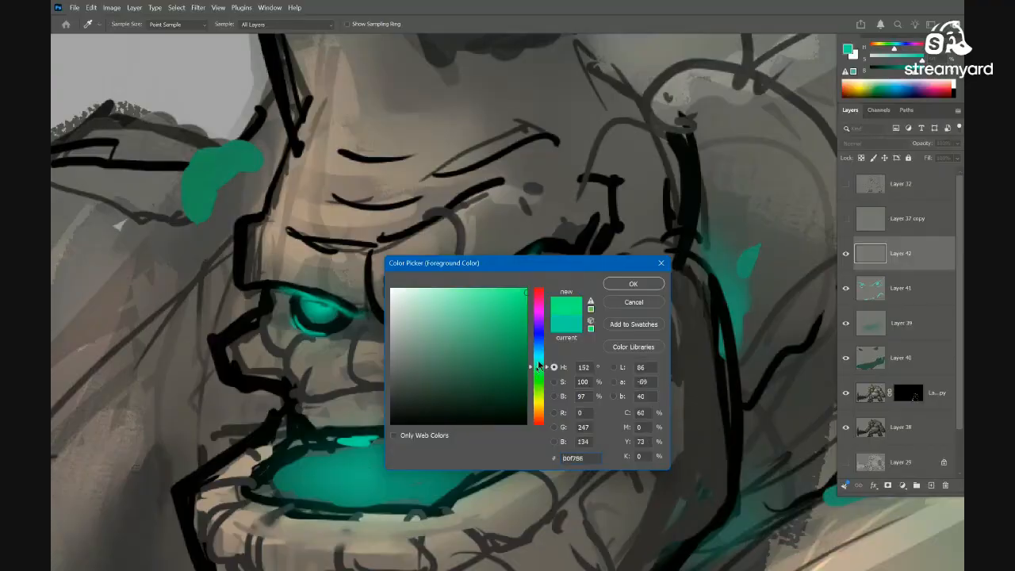
left_click(632, 284)
Paint a small bright green dot in the centre of each of the ogre's eyes on the new layer
scroll(533, 291, "up", 2)
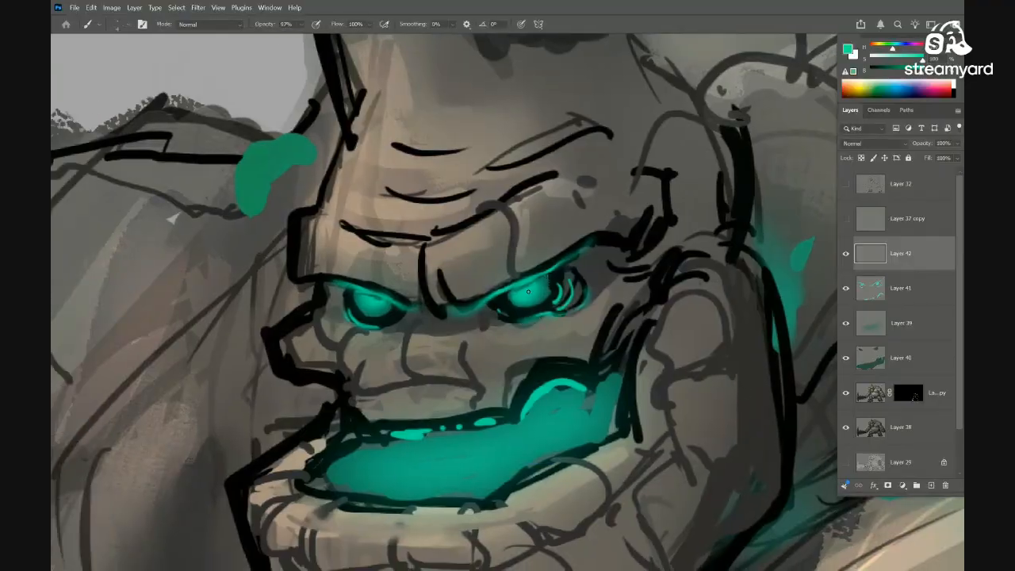
left_click(528, 292)
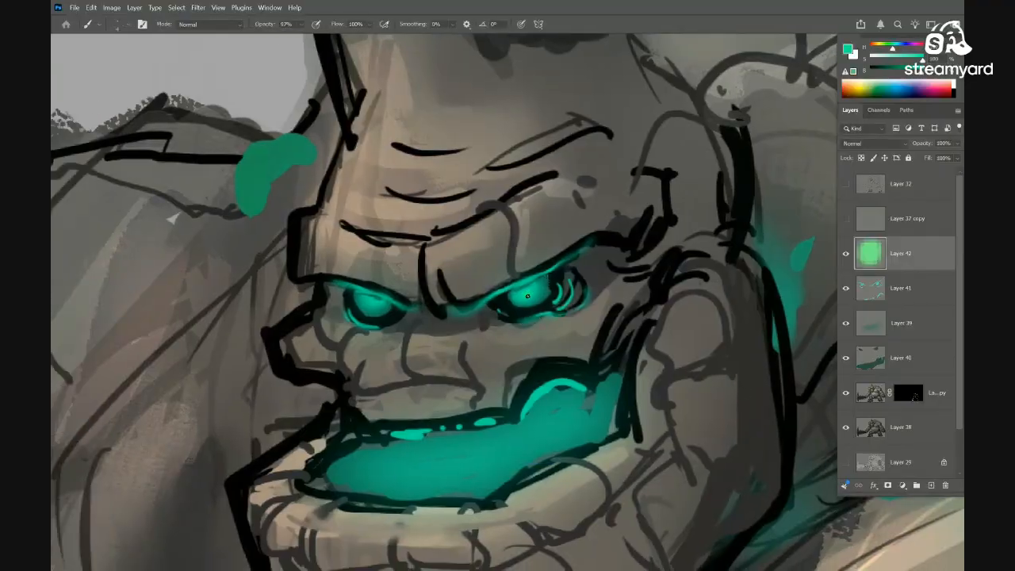
left_click(405, 306)
scroll(430, 344, "down", 4)
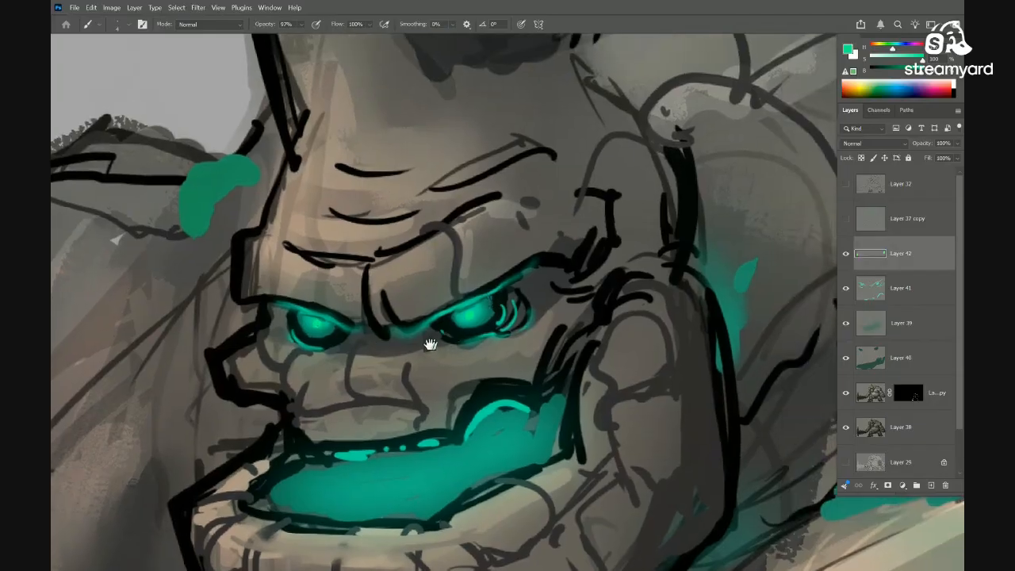
Turn the eye dots pure white by raising the layer's lightness to +100 with Hue/Saturation
key("ctrl+u")
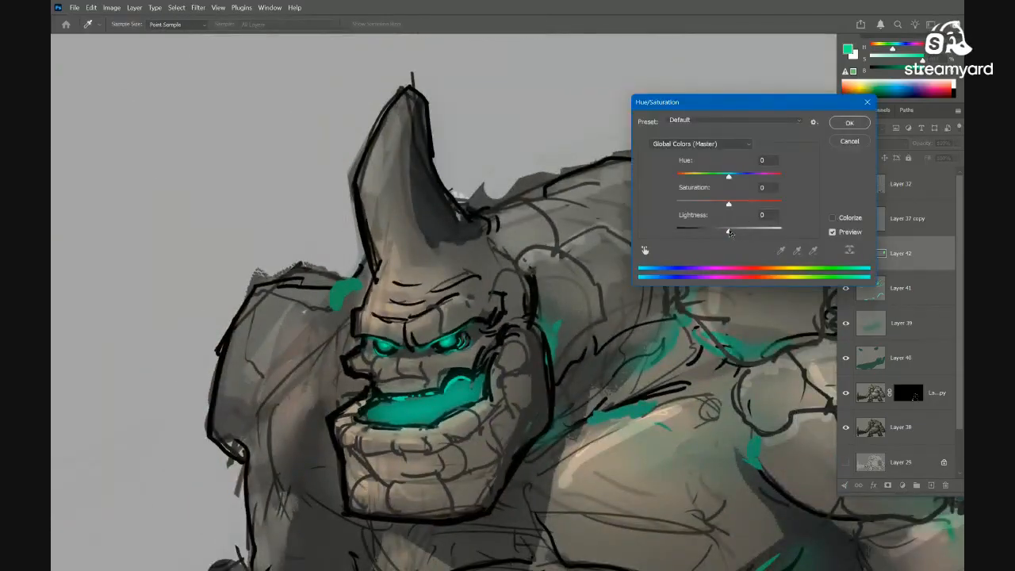
left_click_drag(729, 230, 793, 233)
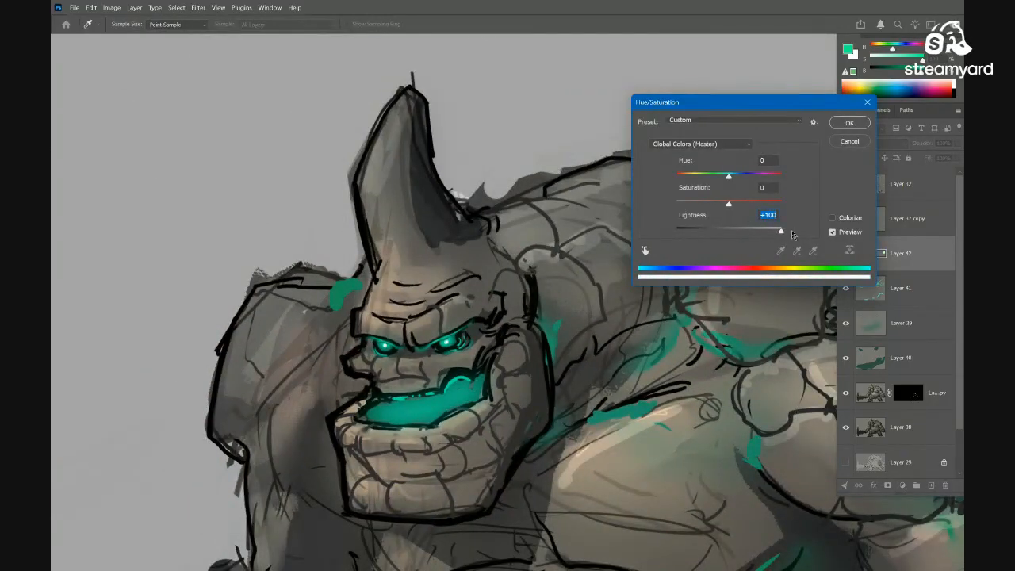
left_click_drag(531, 329, 456, 238)
scroll(474, 299, "down", 4)
scroll(476, 298, "up", 2)
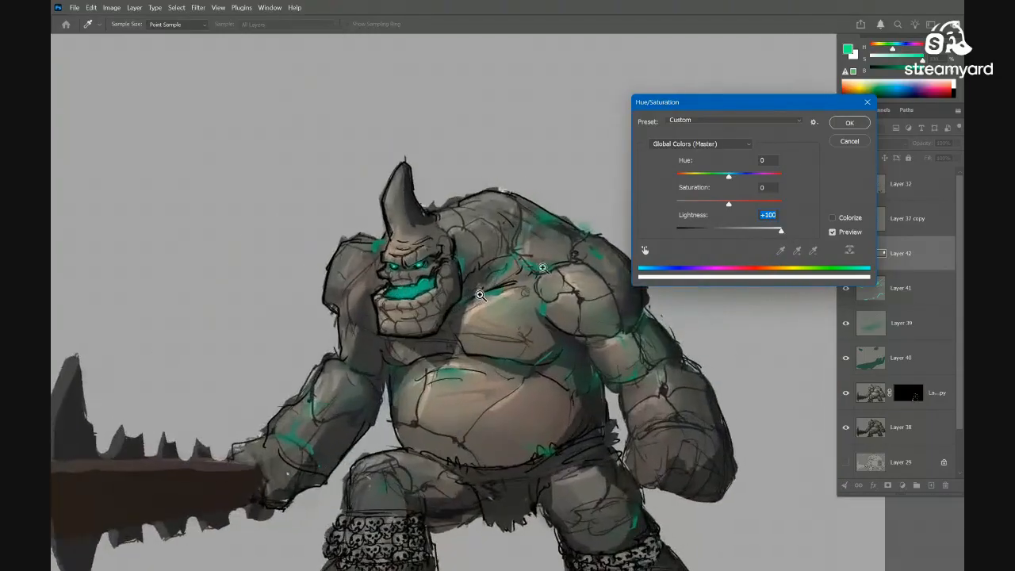
left_click(848, 124)
Examine the white eye dots up close and at the scale of the whole character lineup
scroll(510, 294, "up", 6)
key("b")
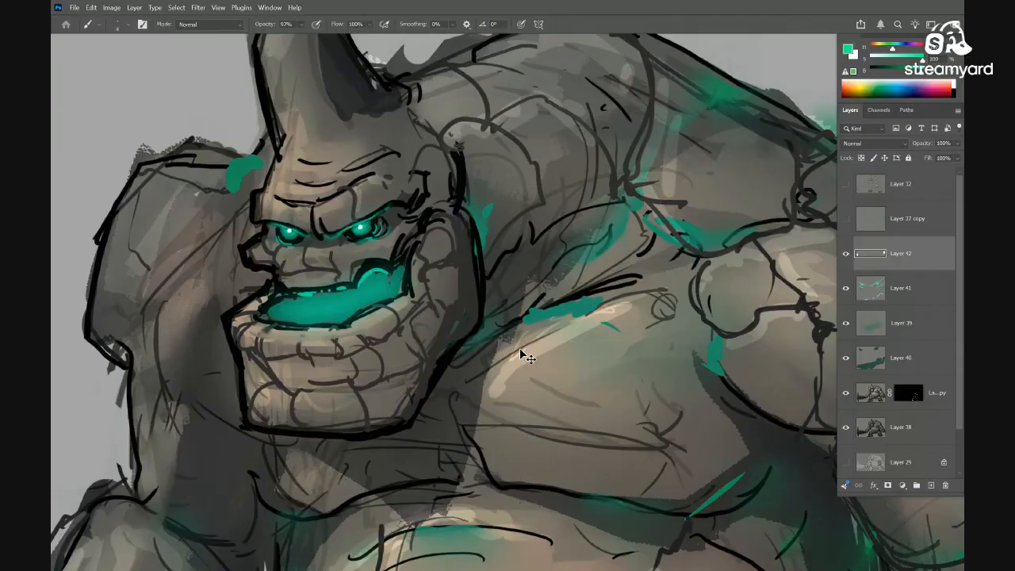
scroll(373, 217, "up", 5)
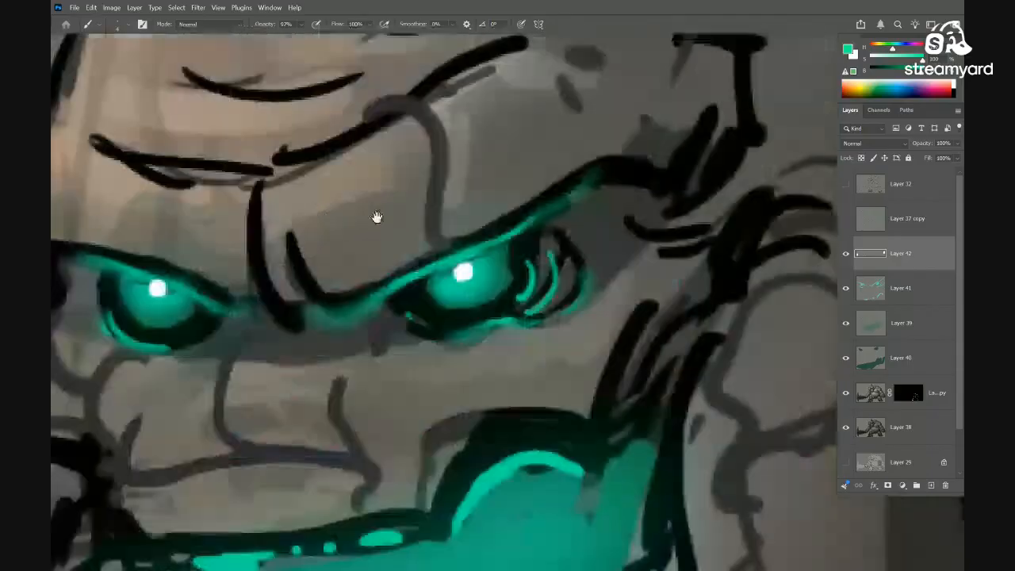
key("e")
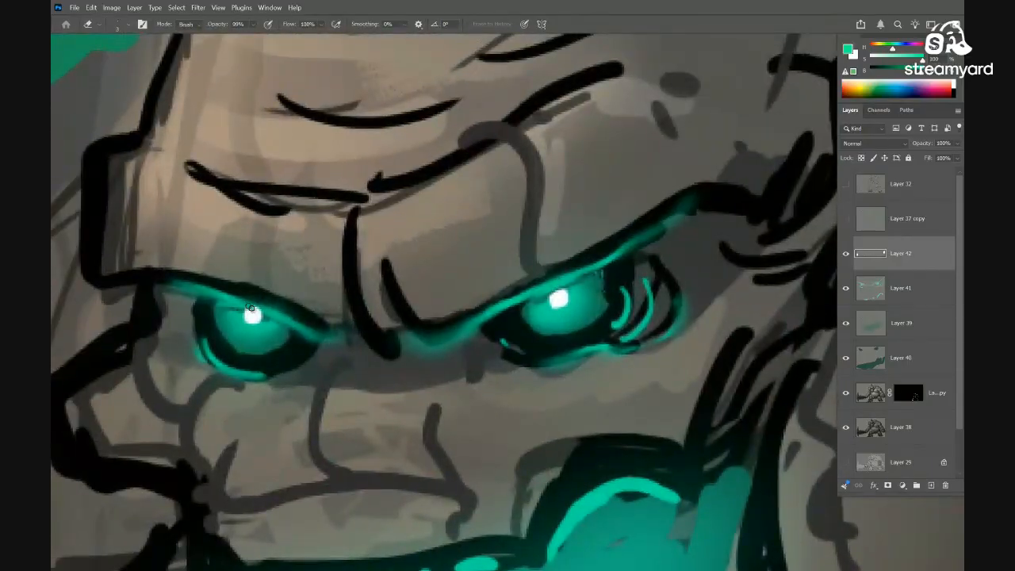
scroll(414, 349, "down", 8)
scroll(453, 340, "up", 3)
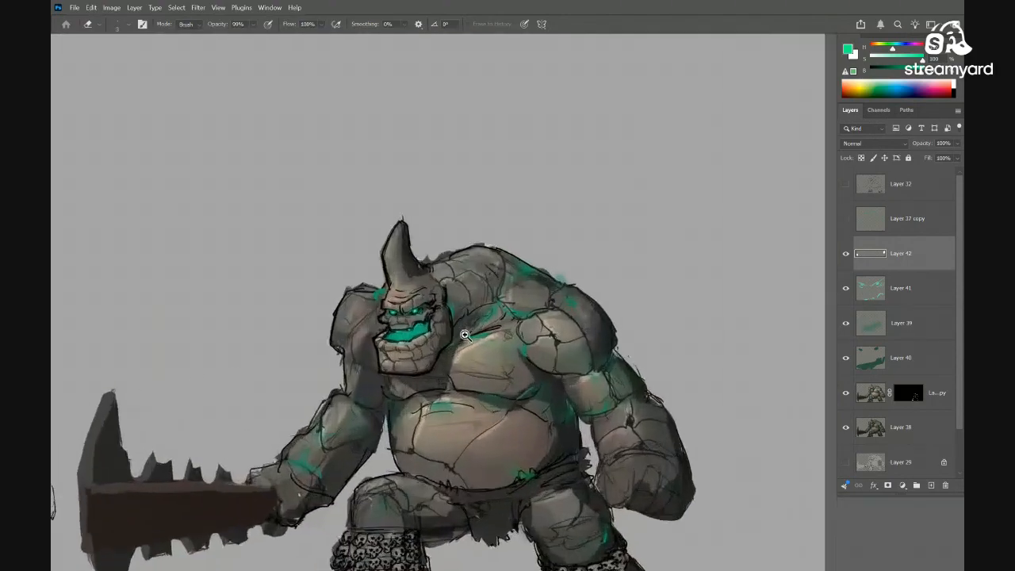
left_click_drag(452, 326, 498, 304)
scroll(500, 304, "down", 6)
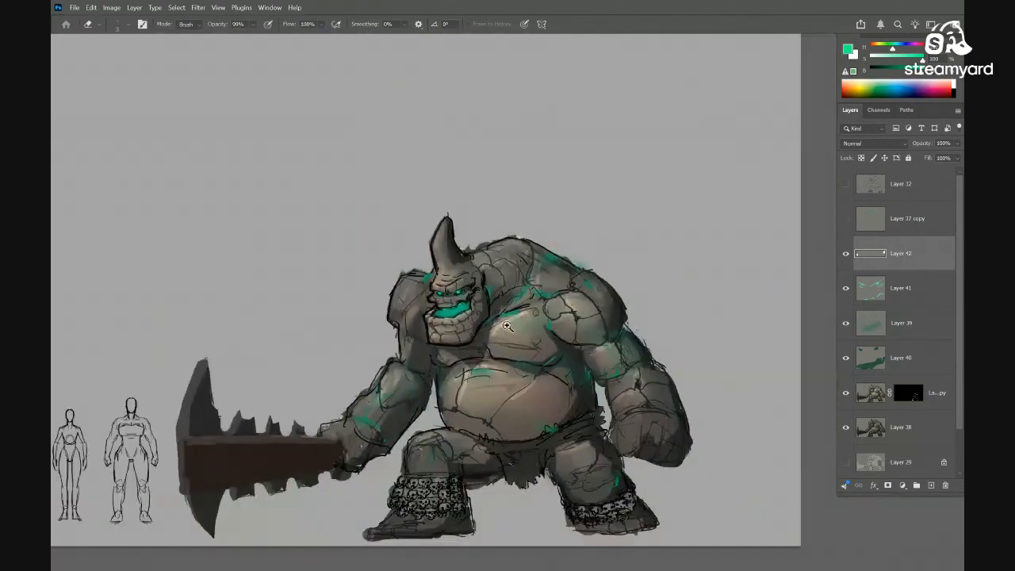
scroll(609, 357, "down", 3)
scroll(604, 329, "up", 3)
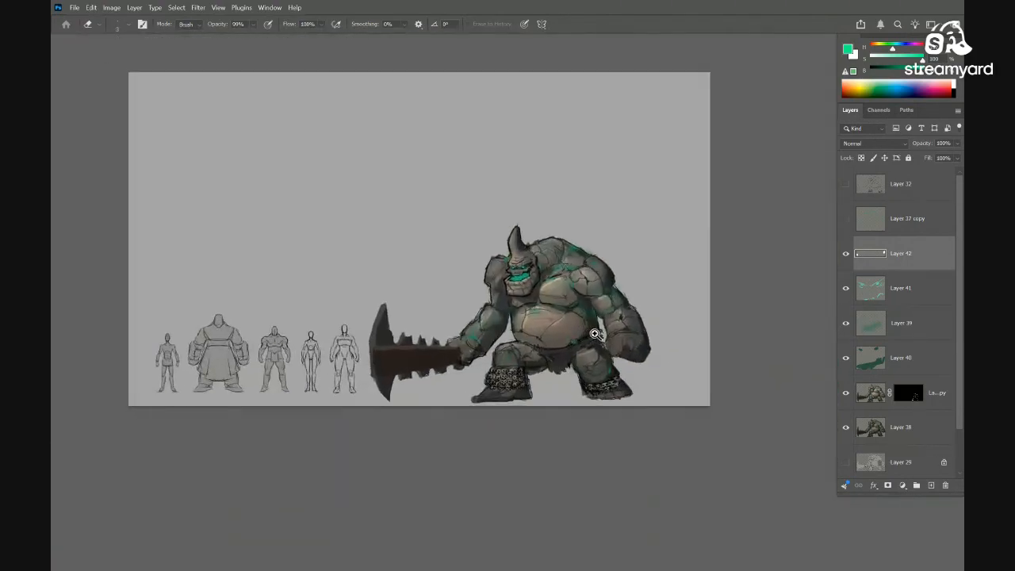
scroll(604, 329, "up", 3)
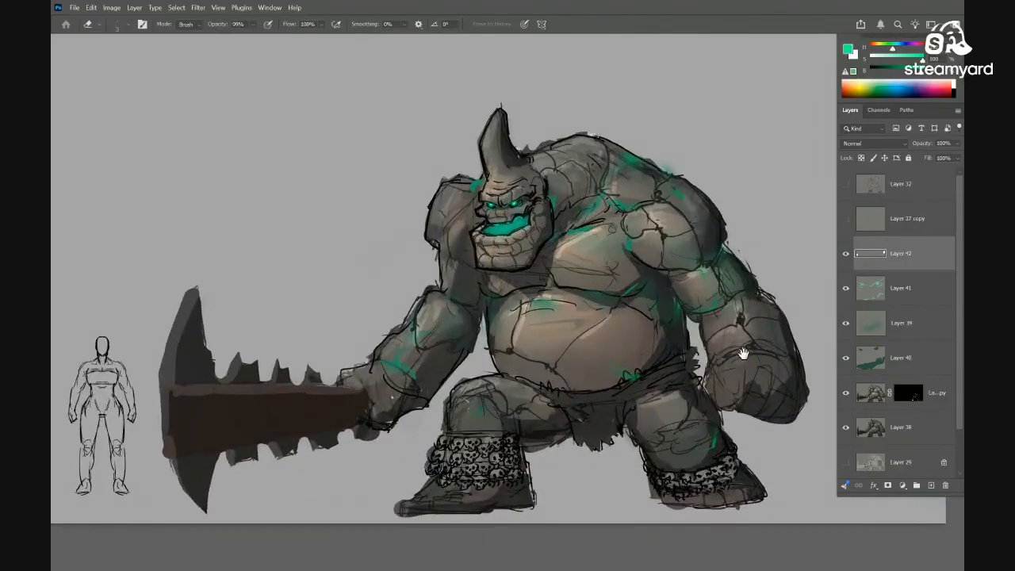
left_click_drag(697, 368, 689, 381)
scroll(571, 268, "up", 5)
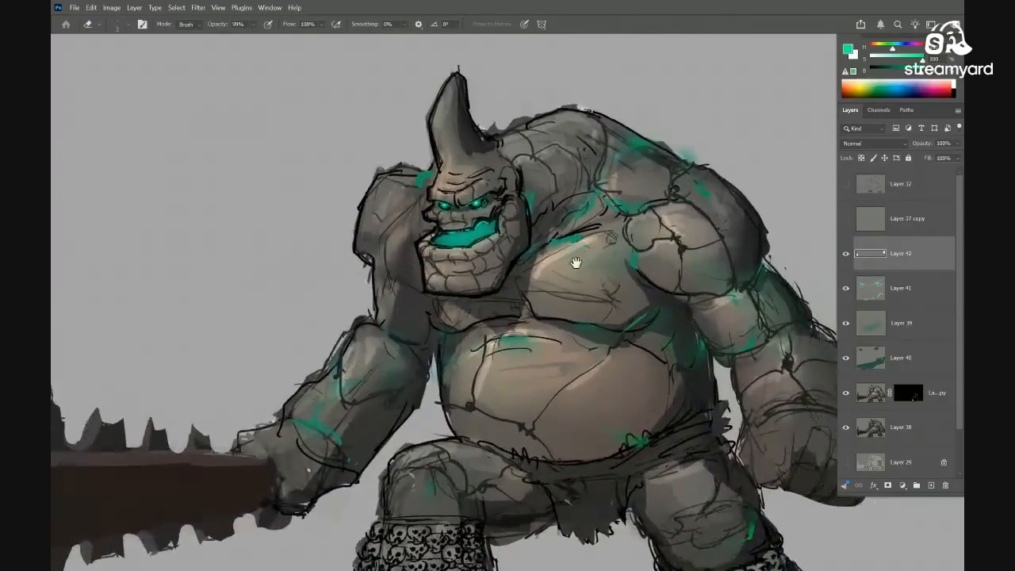
scroll(549, 246, "up", 3)
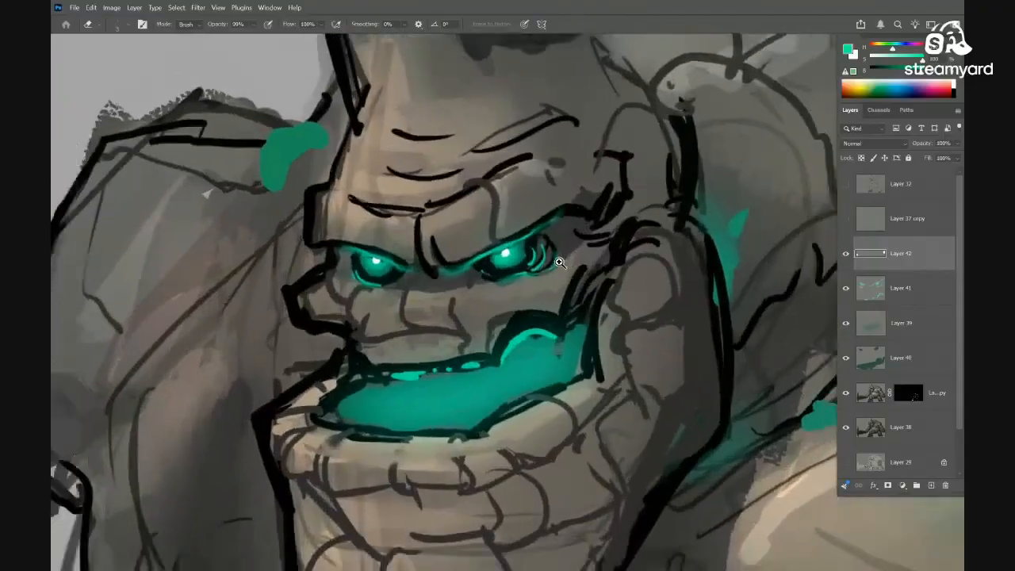
Smudge the white dots in both eyes at 24% strength so they blend softly into the teal glow
scroll(523, 255, "up", 2)
key("s")
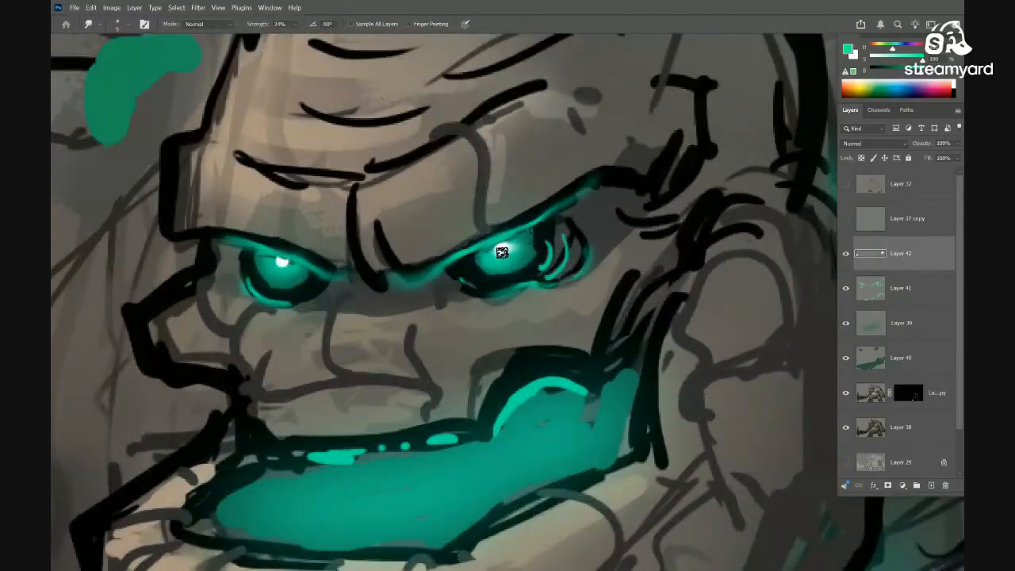
scroll(283, 264, "down", 1)
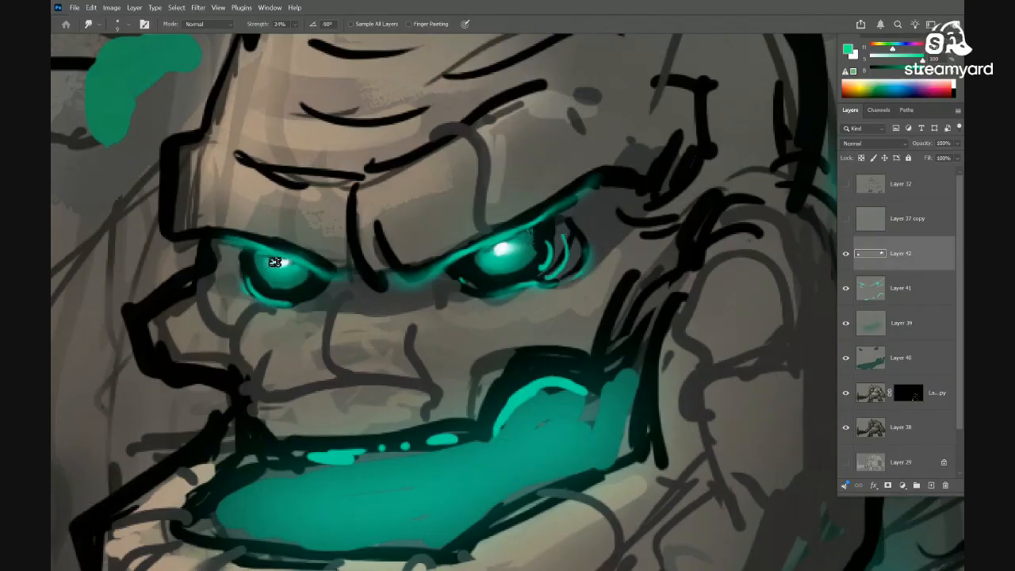
scroll(363, 301, "down", 4)
scroll(363, 301, "down", 3)
scroll(484, 270, "up", 5)
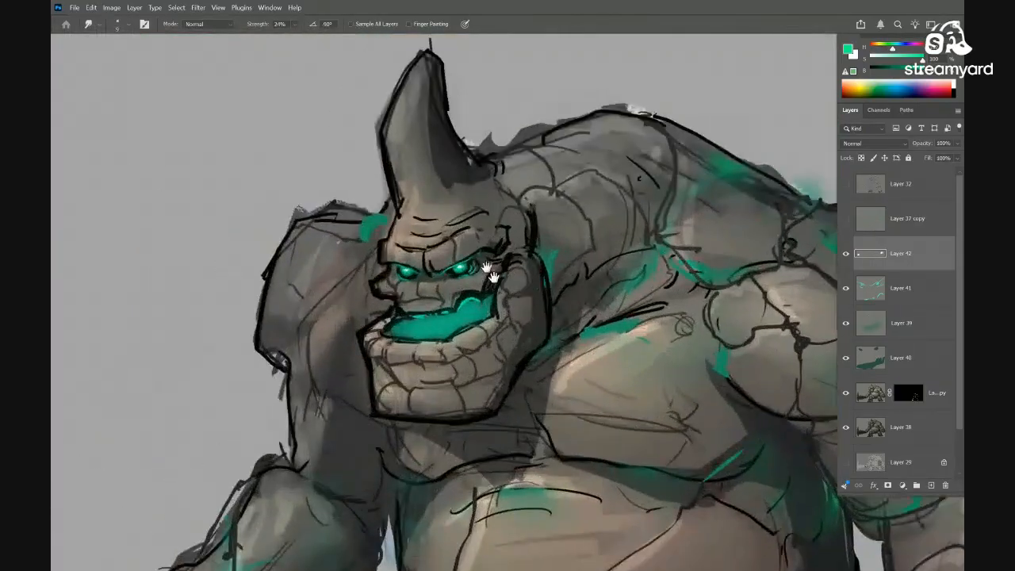
Add a new layer directly above Layer 41 and set its blend mode to Linear Dodge (Add)
left_click(896, 275)
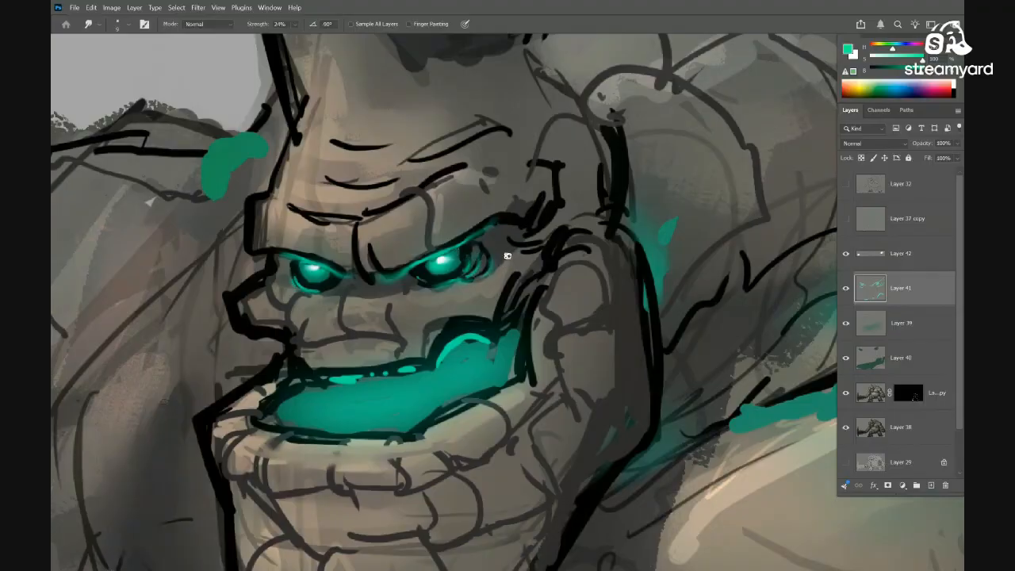
scroll(284, 283, "down", 4)
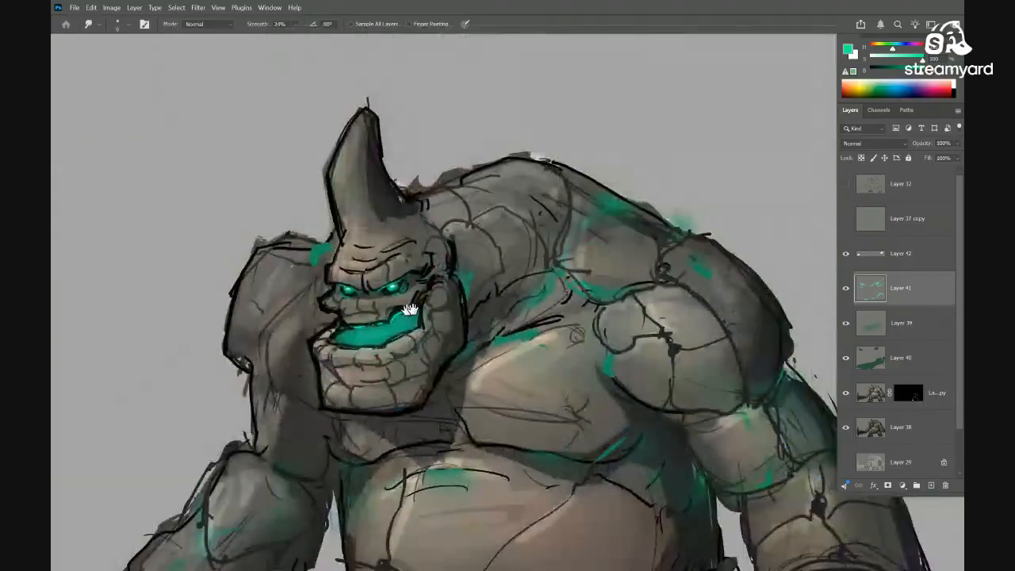
key("ctrl+shift+alt+n")
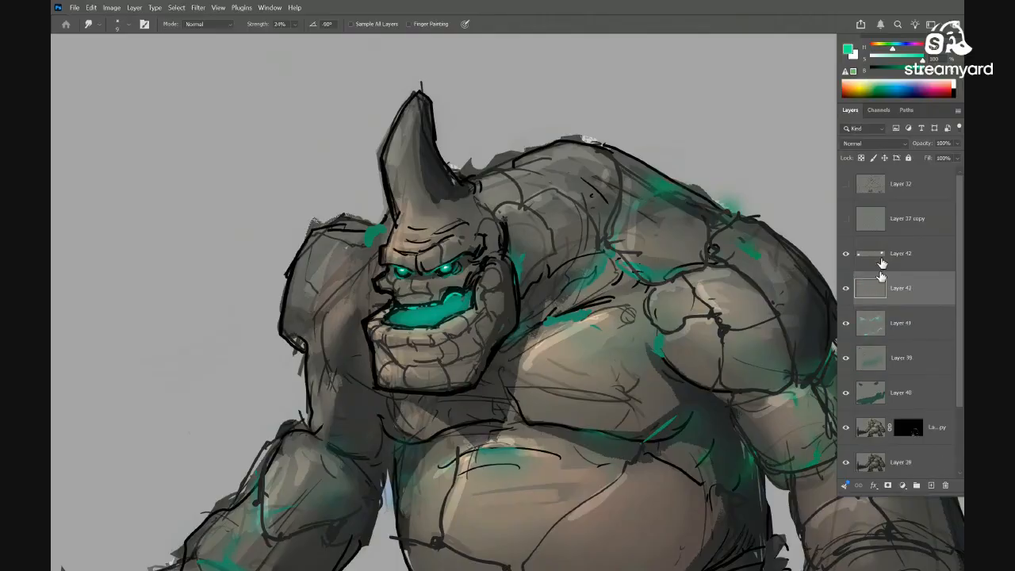
left_click(875, 144)
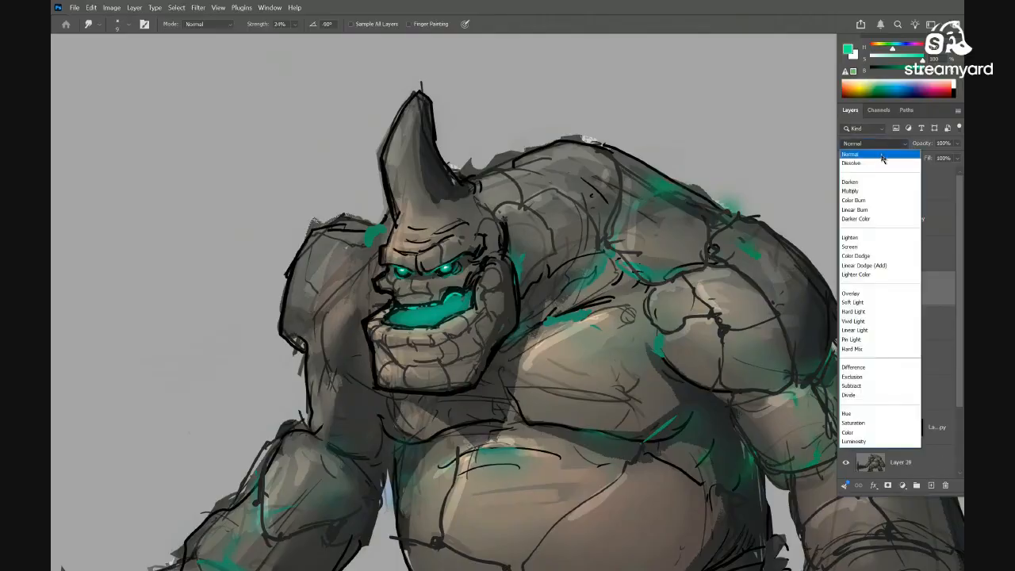
left_click(876, 267)
scroll(472, 301, "up", 3)
Paint one large round teal glow dab over each eye with a size 78 brush in a darker teal
key("b")
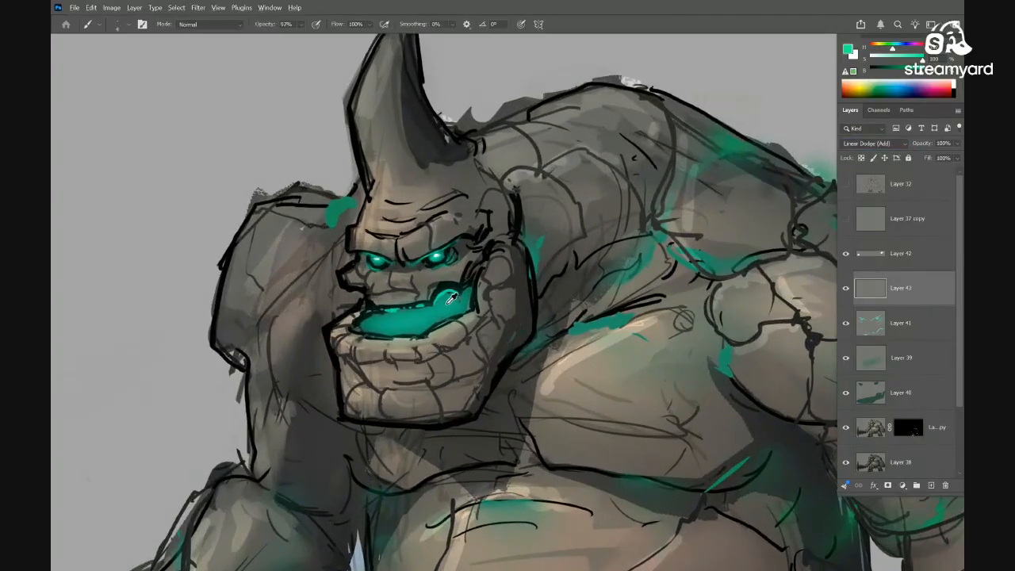
mouse_move(427, 256)
left_mouse_down()
mouse_move(507, 243)
mouse_move(436, 257)
mouse_move(482, 252)
left_mouse_up()
key("ctrl+z")
key("ctrl+z")
left_click(437, 255)
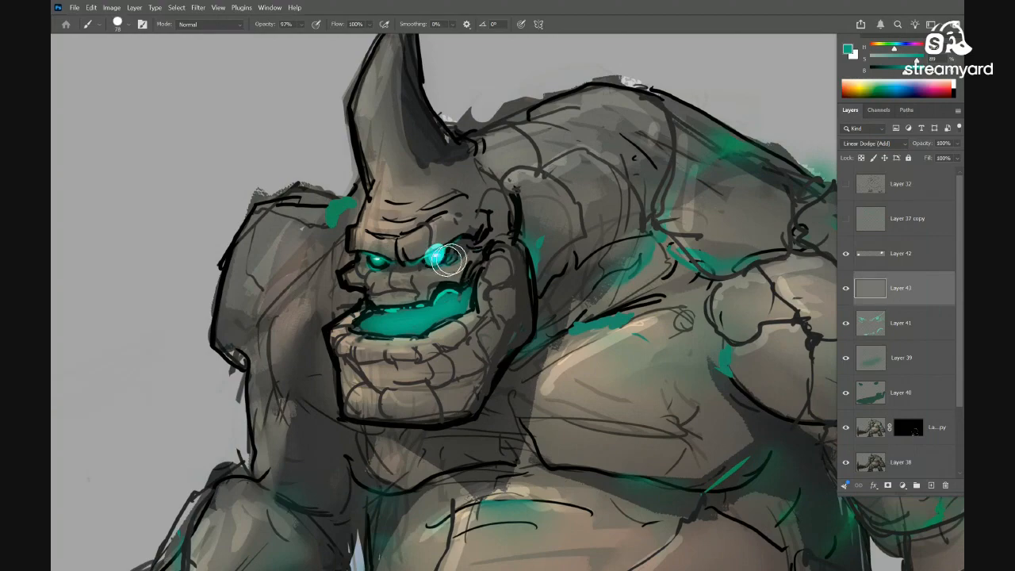
key("ctrl+z")
left_click(438, 256)
key("ctrl+z")
left_click(375, 262)
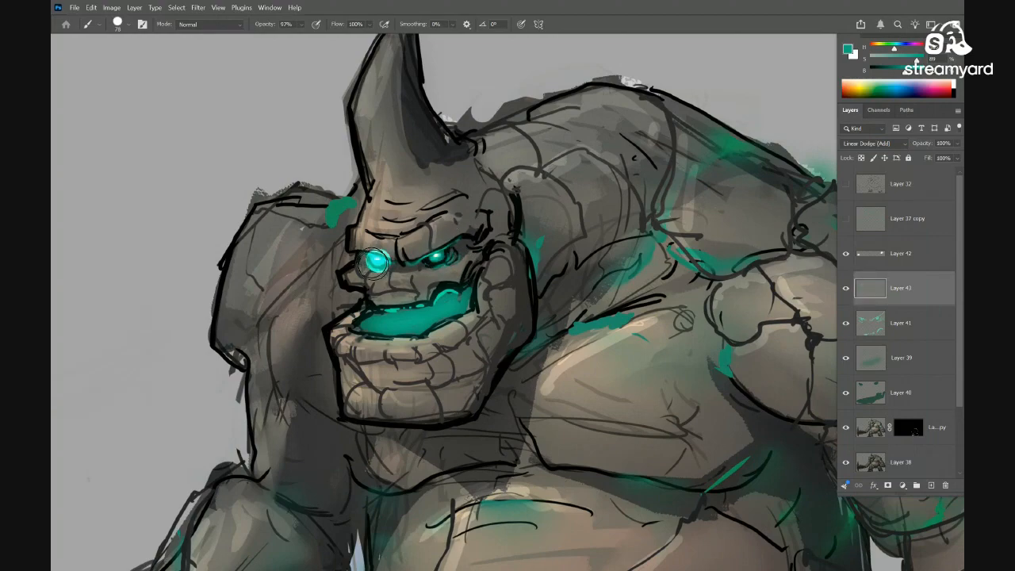
left_click(440, 256)
left_click_drag(457, 279, 425, 287)
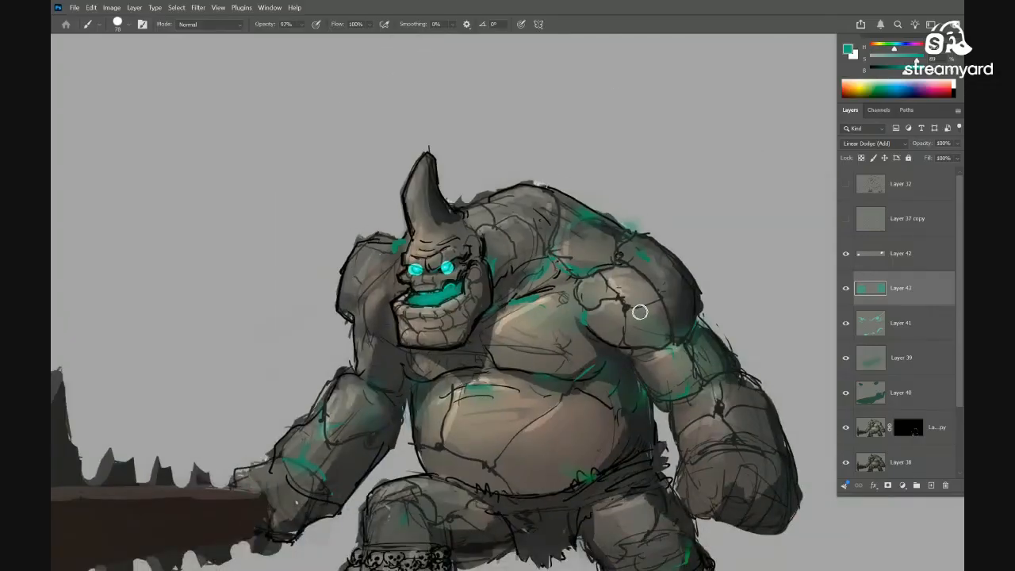
Blur the eye glow dabs with a Gaussian Blur of about 25 pixels radius
key("ctrl+alt+f")
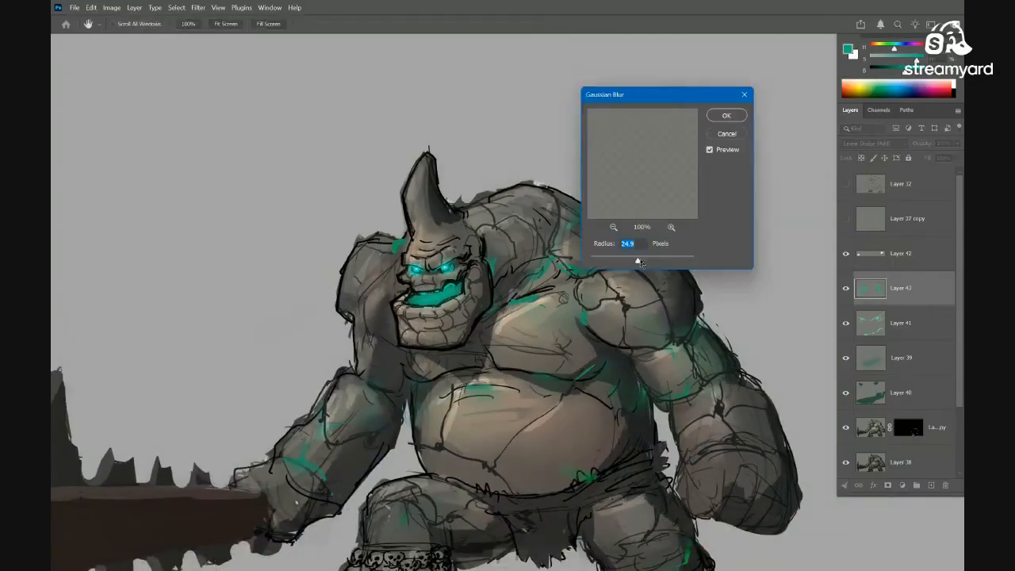
left_click_drag(635, 262, 638, 264)
left_click(722, 117)
Adjust Hue/Saturation of the blurred eye glow, shifting the hue to about +70 towards blue and the lightness to -34
key("ctrl+u")
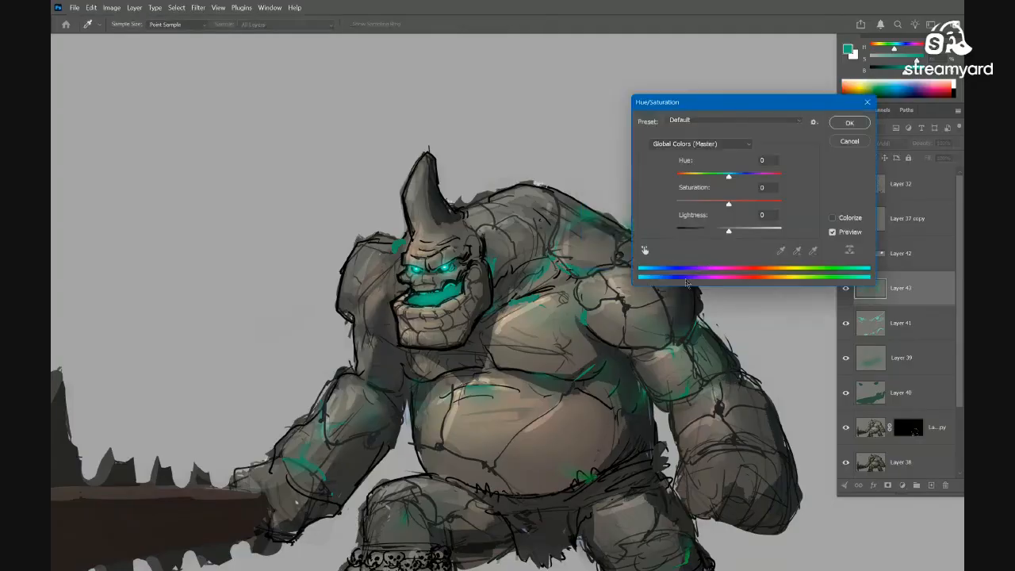
left_click_drag(729, 232, 711, 232)
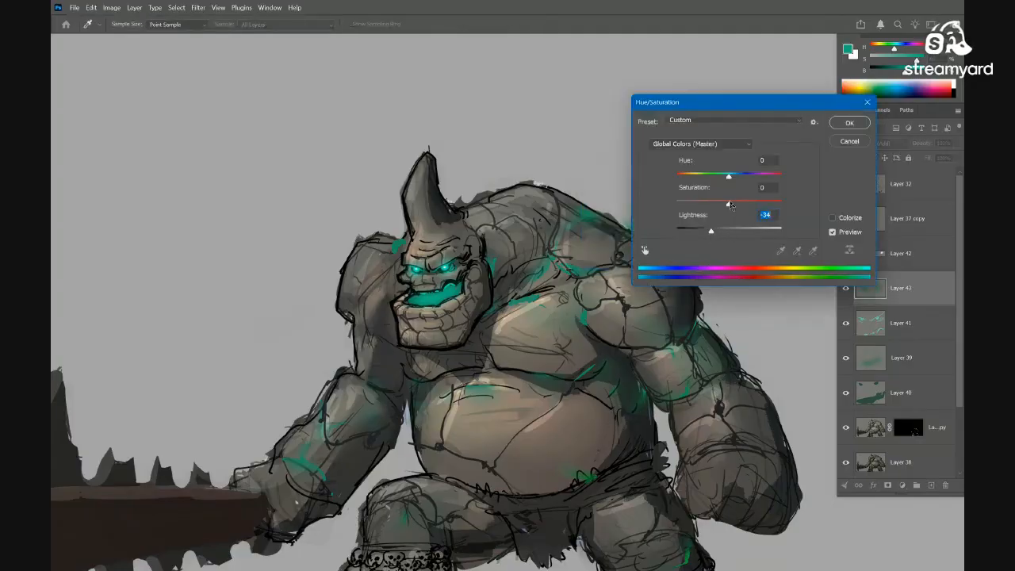
left_click_drag(728, 174, 761, 177)
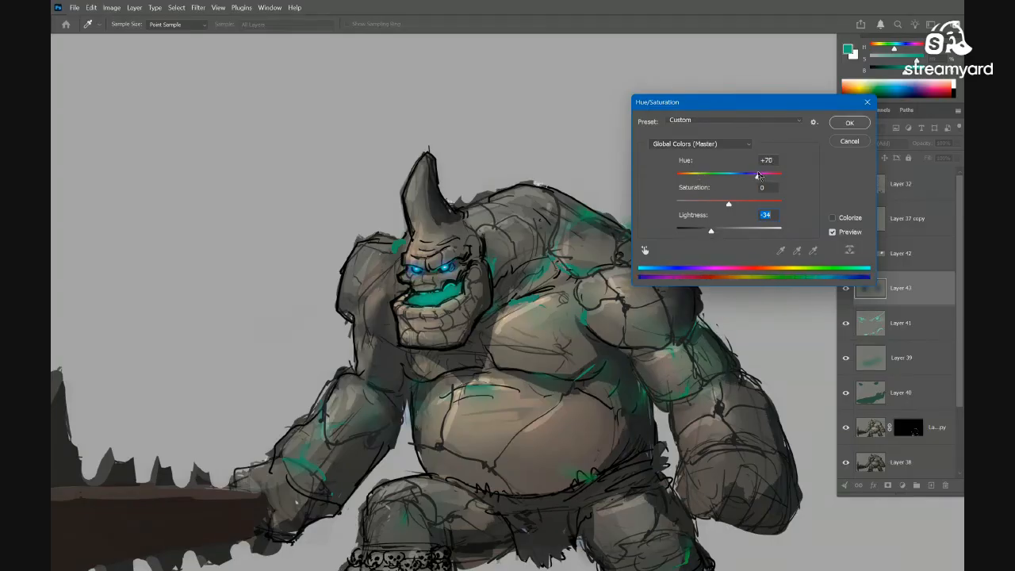
key("Return")
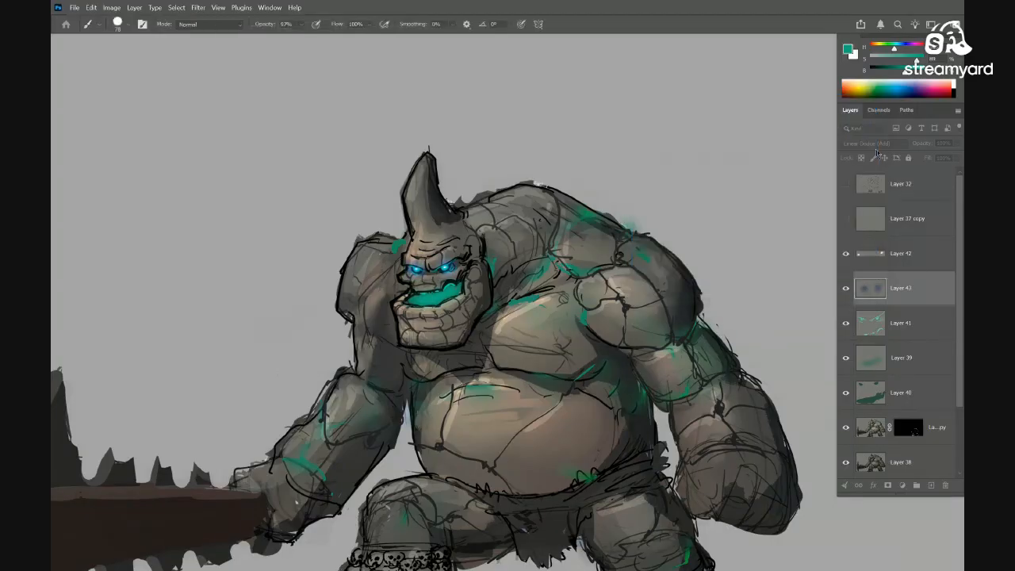
Move the blue eye glow layer directly below Layer 41 in the layer stack
key("ctrl+bracketleft")
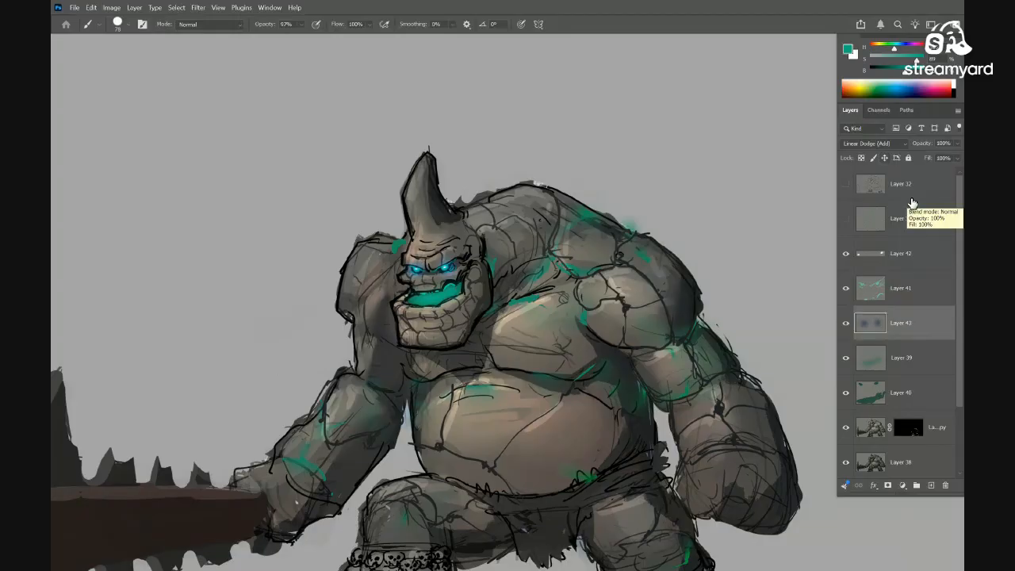
key("ctrl+bracketleft")
key("ctrl+bracketright")
left_click_drag(479, 302, 512, 293)
left_click_drag(511, 272, 580, 537)
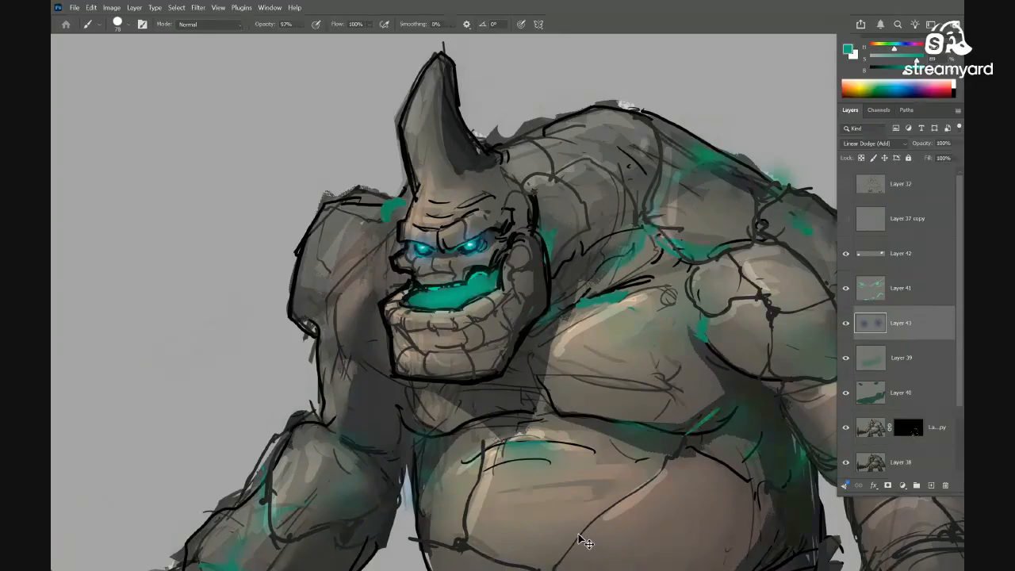
Duplicate the eye glow layer and merge the copy down into it to strengthen the blue glow
key("ctrl+u")
key("Escape")
key("ctrl+j")
left_click_drag(579, 535, 473, 324)
key("ctrl+e")
left_click_drag(476, 322, 529, 327)
Squash the eye glow vertically with Free Transform into a narrow band along the eyes
key("ctrl+t")
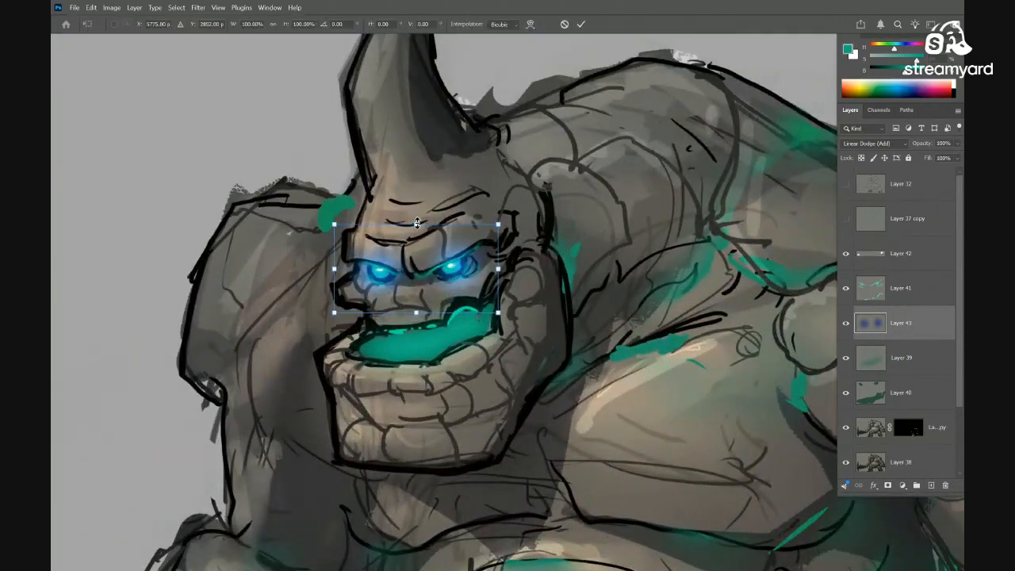
left_click_drag(416, 222, 417, 256)
key("Return")
Duplicate the squashed eye glow layer and merge the copy back into the original for a more intense glow
key("ctrl+j")
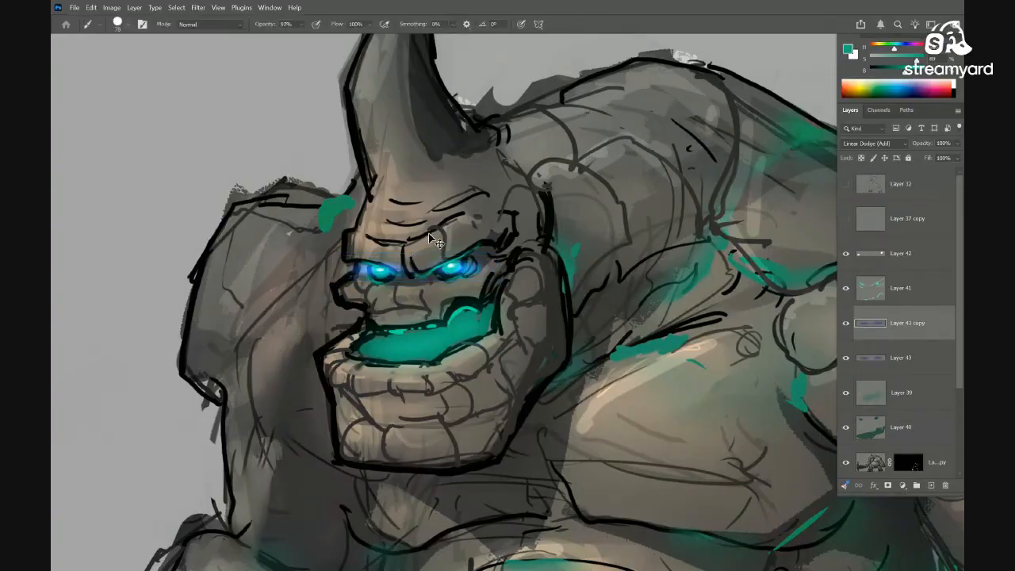
left_click_drag(708, 346, 523, 309)
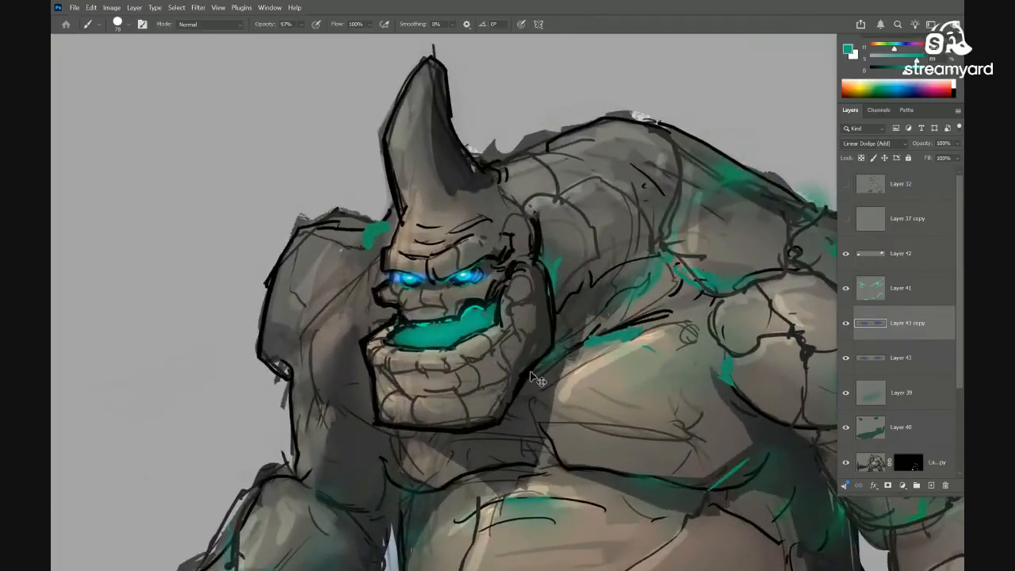
key("ctrl+j")
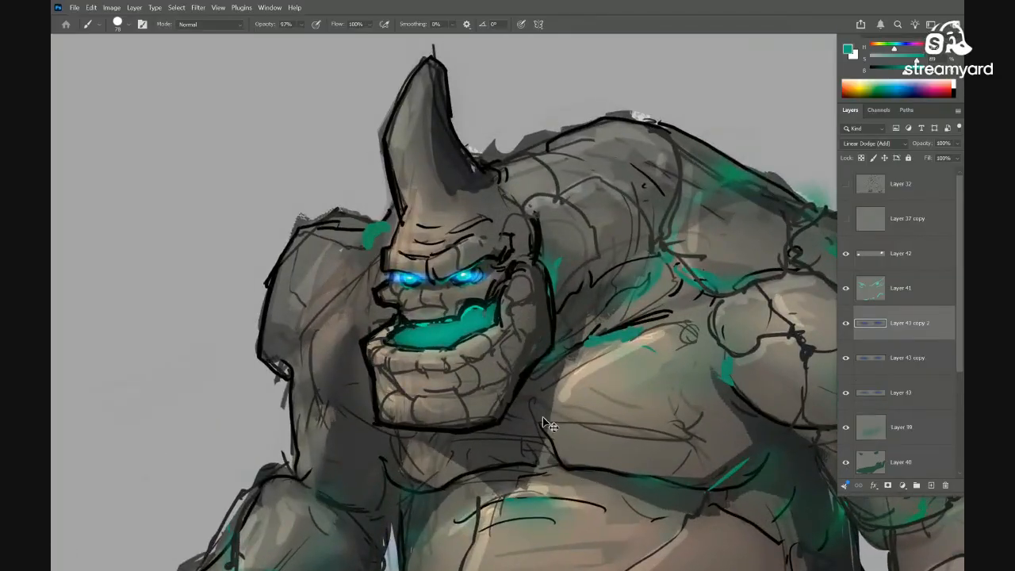
key("ctrl+z")
key("ctrl+e")
Stretch the eye glow horizontally with Free Transform so it extends past the outer corners of the eyes
mouse_move(518, 312)
left_mouse_down()
mouse_move(544, 329)
mouse_move(504, 316)
mouse_move(525, 293)
left_mouse_up()
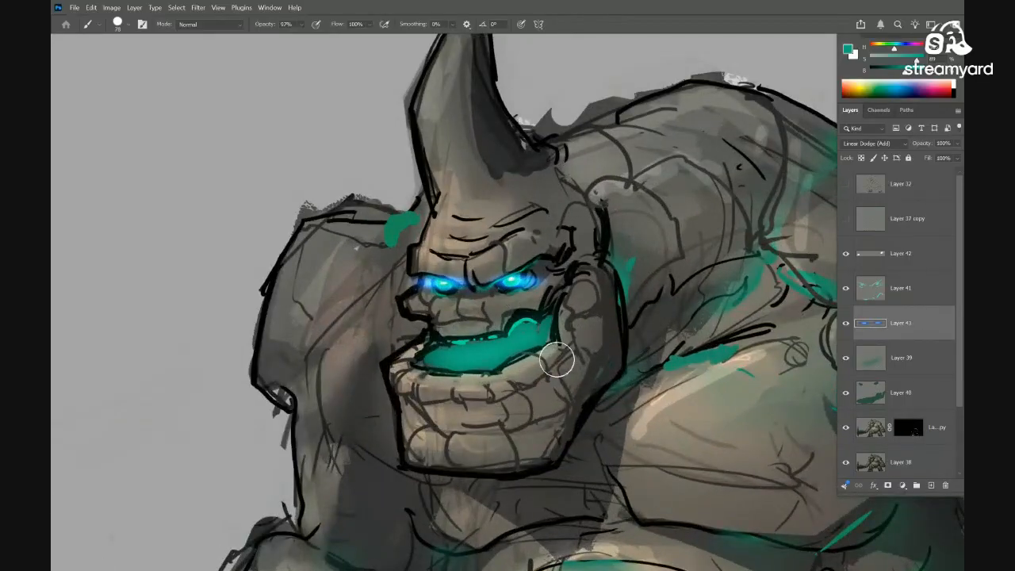
mouse_move(562, 356)
left_mouse_down()
mouse_move(492, 331)
mouse_move(482, 356)
mouse_move(571, 345)
left_mouse_up()
key("ctrl+t")
left_click_drag(516, 328, 547, 322)
mouse_move(493, 306)
left_mouse_down()
mouse_move(513, 306)
mouse_move(502, 306)
left_mouse_up()
key("Return")
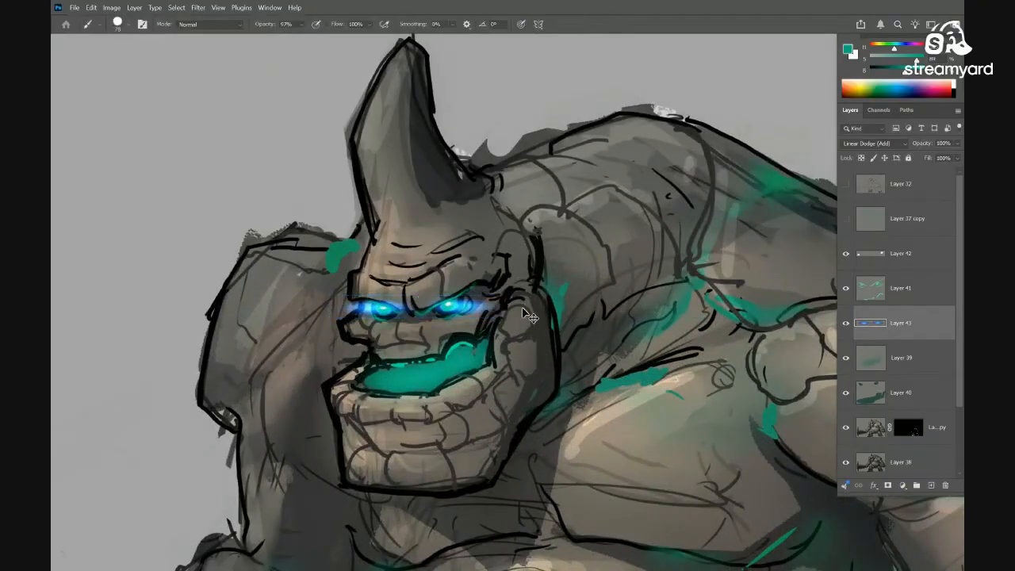
Adjust Hue/Saturation of the eye glow to saturation +23 and lightness -43
key("ctrl+u")
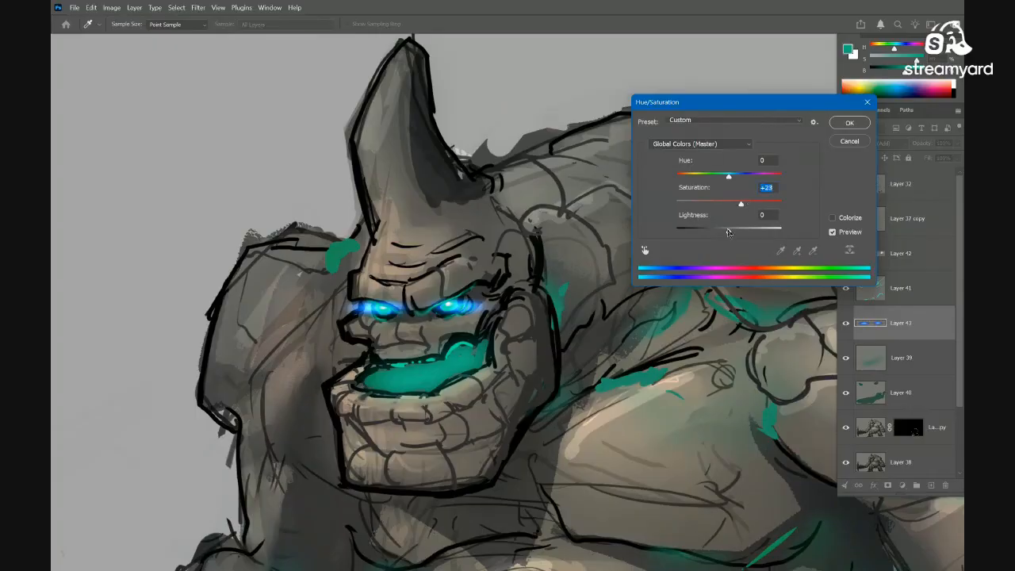
left_click_drag(728, 231, 705, 235)
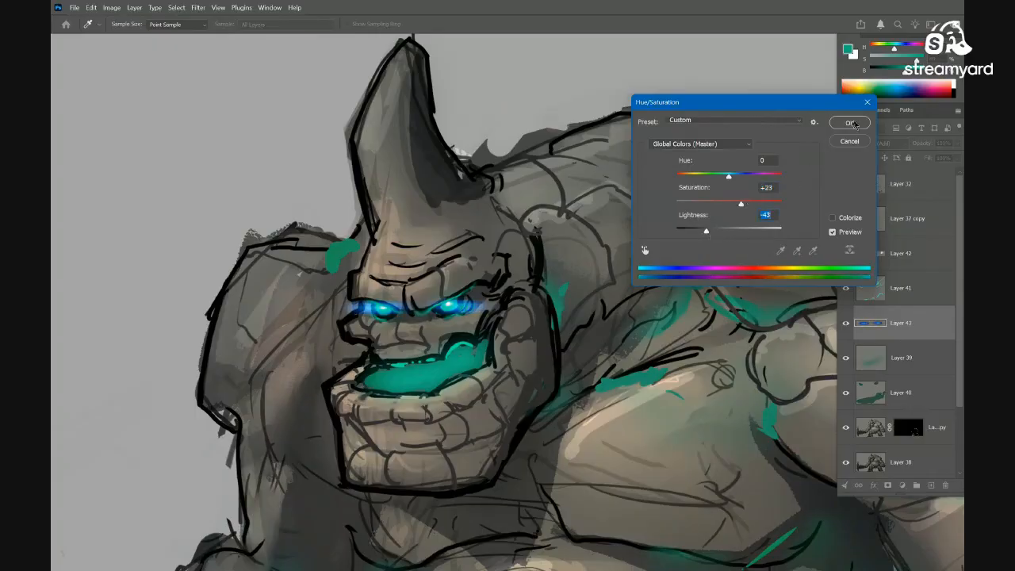
left_click(854, 123)
Add a new empty layer directly below Layer 32 and reset the painting colours to black and white
scroll(579, 298, "down", 10)
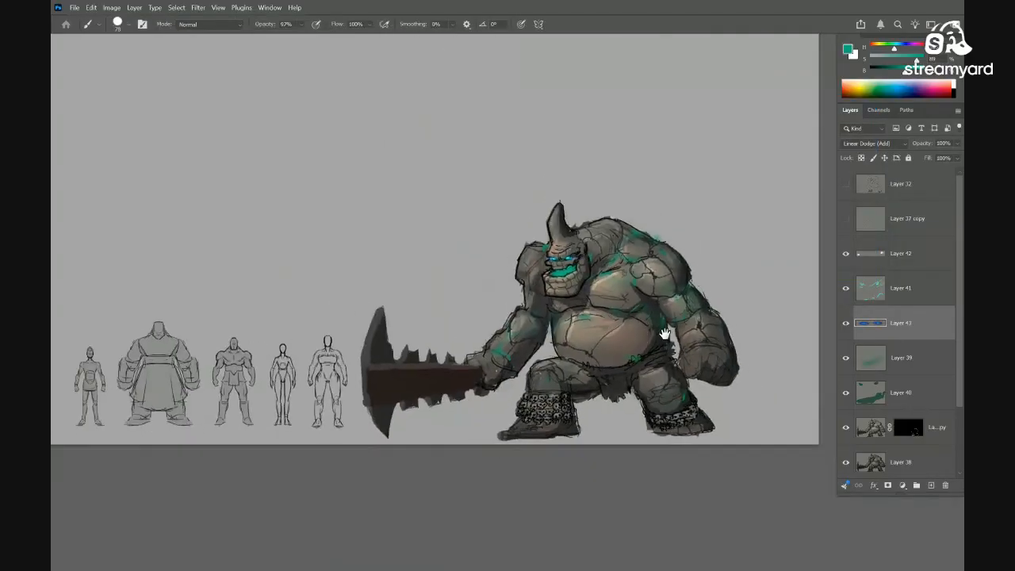
left_click_drag(664, 334, 591, 372)
scroll(588, 351, "up", 3)
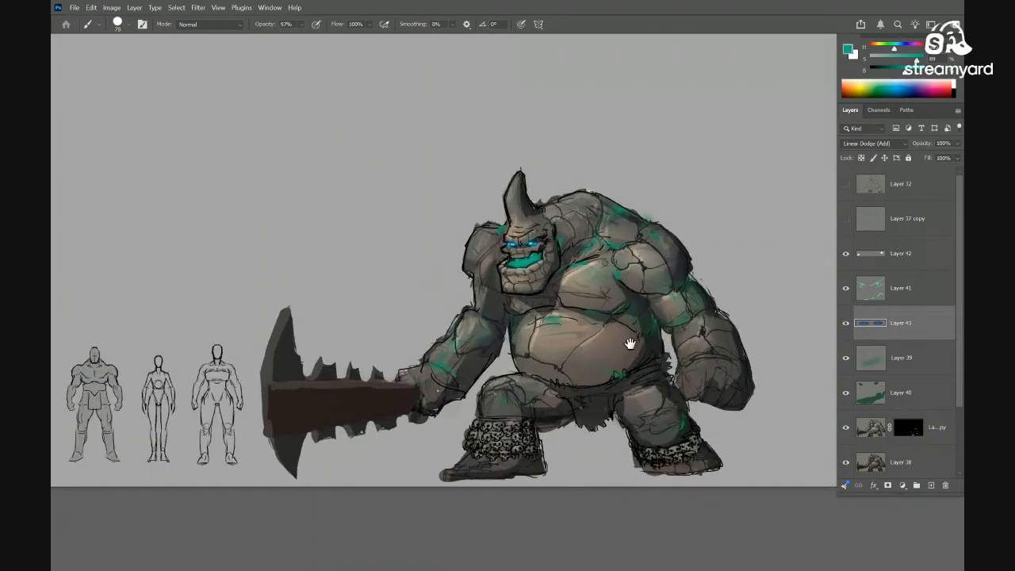
left_click_drag(630, 344, 647, 363)
left_click_drag(547, 388, 563, 364)
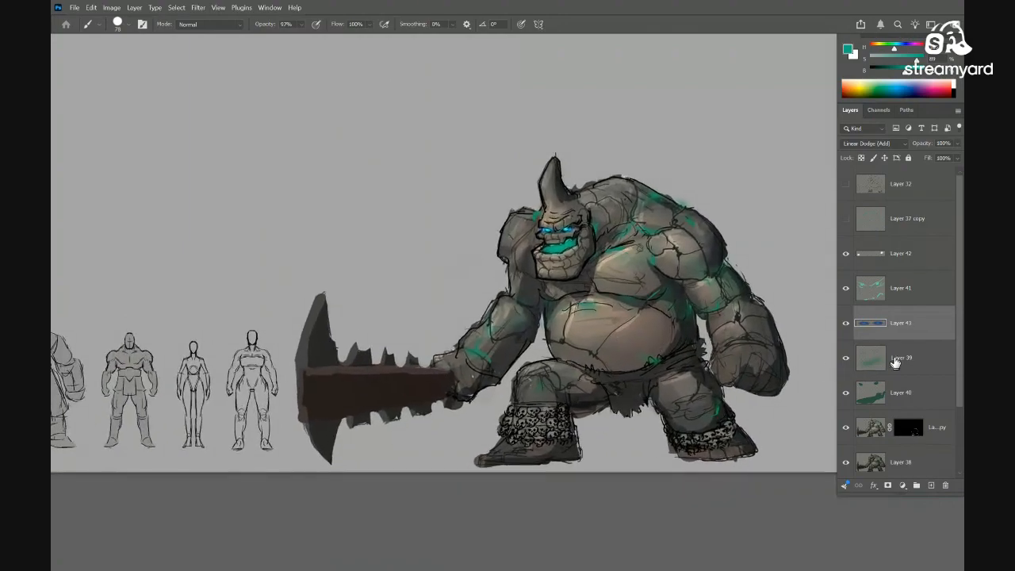
left_click(871, 234)
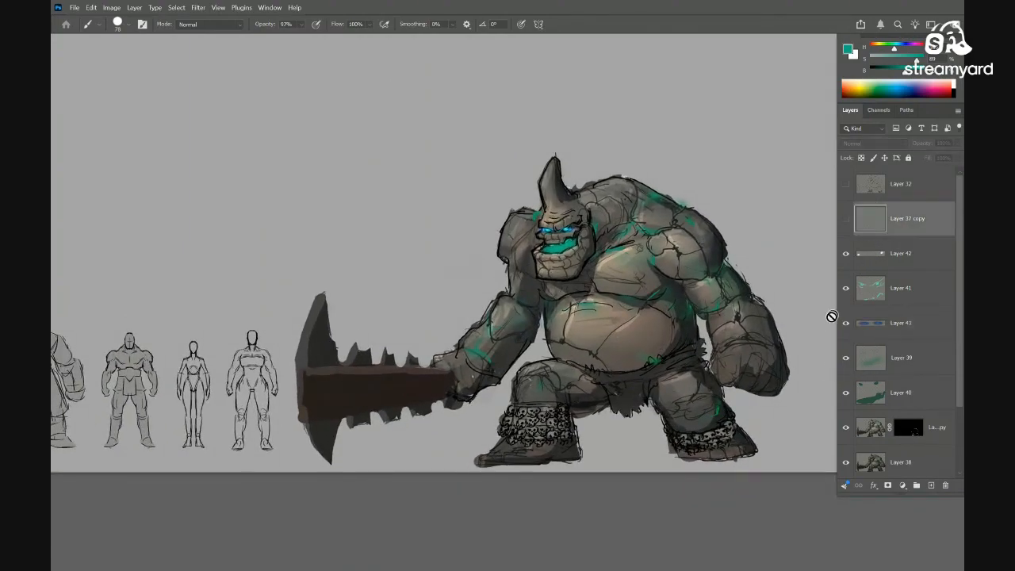
key("ctrl+shift+alt+n")
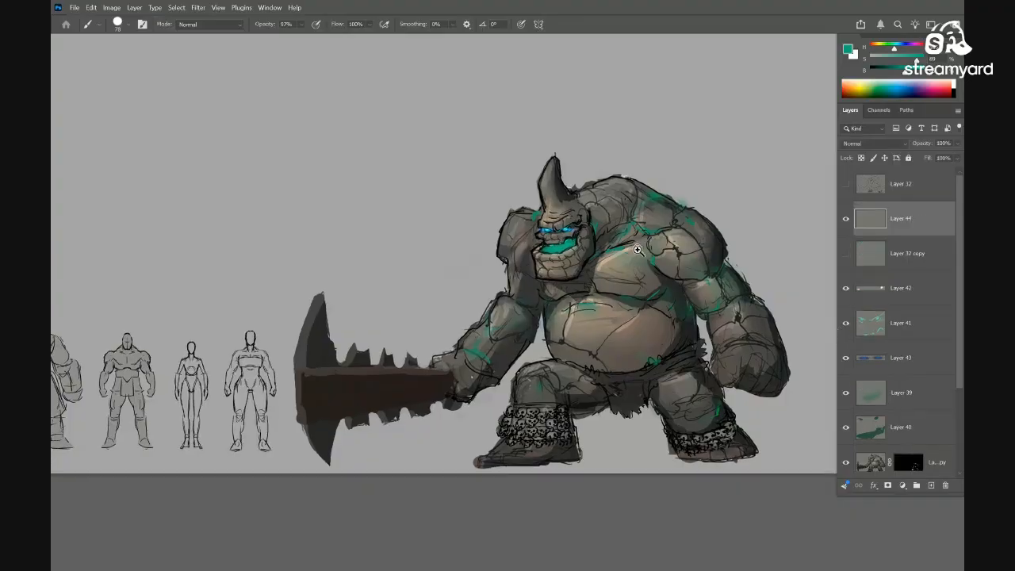
key("d")
left_click(566, 227, "ctrl")
left_click(587, 219, "ctrl")
left_click_drag(586, 218, 556, 276)
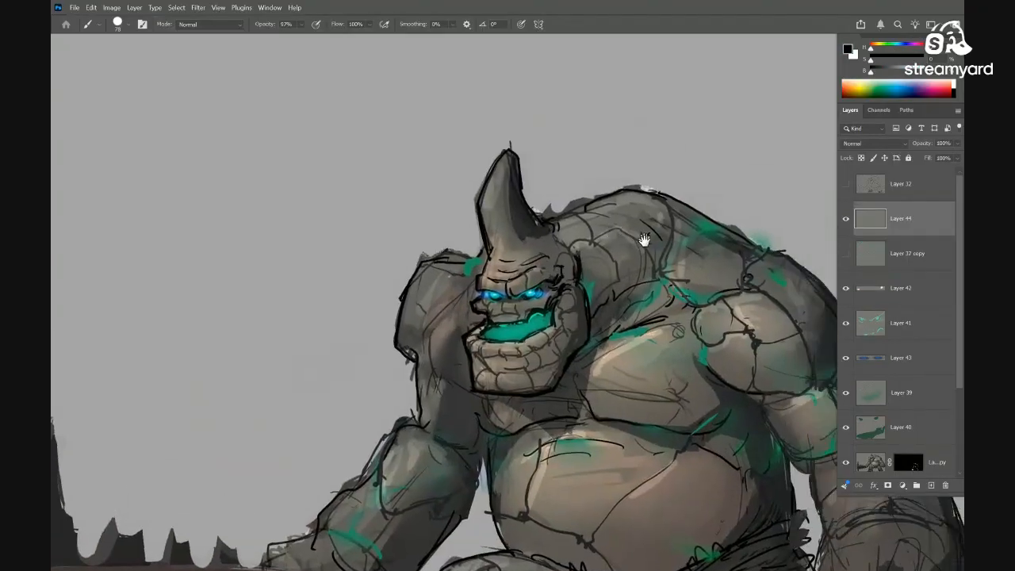
left_click_drag(643, 240, 567, 256)
Select the Eraser at size 58 and merge the masked ogre layer copy down into Layer 38
left_click(872, 459)
key("ctrl+equal")
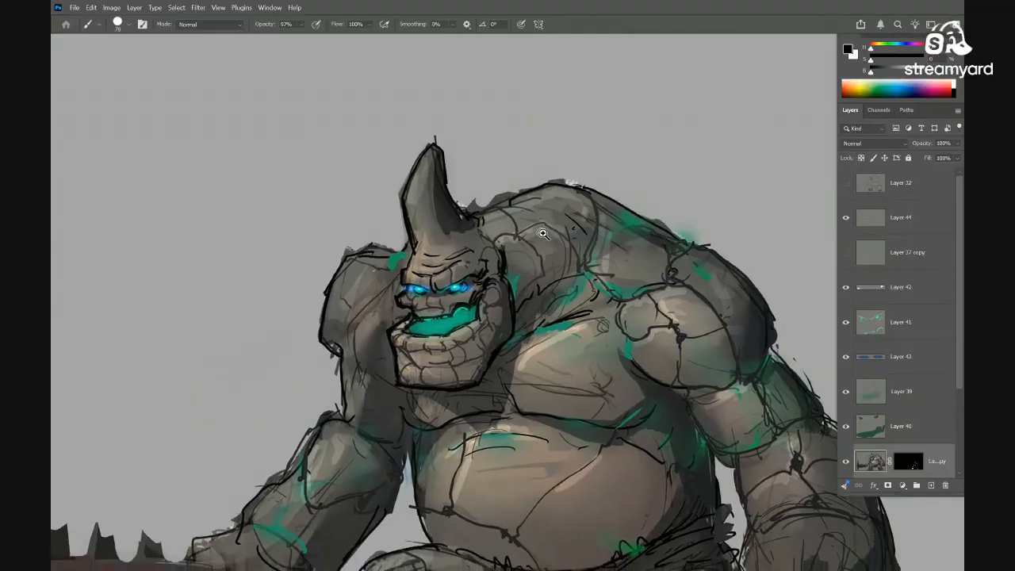
key("e")
key("bracketright")
key("bracketright")
key("bracketright")
key("bracketright")
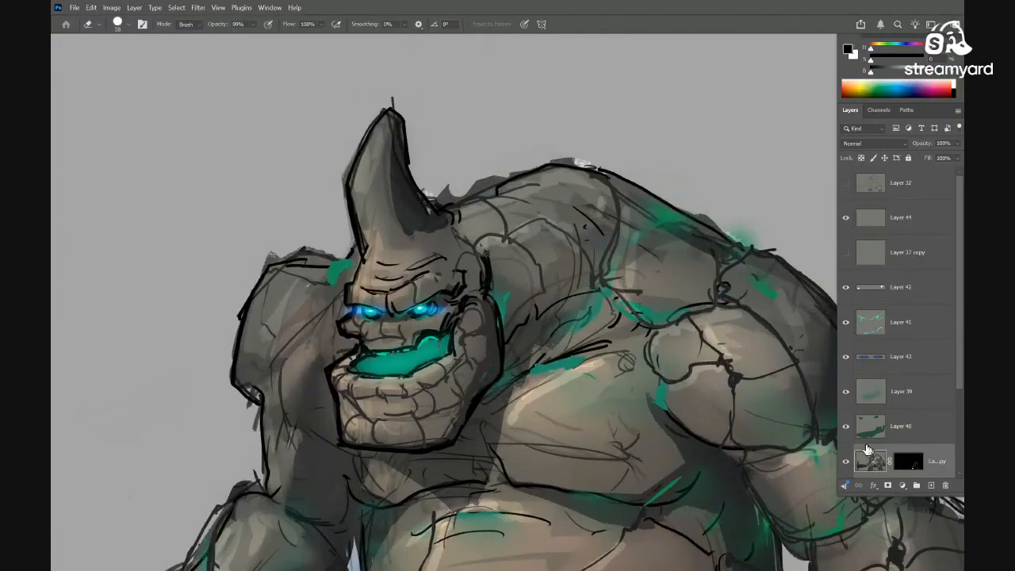
scroll(861, 412, "down", 3)
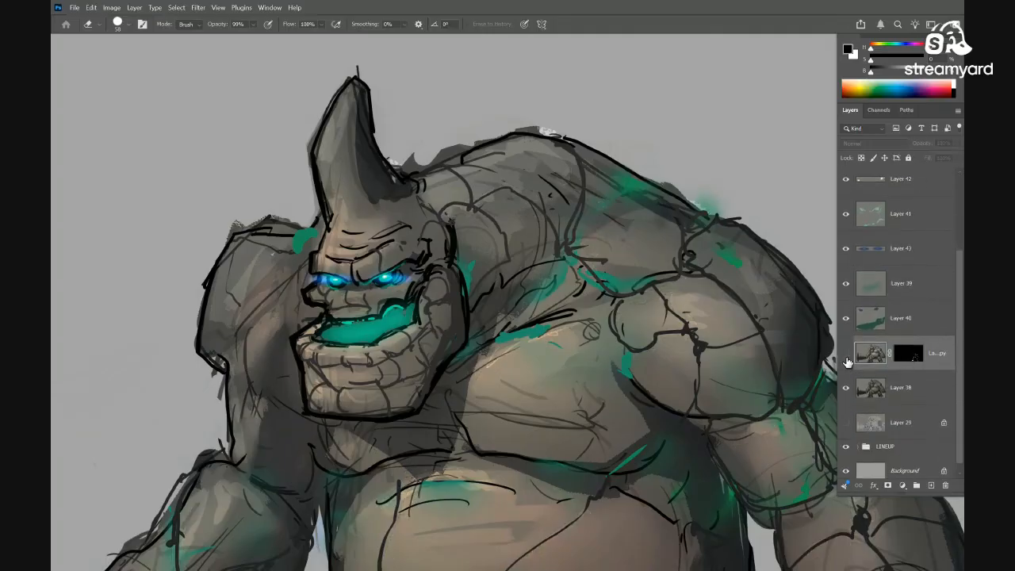
left_click(846, 354)
key("ctrl+e")
Erase the rough paint spilling outside the outlines of the horn, the weapon-side shoulder and the weapon arm
left_click_drag(529, 240, 600, 381)
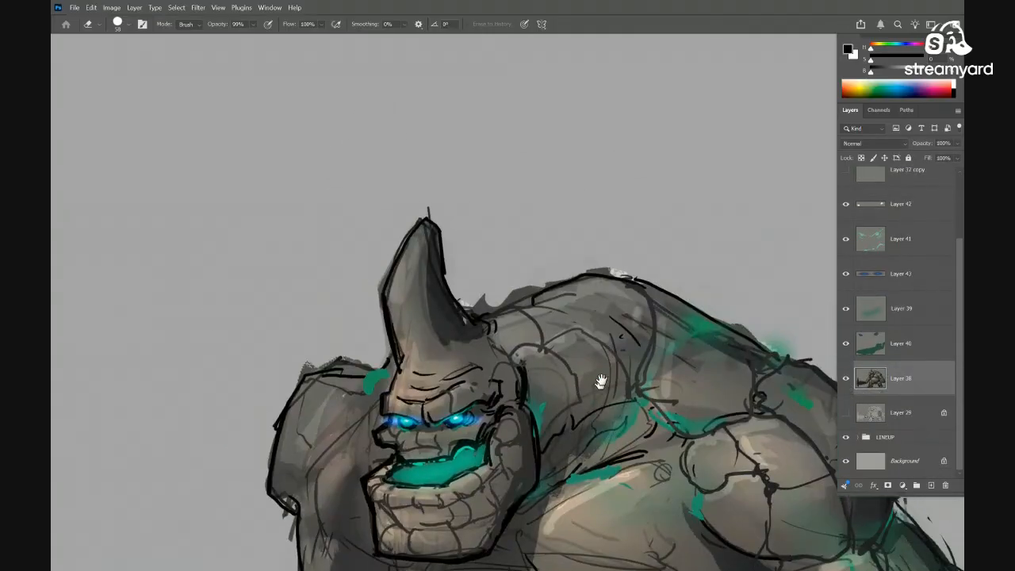
mouse_move(469, 289)
left_mouse_down()
mouse_move(481, 308)
mouse_move(635, 263)
mouse_move(622, 268)
mouse_move(680, 213)
left_mouse_up()
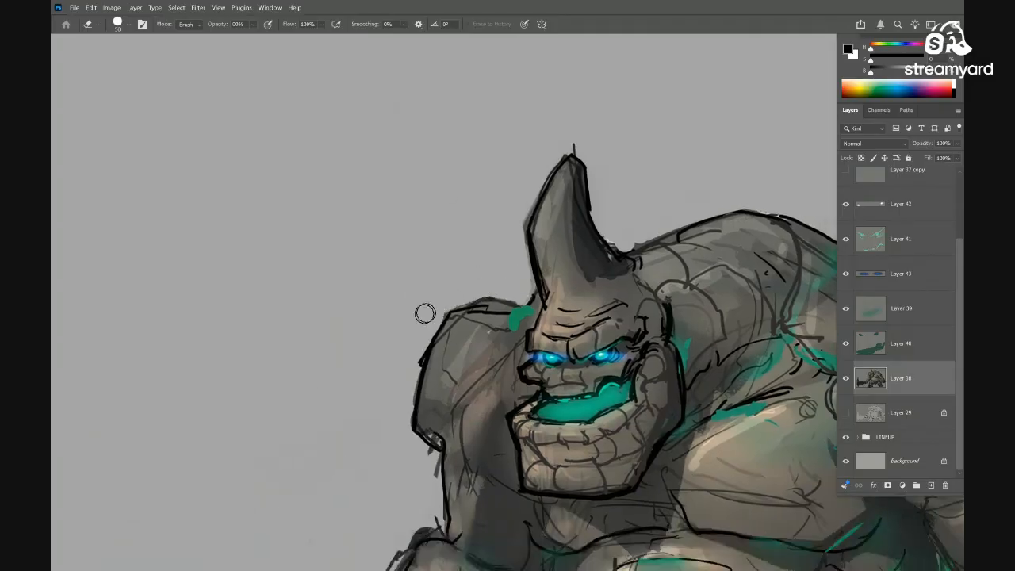
scroll(430, 329, "down", 3)
scroll(435, 326, "down", 3)
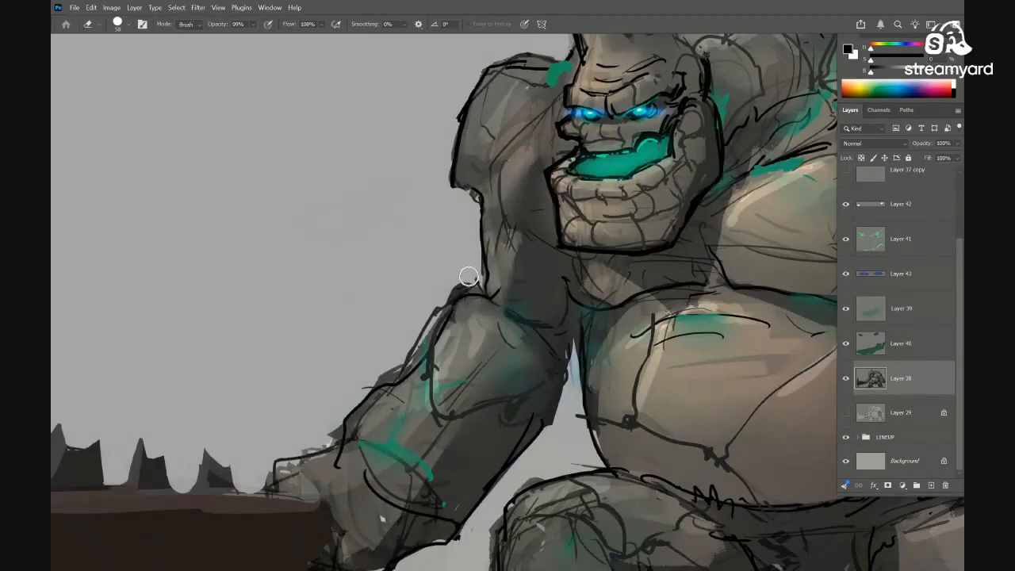
mouse_move(416, 333)
left_mouse_down()
mouse_move(325, 433)
mouse_move(297, 444)
left_mouse_up()
scroll(476, 207, "up", 5)
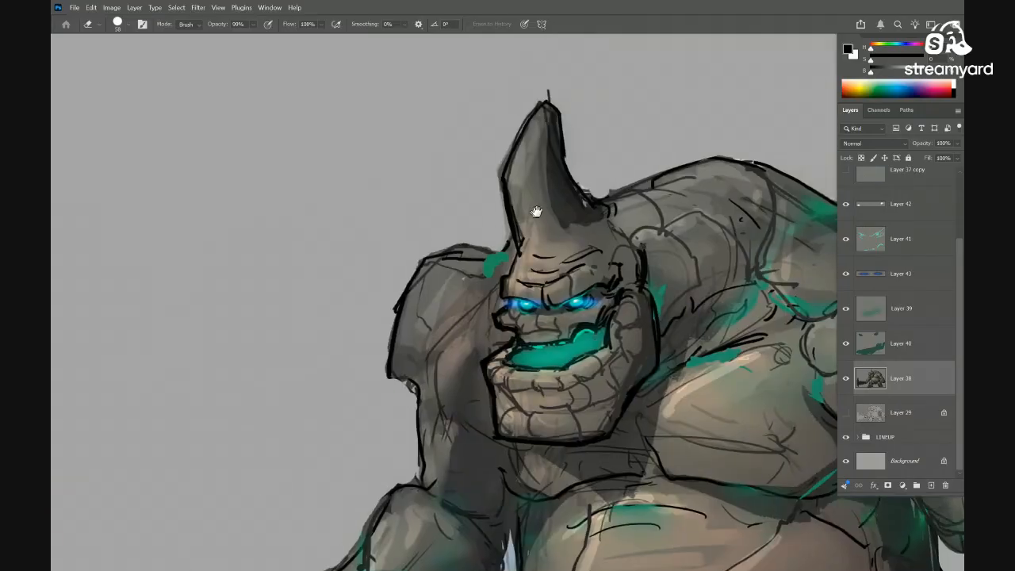
Erase the stray paint outside the ogre's outline around the hump, the back and the far shoulder
left_click_drag(474, 164, 496, 186)
left_click_drag(522, 241, 480, 197)
mouse_move(459, 150)
left_mouse_down()
mouse_move(480, 226)
mouse_move(536, 210)
left_mouse_up()
mouse_move(611, 251)
left_mouse_down()
mouse_move(486, 208)
mouse_move(519, 179)
mouse_move(488, 158)
left_mouse_up()
left_click_drag(569, 173, 604, 165)
left_click_drag(597, 188, 633, 181)
mouse_move(610, 177)
left_mouse_down()
mouse_move(538, 131)
mouse_move(511, 159)
mouse_move(542, 164)
mouse_move(570, 226)
mouse_move(604, 259)
mouse_move(672, 185)
left_mouse_up()
scroll(538, 130, "up", 3)
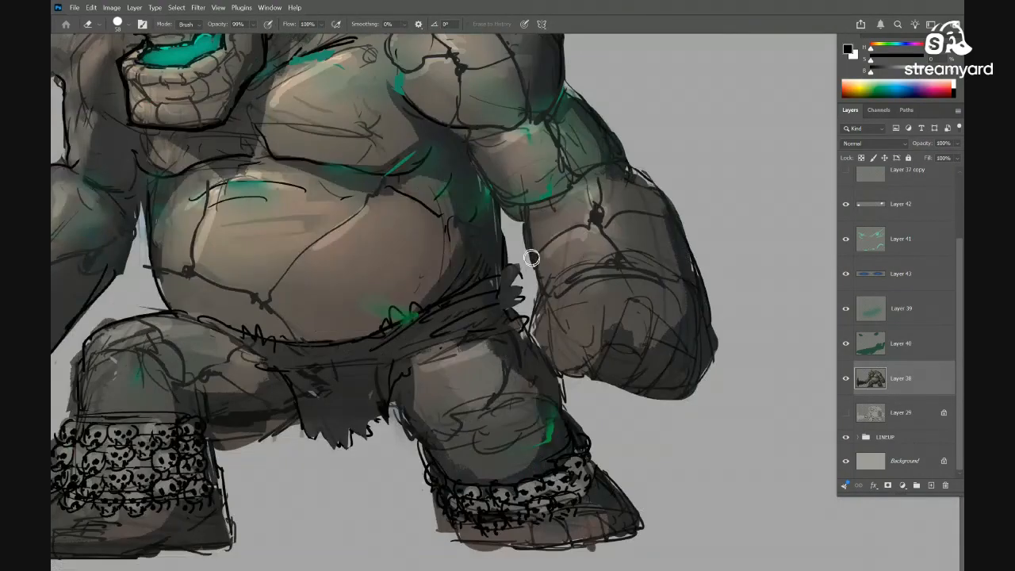
Clean the silhouette around the empty fist, the hip and the front knee with a size 39 eraser
left_click_drag(536, 293, 531, 341)
left_click_drag(600, 318, 637, 283)
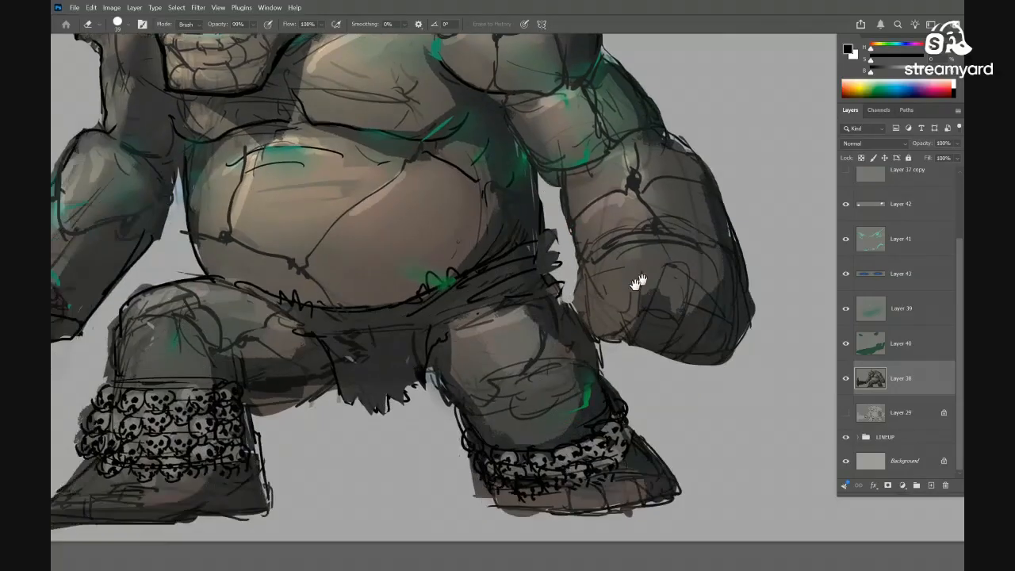
scroll(636, 283, "down", 5)
scroll(509, 296, "up", 4)
mouse_move(510, 295)
left_mouse_down()
mouse_move(570, 290)
mouse_move(572, 257)
left_mouse_up()
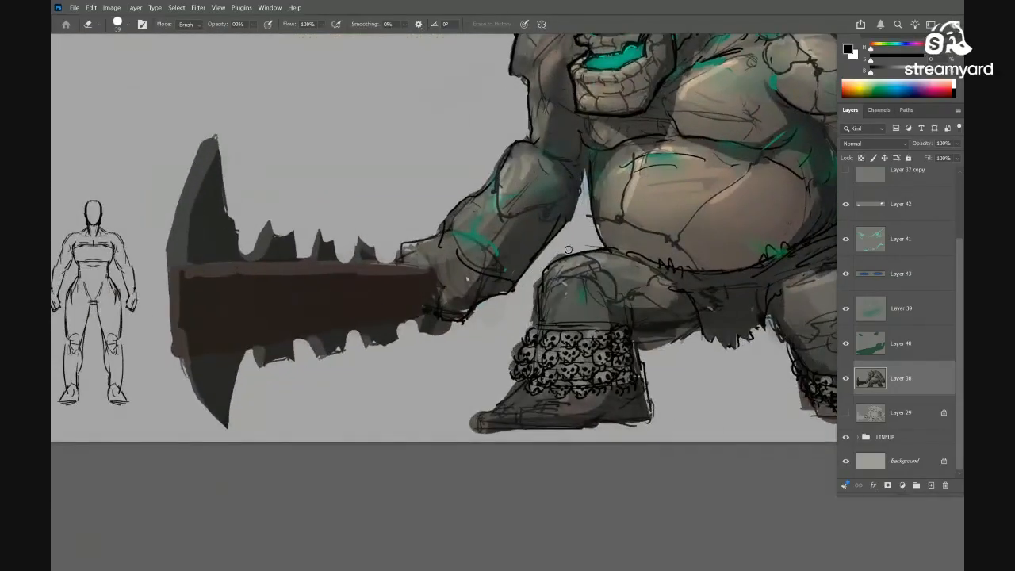
scroll(525, 329, "down", 5)
scroll(579, 242, "up", 5)
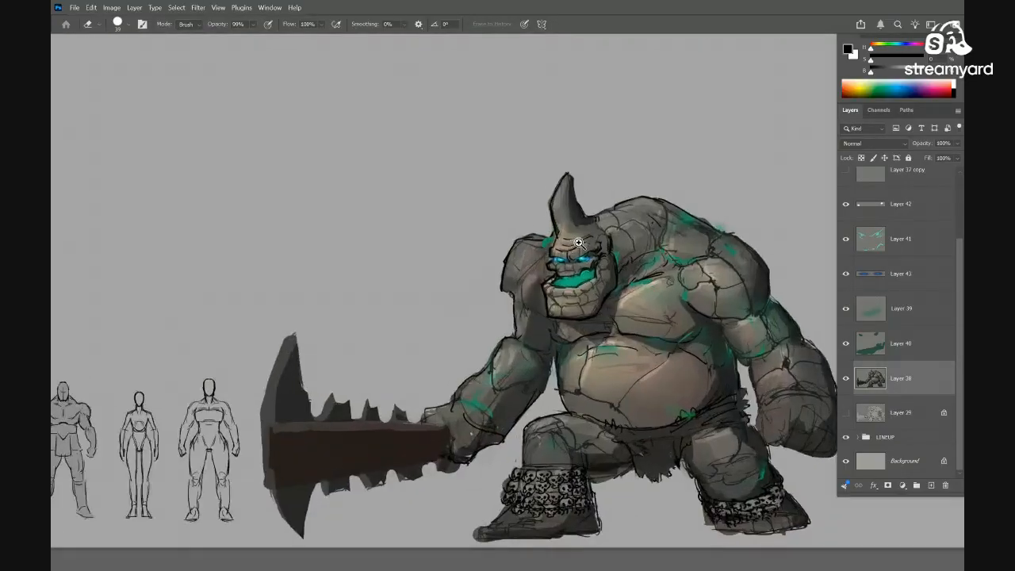
Draw black binding lines around the weapon's wooden shaft next to the large blade with the Brush at size 19
mouse_move(579, 243)
left_mouse_down()
mouse_move(592, 230)
mouse_move(582, 223)
mouse_move(554, 230)
left_mouse_up()
key("b")
scroll(554, 230, "down", 5)
scroll(532, 270, "up", 4)
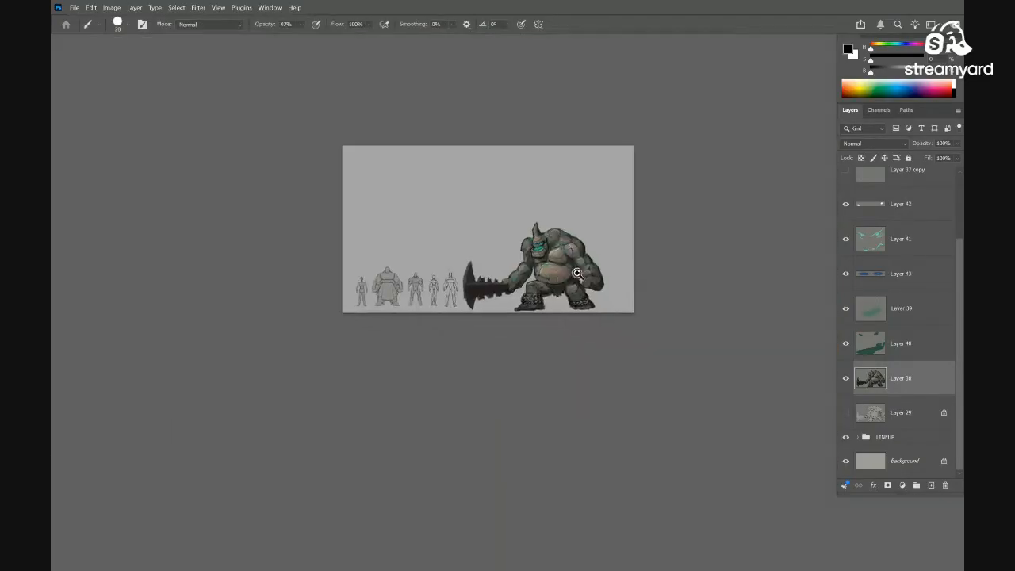
scroll(585, 288, "up", 5)
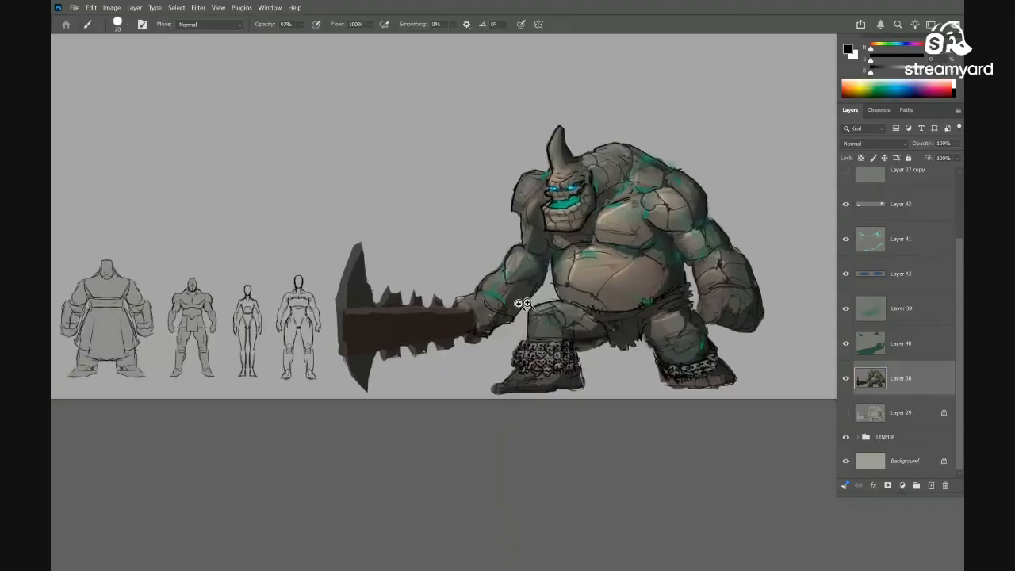
scroll(495, 292, "up", 2)
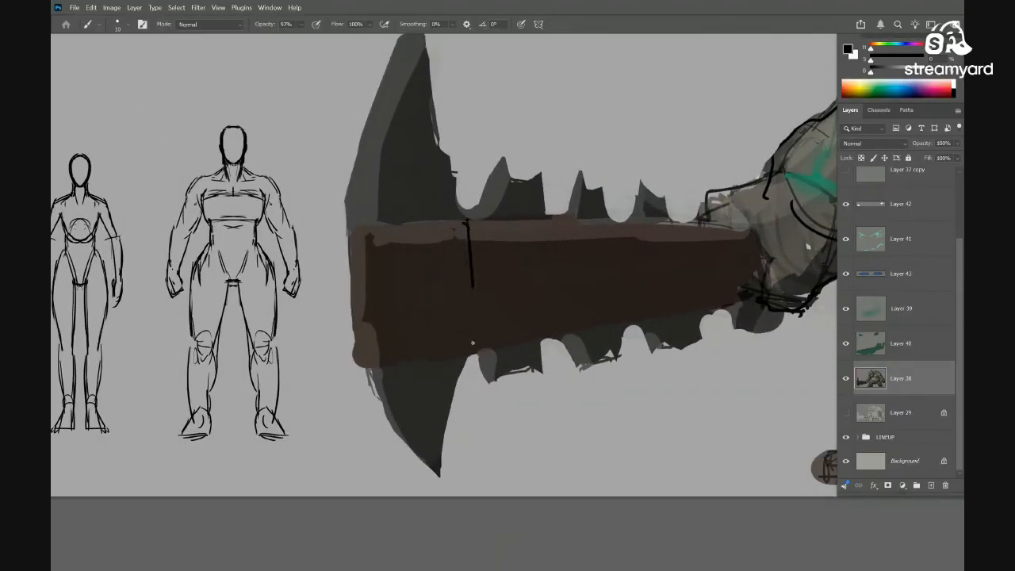
left_click_drag(473, 343, 468, 353)
mouse_move(475, 225)
left_mouse_down()
mouse_move(476, 365)
mouse_move(487, 333)
left_mouse_up()
mouse_move(514, 307)
left_mouse_down()
mouse_move(531, 320)
mouse_move(599, 317)
left_mouse_up()
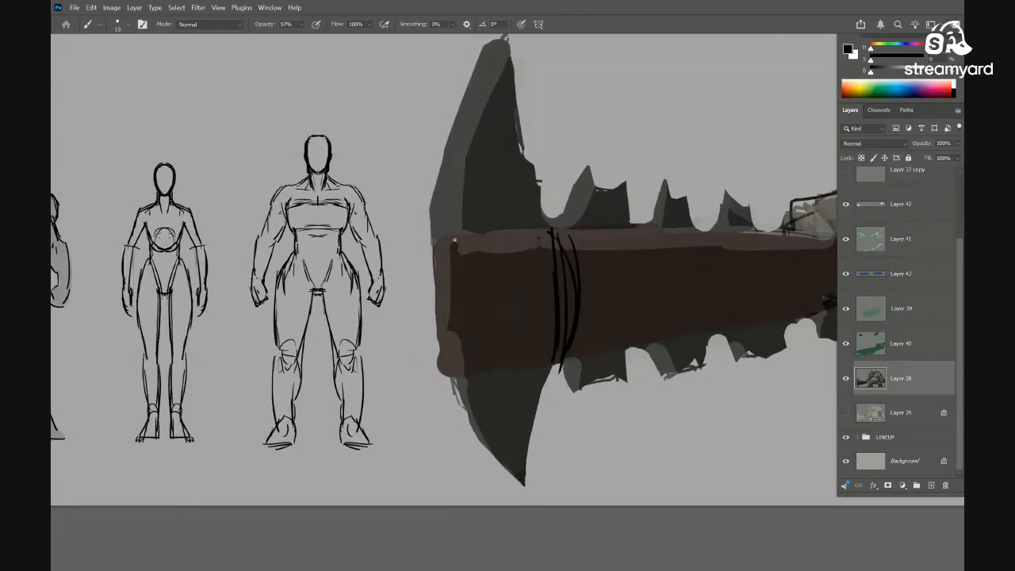
Draw a second band of black binding lines around the wooden shaft, level with the gap between the first two spikes
left_click_drag(661, 292, 596, 290)
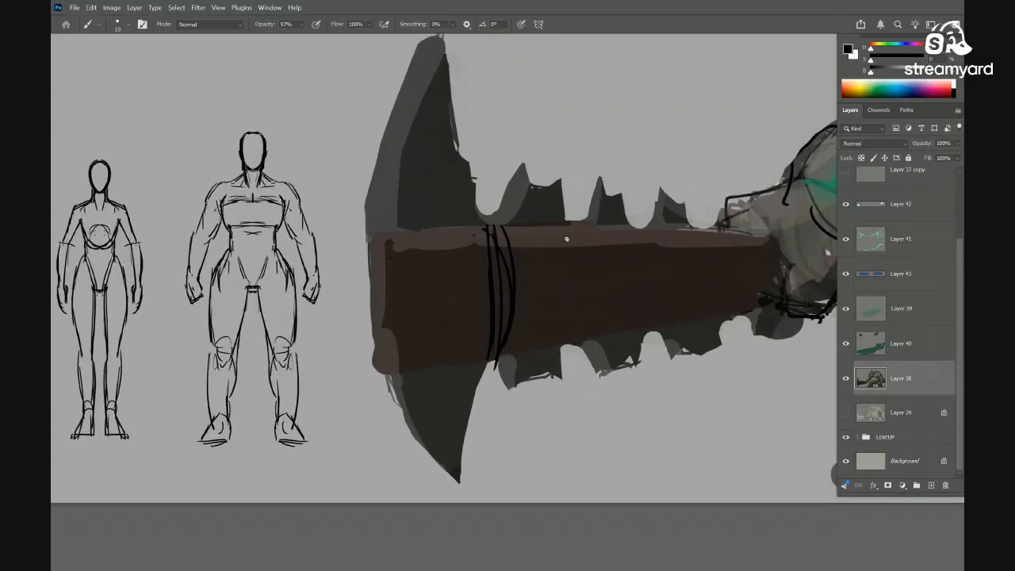
left_click_drag(567, 223, 574, 340)
left_click_drag(582, 216, 582, 328)
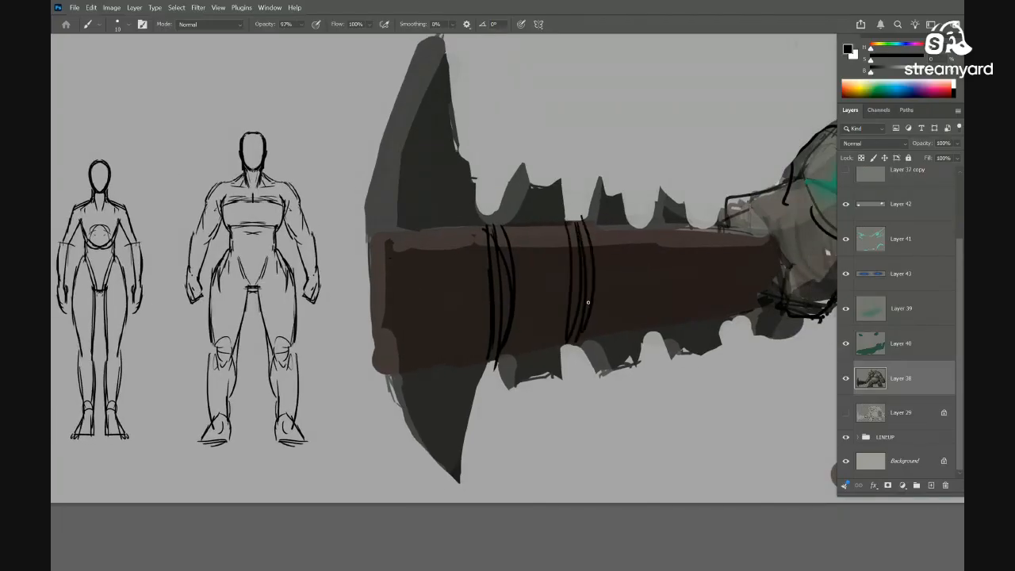
scroll(587, 337, "down", 5)
scroll(595, 345, "up", 5)
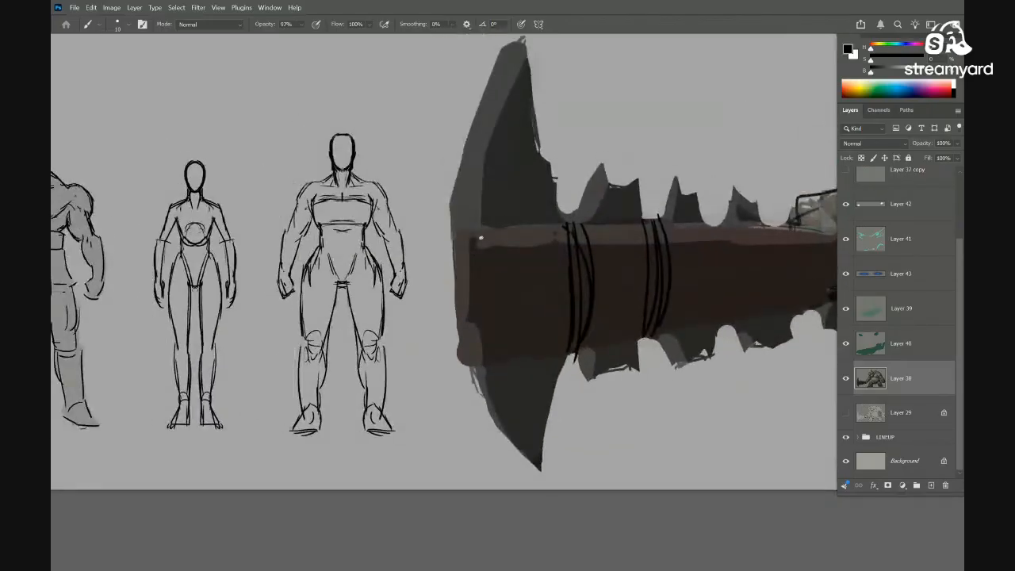
scroll(519, 341, "down", 4)
scroll(602, 337, "up", 2)
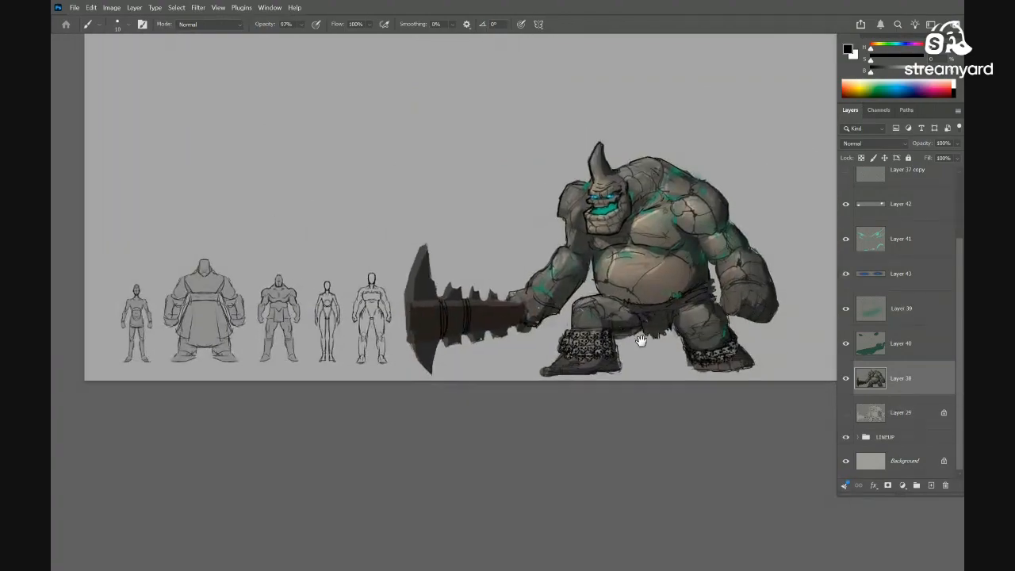
Add a new layer above Layer 38 and draw ridge lines on the weapon's upper blade in a lightened grey sampled from it
scroll(476, 309, "up", 4)
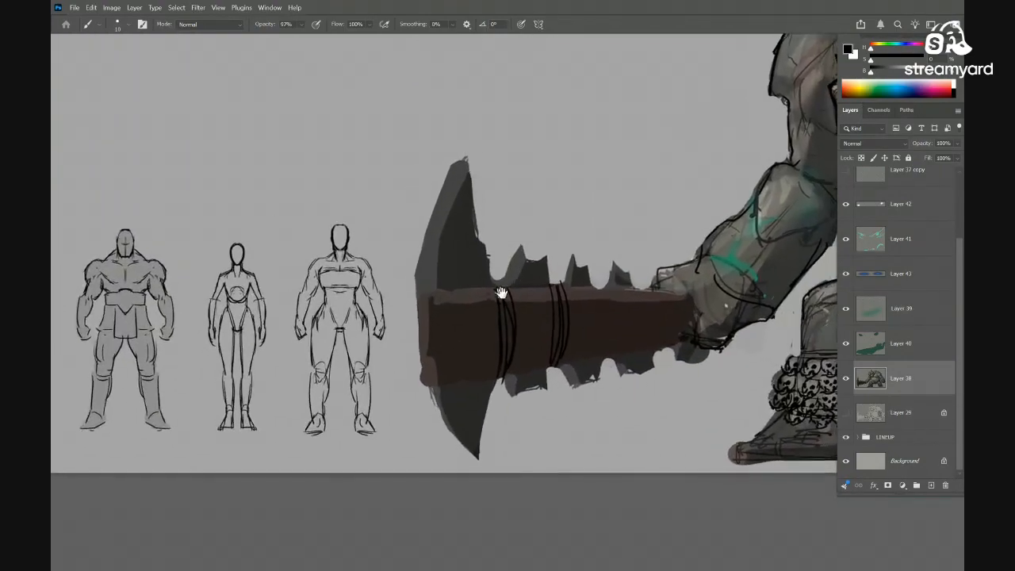
mouse_move(501, 294)
left_mouse_down()
mouse_move(471, 293)
mouse_move(516, 274)
left_mouse_up()
left_click(437, 228, "alt")
key("ctrl+shift+alt+n")
left_click_drag(885, 73, 894, 75)
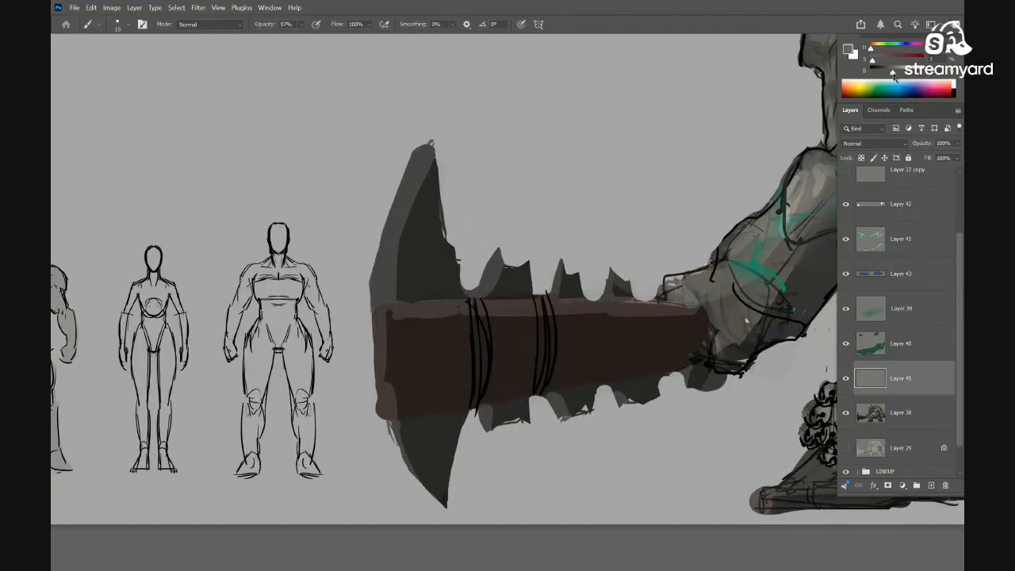
mouse_move(430, 144)
left_mouse_down()
mouse_move(425, 176)
mouse_move(426, 166)
left_mouse_up()
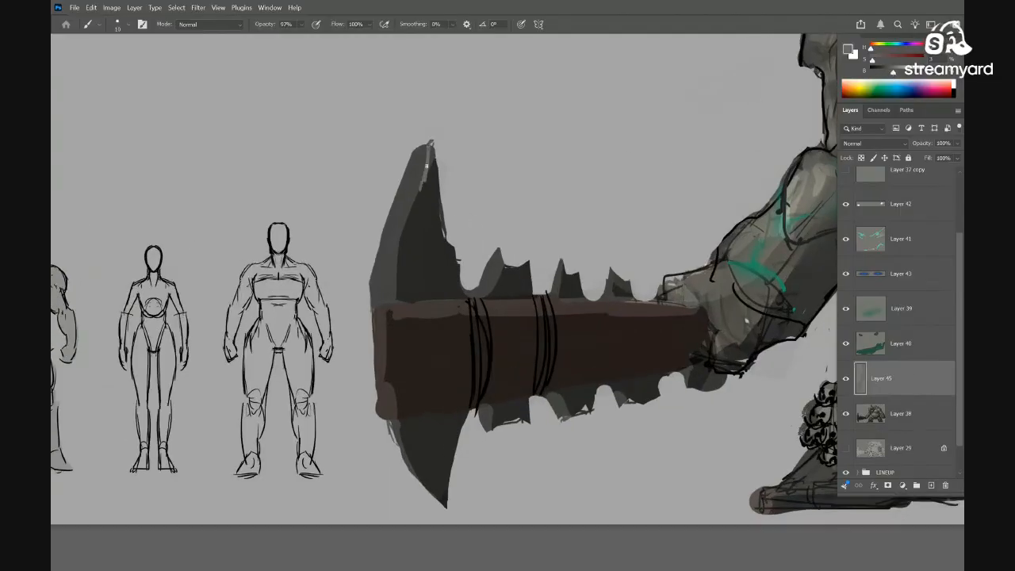
left_click_drag(399, 241, 387, 310)
left_click_drag(457, 310, 477, 347)
left_click_drag(447, 418, 448, 344)
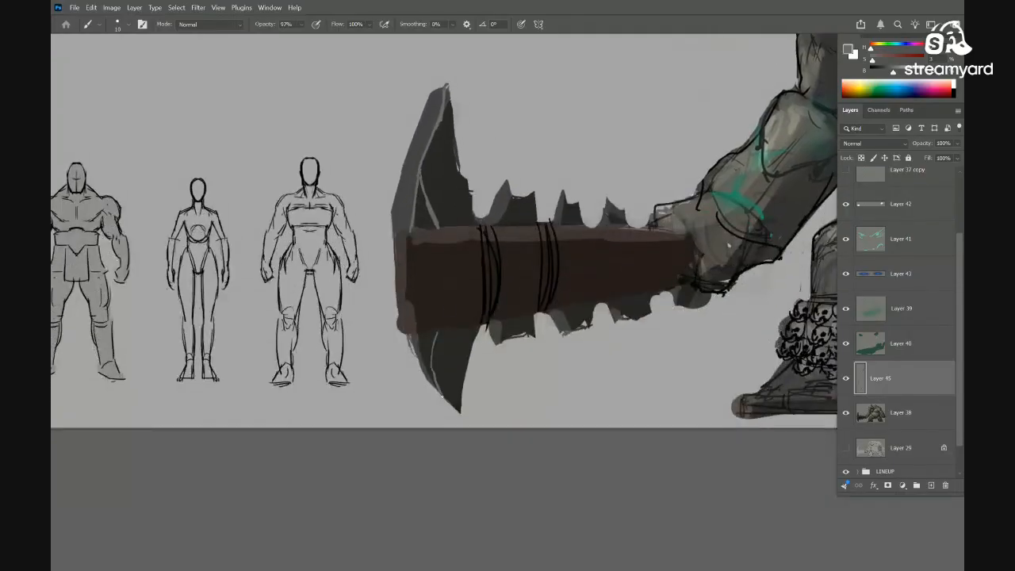
Undo the stroke on the lower blade and draw light grey edge lines on the first upper spike
left_click_drag(490, 299, 481, 323)
key("ctrl+z")
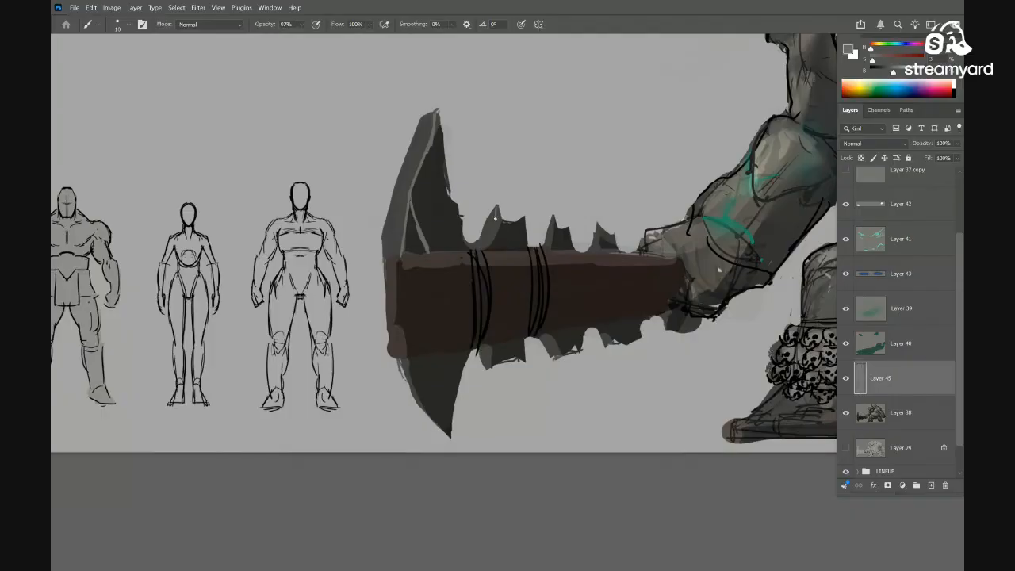
left_click_drag(509, 224, 520, 219)
left_click_drag(535, 266, 578, 279)
Switch to the reference board, make it respond to the mouse and examine the carved blade-edged club under Weapons / Props
key("alt+Tab")
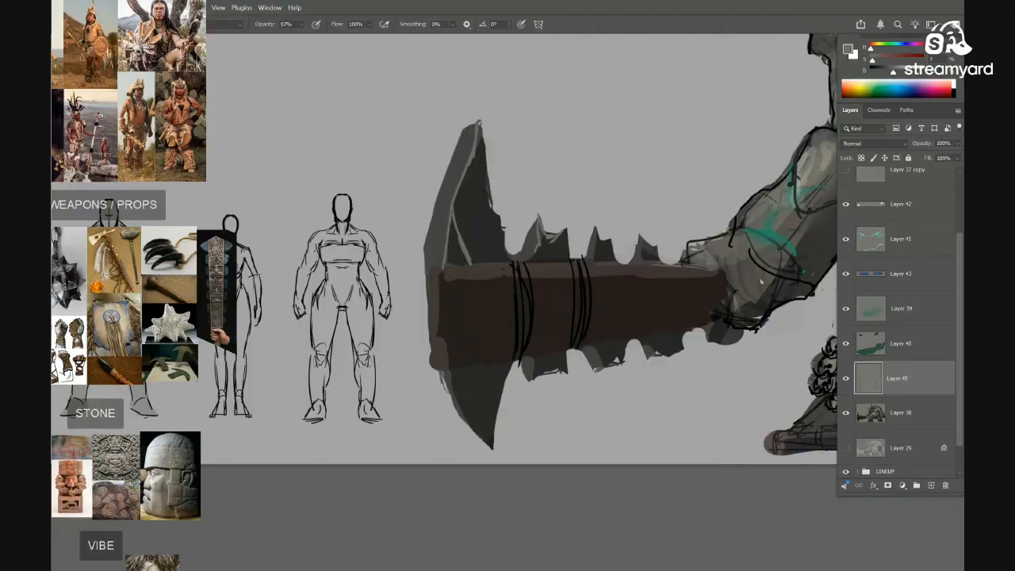
key("ctrl+t")
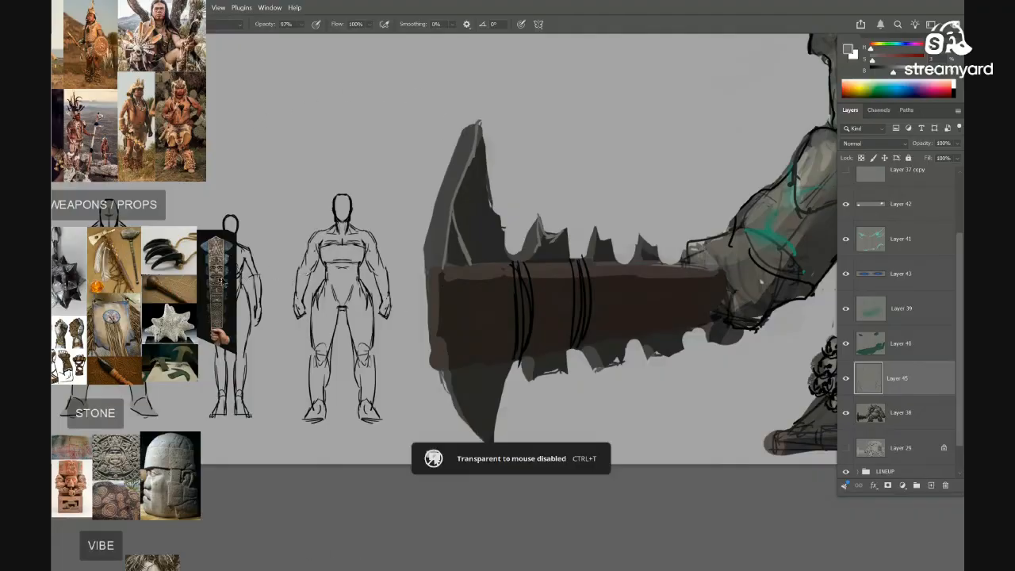
scroll(223, 280, "up", 5)
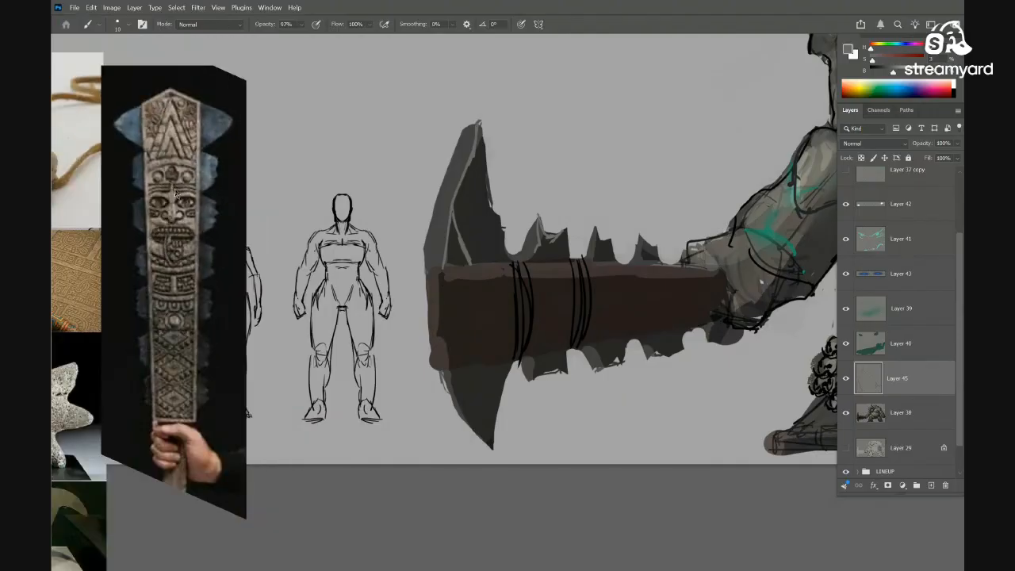
left_click_drag(175, 190, 313, 241)
scroll(169, 206, "down", 5)
Crop the black stone knife reference to a narrow upright frame, place it beside the weapon and make the board transparent to mouse again
left_click_drag(176, 381, 449, 310)
scroll(199, 213, "up", 1)
scroll(102, 225, "down", 2)
scroll(135, 246, "down", 2)
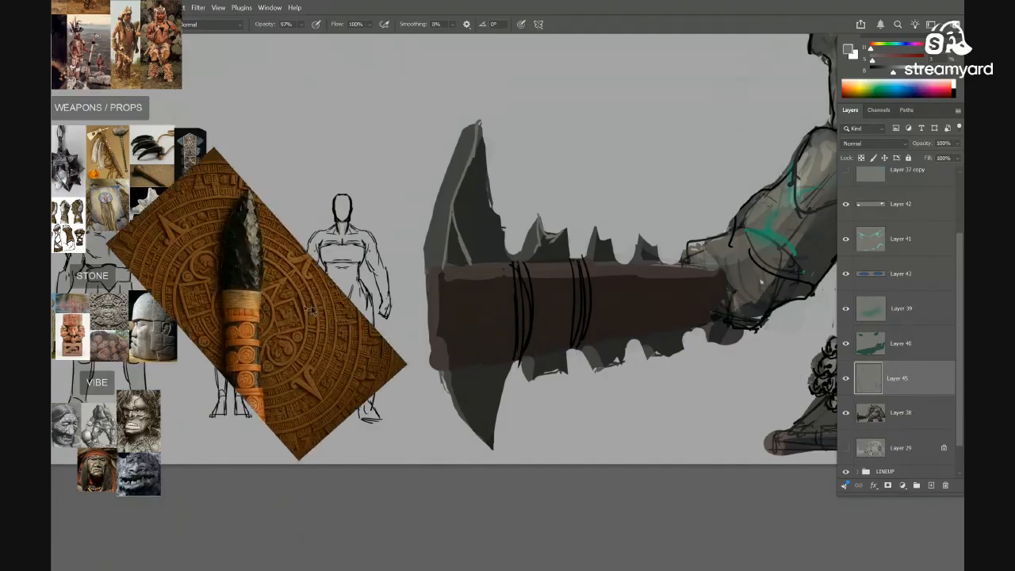
left_click_drag(311, 311, 342, 263)
left_click_drag(268, 183, 367, 447)
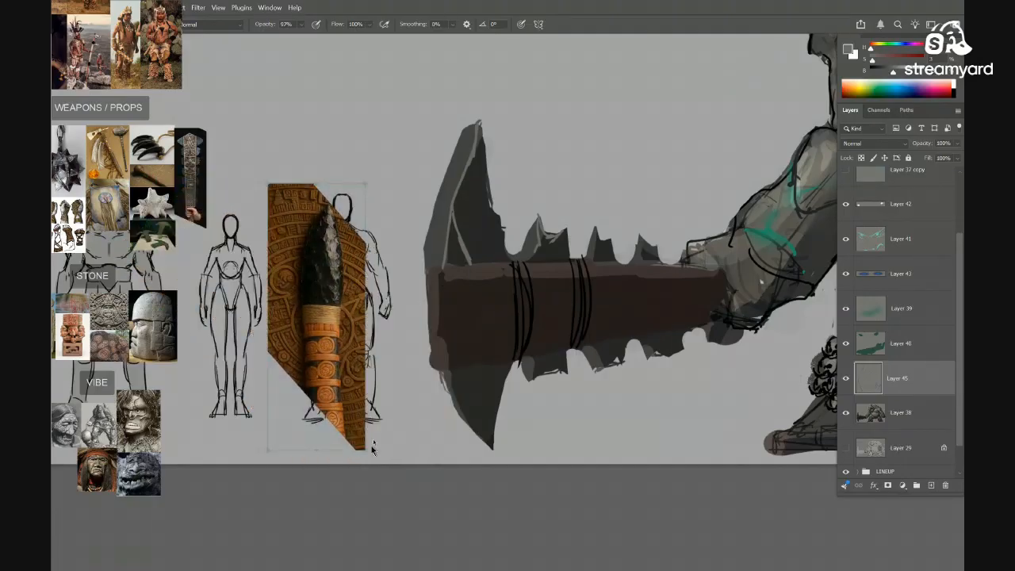
left_click_drag(342, 317, 196, 319)
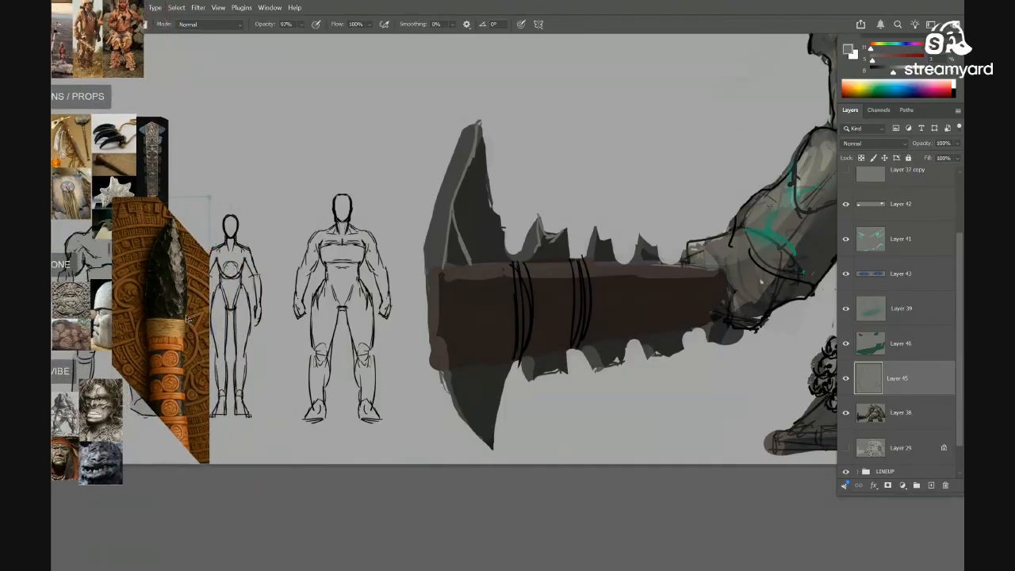
key("ctrl+t")
Draw branching light grey facet lines across the weapon's upper blade and light edge lines on the lower blade
left_click_drag(473, 294, 466, 324)
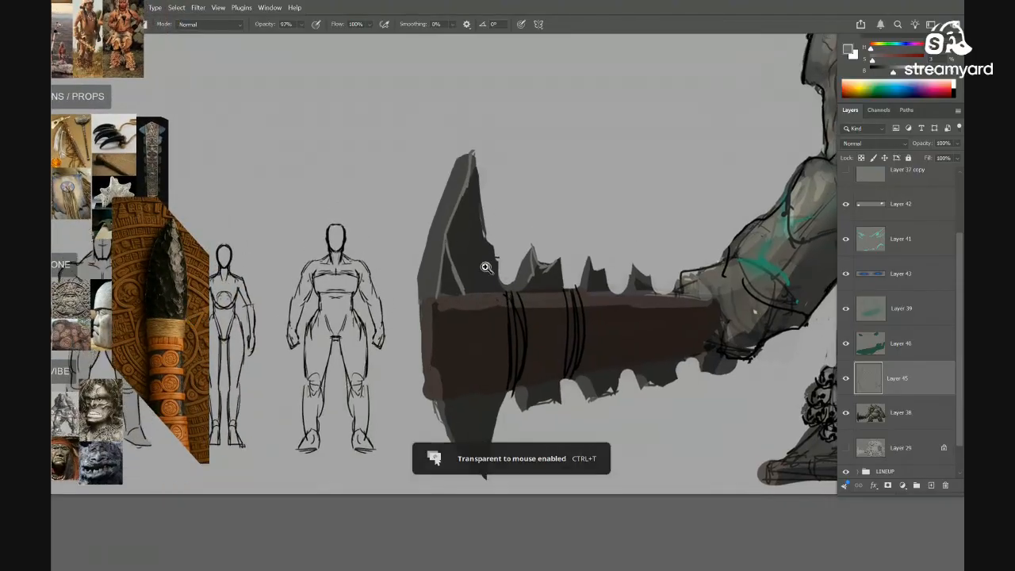
left_click_drag(484, 267, 496, 247)
left_click_drag(497, 246, 506, 263)
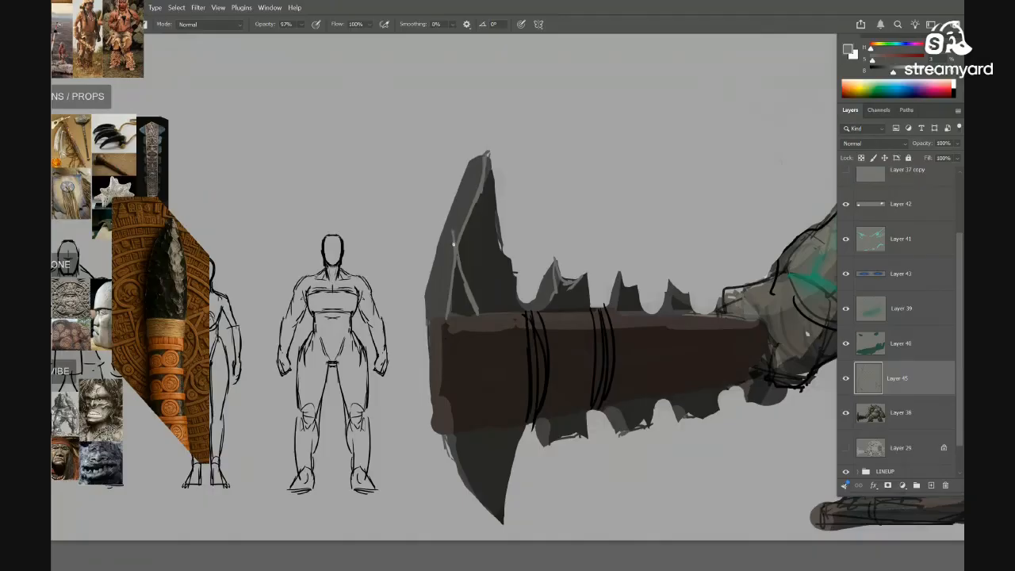
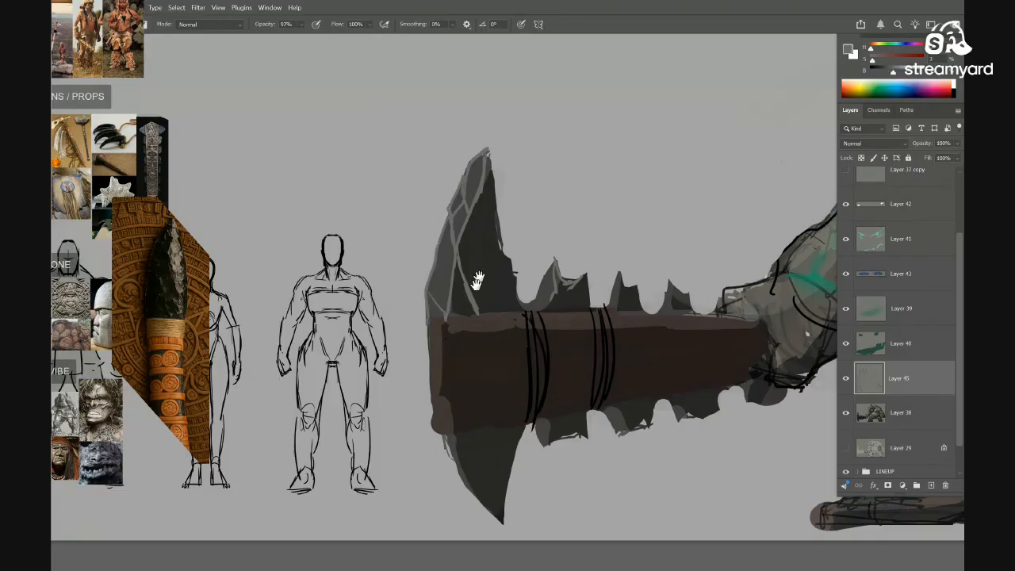
left_click_drag(478, 279, 481, 265)
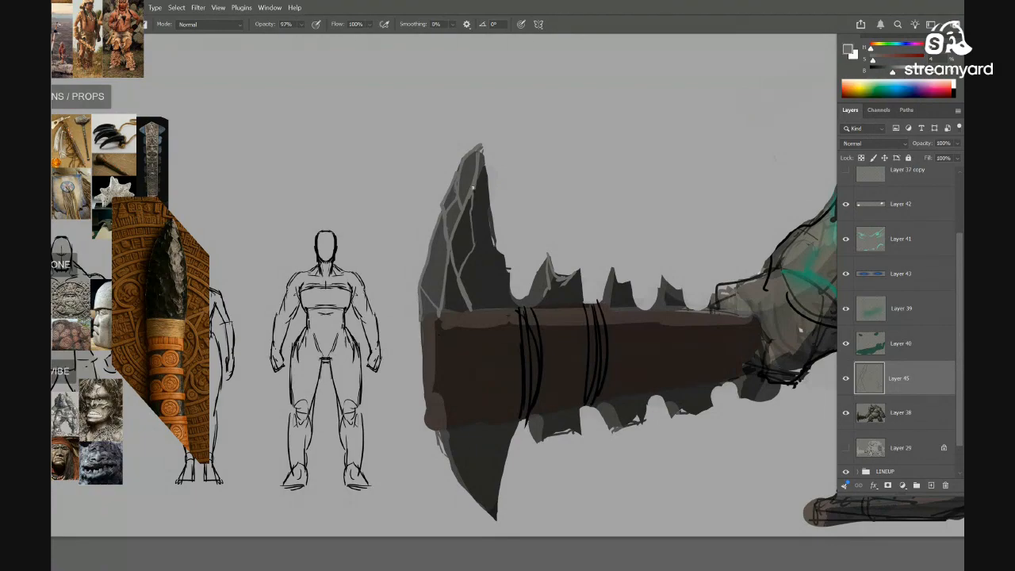
left_click_drag(473, 191, 488, 199)
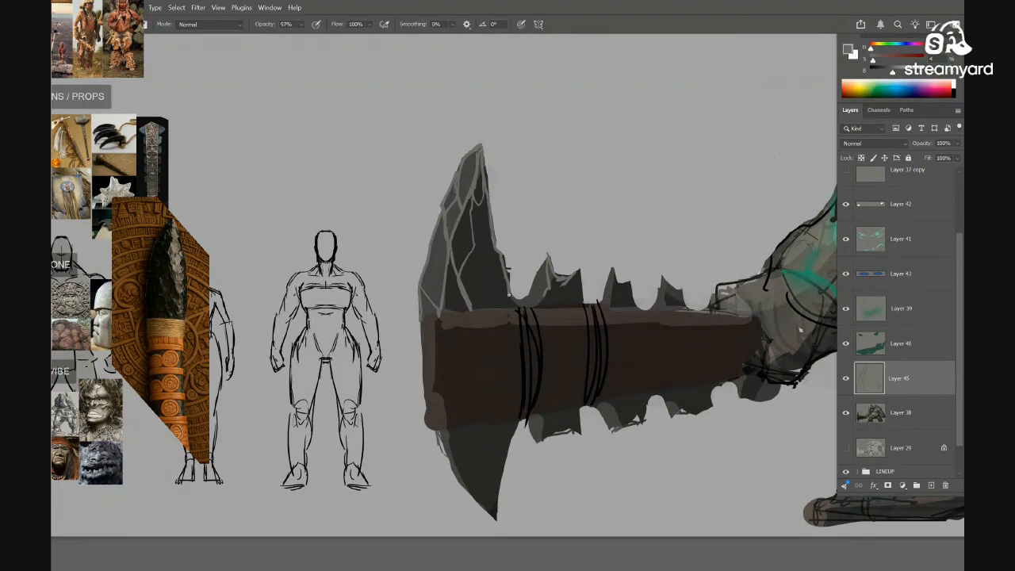
left_click_drag(502, 313, 500, 315)
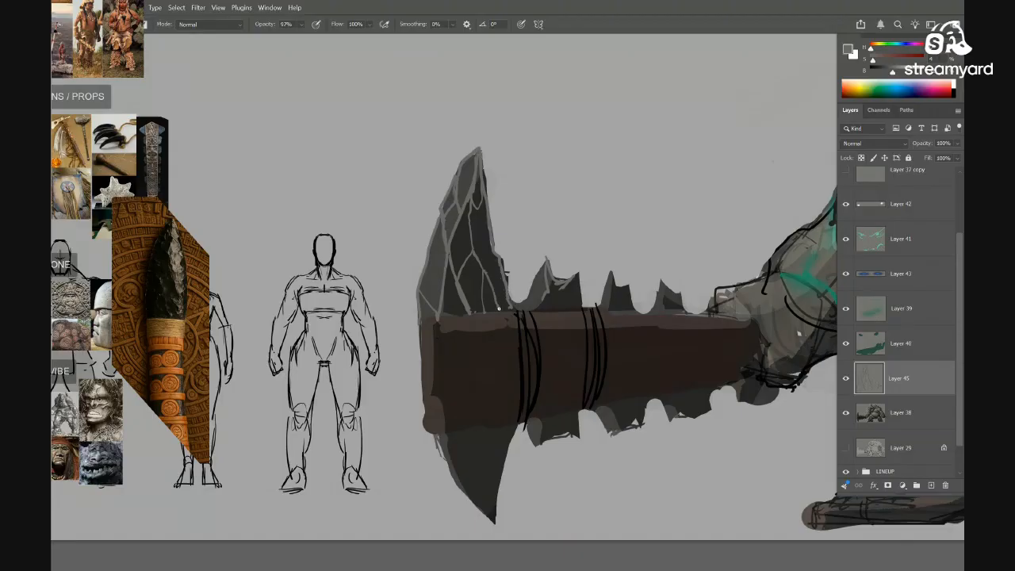
mouse_move(508, 289)
left_mouse_down()
mouse_move(532, 315)
mouse_move(513, 293)
mouse_move(516, 372)
mouse_move(523, 343)
mouse_move(435, 338)
mouse_move(413, 324)
left_mouse_up()
left_click_drag(446, 346, 429, 302)
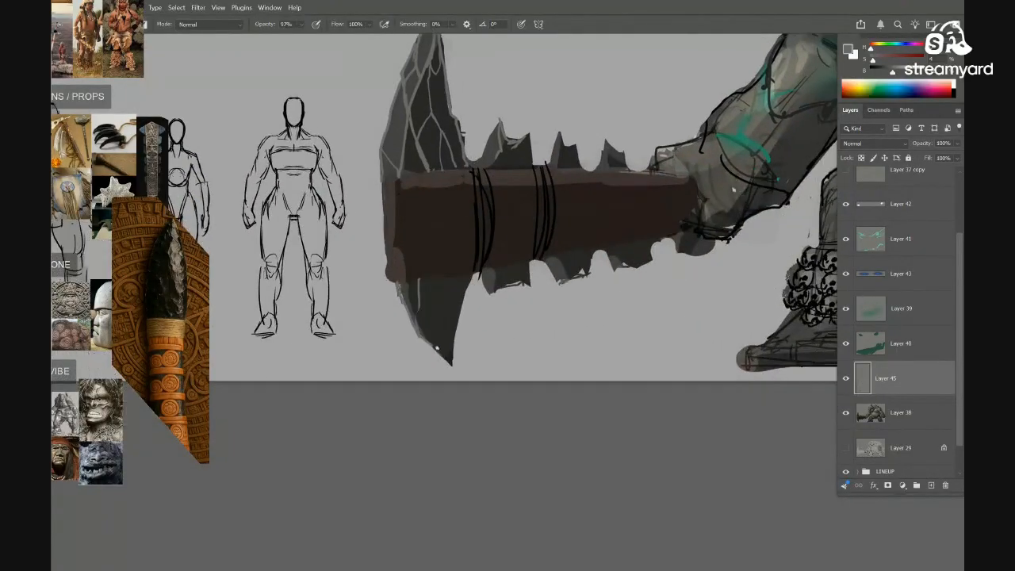
left_click(435, 344, "shift")
key("ctrl+z")
mouse_move(430, 341)
left_mouse_down()
mouse_move(441, 320)
mouse_move(494, 302)
left_mouse_up()
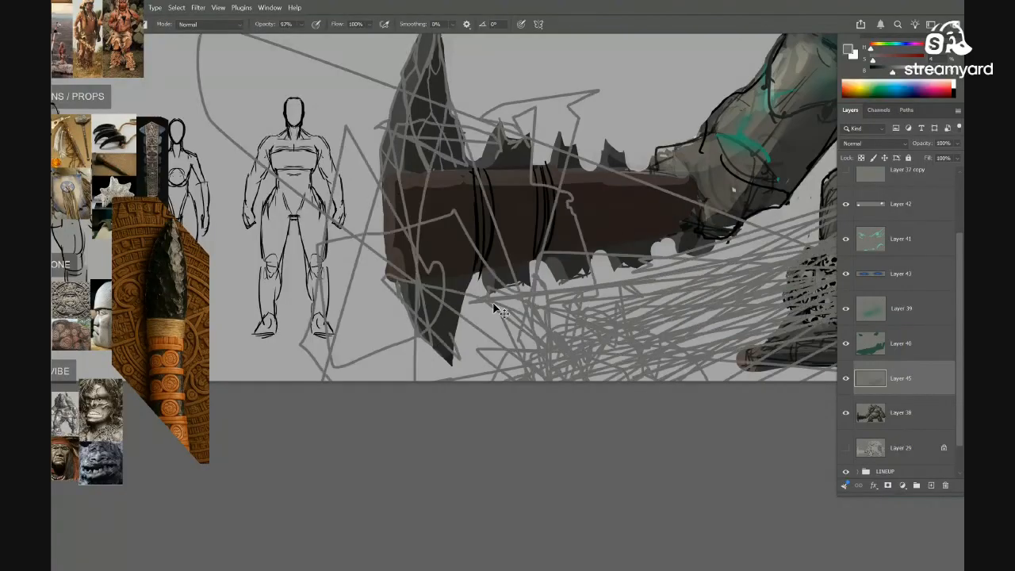
key("ctrl+z")
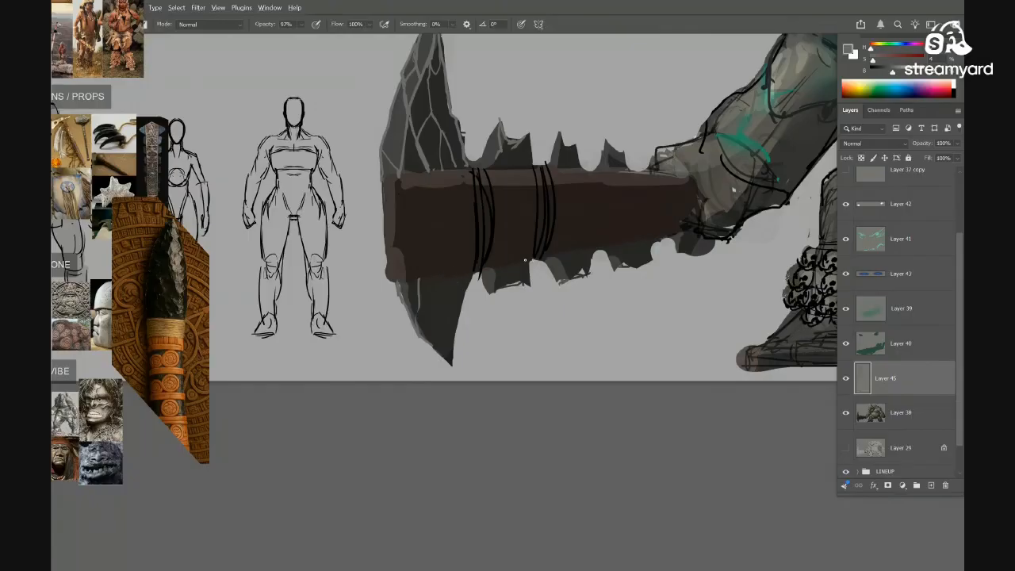
Darken the grey brush colour and draw branching facet lines across the weapon's lower blade
left_click(887, 72)
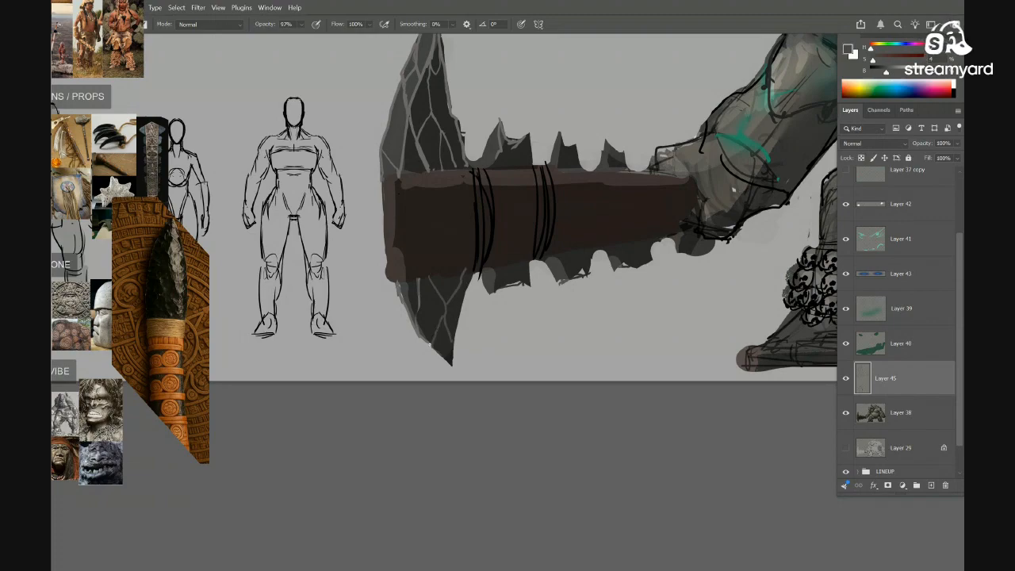
left_click_drag(449, 363, 431, 325)
left_click_drag(473, 266, 474, 315)
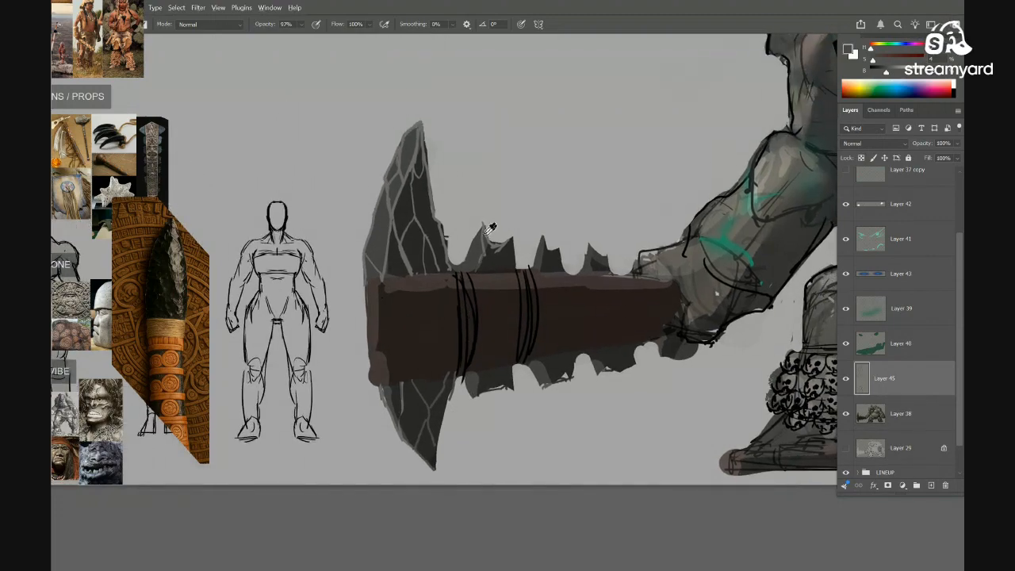
Sample the grey from the upper blade and draw chipped facet lines on the spikes along the shaft's upper edge
left_click(407, 249, "alt")
left_click(405, 261, "alt")
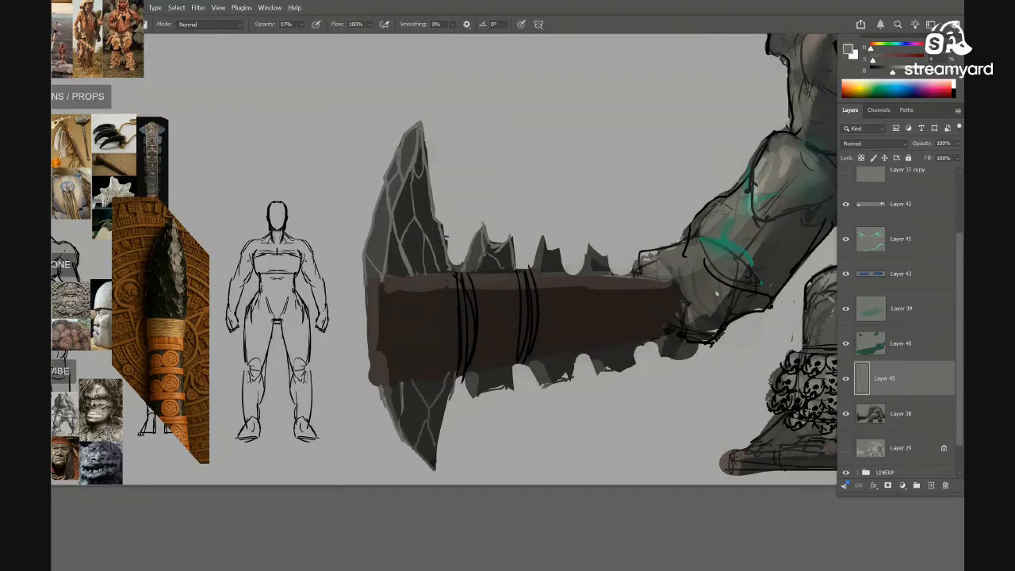
left_click_drag(523, 266, 492, 268)
Sample the grey from the lower blade and draw chipped facet lines on the spikes along the shaft's lower edge
left_click(400, 421, "alt")
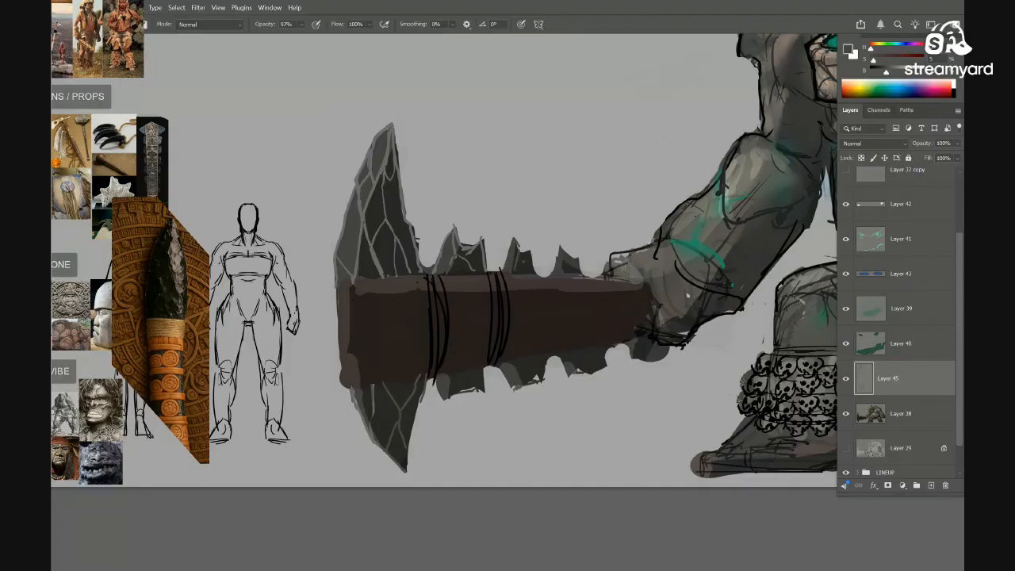
left_click_drag(553, 281, 549, 257)
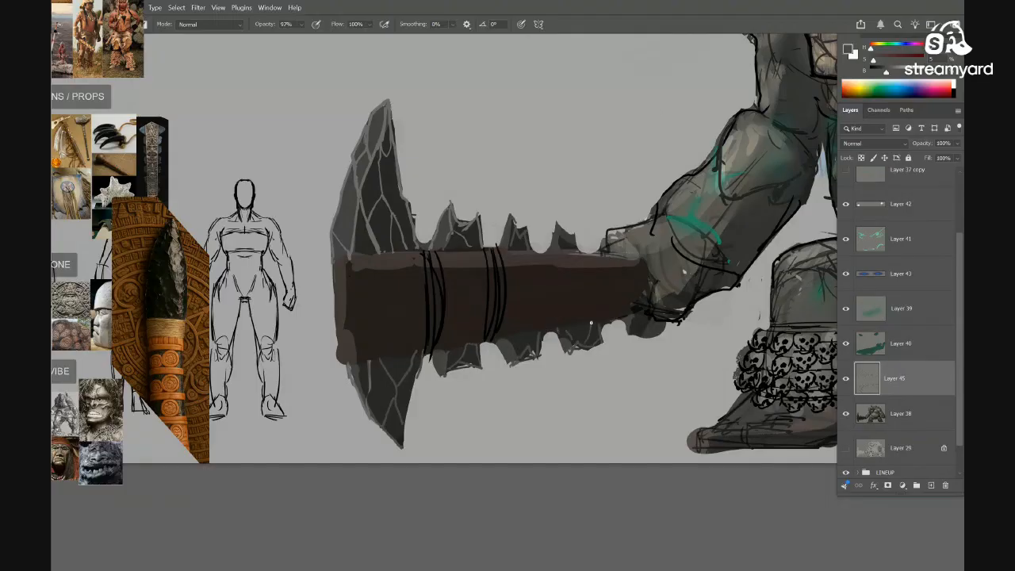
scroll(602, 355, "down", 2)
scroll(595, 341, "up", 1)
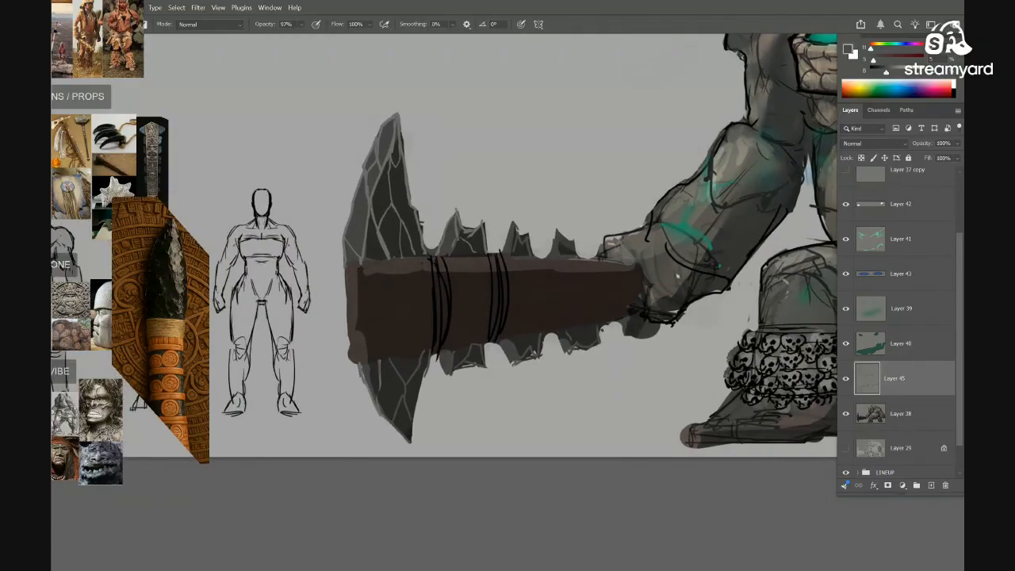
scroll(563, 342, "down", 4)
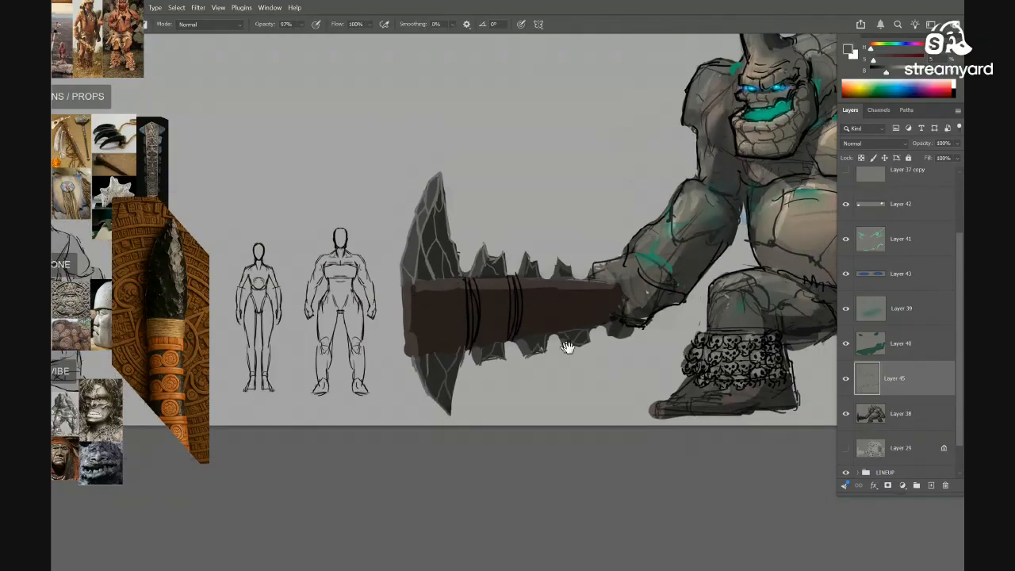
Inspect the weapon's facet lines up close and the ogre's whole figure from a distance
scroll(573, 292, "up", 2)
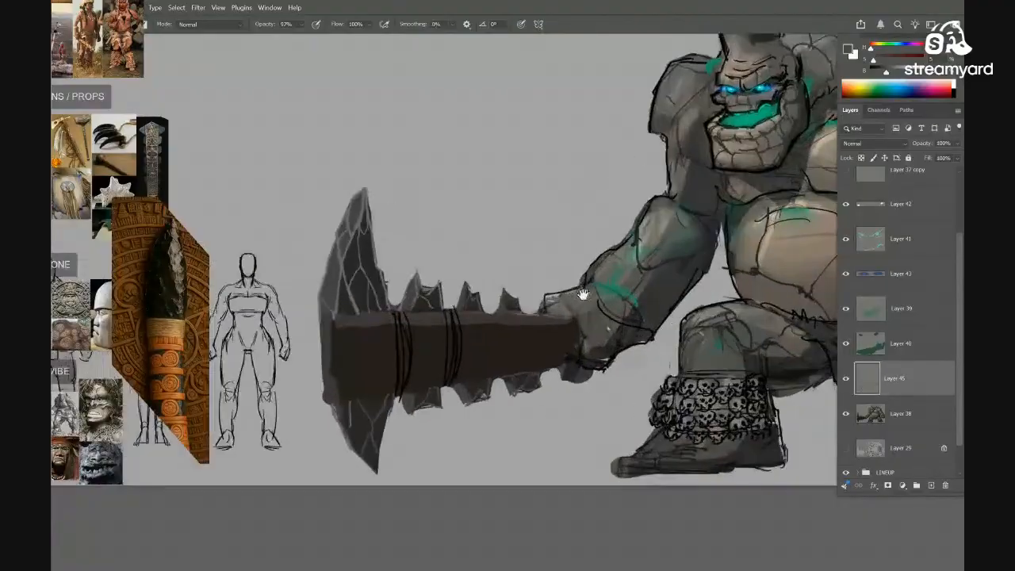
scroll(572, 292, "up", 2)
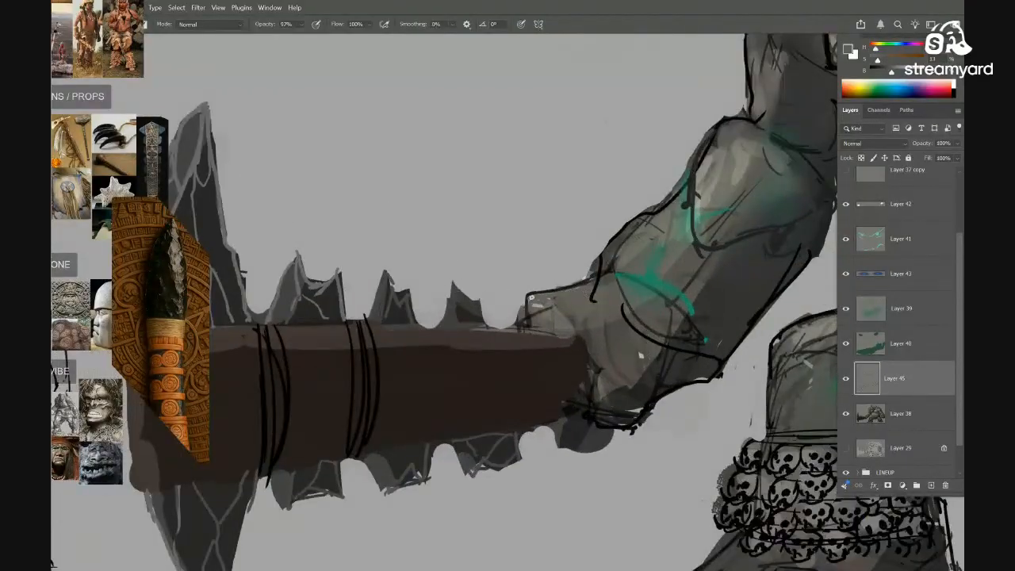
scroll(556, 313, "down", 4)
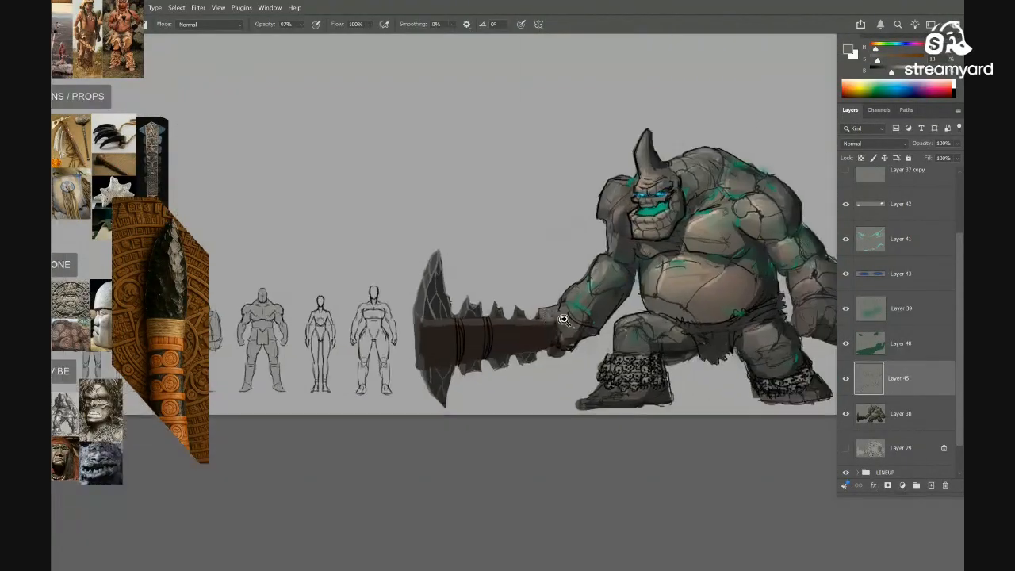
scroll(563, 319, "up", 4)
key("e")
scroll(521, 349, "down", 5)
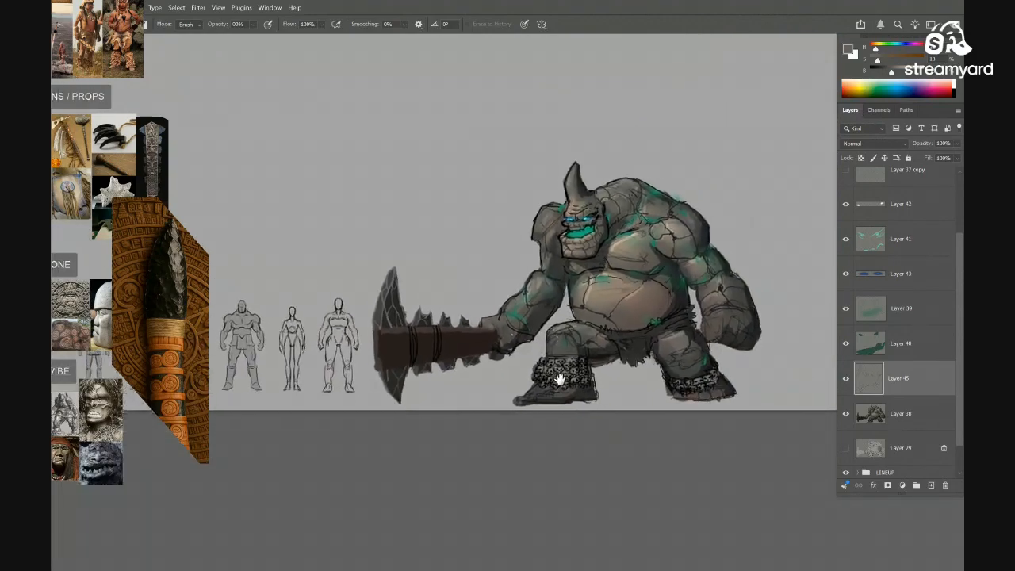
scroll(638, 399, "right", 4)
scroll(666, 380, "up", 3)
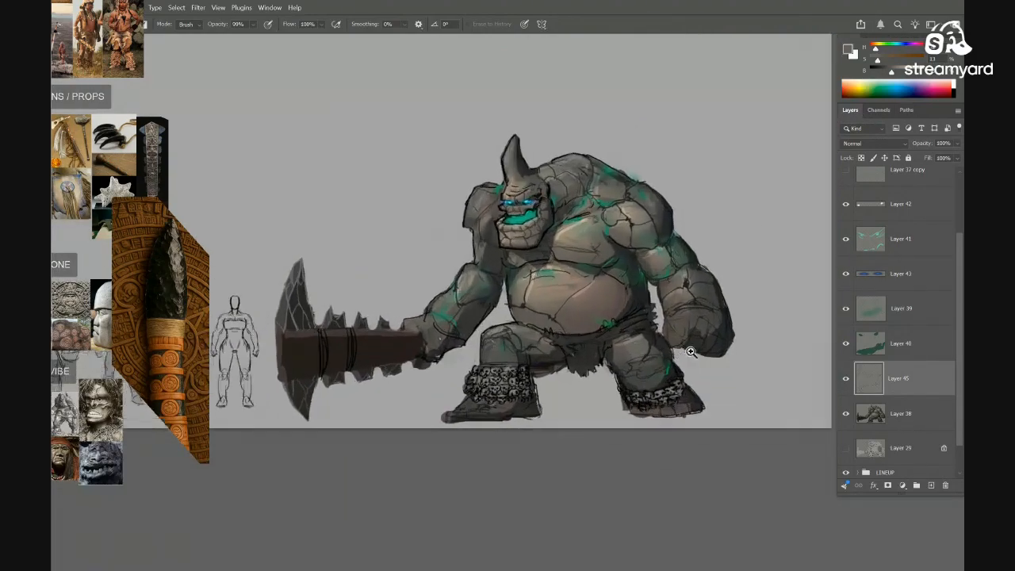
Restore the default black painting colour for the brush and put the reference board away behind the canvas
key("d")
key("b")
left_click_drag(700, 356, 747, 359)
scroll(711, 357, "down", 2)
scroll(575, 216, "up", 3)
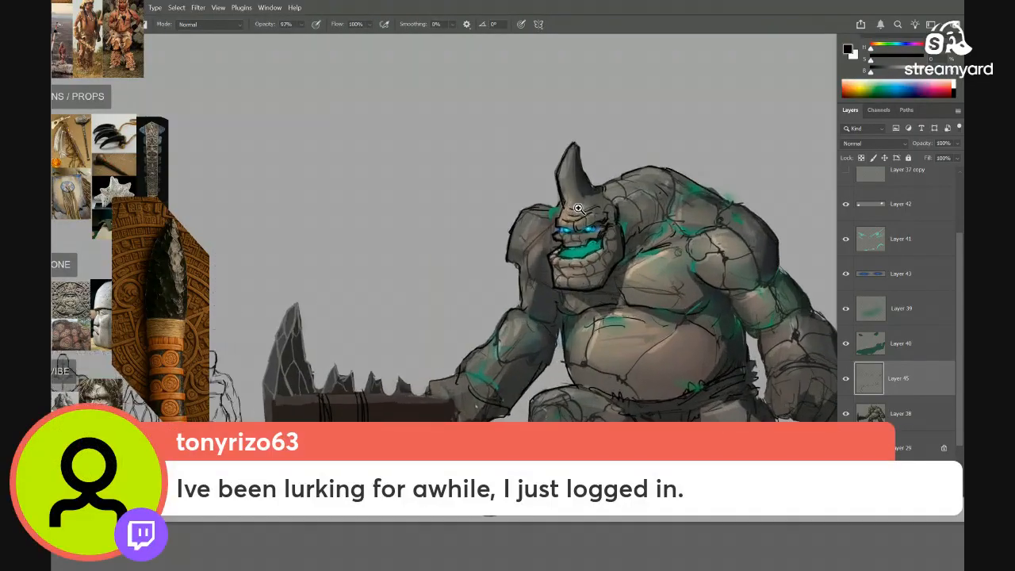
key("f")
key("f")
key("f")
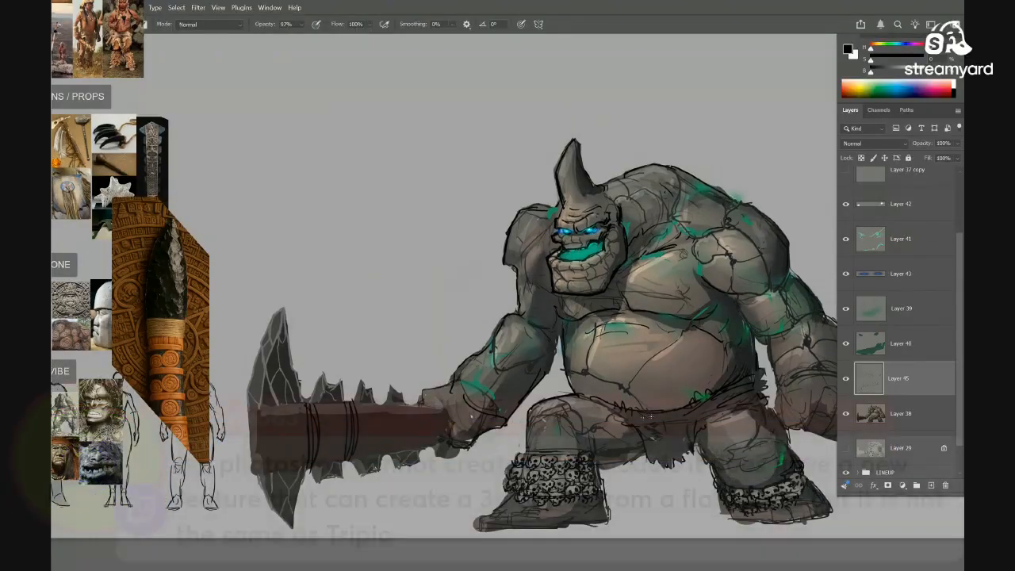
left_click_drag(696, 453, 638, 392)
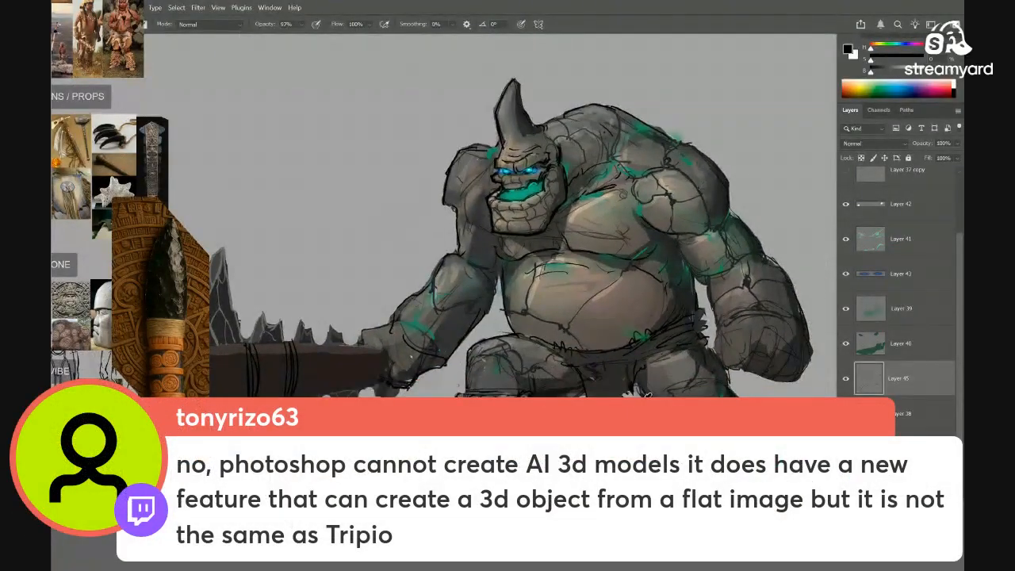
key("super+d")
key("alt+Tab")
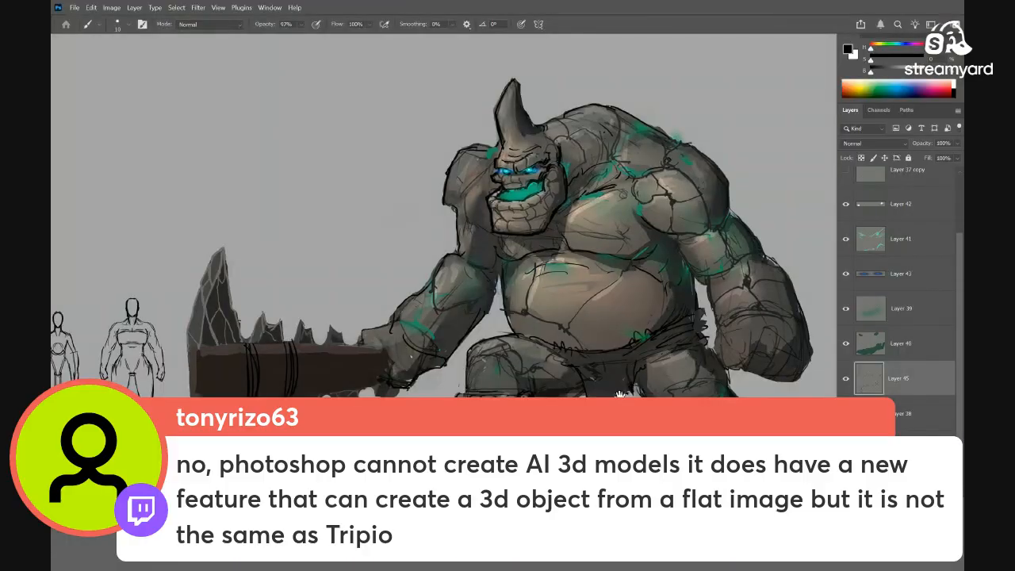
left_click_drag(621, 394, 607, 407)
Compare Layer 45 hidden and shown, then add a new layer and draw bold black outlines along the weapon arm's shoulder and upper arm
left_click(846, 379)
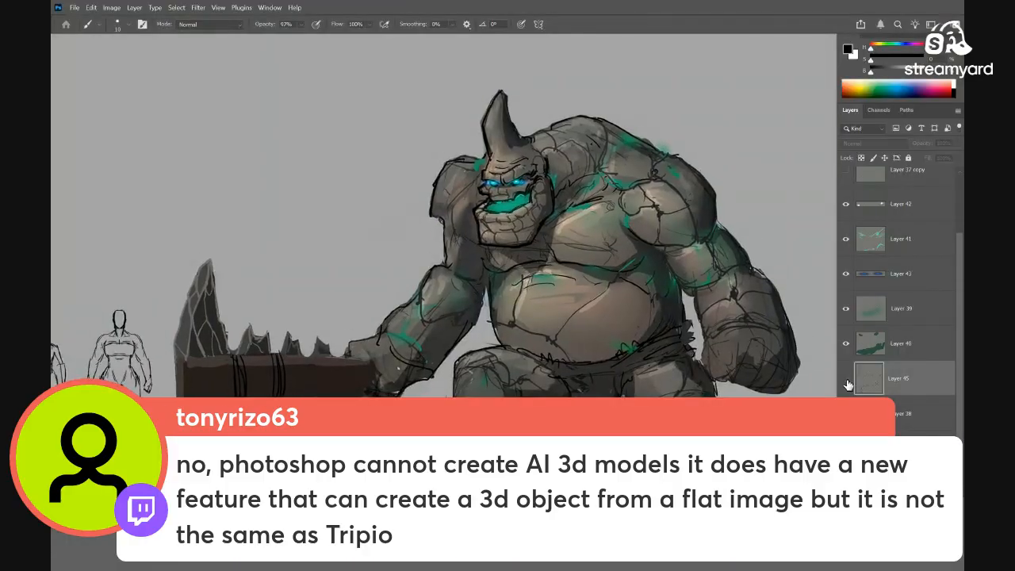
left_click(846, 379)
key("ctrl+shift+alt+n")
left_click_drag(473, 234, 563, 273)
scroll(574, 221, "up", 5)
mouse_move(580, 222)
left_mouse_down()
mouse_move(579, 219)
mouse_move(535, 208)
mouse_move(486, 231)
left_mouse_up()
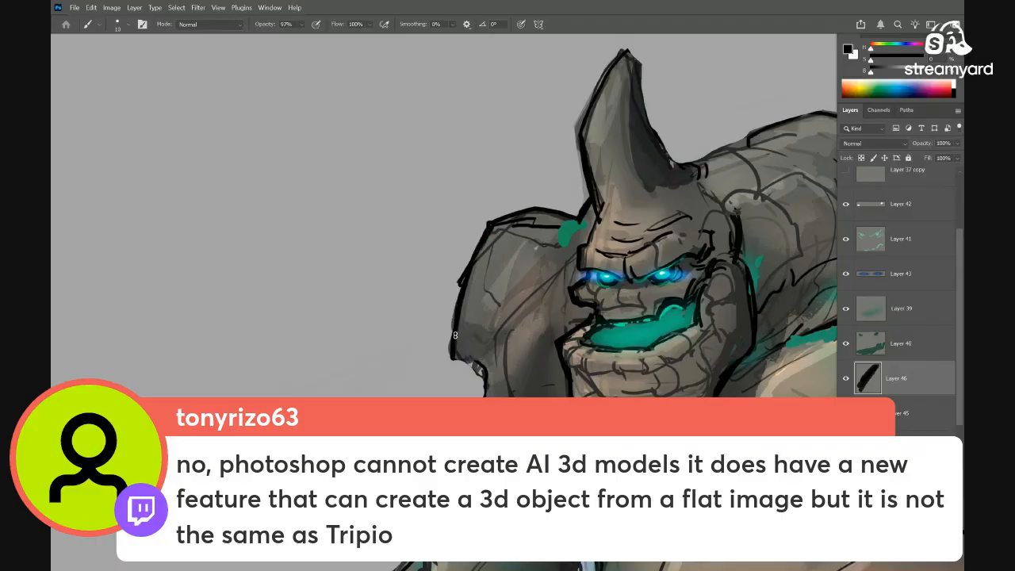
mouse_move(454, 335)
left_mouse_down()
mouse_move(482, 370)
mouse_move(502, 265)
mouse_move(496, 271)
left_mouse_up()
left_click_drag(543, 234, 565, 148)
left_click_drag(524, 219, 528, 174)
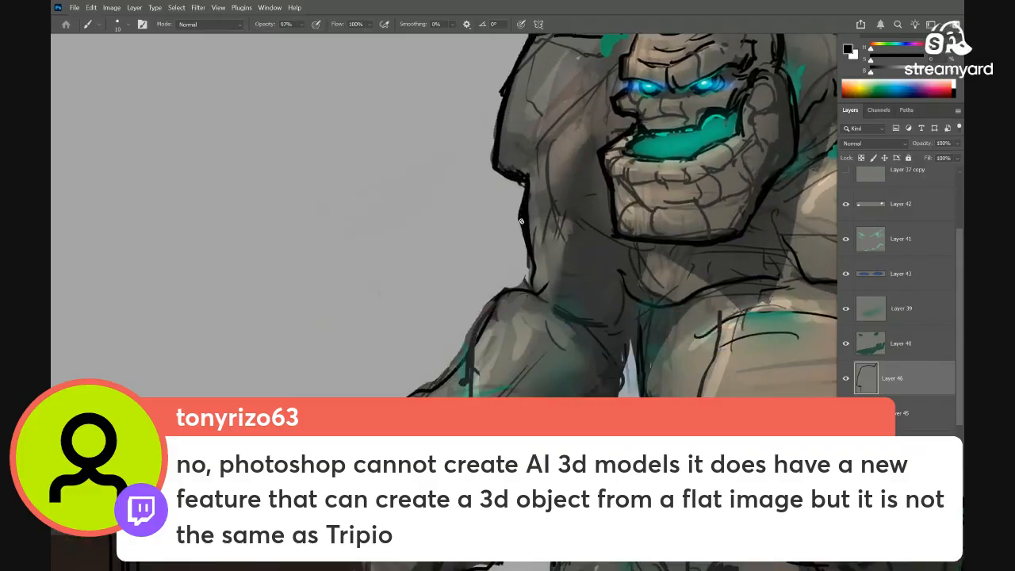
mouse_move(530, 283)
left_mouse_down()
mouse_move(603, 207)
mouse_move(533, 281)
left_mouse_up()
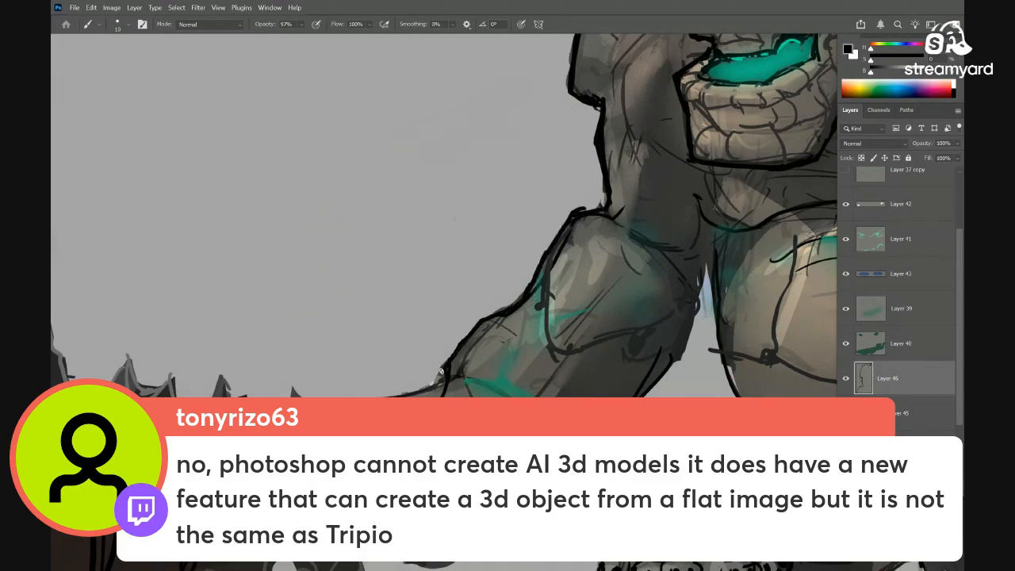
Try to draw a black outline along the outer edge of the weapon arm's forearm
left_click_drag(441, 371, 440, 381)
left_click_drag(486, 353, 397, 354)
left_click_drag(531, 352, 537, 341)
left_click_drag(536, 340, 602, 340)
left_click_drag(709, 285, 682, 306)
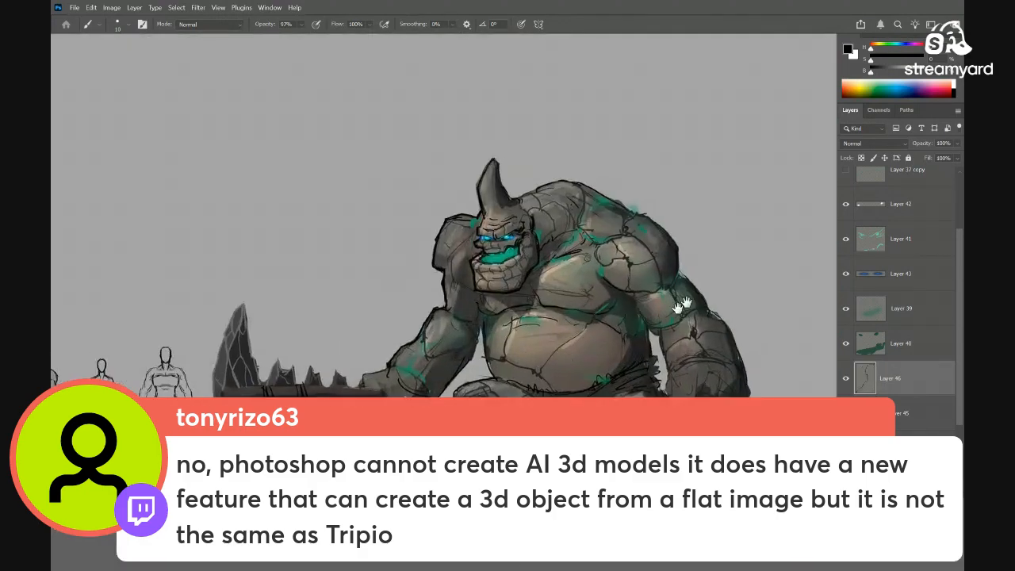
mouse_move(449, 348)
left_mouse_down()
mouse_move(490, 329)
mouse_move(490, 284)
mouse_move(550, 260)
mouse_move(485, 296)
left_mouse_up()
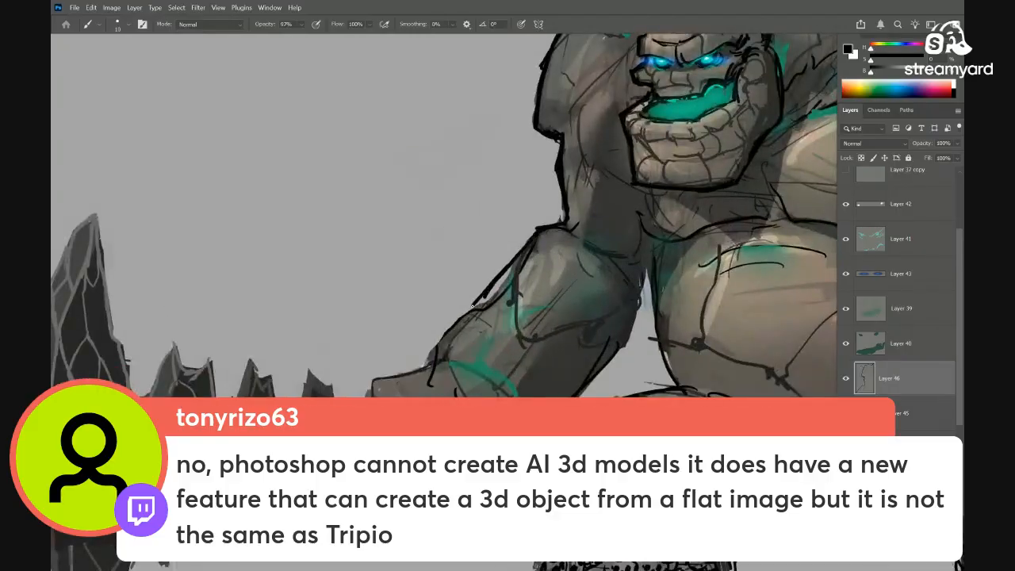
key("ctrl+z")
key("ctrl+z")
key("ctrl+z")
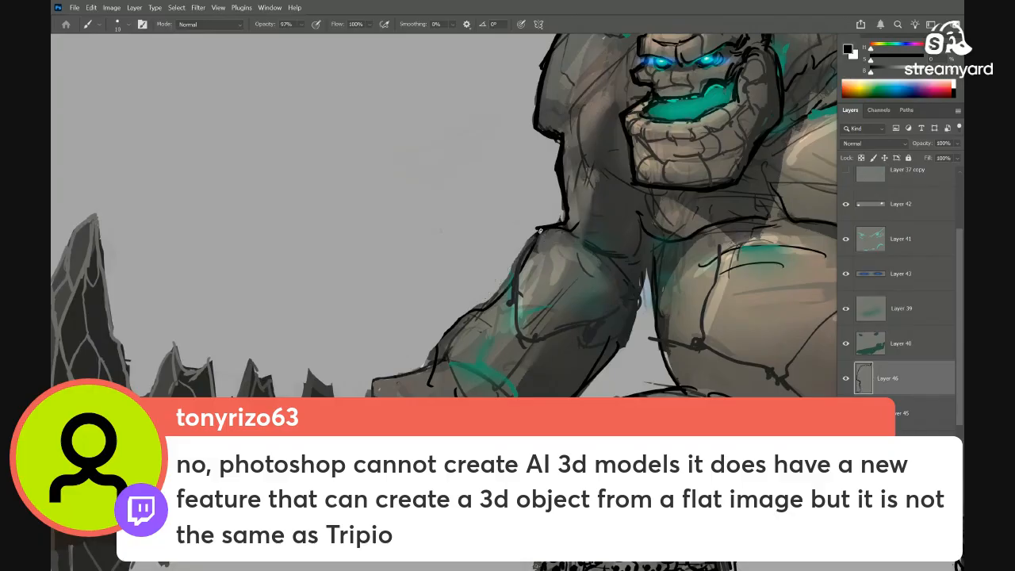
Draw a black outline down the weapon arm's forearm from elbow to wrist and fill its inner edge with sampled stone grey
left_click_drag(542, 232, 427, 366)
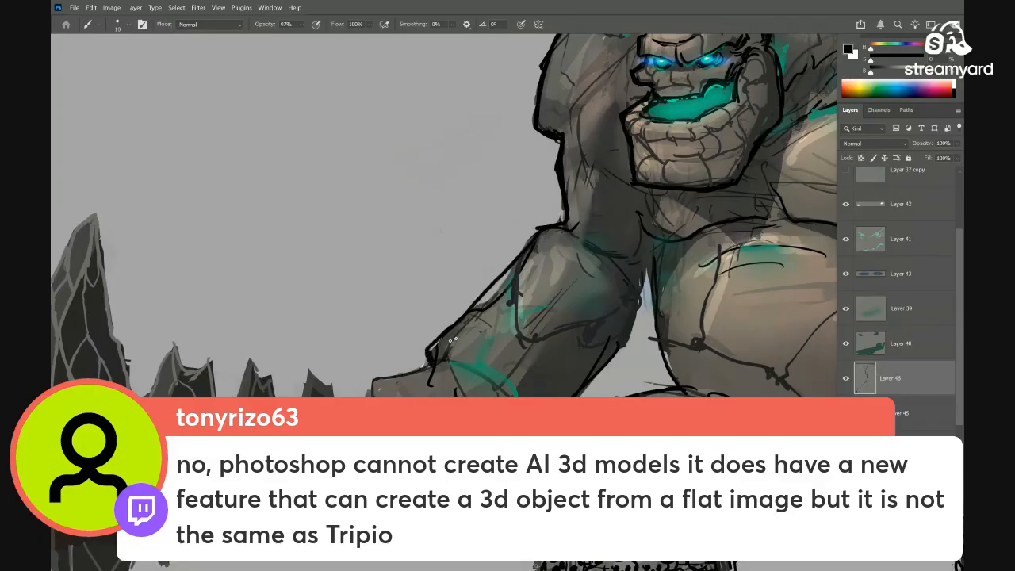
left_click(465, 322, "alt")
left_click_drag(483, 304, 509, 269)
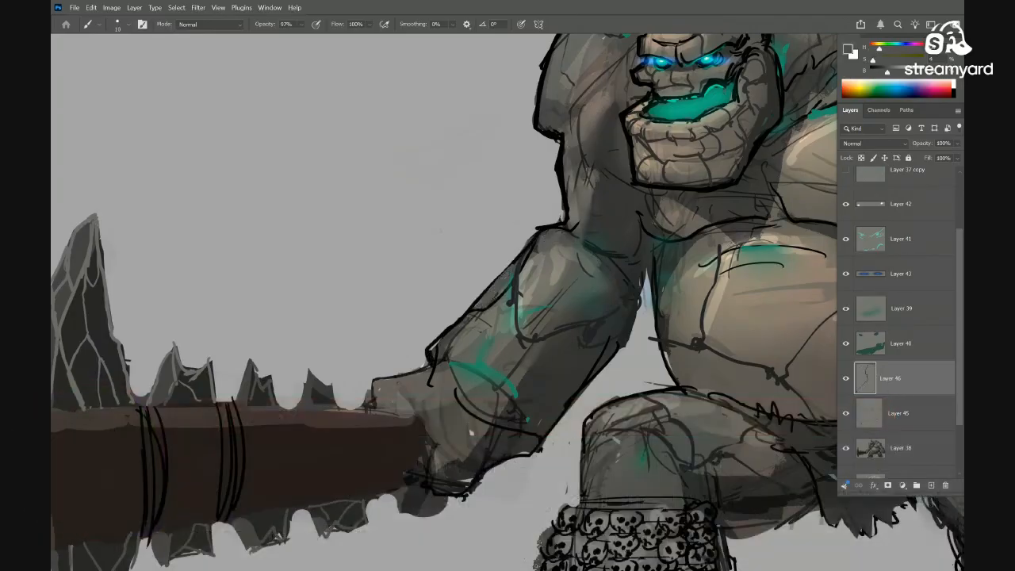
Sample a dark outline colour and draw a bold contour from the horn's base along the ogre's upper back
mouse_move(498, 351)
left_mouse_down("ctrl")
mouse_move(467, 322)
mouse_move(548, 320)
mouse_move(652, 272)
mouse_move(604, 253)
mouse_move(601, 267)
left_mouse_up("ctrl")
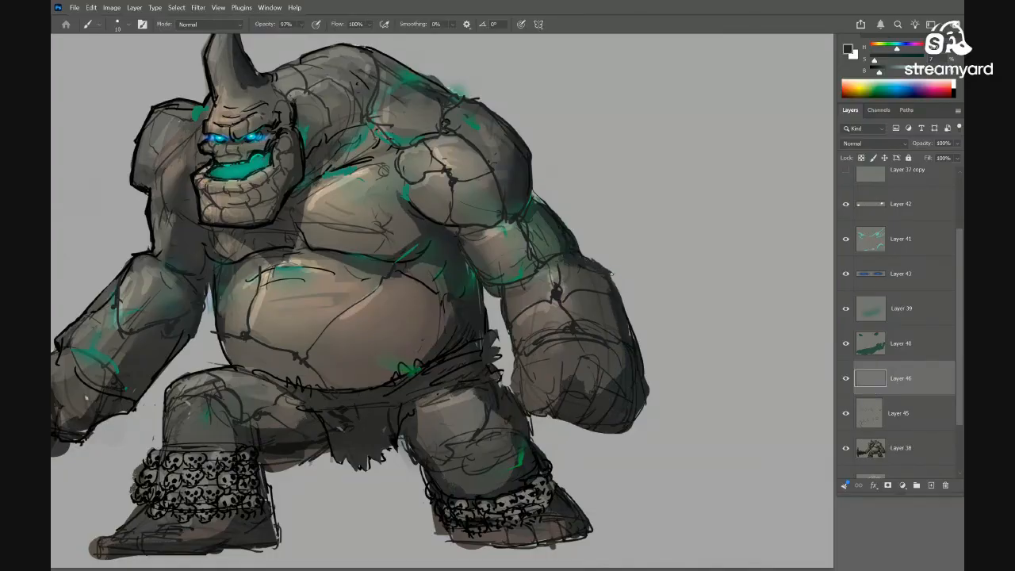
left_click_drag(622, 321, 497, 262, "ctrl")
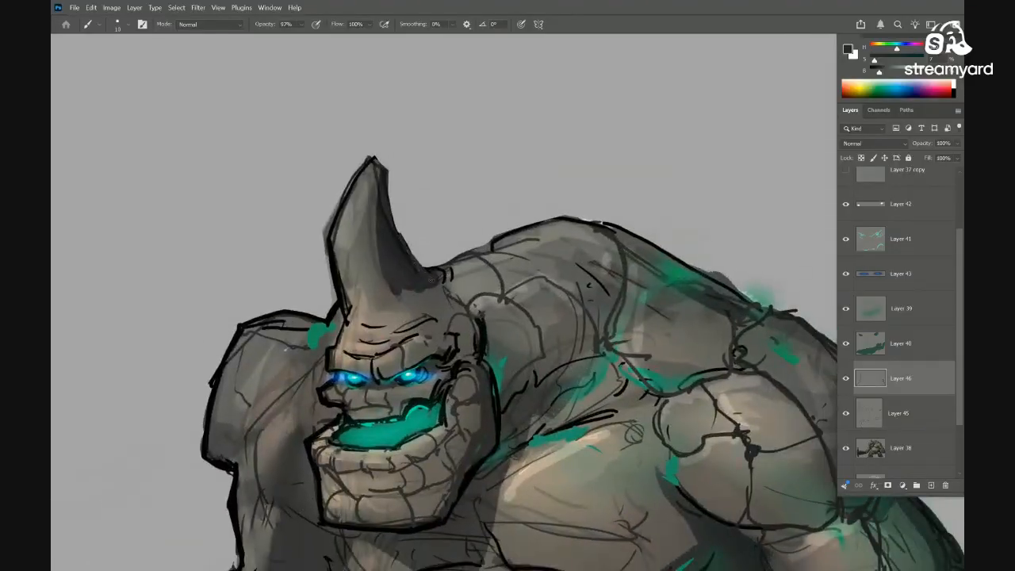
left_click(426, 269, "alt")
left_click_drag(457, 252, 440, 352)
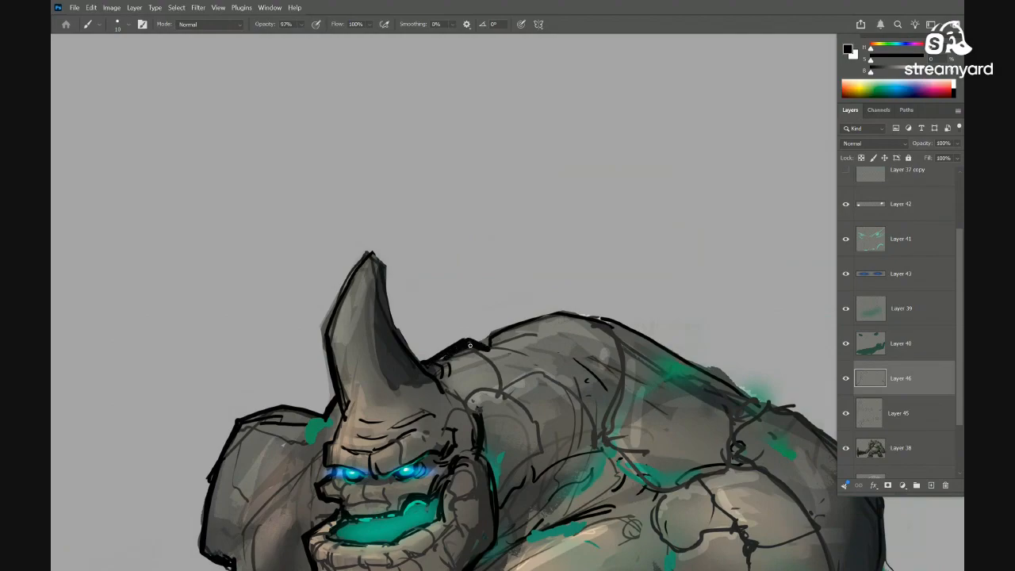
mouse_move(486, 340)
left_mouse_down()
mouse_move(564, 308)
mouse_move(494, 209)
left_mouse_up()
scroll(561, 308, "down", 3)
left_click_drag(494, 281, 520, 275)
Merge Layer 46 and Layer 45 down into Layer 38
key("r")
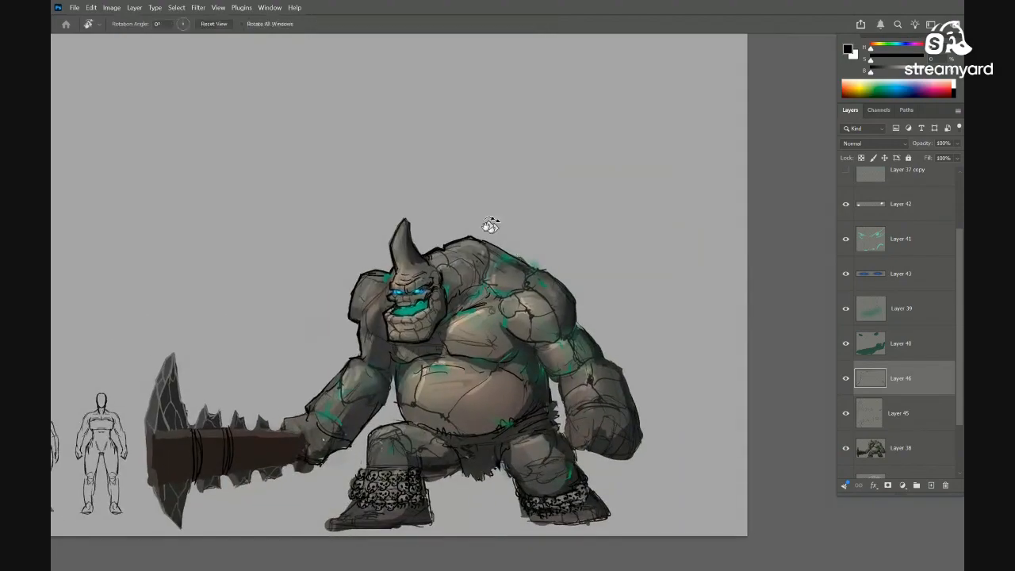
mouse_move(386, 221)
left_mouse_down()
mouse_move(405, 327)
mouse_move(461, 397)
left_mouse_up()
scroll(522, 298, "up", 5)
mouse_move(466, 216)
left_mouse_down()
mouse_move(507, 199)
mouse_move(499, 211)
mouse_move(518, 228)
left_mouse_up()
key("b")
key("e")
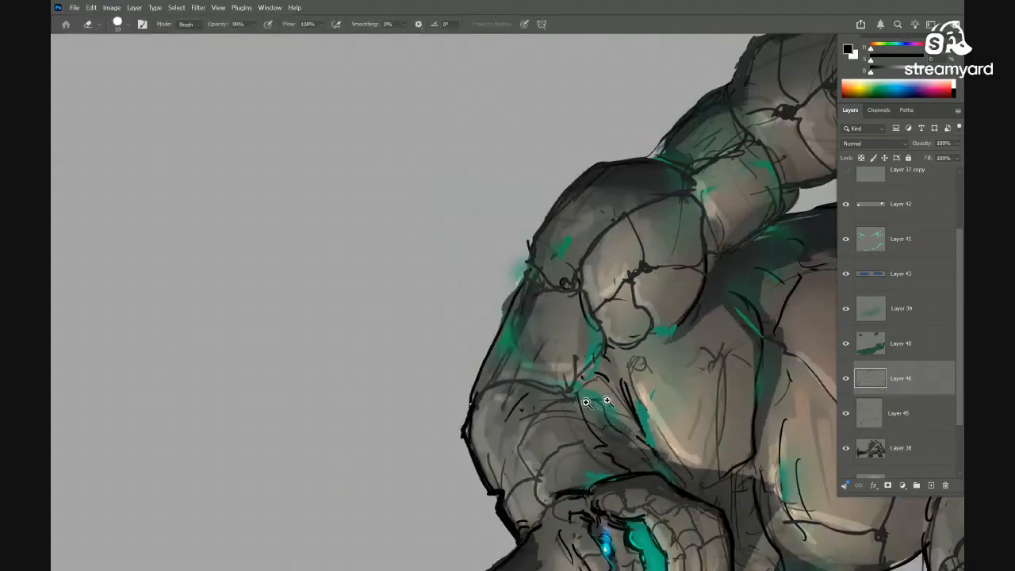
left_click(649, 498, "ctrl")
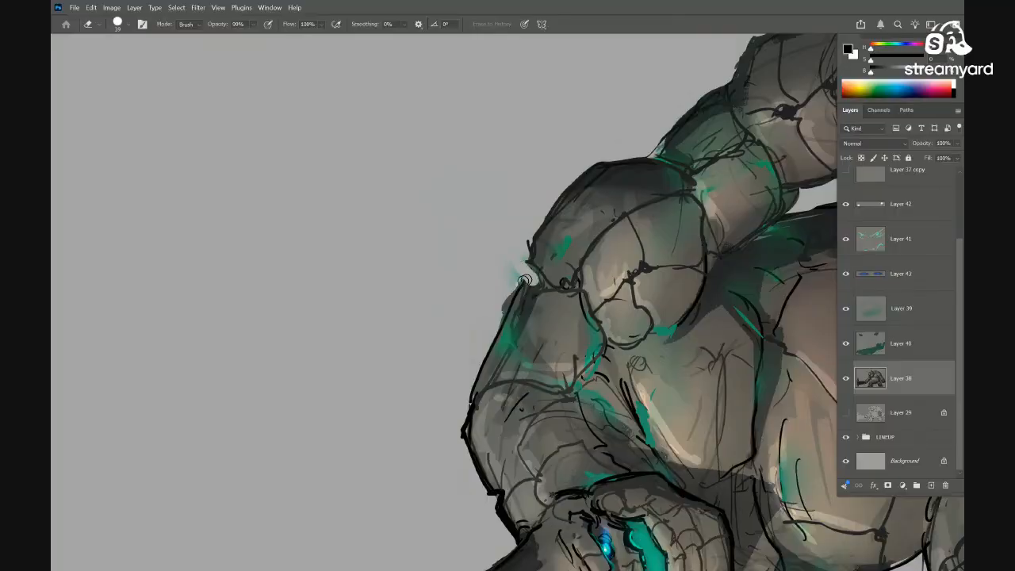
Erase the spill at the notch between the free arm's shoulder and the back, and redraw its black outline
left_click_drag(525, 281, 512, 268)
key("b")
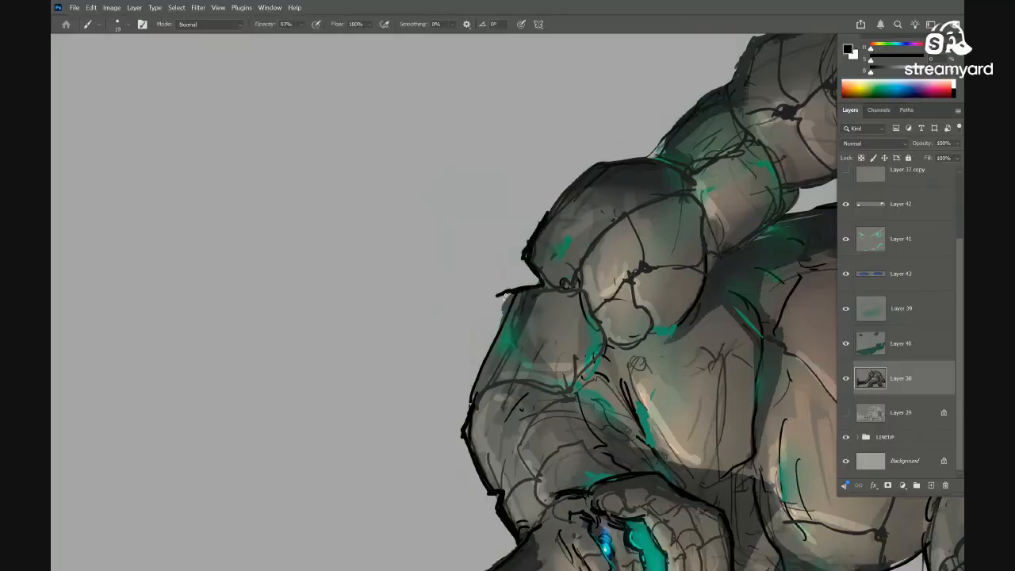
key("e")
left_click_drag(496, 307, 501, 291)
Strengthen the black outline along the upper back and erase the paint bulging outside it
key("b")
key("e")
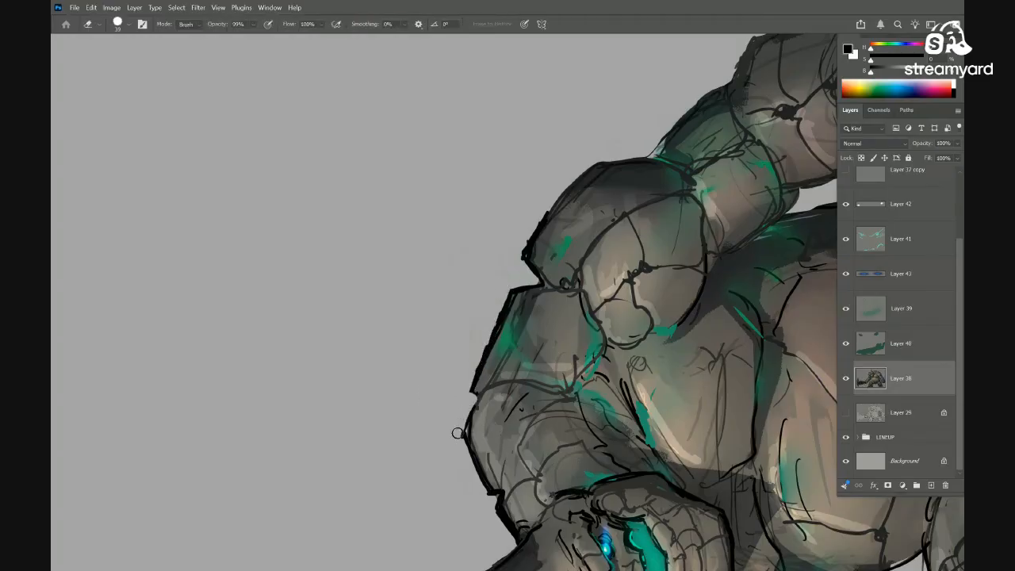
left_click_drag(457, 433, 465, 421)
key("b")
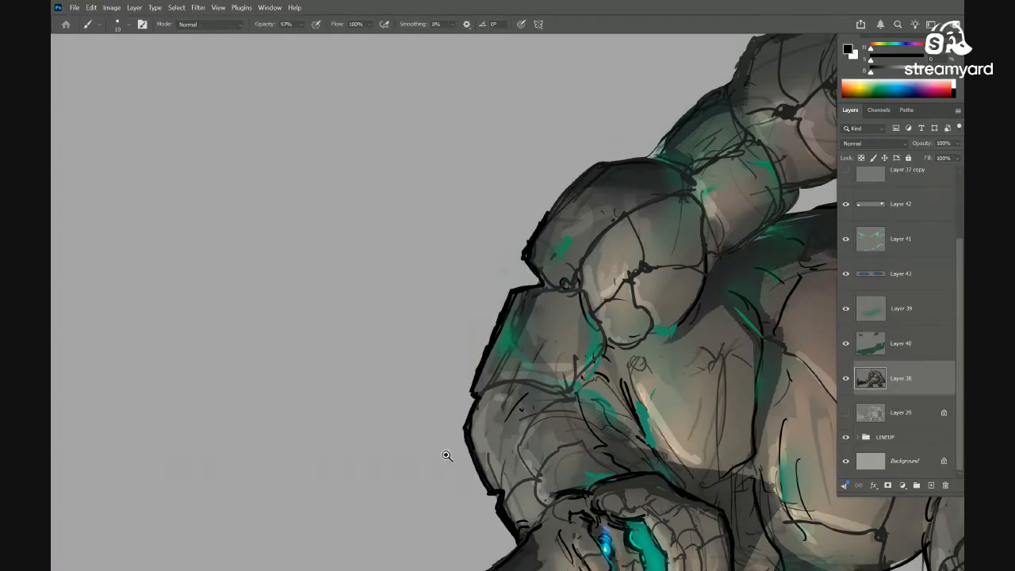
left_click_drag(447, 456, 443, 454)
key("c")
left_click_drag(511, 381, 603, 363)
key("m")
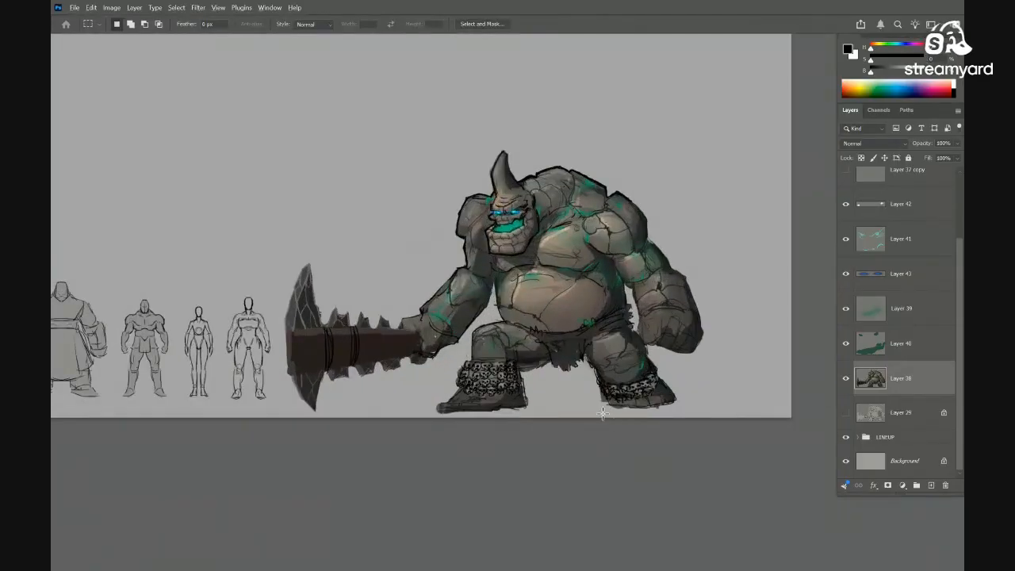
Switch to the floating reference board, disable its mouse transparency and move it over the canvas beside the ogre
key("alt+Tab")
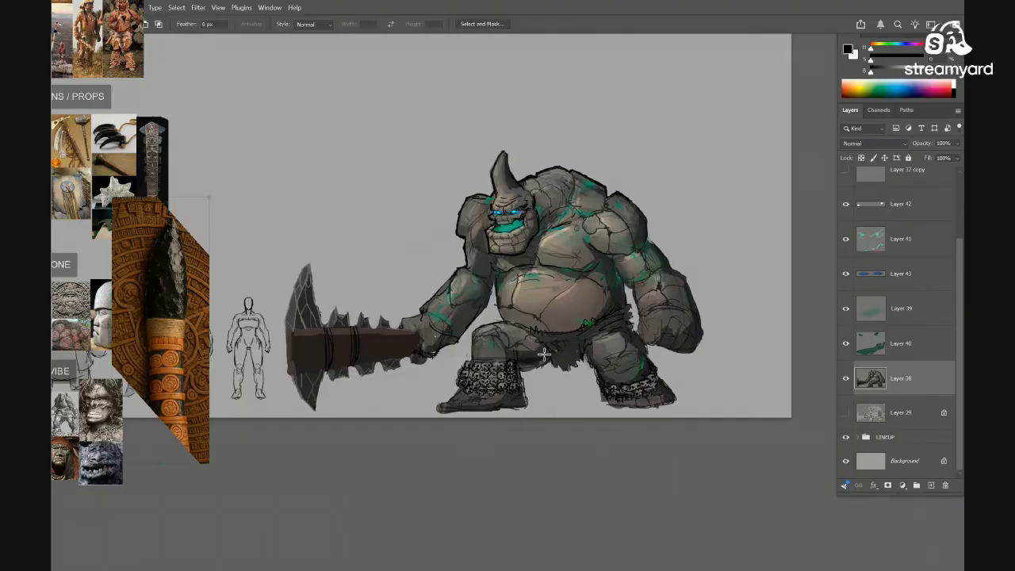
key("ctrl+t")
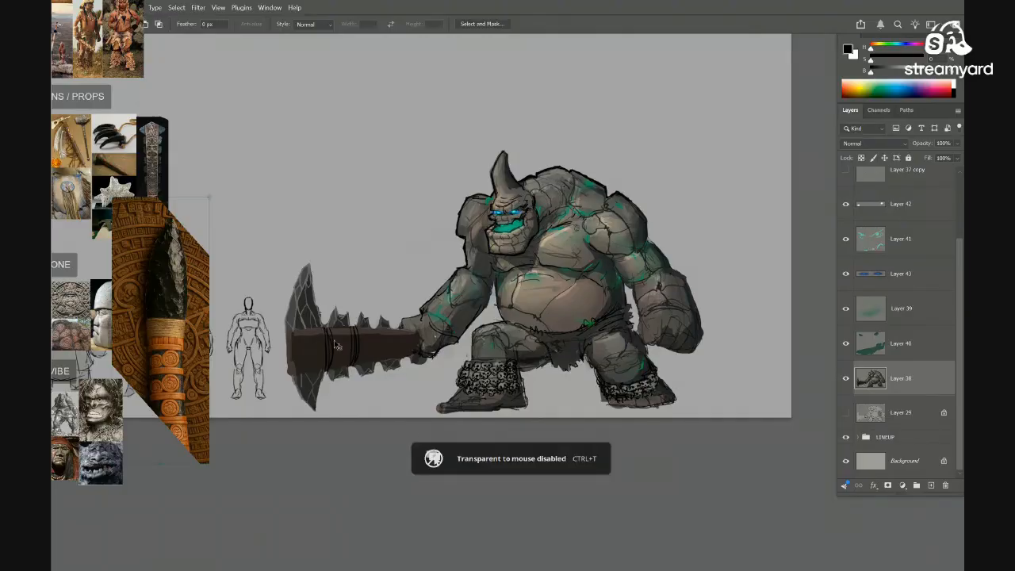
left_click_drag(175, 370, 474, 377)
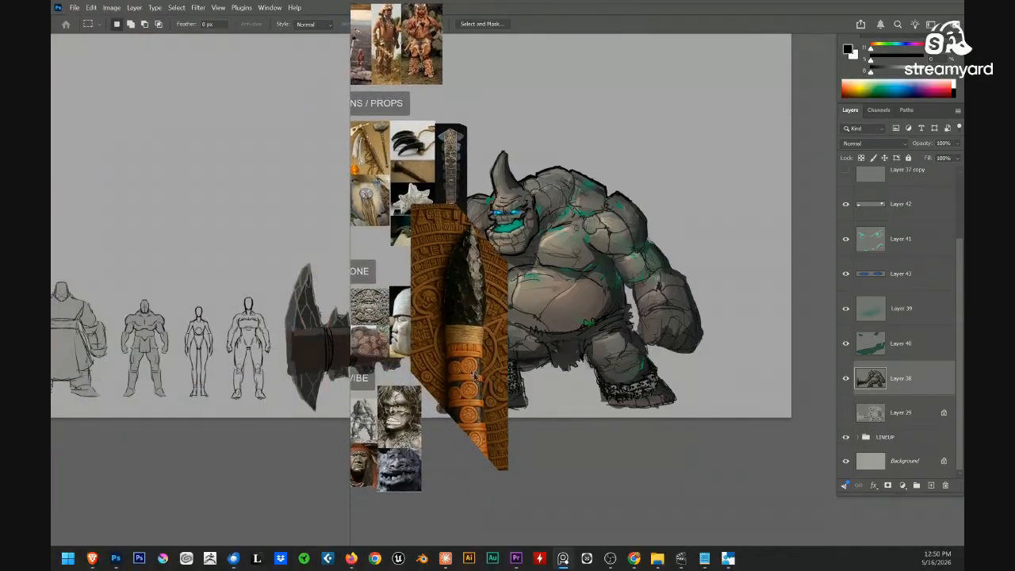
left_click_drag(433, 329, 457, 295)
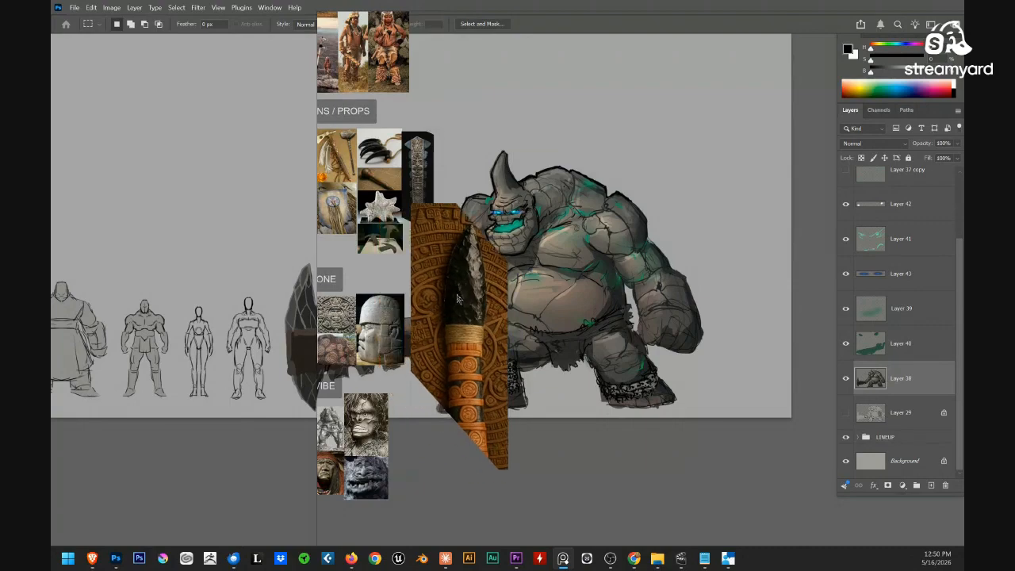
Undo the last changes to the enlarged stone knife image on the reference board
key("ctrl+shift+c")
key("ctrl+z")
key("ctrl+z")
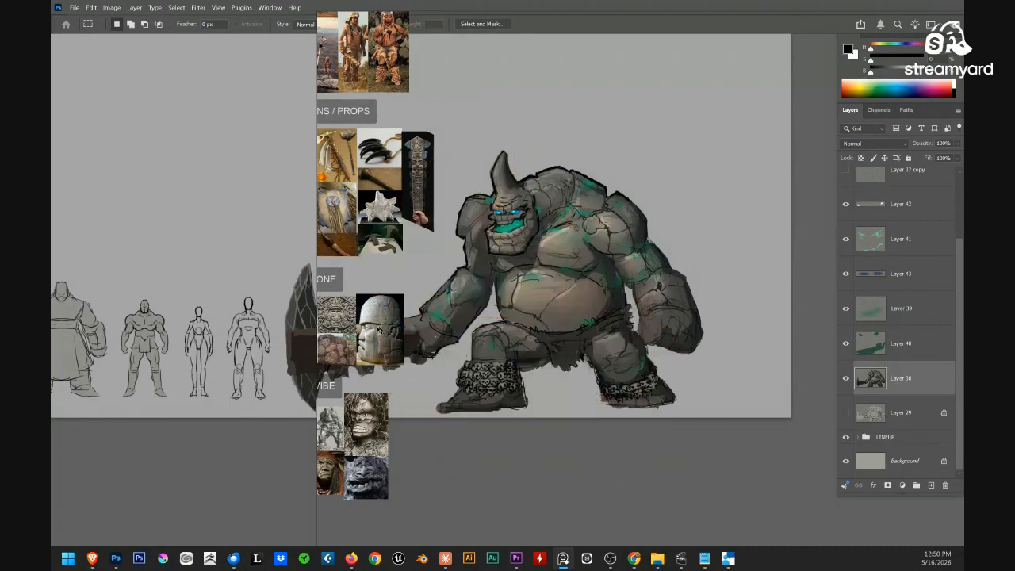
Examine the STONE reference images on the board, including the standing stones, carved calendar disc and giant stone head
left_click_drag(345, 349, 336, 297)
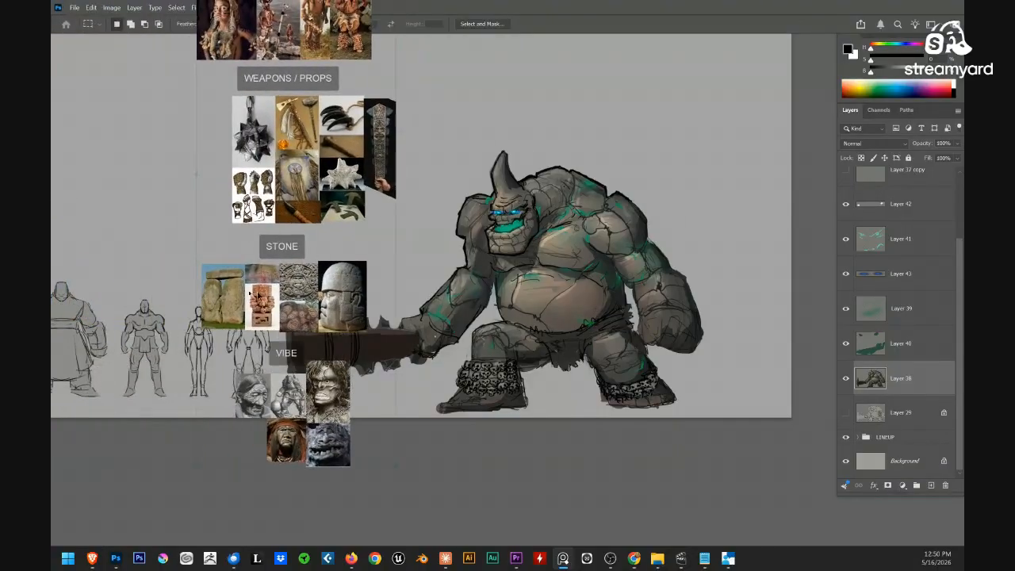
scroll(220, 289, "up", 3)
scroll(218, 310, "up", 5)
scroll(220, 312, "down", 2)
left_click_drag(108, 278, 80, 281)
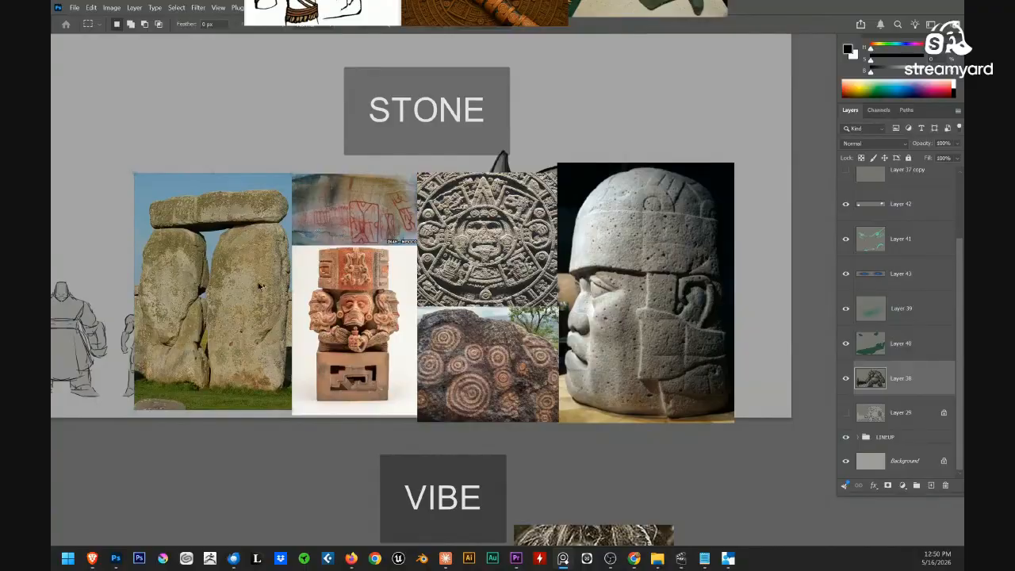
Switch back to Photoshop, paste the standing stones photo beside the ogre and enlarge it to about the height of the upper body
scroll(301, 250, "down", 4)
key("super+d")
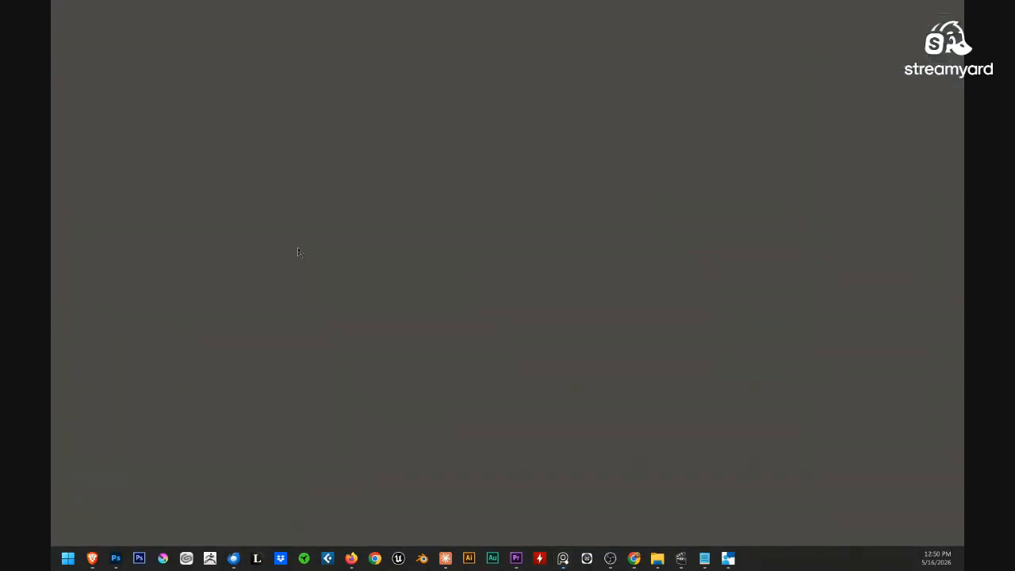
key("alt+Tab")
key("ctrl+v")
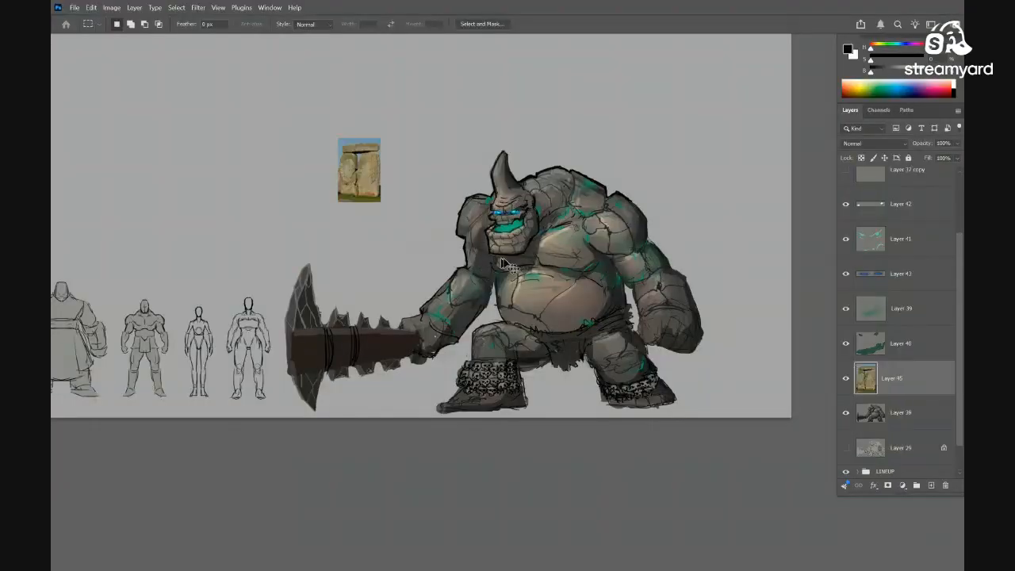
key("ctrl+t")
left_click_drag(383, 199, 435, 283)
key("Return")
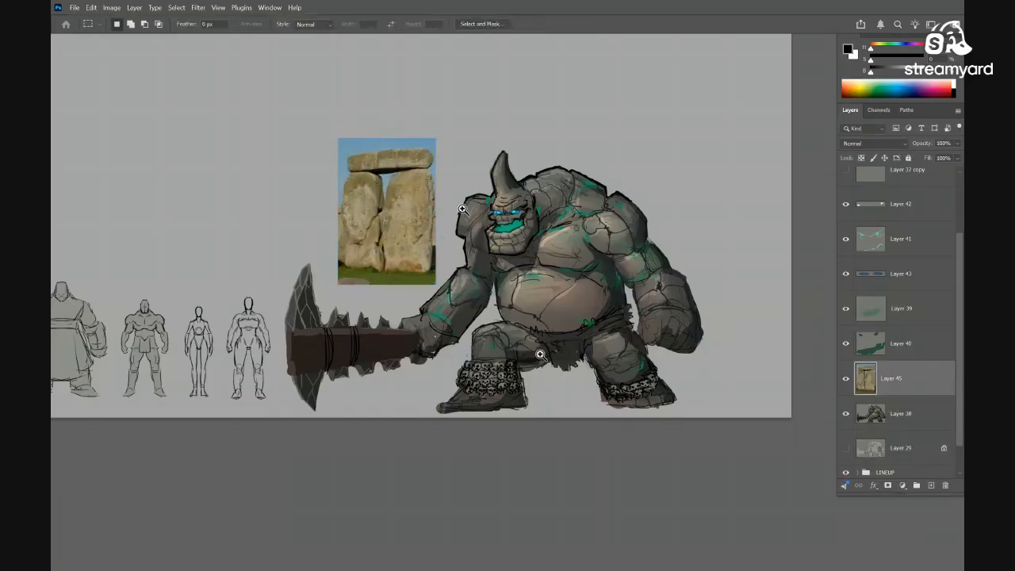
scroll(519, 219, "up", 3)
key("l")
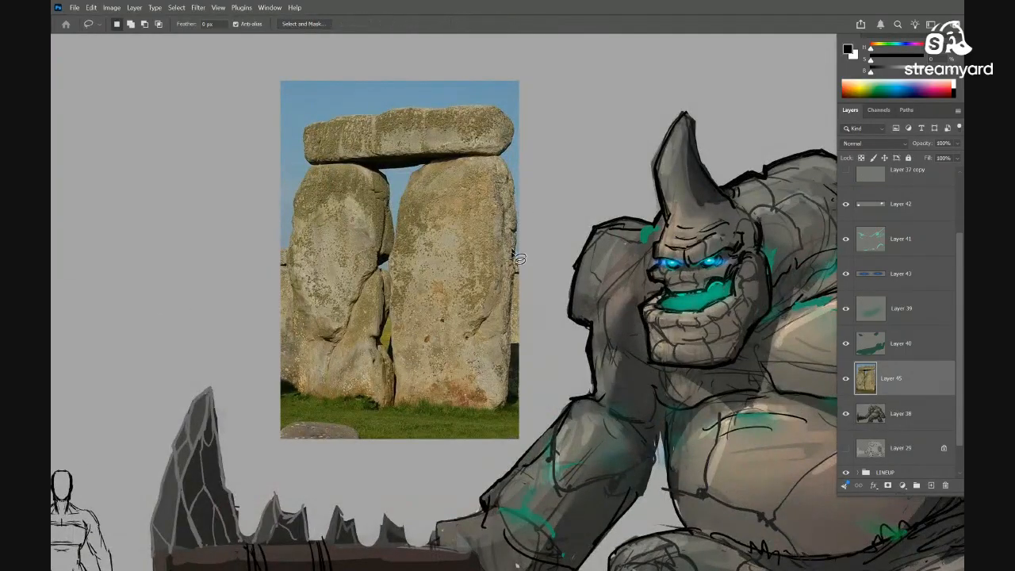
key("ctrl+w")
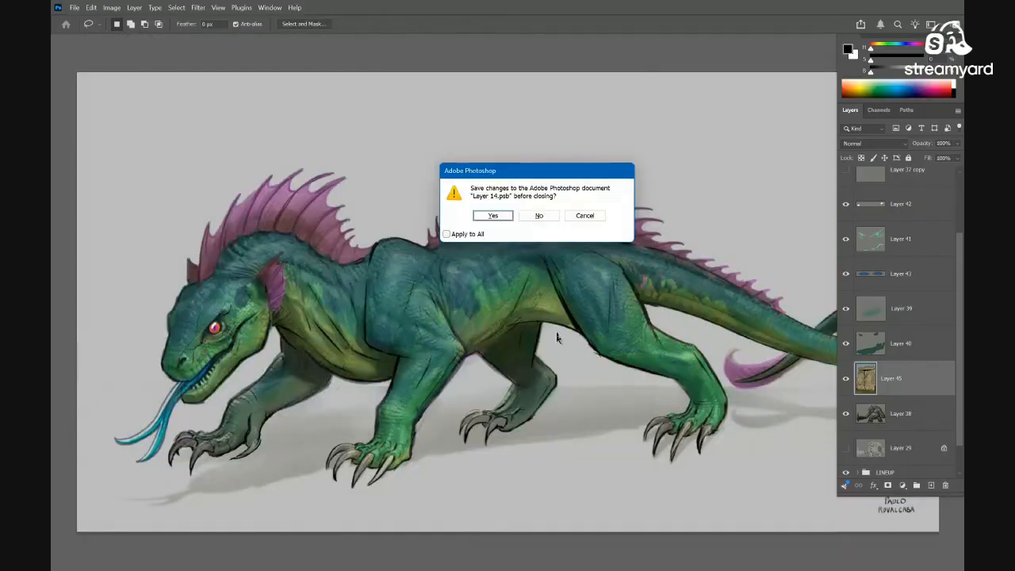
left_click(580, 216)
key("ctrl+Tab")
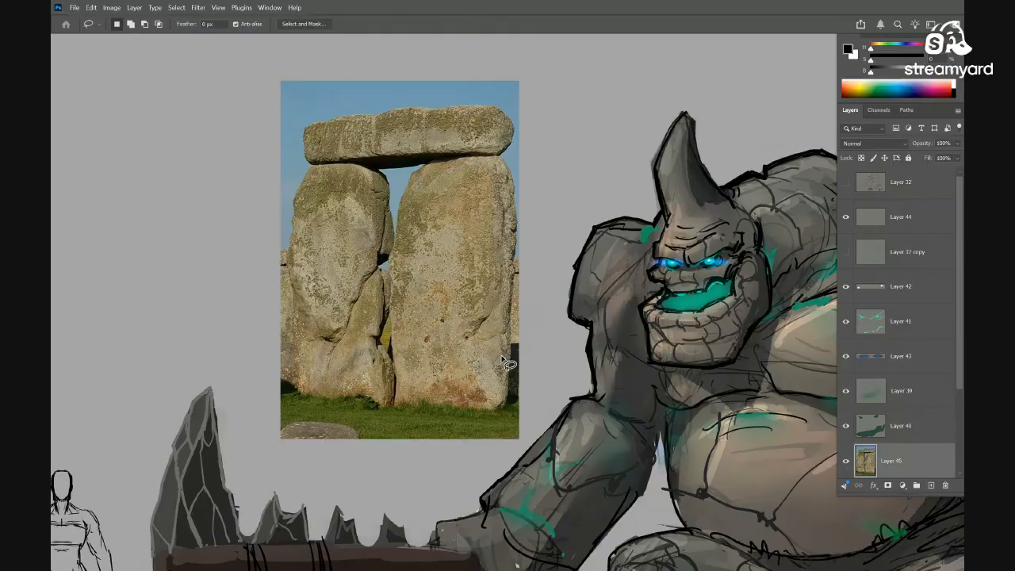
Isolate the standing stones in the photo with Select Subject and remove the surrounding sky and grass
key("w")
left_click(506, 26)
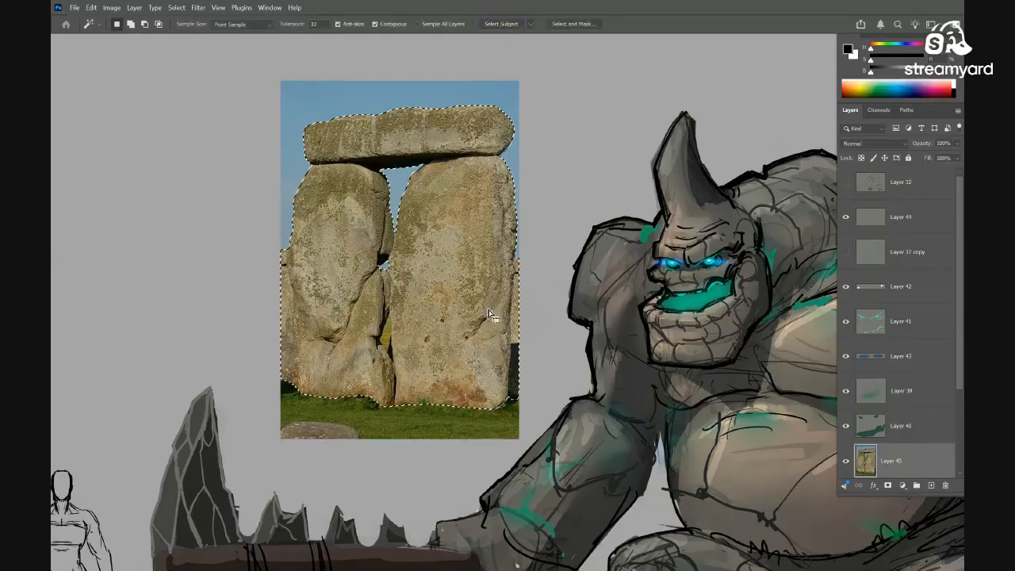
key("Delete")
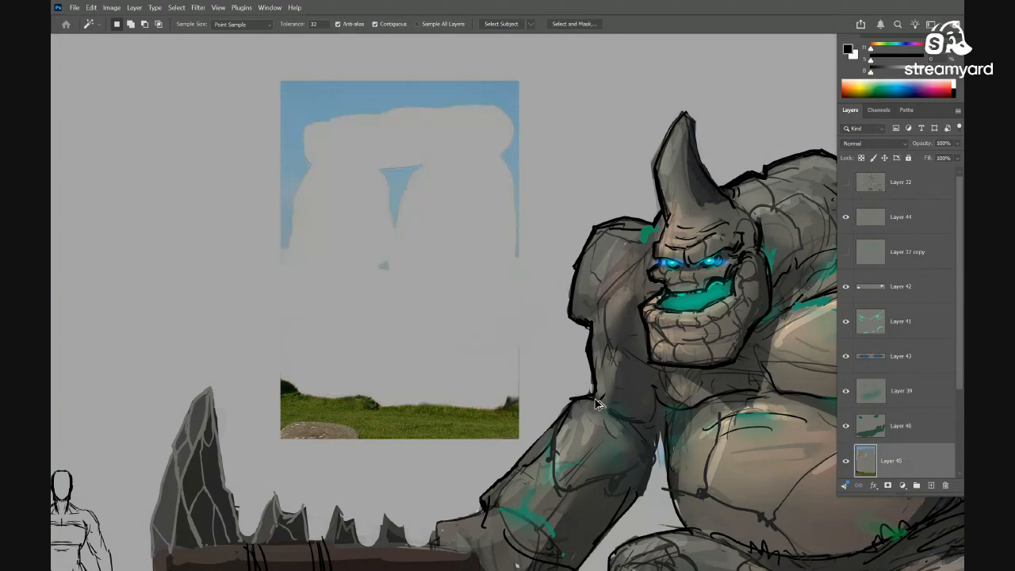
key("Delete")
key("ctrl+shift+v")
left_click_drag(591, 376, 477, 347)
key("ctrl+minus")
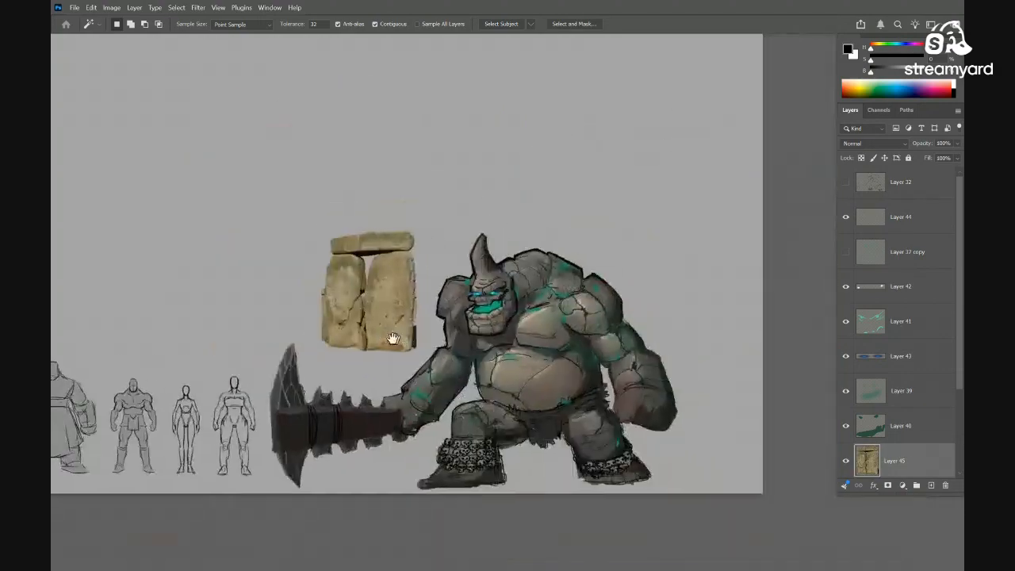
Move the cut-out standing stones onto the ogre, covering its head and front shoulder
key("v")
left_click_drag(353, 311, 473, 355)
scroll(951, 360, "down", 4)
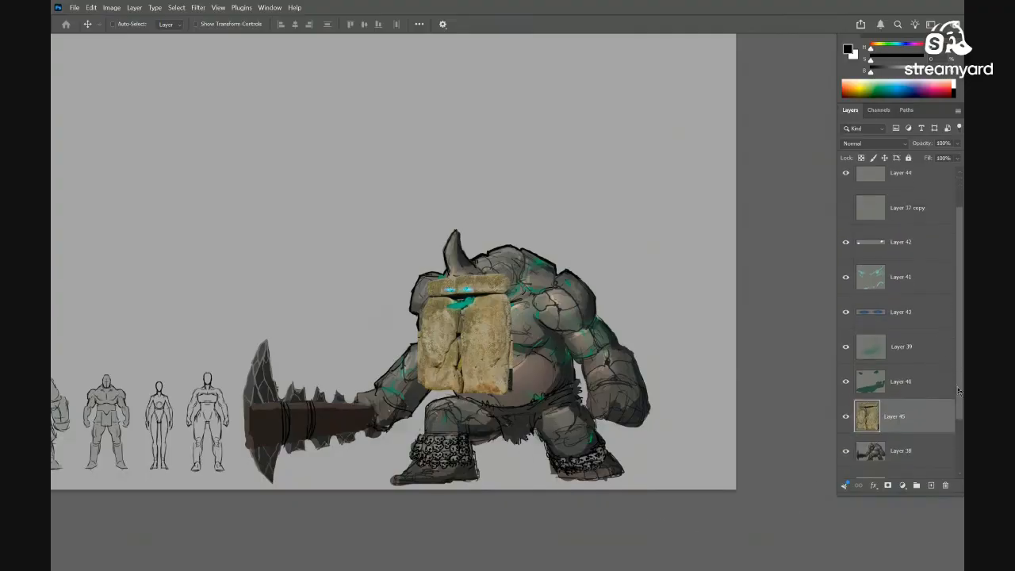
left_click_drag(478, 363, 448, 326)
left_click_drag(562, 364, 510, 338)
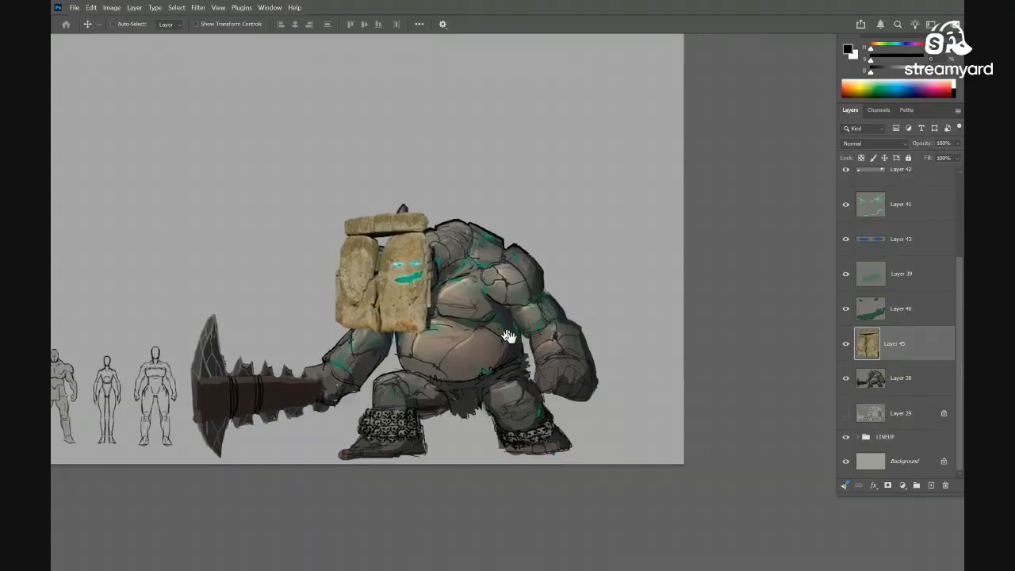
Try to cover the ogre's silhouette outside the stones with a Content-Aware fill of stone texture
left_click(866, 383, "ctrl")
left_click(867, 347, "ctrl+alt")
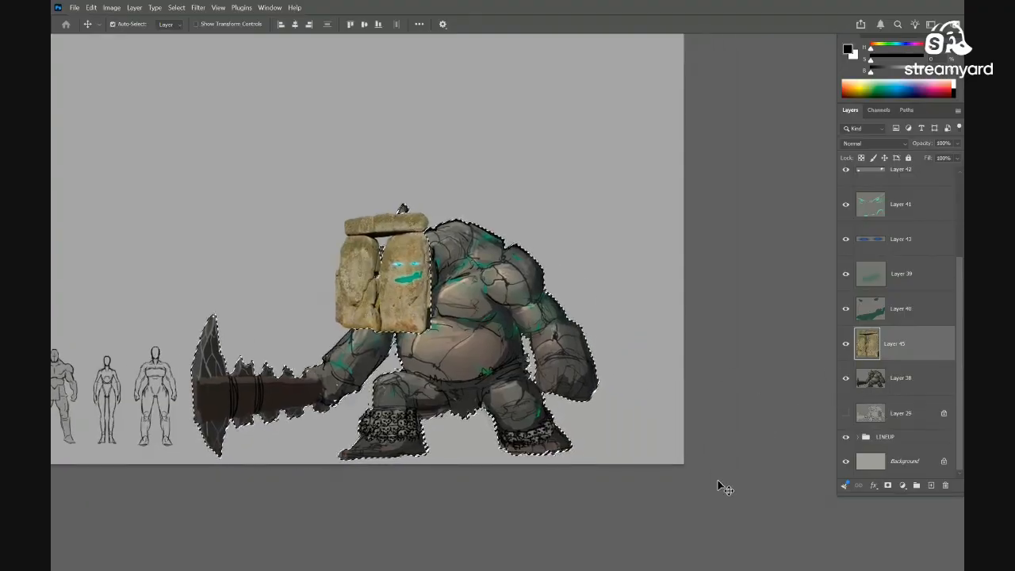
key("shift+F5")
key("Return")
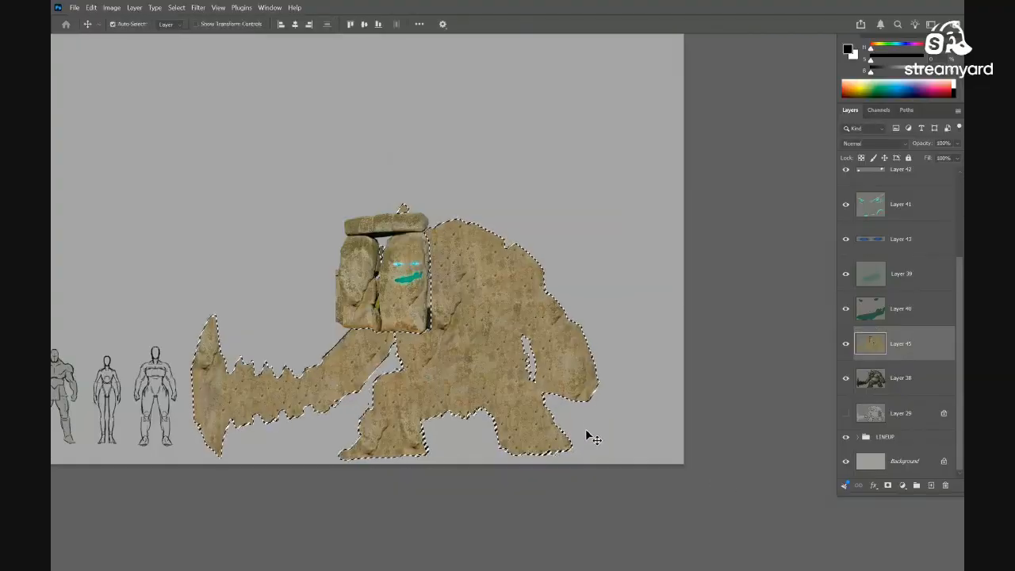
key("ctrl+d")
key("ctrl+z")
key("ctrl+z")
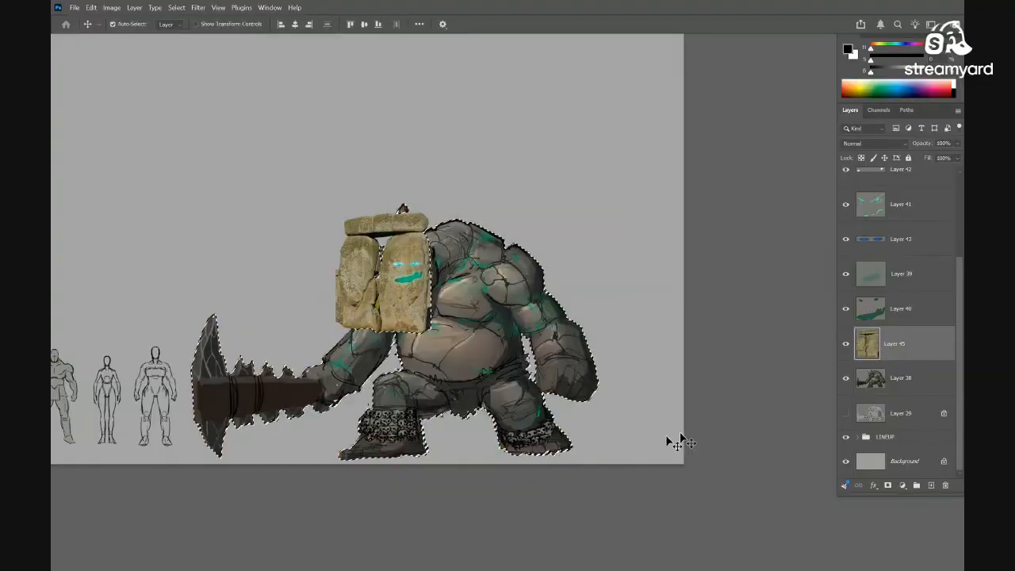
key("m")
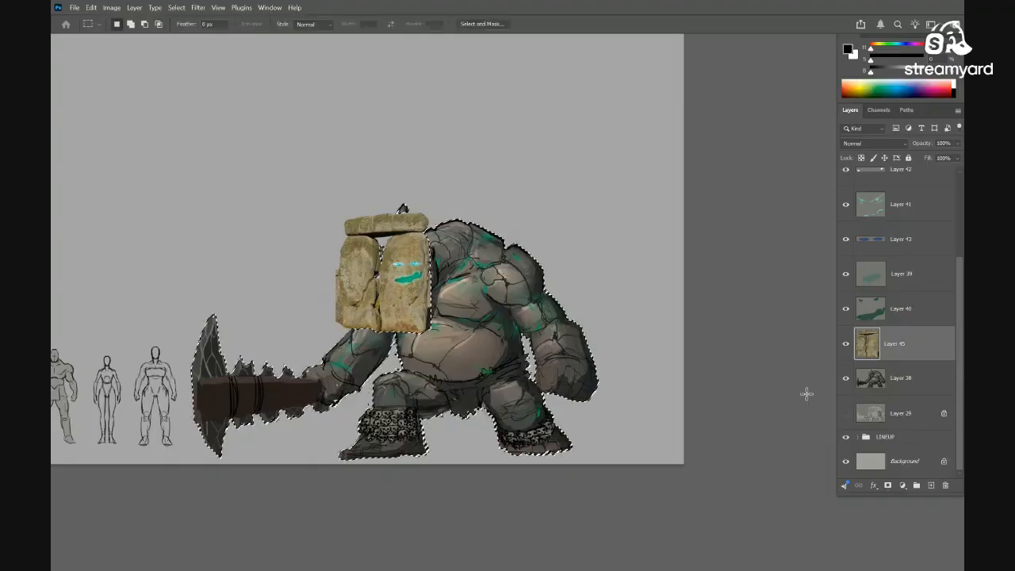
left_click(873, 143)
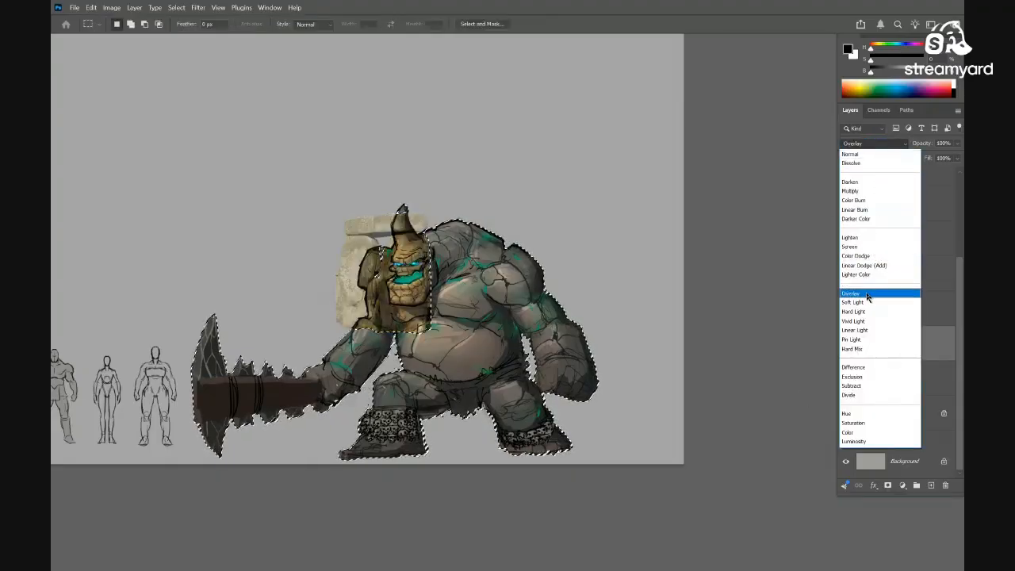
left_click(507, 286)
Clear the selection, position the stone cutout over the ogre's chest and neutralize its yellow tint to grey
left_click_drag(502, 286, 603, 290)
left_click_drag(432, 309, 480, 301)
key("v")
key("ctrl+d")
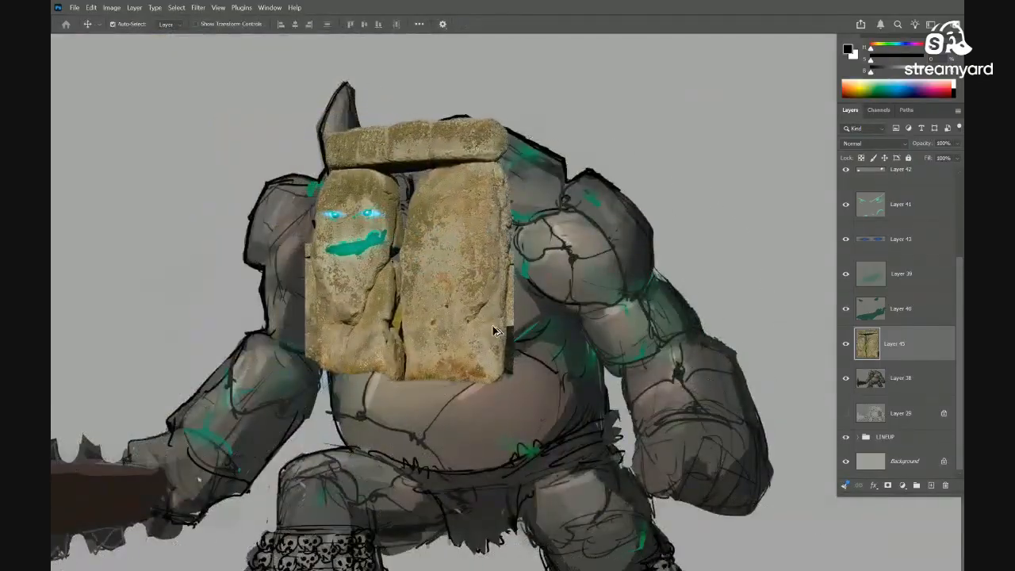
key("ctrl+shift+b")
left_click_drag(493, 329, 463, 295)
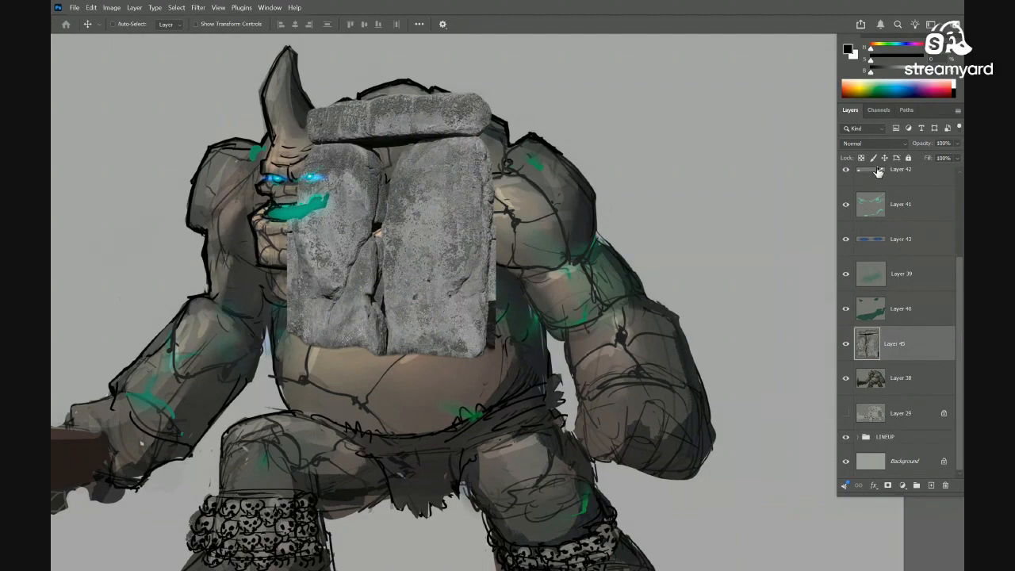
Set the stone texture layer's blend mode to Overlay and move the texture onto the ogre's chest and belly
left_click(873, 143)
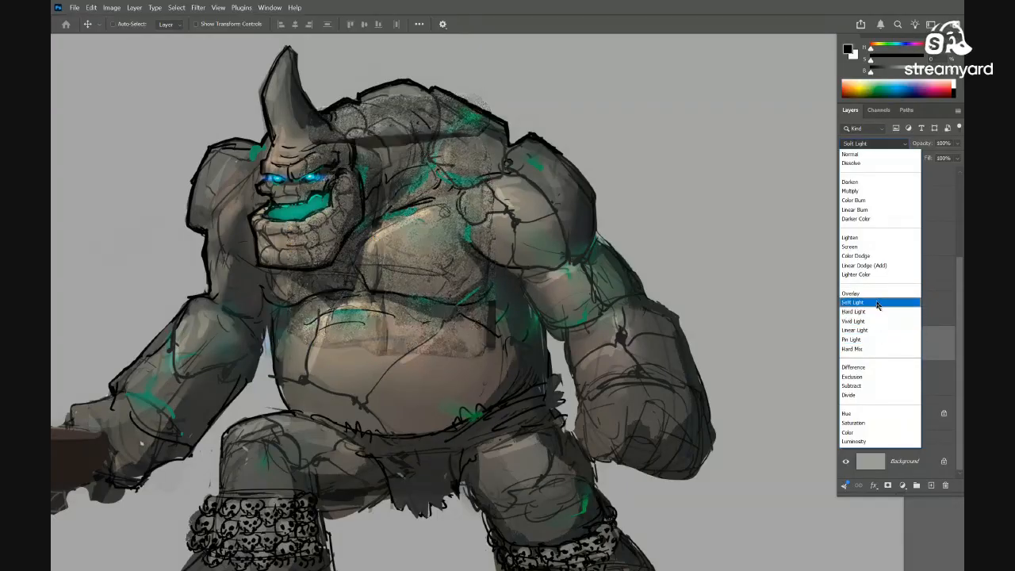
left_click(877, 299)
scroll(547, 278, "down", 3)
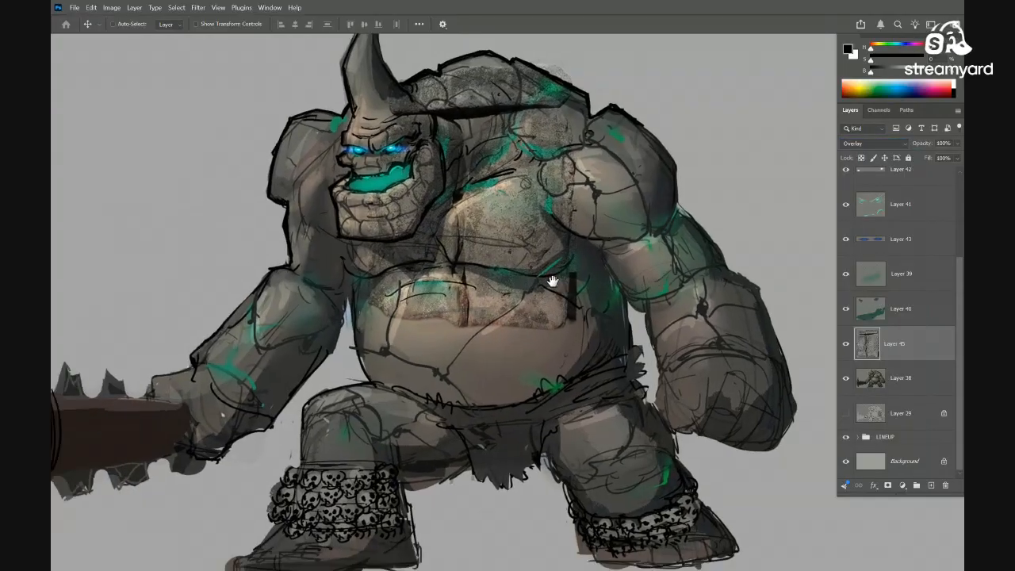
left_click_drag(509, 335, 458, 322)
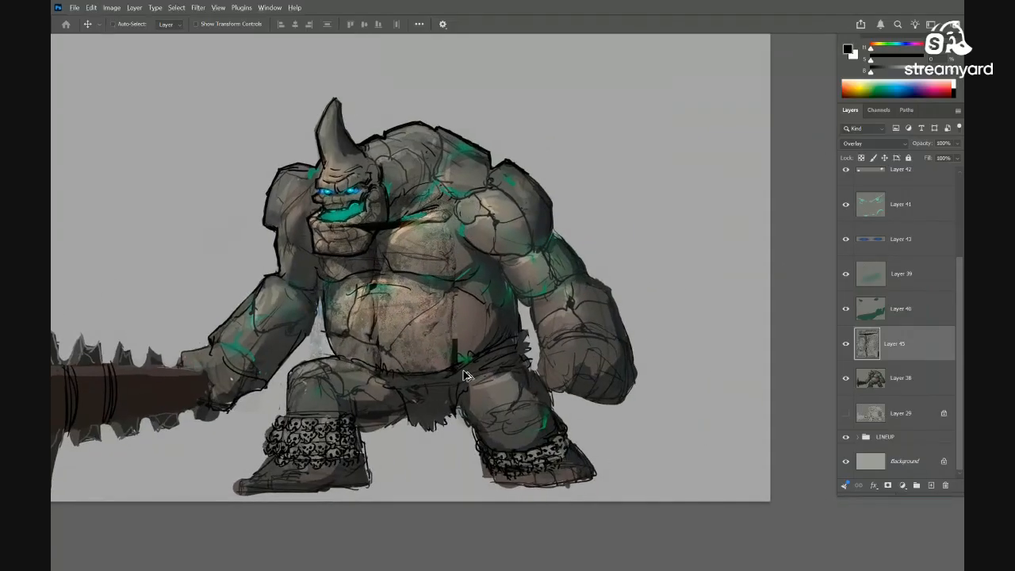
Warp the stone texture so it widens toward the hips and follows the rounded form of the belly
key("alt+e")
key("a")
key("w")
left_click_drag(457, 381, 515, 376)
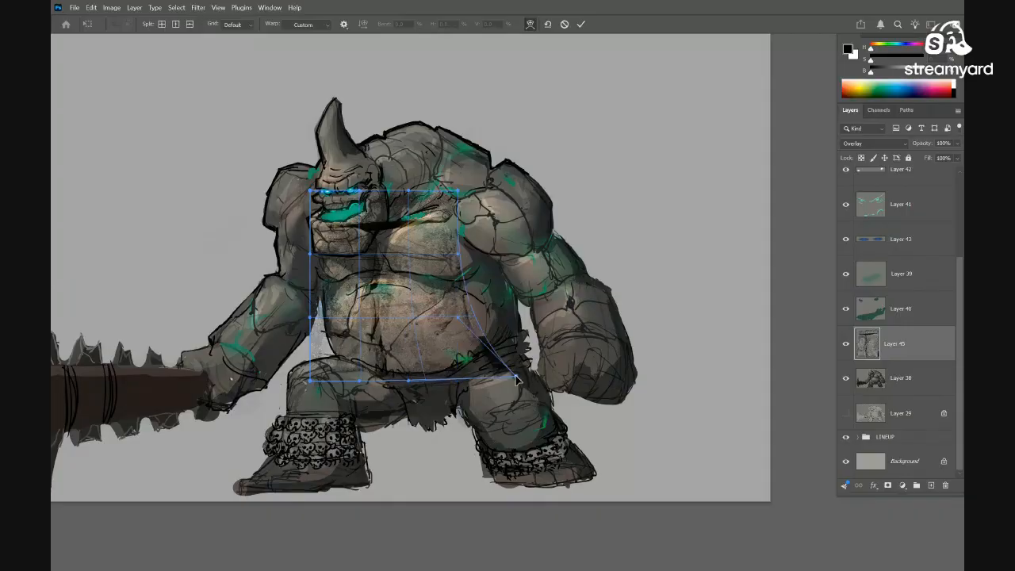
left_click_drag(465, 341, 494, 337)
left_click_drag(376, 311, 331, 326)
key("Return")
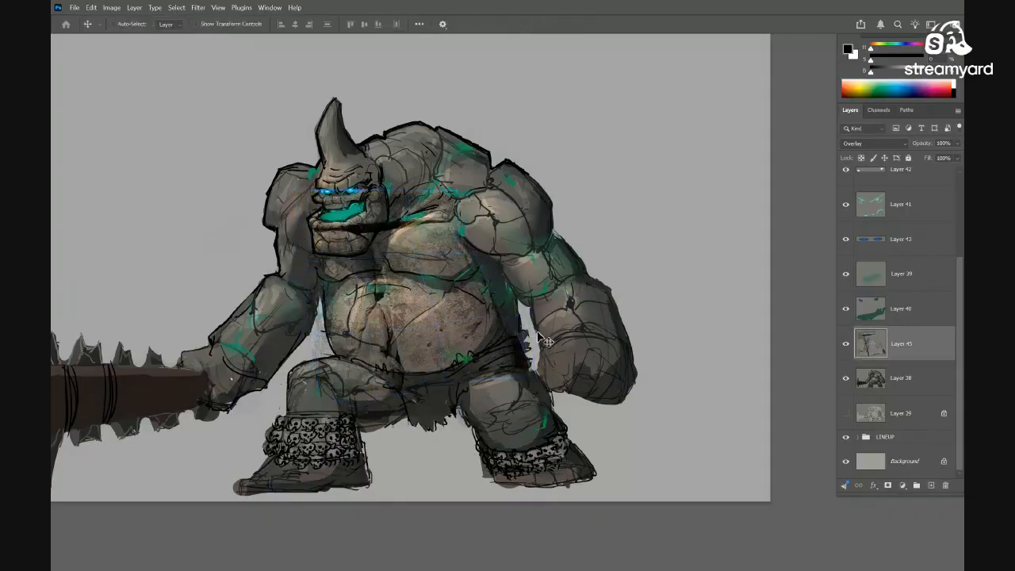
Lasso the shoulder and upper arm of the ogre's free arm and extend the stone texture there with a Content-Aware fill
key("l")
mouse_move(493, 259)
left_mouse_down()
mouse_move(567, 235)
mouse_move(517, 248)
left_mouse_up()
key("shift+F5")
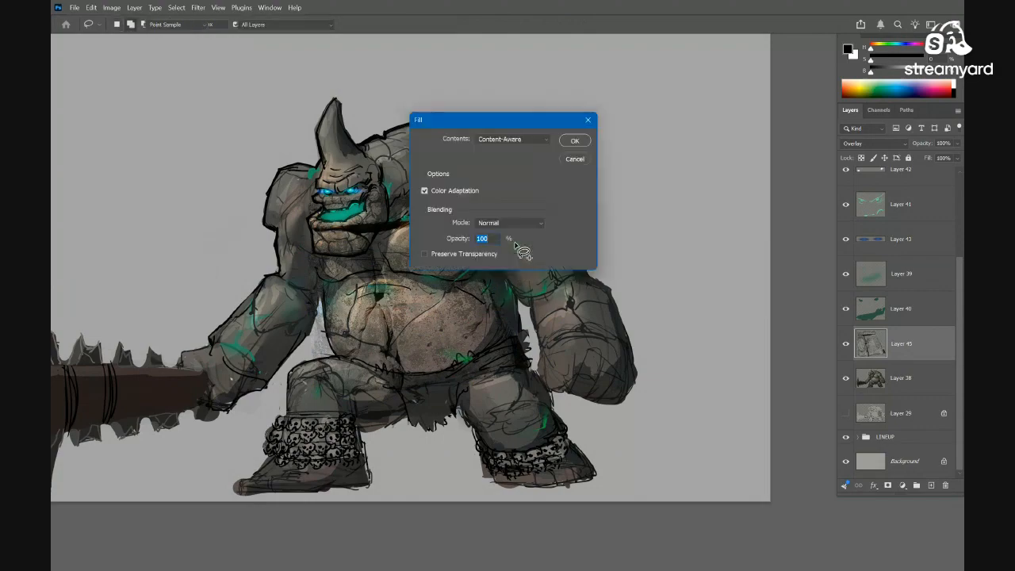
key("Return")
key("ctrl+d")
left_click_drag(557, 287, 513, 253)
key("g")
left_click(539, 236)
key("ctrl+z")
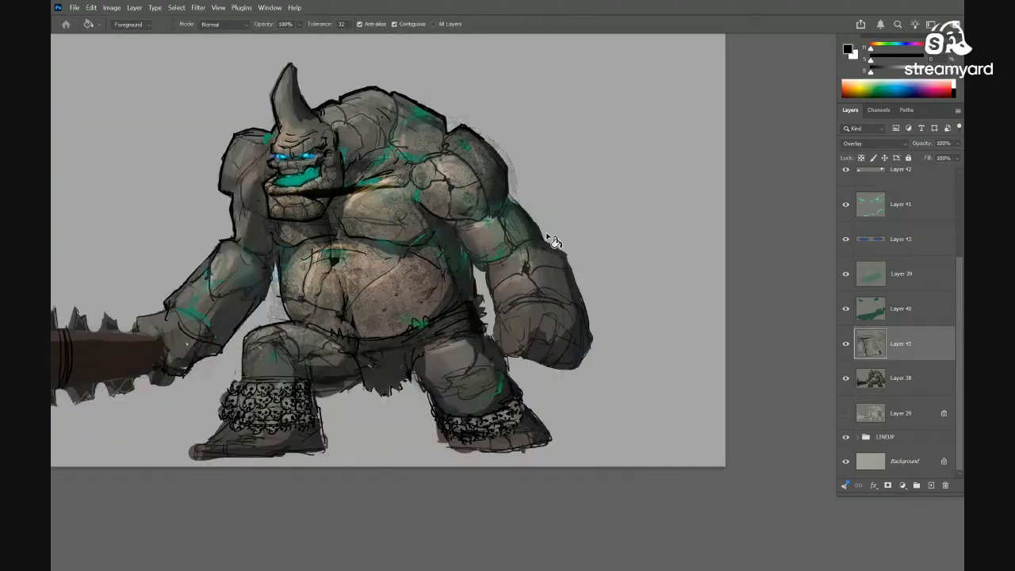
Extend the stone texture over the free arm's forearm and fist with a Content-Aware fill, and clear the selection
key("l")
mouse_move(538, 259)
left_mouse_down()
mouse_move(545, 231)
mouse_move(524, 196)
left_mouse_up()
mouse_move(559, 252)
left_mouse_down()
mouse_move(561, 214)
mouse_move(483, 250)
mouse_move(559, 196)
left_mouse_up()
key("shift+BackSpace")
key("Return")
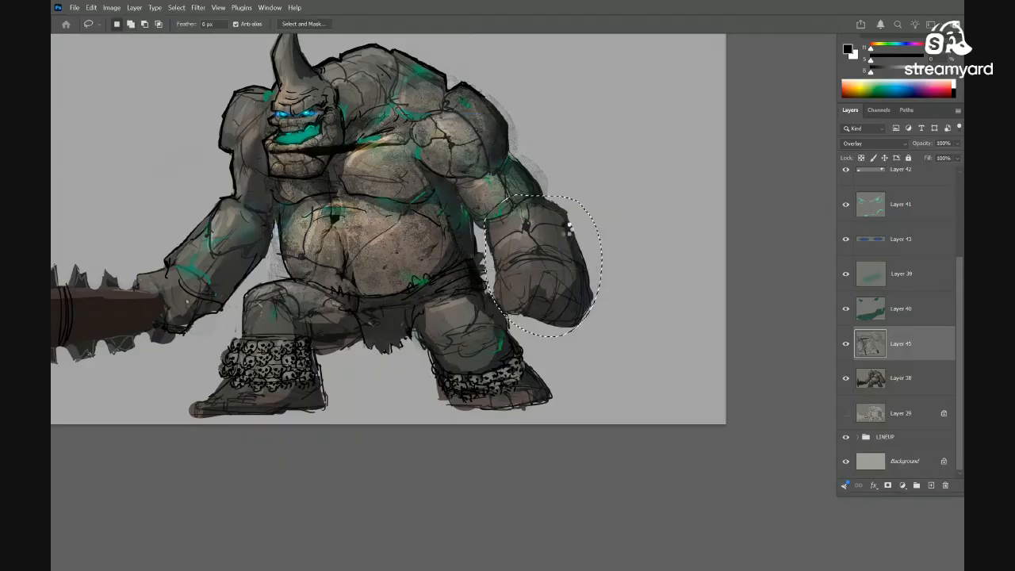
key("ctrl+d")
Lasso areas of the ogre's two legs and extend the stone texture over them with Content-Aware fills
left_click_drag(560, 322, 601, 308)
mouse_move(539, 308)
left_mouse_down()
mouse_move(471, 296)
mouse_move(543, 309)
left_mouse_up()
key("shift+BackSpace")
key("Return")
key("ctrl+d")
left_click_drag(456, 375, 558, 372)
mouse_move(499, 321)
left_mouse_down()
mouse_move(463, 344)
mouse_move(523, 423)
left_mouse_up()
key("shift+BackSpace")
key("Return")
key("ctrl+d")
Extend the stone texture over the weapon arm's forearm and the shoulder beside the head with Content-Aware fills
mouse_move(446, 304)
left_mouse_down()
mouse_move(354, 340)
mouse_move(449, 300)
mouse_move(464, 170)
mouse_move(409, 195)
mouse_move(450, 284)
left_mouse_up()
key("shift+BackSpace")
key("Return")
key("ctrl+d")
key("shift+BackSpace")
key("Return")
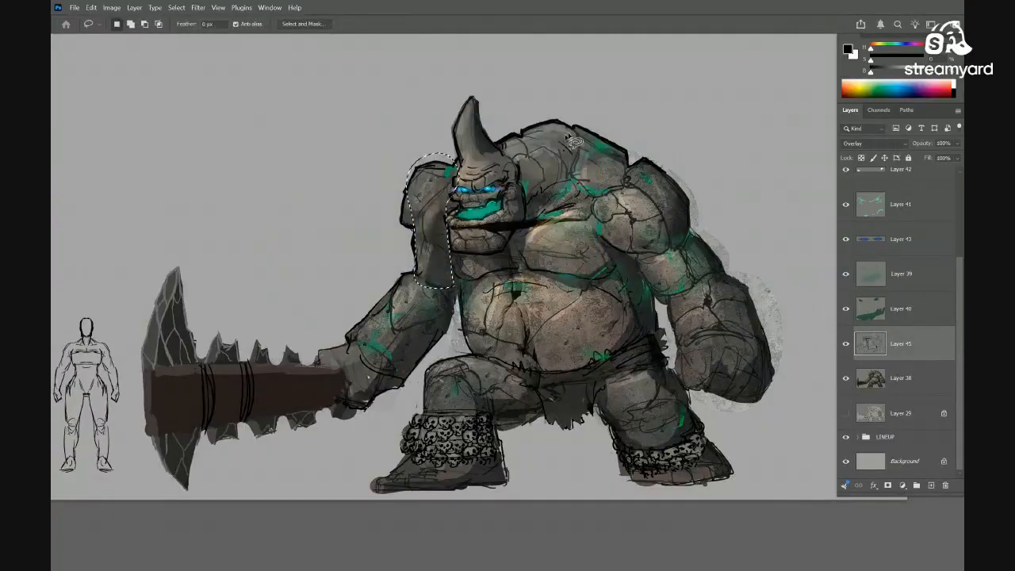
key("ctrl+d")
Lasso the ogre's upper back, extend the stone texture over it with a Content-Aware fill and clear the selection
left_click_drag(624, 181, 567, 109)
key("shift+BackSpace")
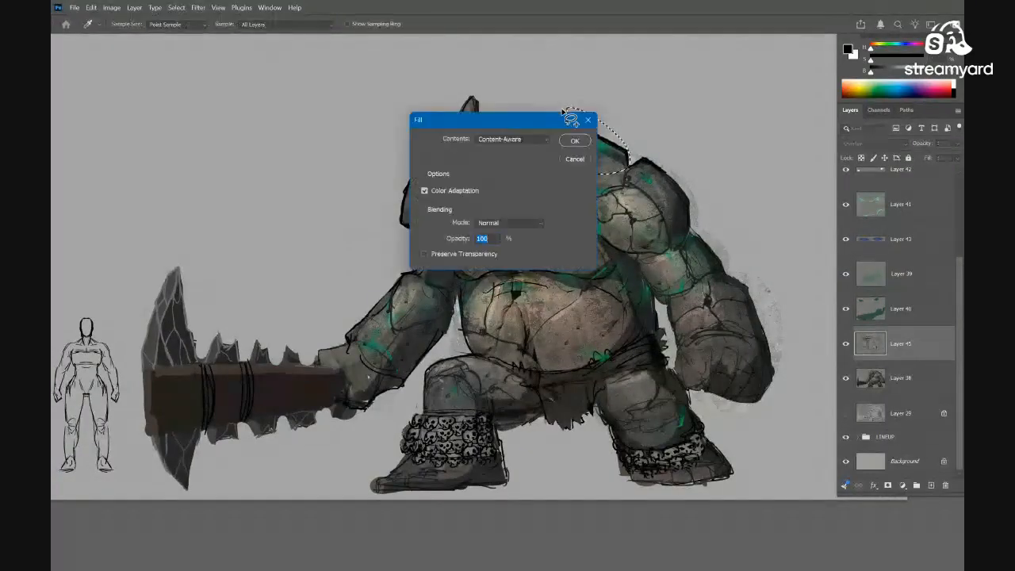
key("Return")
key("ctrl+d")
Show only the stone texture layer and fill the gap above the lintel stone with Content-Aware texture
left_click_drag(428, 362, 317, 351)
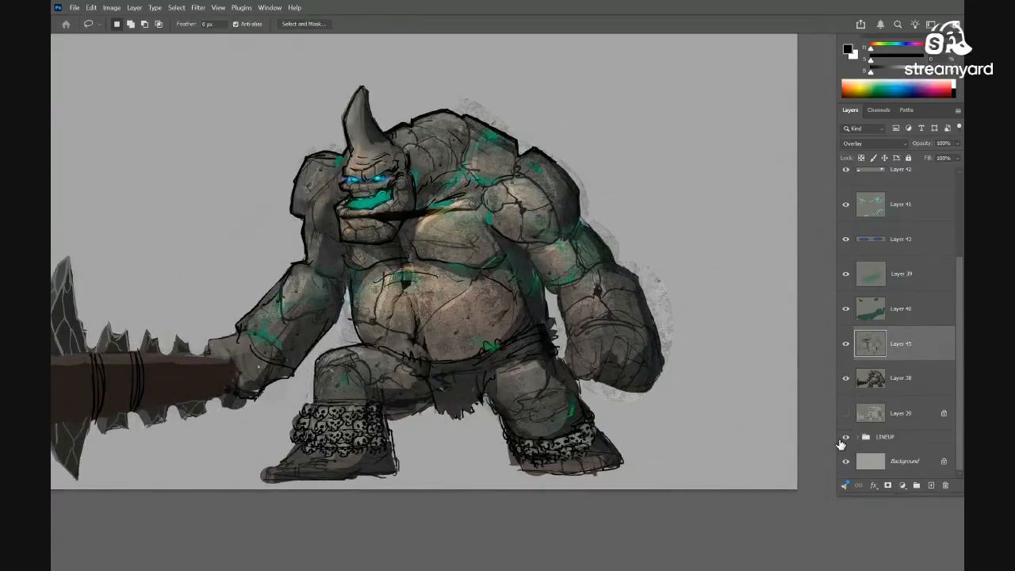
left_click_drag(815, 372, 828, 374)
left_click(846, 343, "alt")
left_click_drag(566, 370, 573, 380)
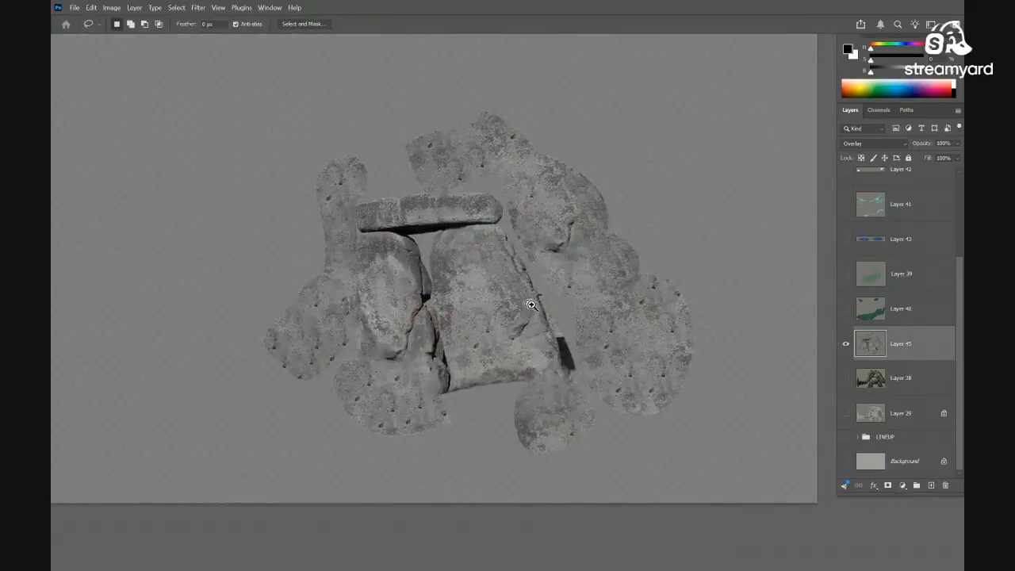
scroll(532, 304, "up", 3)
left_click_drag(540, 302, 600, 371)
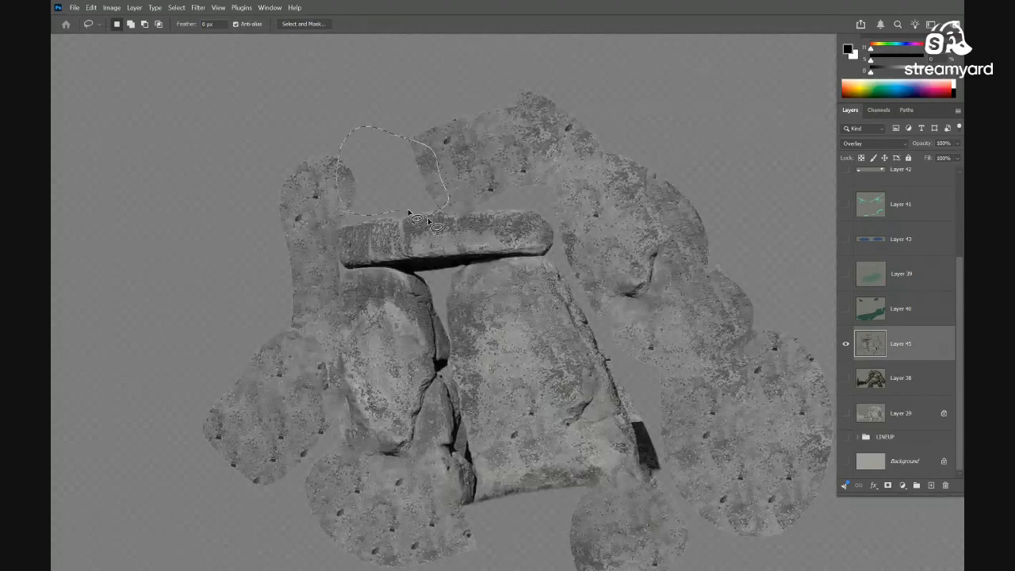
key("shift+F5")
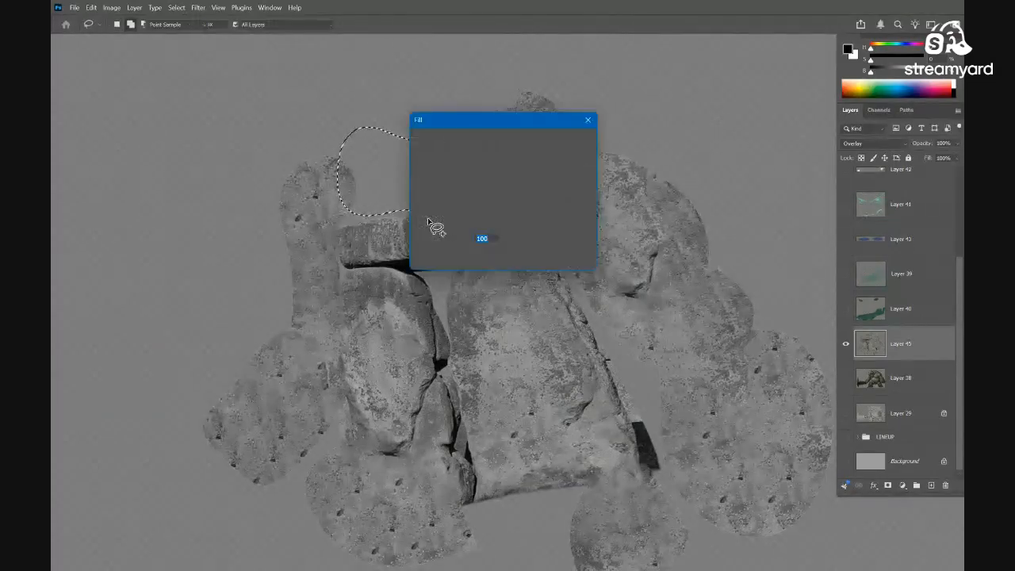
left_click(511, 138)
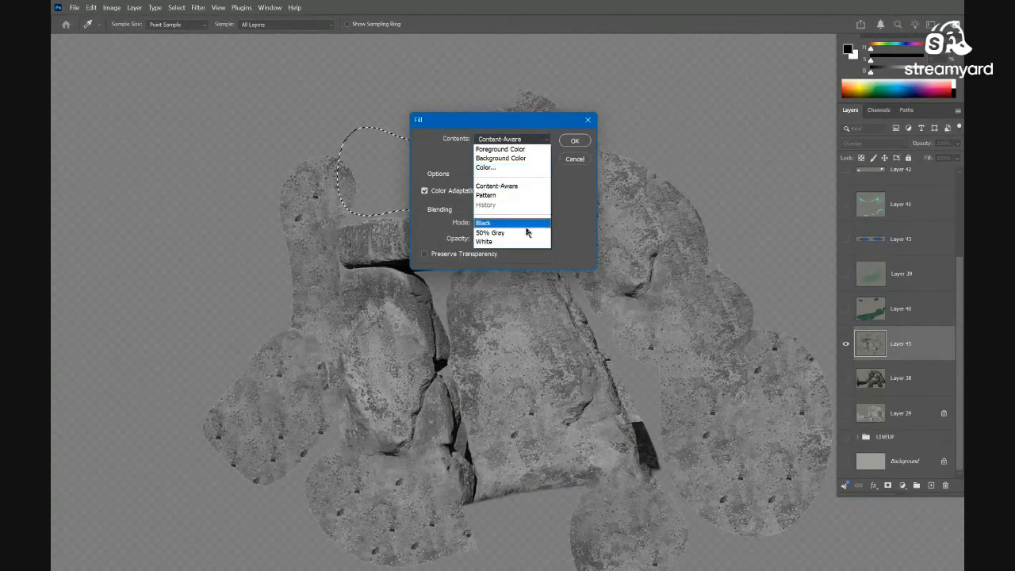
left_click(512, 187)
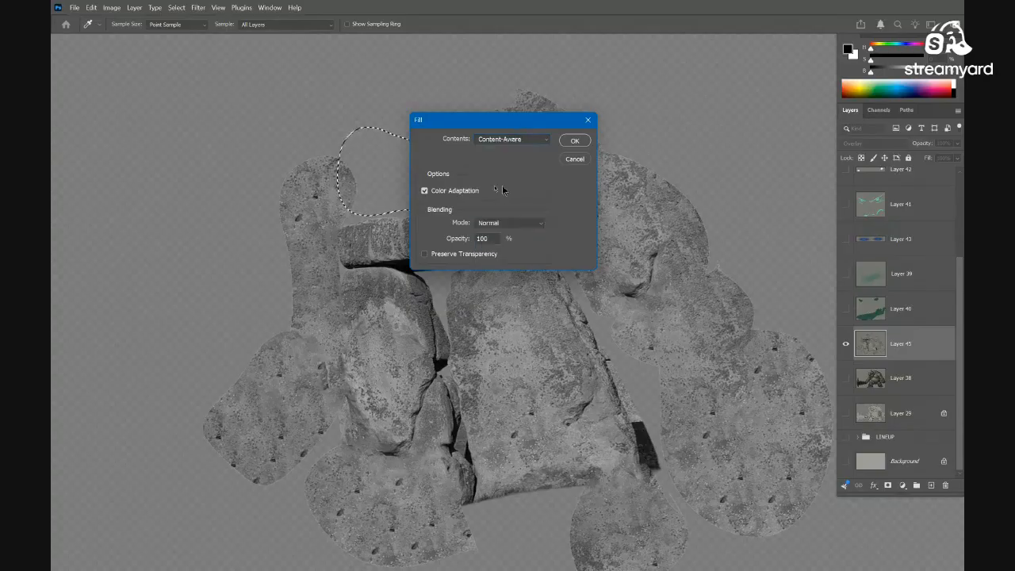
left_click(576, 140)
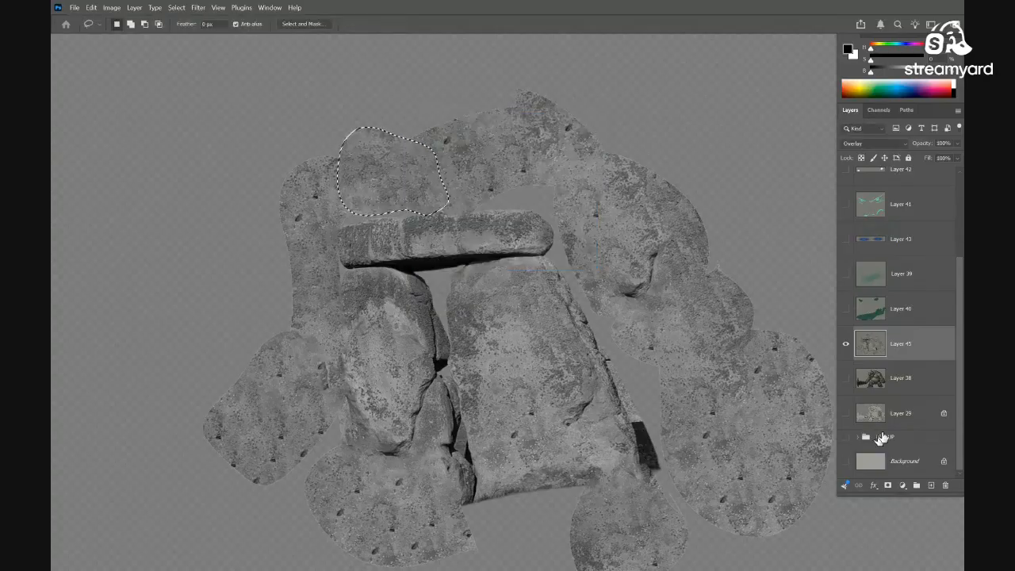
Clear the selection around the filled patch and show all the artwork layers again
key("ctrl+d")
left_click(845, 344, "alt")
left_click_drag(639, 357, 569, 345)
key("ctrl+g")
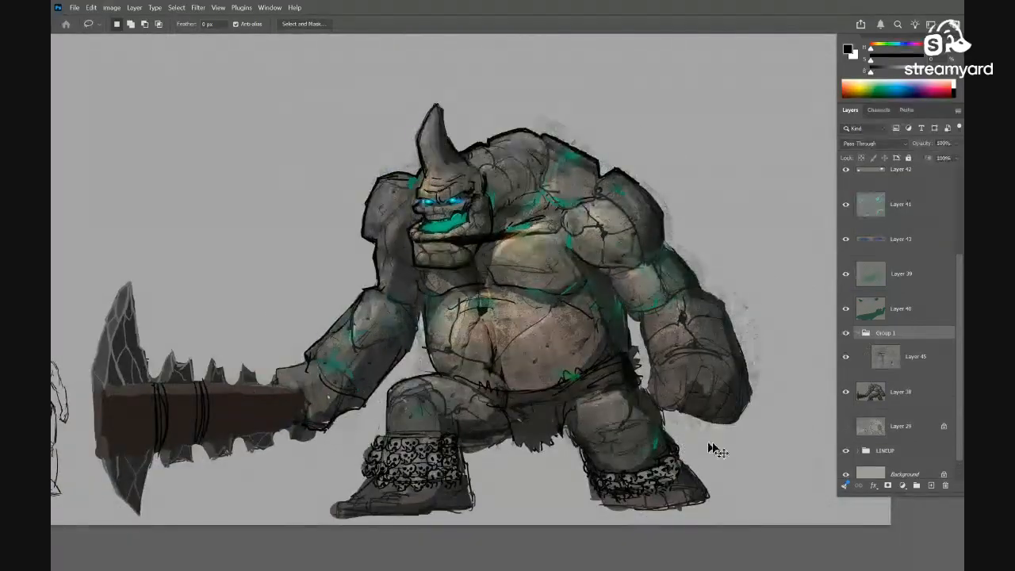
key("ctrl+z")
left_click_drag(882, 360, 871, 379)
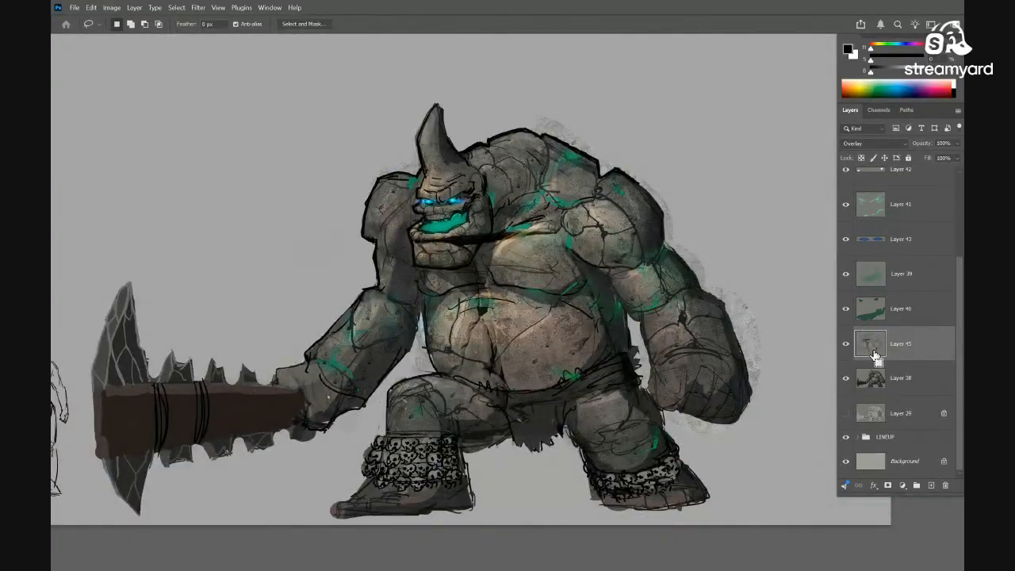
Clip the stone texture layer to the ogre layer directly beneath it with a clipping mask
key("ctrl+alt+f")
key("Return")
left_click_drag(740, 379, 706, 367)
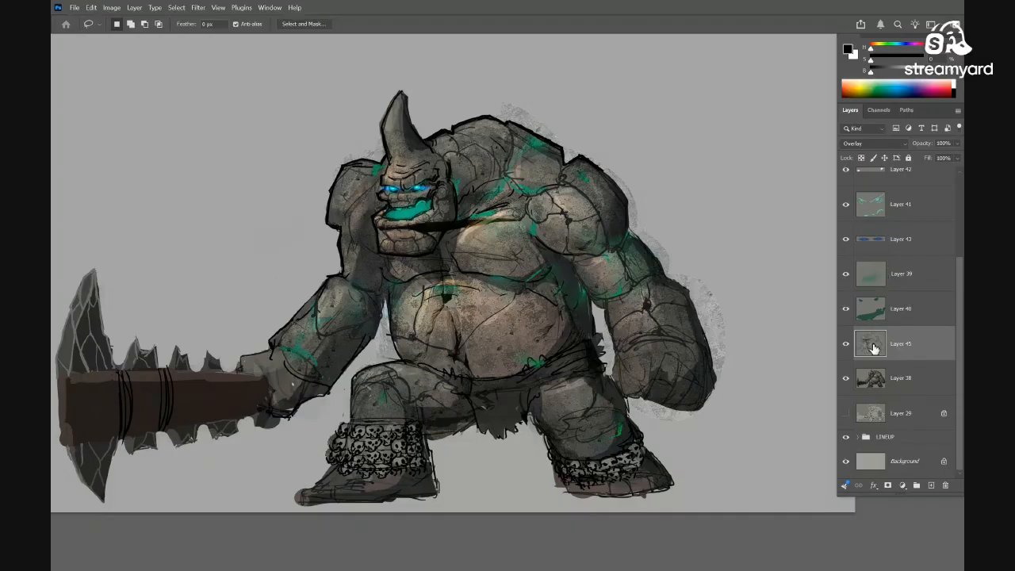
right_click(872, 348)
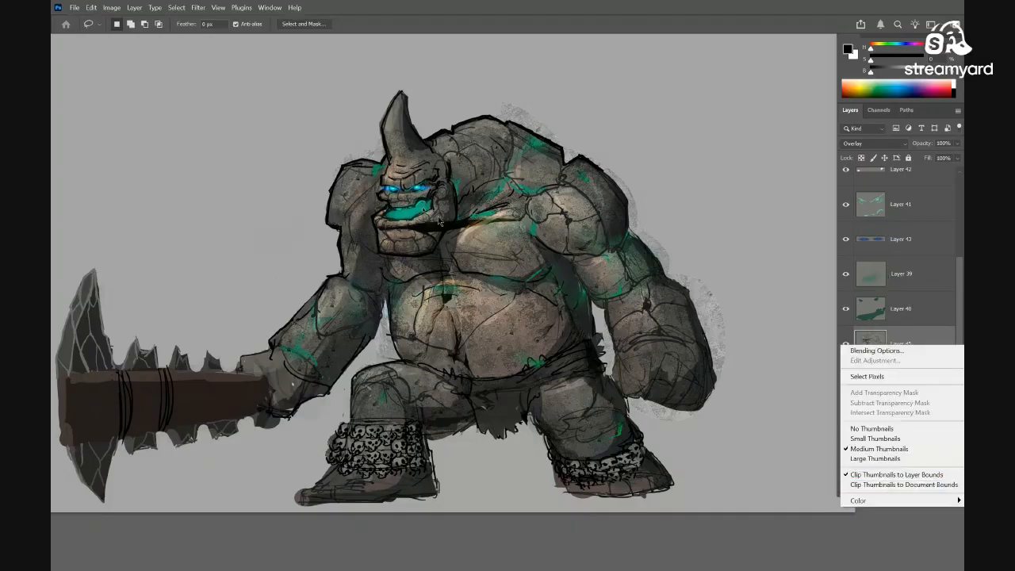
left_click(182, 45)
left_click(93, 7)
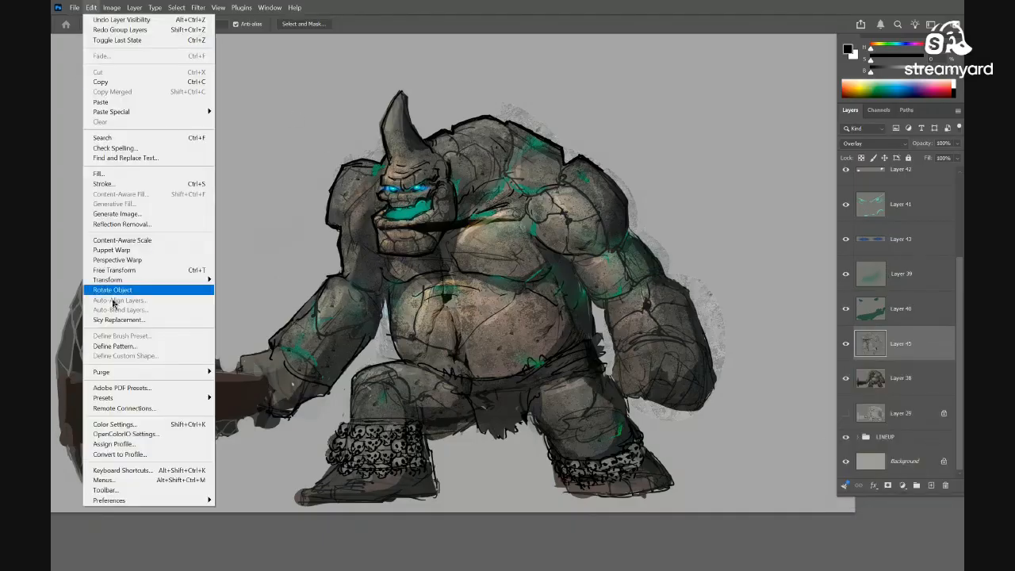
mouse_move(140, 16)
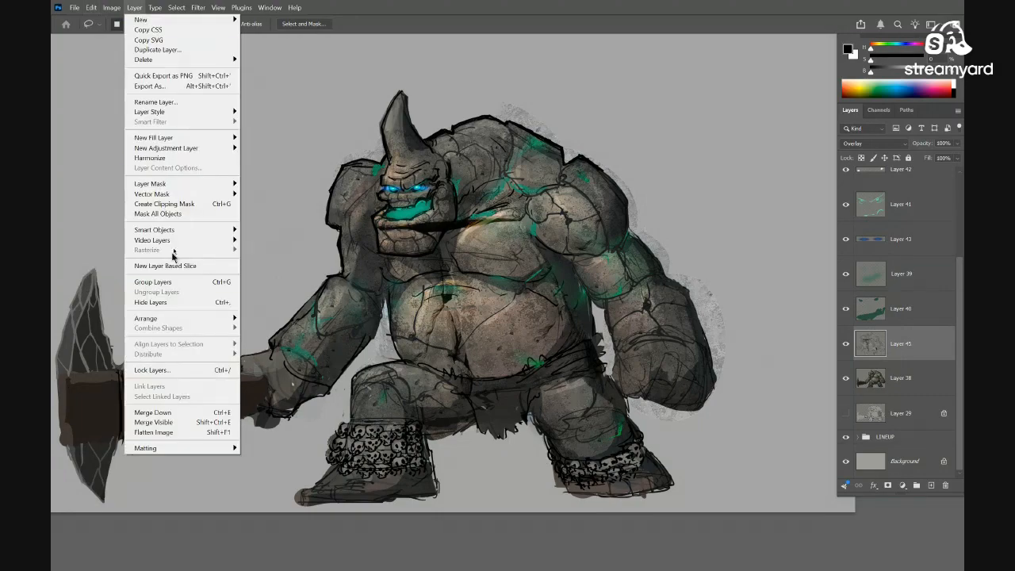
left_click(194, 205)
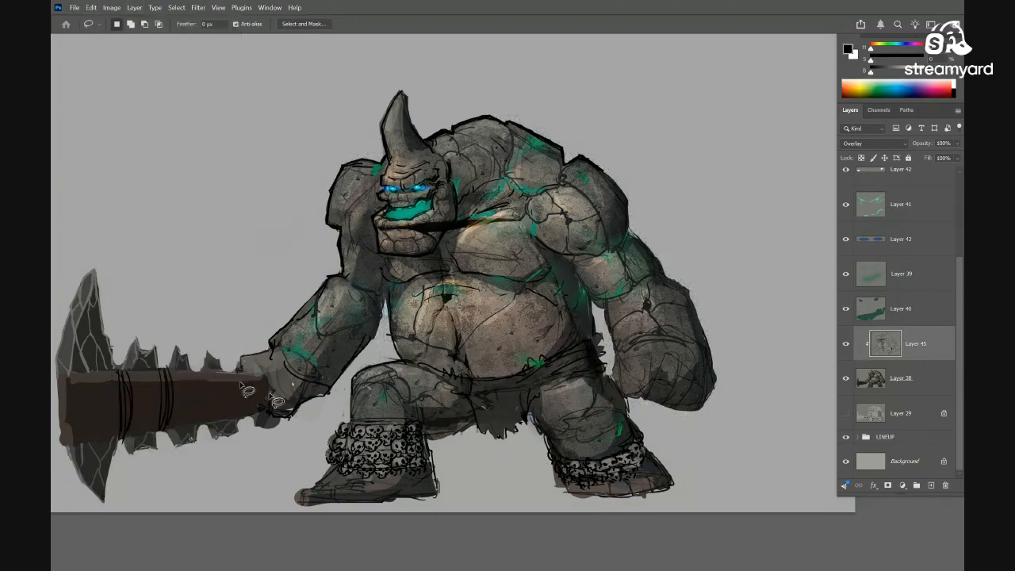
left_click_drag(683, 396, 700, 385)
left_click_drag(632, 365, 553, 358)
mouse_move(577, 373)
left_mouse_down()
mouse_move(560, 374)
mouse_move(594, 373)
mouse_move(560, 368)
mouse_move(663, 426)
left_mouse_up()
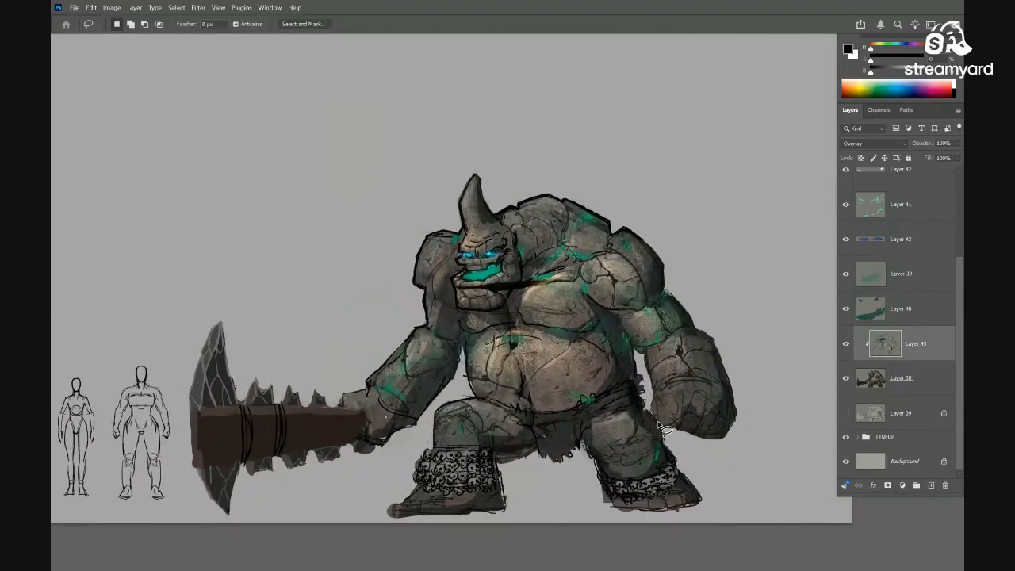
key("shift+F5")
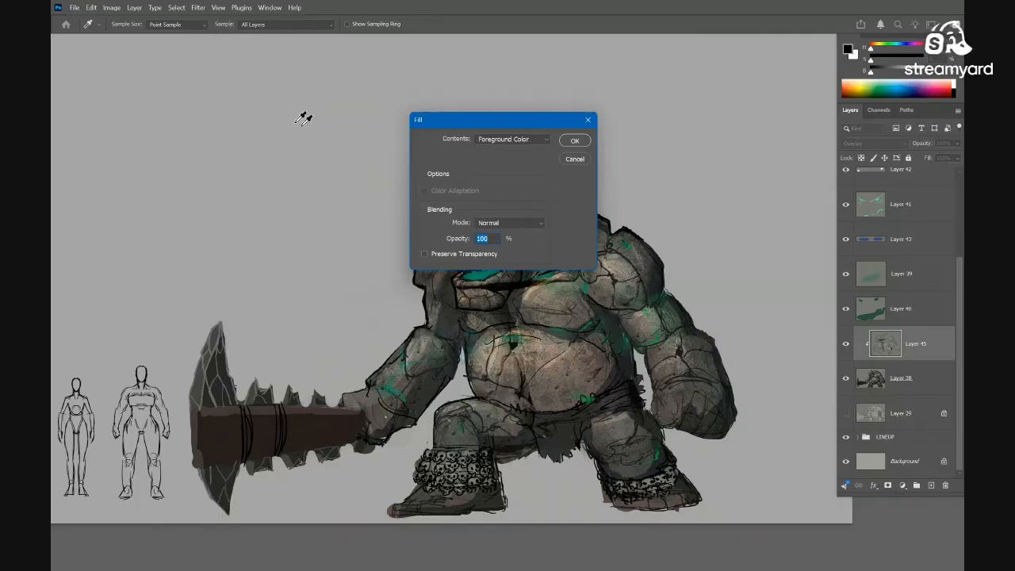
key("Escape")
left_click(91, 7)
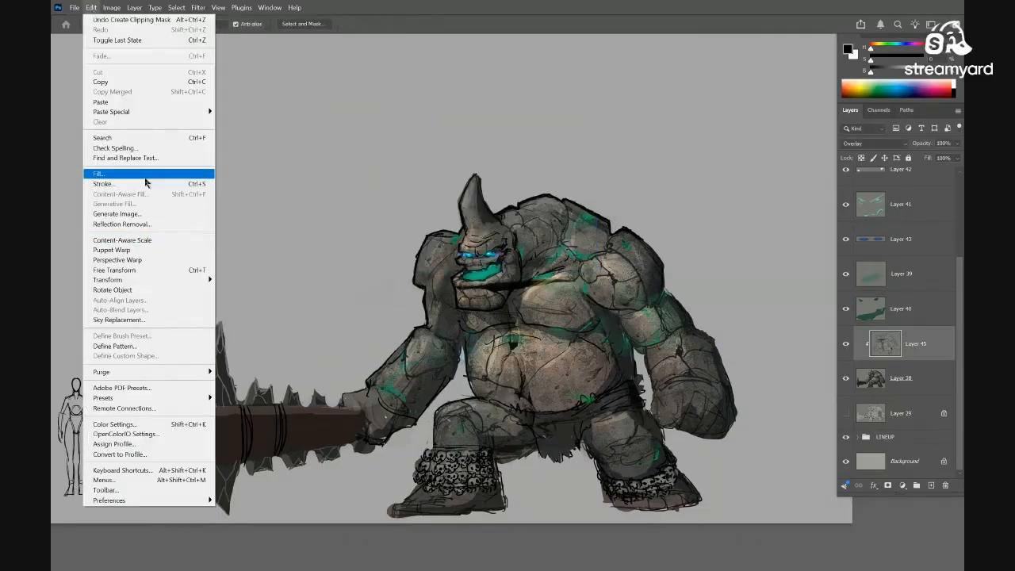
left_click(149, 173)
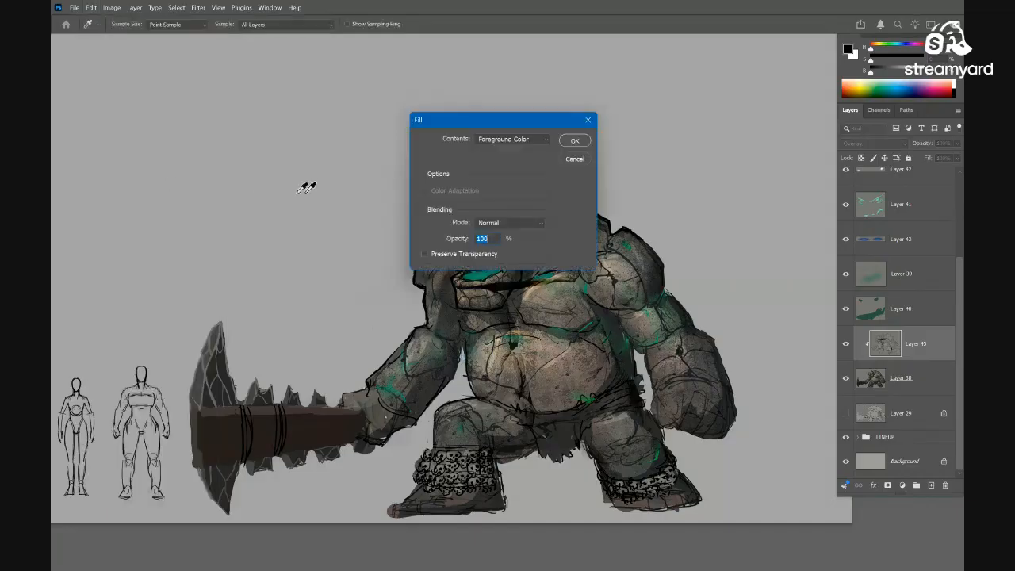
left_click(544, 139)
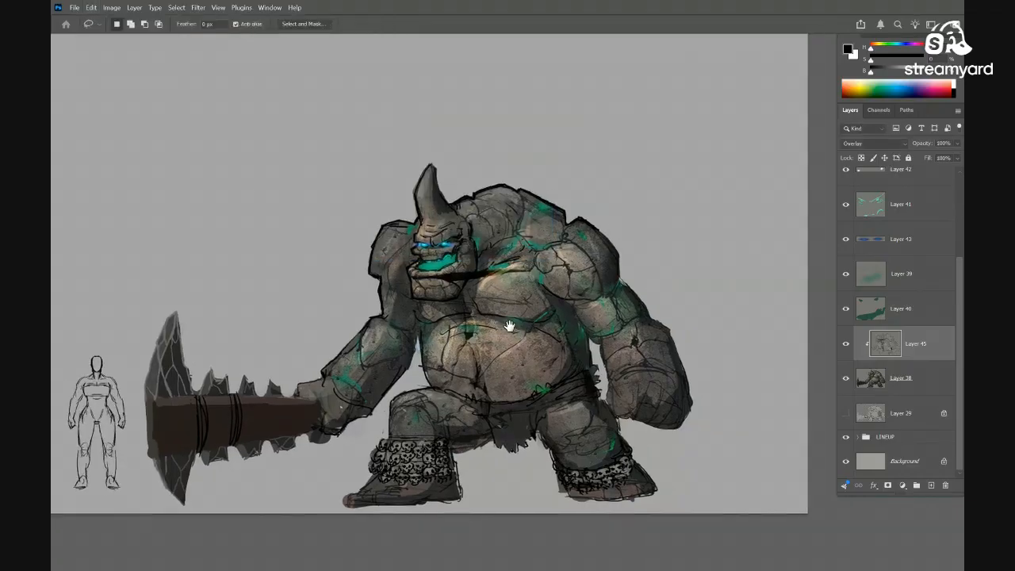
left_click_drag(660, 340, 656, 327)
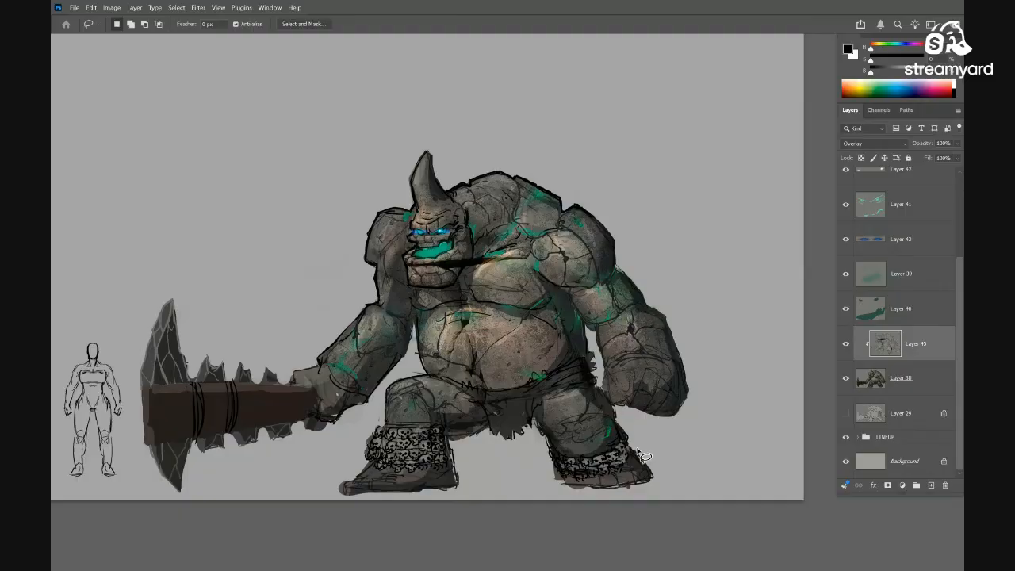
left_click_drag(608, 412, 651, 411)
left_click_drag(642, 290, 638, 165)
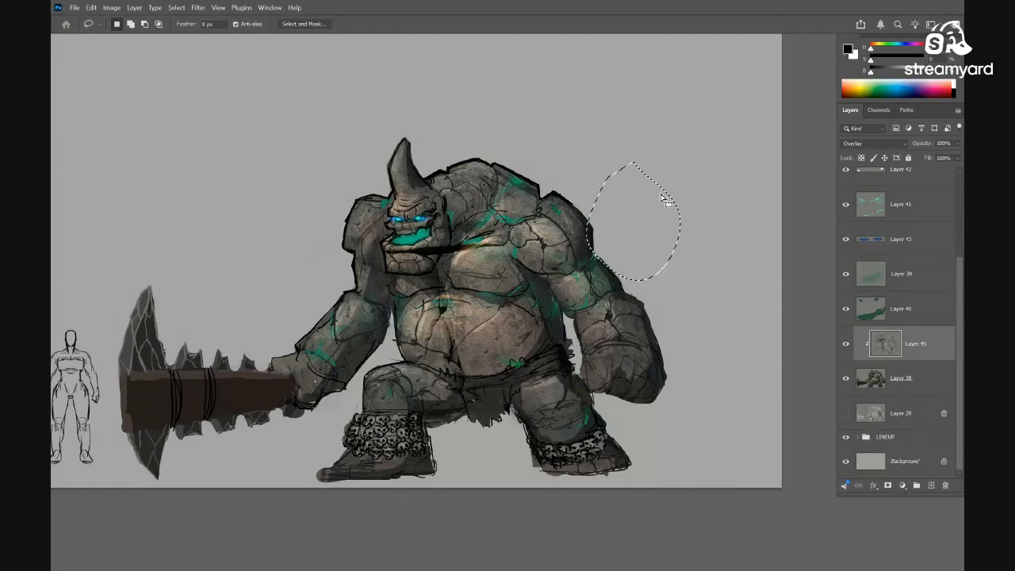
key("shift+BackSpace")
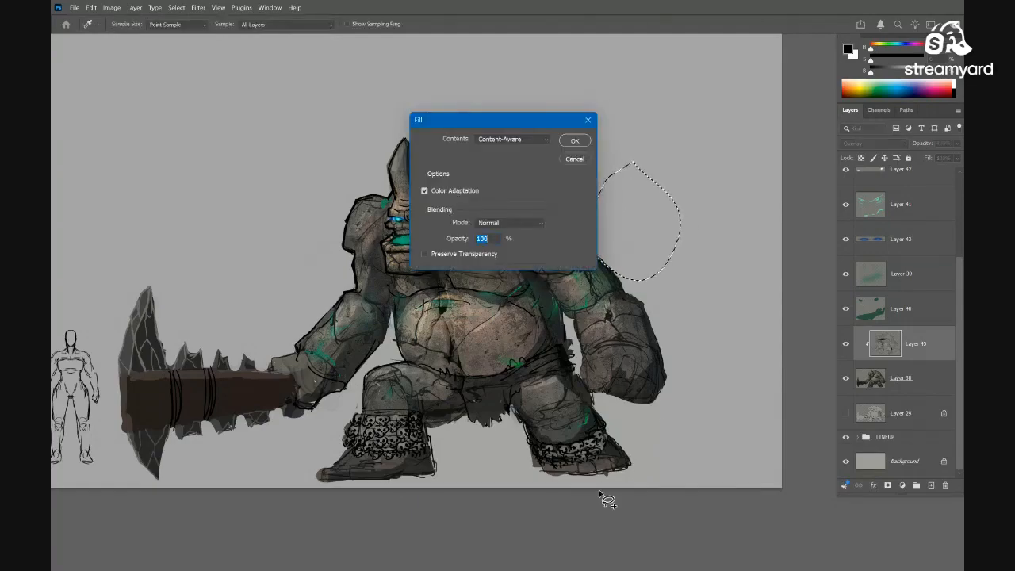
key("Escape")
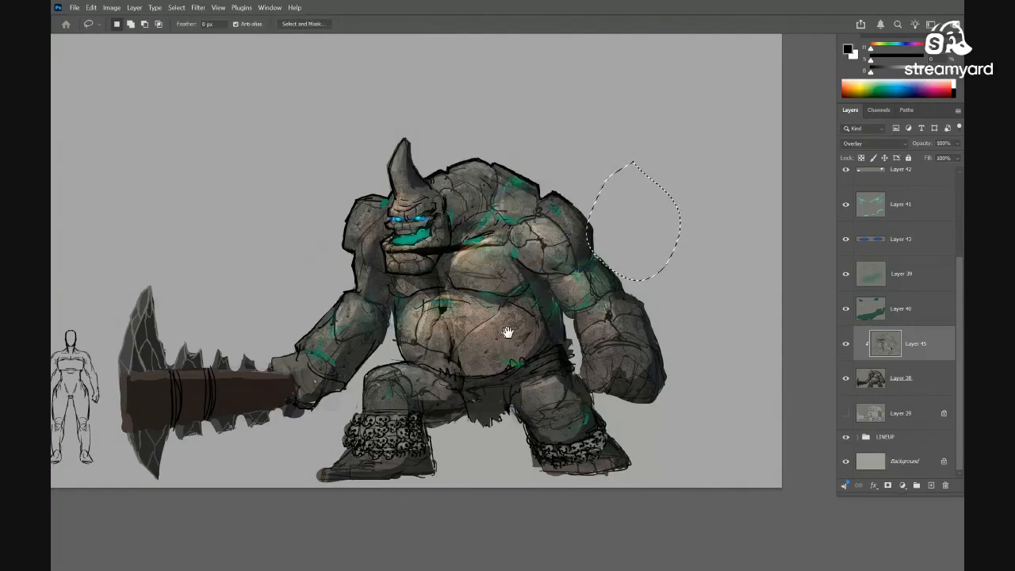
left_click_drag(508, 332, 565, 333)
key("ctrl+d")
Add a black layer mask to the clipped stone texture layer to hide its whole texture
left_click(847, 345)
left_click(847, 345)
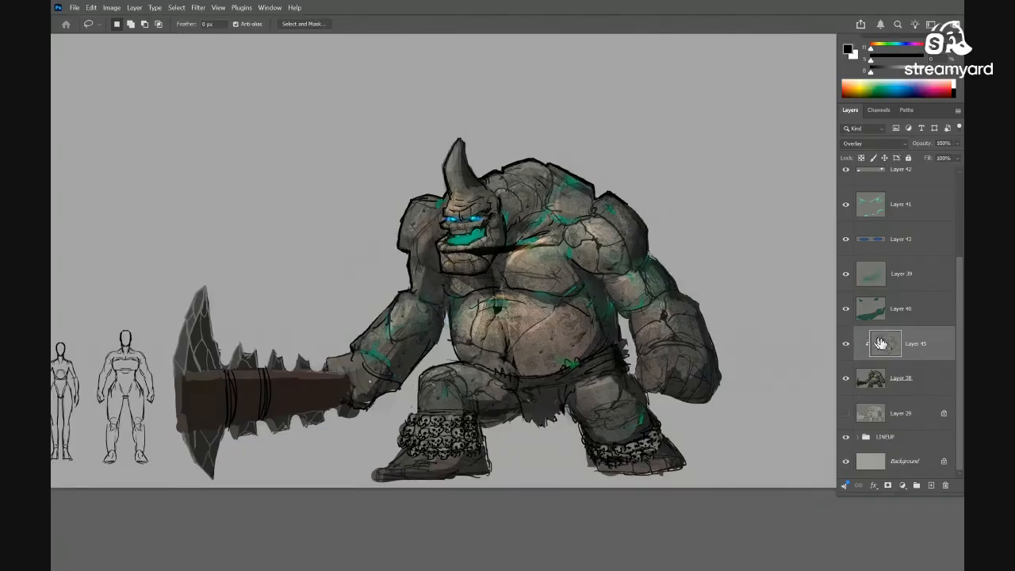
key("ctrl+alt+a")
left_click(888, 349)
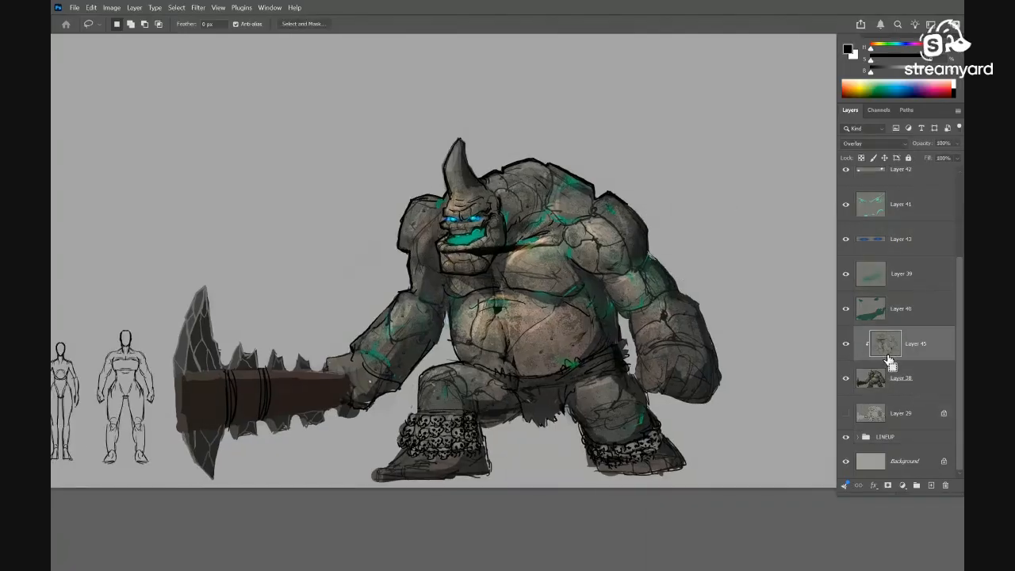
key("ctrl+alt+m")
Reveal the stone texture over the ogre's belly, chest, shoulders and head by painting white on the mask with the SQUARE PASTEL brush
key("b")
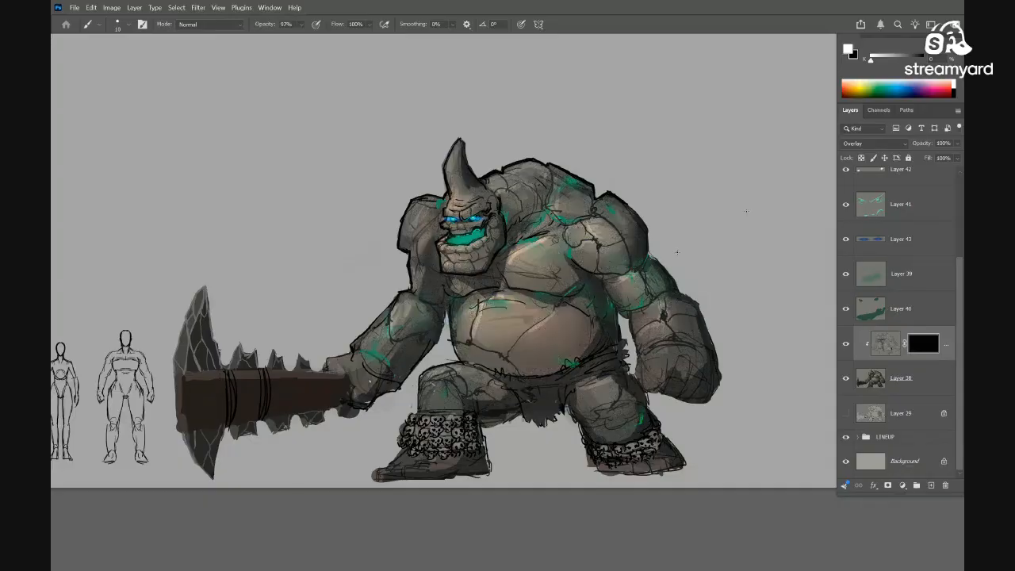
right_click(579, 289)
left_click(770, 365)
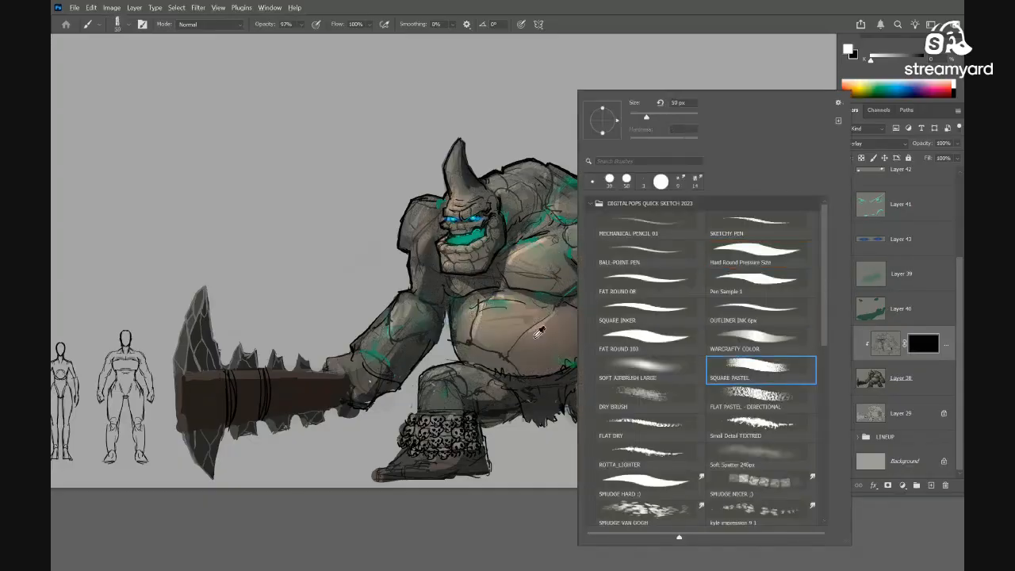
left_click(540, 328)
left_click_drag(549, 322, 578, 330)
mouse_move(556, 247)
left_mouse_down()
mouse_move(608, 228)
mouse_move(668, 281)
left_mouse_up()
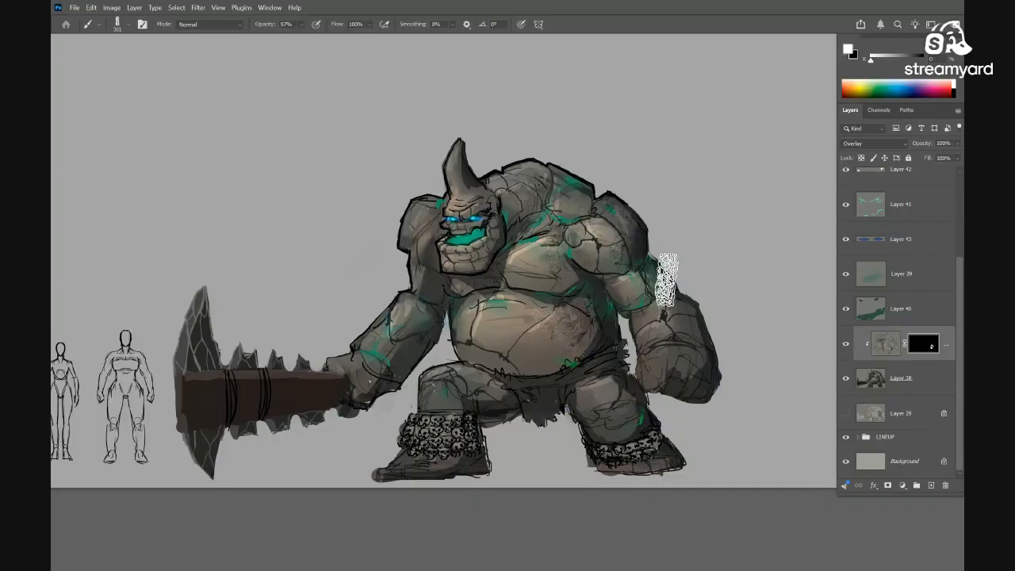
mouse_move(588, 228)
left_mouse_down()
mouse_move(525, 201)
mouse_move(464, 210)
left_mouse_up()
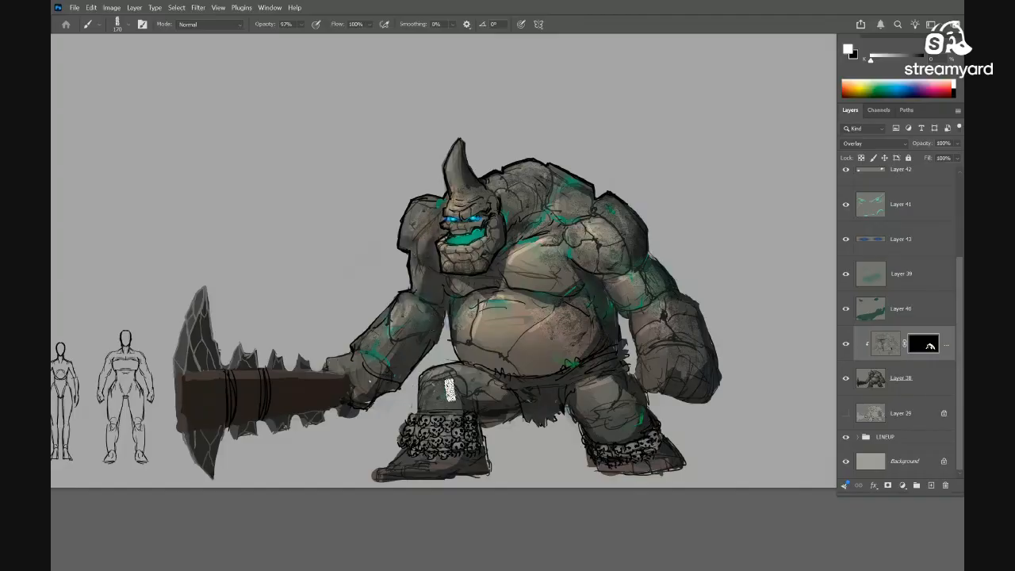
mouse_move(585, 325)
left_mouse_down()
mouse_move(509, 290)
mouse_move(550, 200)
left_mouse_up()
Adjust the stone texture image's tones with Curves, pulling the midtones slightly darker
left_click(884, 354)
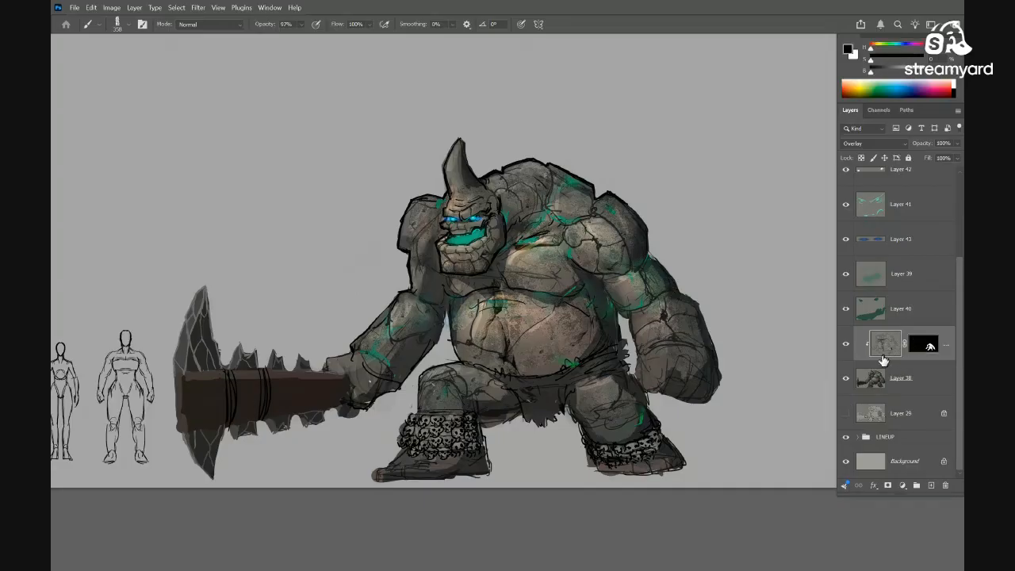
key("ctrl+m")
left_click_drag(634, 395, 444, 399)
left_click_drag(444, 399, 420, 376)
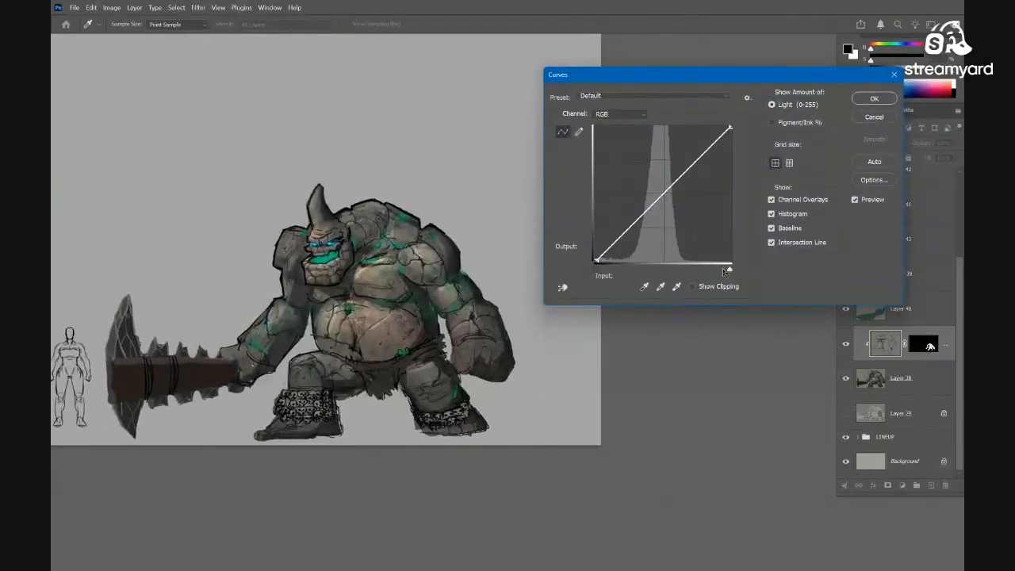
mouse_move(728, 270)
left_mouse_down()
mouse_move(712, 270)
mouse_move(731, 271)
mouse_move(737, 257)
left_mouse_up()
mouse_move(664, 195)
left_mouse_down()
mouse_move(667, 208)
mouse_move(655, 181)
mouse_move(662, 198)
left_mouse_up()
key("Return")
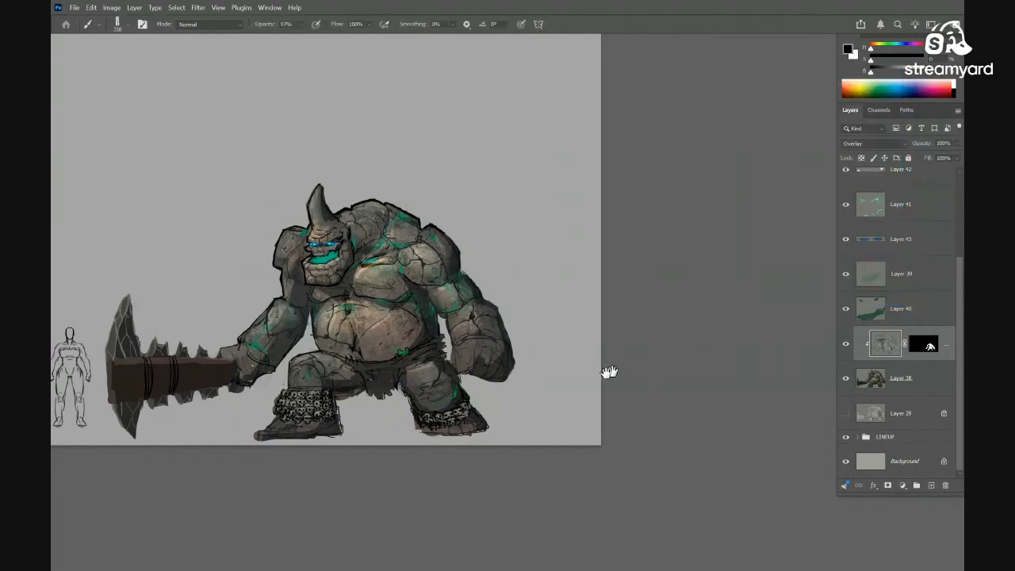
Examine the ogre's stone texture up close and against the full character lineup
left_click_drag(609, 372, 637, 368)
left_click(444, 317, "ctrl")
left_click_drag(465, 317, 568, 333)
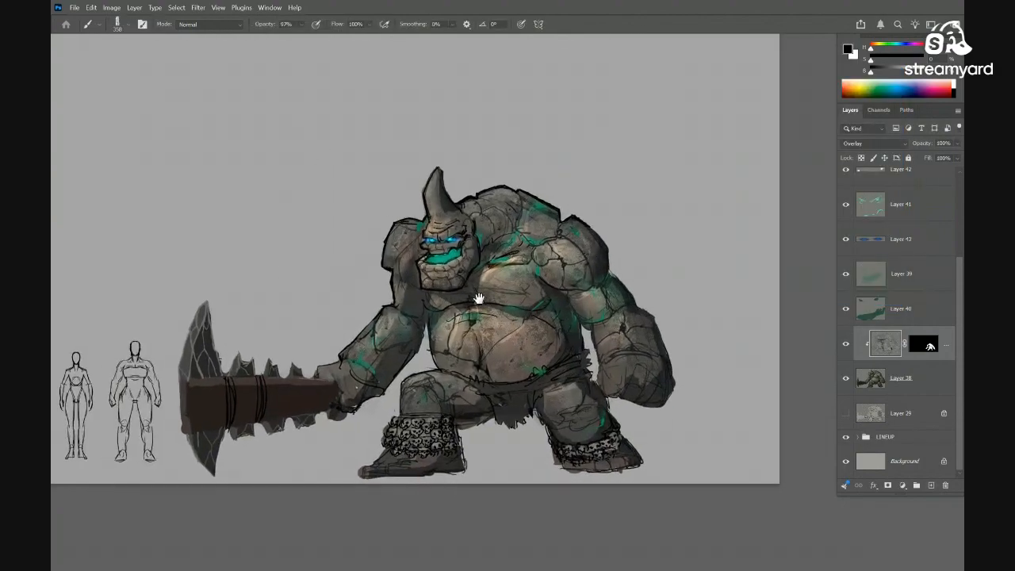
left_click(477, 280, "ctrl")
left_click_drag(600, 364, 568, 325)
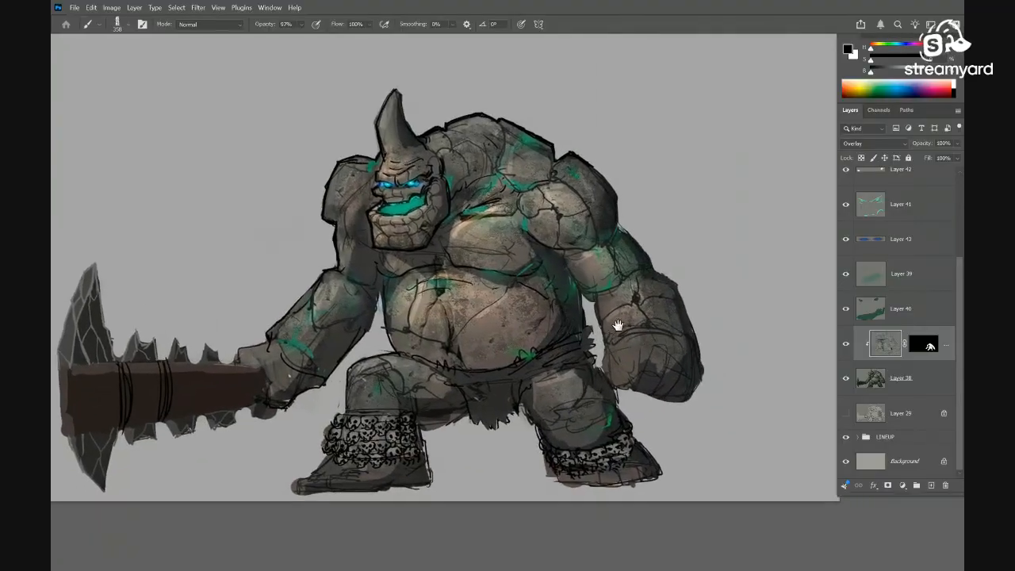
left_click_drag(639, 389, 682, 386)
scroll(661, 373, "up", 1)
left_click_drag(604, 355, 581, 347)
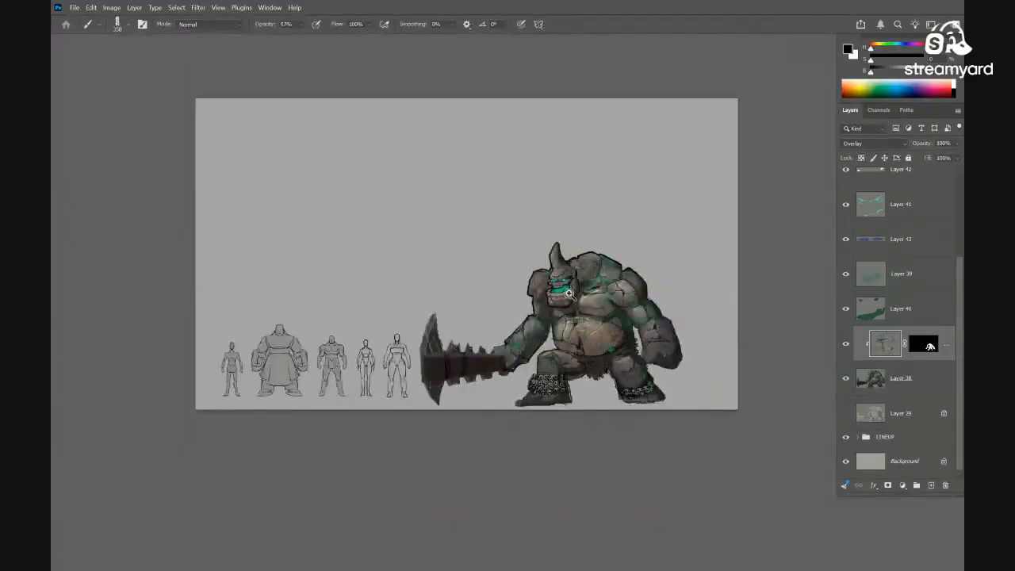
left_click_drag(570, 296, 590, 287)
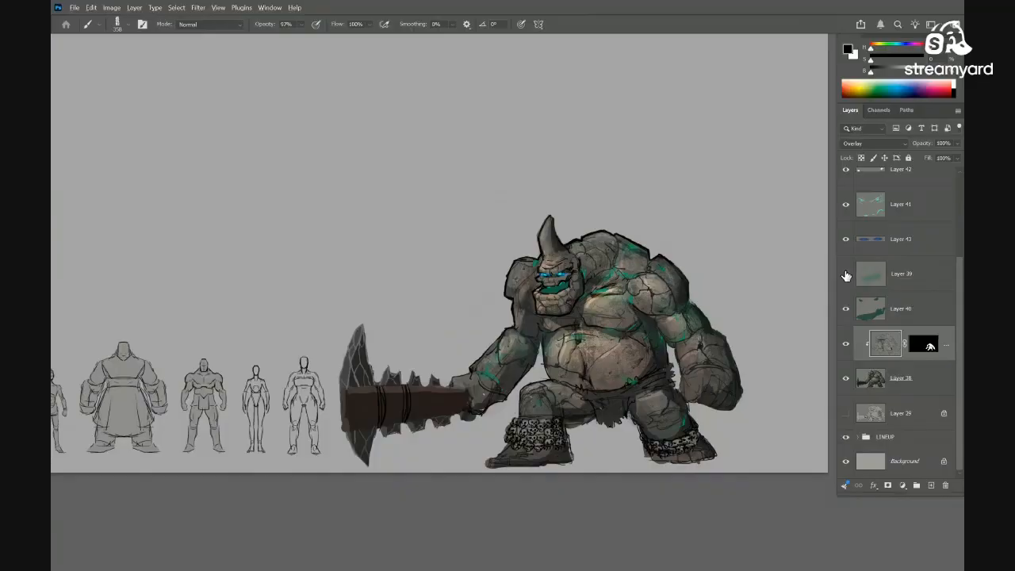
Sample the dark blue from the isolated eye-glow layer, then make that layer active with all layers shown
left_click(845, 275, "alt")
left_click(847, 277, "alt")
left_click(845, 238, "alt")
left_click(565, 273, "alt")
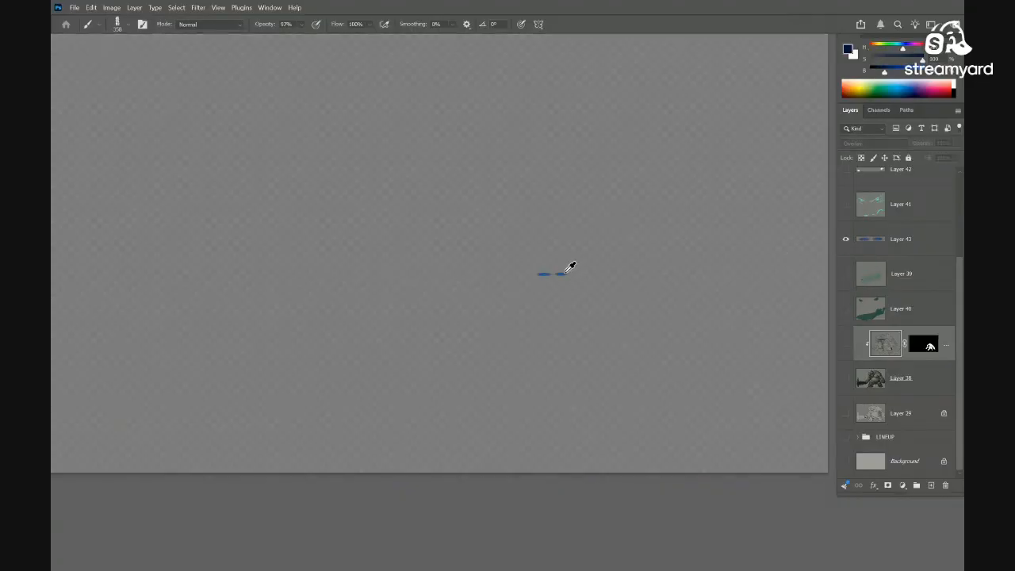
left_click(846, 239, "alt")
left_click(876, 243)
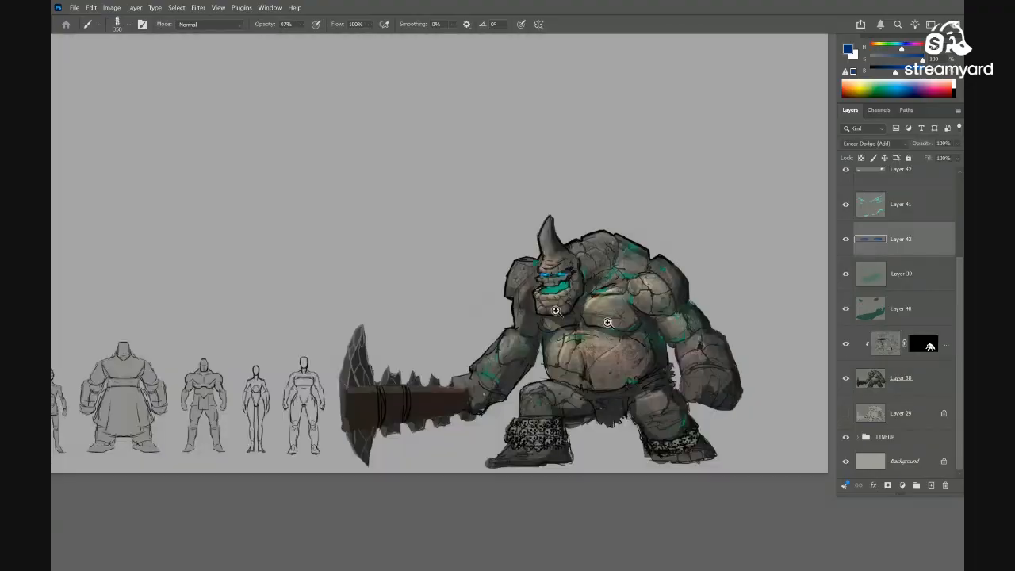
Paint a blue glow inside the ogre's open mouth on the Linear Dodge (Add) layer, using the brush and Smudge tool
scroll(579, 254, "up", 4)
right_click(558, 257)
left_click_drag(538, 265, 505, 276)
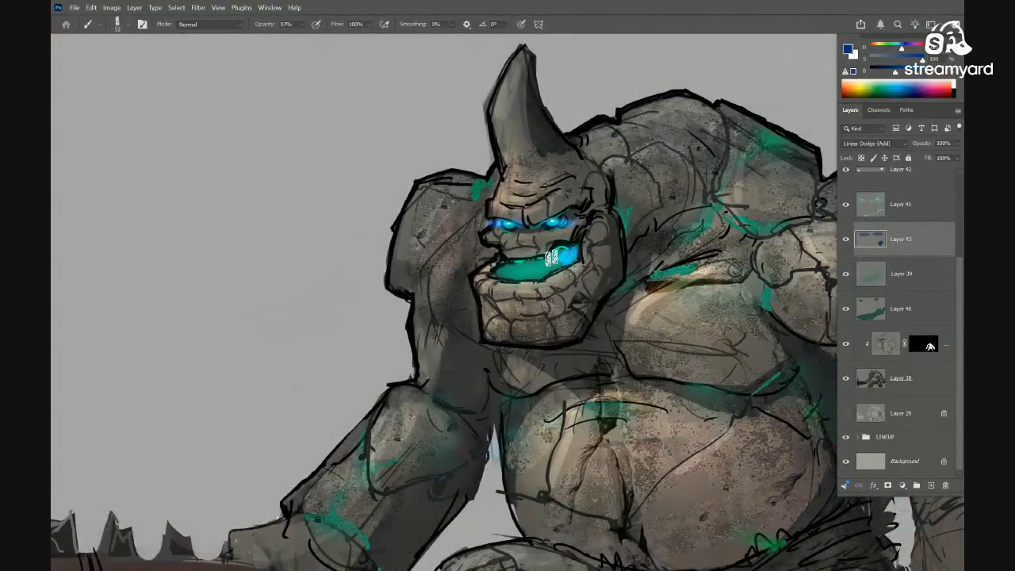
key("r")
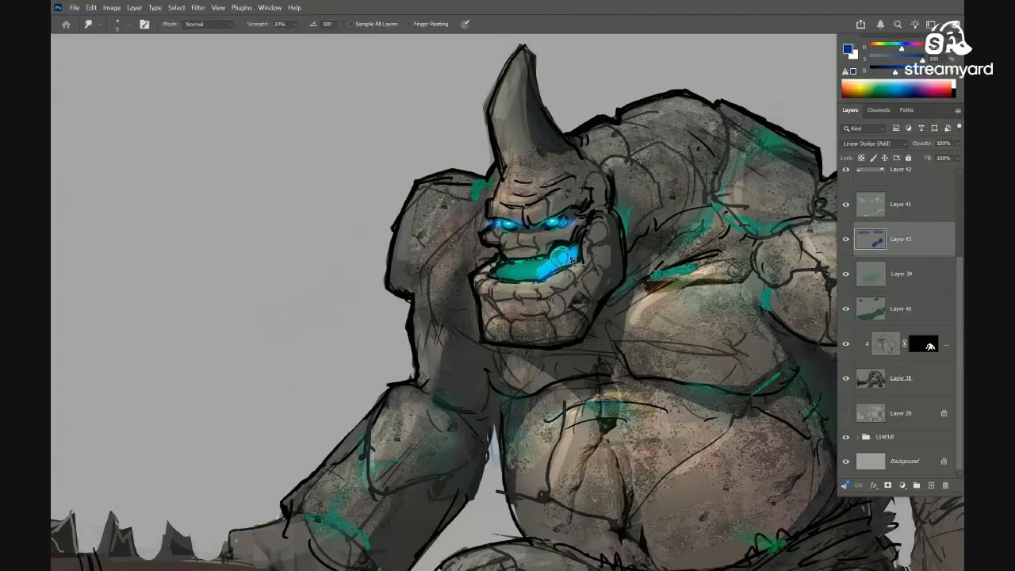
key("b")
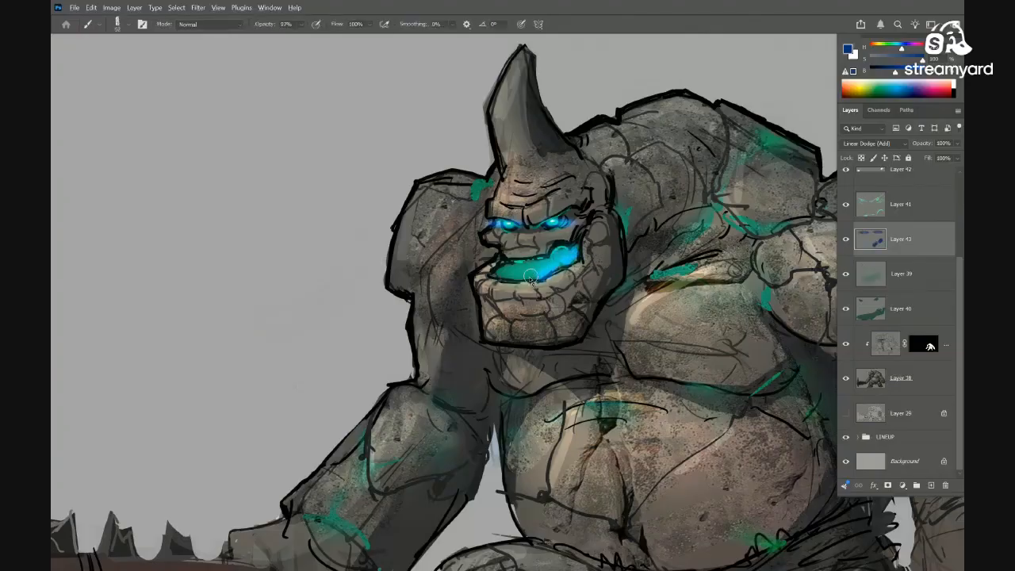
left_click_drag(538, 283, 493, 298)
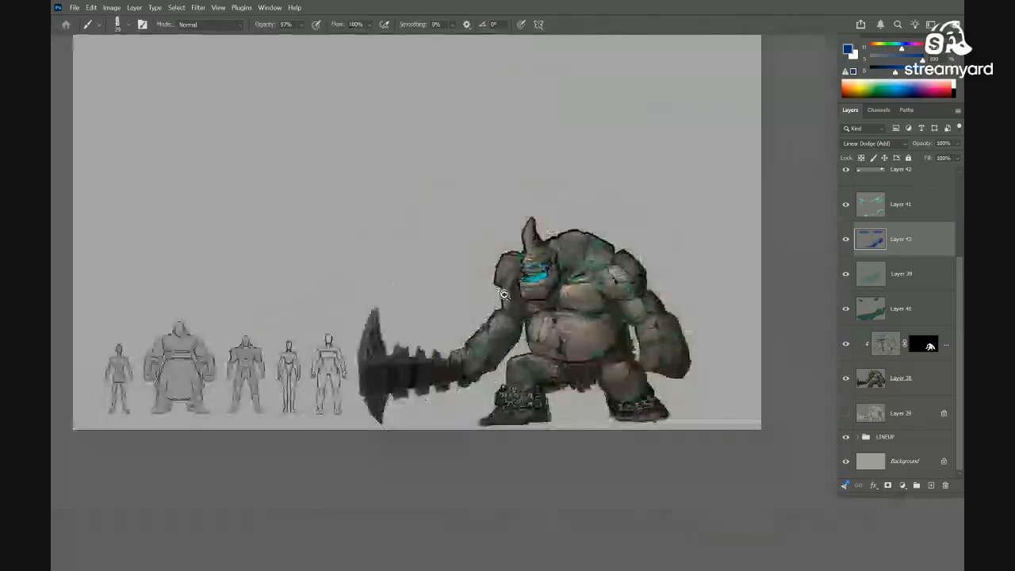
Clean up and soften the blue glow around the ogre's eyes and mouth with the Eraser and Smudge tool
left_click_drag(558, 288, 625, 279)
key("e")
mouse_move(521, 237)
left_mouse_down()
mouse_move(480, 256)
mouse_move(482, 274)
mouse_move(508, 282)
left_mouse_up()
key("r")
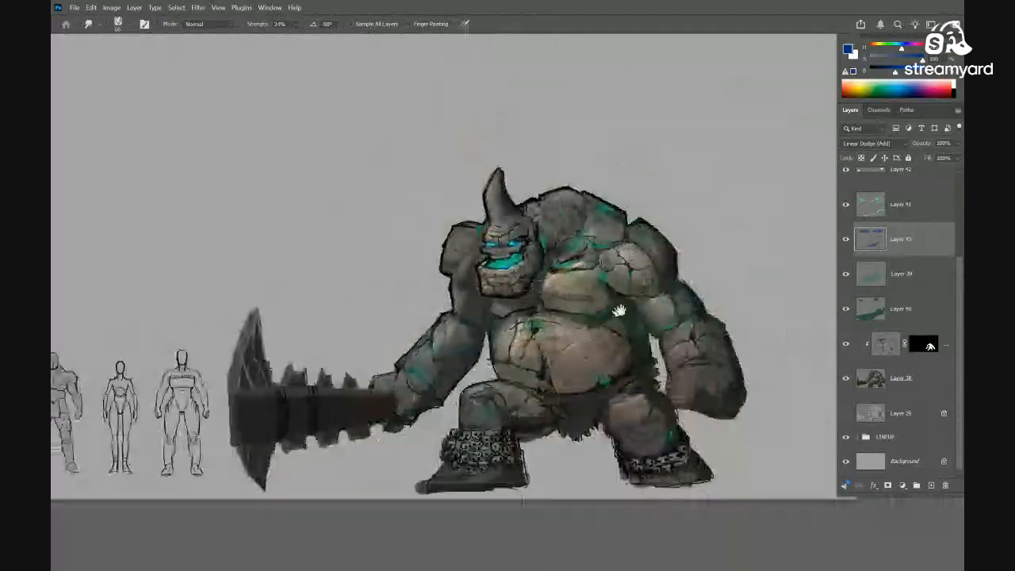
Paint small blue glow accents in the chest crease, armpit and both arms, then blend them with the Smudge tool
key("b")
left_click_drag(601, 273, 593, 287)
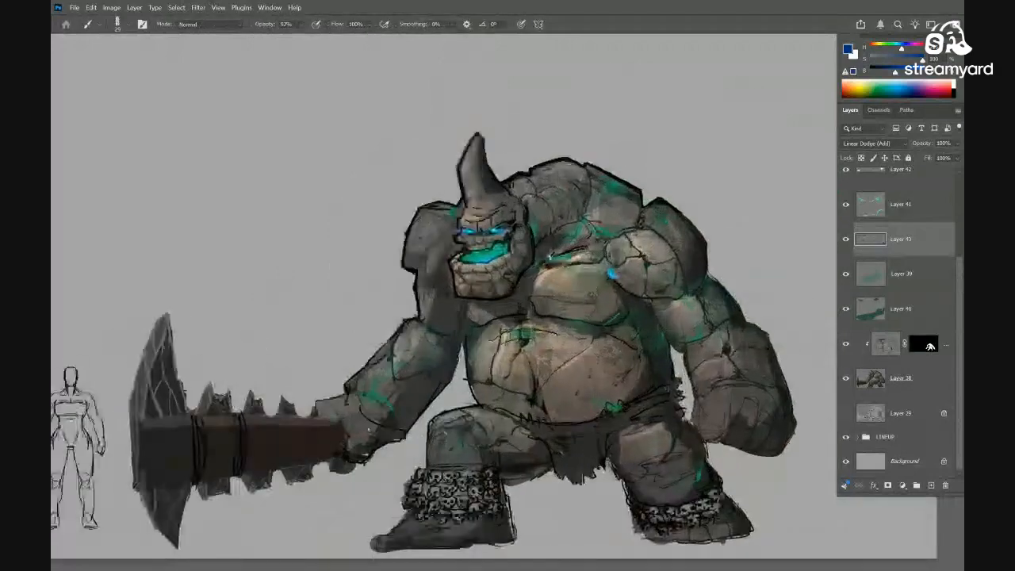
left_click_drag(553, 255, 547, 260)
left_click_drag(449, 336, 437, 336)
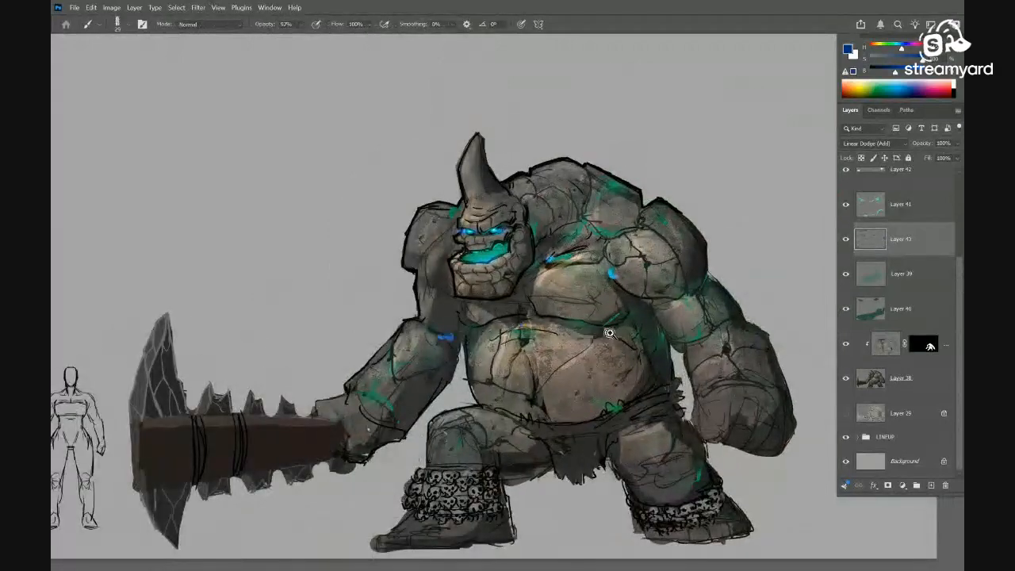
mouse_move(609, 334)
left_mouse_down()
mouse_move(616, 309)
mouse_move(647, 333)
mouse_move(589, 335)
mouse_move(663, 329)
left_mouse_up()
key("r")
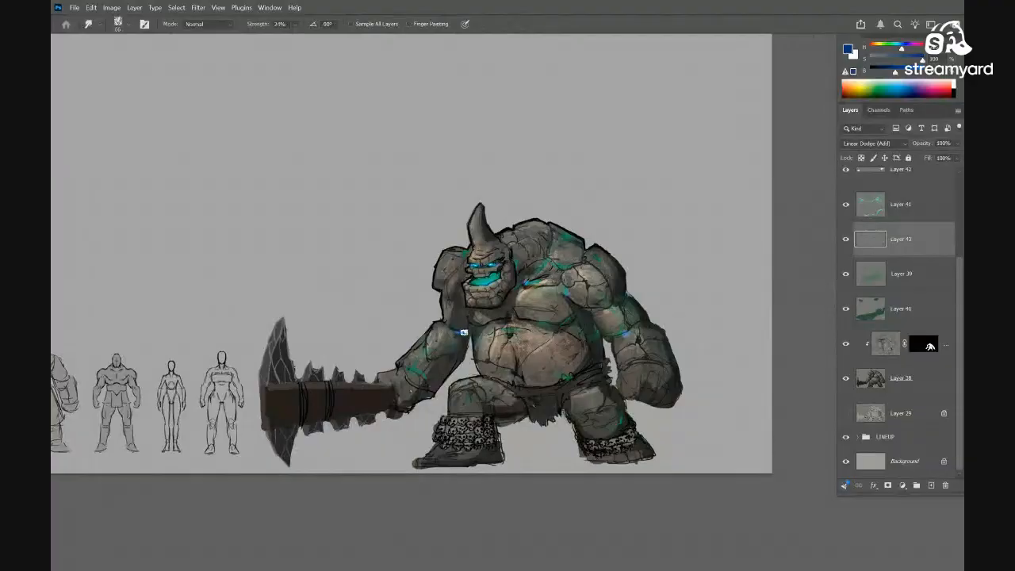
mouse_move(578, 316)
left_mouse_down()
mouse_move(563, 317)
mouse_move(596, 301)
mouse_move(581, 329)
left_mouse_up()
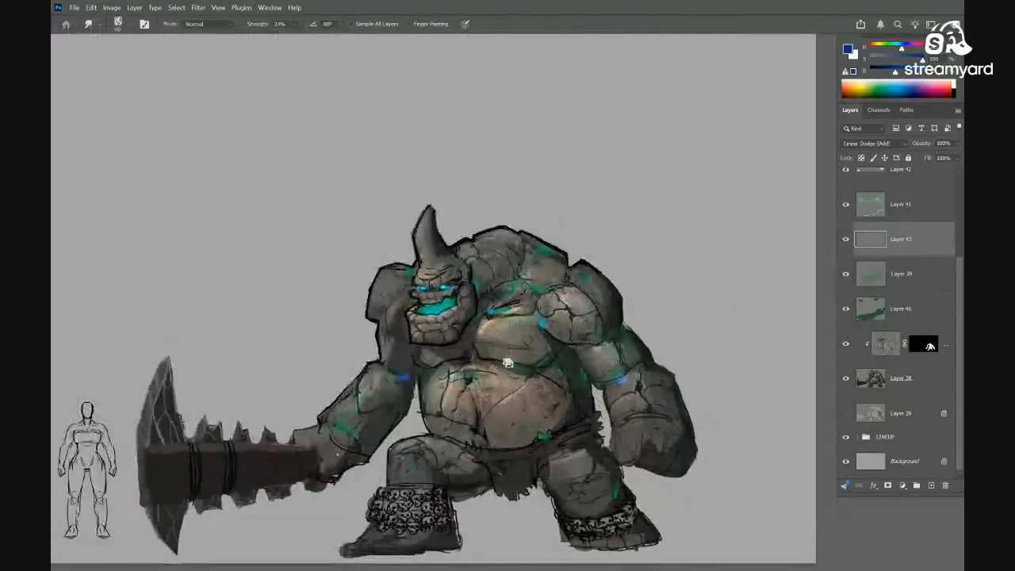
Paint a flame-like blue aura along the ogre's back and free shoulder, adding loose flecks with a smaller brush
key("b")
key("ctrl+z")
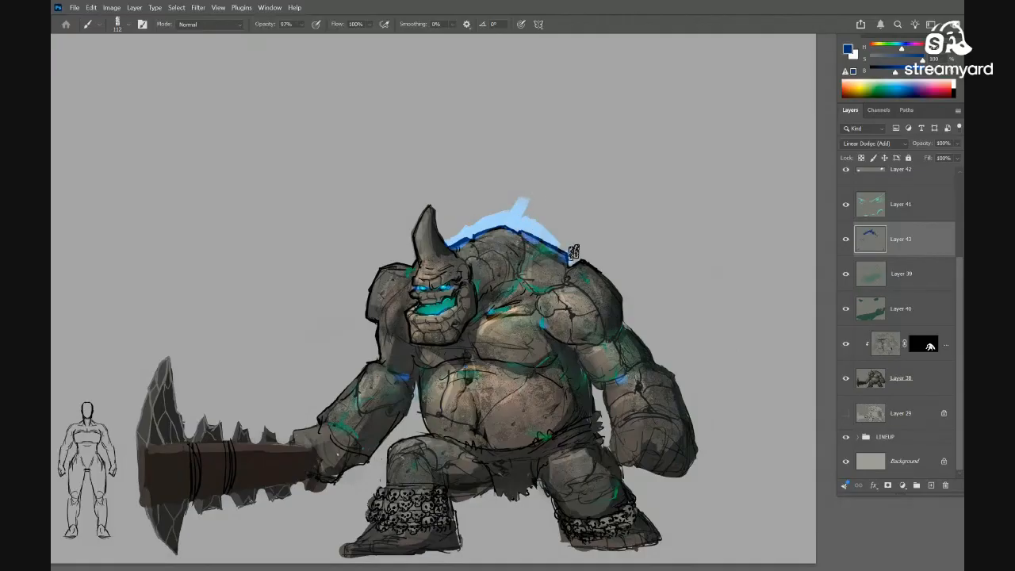
left_click_drag(573, 252, 639, 337)
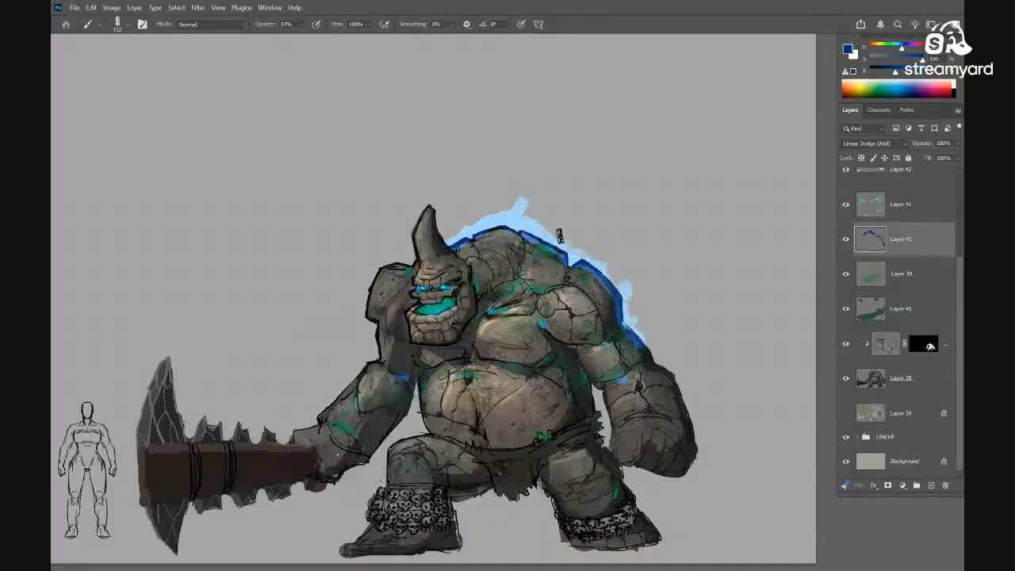
key("bracketleft")
key("bracketleft")
key("bracketleft")
key("bracketleft")
left_click(551, 187)
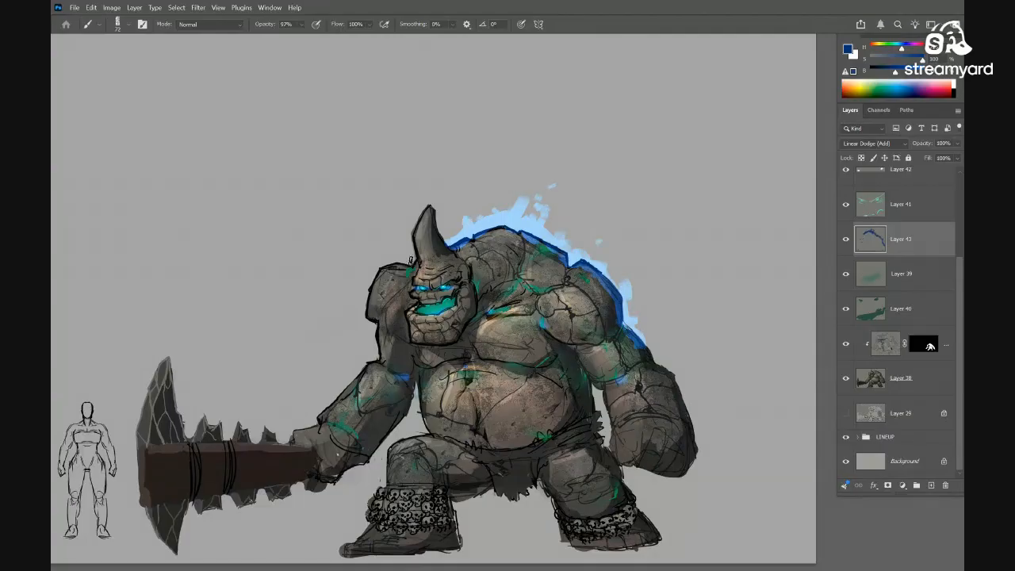
Extend the blue aura along the club-side shoulder and the upper edge of the club arm
left_click_drag(414, 262, 380, 267)
left_click_drag(381, 355, 349, 389)
left_click_drag(467, 378, 428, 400)
left_click_drag(544, 374, 566, 366)
left_click_drag(360, 384, 429, 340)
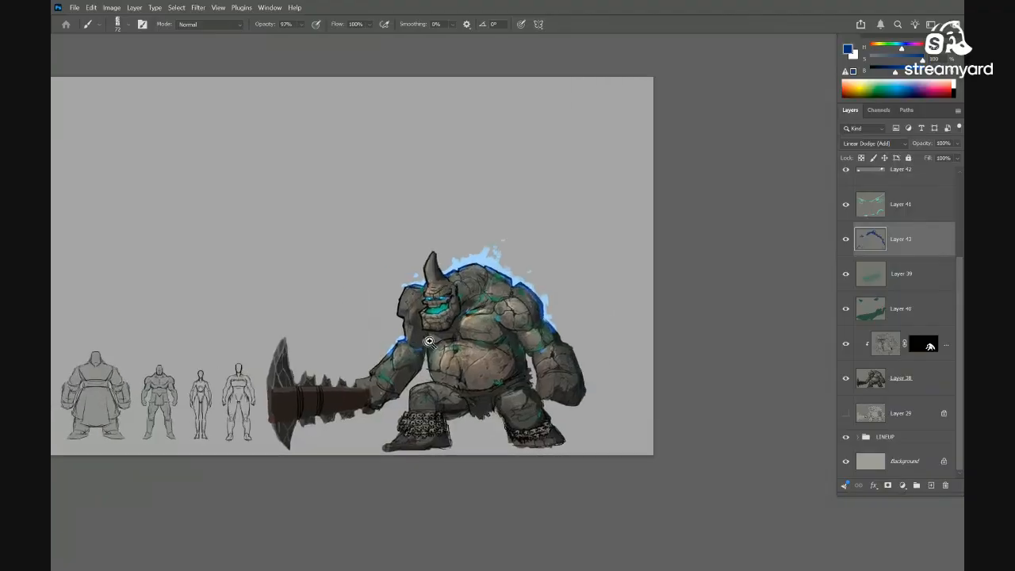
Paint blue flames along the ogre's free upper arm and a blue rim on top of the bent knee
left_click(428, 341)
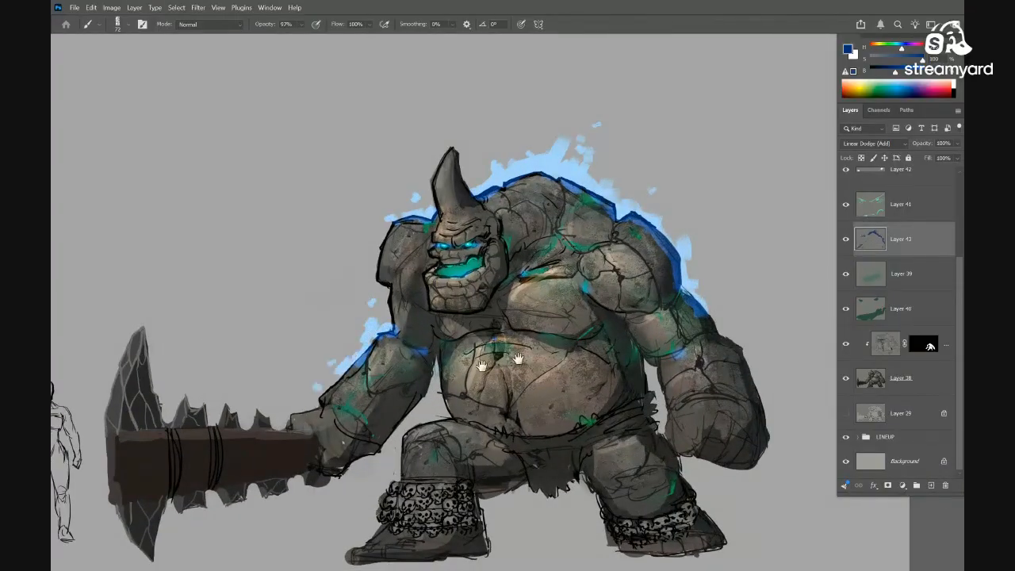
left_click_drag(518, 360, 410, 334)
mouse_move(605, 284)
left_mouse_down()
mouse_move(635, 322)
mouse_move(611, 300)
mouse_move(622, 279)
left_mouse_up()
left_click(625, 267)
left_click_drag(329, 366, 373, 353)
left_click_drag(466, 358, 433, 365)
left_click_drag(573, 318, 620, 342)
Add blue flames at the tip of the horn and taller licks rising from the back
mouse_move(451, 241)
left_mouse_down()
mouse_move(430, 221)
mouse_move(444, 216)
left_mouse_up()
left_click(453, 202)
mouse_move(503, 286)
left_mouse_down()
mouse_move(548, 300)
mouse_move(577, 256)
left_mouse_up()
mouse_move(508, 241)
left_mouse_down()
mouse_move(528, 240)
mouse_move(479, 219)
left_mouse_up()
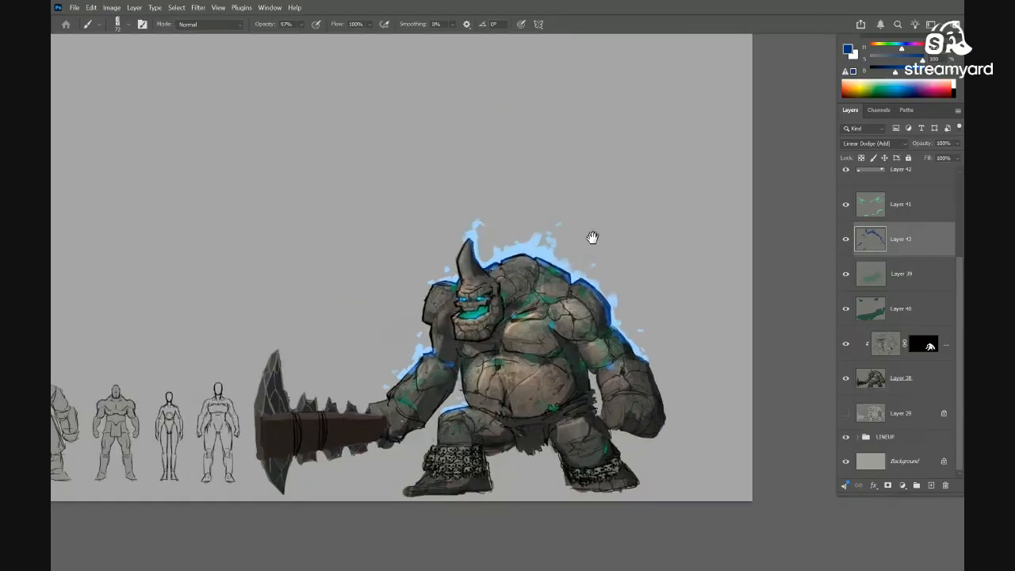
mouse_move(593, 238)
left_mouse_down()
mouse_move(565, 255)
mouse_move(541, 247)
left_mouse_up()
left_click_drag(526, 228, 534, 196)
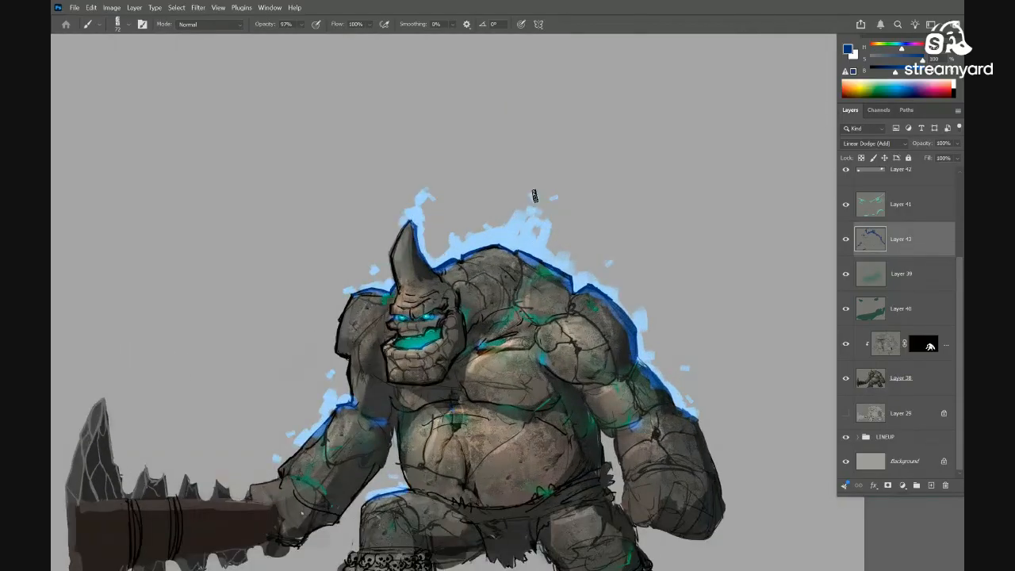
Erase into the blue aura over the back, club-side shoulder and club arm to shape sharper flames
key("e")
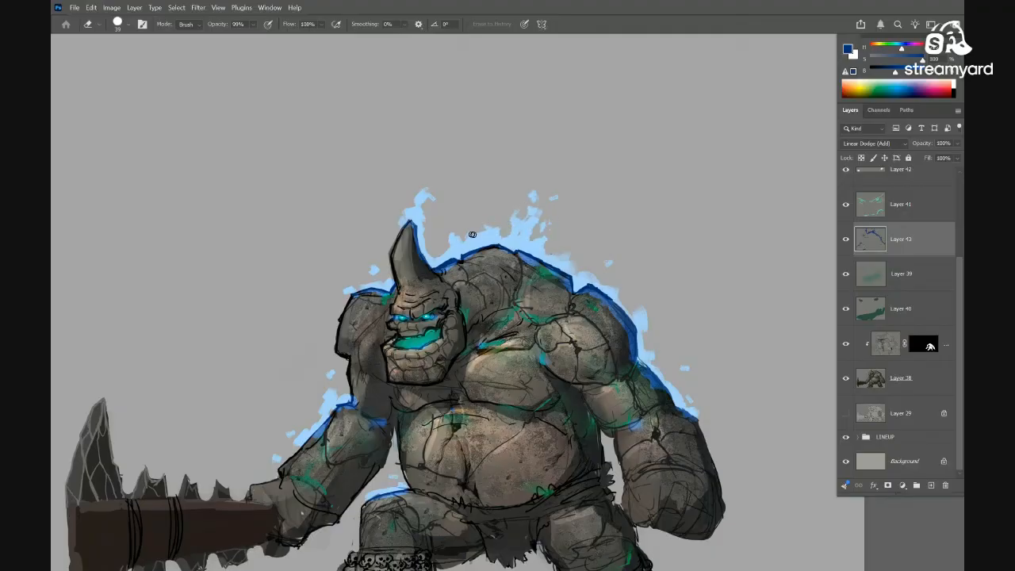
left_click_drag(385, 241, 439, 197)
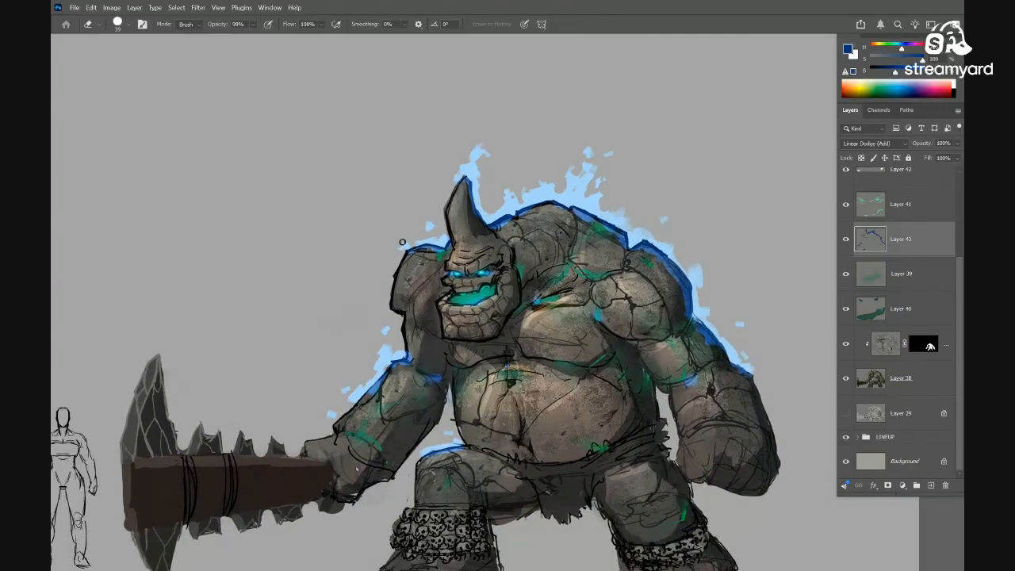
left_click_drag(402, 242, 436, 188)
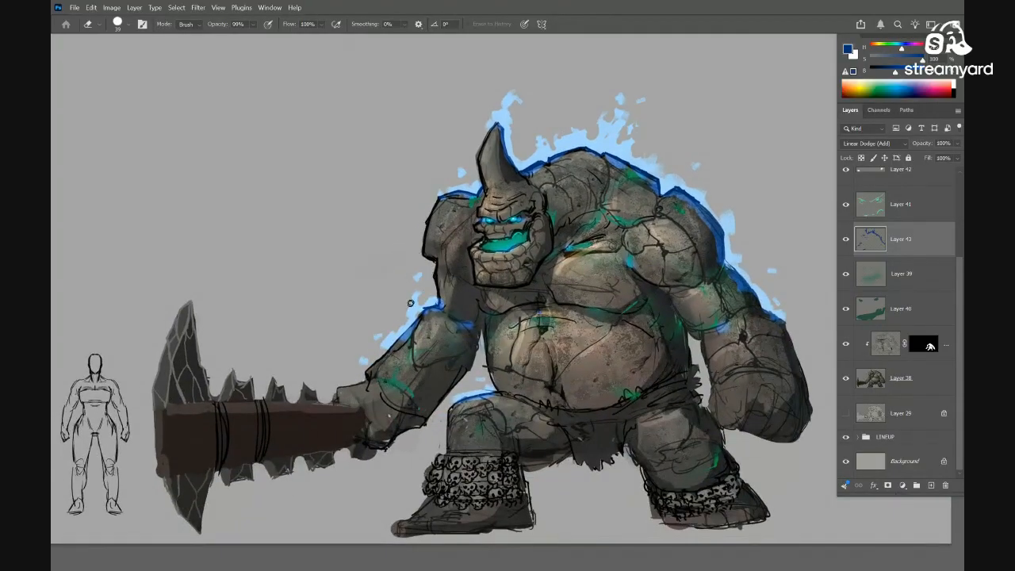
left_click_drag(404, 313, 275, 333)
Paint a tall blue flame rising from the free shoulder and trim it with the Eraser
key("b")
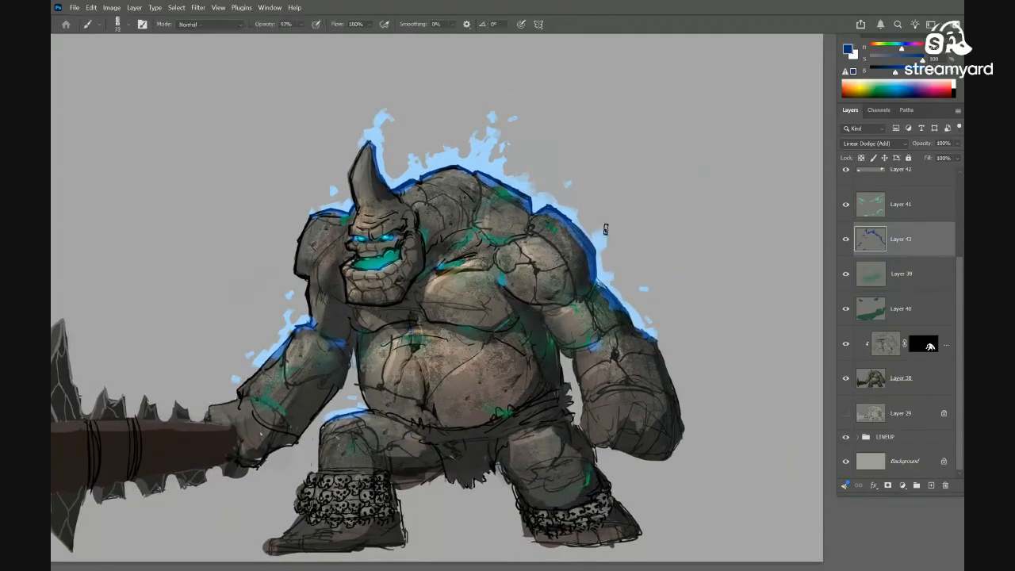
left_click_drag(613, 211, 616, 180)
key("e")
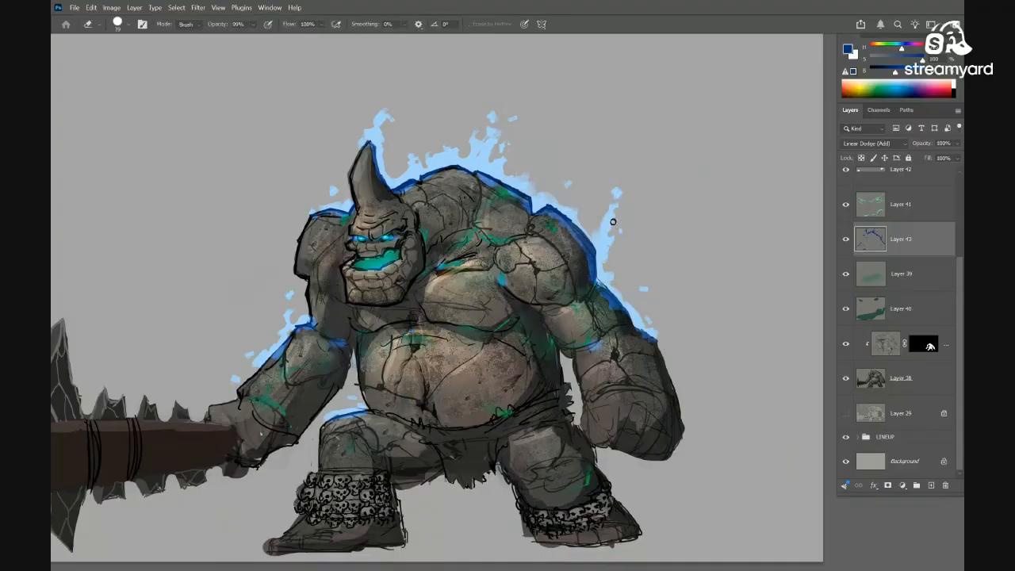
scroll(607, 226, "down", 3)
scroll(607, 221, "up", 2)
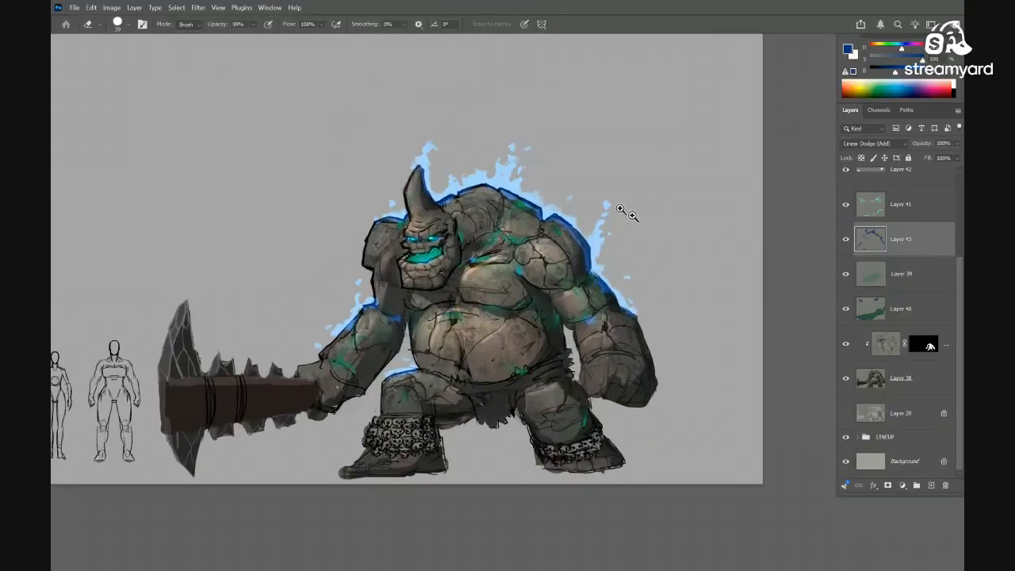
left_click_drag(600, 212, 606, 191)
Add a small blue flame at the free arm's elbow, alternating Brush and Eraser to carve its shape
key("b")
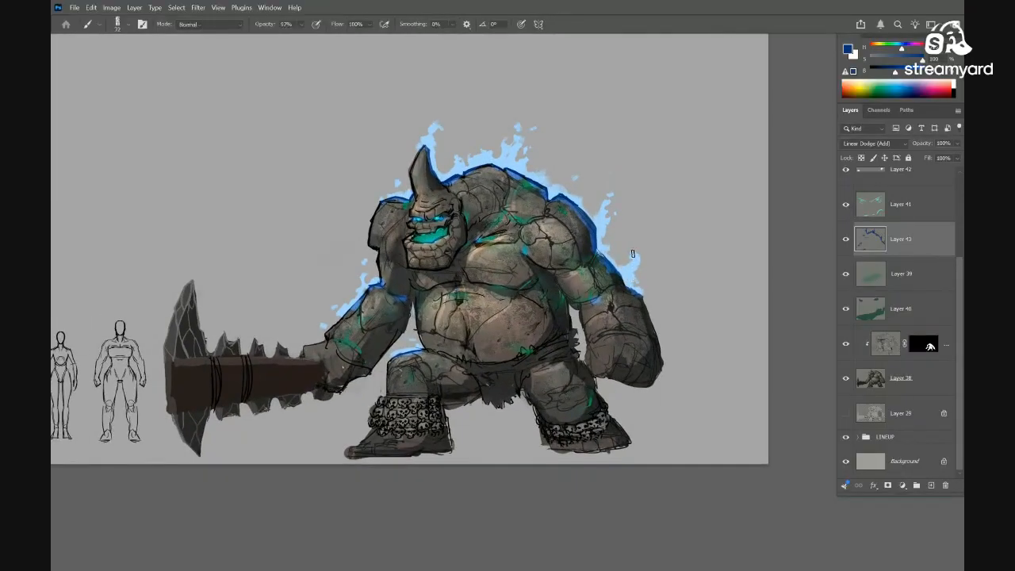
key("e")
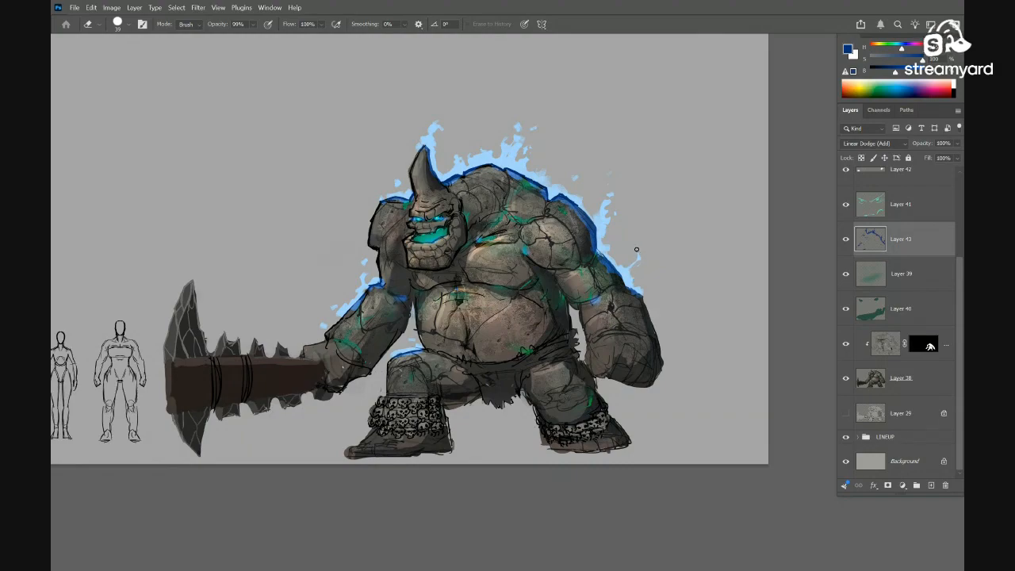
key("b")
key("e")
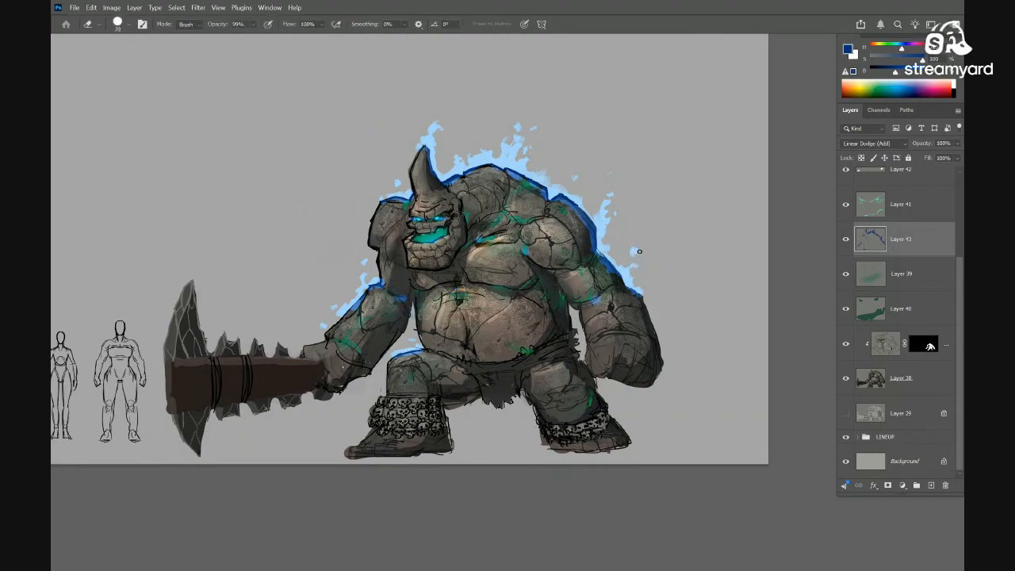
scroll(409, 208, "up", 2)
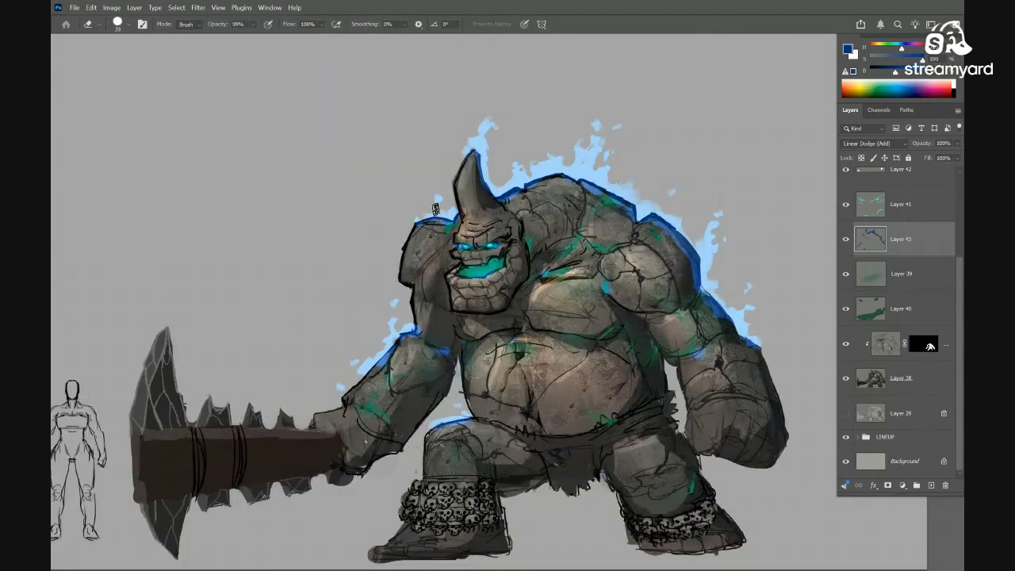
Wrap the blue aura around the outside of the club-side shoulder and refine its edge with the Eraser
key("b")
left_click_drag(412, 217, 396, 273)
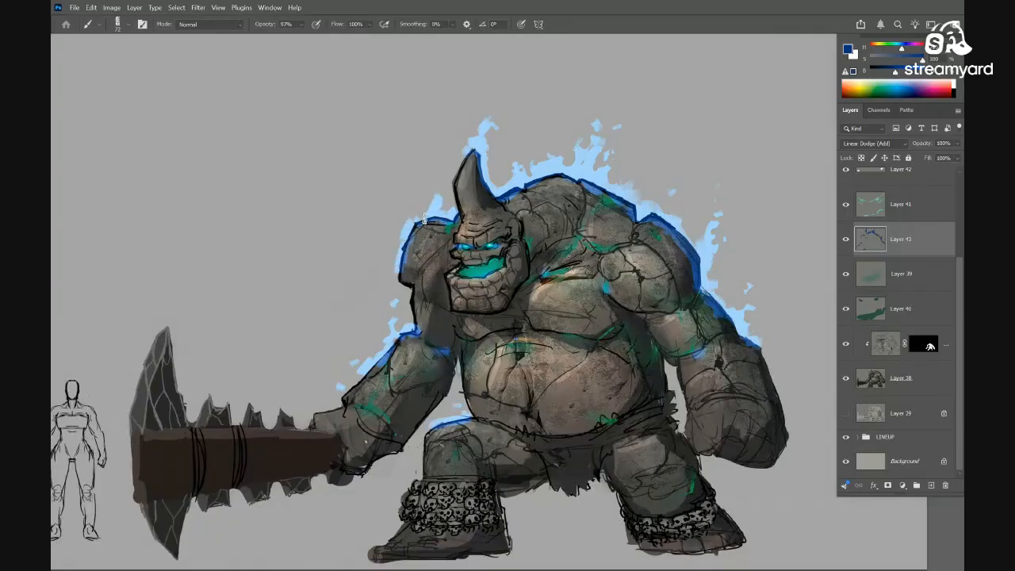
key("e")
scroll(435, 193, "down", 5)
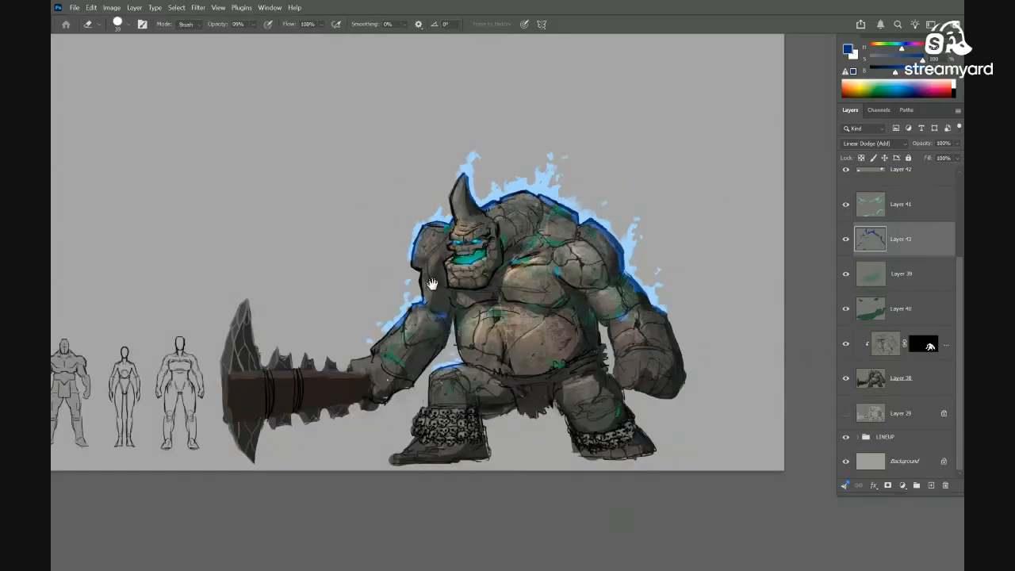
scroll(713, 317, "up", 2)
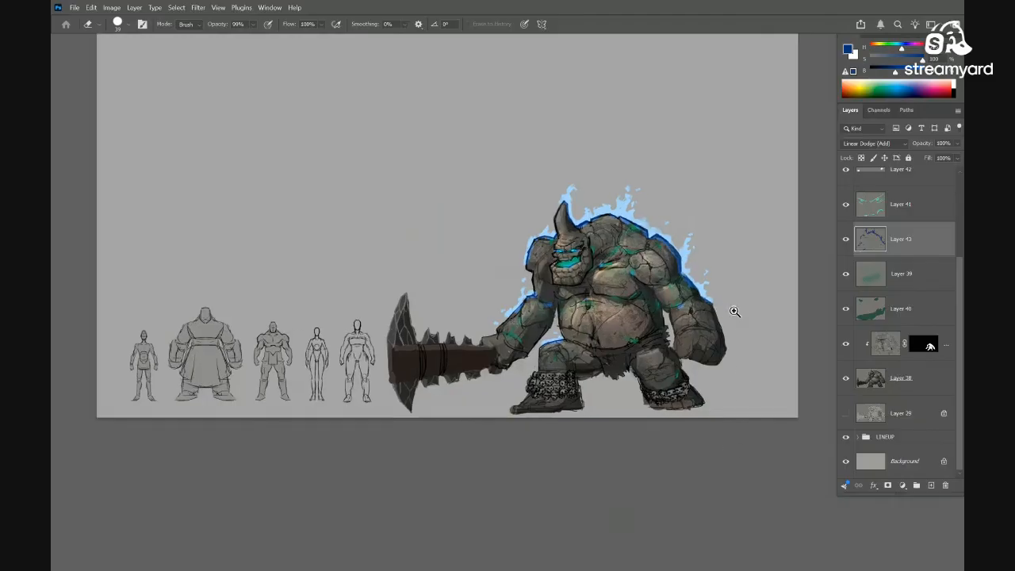
Paint a blue rim glow down the free forearm, both lower legs, the waist side and the club arm's underside
key("b")
left_click_drag(707, 302, 718, 327)
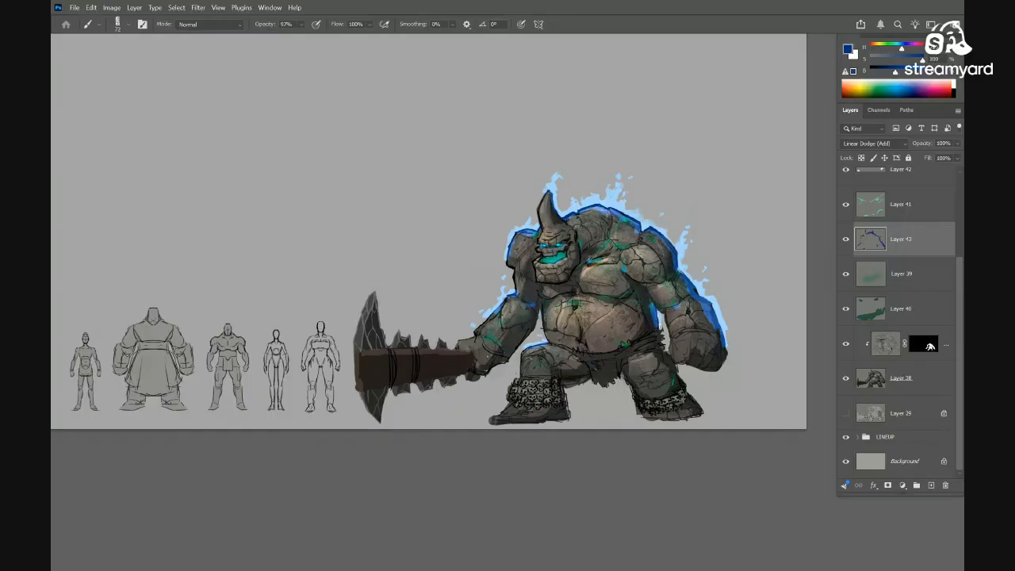
left_click_drag(683, 384, 698, 411)
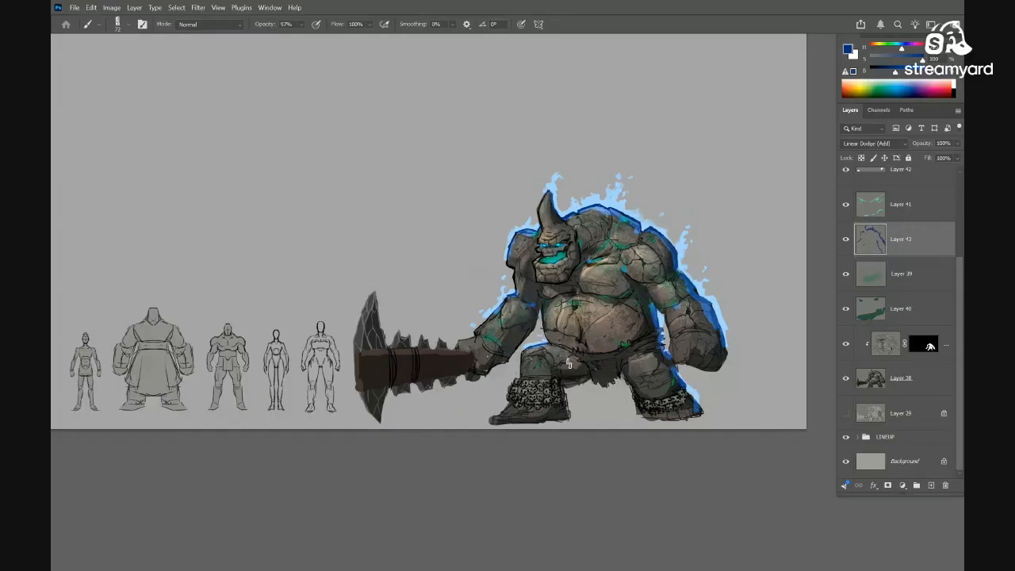
mouse_move(562, 388)
left_mouse_down()
mouse_move(566, 410)
mouse_move(610, 382)
left_mouse_up()
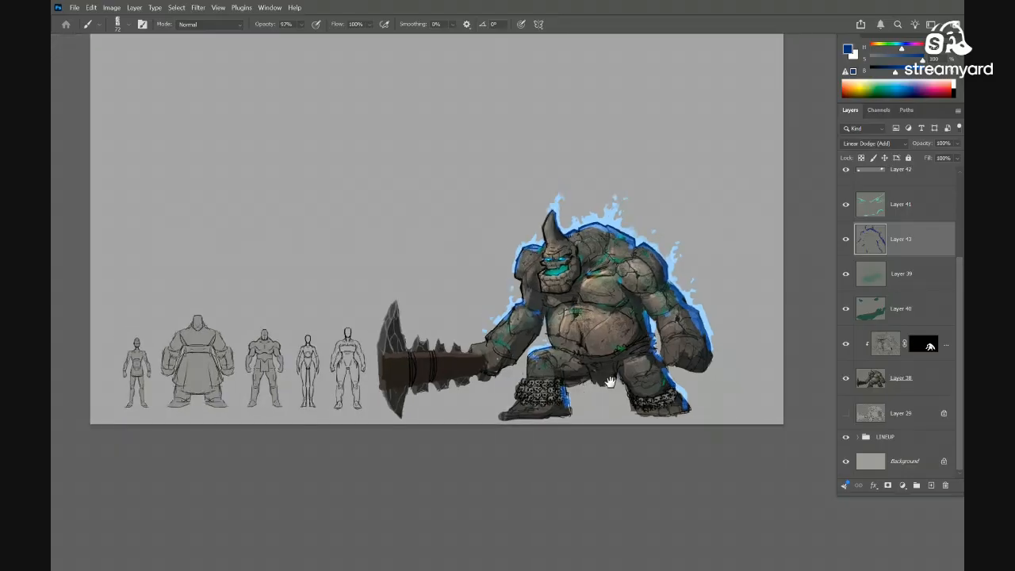
mouse_move(491, 357)
left_mouse_down()
mouse_move(521, 344)
mouse_move(514, 366)
left_mouse_up()
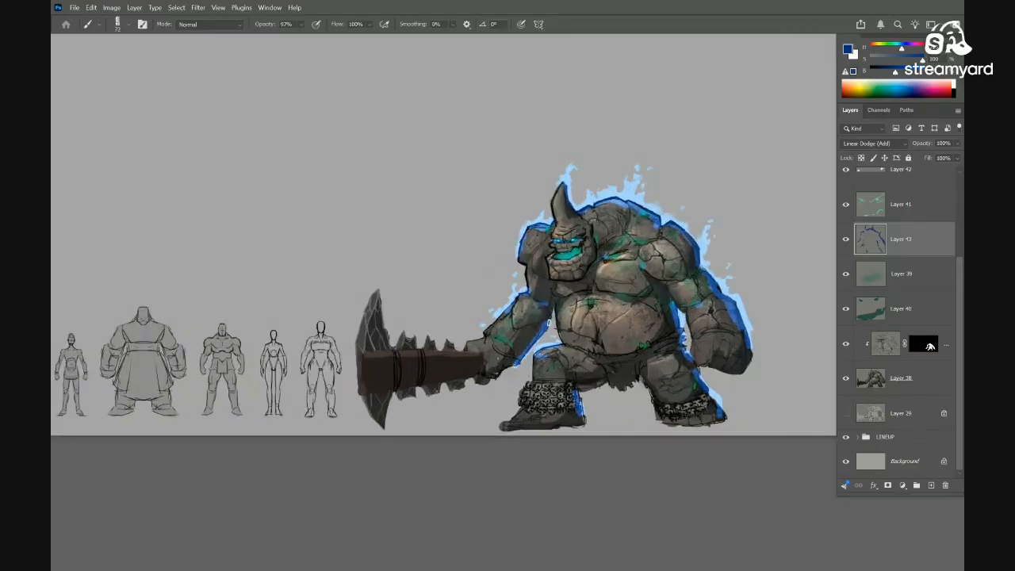
left_click_drag(625, 351, 571, 350)
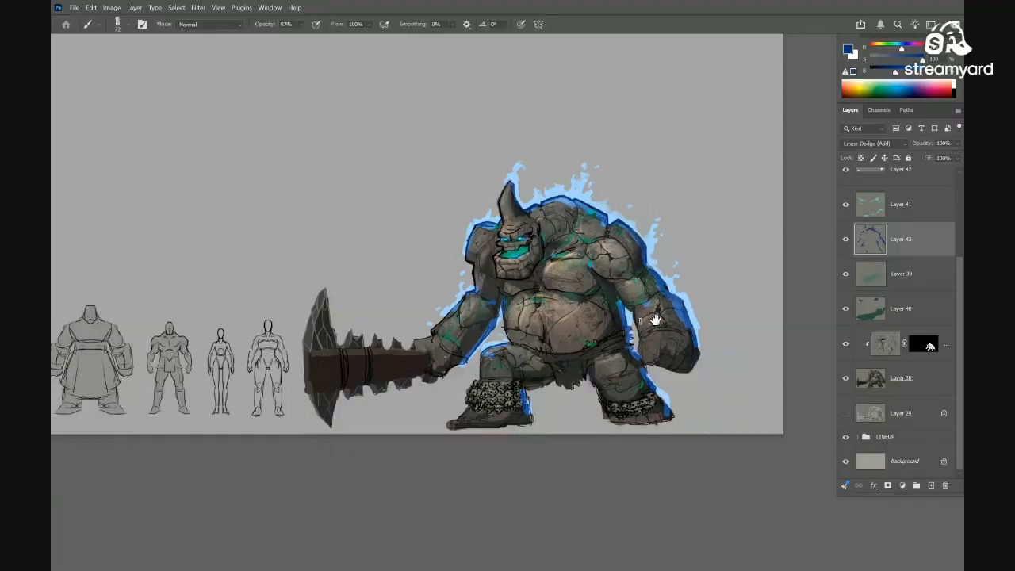
Smudge the blue aura along the free arm and check the ogre against the full lineup
key("r")
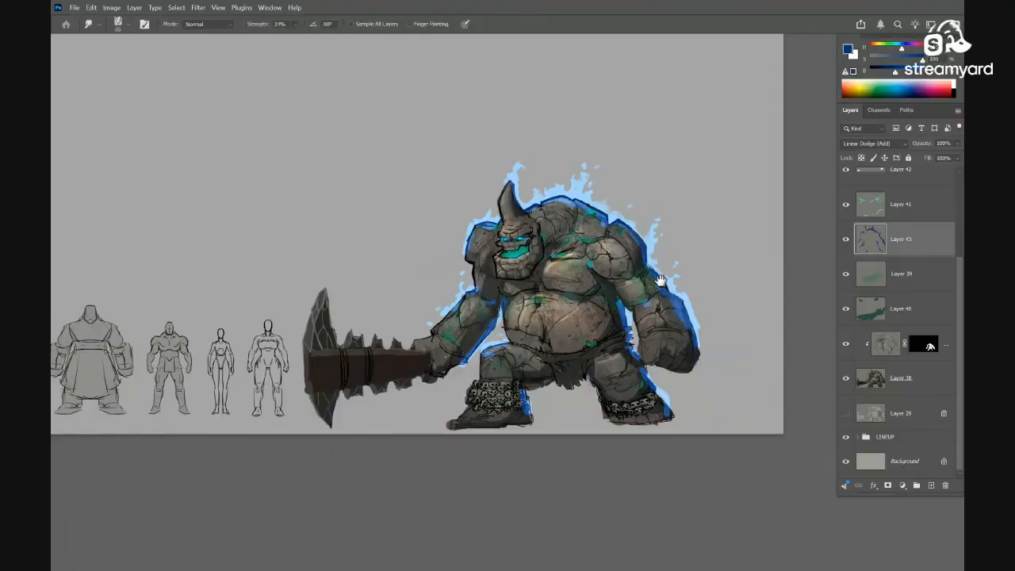
left_click_drag(636, 260, 664, 294)
scroll(603, 321, "up", 2)
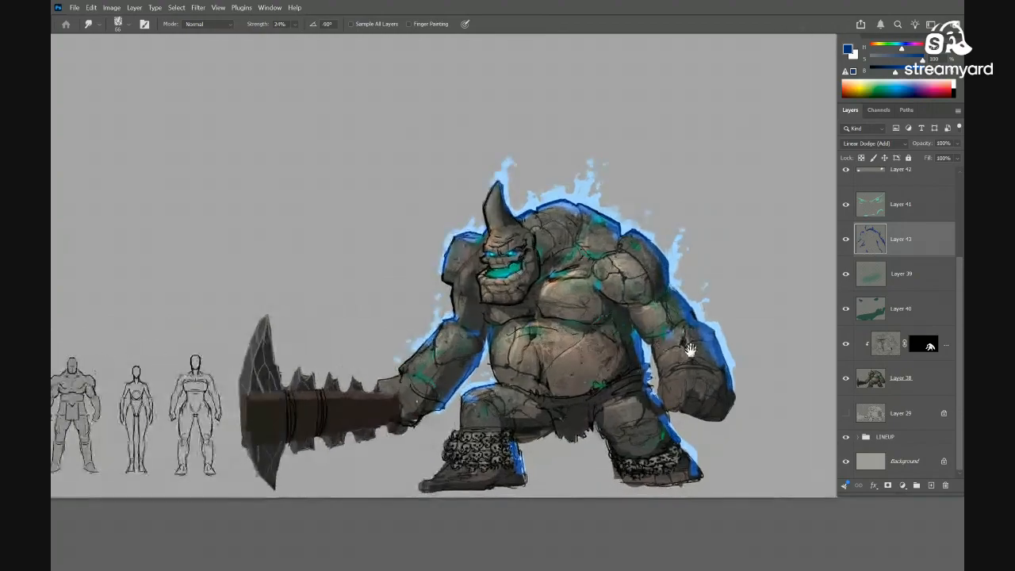
scroll(694, 373, "up", 1)
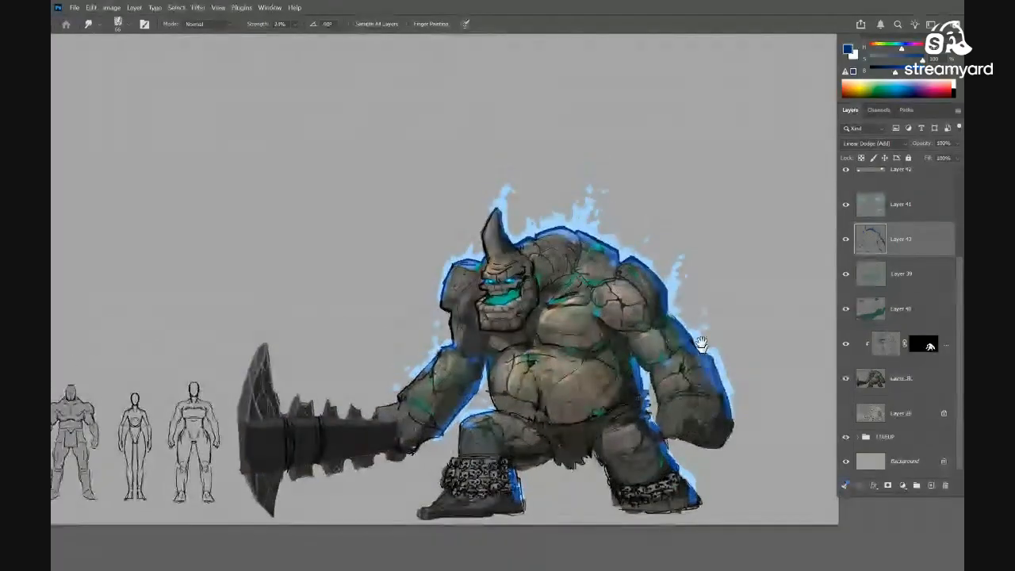
scroll(670, 286, "down", 3)
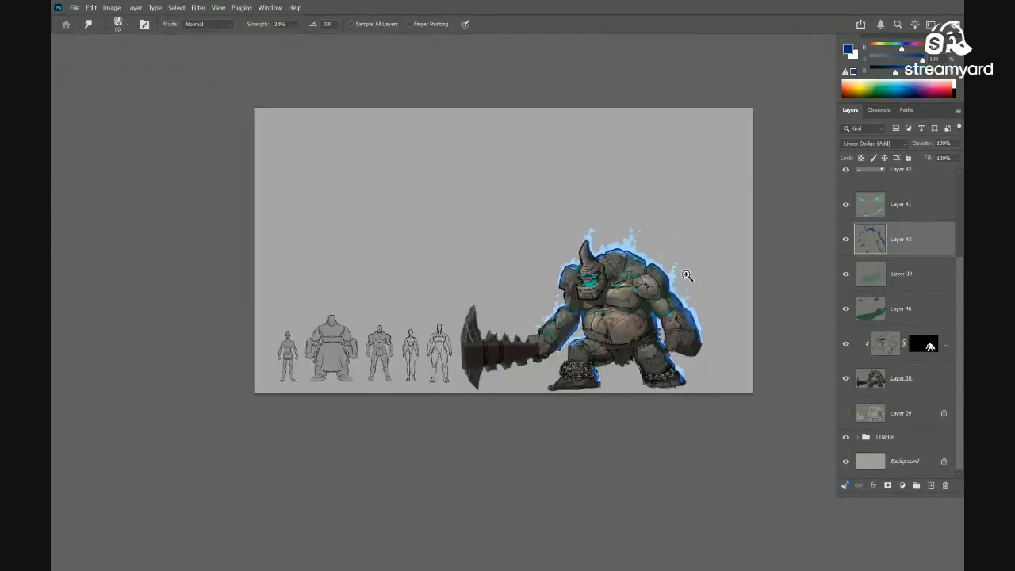
scroll(689, 275, "up", 2)
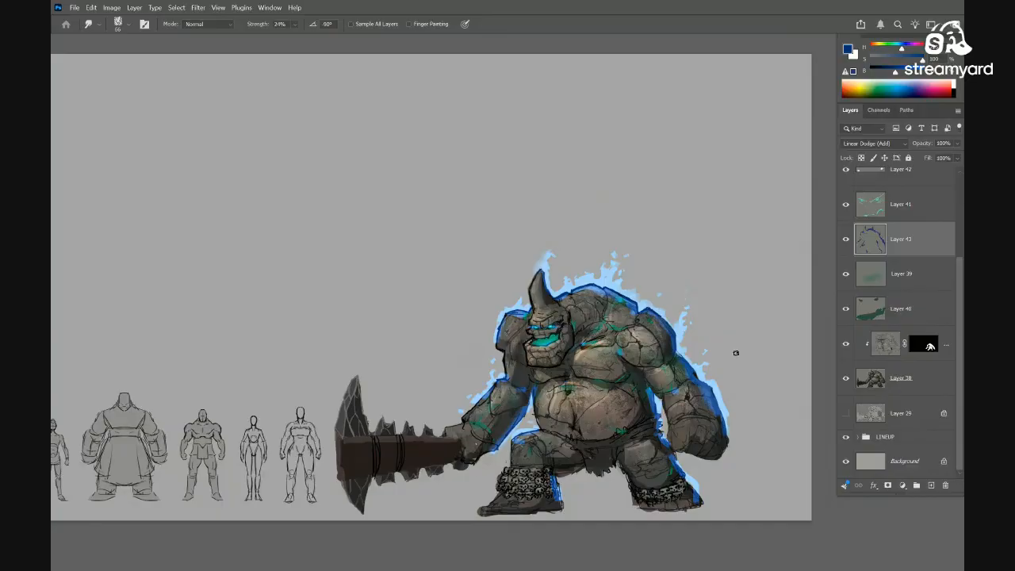
Extend the blue aura with small flame wisps above the wrist of the ogre's club-holding hand
scroll(560, 309, "up", 3)
left_click_drag(593, 358, 560, 345)
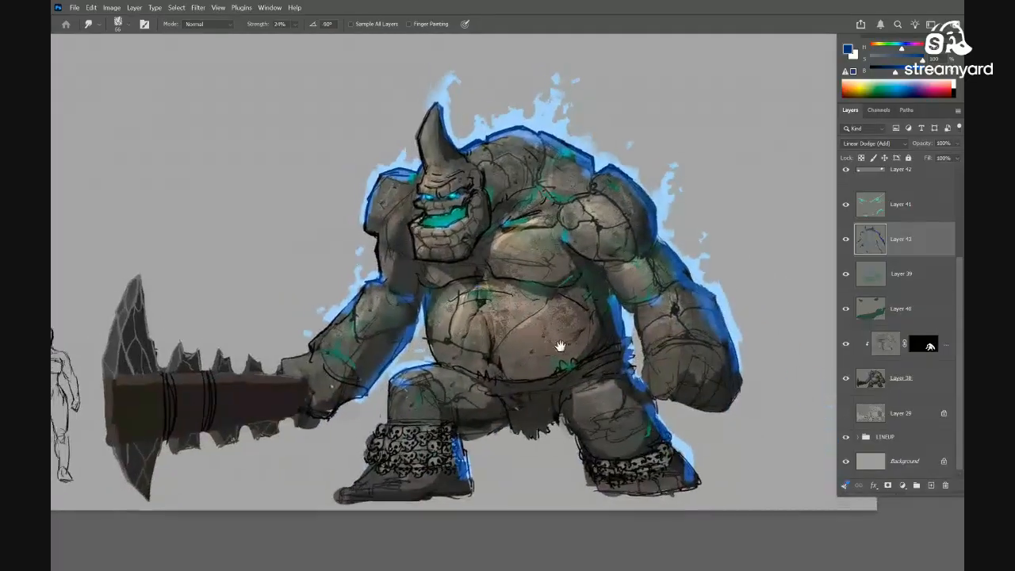
scroll(560, 346, "down", 2)
scroll(428, 360, "up", 2)
key("b")
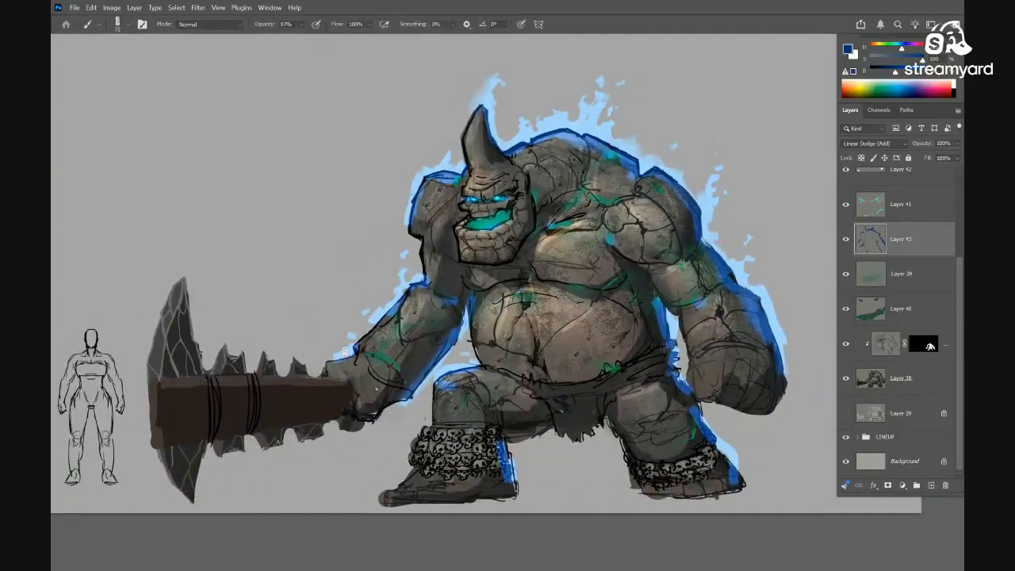
left_click_drag(325, 373, 345, 330)
key("e")
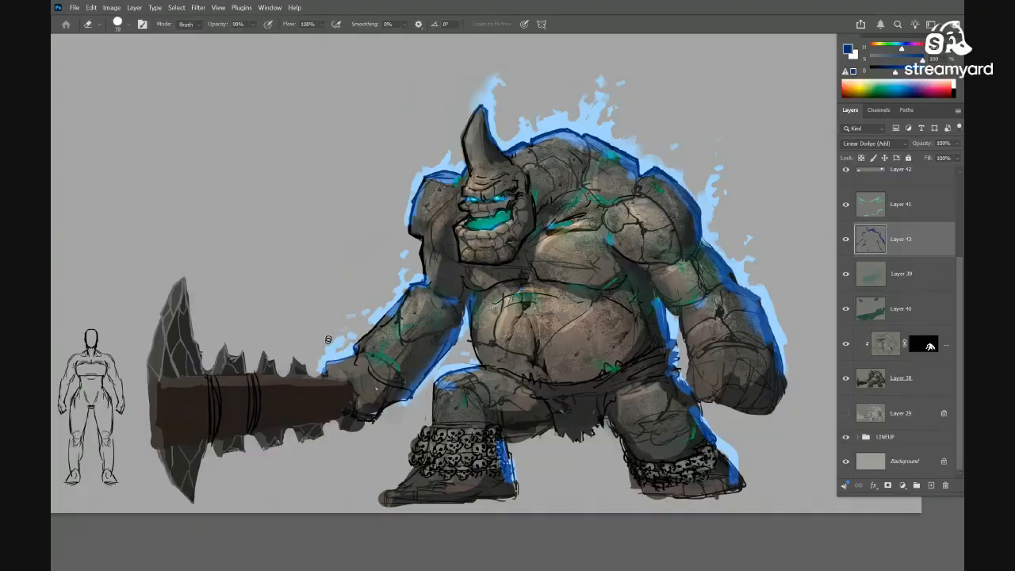
key("r")
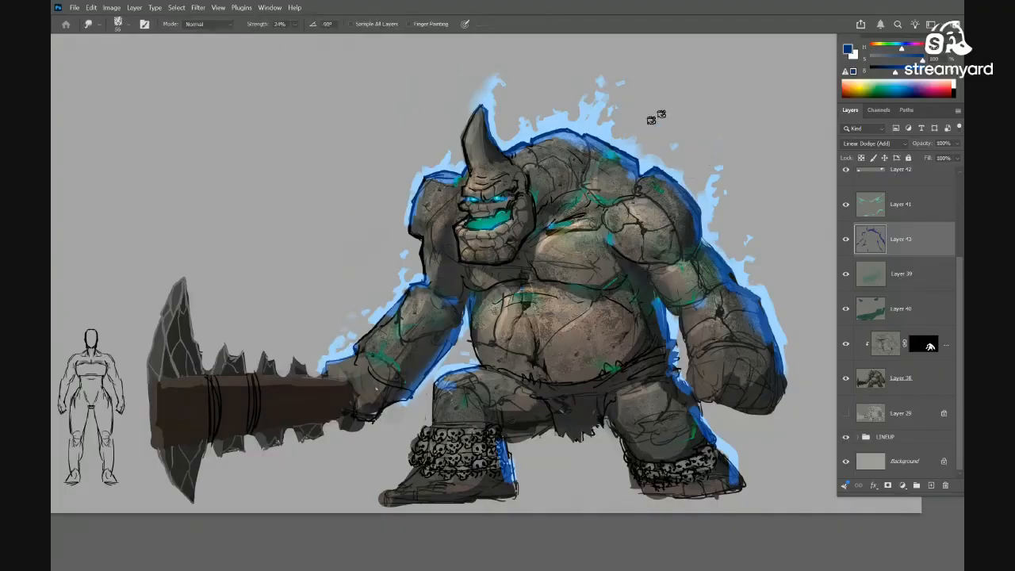
Paint a thin blue rim glow along the club handle's upper edge between the spikes, and view the ogre in full-screen mode
key("b")
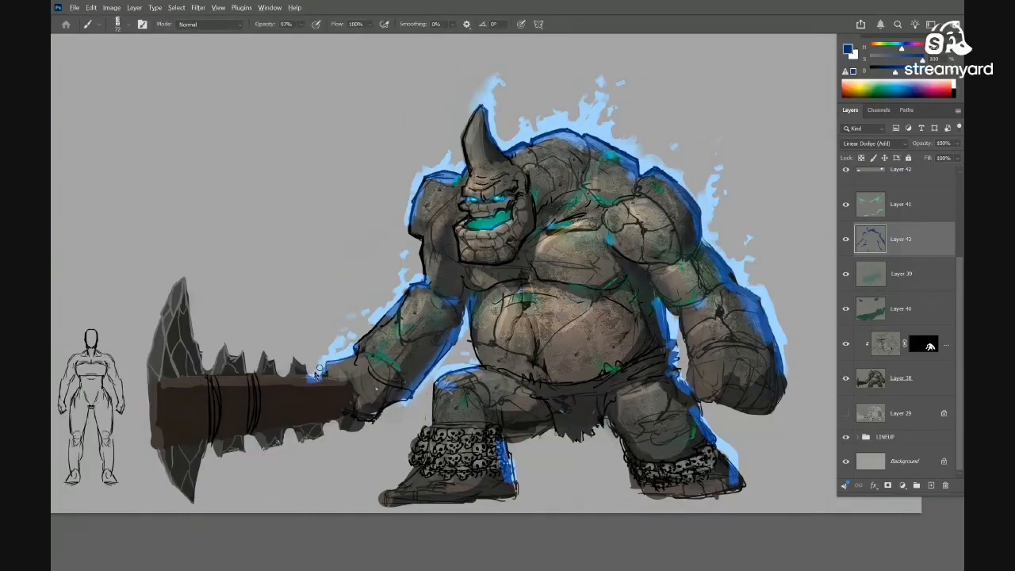
left_click_drag(288, 376, 202, 369)
right_click(207, 371)
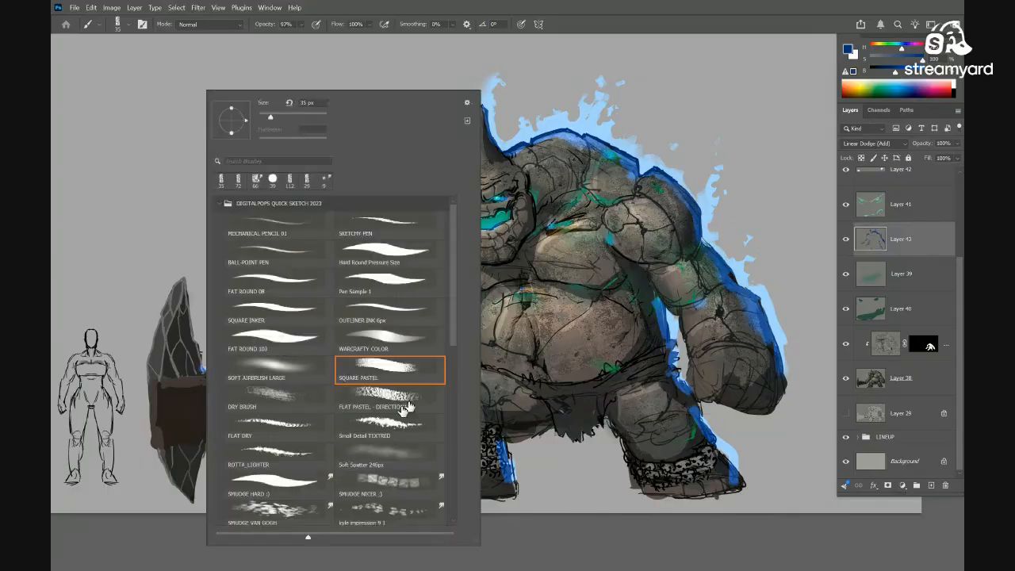
key("Escape")
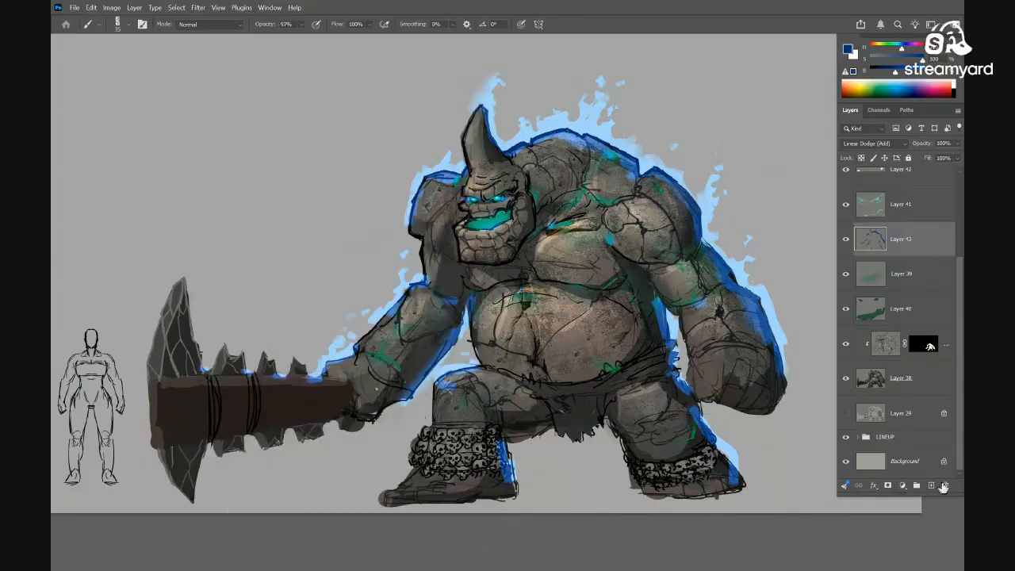
left_click_drag(627, 372, 654, 386)
key("f")
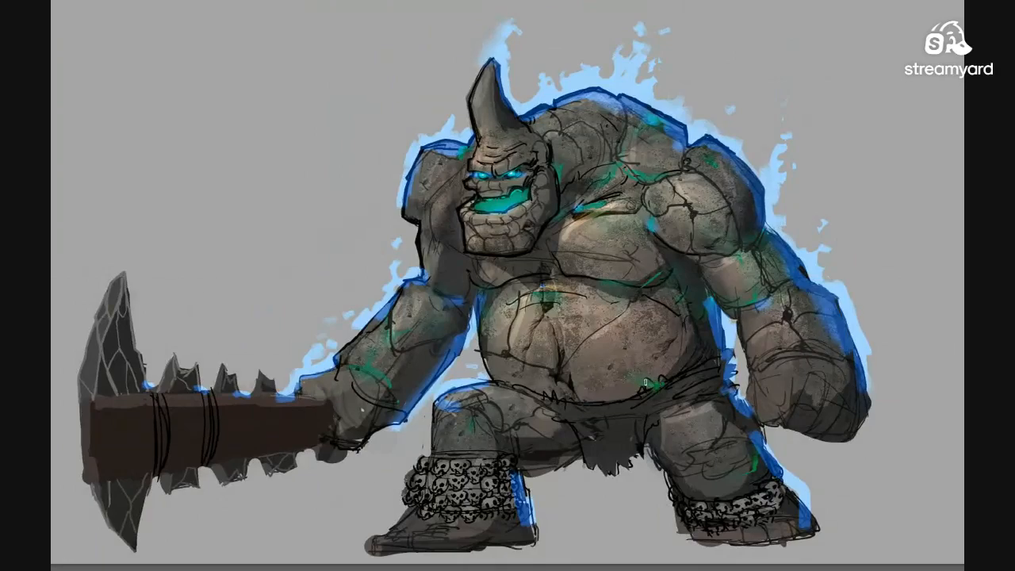